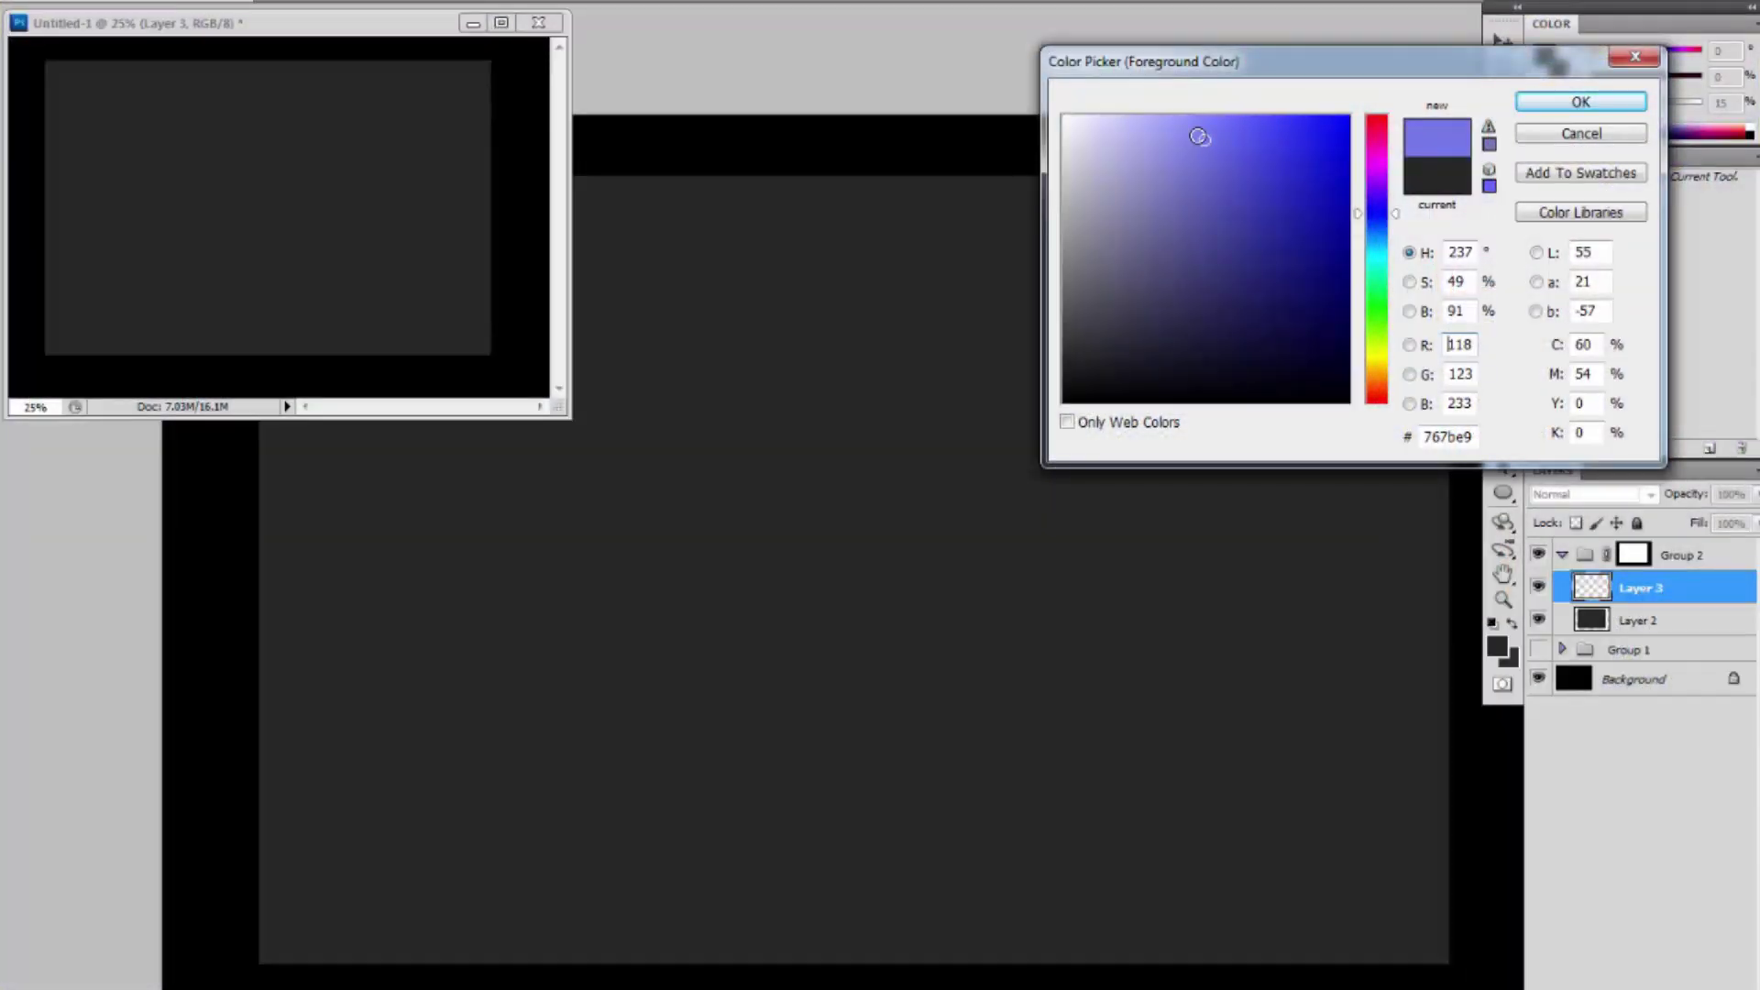
# Set the foreground color to periwinkle (hue 237, saturation 40, brightness 94) and paint the sky area on Layer 3.
pyautogui.moveTo(1199, 137); pyautogui.dragTo(1179, 132)
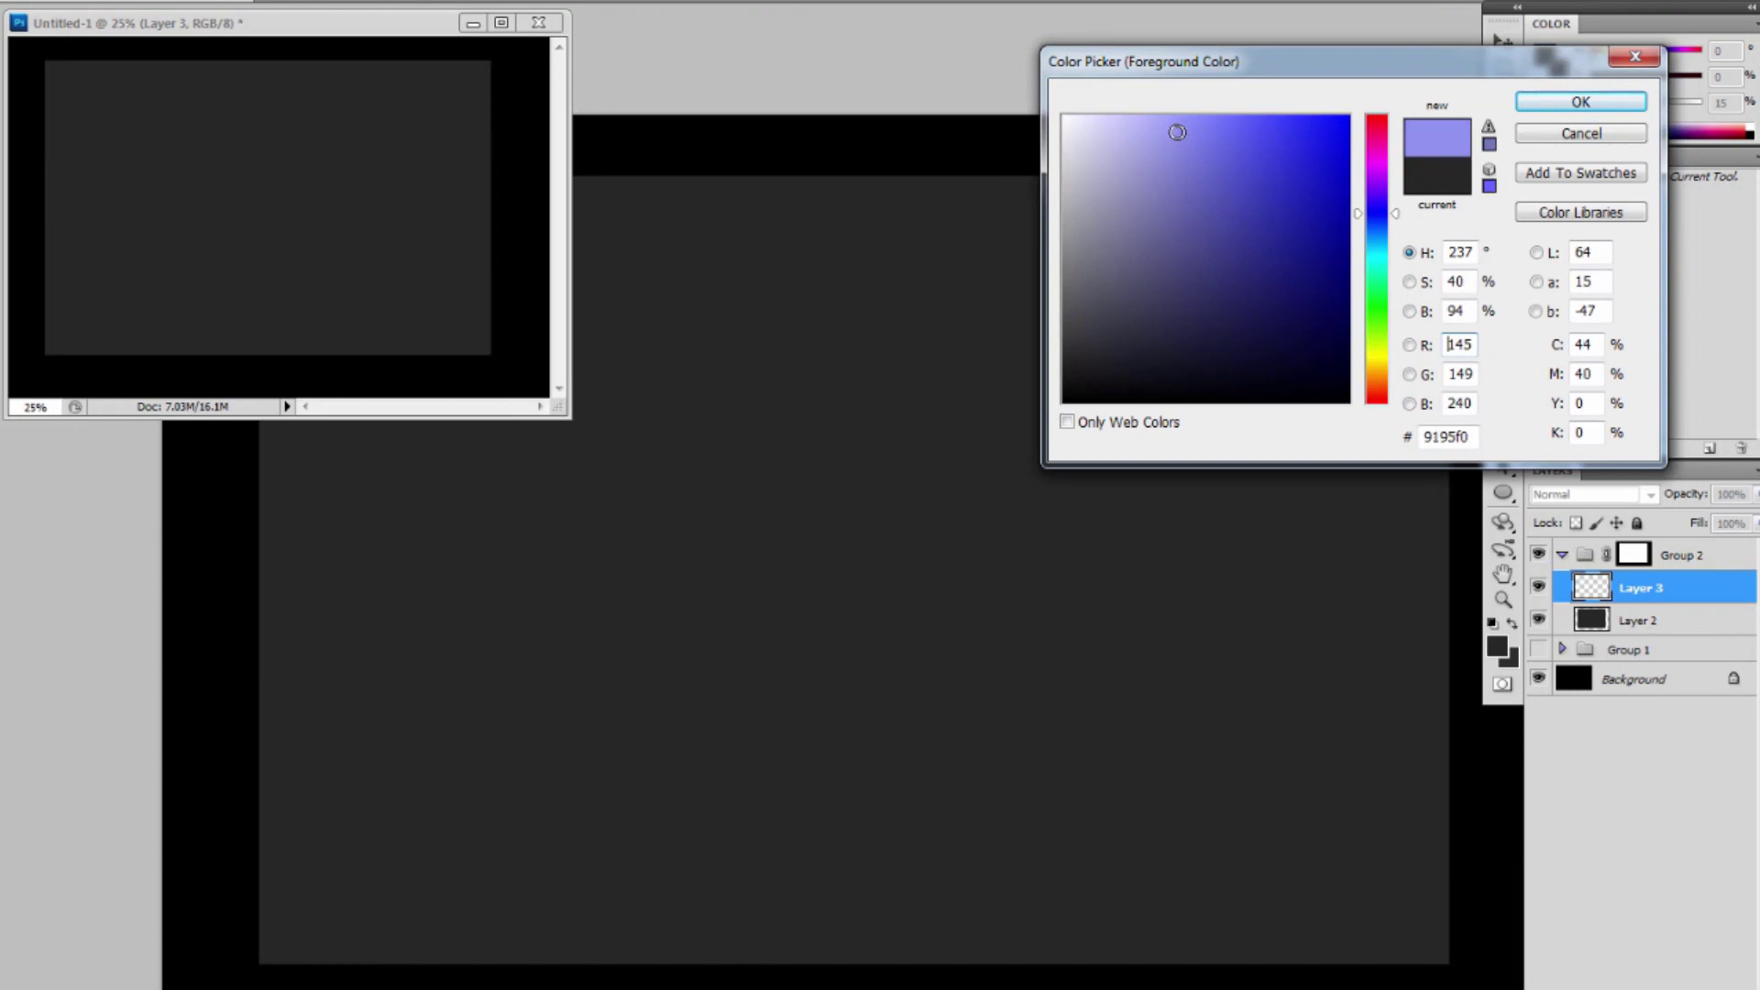
pyautogui.click(1578, 102)
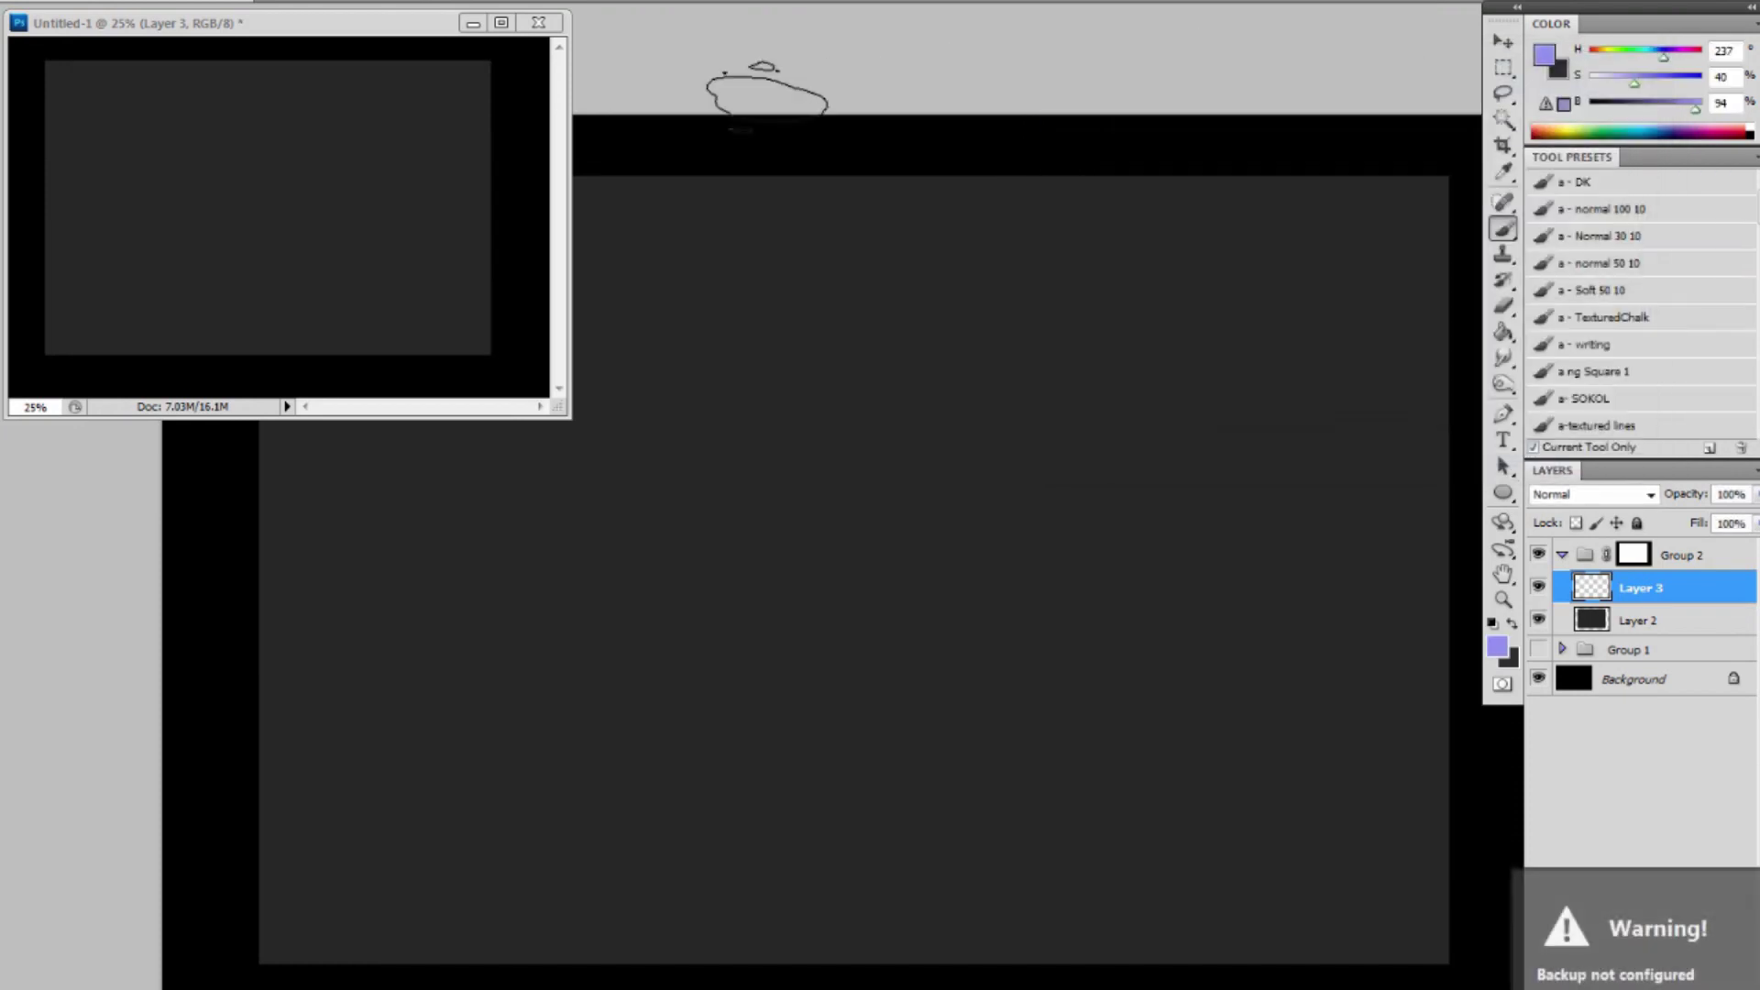
pyautogui.click(490, 96)
pyautogui.moveTo(498, 157)
pyautogui.mouseDown()
pyautogui.moveTo(373, 59)
pyautogui.moveTo(174, 110)
pyautogui.moveTo(144, 144)
pyautogui.moveTo(64, 83)
pyautogui.moveTo(91, 184)
pyautogui.moveTo(385, 87)
pyautogui.moveTo(189, 148)
pyautogui.moveTo(129, 215)
pyautogui.moveTo(69, 228)
pyautogui.moveTo(375, 266)
pyautogui.mouseUp()
# Set the foreground color to pink (hue 308, saturation 42, brightness 92) and paint broad textured clouds over the sky's lower part.
pyautogui.click(1544, 57)
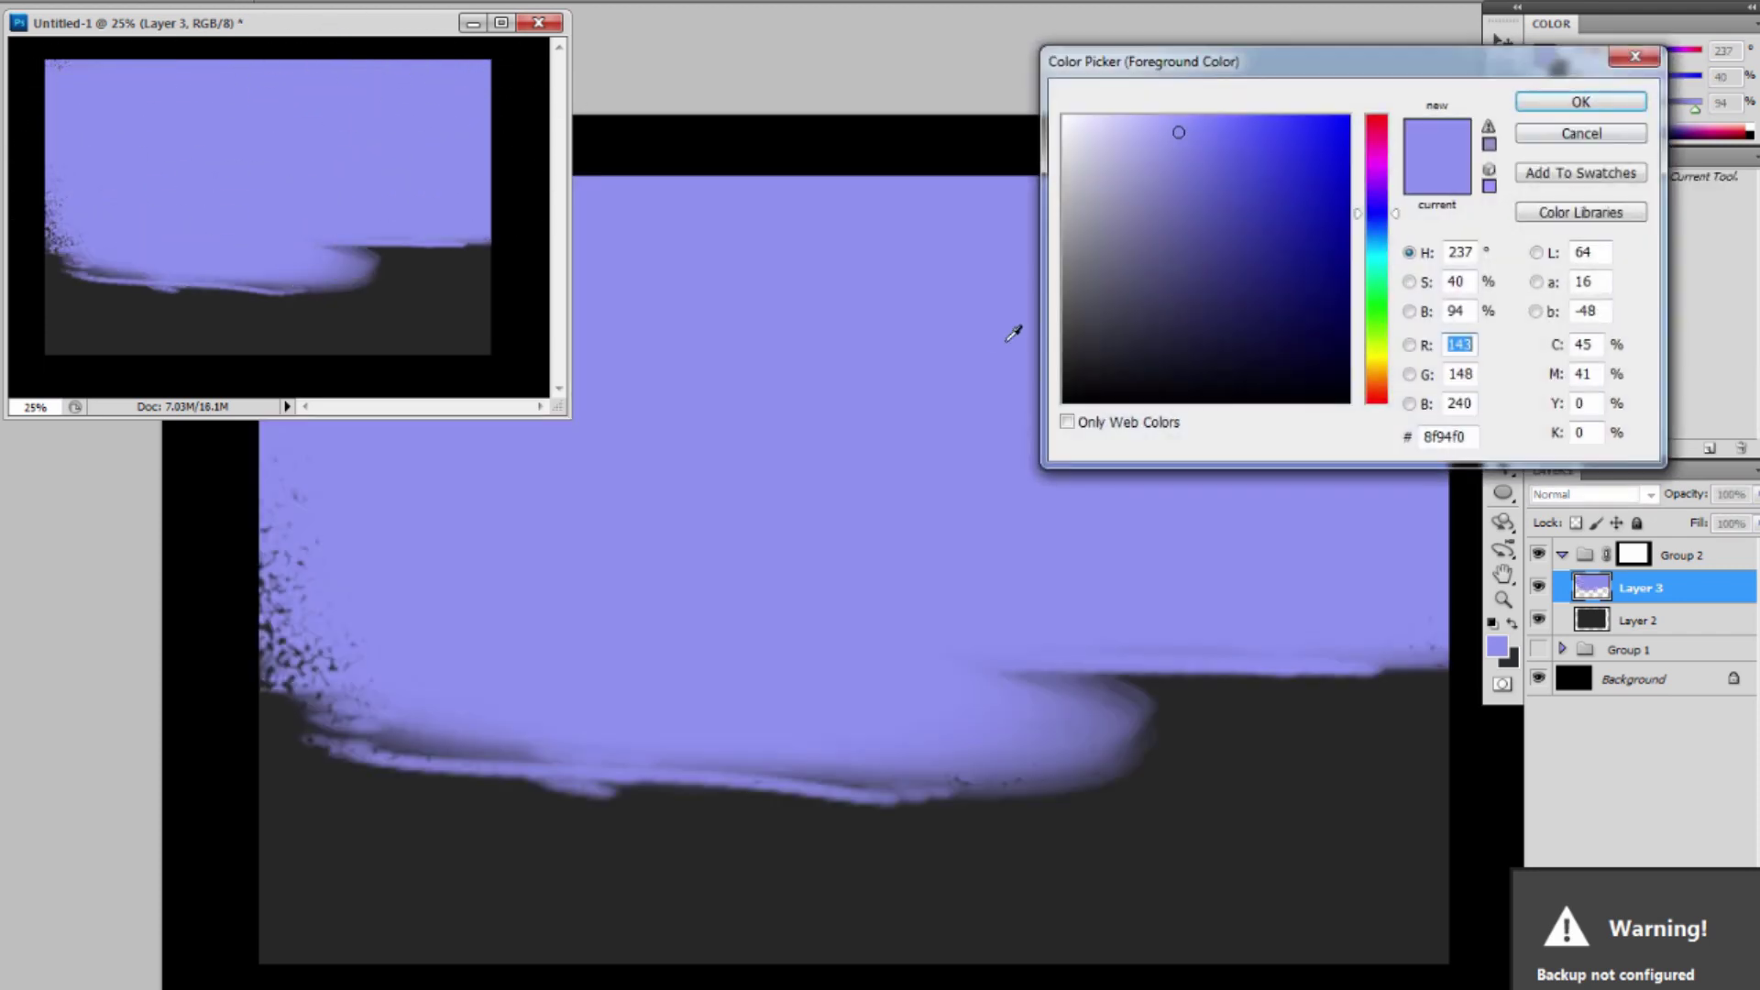
pyautogui.click(1388, 157)
pyautogui.moveTo(1177, 131)
pyautogui.mouseDown()
pyautogui.moveTo(1164, 153)
pyautogui.moveTo(1182, 137)
pyautogui.mouseUp()
pyautogui.click(1581, 102)
pyautogui.moveTo(440, 197)
pyautogui.mouseDown()
pyautogui.moveTo(452, 163)
pyautogui.moveTo(419, 167)
pyautogui.mouseUp()
pyautogui.moveTo(290, 147)
pyautogui.mouseDown()
pyautogui.moveTo(141, 204)
pyautogui.moveTo(132, 124)
pyautogui.moveTo(221, 146)
pyautogui.moveTo(276, 201)
pyautogui.moveTo(406, 53)
pyautogui.moveTo(342, 117)
pyautogui.moveTo(382, 108)
pyautogui.mouseUp()
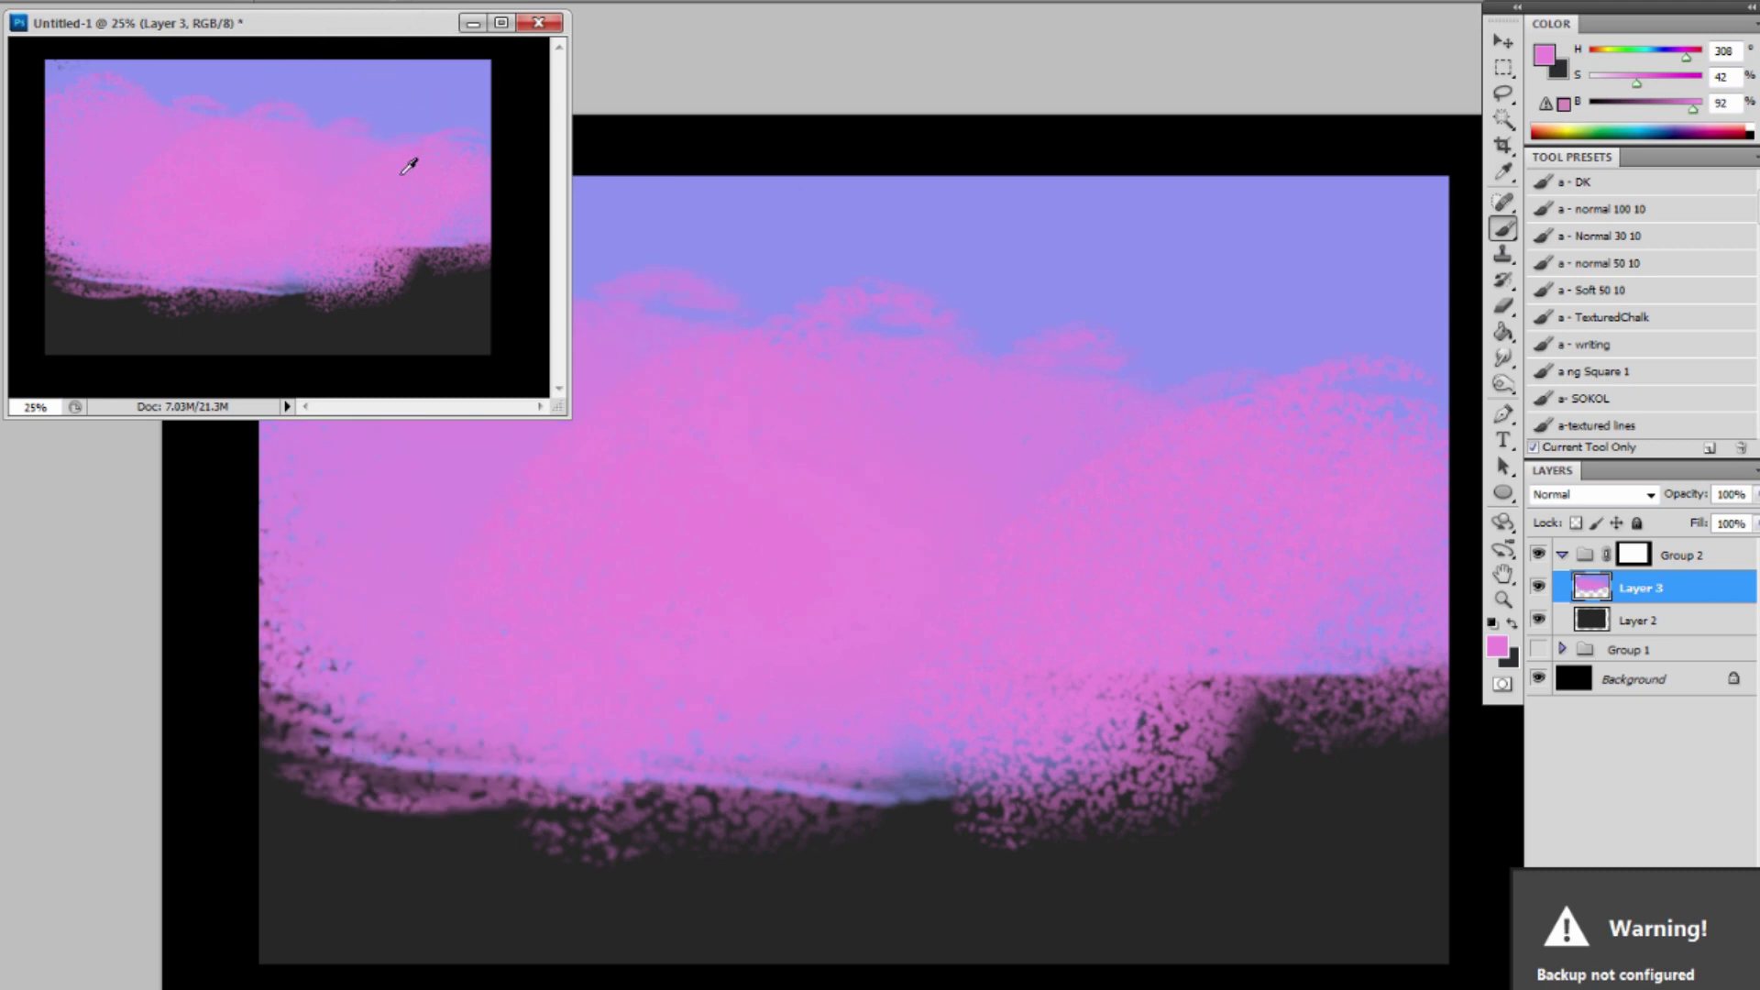
# Blend the pink clouds into the upper sky with brush strokes in blue, pink and purple tones sampled from the painting.
pyautogui.keyDown('alt'); pyautogui.click(412, 96); pyautogui.keyUp('alt')
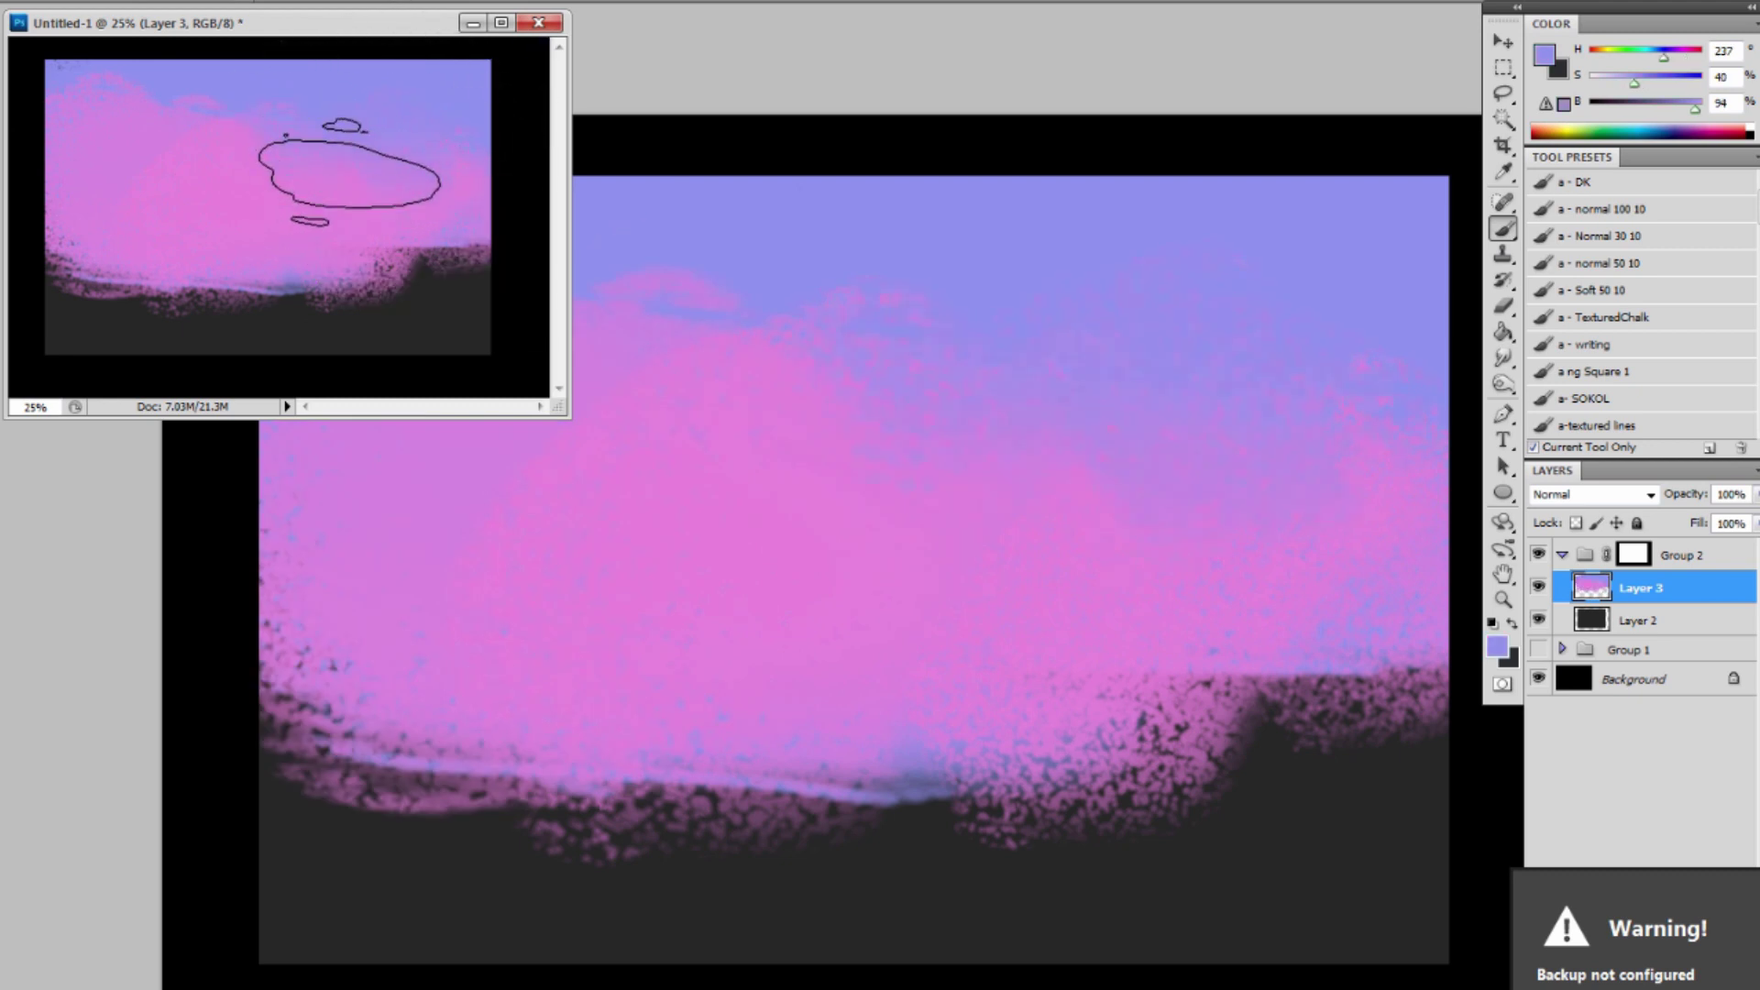
pyautogui.keyDown('alt'); pyautogui.click(336, 218); pyautogui.keyUp('alt')
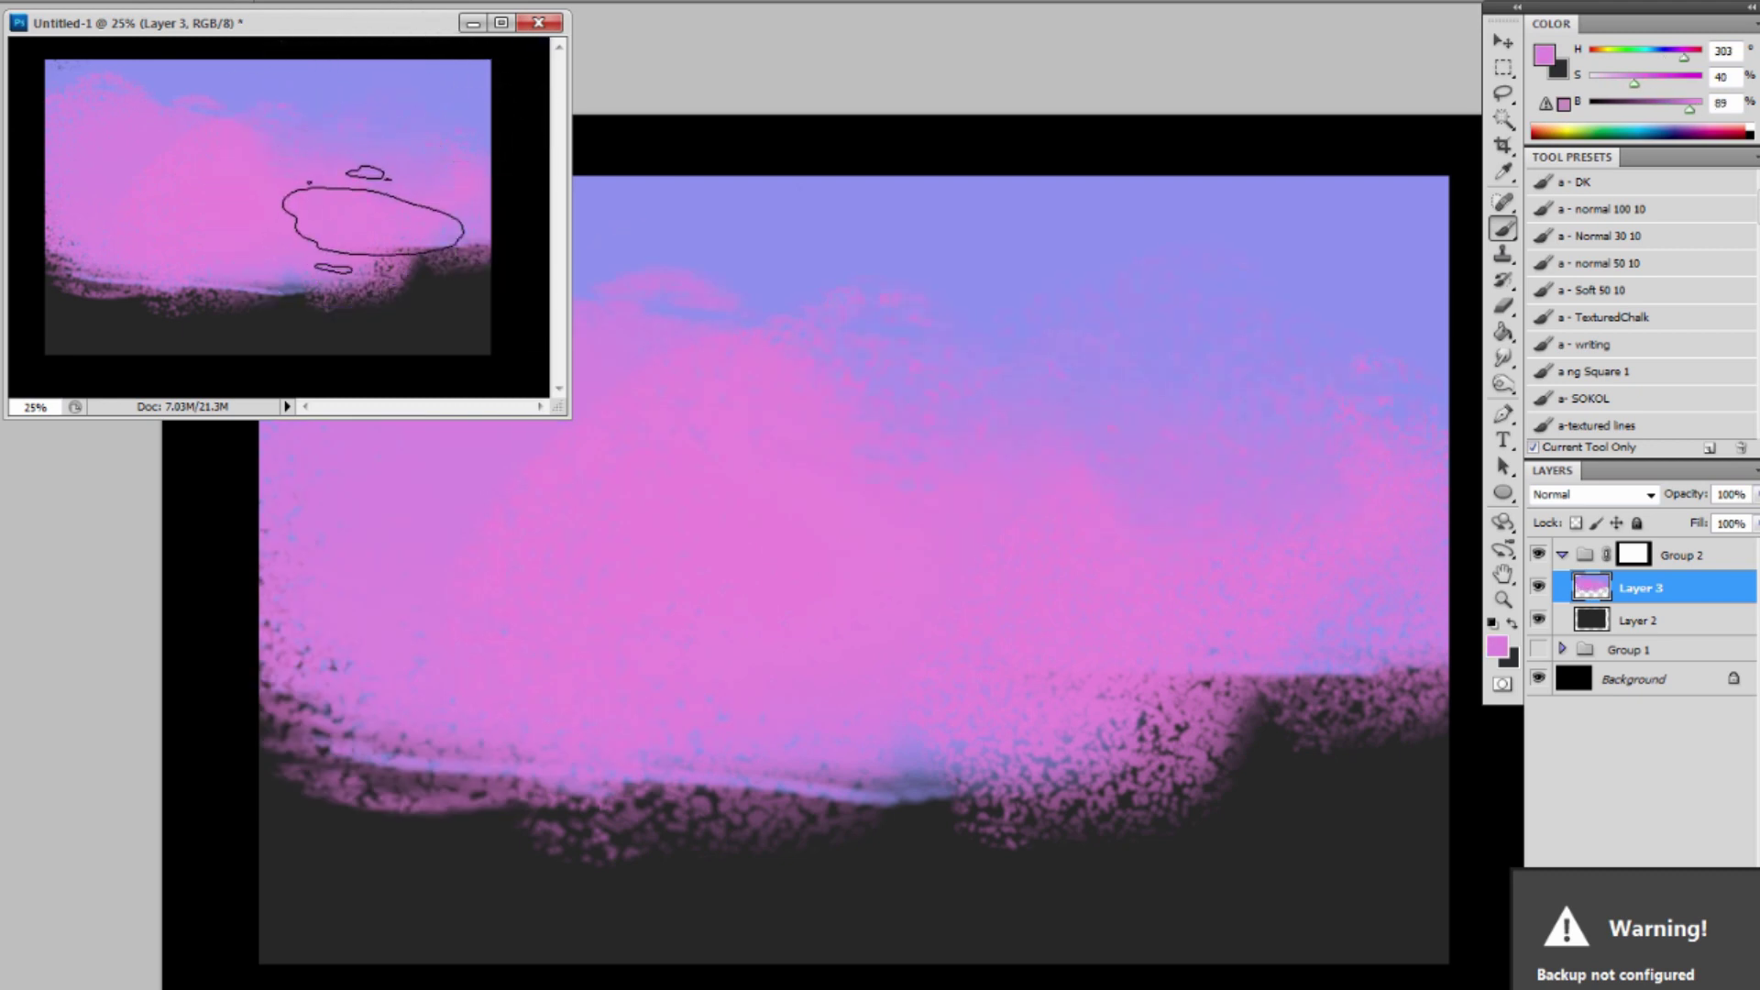
pyautogui.keyDown('alt'); pyautogui.click(466, 79); pyautogui.keyUp('alt')
pyautogui.moveTo(465, 120)
pyautogui.mouseDown()
pyautogui.moveTo(415, 111)
pyautogui.moveTo(376, 65)
pyautogui.moveTo(330, 125)
pyautogui.moveTo(285, 65)
pyautogui.moveTo(211, 51)
pyautogui.moveTo(124, 72)
pyautogui.mouseUp()
pyautogui.keyDown('alt'); pyautogui.click(344, 169); pyautogui.keyUp('alt')
pyautogui.moveTo(205, 110)
pyautogui.mouseDown()
pyautogui.moveTo(204, 126)
pyautogui.moveTo(179, 76)
pyautogui.mouseUp()
pyautogui.keyDown('alt'); pyautogui.click(324, 112); pyautogui.keyUp('alt')
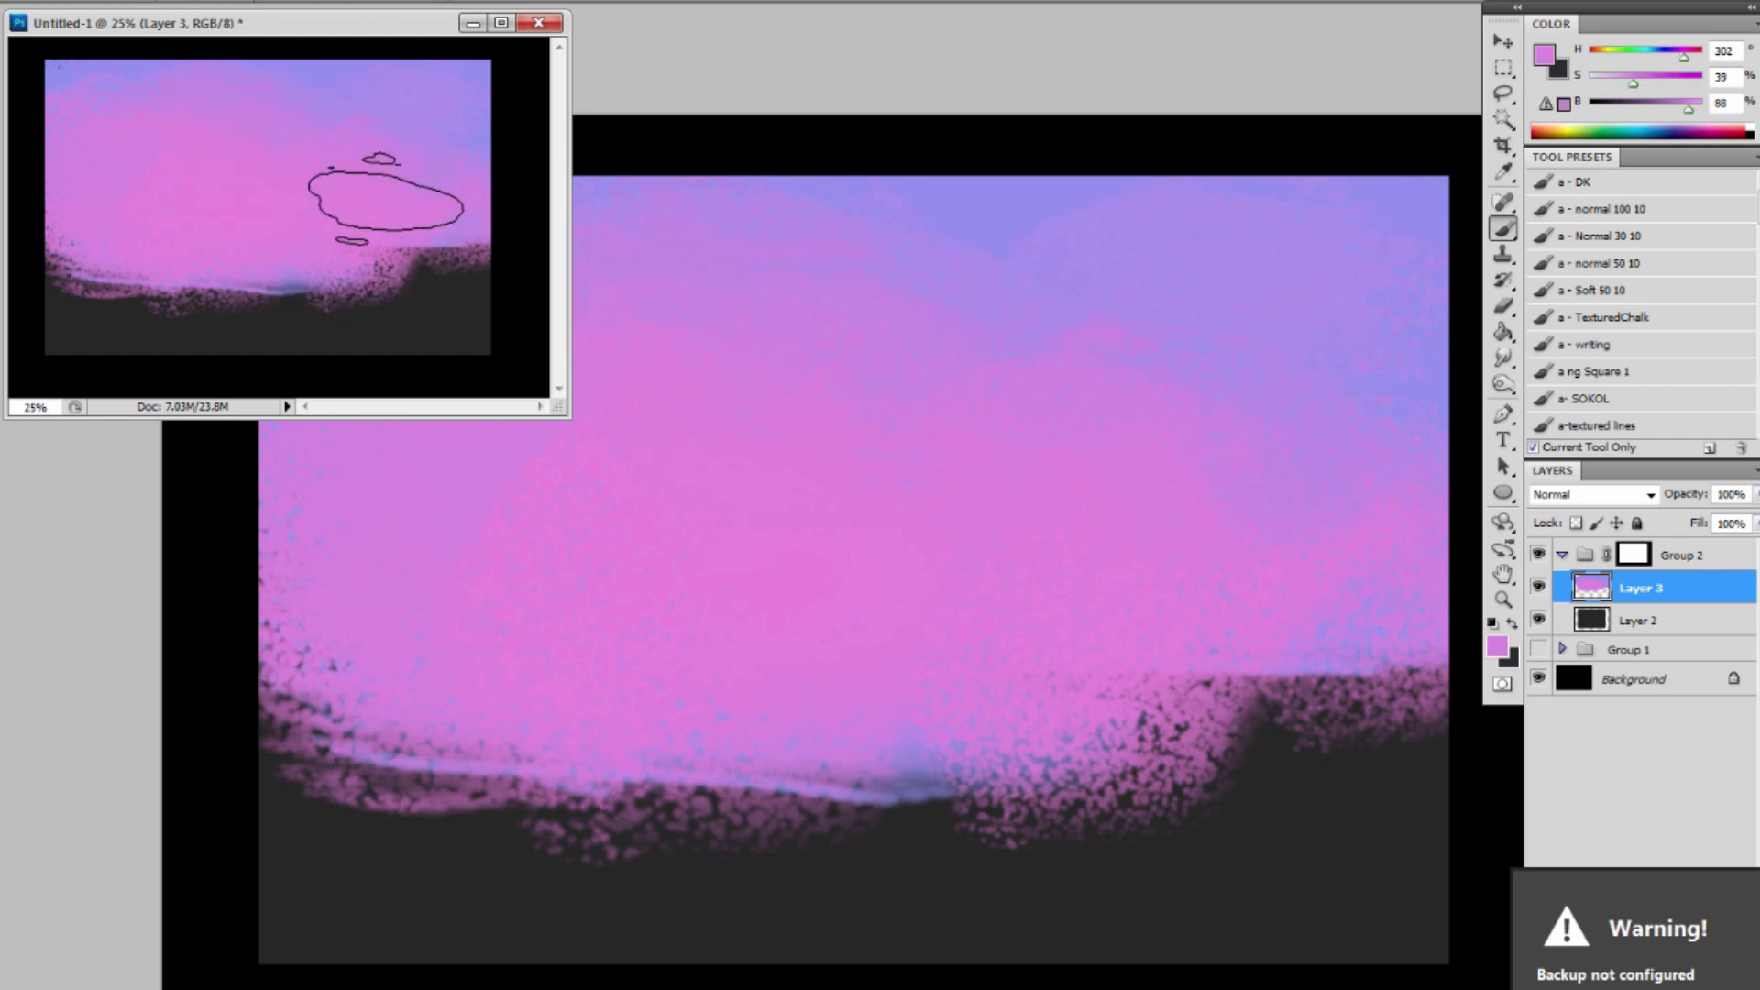
pyautogui.keyDown('alt'); pyautogui.click(330, 156); pyautogui.keyUp('alt')
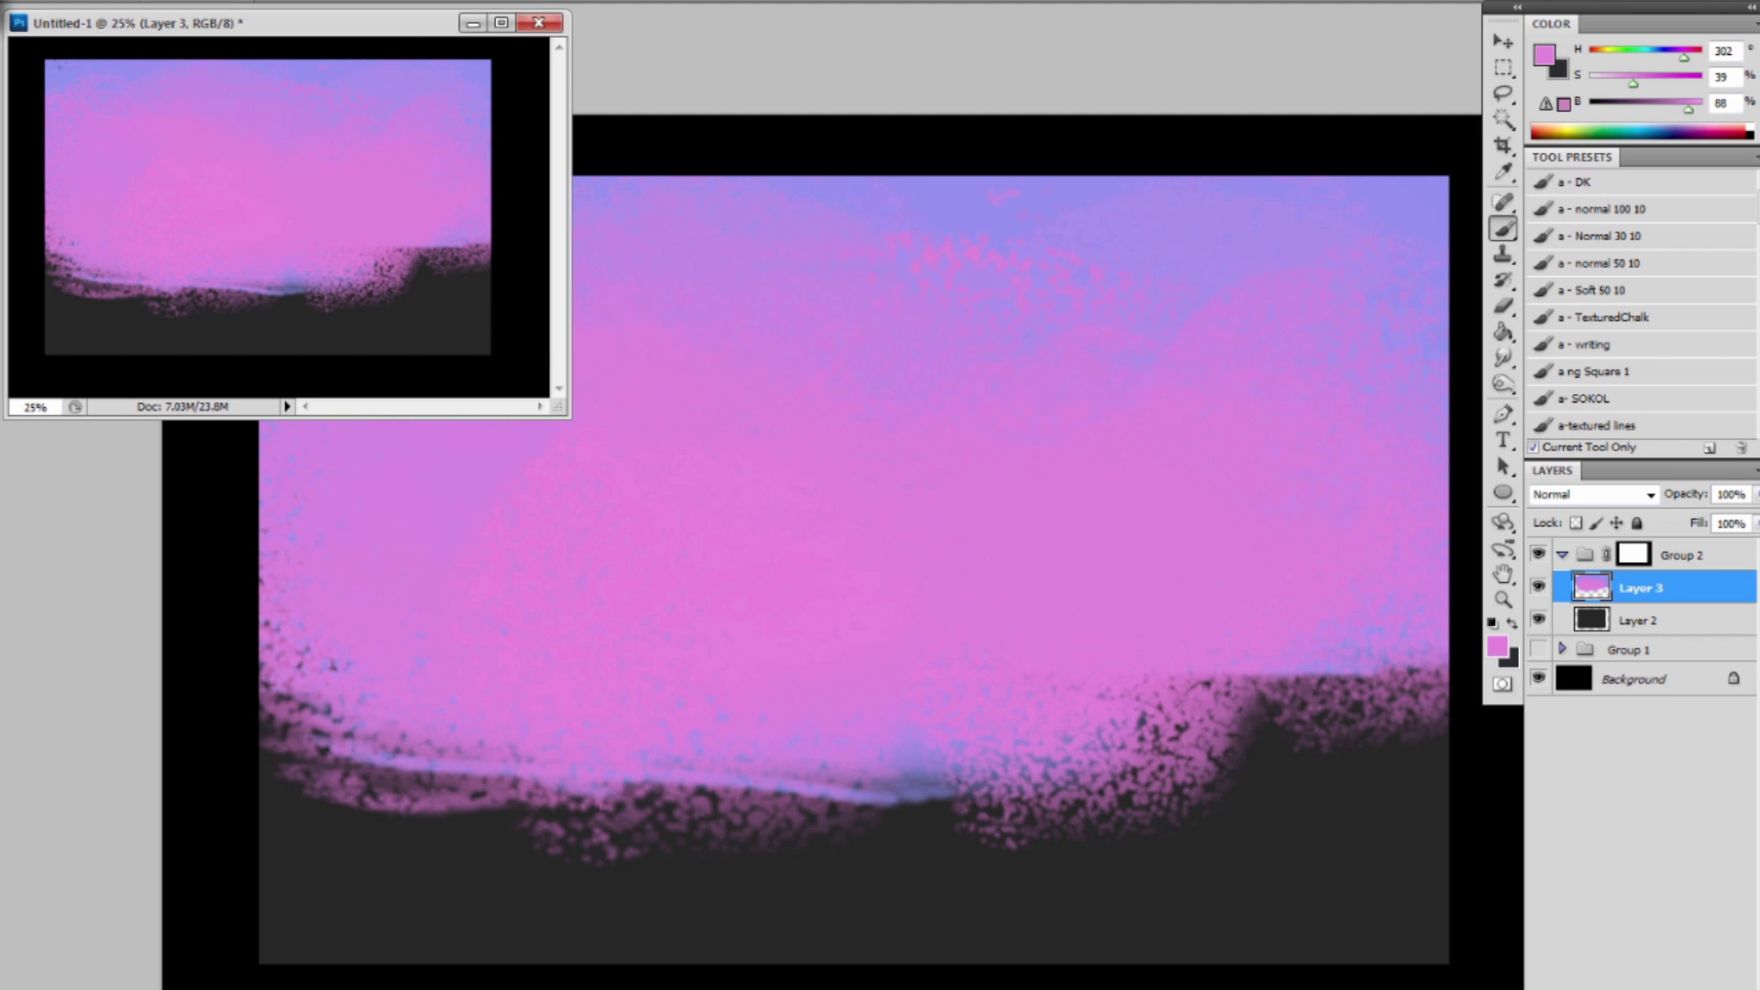
# On a new layer above Layer 3, paint the ground below a nearly flat horizon in light lavender (#b4b2f3).
pyautogui.hotkey('ctrl', 'shift', 'alt', 'n')
pyautogui.keyDown('alt'); pyautogui.click(424, 304); pyautogui.keyUp('alt')
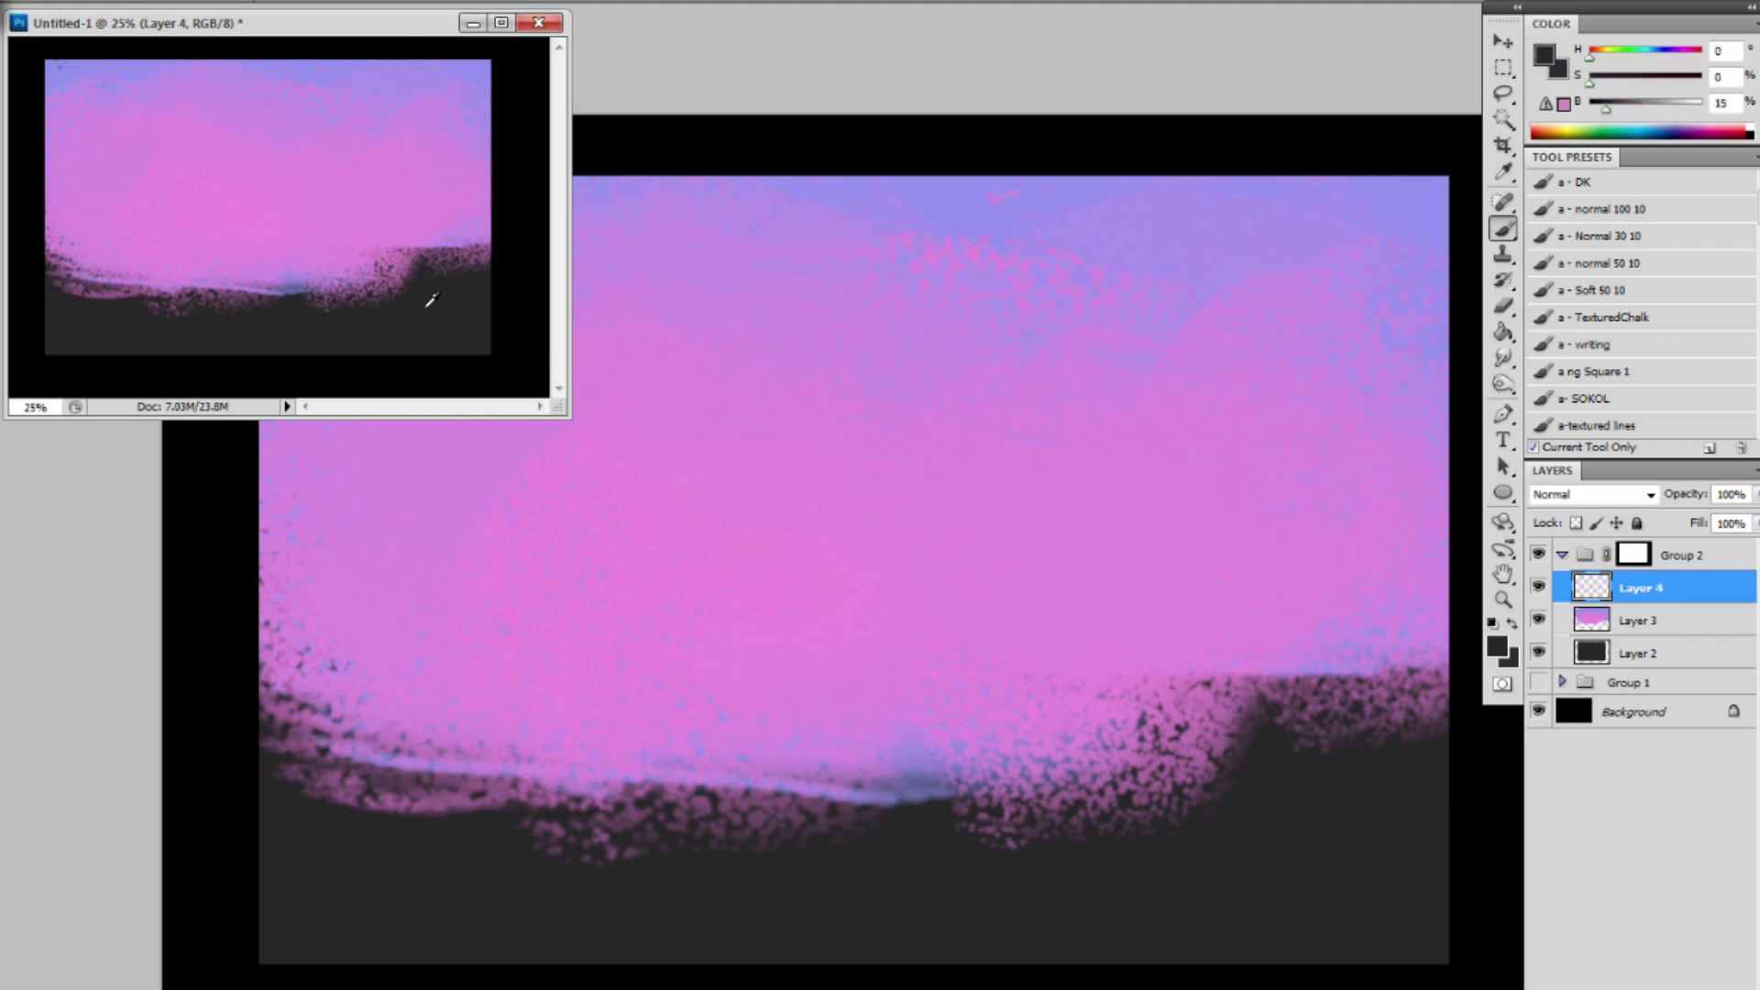
pyautogui.keyDown('alt'); pyautogui.click(418, 198); pyautogui.keyUp('alt')
pyautogui.click(1544, 55)
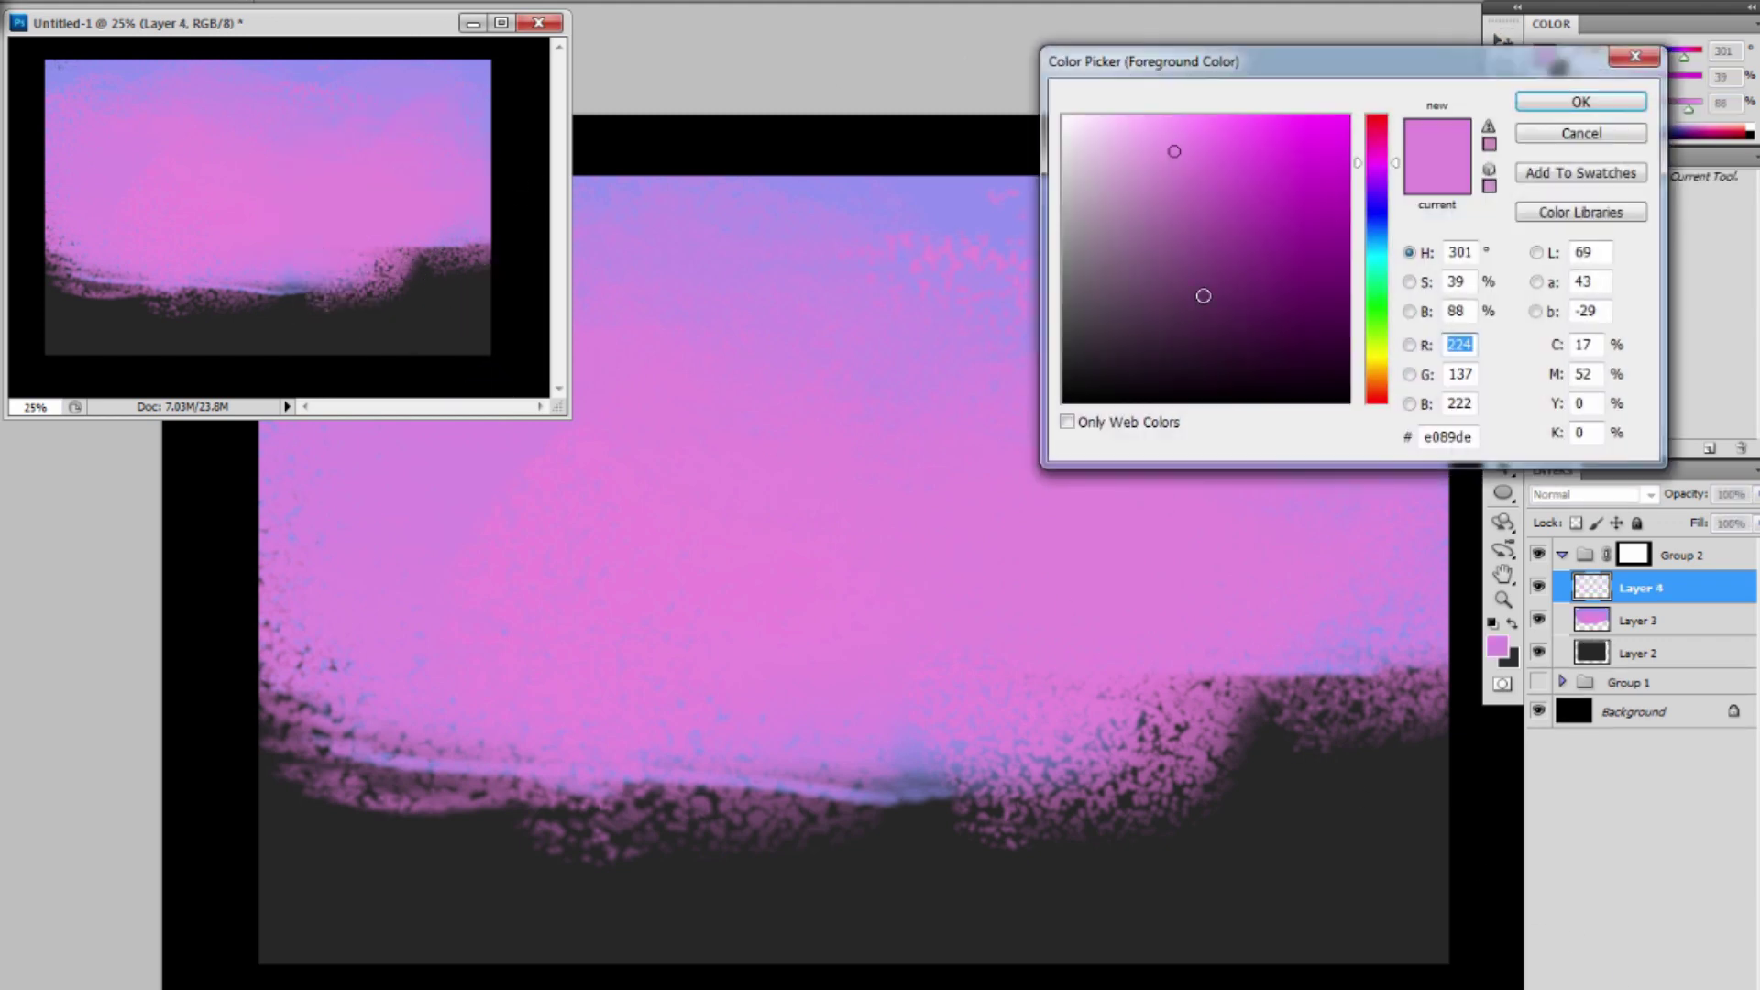
pyautogui.click(1144, 142)
pyautogui.click(390, 76)
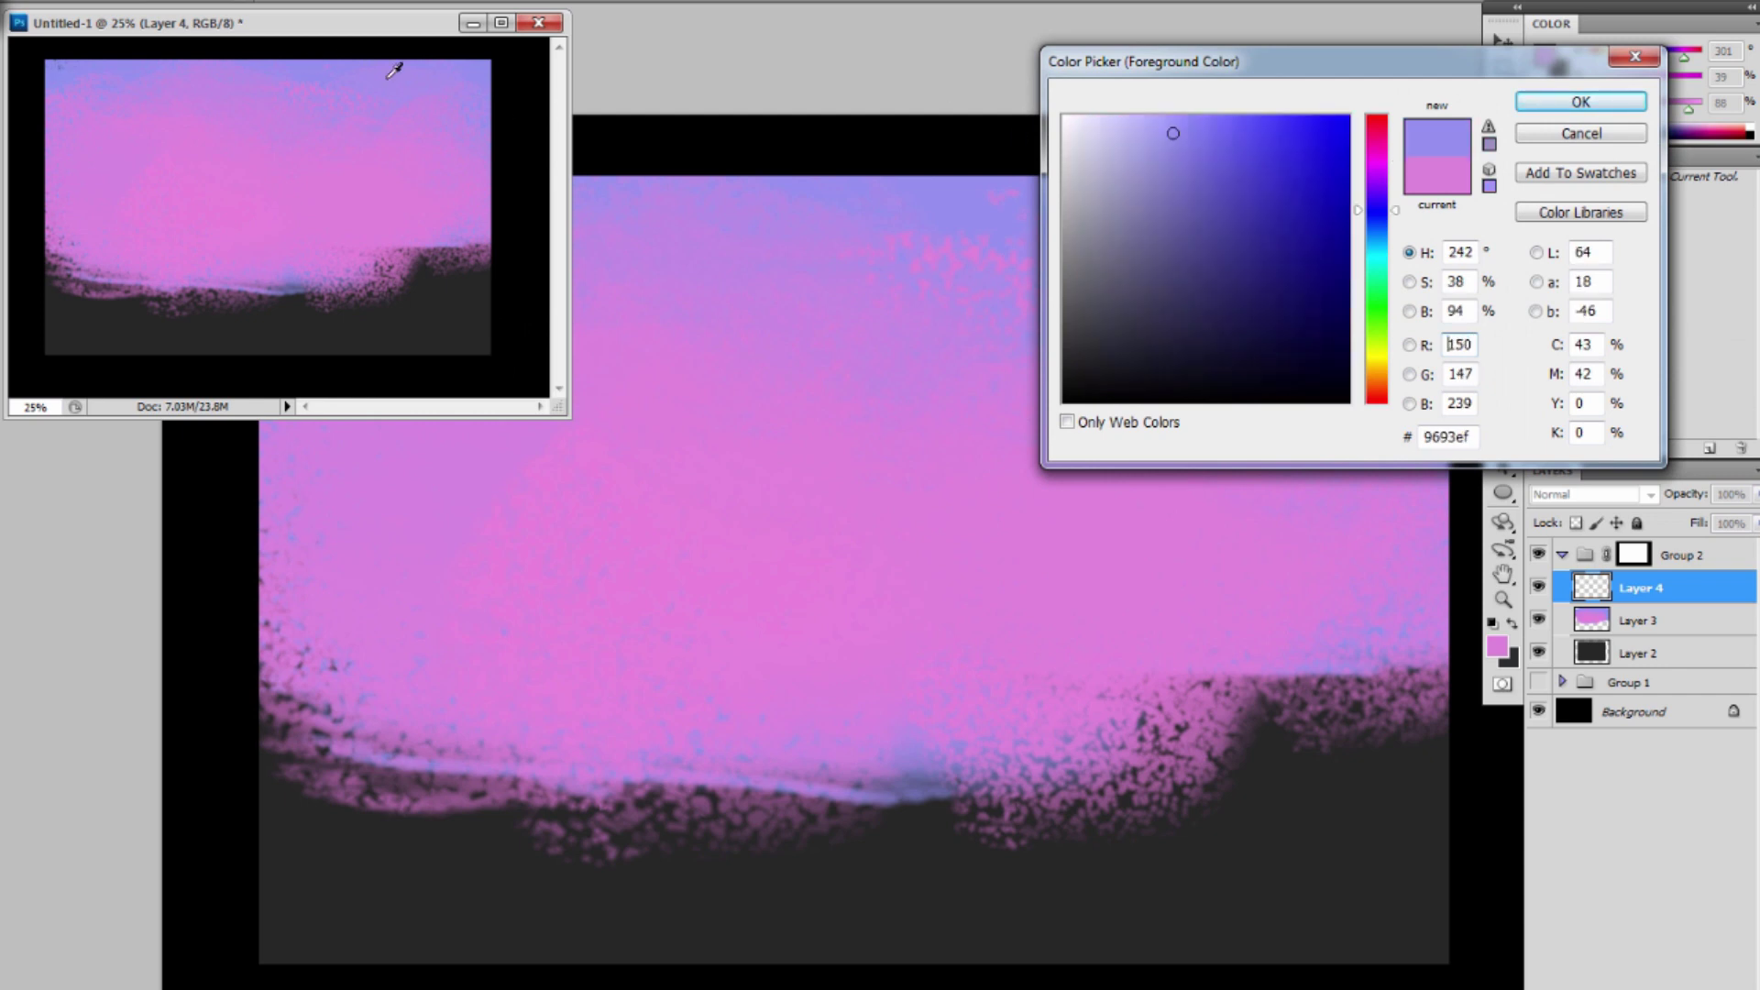
pyautogui.moveTo(1163, 118); pyautogui.dragTo(1138, 128)
pyautogui.click(1581, 101)
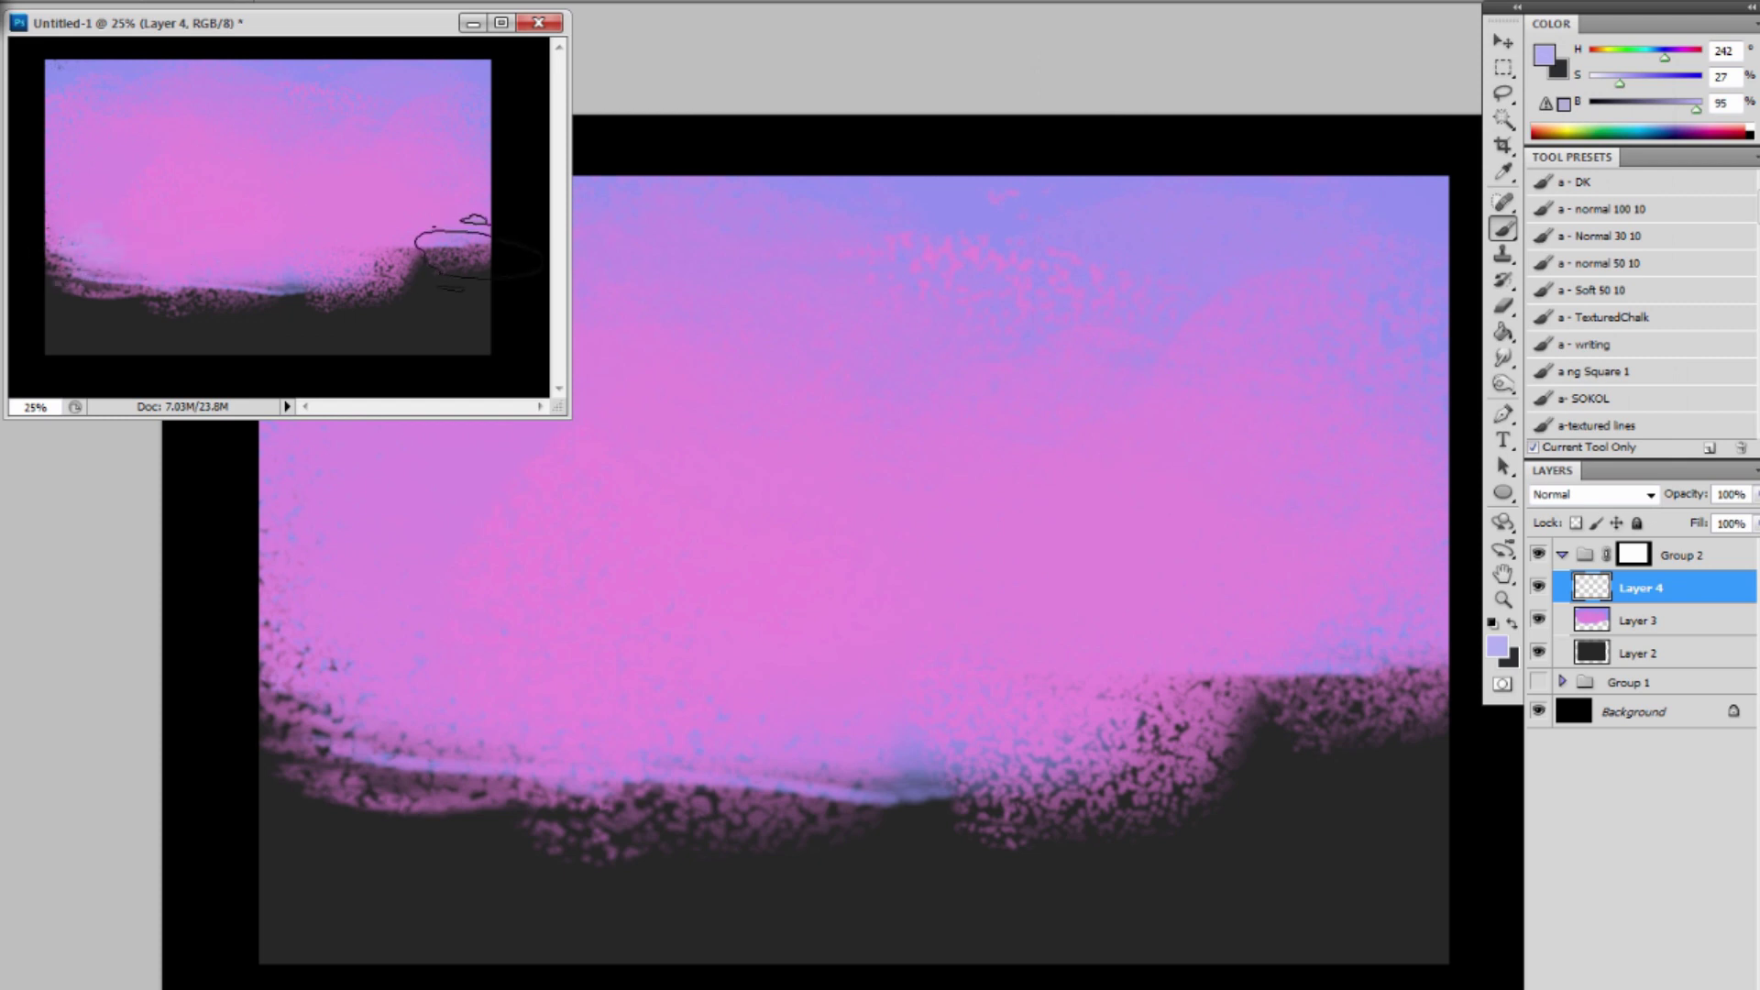
pyautogui.moveTo(73, 261)
pyautogui.mouseDown()
pyautogui.moveTo(416, 263)
pyautogui.moveTo(23, 299)
pyautogui.moveTo(9, 321)
pyautogui.moveTo(5, 295)
pyautogui.moveTo(488, 261)
pyautogui.moveTo(136, 328)
pyautogui.moveTo(337, 284)
pyautogui.mouseUp()
pyautogui.press('[')
pyautogui.press('[')
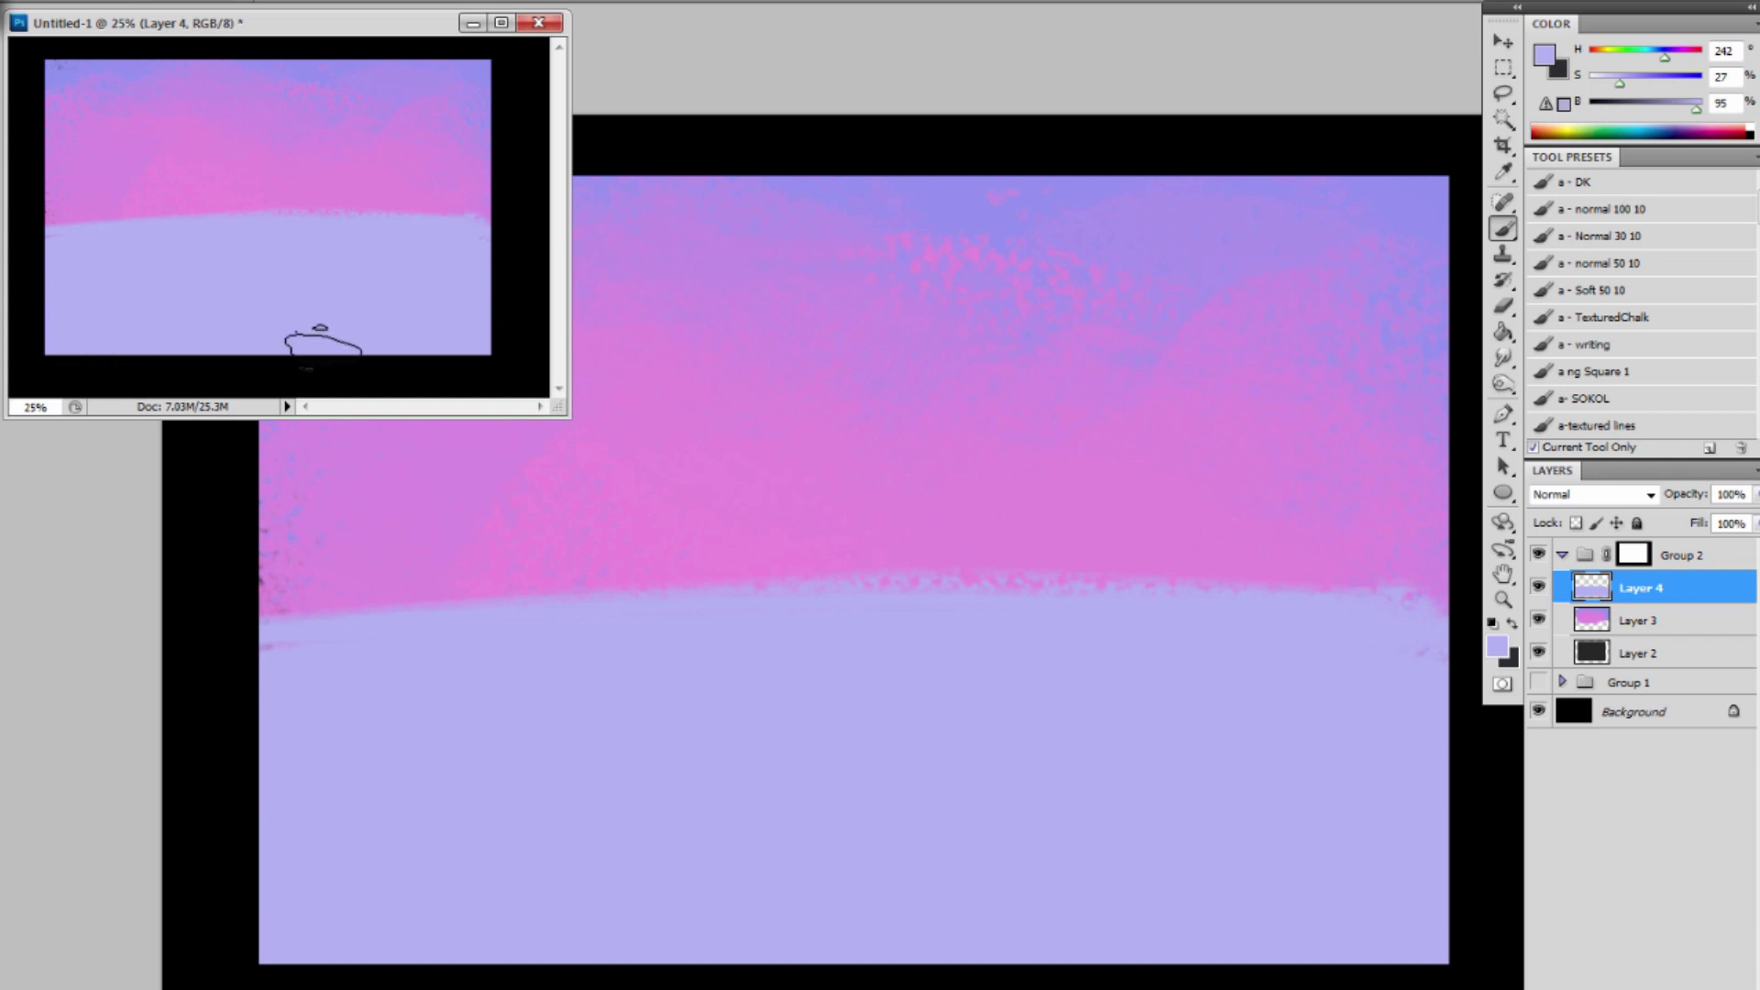
# Set the foreground color to pale blue (hue 216, saturation 10, brightness 97) and brush it over the lower ground on Layer 4.
pyautogui.click(1546, 48)
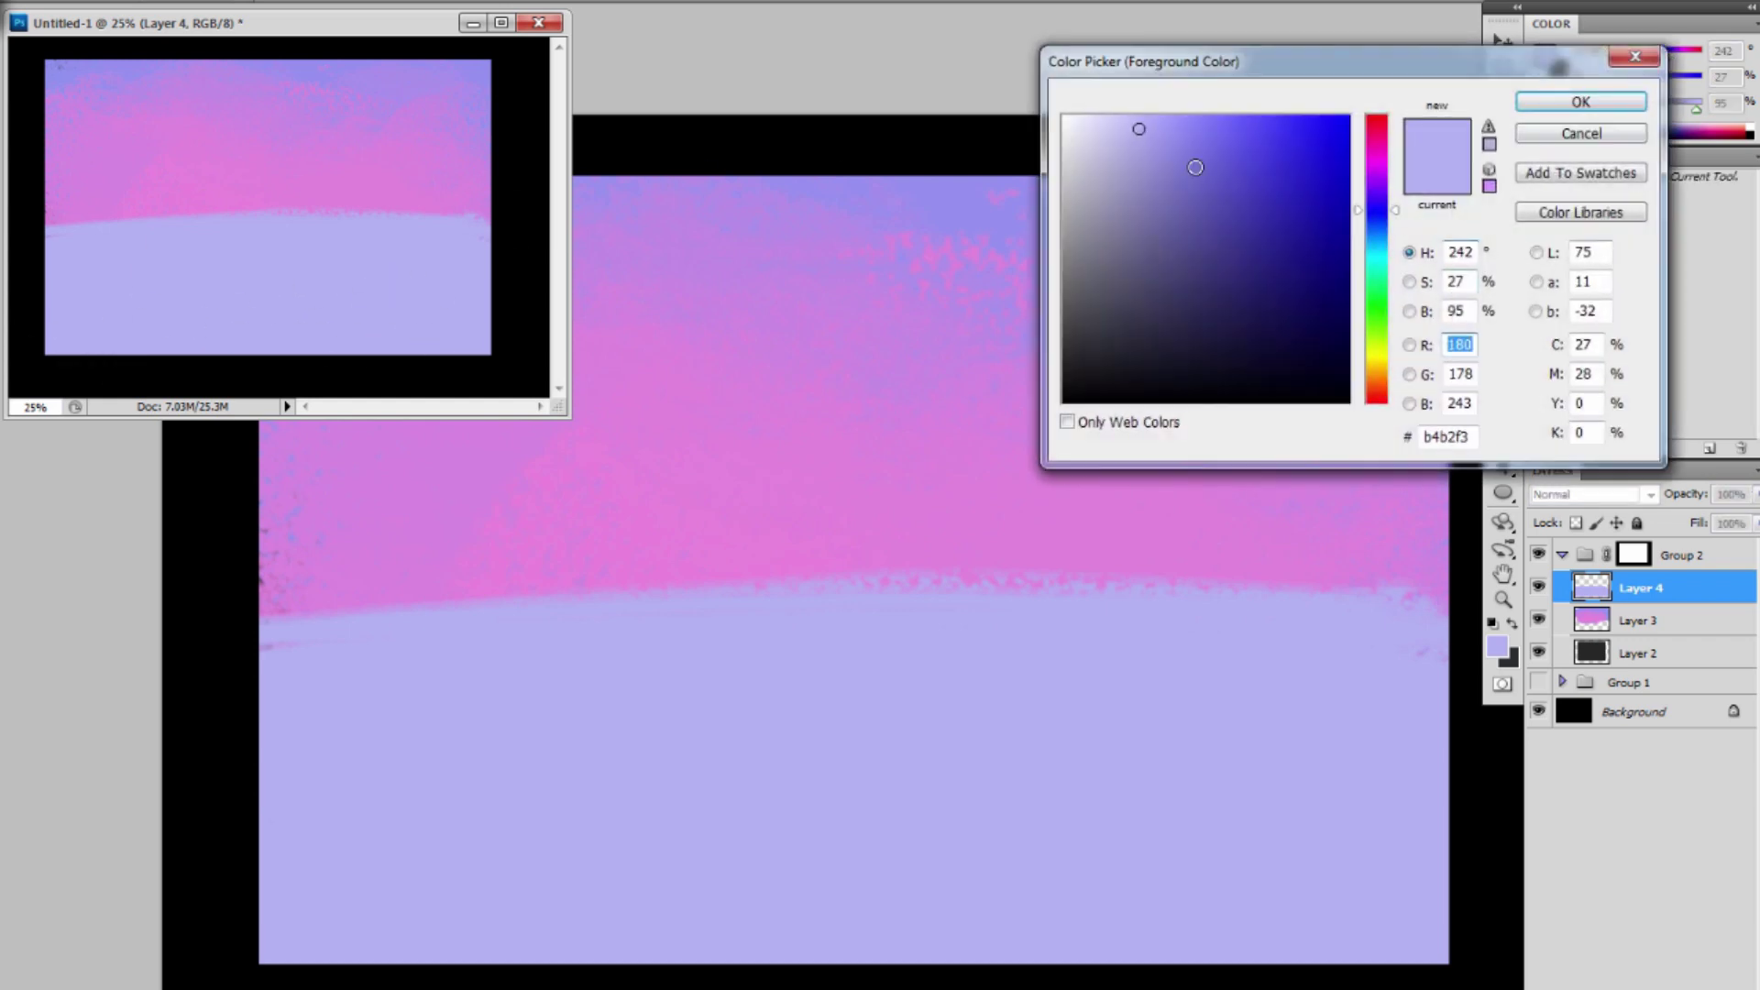
pyautogui.moveTo(1140, 129); pyautogui.dragTo(1097, 123)
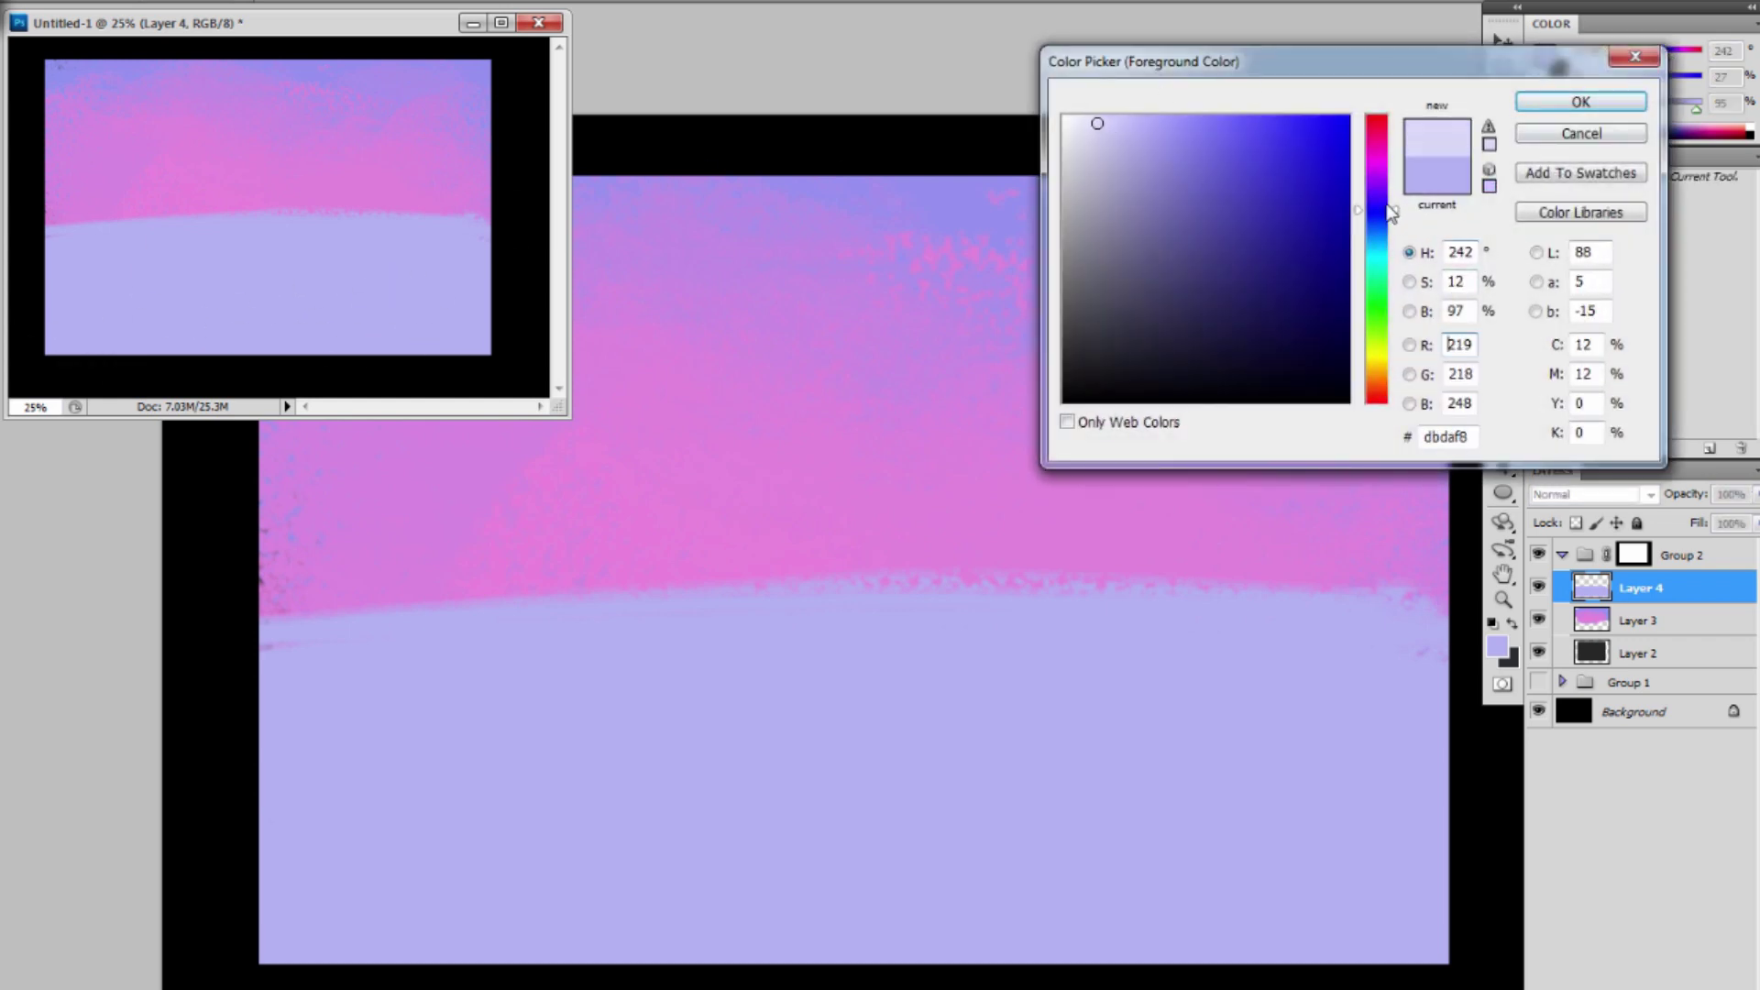
pyautogui.moveTo(1388, 210); pyautogui.dragTo(1382, 225)
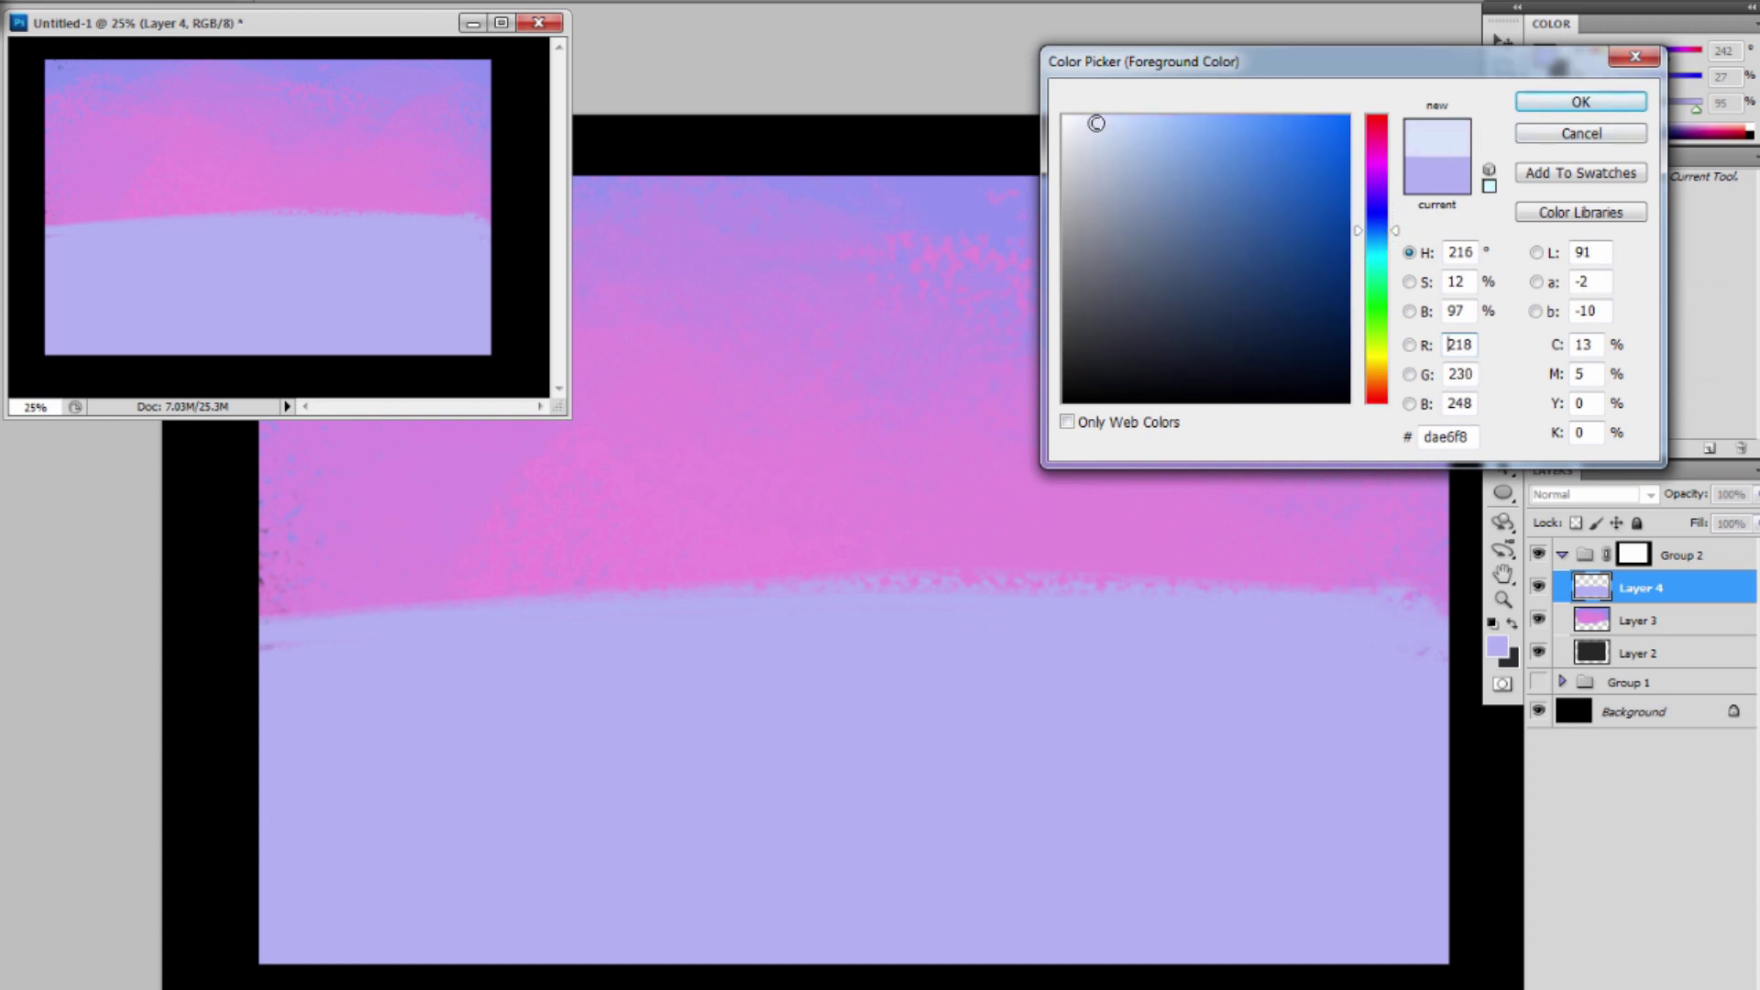
pyautogui.click(1579, 102)
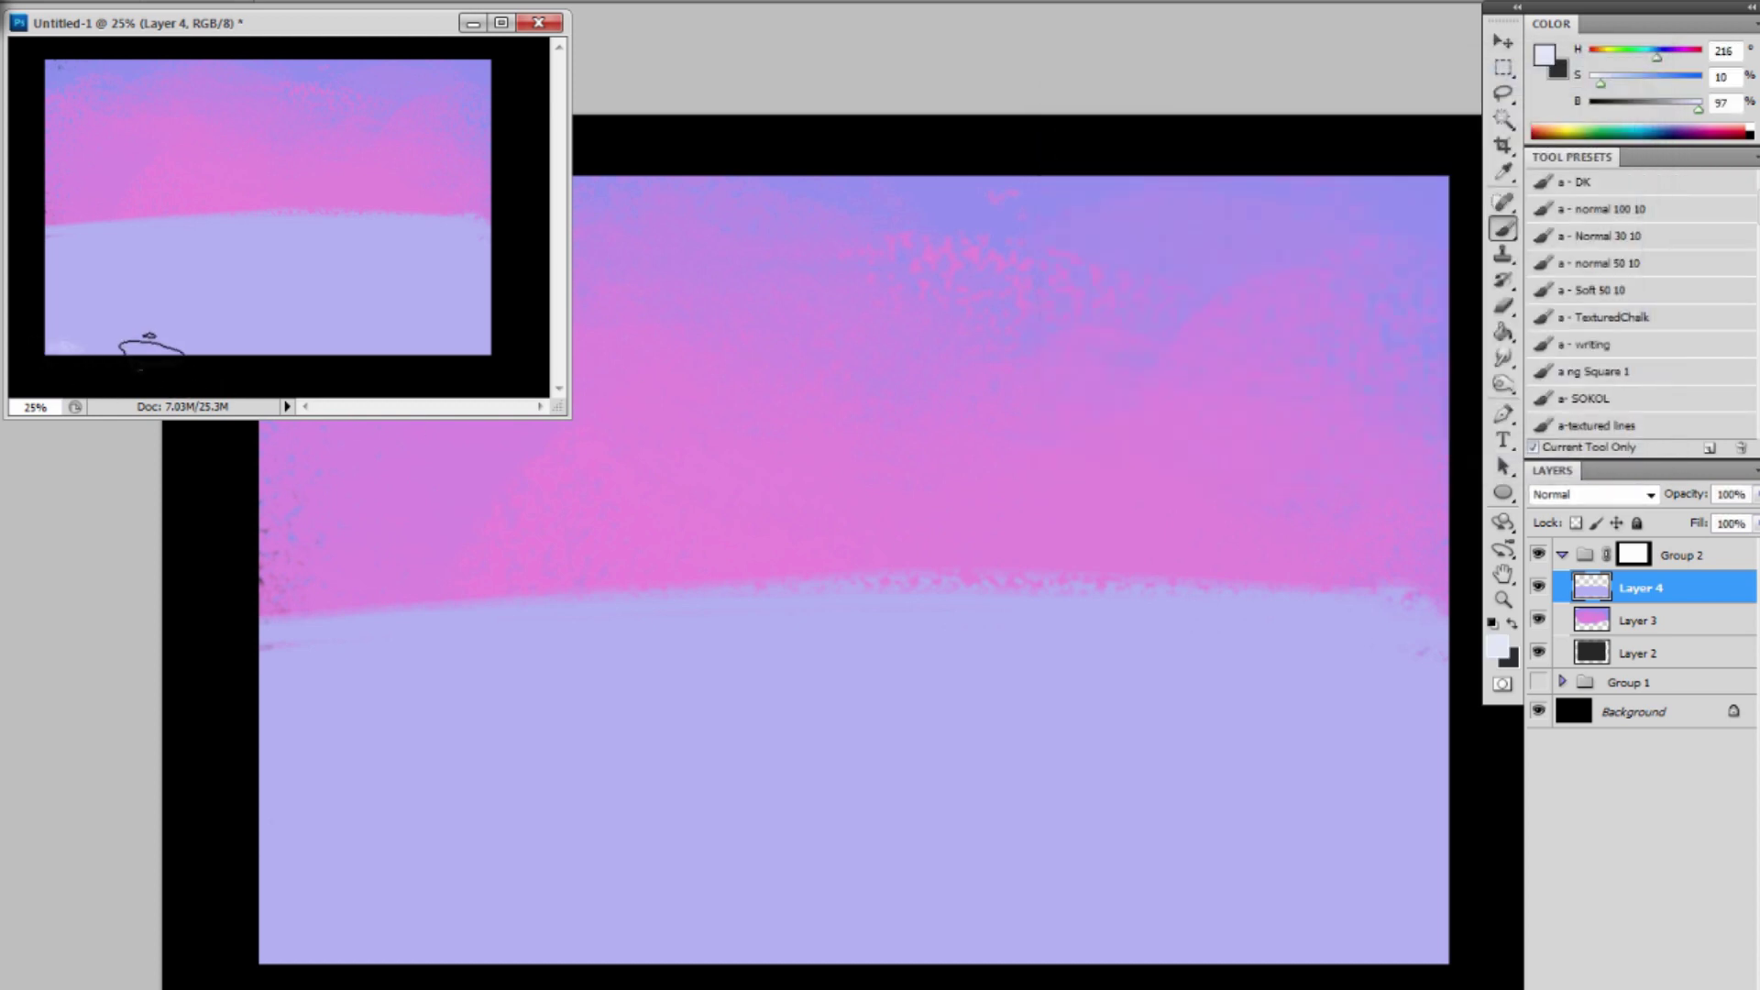
pyautogui.moveTo(150, 353)
pyautogui.mouseDown()
pyautogui.moveTo(92, 337)
pyautogui.moveTo(192, 345)
pyautogui.moveTo(83, 313)
pyautogui.moveTo(193, 346)
pyautogui.moveTo(431, 360)
pyautogui.moveTo(190, 341)
pyautogui.moveTo(357, 322)
pyautogui.moveTo(239, 293)
pyautogui.moveTo(469, 302)
pyautogui.moveTo(62, 286)
pyautogui.moveTo(402, 270)
pyautogui.moveTo(127, 261)
pyautogui.moveTo(491, 279)
pyautogui.moveTo(390, 331)
pyautogui.moveTo(242, 327)
pyautogui.moveTo(138, 306)
pyautogui.moveTo(169, 256)
pyautogui.mouseUp()
pyautogui.press(']')
pyautogui.press(']')
pyautogui.press(']')
# Blend the ground's middle band with horizontal strokes in lavender and pale blue sampled from the painting.
pyautogui.keyDown('alt'); pyautogui.click(448, 246); pyautogui.keyUp('alt')
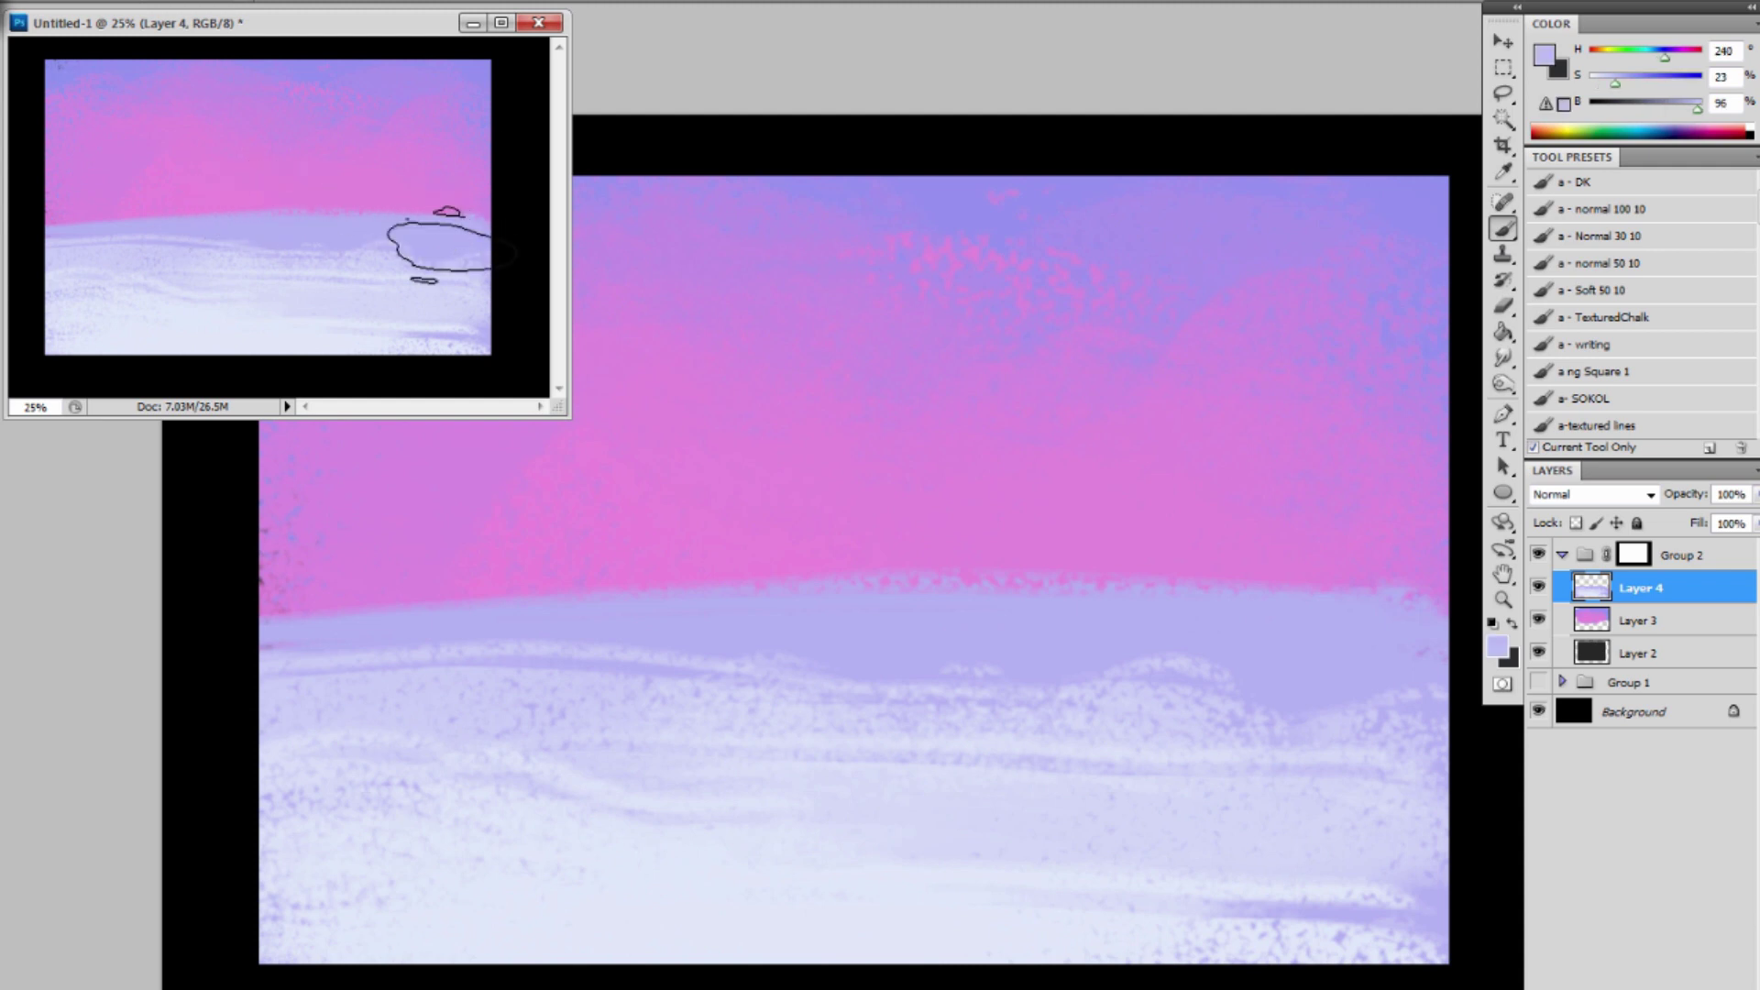
pyautogui.moveTo(409, 283); pyautogui.dragTo(353, 280)
pyautogui.keyDown('alt'); pyautogui.click(353, 279); pyautogui.keyUp('alt')
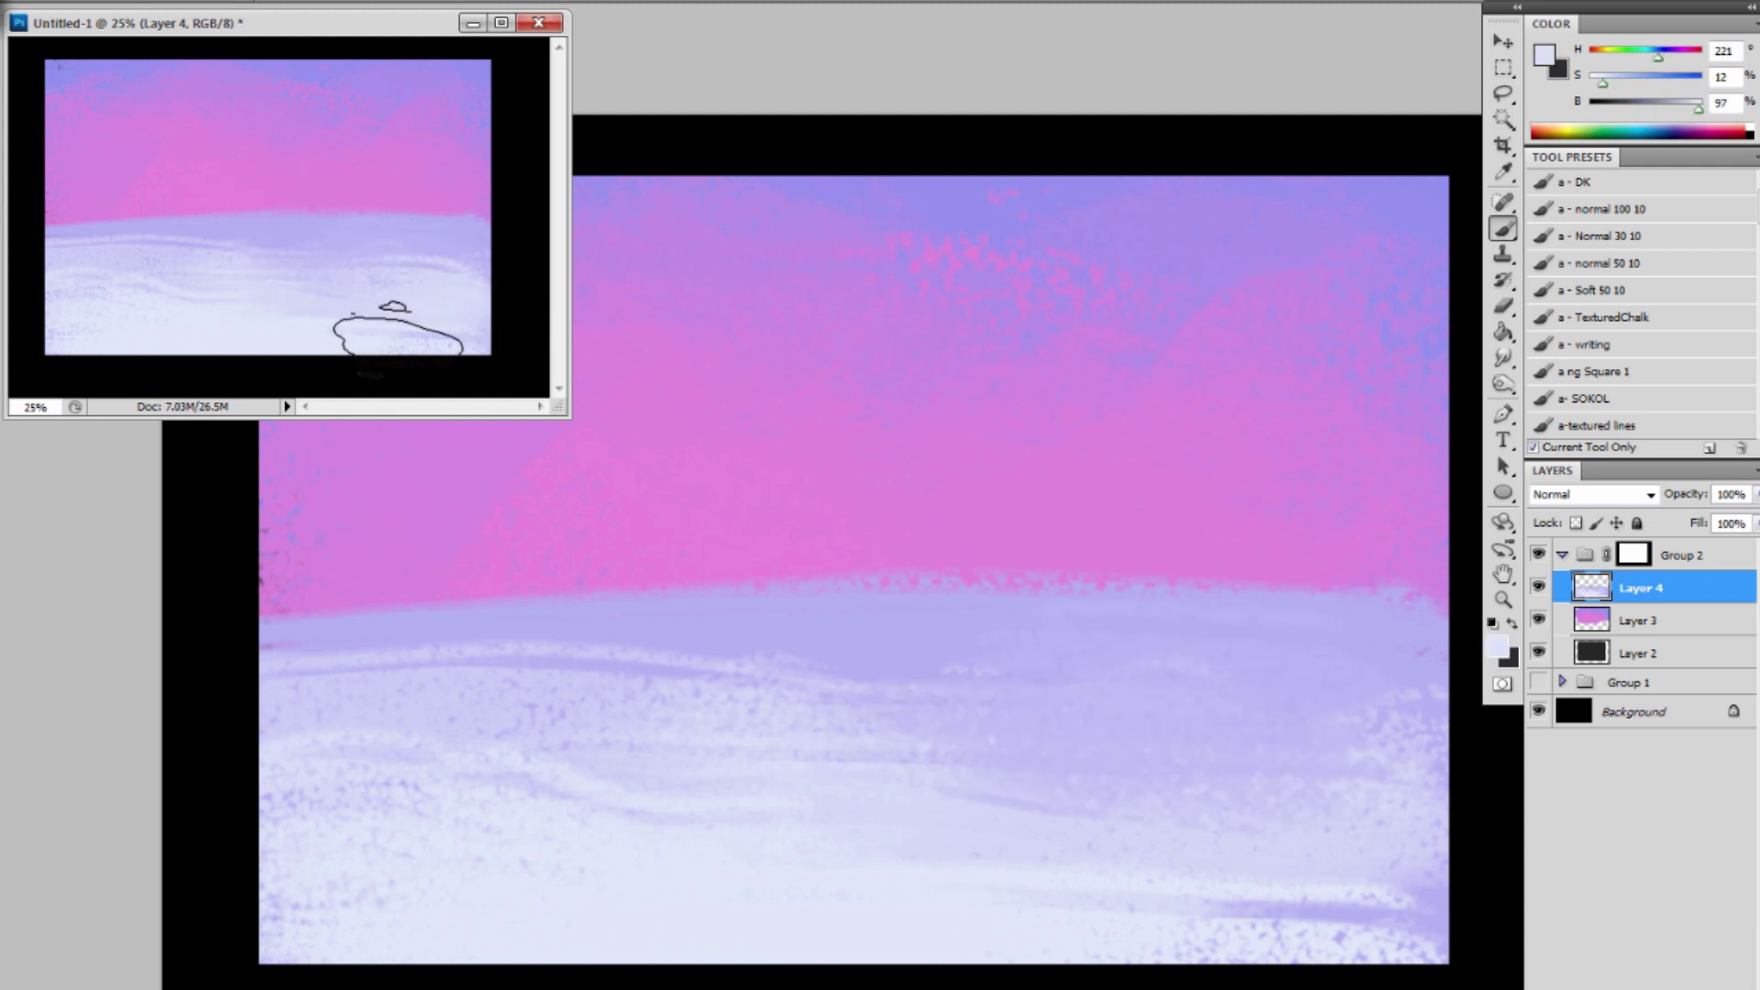
pyautogui.moveTo(398, 335); pyautogui.dragTo(429, 334)
pyautogui.keyDown('alt'); pyautogui.click(435, 245); pyautogui.keyUp('alt')
pyautogui.moveTo(401, 275)
pyautogui.mouseDown()
pyautogui.moveTo(73, 220)
pyautogui.moveTo(474, 221)
pyautogui.moveTo(71, 248)
pyautogui.moveTo(172, 248)
pyautogui.mouseUp()
# Soften the horizon edge with a smaller brush, using lavender and pink tones sampled from the ground and sky.
pyautogui.keyDown('alt'); pyautogui.click(260, 229); pyautogui.keyUp('alt')
pyautogui.press('[')
pyautogui.press('[')
pyautogui.press('[')
pyautogui.press('[')
pyautogui.press('[')
pyautogui.keyDown('alt'); pyautogui.click(397, 173); pyautogui.keyUp('alt')
pyautogui.keyDown('alt'); pyautogui.click(380, 245); pyautogui.keyUp('alt')
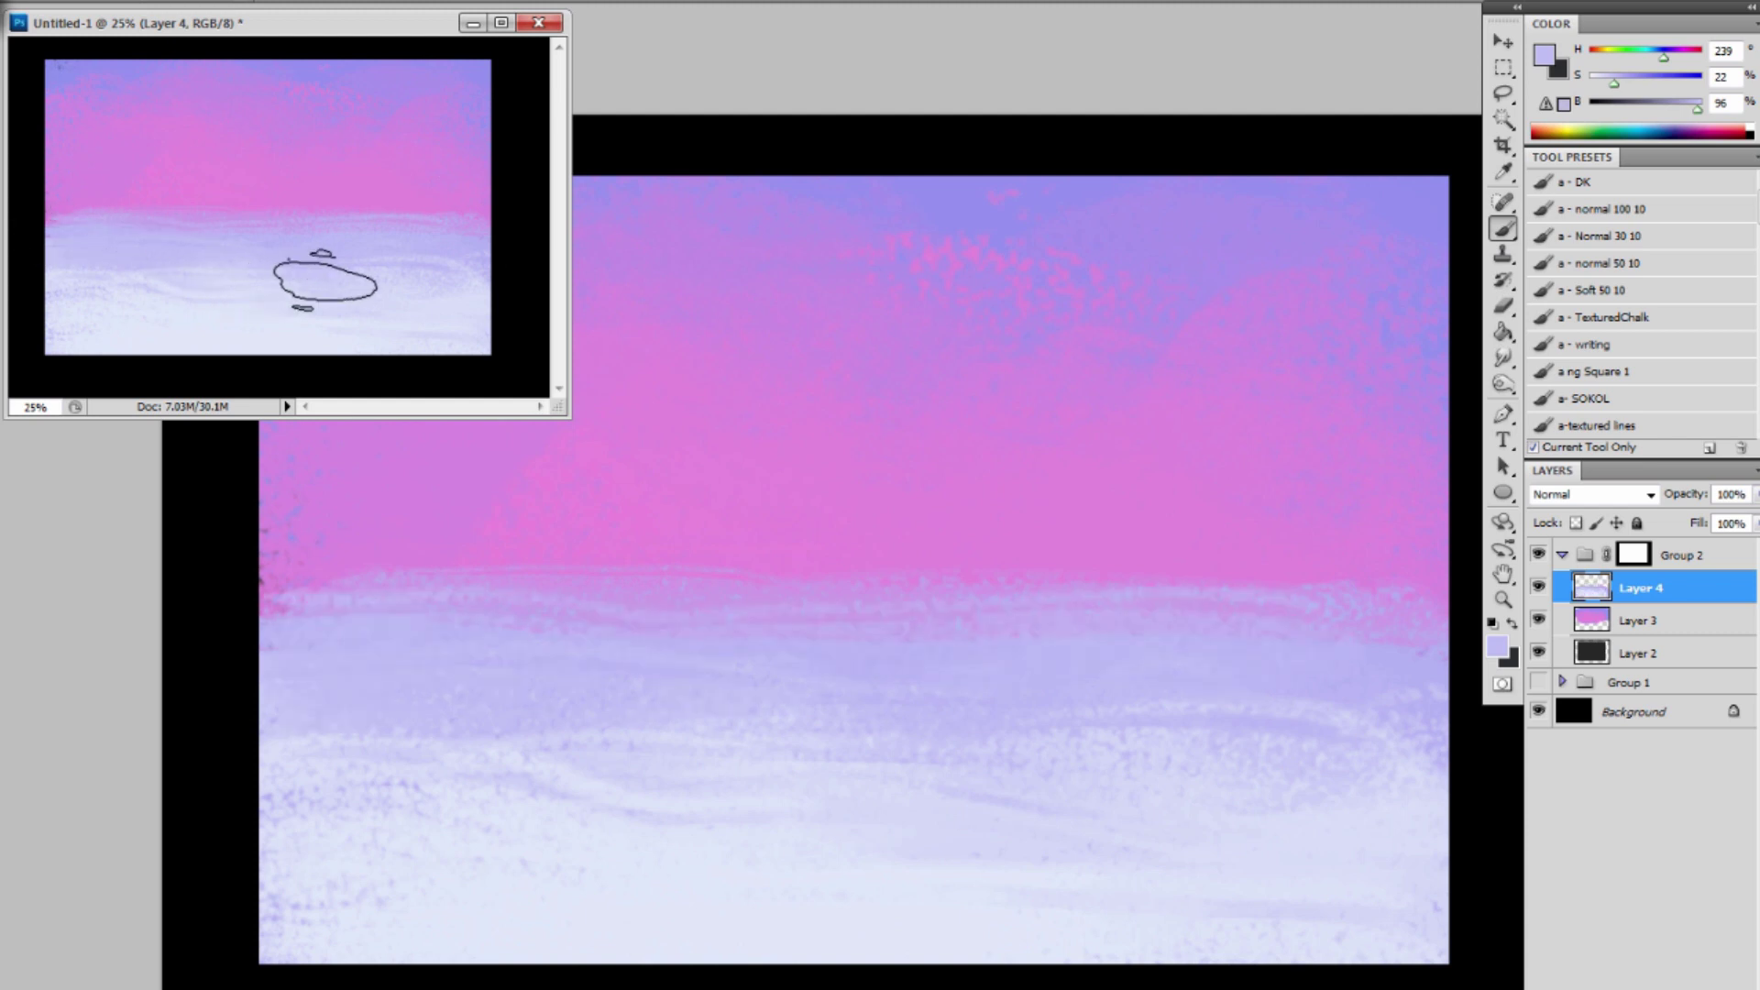
pyautogui.keyDown('alt'); pyautogui.click(250, 189); pyautogui.keyUp('alt')
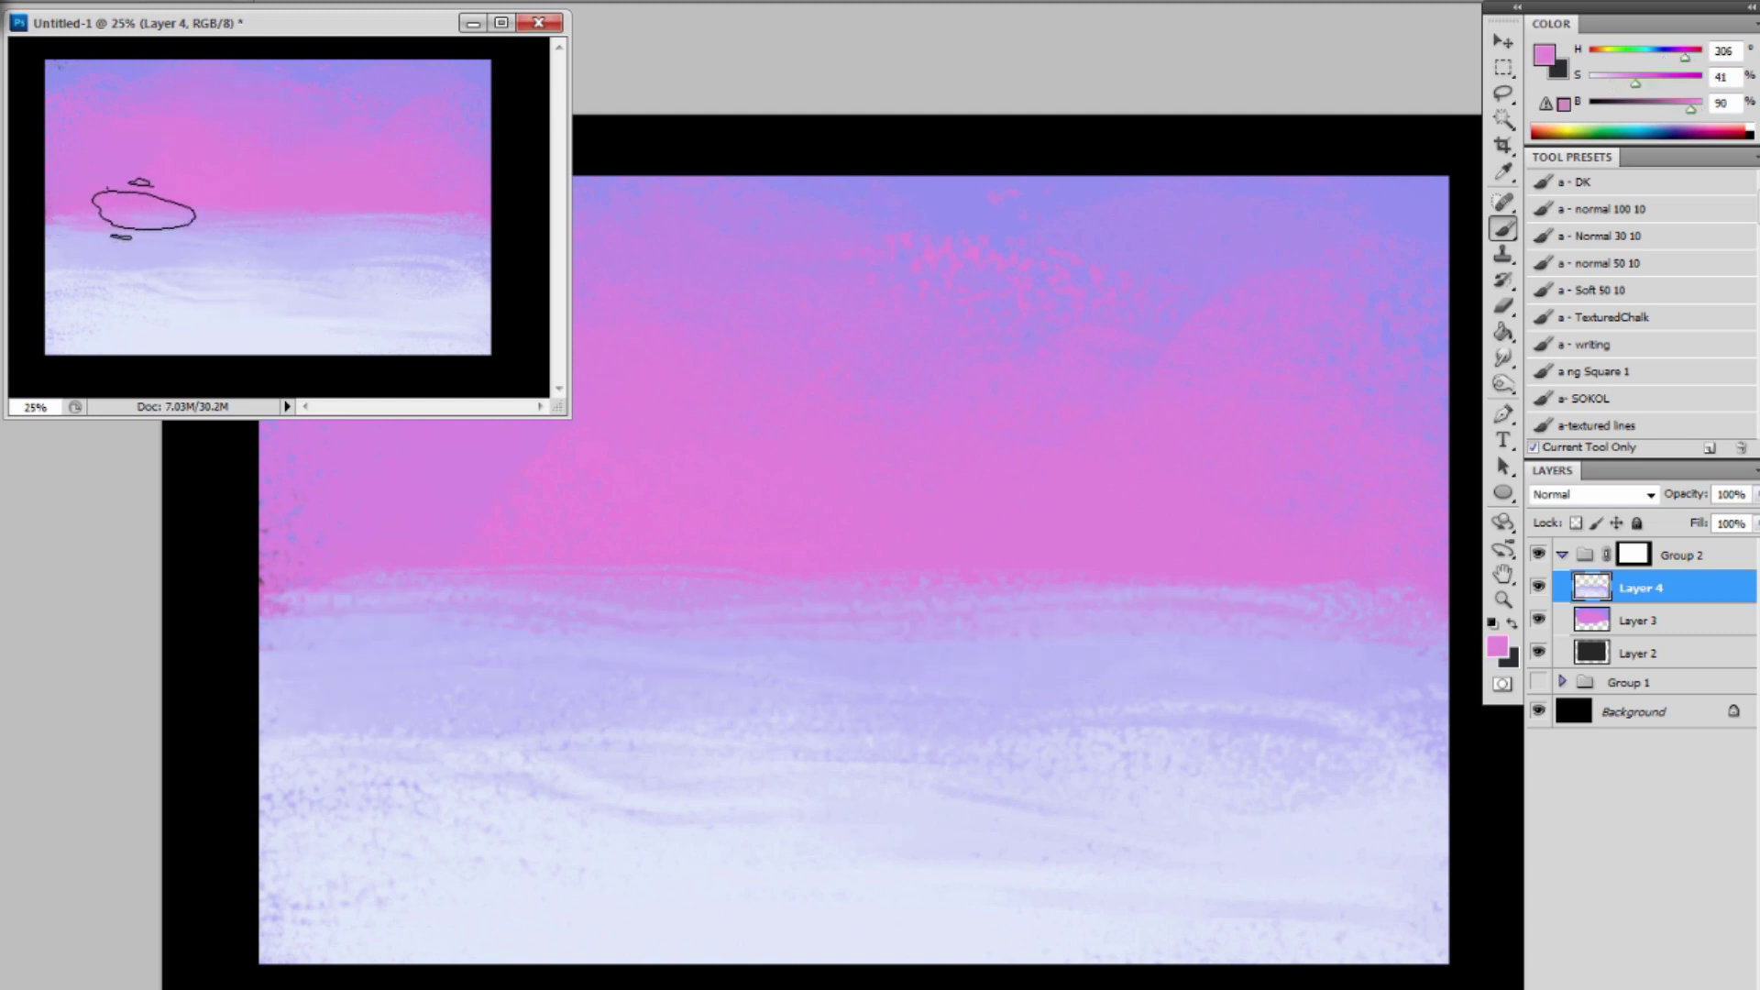
pyautogui.keyDown('alt'); pyautogui.click(157, 333); pyautogui.keyUp('alt')
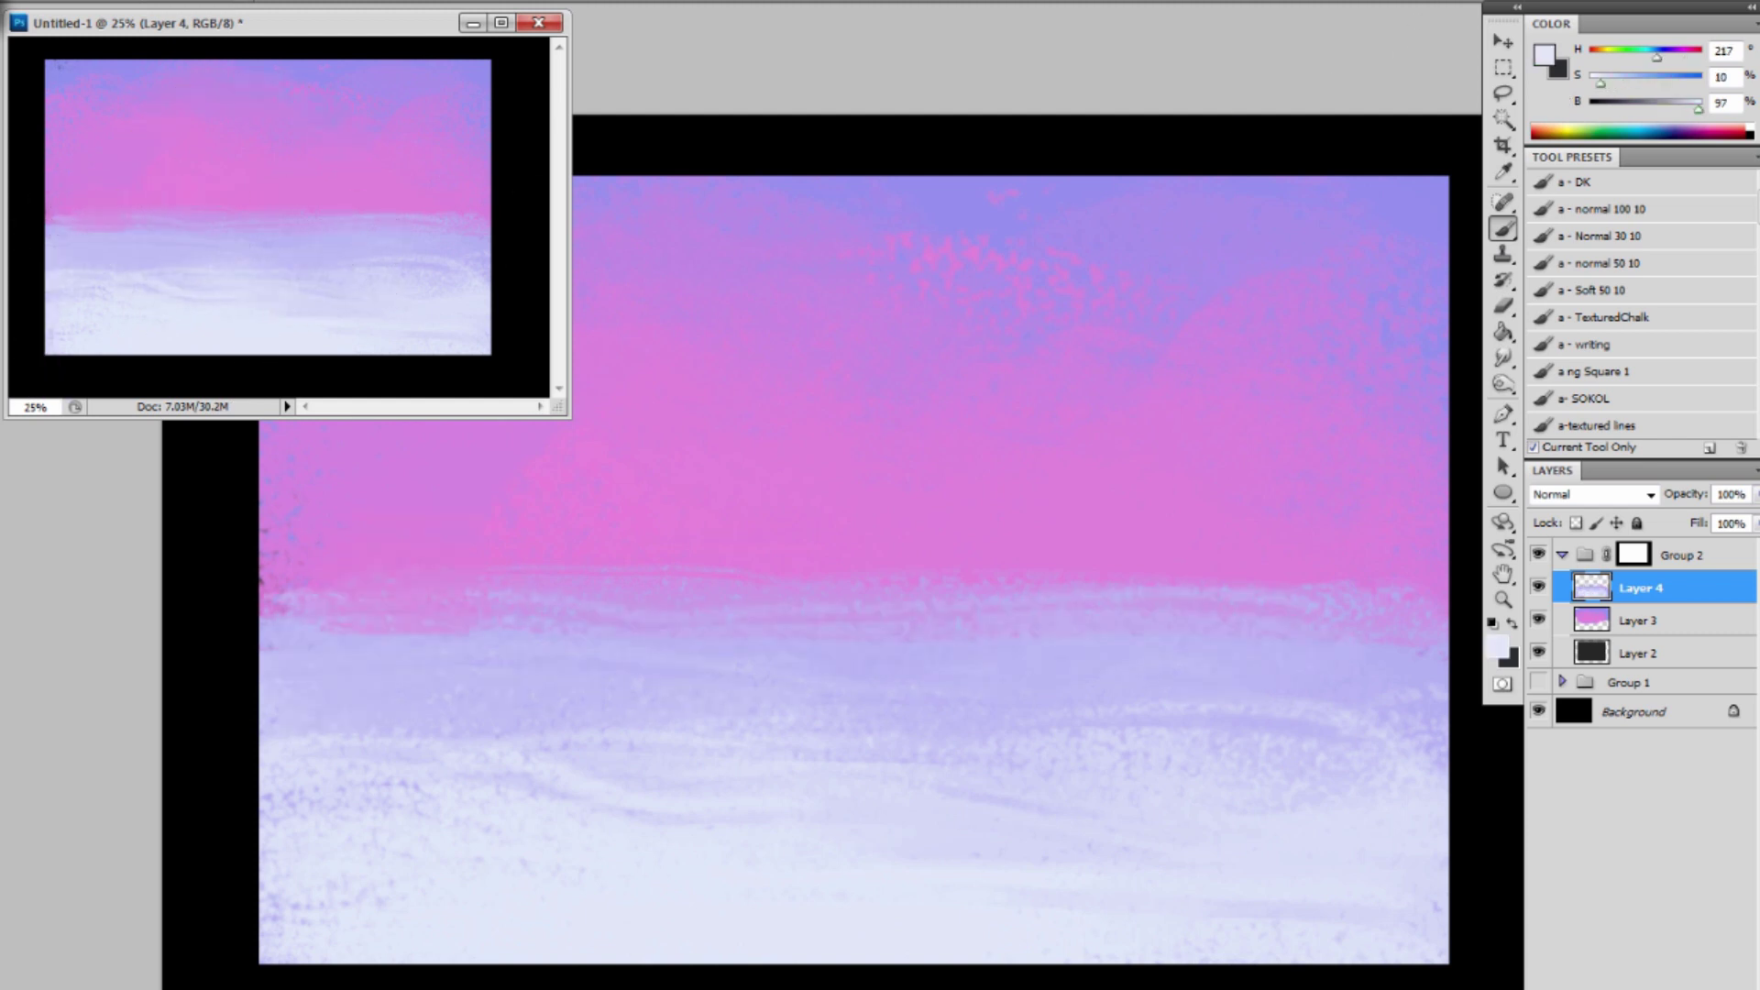
# Set the foreground color to a warm near-white (hue 78, saturation 5, brightness 100) and paint highlights in the ground's lower-left corner.
pyautogui.click(1548, 57)
pyautogui.moveTo(1092, 122); pyautogui.dragTo(1077, 116)
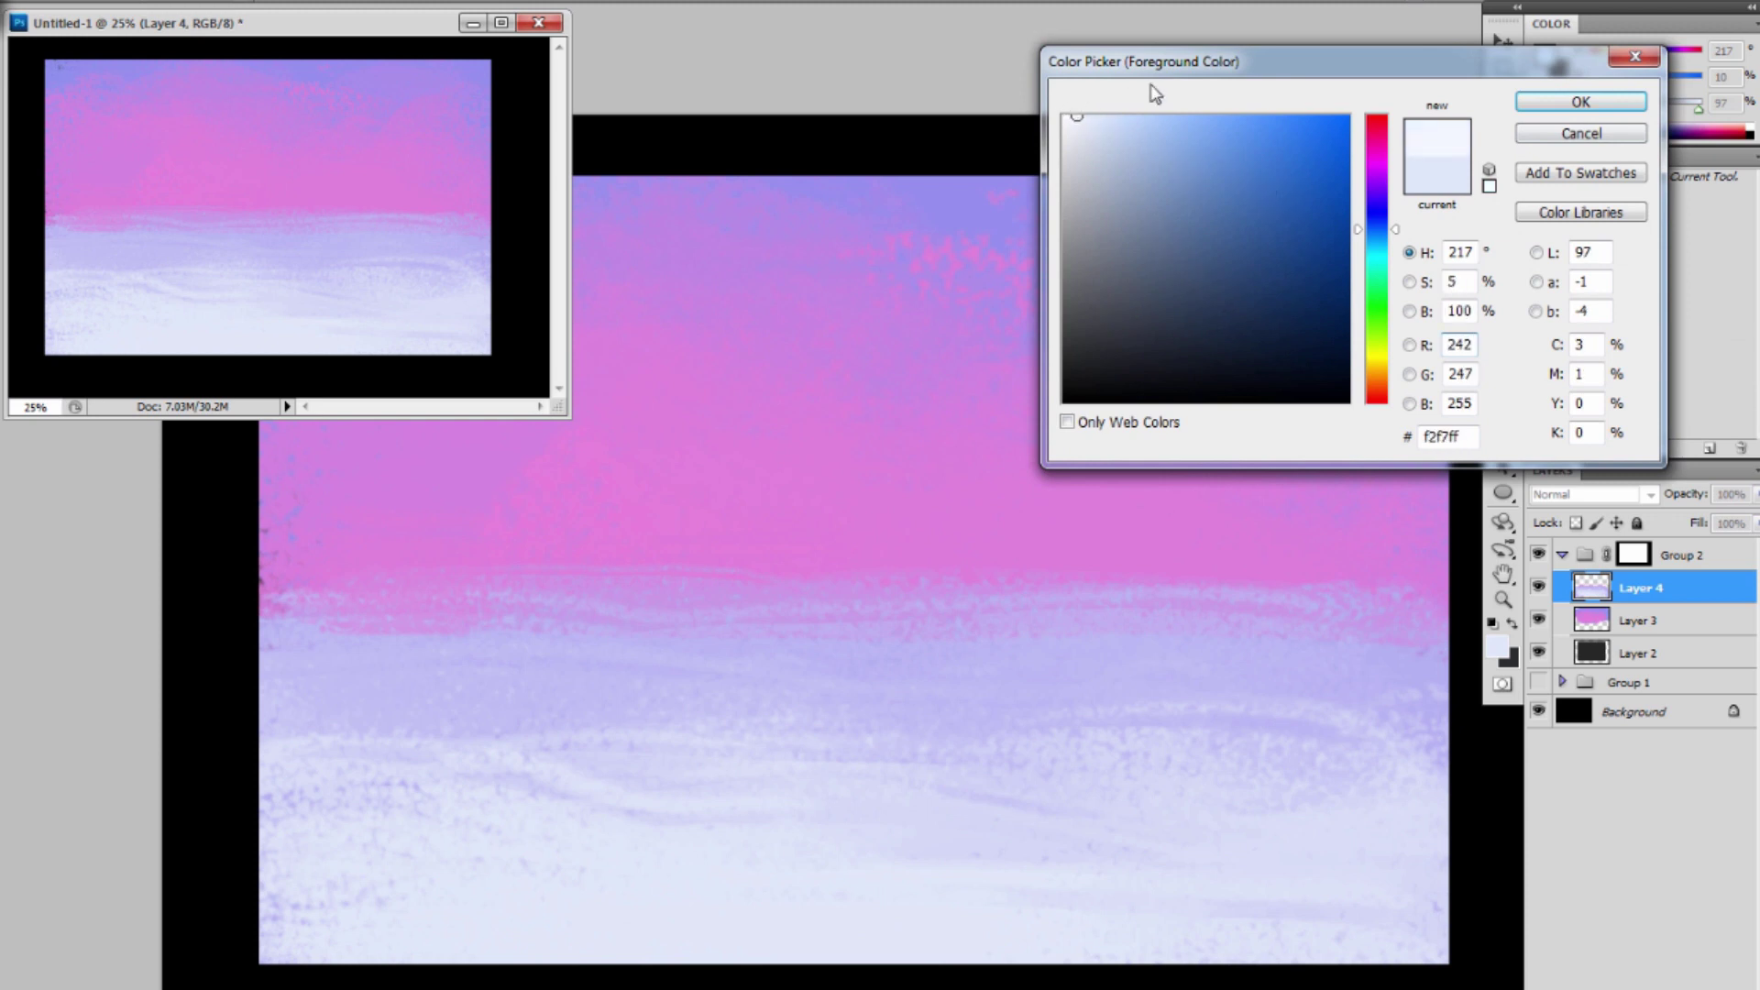
pyautogui.moveTo(1393, 233); pyautogui.dragTo(1393, 341)
pyautogui.click(1551, 109)
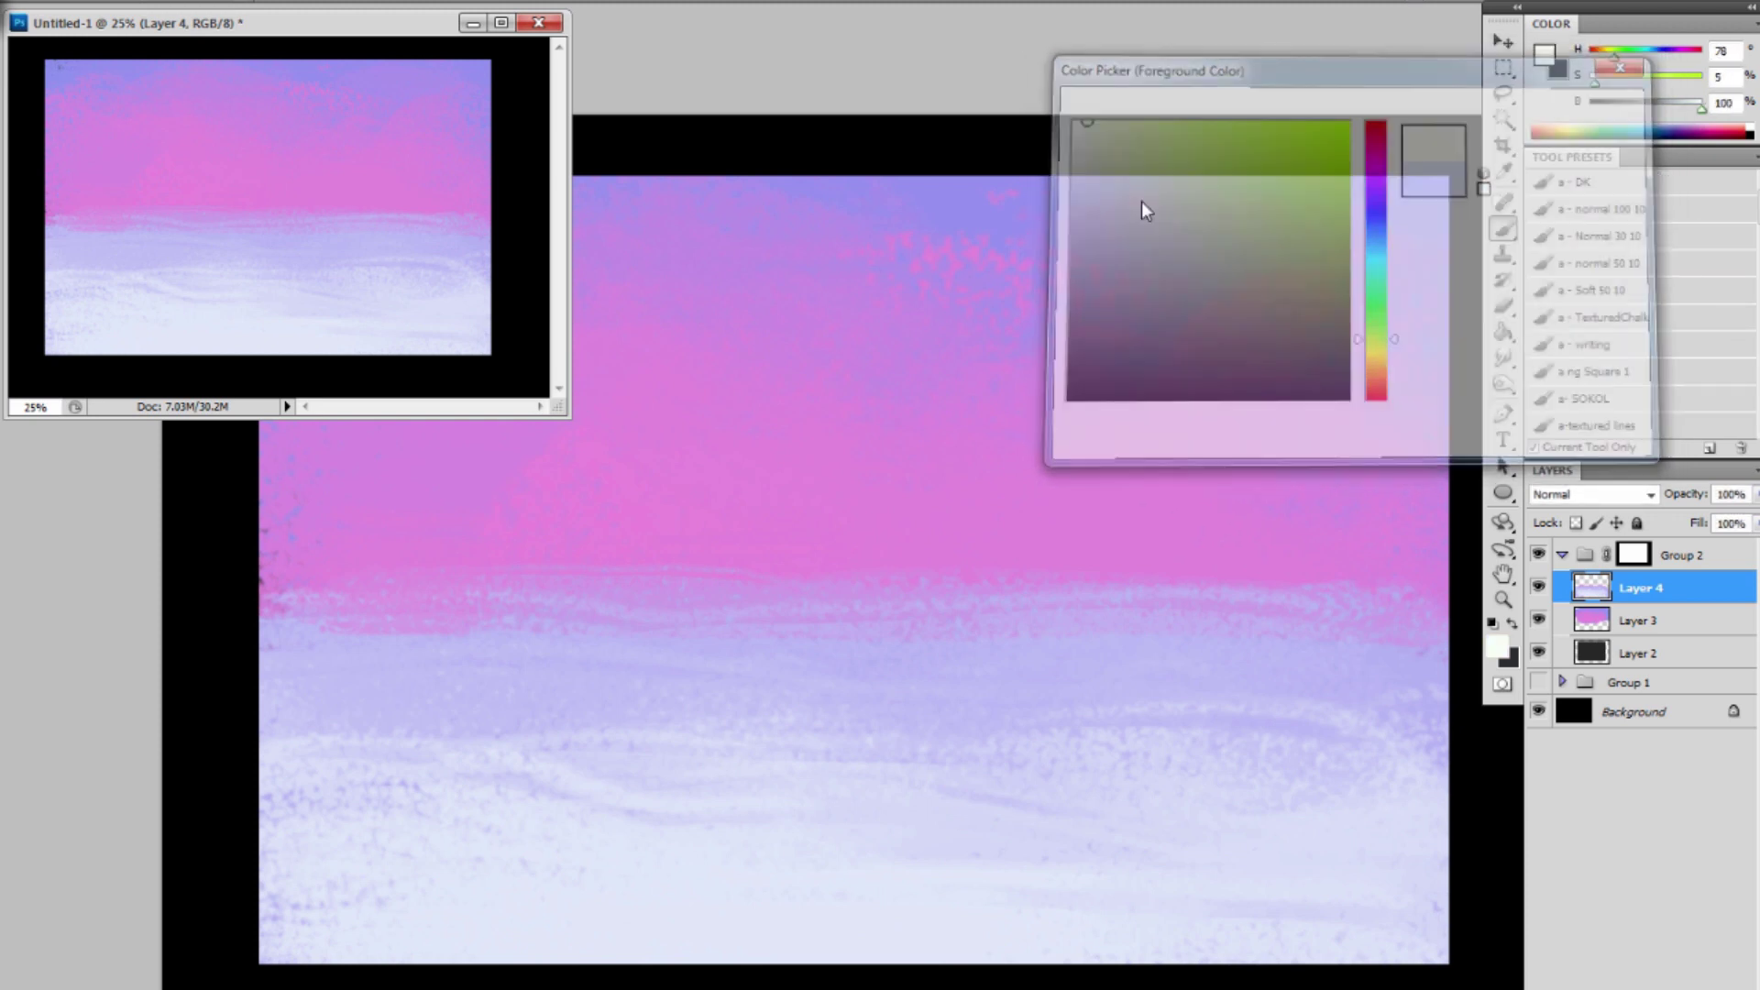
pyautogui.moveTo(157, 333)
pyautogui.mouseDown()
pyautogui.moveTo(74, 340)
pyautogui.moveTo(200, 325)
pyautogui.moveTo(240, 345)
pyautogui.mouseUp()
# Blend the ground's left side up to the horizon with sampled pale blue and lavender strokes, adding a low rise.
pyautogui.keyDown('alt'); pyautogui.click(228, 296); pyautogui.keyUp('alt')
pyautogui.moveTo(165, 284)
pyautogui.mouseDown()
pyautogui.moveTo(198, 289)
pyautogui.moveTo(110, 259)
pyautogui.moveTo(99, 225)
pyautogui.mouseUp()
pyautogui.keyDown('alt'); pyautogui.click(183, 223); pyautogui.keyUp('alt')
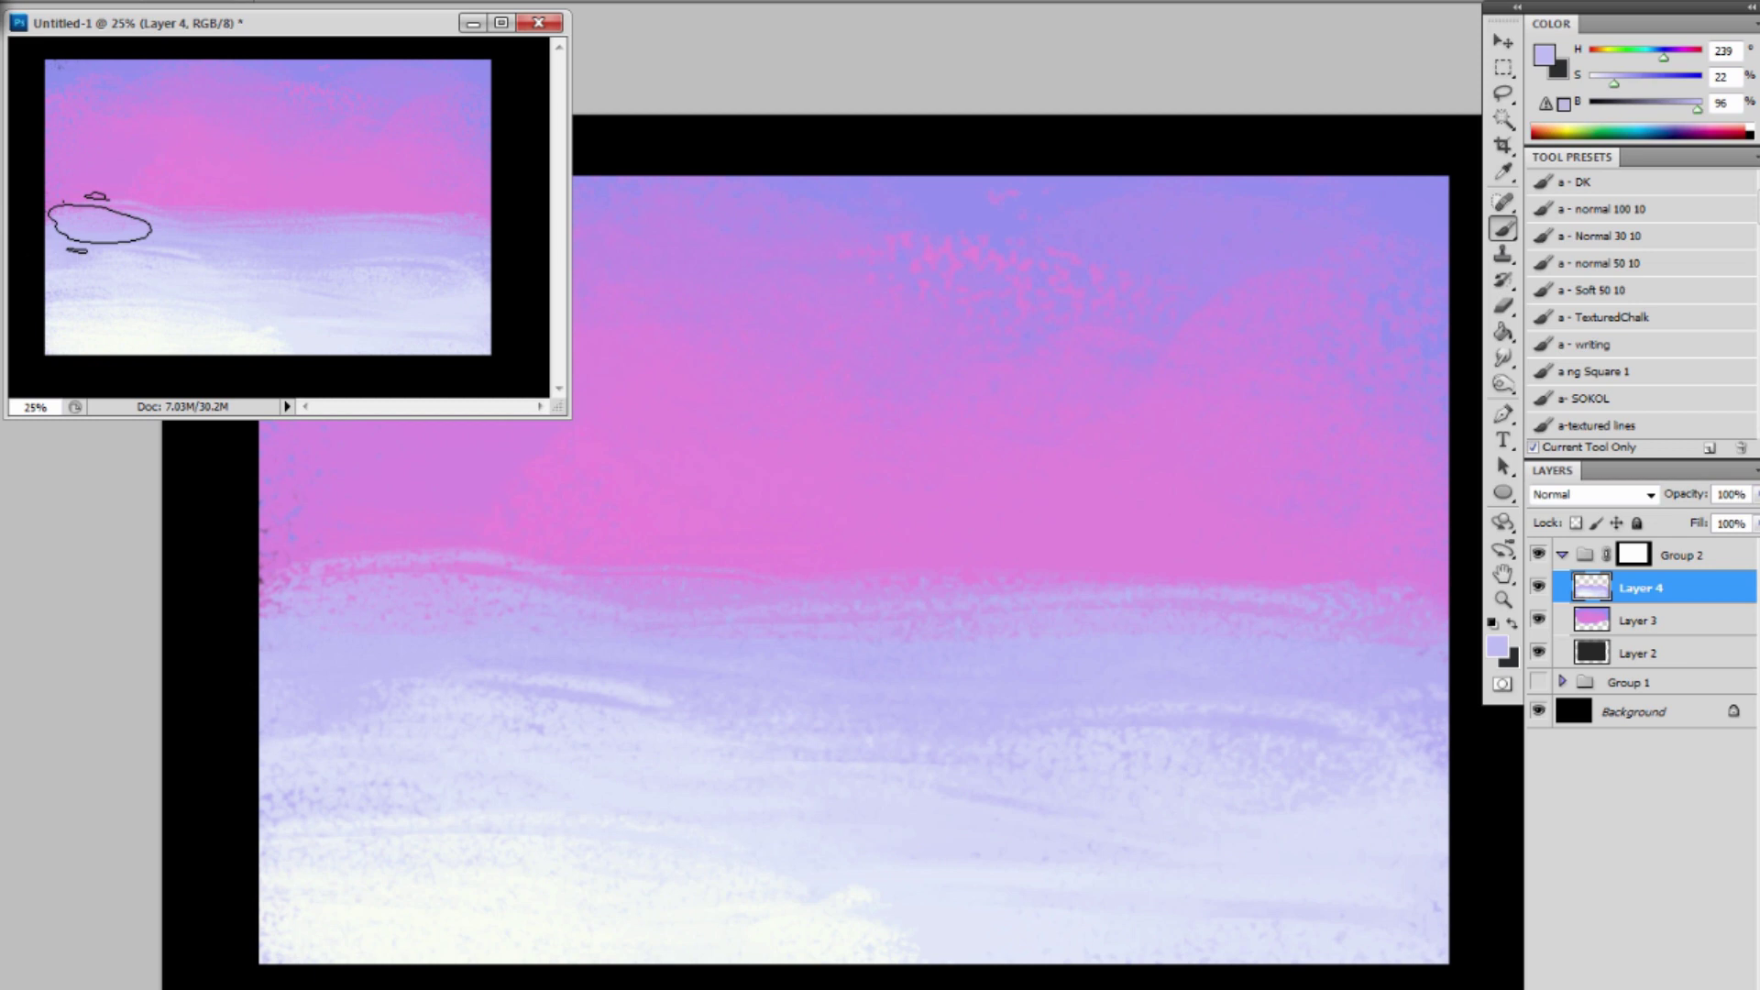
# Add a new layer above Layer 4 and lasso a jagged treeline silhouette with shoreline rocks along the left horizon.
pyautogui.hotkey('ctrl', 'shift', 'alt', 'n')
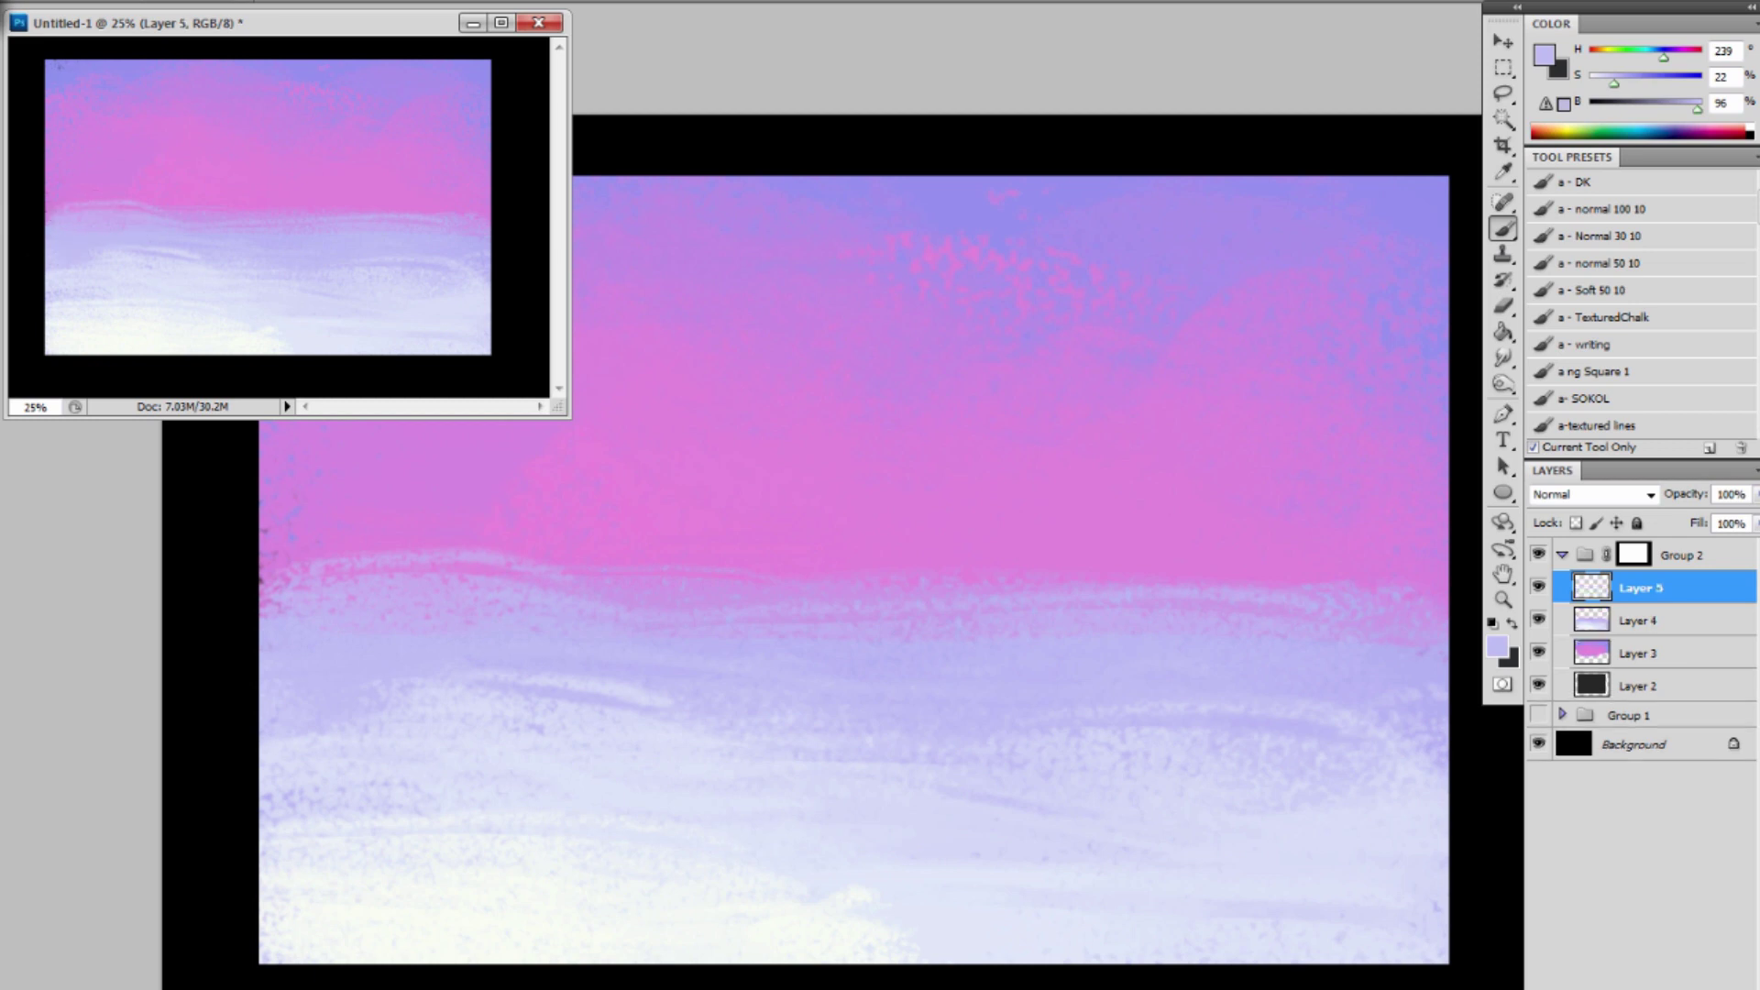
pyautogui.click(1503, 92)
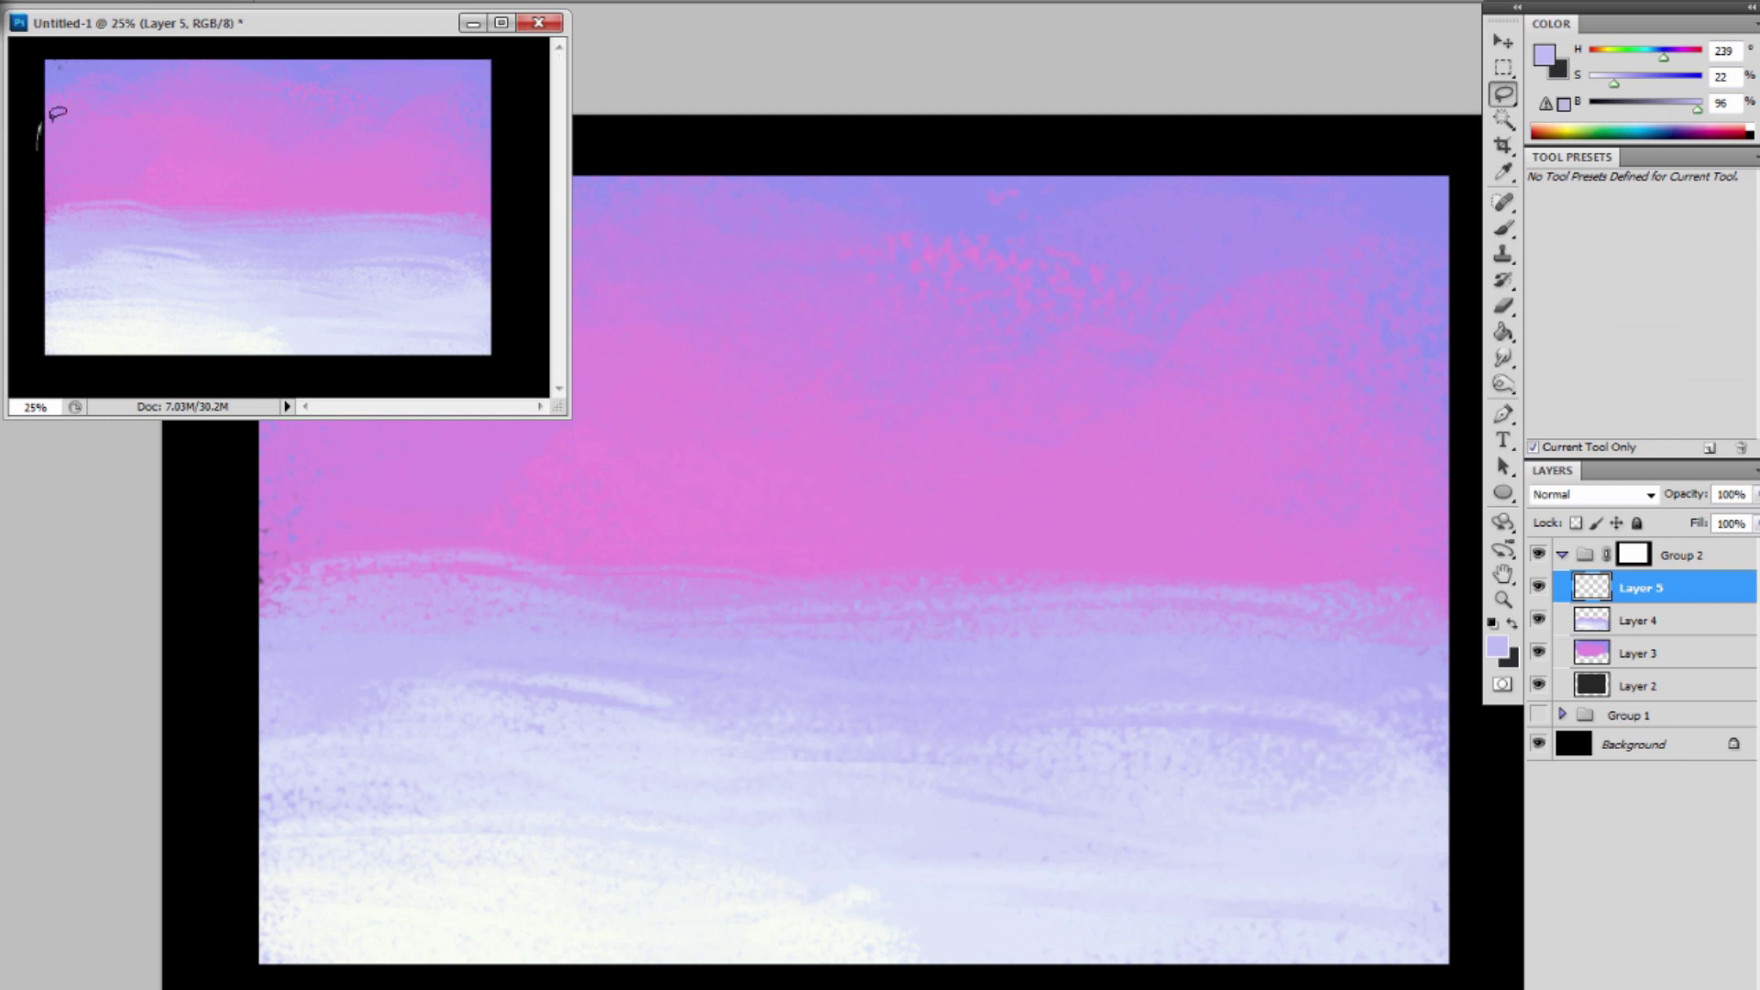
pyautogui.moveTo(111, 123)
pyautogui.mouseDown()
pyautogui.moveTo(130, 171)
pyautogui.moveTo(139, 129)
pyautogui.moveTo(156, 163)
pyautogui.moveTo(202, 132)
pyautogui.moveTo(166, 171)
pyautogui.moveTo(216, 184)
pyautogui.moveTo(221, 135)
pyautogui.moveTo(238, 177)
pyautogui.mouseUp()
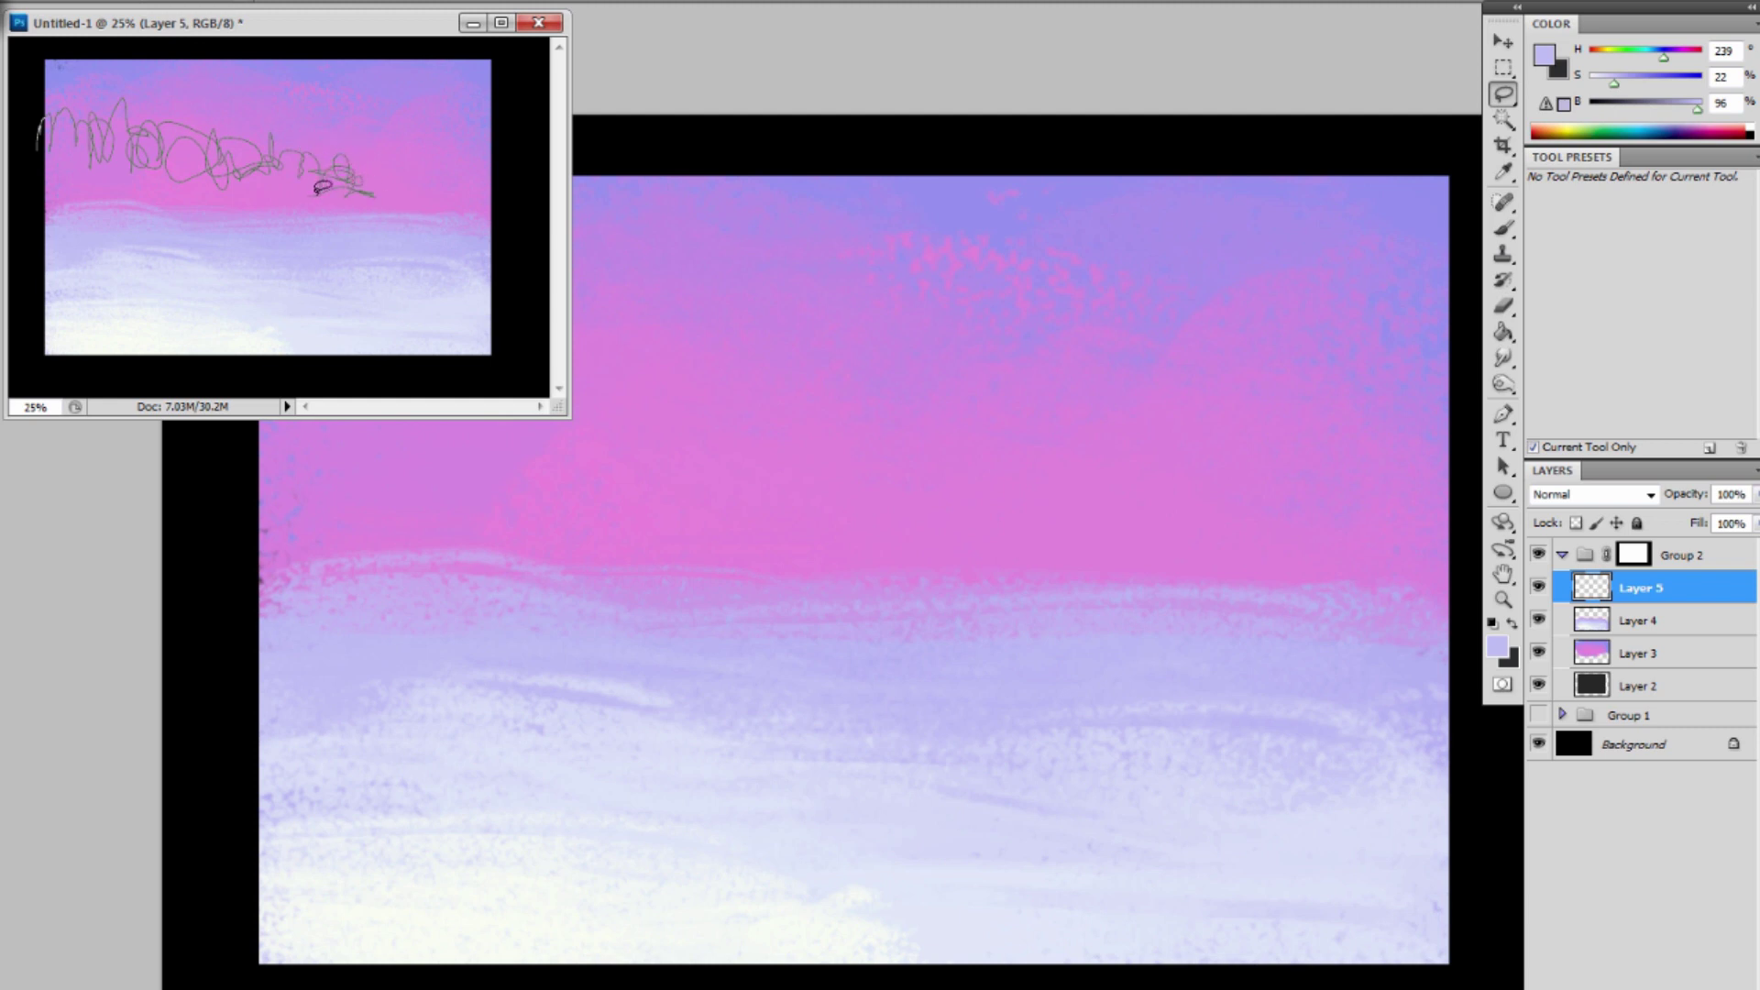
pyautogui.moveTo(277, 199)
pyautogui.mouseDown()
pyautogui.moveTo(385, 202)
pyautogui.moveTo(41, 217)
pyautogui.moveTo(49, 199)
pyautogui.moveTo(94, 215)
pyautogui.moveTo(55, 223)
pyautogui.mouseUp()
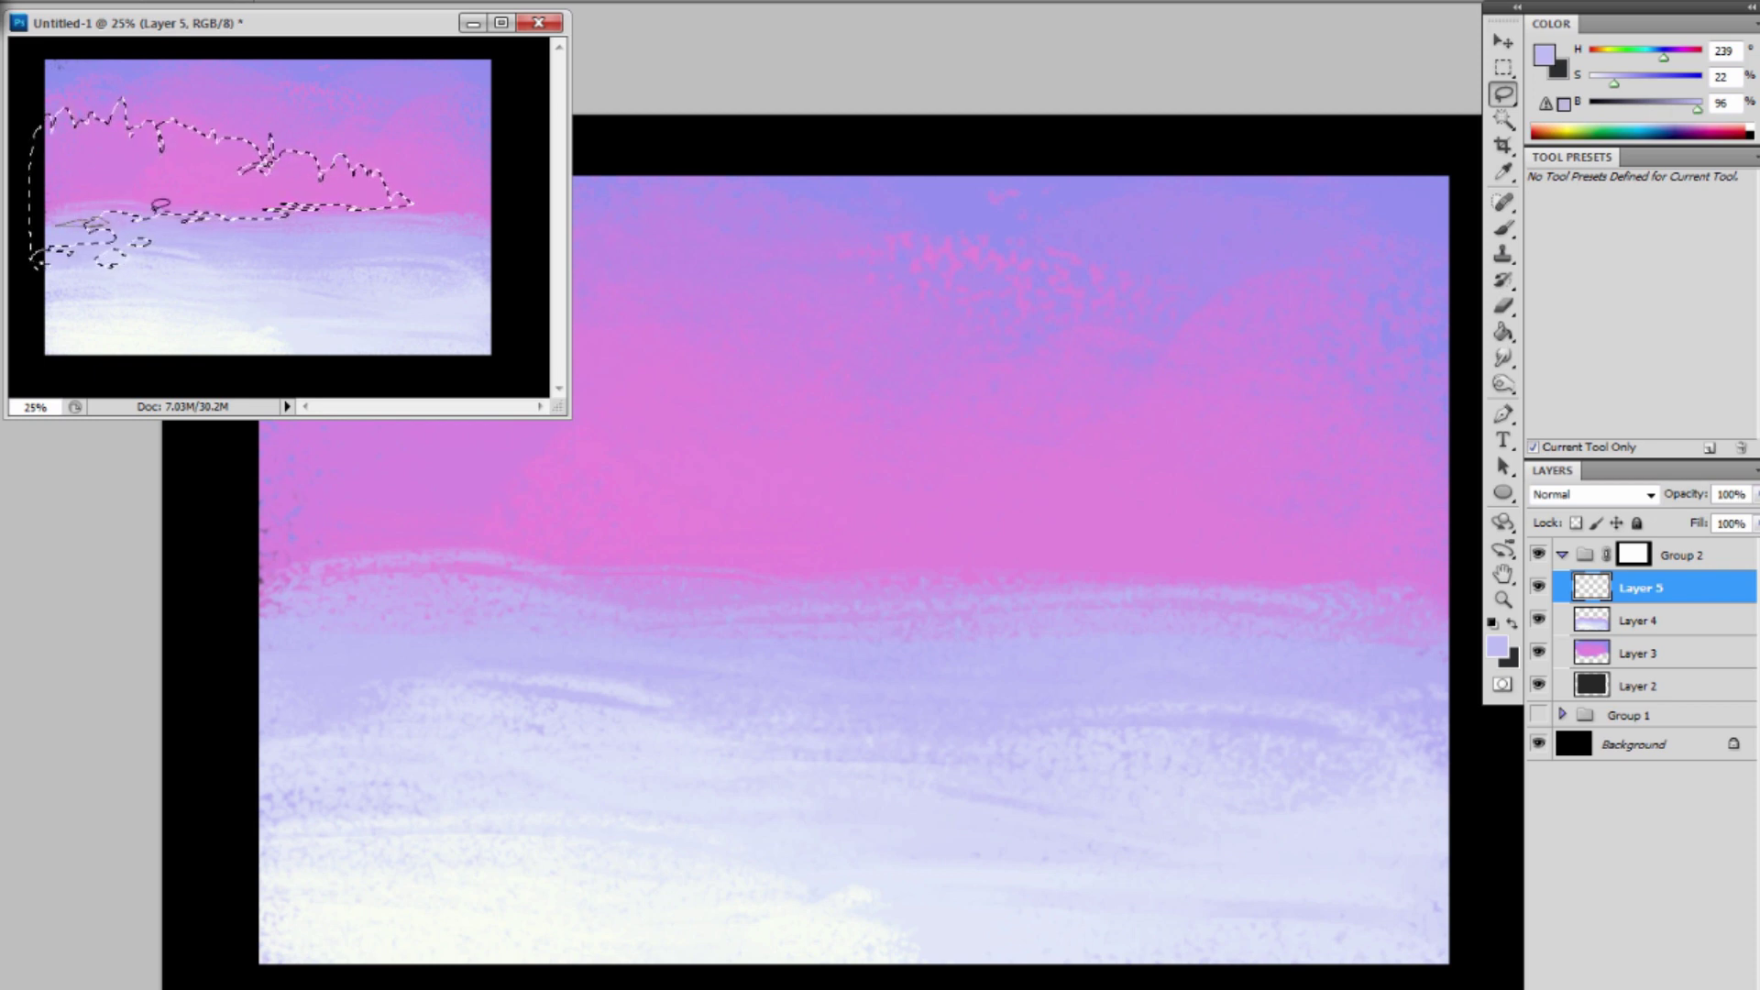
# Set the foreground color to muted purple (#726ca2) and brush it in to fill the treeline selection on Layer 5.
pyautogui.press('b')
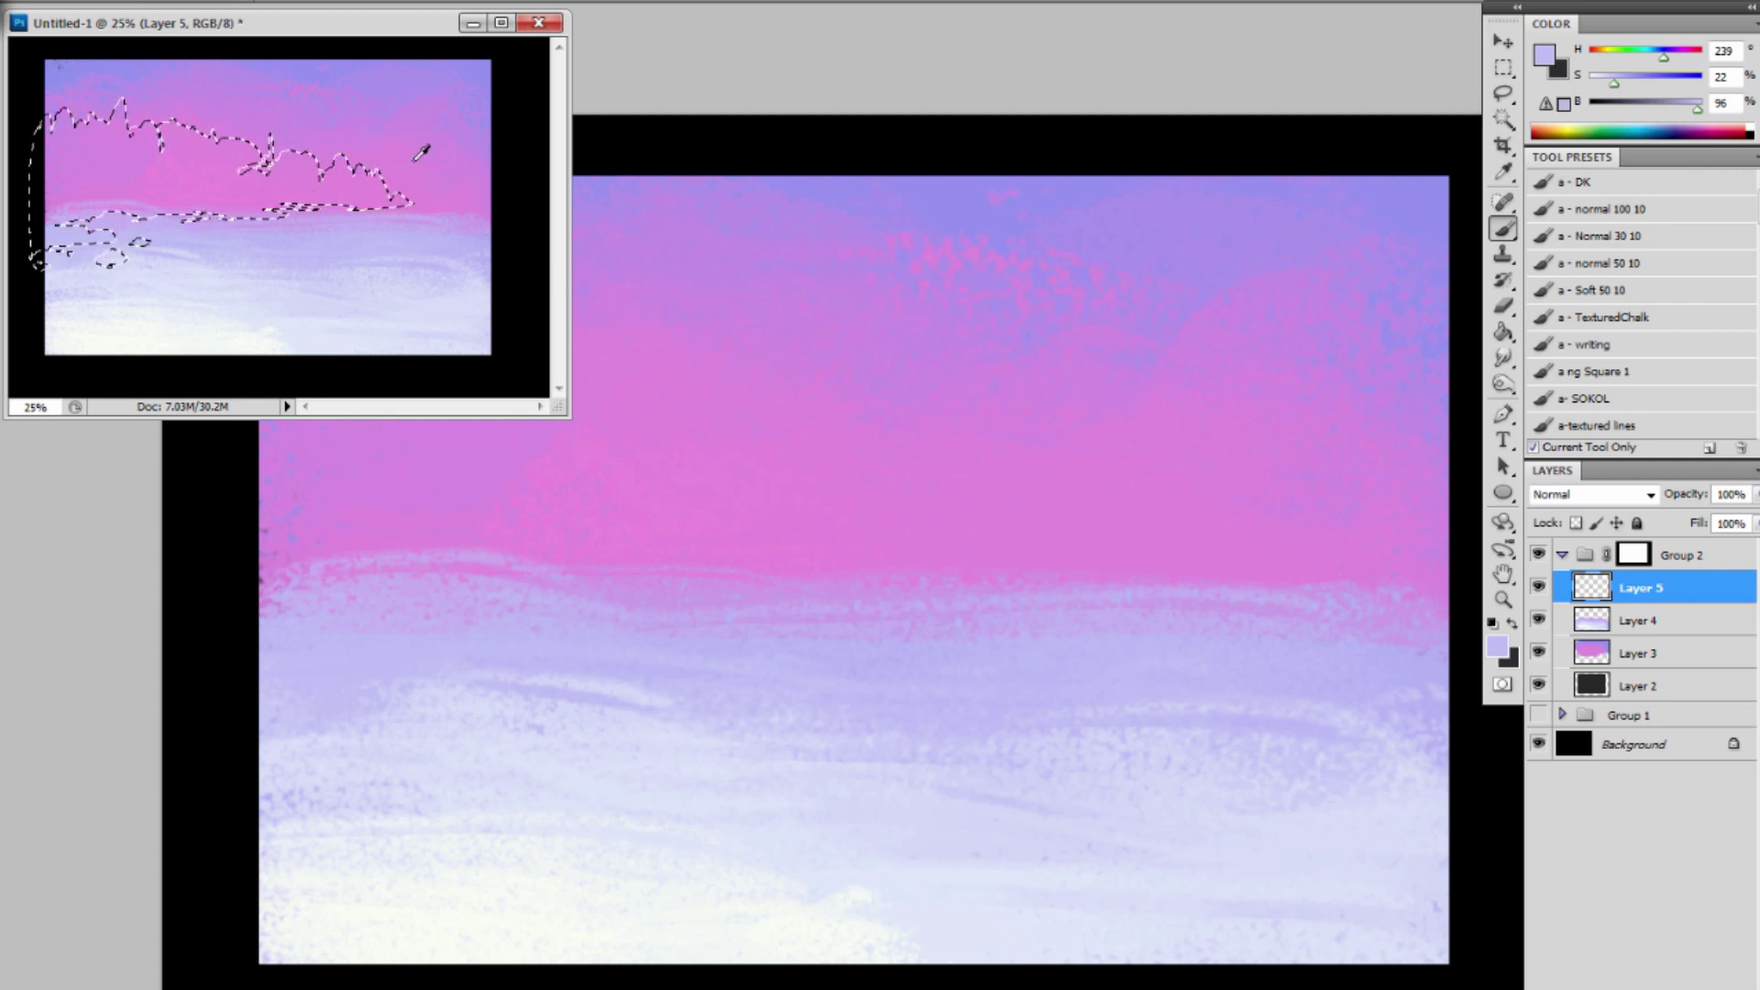
pyautogui.keyDown('alt'); pyautogui.click(420, 152); pyautogui.keyUp('alt')
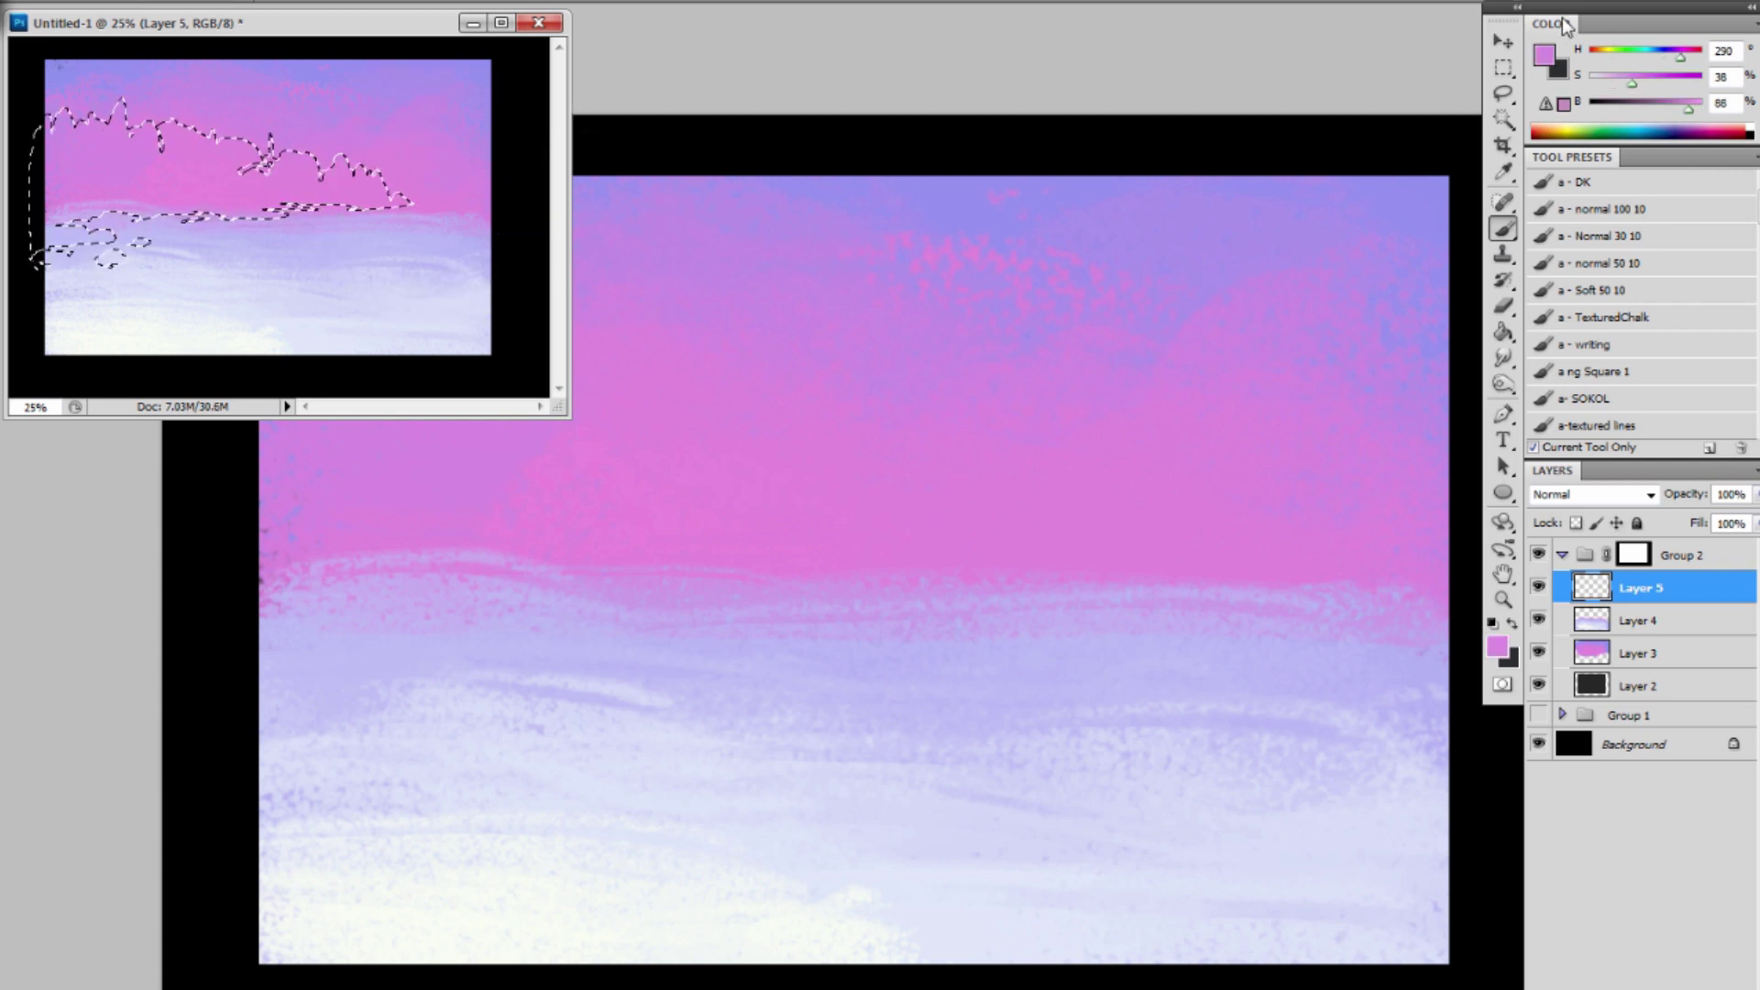
pyautogui.click(1546, 60)
pyautogui.moveTo(1116, 238)
pyautogui.mouseDown()
pyautogui.moveTo(1147, 256)
pyautogui.moveTo(1127, 270)
pyautogui.mouseUp()
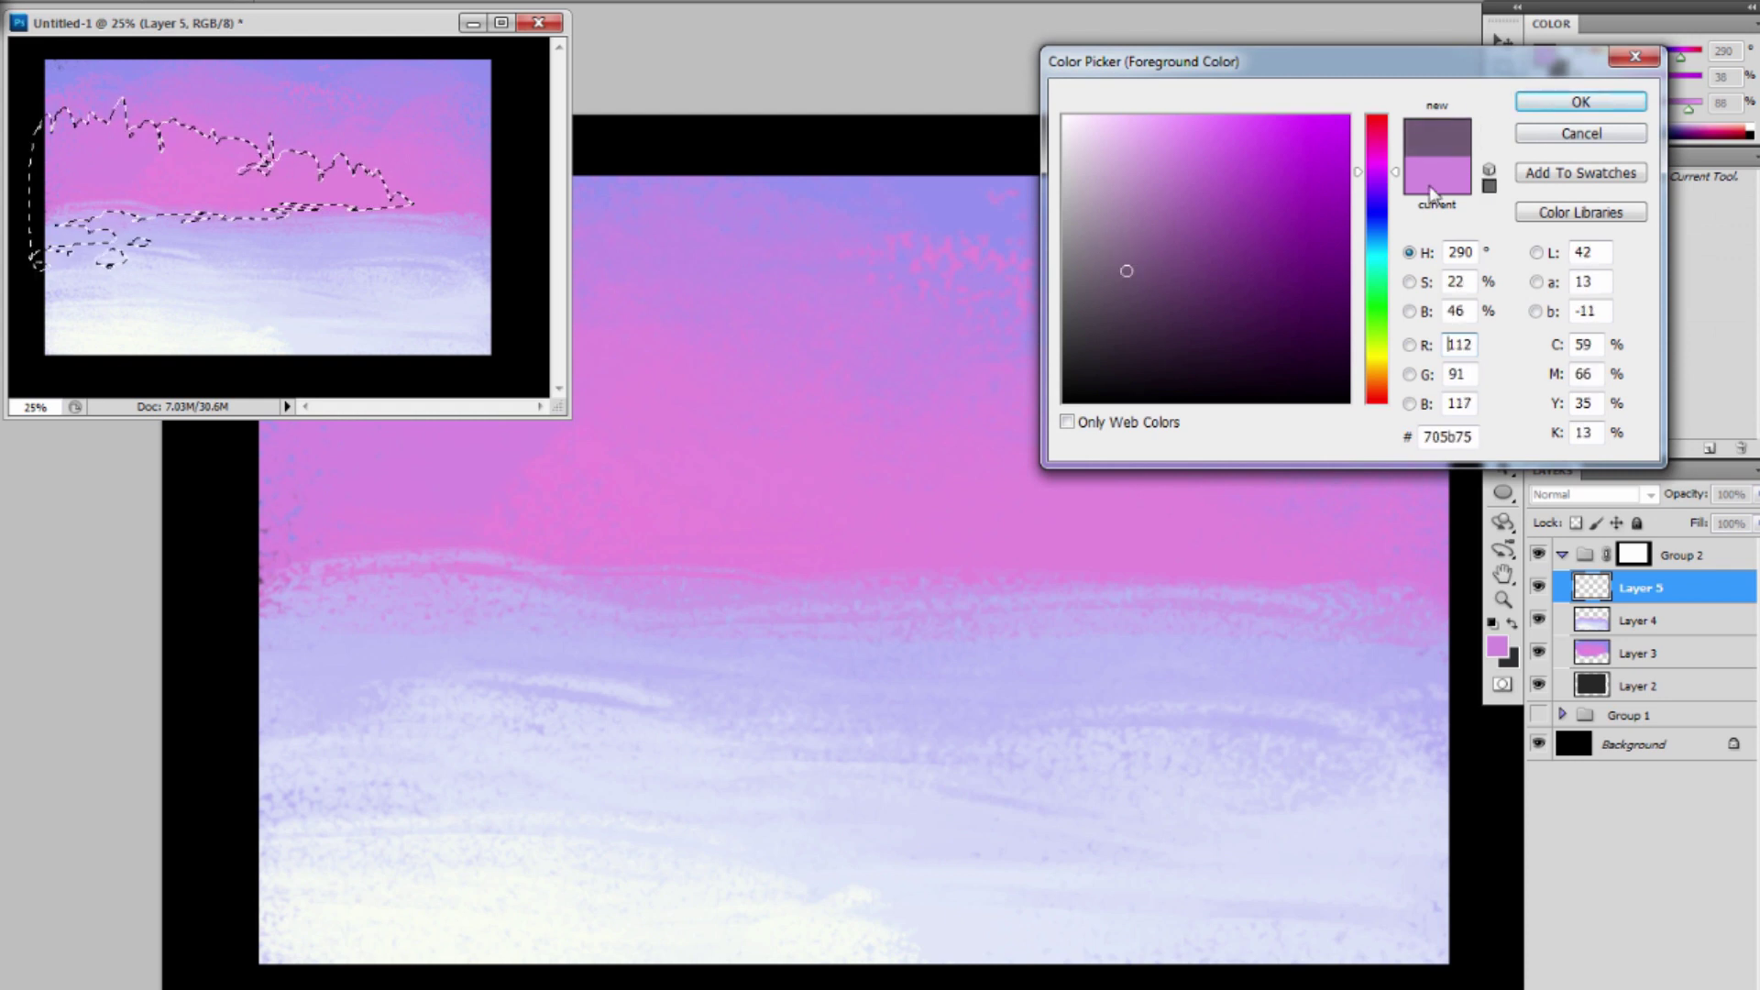
pyautogui.click(1381, 187)
pyautogui.moveTo(1384, 201); pyautogui.dragTo(1383, 206)
pyautogui.moveTo(1137, 223); pyautogui.dragTo(1158, 220)
pyautogui.click(1563, 101)
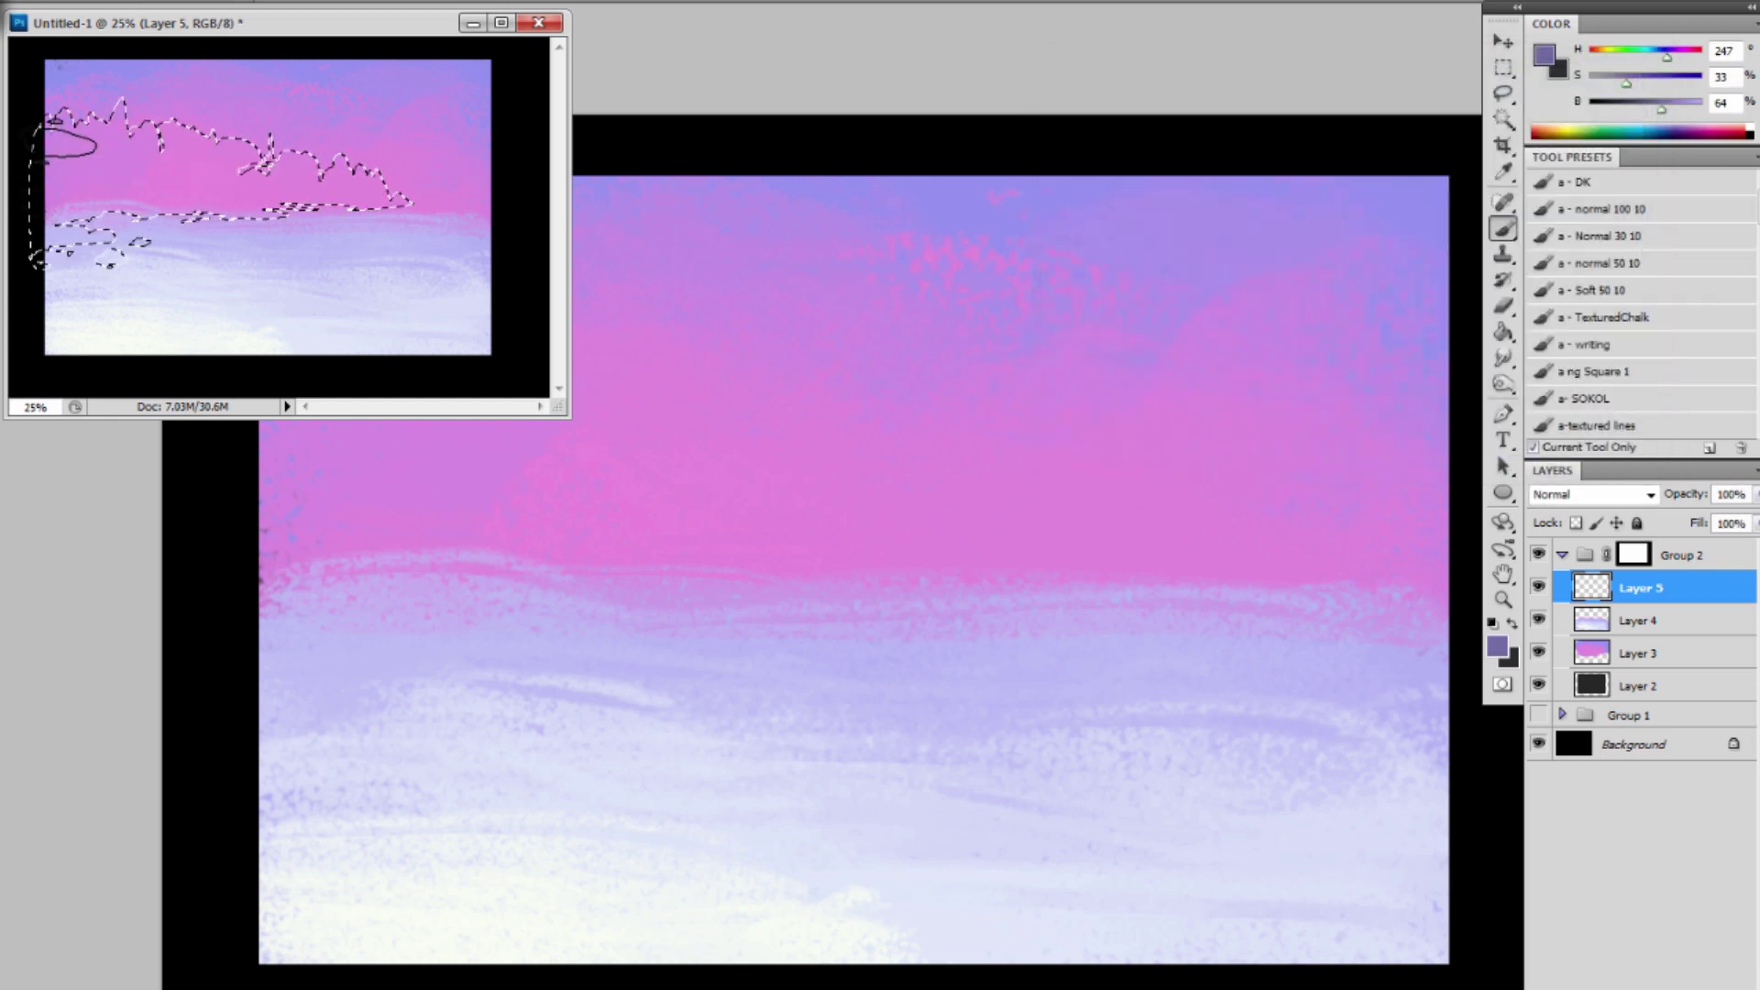
pyautogui.moveTo(66, 143); pyautogui.dragTo(136, 153)
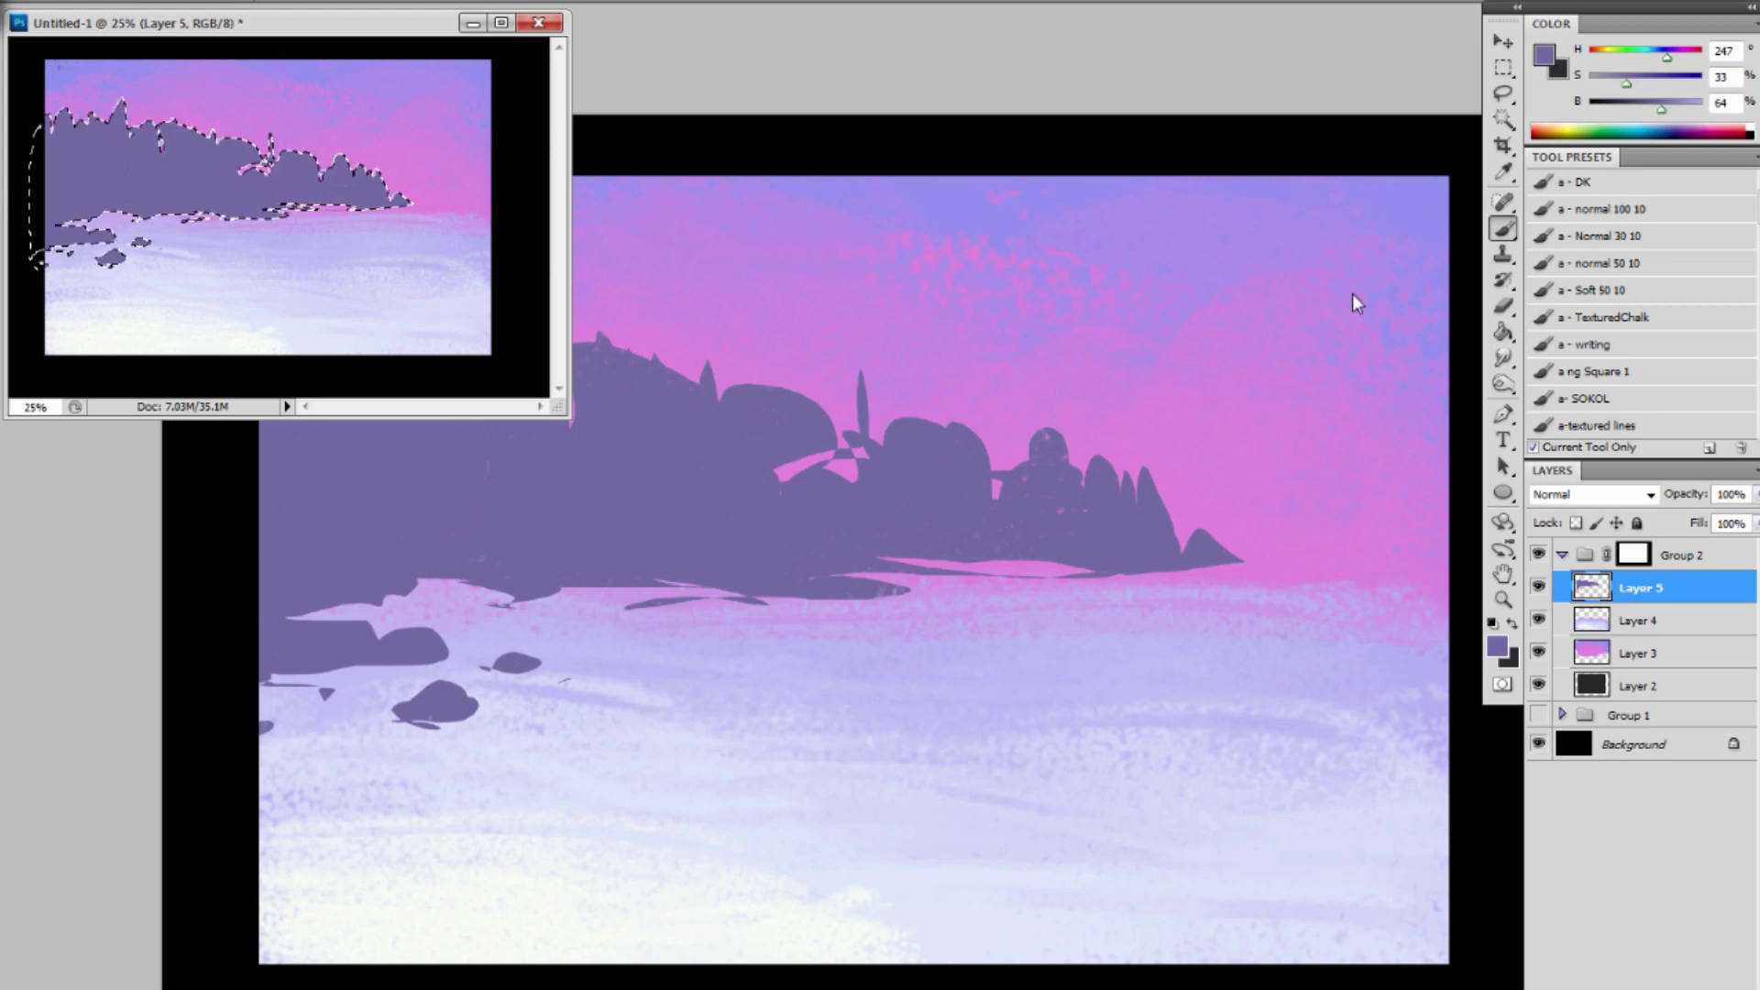
# Choose the a - DK brush preset and set the foreground color to dark muted purple (hue 247, saturation 23, brightness 30).
pyautogui.click(1548, 50)
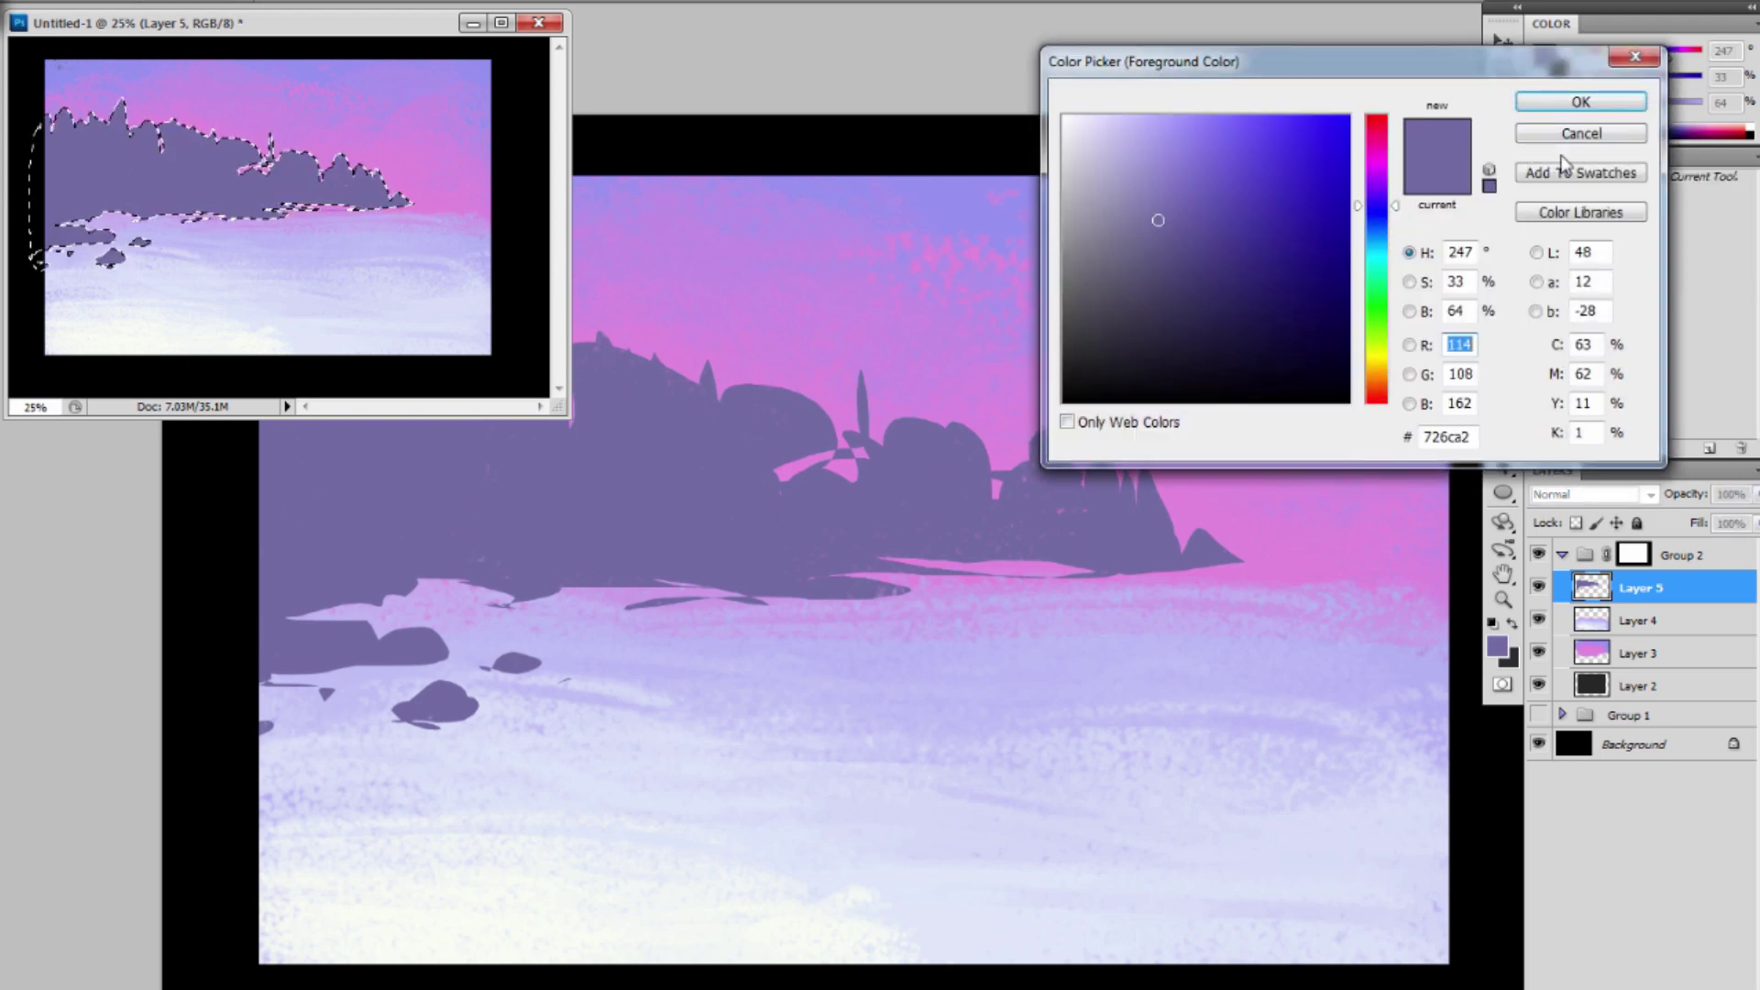
pyautogui.click(1581, 104)
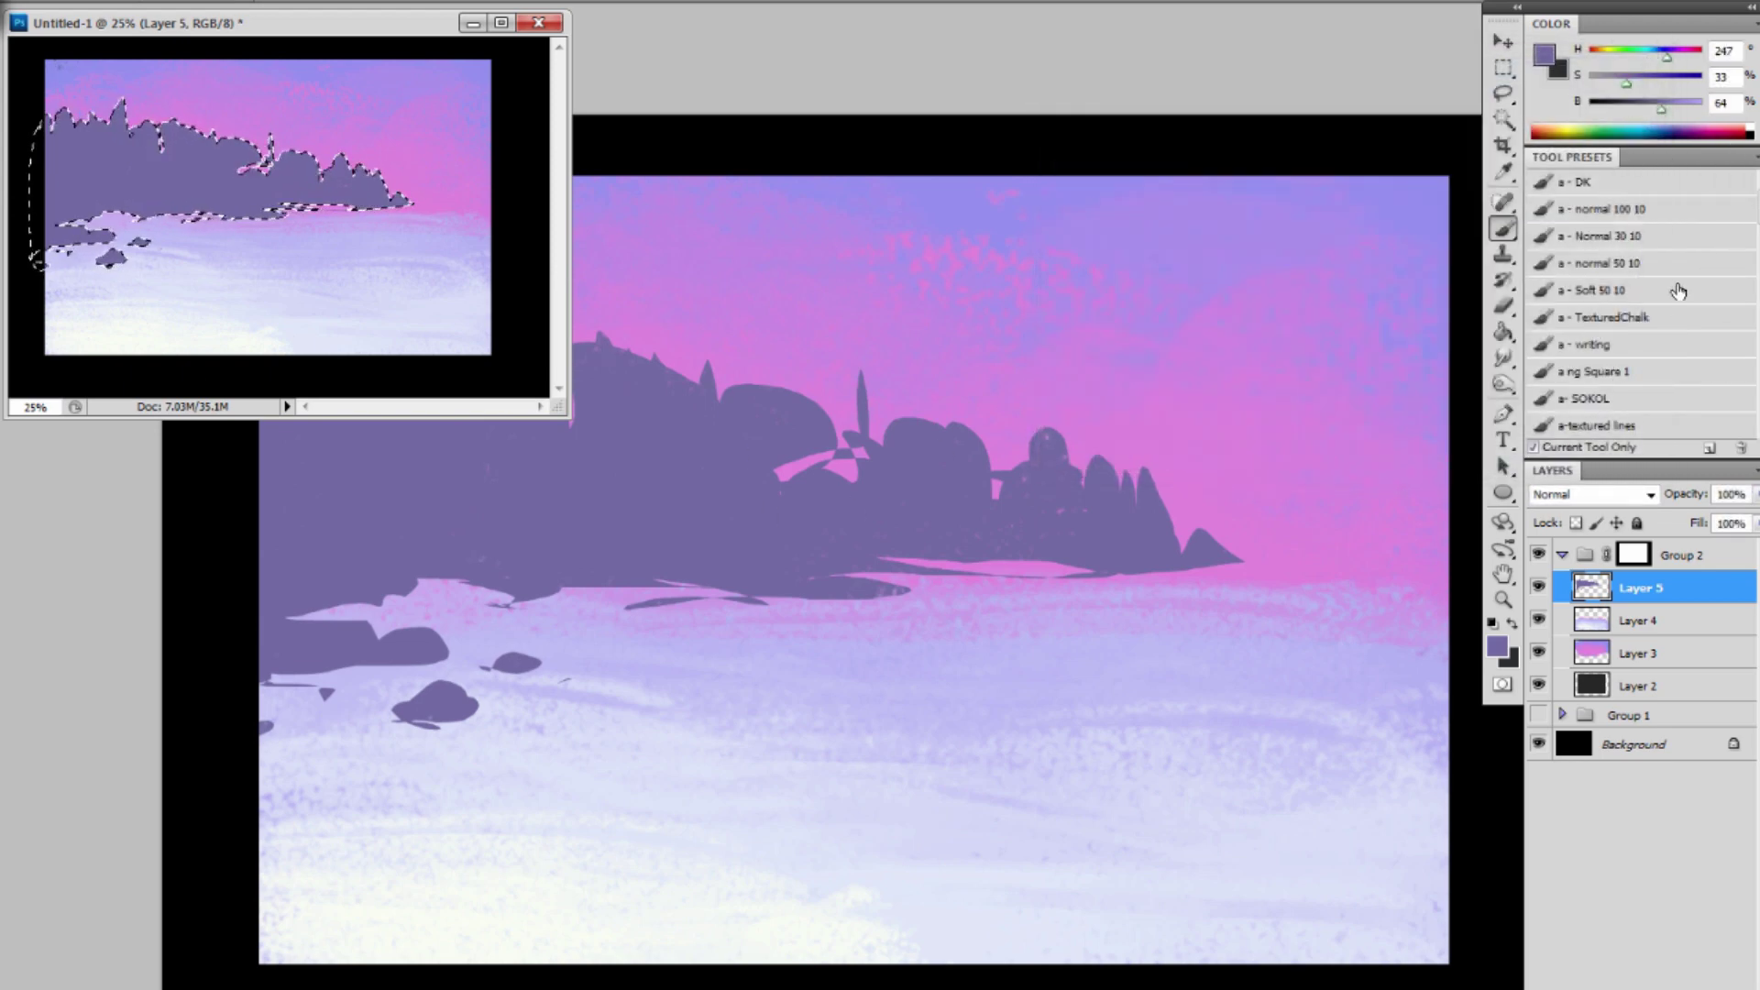
pyautogui.click(1620, 186)
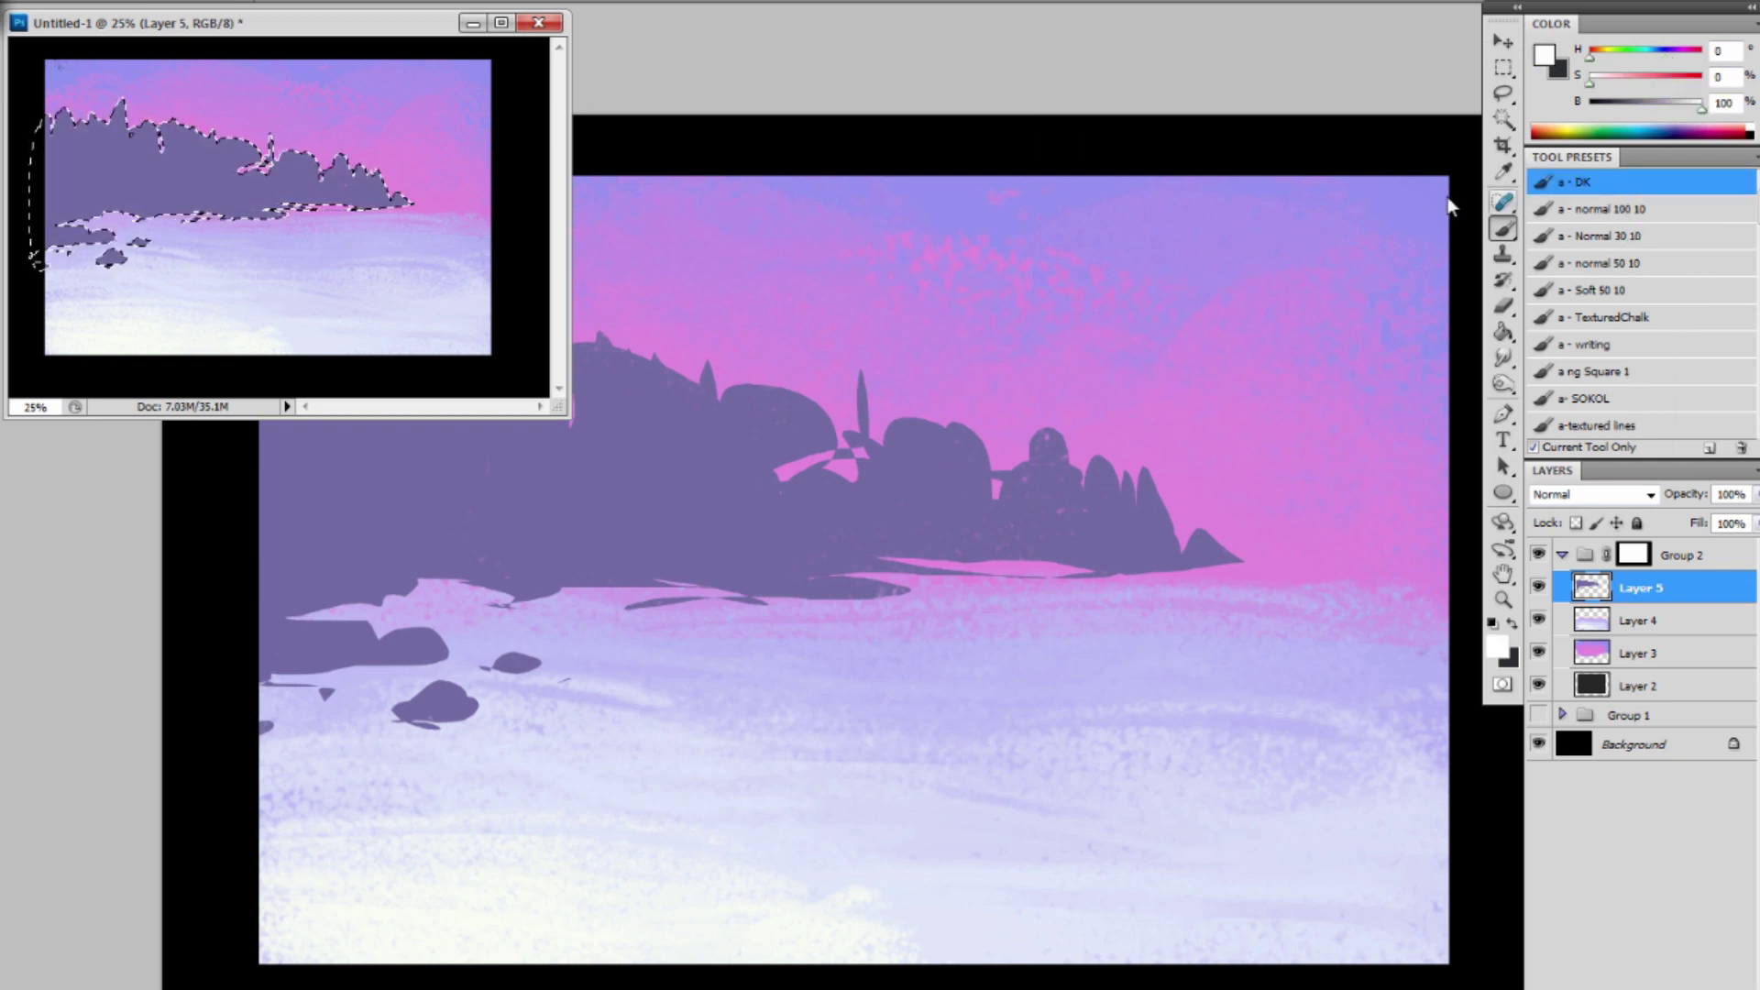
pyautogui.click(1544, 54)
pyautogui.click(1144, 289)
pyautogui.moveTo(1145, 290); pyautogui.dragTo(1129, 315)
pyautogui.click(1549, 102)
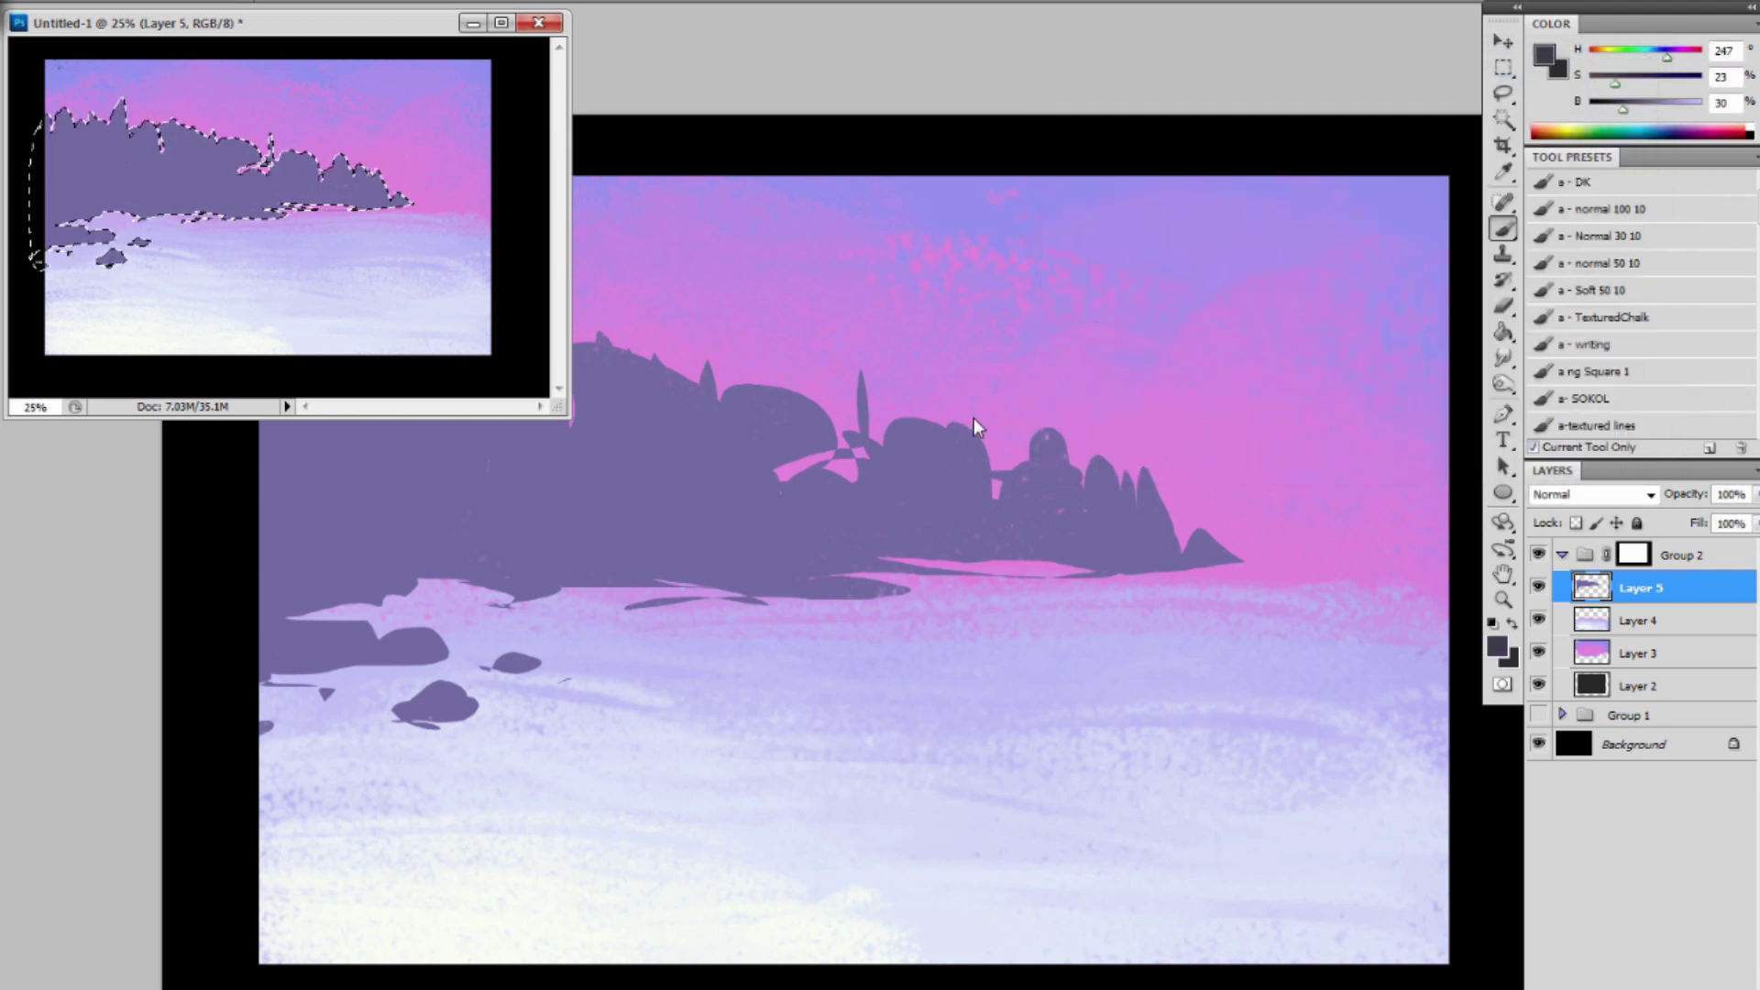
# Hide the selection outline and brush dark purple texture over the shoreline rocks and across the treeline from left to right.
pyautogui.hotkey('ctrl', 'd')
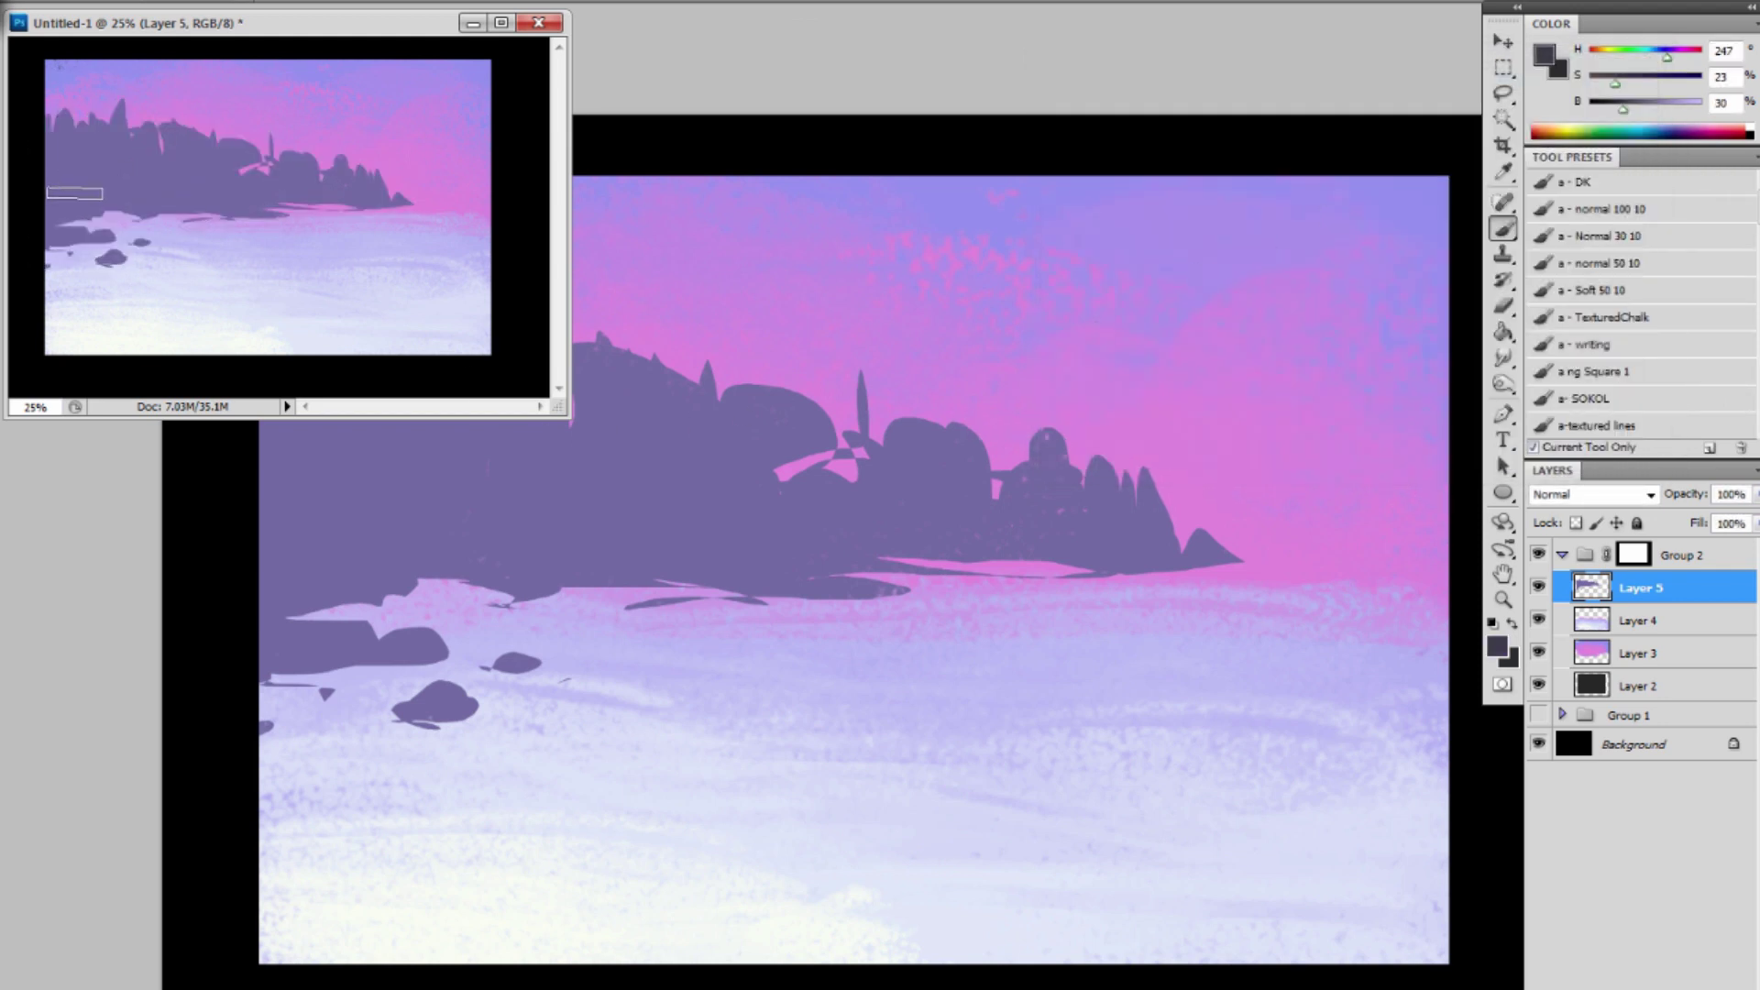
pyautogui.moveTo(57, 207)
pyautogui.mouseDown()
pyautogui.moveTo(72, 227)
pyautogui.moveTo(58, 220)
pyautogui.mouseUp()
pyautogui.moveTo(72, 158); pyautogui.dragTo(73, 167)
pyautogui.moveTo(76, 255)
pyautogui.mouseDown()
pyautogui.moveTo(96, 203)
pyautogui.moveTo(115, 236)
pyautogui.moveTo(121, 157)
pyautogui.moveTo(122, 249)
pyautogui.moveTo(97, 112)
pyautogui.mouseUp()
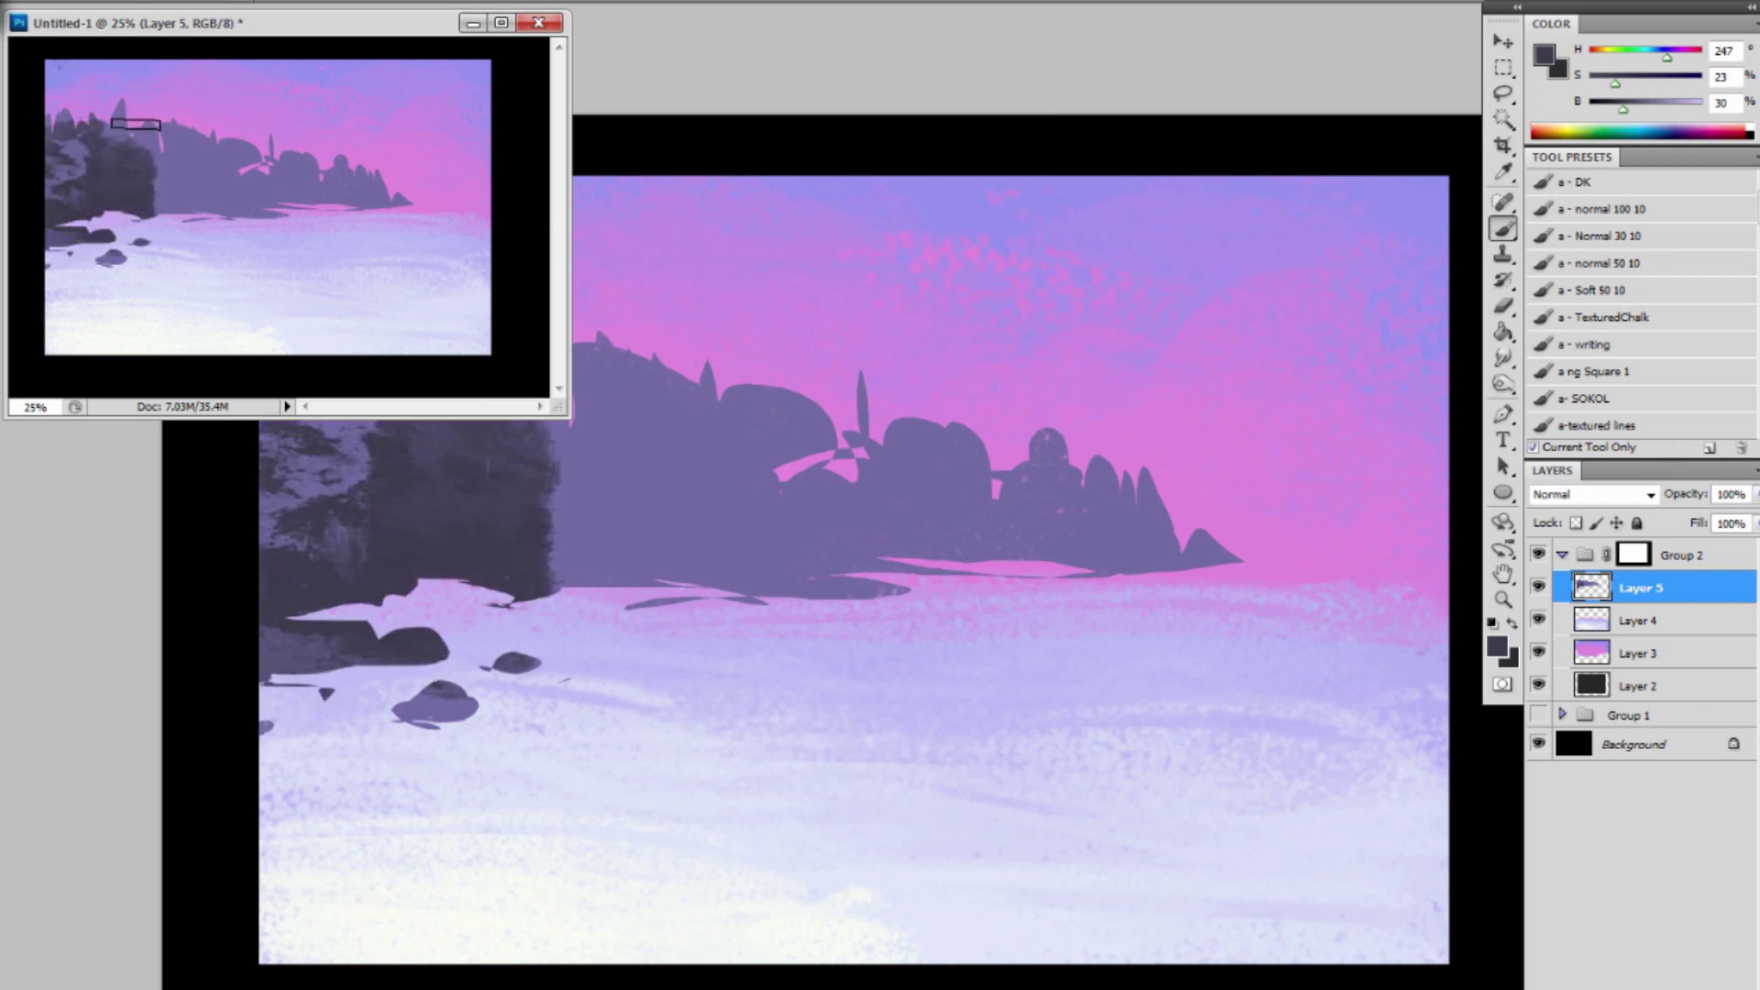
pyautogui.moveTo(160, 210)
pyautogui.mouseDown()
pyautogui.moveTo(164, 107)
pyautogui.moveTo(168, 220)
pyautogui.moveTo(149, 148)
pyautogui.moveTo(84, 155)
pyautogui.moveTo(65, 247)
pyautogui.moveTo(173, 188)
pyautogui.moveTo(182, 231)
pyautogui.moveTo(192, 189)
pyautogui.moveTo(208, 225)
pyautogui.moveTo(218, 197)
pyautogui.moveTo(235, 205)
pyautogui.moveTo(232, 133)
pyautogui.moveTo(240, 221)
pyautogui.moveTo(269, 199)
pyautogui.moveTo(273, 215)
pyautogui.moveTo(294, 139)
pyautogui.moveTo(299, 228)
pyautogui.moveTo(299, 210)
pyautogui.moveTo(266, 232)
pyautogui.moveTo(352, 189)
pyautogui.moveTo(381, 208)
pyautogui.moveTo(331, 171)
pyautogui.moveTo(376, 174)
pyautogui.moveTo(369, 198)
pyautogui.moveTo(321, 186)
pyautogui.mouseUp()
# Soften the treeline's right end with sampled muted purple and shade the shoreline rocks with sampled mid and dark purples.
pyautogui.keyDown('alt'); pyautogui.click(374, 178); pyautogui.keyUp('alt')
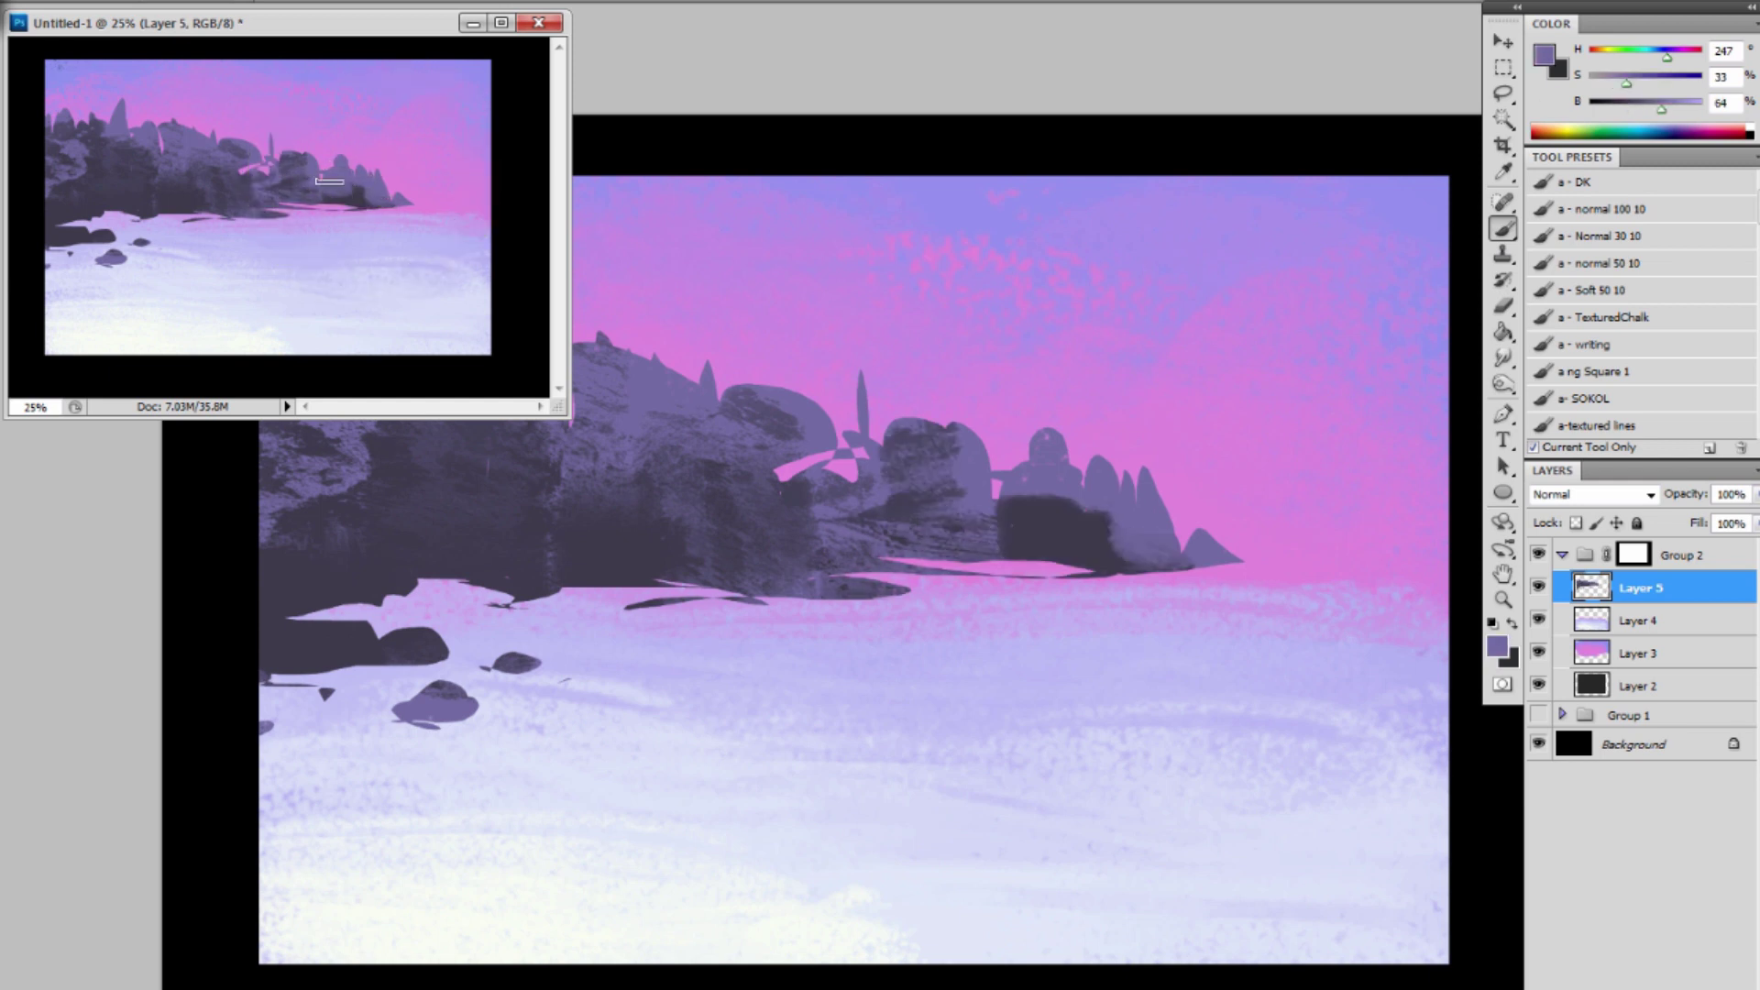
pyautogui.keyDown('alt'); pyautogui.click(145, 135); pyautogui.keyUp('alt')
pyautogui.moveTo(69, 225); pyautogui.dragTo(73, 237)
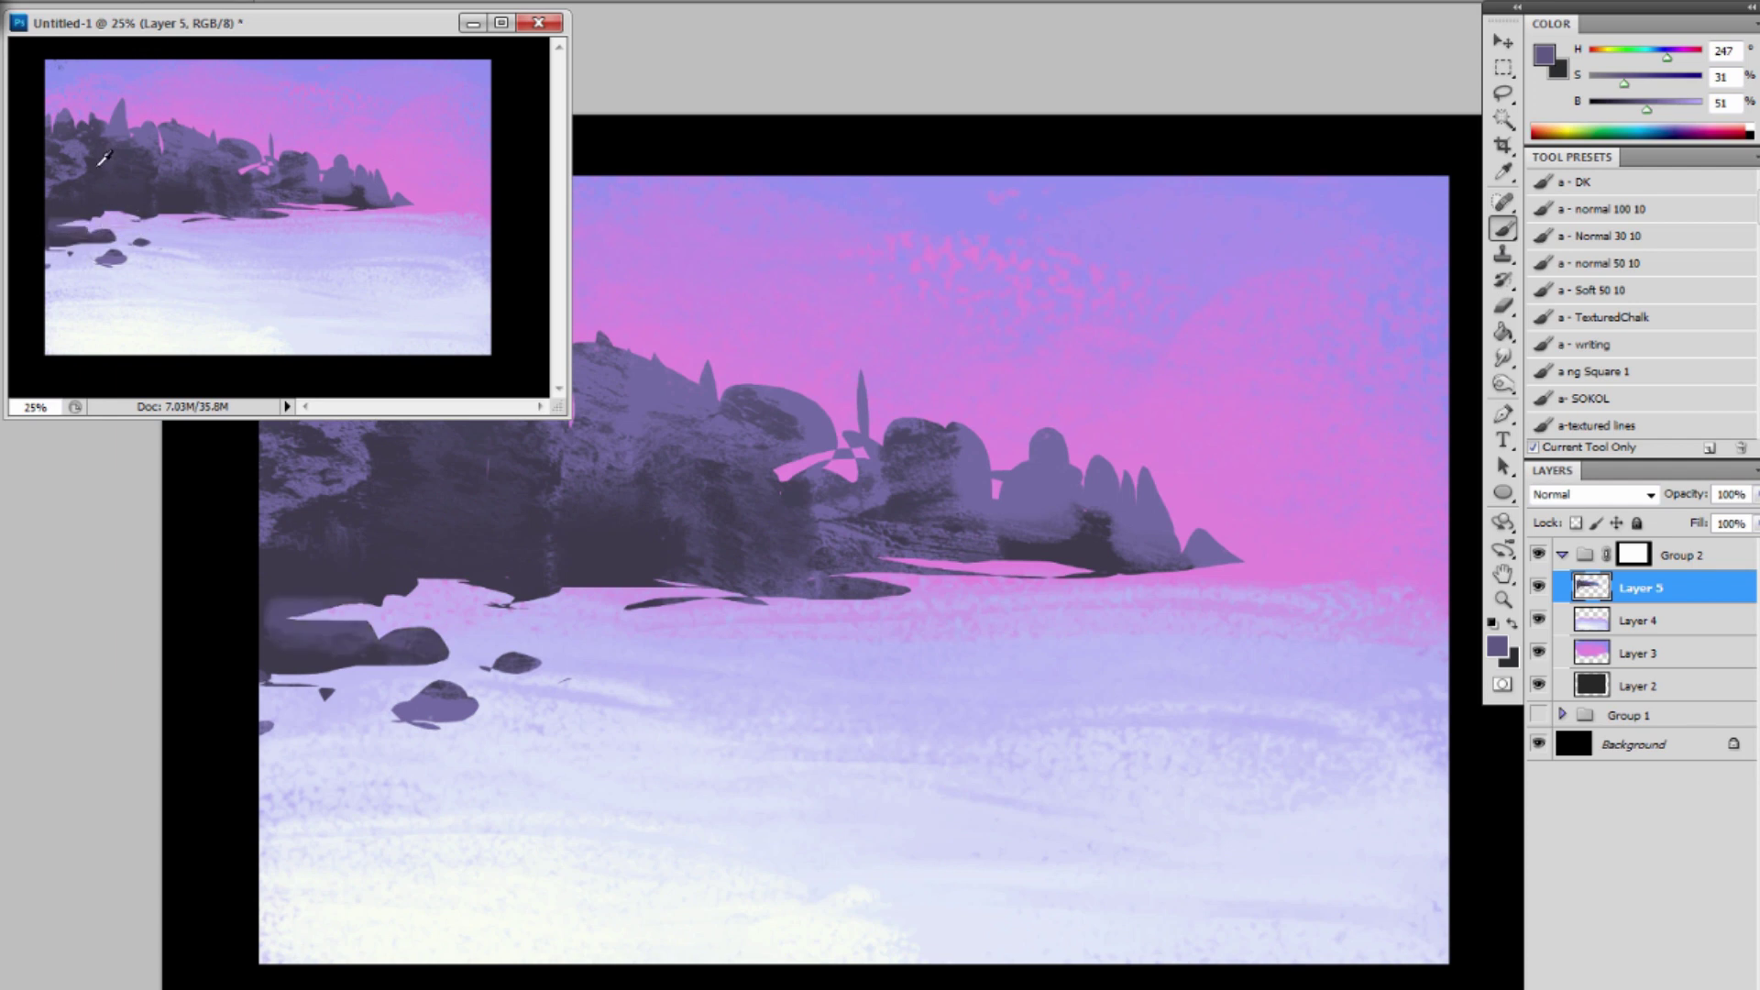
pyautogui.keyDown('alt'); pyautogui.click(98, 166); pyautogui.keyUp('alt')
pyautogui.moveTo(106, 264)
pyautogui.mouseDown()
pyautogui.moveTo(65, 230)
pyautogui.moveTo(151, 237)
pyautogui.moveTo(113, 234)
pyautogui.mouseUp()
# Smooth the rough texture in the left part of the treeline with sampled dark purples.
pyautogui.keyDown('alt'); pyautogui.click(123, 154); pyautogui.keyUp('alt')
pyautogui.keyDown('alt'); pyautogui.click(121, 184); pyautogui.keyUp('alt')
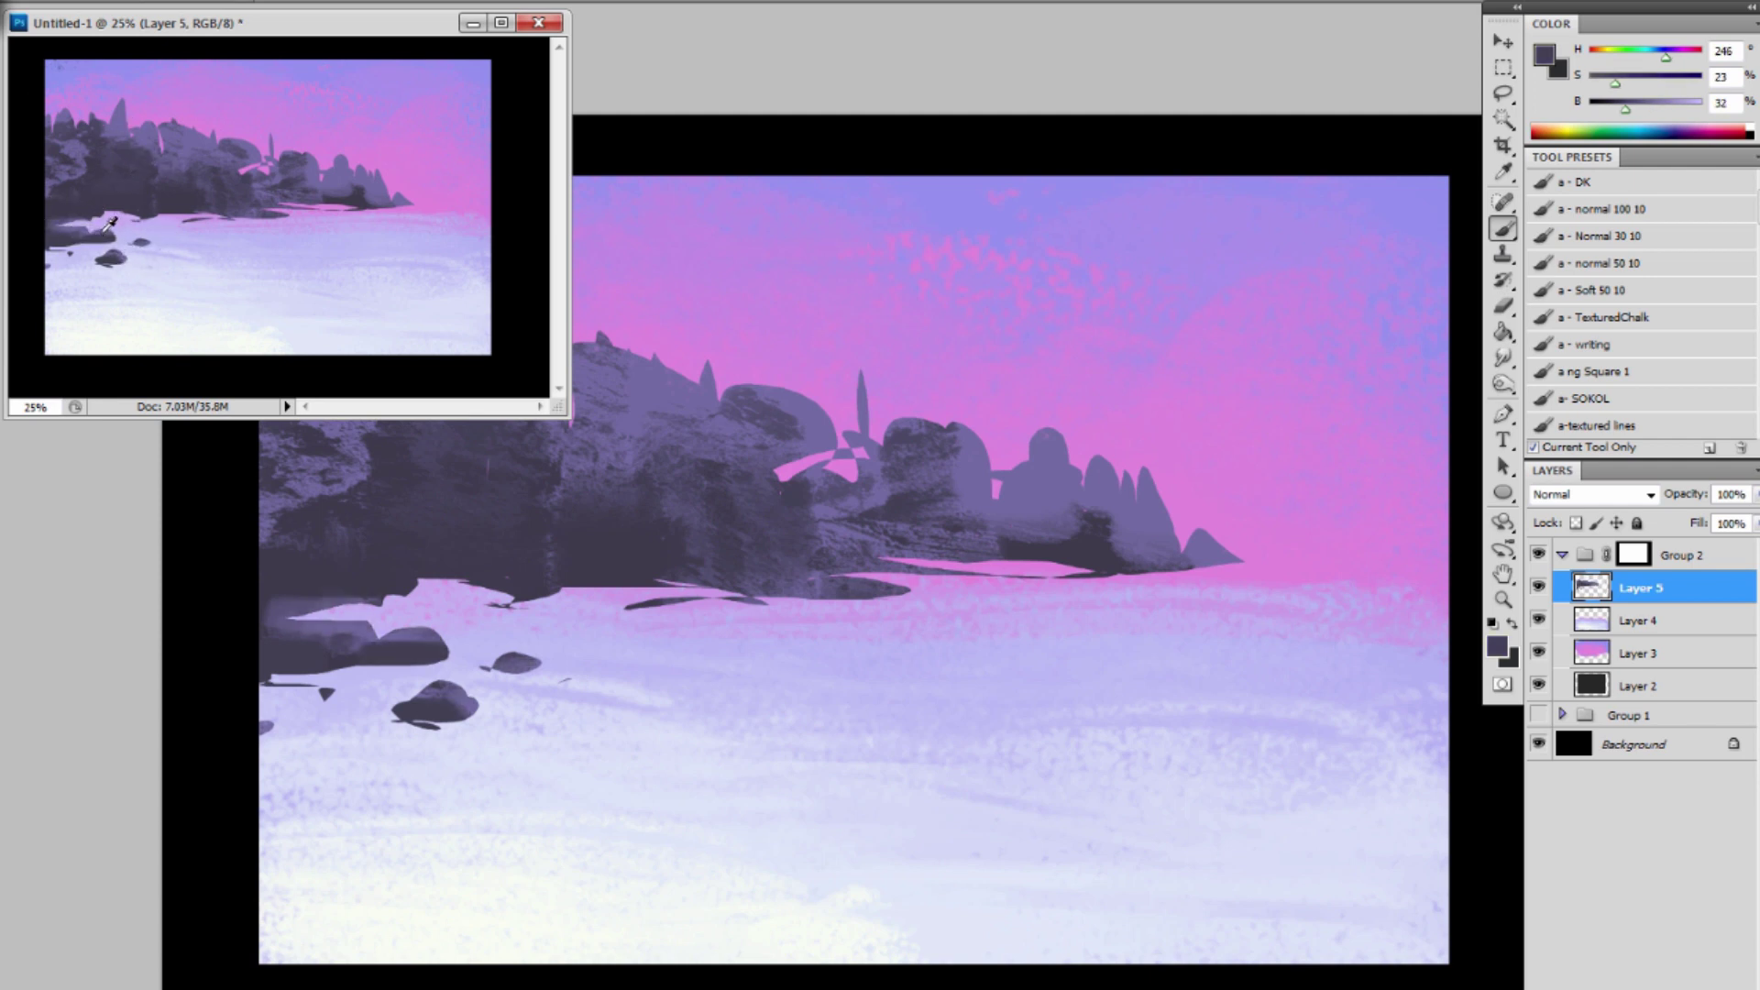
pyautogui.keyDown('alt'); pyautogui.click(111, 206); pyautogui.keyUp('alt')
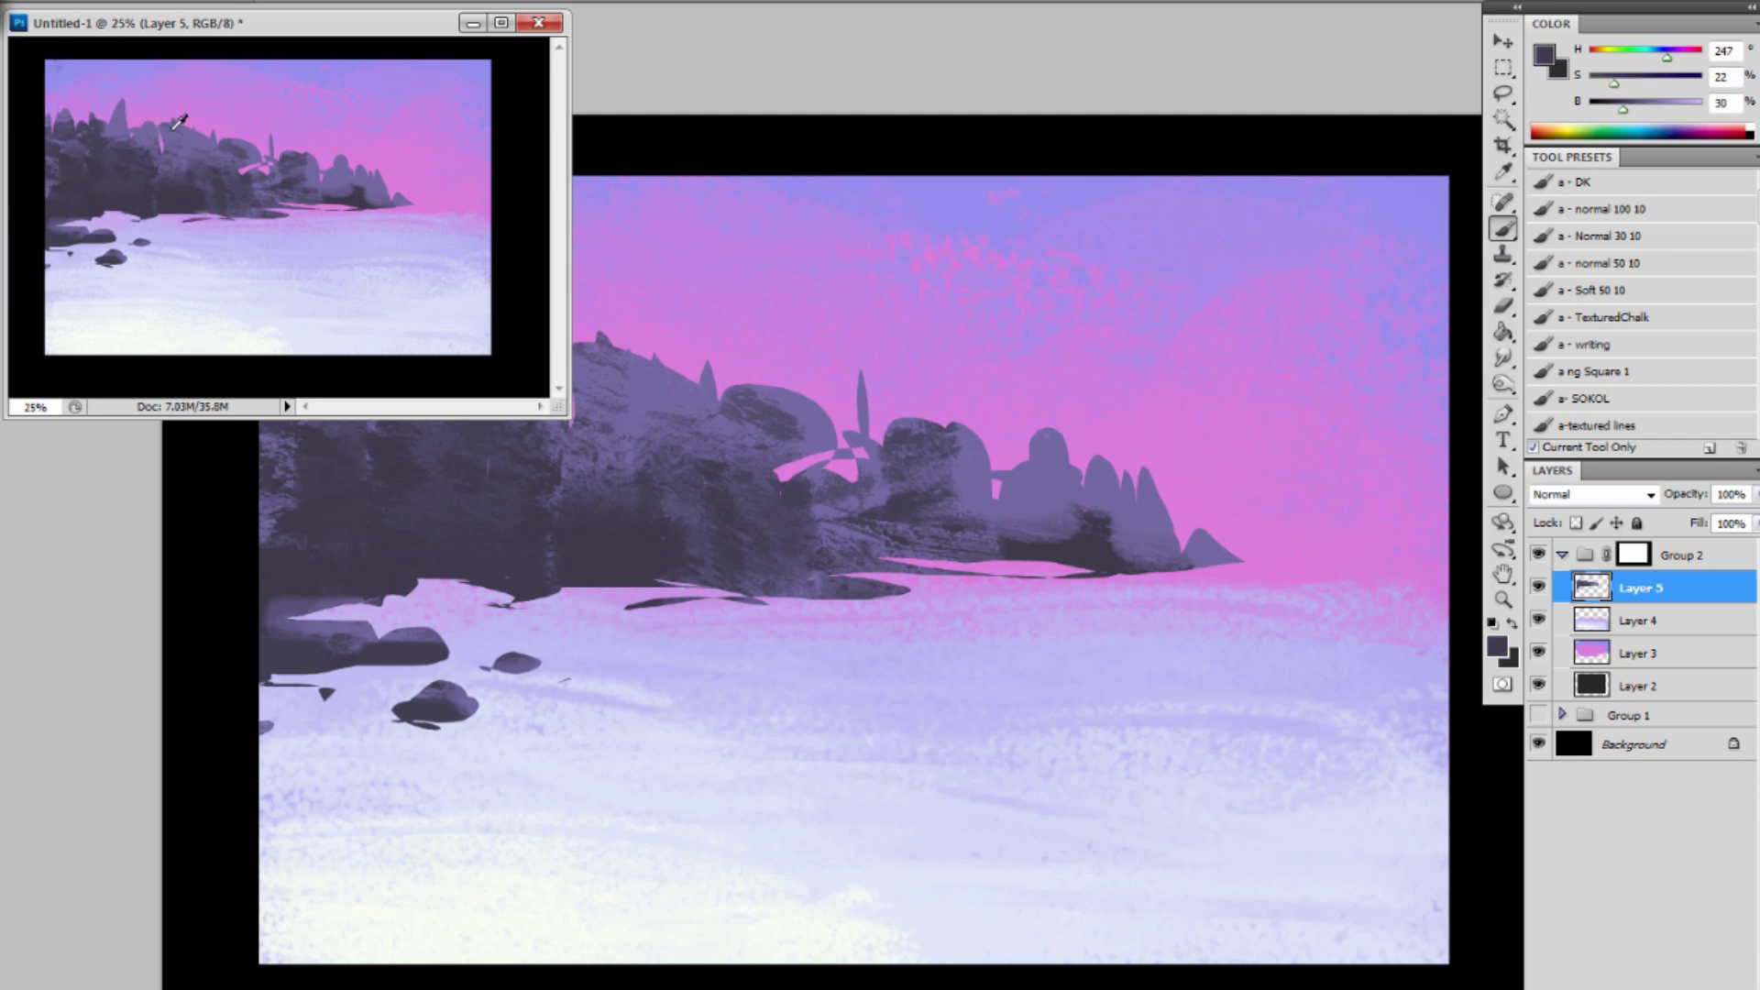
pyautogui.keyDown('alt'); pyautogui.click(171, 149); pyautogui.keyUp('alt')
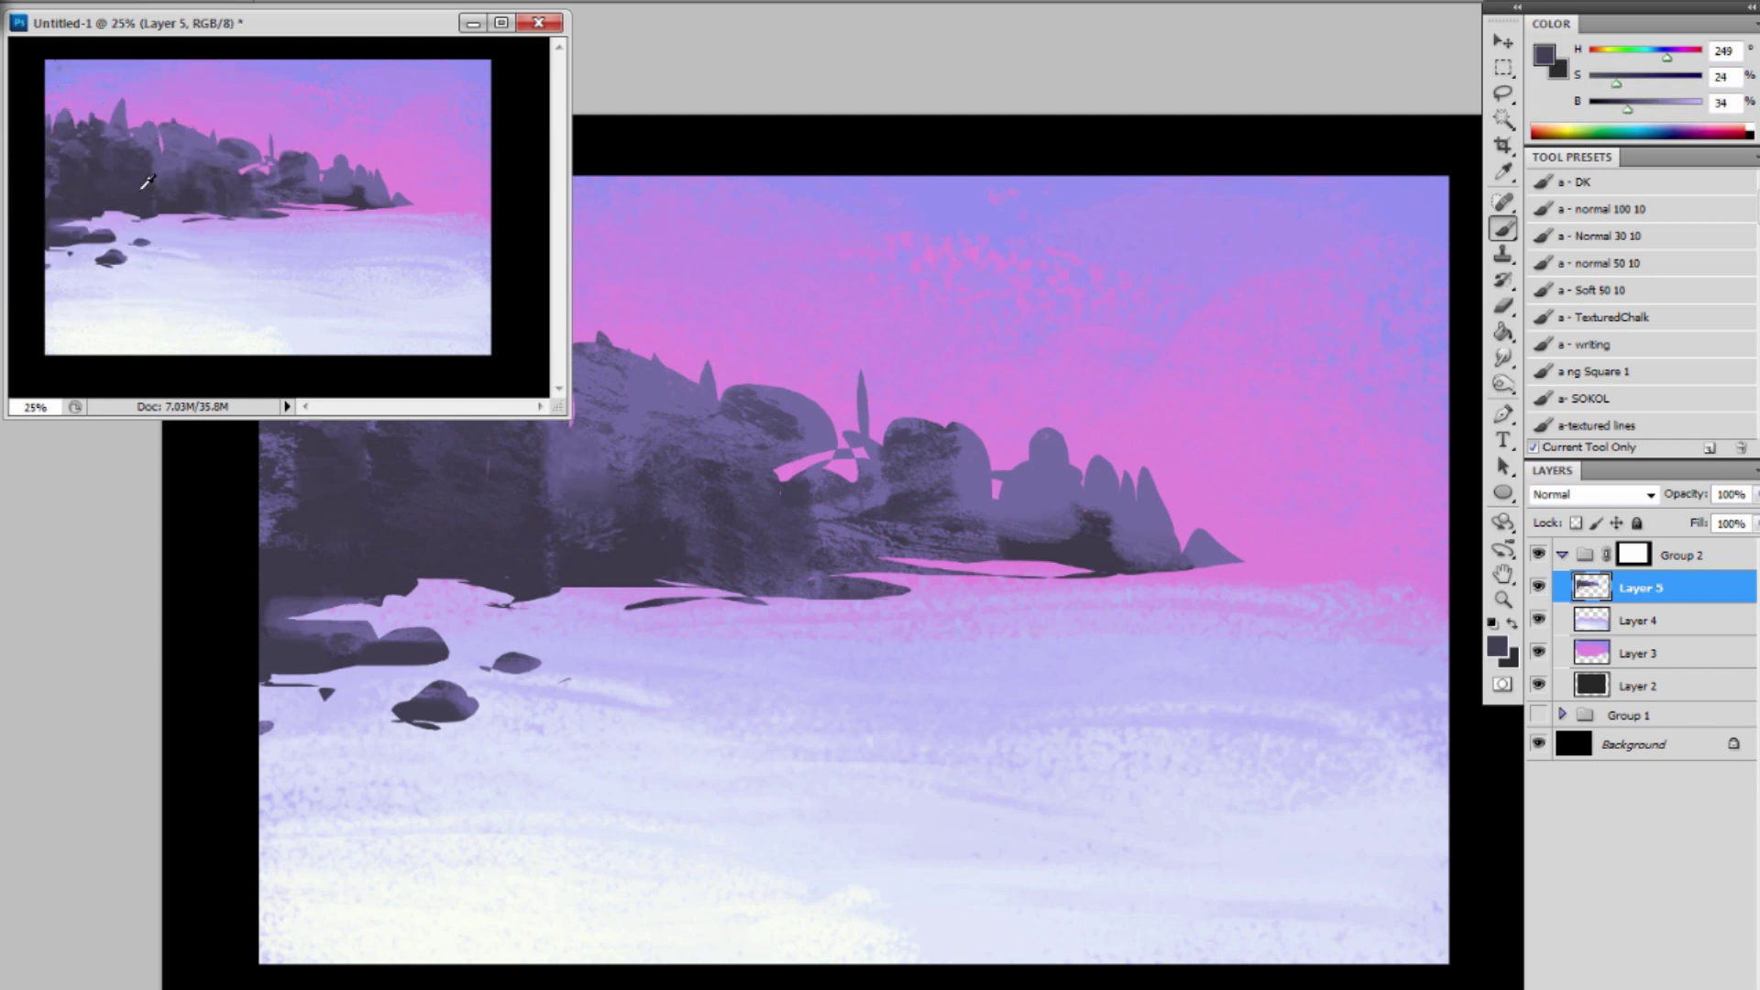
pyautogui.keyDown('alt'); pyautogui.click(146, 181); pyautogui.keyUp('alt')
pyautogui.keyDown('alt'); pyautogui.click(139, 150); pyautogui.keyUp('alt')
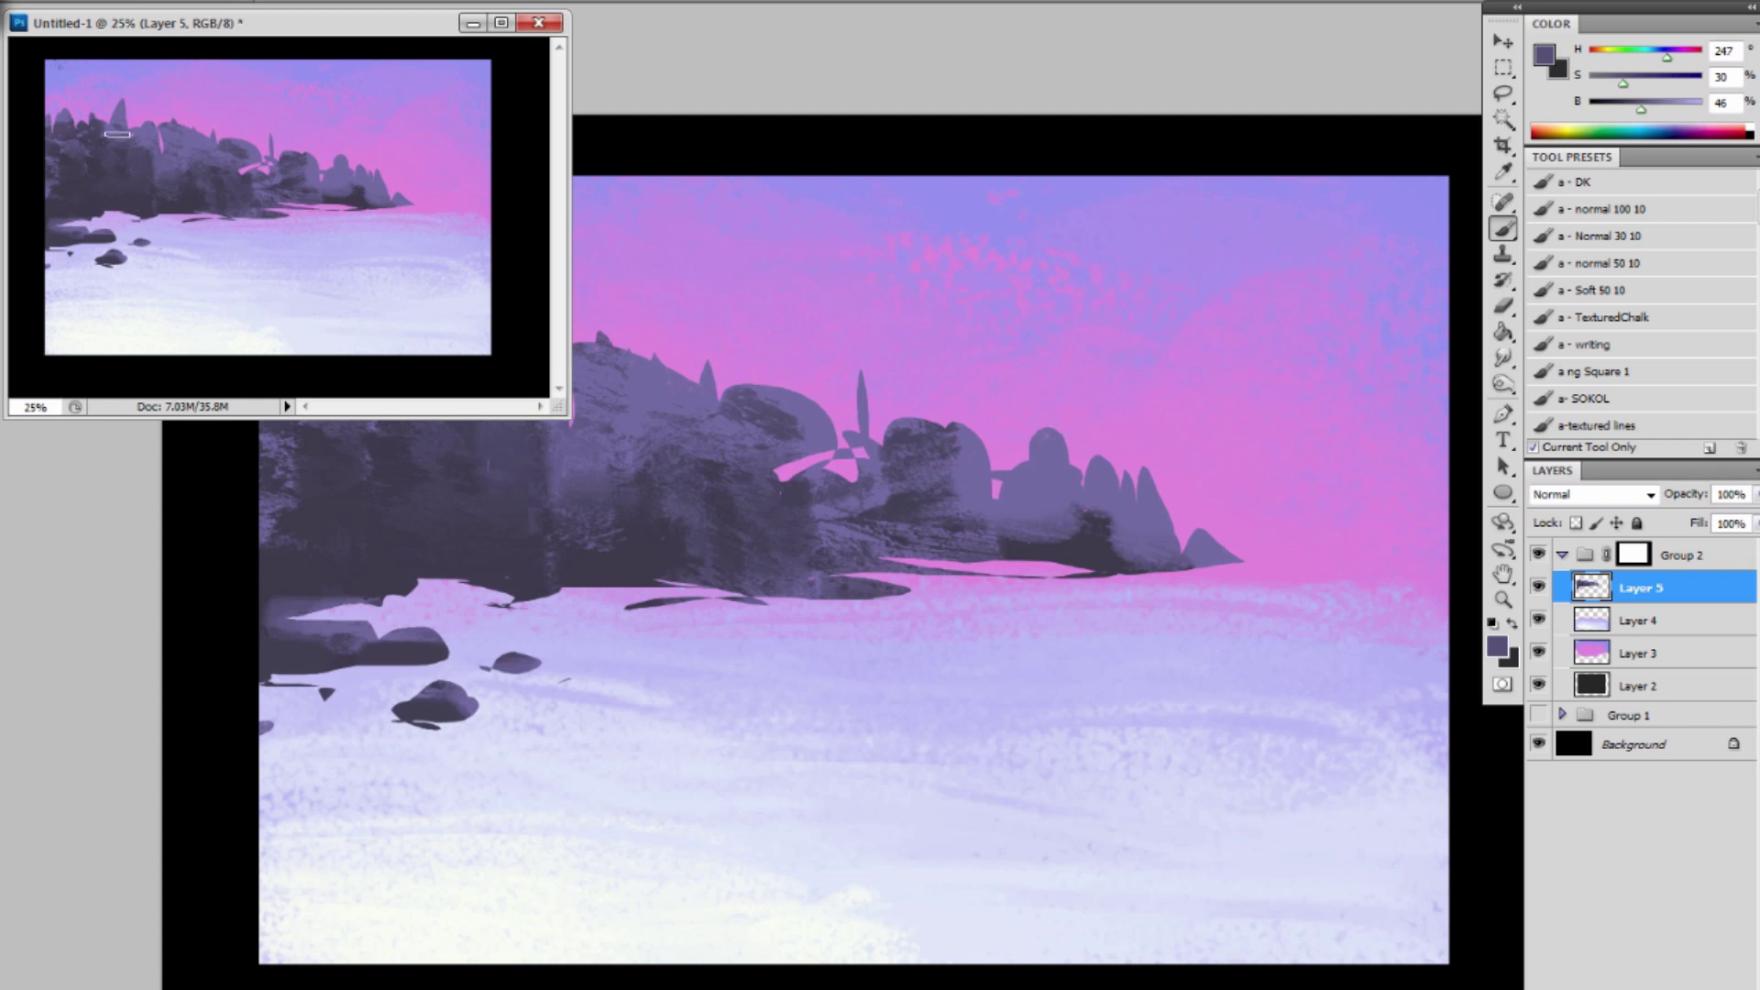
# Blend the treeline's middle section and far-left edge with sampled mid and dark purples, darkening the mass below the pink gap.
pyautogui.moveTo(118, 134)
pyautogui.mouseDown()
pyautogui.moveTo(141, 181)
pyautogui.moveTo(150, 107)
pyautogui.moveTo(178, 186)
pyautogui.moveTo(212, 150)
pyautogui.moveTo(239, 182)
pyautogui.moveTo(183, 199)
pyautogui.moveTo(179, 153)
pyautogui.moveTo(175, 192)
pyautogui.mouseUp()
pyautogui.keyDown('alt'); pyautogui.click(183, 199); pyautogui.keyUp('alt')
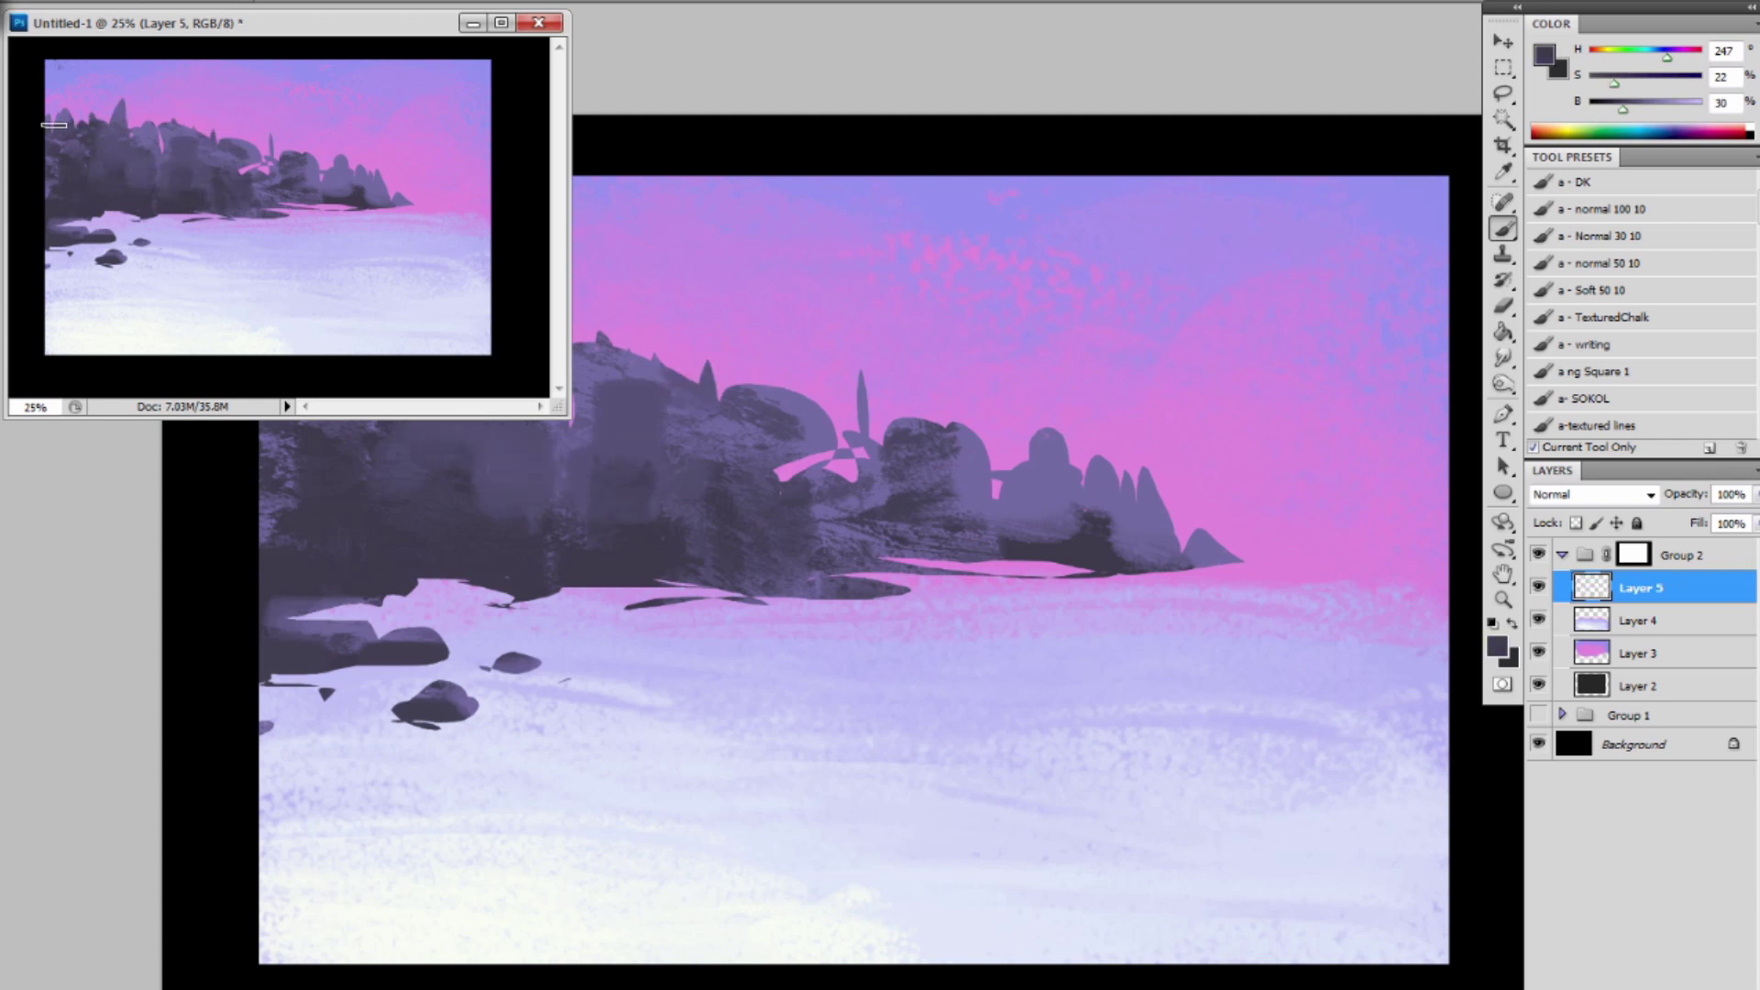
pyautogui.moveTo(52, 193)
pyautogui.mouseDown()
pyautogui.moveTo(49, 139)
pyautogui.moveTo(69, 183)
pyautogui.mouseUp()
pyautogui.keyDown('alt'); pyautogui.click(177, 191); pyautogui.keyUp('alt')
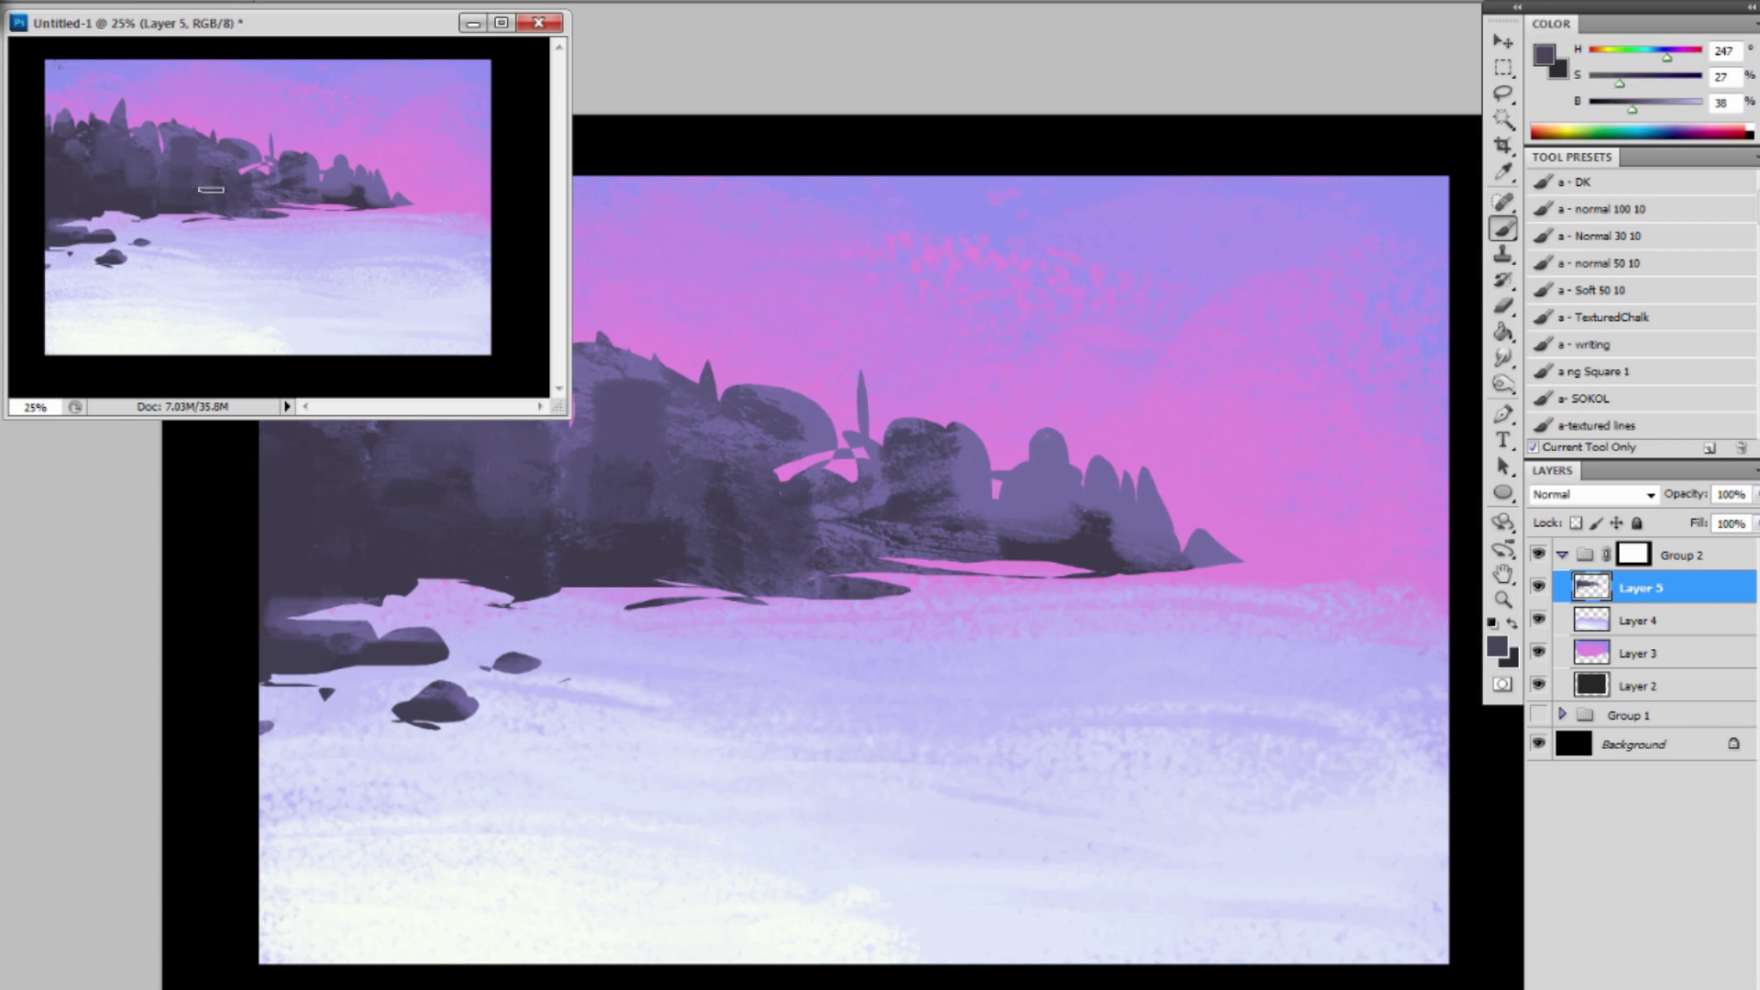
pyautogui.moveTo(201, 194); pyautogui.dragTo(248, 215)
pyautogui.keyDown('alt'); pyautogui.click(245, 194); pyautogui.keyUp('alt')
pyautogui.click(281, 205)
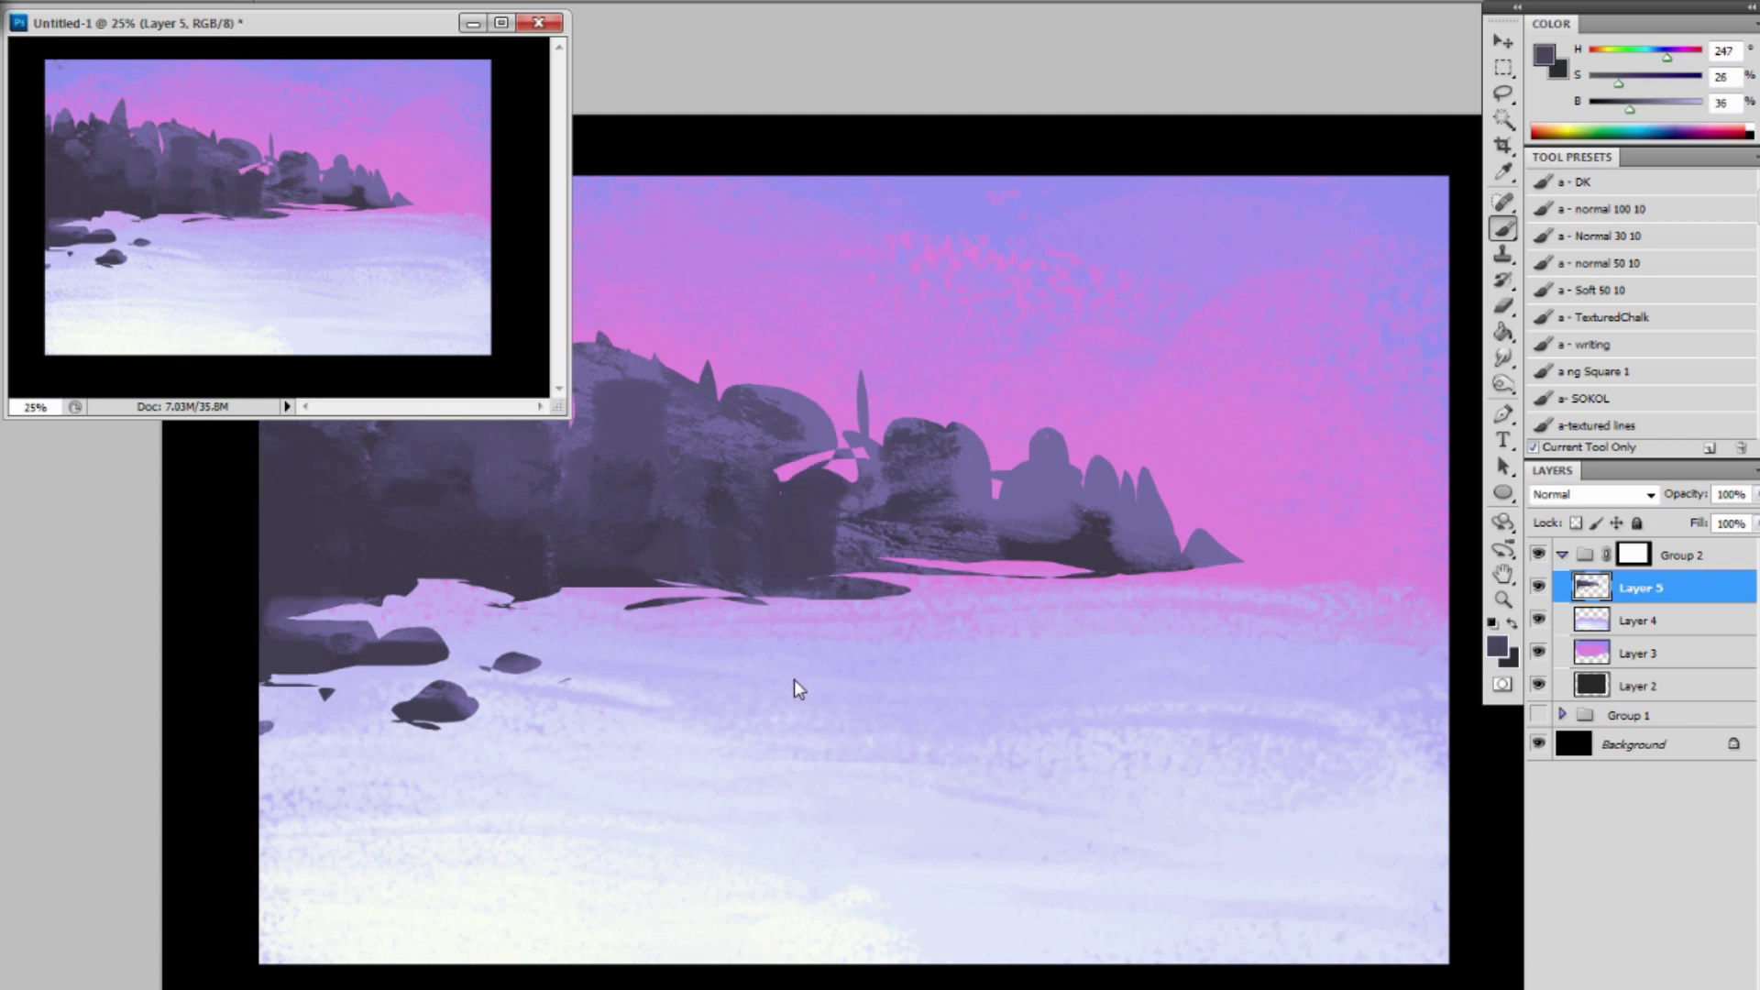
# Add the pink gap between the middle trees to the treeline selection with the Lasso, keeping the selection outline hidden.
pyautogui.press('l')
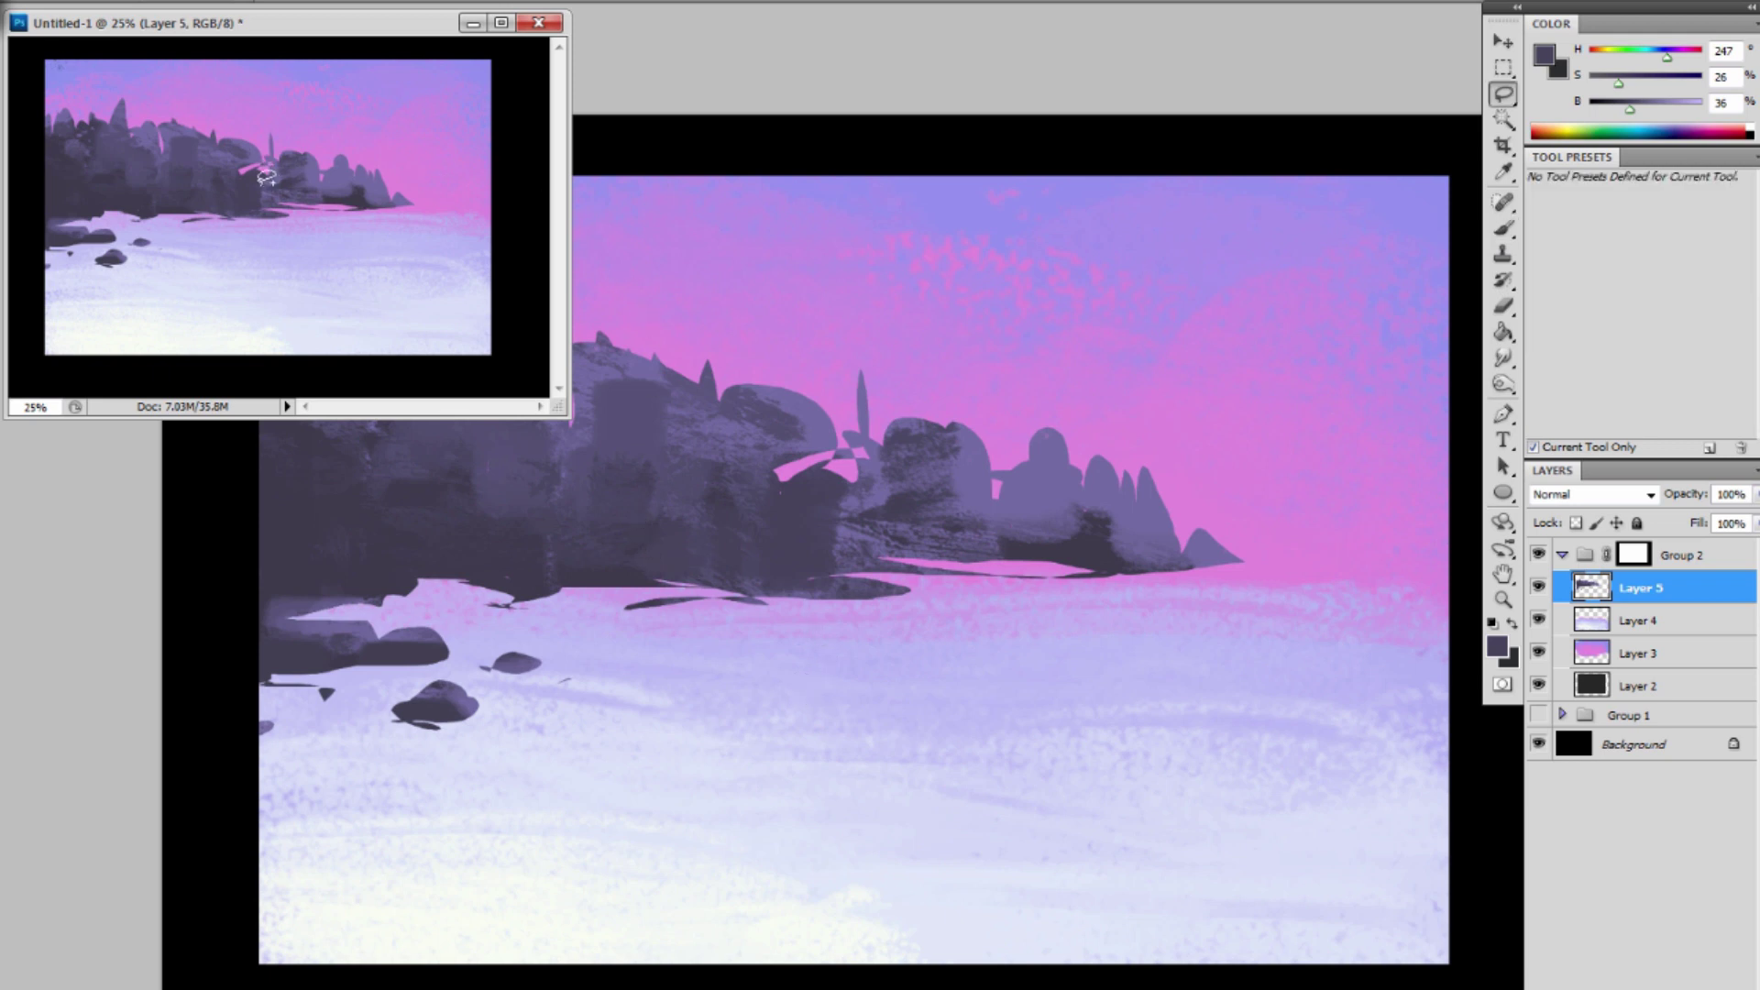
pyautogui.hotkey('ctrl', 'h')
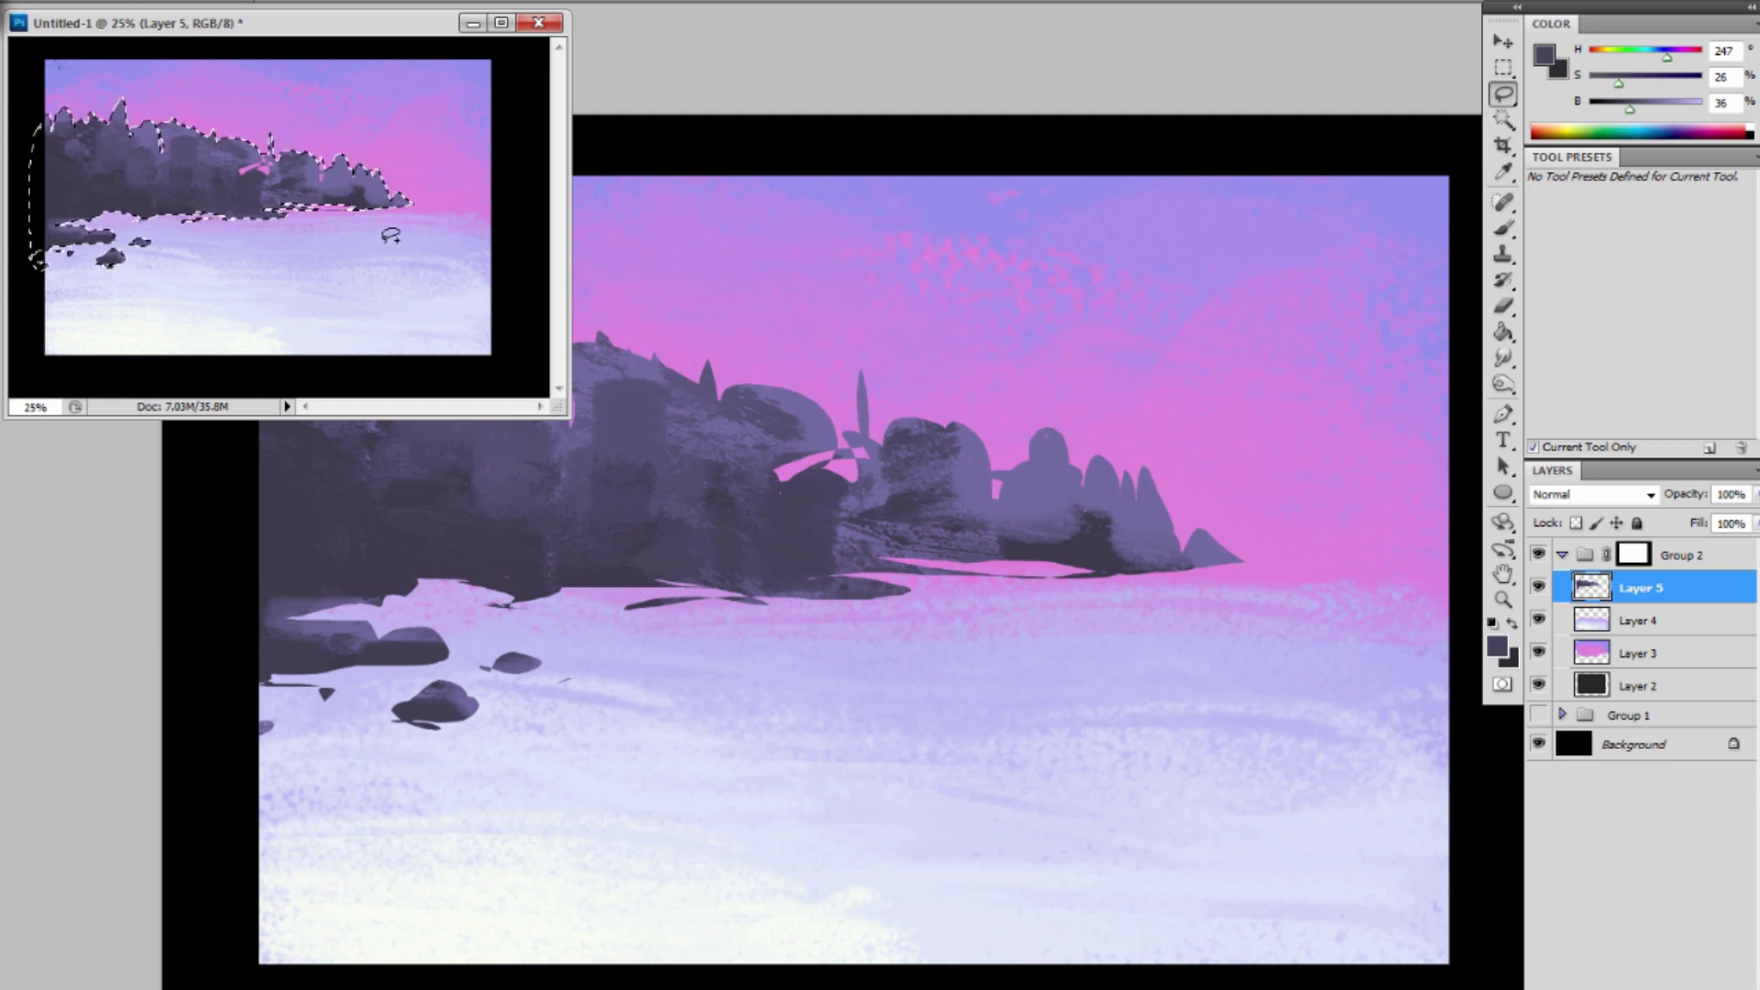
pyautogui.hotkey('ctrl', 'd')
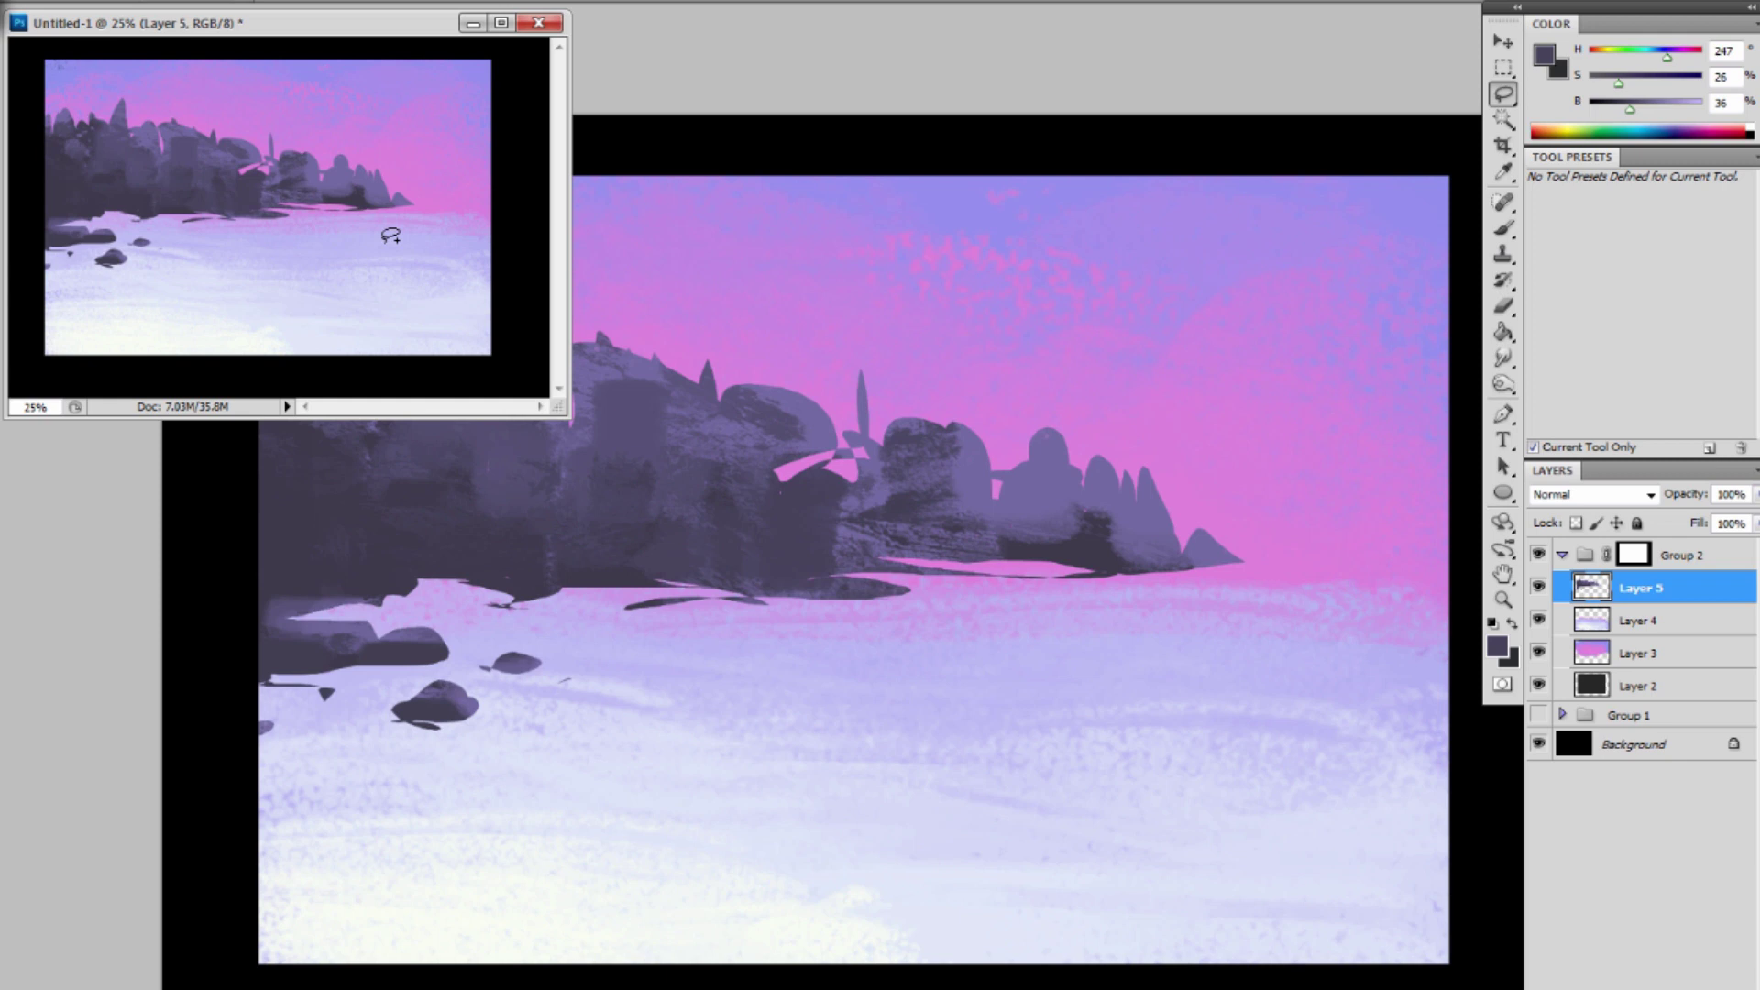
# Choose the a - TexturedChalk brush preset and texture the right-end trees and the tall left tree with sampled purples.
pyautogui.press('b')
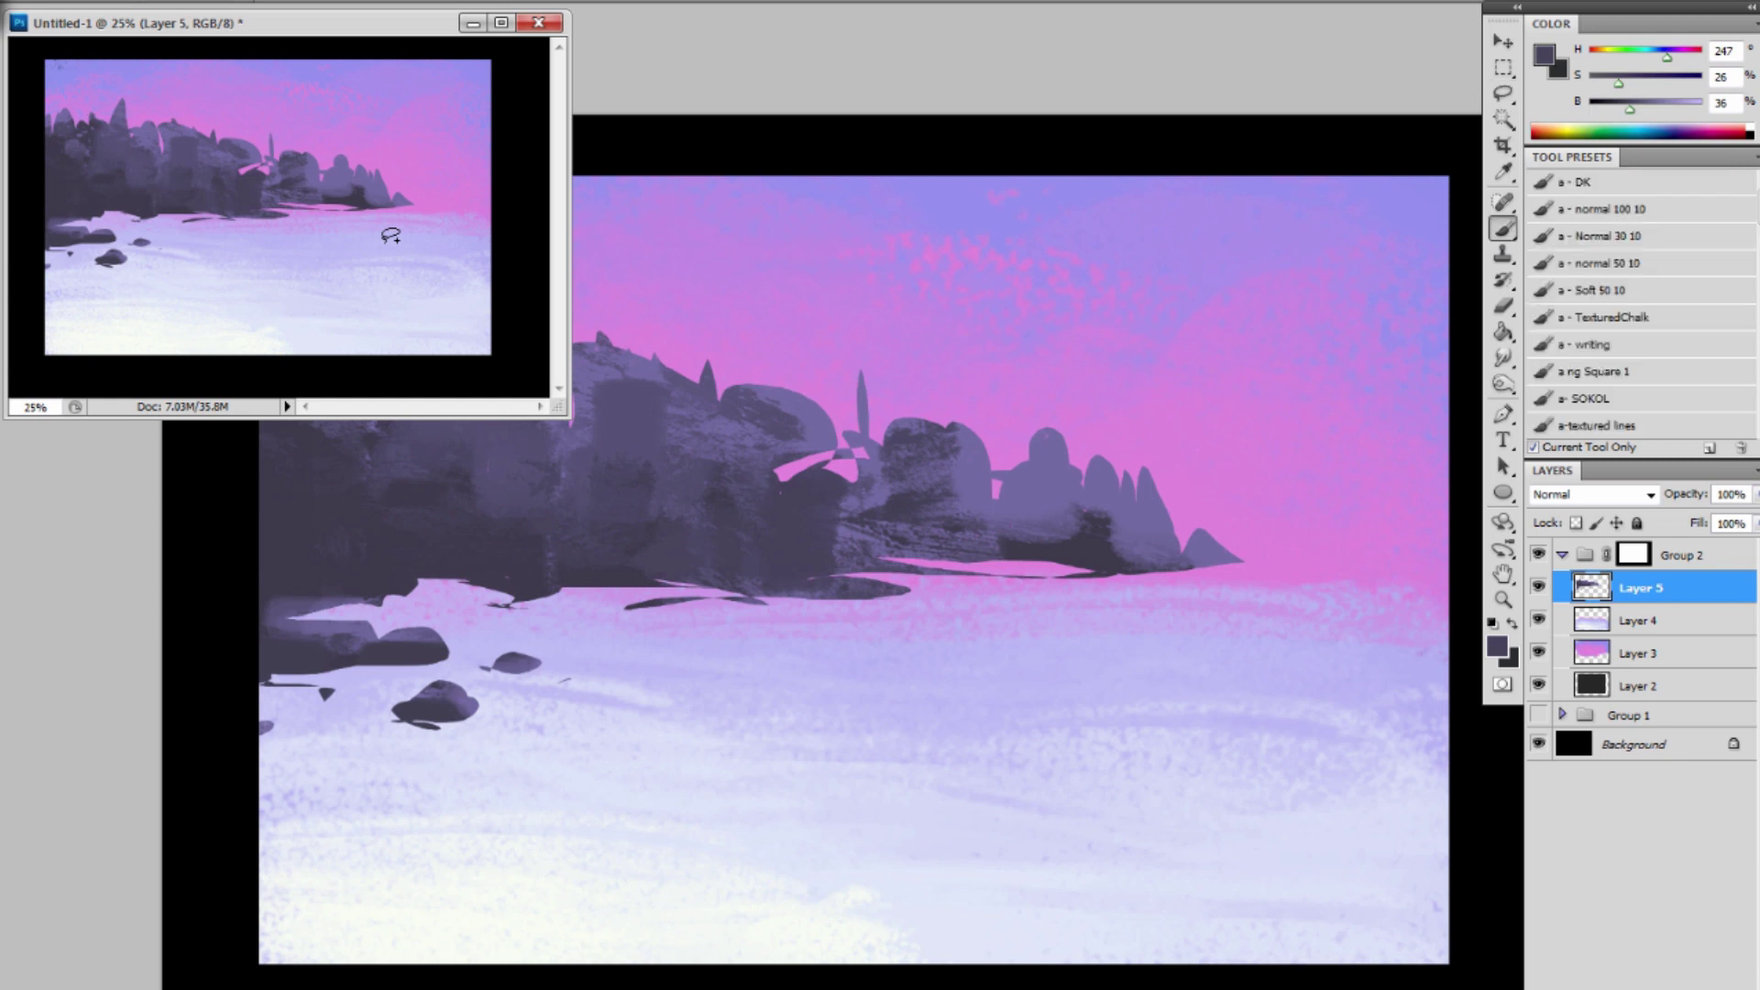
pyautogui.click(1638, 319)
pyautogui.keyDown('alt'); pyautogui.click(383, 146); pyautogui.keyUp('alt')
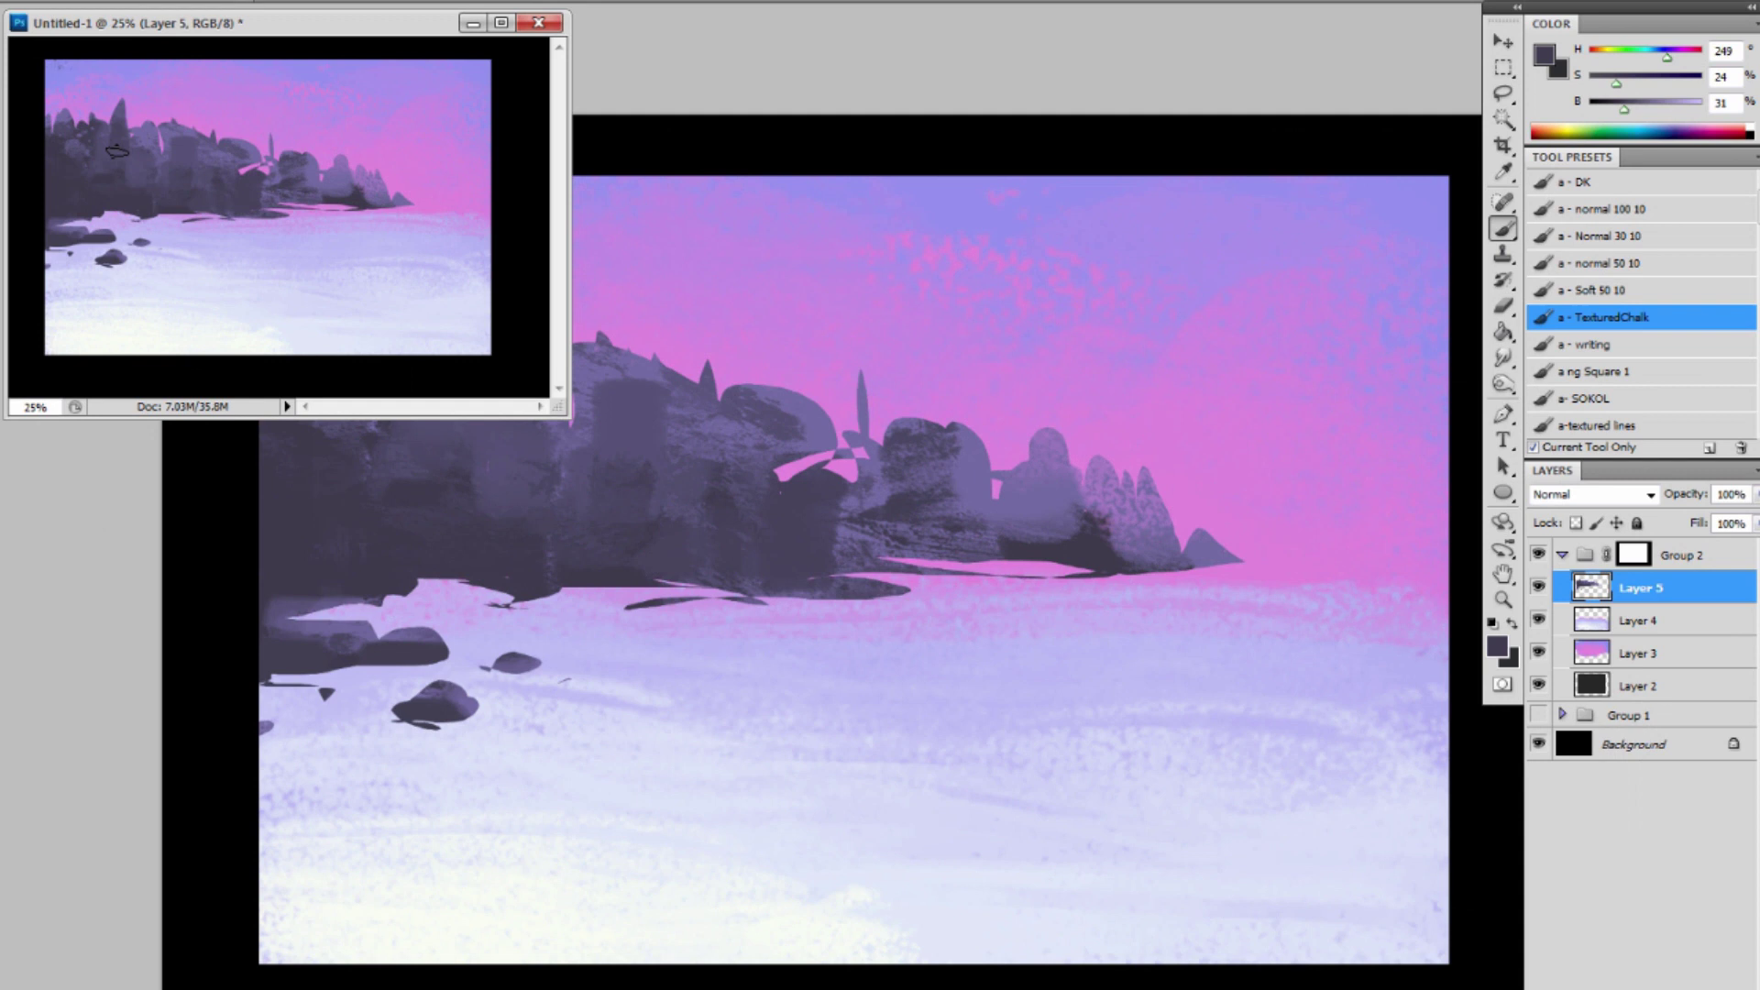
pyautogui.moveTo(114, 157); pyautogui.dragTo(117, 166)
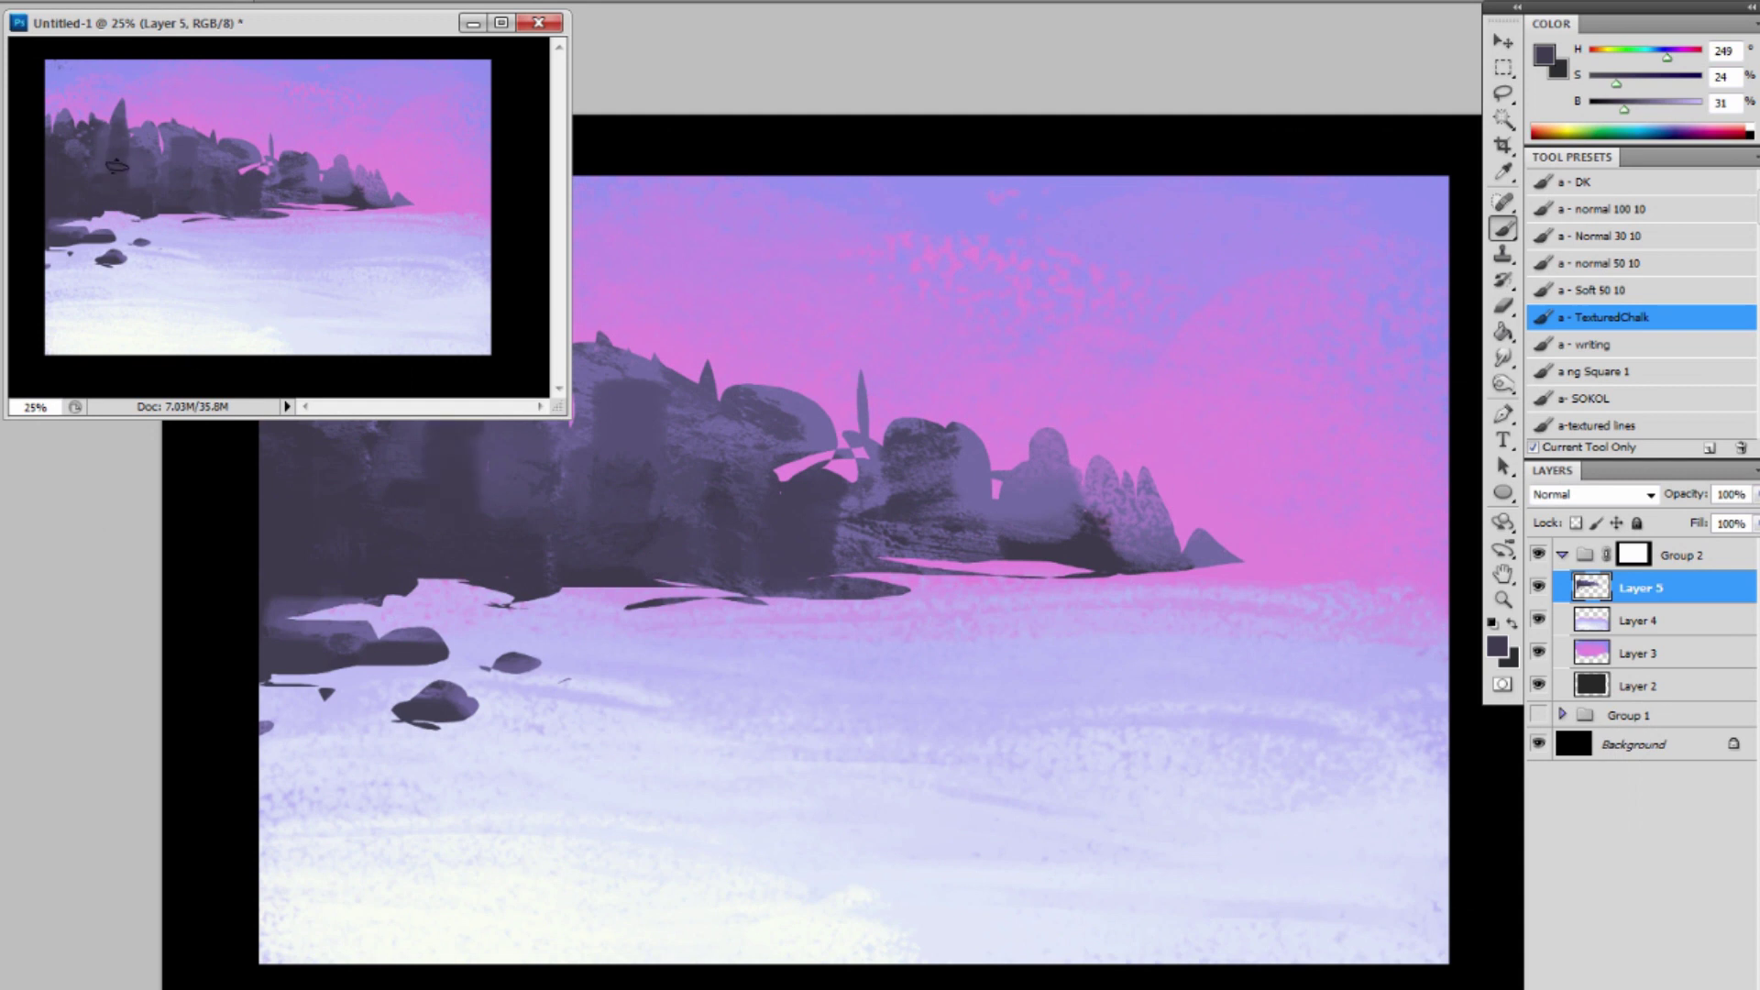
# Refine the left treetops with sampled tones and brush dark purple along the treeline to its right tip, partly covering the pink gap.
pyautogui.keyDown('alt'); pyautogui.click(106, 119); pyautogui.keyUp('alt')
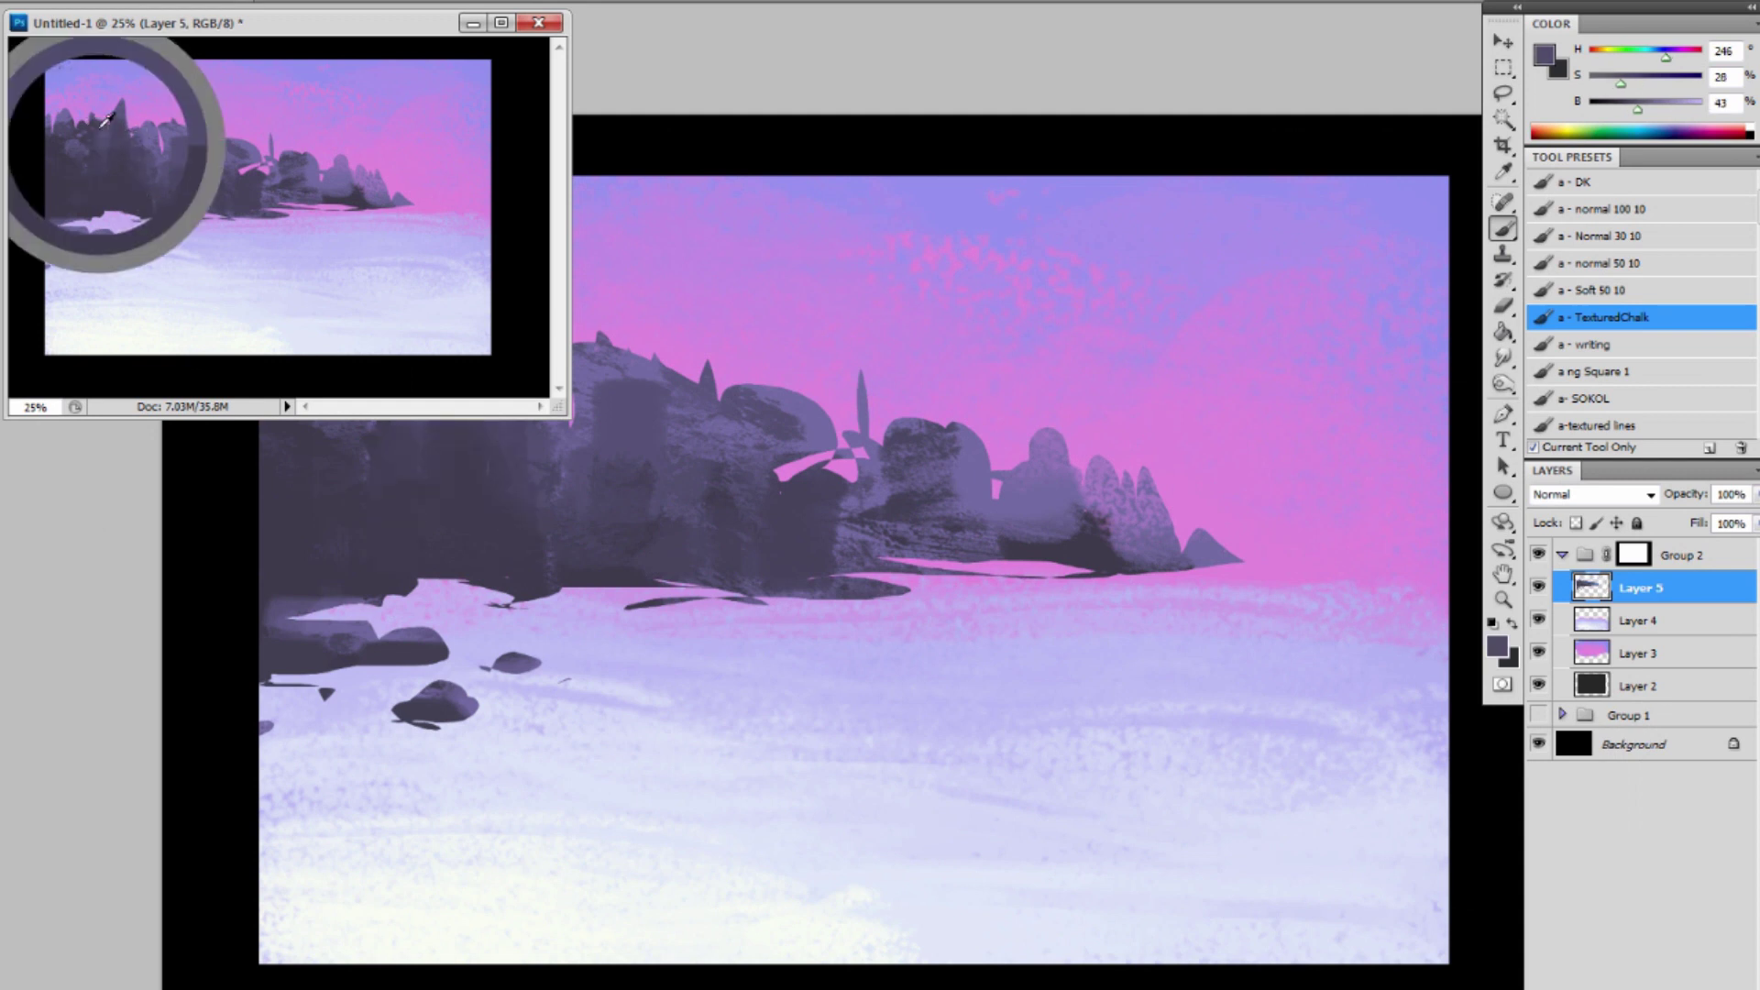
pyautogui.keyDown('alt'); pyautogui.click(94, 110); pyautogui.keyUp('alt')
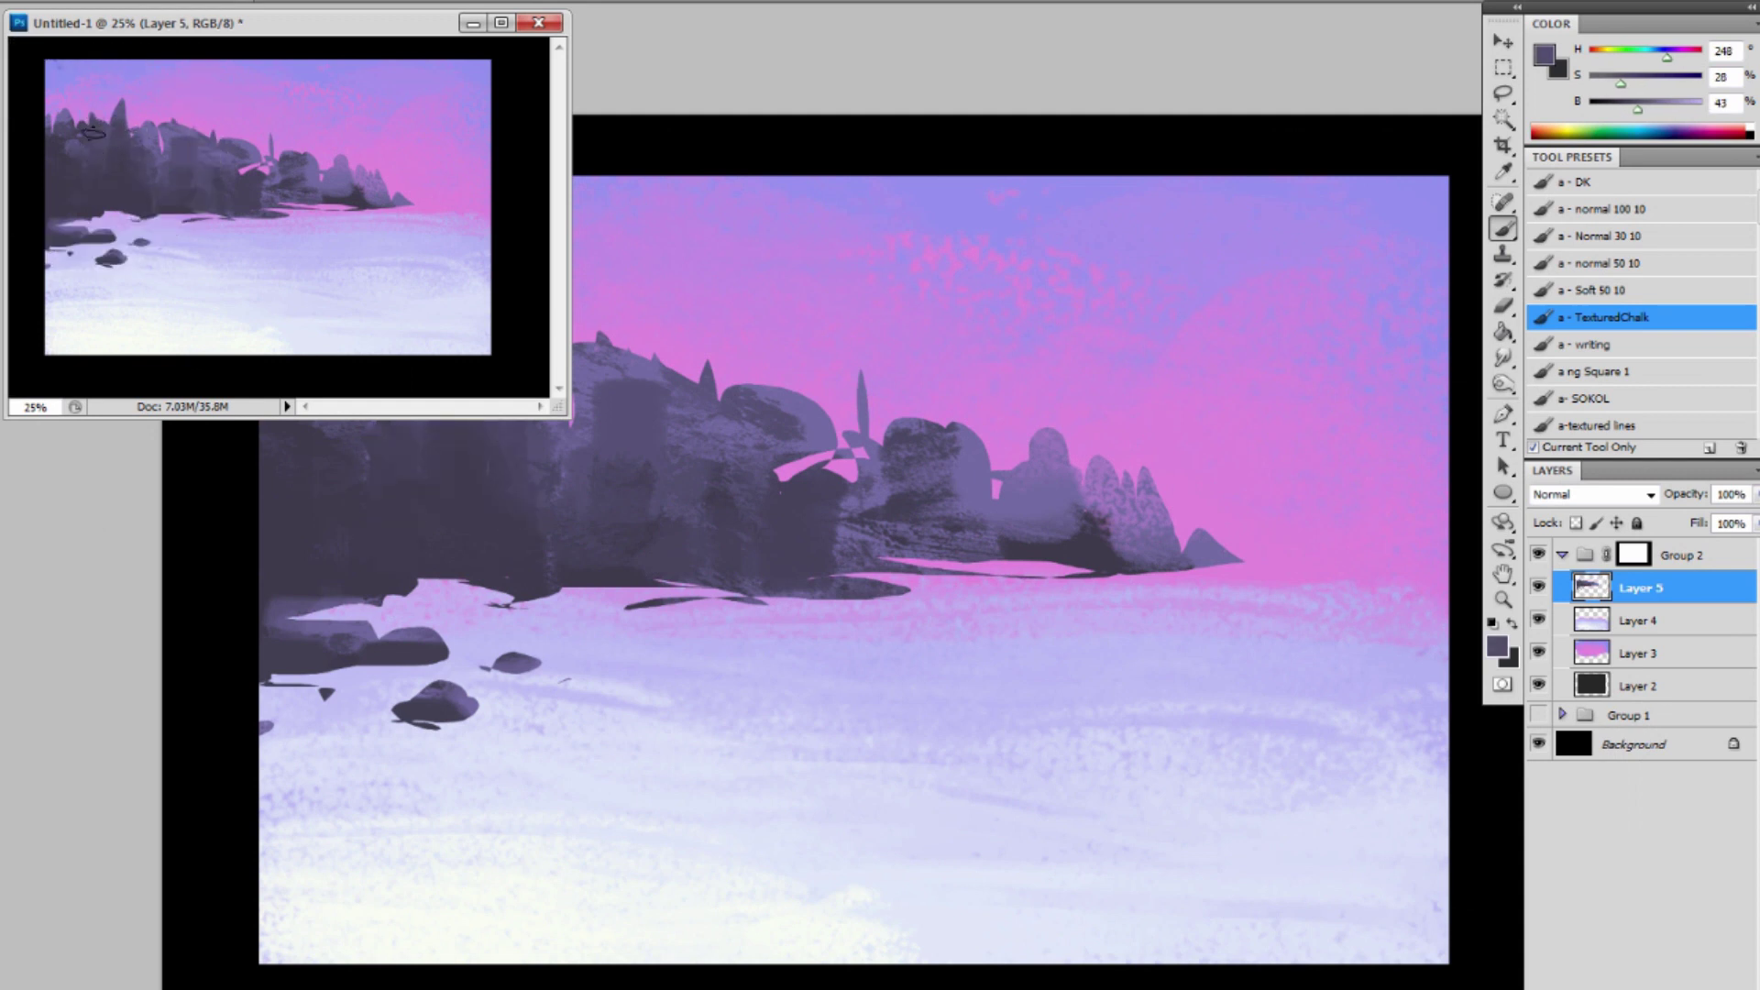
pyautogui.keyDown('alt'); pyautogui.click(106, 89); pyautogui.keyUp('alt')
pyautogui.moveTo(94, 120)
pyautogui.mouseDown()
pyautogui.moveTo(95, 144)
pyautogui.moveTo(103, 129)
pyautogui.mouseUp()
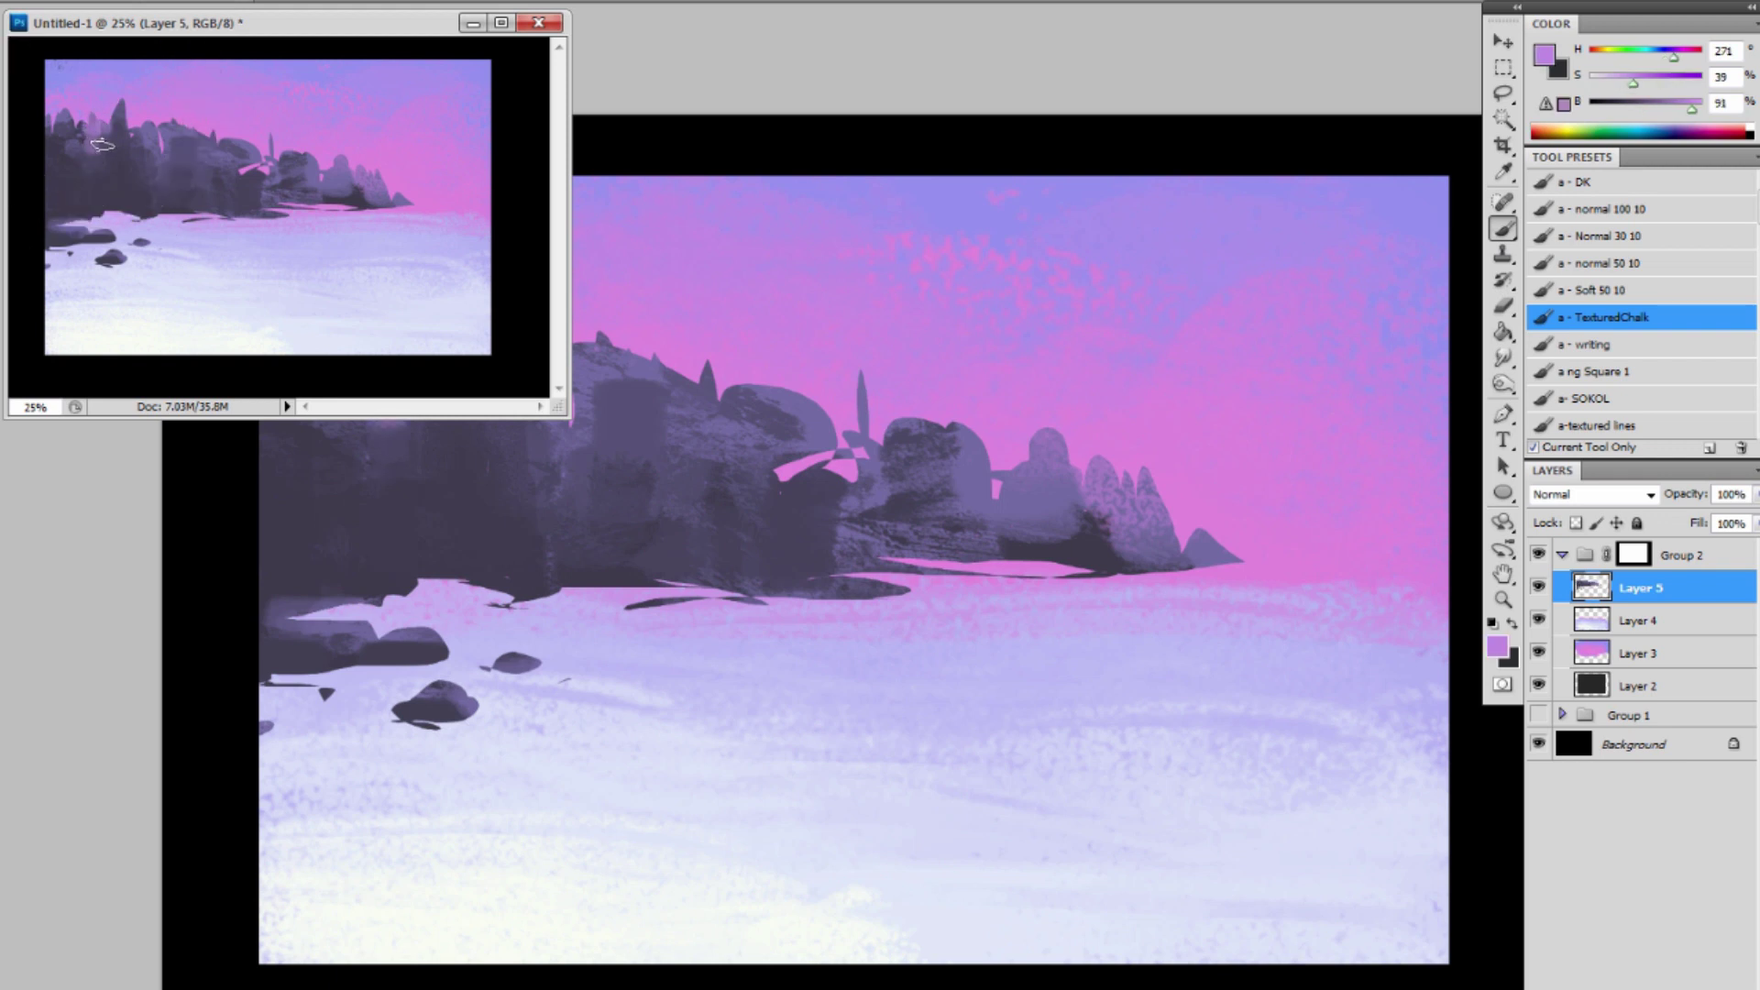
pyautogui.keyDown('alt'); pyautogui.click(99, 154); pyautogui.keyUp('alt')
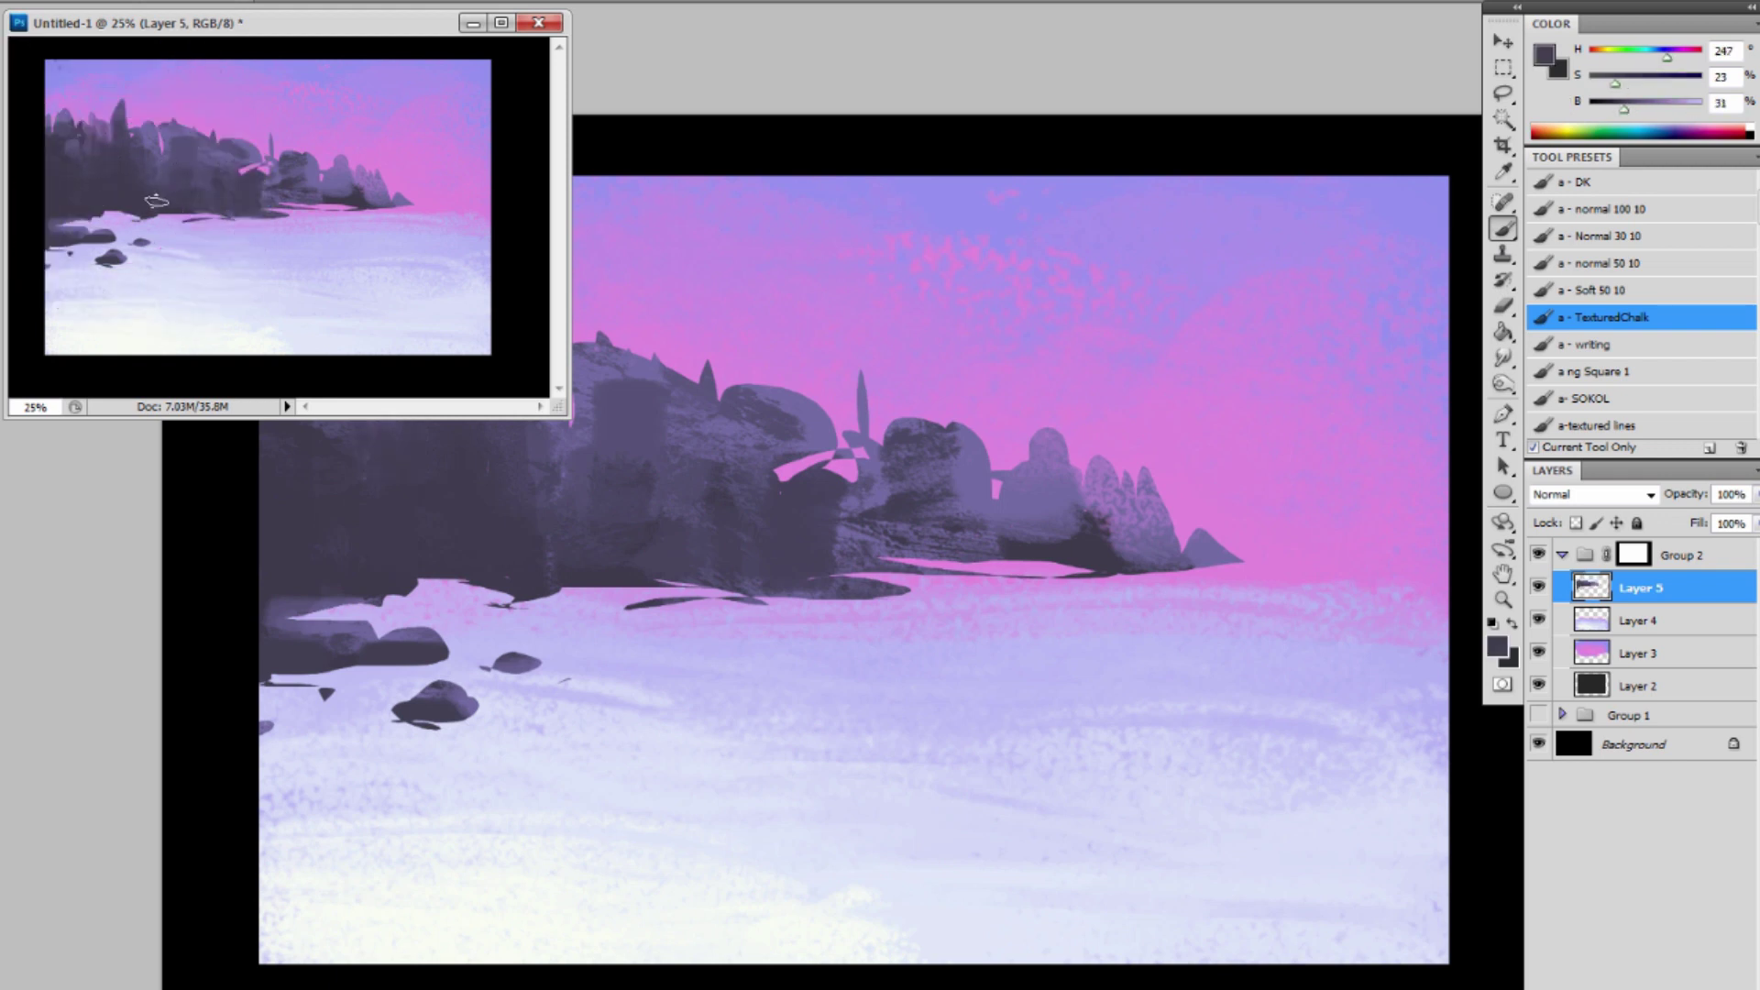
pyautogui.moveTo(157, 190)
pyautogui.mouseDown()
pyautogui.moveTo(174, 115)
pyautogui.moveTo(183, 185)
pyautogui.moveTo(202, 178)
pyautogui.moveTo(163, 141)
pyautogui.moveTo(226, 190)
pyautogui.moveTo(207, 167)
pyautogui.moveTo(212, 216)
pyautogui.moveTo(236, 194)
pyautogui.moveTo(256, 206)
pyautogui.moveTo(340, 186)
pyautogui.moveTo(340, 221)
pyautogui.moveTo(366, 183)
pyautogui.moveTo(368, 210)
pyautogui.moveTo(401, 198)
pyautogui.moveTo(337, 191)
pyautogui.moveTo(403, 200)
pyautogui.mouseUp()
pyautogui.keyDown('alt'); pyautogui.click(245, 209); pyautogui.keyUp('alt')
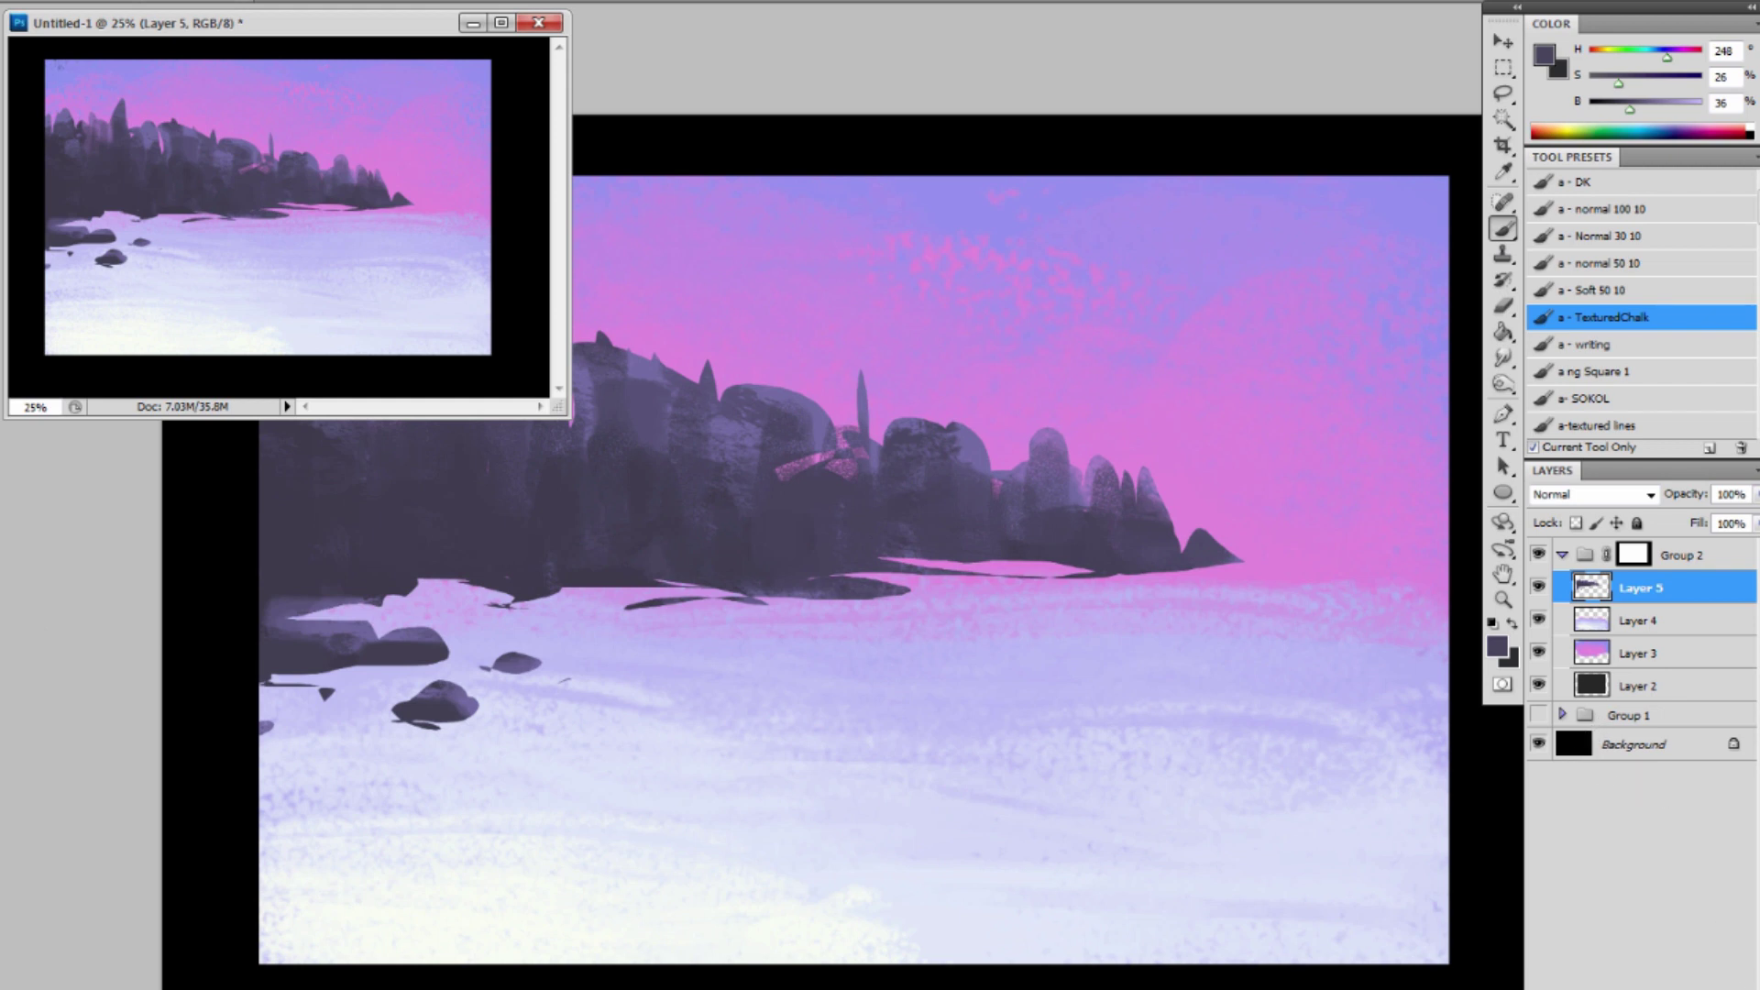
# Add a new layer above Layer 5 and lasso a jagged, winding shoreline shape in the ground's lower-right corner.
pyautogui.hotkey('ctrl', 'shift', 'alt', 'n')
pyautogui.click(1500, 99)
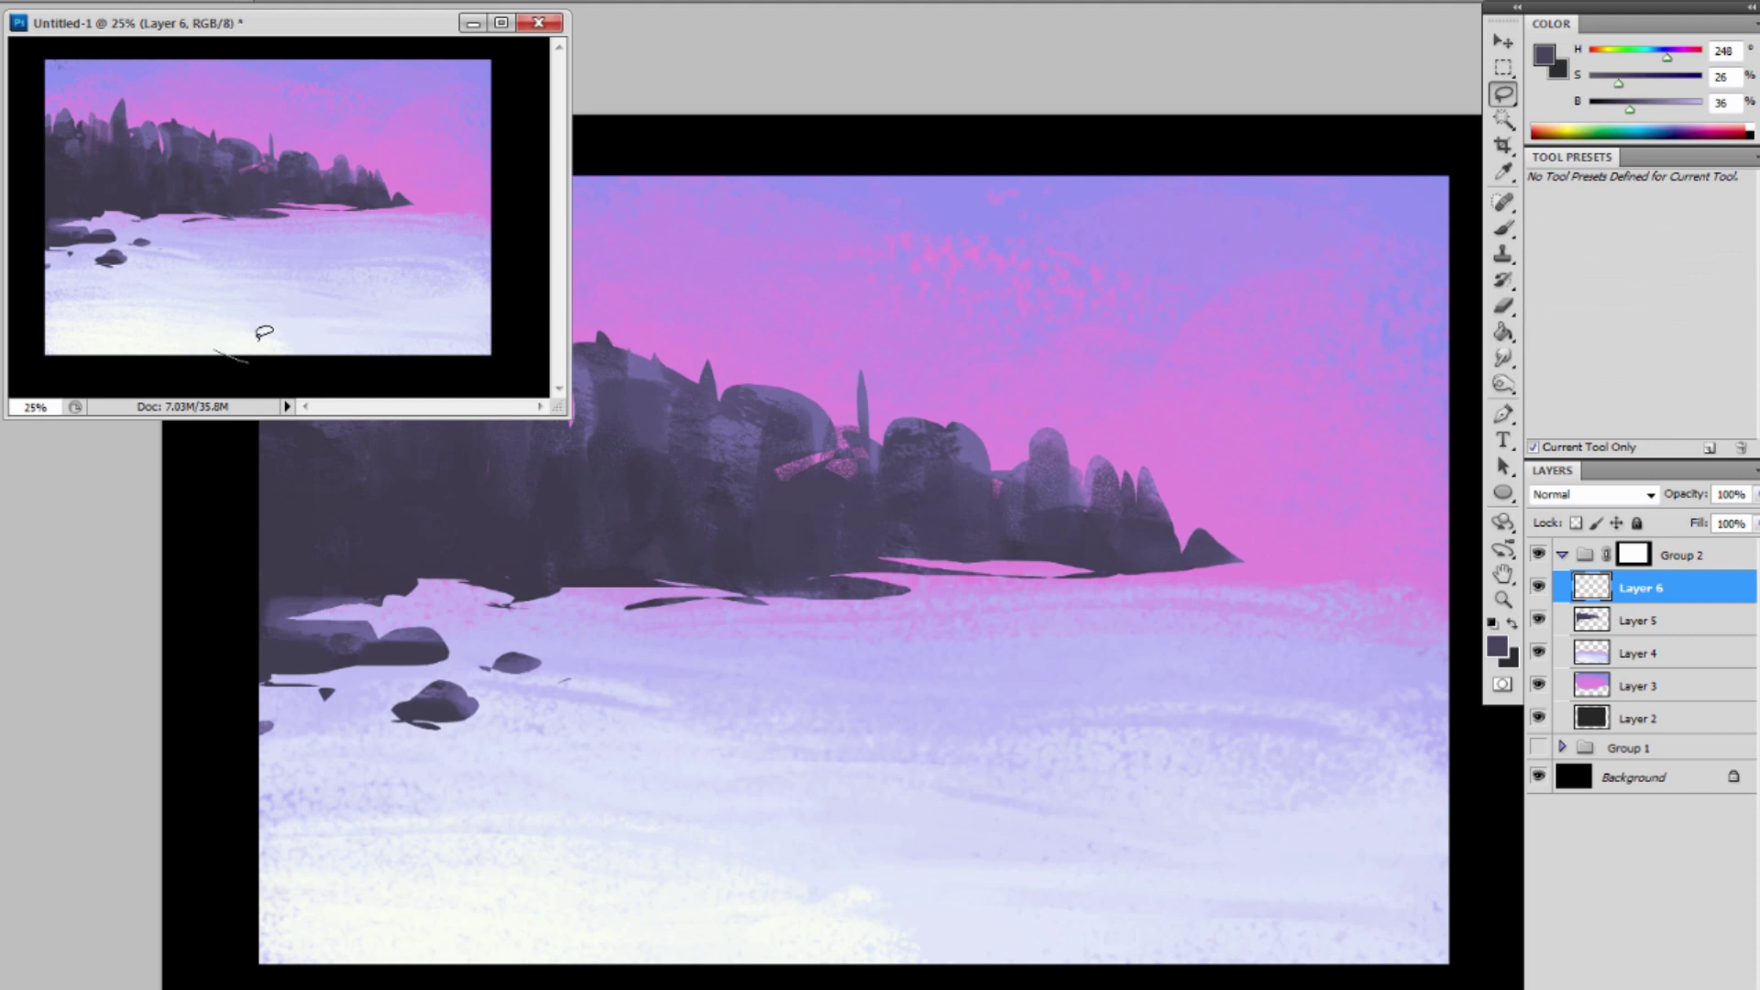
pyautogui.moveTo(261, 338)
pyautogui.mouseDown()
pyautogui.moveTo(380, 315)
pyautogui.moveTo(308, 293)
pyautogui.moveTo(386, 282)
pyautogui.moveTo(340, 272)
pyautogui.moveTo(438, 264)
pyautogui.moveTo(385, 257)
pyautogui.moveTo(442, 261)
pyautogui.moveTo(391, 274)
pyautogui.moveTo(457, 278)
pyautogui.moveTo(415, 282)
pyautogui.moveTo(467, 297)
pyautogui.mouseUp()
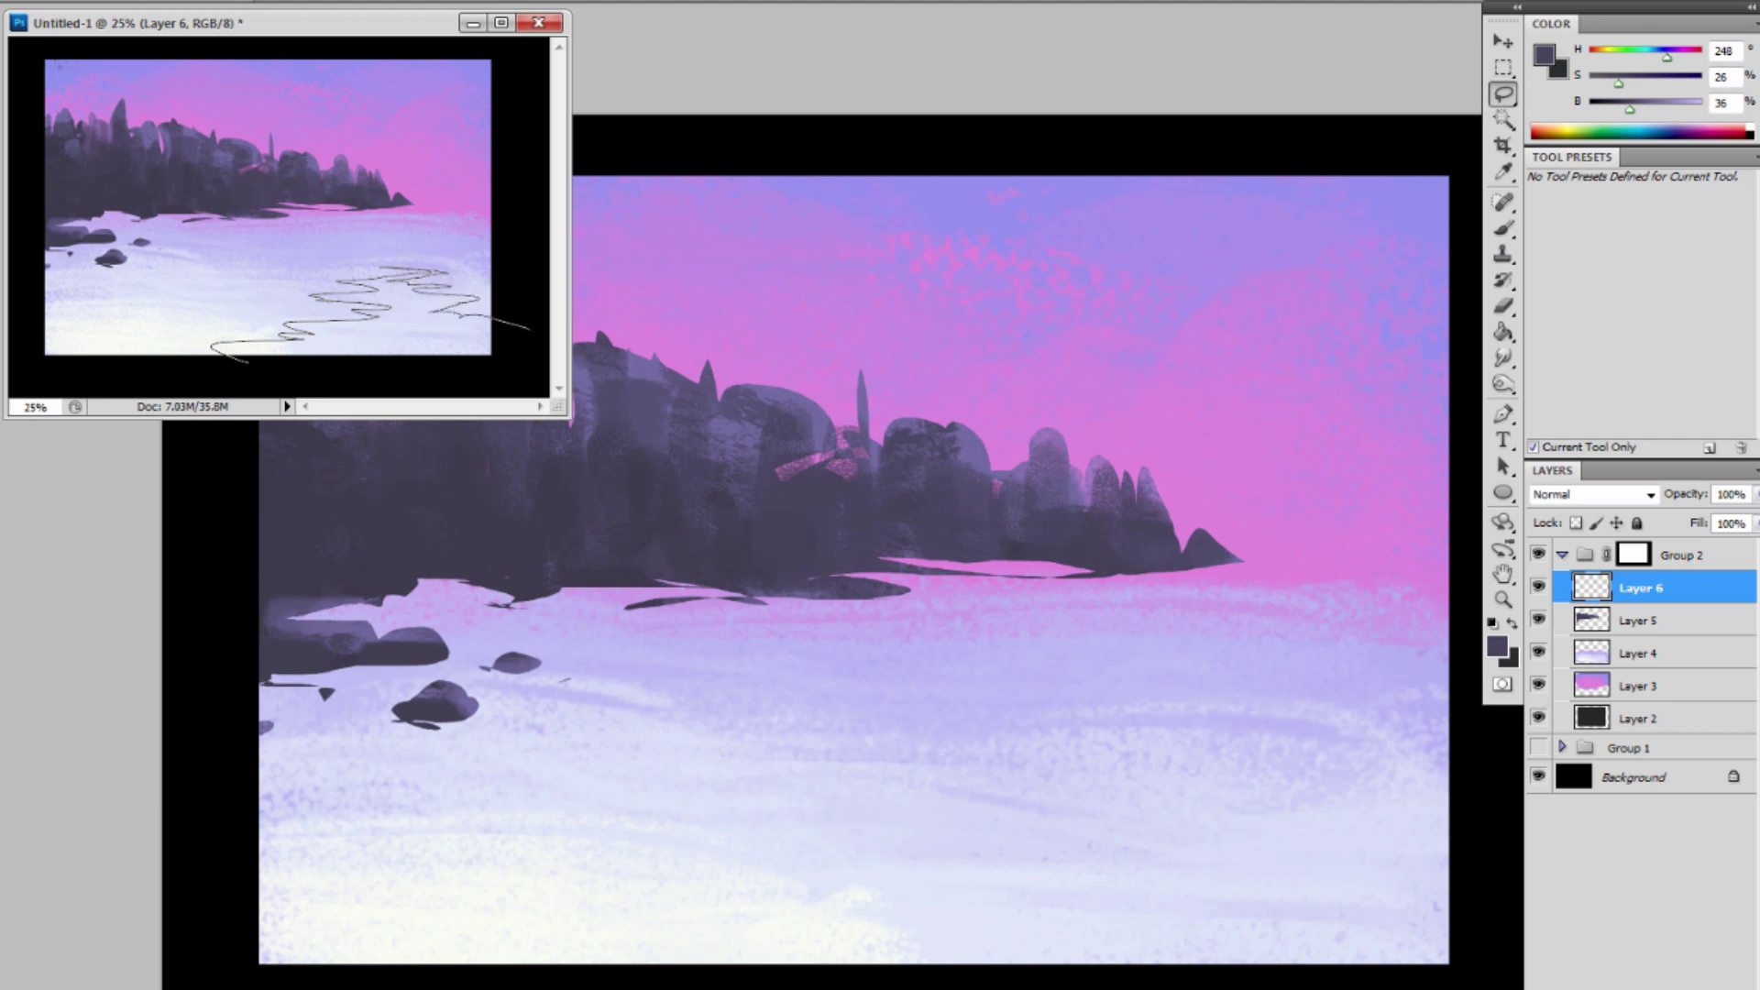
pyautogui.moveTo(589, 327); pyautogui.dragTo(635, 348)
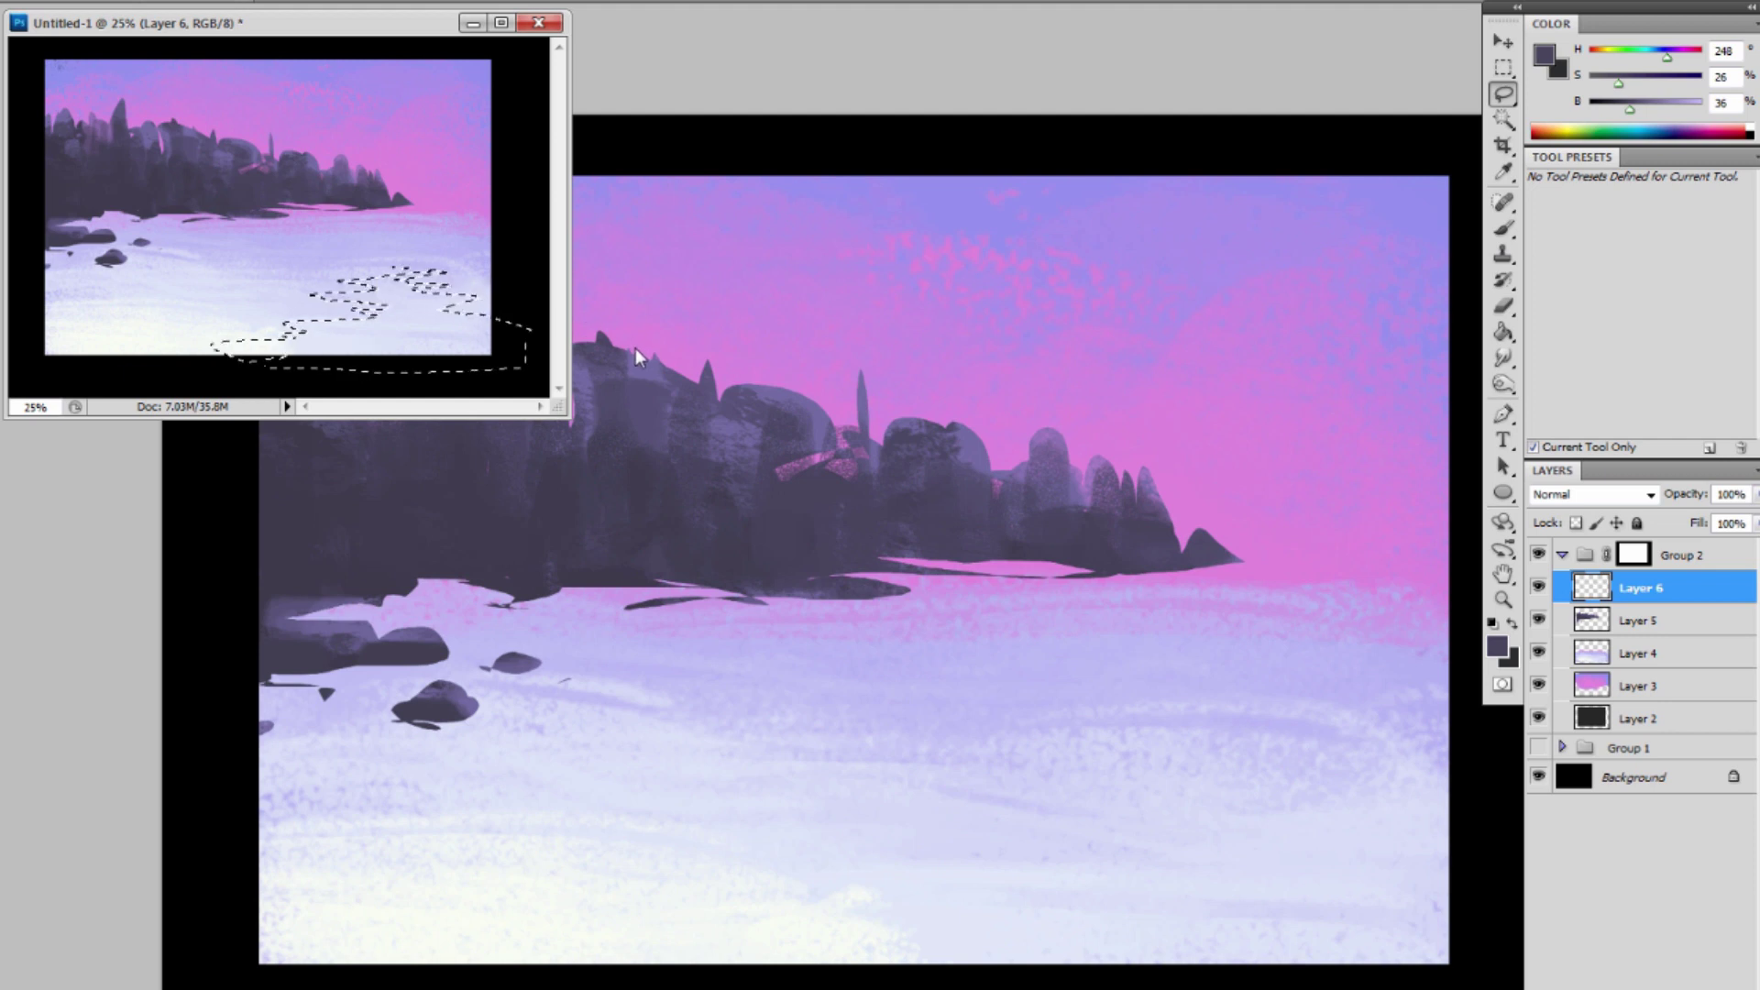
# Fill the lower-right foreground selection on Layer 6 with dark purple brush strokes, leaving its upper part lighter.
pyautogui.press('b')
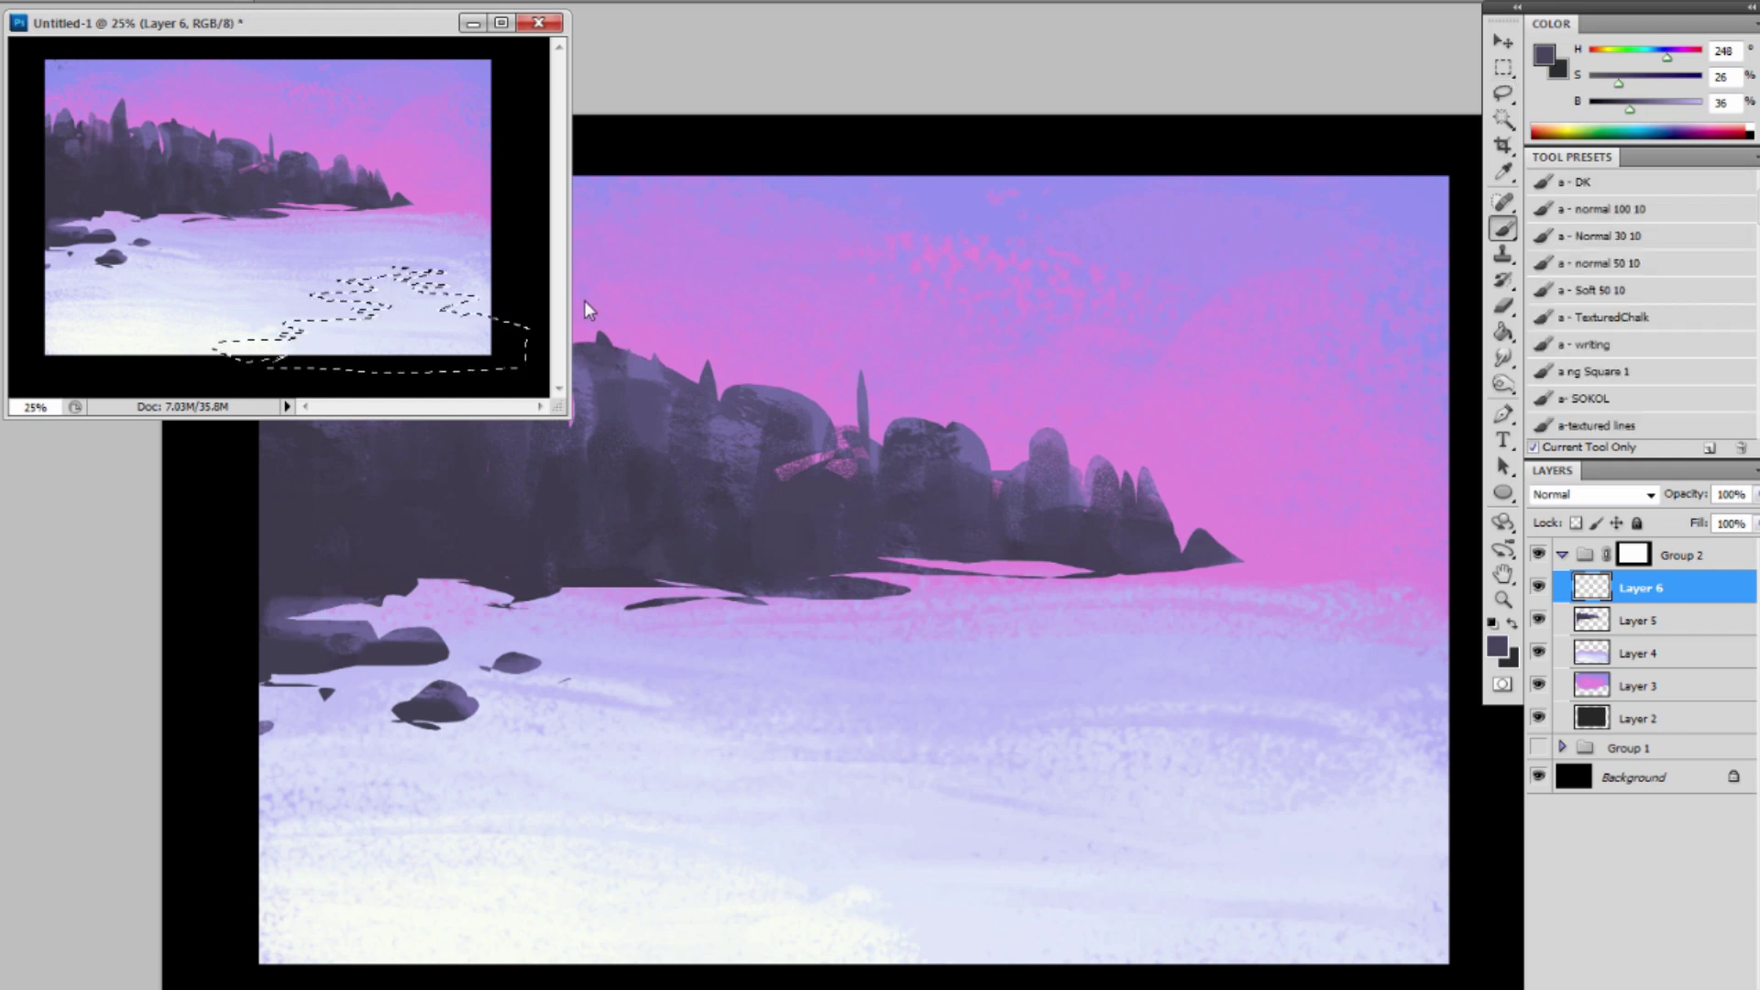
pyautogui.moveTo(230, 348); pyautogui.dragTo(499, 351)
pyautogui.moveTo(293, 336)
pyautogui.mouseDown()
pyautogui.moveTo(449, 314)
pyautogui.moveTo(495, 330)
pyautogui.moveTo(459, 302)
pyautogui.moveTo(546, 317)
pyautogui.mouseUp()
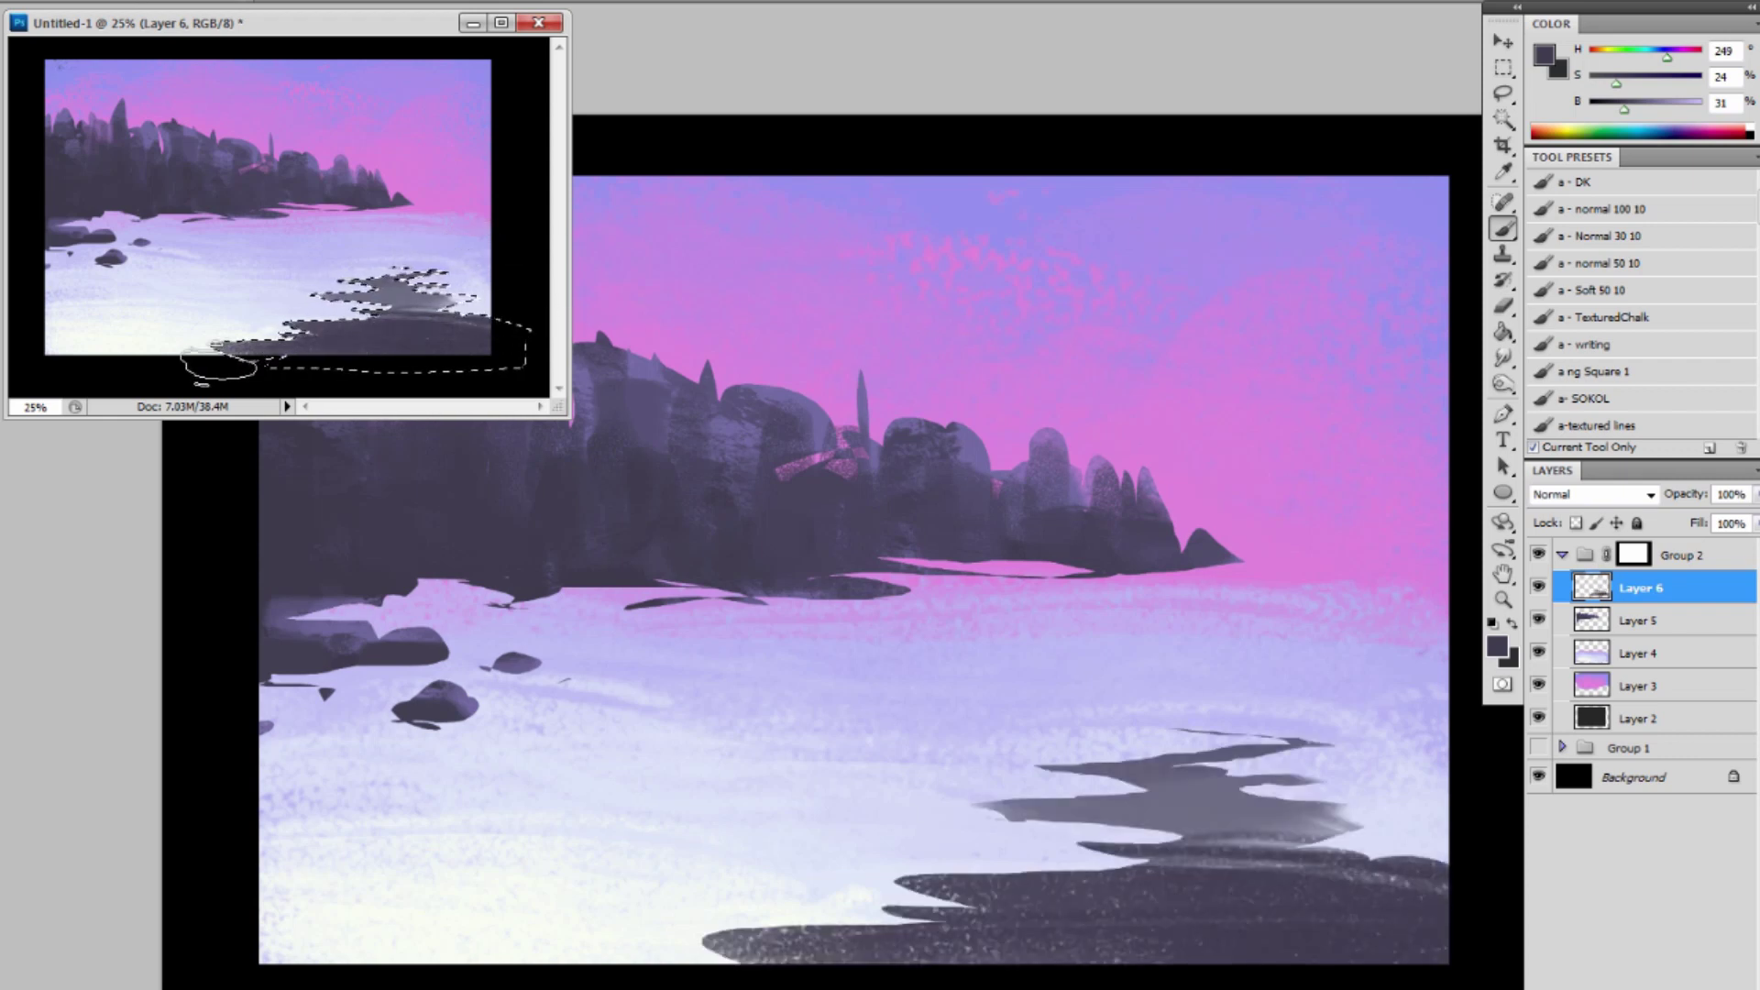
# Choose the a - DK brush preset and darken and texture the foreground shape's upper part with tones sampled from it.
pyautogui.click(1631, 183)
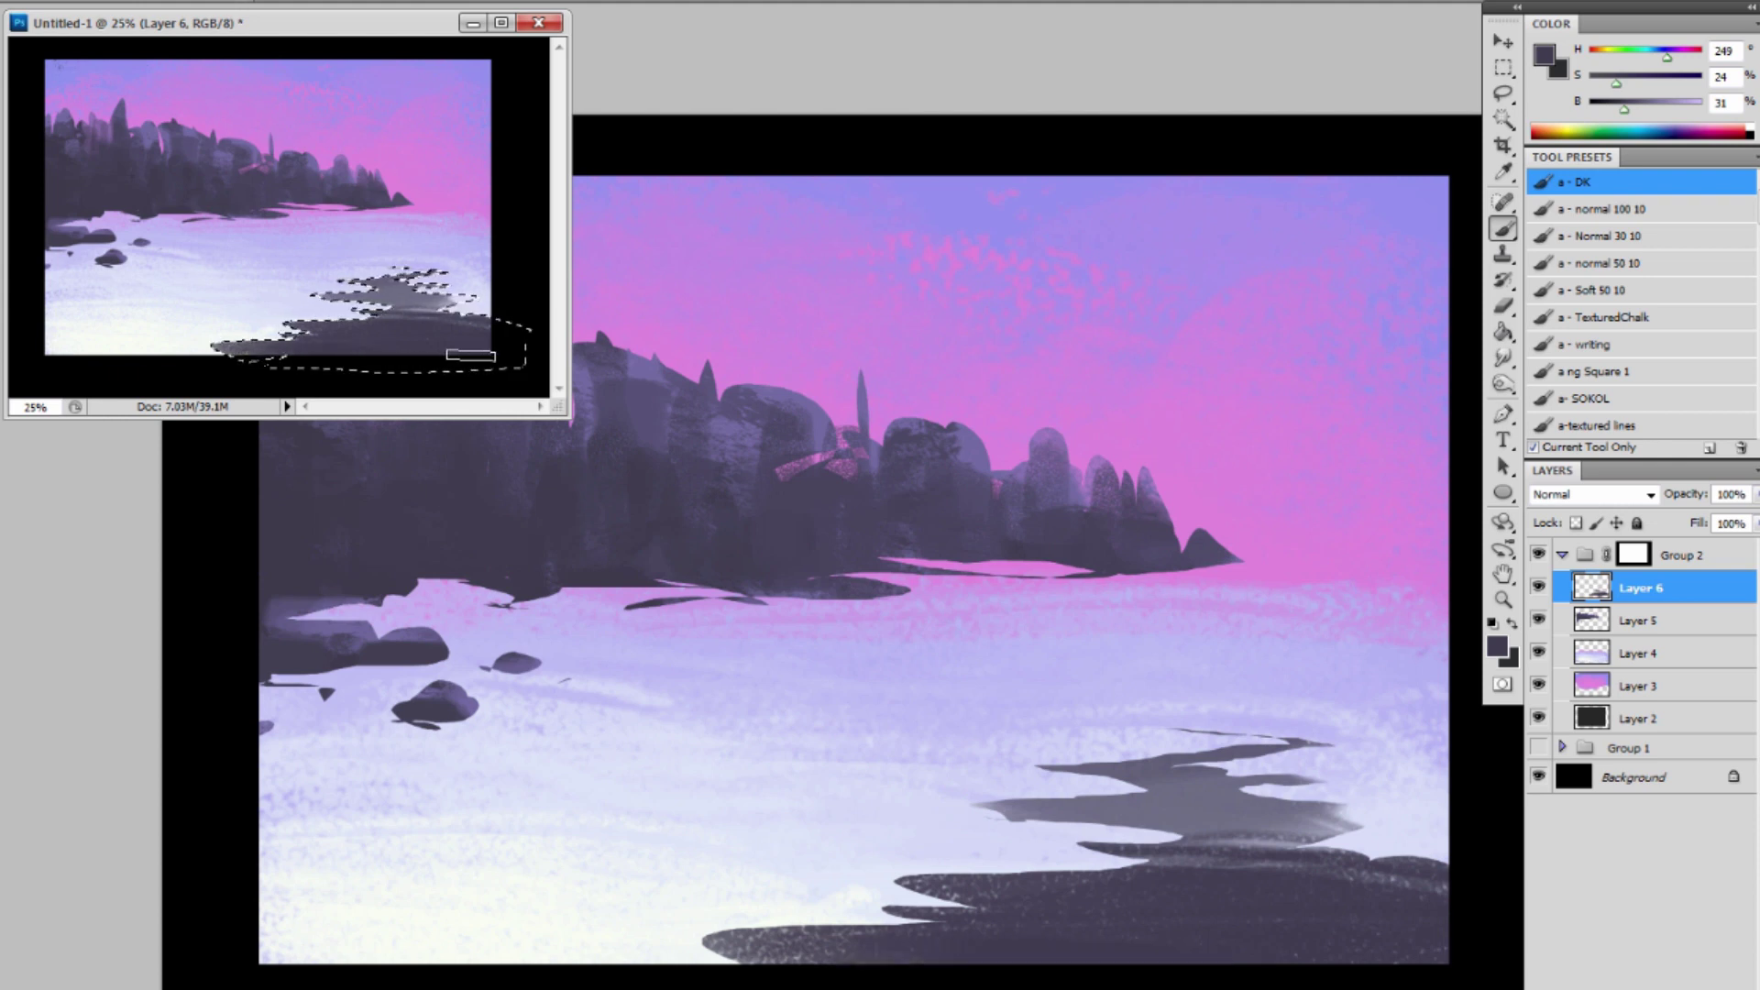
pyautogui.keyDown('alt'); pyautogui.click(386, 308); pyautogui.keyUp('alt')
pyautogui.moveTo(386, 309)
pyautogui.mouseDown()
pyautogui.moveTo(510, 309)
pyautogui.moveTo(341, 325)
pyautogui.moveTo(514, 320)
pyautogui.moveTo(379, 341)
pyautogui.moveTo(520, 340)
pyautogui.moveTo(360, 334)
pyautogui.moveTo(513, 333)
pyautogui.moveTo(378, 323)
pyautogui.moveTo(427, 304)
pyautogui.moveTo(361, 325)
pyautogui.moveTo(484, 317)
pyautogui.moveTo(332, 337)
pyautogui.moveTo(493, 330)
pyautogui.moveTo(395, 310)
pyautogui.moveTo(446, 312)
pyautogui.moveTo(427, 306)
pyautogui.moveTo(439, 284)
pyautogui.moveTo(388, 288)
pyautogui.mouseUp()
pyautogui.keyDown('alt'); pyautogui.click(404, 345); pyautogui.keyUp('alt')
pyautogui.keyDown('alt'); pyautogui.click(394, 309); pyautogui.keyUp('alt')
pyautogui.keyDown('alt'); pyautogui.click(397, 294); pyautogui.keyUp('alt')
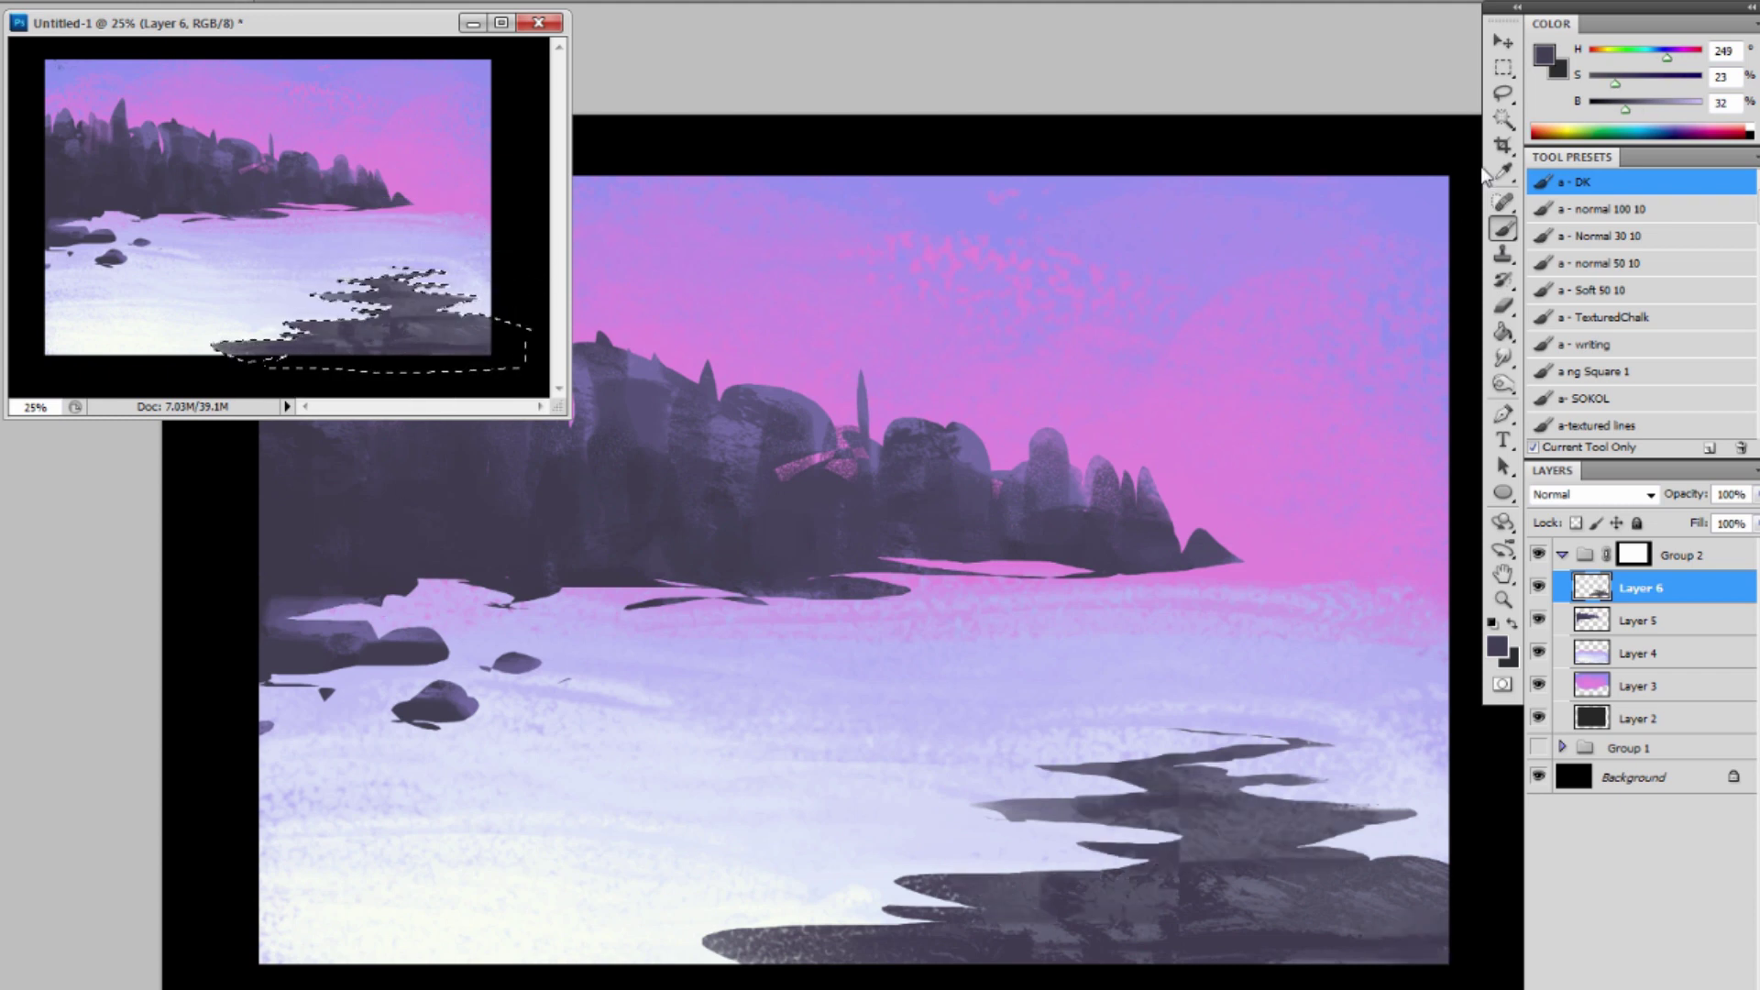
# Extend the foreground selection beyond the shape's lower-left edge with the Lasso and return to the Brush tool.
pyautogui.click(1504, 92)
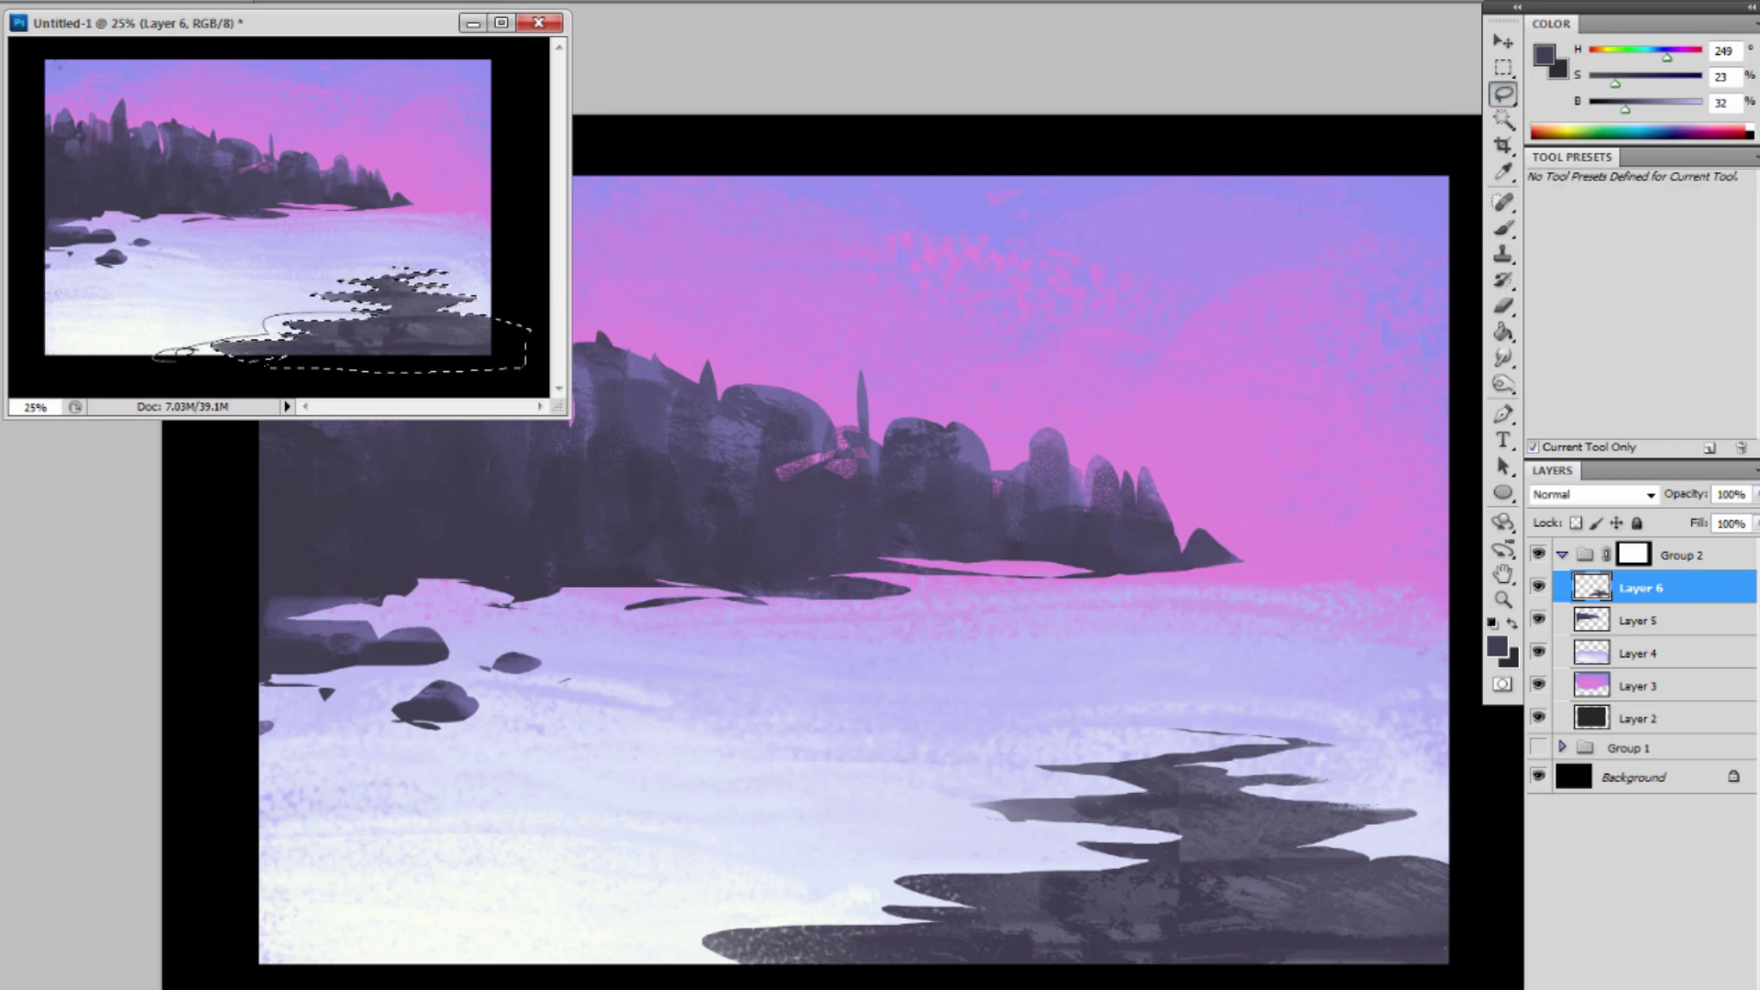
pyautogui.press('b')
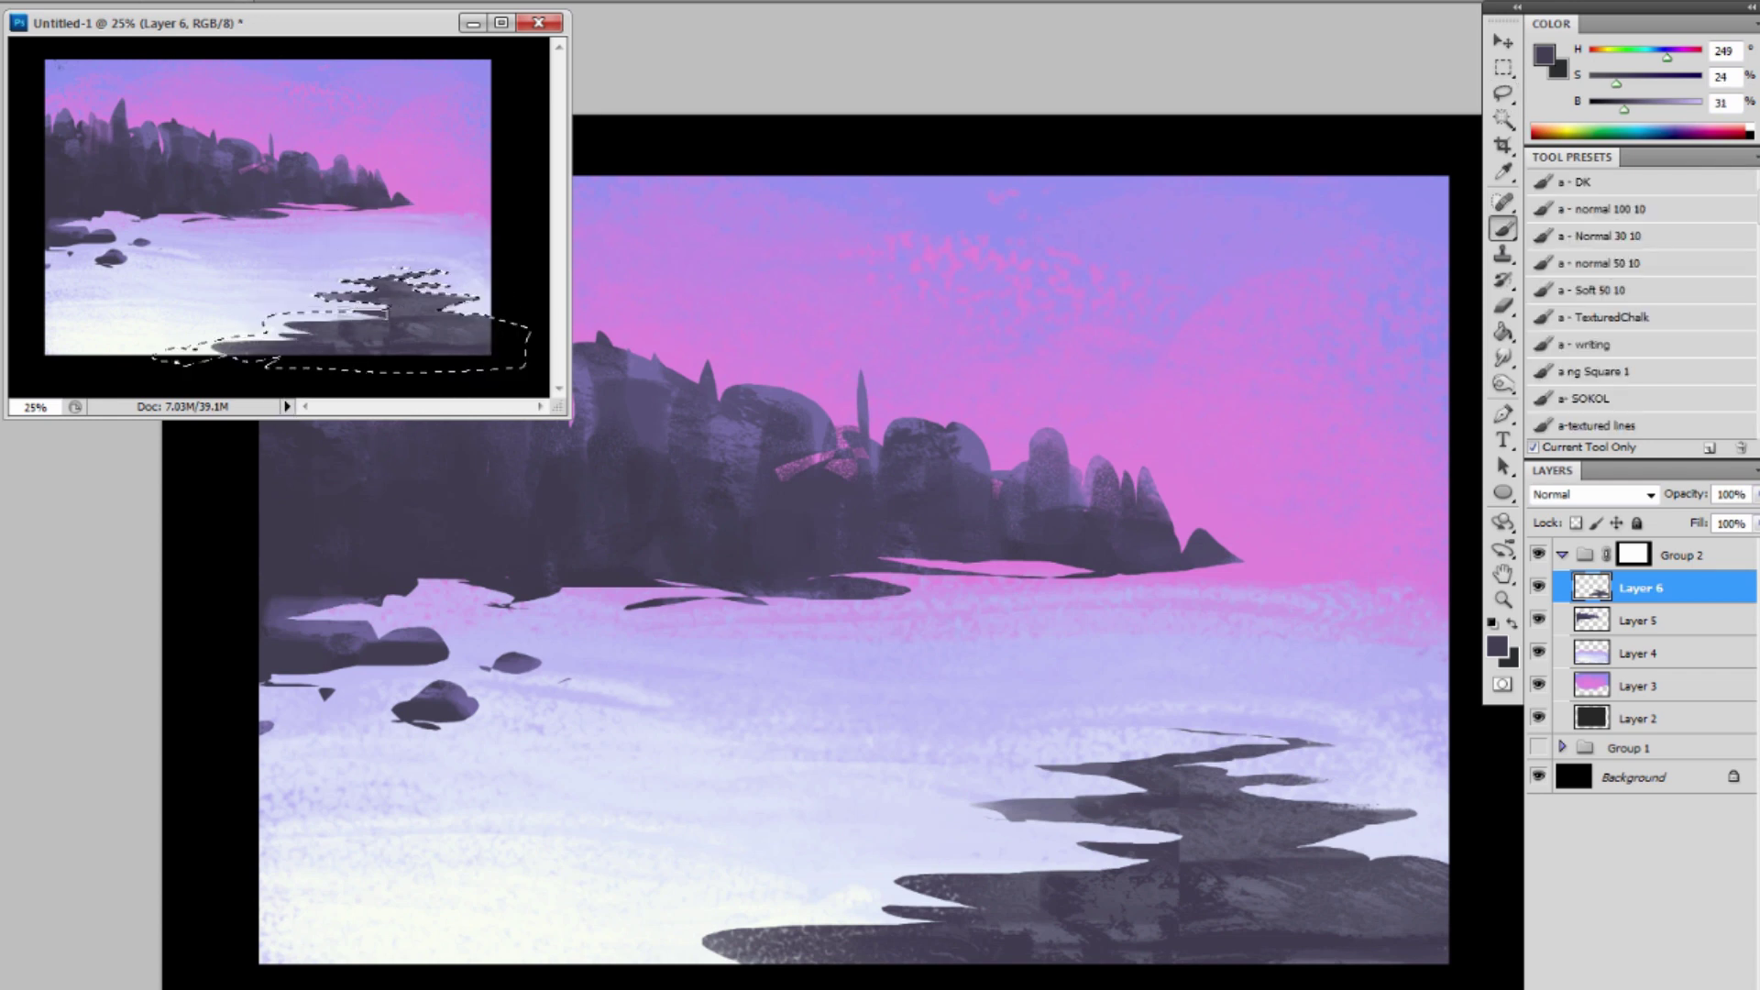
# Paint the extended foreground selection dark purple and roughen its lower-left edge with sampled pale lavender and dark tones.
pyautogui.moveTo(1160, 858); pyautogui.dragTo(852, 885)
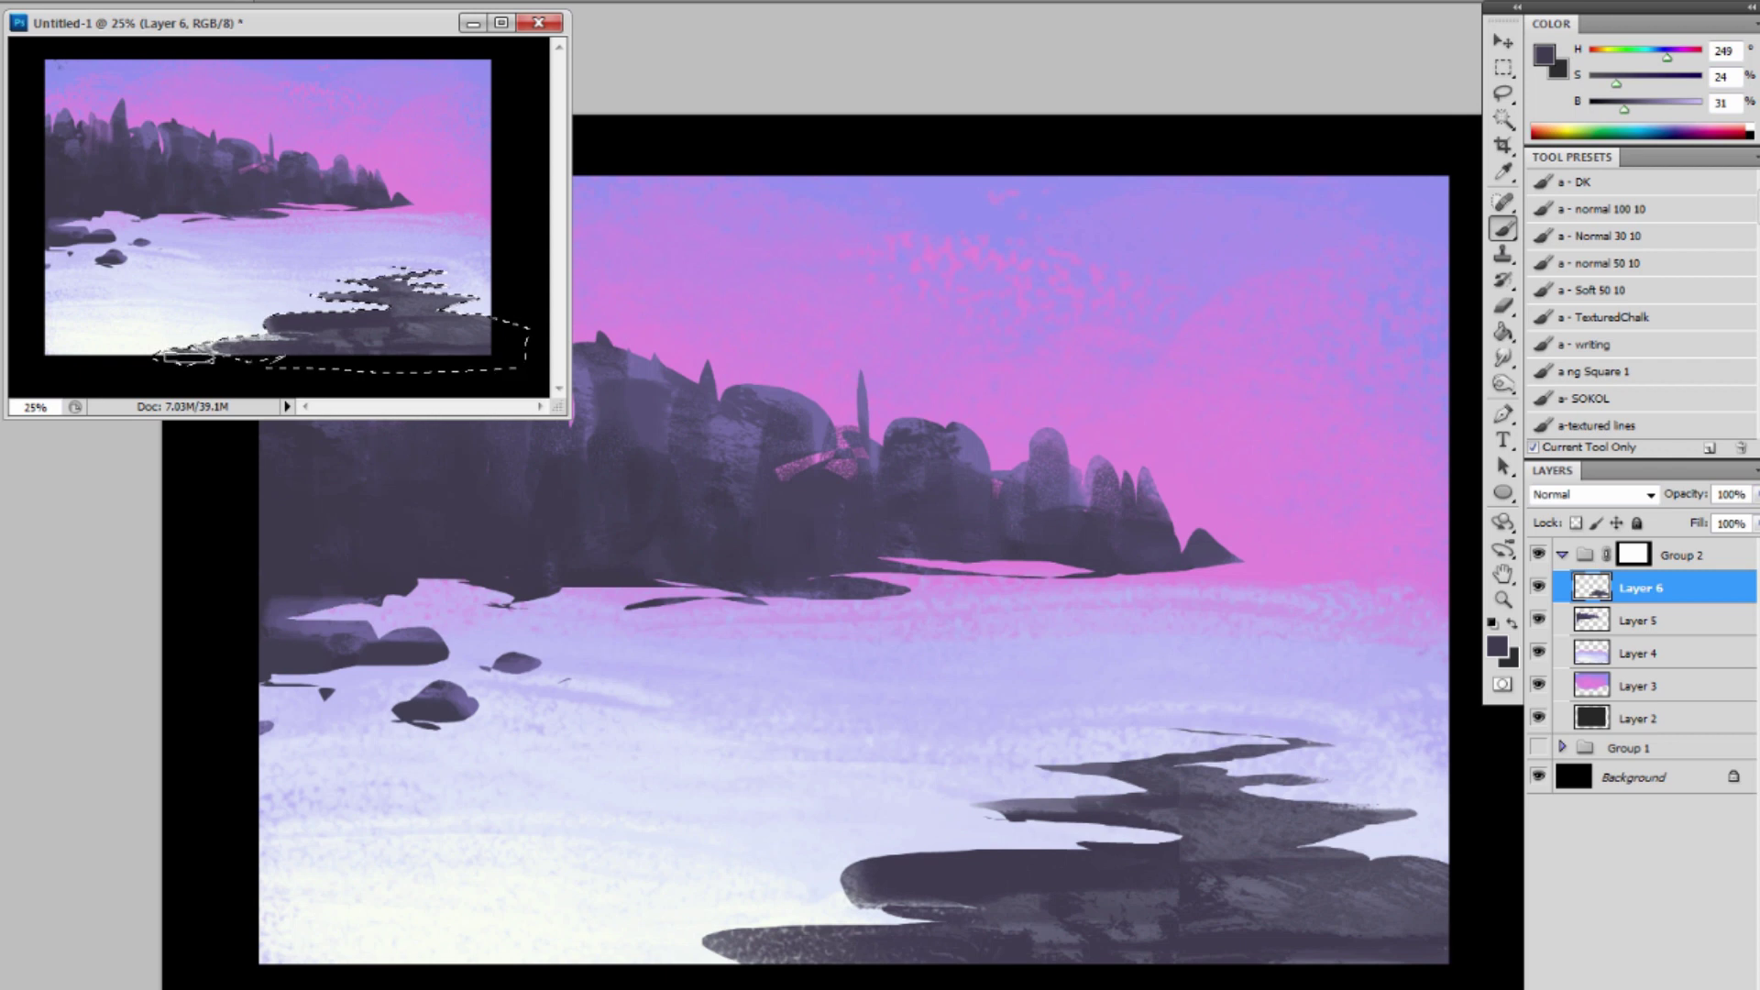
pyautogui.keyDown('alt'); pyautogui.click(253, 315); pyautogui.keyUp('alt')
pyautogui.moveTo(326, 310); pyautogui.dragTo(271, 329)
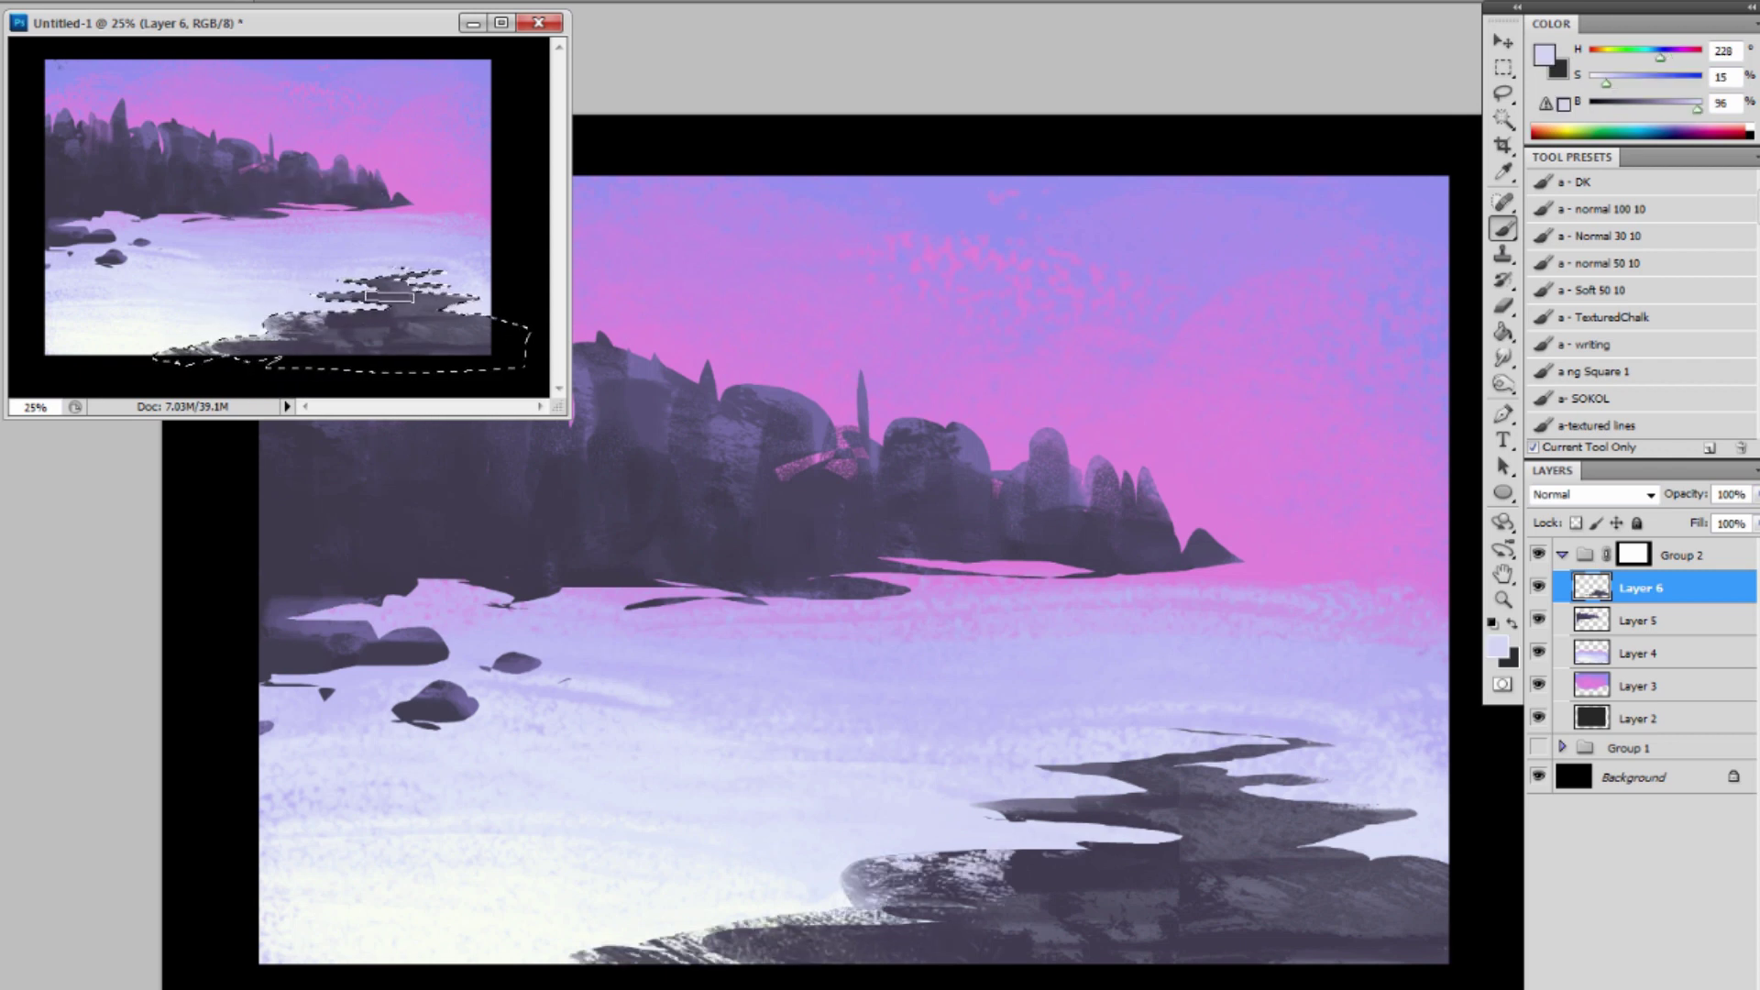
pyautogui.keyDown('alt'); pyautogui.click(351, 320); pyautogui.keyUp('alt')
pyautogui.moveTo(958, 894); pyautogui.dragTo(1247, 944)
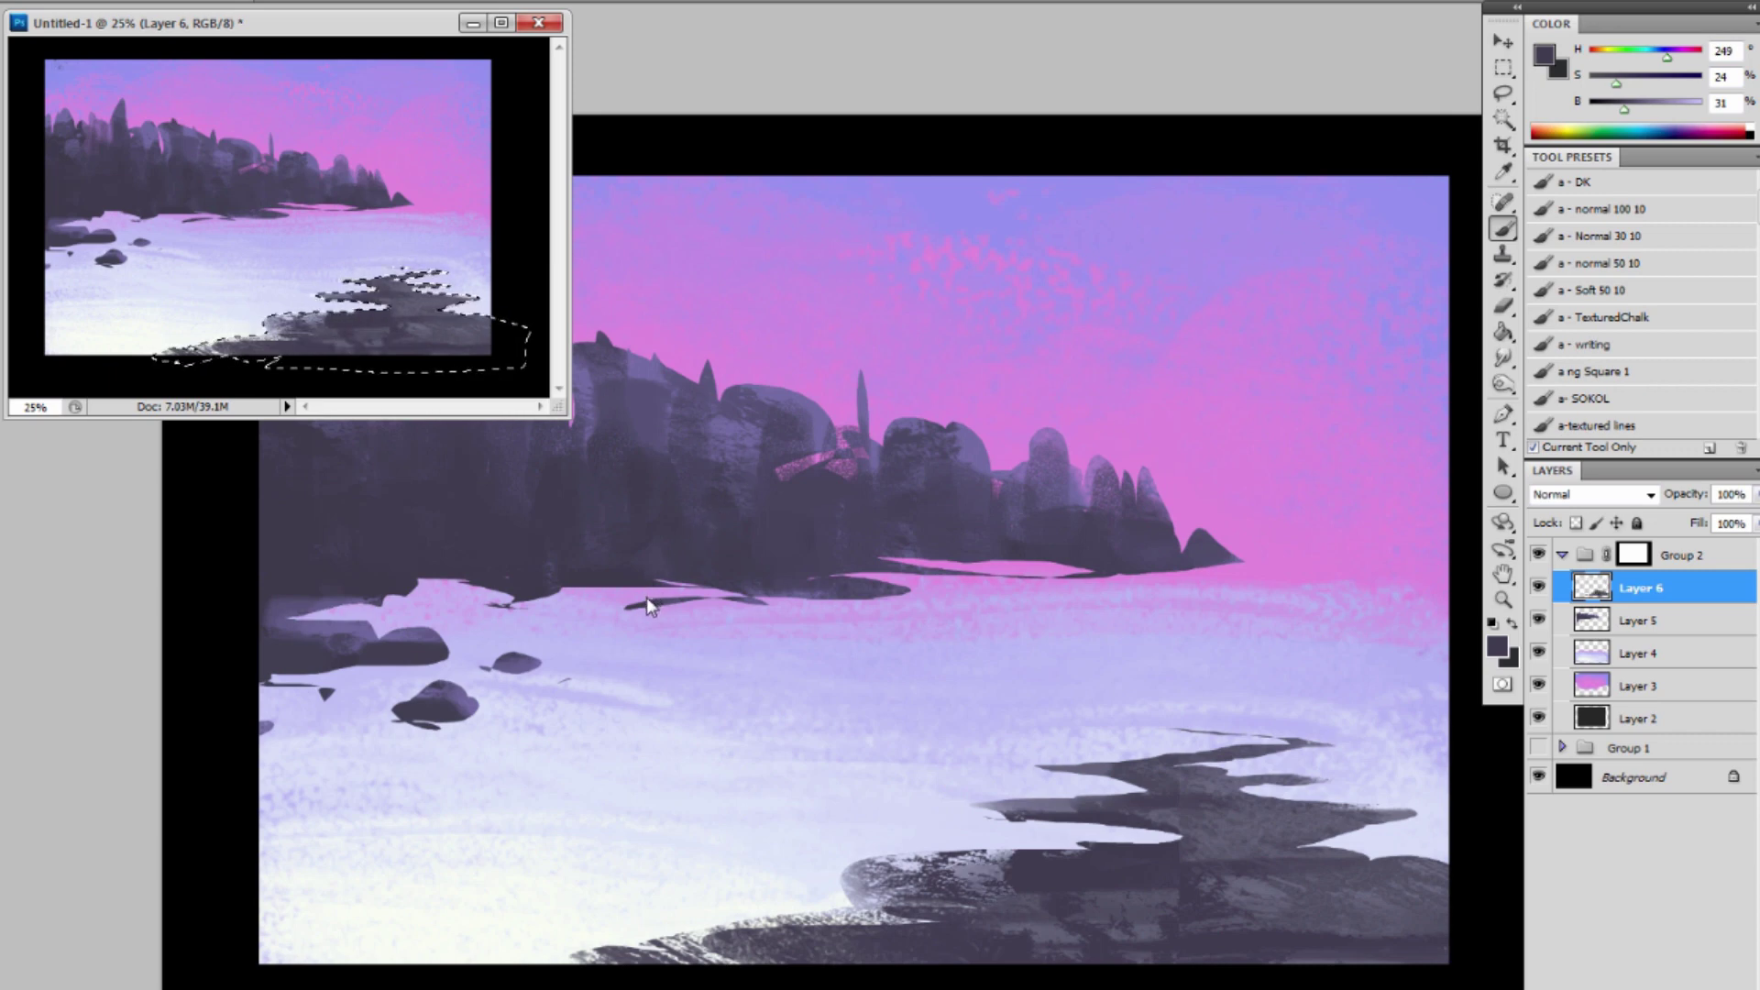
# Lasso thin winding streaks across the left and middle of the pale ground and fill them with sampled dark purple.
pyautogui.press('l')
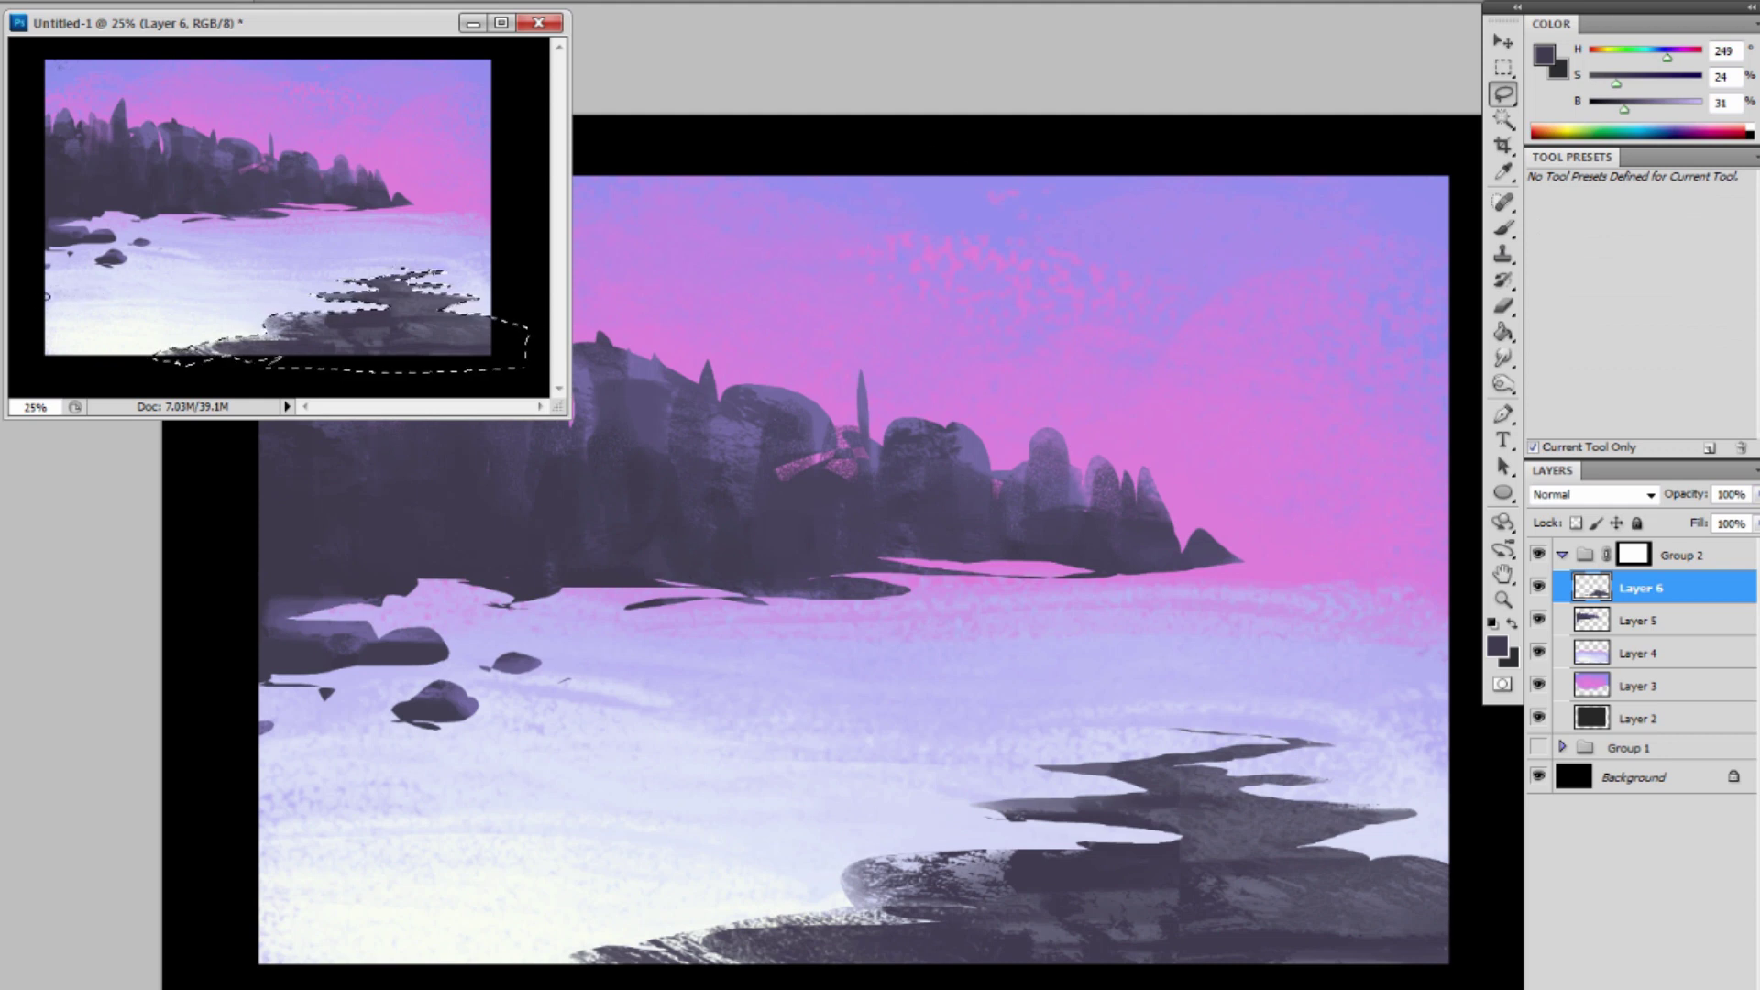
pyautogui.moveTo(127, 296)
pyautogui.mouseDown()
pyautogui.moveTo(314, 265)
pyautogui.moveTo(113, 285)
pyautogui.mouseUp()
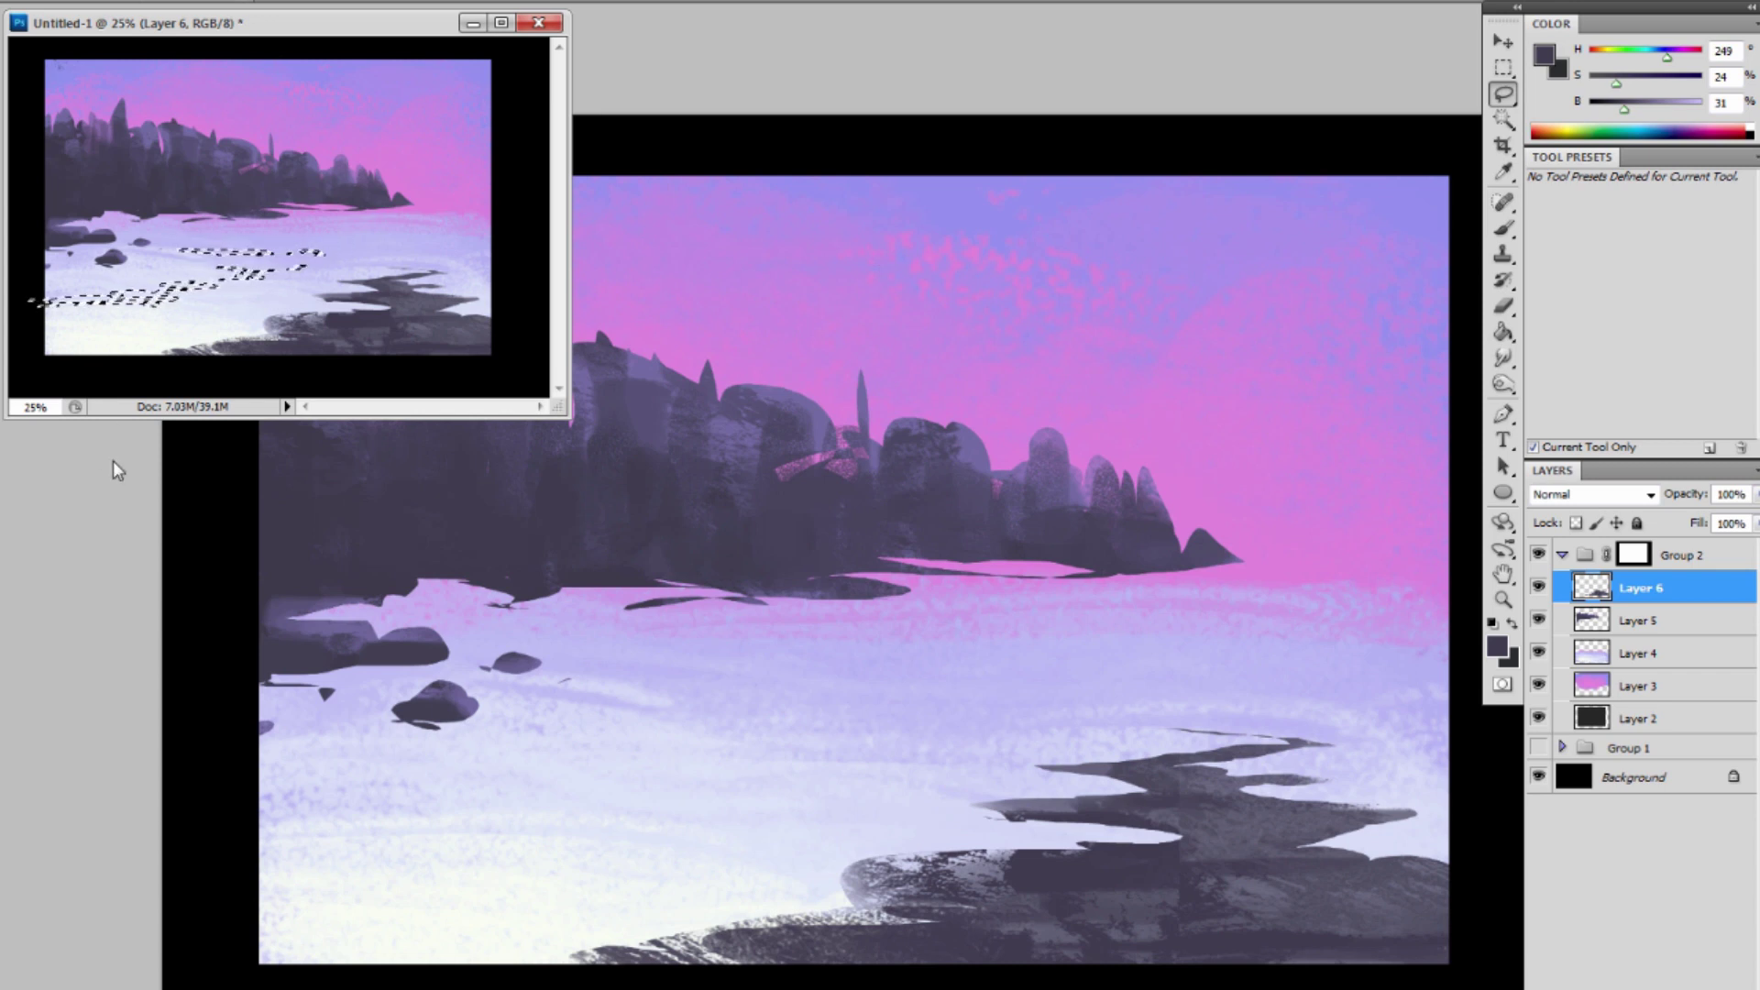
pyautogui.press('b')
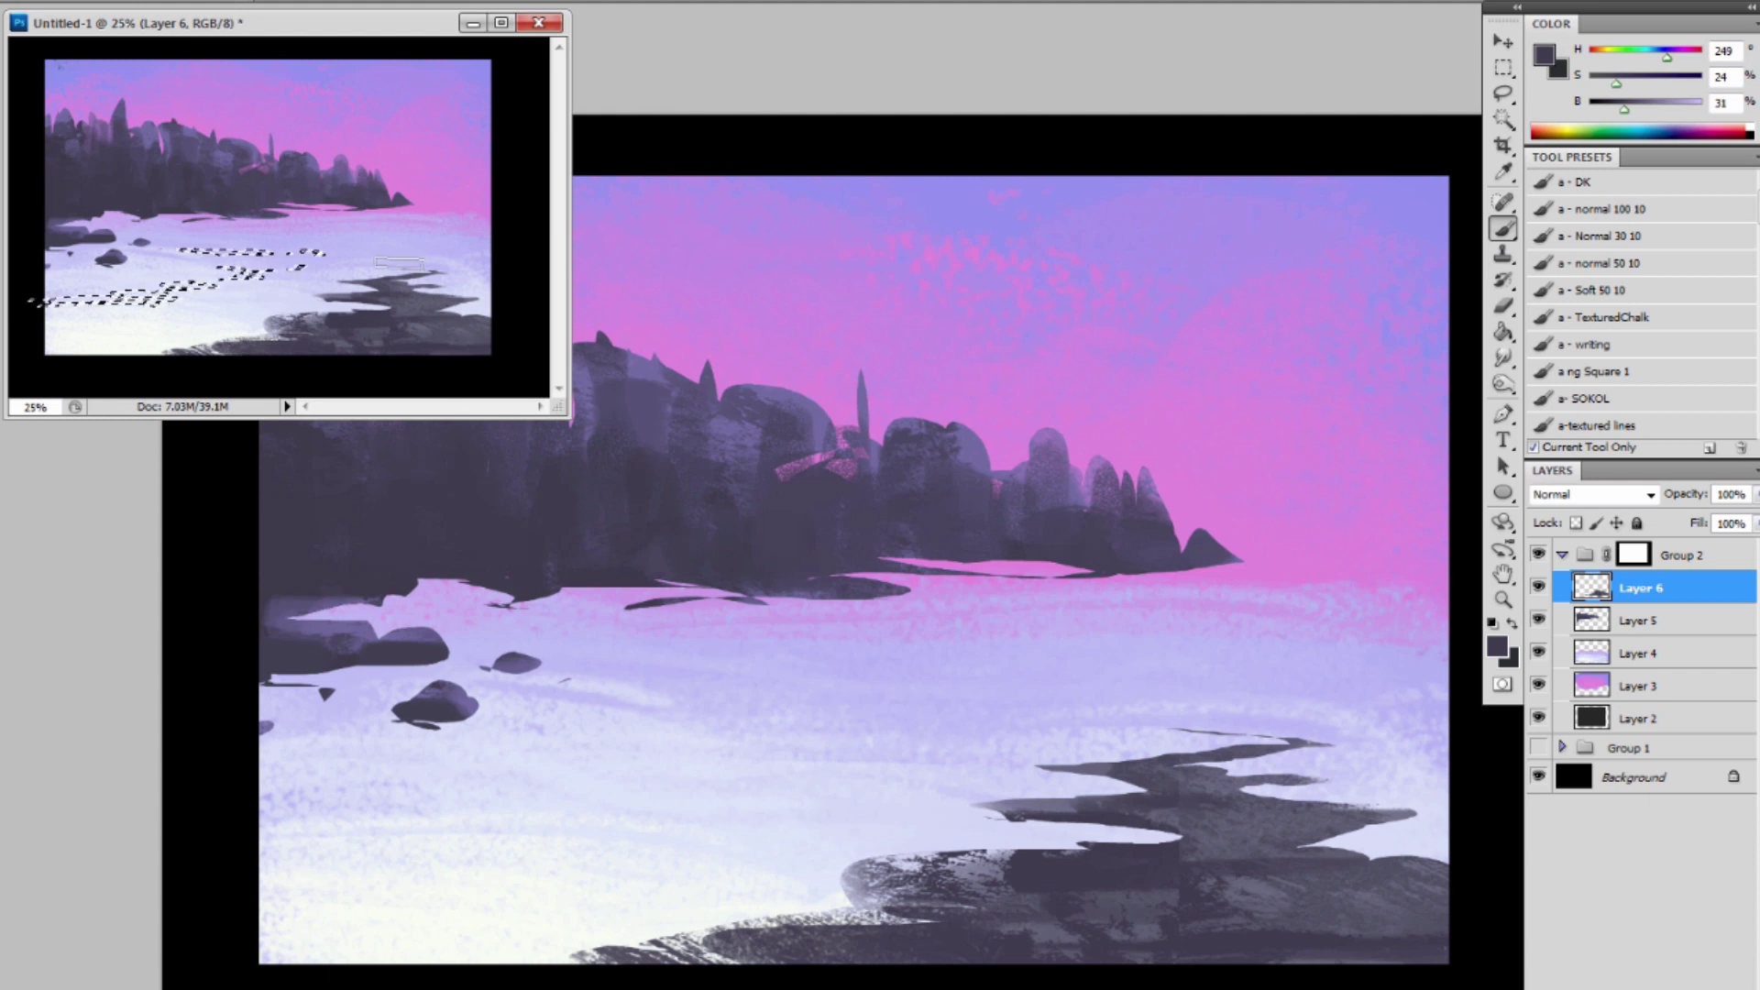
pyautogui.keyDown('alt'); pyautogui.click(379, 316); pyautogui.keyUp('alt')
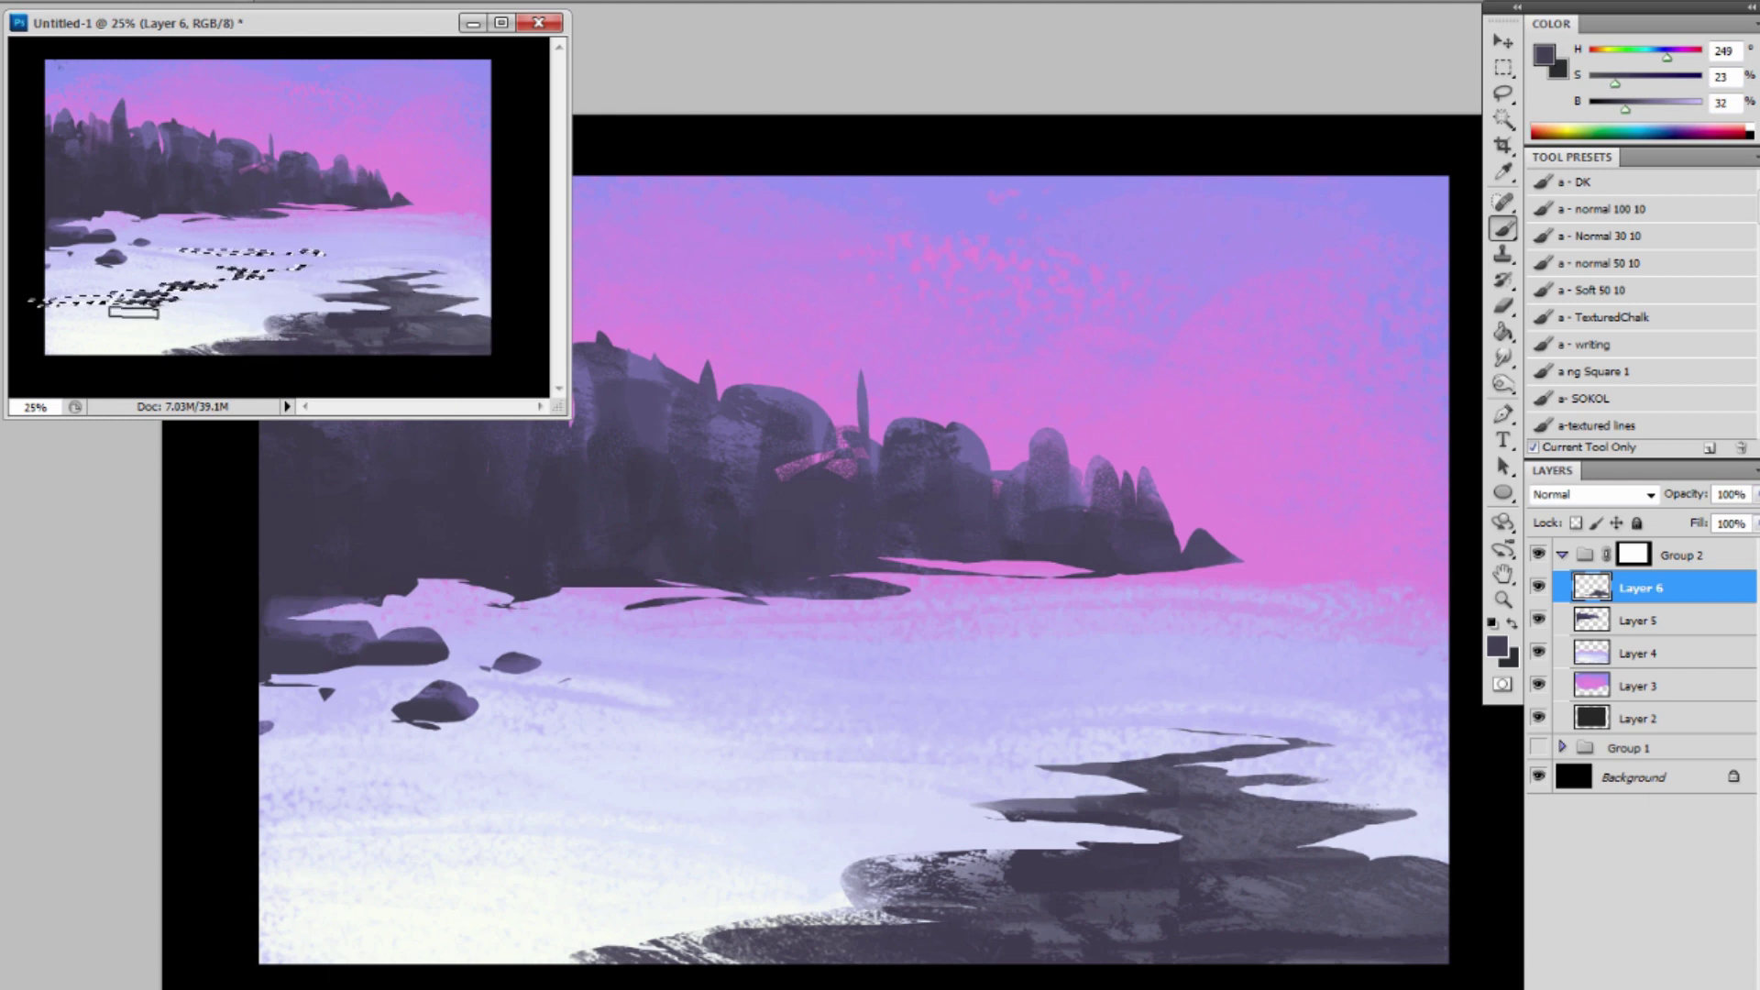
pyautogui.moveTo(134, 313); pyautogui.dragTo(122, 350)
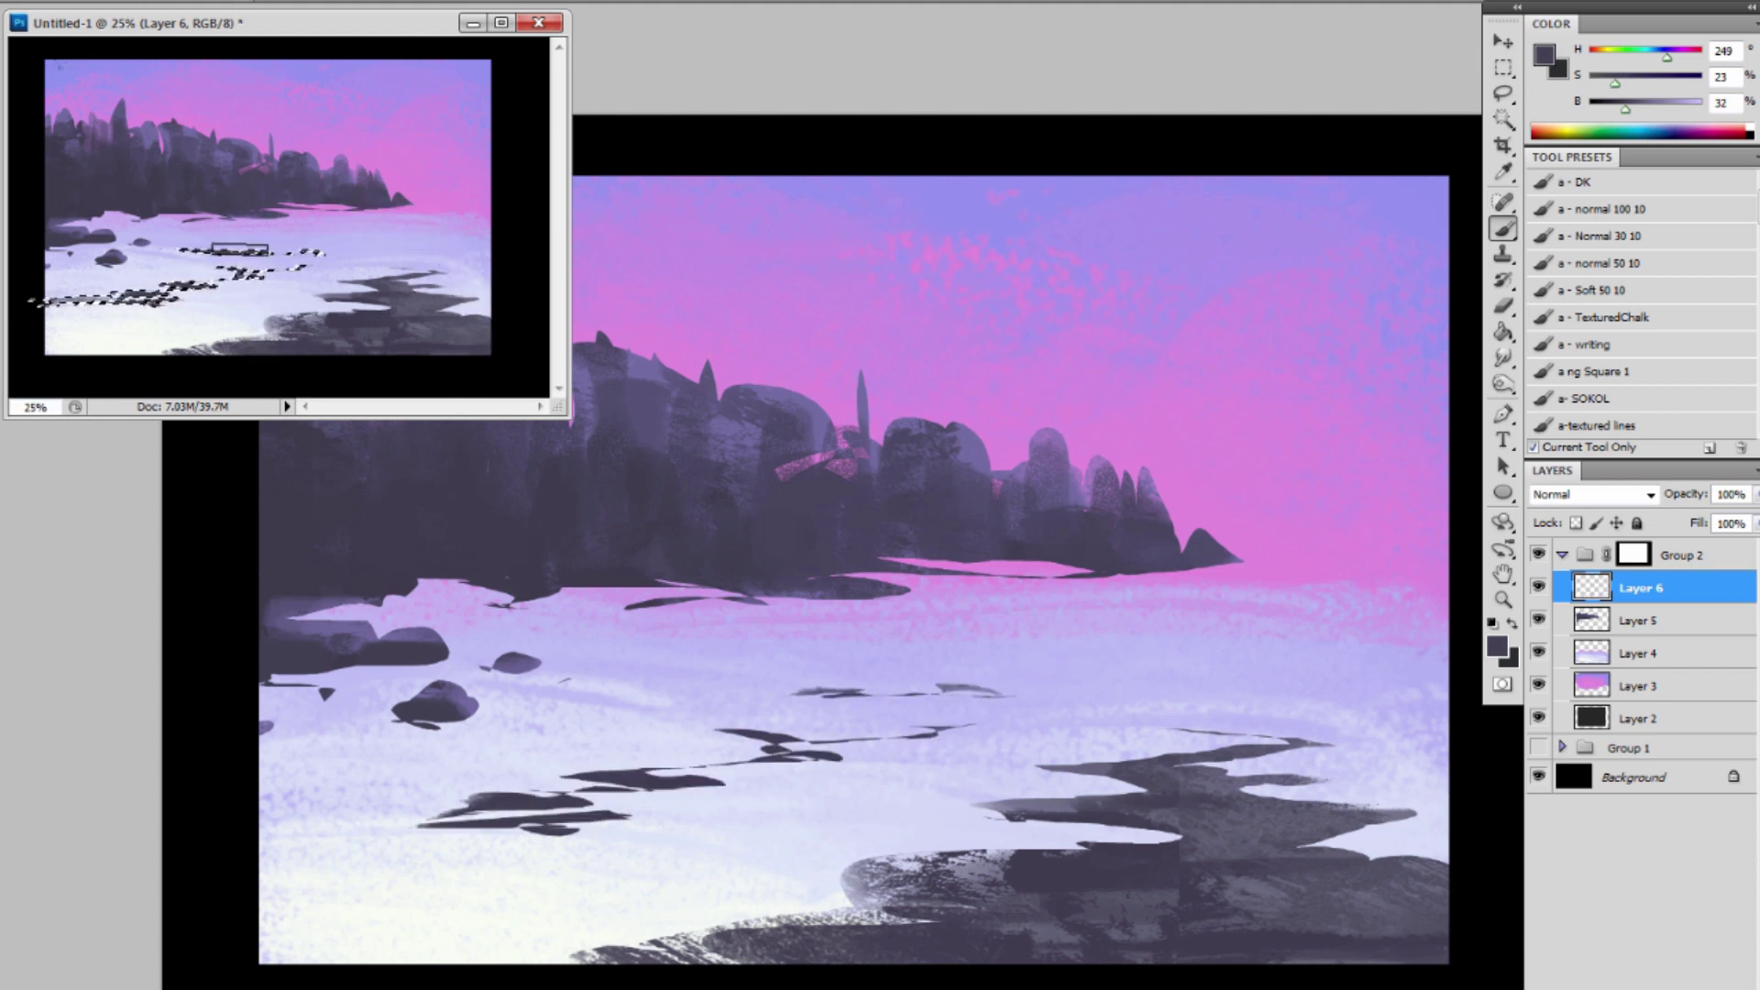
pyautogui.moveTo(333, 253); pyautogui.dragTo(73, 301)
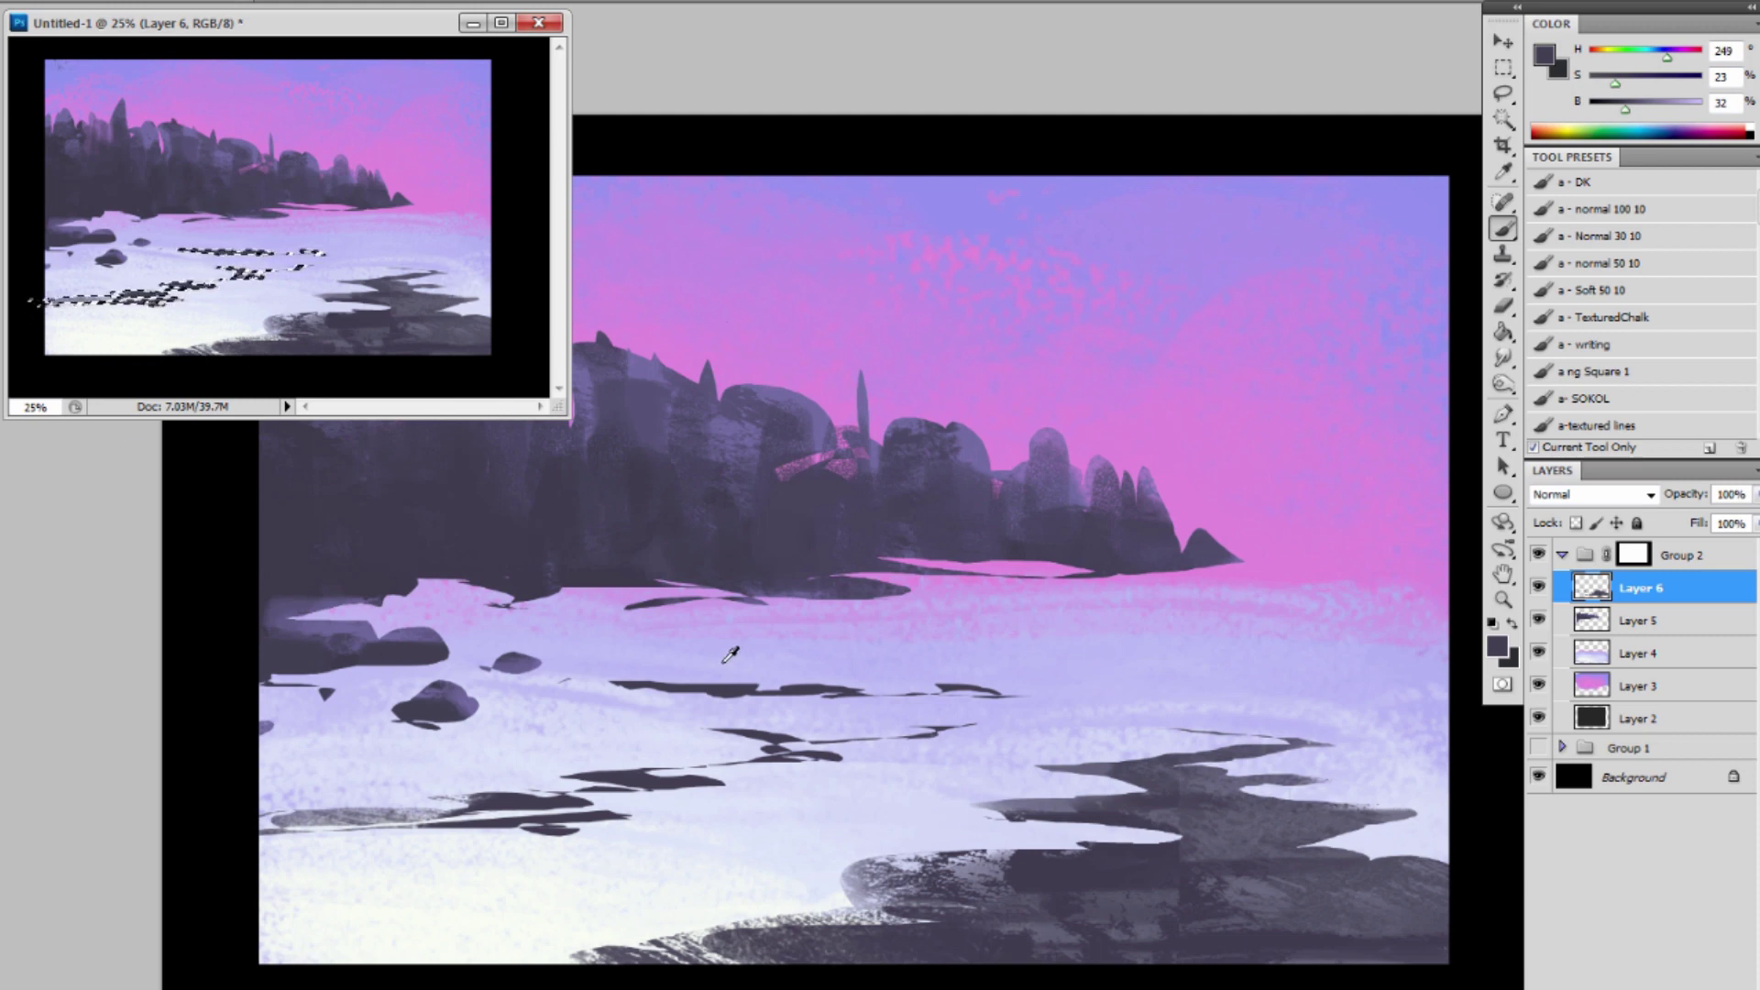
# Break up the dark ground streaks with sampled pale lavender strokes and deselect.
pyautogui.keyDown('alt'); pyautogui.click(724, 661); pyautogui.keyUp('alt')
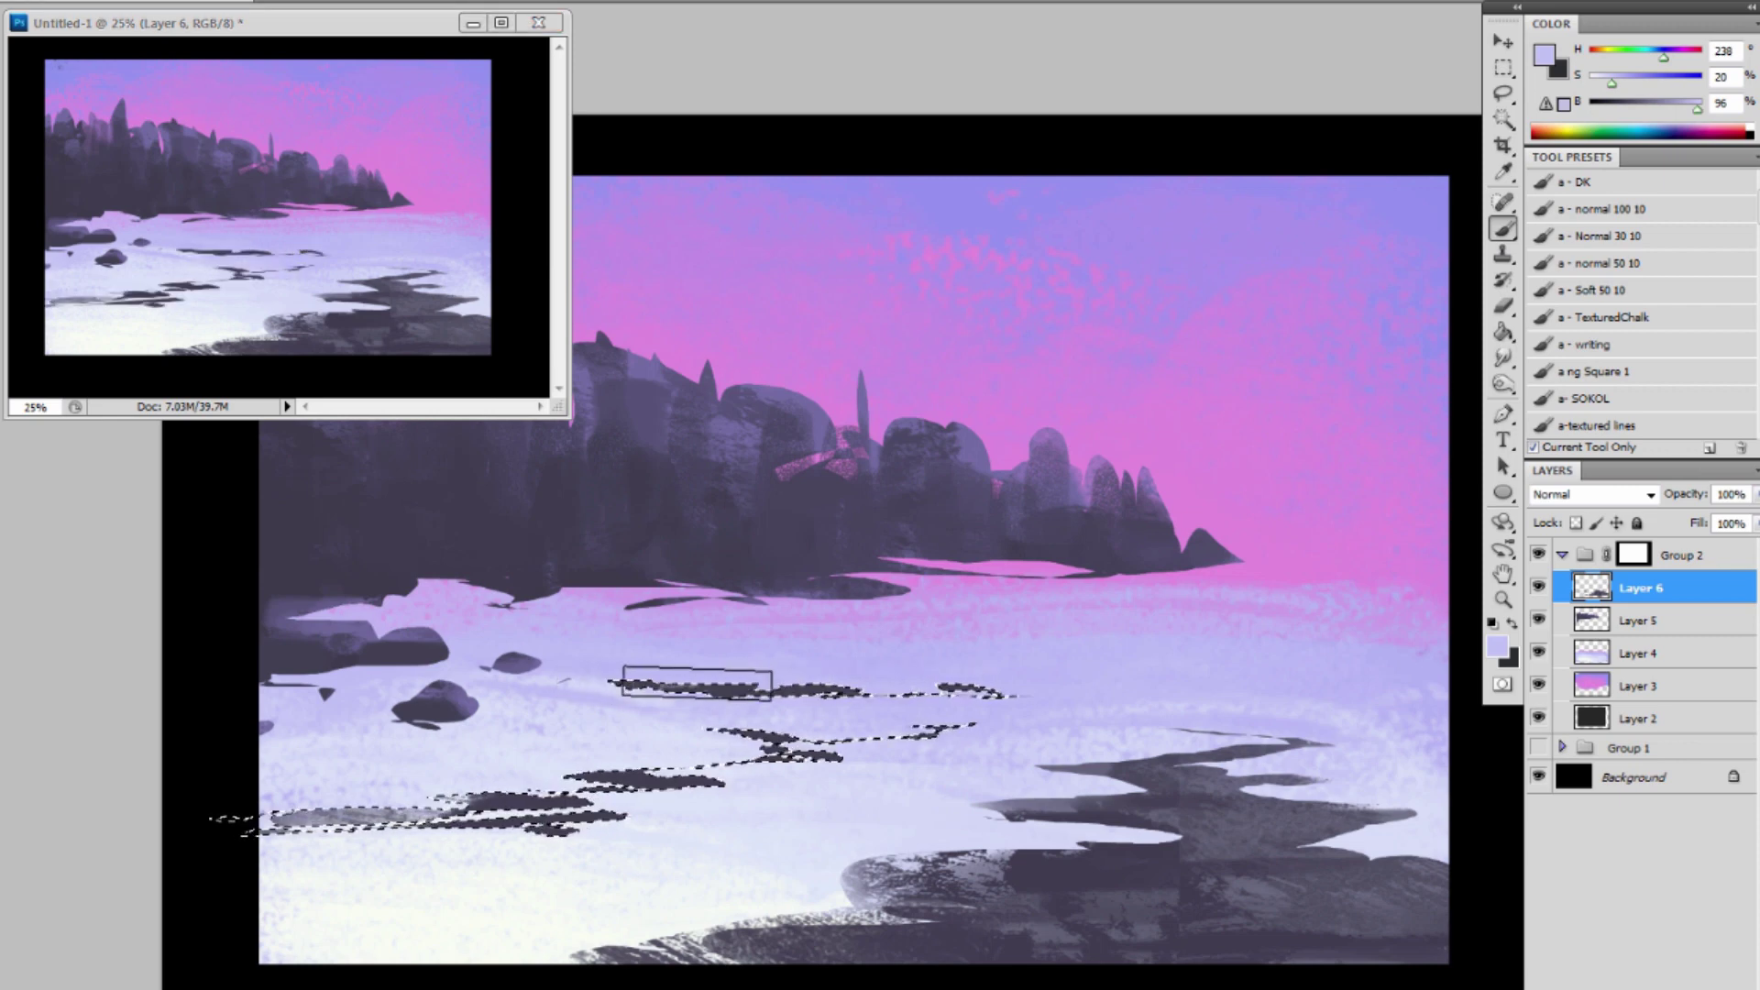
pyautogui.moveTo(697, 683)
pyautogui.mouseDown()
pyautogui.moveTo(1021, 690)
pyautogui.moveTo(546, 692)
pyautogui.moveTo(969, 694)
pyautogui.mouseUp()
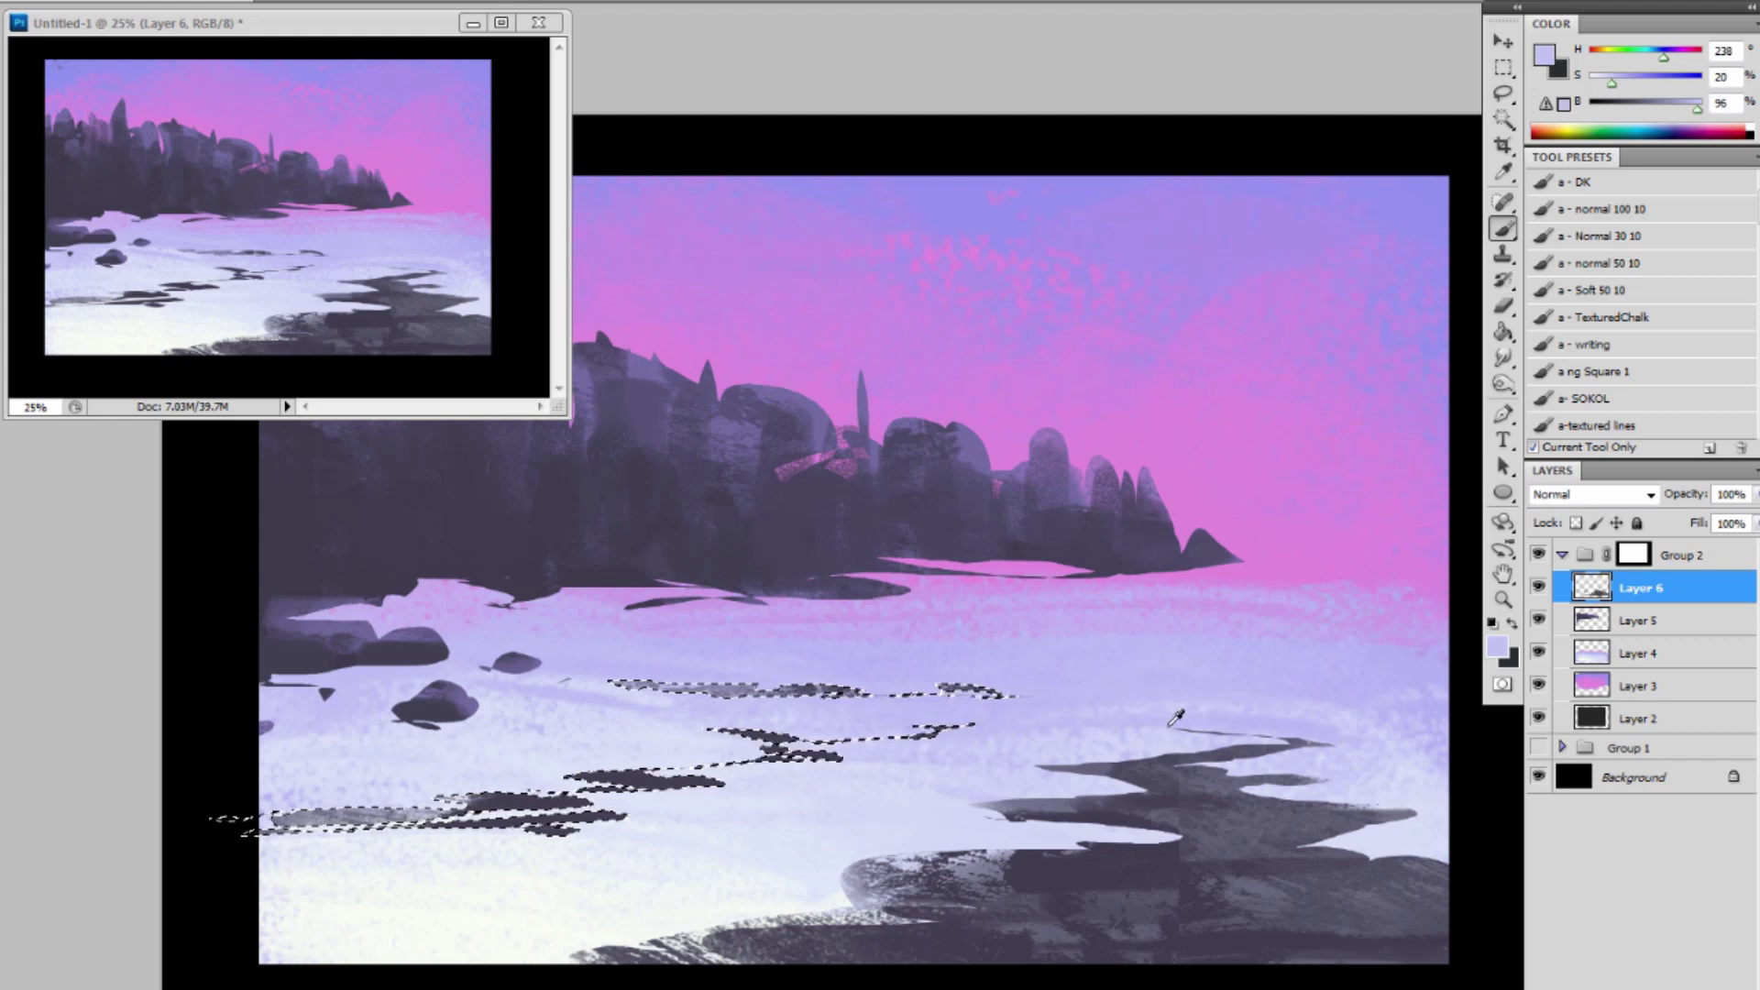
pyautogui.keyDown('alt'); pyautogui.click(1176, 721); pyautogui.keyUp('alt')
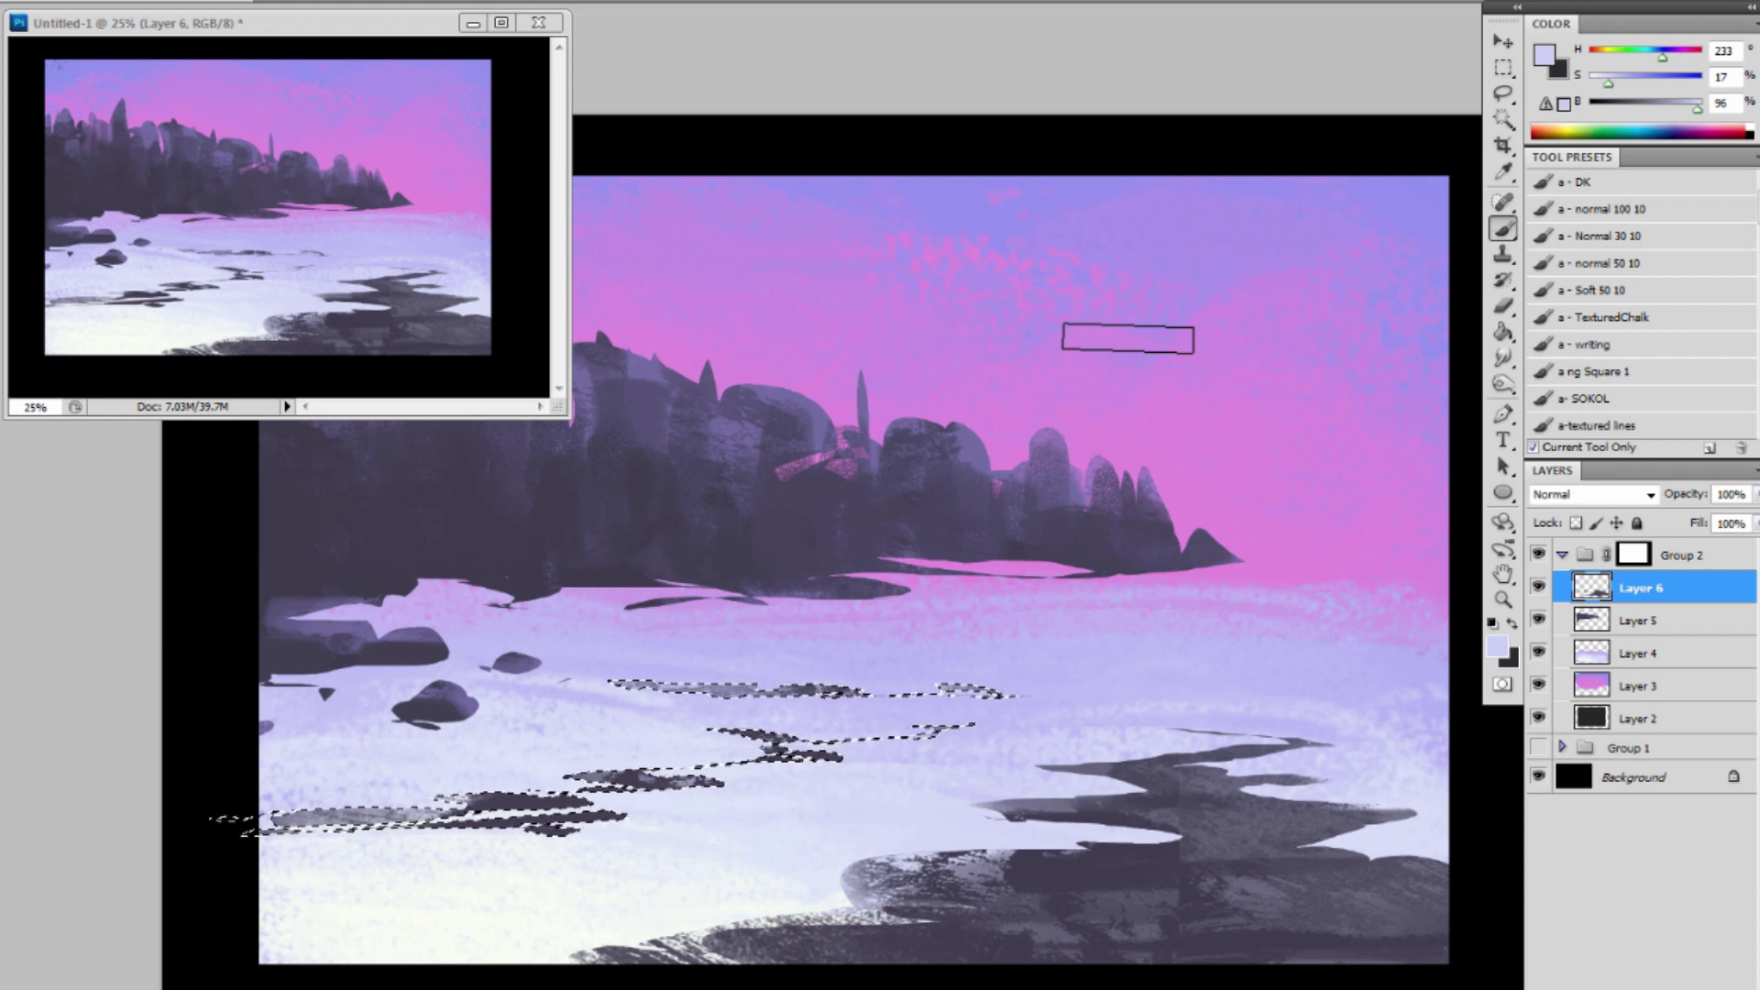
pyautogui.hotkey('ctrl', 'd')
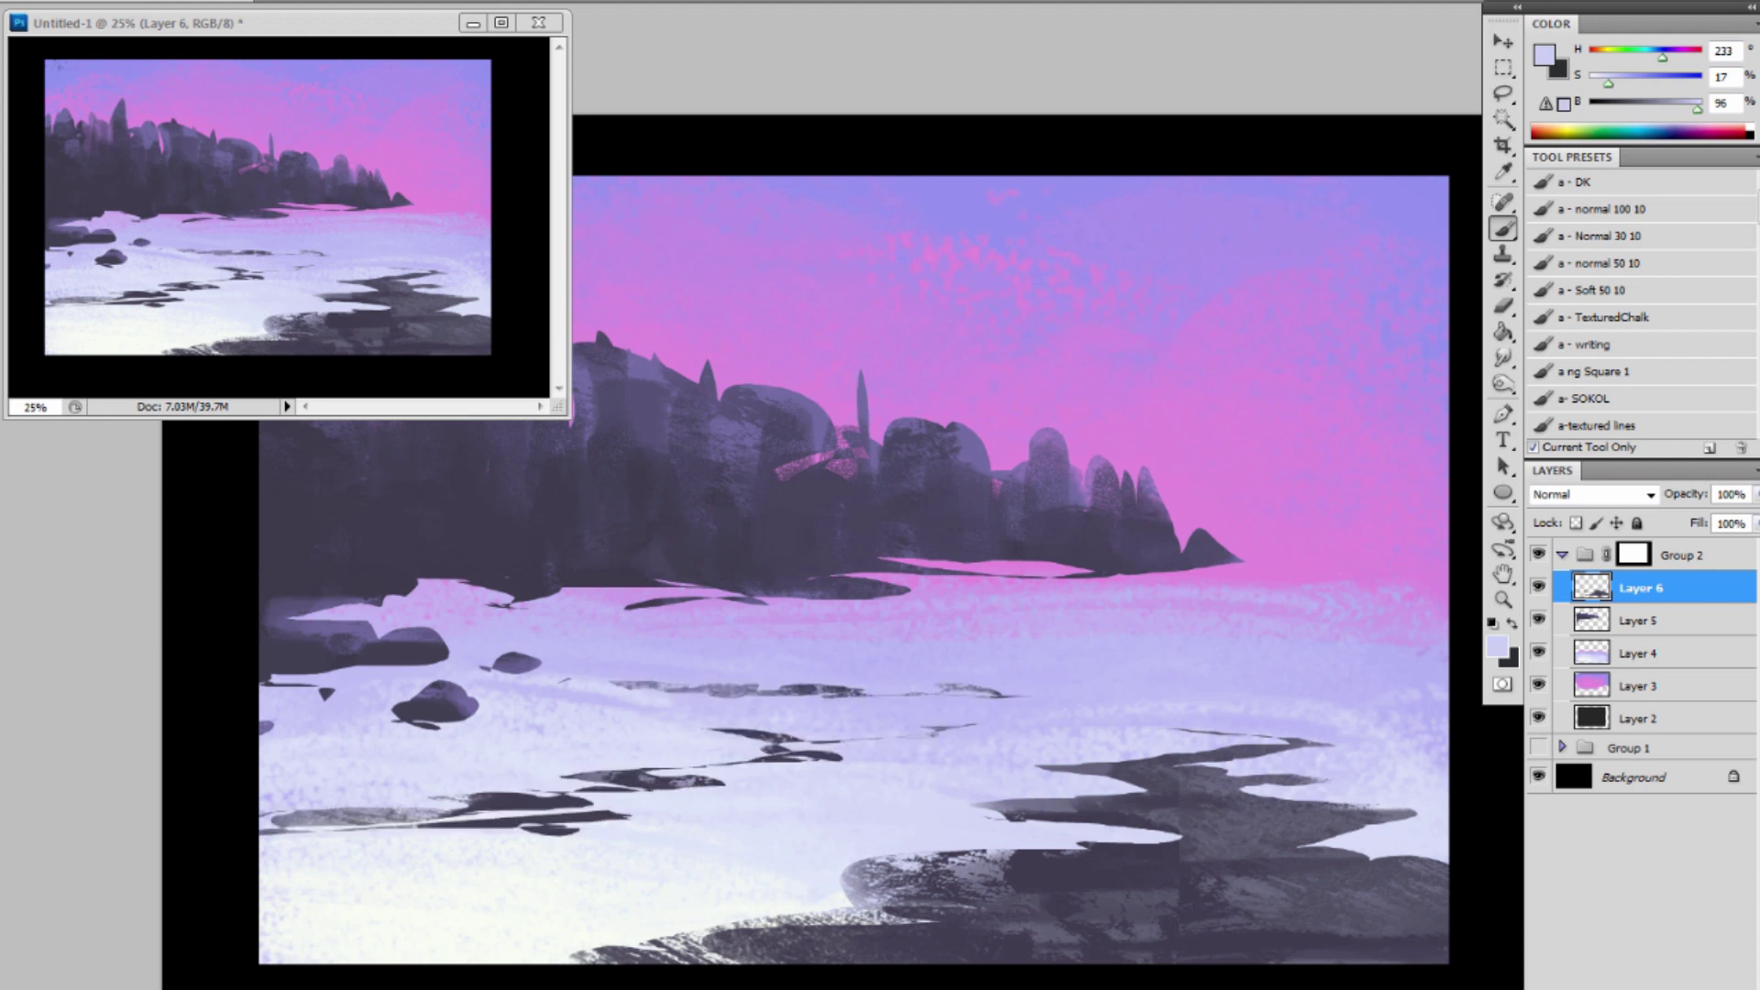
# Add a new layer above Layer 6 and lasso a large rock silhouette with a jagged, spiky peak on the scene's right side.
pyautogui.hotkey('ctrl', 'shift', 'alt', 'n')
pyautogui.press('l')
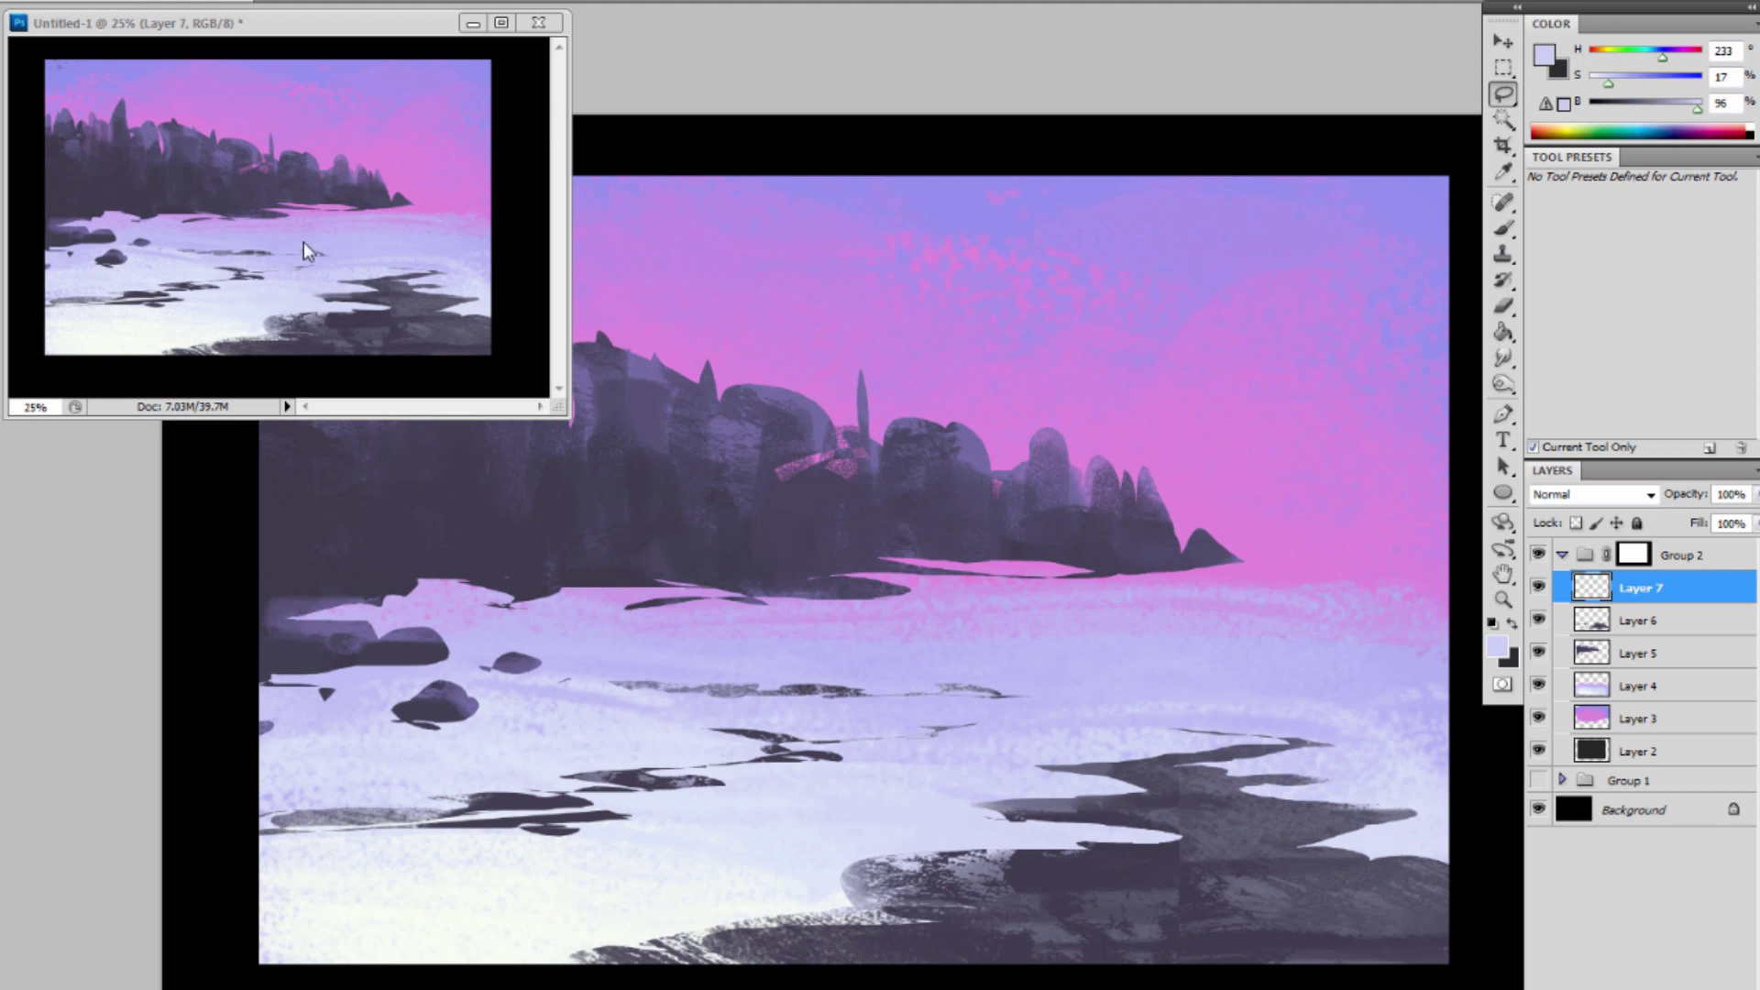
pyautogui.click(333, 261)
pyautogui.moveTo(298, 256)
pyautogui.mouseDown()
pyautogui.moveTo(332, 267)
pyautogui.moveTo(296, 278)
pyautogui.moveTo(268, 230)
pyautogui.moveTo(275, 178)
pyautogui.mouseUp()
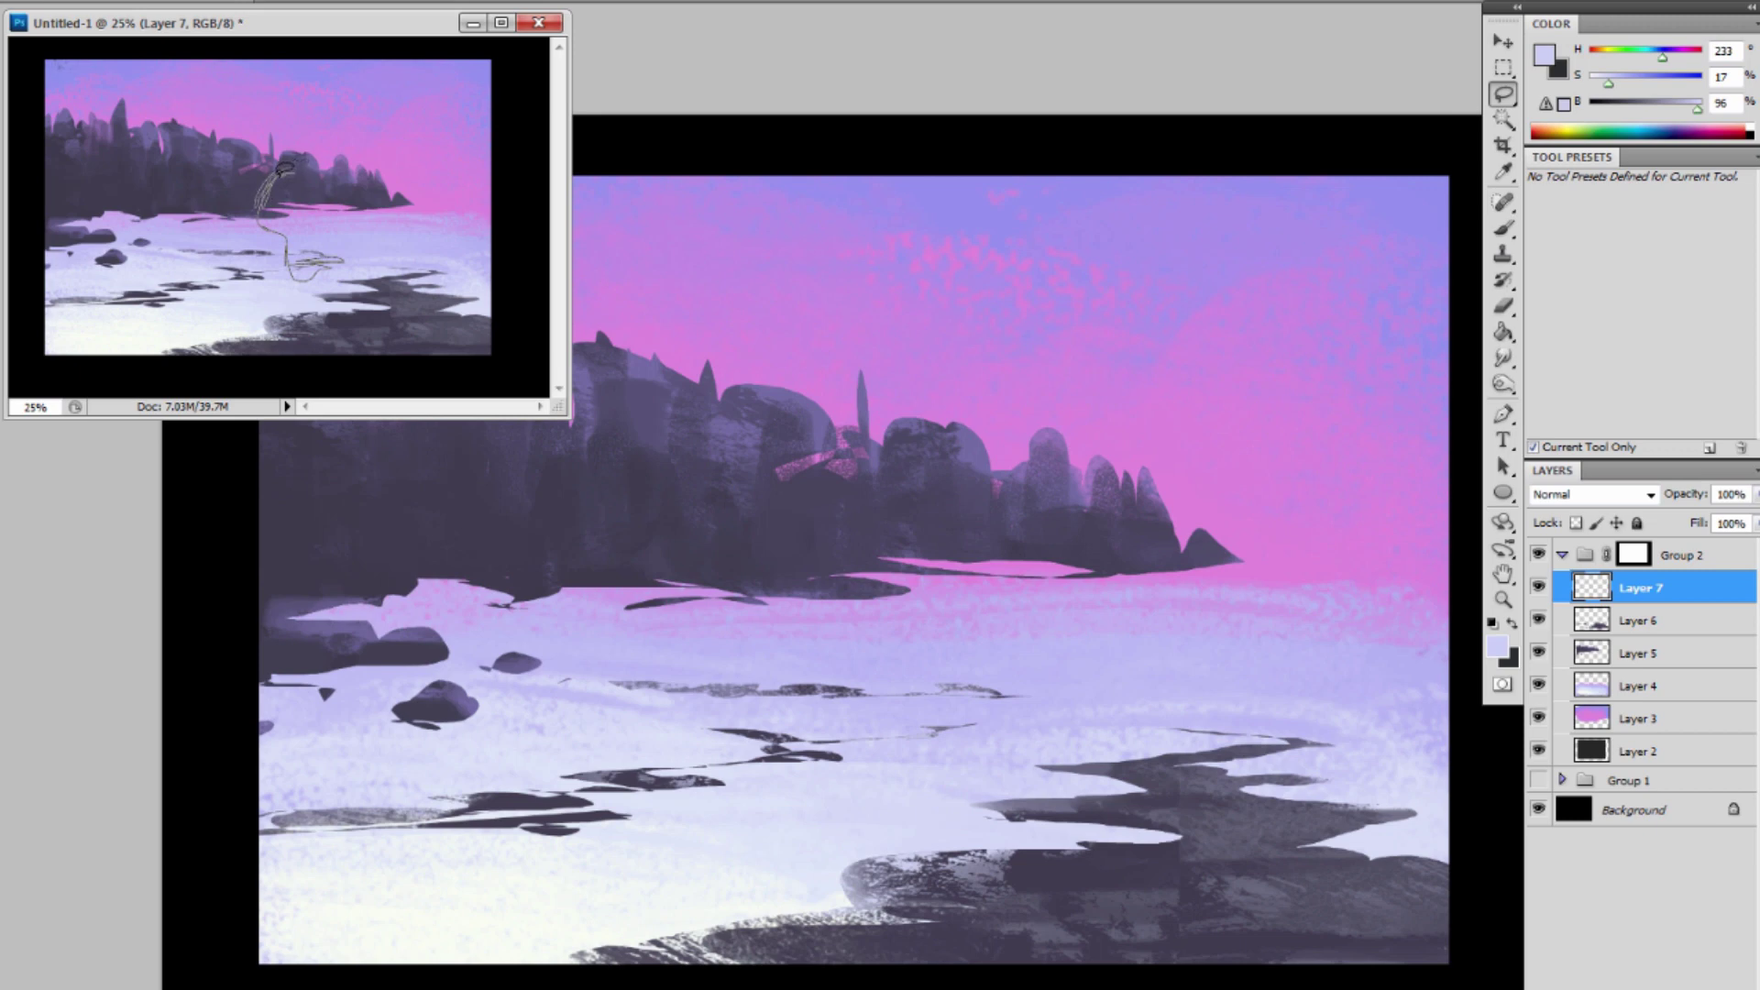
pyautogui.moveTo(293, 172); pyautogui.dragTo(349, 147)
pyautogui.moveTo(388, 46); pyautogui.dragTo(403, 32)
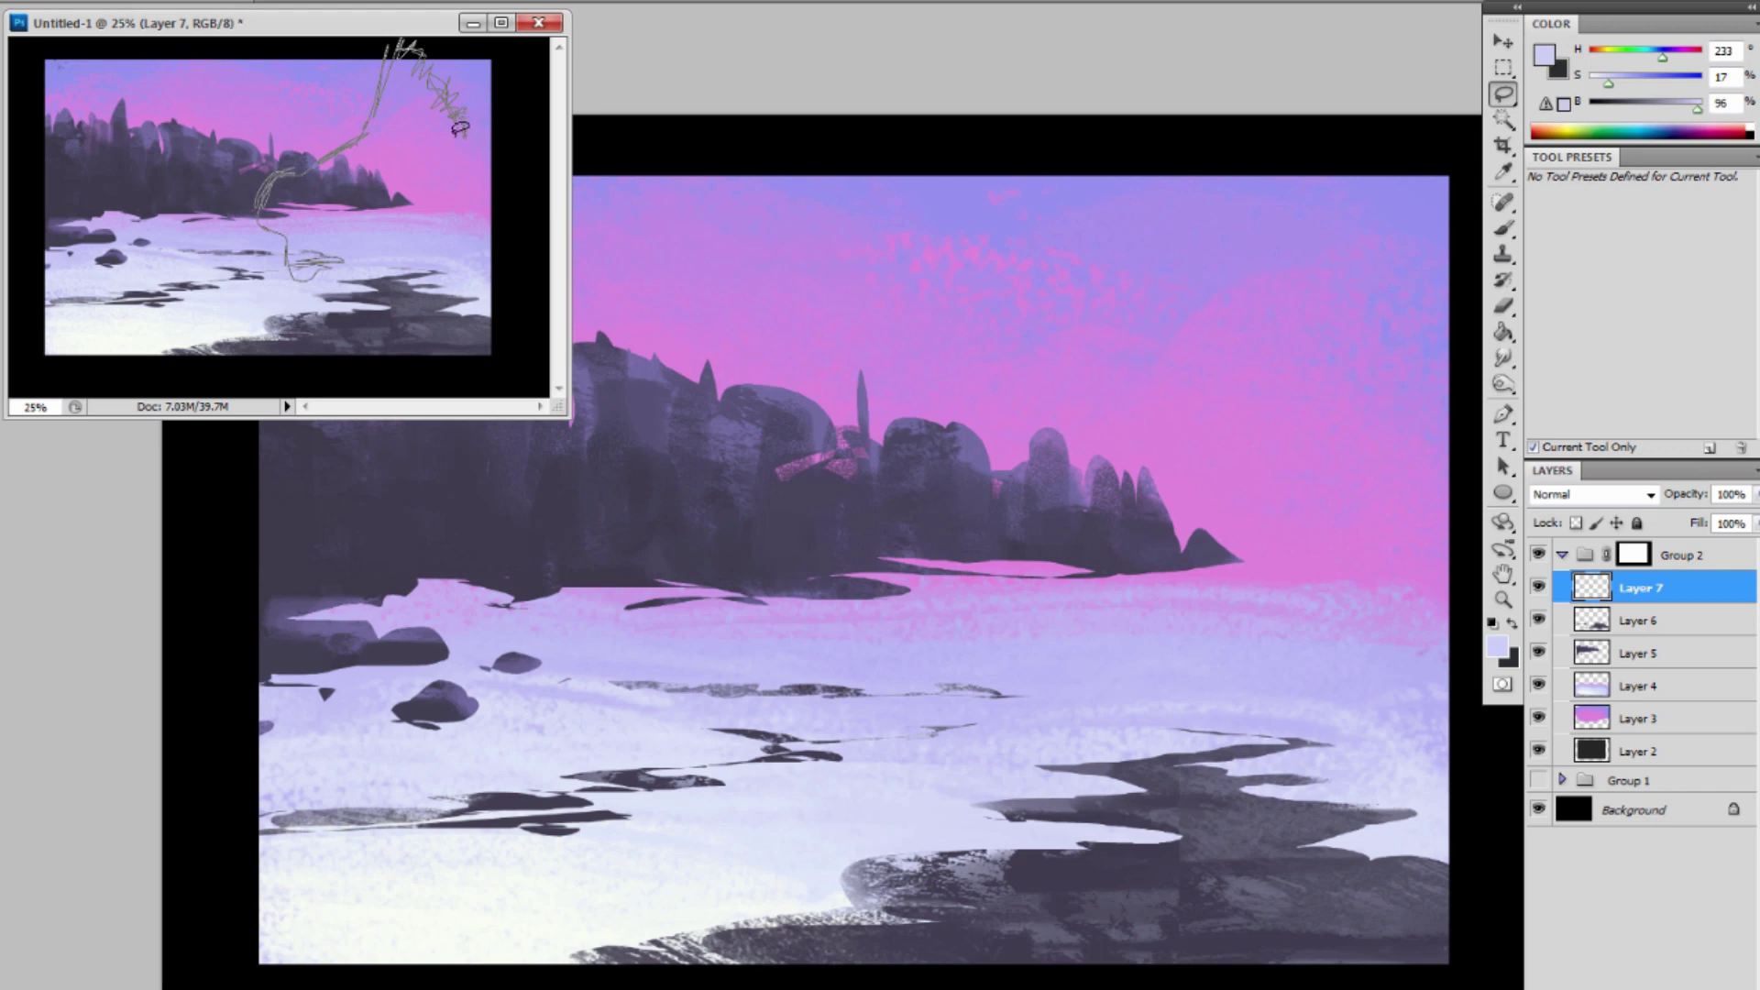
pyautogui.moveTo(478, 160); pyautogui.dragTo(480, 163)
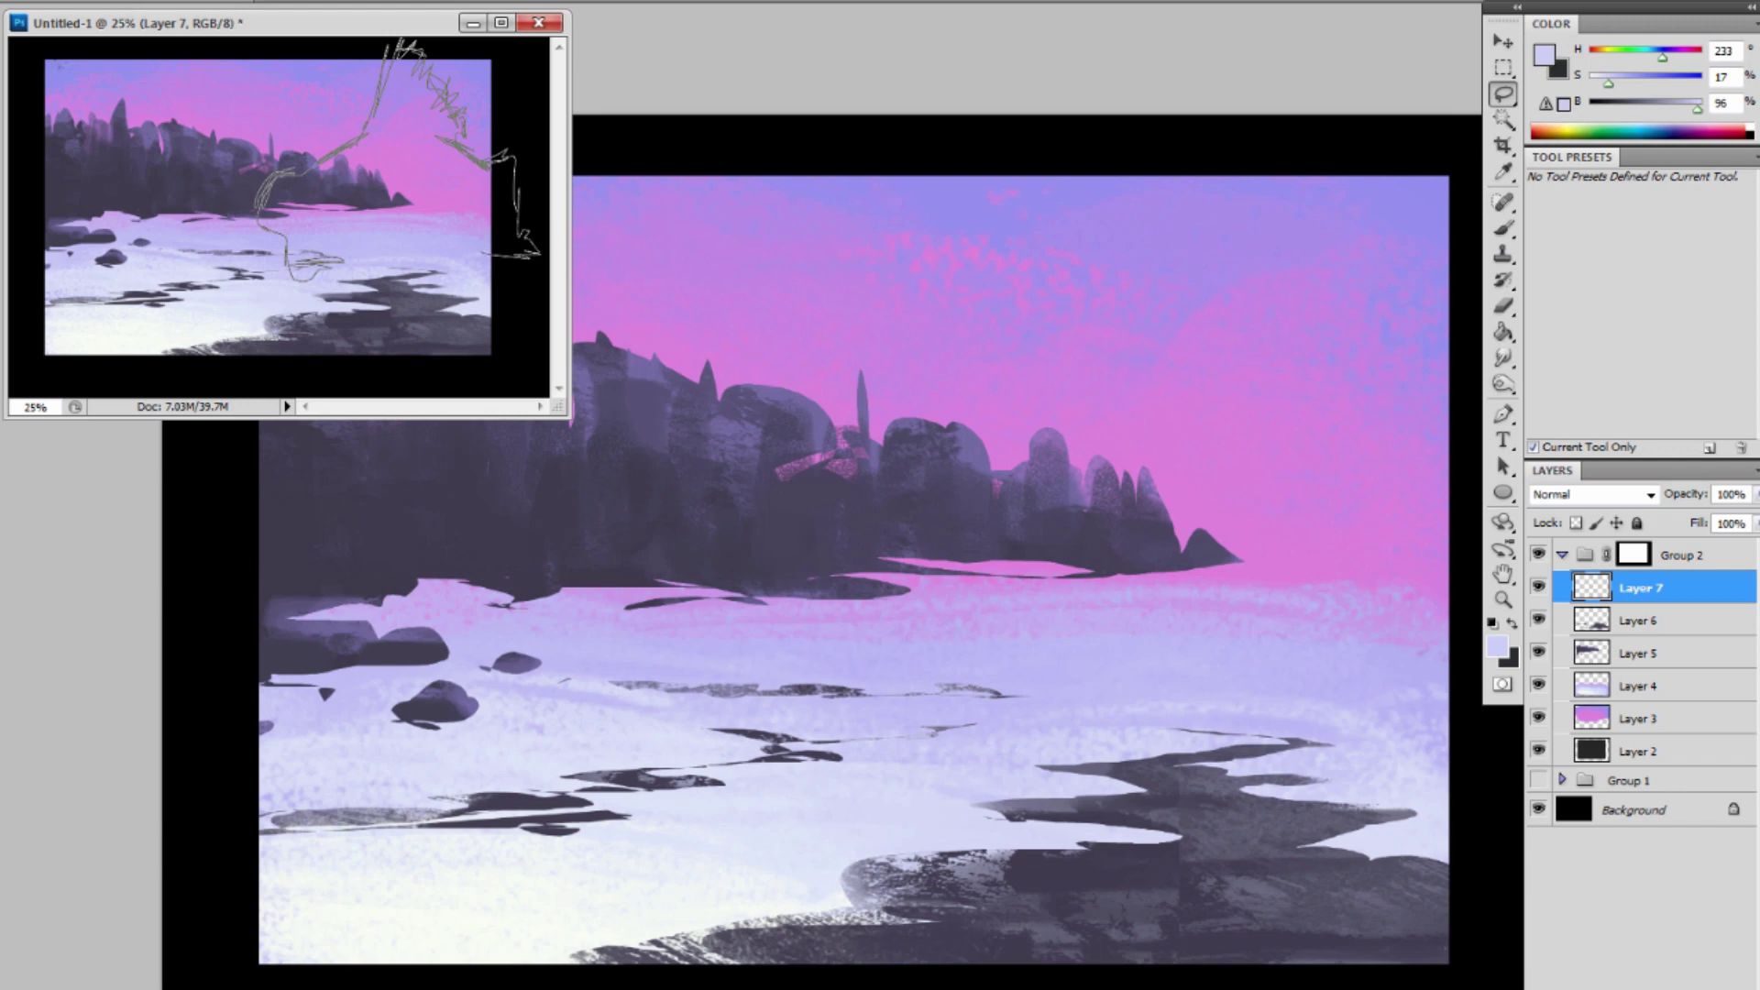
pyautogui.moveTo(530, 252); pyautogui.dragTo(417, 257)
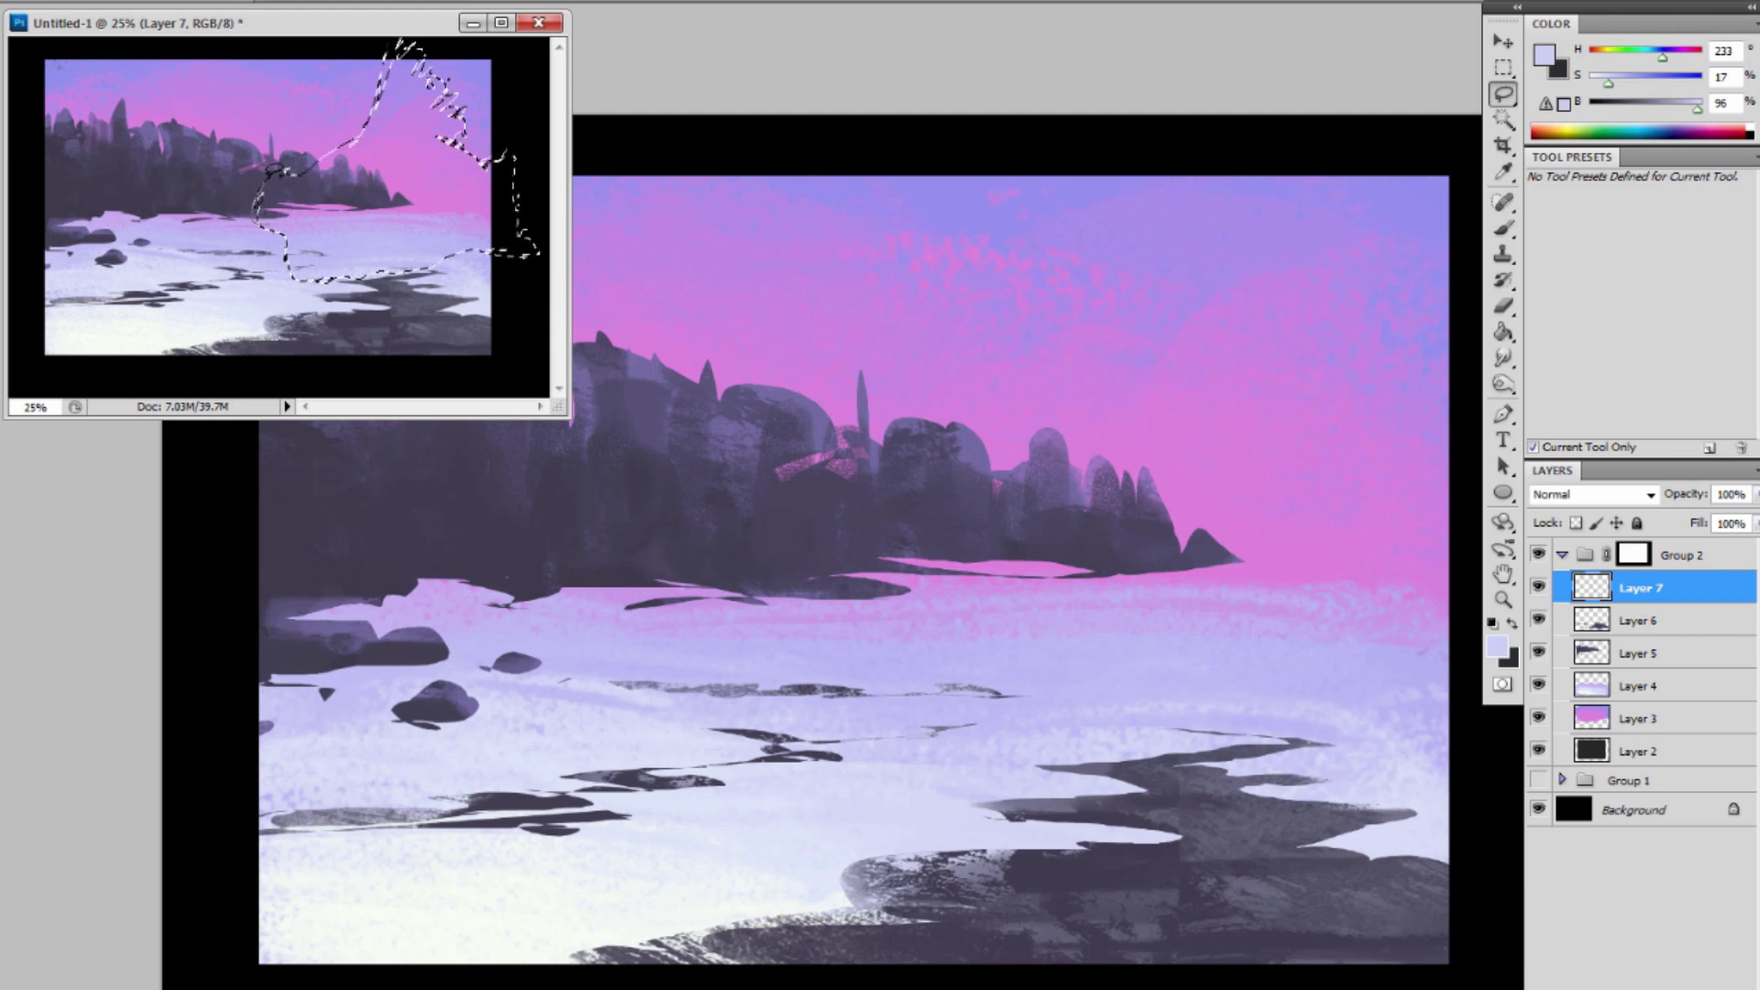
pyautogui.moveTo(272, 222); pyautogui.dragTo(372, 135)
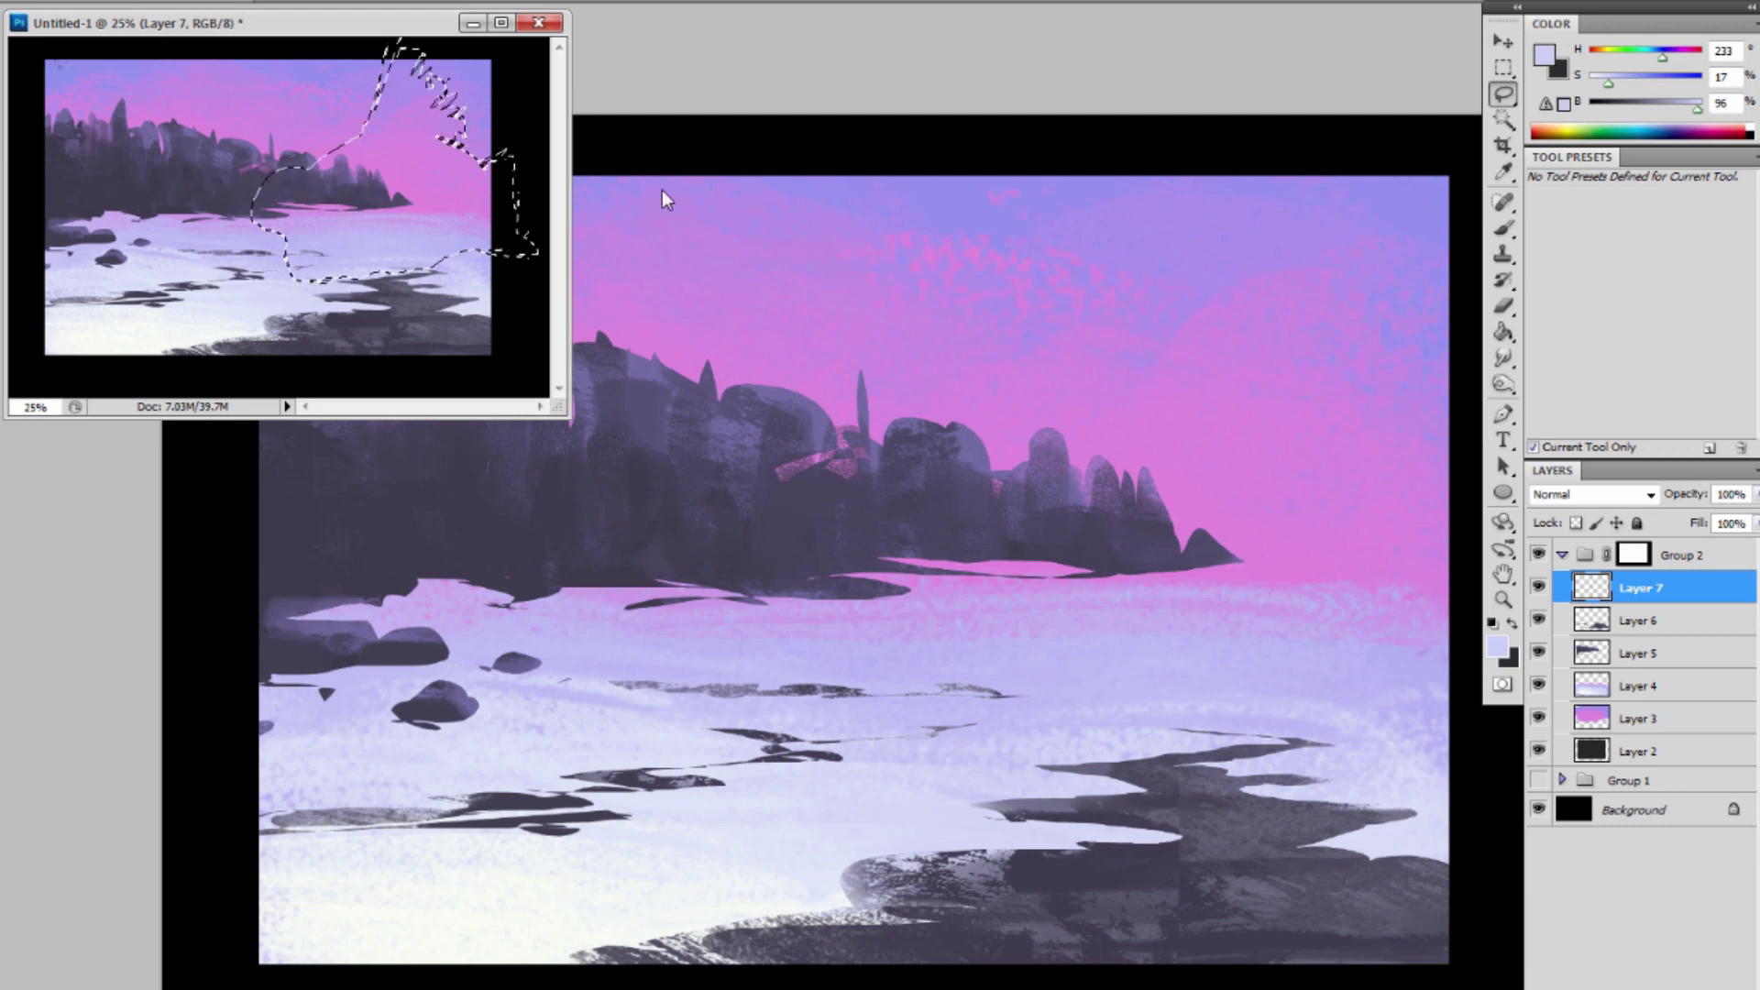
pyautogui.moveTo(306, 267); pyautogui.dragTo(481, 258)
# Try to nudge the rock selection on the empty layer with the Move tool.
pyautogui.press('v')
pyautogui.press('Up')
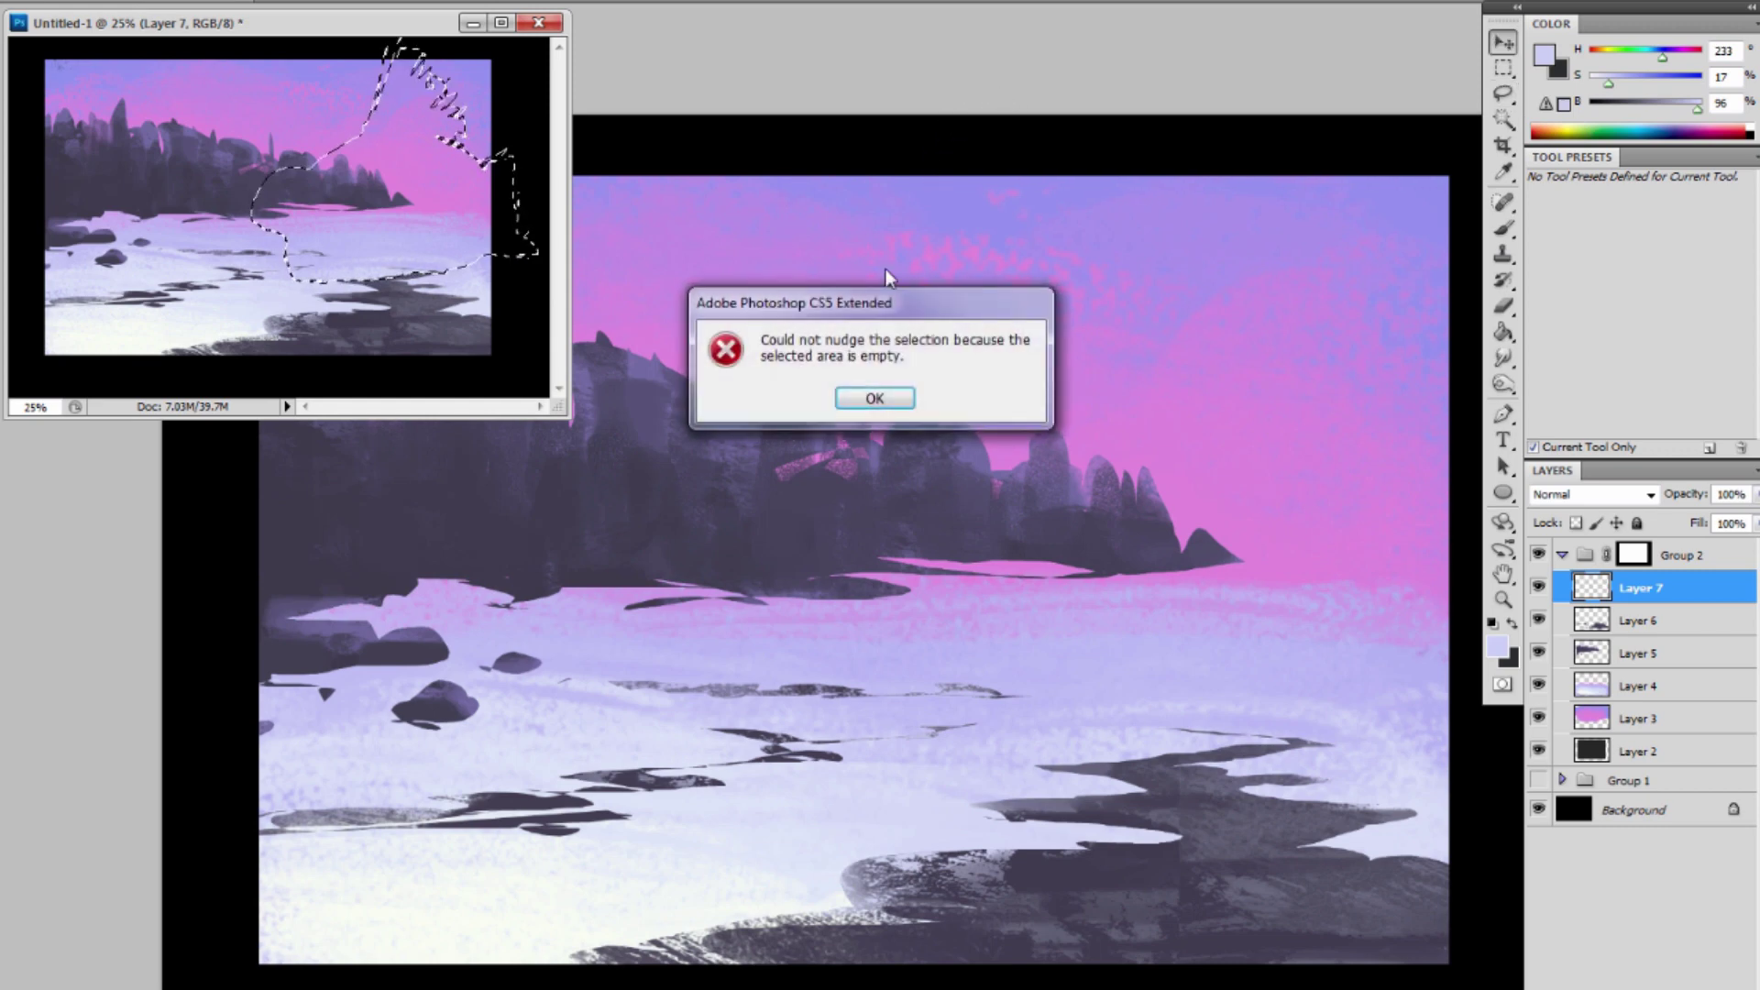
pyautogui.press('Return')
pyautogui.click(895, 370)
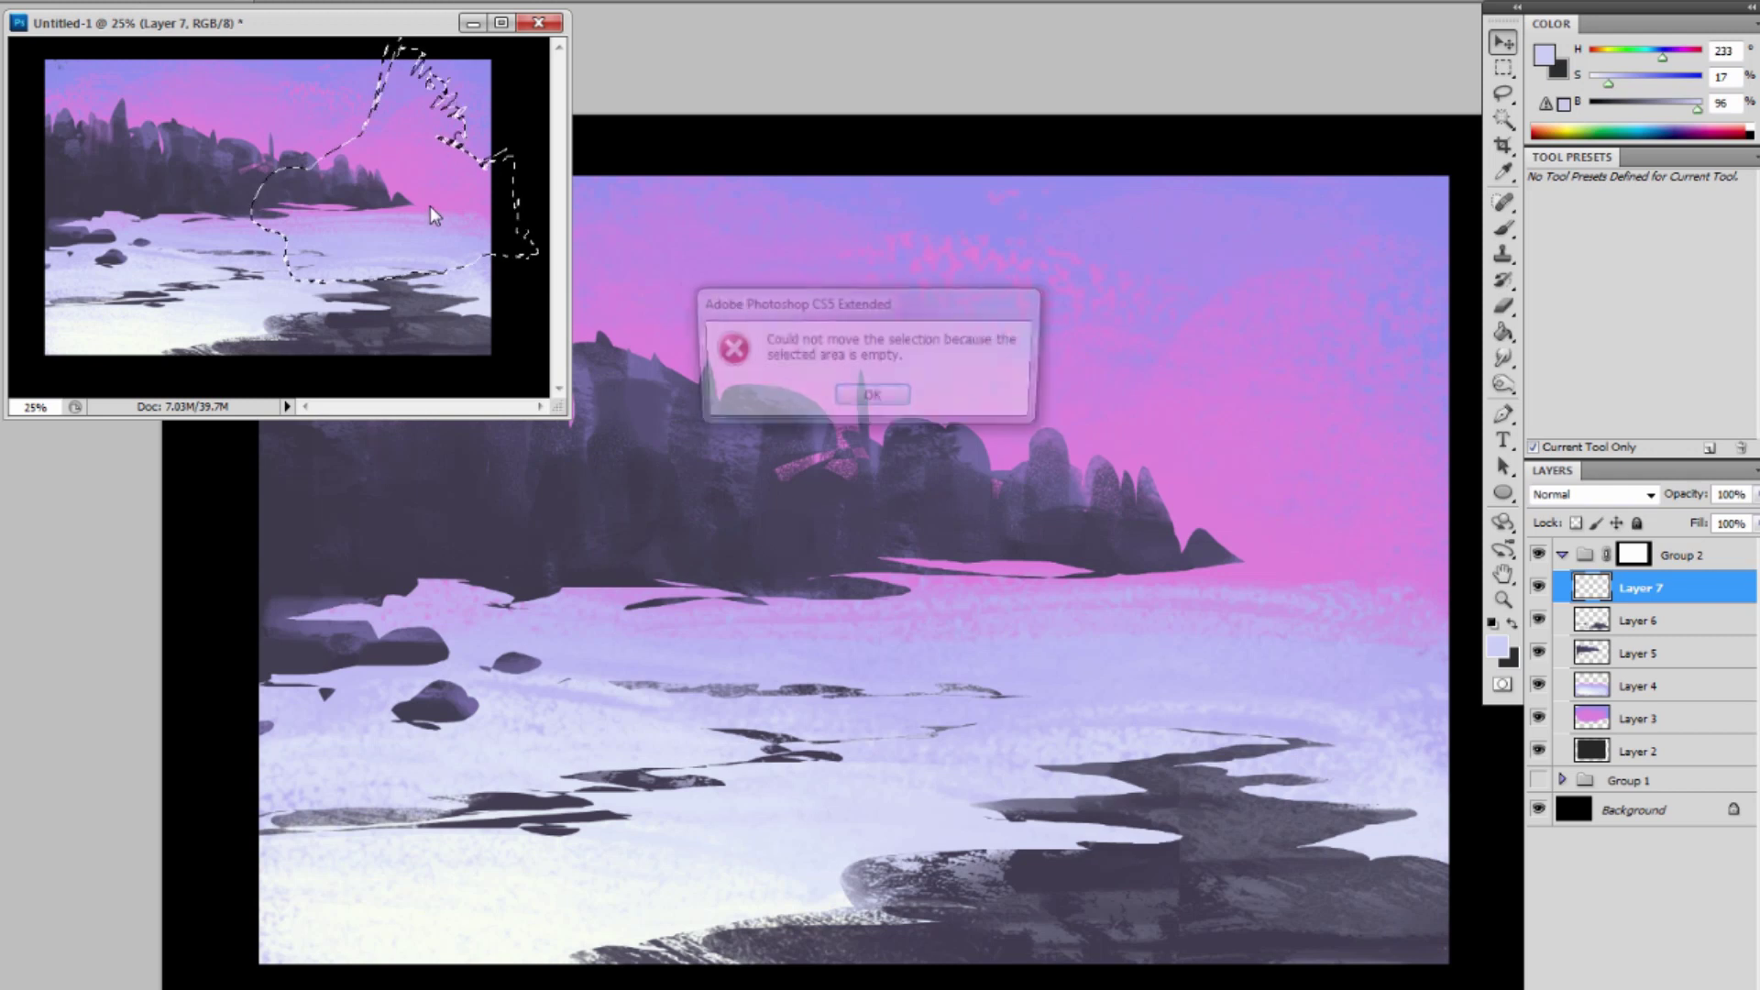
pyautogui.click(871, 397)
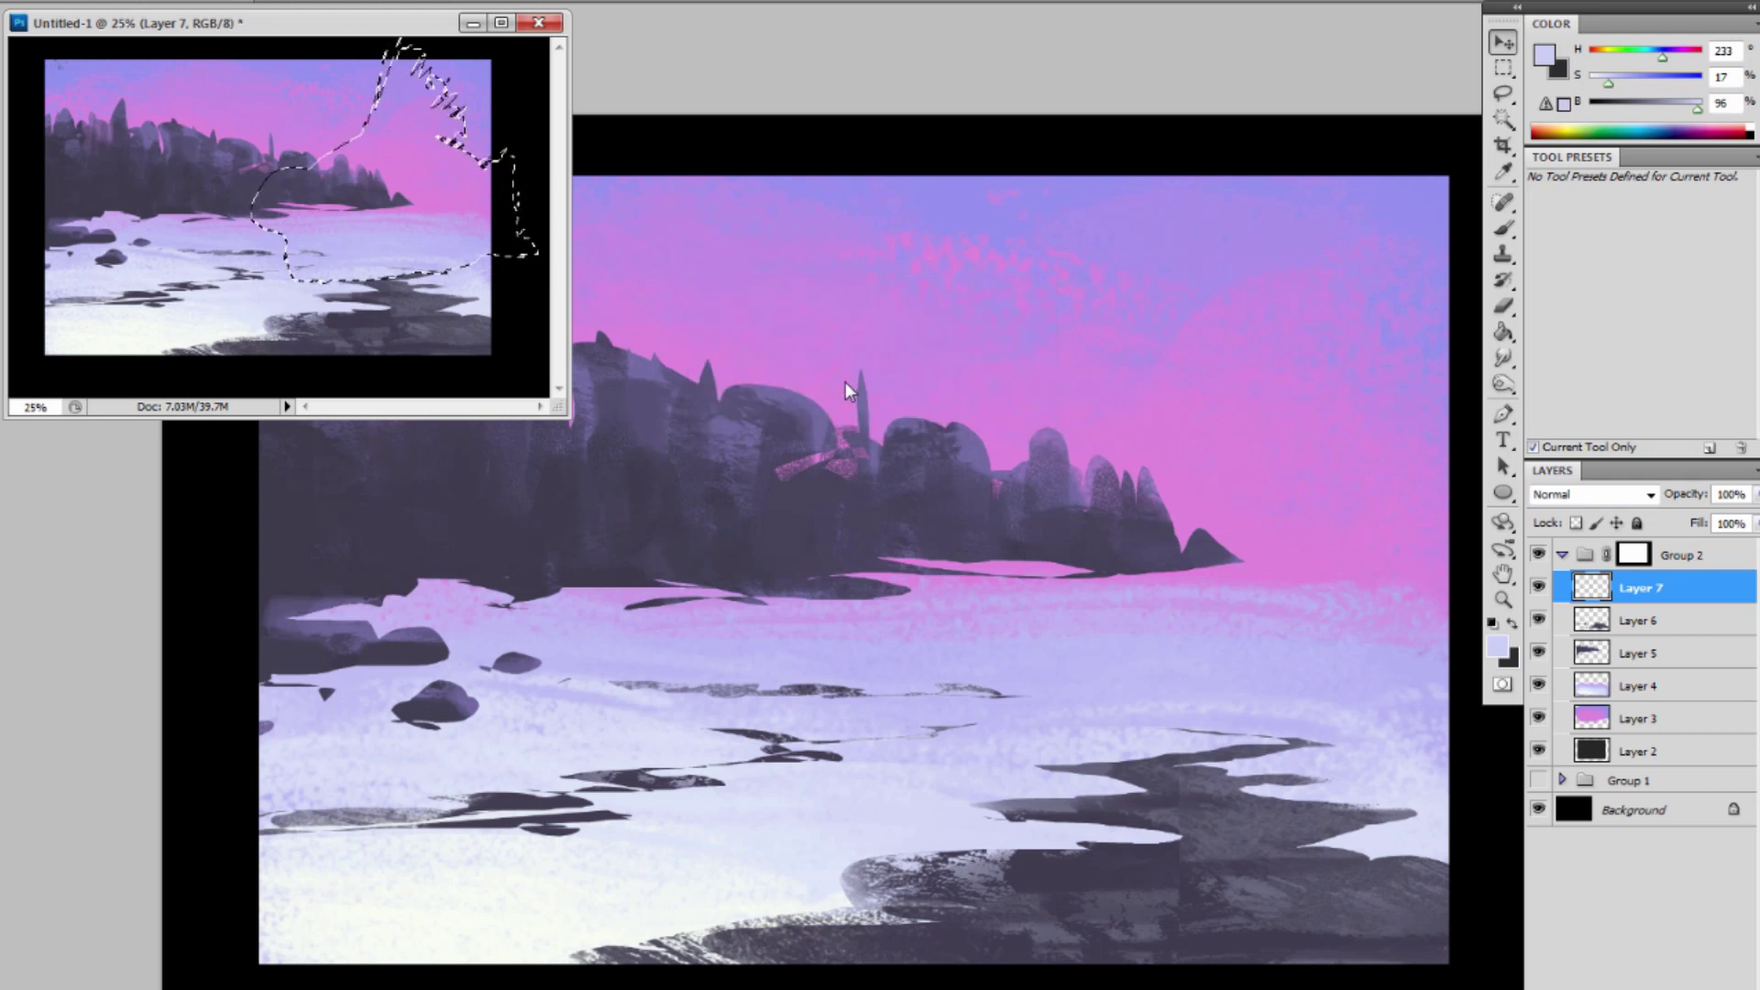
# Shift the rock selection outline slightly up and to the left with the Lasso tool.
pyautogui.press('l')
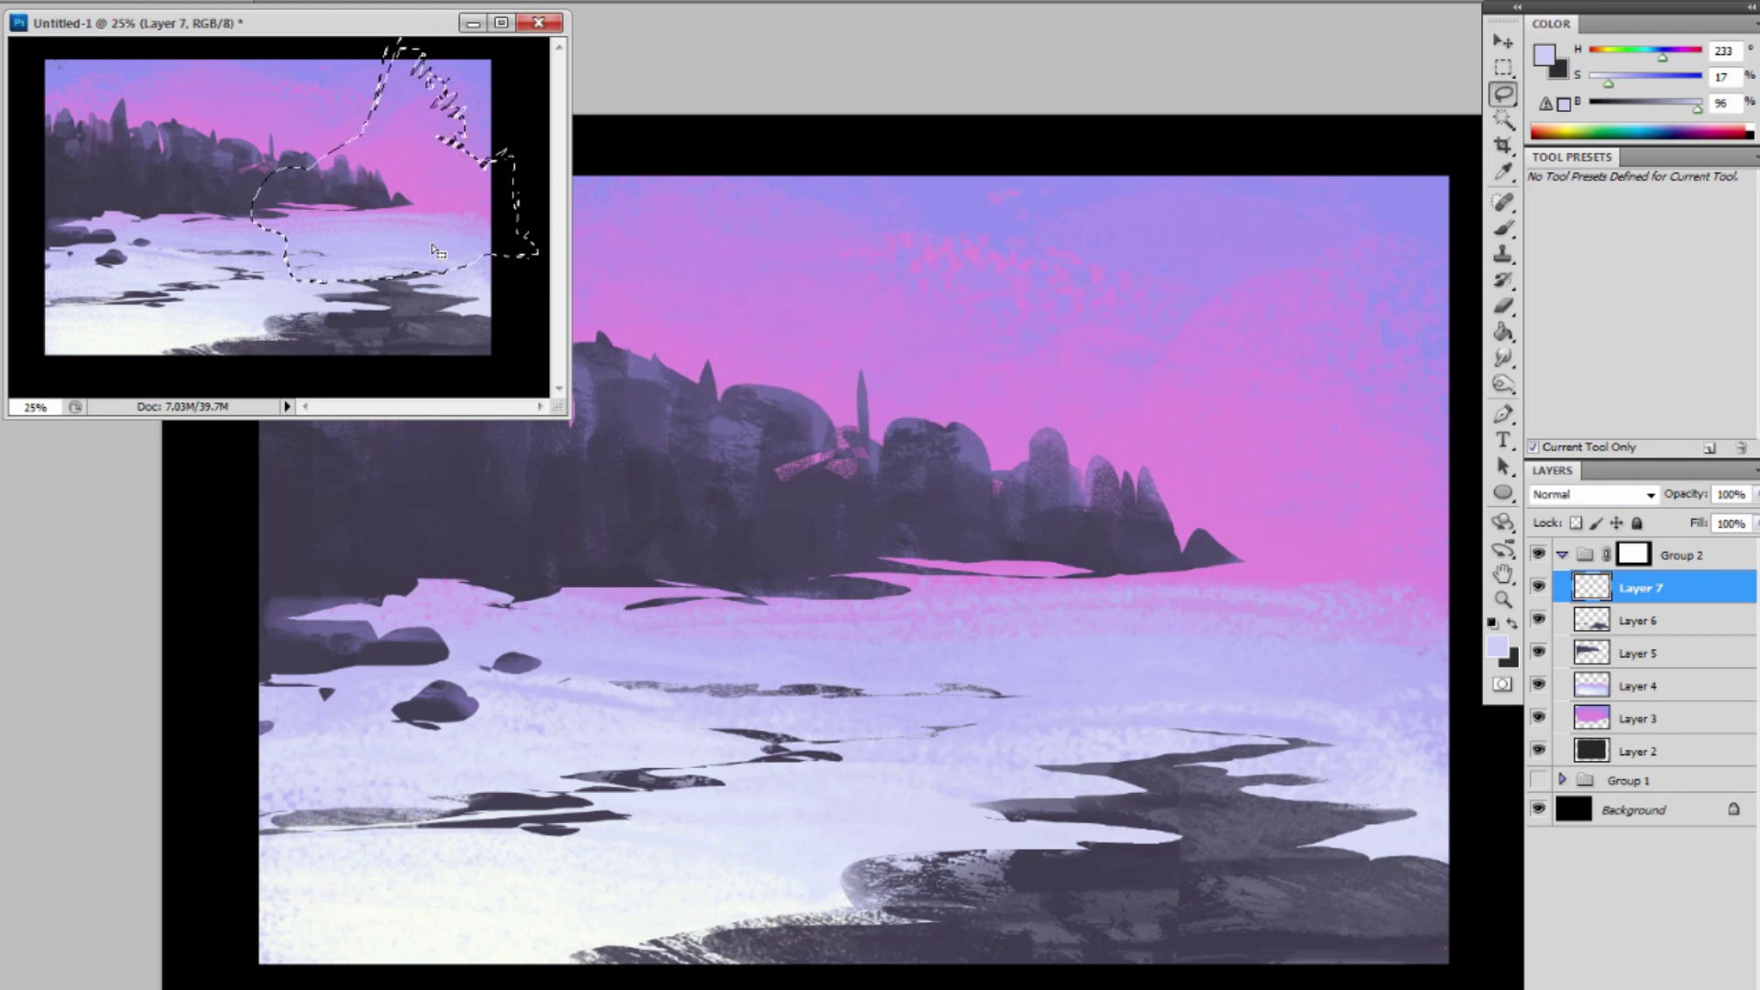
pyautogui.moveTo(399, 225); pyautogui.dragTo(435, 233)
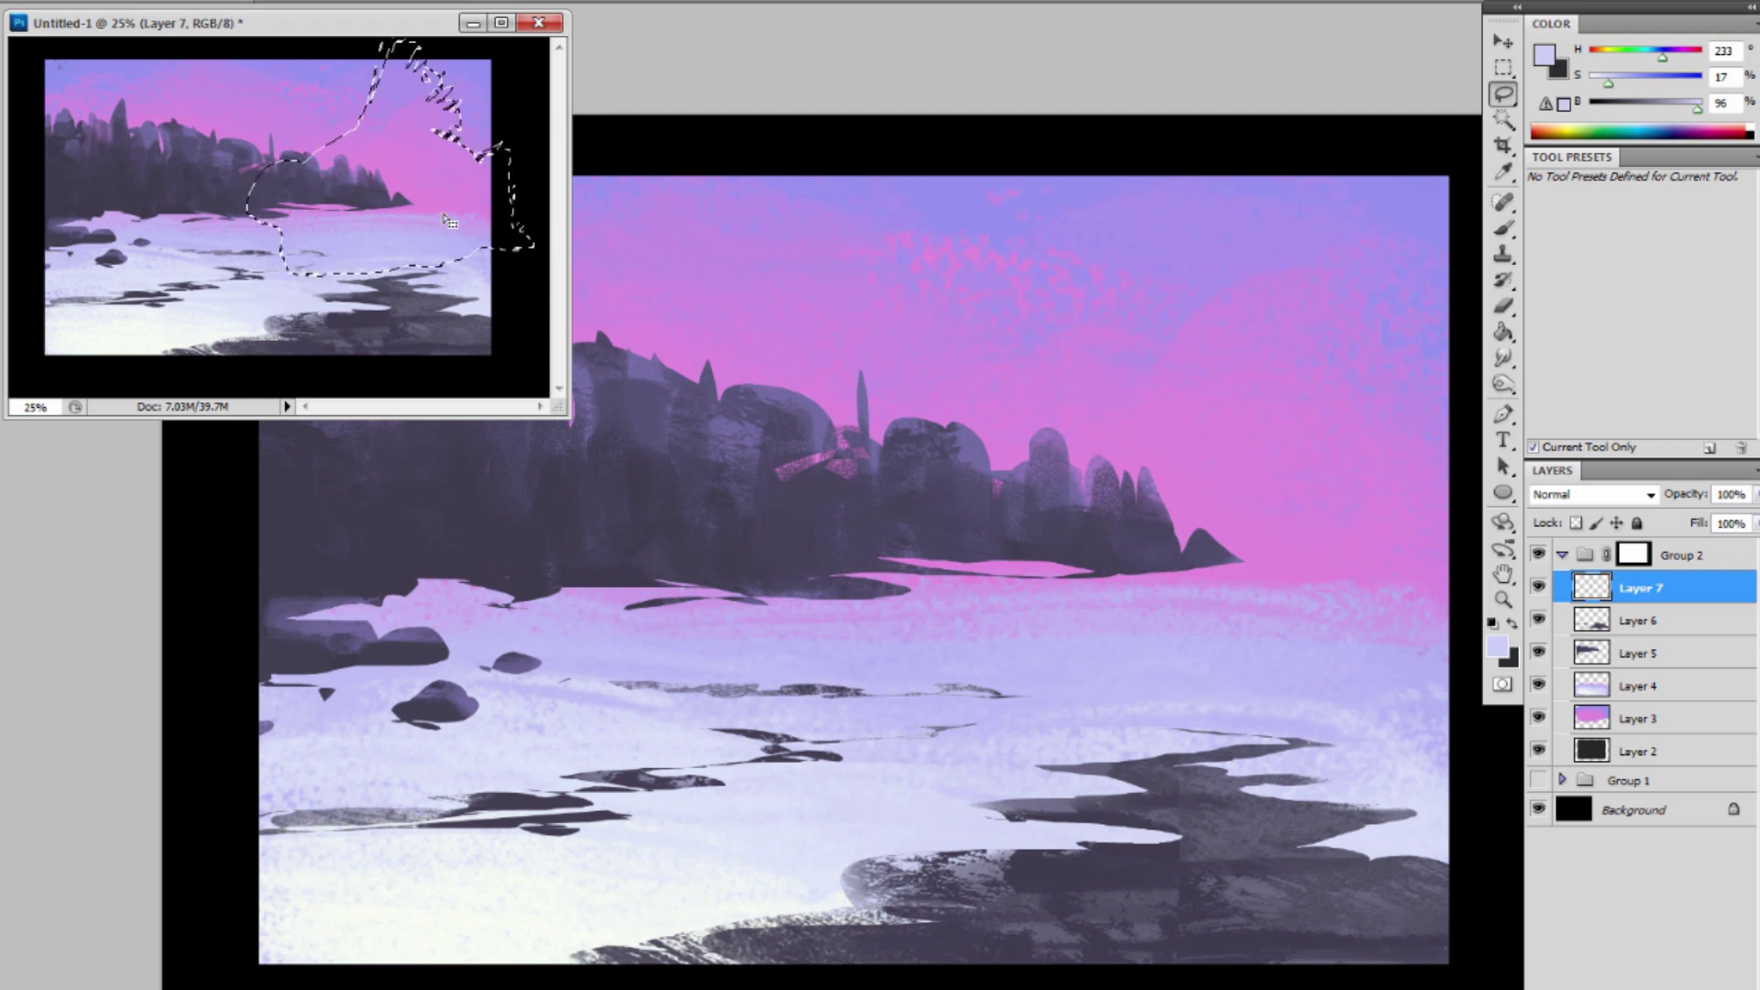
pyautogui.hotkey('shift', 'Down')
pyautogui.hotkey('shift', 'Down')
pyautogui.hotkey('shift', 'Down')
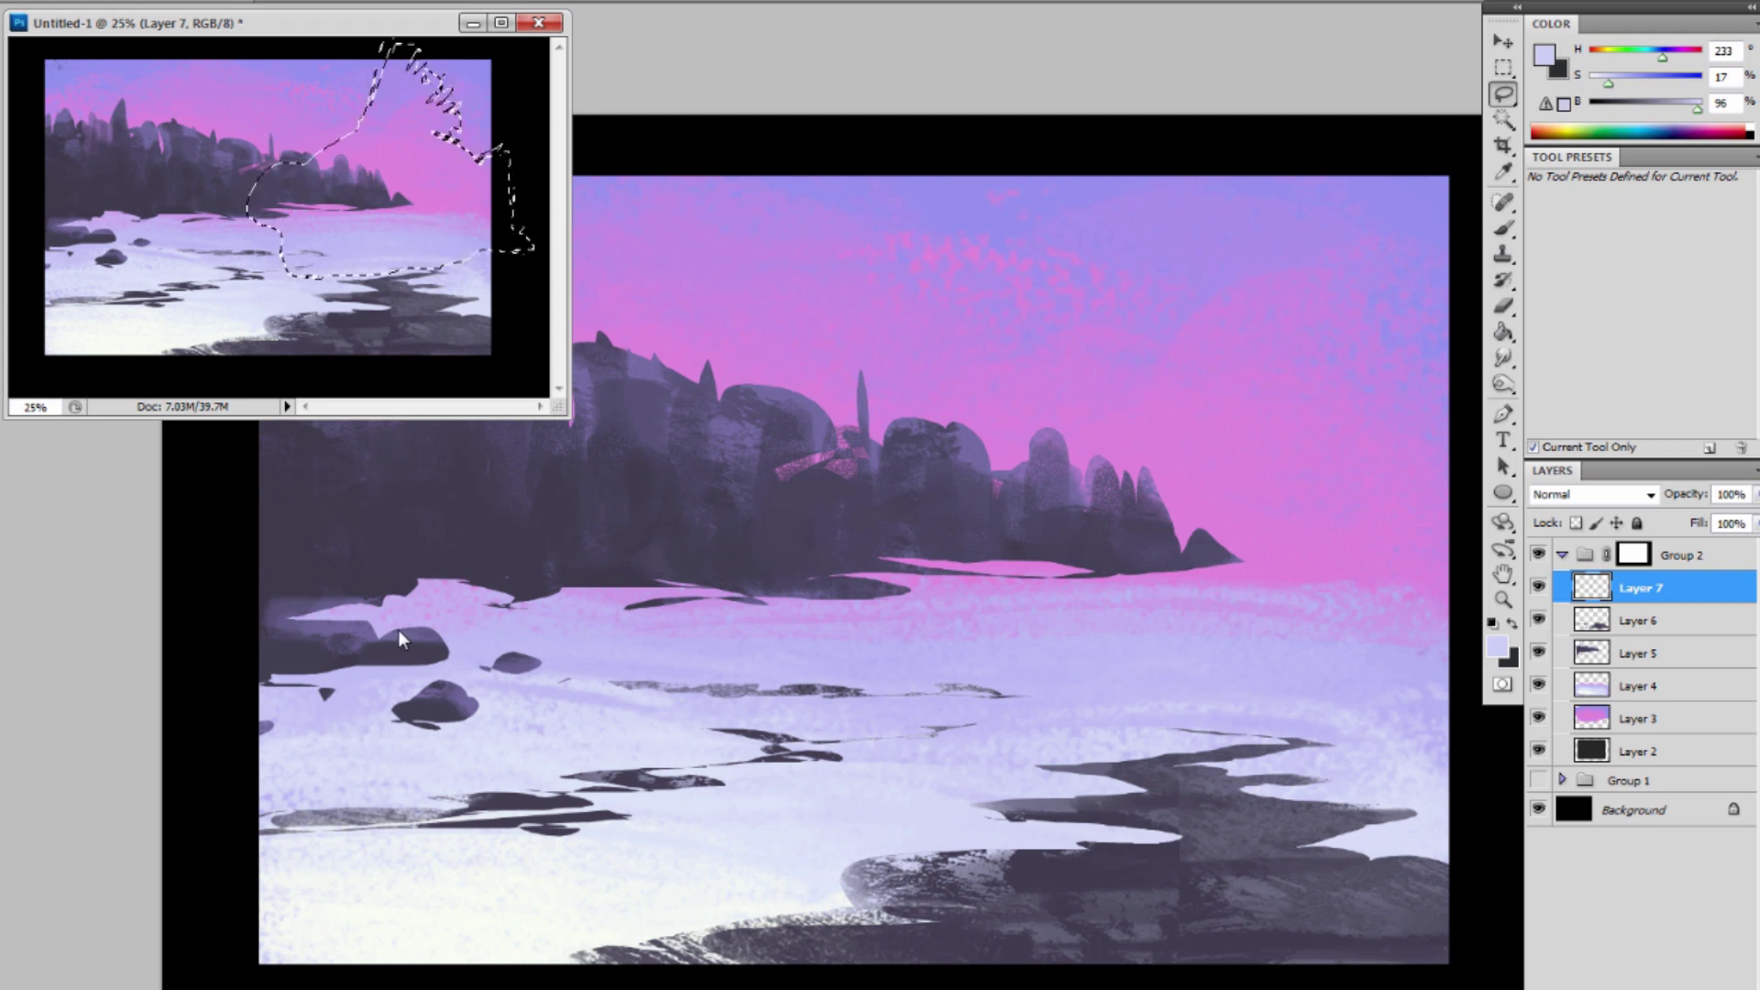
pyautogui.hotkey('shift', 'Up')
# Choose the a - DK brush preset and set the foreground color to dark reddish brown, hex 2d1e1d.
pyautogui.press('b')
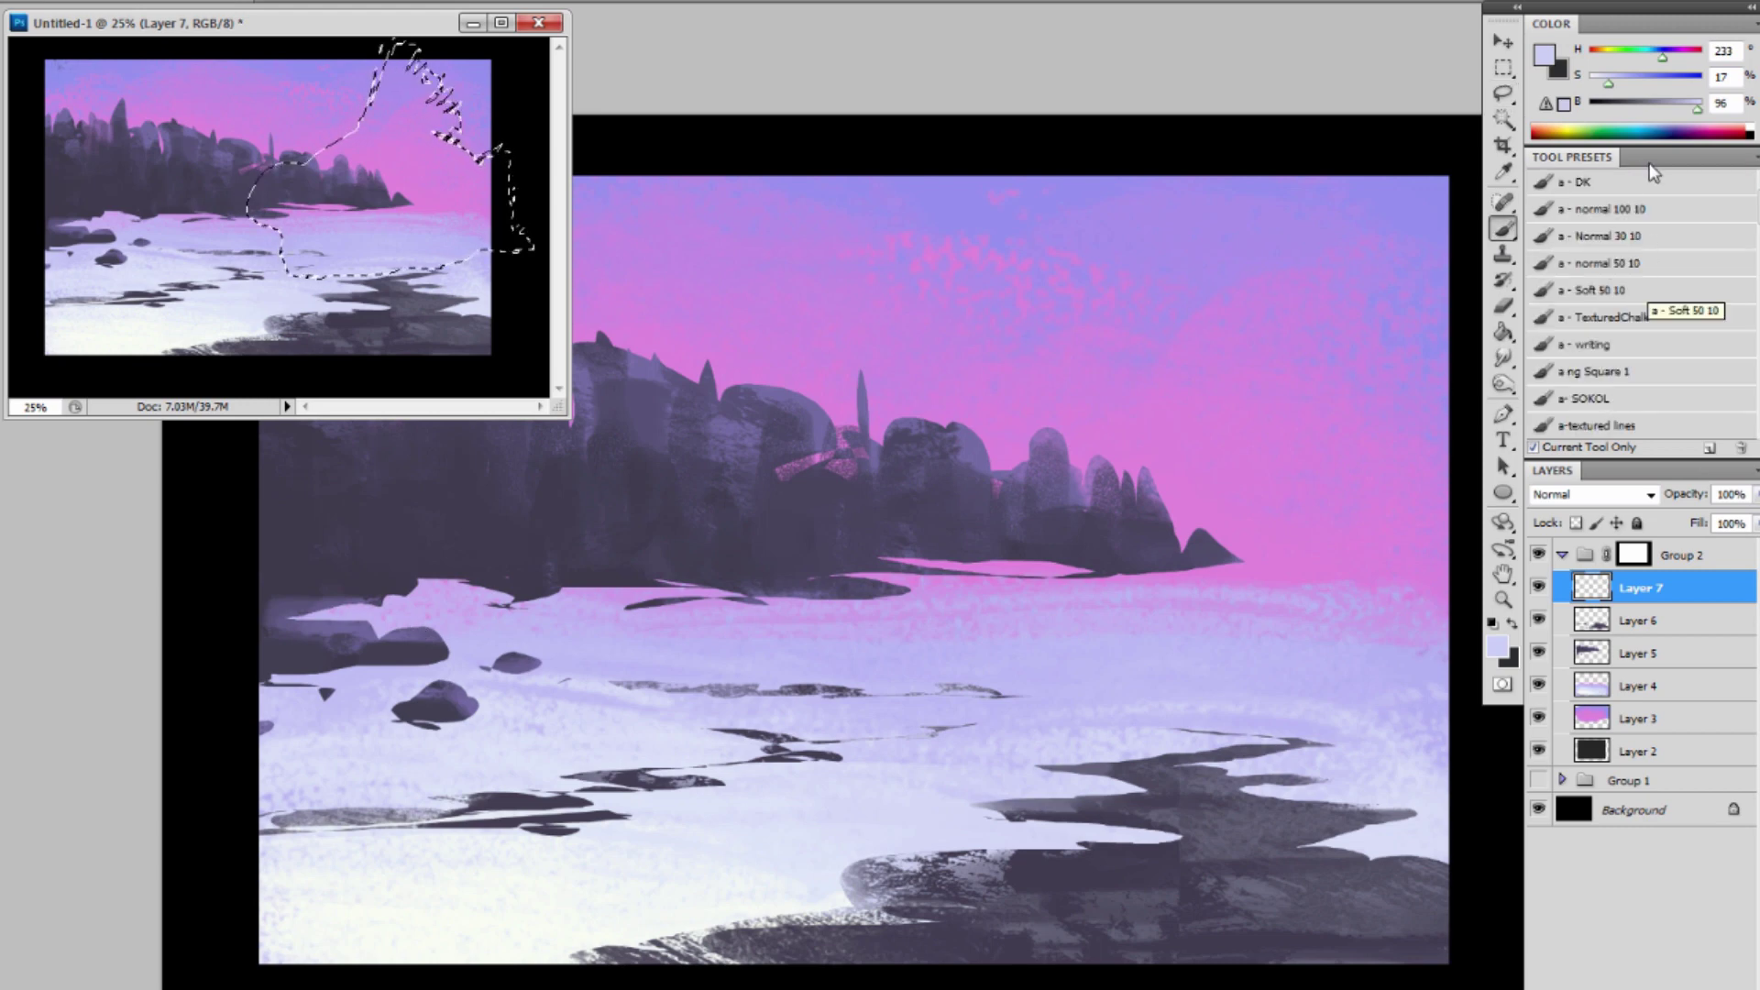
pyautogui.click(1614, 186)
pyautogui.keyDown('alt'); pyautogui.click(786, 130); pyautogui.keyUp('alt')
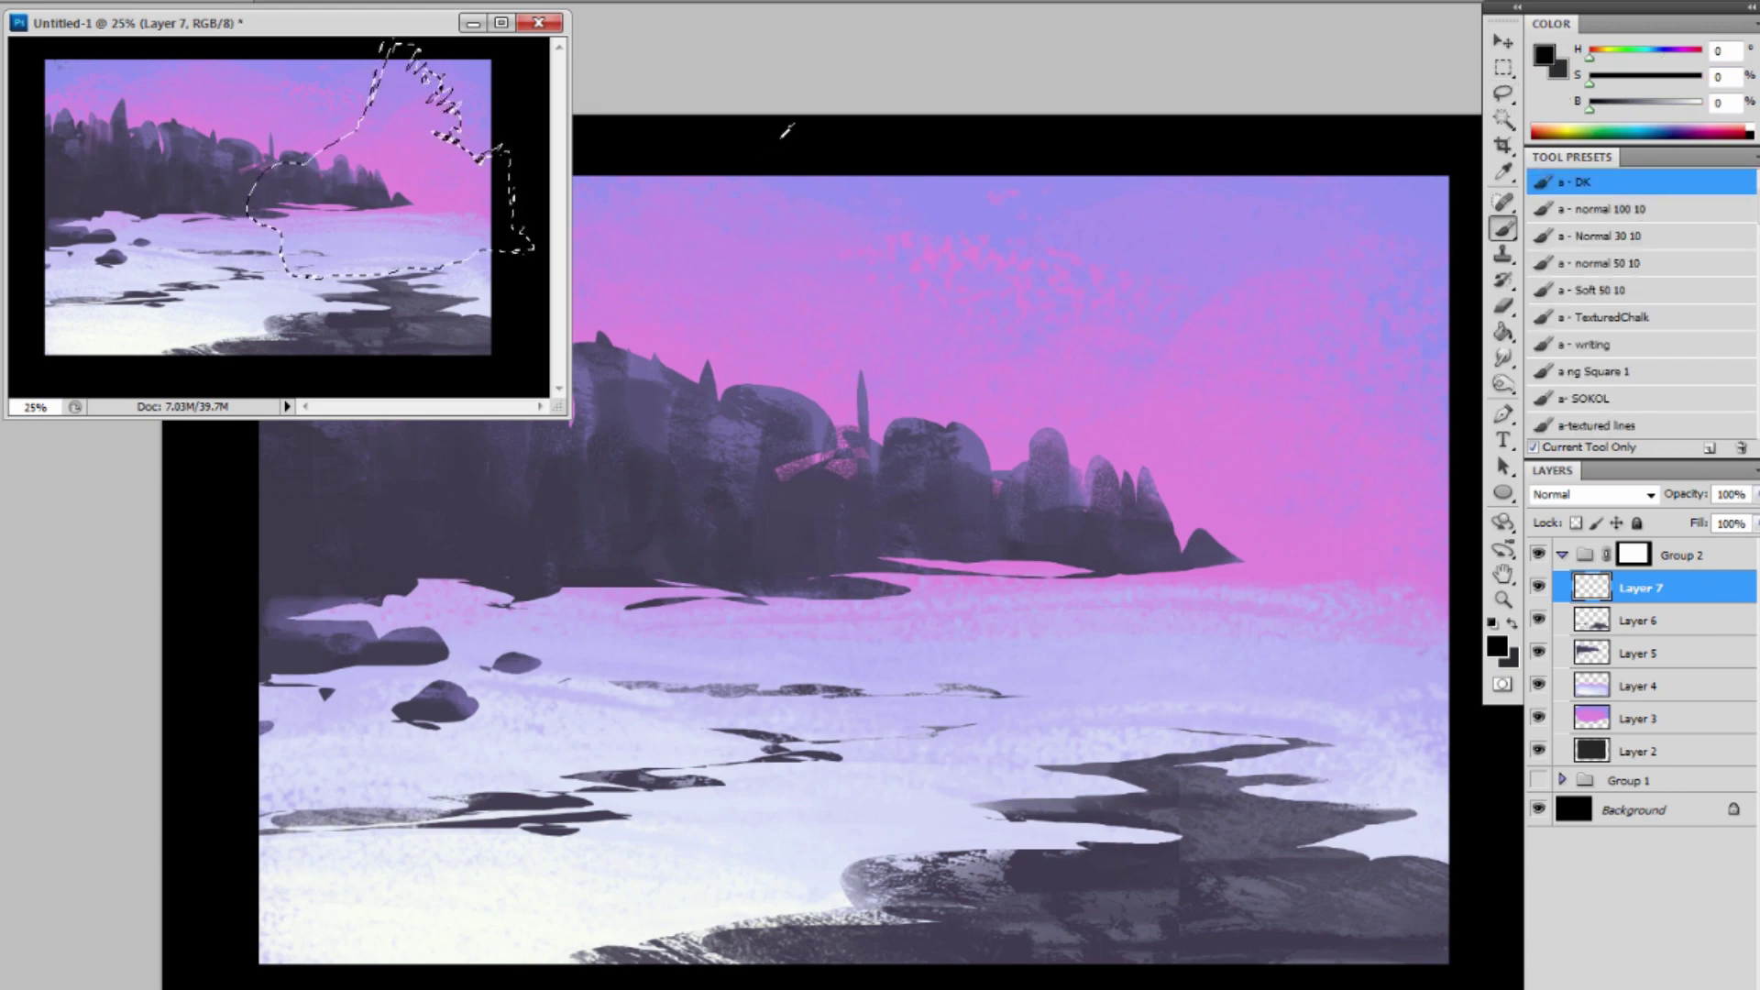
pyautogui.keyDown('alt'); pyautogui.click(170, 180); pyautogui.keyUp('alt')
pyautogui.click(1545, 57)
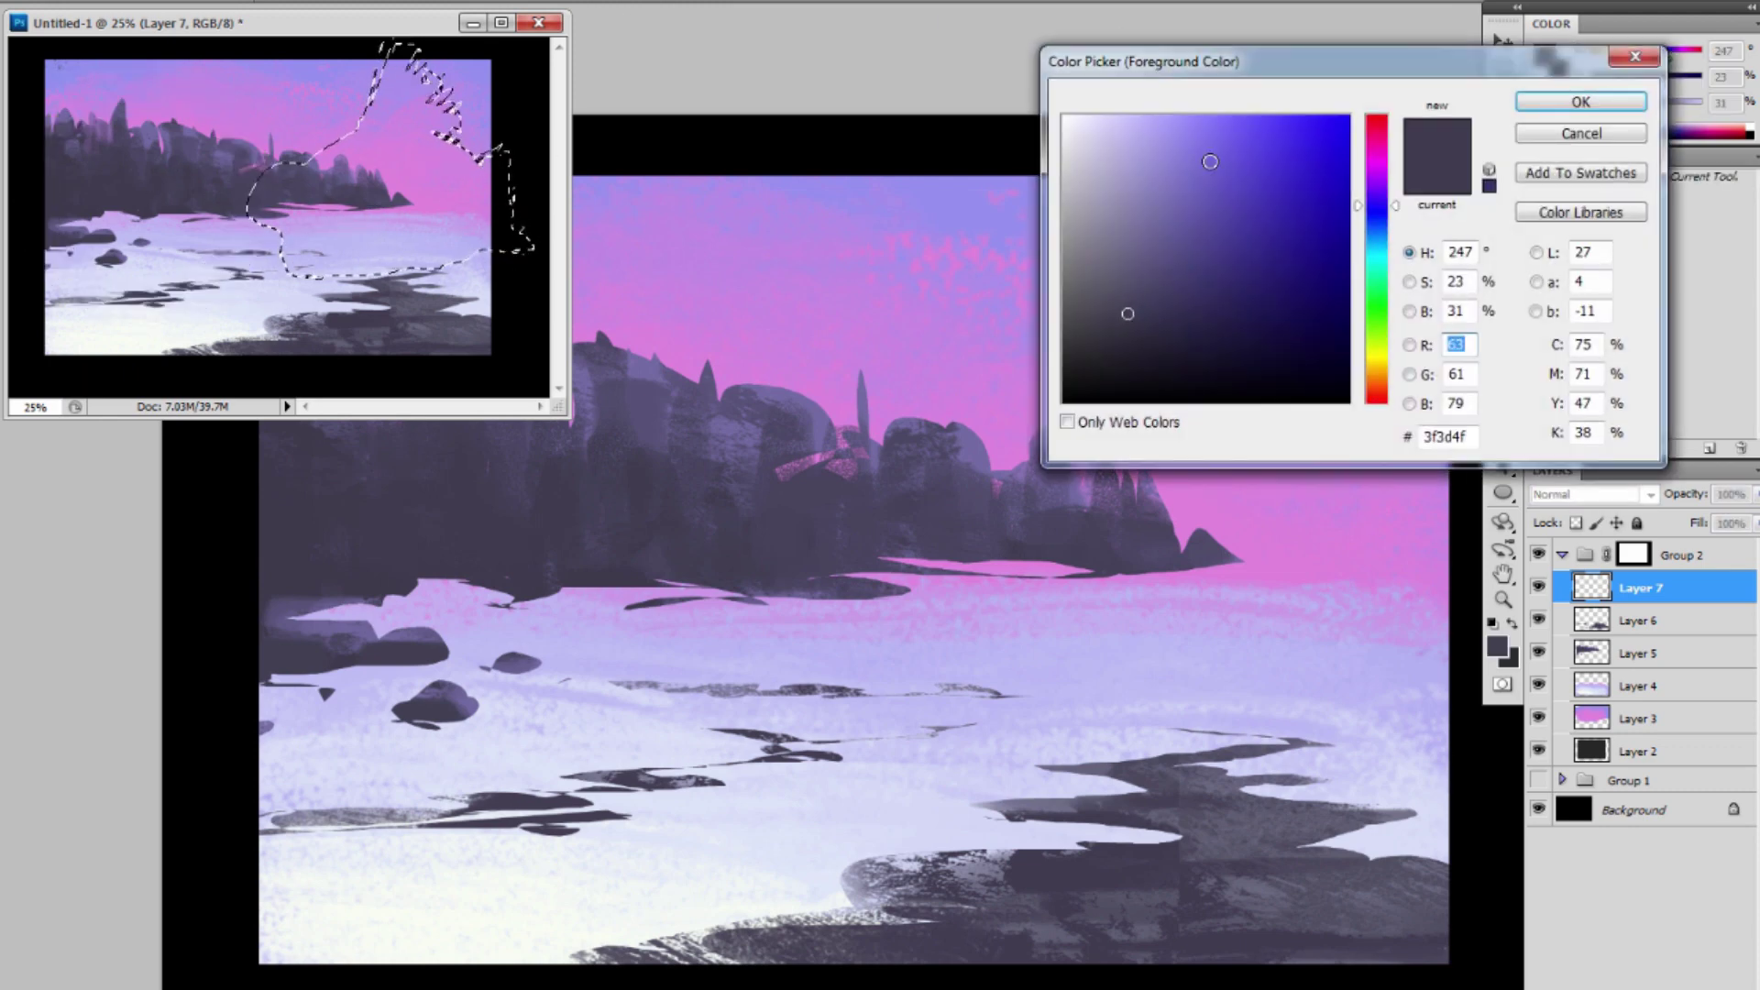
pyautogui.click(1143, 345)
pyautogui.moveTo(1392, 204); pyautogui.dragTo(1384, 409)
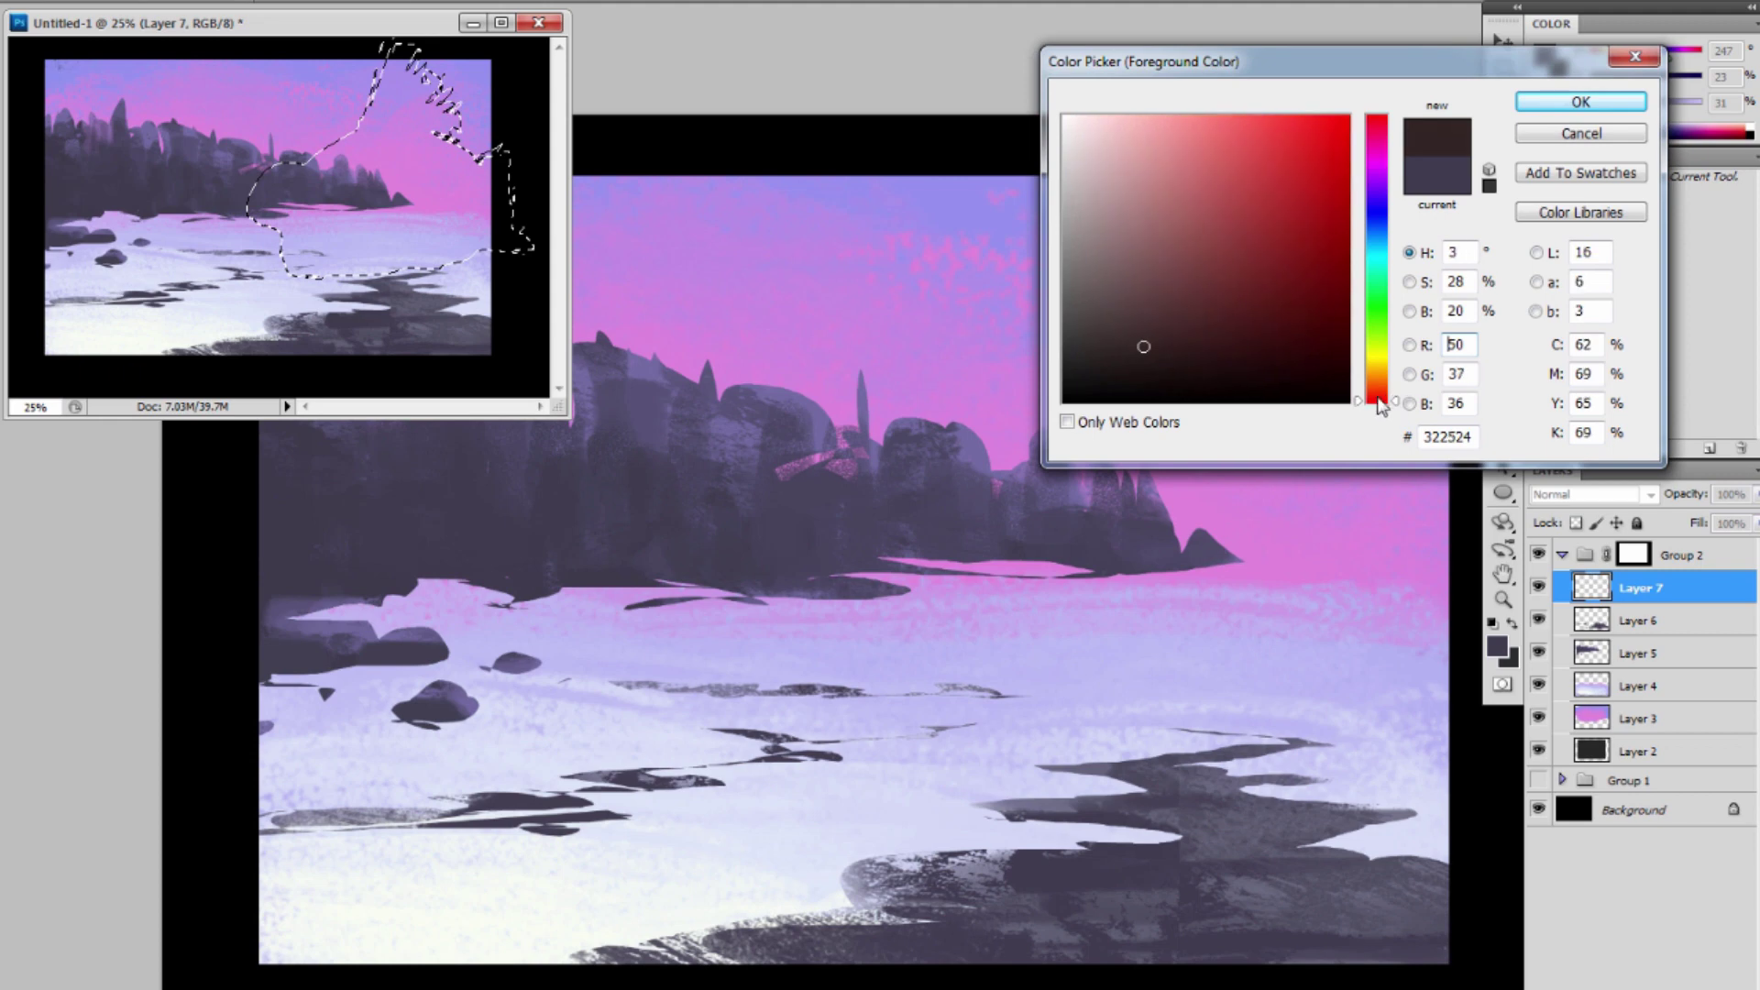
pyautogui.moveTo(1143, 347); pyautogui.dragTo(1163, 353)
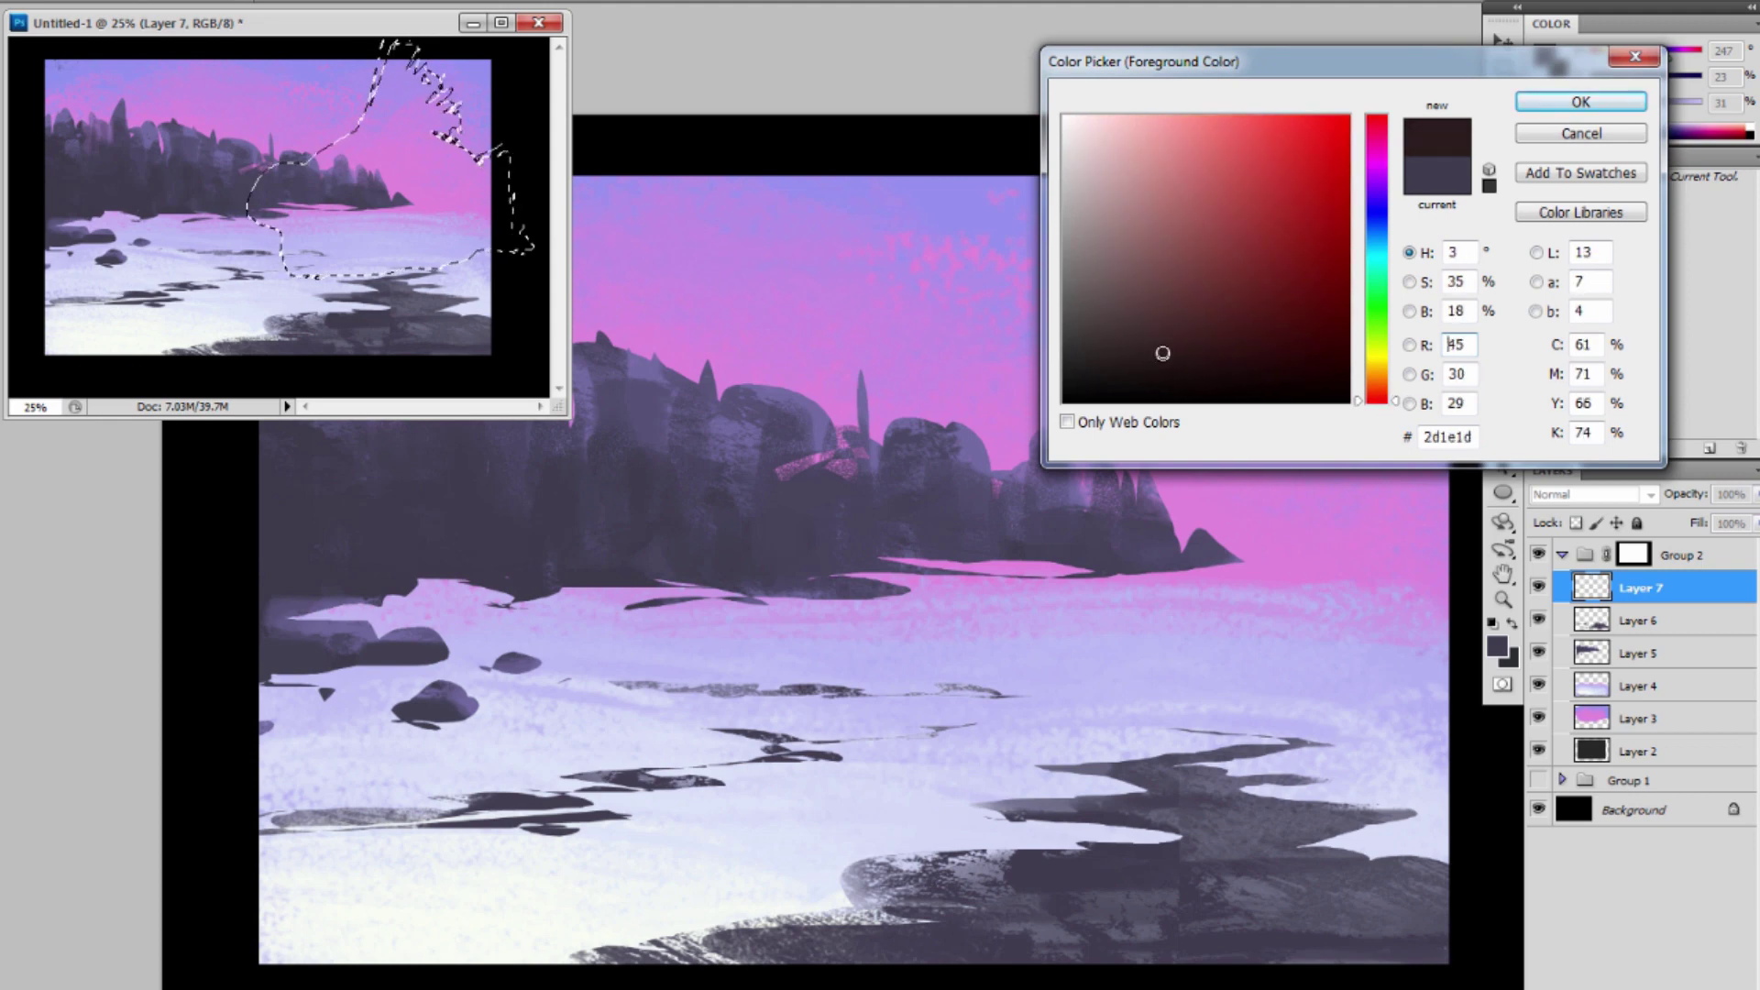
pyautogui.click(1579, 106)
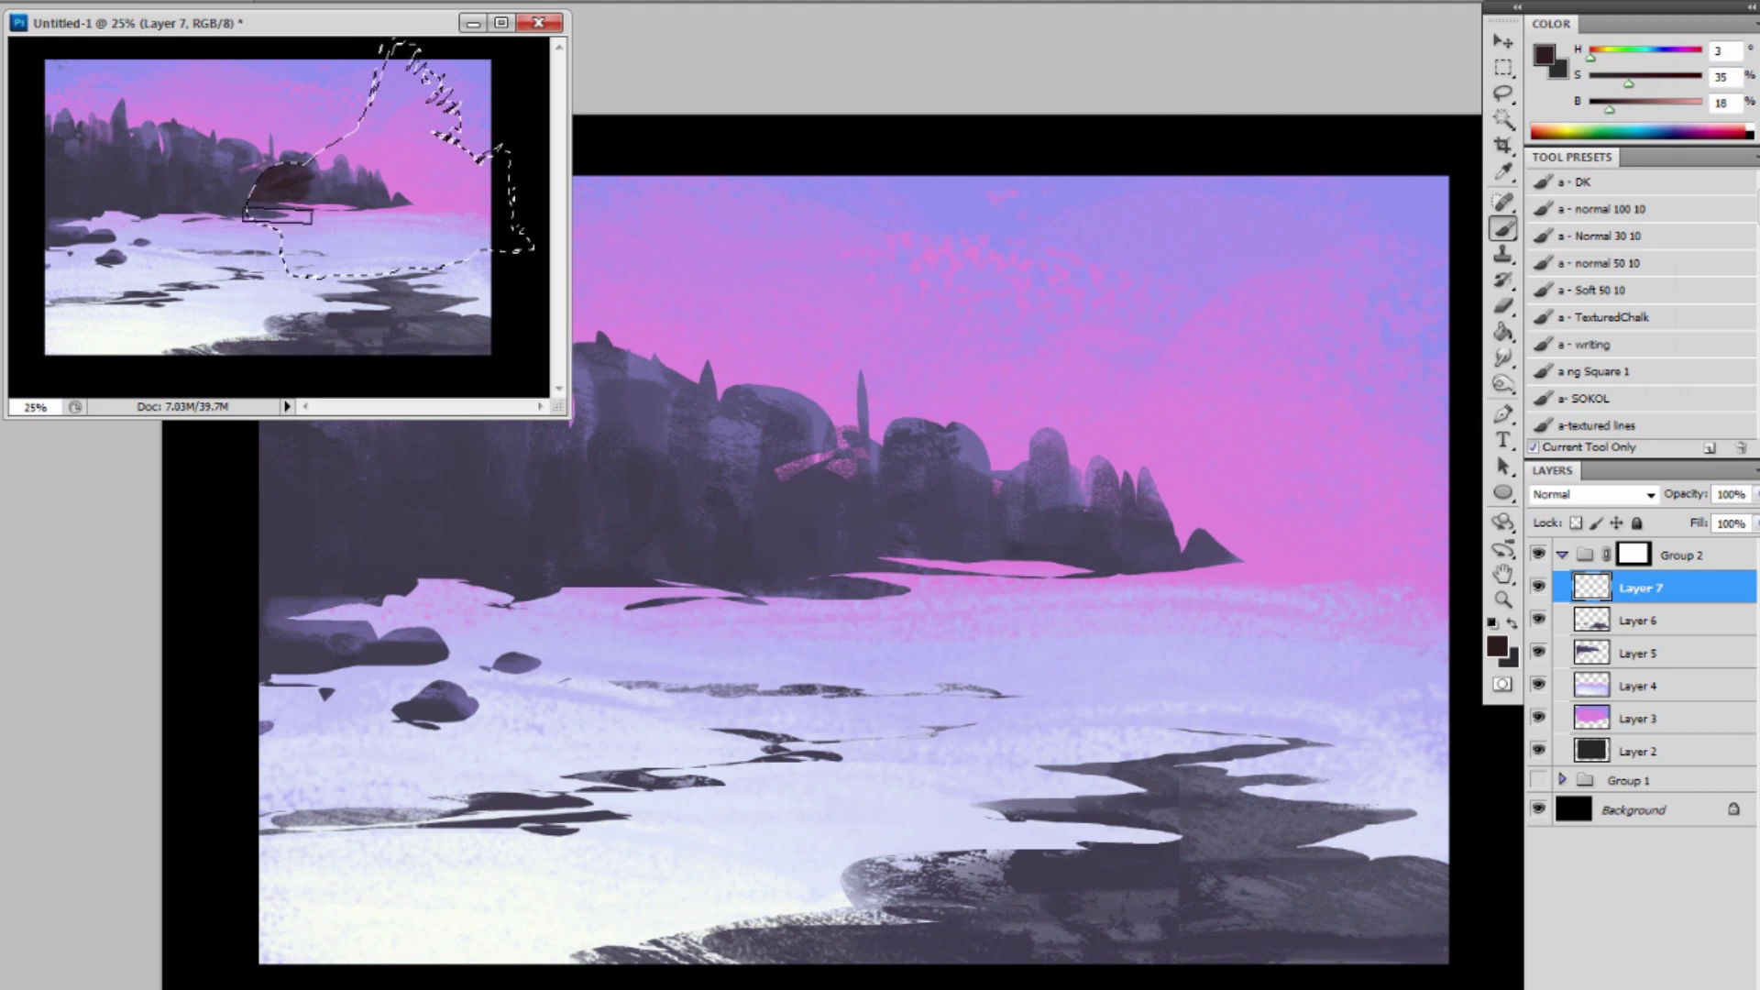
# Fill the rock selection on Layer 7 with broad dark brown brush strokes from its rounded left end to the right edge.
pyautogui.moveTo(903, 499); pyautogui.dragTo(912, 706)
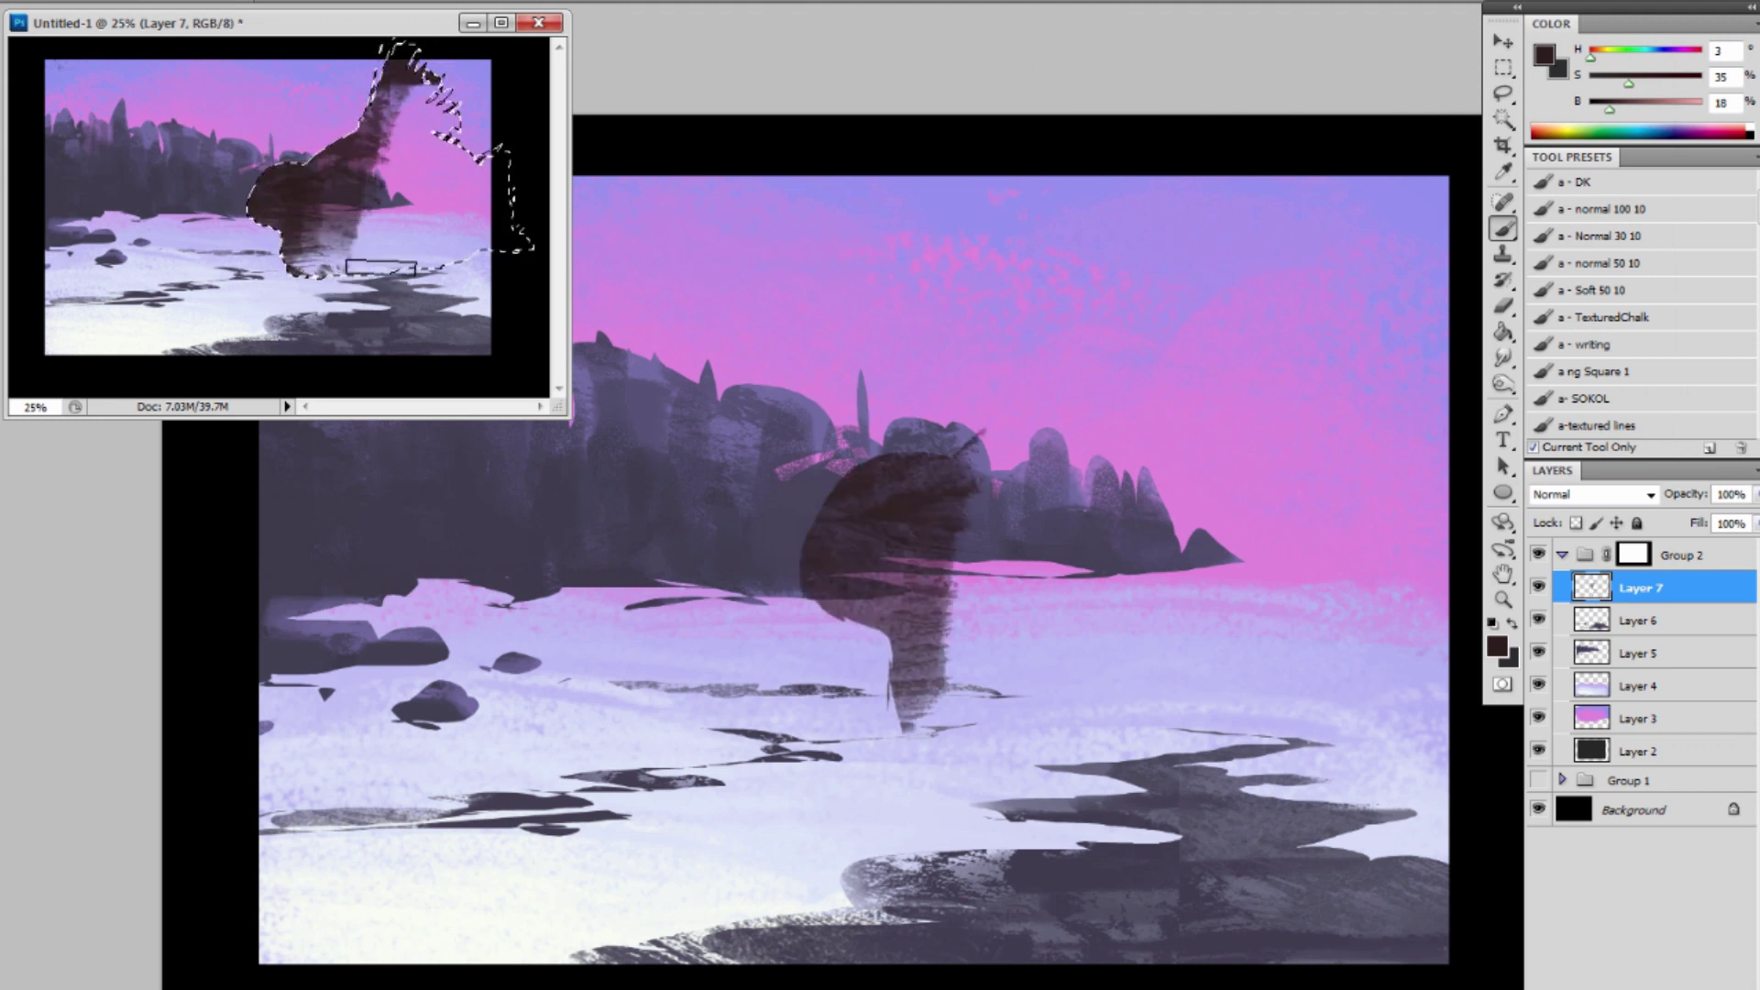
pyautogui.moveTo(478, 149); pyautogui.dragTo(482, 142)
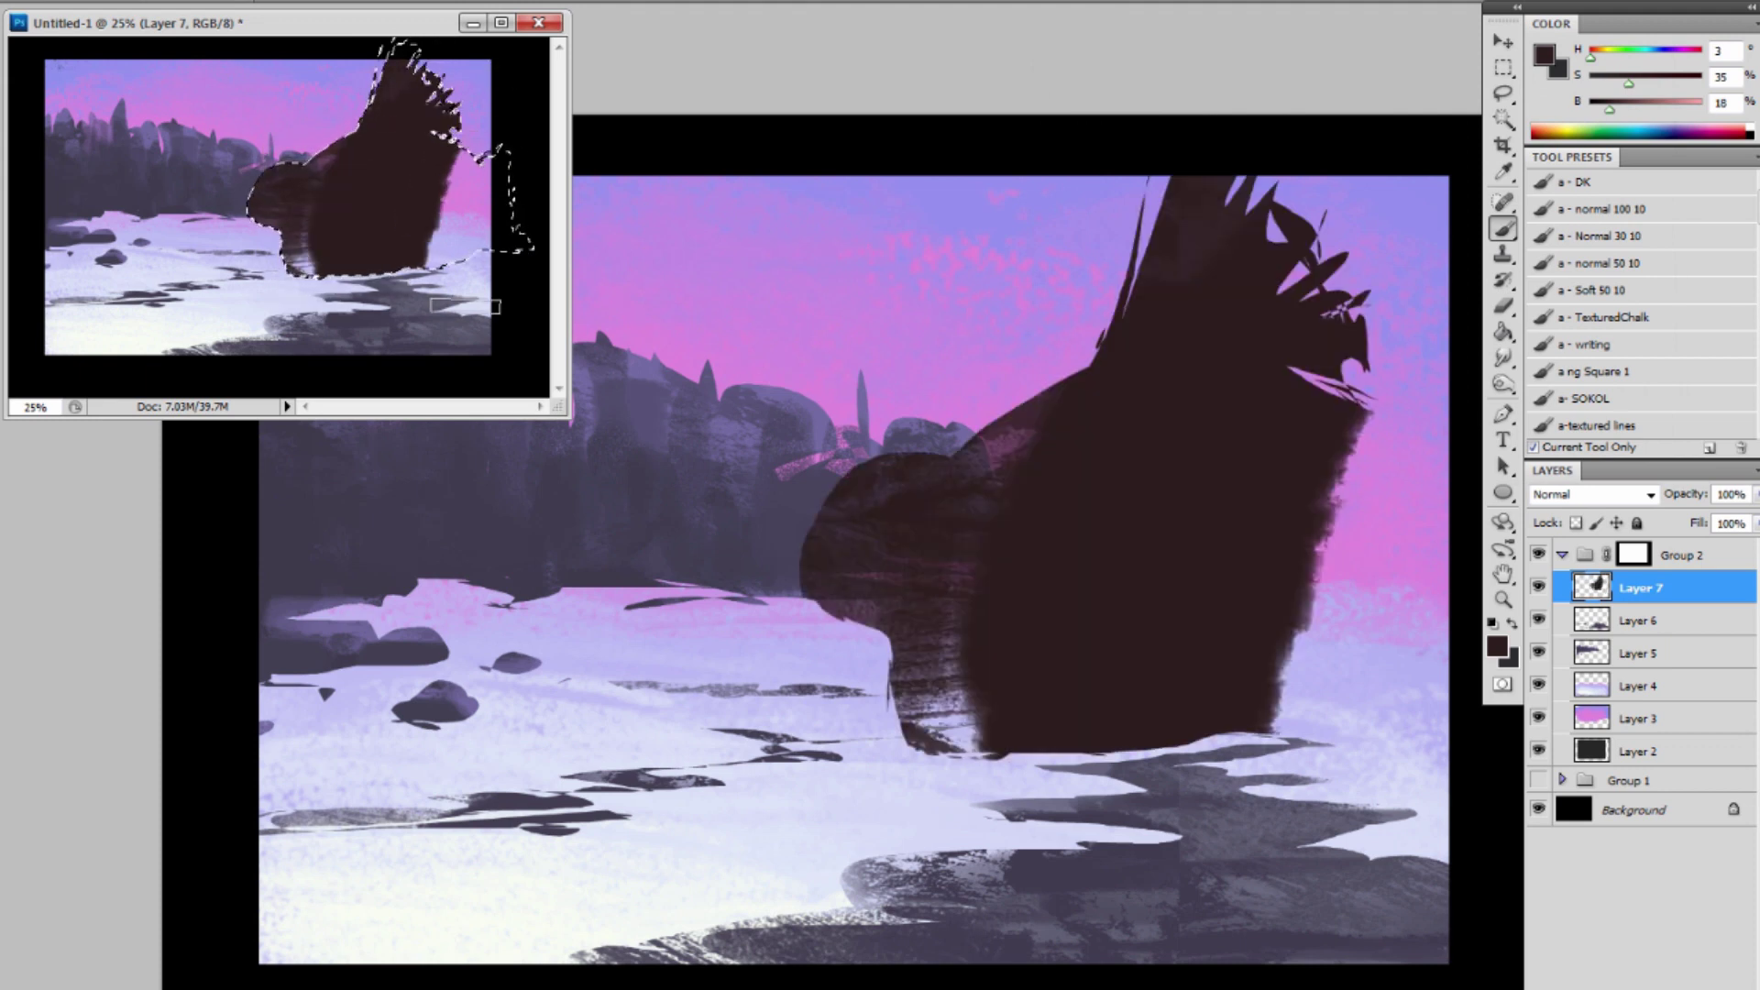
pyautogui.moveTo(465, 307)
pyautogui.mouseDown()
pyautogui.moveTo(503, 219)
pyautogui.moveTo(385, 214)
pyautogui.moveTo(306, 267)
pyautogui.moveTo(472, 271)
pyautogui.moveTo(508, 224)
pyautogui.moveTo(514, 249)
pyautogui.moveTo(396, 267)
pyautogui.moveTo(492, 256)
pyautogui.moveTo(395, 241)
pyautogui.moveTo(292, 153)
pyautogui.moveTo(306, 198)
pyautogui.moveTo(382, 40)
pyautogui.moveTo(334, 181)
pyautogui.moveTo(315, 134)
pyautogui.moveTo(292, 295)
pyautogui.moveTo(331, 220)
pyautogui.moveTo(325, 153)
pyautogui.moveTo(274, 172)
pyautogui.moveTo(369, 109)
pyautogui.moveTo(371, 178)
pyautogui.moveTo(391, 177)
pyautogui.moveTo(426, 113)
pyautogui.moveTo(385, 237)
pyautogui.moveTo(351, 183)
pyautogui.moveTo(354, 147)
pyautogui.moveTo(326, 241)
pyautogui.mouseUp()
# Texture the rock's peak and upper slopes with sampled muted purple tones, leaving its base dark brown.
pyautogui.keyDown('alt'); pyautogui.click(251, 66); pyautogui.keyUp('alt')
pyautogui.keyDown('alt'); pyautogui.click(284, 197); pyautogui.keyUp('alt')
pyautogui.keyDown('alt'); pyautogui.click(385, 236); pyautogui.keyUp('alt')
pyautogui.keyDown('alt'); pyautogui.click(354, 148); pyautogui.keyUp('alt')
pyautogui.keyDown('alt'); pyautogui.click(393, 115); pyautogui.keyUp('alt')
pyautogui.moveTo(421, 125)
pyautogui.mouseDown()
pyautogui.moveTo(445, 189)
pyautogui.moveTo(382, 179)
pyautogui.moveTo(396, 154)
pyautogui.mouseUp()
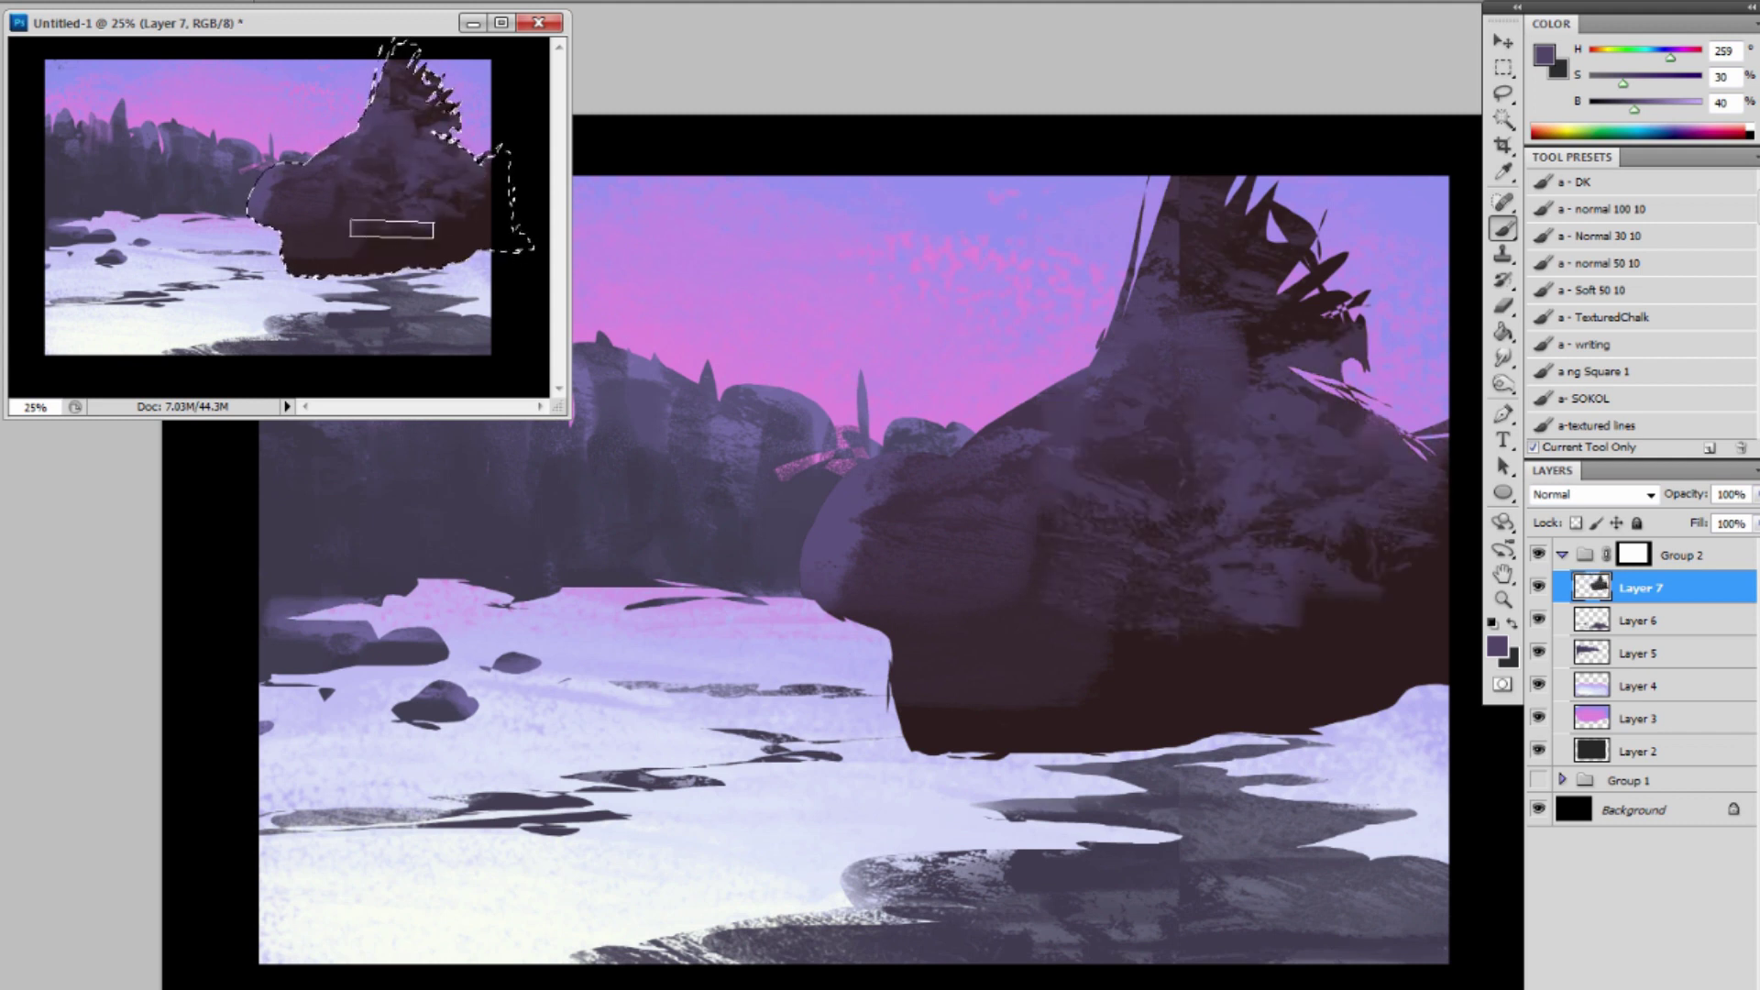
# Blend sampled purple and brown tones over the rock's rounded left end and middle.
pyautogui.moveTo(335, 253)
pyautogui.mouseDown()
pyautogui.moveTo(326, 187)
pyautogui.moveTo(304, 163)
pyautogui.moveTo(304, 282)
pyautogui.moveTo(370, 228)
pyautogui.moveTo(334, 230)
pyautogui.moveTo(336, 143)
pyautogui.moveTo(314, 164)
pyautogui.moveTo(332, 294)
pyautogui.moveTo(307, 181)
pyautogui.mouseUp()
pyautogui.keyDown('alt'); pyautogui.click(332, 230); pyautogui.keyUp('alt')
pyautogui.keyDown('alt'); pyautogui.click(324, 270); pyautogui.keyUp('alt')
pyautogui.keyDown('alt'); pyautogui.click(355, 147); pyautogui.keyUp('alt')
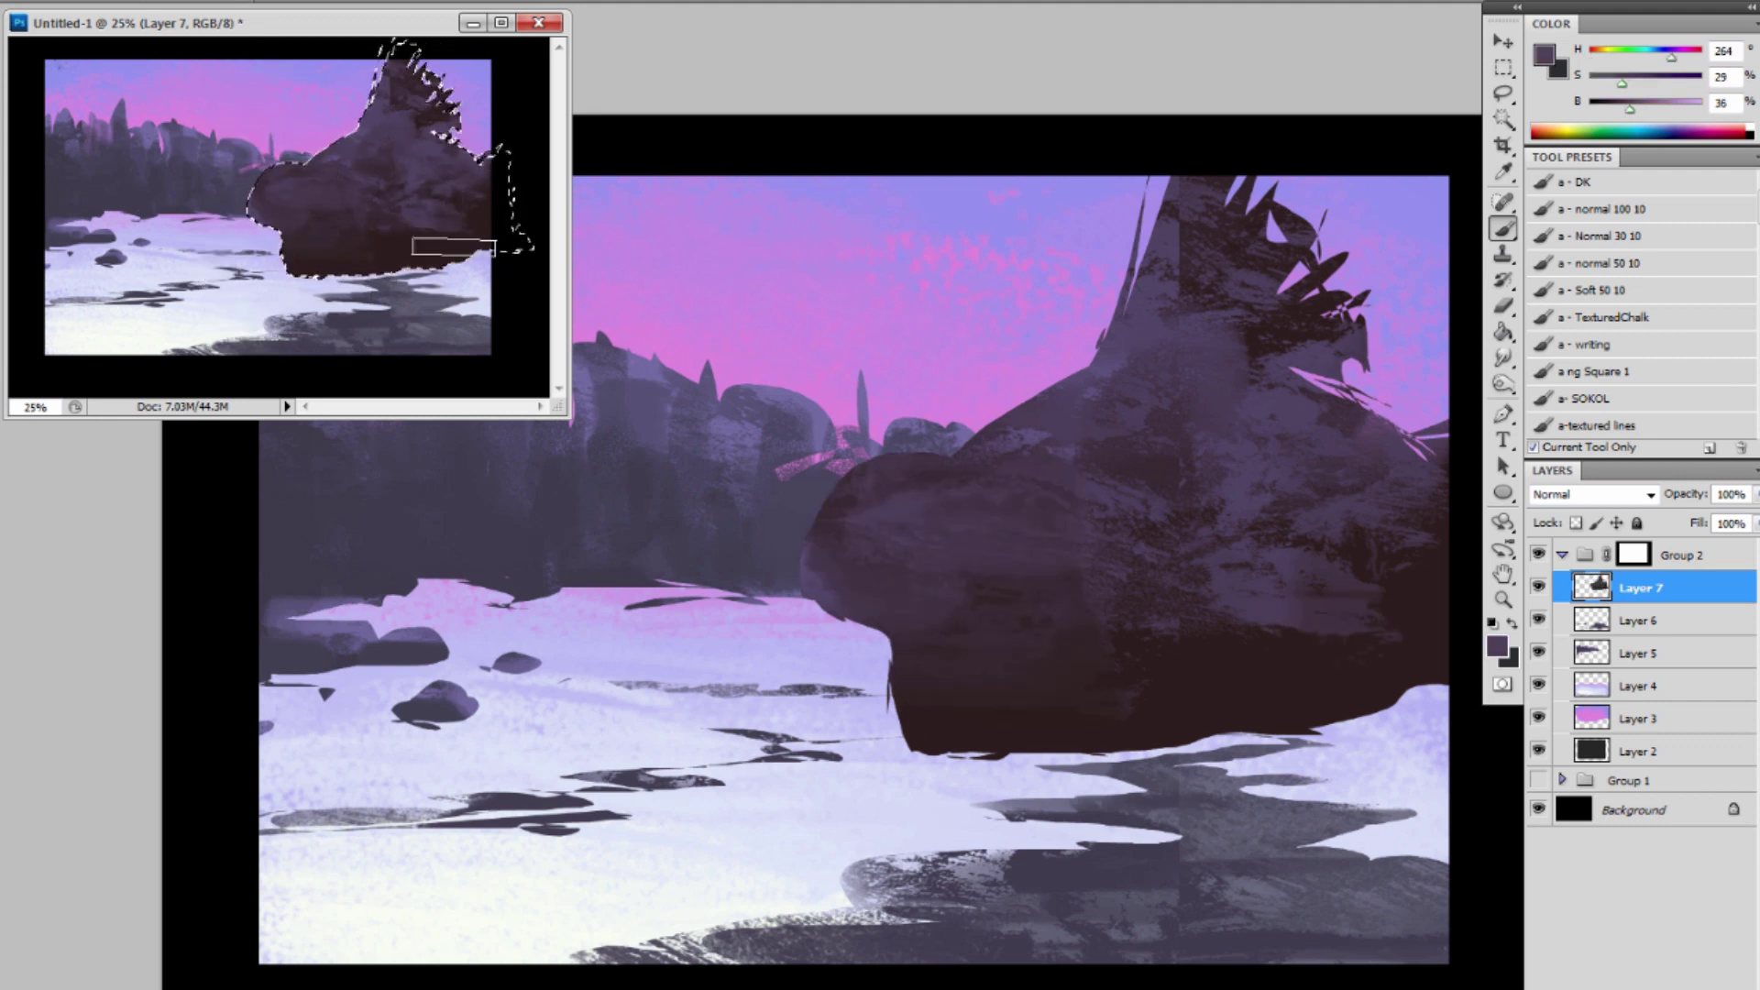
# Lower the sampled brown's brightness to 0% and texture the rock's base, middle, upper slopes and peak with black brush strokes.
pyautogui.keyDown('alt'); pyautogui.click(458, 236); pyautogui.keyUp('alt')
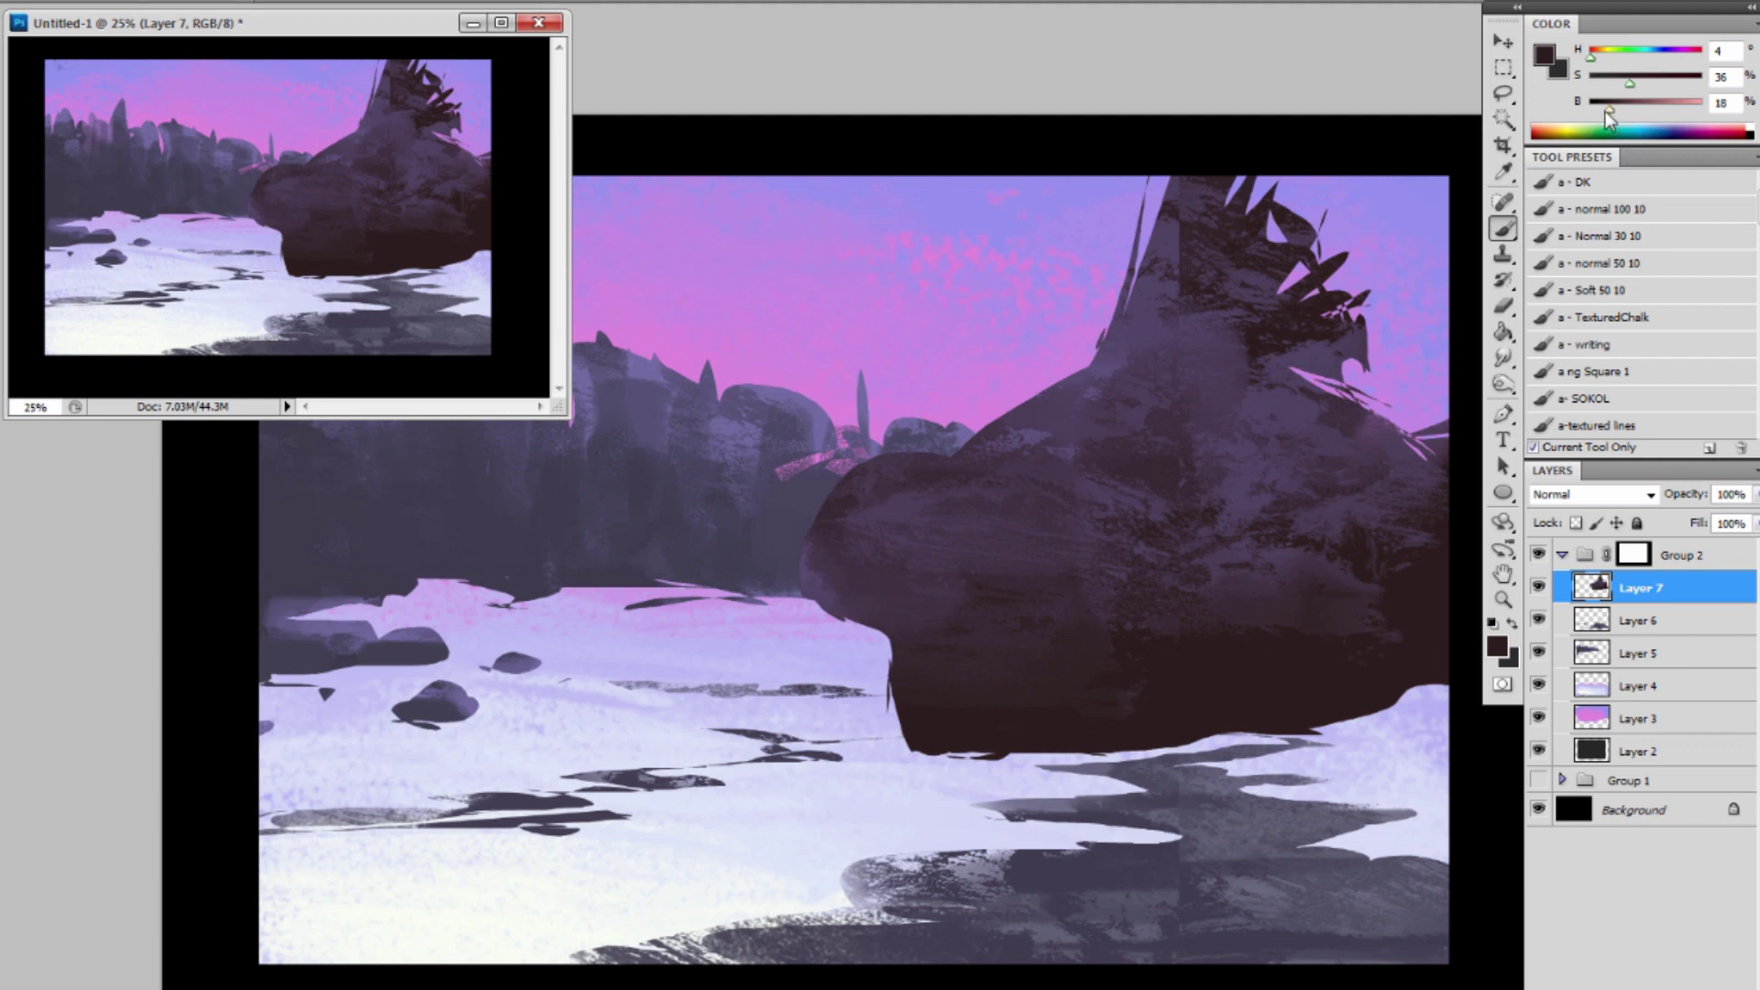
pyautogui.moveTo(1604, 112); pyautogui.dragTo(1591, 113)
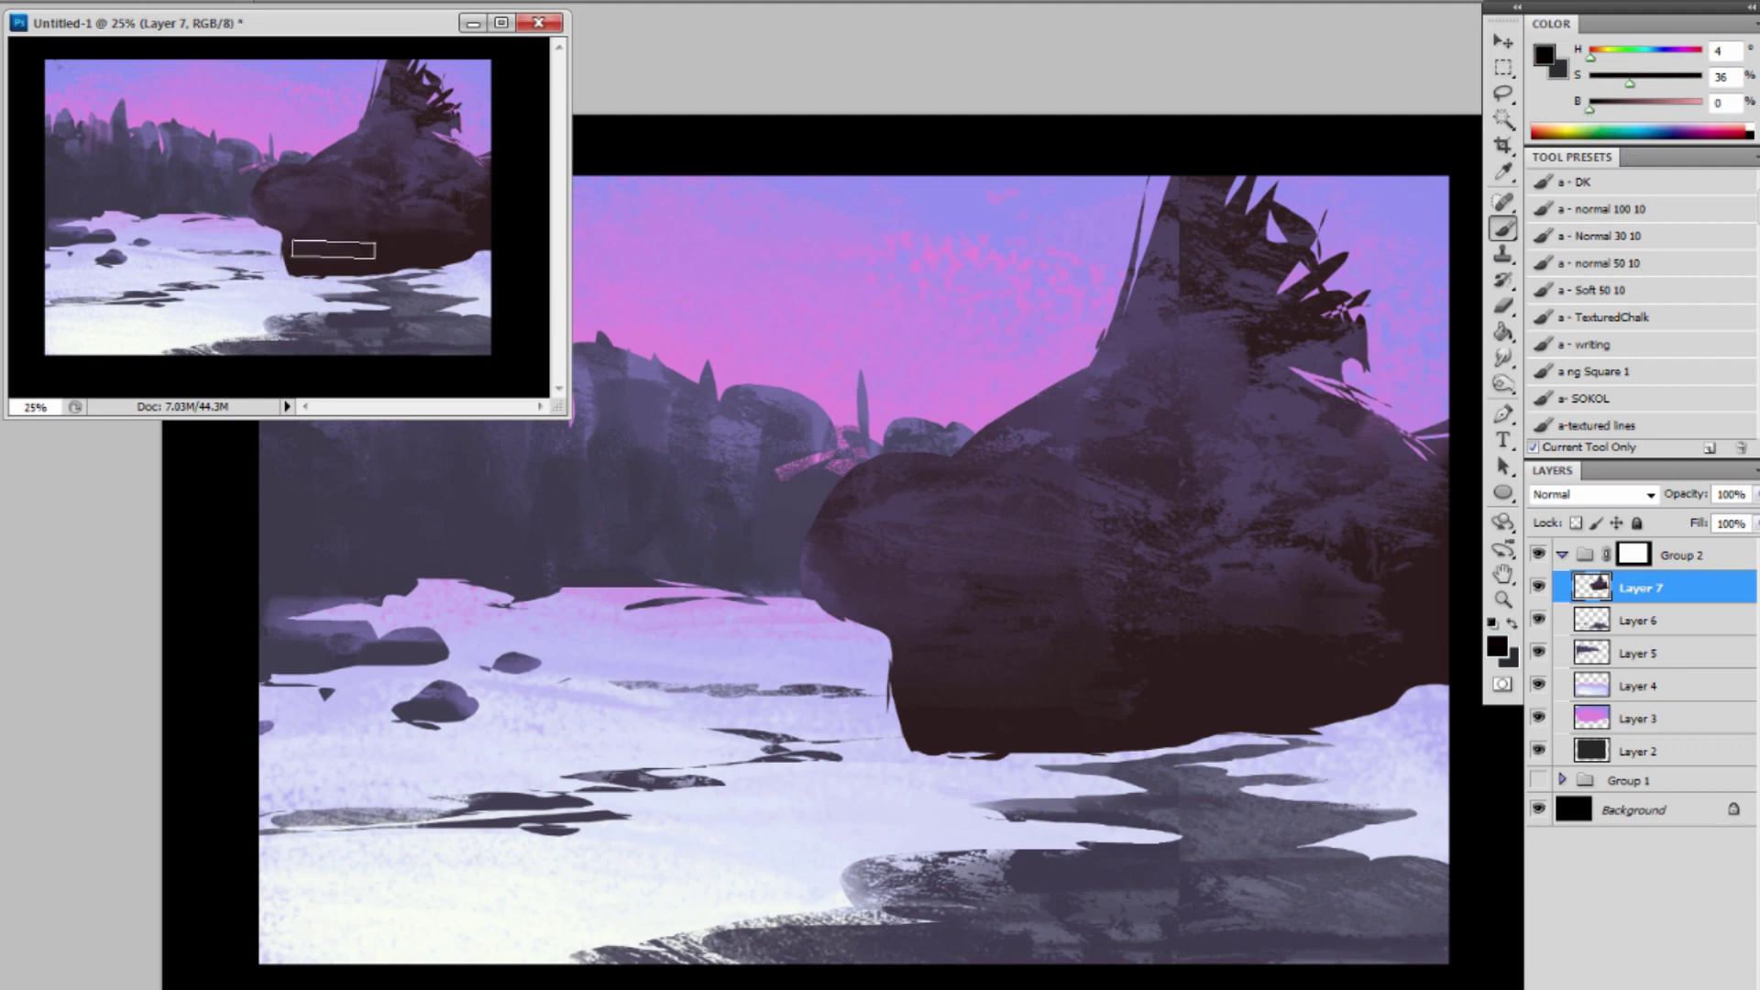
pyautogui.moveTo(304, 277)
pyautogui.mouseDown()
pyautogui.moveTo(298, 201)
pyautogui.moveTo(315, 274)
pyautogui.moveTo(336, 276)
pyautogui.moveTo(336, 224)
pyautogui.moveTo(337, 276)
pyautogui.moveTo(383, 270)
pyautogui.mouseUp()
pyautogui.moveTo(400, 210); pyautogui.dragTo(409, 265)
pyautogui.moveTo(387, 165)
pyautogui.mouseDown()
pyautogui.moveTo(450, 190)
pyautogui.moveTo(424, 167)
pyautogui.moveTo(450, 263)
pyautogui.moveTo(447, 225)
pyautogui.moveTo(429, 261)
pyautogui.moveTo(379, 194)
pyautogui.moveTo(403, 251)
pyautogui.moveTo(355, 176)
pyautogui.moveTo(345, 300)
pyautogui.moveTo(309, 187)
pyautogui.moveTo(279, 270)
pyautogui.moveTo(333, 179)
pyautogui.moveTo(281, 231)
pyautogui.moveTo(404, 102)
pyautogui.moveTo(316, 241)
pyautogui.moveTo(369, 122)
pyautogui.moveTo(379, 235)
pyautogui.moveTo(401, 144)
pyautogui.moveTo(447, 210)
pyautogui.moveTo(451, 266)
pyautogui.moveTo(466, 199)
pyautogui.mouseUp()
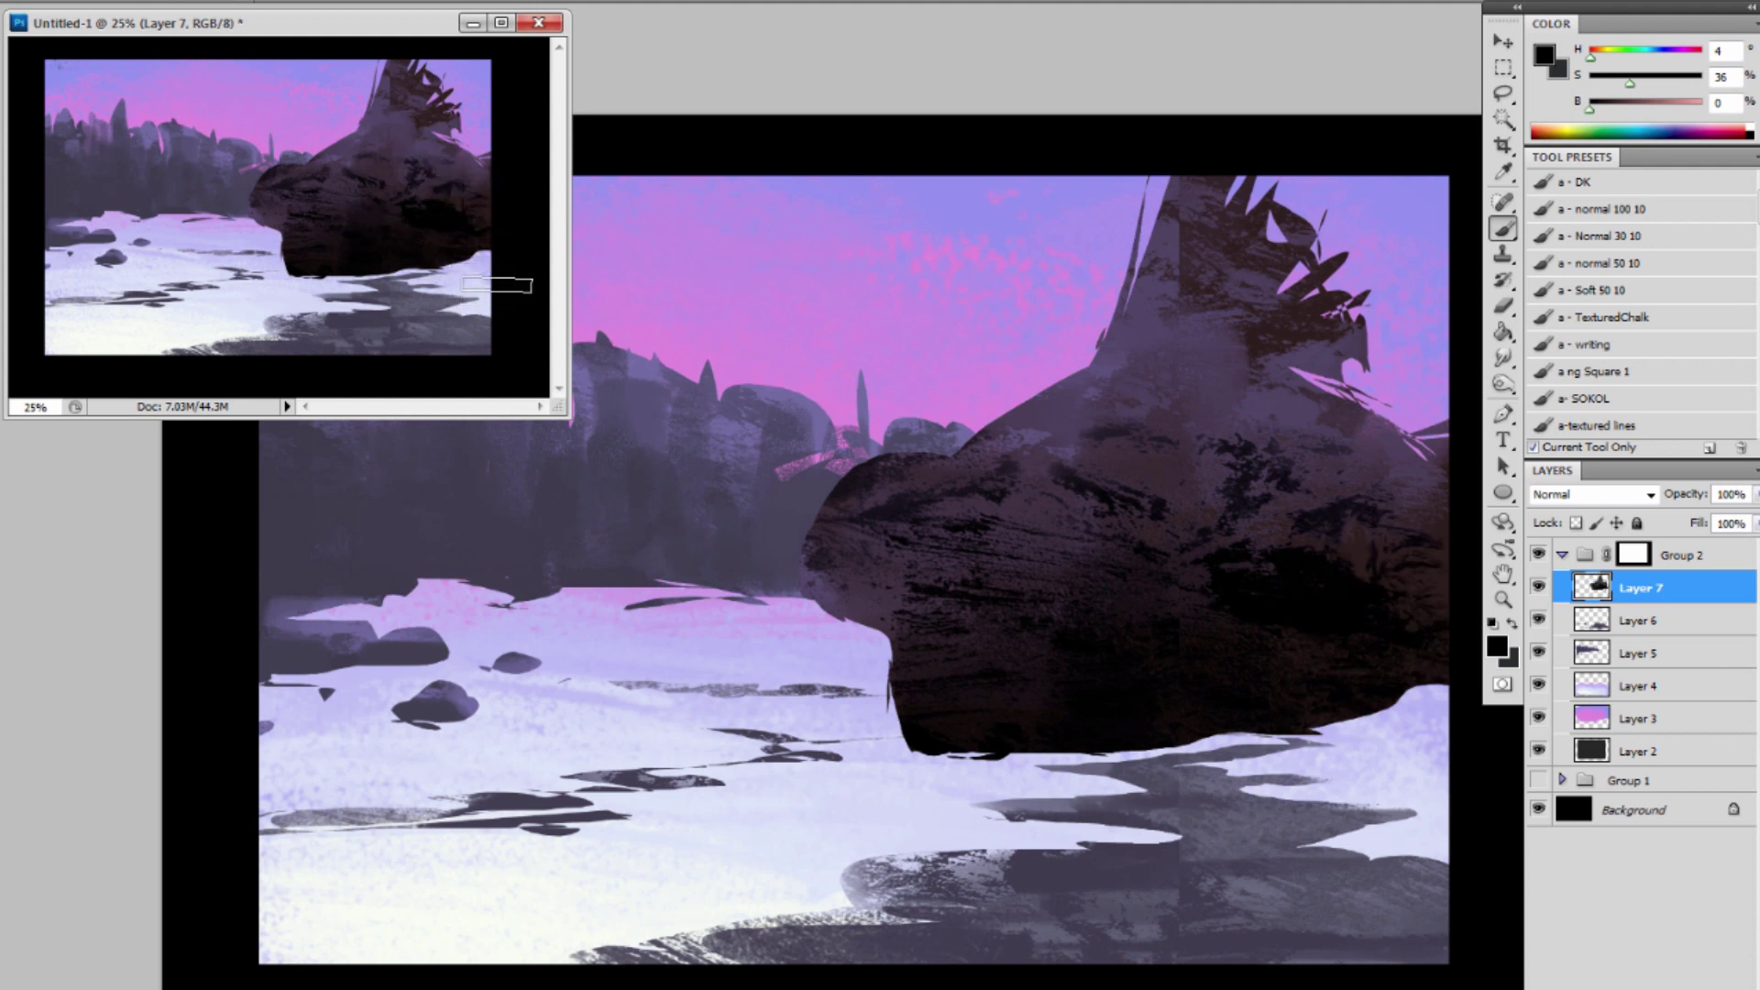
pyautogui.moveTo(439, 136); pyautogui.dragTo(486, 203)
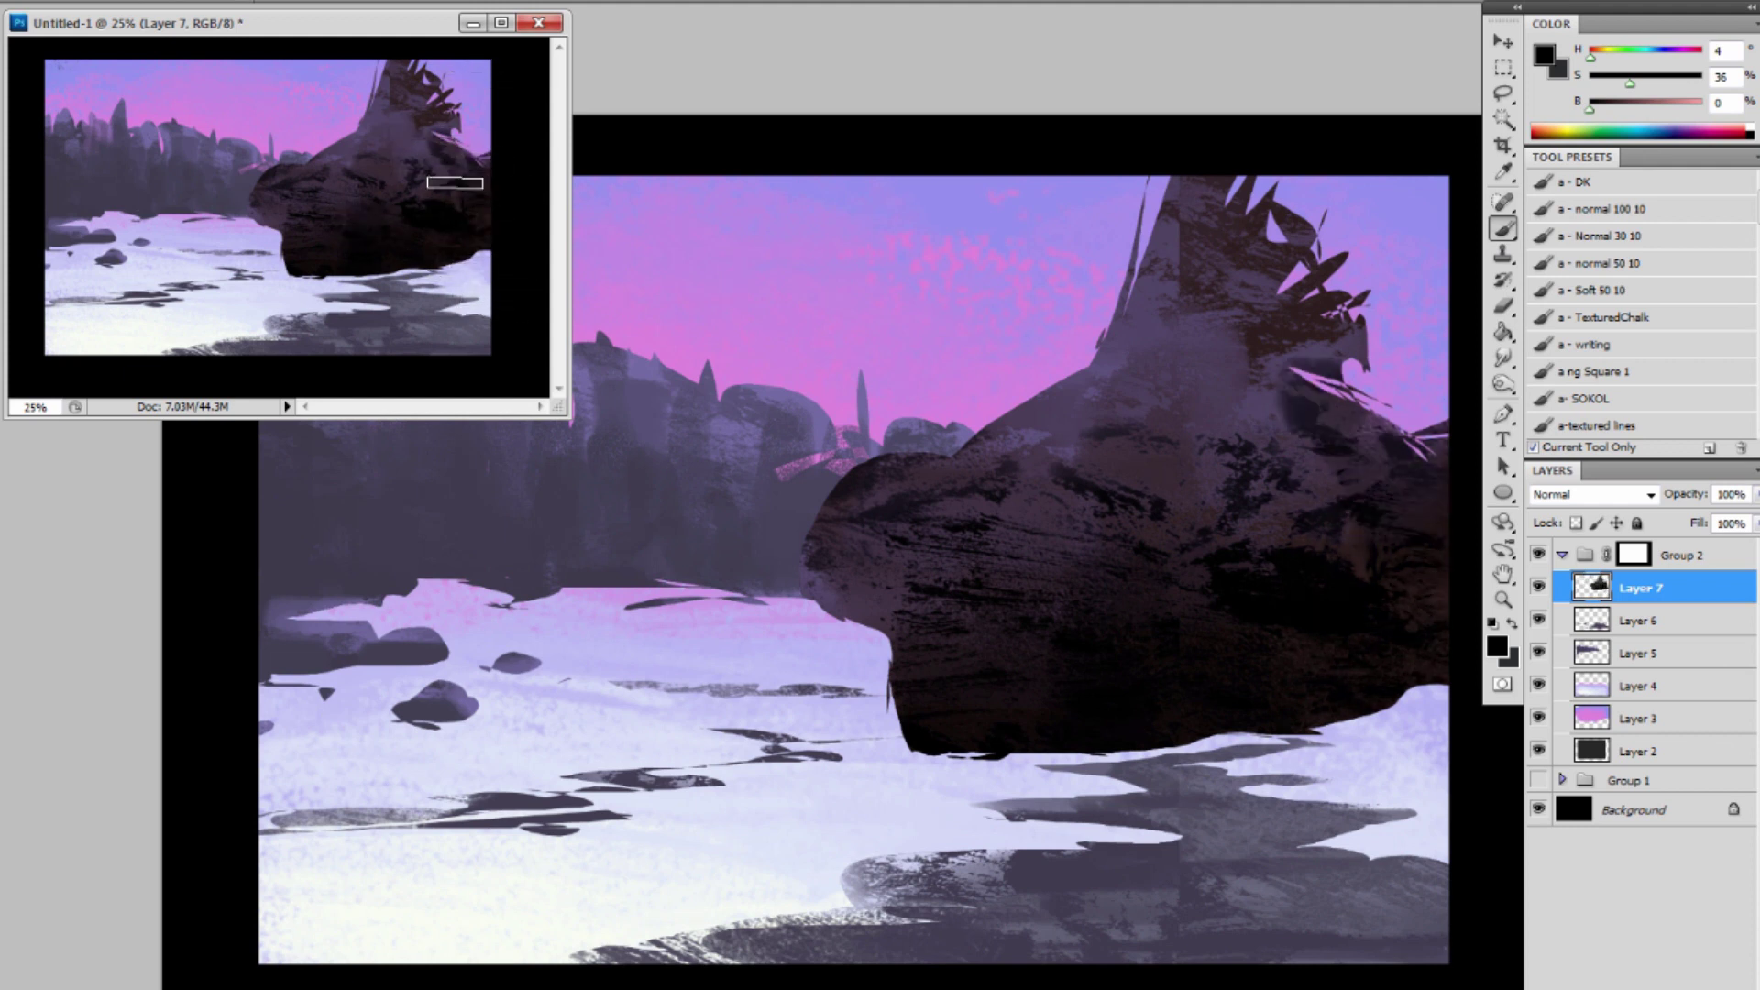
pyautogui.moveTo(440, 148)
pyautogui.mouseDown()
pyautogui.moveTo(441, 272)
pyautogui.moveTo(461, 185)
pyautogui.moveTo(468, 203)
pyautogui.moveTo(454, 279)
pyautogui.moveTo(441, 149)
pyautogui.moveTo(425, 266)
pyautogui.moveTo(403, 158)
pyautogui.mouseUp()
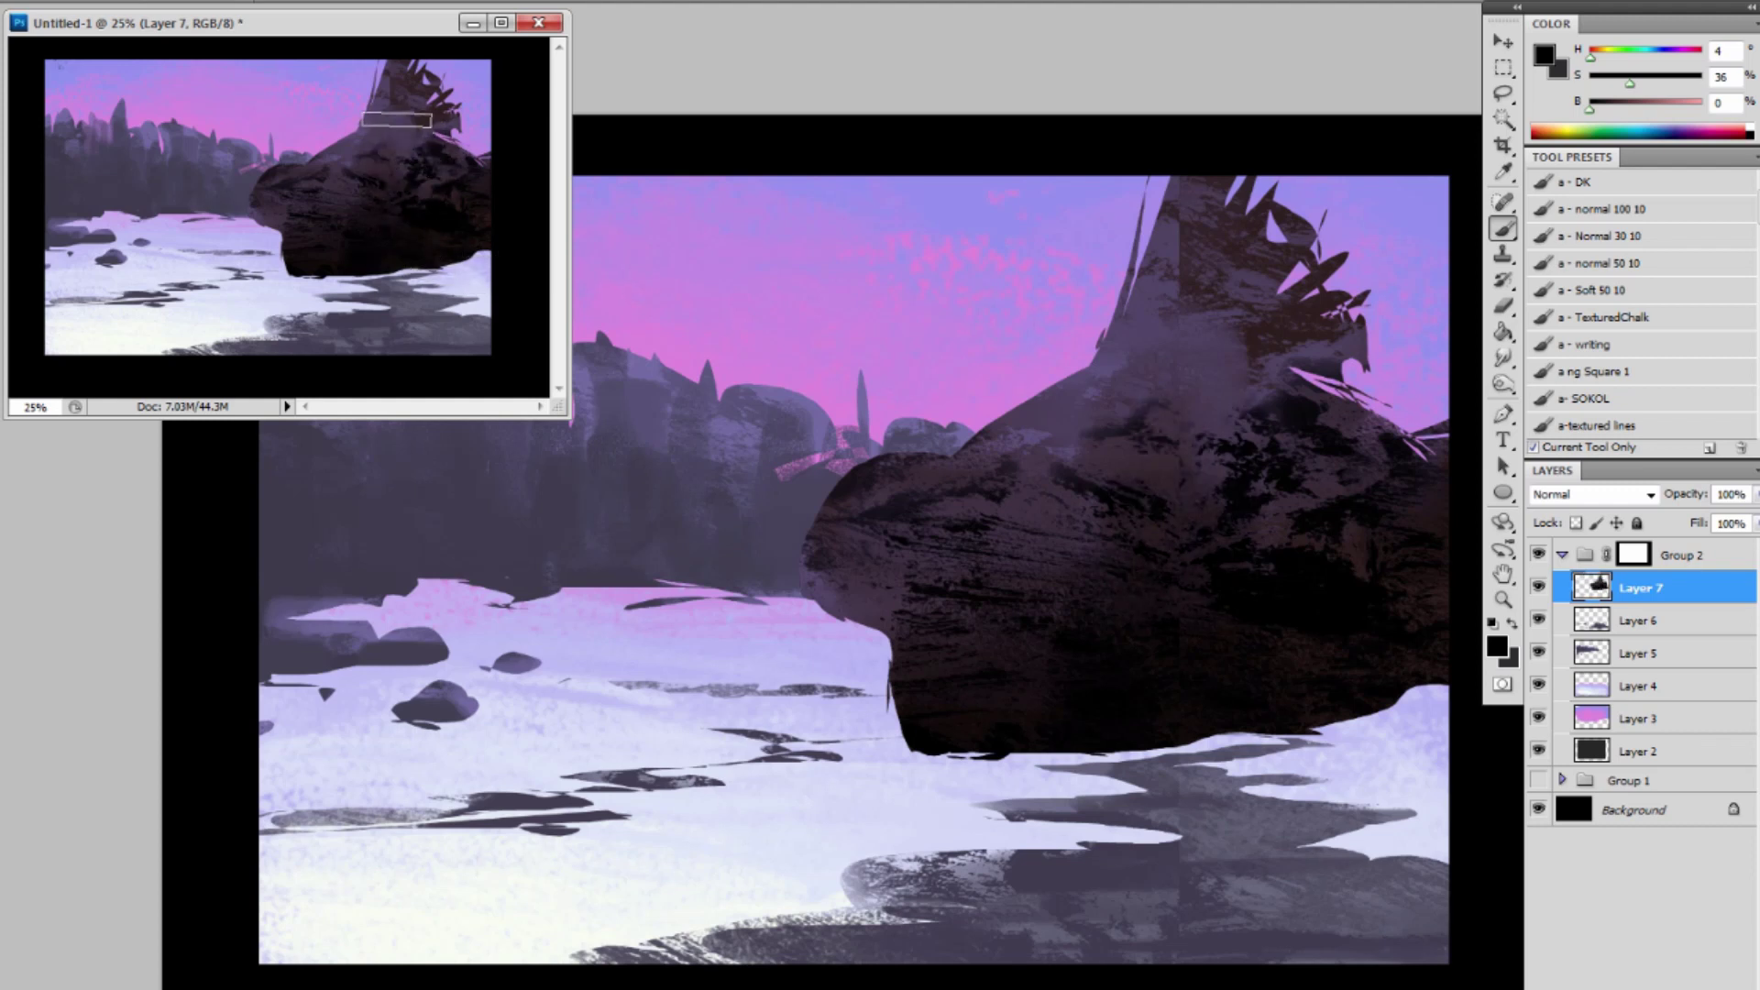
pyautogui.moveTo(429, 91)
pyautogui.mouseDown()
pyautogui.moveTo(463, 191)
pyautogui.moveTo(439, 123)
pyautogui.moveTo(465, 164)
pyautogui.moveTo(460, 118)
pyautogui.moveTo(387, 65)
pyautogui.moveTo(414, 116)
pyautogui.moveTo(383, 92)
pyautogui.moveTo(391, 116)
pyautogui.moveTo(437, 144)
pyautogui.mouseUp()
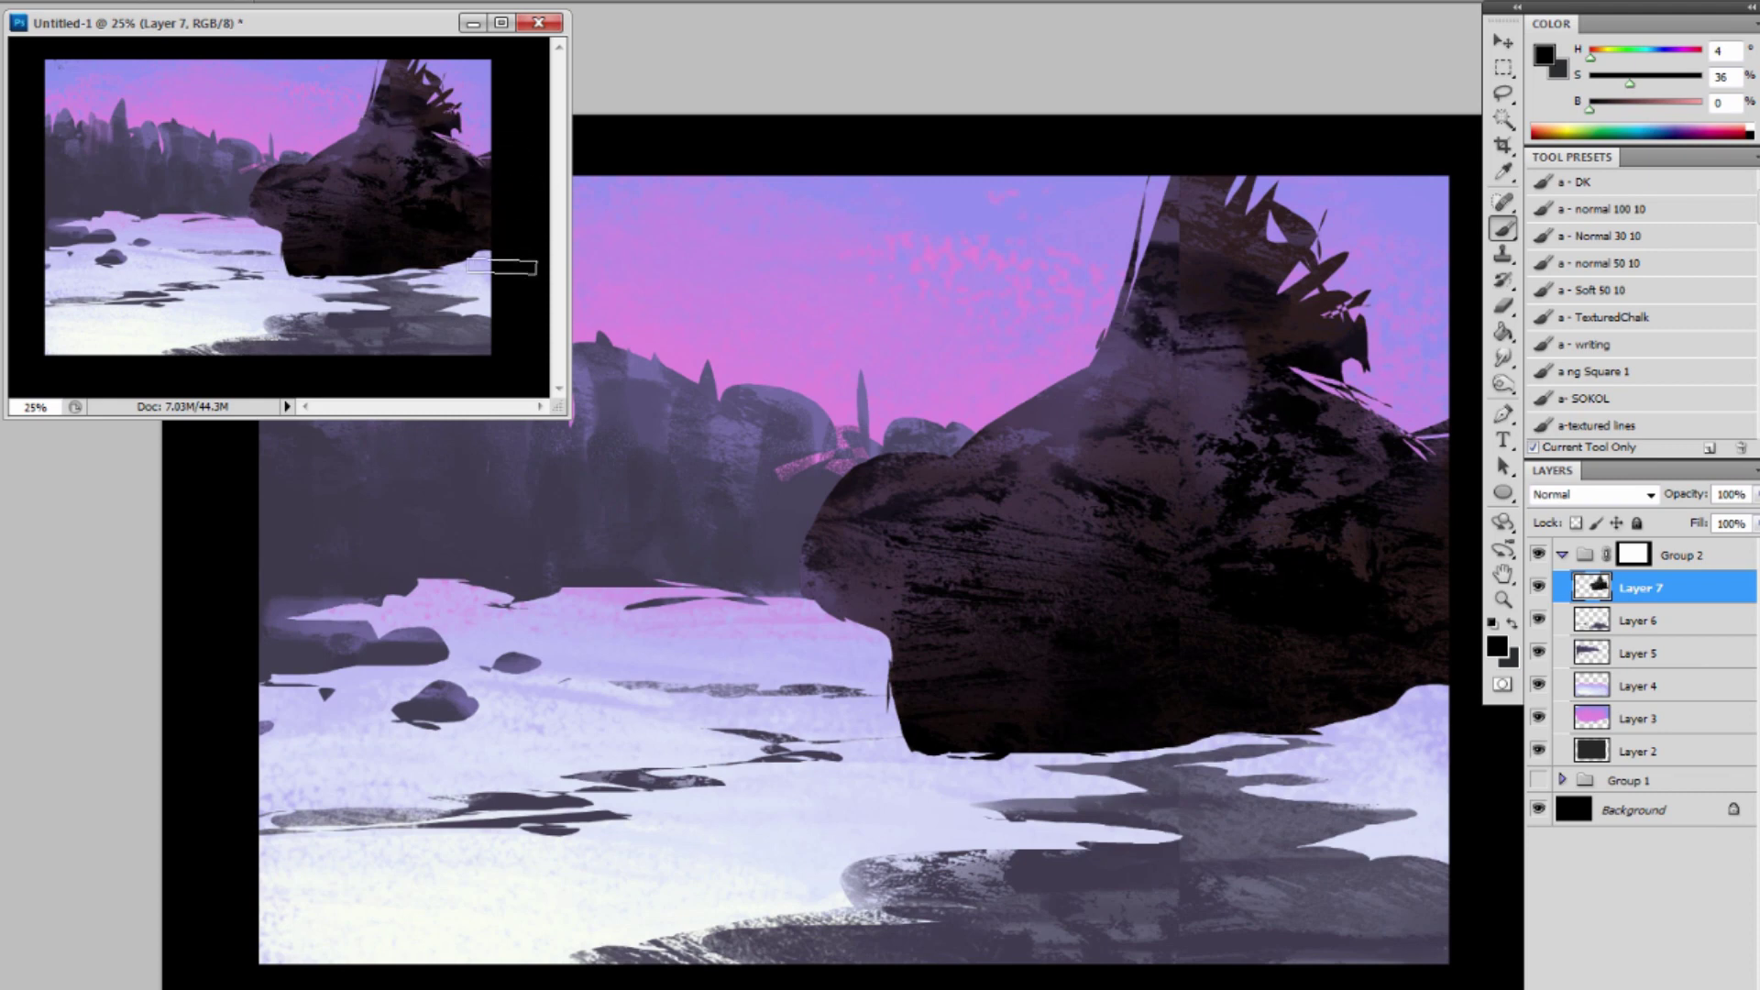
pyautogui.moveTo(509, 266)
pyautogui.mouseDown()
pyautogui.moveTo(484, 184)
pyautogui.moveTo(453, 158)
pyautogui.moveTo(456, 288)
pyautogui.moveTo(409, 219)
pyautogui.moveTo(402, 244)
pyautogui.moveTo(431, 150)
pyautogui.moveTo(418, 130)
pyautogui.moveTo(453, 211)
pyautogui.moveTo(442, 168)
pyautogui.moveTo(460, 212)
pyautogui.moveTo(457, 173)
pyautogui.moveTo(452, 225)
pyautogui.moveTo(432, 177)
pyautogui.mouseUp()
# Blend sampled near-black tones over the rock's body and extend the underside of its rounded left end.
pyautogui.keyDown('alt'); pyautogui.click(418, 133); pyautogui.keyUp('alt')
pyautogui.keyDown('alt'); pyautogui.click(463, 216); pyautogui.keyUp('alt')
pyautogui.keyDown('alt'); pyautogui.click(422, 137); pyautogui.keyUp('alt')
pyautogui.keyDown('alt'); pyautogui.click(442, 223); pyautogui.keyUp('alt')
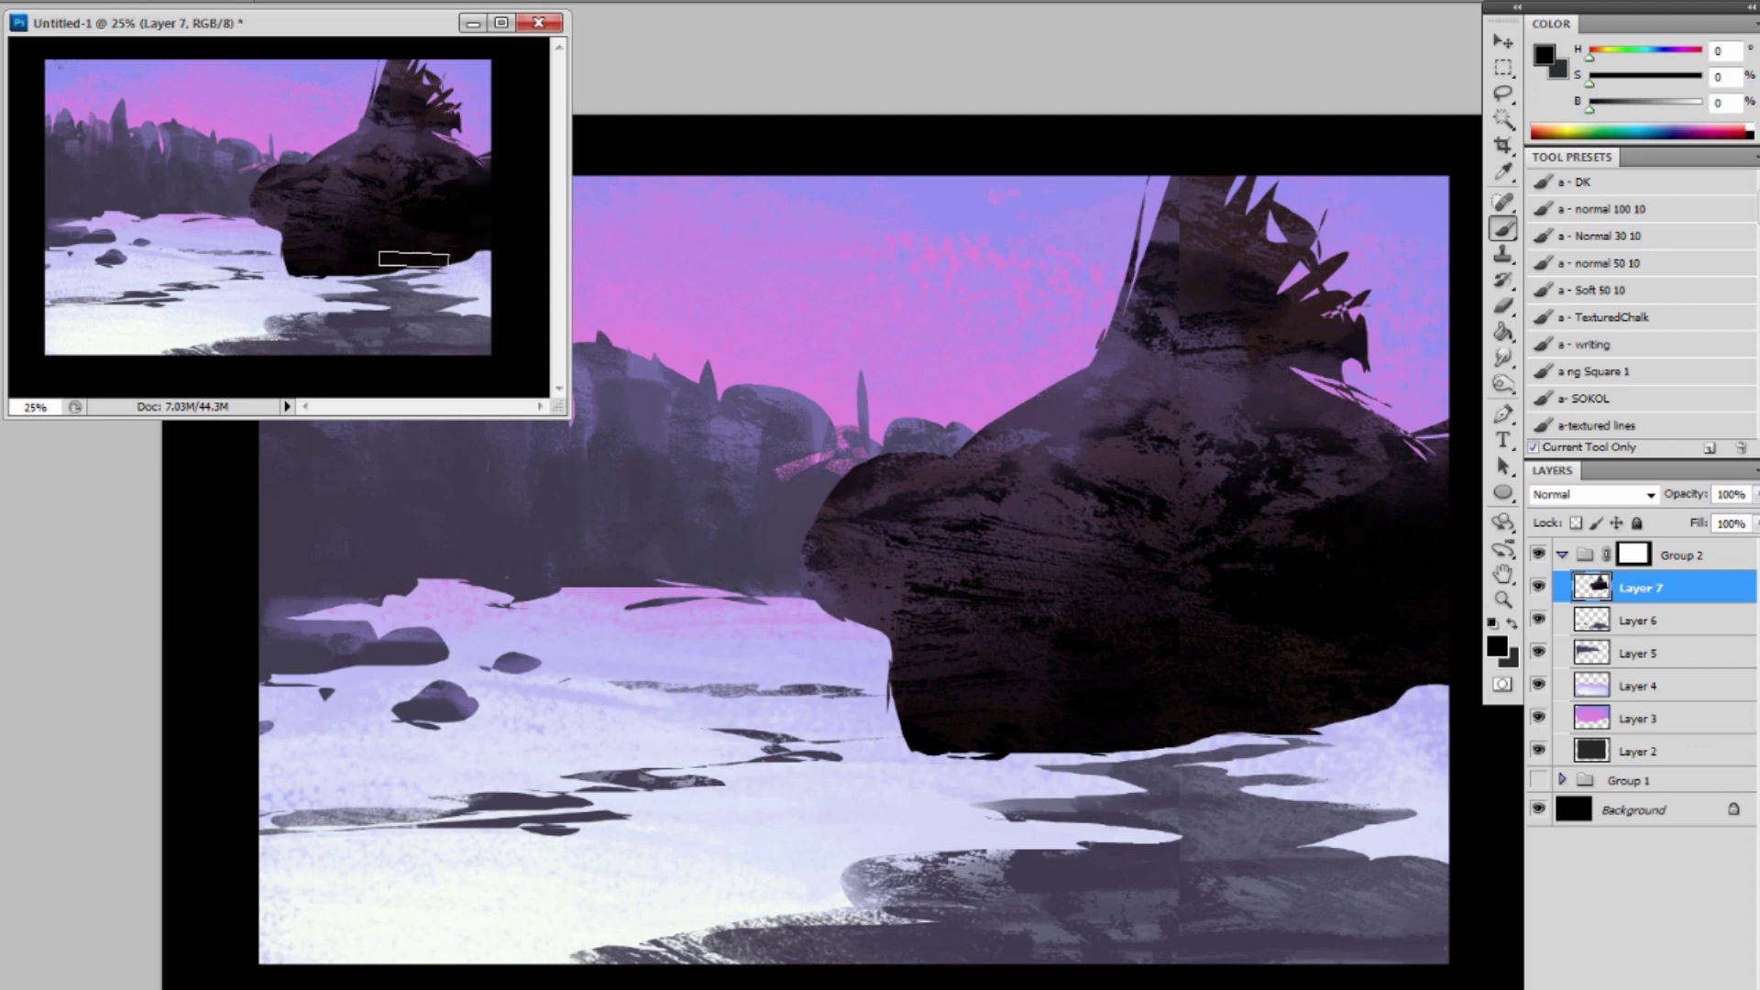
pyautogui.keyDown('alt'); pyautogui.click(383, 234); pyautogui.keyUp('alt')
pyautogui.moveTo(280, 191)
pyautogui.mouseDown()
pyautogui.moveTo(296, 233)
pyautogui.moveTo(282, 223)
pyautogui.mouseUp()
pyautogui.keyDown('alt'); pyautogui.click(301, 271); pyautogui.keyUp('alt')
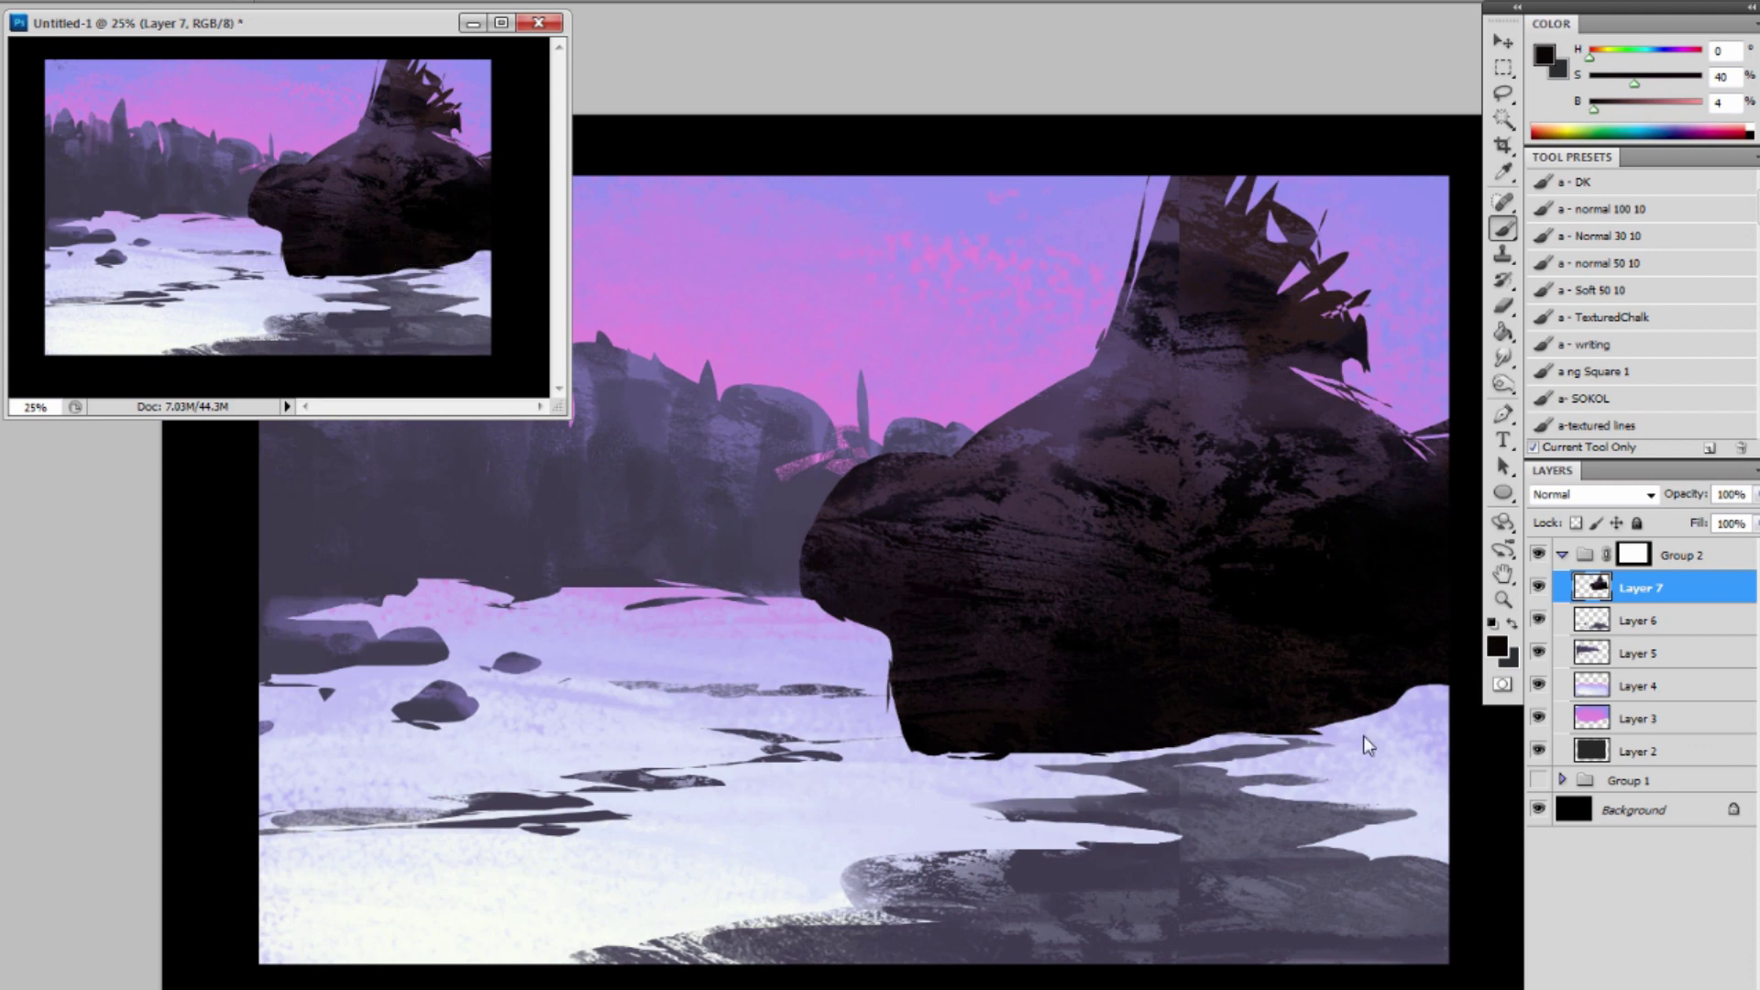
# Extend the rock's bottom edge slightly over the pale ground with sampled black strokes up to the right edge.
pyautogui.keyDown('alt'); pyautogui.click(441, 207); pyautogui.keyUp('alt')
pyautogui.moveTo(297, 275); pyautogui.dragTo(437, 265)
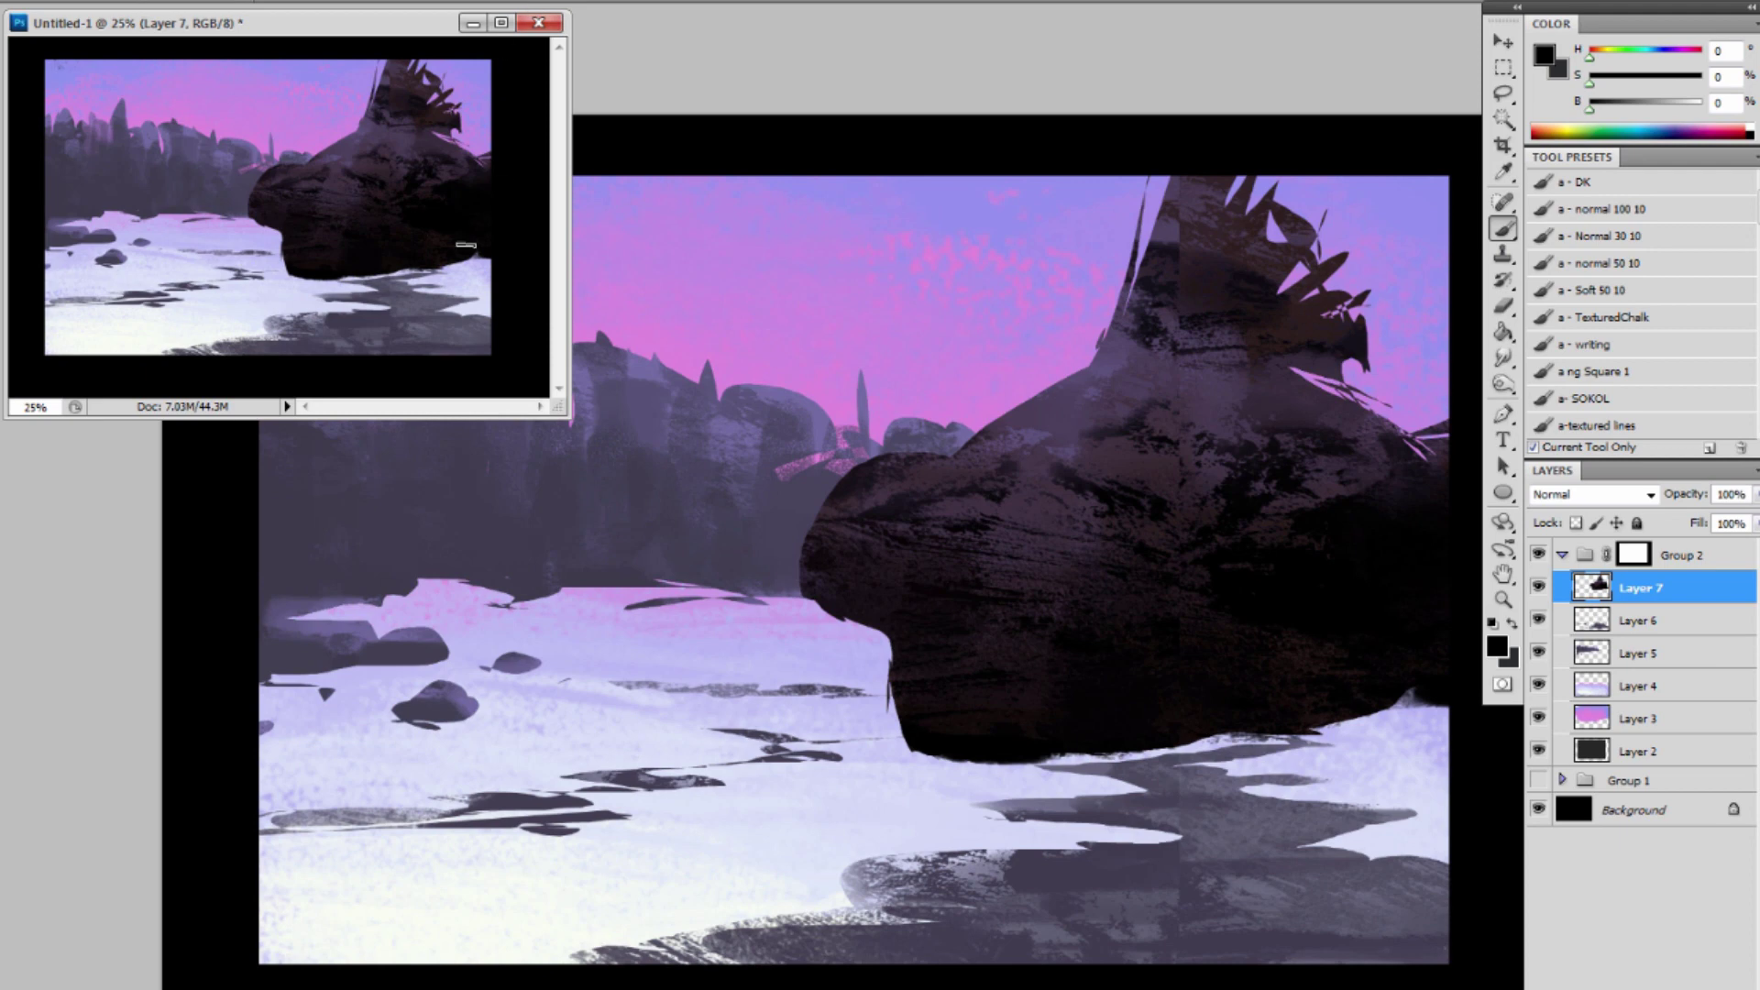
pyautogui.keyDown('alt'); pyautogui.click(383, 257); pyautogui.keyUp('alt')
pyautogui.moveTo(373, 271); pyautogui.dragTo(495, 251)
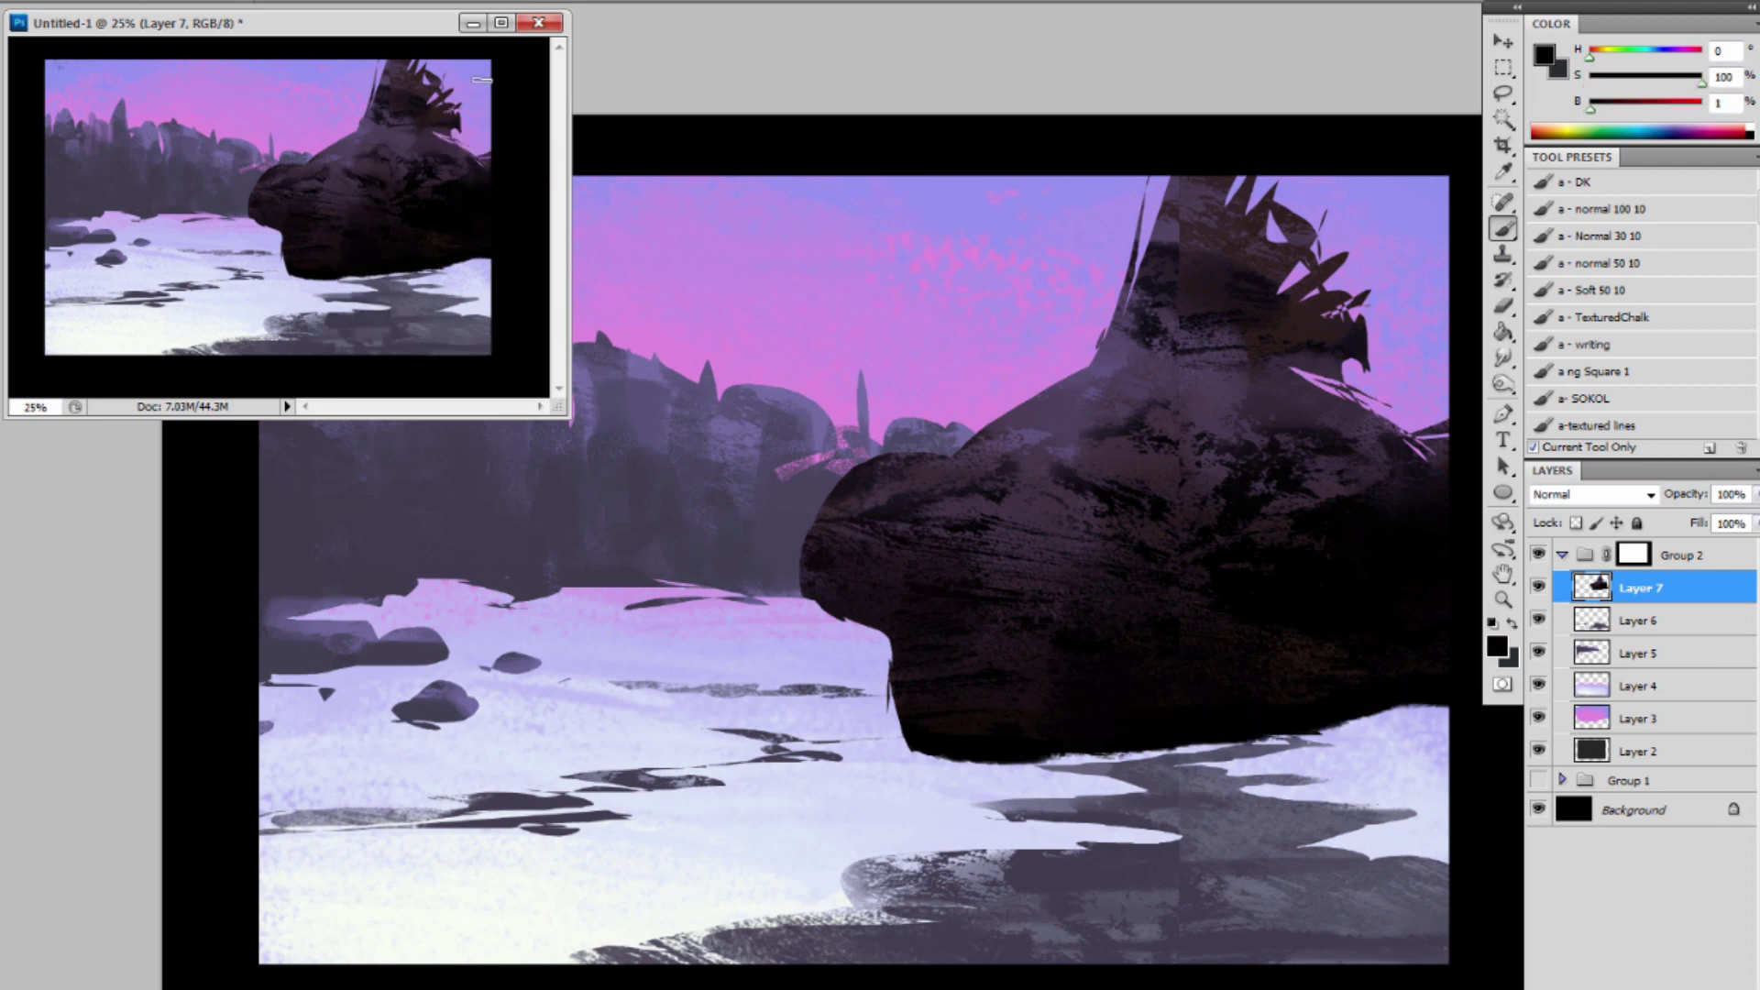
# Paint a dark brown patch below the peak's spikes and reshape the underside of the rock's rounded left end with sampled near-black.
pyautogui.keyDown('alt'); pyautogui.click(445, 113); pyautogui.keyUp('alt')
pyautogui.moveTo(446, 125); pyautogui.dragTo(442, 142)
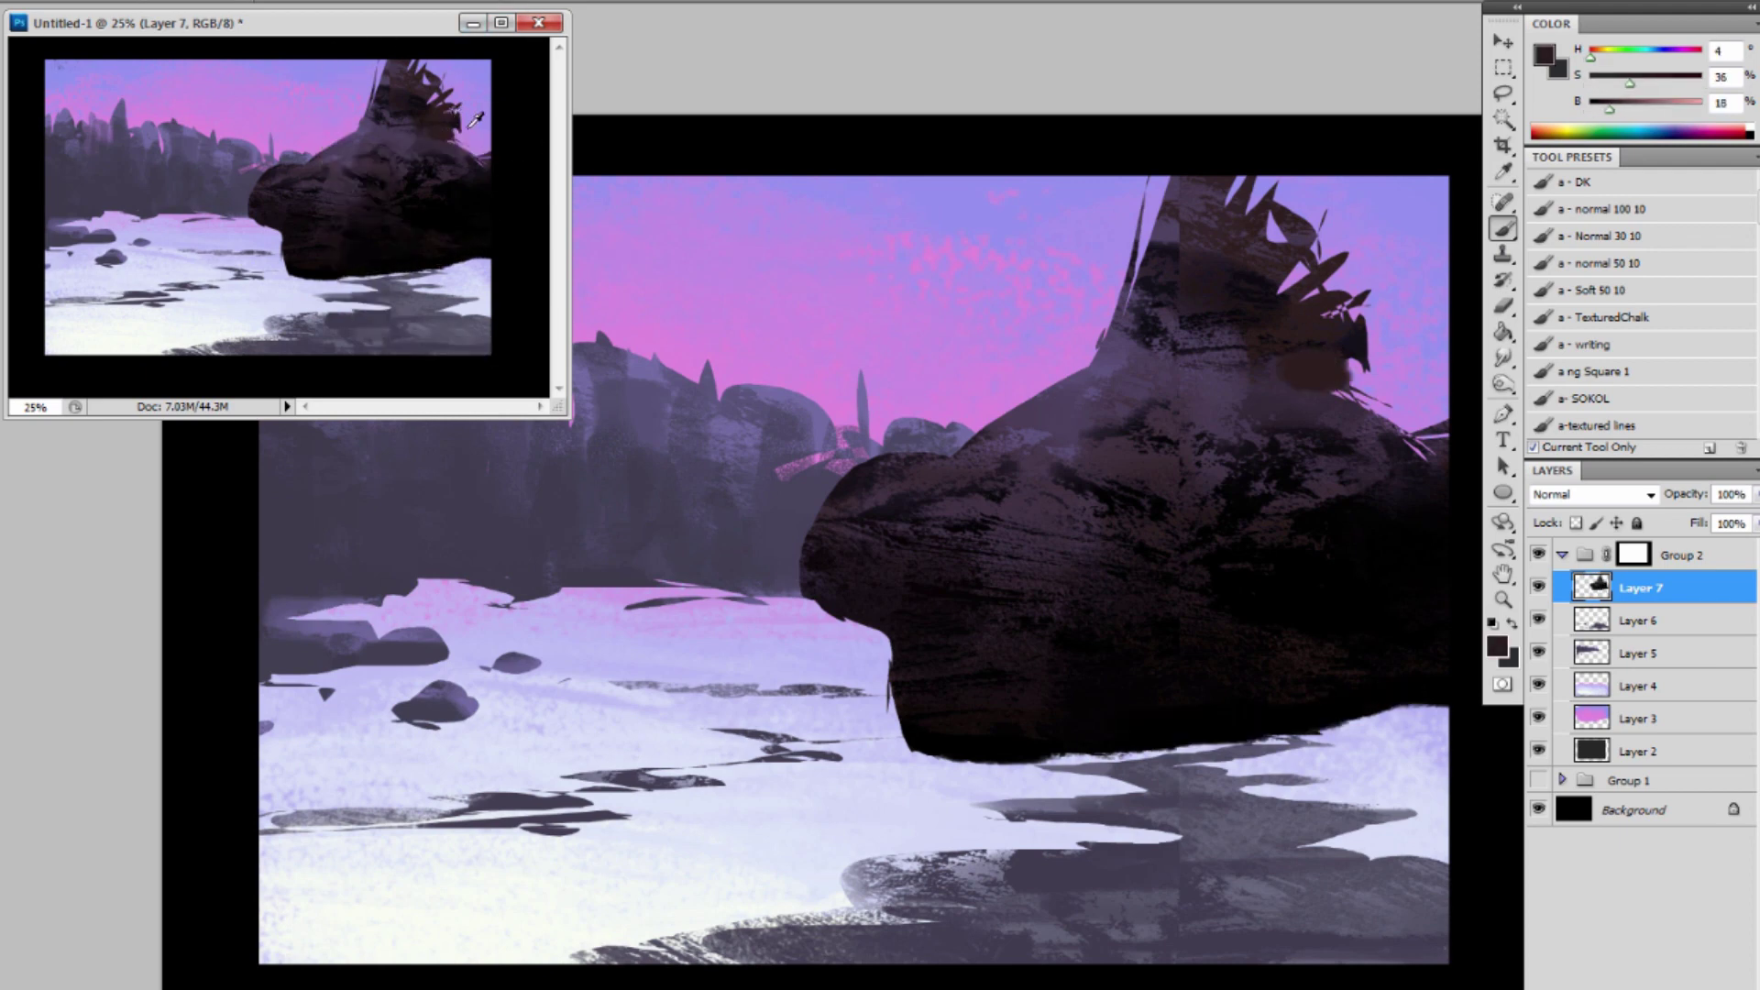
pyautogui.keyDown('alt'); pyautogui.click(472, 121); pyautogui.keyUp('alt')
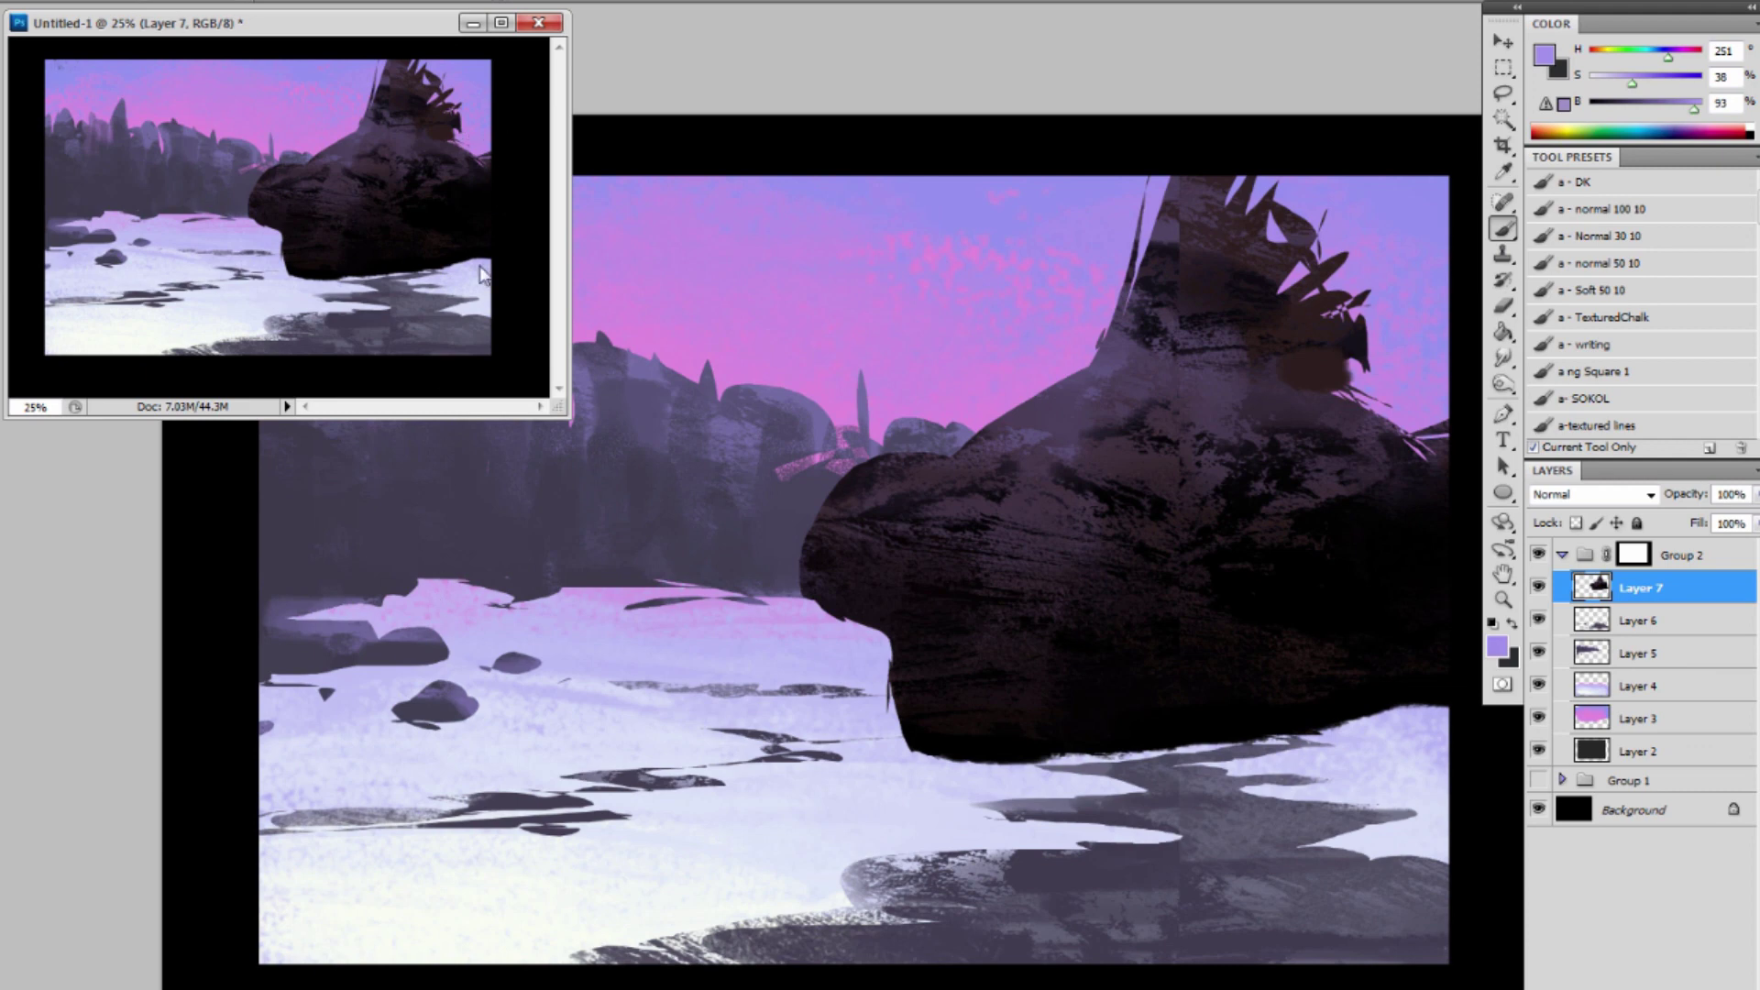
pyautogui.keyDown('alt'); pyautogui.click(277, 216); pyautogui.keyUp('alt')
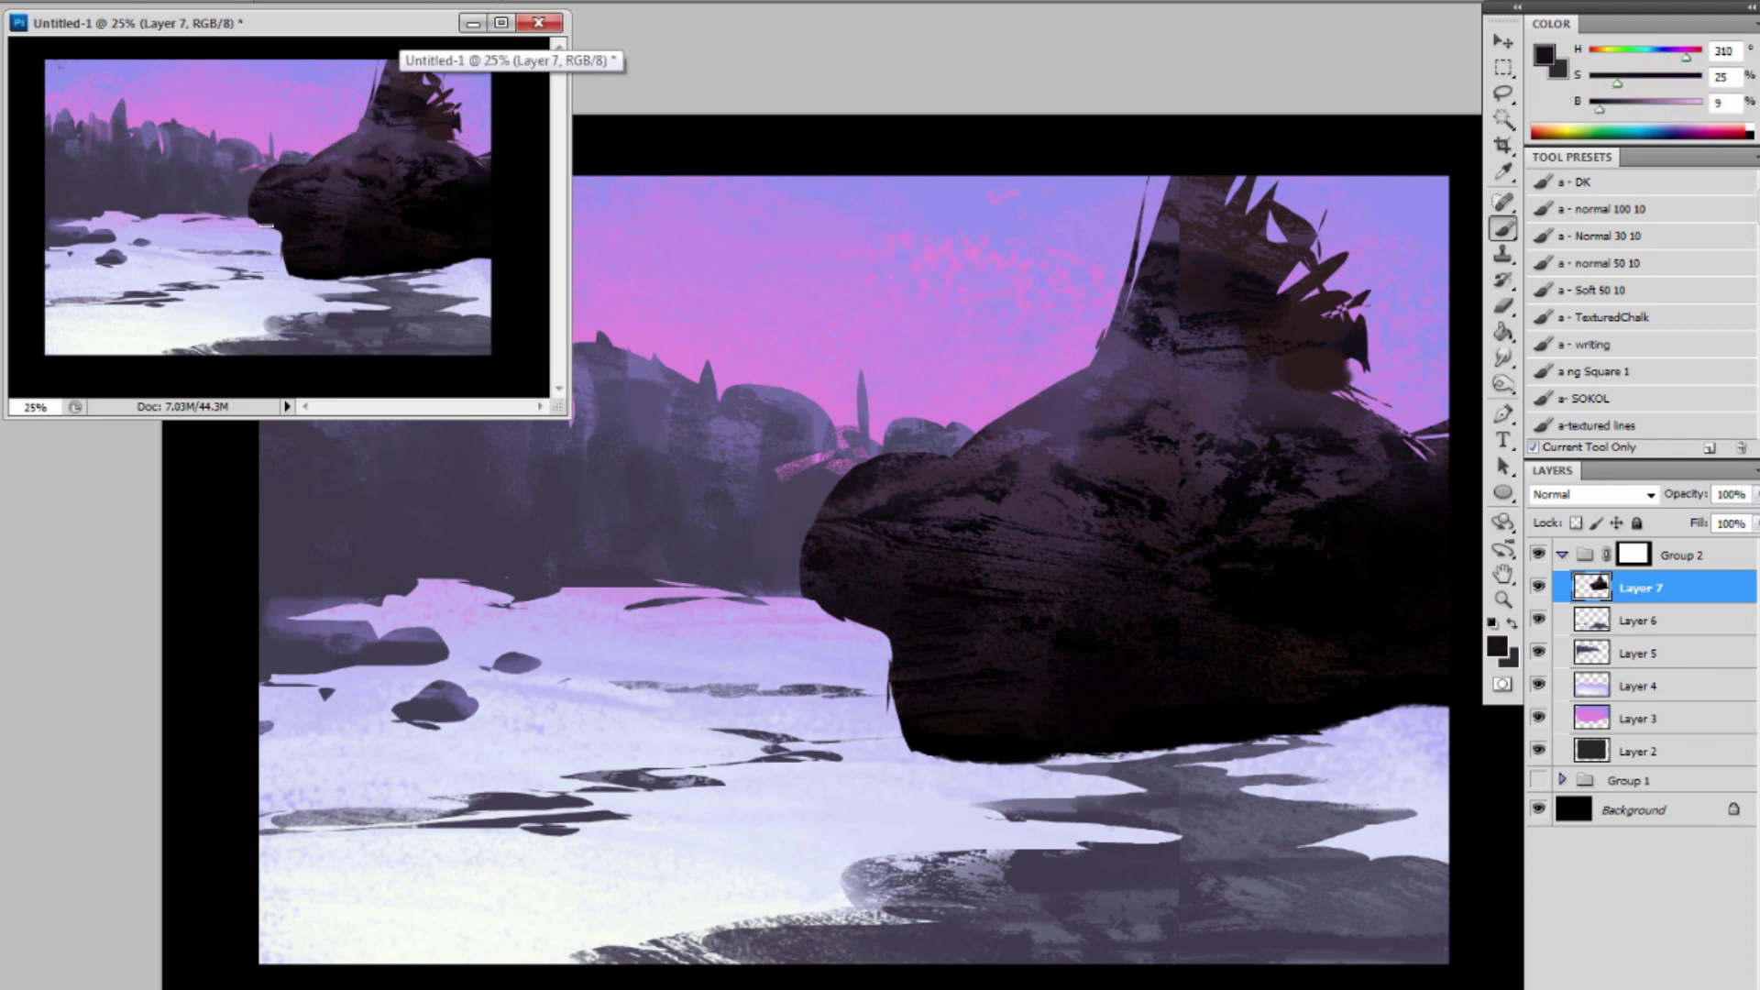
pyautogui.moveTo(282, 226); pyautogui.dragTo(273, 235)
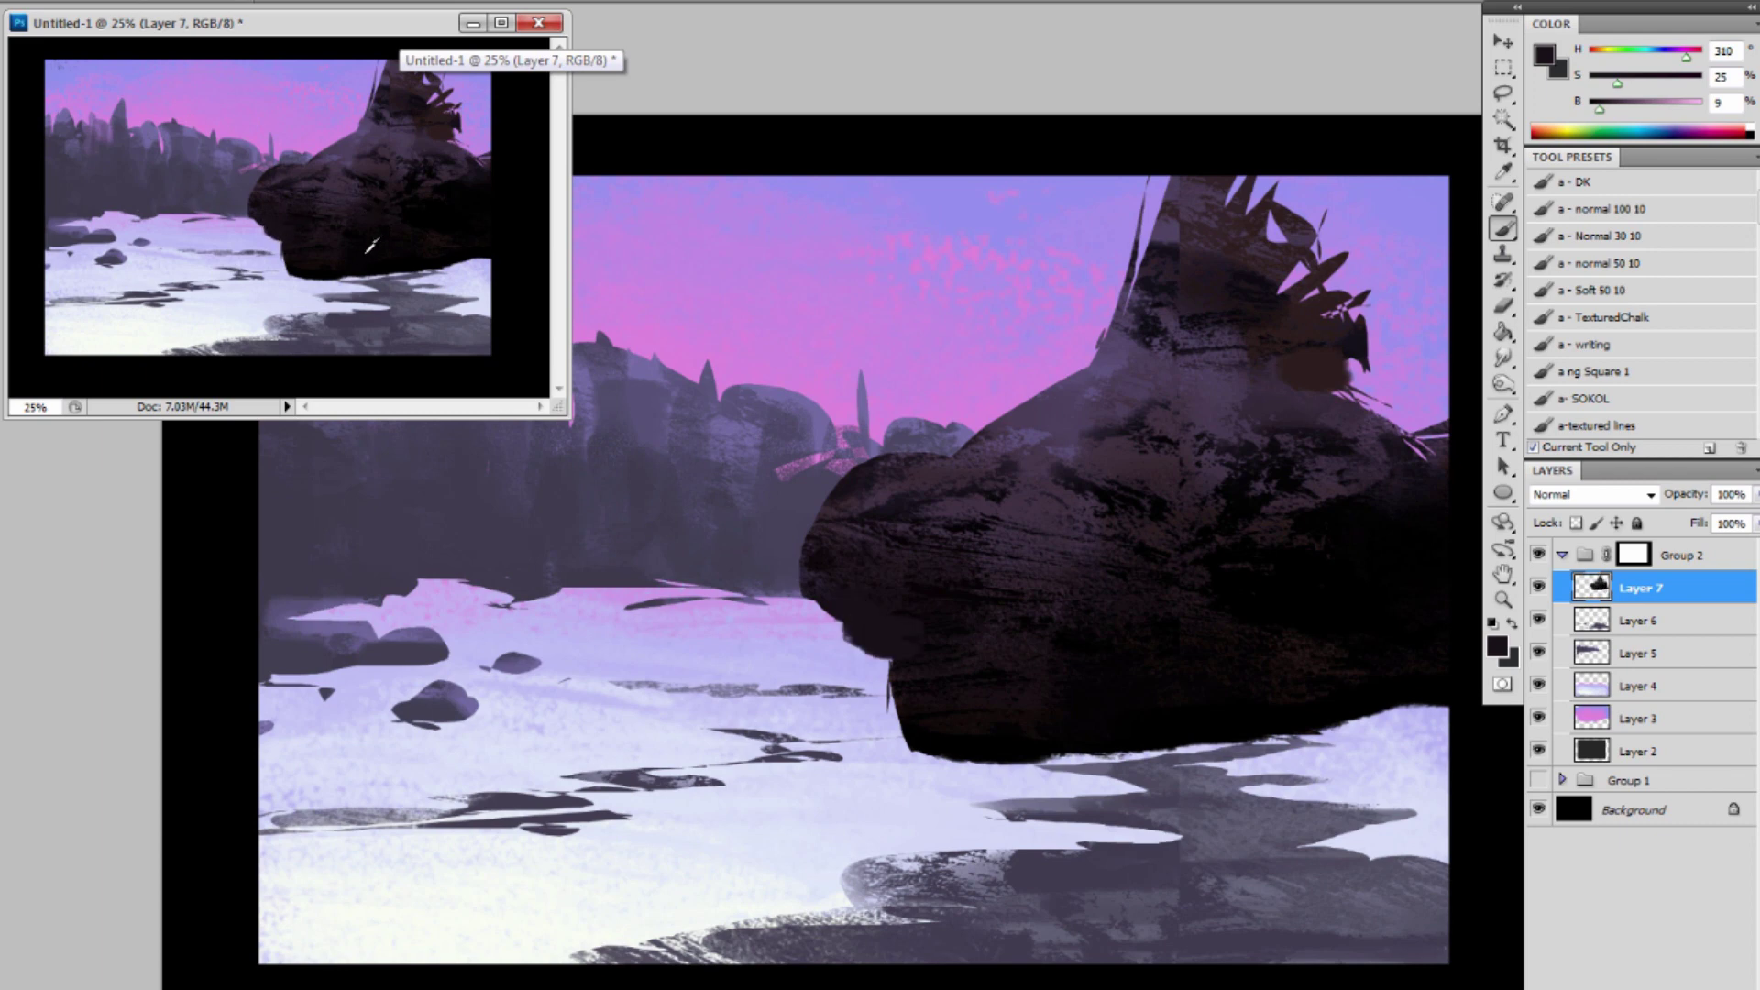
pyautogui.keyDown('alt'); pyautogui.click(360, 262); pyautogui.keyUp('alt')
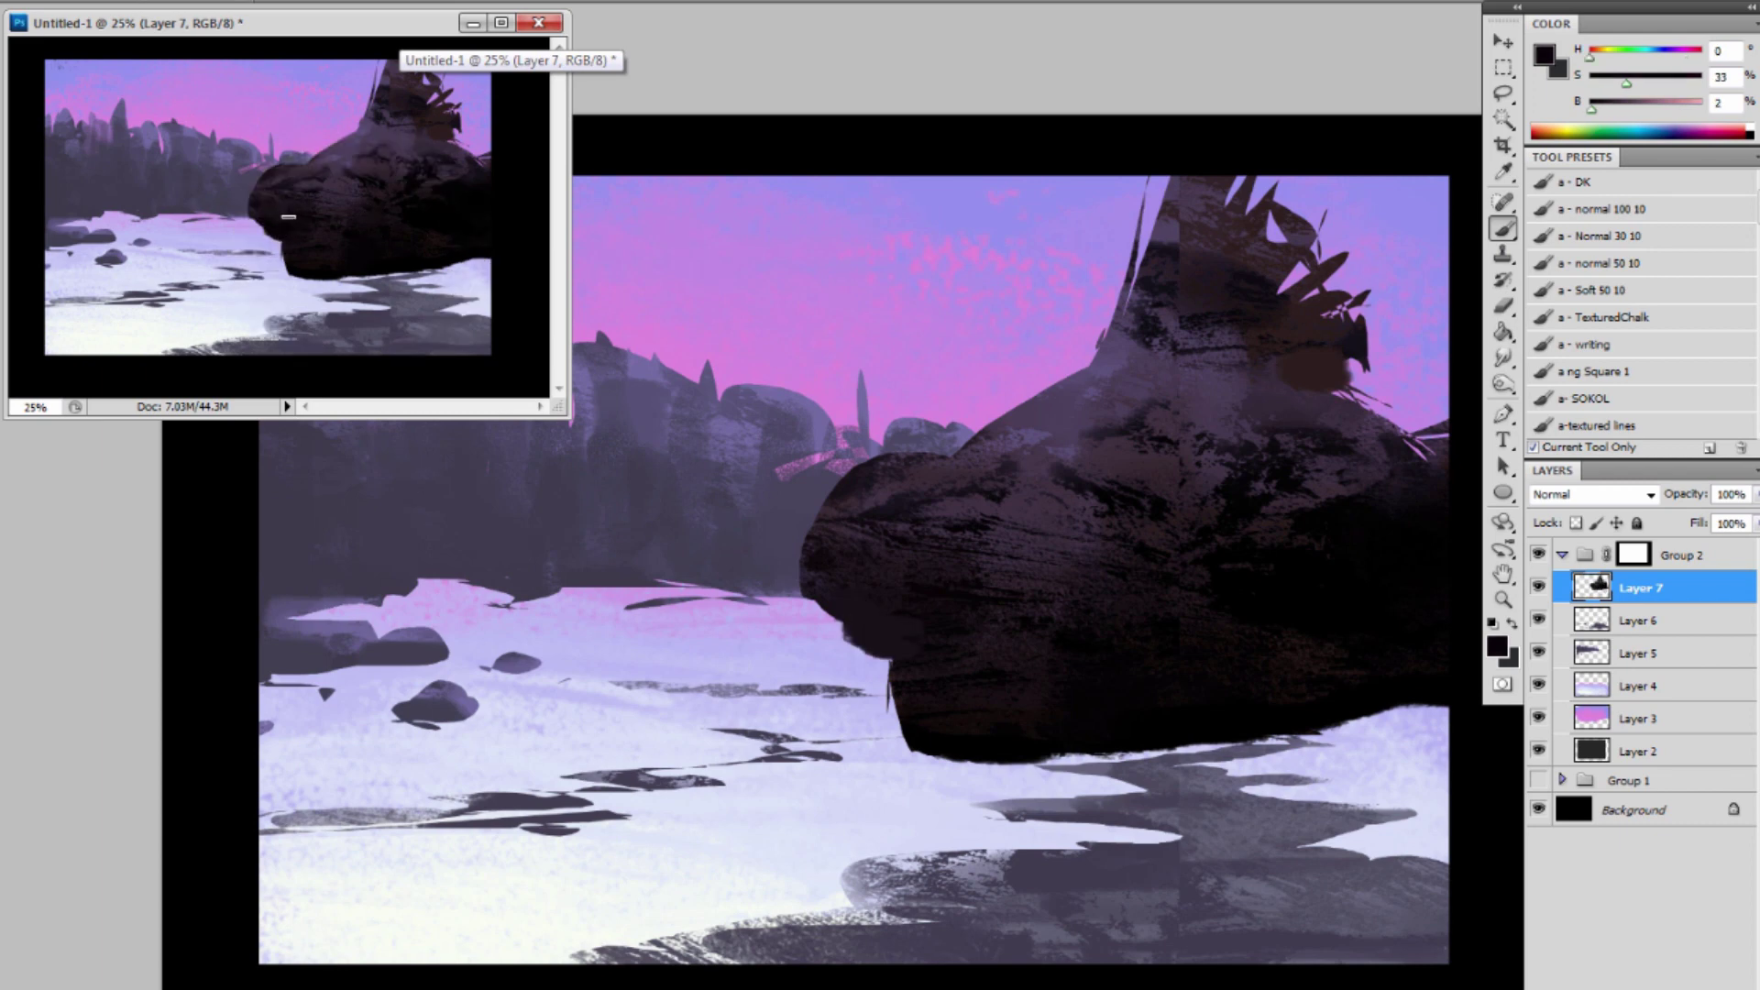
# Paint black hollows into the rock's middle and its lower left front using sampled black.
pyautogui.keyDown('alt'); pyautogui.click(440, 88); pyautogui.keyUp('alt')
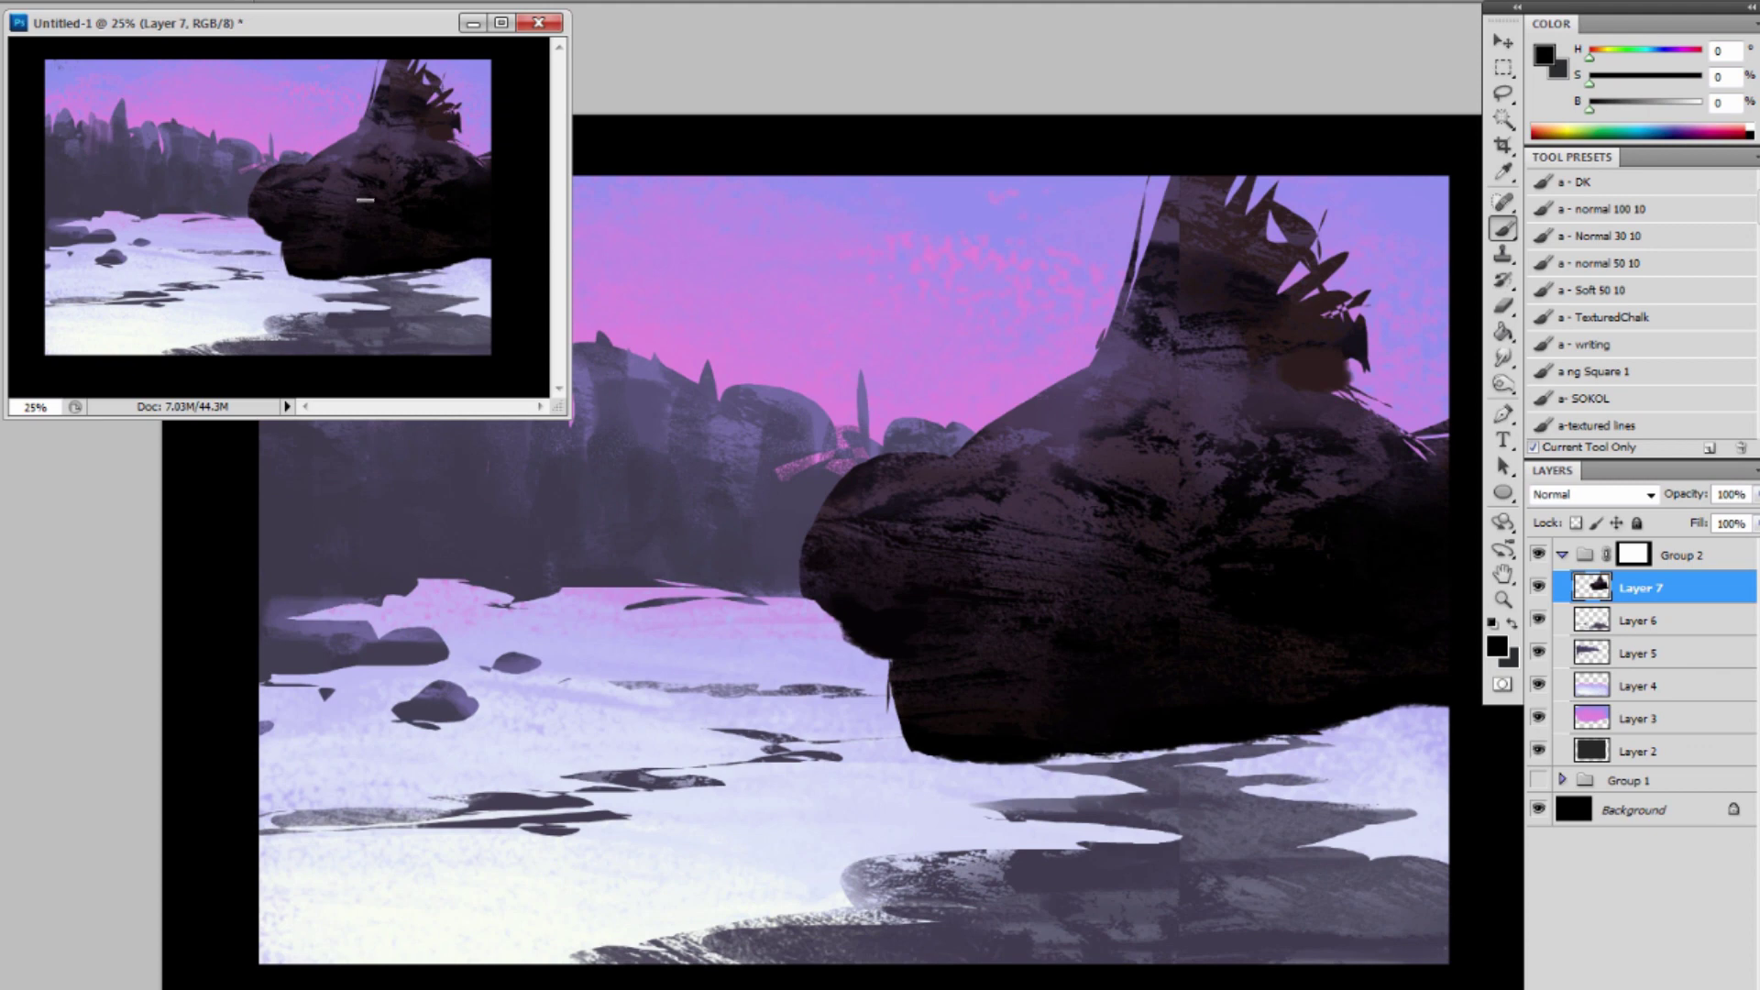
pyautogui.moveTo(368, 220)
pyautogui.mouseDown()
pyautogui.moveTo(383, 172)
pyautogui.moveTo(378, 217)
pyautogui.moveTo(401, 194)
pyautogui.moveTo(394, 168)
pyautogui.mouseUp()
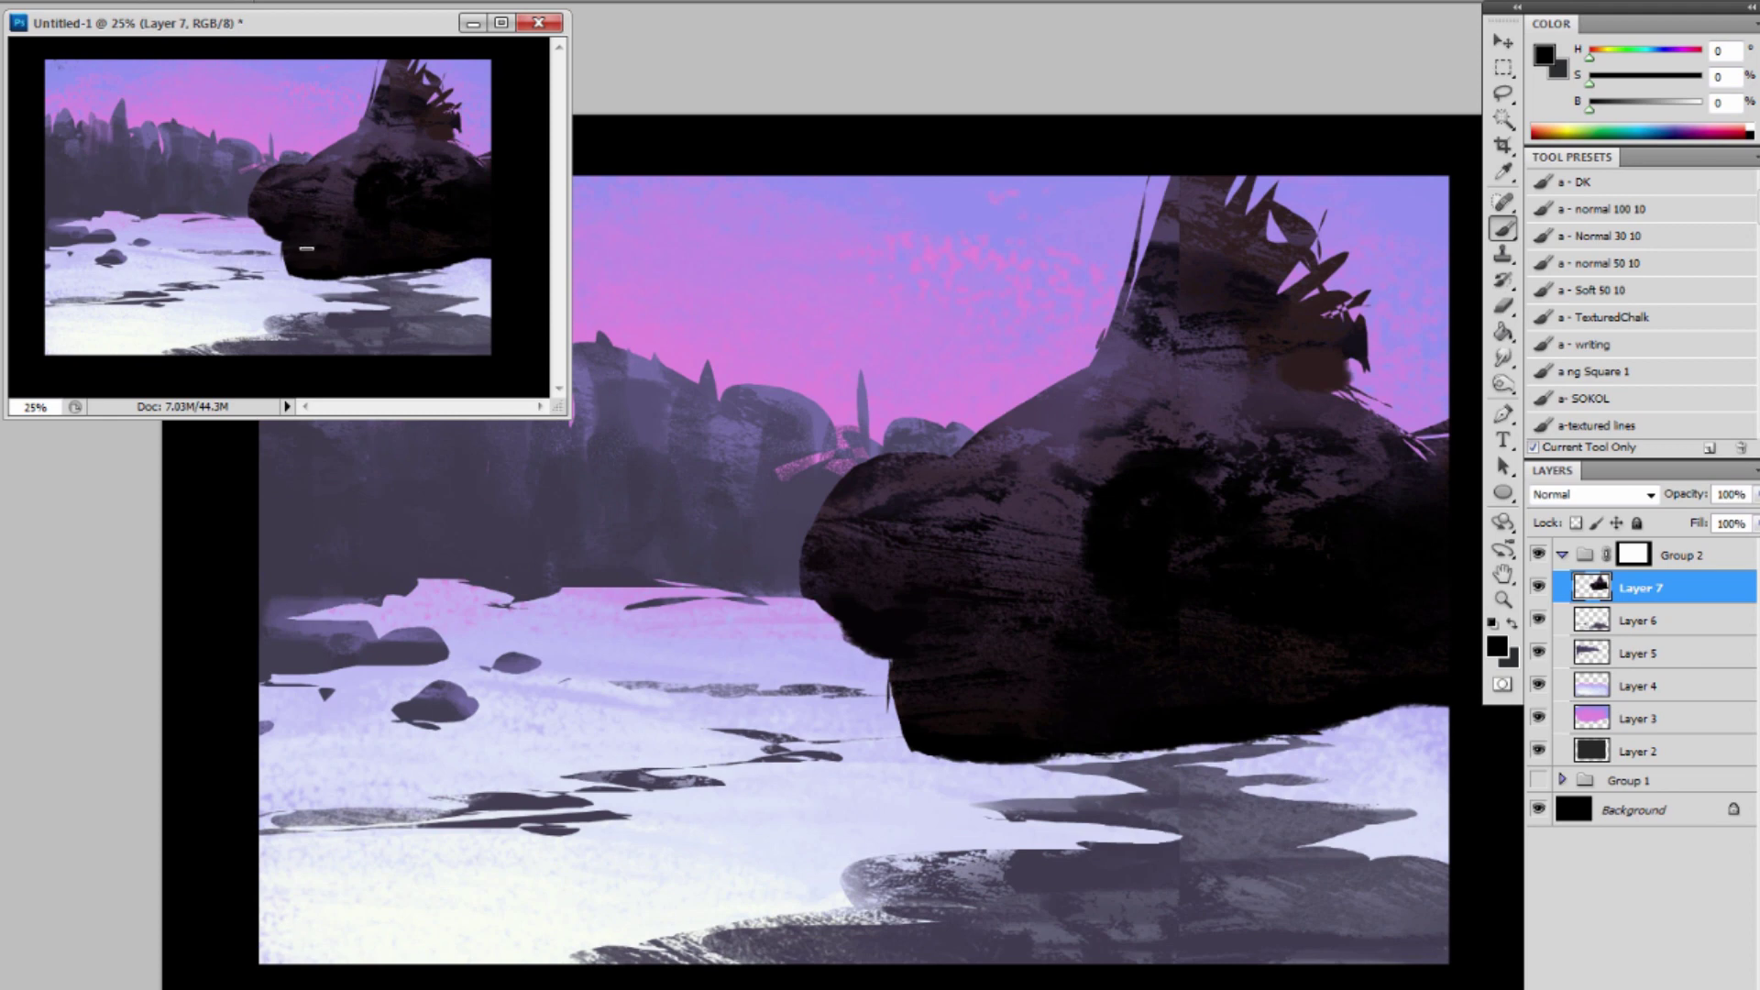
pyautogui.moveTo(291, 244)
pyautogui.mouseDown()
pyautogui.moveTo(280, 268)
pyautogui.moveTo(316, 220)
pyautogui.mouseUp()
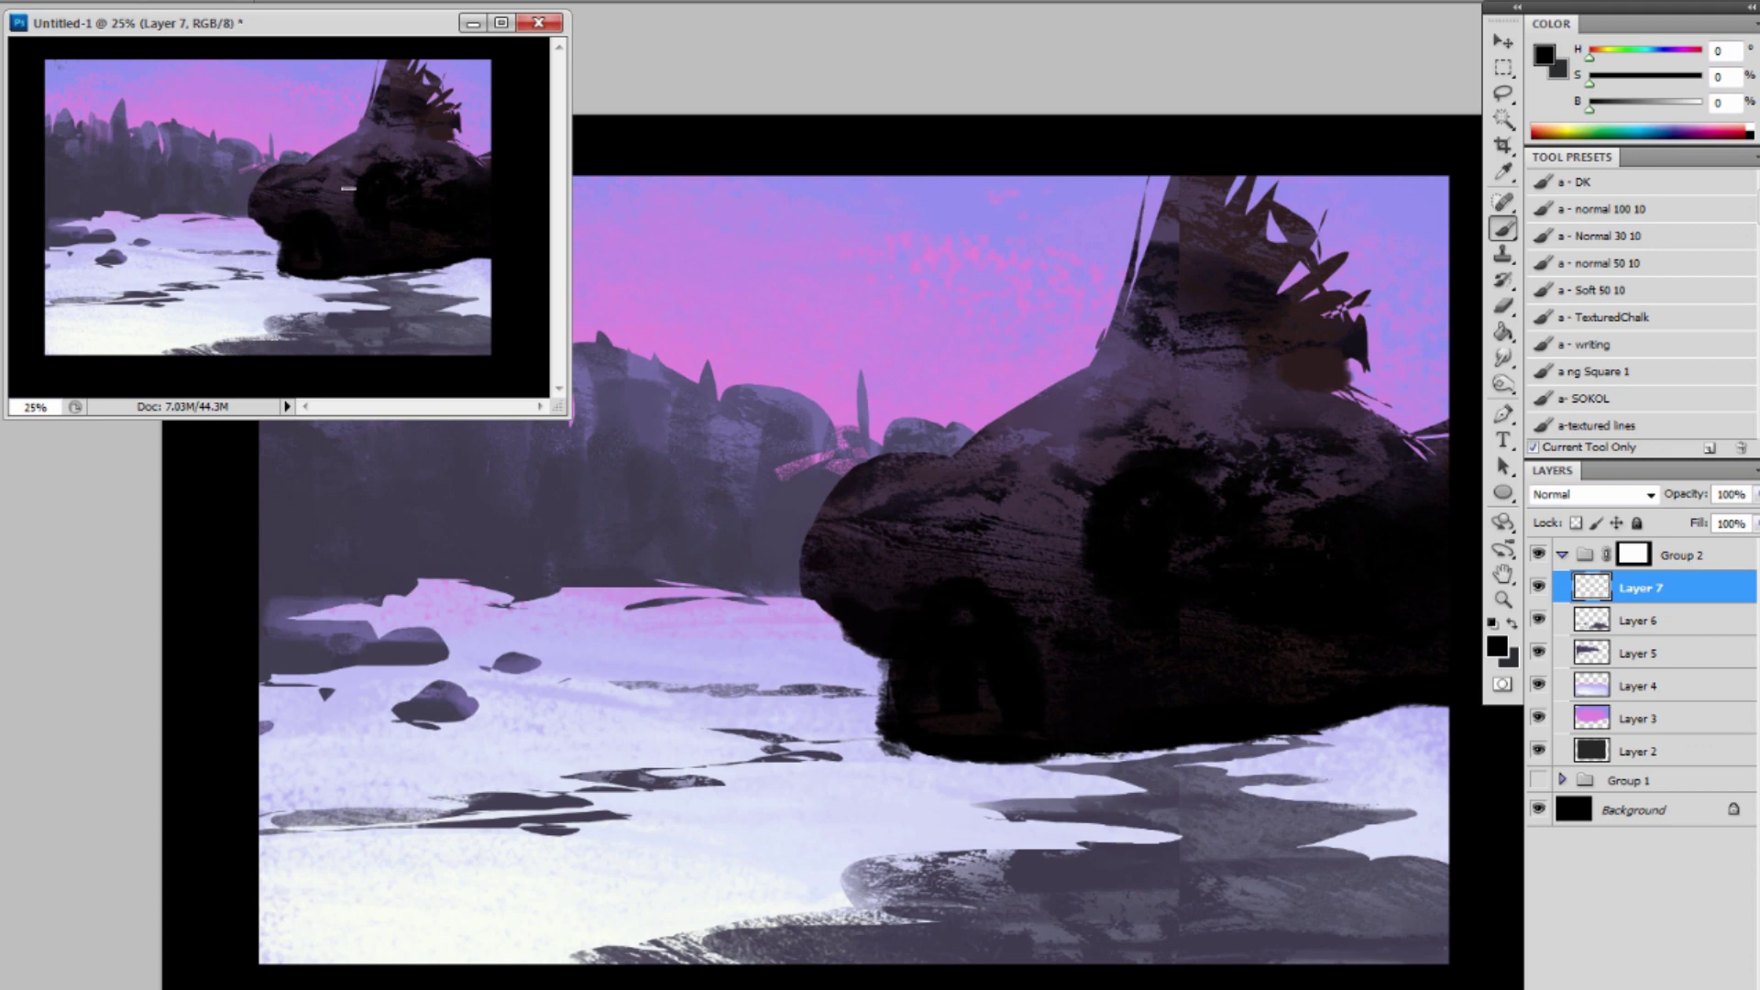
# Brush sampled muted purple around the lower left hollow as an arched rim and over the rock surfaces near both hollows.
pyautogui.keyDown('alt'); pyautogui.click(309, 196); pyautogui.keyUp('alt')
pyautogui.moveTo(286, 217)
pyautogui.mouseDown()
pyautogui.moveTo(278, 260)
pyautogui.moveTo(306, 202)
pyautogui.mouseUp()
pyautogui.keyDown('alt'); pyautogui.click(280, 252); pyautogui.keyUp('alt')
pyautogui.keyDown('alt'); pyautogui.click(281, 234); pyautogui.keyUp('alt')
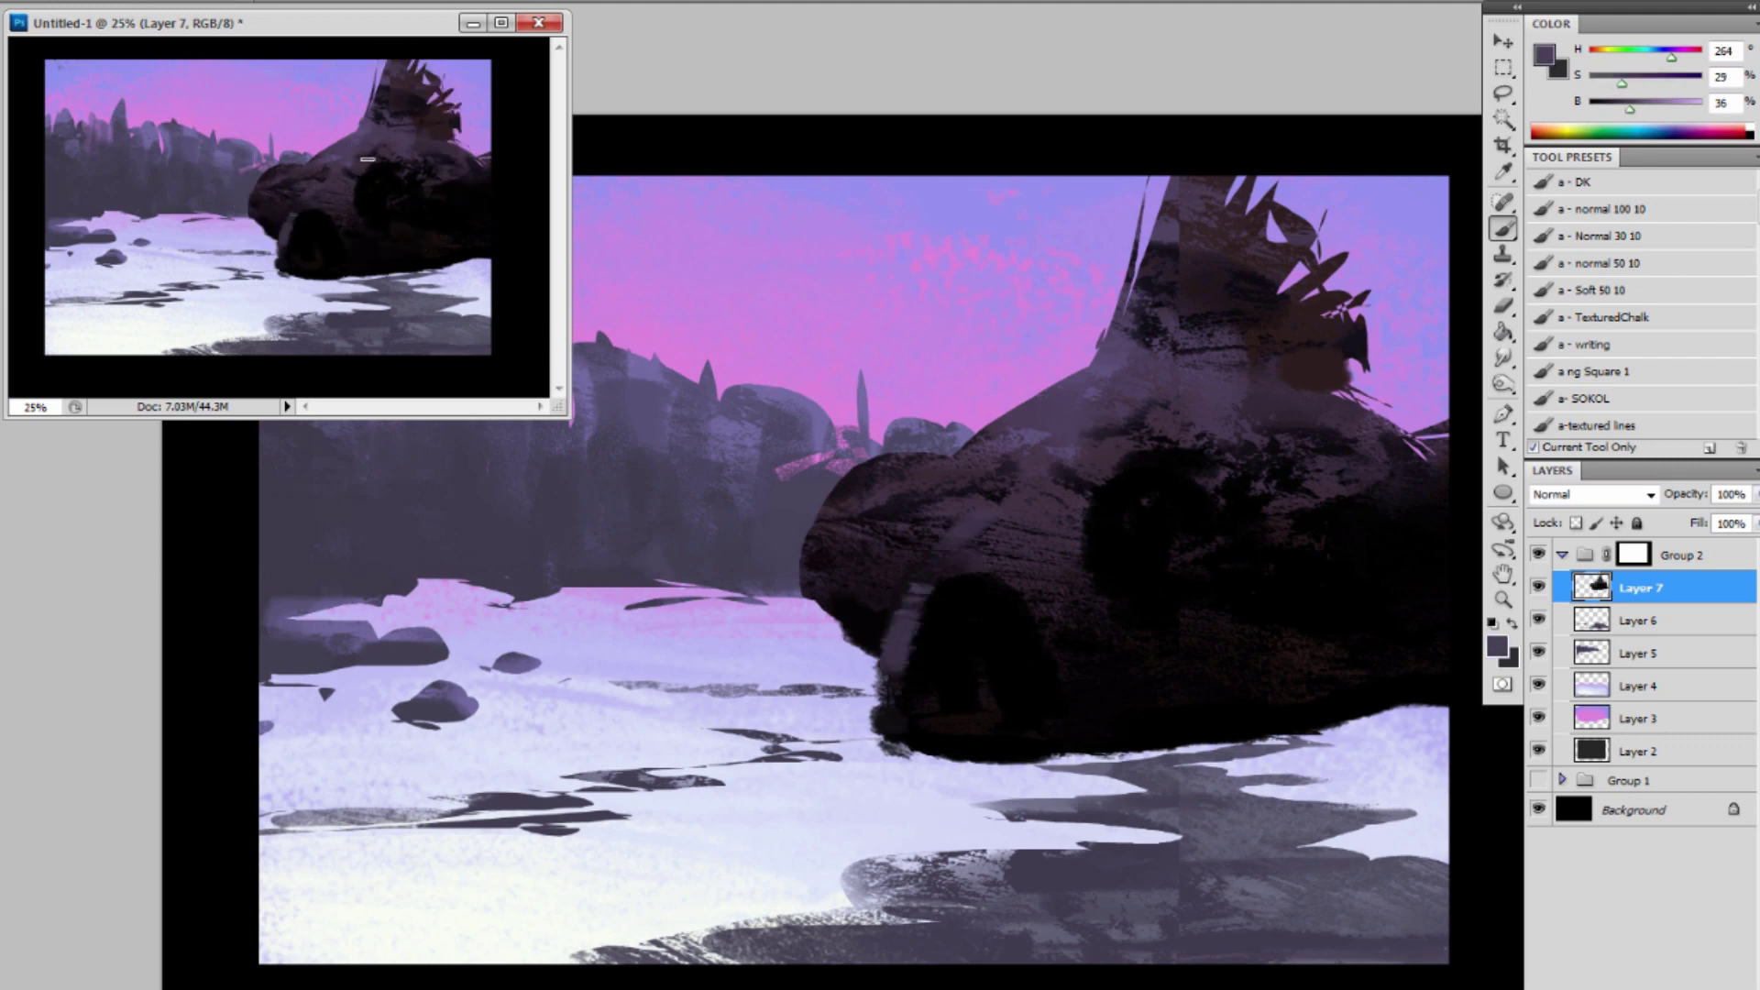
pyautogui.moveTo(393, 166); pyautogui.dragTo(364, 176)
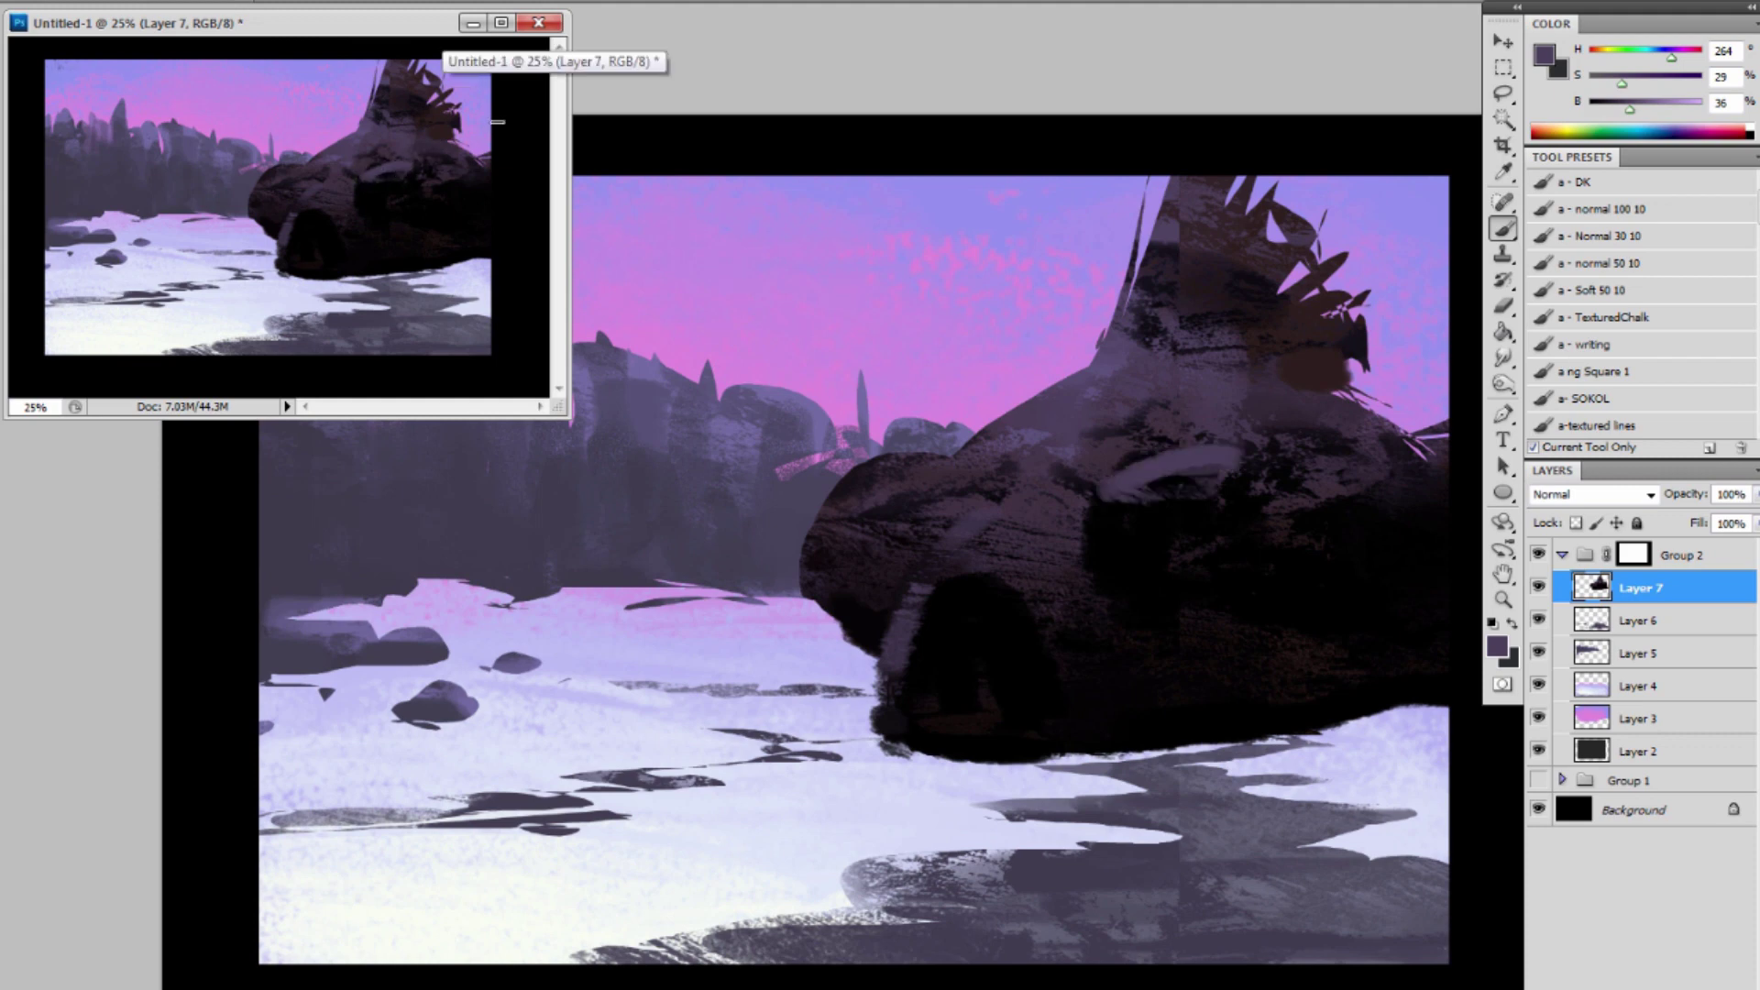
pyautogui.moveTo(404, 179)
pyautogui.mouseDown()
pyautogui.moveTo(359, 163)
pyautogui.moveTo(360, 184)
pyautogui.moveTo(403, 169)
pyautogui.moveTo(363, 187)
pyautogui.moveTo(373, 165)
pyautogui.mouseUp()
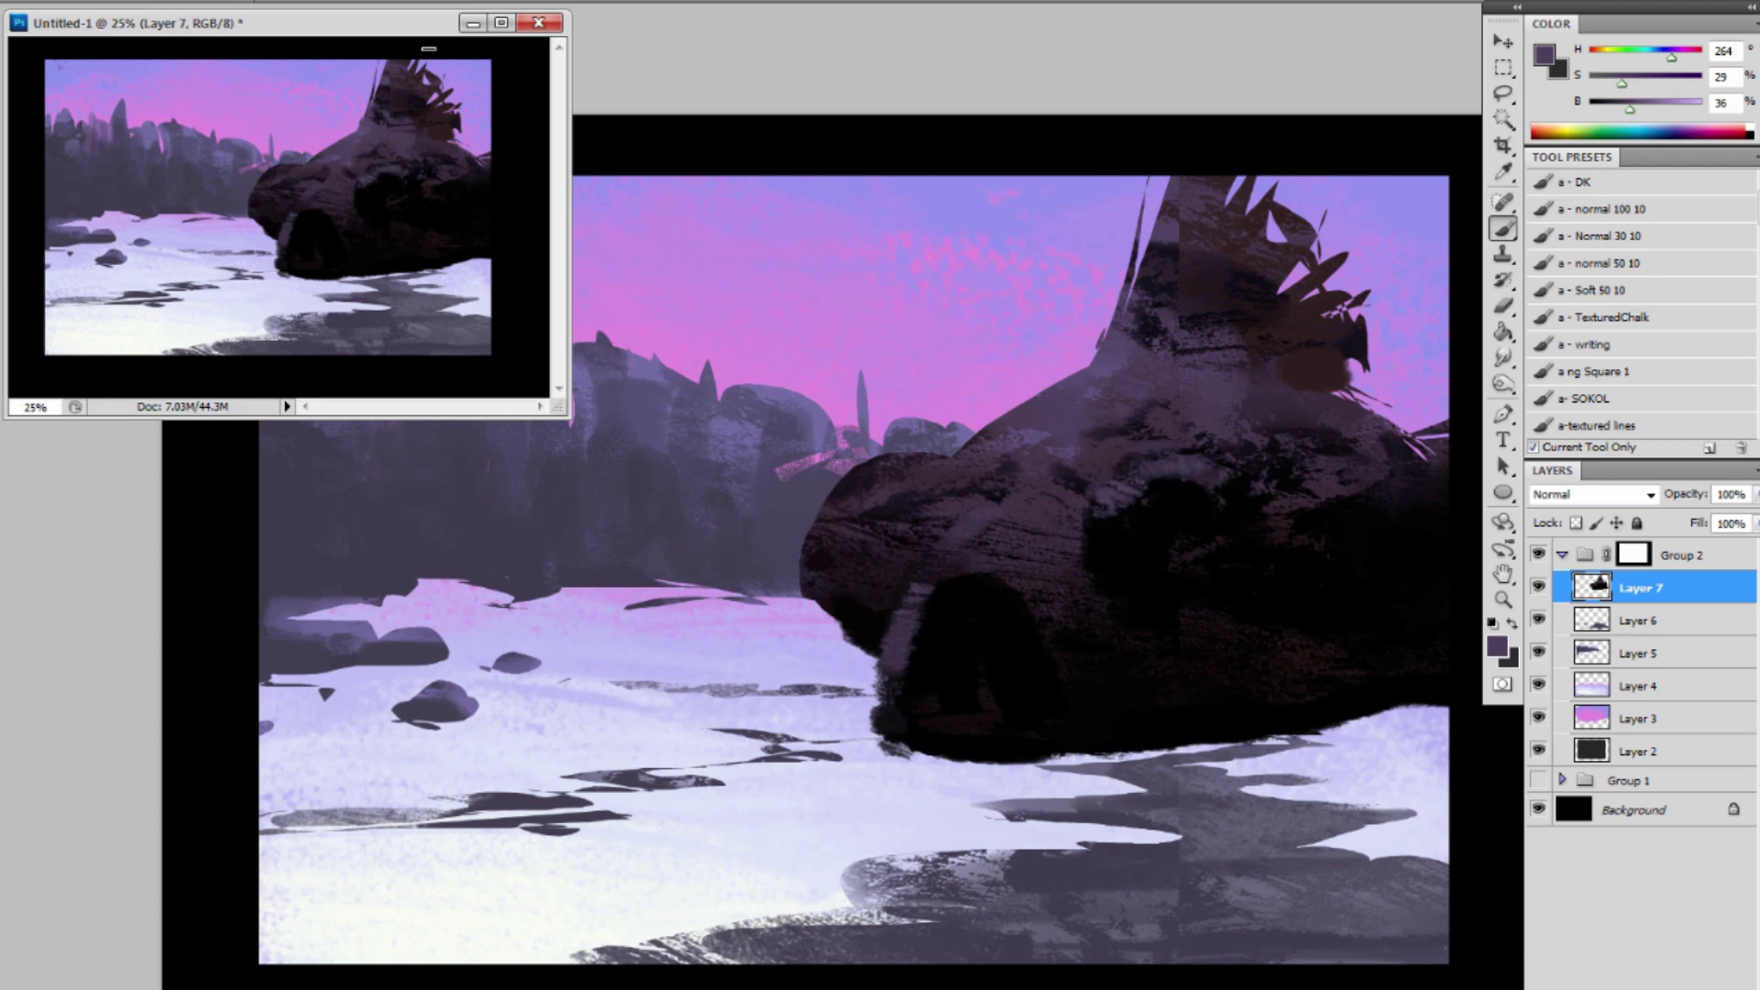
pyautogui.moveTo(267, 172)
pyautogui.mouseDown()
pyautogui.moveTo(370, 181)
pyautogui.moveTo(301, 178)
pyautogui.moveTo(293, 216)
pyautogui.moveTo(356, 256)
pyautogui.moveTo(353, 241)
pyautogui.mouseUp()
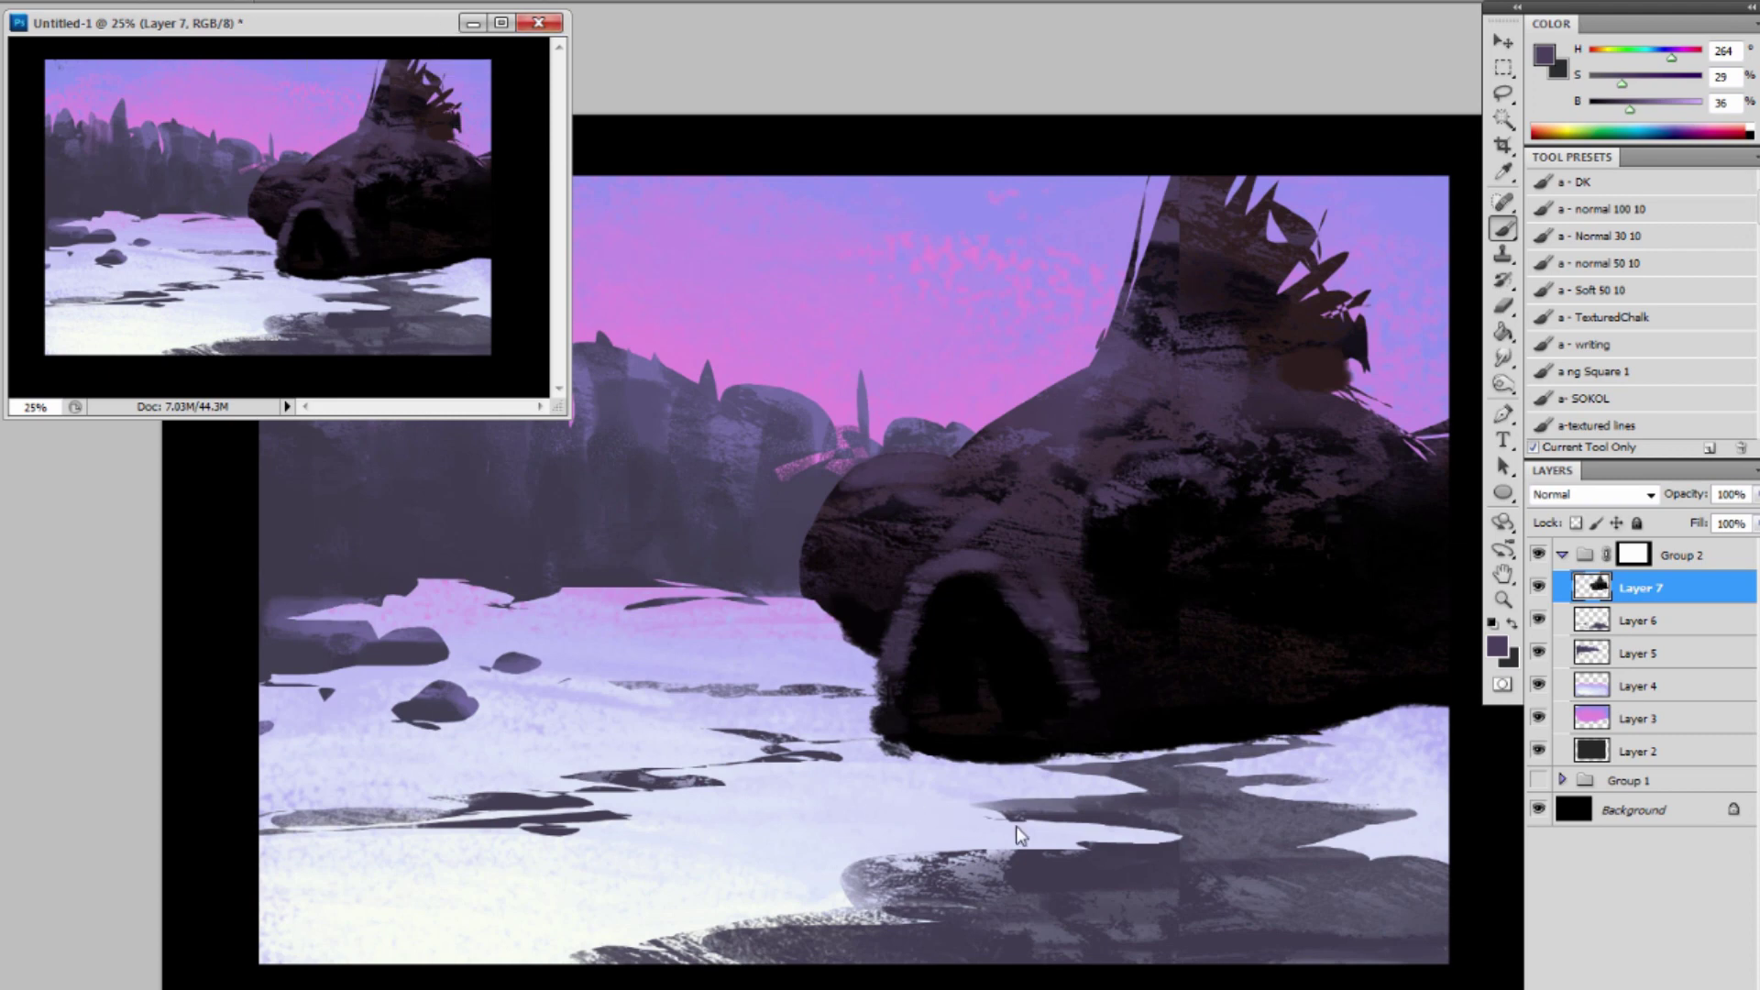
# Darken the rock's rounded left end with black and add sampled muted purple strokes along the floor of the arched opening.
pyautogui.keyDown('alt'); pyautogui.click(435, 207); pyautogui.keyUp('alt')
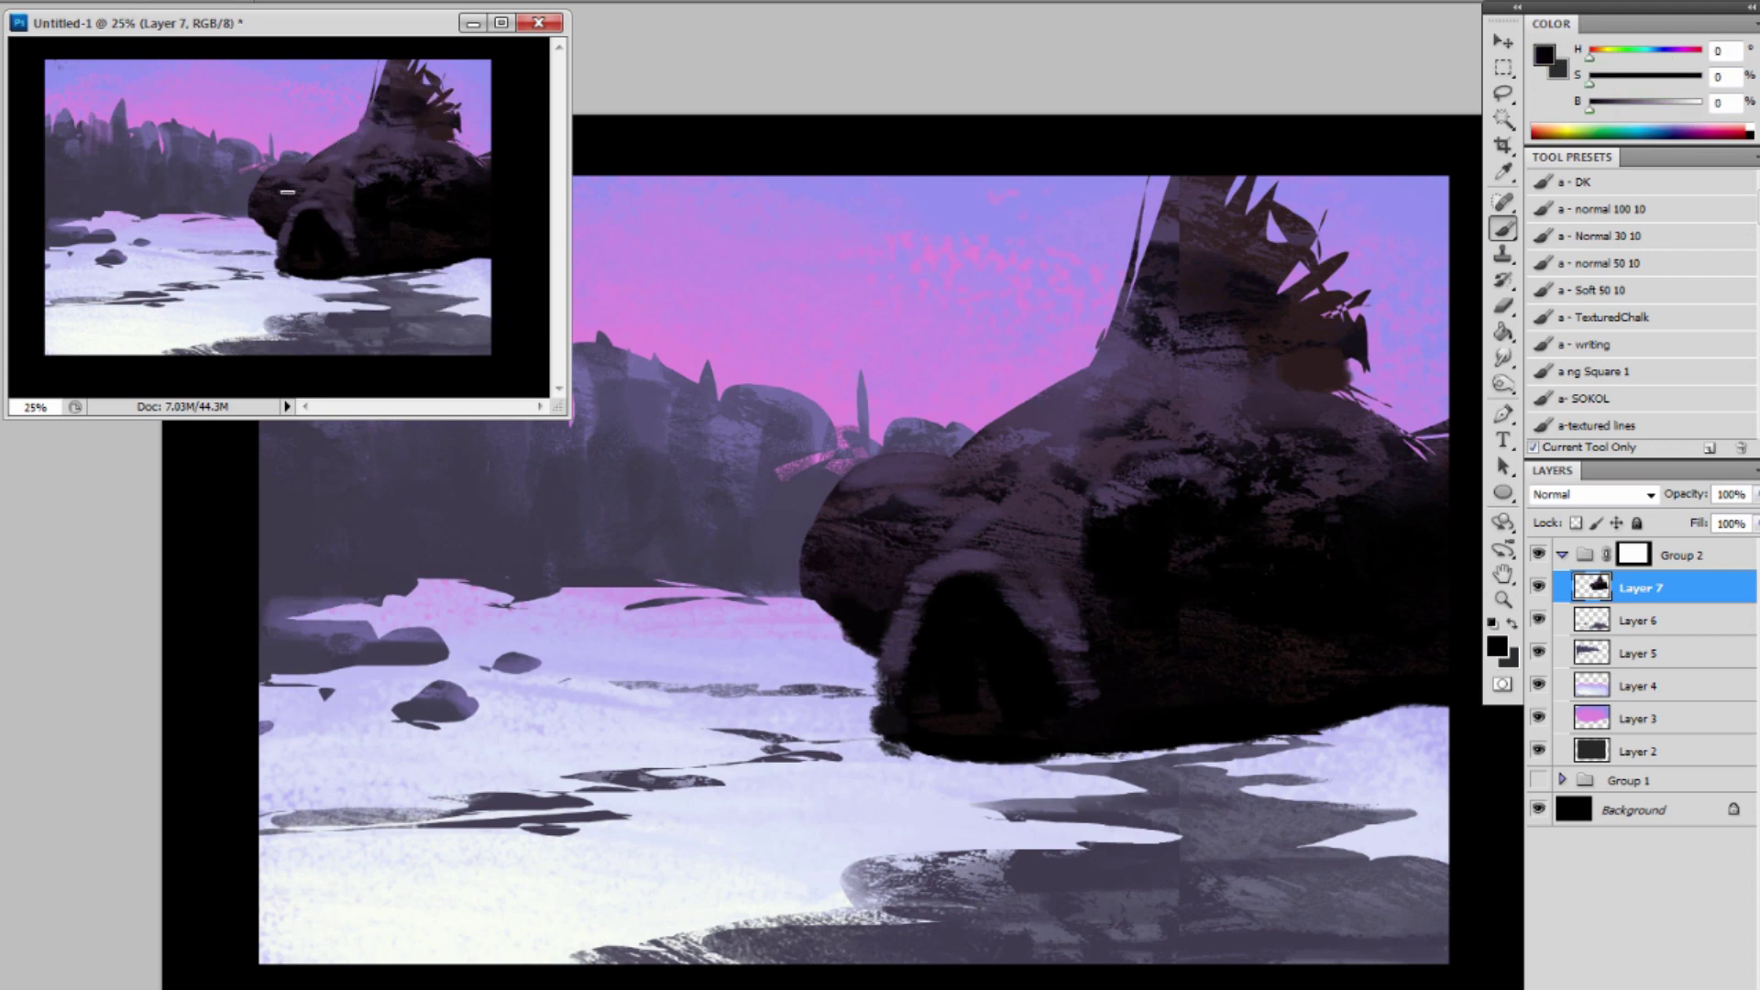
pyautogui.moveTo(293, 179); pyautogui.dragTo(286, 185)
pyautogui.moveTo(282, 195)
pyautogui.mouseDown()
pyautogui.moveTo(269, 229)
pyautogui.moveTo(298, 170)
pyautogui.mouseUp()
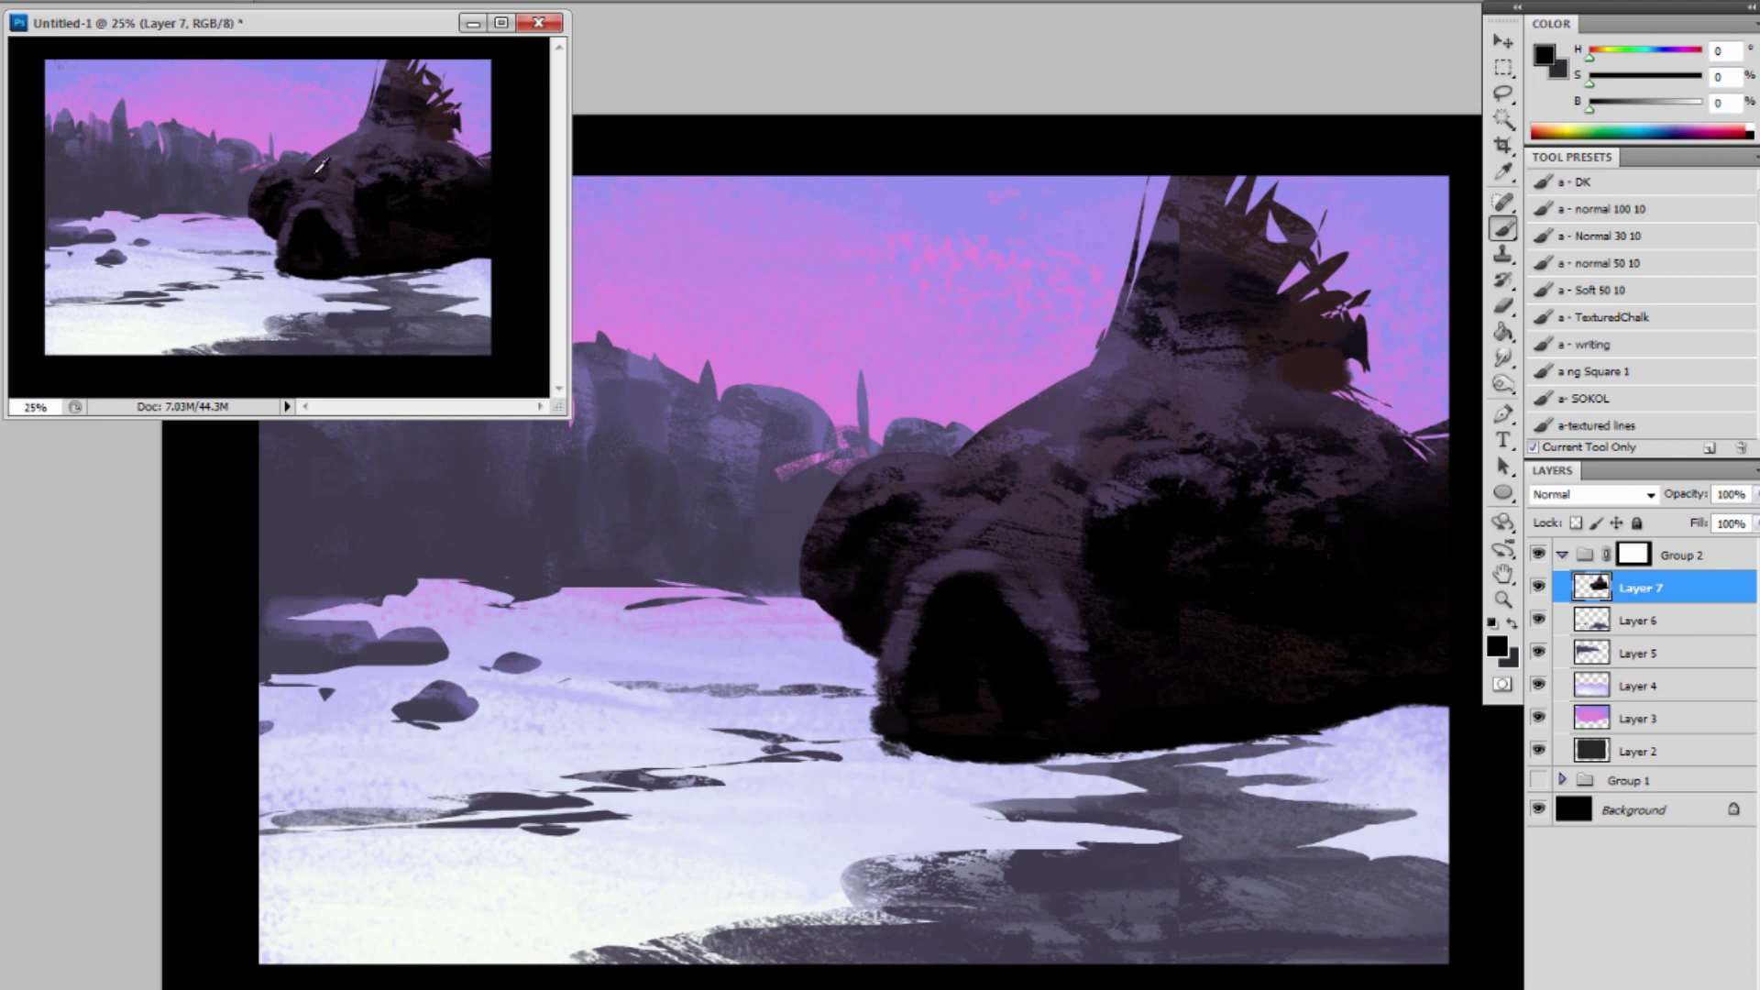
pyautogui.keyDown('alt'); pyautogui.click(302, 183); pyautogui.keyUp('alt')
pyautogui.keyDown('alt'); pyautogui.click(347, 222); pyautogui.keyUp('alt')
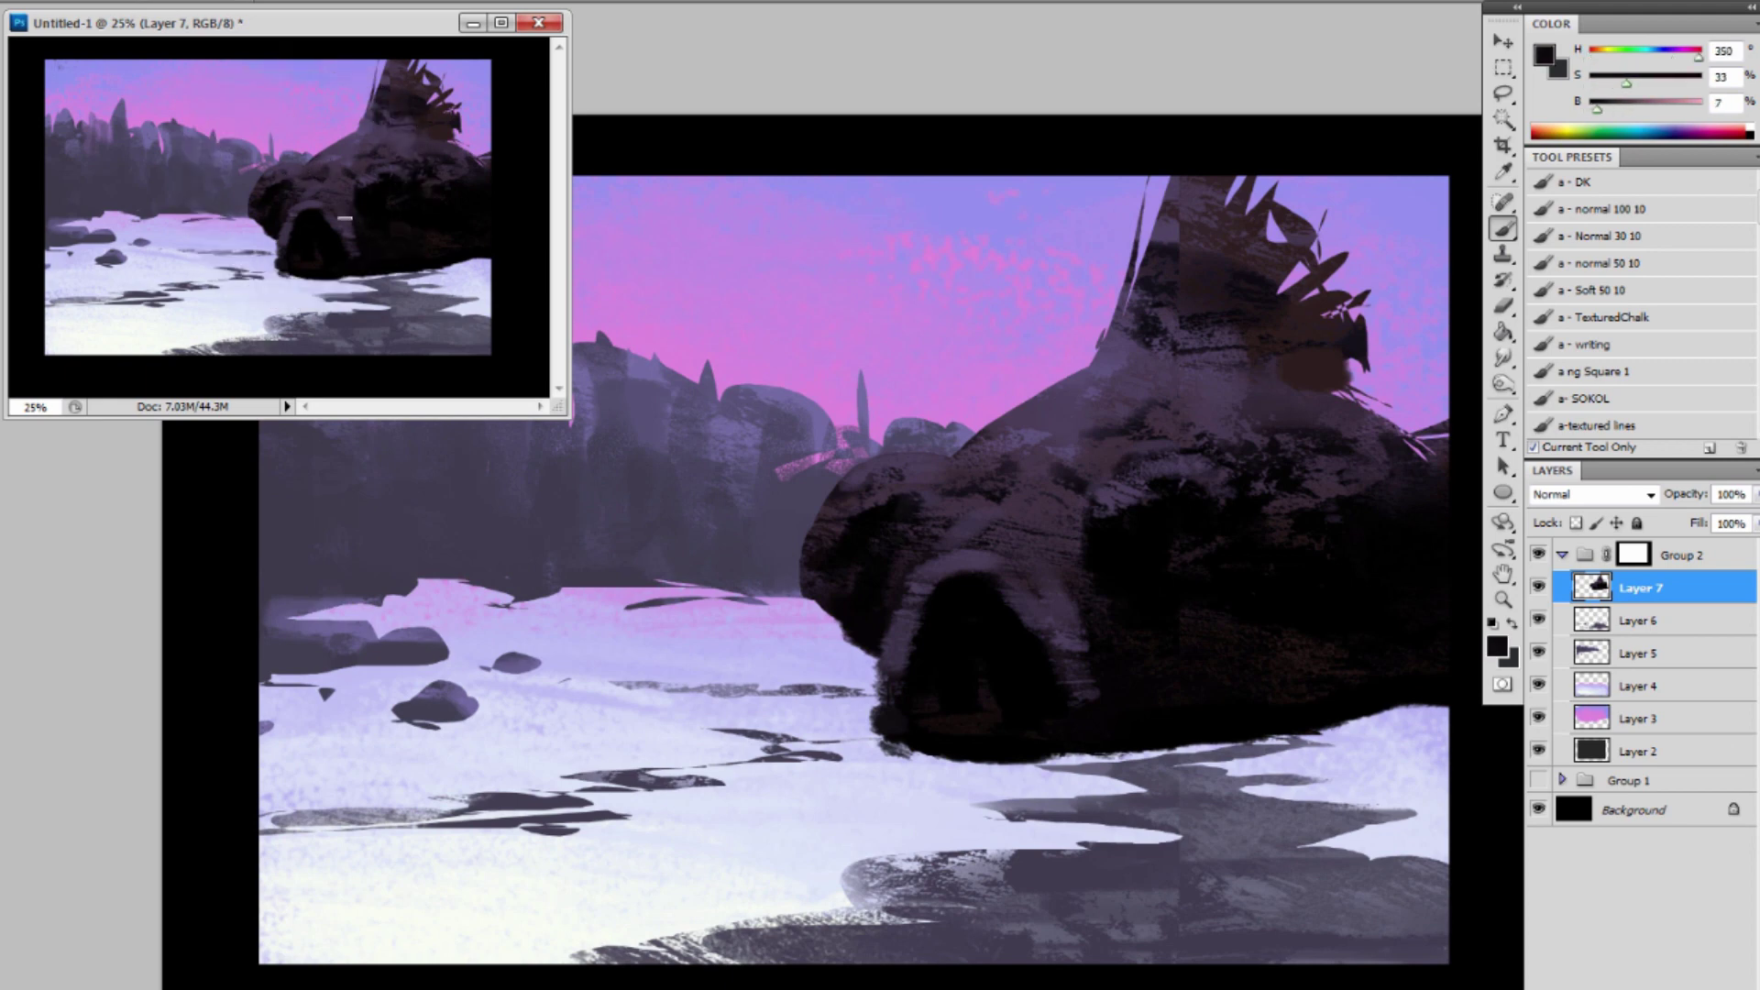
pyautogui.keyDown('alt'); pyautogui.click(372, 200); pyautogui.keyUp('alt')
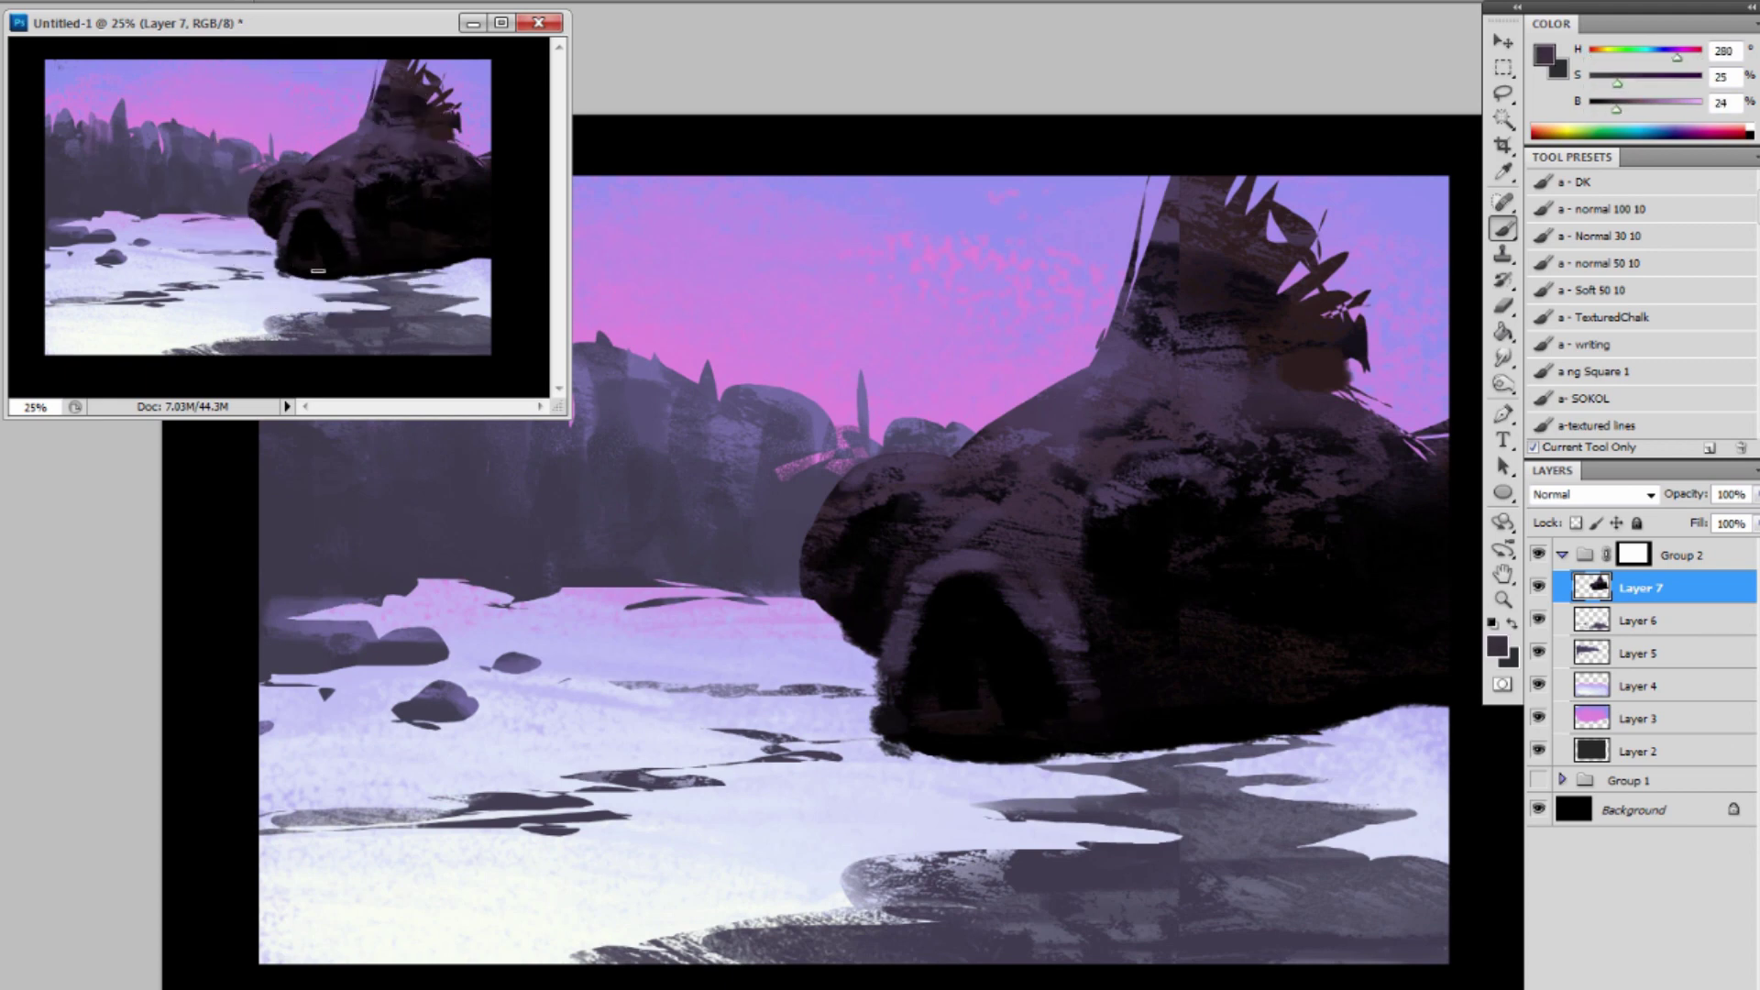
pyautogui.moveTo(339, 273); pyautogui.dragTo(301, 275)
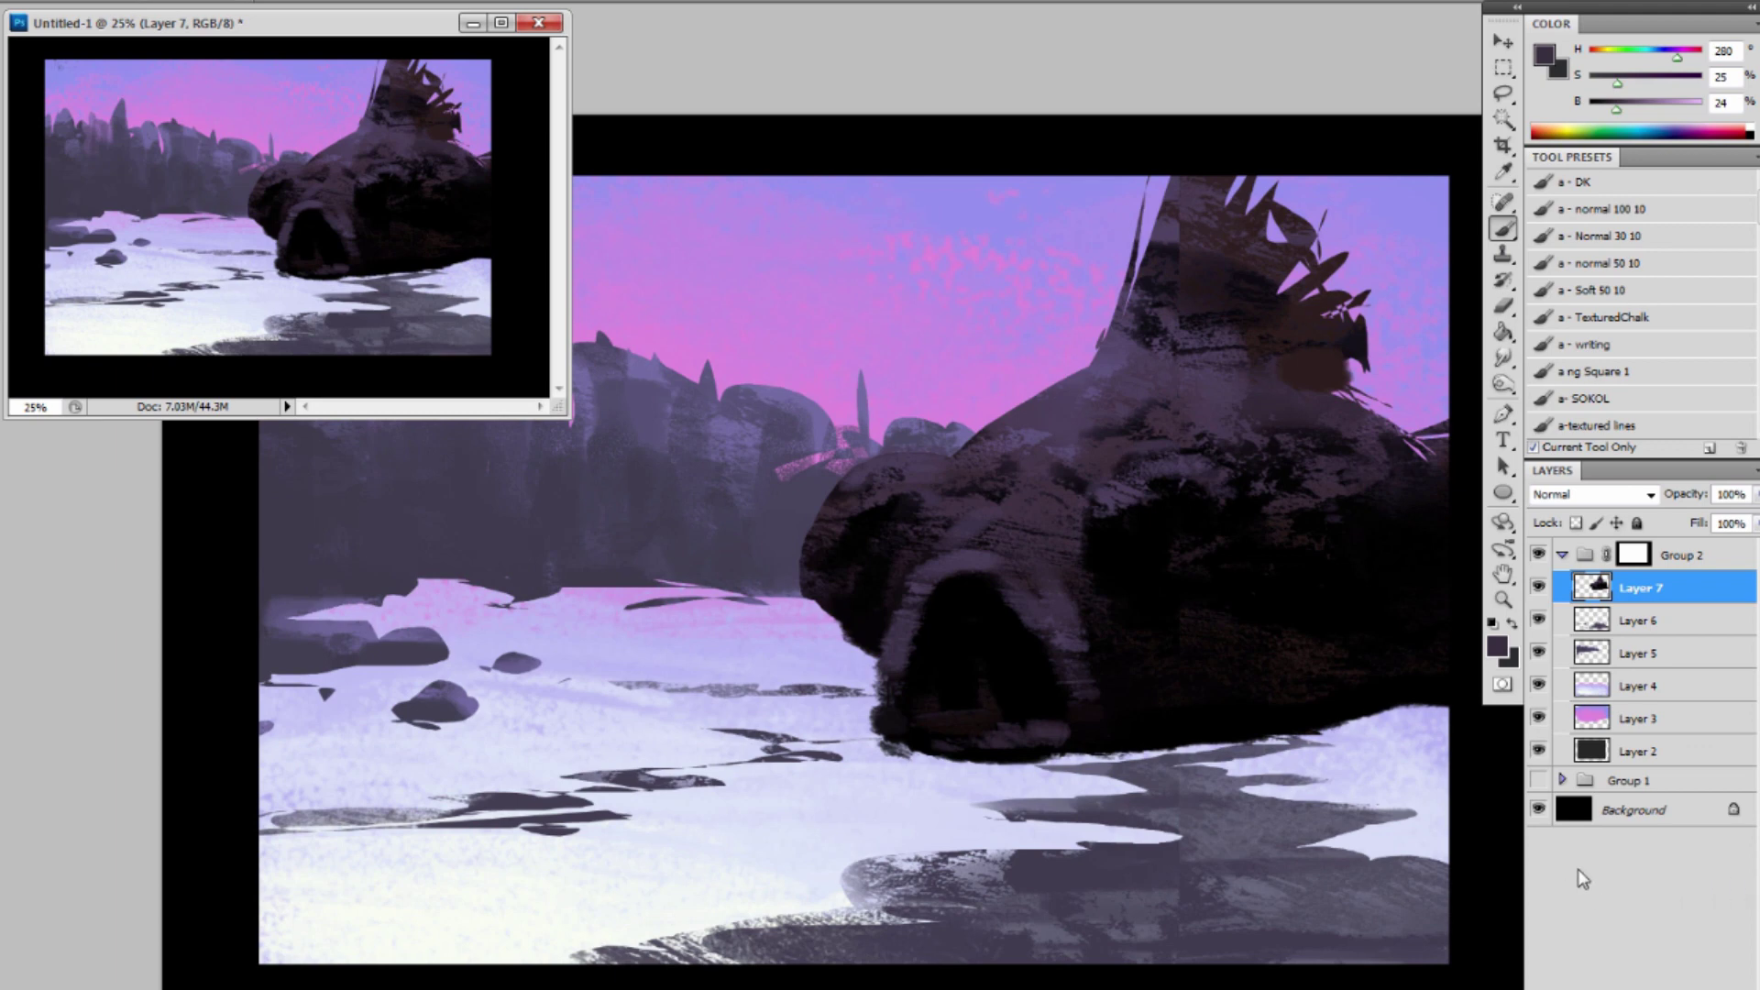
# Scale down the treeline and small rocks on Layer 5 in width and height, keeping their lower left corner in place.
pyautogui.click(1621, 625)
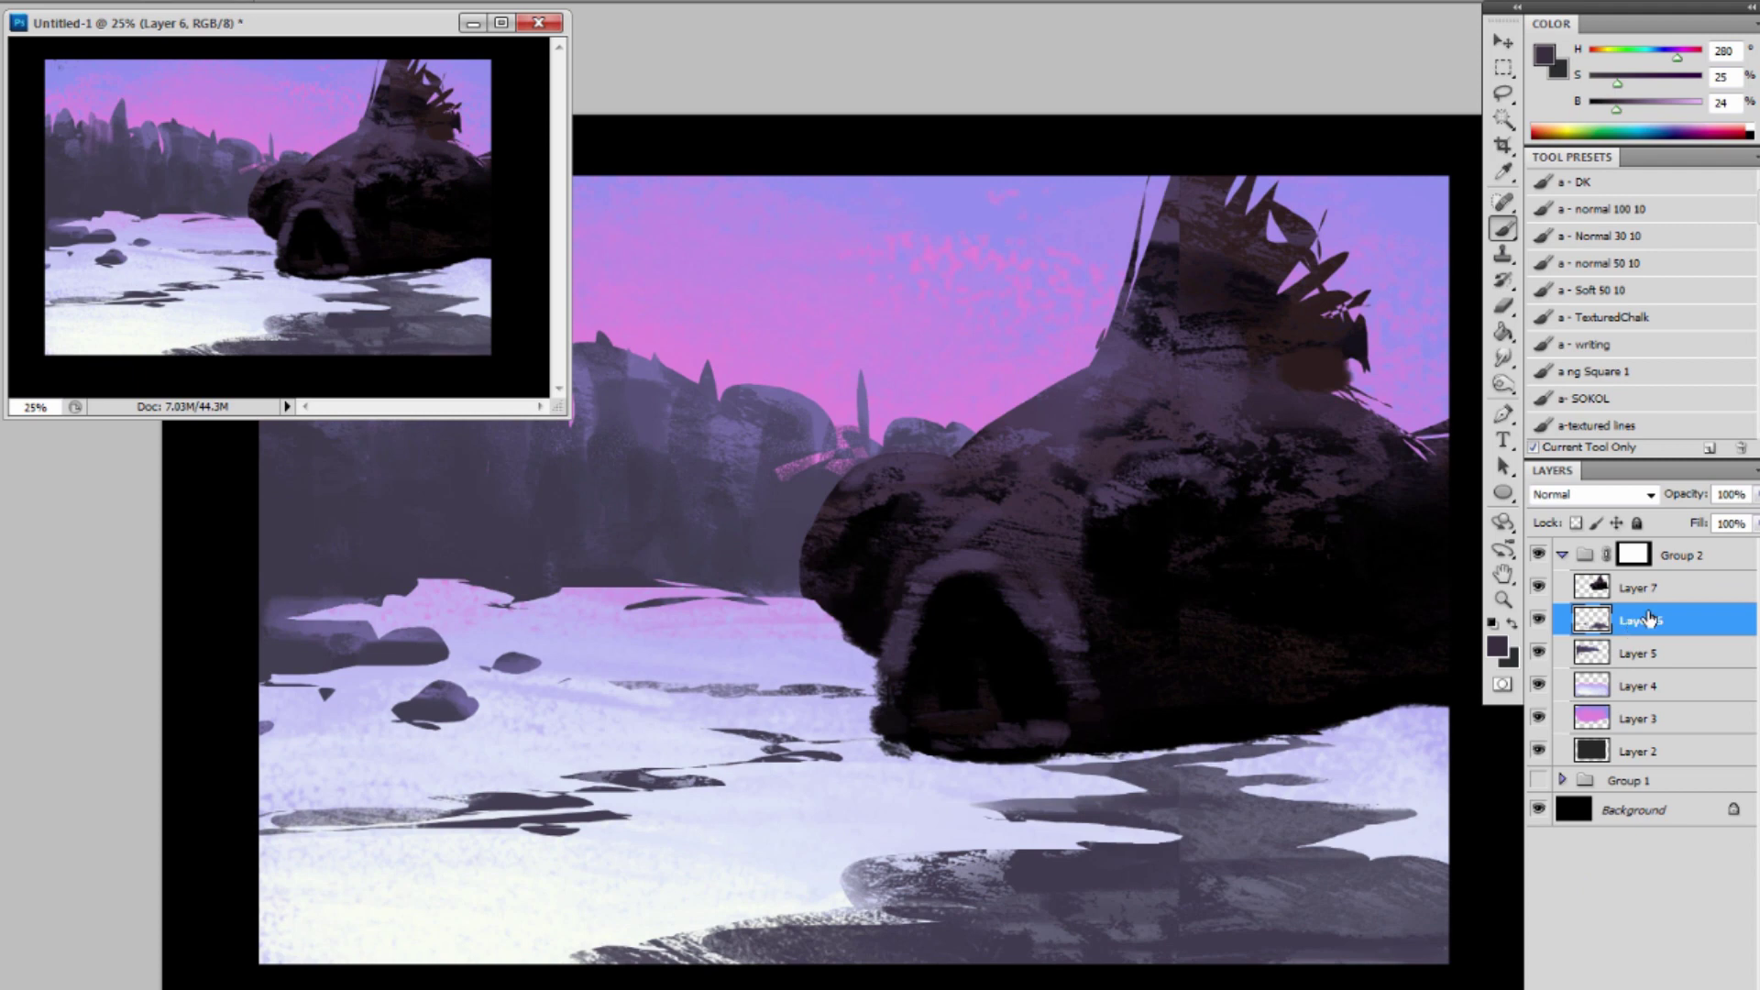
pyautogui.click(1540, 656)
pyautogui.click(1540, 656)
pyautogui.click(1631, 656)
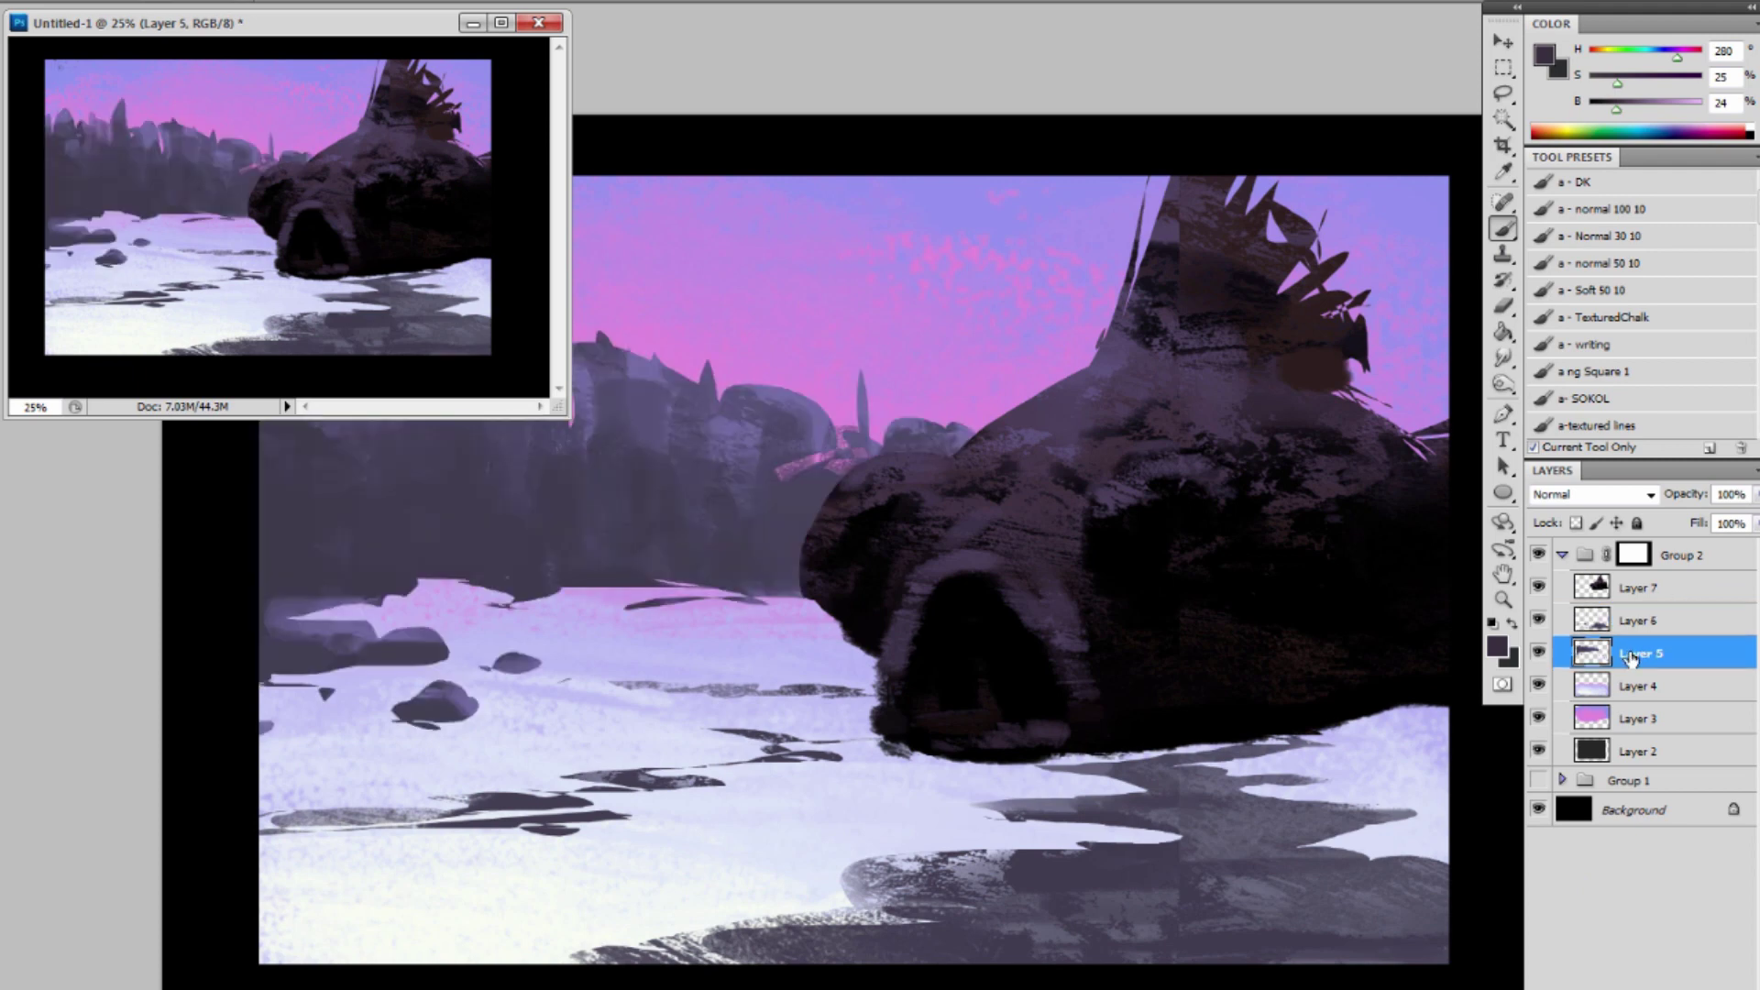
pyautogui.click(1504, 522)
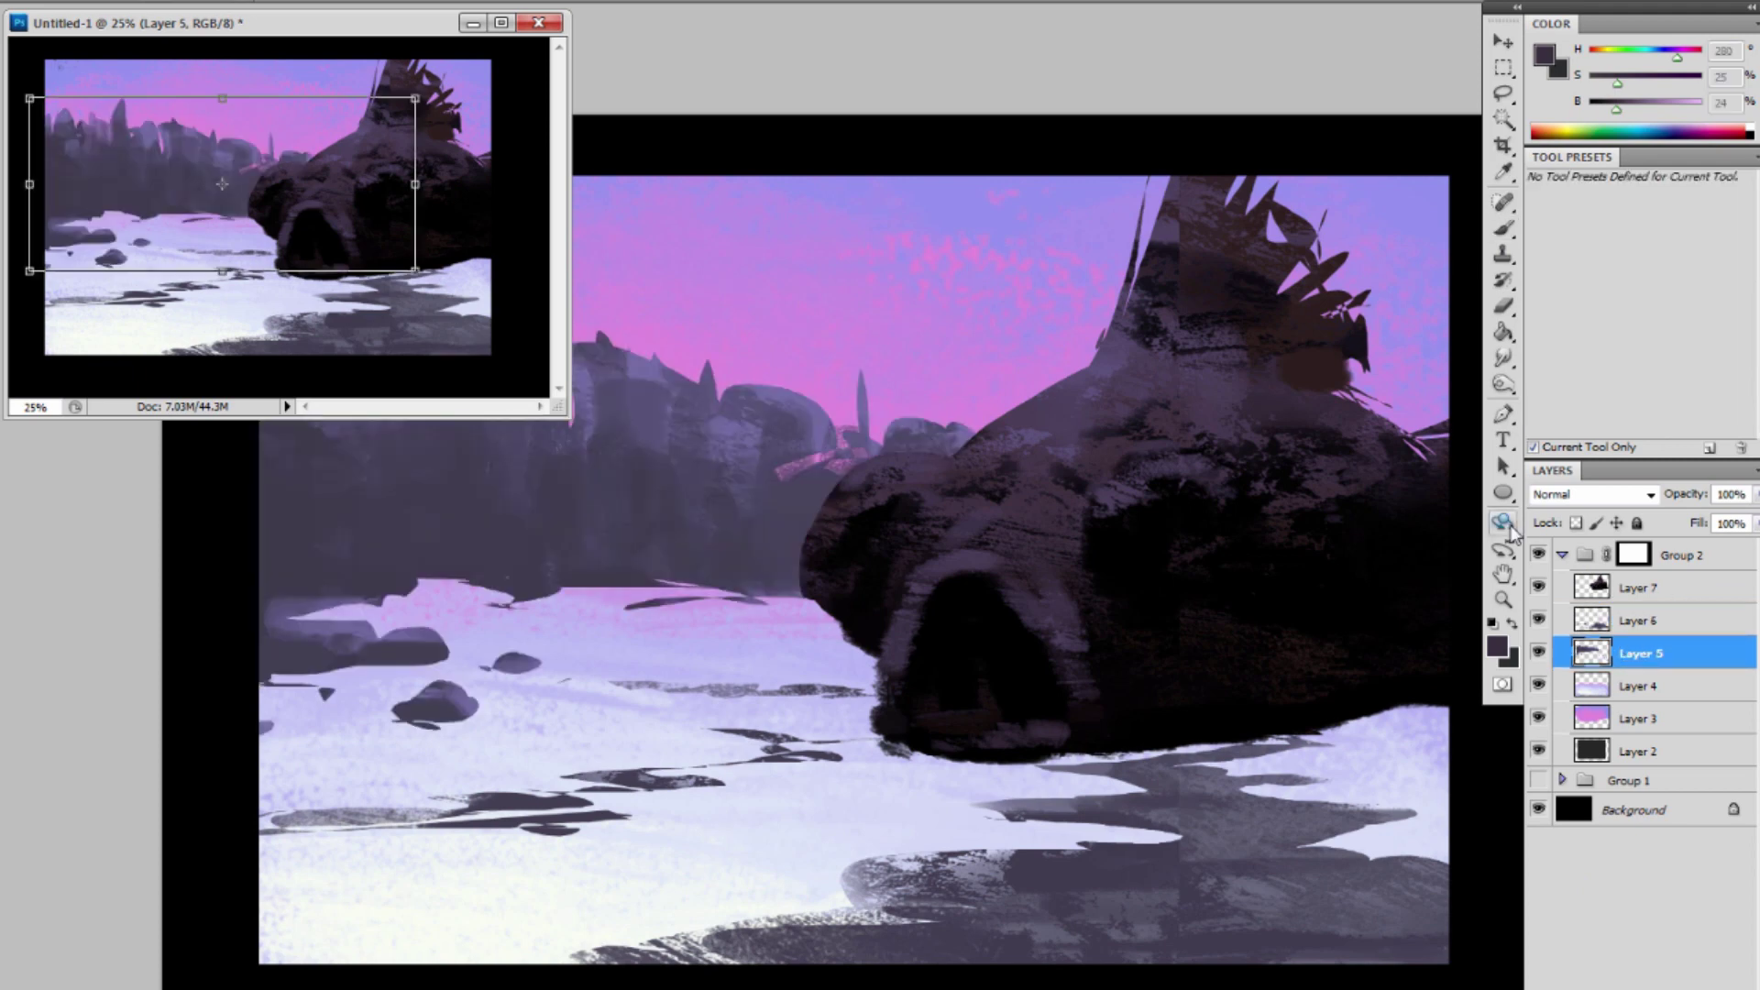
pyautogui.moveTo(401, 172); pyautogui.dragTo(190, 112)
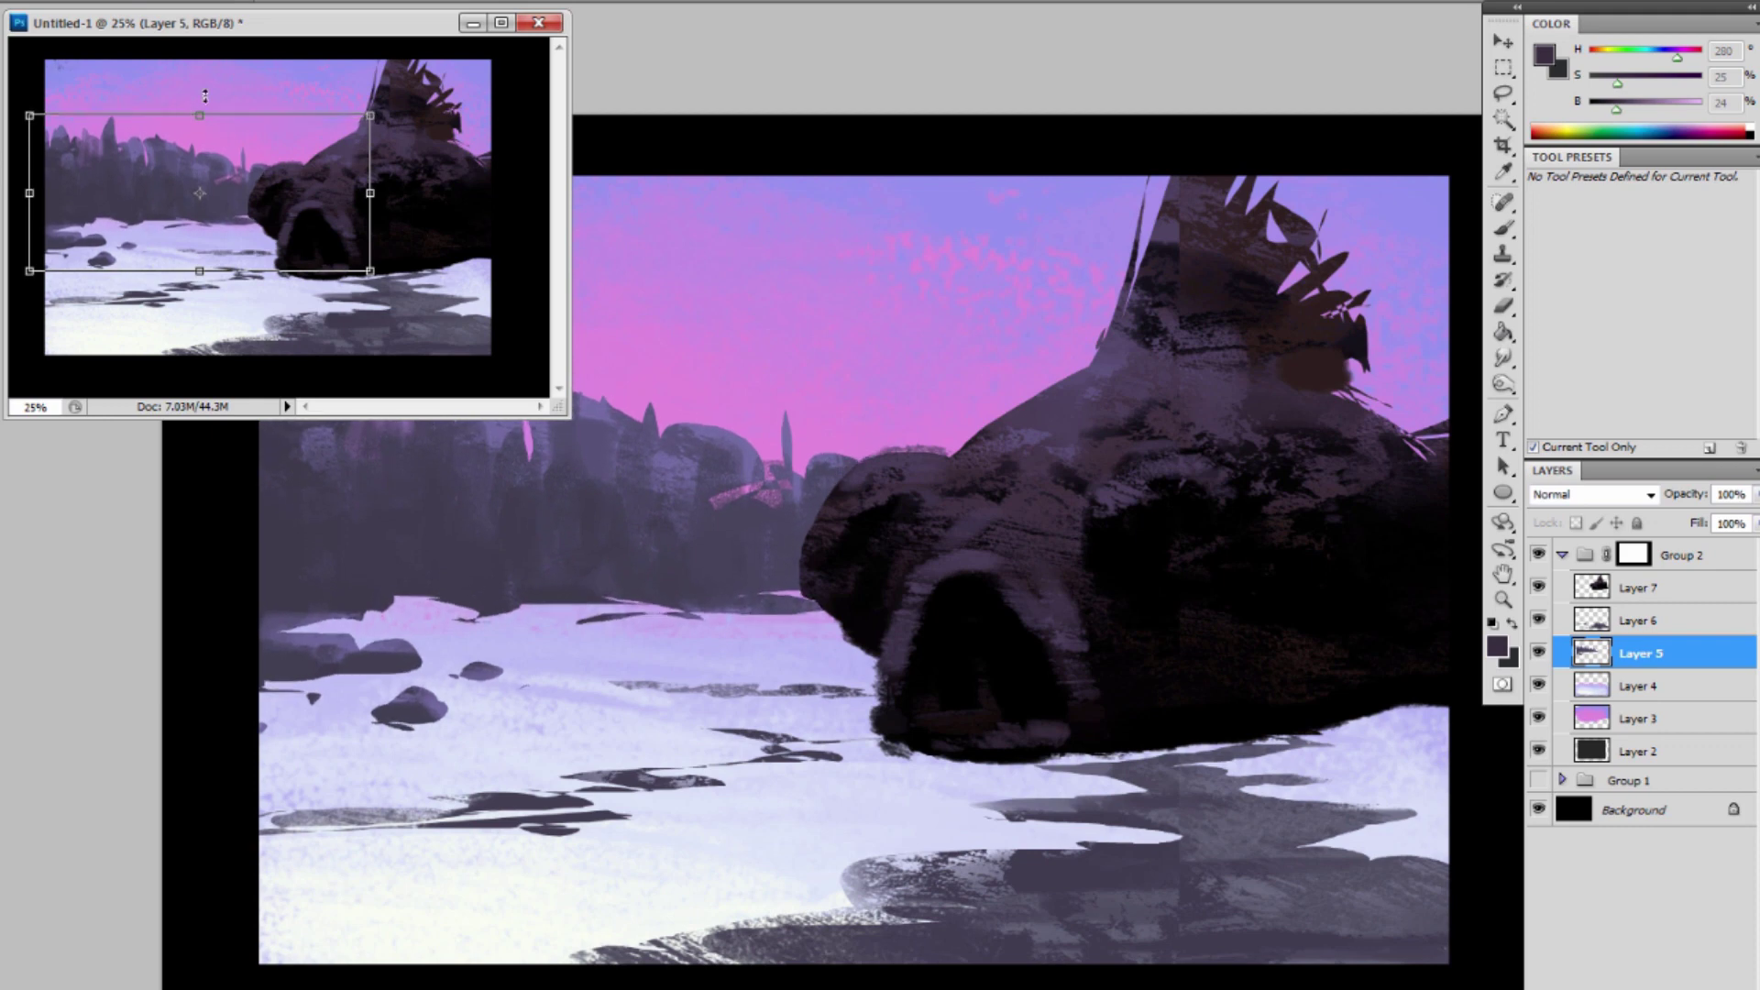
pyautogui.moveTo(368, 187); pyautogui.dragTo(357, 191)
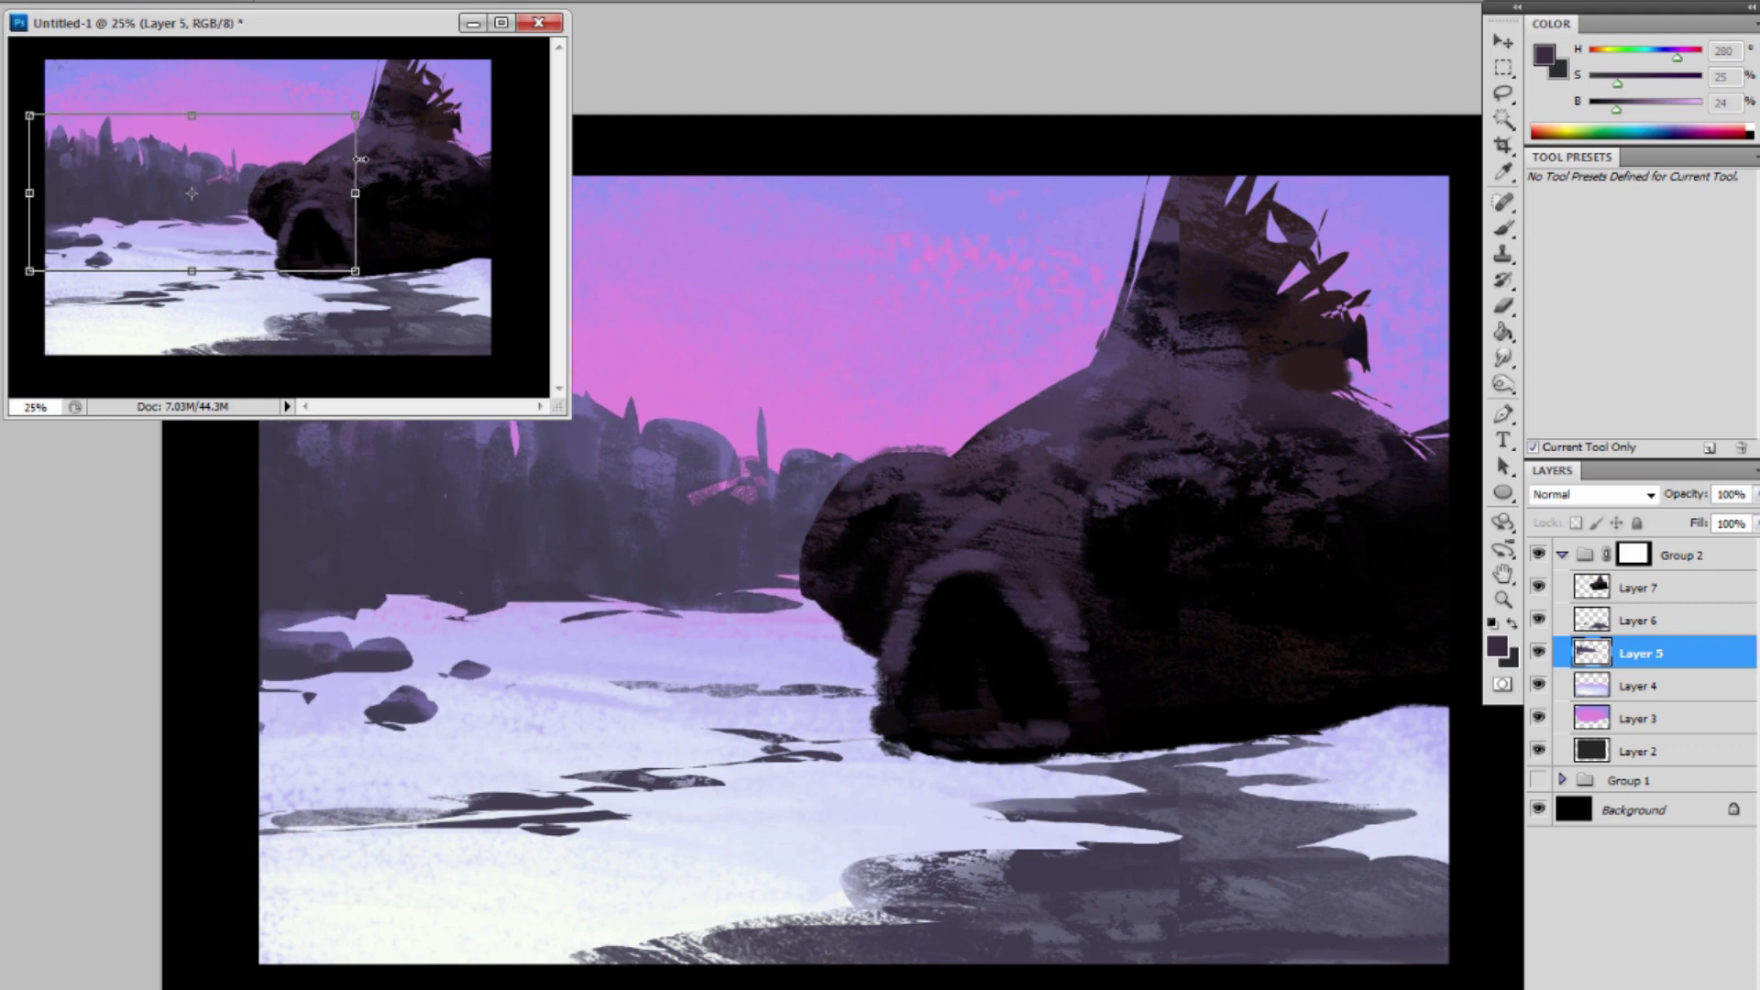
pyautogui.press('Return')
pyautogui.press('b')
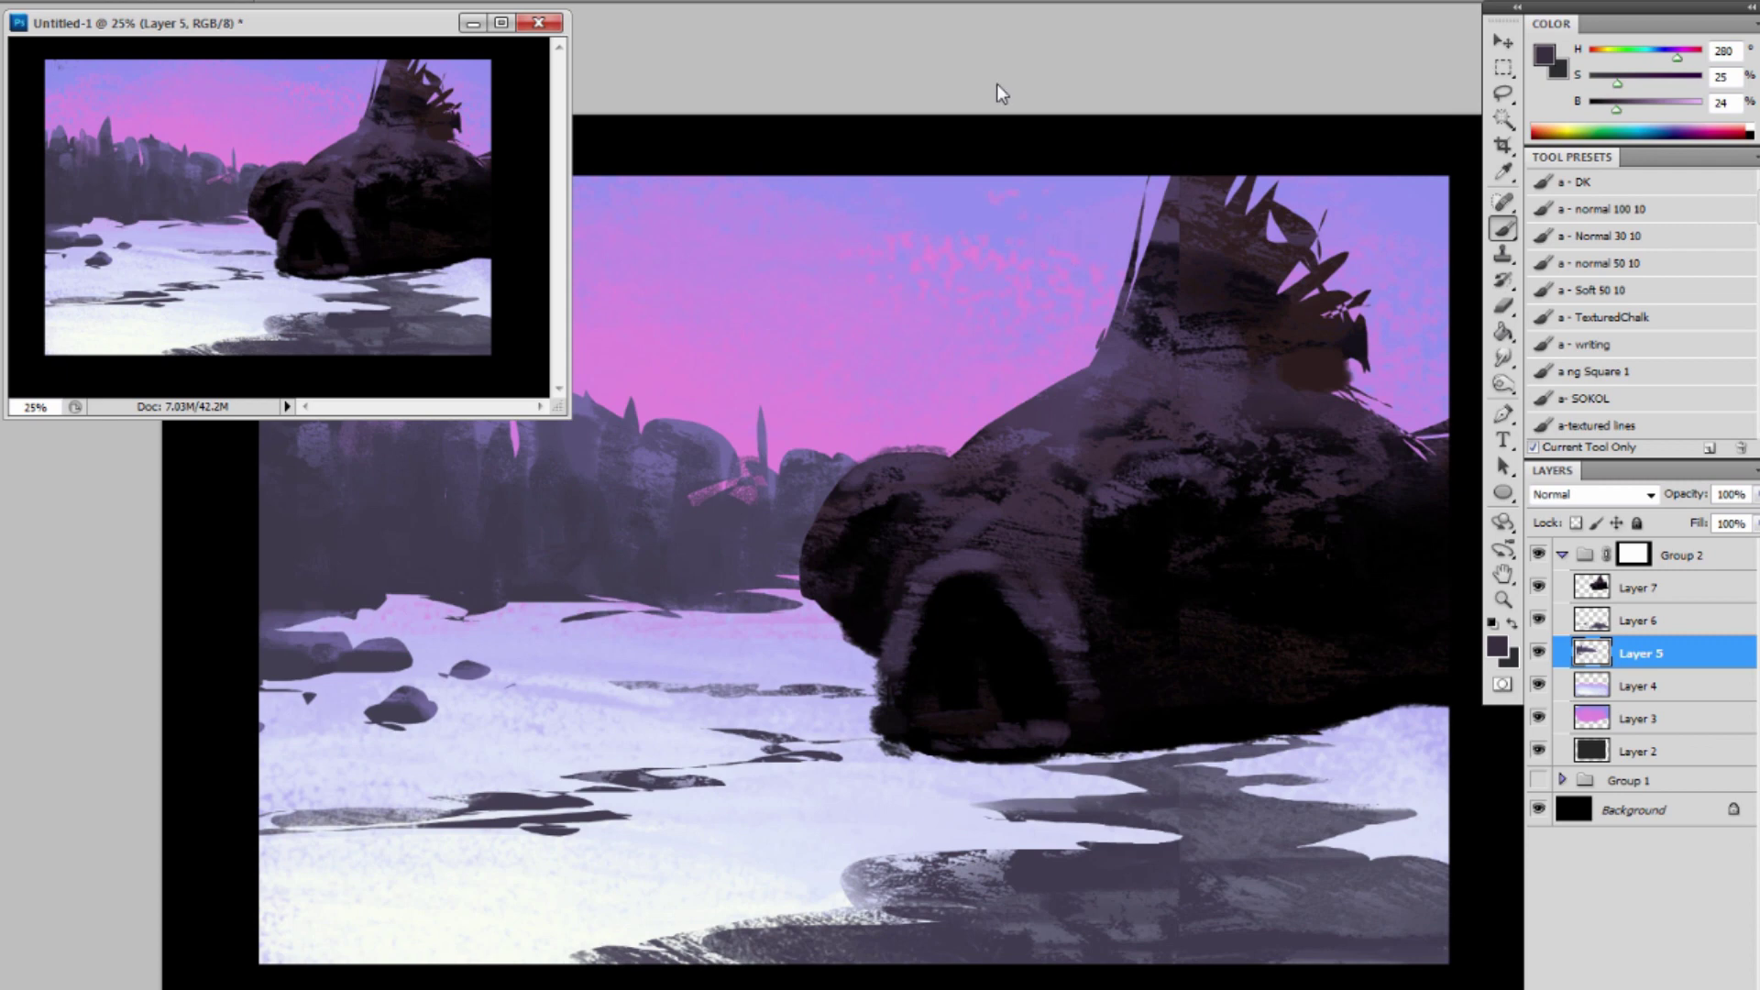
pyautogui.moveTo(1002, 2); pyautogui.dragTo(943, 54)
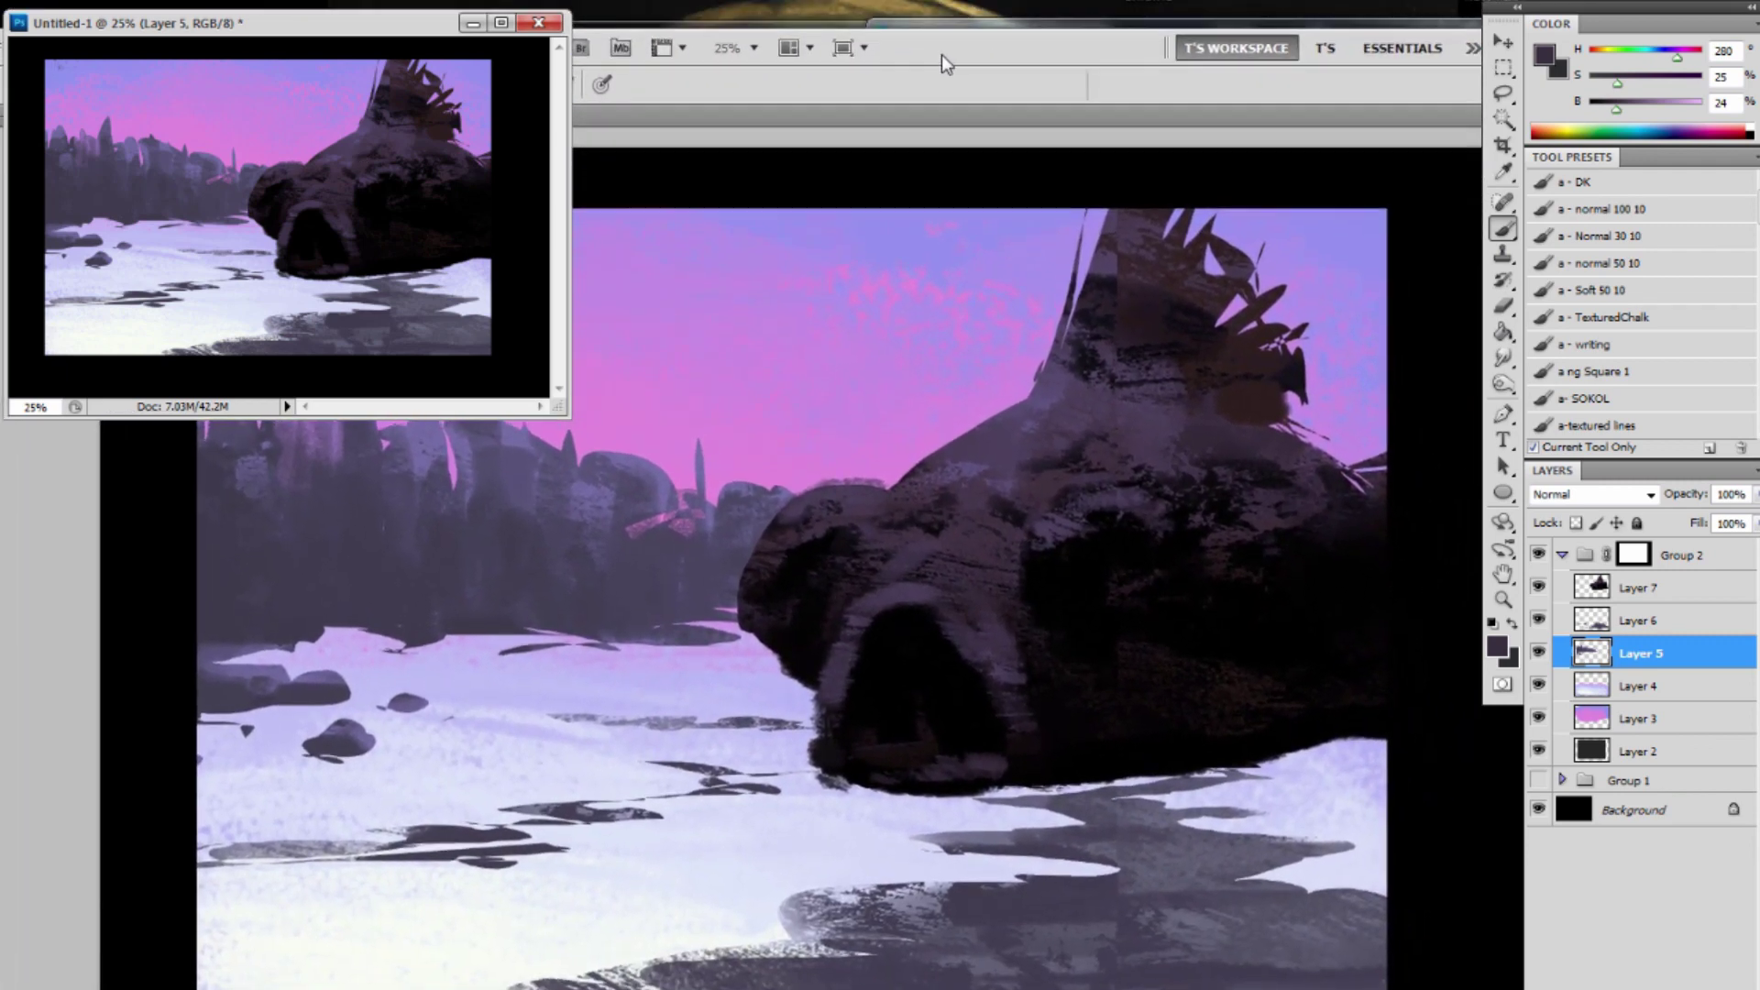
pyautogui.moveTo(1082, 44); pyautogui.dragTo(1097, 0)
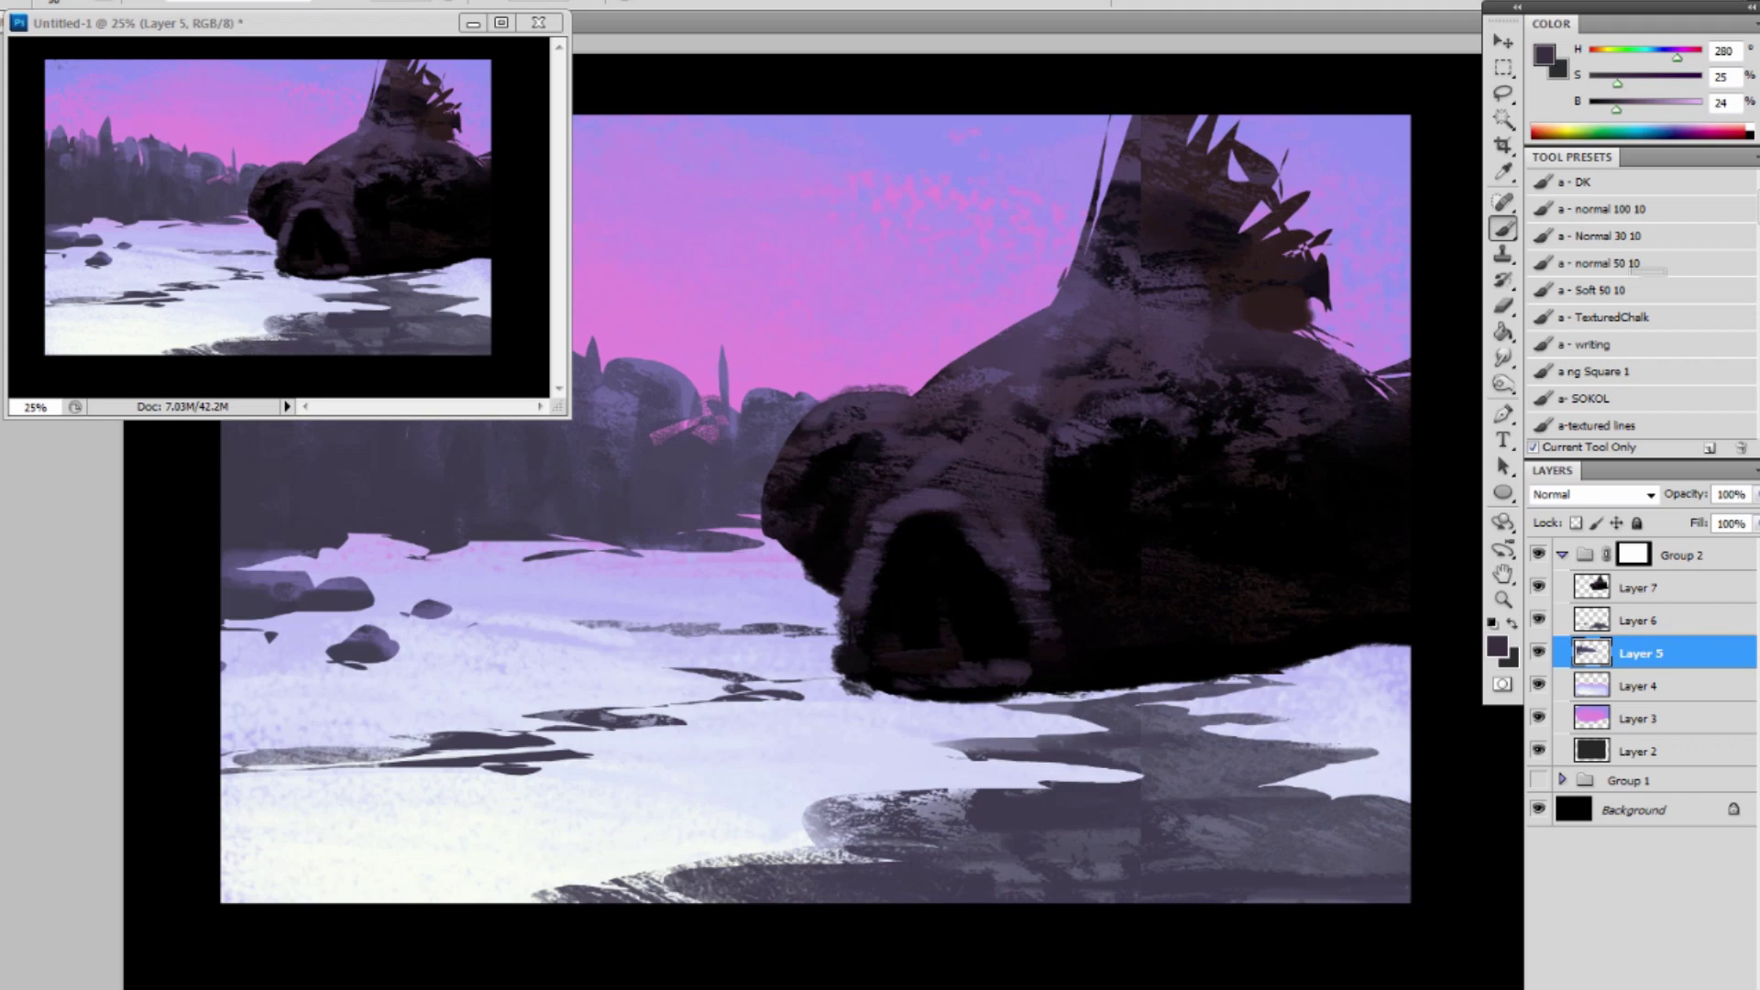
# Load Layer 7's outline as a selection, add a layer above it, and ready the TexturedChalk brush with black sampled from the rock.
pyautogui.click(1660, 212)
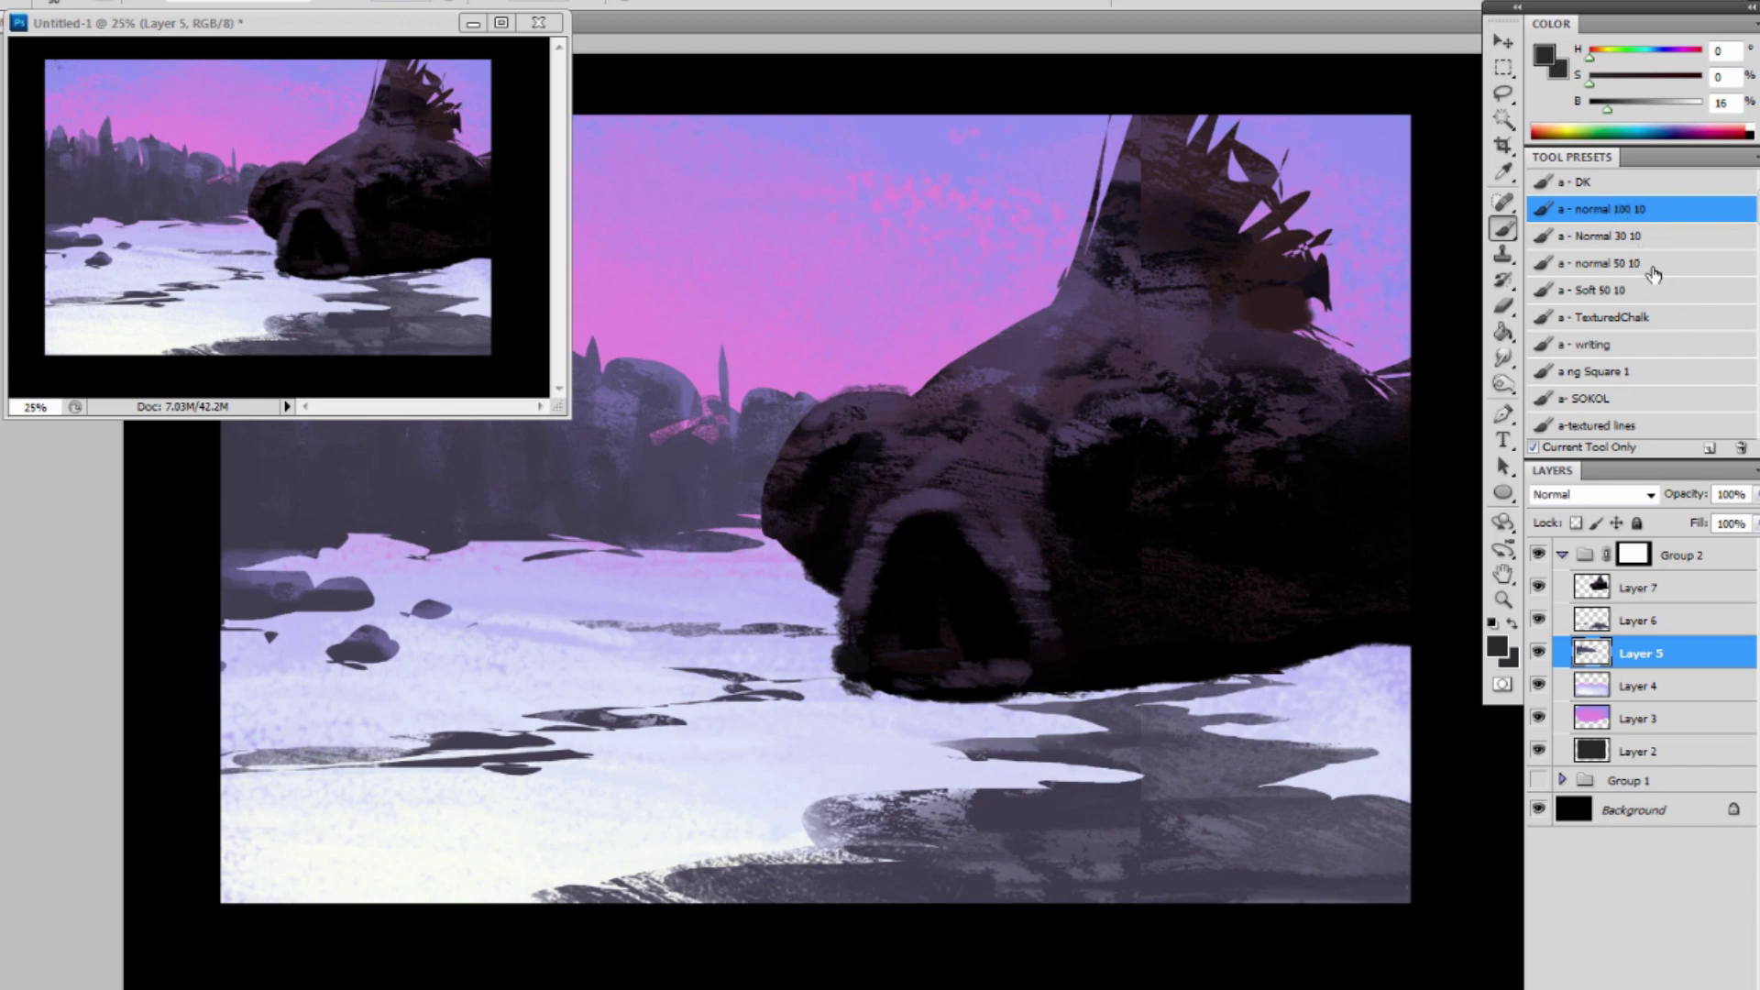
pyautogui.click(1647, 320)
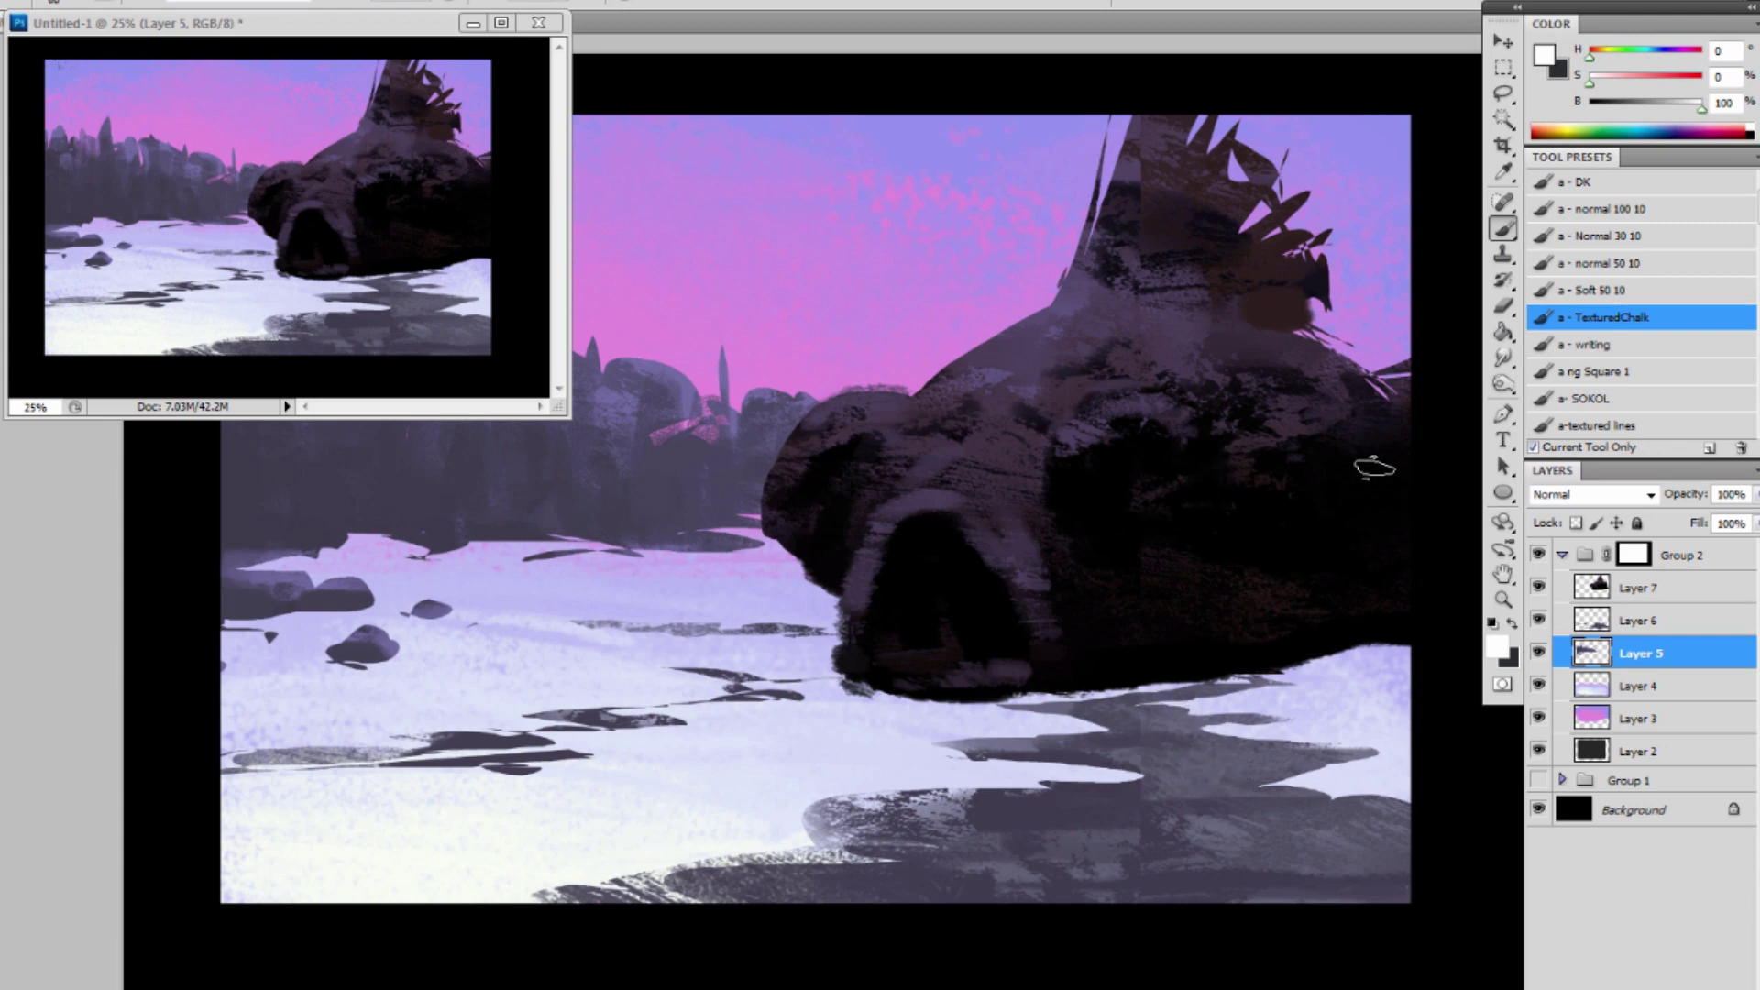
pyautogui.click(1650, 596)
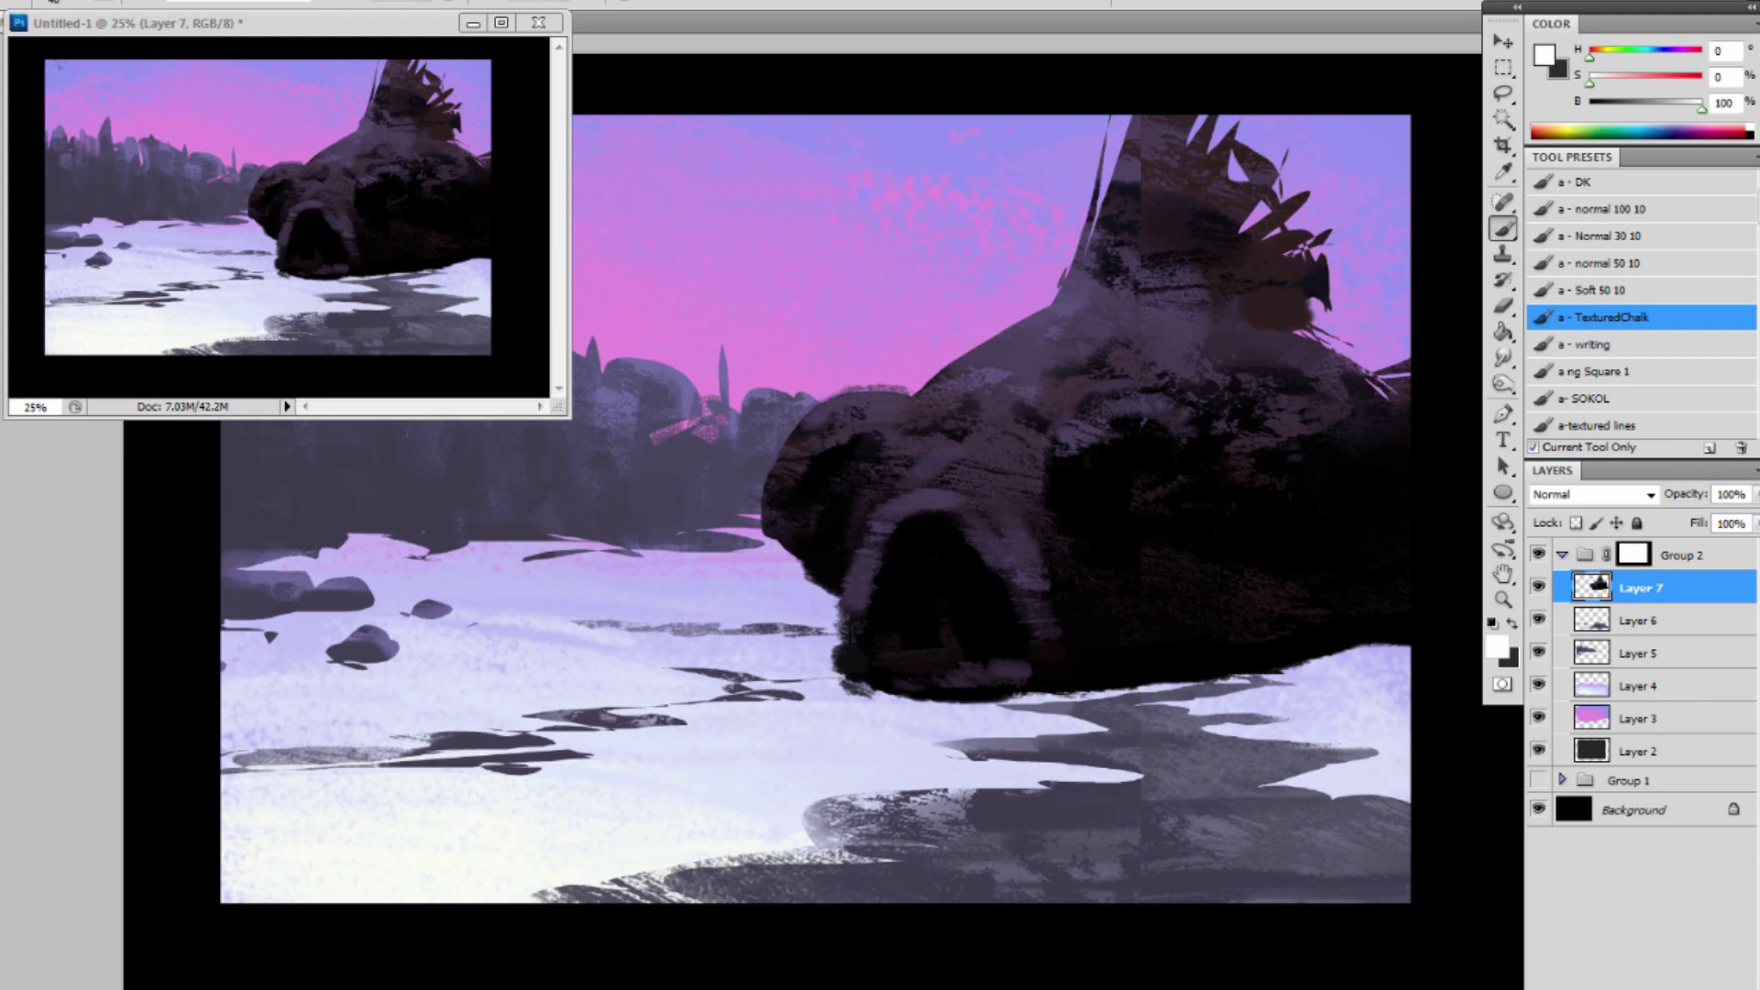
pyautogui.keyDown('ctrl'); pyautogui.click(1594, 588); pyautogui.keyUp('ctrl')
pyautogui.hotkey('ctrl', 'shift', 'alt', 'n')
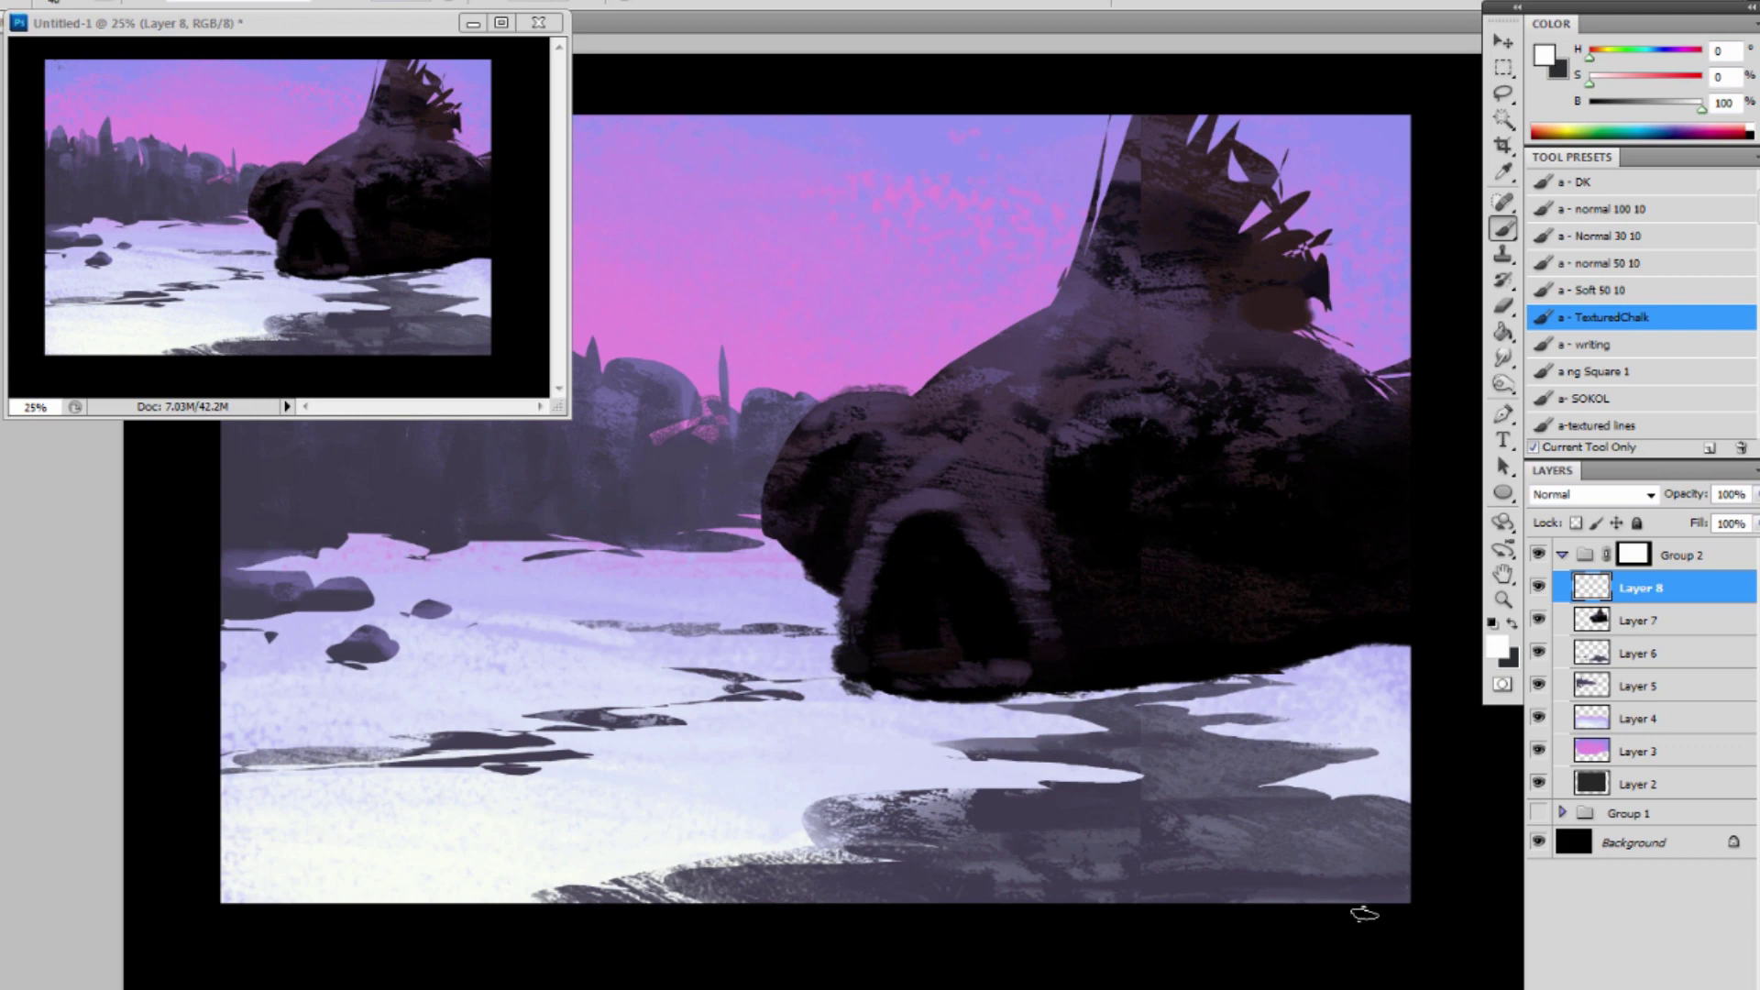
pyautogui.keyDown('alt'); pyautogui.click(1095, 519); pyautogui.keyUp('alt')
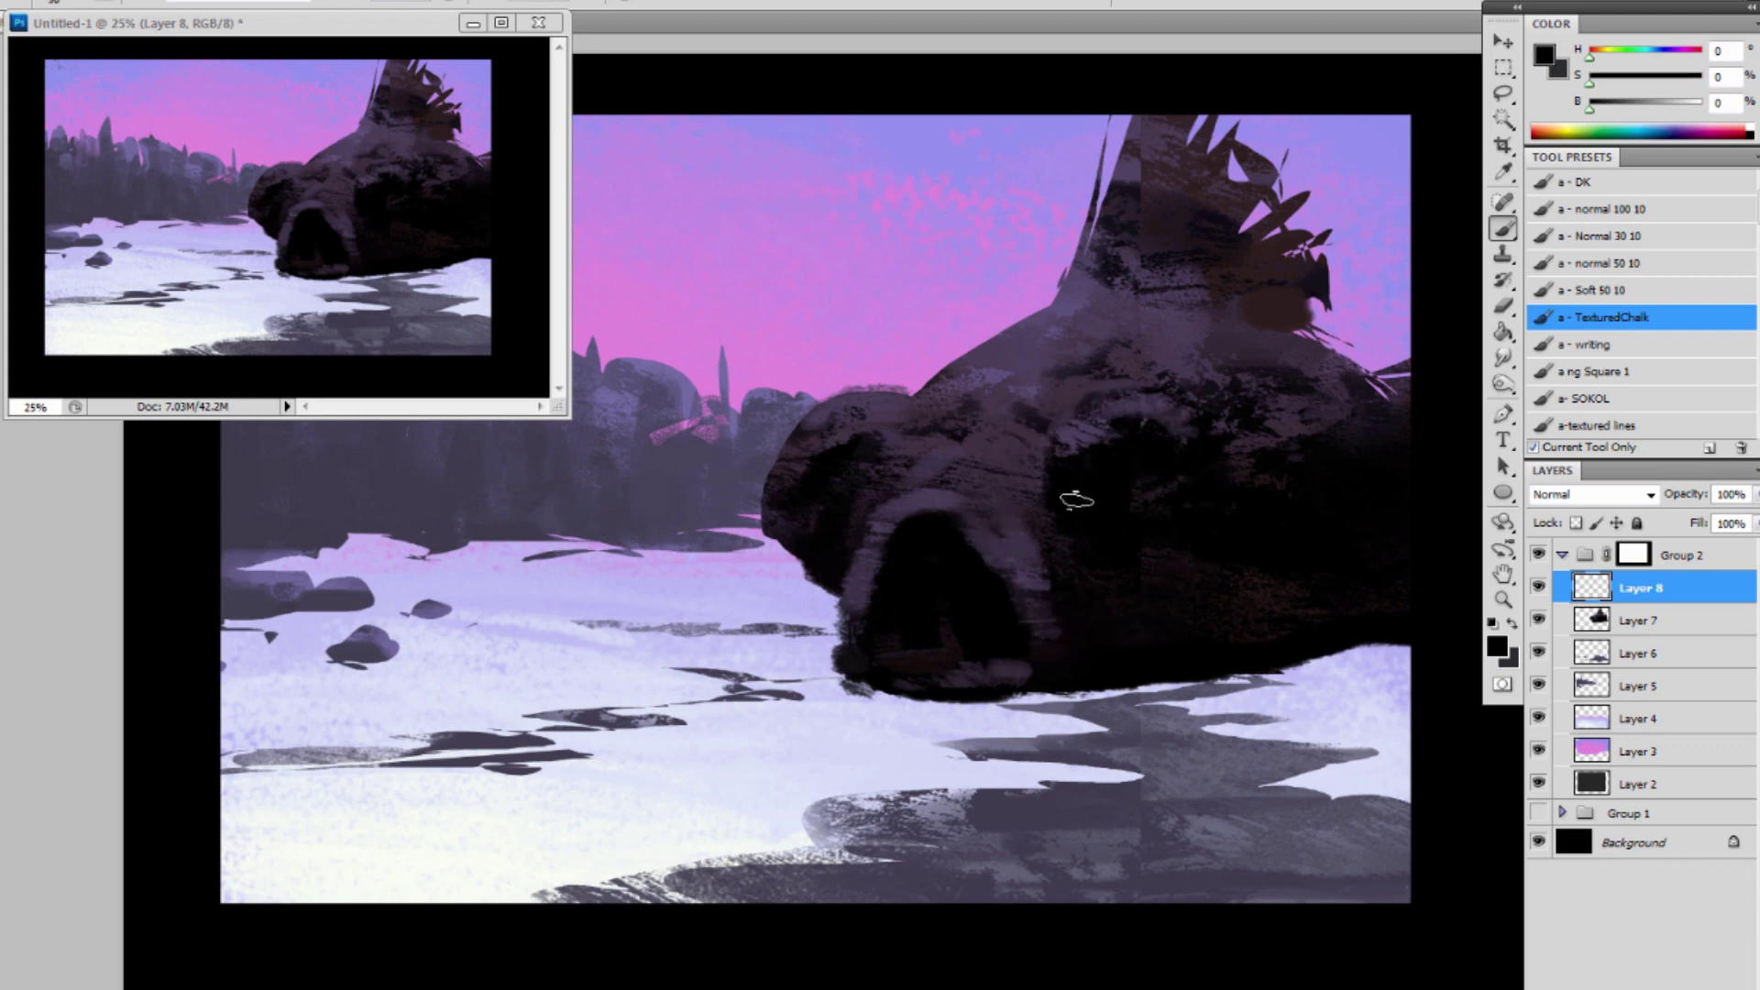
pyautogui.moveTo(1097, 316); pyautogui.dragTo(1192, 426)
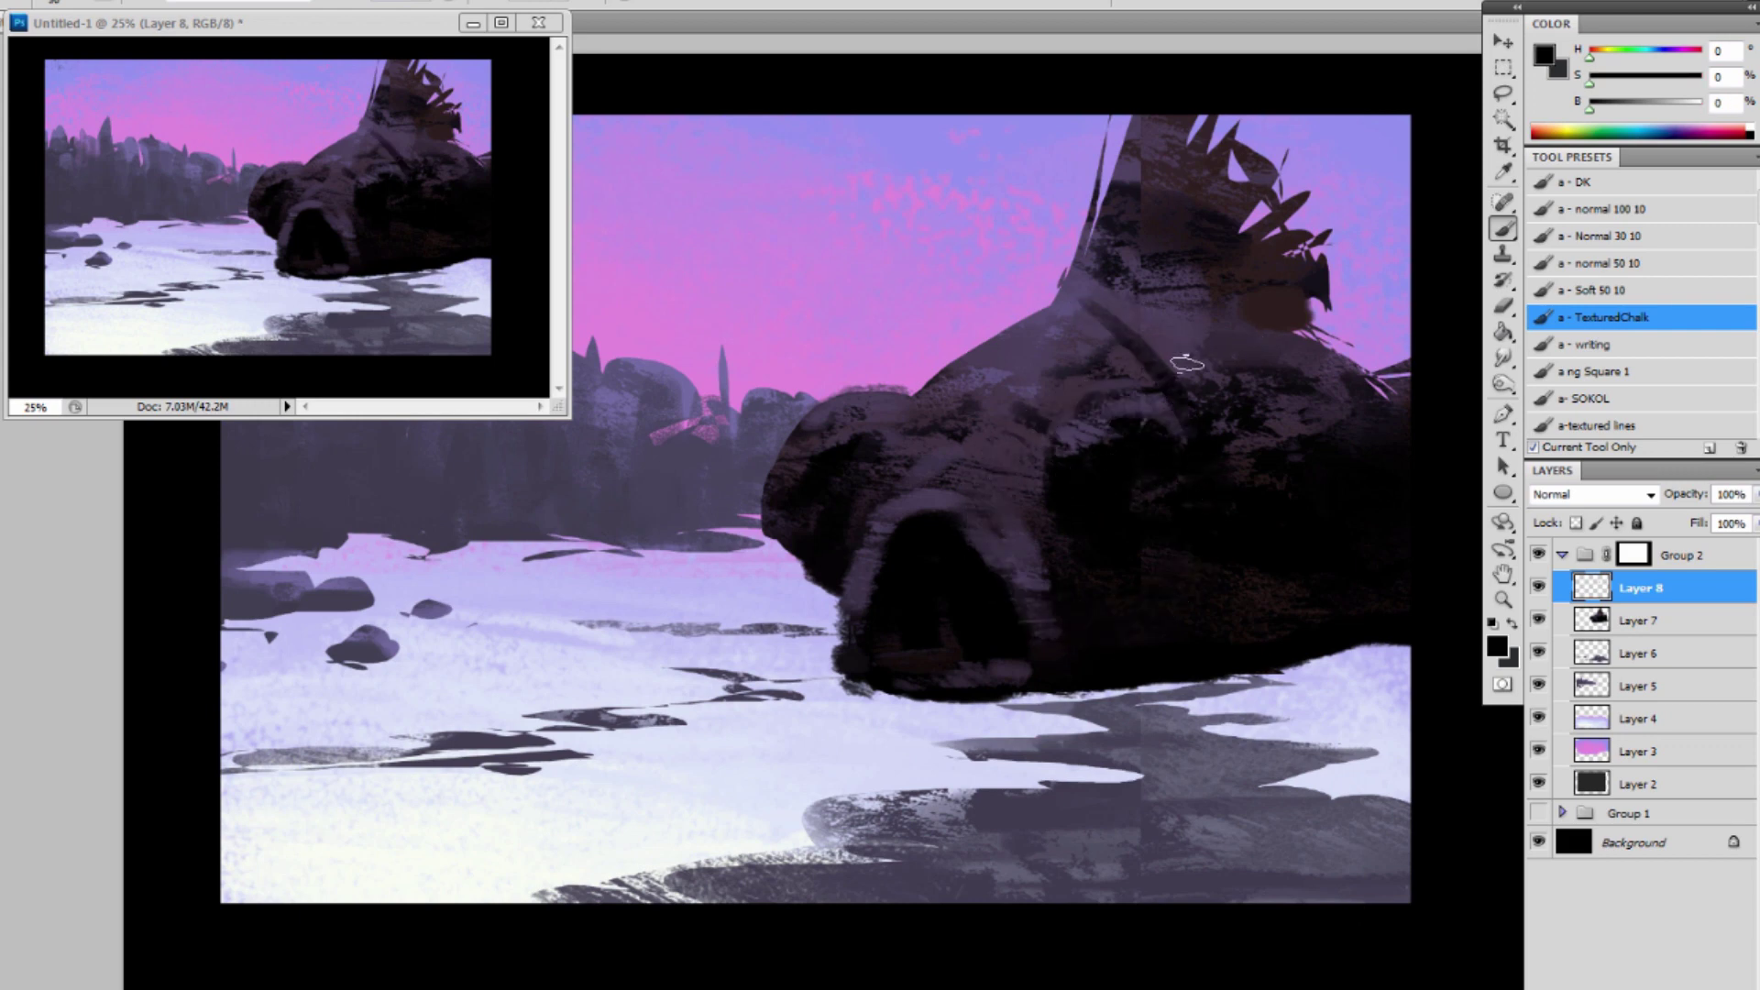
pyautogui.moveTo(1146, 312); pyautogui.dragTo(1201, 381)
pyautogui.hotkey('ctrl', 'alt', 'z')
pyautogui.hotkey('ctrl', 'alt', 'z')
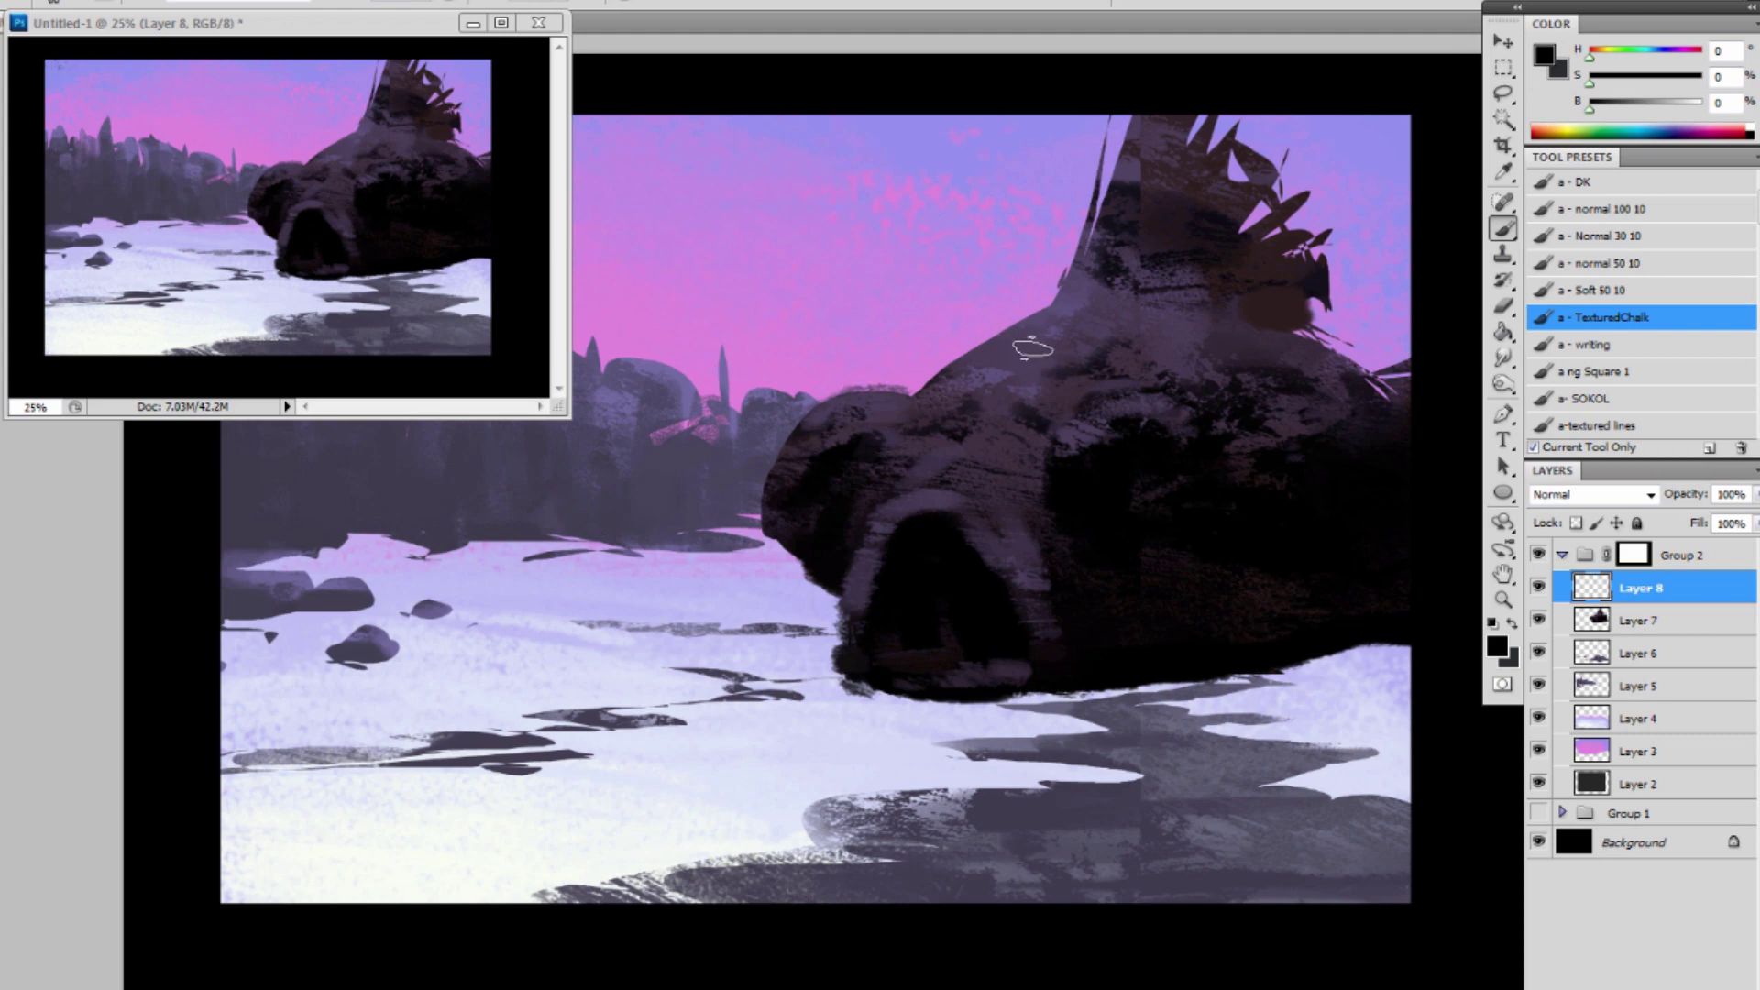
pyautogui.moveTo(1007, 324)
pyautogui.mouseDown()
pyautogui.moveTo(1088, 374)
pyautogui.moveTo(1029, 311)
pyautogui.moveTo(1136, 396)
pyautogui.mouseUp()
pyautogui.moveTo(1055, 302); pyautogui.dragTo(1192, 422)
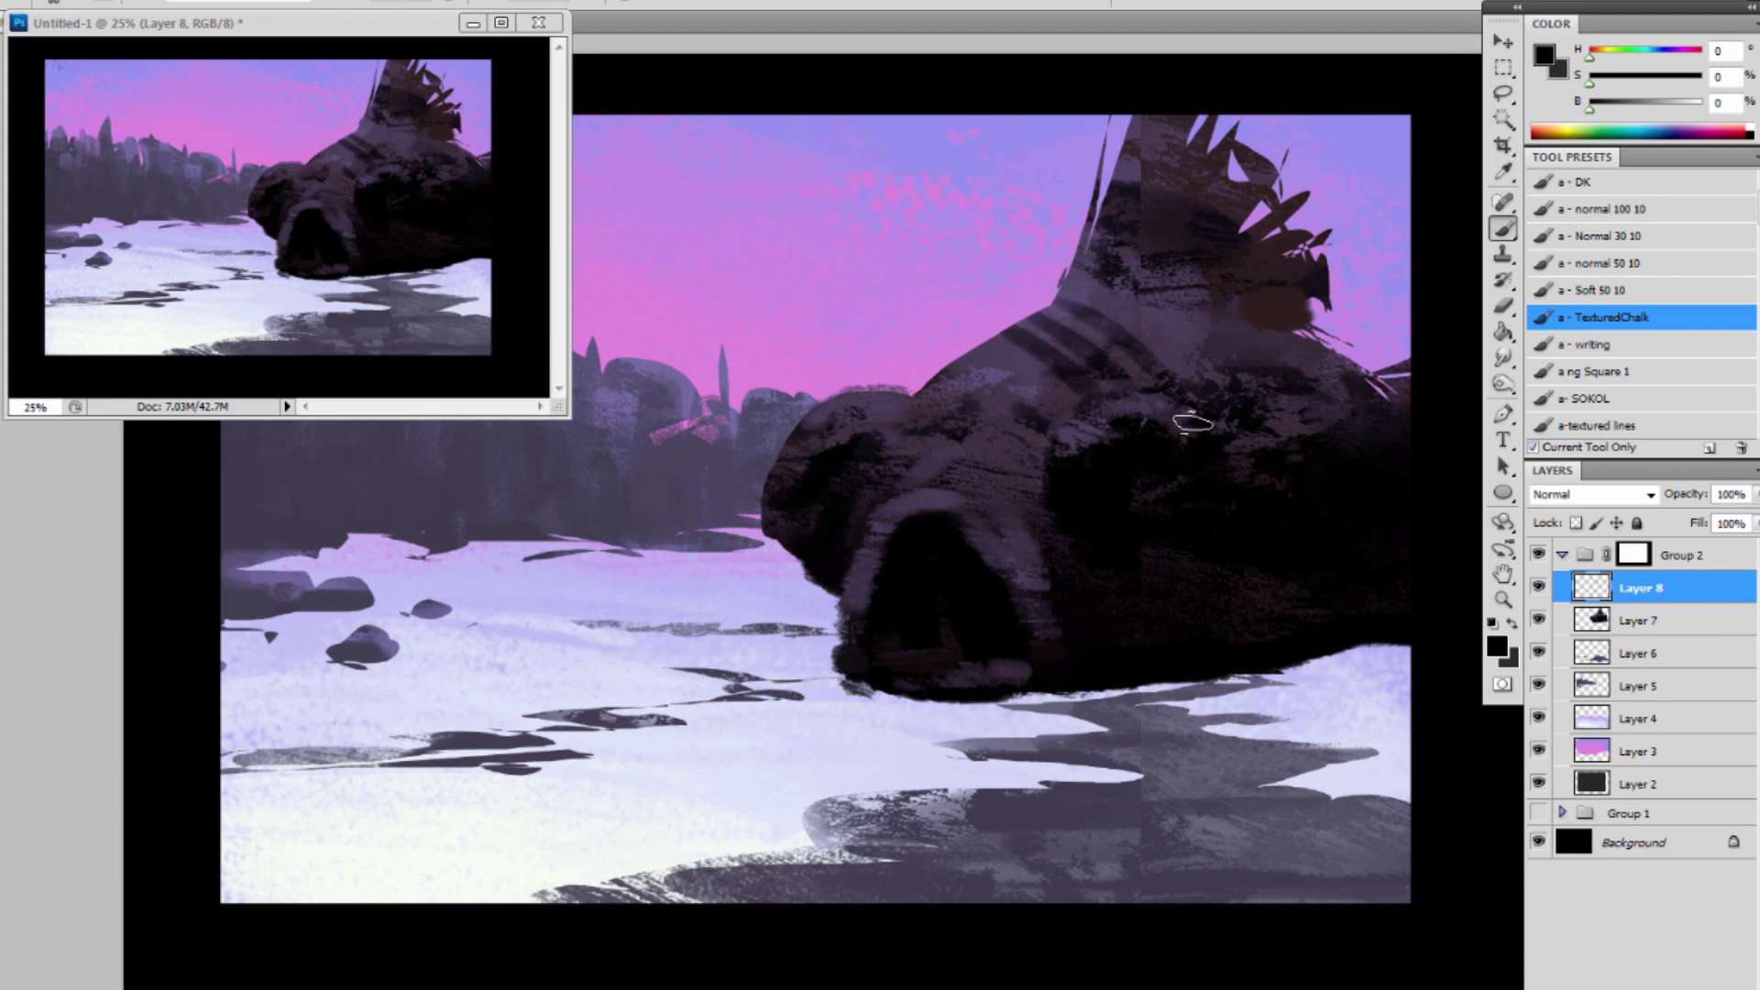
pyautogui.hotkey('ctrl', 'alt', 'z')
pyautogui.hotkey('ctrl', 'alt', 'z')
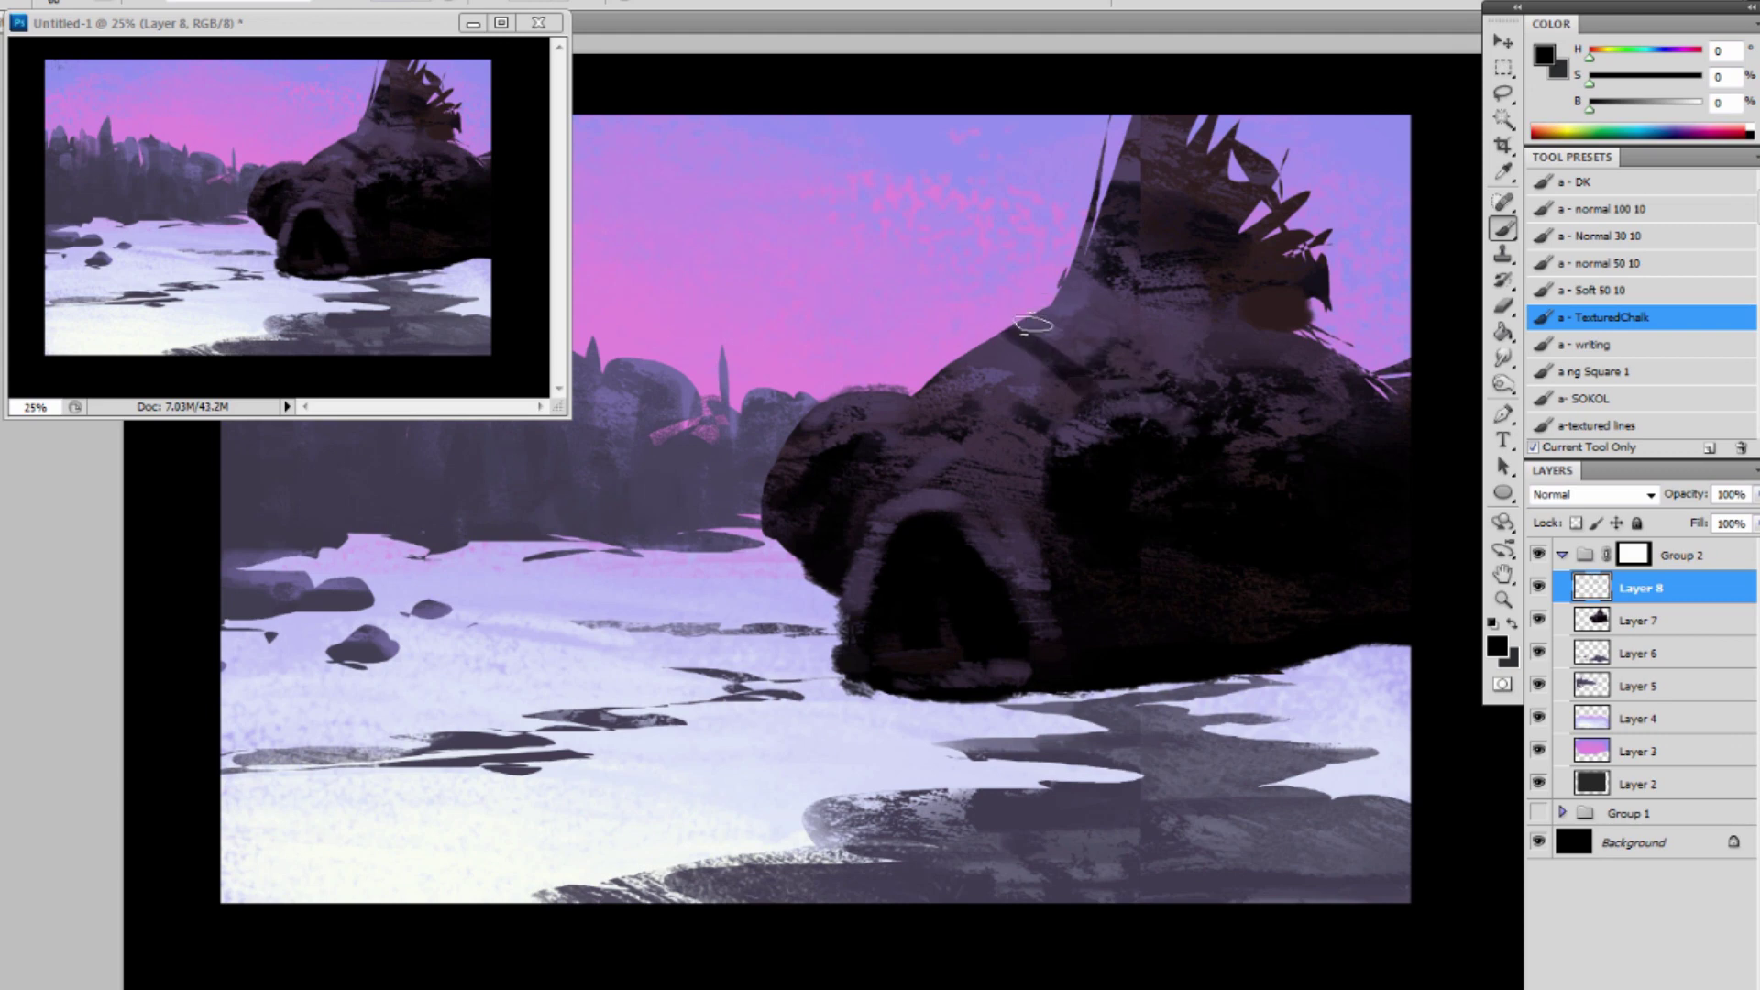
# Paint curved black stripes down the rock's upper back from its left shoulder to the right, crossed by strokes along its length.
pyautogui.moveTo(1034, 325)
pyautogui.mouseDown()
pyautogui.moveTo(1140, 381)
pyautogui.moveTo(1055, 308)
pyautogui.moveTo(1192, 393)
pyautogui.mouseUp()
pyautogui.moveTo(1101, 308); pyautogui.dragTo(1190, 392)
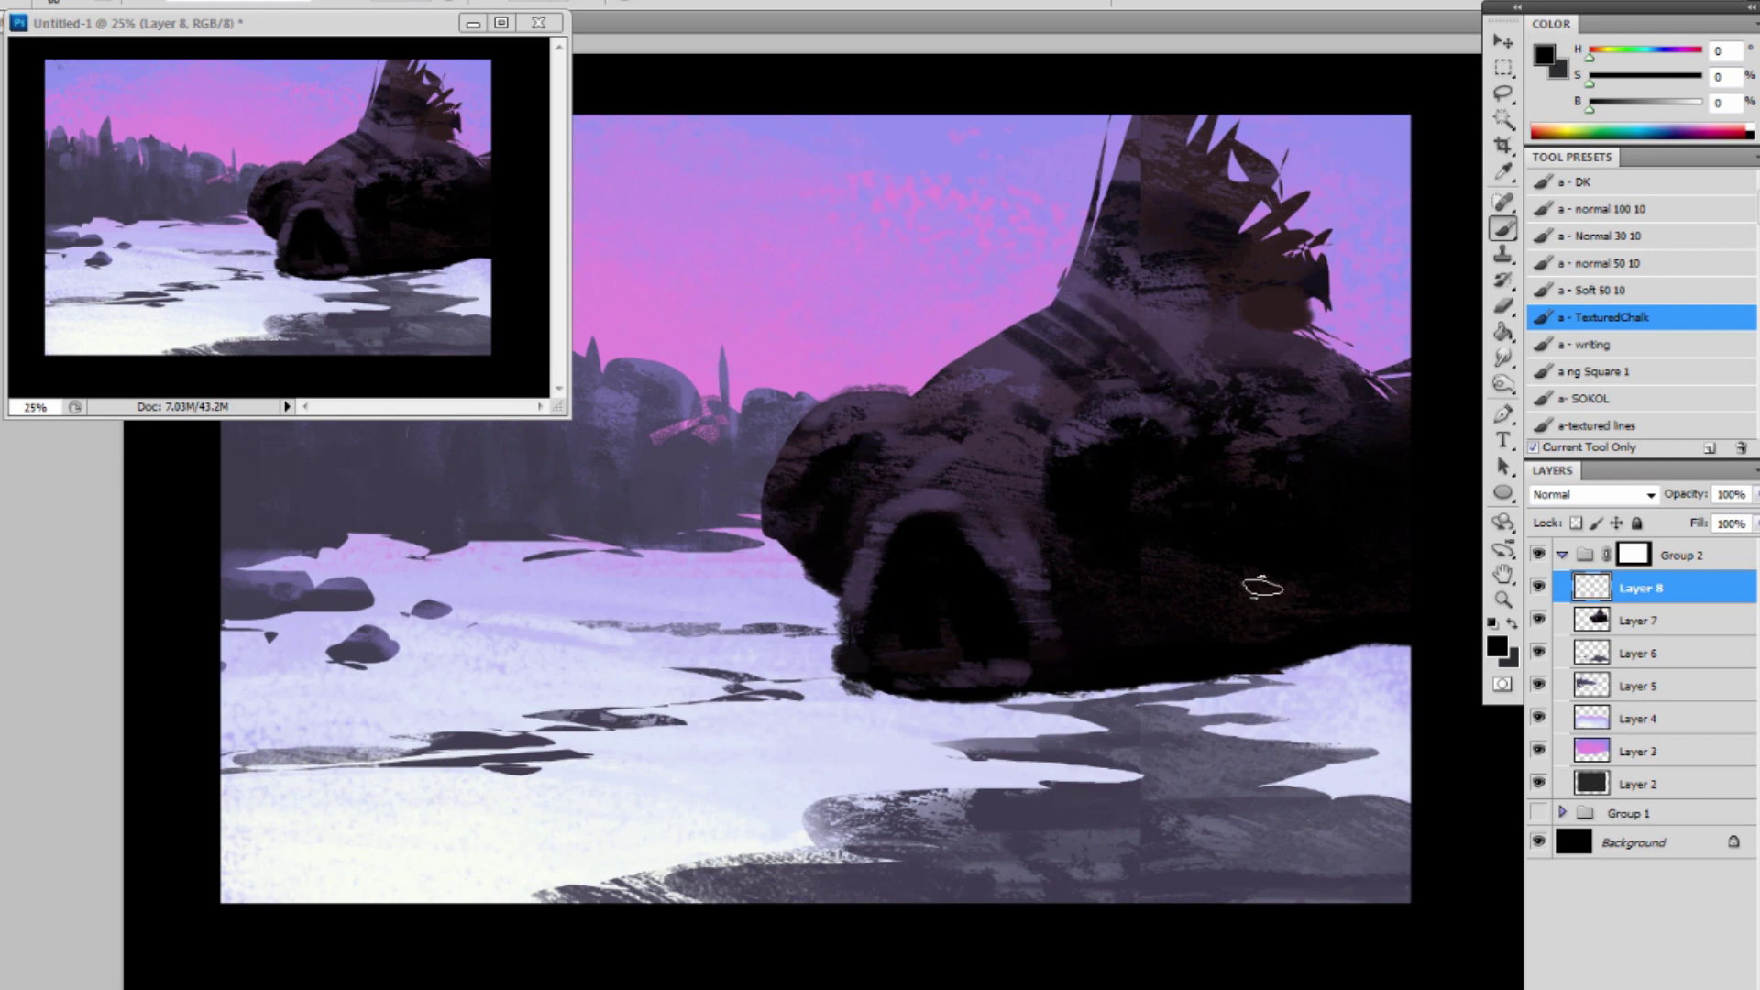
pyautogui.hotkey('ctrl', 'alt', 'z')
pyautogui.moveTo(1080, 298)
pyautogui.mouseDown()
pyautogui.moveTo(1184, 387)
pyautogui.moveTo(1220, 390)
pyautogui.mouseUp()
pyautogui.moveTo(1189, 316); pyautogui.dragTo(1288, 446)
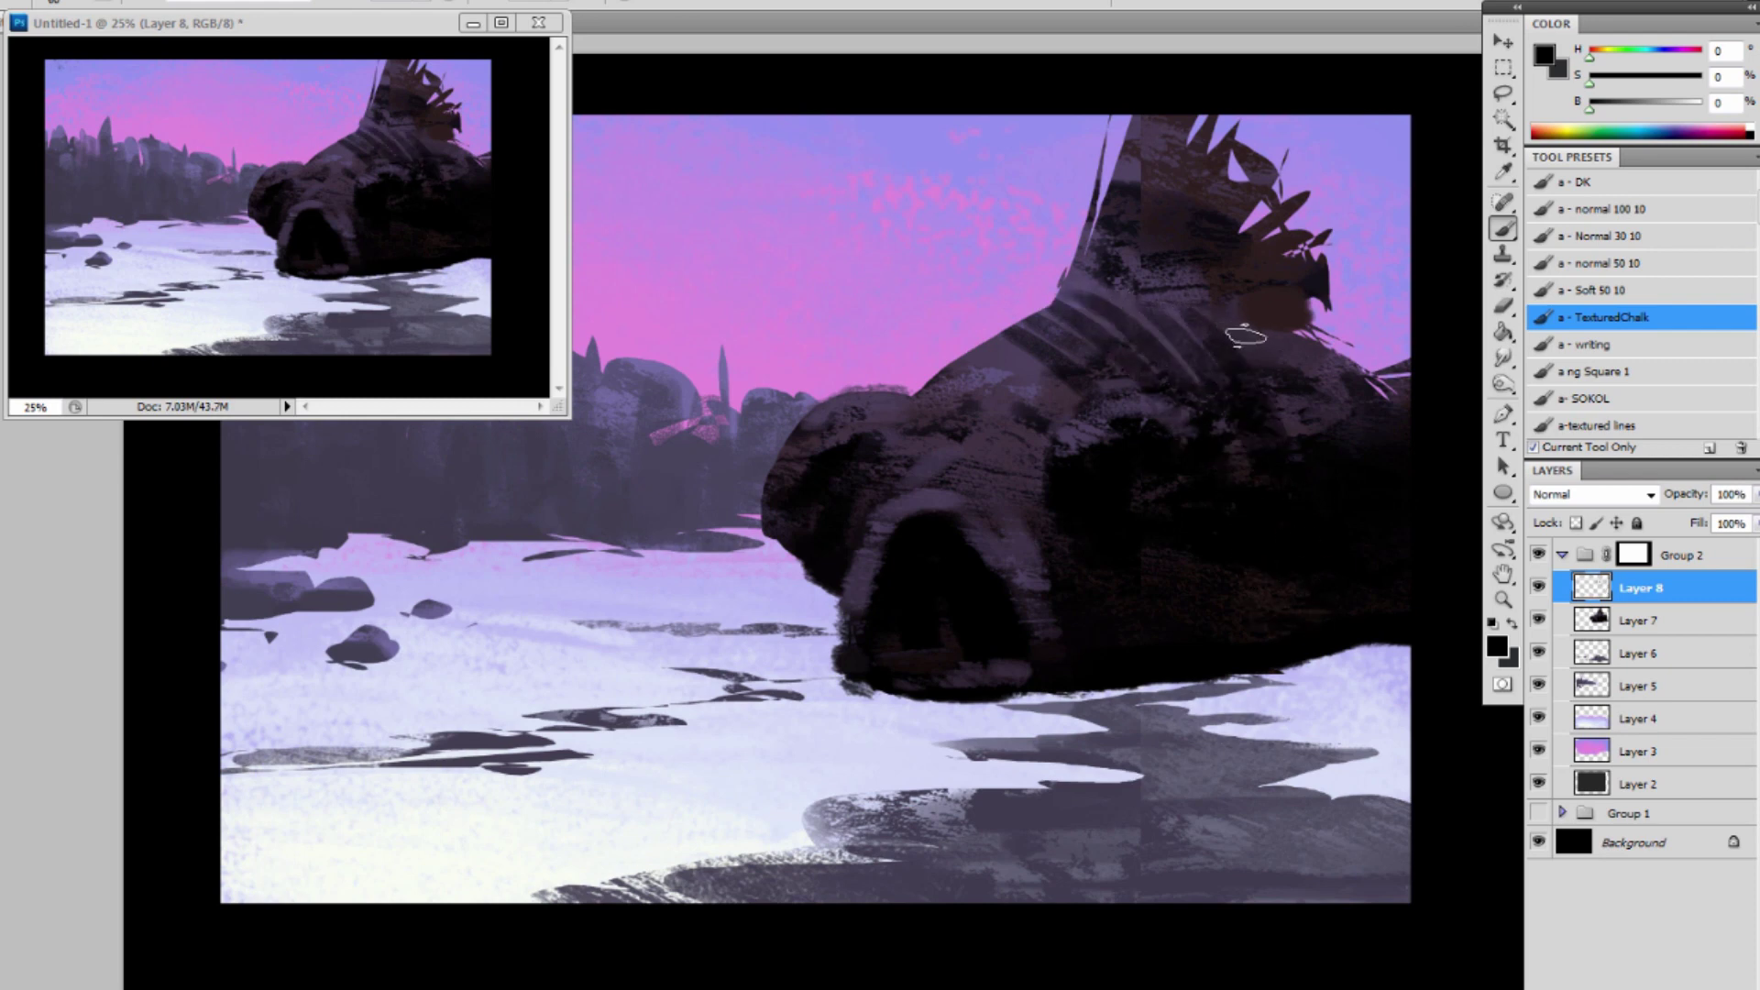
pyautogui.moveTo(1239, 338); pyautogui.dragTo(1320, 435)
pyautogui.moveTo(1296, 346); pyautogui.dragTo(1346, 422)
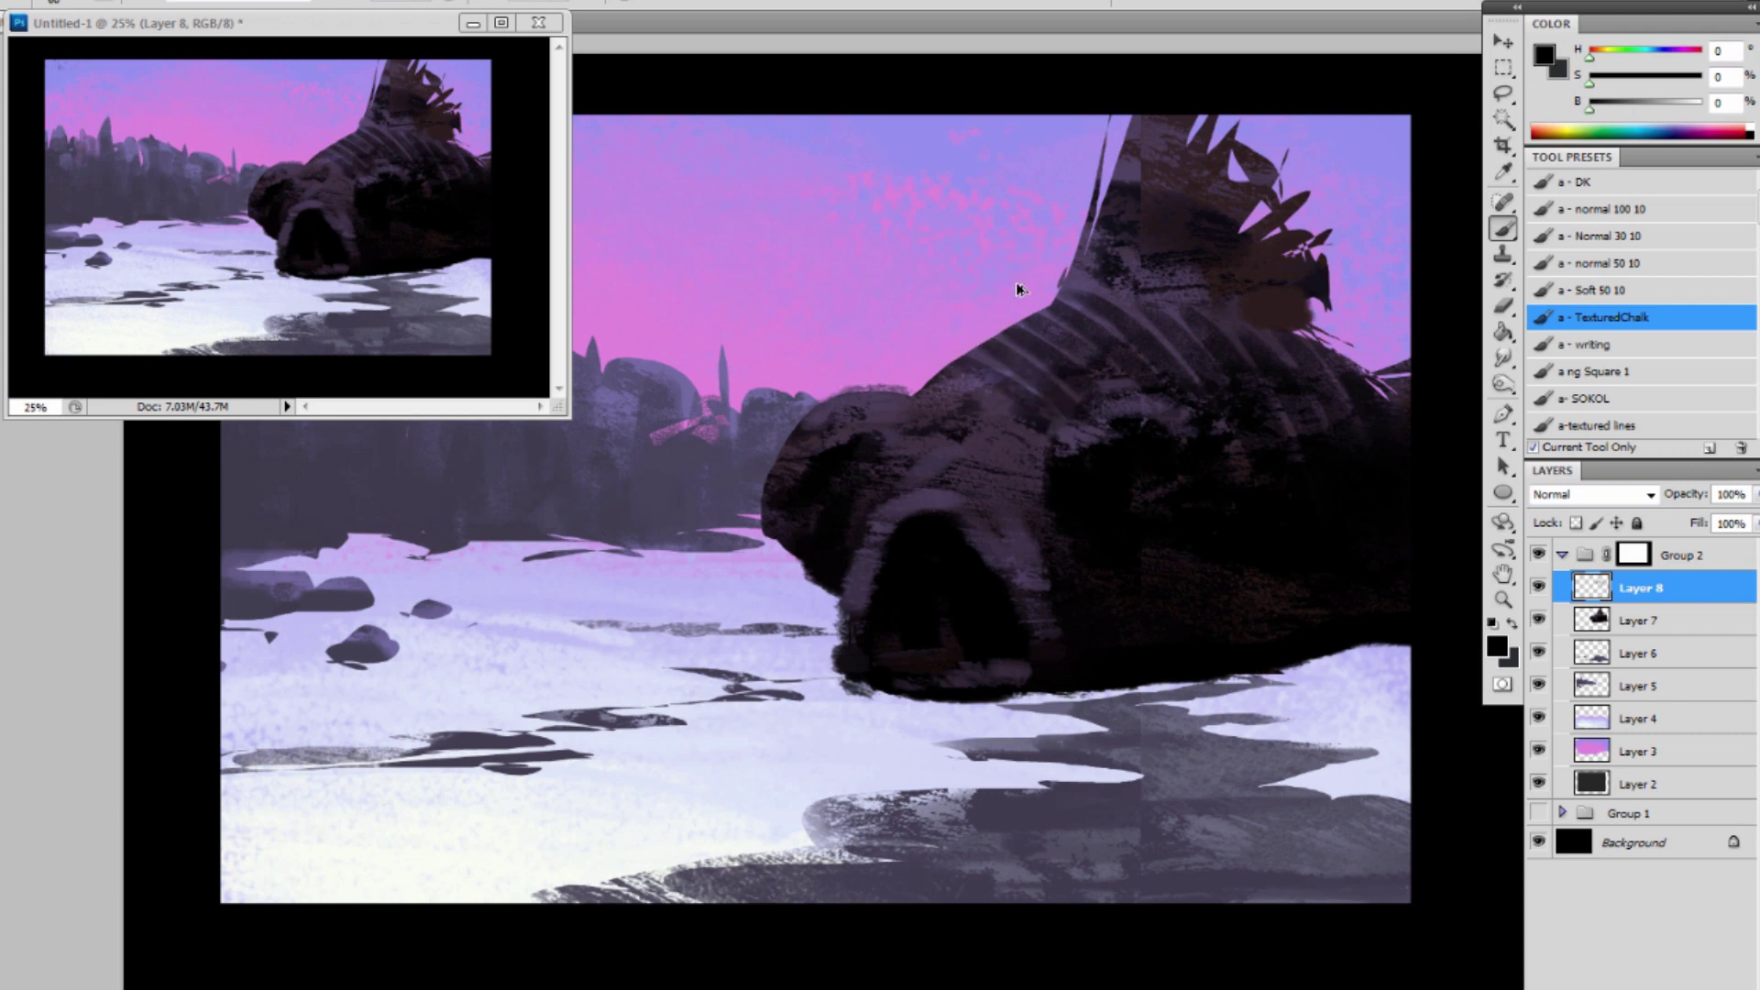
pyautogui.moveTo(973, 341); pyautogui.dragTo(1076, 424)
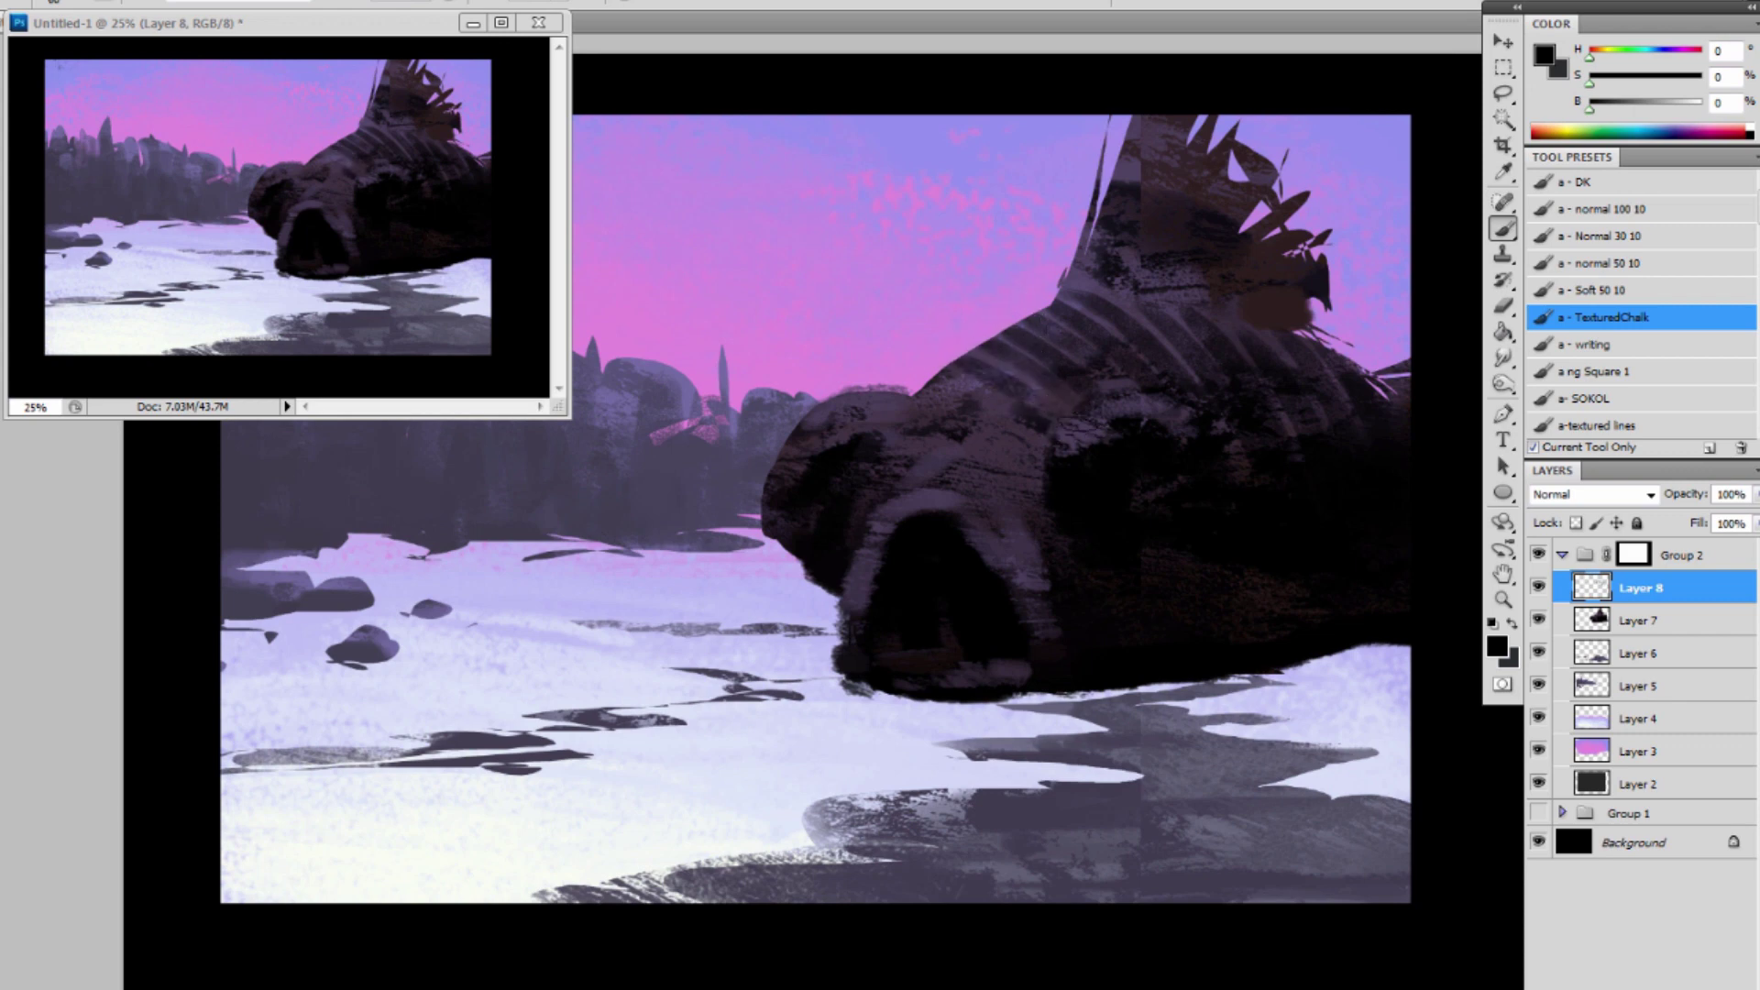
pyautogui.moveTo(926, 374); pyautogui.dragTo(1004, 413)
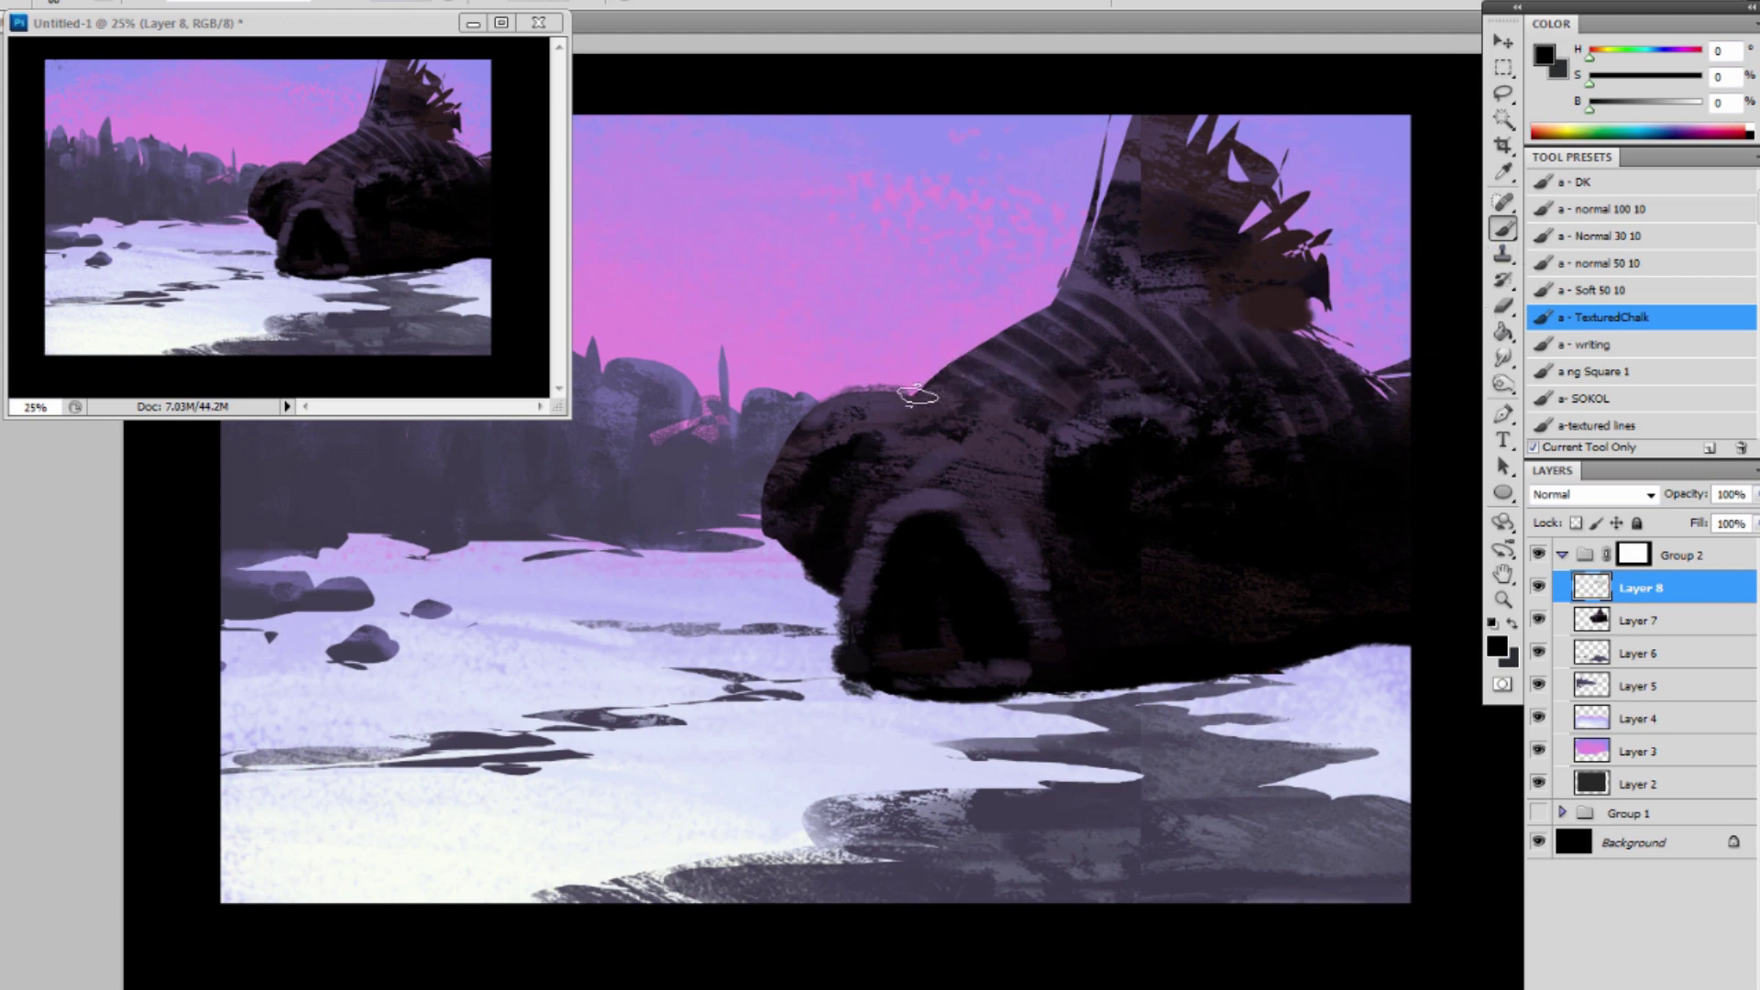
pyautogui.moveTo(947, 398)
pyautogui.mouseDown()
pyautogui.moveTo(1114, 321)
pyautogui.moveTo(1229, 341)
pyautogui.mouseUp()
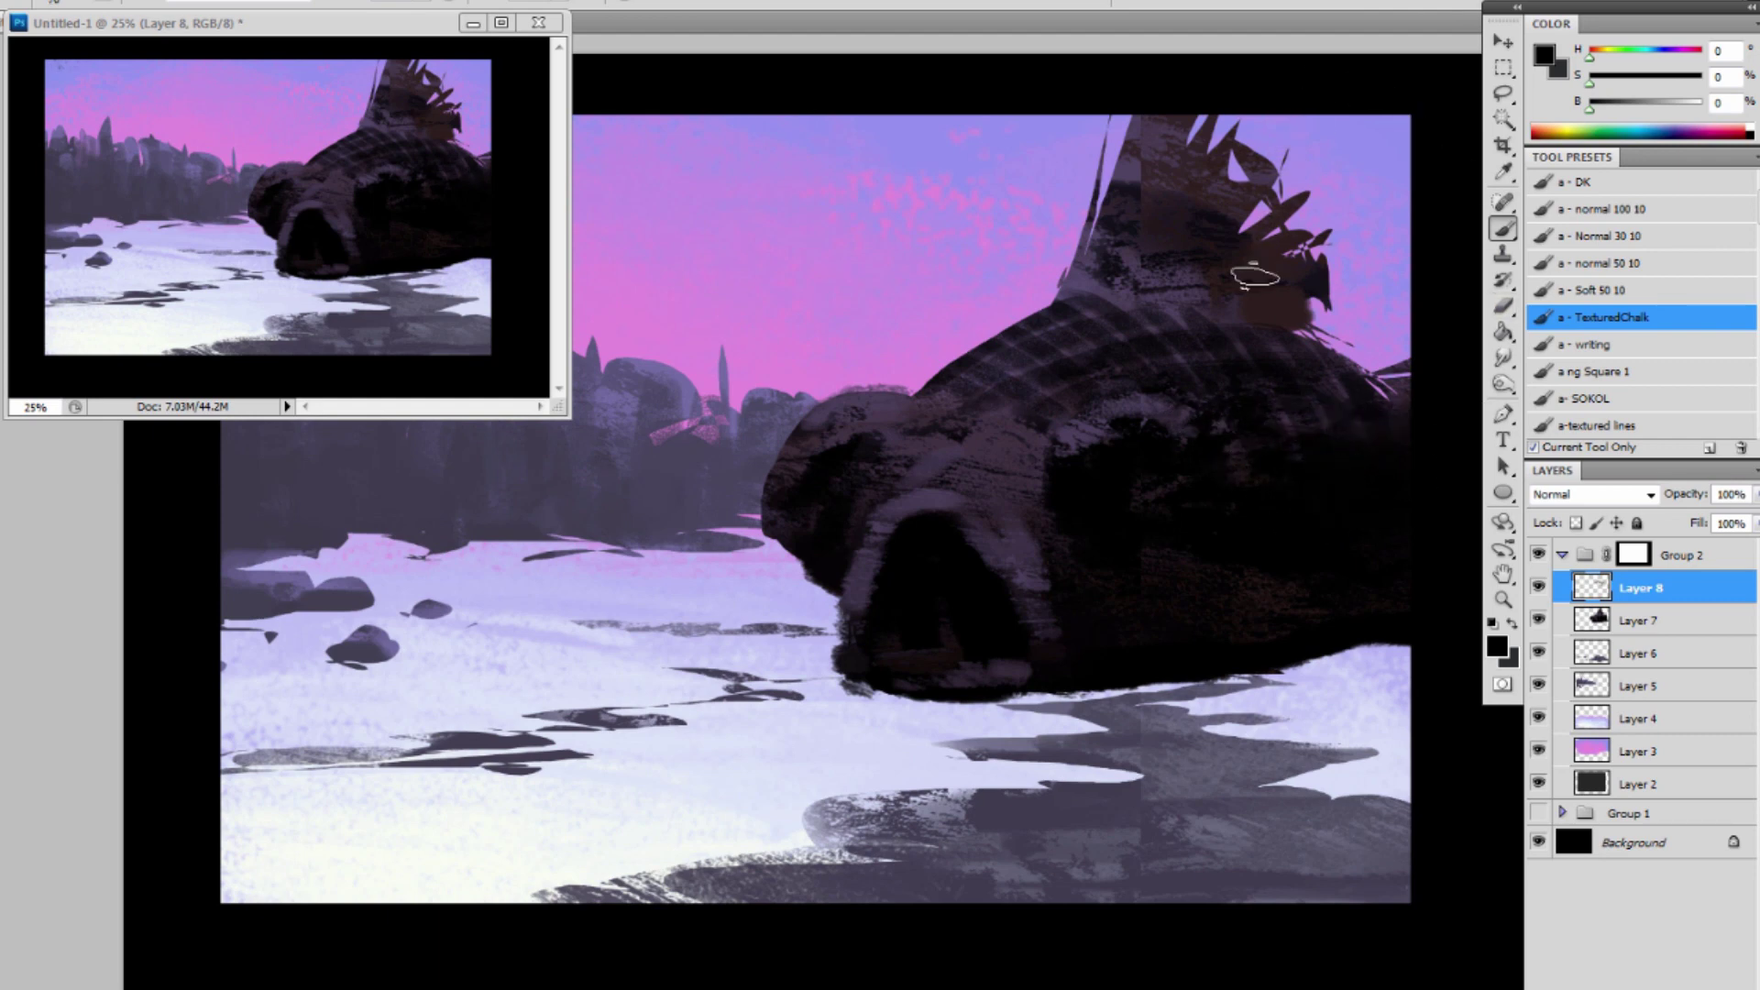
# Brush muted purple sampled from the rock in curved bands down its right side and along its upper left shoulder.
pyautogui.keyDown('alt'); pyautogui.click(1157, 323); pyautogui.keyUp('alt')
pyautogui.moveTo(1088, 293); pyautogui.dragTo(1205, 436)
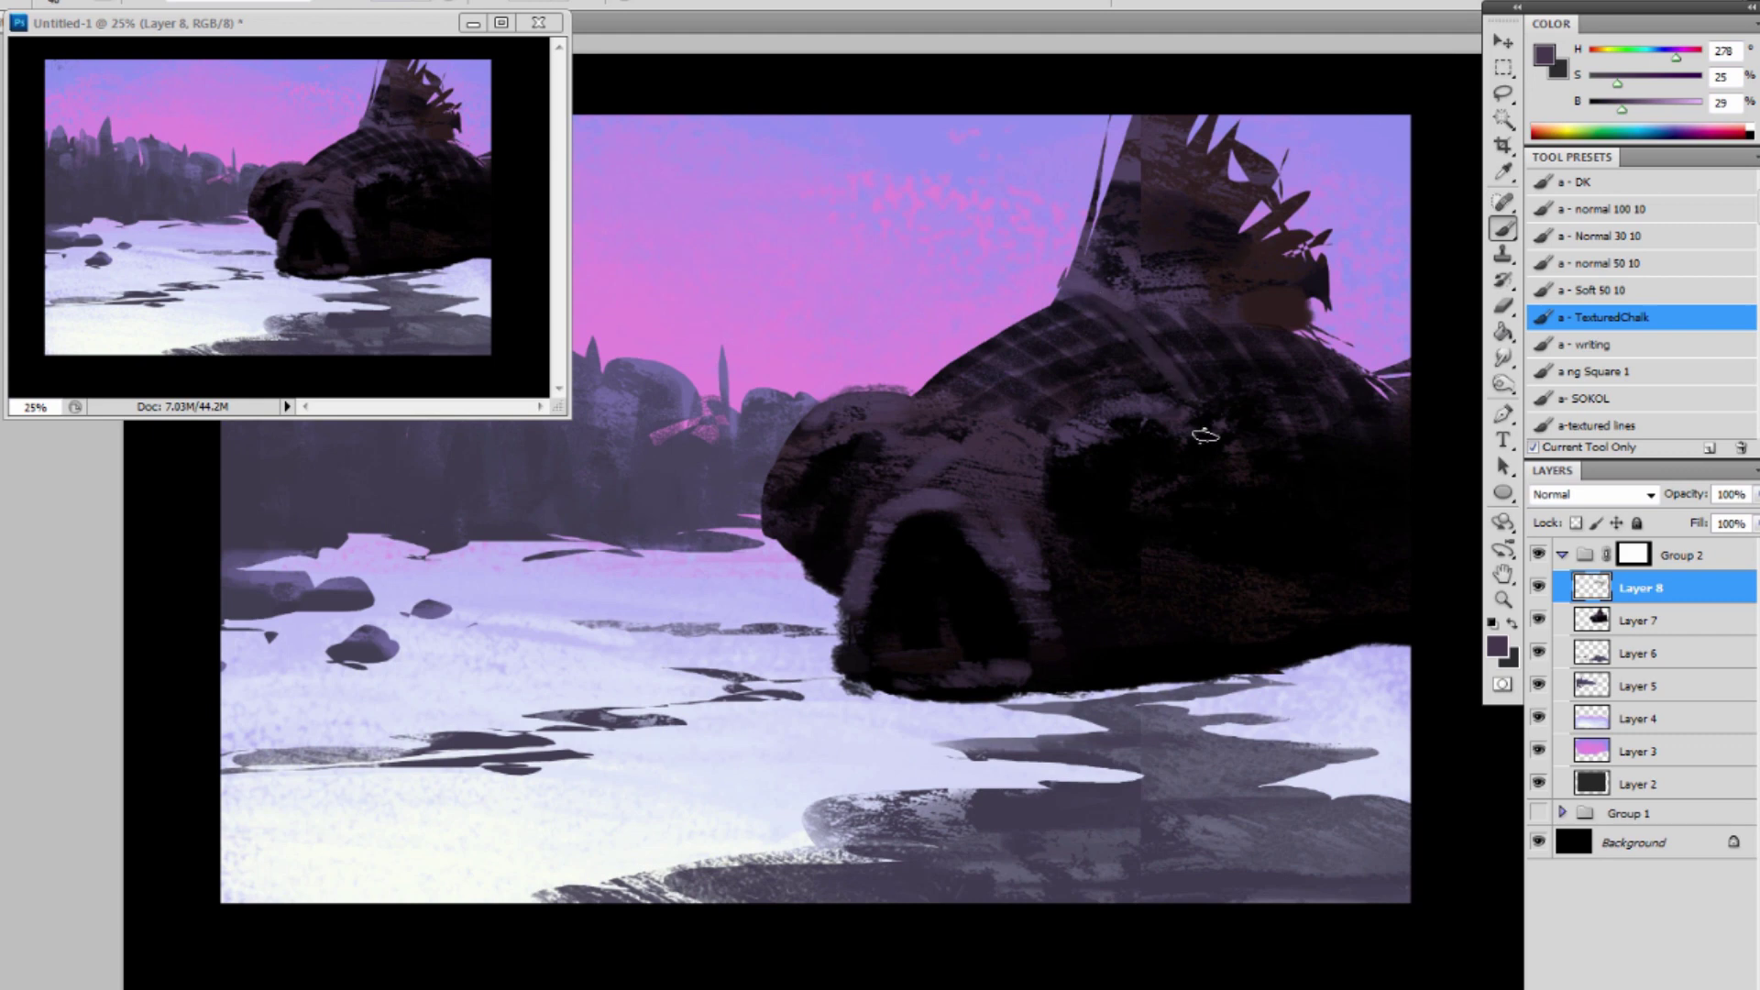
pyautogui.moveTo(1122, 310)
pyautogui.mouseDown()
pyautogui.moveTo(1207, 411)
pyautogui.moveTo(1157, 306)
pyautogui.moveTo(1268, 471)
pyautogui.mouseUp()
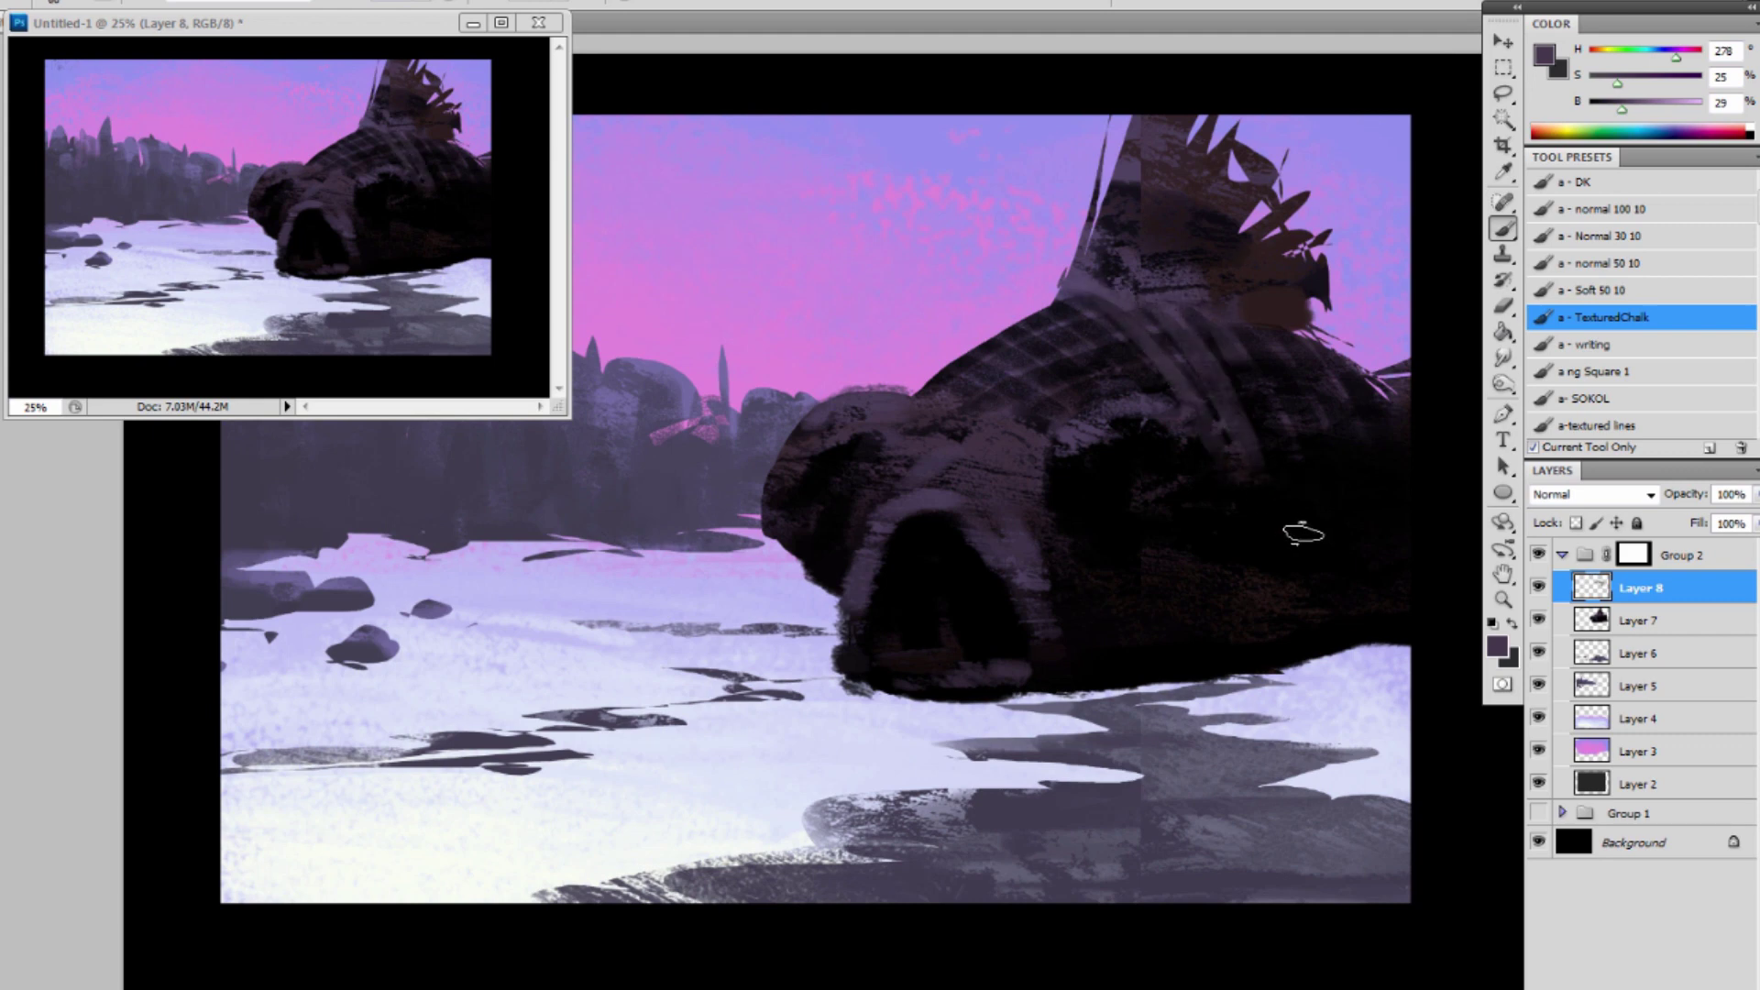
pyautogui.moveTo(1228, 344)
pyautogui.mouseDown()
pyautogui.moveTo(1297, 490)
pyautogui.moveTo(1337, 481)
pyautogui.mouseUp()
pyautogui.moveTo(1283, 334); pyautogui.dragTo(1347, 475)
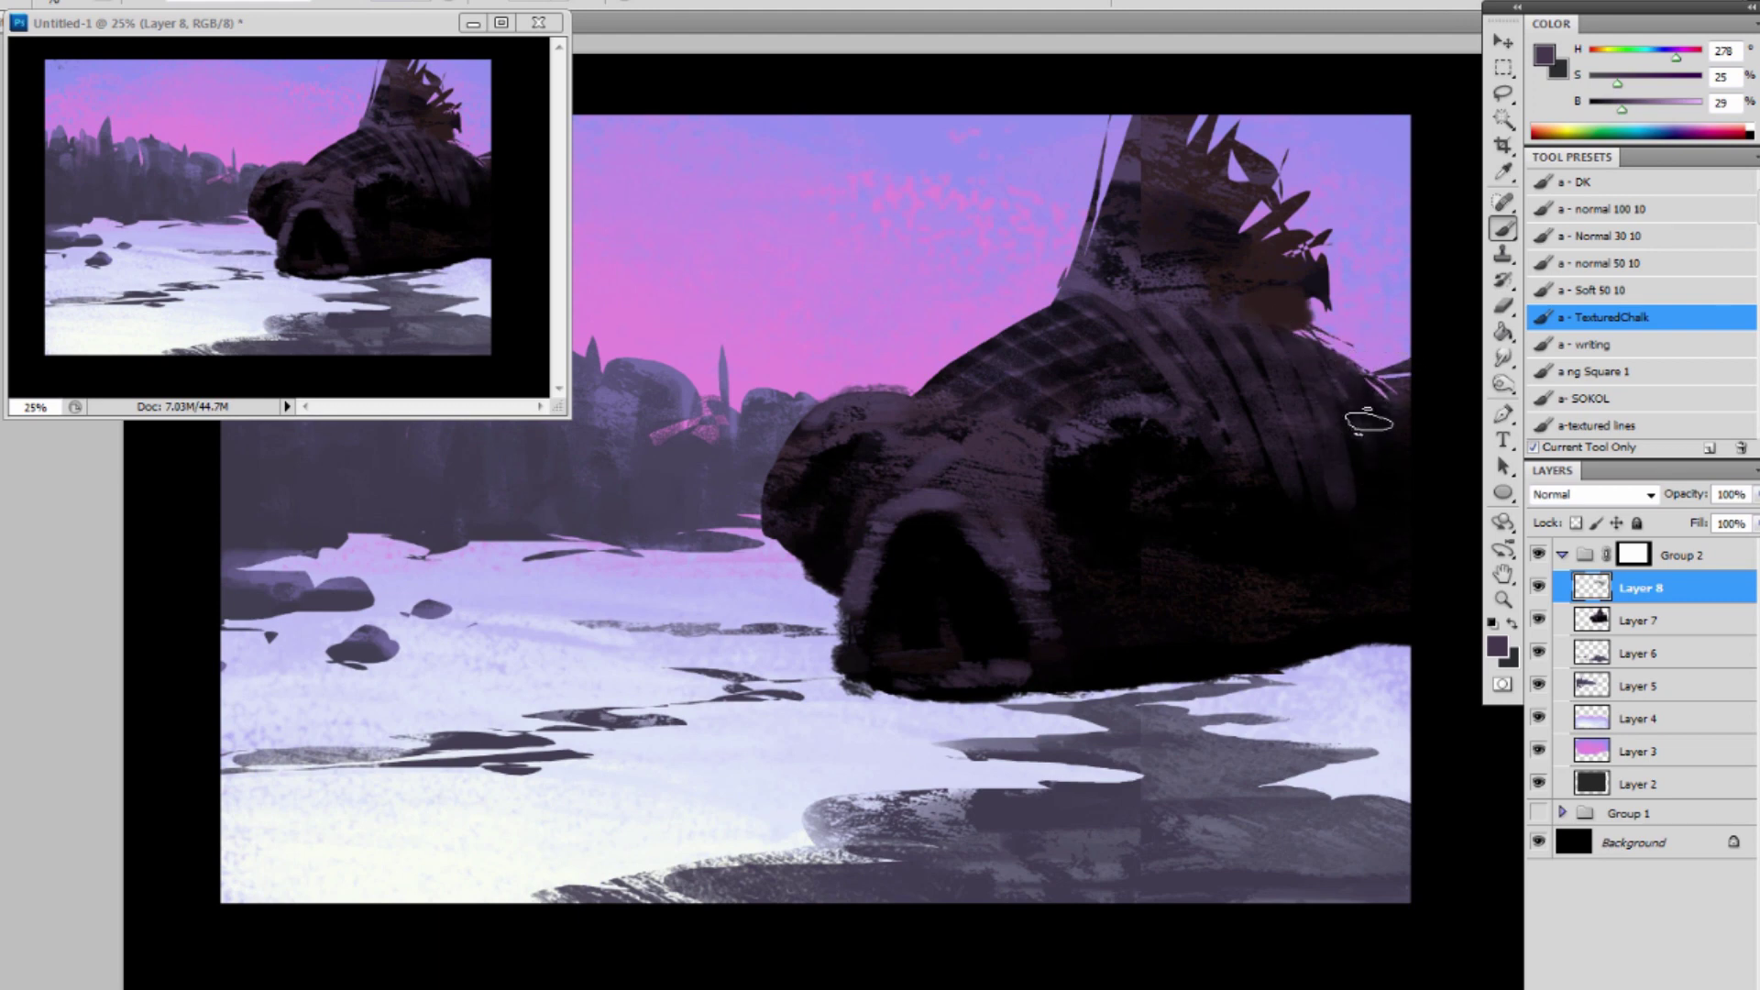
pyautogui.moveTo(1386, 413); pyautogui.dragTo(1389, 545)
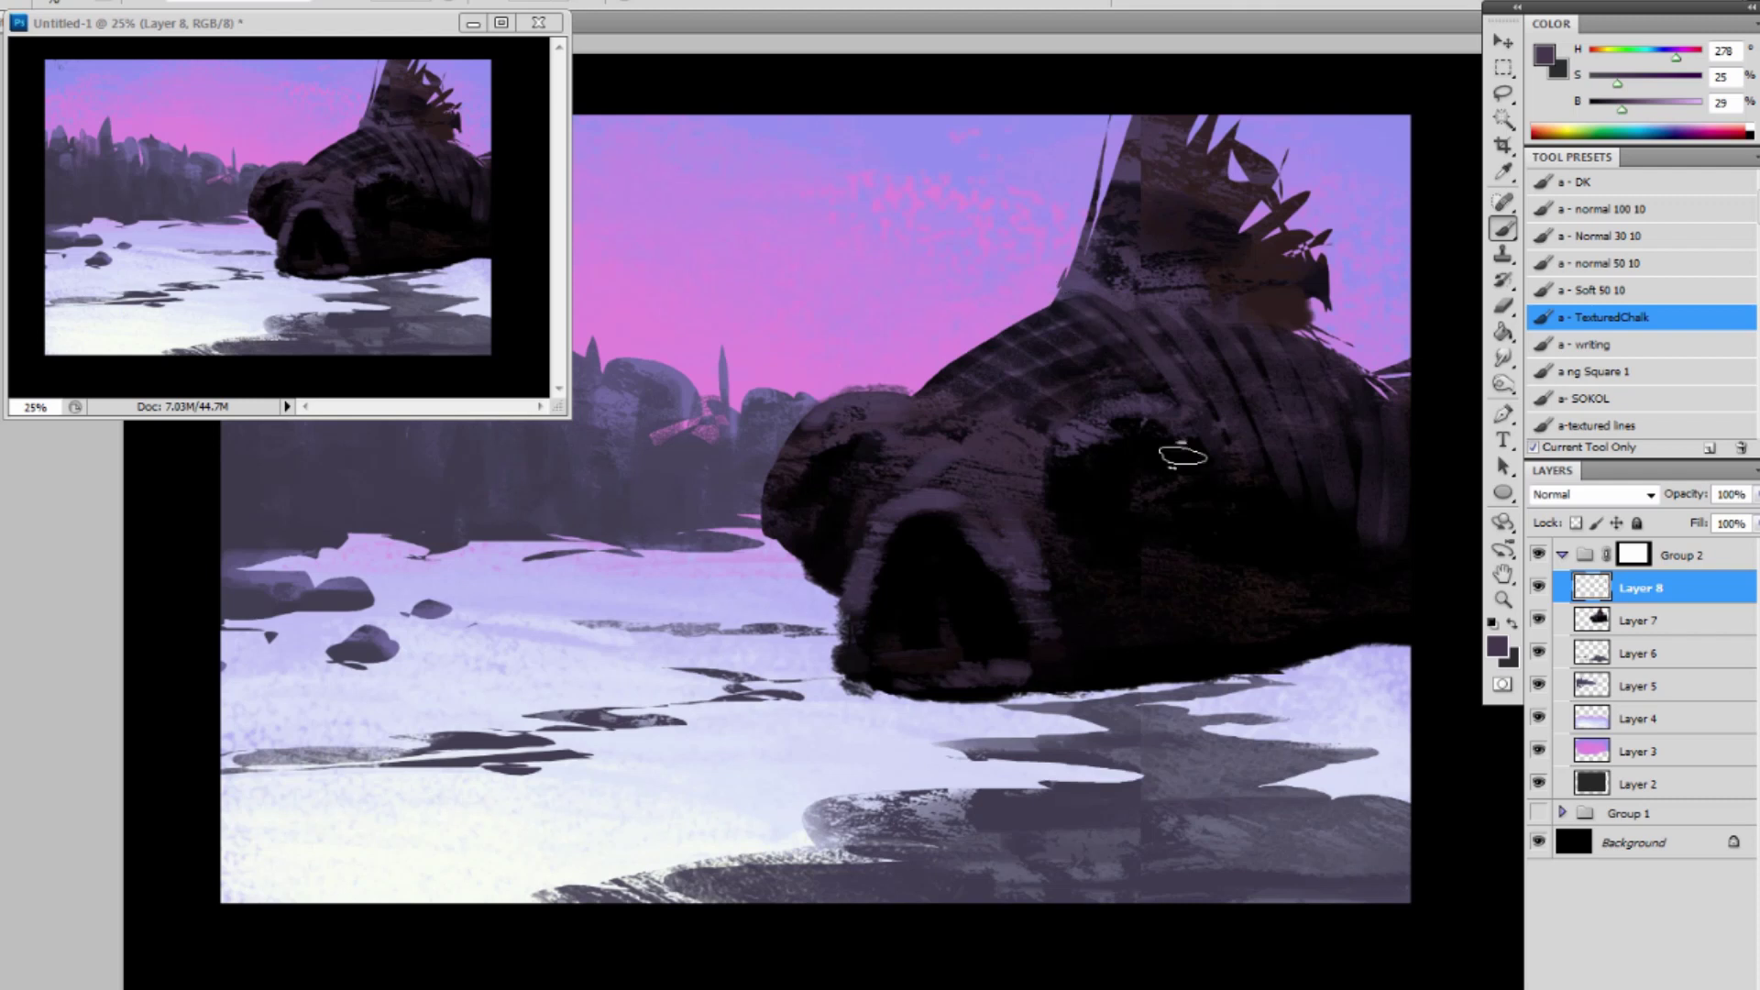
pyautogui.moveTo(1059, 322)
pyautogui.mouseDown()
pyautogui.moveTo(1128, 379)
pyautogui.moveTo(1105, 406)
pyautogui.moveTo(953, 362)
pyautogui.moveTo(943, 383)
pyautogui.mouseUp()
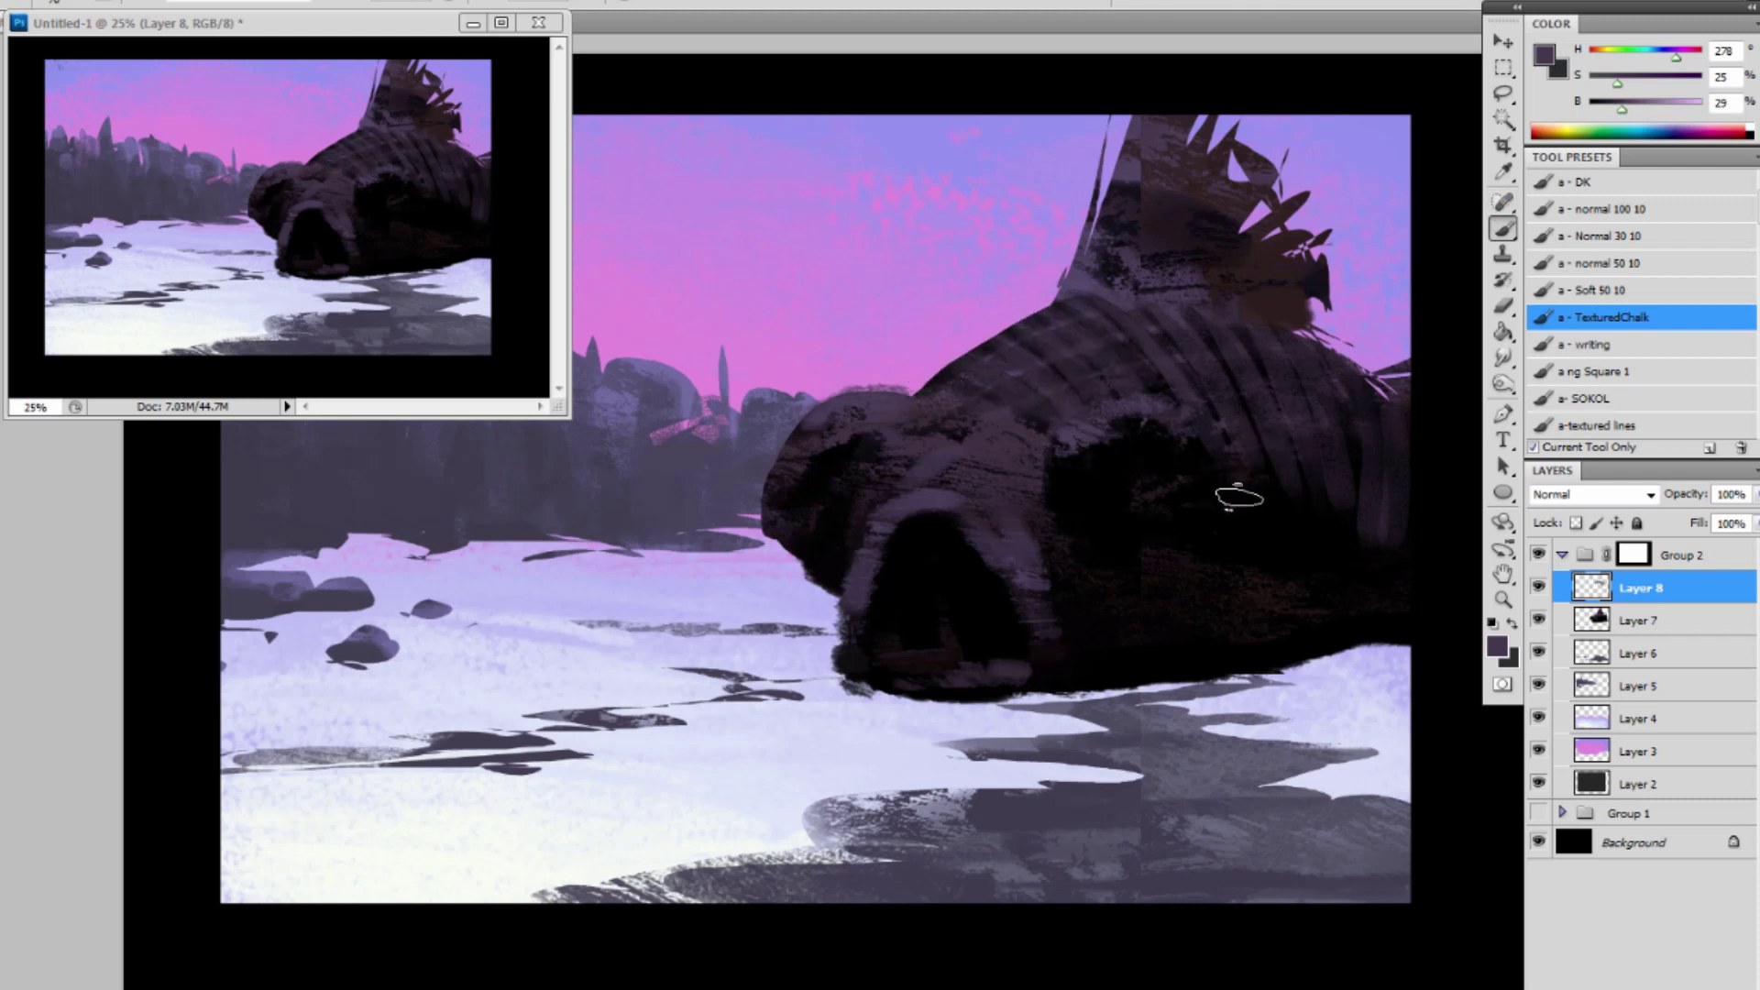
# Darken the striped back of the rock with sampled black using a larger brush.
pyautogui.keyDown('alt'); pyautogui.click(1297, 559); pyautogui.keyUp('alt')
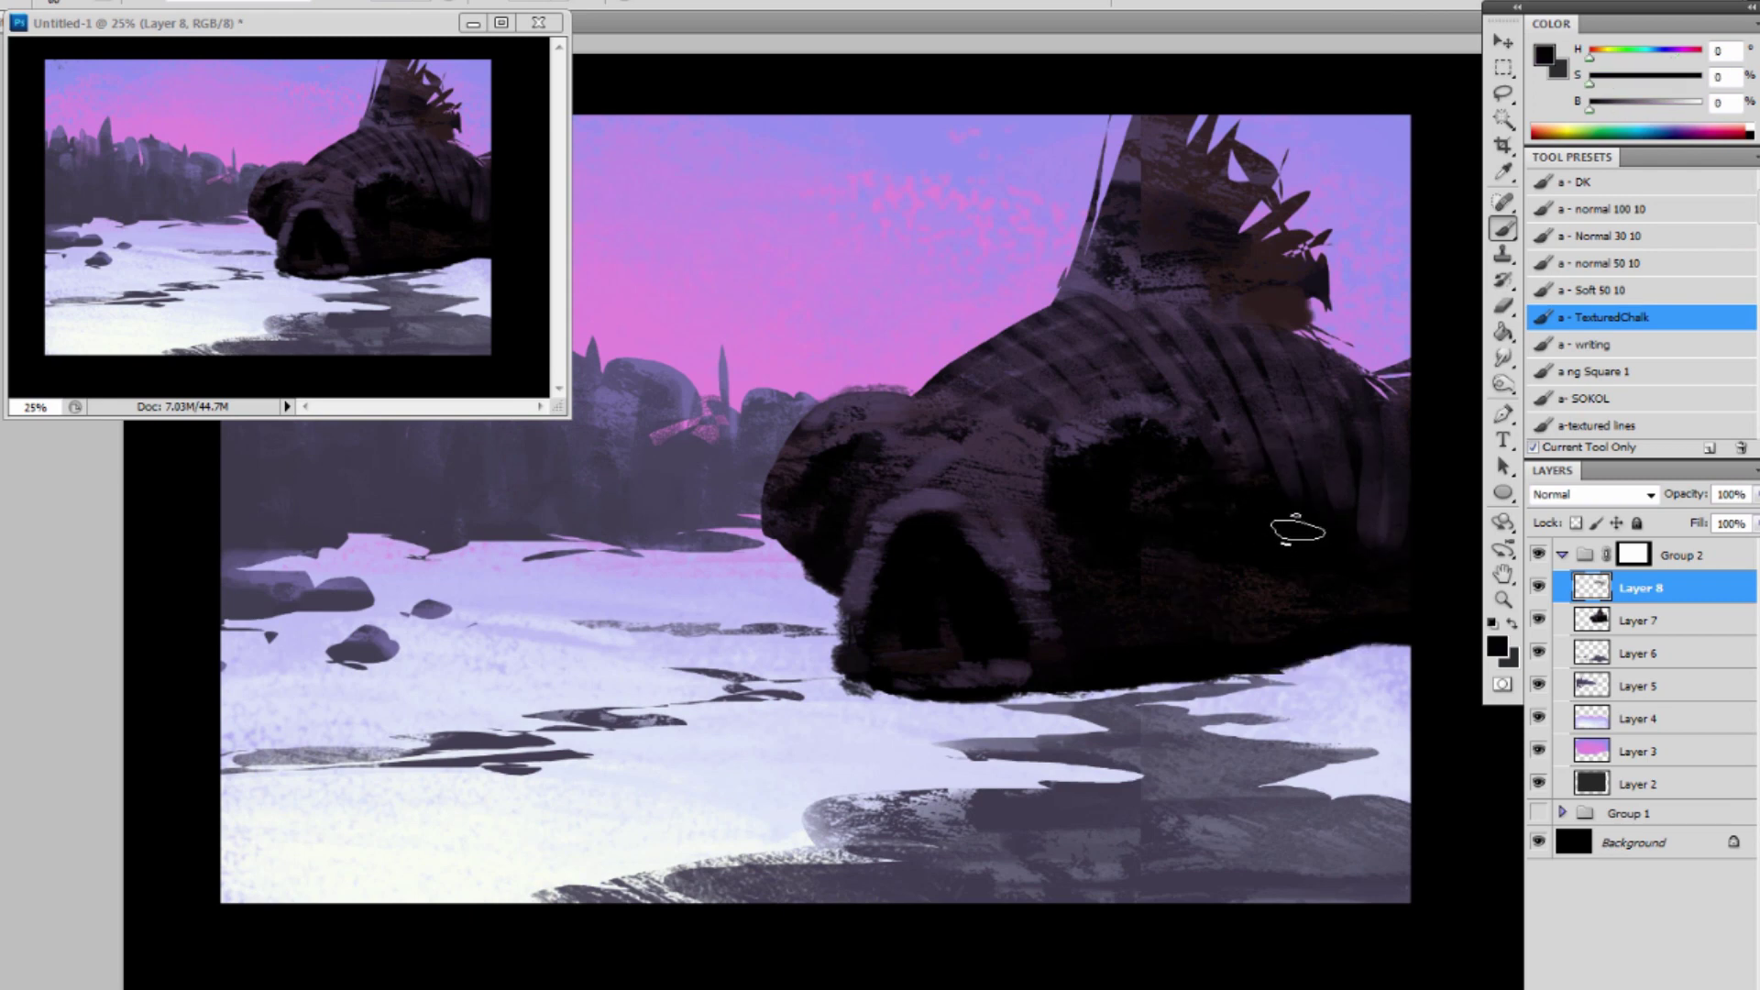
pyautogui.press(']')
pyautogui.press(']')
pyautogui.press(']')
pyautogui.moveTo(1373, 495)
pyautogui.mouseDown()
pyautogui.moveTo(1314, 399)
pyautogui.moveTo(1269, 373)
pyautogui.moveTo(1081, 389)
pyautogui.moveTo(999, 358)
pyautogui.moveTo(1047, 448)
pyautogui.moveTo(997, 440)
pyautogui.mouseUp()
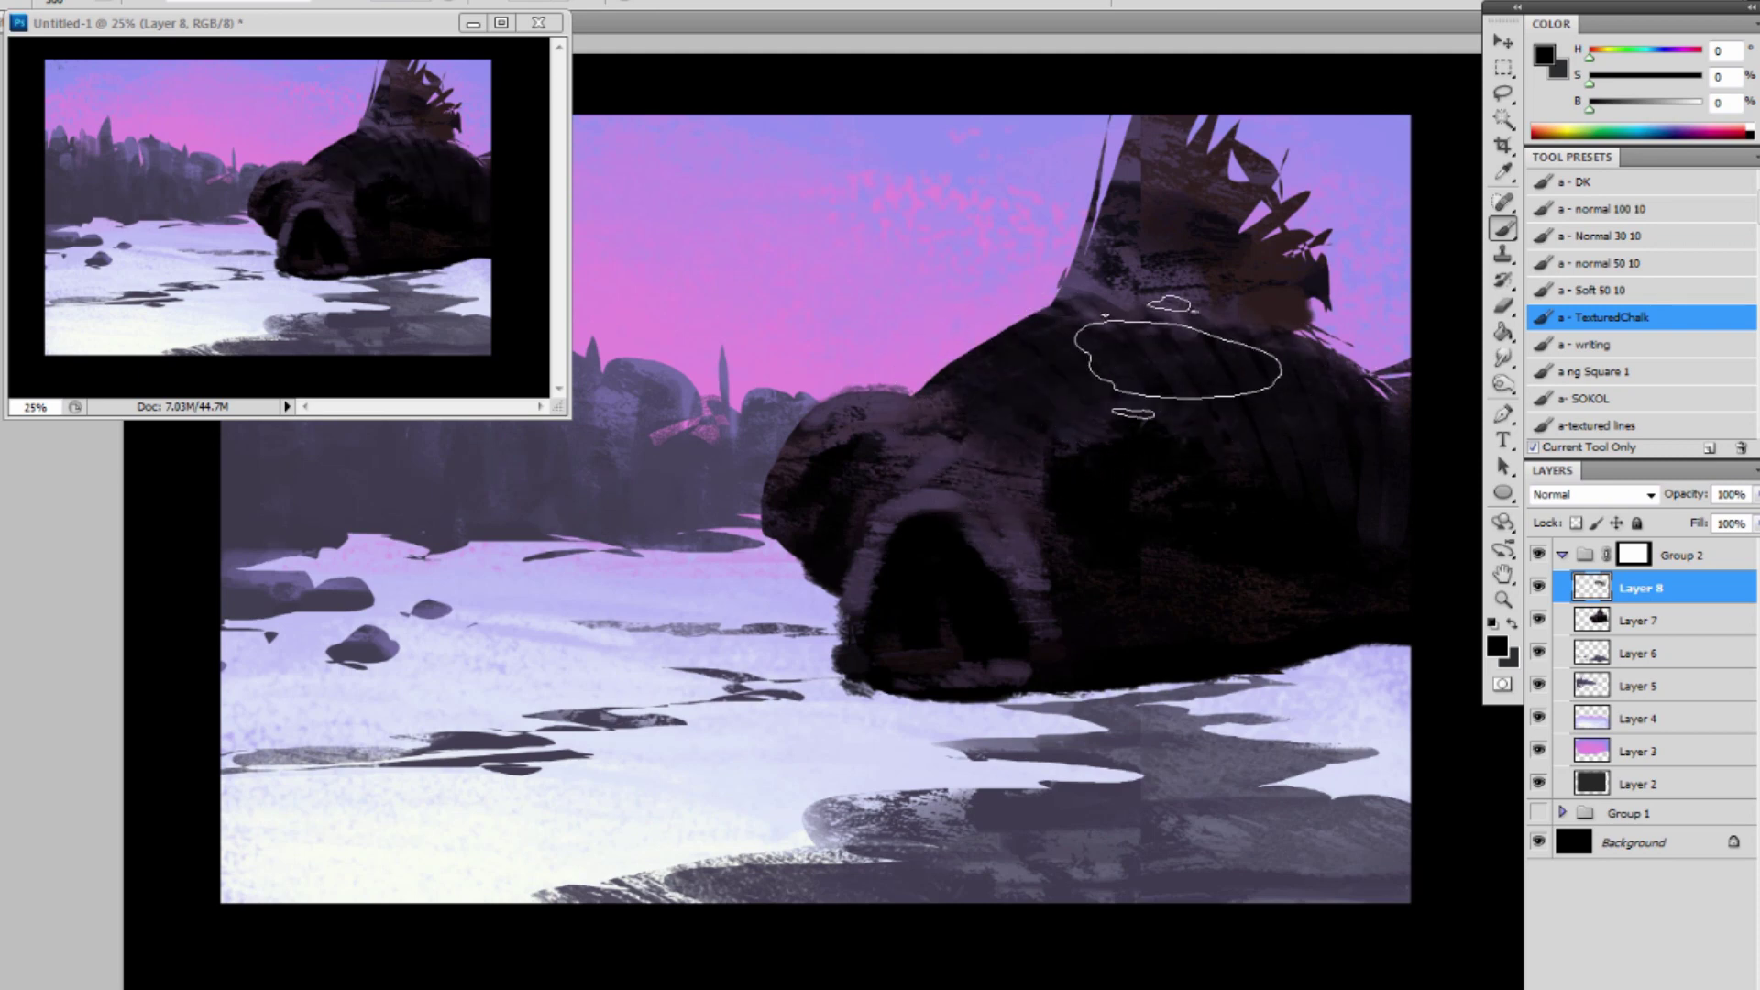
# Paint curved bands down the left half of the rock's back using lighter purple sampled from the base of the fin.
pyautogui.keyDown('alt'); pyautogui.click(1093, 267); pyautogui.keyUp('alt')
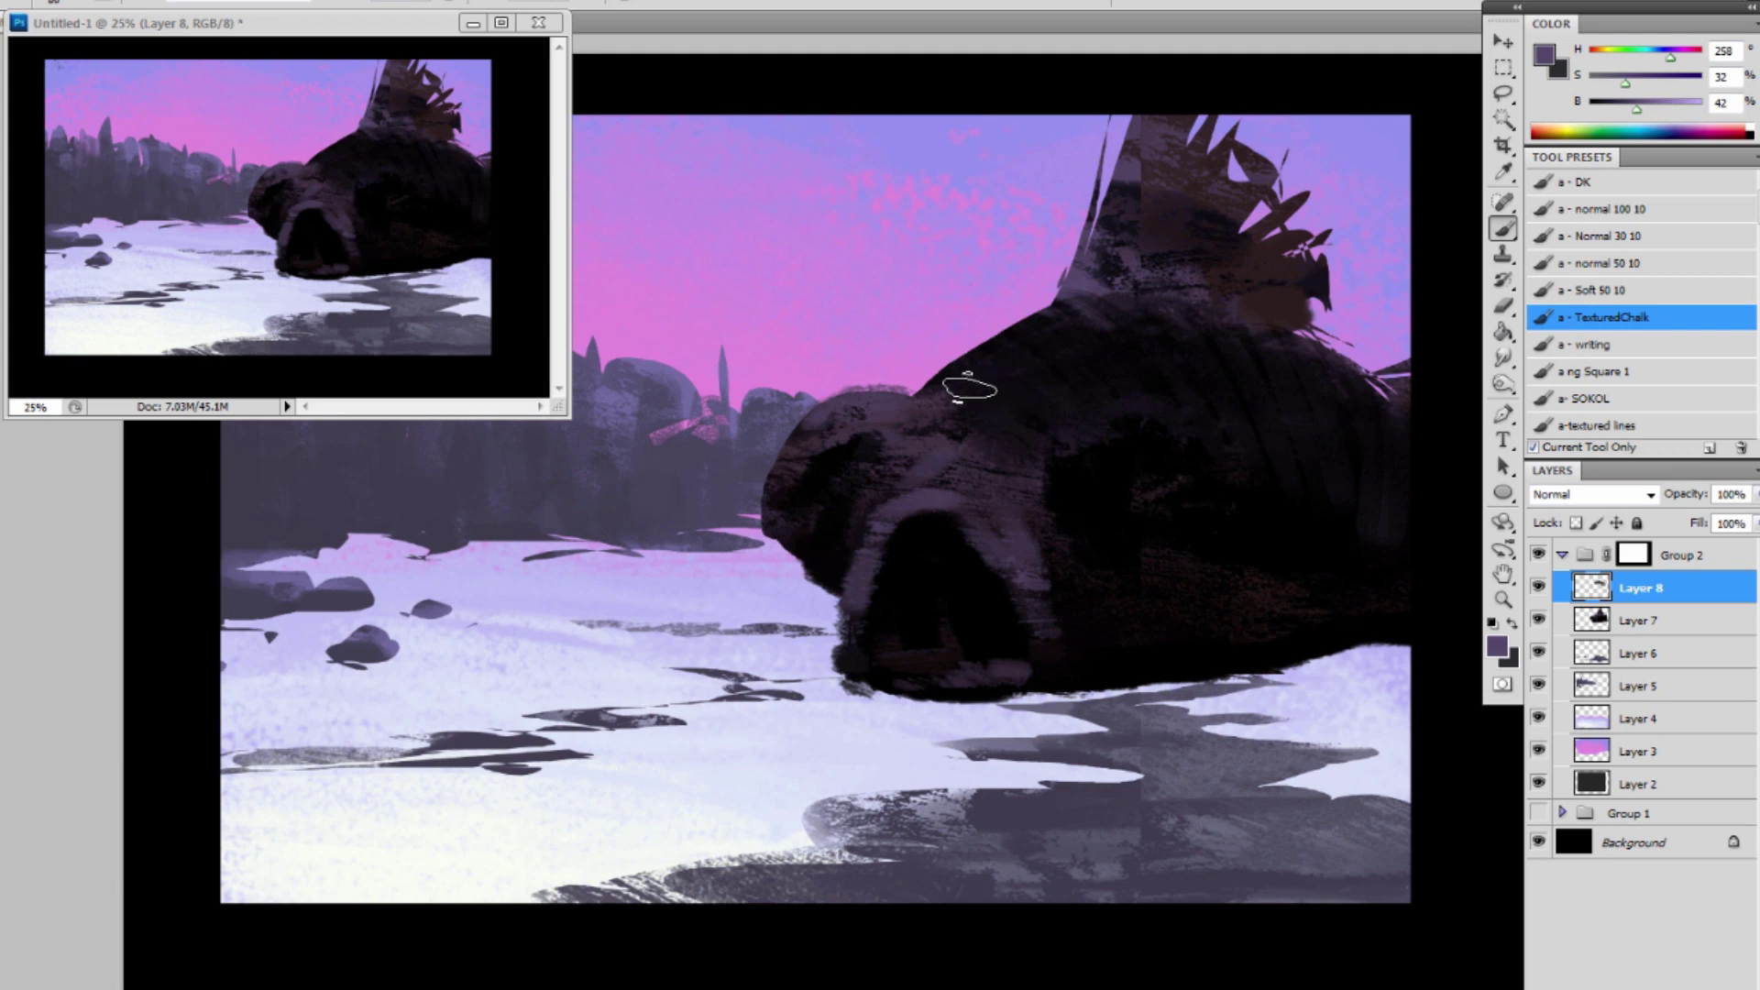
pyautogui.moveTo(926, 384); pyautogui.dragTo(1095, 436)
pyautogui.moveTo(990, 362); pyautogui.dragTo(1114, 412)
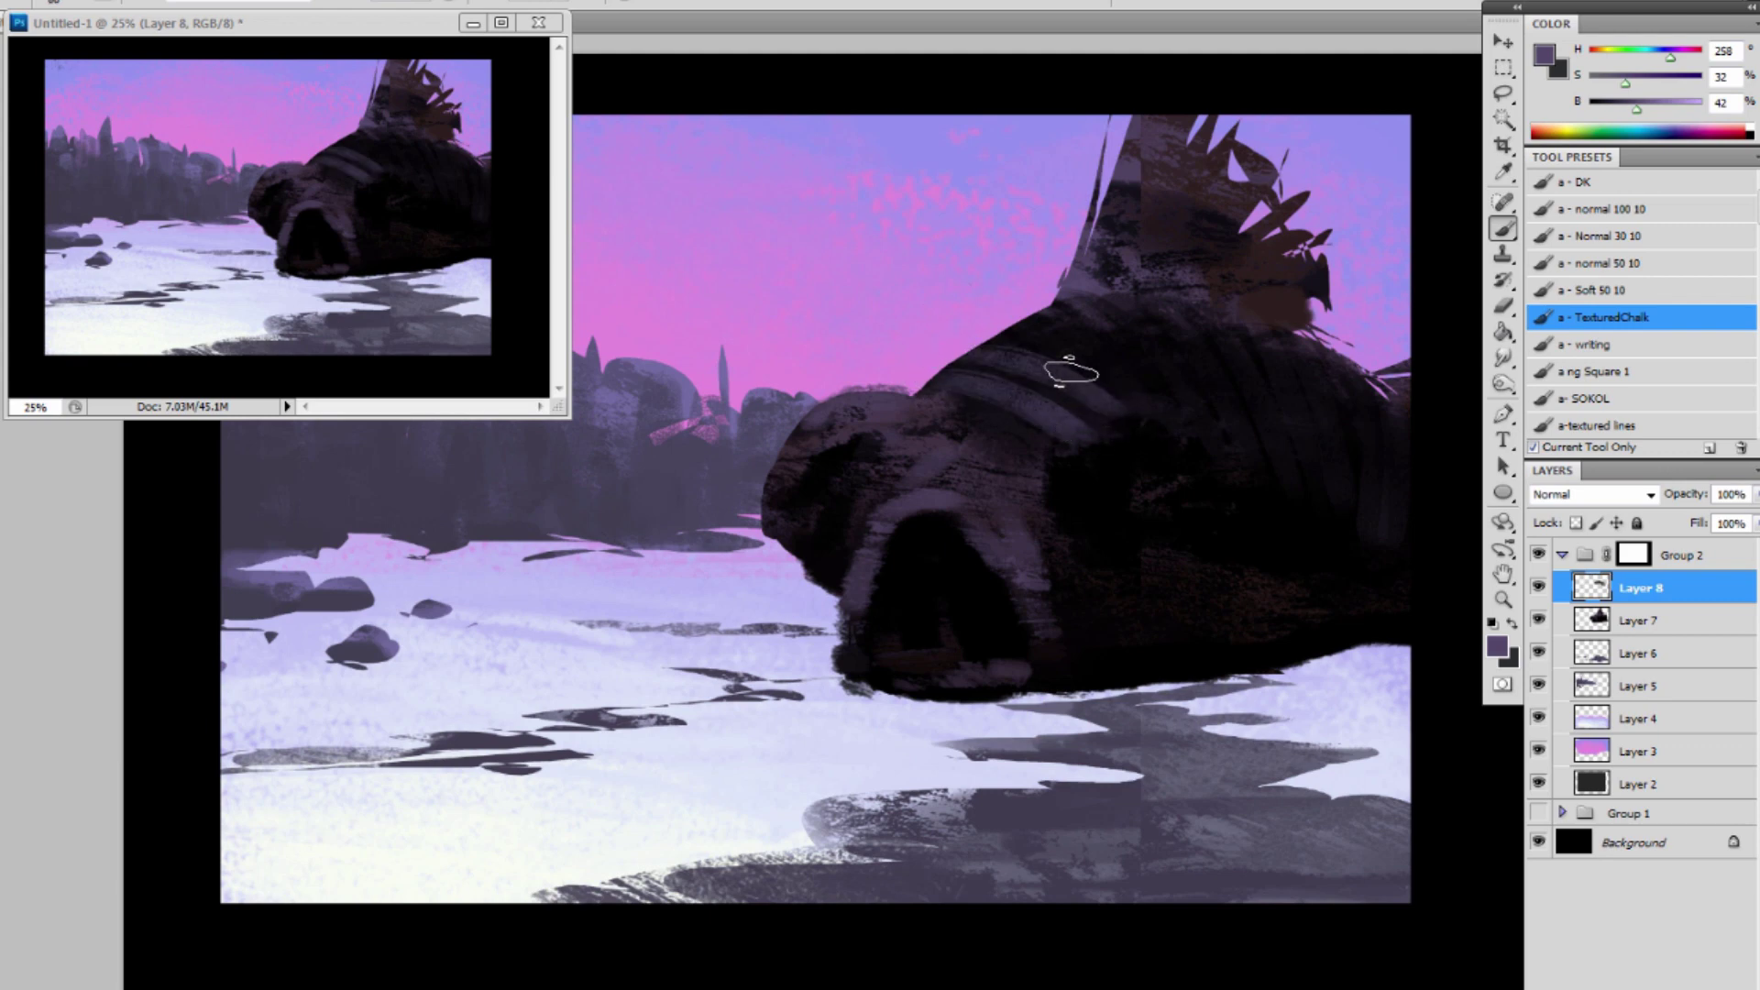
pyautogui.hotkey('ctrl', 'z')
pyautogui.moveTo(983, 357)
pyautogui.mouseDown()
pyautogui.moveTo(1052, 354)
pyautogui.moveTo(1144, 411)
pyautogui.mouseUp()
pyautogui.moveTo(1047, 321); pyautogui.dragTo(1146, 386)
pyautogui.moveTo(1096, 313); pyautogui.dragTo(1228, 458)
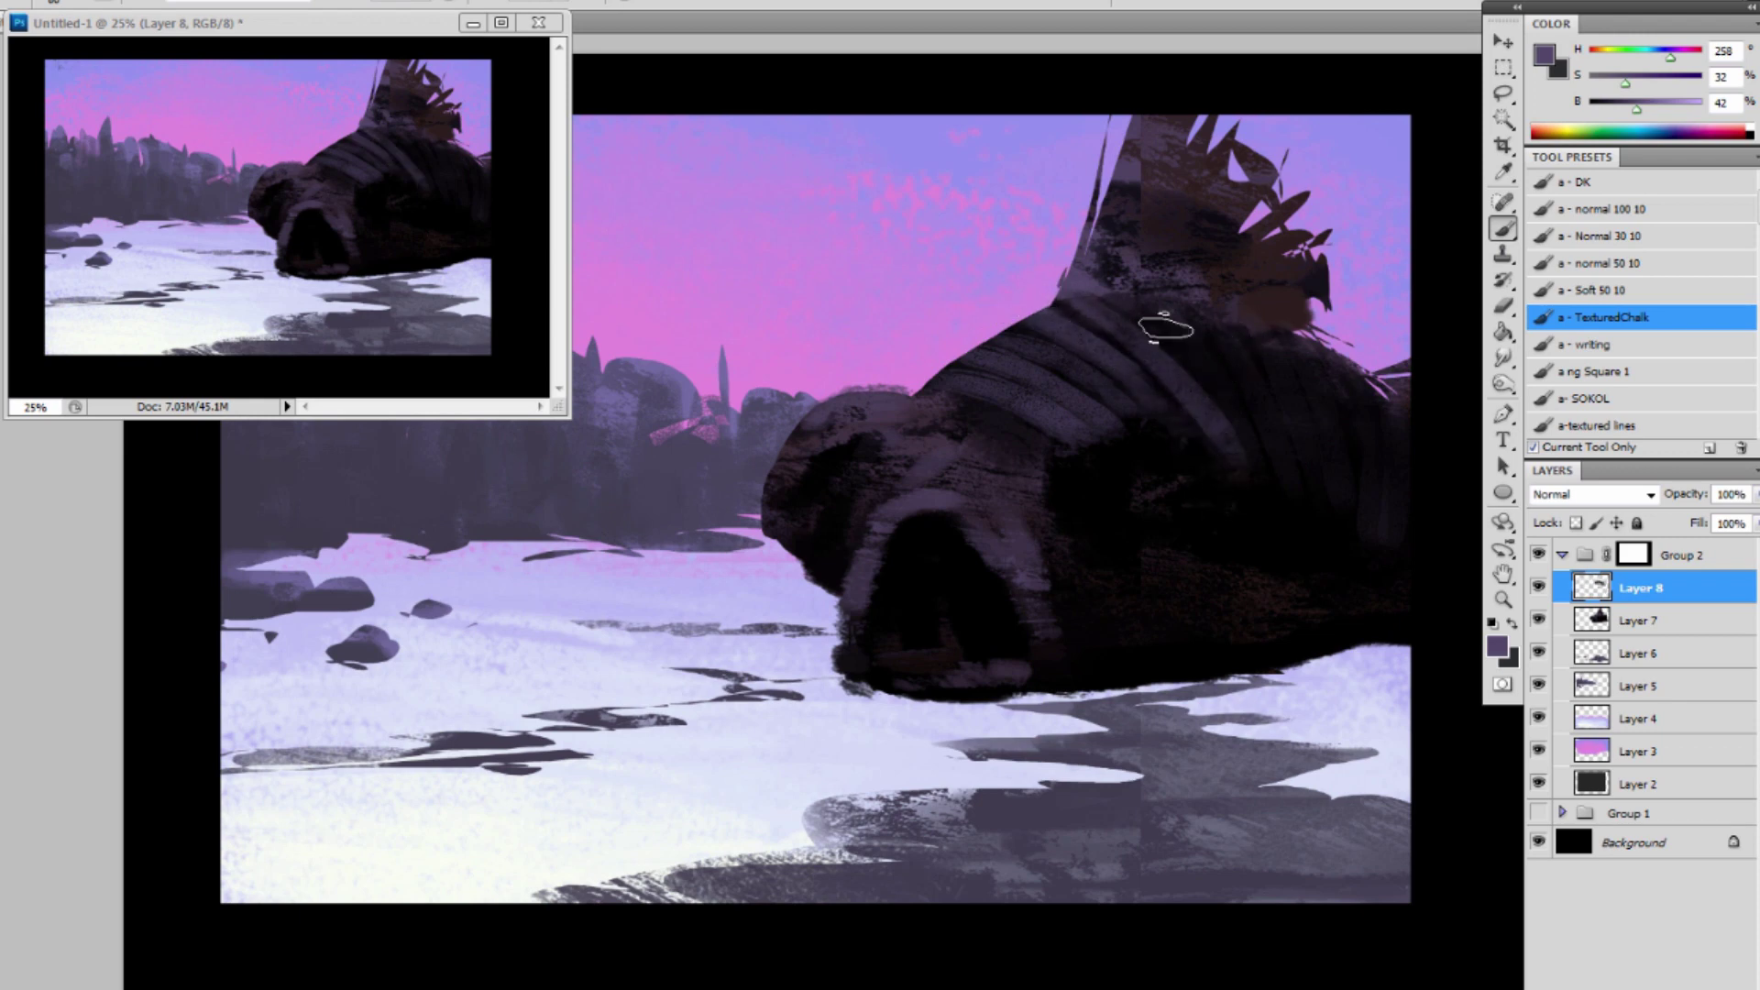
# Continue the curved purple bands down the right half of the rock's back to the canvas edge.
pyautogui.moveTo(1163, 328); pyautogui.dragTo(1239, 424)
pyautogui.moveTo(1194, 306)
pyautogui.mouseDown()
pyautogui.moveTo(1261, 400)
pyautogui.moveTo(1281, 550)
pyautogui.mouseUp()
pyautogui.hotkey('ctrl', 'z')
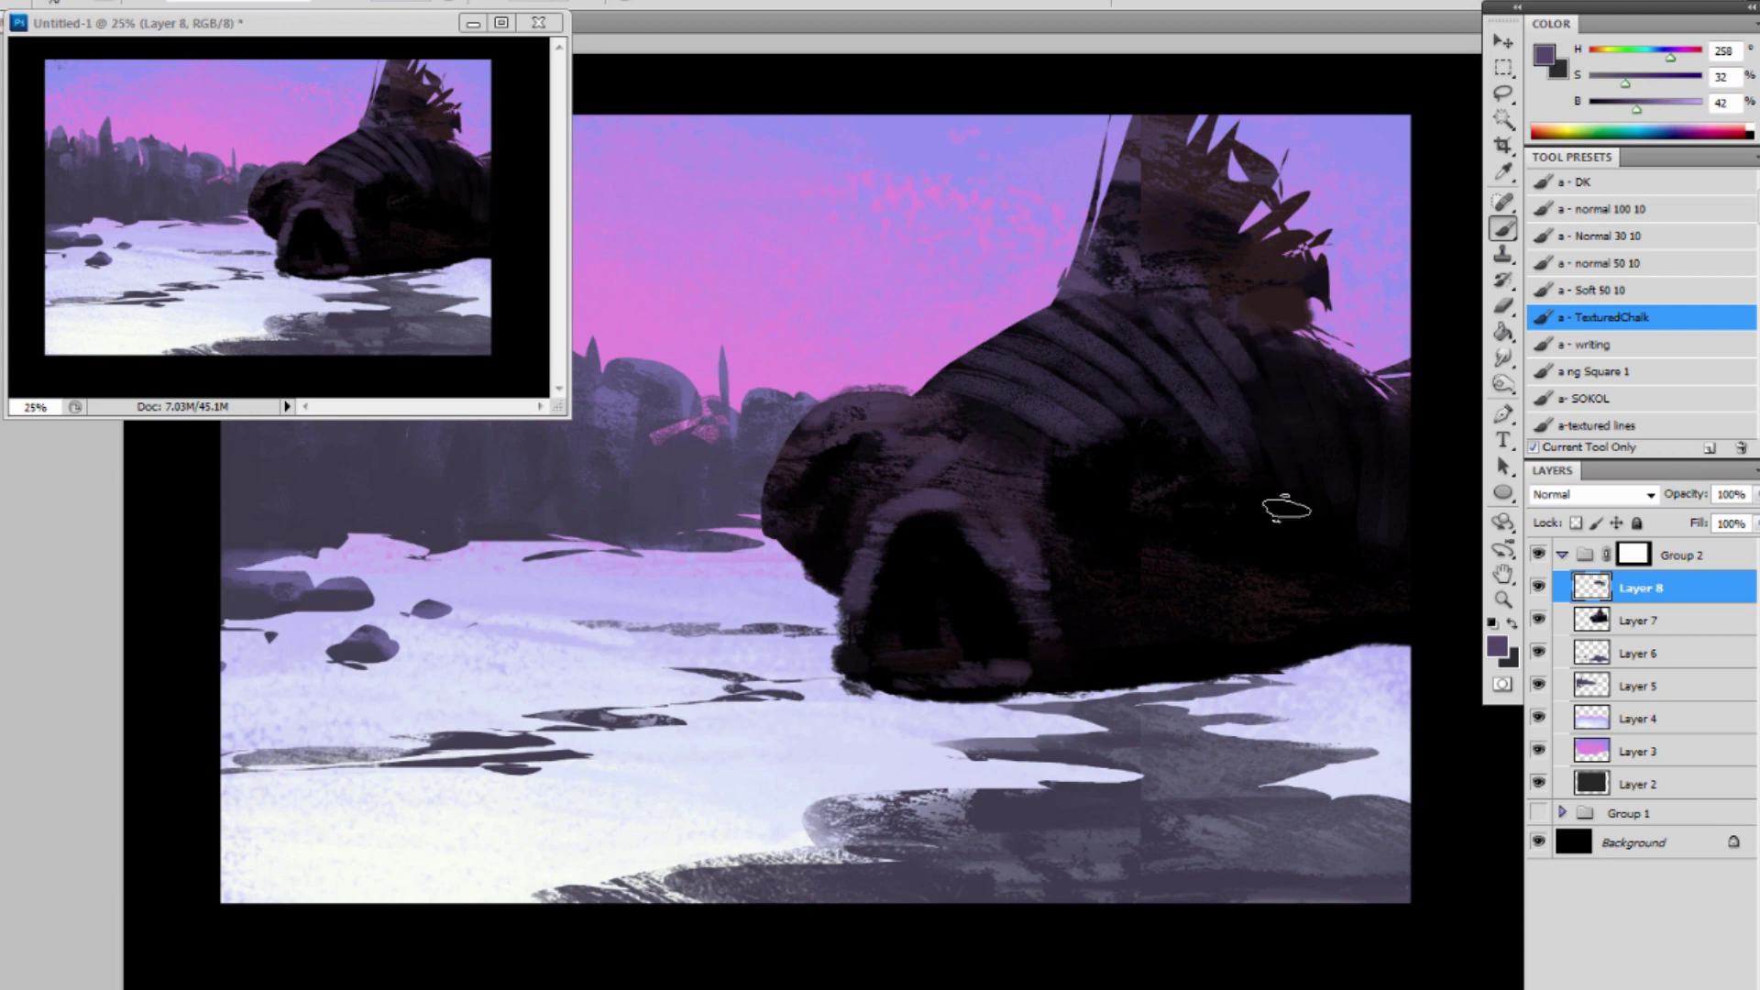
pyautogui.hotkey('ctrl', 'z')
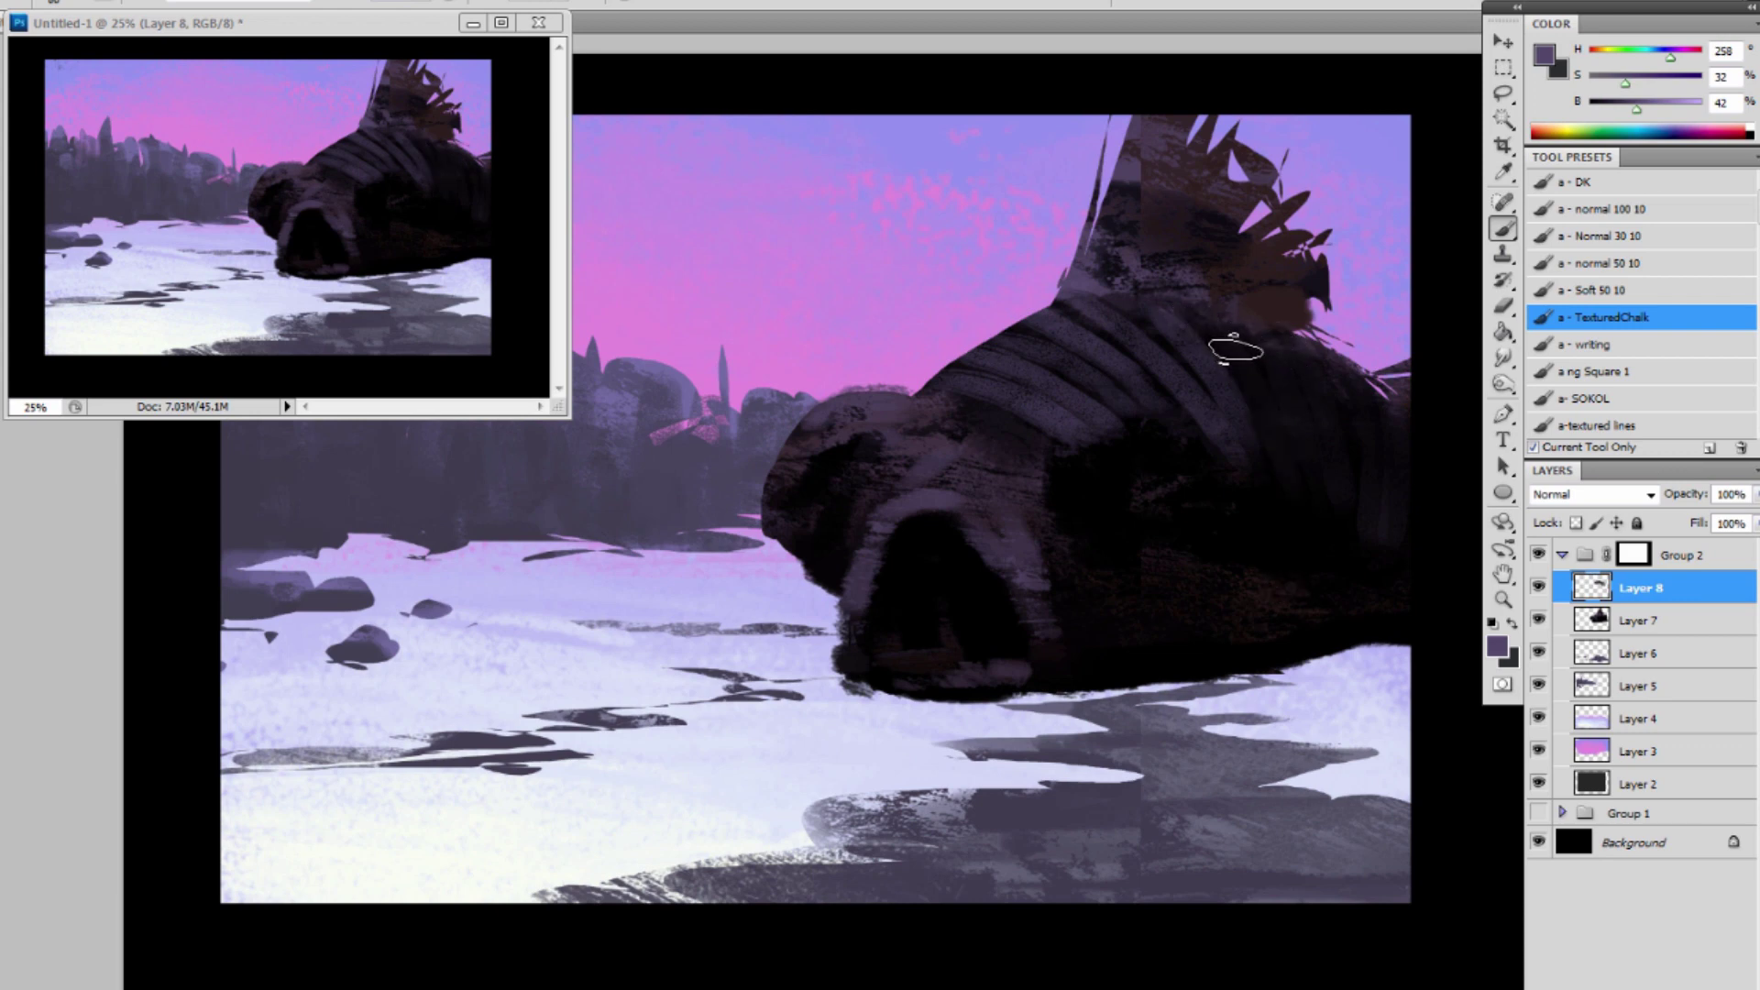
pyautogui.moveTo(1202, 323); pyautogui.dragTo(1293, 540)
pyautogui.moveTo(1273, 346); pyautogui.dragTo(1311, 464)
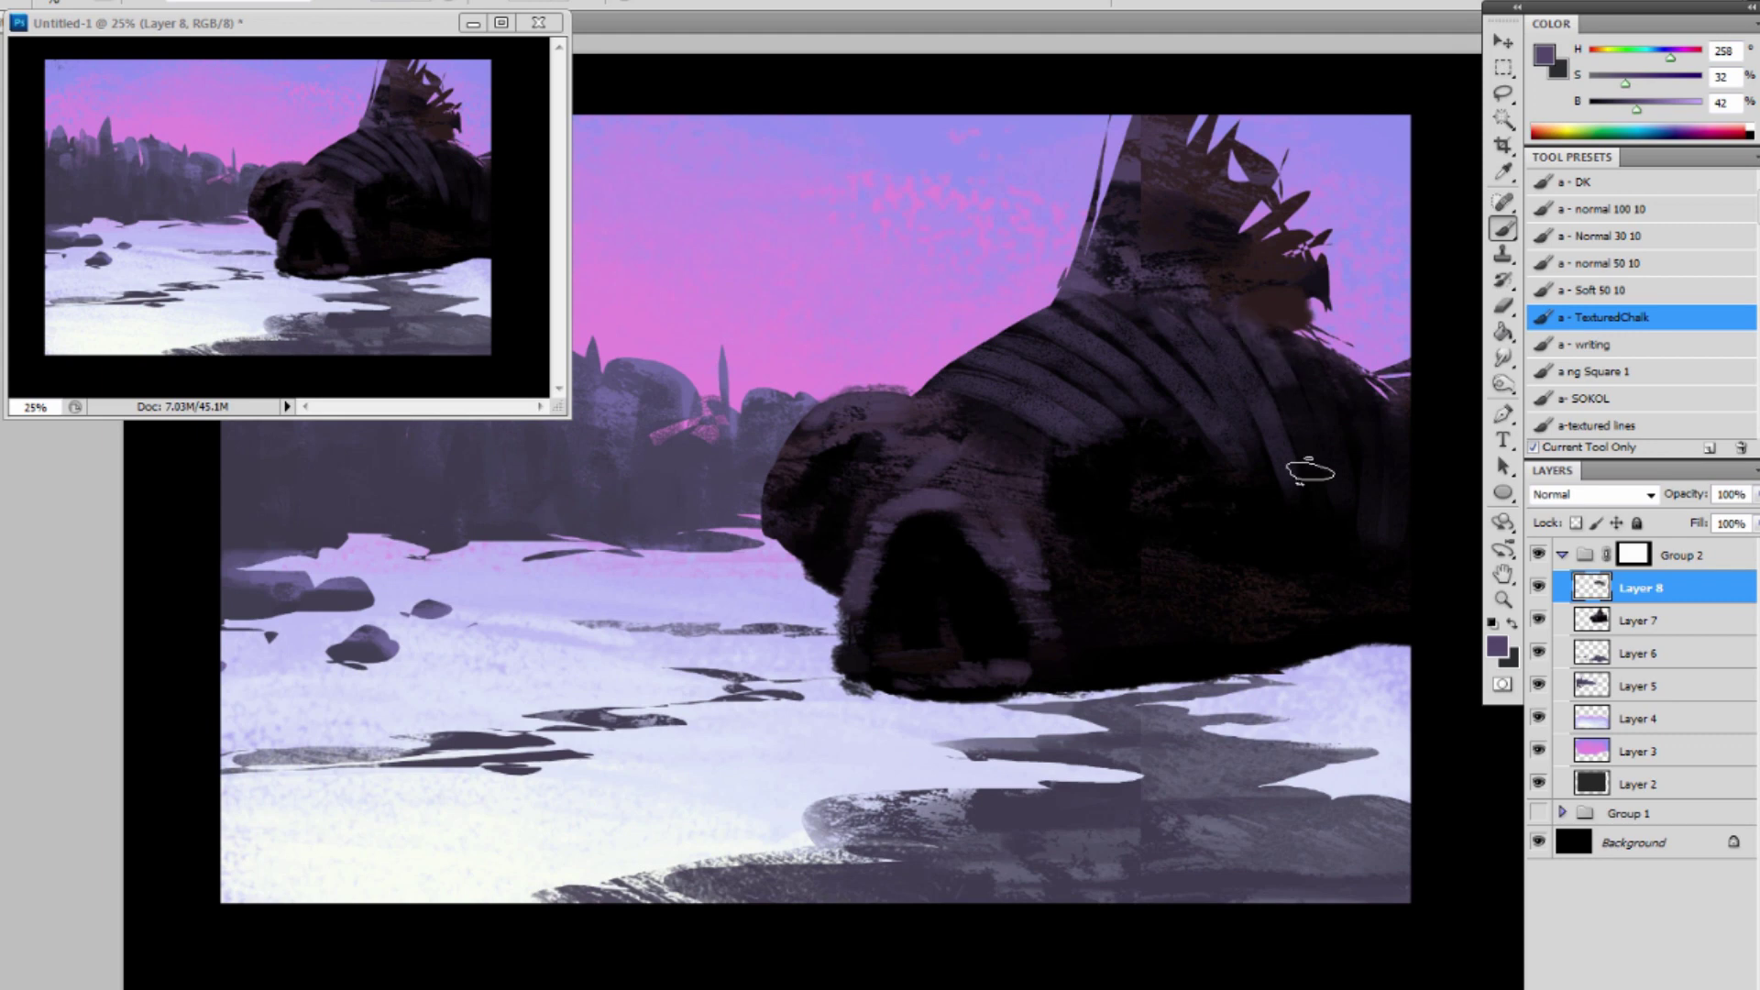
pyautogui.moveTo(1283, 319); pyautogui.dragTo(1356, 460)
pyautogui.moveTo(1326, 352); pyautogui.dragTo(1372, 526)
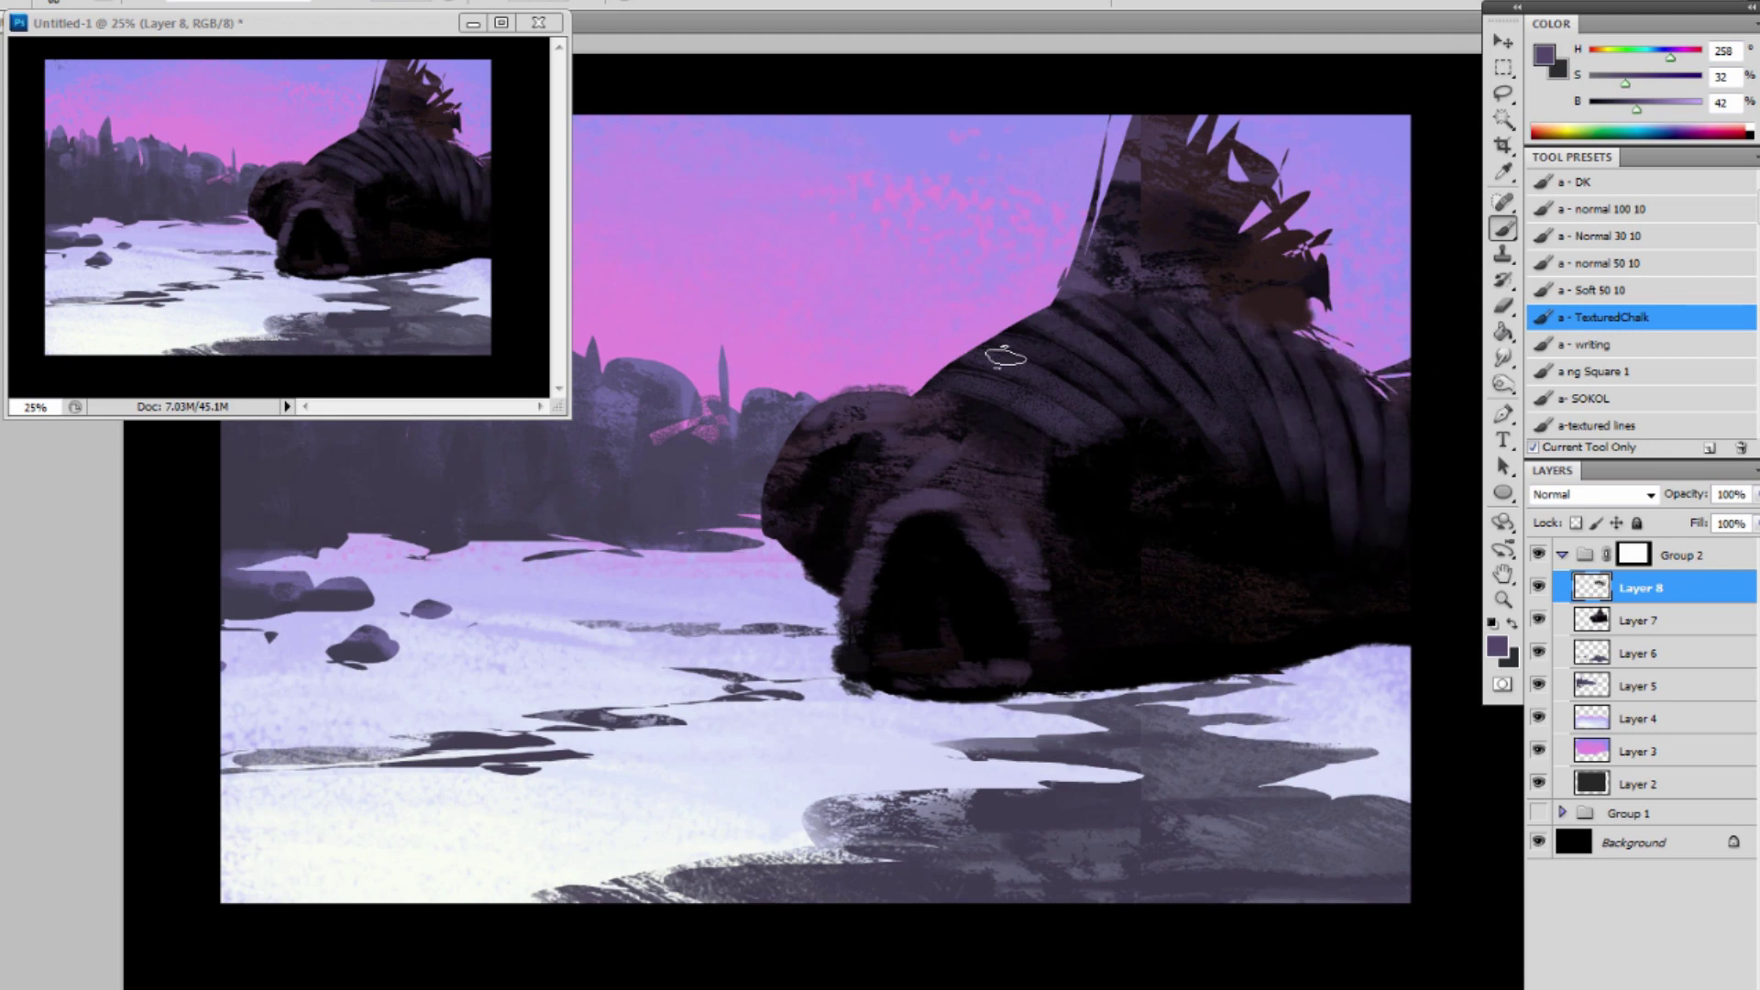
# Paint lengthwise purple strokes across the curved bands to form a grid over the rock's back.
pyautogui.moveTo(934, 386)
pyautogui.mouseDown()
pyautogui.moveTo(1116, 290)
pyautogui.moveTo(970, 390)
pyautogui.moveTo(1017, 356)
pyautogui.moveTo(1186, 321)
pyautogui.mouseUp()
pyautogui.moveTo(996, 401)
pyautogui.mouseDown()
pyautogui.moveTo(1051, 364)
pyautogui.moveTo(1278, 337)
pyautogui.mouseUp()
pyautogui.moveTo(1050, 433)
pyautogui.mouseDown()
pyautogui.moveTo(1384, 373)
pyautogui.moveTo(1094, 445)
pyautogui.moveTo(1443, 402)
pyautogui.moveTo(1417, 424)
pyautogui.moveTo(1188, 438)
pyautogui.moveTo(1470, 446)
pyautogui.moveTo(1212, 465)
pyautogui.moveTo(1454, 460)
pyautogui.moveTo(1281, 467)
pyautogui.moveTo(1354, 492)
pyautogui.moveTo(1375, 536)
pyautogui.mouseUp()
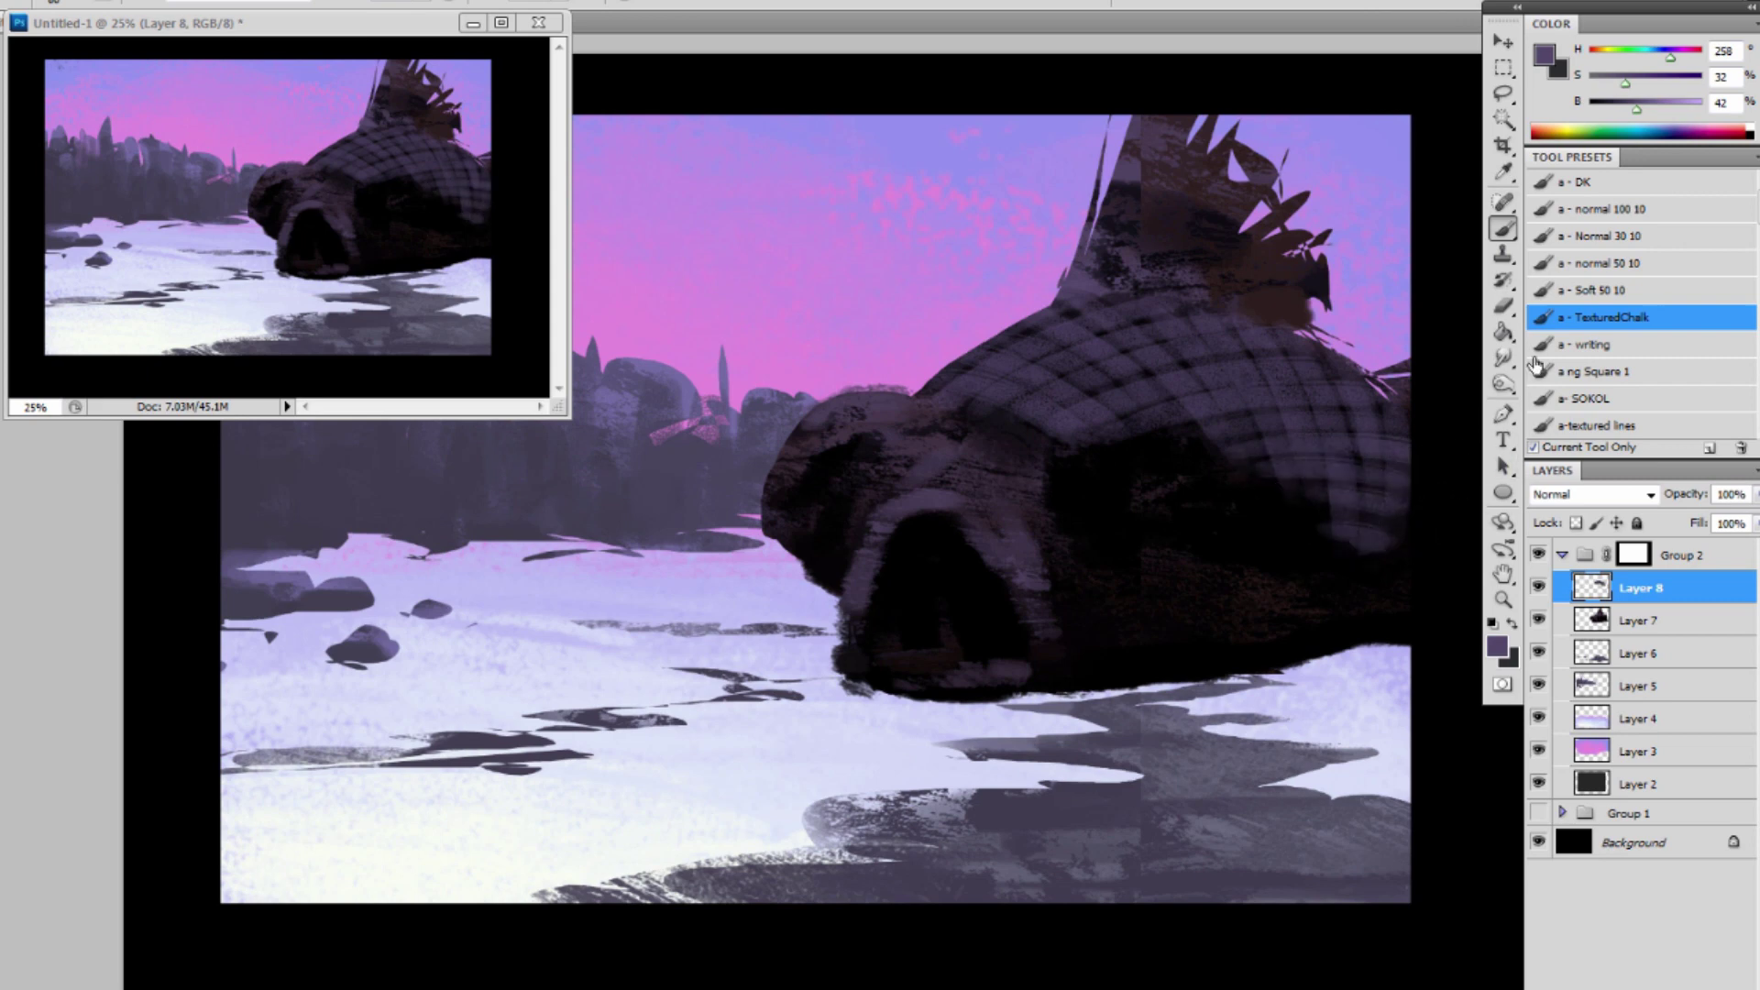
# Darken the grid with a larger brush in sampled black and shape it into overlapping scales with sampled dark and lighter purples.
pyautogui.press(']')
pyautogui.press(']')
pyautogui.keyDown('alt'); pyautogui.click(1301, 550); pyautogui.keyUp('alt')
pyautogui.press(']')
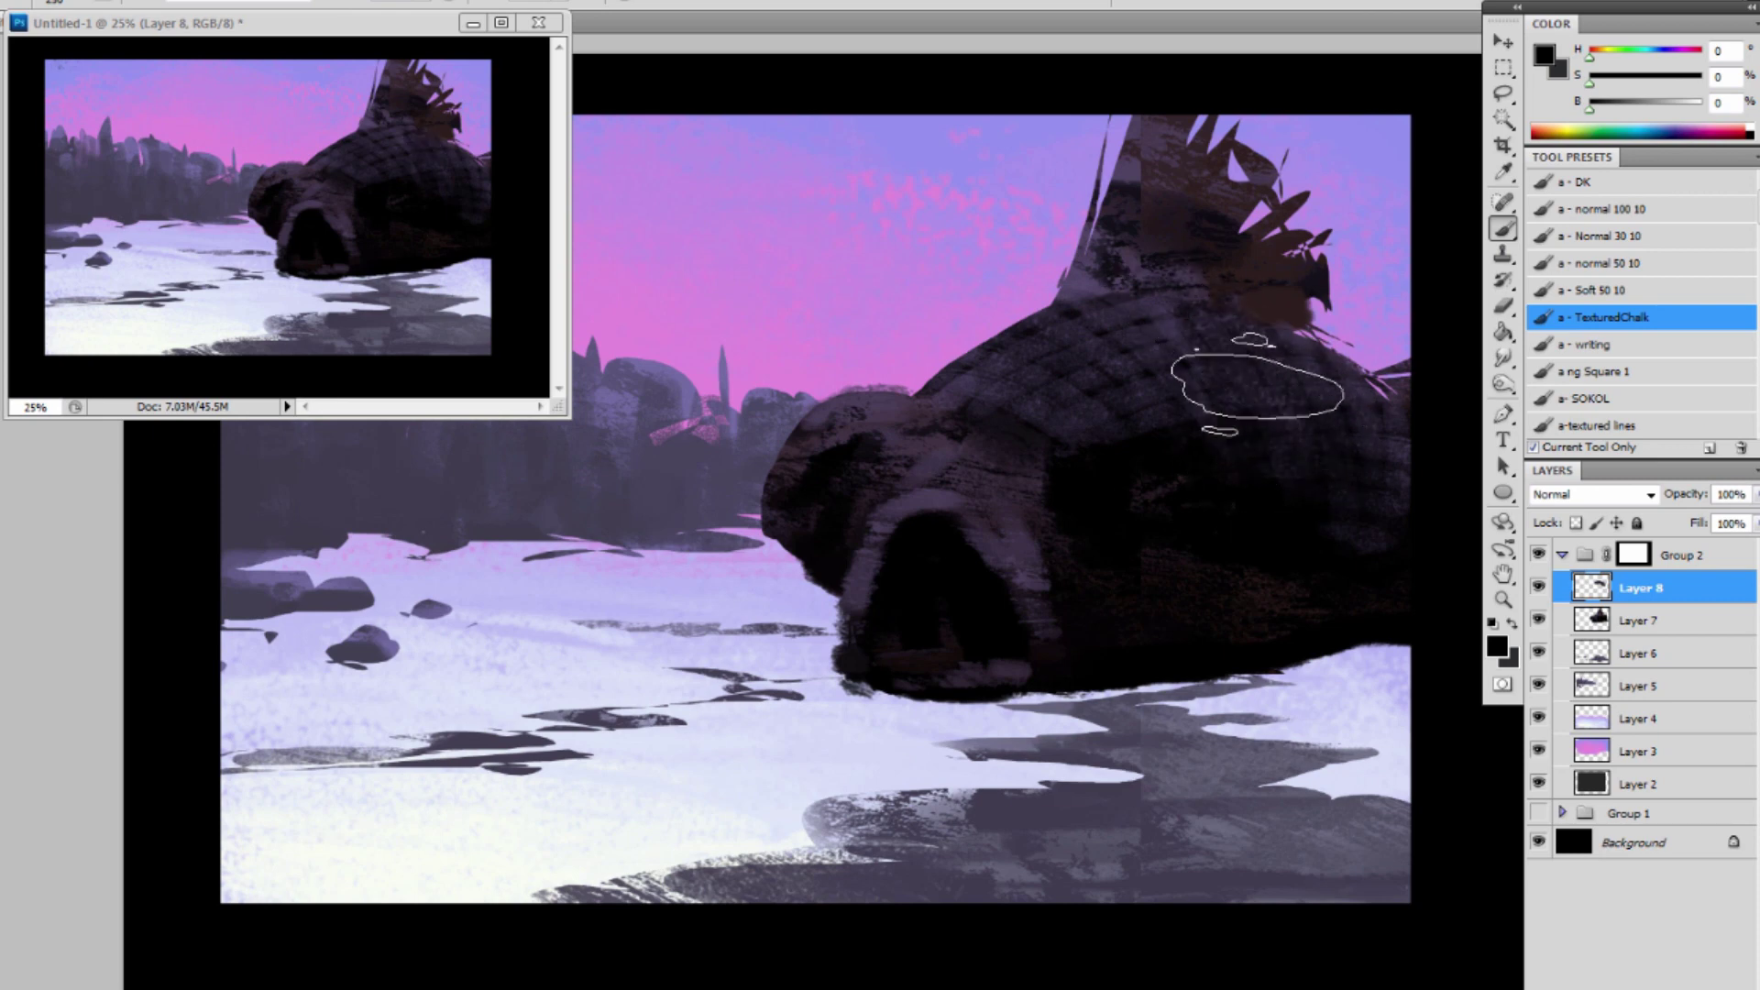
pyautogui.keyDown('alt'); pyautogui.click(1186, 409); pyautogui.keyUp('alt')
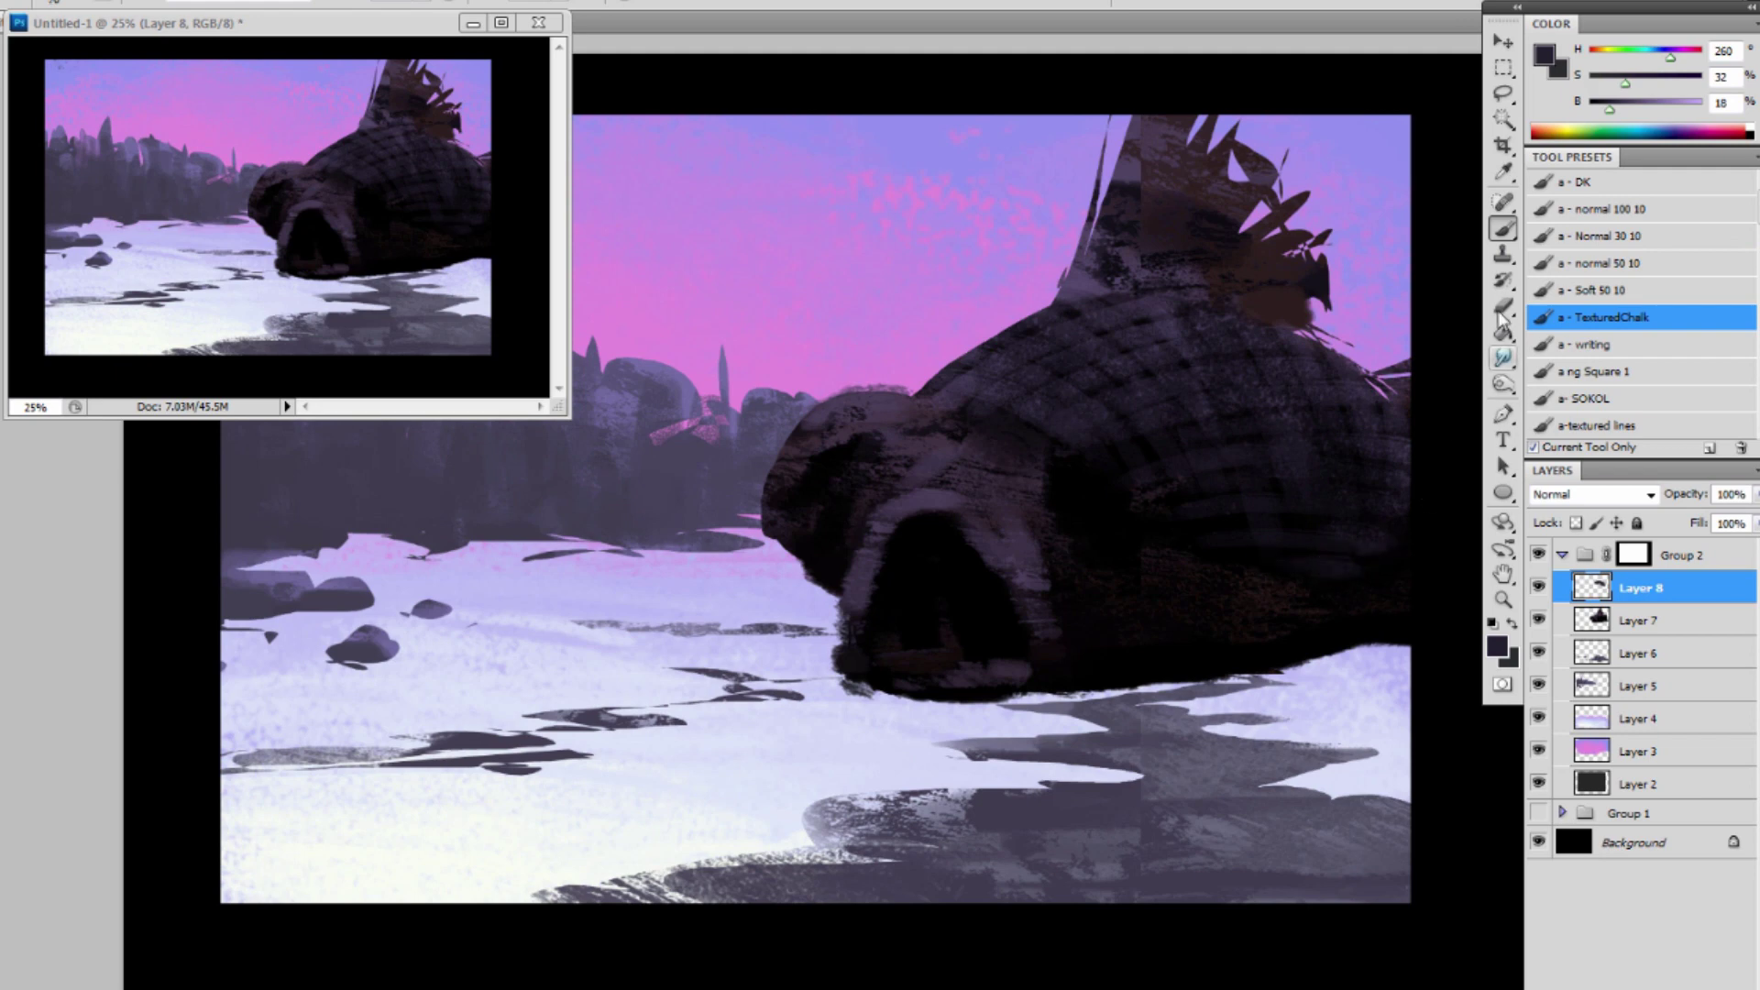
pyautogui.keyDown('alt'); pyautogui.click(920, 436); pyautogui.keyUp('alt')
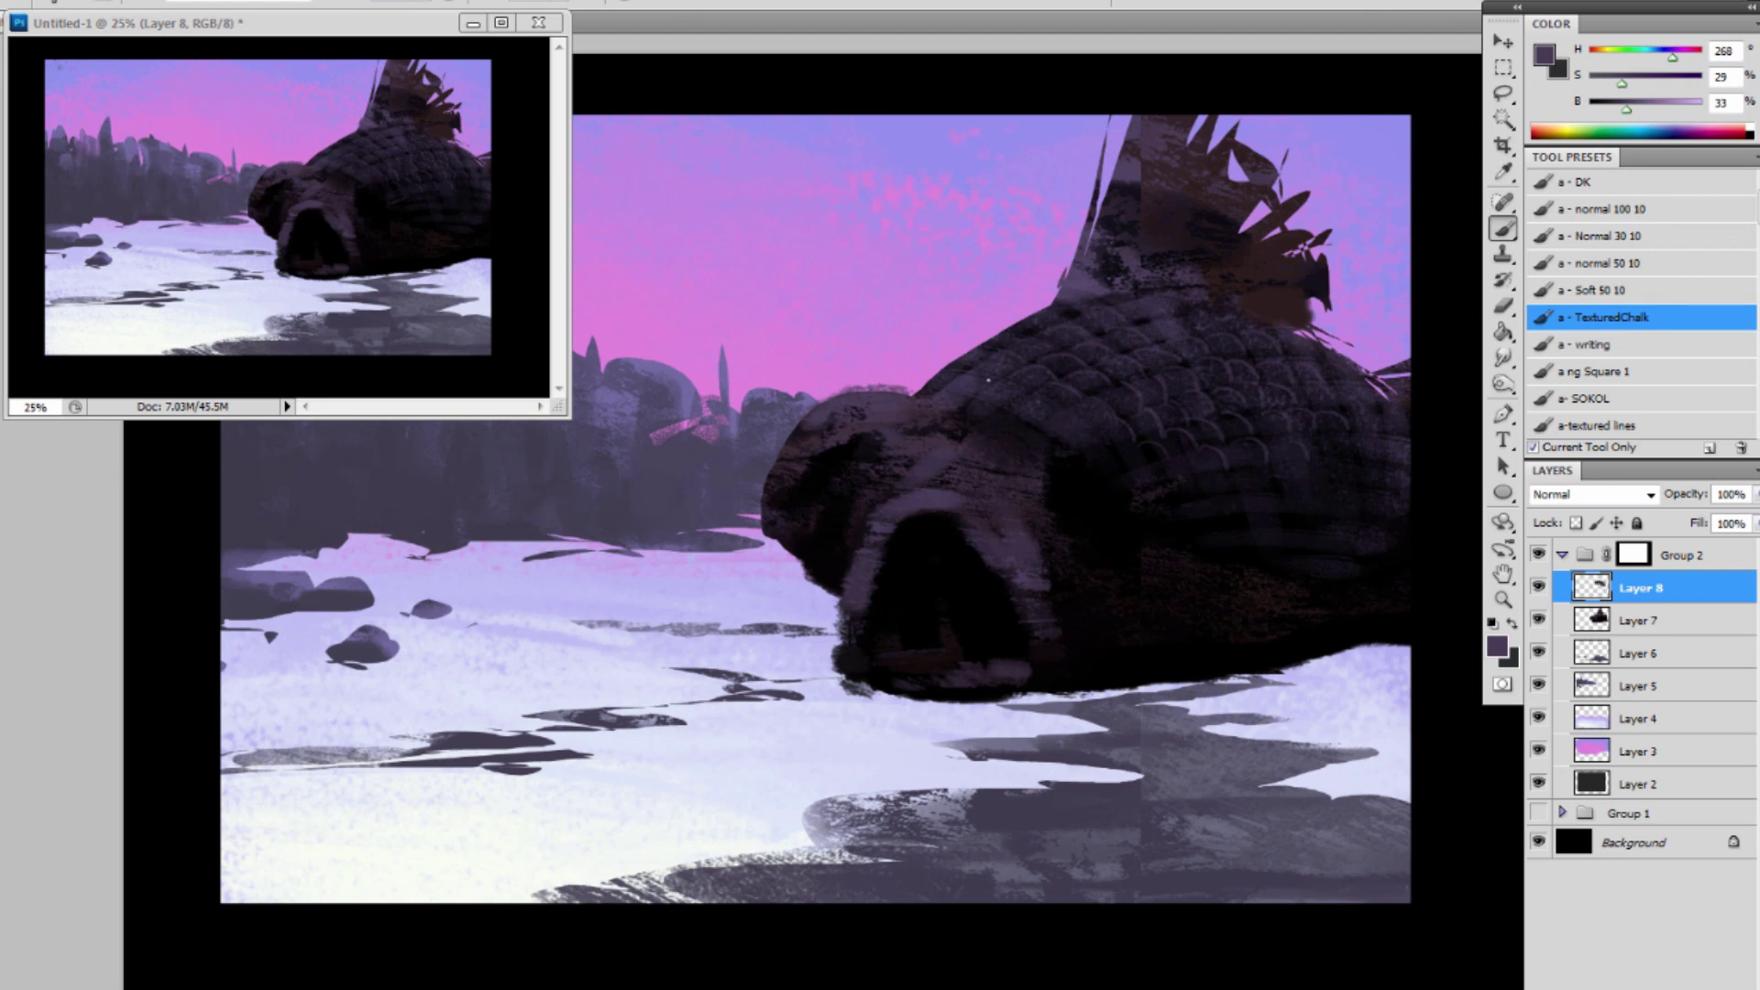
# Shade the middle and lower part of the scaled back with a larger brush in a dark color sampled from the rock.
pyautogui.press(']')
pyautogui.press(']')
pyautogui.press(']')
pyautogui.press(']')
pyautogui.press(']')
pyautogui.keyDown('alt'); pyautogui.click(1126, 519); pyautogui.keyUp('alt')
pyautogui.press(']')
pyautogui.press(']')
pyautogui.moveTo(1192, 420)
pyautogui.mouseDown()
pyautogui.moveTo(1240, 616)
pyautogui.moveTo(1143, 570)
pyautogui.mouseUp()
# Brush pale lavender sampled from the snow over the rock's lower right side, rising from the ground.
pyautogui.keyDown('alt'); pyautogui.click(1357, 688); pyautogui.keyUp('alt')
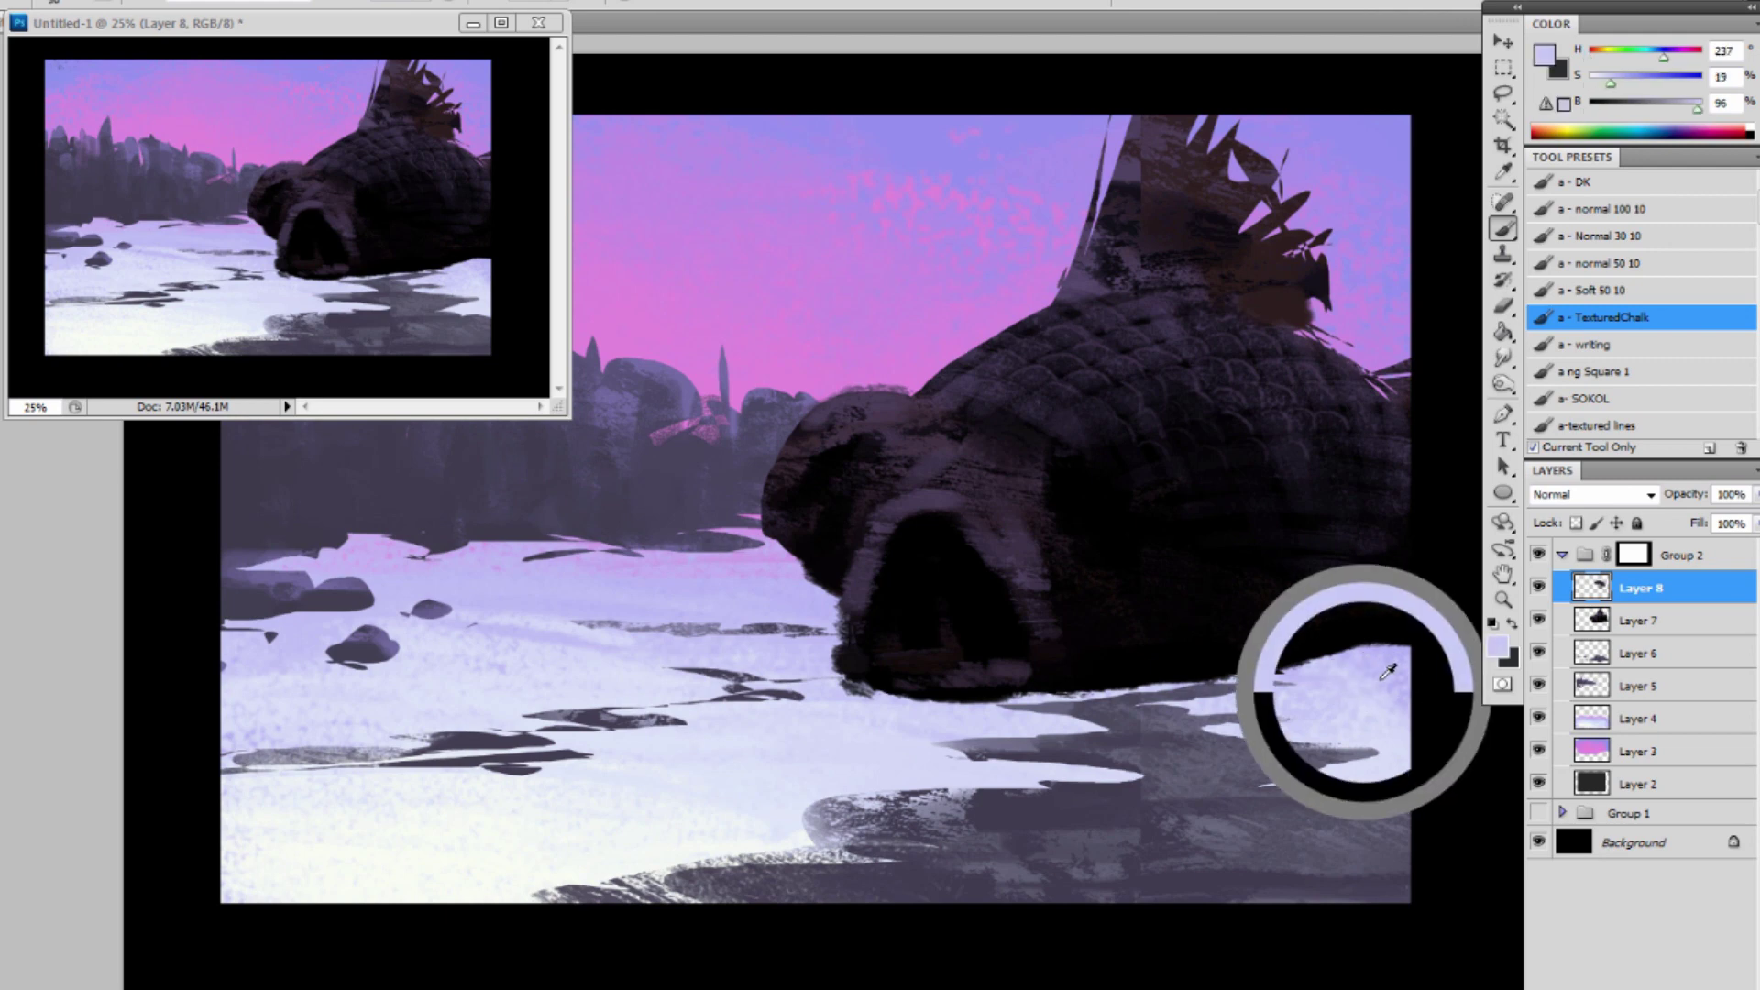
pyautogui.moveTo(1293, 504)
pyautogui.mouseDown()
pyautogui.moveTo(1323, 572)
pyautogui.moveTo(1446, 649)
pyautogui.moveTo(1282, 625)
pyautogui.moveTo(1318, 680)
pyautogui.moveTo(1366, 663)
pyautogui.moveTo(1350, 605)
pyautogui.moveTo(1376, 668)
pyautogui.moveTo(1412, 649)
pyautogui.mouseUp()
pyautogui.keyDown('alt'); pyautogui.click(1370, 651); pyautogui.keyUp('alt')
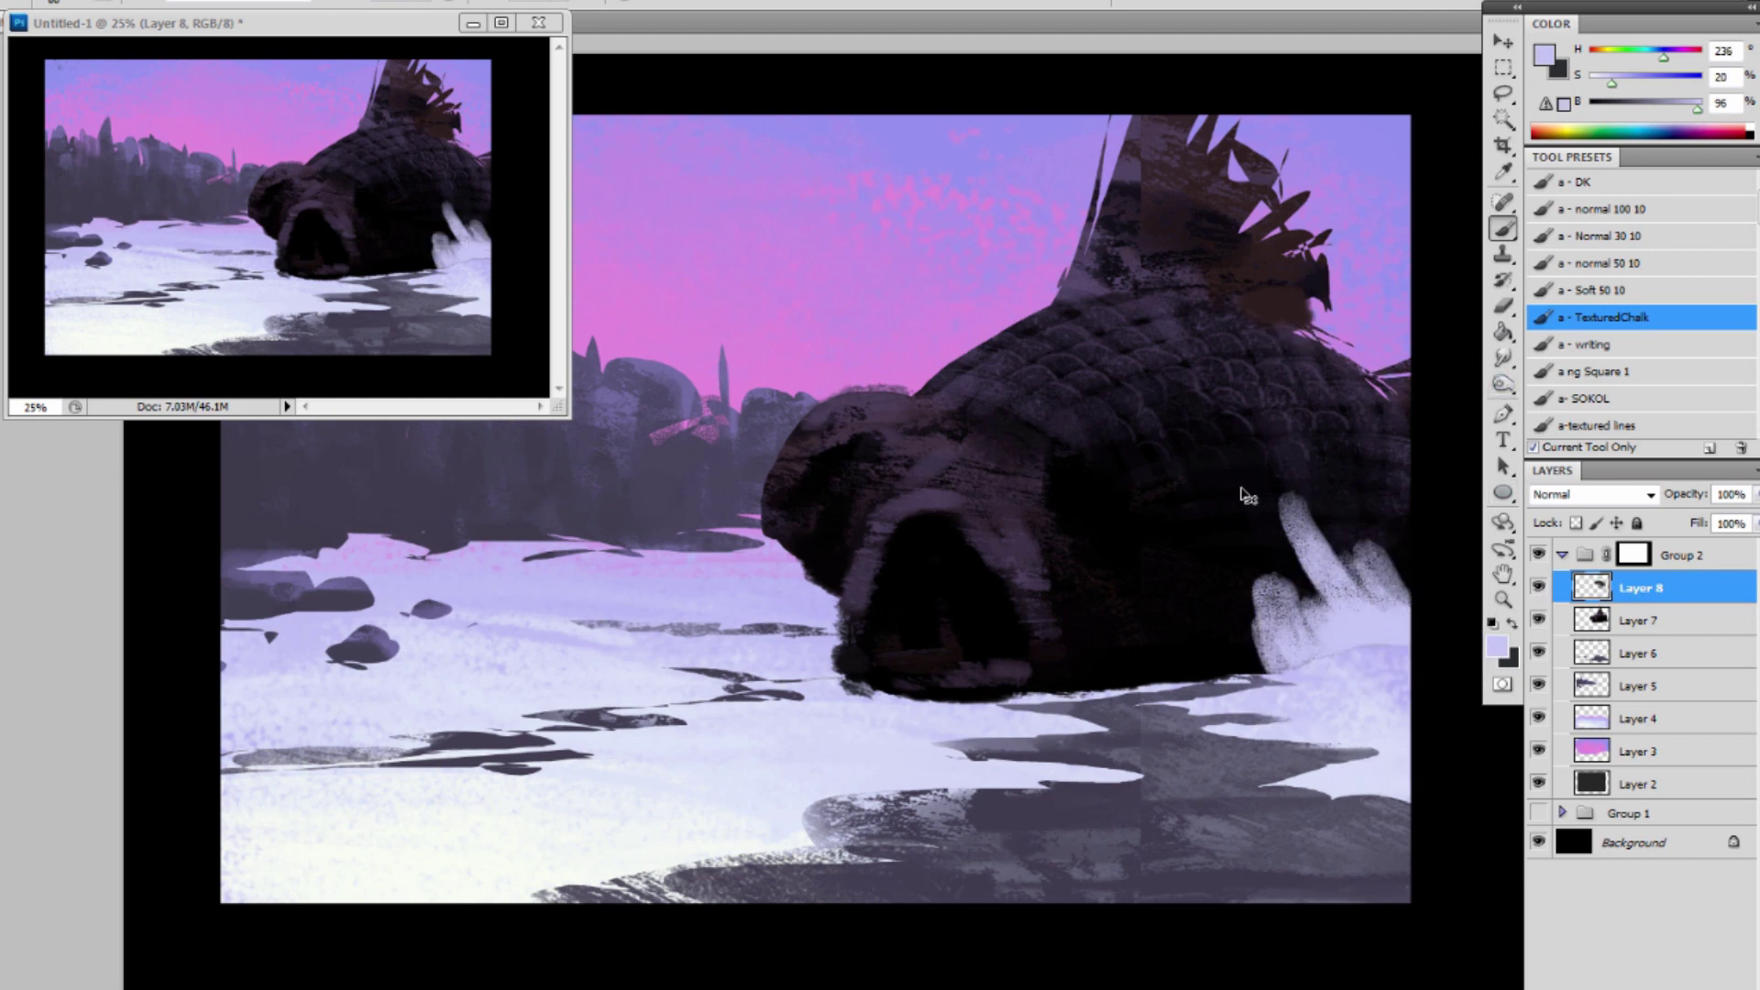
# Extend the pale lavender snow along the rock's lower right base as upward-tapering tufts, using sampled snow tones.
pyautogui.moveTo(1377, 614)
pyautogui.mouseDown()
pyautogui.moveTo(1390, 653)
pyautogui.moveTo(1344, 668)
pyautogui.mouseUp()
pyautogui.moveTo(1274, 574)
pyautogui.mouseDown()
pyautogui.moveTo(1305, 681)
pyautogui.moveTo(1237, 662)
pyautogui.moveTo(1312, 625)
pyautogui.moveTo(1301, 511)
pyautogui.moveTo(1300, 597)
pyautogui.moveTo(1266, 650)
pyautogui.moveTo(1213, 640)
pyautogui.moveTo(1247, 666)
pyautogui.moveTo(1178, 624)
pyautogui.moveTo(1198, 668)
pyautogui.moveTo(1086, 687)
pyautogui.mouseUp()
pyautogui.keyDown('alt'); pyautogui.click(1261, 642); pyautogui.keyUp('alt')
pyautogui.keyDown('alt'); pyautogui.click(1310, 587); pyautogui.keyUp('alt')
pyautogui.keyDown('alt'); pyautogui.click(1317, 610); pyautogui.keyUp('alt')
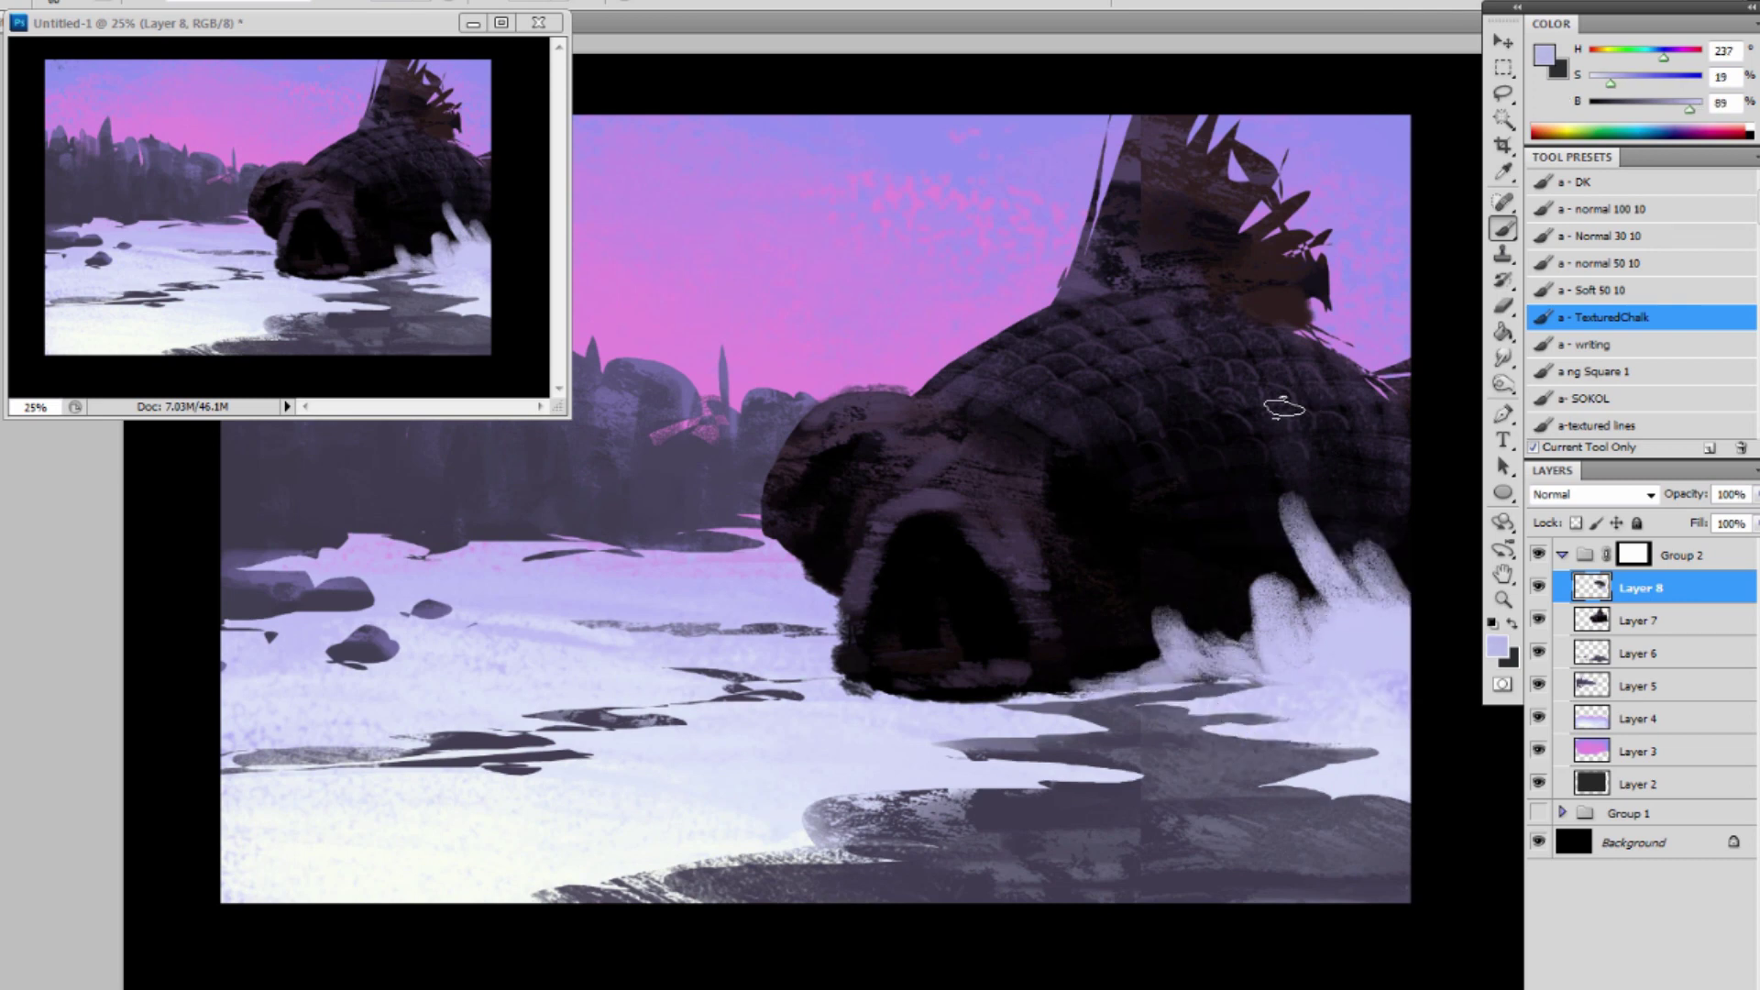
pyautogui.moveTo(1292, 582)
pyautogui.mouseDown()
pyautogui.moveTo(1308, 620)
pyautogui.moveTo(1259, 568)
pyautogui.moveTo(1260, 657)
pyautogui.mouseUp()
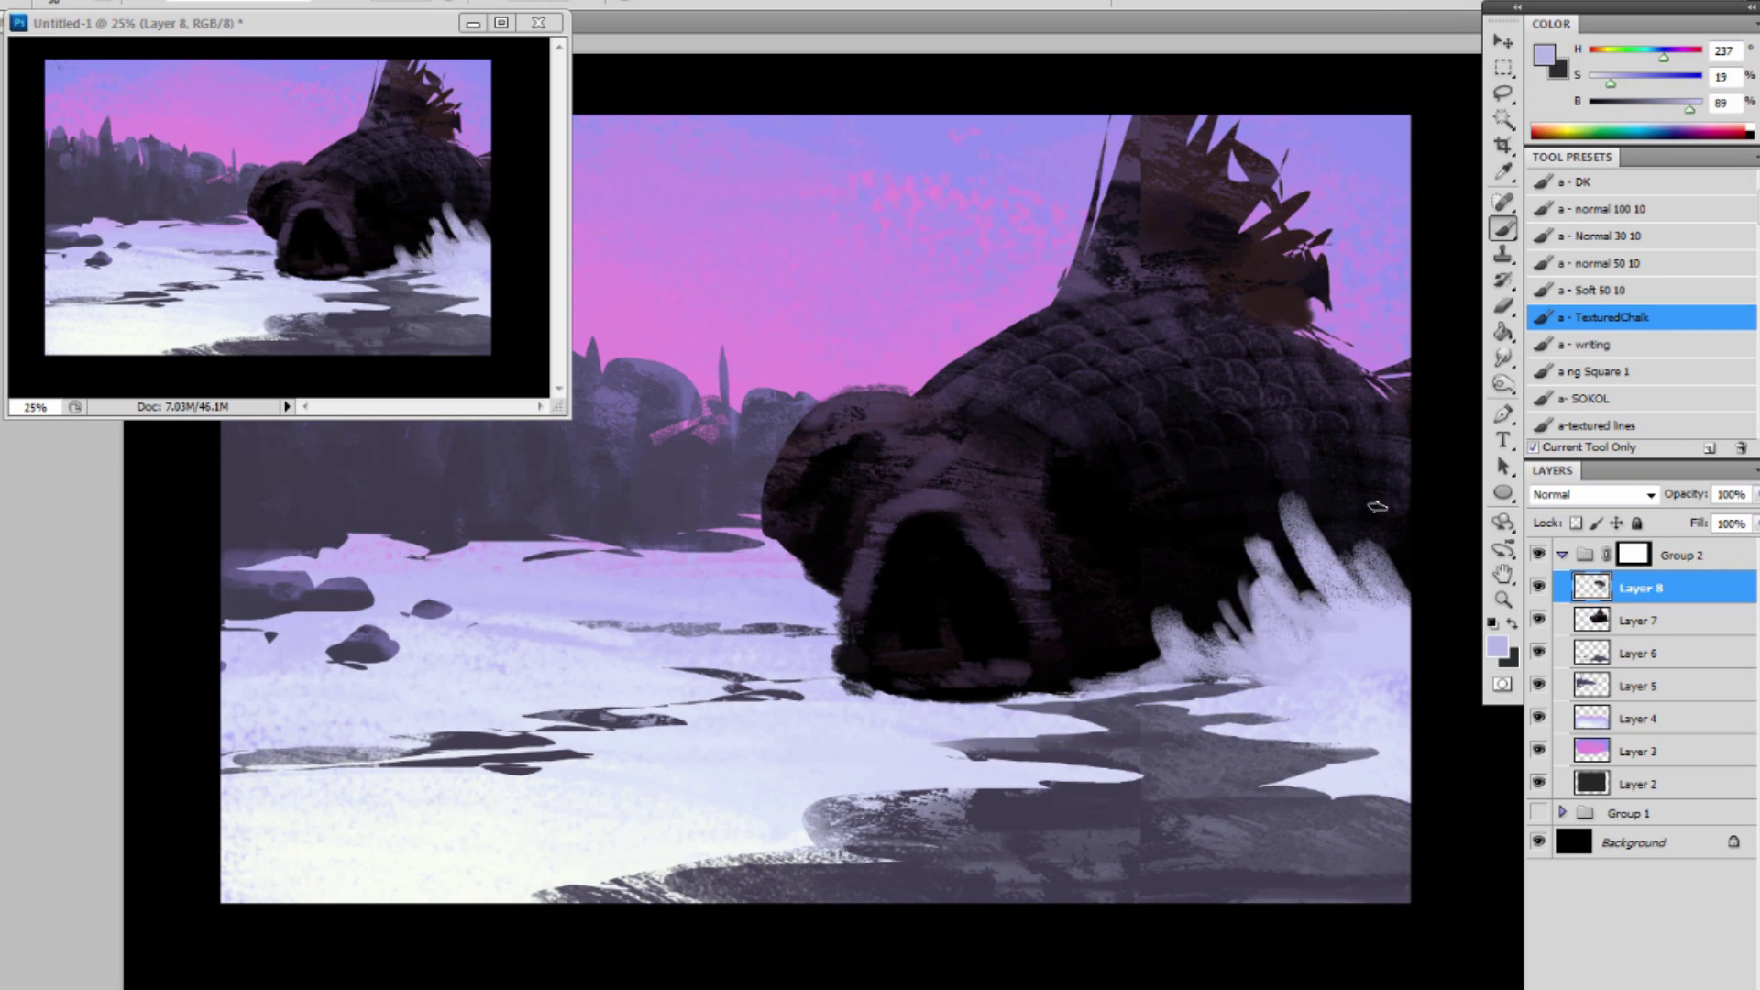
pyautogui.moveTo(1377, 506); pyautogui.dragTo(1397, 591)
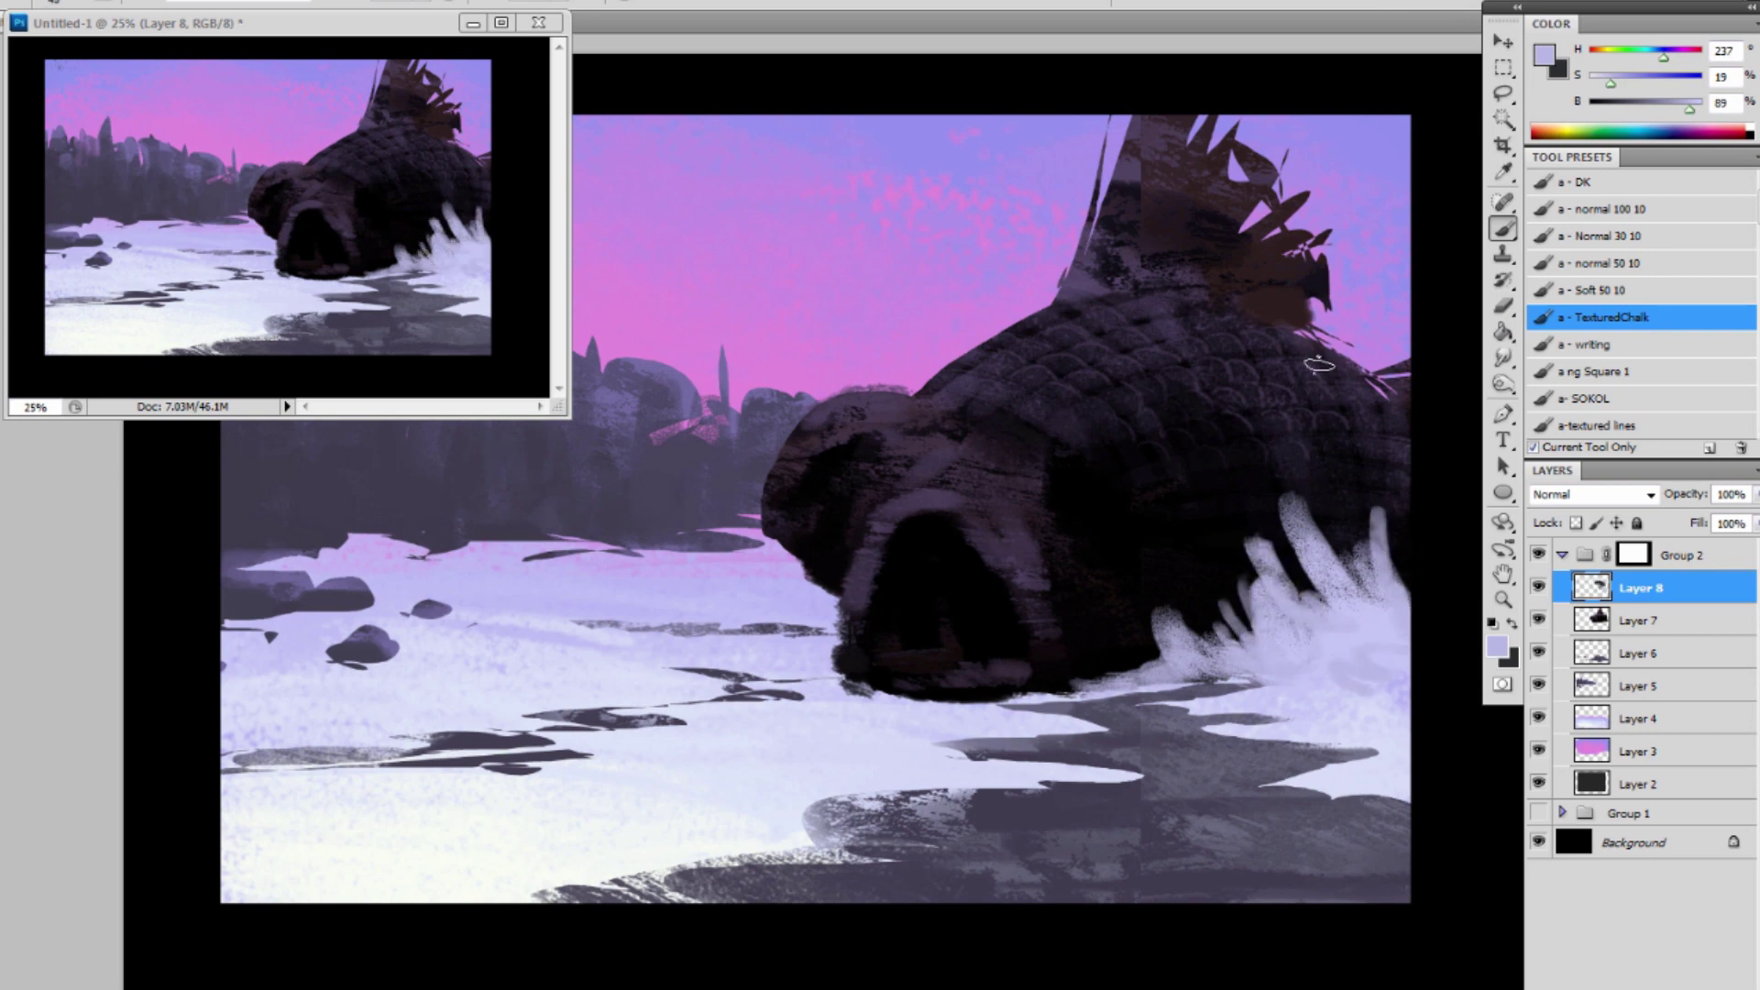
# Soften the tips of the snow tufts with a larger brush in near-black sampled from the rock.
pyautogui.keyDown('alt'); pyautogui.click(1340, 491); pyautogui.keyUp('alt')
pyautogui.press(']')
pyautogui.press(']')
pyautogui.press(']')
pyautogui.press(']')
pyautogui.press(']')
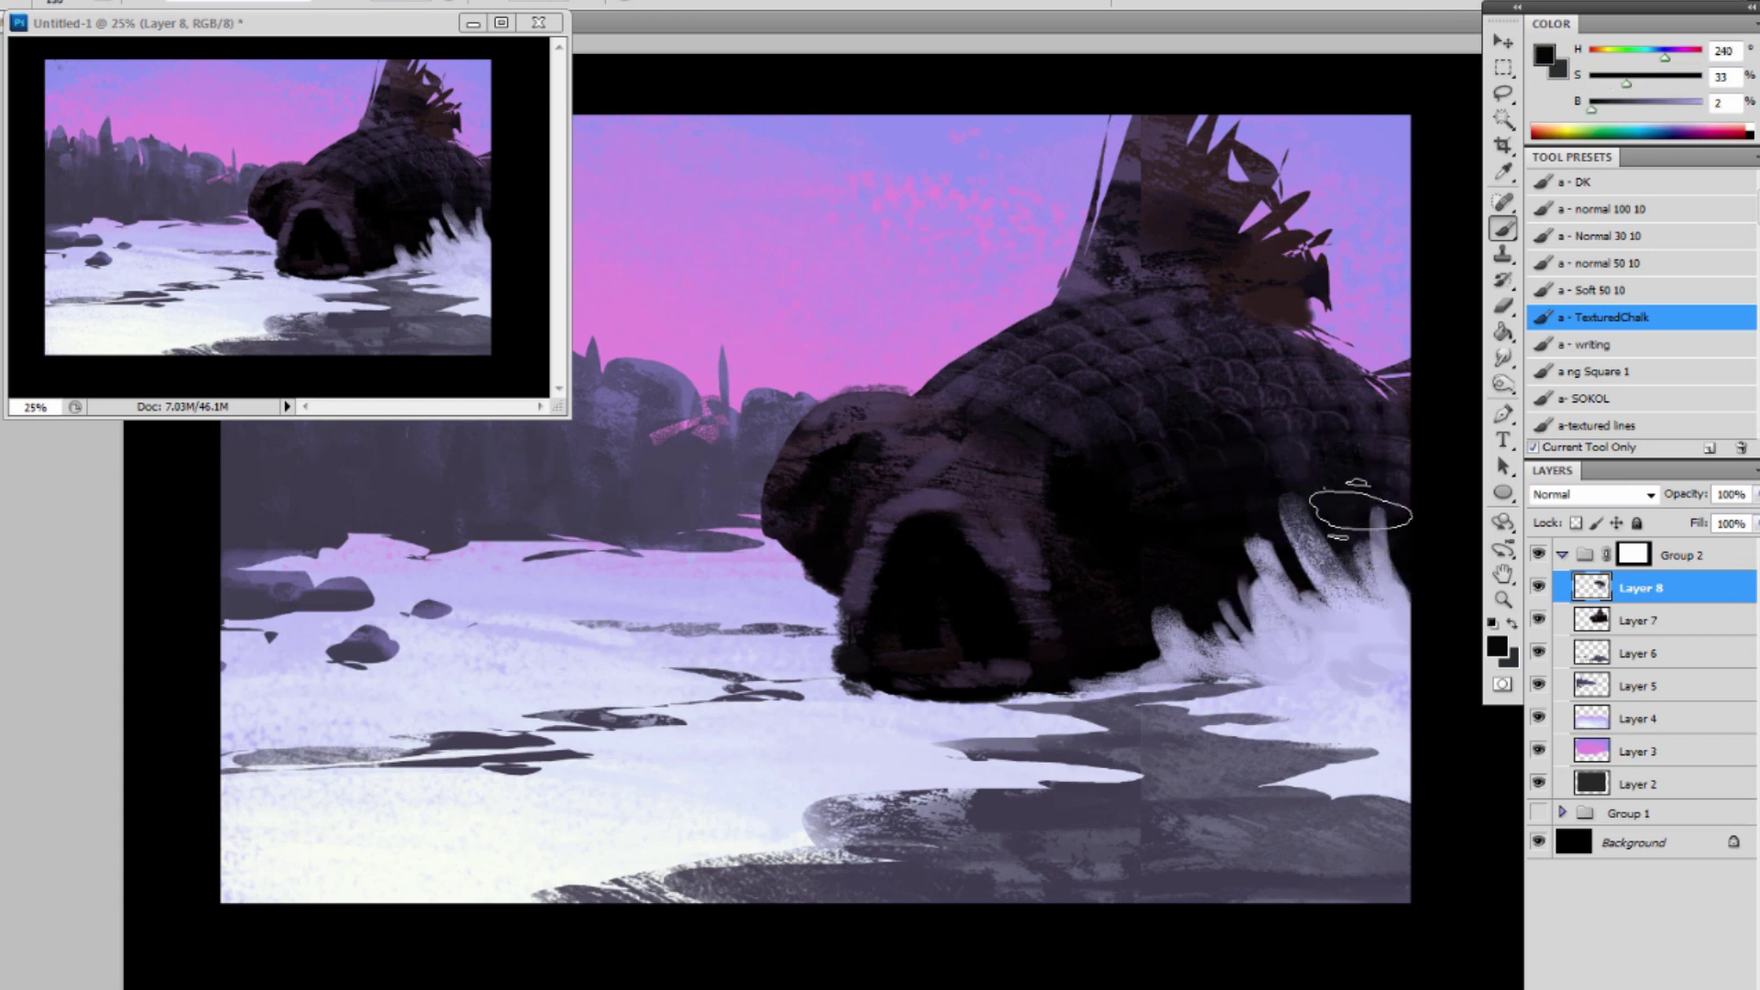
pyautogui.keyDown('alt'); pyautogui.click(1284, 464); pyautogui.keyUp('alt')
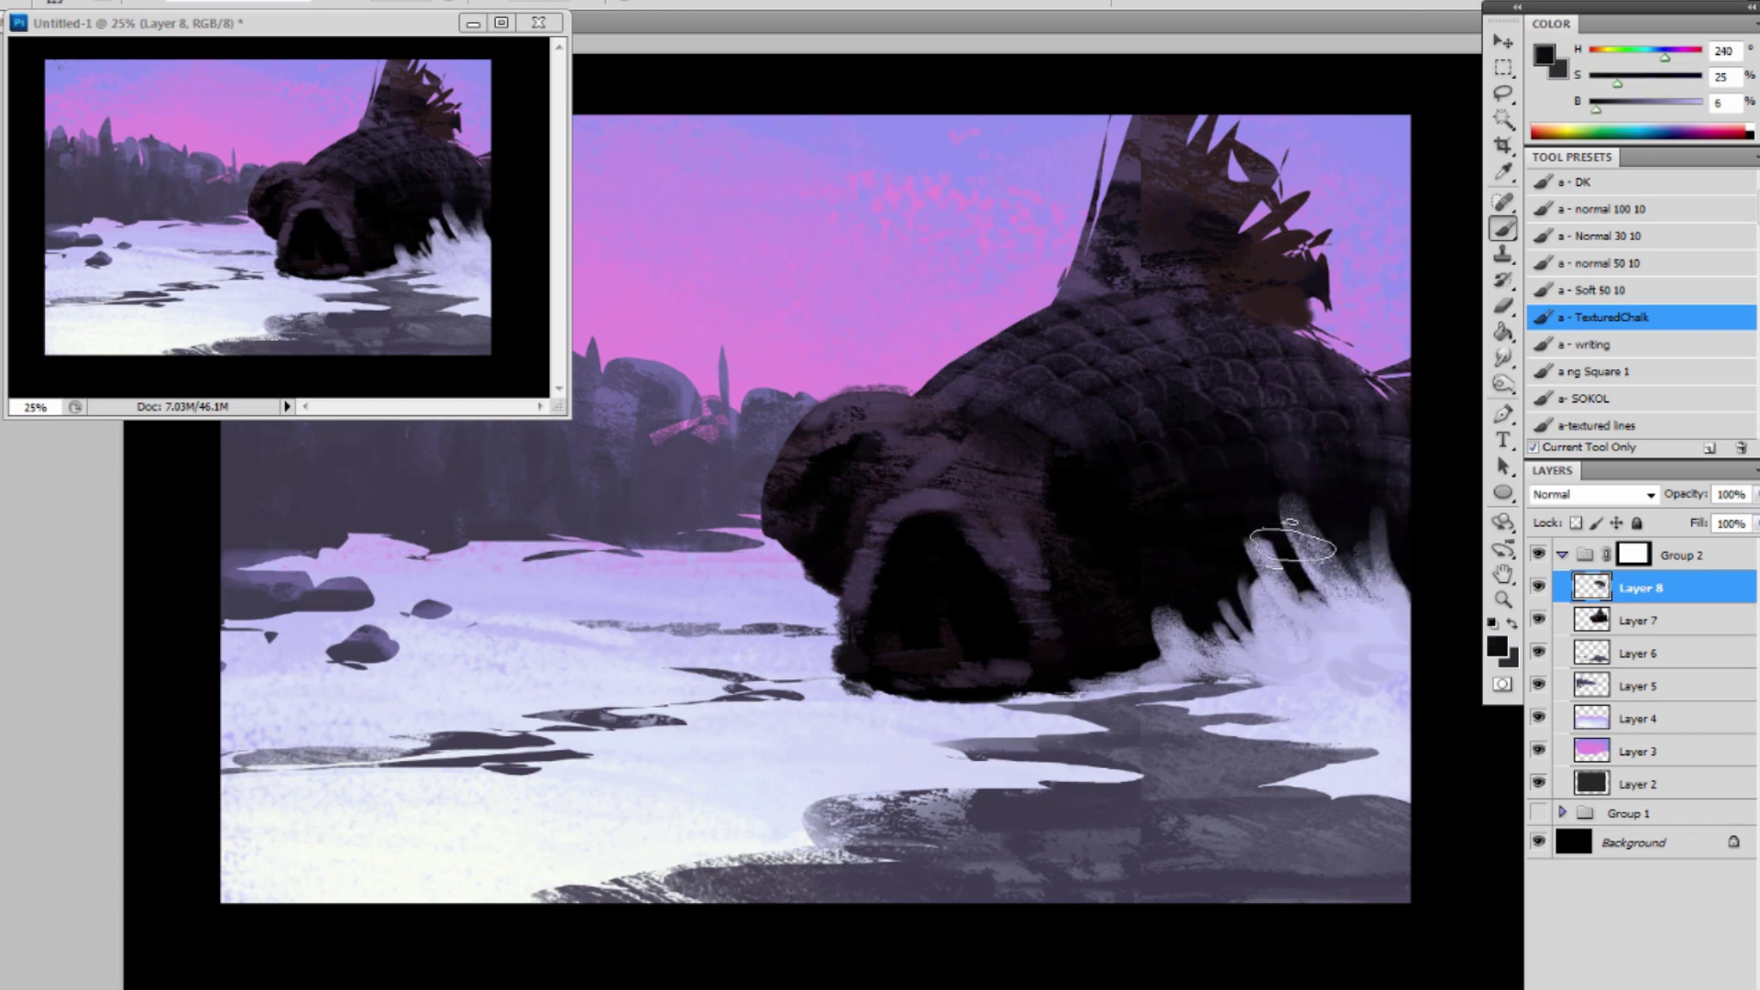
# Repaint the tall snow tufts against the rock with a smaller brush in sampled lavender.
pyautogui.keyDown('alt'); pyautogui.click(1309, 569); pyautogui.keyUp('alt')
pyautogui.press('[')
pyautogui.press('[')
pyautogui.press('[')
pyautogui.press('[')
pyautogui.press('[')
pyautogui.press('[')
pyautogui.press('[')
pyautogui.moveTo(1301, 584); pyautogui.dragTo(1291, 513)
pyautogui.keyDown('alt'); pyautogui.click(1281, 511); pyautogui.keyUp('alt')
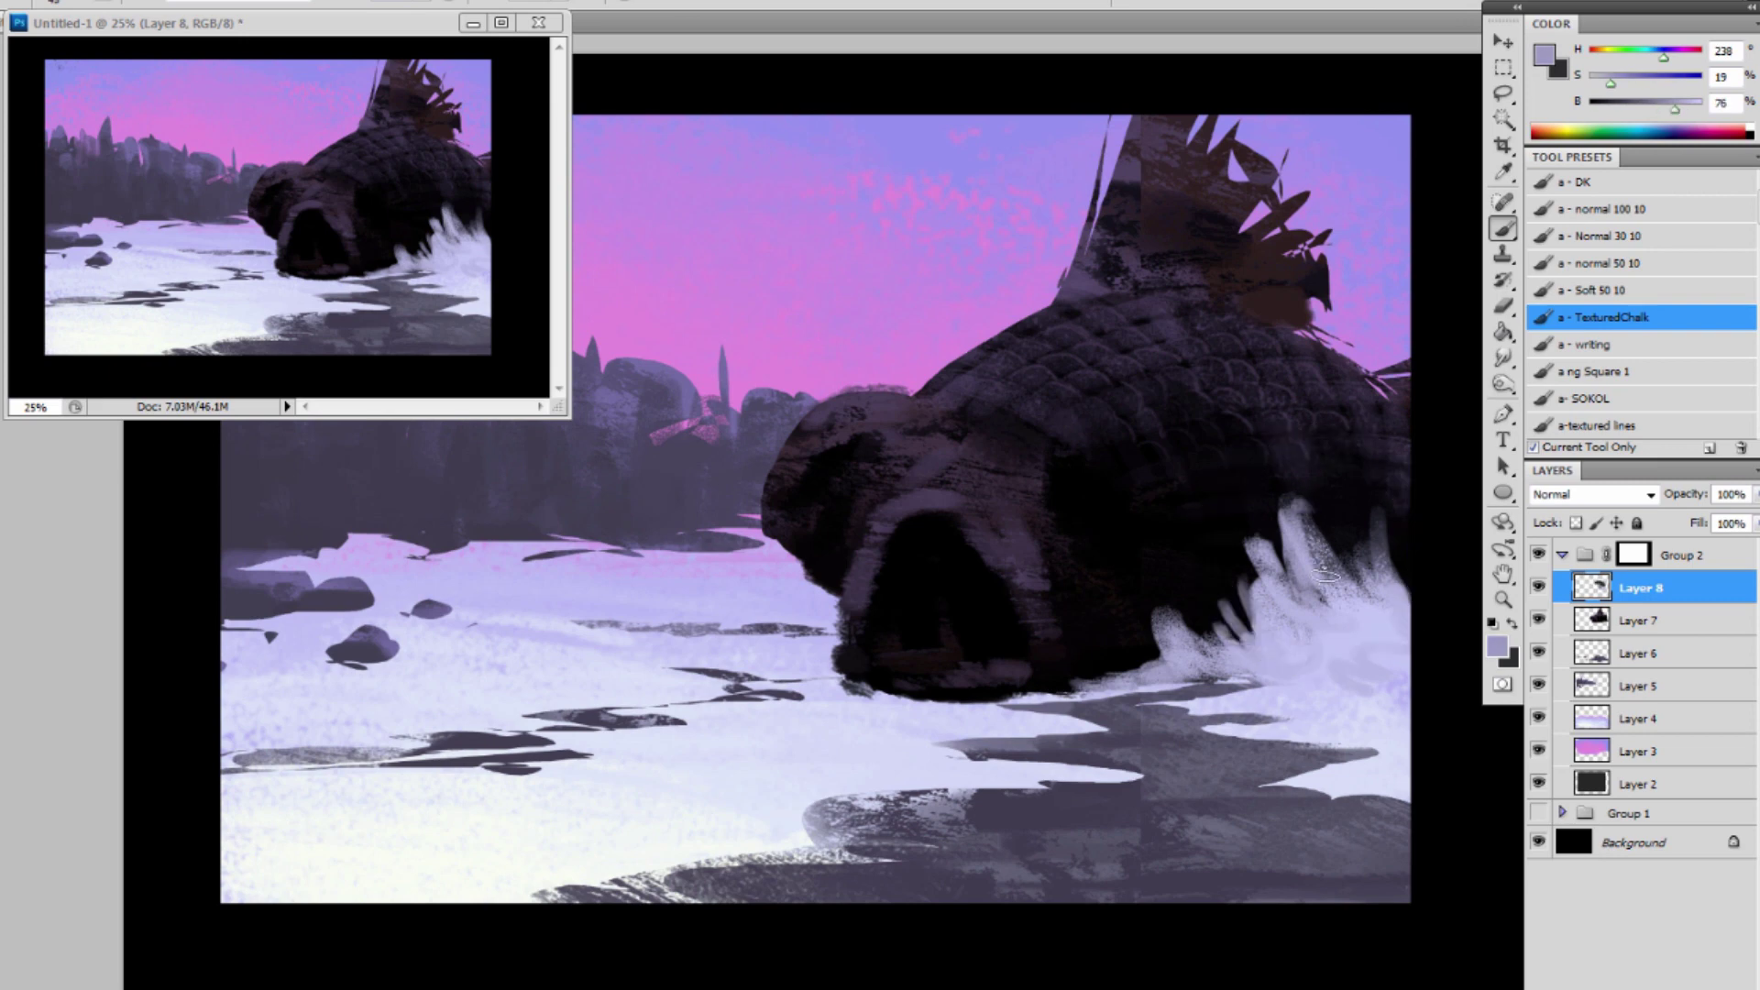
pyautogui.moveTo(1326, 573)
pyautogui.mouseDown()
pyautogui.moveTo(1288, 496)
pyautogui.moveTo(1283, 515)
pyautogui.mouseUp()
# Refine the left edges of the snow tufts with sampled dark rock and pale lavender tones.
pyautogui.keyDown('alt'); pyautogui.click(1329, 528); pyautogui.keyUp('alt')
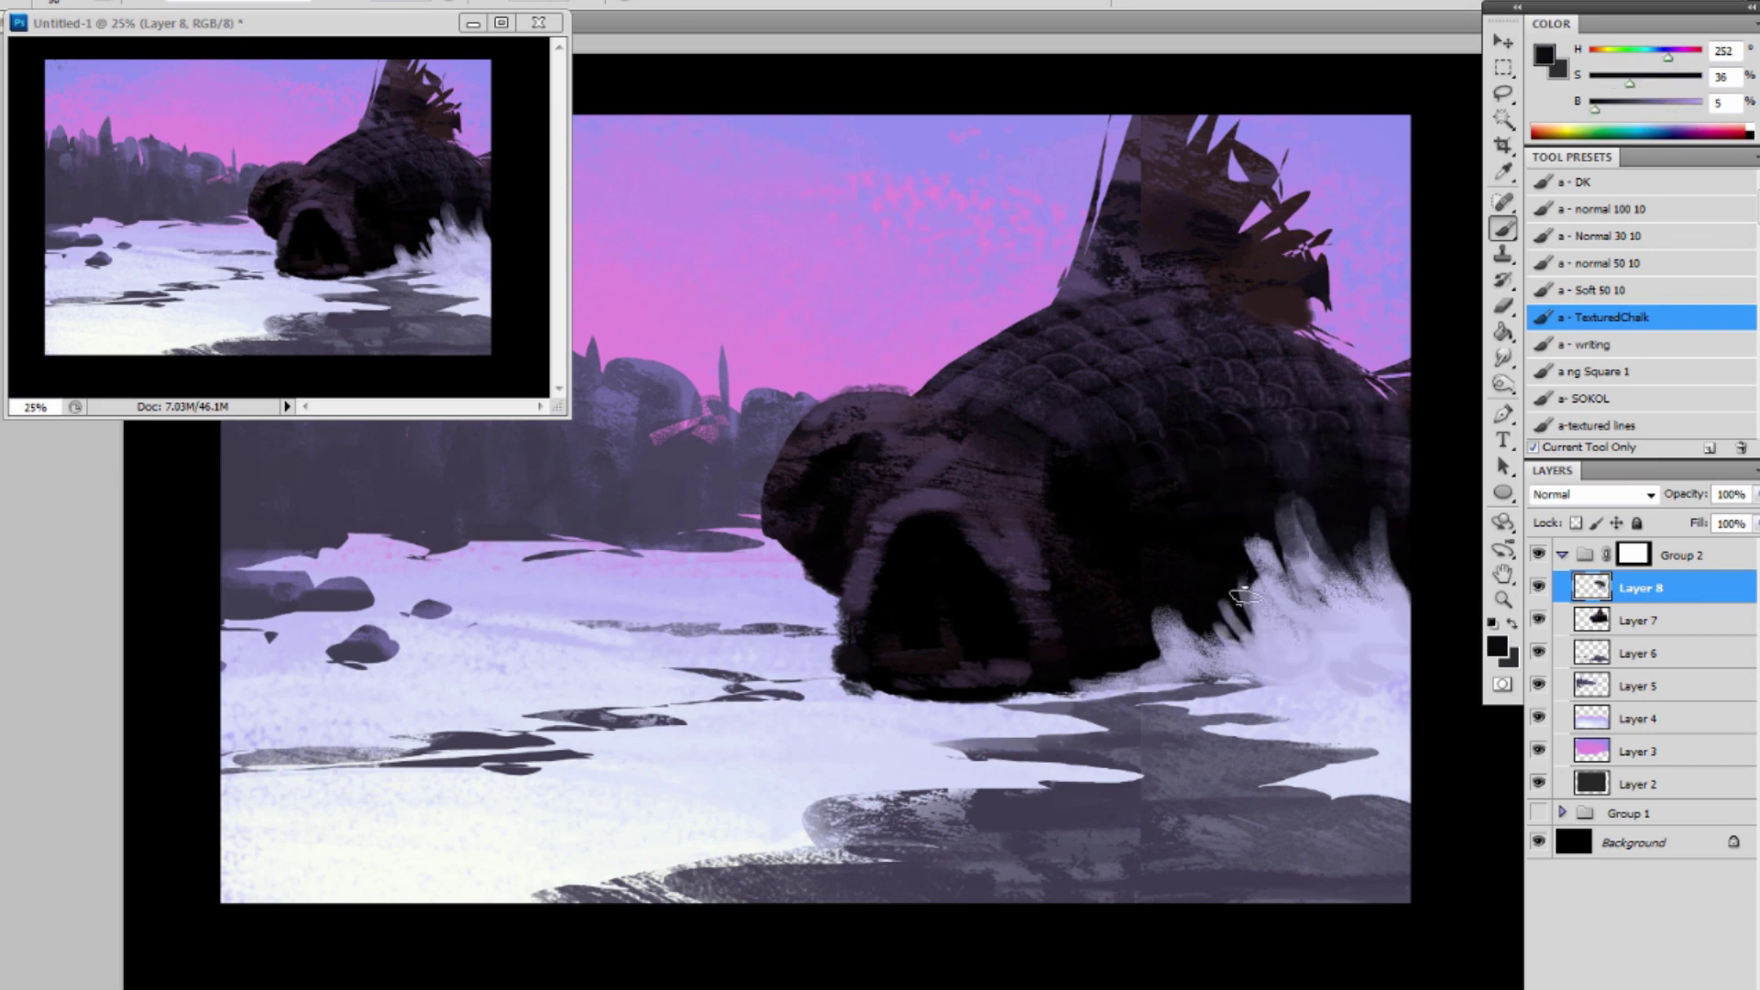
pyautogui.moveTo(1245, 595); pyautogui.dragTo(1229, 550)
pyautogui.keyDown('alt'); pyautogui.click(1272, 633); pyautogui.keyUp('alt')
pyautogui.moveTo(1252, 638)
pyautogui.mouseDown()
pyautogui.moveTo(1237, 570)
pyautogui.moveTo(1229, 605)
pyautogui.mouseUp()
pyautogui.moveTo(1242, 671); pyautogui.dragTo(1220, 634)
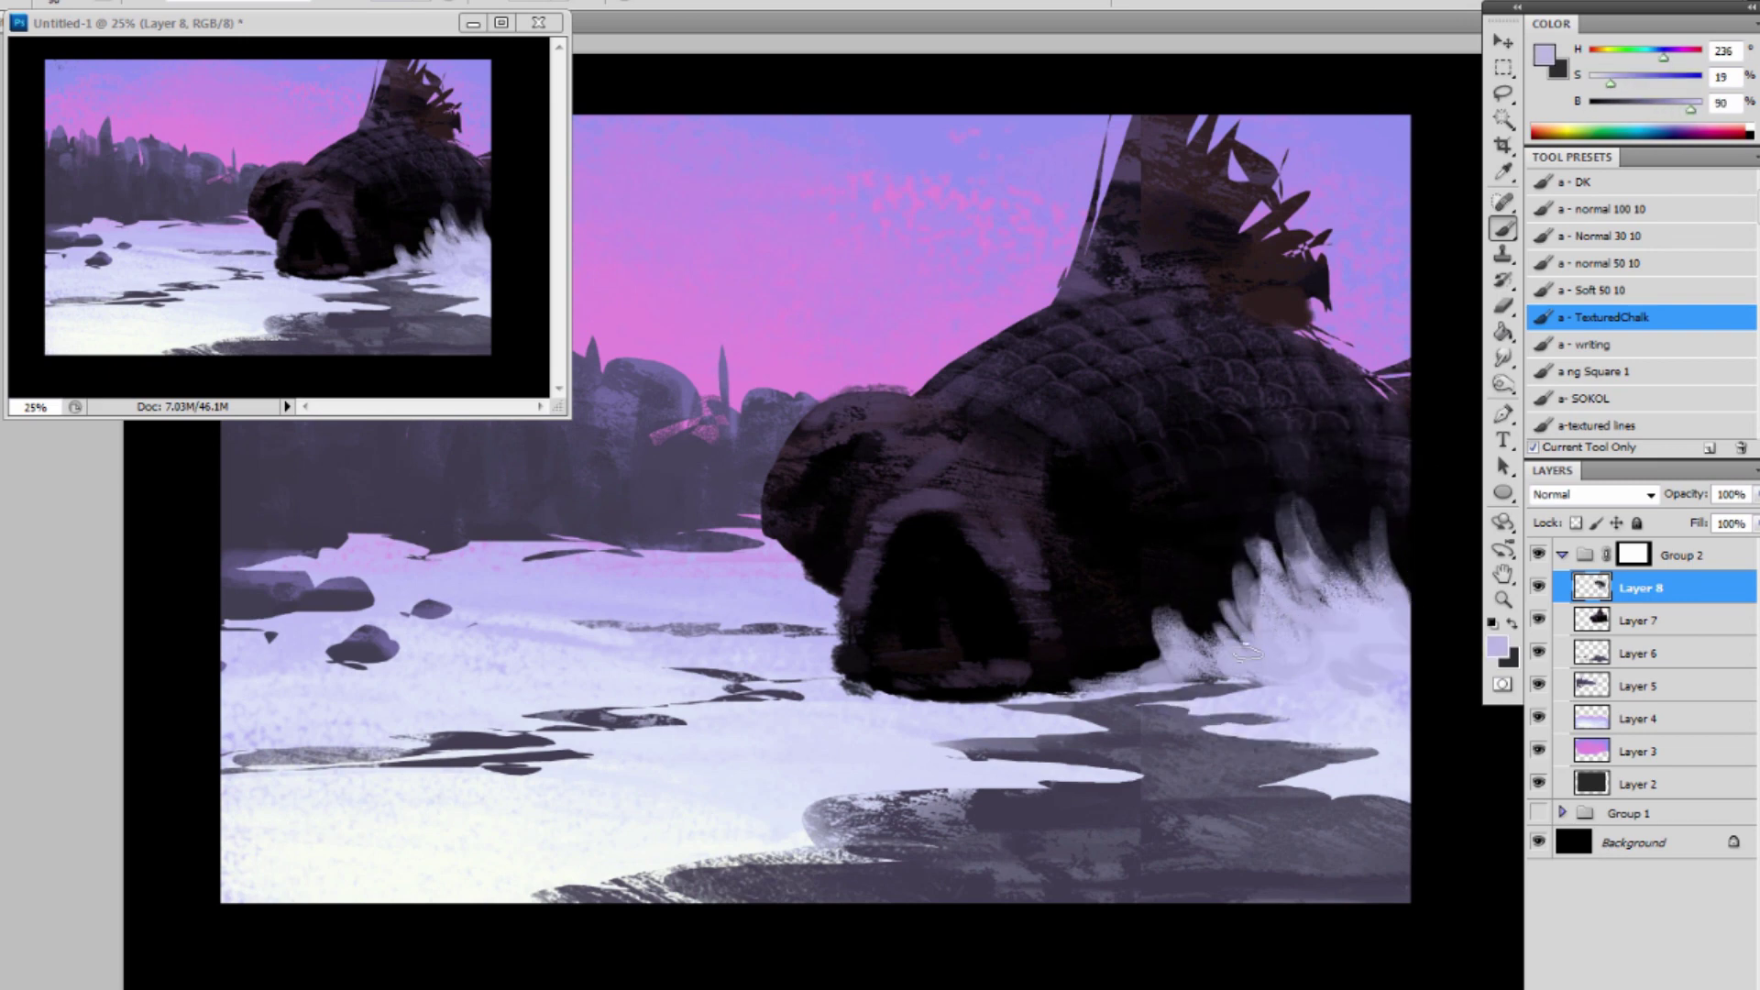
# Brush sampled pale lavender snow along the base below the cave mouth and up into a tuft beside it.
pyautogui.keyDown('alt'); pyautogui.click(992, 713); pyautogui.keyUp('alt')
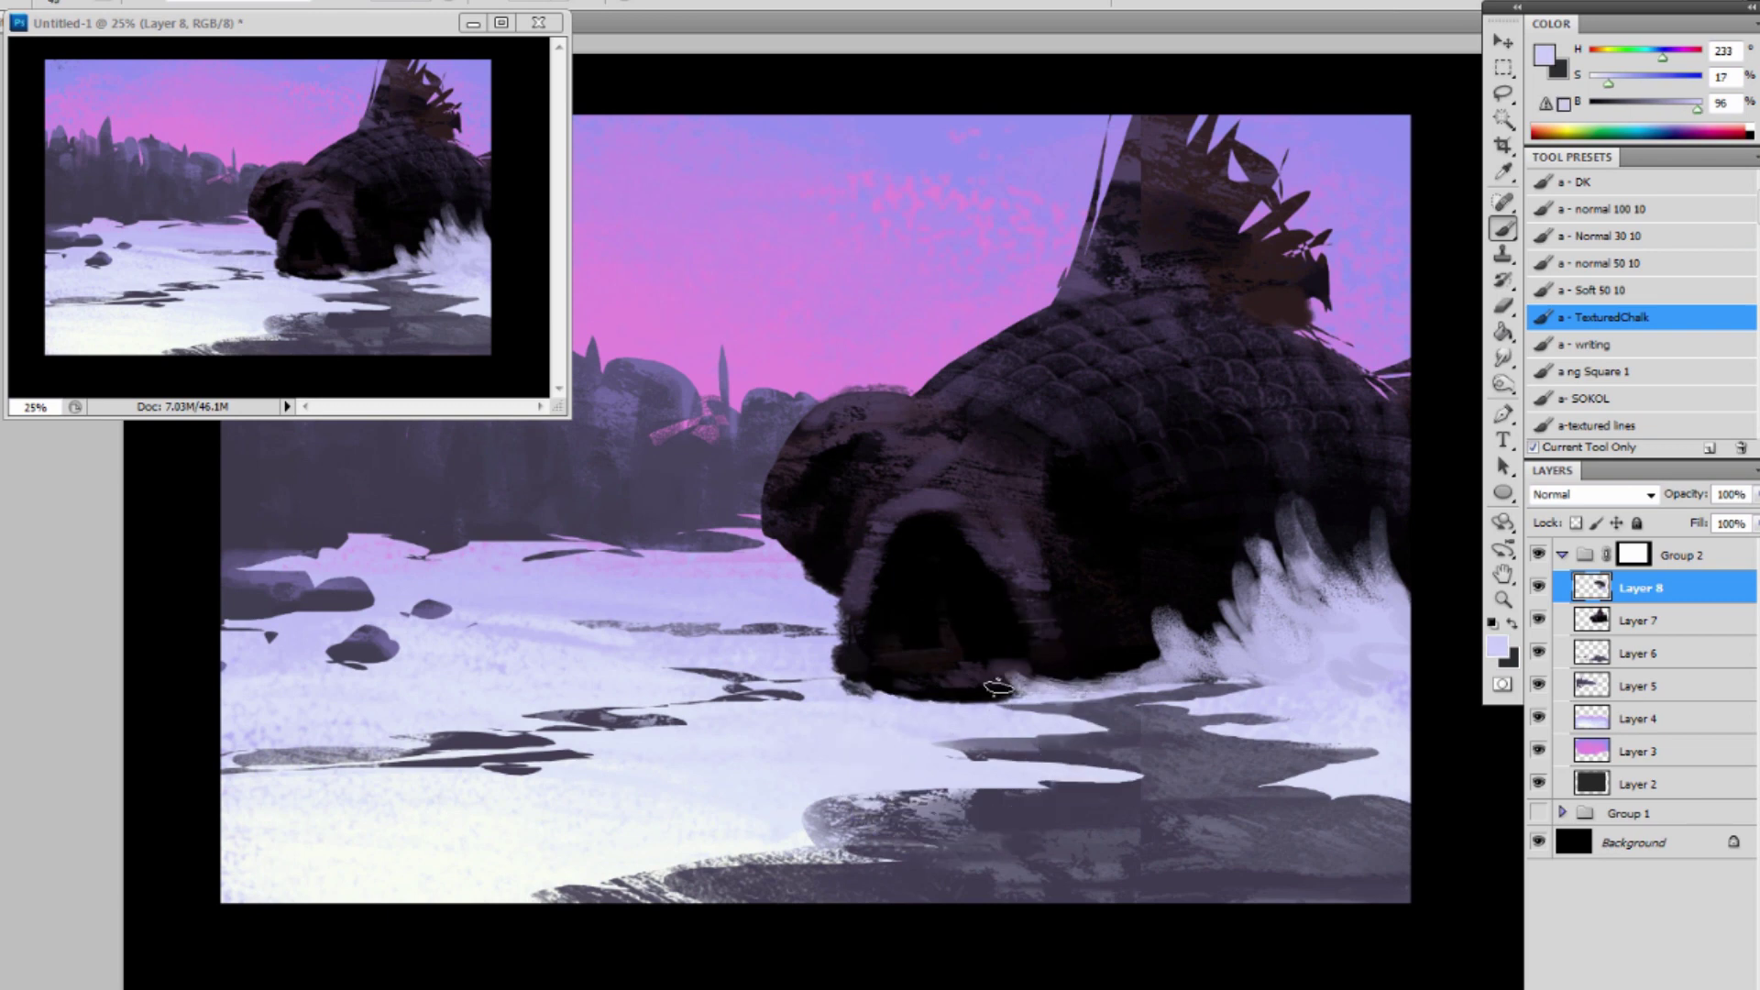
pyautogui.moveTo(999, 702)
pyautogui.mouseDown()
pyautogui.moveTo(865, 682)
pyautogui.moveTo(849, 659)
pyautogui.moveTo(775, 685)
pyautogui.moveTo(833, 646)
pyautogui.moveTo(827, 686)
pyautogui.moveTo(915, 696)
pyautogui.mouseUp()
pyautogui.hotkey('ctrl', 'z')
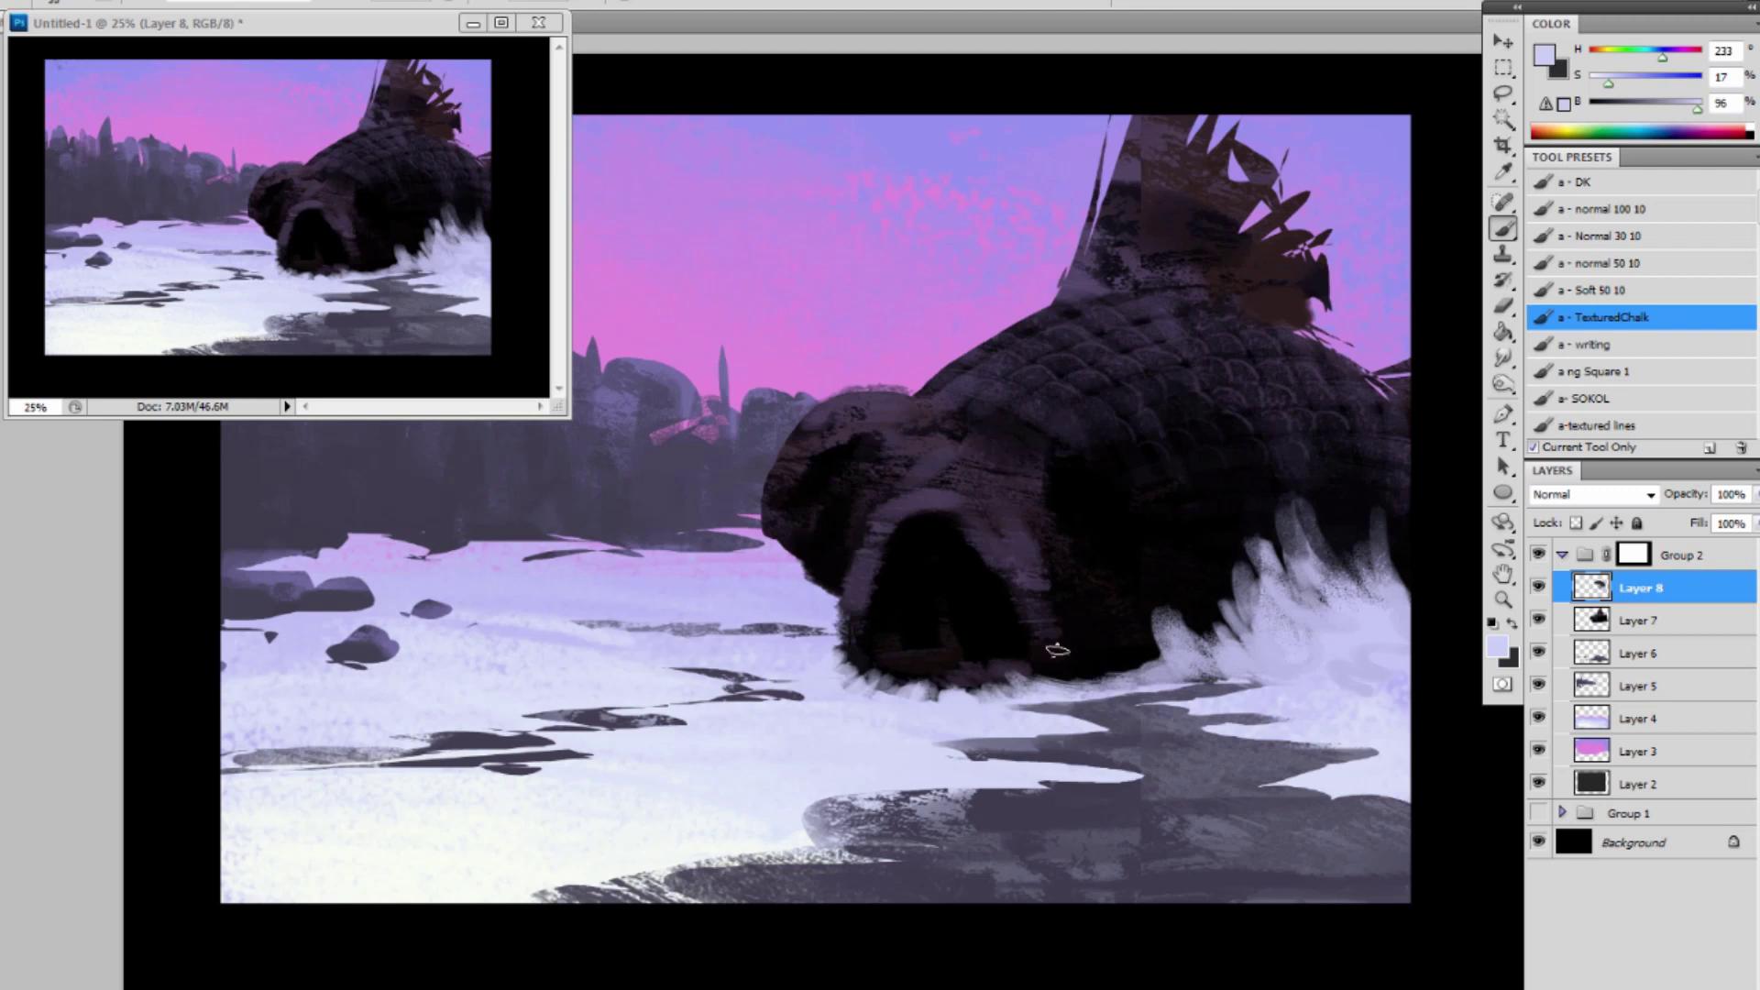
pyautogui.moveTo(1060, 626)
pyautogui.mouseDown()
pyautogui.moveTo(1161, 675)
pyautogui.moveTo(1083, 641)
pyautogui.moveTo(1139, 672)
pyautogui.moveTo(1081, 689)
pyautogui.moveTo(1235, 671)
pyautogui.moveTo(1073, 709)
pyautogui.moveTo(1259, 685)
pyautogui.mouseUp()
# Draw thin, winding pale lavender lines across the dark foreground patches in a color sampled from the snow.
pyautogui.keyDown('alt'); pyautogui.click(1012, 702); pyautogui.keyUp('alt')
pyautogui.keyDown('alt'); pyautogui.click(1270, 690); pyautogui.keyUp('alt')
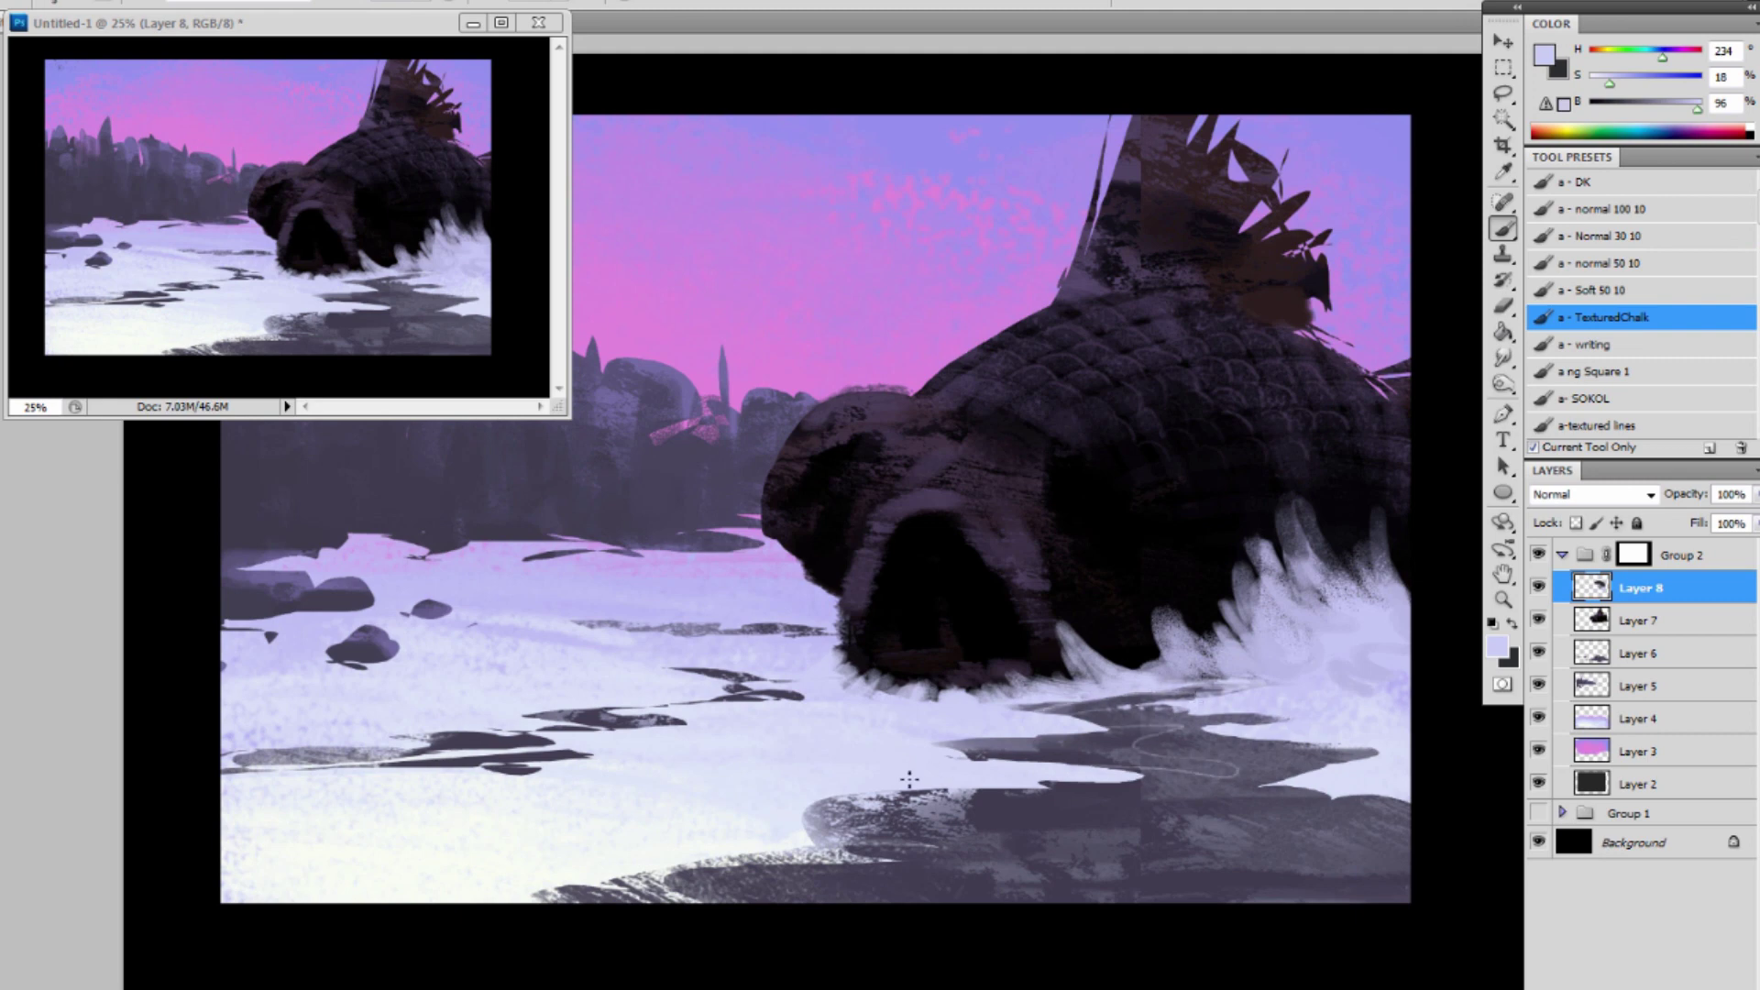
pyautogui.moveTo(1001, 800); pyautogui.dragTo(849, 843)
pyautogui.moveTo(1210, 774)
pyautogui.mouseDown()
pyautogui.moveTo(1230, 825)
pyautogui.moveTo(1457, 874)
pyautogui.mouseUp()
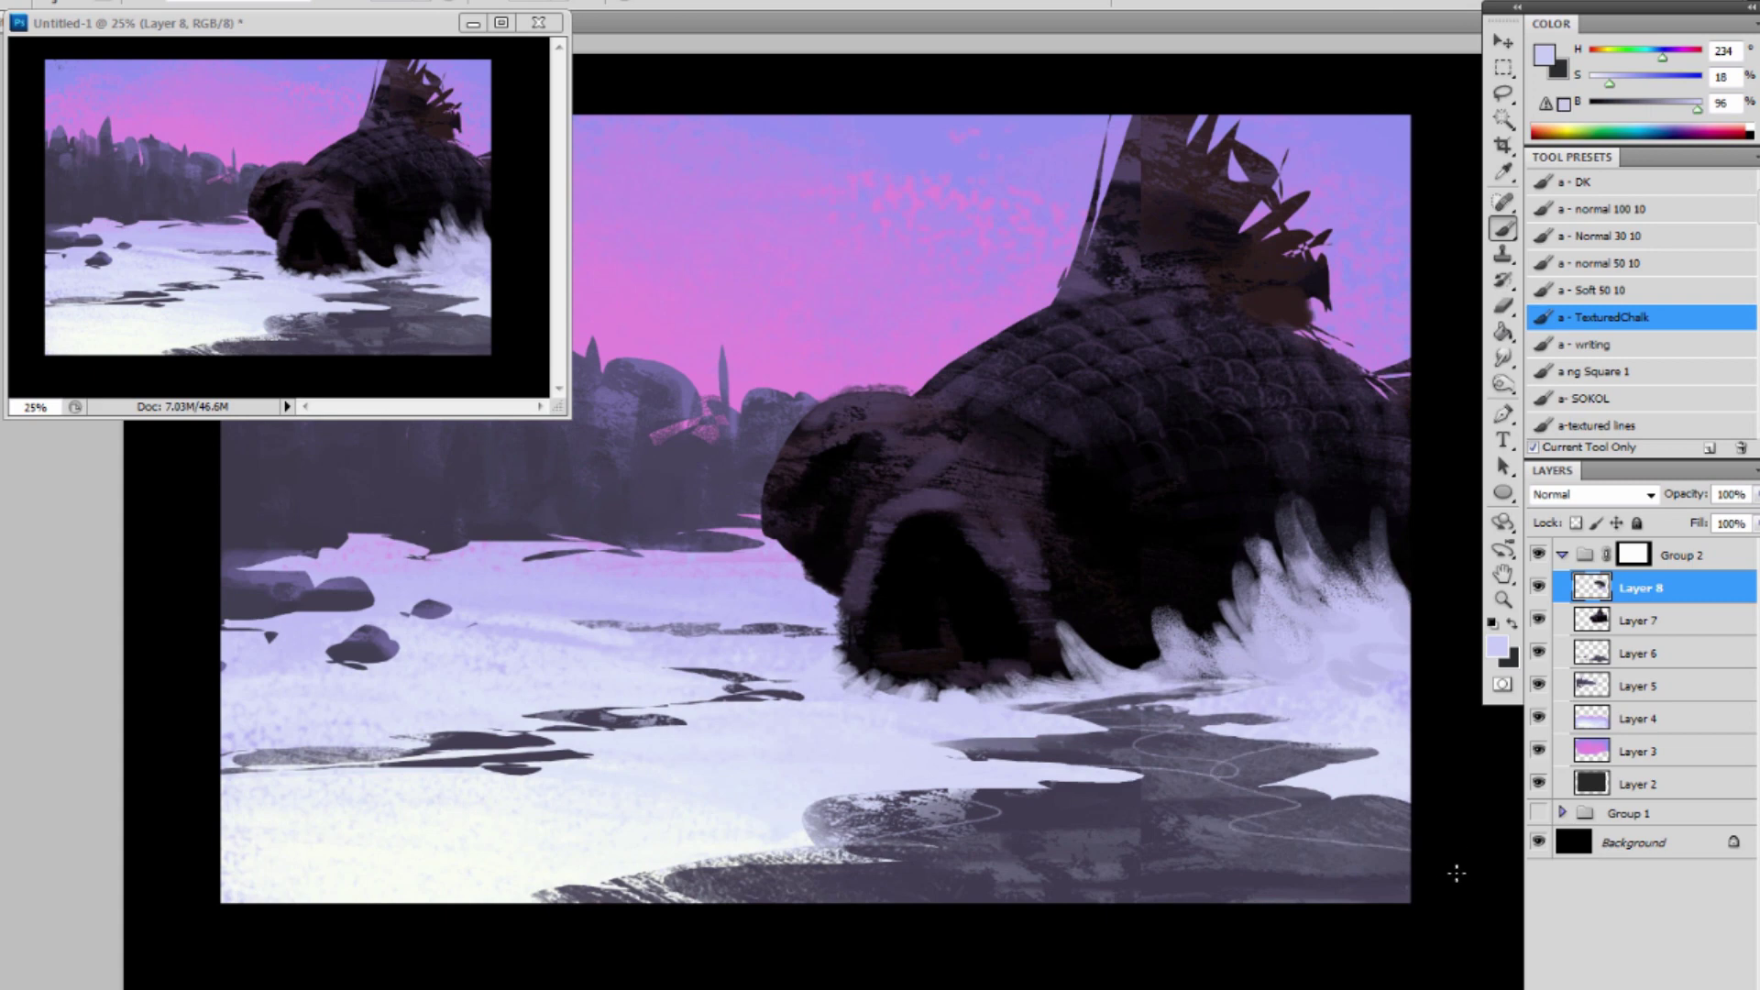
pyautogui.moveTo(1105, 814)
pyautogui.mouseDown()
pyautogui.moveTo(918, 889)
pyautogui.moveTo(685, 912)
pyautogui.mouseUp()
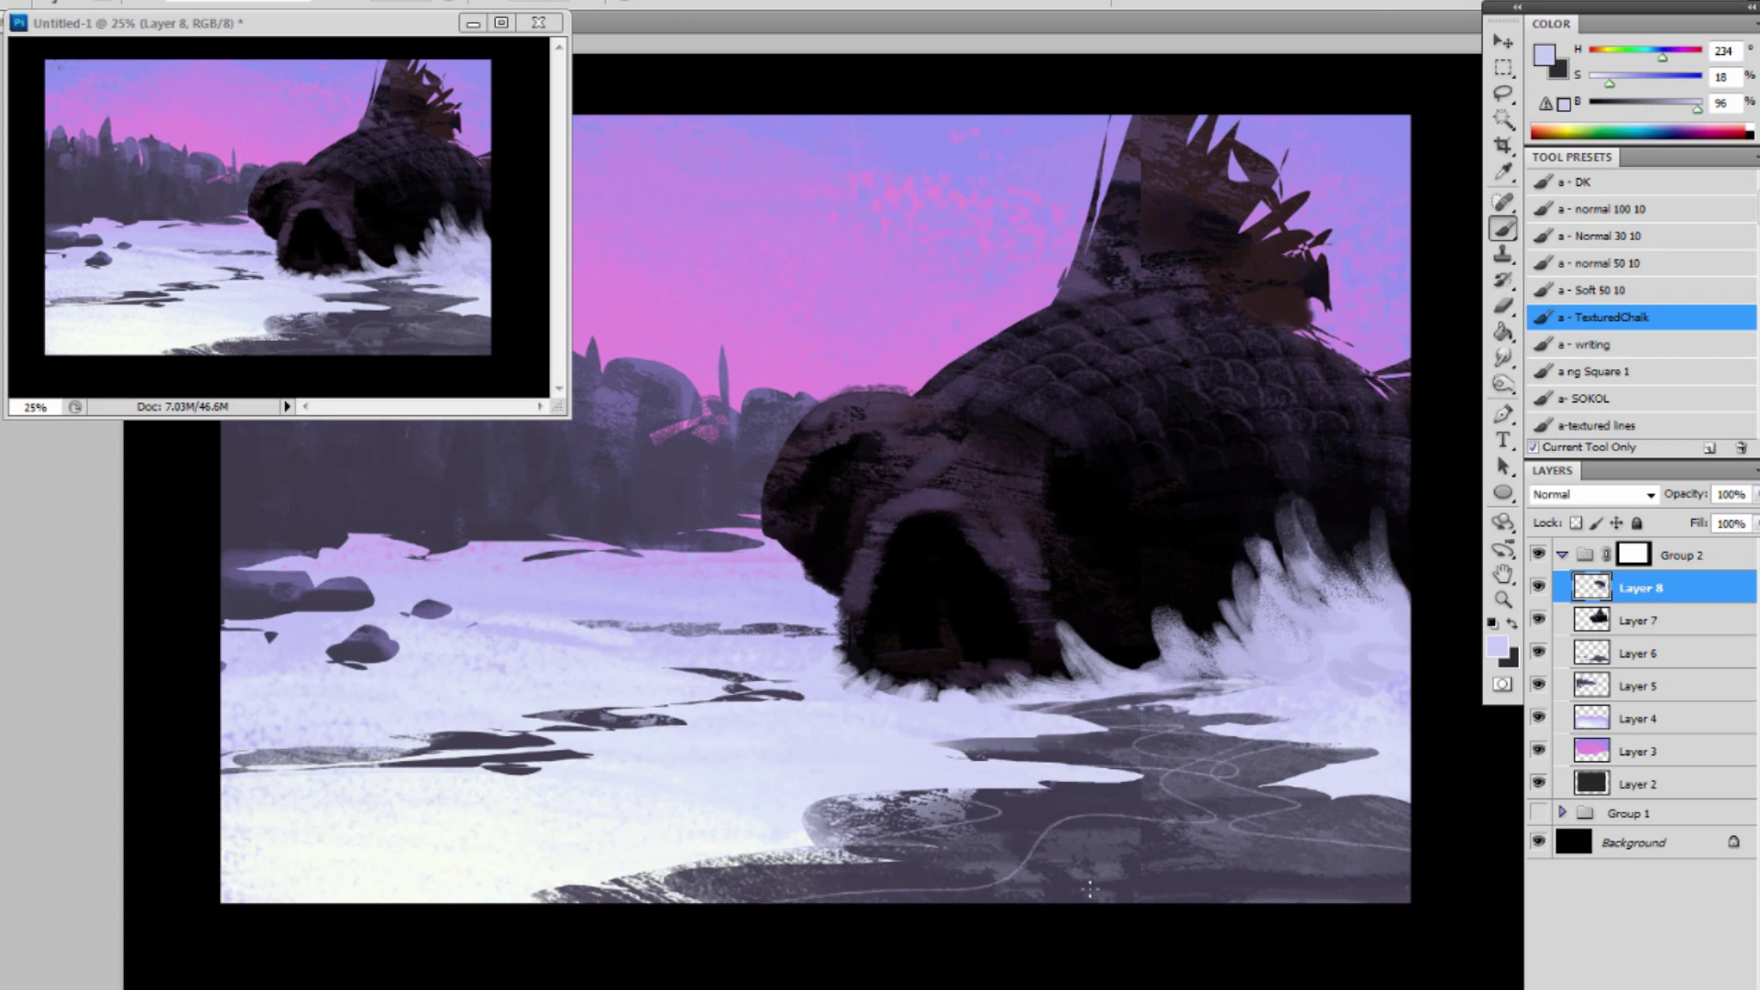
pyautogui.moveTo(1138, 847)
pyautogui.mouseDown()
pyautogui.moveTo(1417, 880)
pyautogui.moveTo(1029, 854)
pyautogui.mouseUp()
pyautogui.moveTo(1028, 763); pyautogui.dragTo(1210, 734)
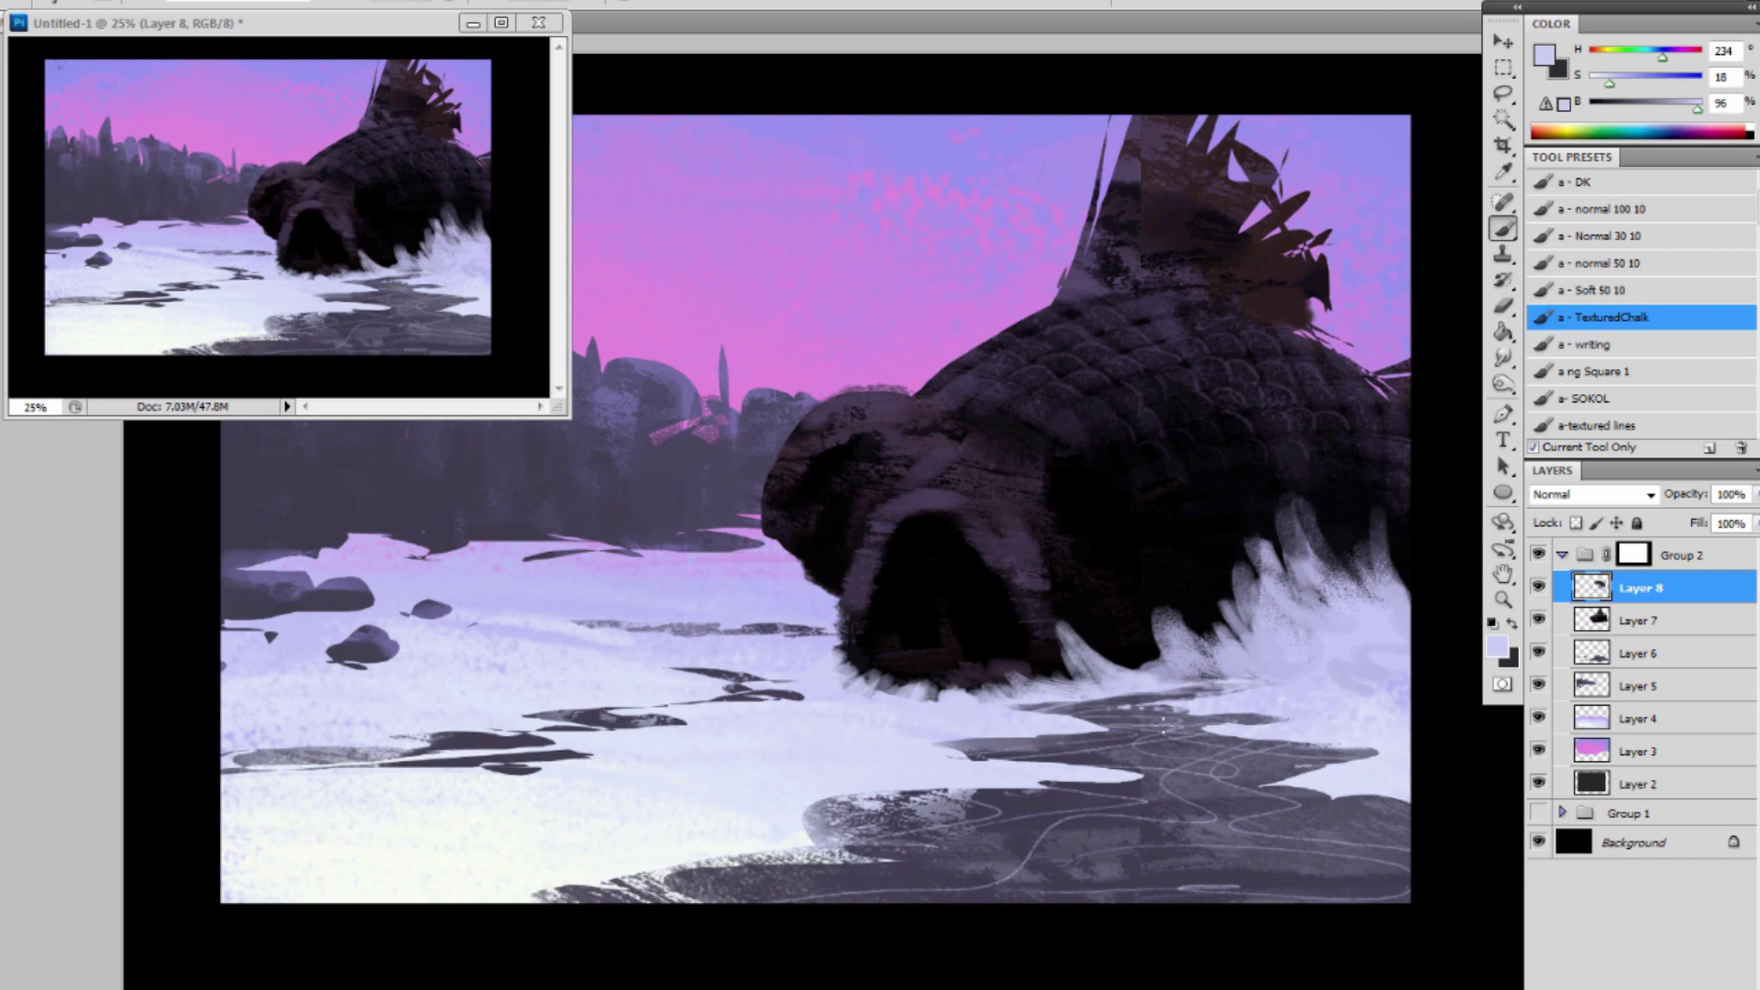
pyautogui.moveTo(1140, 800); pyautogui.dragTo(724, 877)
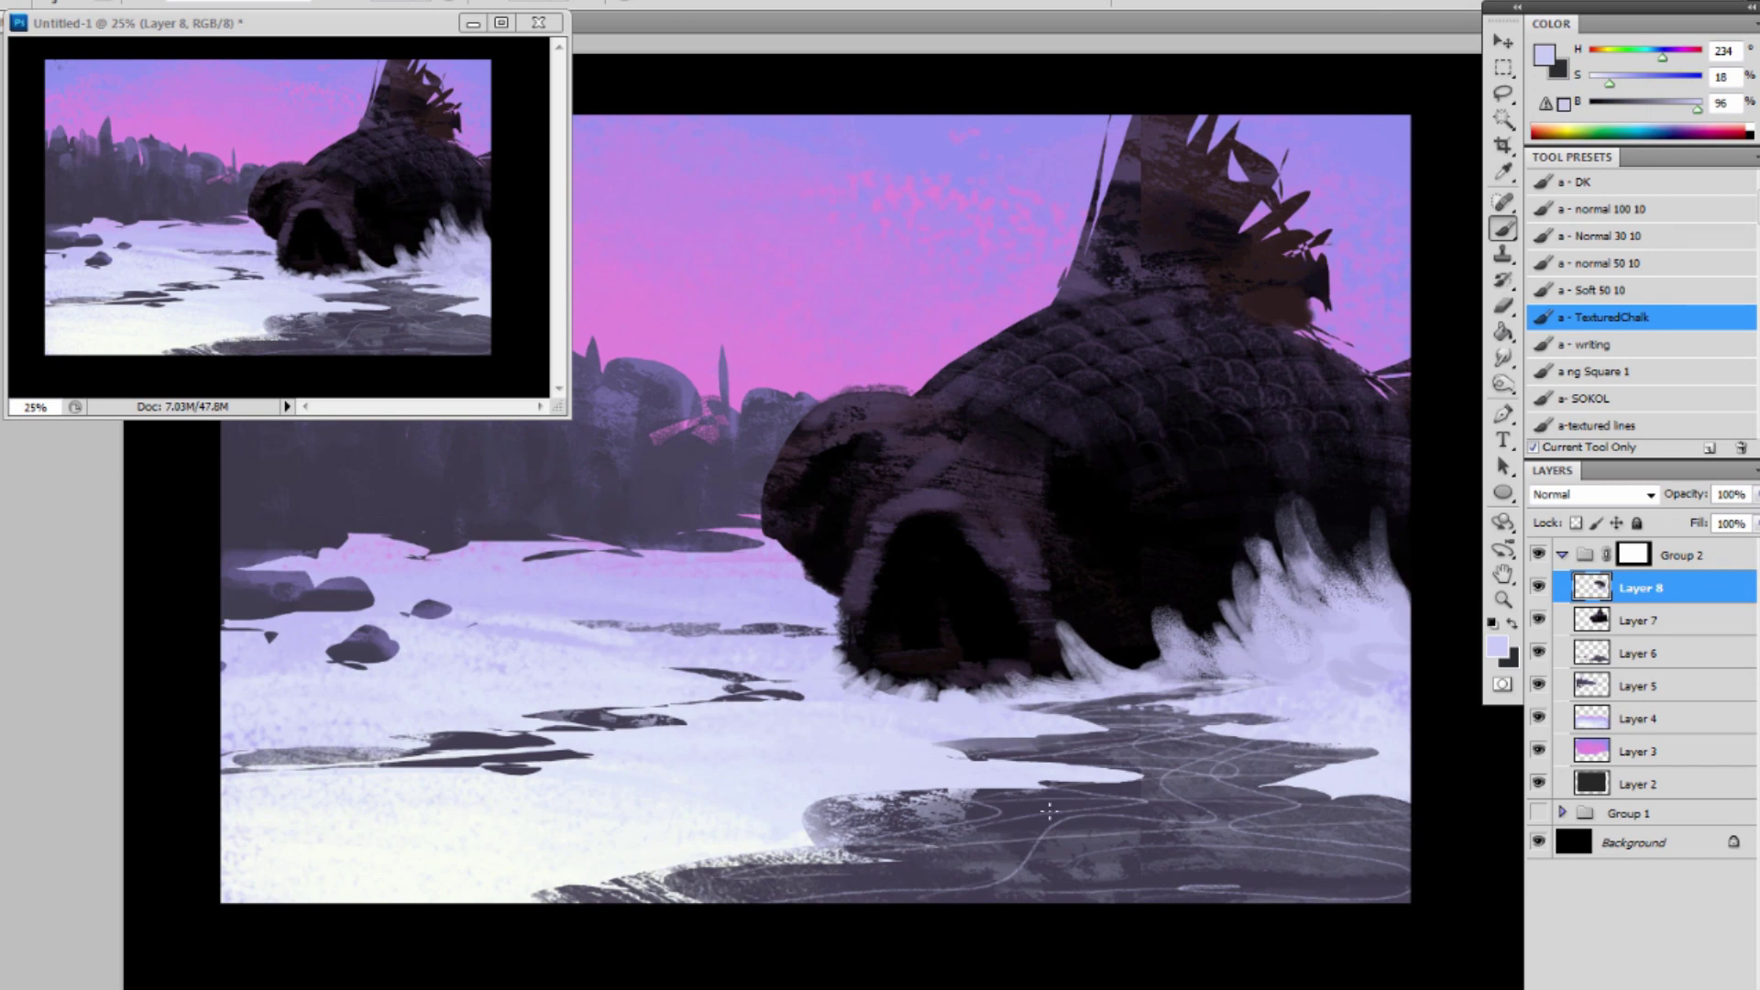
# Paint sampled pale snow over the upper edge of the dark ground patch just below the rock with a larger brush.
pyautogui.keyDown('alt'); pyautogui.click(1271, 732); pyautogui.keyUp('alt')
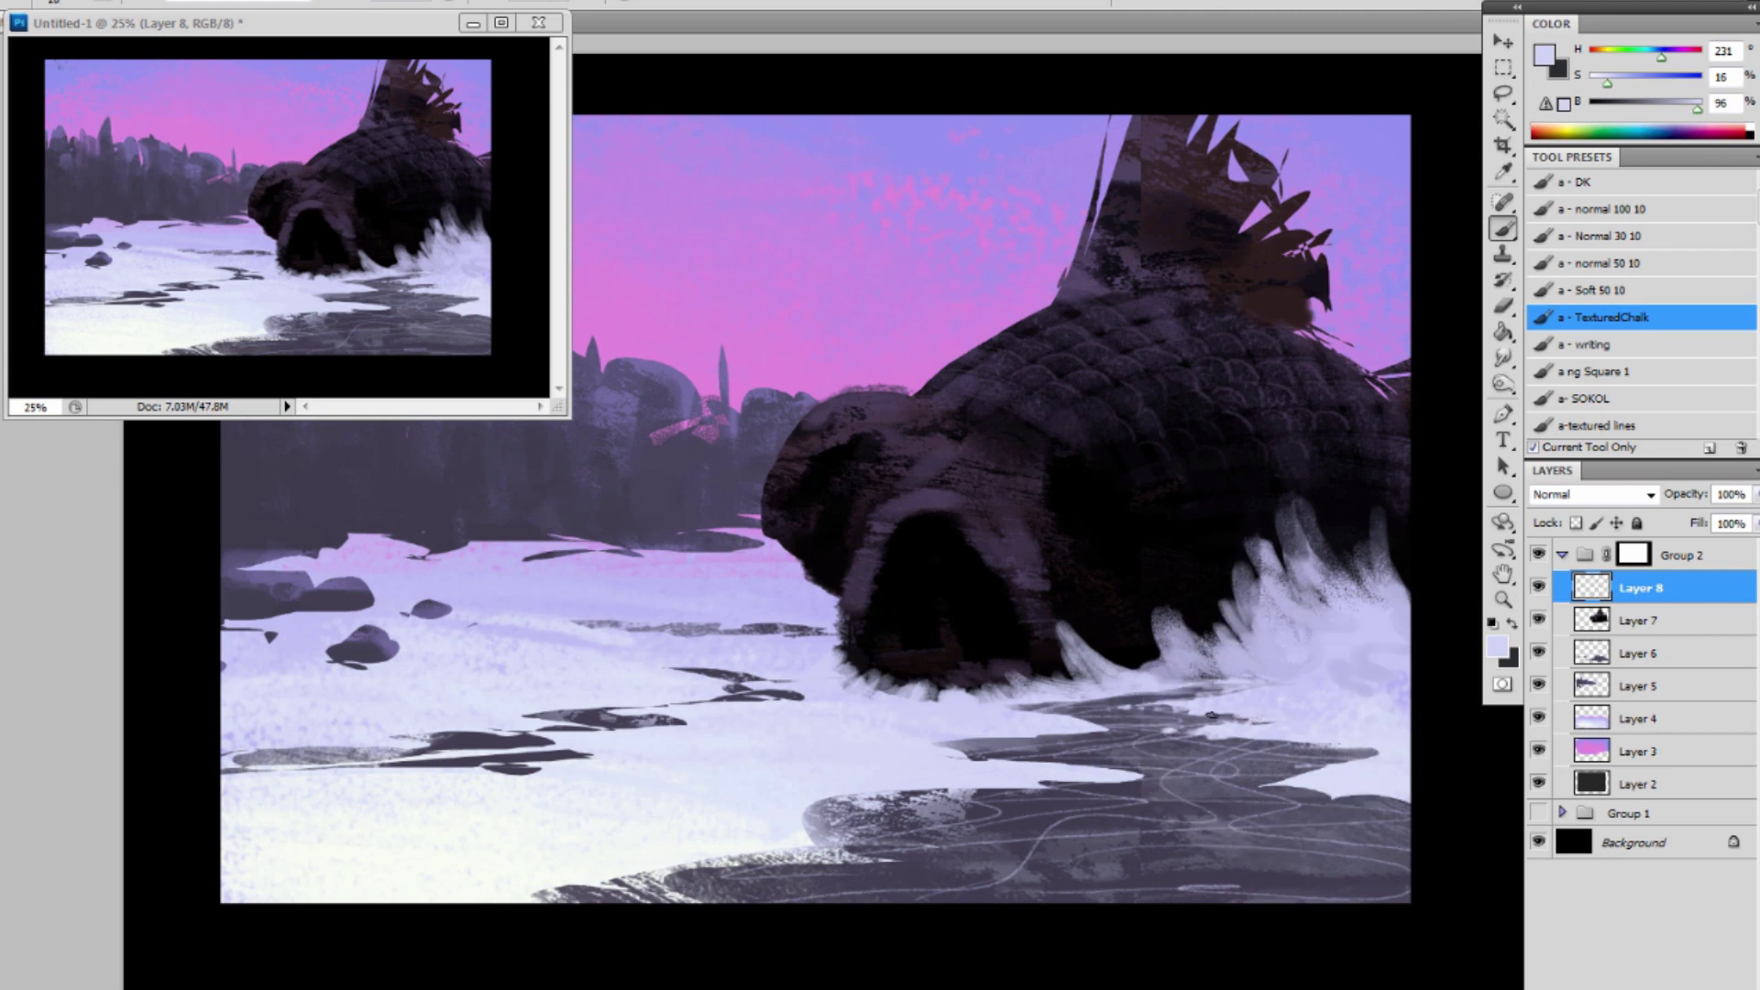
pyautogui.moveTo(1212, 715); pyautogui.dragTo(1235, 712)
pyautogui.press(']')
pyautogui.press(']')
pyautogui.press(']')
pyautogui.moveTo(1246, 692); pyautogui.dragTo(1018, 706)
pyautogui.moveTo(1144, 709); pyautogui.dragTo(1069, 714)
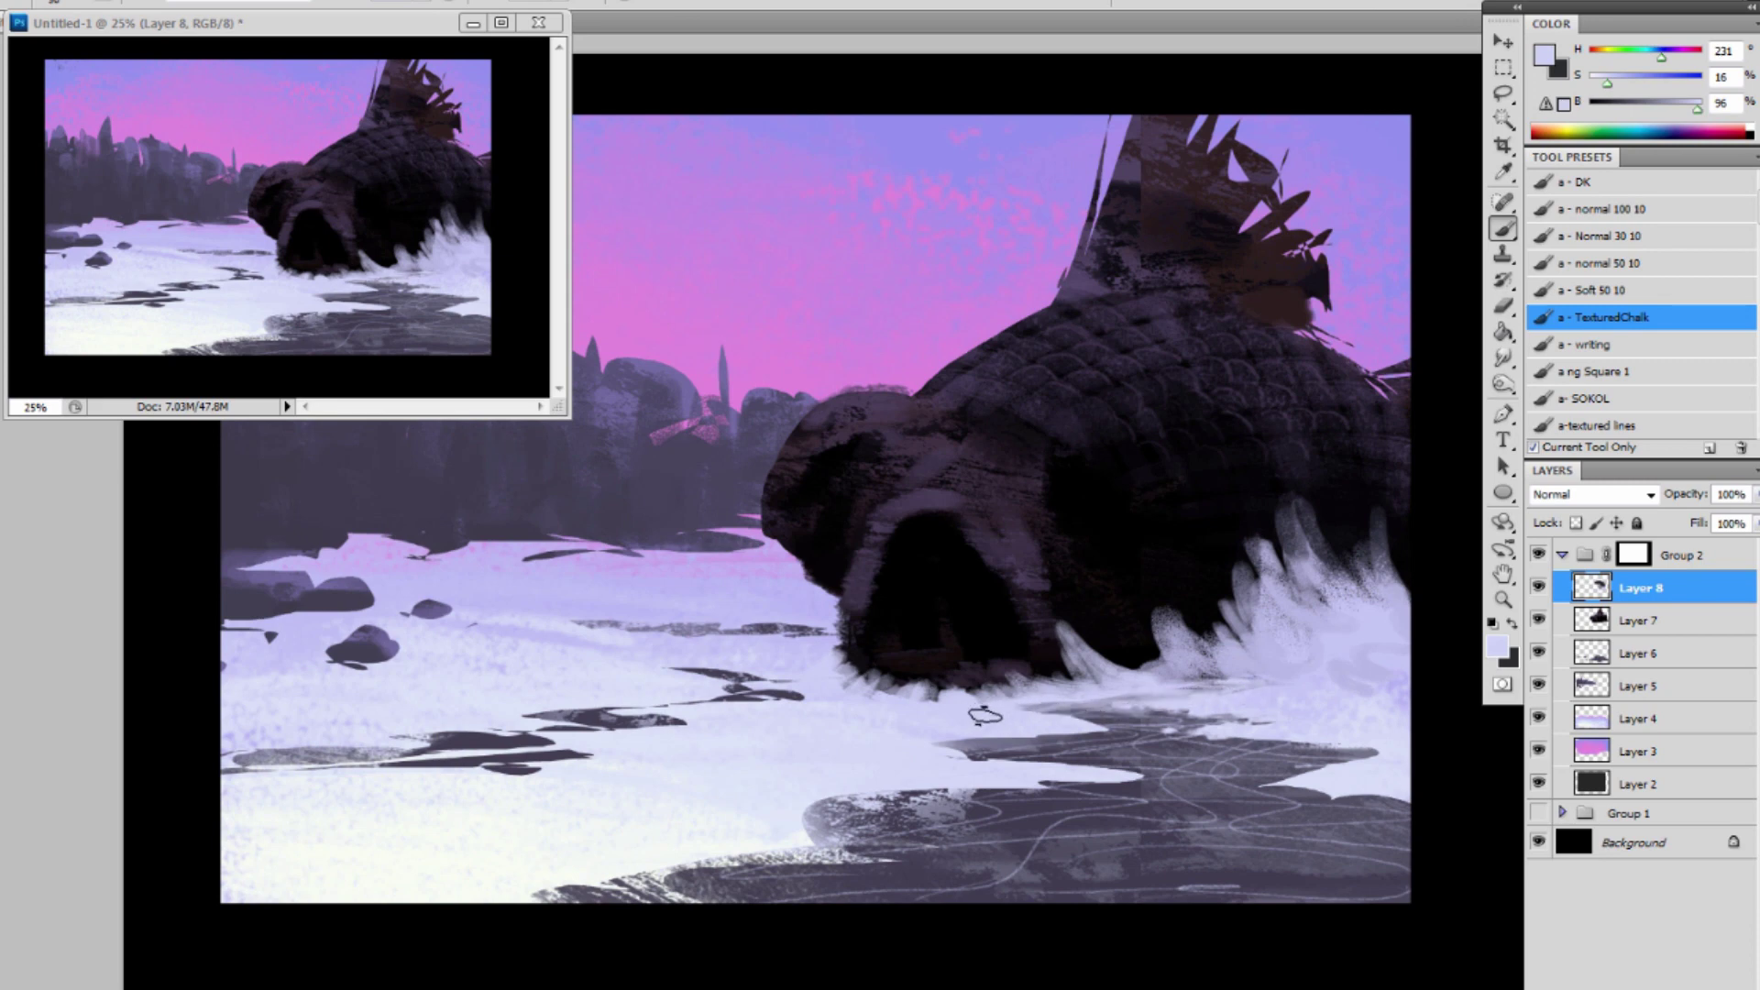
# Fill the cave mouth with sampled near-black and paint thin grey-lavender streaks up its right side.
pyautogui.keyDown('alt'); pyautogui.click(1102, 711); pyautogui.keyUp('alt')
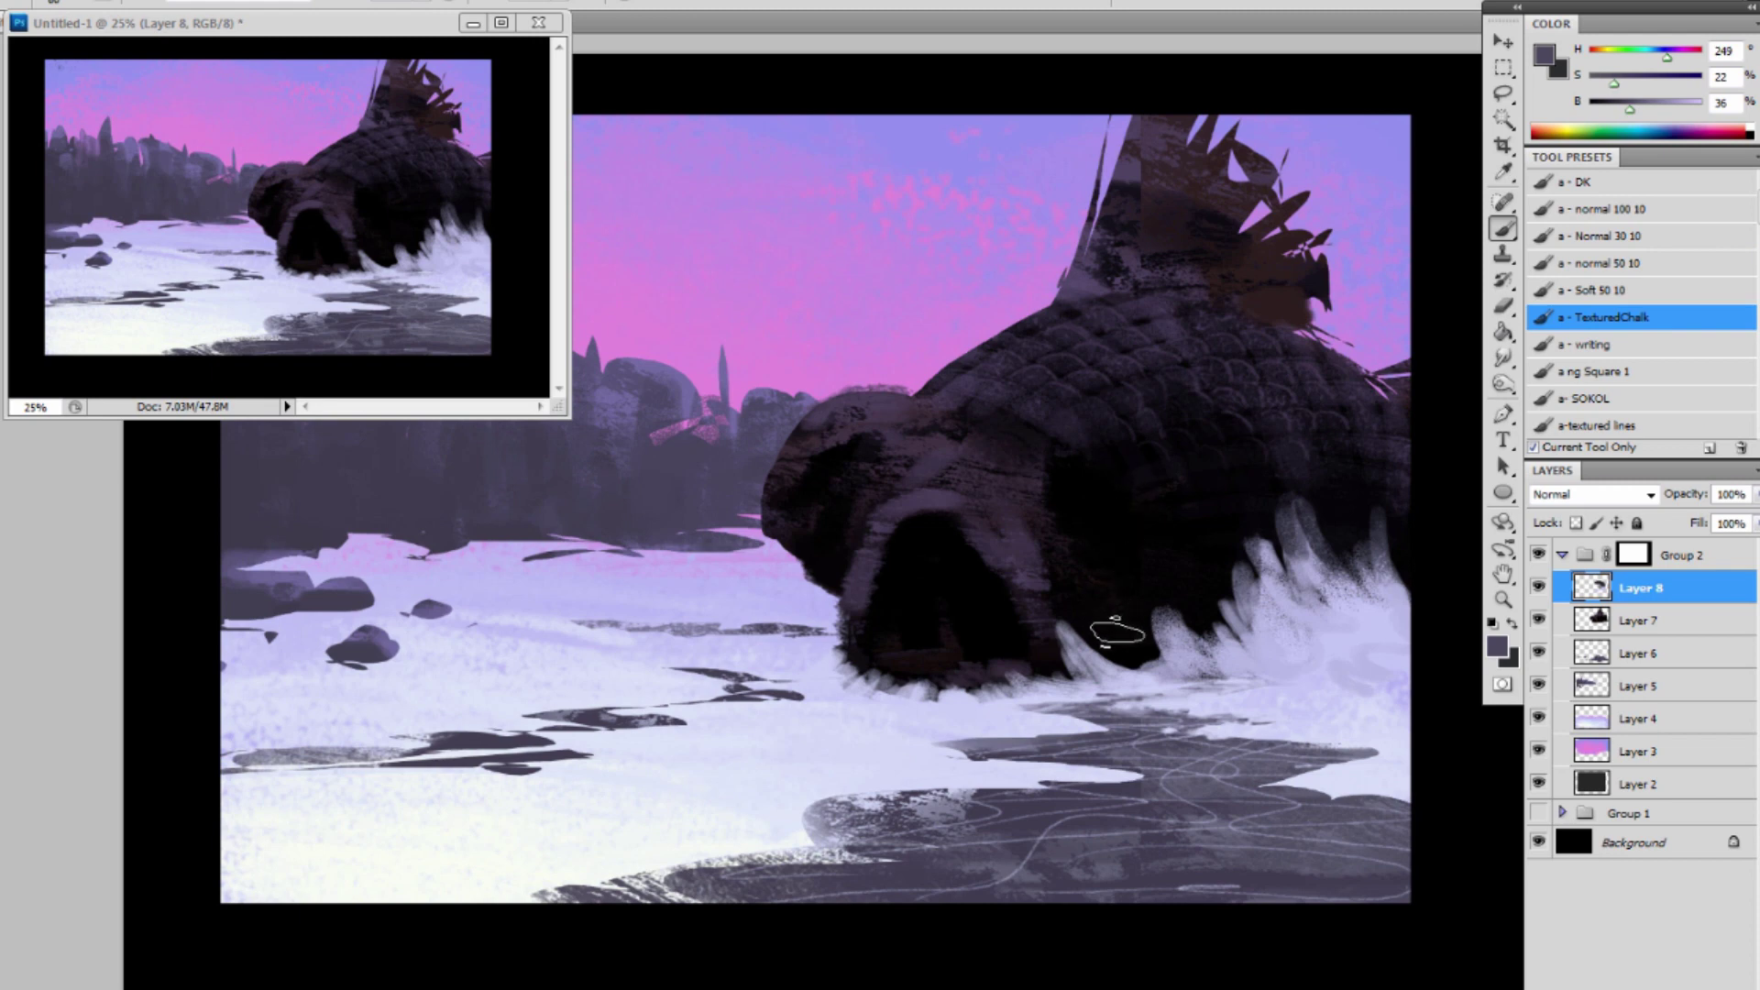
pyautogui.keyDown('alt'); pyautogui.click(950, 588); pyautogui.keyUp('alt')
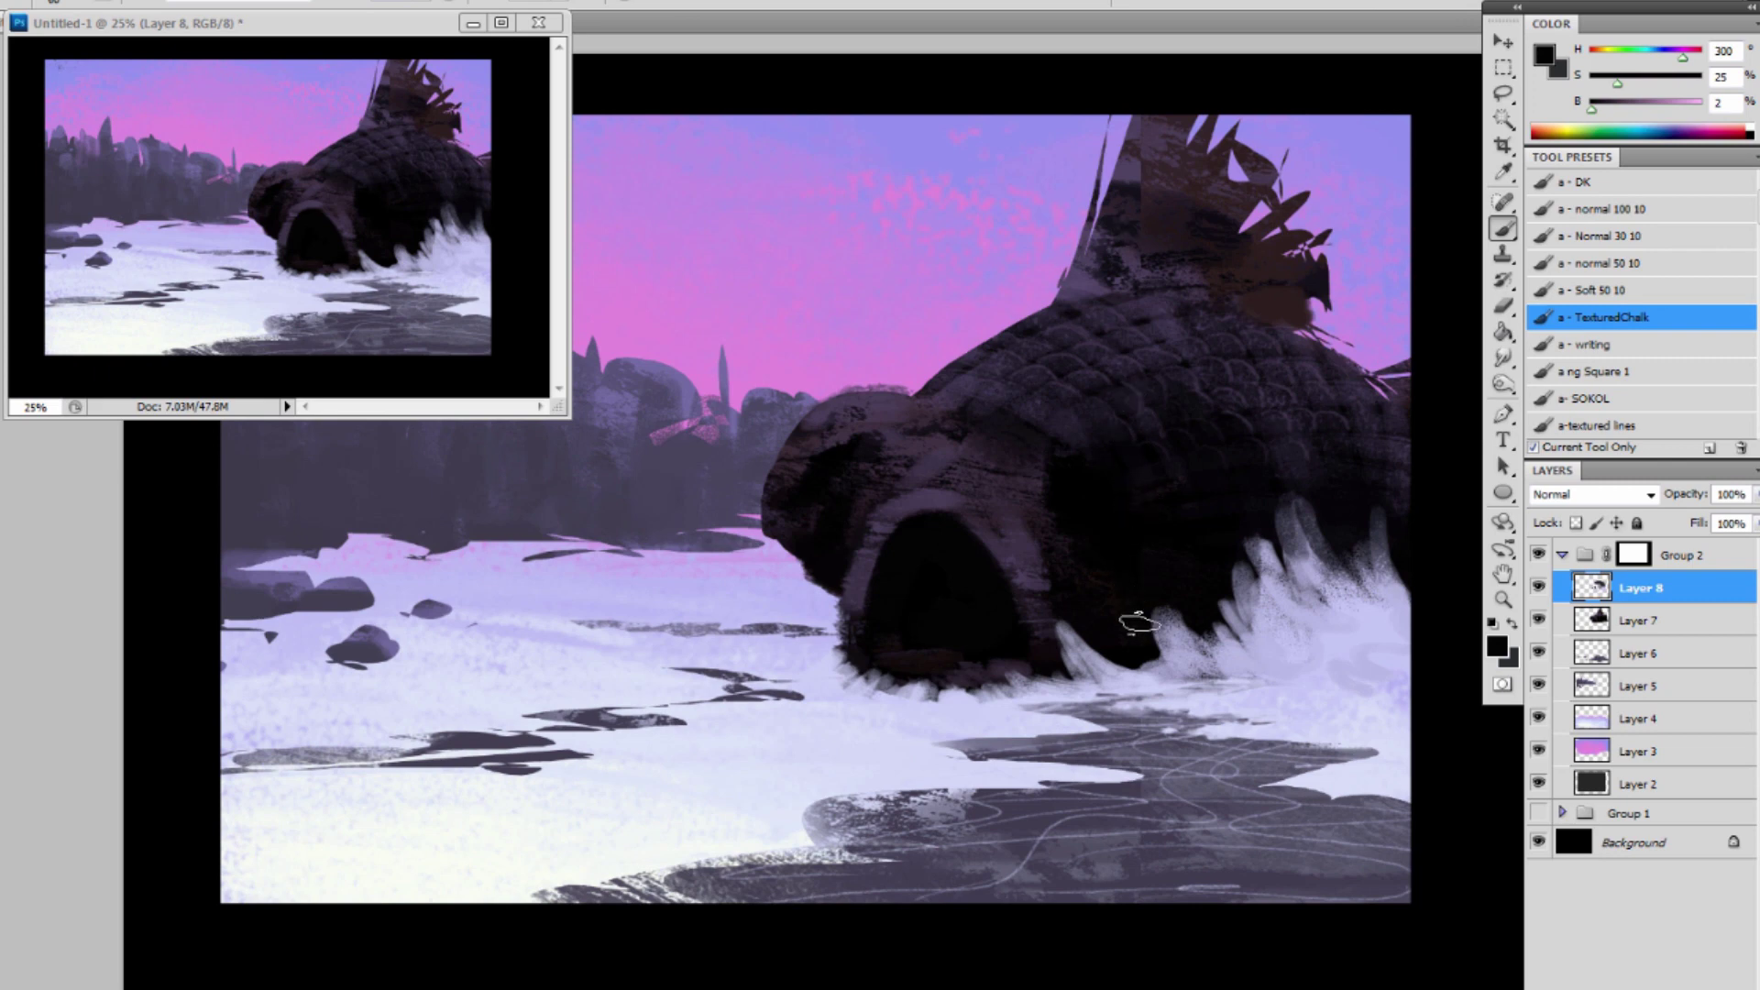
pyautogui.keyDown('alt'); pyautogui.click(1100, 651); pyautogui.keyUp('alt')
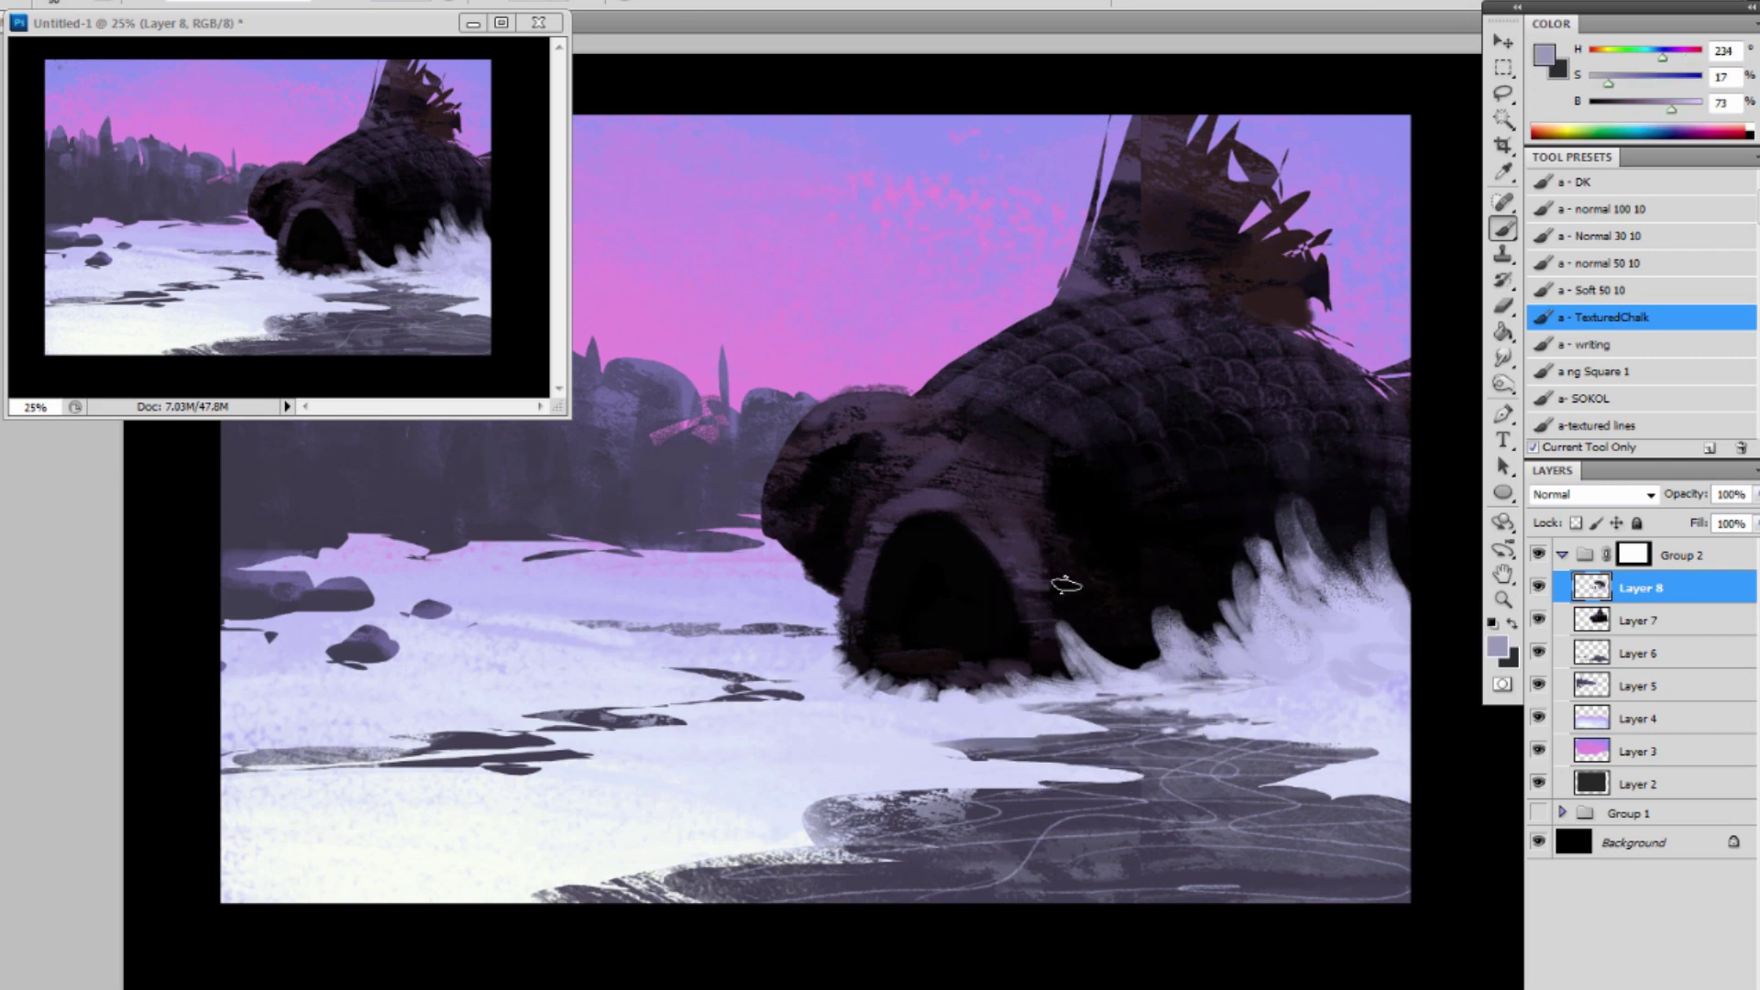
pyautogui.moveTo(1038, 542)
pyautogui.mouseDown()
pyautogui.moveTo(1088, 659)
pyautogui.moveTo(1122, 669)
pyautogui.mouseUp()
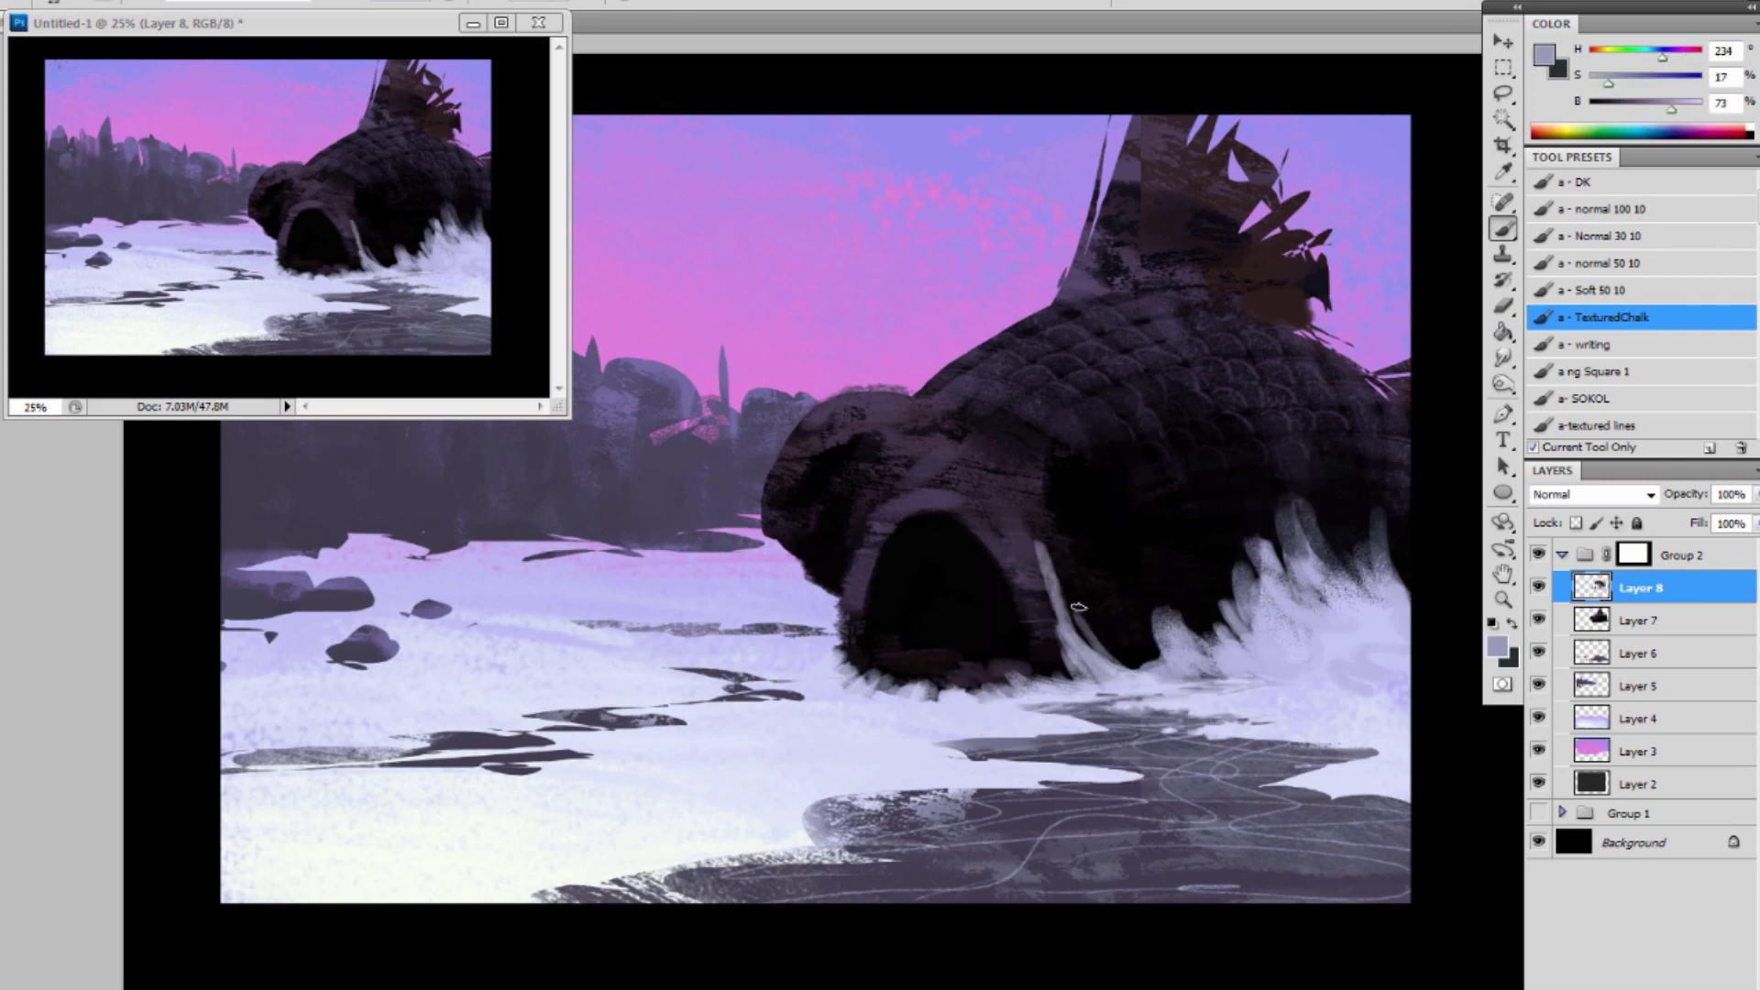
pyautogui.moveTo(1050, 550)
pyautogui.mouseDown()
pyautogui.moveTo(1077, 665)
pyautogui.moveTo(1094, 662)
pyautogui.mouseUp()
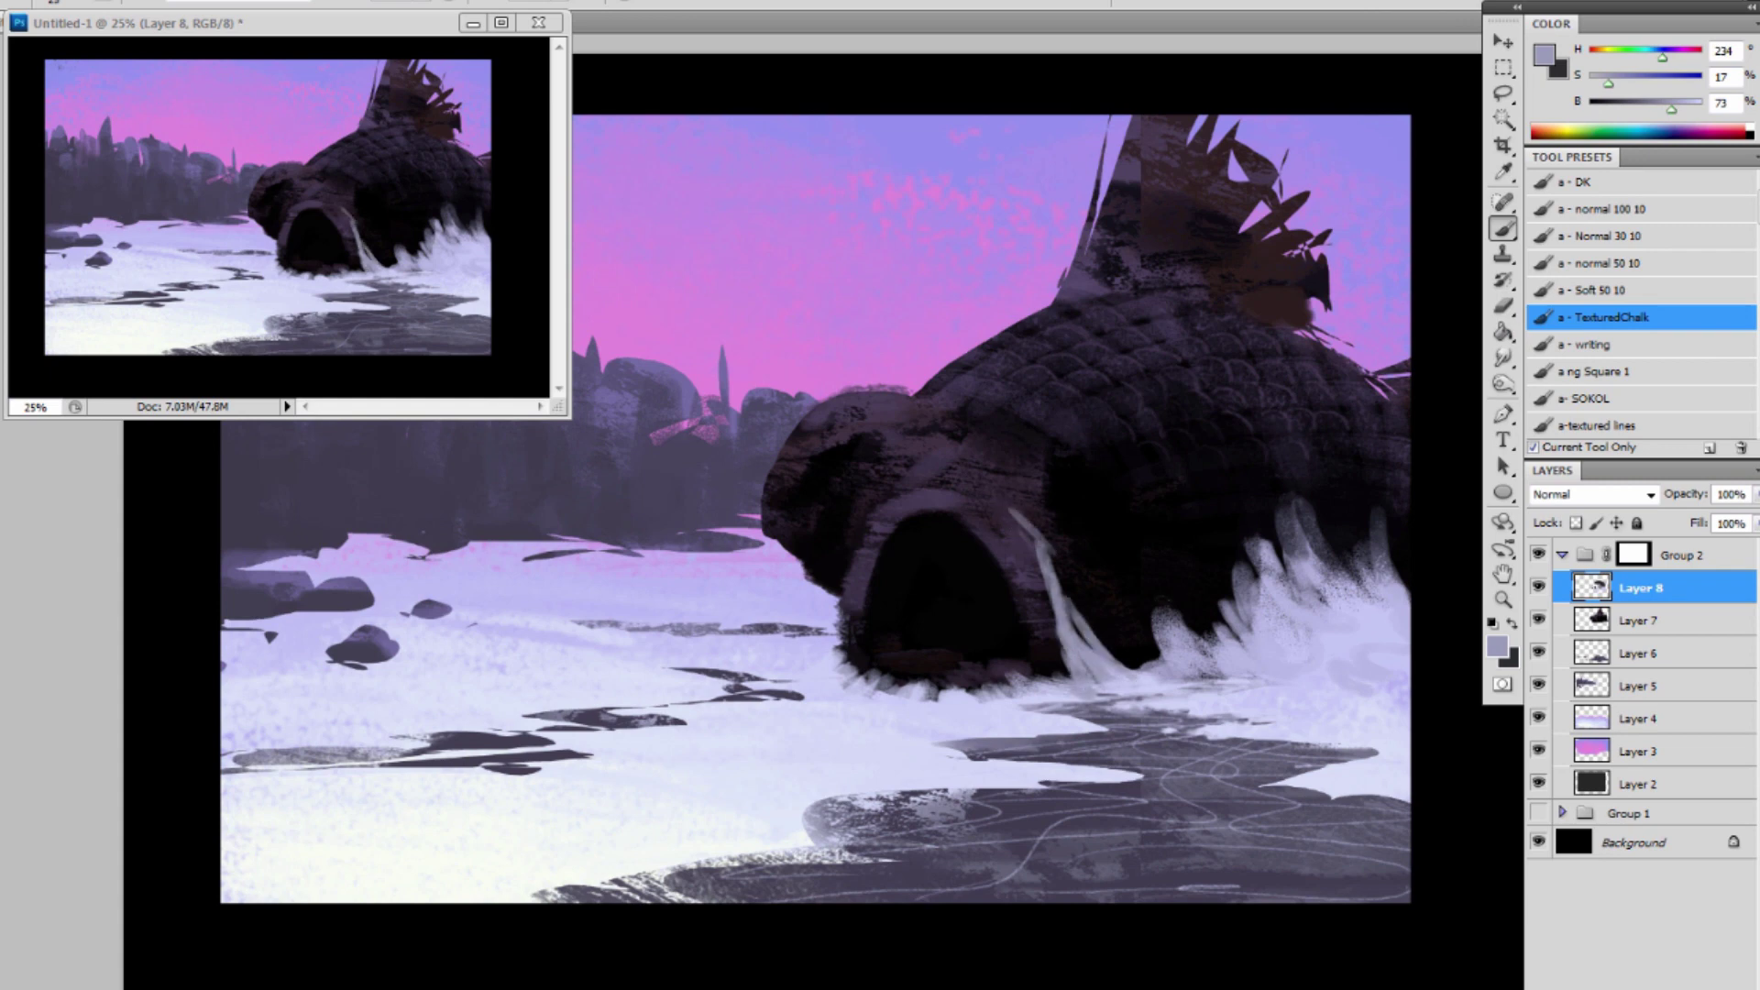
# Paint a large round black hollow behind the cave mouth in black sampled from the rock.
pyautogui.keyDown('alt'); pyautogui.click(1111, 467); pyautogui.keyUp('alt')
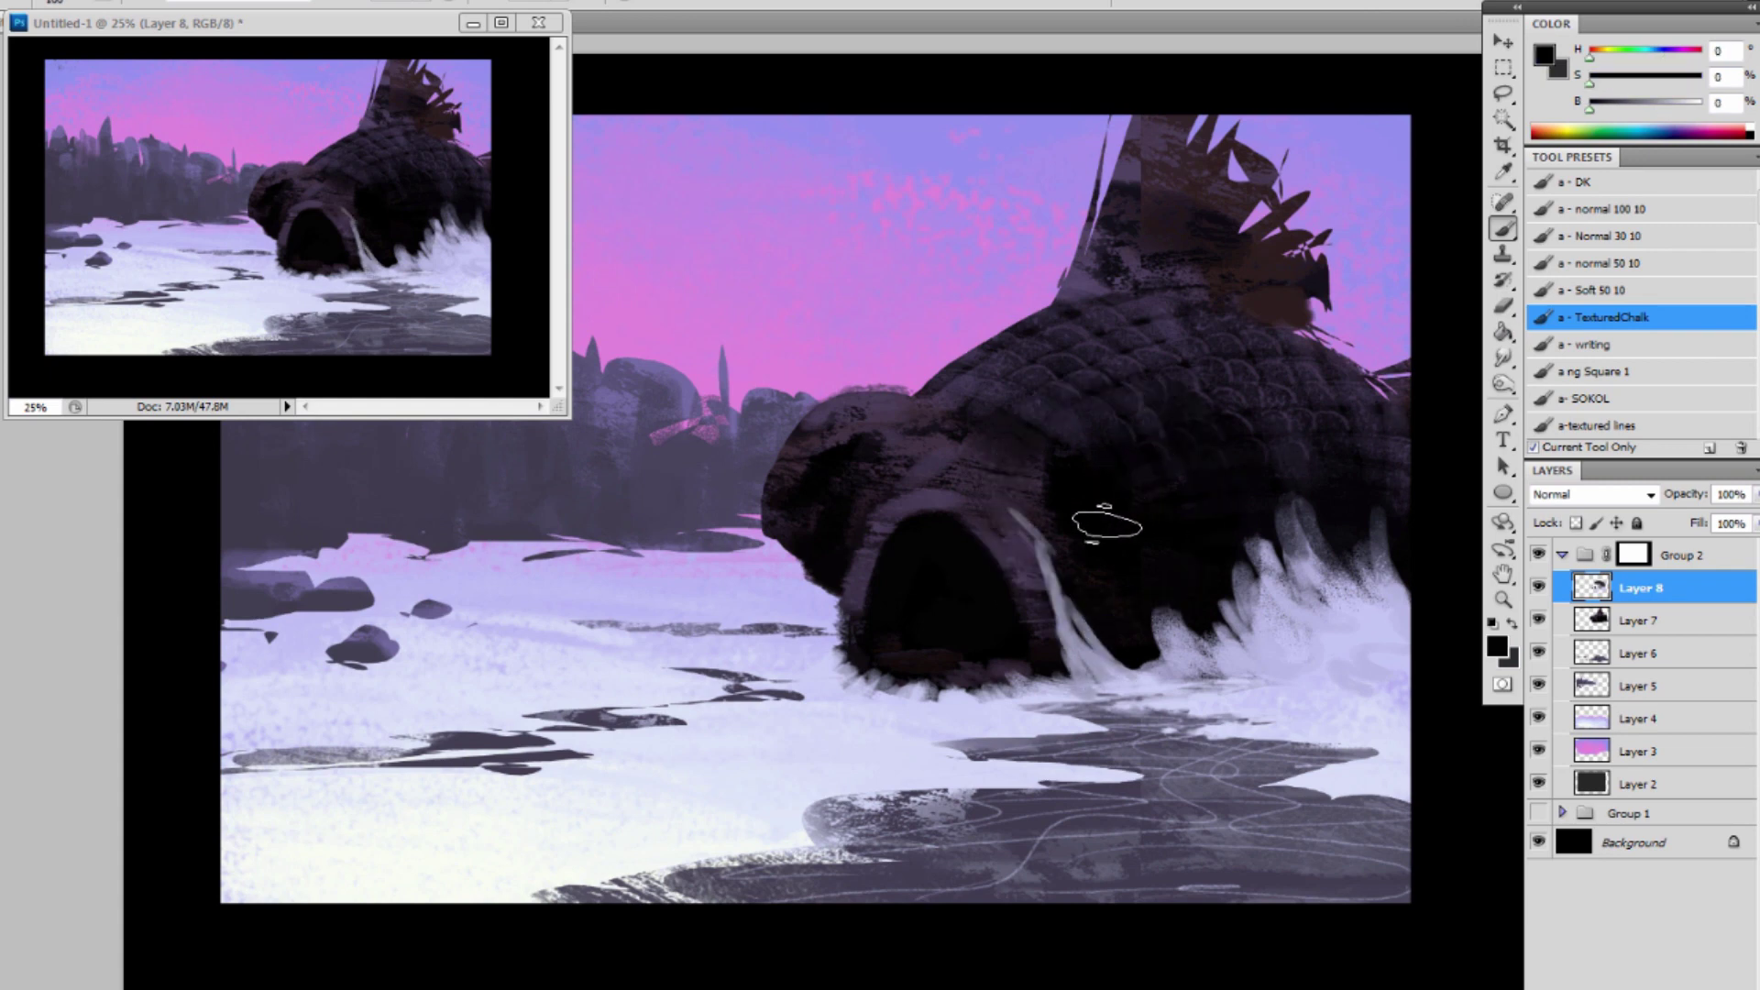
pyautogui.moveTo(1100, 463)
pyautogui.mouseDown()
pyautogui.moveTo(1163, 466)
pyautogui.moveTo(1114, 546)
pyautogui.moveTo(1116, 420)
pyautogui.moveTo(1178, 512)
pyautogui.moveTo(1165, 534)
pyautogui.moveTo(1107, 453)
pyautogui.moveTo(1127, 519)
pyautogui.moveTo(1096, 511)
pyautogui.moveTo(1136, 409)
pyautogui.moveTo(1186, 535)
pyautogui.moveTo(1112, 493)
pyautogui.moveTo(1161, 411)
pyautogui.mouseUp()
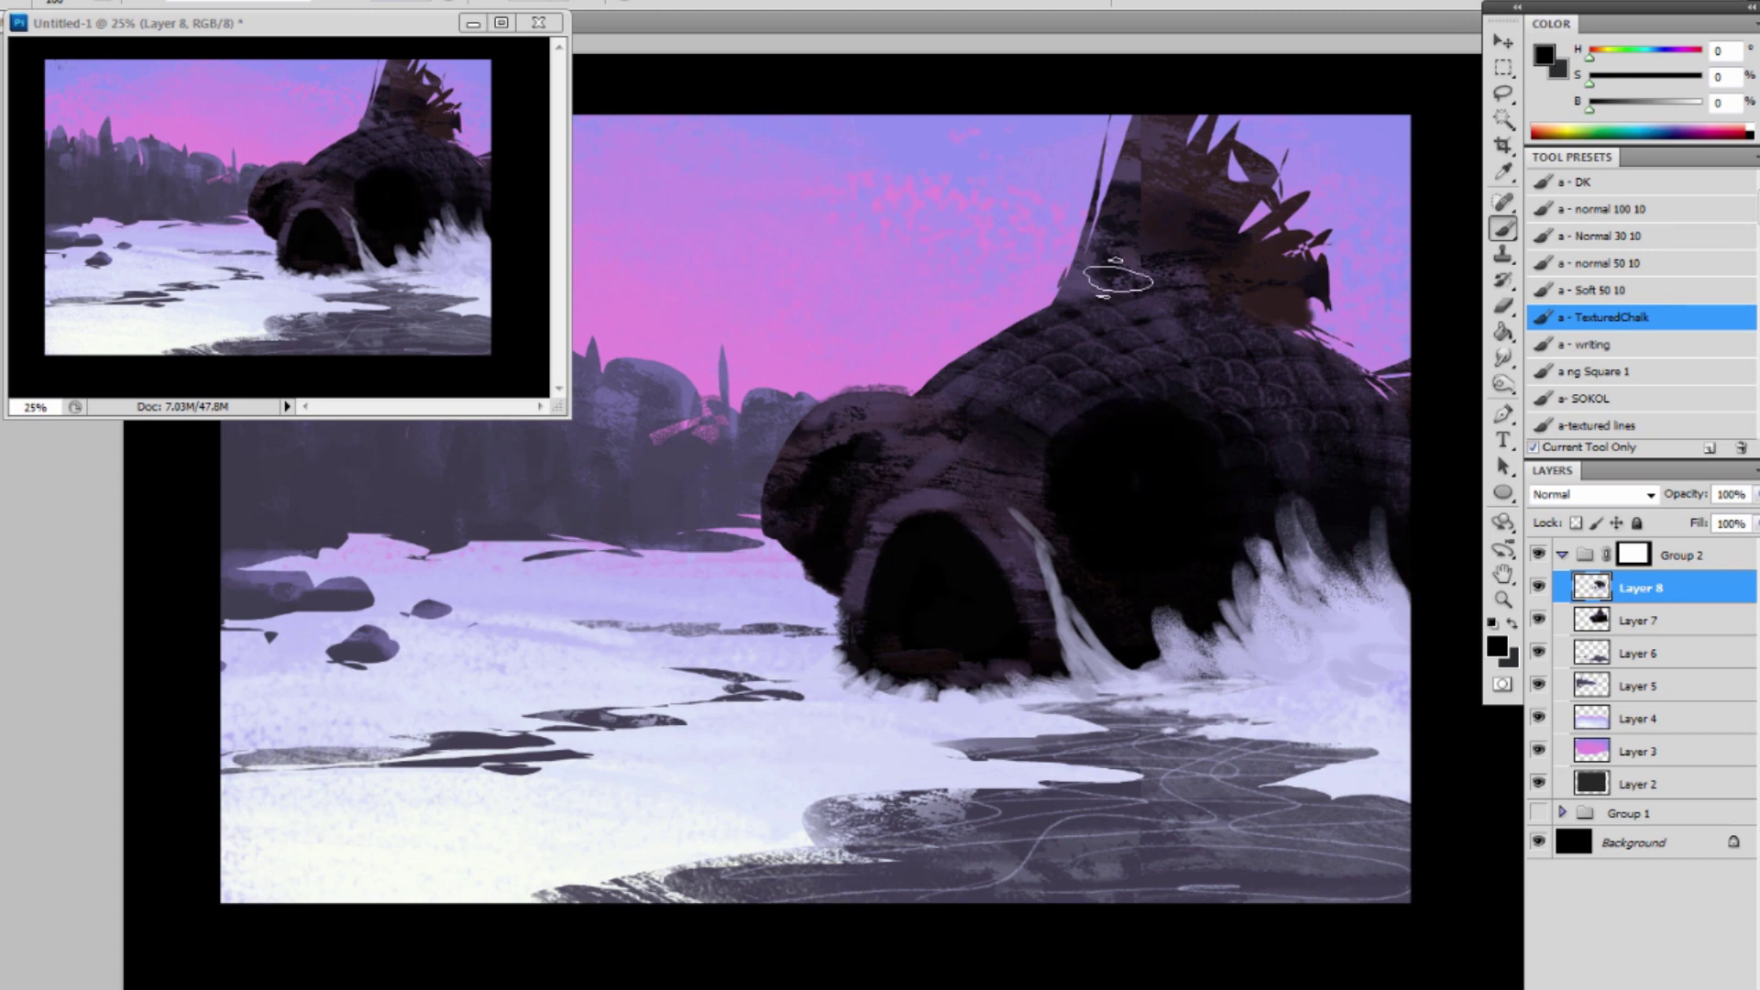
# Set the foreground color to a rusty orange (H 16, S 65, B 65) and brush it into the black hollow and over the fin.
pyautogui.keyDown('alt'); pyautogui.click(1268, 284); pyautogui.keyUp('alt')
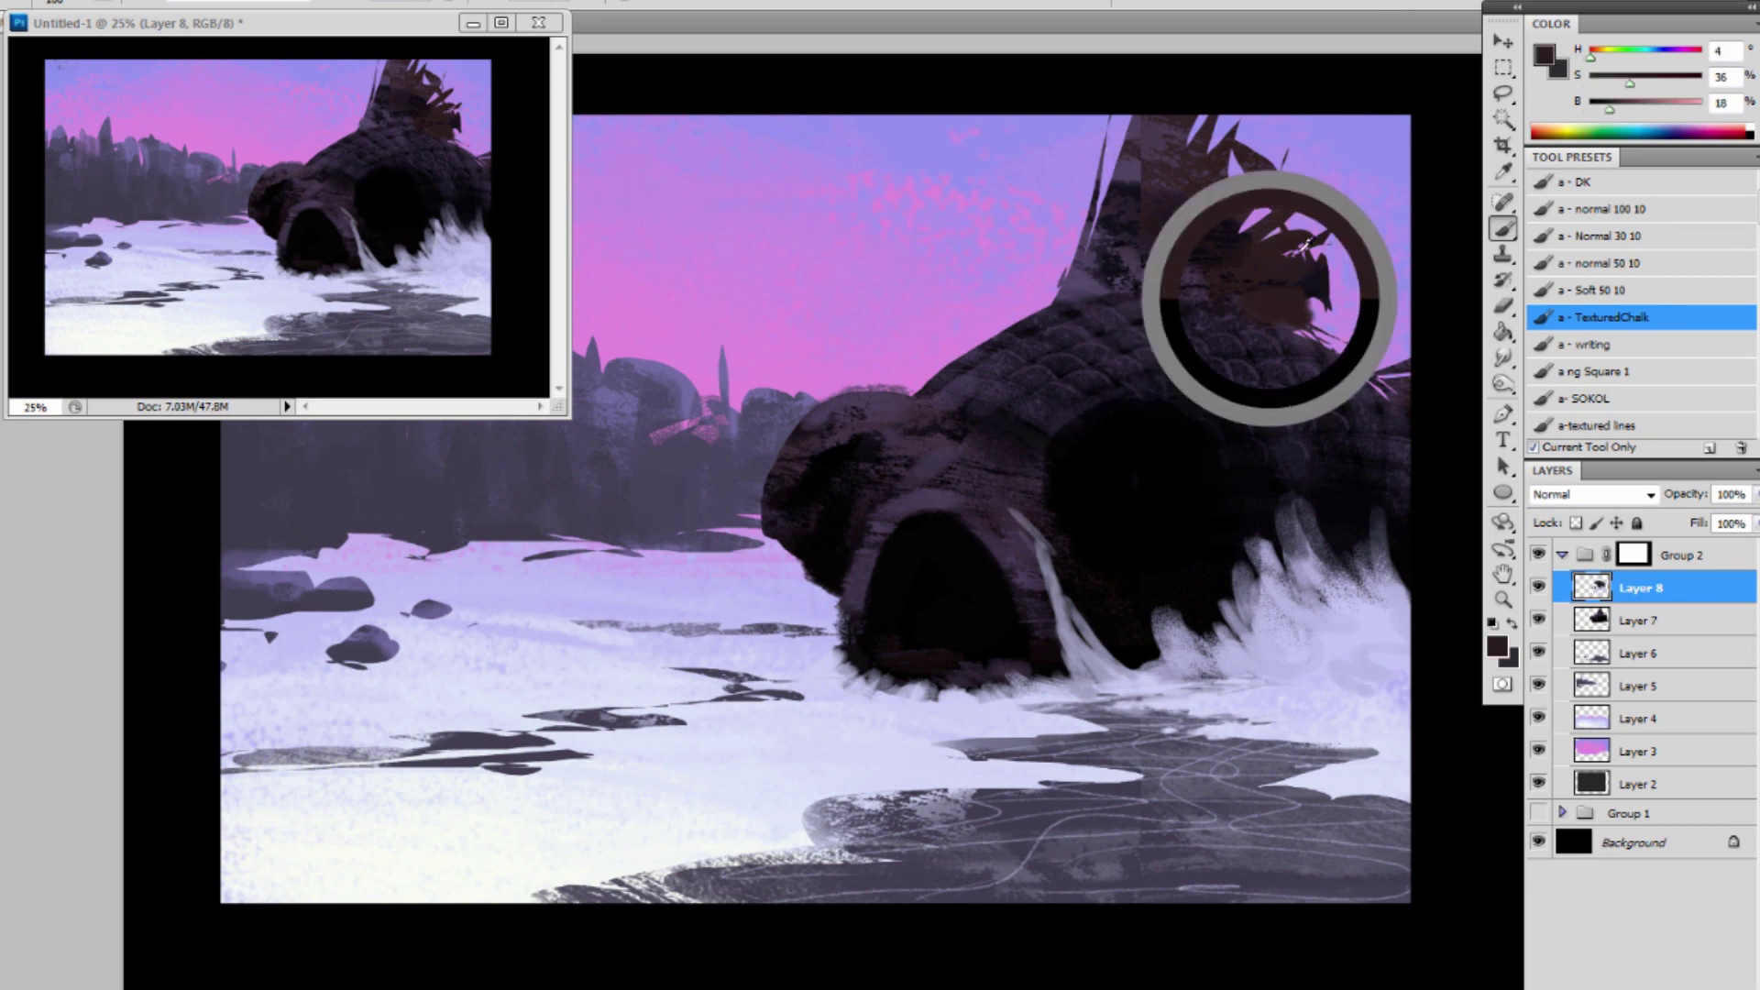
pyautogui.click(1543, 55)
pyautogui.moveTo(1249, 240); pyautogui.dragTo(1249, 216)
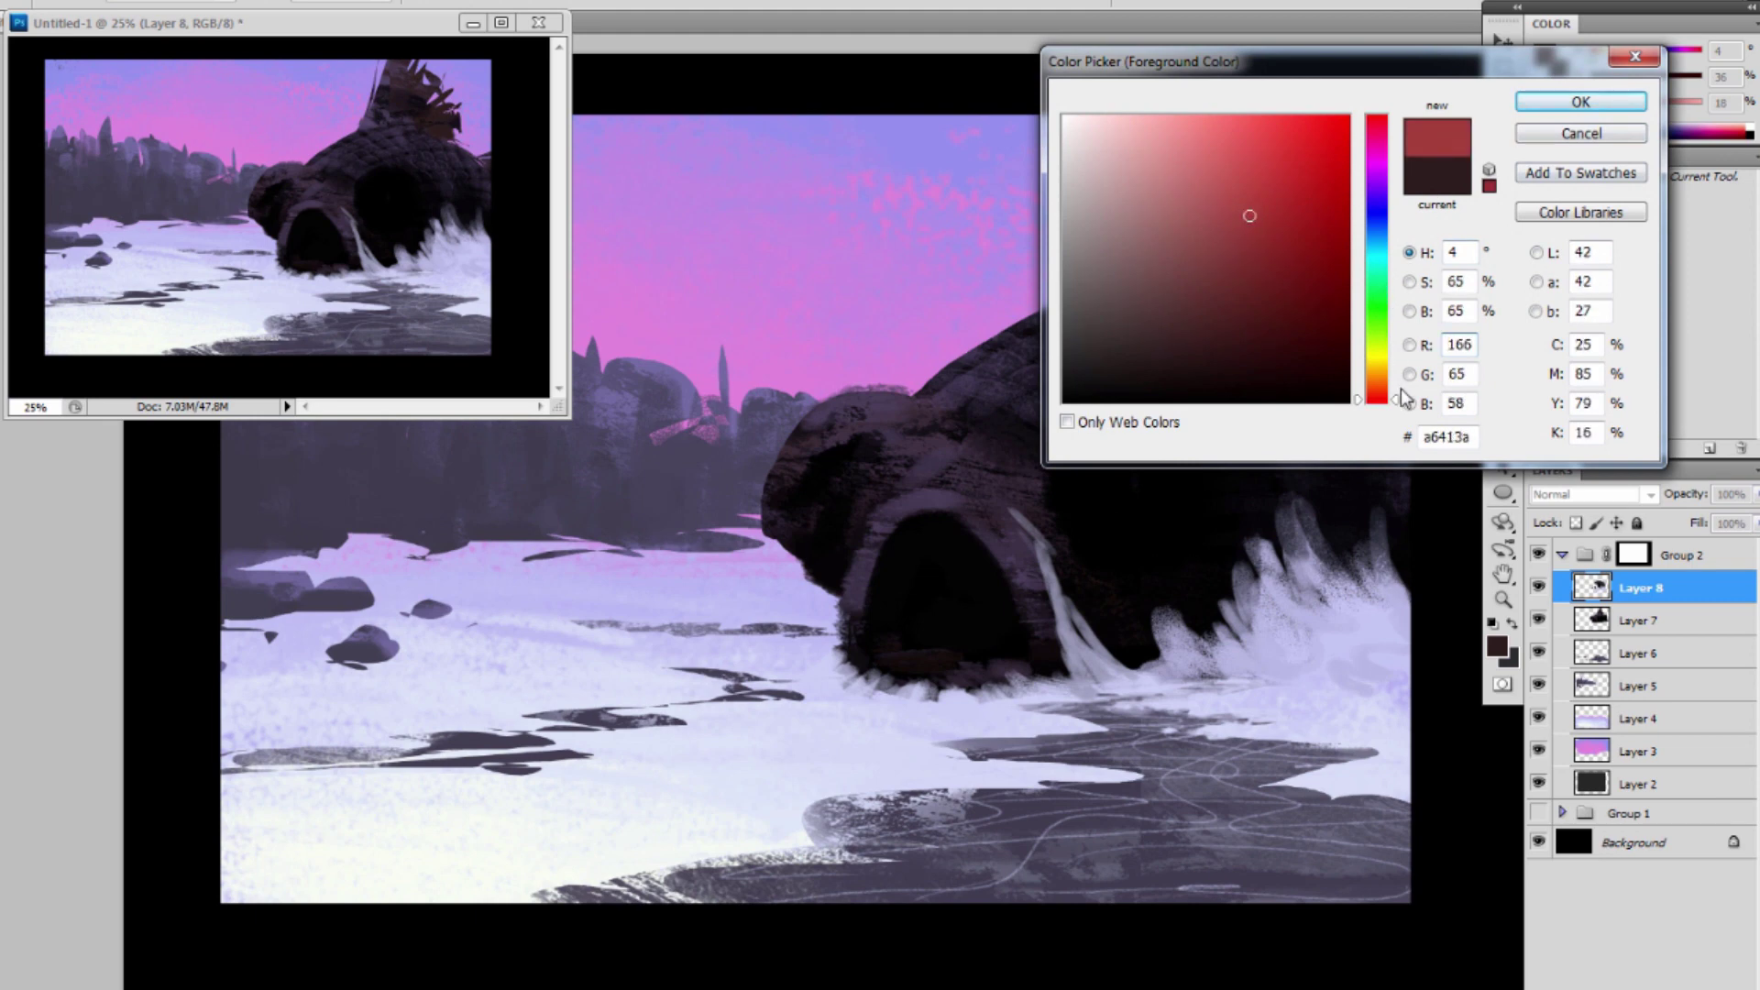
pyautogui.moveTo(1401, 388); pyautogui.dragTo(1401, 390)
pyautogui.click(1581, 102)
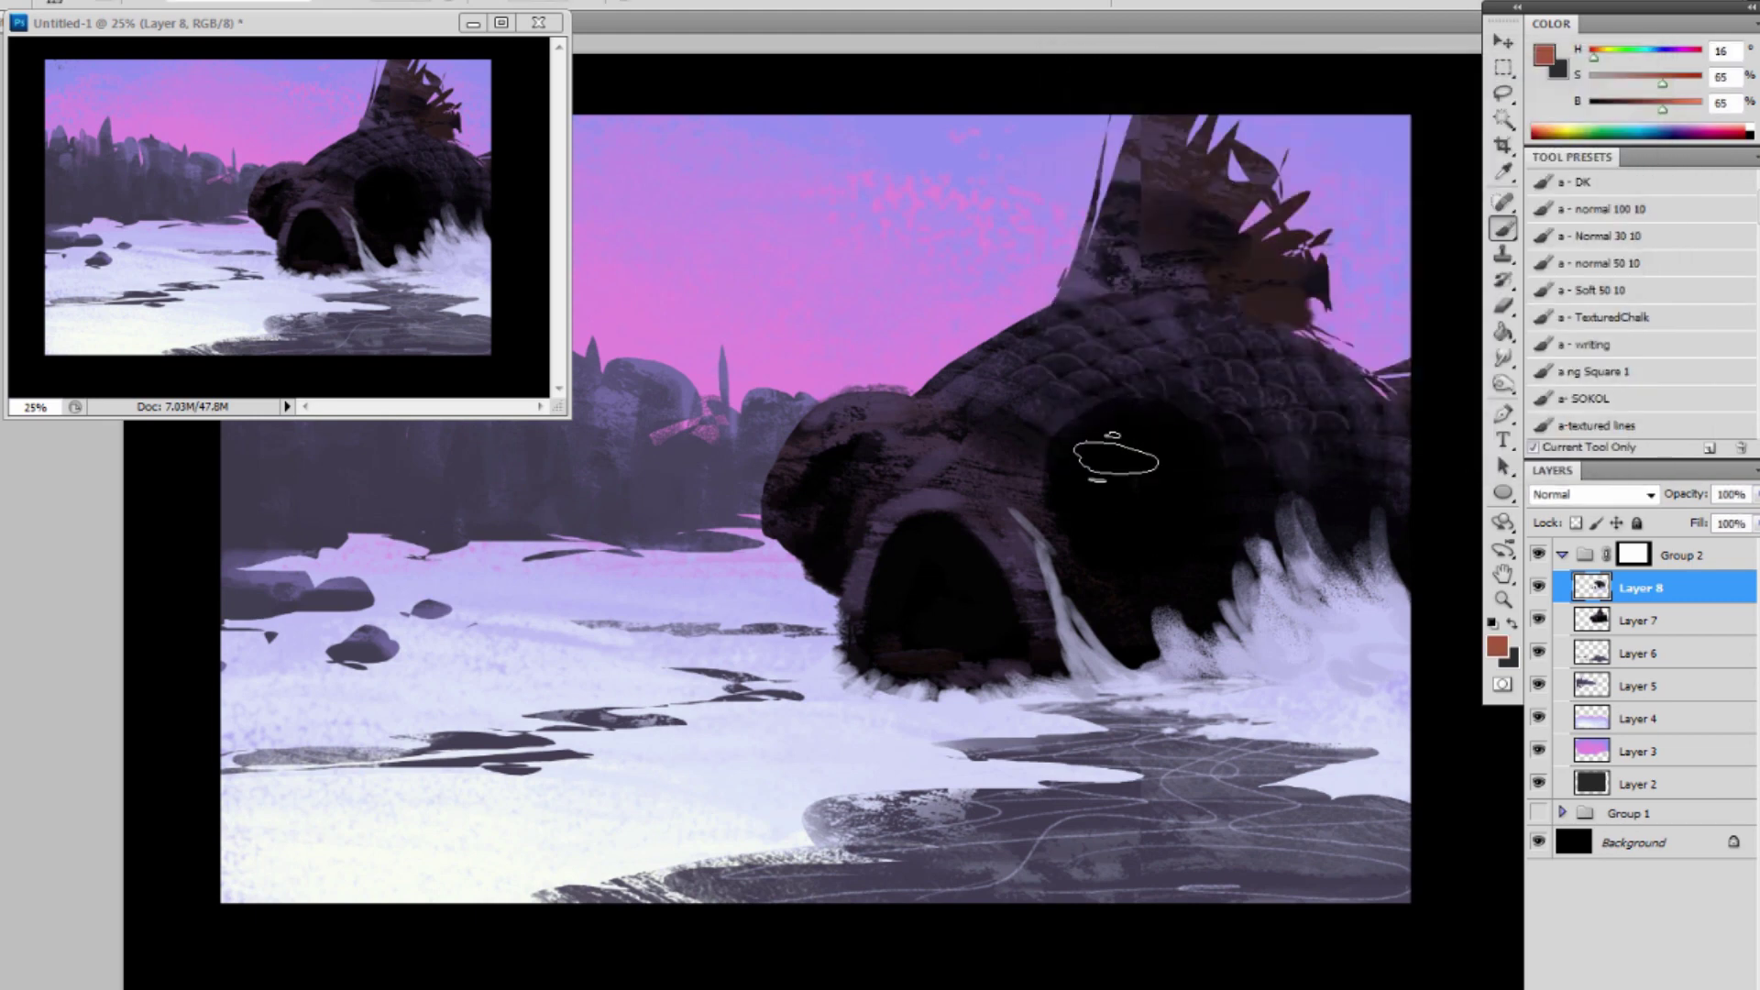
pyautogui.moveTo(1084, 432)
pyautogui.mouseDown()
pyautogui.moveTo(1095, 542)
pyautogui.moveTo(1122, 566)
pyautogui.moveTo(1097, 455)
pyautogui.moveTo(1138, 562)
pyautogui.moveTo(1124, 520)
pyautogui.mouseUp()
pyautogui.moveTo(1175, 159)
pyautogui.mouseDown()
pyautogui.moveTo(1137, 234)
pyautogui.moveTo(1131, 197)
pyautogui.moveTo(1148, 234)
pyautogui.moveTo(1203, 156)
pyautogui.moveTo(1205, 220)
pyautogui.moveTo(1238, 220)
pyautogui.moveTo(1240, 279)
pyautogui.moveTo(1261, 248)
pyautogui.moveTo(1251, 215)
pyautogui.moveTo(1240, 243)
pyautogui.moveTo(1265, 289)
pyautogui.mouseUp()
# Brush the rusty orange over the rock's left bulge and the left edge of the cave mouth with a smaller brush.
pyautogui.press(']')
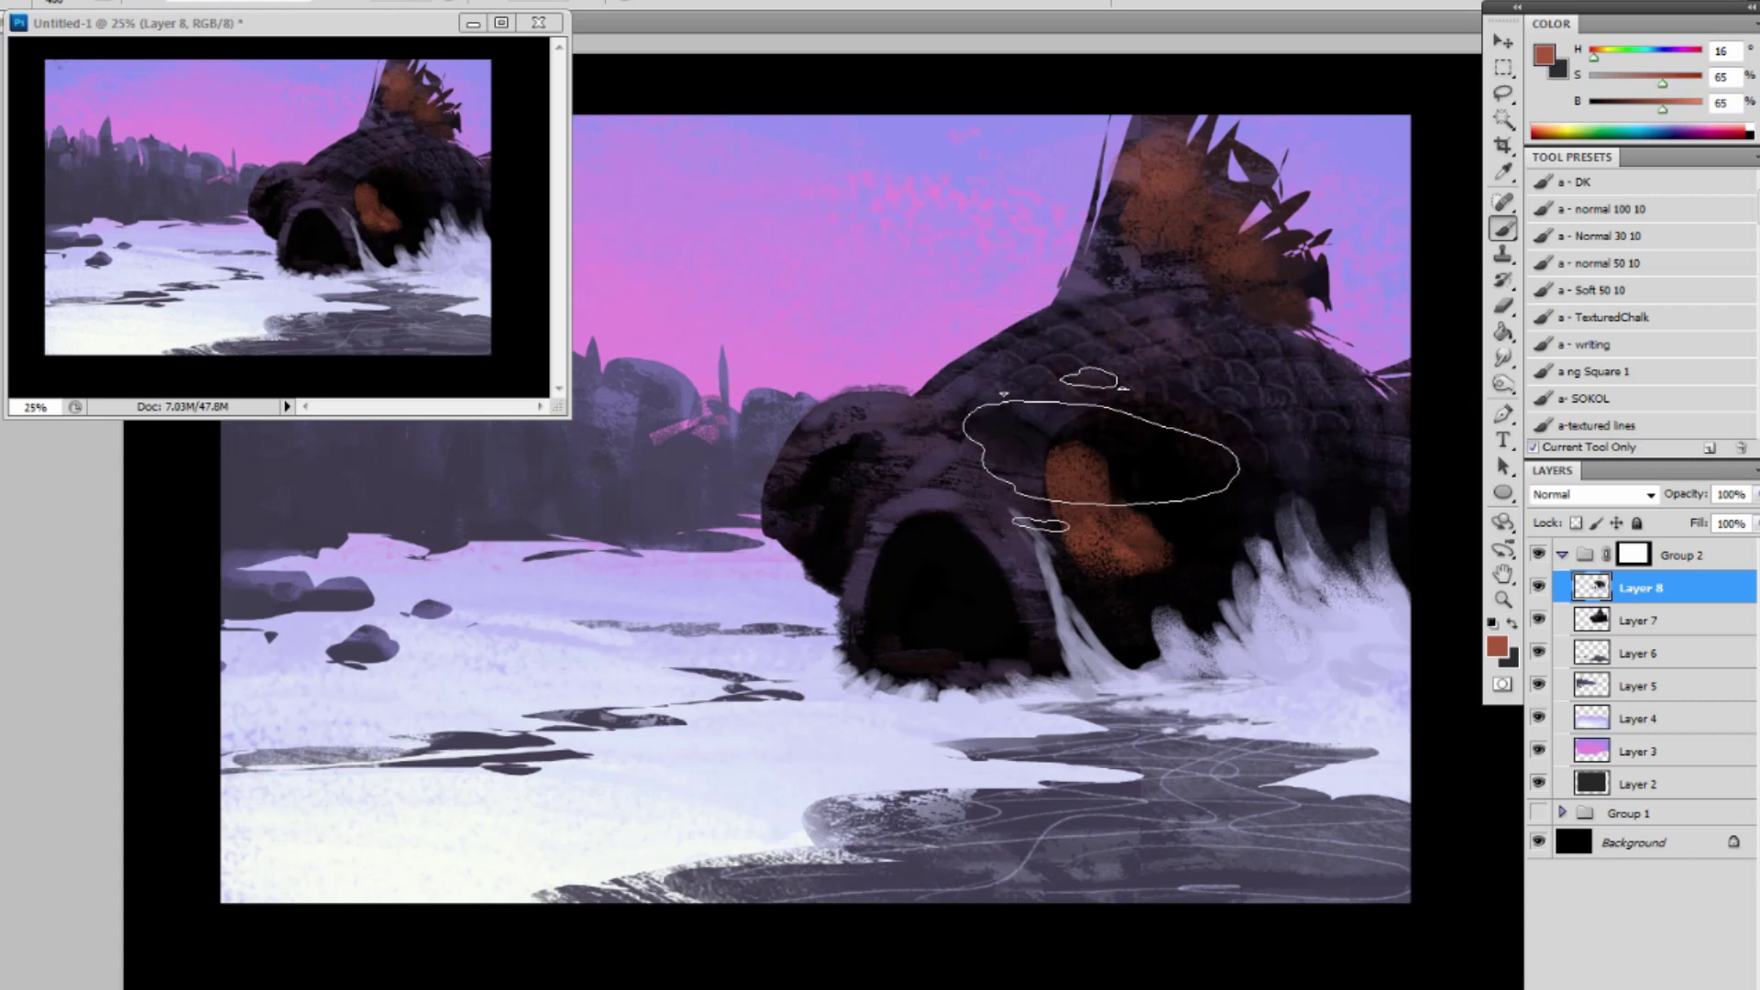
pyautogui.press('[')
pyautogui.press('[')
pyautogui.press('[')
pyautogui.press('[')
pyautogui.press('[')
pyautogui.press('[')
pyautogui.press('[')
pyautogui.moveTo(891, 417)
pyautogui.mouseDown()
pyautogui.moveTo(842, 459)
pyautogui.moveTo(844, 489)
pyautogui.moveTo(830, 468)
pyautogui.mouseUp()
pyautogui.moveTo(882, 533); pyautogui.dragTo(858, 634)
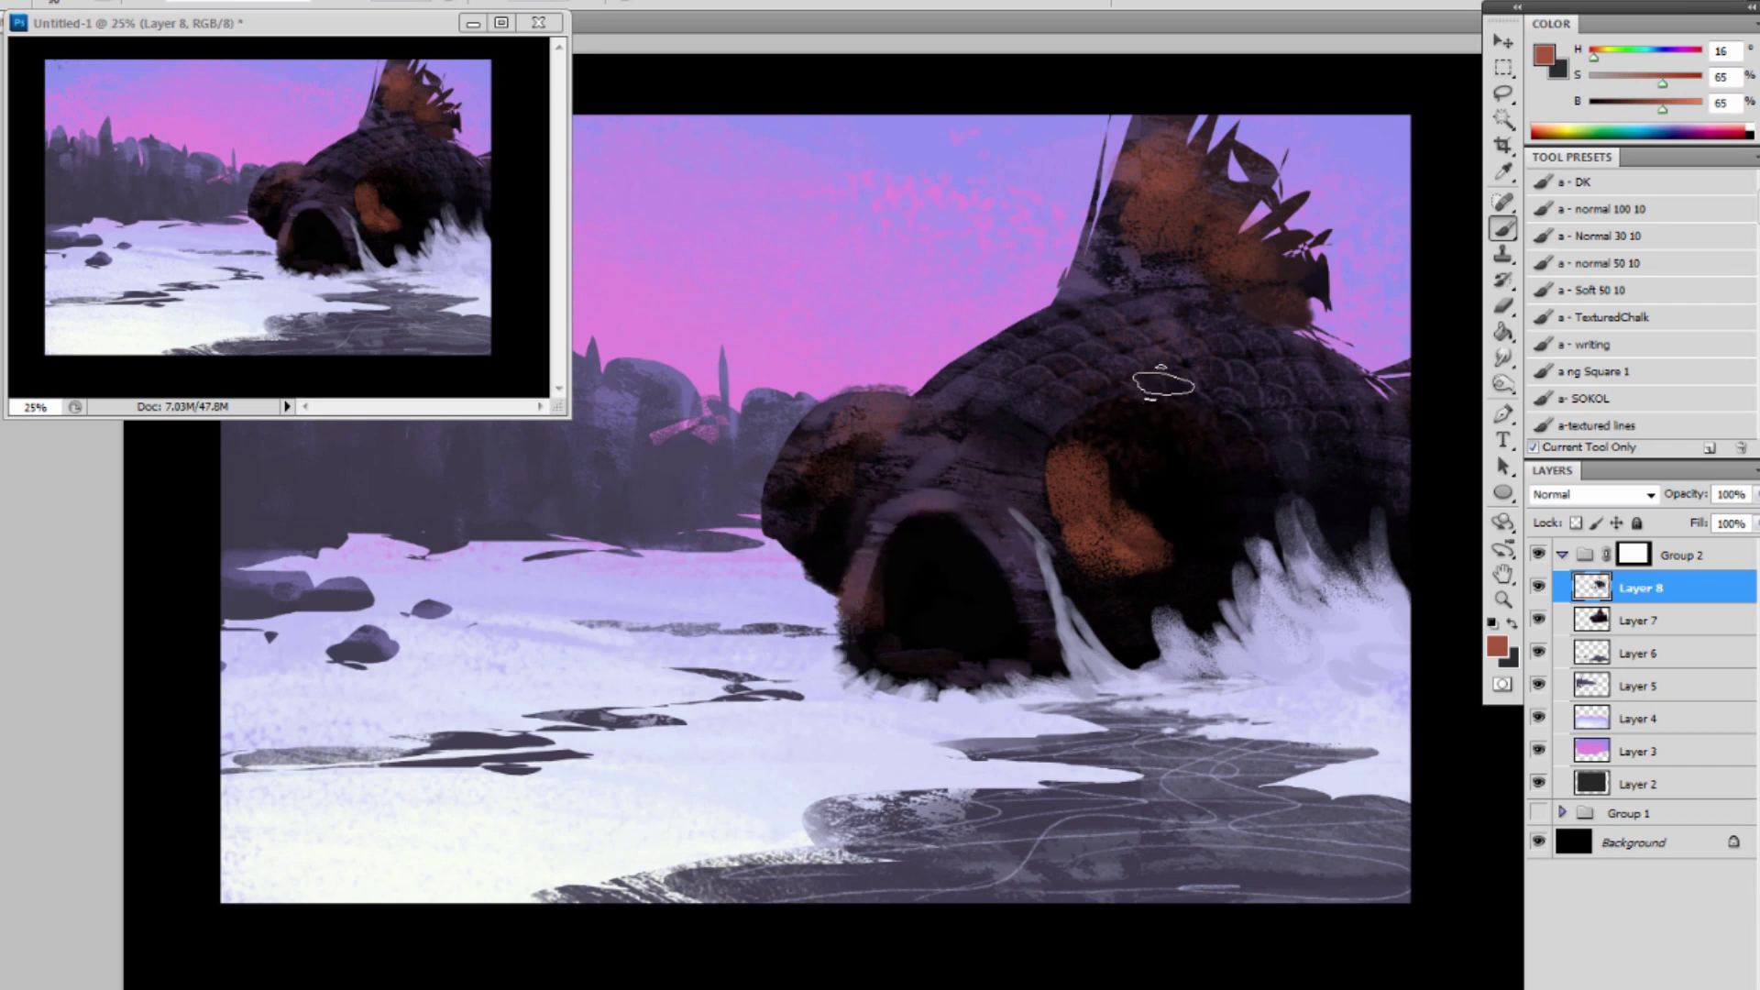
pyautogui.press(']')
pyautogui.press(']')
pyautogui.press(']')
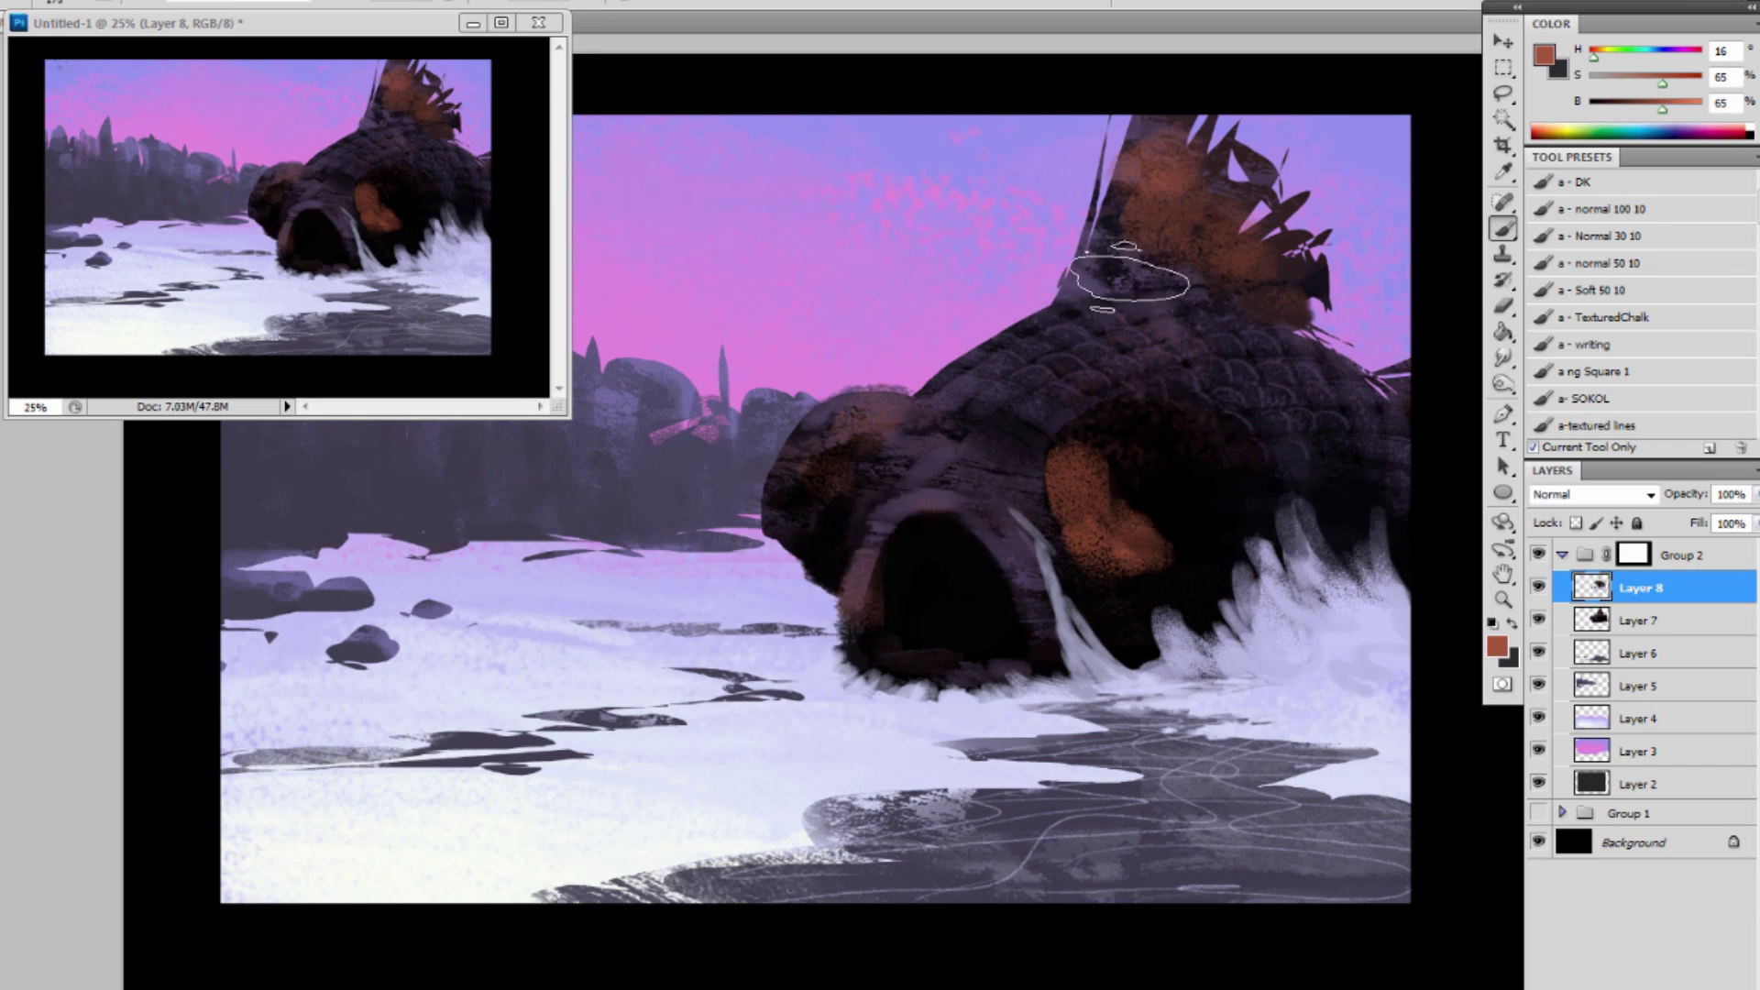
# Load the outline of Layer 7 as a selection and hide the selection edges.
pyautogui.press('[')
pyautogui.press('[')
pyautogui.press('[')
pyautogui.press('[')
pyautogui.press('[')
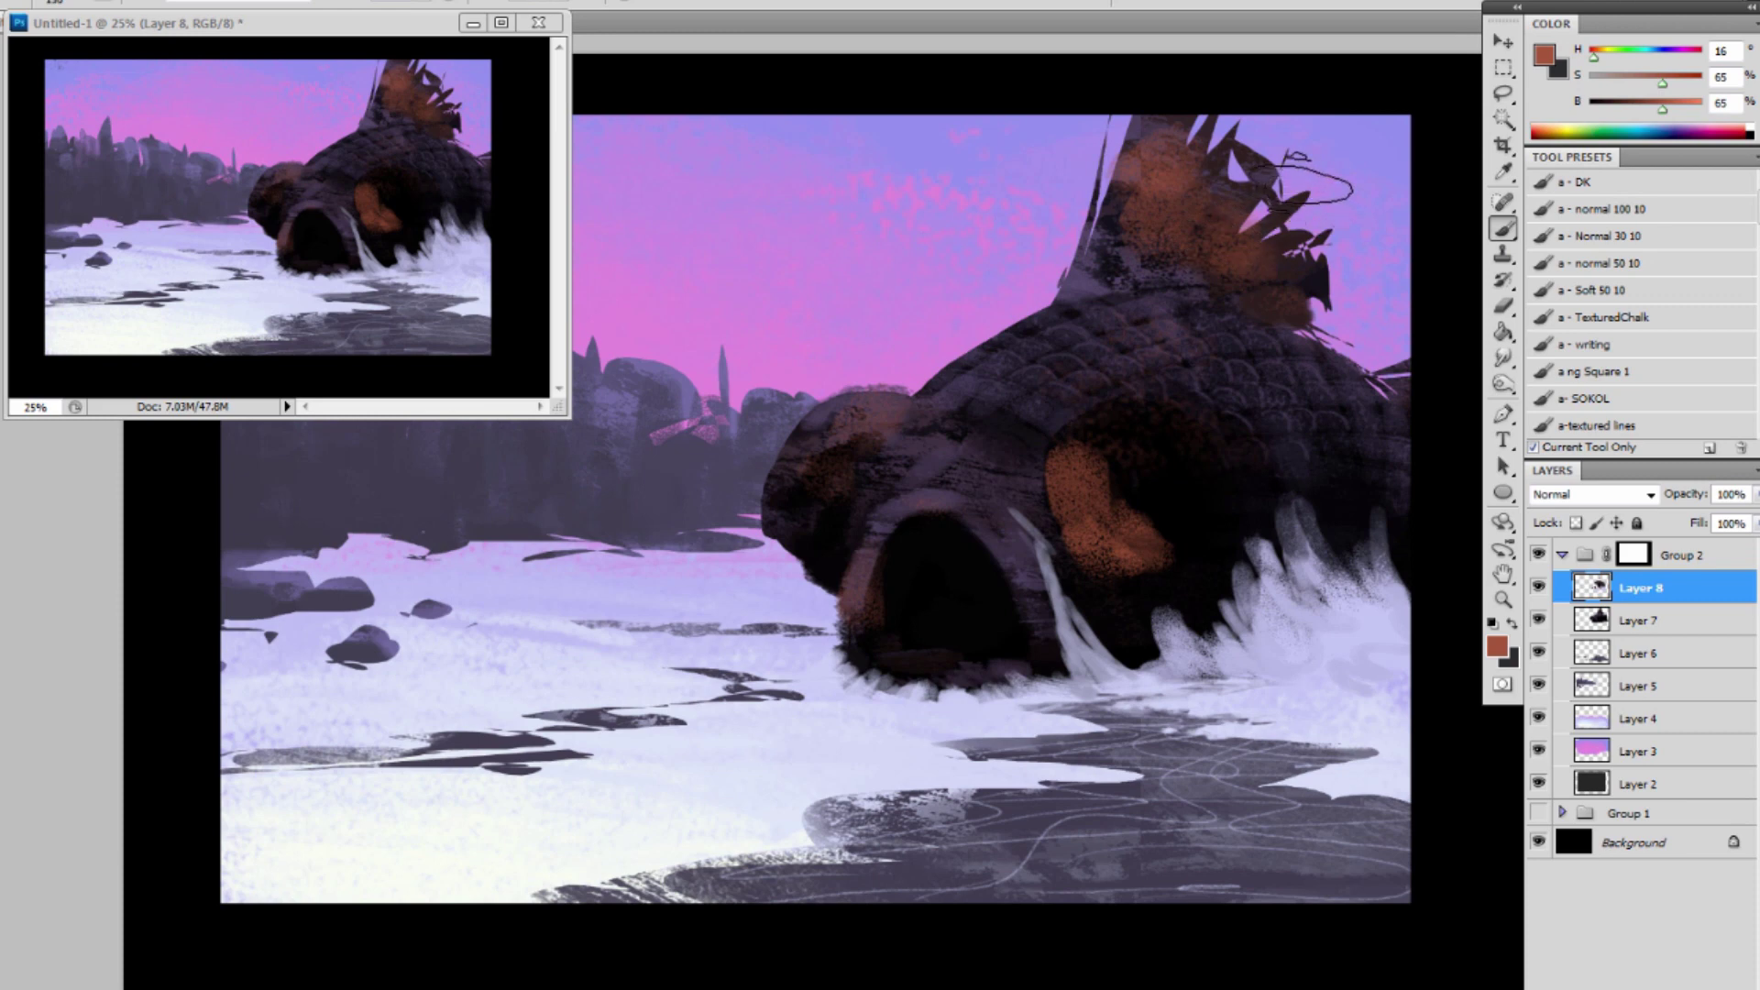
pyautogui.keyDown('ctrl'); pyautogui.click(1592, 621); pyautogui.keyUp('ctrl')
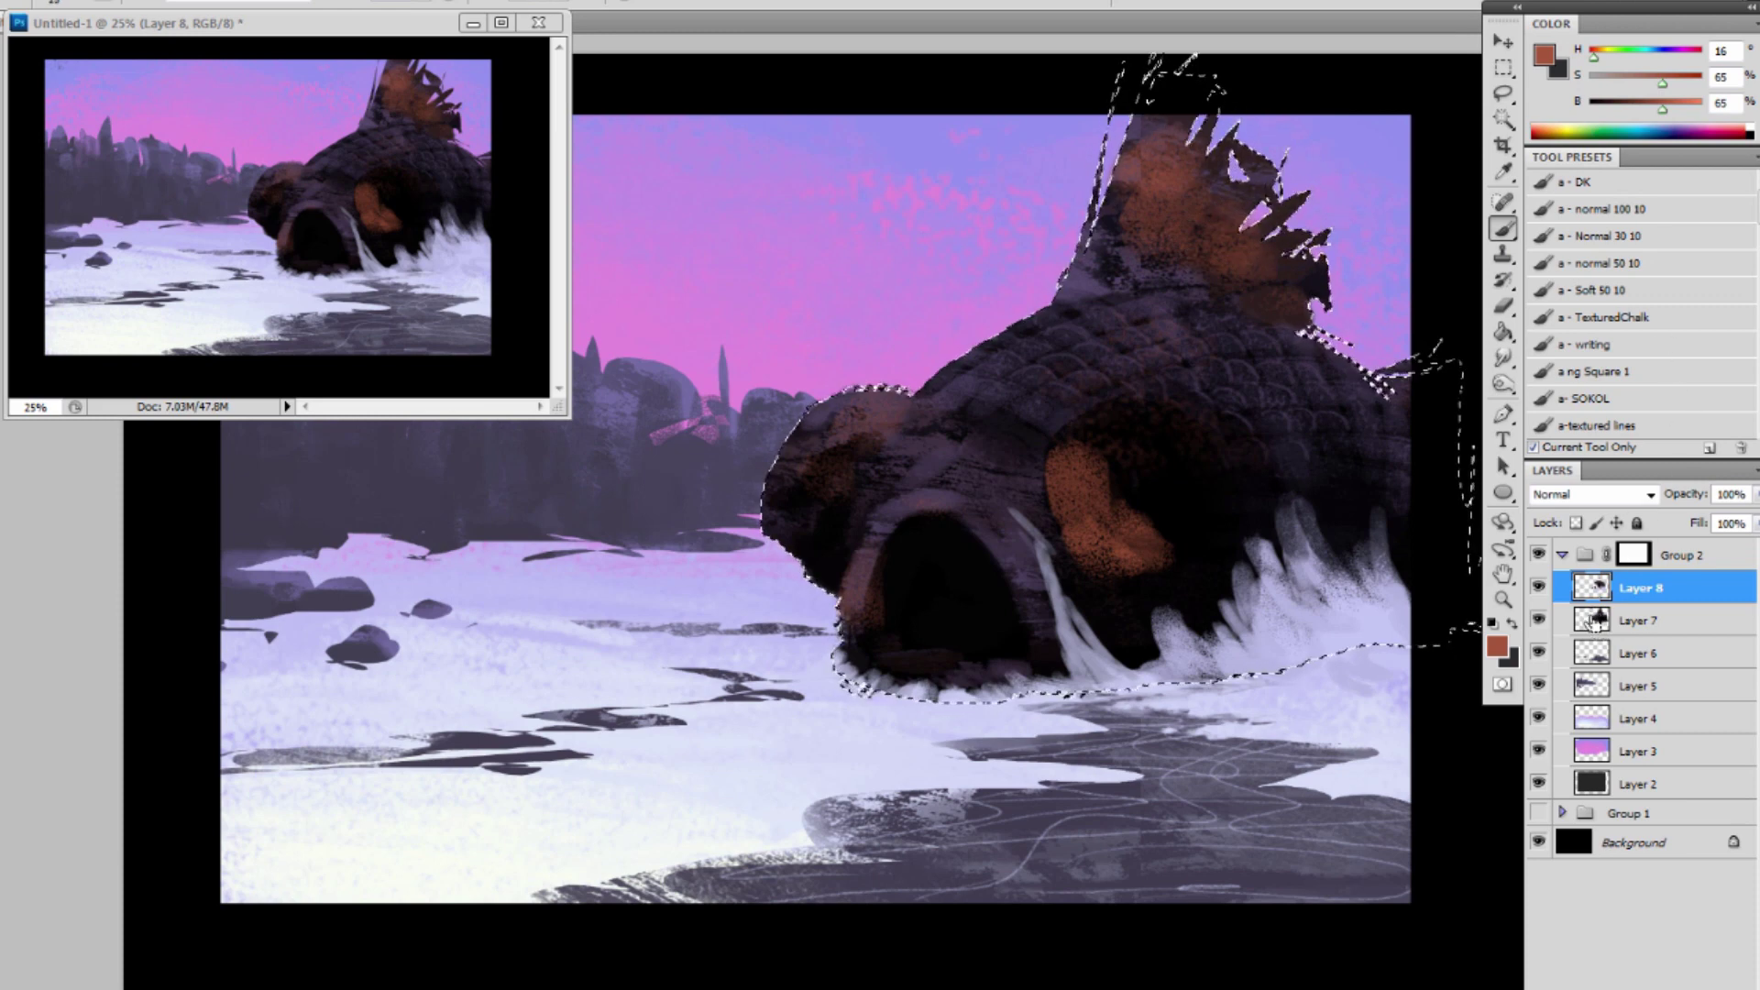
pyautogui.hotkey('ctrl', 'h')
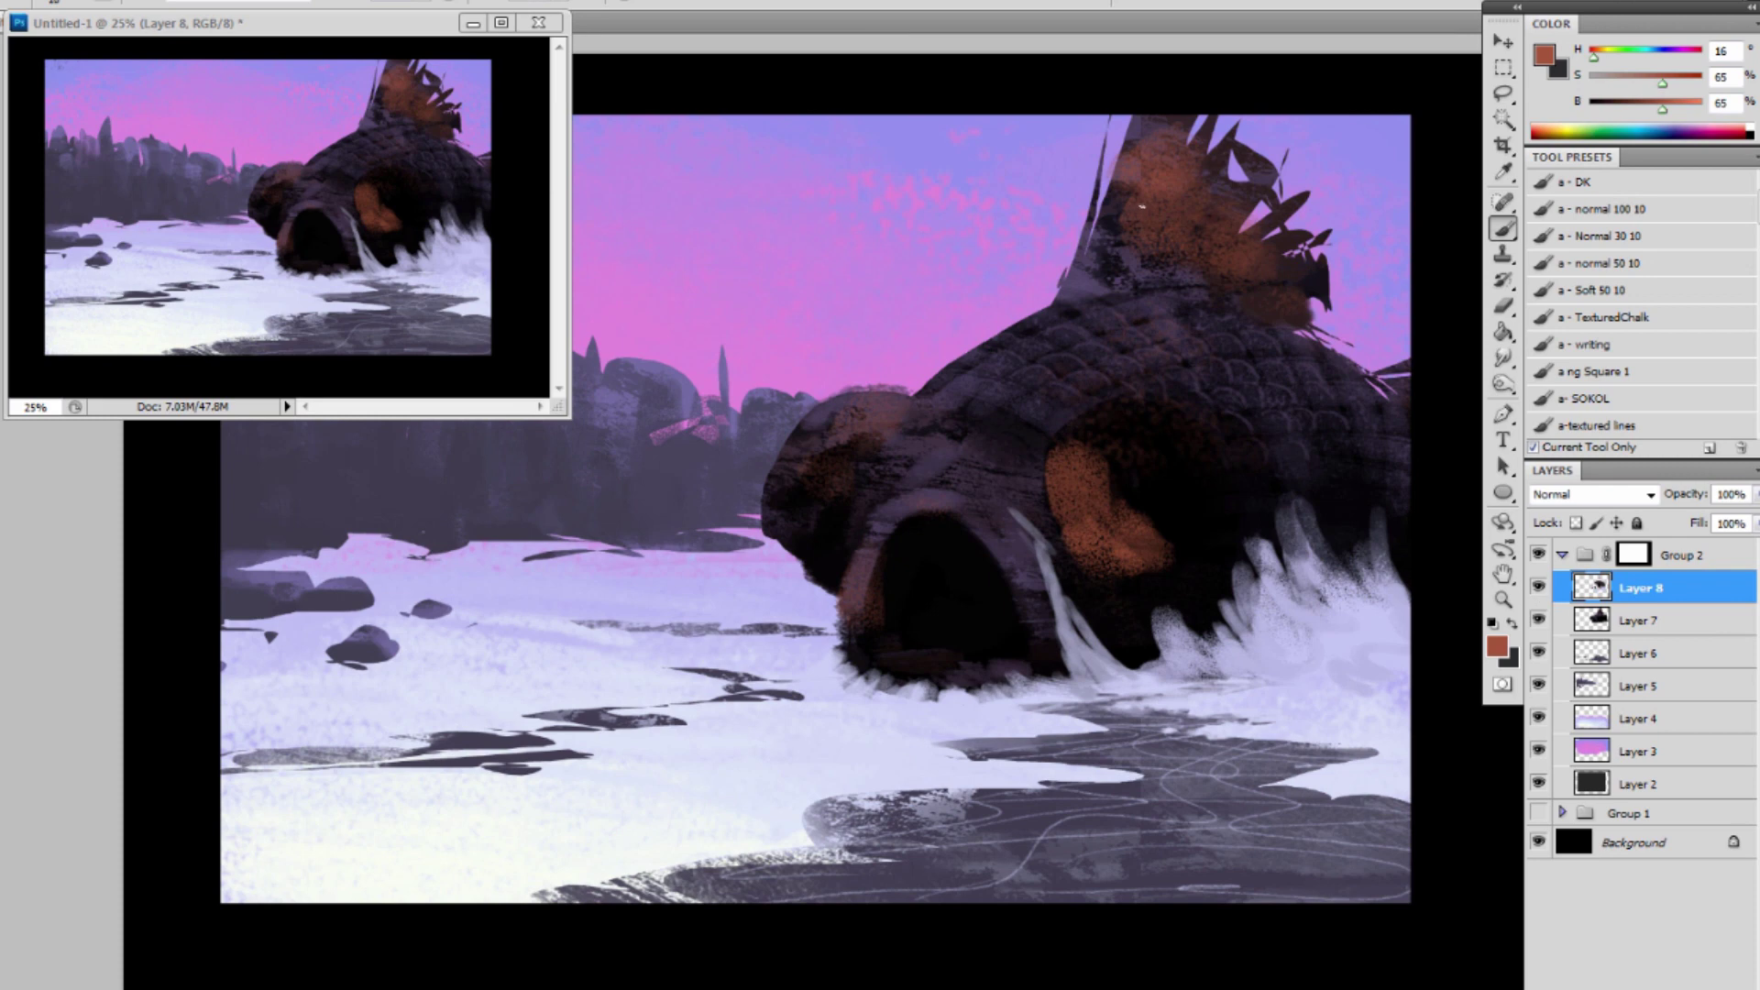
# Darken the hollow beside the orange patch with a larger brush in sampled black.
pyautogui.keyDown('alt'); pyautogui.click(1175, 506); pyautogui.keyUp('alt')
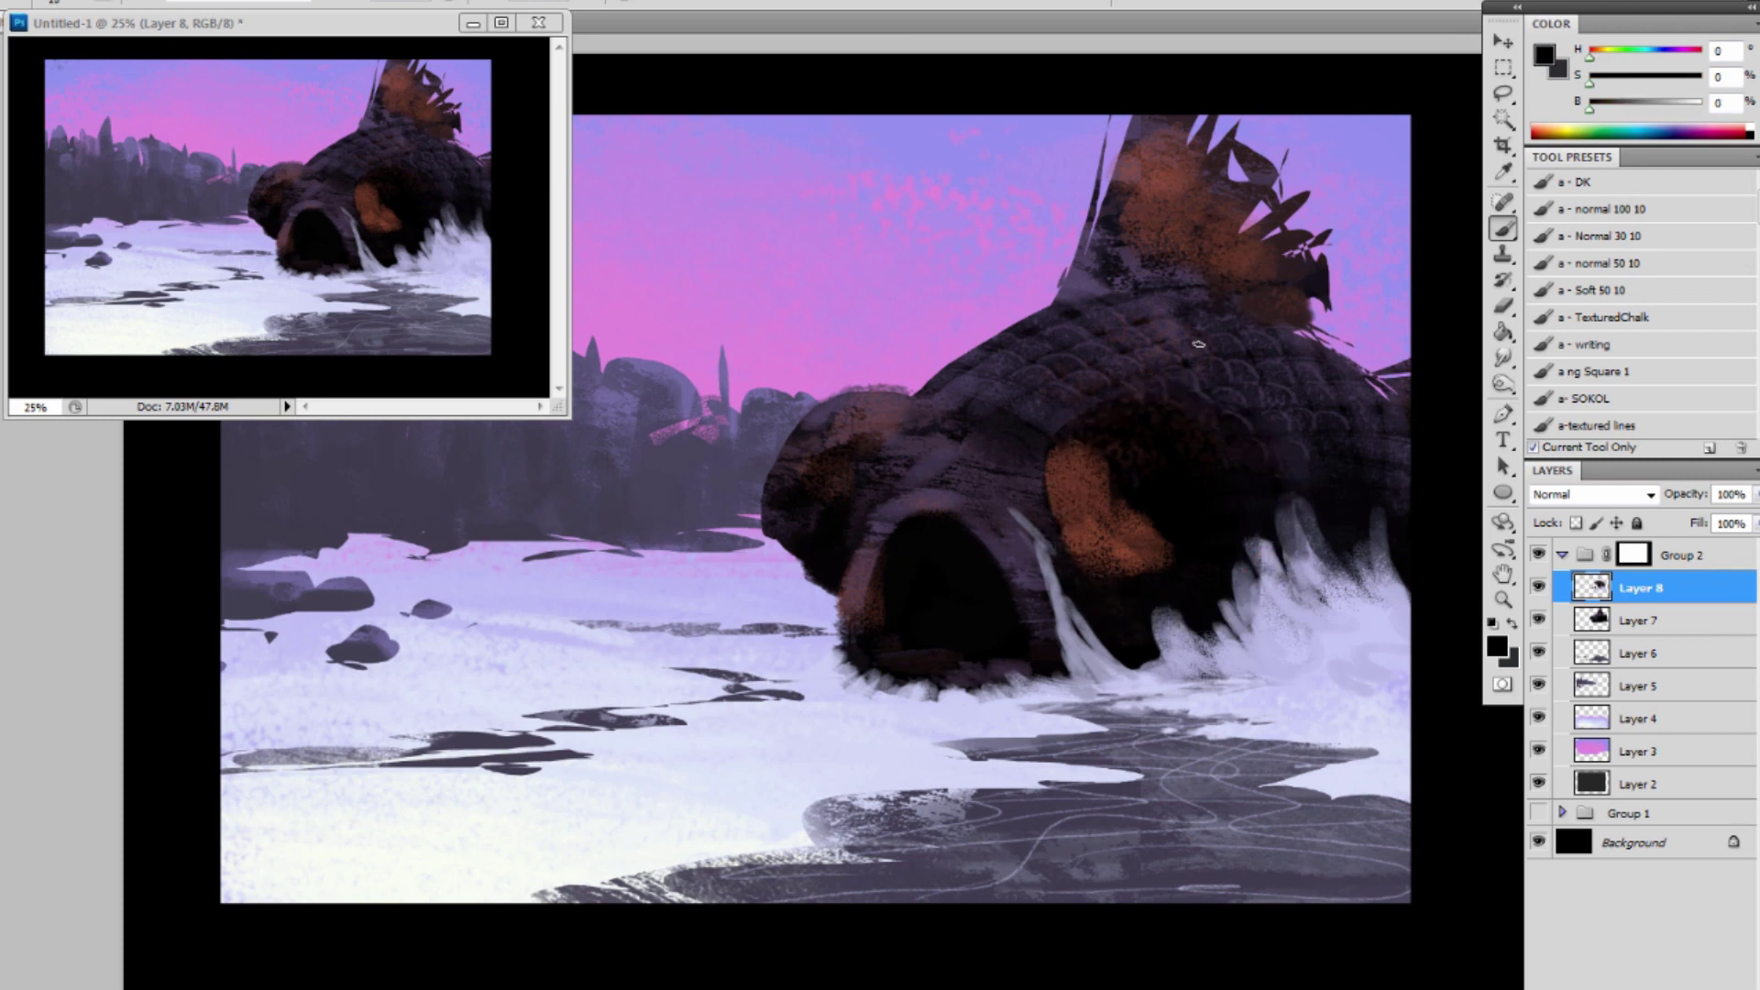
pyautogui.press(']')
pyautogui.press(']')
pyautogui.press(']')
pyautogui.moveTo(1166, 506)
pyautogui.mouseDown()
pyautogui.moveTo(1147, 495)
pyautogui.moveTo(1152, 514)
pyautogui.moveTo(1148, 447)
pyautogui.mouseUp()
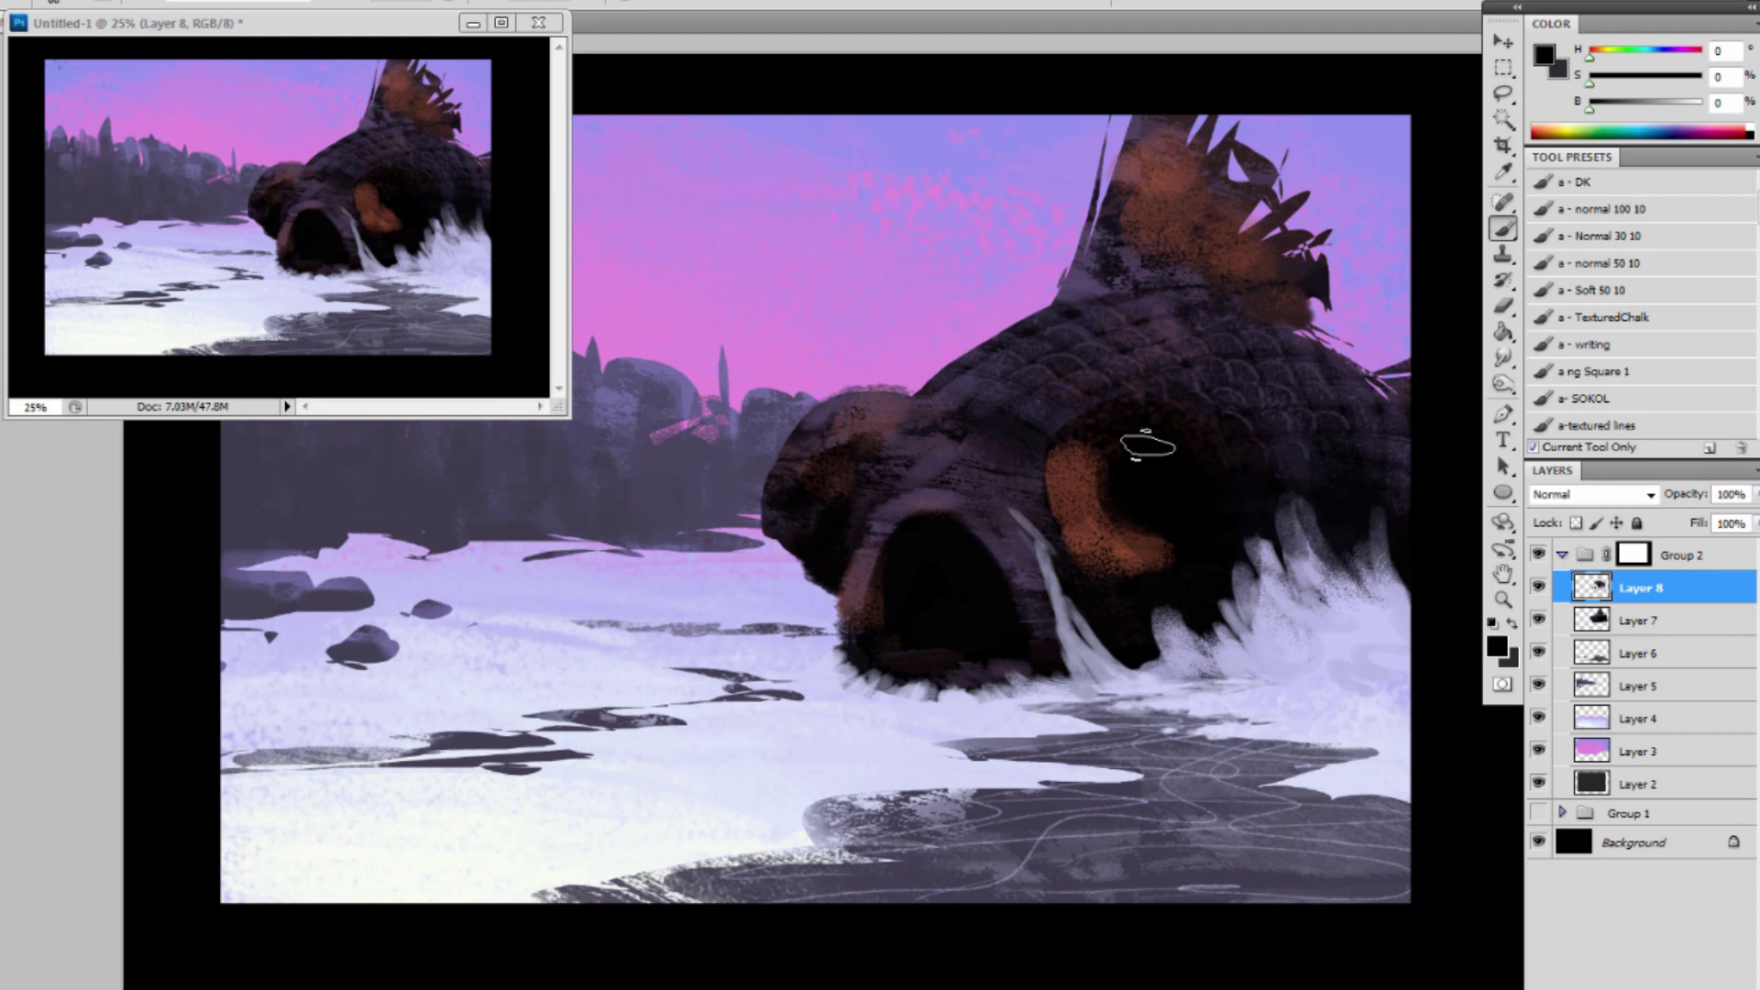
# Sample pale lavender (H 236, S 20, B 96) from the snow and paint a curved brow ridge across the rock's head above the orange patches.
pyautogui.press('[')
pyautogui.press('[')
pyautogui.press('[')
pyautogui.press(']')
pyautogui.press(']')
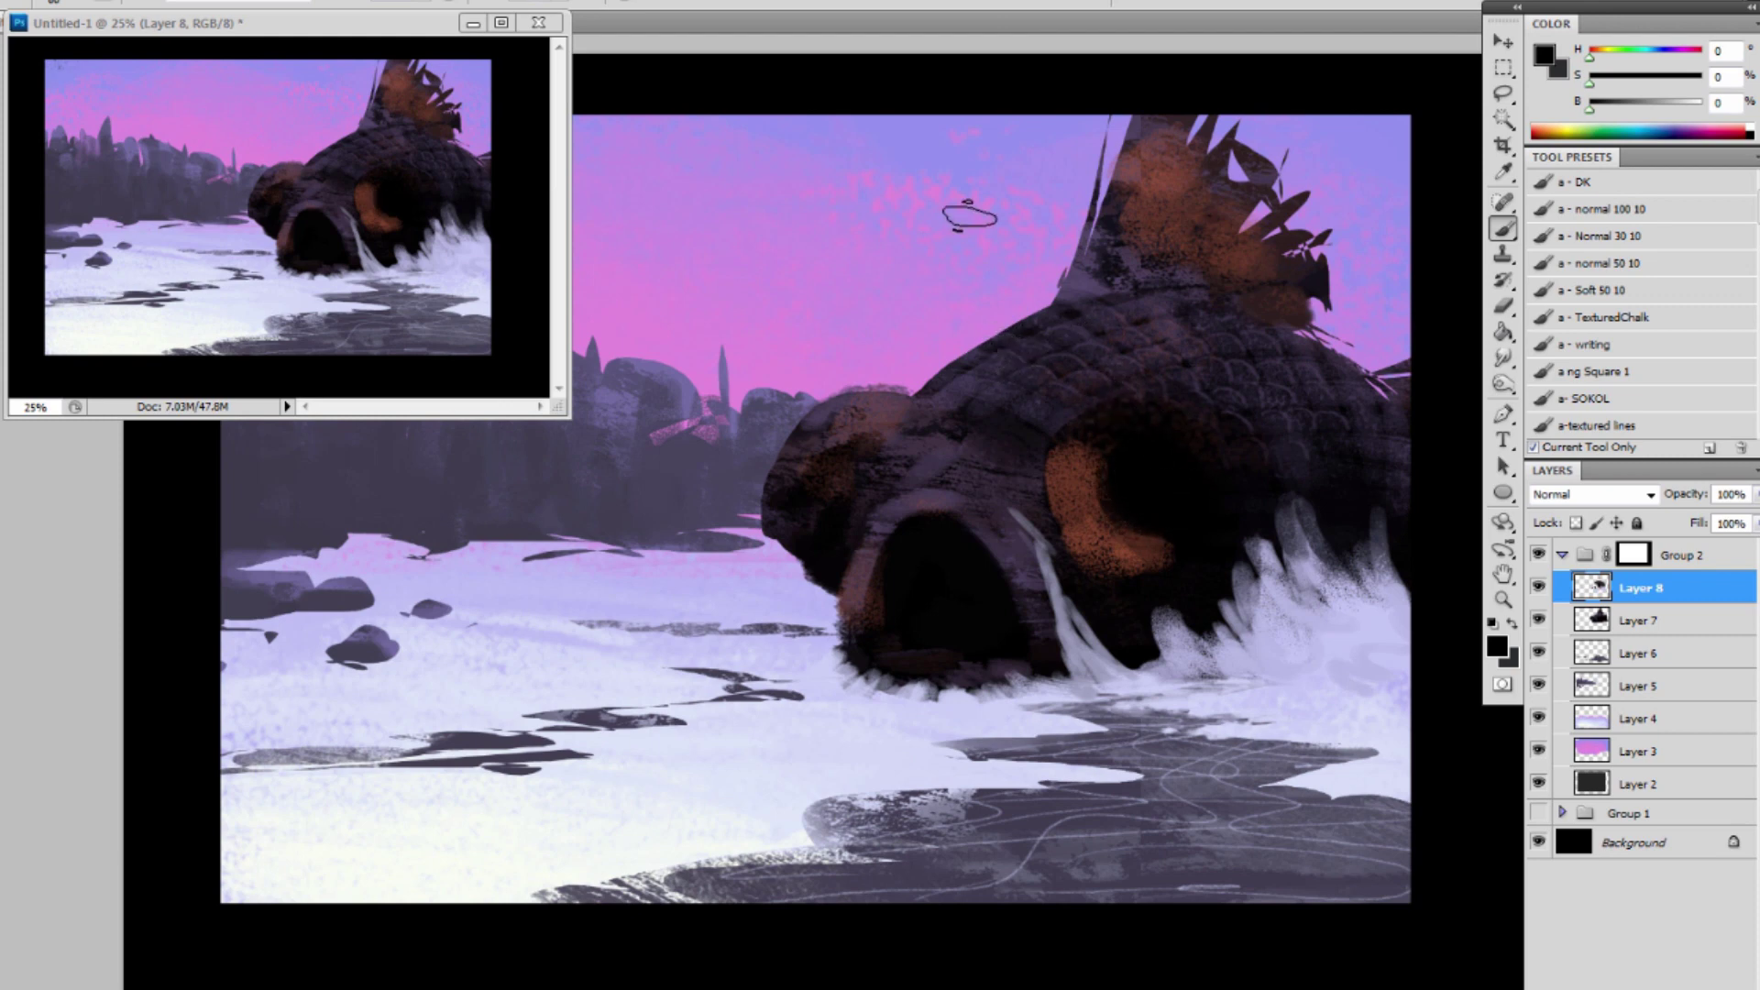
pyautogui.keyDown('alt'); pyautogui.click(1334, 653); pyautogui.keyUp('alt')
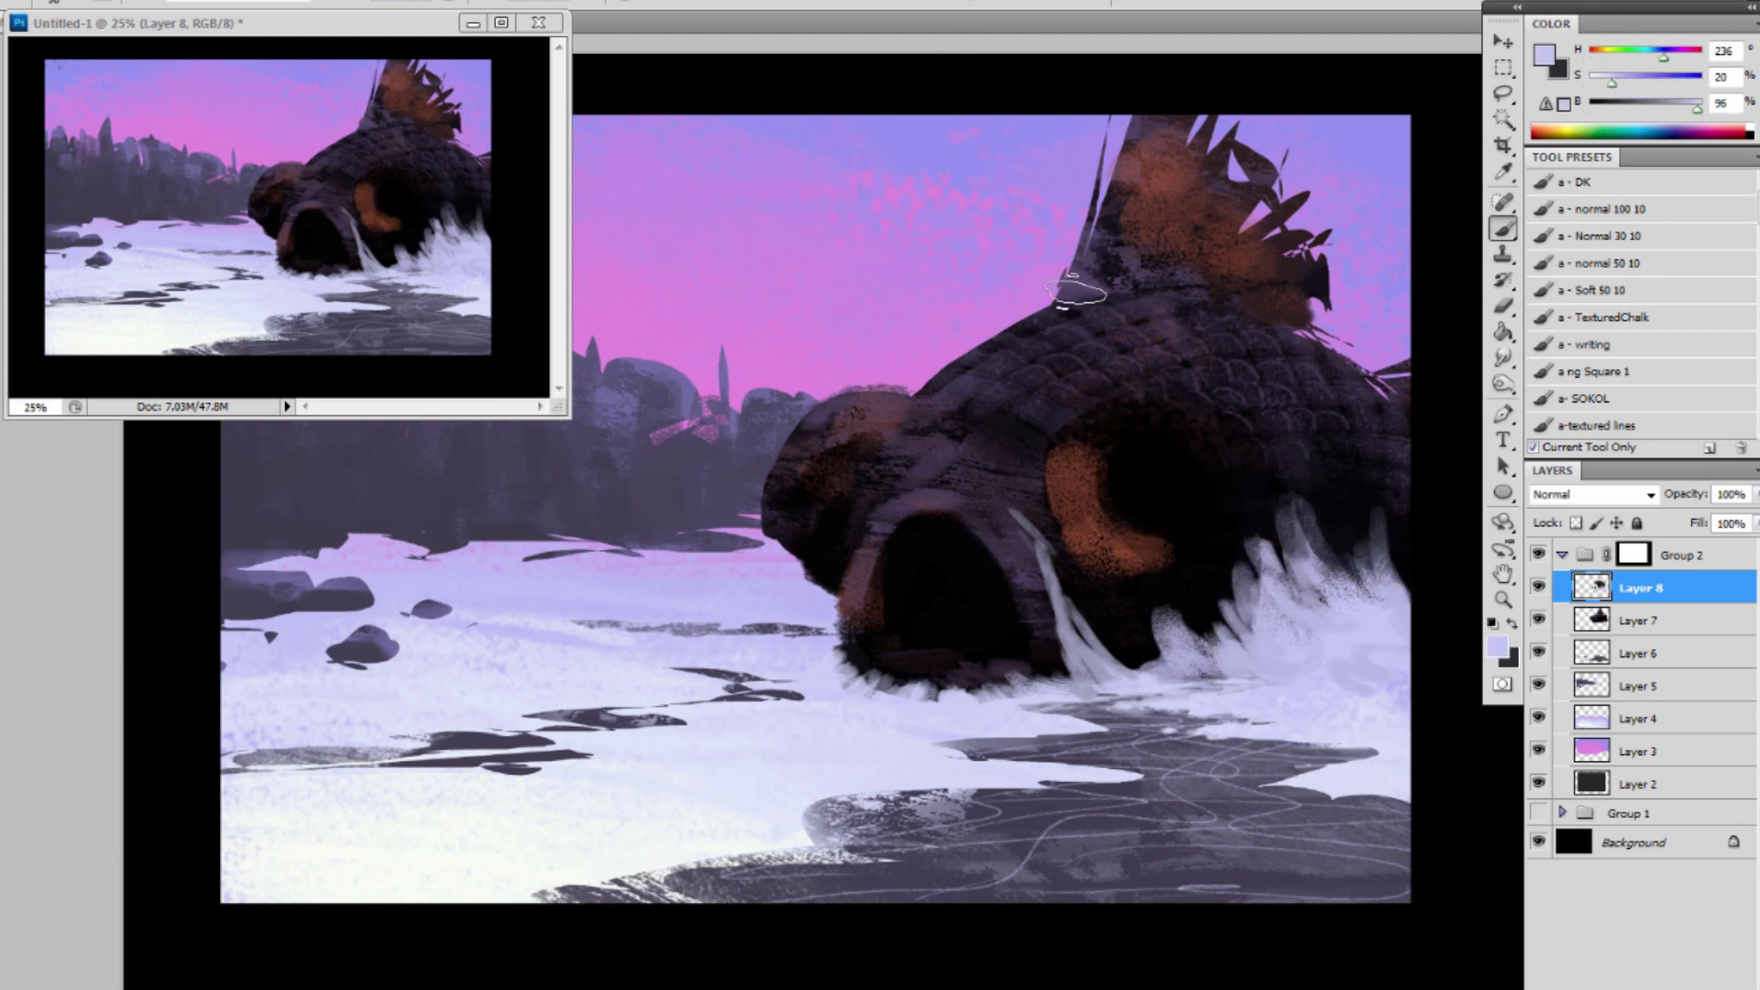
pyautogui.moveTo(823, 404); pyautogui.dragTo(924, 401)
pyautogui.moveTo(1140, 394)
pyautogui.mouseDown()
pyautogui.moveTo(1179, 396)
pyautogui.moveTo(1123, 399)
pyautogui.moveTo(1162, 396)
pyautogui.moveTo(1128, 385)
pyautogui.moveTo(917, 420)
pyautogui.moveTo(1008, 413)
pyautogui.moveTo(1027, 375)
pyautogui.mouseUp()
pyautogui.press(']')
pyautogui.press(']')
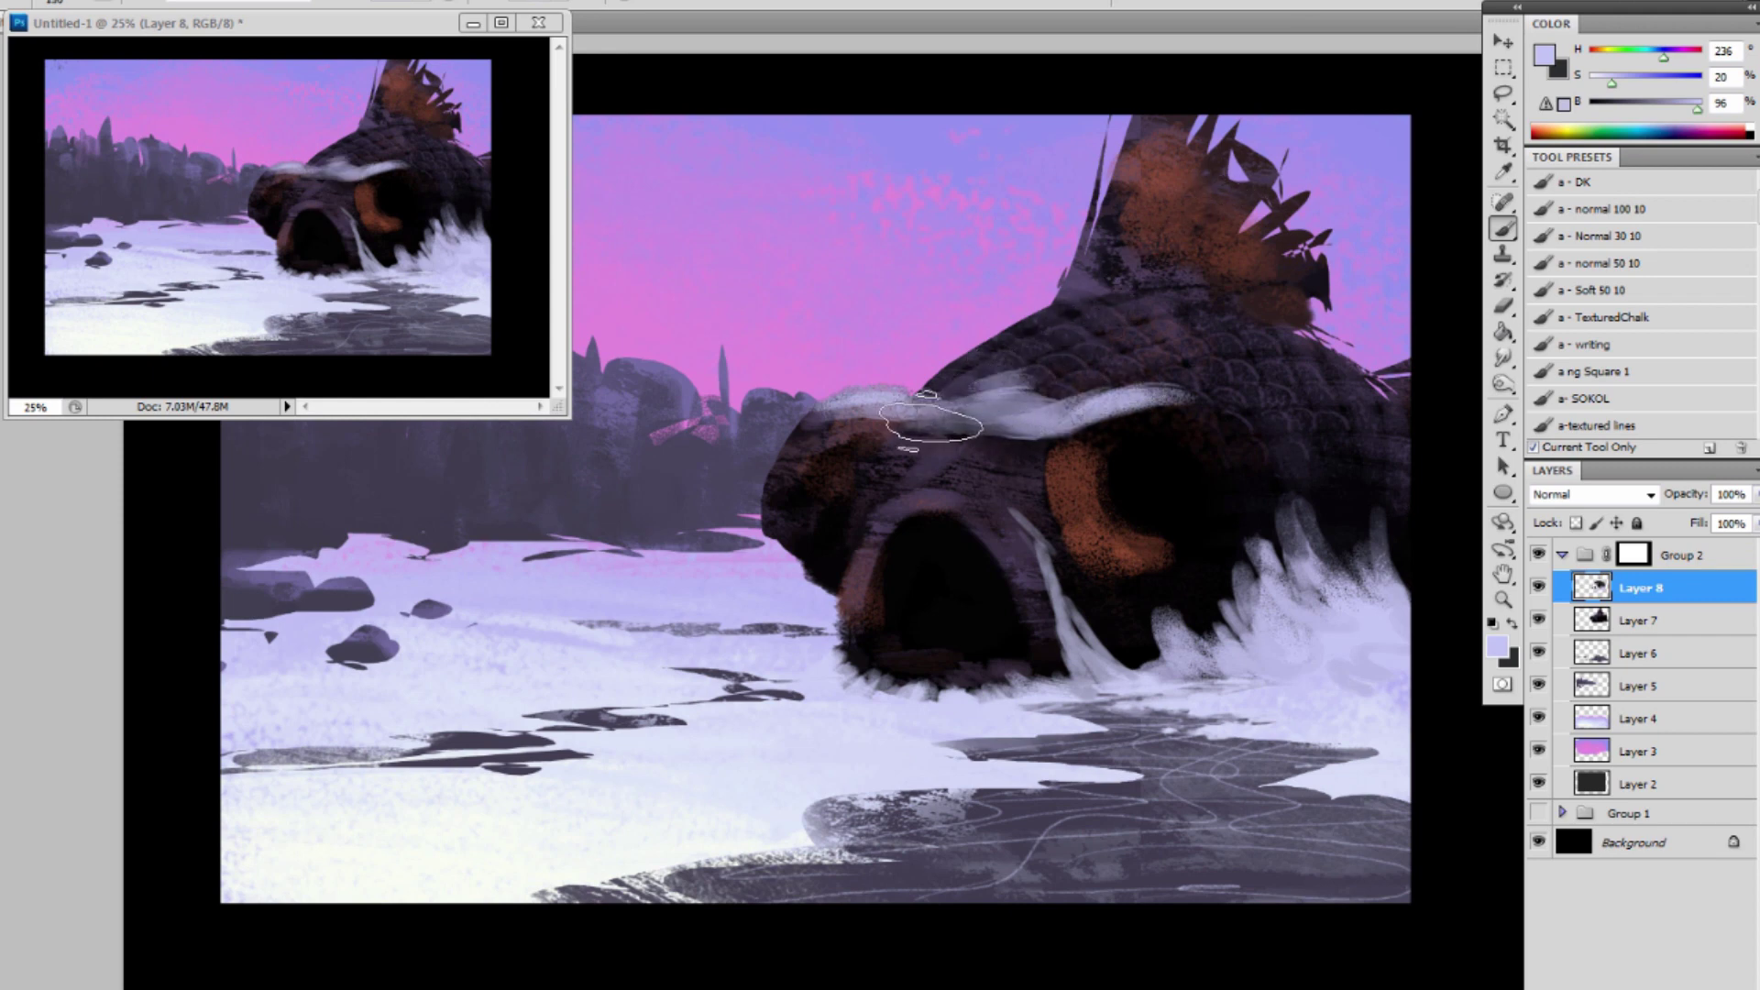
pyautogui.moveTo(931, 422); pyautogui.dragTo(957, 403)
# Blend the brow ridge into the forehead and snout with soft strokes in sampled grey-lavender and dark tones.
pyautogui.keyDown('alt'); pyautogui.click(1116, 440); pyautogui.keyUp('alt')
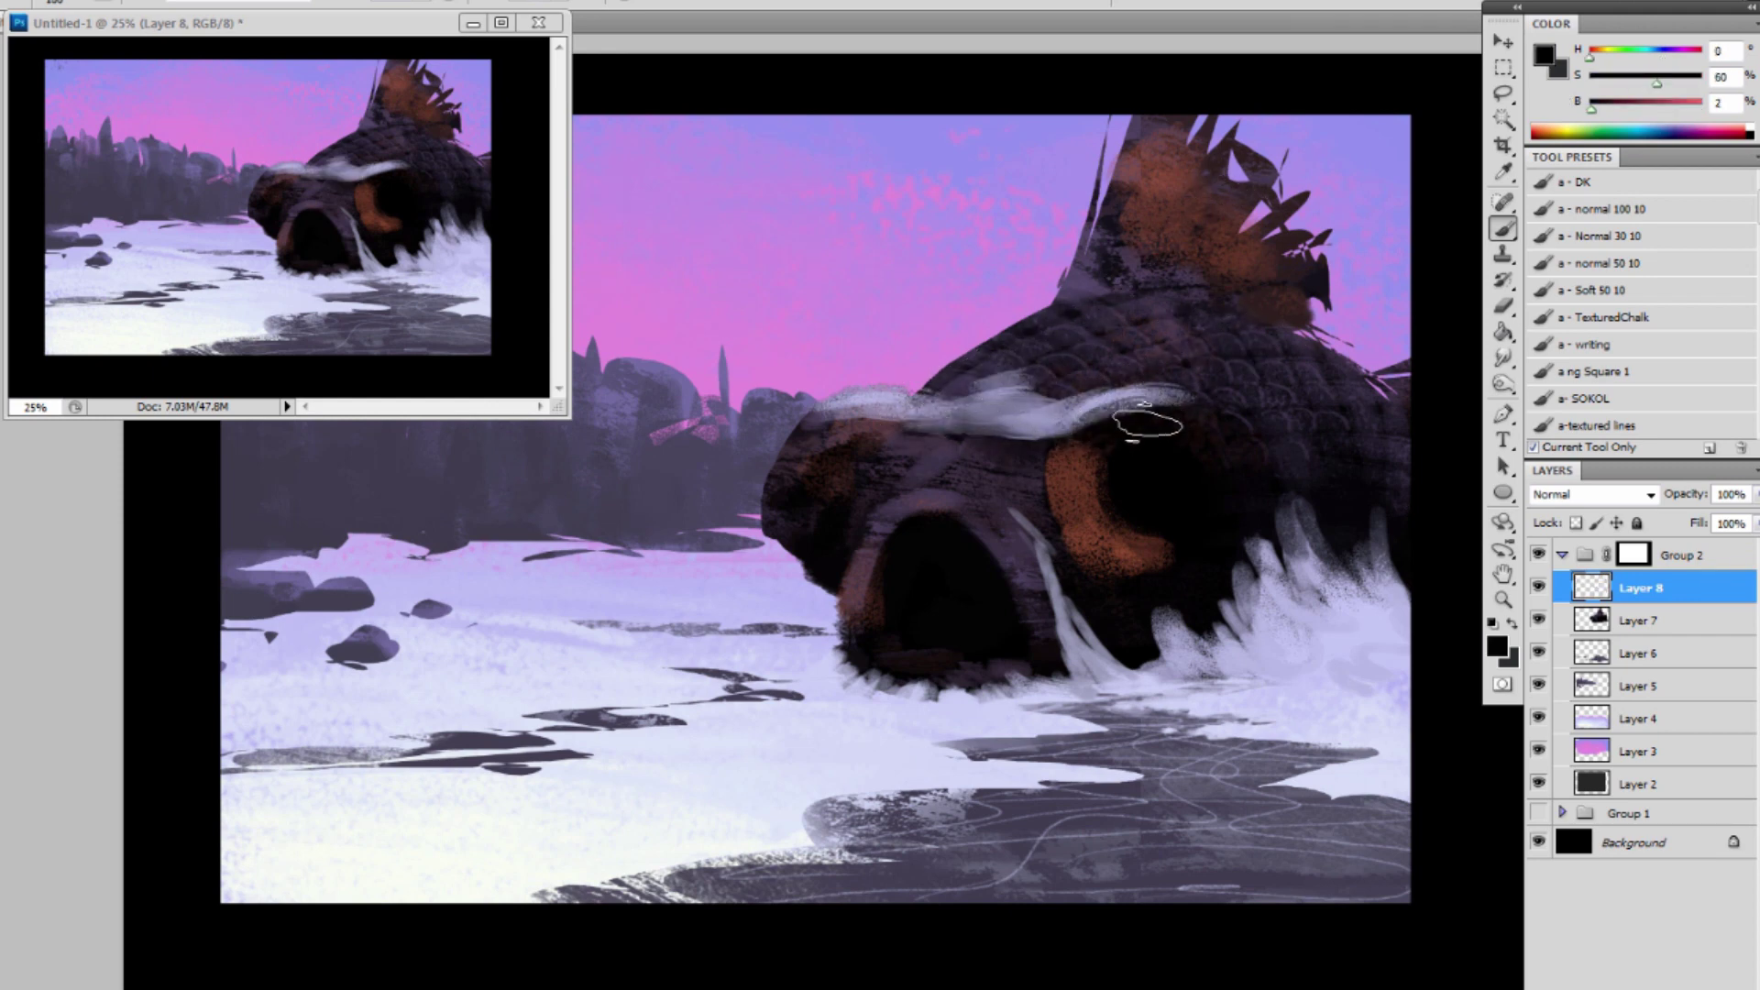
pyautogui.keyDown('alt'); pyautogui.click(1120, 391); pyautogui.keyUp('alt')
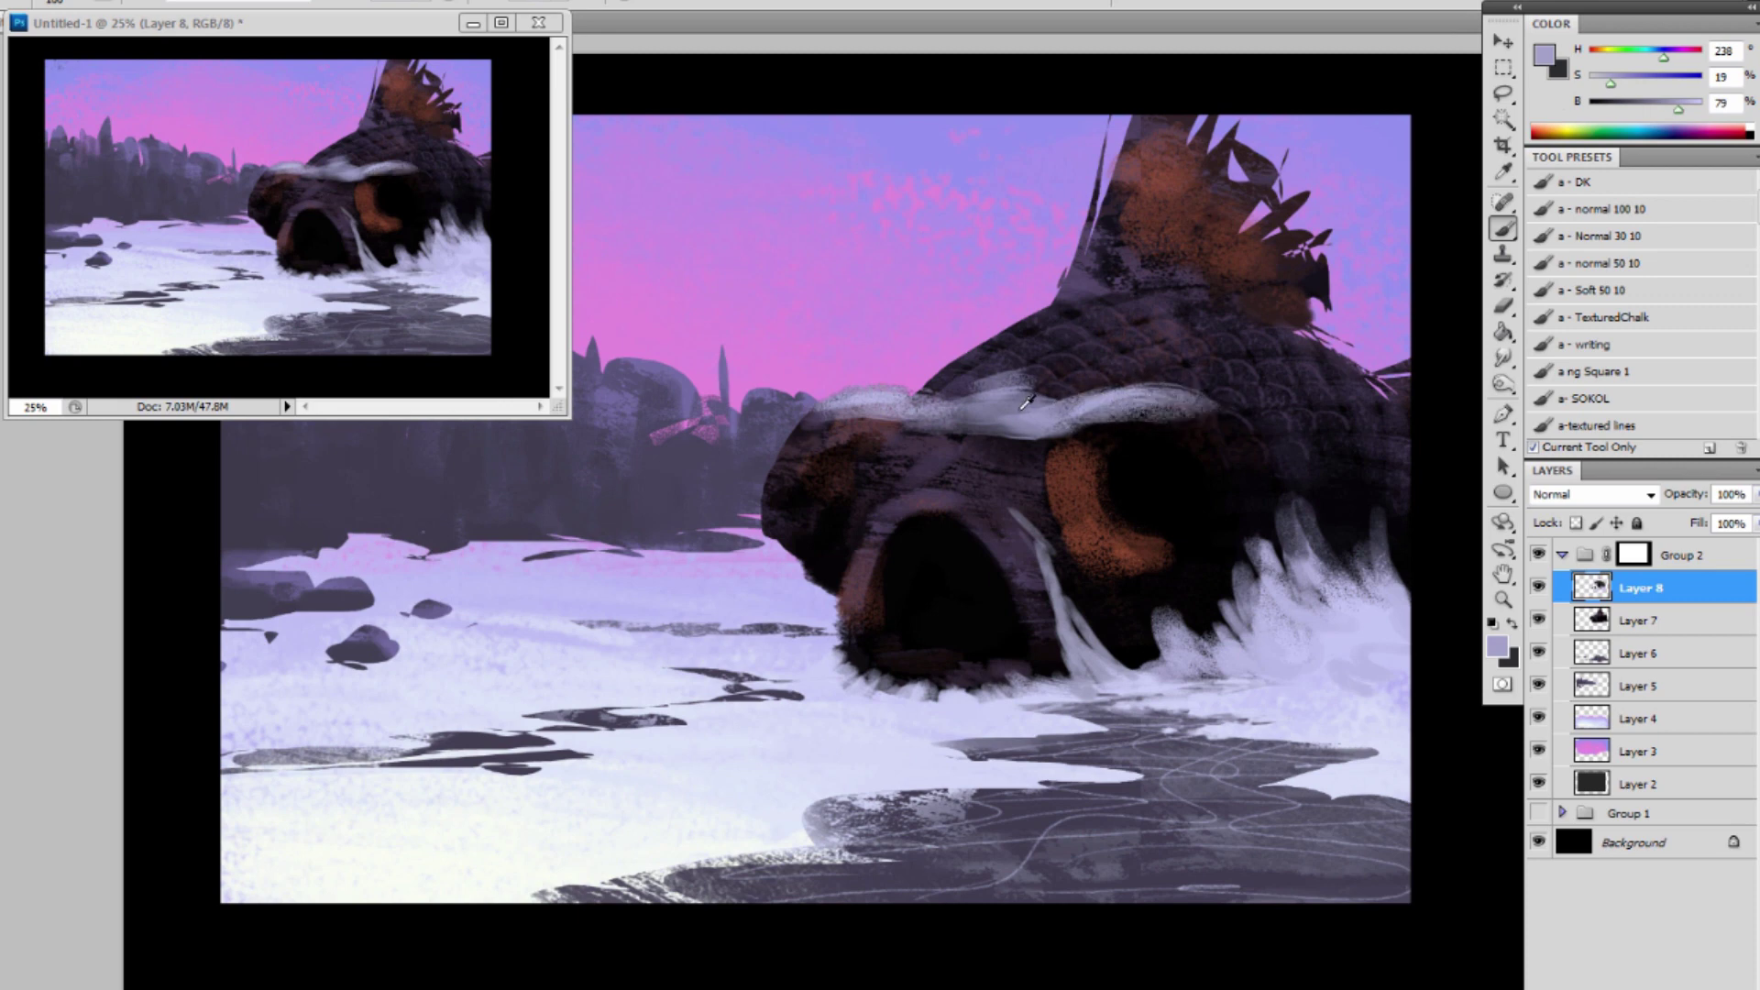
pyautogui.moveTo(1026, 368)
pyautogui.mouseDown()
pyautogui.moveTo(963, 393)
pyautogui.moveTo(1061, 325)
pyautogui.moveTo(983, 330)
pyautogui.moveTo(935, 374)
pyautogui.moveTo(1050, 312)
pyautogui.mouseUp()
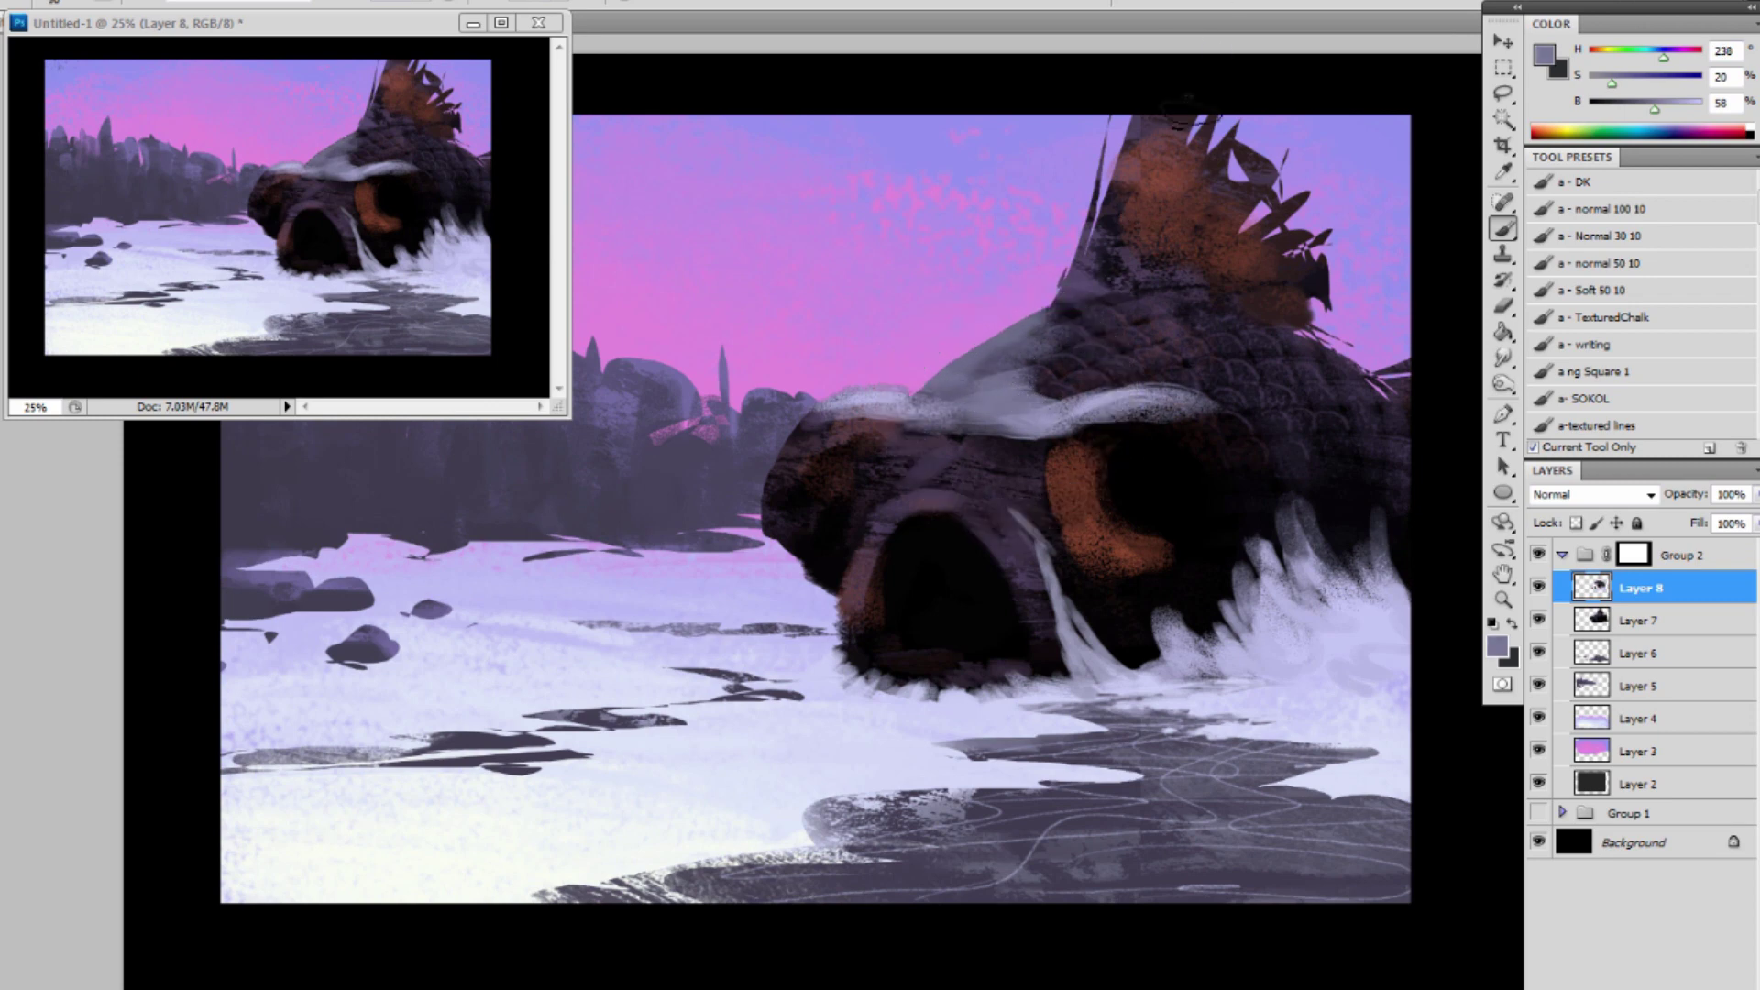
pyautogui.keyDown('alt'); pyautogui.click(1050, 429); pyautogui.keyUp('alt')
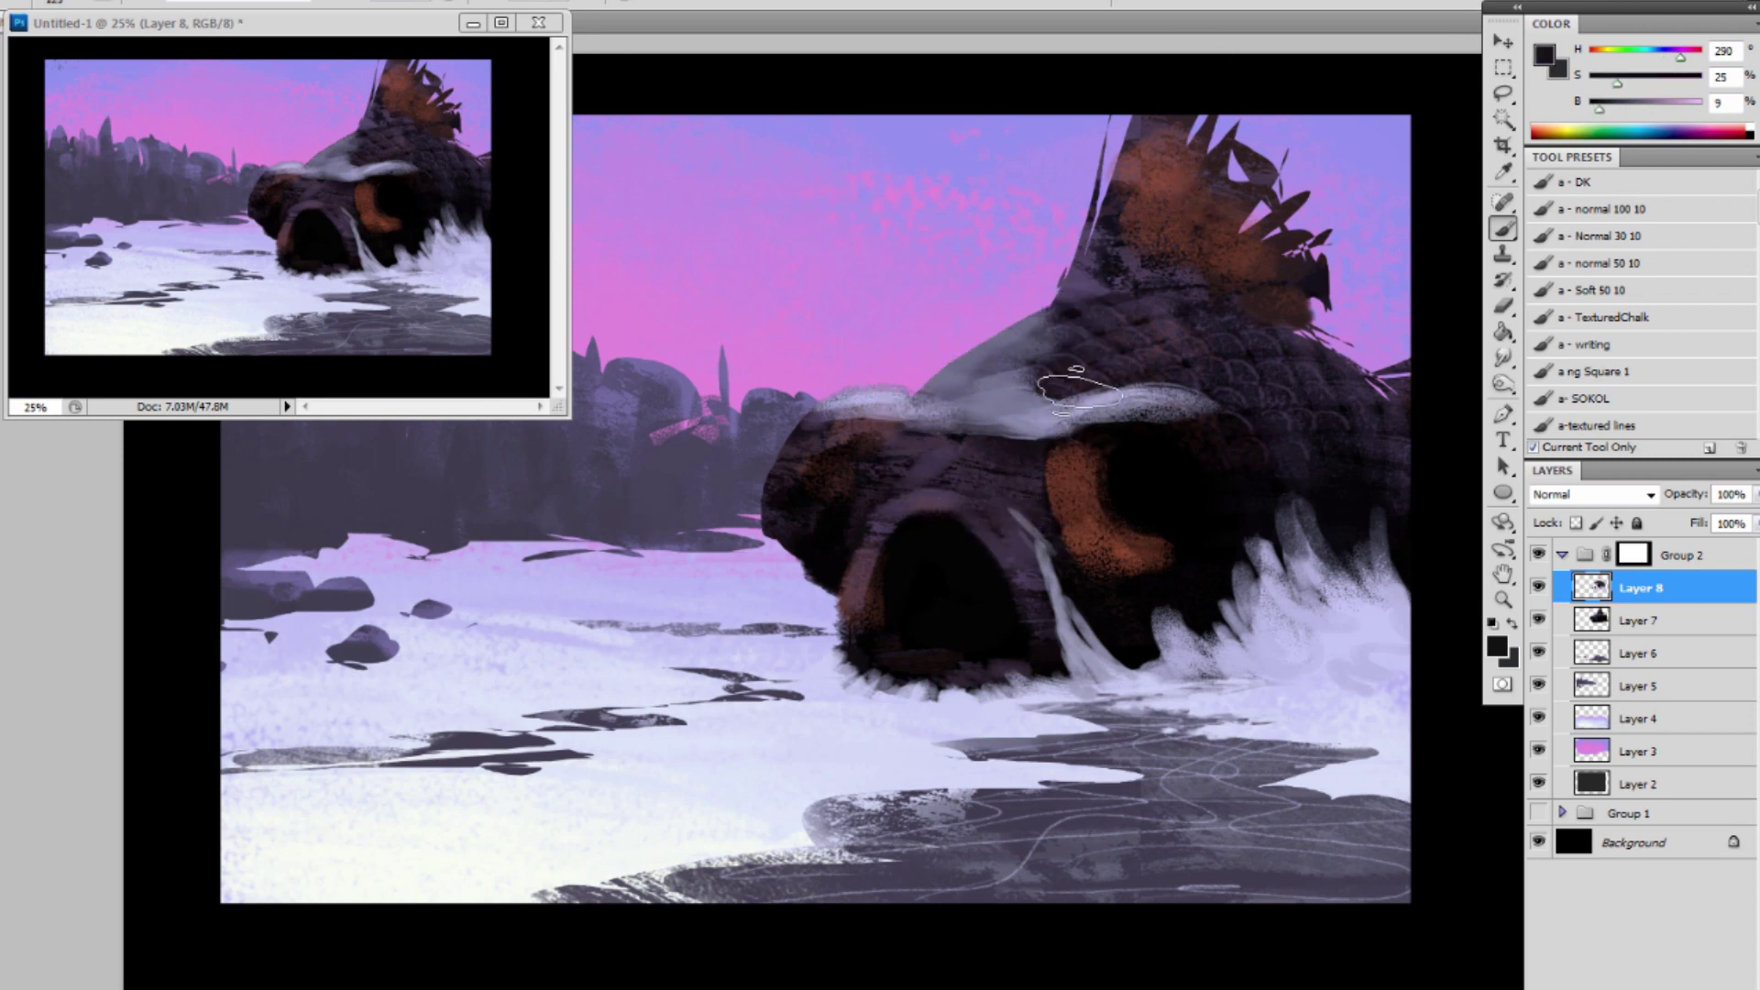
pyautogui.keyDown('alt'); pyautogui.click(1068, 398); pyautogui.keyUp('alt')
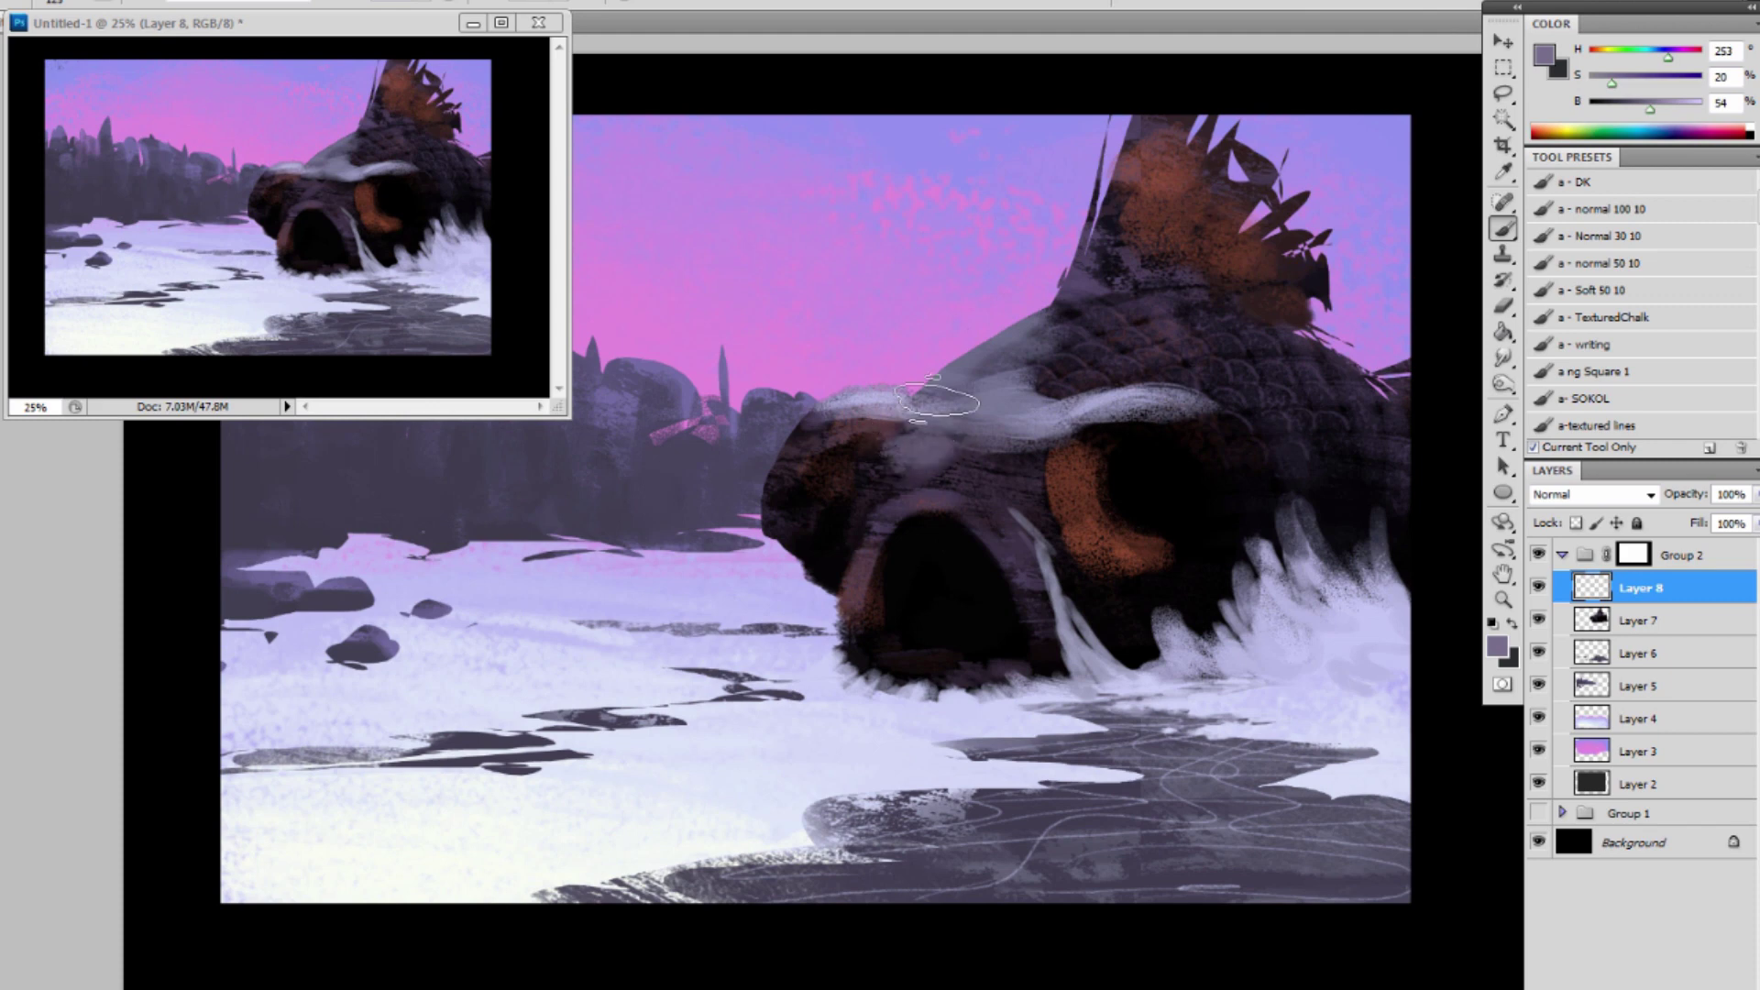
# Paint thin black rays fanning from the fin's tips down to its base over the orange.
pyautogui.keyDown('alt'); pyautogui.click(1211, 552); pyautogui.keyUp('alt')
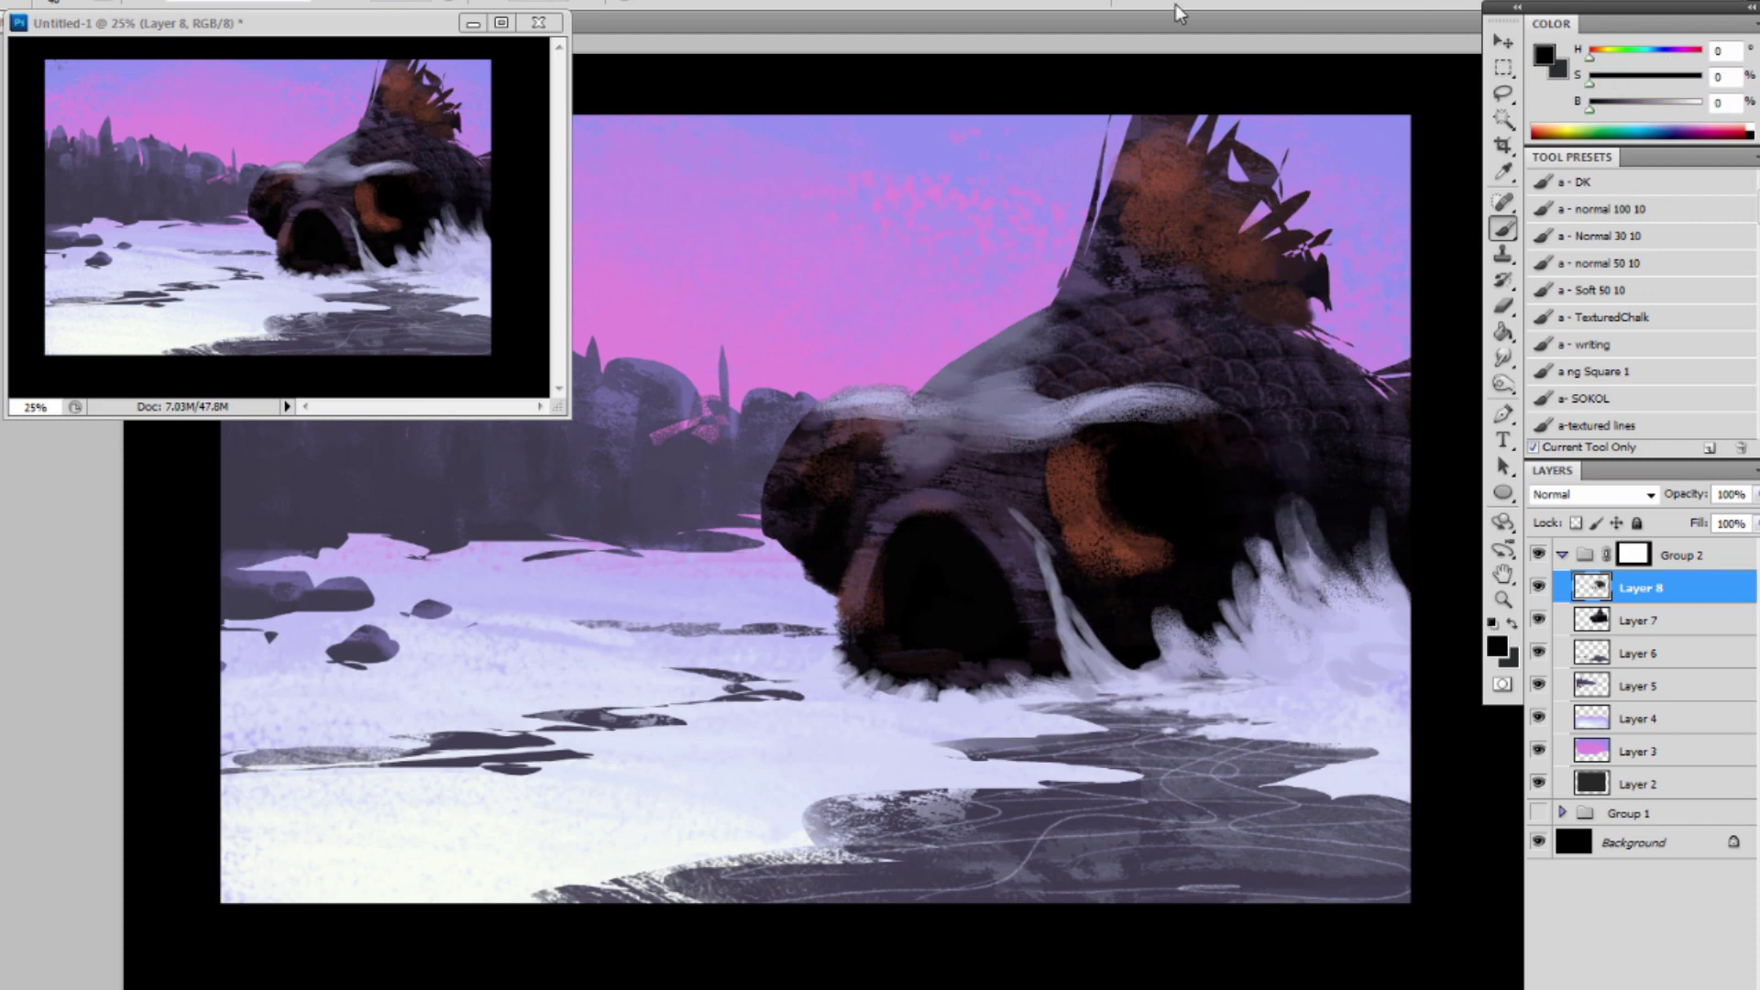
pyautogui.moveTo(1134, 158)
pyautogui.mouseDown()
pyautogui.moveTo(1135, 114)
pyautogui.moveTo(1090, 262)
pyautogui.mouseUp()
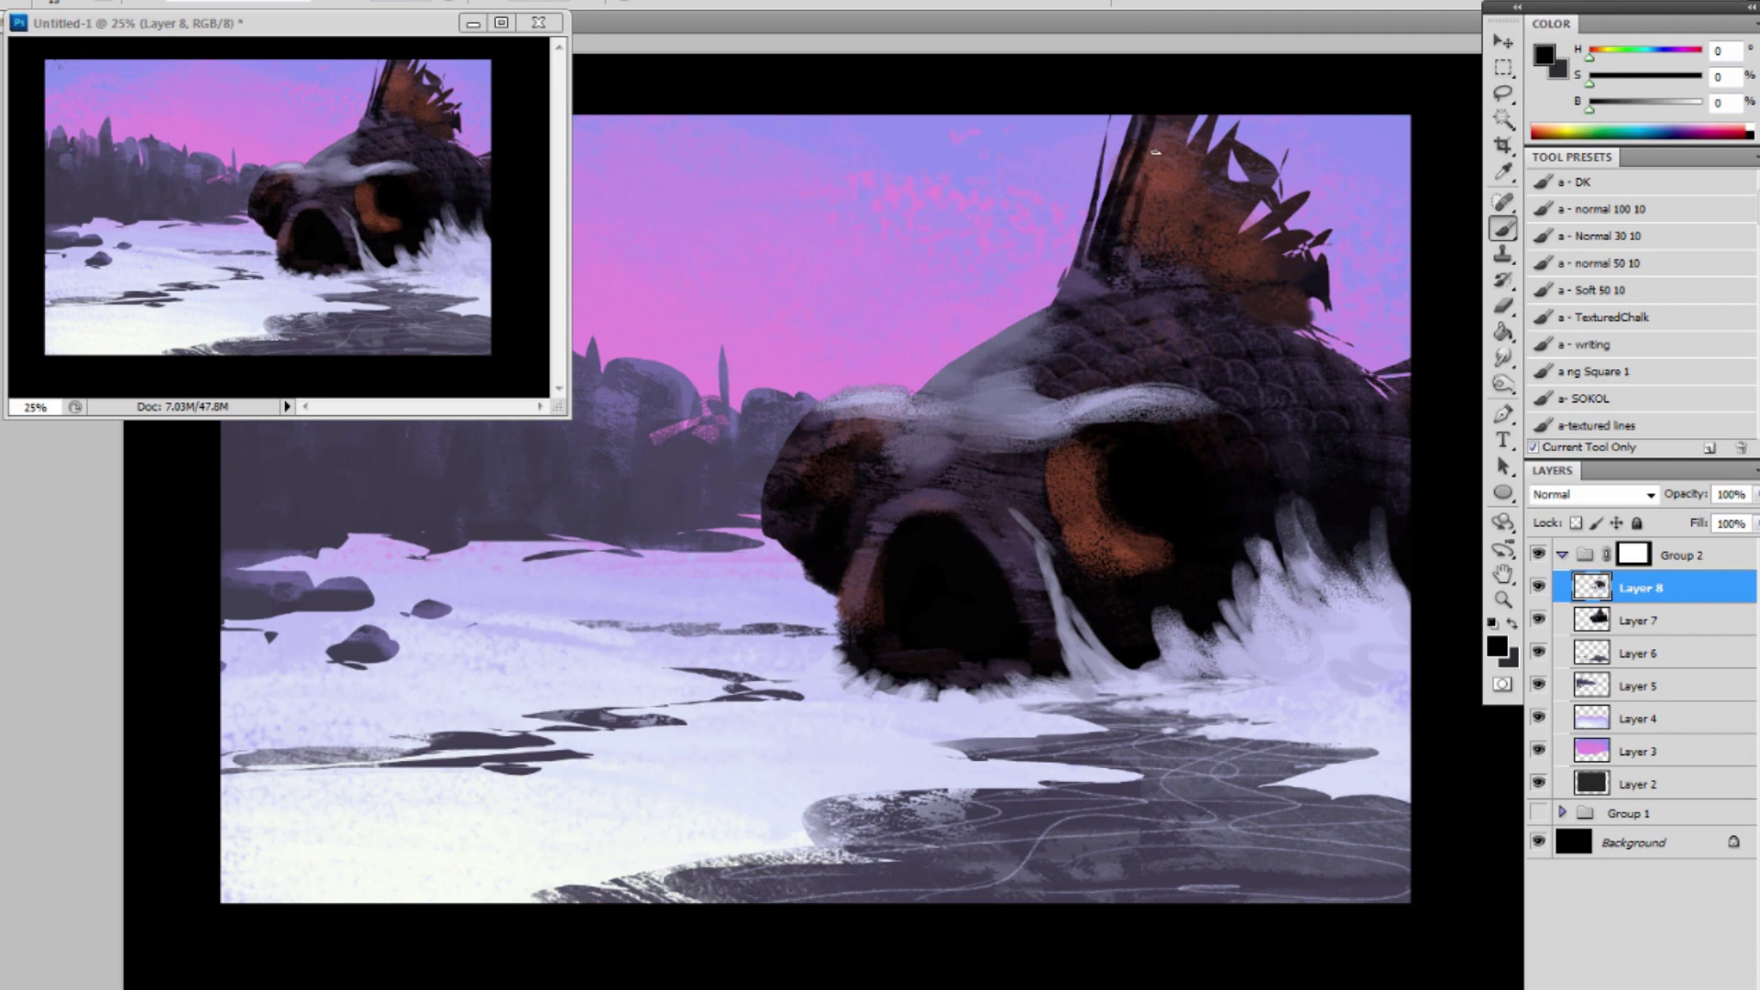
pyautogui.moveTo(1156, 116); pyautogui.dragTo(1130, 236)
pyautogui.moveTo(1192, 140); pyautogui.dragTo(1137, 261)
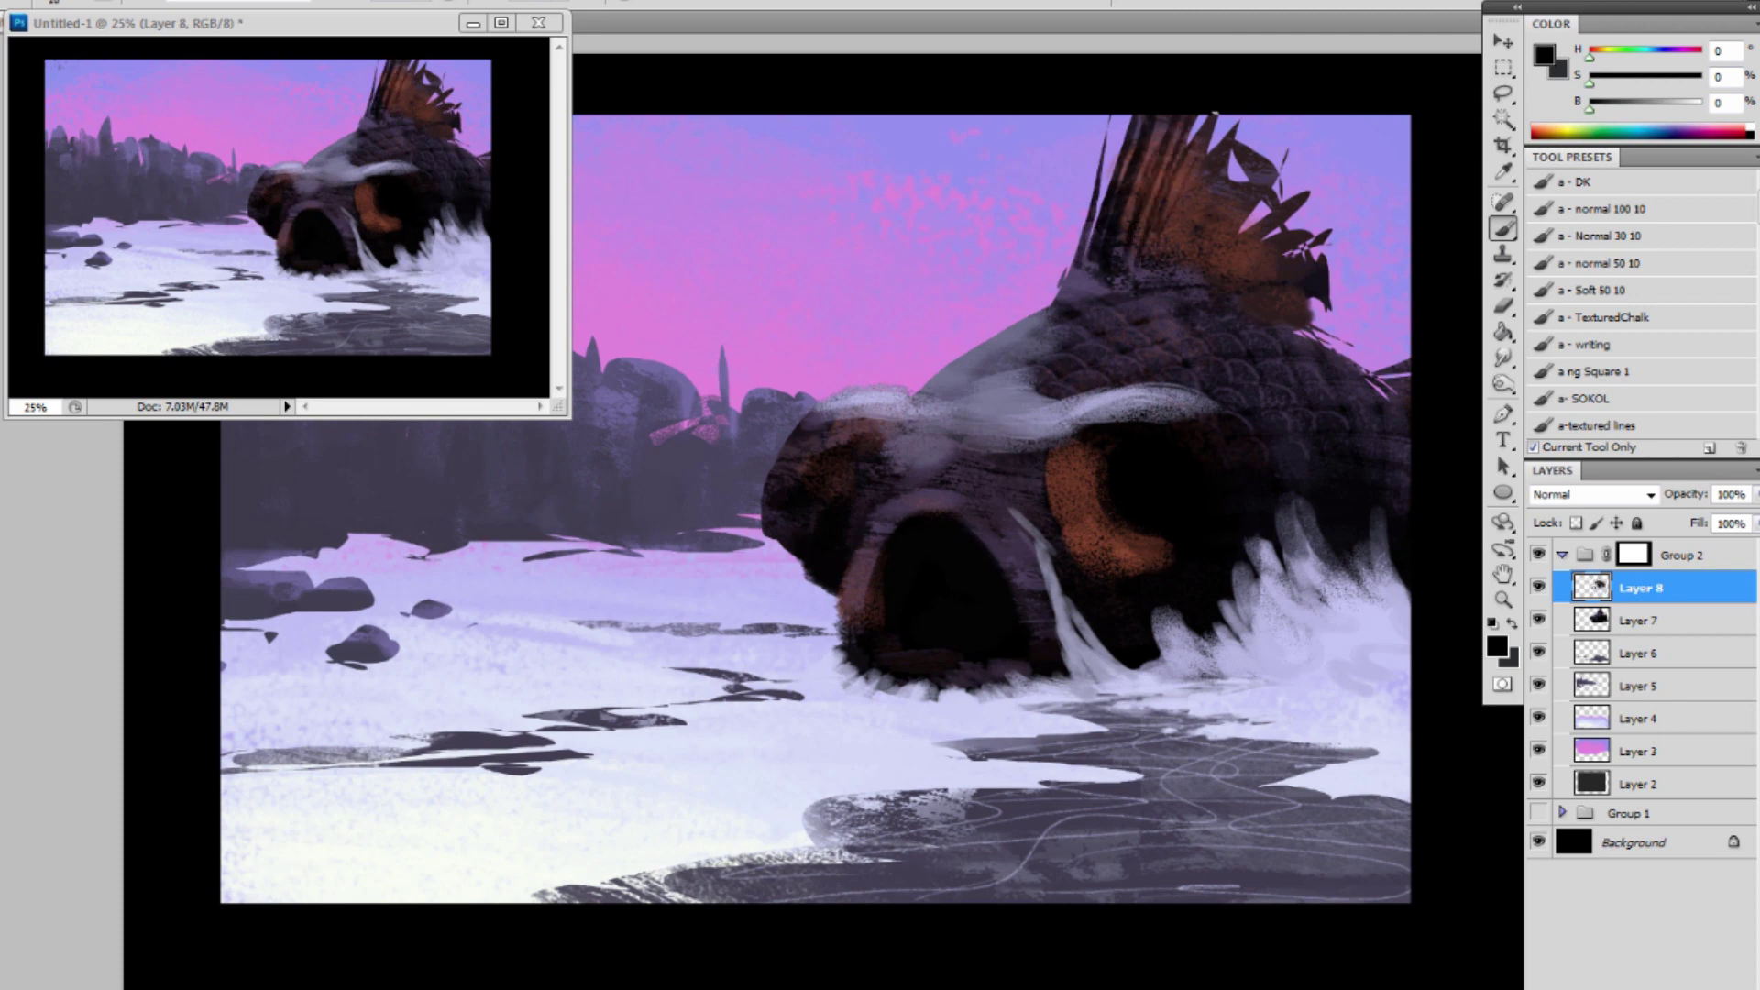
pyautogui.moveTo(1219, 152); pyautogui.dragTo(1160, 257)
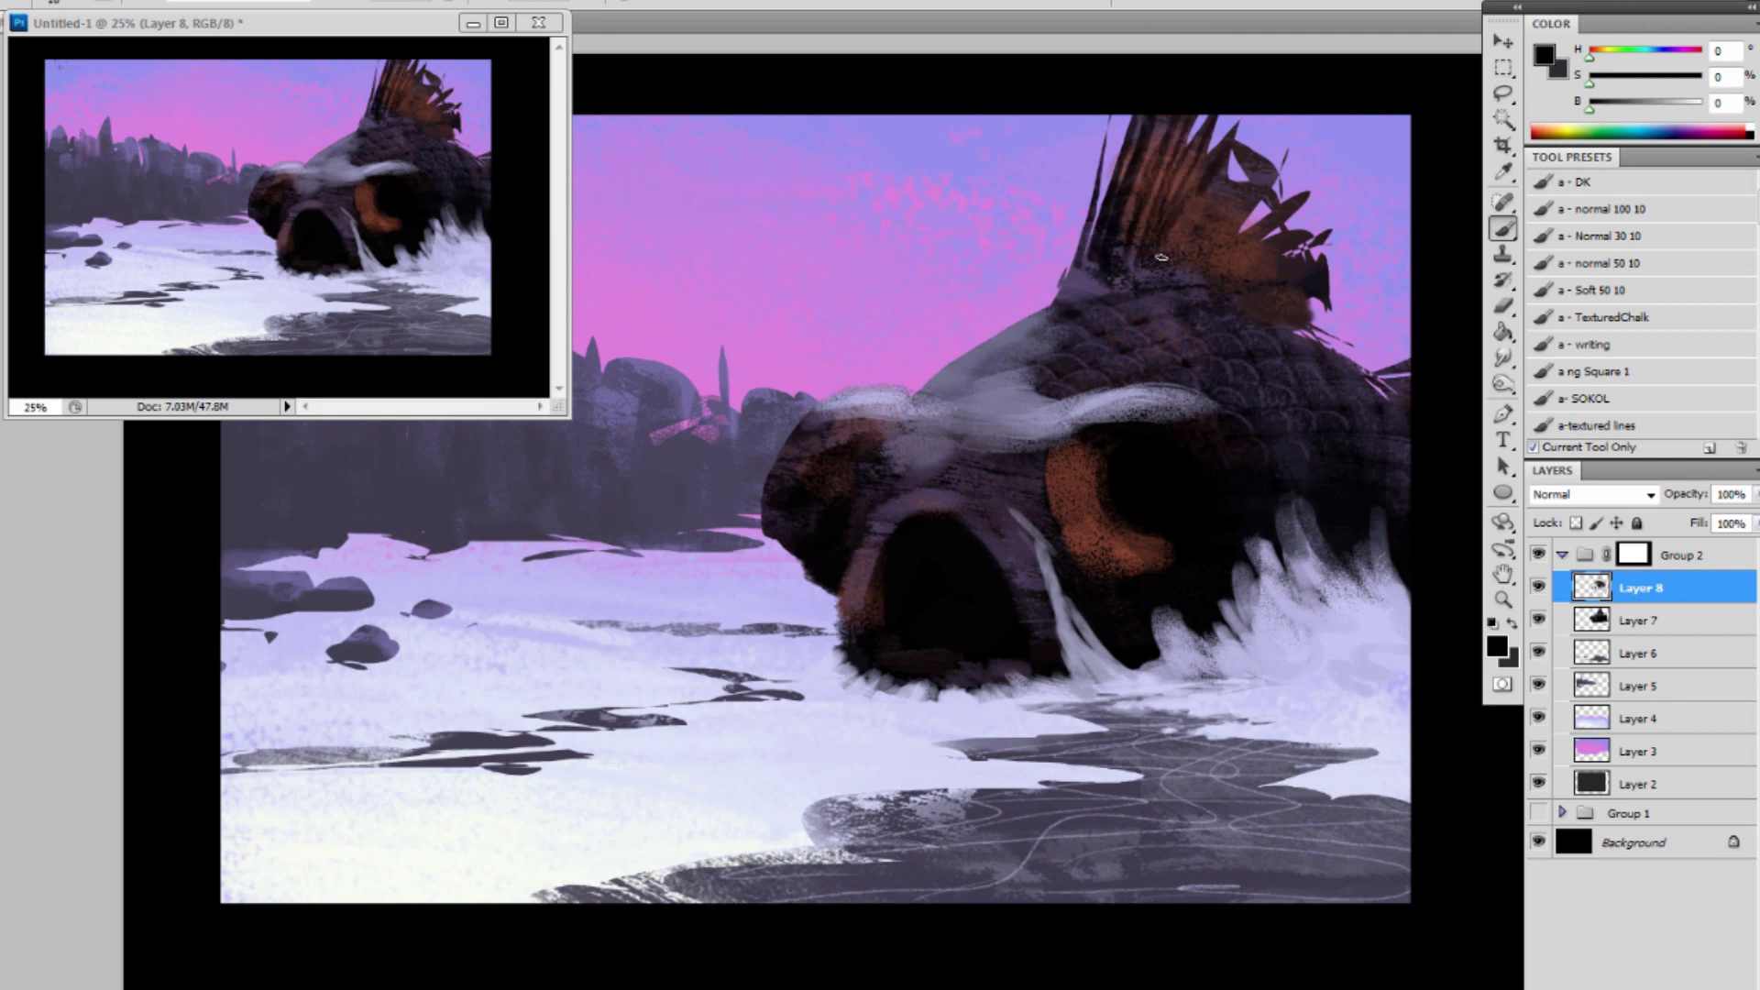
pyautogui.moveTo(1231, 182); pyautogui.dragTo(1185, 251)
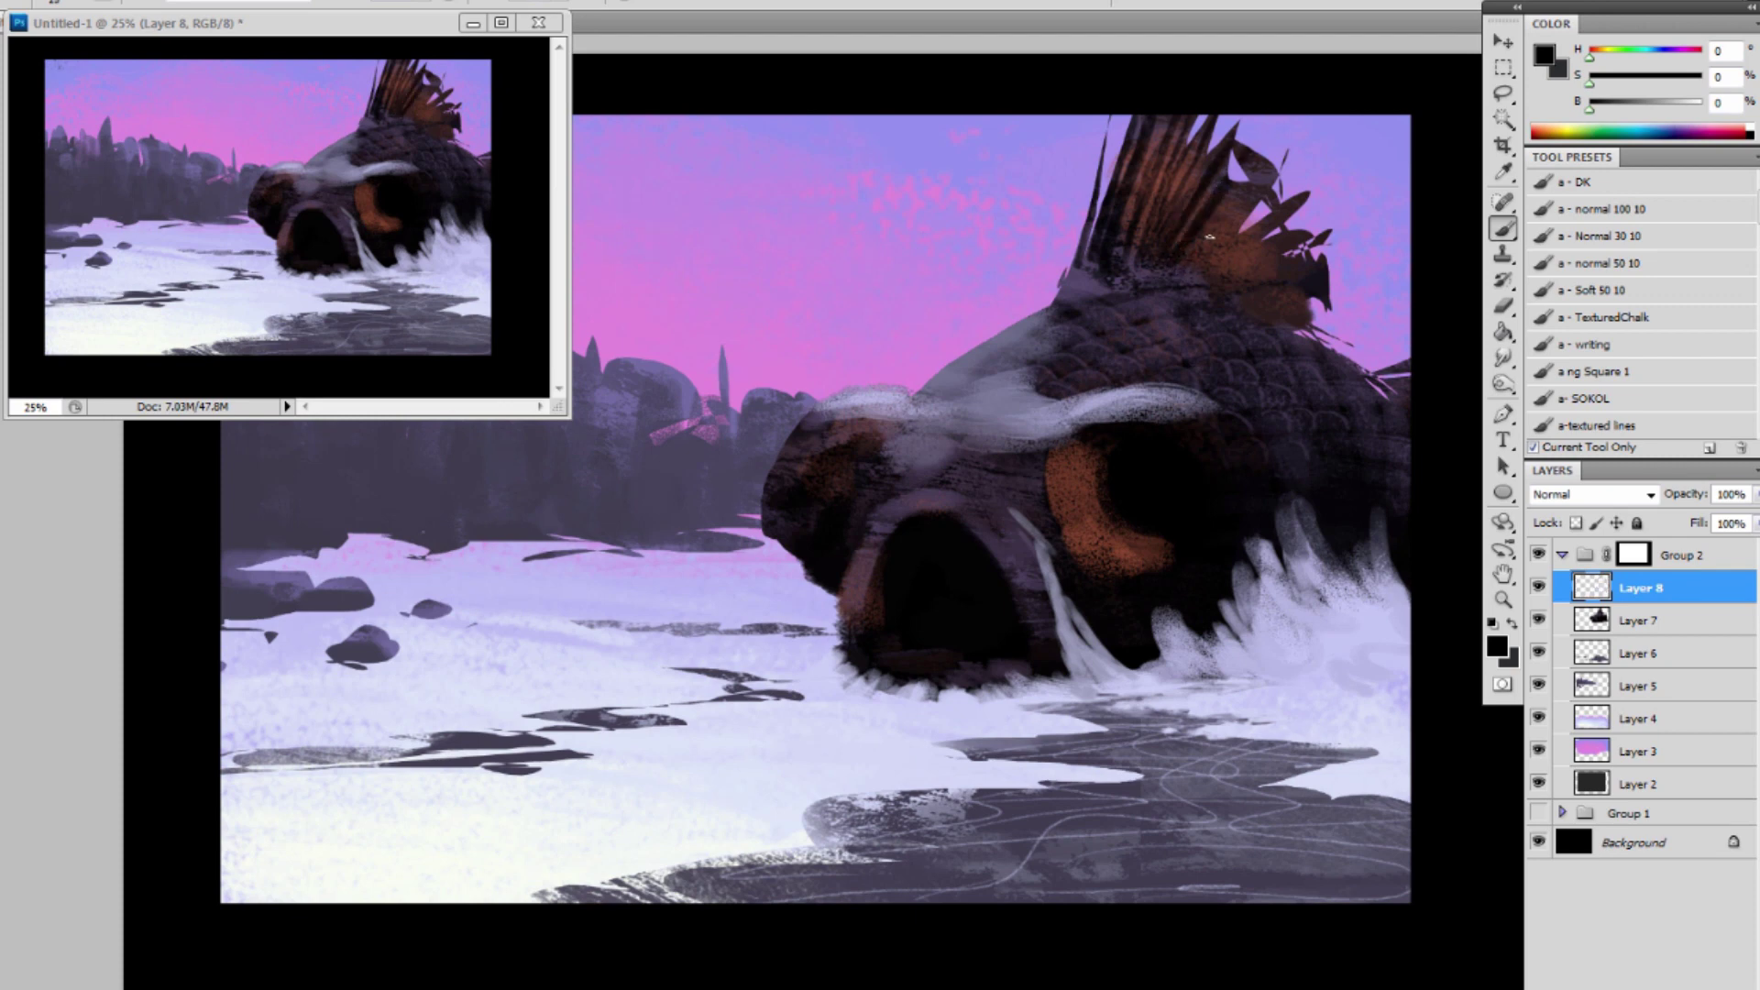
pyautogui.moveTo(1255, 195); pyautogui.dragTo(1187, 275)
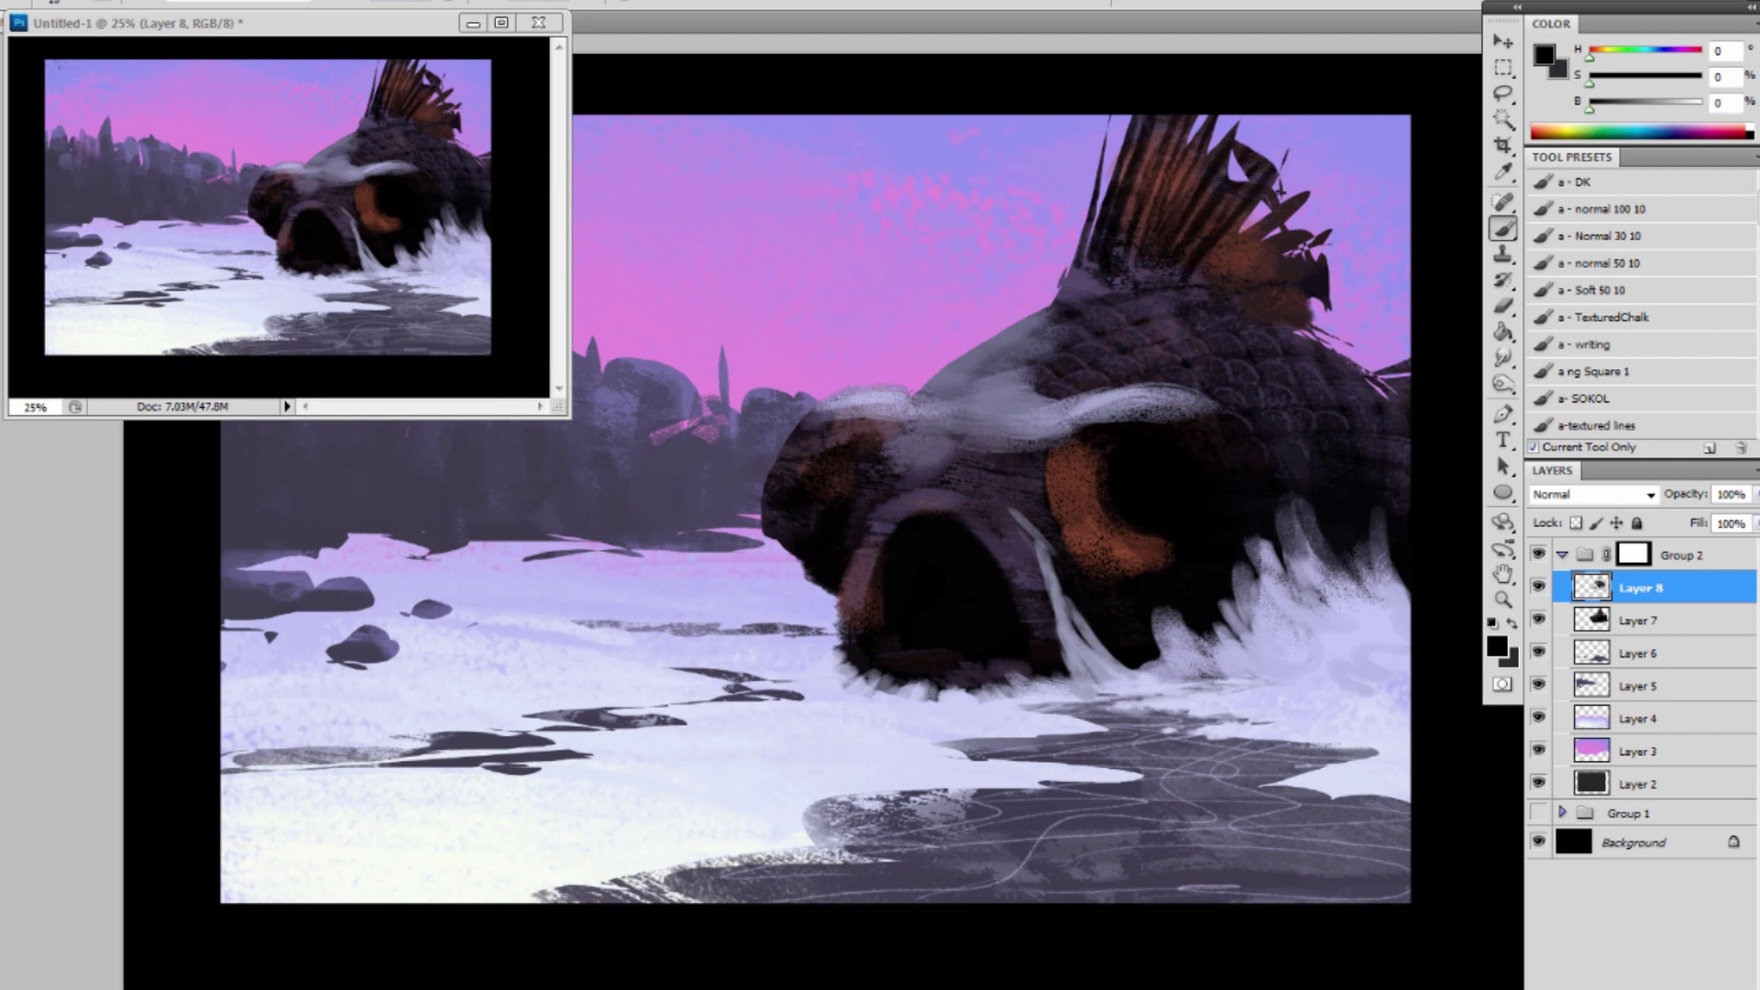
pyautogui.moveTo(1263, 233)
pyautogui.mouseDown()
pyautogui.moveTo(1204, 284)
pyautogui.moveTo(1316, 268)
pyautogui.mouseUp()
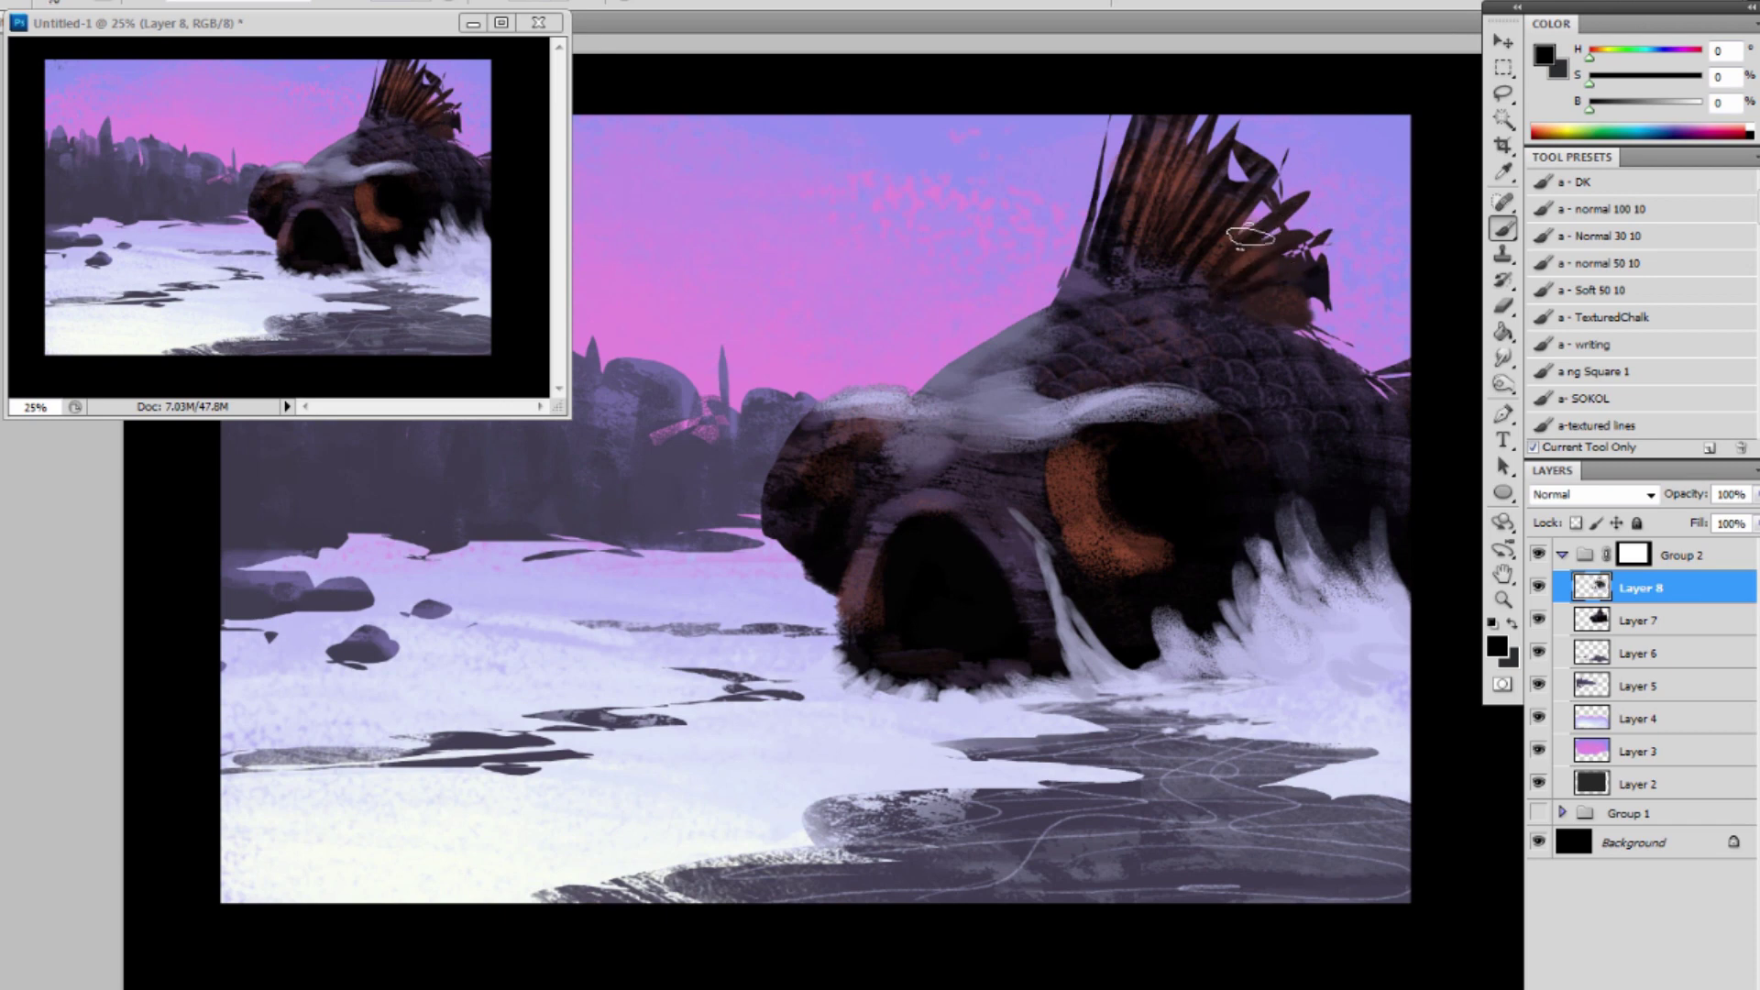
# Brush sampled muted purple (H 264, S 29, B 36) over the fin's base and upper back, enlarging the brush.
pyautogui.keyDown('alt'); pyautogui.click(1154, 273); pyautogui.keyUp('alt')
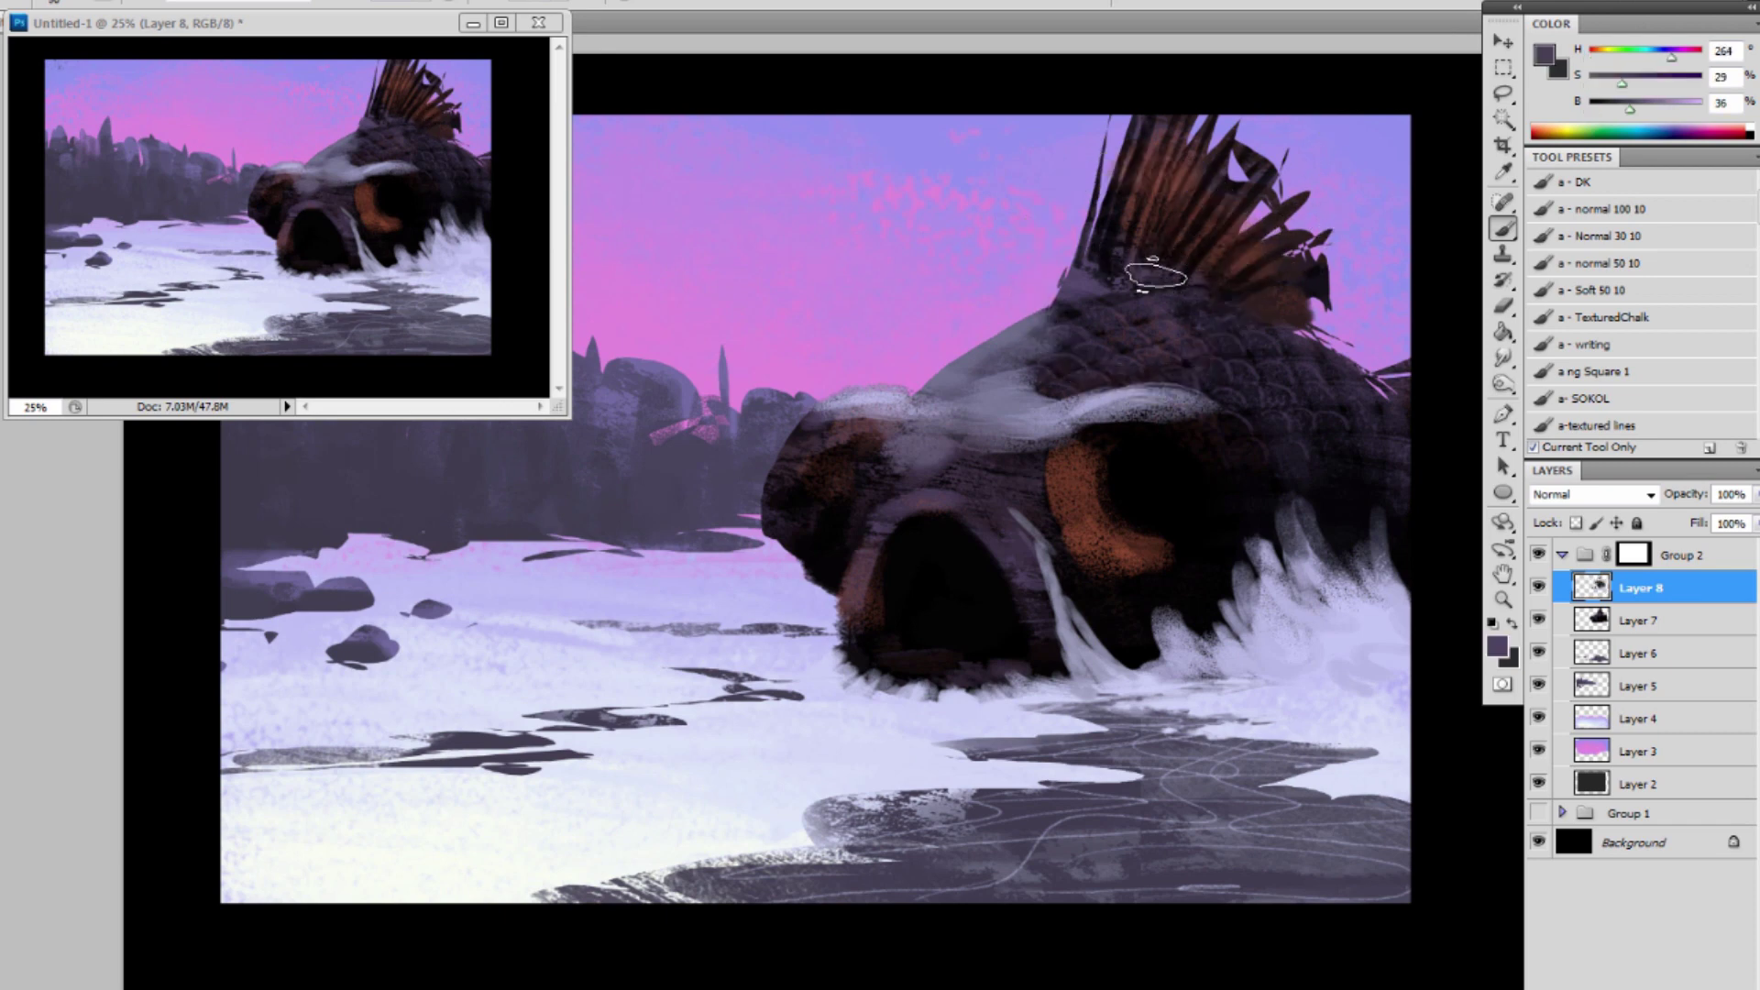
pyautogui.moveTo(1155, 275)
pyautogui.mouseDown()
pyautogui.moveTo(1163, 298)
pyautogui.moveTo(1226, 287)
pyautogui.moveTo(1224, 322)
pyautogui.moveTo(1237, 306)
pyautogui.mouseUp()
pyautogui.press(']')
pyautogui.press(']')
pyautogui.press(']')
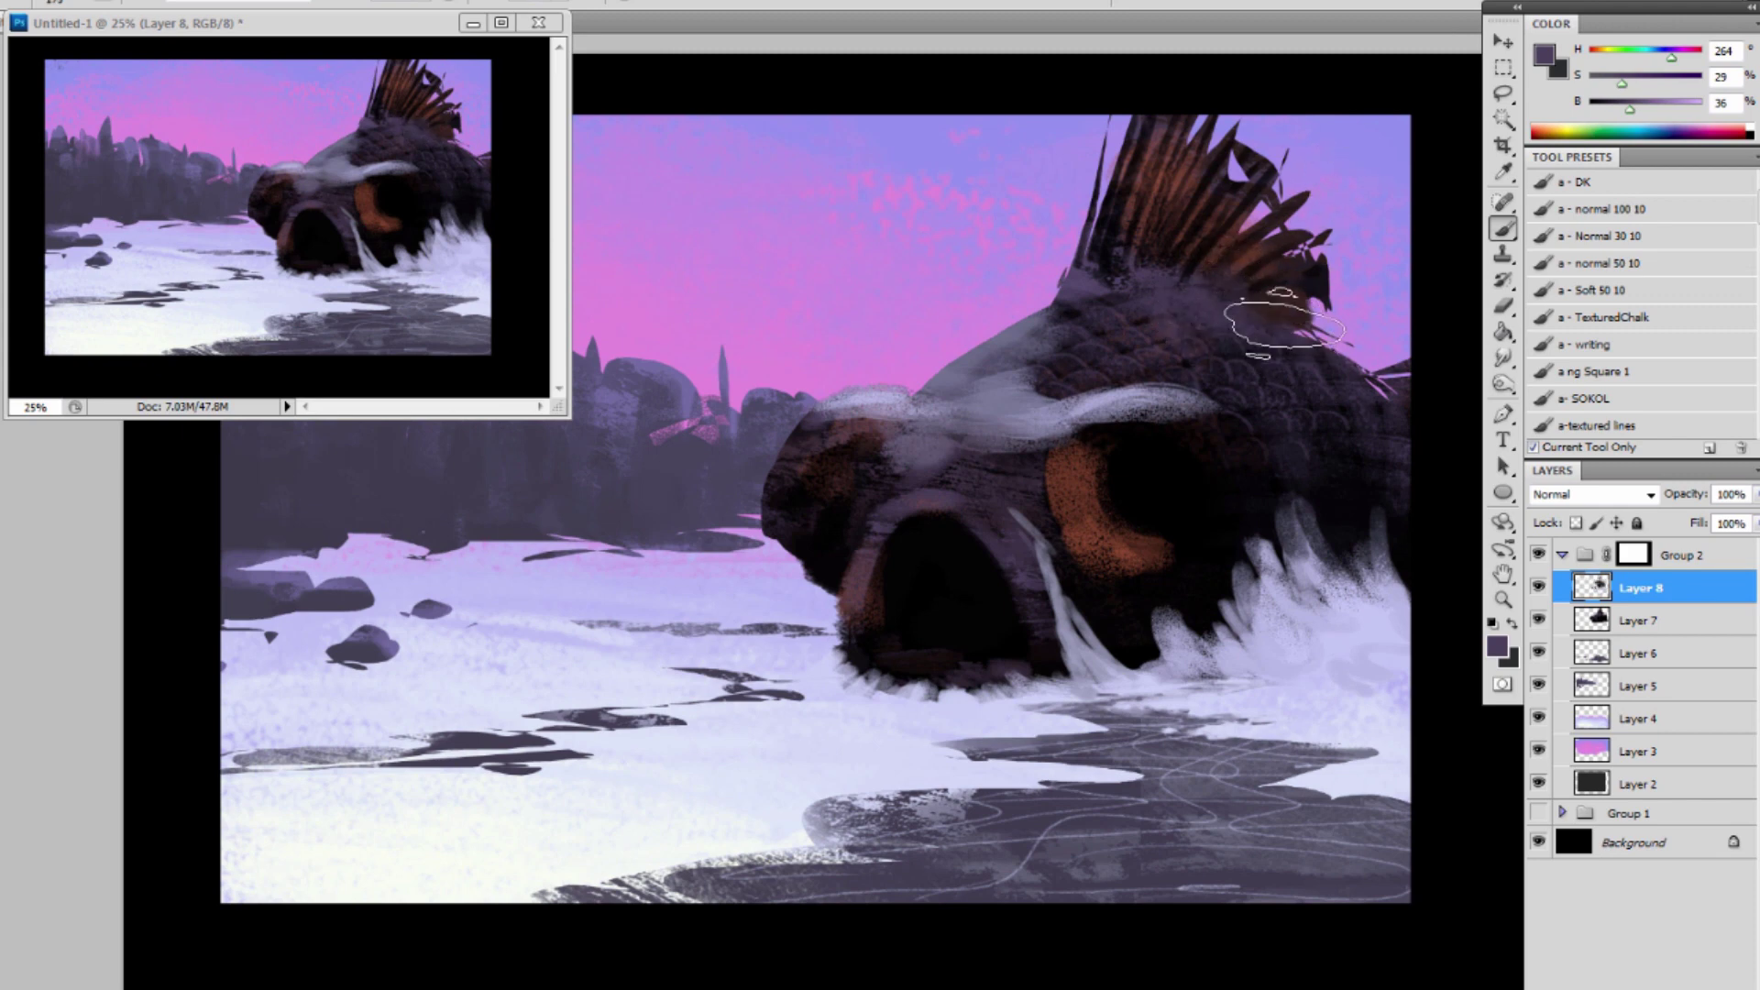
# Sample periwinkle (H 241, S 38, B 94) from the sky and brush a soft rim light along the creature's upper back.
pyautogui.keyDown('alt'); pyautogui.click(1366, 174); pyautogui.keyUp('alt')
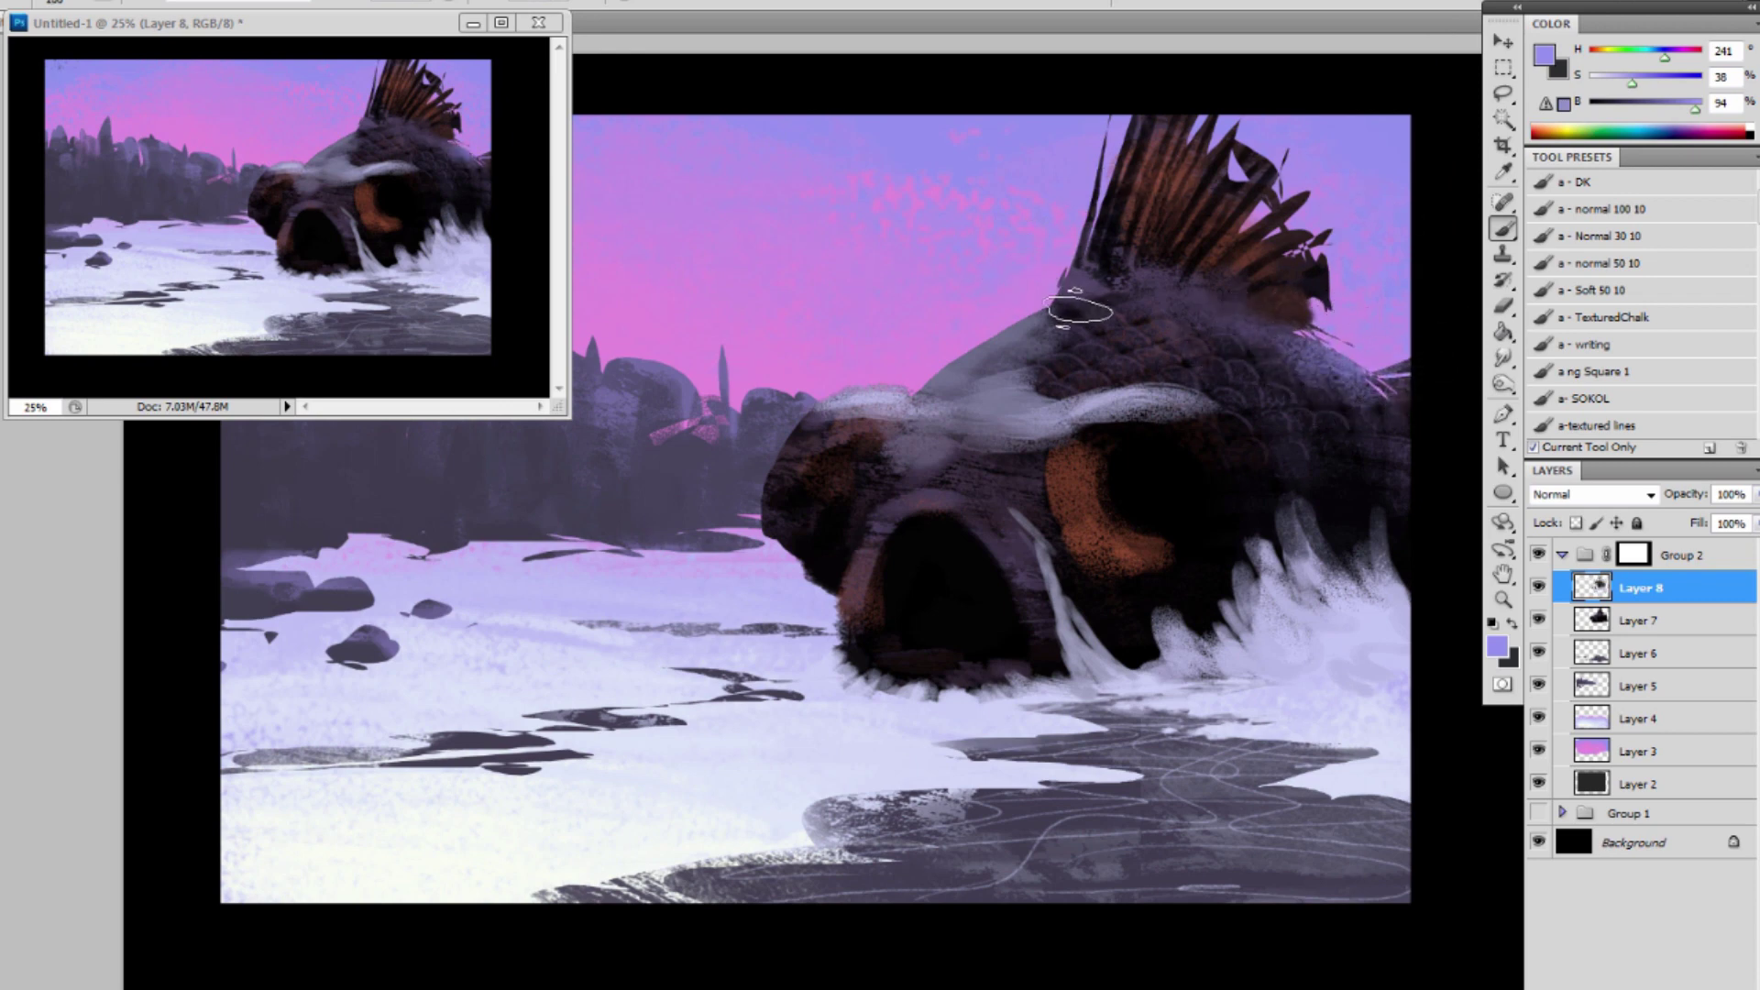
pyautogui.moveTo(917, 391); pyautogui.dragTo(1069, 291)
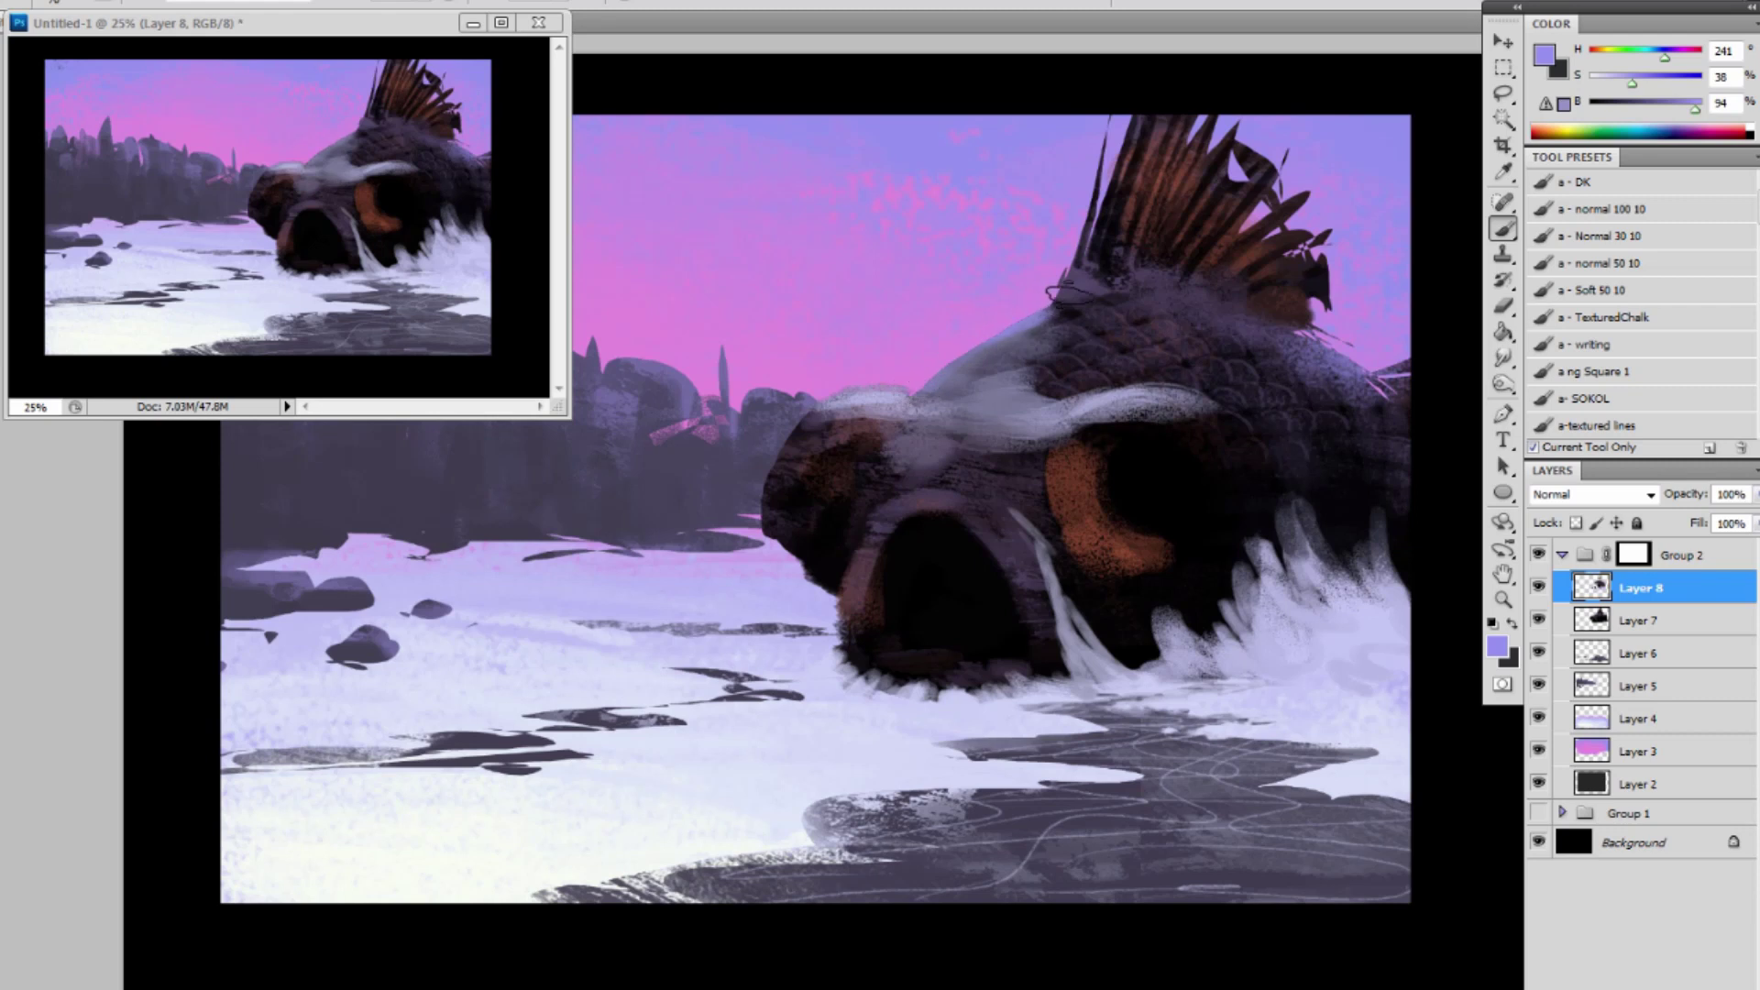
pyautogui.moveTo(988, 358); pyautogui.dragTo(1060, 298)
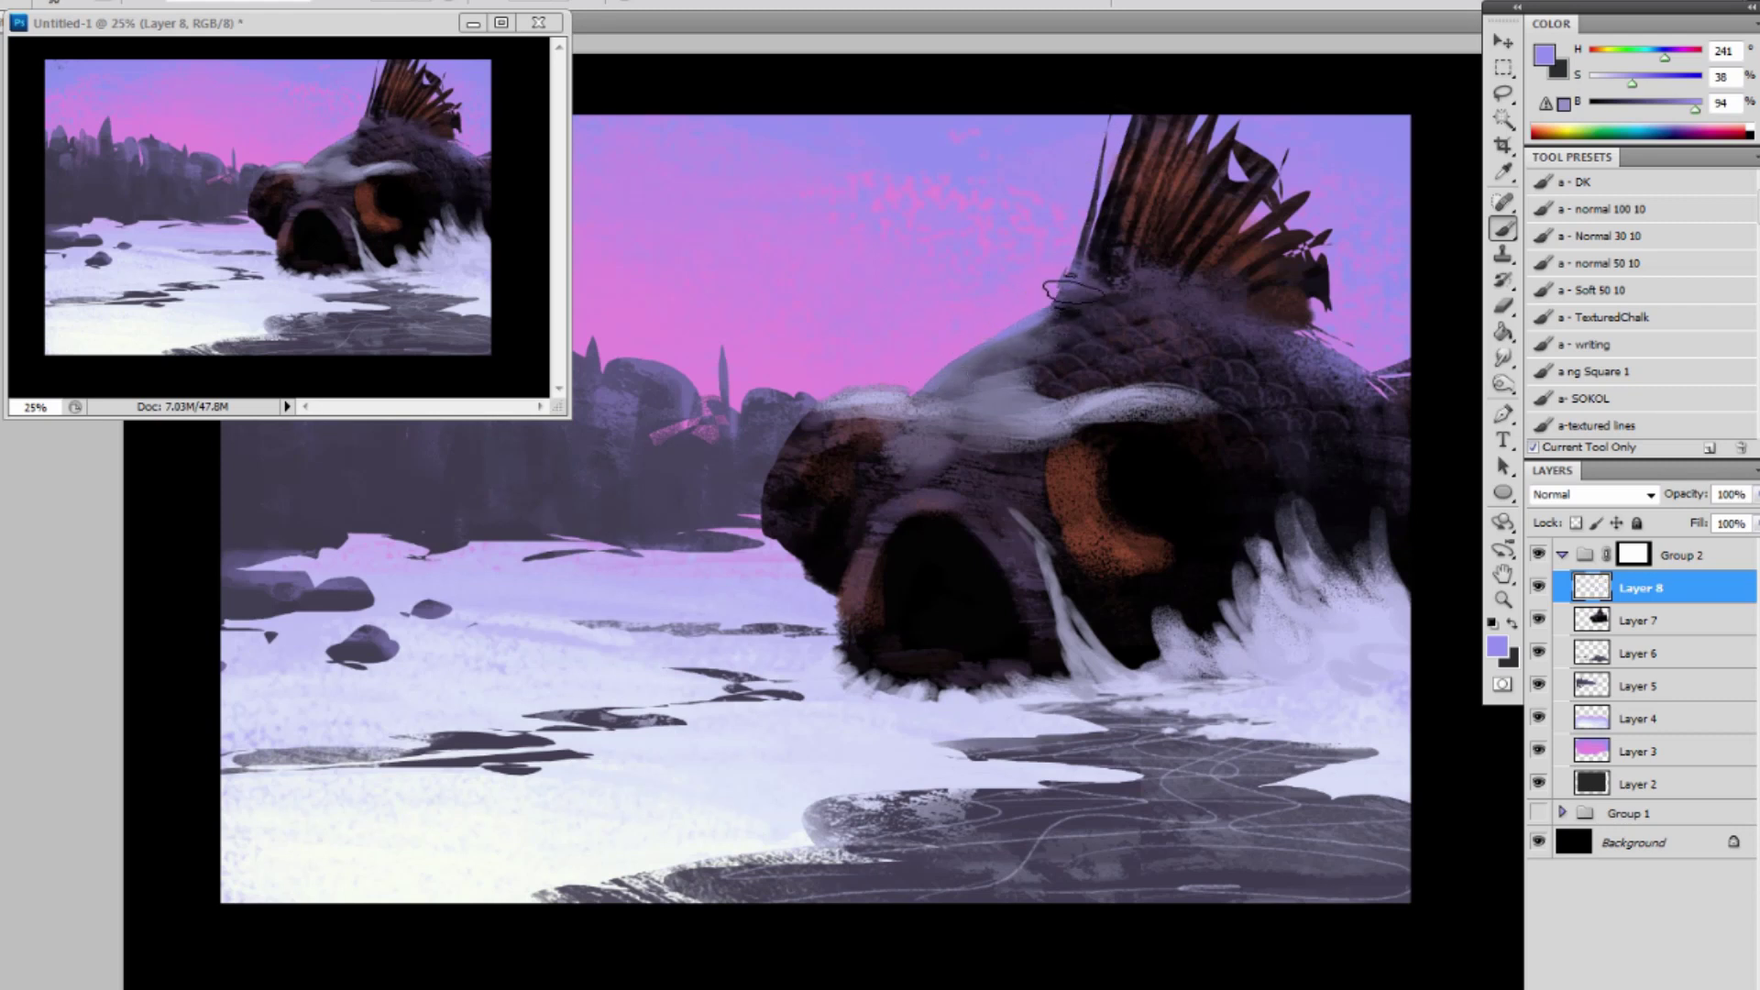
pyautogui.keyDown('alt'); pyautogui.click(1042, 318); pyautogui.keyUp('alt')
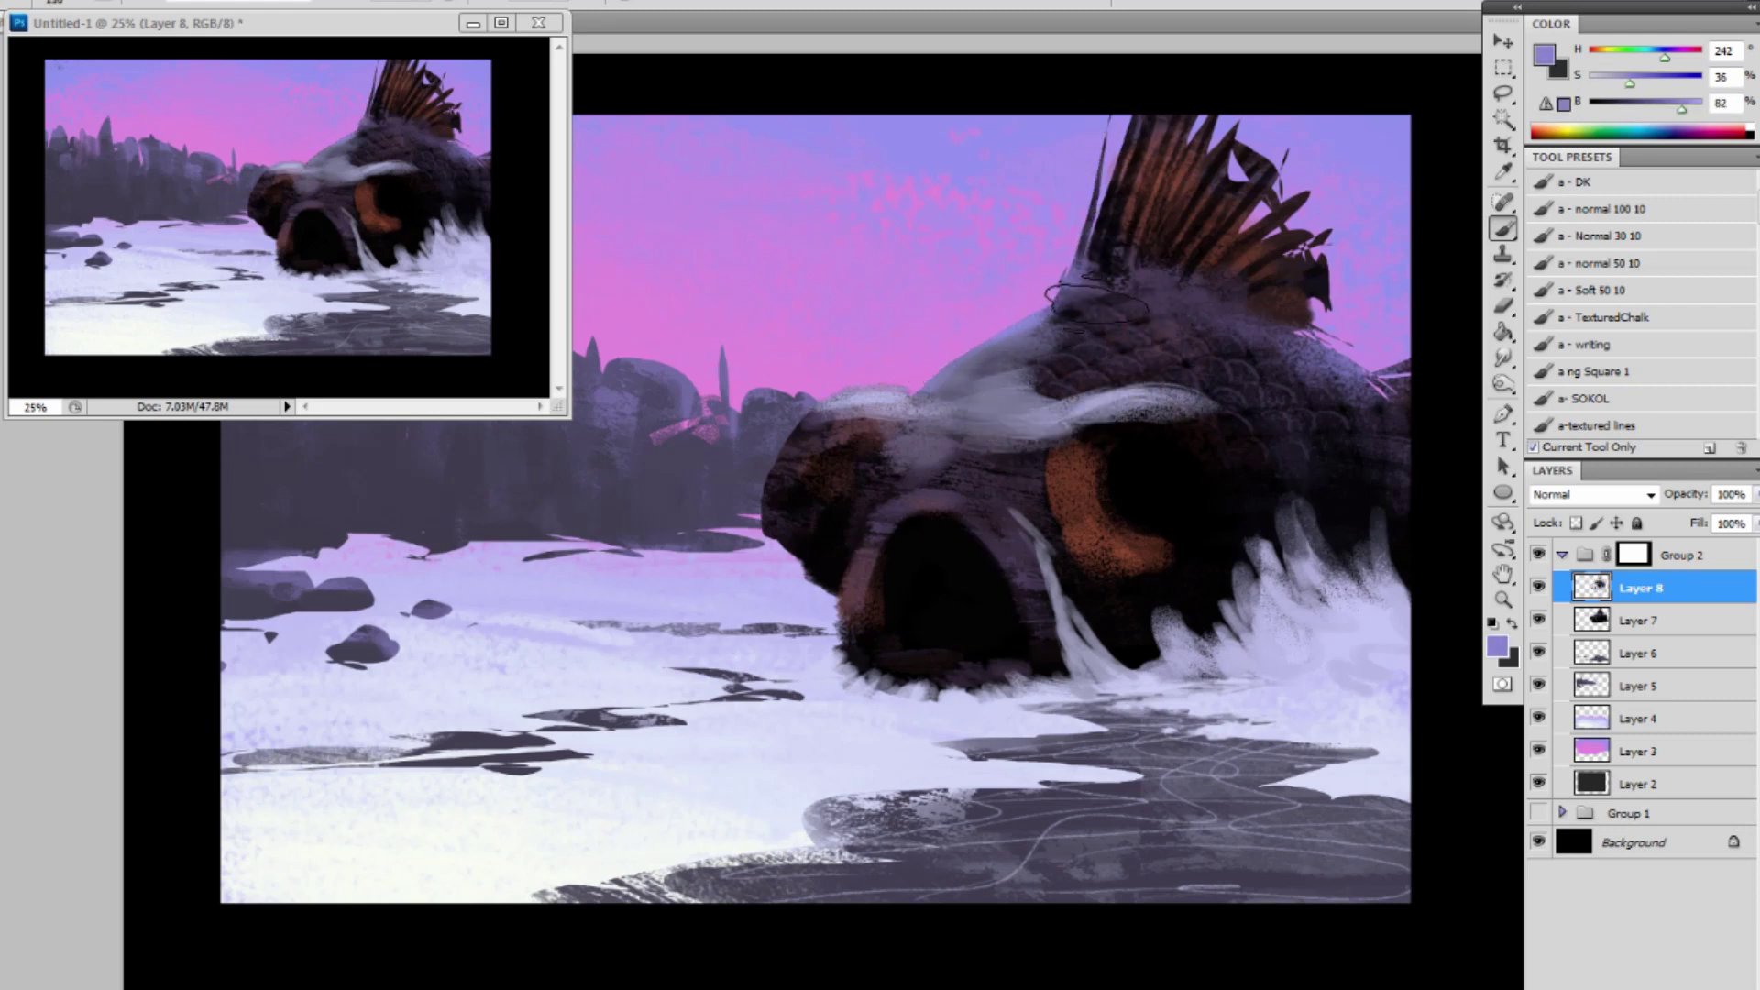
pyautogui.moveTo(1082, 328); pyautogui.dragTo(995, 382)
# Refine the brow ridge and darken the edges of the orange eye socket with a smaller brush in sampled dark tones.
pyautogui.keyDown('alt'); pyautogui.click(1002, 382); pyautogui.keyUp('alt')
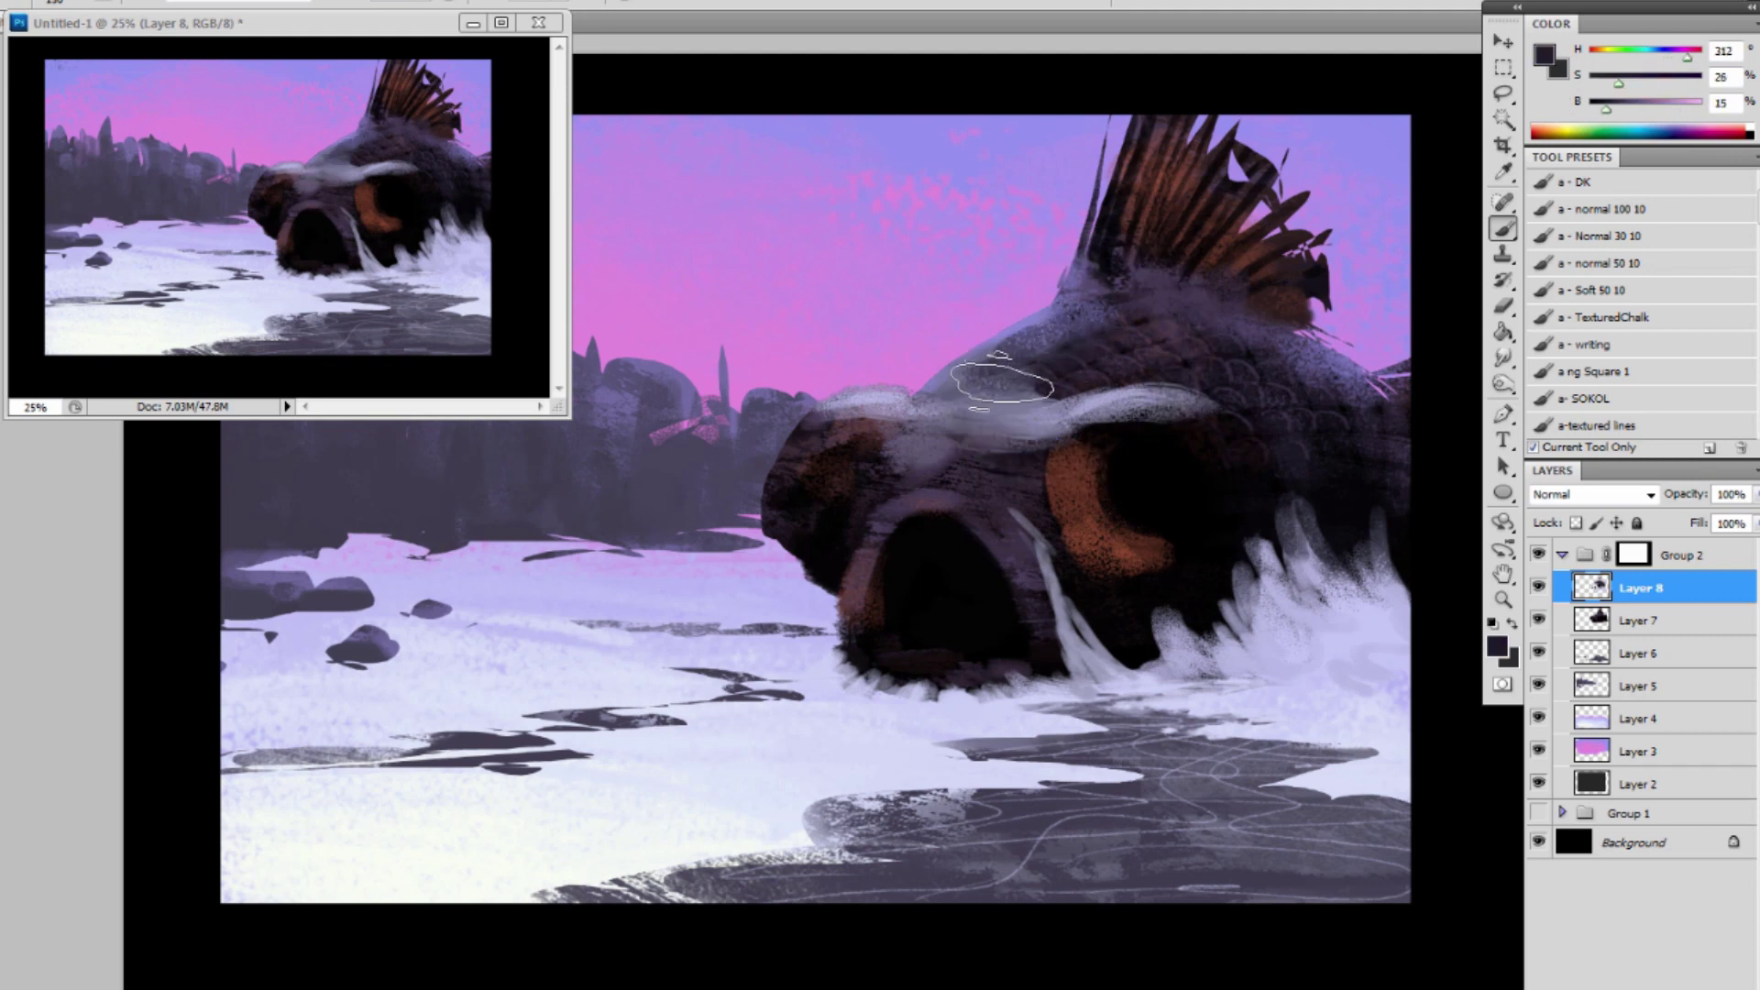
pyautogui.press('[')
pyautogui.press('[')
pyautogui.press('[')
pyautogui.press('[')
pyautogui.press('[')
pyautogui.press('[')
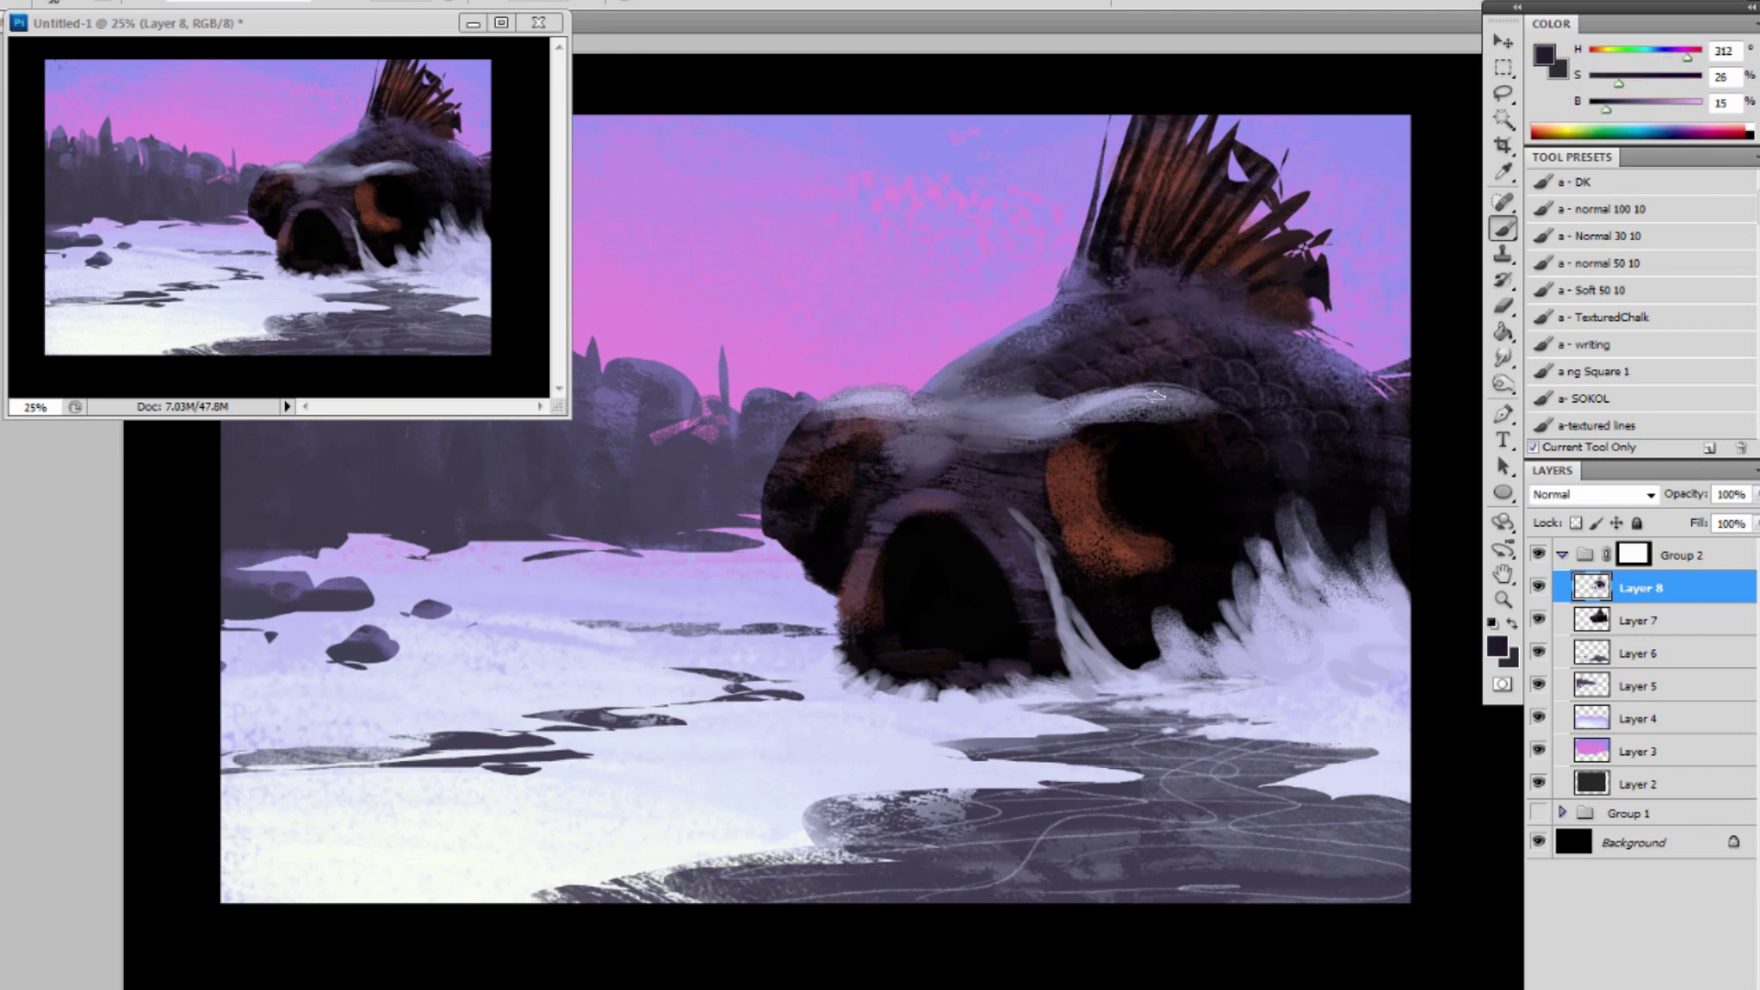
pyautogui.keyDown('alt'); pyautogui.click(1180, 429); pyautogui.keyUp('alt')
pyautogui.keyDown('alt'); pyautogui.click(1197, 418); pyautogui.keyUp('alt')
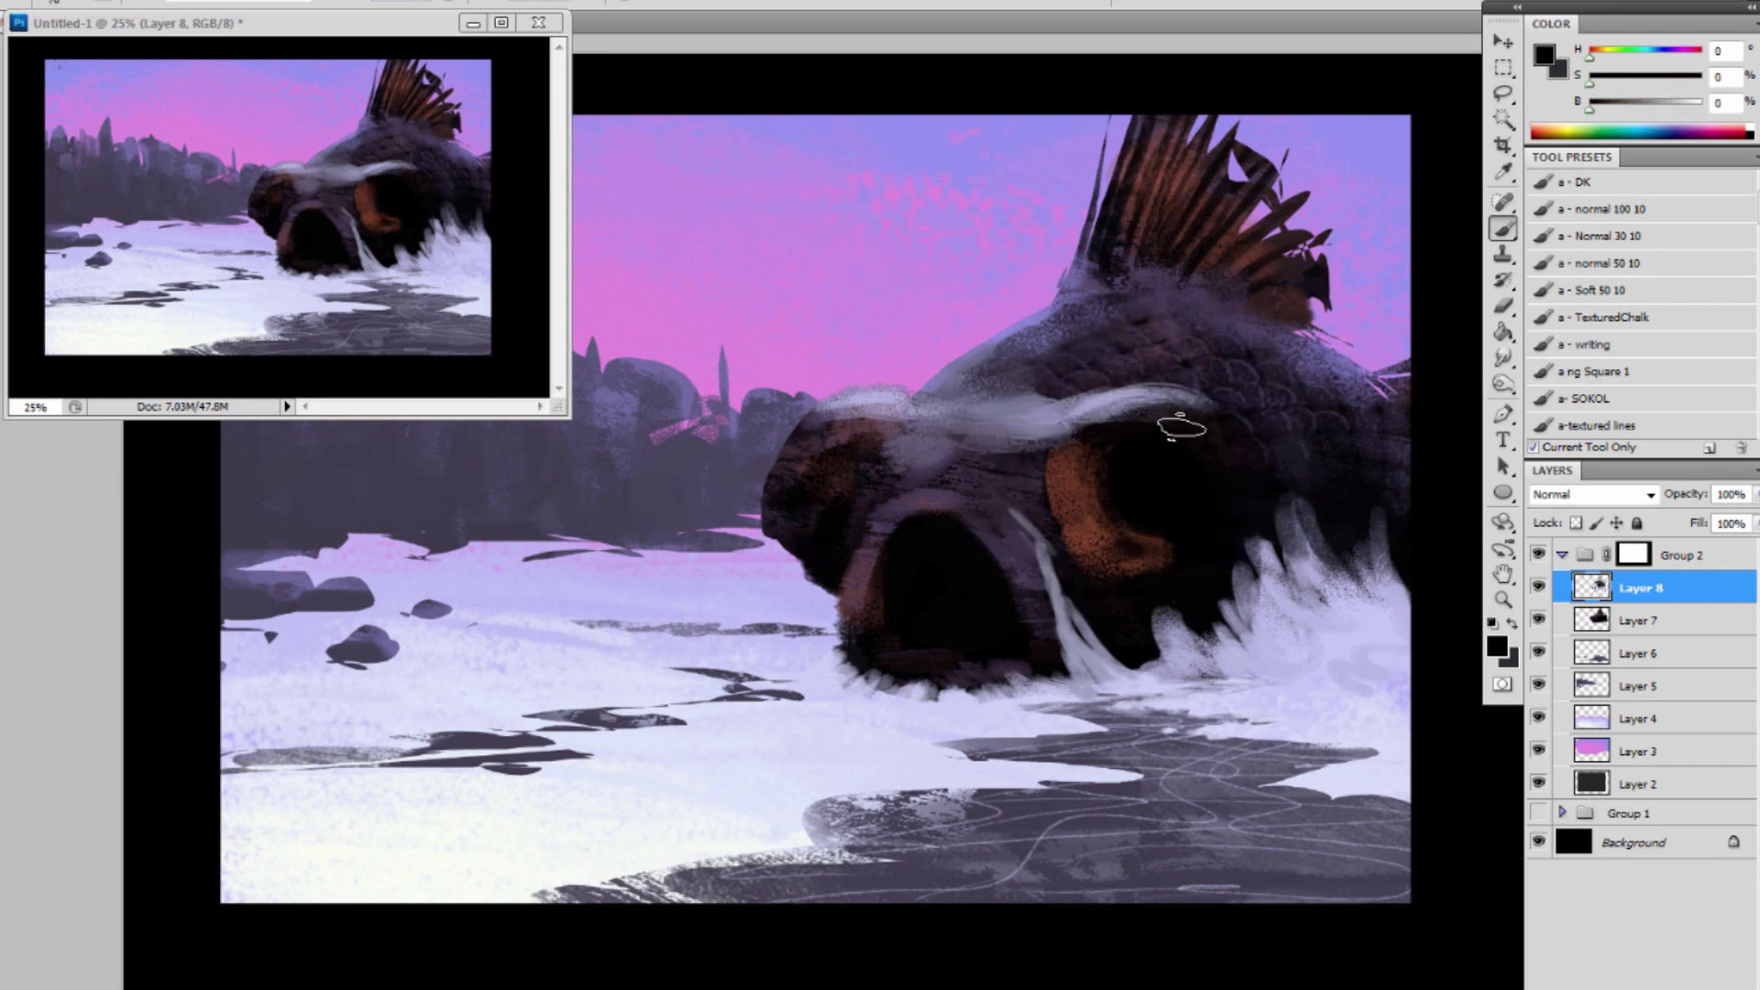
# Outline an oval eye in grey inside the black hollow and fill it with sampled bluish grey (H 243, S 20, B 35).
pyautogui.keyDown('alt'); pyautogui.click(1214, 421); pyautogui.keyUp('alt')
pyautogui.keyDown('alt'); pyautogui.click(1255, 547); pyautogui.keyUp('alt')
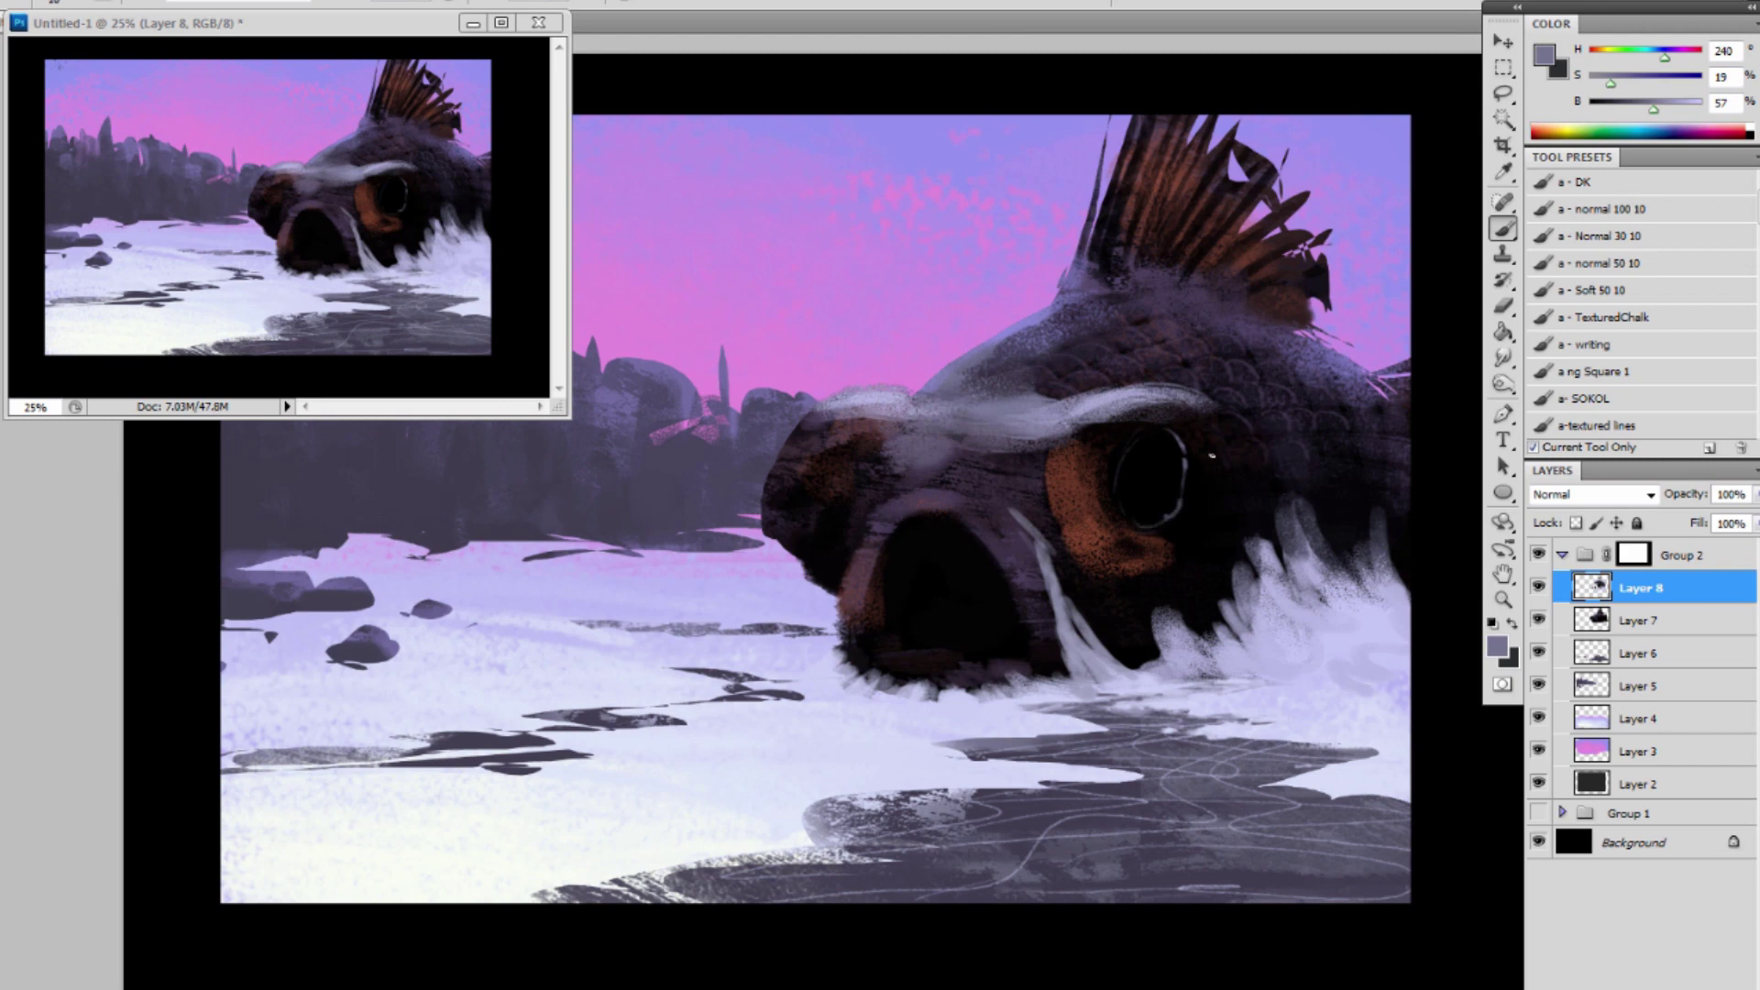
pyautogui.keyDown('alt'); pyautogui.click(1111, 376); pyautogui.keyUp('alt')
pyautogui.press(']')
pyautogui.press(']')
pyautogui.press(']')
pyautogui.press(']')
pyautogui.press(']')
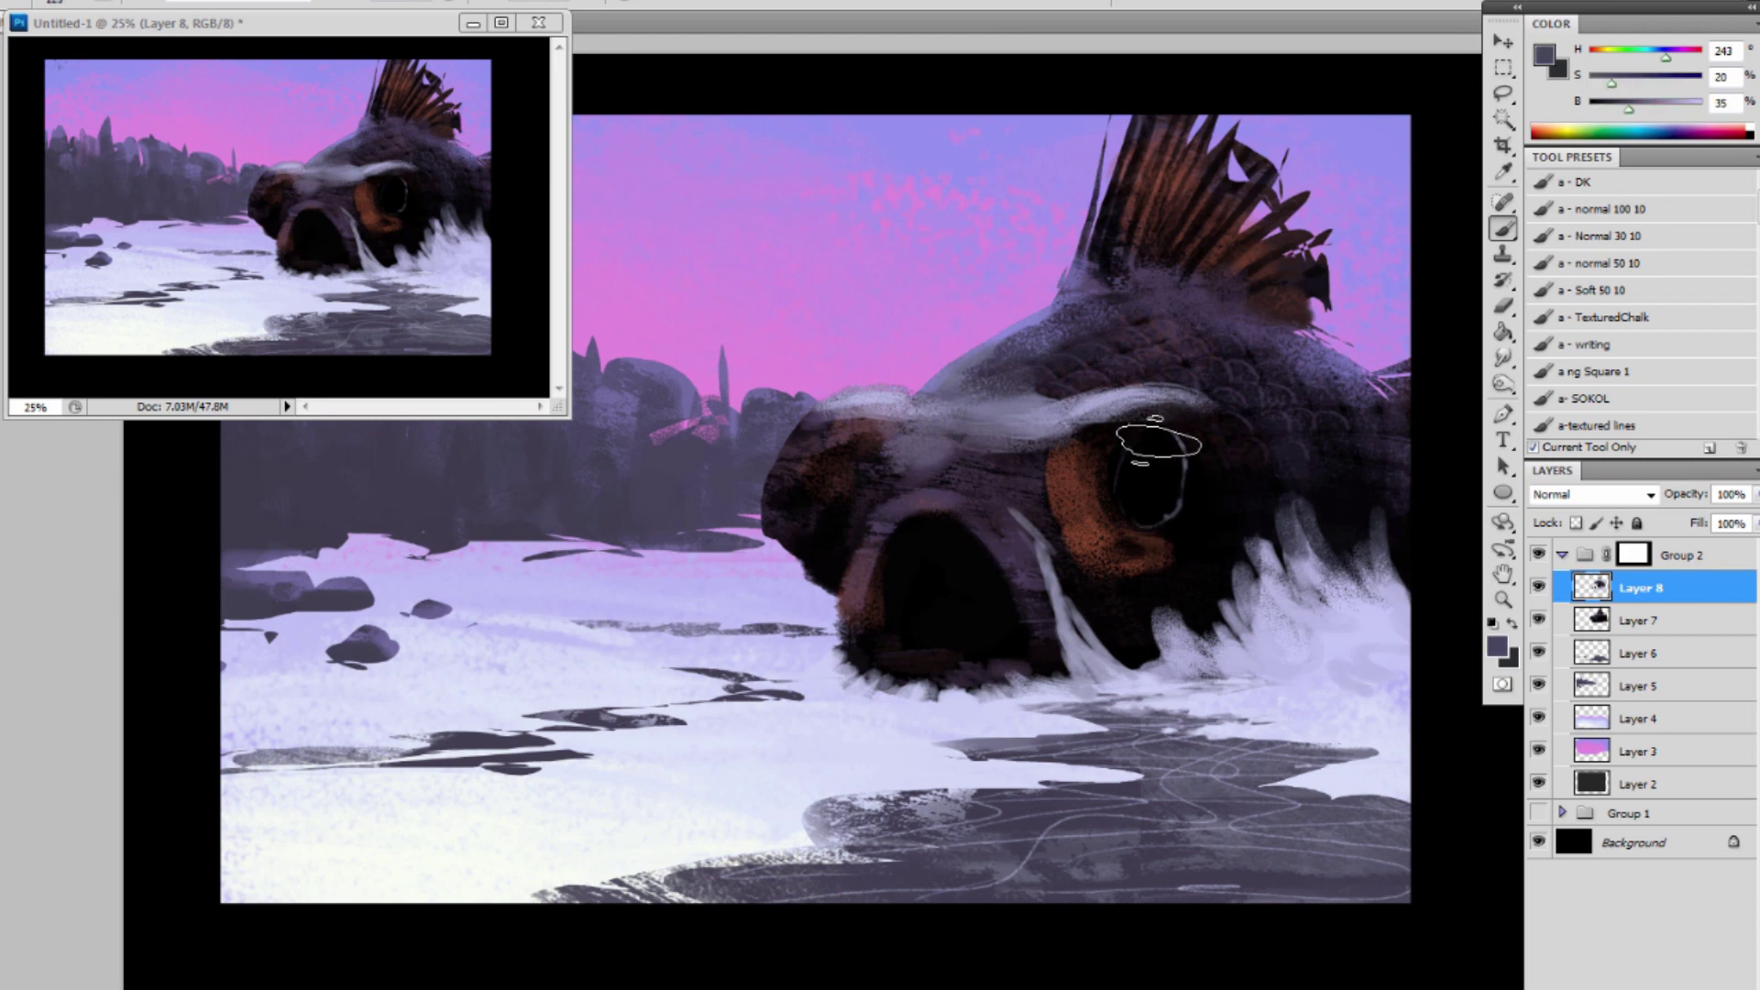
pyautogui.moveTo(1159, 445)
pyautogui.mouseDown()
pyautogui.moveTo(1120, 470)
pyautogui.moveTo(1160, 433)
pyautogui.moveTo(1127, 501)
pyautogui.moveTo(1167, 420)
pyautogui.moveTo(1133, 486)
pyautogui.moveTo(1170, 469)
pyautogui.moveTo(1147, 528)
pyautogui.moveTo(1158, 439)
pyautogui.moveTo(1128, 495)
pyautogui.mouseUp()
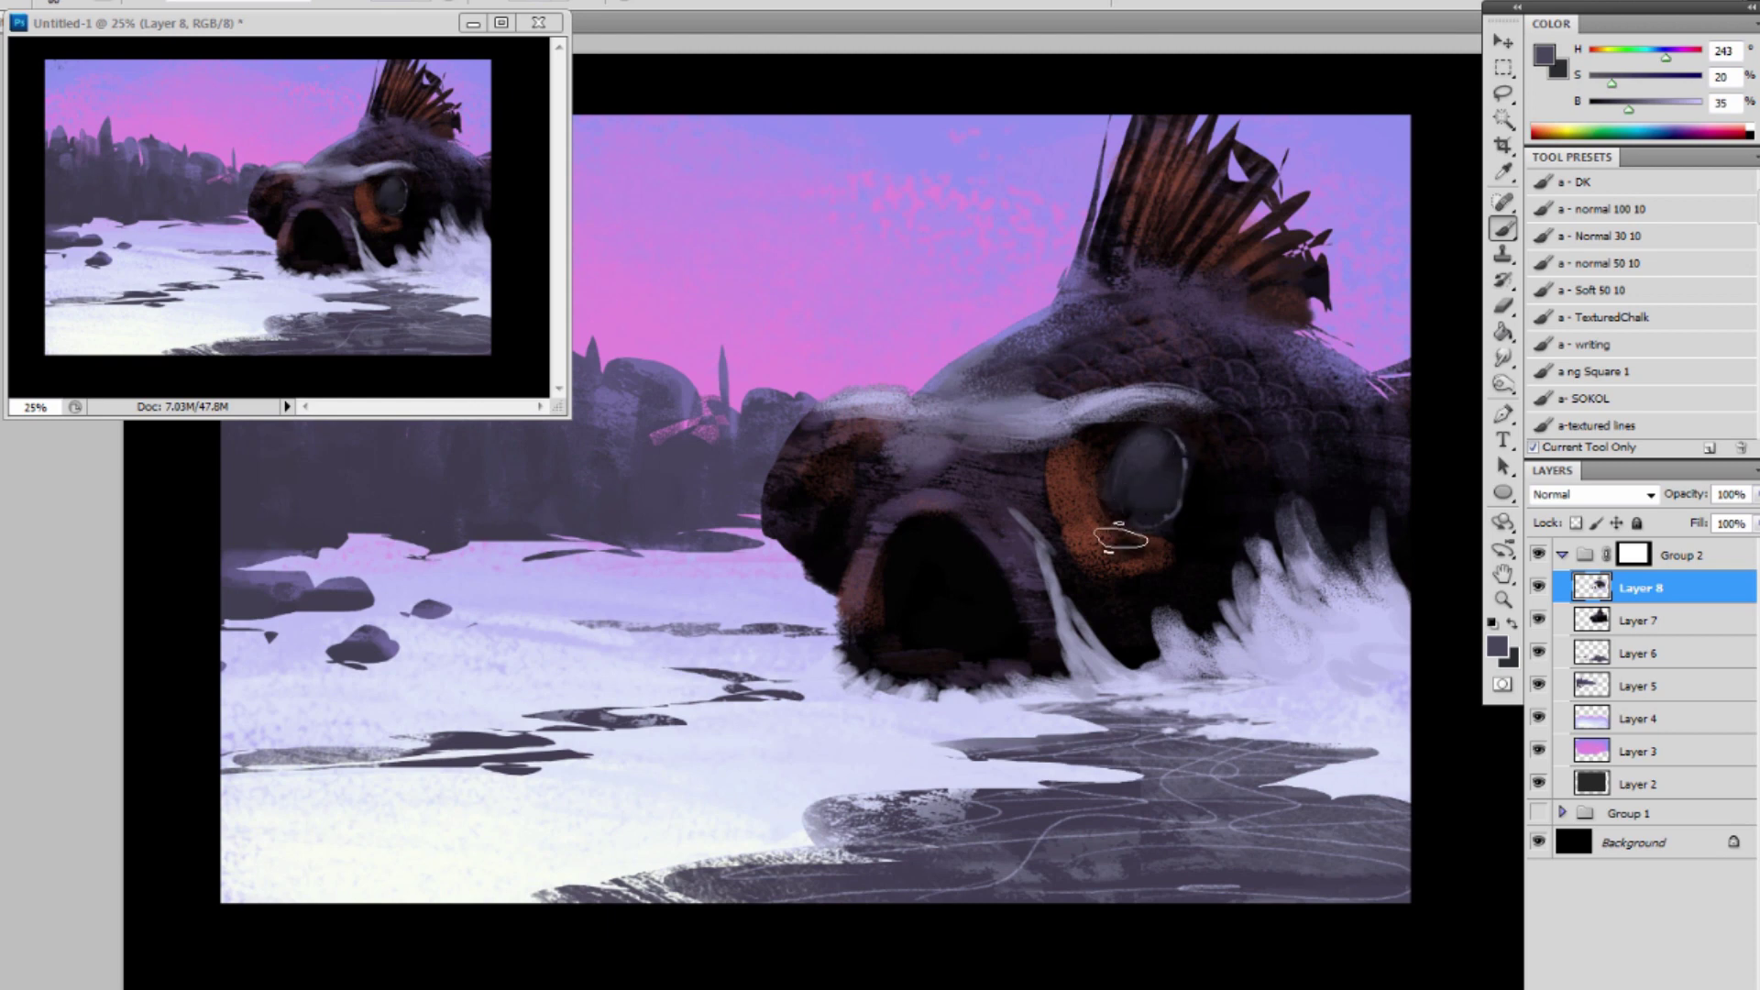
# Mottle the orange eye socket with sampled rust and black, and hatch curved black scale lines over the creature's back.
pyautogui.keyDown('alt'); pyautogui.click(1105, 529); pyautogui.keyUp('alt')
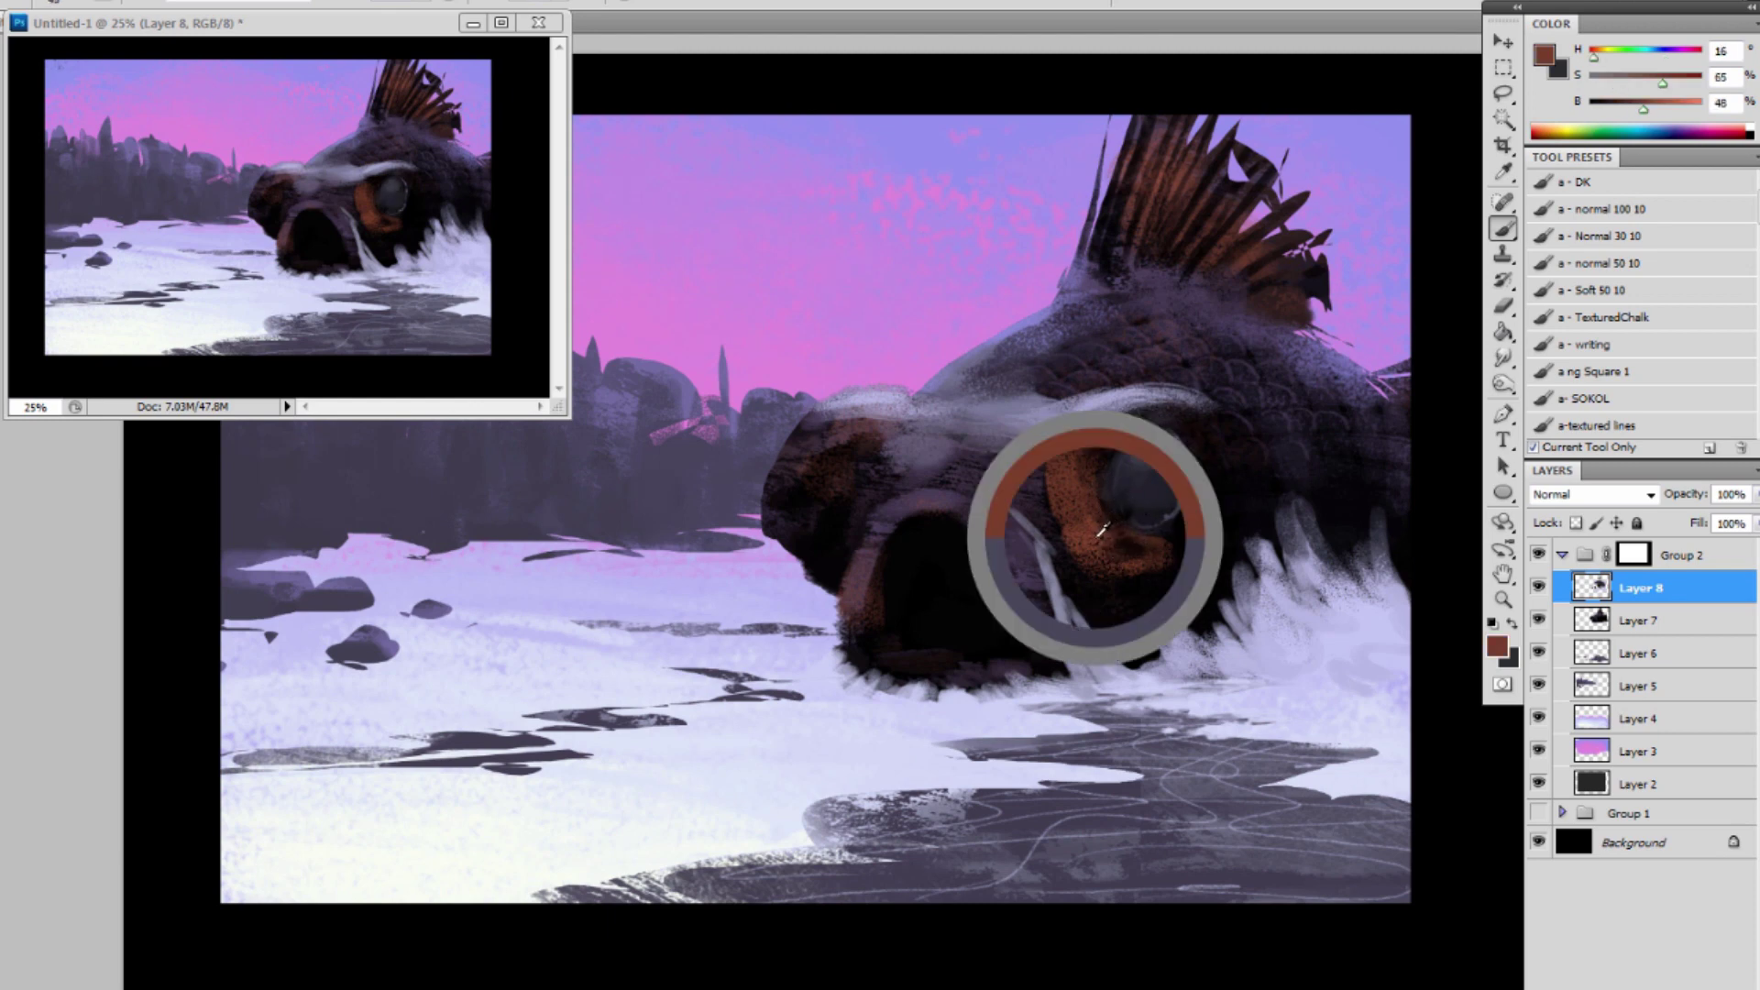
pyautogui.keyDown('alt'); pyautogui.click(1094, 430); pyautogui.keyUp('alt')
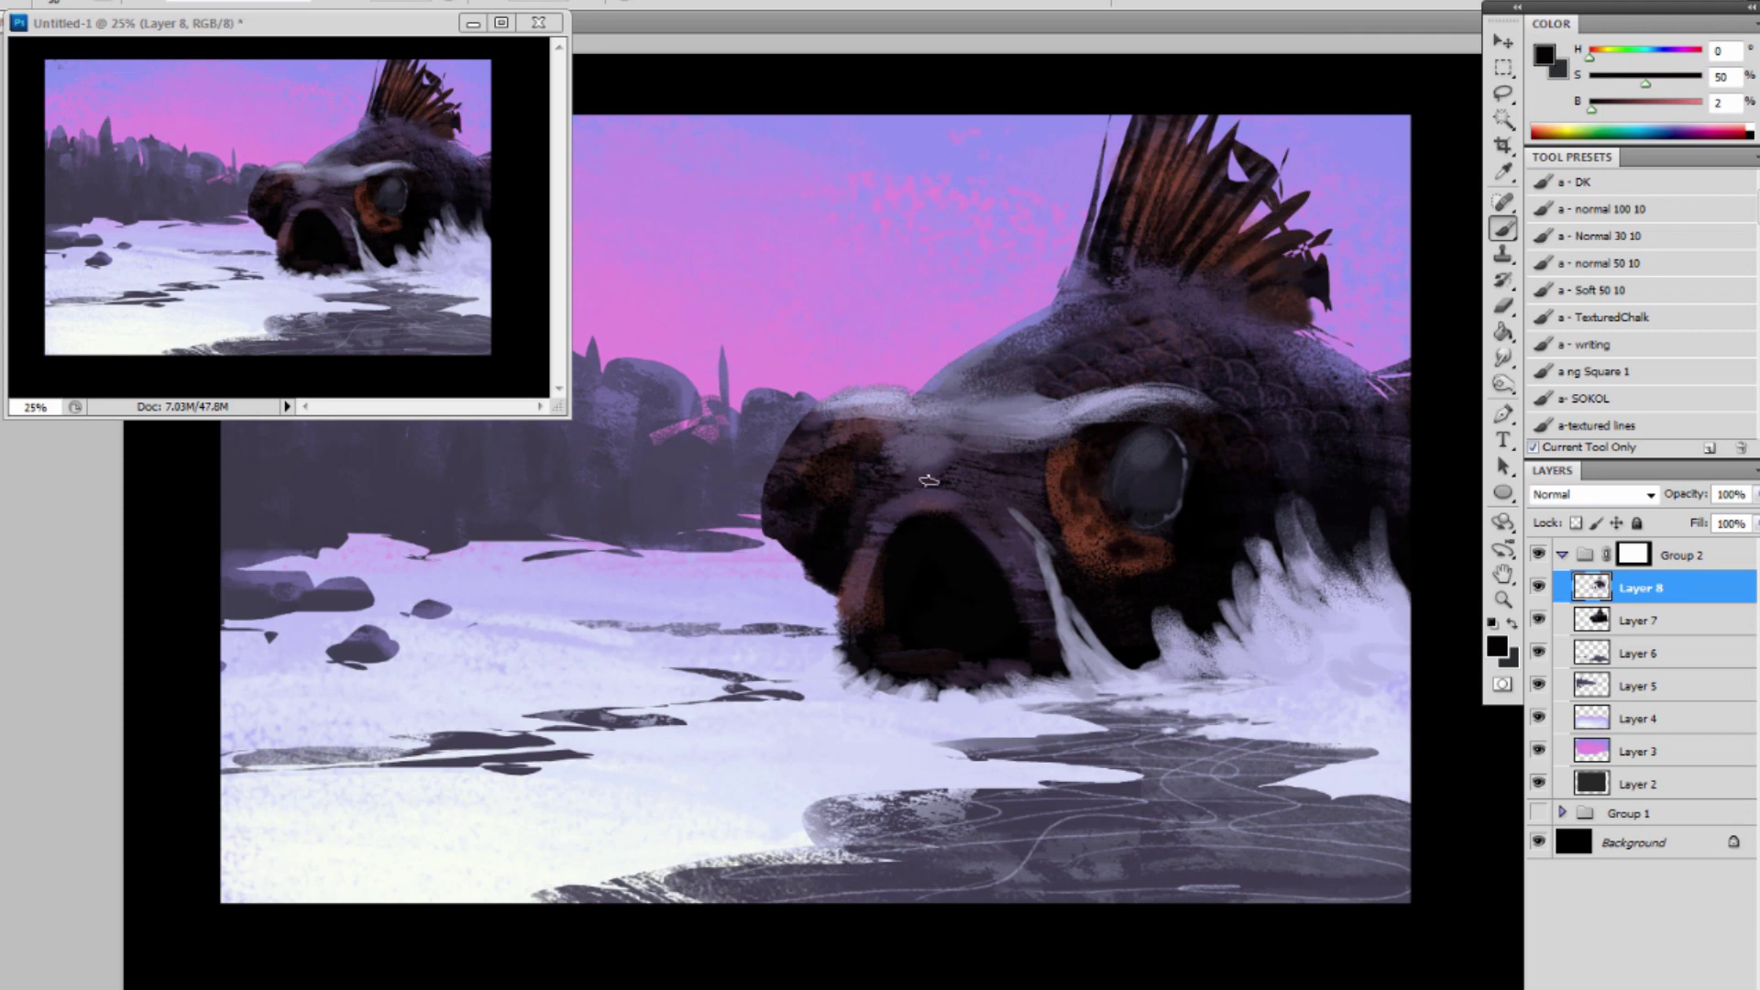
pyautogui.keyDown('alt'); pyautogui.click(901, 579); pyautogui.keyUp('alt')
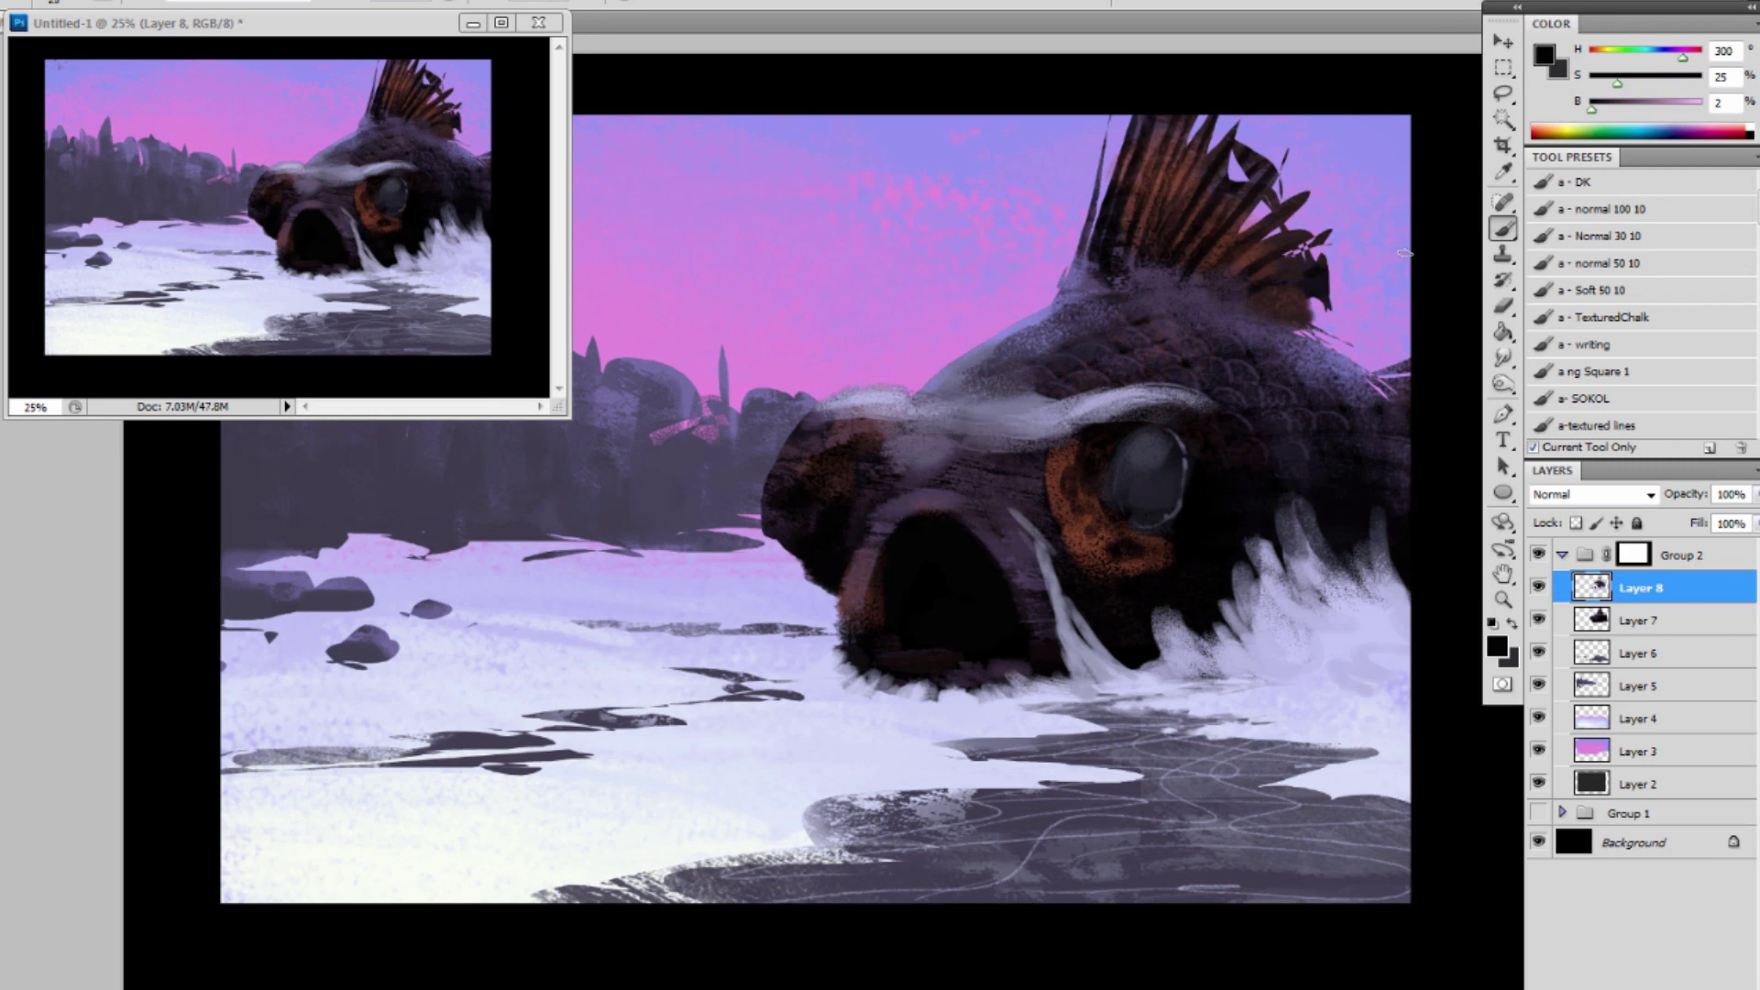
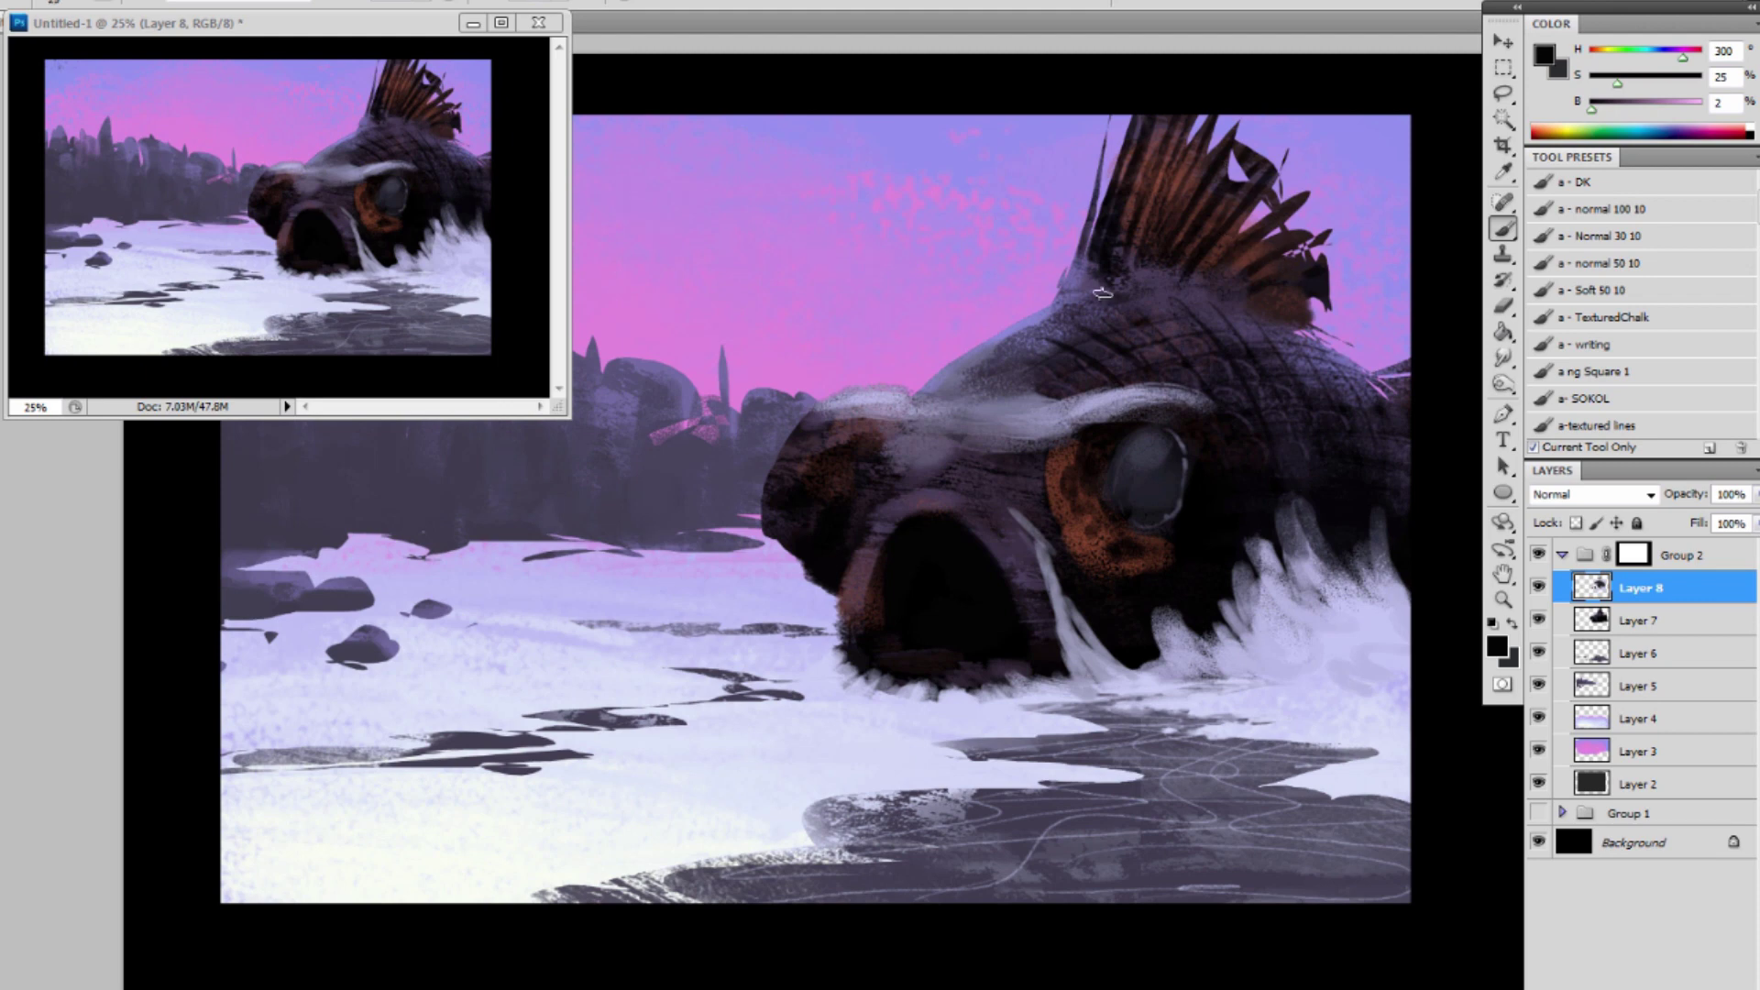
# Lighten the fin's front edge with a smaller brush in sampled periwinkle (H 242, S 37, B 85), and sample the snow's lavender.
pyautogui.keyDown('alt'); pyautogui.click(1033, 310); pyautogui.keyUp('alt')
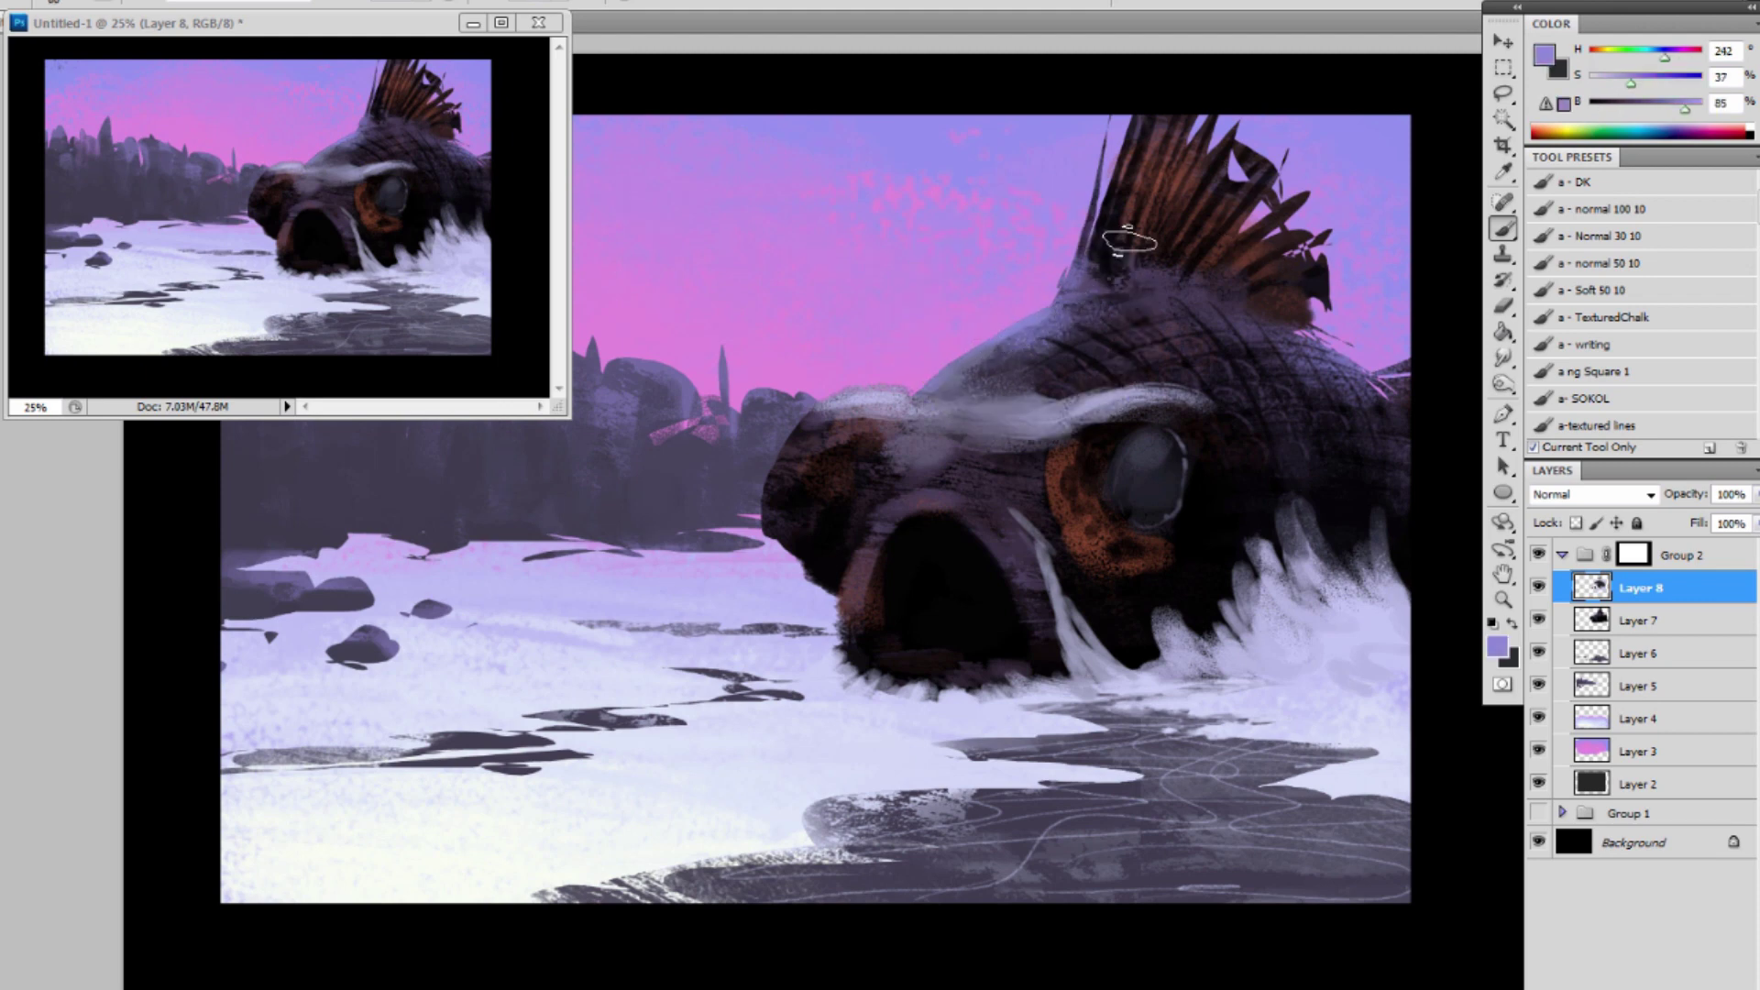
pyautogui.press('[')
pyautogui.press('[')
pyautogui.moveTo(1100, 156); pyautogui.dragTo(1054, 288)
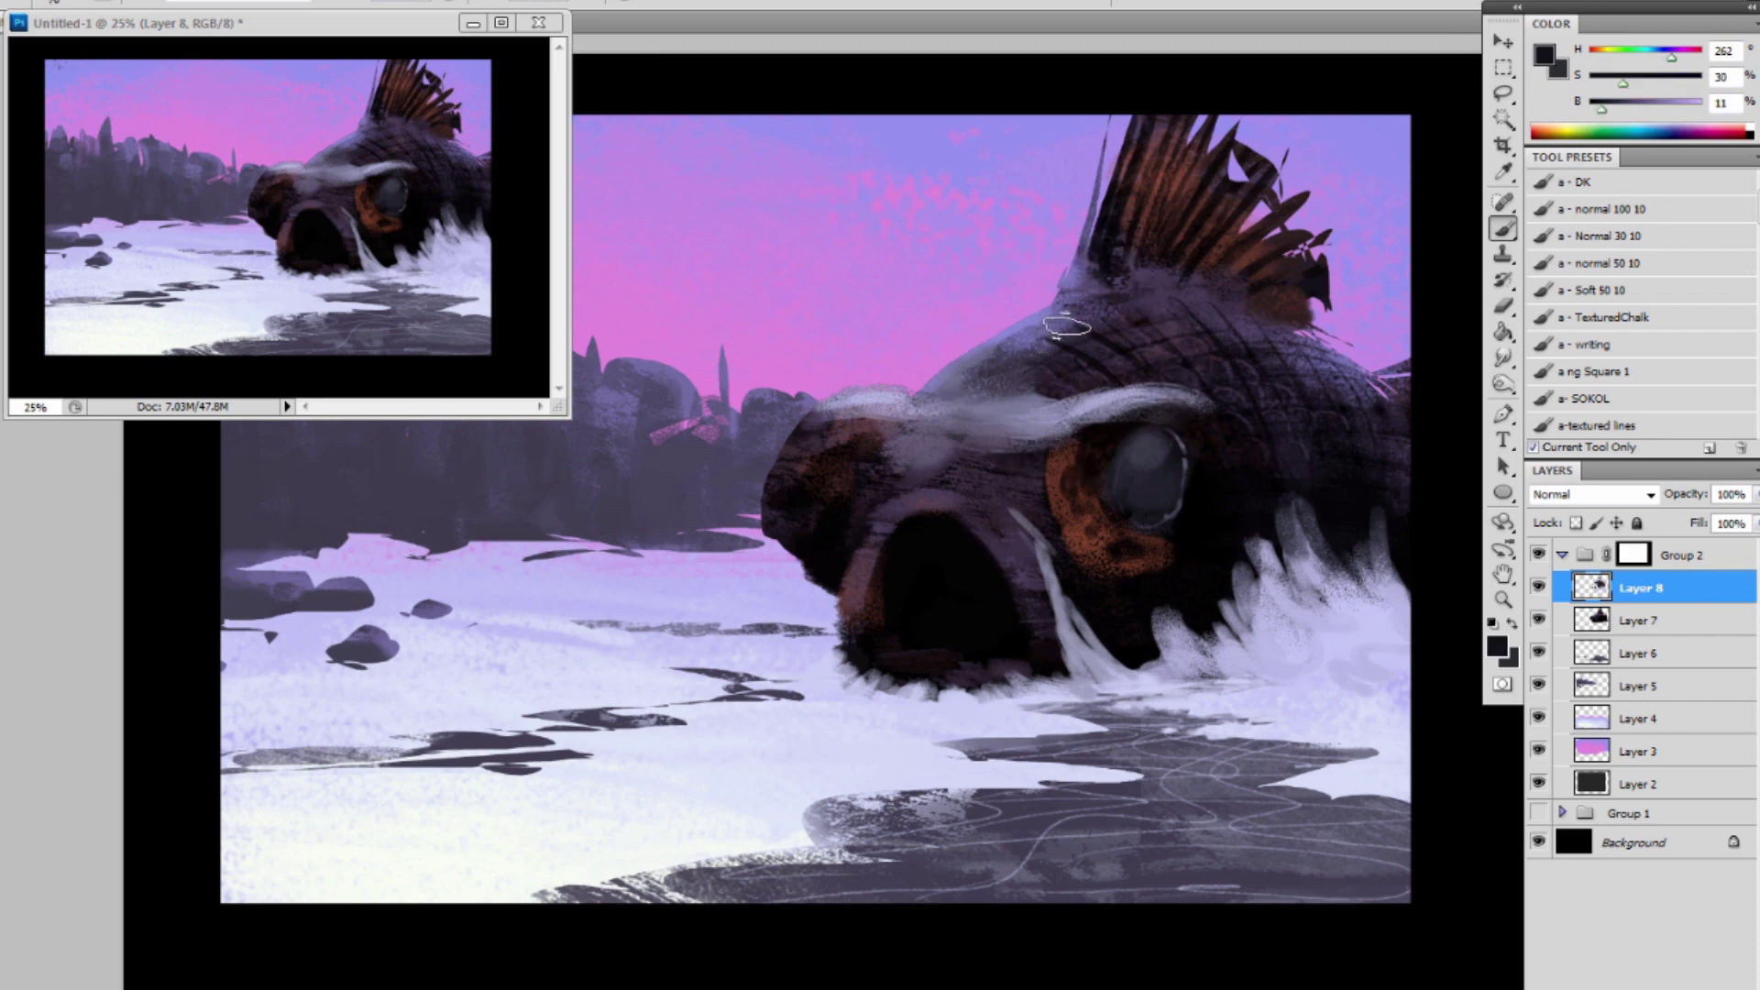
pyautogui.keyDown('alt'); pyautogui.click(1026, 315); pyautogui.keyUp('alt')
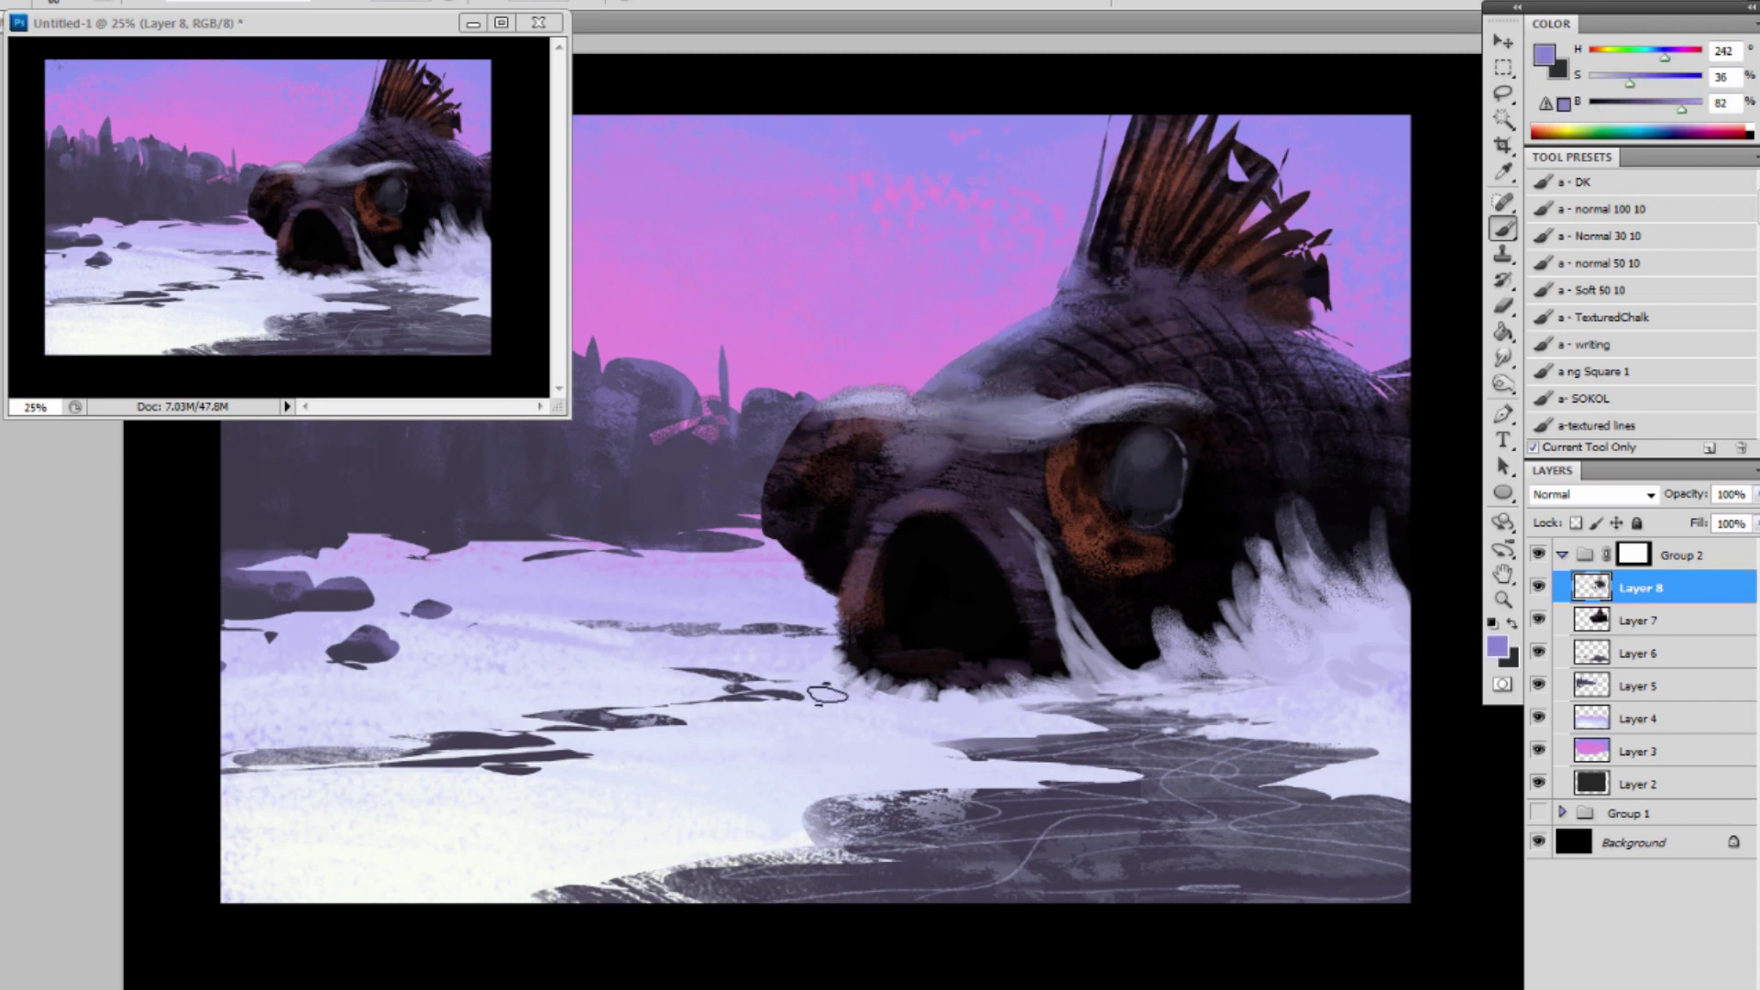
pyautogui.keyDown('alt'); pyautogui.click(674, 565); pyautogui.keyUp('alt')
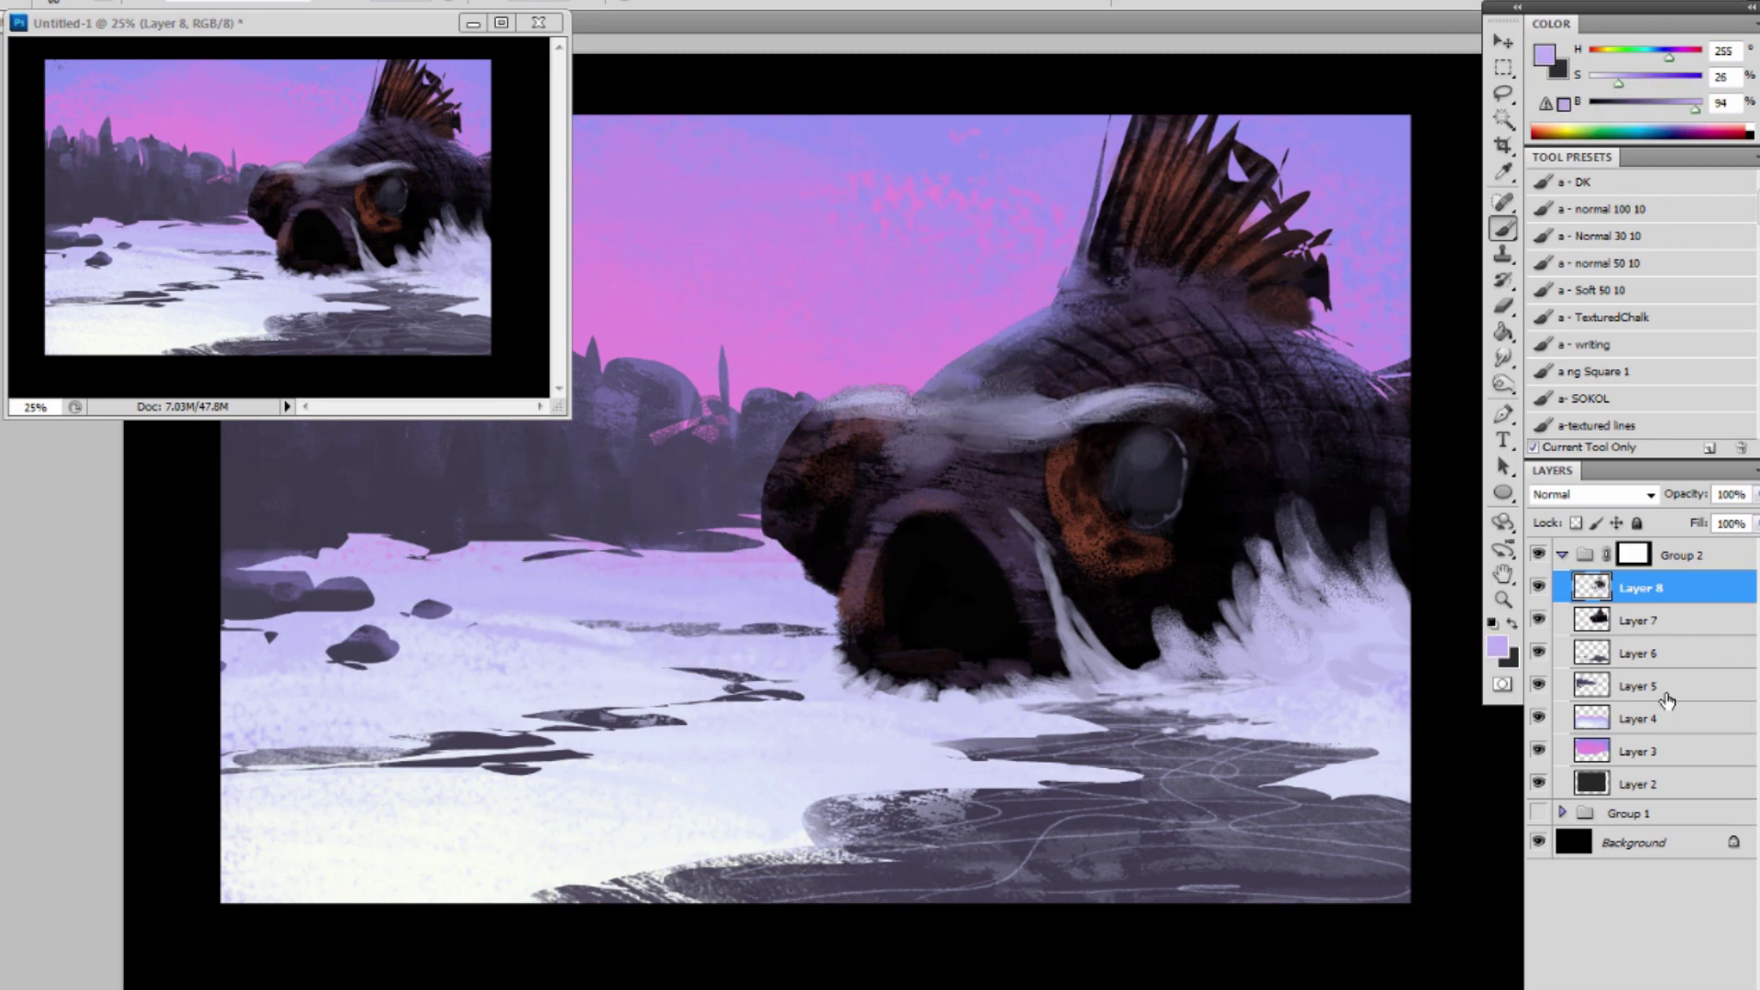
# On Layer 8, paint a small lavender snow mound (H 252, S 24, B 95) at the foot of the distant treeline.
pyautogui.click(1633, 690)
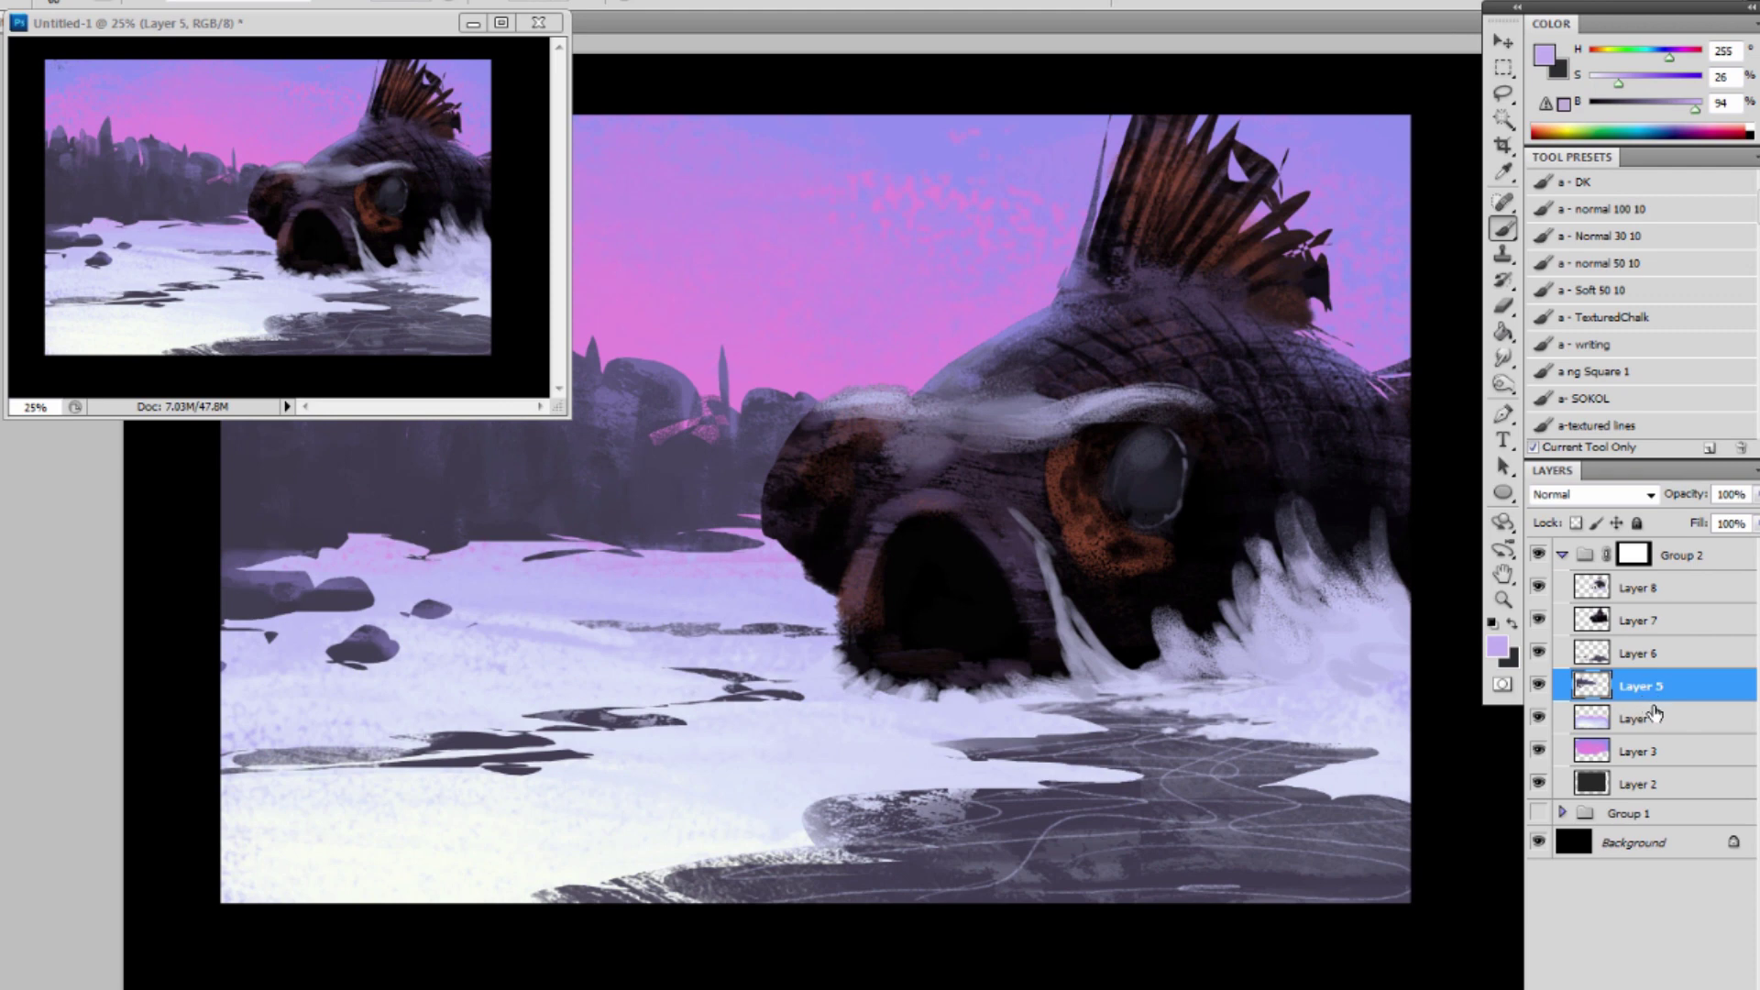
pyautogui.click(1661, 597)
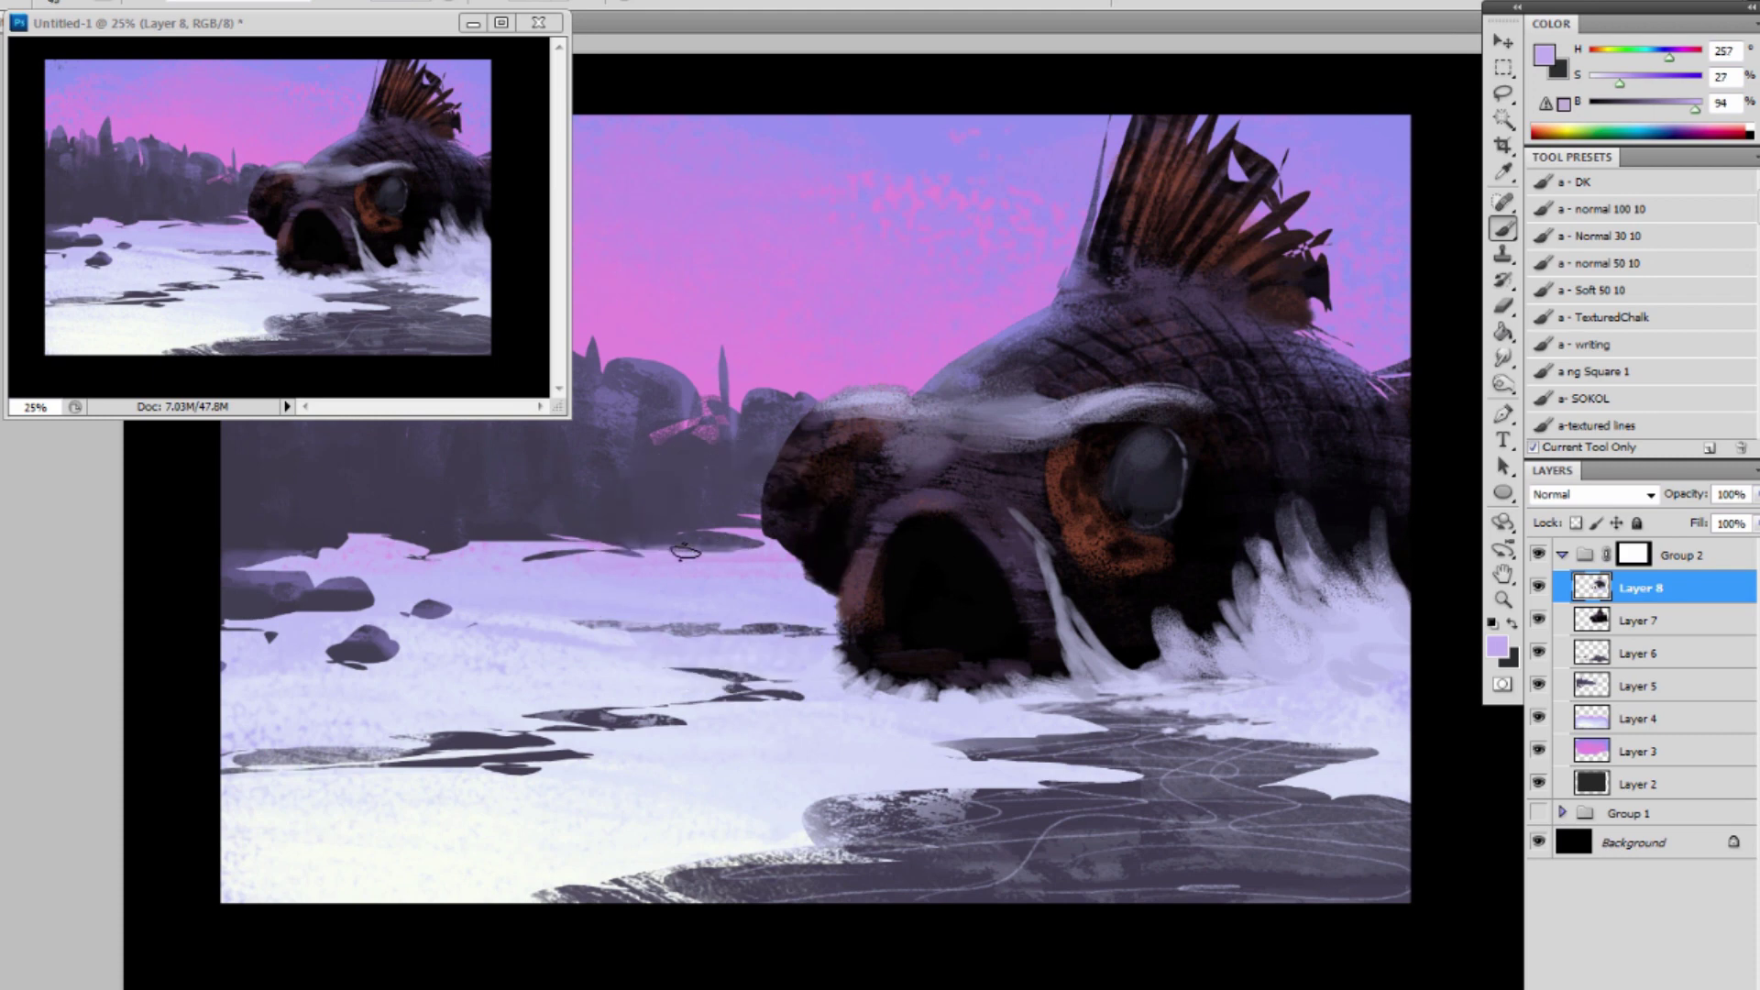
pyautogui.keyDown('alt'); pyautogui.click(592, 531); pyautogui.keyUp('alt')
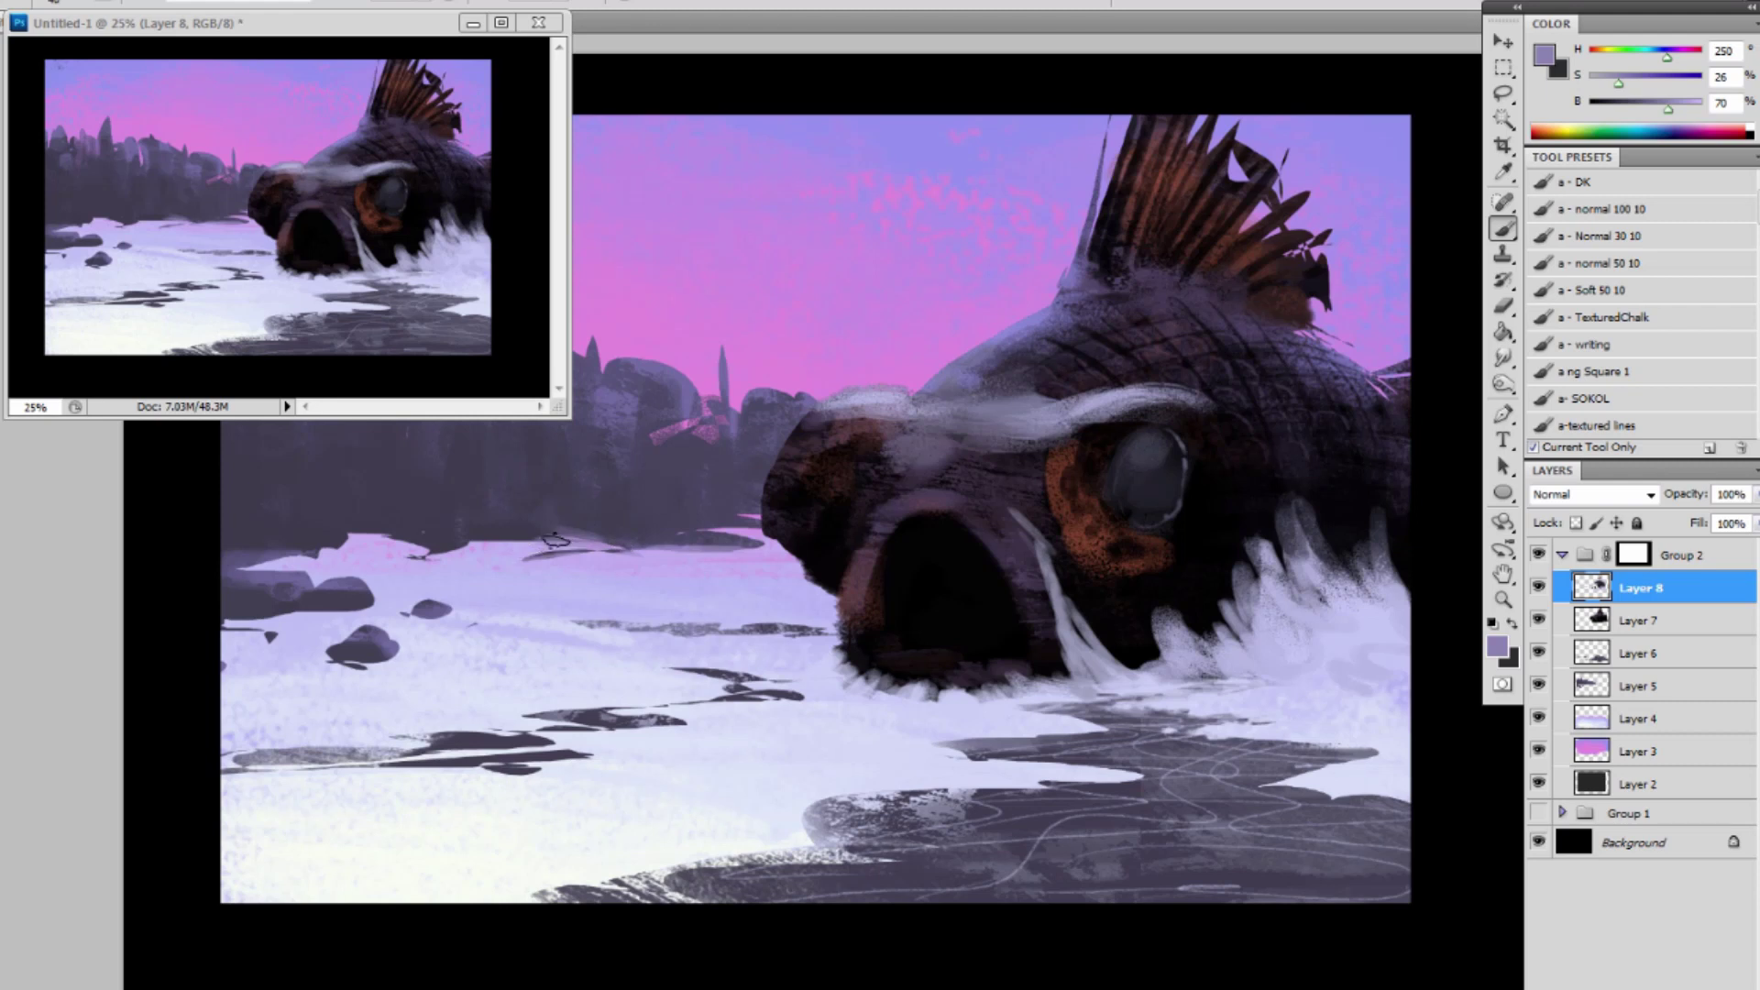
pyautogui.keyDown('alt'); pyautogui.click(463, 548); pyautogui.keyUp('alt')
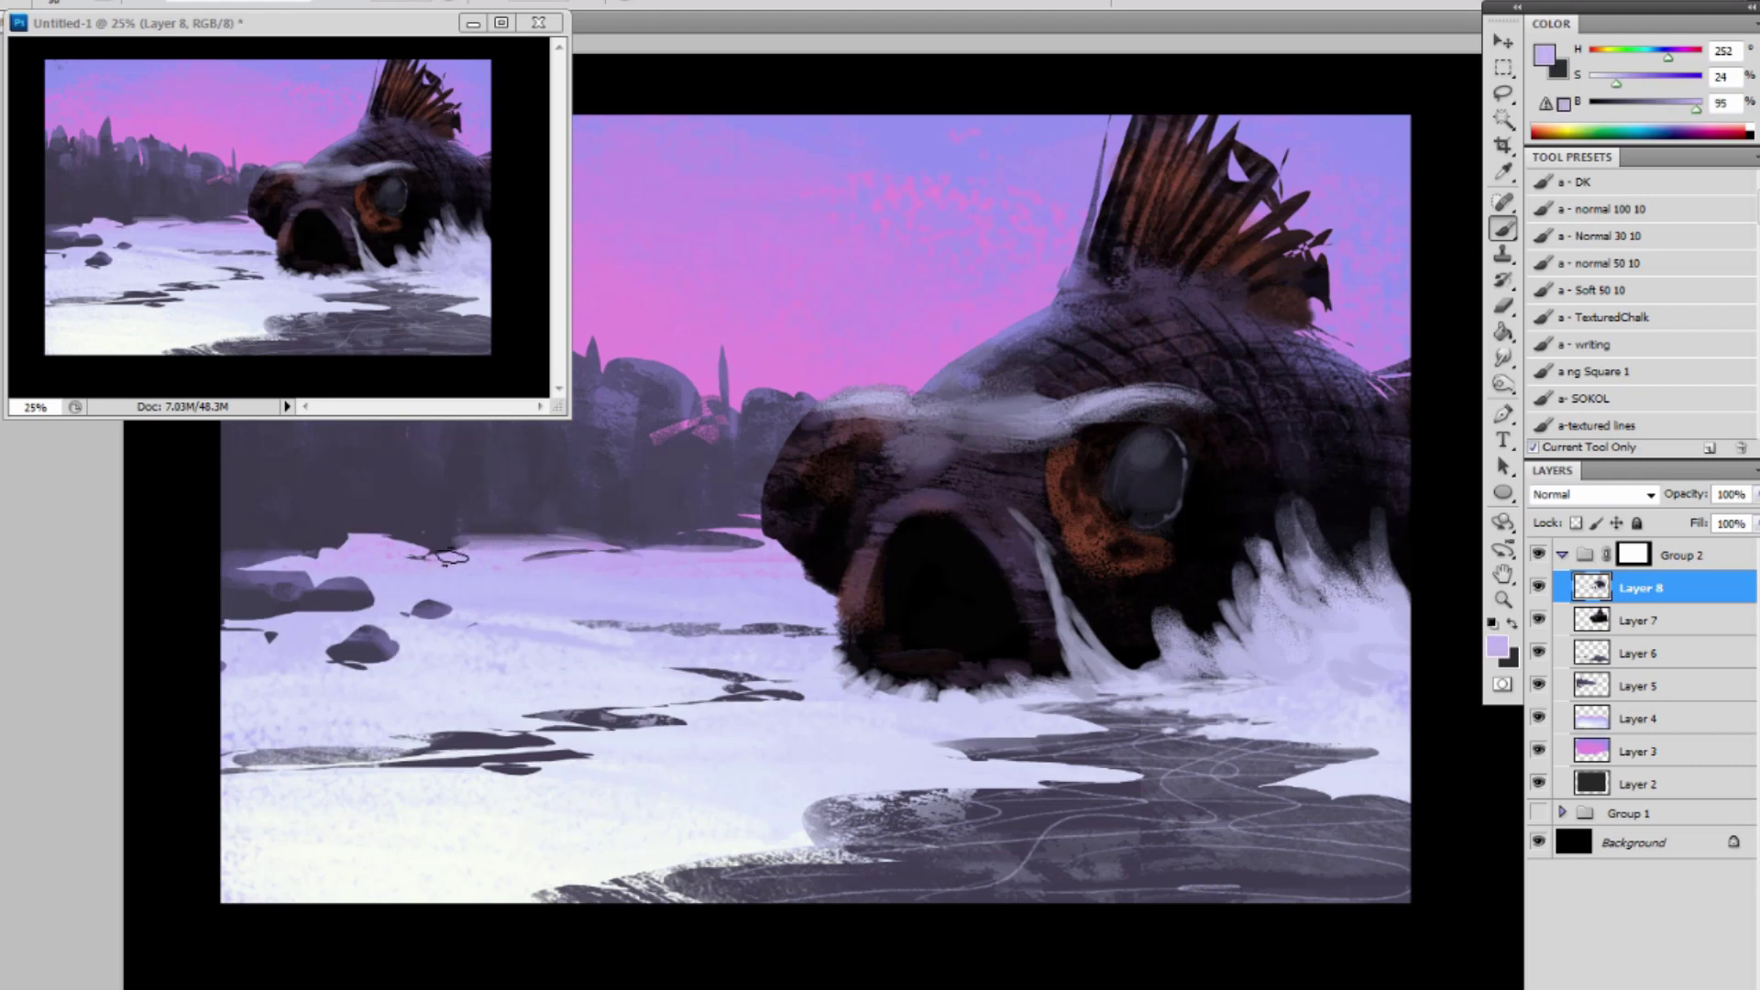
pyautogui.moveTo(353, 532)
pyautogui.mouseDown()
pyautogui.moveTo(367, 519)
pyautogui.moveTo(389, 538)
pyautogui.mouseUp()
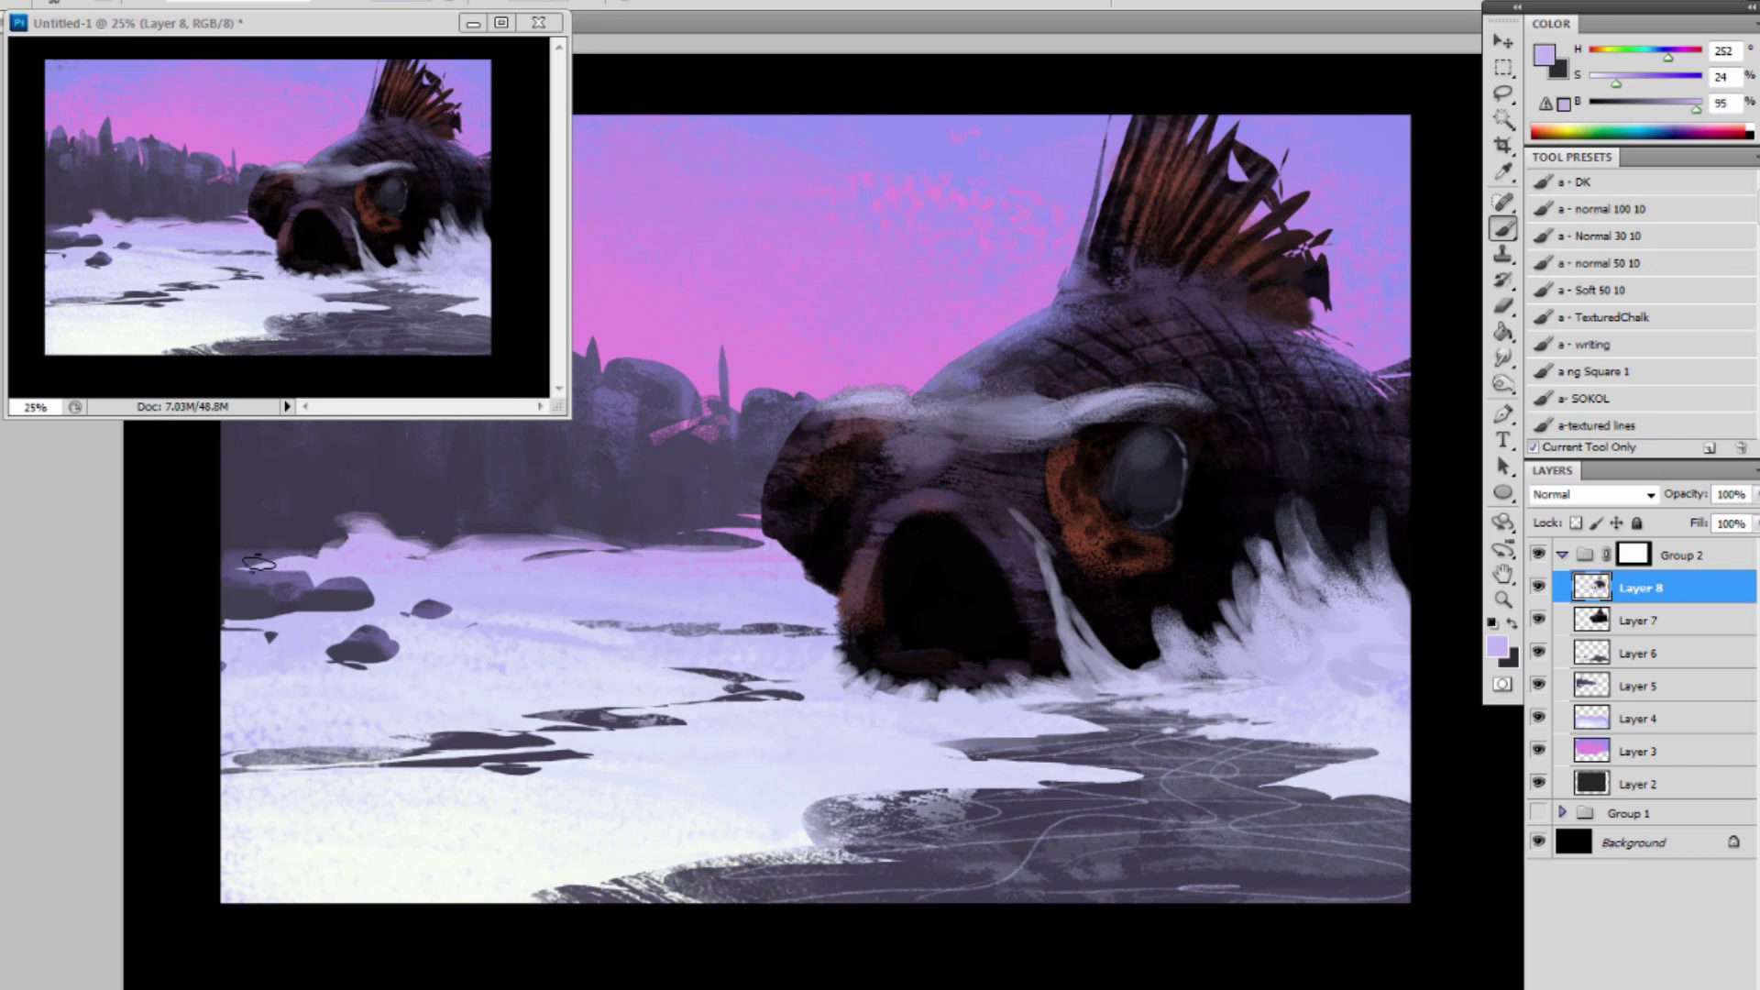
# Extend the distant snow mound into a soft plume rising against the trees, blending with sampled snow and dark purple (H 255, S 24, B 38).
pyautogui.keyDown('alt'); pyautogui.click(366, 476); pyautogui.keyUp('alt')
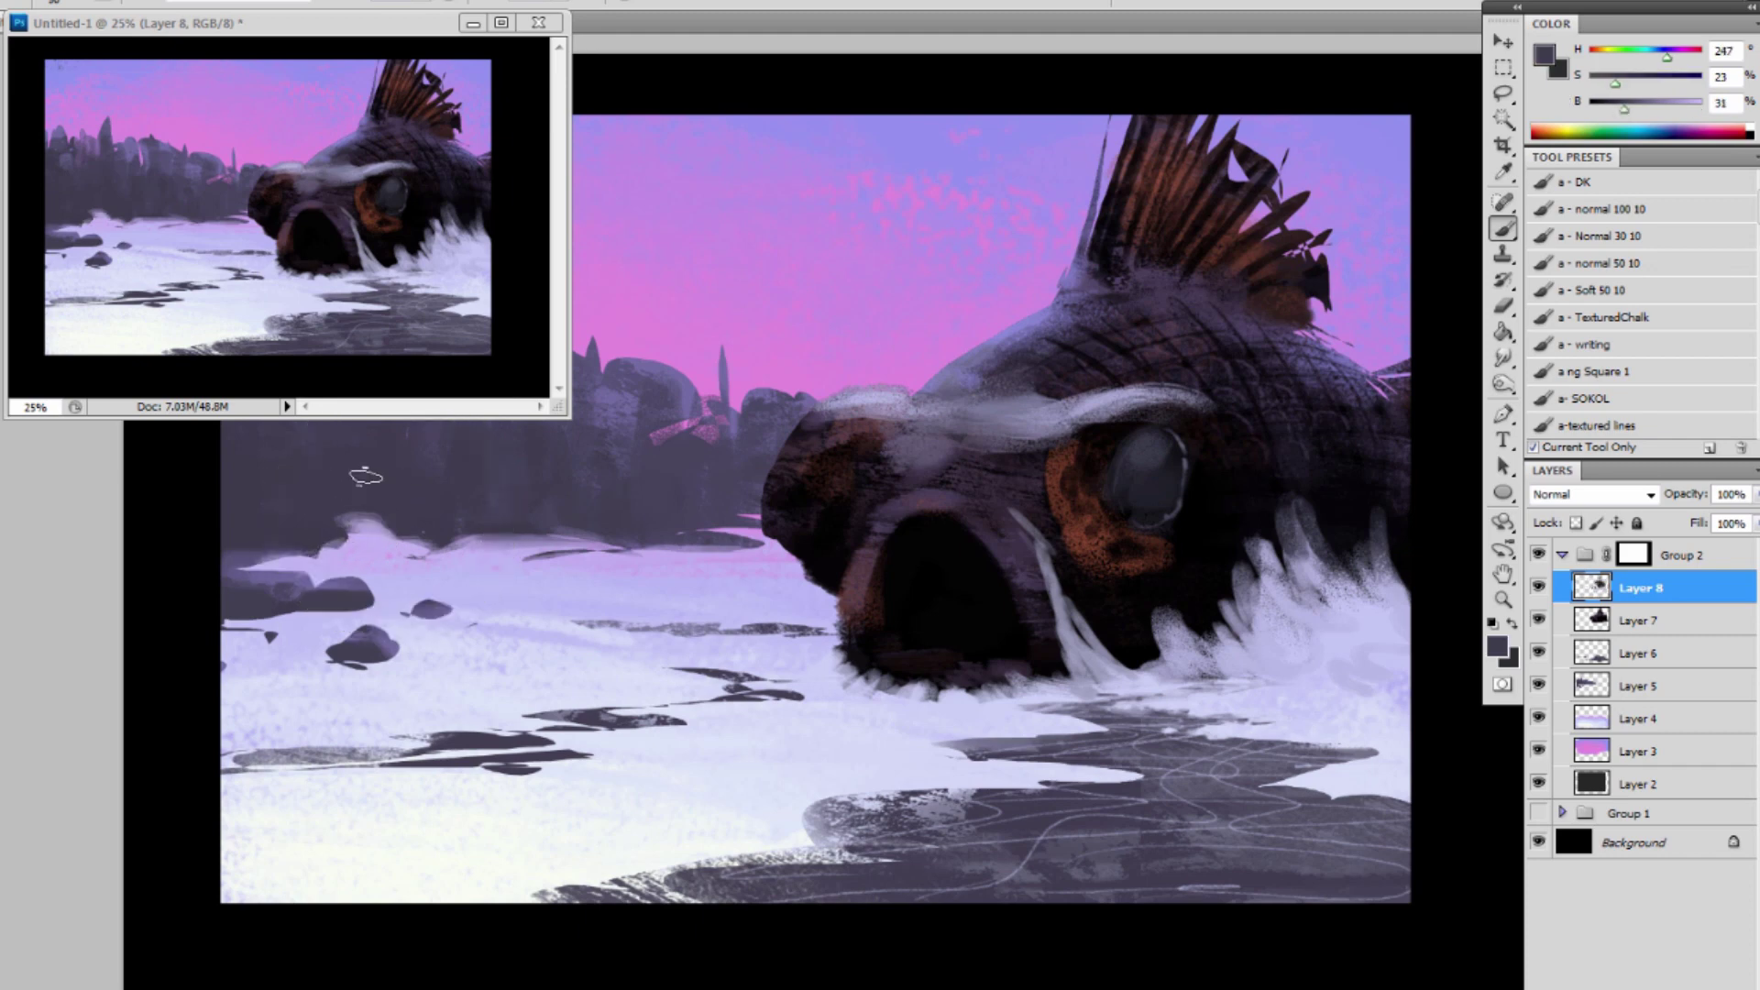
pyautogui.keyDown('alt'); pyautogui.click(374, 549); pyautogui.keyUp('alt')
pyautogui.moveTo(369, 534)
pyautogui.mouseDown()
pyautogui.moveTo(379, 490)
pyautogui.moveTo(376, 527)
pyautogui.moveTo(362, 460)
pyautogui.moveTo(357, 518)
pyautogui.mouseUp()
pyautogui.keyDown('alt'); pyautogui.click(390, 483); pyautogui.keyUp('alt')
pyautogui.keyDown('alt'); pyautogui.click(362, 471); pyautogui.keyUp('alt')
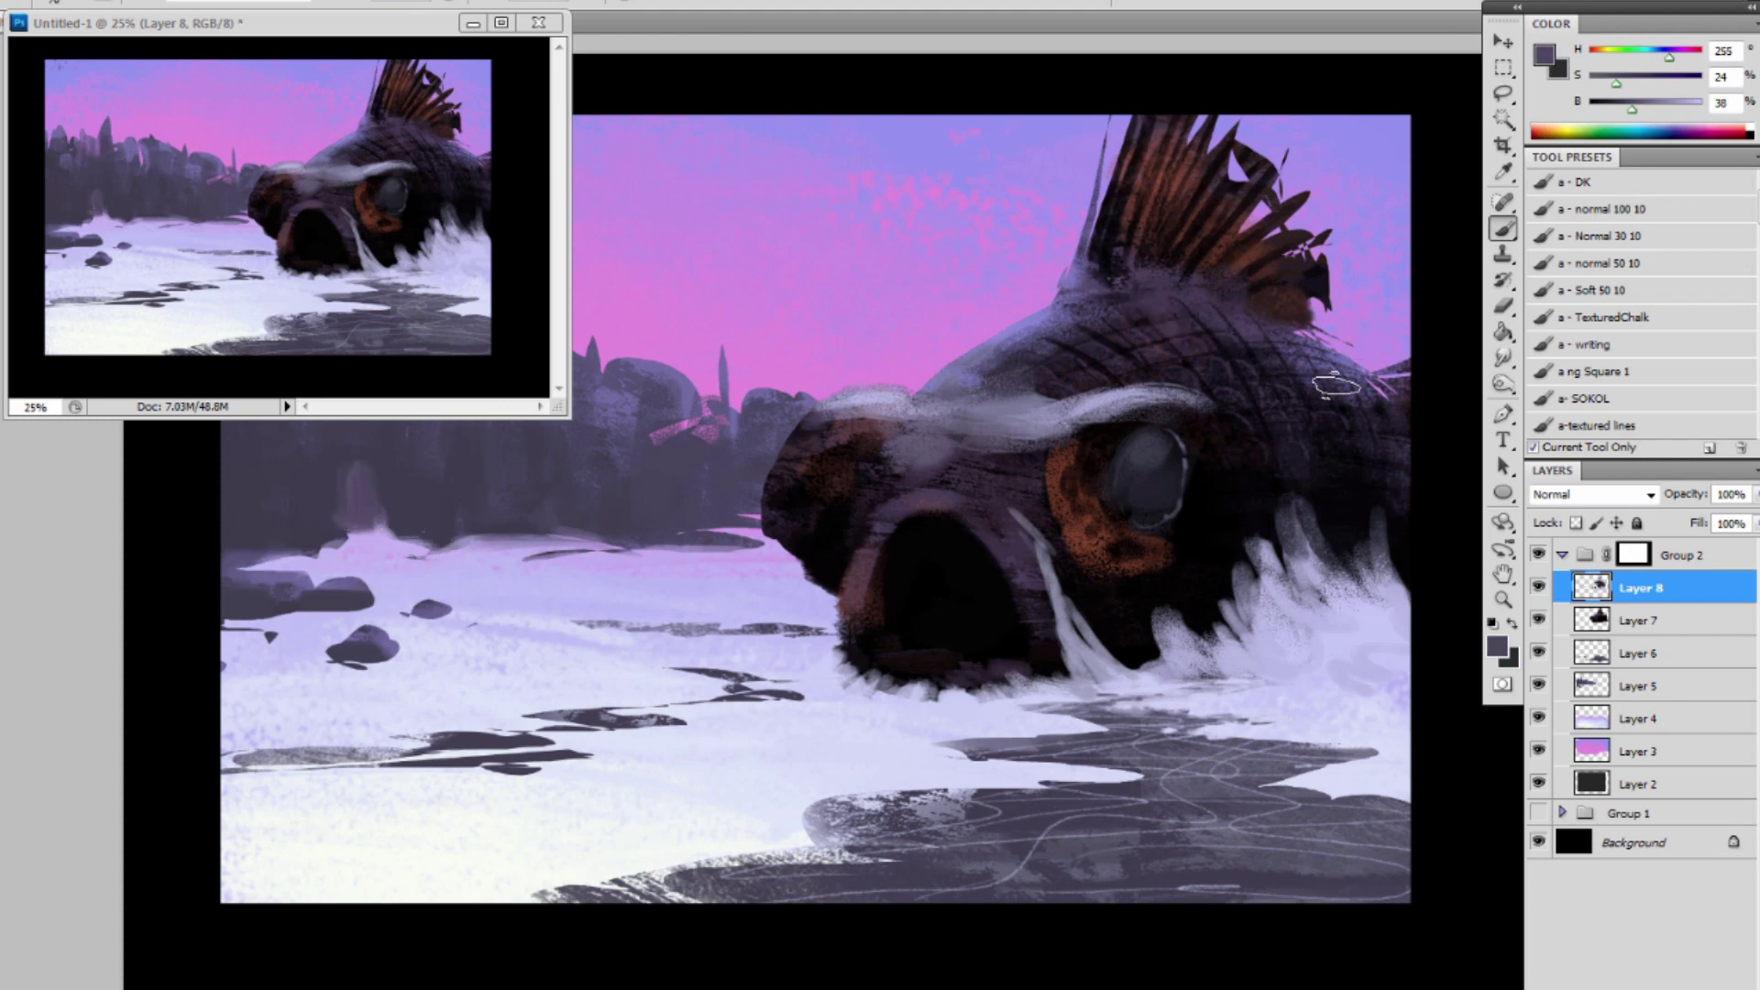
# Refine the brow ridge above the eye with sampled near-black (H 12, S 56, B 4) and greyish blue (H 238, S 21, B 66).
pyautogui.keyDown('alt'); pyautogui.click(1106, 427); pyautogui.keyUp('alt')
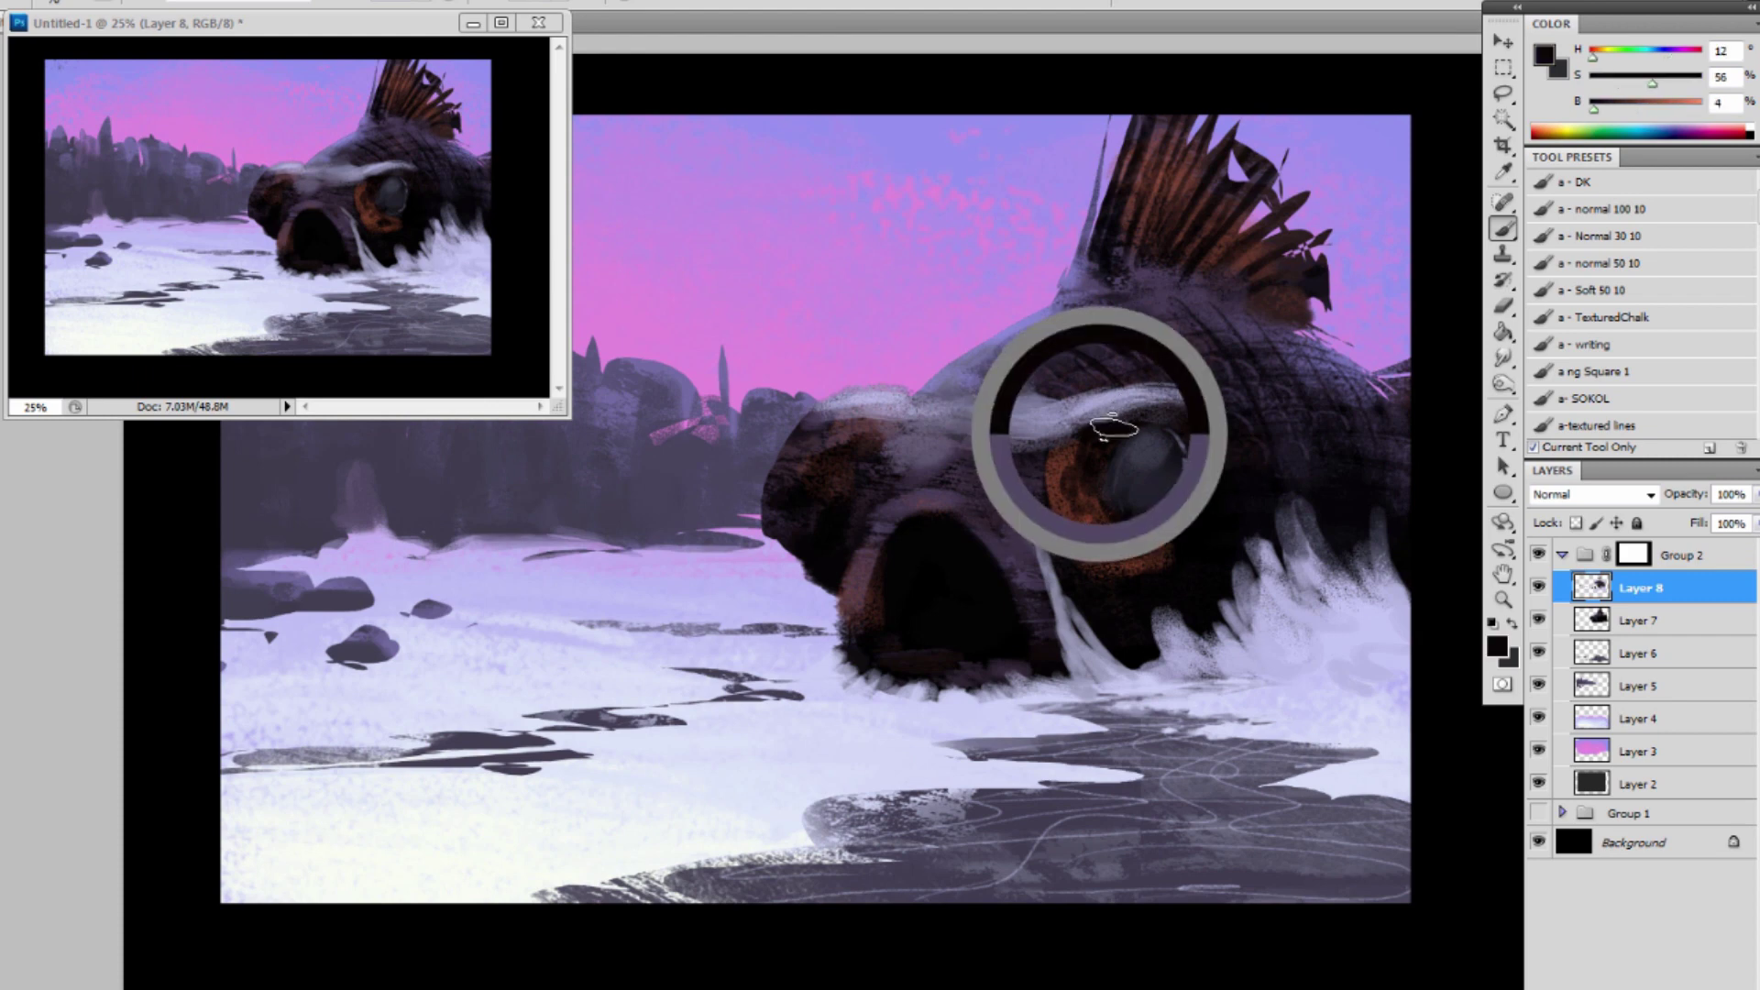
pyautogui.moveTo(1100, 431)
pyautogui.mouseDown()
pyautogui.moveTo(1057, 399)
pyautogui.moveTo(1170, 381)
pyautogui.moveTo(1128, 386)
pyautogui.moveTo(1185, 406)
pyautogui.moveTo(1090, 410)
pyautogui.moveTo(1180, 404)
pyautogui.mouseUp()
pyautogui.keyDown('alt'); pyautogui.click(1097, 421); pyautogui.keyUp('alt')
pyautogui.keyDown('alt'); pyautogui.click(1046, 403); pyautogui.keyUp('alt')
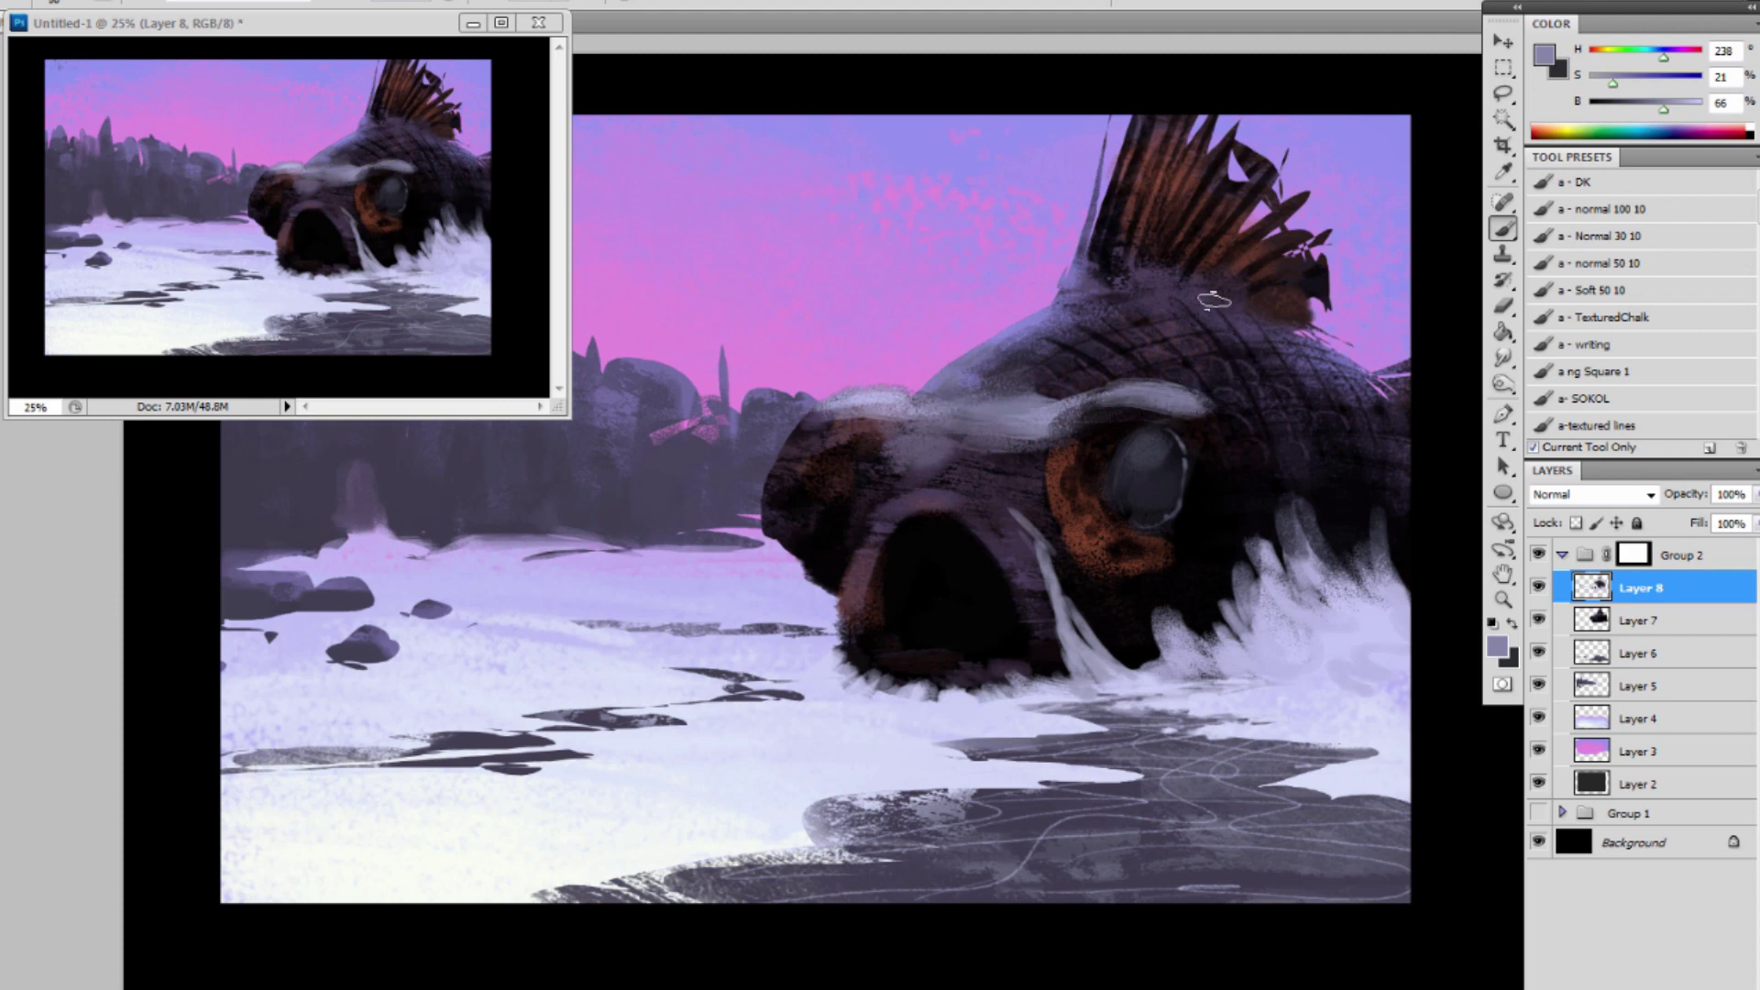
pyautogui.keyDown('alt'); pyautogui.click(1118, 427); pyautogui.keyUp('alt')
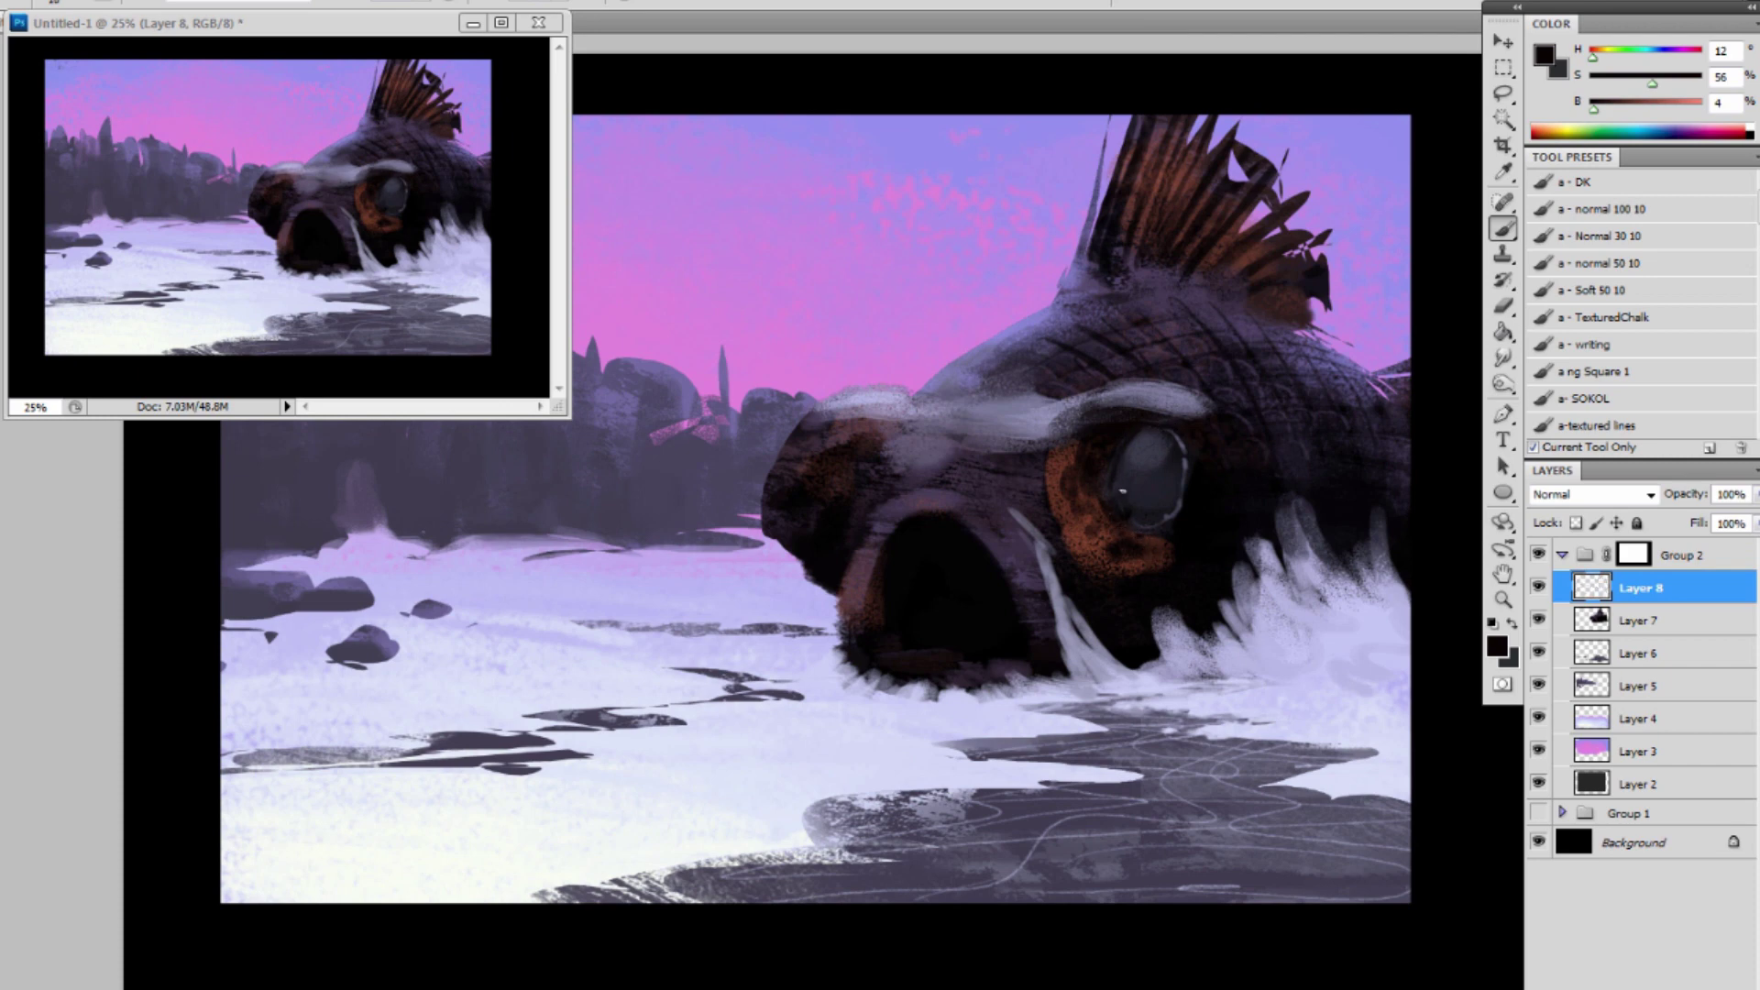
pyautogui.keyDown('alt'); pyautogui.click(935, 584); pyautogui.keyUp('alt')
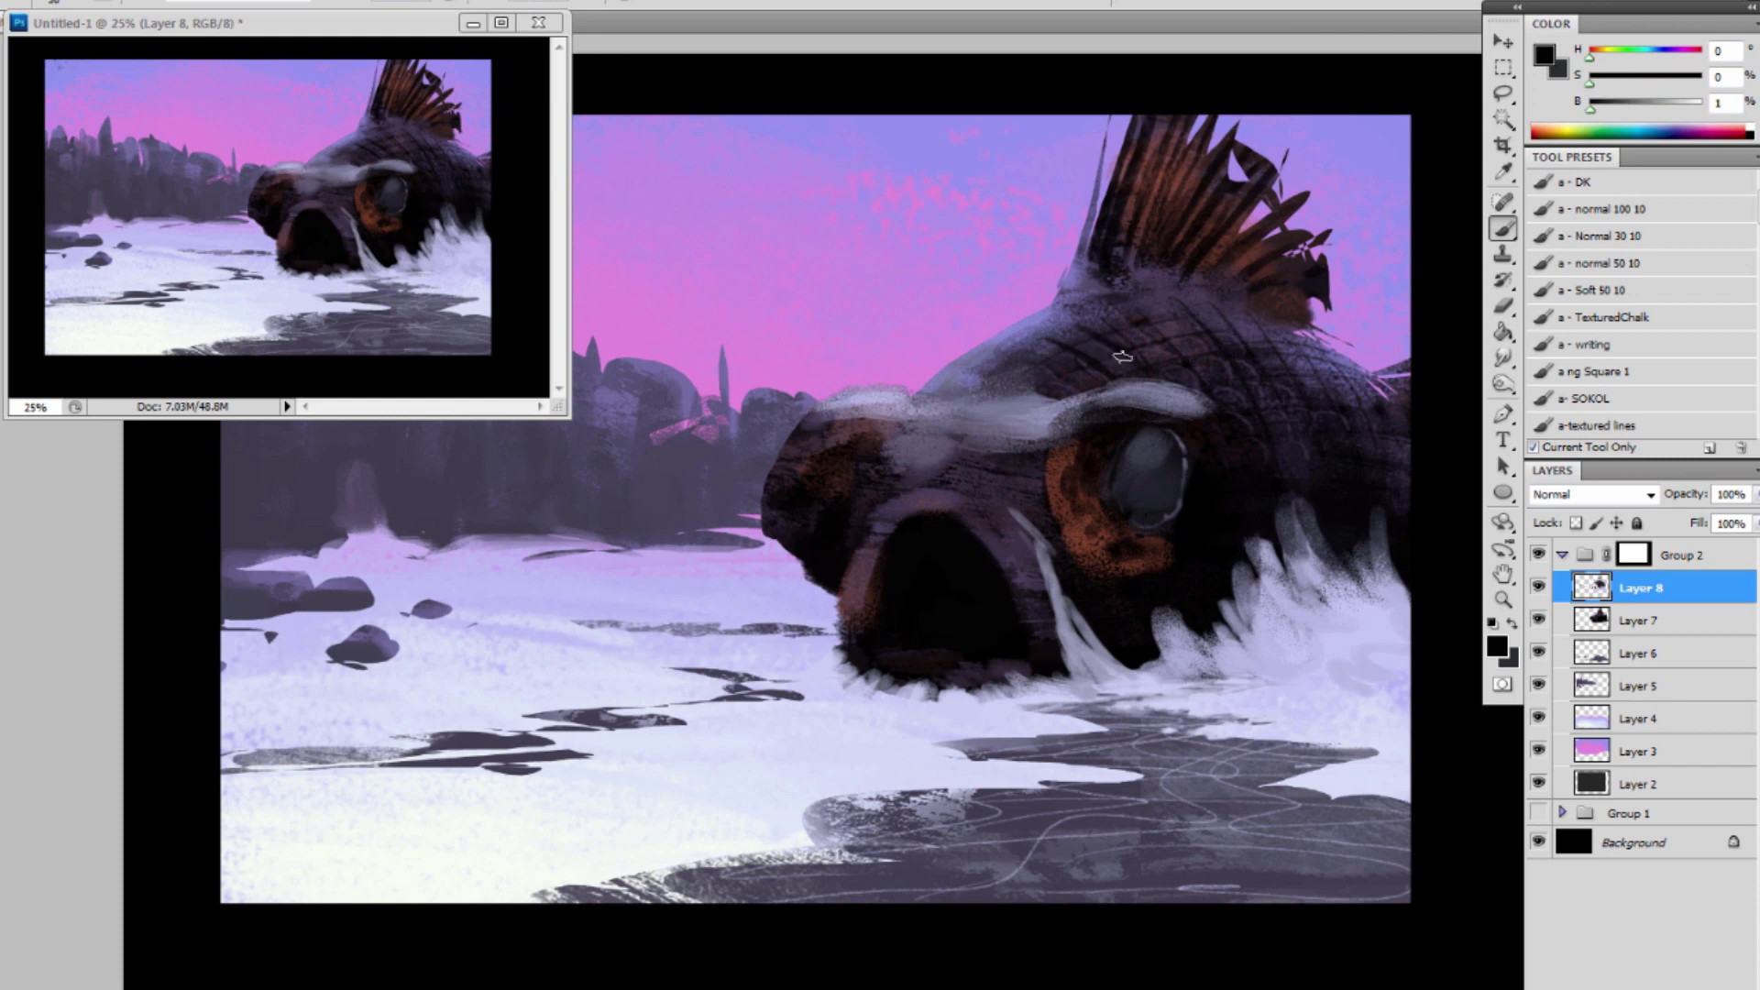
# Rework the snow edges below the mouth and around the dark water in sampled lavender (H 233, S 17, B 96) and near-white (H 160, S 2, B 96).
pyautogui.keyDown('alt'); pyautogui.click(961, 710); pyautogui.keyUp('alt')
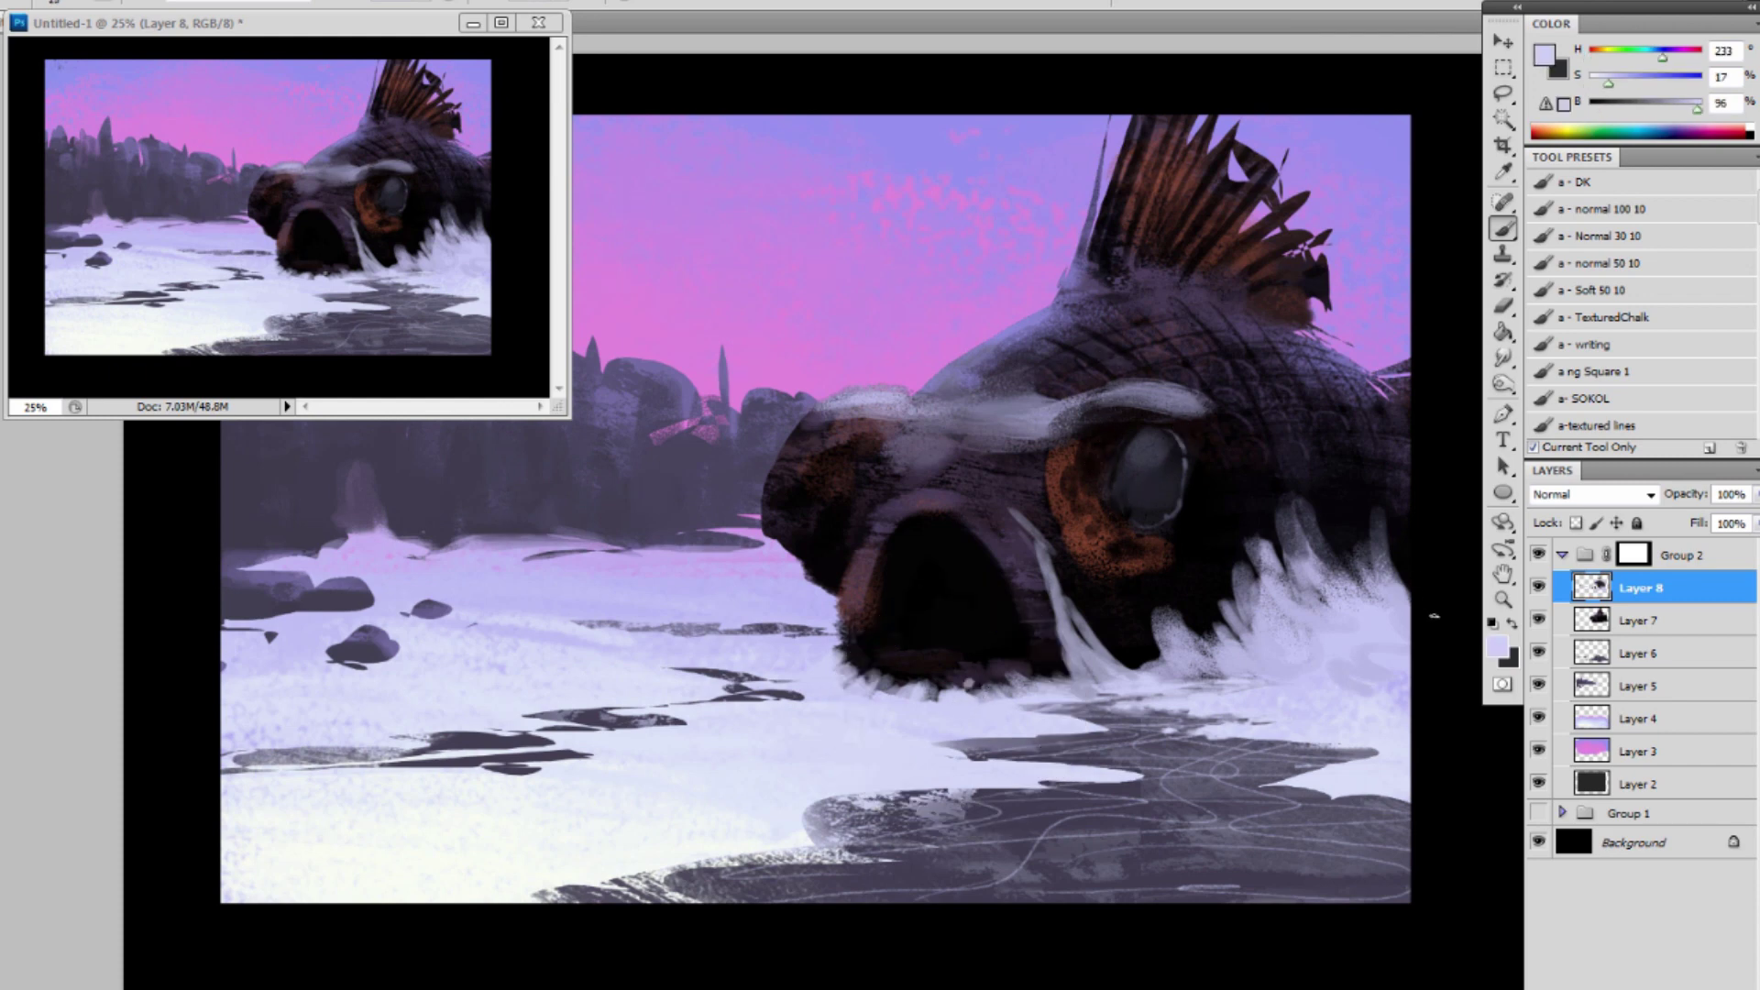
pyautogui.keyDown('alt'); pyautogui.click(1064, 732); pyautogui.keyUp('alt')
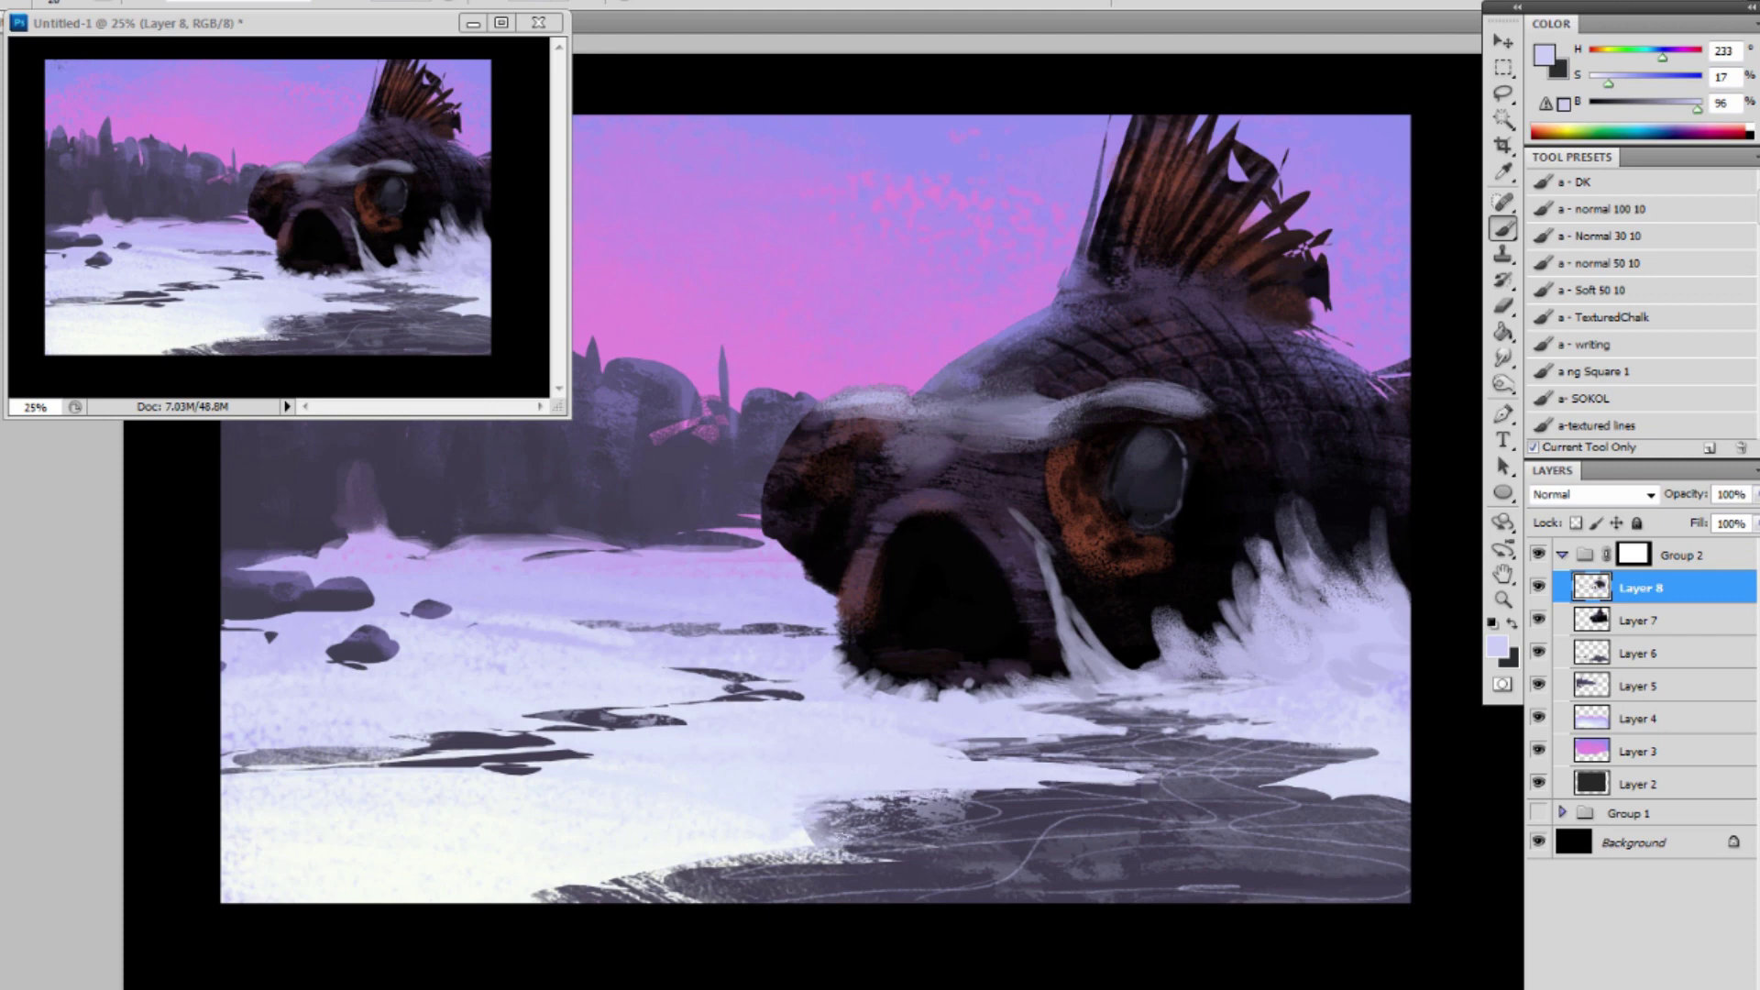
pyautogui.keyDown('alt'); pyautogui.click(832, 791); pyautogui.keyUp('alt')
pyautogui.keyDown('alt'); pyautogui.click(802, 844); pyautogui.keyUp('alt')
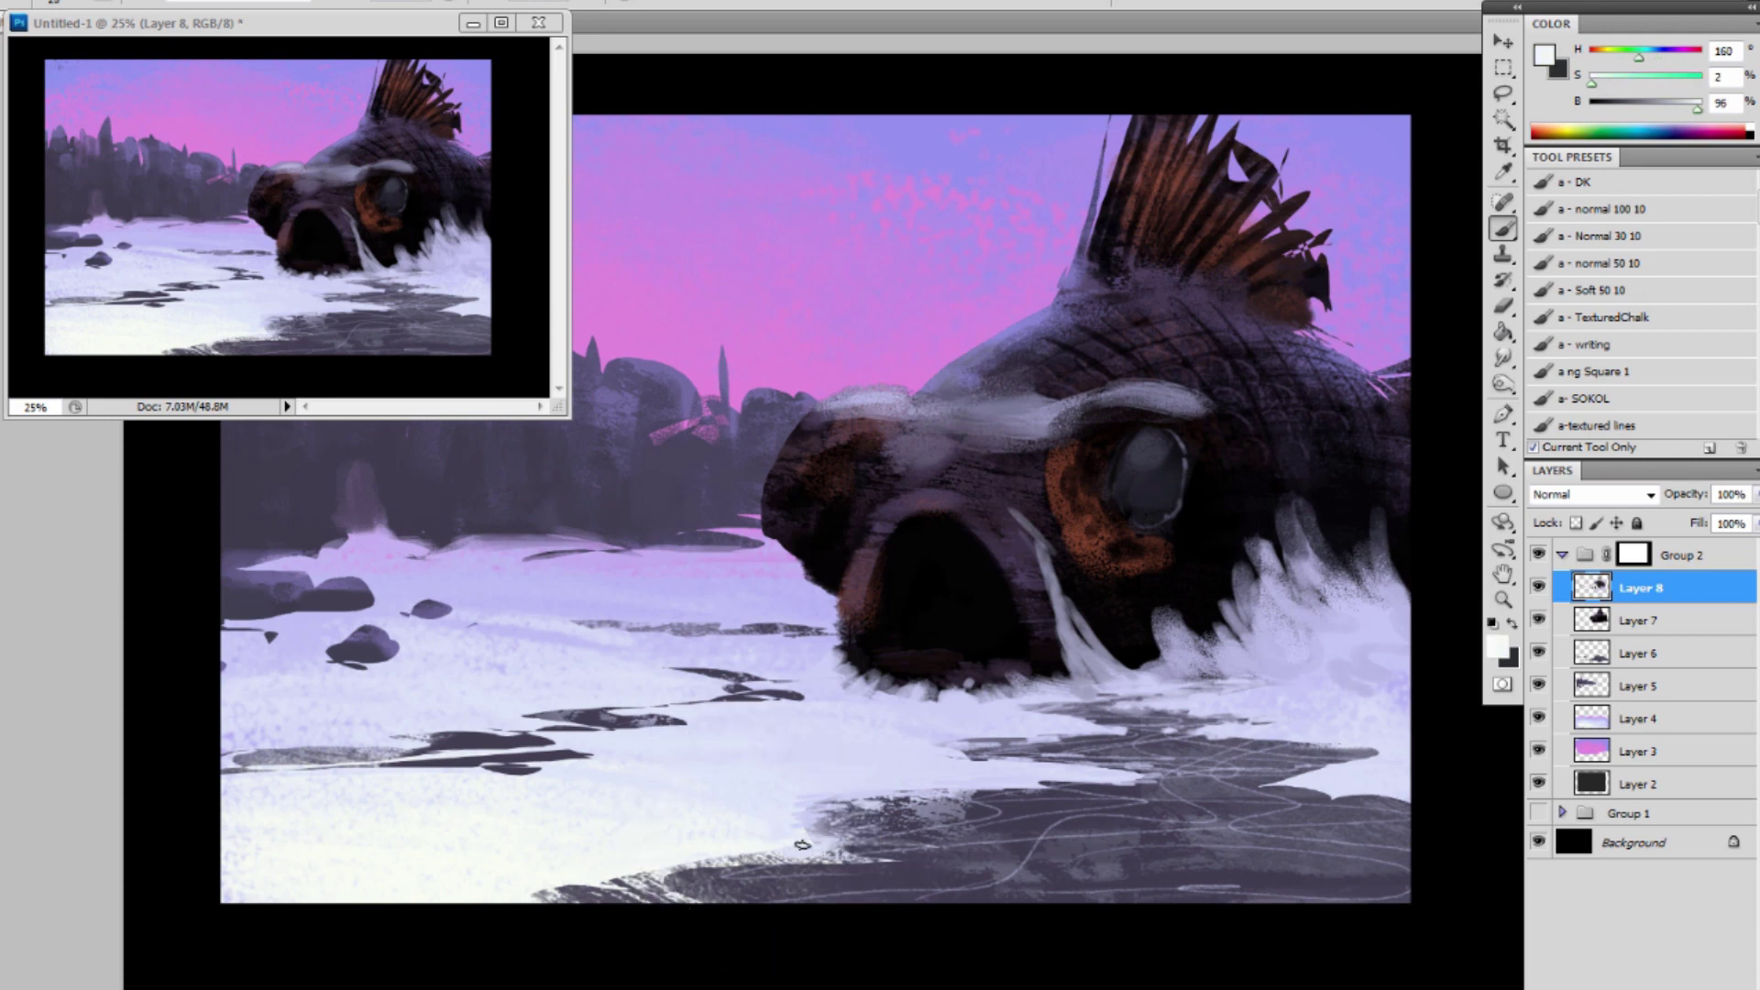
pyautogui.moveTo(761, 853)
pyautogui.mouseDown()
pyautogui.moveTo(642, 871)
pyautogui.moveTo(790, 875)
pyautogui.mouseUp()
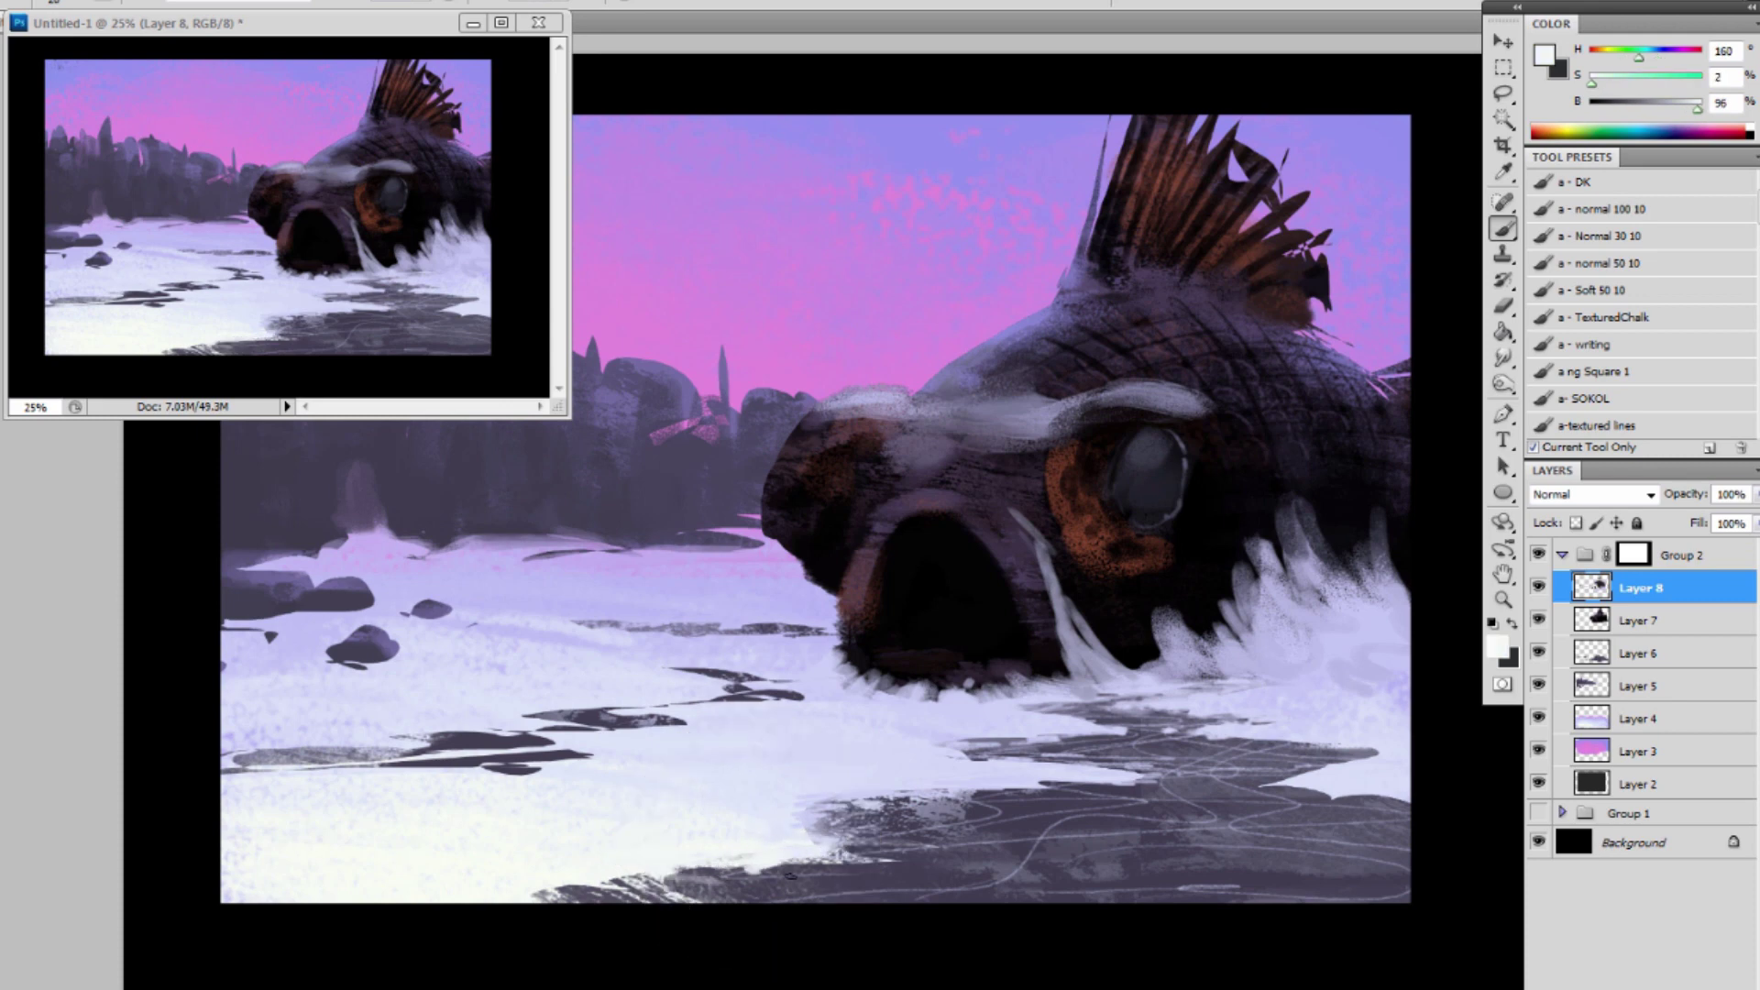
# Spread near-white snow over the foreground water's front edge with a much larger brush.
pyautogui.press(']')
pyautogui.press(']')
pyautogui.press(']')
pyautogui.press(']')
pyautogui.press(']')
pyautogui.press(']')
pyautogui.press(']')
pyautogui.press(']')
pyautogui.press(']')
pyautogui.press(']')
pyautogui.press(']')
pyautogui.press(']')
pyautogui.press(']')
pyautogui.press(']')
pyautogui.moveTo(532, 875); pyautogui.dragTo(766, 897)
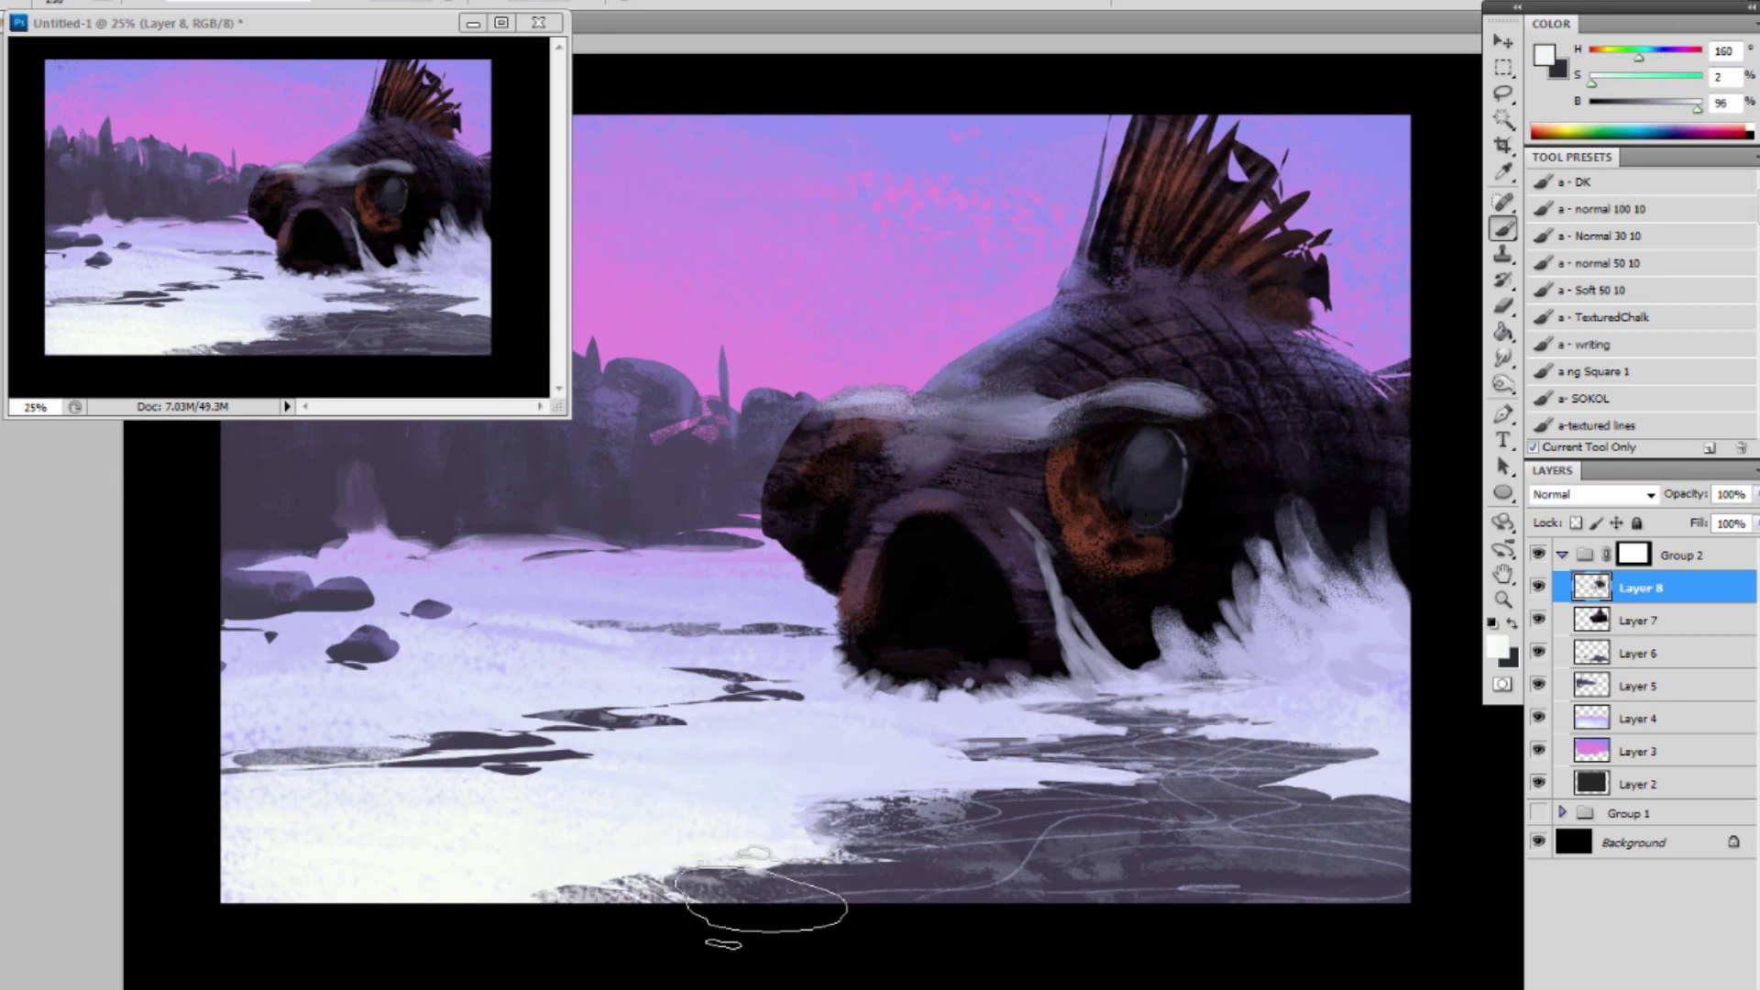
pyautogui.moveTo(586, 885); pyautogui.dragTo(871, 887)
pyautogui.moveTo(748, 886)
pyautogui.mouseDown()
pyautogui.moveTo(1157, 877)
pyautogui.moveTo(509, 891)
pyautogui.moveTo(953, 876)
pyautogui.moveTo(761, 866)
pyautogui.moveTo(719, 926)
pyautogui.moveTo(835, 896)
pyautogui.moveTo(564, 921)
pyautogui.mouseUp()
# Streak sampled dark purple (H 249, S 24, B 31) along the foreground water with a smaller brush, and extend its far snowy shore in pale blue (H 225, S 13, B 97).
pyautogui.keyDown('alt'); pyautogui.click(1141, 825); pyautogui.keyUp('alt')
pyautogui.press('[')
pyautogui.press('[')
pyautogui.press('[')
pyautogui.press('[')
pyautogui.press('[')
pyautogui.press('[')
pyautogui.press('[')
pyautogui.press('[')
pyautogui.press('[')
pyautogui.press('[')
pyautogui.press('[')
pyautogui.press('[')
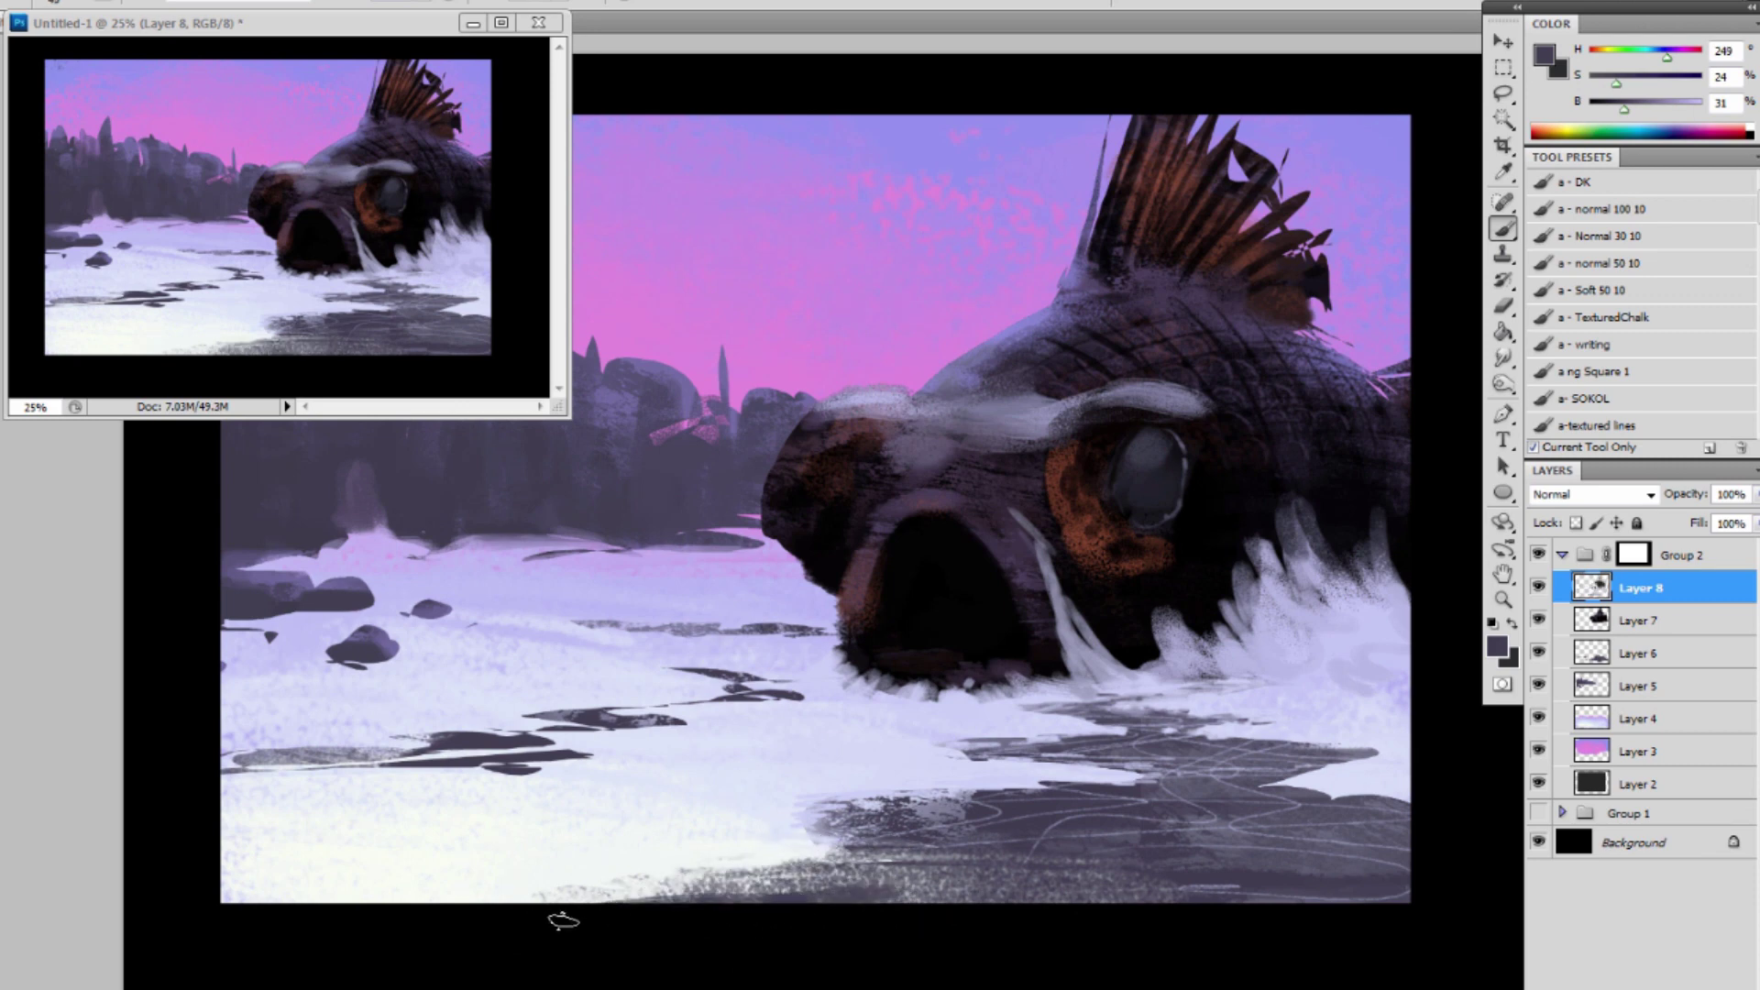
pyautogui.moveTo(880, 889)
pyautogui.mouseDown()
pyautogui.moveTo(1105, 885)
pyautogui.moveTo(895, 869)
pyautogui.moveTo(1119, 893)
pyautogui.moveTo(1018, 899)
pyautogui.moveTo(1384, 899)
pyautogui.moveTo(1302, 902)
pyautogui.mouseUp()
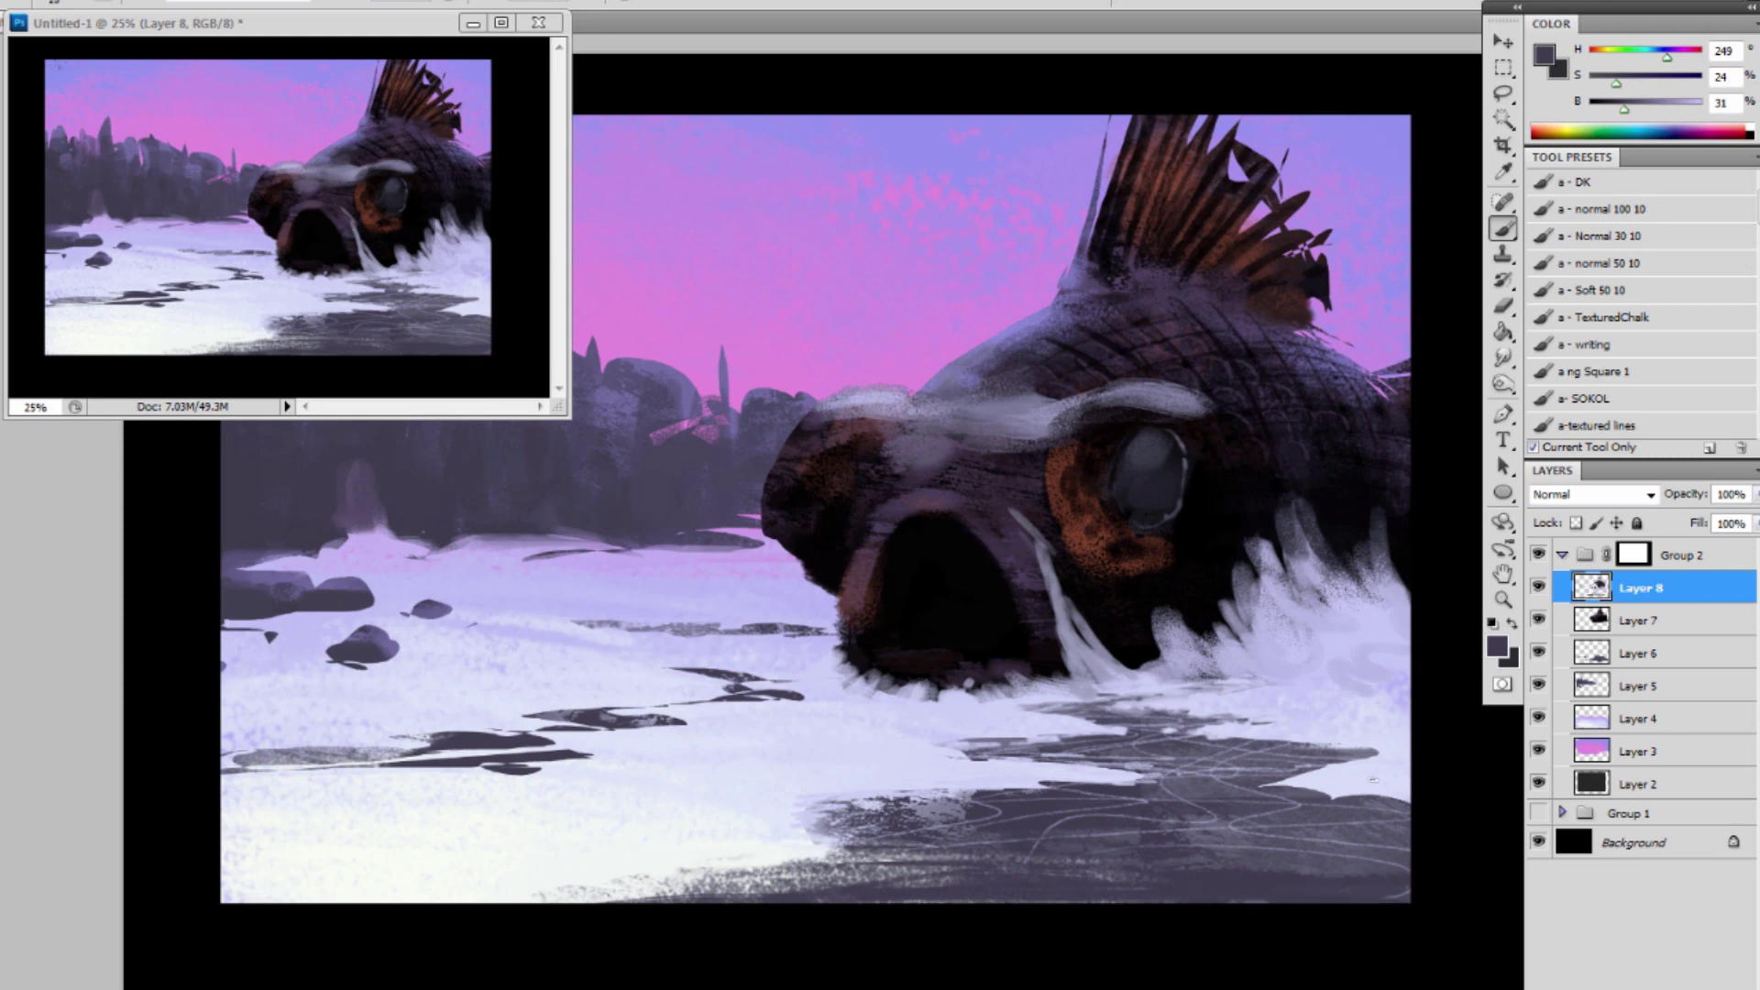
pyautogui.keyDown('alt'); pyautogui.click(1372, 779); pyautogui.keyUp('alt')
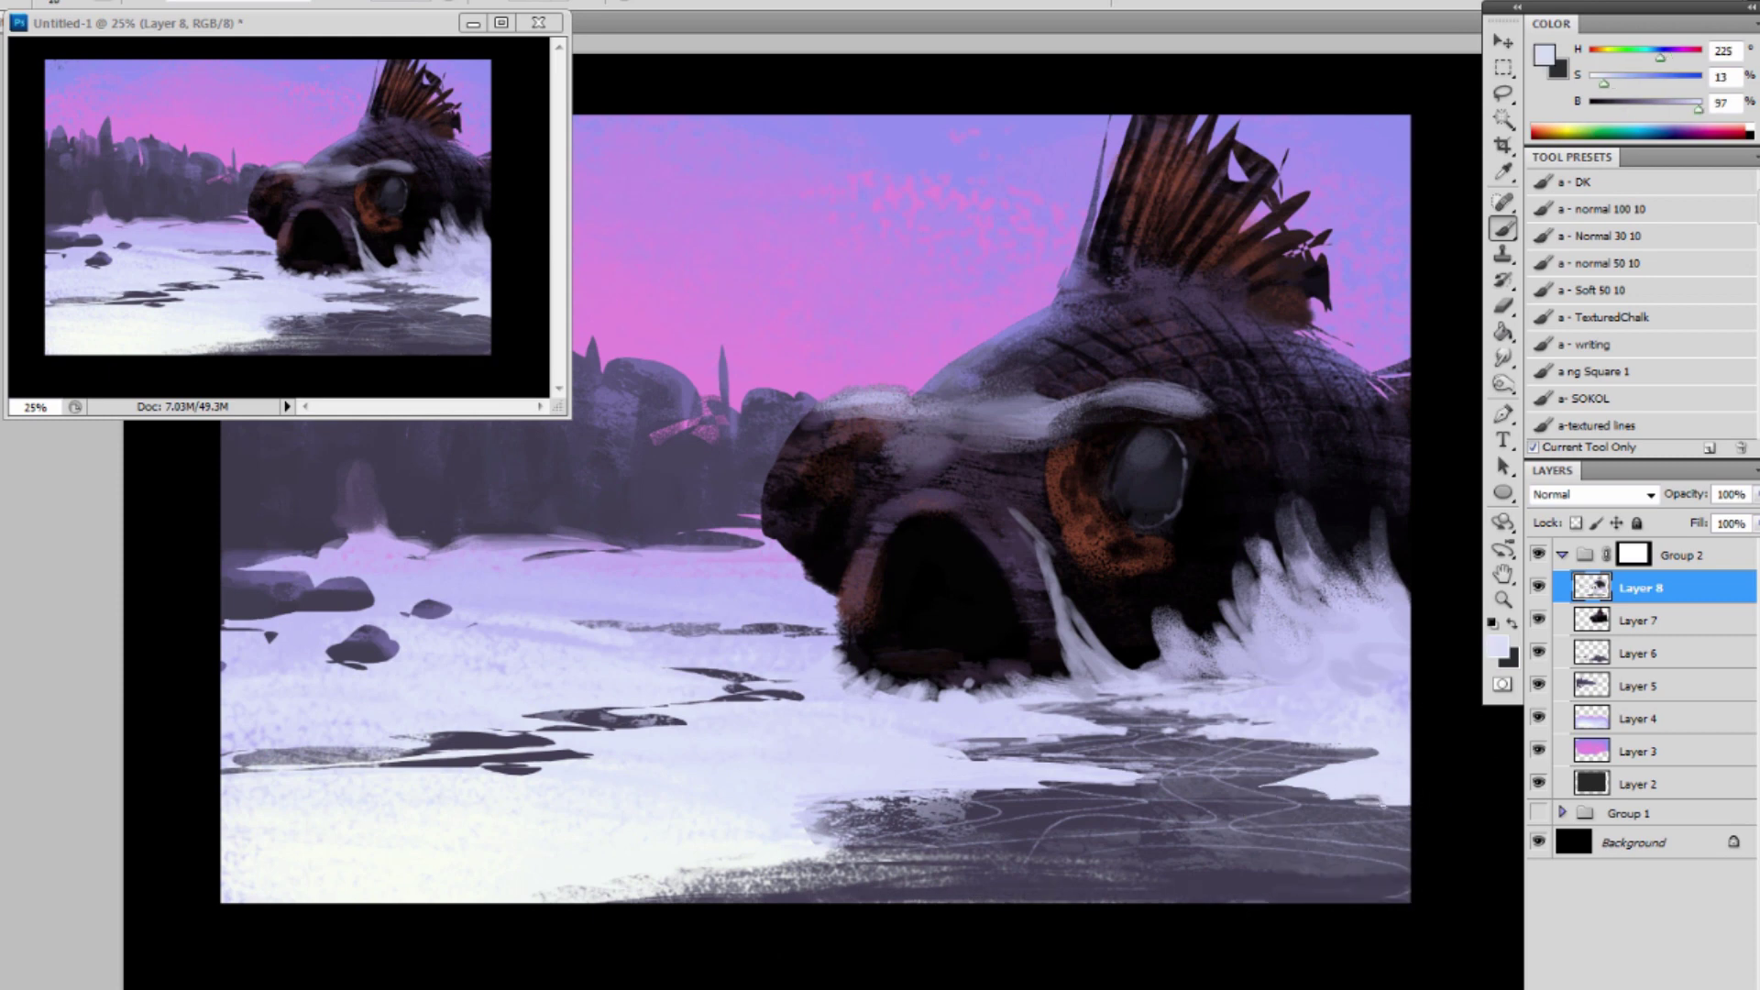
pyautogui.moveTo(1364, 809); pyautogui.dragTo(1408, 810)
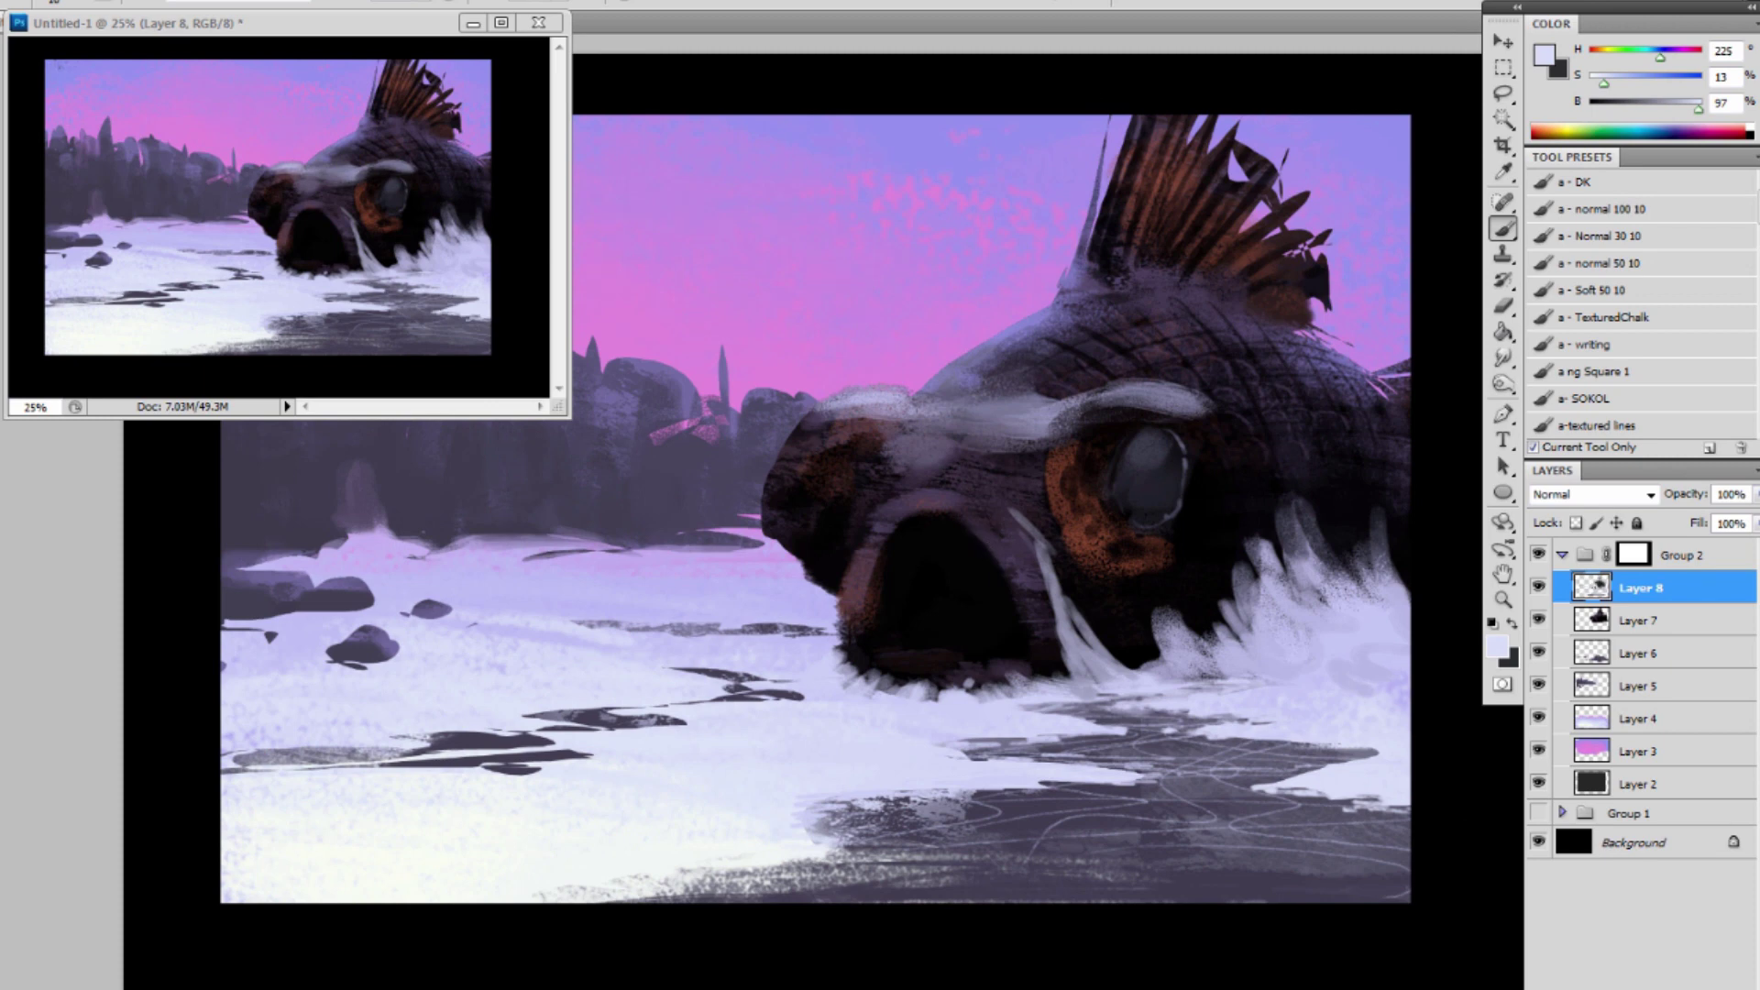
# Shift the small preview window slightly and set the foreground colour to dark navy (H 226, S 71, B 33).
pyautogui.moveTo(432, 40); pyautogui.dragTo(458, 64)
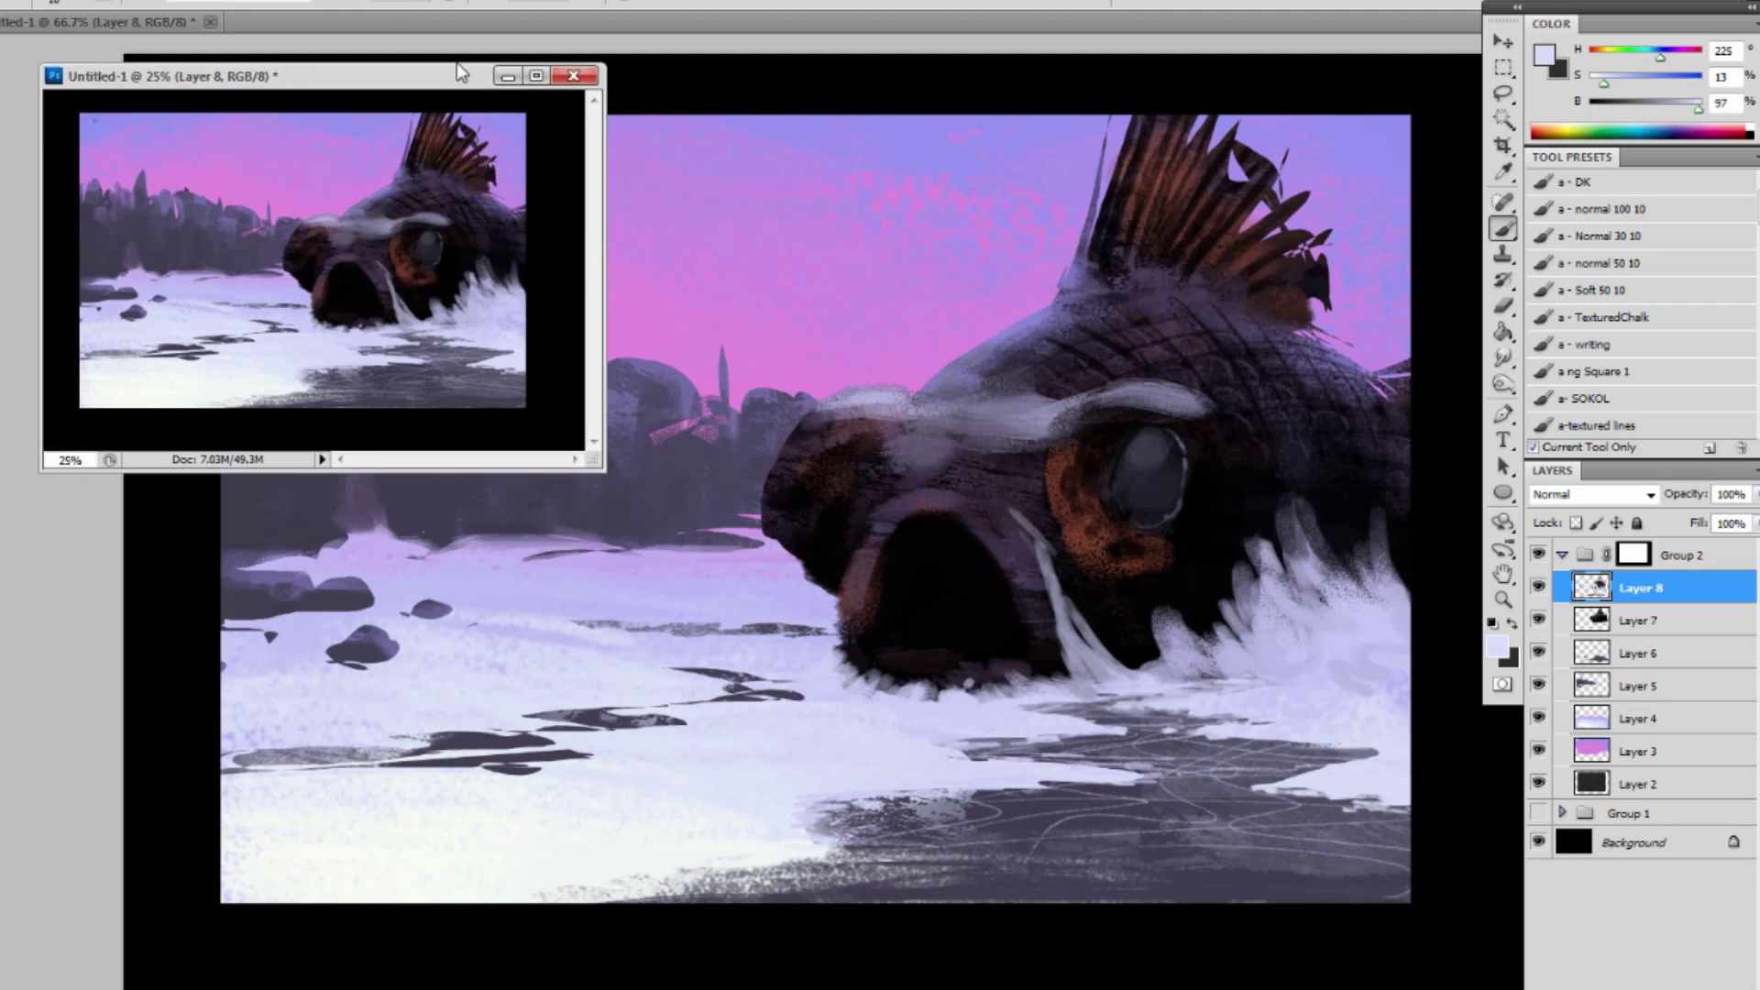
pyautogui.keyDown('alt'); pyautogui.click(445, 380); pyautogui.keyUp('alt')
pyautogui.click(1545, 57)
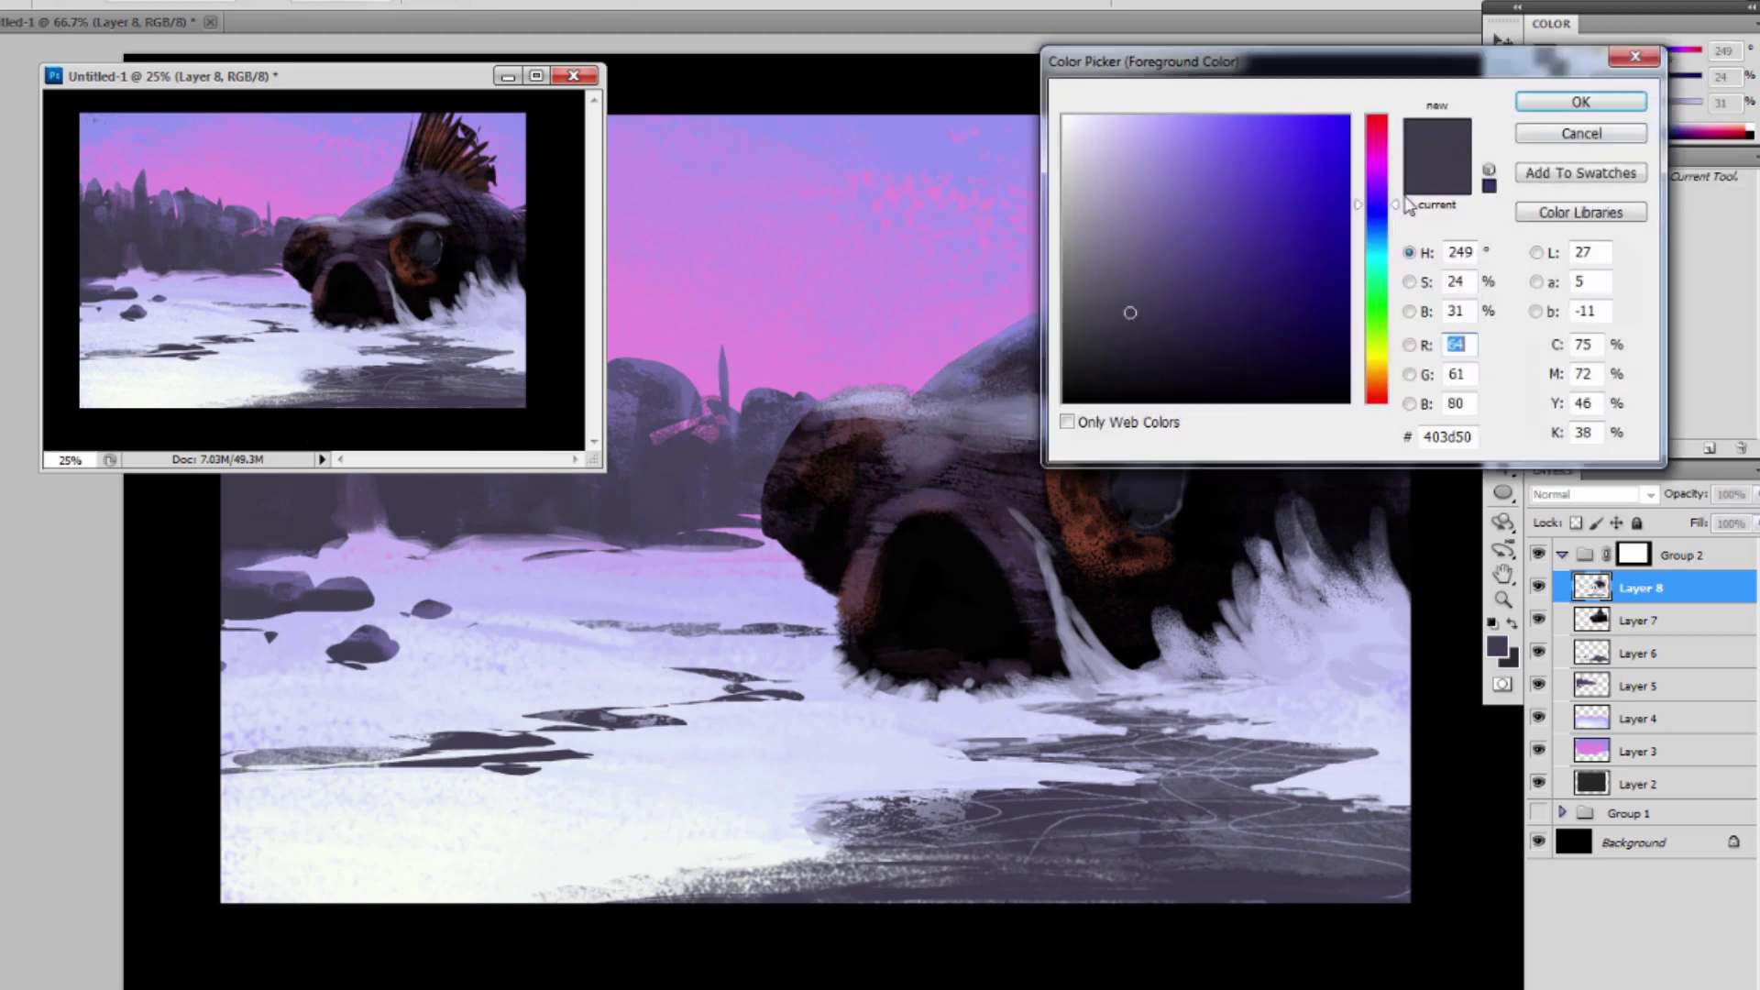
pyautogui.moveTo(1194, 298); pyautogui.dragTo(1267, 310)
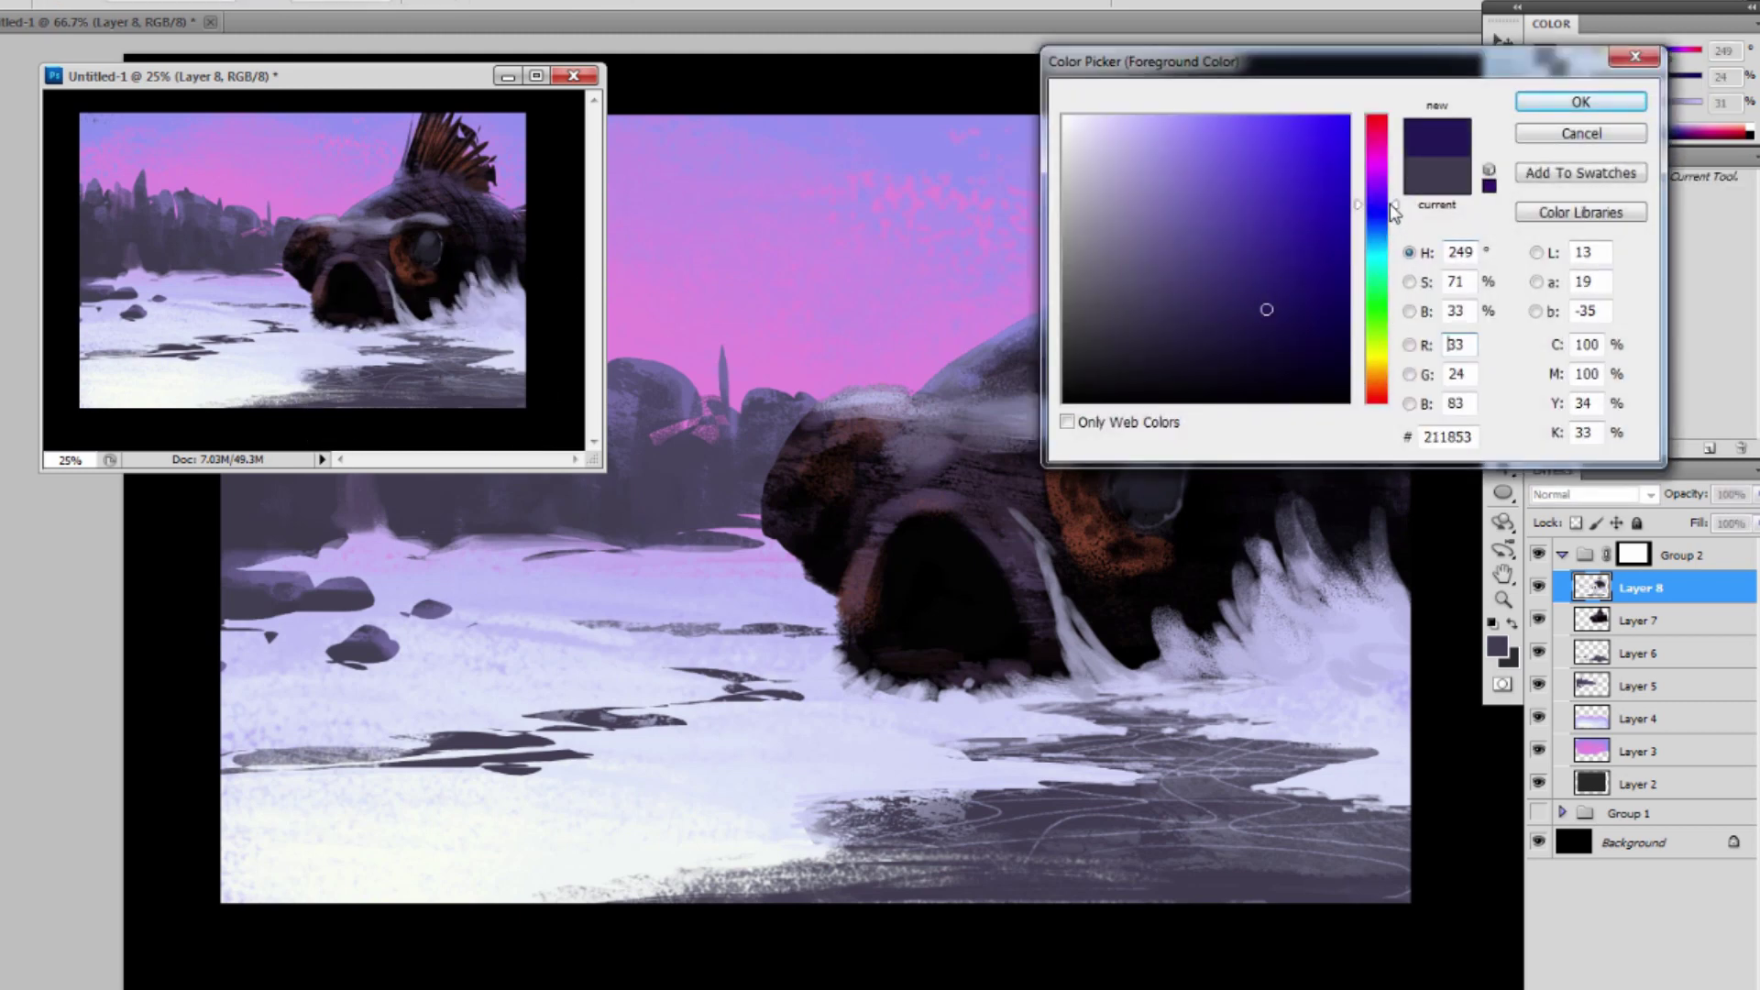
pyautogui.moveTo(1395, 216); pyautogui.dragTo(1390, 231)
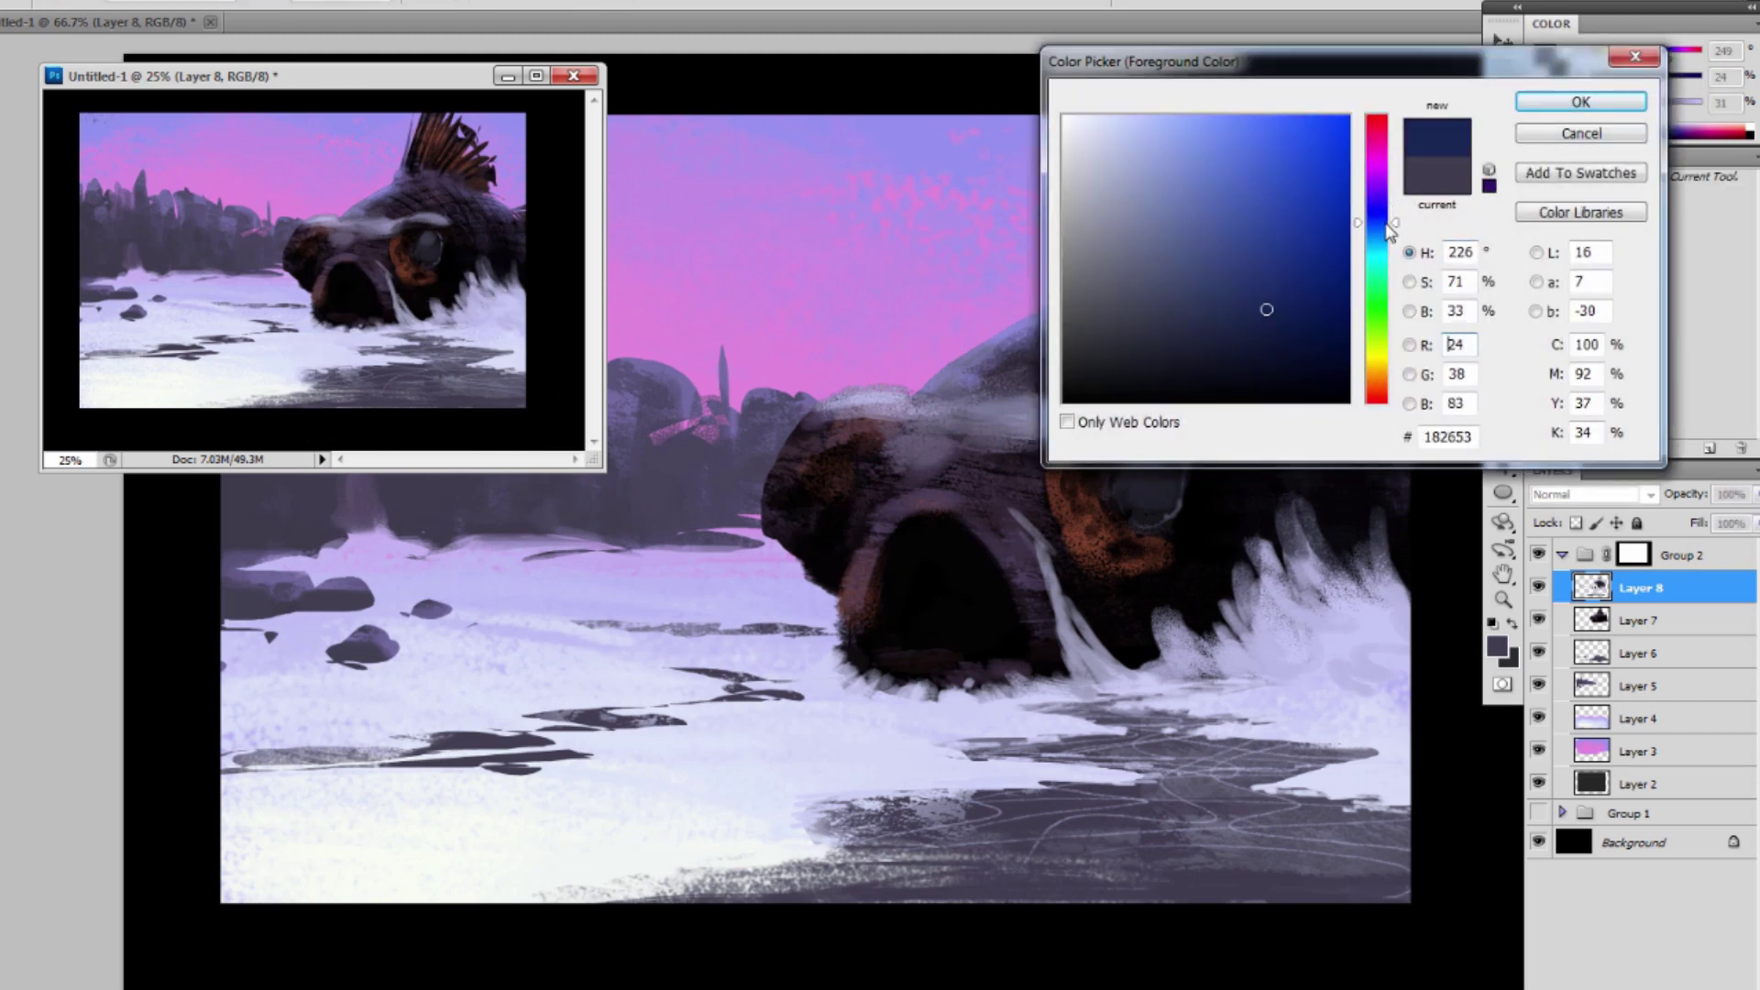
pyautogui.click(1540, 105)
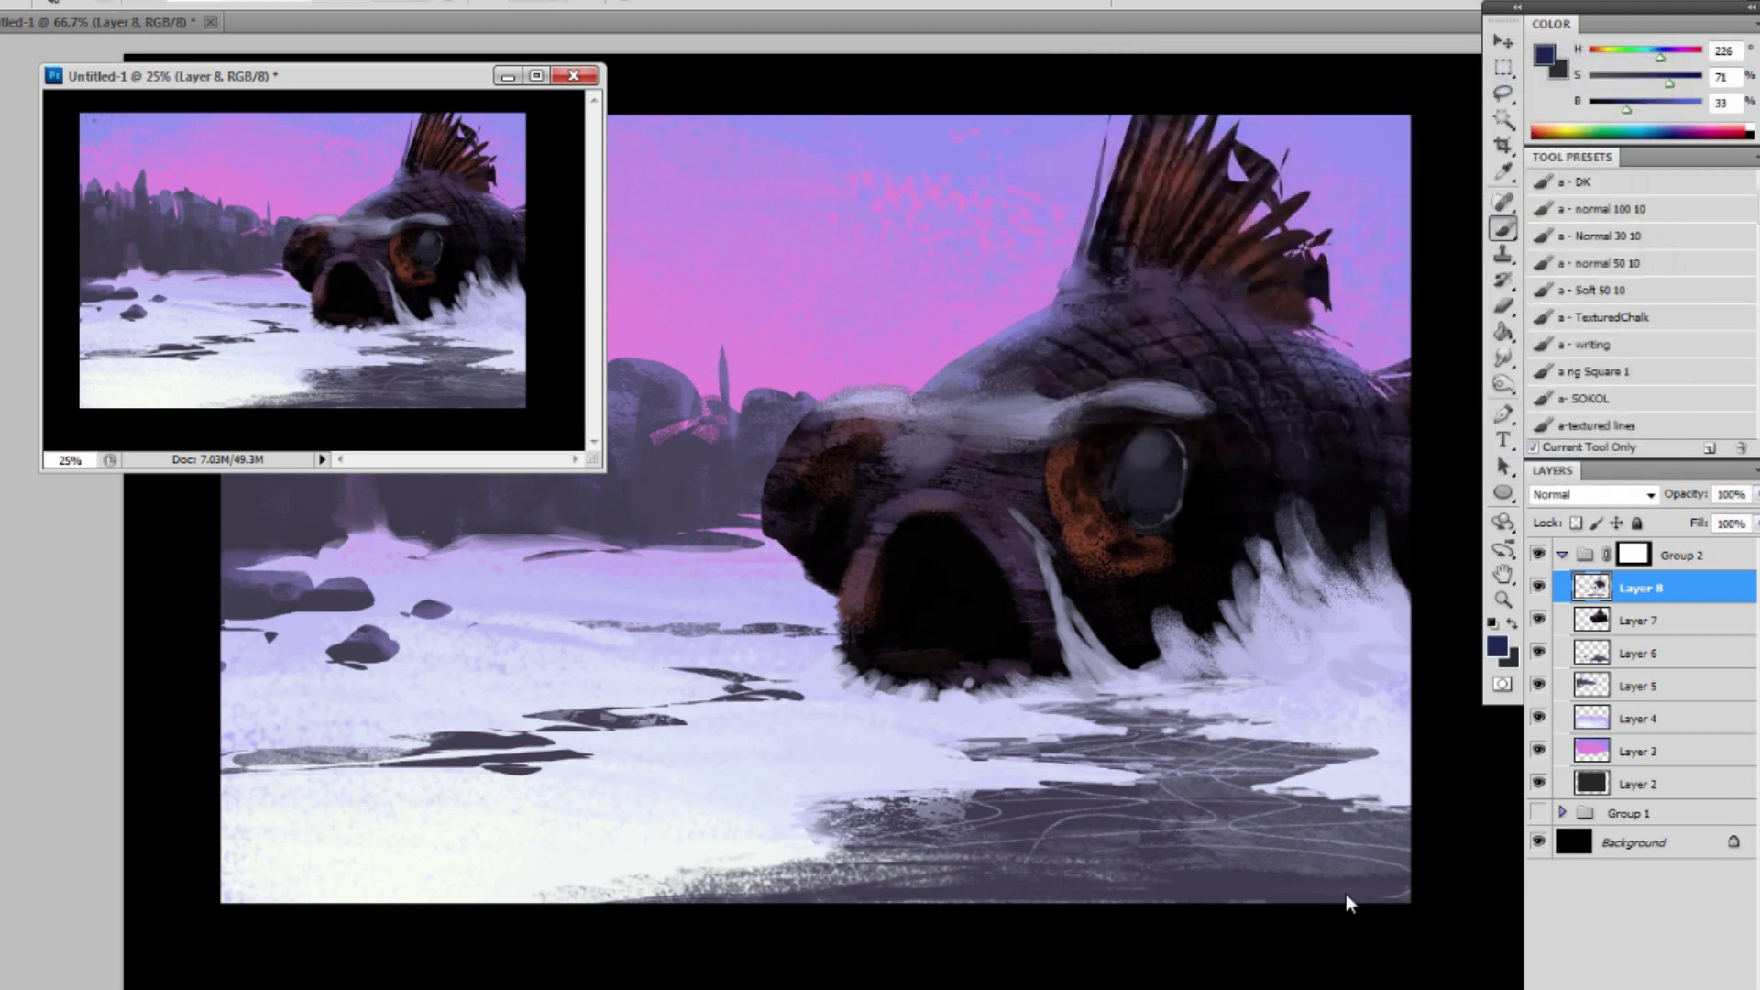
# Glaze the navy over the foreground water in broad strokes with a larger brush.
pyautogui.click(1344, 894)
pyautogui.press(']')
pyautogui.press(']')
pyautogui.press(']')
pyautogui.press(']')
pyautogui.press(']')
pyautogui.press(']')
pyautogui.press(']')
pyautogui.press(']')
pyautogui.press(']')
pyautogui.press(']')
pyautogui.press(']')
pyautogui.moveTo(1411, 888)
pyautogui.mouseDown()
pyautogui.moveTo(1165, 884)
pyautogui.moveTo(1405, 851)
pyautogui.moveTo(1151, 819)
pyautogui.moveTo(1296, 806)
pyautogui.moveTo(1191, 798)
pyautogui.moveTo(1314, 755)
pyautogui.moveTo(1167, 754)
pyautogui.moveTo(1065, 863)
pyautogui.mouseUp()
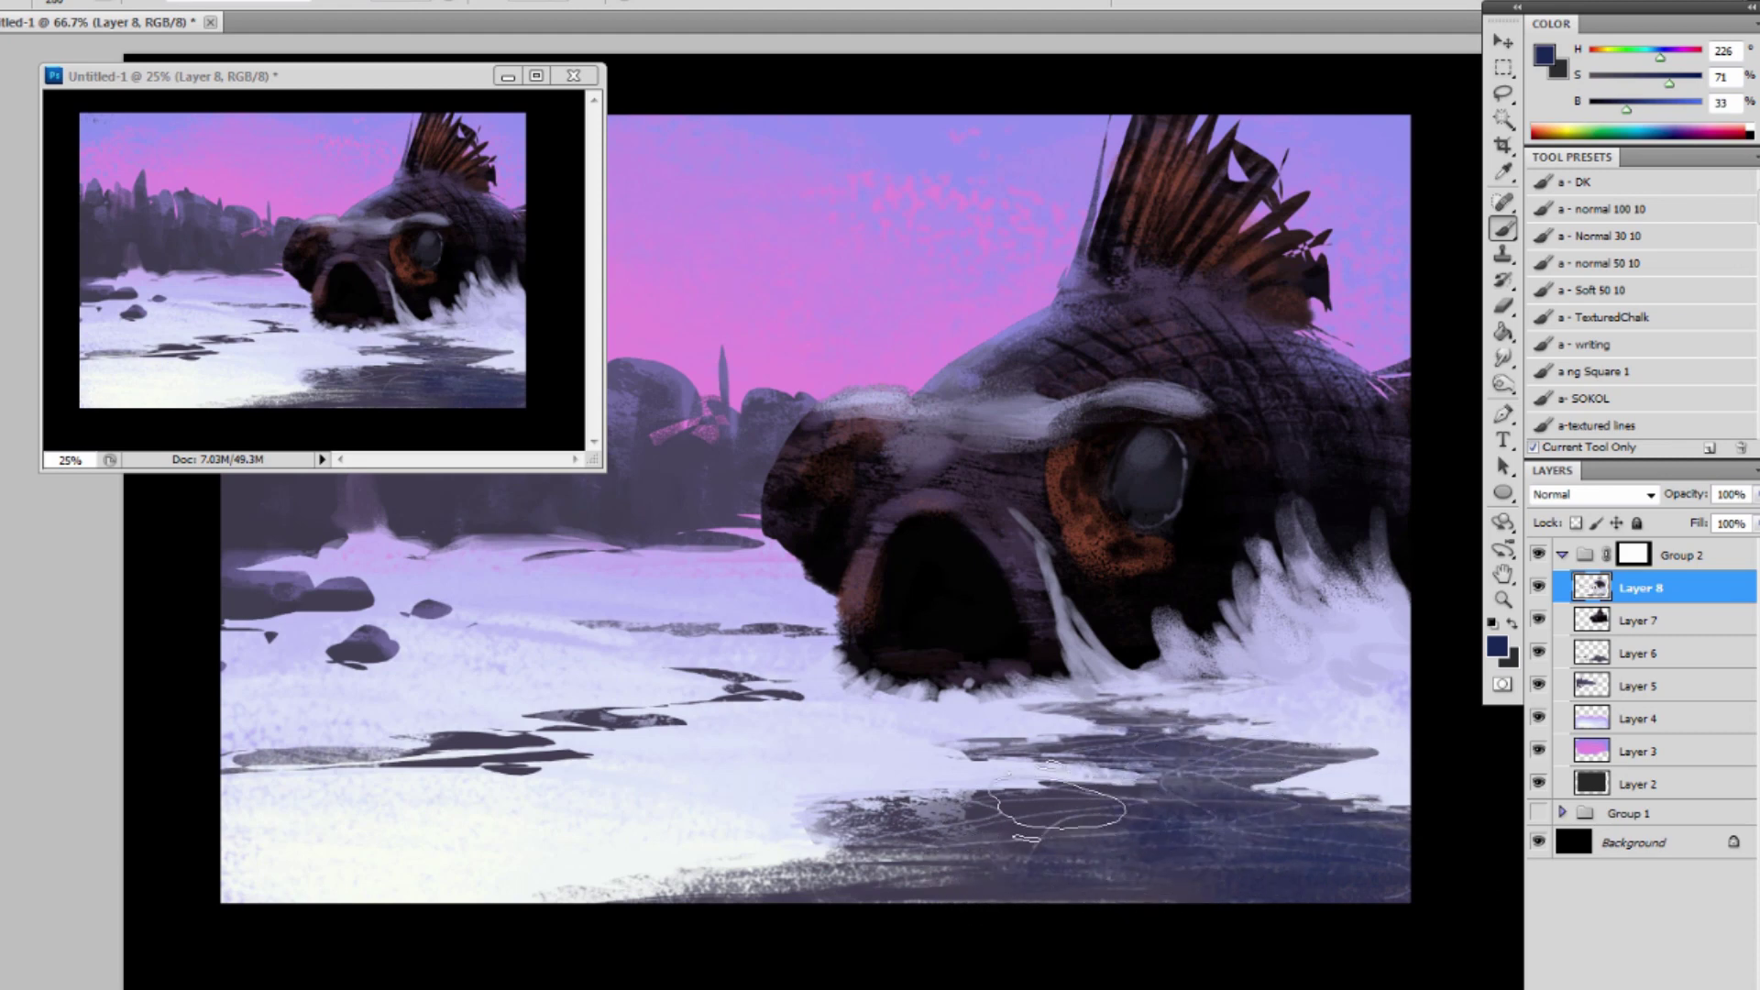
# Tint the midground puddles navy with a smaller brush and refine their edges with sampled pale snow (H 219, S 10, B 97) and dark blue-grey (H 240, S 27, B 33).
pyautogui.press('[')
pyautogui.press('[')
pyautogui.press('[')
pyautogui.press('[')
pyautogui.press('[')
pyautogui.press('[')
pyautogui.press('[')
pyautogui.press('[')
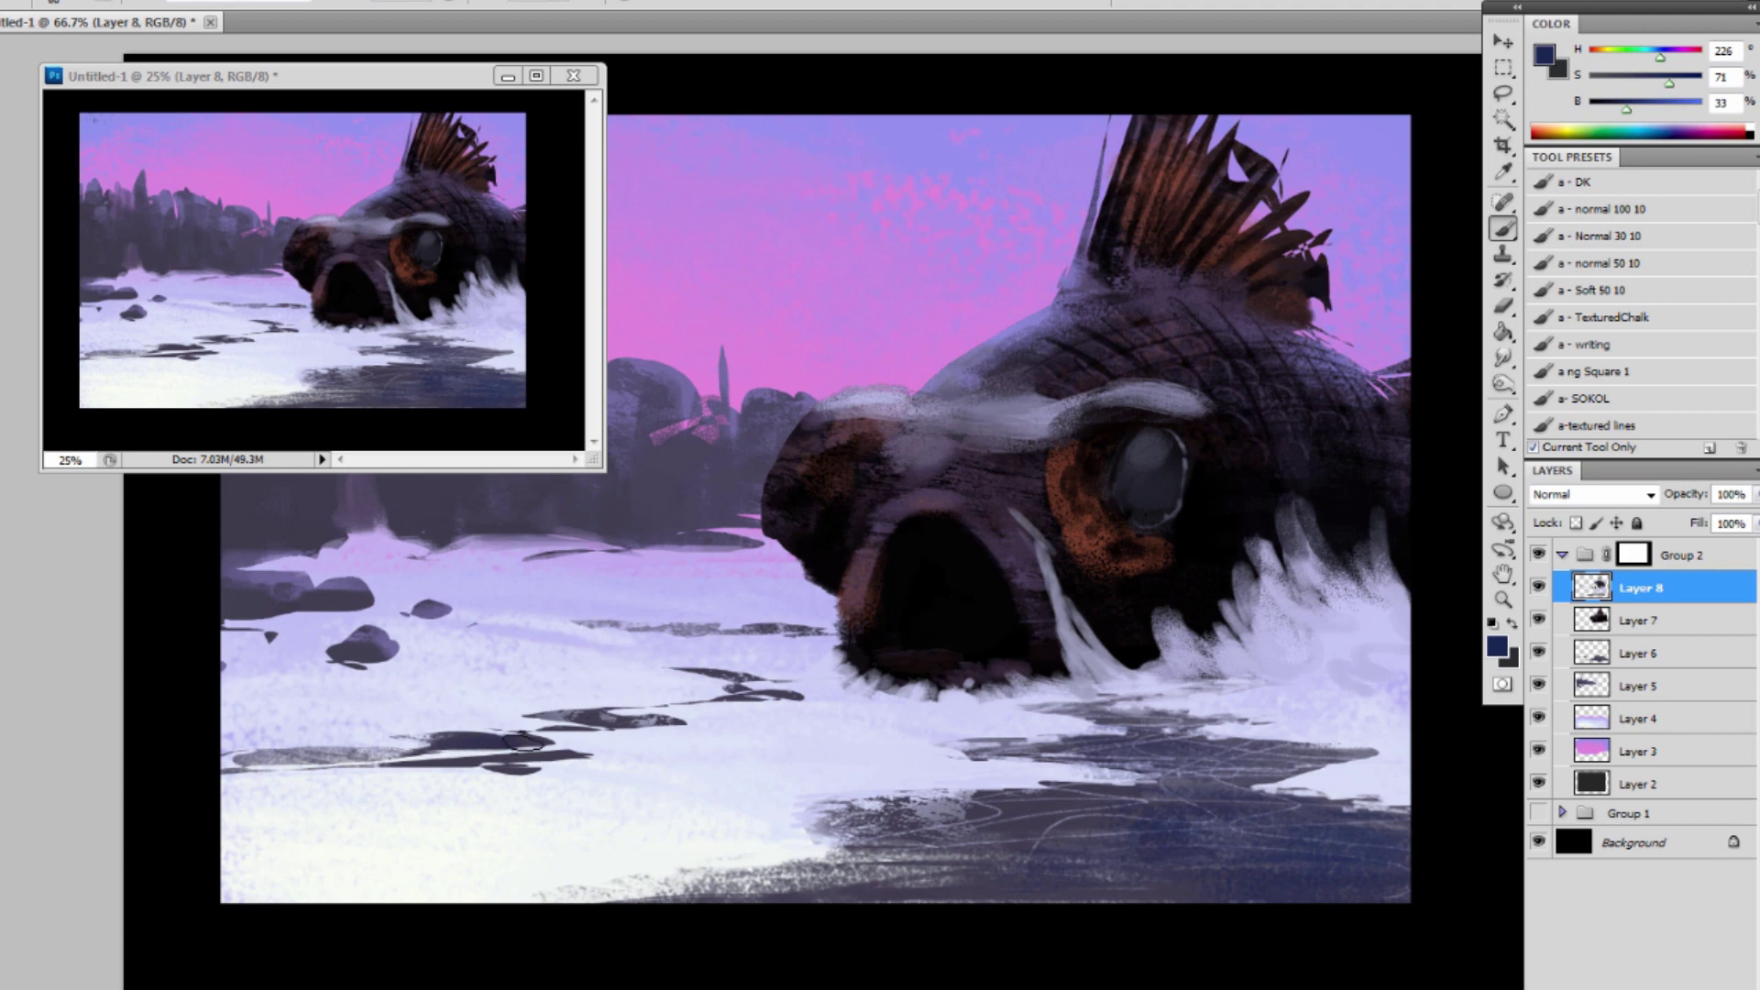
pyautogui.moveTo(525, 740); pyautogui.dragTo(482, 741)
pyautogui.press('[')
pyautogui.press('[')
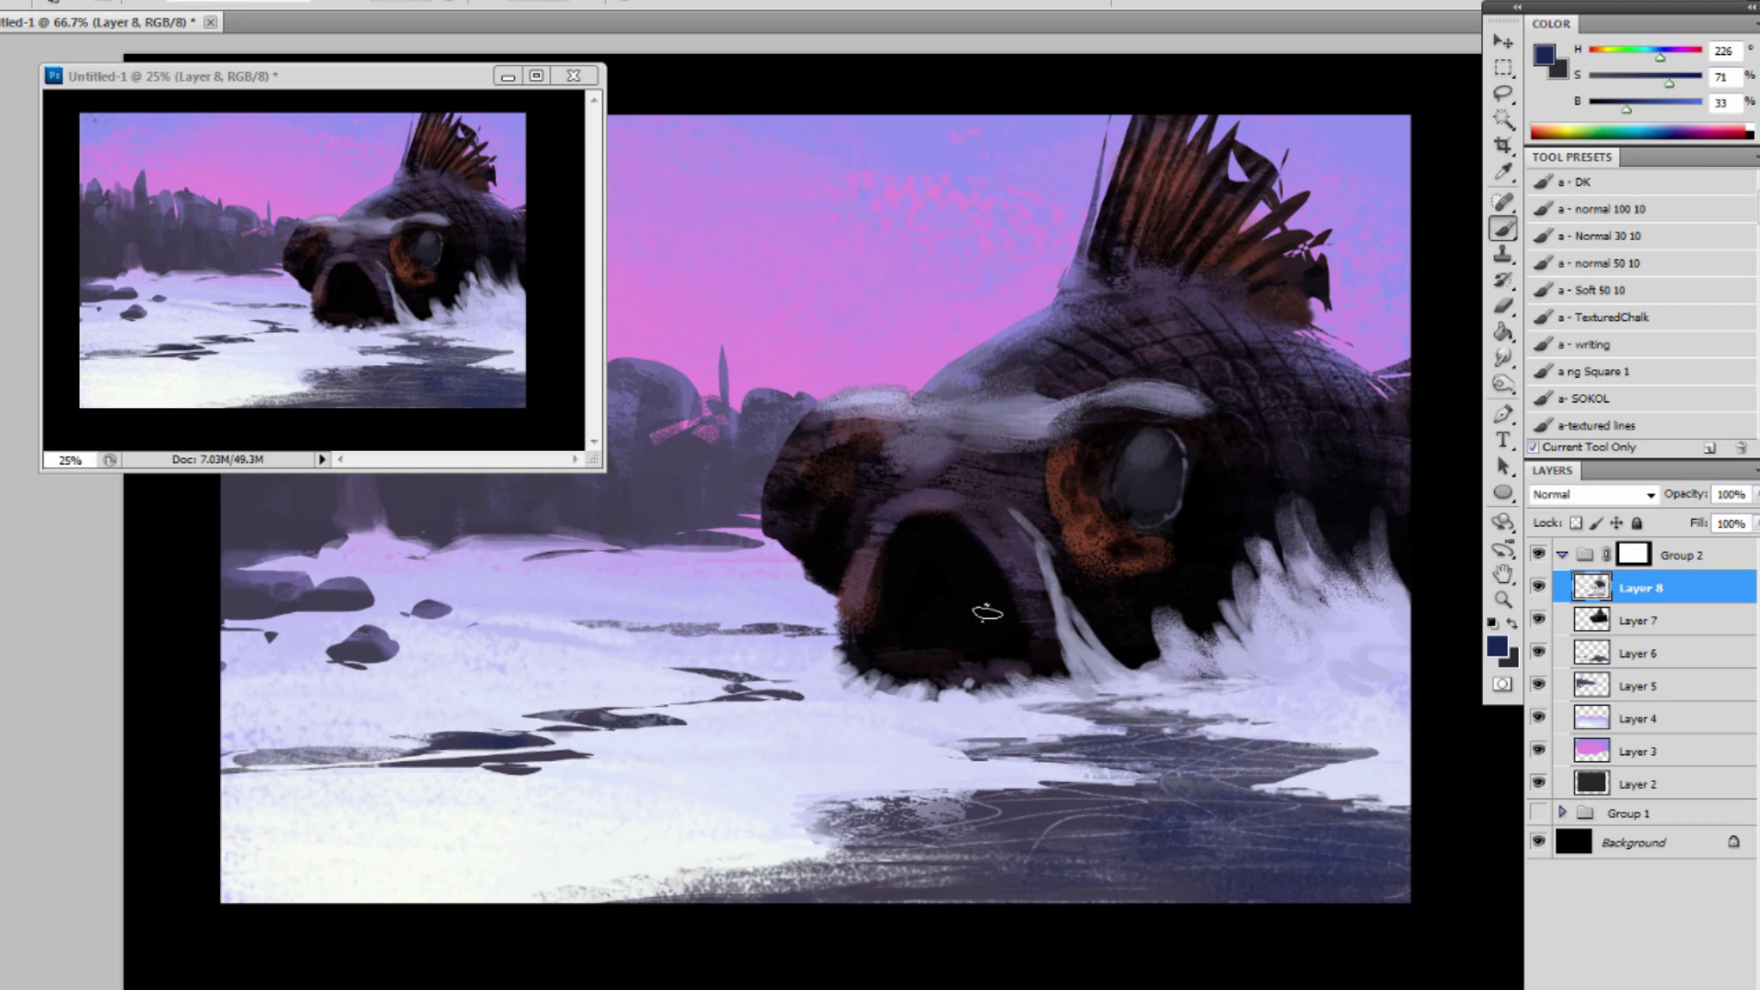
pyautogui.keyDown('alt'); pyautogui.click(572, 750); pyautogui.keyUp('alt')
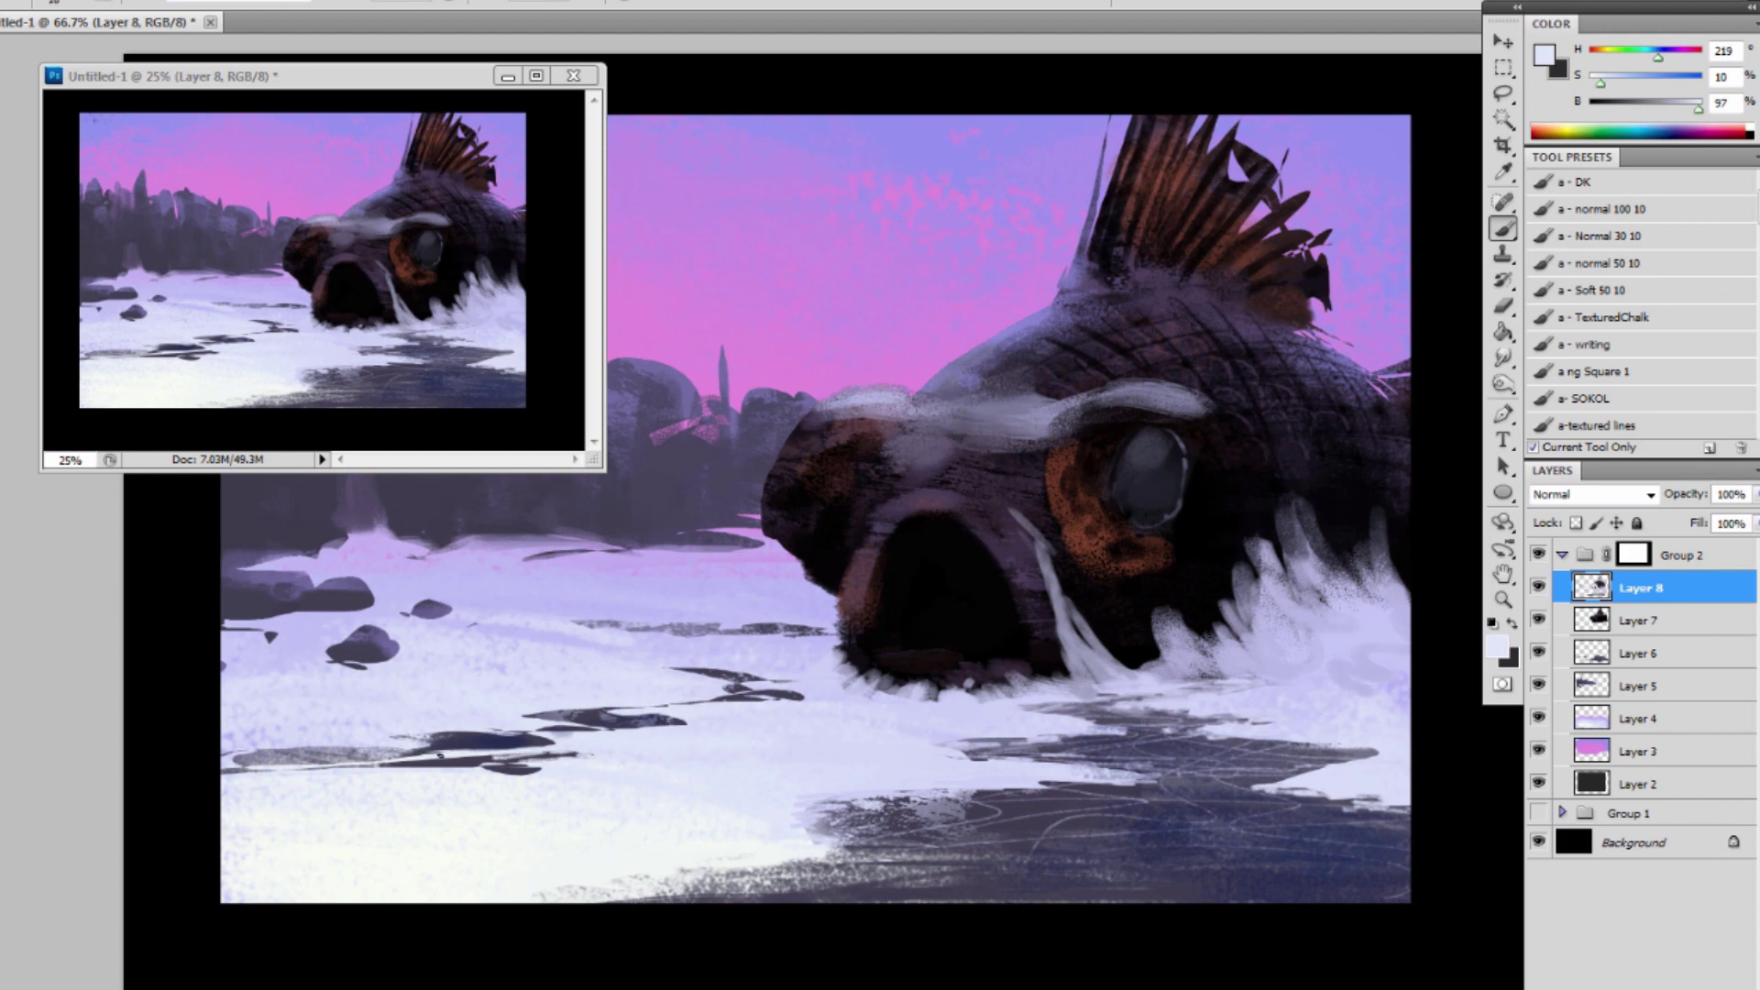
pyautogui.keyDown('alt'); pyautogui.click(443, 739); pyautogui.keyUp('alt')
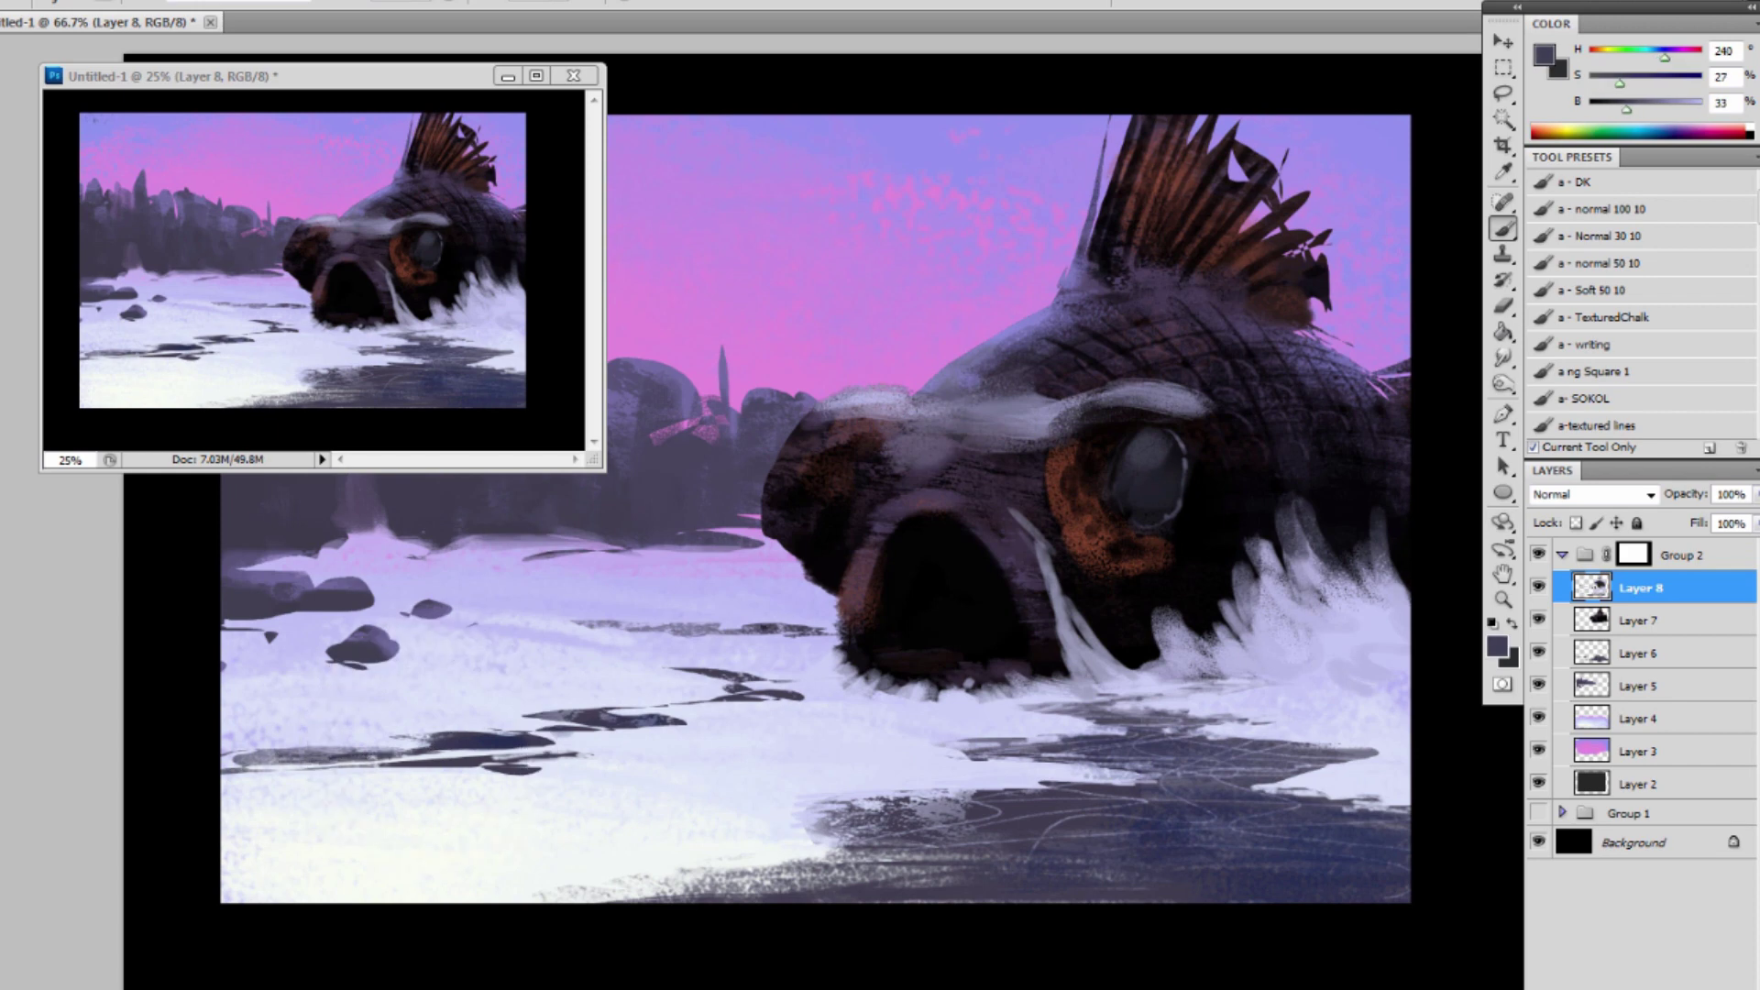
# Shade the distant rocks in the snow with sampled sky periwinkle (H 242, S 38, B 94) and dark purple-grey (H 246, S 23, B 32).
pyautogui.keyDown('alt'); pyautogui.click(362, 587); pyautogui.keyUp('alt')
pyautogui.keyDown('alt'); pyautogui.click(955, 132); pyautogui.keyUp('alt')
pyautogui.moveTo(303, 612); pyautogui.dragTo(363, 614)
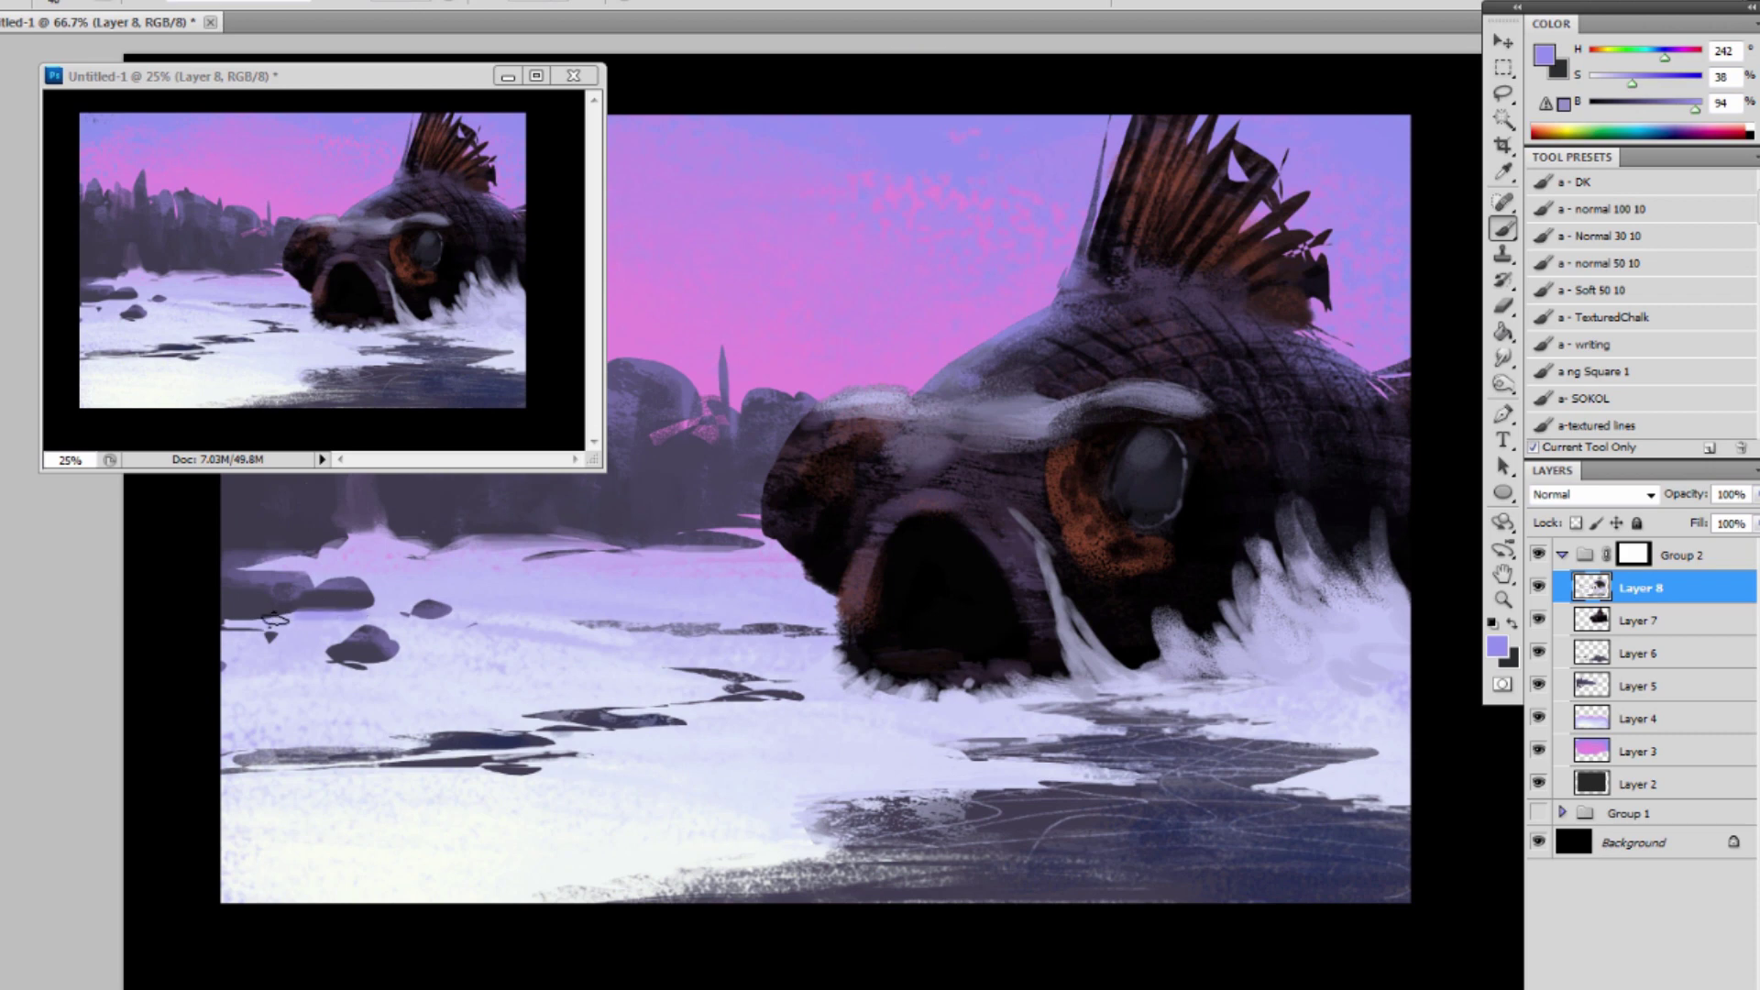
pyautogui.keyDown('alt'); pyautogui.click(351, 593); pyautogui.keyUp('alt')
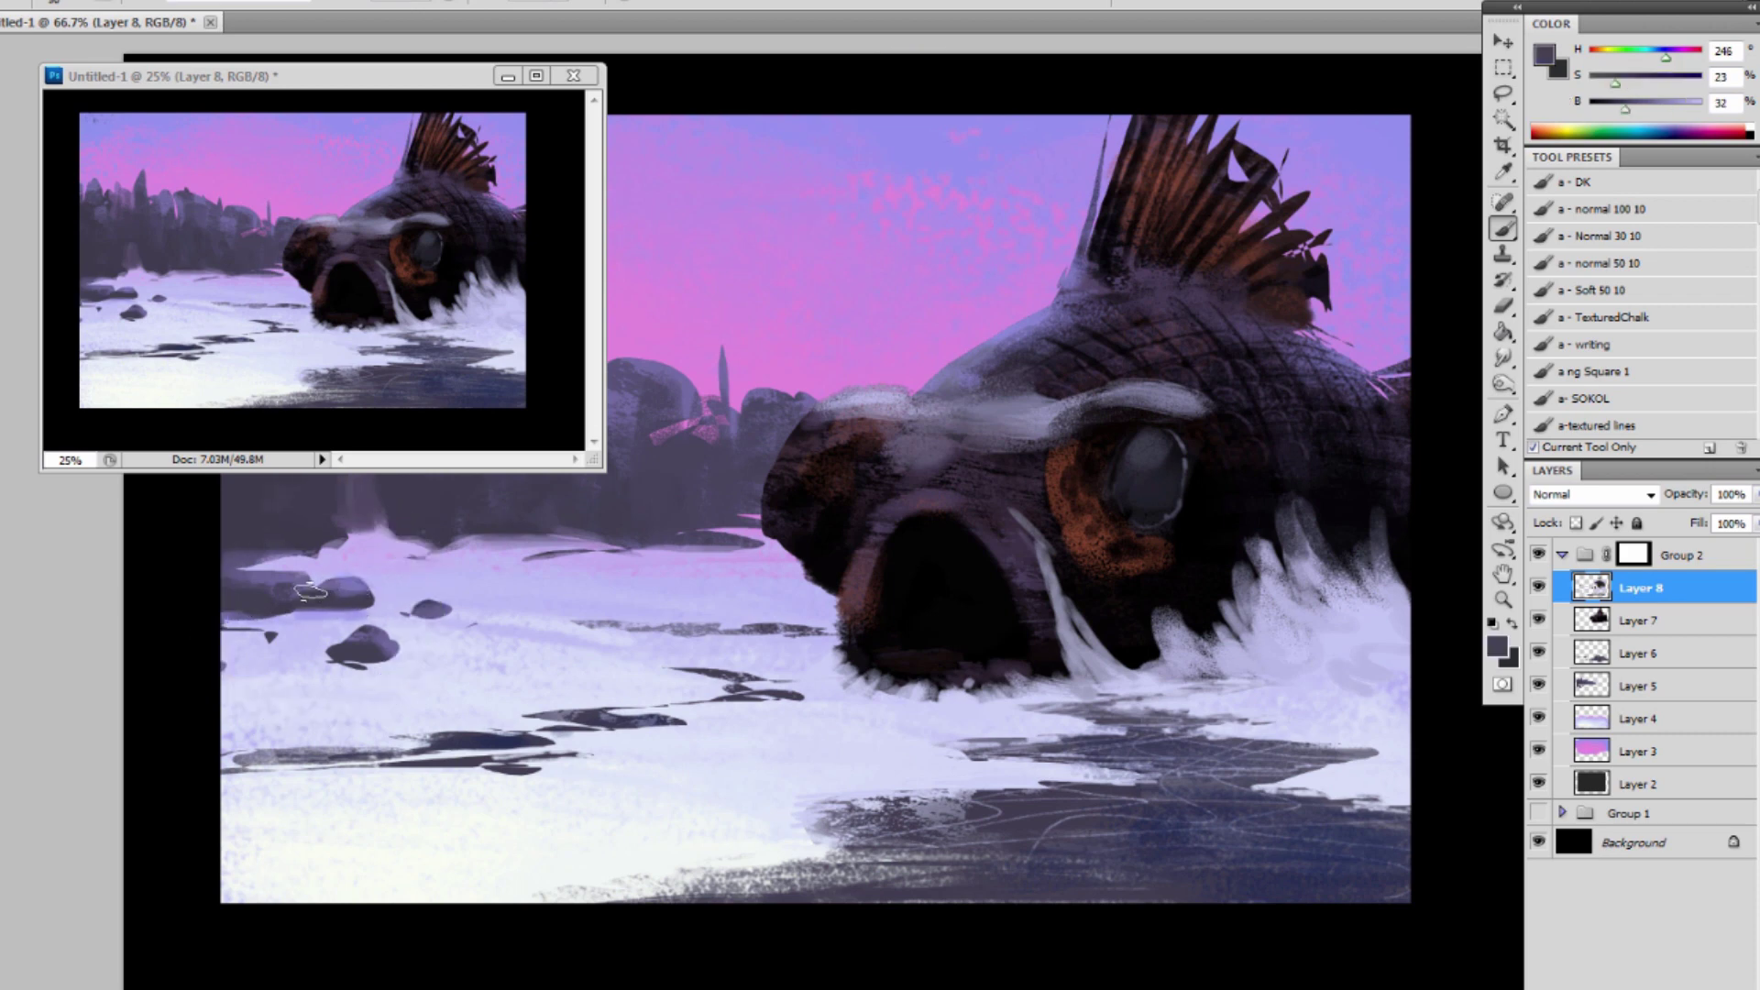
pyautogui.moveTo(307, 596); pyautogui.dragTo(365, 594)
# Break up the pale brow band between the eyes with sampled dark purples and grey (H 265, S 20, B 43), and sample greyish lavender beside the mouth.
pyautogui.press('x')
pyautogui.moveTo(1107, 428)
pyautogui.mouseDown()
pyautogui.moveTo(1192, 408)
pyautogui.moveTo(1118, 412)
pyautogui.moveTo(1182, 404)
pyautogui.moveTo(1155, 412)
pyautogui.mouseUp()
pyautogui.keyDown('alt'); pyautogui.click(1100, 375); pyautogui.keyUp('alt')
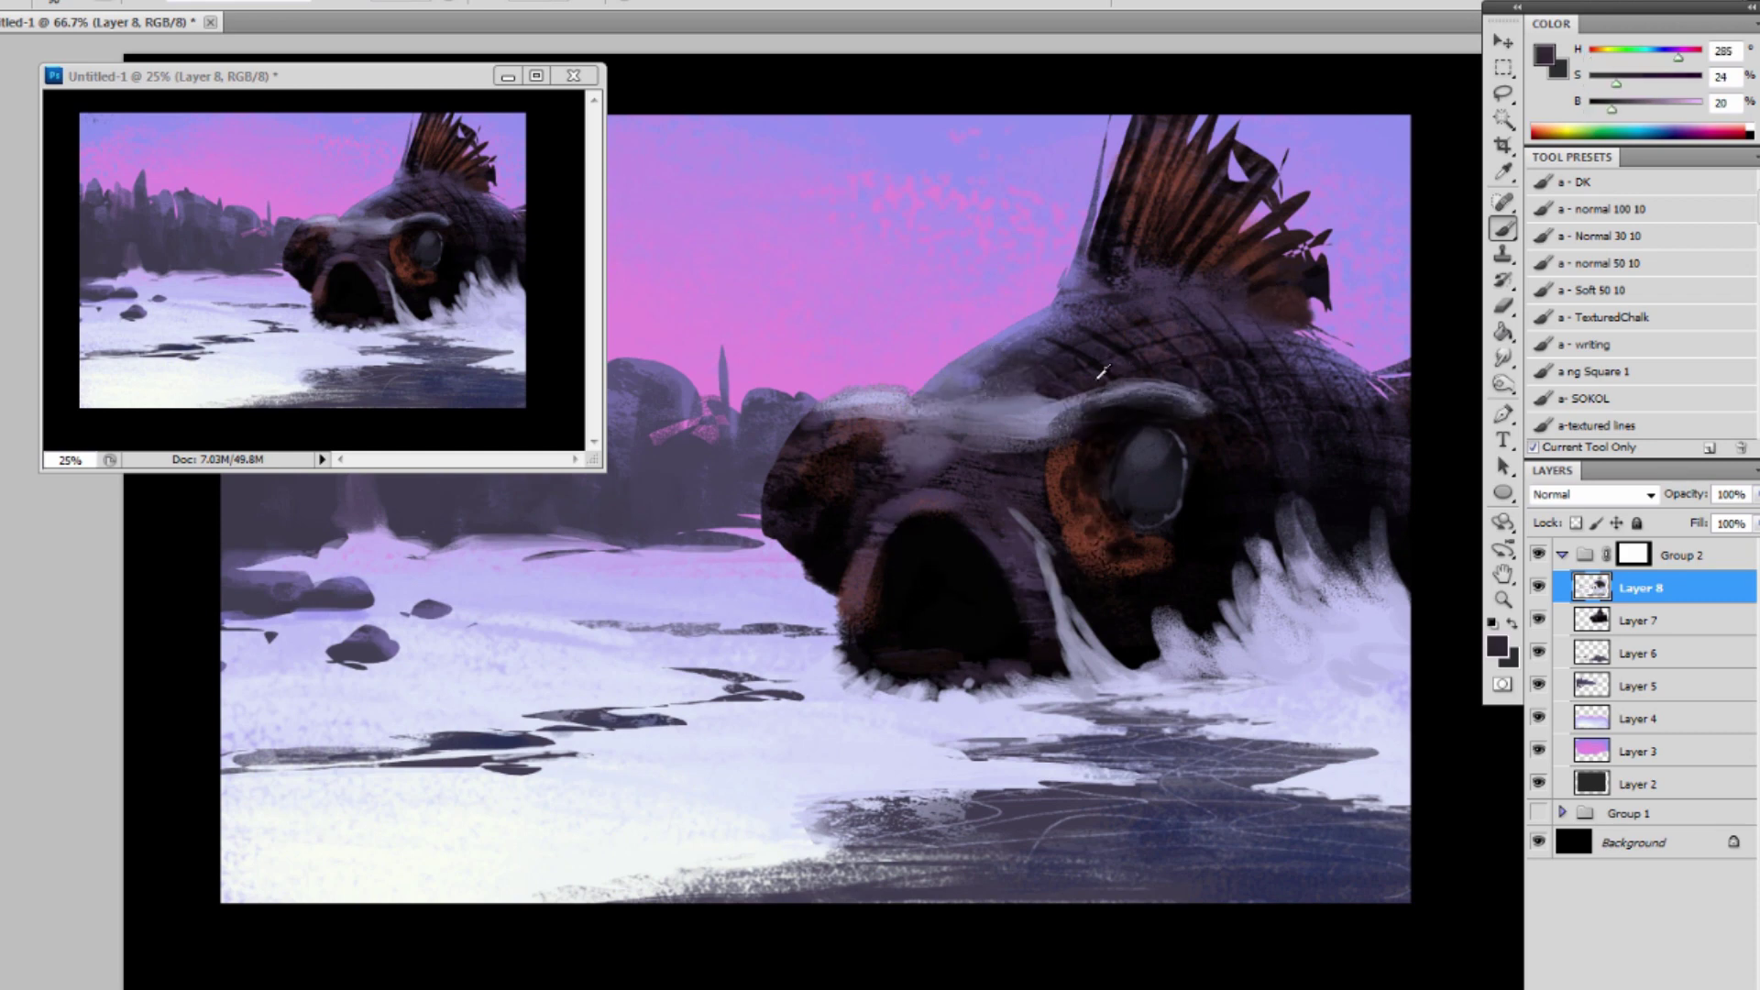
pyautogui.keyDown('alt'); pyautogui.click(1230, 473); pyautogui.keyUp('alt')
pyautogui.moveTo(1014, 459)
pyautogui.mouseDown()
pyautogui.moveTo(1051, 411)
pyautogui.moveTo(1018, 412)
pyautogui.mouseUp()
pyautogui.moveTo(1017, 413)
pyautogui.mouseDown()
pyautogui.moveTo(983, 429)
pyautogui.moveTo(990, 393)
pyautogui.moveTo(897, 456)
pyautogui.moveTo(970, 404)
pyautogui.mouseUp()
pyautogui.keyDown('alt'); pyautogui.click(976, 429); pyautogui.keyUp('alt')
pyautogui.keyDown('alt'); pyautogui.click(921, 425); pyautogui.keyUp('alt')
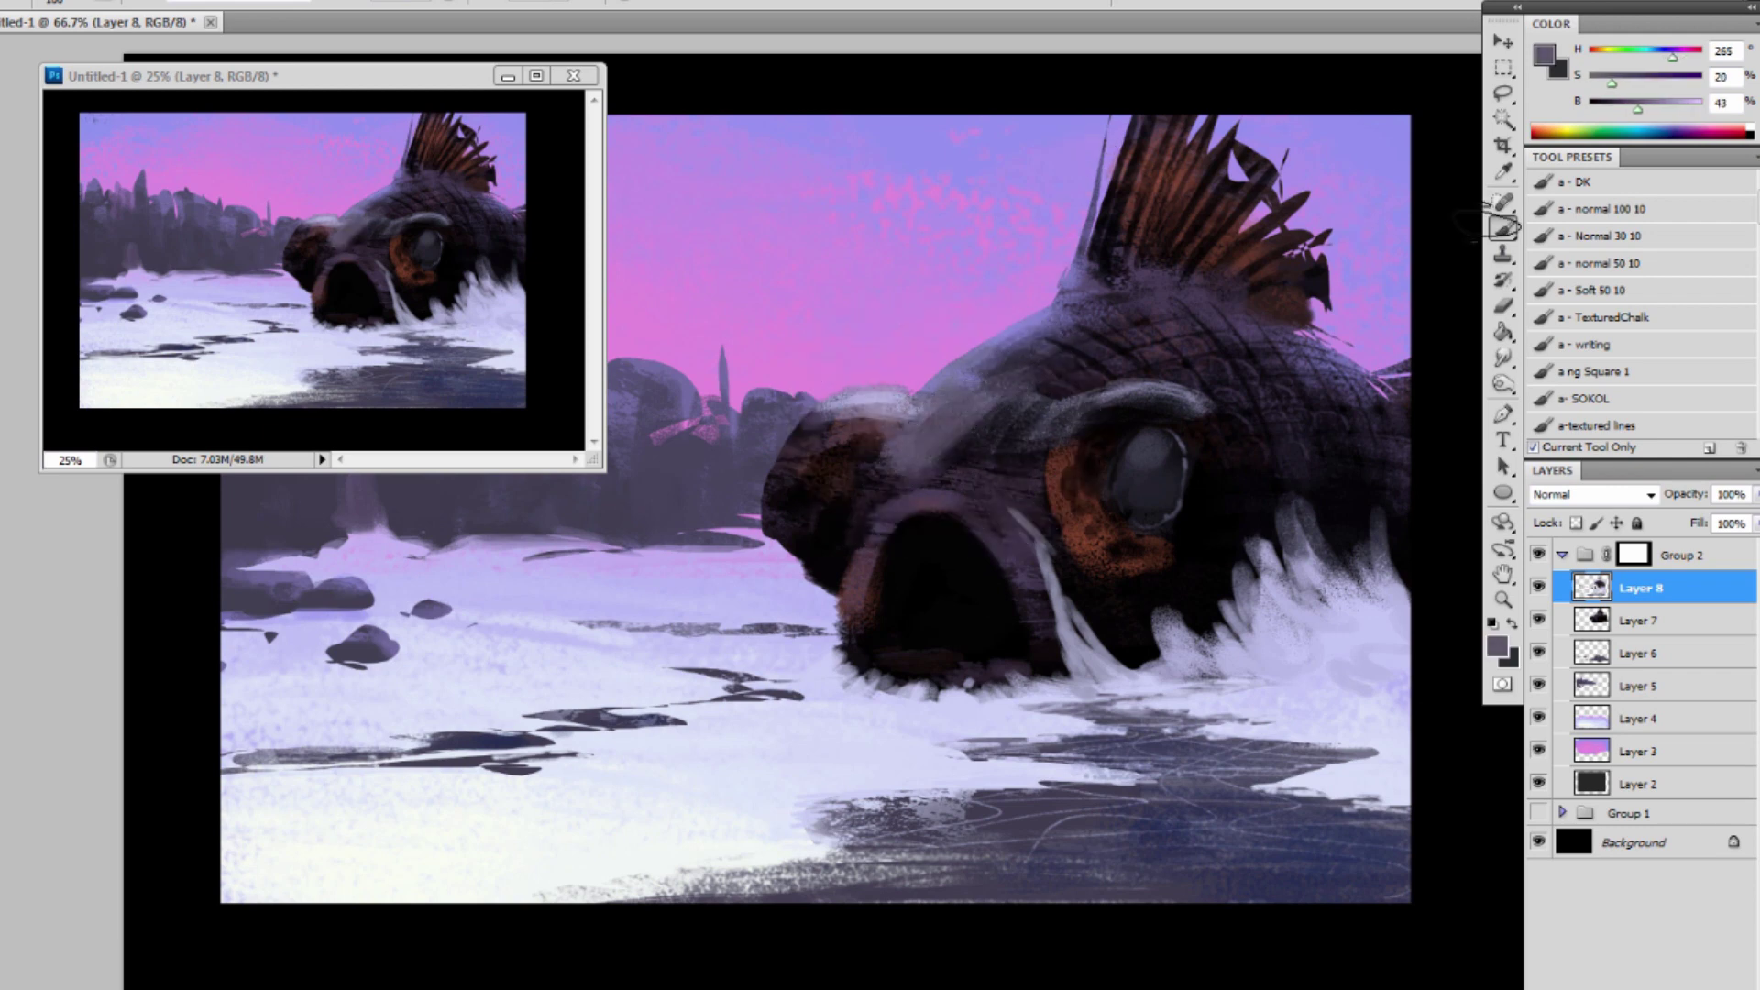
pyautogui.keyDown('alt'); pyautogui.click(1082, 643); pyautogui.keyUp('alt')
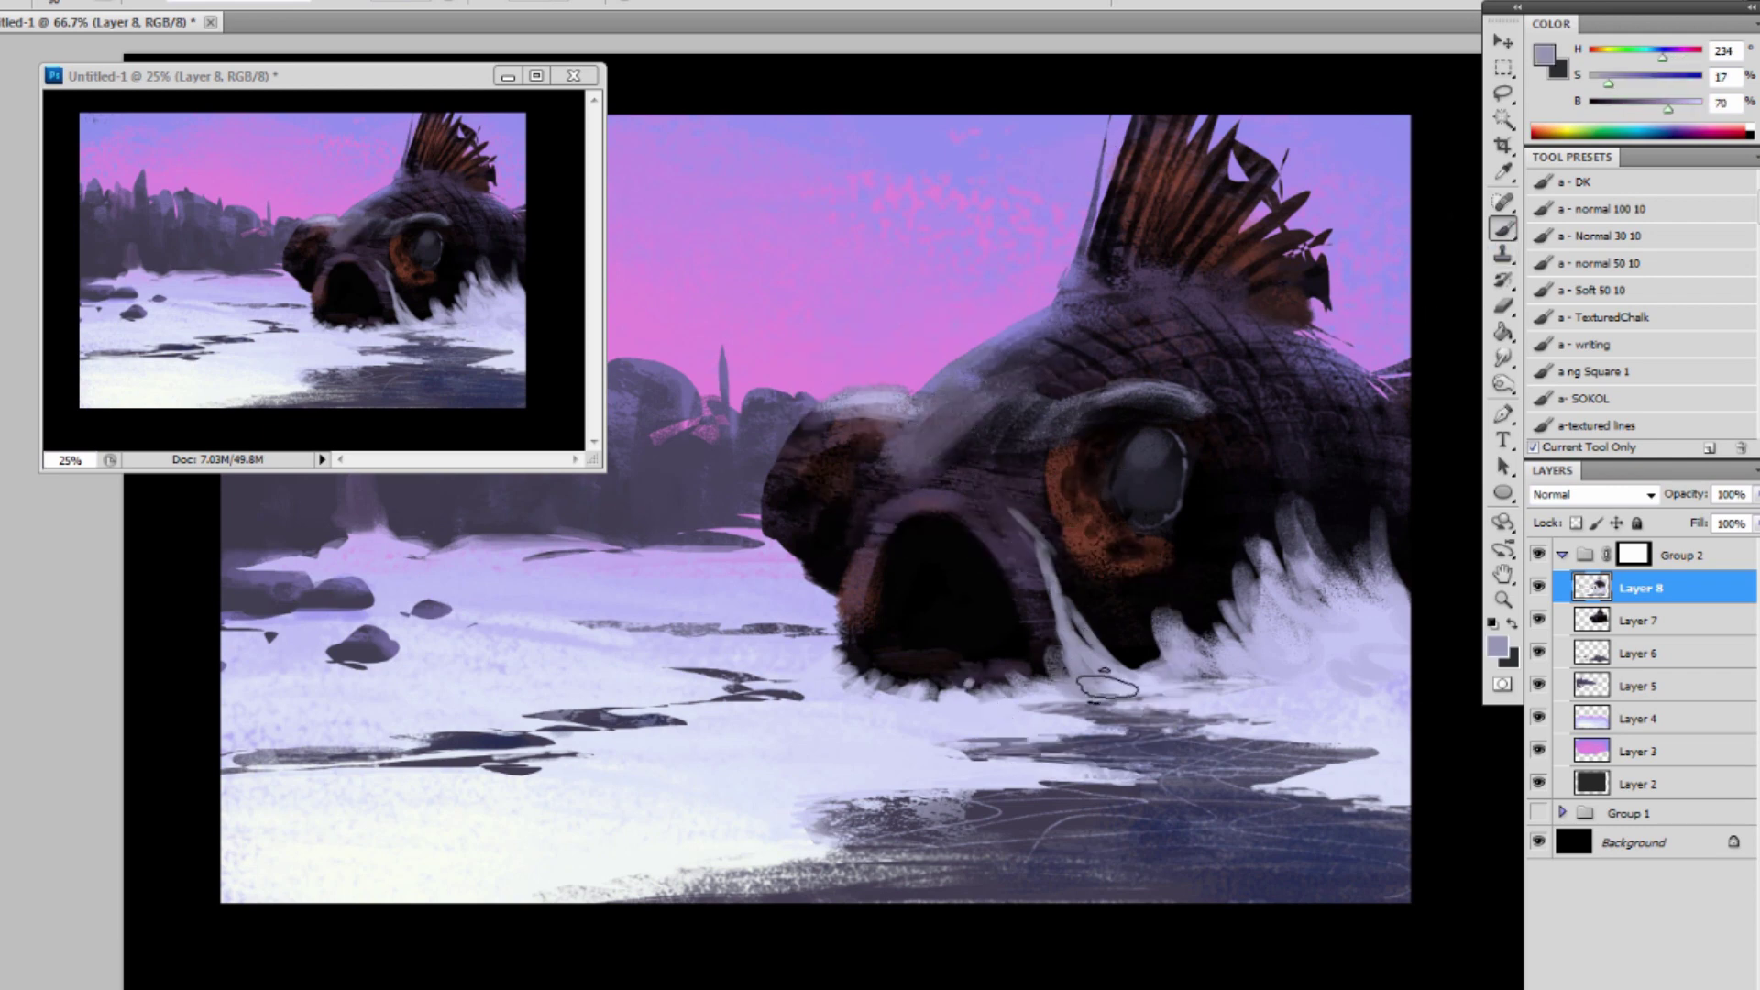
# Touch up the snow below the mouth with pale lavender (H 232, S 16, B 91), and fill the fin's gaps with dusty pink (H 348, S 18, B 60).
pyautogui.keyDown('alt'); pyautogui.click(1135, 674); pyautogui.keyUp('alt')
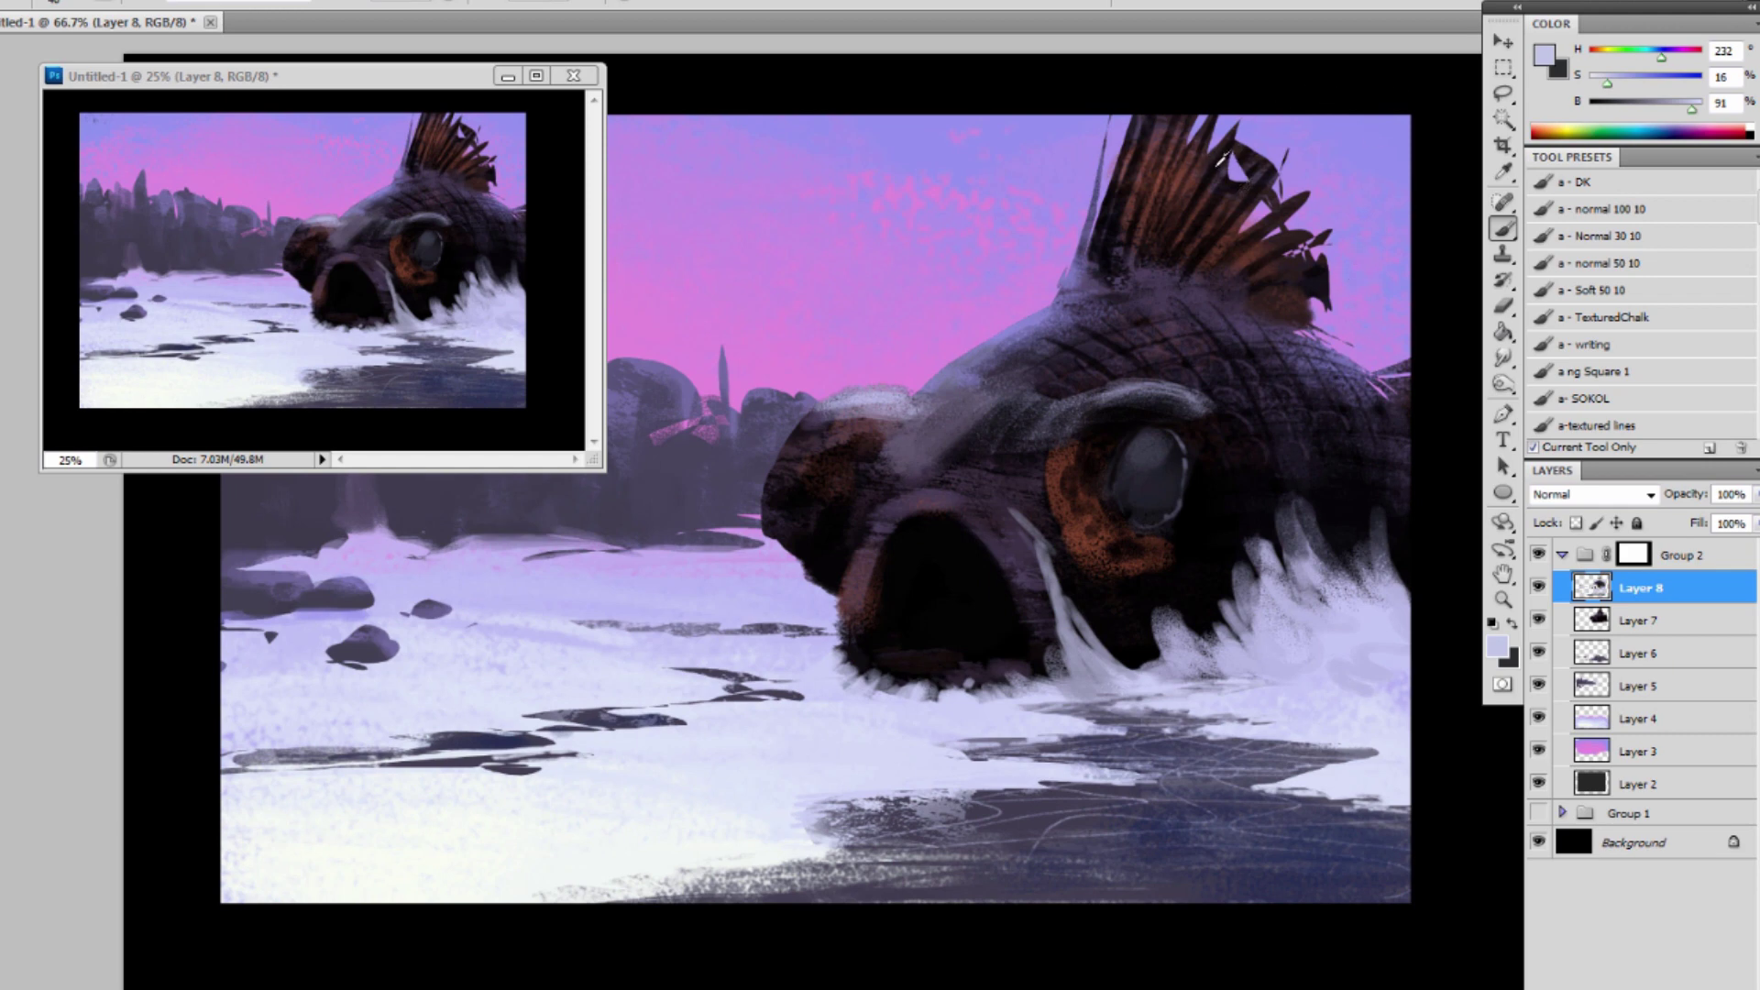
pyautogui.keyDown('alt'); pyautogui.click(1223, 172); pyautogui.keyUp('alt')
pyautogui.click(1542, 57)
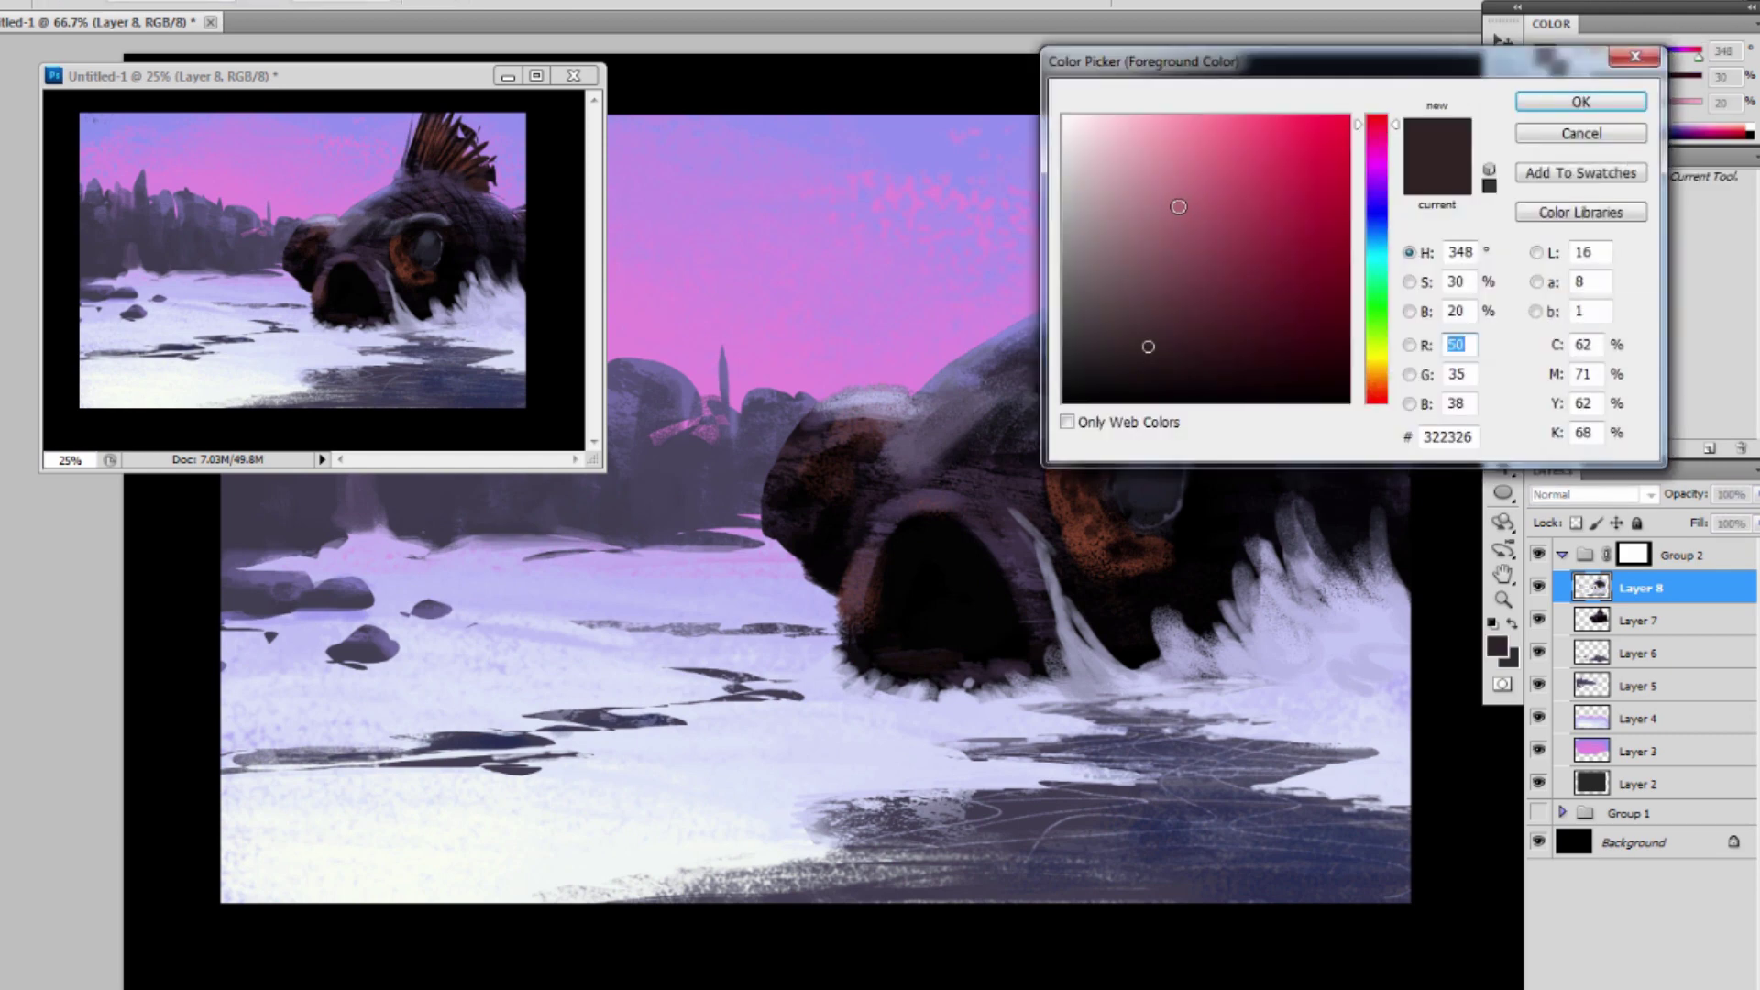
pyautogui.click(1152, 192)
pyautogui.moveTo(1151, 192)
pyautogui.mouseDown()
pyautogui.moveTo(1120, 204)
pyautogui.moveTo(1117, 230)
pyautogui.mouseUp()
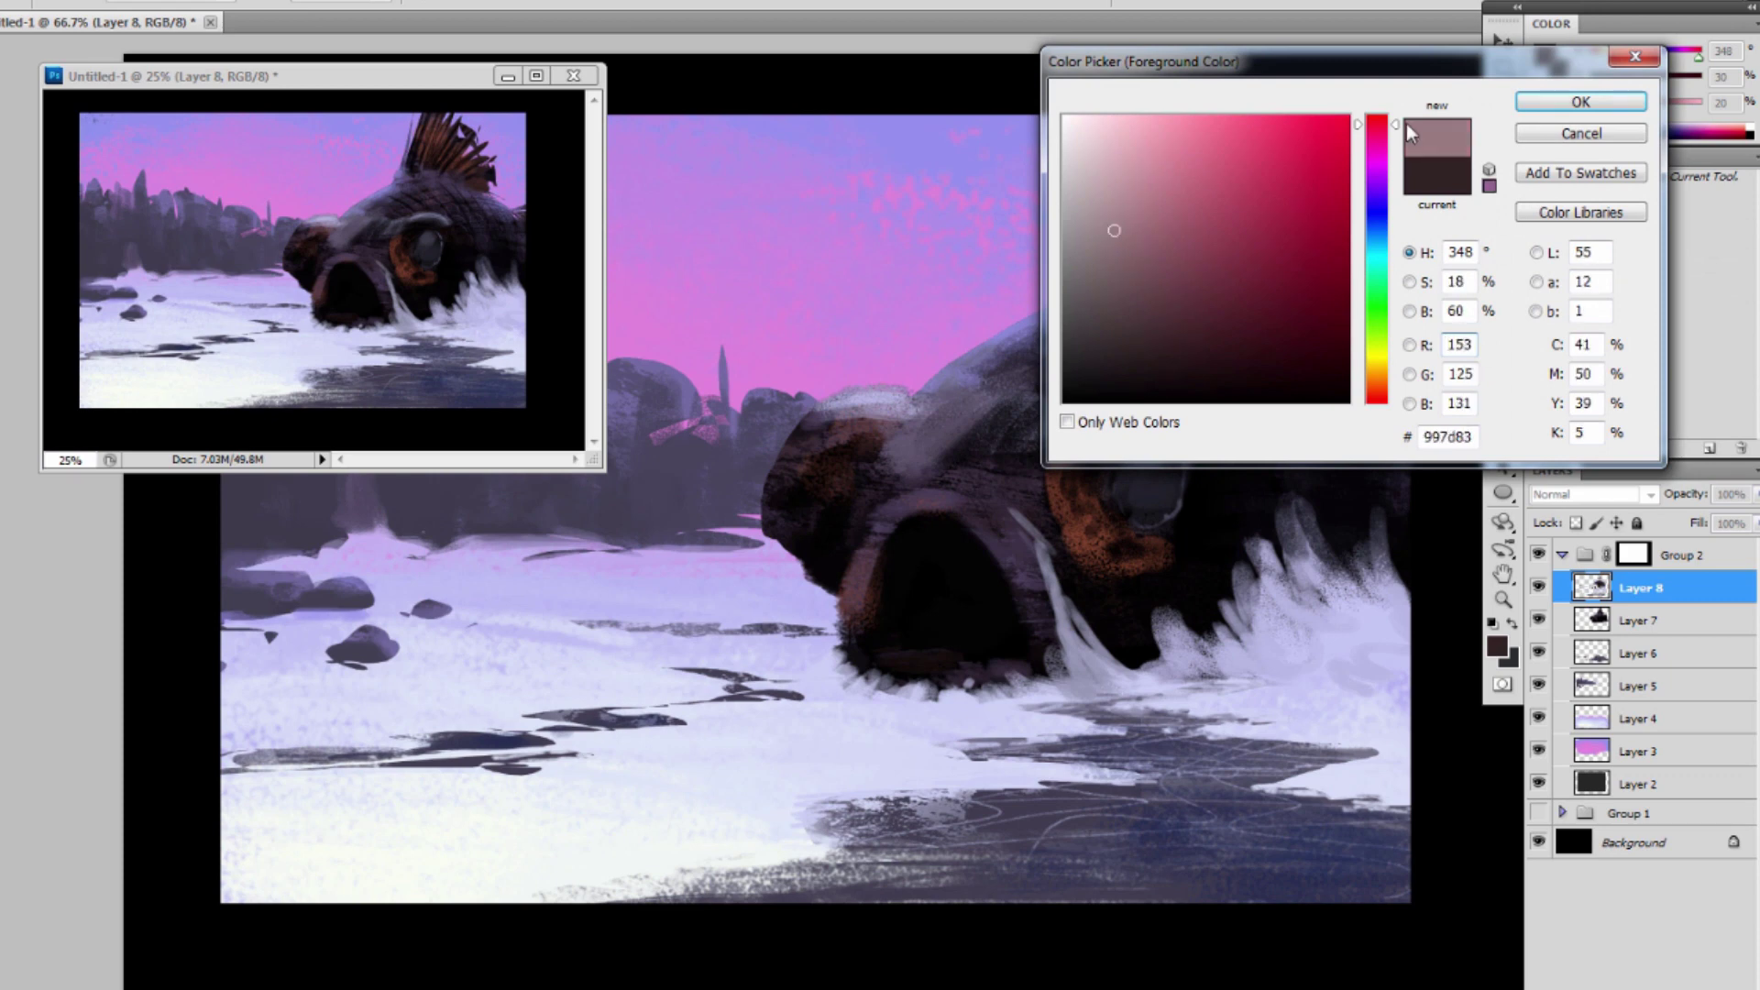
pyautogui.press('Return')
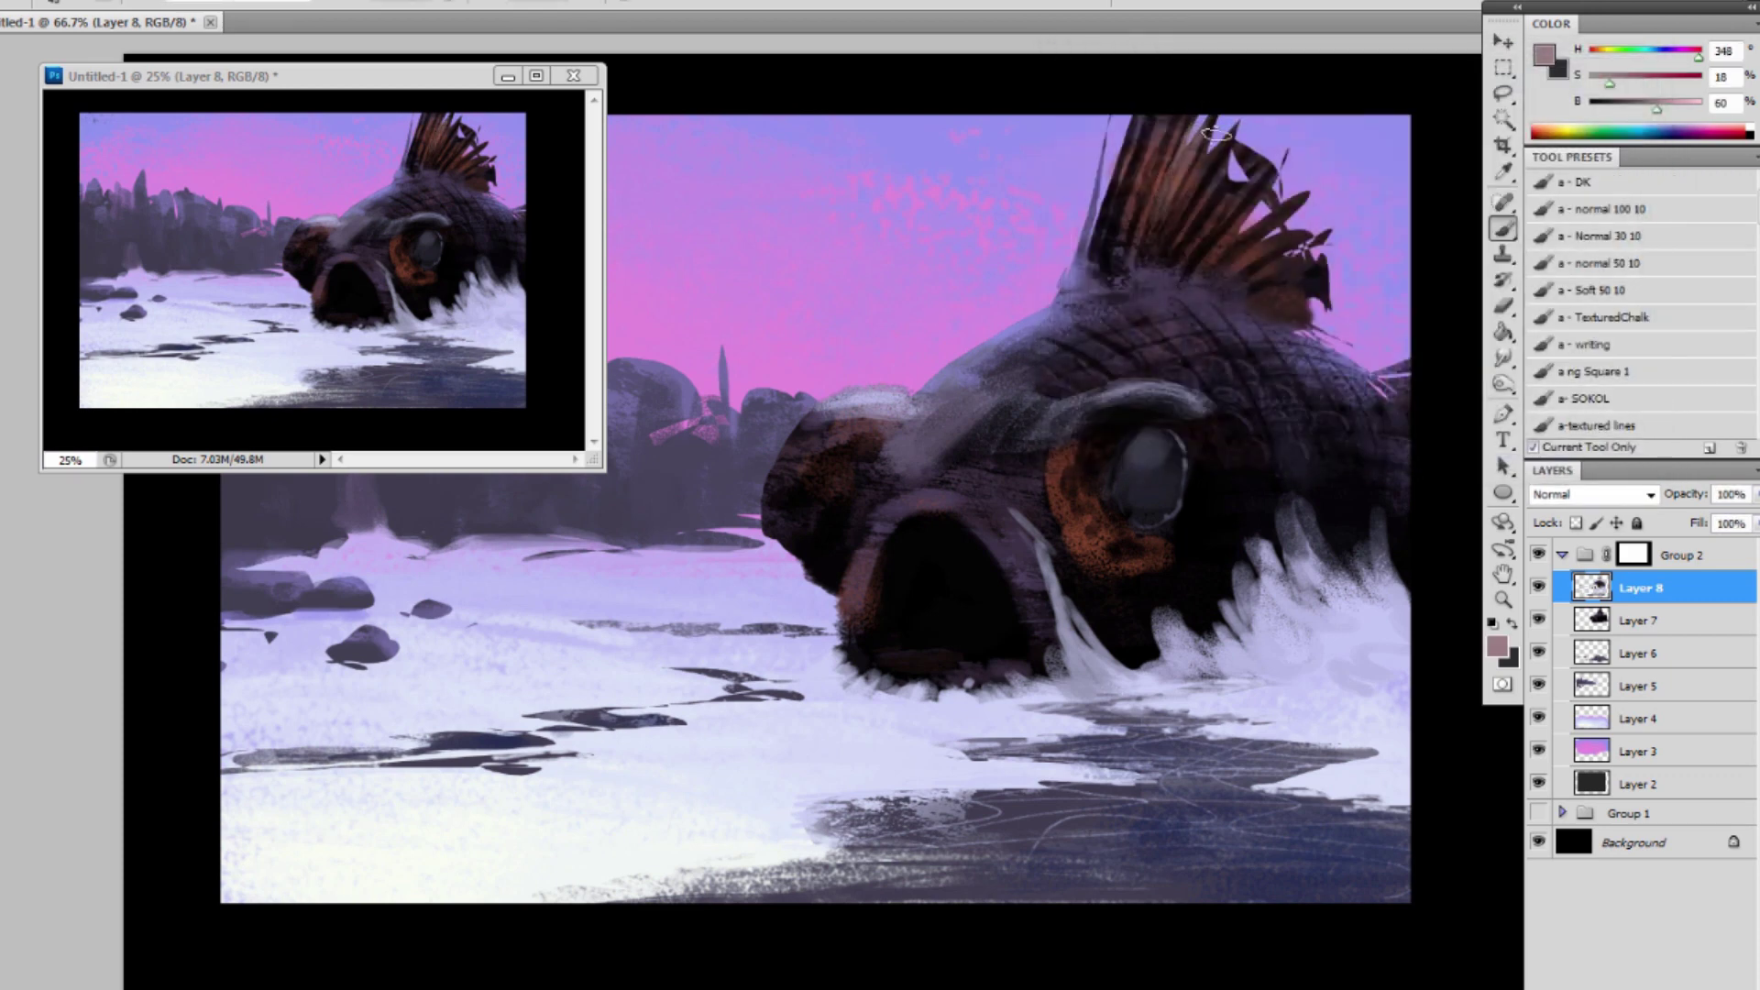
pyautogui.moveTo(1224, 128)
pyautogui.mouseDown()
pyautogui.moveTo(1182, 214)
pyautogui.moveTo(1252, 136)
pyautogui.moveTo(1200, 220)
pyautogui.moveTo(1262, 134)
pyautogui.moveTo(1242, 174)
pyautogui.moveTo(1273, 213)
pyautogui.moveTo(1289, 171)
pyautogui.moveTo(1219, 245)
pyautogui.moveTo(1317, 204)
pyautogui.moveTo(1304, 240)
pyautogui.moveTo(1315, 216)
pyautogui.moveTo(1255, 245)
pyautogui.moveTo(1319, 244)
pyautogui.moveTo(1263, 277)
pyautogui.moveTo(1301, 257)
pyautogui.mouseUp()
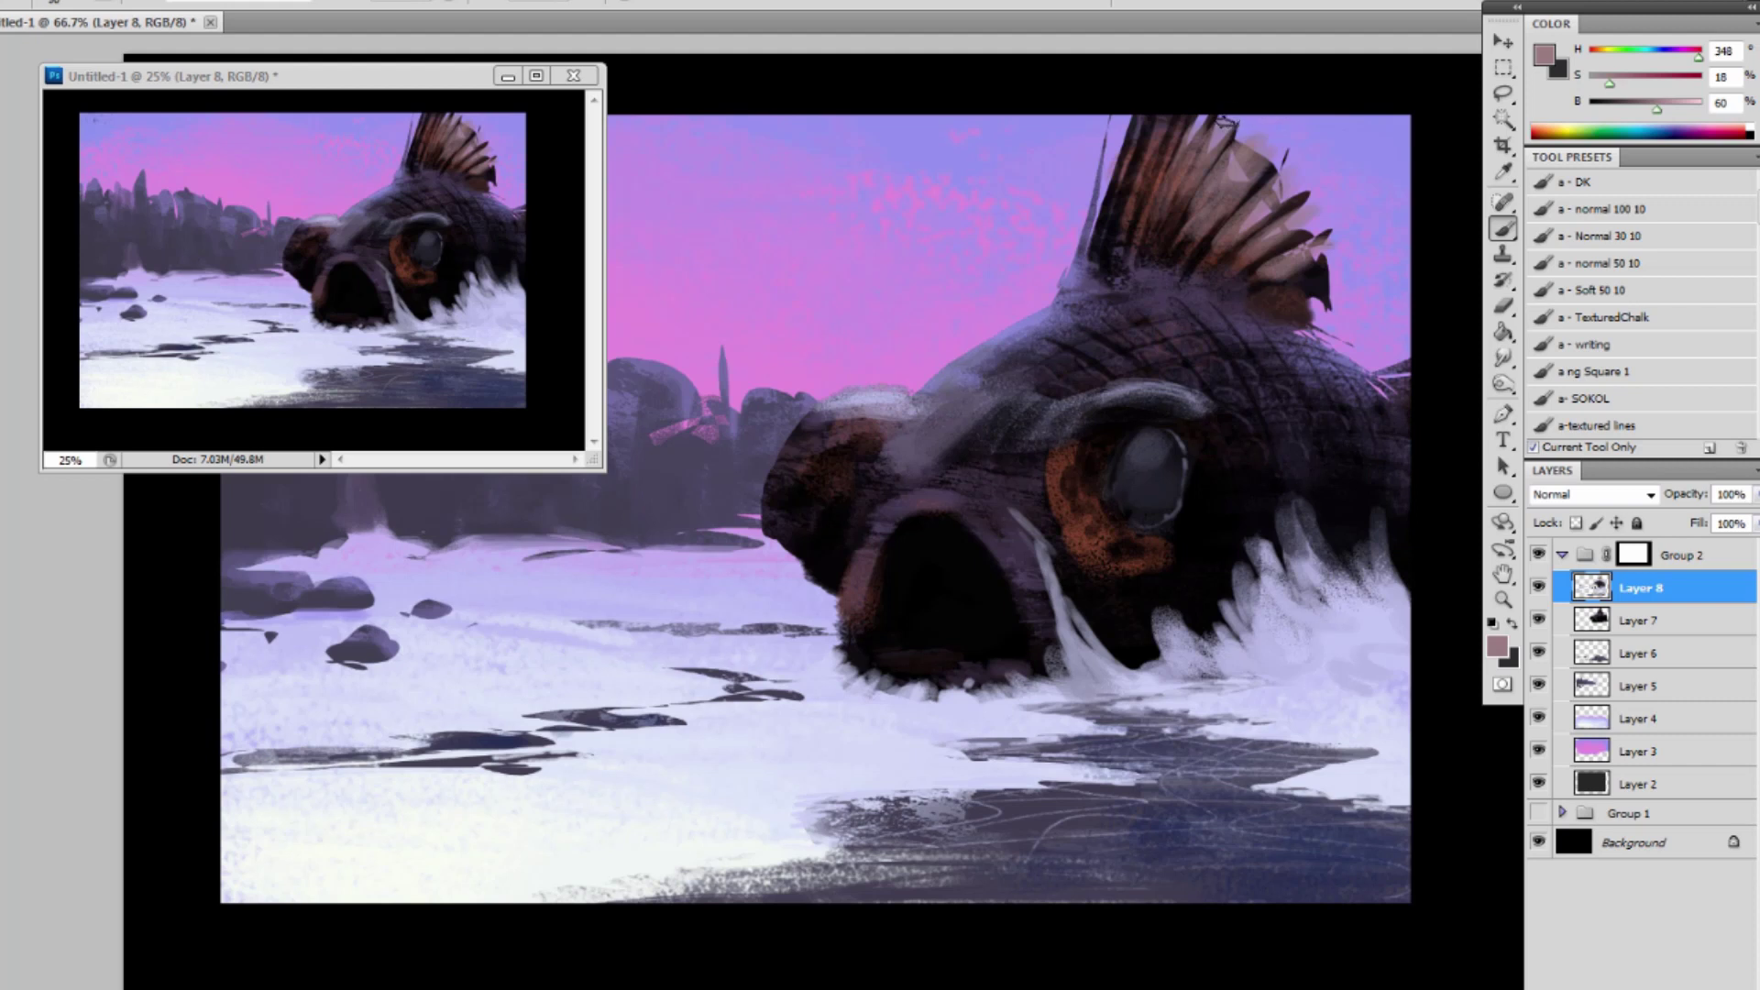
# Blend the fin's membrane with sampled tones and extend its rear edge with muted purple (H 283, S 25, B 44), enlarging the brush.
pyautogui.keyDown('alt'); pyautogui.click(1236, 117); pyautogui.keyUp('alt')
pyautogui.moveTo(1206, 168)
pyautogui.mouseDown()
pyautogui.moveTo(1233, 133)
pyautogui.moveTo(1268, 163)
pyautogui.moveTo(1243, 128)
pyautogui.moveTo(1325, 243)
pyautogui.moveTo(1333, 212)
pyautogui.moveTo(1244, 261)
pyautogui.moveTo(1322, 233)
pyautogui.moveTo(1330, 262)
pyautogui.moveTo(1261, 158)
pyautogui.moveTo(1219, 165)
pyautogui.moveTo(1213, 116)
pyautogui.moveTo(1143, 215)
pyautogui.moveTo(1199, 79)
pyautogui.moveTo(1270, 189)
pyautogui.mouseUp()
pyautogui.keyDown('alt'); pyautogui.click(1201, 265); pyautogui.keyUp('alt')
pyautogui.press(']')
pyautogui.moveTo(1188, 257)
pyautogui.mouseDown()
pyautogui.moveTo(1249, 170)
pyautogui.moveTo(1199, 176)
pyautogui.moveTo(1227, 158)
pyautogui.moveTo(1204, 143)
pyautogui.moveTo(1190, 205)
pyautogui.moveTo(1300, 285)
pyautogui.moveTo(1280, 302)
pyautogui.moveTo(1353, 268)
pyautogui.moveTo(1323, 268)
pyautogui.moveTo(1306, 294)
pyautogui.moveTo(1371, 310)
pyautogui.moveTo(1344, 303)
pyautogui.moveTo(1364, 330)
pyautogui.moveTo(1317, 339)
pyautogui.mouseUp()
pyautogui.keyDown('alt'); pyautogui.click(1284, 275); pyautogui.keyUp('alt')
pyautogui.keyDown('alt'); pyautogui.click(1337, 245); pyautogui.keyUp('alt')
pyautogui.press(']')
pyautogui.press(']')
pyautogui.press(']')
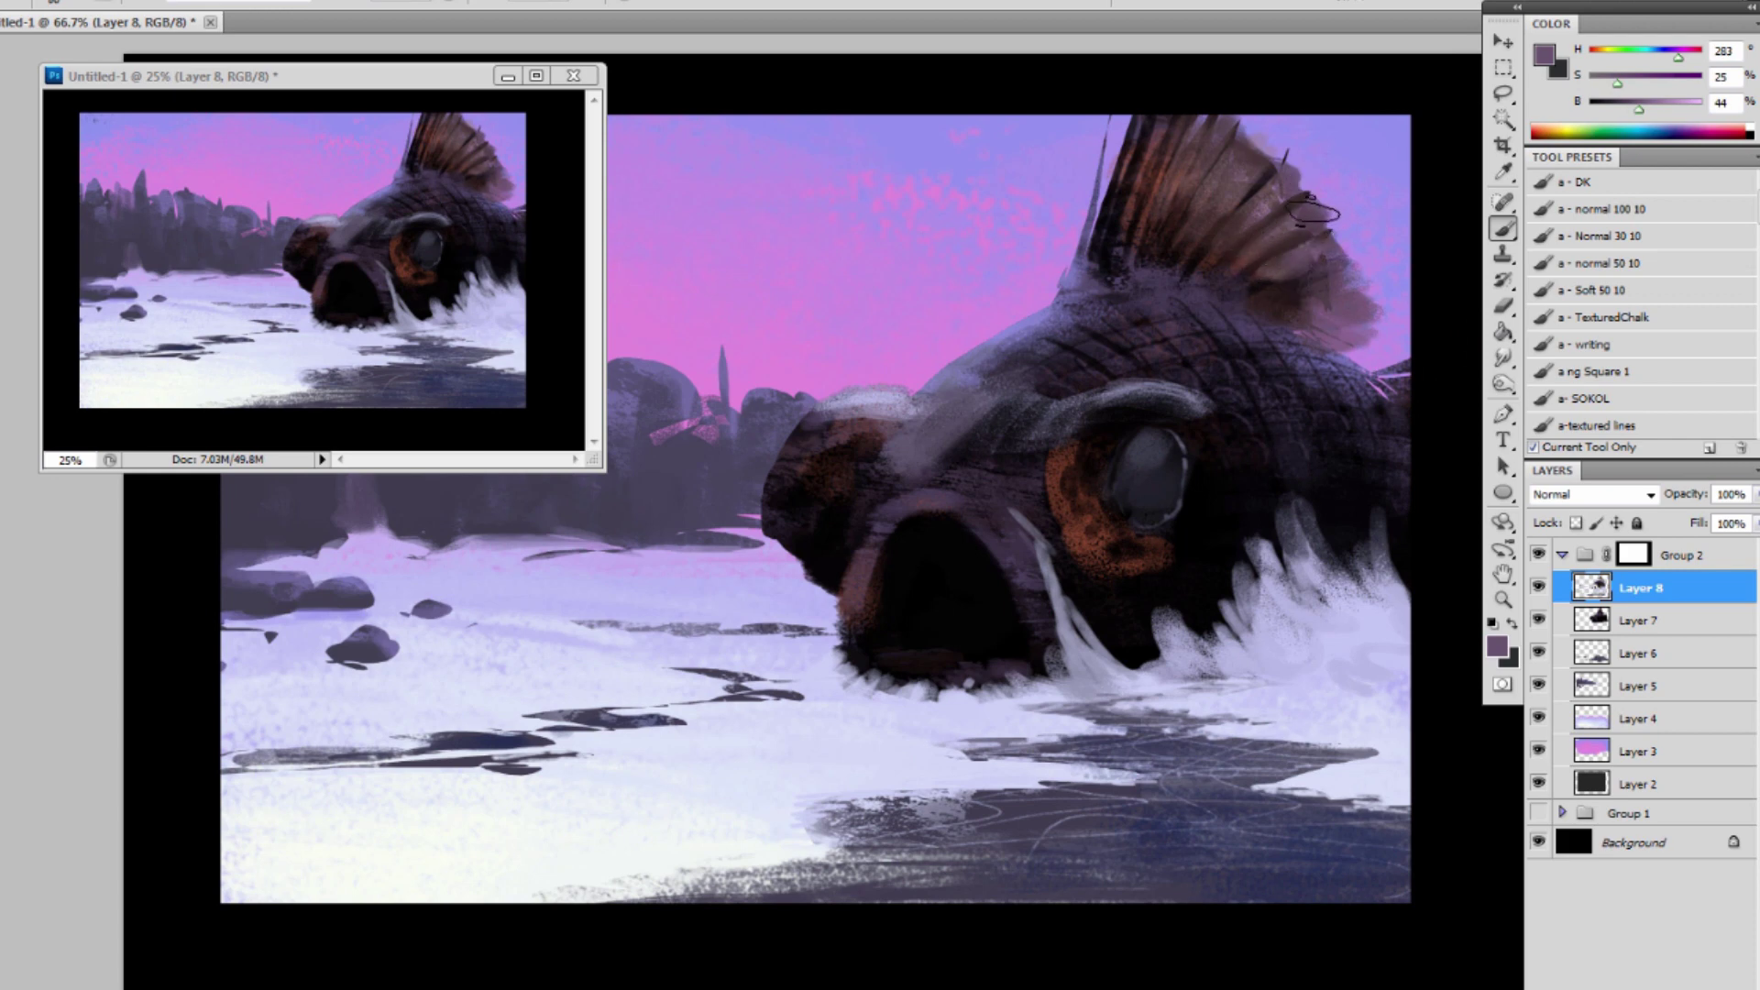
# Refine the fin's outline with sampled sky periwinkle (H 248, S 38, B 93) and blend its base with dark purples (H 265, S 29, B 33).
pyautogui.keyDown('alt'); pyautogui.click(1350, 201); pyautogui.keyUp('alt')
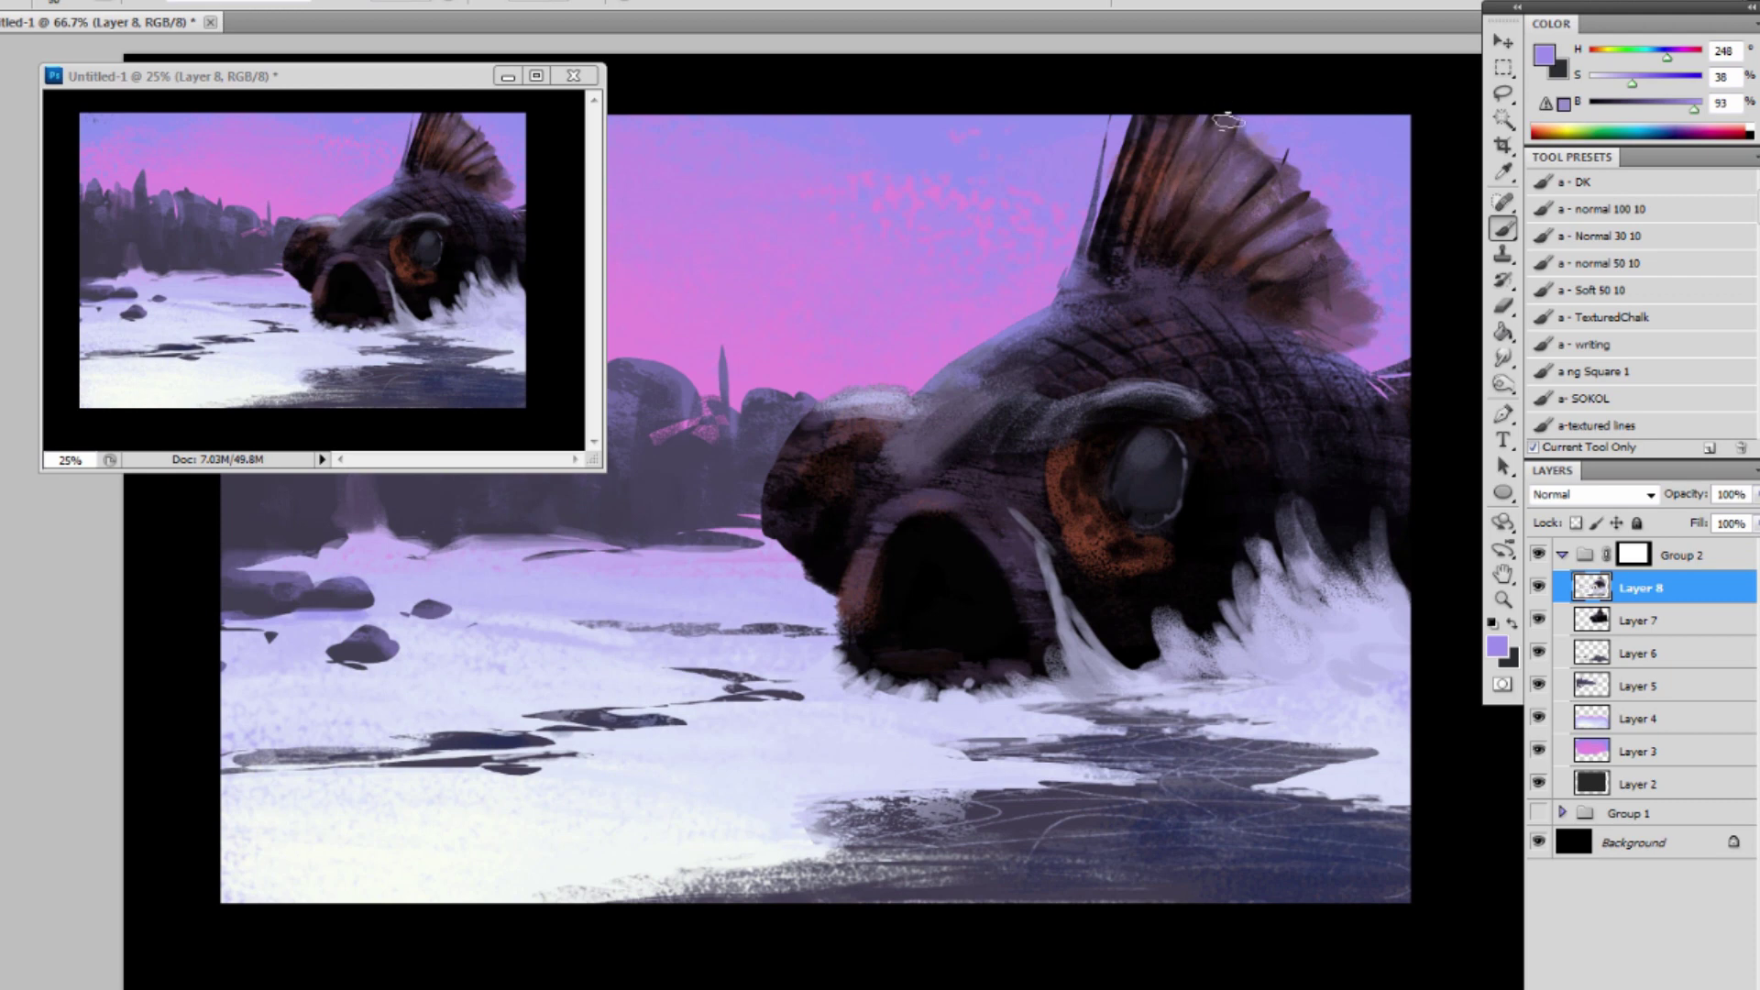
pyautogui.keyDown('alt'); pyautogui.click(1186, 234); pyautogui.keyUp('alt')
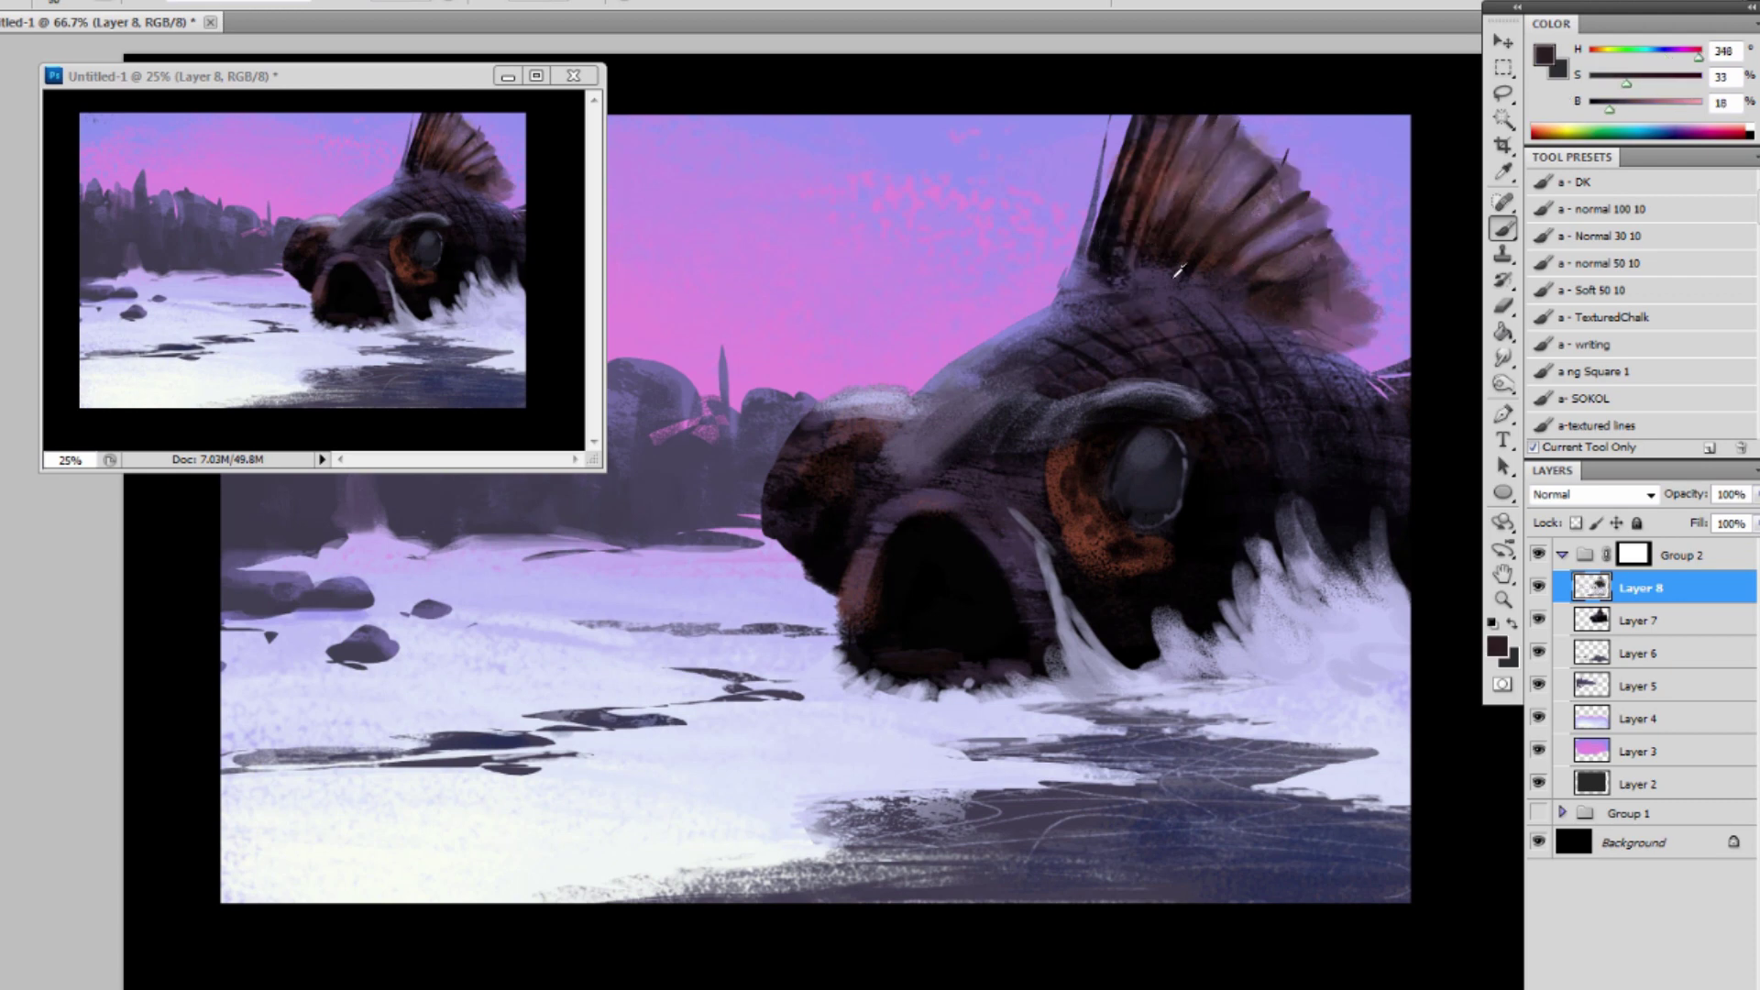
pyautogui.keyDown('alt'); pyautogui.click(1178, 273); pyautogui.keyUp('alt')
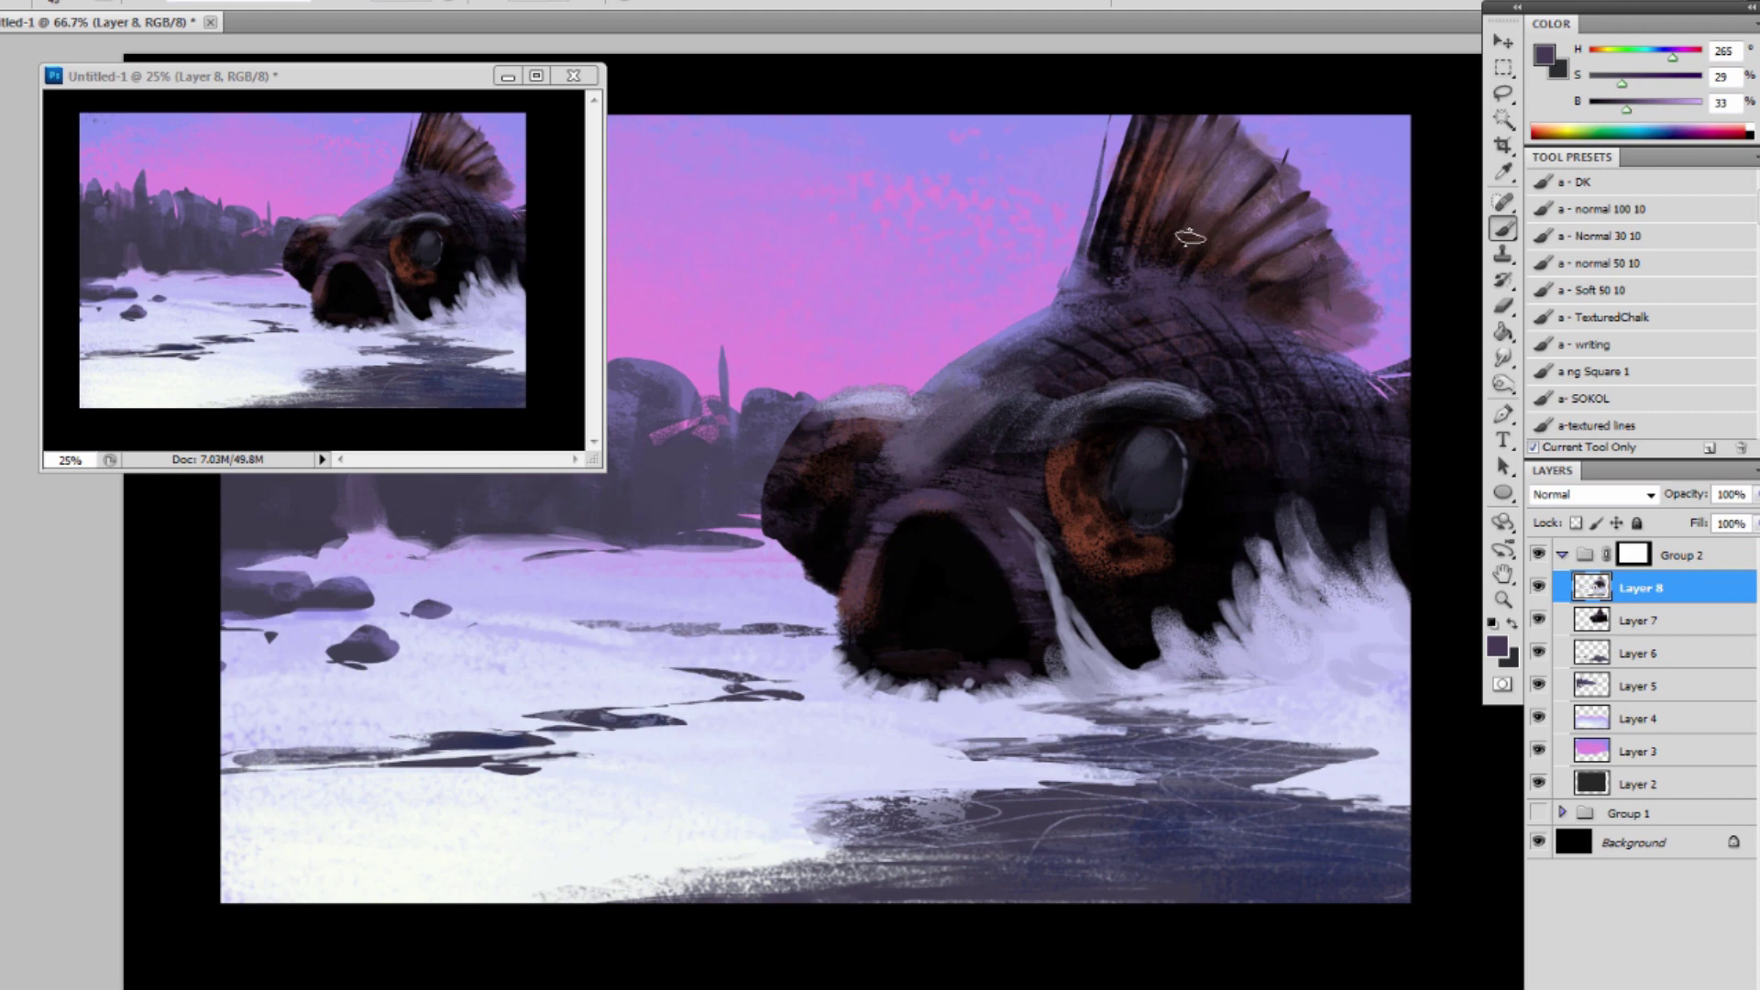
pyautogui.keyDown('alt'); pyautogui.click(1146, 255); pyautogui.keyUp('alt')
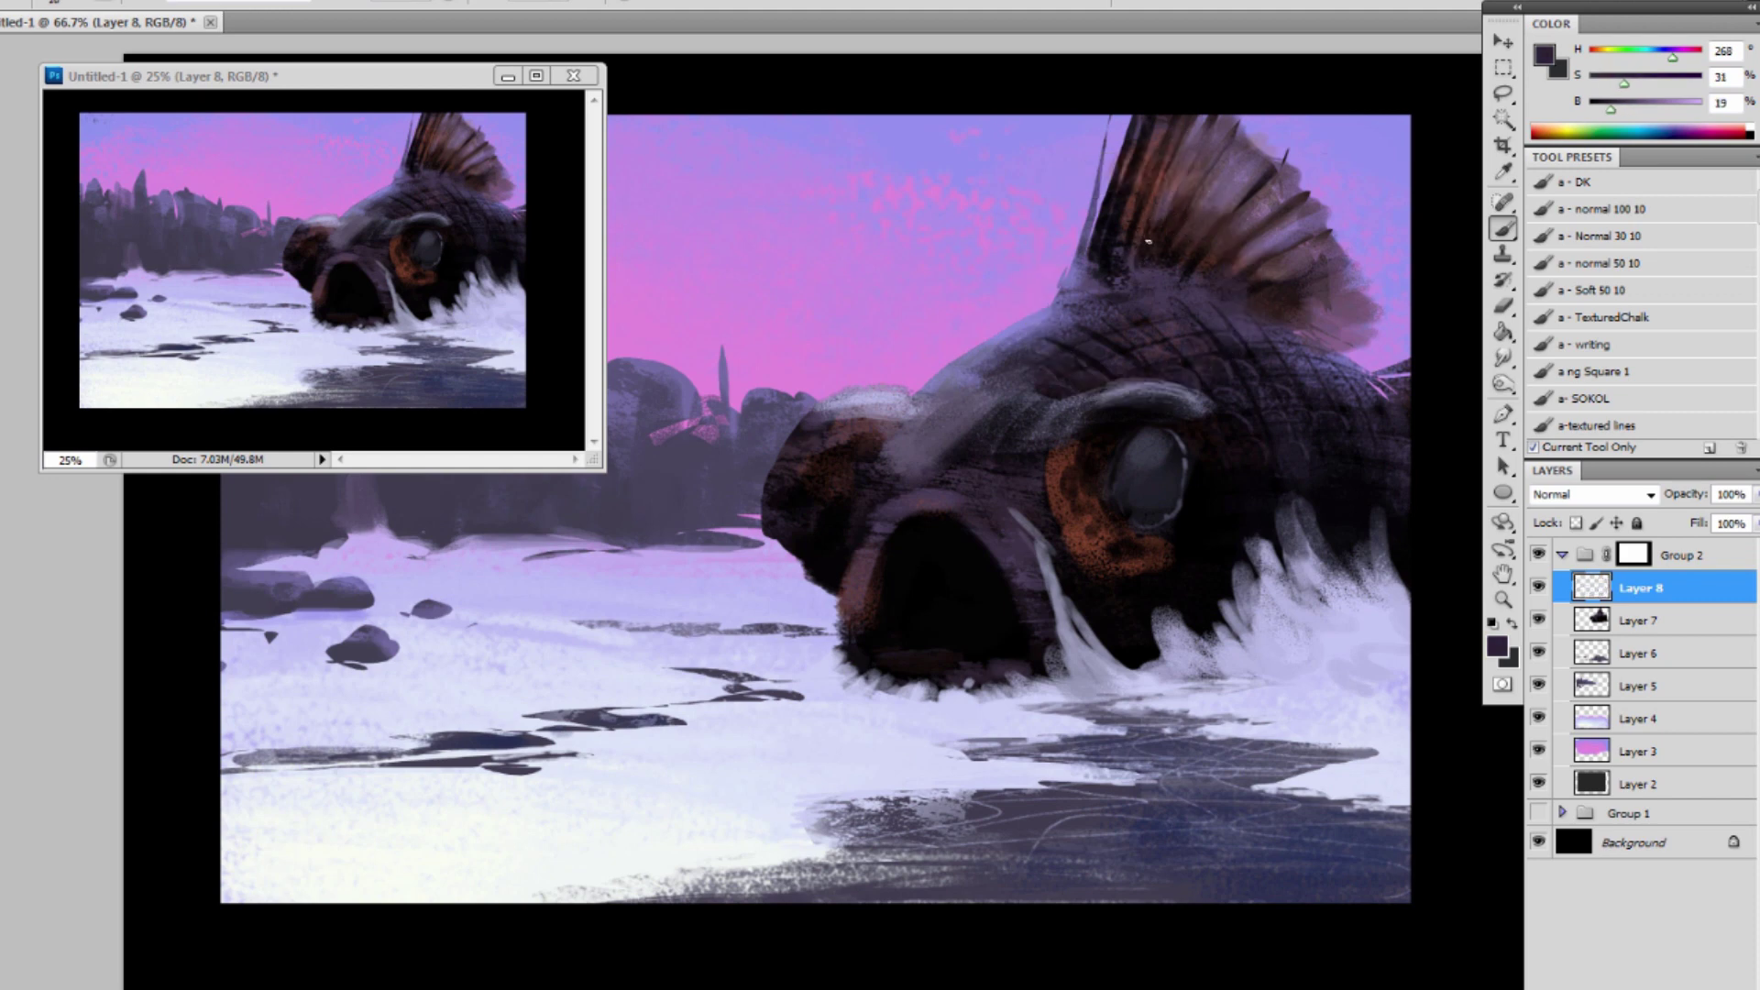
pyautogui.keyDown('alt'); pyautogui.click(1149, 238); pyautogui.keyUp('alt')
pyautogui.moveTo(1144, 262); pyautogui.dragTo(1156, 260)
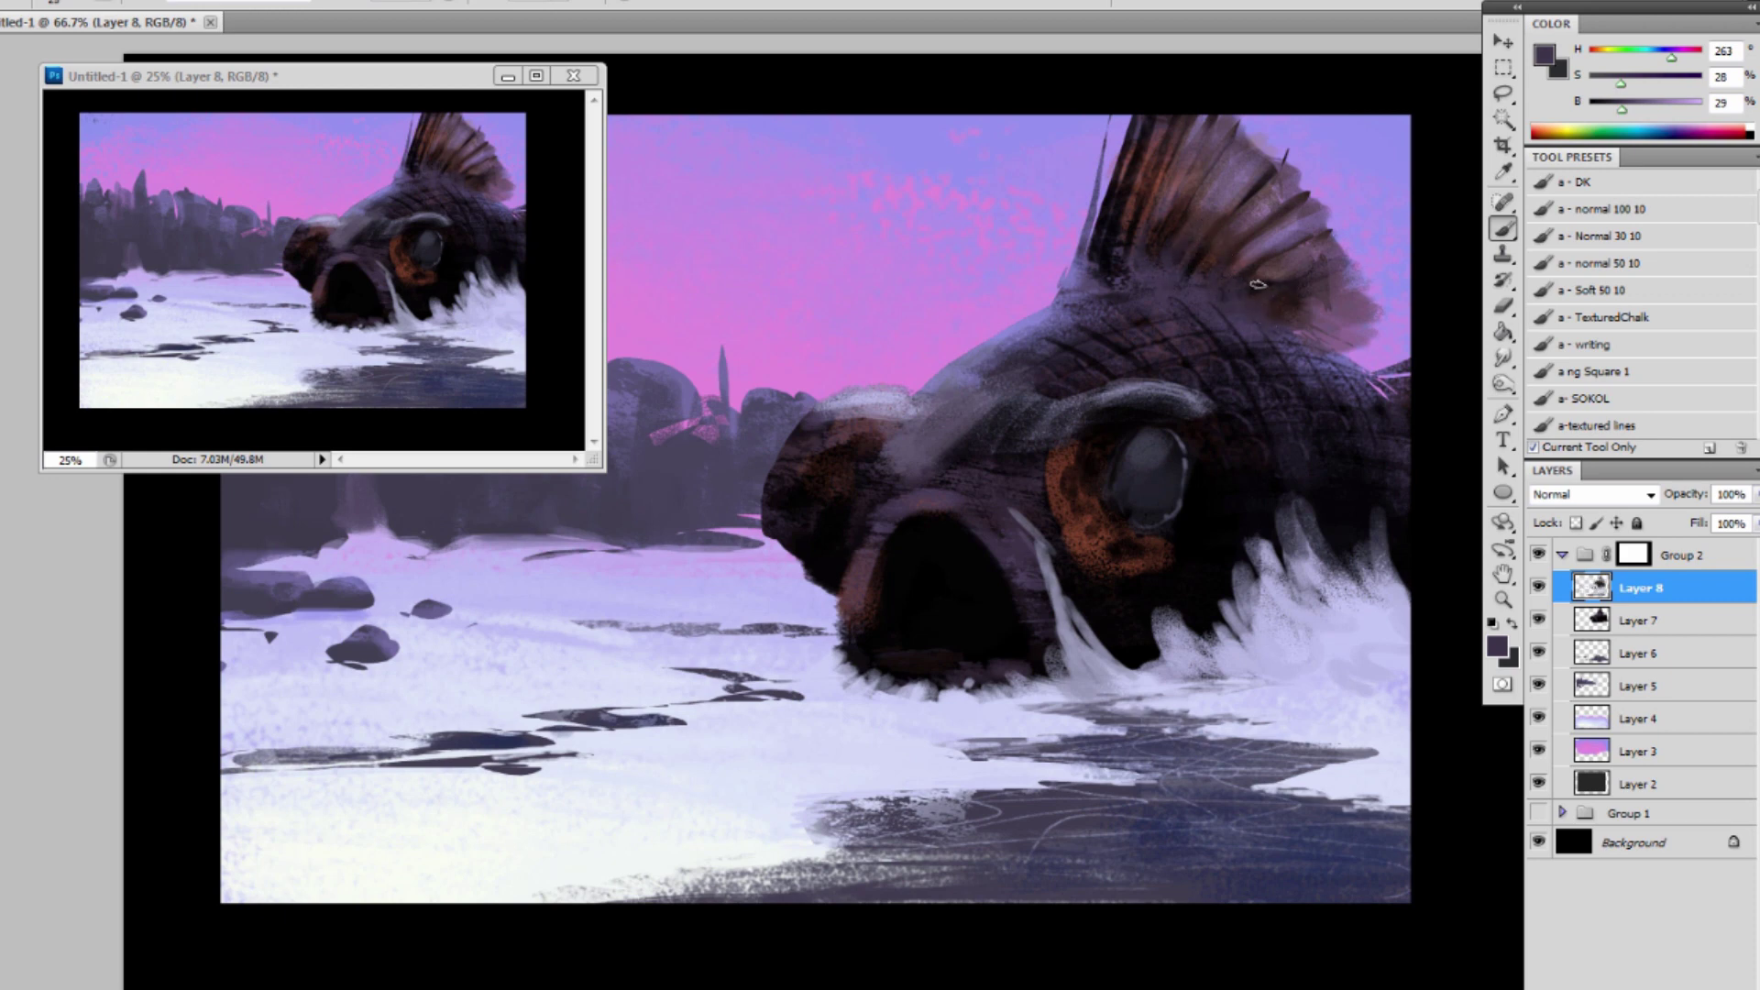
pyautogui.keyDown('alt'); pyautogui.click(1198, 270); pyautogui.keyUp('alt')
# Smooth the sky around the fin on Layer 3 with a much larger brush and sampled purple (H 276, S 38, B 90), working in the small overview window.
pyautogui.press(']')
pyautogui.press(']')
pyautogui.press(']')
pyautogui.press(']')
pyautogui.press(']')
pyautogui.press(']')
pyautogui.press(']')
pyautogui.press(']')
pyautogui.keyDown('alt'); pyautogui.click(1048, 277); pyautogui.keyUp('alt')
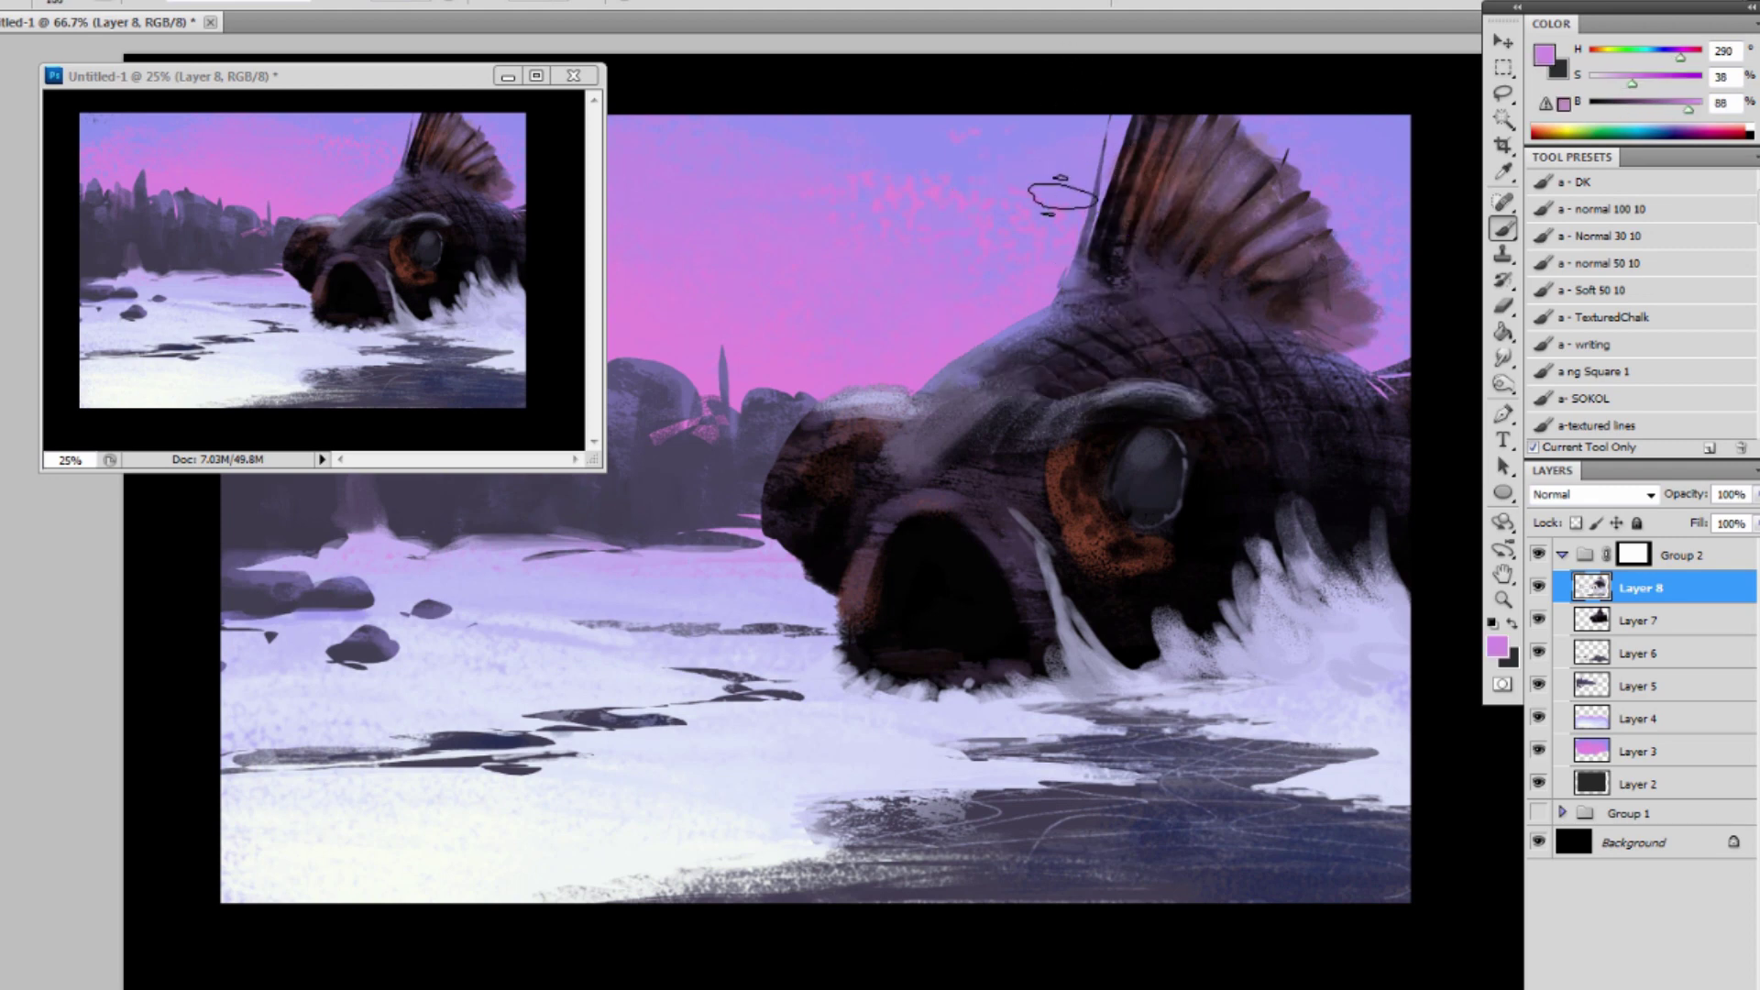
pyautogui.keyDown('alt'); pyautogui.click(1048, 284); pyautogui.keyUp('alt')
pyautogui.click(1646, 746)
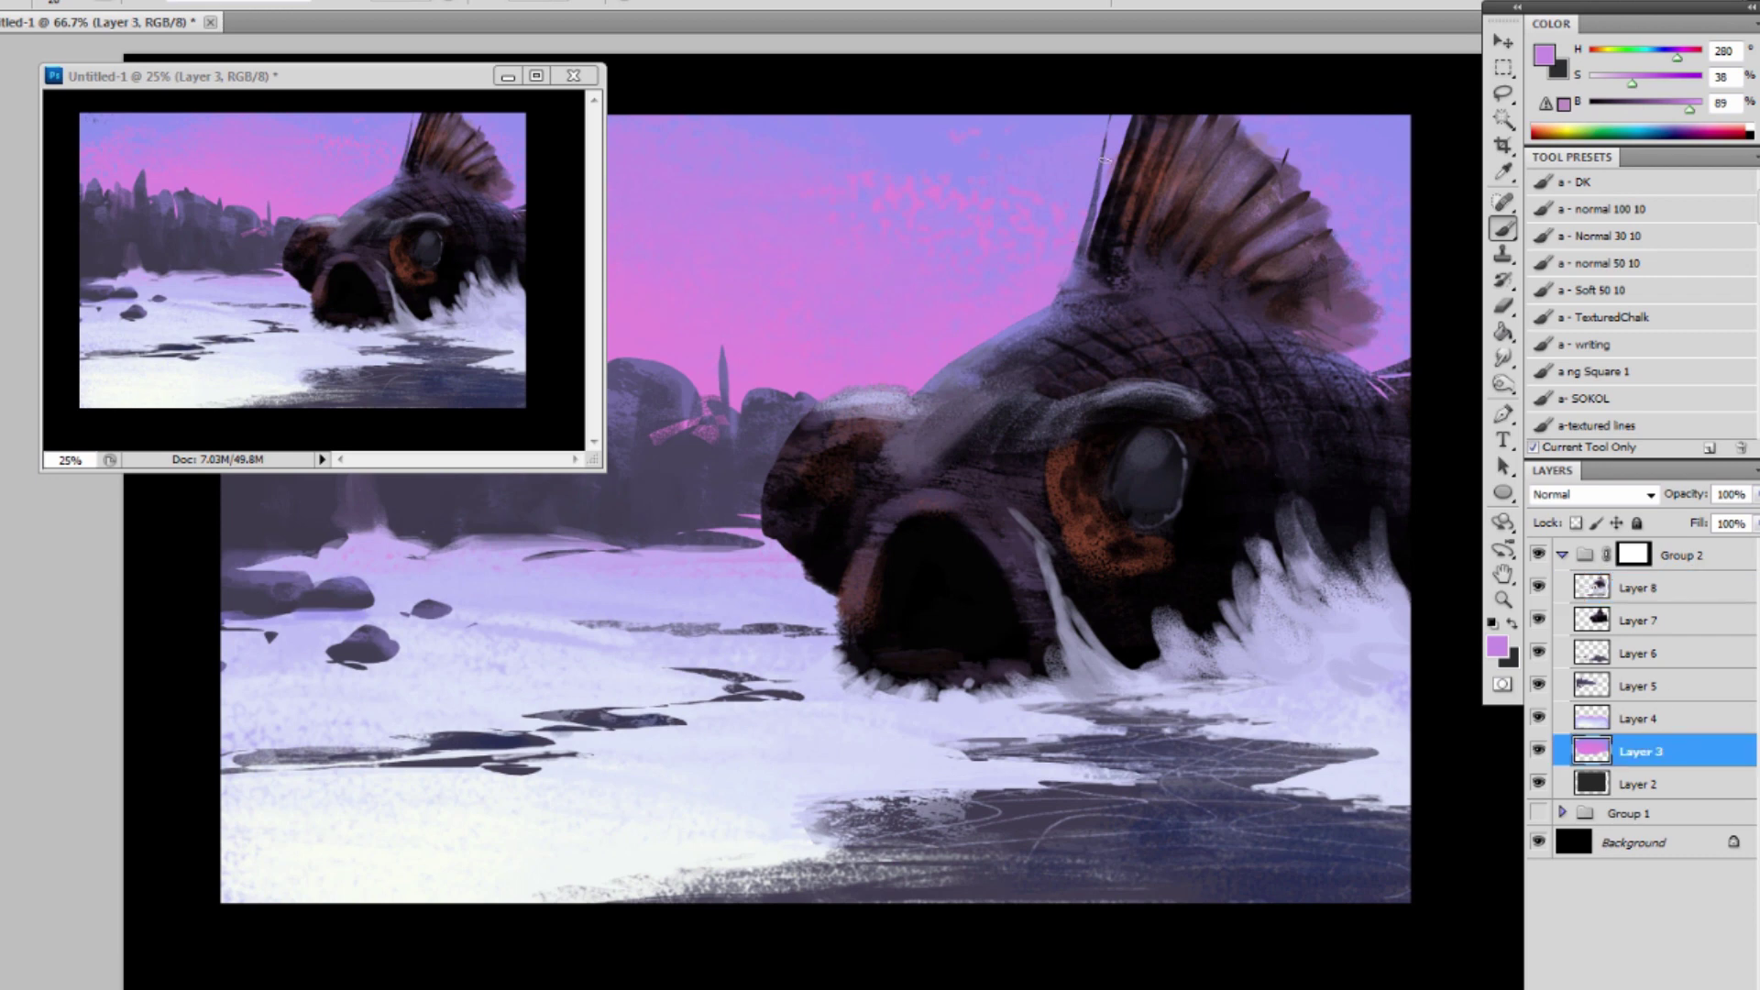
pyautogui.click(345, 248)
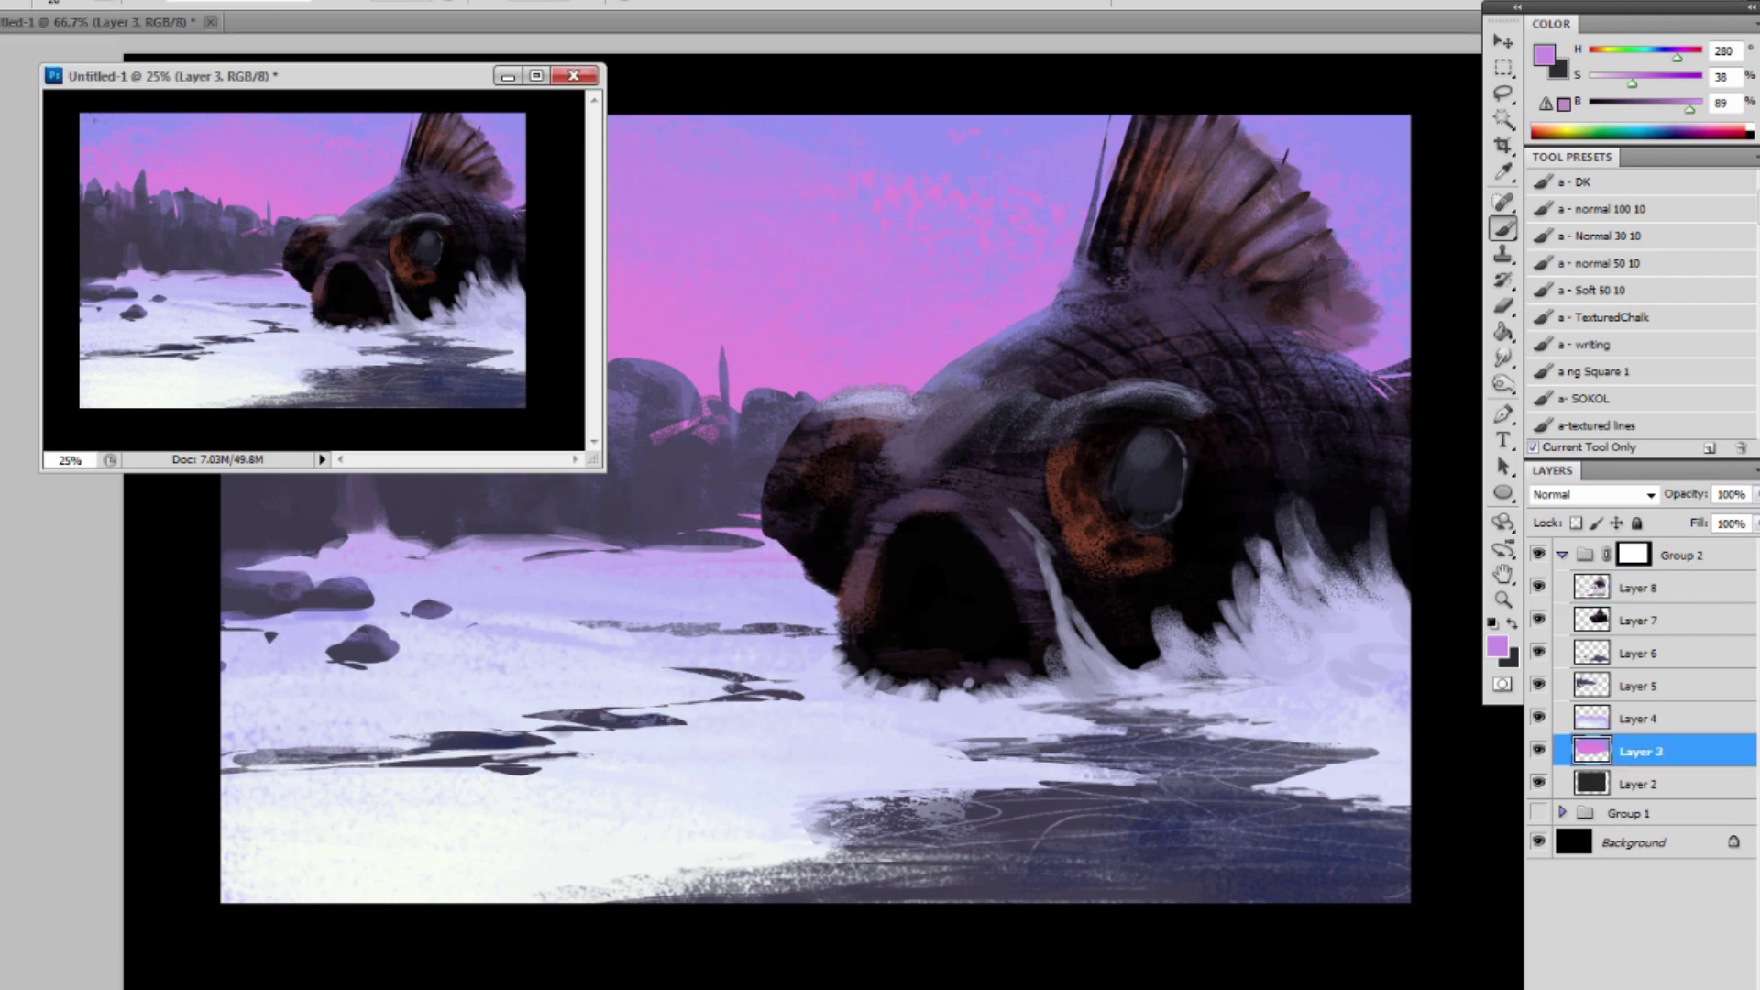
pyautogui.keyDown('alt'); pyautogui.click(505, 119); pyautogui.keyUp('alt')
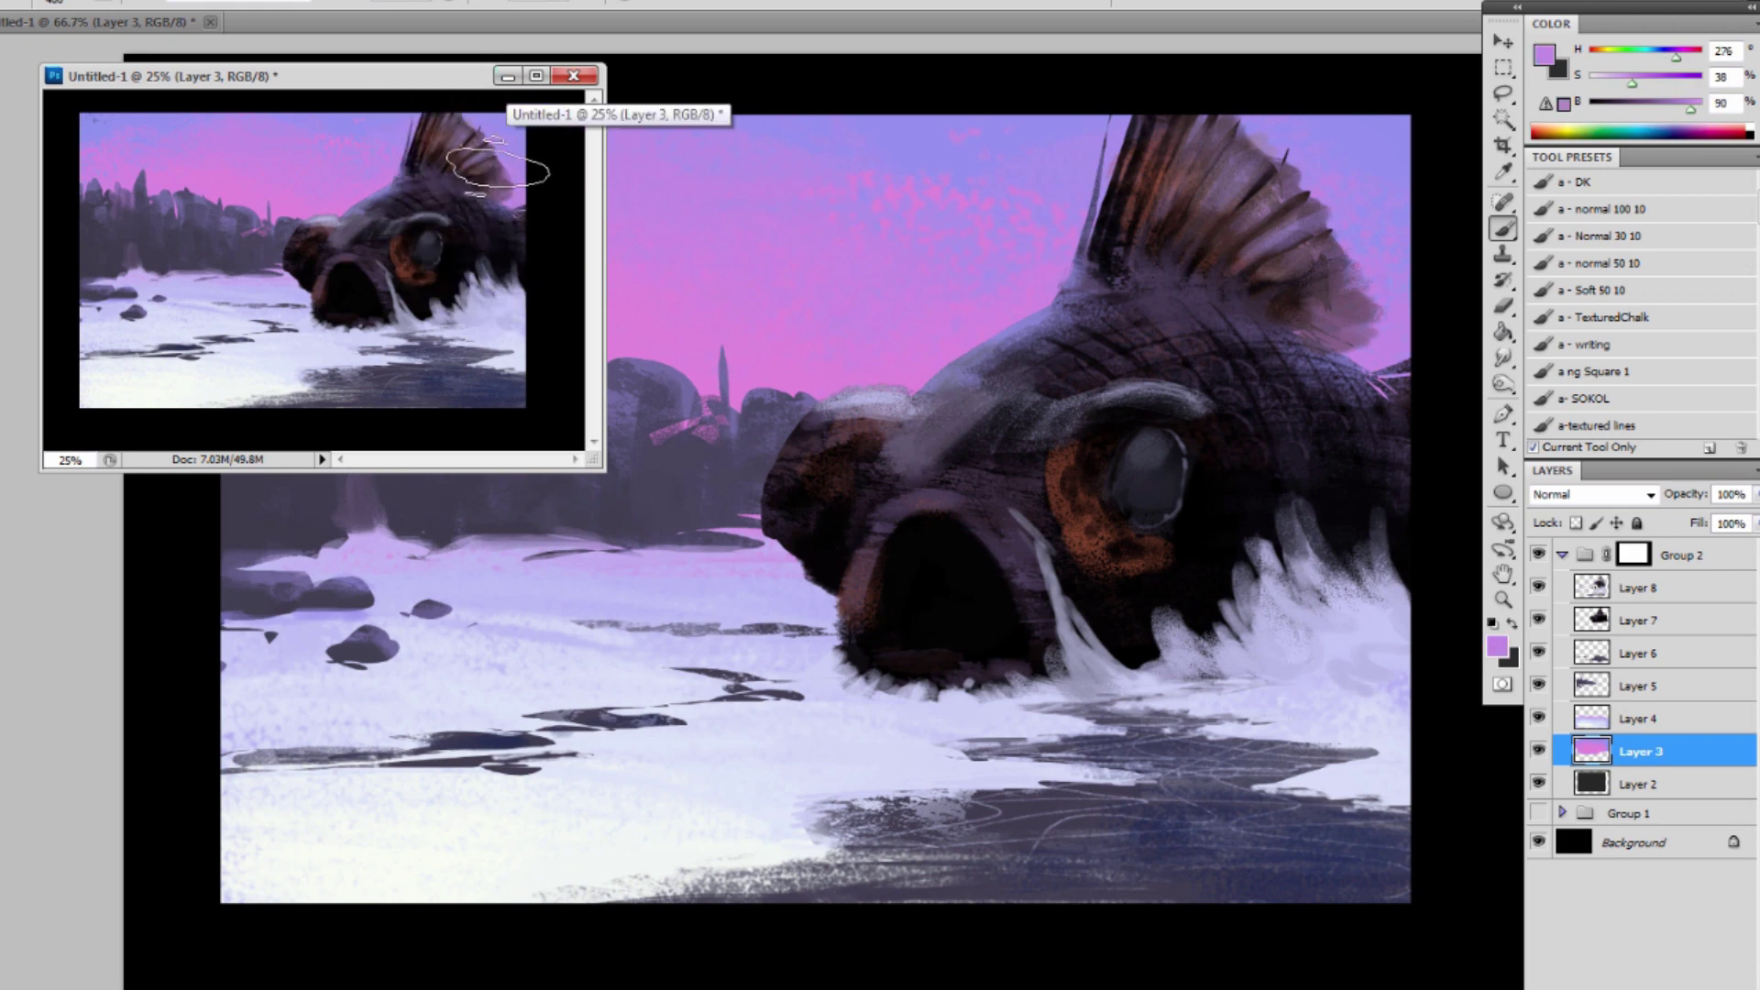
pyautogui.moveTo(509, 175); pyautogui.dragTo(519, 208)
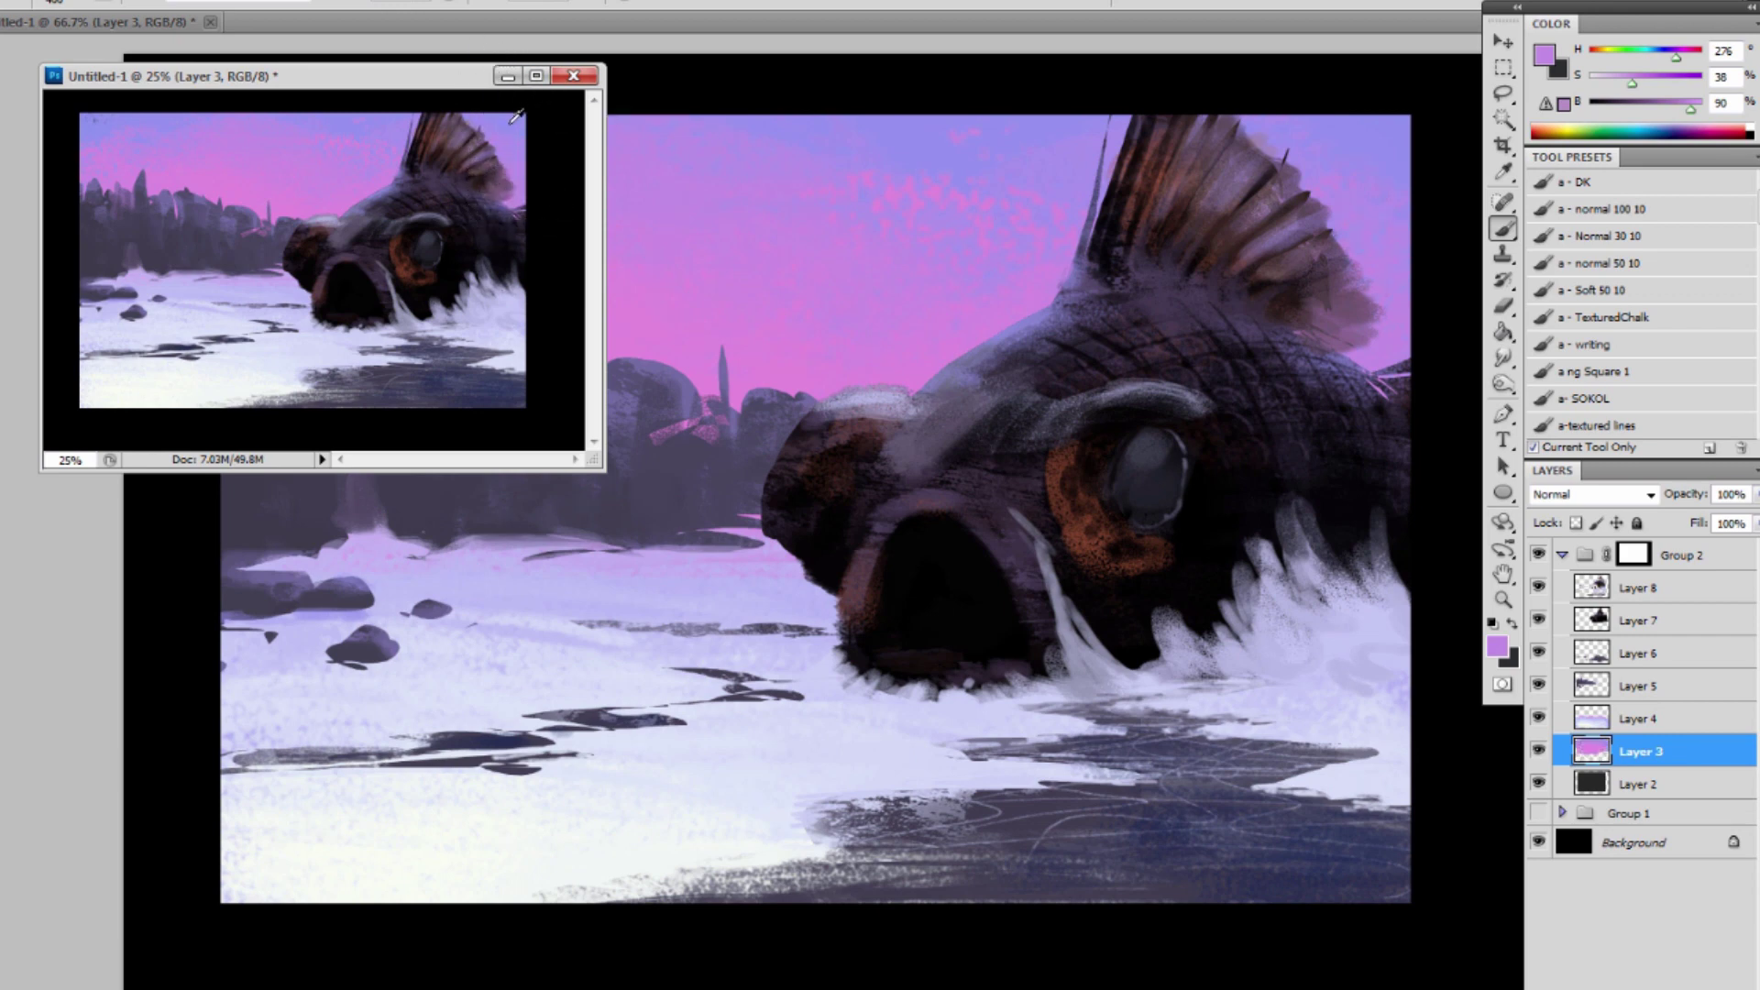
# Blend away the mottled sky texture with sampled periwinkle (H 253, S 39, B 93) and pinks (H 303, S 40, B 89; H 292, S 38, B 88).
pyautogui.keyDown('alt'); pyautogui.click(385, 142); pyautogui.keyUp('alt')
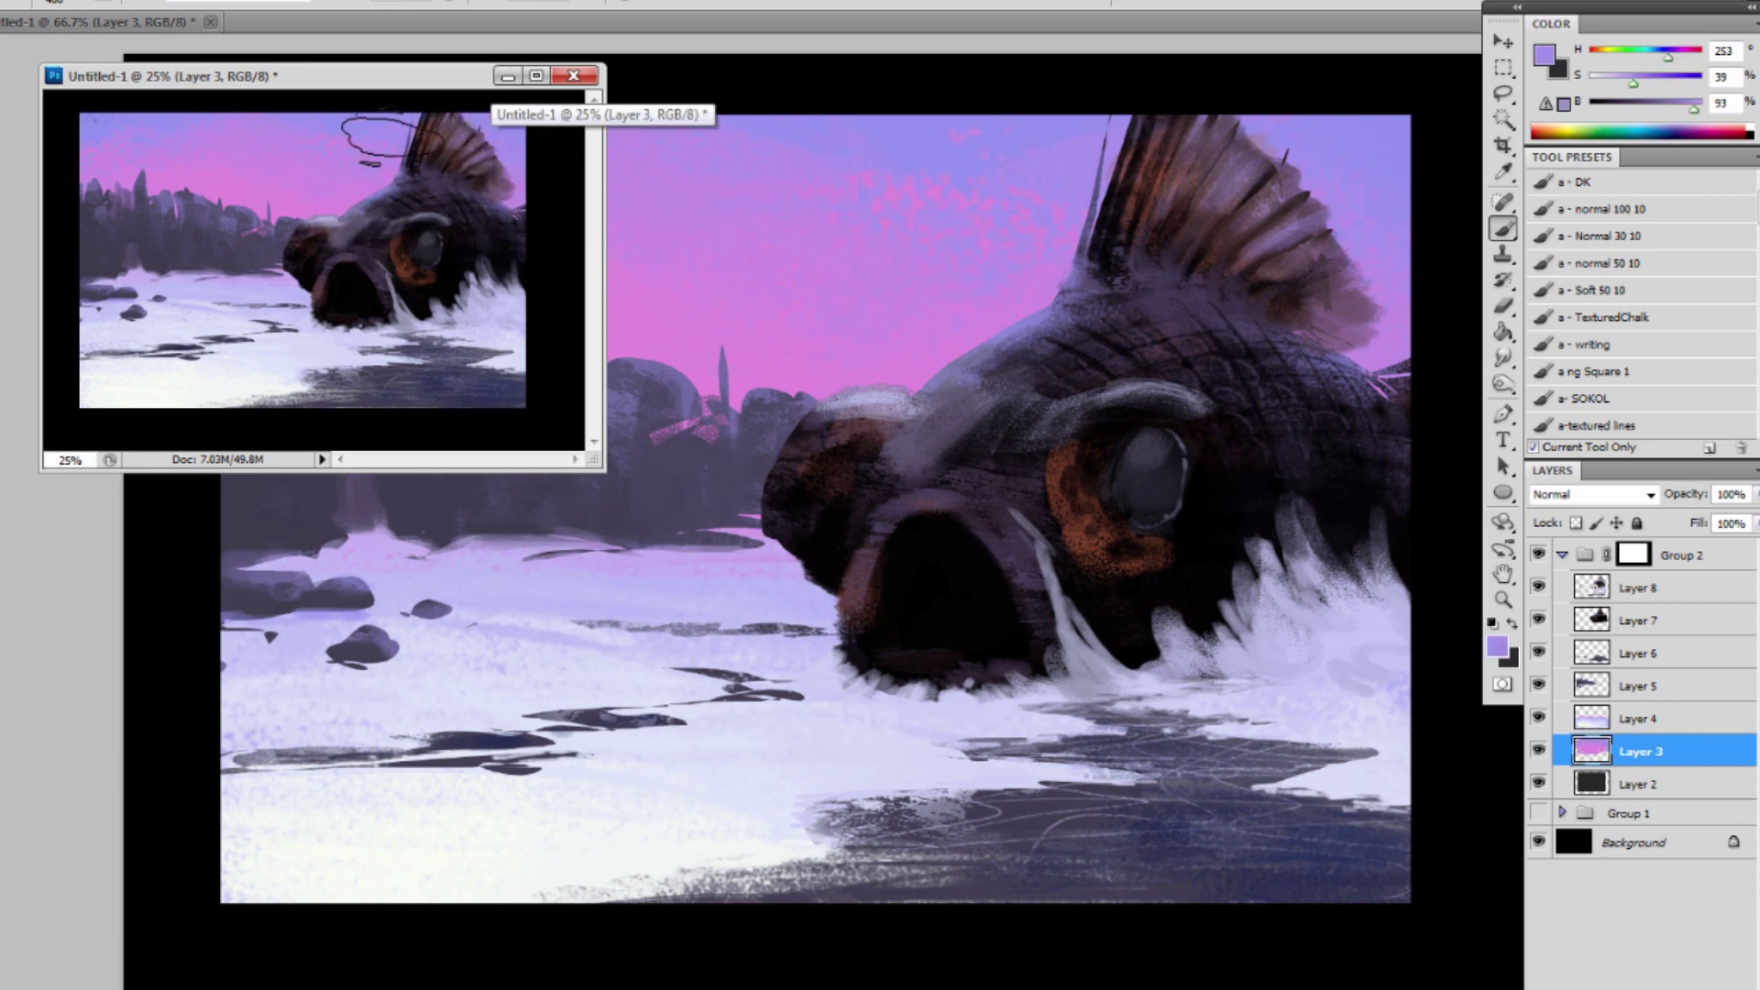
pyautogui.keyDown('alt'); pyautogui.click(380, 165); pyautogui.keyUp('alt')
pyautogui.keyDown('alt'); pyautogui.click(294, 174); pyautogui.keyUp('alt')
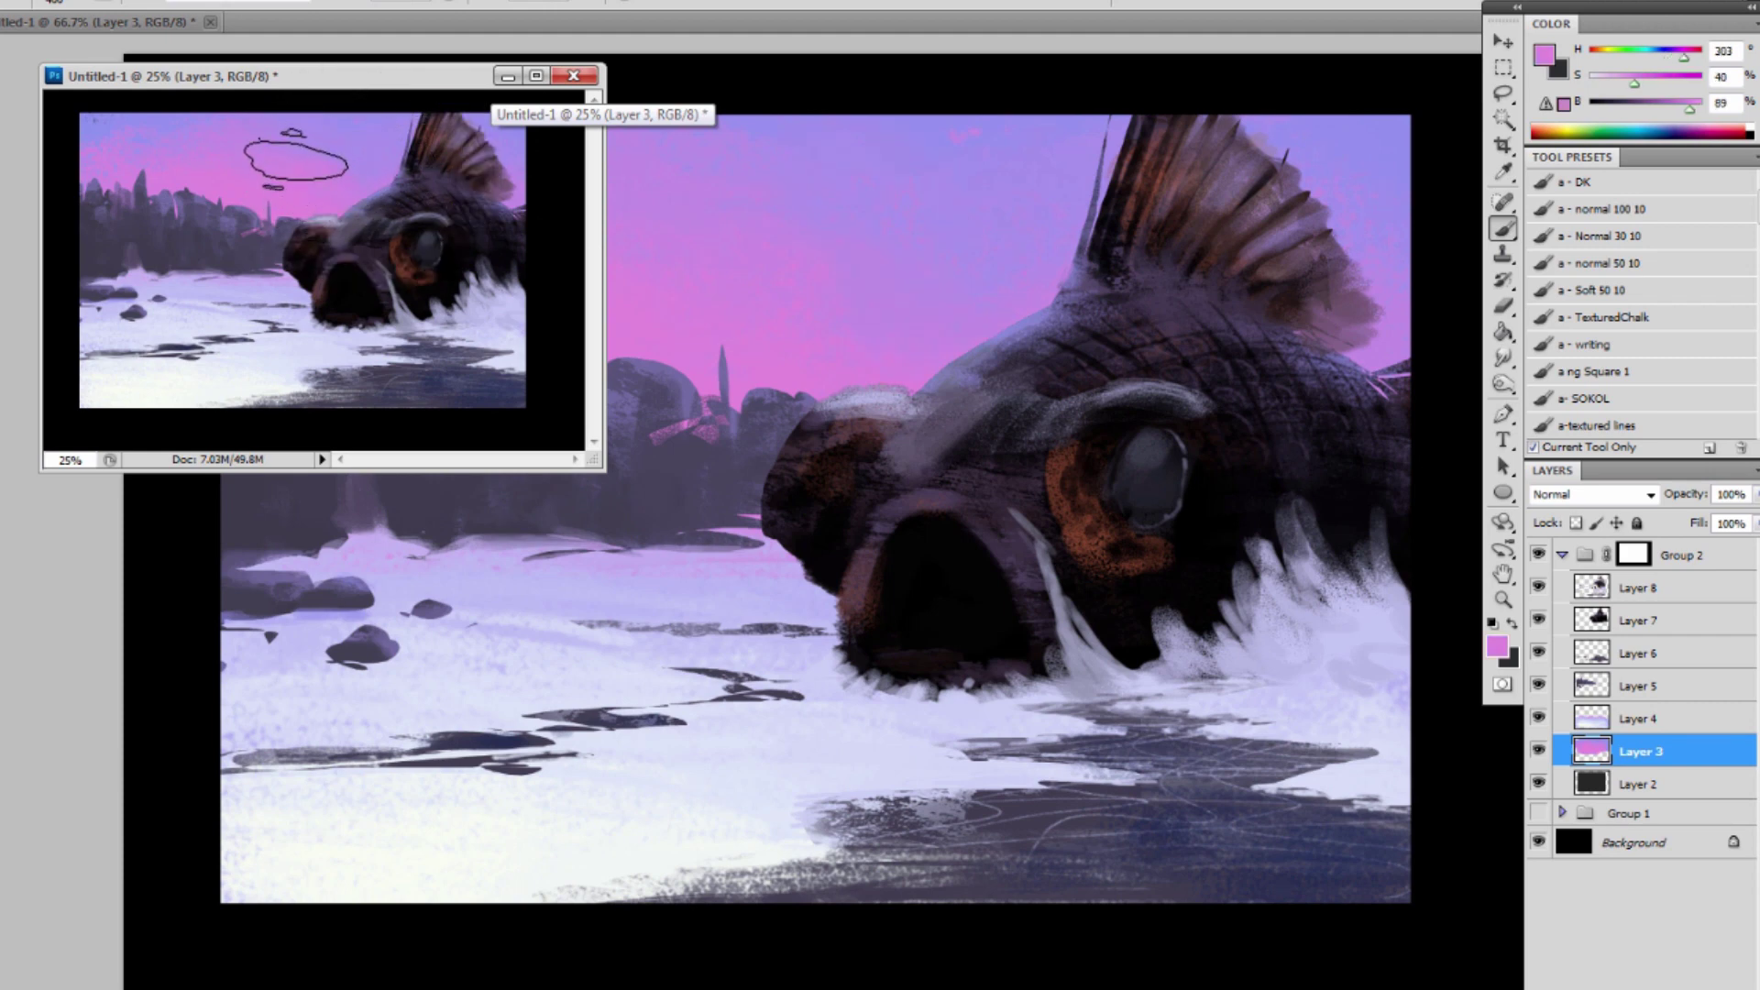
pyautogui.keyDown('alt'); pyautogui.click(371, 151); pyautogui.keyUp('alt')
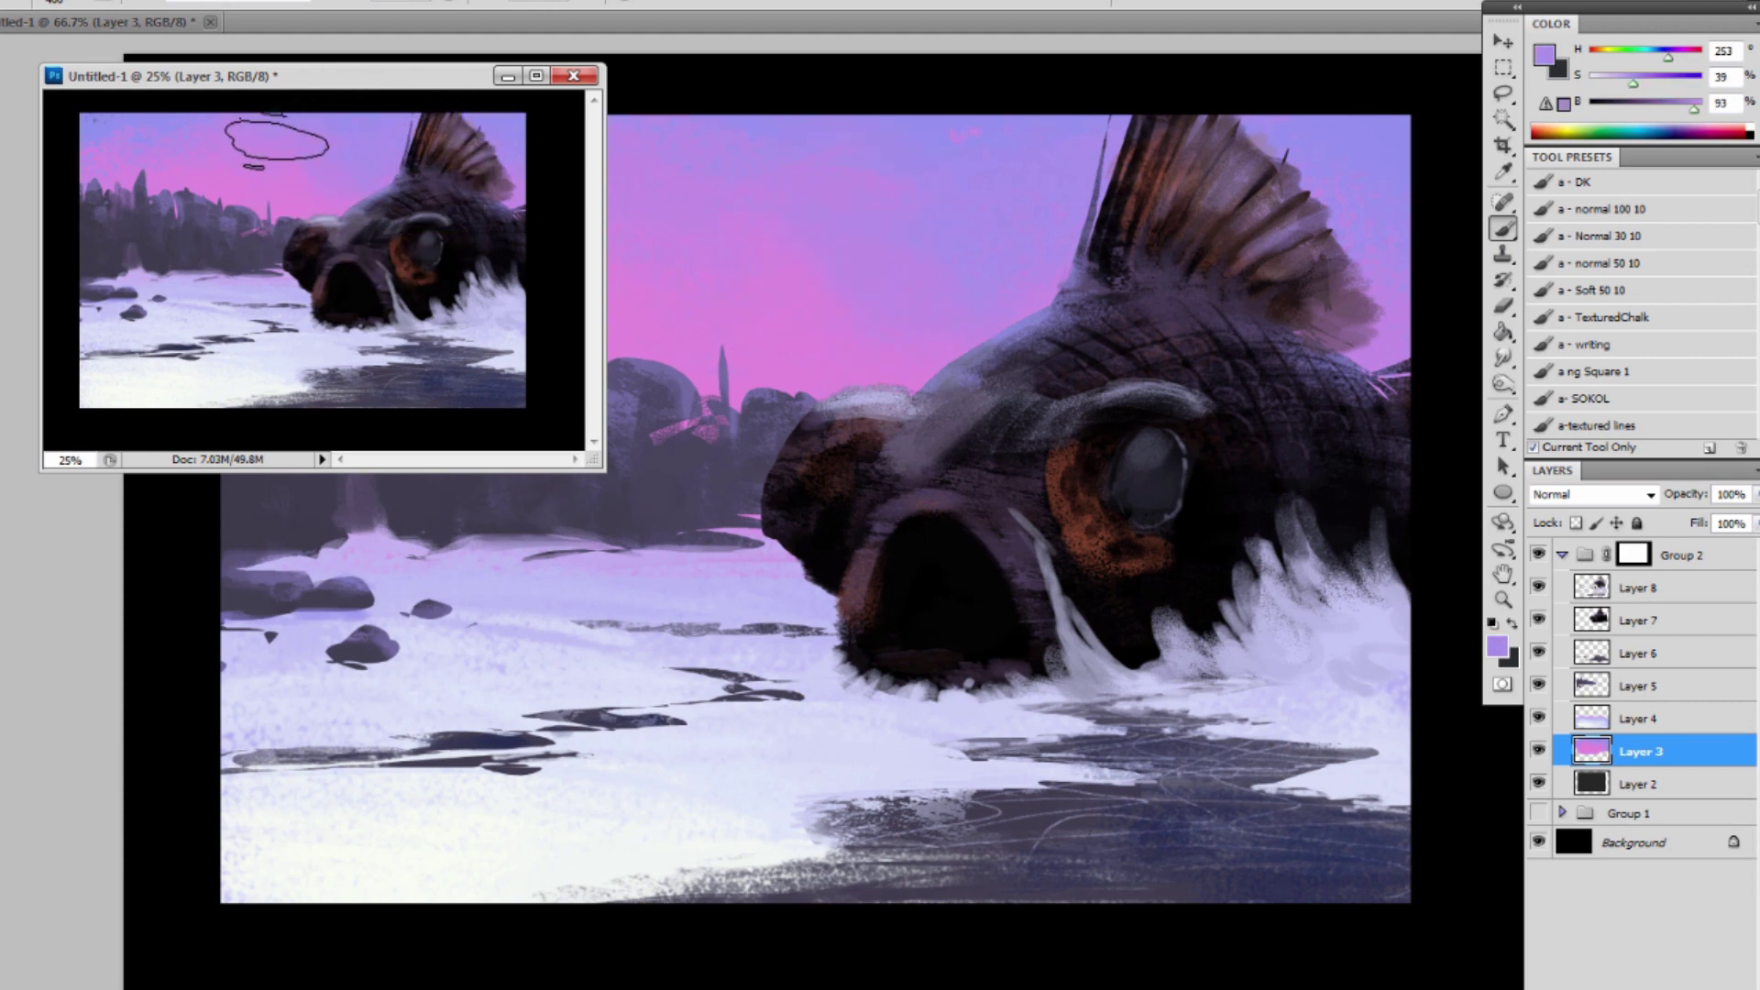
pyautogui.keyDown('alt'); pyautogui.click(184, 171); pyautogui.keyUp('alt')
pyautogui.moveTo(156, 174)
pyautogui.mouseDown()
pyautogui.moveTo(119, 133)
pyautogui.moveTo(159, 171)
pyautogui.mouseUp()
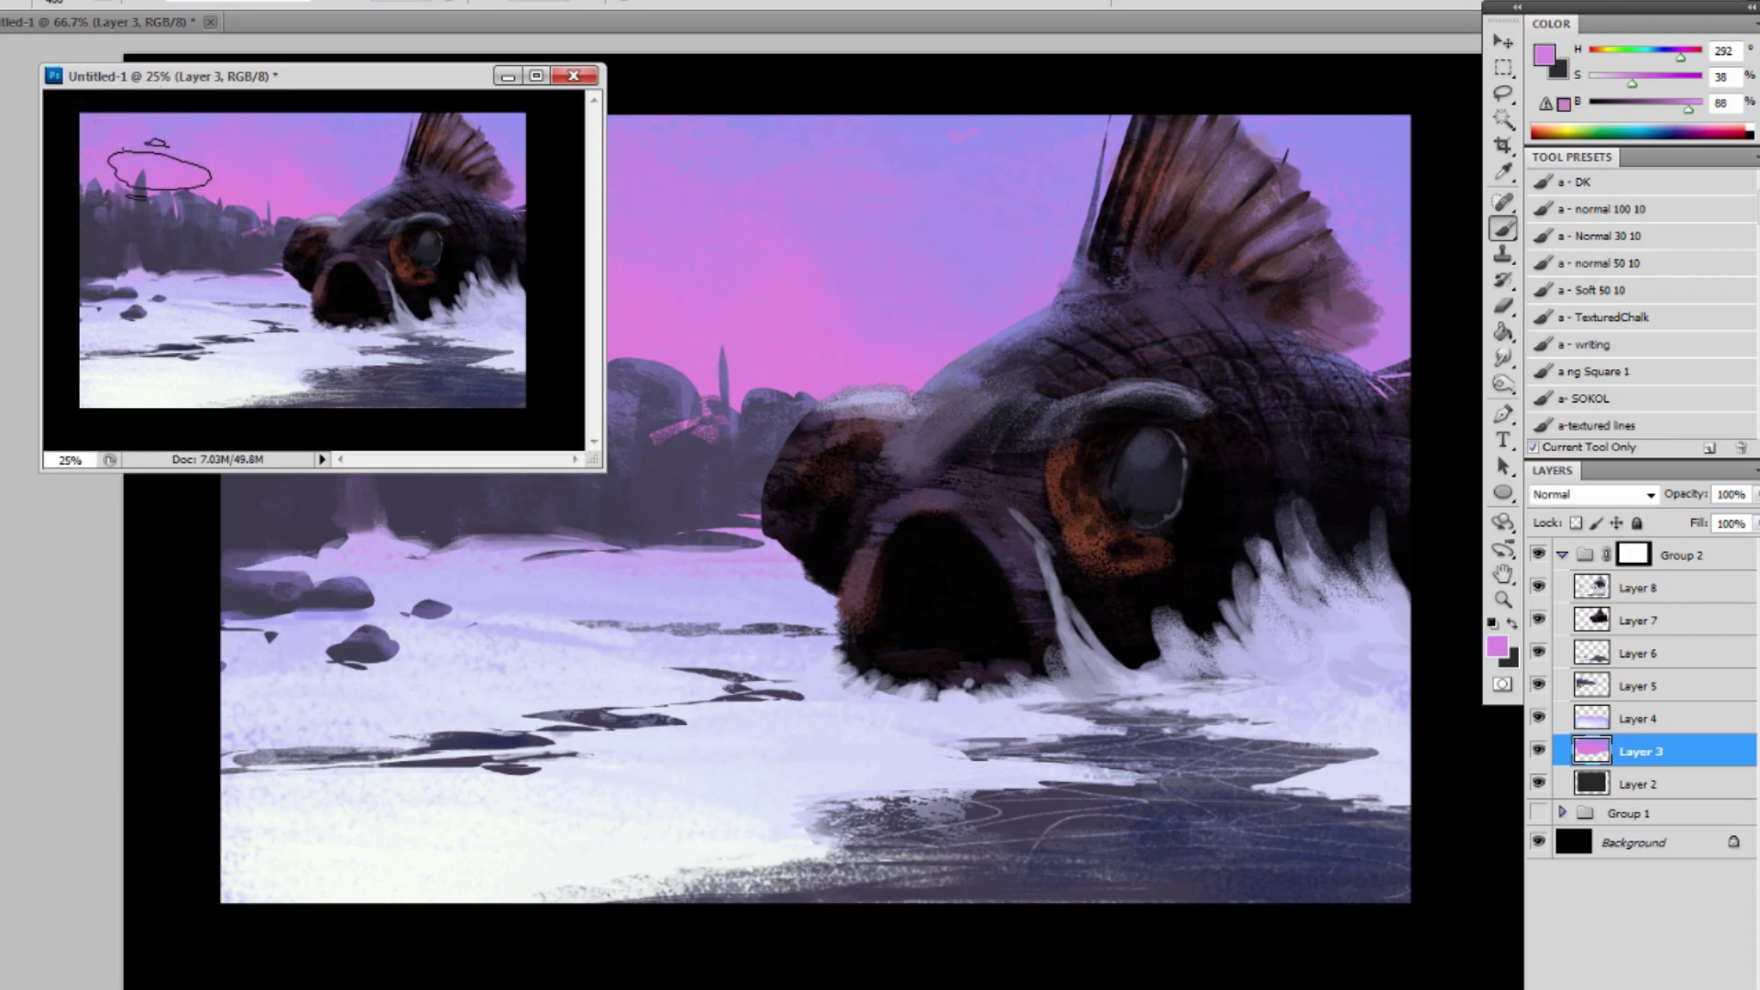
# Spread periwinkle (H 249, S 38, B 93) across the upper sky and blend it into the pink horizon glow with sampled pink (H 295, S 38, B 88).
pyautogui.keyDown('alt'); pyautogui.click(266, 142); pyautogui.keyUp('alt')
pyautogui.keyDown('alt'); pyautogui.click(332, 117); pyautogui.keyUp('alt')
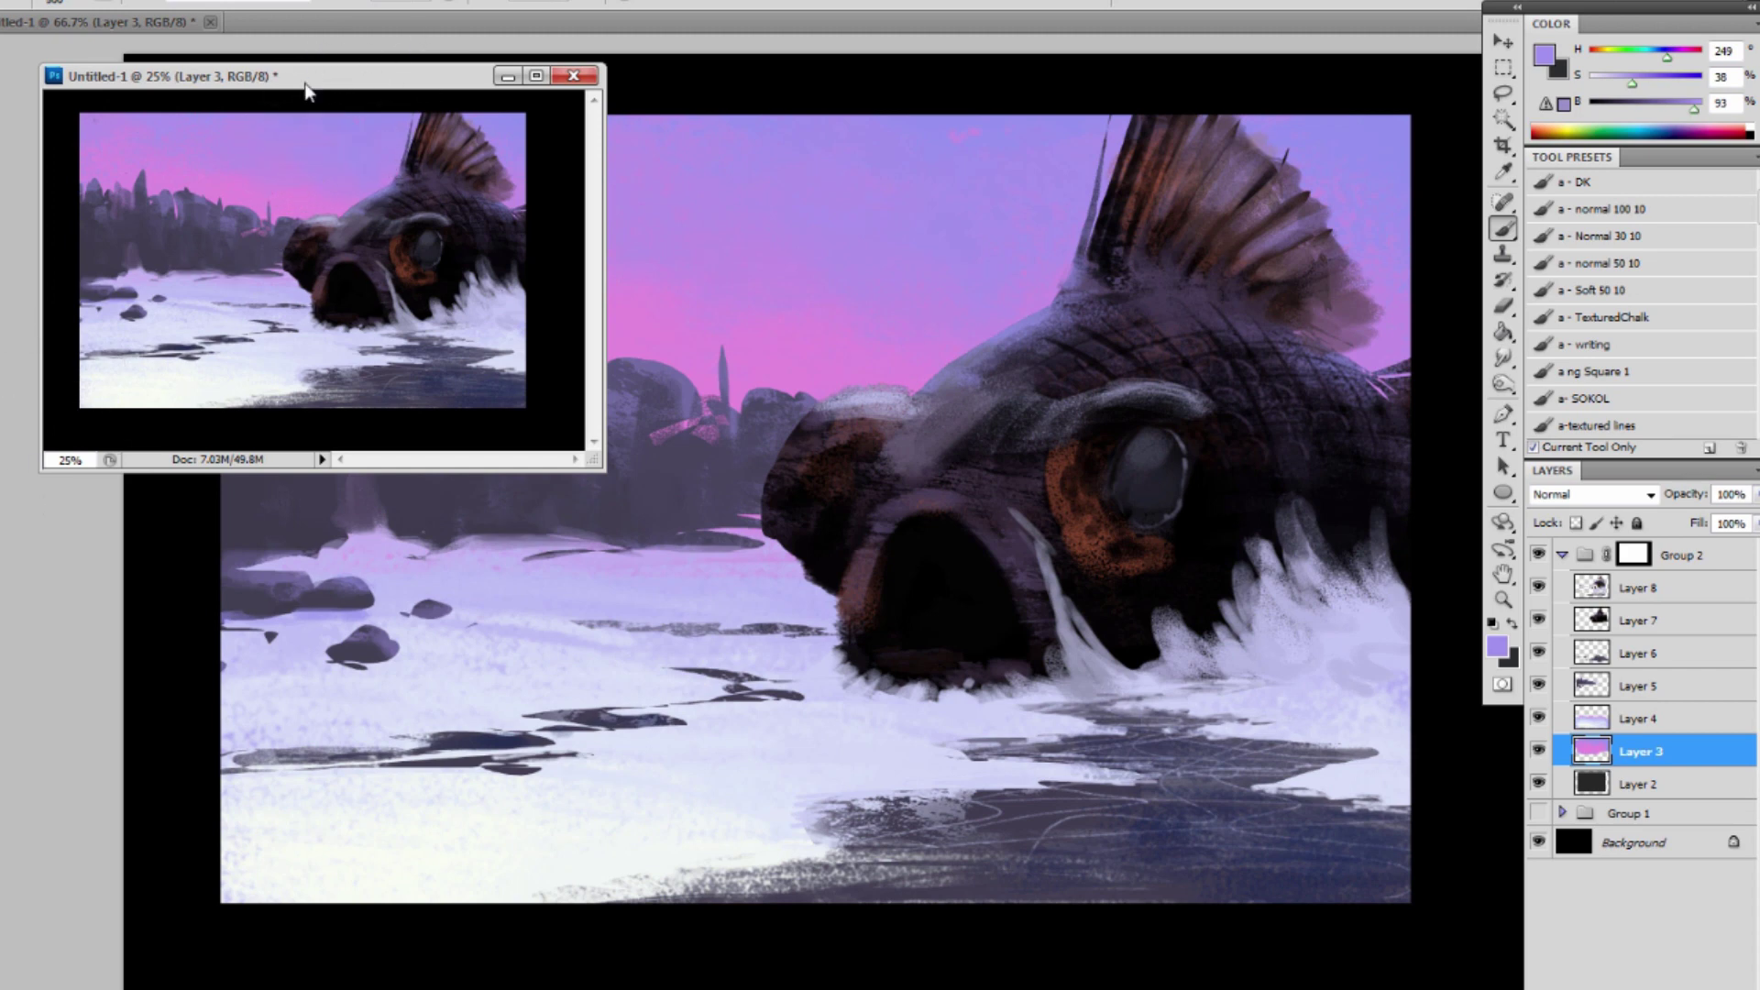
pyautogui.moveTo(236, 168)
pyautogui.mouseDown()
pyautogui.moveTo(217, 184)
pyautogui.moveTo(174, 144)
pyautogui.mouseUp()
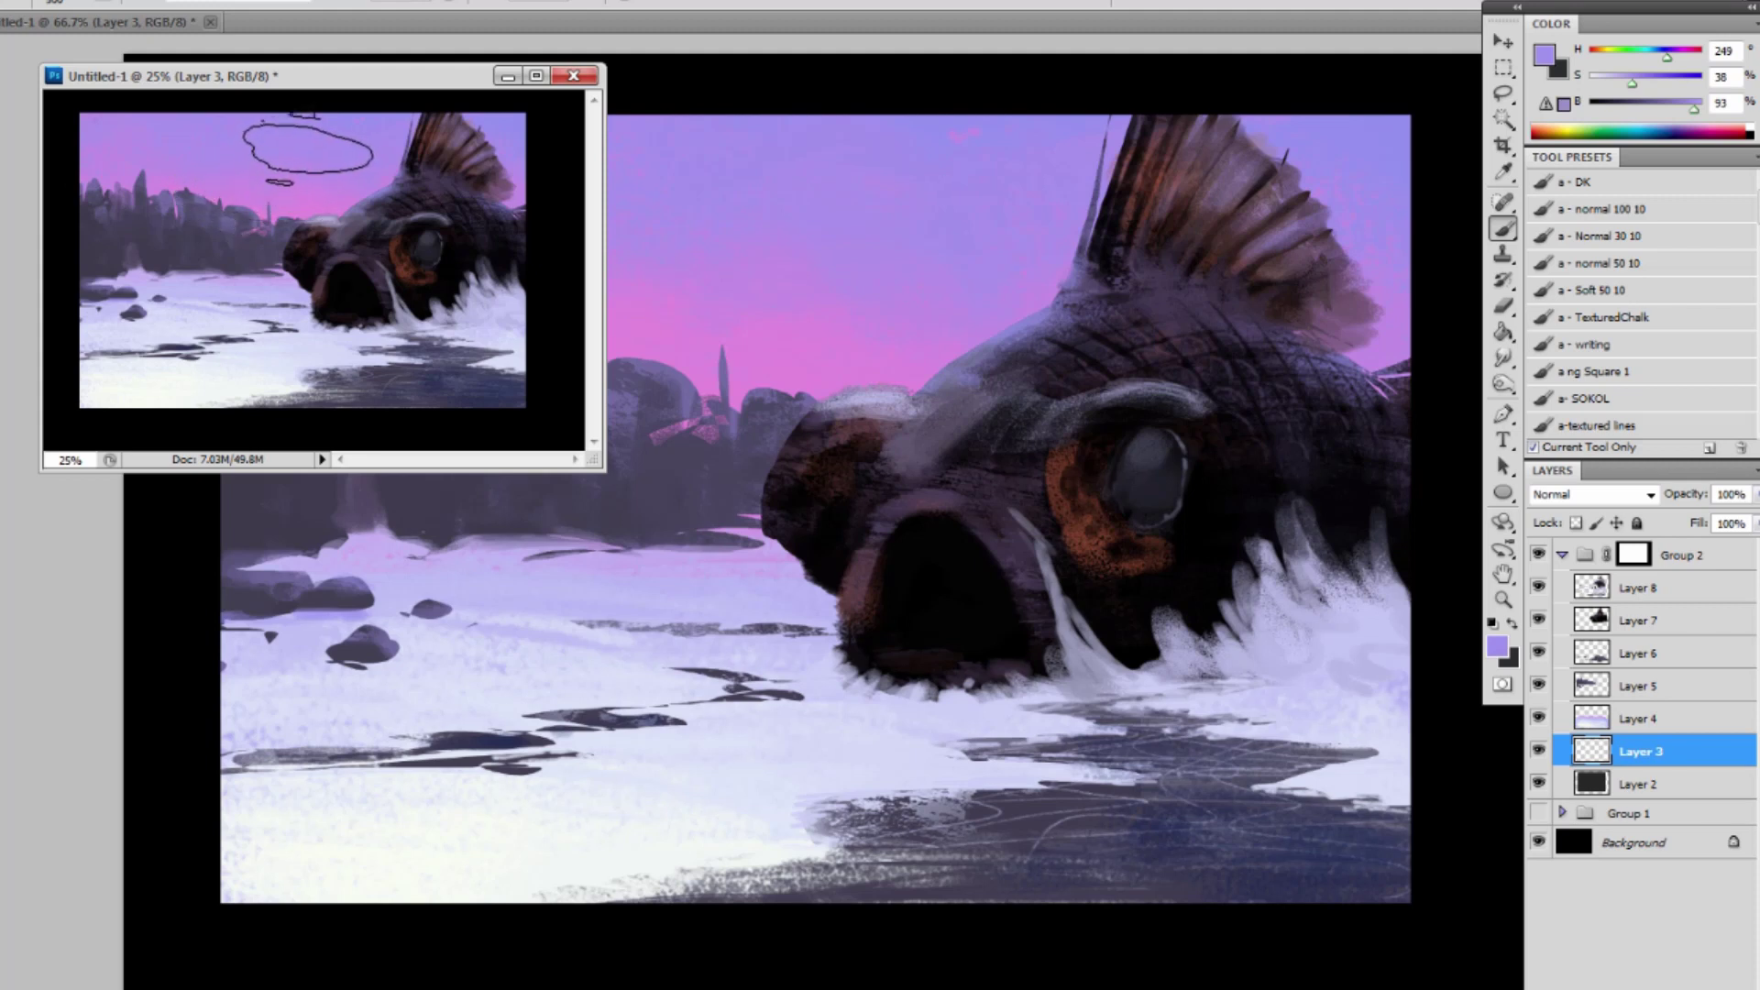
pyautogui.keyDown('alt'); pyautogui.click(323, 213); pyautogui.keyUp('alt')
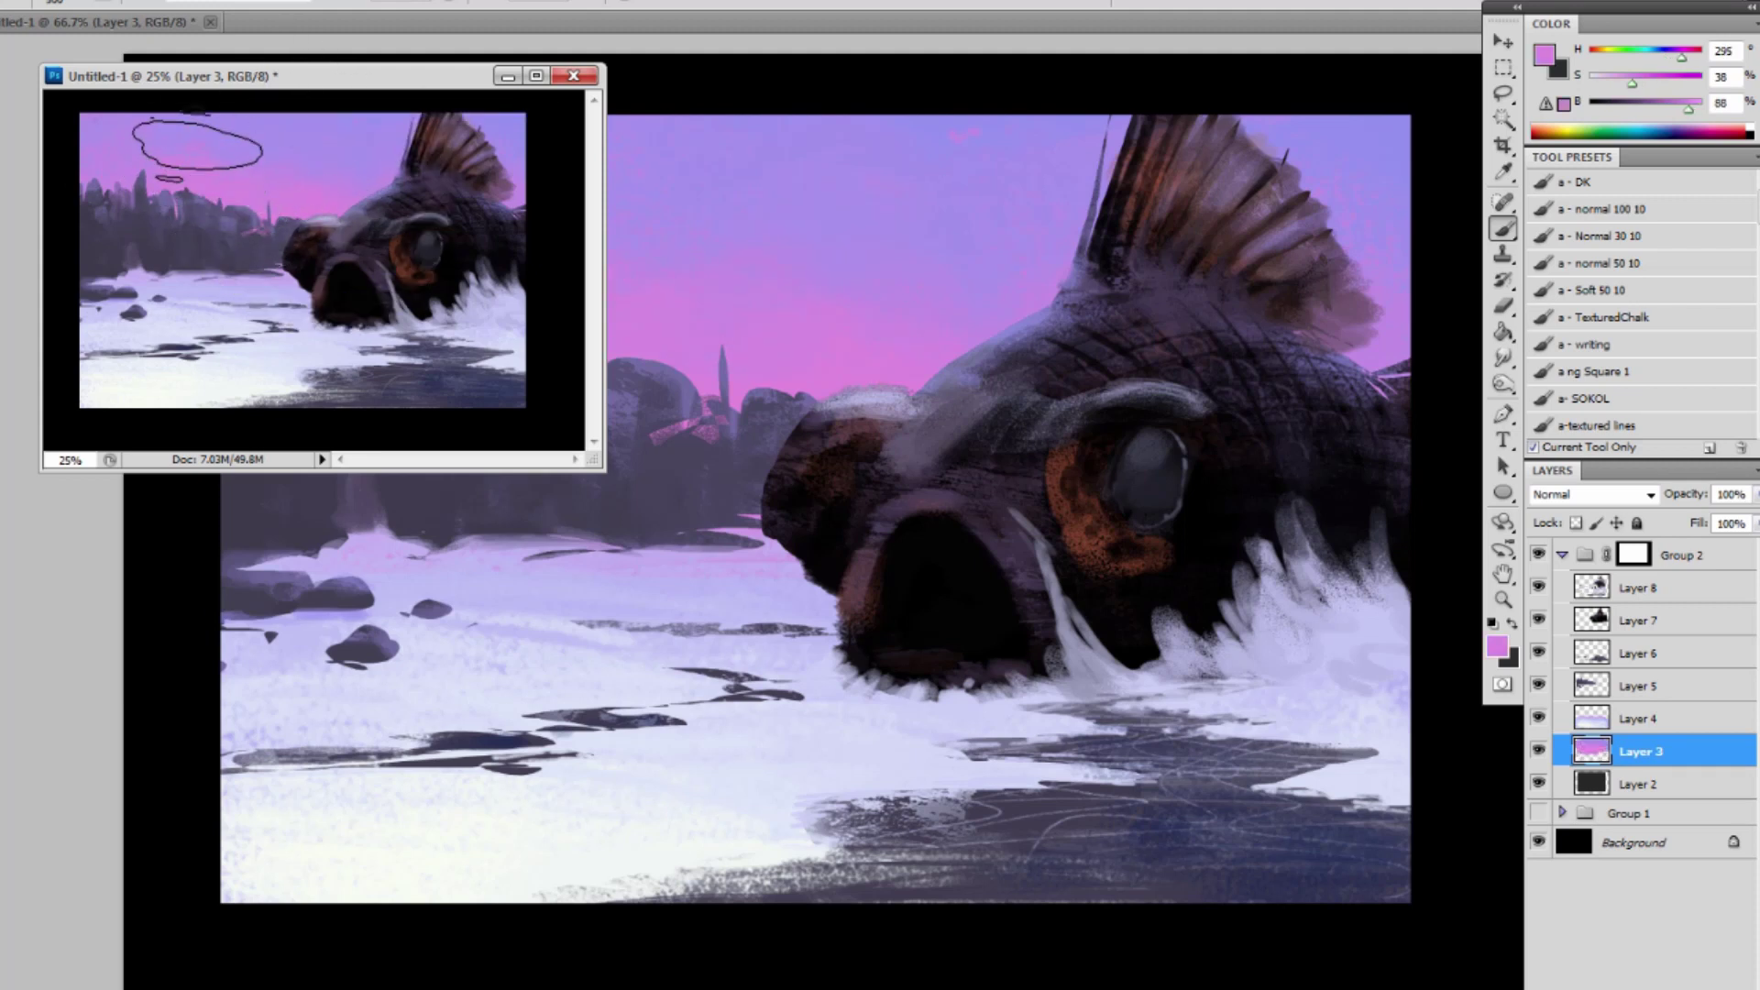
pyautogui.keyDown('alt'); pyautogui.click(202, 147); pyautogui.keyUp('alt')
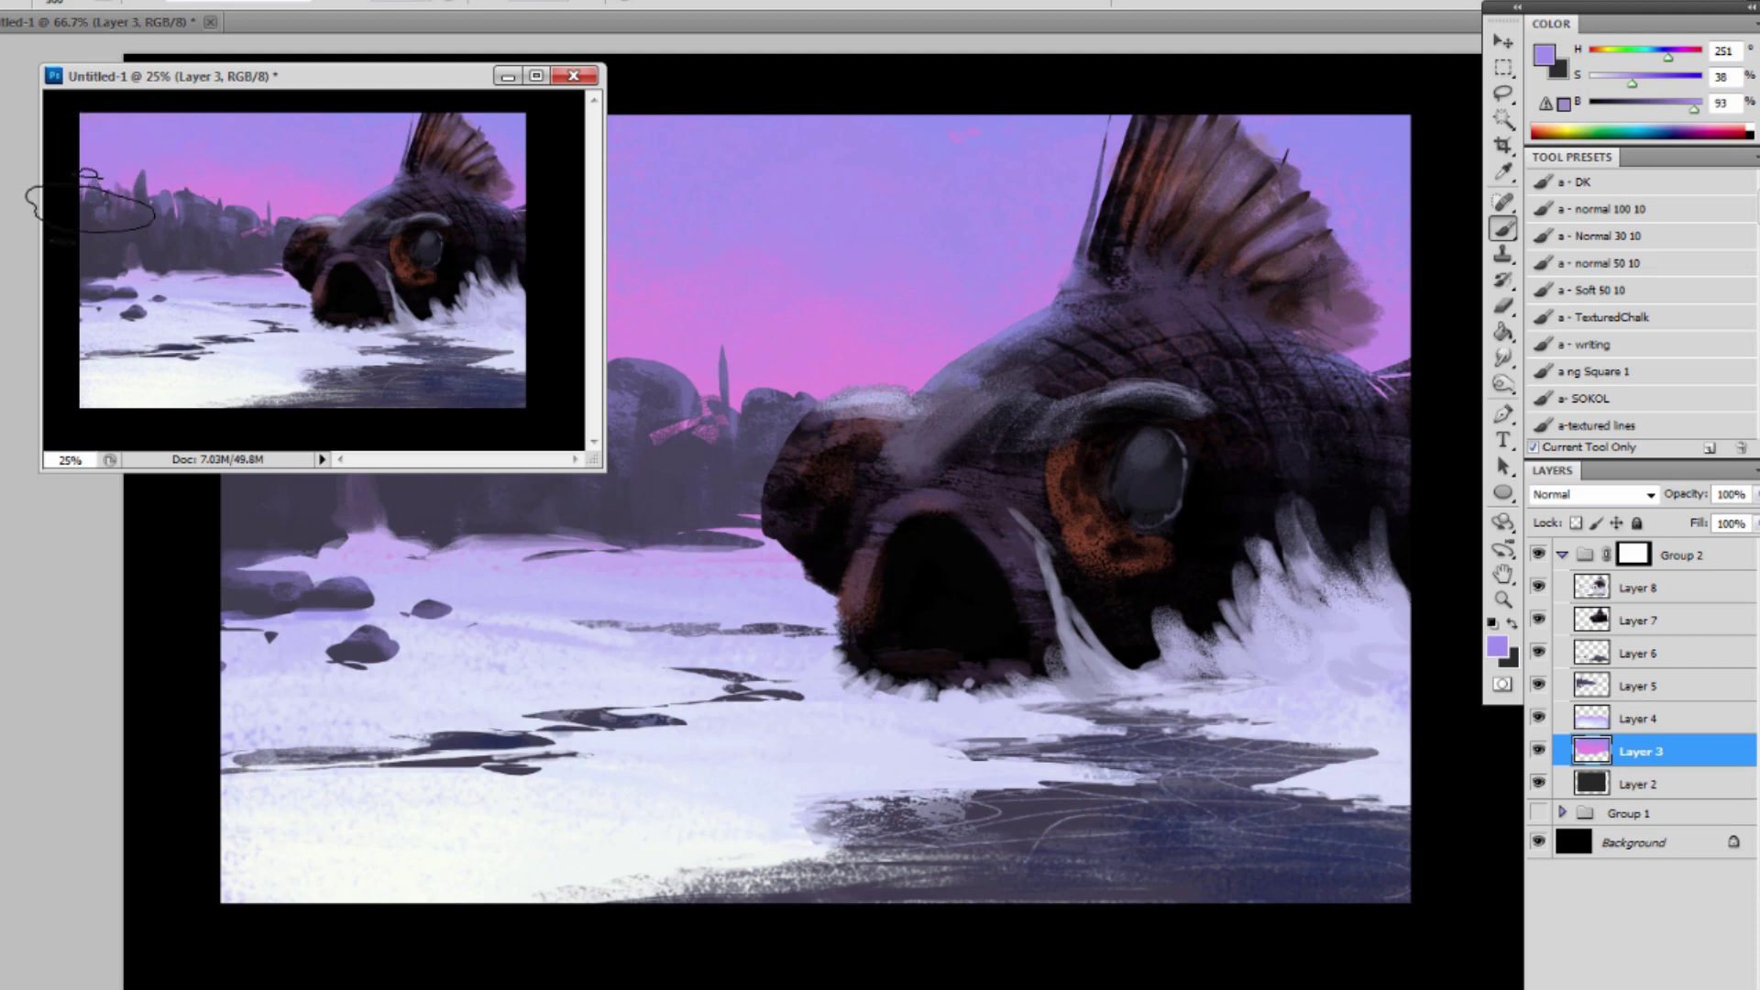
pyautogui.keyDown('alt'); pyautogui.click(319, 213); pyautogui.keyUp('alt')
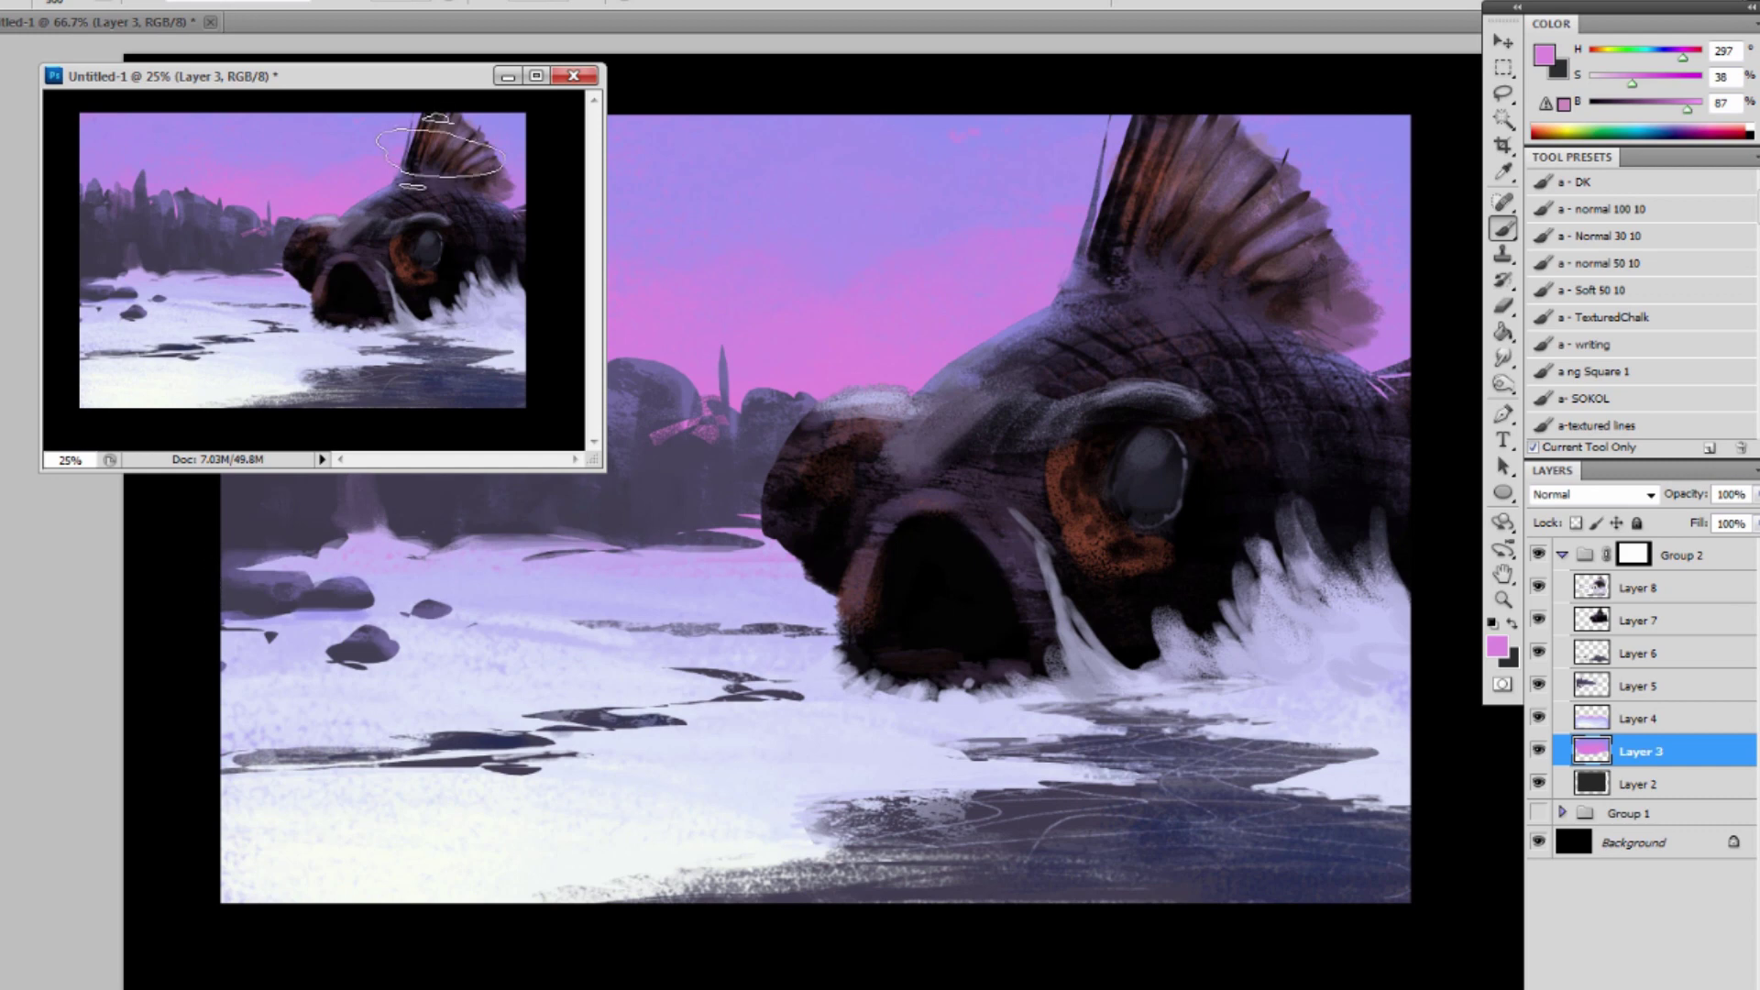
# Glaze the sky's upper corner away from the creature with saturated blue (H 237, S 59, B 99) and soften it with sampled violet-blue (H 246, S 46, B 95).
pyautogui.keyDown('alt'); pyautogui.click(201, 123); pyautogui.keyUp('alt')
pyautogui.click(1543, 55)
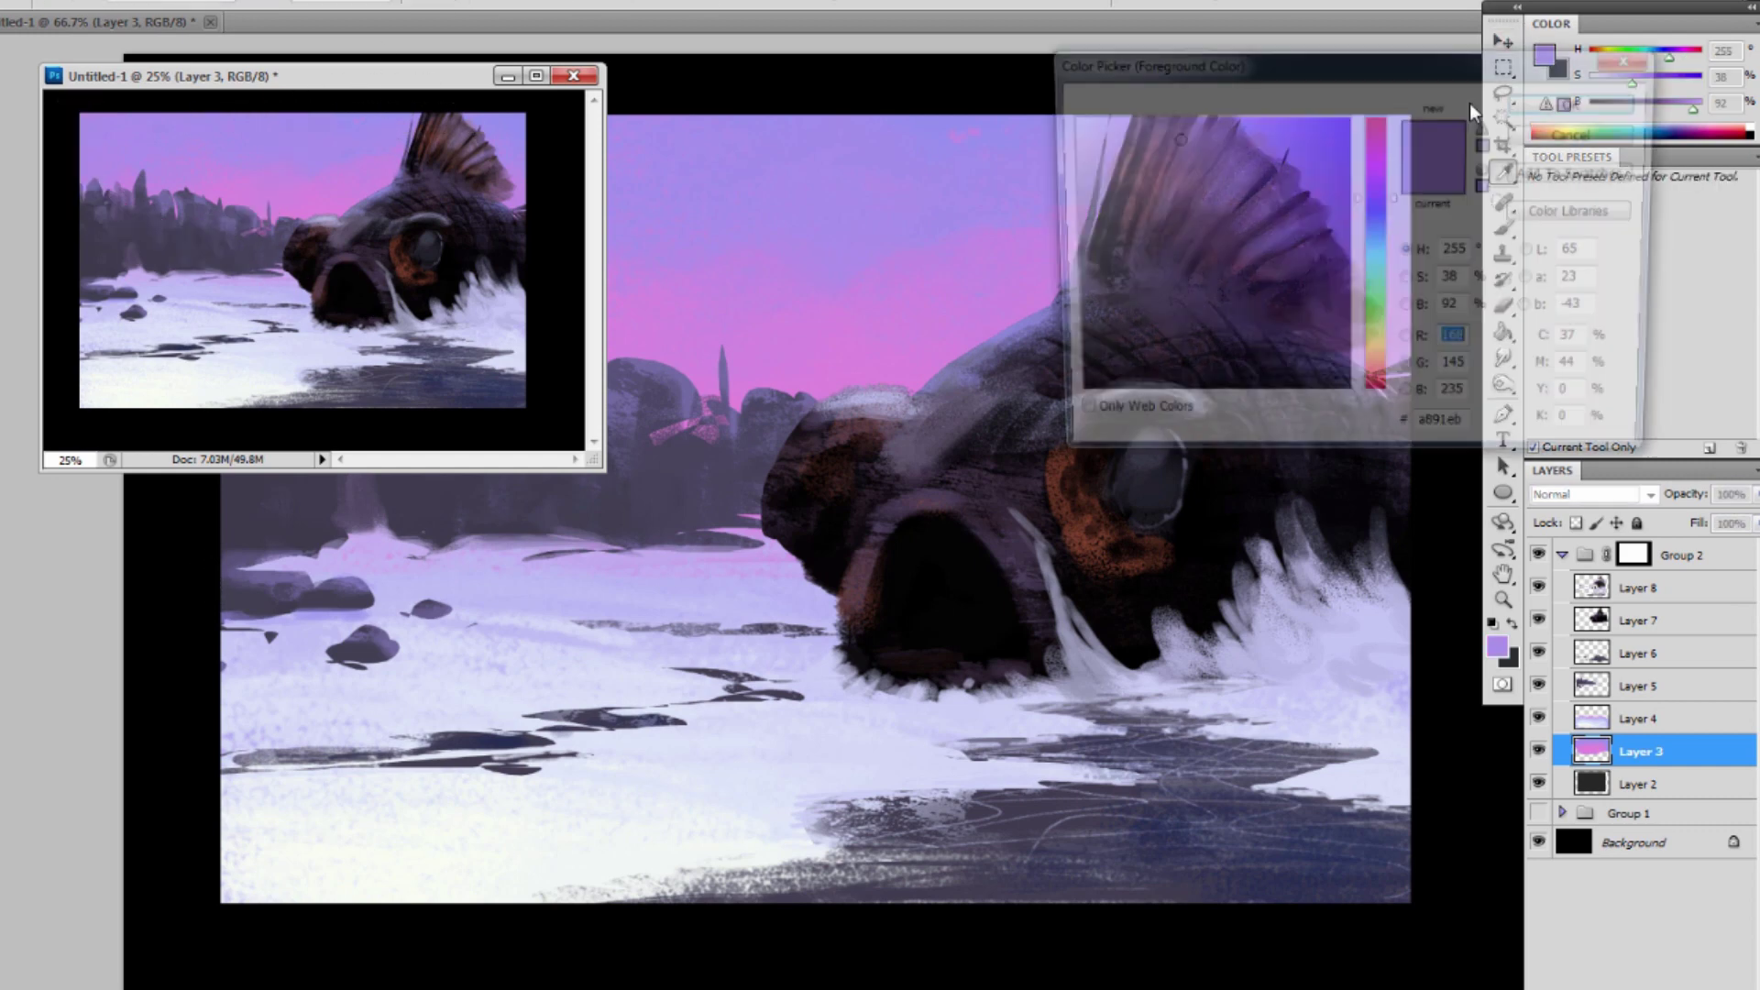
pyautogui.moveTo(1180, 118); pyautogui.dragTo(1232, 117)
pyautogui.moveTo(1377, 201); pyautogui.dragTo(1376, 215)
pyautogui.click(1580, 102)
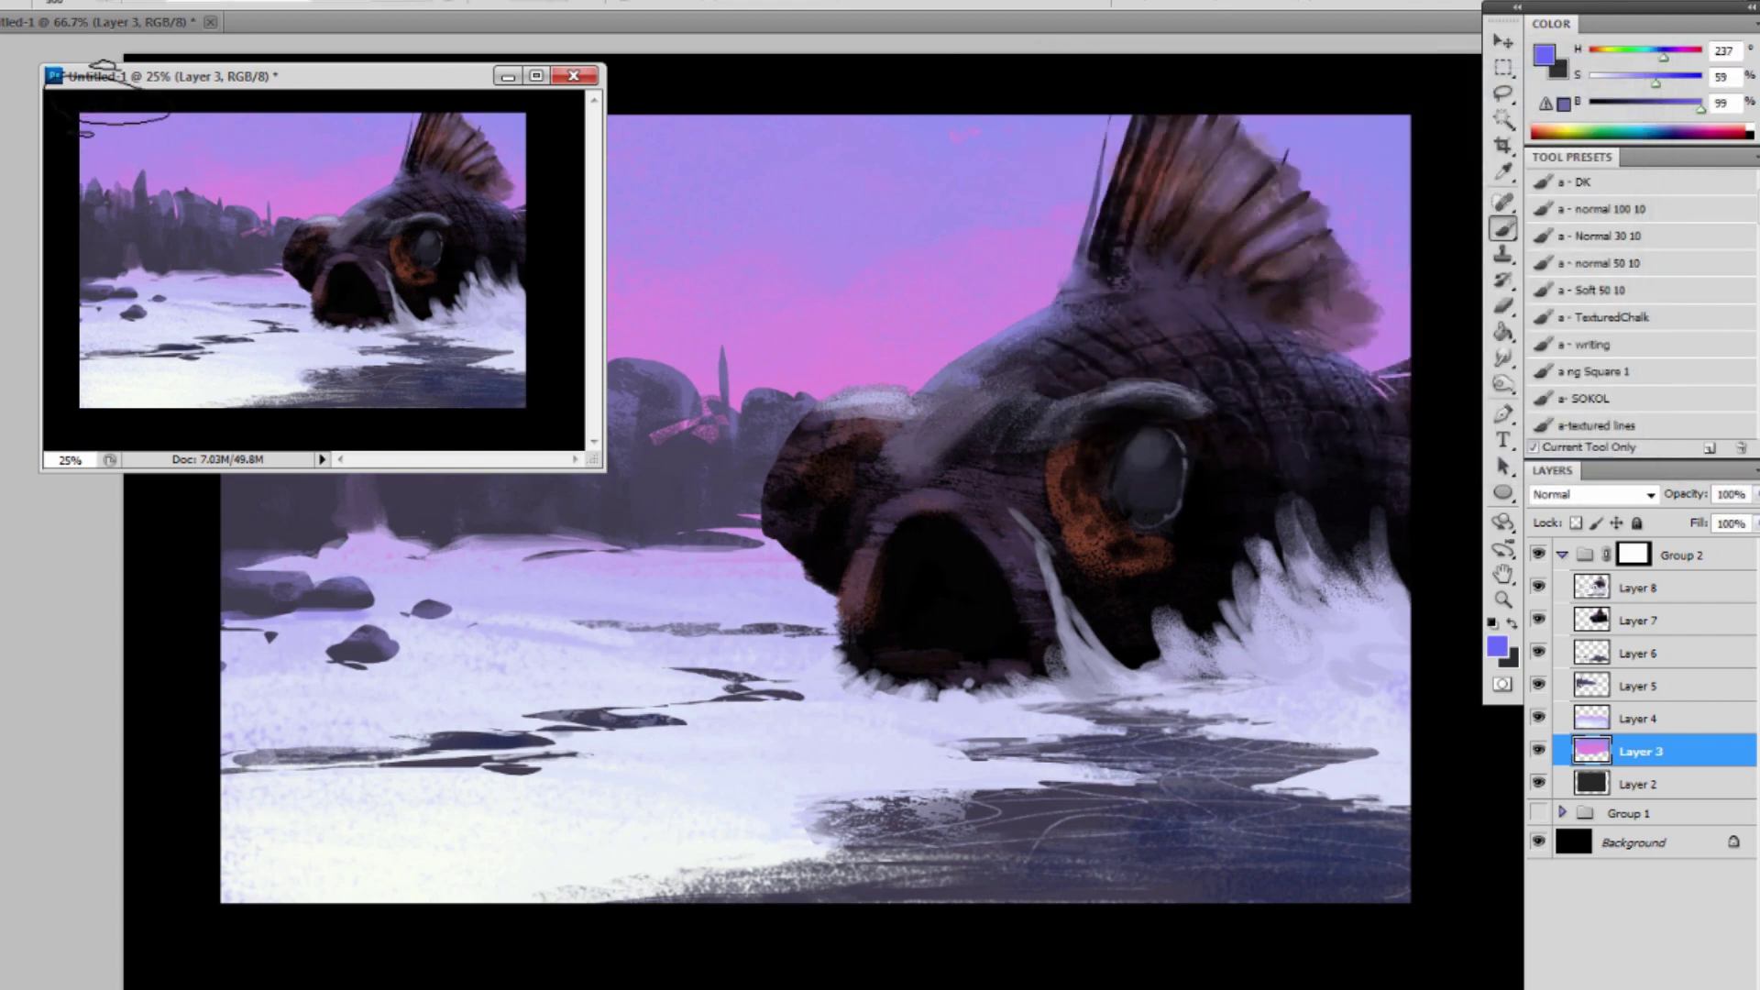
pyautogui.keyDown('alt'); pyautogui.click(115, 167); pyautogui.keyUp('alt')
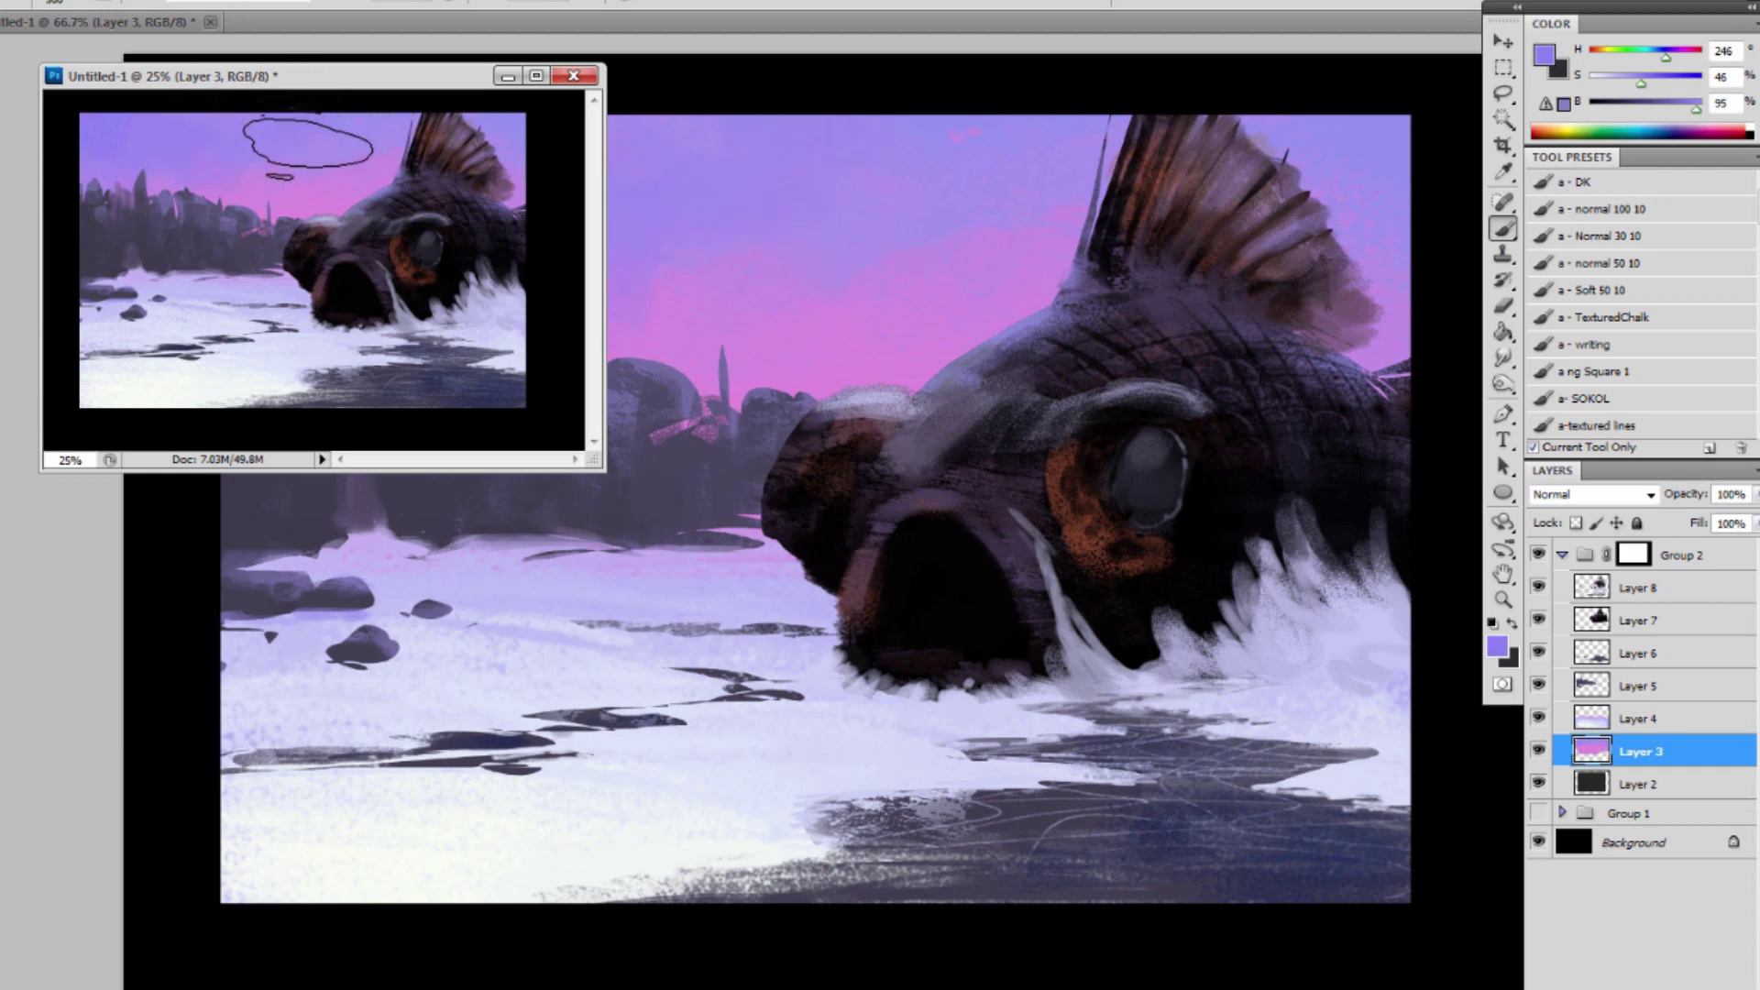
# Soften the sky's blue-to-pink transition with paler lavender (H 252, S 29, B 93) and sampled periwinkle (H 253, S 38, B 93) and pink (H 290, S 38, B 88).
pyautogui.keyDown('alt'); pyautogui.click(339, 128); pyautogui.keyUp('alt')
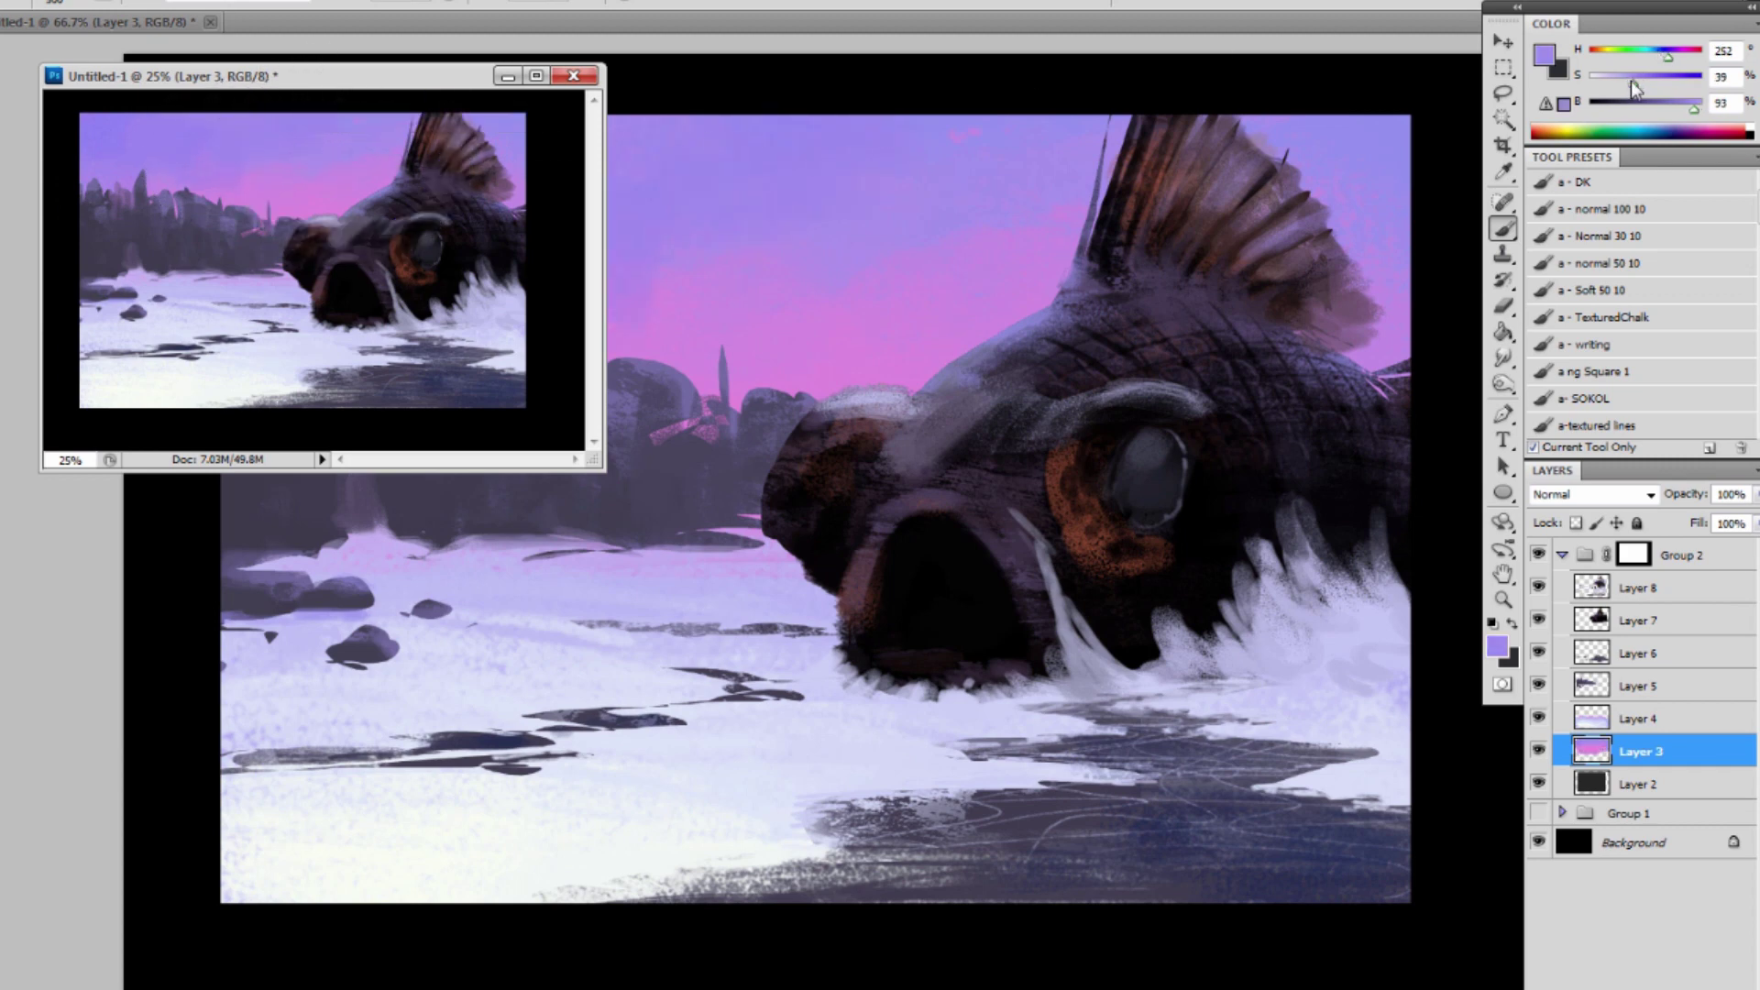
pyautogui.moveTo(1634, 83); pyautogui.dragTo(1621, 84)
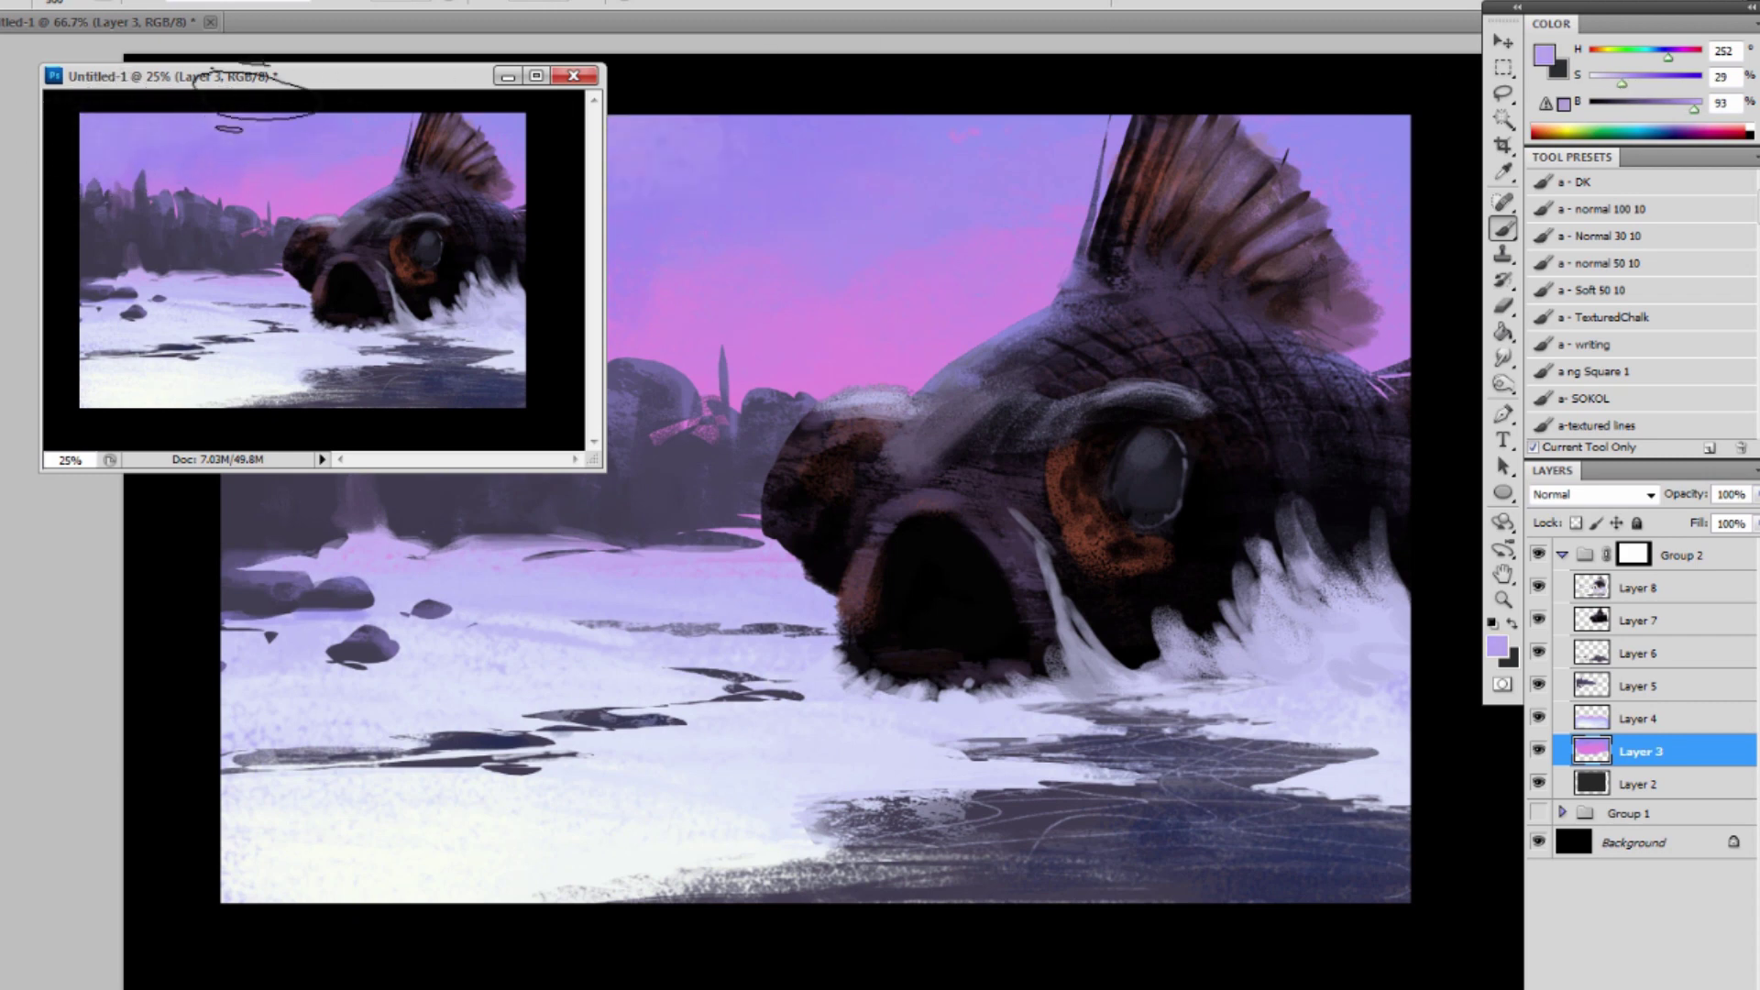
pyautogui.keyDown('alt'); pyautogui.click(317, 142); pyautogui.keyUp('alt')
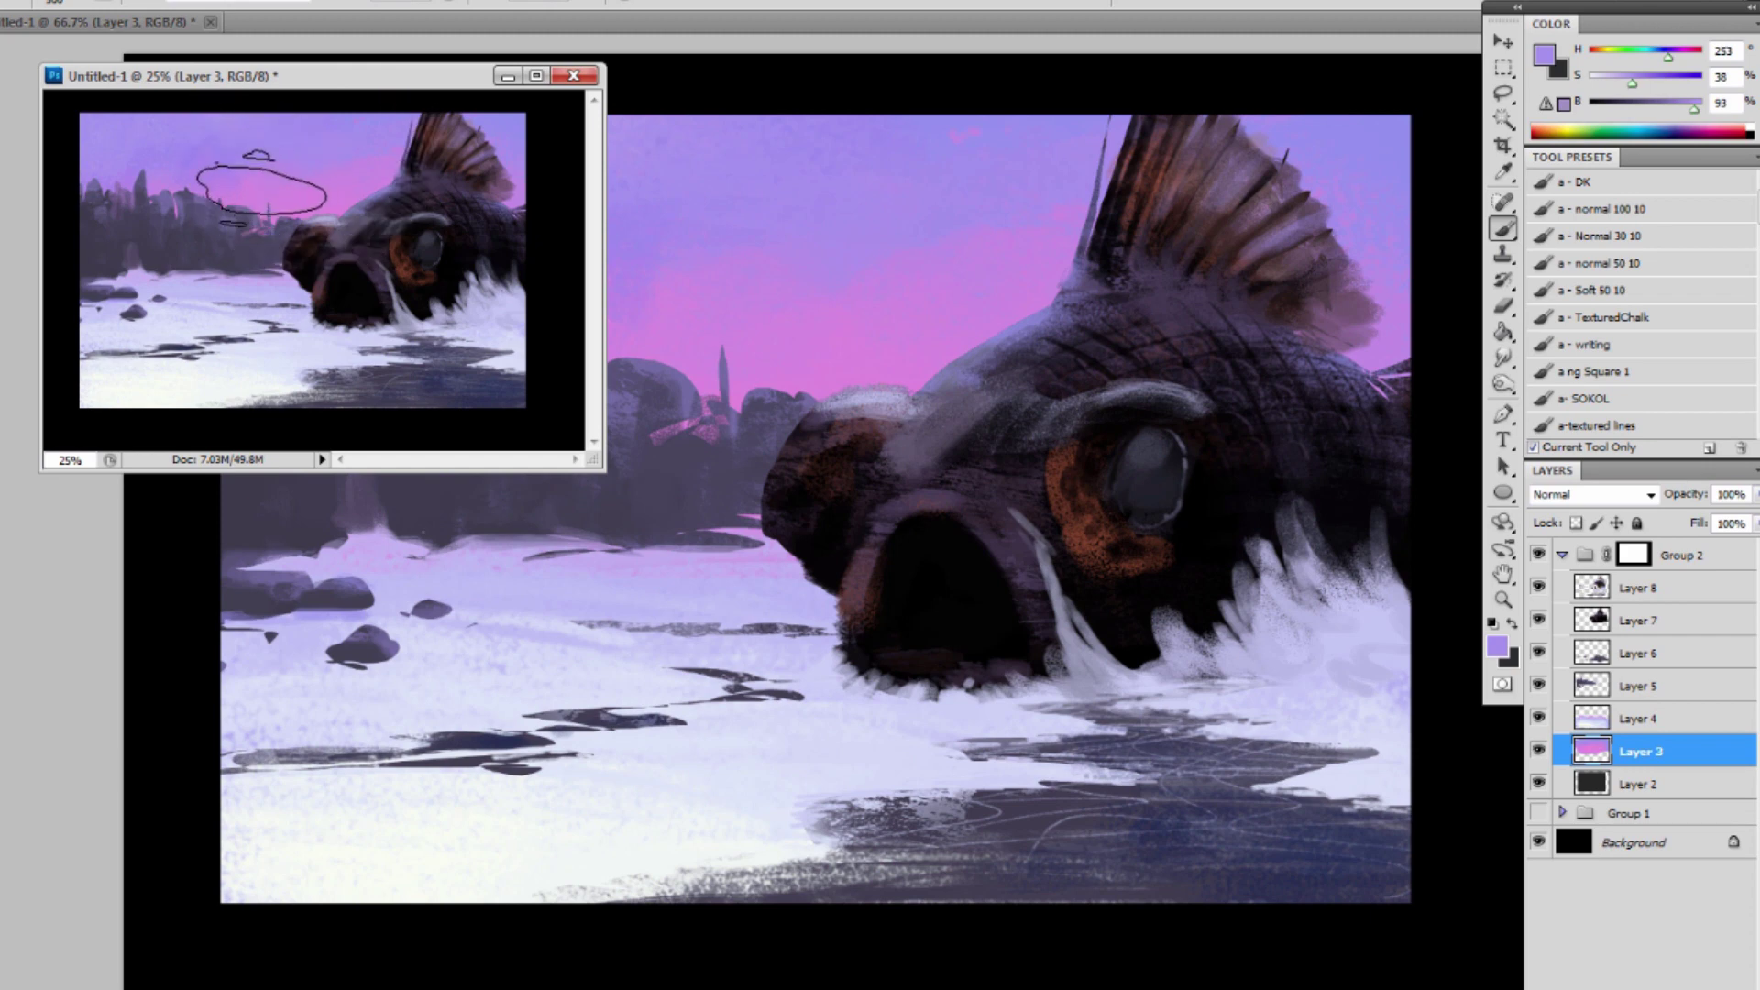
pyautogui.keyDown('alt'); pyautogui.click(332, 169); pyautogui.keyUp('alt')
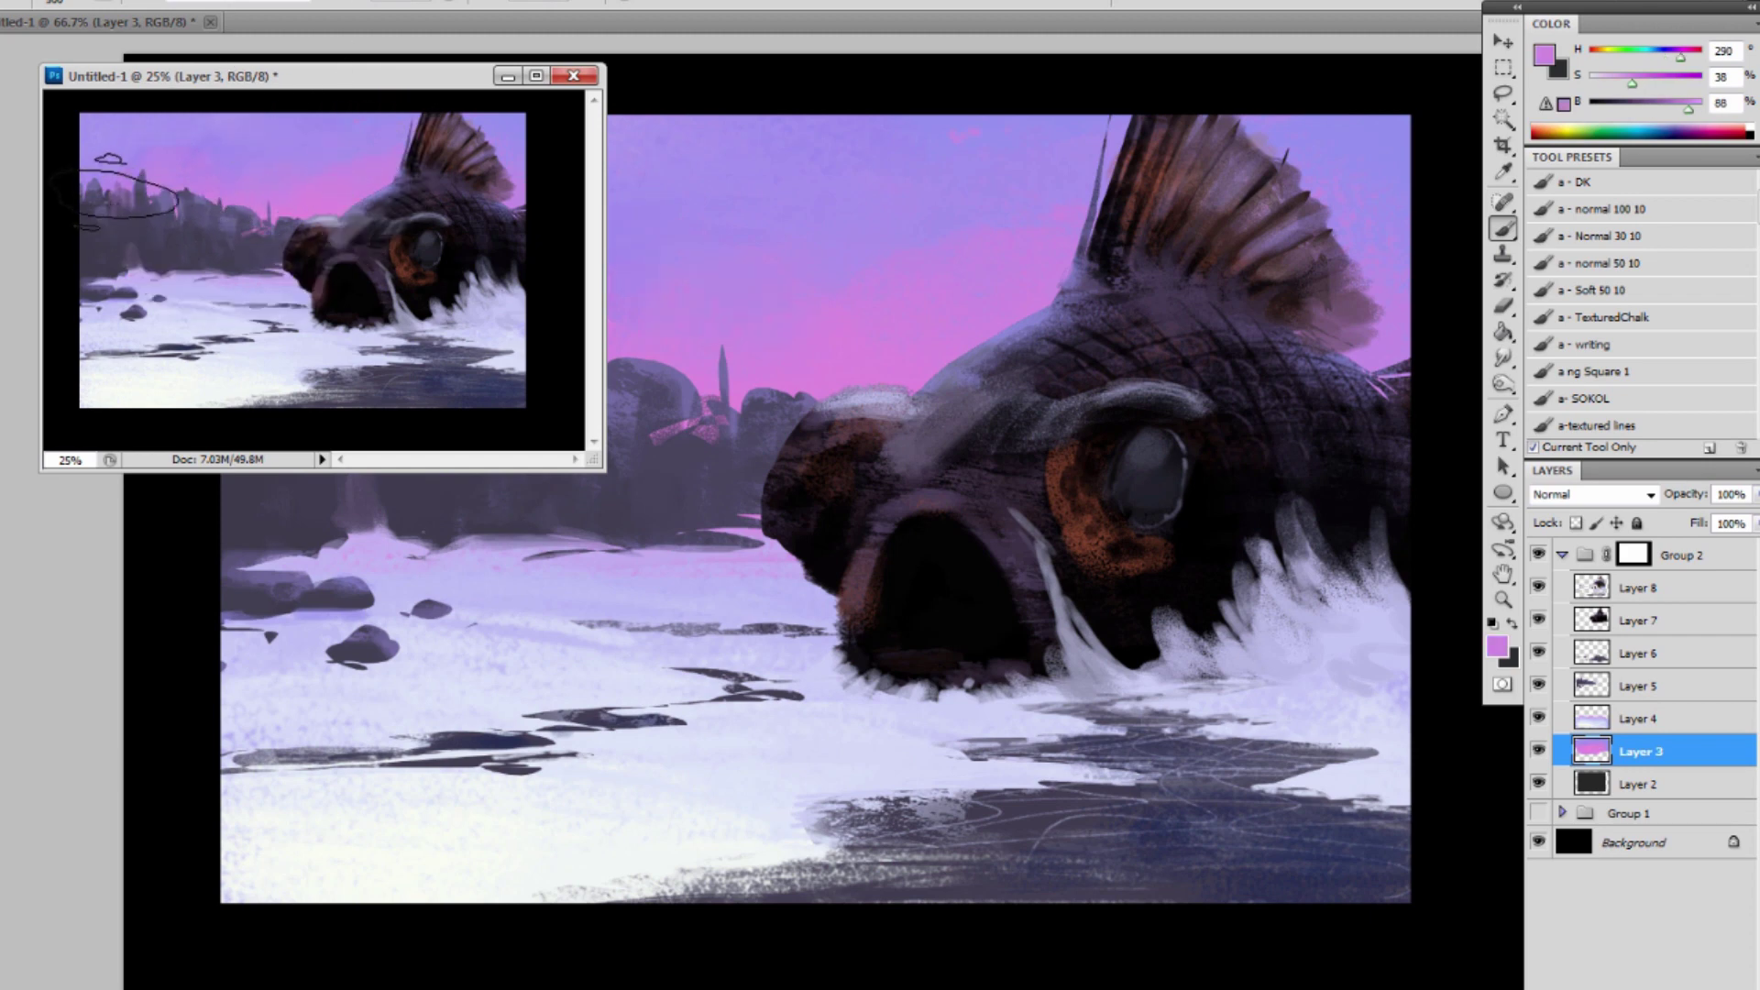
pyautogui.keyDown('alt'); pyautogui.click(93, 165); pyautogui.keyUp('alt')
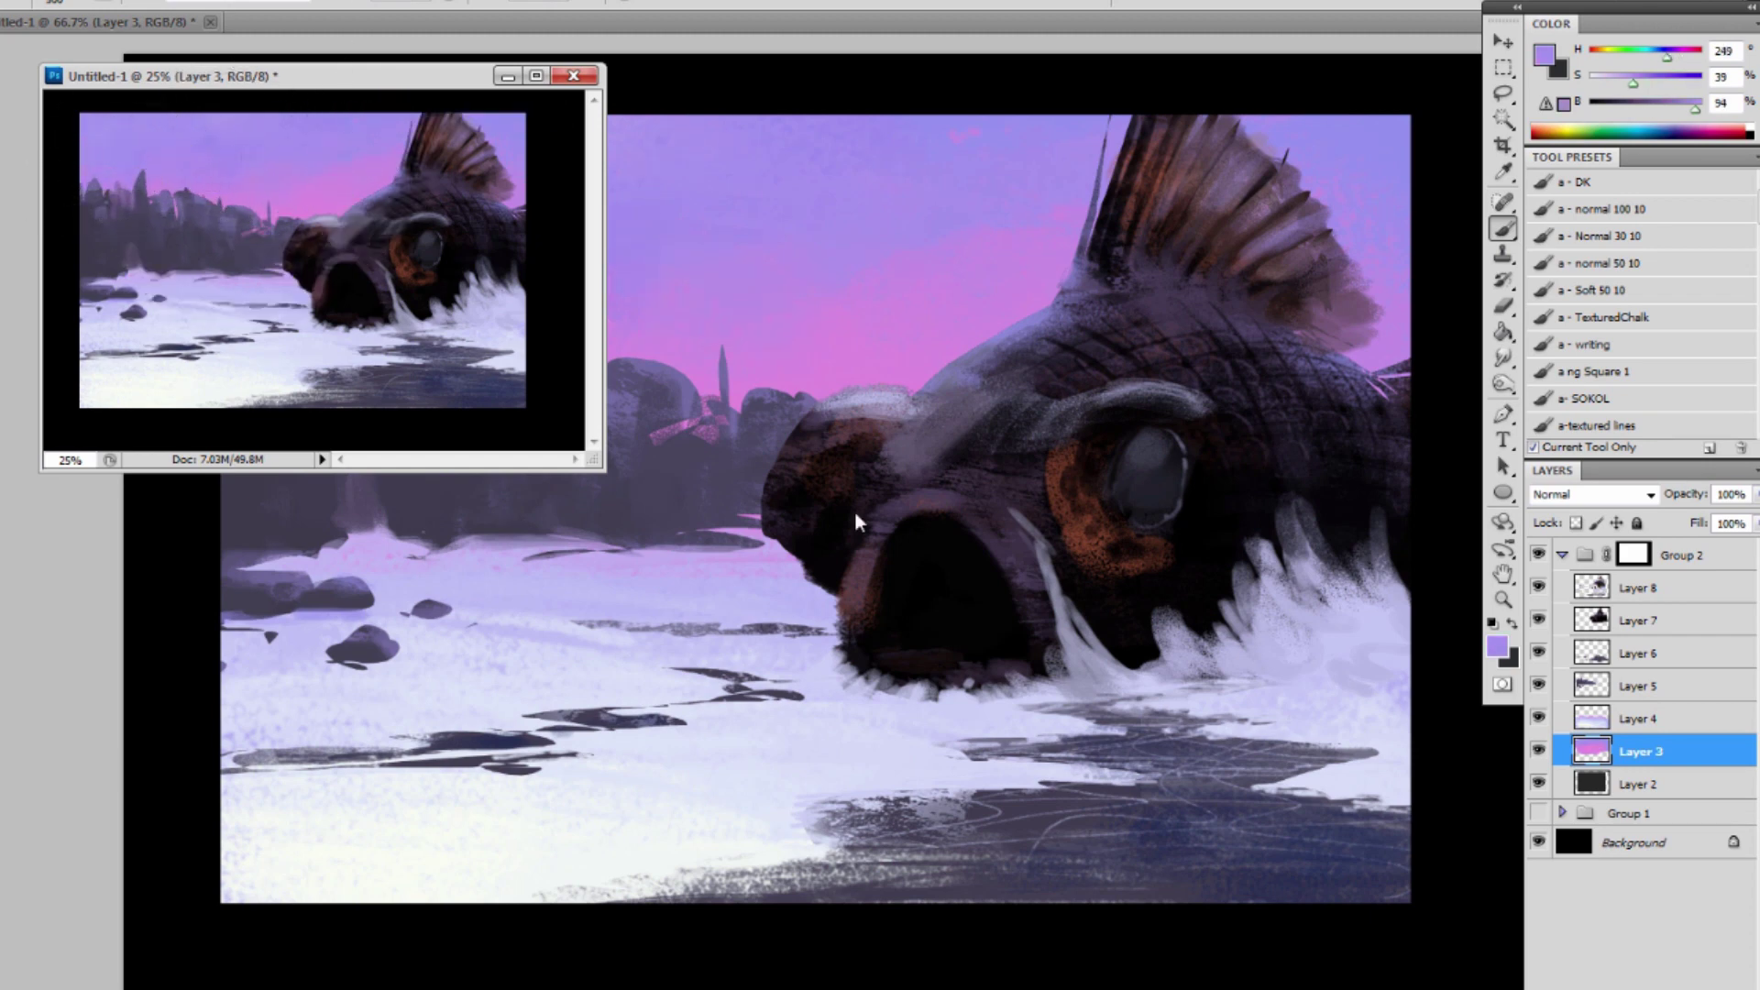
# Duplicate Layer 5, sample the treeline's dark purple-grey (H 249, S 24, B 31) and move the preview window clear of the trees.
pyautogui.keyDown('alt'); pyautogui.click(138, 219); pyautogui.keyUp('alt')
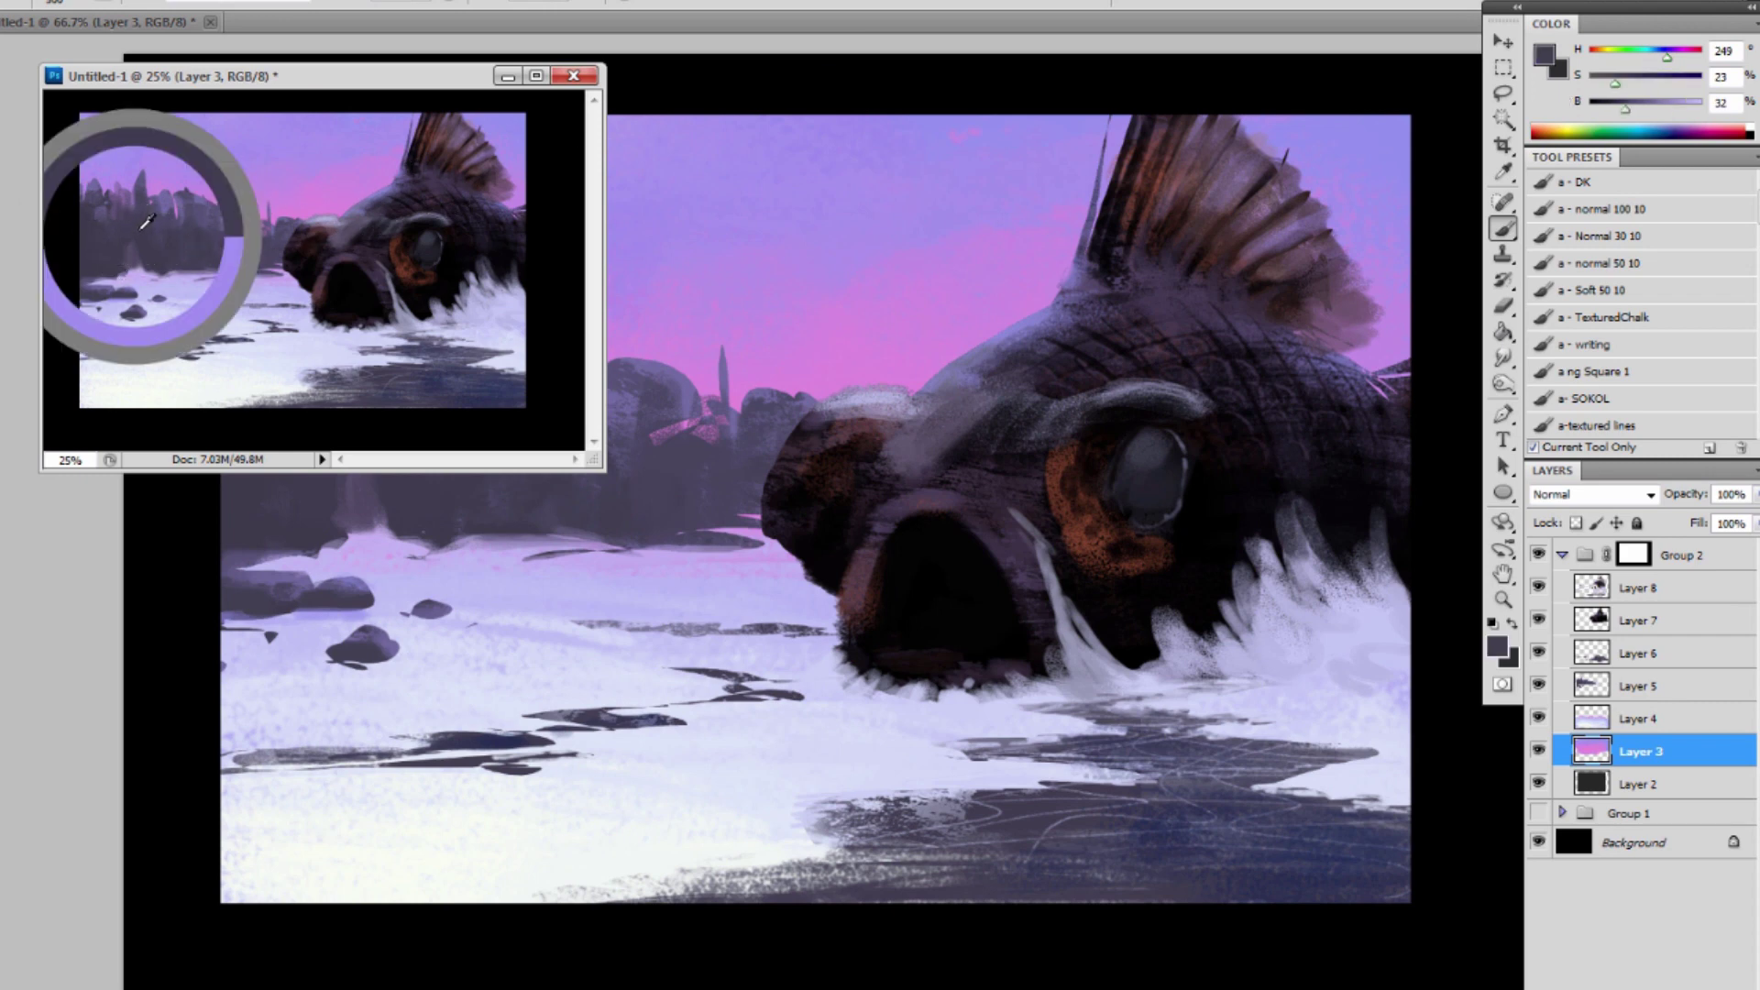
pyautogui.click(1641, 686)
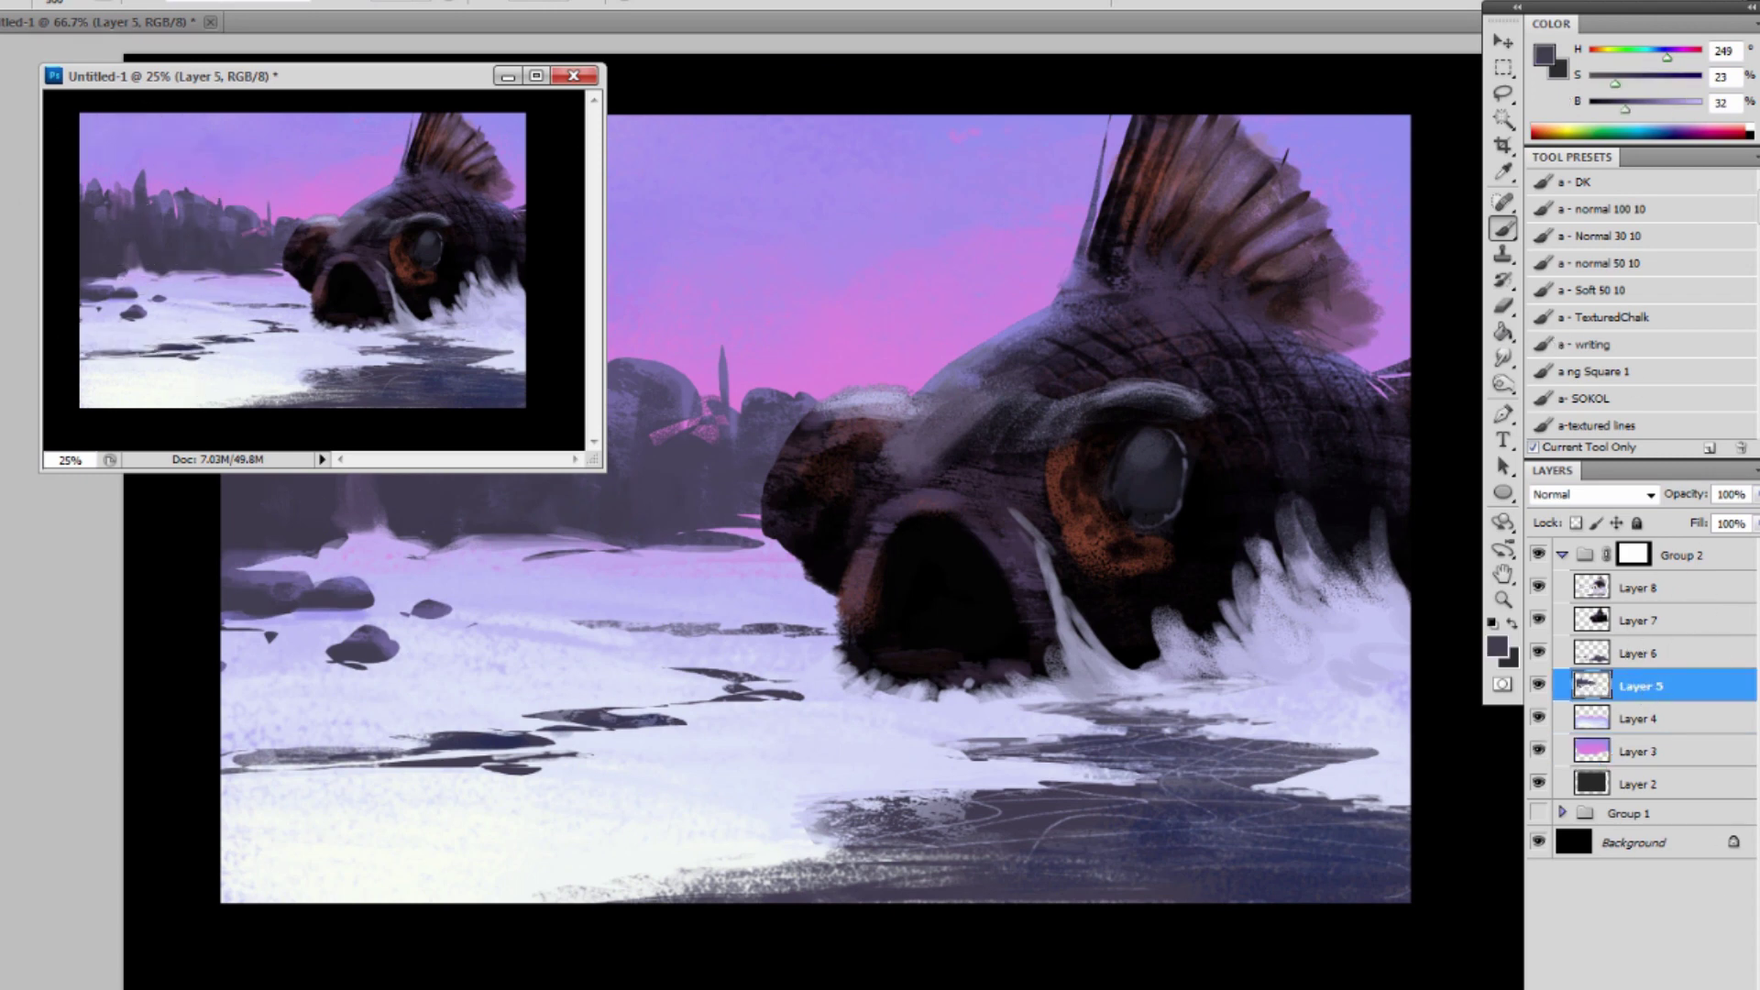
pyautogui.moveTo(1657, 685); pyautogui.dragTo(1710, 988)
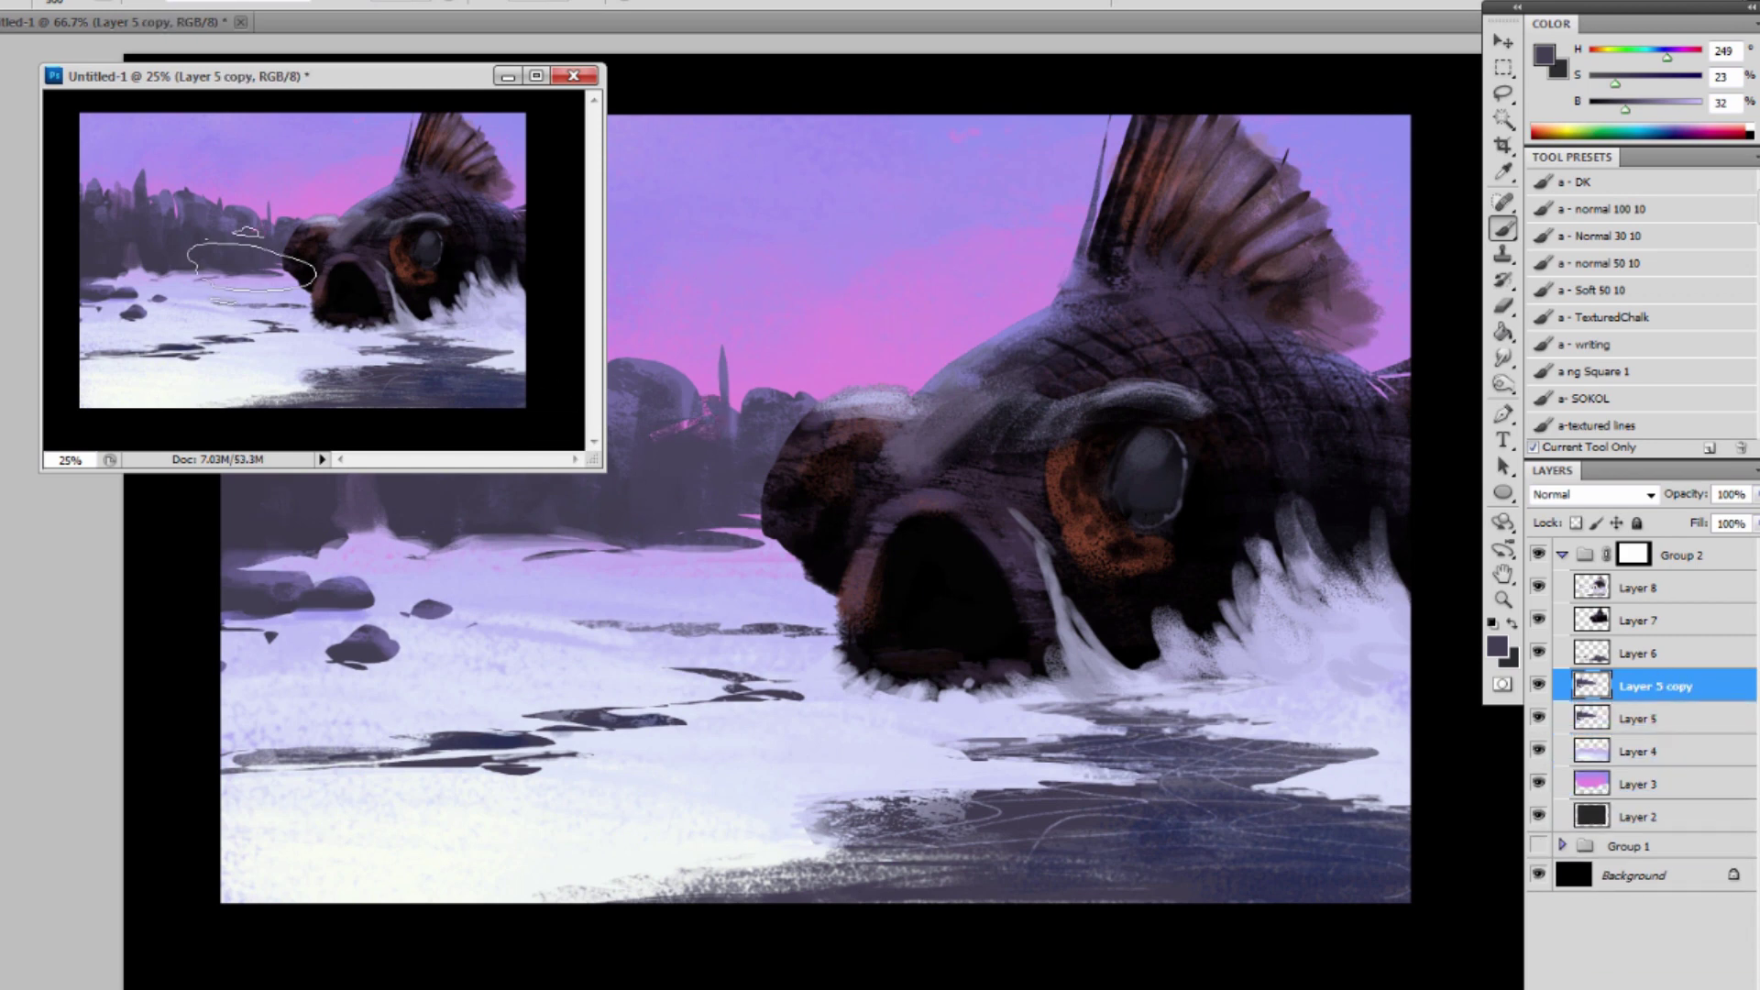
pyautogui.press('[')
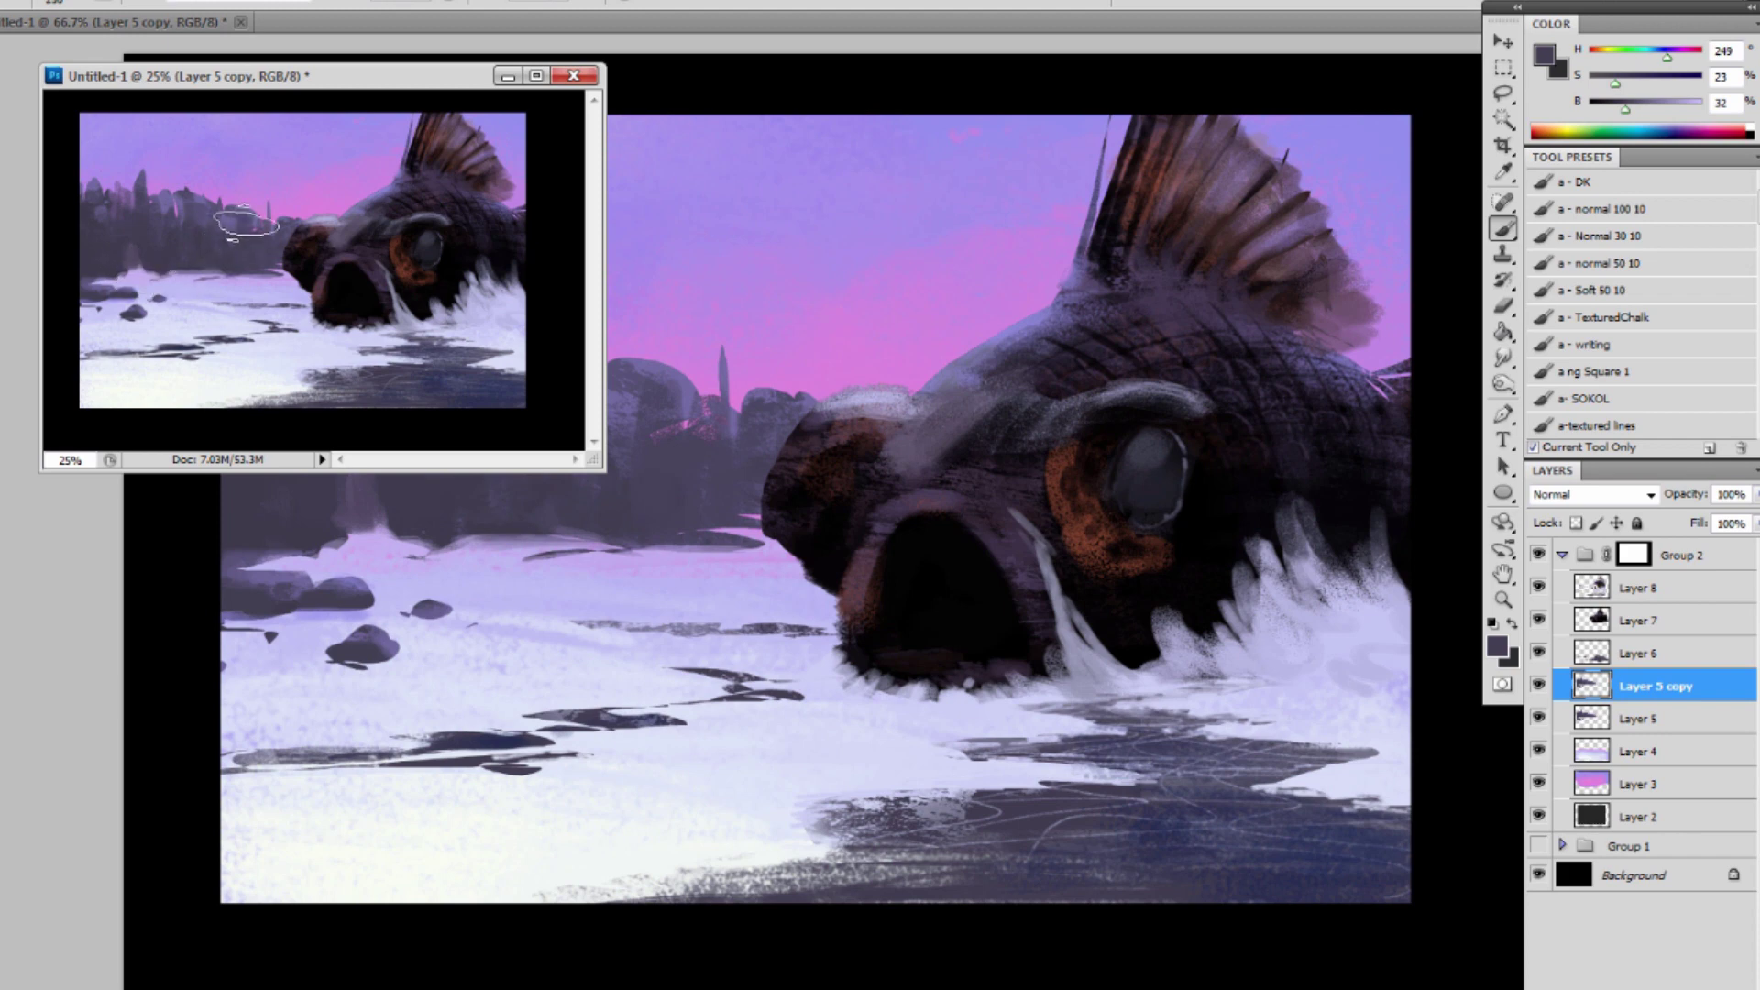
pyautogui.keyDown('alt'); pyautogui.click(143, 246); pyautogui.keyUp('alt')
pyautogui.moveTo(409, 85); pyautogui.dragTo(354, 663)
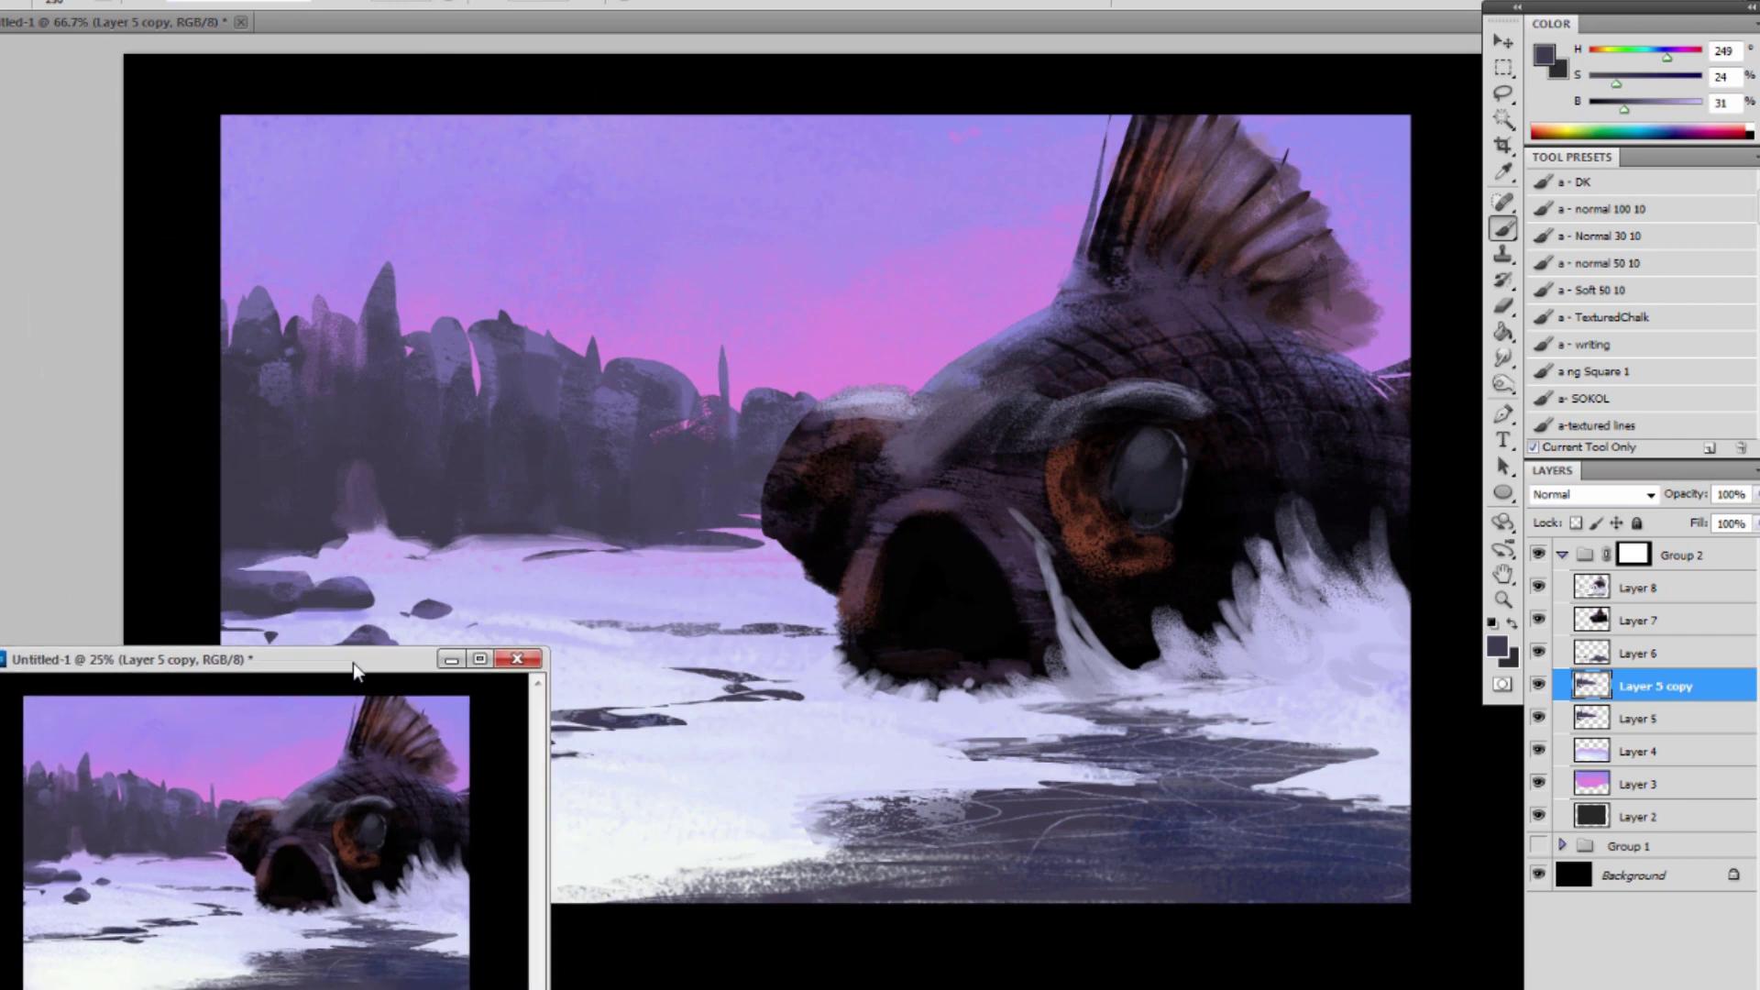
# Darken the painting colour to H 249, S 18, B 20 and shade the tallest tree from its tip down its trunk.
pyautogui.click(471, 379)
pyautogui.click(1545, 57)
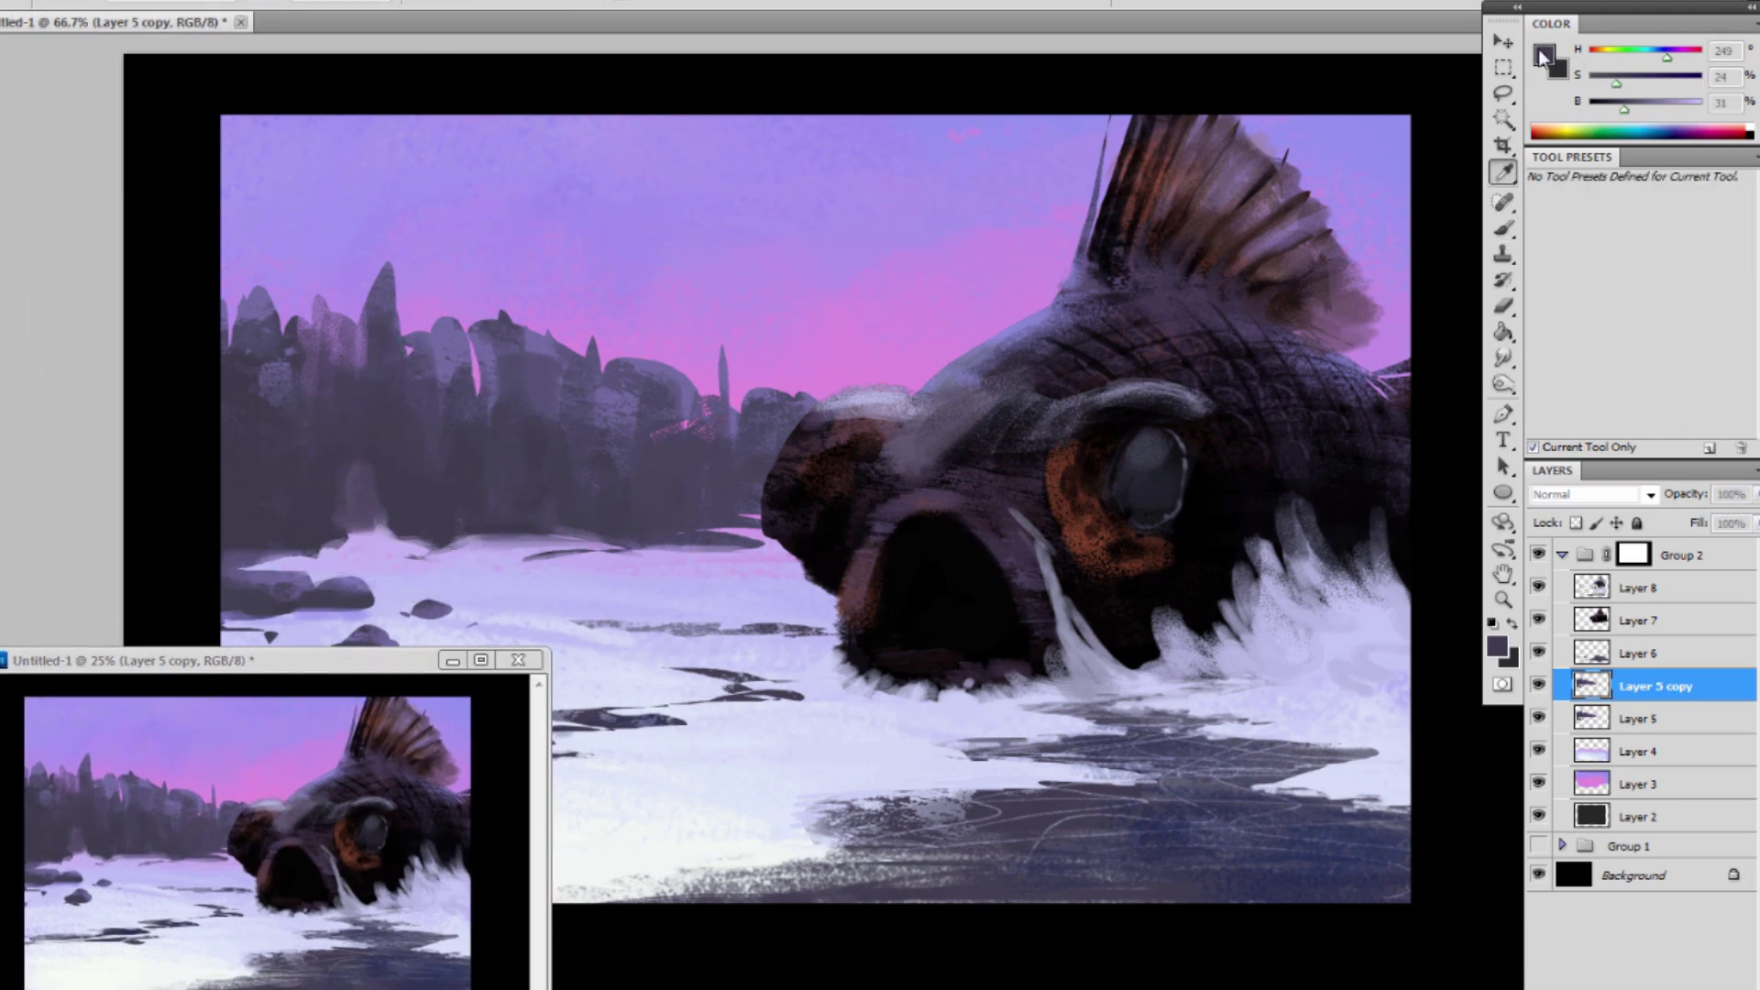
pyautogui.moveTo(1130, 315); pyautogui.dragTo(1115, 345)
pyautogui.click(1558, 103)
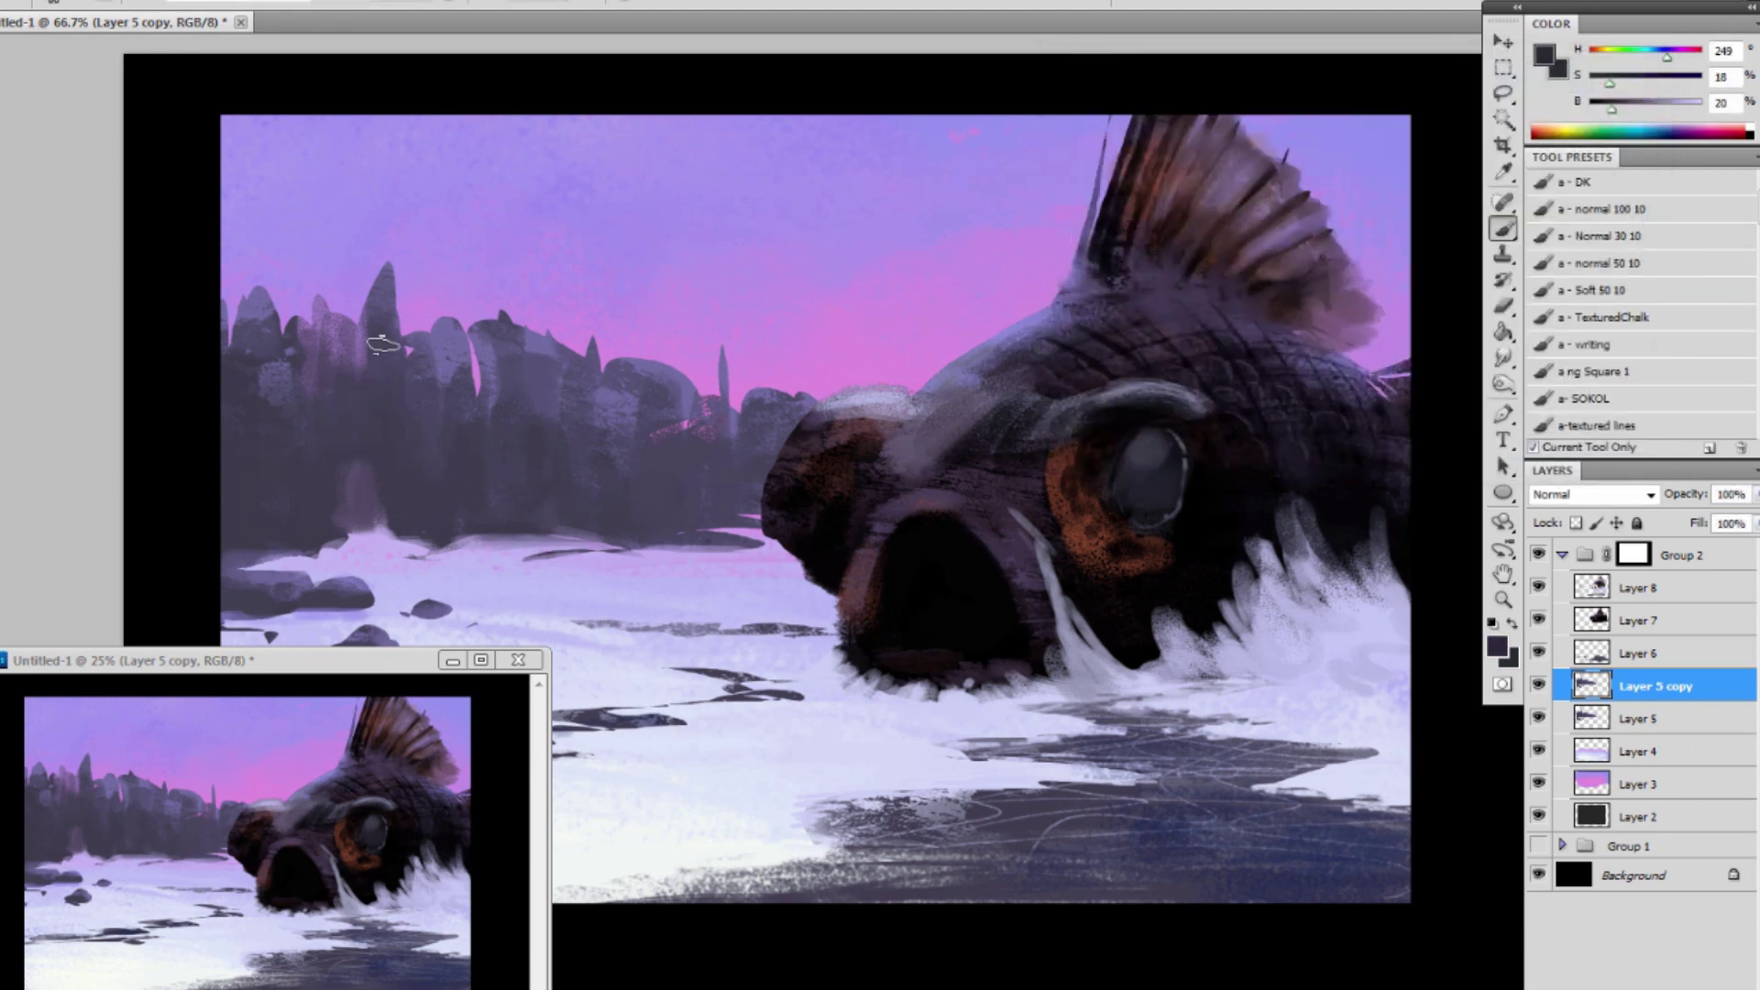
pyautogui.moveTo(385, 266)
pyautogui.mouseDown()
pyautogui.moveTo(372, 464)
pyautogui.moveTo(362, 314)
pyautogui.moveTo(377, 311)
pyautogui.moveTo(376, 343)
pyautogui.moveTo(361, 340)
pyautogui.moveTo(359, 372)
pyautogui.moveTo(349, 340)
pyautogui.moveTo(347, 377)
pyautogui.moveTo(368, 392)
pyautogui.moveTo(405, 316)
pyautogui.moveTo(406, 409)
pyautogui.moveTo(403, 385)
pyautogui.moveTo(388, 440)
pyautogui.moveTo(344, 427)
pyautogui.moveTo(366, 494)
pyautogui.moveTo(357, 455)
pyautogui.moveTo(397, 464)
pyautogui.moveTo(381, 452)
pyautogui.moveTo(382, 496)
pyautogui.moveTo(397, 423)
pyautogui.moveTo(331, 469)
pyautogui.moveTo(353, 522)
pyautogui.moveTo(392, 502)
pyautogui.moveTo(378, 544)
pyautogui.moveTo(404, 477)
pyautogui.mouseUp()
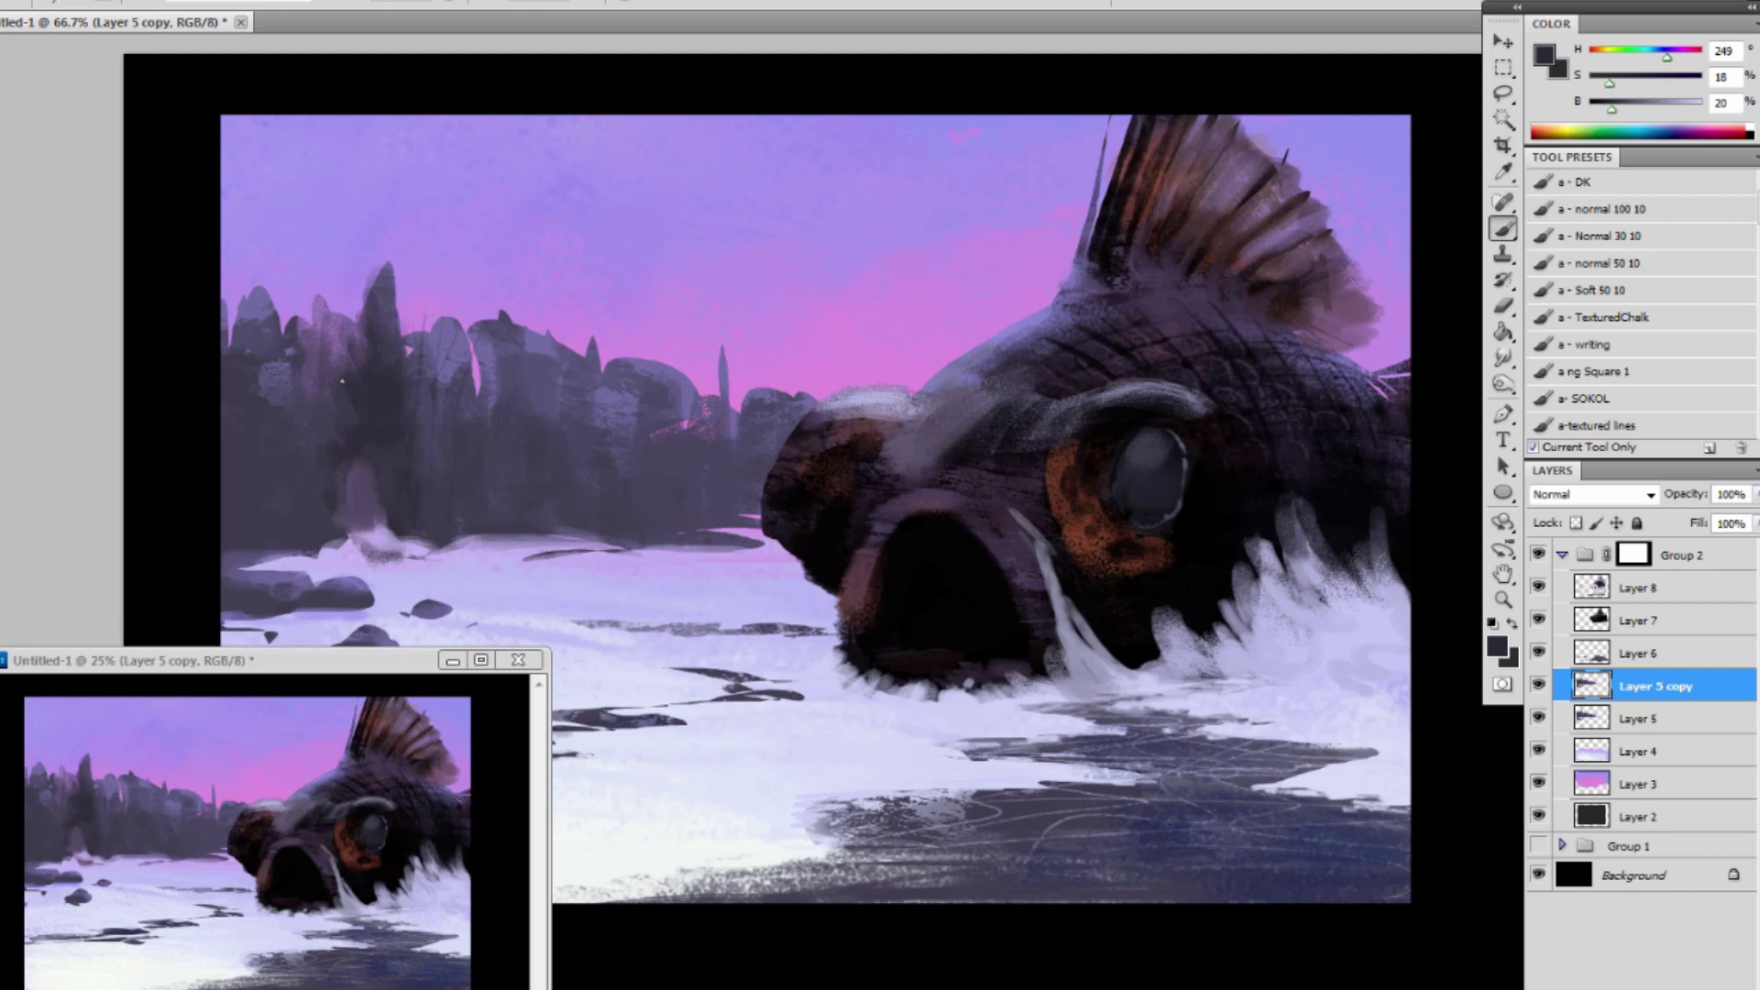
# Paint thin dark trunks and bare branches along the treeline, from the far edge across to the trees beside the creature.
pyautogui.moveTo(327, 304); pyautogui.dragTo(317, 409)
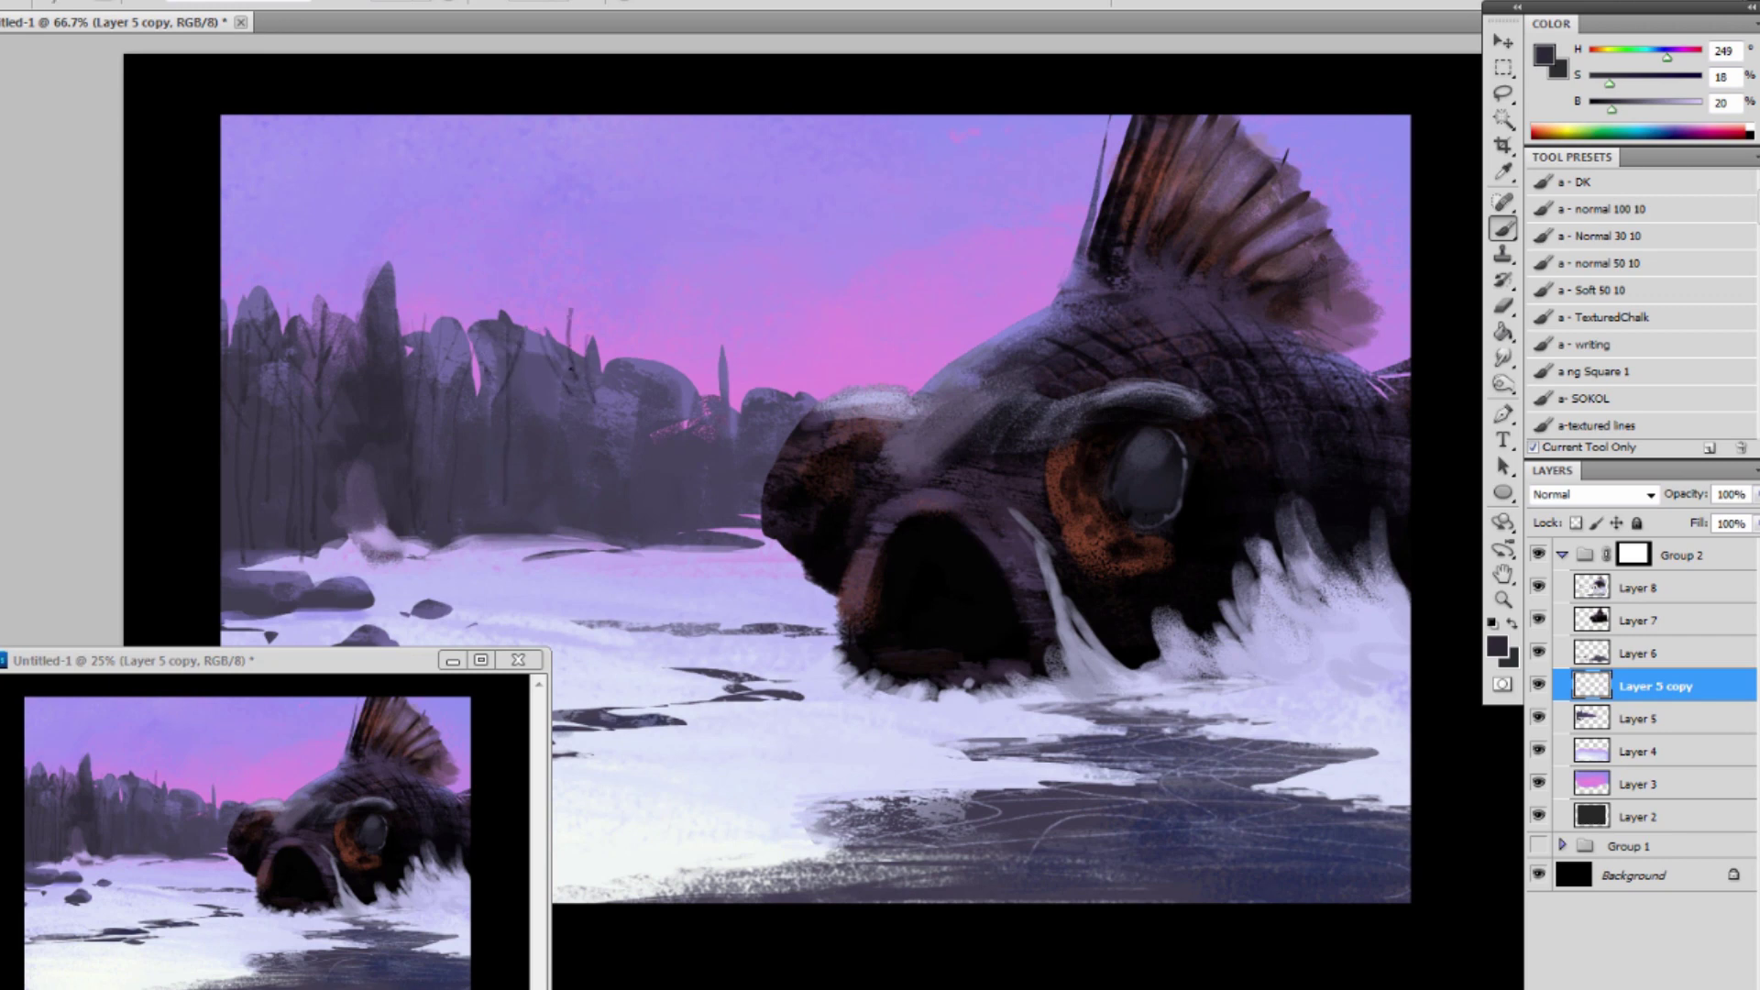
pyautogui.moveTo(574, 358); pyautogui.dragTo(583, 326)
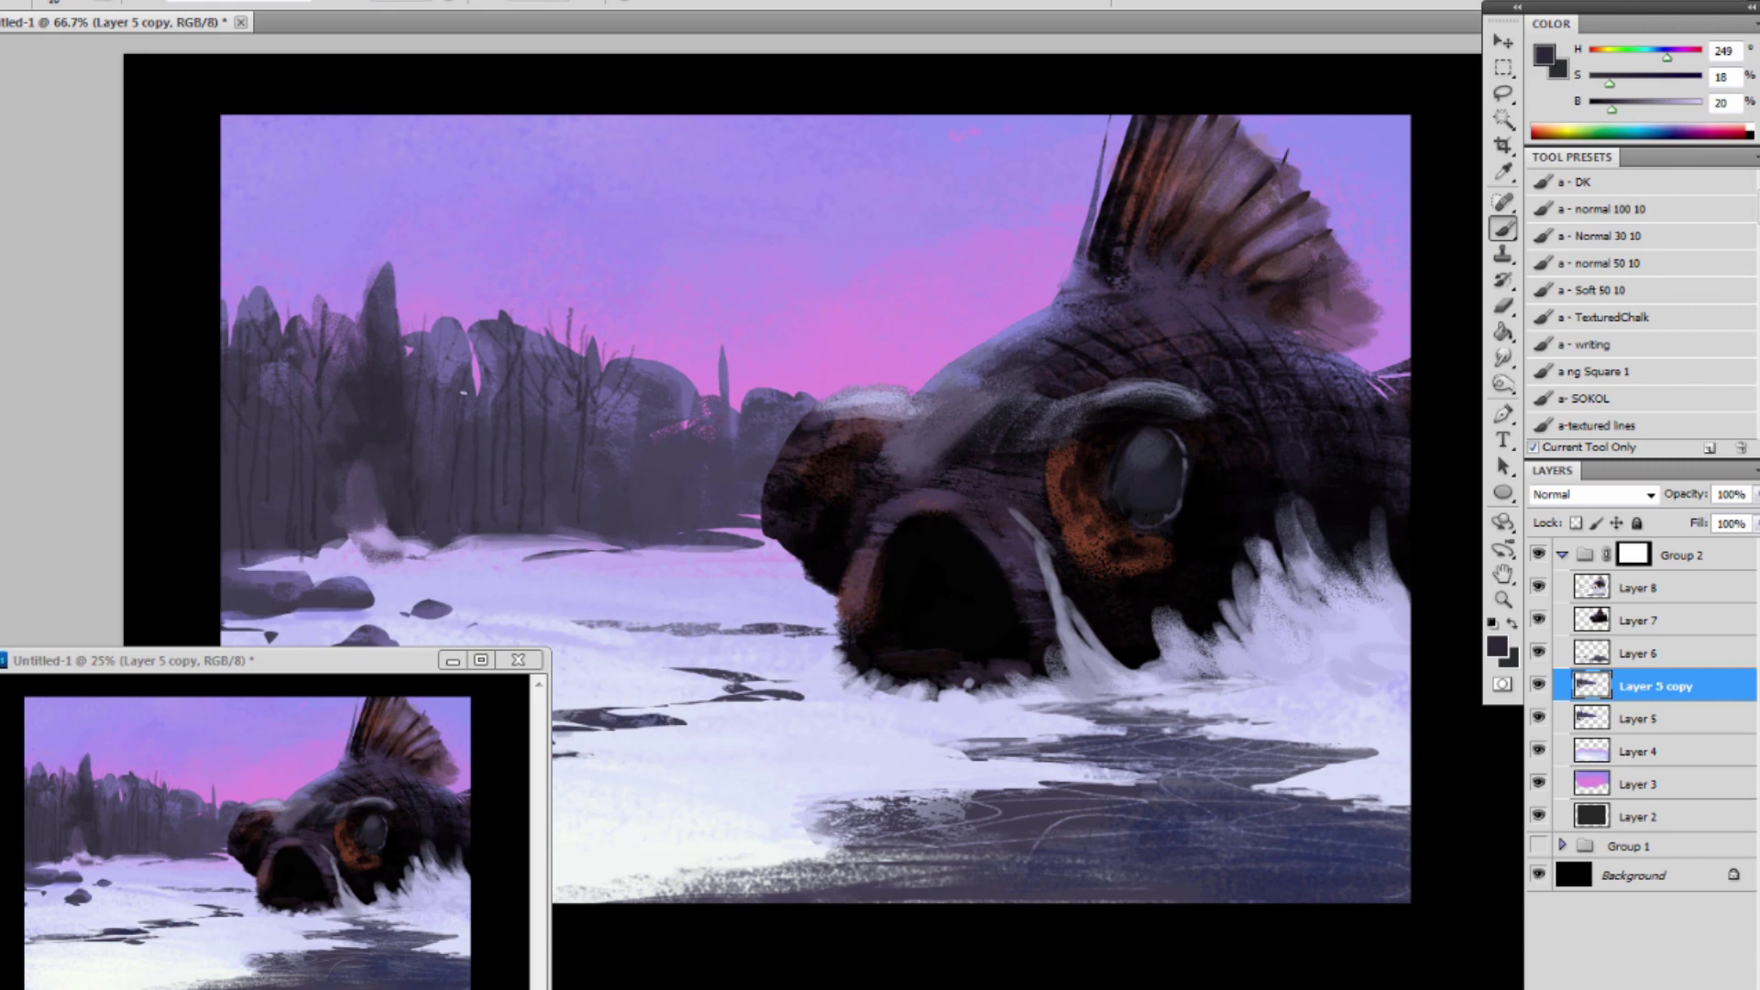
pyautogui.moveTo(445, 429); pyautogui.dragTo(447, 341)
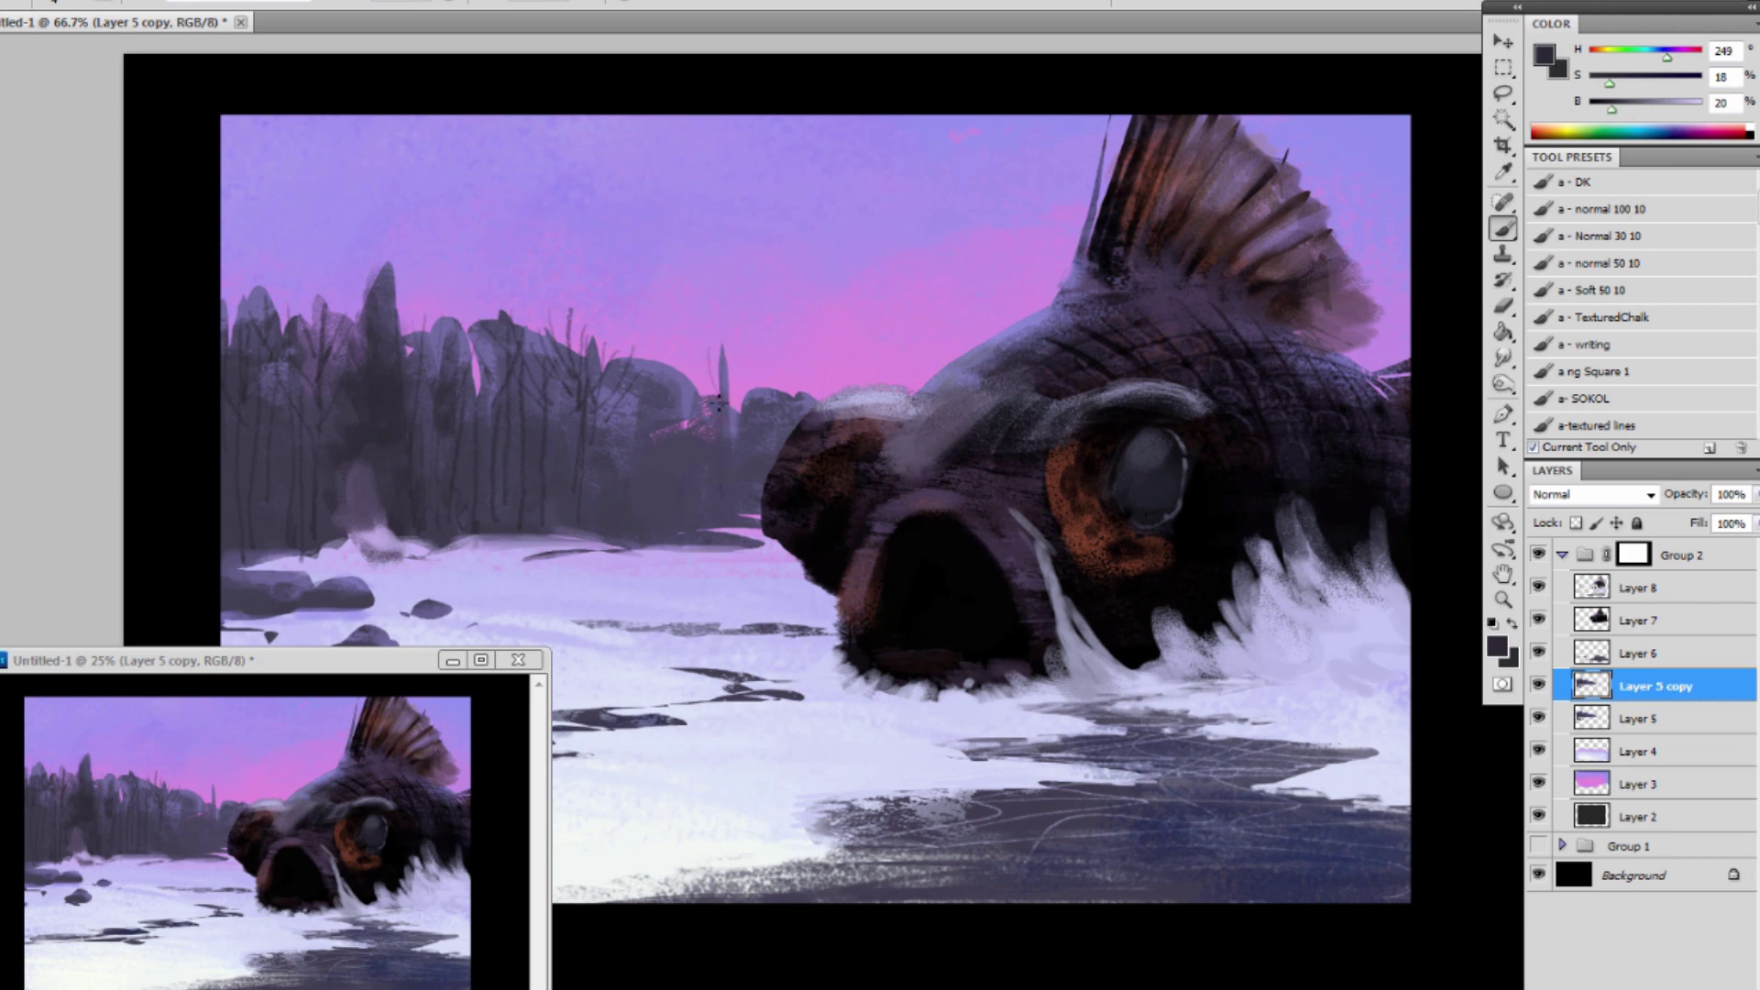
pyautogui.moveTo(747, 350); pyautogui.dragTo(731, 409)
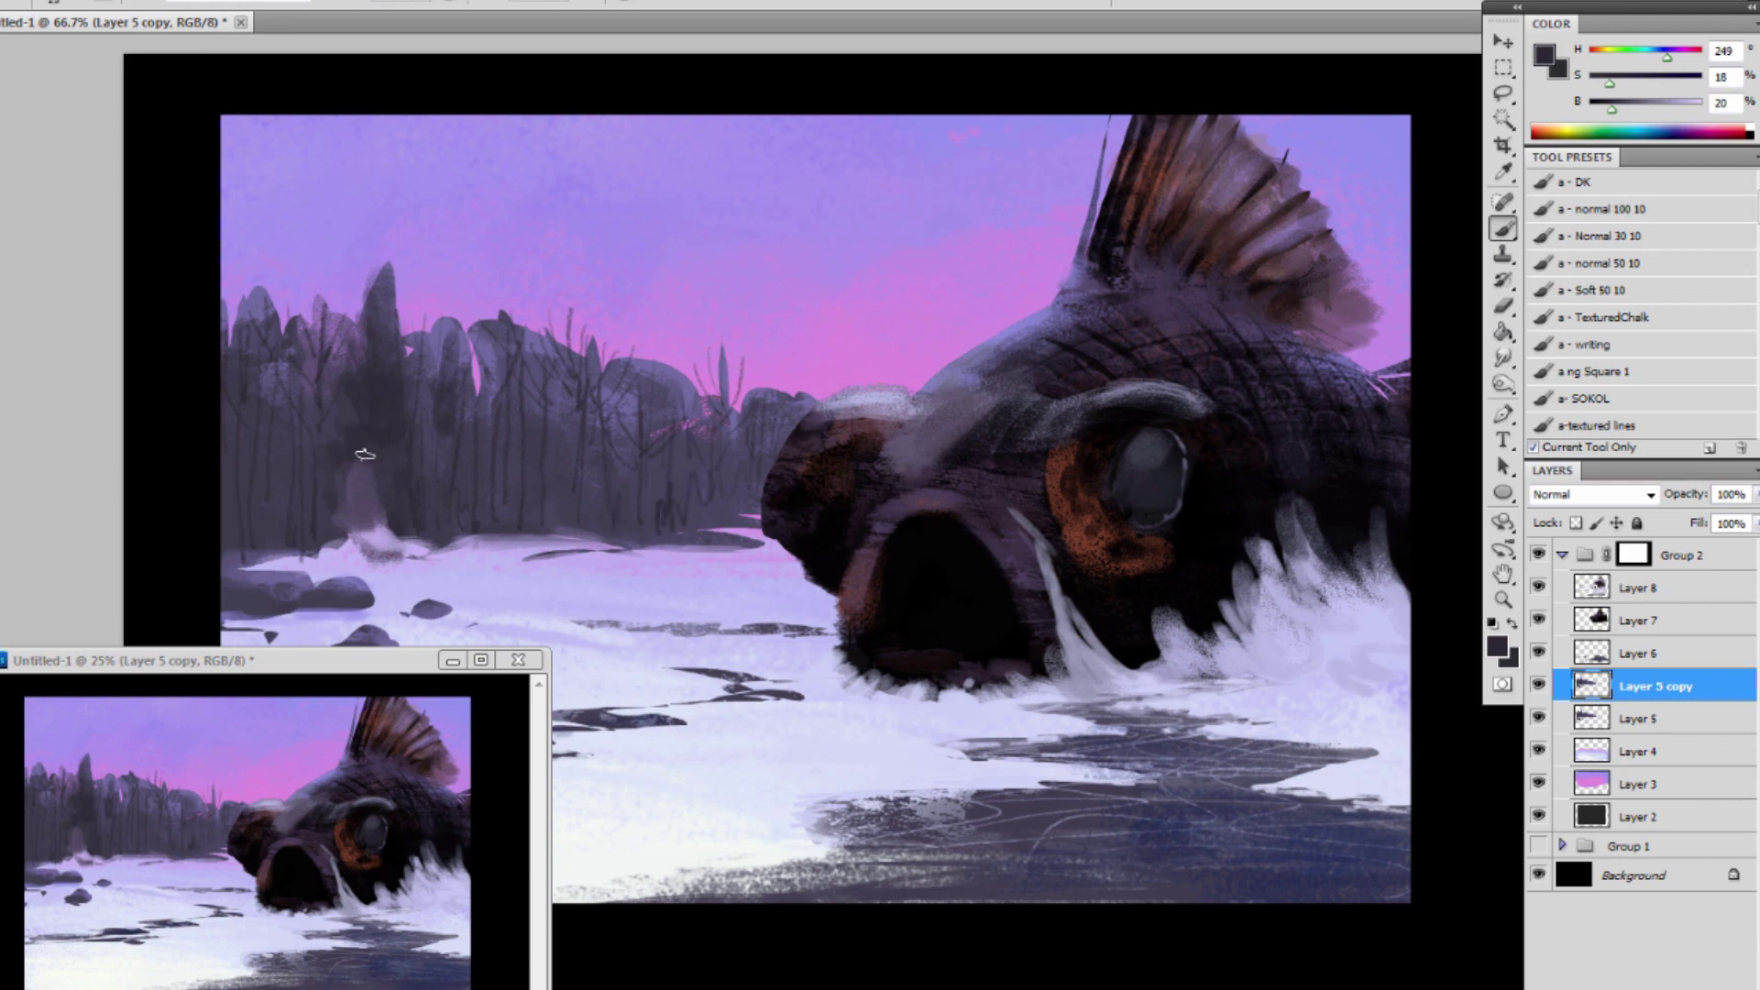
# Shape the tallest tree into a conifer with feathery dark branches, varying the brush size.
pyautogui.press(']')
pyautogui.press(']')
pyautogui.press(']')
pyautogui.press(']')
pyautogui.press(']')
pyautogui.press(']')
pyautogui.press(']')
pyautogui.press(']')
pyautogui.press(']')
pyautogui.press(']')
pyautogui.press(']')
pyautogui.press('[')
pyautogui.press('[')
pyautogui.press('[')
pyautogui.press('[')
pyautogui.press('[')
pyautogui.press('[')
pyautogui.press('[')
pyautogui.press('[')
pyautogui.press('[')
pyautogui.press('[')
pyautogui.press('[')
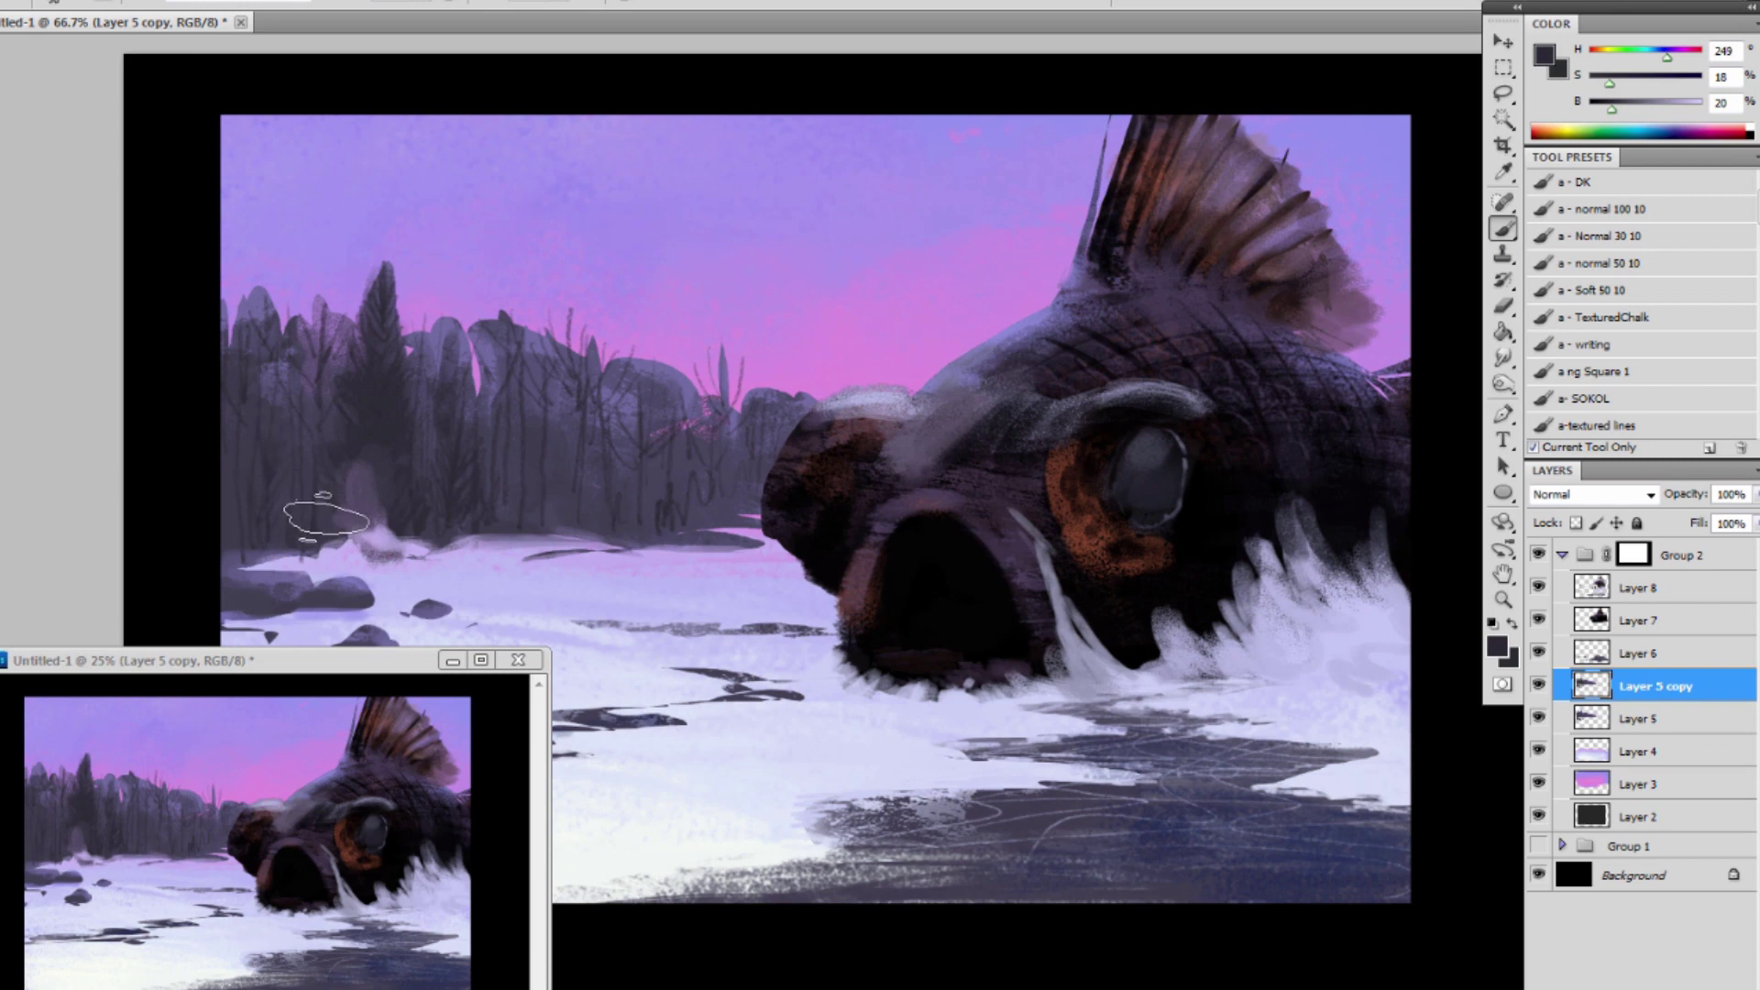
# Shade the lower part of the treeline with soft dark strokes down to the snow, working across toward the creature.
pyautogui.moveTo(324, 520)
pyautogui.mouseDown()
pyautogui.moveTo(299, 490)
pyautogui.moveTo(263, 518)
pyautogui.mouseUp()
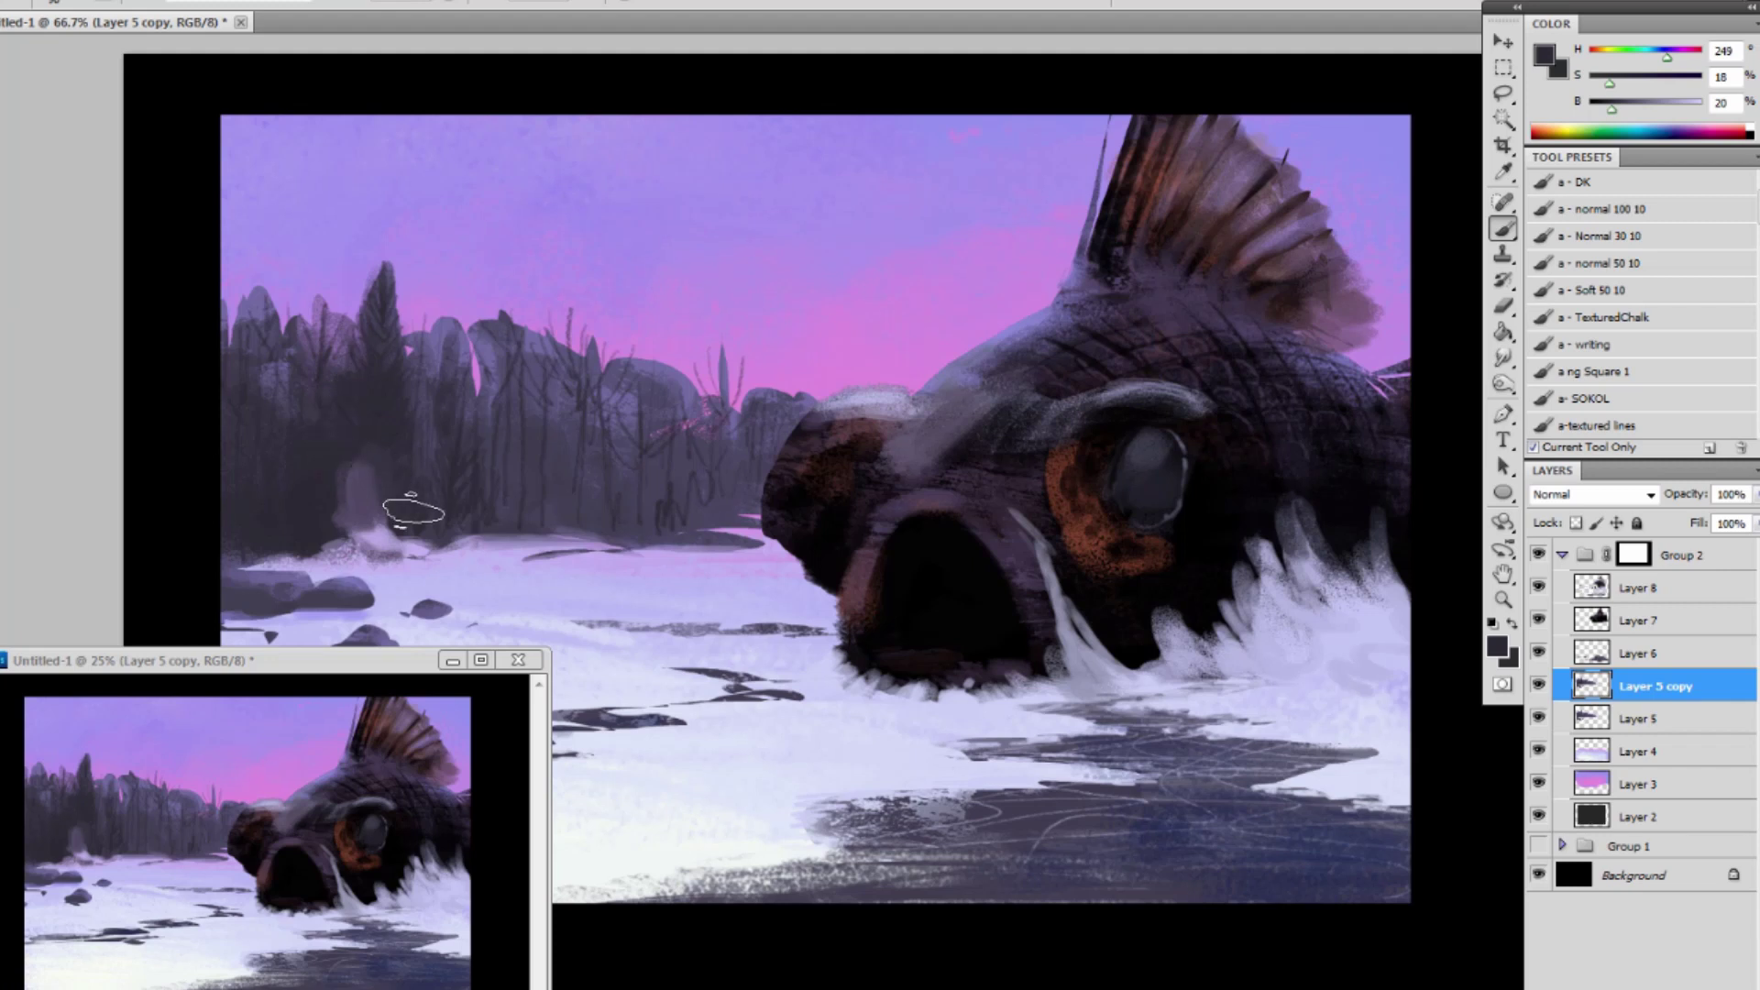
pyautogui.moveTo(470, 442); pyautogui.dragTo(495, 513)
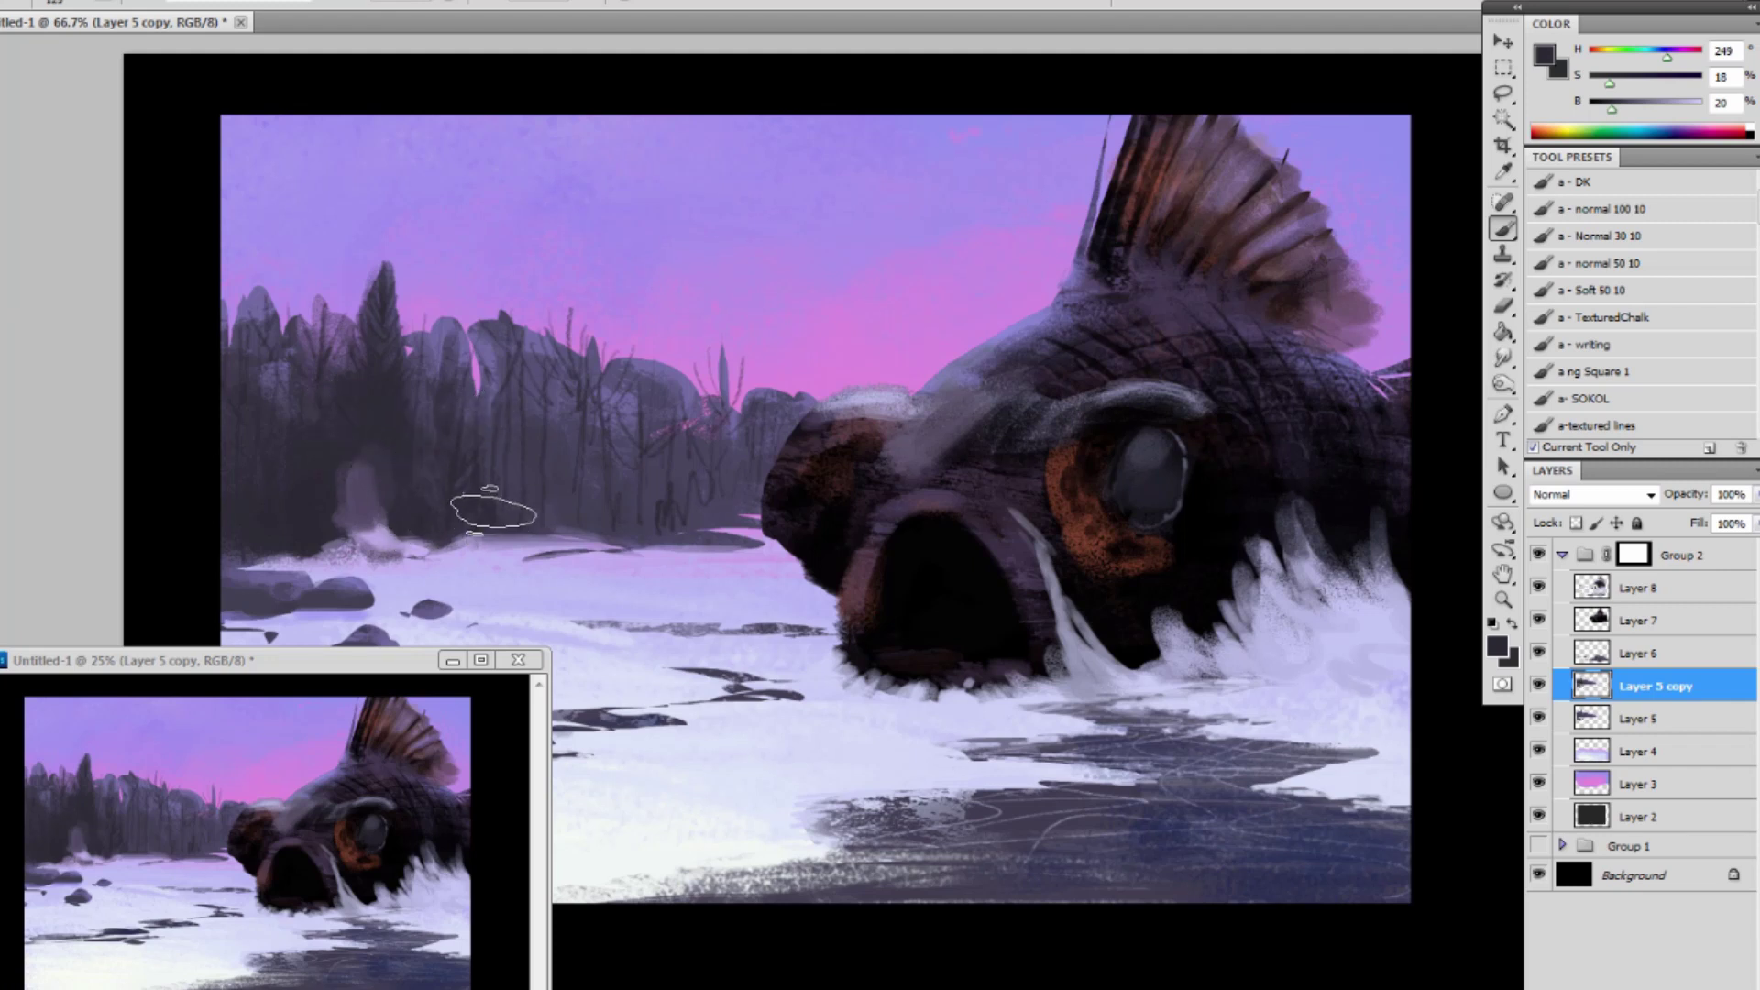
pyautogui.moveTo(510, 416); pyautogui.dragTo(507, 517)
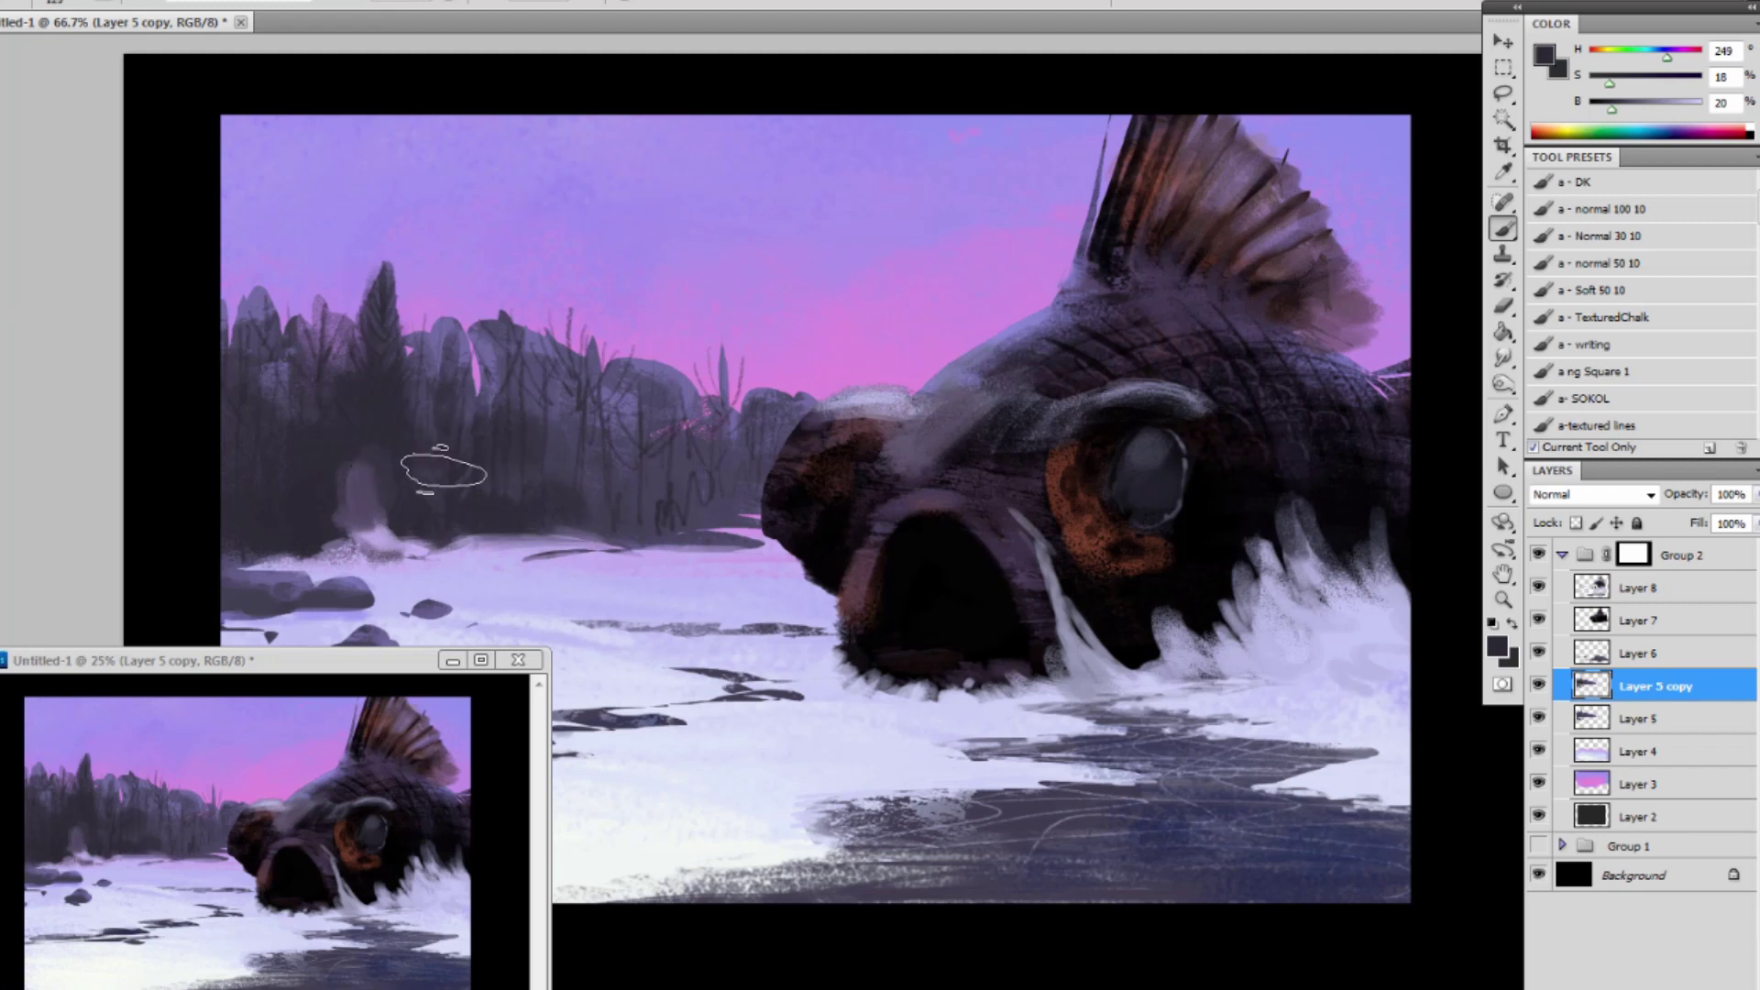
pyautogui.moveTo(549, 429)
pyautogui.mouseDown()
pyautogui.moveTo(515, 513)
pyautogui.moveTo(660, 516)
pyautogui.moveTo(669, 476)
pyautogui.moveTo(707, 499)
pyautogui.moveTo(750, 474)
pyautogui.moveTo(688, 518)
pyautogui.mouseUp()
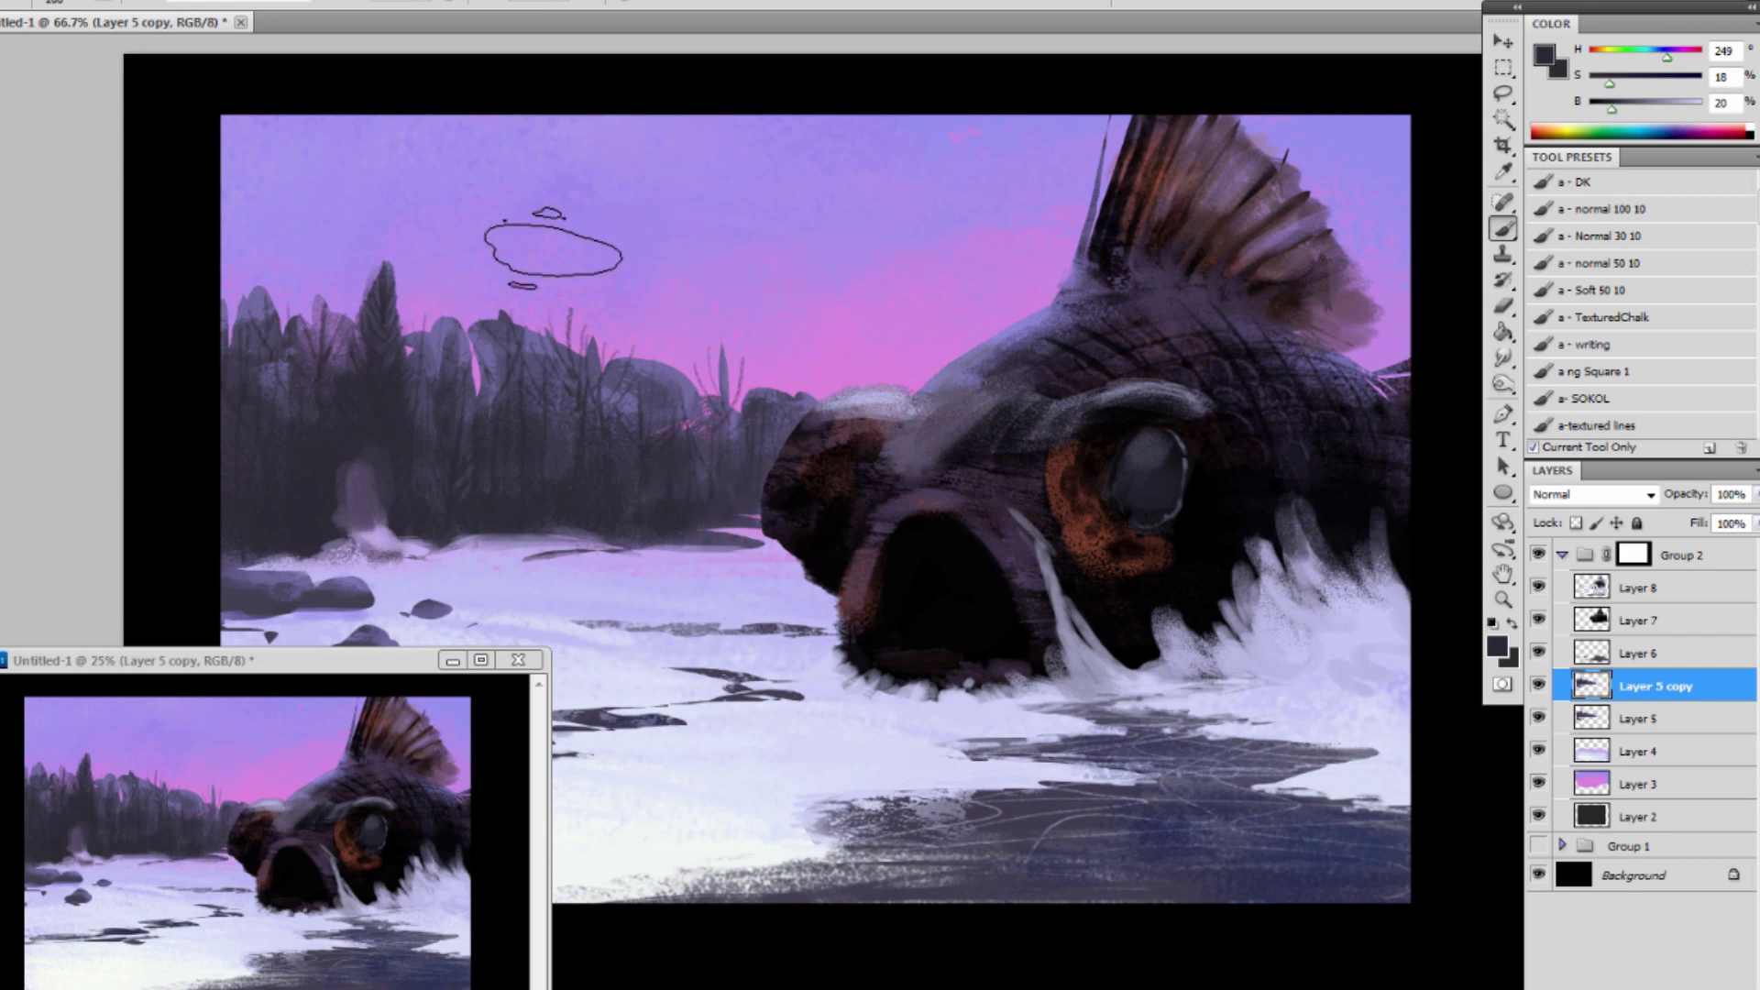
# Set the colour to near-black (H 249, S 18, B 11) and deepen the shadows at the base of the forest with varied brush sizes.
pyautogui.click(1545, 56)
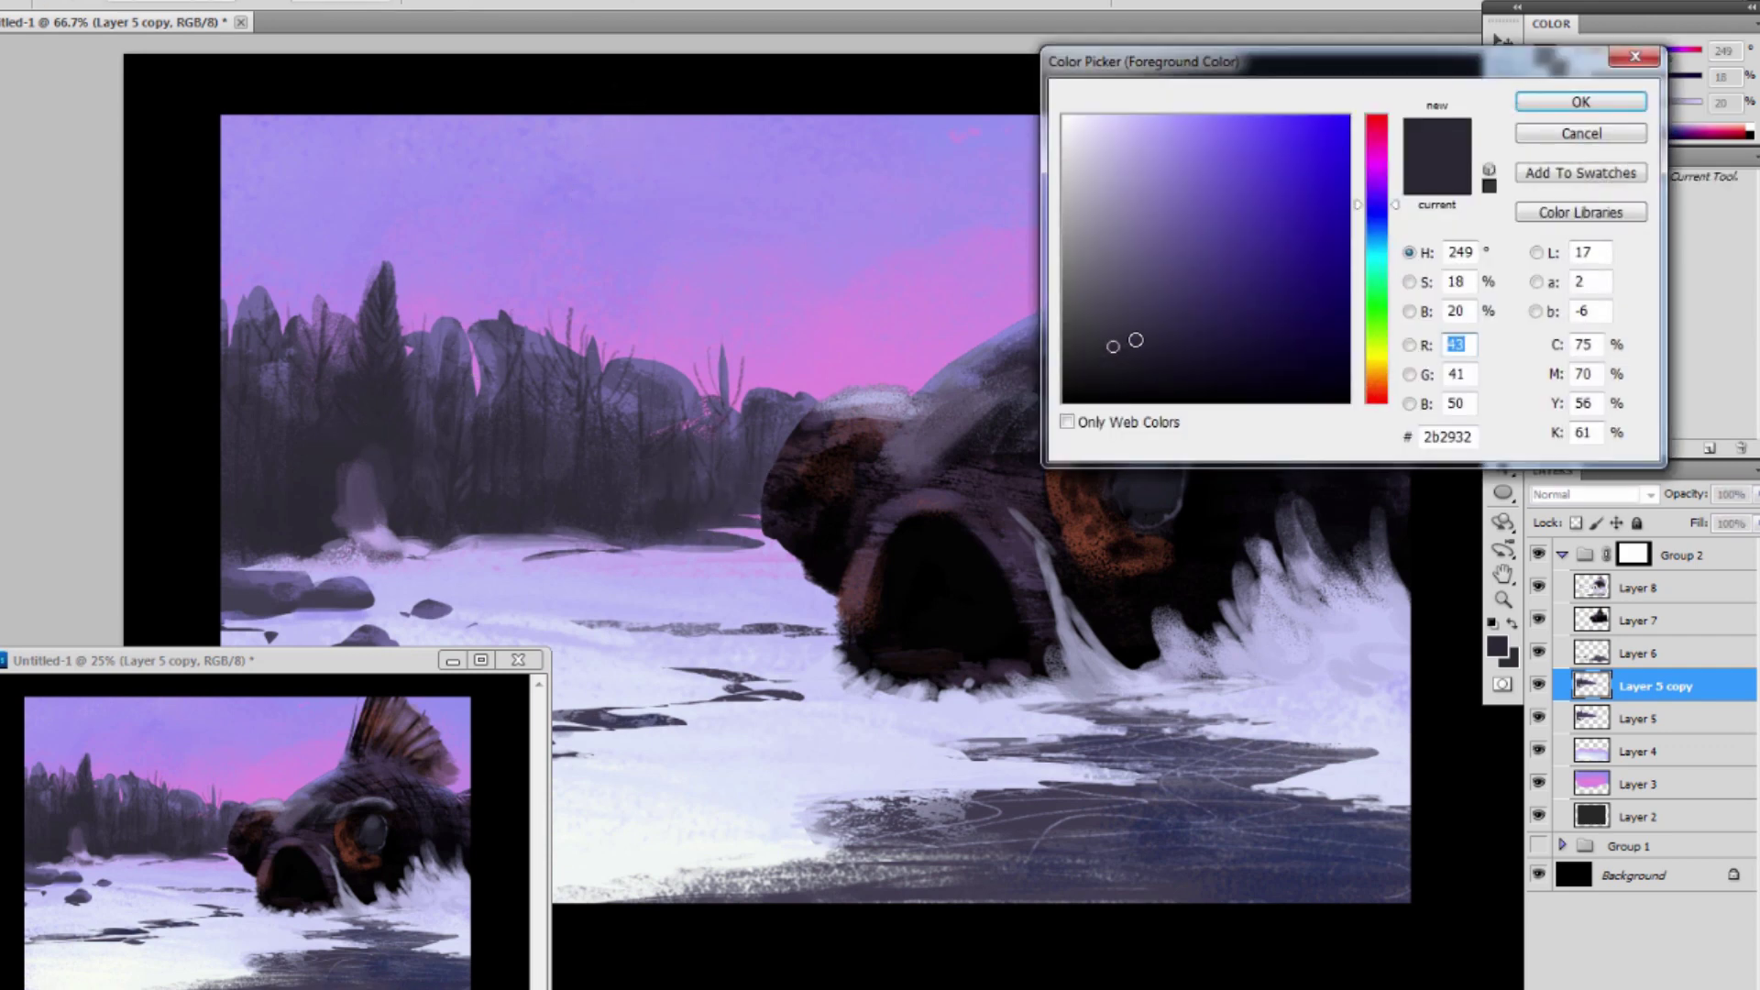
pyautogui.moveTo(1130, 342); pyautogui.dragTo(1114, 370)
pyautogui.click(1578, 104)
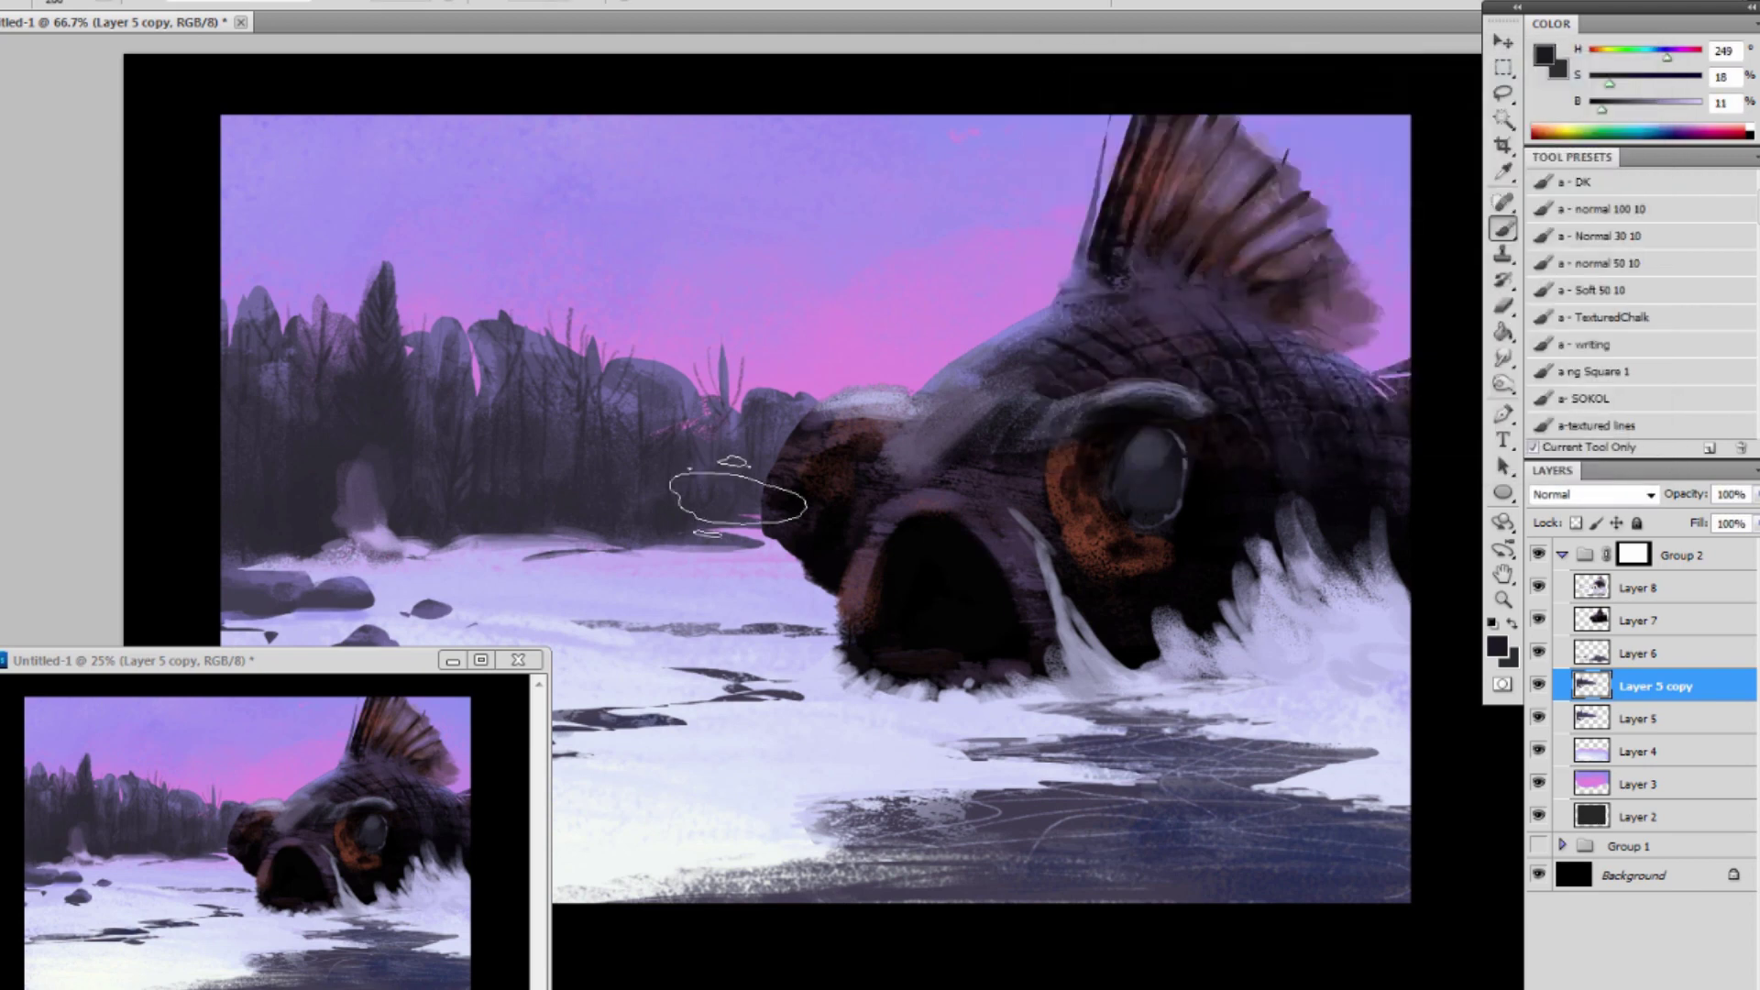
pyautogui.moveTo(371, 440)
pyautogui.mouseDown()
pyautogui.moveTo(372, 518)
pyautogui.moveTo(332, 532)
pyautogui.mouseUp()
pyautogui.moveTo(311, 429); pyautogui.dragTo(311, 534)
pyautogui.press('[')
pyautogui.press('[')
pyautogui.press('[')
pyautogui.press('[')
pyautogui.press('[')
pyautogui.press('[')
pyautogui.press('[')
pyautogui.press('[')
pyautogui.press('[')
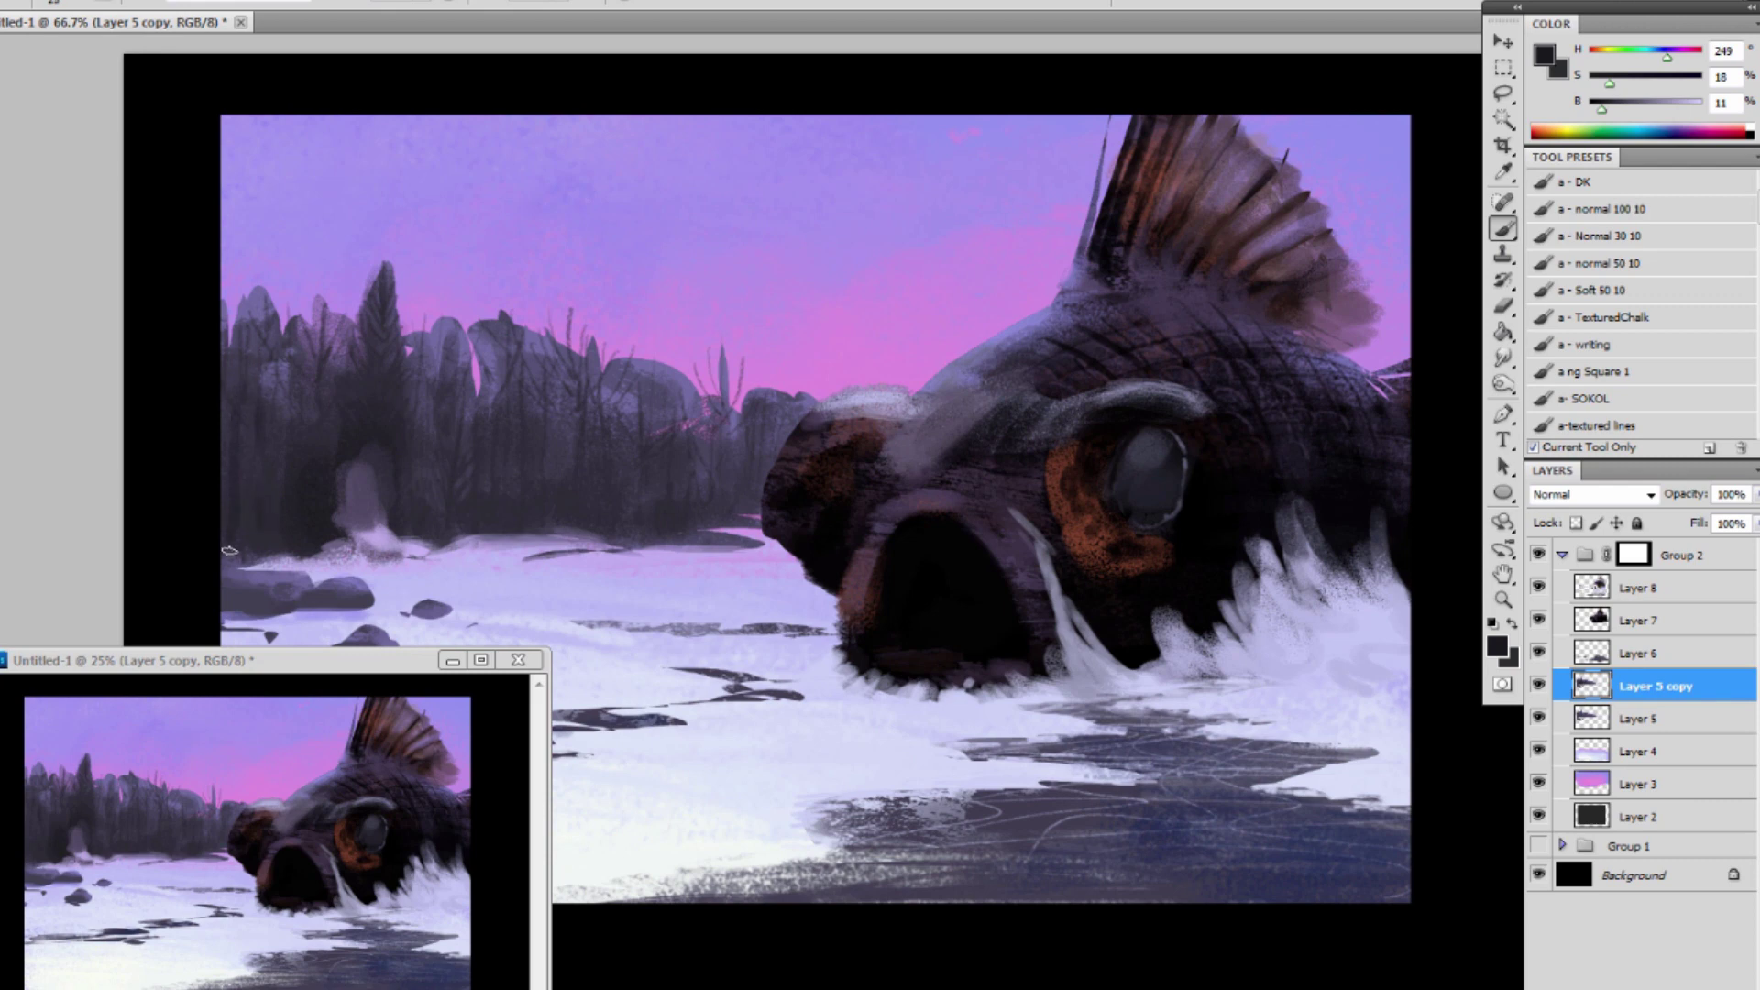
pyautogui.press(']')
pyautogui.press(']')
pyautogui.press(']')
pyautogui.press(']')
pyautogui.press(']')
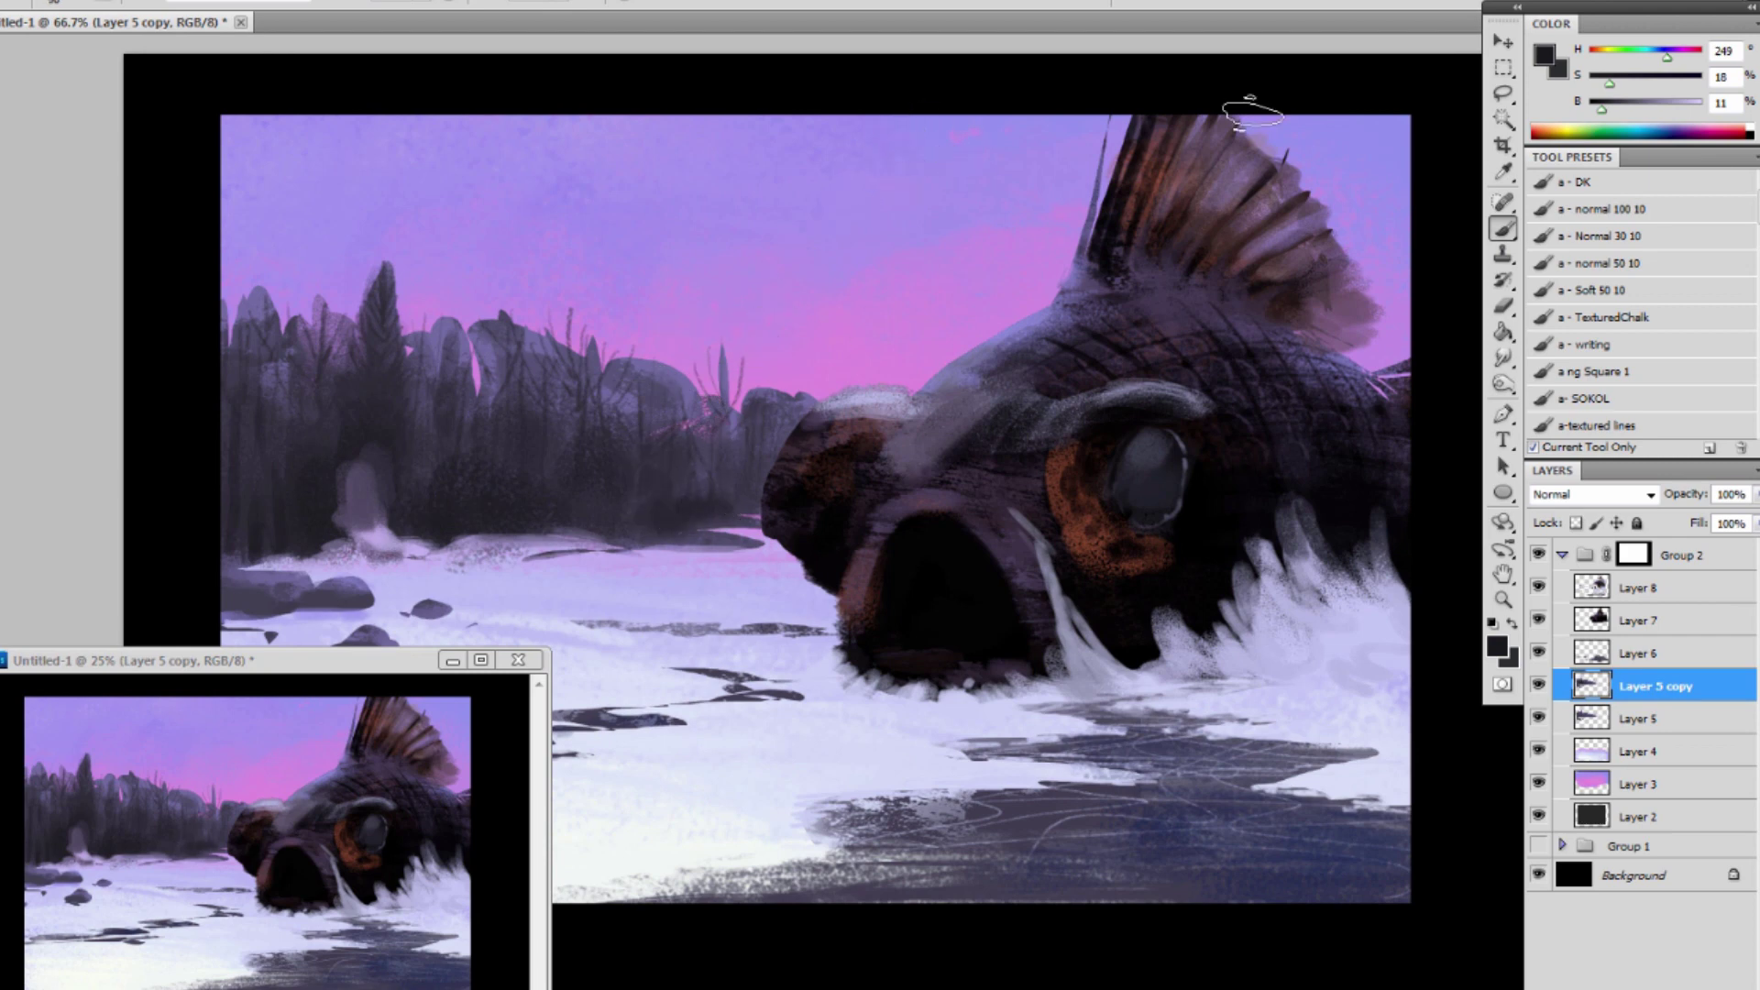
# Sample periwinkle (H 250, S 37, B 93) from the upper sky as the painting colour.
pyautogui.keyDown('alt'); pyautogui.click(633, 135); pyautogui.keyUp('alt')
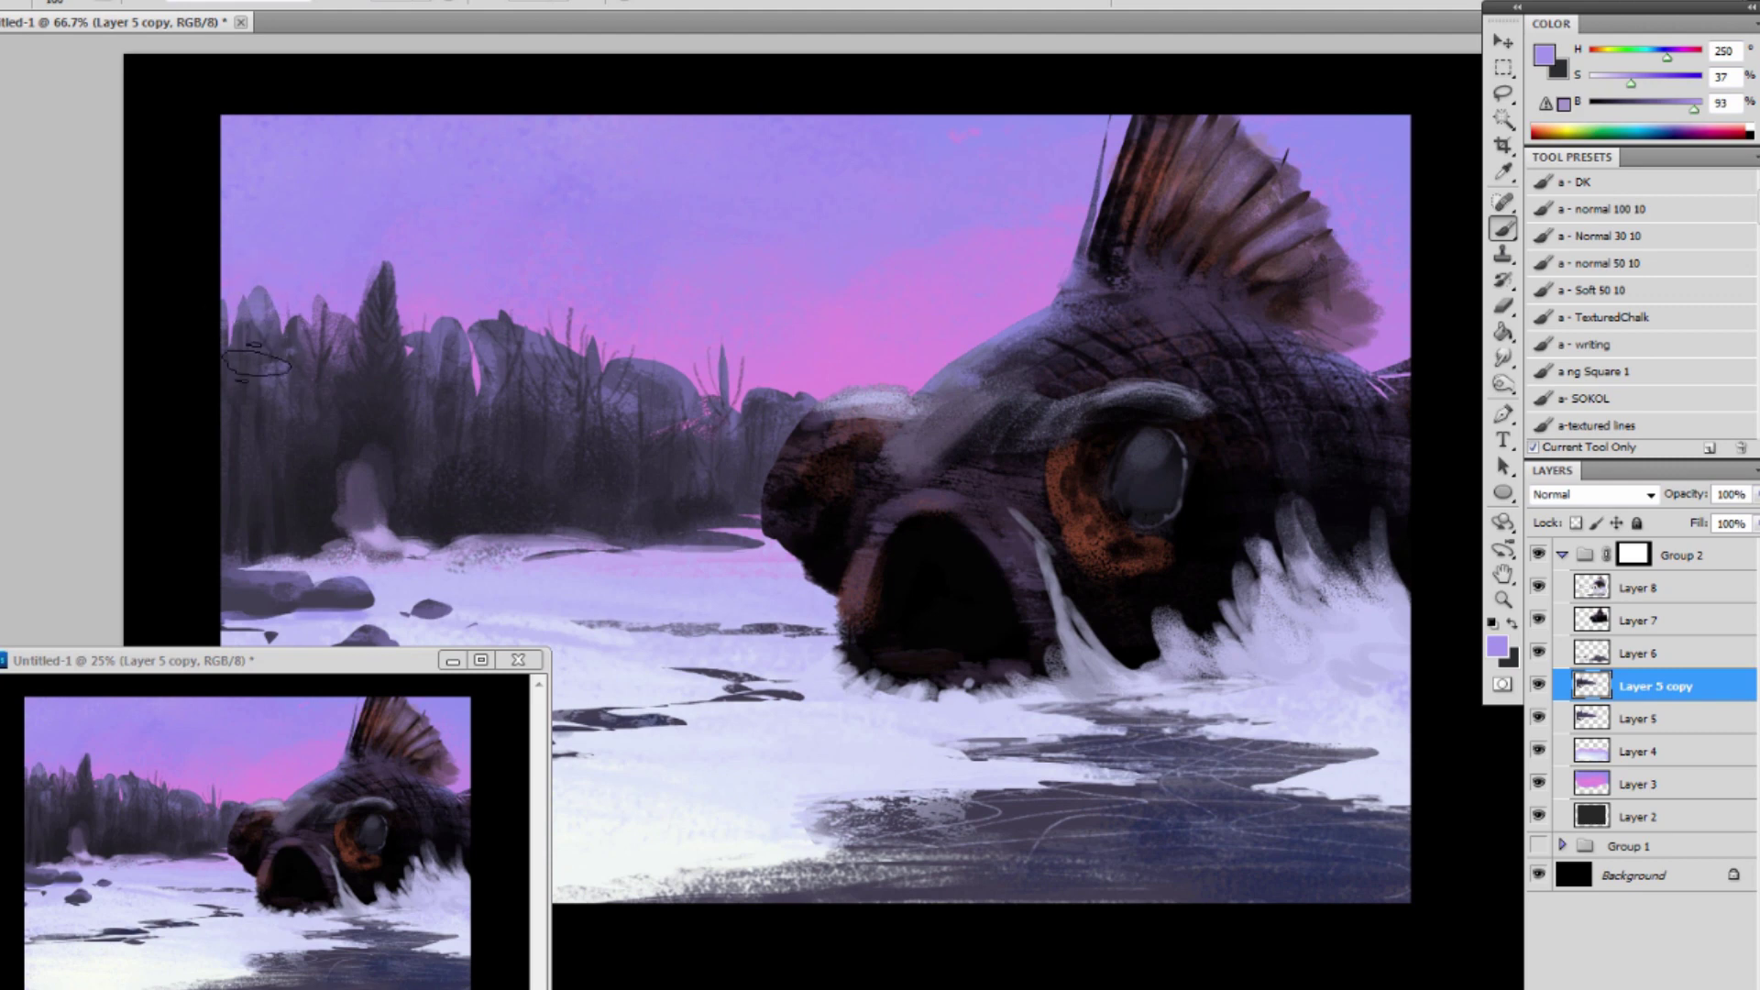
pyautogui.moveTo(256, 364)
pyautogui.mouseDown()
pyautogui.moveTo(313, 432)
pyautogui.moveTo(286, 344)
pyautogui.moveTo(301, 447)
pyautogui.mouseUp()
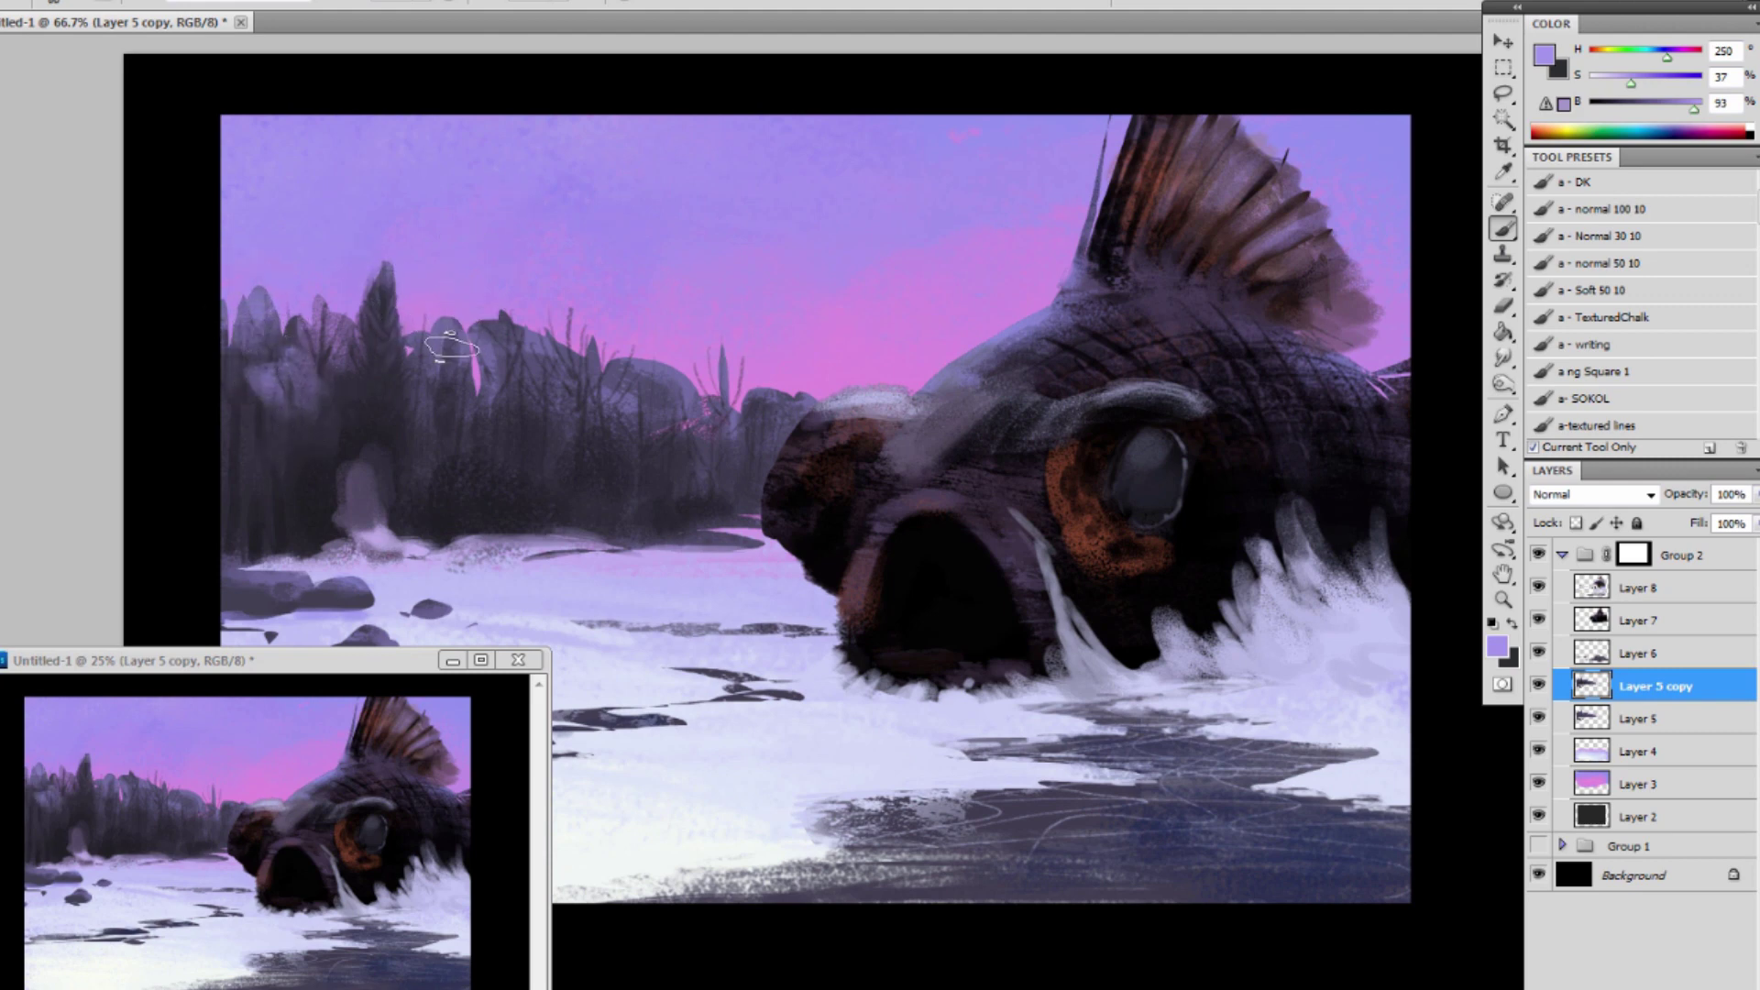
pyautogui.moveTo(498, 383); pyautogui.dragTo(558, 395)
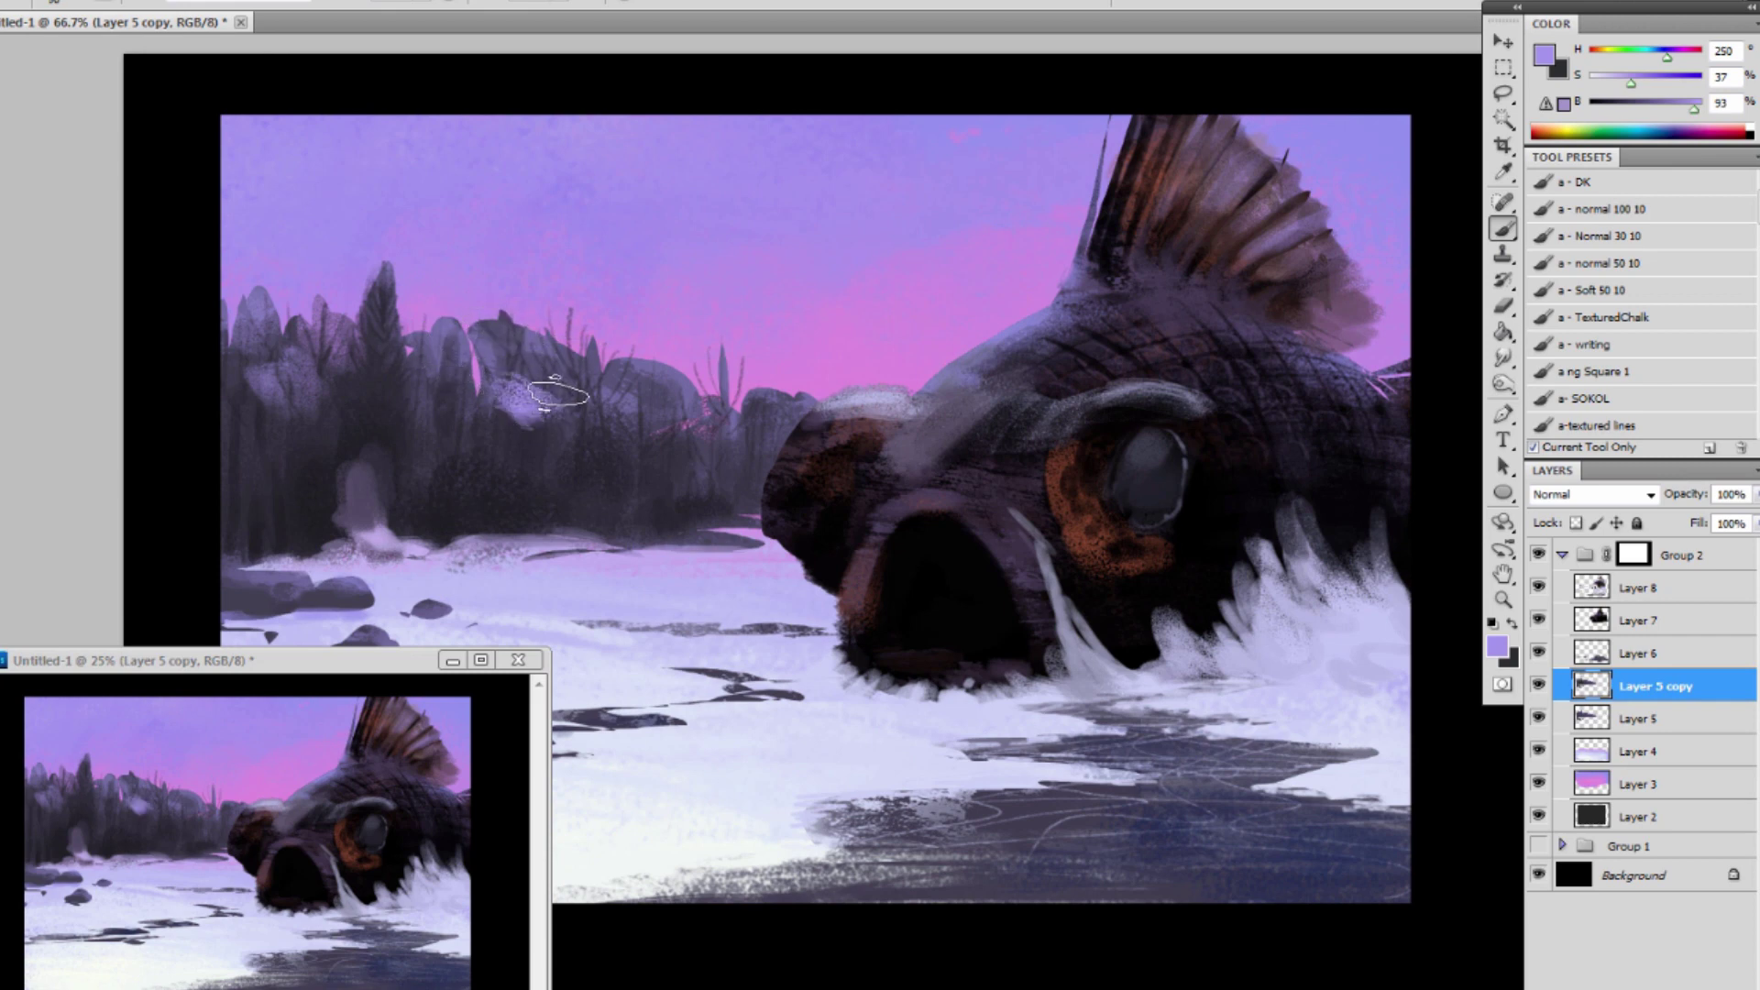
pyautogui.hotkey('ctrl', 'z')
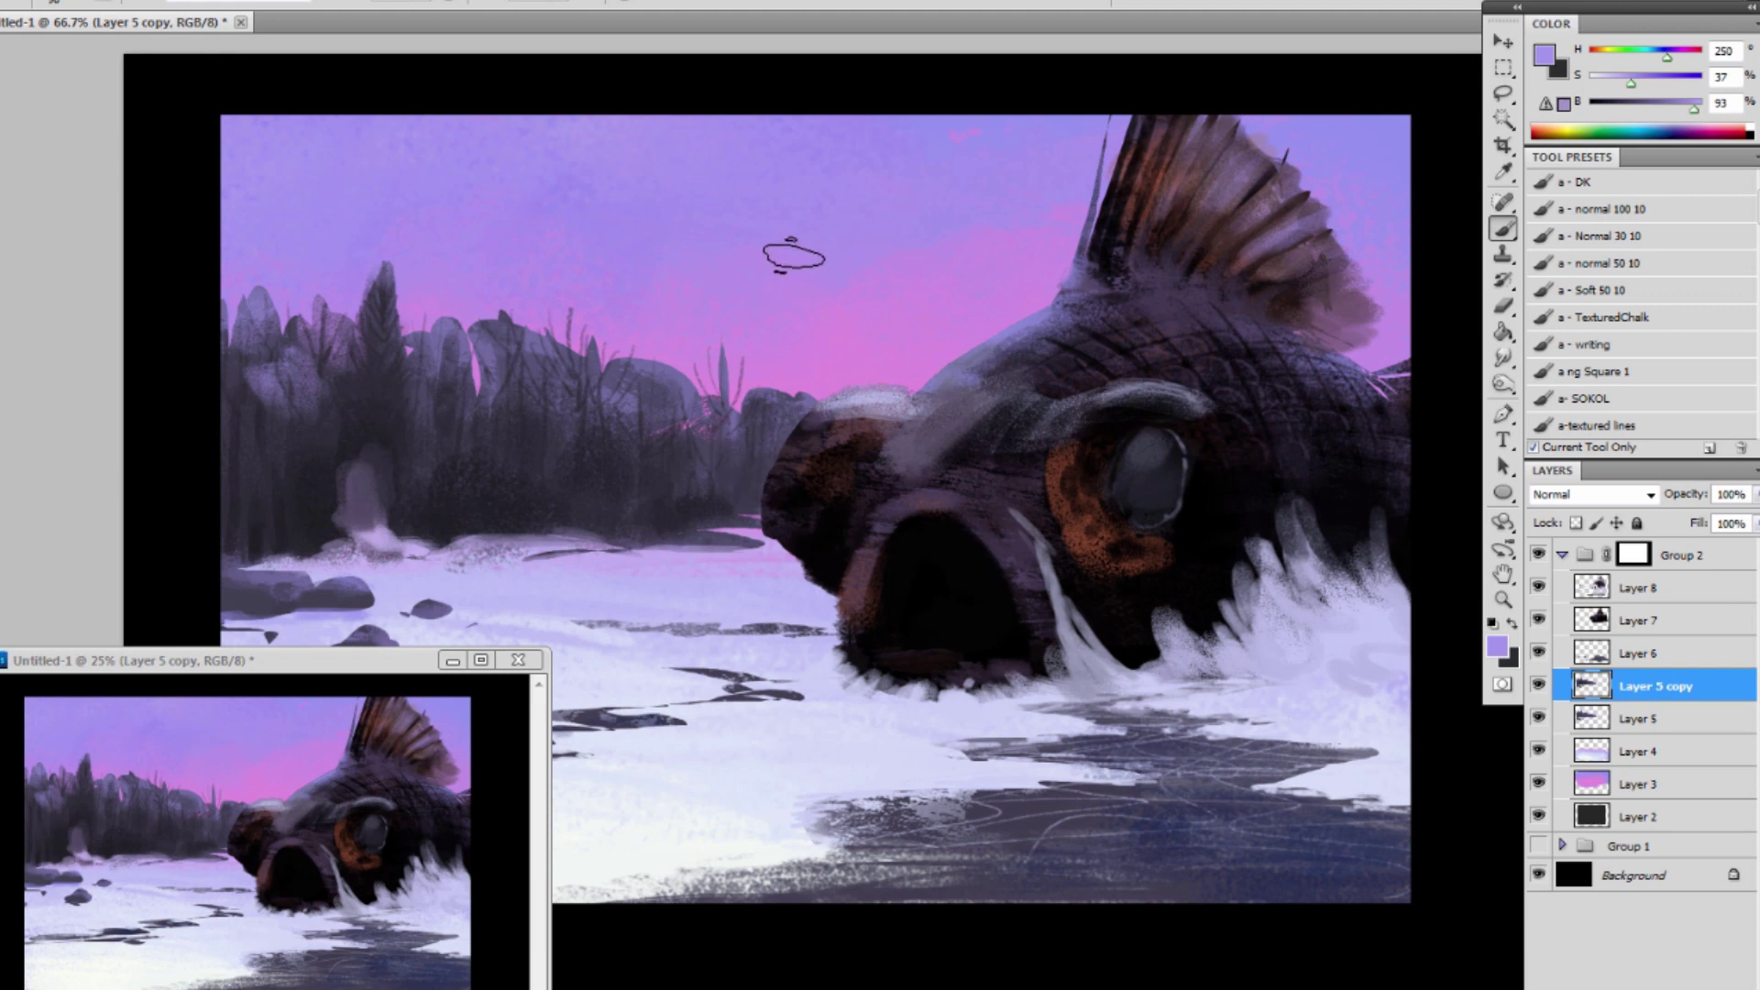
# Haze the far trees beside the fish's head with purple sampled from the sky, undoing the last oversized textured stroke.
pyautogui.moveTo(653, 401); pyautogui.dragTo(668, 385)
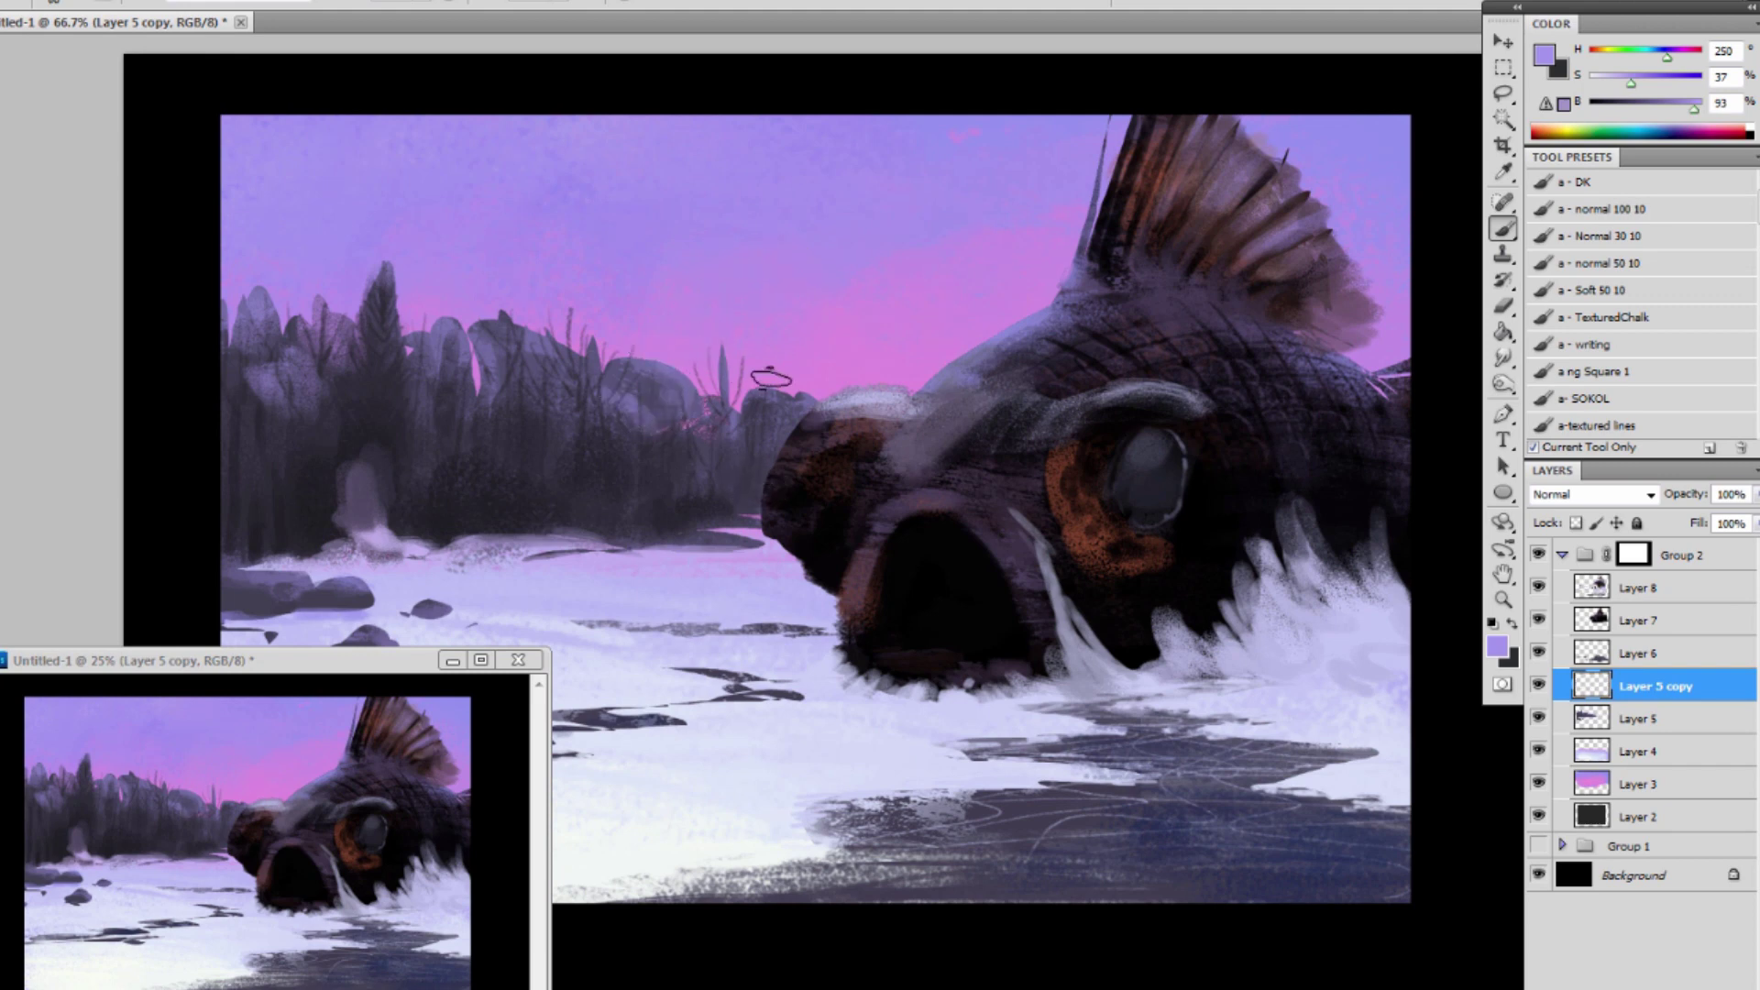
pyautogui.keyDown('alt'); pyautogui.click(689, 321); pyautogui.keyUp('alt')
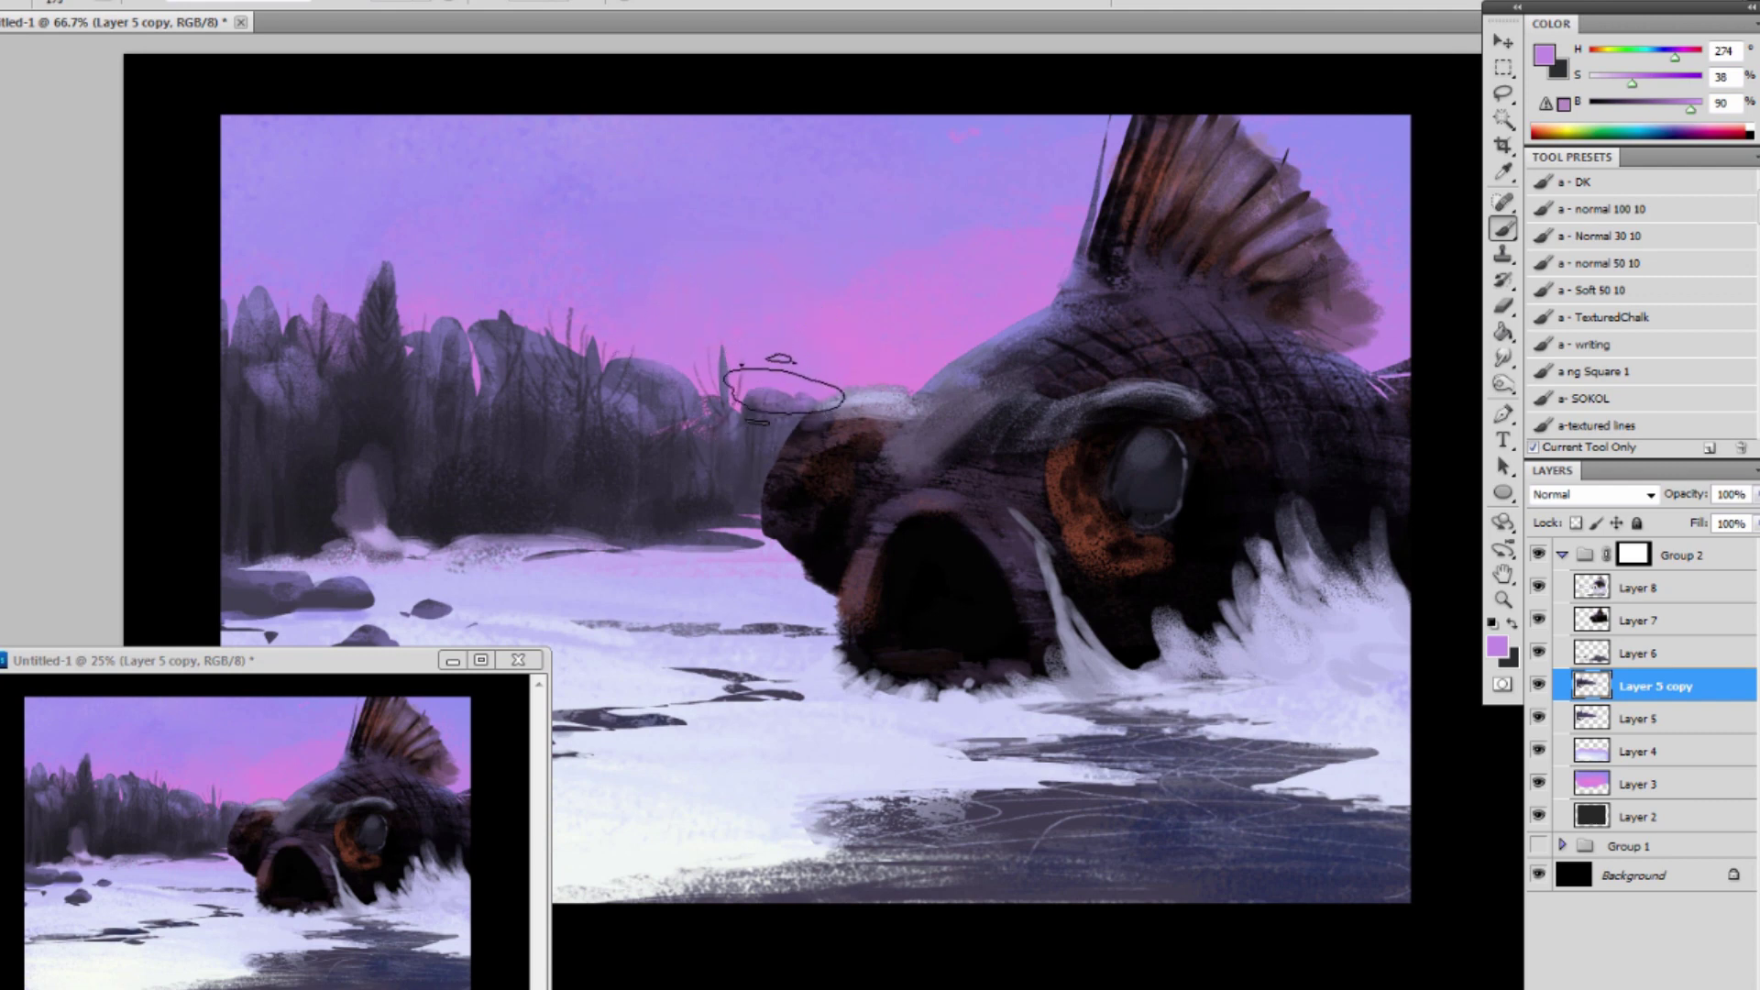
pyautogui.keyDown('alt'); pyautogui.click(805, 337); pyautogui.keyUp('alt')
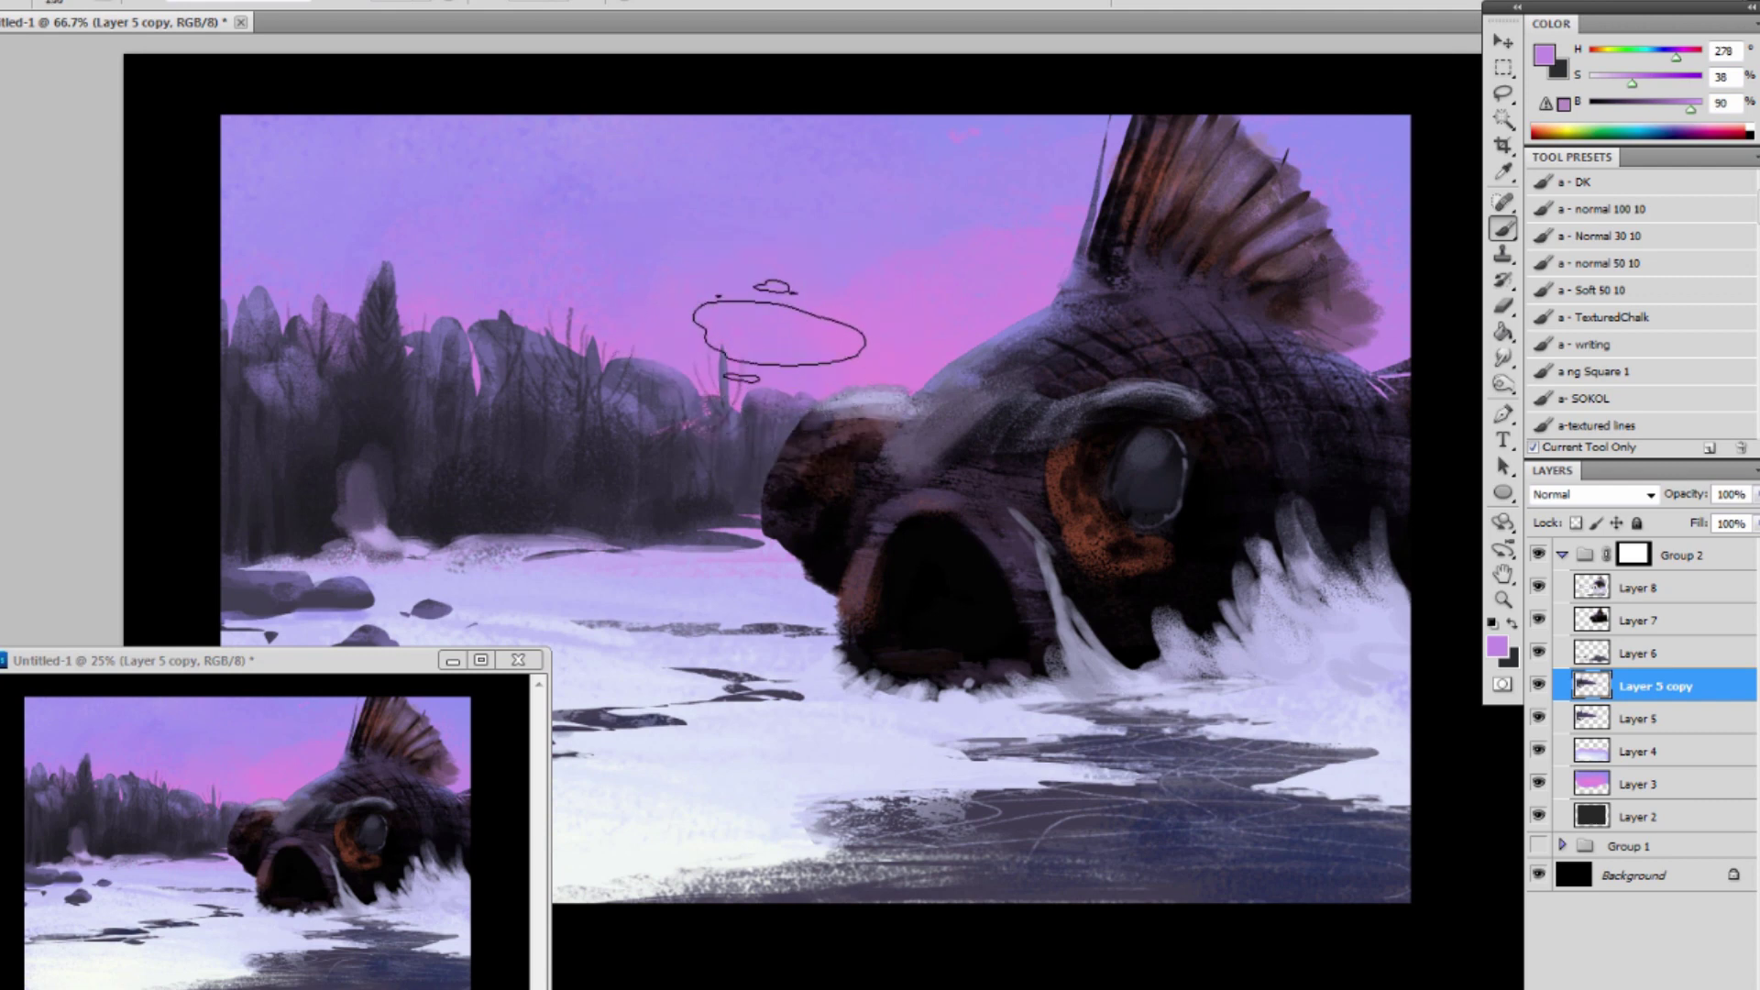
pyautogui.moveTo(719, 438); pyautogui.dragTo(633, 504)
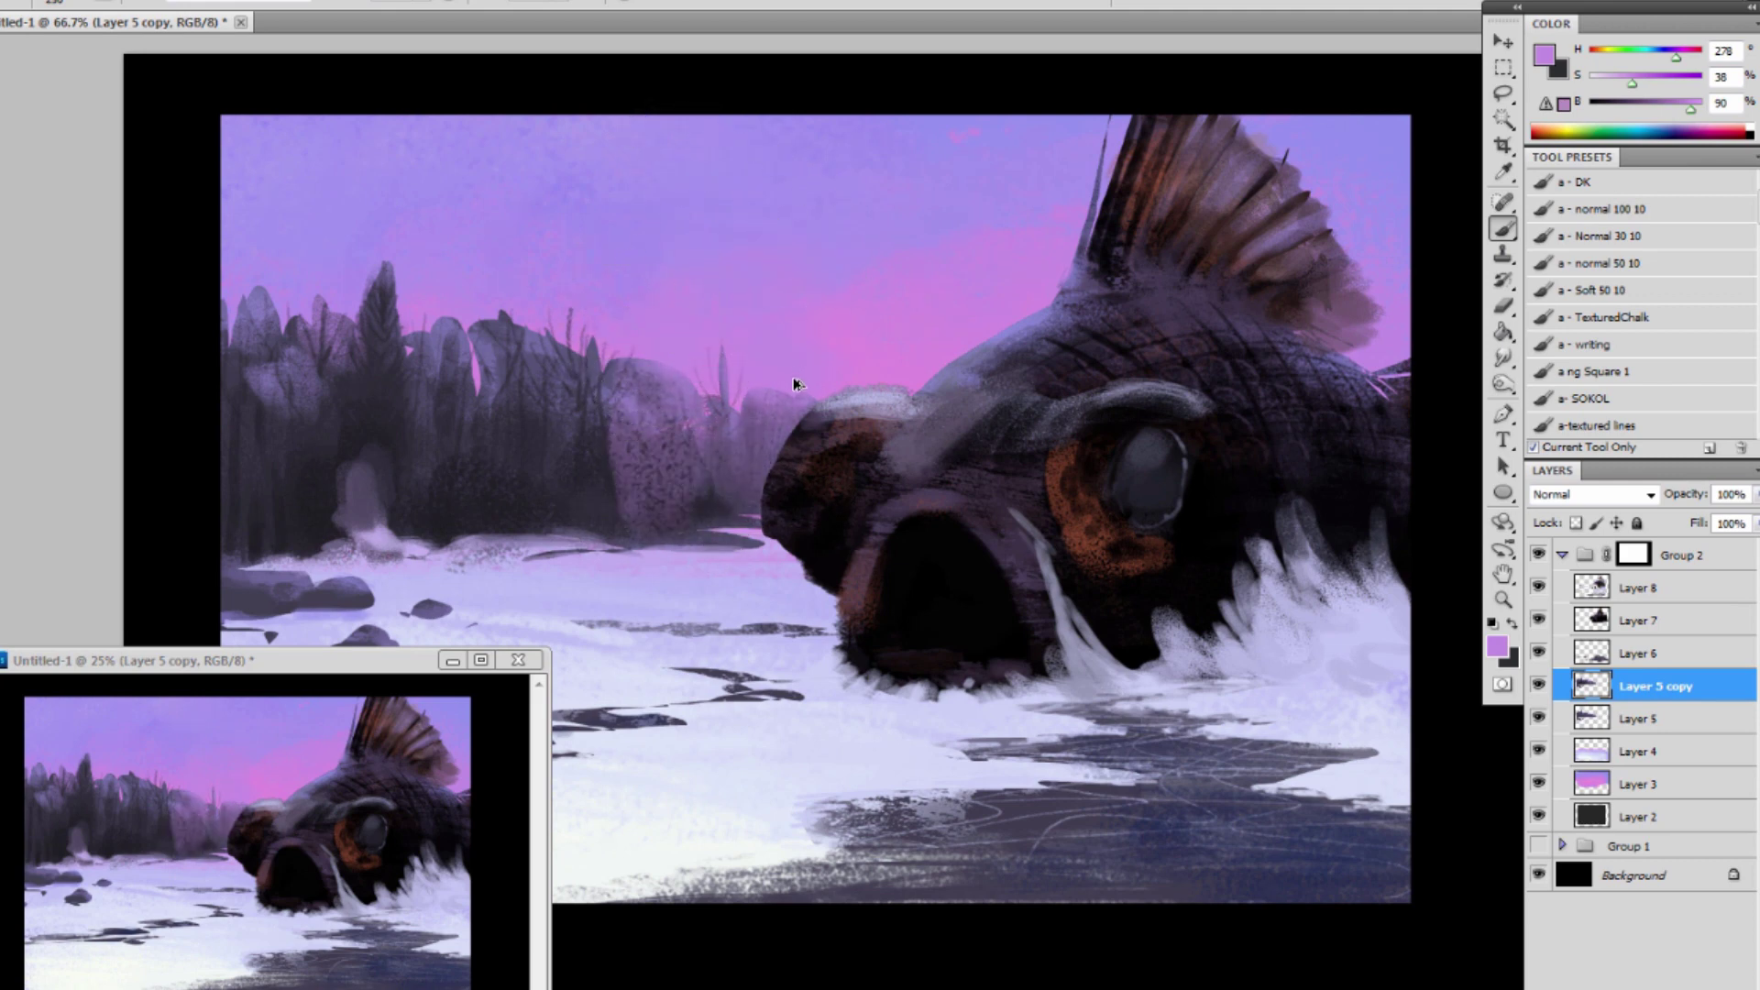
pyautogui.hotkey('ctrl', 'z')
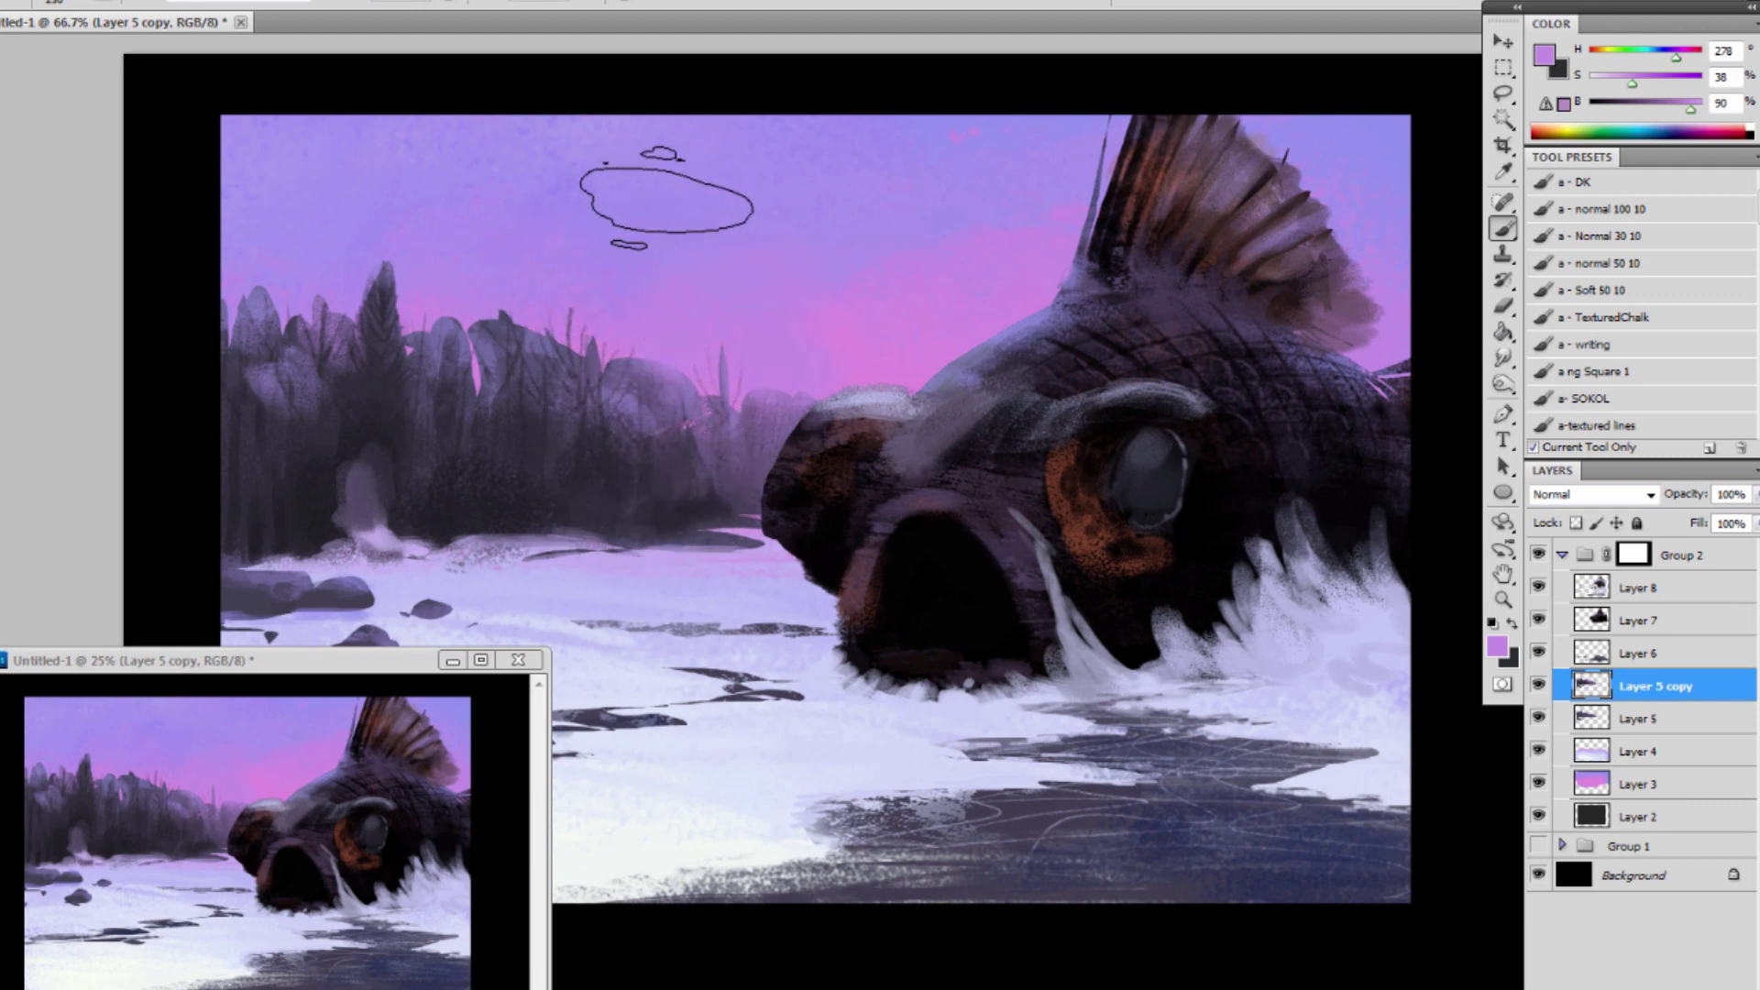
# Brush soft purple haze over the rounded trees near the fish's head using a smaller brush.
pyautogui.press('[')
pyautogui.press('[')
pyautogui.press('[')
pyautogui.press('[')
pyautogui.press('[')
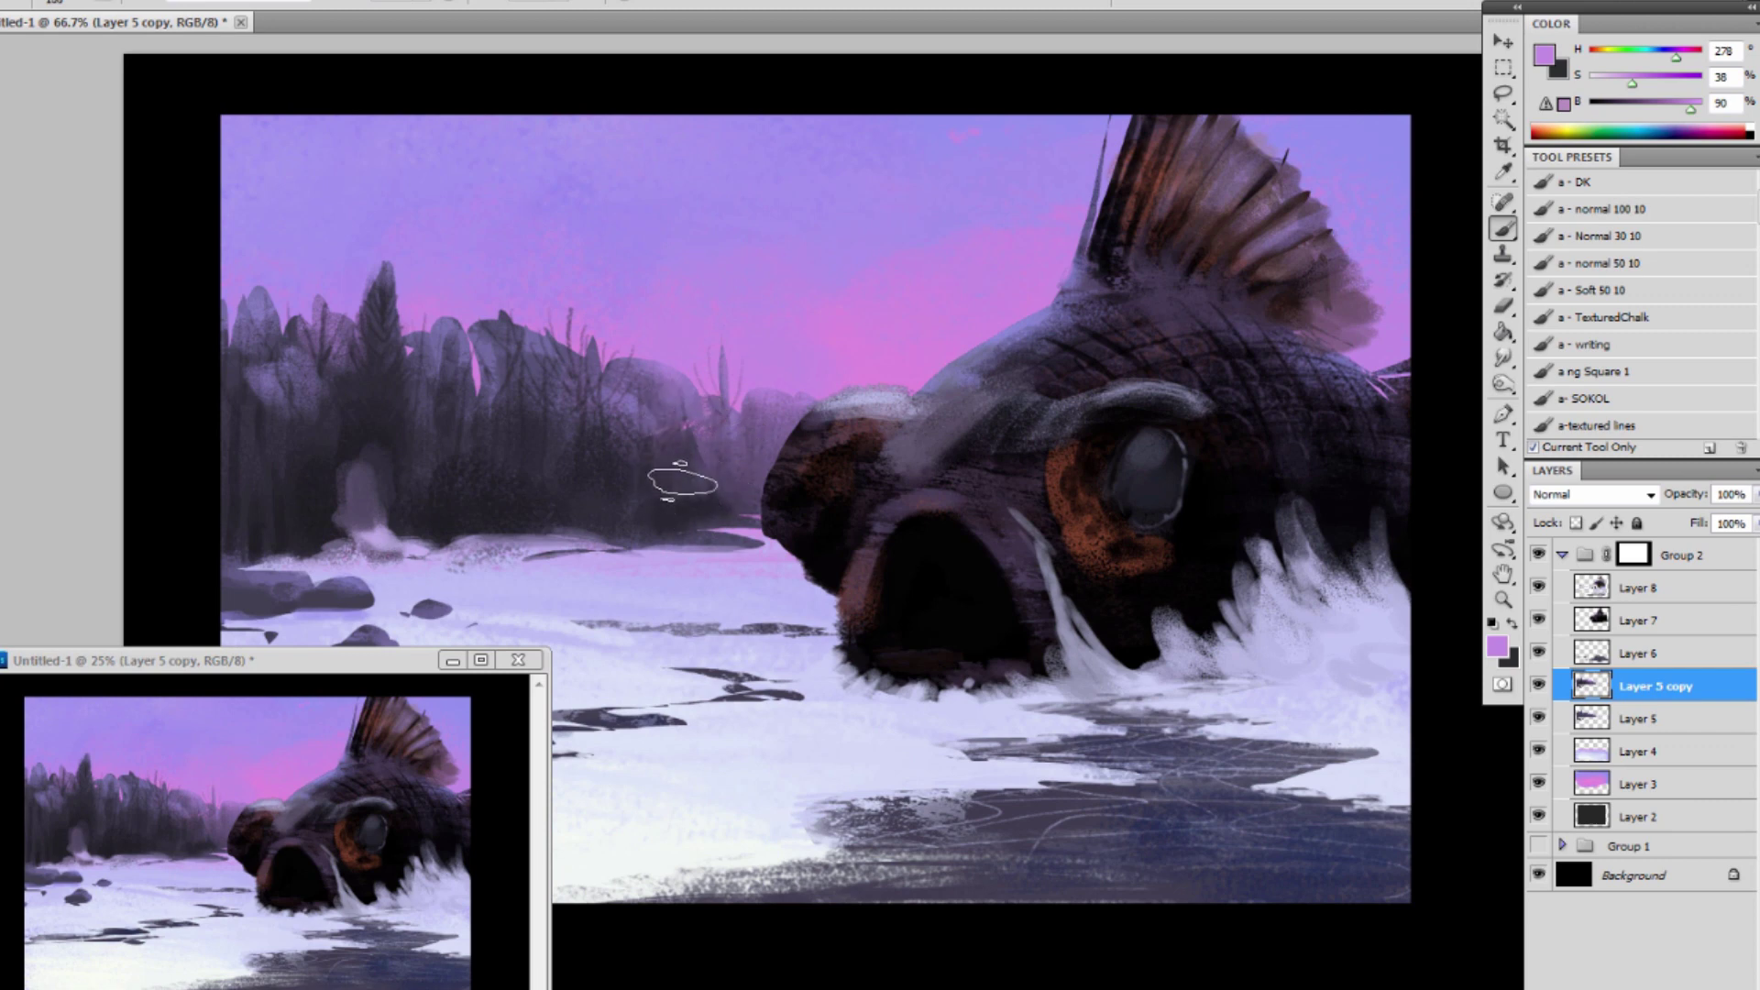
pyautogui.moveTo(682, 481); pyautogui.dragTo(691, 492)
pyautogui.moveTo(662, 403); pyautogui.dragTo(652, 507)
pyautogui.moveTo(614, 420)
pyautogui.mouseDown()
pyautogui.moveTo(630, 512)
pyautogui.moveTo(639, 450)
pyautogui.mouseUp()
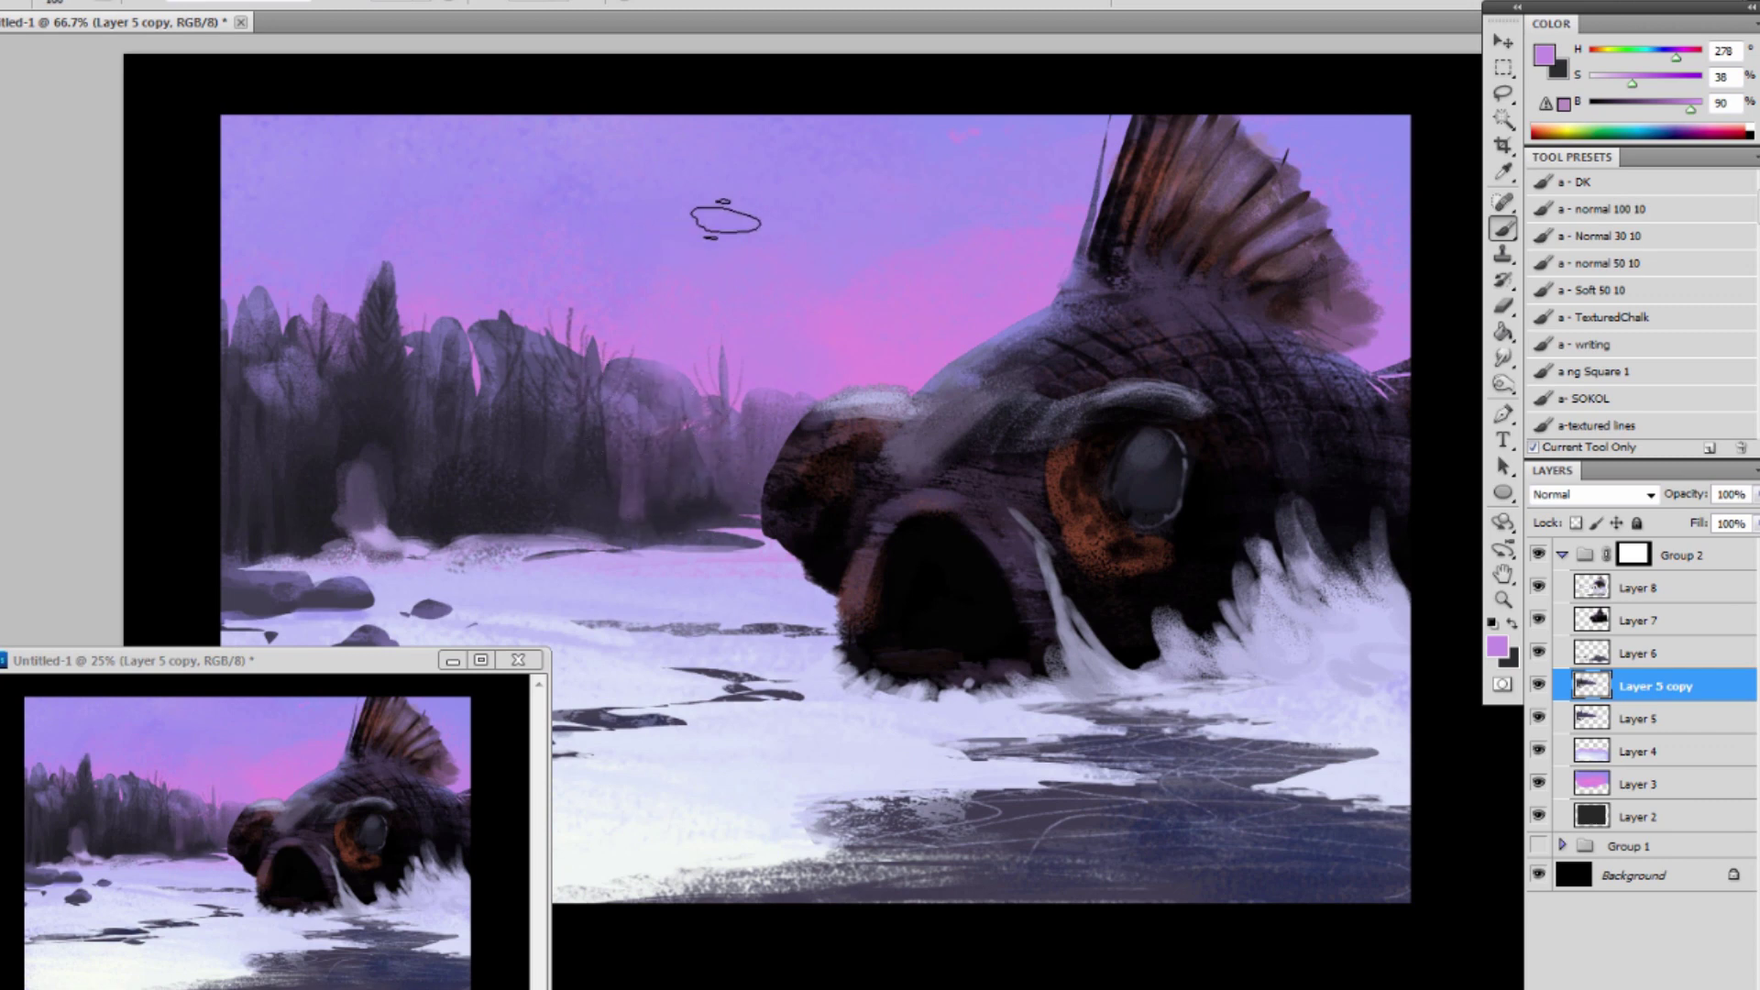
# Spread the purple haze across the middle of the tree line with a larger brush.
pyautogui.press(']')
pyautogui.press(']')
pyautogui.press(']')
pyautogui.press(']')
pyautogui.press(']')
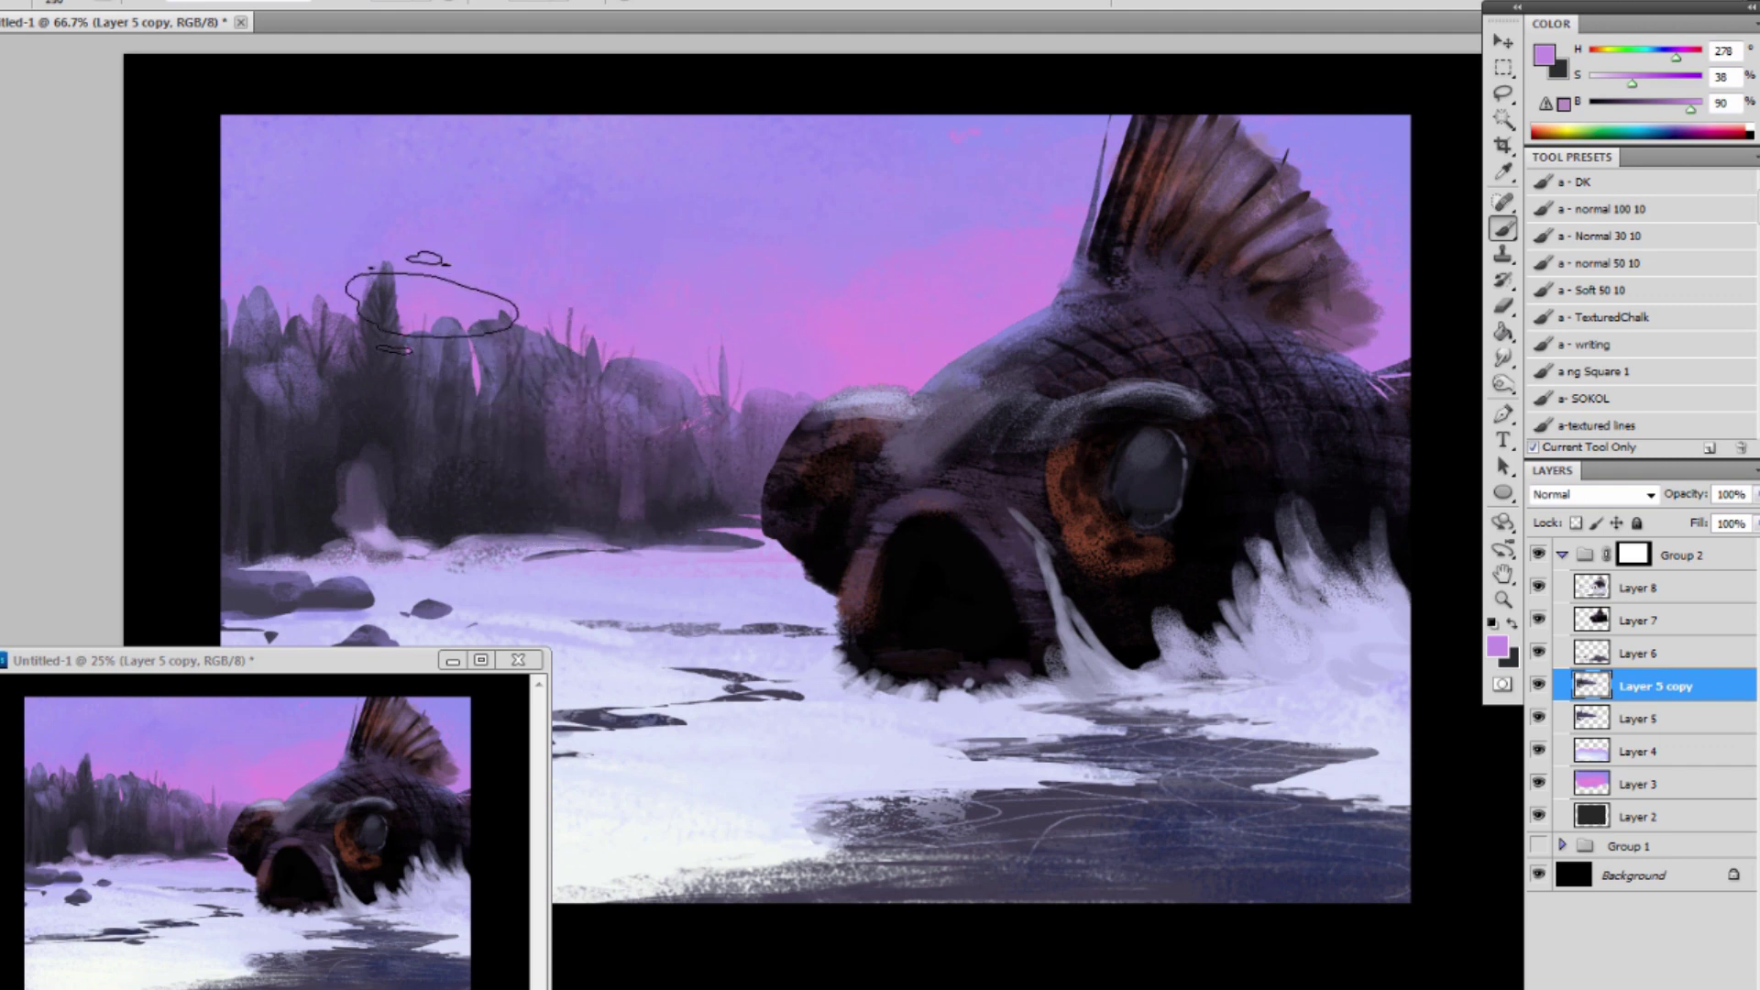
# Reduce the brush size and tint the upper parts of the leftmost trees with the same purple.
pyautogui.press('[')
pyautogui.press('[')
pyautogui.press('[')
pyautogui.press('[')
pyautogui.press('[')
pyautogui.press('[')
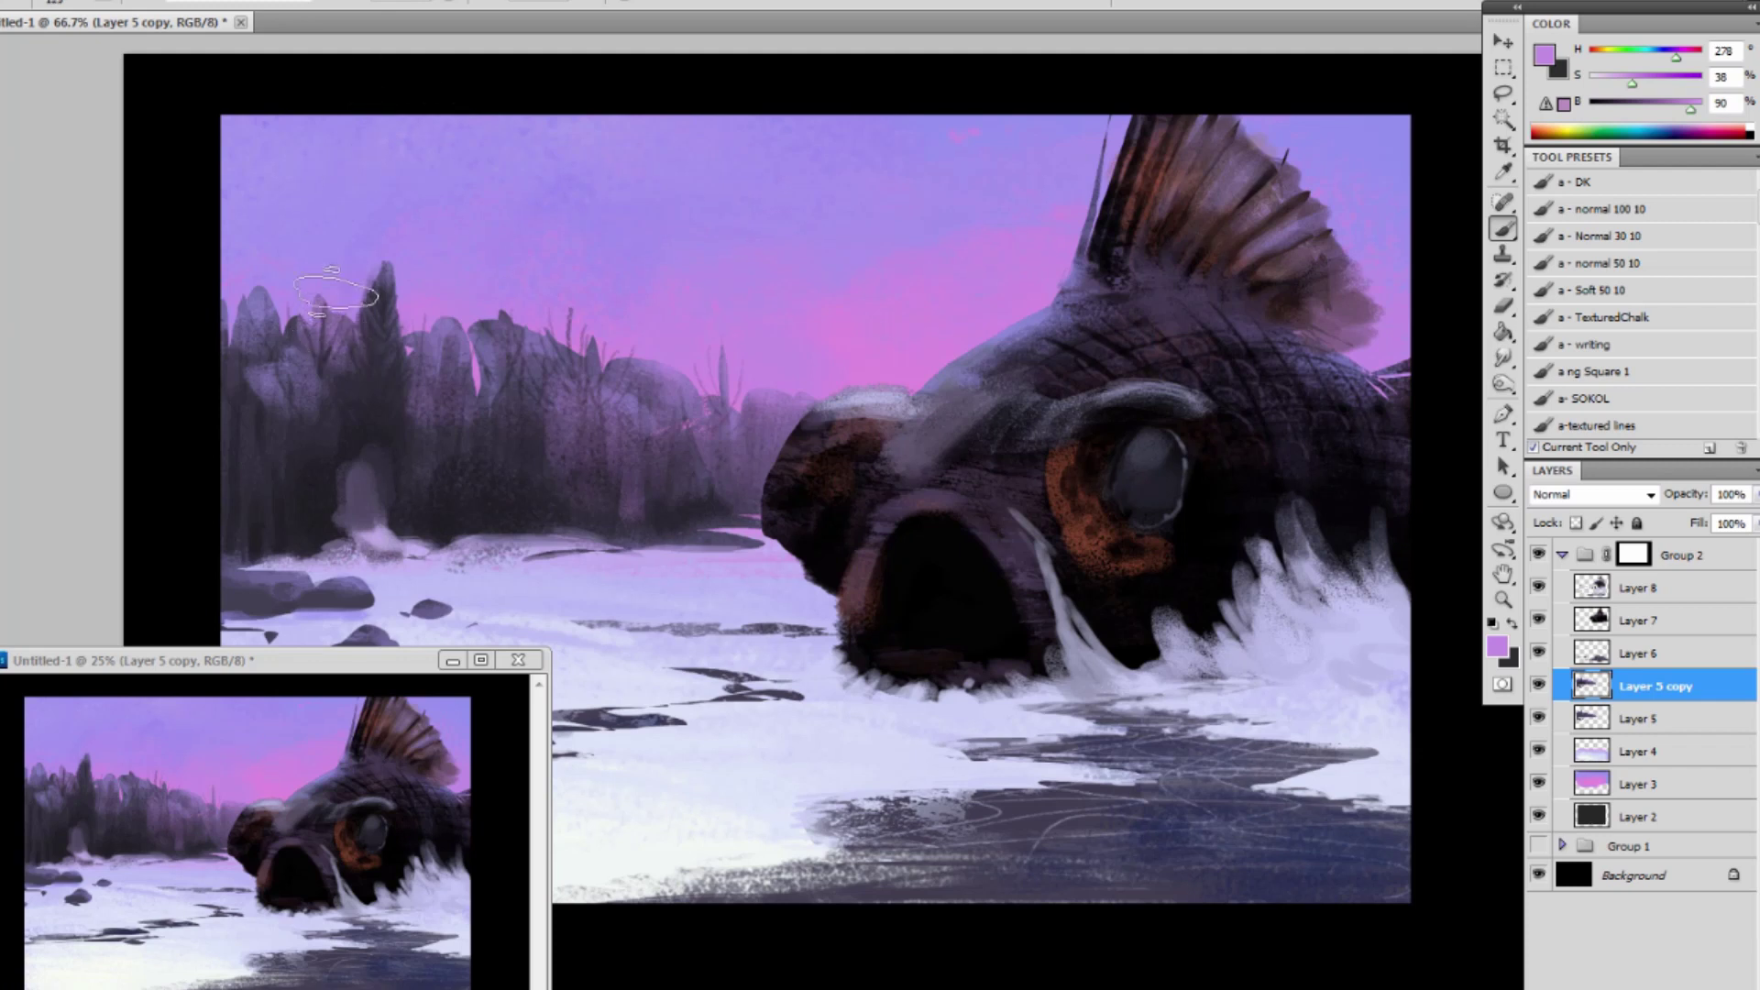
pyautogui.moveTo(336, 298); pyautogui.dragTo(328, 367)
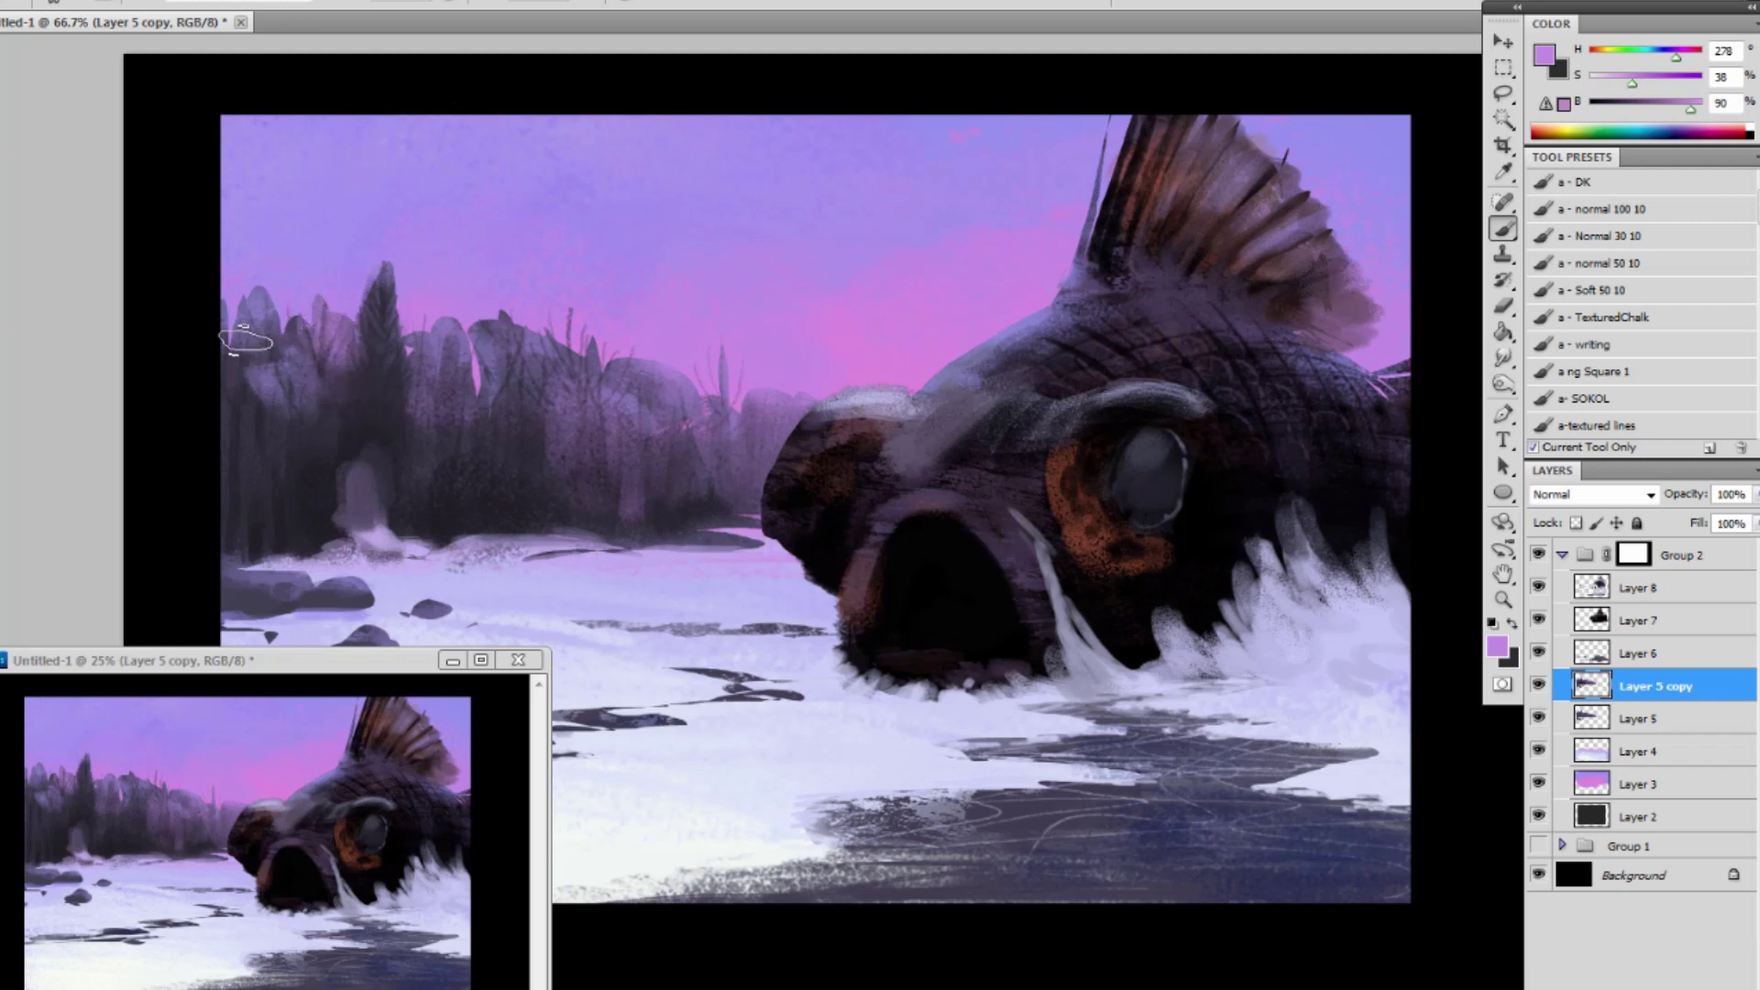
pyautogui.moveTo(230, 324)
pyautogui.mouseDown()
pyautogui.moveTo(236, 367)
pyautogui.moveTo(275, 350)
pyautogui.mouseUp()
# Paint thin dark trunks and branches into the middle trees using tones sampled from the forest.
pyautogui.keyDown('alt'); pyautogui.click(433, 429); pyautogui.keyUp('alt')
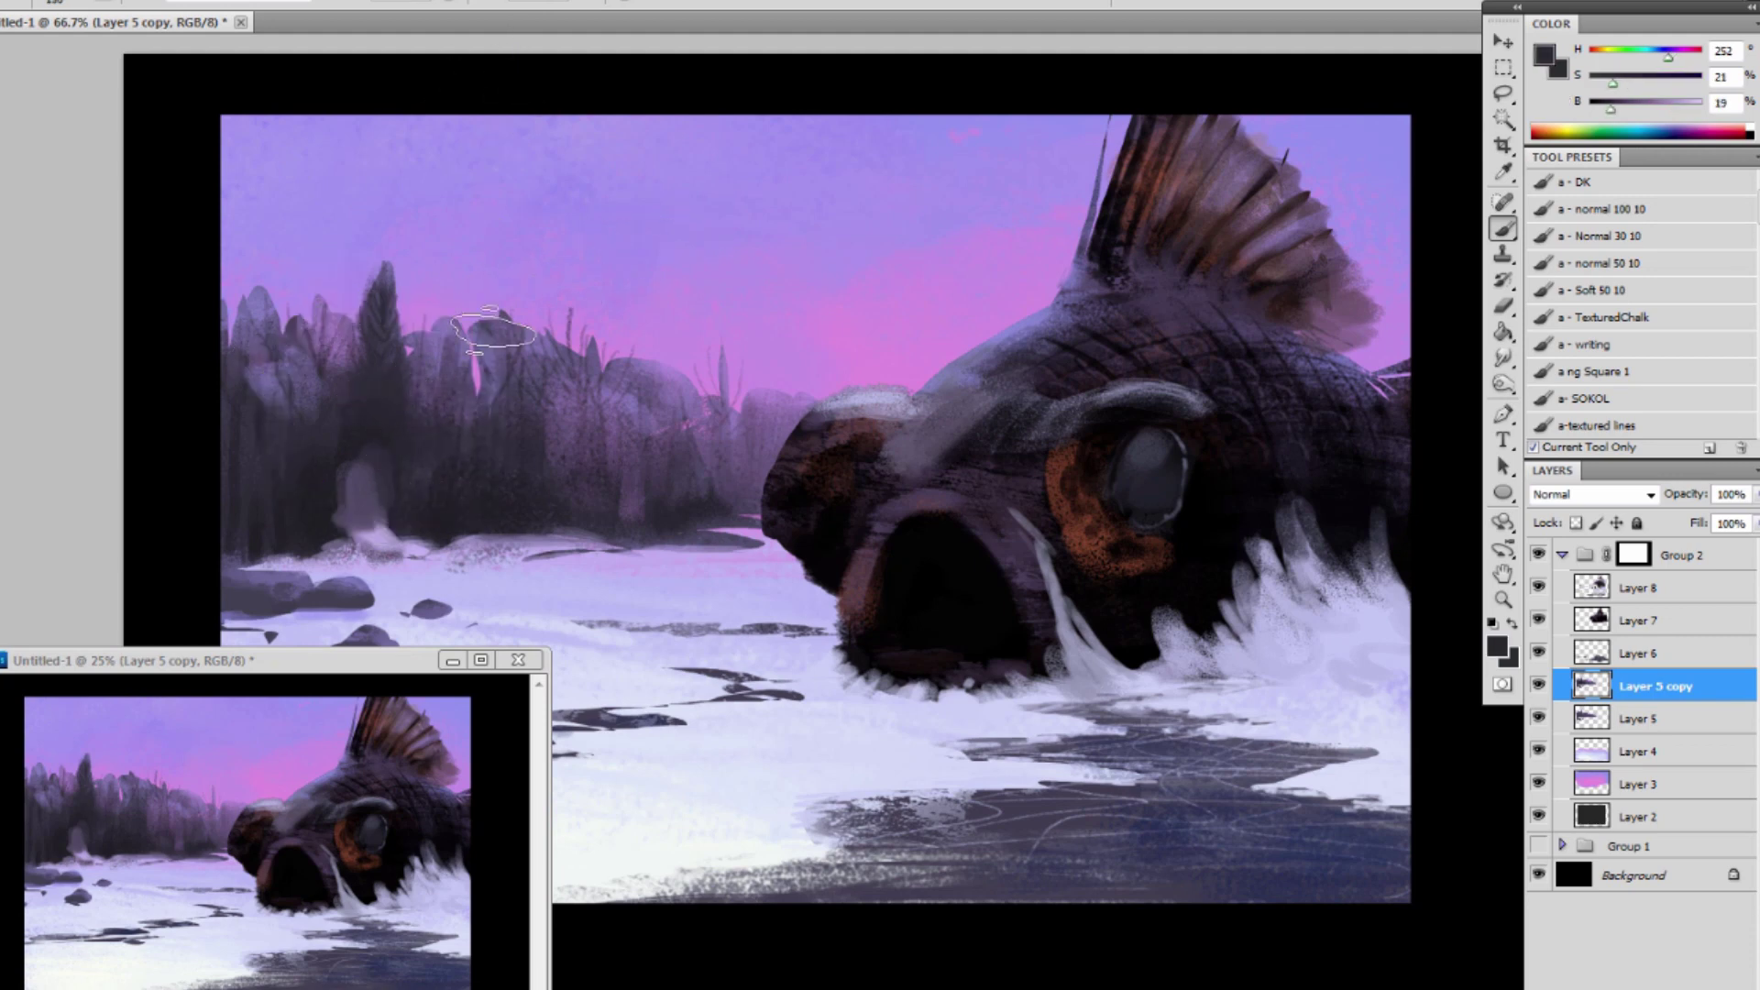
pyautogui.keyDown('alt'); pyautogui.click(480, 378); pyautogui.keyUp('alt')
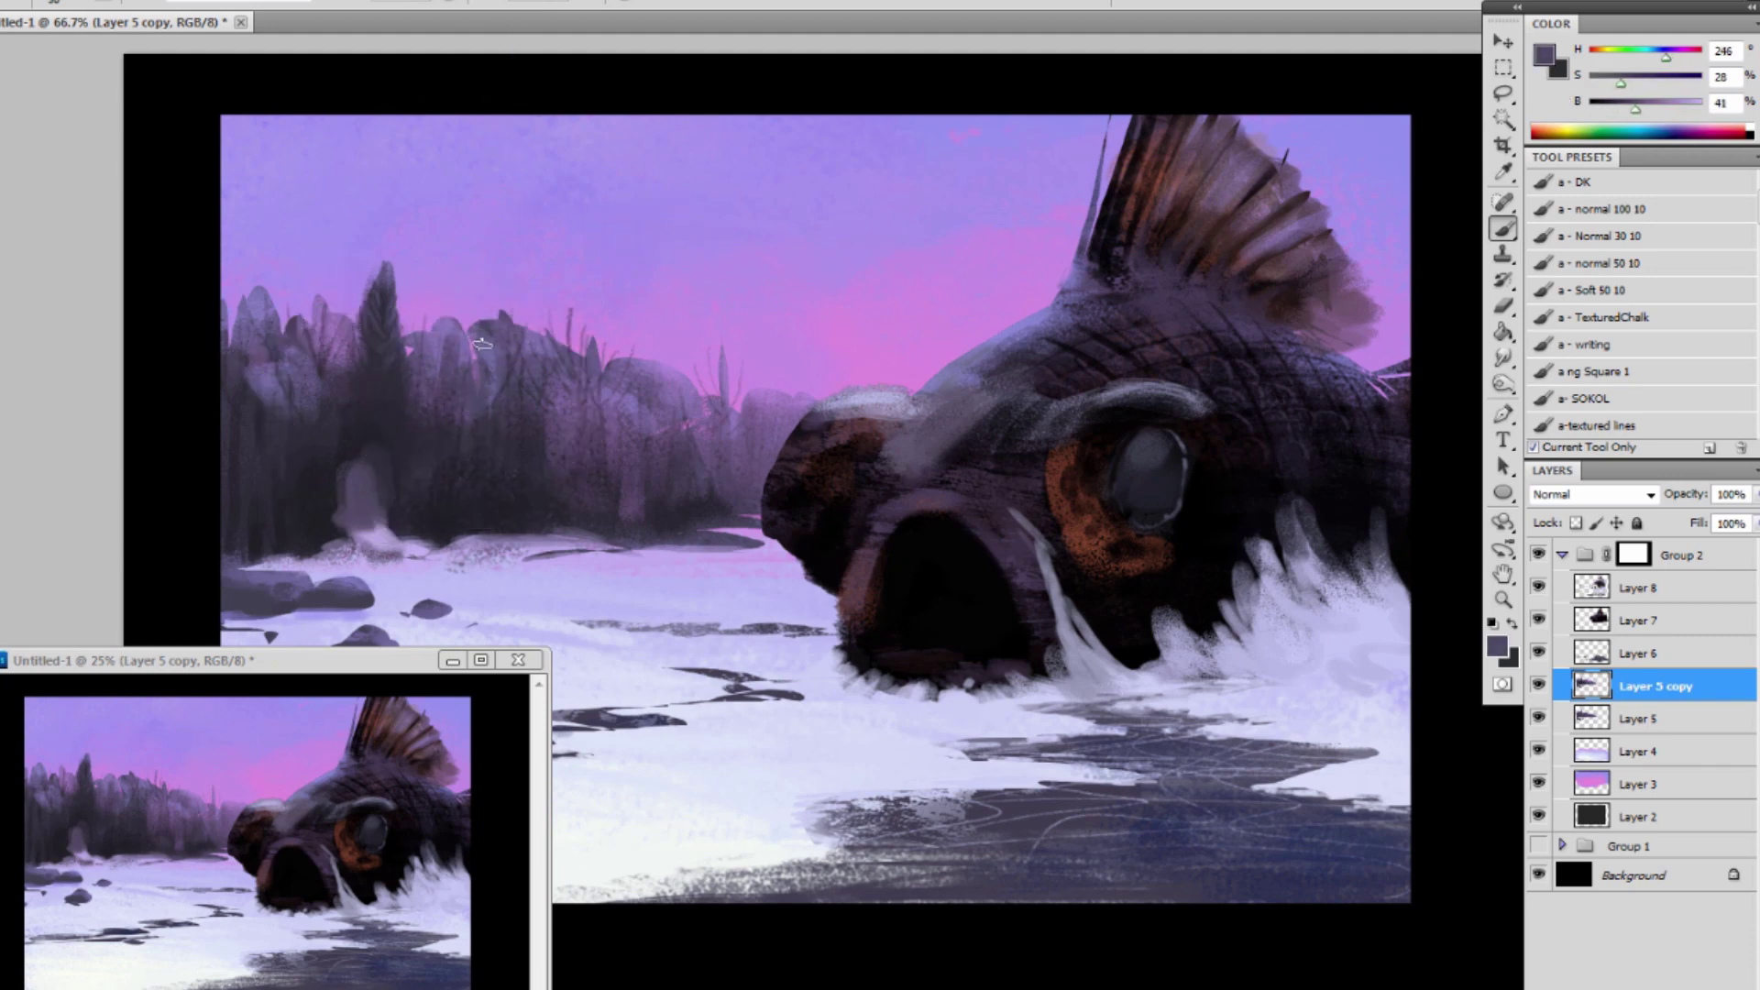
pyautogui.keyDown('alt'); pyautogui.click(537, 449); pyautogui.keyUp('alt')
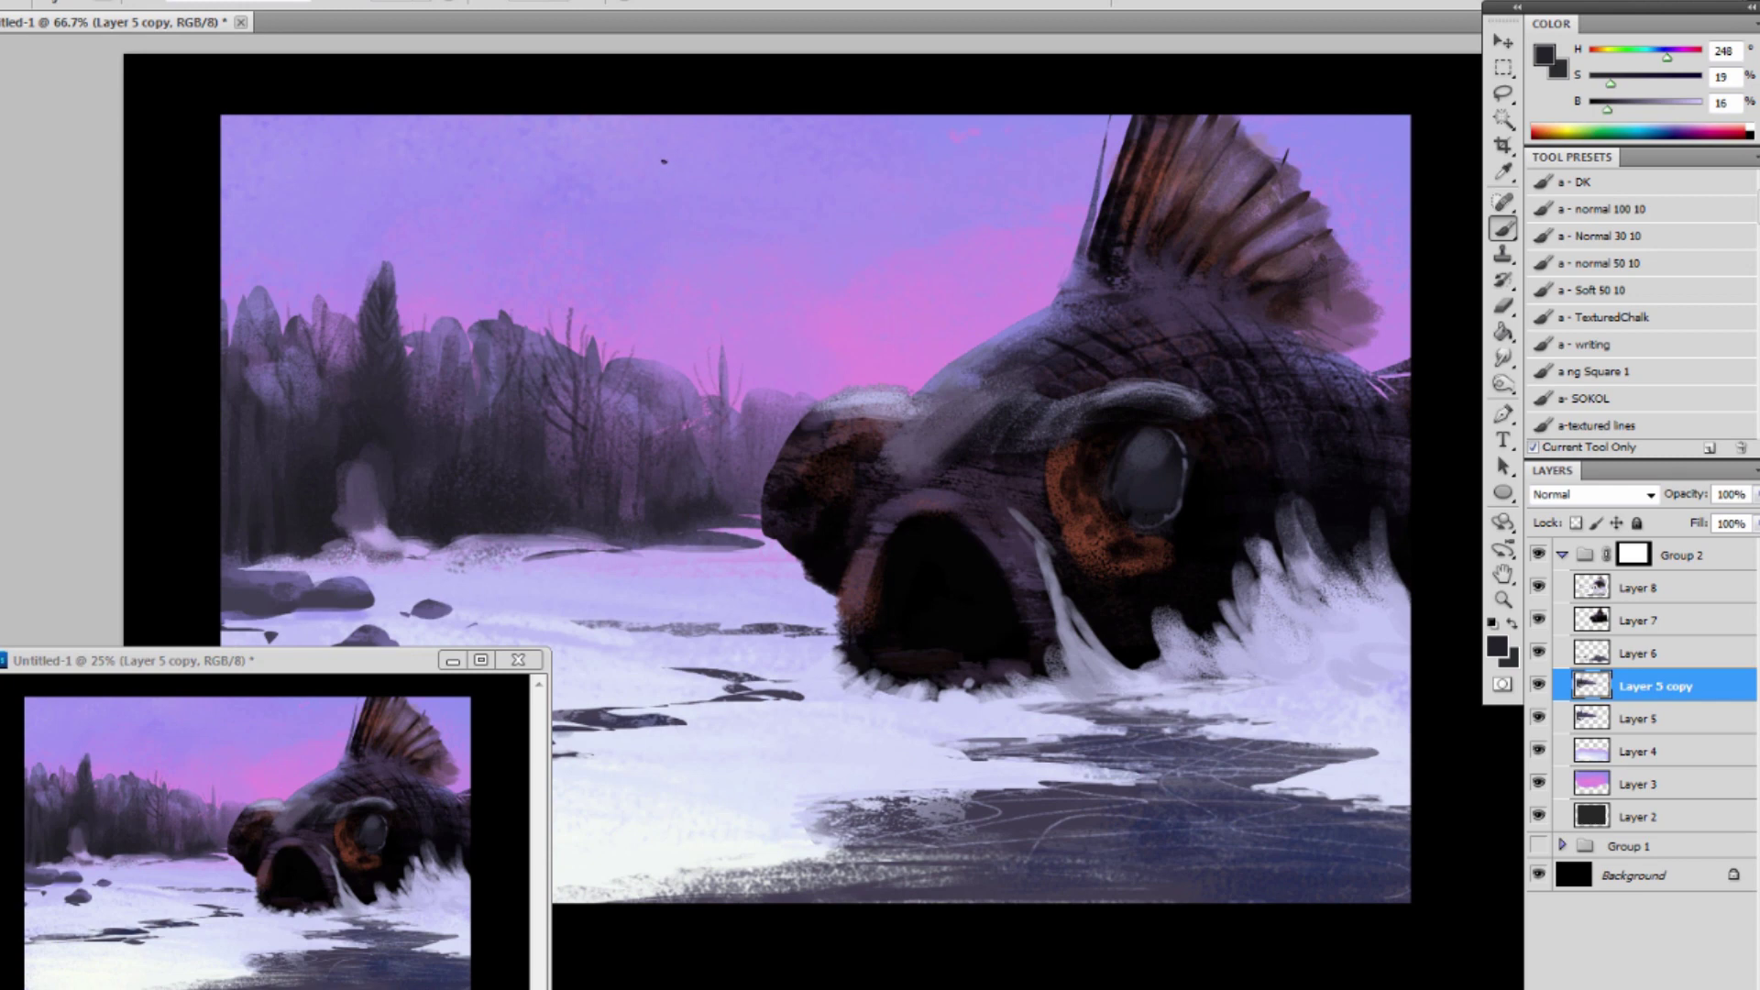
# Reshape the treetop silhouettes between the tall fir and the fish by cutting in with sampled sky purples.
pyautogui.keyDown('alt'); pyautogui.click(648, 334); pyautogui.keyUp('alt')
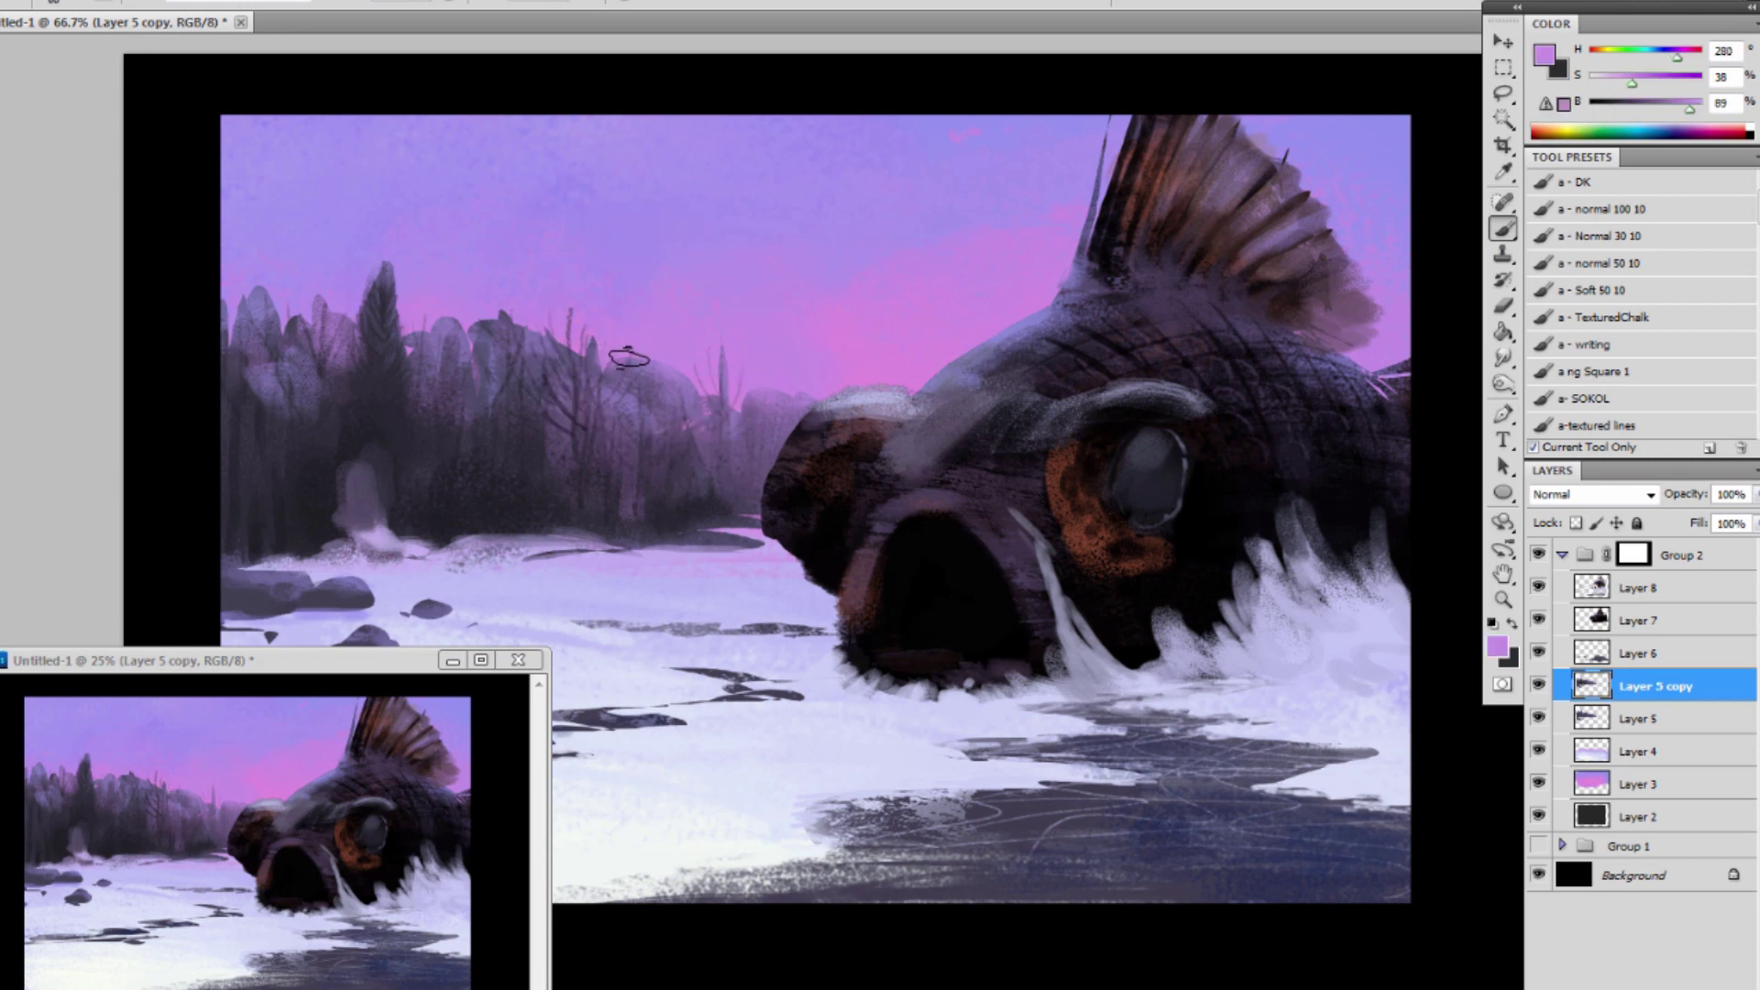
pyautogui.keyDown('alt'); pyautogui.click(655, 314); pyautogui.keyUp('alt')
pyautogui.moveTo(667, 358); pyautogui.dragTo(705, 394)
pyautogui.keyDown('alt'); pyautogui.click(631, 336); pyautogui.keyUp('alt')
pyautogui.keyDown('alt'); pyautogui.click(543, 323); pyautogui.keyUp('alt')
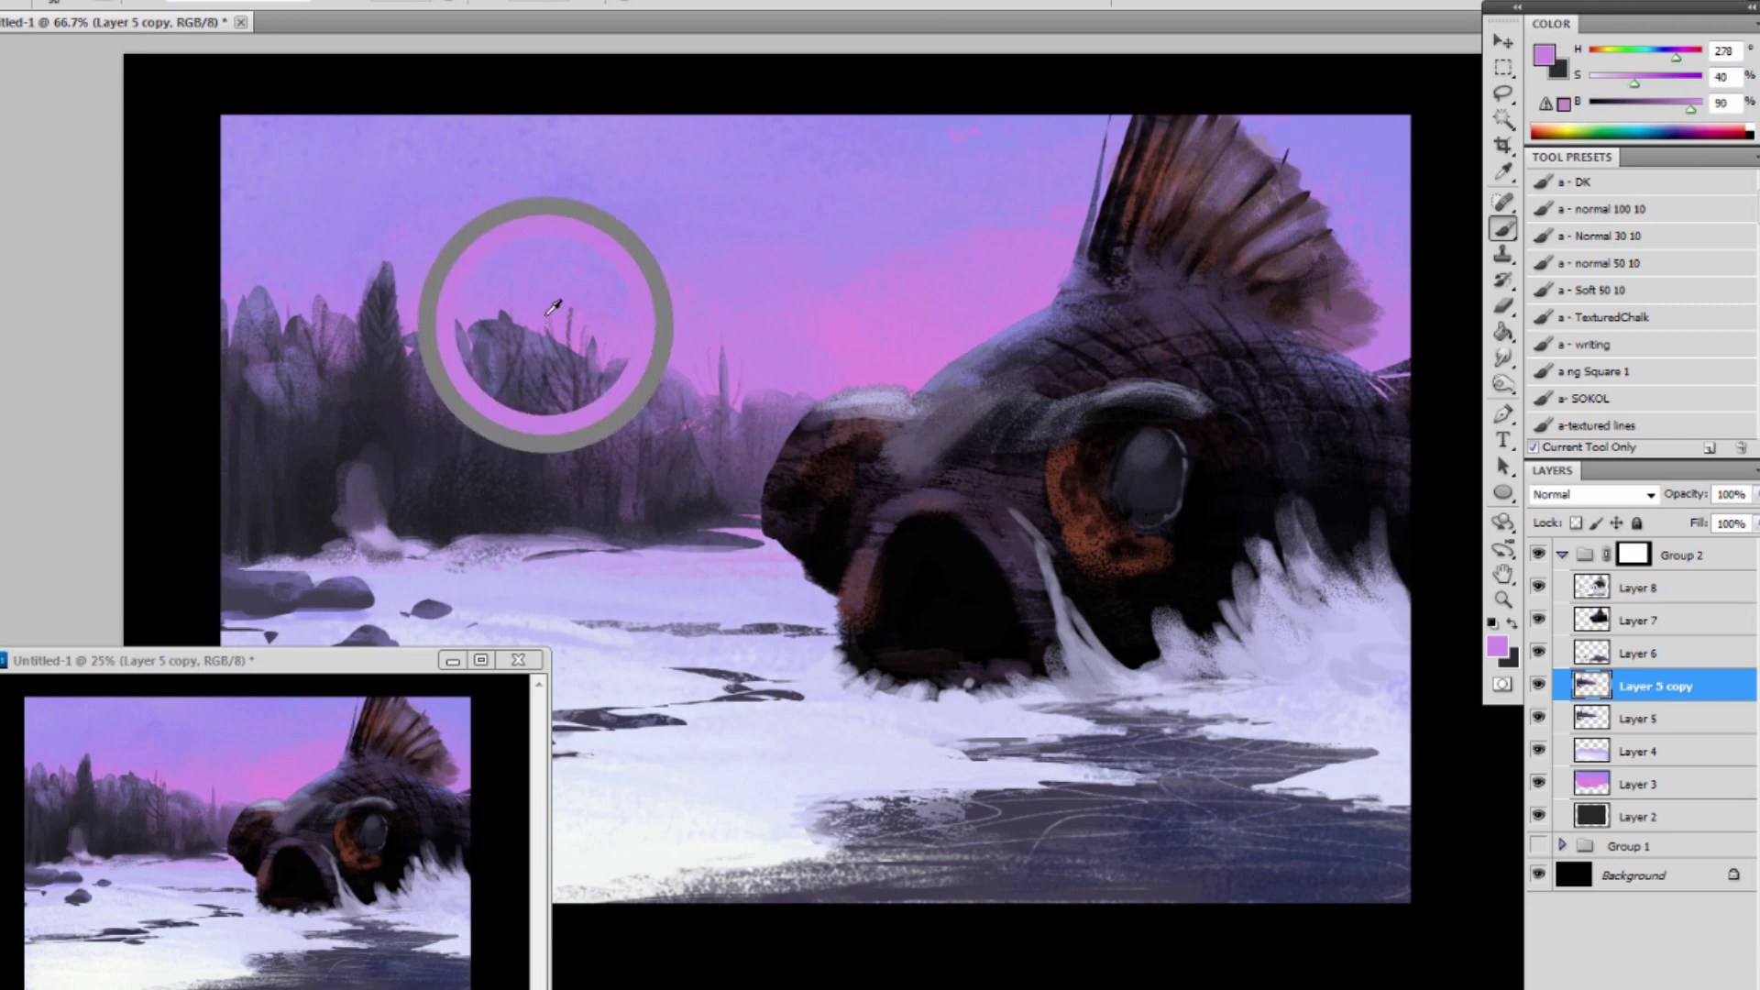
pyautogui.keyDown('alt'); pyautogui.click(519, 312); pyautogui.keyUp('alt')
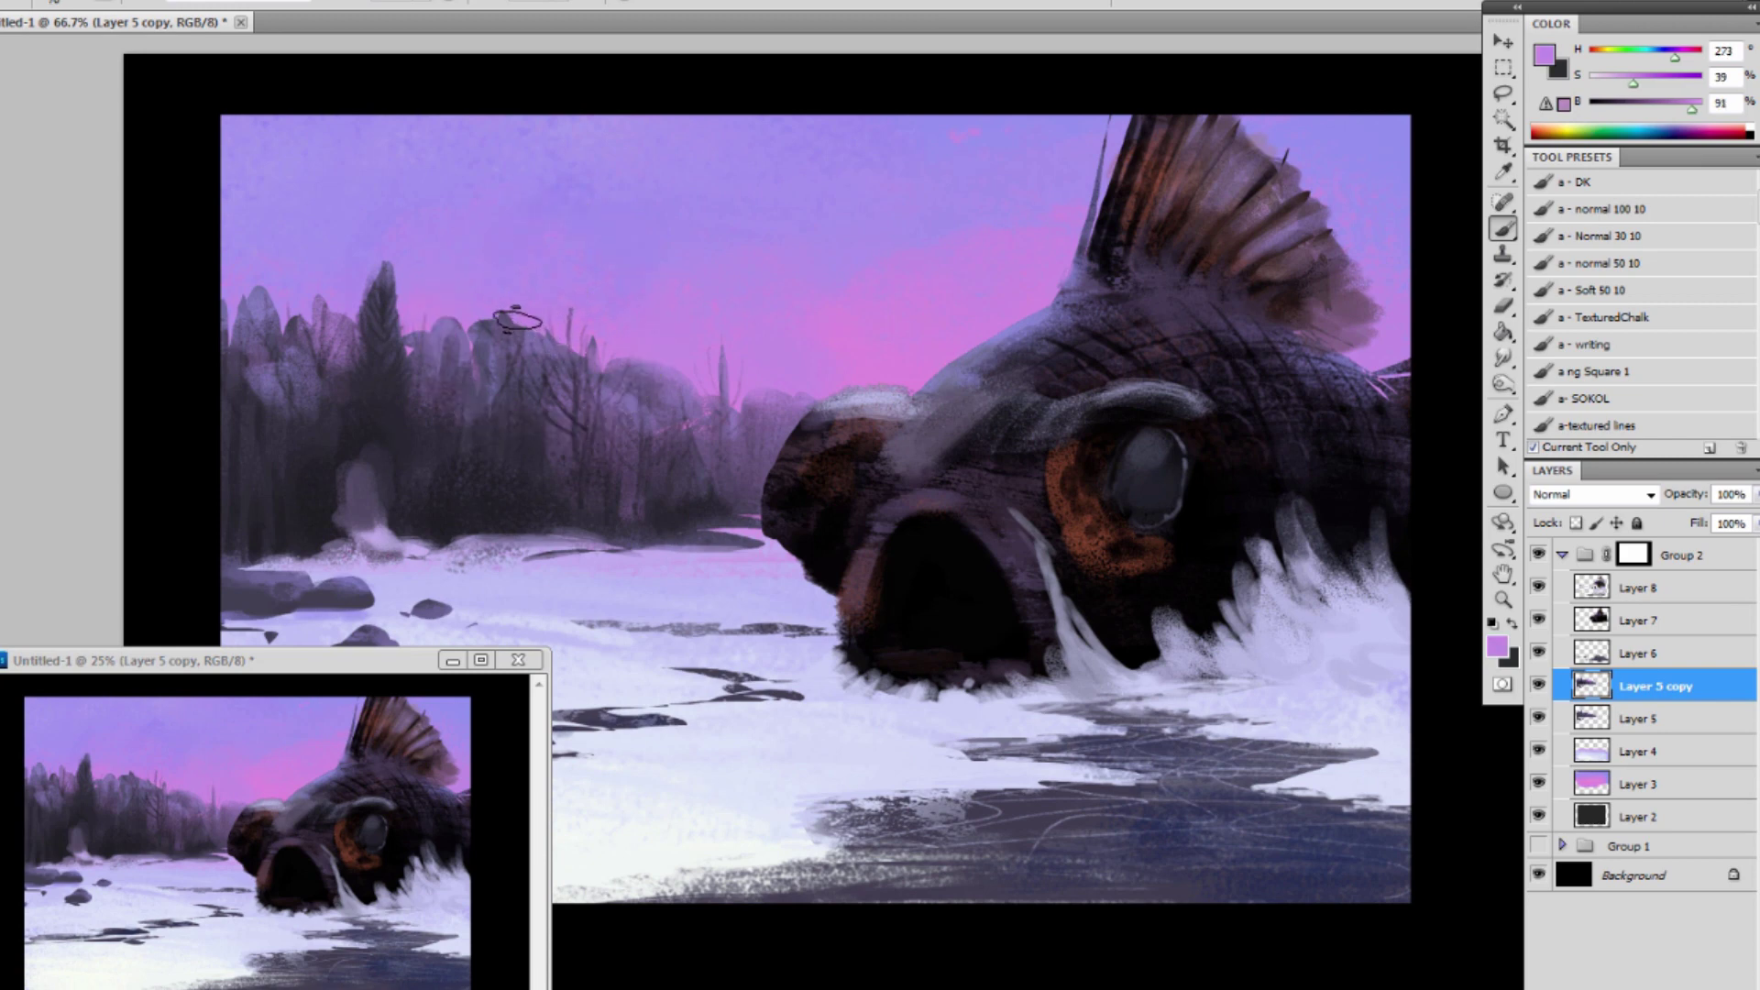
pyautogui.keyDown('alt'); pyautogui.click(506, 275); pyautogui.keyUp('alt')
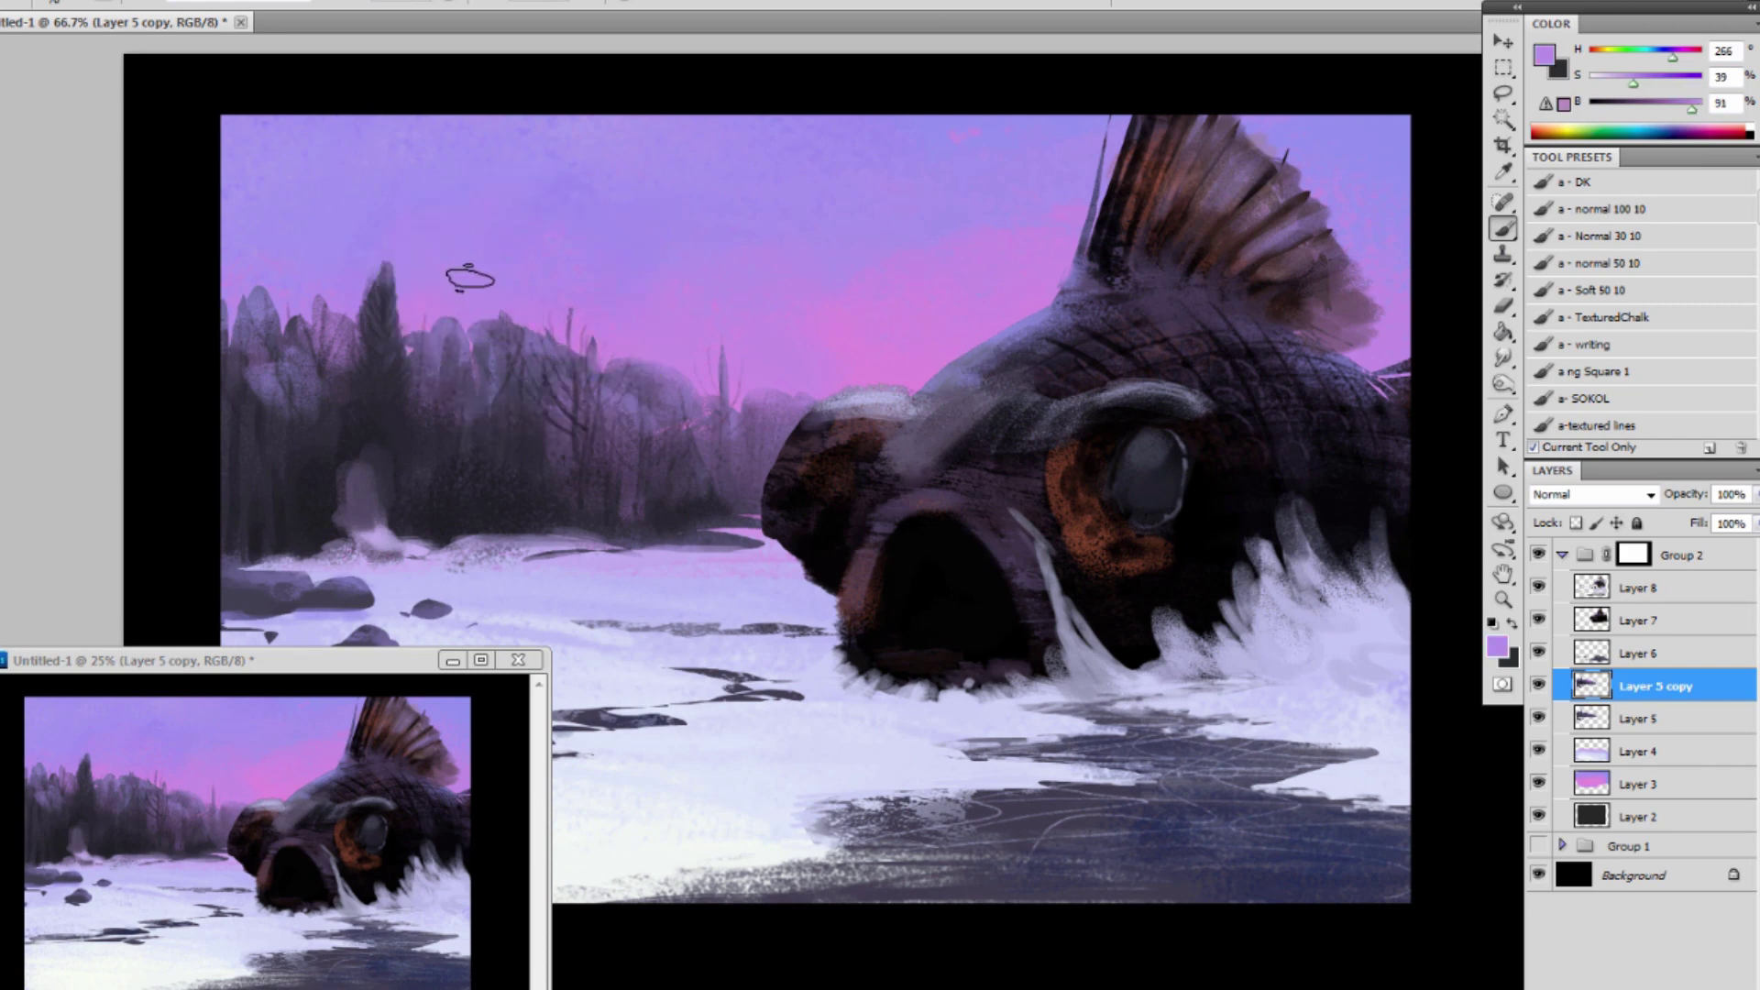
pyautogui.keyDown('alt'); pyautogui.click(473, 291); pyautogui.keyUp('alt')
# Refine the tall fir's outline and the adjoining treetops with sampled dark forest tones and sky purple.
pyautogui.keyDown('alt'); pyautogui.click(499, 449); pyautogui.keyUp('alt')
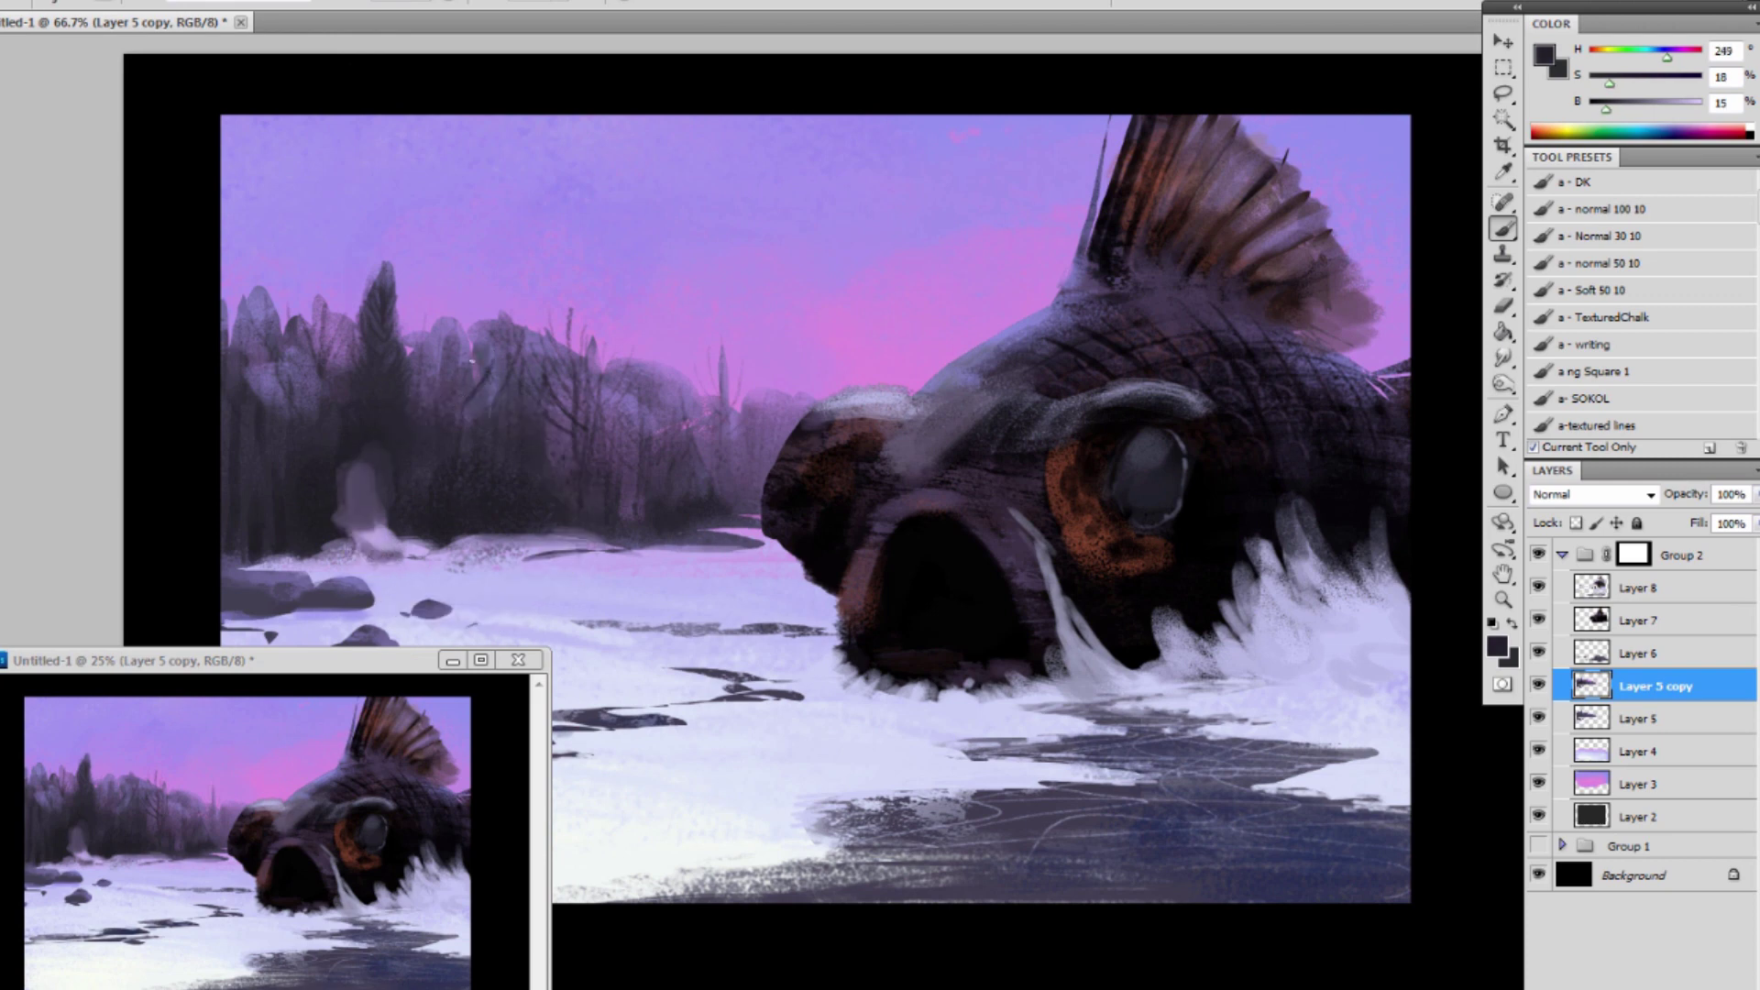
pyautogui.keyDown('alt'); pyautogui.click(415, 243); pyautogui.keyUp('alt')
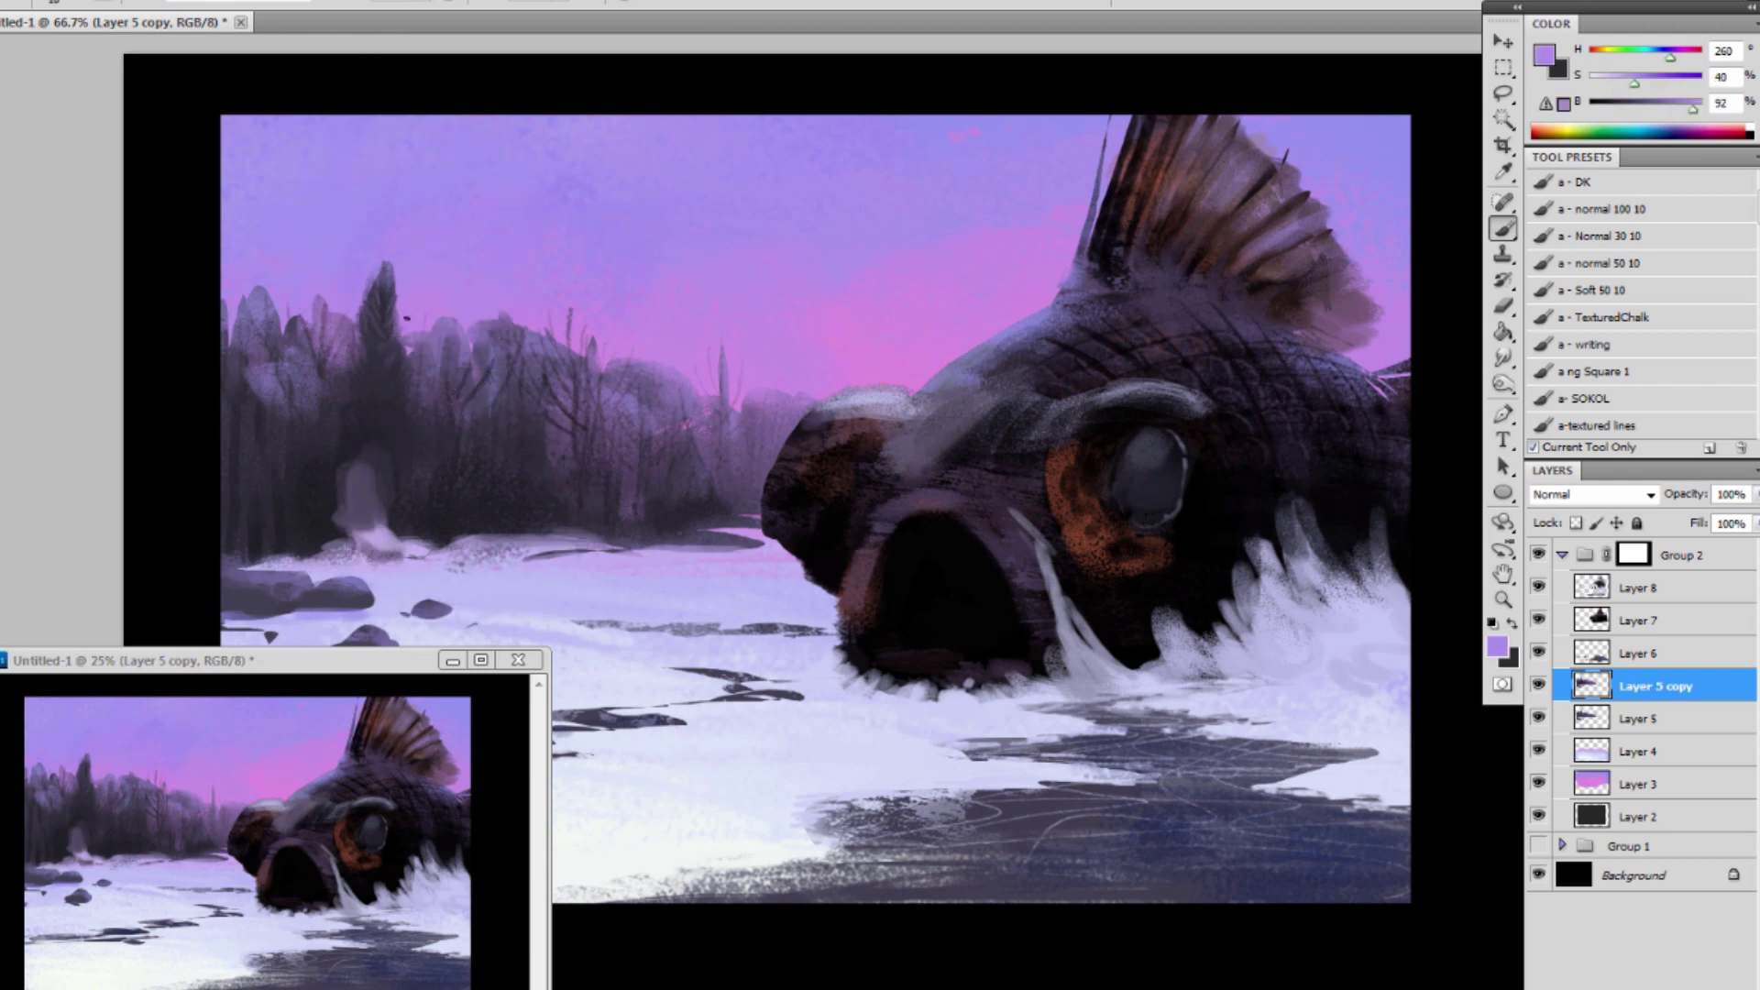
pyautogui.keyDown('alt'); pyautogui.click(395, 297); pyautogui.keyUp('alt')
pyautogui.keyDown('alt'); pyautogui.click(398, 304); pyautogui.keyUp('alt')
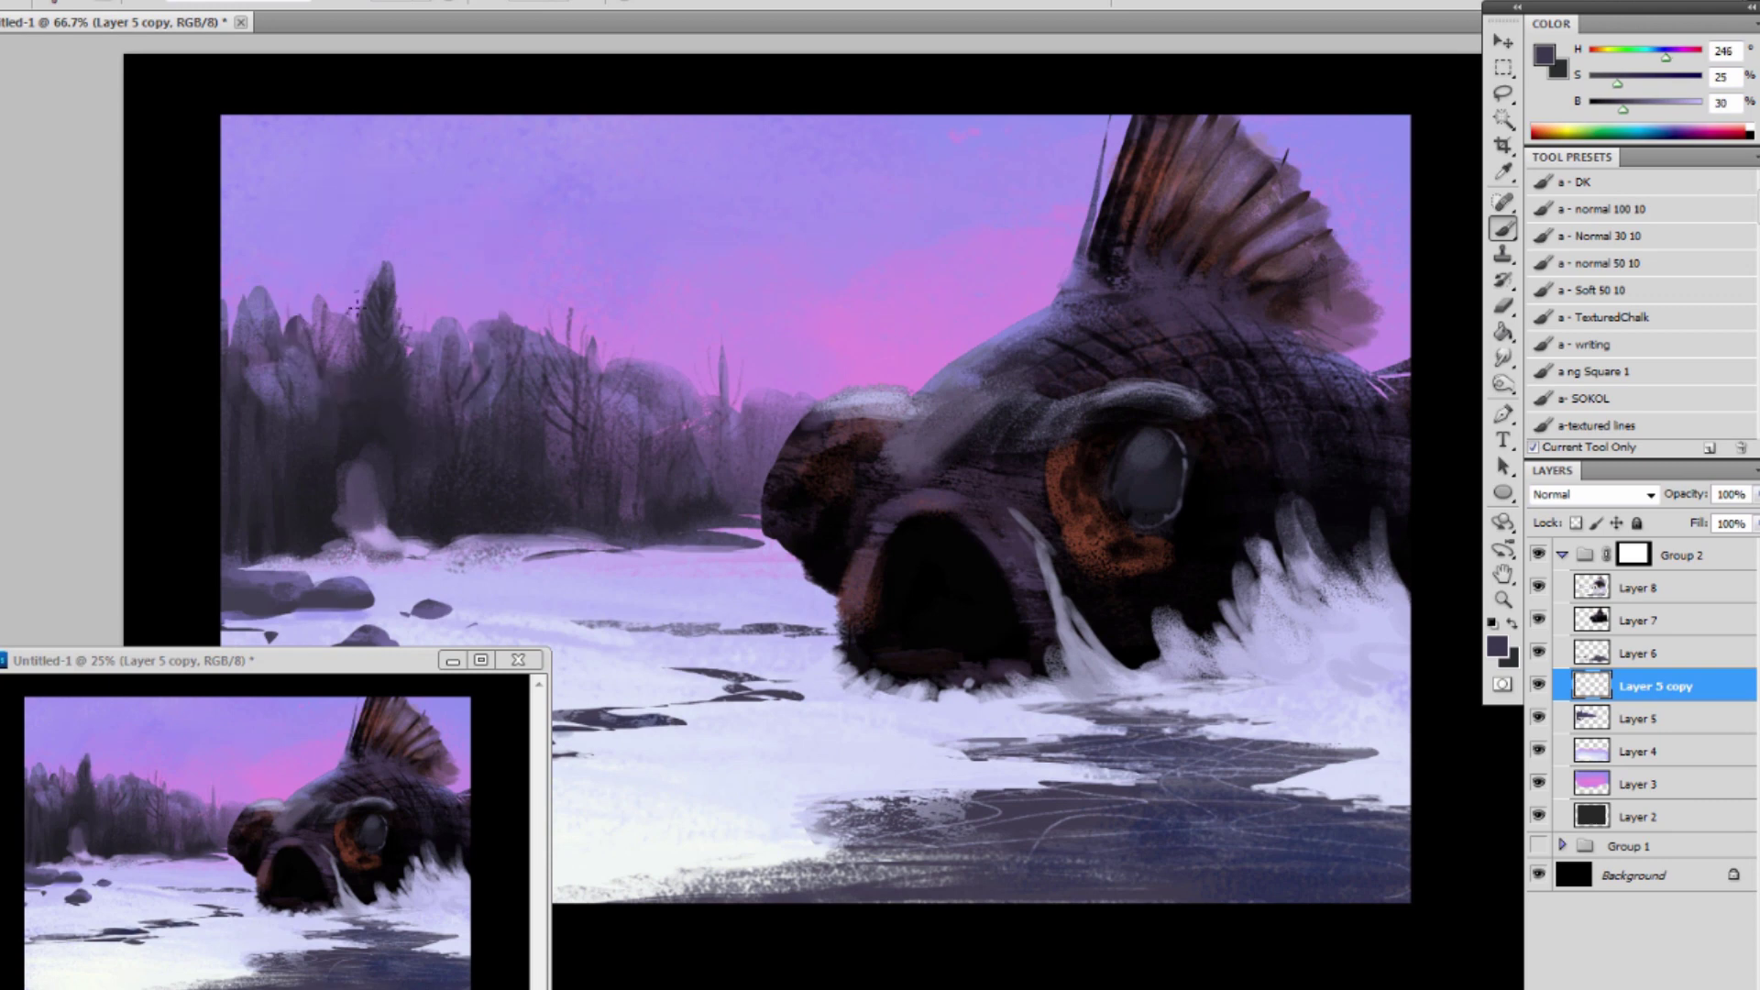
# Add dark foliage specks and lighter accents to the leftmost trees, alternating colours sampled from the forest and sky.
pyautogui.keyDown('alt'); pyautogui.click(323, 474); pyautogui.keyUp('alt')
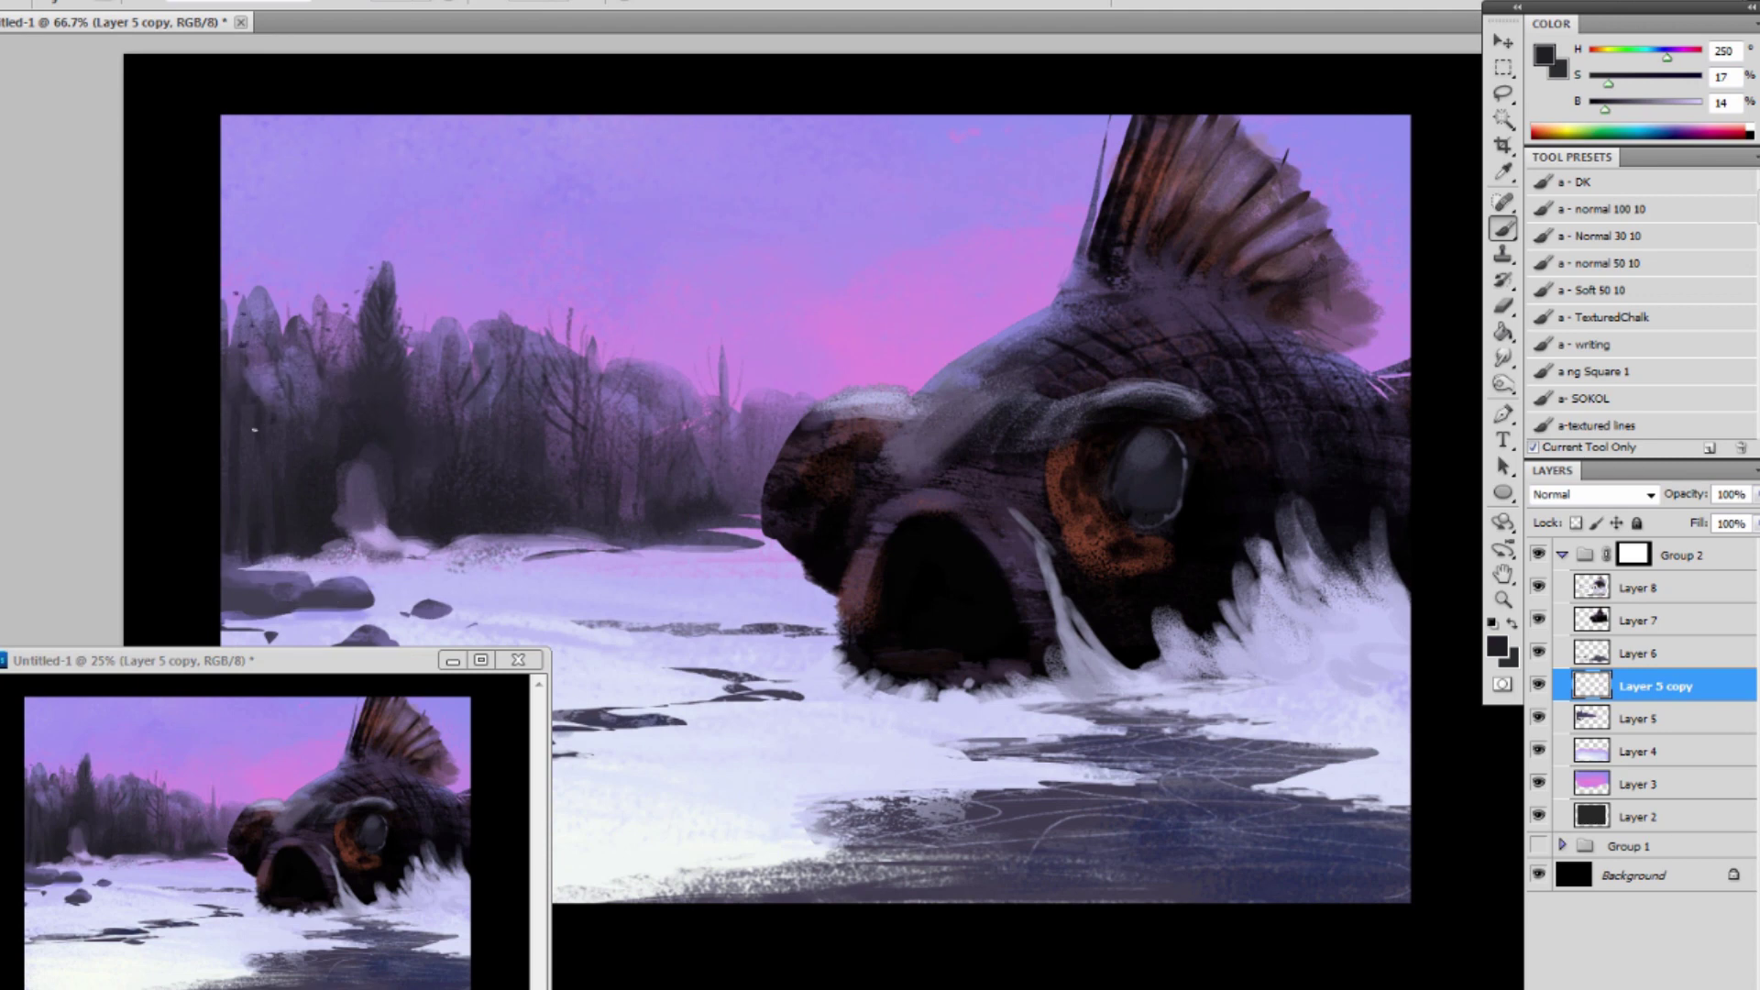
pyautogui.keyDown('alt'); pyautogui.click(294, 464); pyautogui.keyUp('alt')
pyautogui.keyDown('alt'); pyautogui.click(301, 340); pyautogui.keyUp('alt')
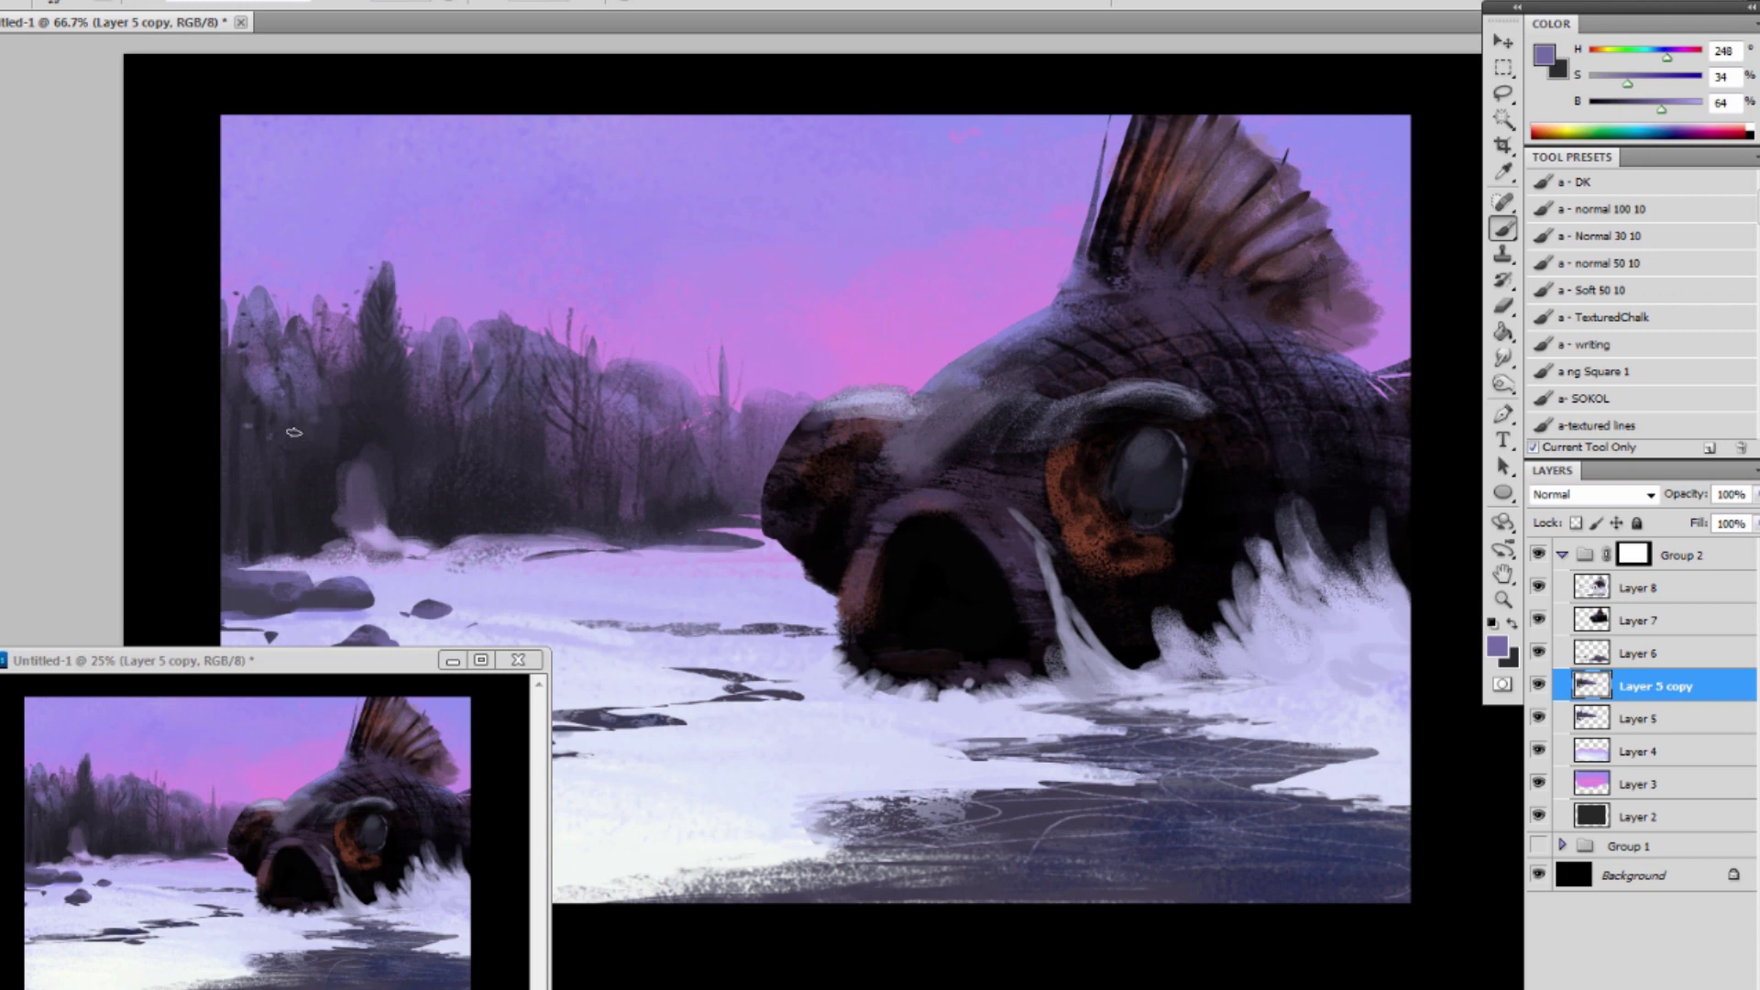
pyautogui.keyDown('alt'); pyautogui.click(243, 418); pyautogui.keyUp('alt')
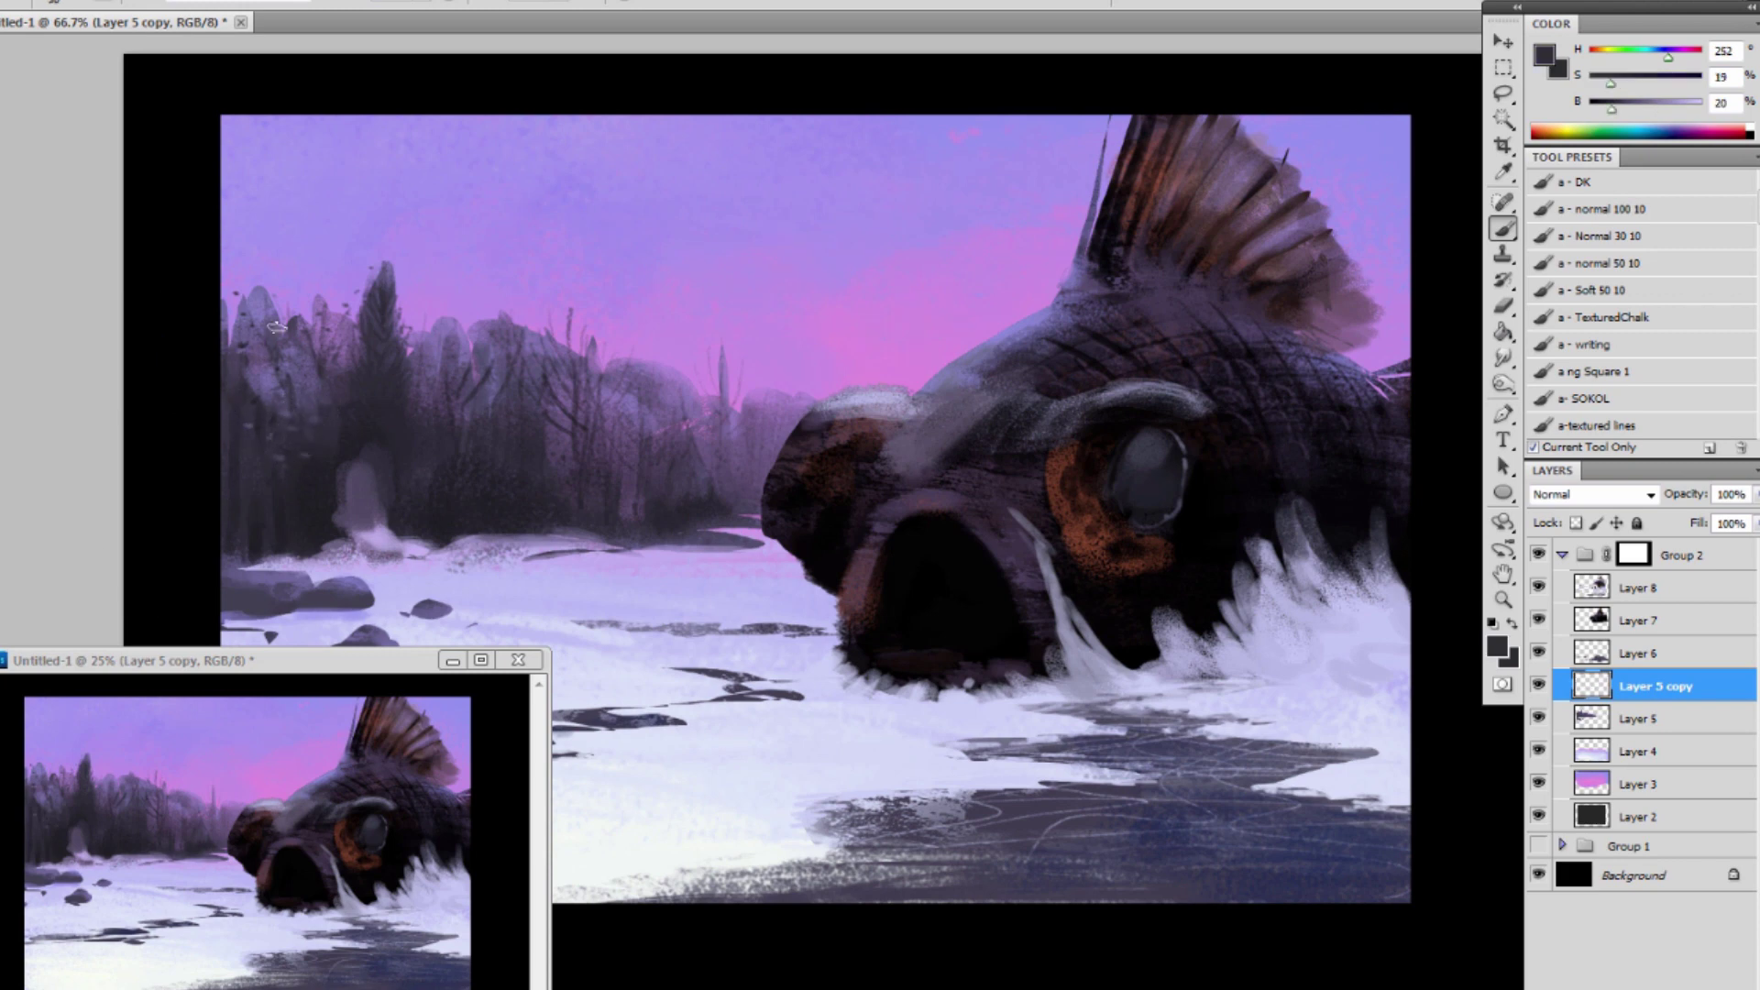
pyautogui.keyDown('alt'); pyautogui.click(280, 271); pyautogui.keyUp('alt')
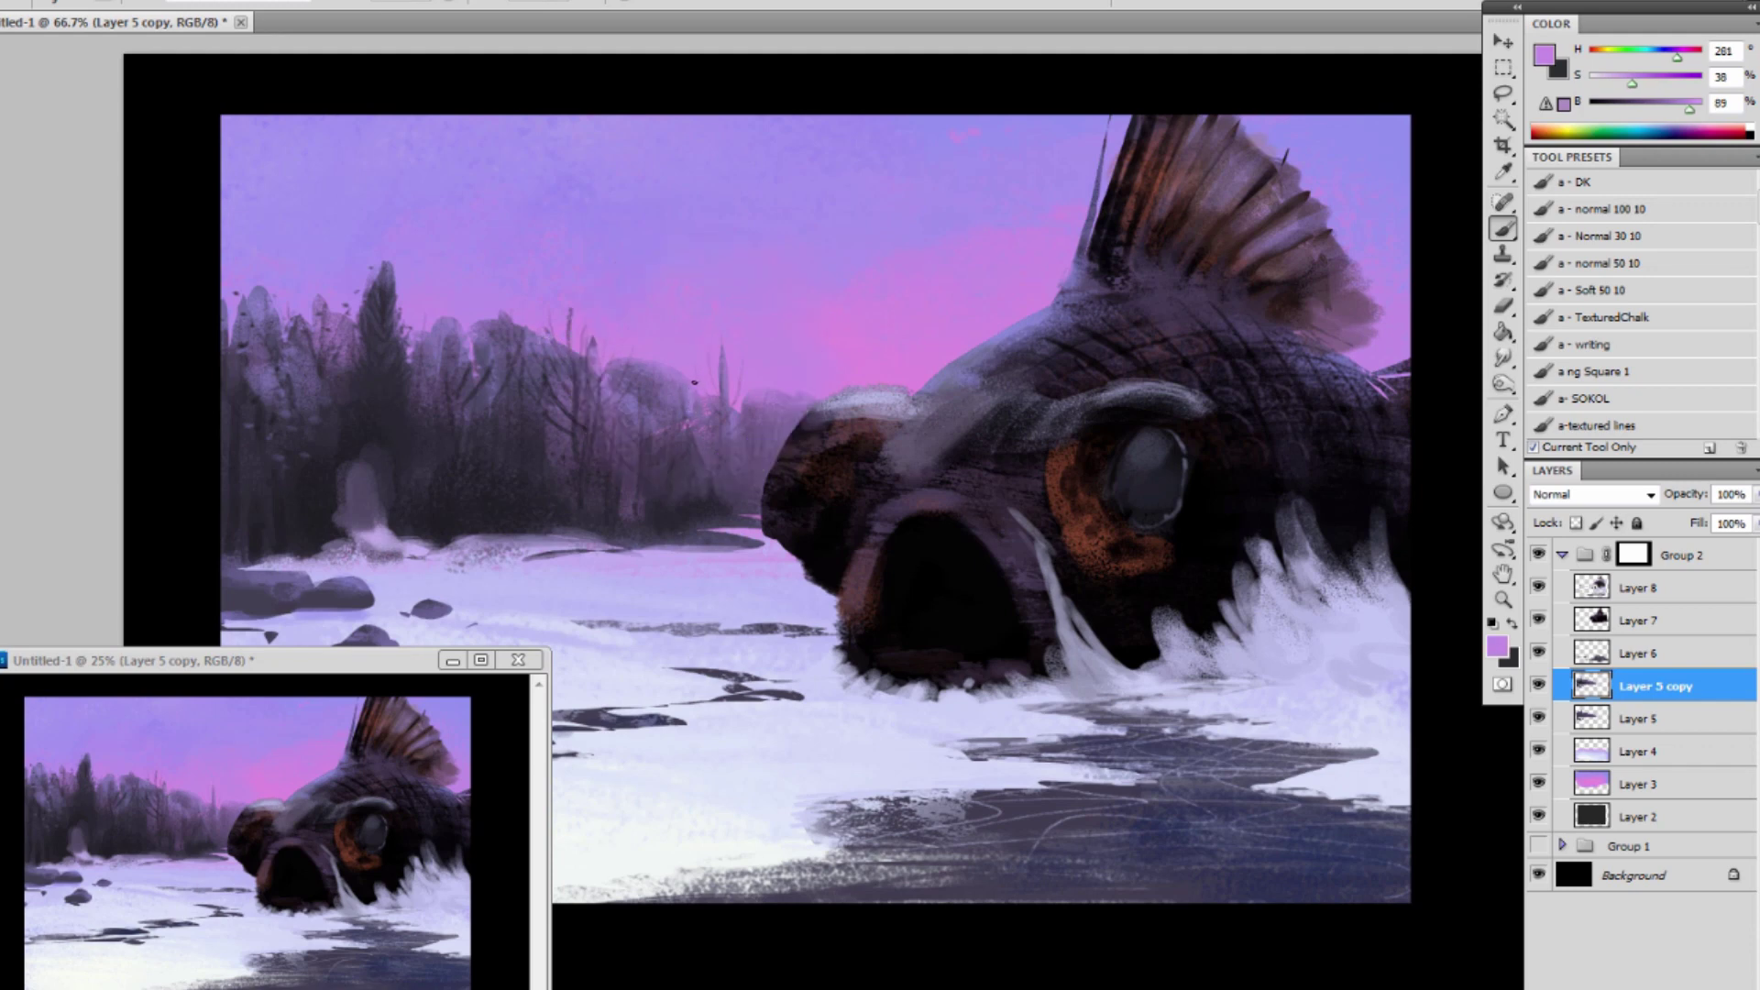
# Break up the edges of the distant trees beside the fish's head with sampled sky purples and muted tree purples.
pyautogui.keyDown('alt'); pyautogui.click(739, 388); pyautogui.keyUp('alt')
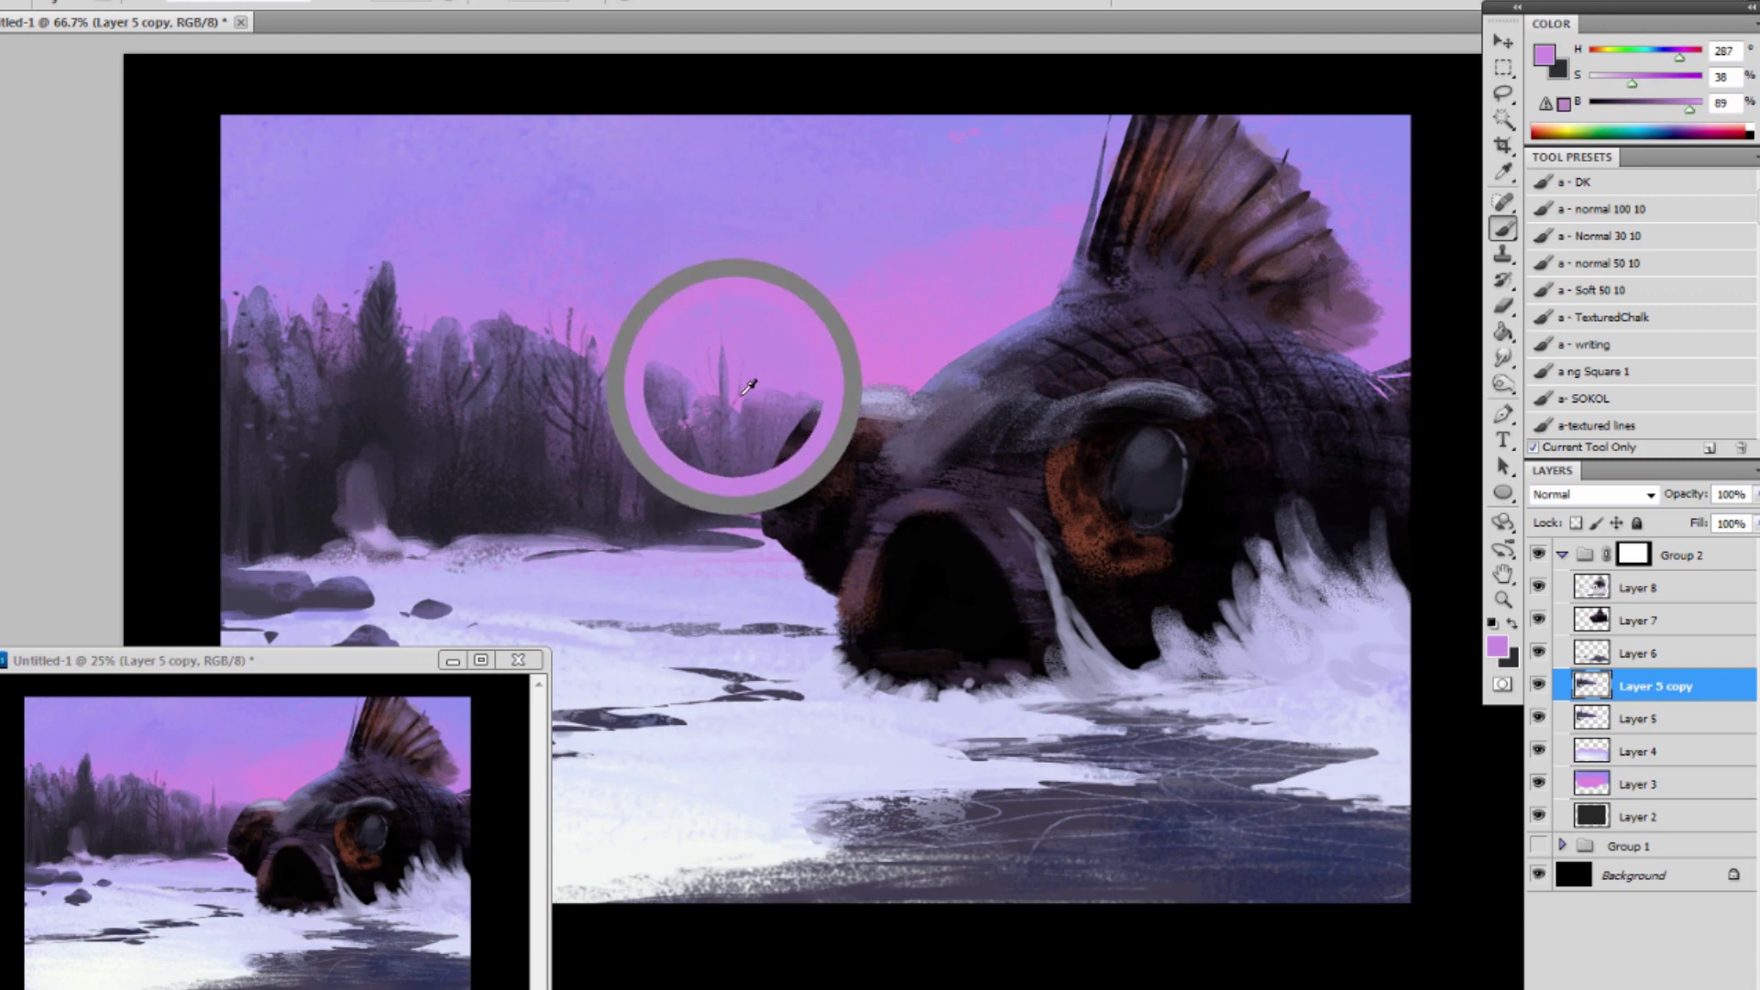
pyautogui.keyDown('alt'); pyautogui.click(740, 429); pyautogui.keyUp('alt')
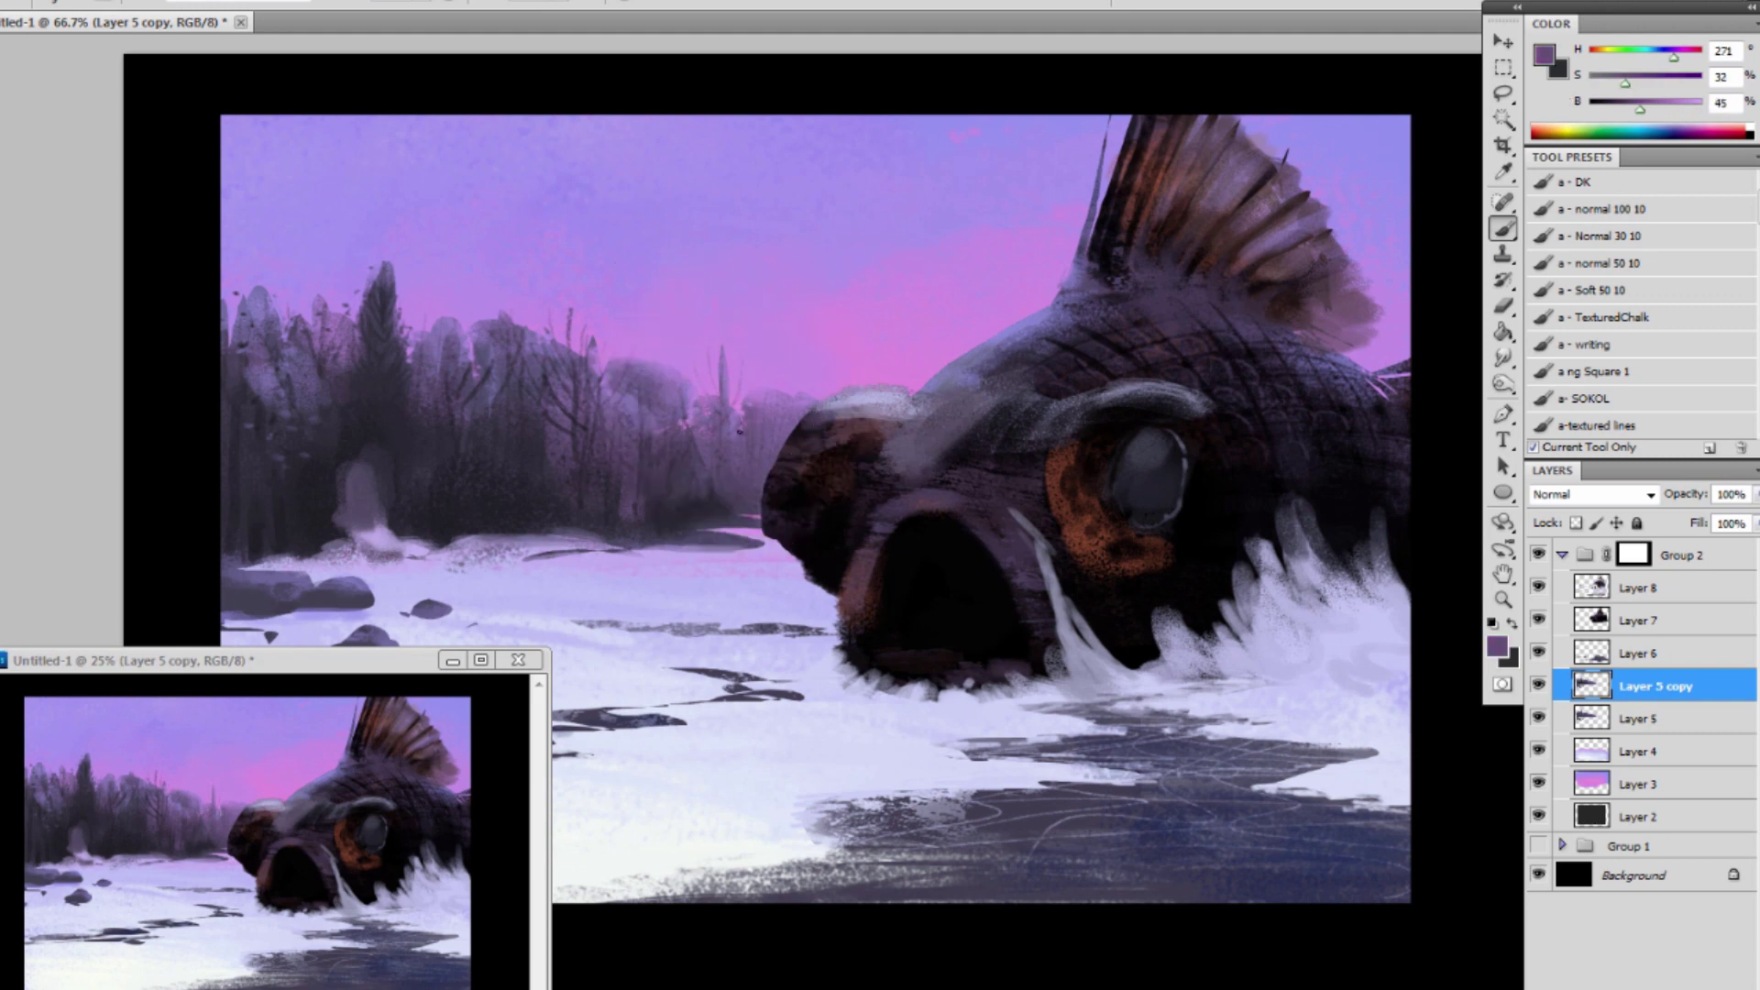
pyautogui.keyDown('alt'); pyautogui.click(773, 383); pyautogui.keyUp('alt')
pyautogui.keyDown('alt'); pyautogui.click(788, 384); pyautogui.keyUp('alt')
pyautogui.keyDown('alt'); pyautogui.click(668, 372); pyautogui.keyUp('alt')
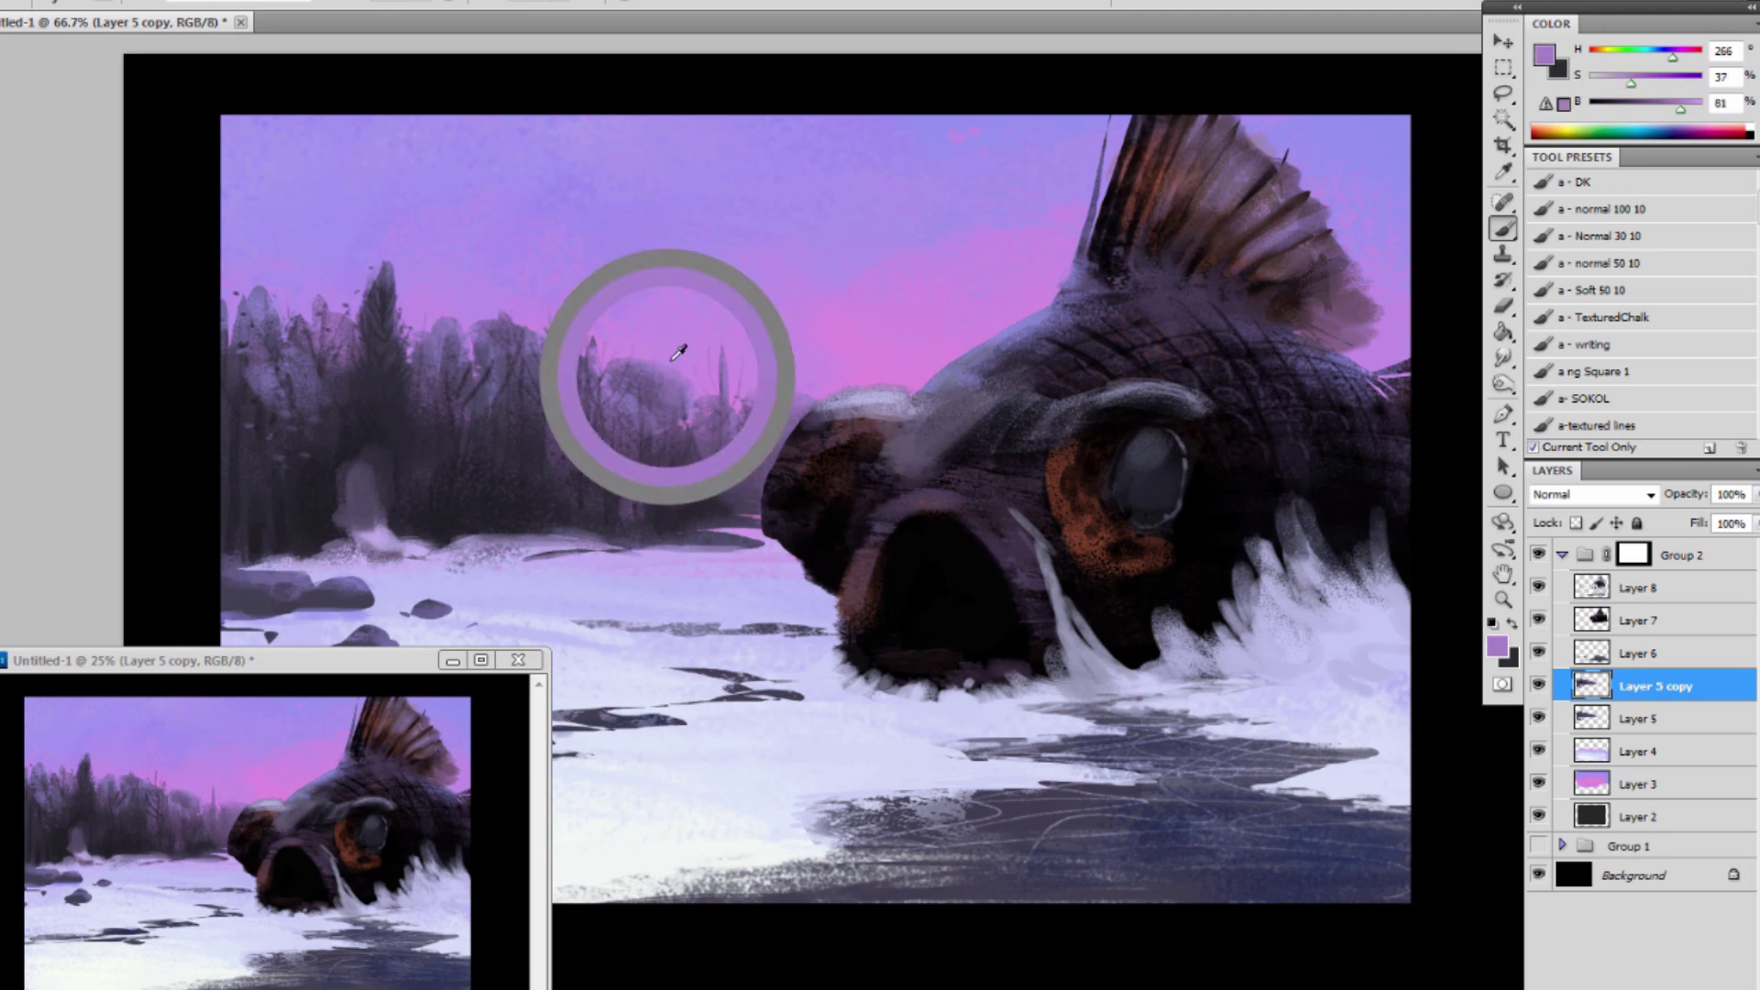
pyautogui.keyDown('alt'); pyautogui.click(614, 356); pyautogui.keyUp('alt')
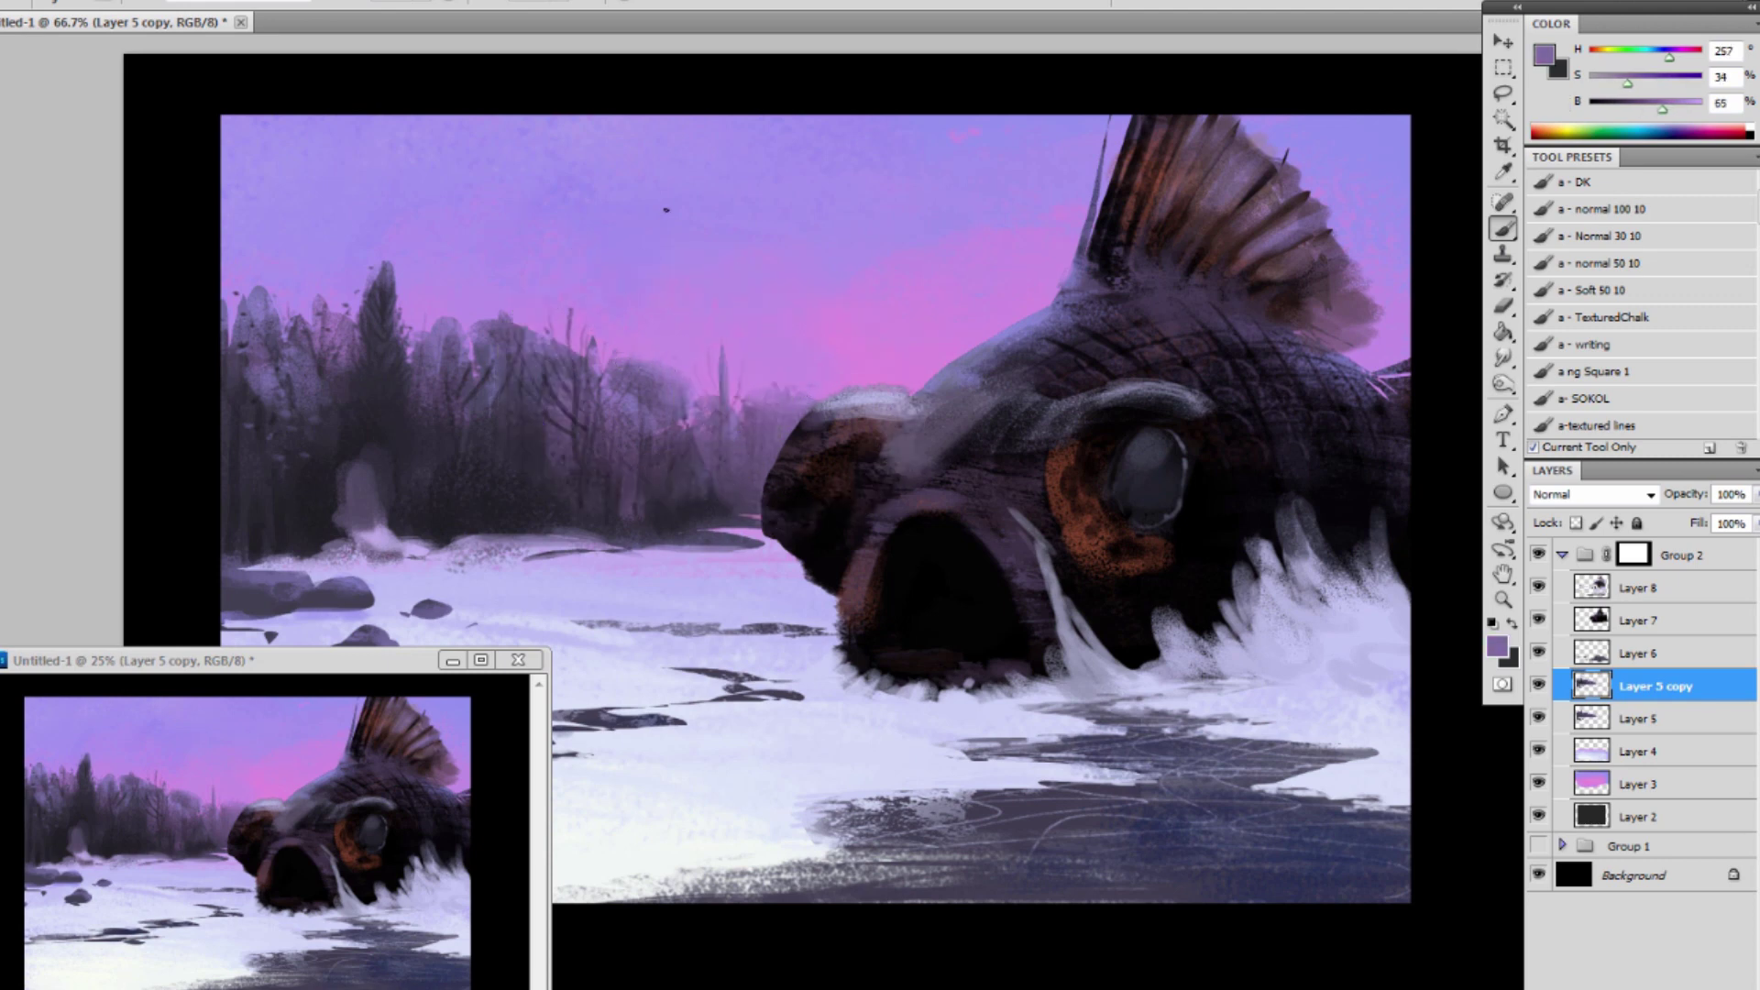
# Detail the foliage and trunks of the middle trees with sampled dark and mid-purple tones.
pyautogui.keyDown('alt'); pyautogui.click(557, 387); pyautogui.keyUp('alt')
pyautogui.keyDown('alt'); pyautogui.click(631, 499); pyautogui.keyUp('alt')
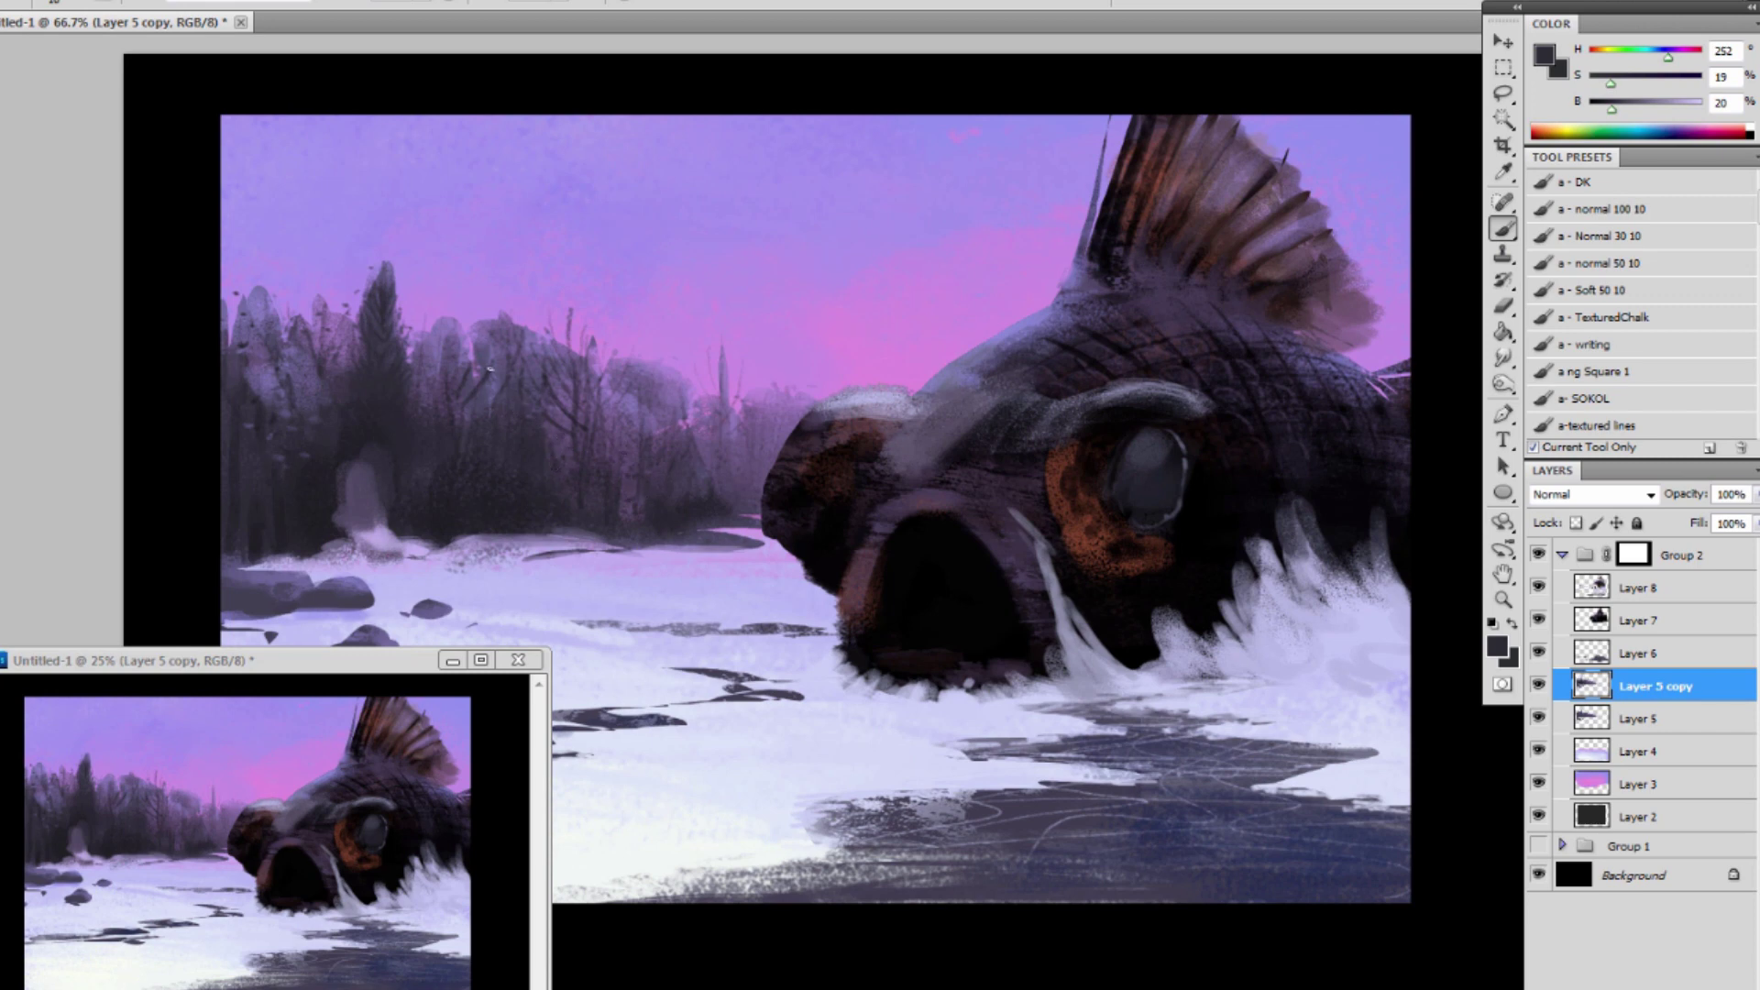
pyautogui.keyDown('alt'); pyautogui.click(442, 341); pyautogui.keyUp('alt')
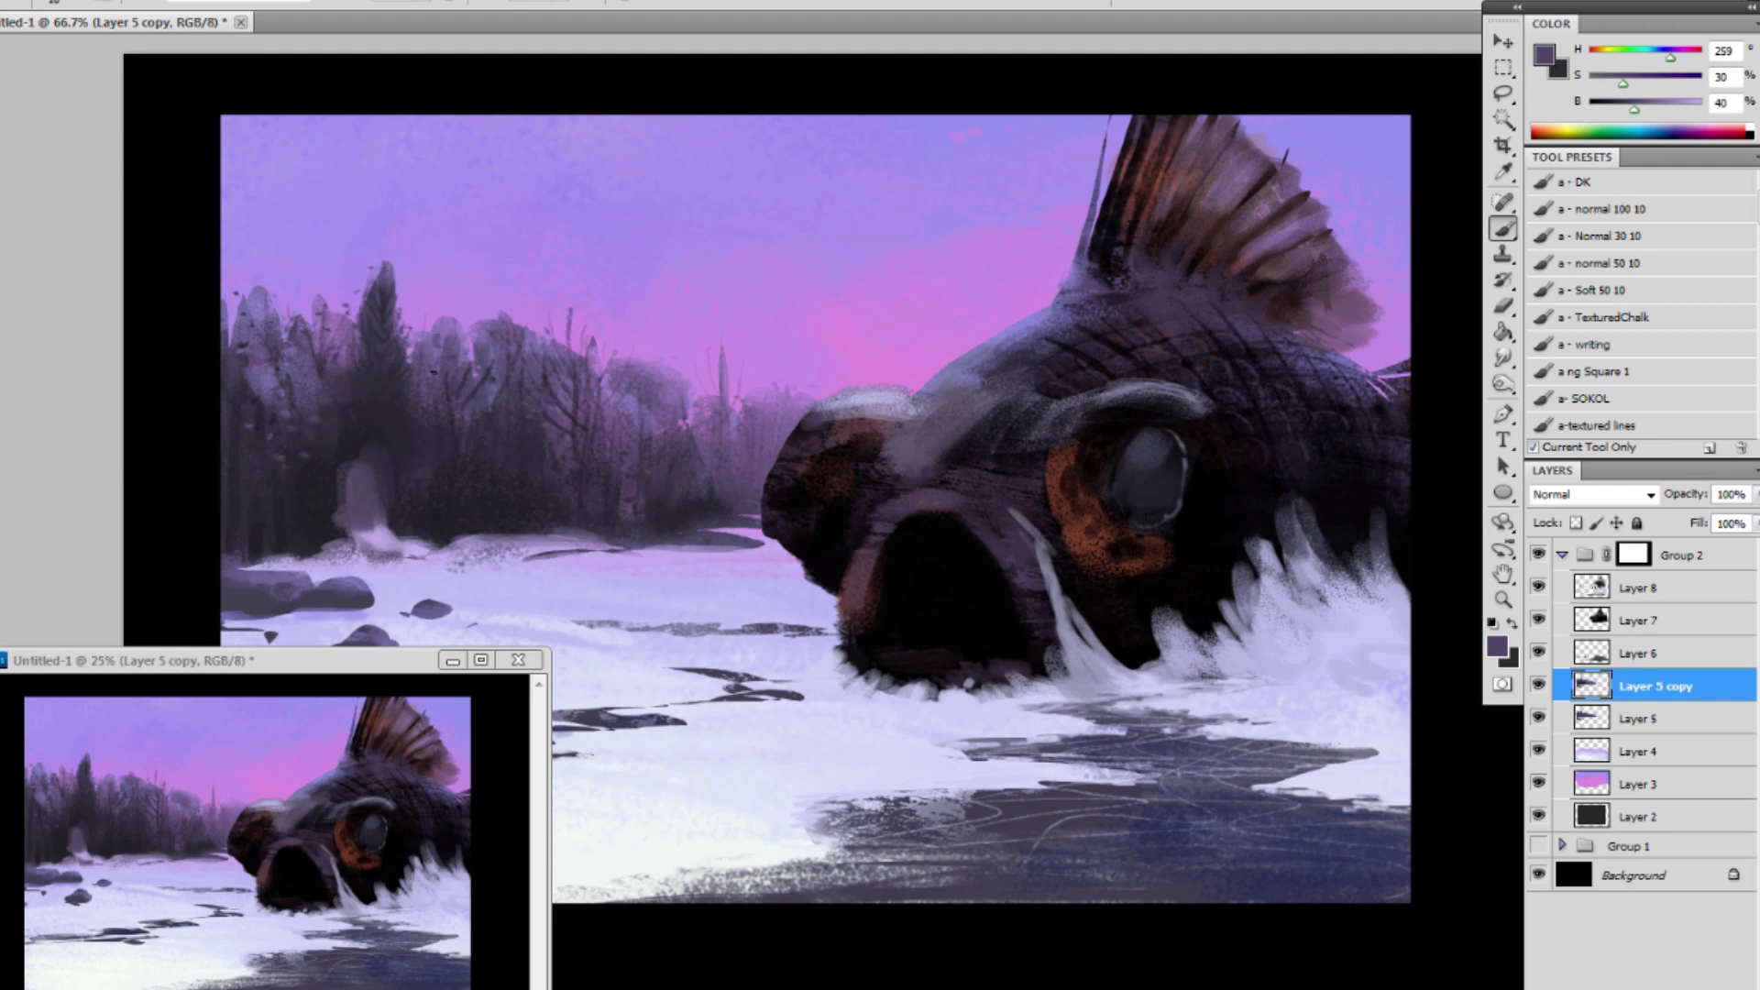
pyautogui.keyDown('alt'); pyautogui.click(436, 310); pyautogui.keyUp('alt')
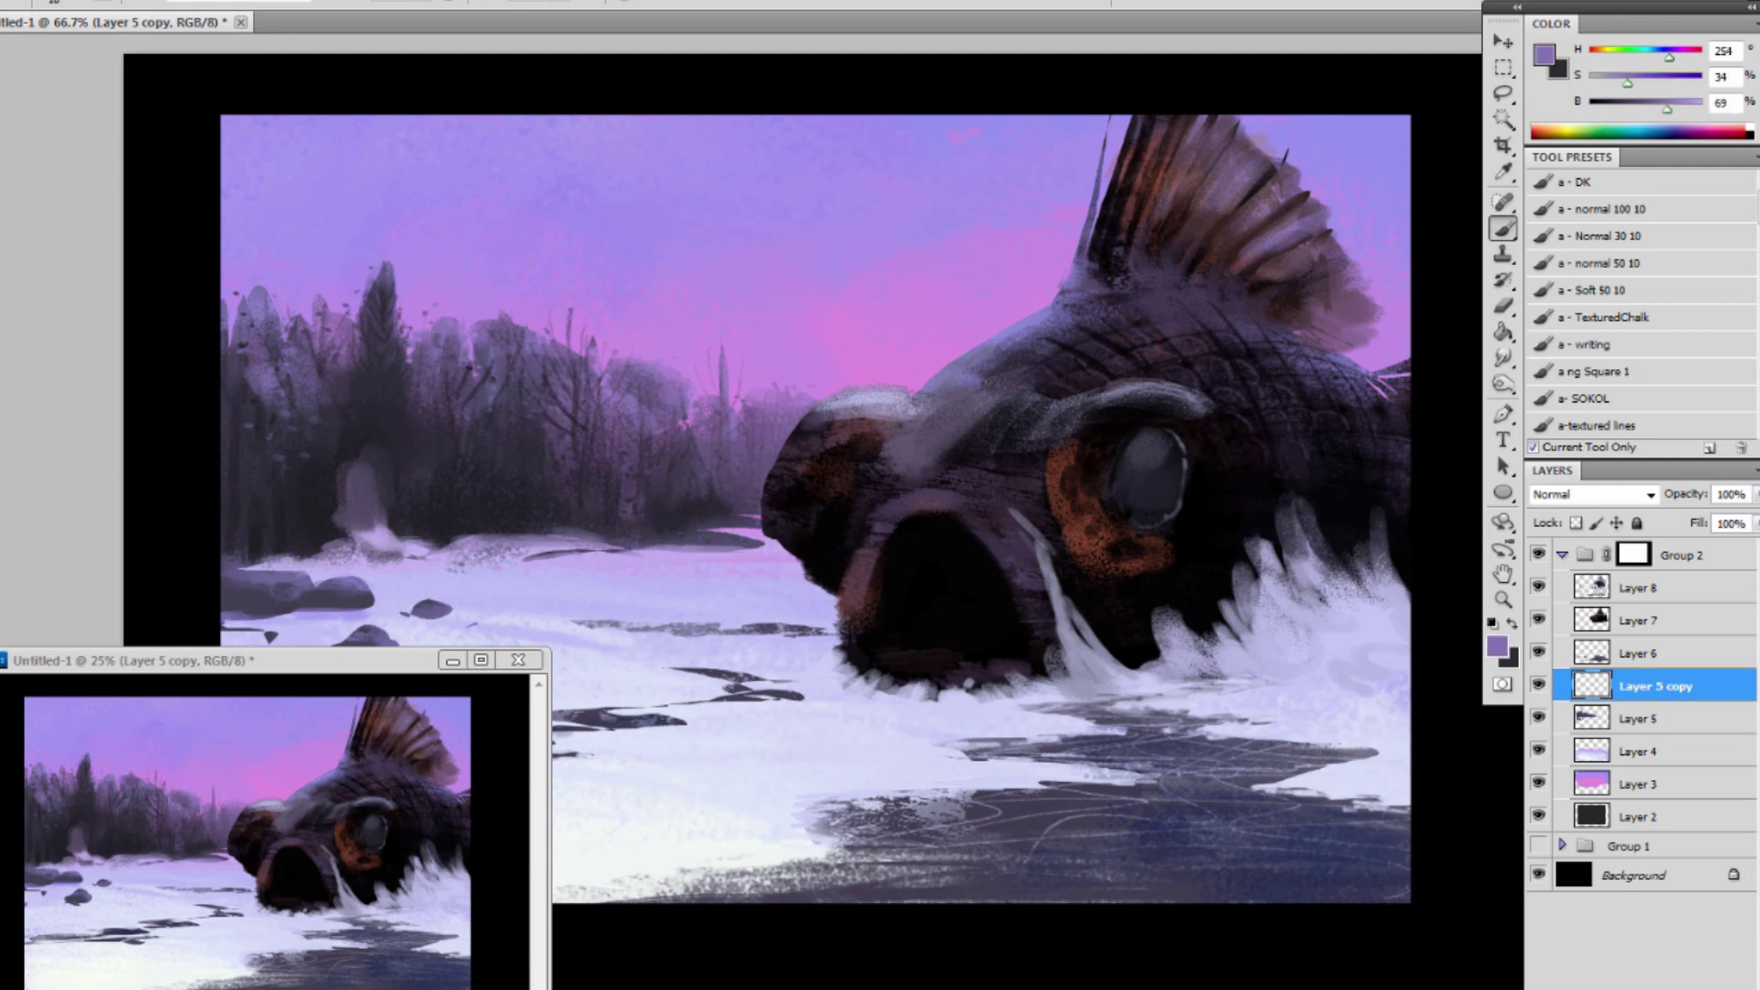
# Texture the foliage of the leftmost trees with light and dark purples sampled from them.
pyautogui.keyDown('alt'); pyautogui.click(256, 308); pyautogui.keyUp('alt')
pyautogui.keyDown('alt'); pyautogui.click(331, 436); pyautogui.keyUp('alt')
pyautogui.keyDown('alt'); pyautogui.click(323, 418); pyautogui.keyUp('alt')
pyautogui.keyDown('alt'); pyautogui.click(337, 423); pyautogui.keyUp('alt')
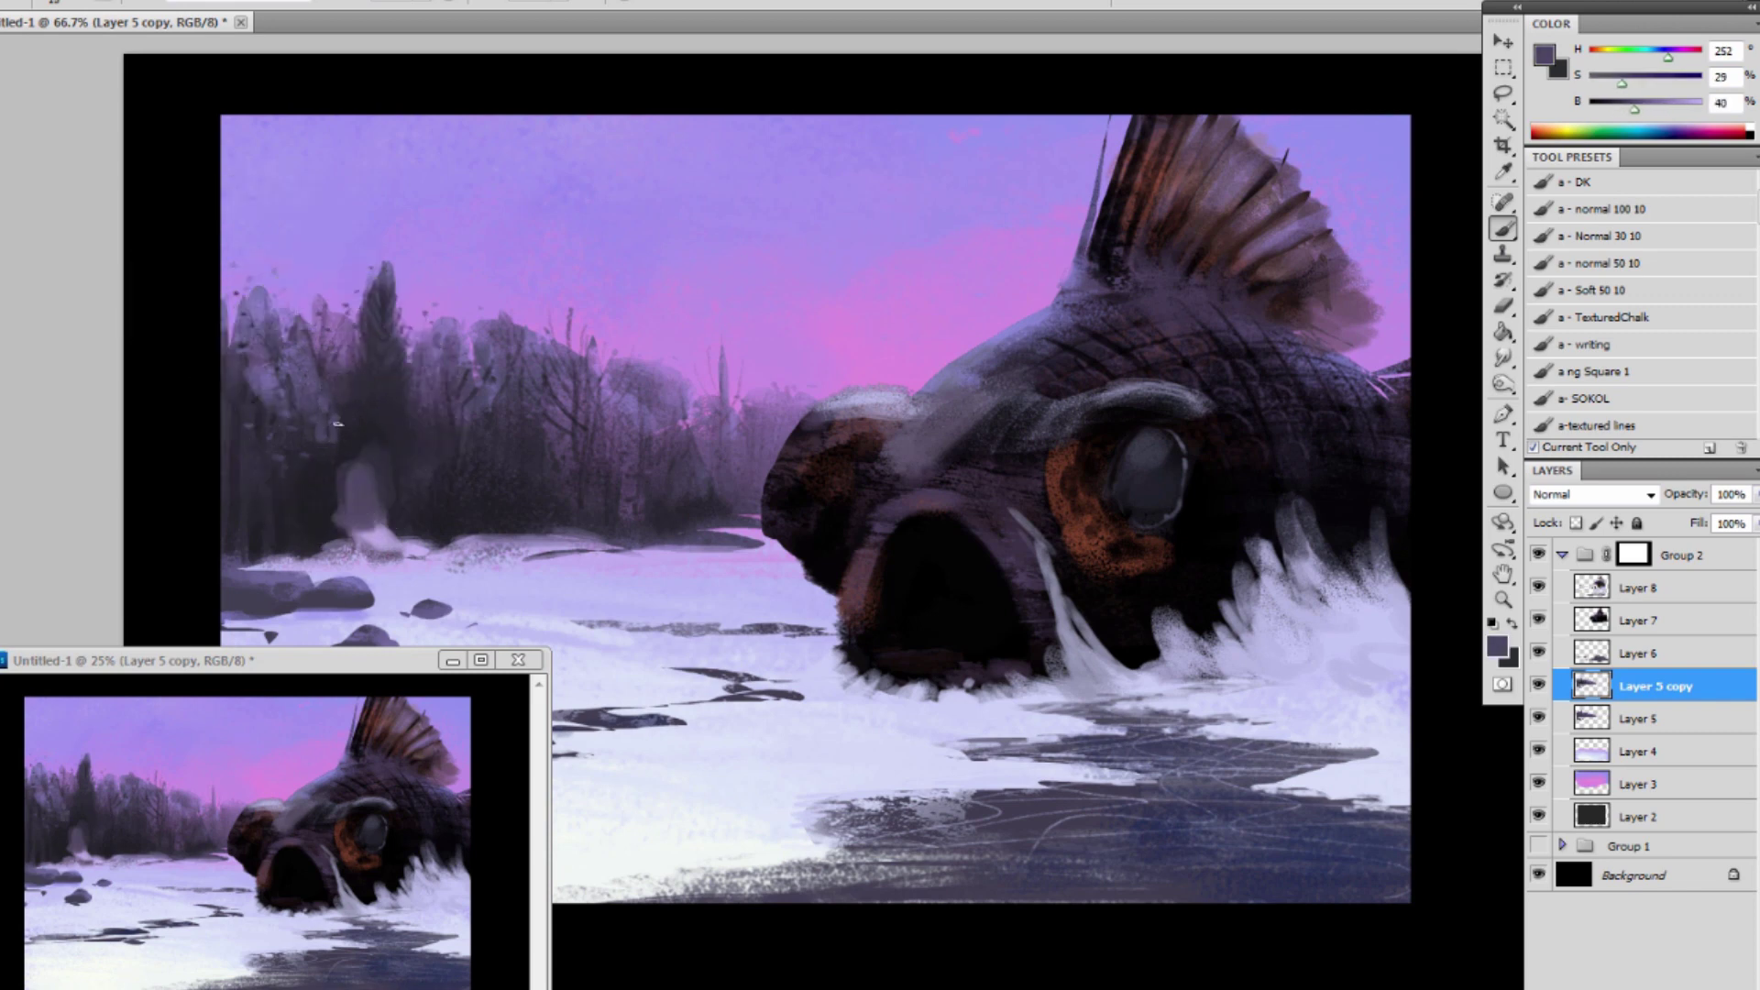
# Rework the shadowed trunks of the leftmost trees with vertical strokes of dark and muted purples sampled from them.
pyautogui.keyDown('alt'); pyautogui.click(317, 397); pyautogui.keyUp('alt')
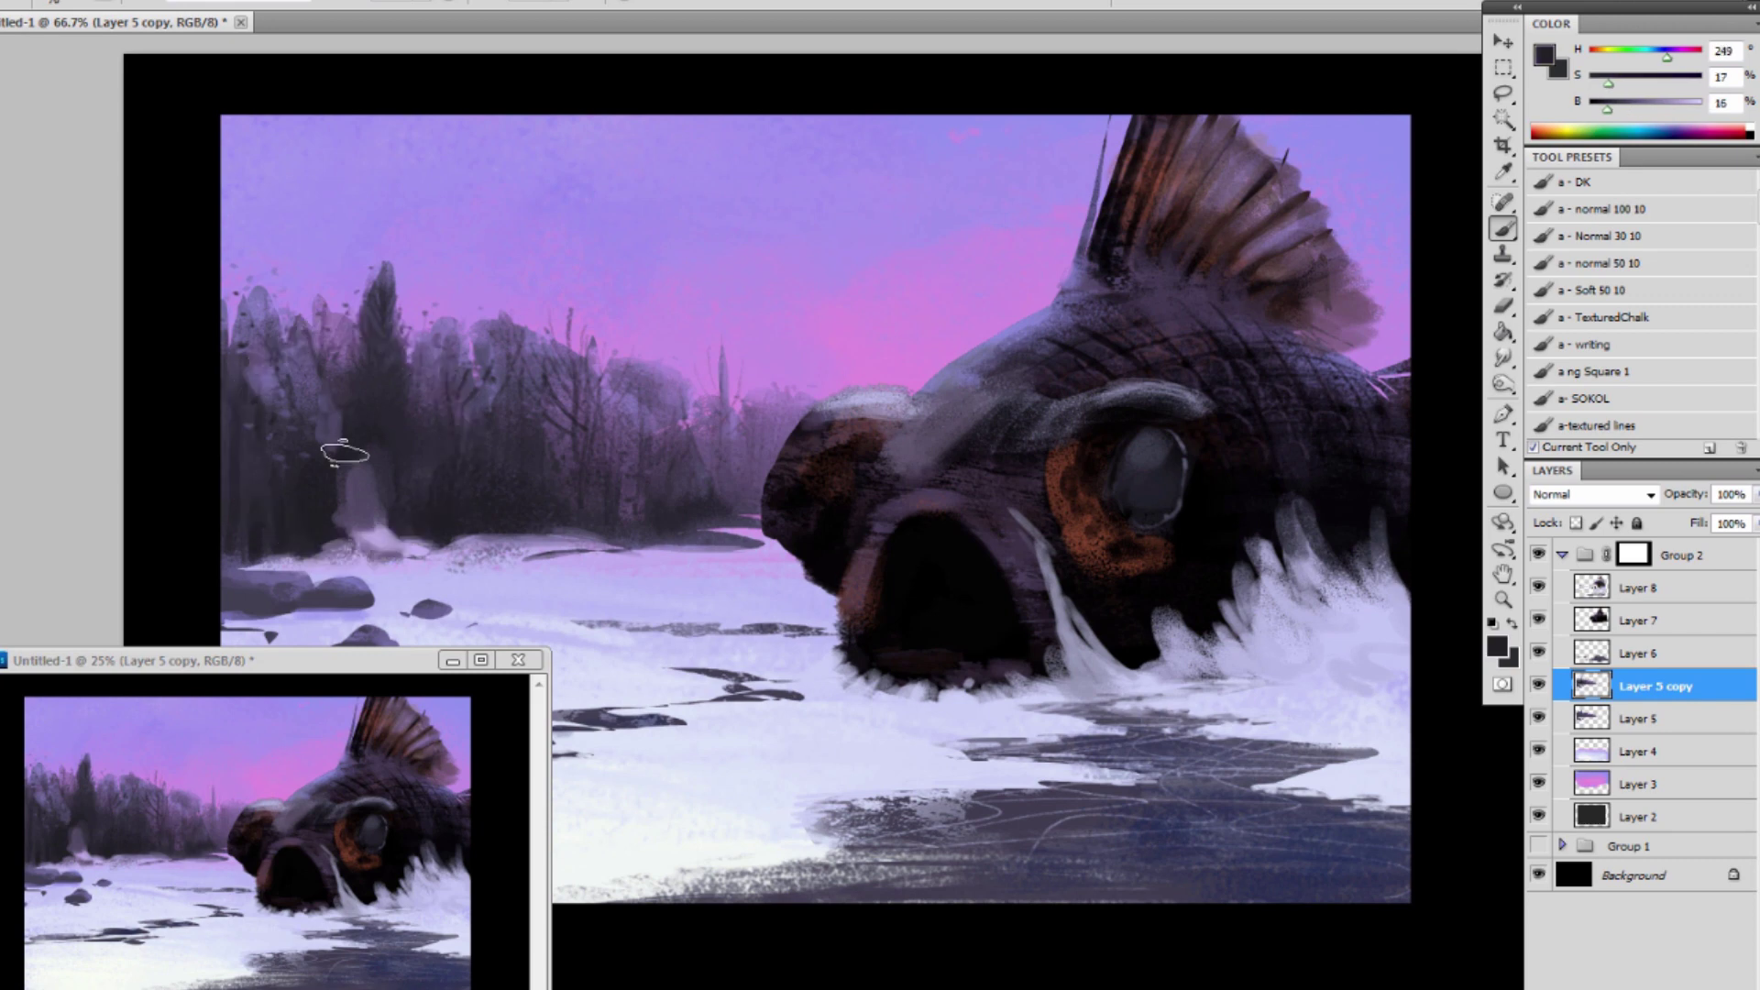
pyautogui.keyDown('alt'); pyautogui.click(314, 374); pyautogui.keyUp('alt')
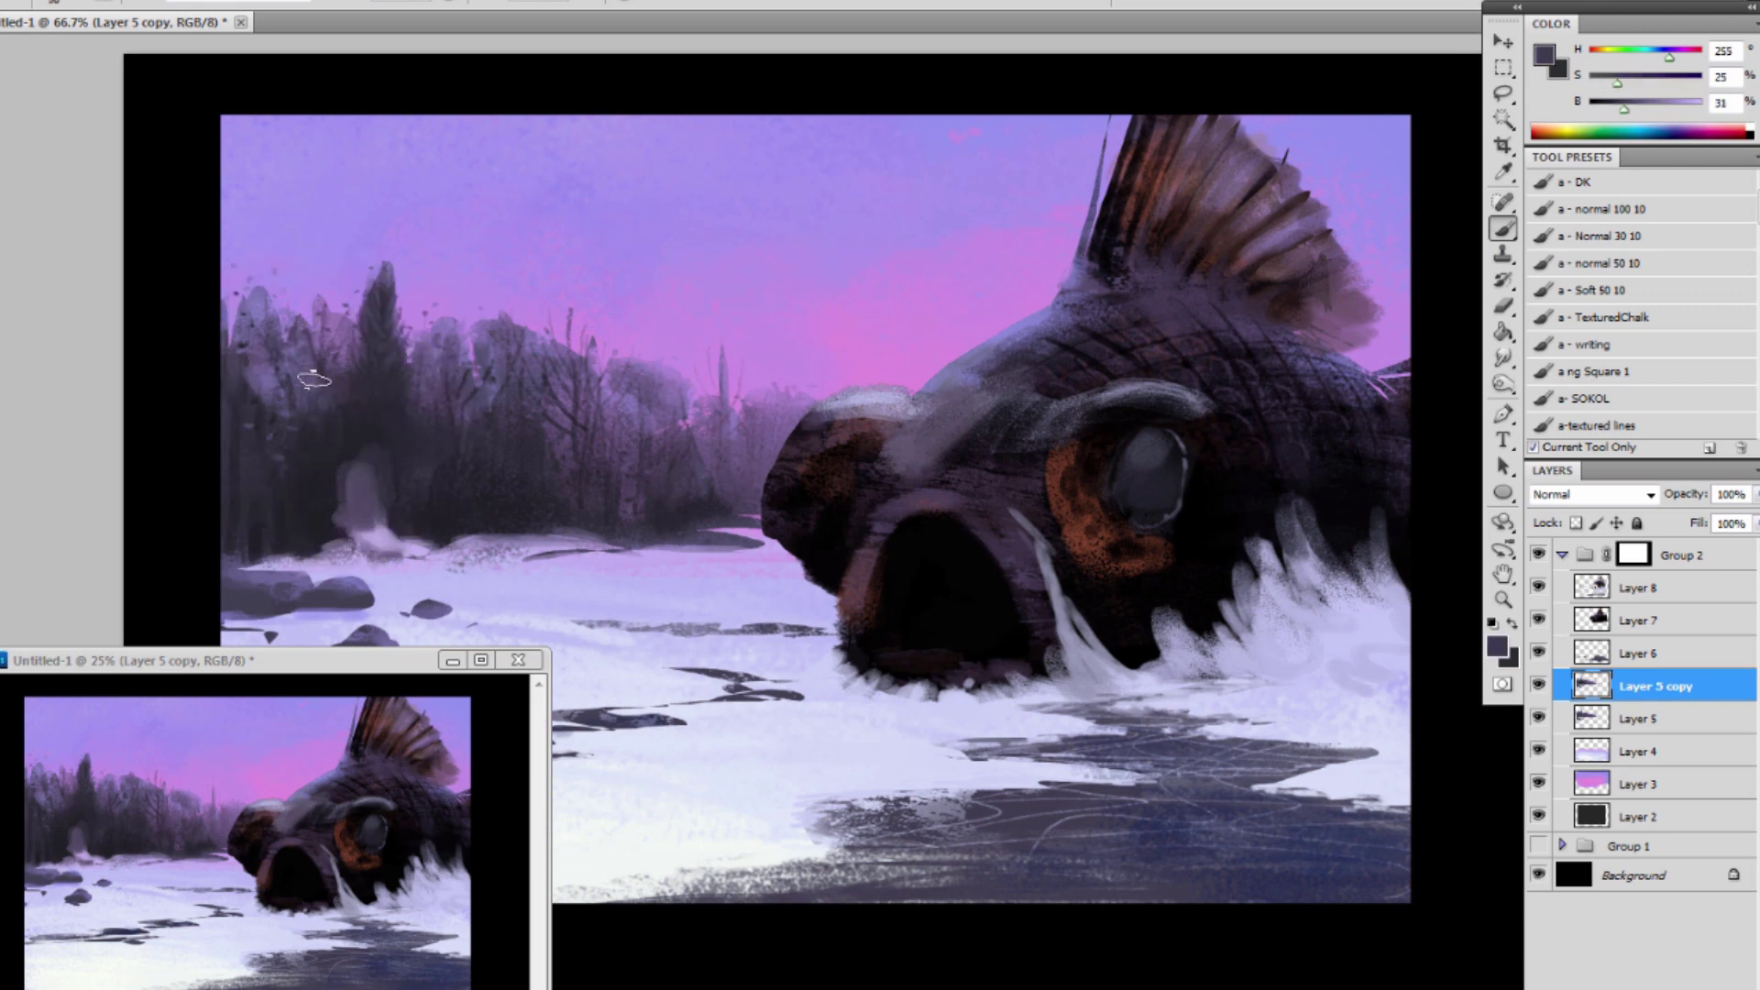
pyautogui.keyDown('alt'); pyautogui.click(300, 377); pyautogui.keyUp('alt')
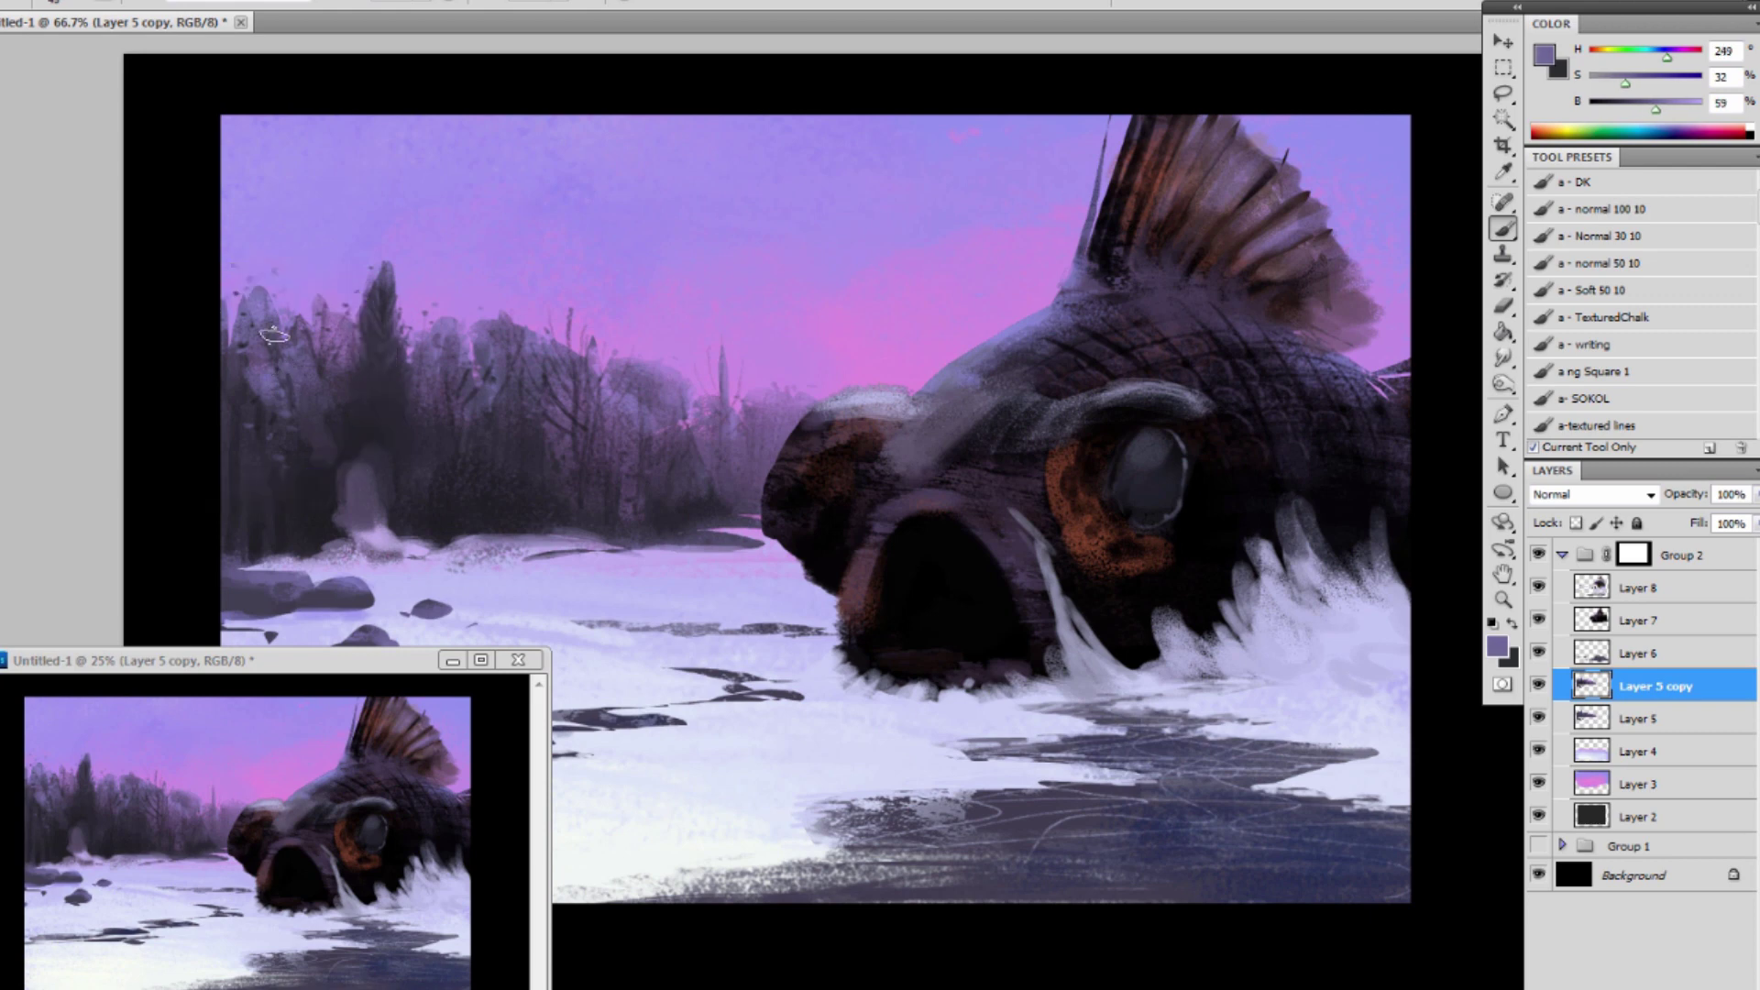
pyautogui.moveTo(317, 440); pyautogui.dragTo(314, 497)
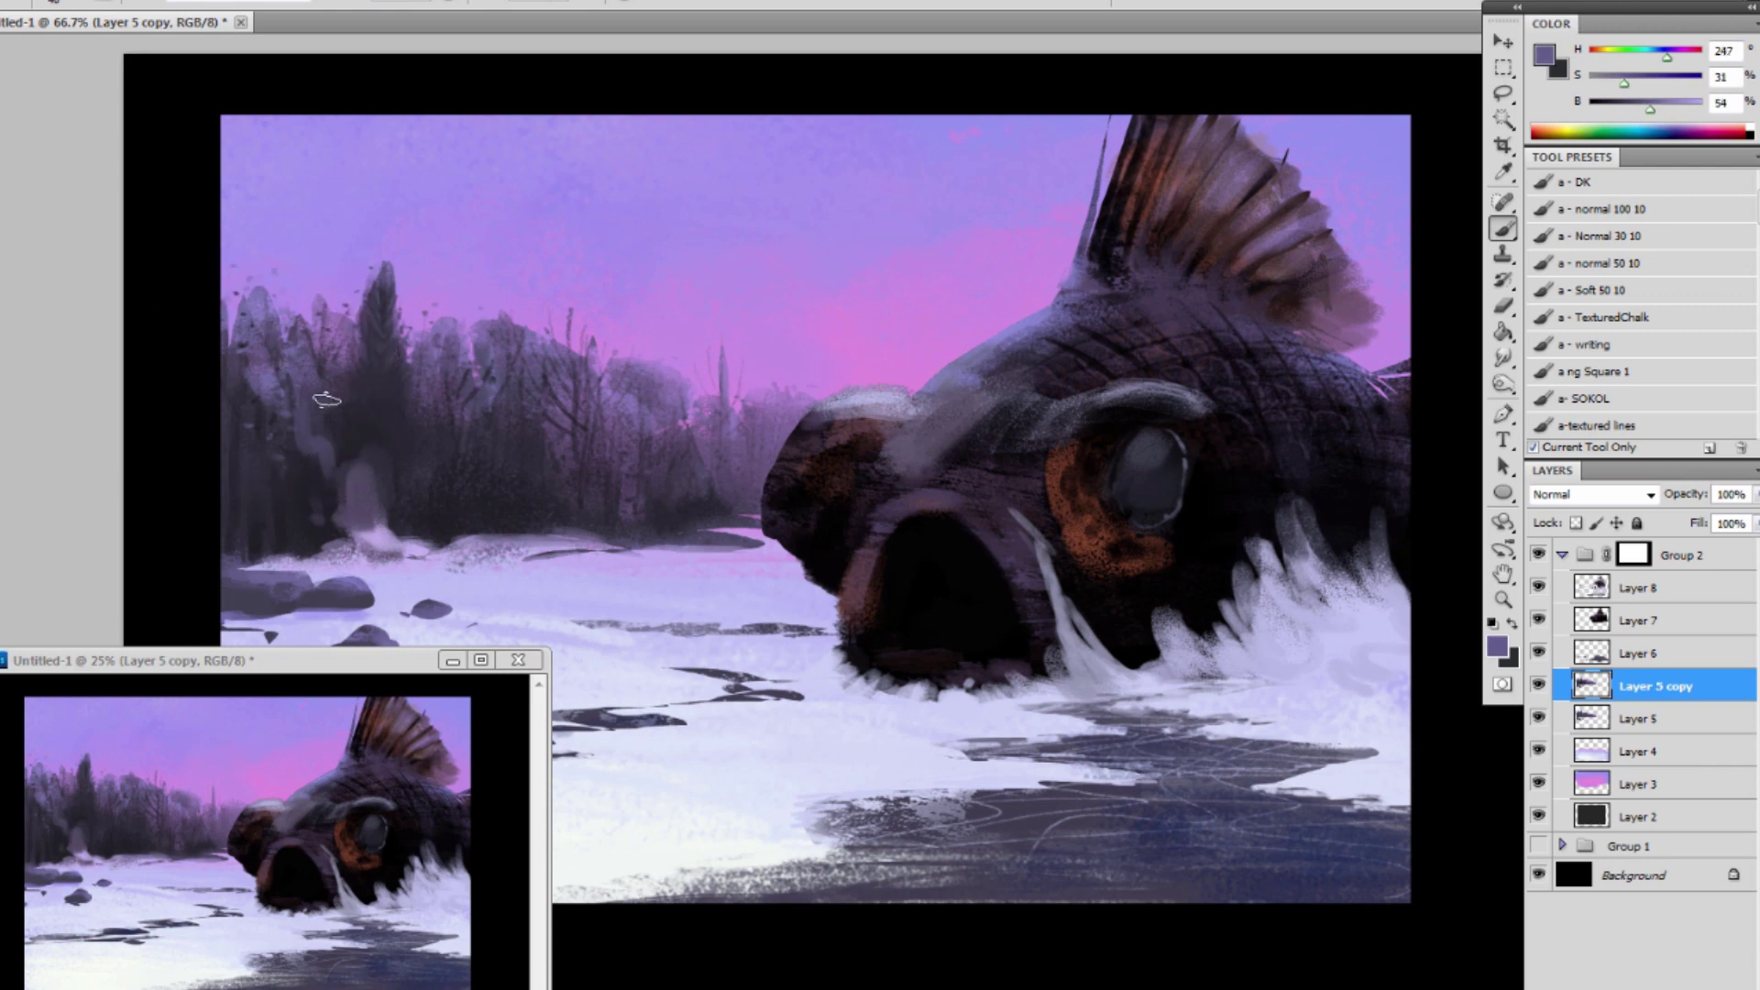
pyautogui.moveTo(326, 400); pyautogui.dragTo(323, 531)
pyautogui.keyDown('alt'); pyautogui.click(315, 484); pyautogui.keyUp('alt')
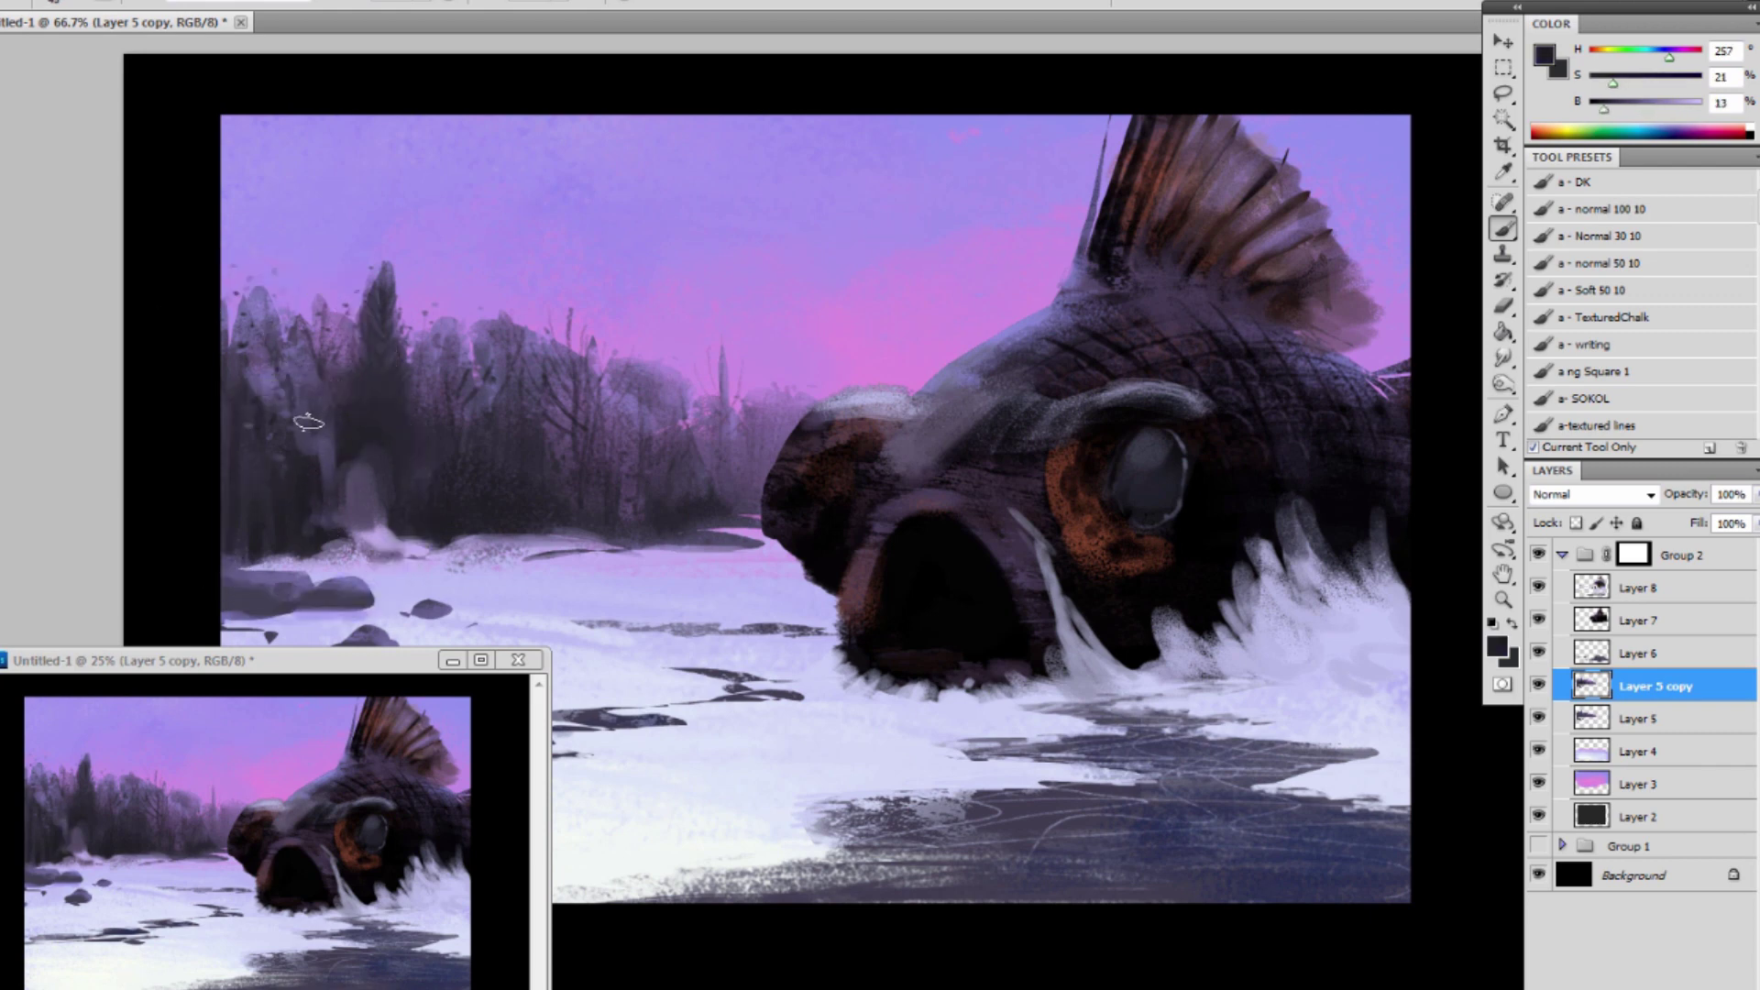
pyautogui.moveTo(308, 422); pyautogui.dragTo(326, 498)
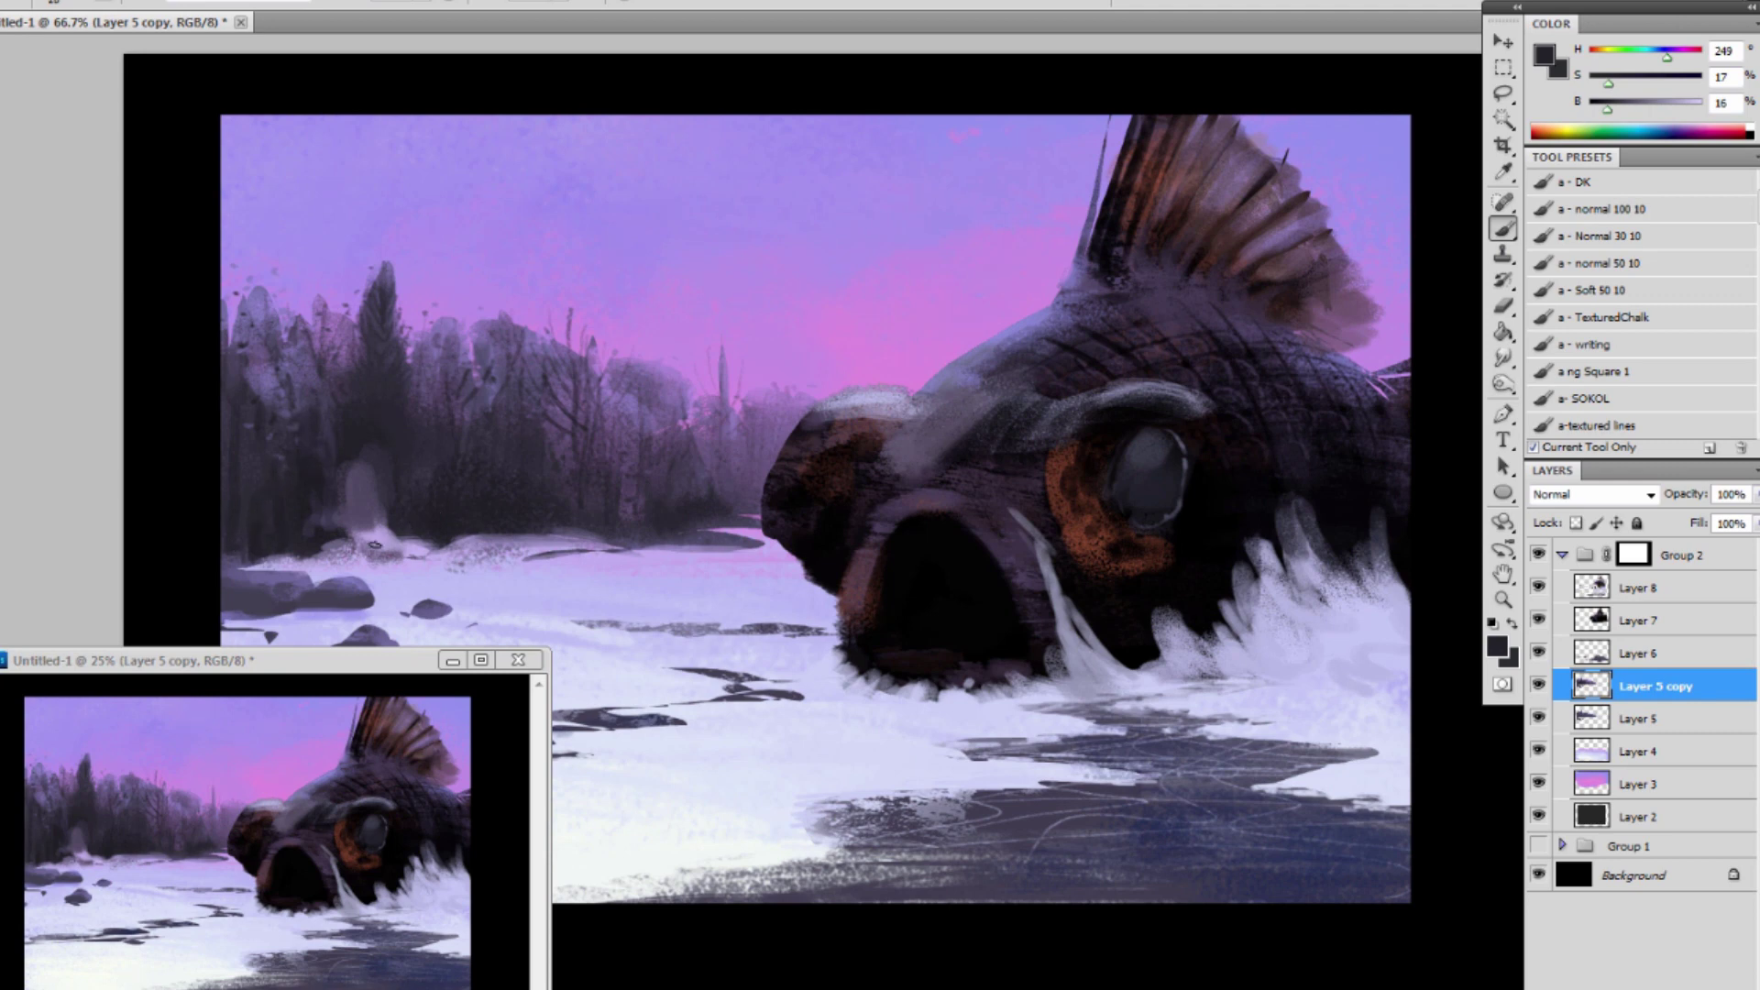
# Paint soft muted-purple strokes over the base of the leftmost trees, using a colour sampled where the snow meets the forest.
pyautogui.keyDown('alt'); pyautogui.click(316, 558); pyautogui.keyUp('alt')
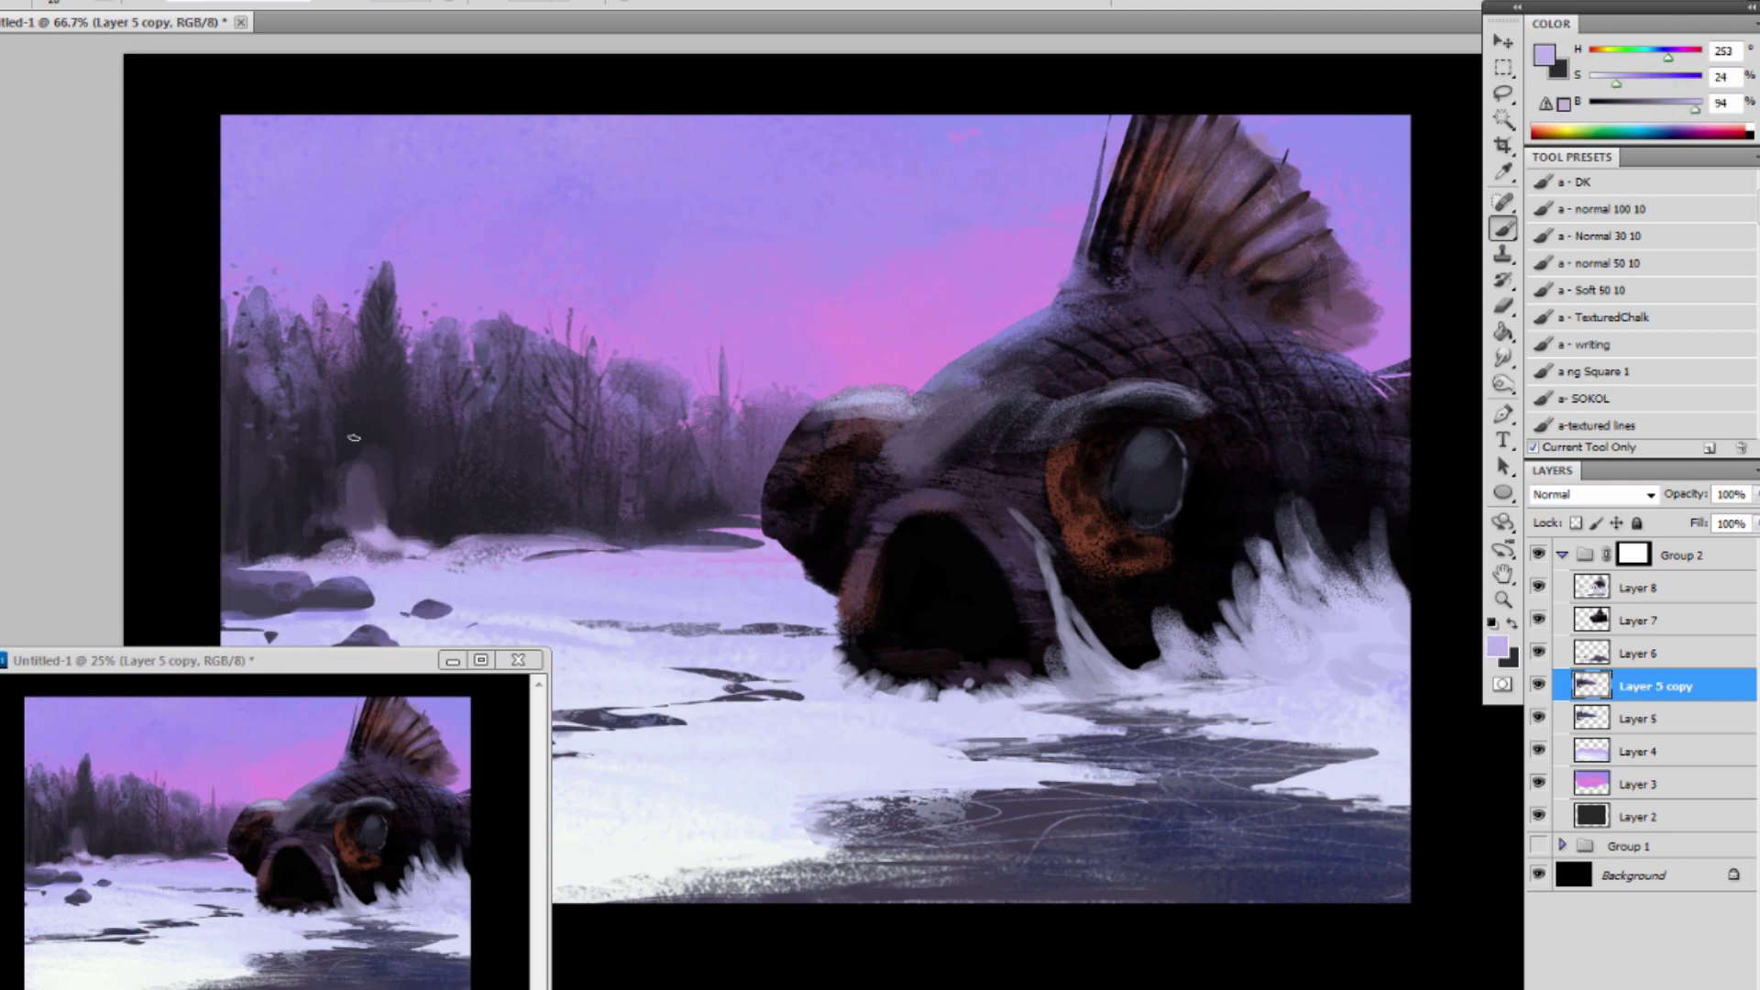
pyautogui.keyDown('alt'); pyautogui.click(297, 539); pyautogui.keyUp('alt')
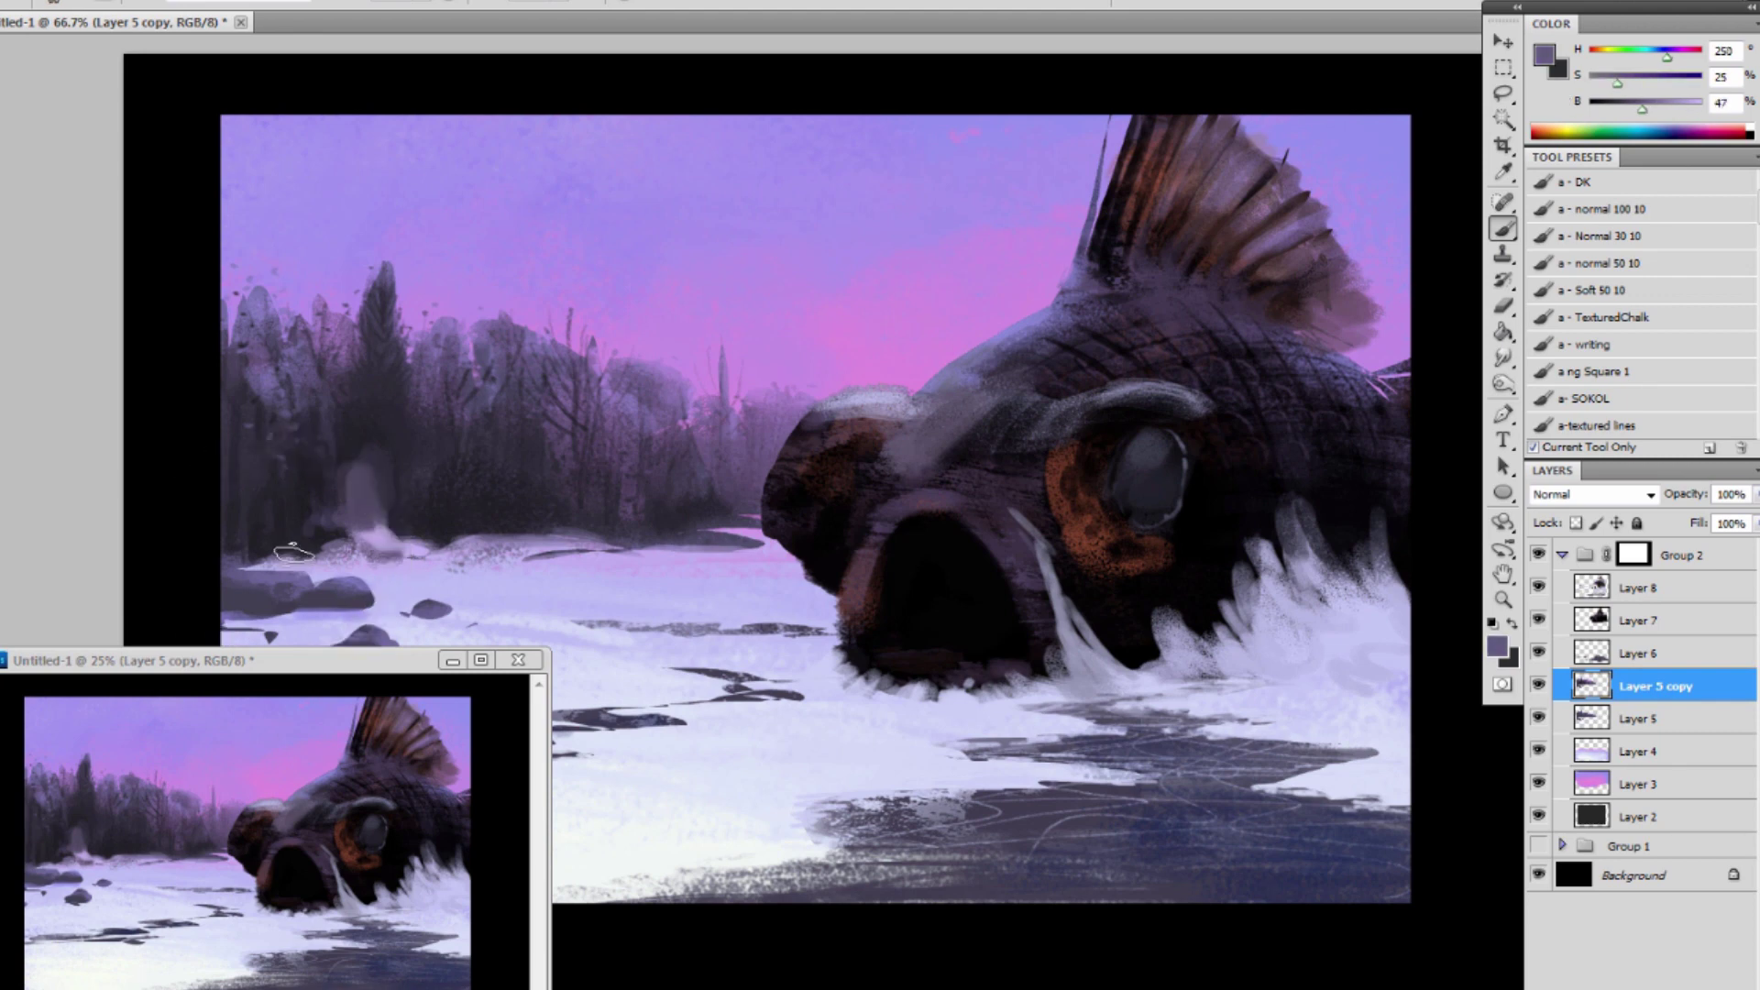
pyautogui.moveTo(293, 553)
pyautogui.mouseDown()
pyautogui.moveTo(311, 552)
pyautogui.moveTo(292, 510)
pyautogui.moveTo(257, 563)
pyautogui.mouseUp()
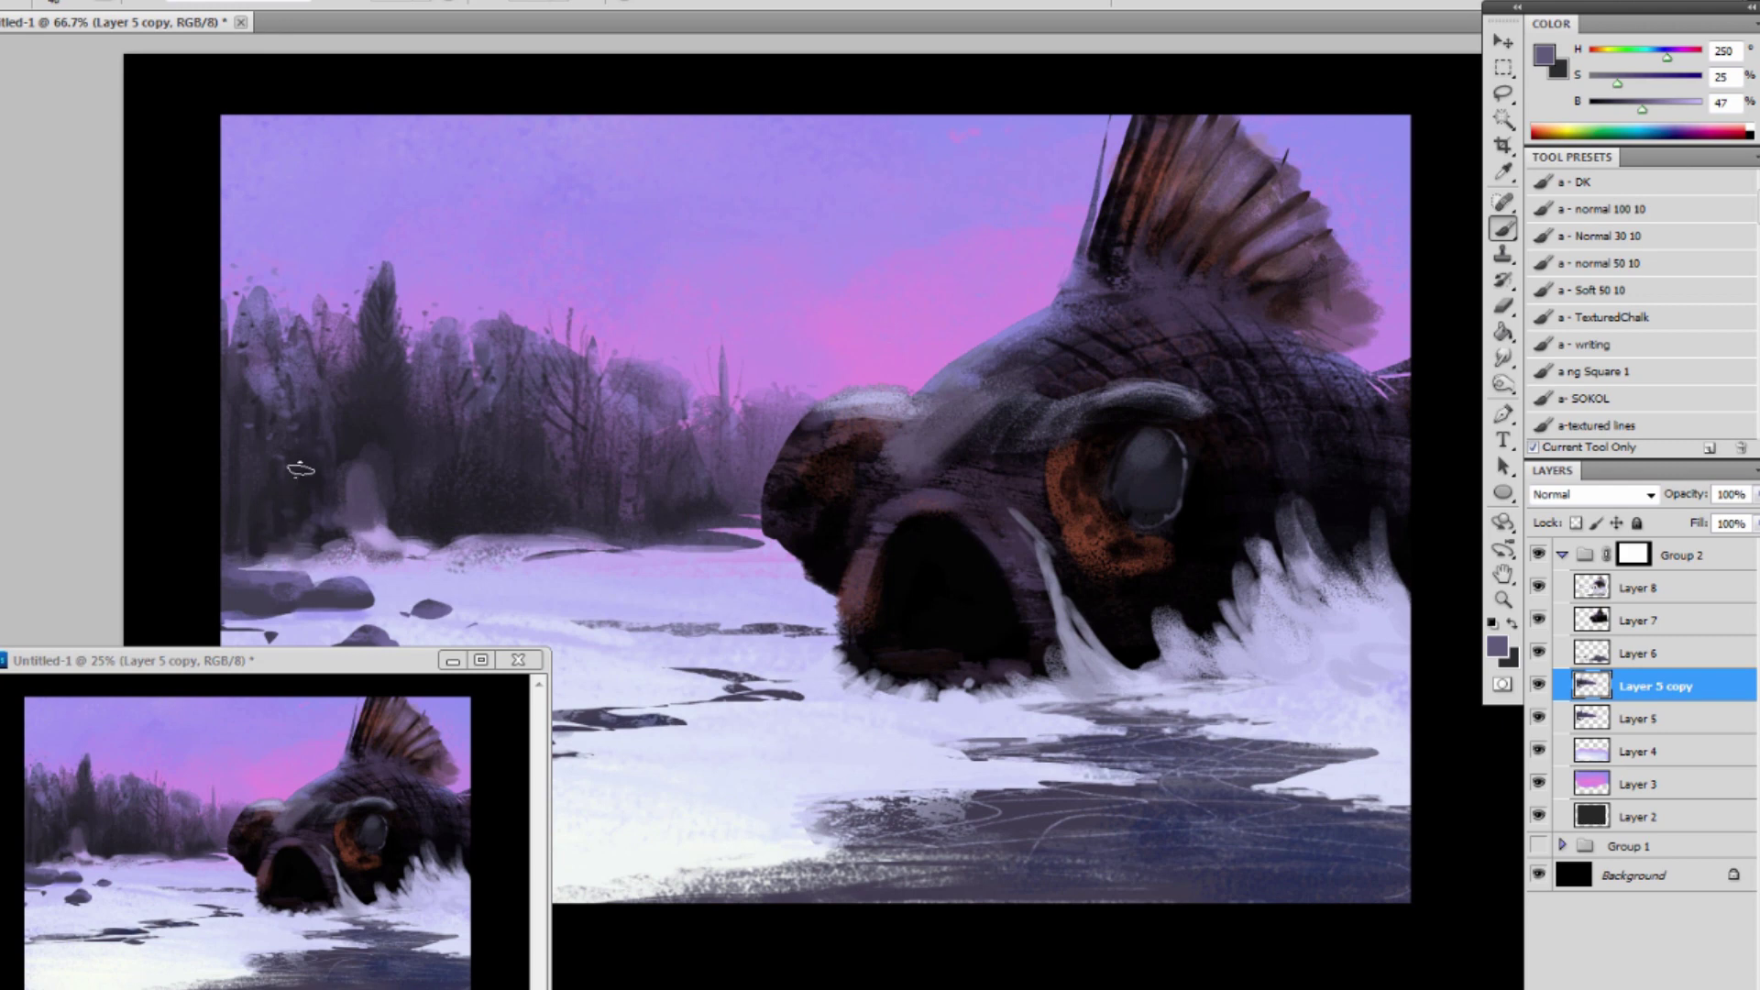
pyautogui.moveTo(290, 493)
pyautogui.mouseDown()
pyautogui.moveTo(293, 527)
pyautogui.moveTo(246, 531)
pyautogui.moveTo(257, 548)
pyautogui.mouseUp()
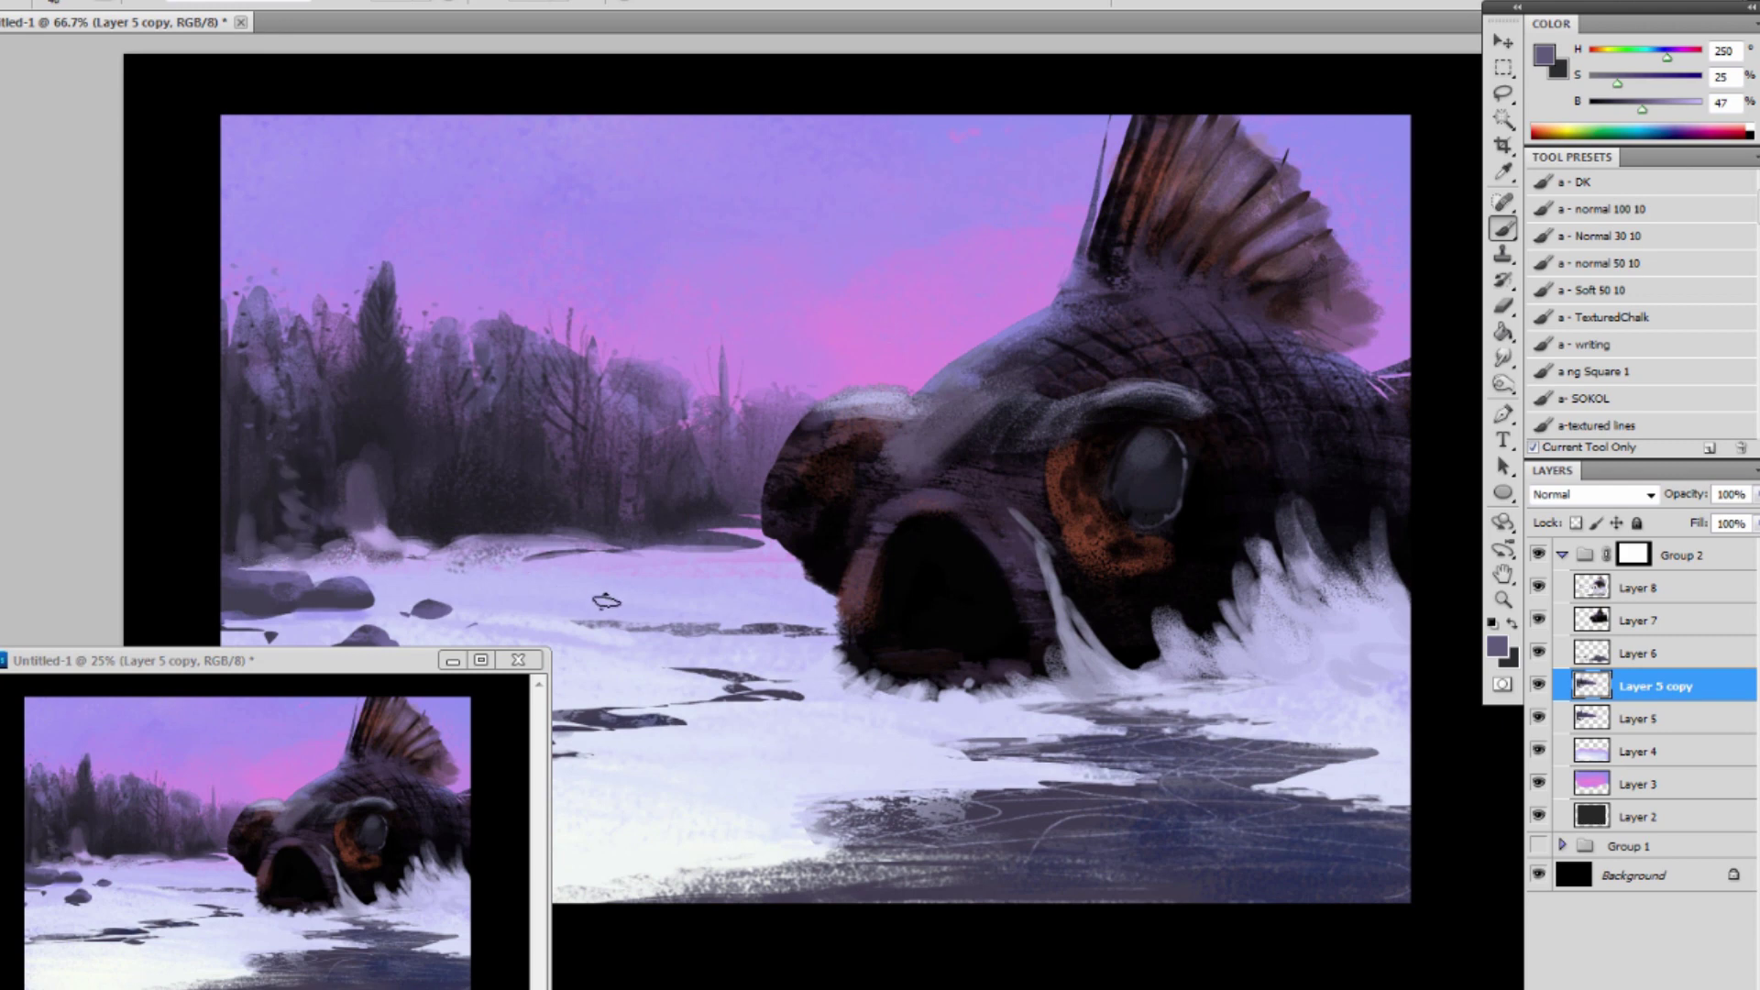
# On Layer 8, speckle the undergrowth beneath the leftmost trees with pale purple sampled from the snowbank, using a larger brush.
pyautogui.click(1631, 598)
pyautogui.keyDown('alt'); pyautogui.click(321, 553); pyautogui.keyUp('alt')
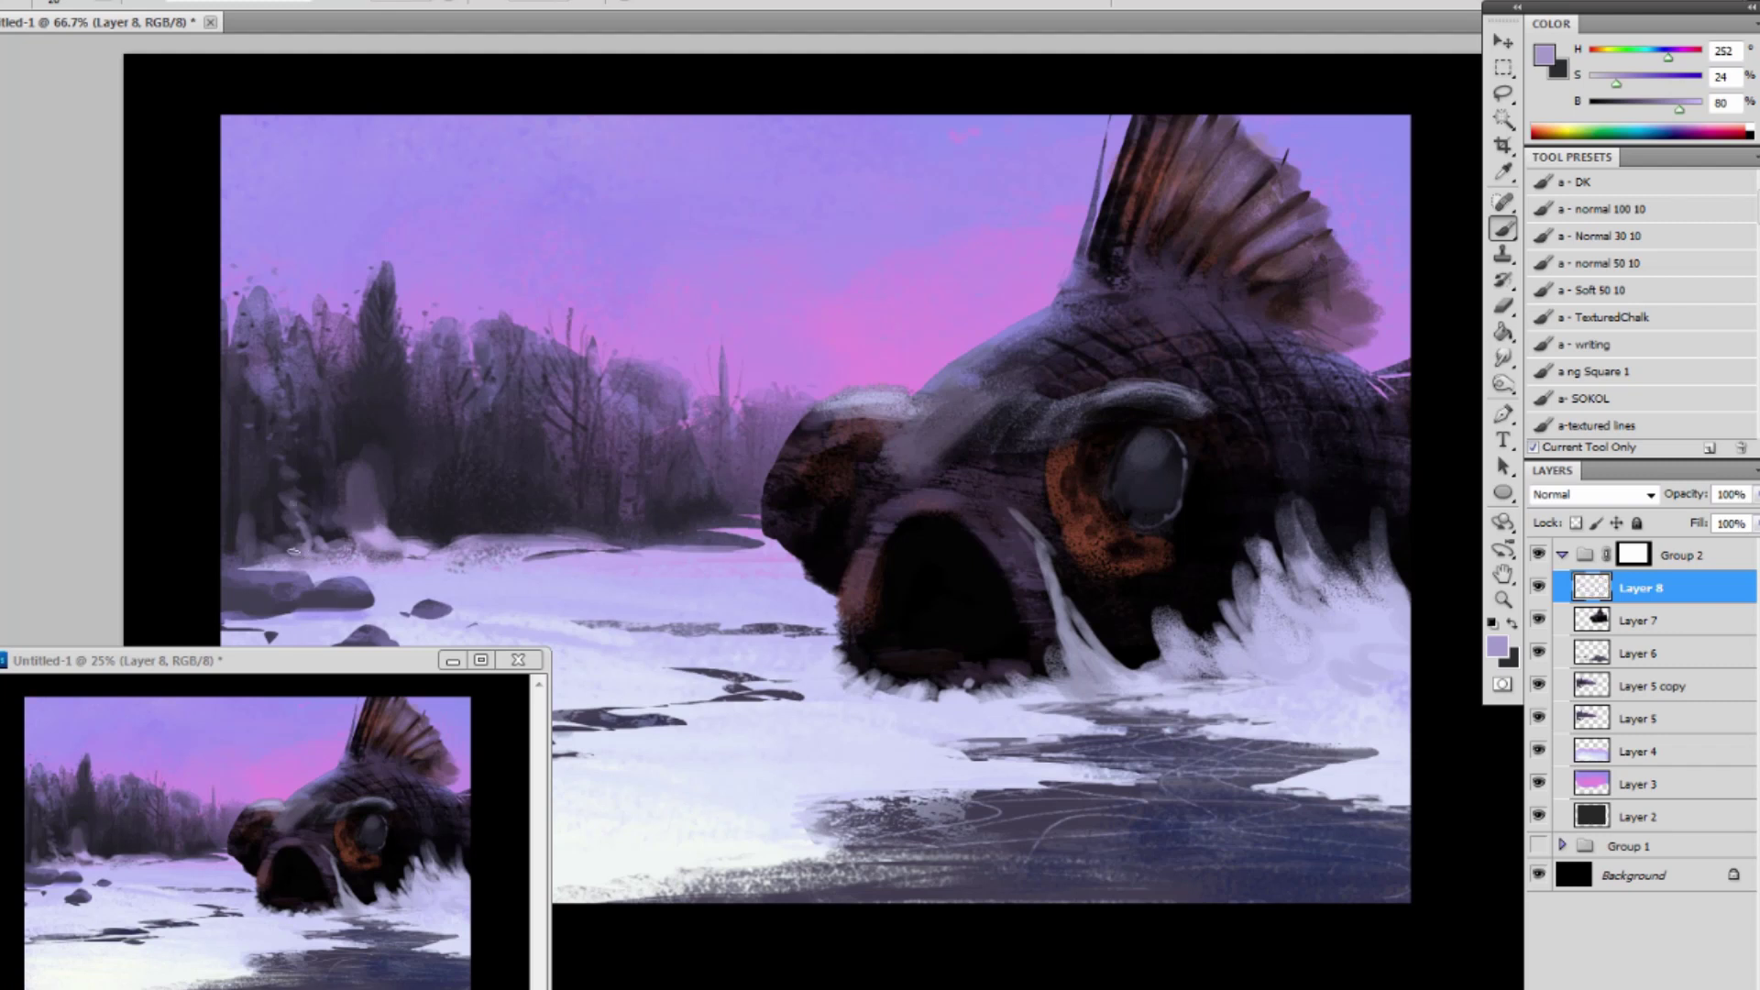
pyautogui.moveTo(295, 550)
pyautogui.mouseDown()
pyautogui.moveTo(262, 565)
pyautogui.moveTo(272, 520)
pyautogui.moveTo(348, 553)
pyautogui.moveTo(444, 530)
pyautogui.moveTo(431, 552)
pyautogui.moveTo(432, 521)
pyautogui.moveTo(427, 548)
pyautogui.moveTo(283, 464)
pyautogui.moveTo(303, 500)
pyautogui.moveTo(548, 519)
pyautogui.moveTo(444, 519)
pyautogui.moveTo(527, 524)
pyautogui.mouseUp()
pyautogui.press(']')
pyautogui.press(']')
pyautogui.press(']')
pyautogui.press(']')
pyautogui.press(']')
pyautogui.press(']')
pyautogui.press(']')
pyautogui.press(']')
pyautogui.press(']')
pyautogui.press(']')
pyautogui.press(']')
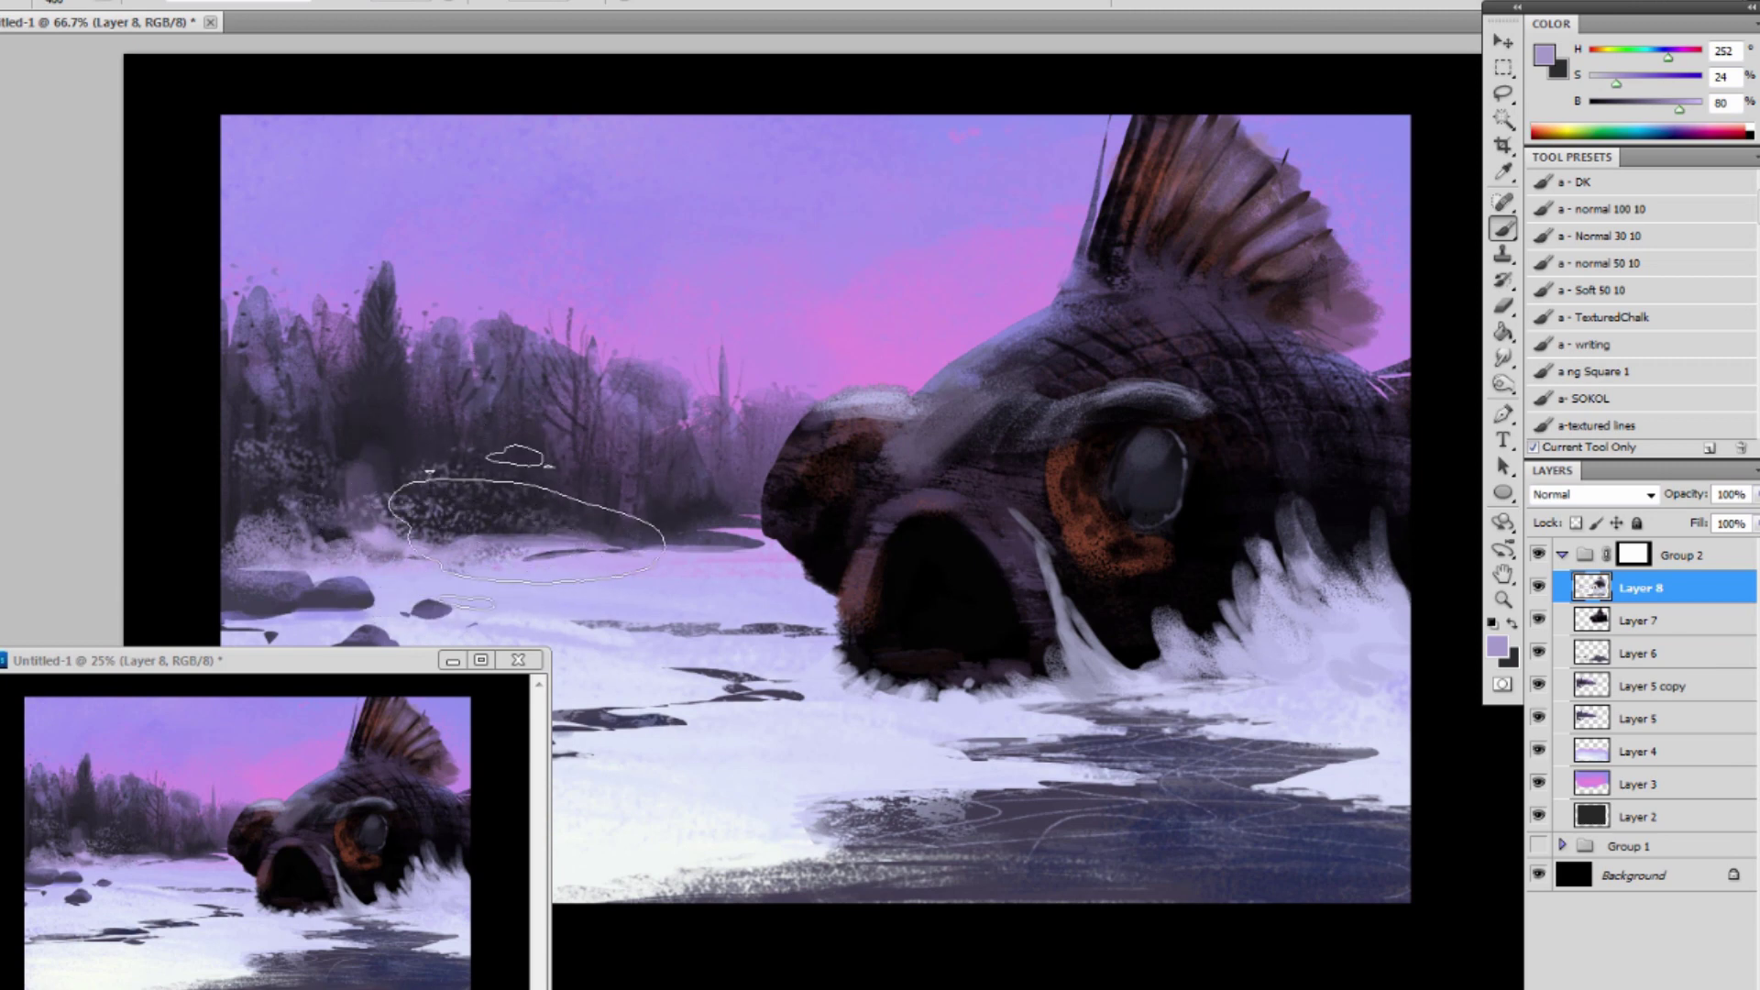
# Extend the pale undergrowth specks along the far shoreline toward the fish with a smaller brush.
pyautogui.press('[')
pyautogui.press('[')
pyautogui.press('[')
pyautogui.press('[')
pyautogui.moveTo(687, 541); pyautogui.dragTo(641, 552)
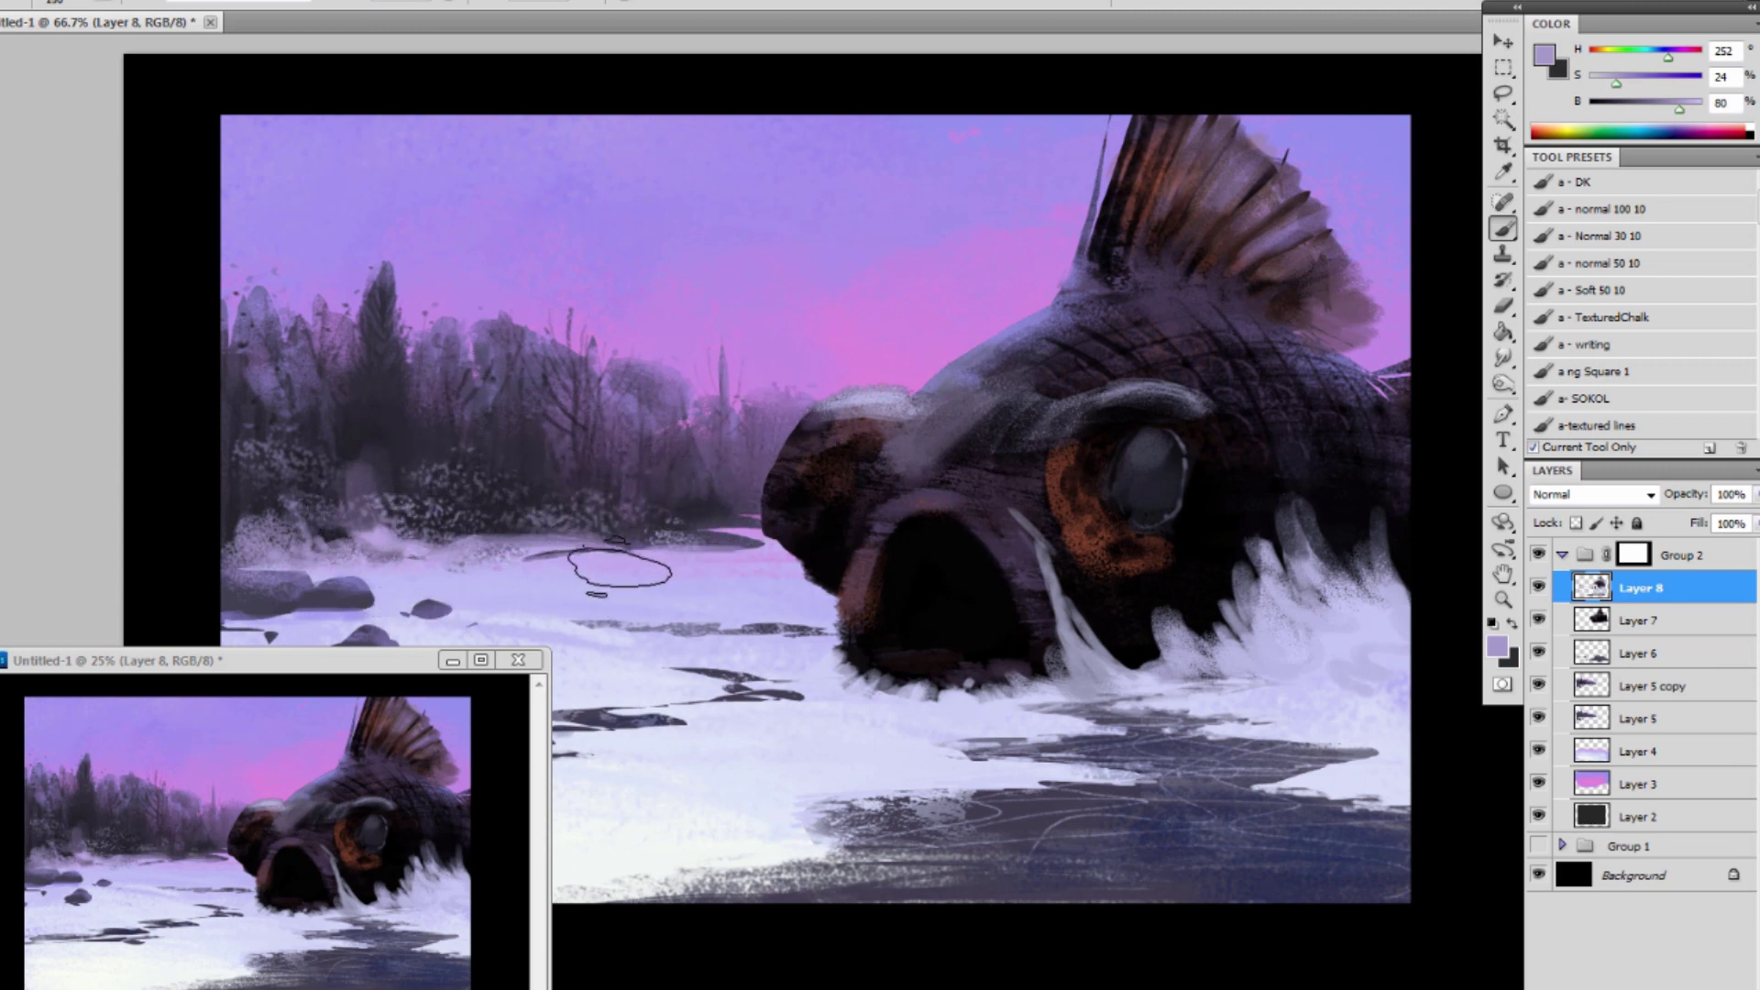
# Tone down the pale specks and misty patch below the tall conifer and leftmost trees with sampled dark purples.
pyautogui.keyDown('alt'); pyautogui.click(589, 478); pyautogui.keyUp('alt')
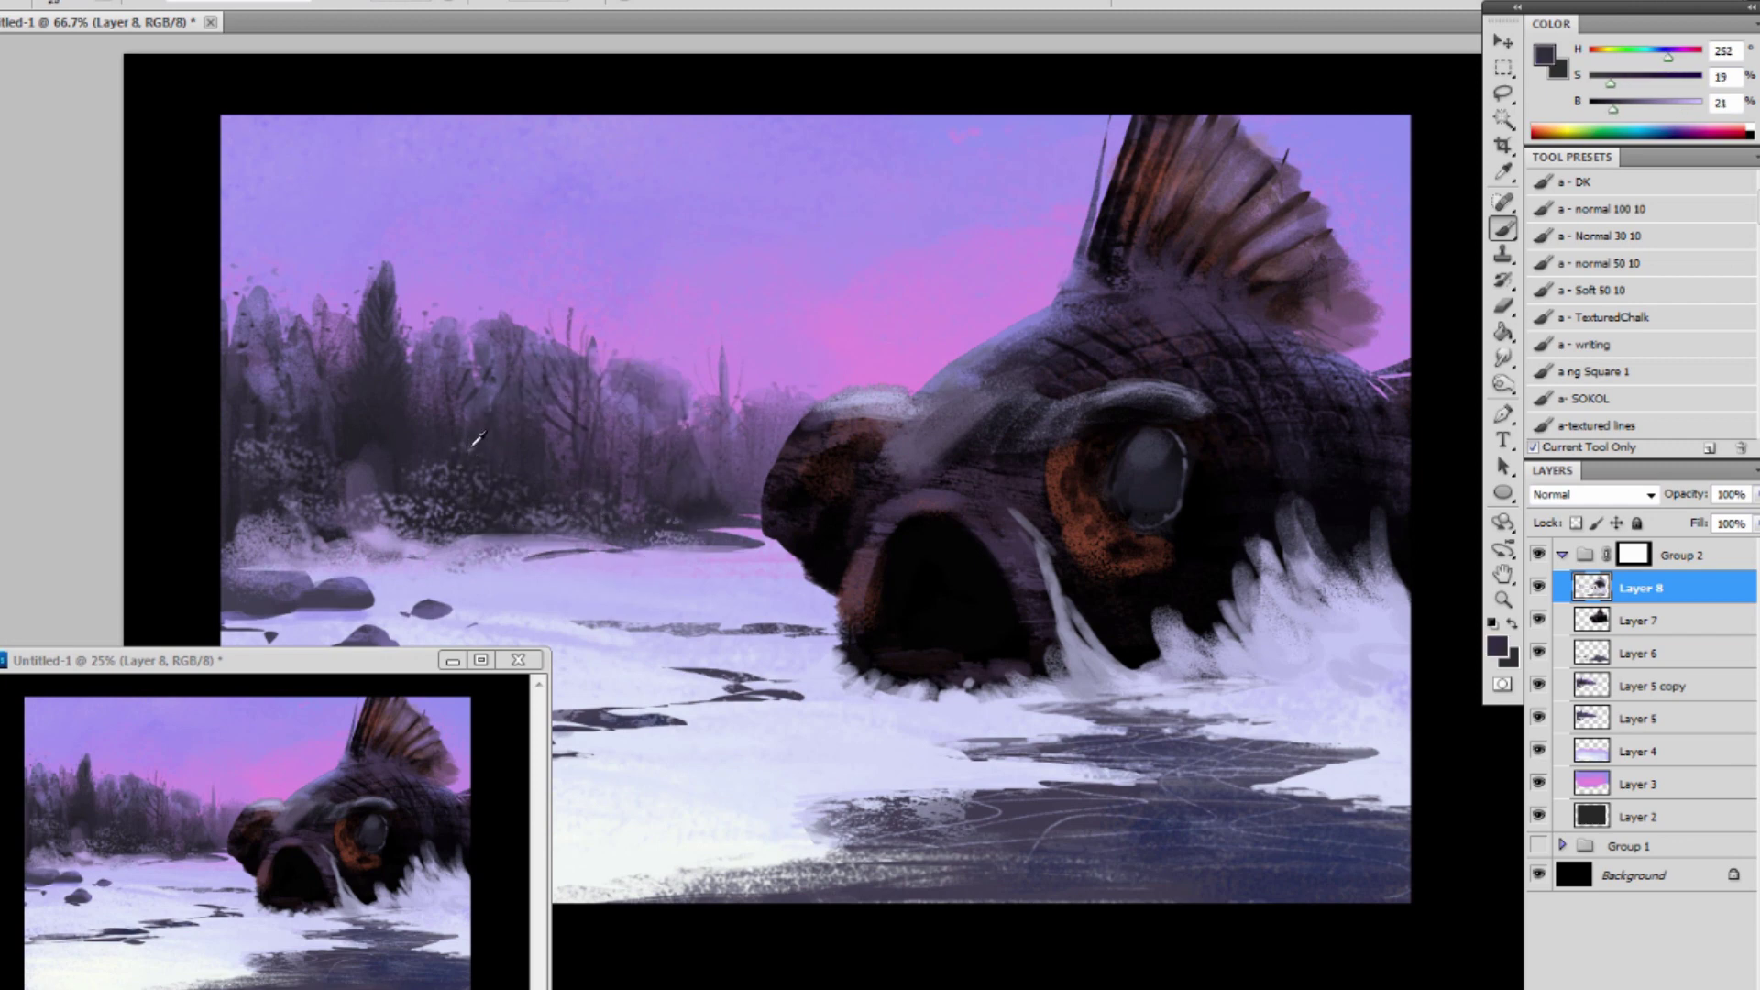
pyautogui.keyDown('alt'); pyautogui.click(433, 453); pyautogui.keyUp('alt')
pyautogui.keyDown('alt'); pyautogui.click(375, 433); pyautogui.keyUp('alt')
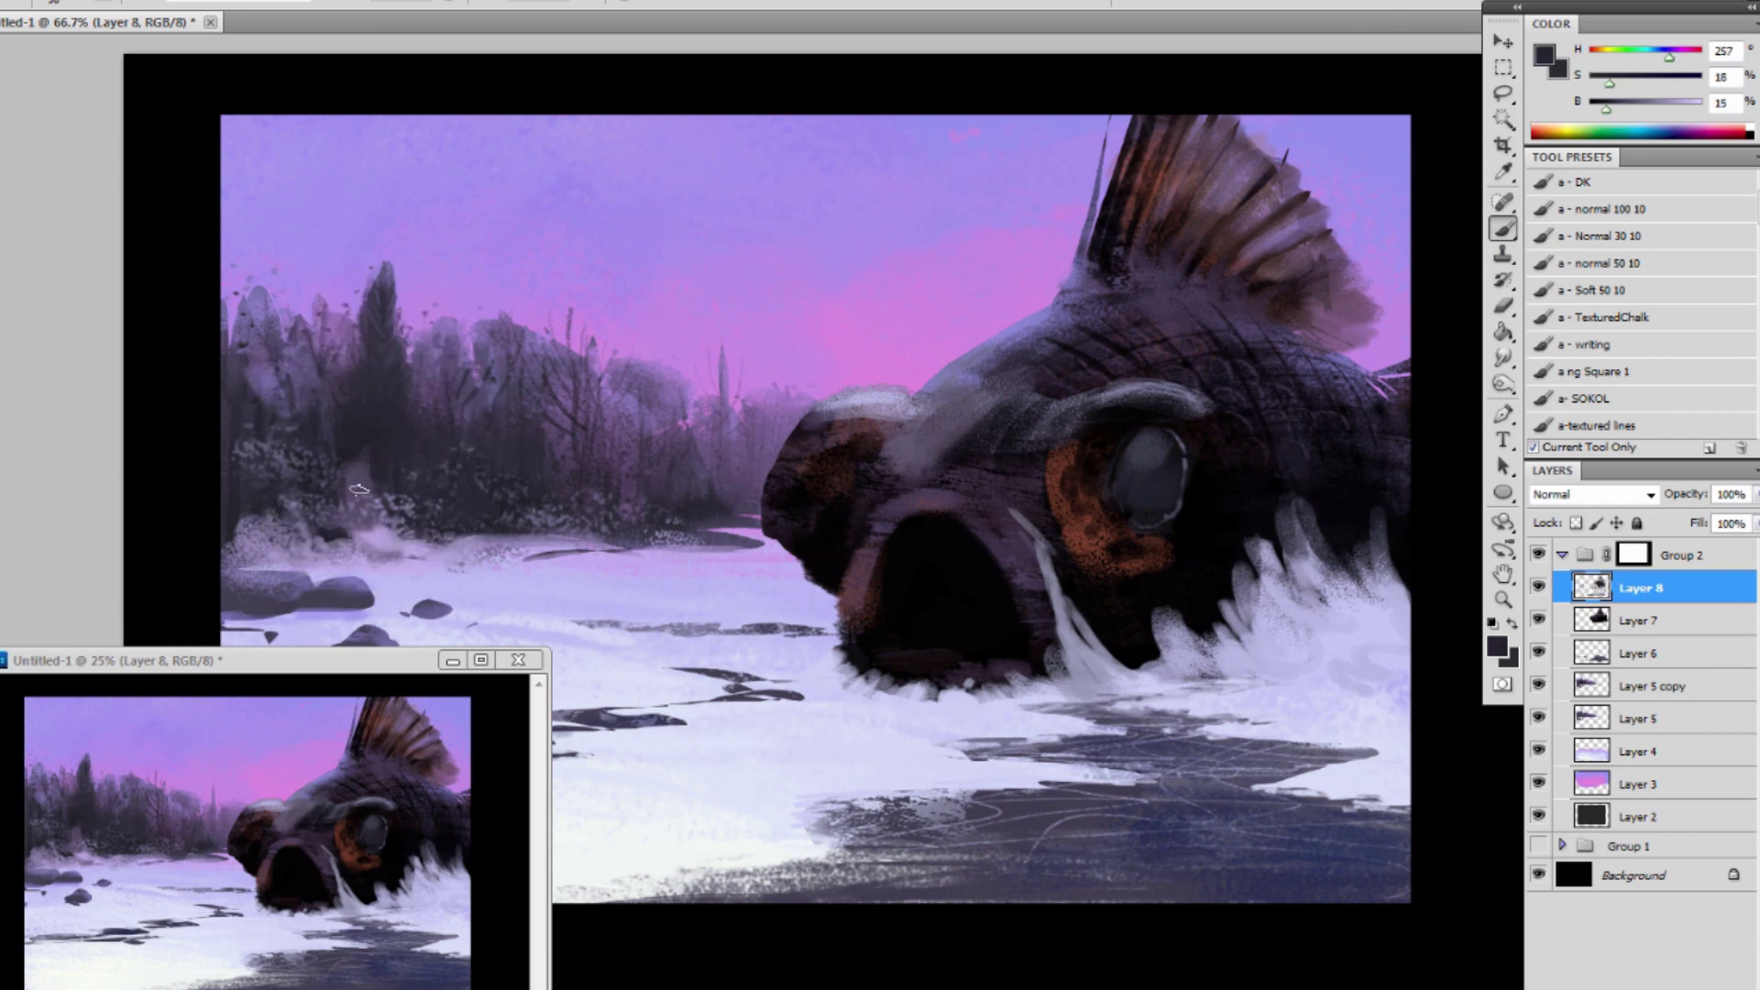
pyautogui.moveTo(358, 490); pyautogui.dragTo(354, 465)
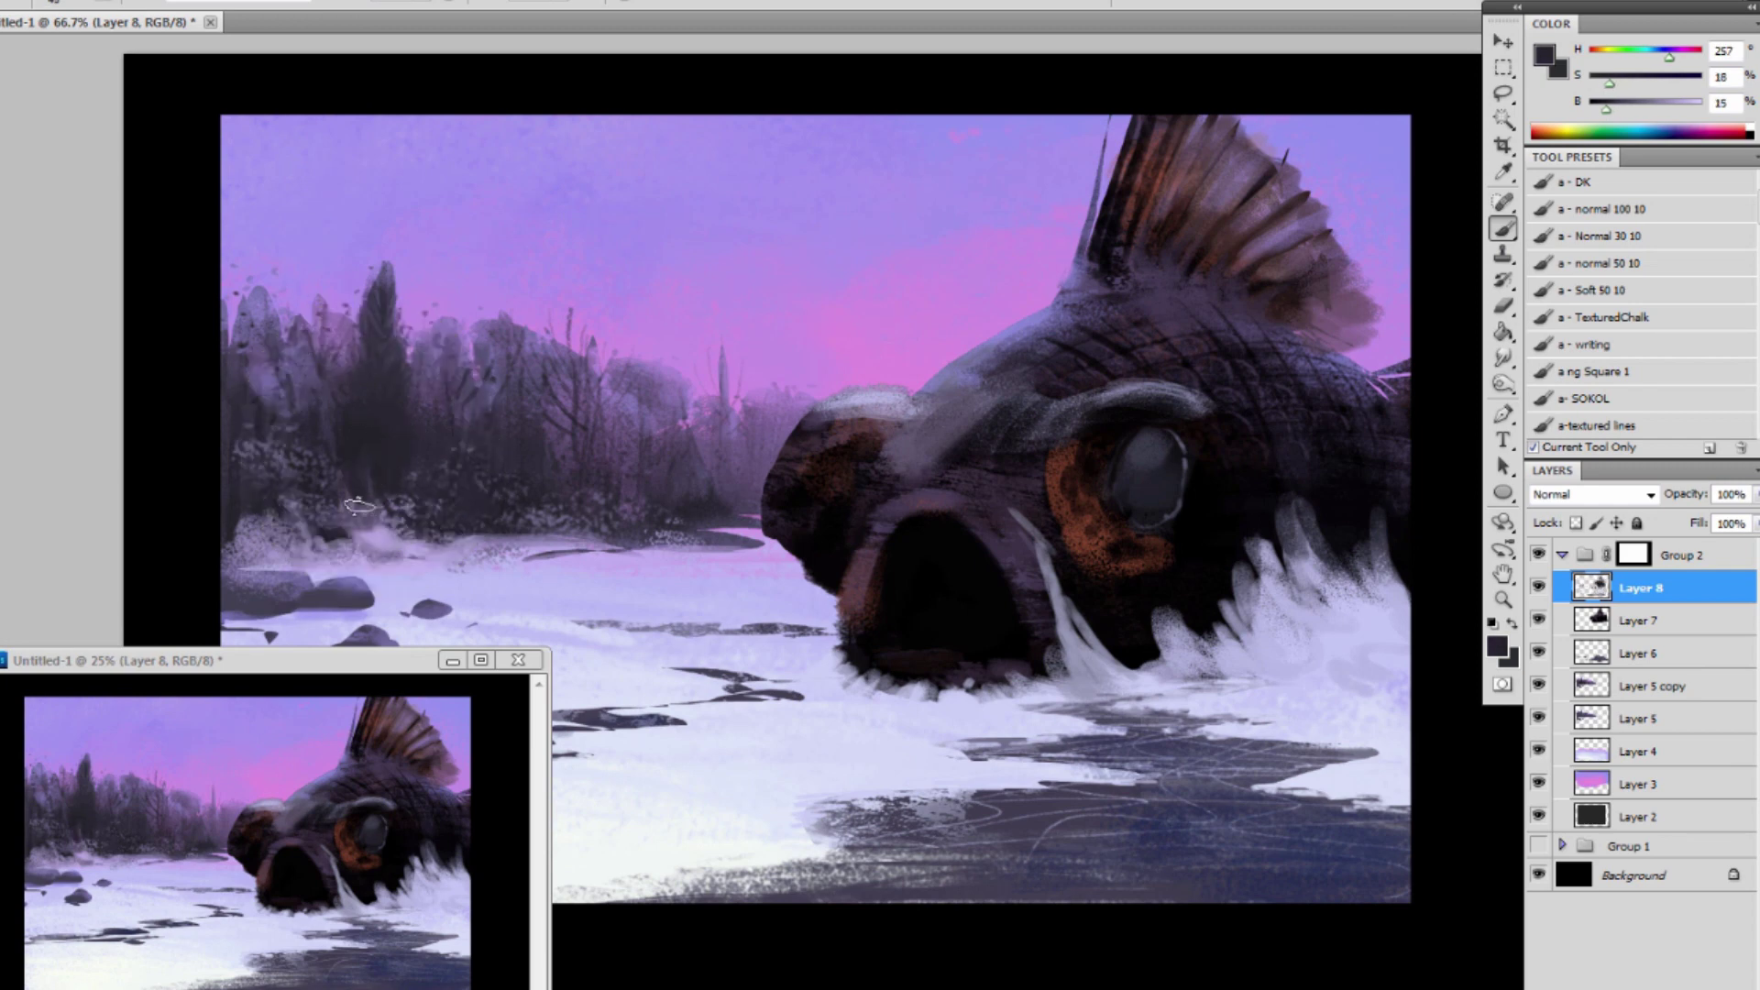
pyautogui.keyDown('alt'); pyautogui.click(412, 332); pyautogui.keyUp('alt')
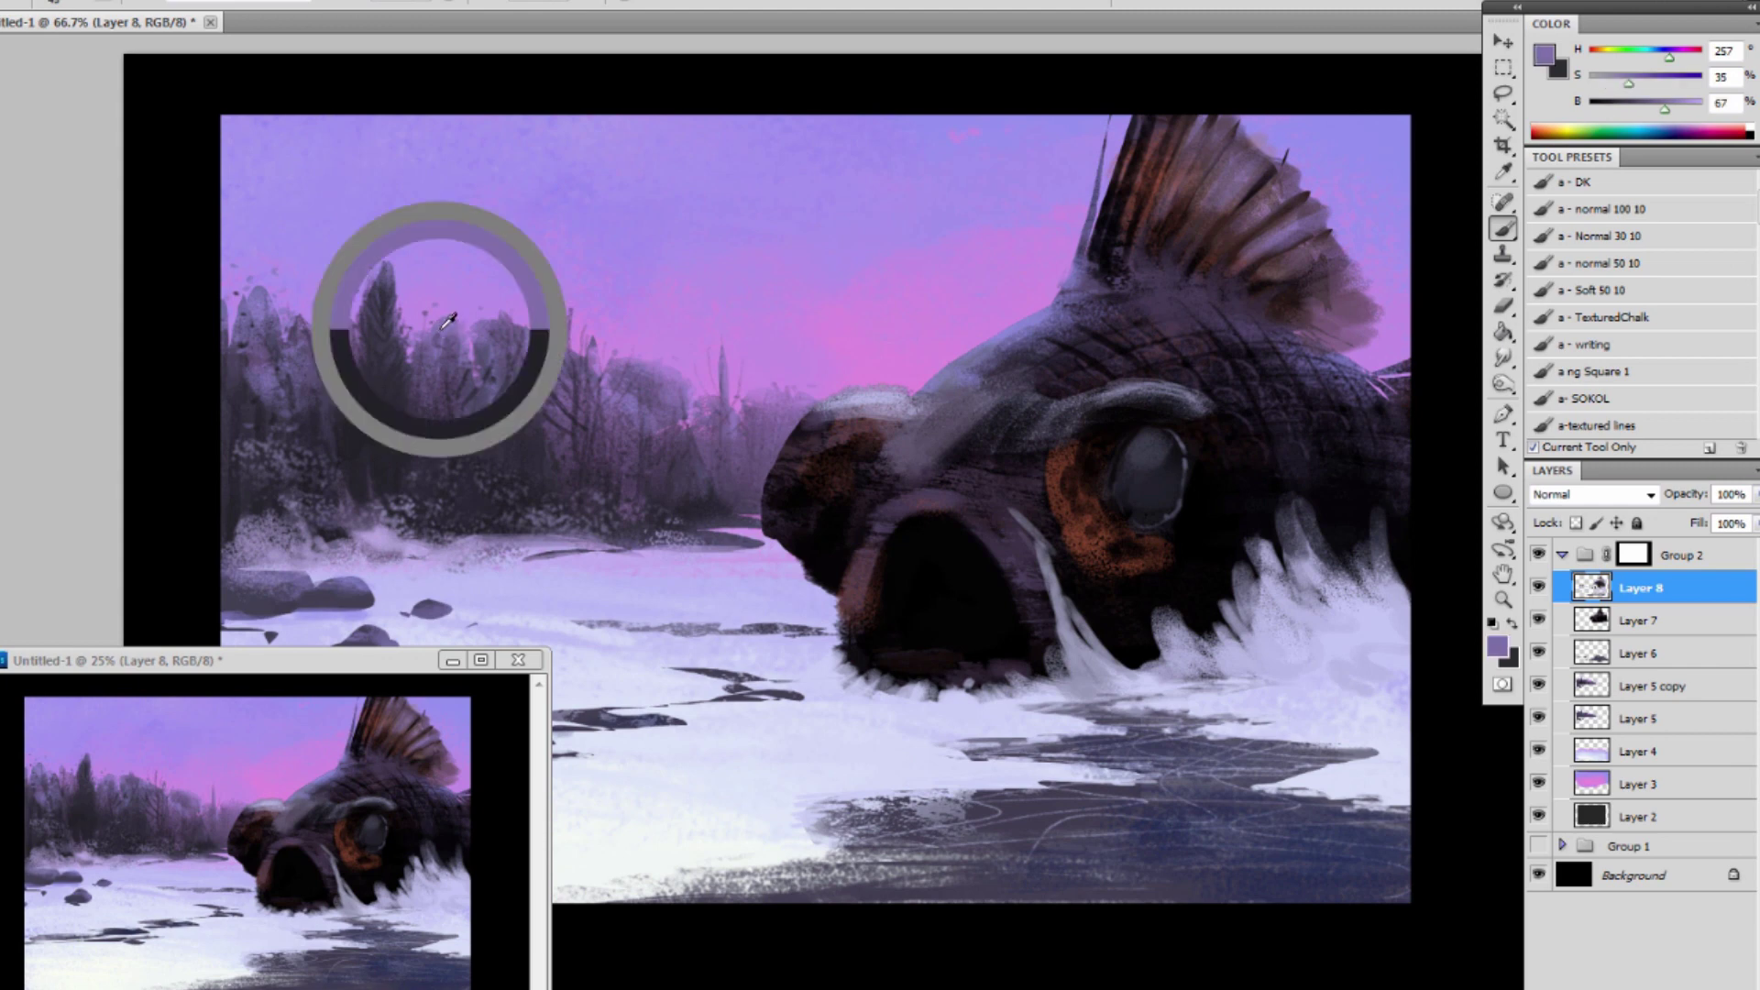
pyautogui.keyDown('alt'); pyautogui.click(402, 463); pyautogui.keyUp('alt')
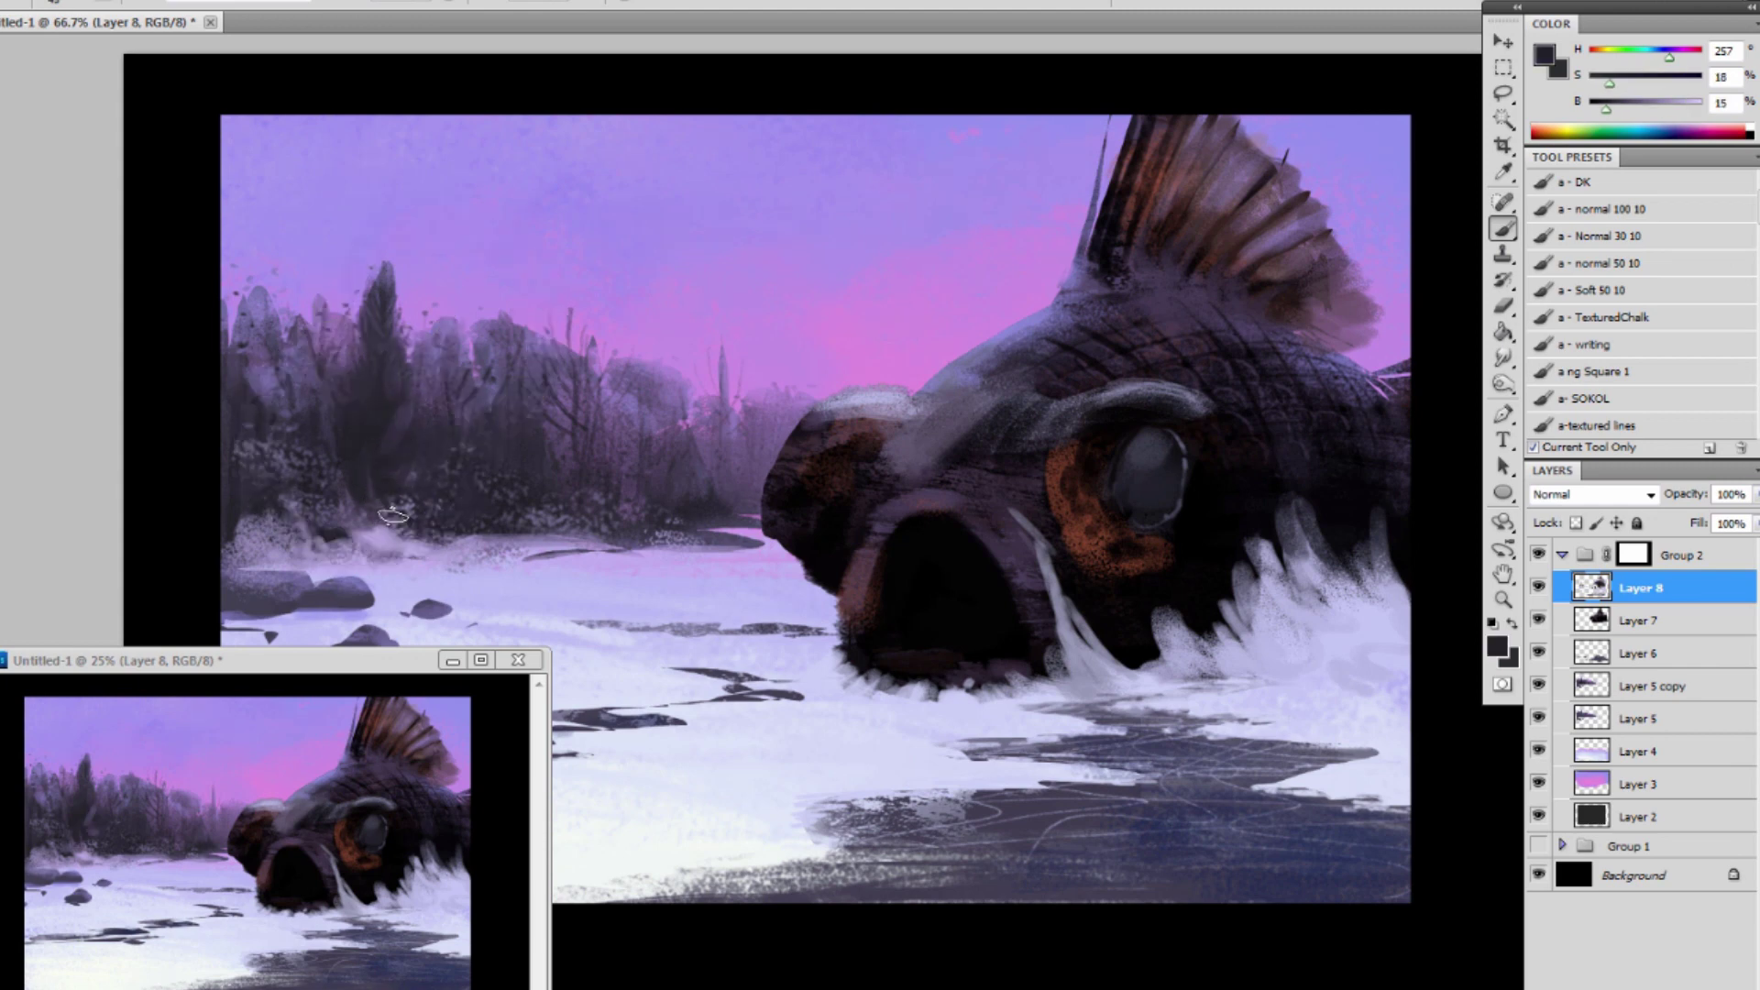
pyautogui.keyDown('alt'); pyautogui.click(346, 447); pyautogui.keyUp('alt')
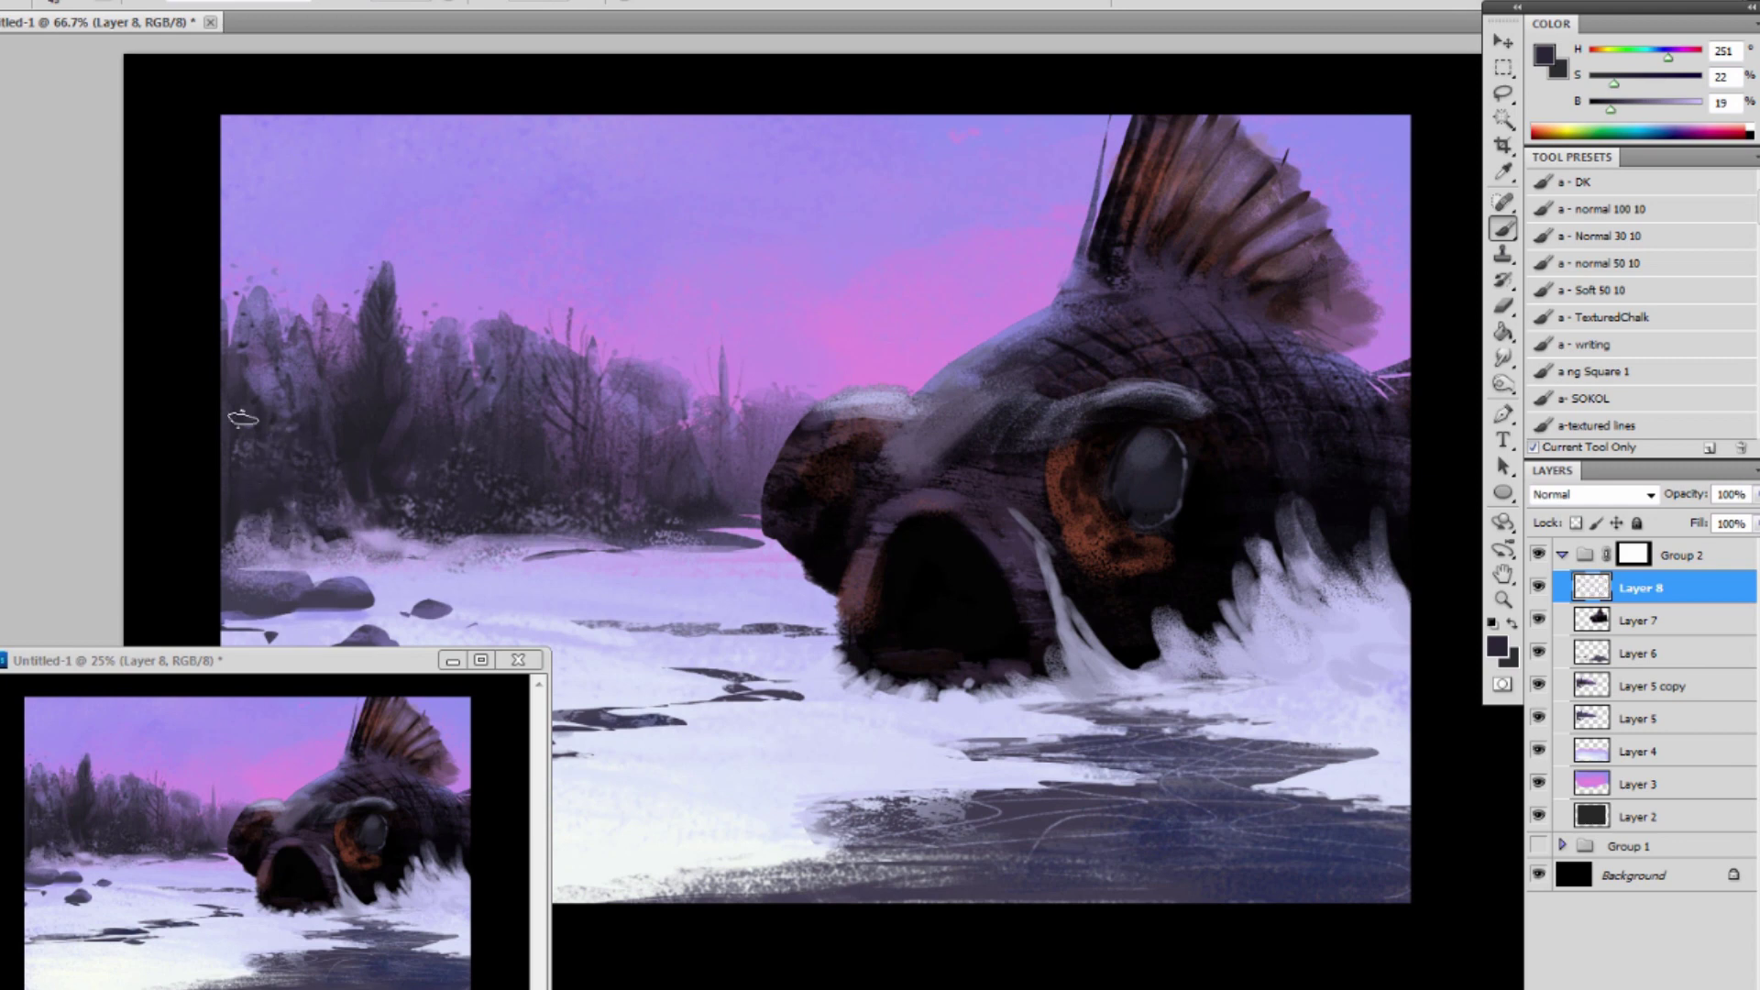
pyautogui.keyDown('alt'); pyautogui.click(261, 493); pyautogui.keyUp('alt')
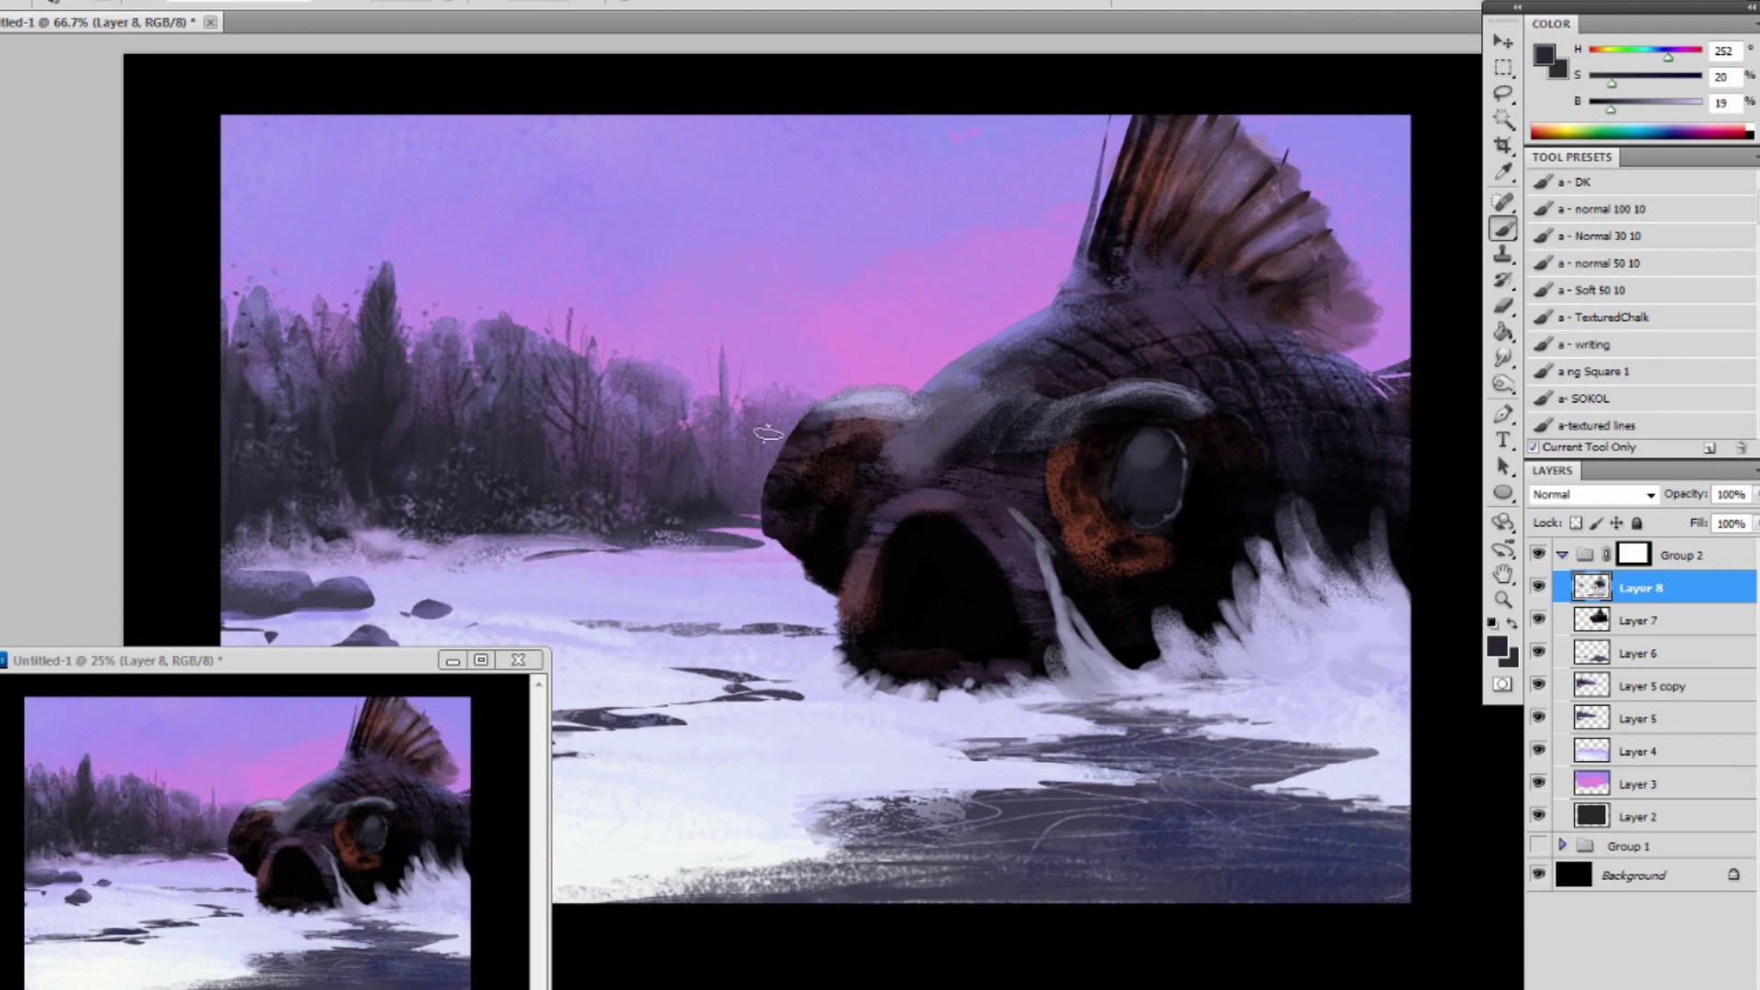
# Refine the far bank beside the fish's head with sampled dark purple and pale snow blue, using a smaller brush.
pyautogui.keyDown('alt'); pyautogui.click(750, 533); pyautogui.keyUp('alt')
pyautogui.keyDown('alt'); pyautogui.click(737, 520); pyautogui.keyUp('alt')
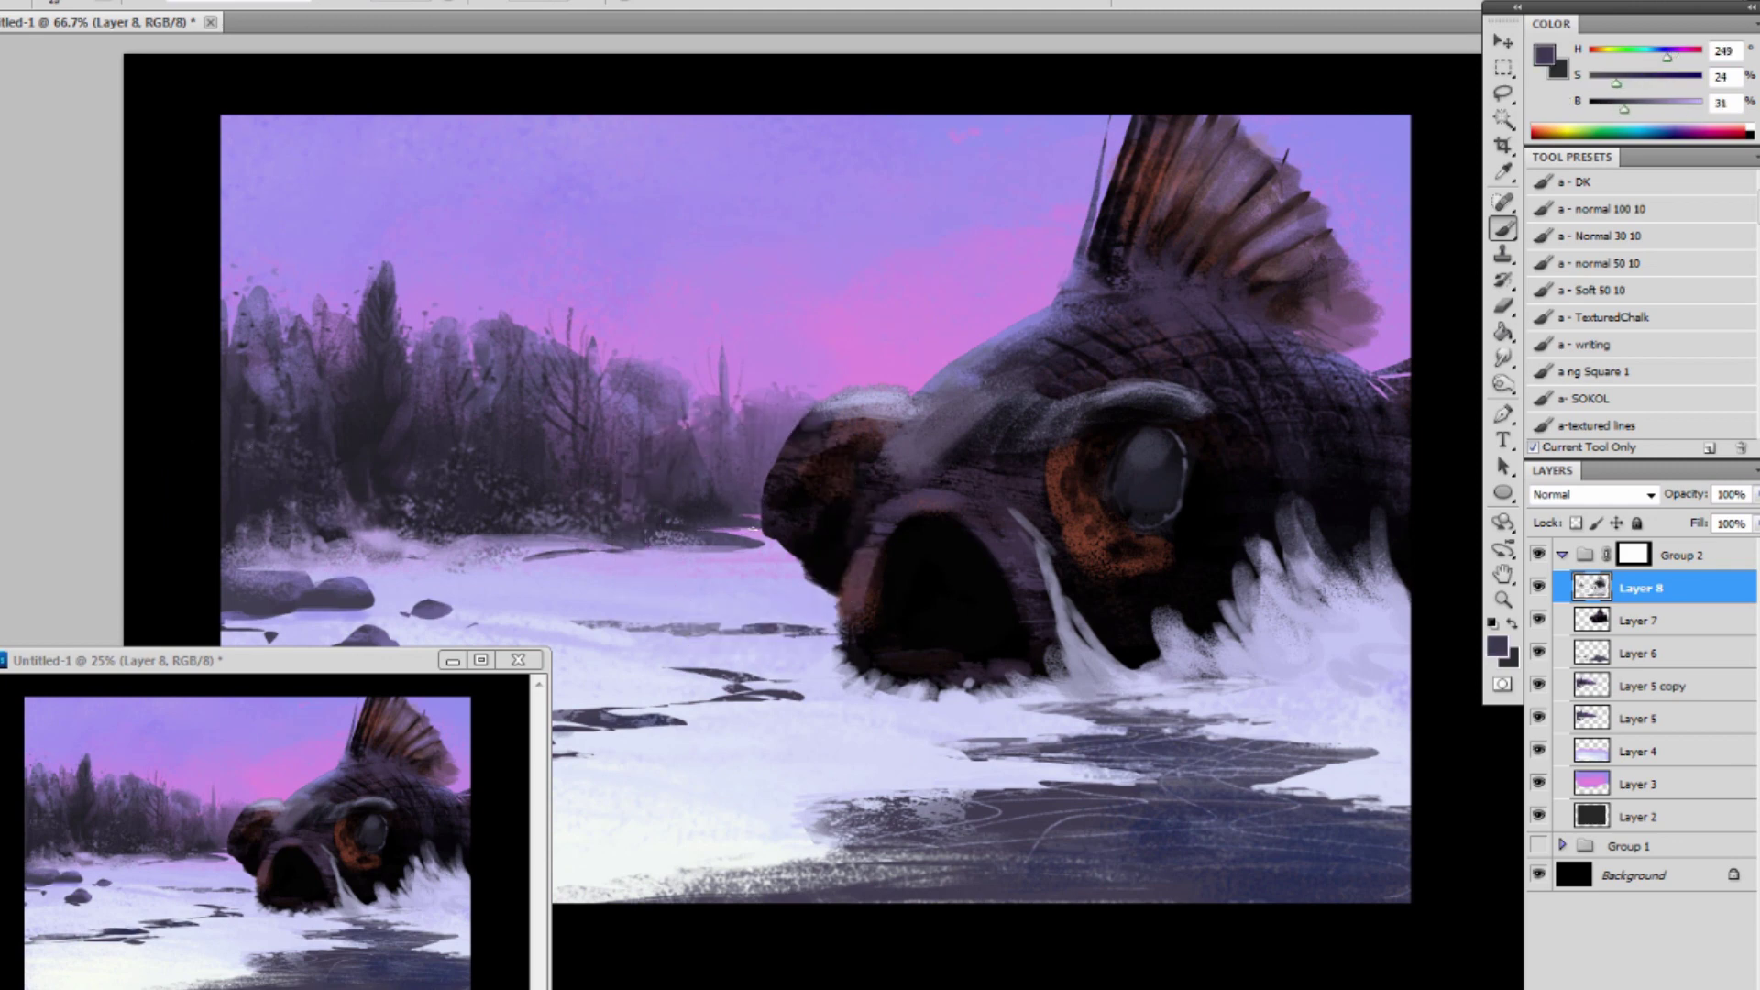
pyautogui.keyDown('alt'); pyautogui.click(722, 576); pyautogui.keyUp('alt')
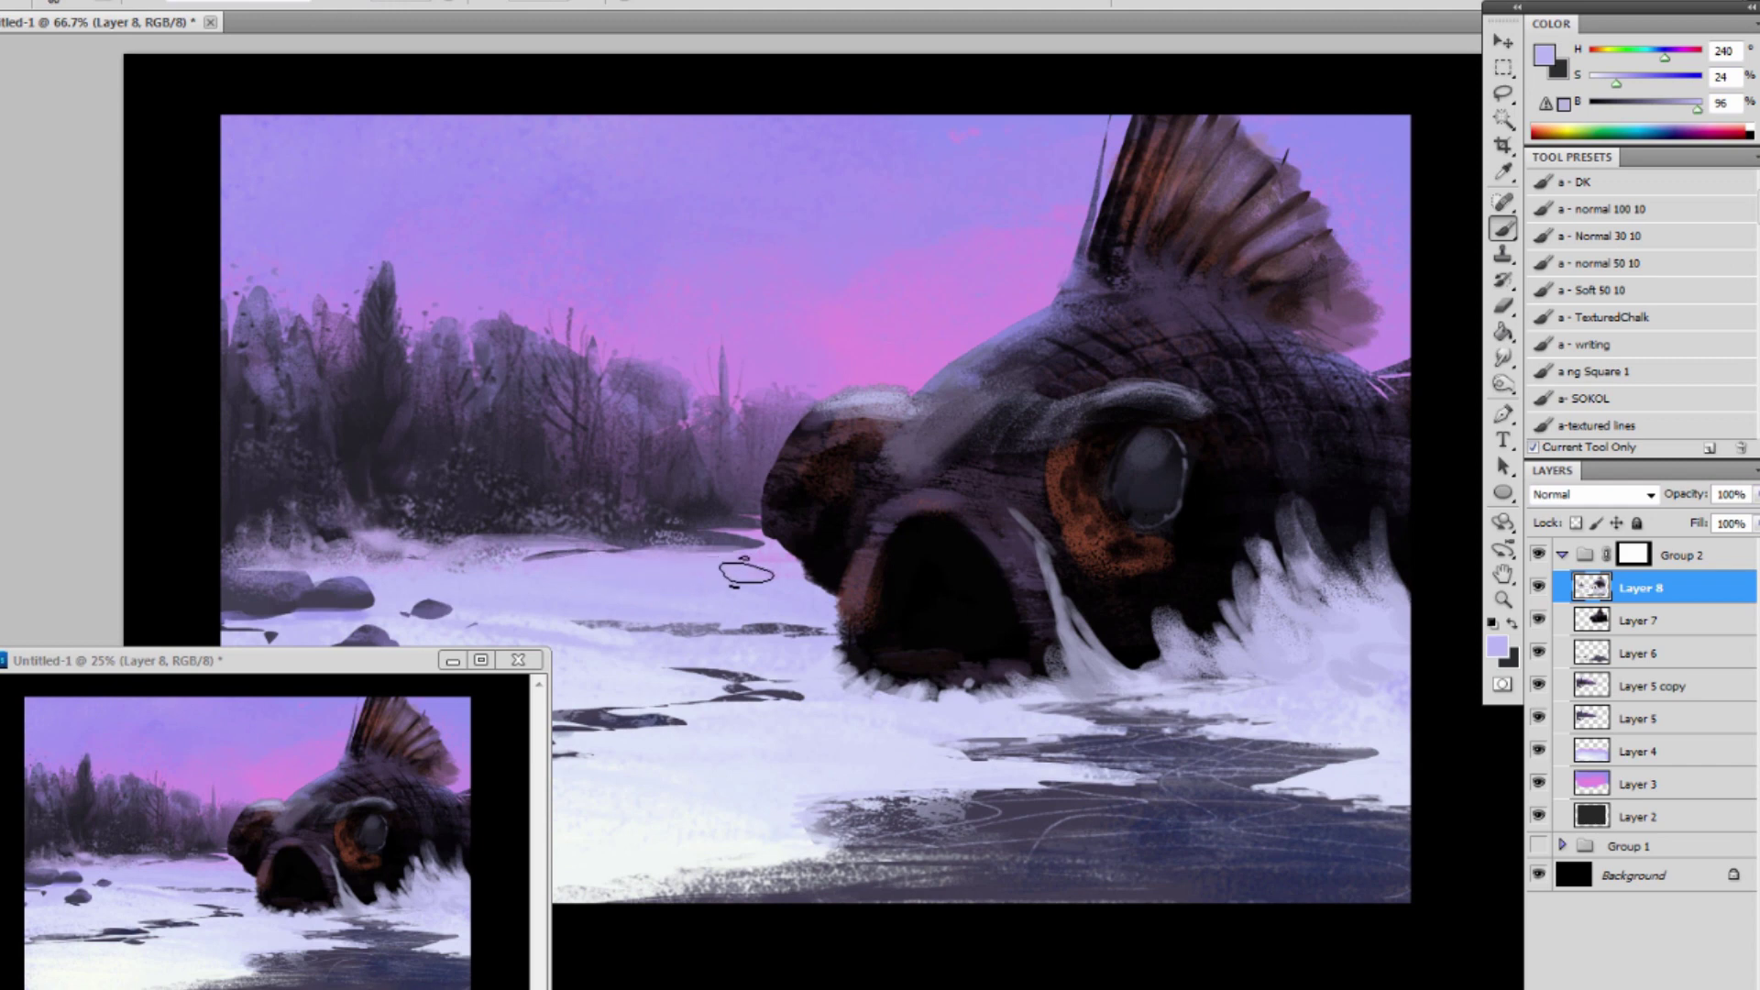
pyautogui.press('[')
pyautogui.press('[')
pyautogui.press('[')
pyautogui.press('[')
pyautogui.press('[')
pyautogui.press('[')
pyautogui.press('[')
pyautogui.press('[')
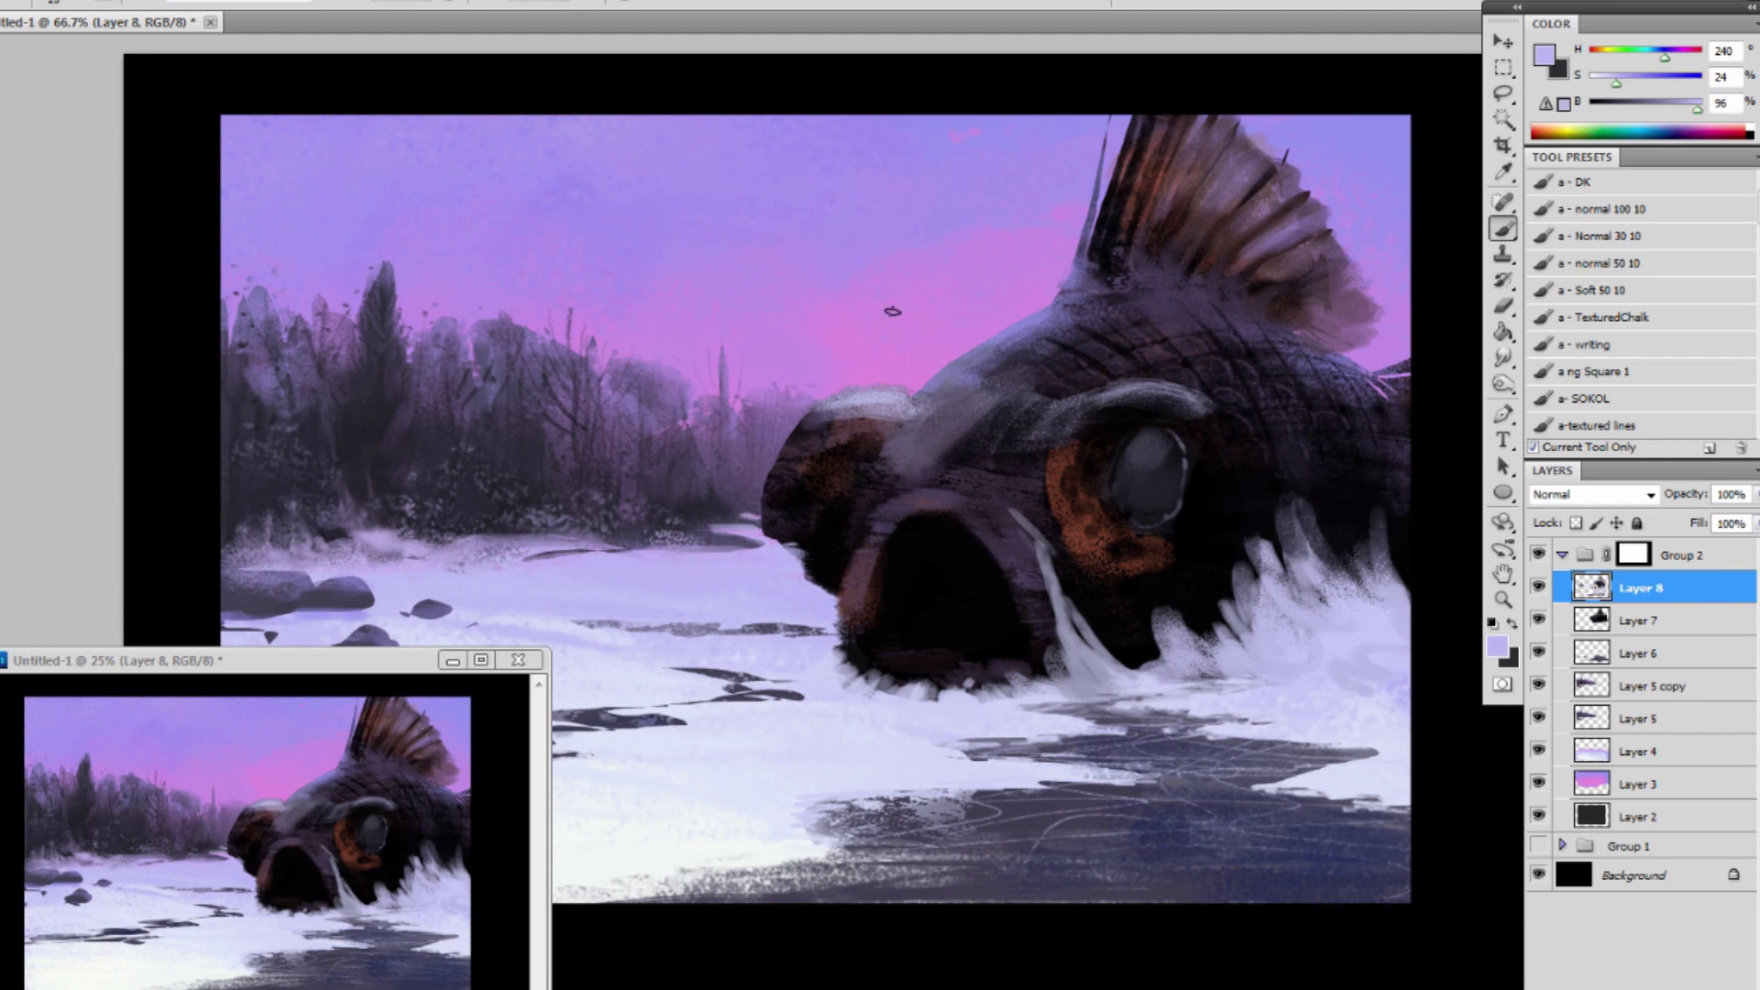
# Texture the shoreline beside the fish's head with pale purple and snow tones sampled there, using a larger brush.
pyautogui.press(']')
pyautogui.press(']')
pyautogui.press(']')
pyautogui.press(']')
pyautogui.press(']')
pyautogui.press(']')
pyautogui.keyDown('alt'); pyautogui.click(735, 529); pyautogui.keyUp('alt')
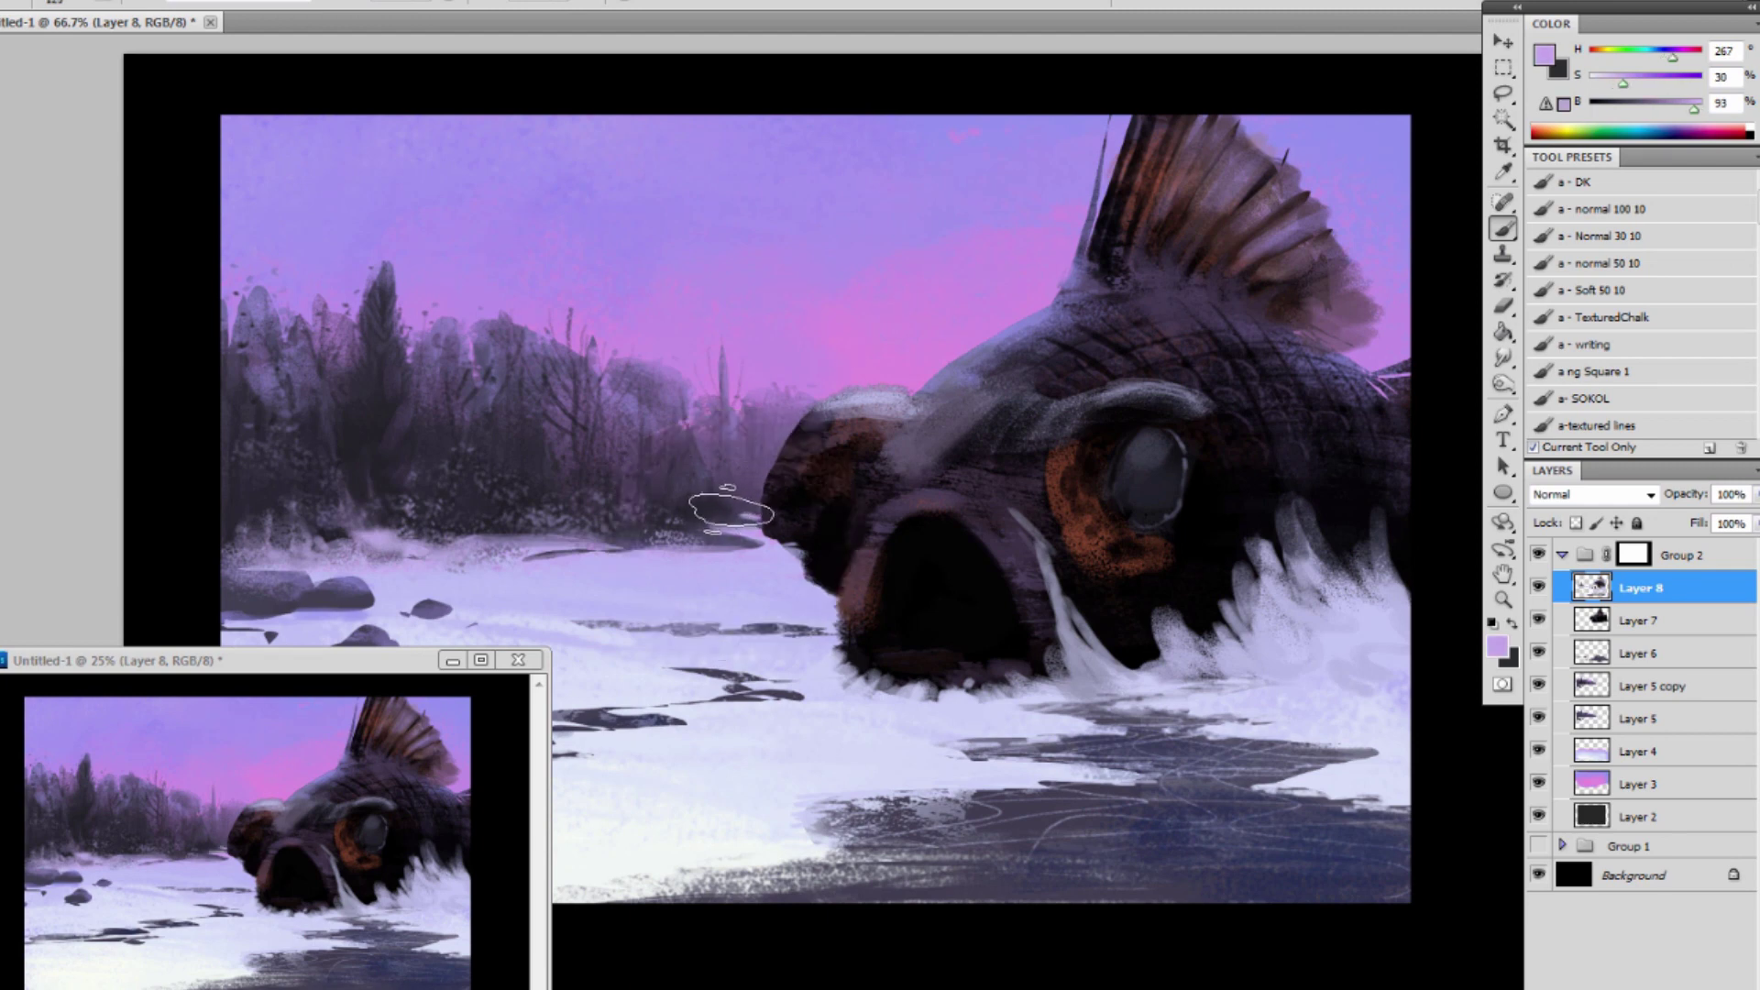
pyautogui.press(']')
pyautogui.press(']')
pyautogui.moveTo(723, 522); pyautogui.dragTo(709, 520)
pyautogui.keyDown('alt'); pyautogui.click(760, 556); pyautogui.keyUp('alt')
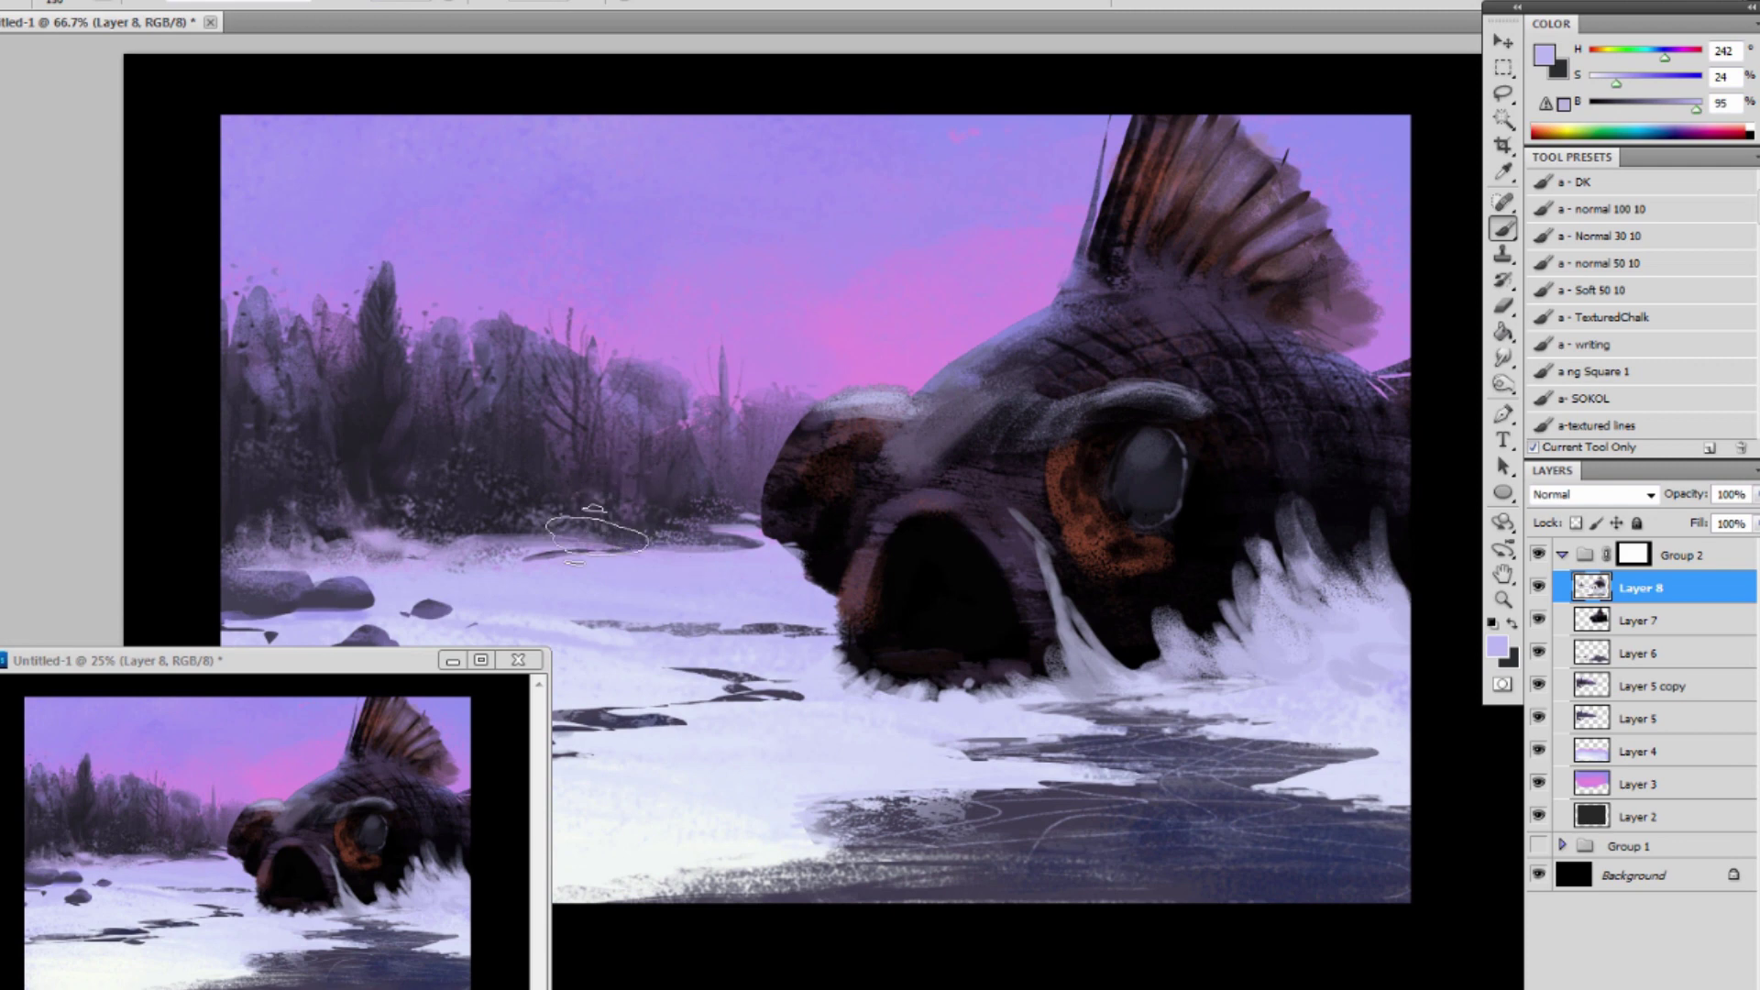
# Darken the rocks below the leftmost trees with dark purple sampled from them.
pyautogui.press('[')
pyautogui.press('[')
pyautogui.press('[')
pyautogui.press('[')
pyautogui.keyDown('alt'); pyautogui.click(284, 591); pyautogui.keyUp('alt')
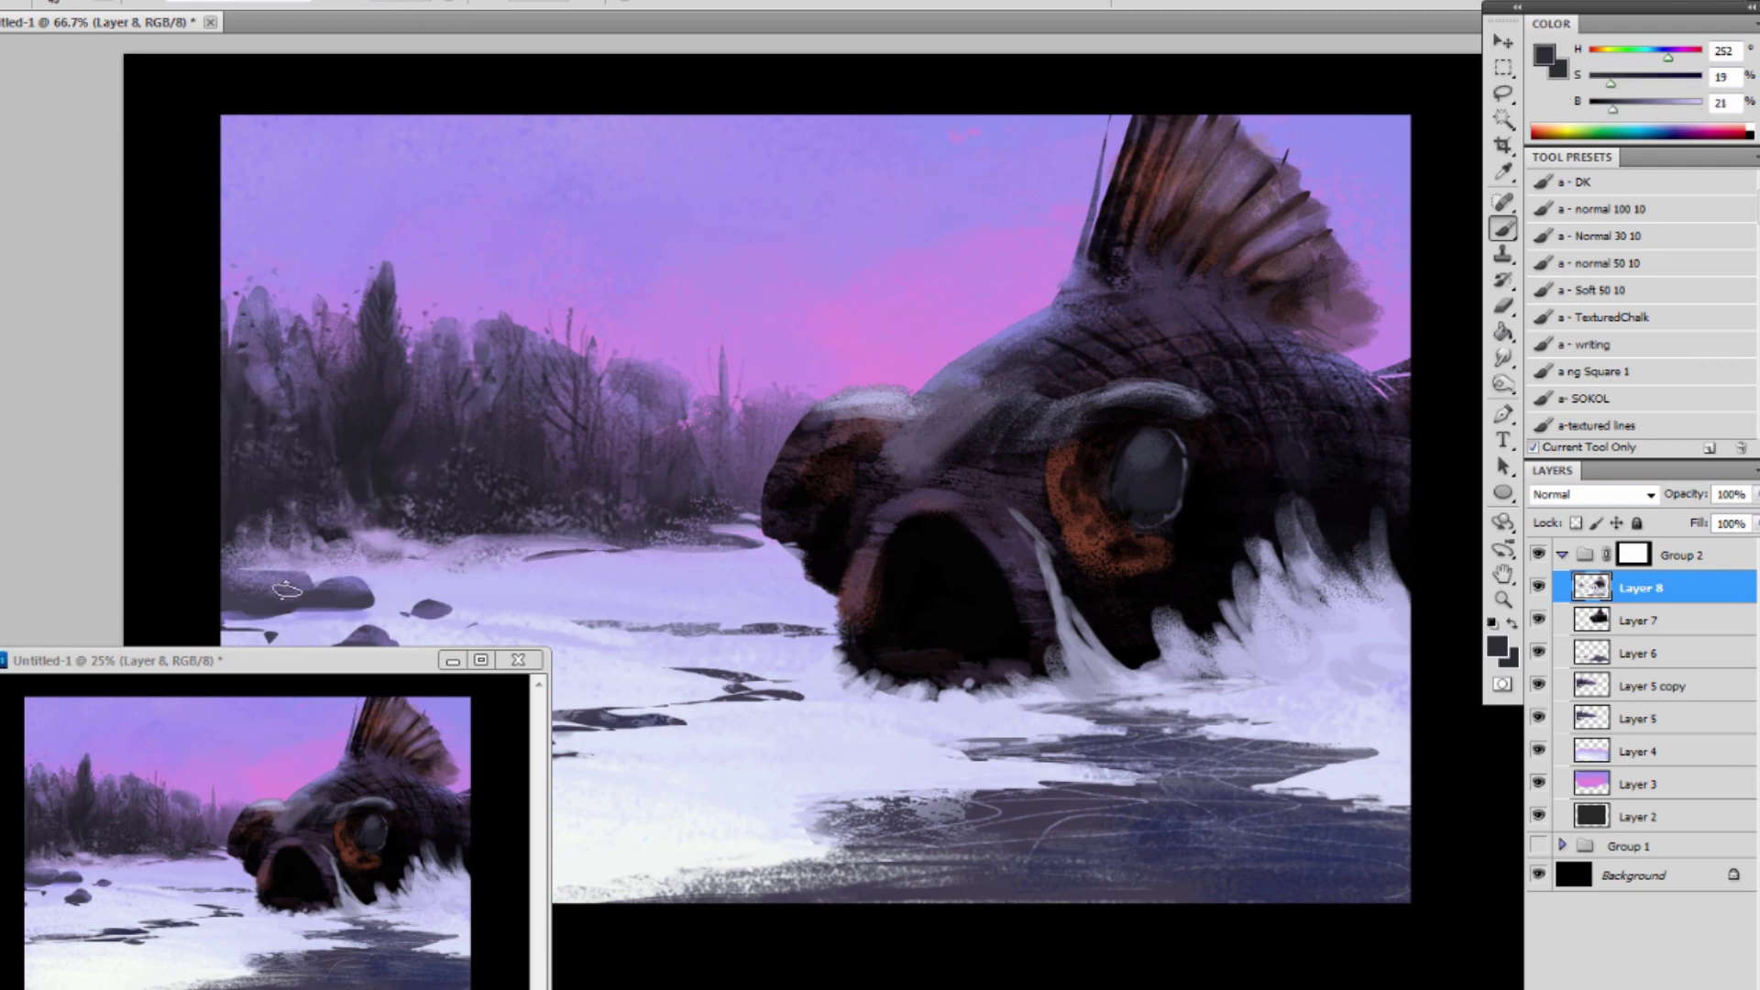
pyautogui.moveTo(258, 599); pyautogui.dragTo(277, 606)
pyautogui.press(']')
pyautogui.press(']')
pyautogui.press(']')
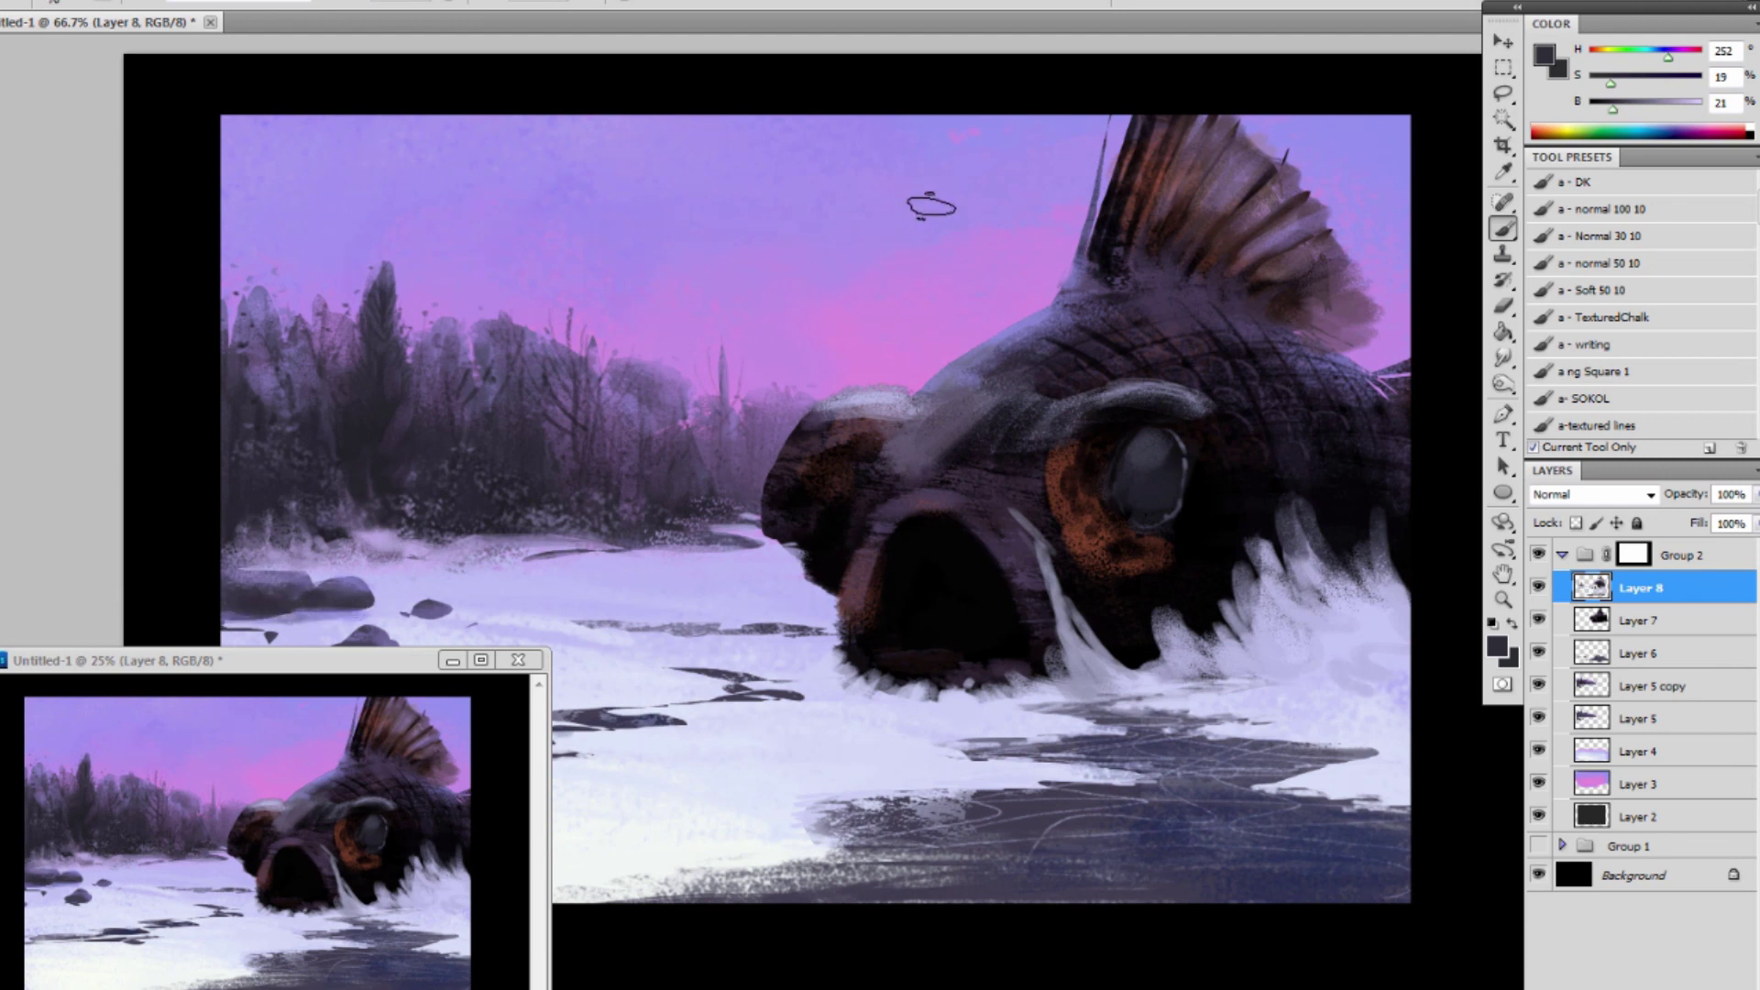
# Tint the splash and snow around the fish's jaw with blue-violet sampled from the upper sky, using a larger brush.
pyautogui.keyDown('alt'); pyautogui.click(933, 126); pyautogui.keyUp('alt')
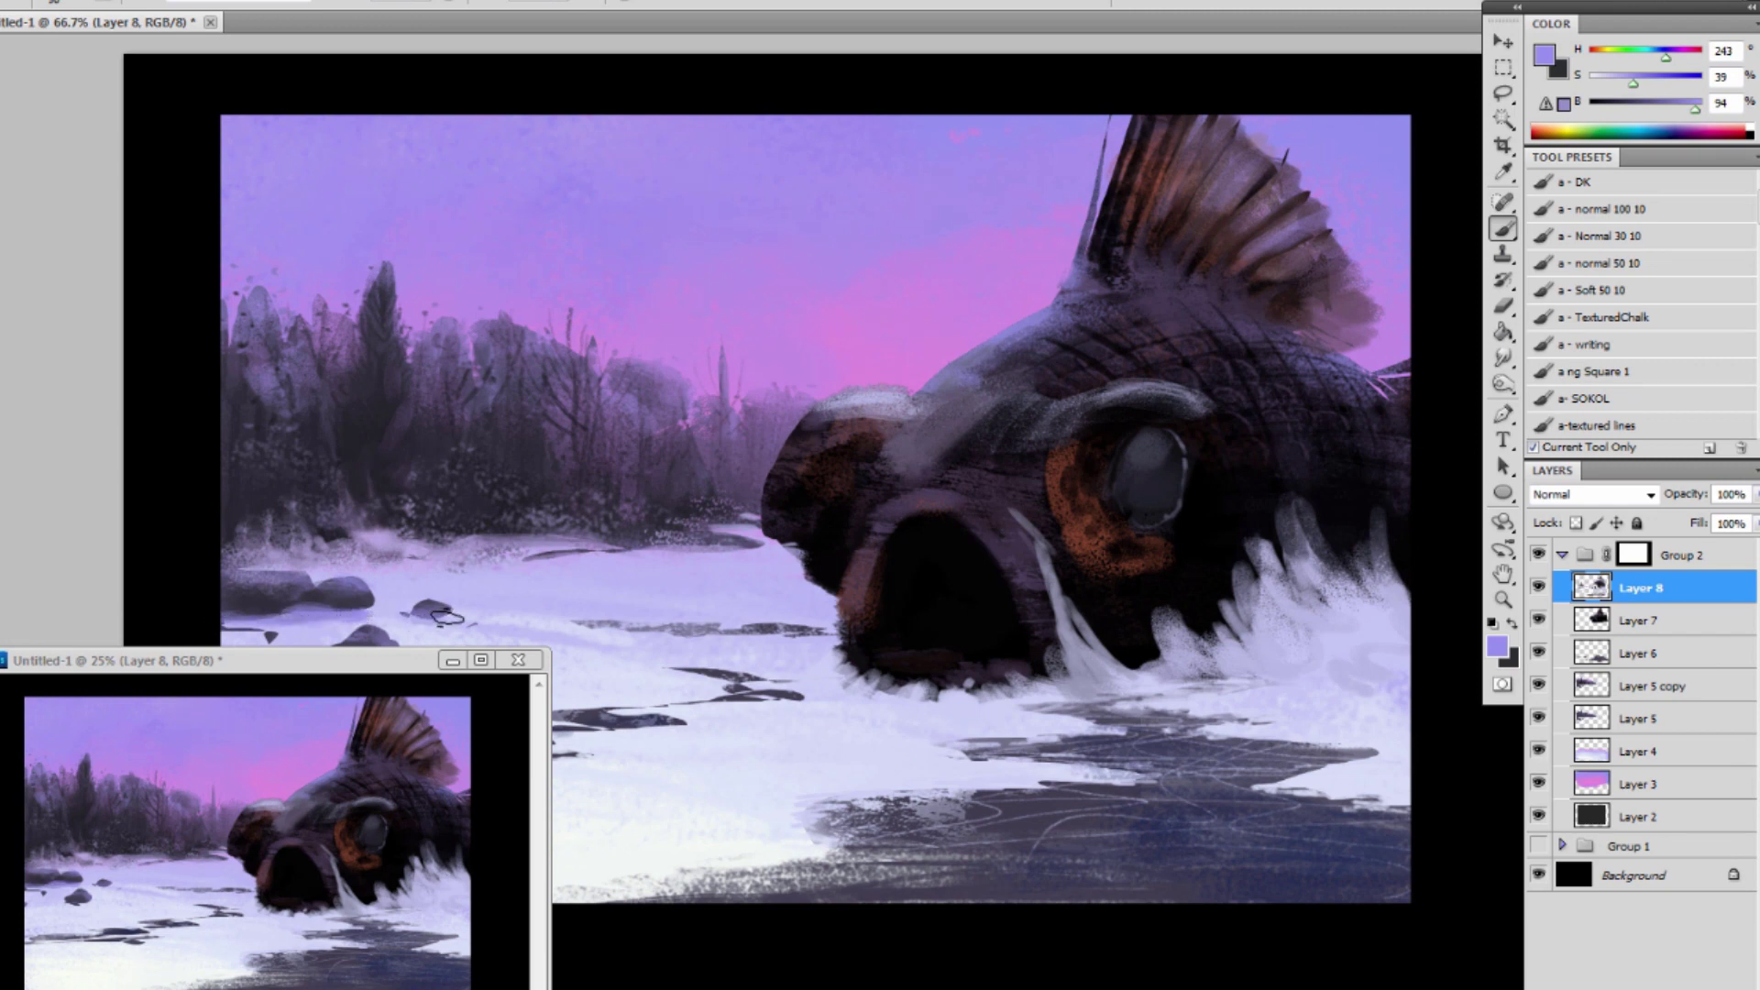
pyautogui.moveTo(823, 632); pyautogui.dragTo(816, 655)
pyautogui.press(']')
pyautogui.press(']')
pyautogui.press(']')
pyautogui.moveTo(1301, 534)
pyautogui.mouseDown()
pyautogui.moveTo(1445, 655)
pyautogui.moveTo(1373, 574)
pyautogui.moveTo(1388, 606)
pyautogui.moveTo(1356, 624)
pyautogui.moveTo(1305, 616)
pyautogui.moveTo(1372, 660)
pyautogui.mouseUp()
pyautogui.press(']')
pyautogui.press(']')
pyautogui.press(']')
pyautogui.moveTo(1228, 641)
pyautogui.mouseDown()
pyautogui.moveTo(1336, 668)
pyautogui.moveTo(1247, 633)
pyautogui.moveTo(1277, 676)
pyautogui.moveTo(1193, 689)
pyautogui.mouseUp()
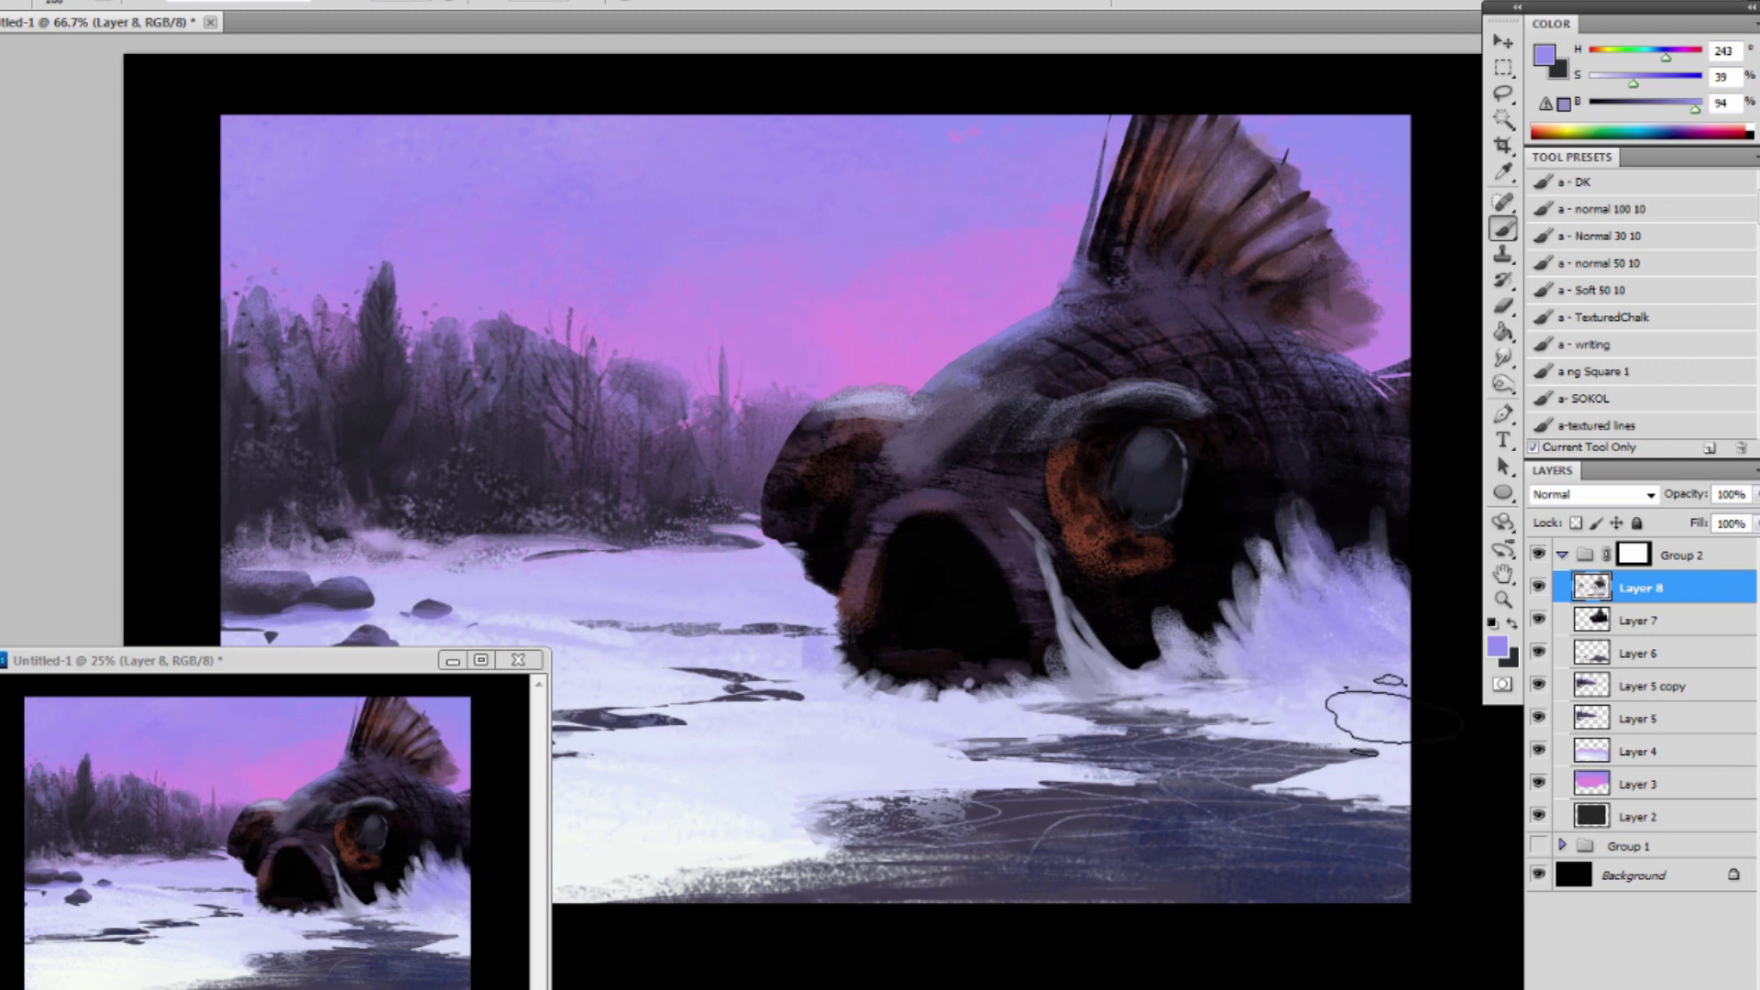
pyautogui.moveTo(1009, 710); pyautogui.dragTo(988, 704)
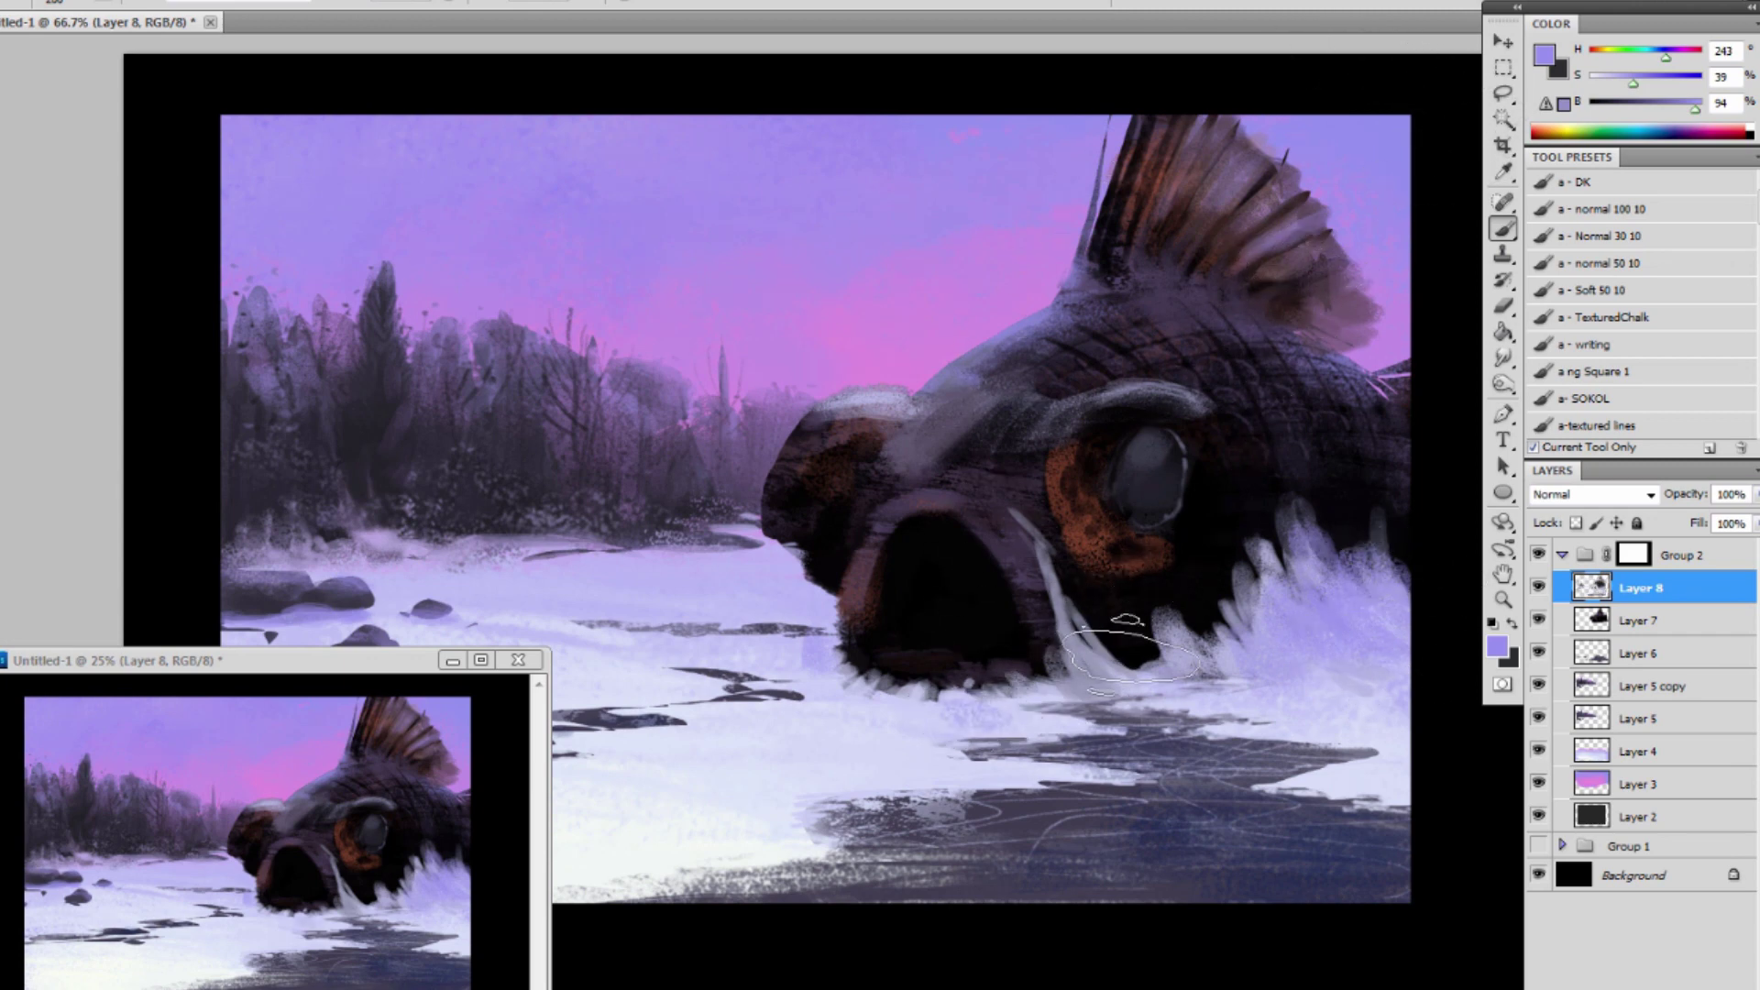
# Cut irregular notches and holes into the outer edge of the fish's dorsal fin with sampled sky purples.
pyautogui.keyDown('alt'); pyautogui.click(1260, 117); pyautogui.keyUp('alt')
pyautogui.keyDown('alt'); pyautogui.click(1246, 116); pyautogui.keyUp('alt')
pyautogui.moveTo(1280, 195); pyautogui.dragTo(1283, 177)
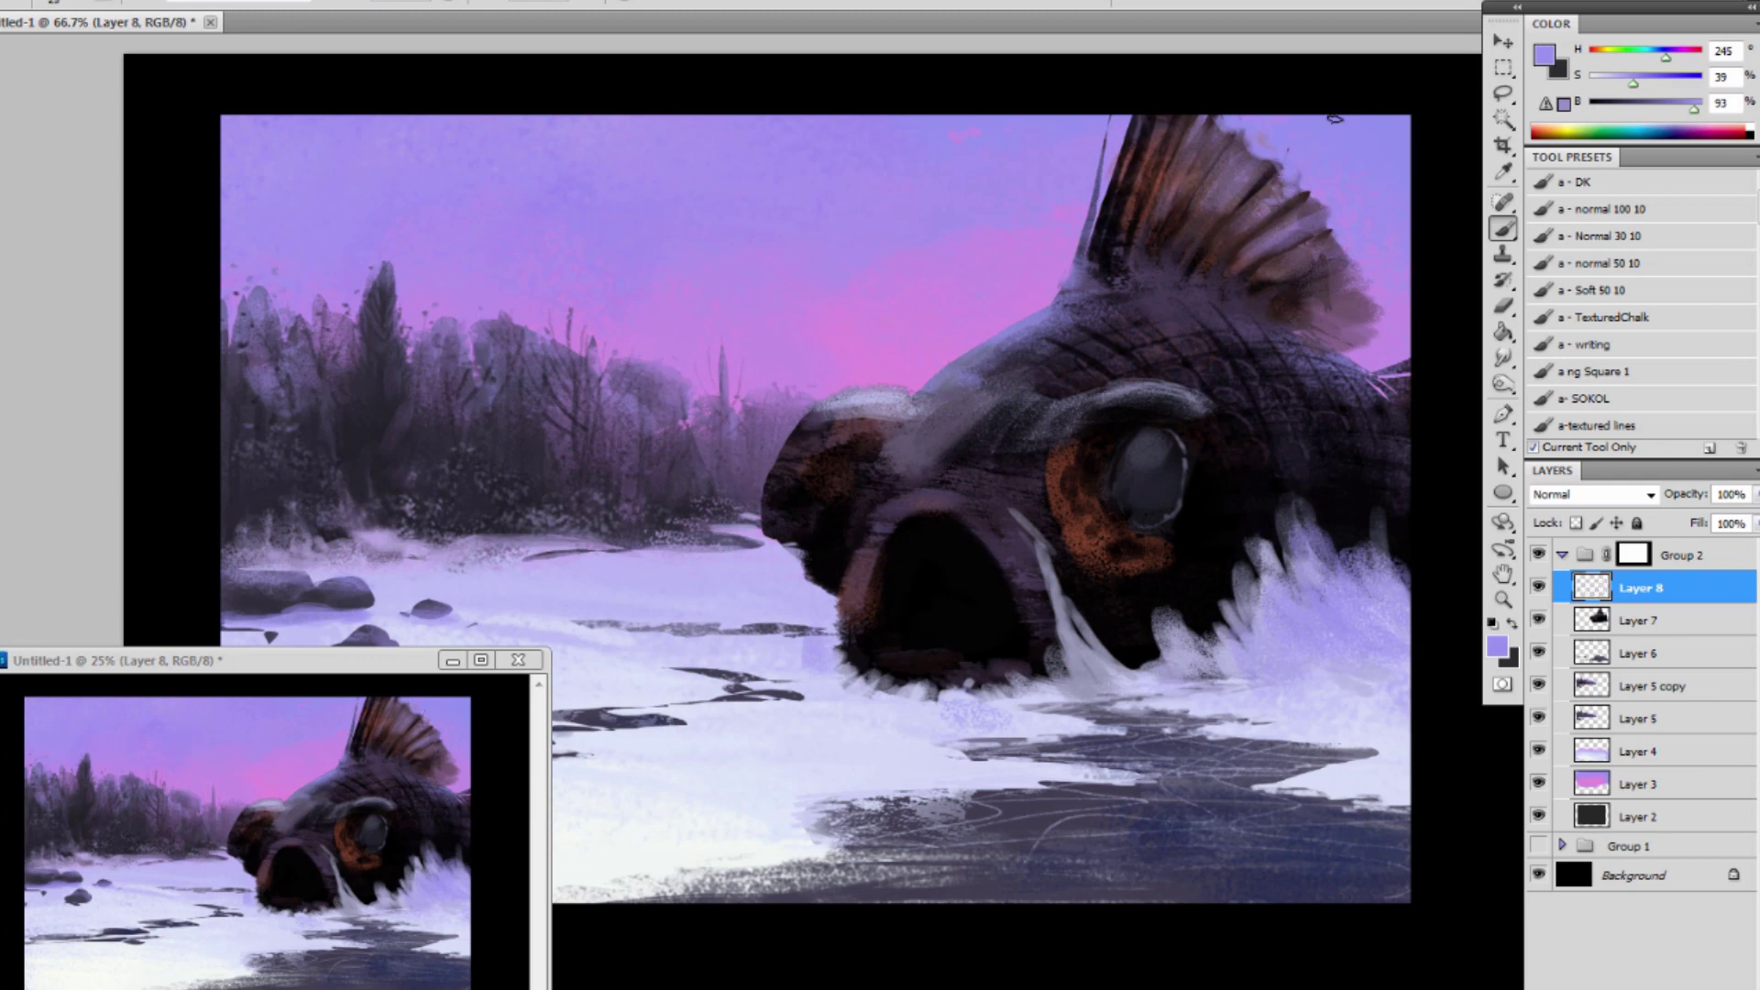
pyautogui.press('[')
pyautogui.keyDown('alt'); pyautogui.click(1358, 255); pyautogui.keyUp('alt')
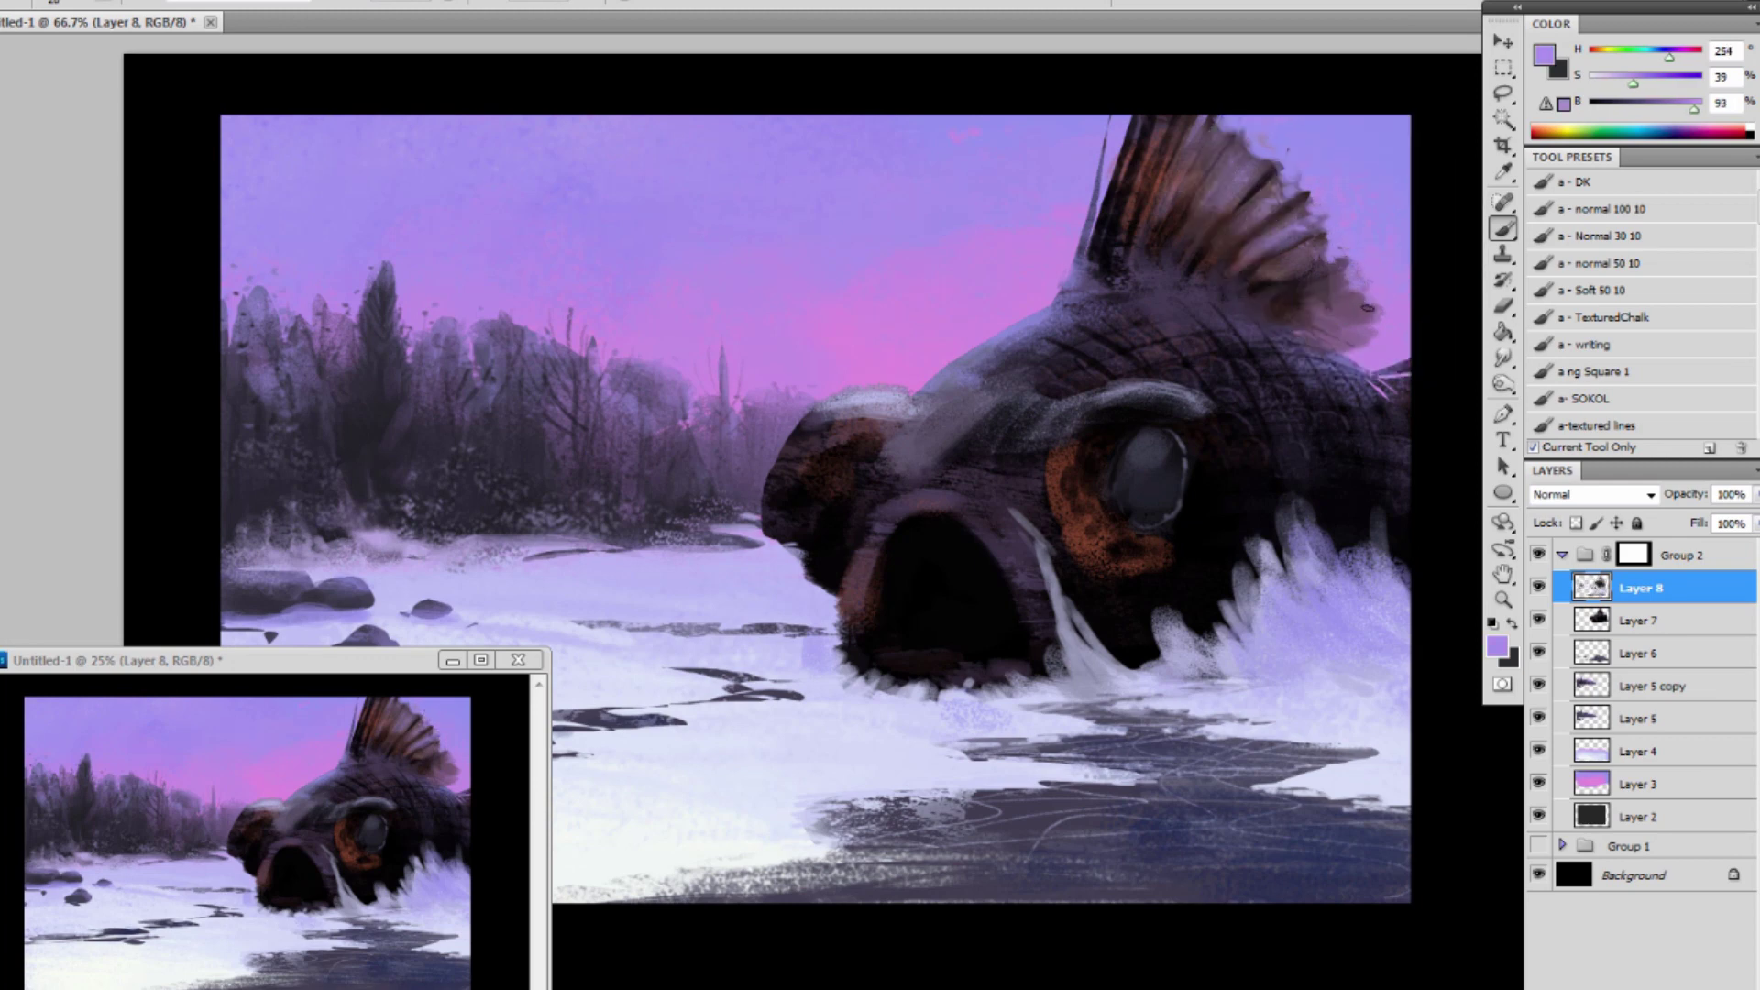
pyautogui.keyDown('alt'); pyautogui.click(1384, 333); pyautogui.keyUp('alt')
pyautogui.moveTo(1333, 313); pyautogui.dragTo(1348, 347)
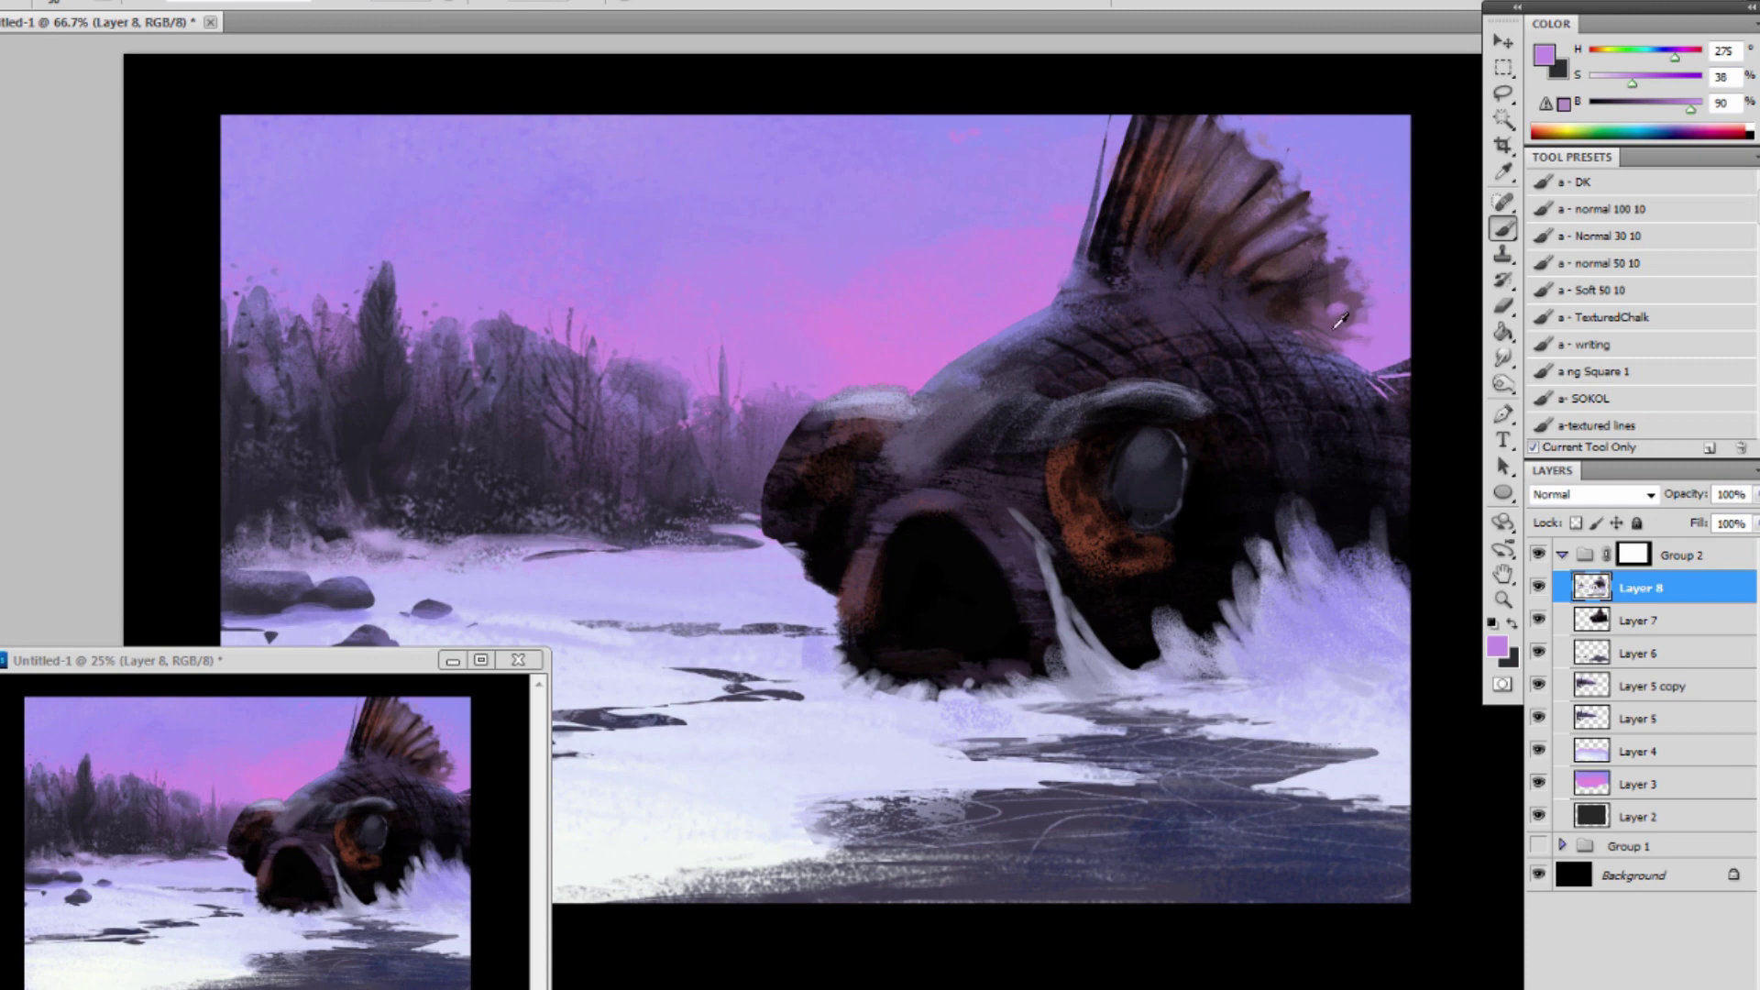
# Add ragged membrane edges and dark spines to the dorsal fin's outer edge with colours sampled from the fin.
pyautogui.keyDown('alt'); pyautogui.click(1343, 318); pyautogui.keyUp('alt')
pyautogui.moveTo(1346, 346); pyautogui.dragTo(1366, 336)
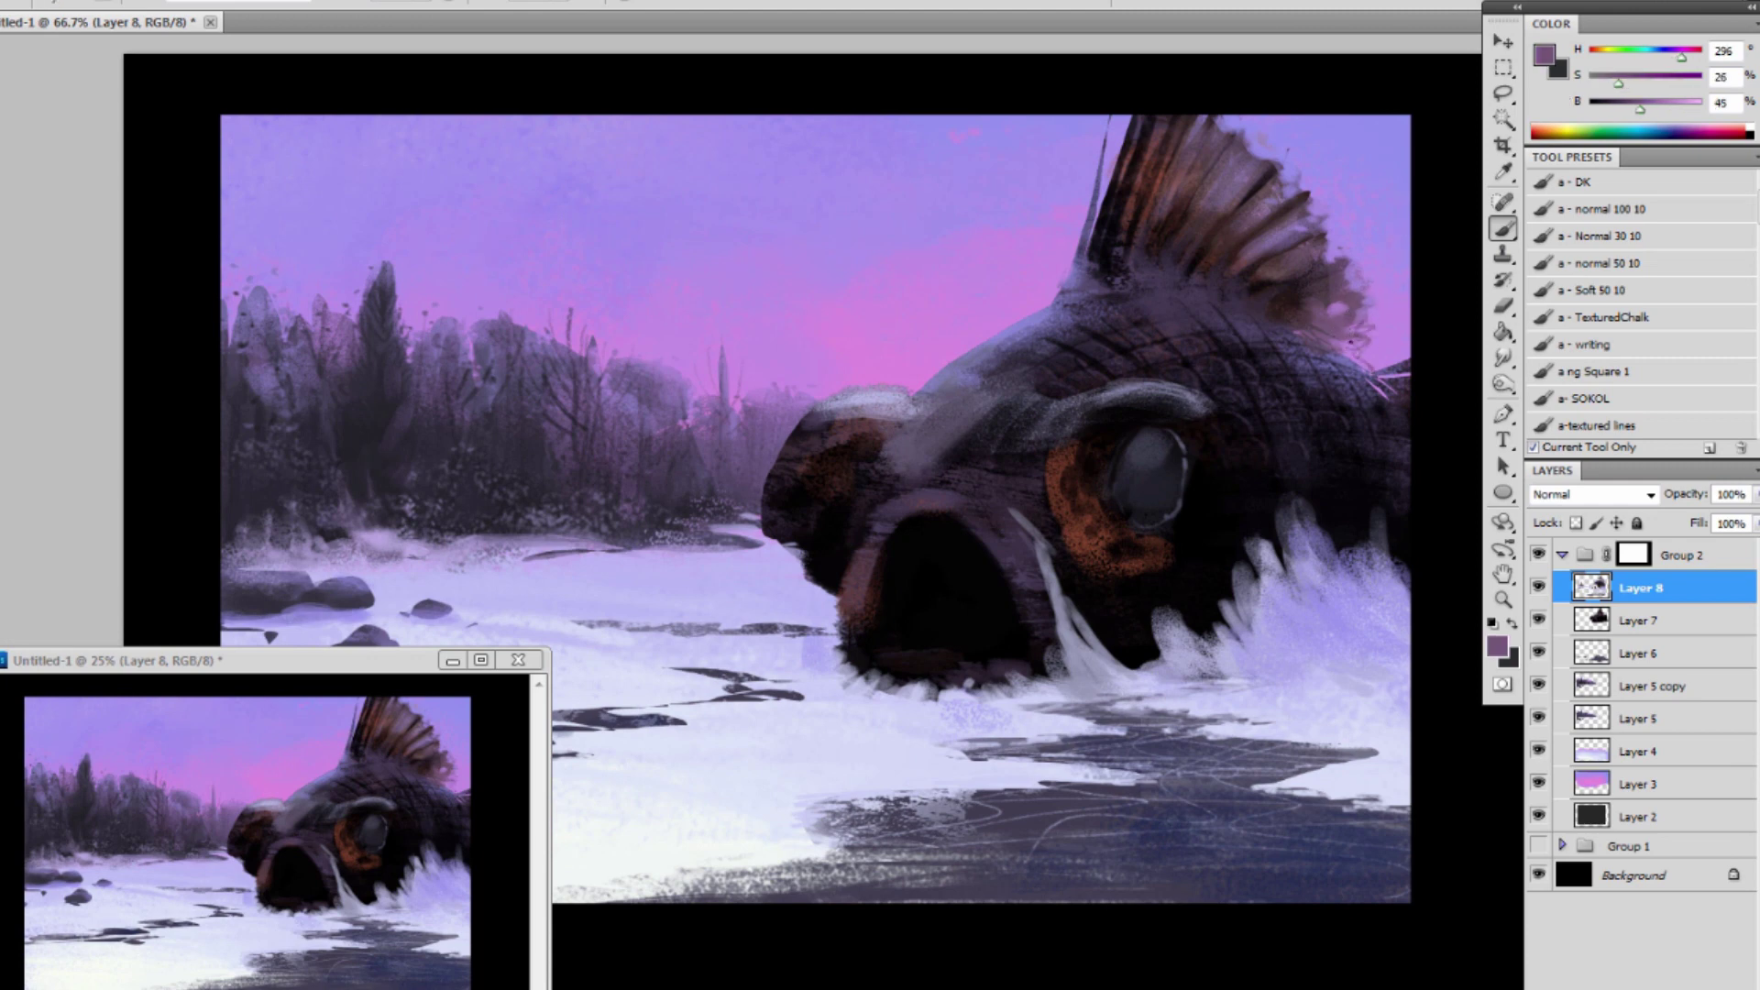
pyautogui.keyDown('alt'); pyautogui.click(1306, 191); pyautogui.keyUp('alt')
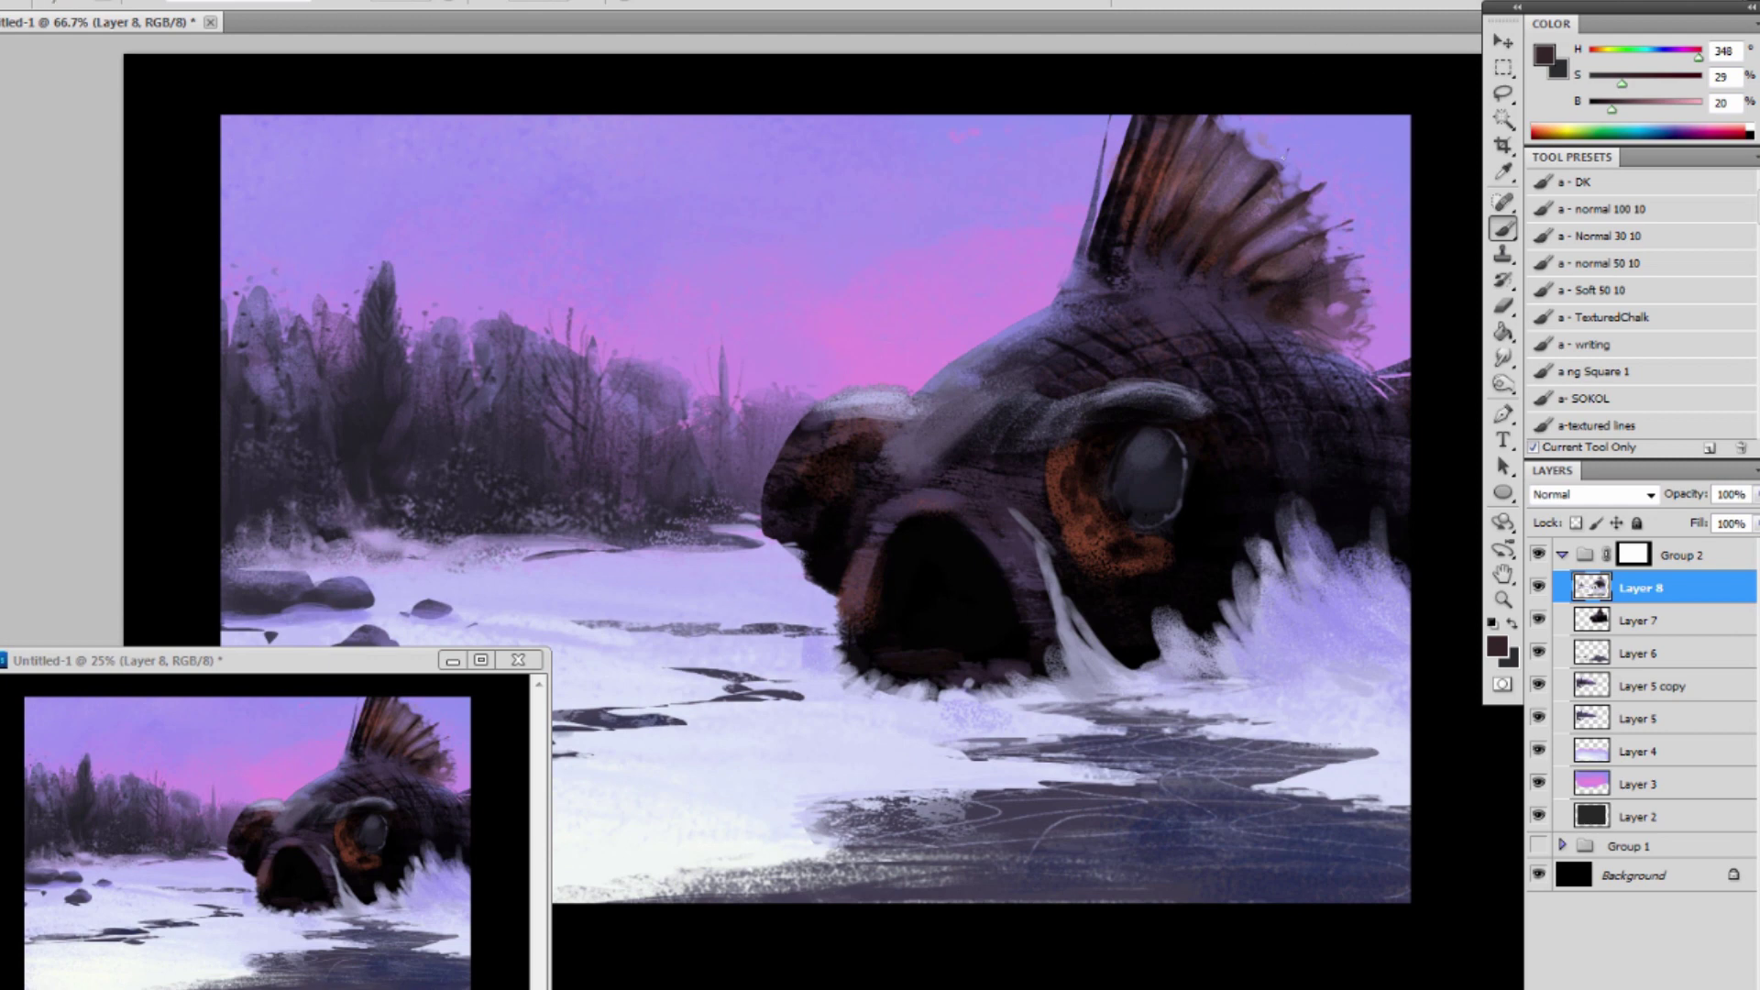
# Refine the notched membrane along the dorsal fin's upper outer edge with purples sampled from the fin and sky.
pyautogui.moveTo(1281, 165); pyautogui.dragTo(1300, 152)
pyautogui.keyDown('alt'); pyautogui.click(1245, 138); pyautogui.keyUp('alt')
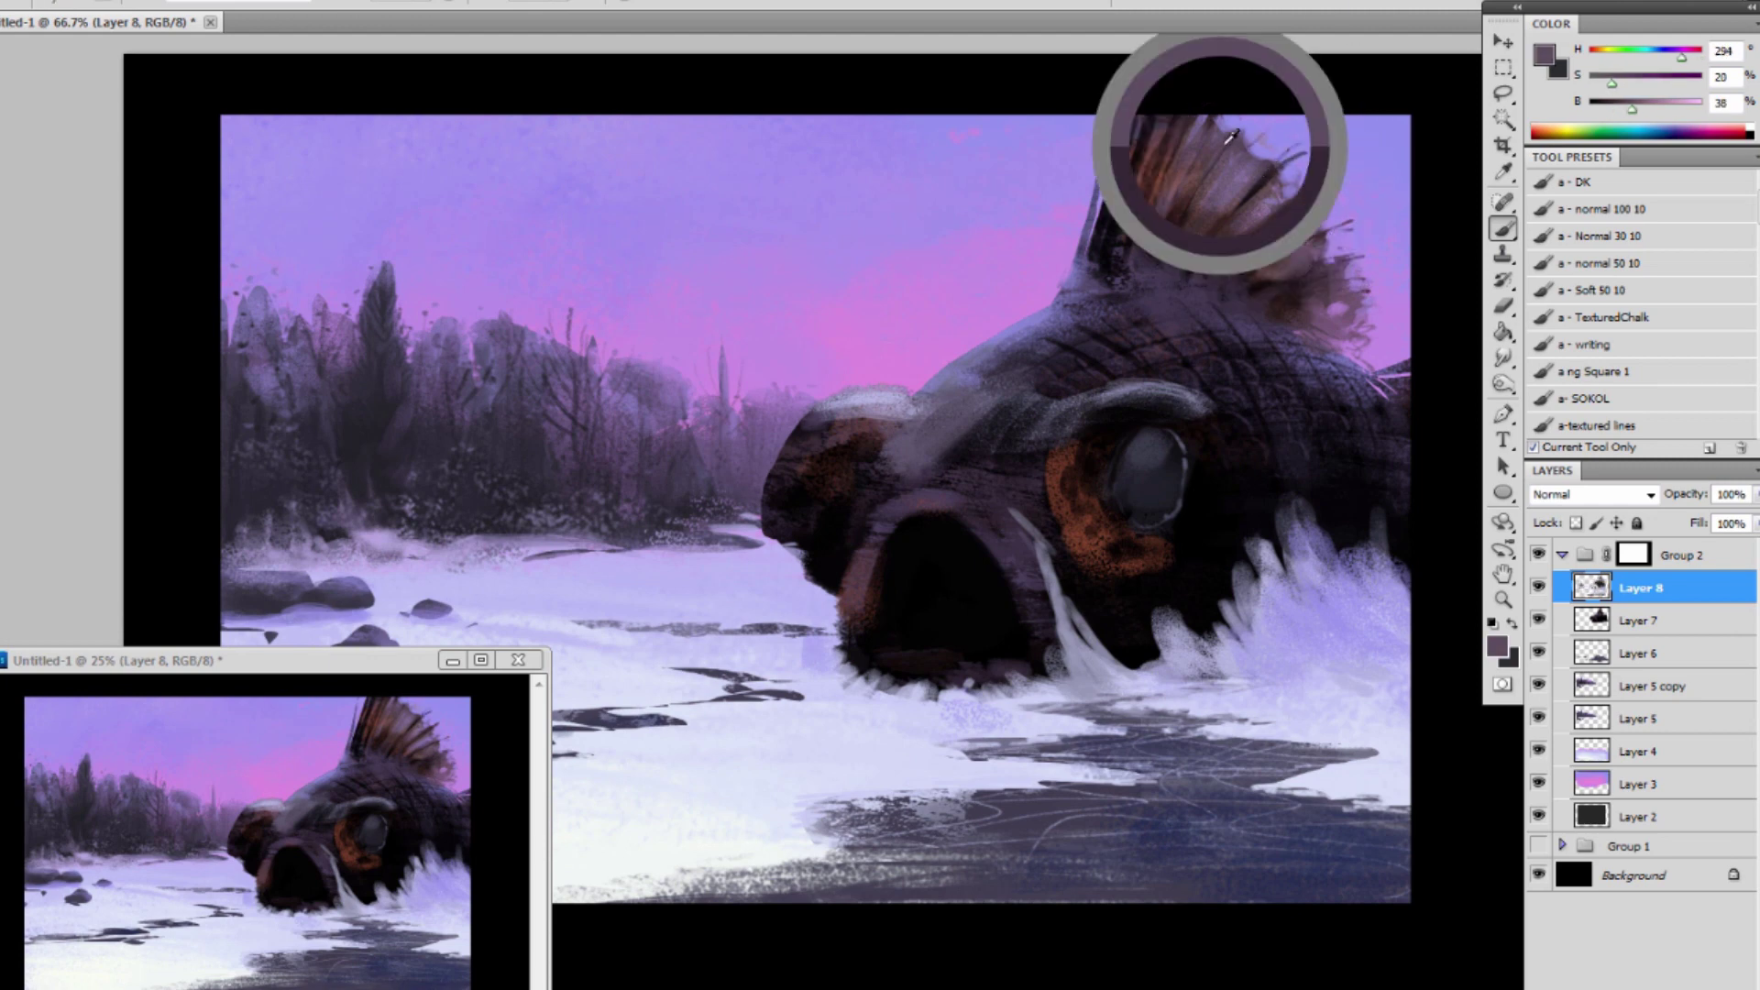
pyautogui.keyDown('alt'); pyautogui.click(1238, 172); pyautogui.keyUp('alt')
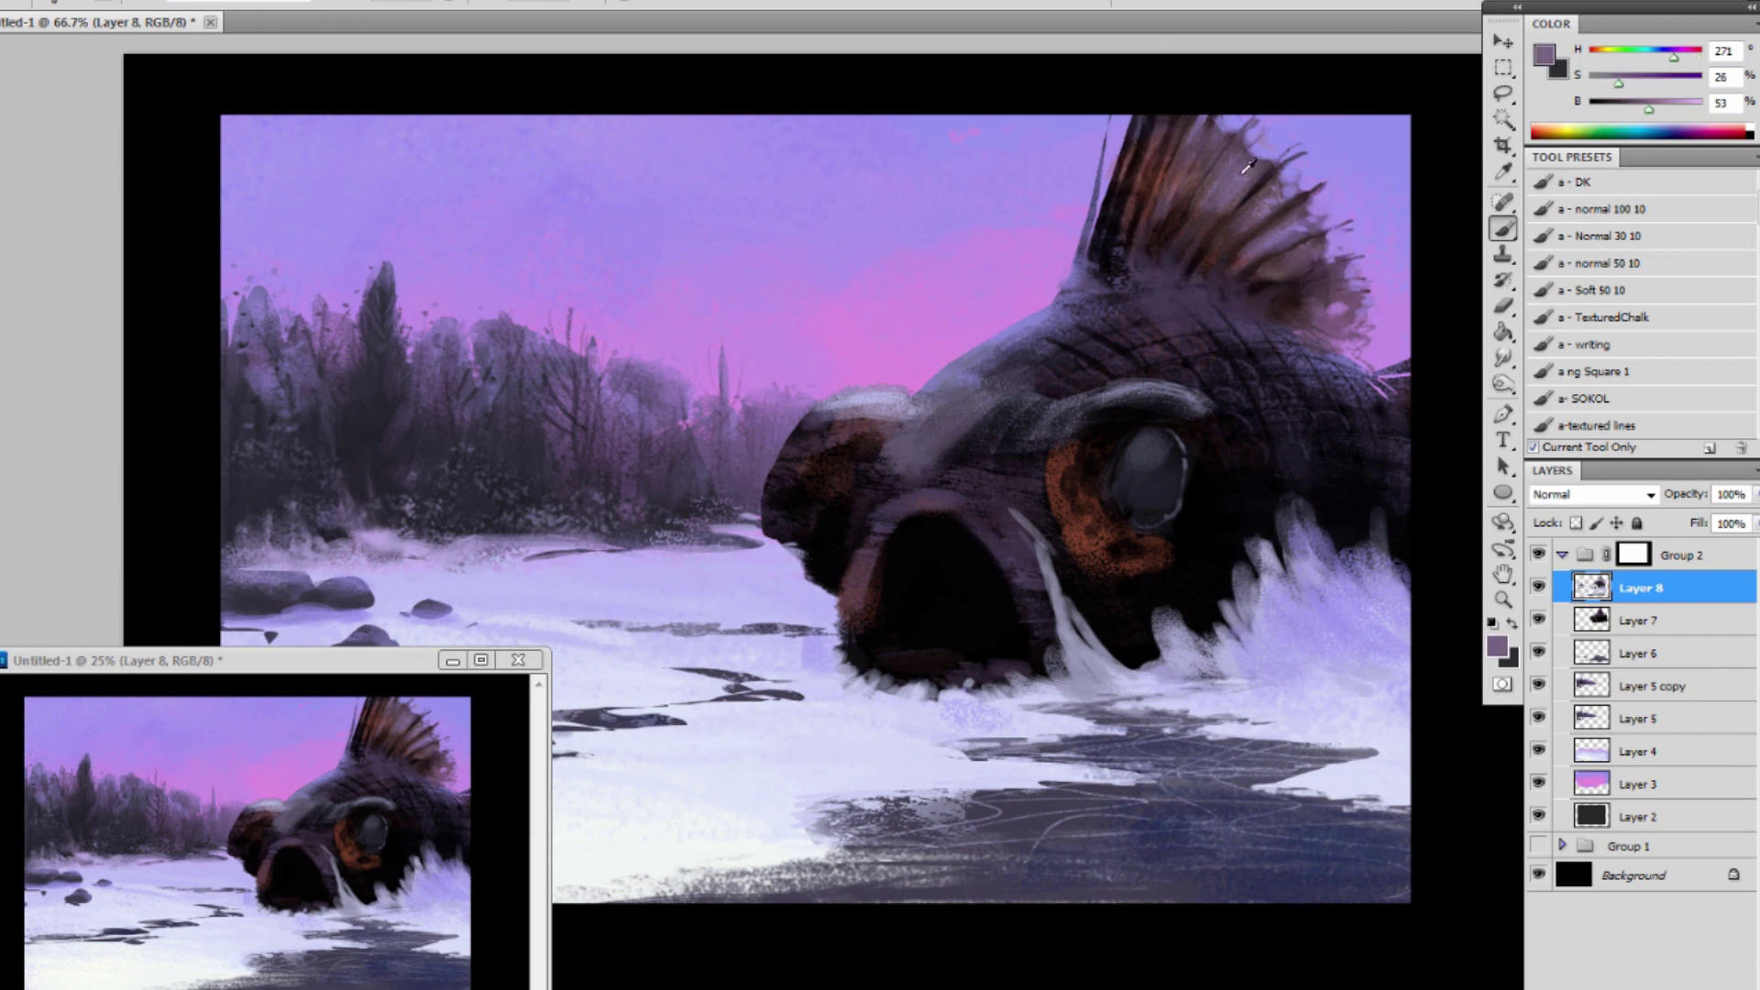
pyautogui.keyDown('alt'); pyautogui.click(1243, 172); pyautogui.keyUp('alt')
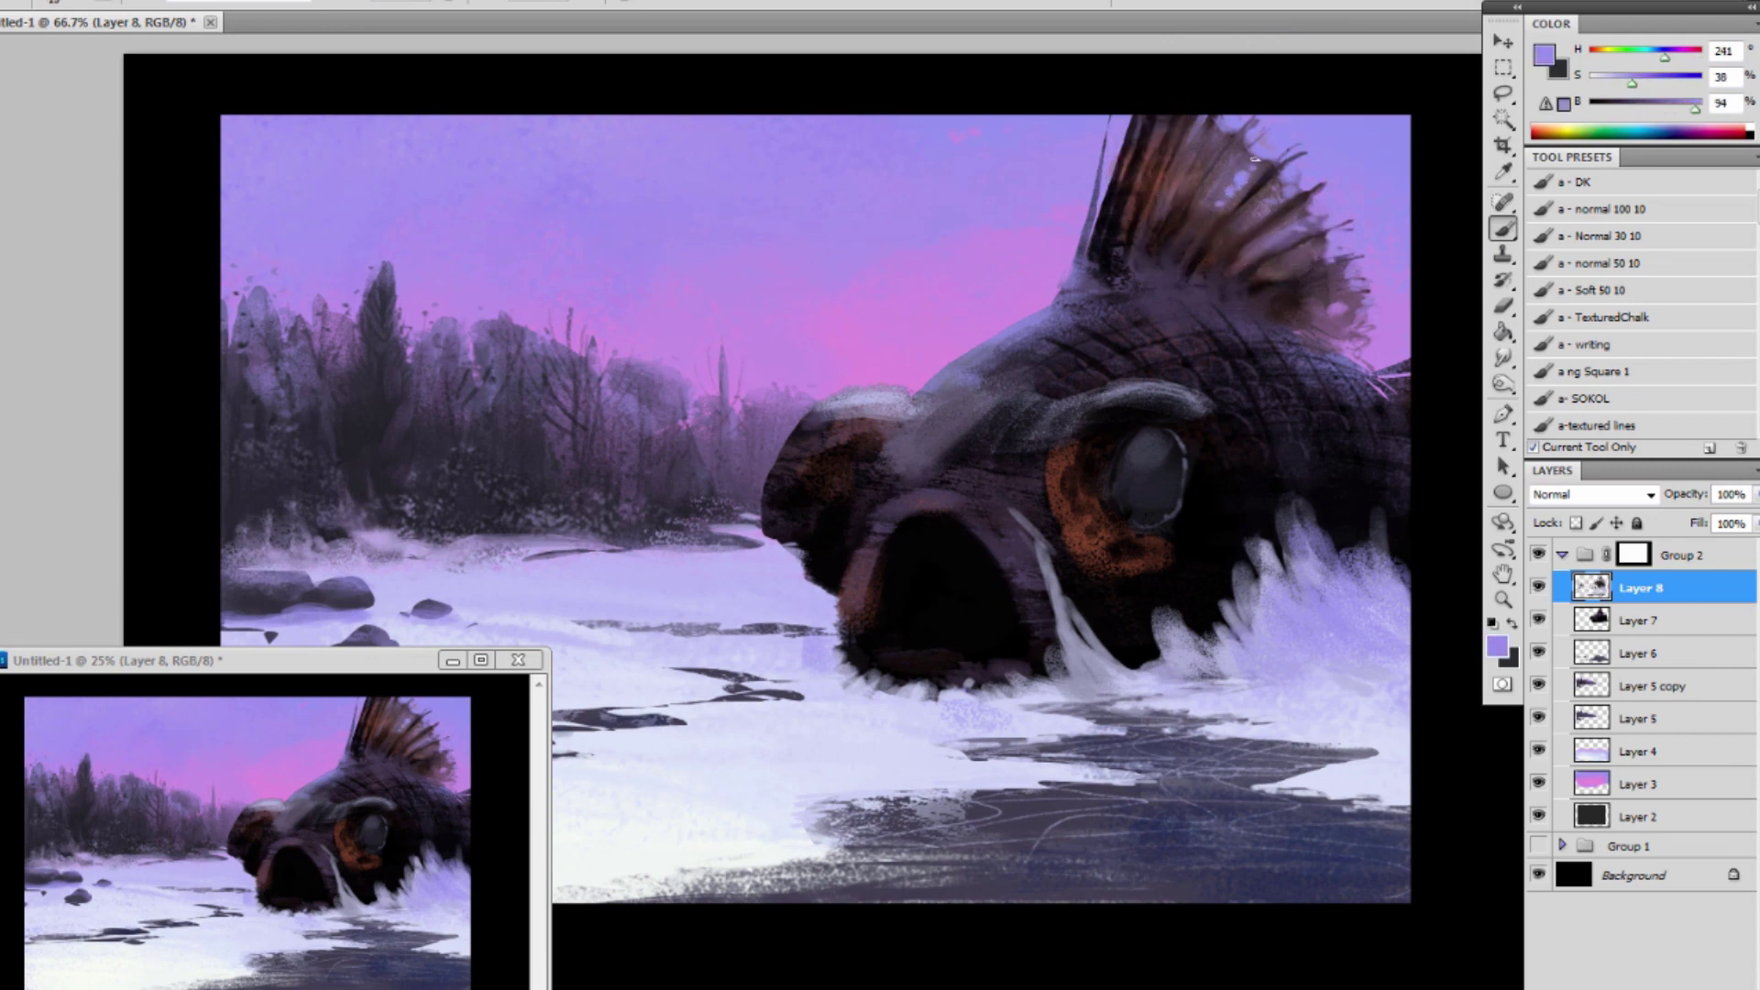
pyautogui.keyDown('alt'); pyautogui.click(1247, 181); pyautogui.keyUp('alt')
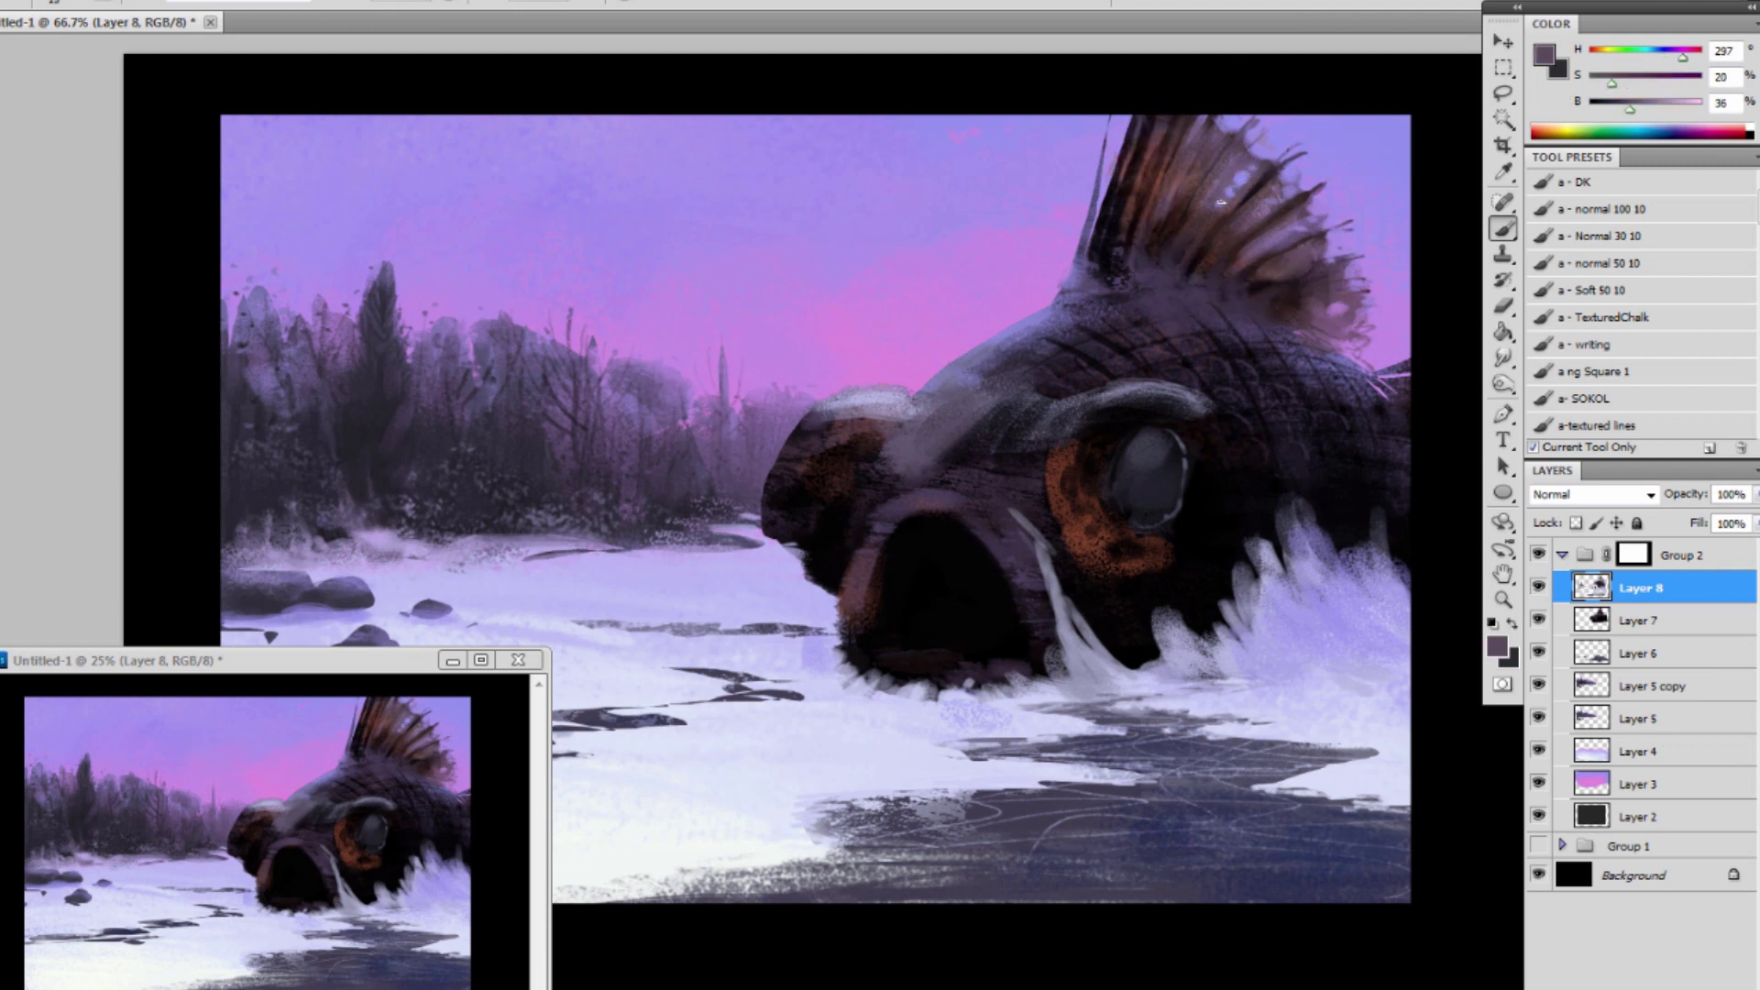
pyautogui.keyDown('alt'); pyautogui.click(1298, 158); pyautogui.keyUp('alt')
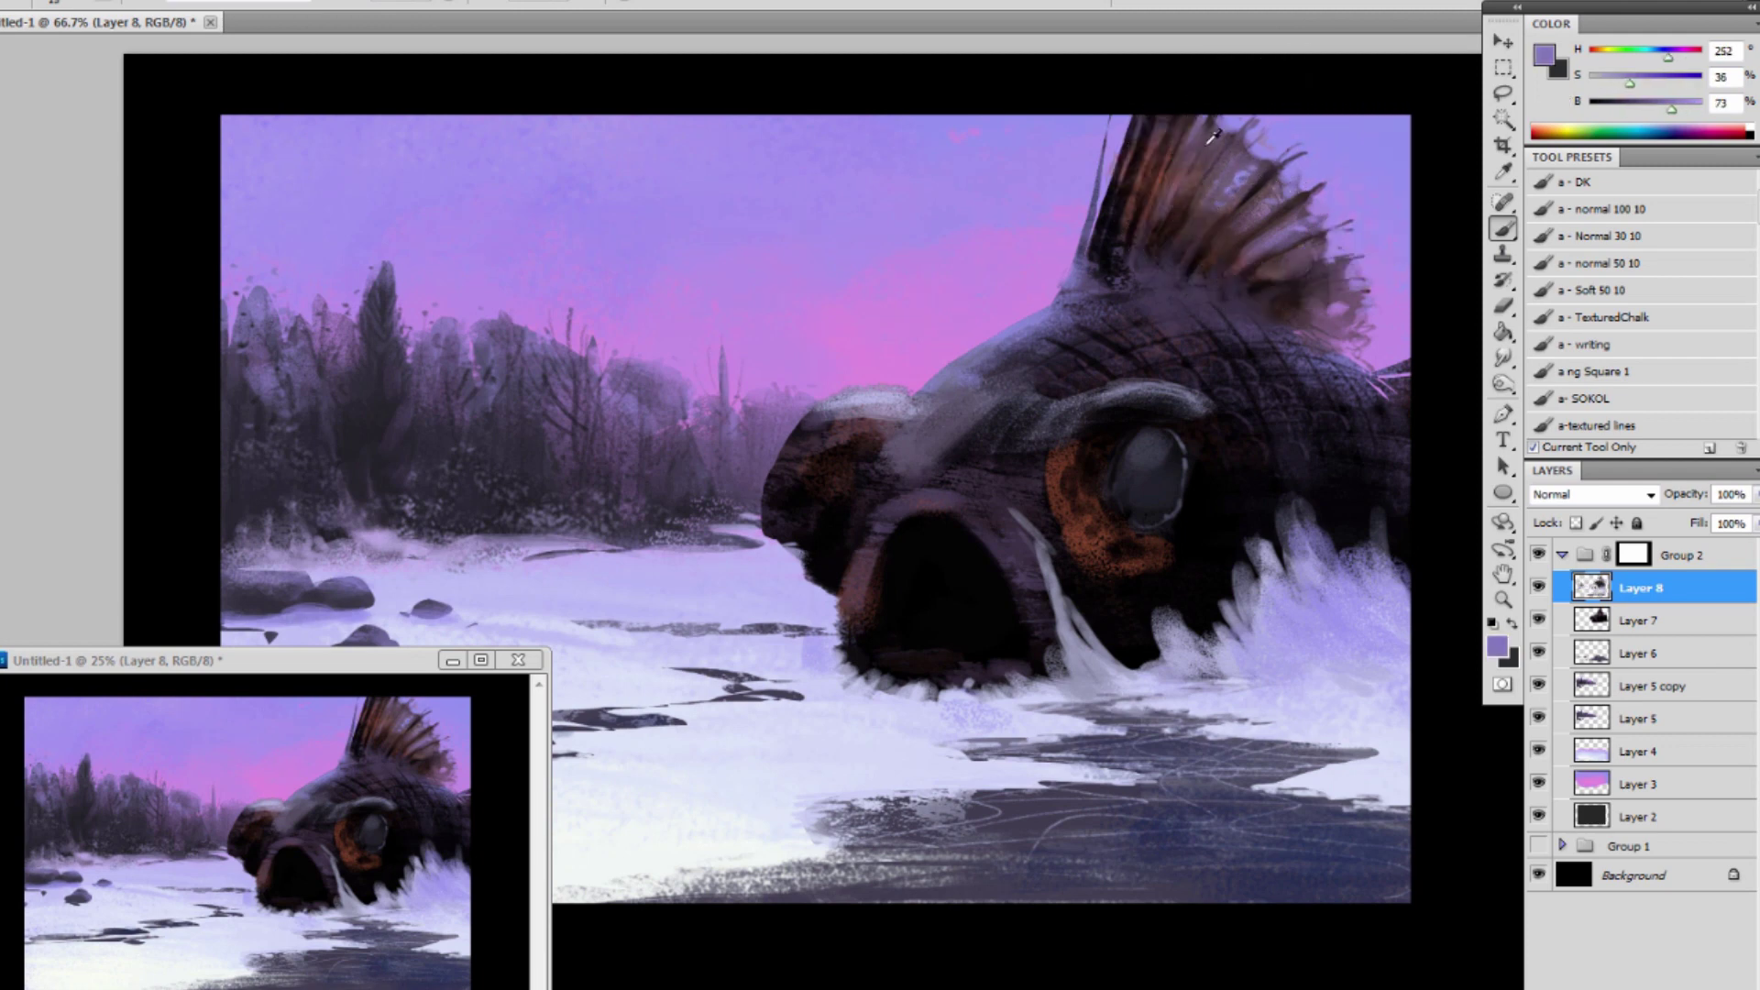
# Darken the thin front spine of the dorsal fin with near-black sampled from the fin's leading edge.
pyautogui.keyDown('alt'); pyautogui.click(1114, 151); pyautogui.keyUp('alt')
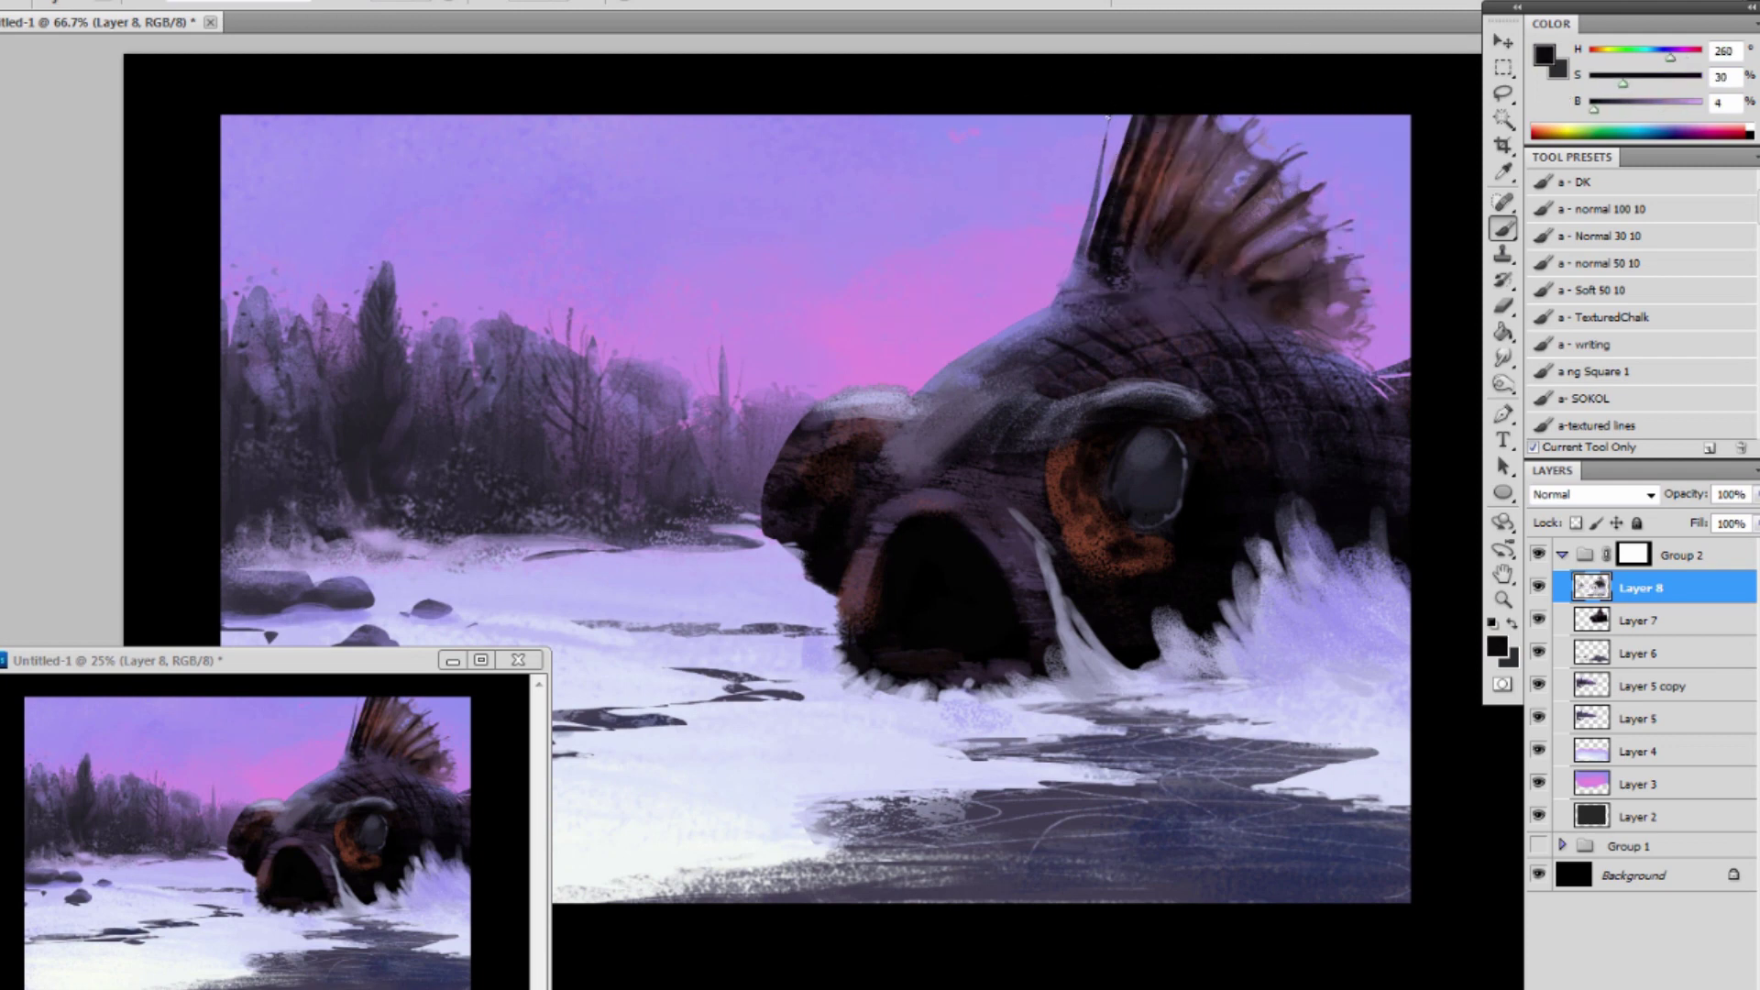
pyautogui.moveTo(1108, 117); pyautogui.dragTo(1095, 193)
pyautogui.hotkey('ctrl', 'z')
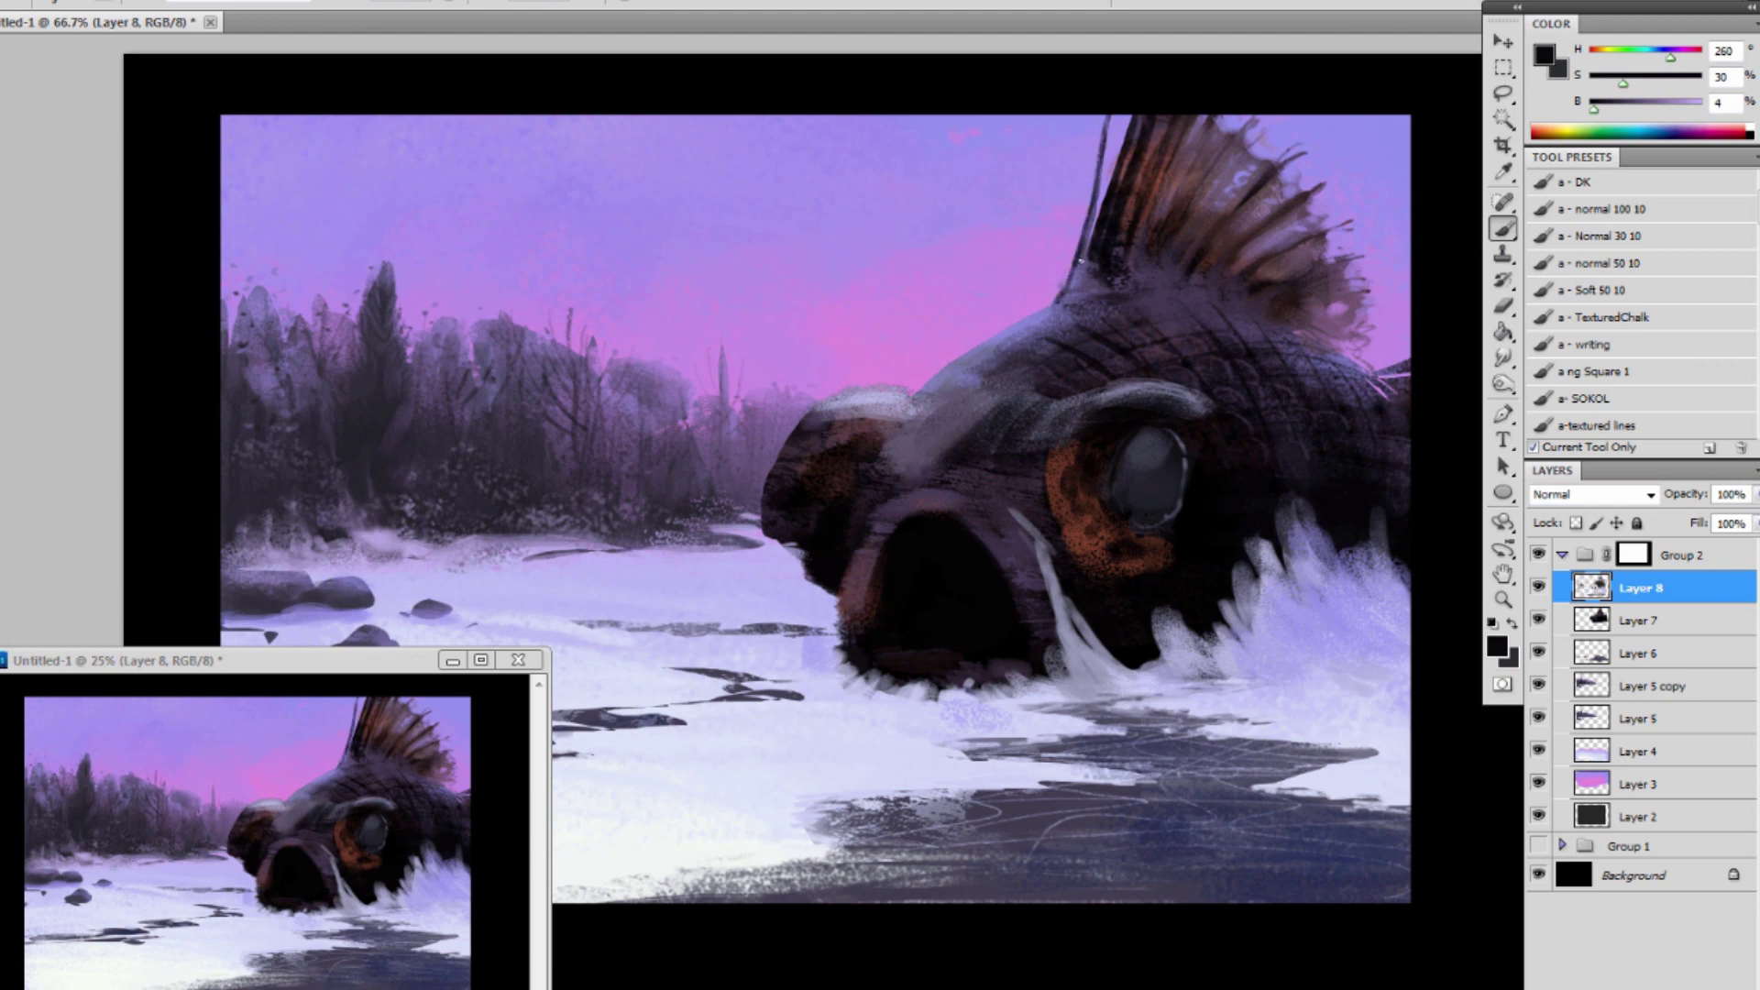
# Paint dark rays through the dorsal fin and shade its base with dark purples and near-black sampled from the fish.
pyautogui.keyDown('alt'); pyautogui.click(1108, 238); pyautogui.keyUp('alt')
pyautogui.keyDown('alt'); pyautogui.click(1220, 201); pyautogui.keyUp('alt')
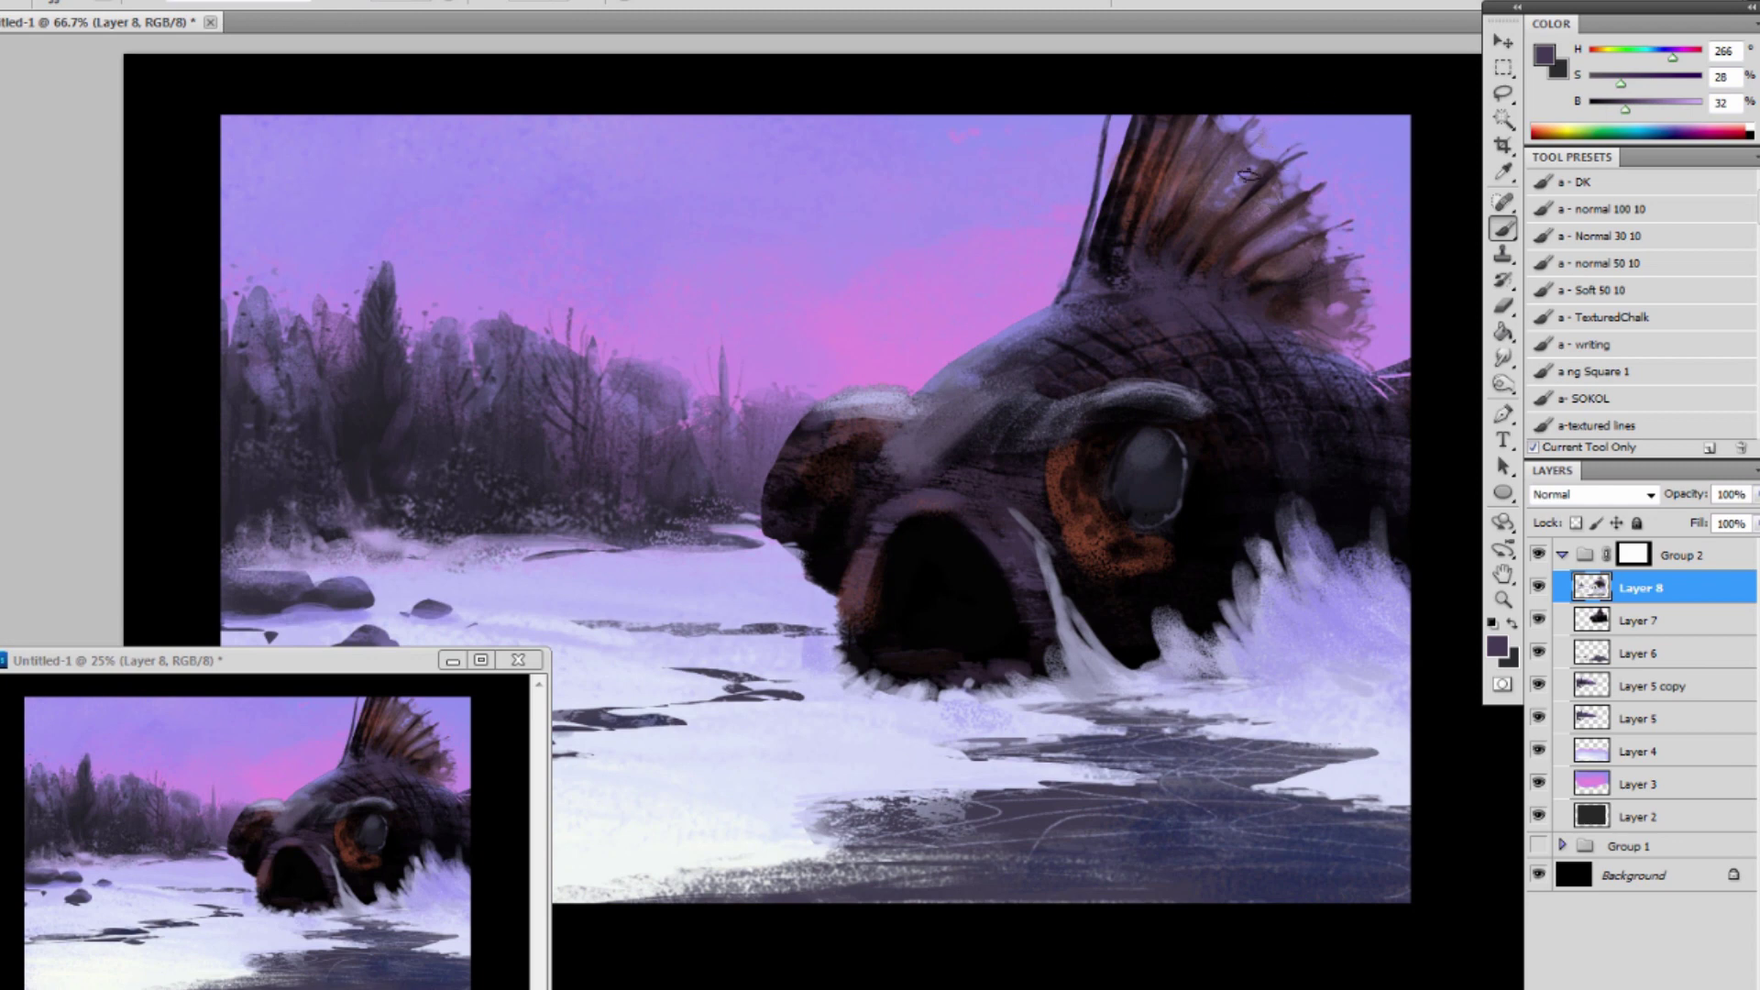
pyautogui.keyDown('alt'); pyautogui.click(1218, 217); pyautogui.keyUp('alt')
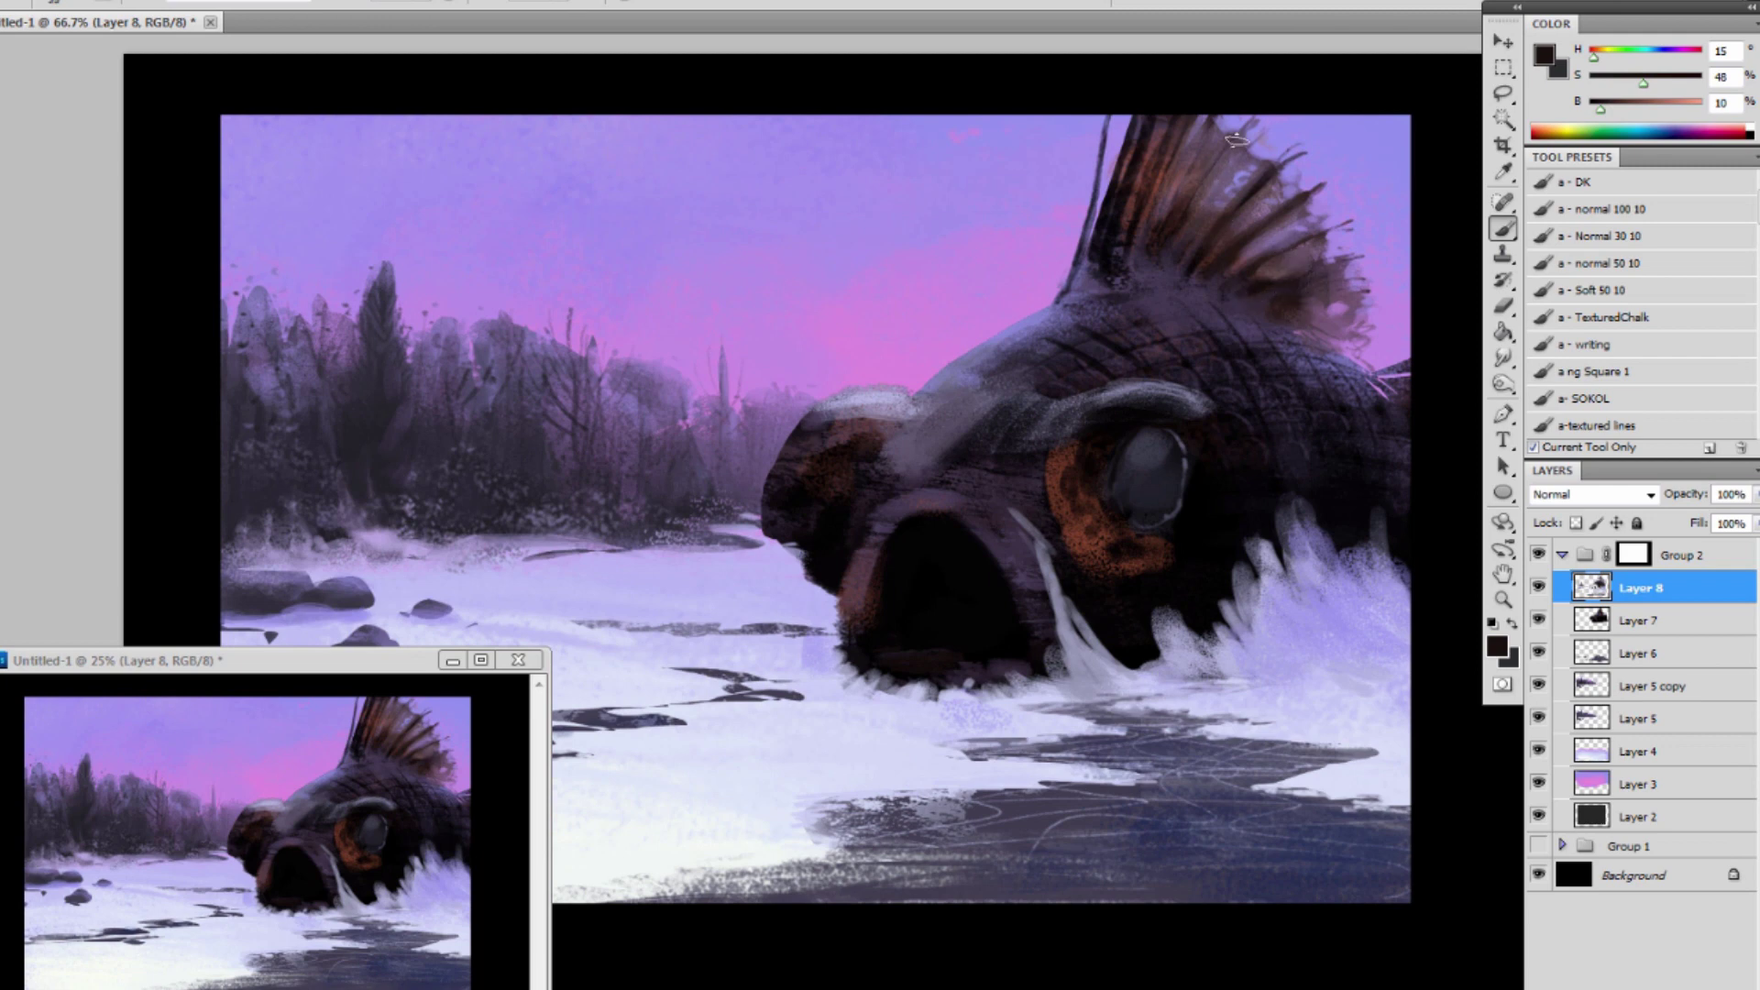
pyautogui.moveTo(1236, 141); pyautogui.dragTo(1167, 247)
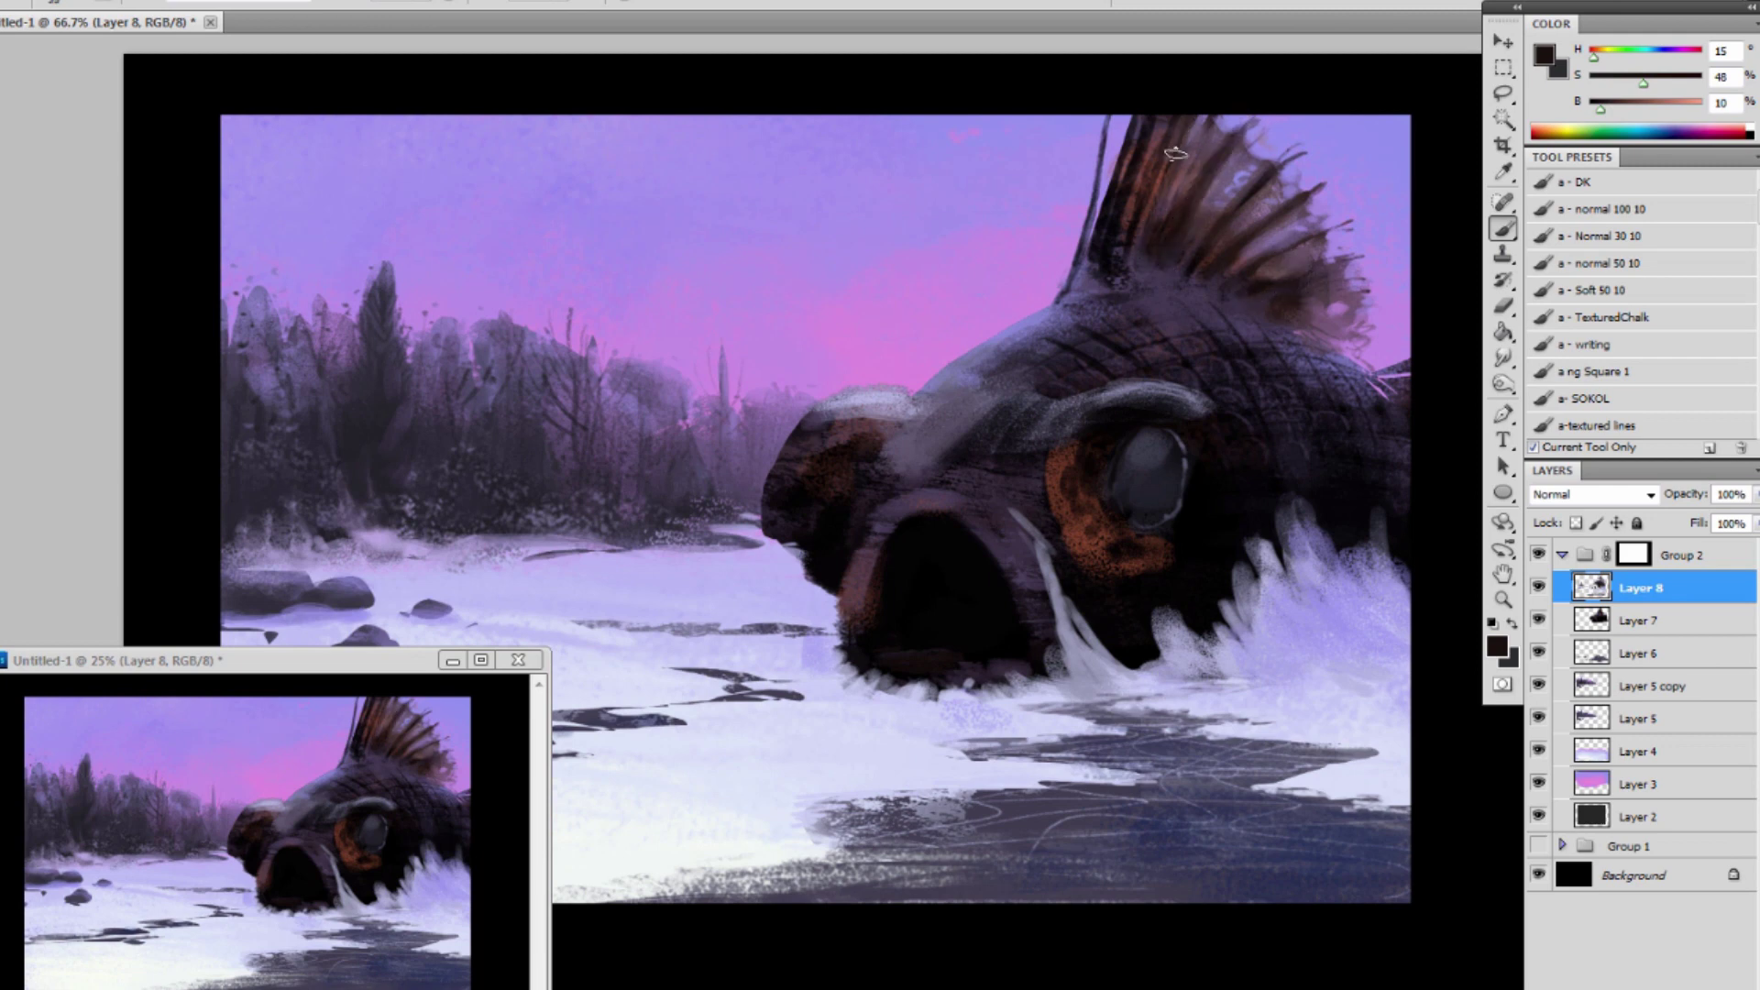
pyautogui.moveTo(1171, 146); pyautogui.dragTo(1142, 262)
pyautogui.keyDown('alt'); pyautogui.click(1127, 270); pyautogui.keyUp('alt')
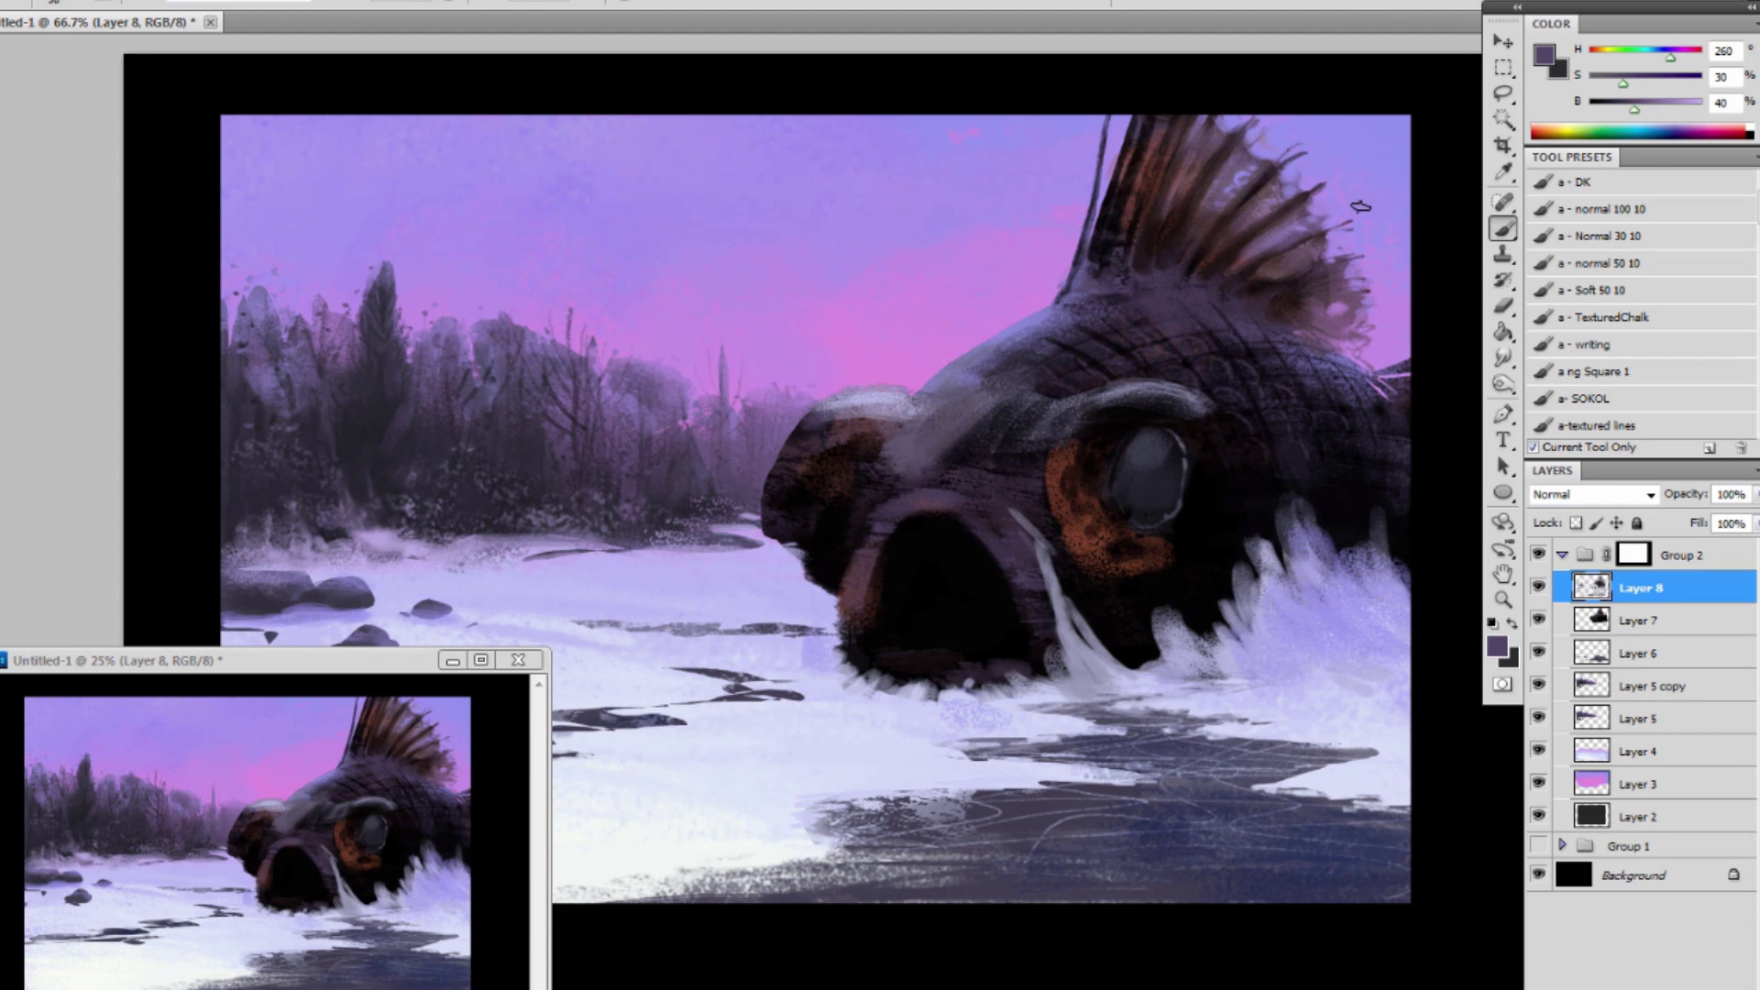
pyautogui.keyDown('alt'); pyautogui.click(1130, 210); pyautogui.keyUp('alt')
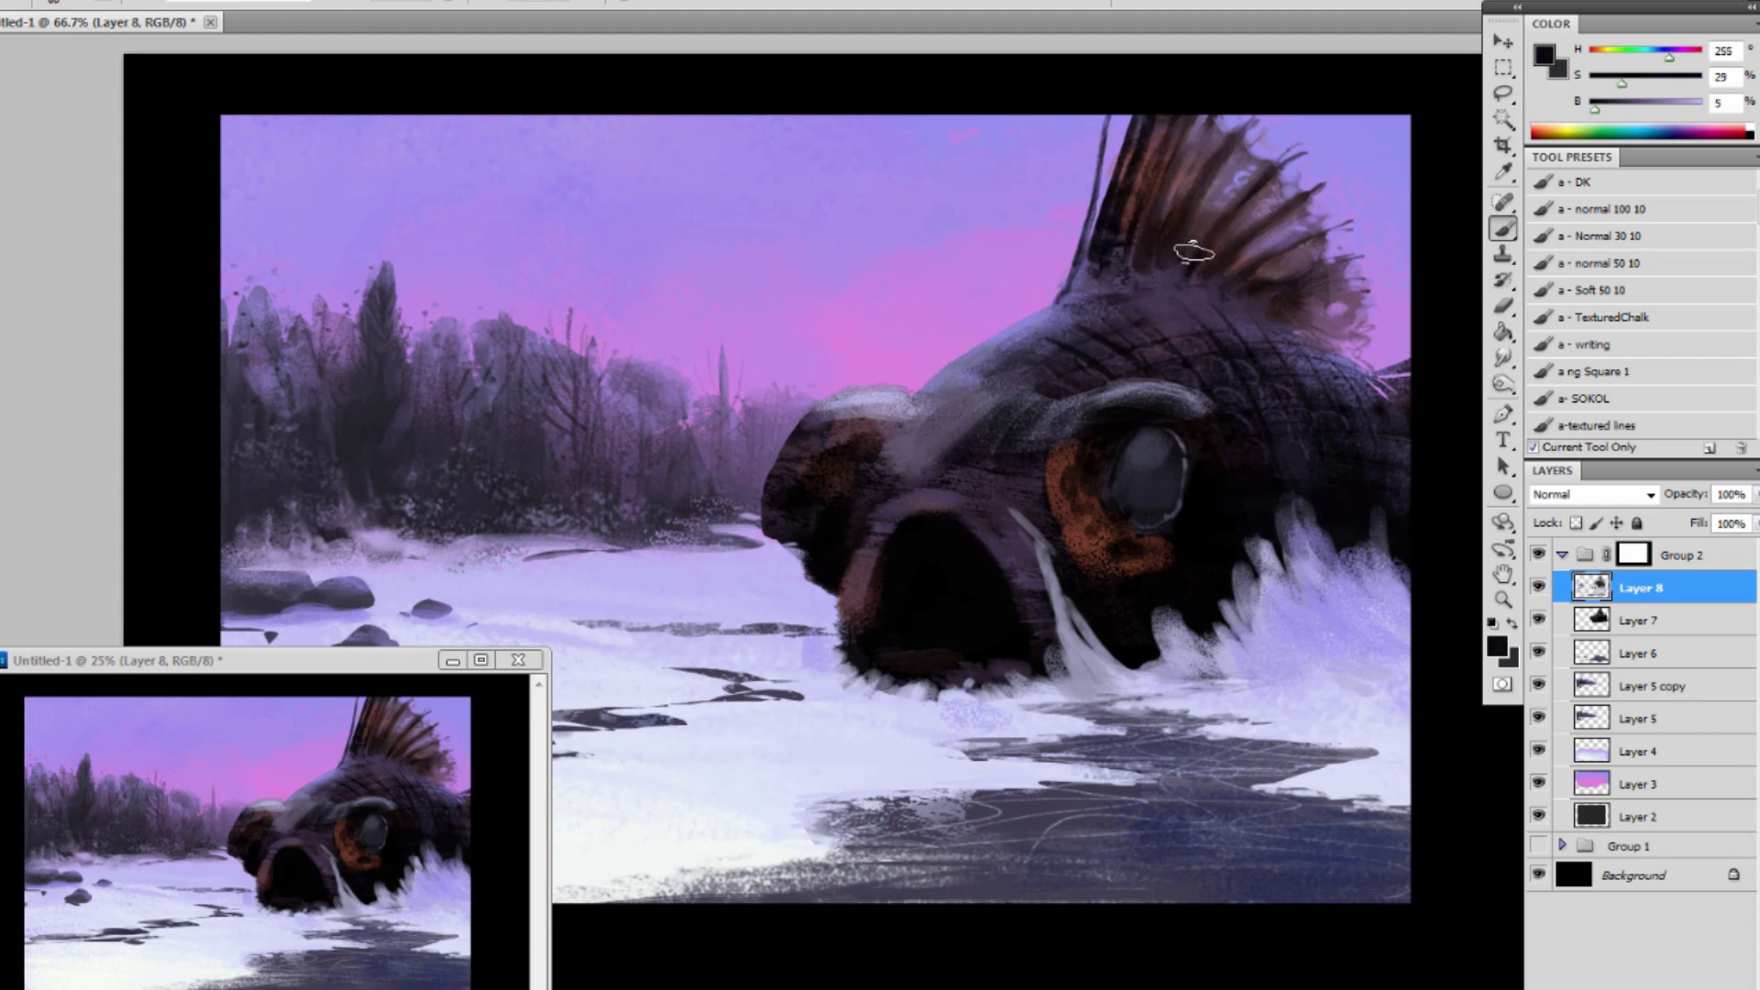
pyautogui.keyDown('alt'); pyautogui.click(1187, 269); pyautogui.keyUp('alt')
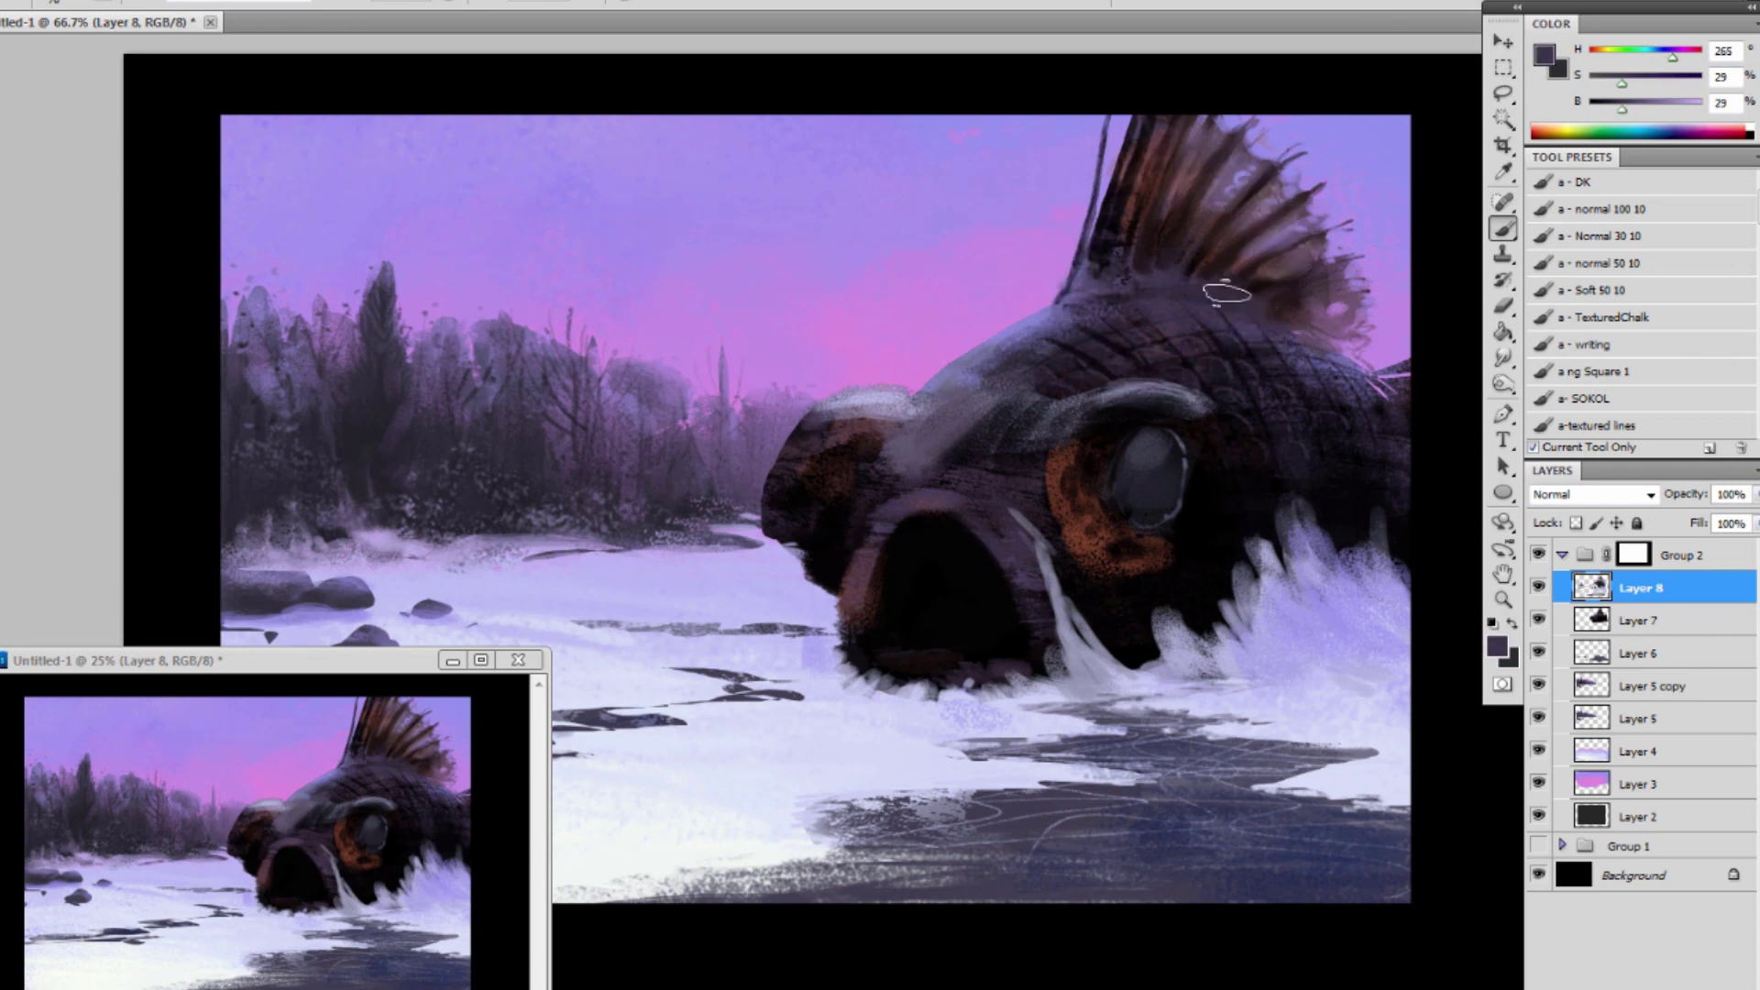
# Darken the mouth's rim and tone down the pale splash streak beside it with sampled dark colours.
pyautogui.keyDown('alt'); pyautogui.click(908, 580); pyautogui.keyUp('alt')
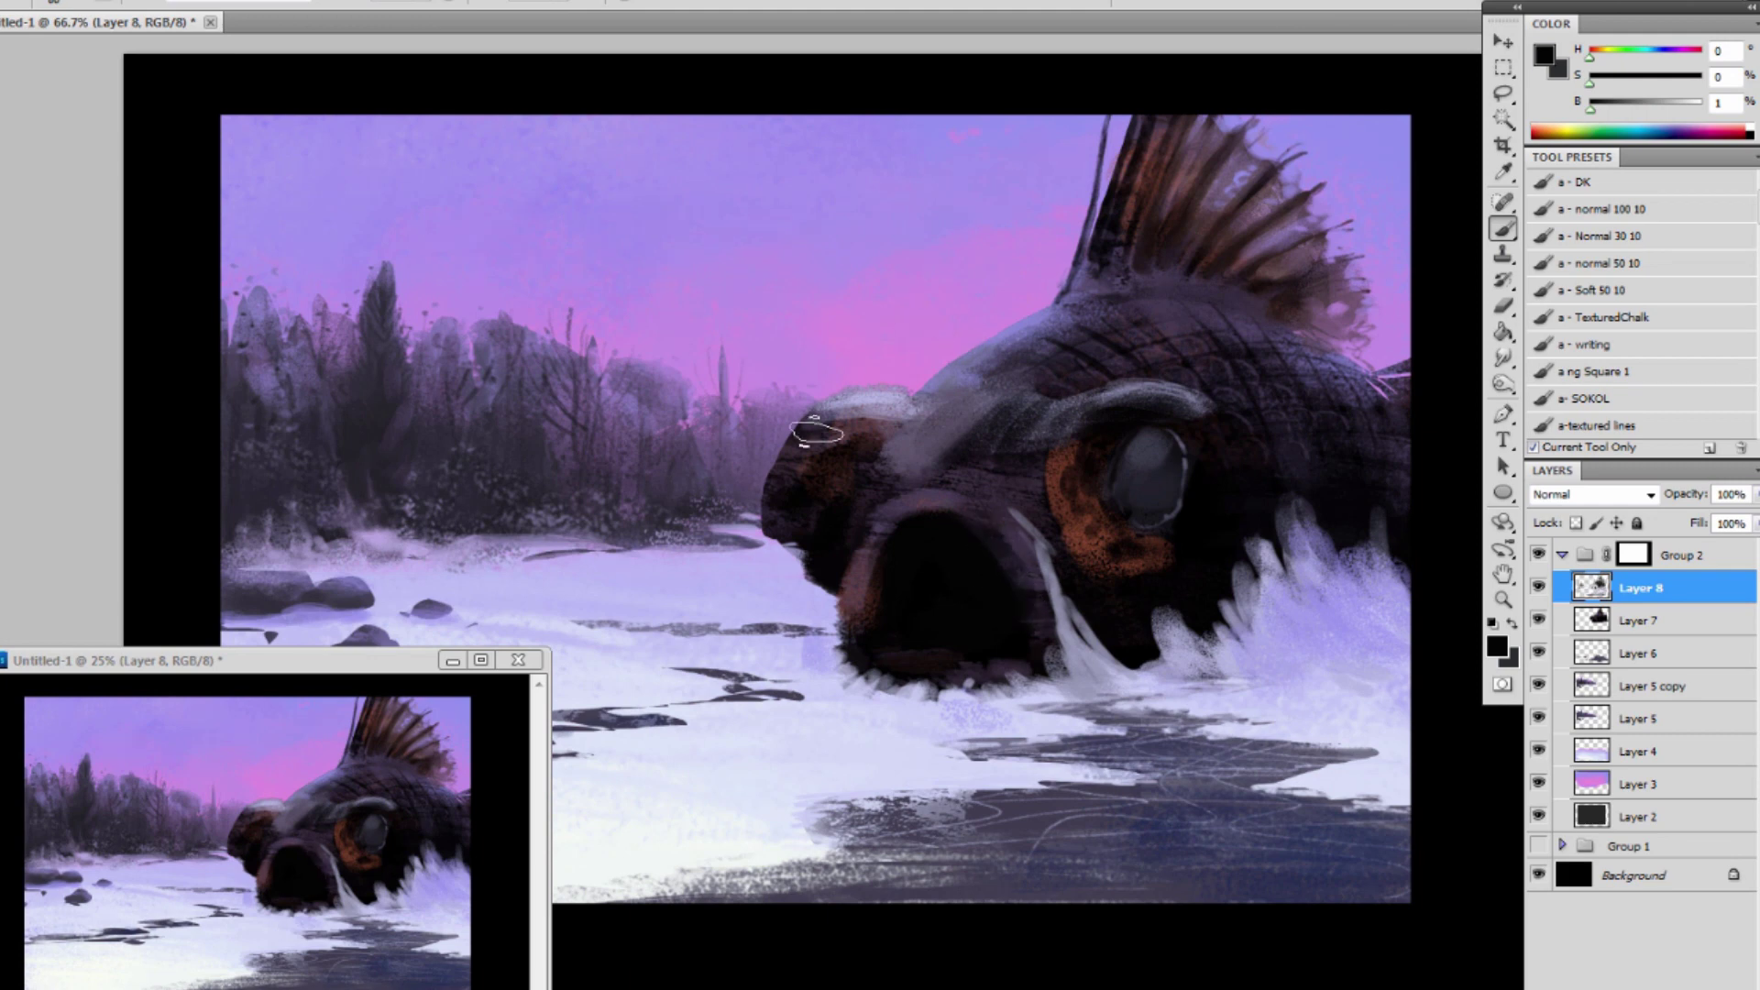
pyautogui.keyDown('alt'); pyautogui.click(818, 565); pyautogui.keyUp('alt')
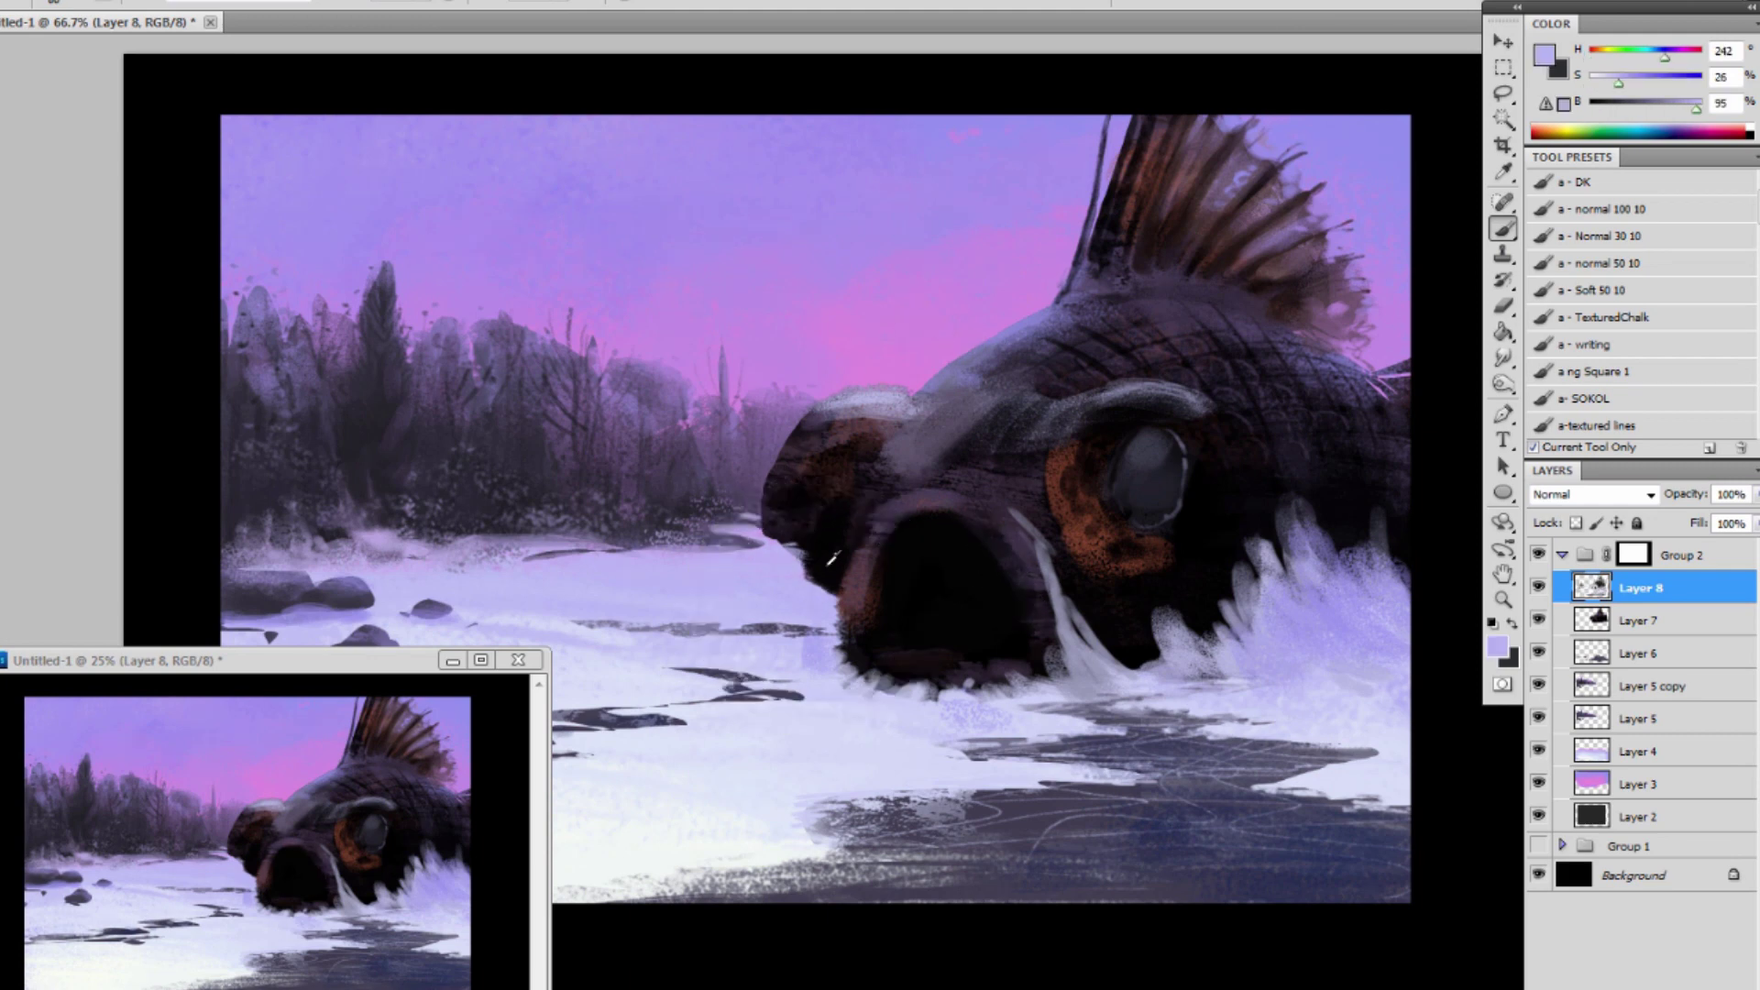
pyautogui.keyDown('alt'); pyautogui.click(1040, 521); pyautogui.keyUp('alt')
pyautogui.moveTo(1038, 529); pyautogui.dragTo(1091, 637)
pyautogui.press(']')
pyautogui.press(']')
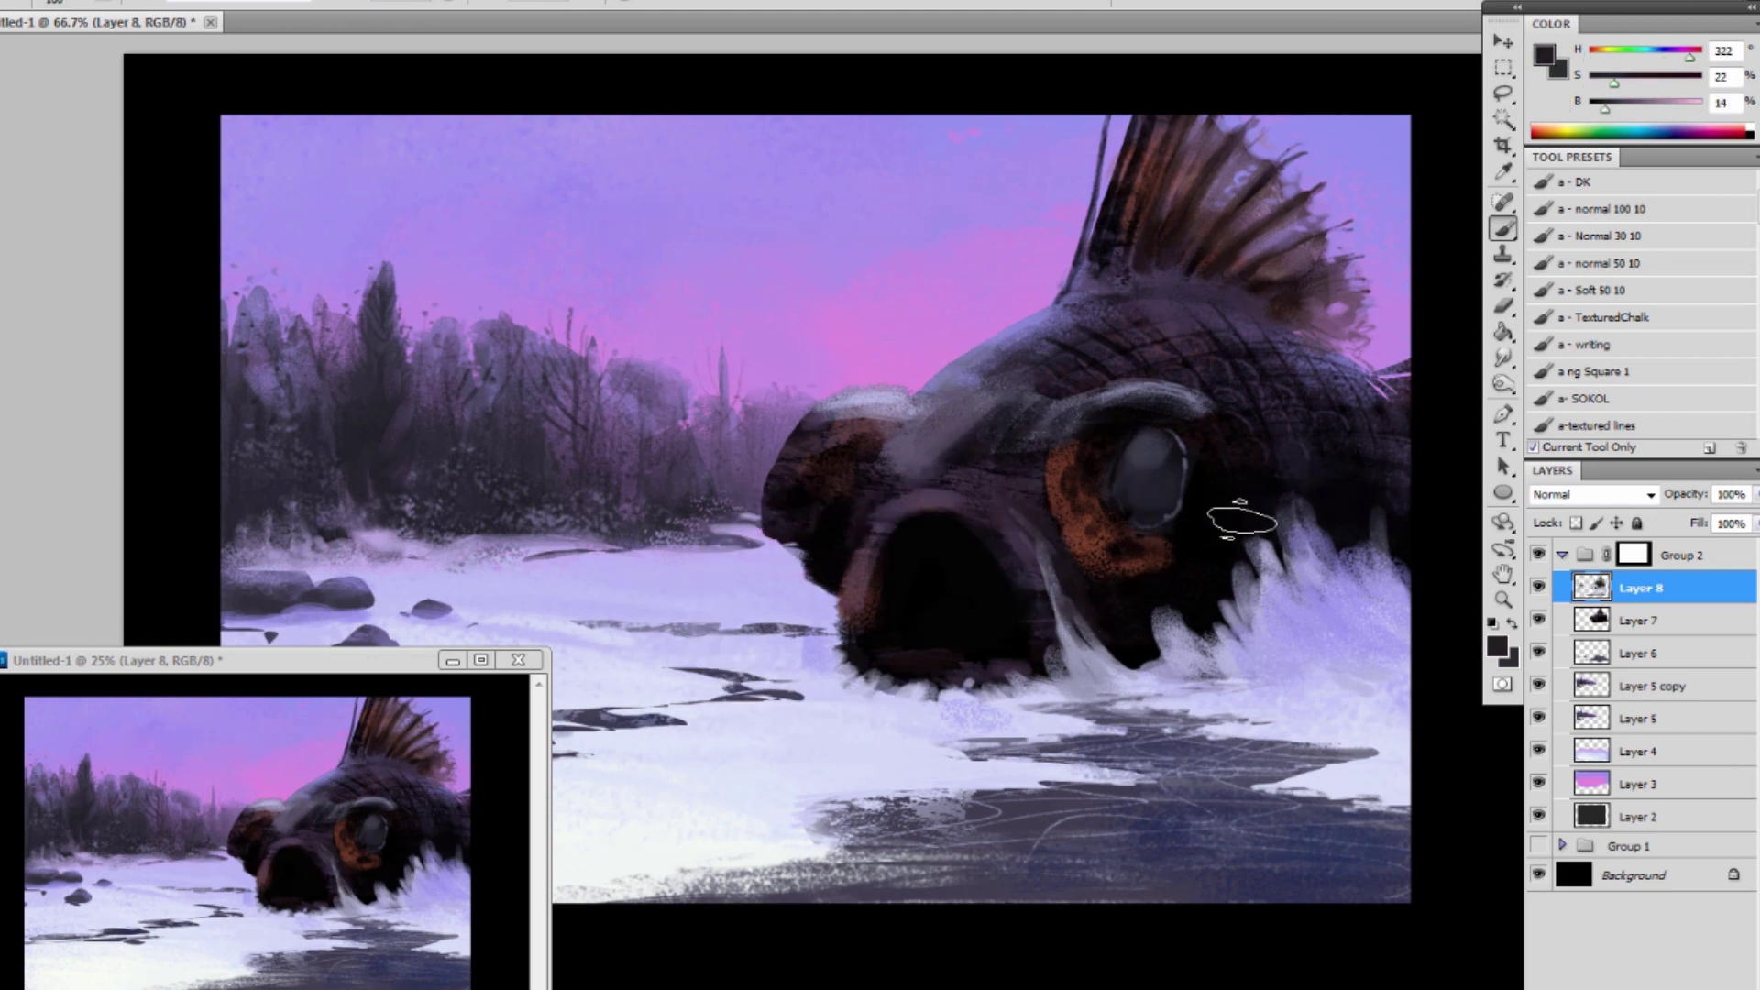
# Paint over the upper part of the splash behind the eye with dark tones sampled from the body.
pyautogui.keyDown('alt'); pyautogui.click(1249, 524); pyautogui.keyUp('alt')
pyautogui.moveTo(1250, 503); pyautogui.dragTo(1263, 577)
pyautogui.keyDown('alt'); pyautogui.click(1231, 566); pyautogui.keyUp('alt')
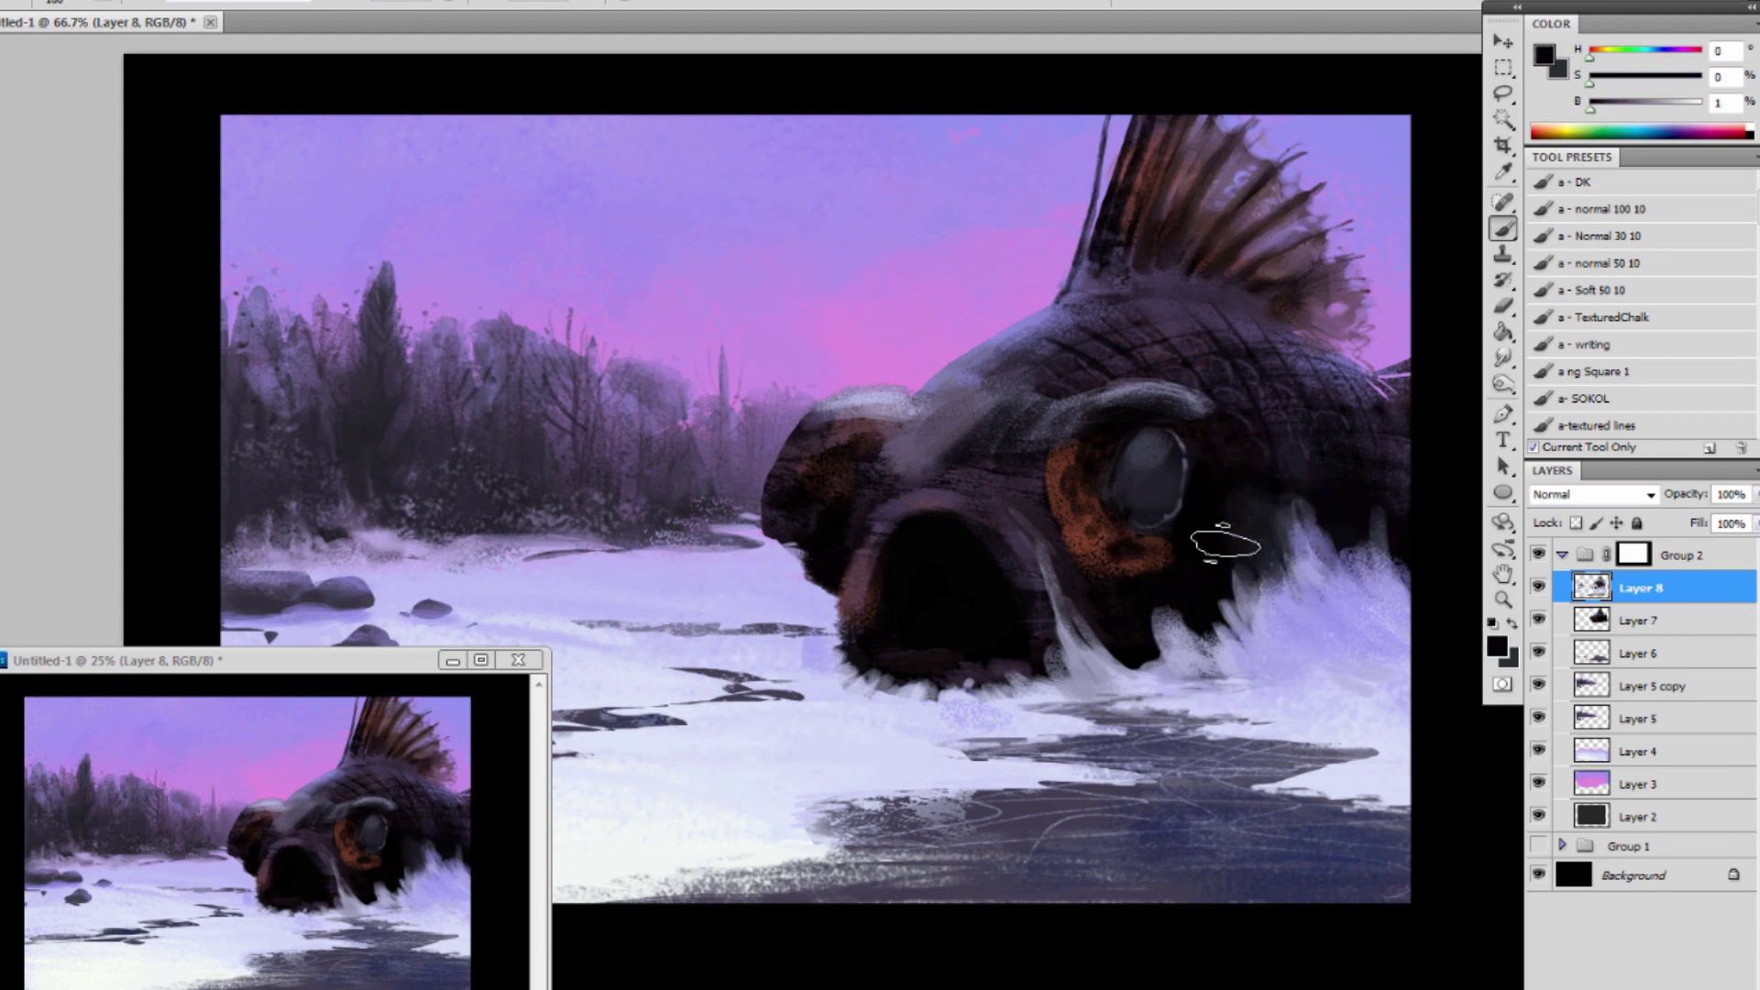
# Darken the outer and lower parts of the orange ring around the large eye with sampled near-black.
pyautogui.keyDown('alt'); pyautogui.click(1175, 595); pyautogui.keyUp('alt')
pyautogui.moveTo(1052, 463)
pyautogui.mouseDown()
pyautogui.moveTo(1060, 541)
pyautogui.moveTo(1055, 475)
pyautogui.moveTo(1100, 585)
pyautogui.moveTo(1056, 453)
pyautogui.moveTo(1121, 601)
pyautogui.mouseUp()
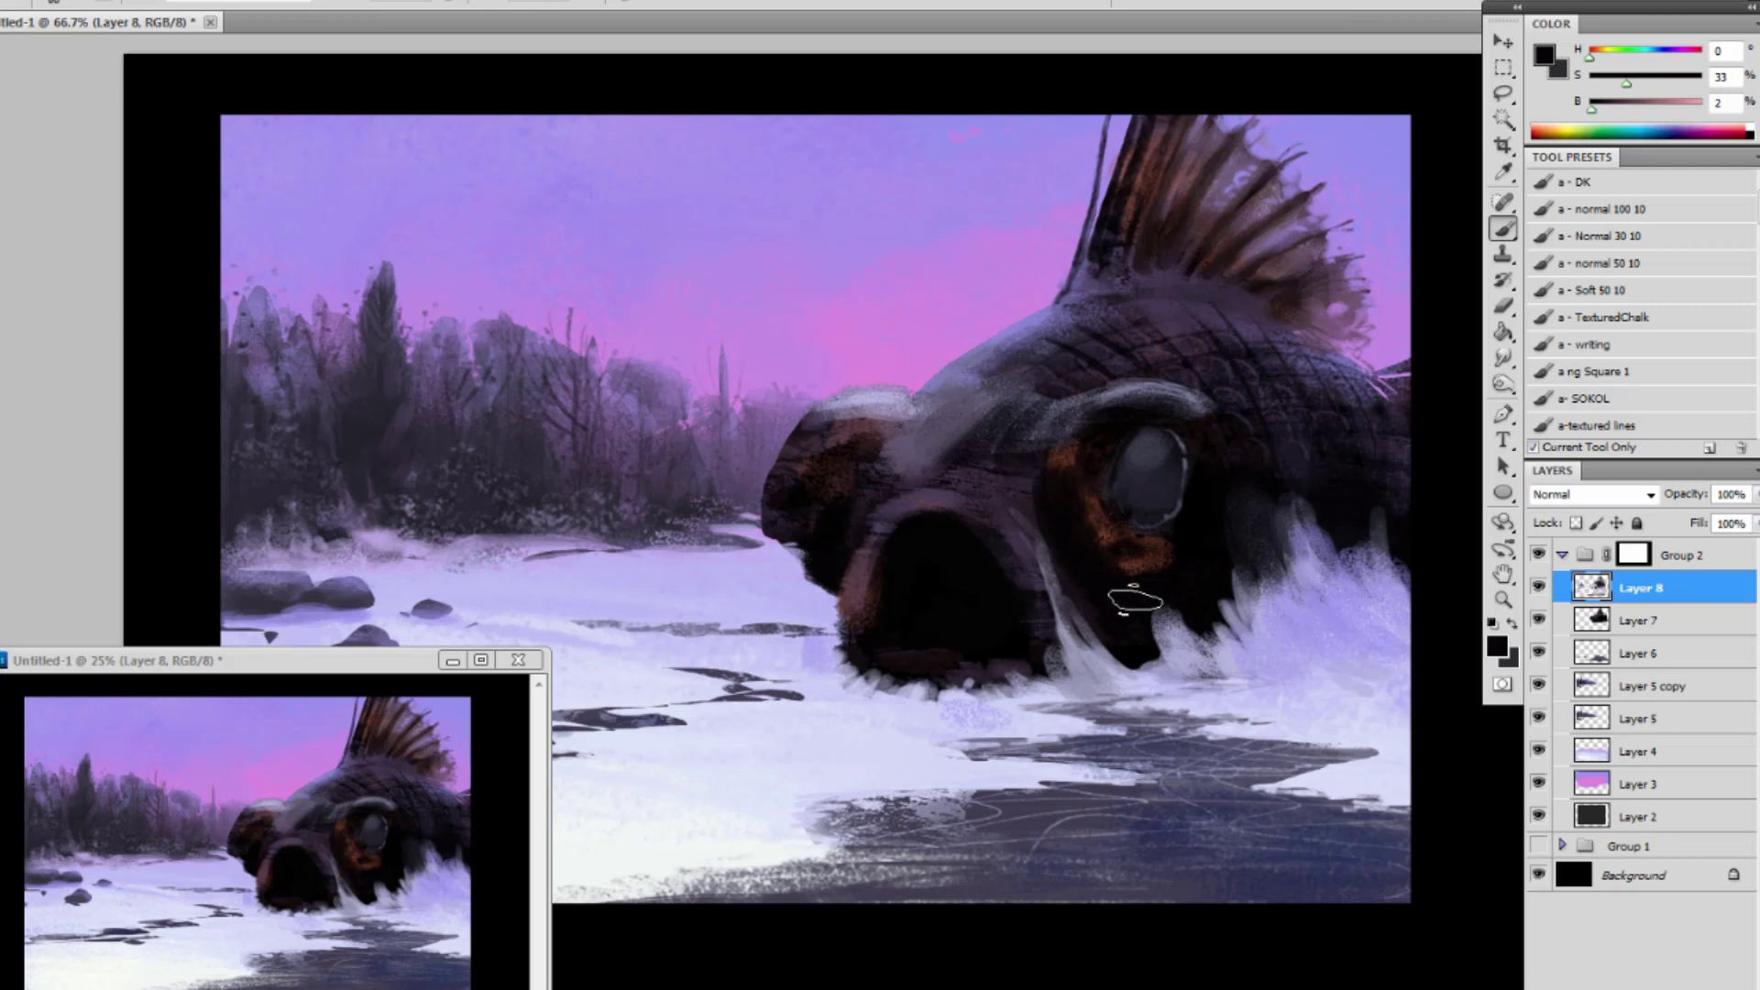
pyautogui.press('[')
pyautogui.press('[')
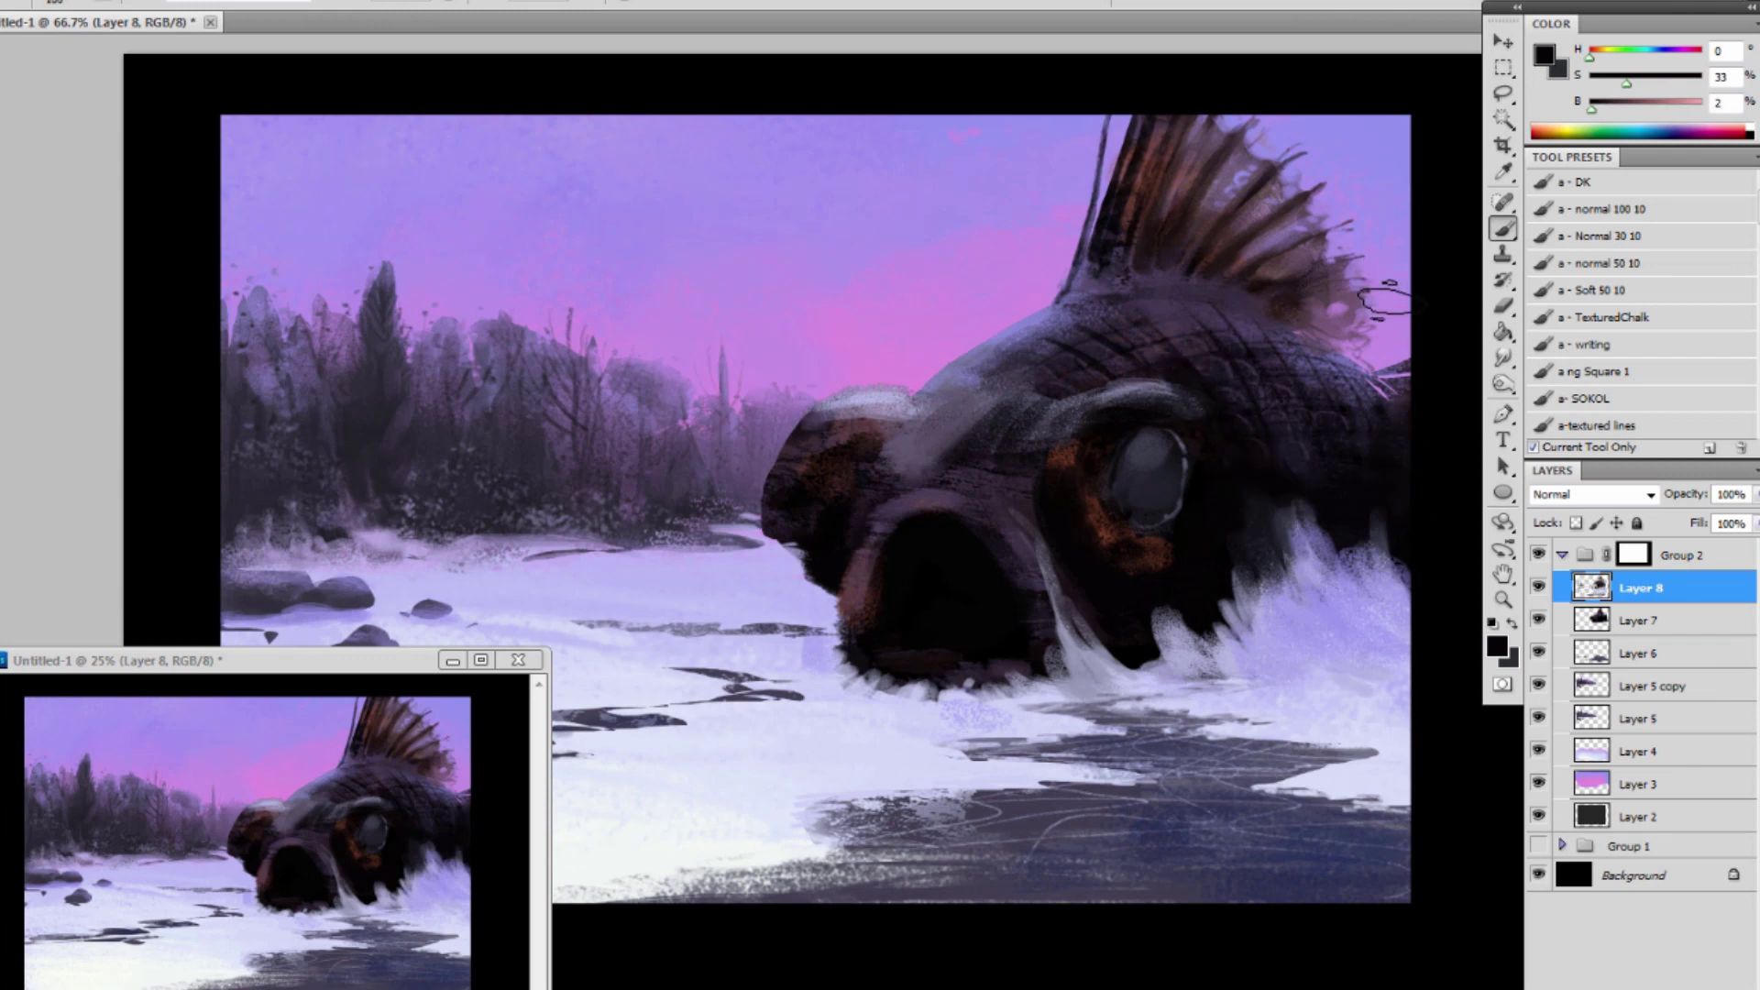
# Trim the rear outline of the fish's back with sampled sky purple and add a dark shape at the canvas edge.
pyautogui.keyDown('alt'); pyautogui.click(1365, 360); pyautogui.keyUp('alt')
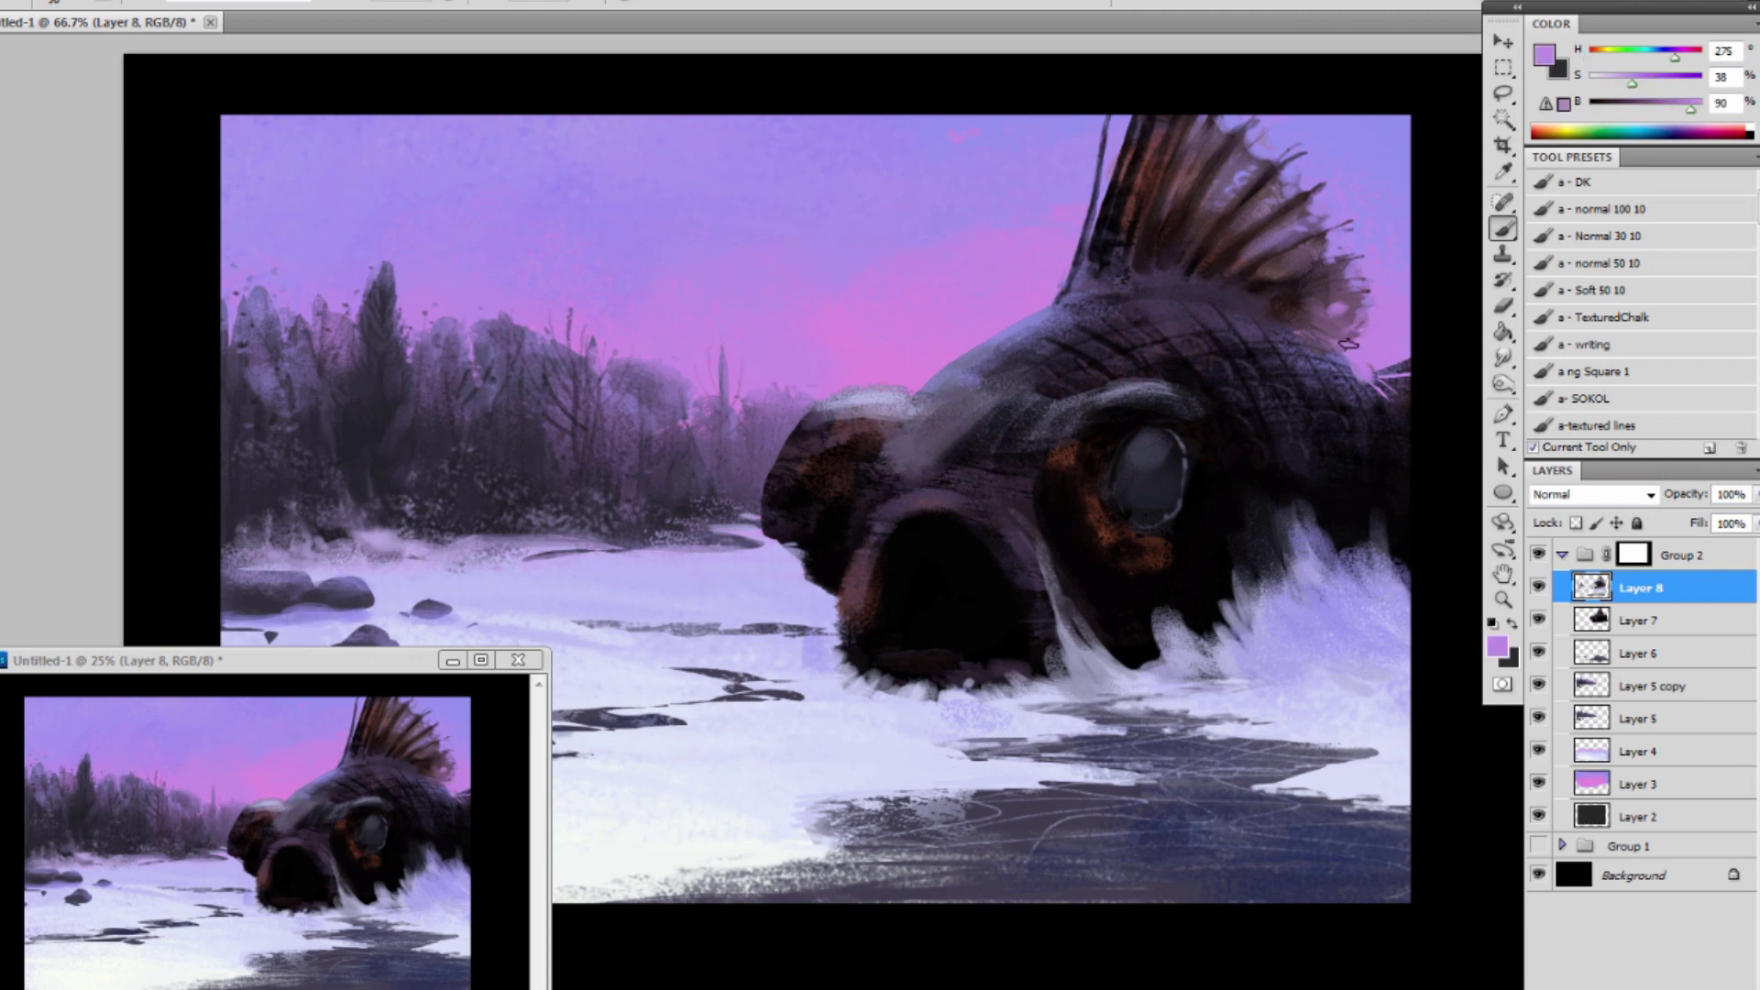
pyautogui.moveTo(1365, 371); pyautogui.dragTo(1402, 417)
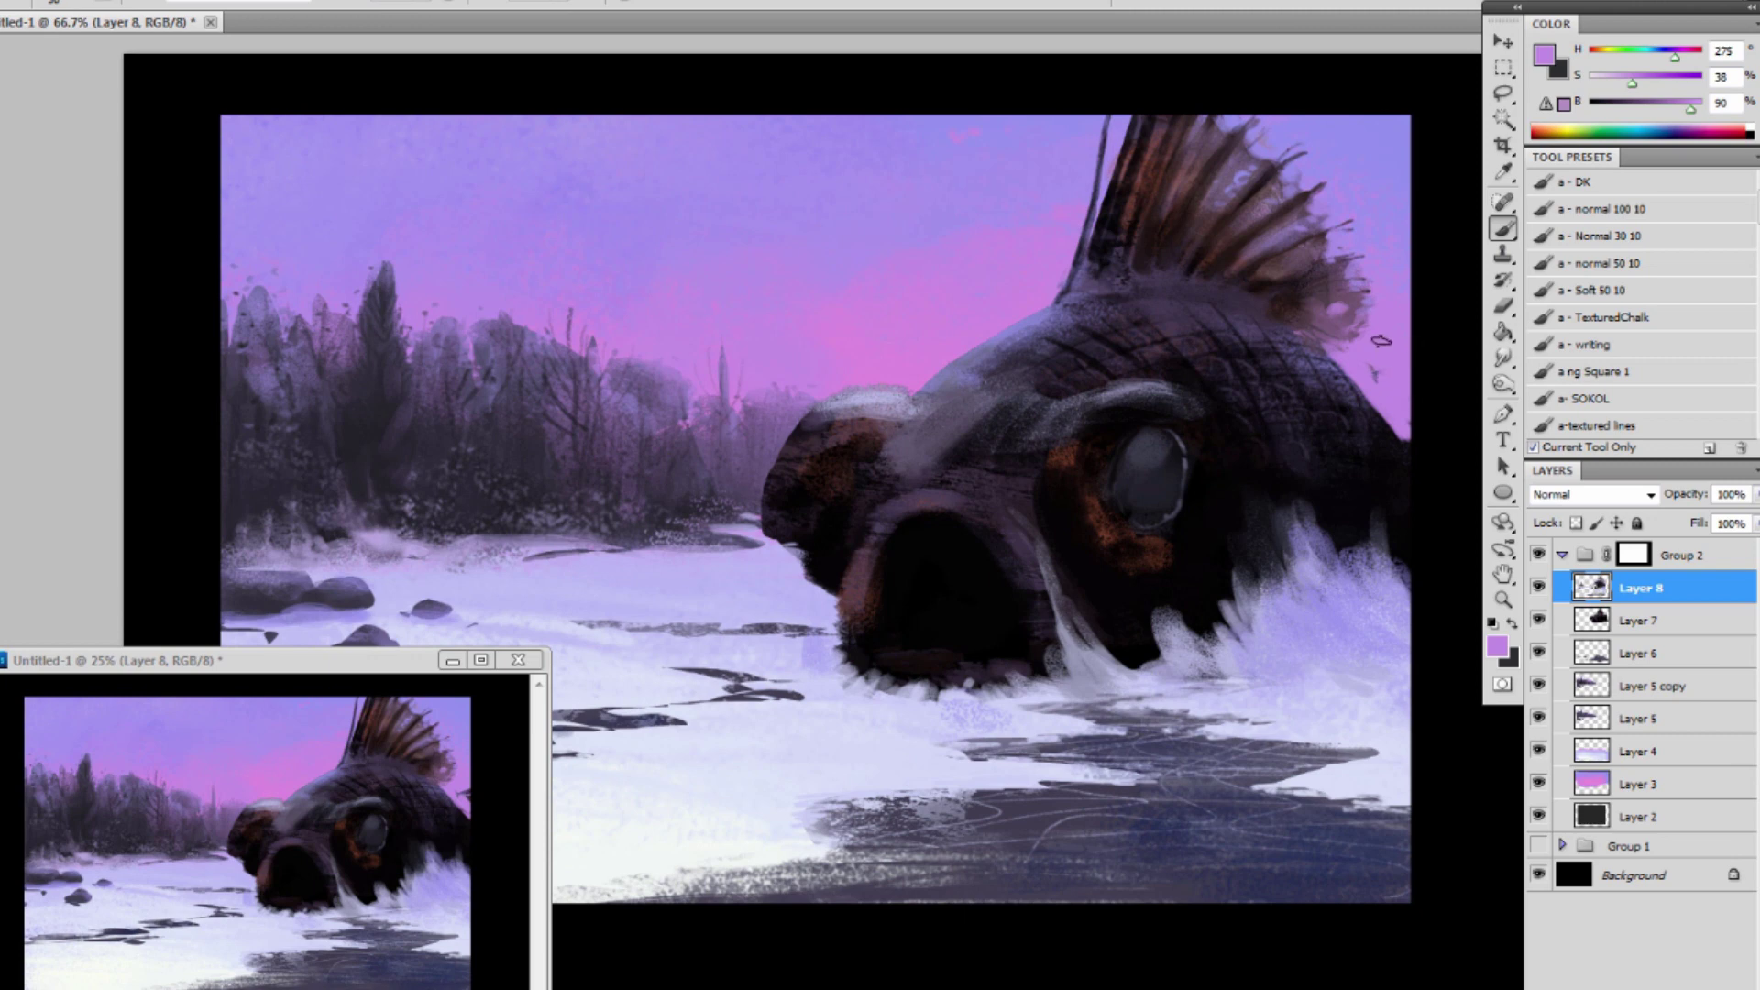
pyautogui.keyDown('alt'); pyautogui.click(1398, 428); pyautogui.keyUp('alt')
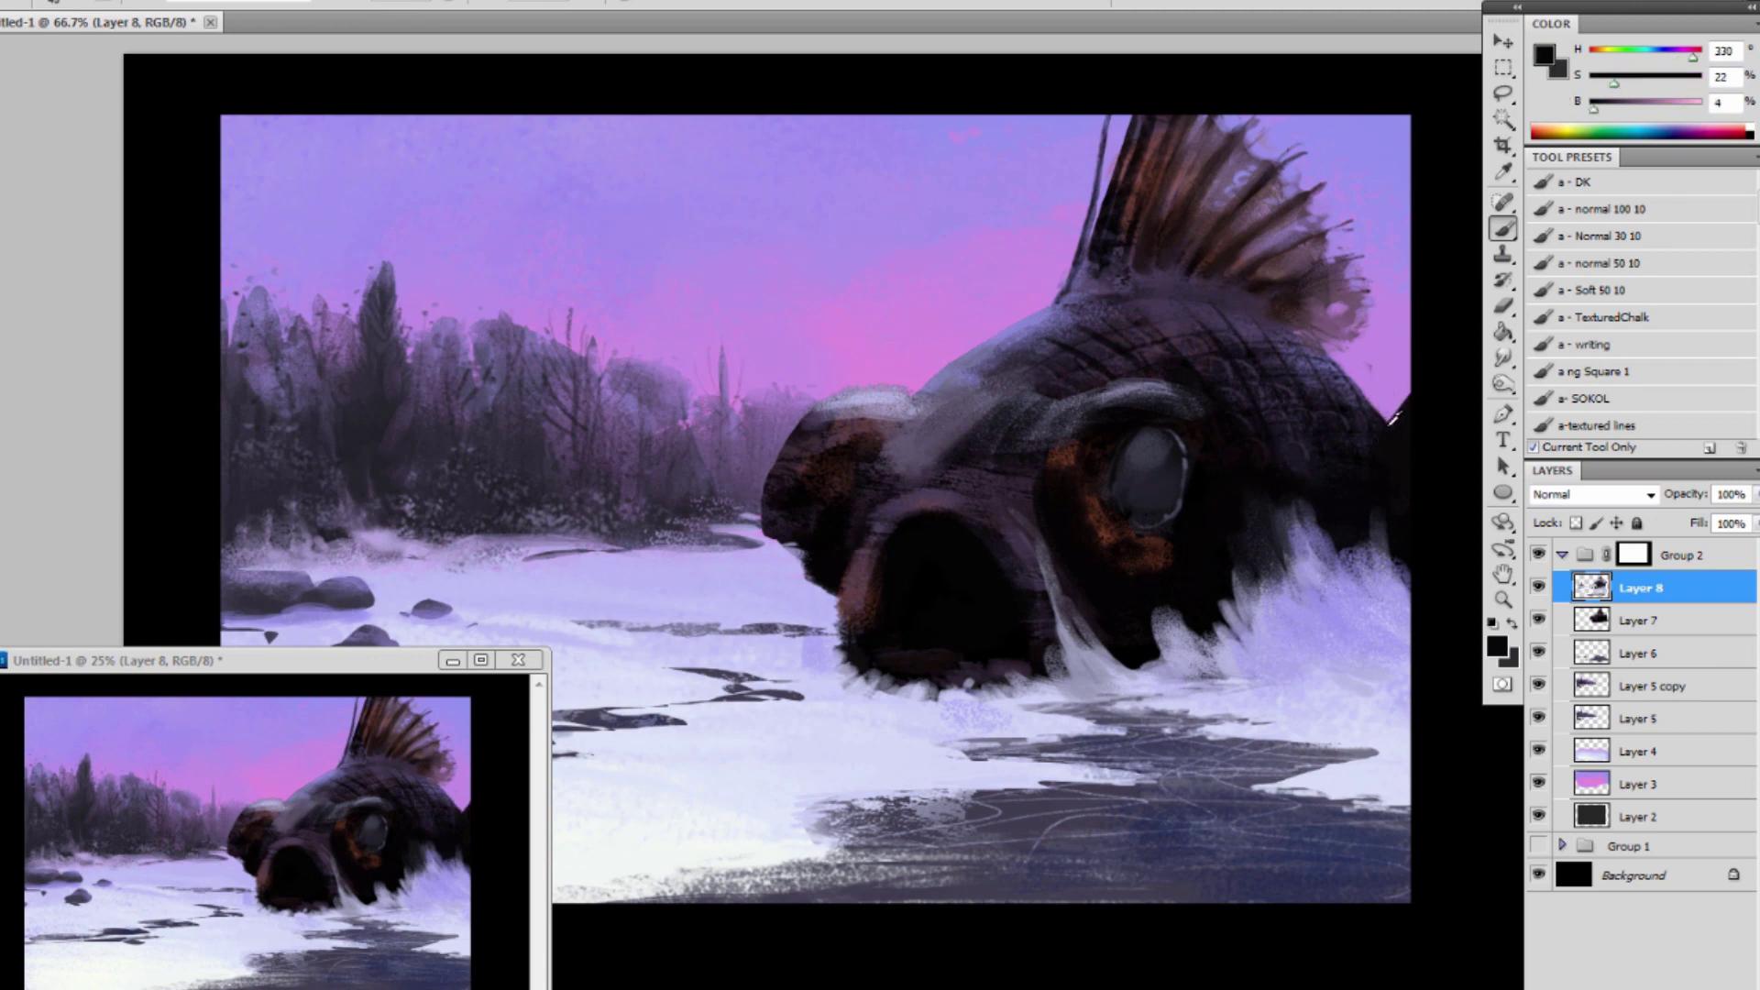
# Cover the scale texture on the fish's rear flank and back with near-black sampled from the body.
pyautogui.keyDown('alt'); pyautogui.click(1380, 450); pyautogui.keyUp('alt')
pyautogui.moveTo(1302, 363); pyautogui.dragTo(1356, 444)
pyautogui.moveTo(1242, 337); pyautogui.dragTo(1317, 486)
pyautogui.moveTo(1194, 322)
pyautogui.mouseDown()
pyautogui.moveTo(1285, 455)
pyautogui.moveTo(1291, 399)
pyautogui.mouseUp()
pyautogui.keyDown('alt'); pyautogui.click(1326, 450); pyautogui.keyUp('alt')
pyautogui.moveTo(1265, 334)
pyautogui.mouseDown()
pyautogui.moveTo(1315, 370)
pyautogui.moveTo(1241, 352)
pyautogui.mouseUp()
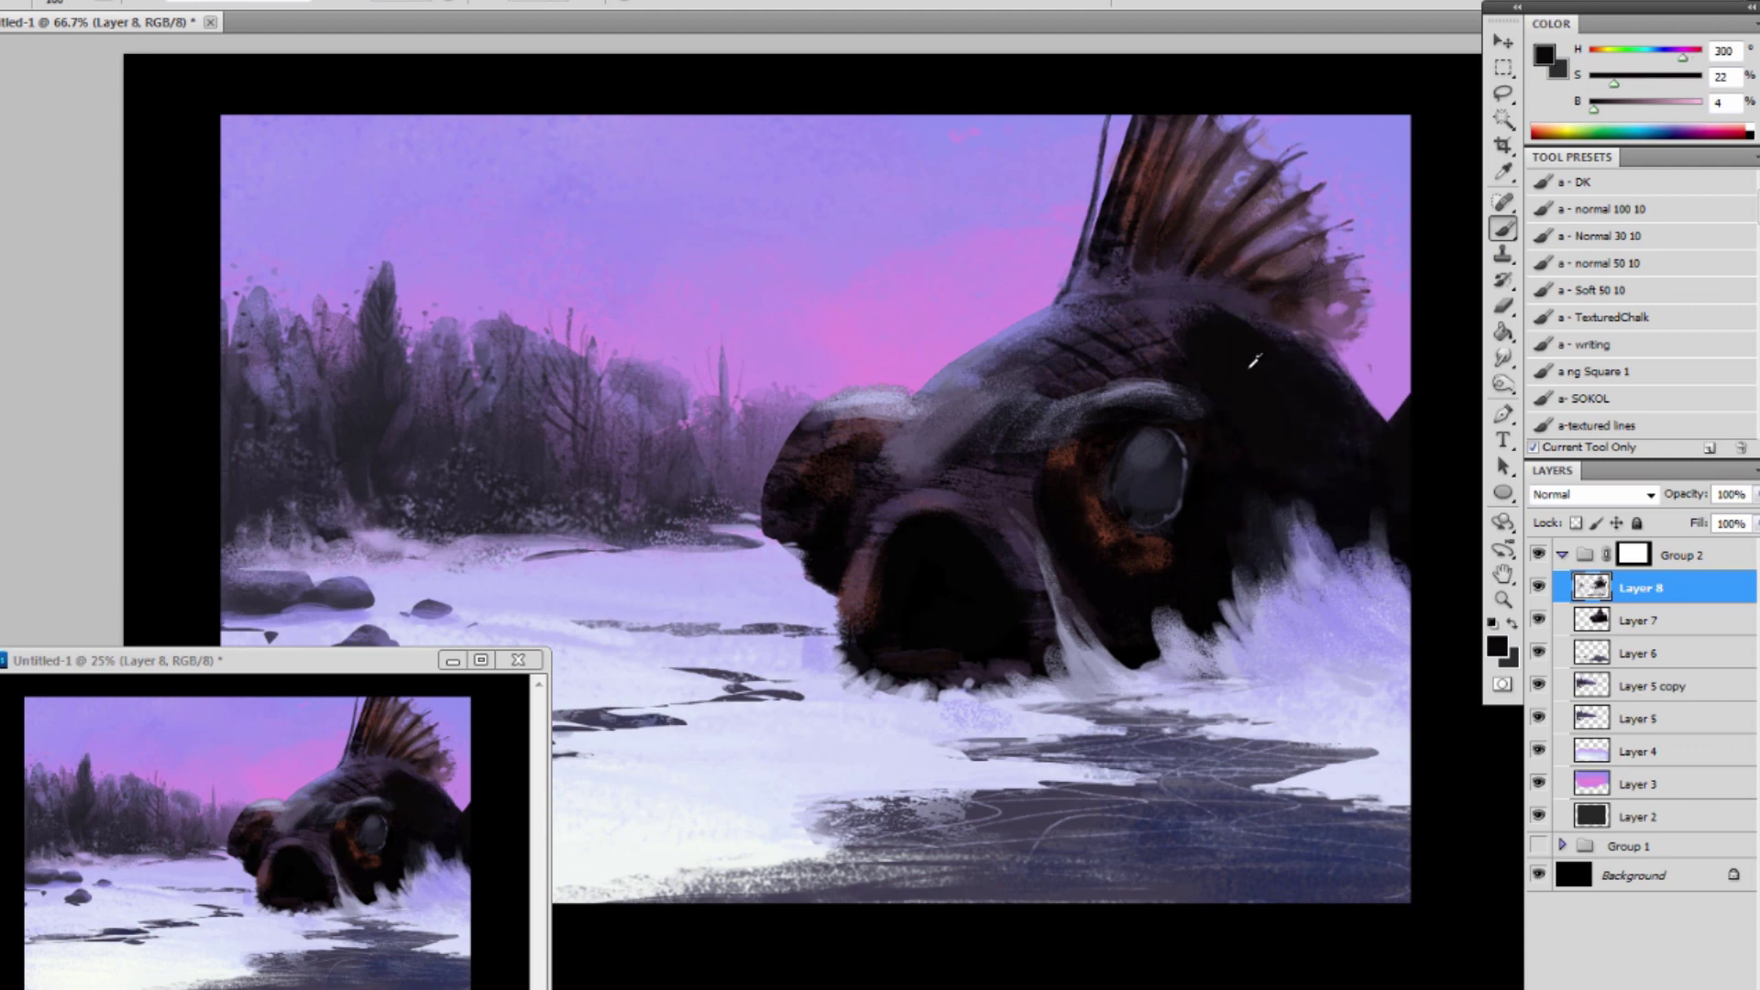
# Darken the fish's forehead and the area above the eye with sampled near-black, using a larger brush.
pyautogui.keyDown('alt'); pyautogui.click(1251, 365); pyautogui.keyUp('alt')
pyautogui.press(']')
pyautogui.press(']')
pyautogui.moveTo(1120, 354); pyautogui.dragTo(1219, 333)
pyautogui.moveTo(1041, 376); pyautogui.dragTo(1124, 325)
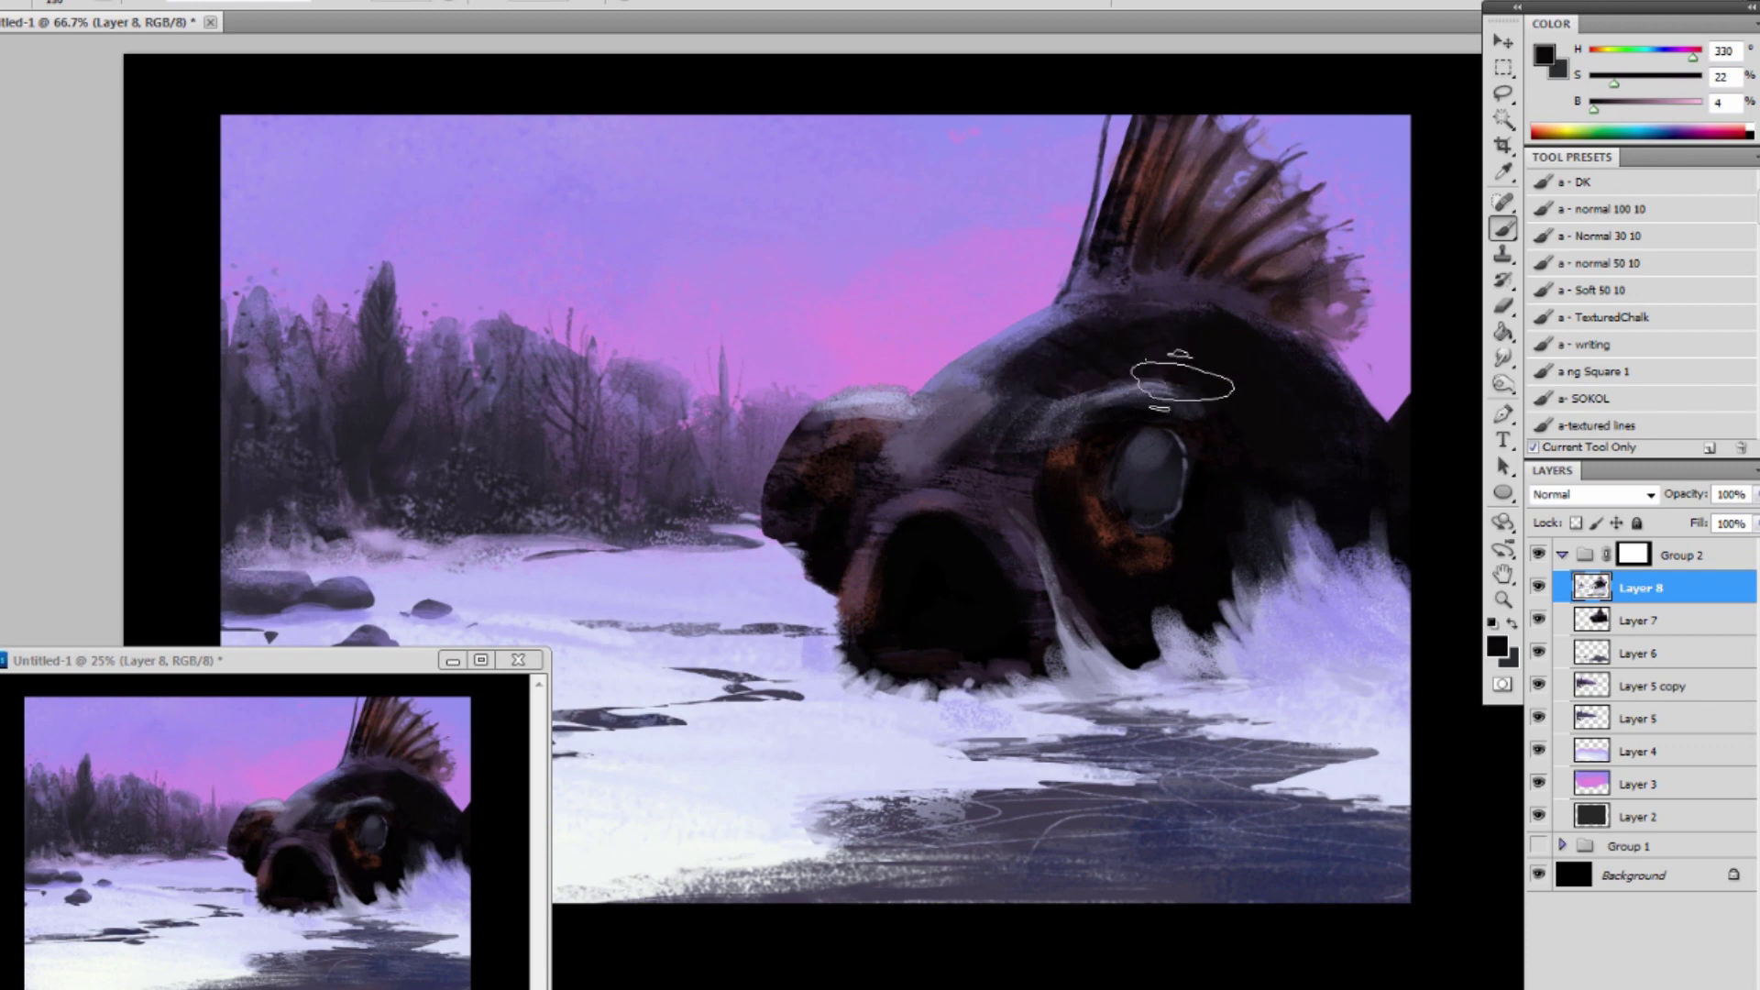
pyautogui.moveTo(1182, 383)
pyautogui.mouseDown()
pyautogui.moveTo(1052, 416)
pyautogui.moveTo(1212, 363)
pyautogui.moveTo(1049, 428)
pyautogui.moveTo(990, 477)
pyautogui.moveTo(1099, 345)
pyautogui.moveTo(922, 462)
pyautogui.moveTo(1079, 331)
pyautogui.moveTo(950, 409)
pyautogui.moveTo(967, 392)
pyautogui.moveTo(1054, 423)
pyautogui.mouseUp()
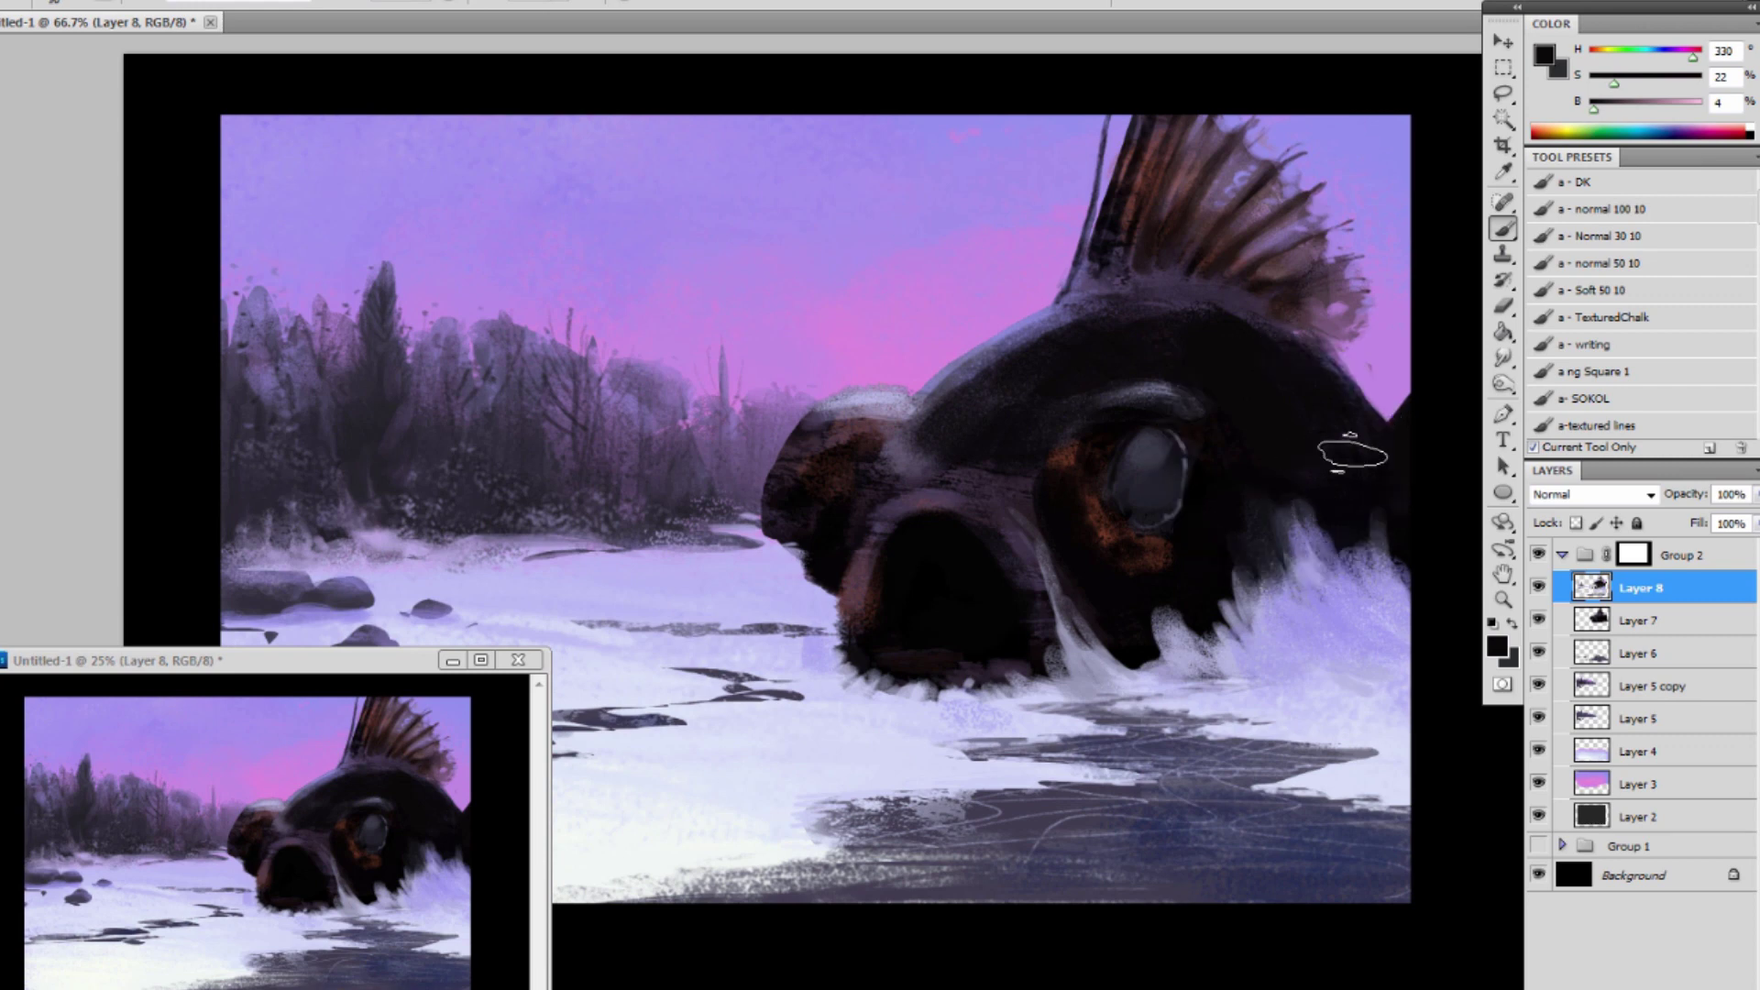
# Paint a tall violet splash streak on the rear flank and darken the splash beside it with sampled near-black.
pyautogui.keyDown('alt'); pyautogui.click(1344, 617); pyautogui.keyUp('alt')
pyautogui.moveTo(1320, 436); pyautogui.dragTo(1398, 642)
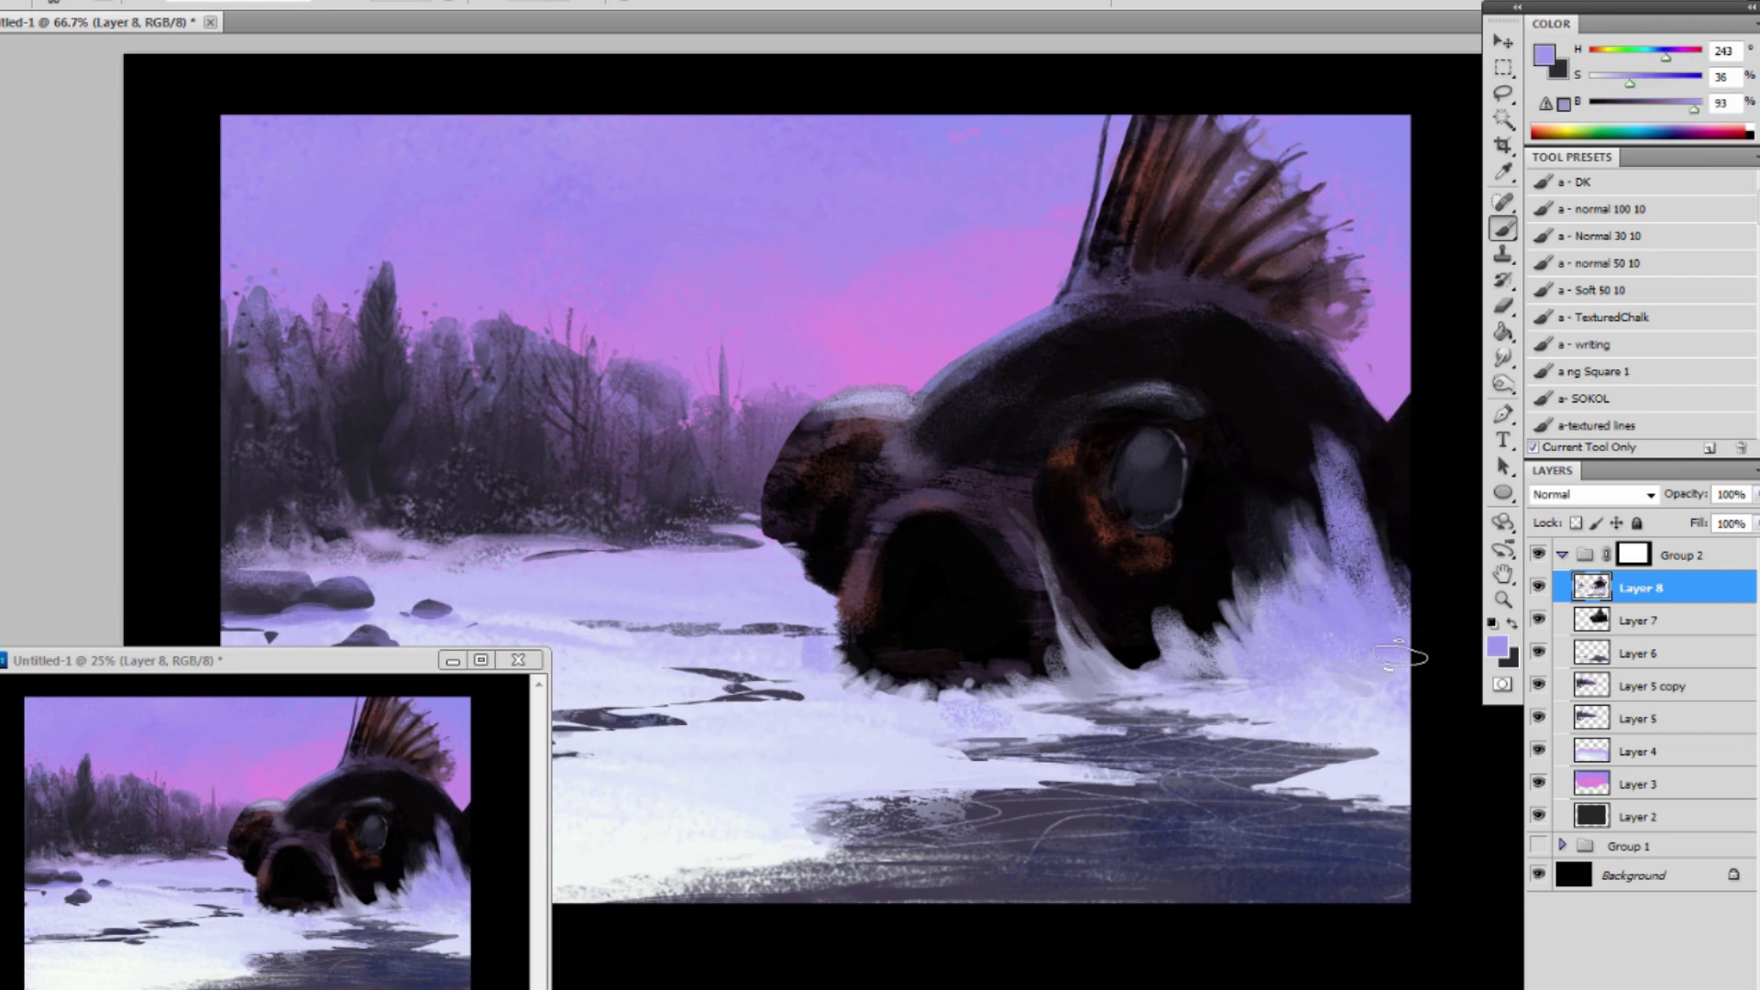
pyautogui.keyDown('alt'); pyautogui.click(1271, 481); pyautogui.keyUp('alt')
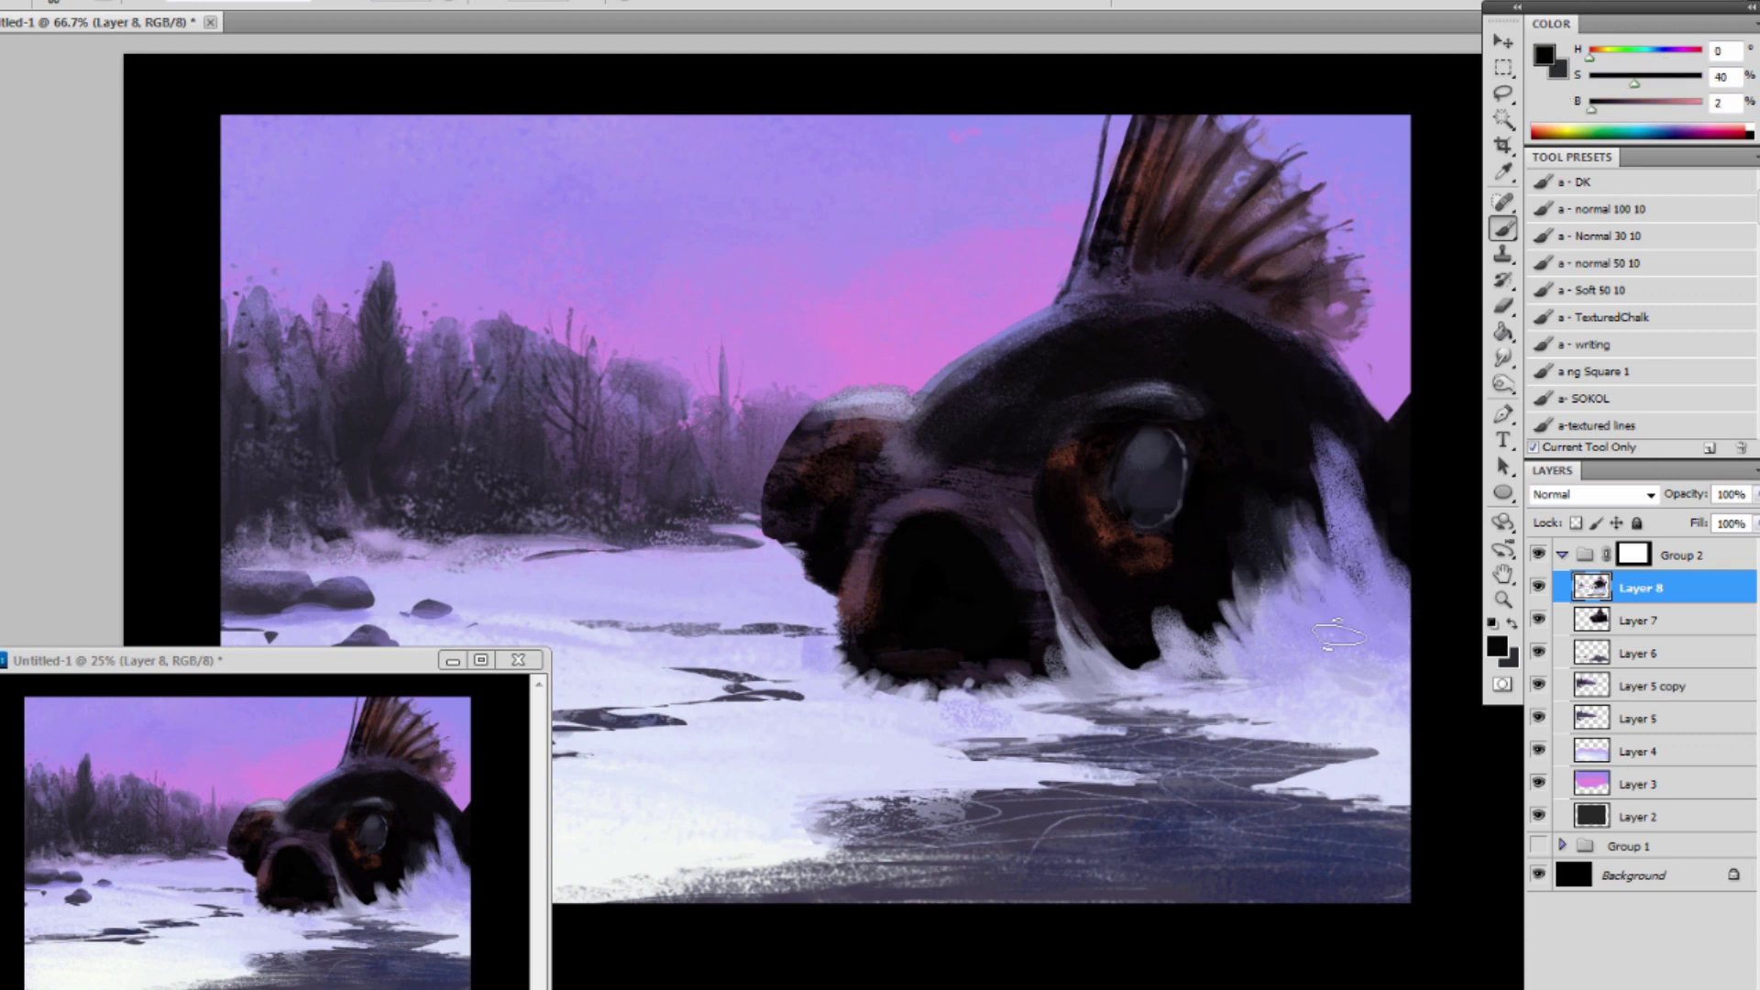
pyautogui.moveTo(1283, 509); pyautogui.dragTo(1327, 613)
pyautogui.moveTo(1260, 541); pyautogui.dragTo(1311, 637)
pyautogui.moveTo(1280, 481); pyautogui.dragTo(1373, 670)
pyautogui.moveTo(1295, 531); pyautogui.dragTo(1358, 650)
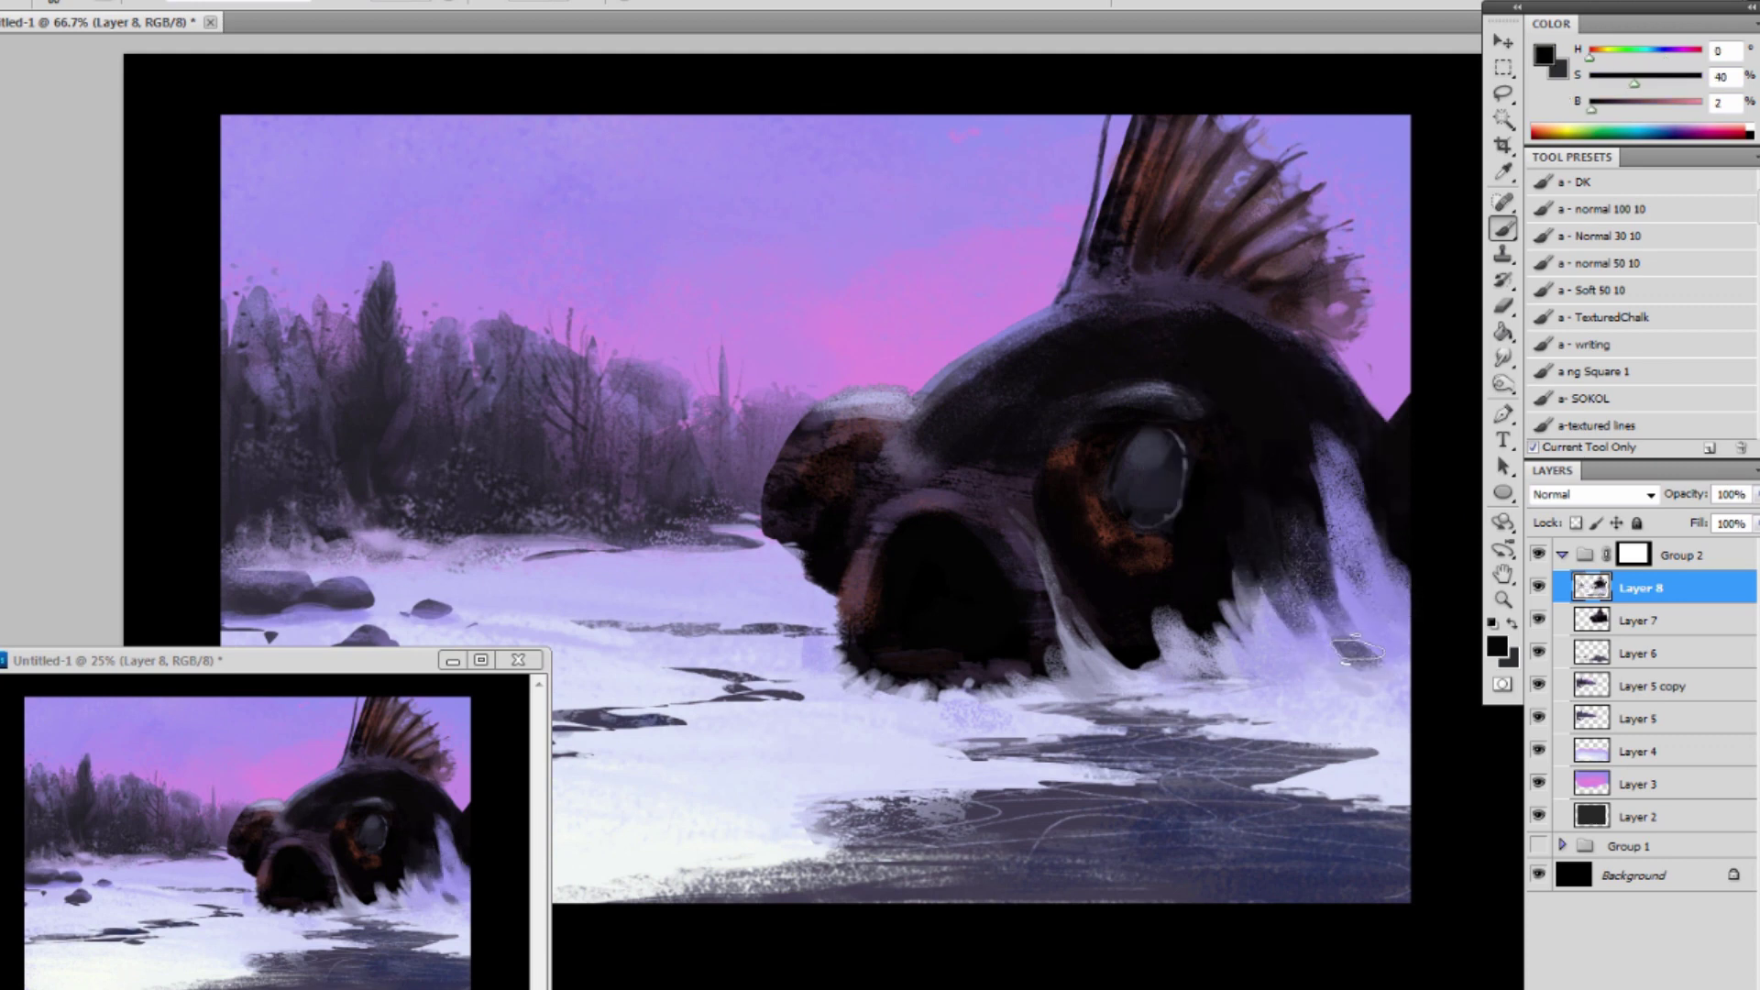
# Add blue-violet spray and droplets to the splash on the rear flank with colours sampled from the splash.
pyautogui.keyDown('alt'); pyautogui.click(1357, 653); pyautogui.keyUp('alt')
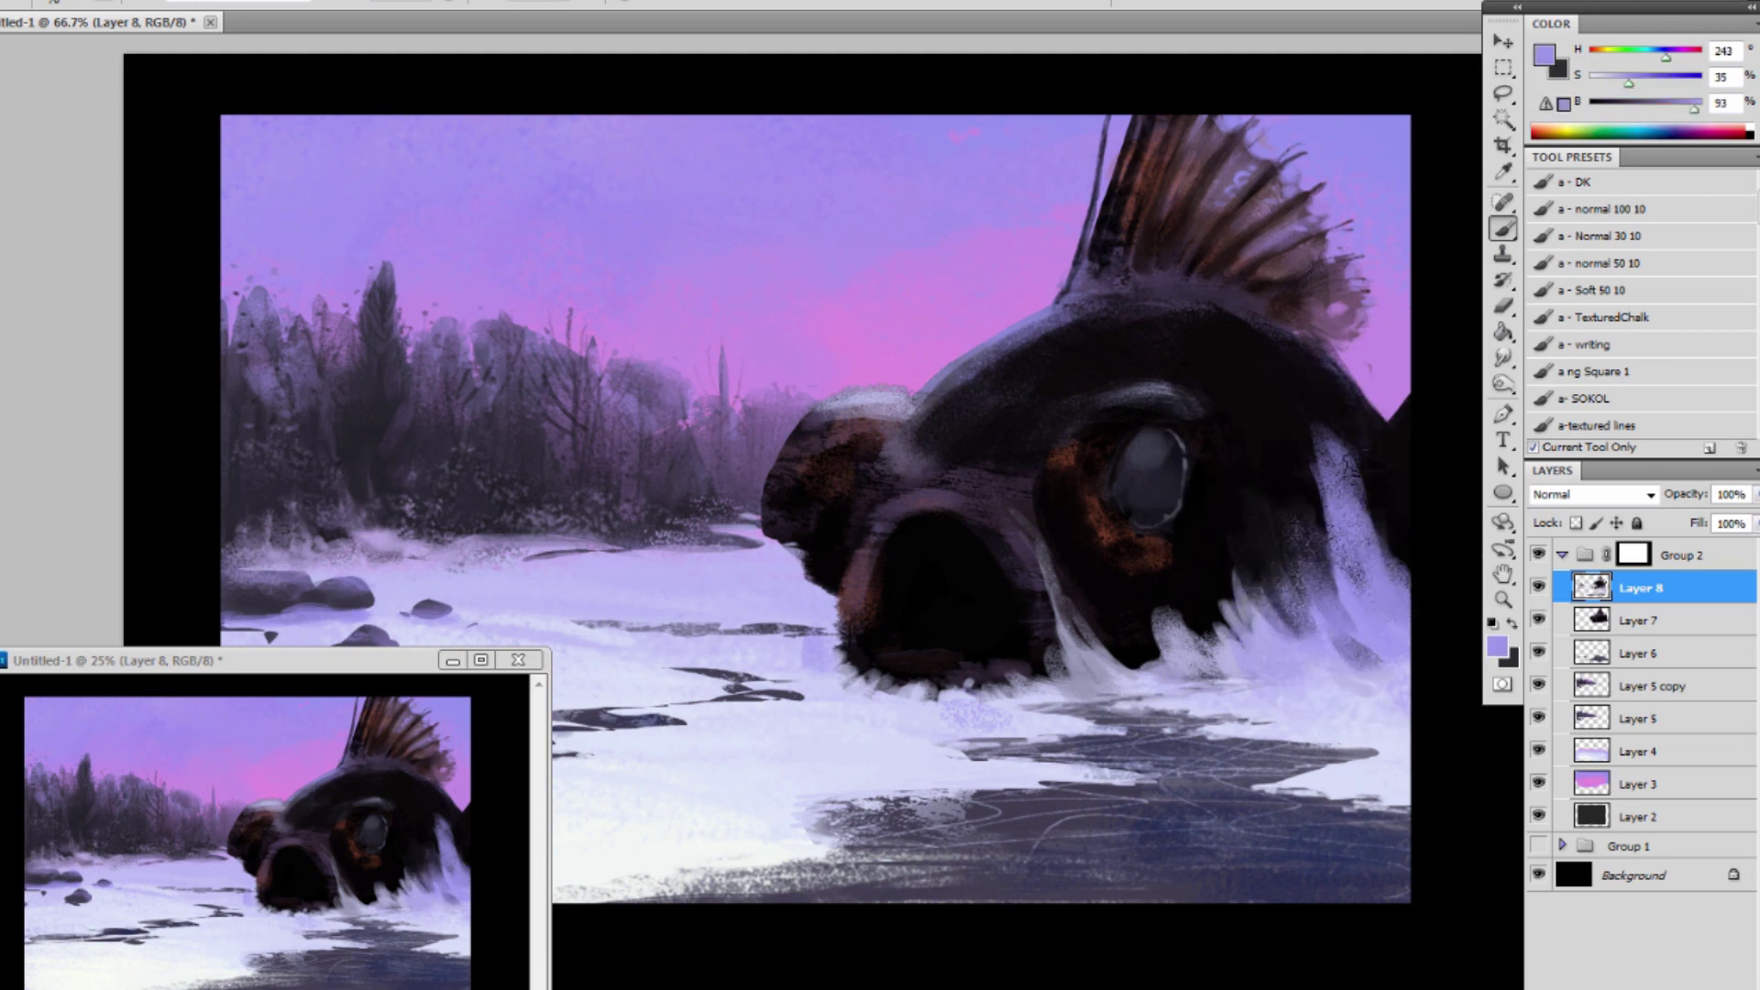
pyautogui.keyDown('alt'); pyautogui.click(1324, 587); pyautogui.keyUp('alt')
pyautogui.moveTo(1296, 577)
pyautogui.mouseDown()
pyautogui.moveTo(1282, 542)
pyautogui.moveTo(1299, 515)
pyautogui.mouseUp()
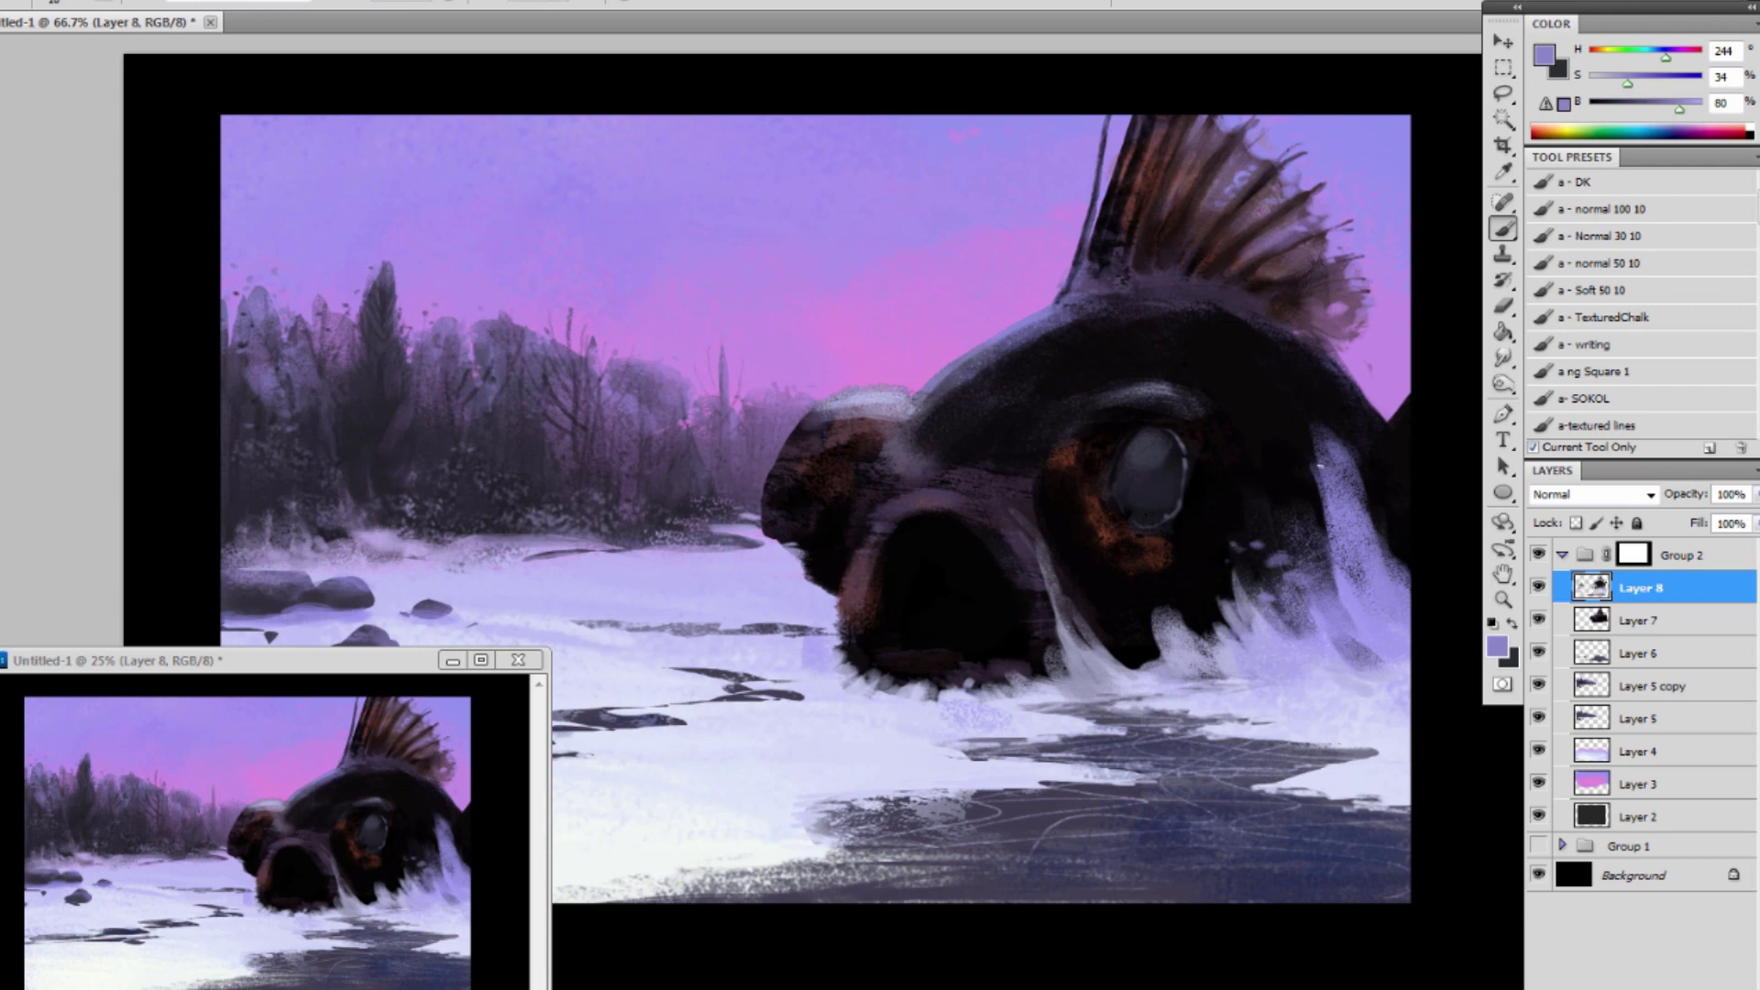
# Cover the pale splash below and behind the eye with near-black sampled from the body.
pyautogui.keyDown('alt'); pyautogui.click(1254, 512); pyautogui.keyUp('alt')
pyautogui.moveTo(1238, 550)
pyautogui.mouseDown()
pyautogui.moveTo(1281, 657)
pyautogui.moveTo(1255, 673)
pyautogui.moveTo(1190, 632)
pyautogui.moveTo(1202, 665)
pyautogui.moveTo(1151, 611)
pyautogui.moveTo(1215, 665)
pyautogui.mouseUp()
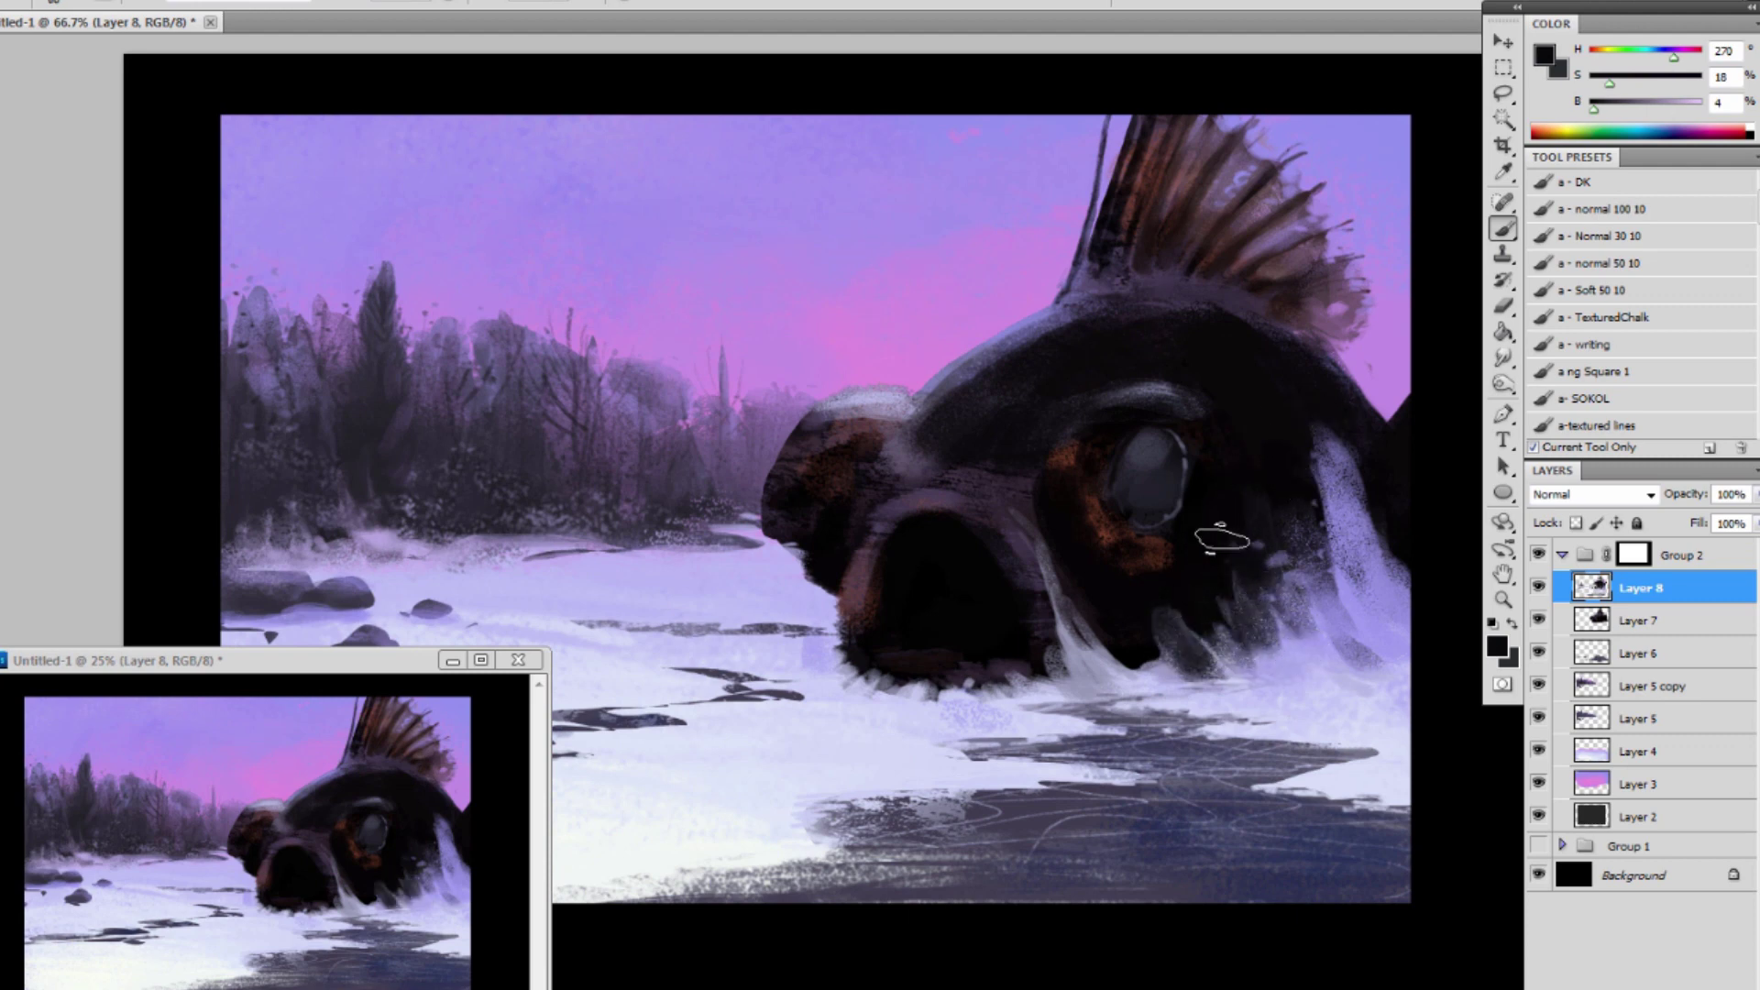
pyautogui.keyDown('alt'); pyautogui.click(1207, 586); pyautogui.keyUp('alt')
pyautogui.moveTo(1153, 629); pyautogui.dragTo(1215, 652)
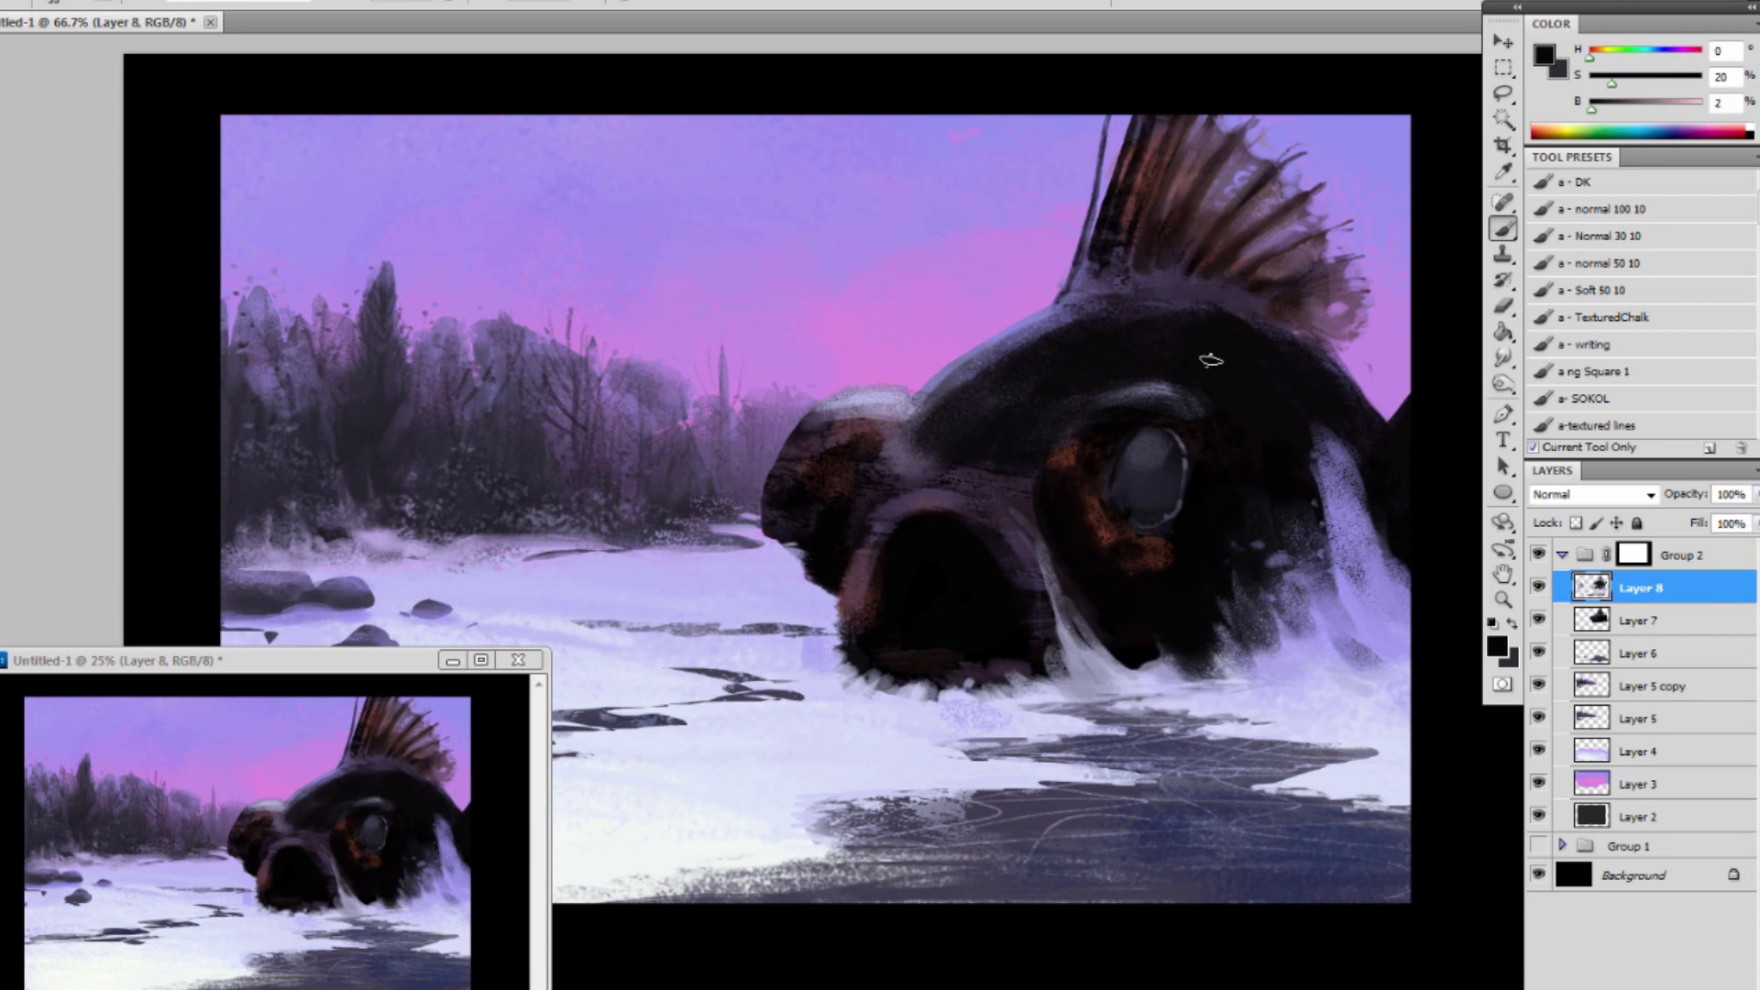
# Paint a muted purple crescent behind the large eye using sampled sky purple, softened with dark tones from the fish.
pyautogui.keyDown('alt'); pyautogui.click(1387, 362); pyautogui.keyUp('alt')
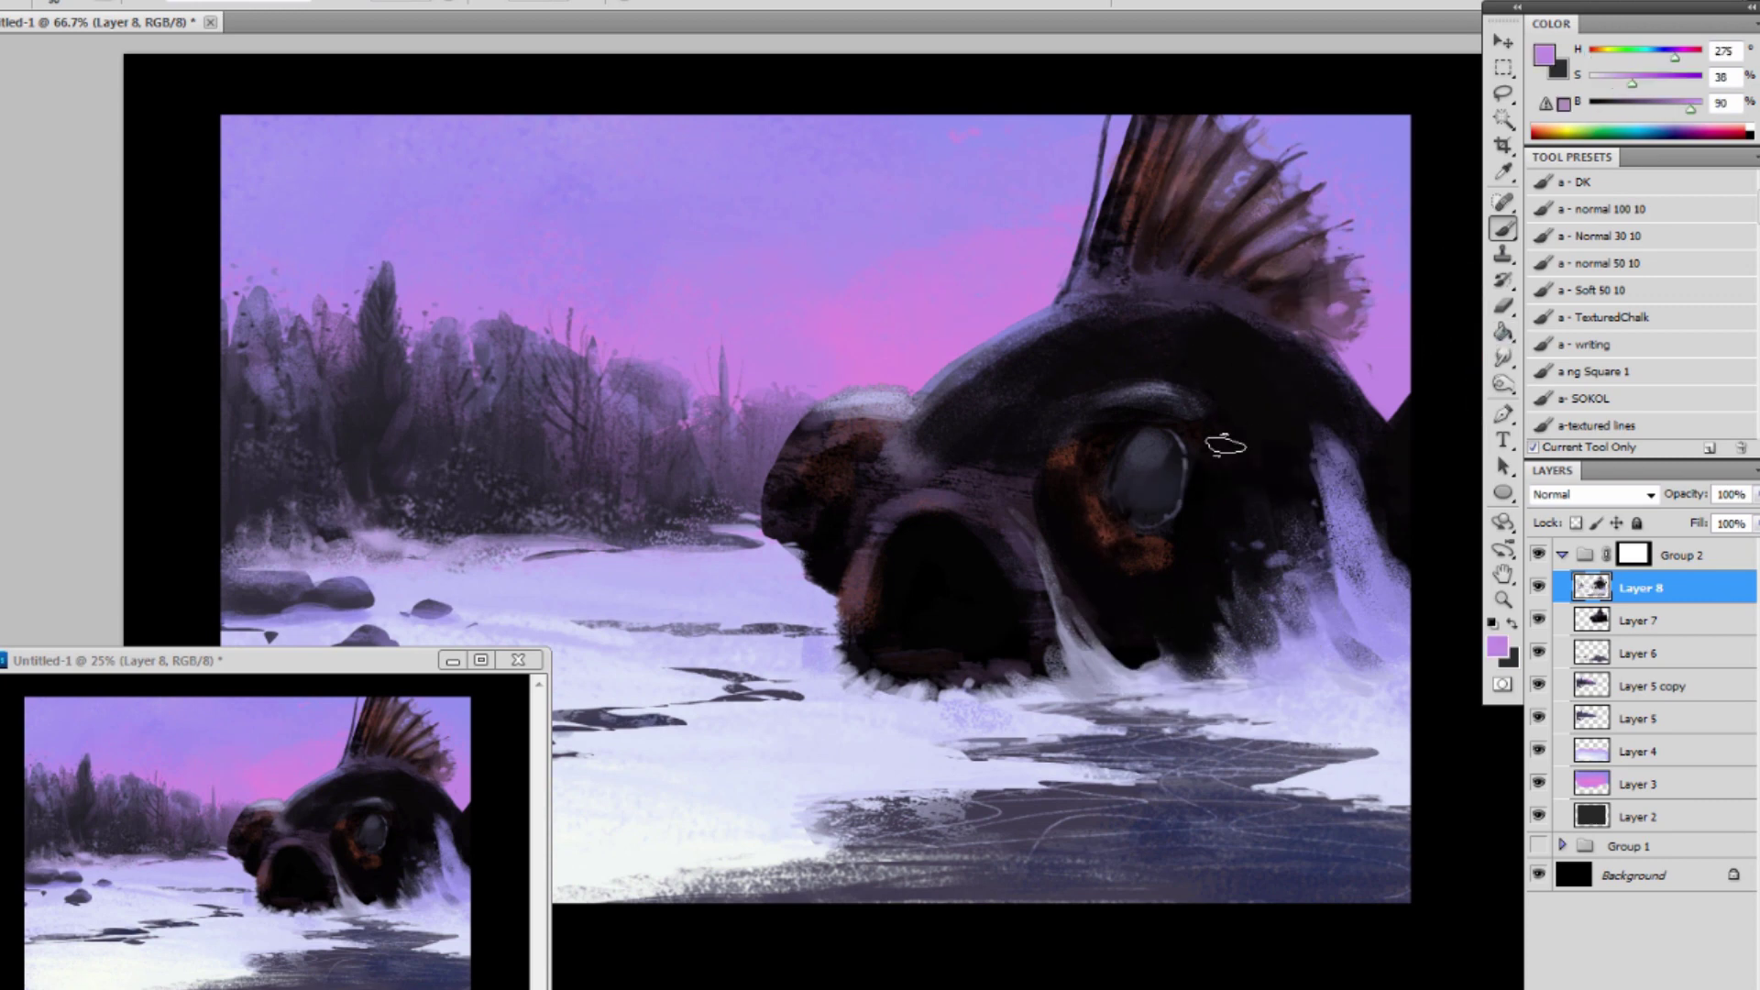
pyautogui.moveTo(1218, 449)
pyautogui.mouseDown()
pyautogui.moveTo(1205, 513)
pyautogui.moveTo(1202, 483)
pyautogui.mouseUp()
pyautogui.keyDown('alt'); pyautogui.click(1187, 500); pyautogui.keyUp('alt')
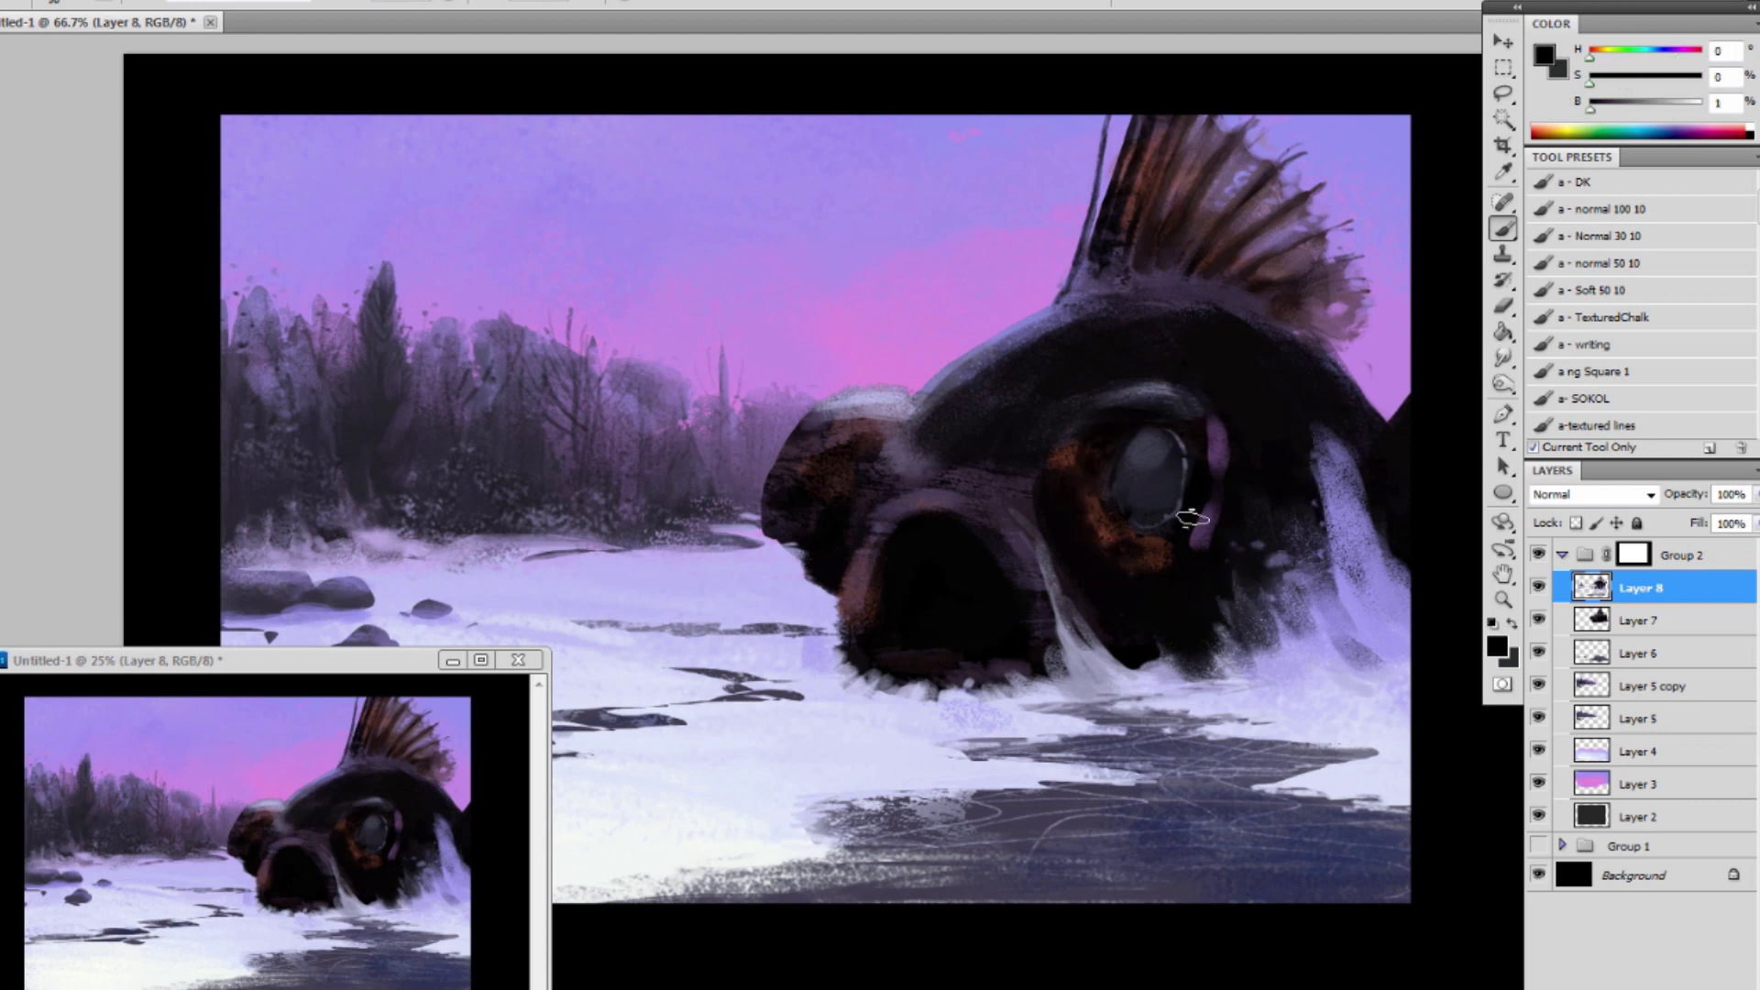
pyautogui.keyDown('alt'); pyautogui.click(1208, 438); pyautogui.keyUp('alt')
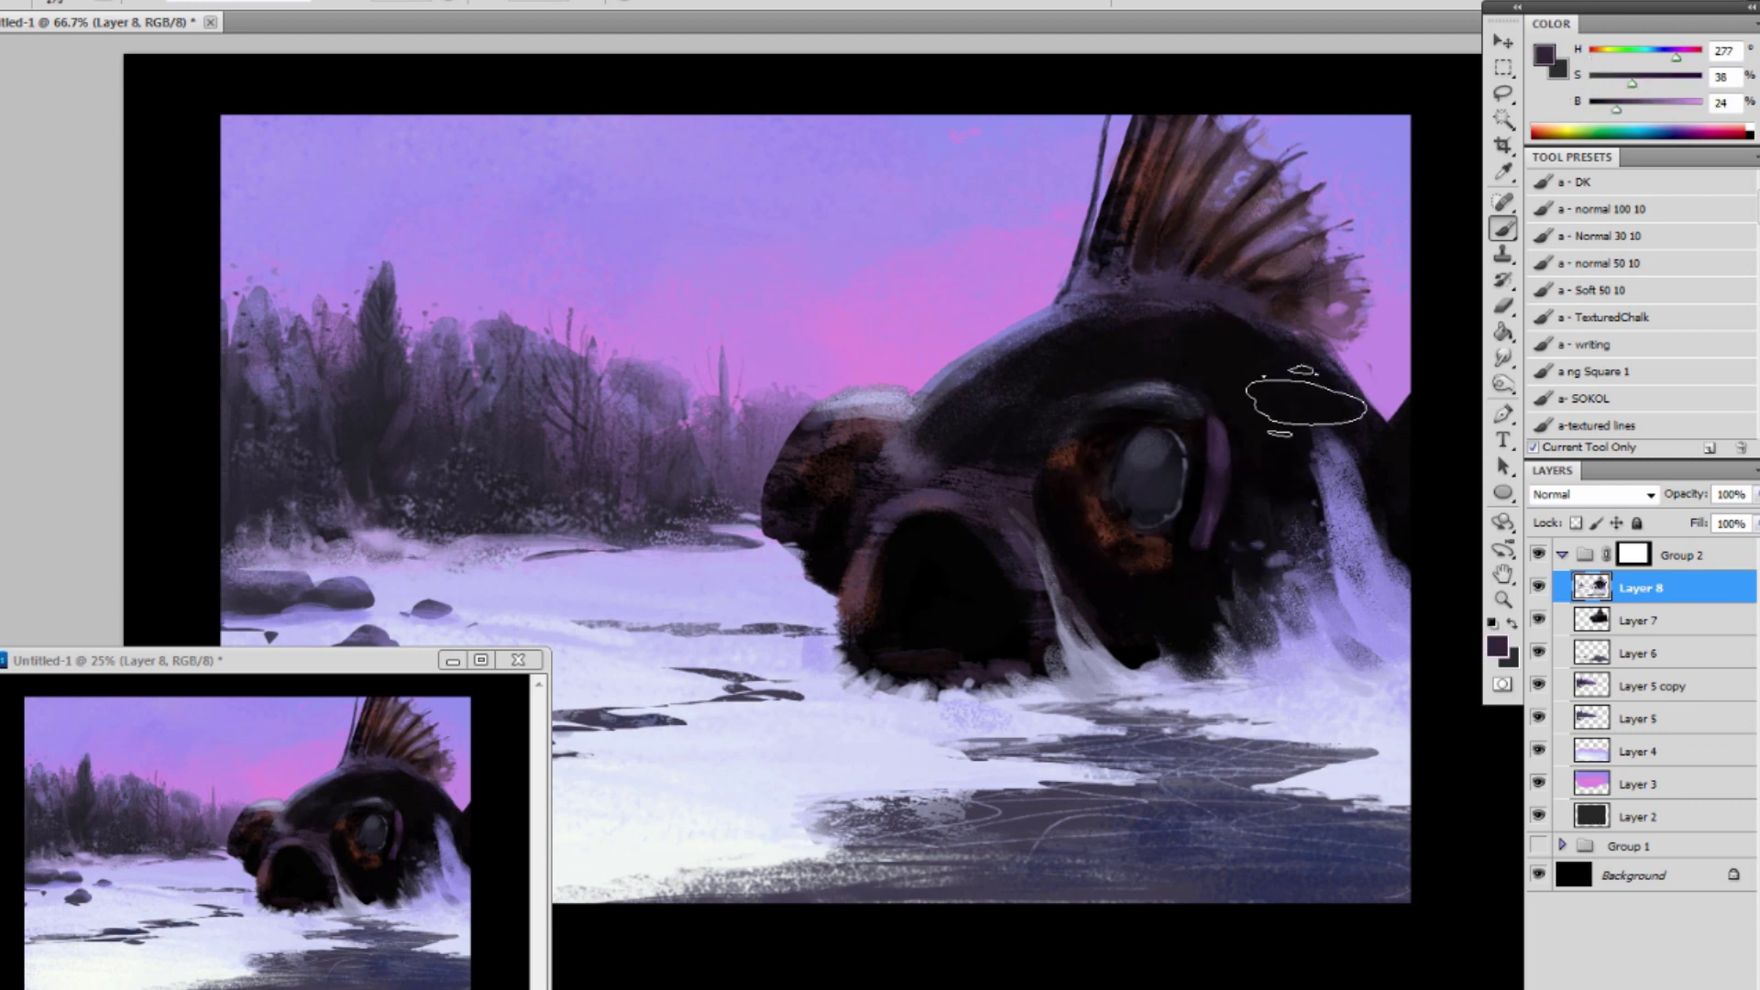
# Extend the purple crescent beneath the large eye with sampled sky purple, and blend it down with sampled near-black tones.
pyautogui.keyDown('alt'); pyautogui.click(1313, 349); pyautogui.keyUp('alt')
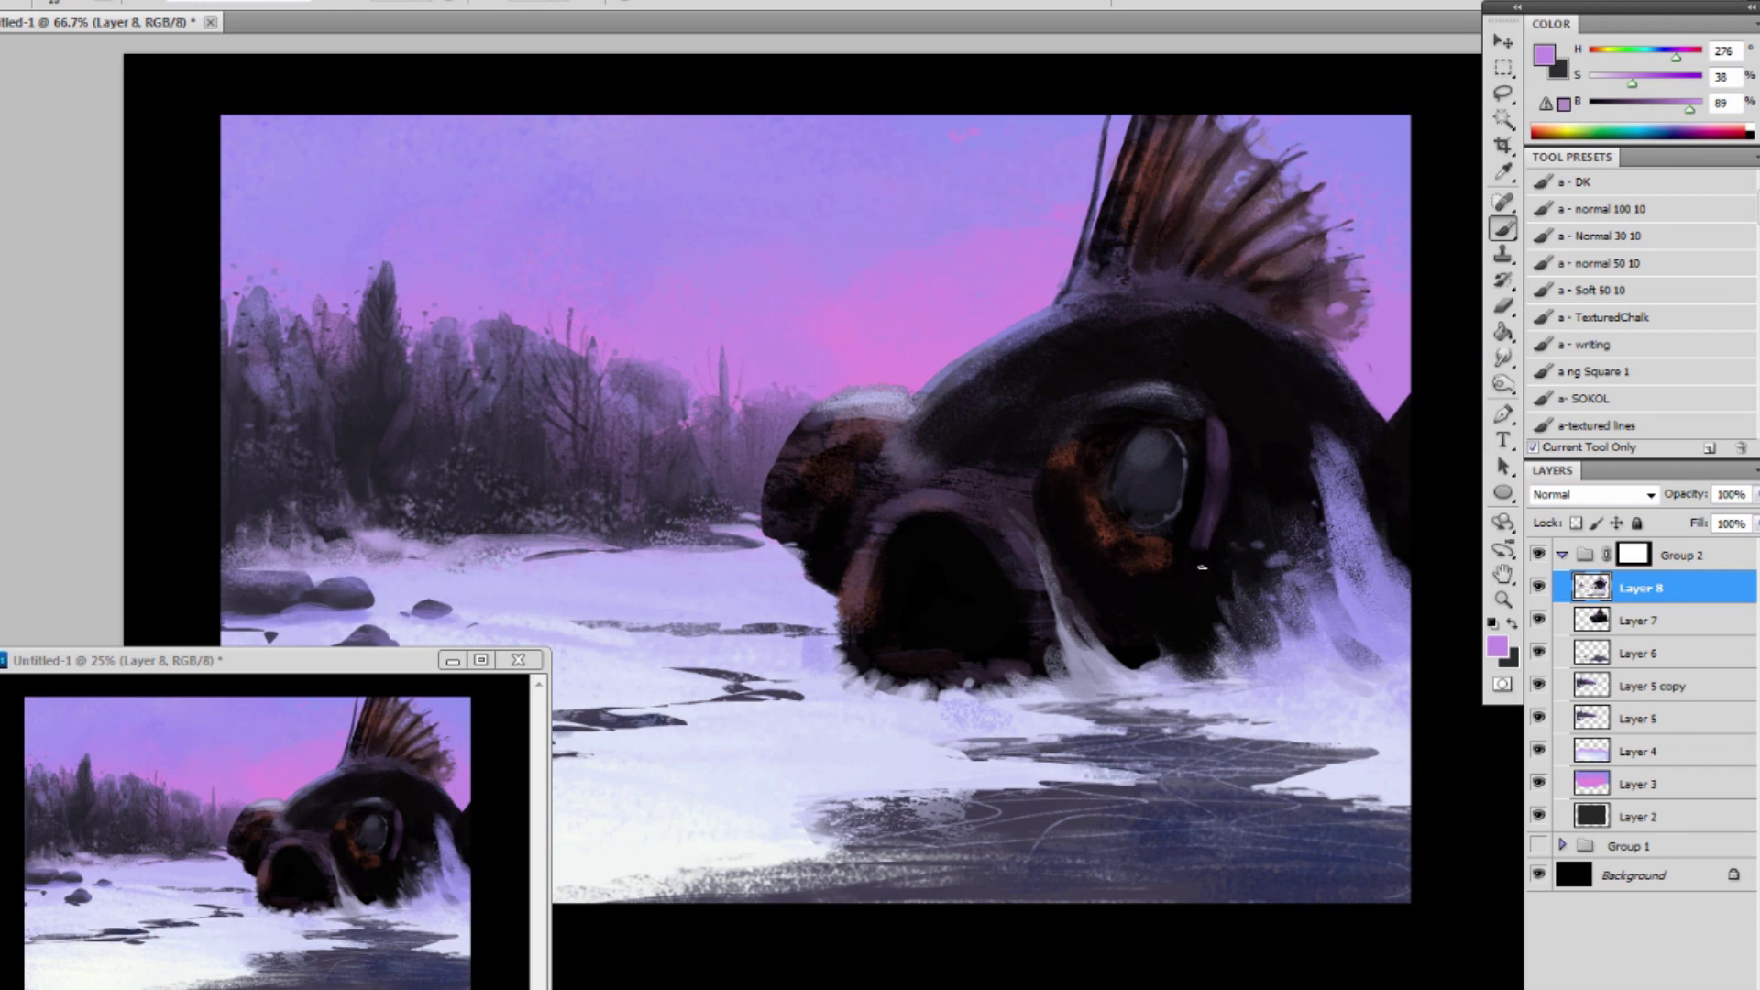
pyautogui.moveTo(1121, 583)
pyautogui.mouseDown()
pyautogui.moveTo(1202, 539)
pyautogui.moveTo(1200, 577)
pyautogui.moveTo(1201, 544)
pyautogui.moveTo(1147, 610)
pyautogui.moveTo(1188, 551)
pyautogui.moveTo(1136, 595)
pyautogui.moveTo(1178, 575)
pyautogui.moveTo(1184, 590)
pyautogui.moveTo(1175, 562)
pyautogui.moveTo(1118, 577)
pyautogui.moveTo(1198, 544)
pyautogui.moveTo(1160, 583)
pyautogui.moveTo(1182, 592)
pyautogui.moveTo(1157, 630)
pyautogui.mouseUp()
pyautogui.keyDown('alt'); pyautogui.click(1109, 590); pyautogui.keyUp('alt')
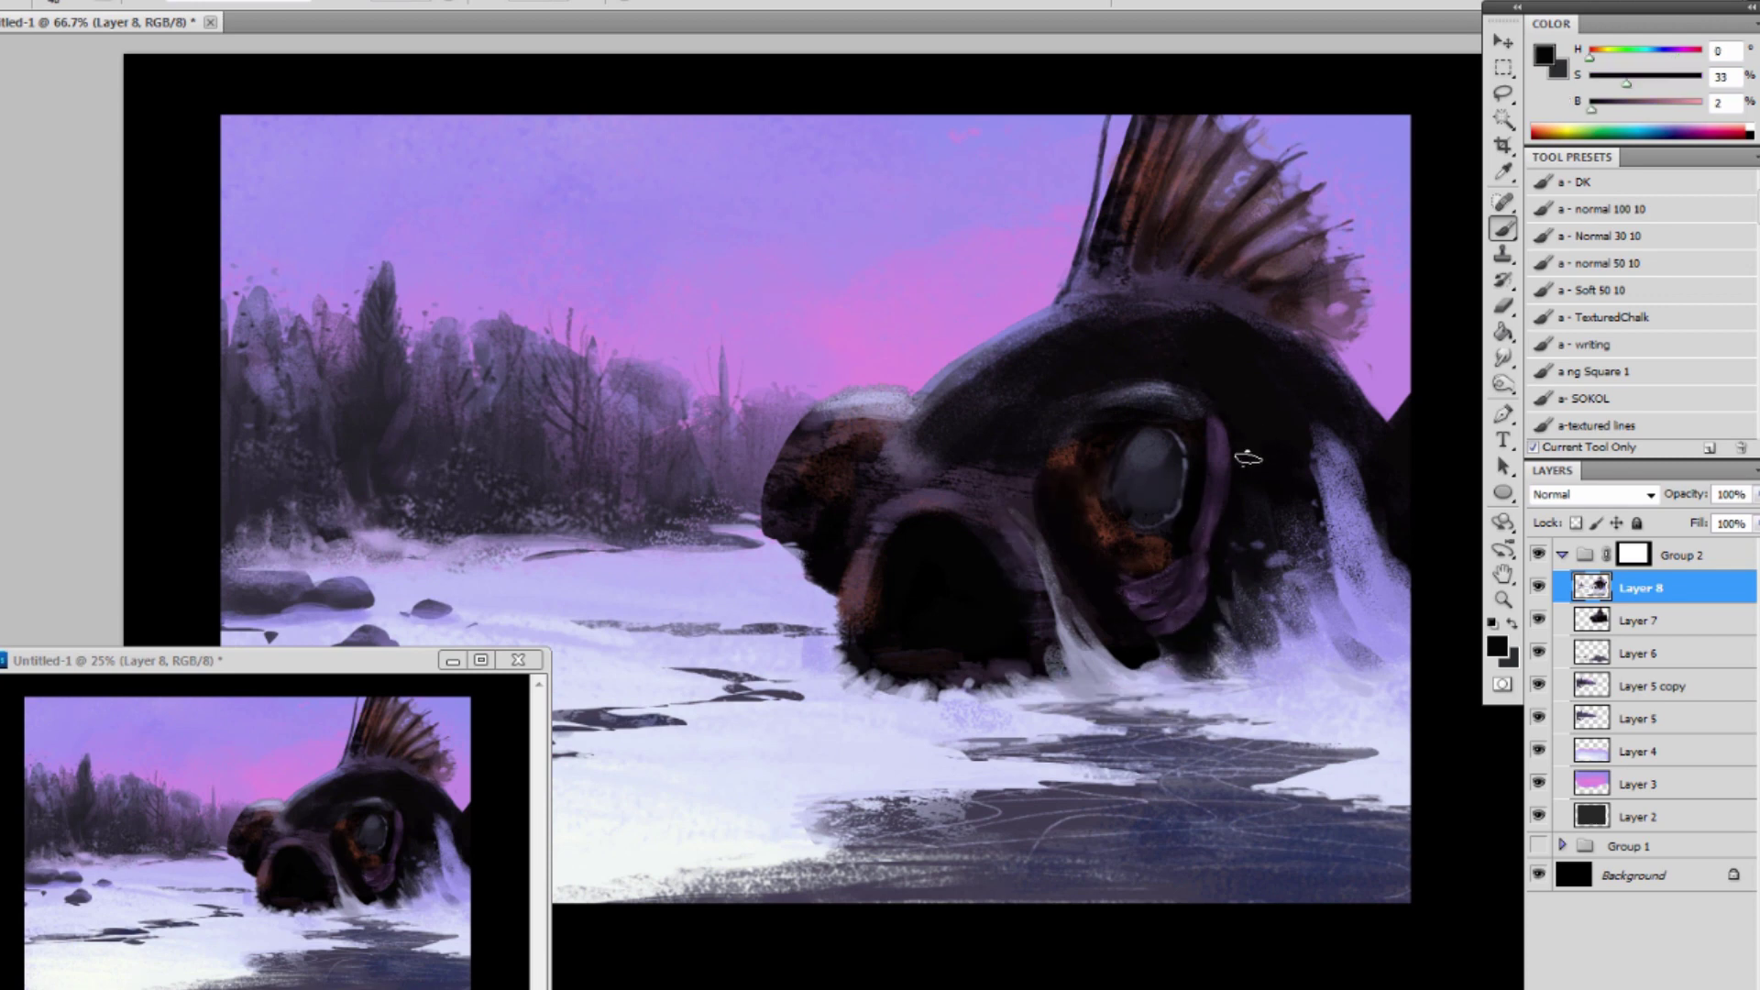
pyautogui.keyDown('alt'); pyautogui.click(1216, 568); pyautogui.keyUp('alt')
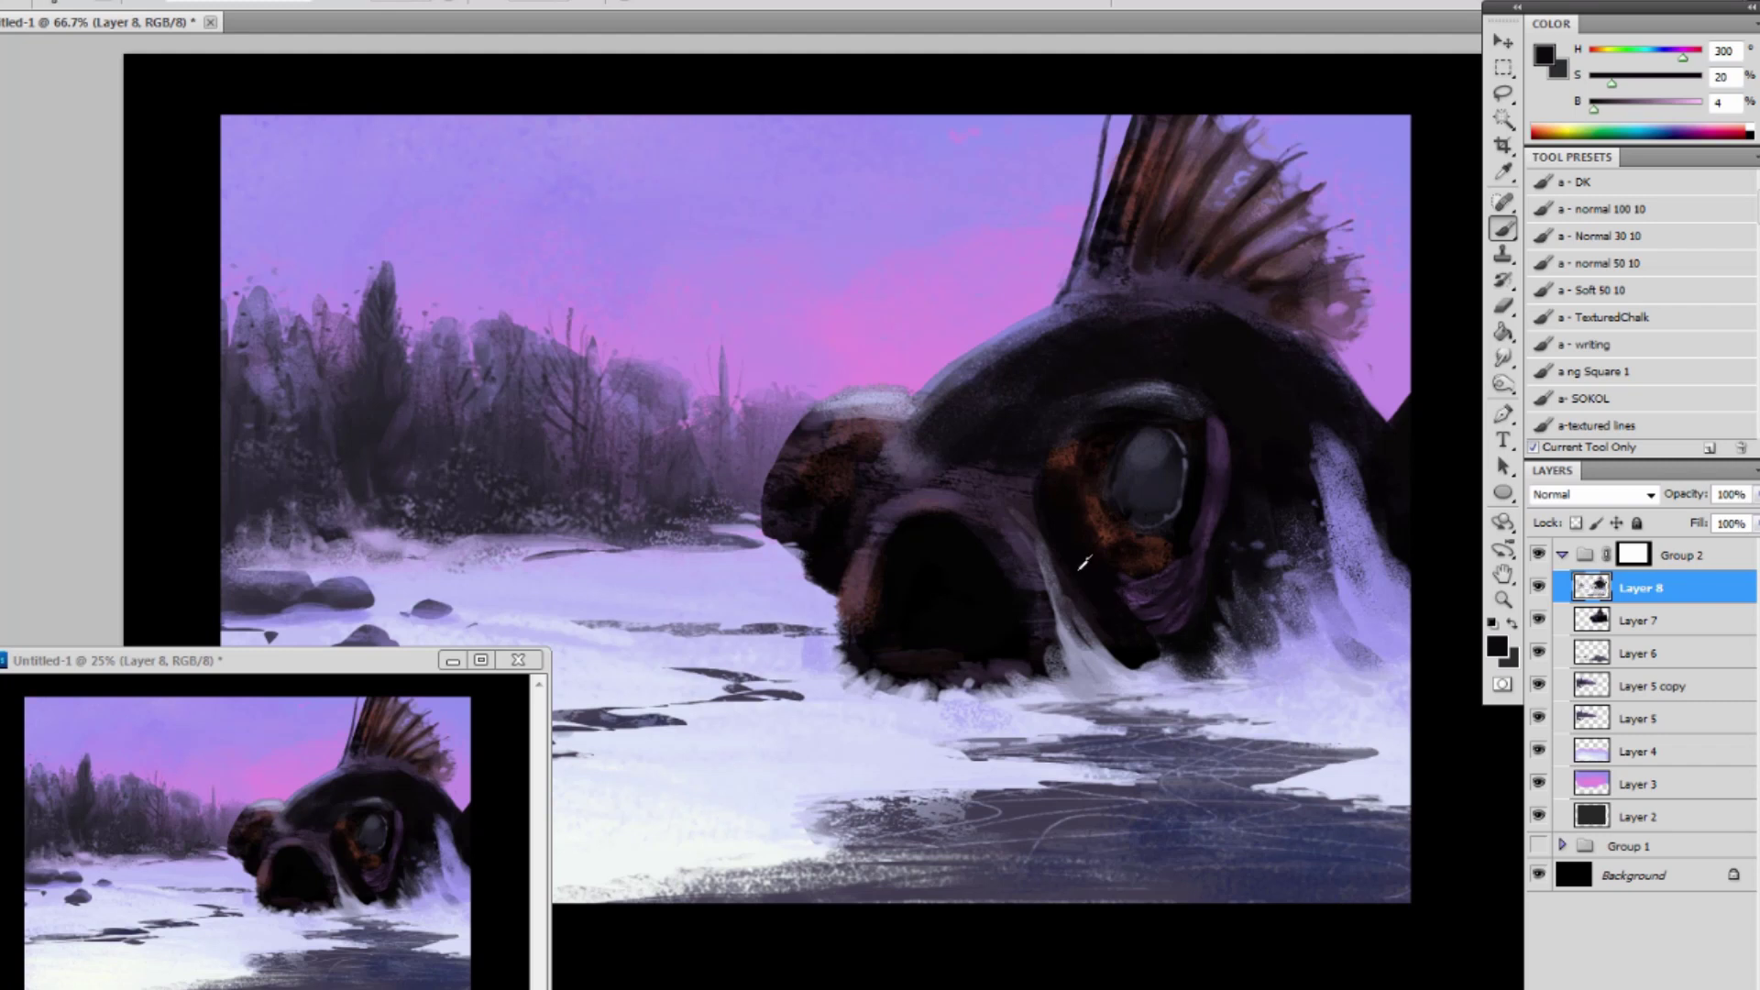
pyautogui.keyDown('alt'); pyautogui.click(1126, 584); pyautogui.keyUp('alt')
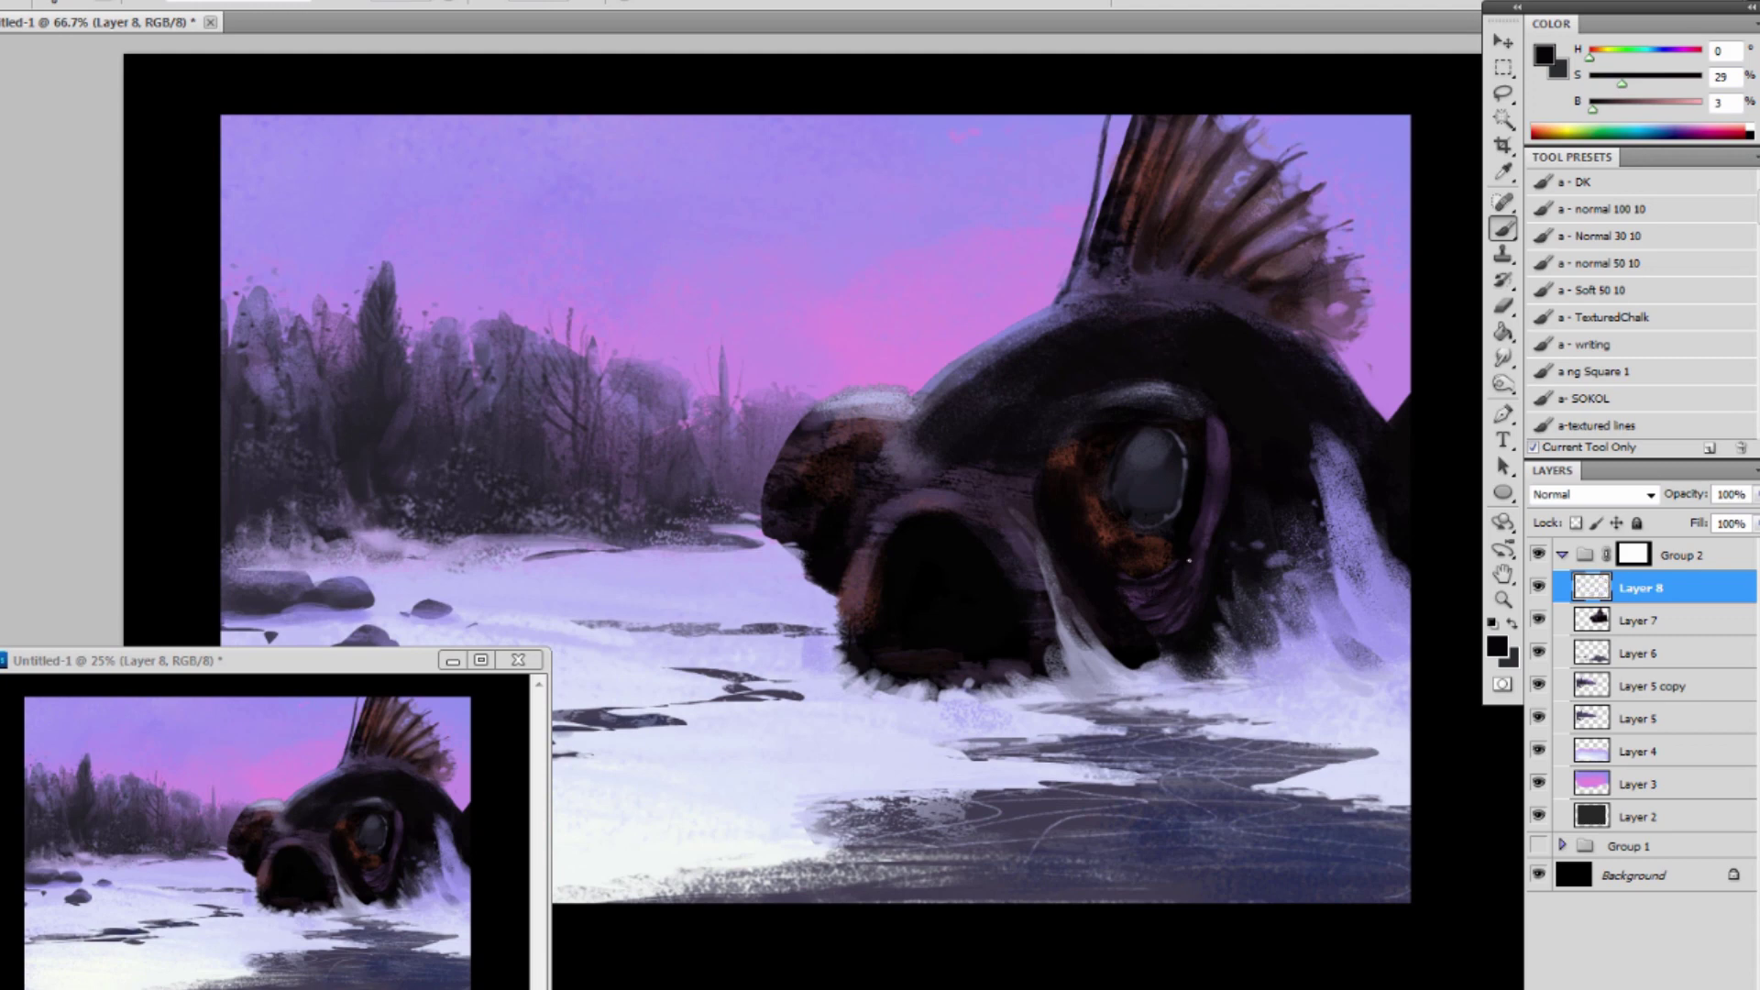
pyautogui.keyDown('alt'); pyautogui.click(1141, 633); pyautogui.keyUp('alt')
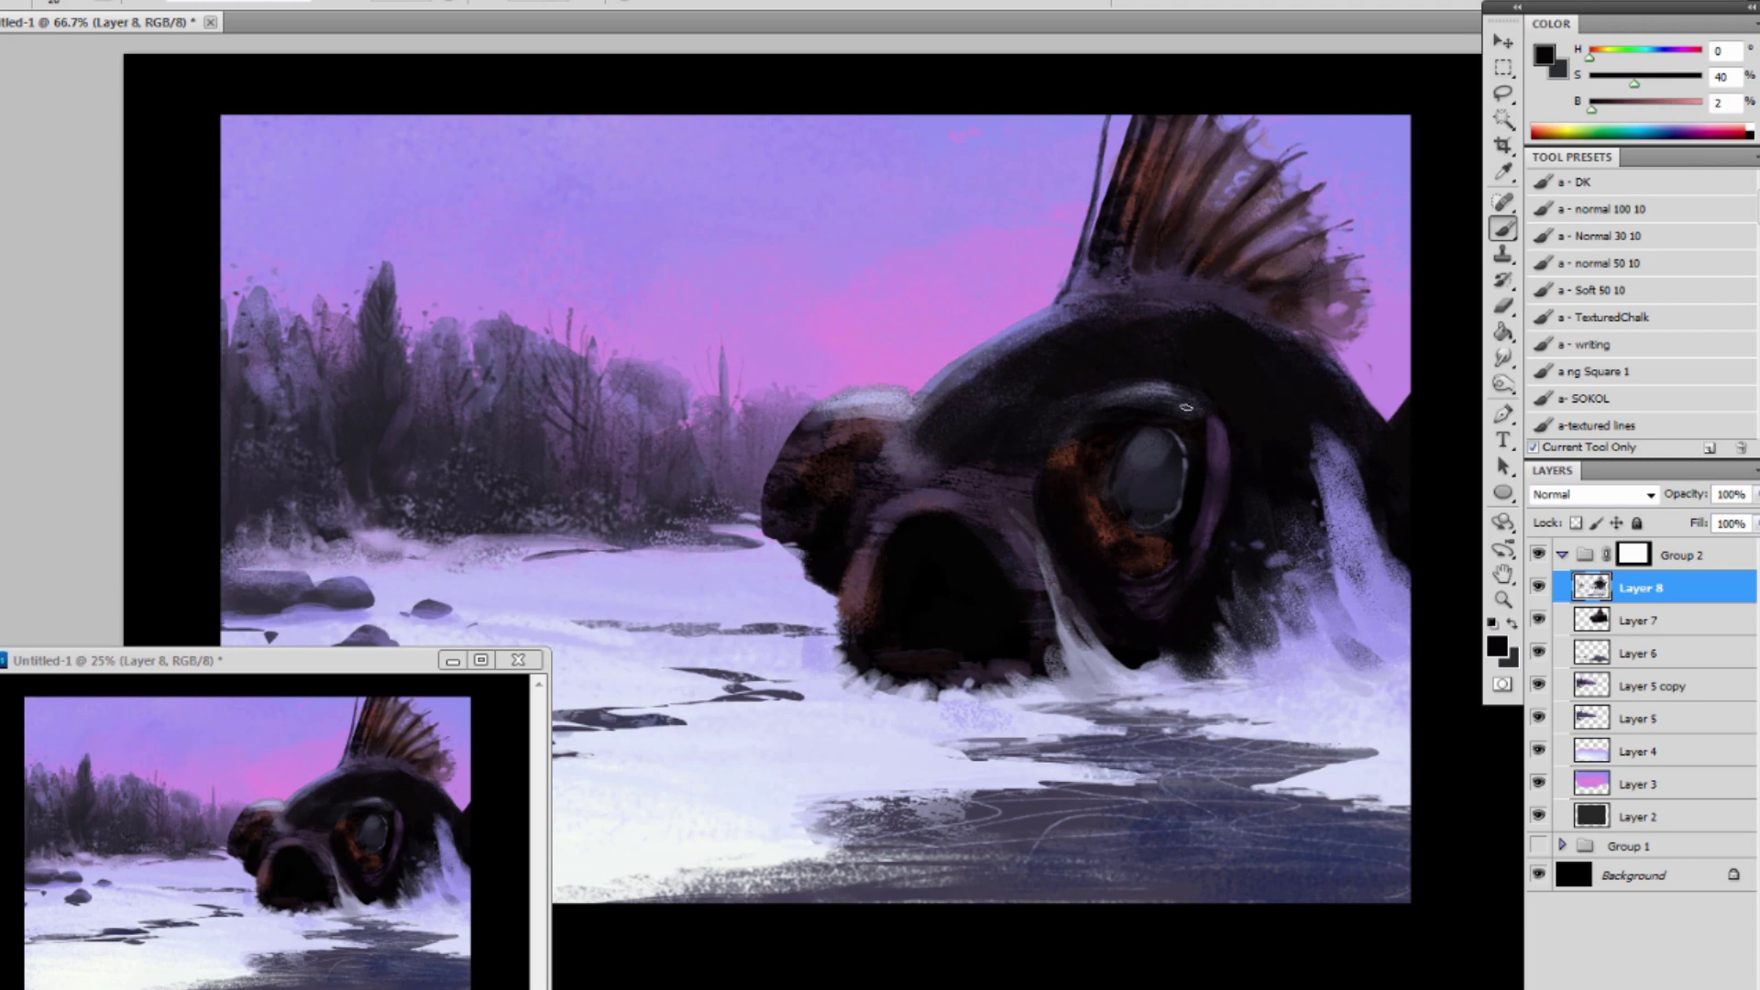
# Refine the orange-brown ring around the large eye with rust, dark brown and near-black sampled from the eye area.
pyautogui.keyDown('alt'); pyautogui.click(1105, 519); pyautogui.keyUp('alt')
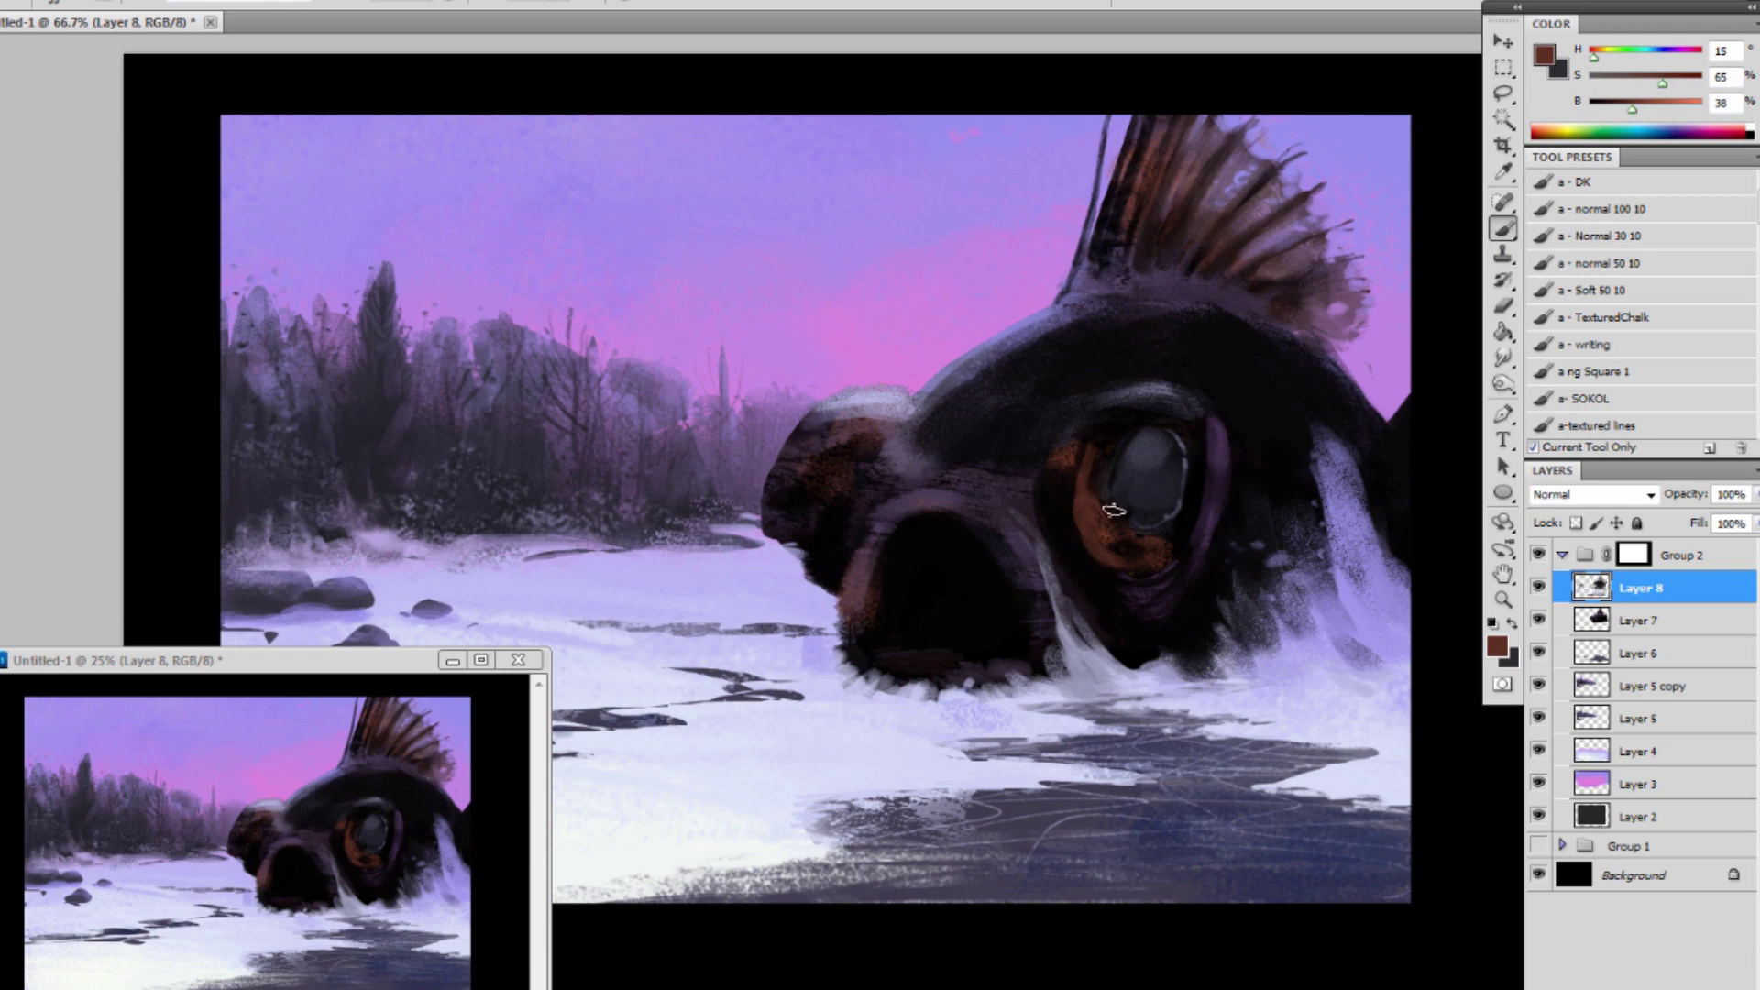
pyautogui.keyDown('alt'); pyautogui.click(1116, 512); pyautogui.keyUp('alt')
pyautogui.keyDown('alt'); pyautogui.click(1117, 504); pyautogui.keyUp('alt')
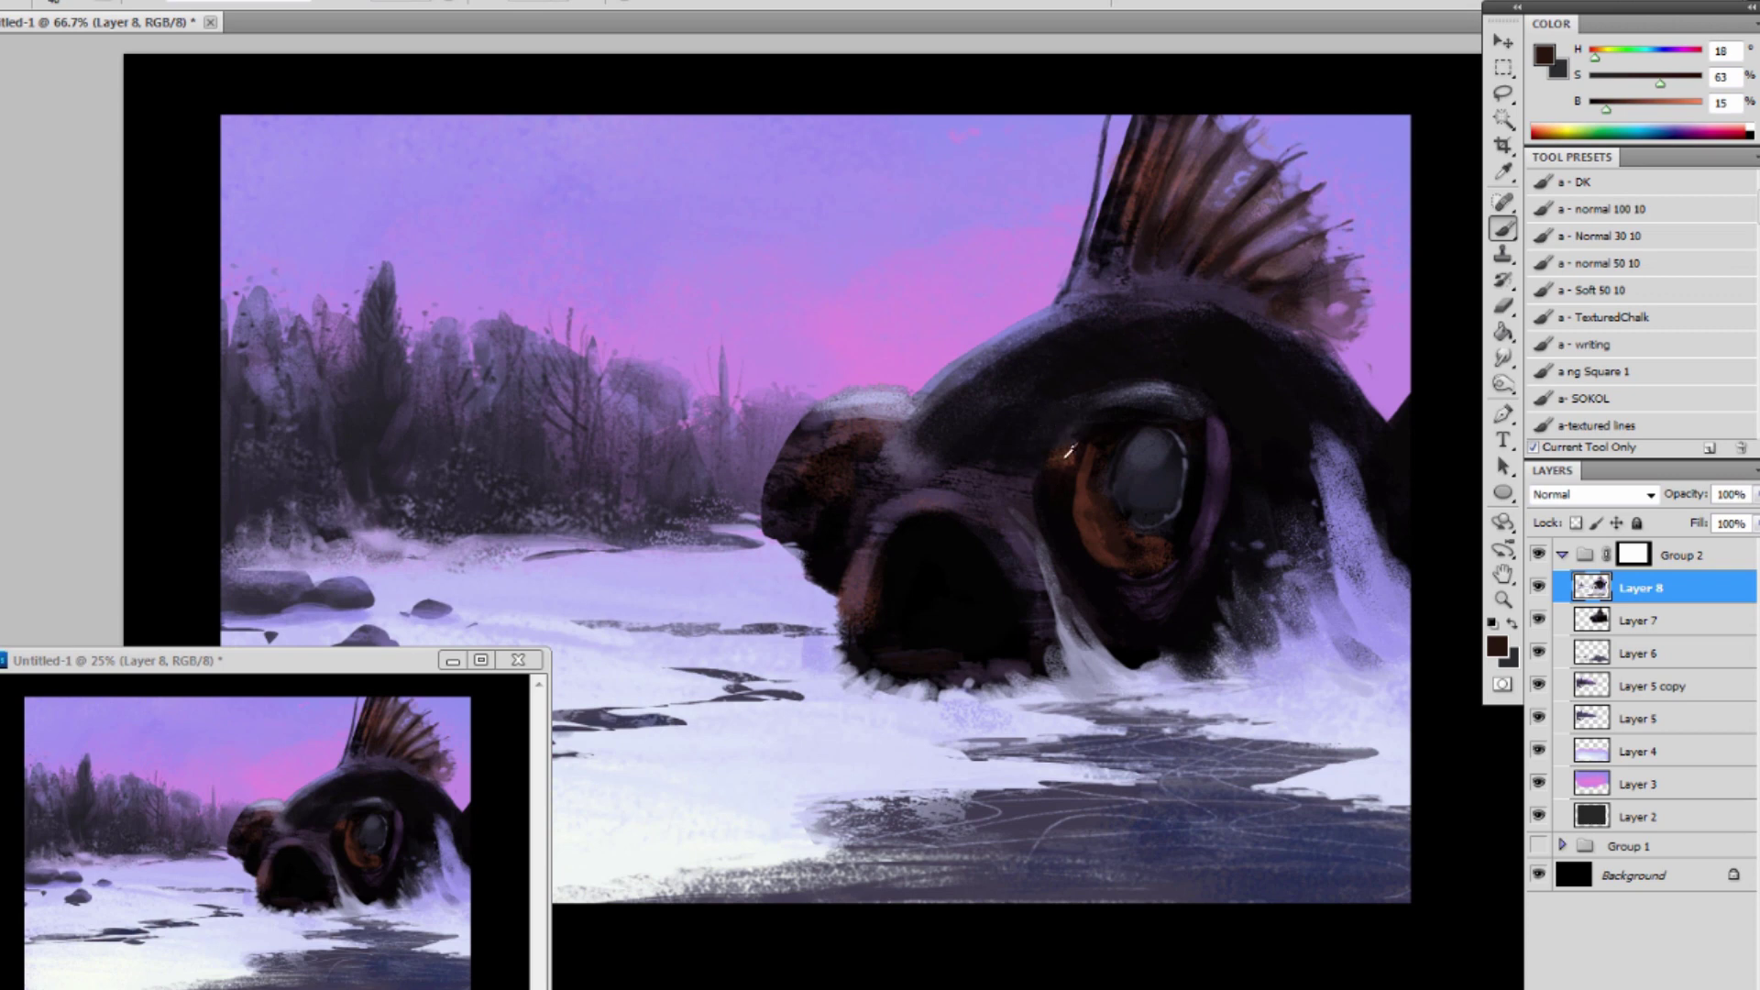
pyautogui.keyDown('alt'); pyautogui.click(1071, 447); pyautogui.keyUp('alt')
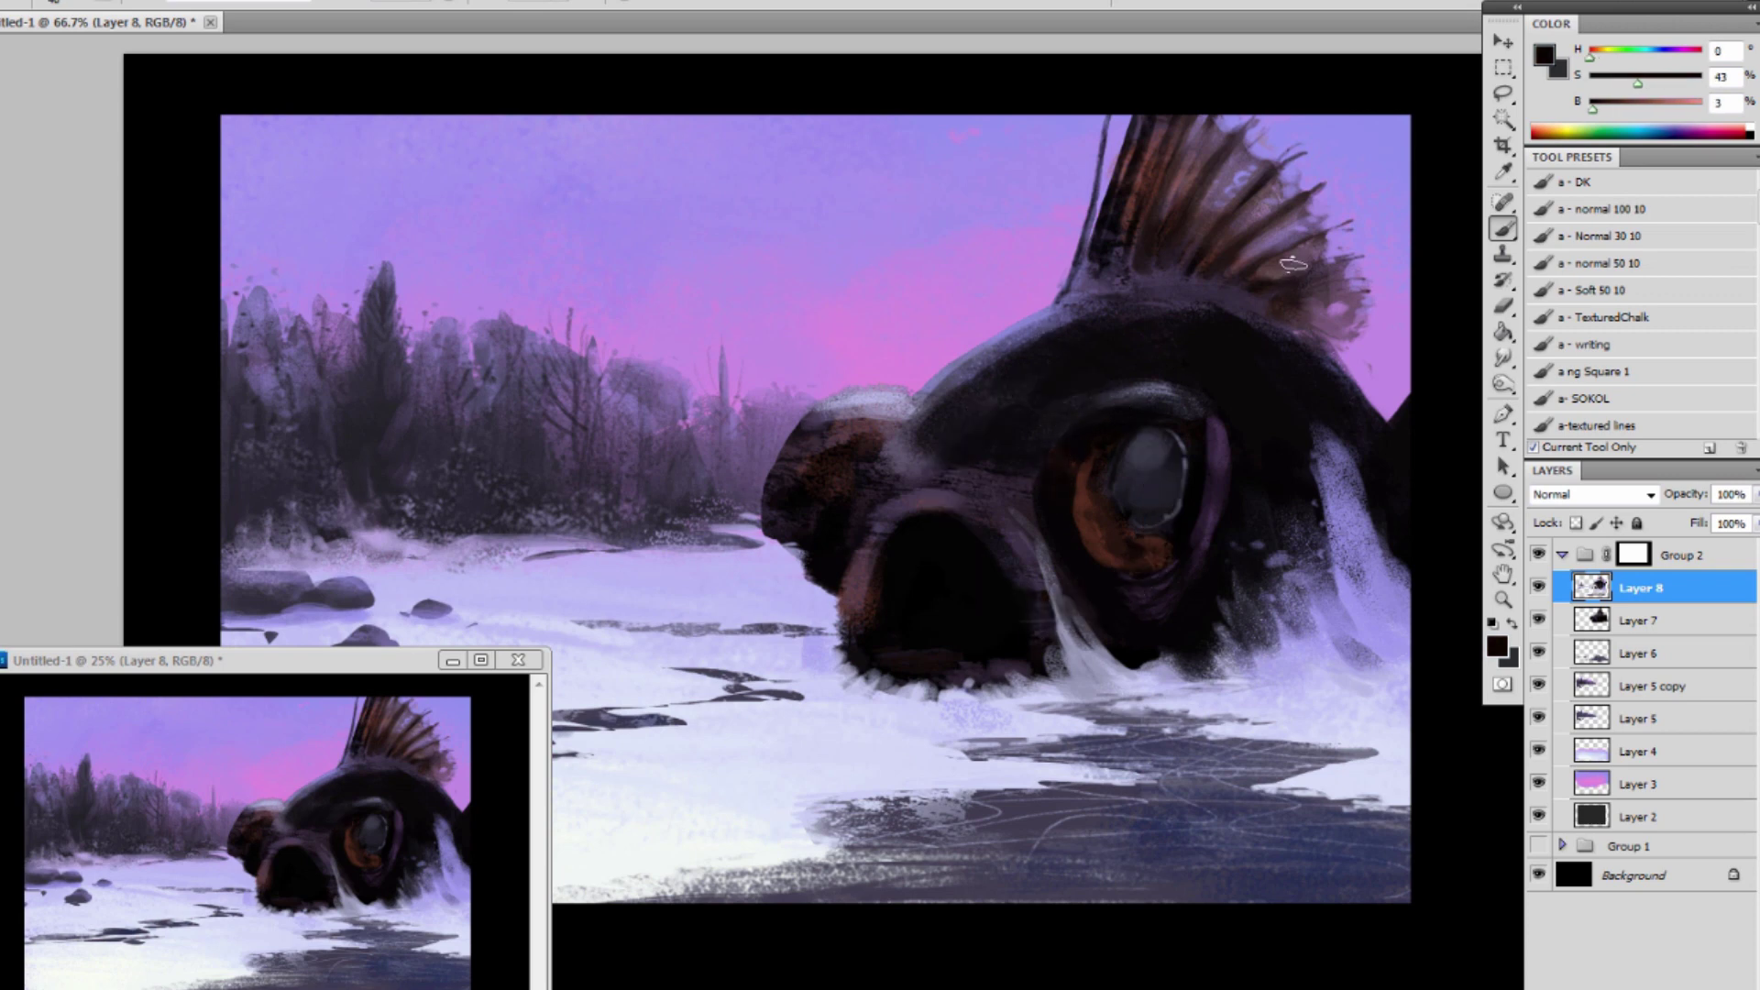
# Brighten the forehead's upper edge with blue-violet tones sampled from the fish's rim, keeping Layer 8 as the painting layer.
pyautogui.keyDown('alt'); pyautogui.click(1031, 319); pyautogui.keyUp('alt')
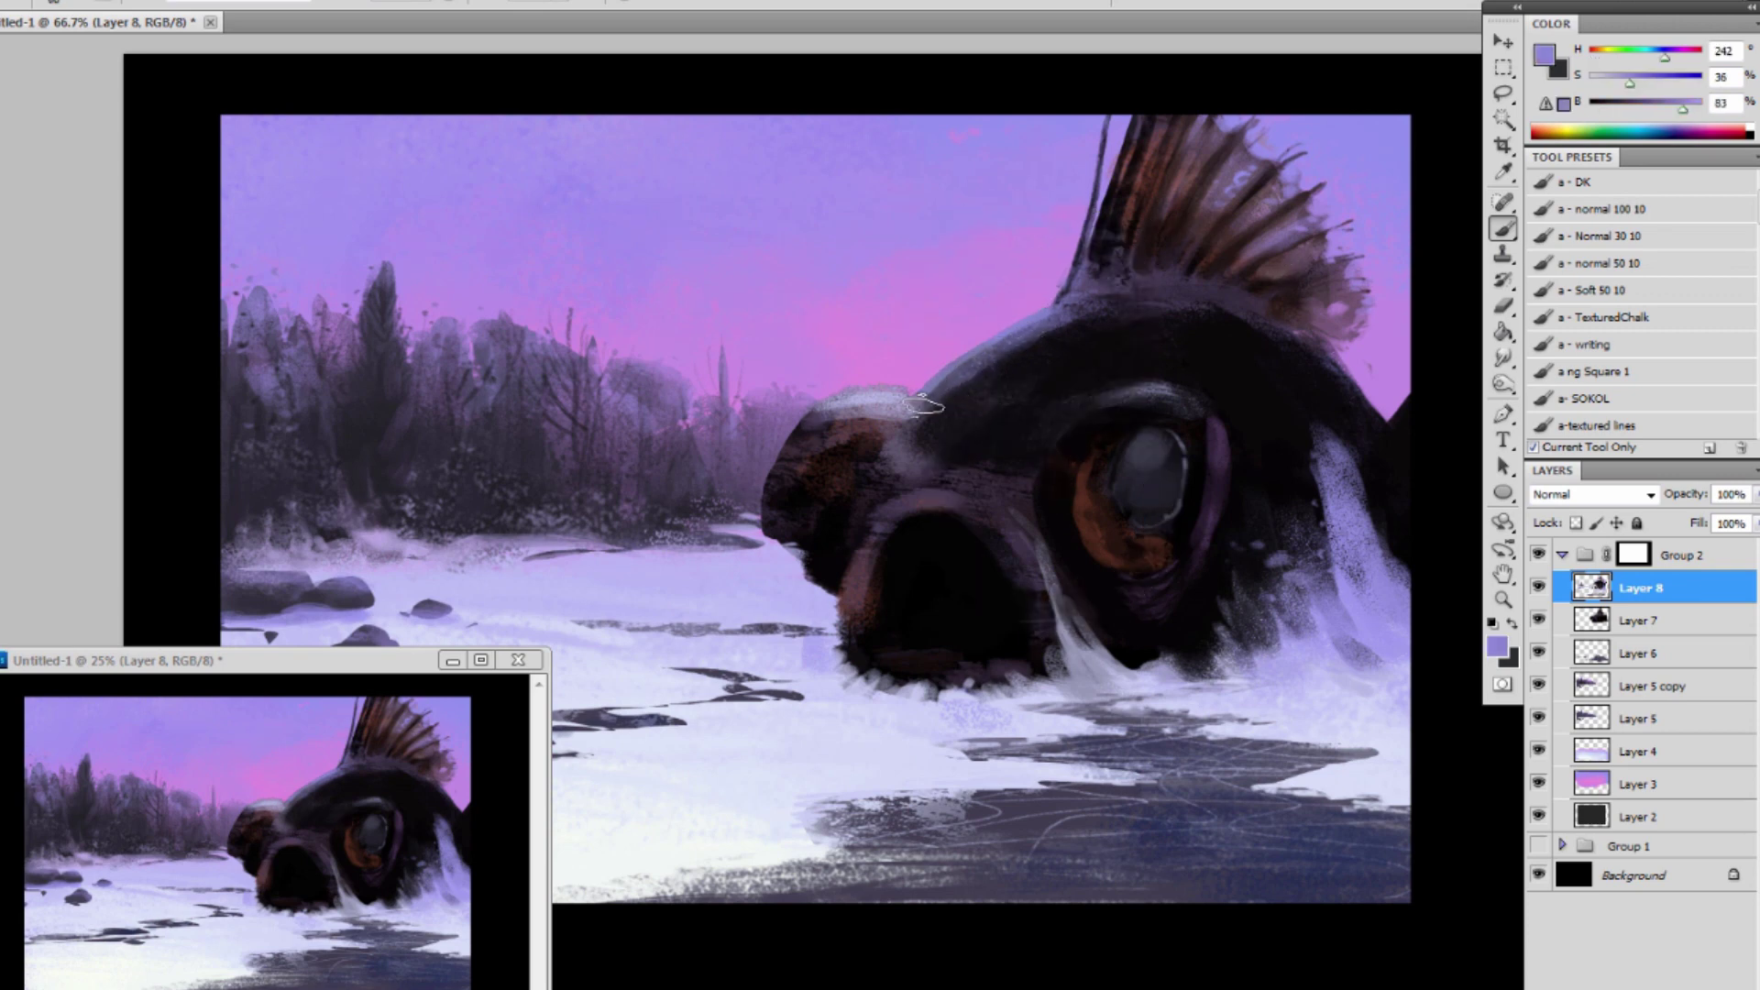
pyautogui.keyDown('alt'); pyautogui.click(964, 383); pyautogui.keyUp('alt')
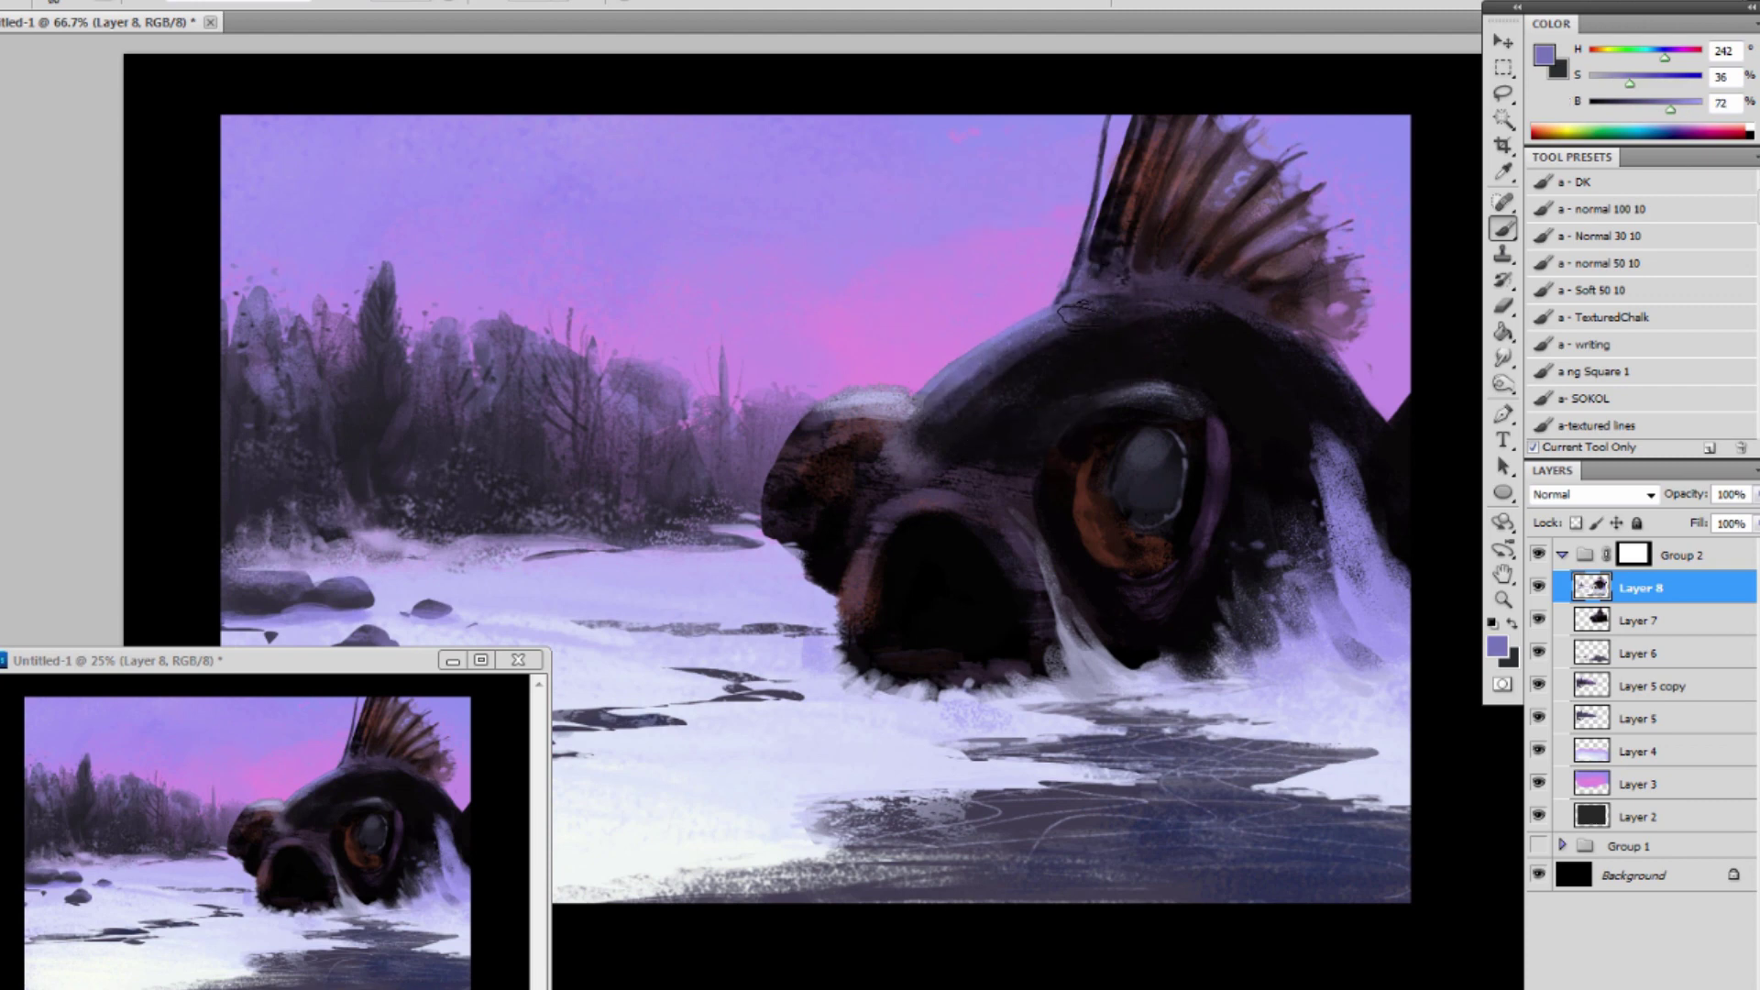
pyautogui.keyDown('alt'); pyautogui.click(1067, 365); pyautogui.keyUp('alt')
pyautogui.hotkey('alt', ']')
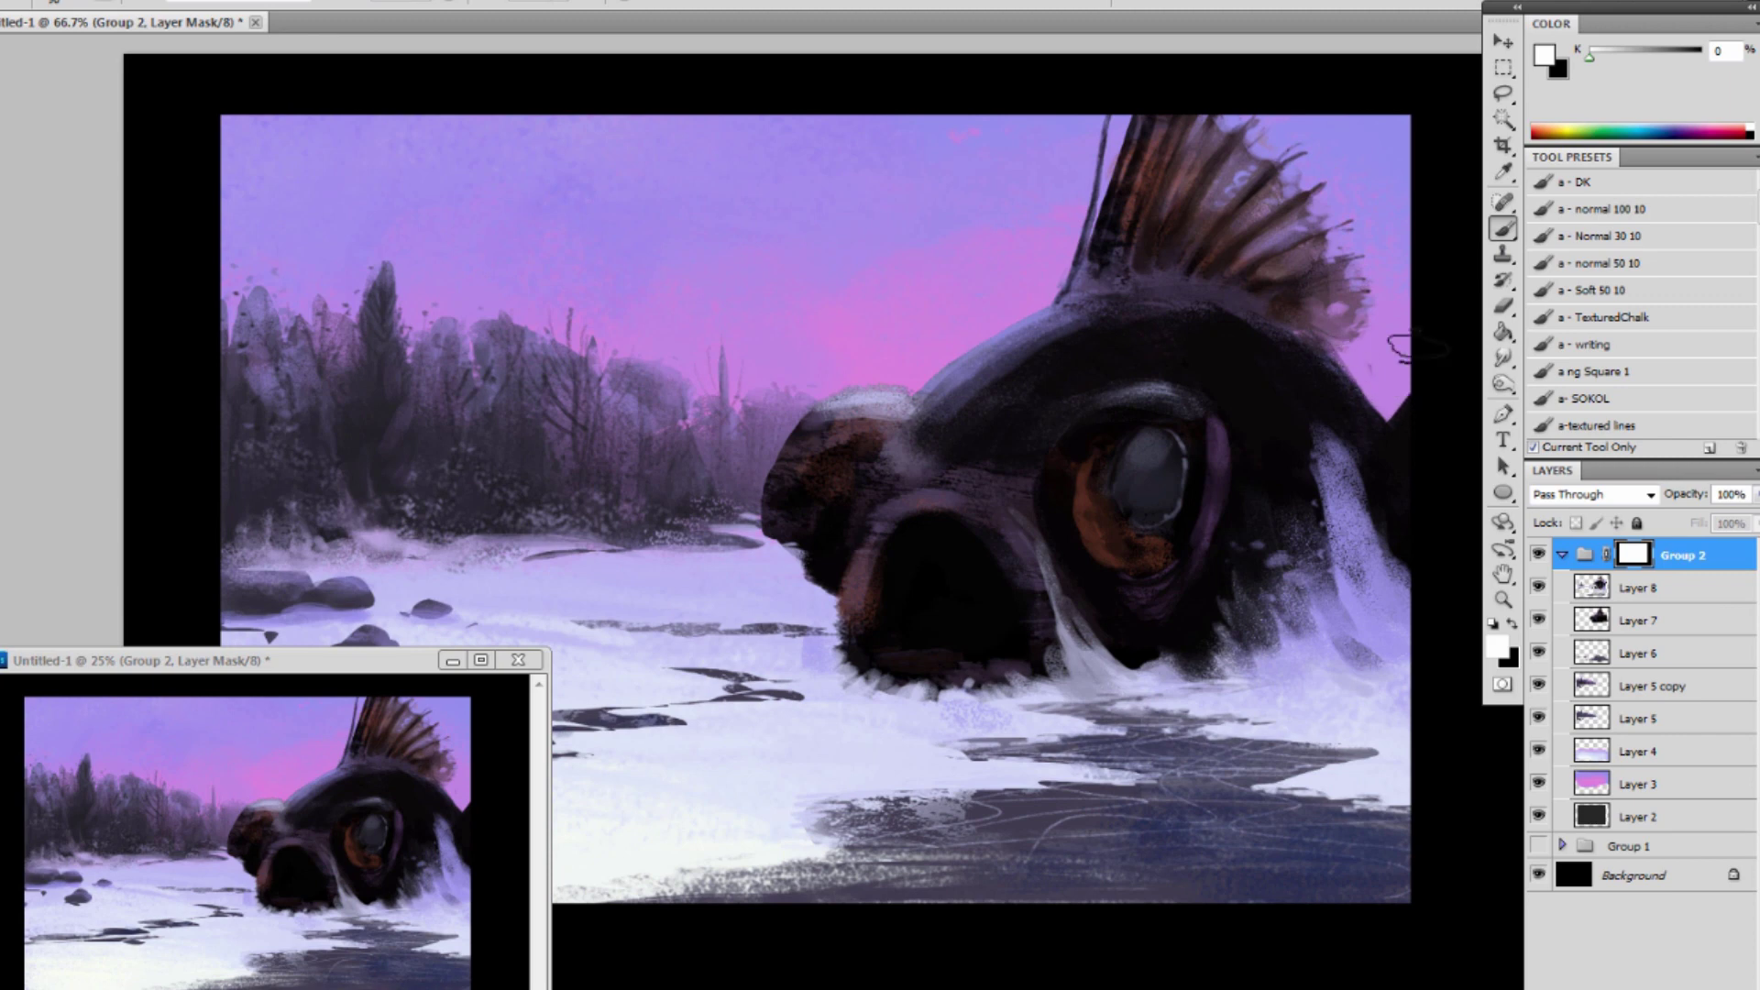
pyautogui.click(1639, 583)
# Clean up the back's contour behind the dorsal fin with sampled sky purple and near-black, and soften the snout's upper edge with sky violet.
pyautogui.keyDown('alt'); pyautogui.click(1369, 376); pyautogui.keyUp('alt')
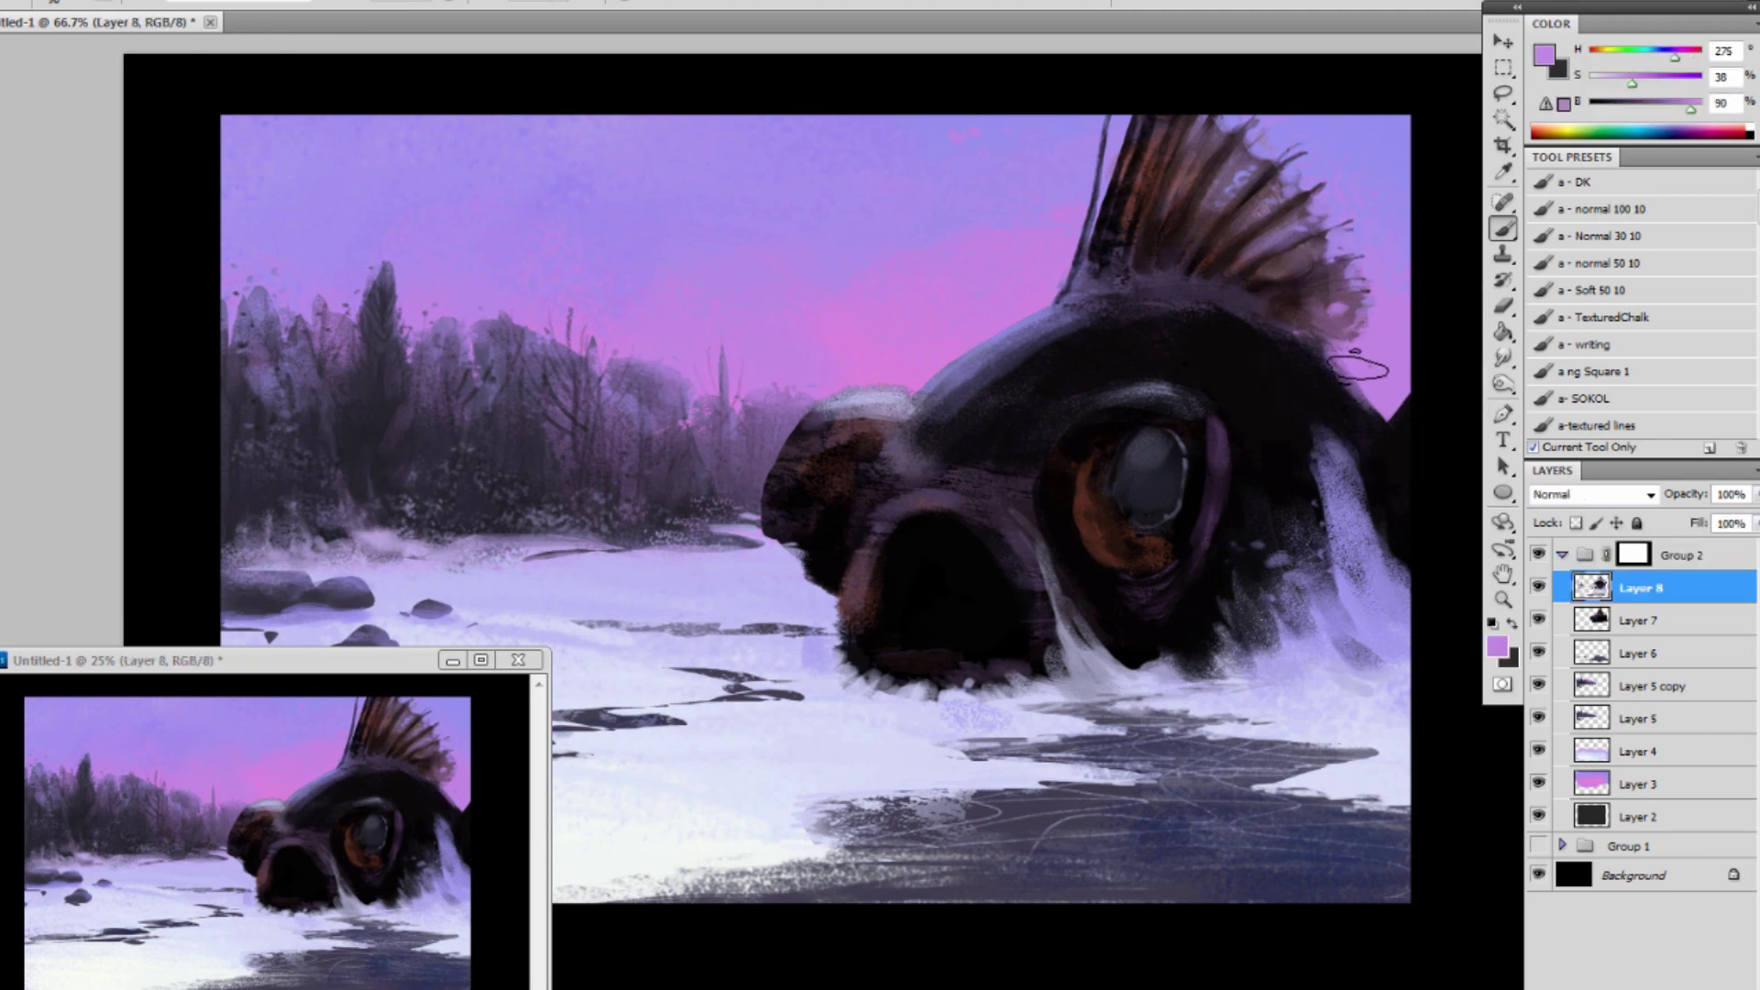
pyautogui.keyDown('alt'); pyautogui.click(1345, 424); pyautogui.keyUp('alt')
pyautogui.moveTo(1335, 385); pyautogui.dragTo(1372, 436)
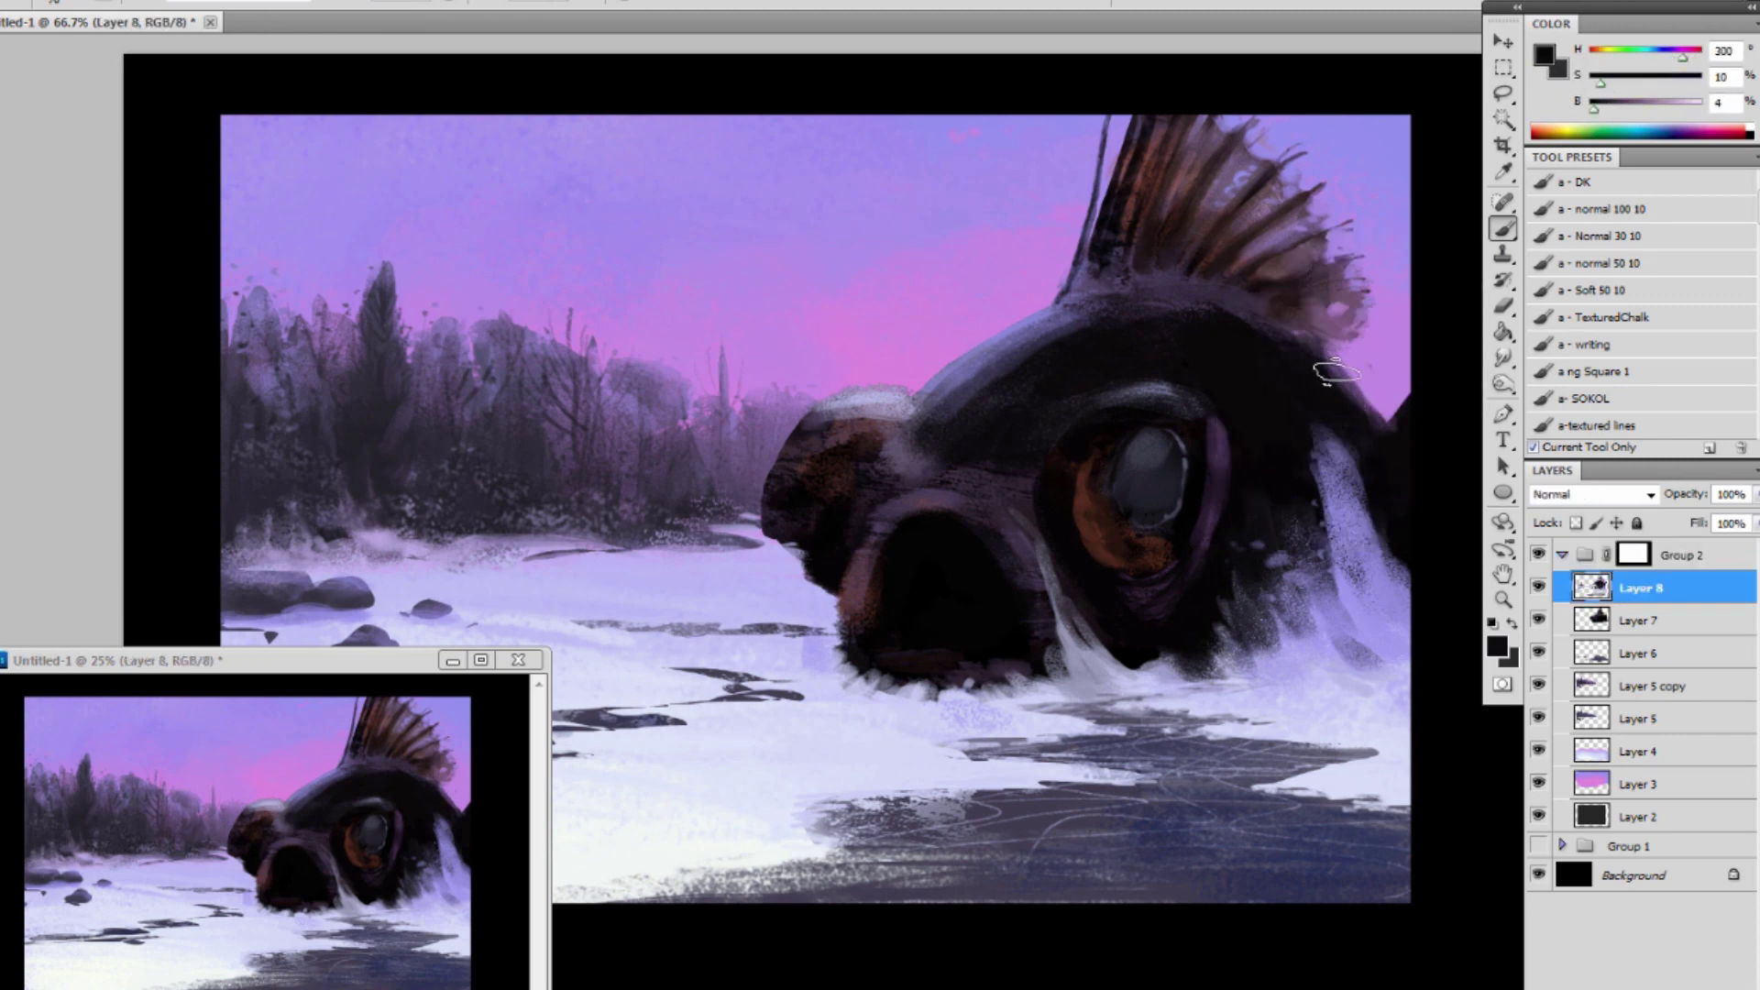
pyautogui.keyDown('alt'); pyautogui.click(1392, 376); pyautogui.keyUp('alt')
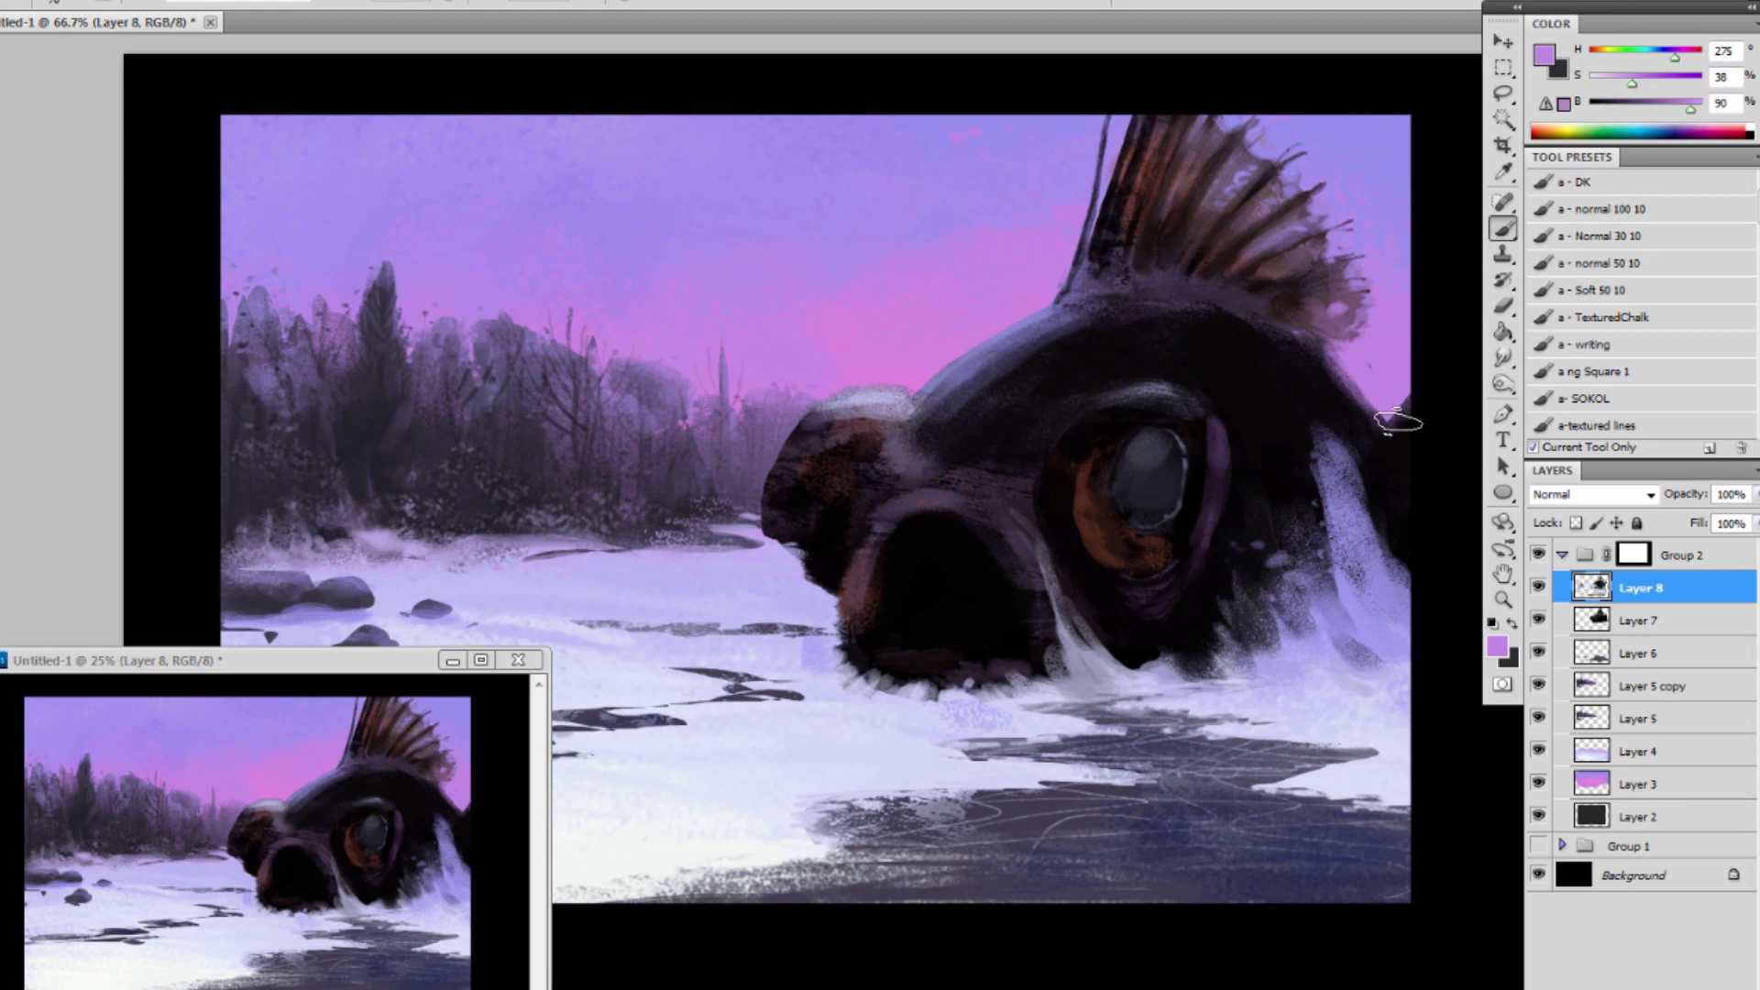
pyautogui.keyDown('alt'); pyautogui.click(1052, 305); pyautogui.keyUp('alt')
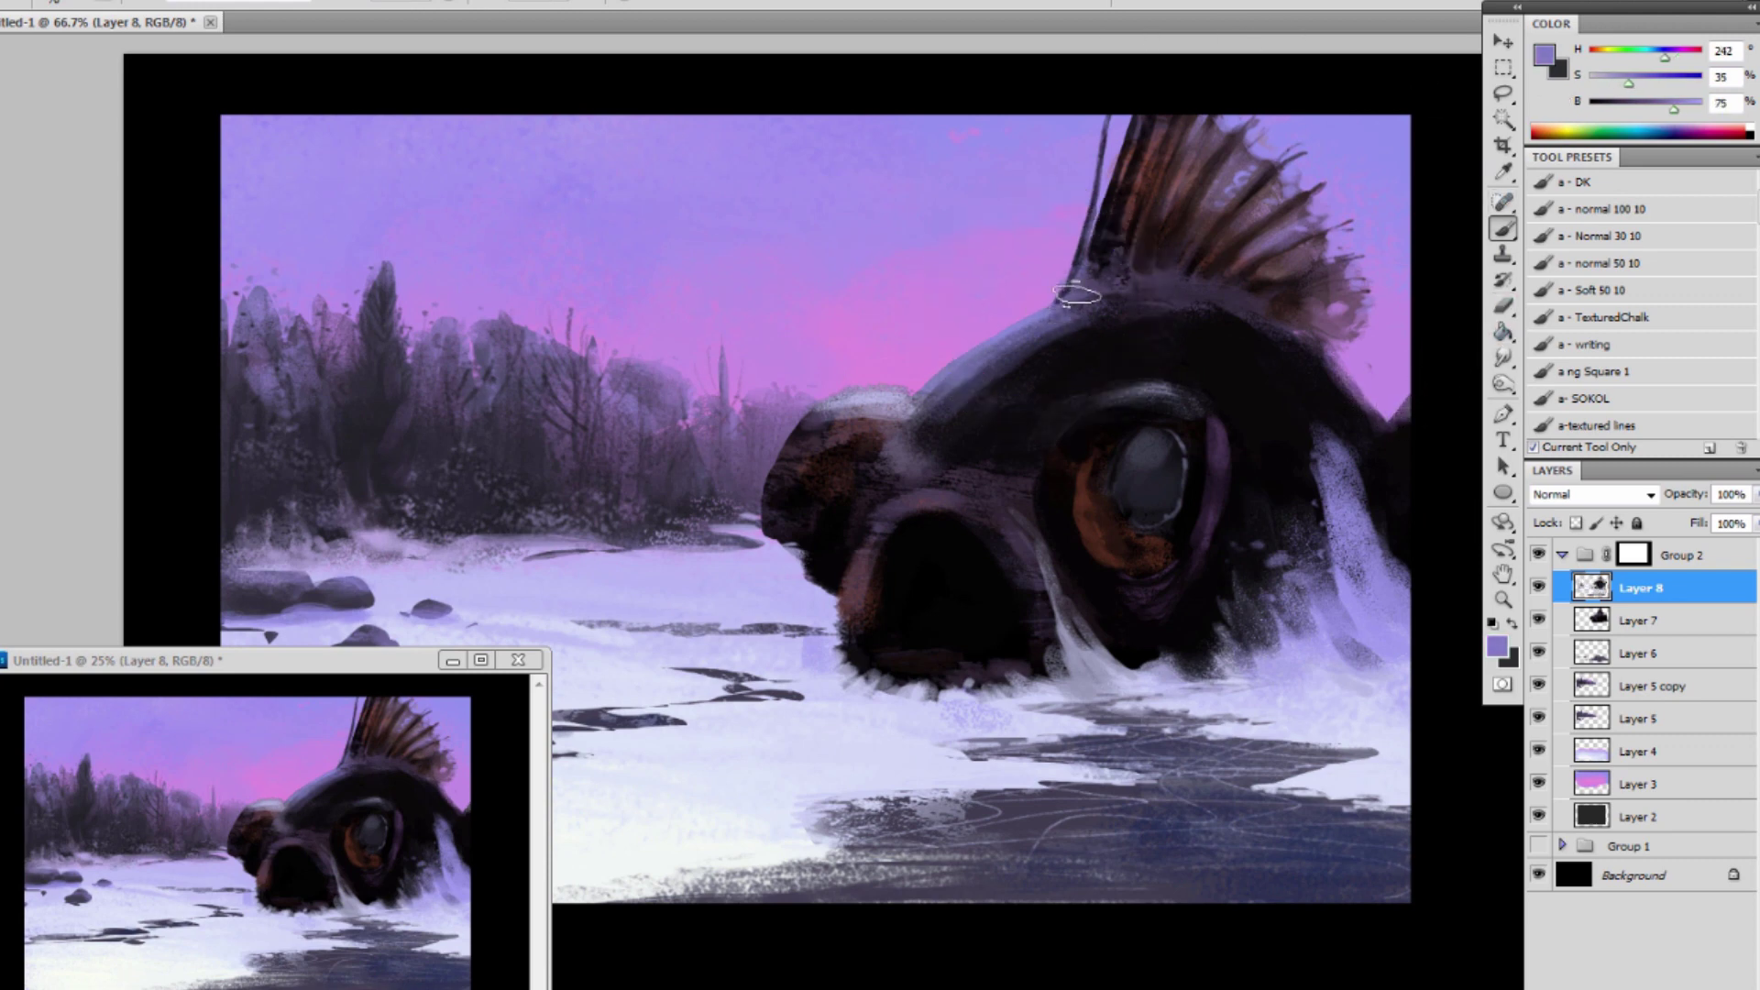
pyautogui.keyDown('alt'); pyautogui.click(920, 152); pyautogui.keyUp('alt')
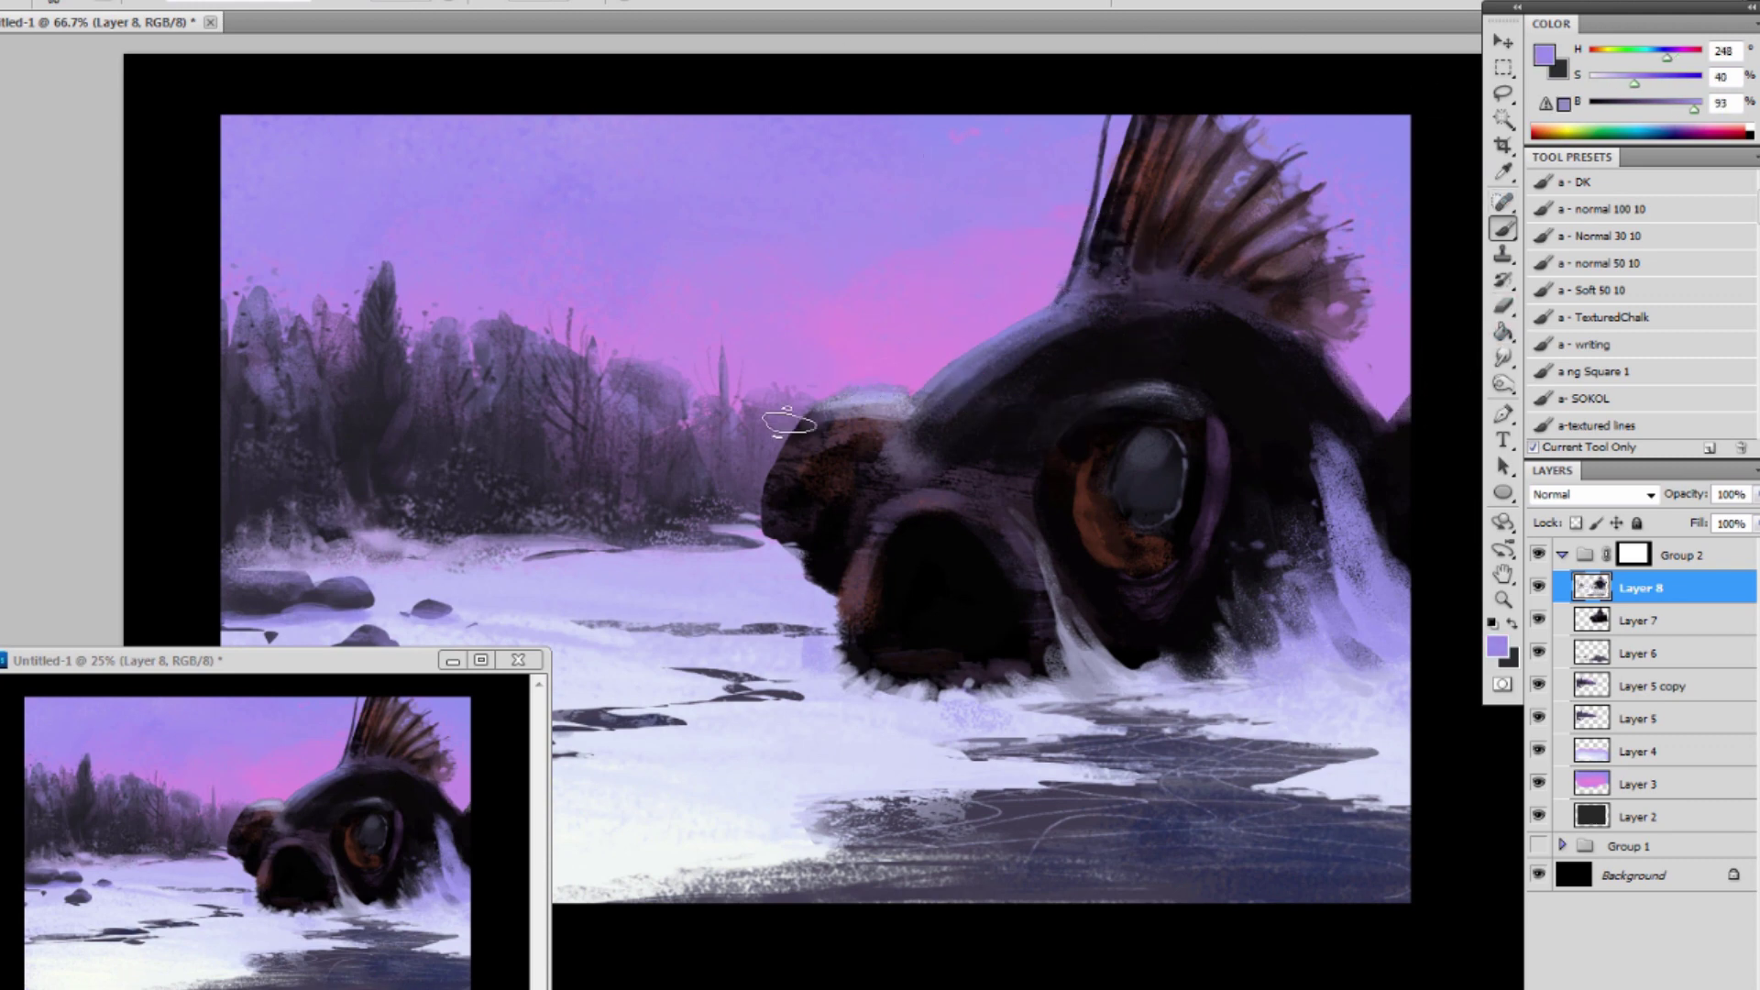
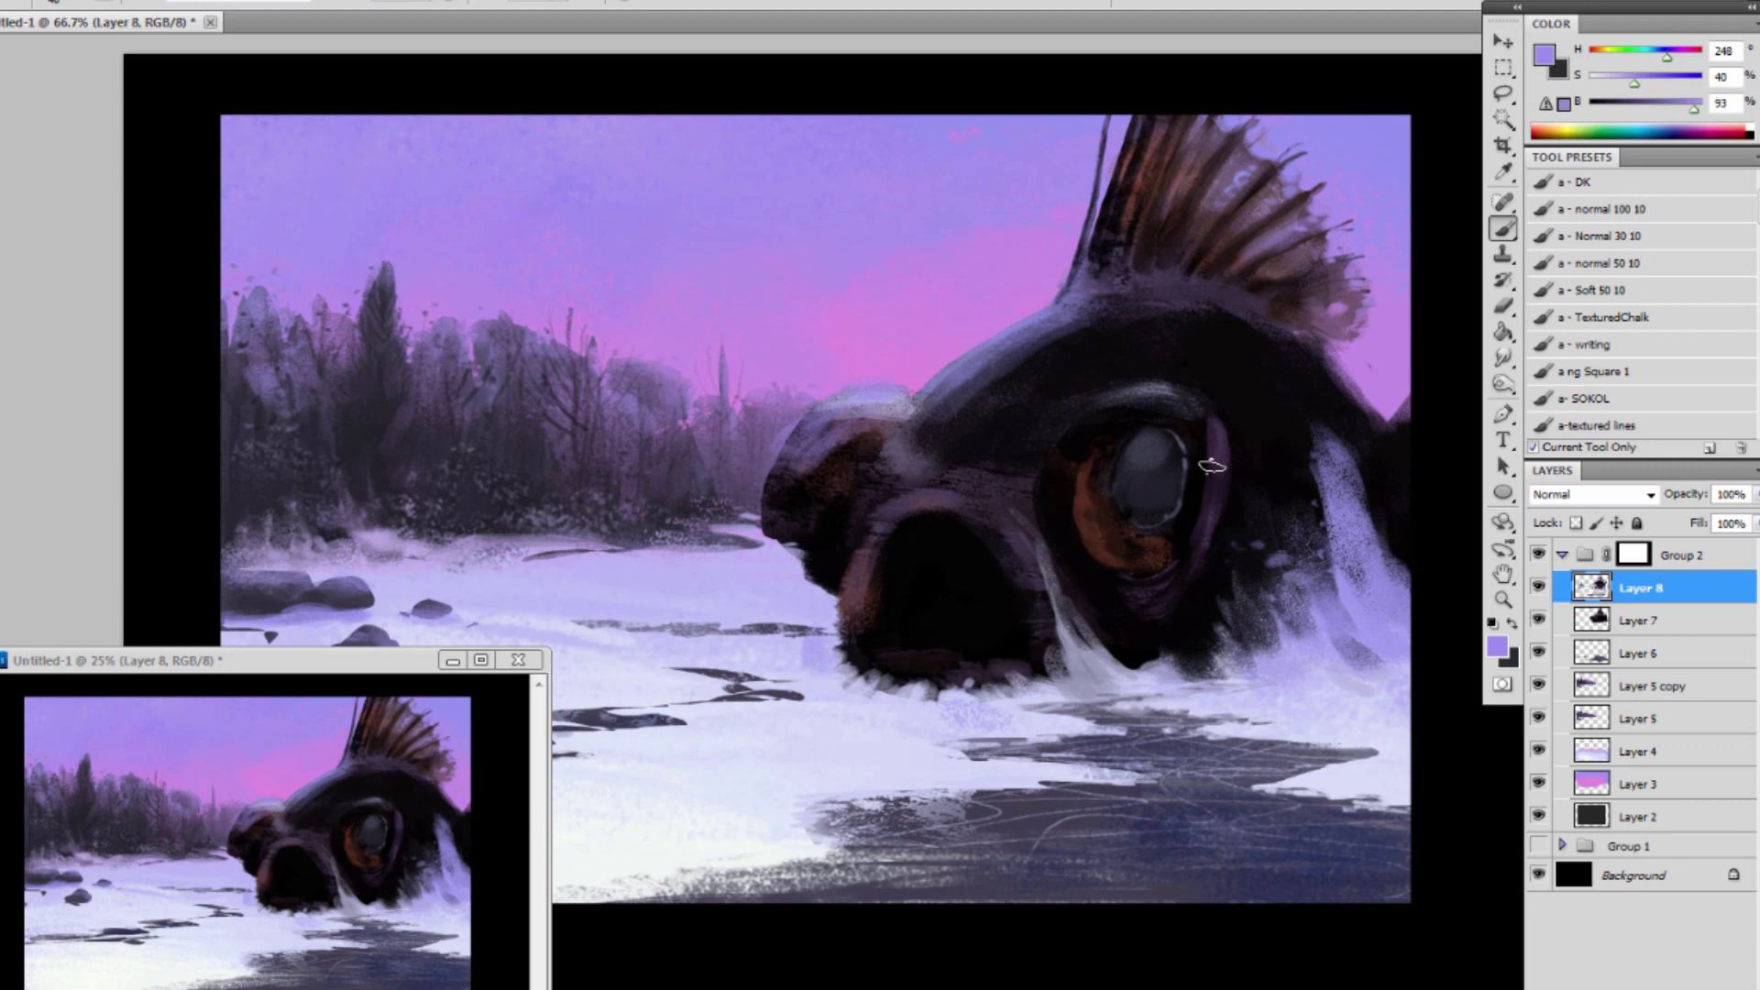
# Try painting curved dark violet stripes across the back and rear flank on a new layer, using the tone sampled below the dorsal fin.
pyautogui.hotkey('ctrl', 'shift', 'alt', 'n')
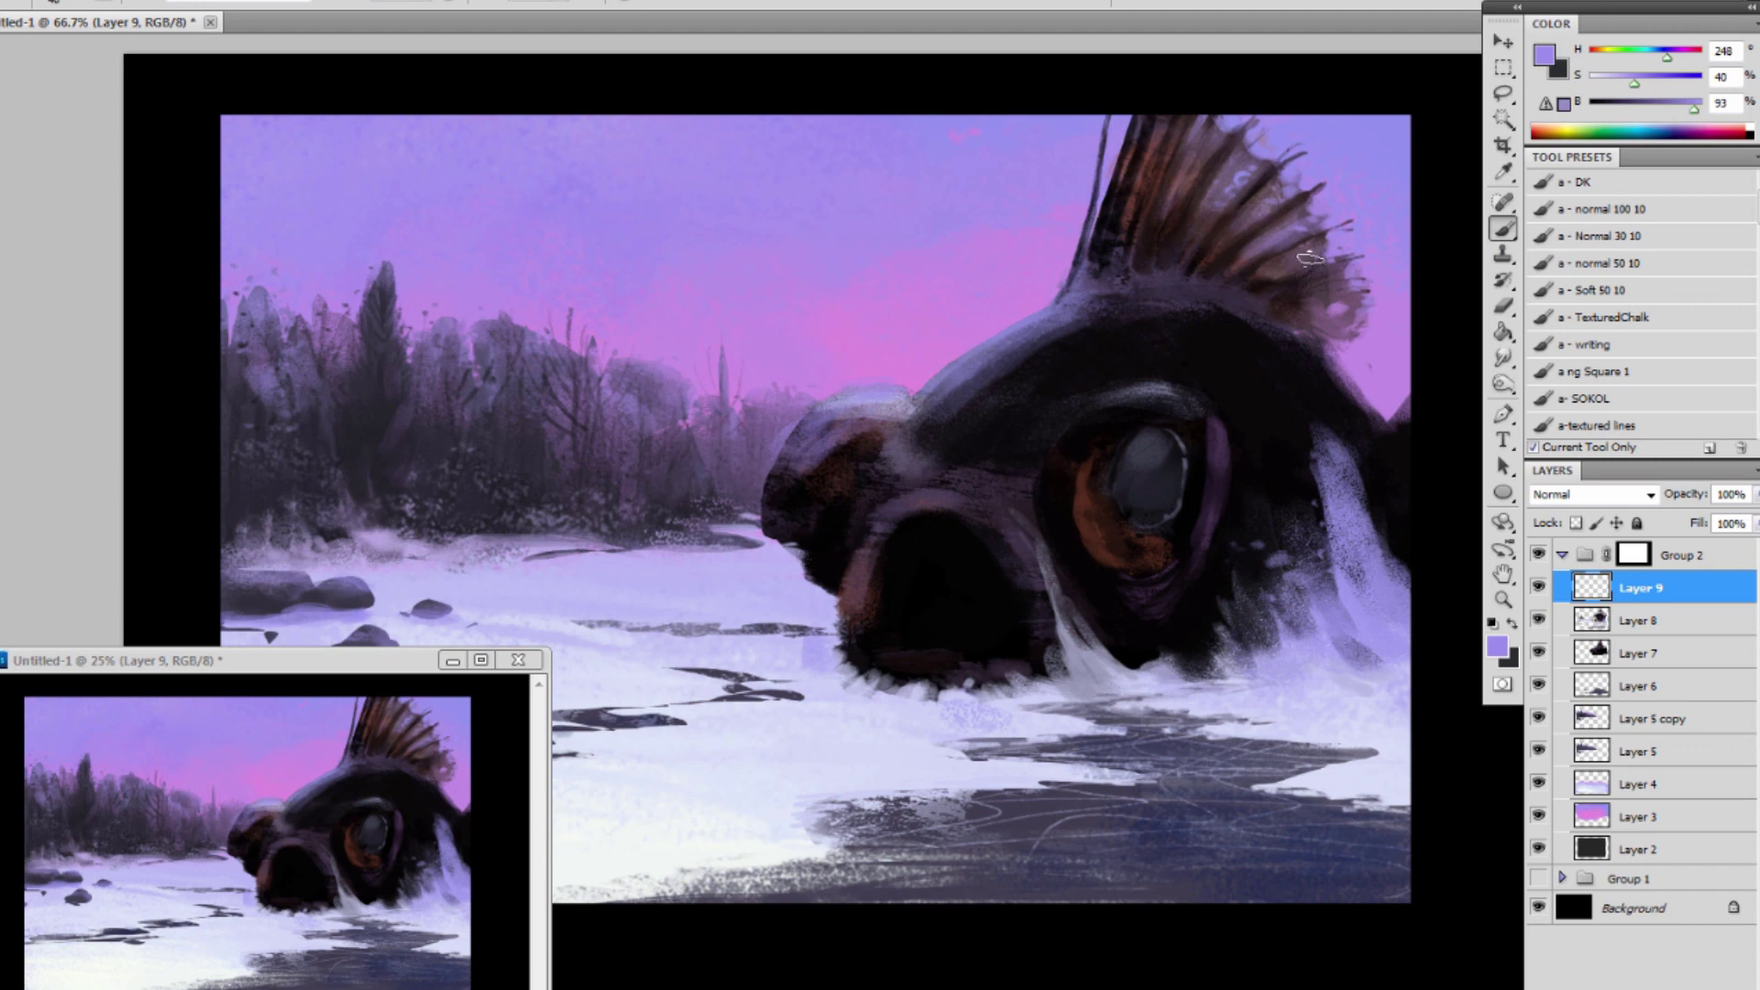
pyautogui.keyDown('alt'); pyautogui.click(1148, 291); pyautogui.keyUp('alt')
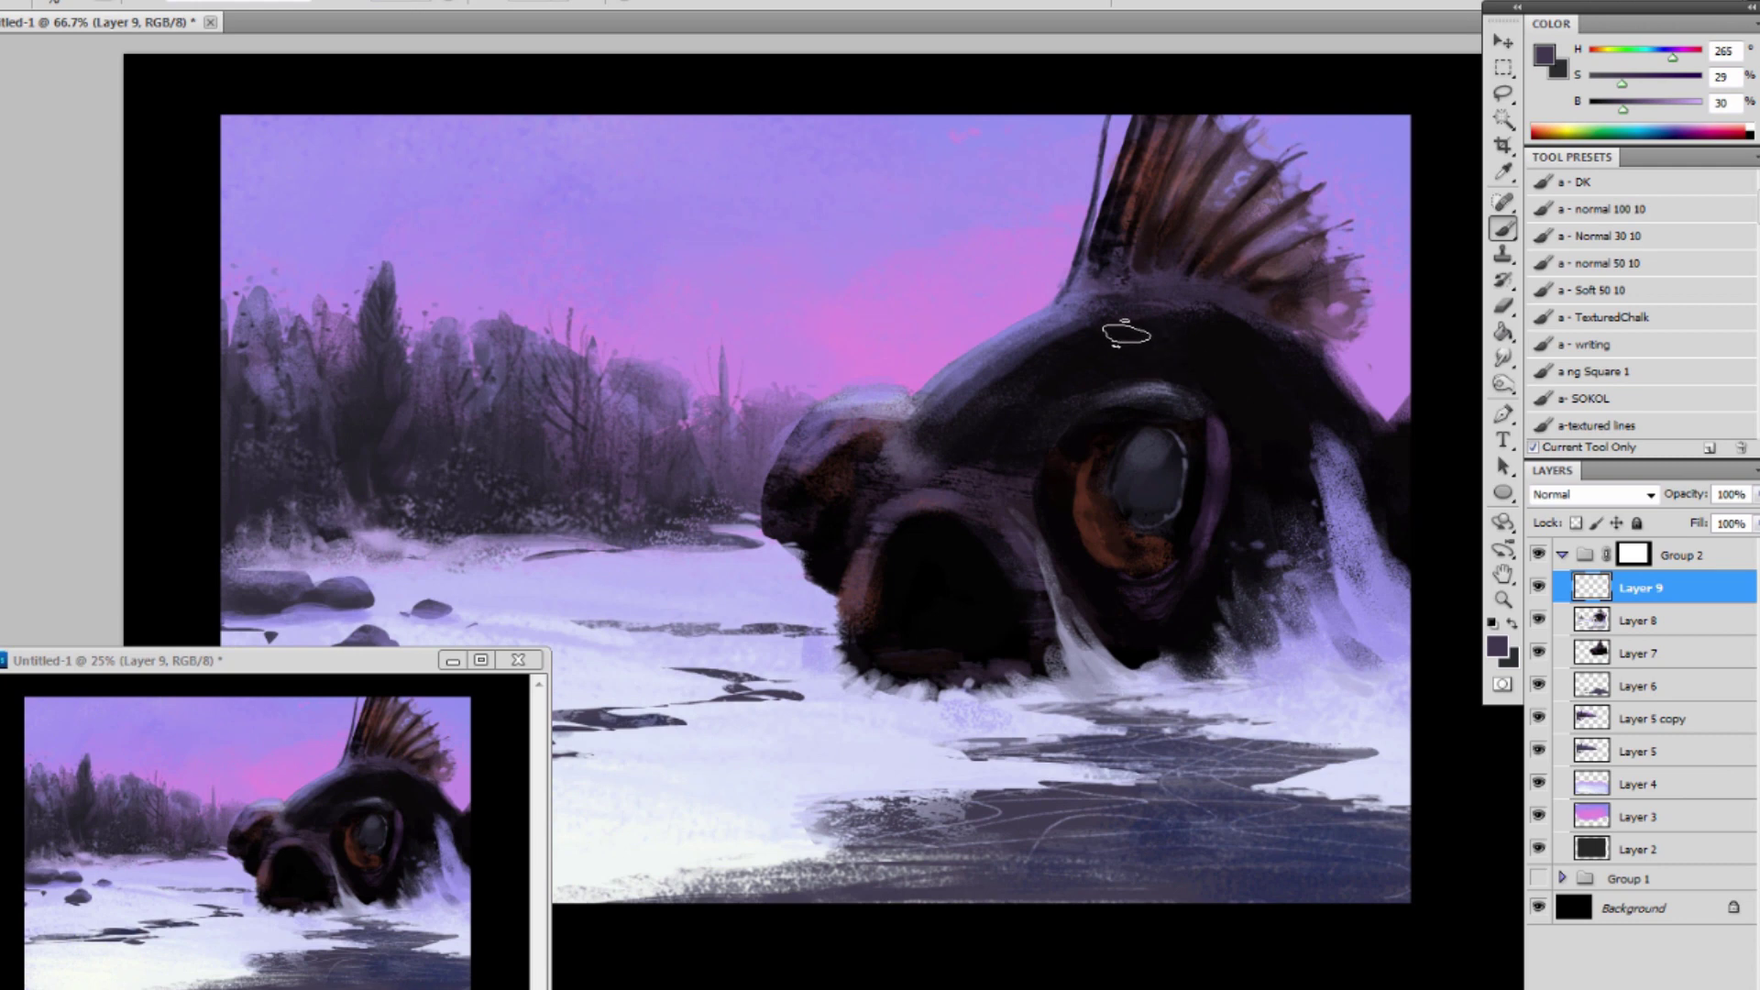
pyautogui.moveTo(1123, 314); pyautogui.dragTo(1172, 387)
pyautogui.moveTo(1170, 321); pyautogui.dragTo(1203, 444)
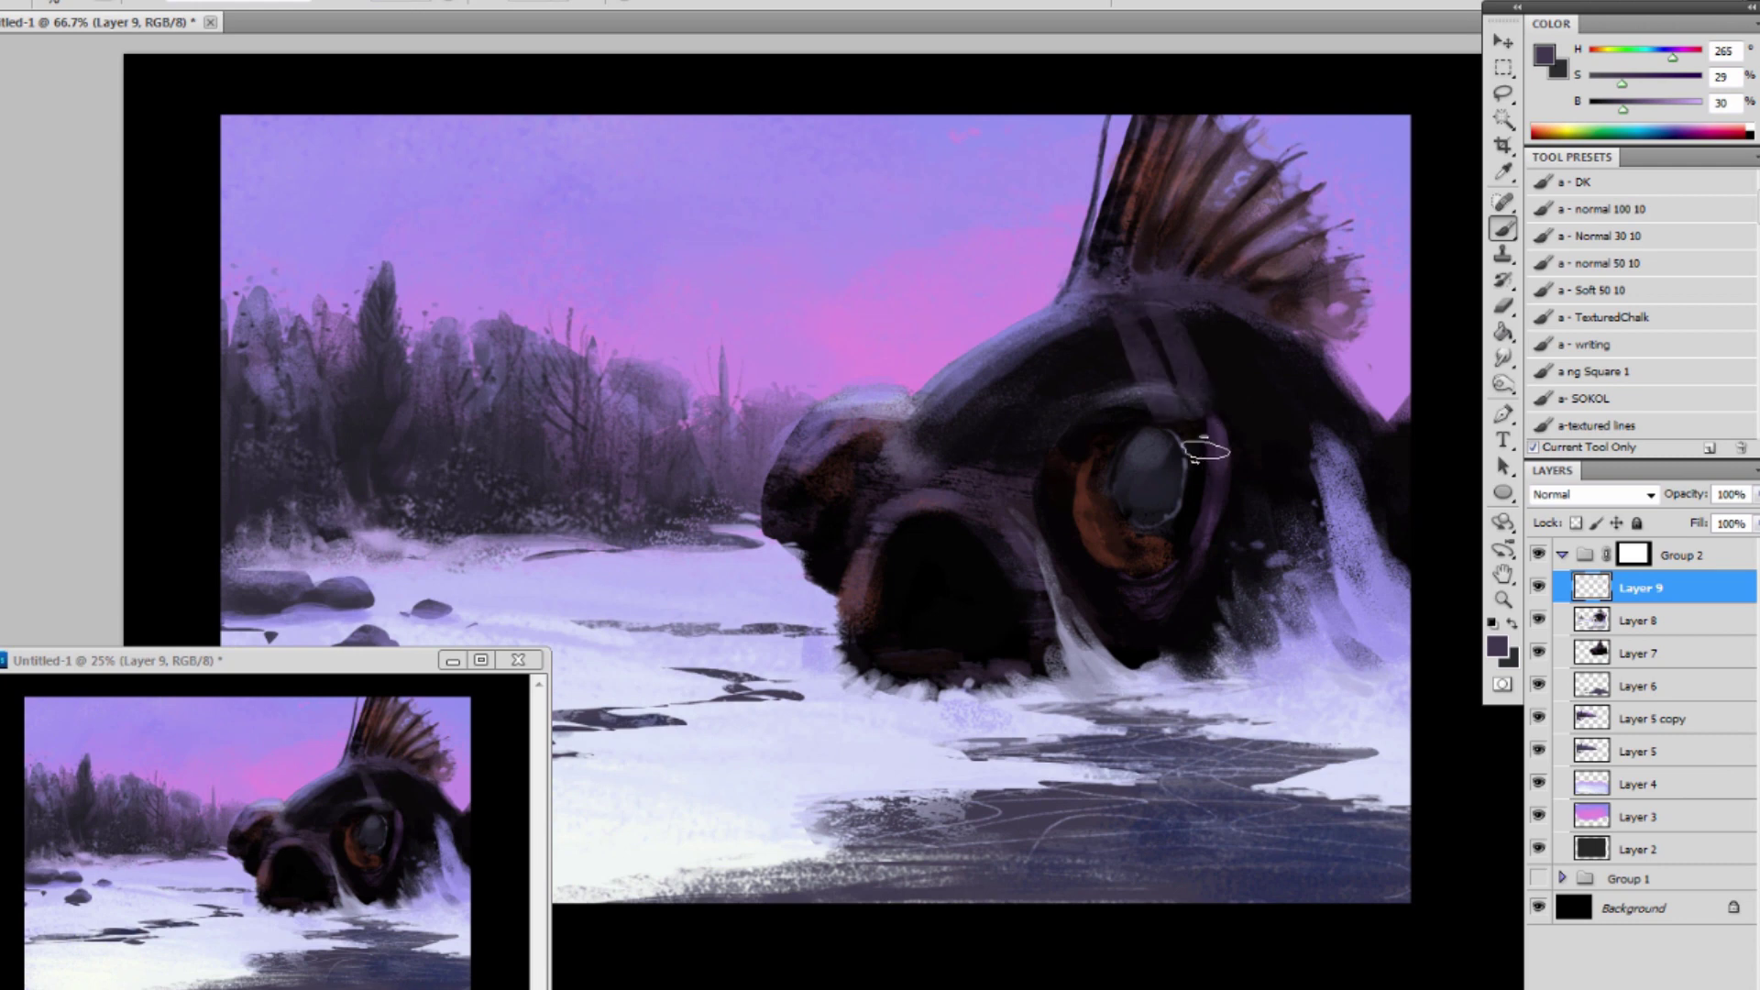
pyautogui.moveTo(1202, 308); pyautogui.dragTo(1270, 463)
pyautogui.moveTo(1238, 315); pyautogui.dragTo(1300, 518)
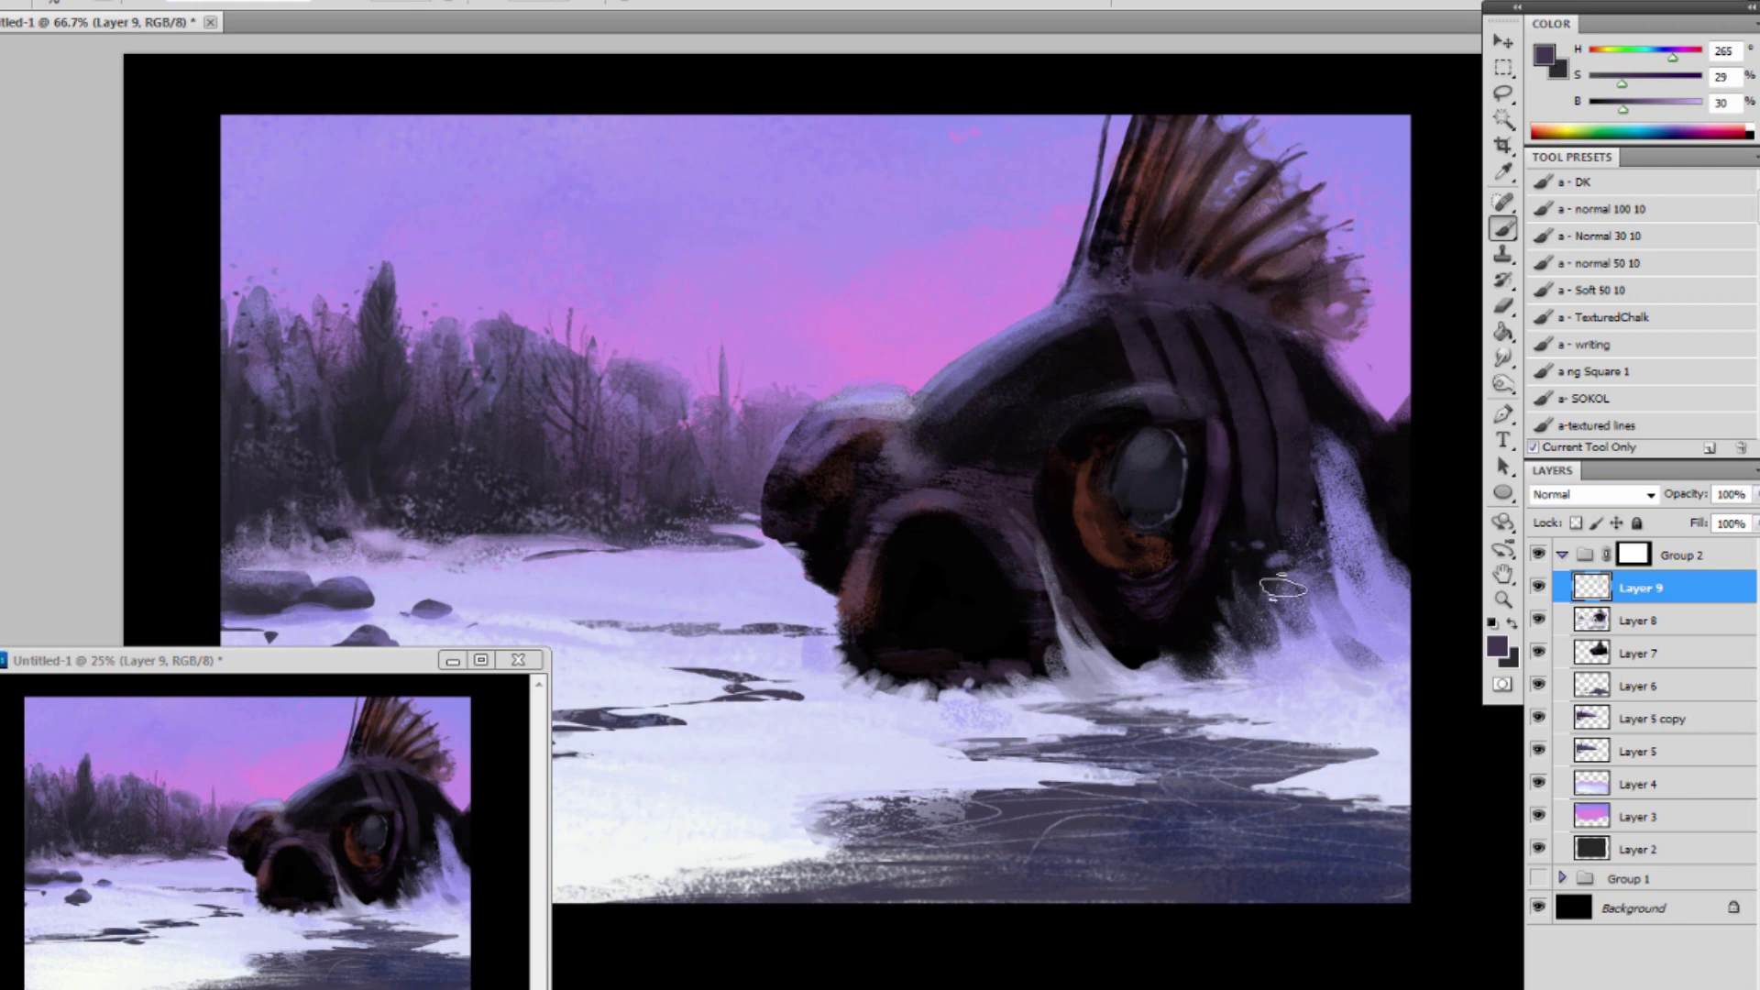
pyautogui.moveTo(1306, 348); pyautogui.dragTo(1343, 518)
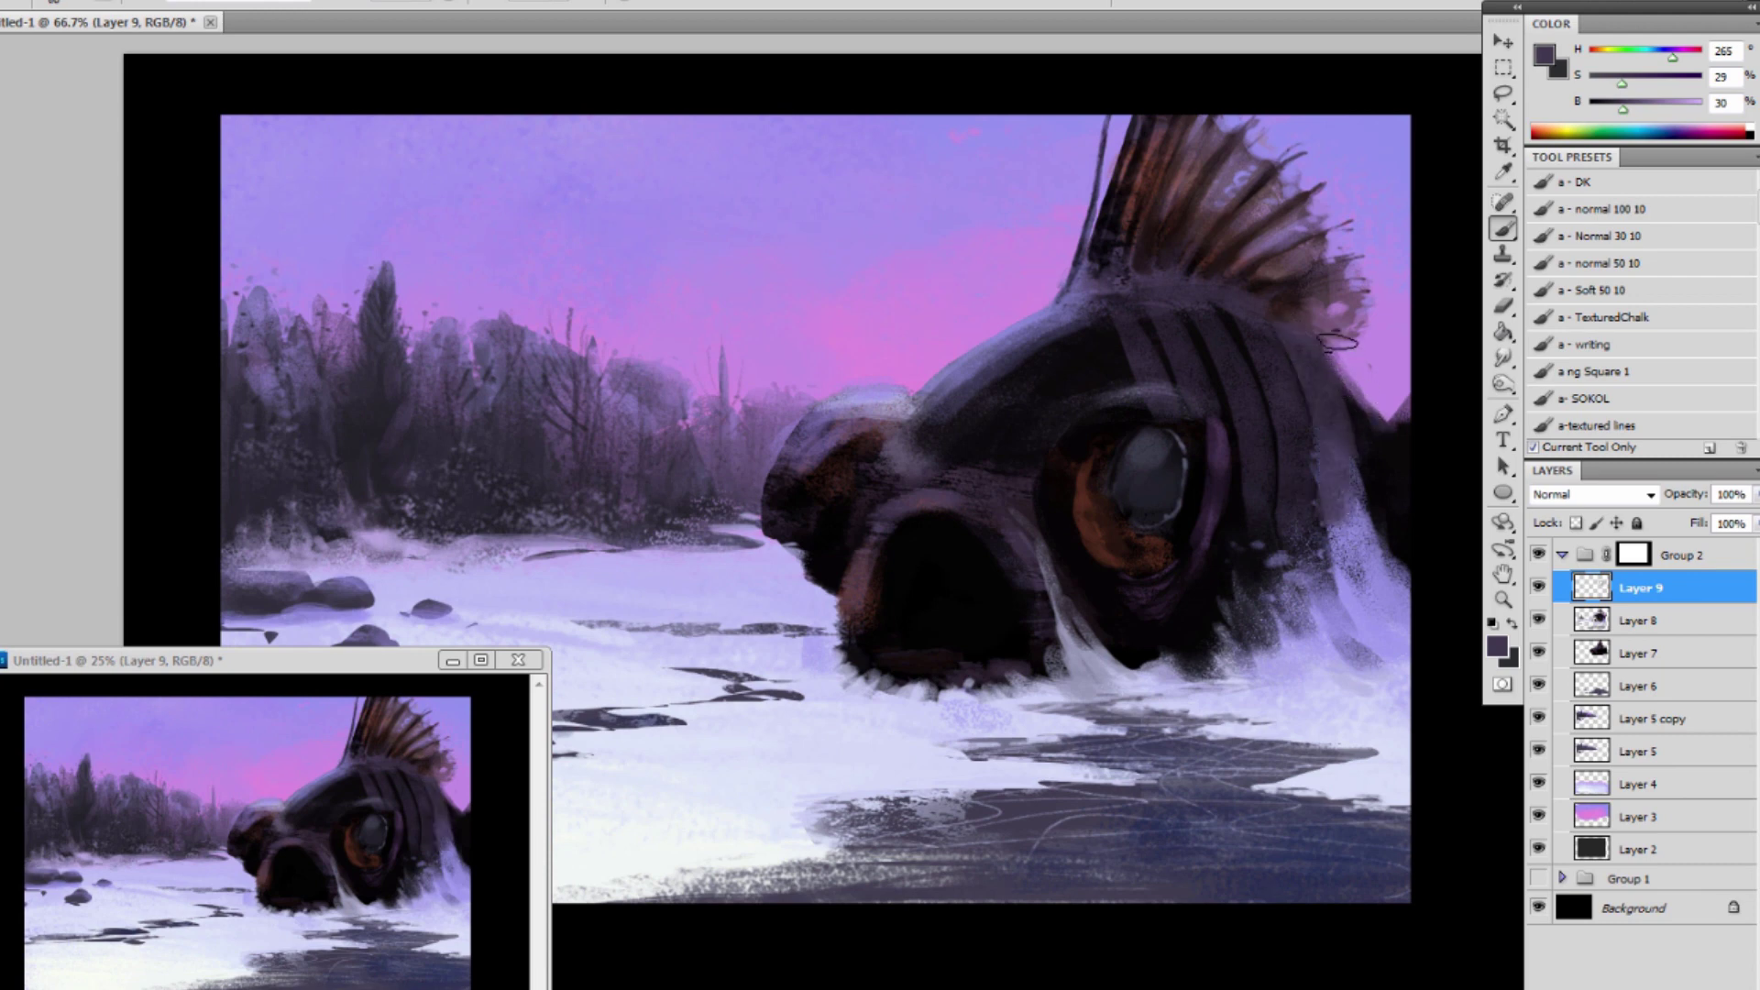
pyautogui.moveTo(1318, 327); pyautogui.dragTo(1346, 523)
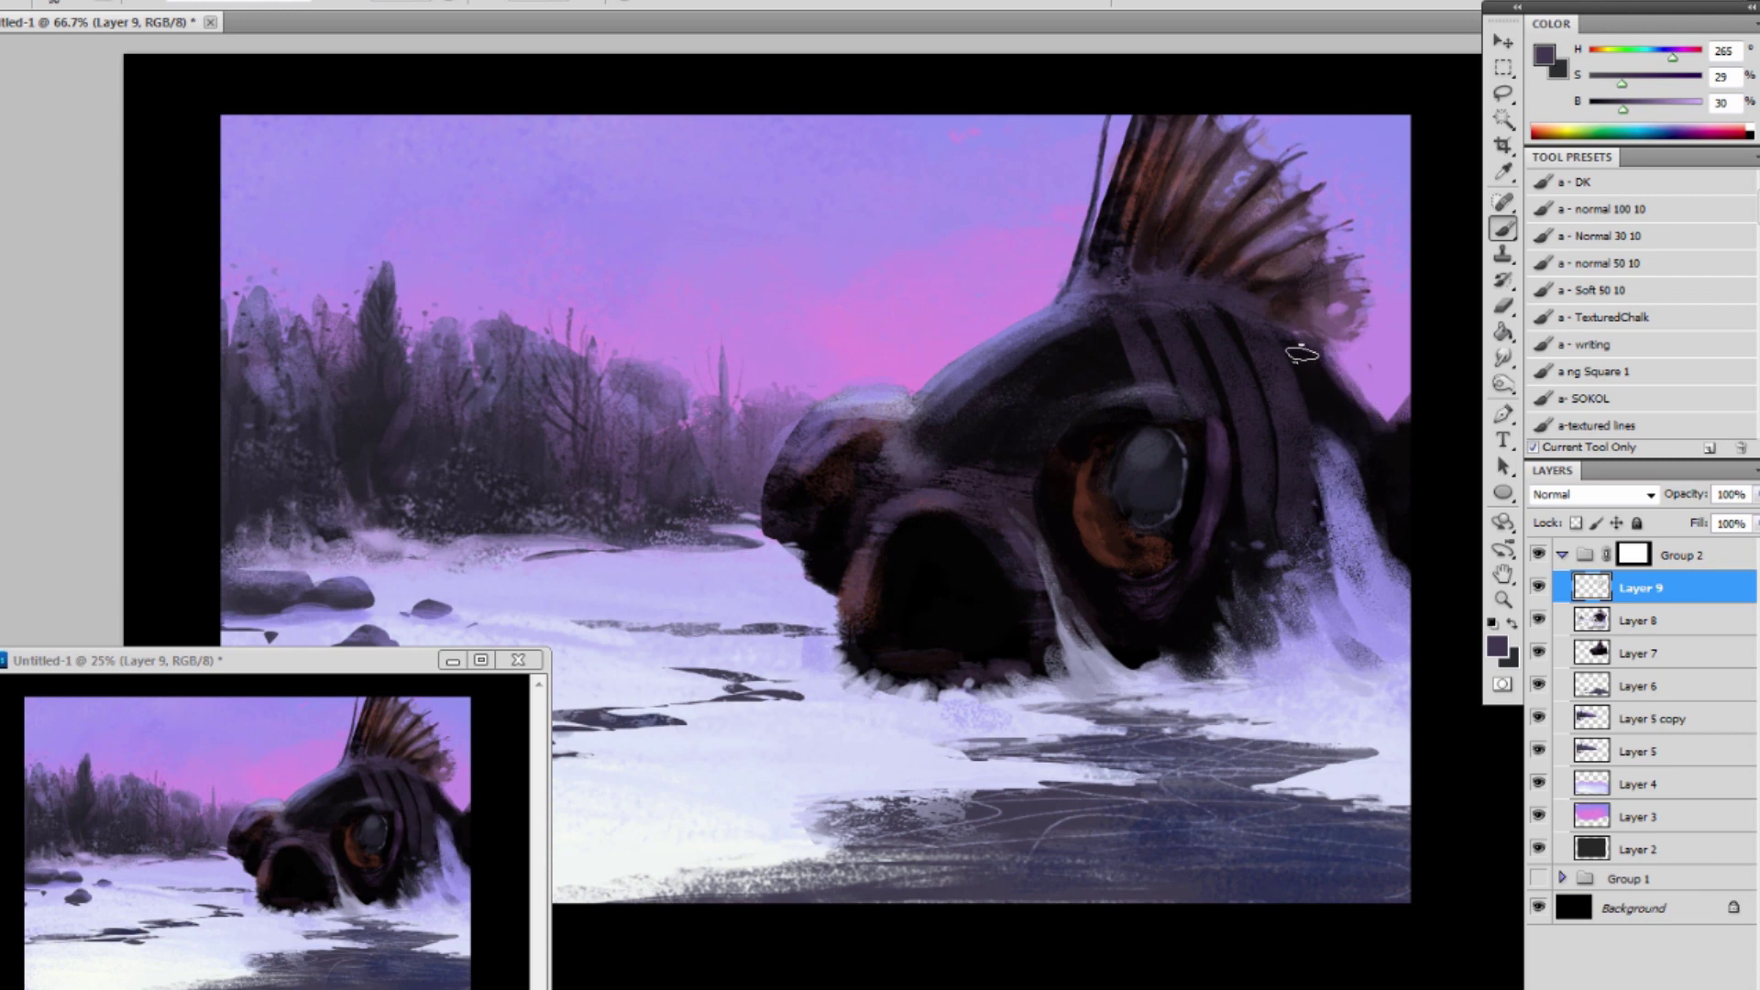
pyautogui.moveTo(1283, 333)
pyautogui.mouseDown()
pyautogui.moveTo(1322, 402)
pyautogui.moveTo(1327, 502)
pyautogui.mouseUp()
pyautogui.moveTo(1303, 350); pyautogui.dragTo(1334, 478)
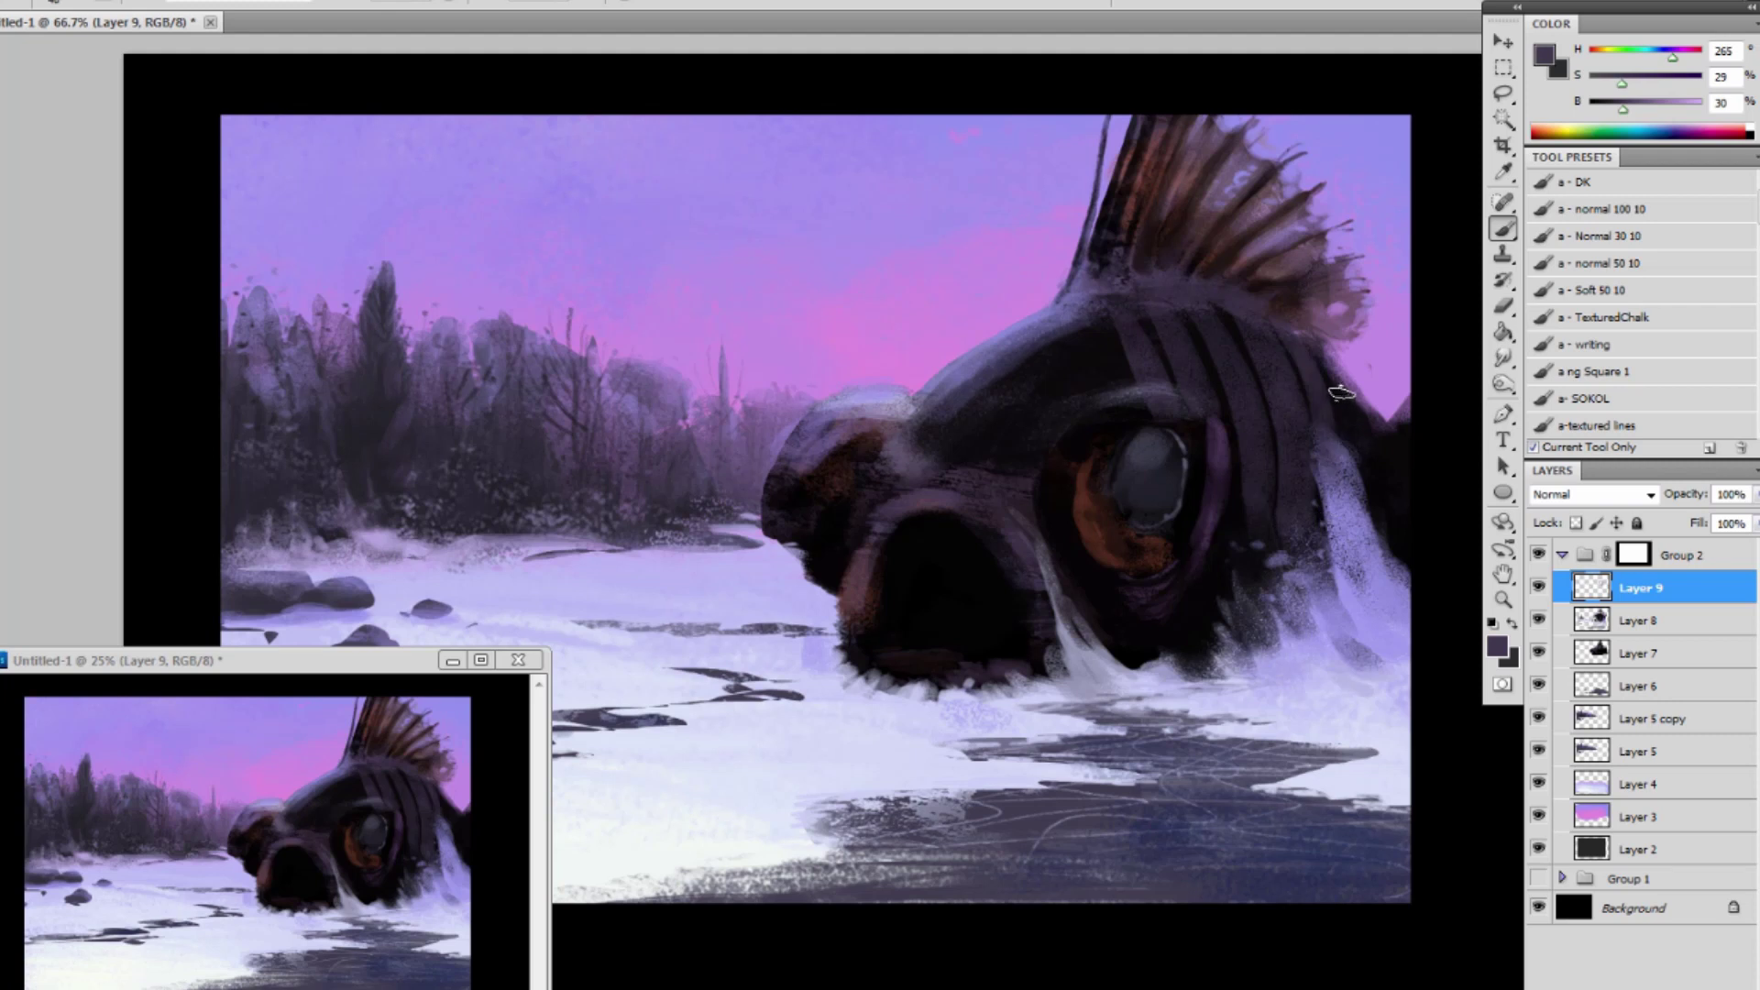
pyautogui.moveTo(1326, 367)
pyautogui.mouseDown()
pyautogui.moveTo(1344, 506)
pyautogui.moveTo(1372, 429)
pyautogui.moveTo(1365, 415)
pyautogui.moveTo(1365, 554)
pyautogui.moveTo(1391, 450)
pyautogui.moveTo(1378, 416)
pyautogui.moveTo(1371, 567)
pyautogui.mouseUp()
pyautogui.moveTo(1391, 423); pyautogui.dragTo(1404, 554)
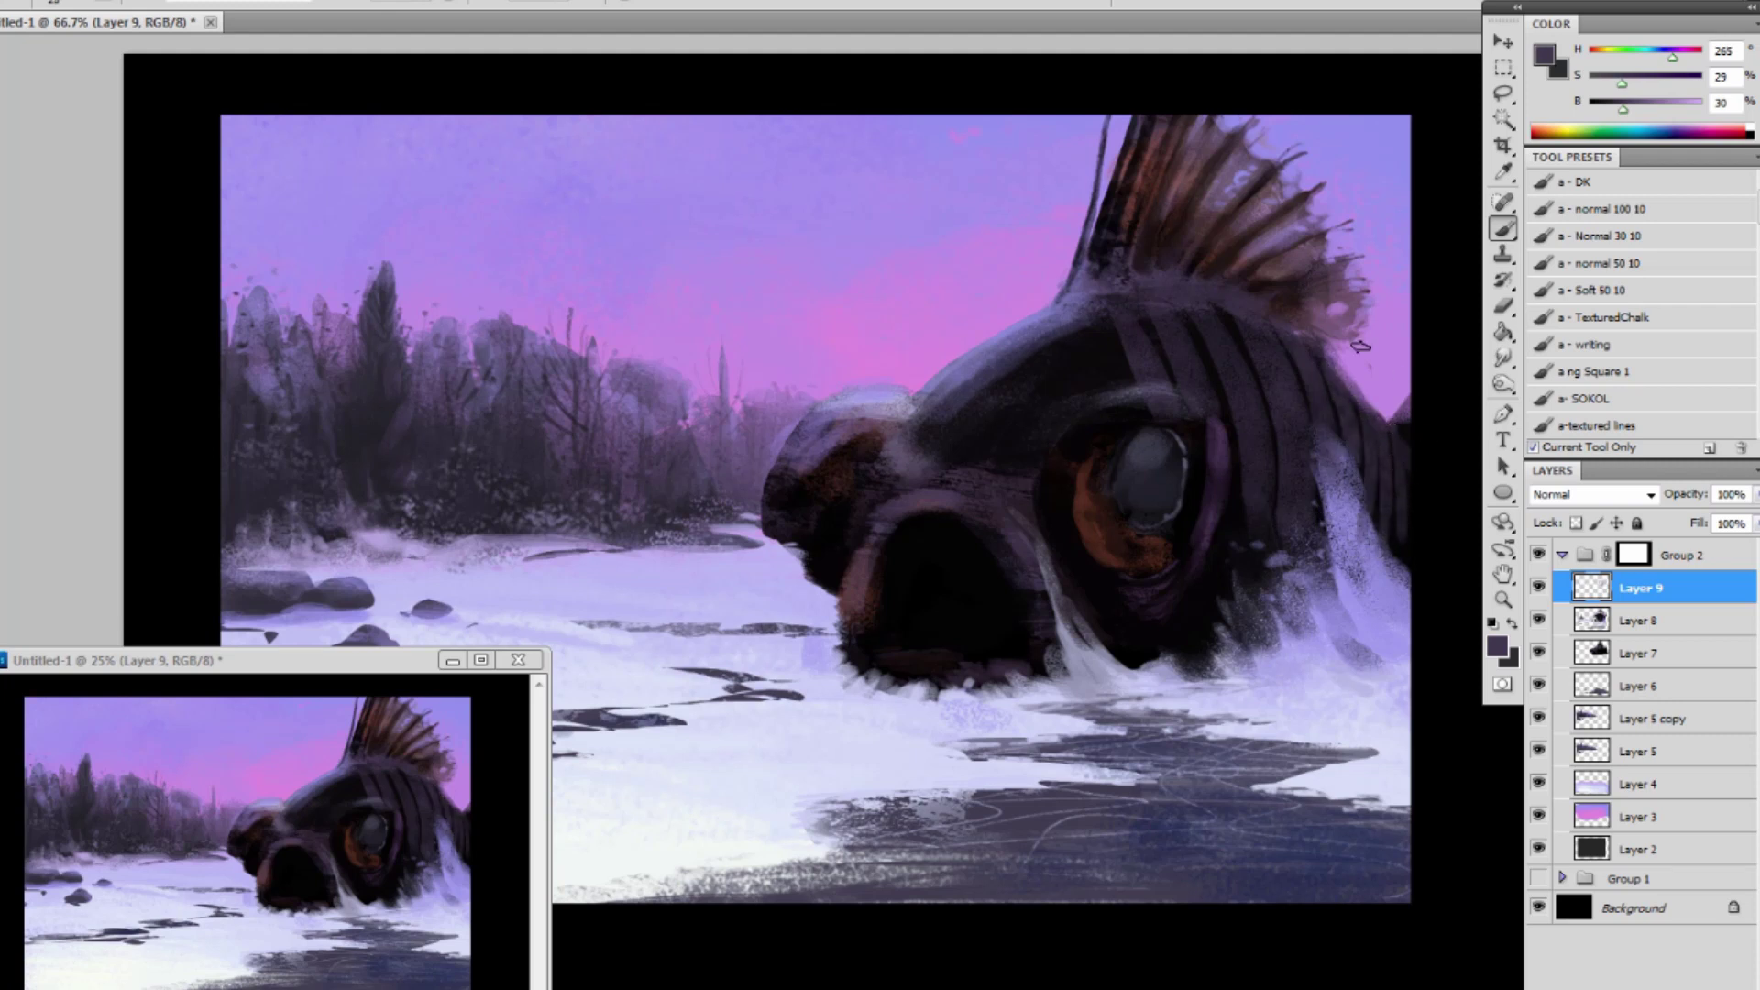
# Try continuing the dark violet stripes over the forehead and behind the eye with a larger brush, and hide the stripe layer.
pyautogui.press(']')
pyautogui.press(']')
pyautogui.press(']')
pyautogui.moveTo(1087, 324)
pyautogui.mouseDown()
pyautogui.moveTo(1120, 393)
pyautogui.moveTo(1037, 370)
pyautogui.moveTo(1076, 456)
pyautogui.moveTo(1005, 366)
pyautogui.moveTo(974, 375)
pyautogui.moveTo(1061, 491)
pyautogui.moveTo(943, 412)
pyautogui.moveTo(955, 393)
pyautogui.moveTo(1137, 396)
pyautogui.mouseUp()
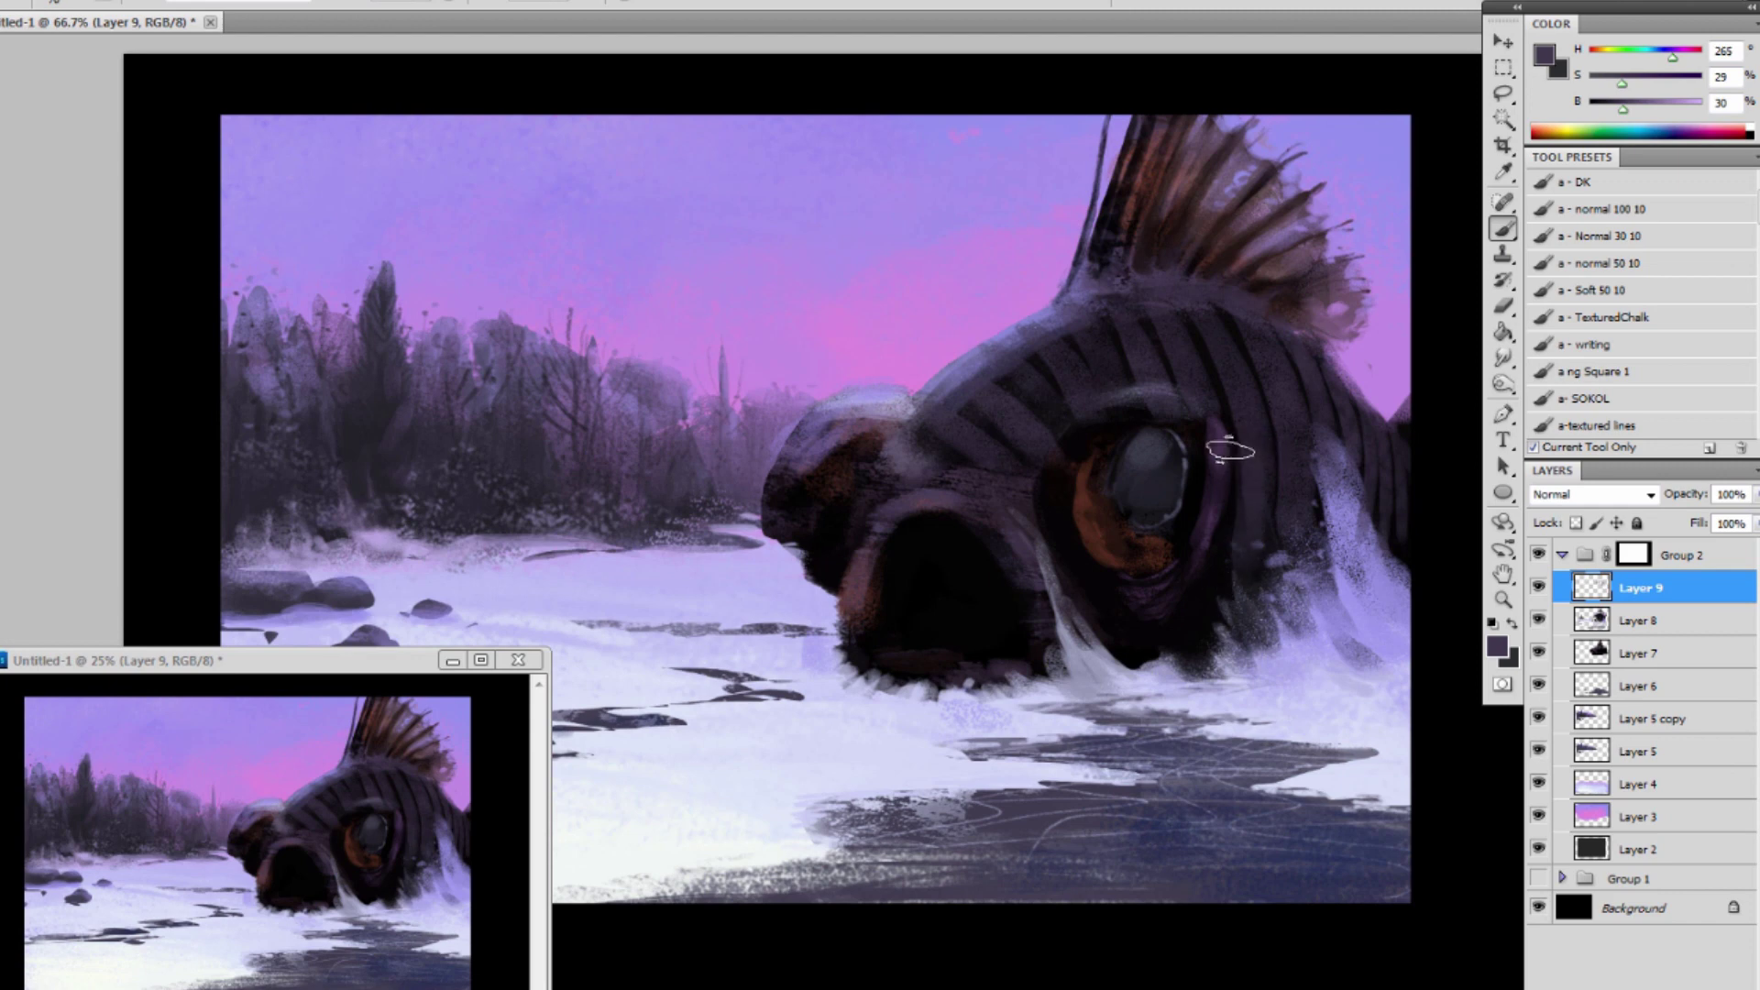
pyautogui.moveTo(1196, 423); pyautogui.dragTo(1279, 536)
pyautogui.moveTo(1153, 342); pyautogui.dragTo(1327, 550)
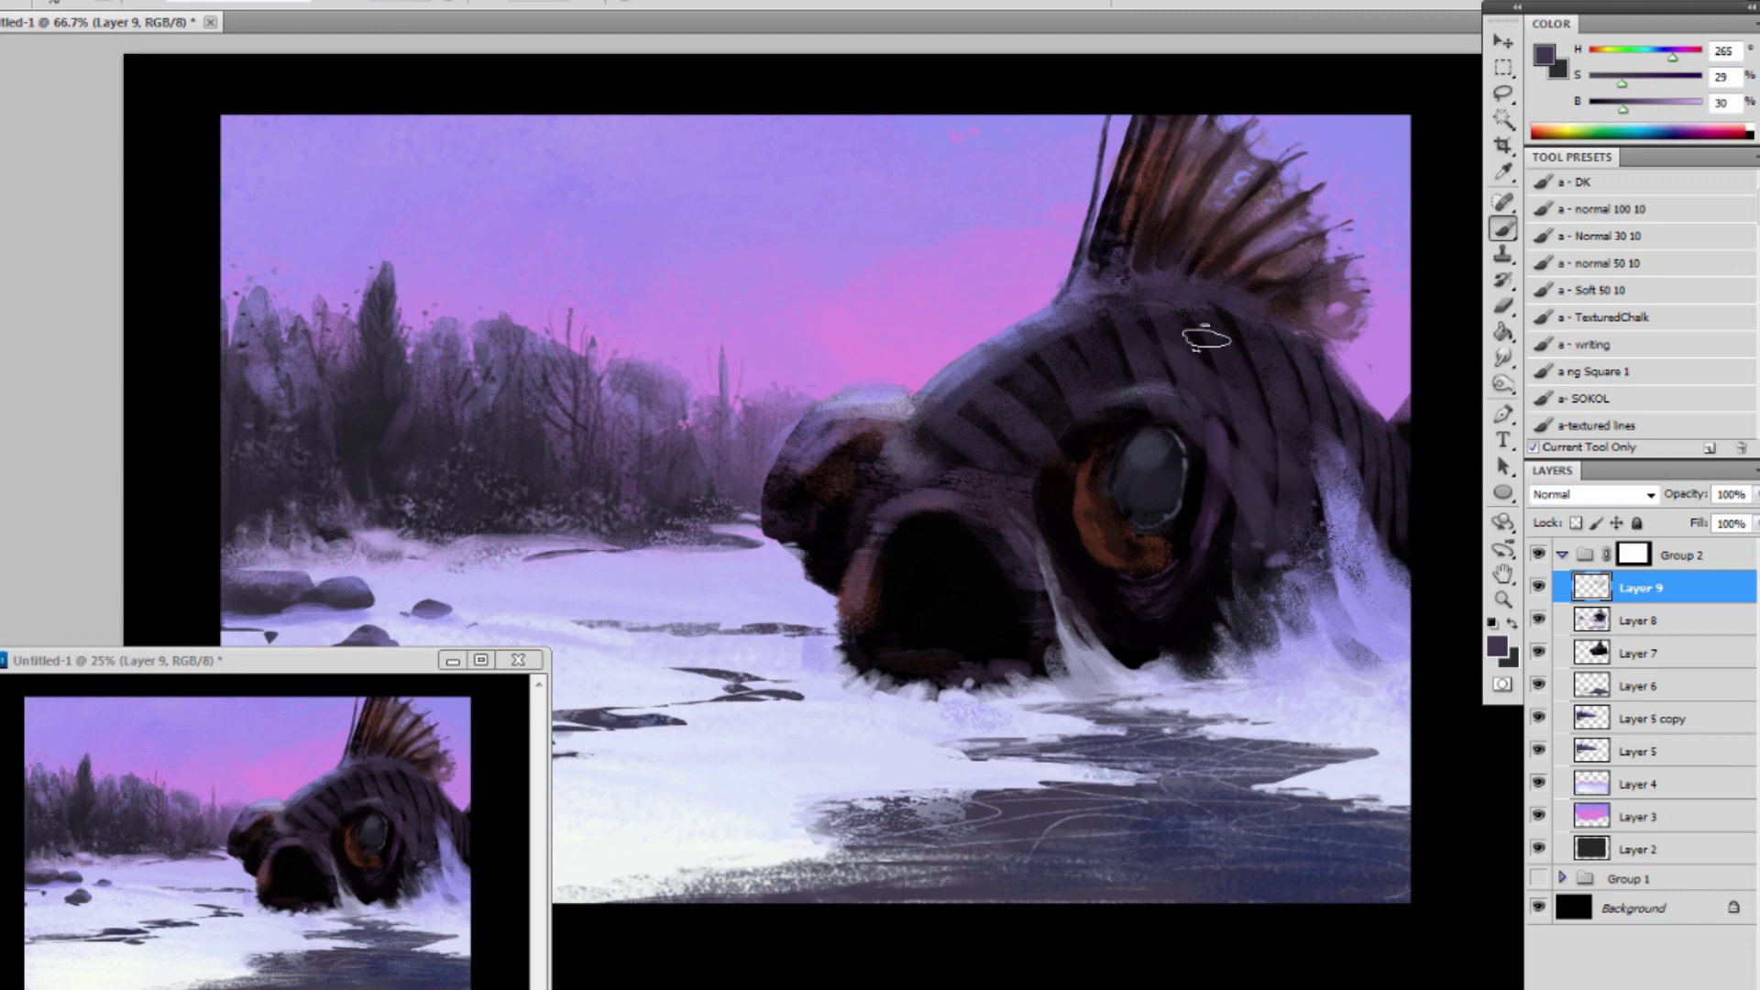
pyautogui.moveTo(1159, 311); pyautogui.dragTo(1357, 549)
pyautogui.click(1538, 589)
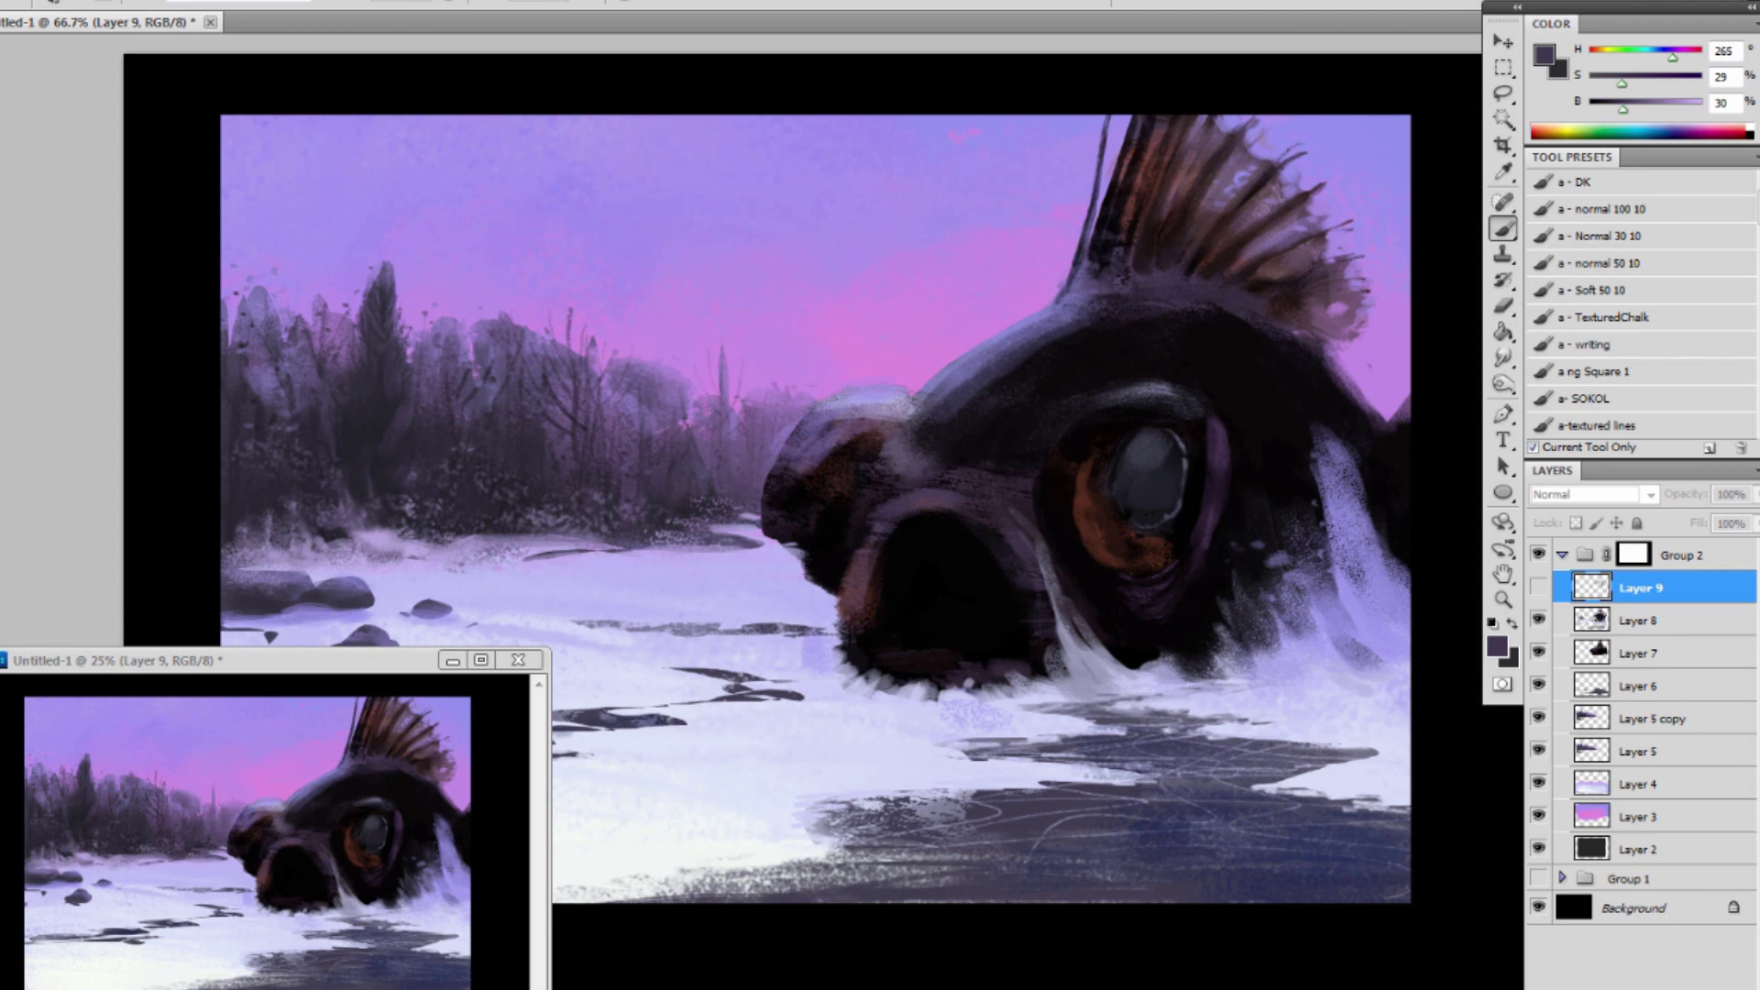
# Brush textured dark violet shading over the back and rear flank on a new layer with a large brush and tones sampled from the fish.
pyautogui.hotkey('ctrl', 'shift', 'alt', 'n')
pyautogui.keyDown('alt'); pyautogui.click(1040, 314); pyautogui.keyUp('alt')
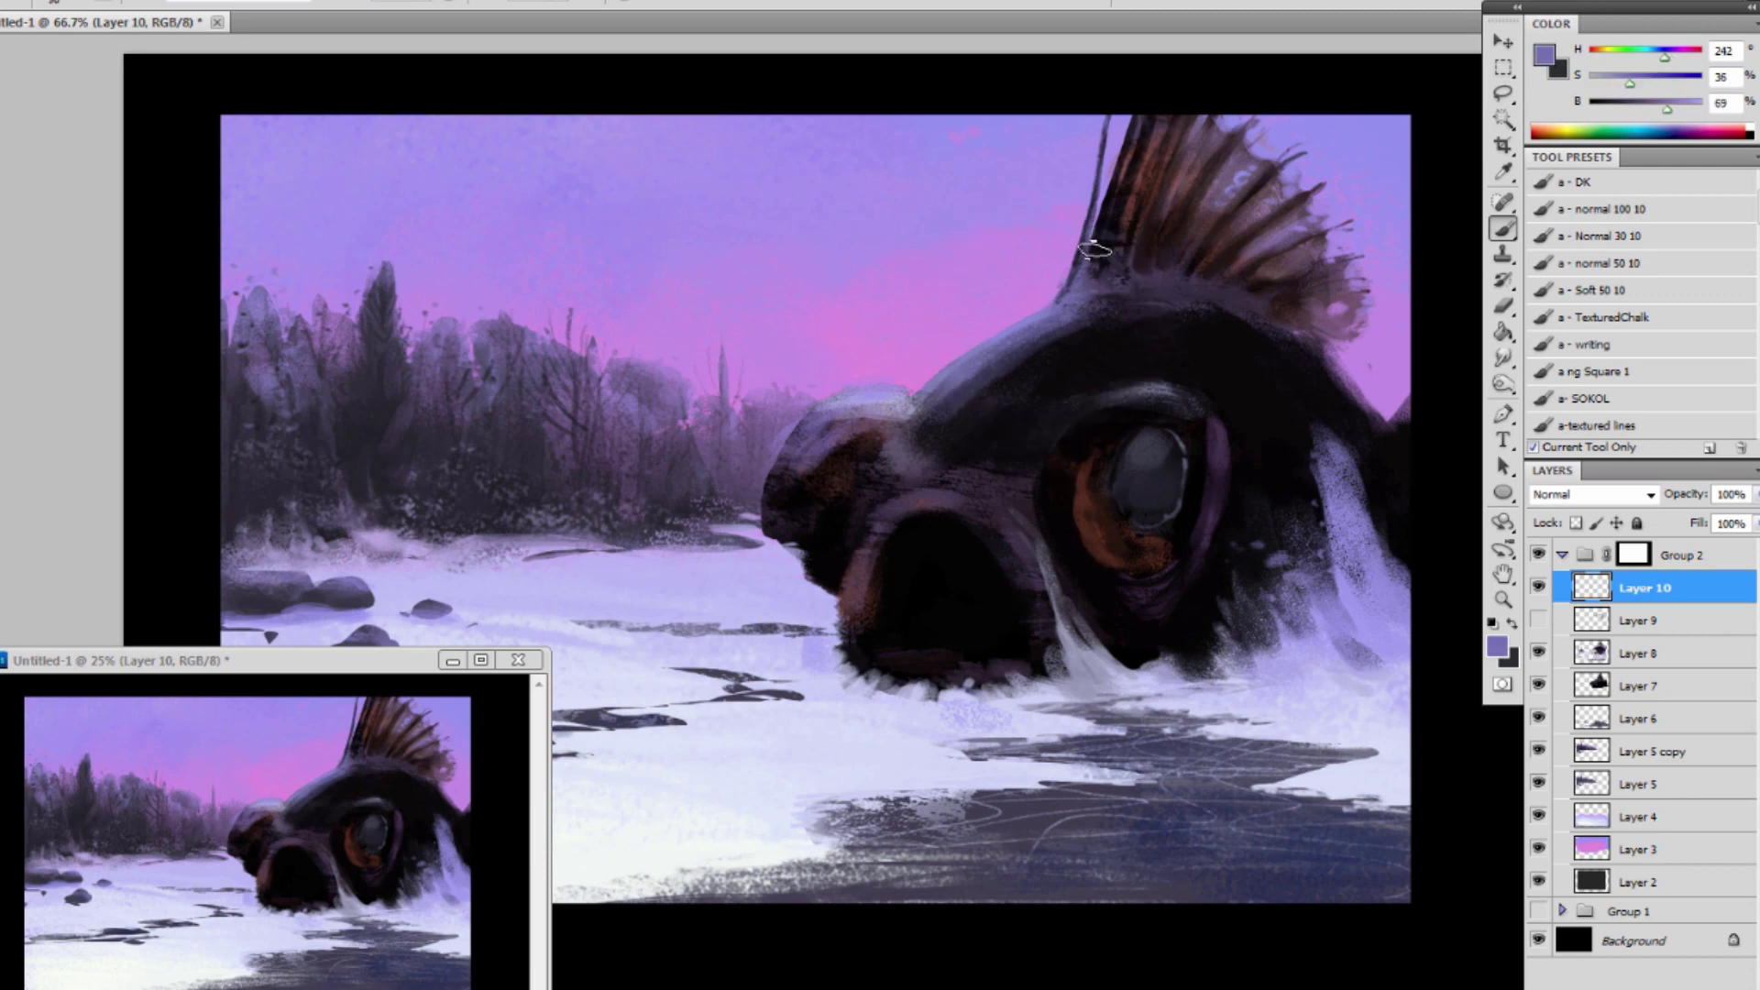
pyautogui.keyDown('alt'); pyautogui.click(1063, 307); pyautogui.keyUp('alt')
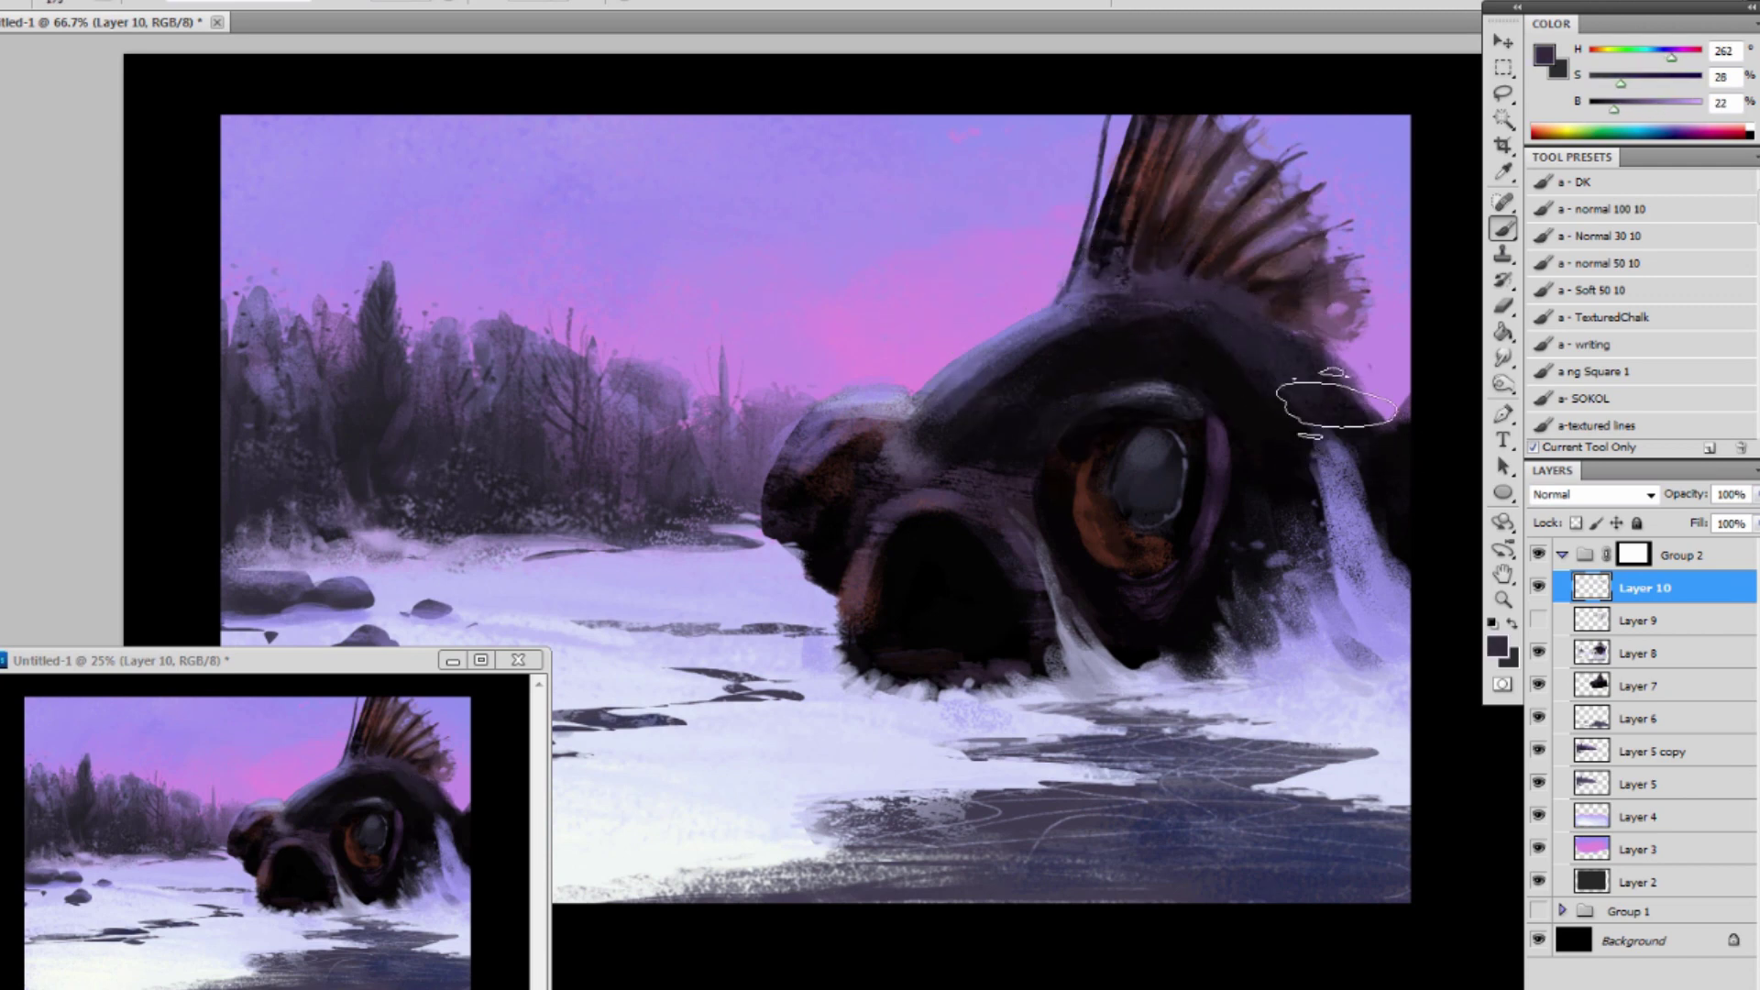
pyautogui.moveTo(1177, 326)
pyautogui.mouseDown()
pyautogui.moveTo(1122, 322)
pyautogui.moveTo(1194, 397)
pyautogui.moveTo(1076, 340)
pyautogui.mouseUp()
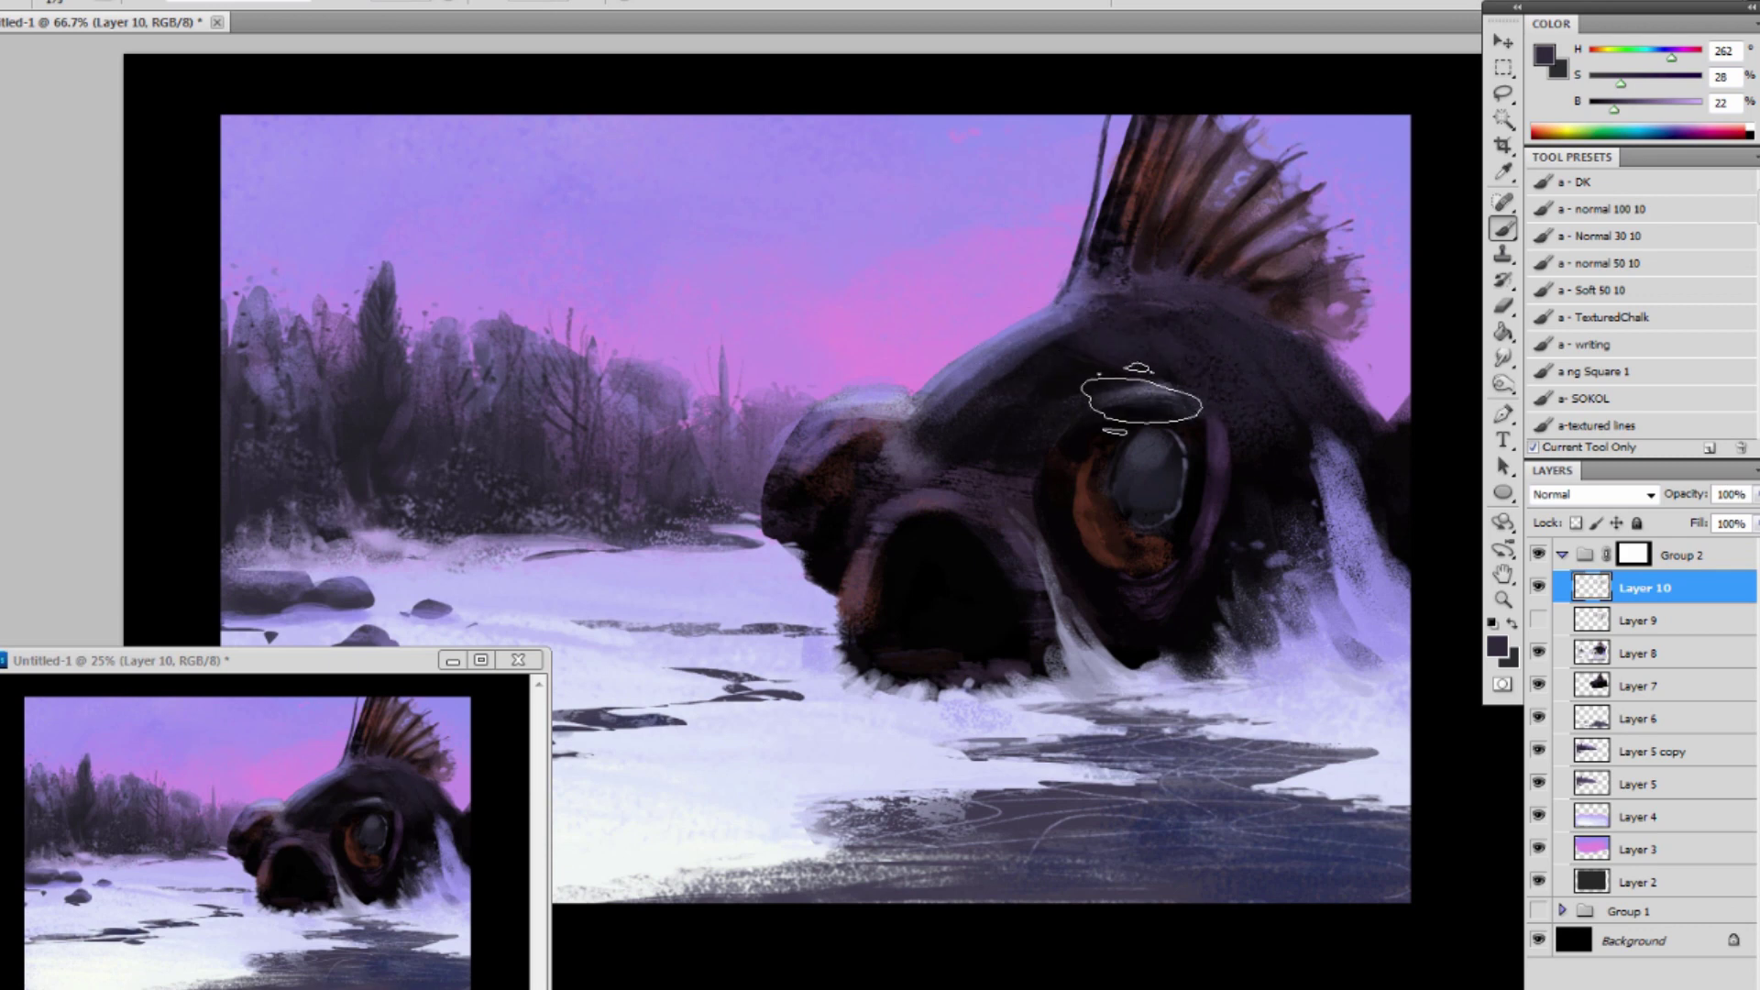
pyautogui.moveTo(1335, 415); pyautogui.dragTo(1383, 466)
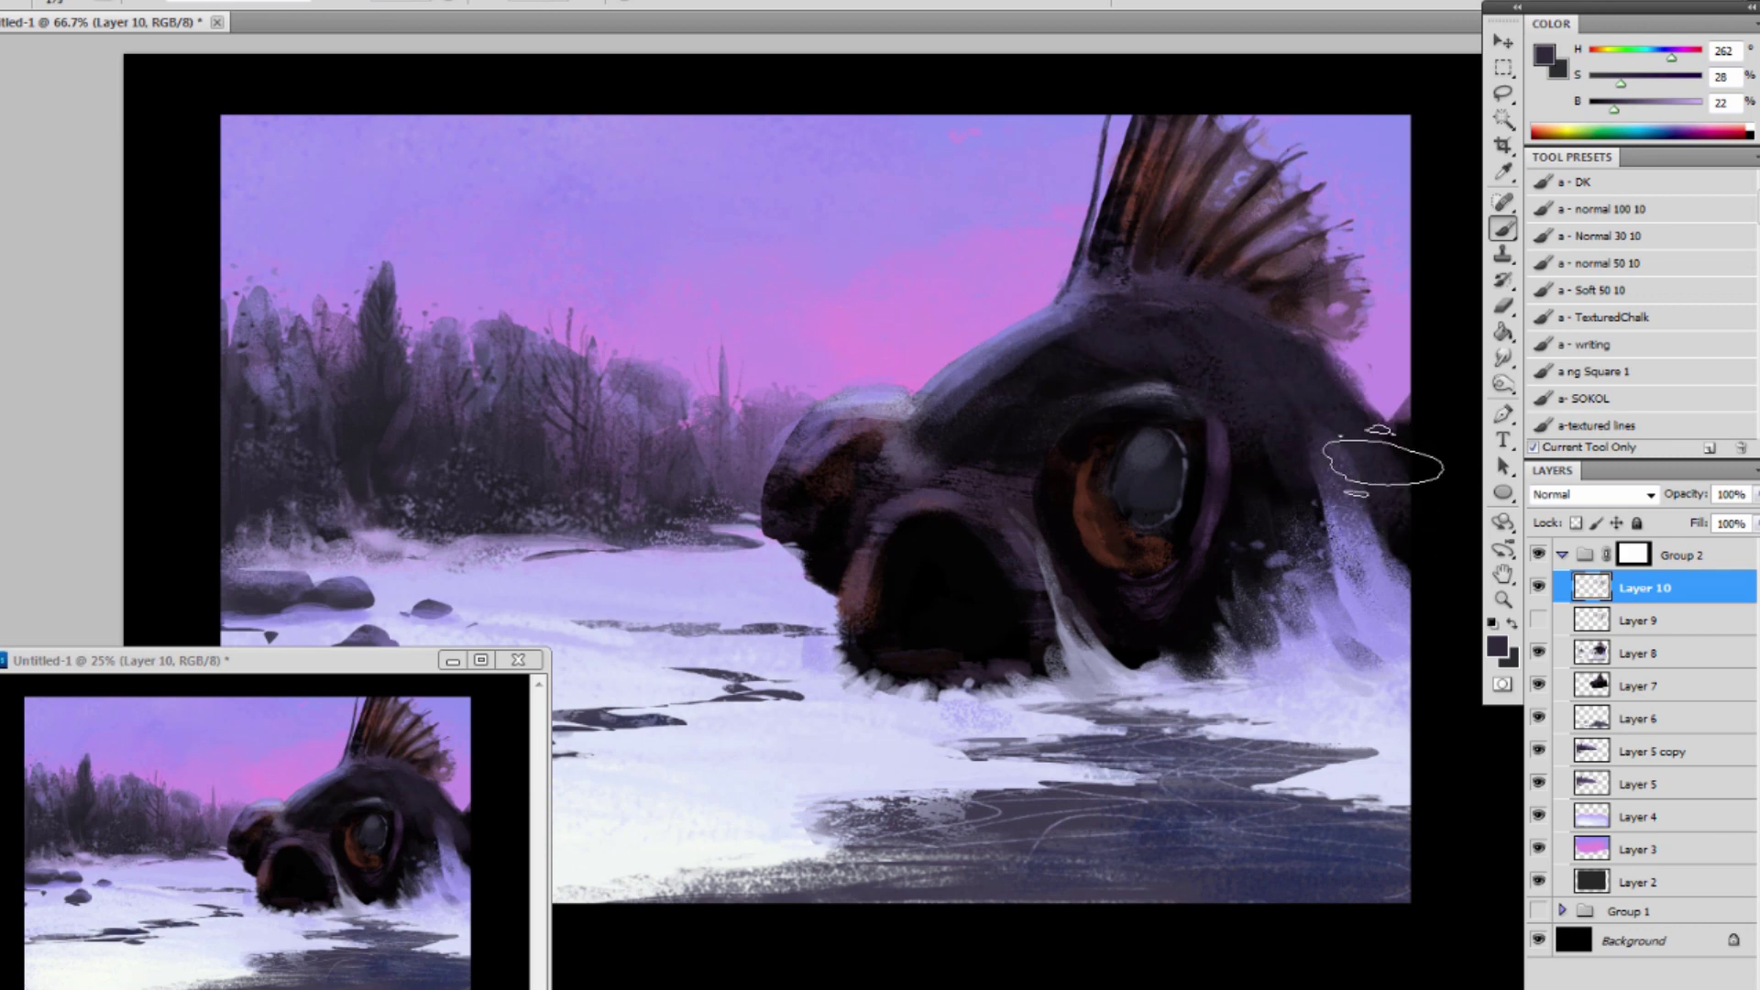
pyautogui.keyDown('alt'); pyautogui.click(1302, 403); pyautogui.keyUp('alt')
pyautogui.moveTo(1290, 526); pyautogui.dragTo(1252, 407)
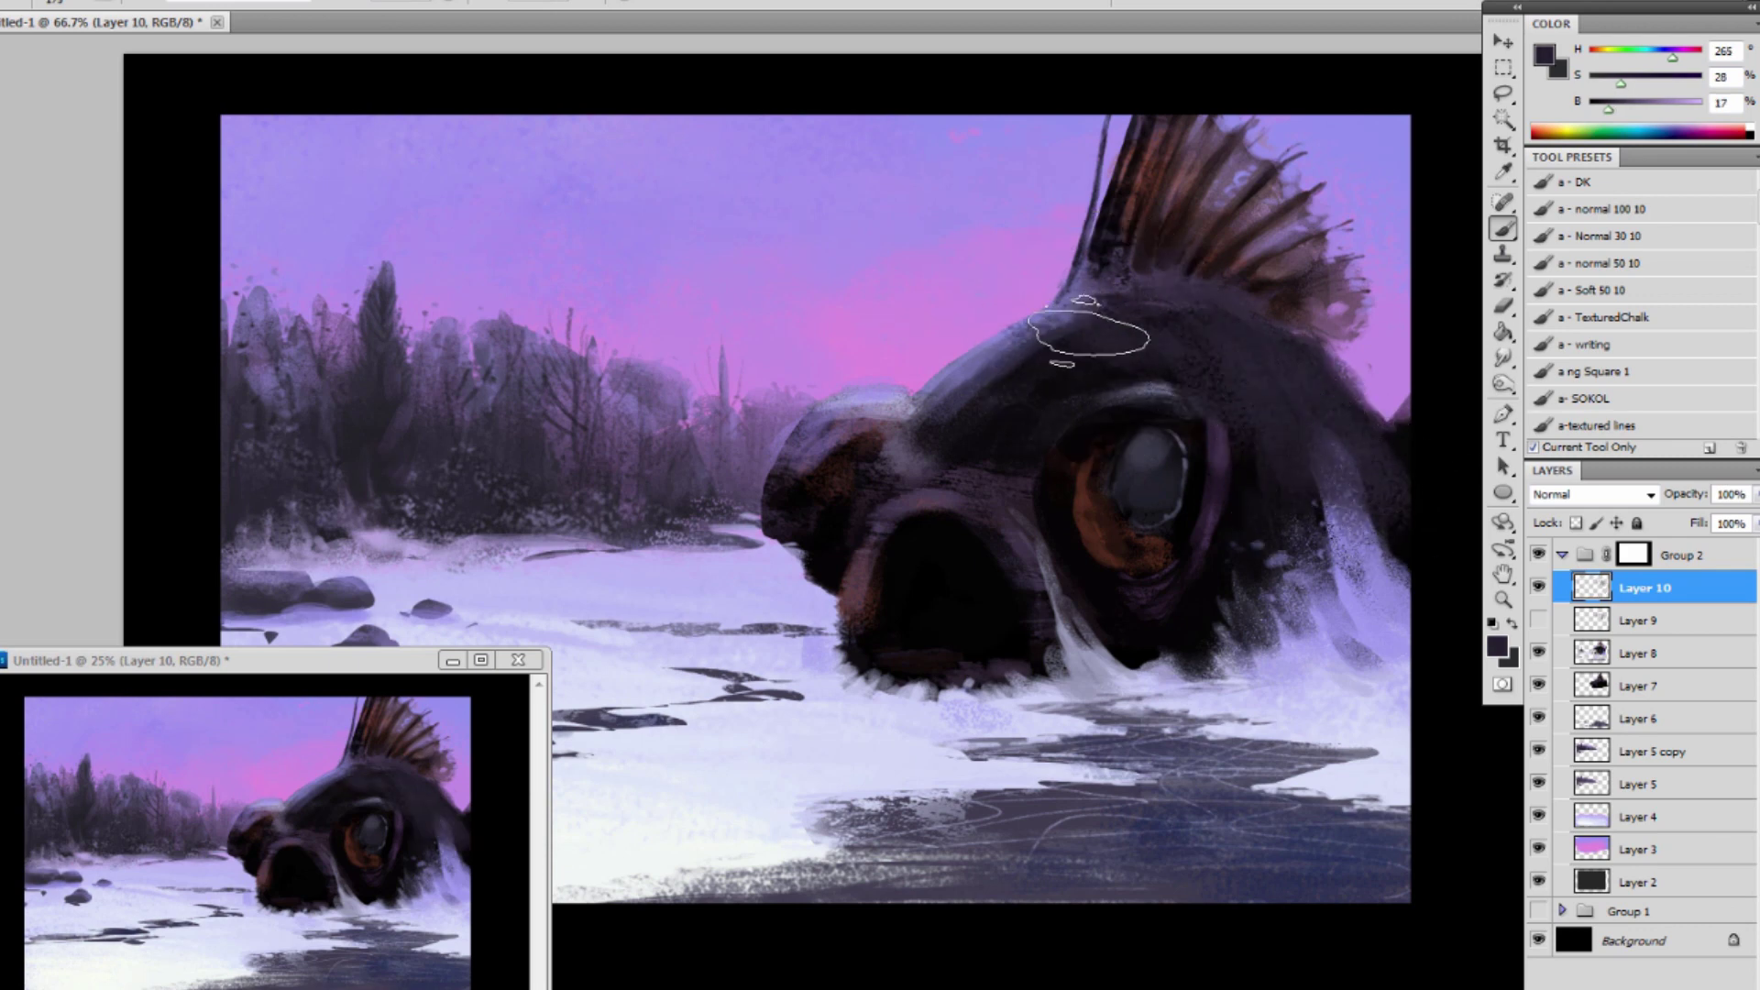
# Lighten the forehead between the dorsal fin and snout with textured muted blue-violet sampled from its upper edge.
pyautogui.keyDown('alt'); pyautogui.click(999, 347); pyautogui.keyUp('alt')
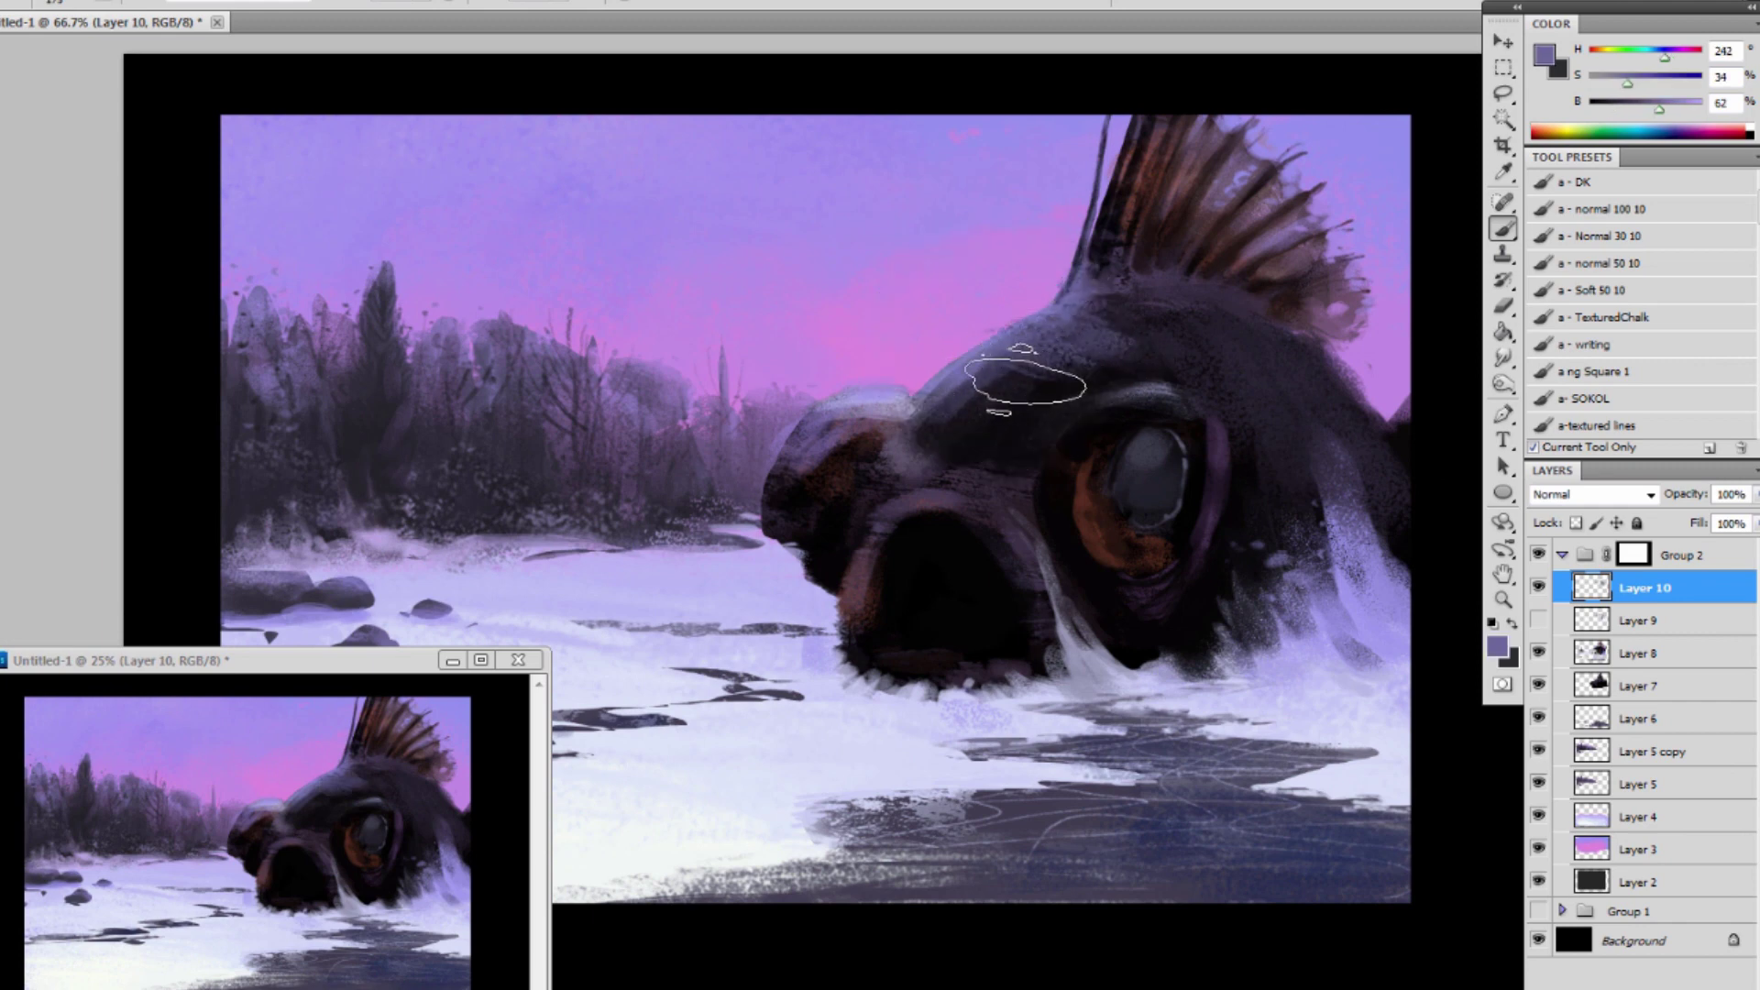
pyautogui.keyDown('alt'); pyautogui.click(973, 357); pyautogui.keyUp('alt')
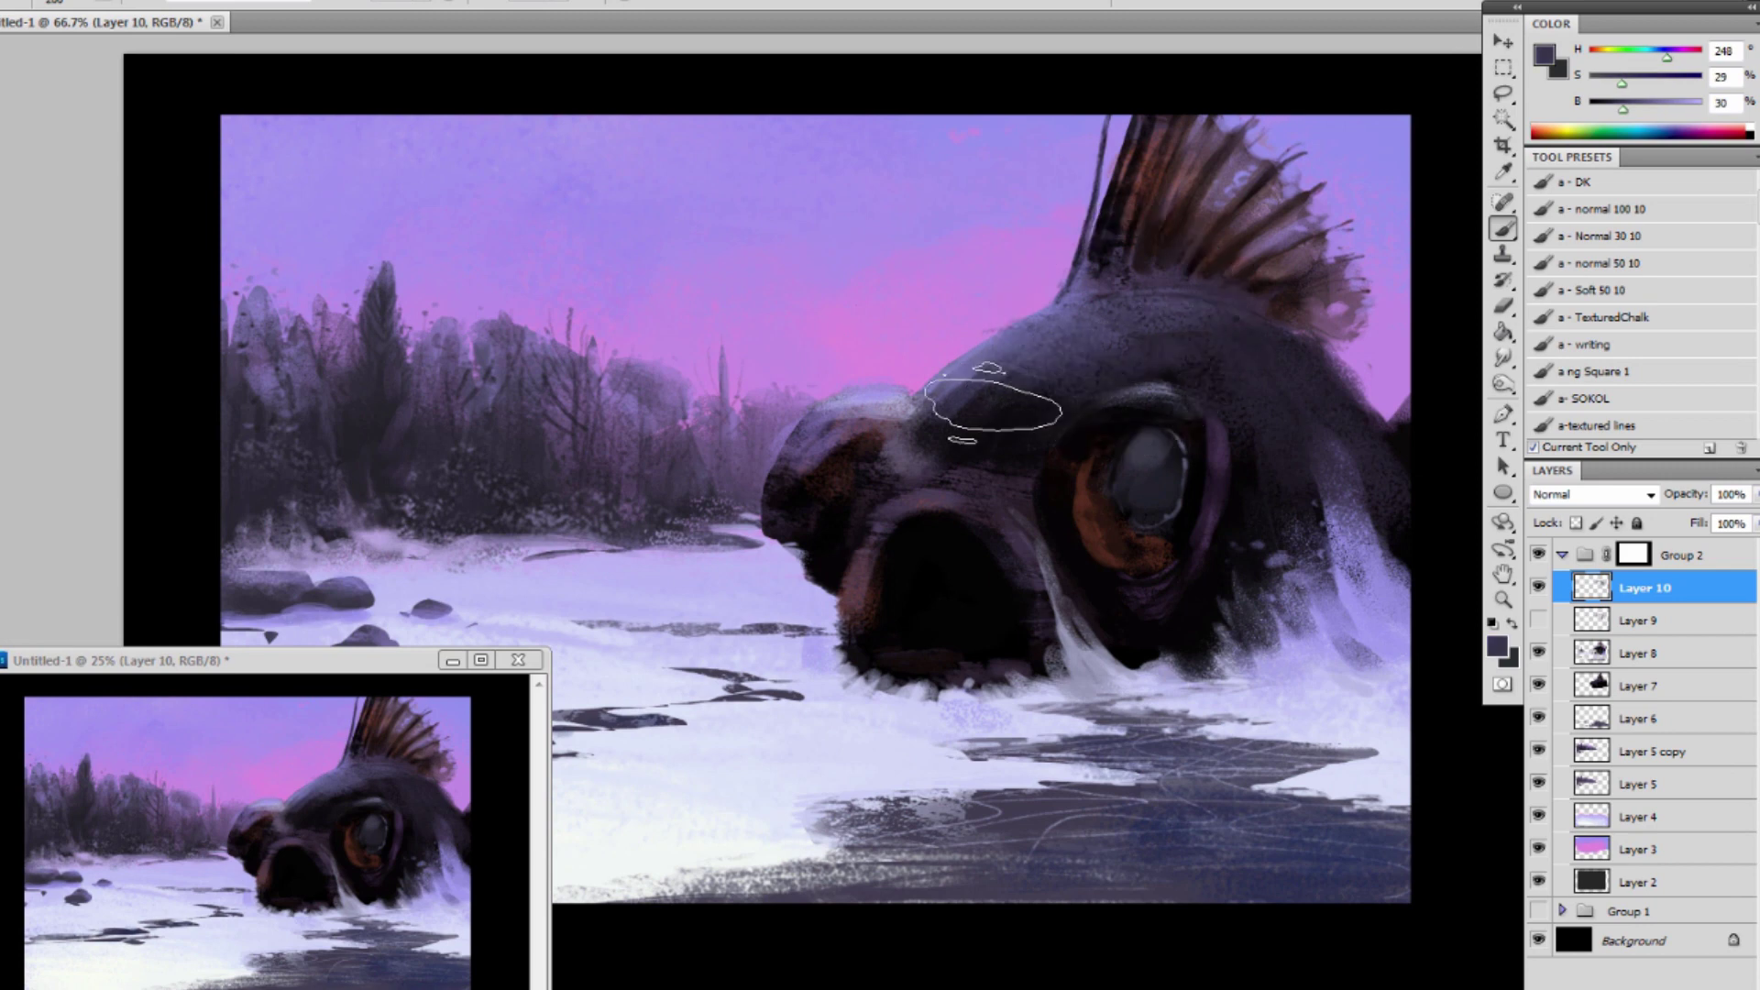
# Brush textured light violet over the forehead and the back below the dorsal fin, using tones sampled around the forehead's upper edge.
pyautogui.keyDown('alt'); pyautogui.click(963, 432); pyautogui.keyUp('alt')
pyautogui.keyDown('alt'); pyautogui.click(971, 352); pyautogui.keyUp('alt')
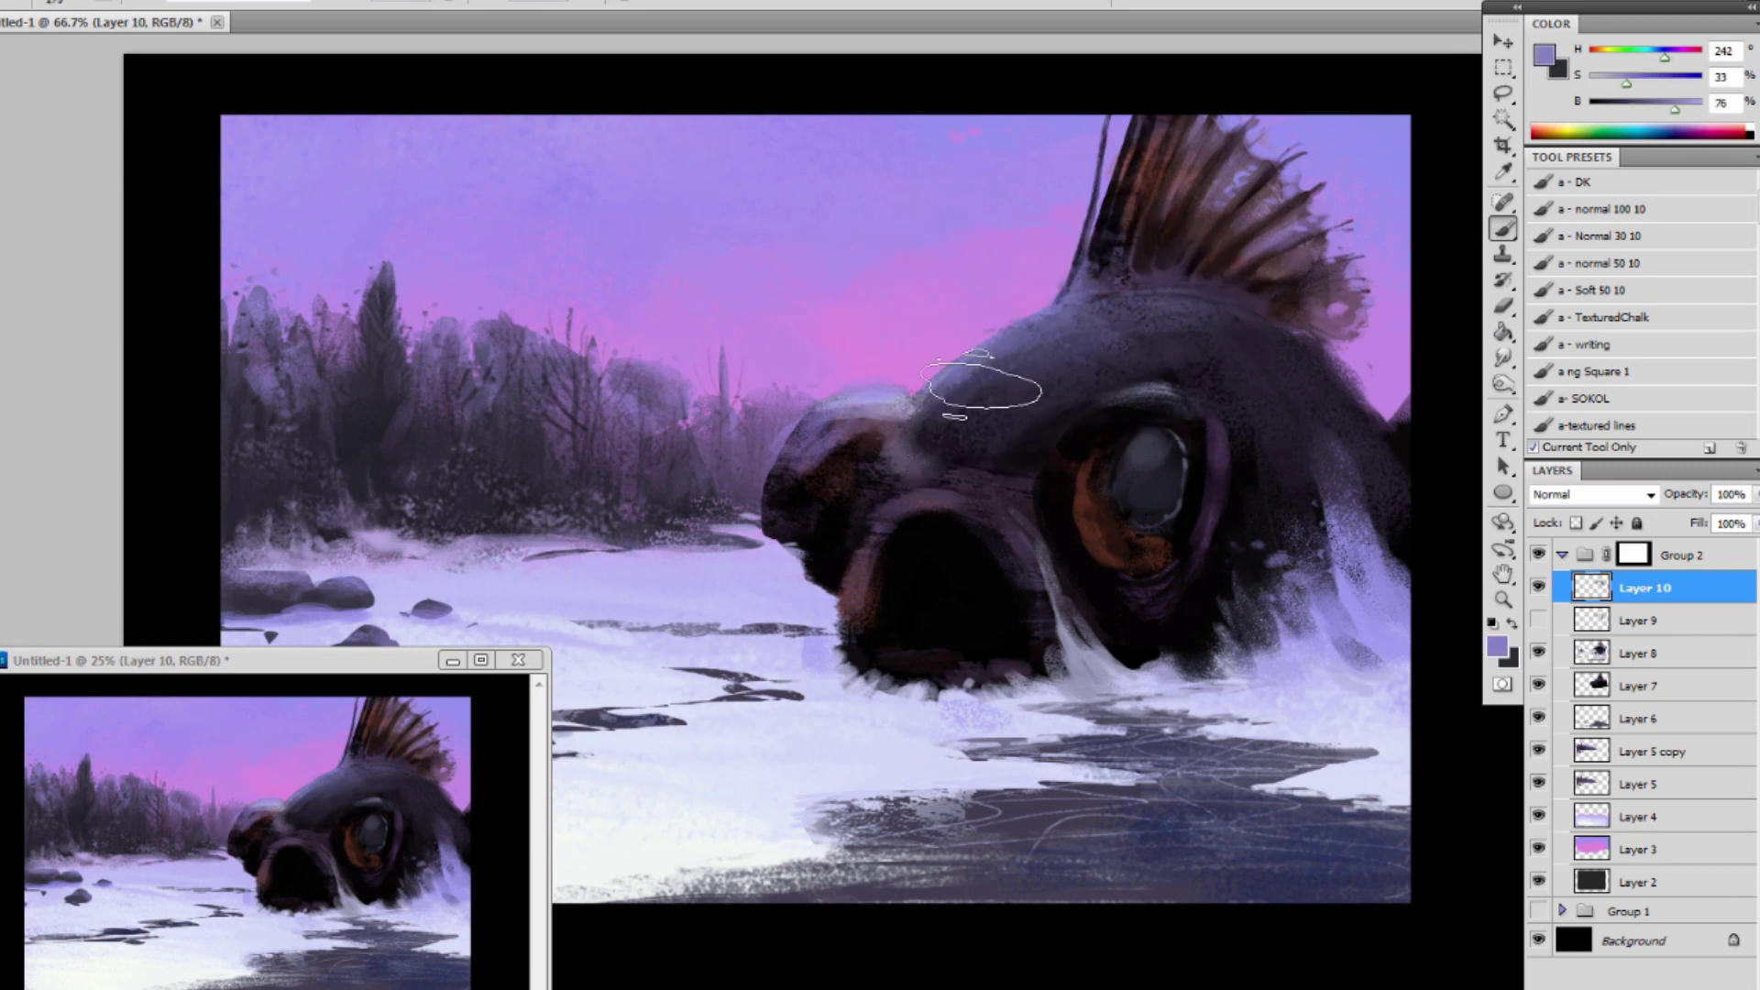
pyautogui.moveTo(1250, 282); pyautogui.dragTo(1237, 350)
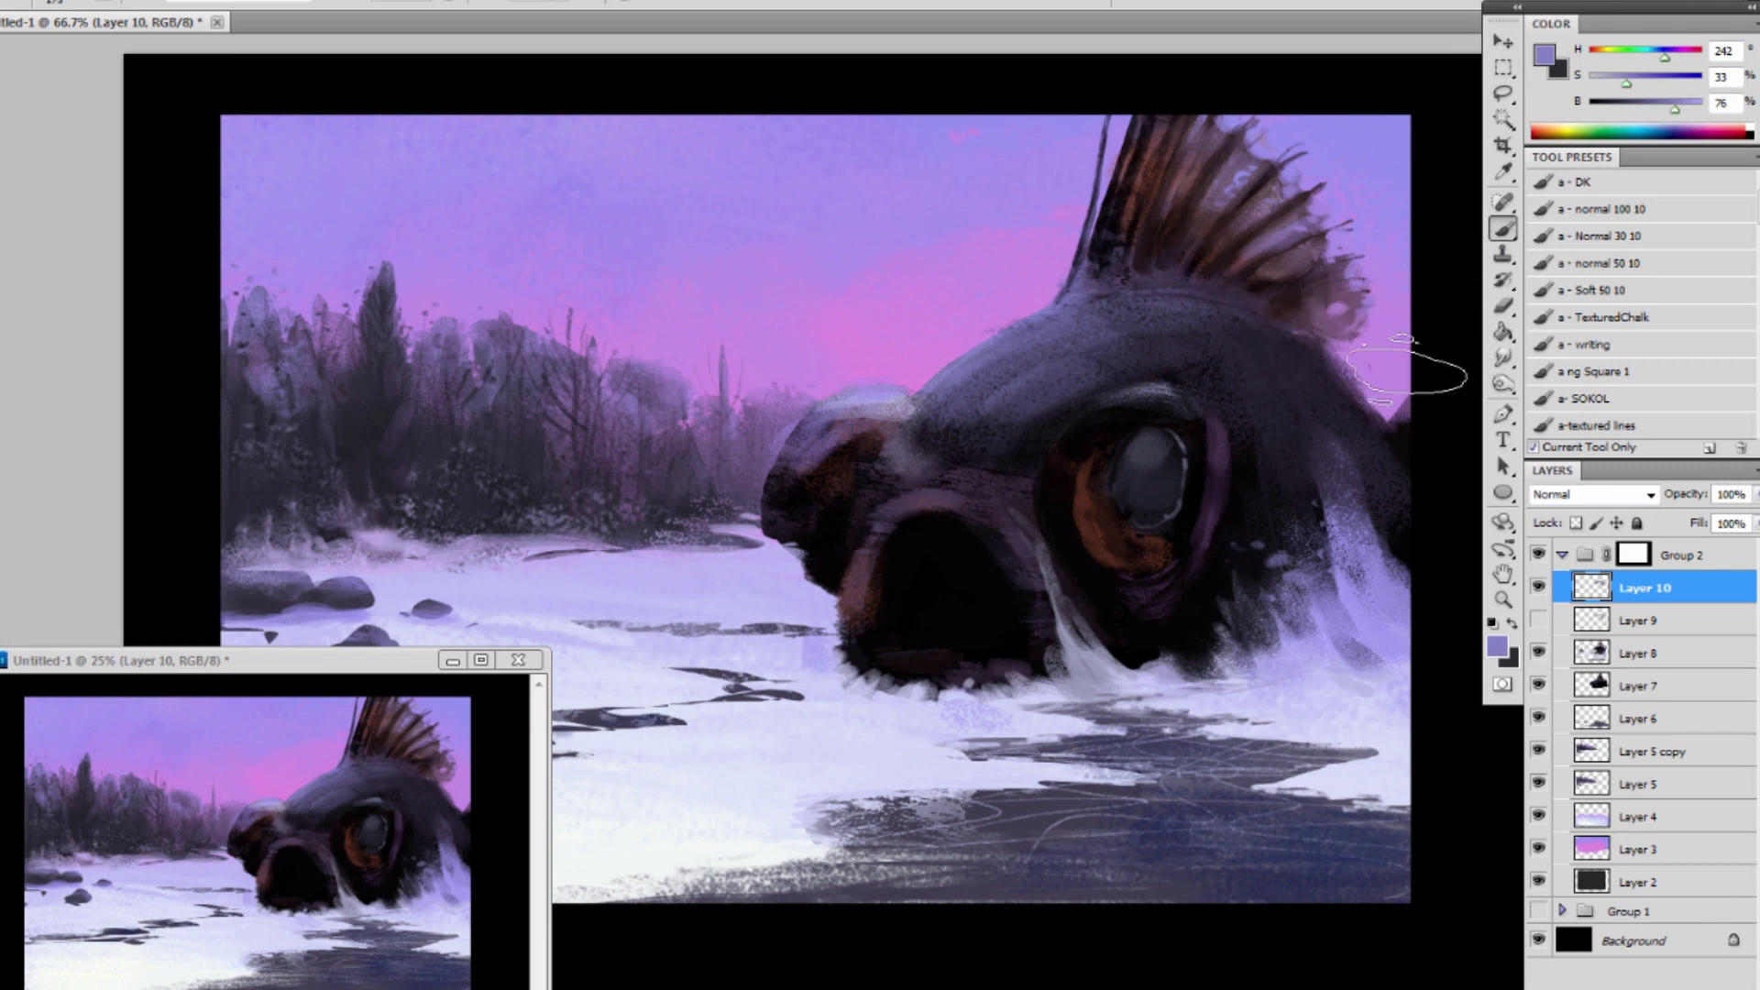
# Try a small-brush diagonal stroke across the forehead with the sampled violet, and undo it.
pyautogui.press('e')
pyautogui.hotkey('alt', 'e')
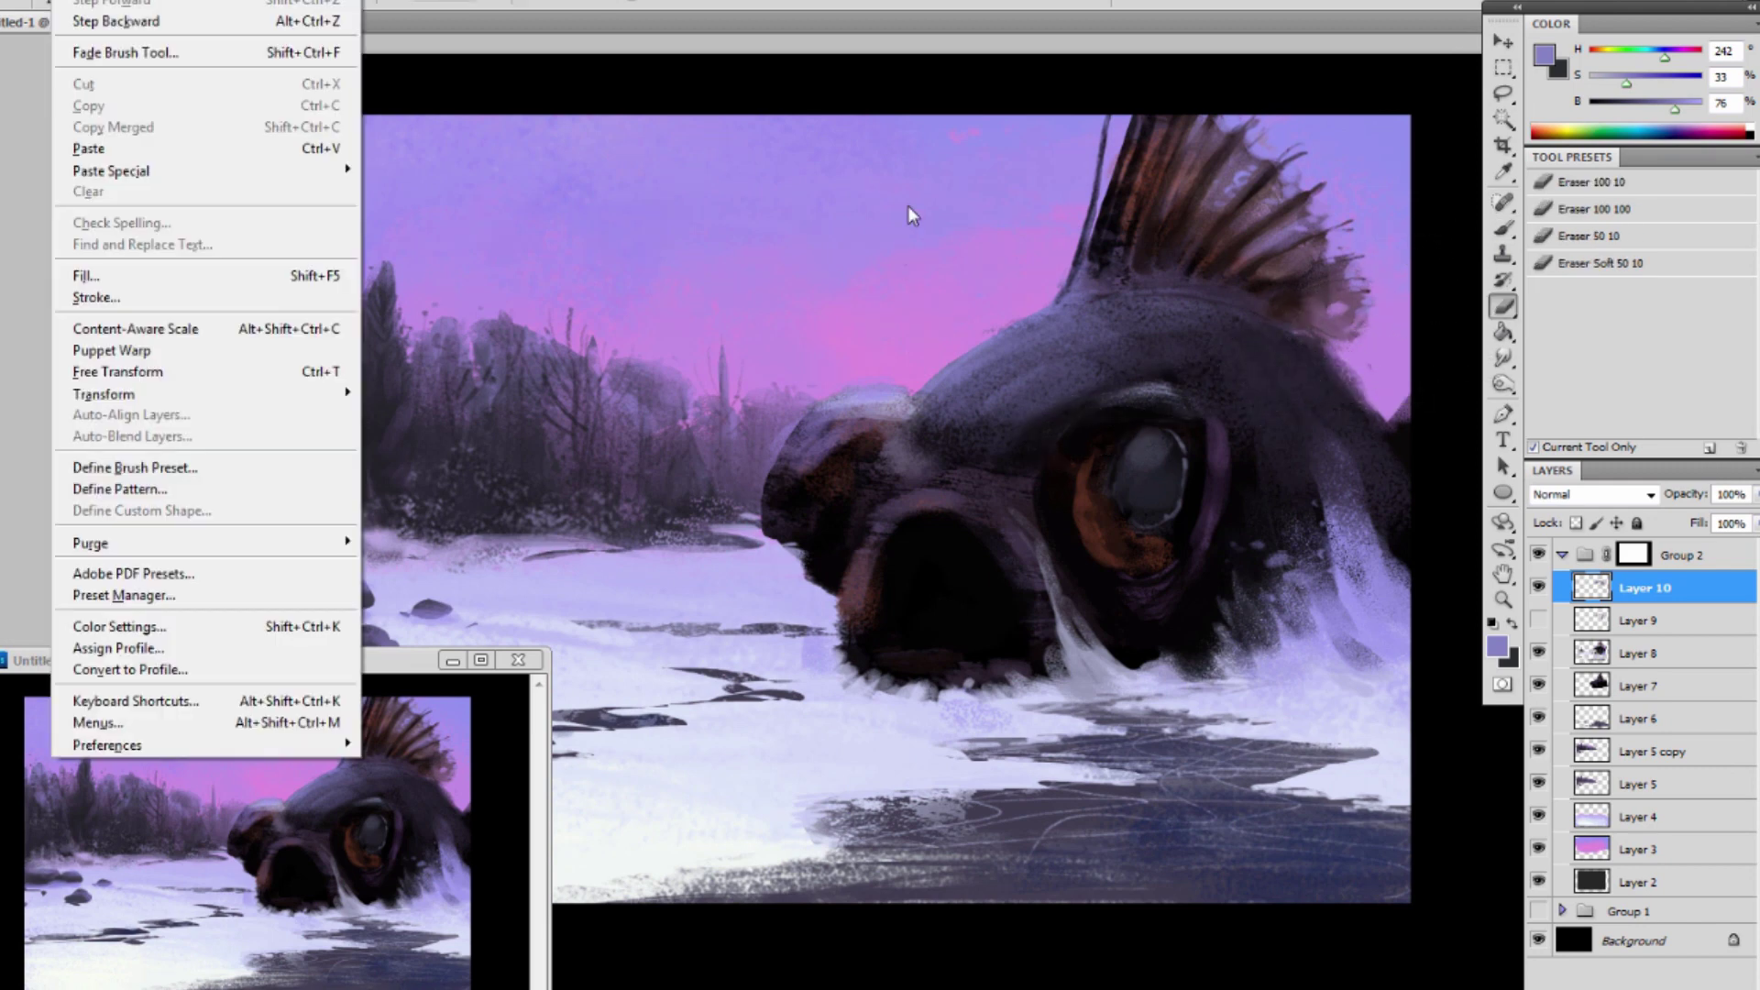
pyautogui.click(842, 127)
pyautogui.press('b')
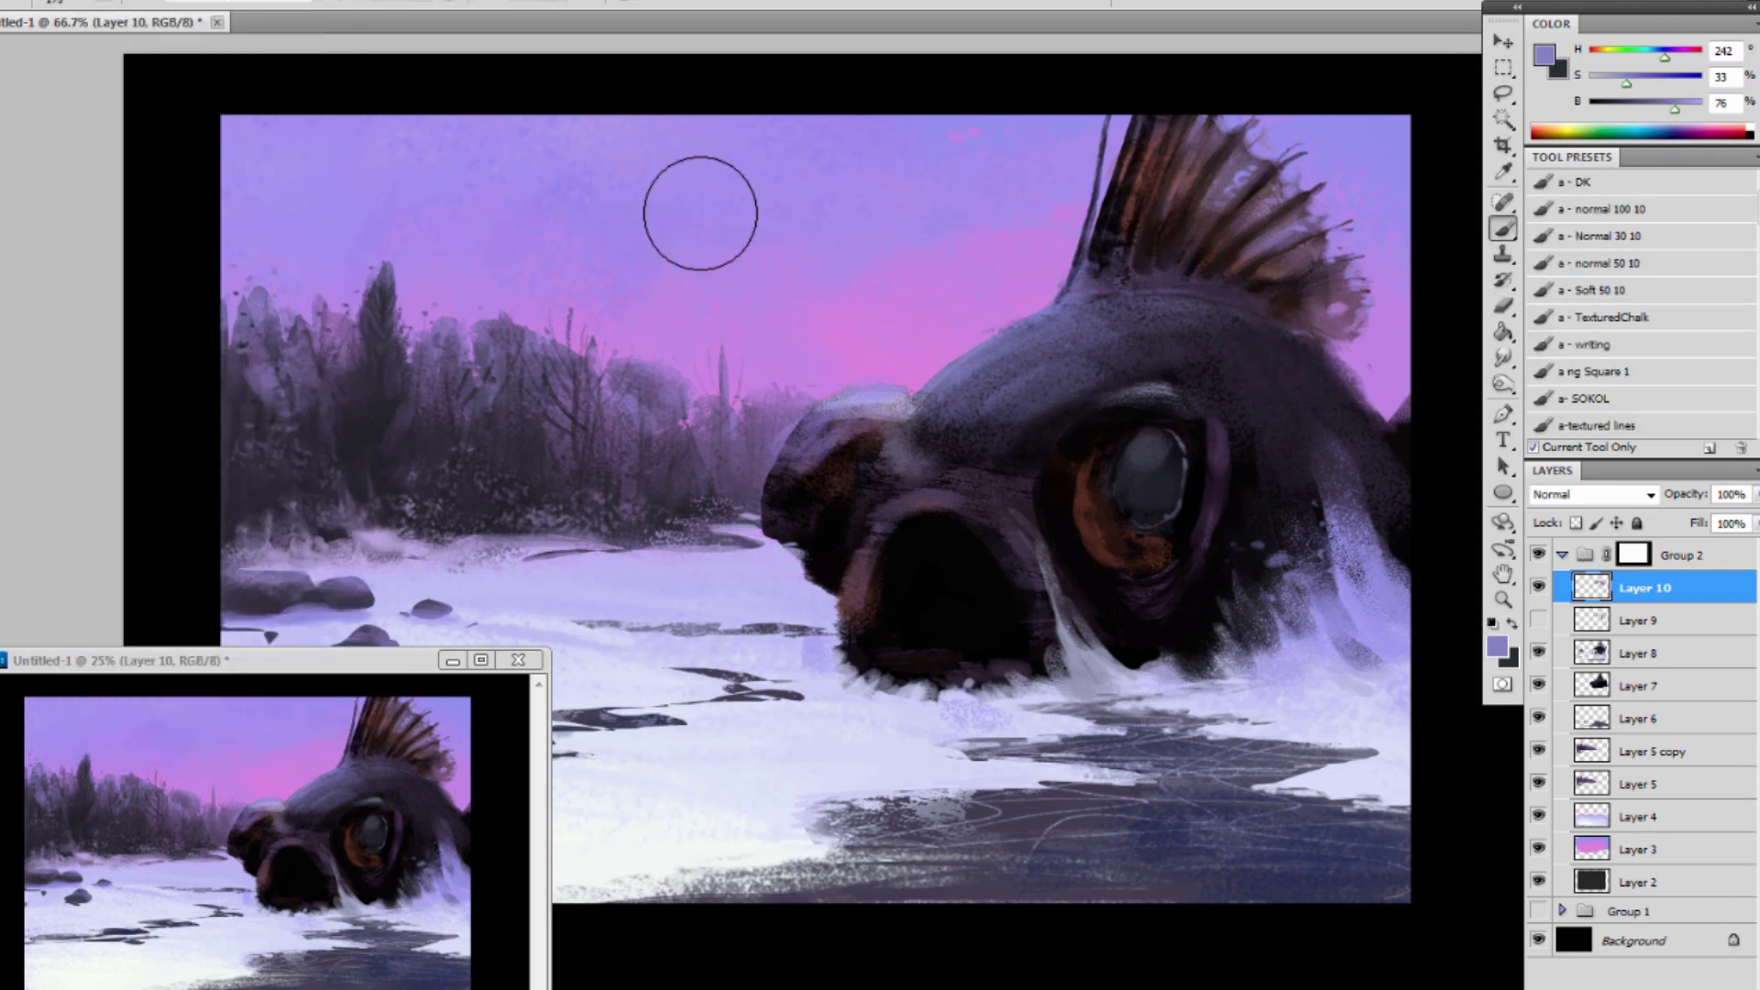
pyautogui.press('[')
pyautogui.press('[')
pyautogui.press('[')
pyautogui.press('[')
pyautogui.press('[')
pyautogui.press('[')
pyautogui.press('[')
pyautogui.press('[')
pyautogui.press('[')
pyautogui.press('[')
pyautogui.press('[')
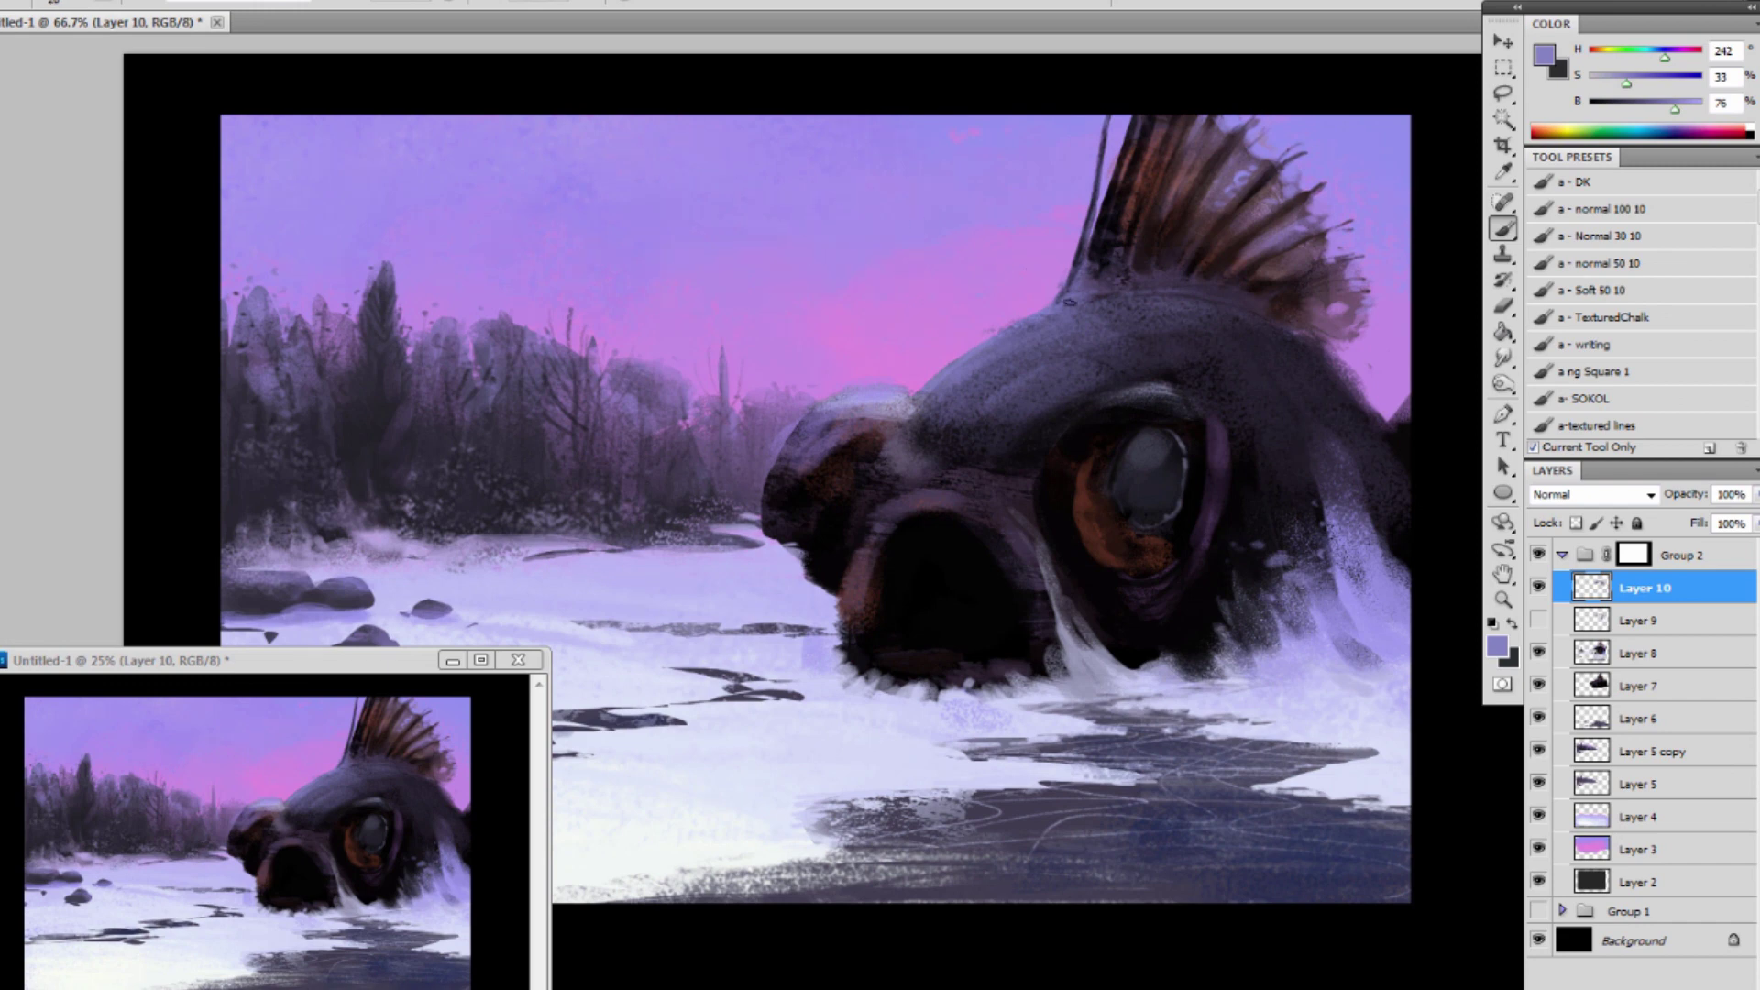
pyautogui.moveTo(965, 336); pyautogui.dragTo(1097, 428)
pyautogui.hotkey('ctrl', 'z')
# Erase thin parallel diagonal lines from the violet shading across the back and rear flank with a much smaller eraser.
pyautogui.press('e')
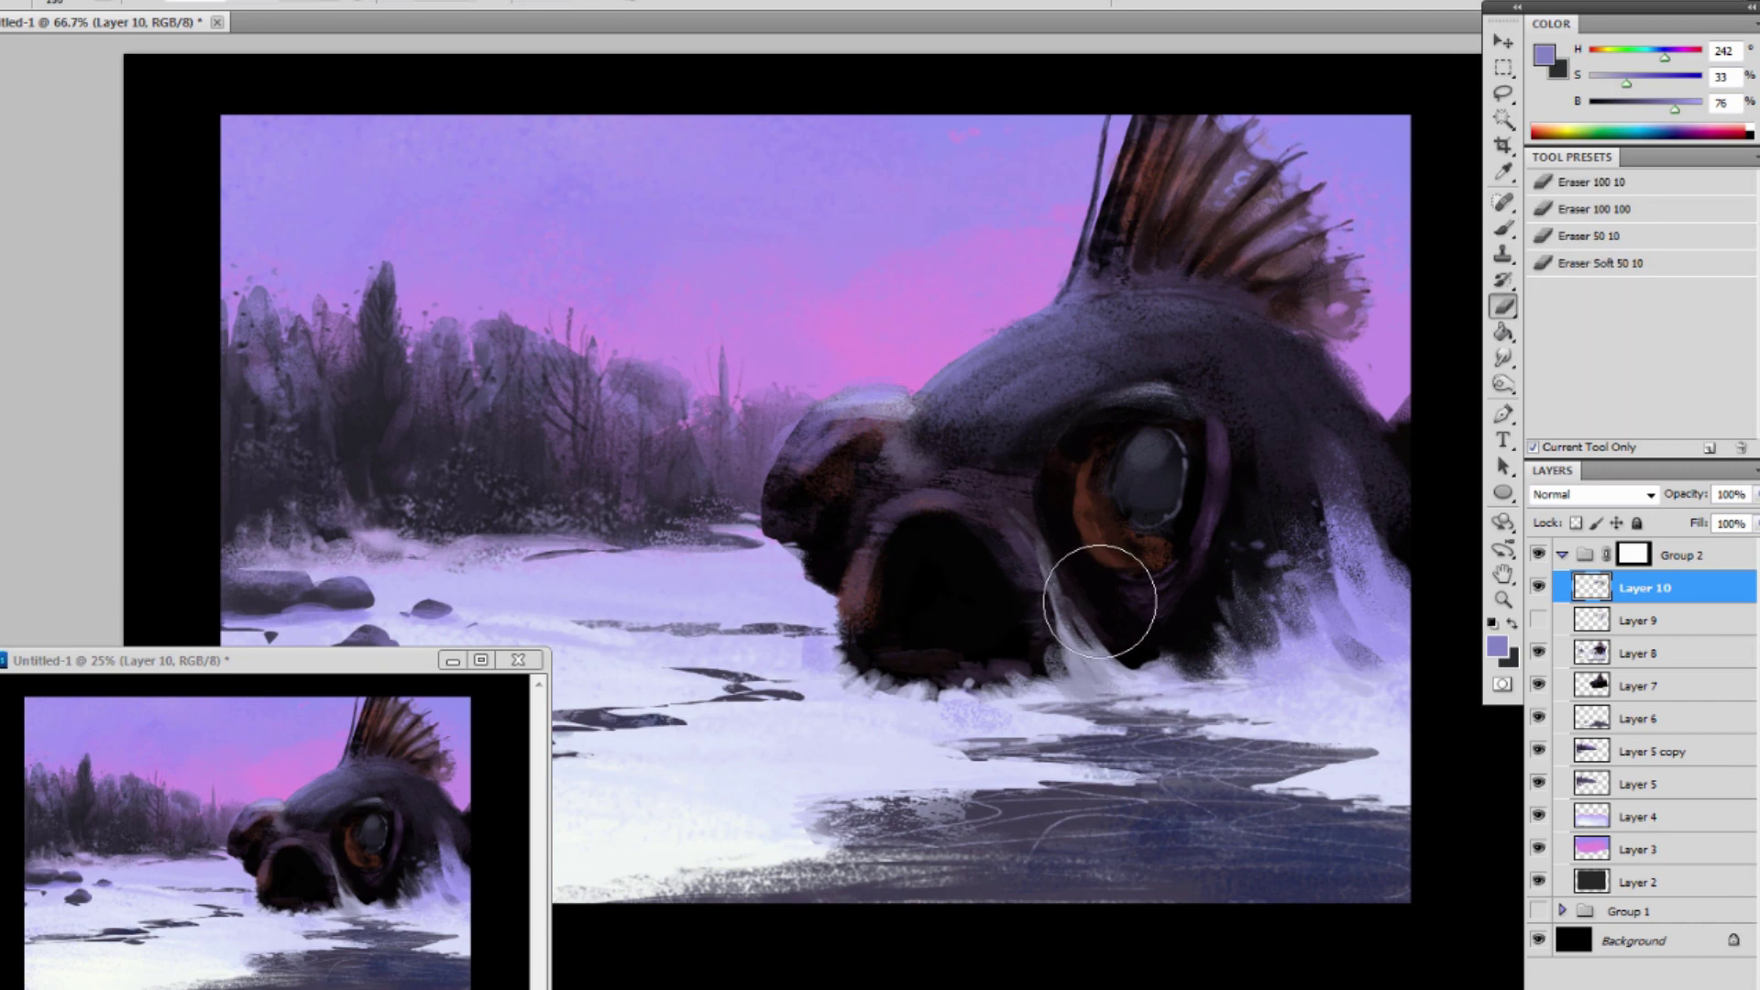
pyautogui.press('[')
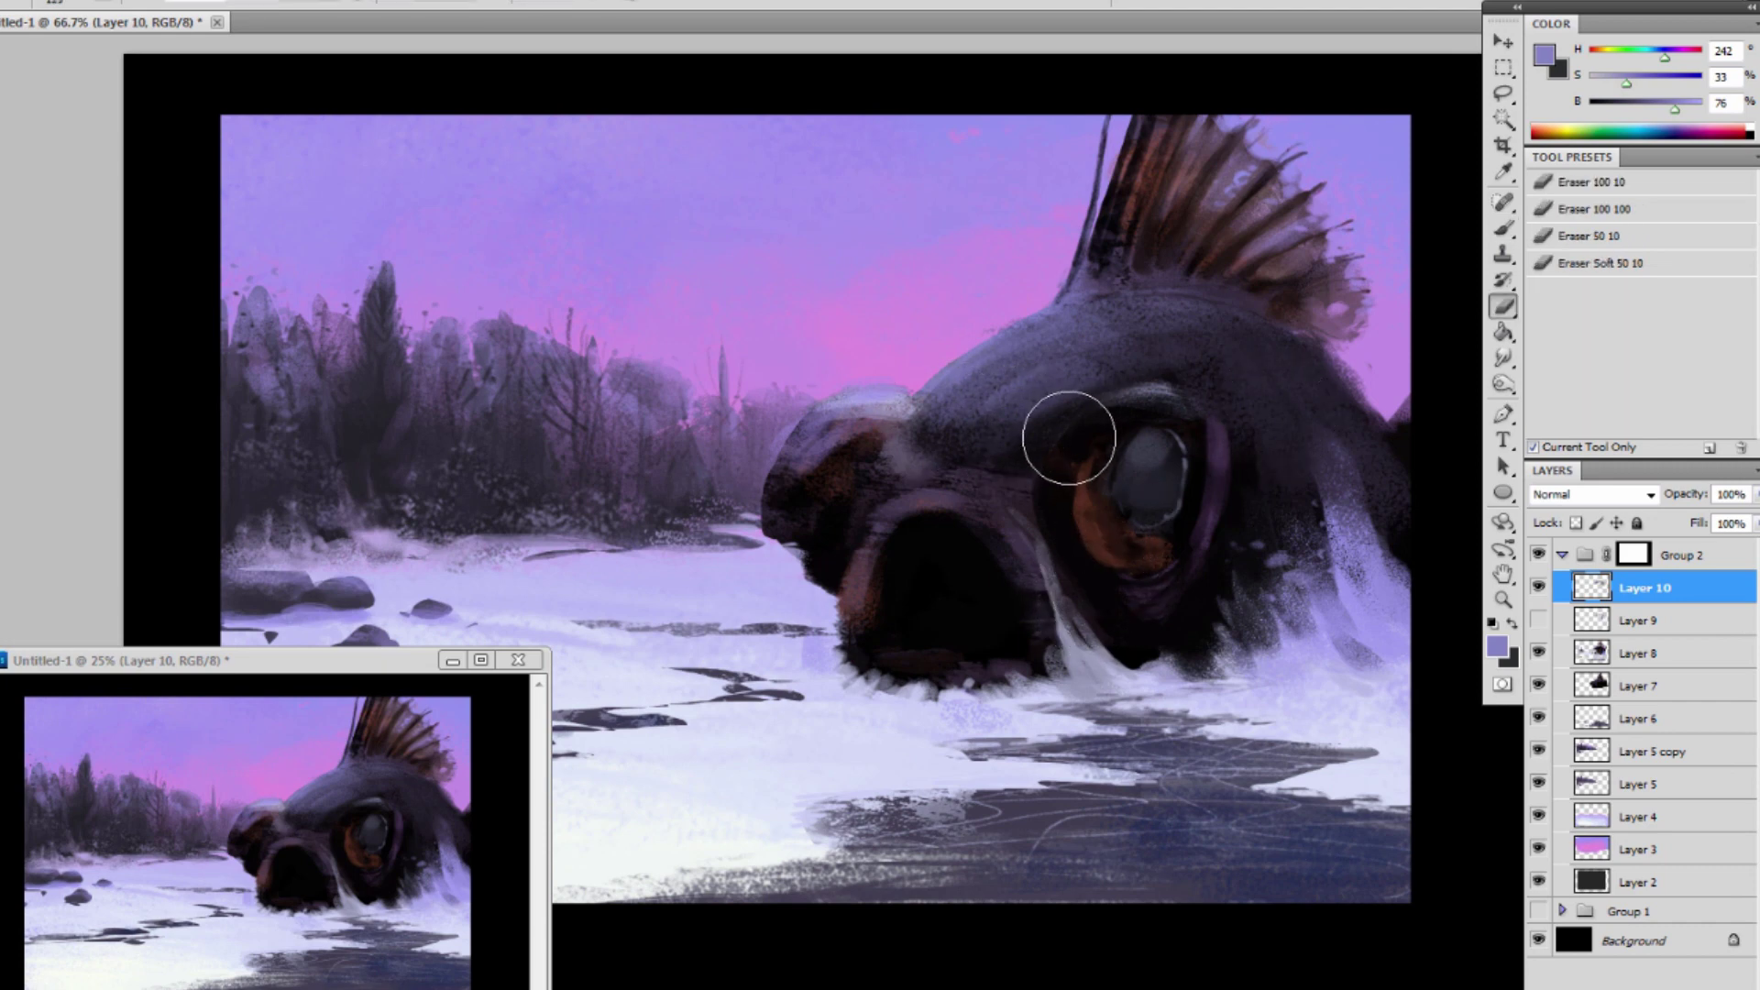
pyautogui.press('[')
pyautogui.press('[')
pyautogui.press('[')
pyautogui.press('[')
pyautogui.press('[')
pyautogui.press('[')
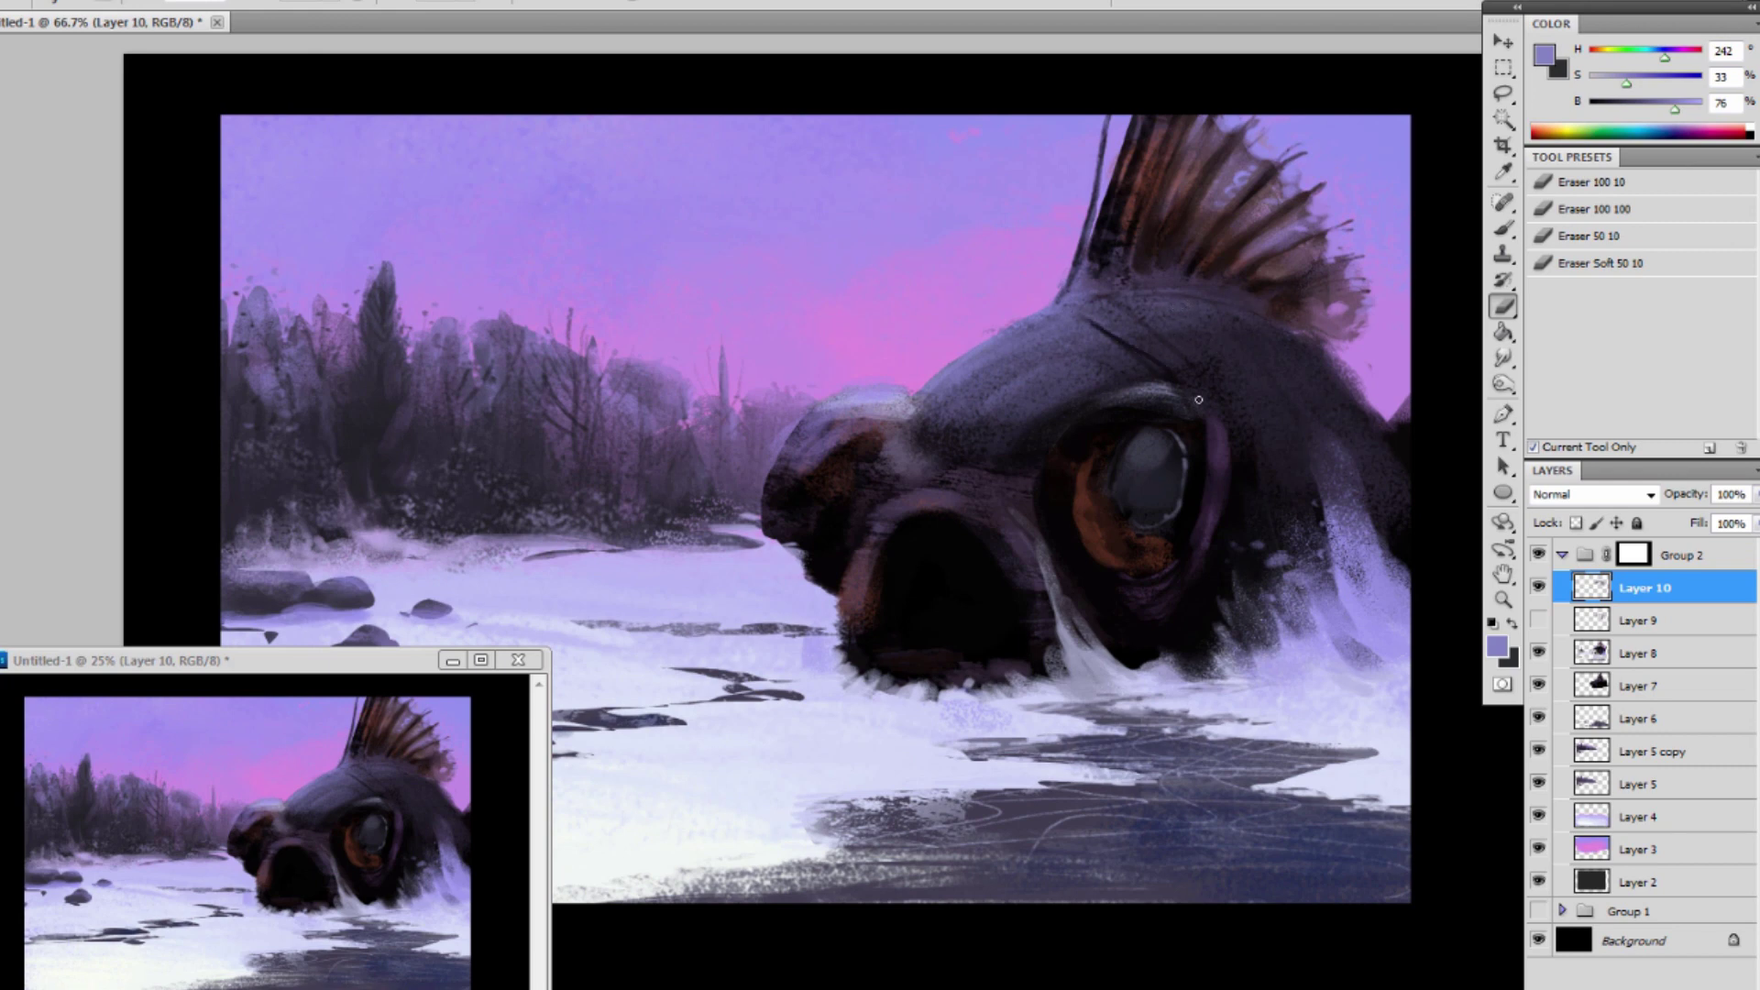
pyautogui.moveTo(1129, 289); pyautogui.dragTo(1300, 428)
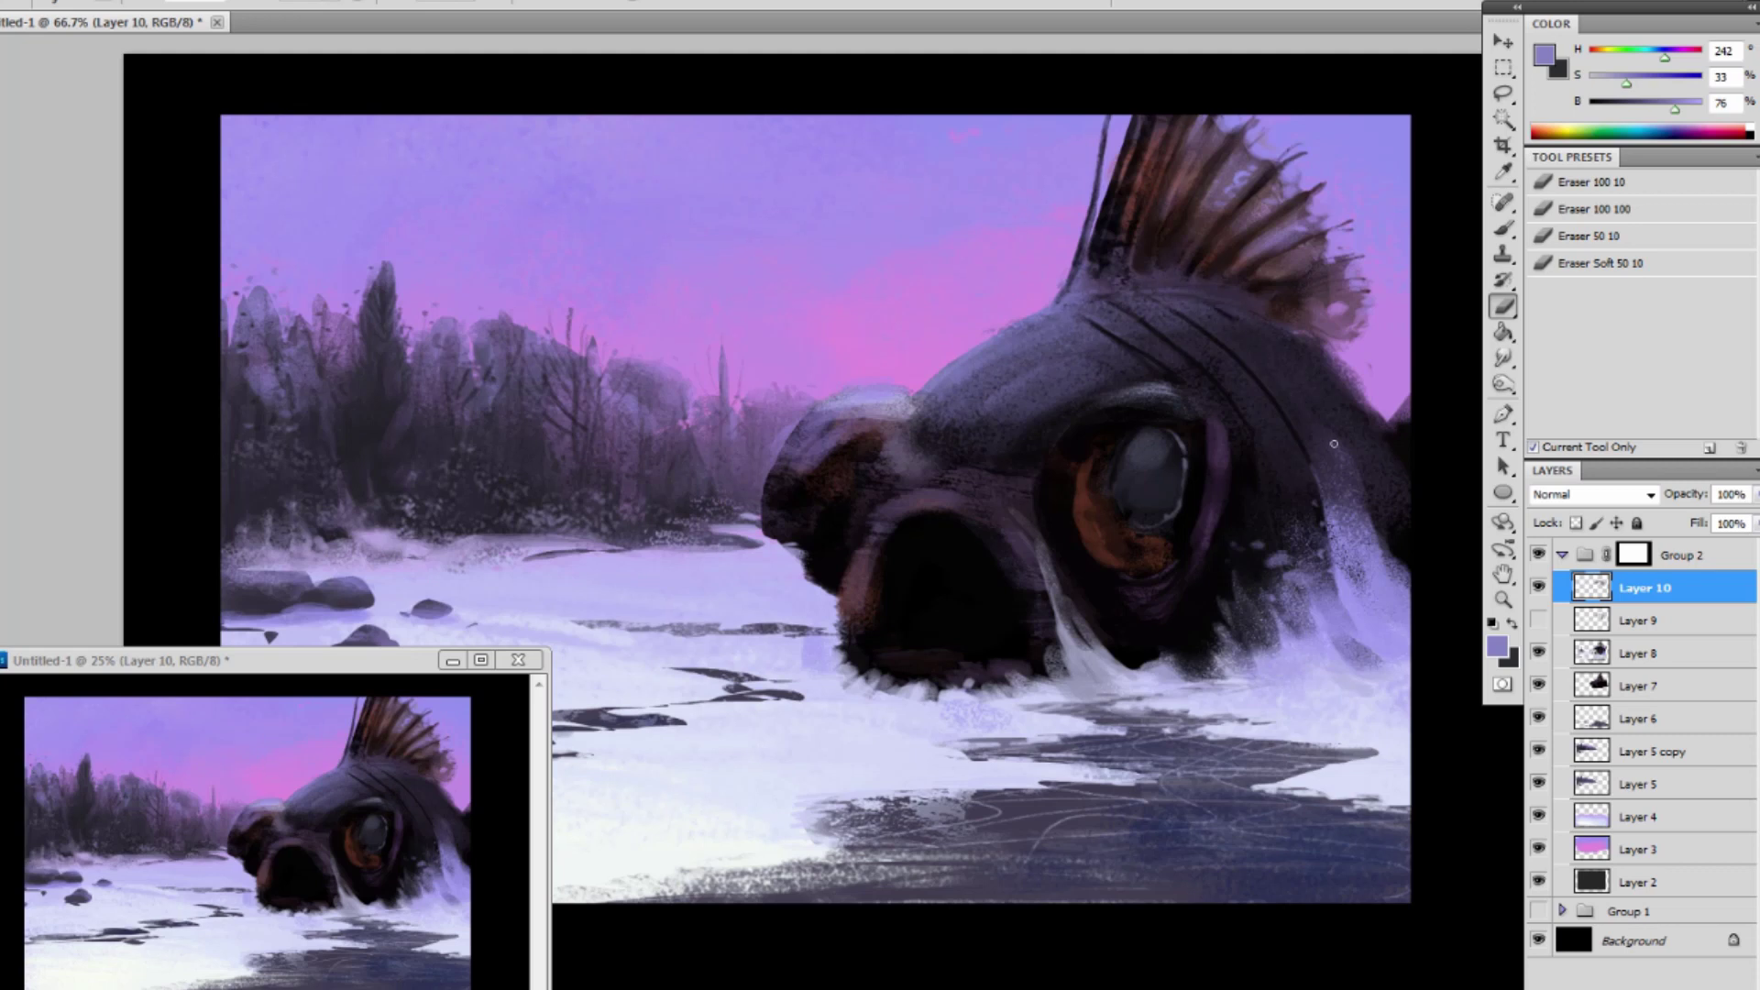
pyautogui.moveTo(1234, 320); pyautogui.dragTo(1361, 521)
pyautogui.moveTo(1295, 346); pyautogui.dragTo(1369, 504)
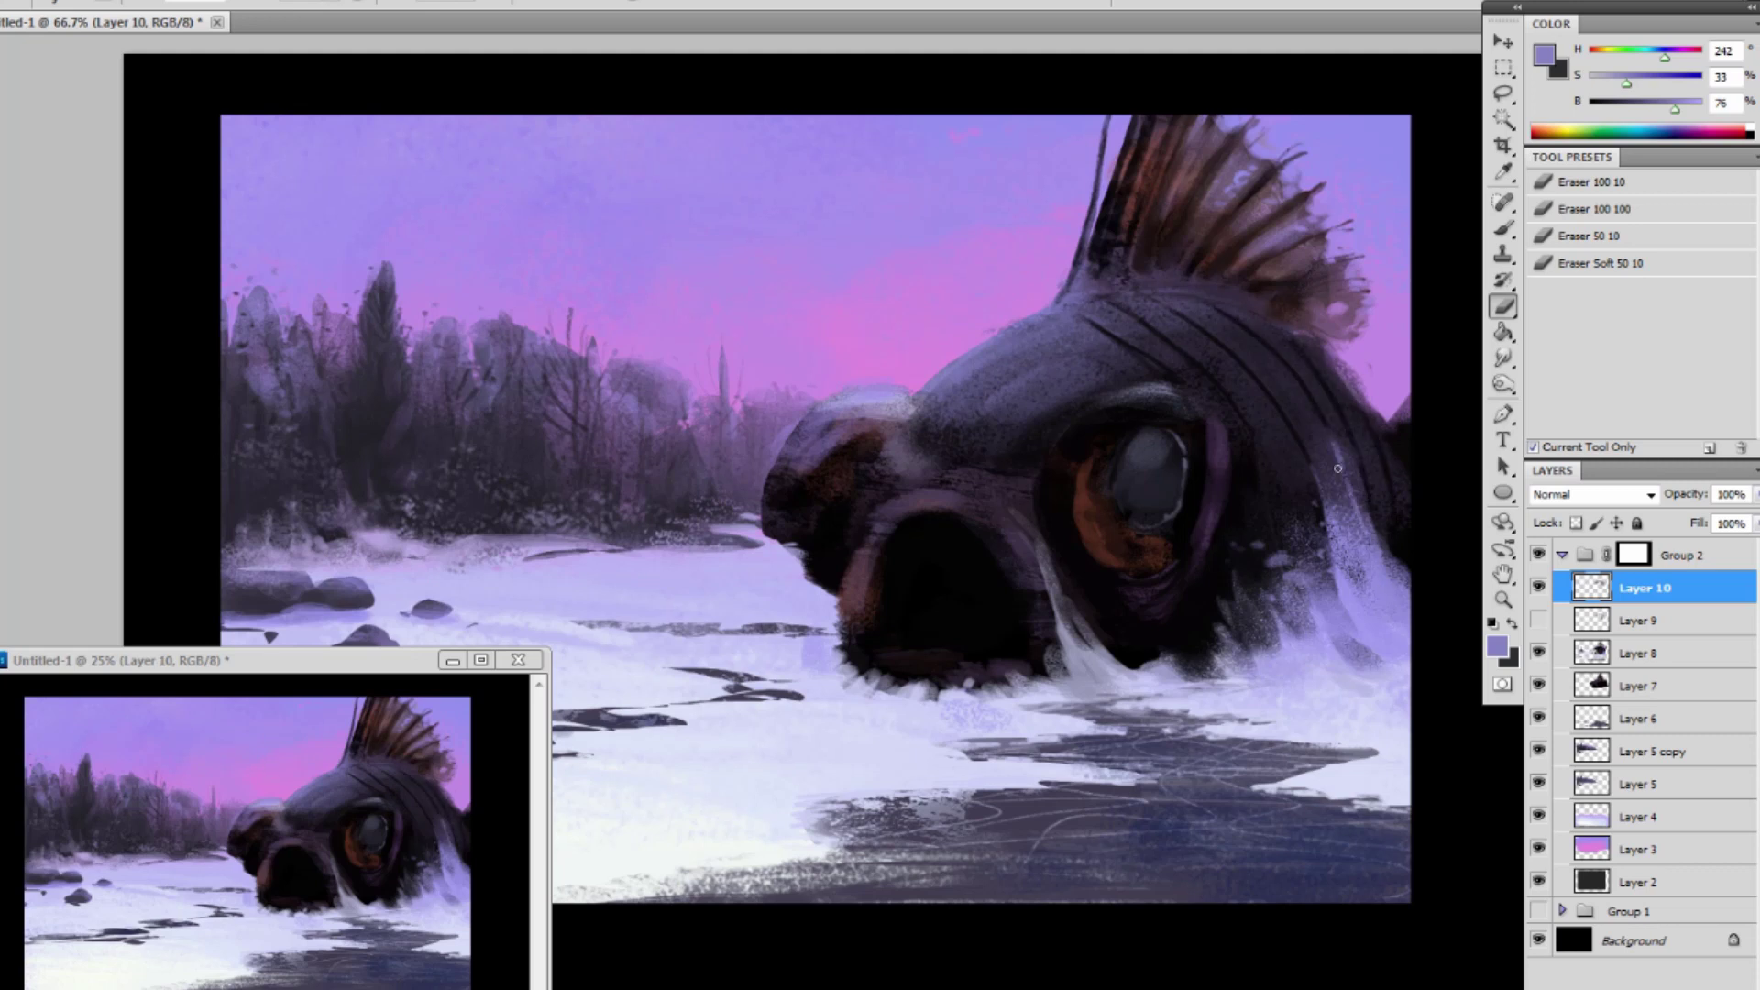
# Continue the erased diagonal lines across the forehead towards the snout.
pyautogui.moveTo(1036, 335); pyautogui.dragTo(1125, 377)
pyautogui.moveTo(1014, 350); pyautogui.dragTo(1061, 403)
pyautogui.hotkey('ctrl', 'z')
pyautogui.moveTo(1013, 349)
pyautogui.mouseDown()
pyautogui.moveTo(1095, 389)
pyautogui.moveTo(1058, 406)
pyautogui.mouseUp()
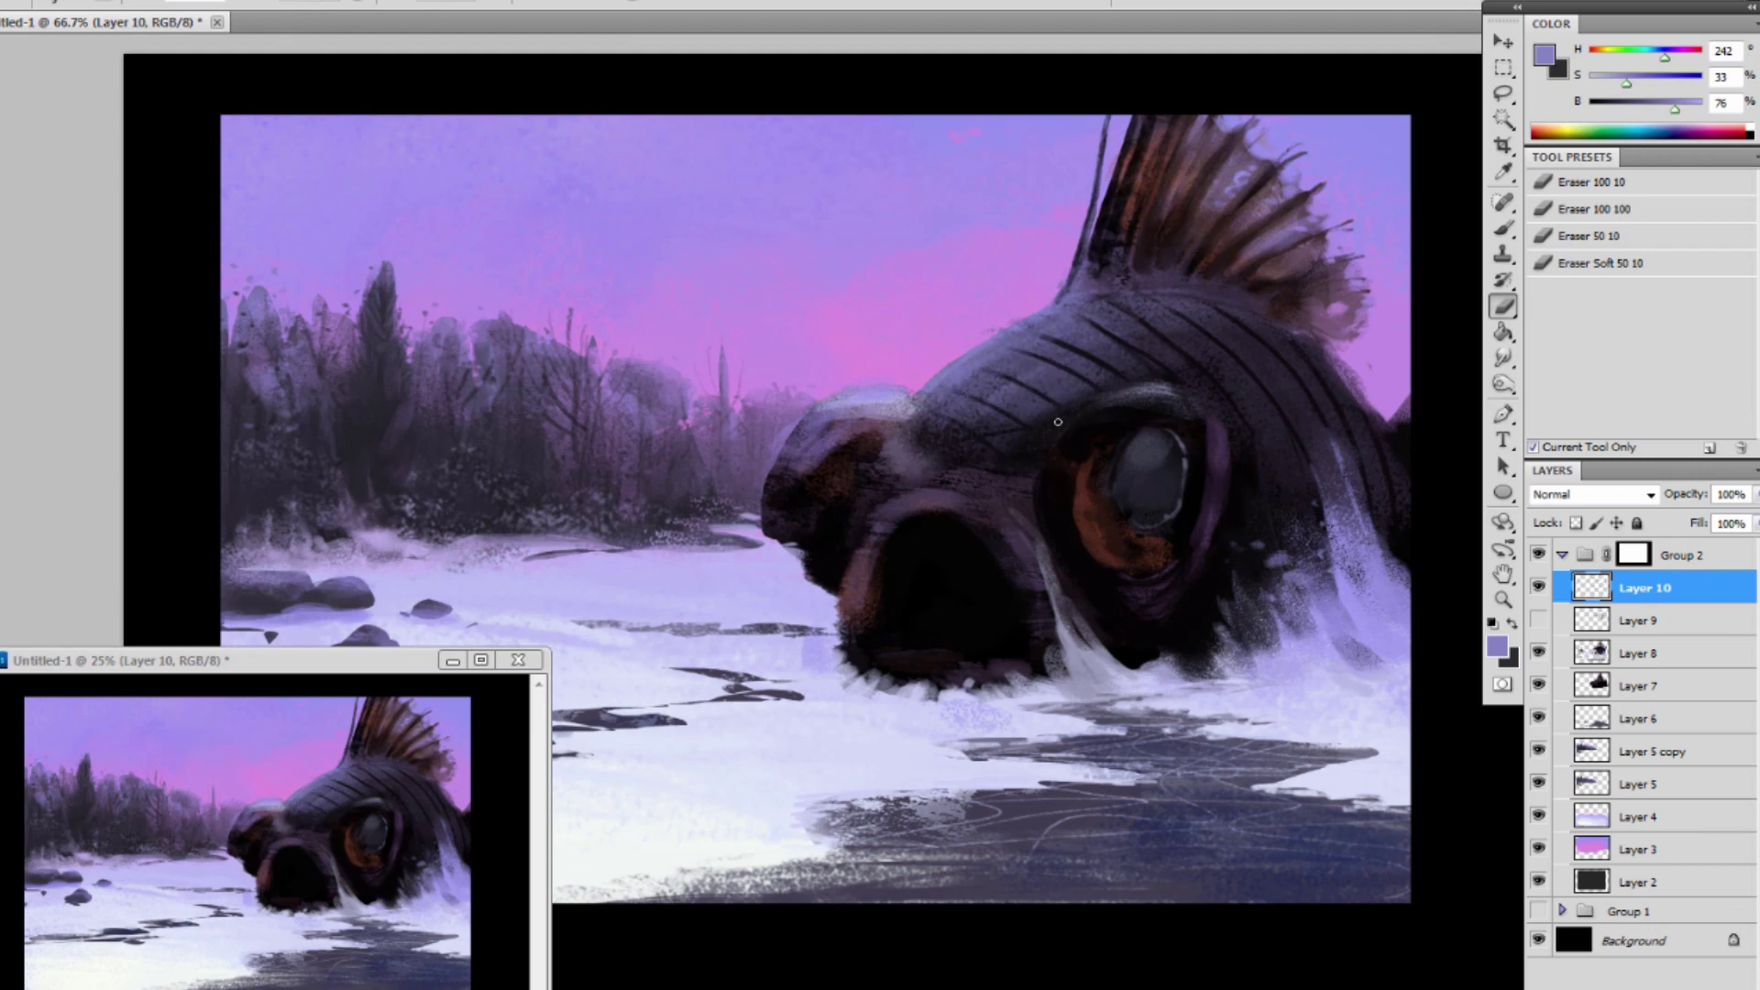
# Erase crossing diagonal lines over the forehead, back and flank to form a lattice of scales.
pyautogui.moveTo(946, 417)
pyautogui.mouseDown()
pyautogui.moveTo(1053, 401)
pyautogui.moveTo(1109, 367)
pyautogui.mouseUp()
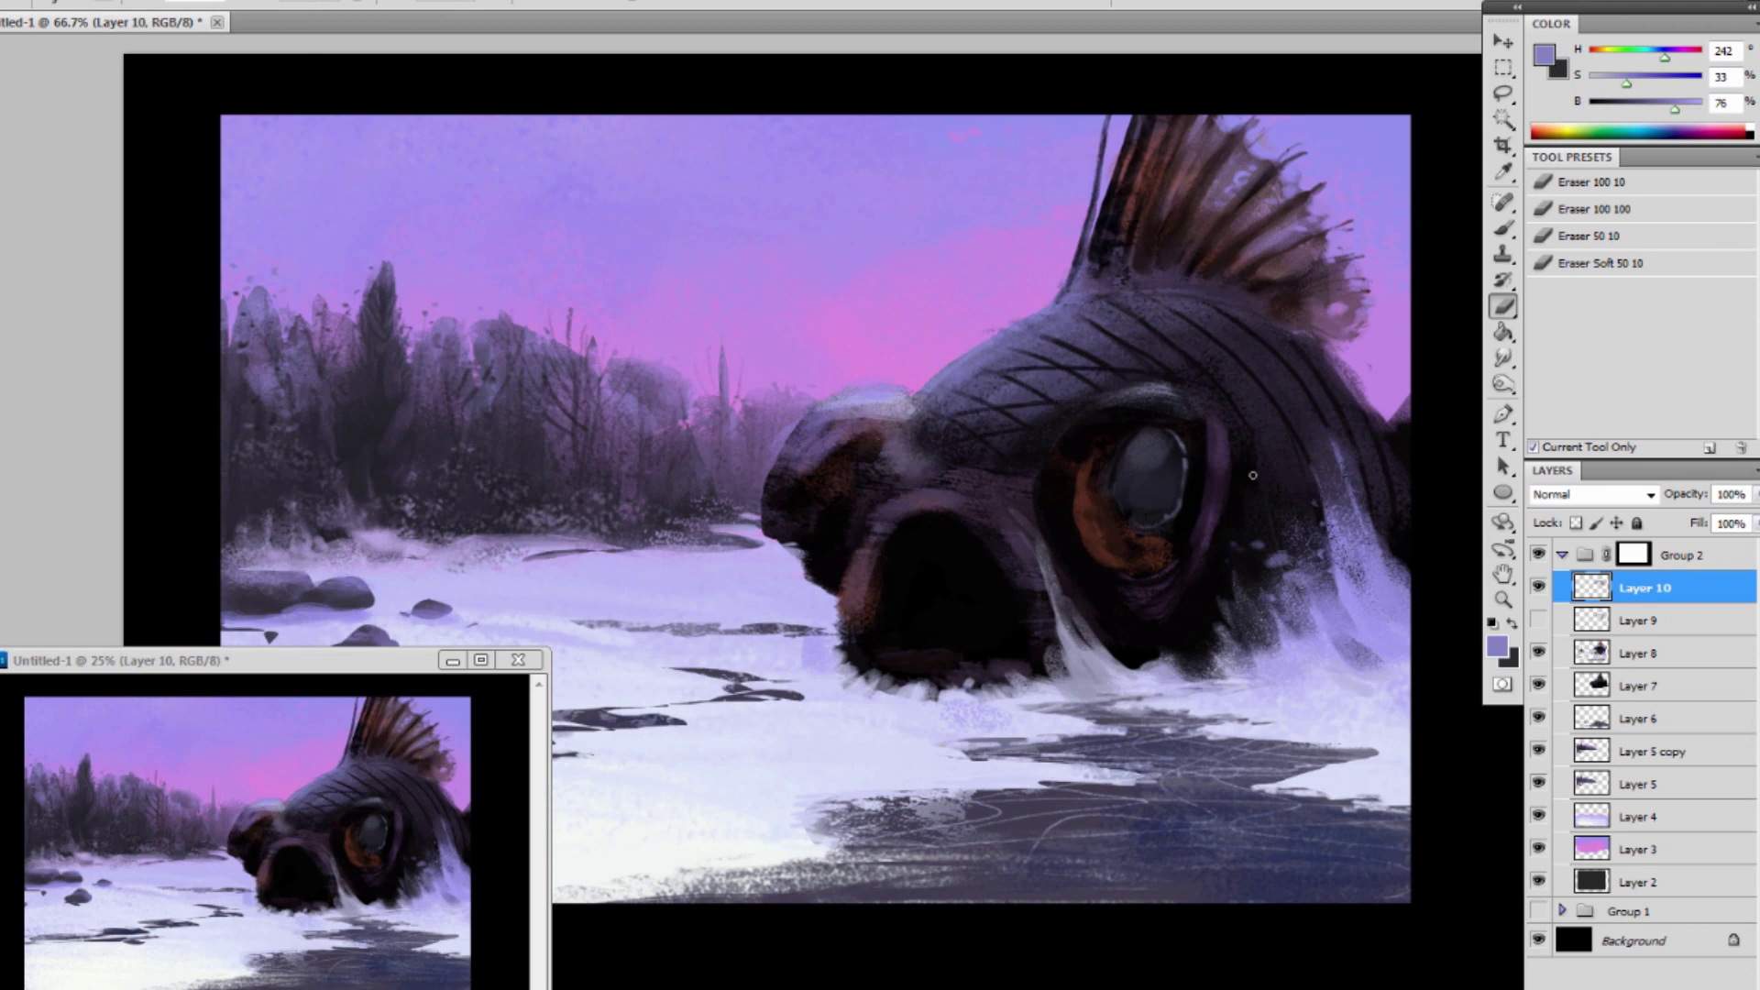
pyautogui.hotkey('ctrl', 'z')
pyautogui.moveTo(993, 372); pyautogui.dragTo(1089, 384)
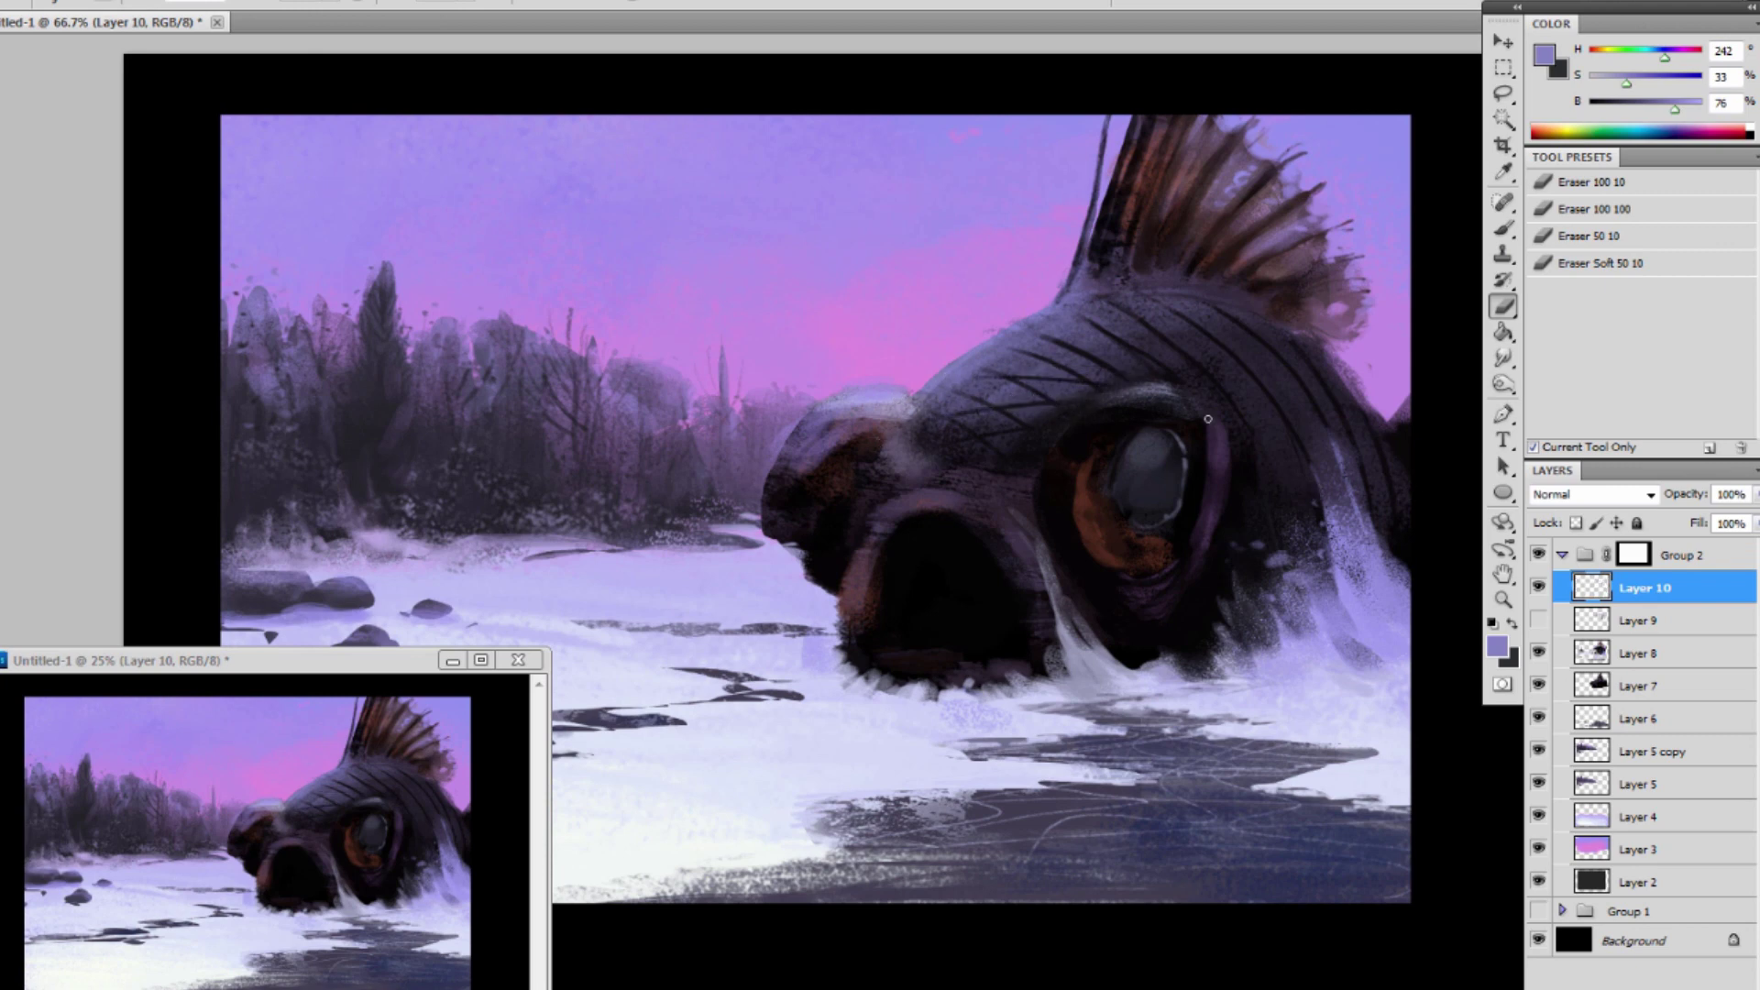
pyautogui.hotkey('ctrl', 'z')
pyautogui.moveTo(964, 392)
pyautogui.mouseDown()
pyautogui.moveTo(1079, 378)
pyautogui.moveTo(1316, 403)
pyautogui.mouseUp()
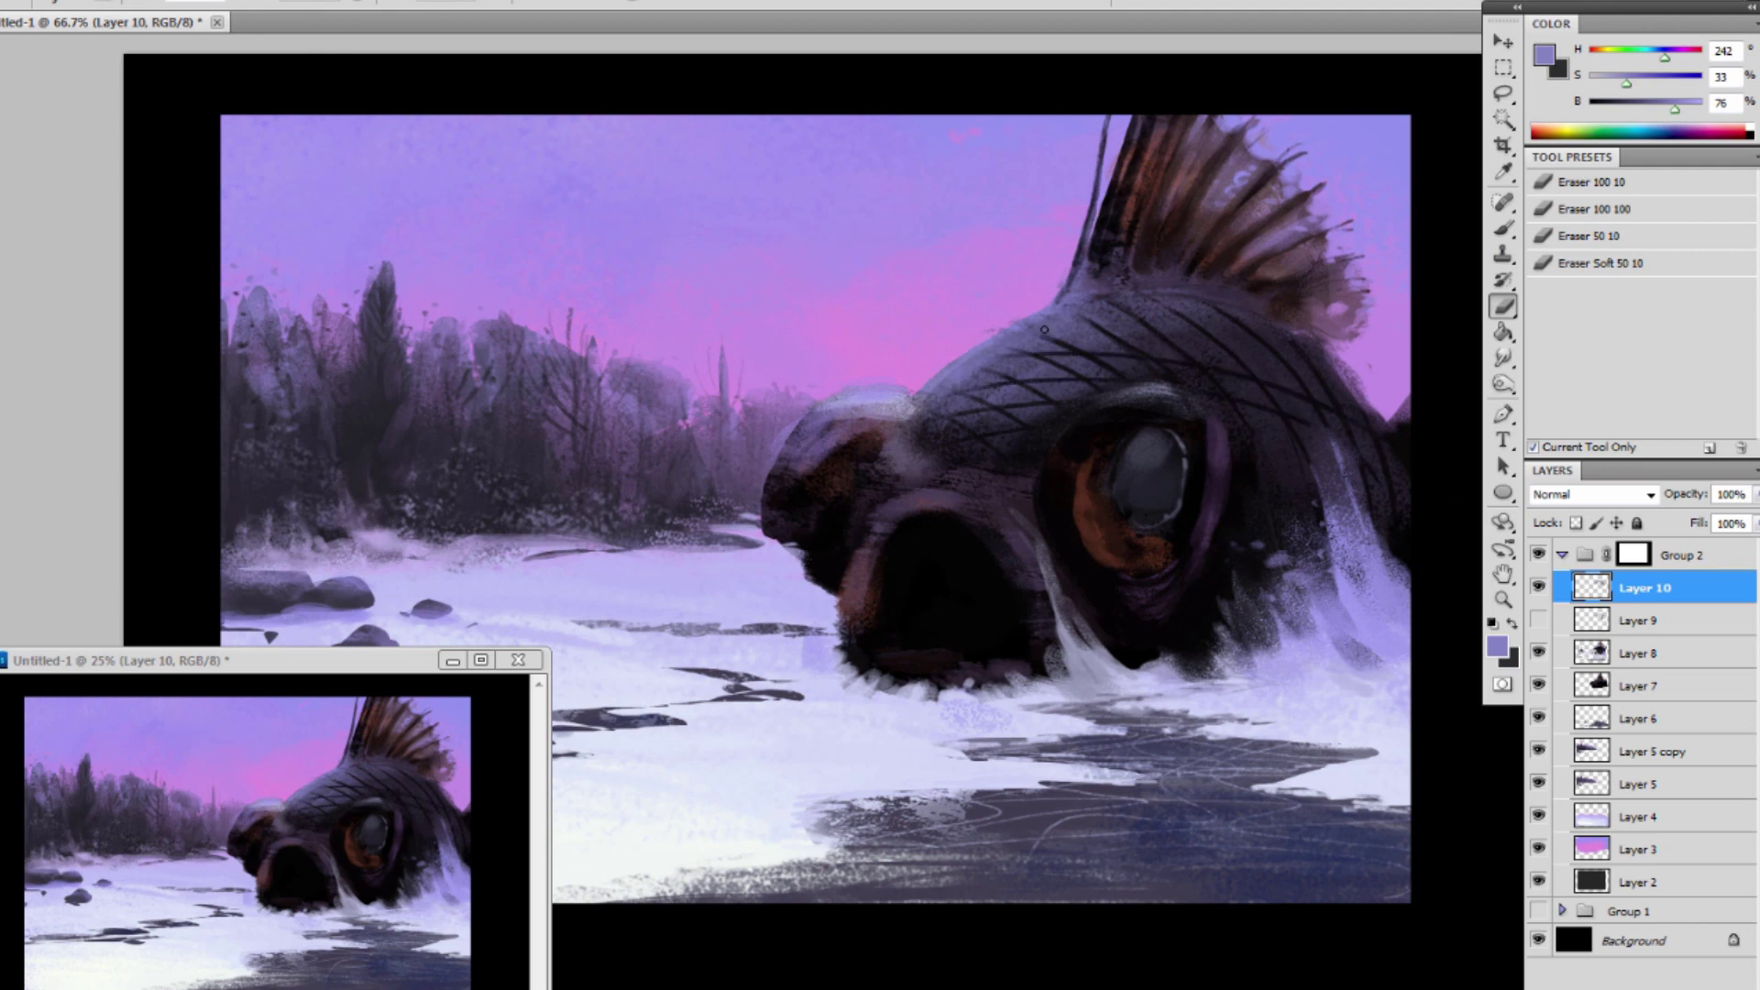
pyautogui.moveTo(1044, 329); pyautogui.dragTo(1260, 344)
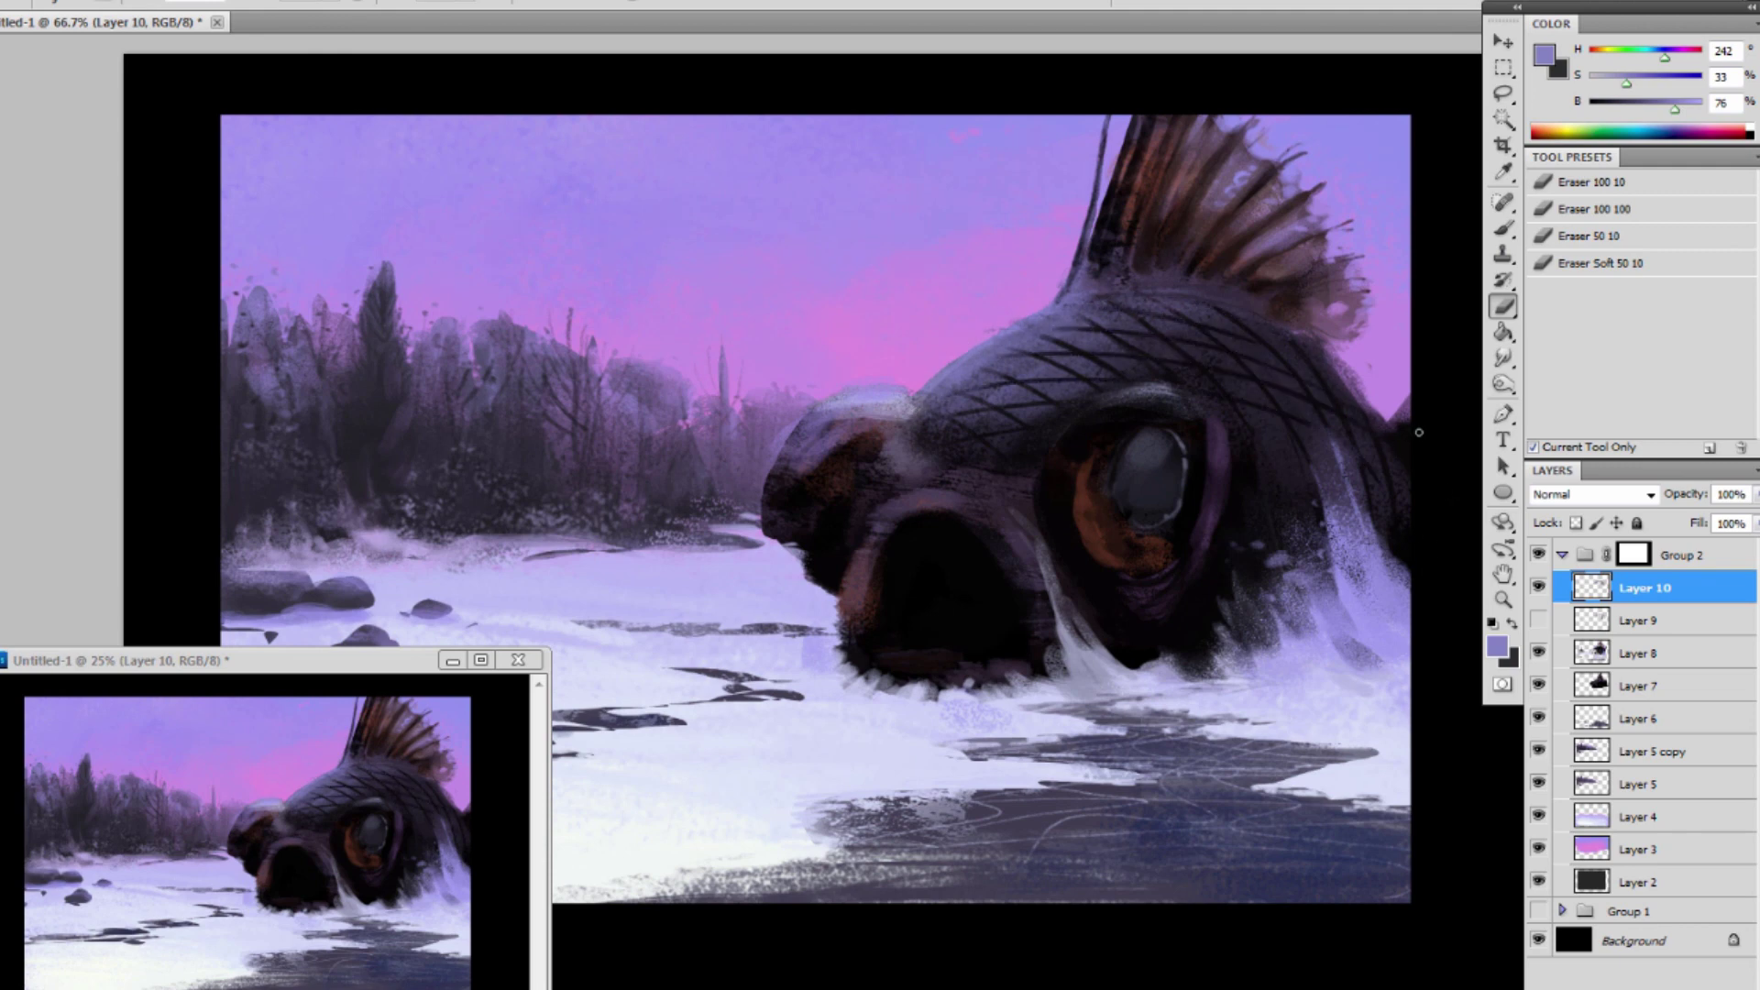
pyautogui.moveTo(1274, 467); pyautogui.dragTo(1301, 487)
pyautogui.moveTo(1252, 610); pyautogui.dragTo(1224, 631)
# Lower Layer 10's opacity to 94%, add a layer mask and choose the TexturedChalk brush.
pyautogui.moveTo(1753, 496)
pyautogui.mouseDown()
pyautogui.moveTo(1747, 521)
pyautogui.moveTo(1679, 514)
pyautogui.moveTo(1728, 514)
pyautogui.mouseUp()
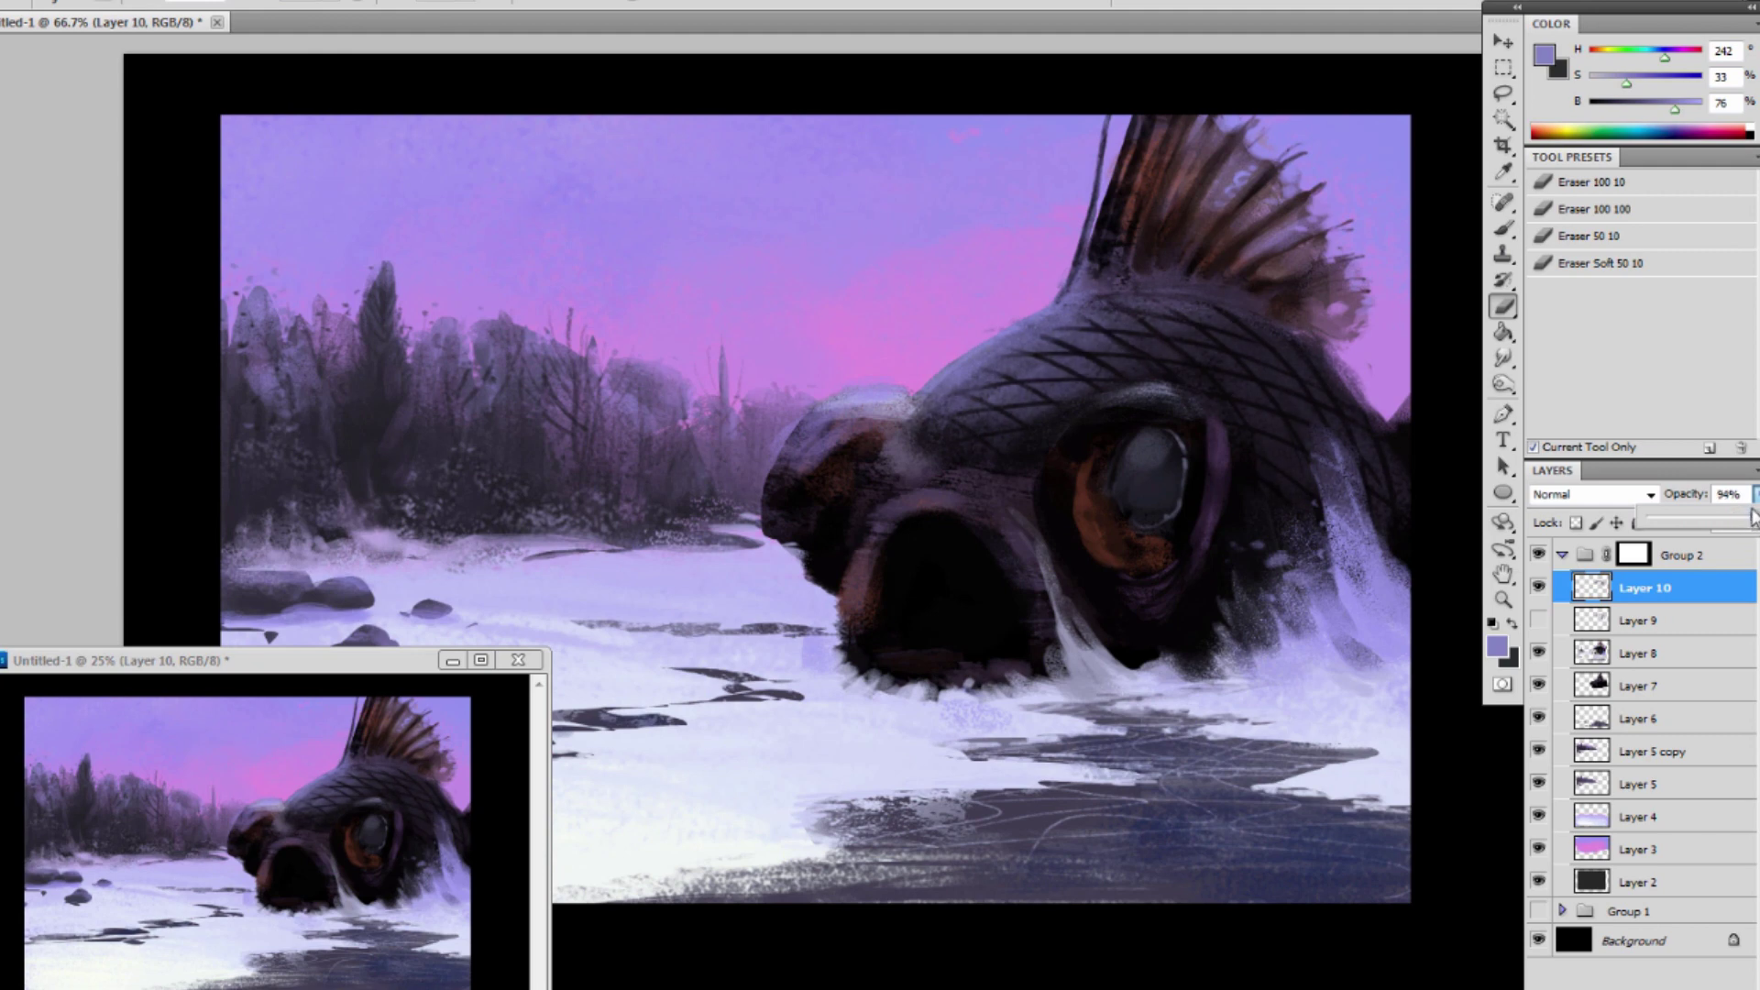
pyautogui.hotkey('ctrl', 'shift', 'm')
pyautogui.press('b')
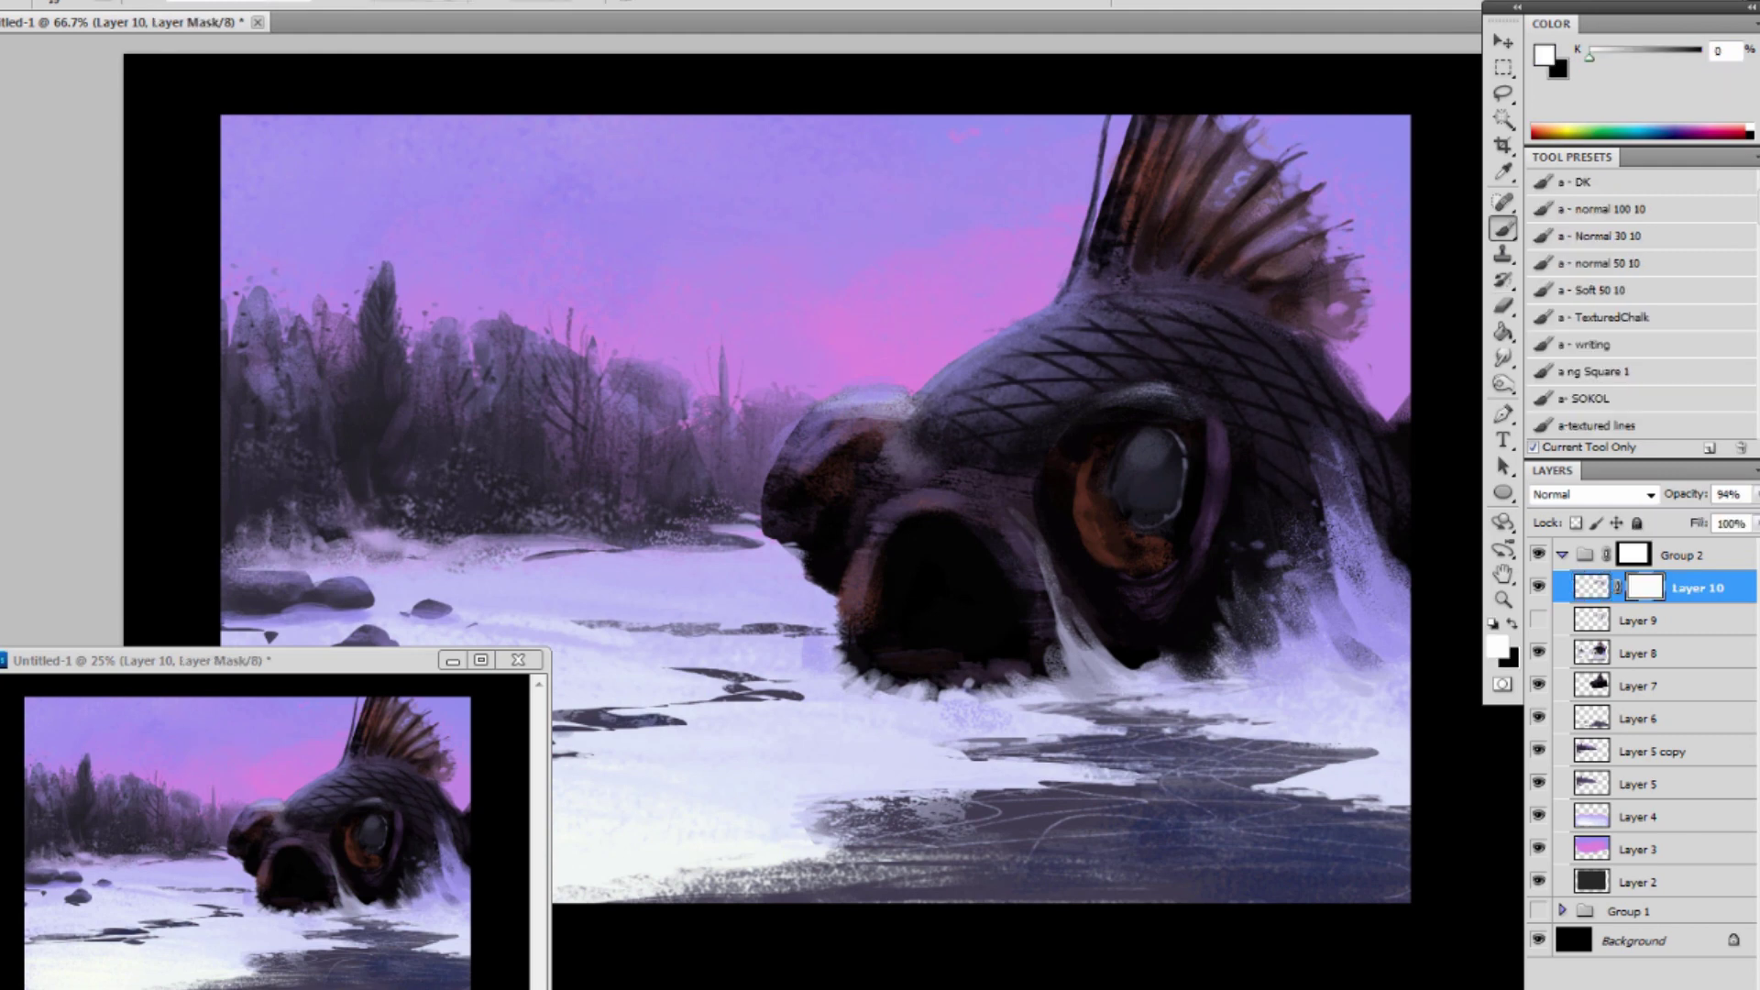
pyautogui.click(1623, 321)
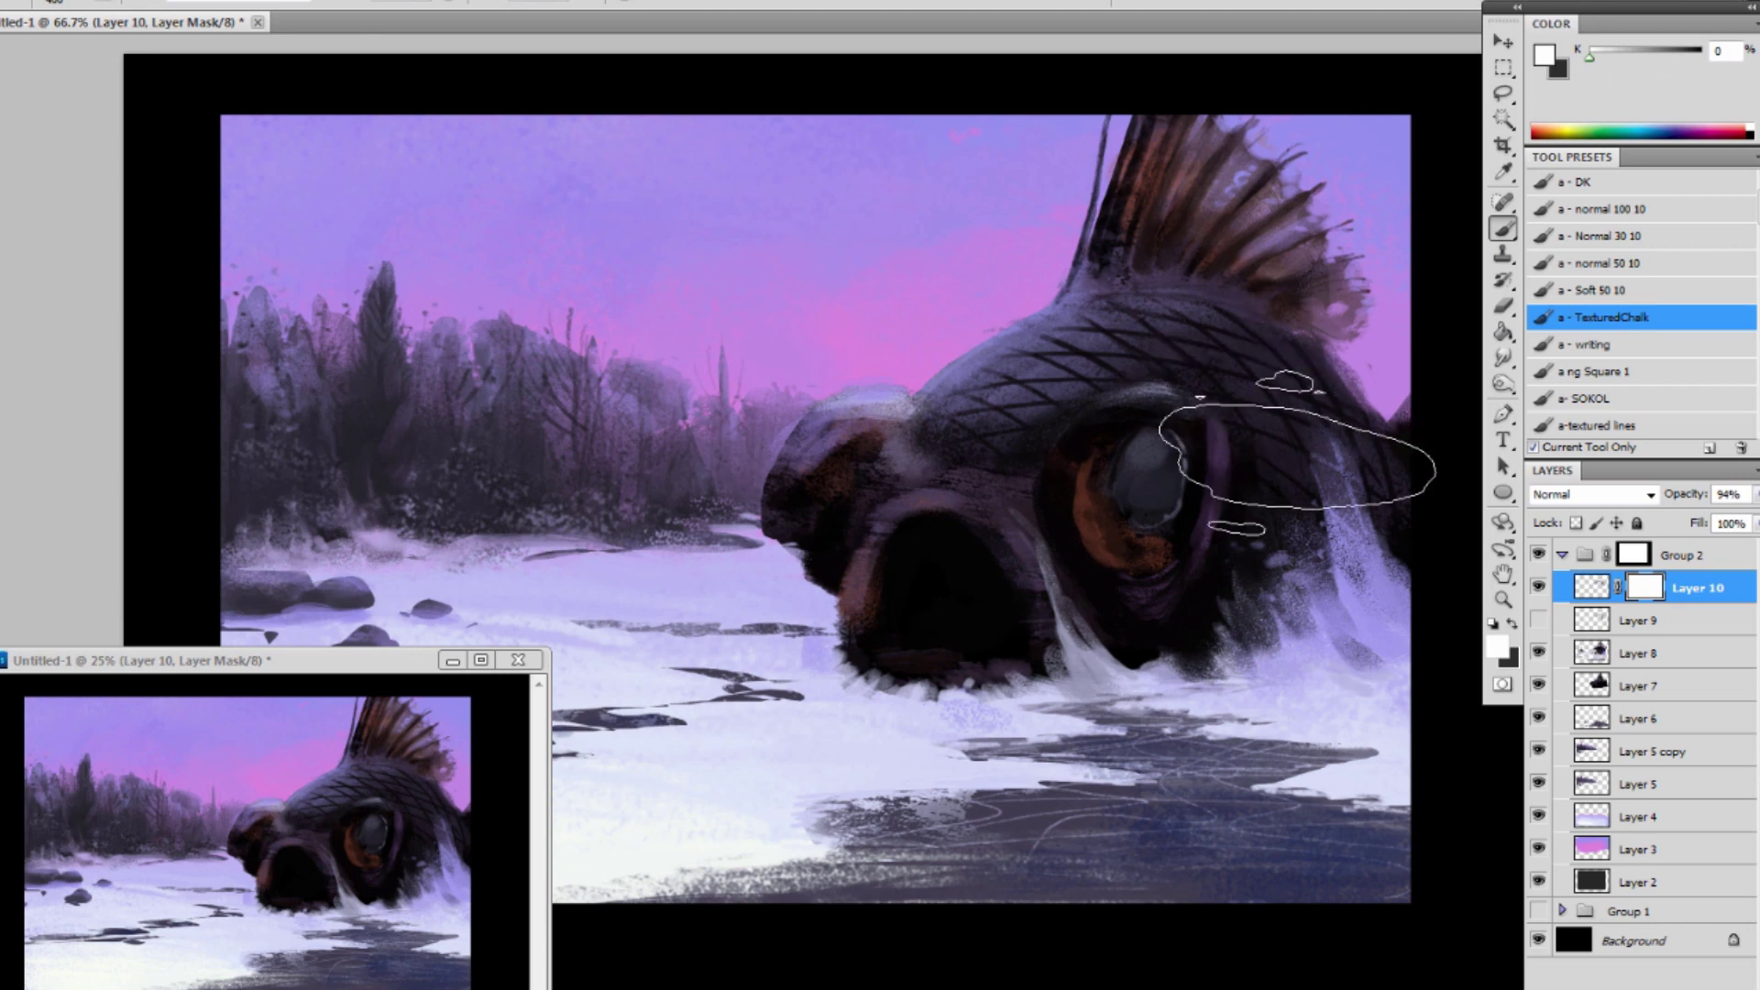
# Fade the scale pattern behind the eye and along the rear flank by painting textured black on Layer 10's mask.
pyautogui.keyDown('alt'); pyautogui.click(1220, 557); pyautogui.keyUp('alt')
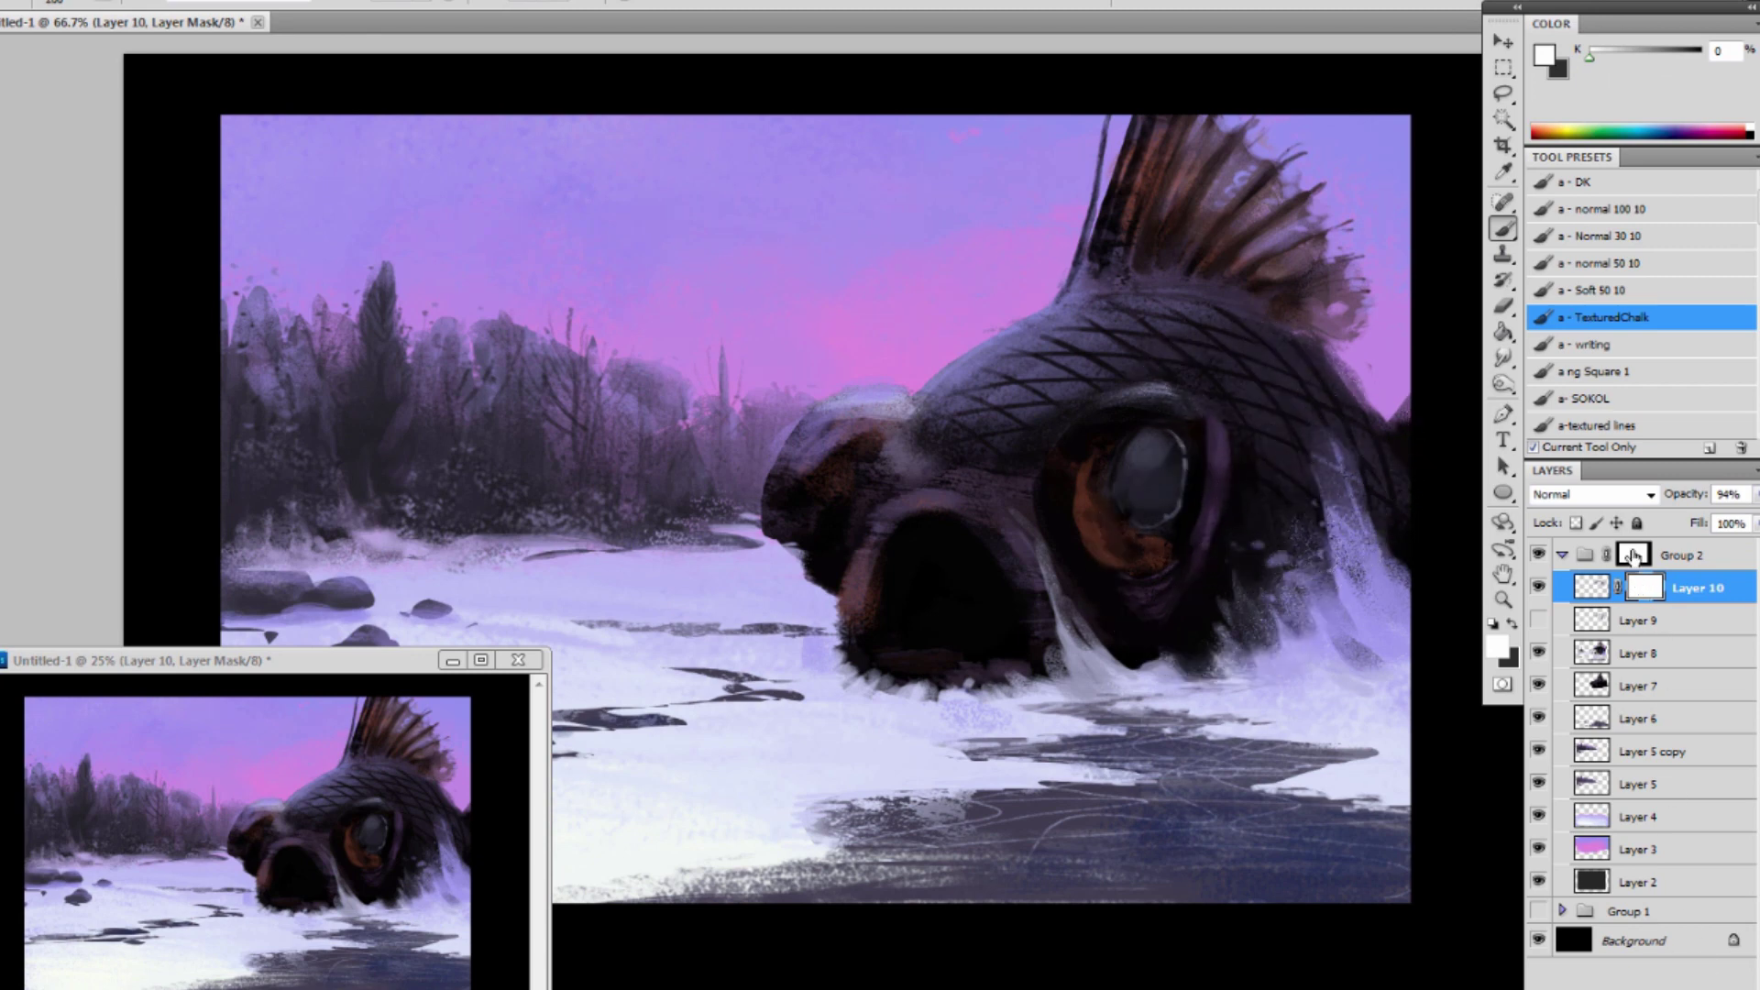
pyautogui.click(1492, 626)
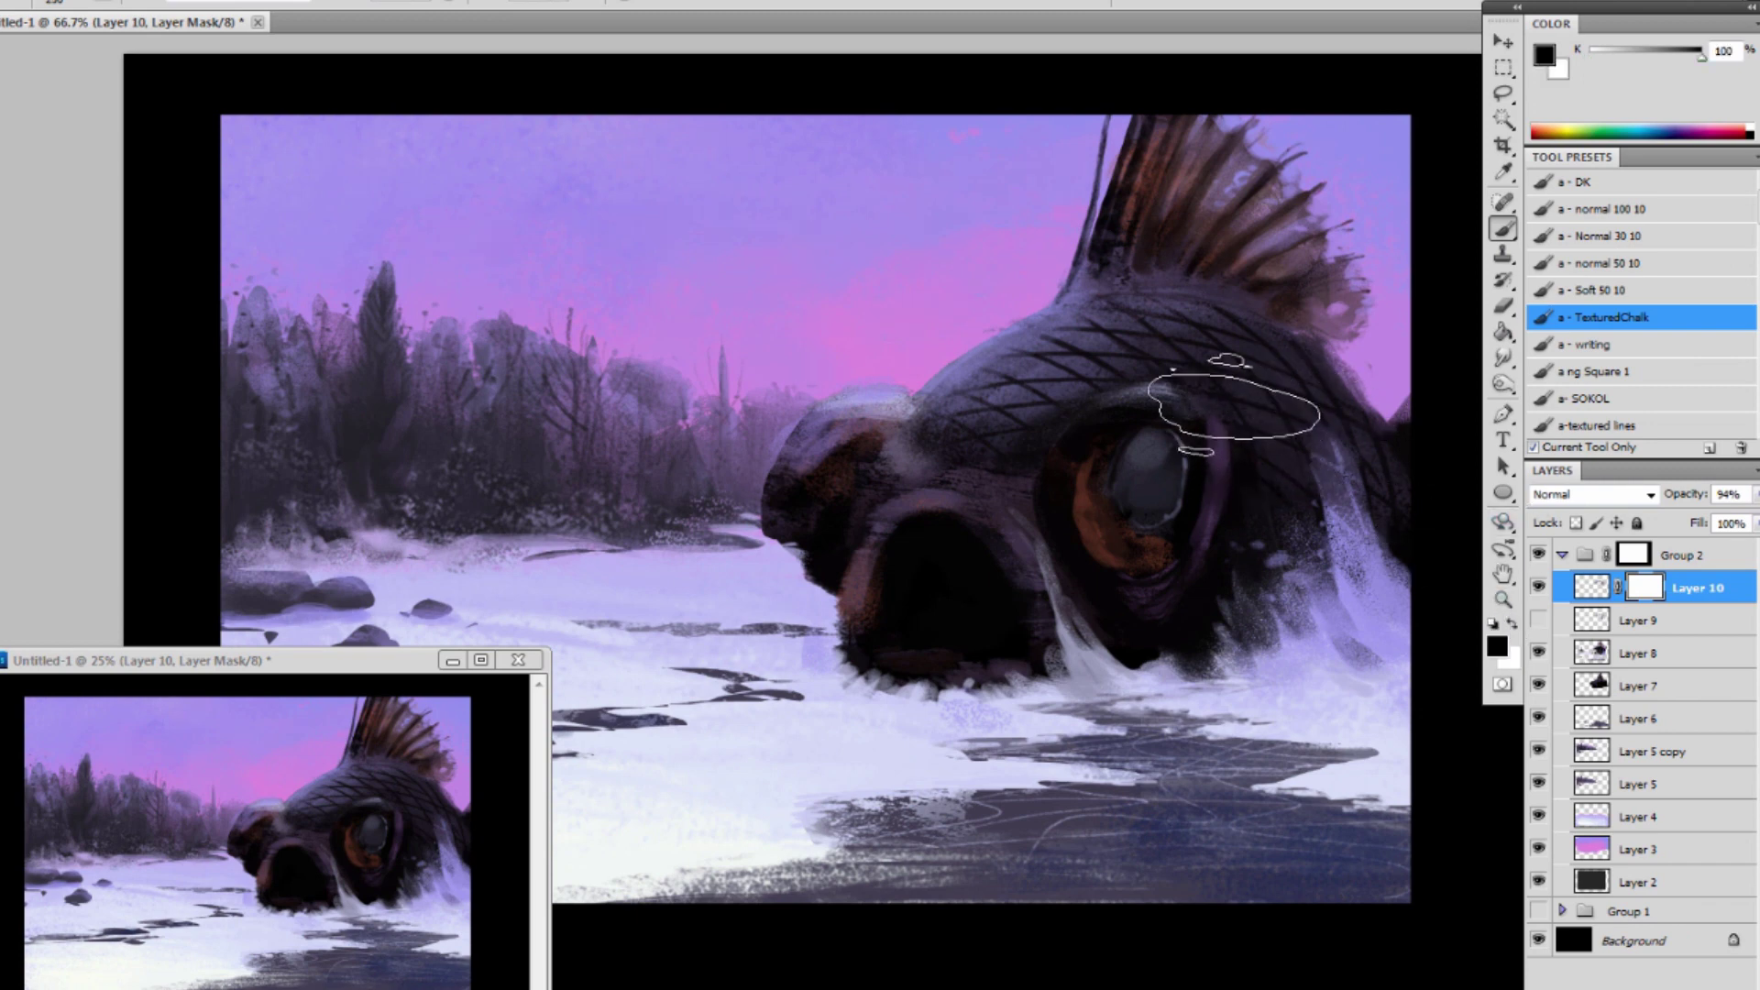
pyautogui.moveTo(1270, 434)
pyautogui.mouseDown()
pyautogui.moveTo(1326, 535)
pyautogui.moveTo(1316, 439)
pyautogui.moveTo(1375, 536)
pyautogui.mouseUp()
pyautogui.moveTo(1309, 411); pyautogui.dragTo(1361, 553)
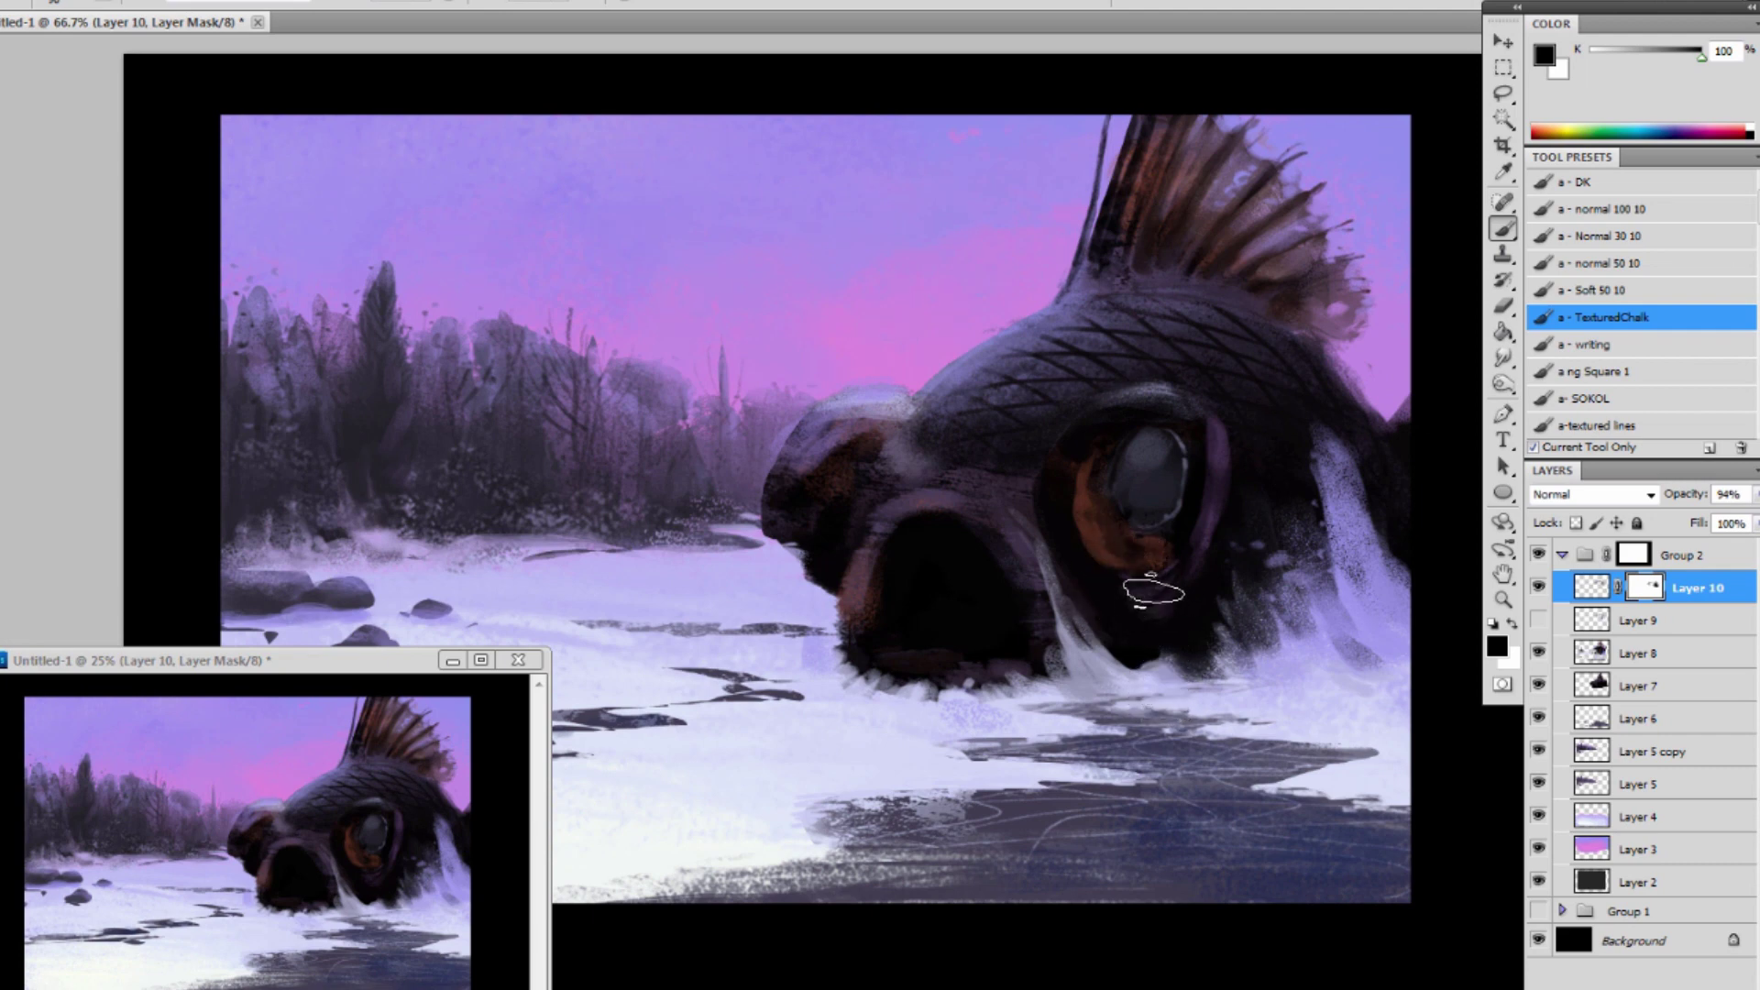
# On a new layer, darken the pale streak between mouth and eye and the purple rim behind the eye with sampled near-black.
pyautogui.click(1725, 985)
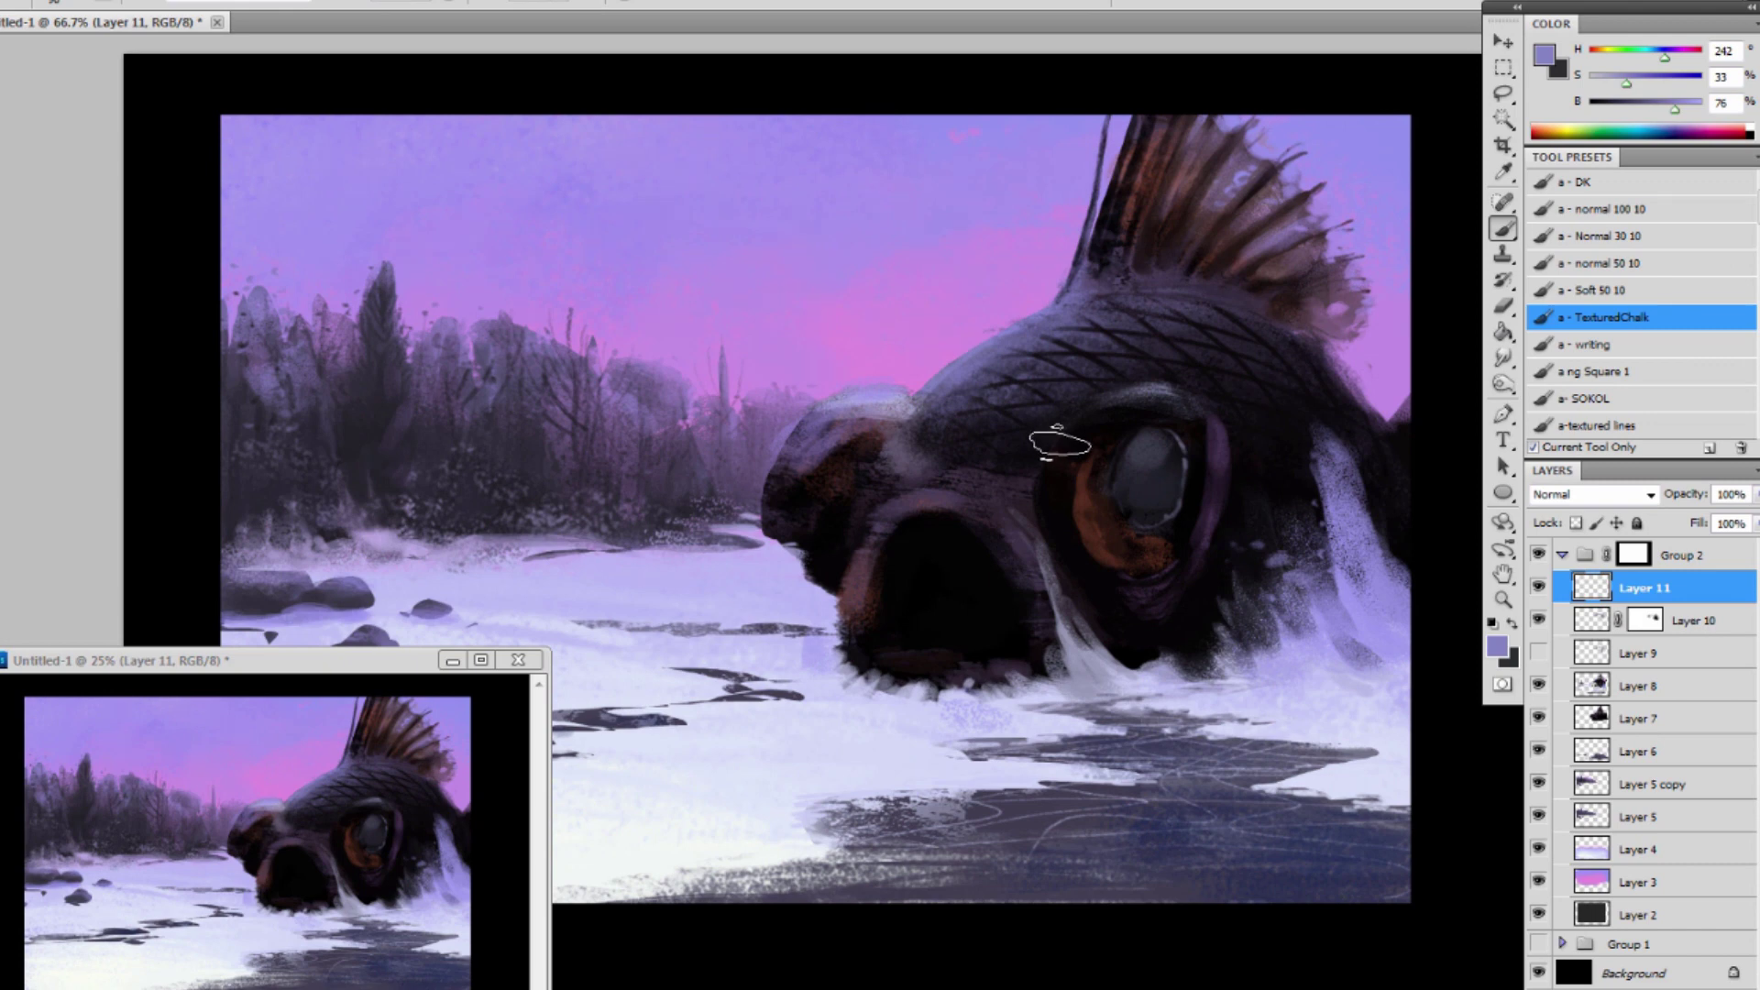
pyautogui.keyDown('alt'); pyautogui.click(1029, 522); pyautogui.keyUp('alt')
pyautogui.moveTo(1044, 548)
pyautogui.mouseDown()
pyautogui.moveTo(1088, 636)
pyautogui.moveTo(1056, 586)
pyautogui.moveTo(1097, 637)
pyautogui.moveTo(1168, 676)
pyautogui.moveTo(1135, 648)
pyautogui.moveTo(1178, 656)
pyautogui.mouseUp()
pyautogui.keyDown('alt'); pyautogui.click(1178, 656); pyautogui.keyUp('alt')
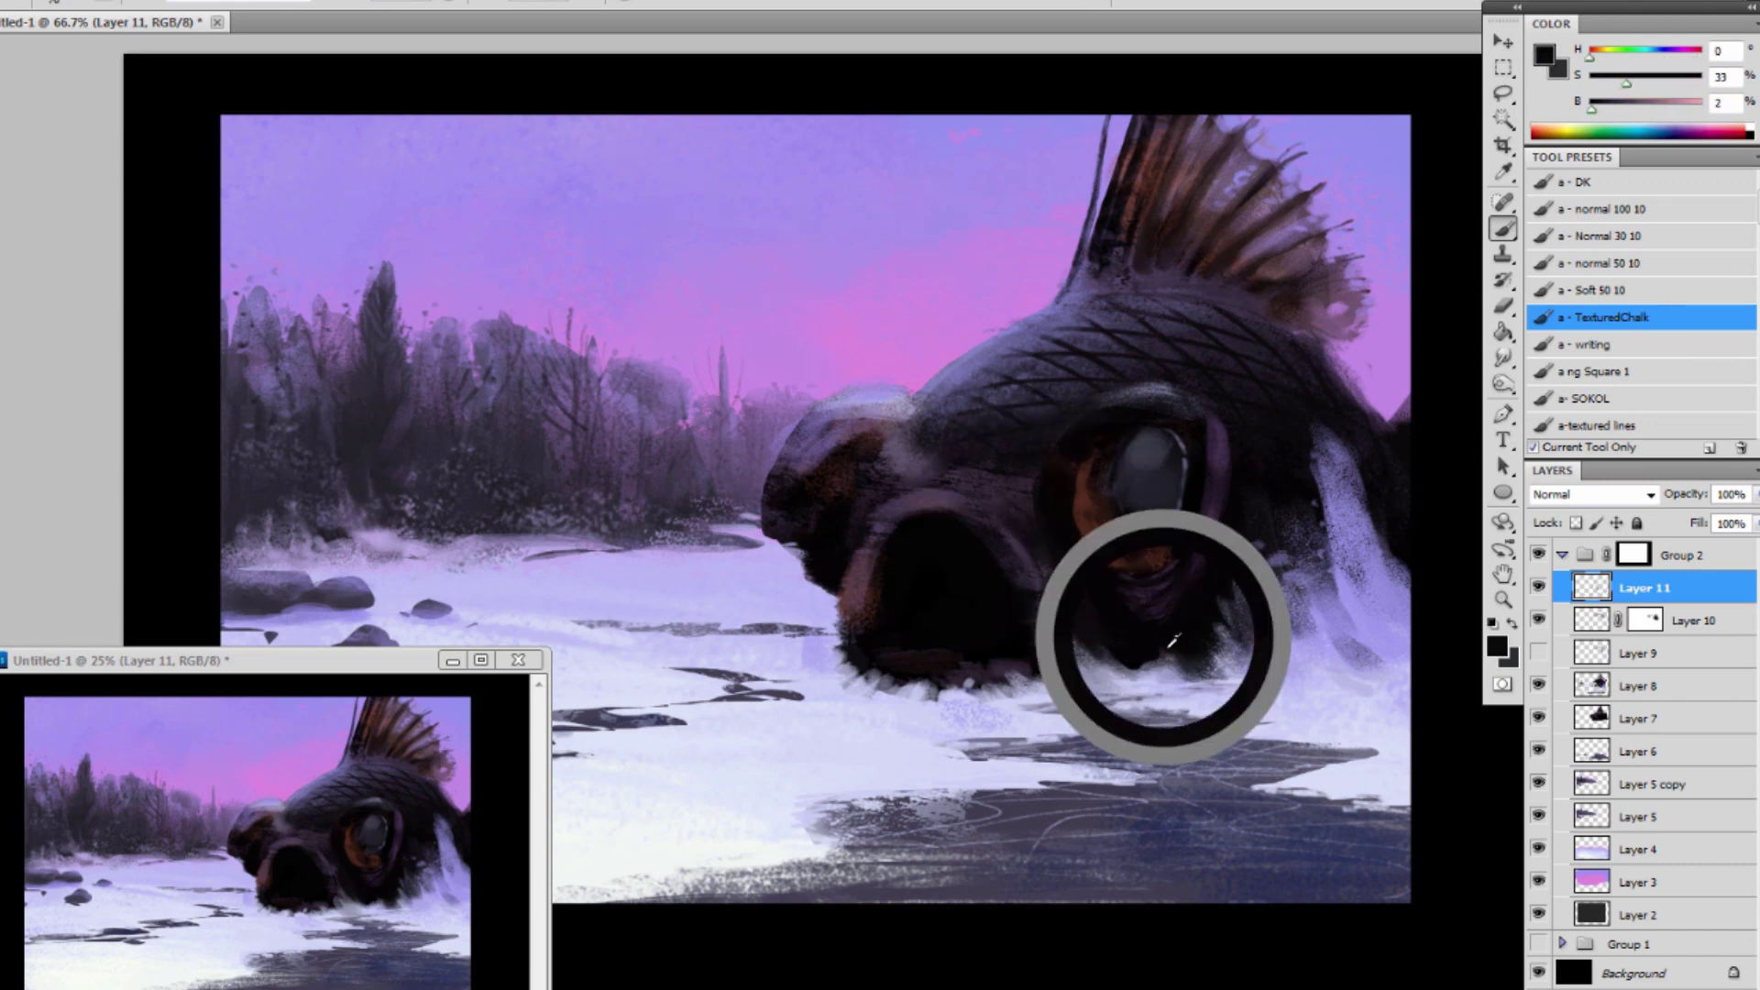
pyautogui.moveTo(1210, 429)
pyautogui.mouseDown()
pyautogui.moveTo(1185, 547)
pyautogui.moveTo(1203, 523)
pyautogui.mouseUp()
# Brush a textured muted blue-violet highlight along the brow above the eye, using a tone sampled from the forehead's upper edge.
pyautogui.keyDown('alt'); pyautogui.click(1156, 389); pyautogui.keyUp('alt')
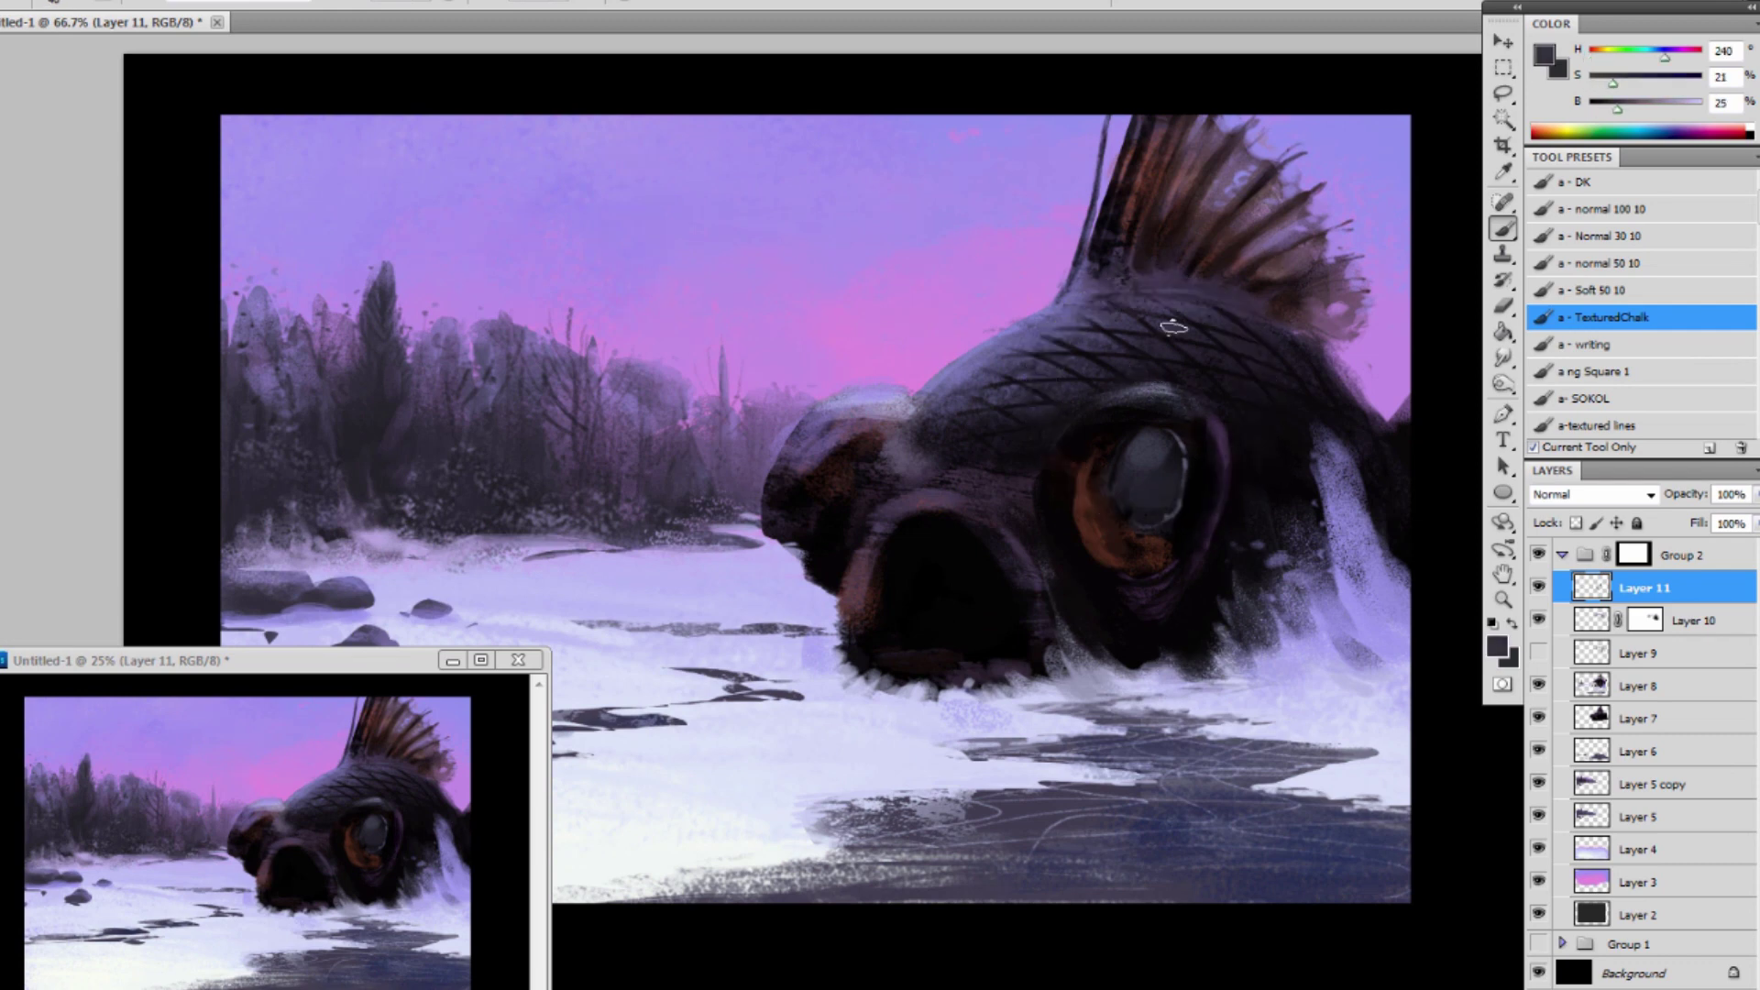
pyautogui.keyDown('alt'); pyautogui.click(868, 390); pyautogui.keyUp('alt')
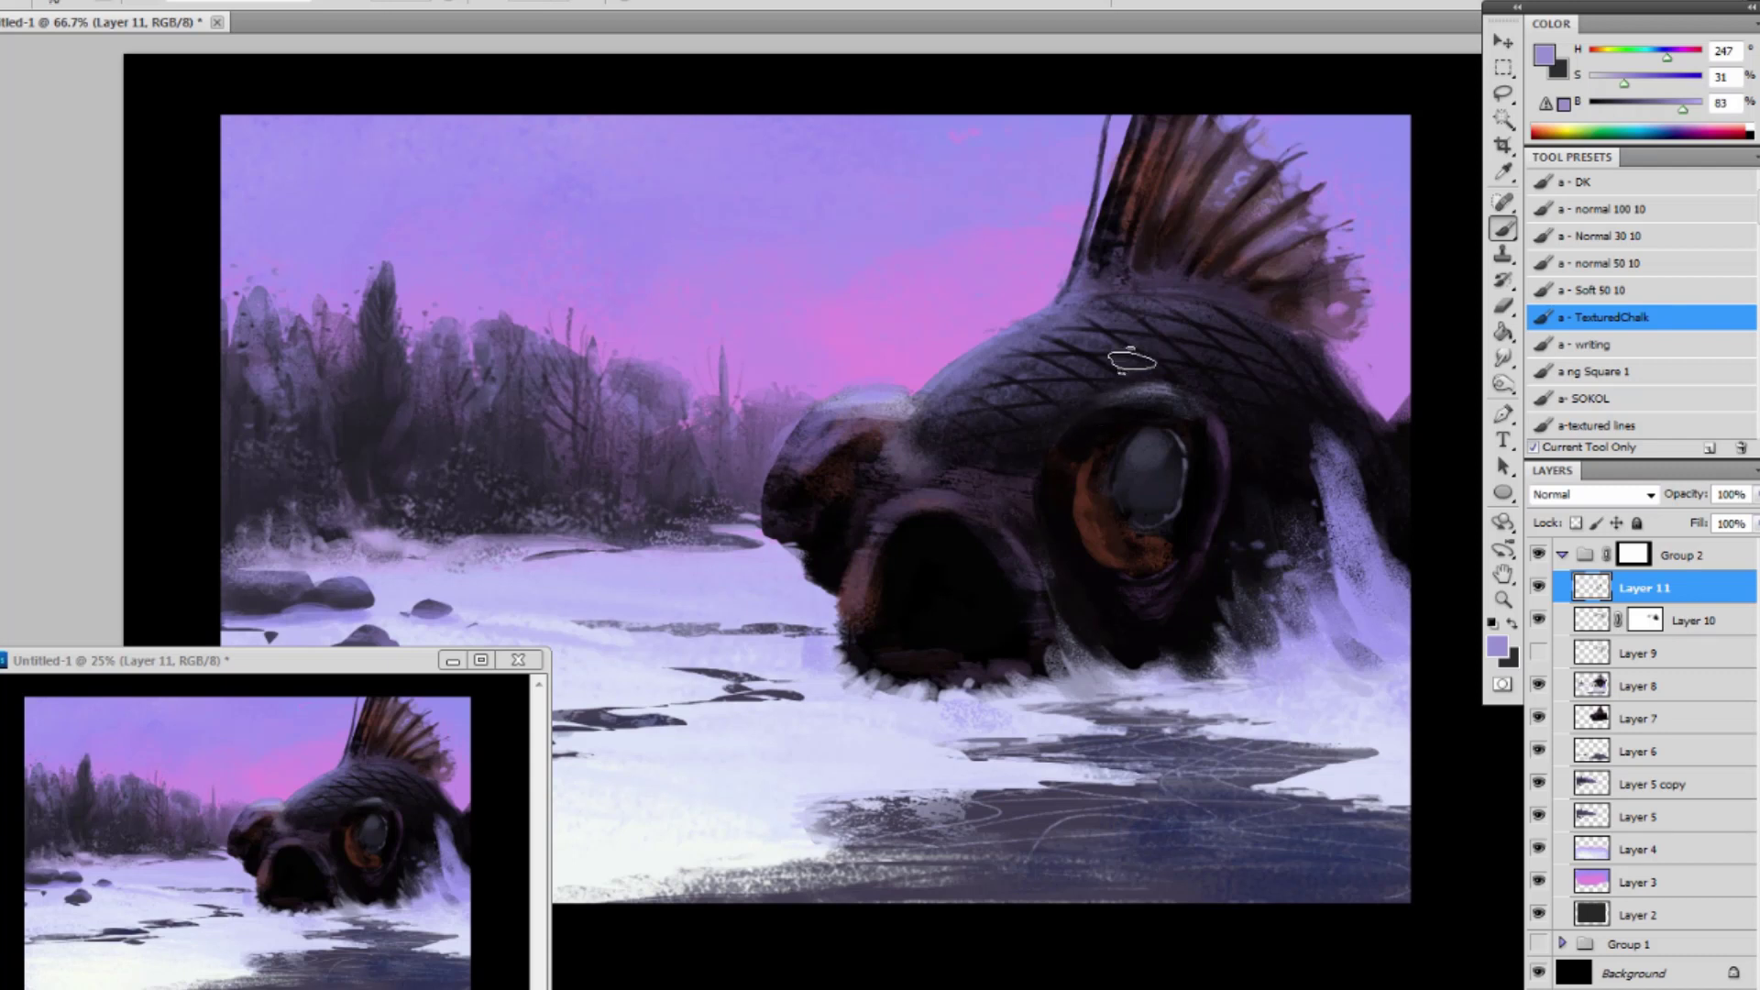
pyautogui.keyDown('alt'); pyautogui.click(982, 347); pyautogui.keyUp('alt')
pyautogui.moveTo(1213, 351)
pyautogui.mouseDown()
pyautogui.moveTo(1179, 428)
pyautogui.moveTo(1193, 412)
pyautogui.moveTo(1078, 444)
pyautogui.moveTo(1154, 395)
pyautogui.moveTo(1184, 405)
pyautogui.moveTo(1168, 404)
pyautogui.moveTo(1247, 377)
pyautogui.moveTo(1107, 402)
pyautogui.moveTo(1198, 412)
pyautogui.moveTo(1197, 397)
pyautogui.moveTo(1100, 393)
pyautogui.mouseUp()
pyautogui.hotkey('ctrl', 'z')
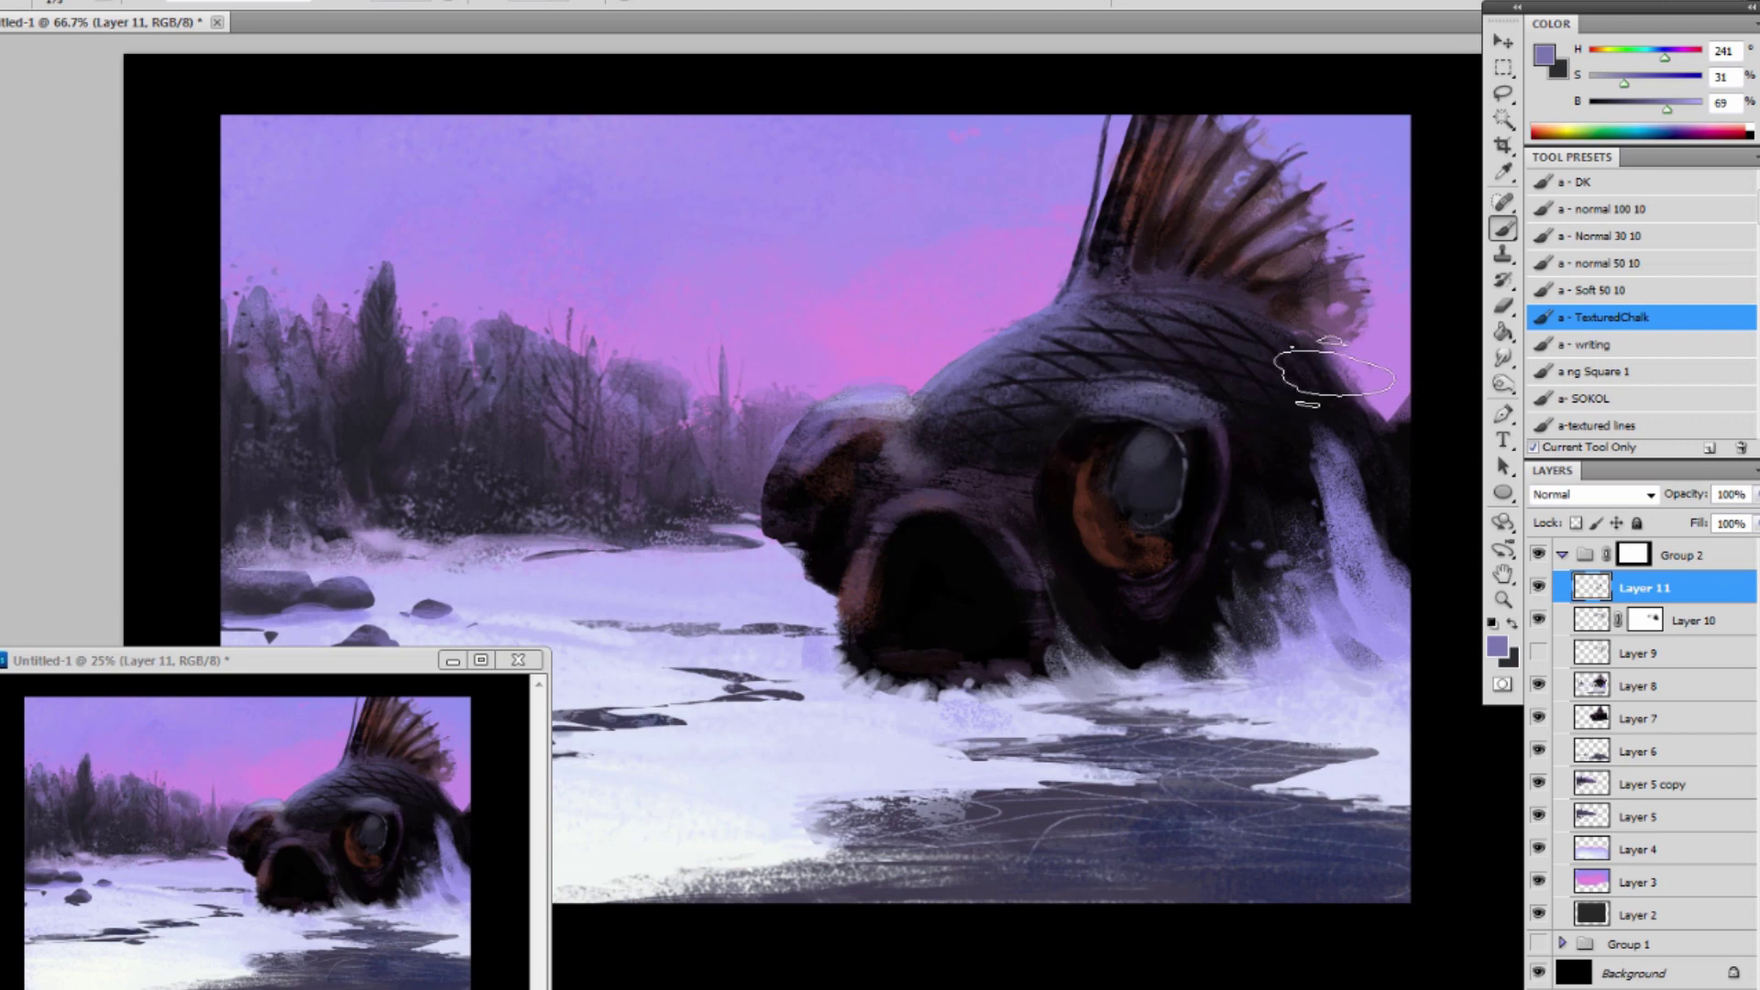
# Cover the pale streak on the rear flank with sampled dark tones and rework the splash below it with sampled lavender and violet.
pyautogui.keyDown('alt'); pyautogui.click(1354, 434); pyautogui.keyUp('alt')
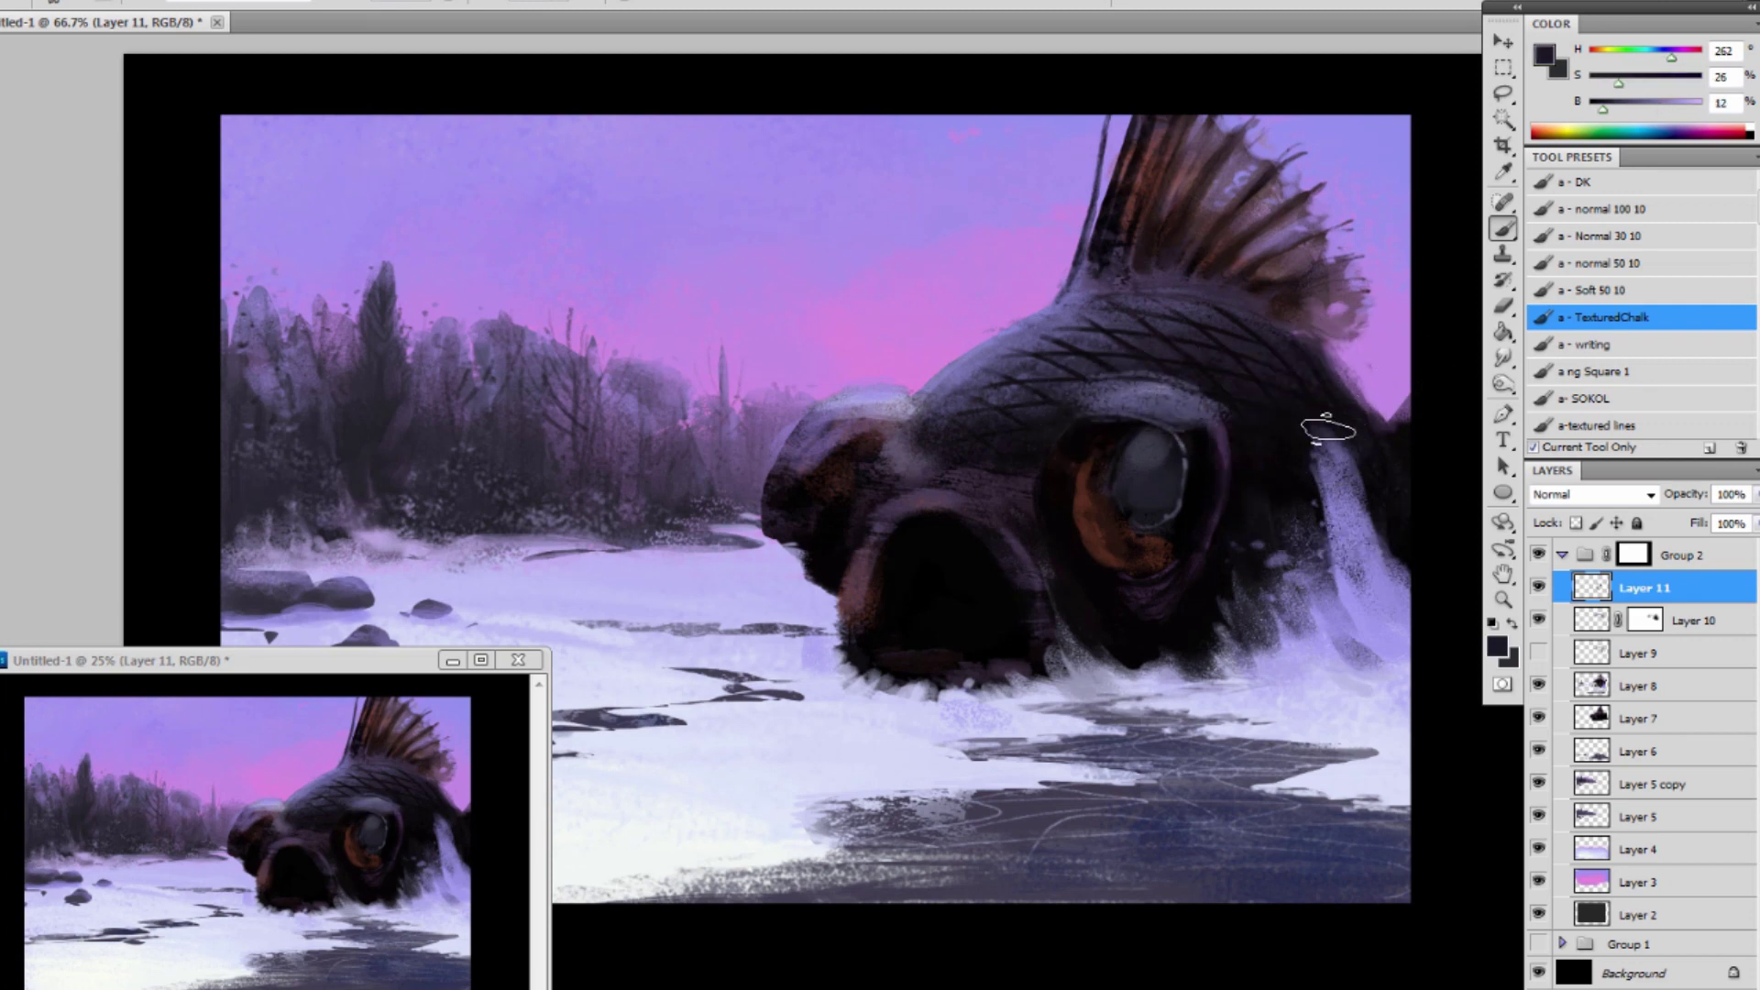
pyautogui.moveTo(1316, 424)
pyautogui.mouseDown()
pyautogui.moveTo(1335, 452)
pyautogui.moveTo(1323, 491)
pyautogui.moveTo(1290, 461)
pyautogui.moveTo(1328, 479)
pyautogui.moveTo(1348, 464)
pyautogui.moveTo(1352, 513)
pyautogui.moveTo(1421, 631)
pyautogui.moveTo(1328, 531)
pyautogui.moveTo(1337, 474)
pyautogui.moveTo(1409, 574)
pyautogui.mouseUp()
pyautogui.keyDown('alt'); pyautogui.click(1427, 281); pyautogui.keyUp('alt')
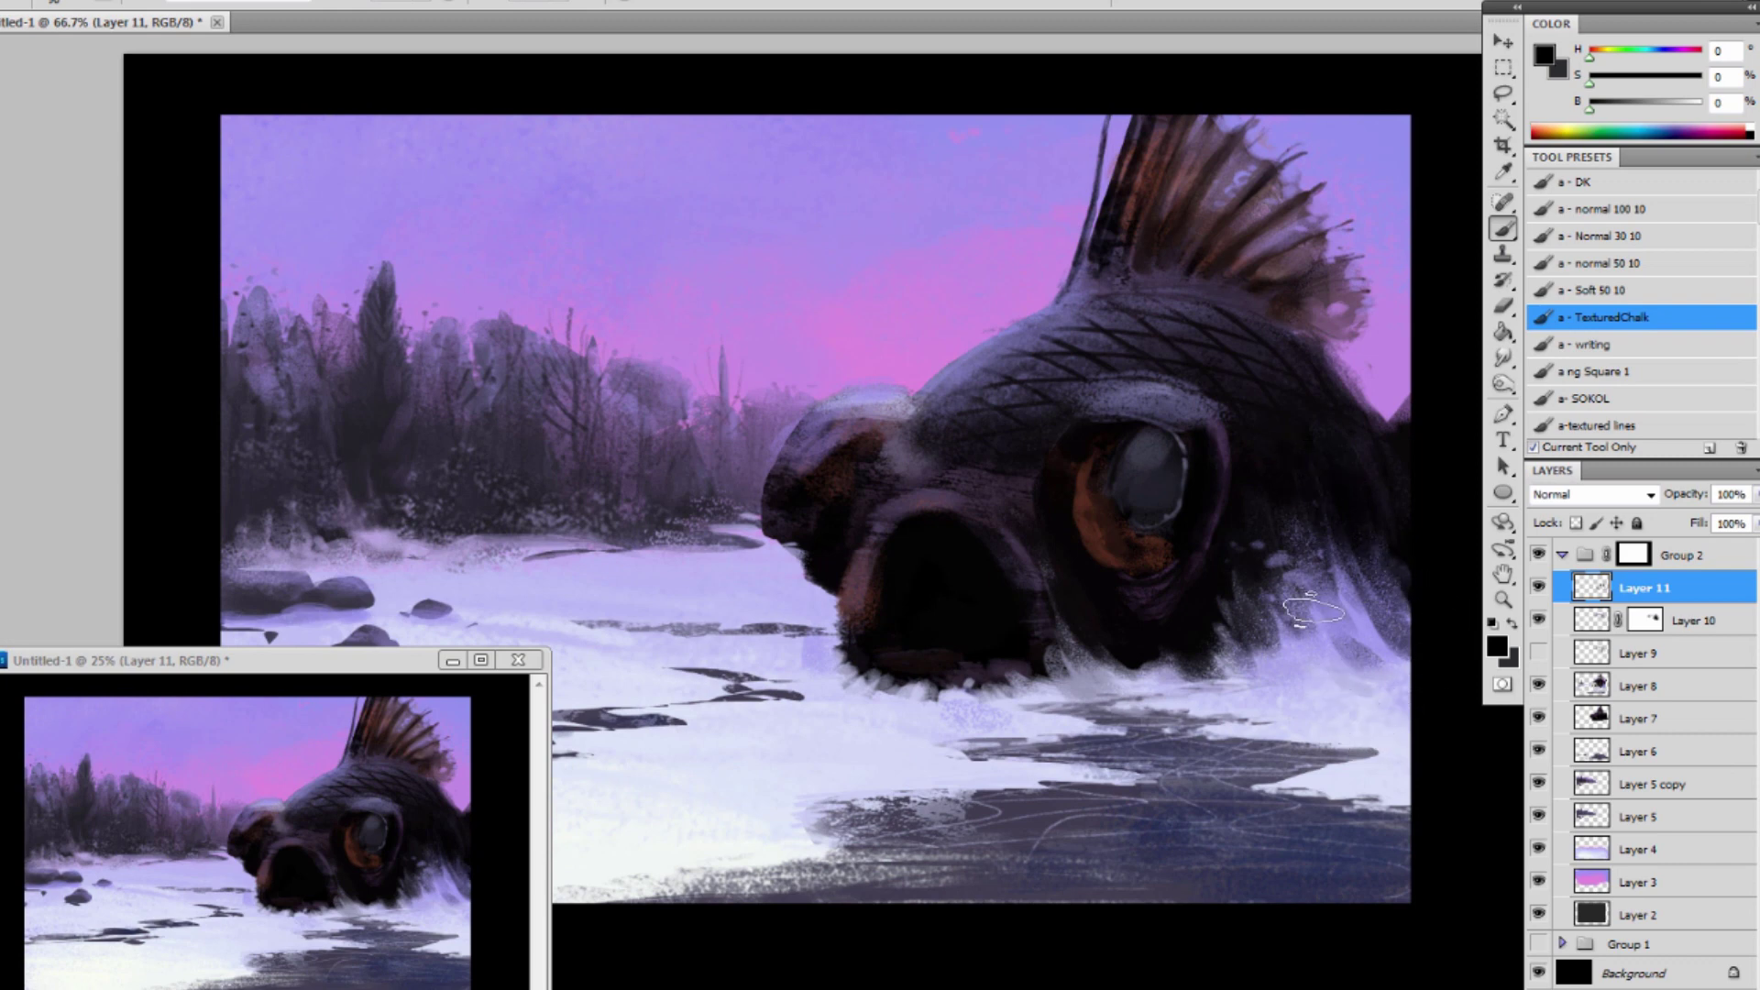
pyautogui.keyDown('alt'); pyautogui.click(1356, 679); pyautogui.keyUp('alt')
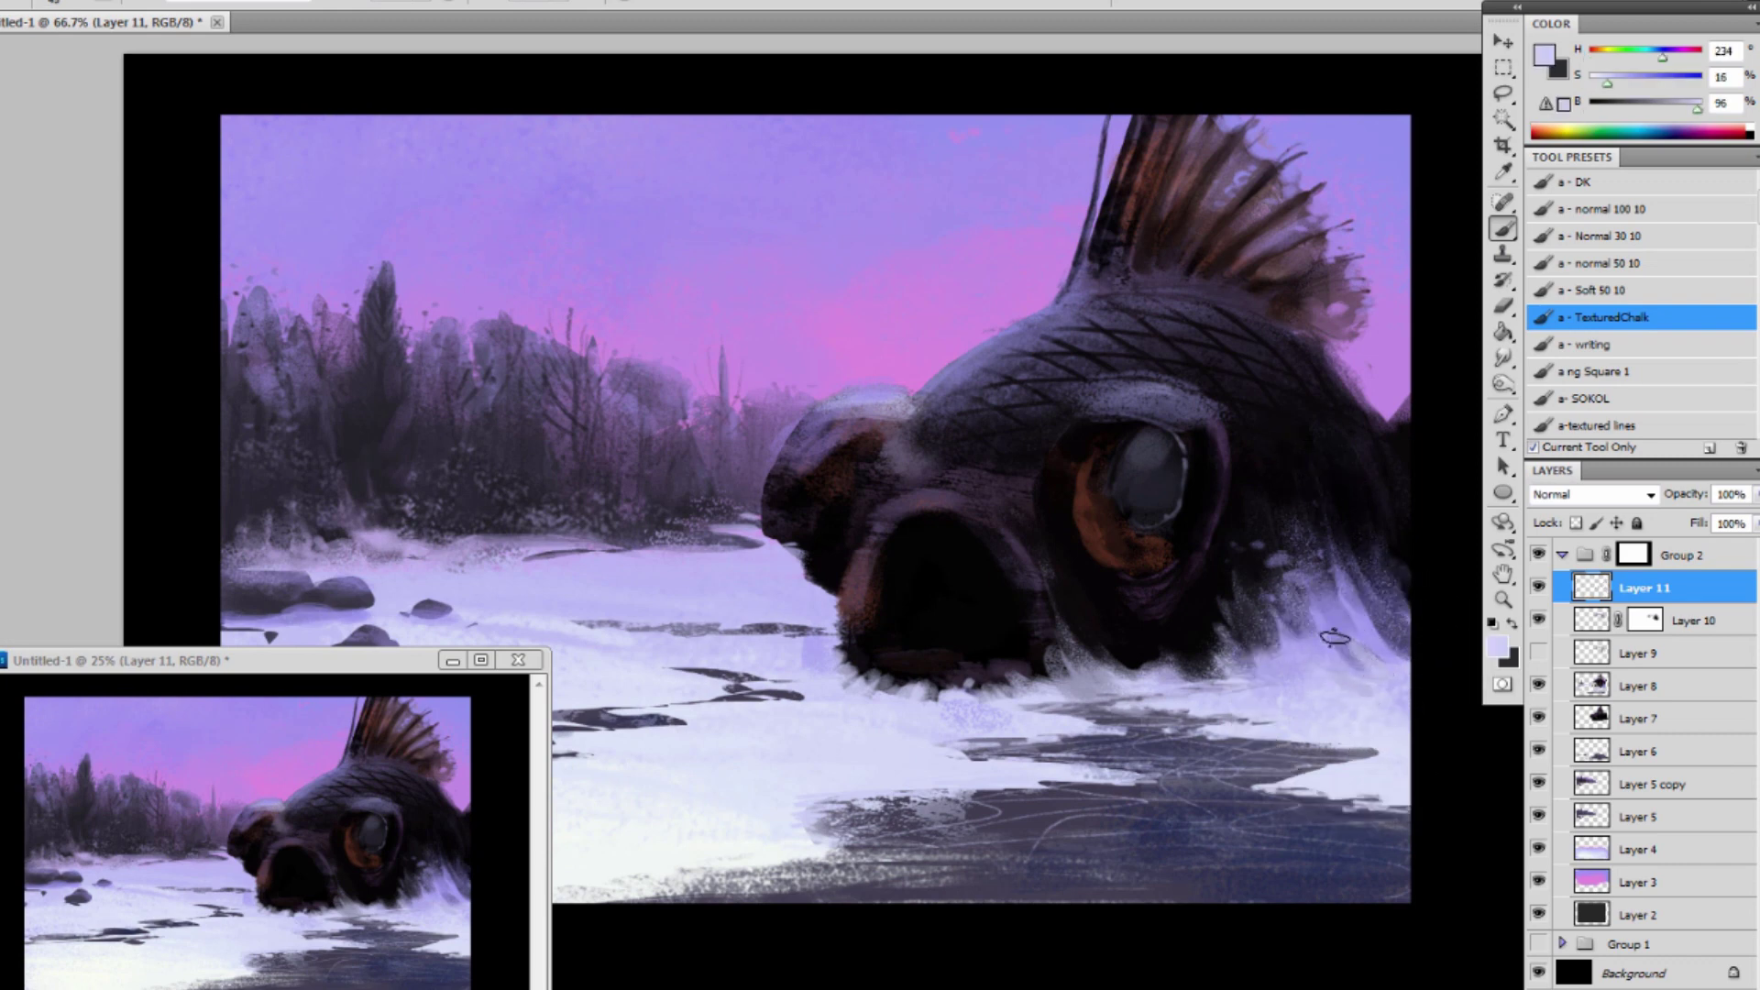
pyautogui.keyDown('alt'); pyautogui.click(1337, 609); pyautogui.keyUp('alt')
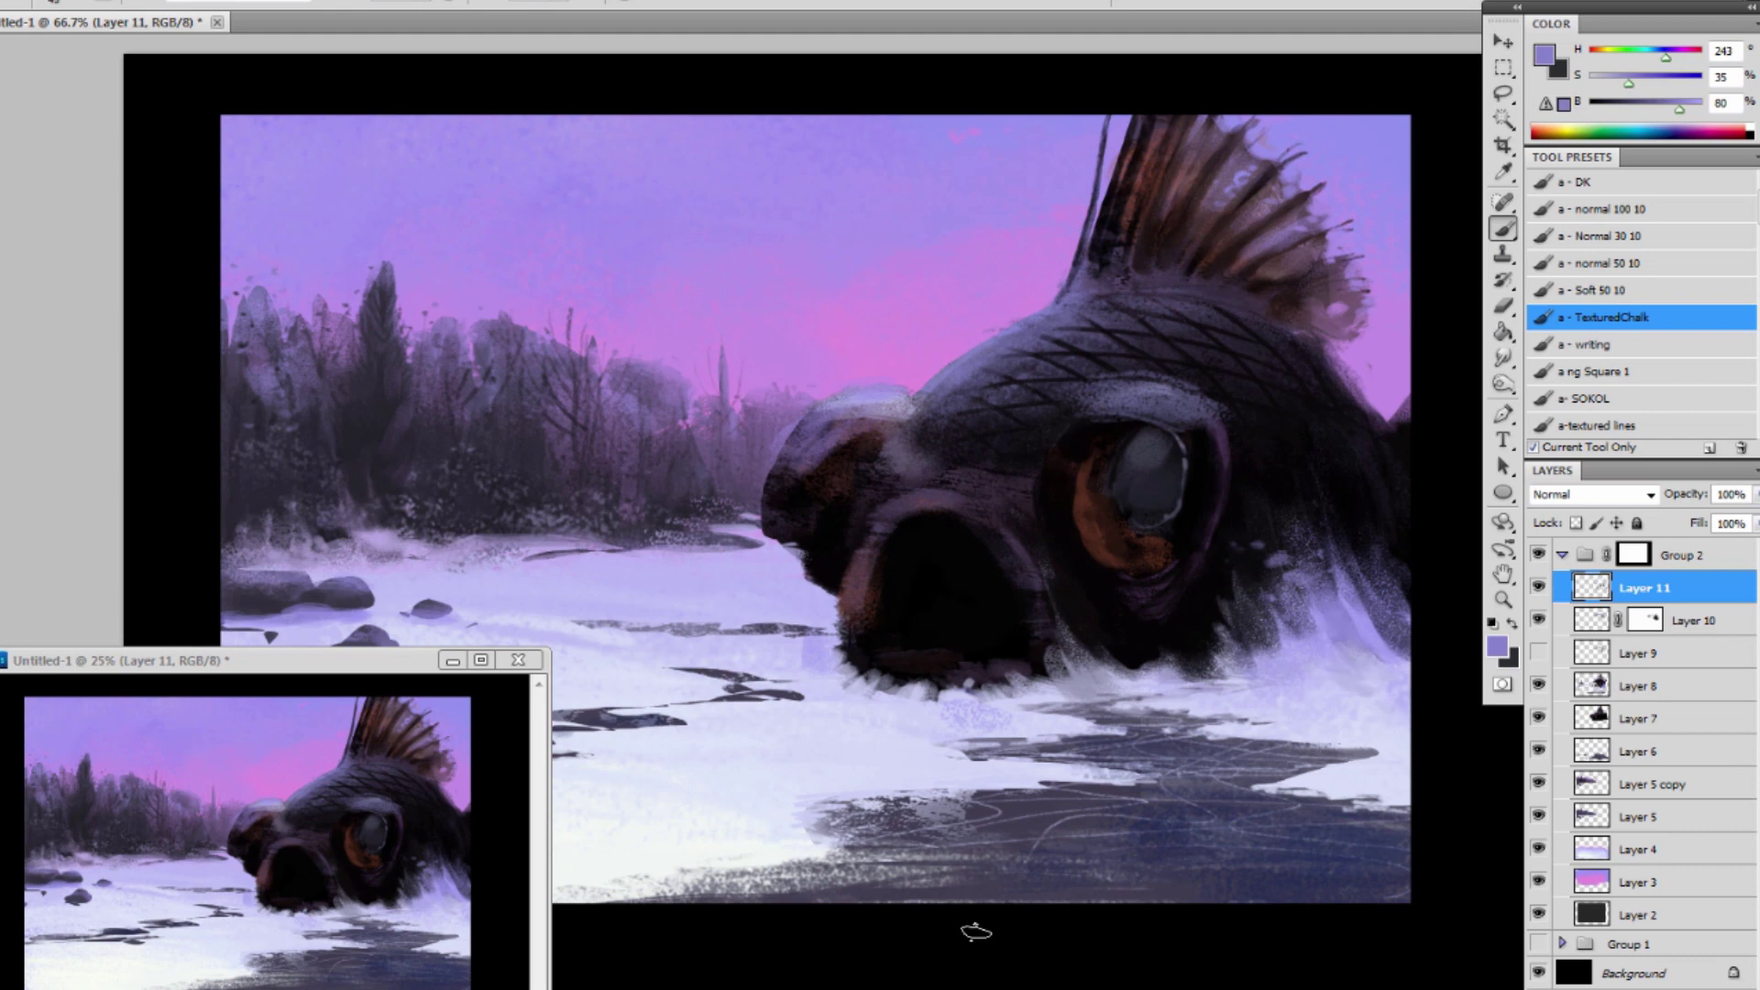
# Darken the underside of the brow with near-black sampled beside the eye and refine its upper edge with grey-blue sampled from the eye.
pyautogui.keyDown('alt'); pyautogui.click(1114, 424); pyautogui.keyUp('alt')
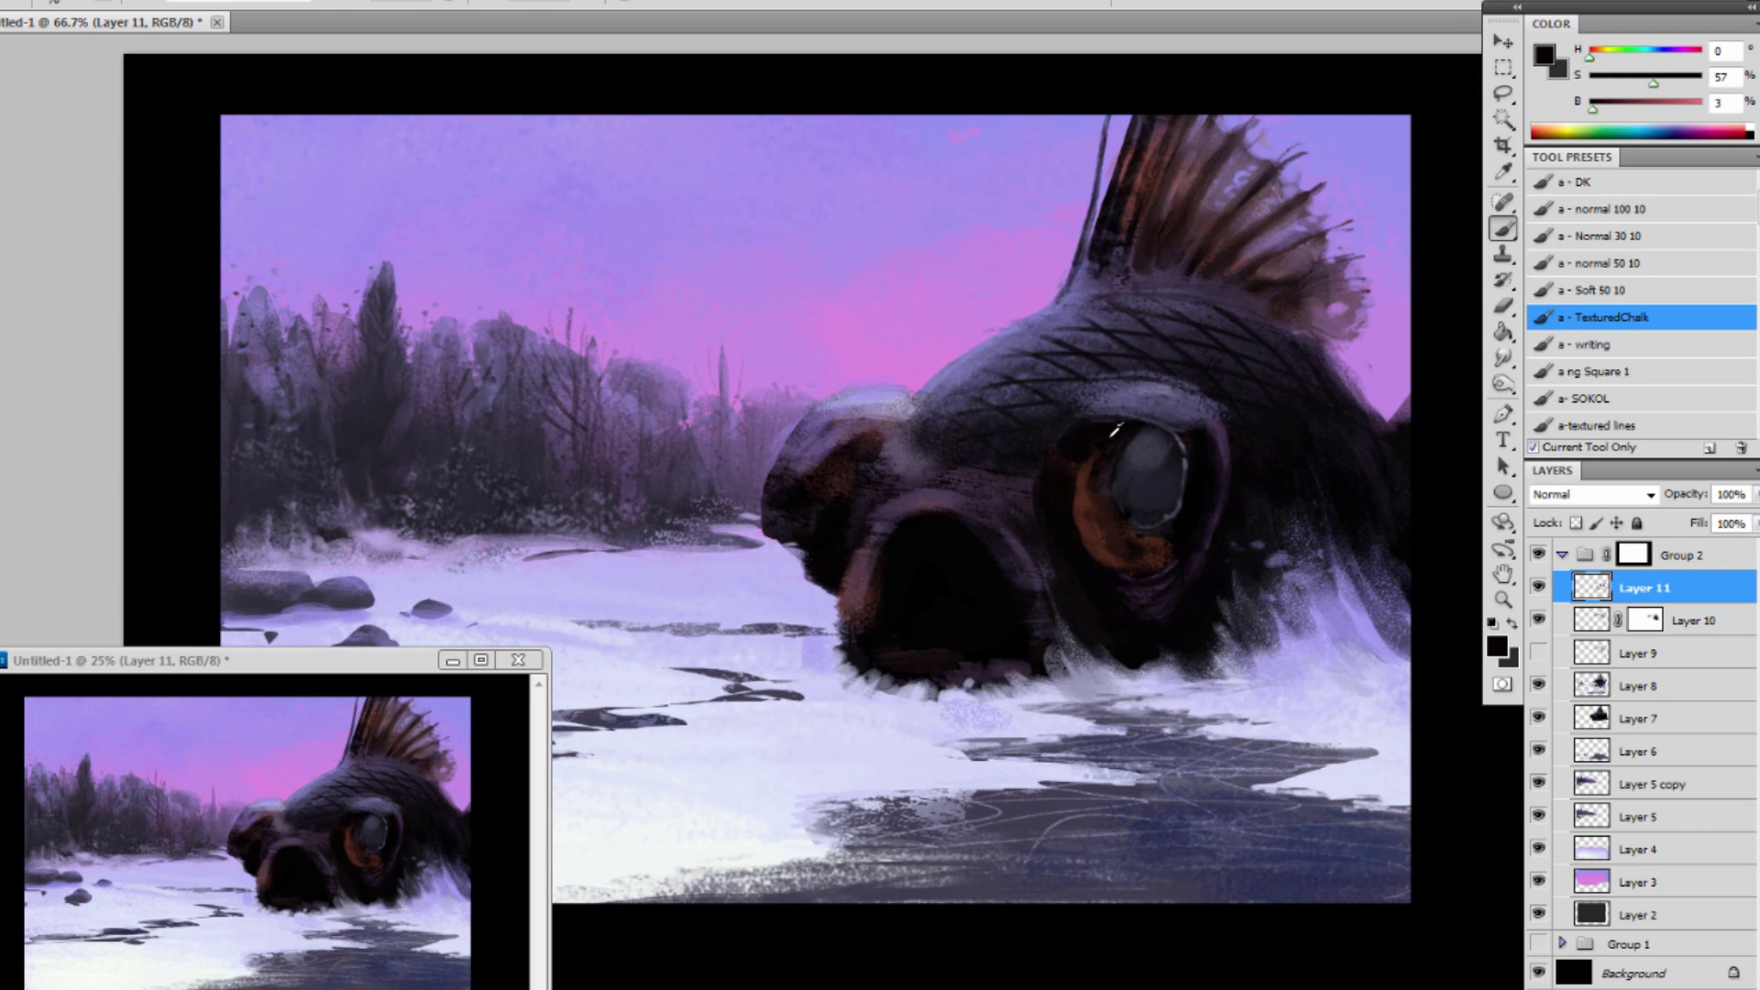
pyautogui.keyDown('alt'); pyautogui.click(1107, 424); pyautogui.keyUp('alt')
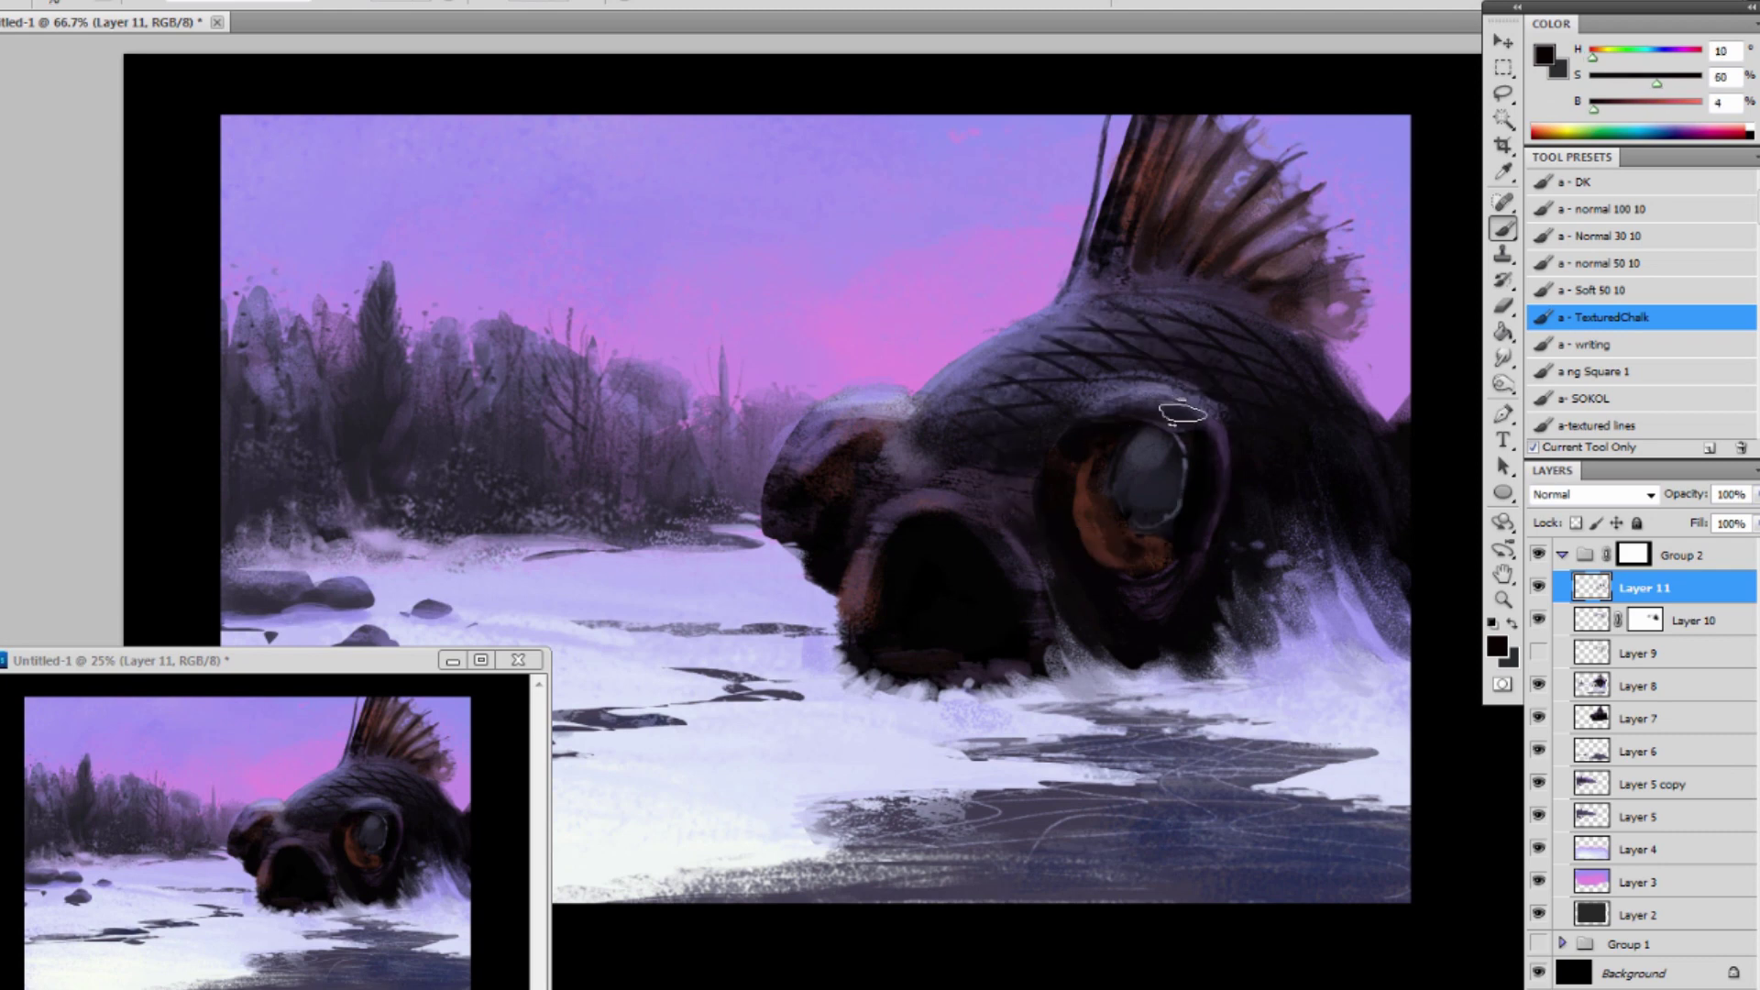
pyautogui.keyDown('alt'); pyautogui.click(1184, 463); pyautogui.keyUp('alt')
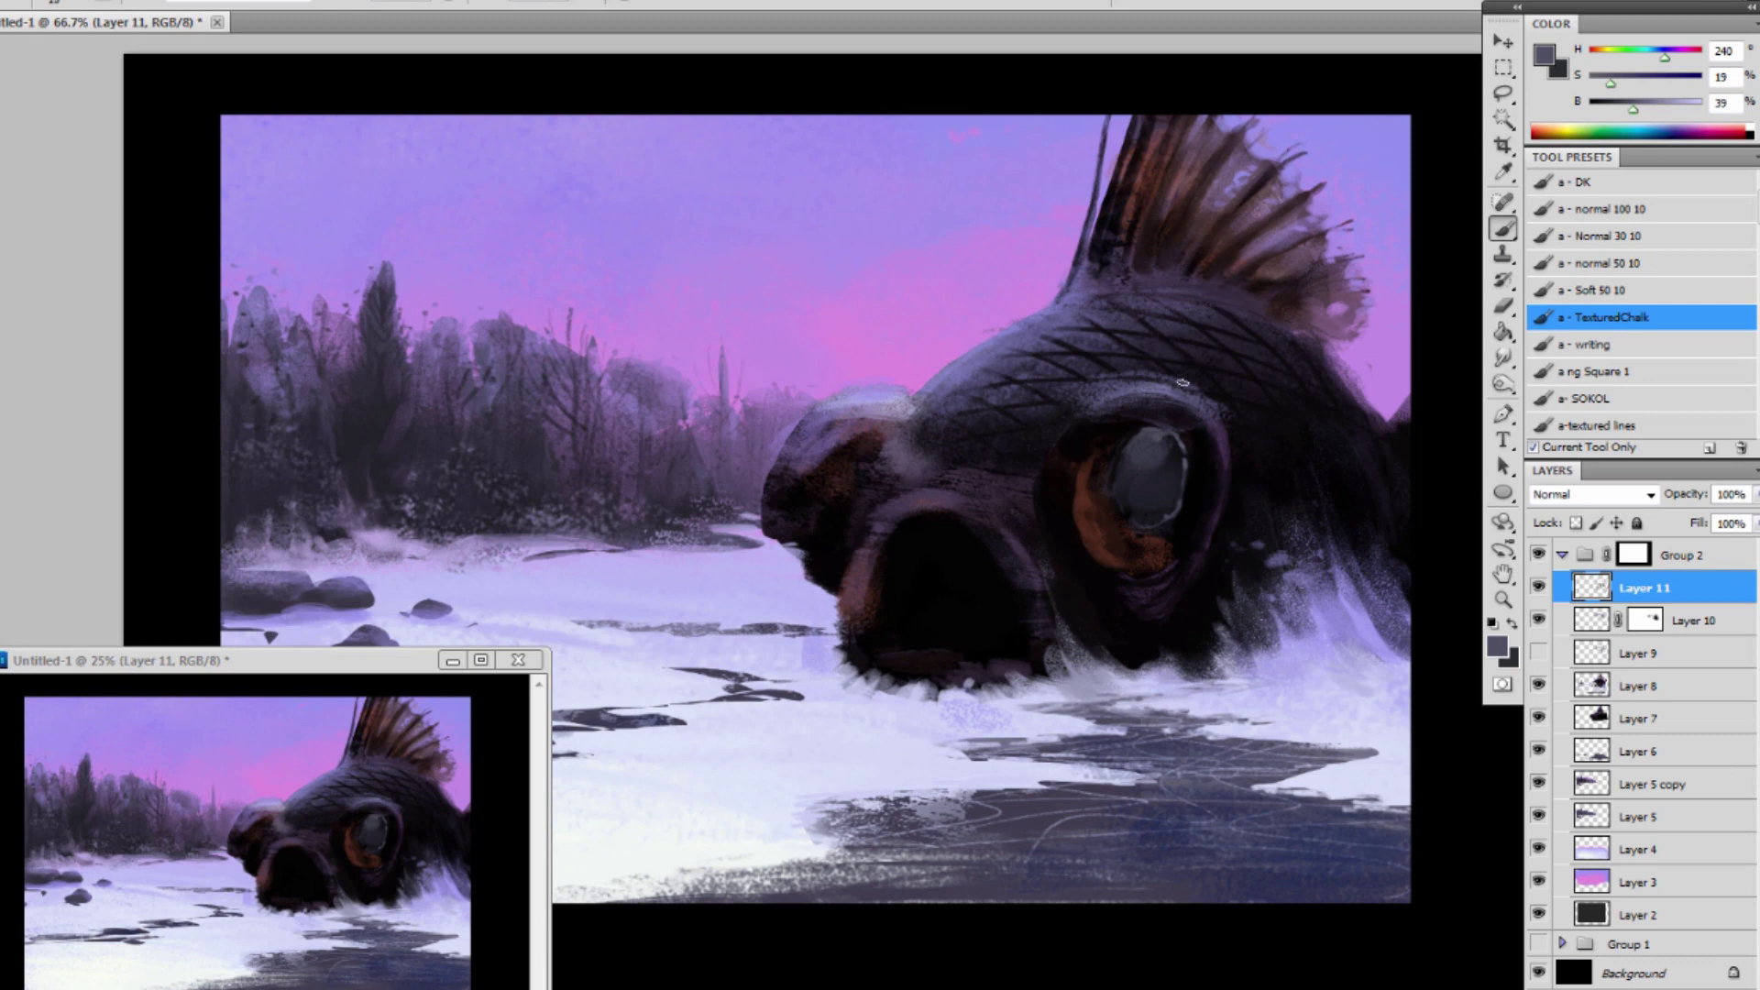
# Tint the eyeball's front half with yellow-green #afbc67 and shade its pupil with dark grey sampled inside the eye.
pyautogui.keyDown('alt'); pyautogui.click(1121, 476); pyautogui.keyUp('alt')
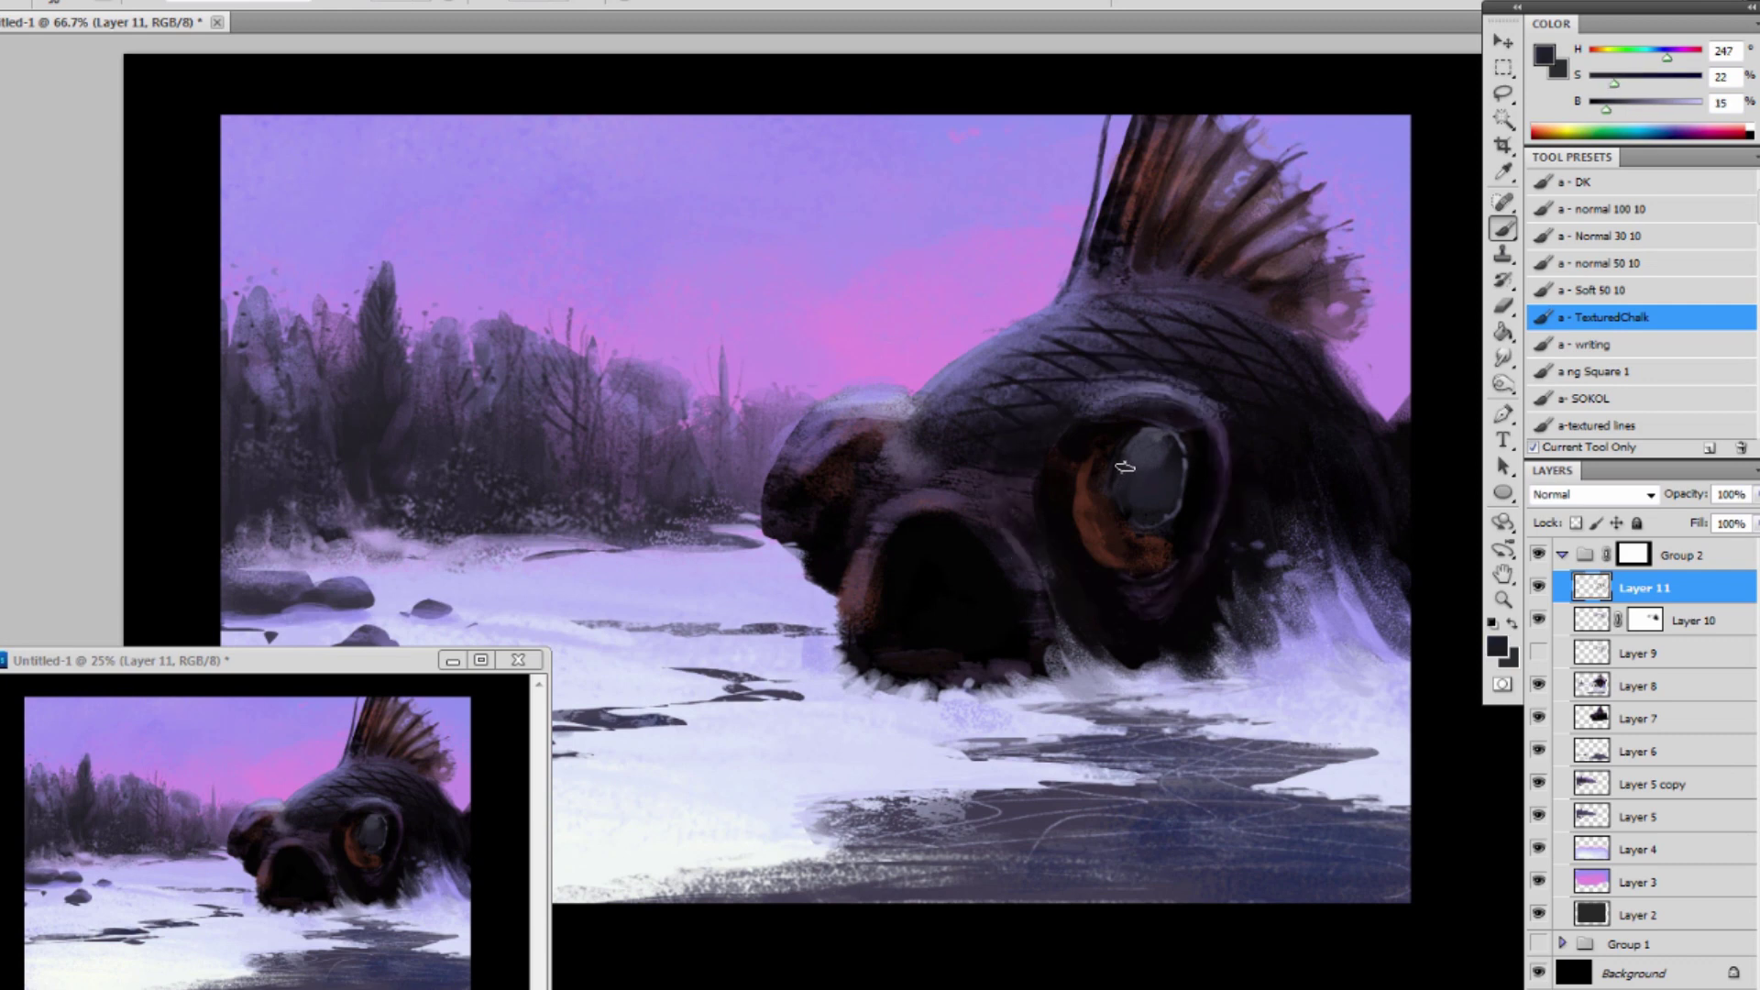
pyautogui.keyDown('alt'); pyautogui.click(1144, 464); pyautogui.keyUp('alt')
pyautogui.click(1545, 55)
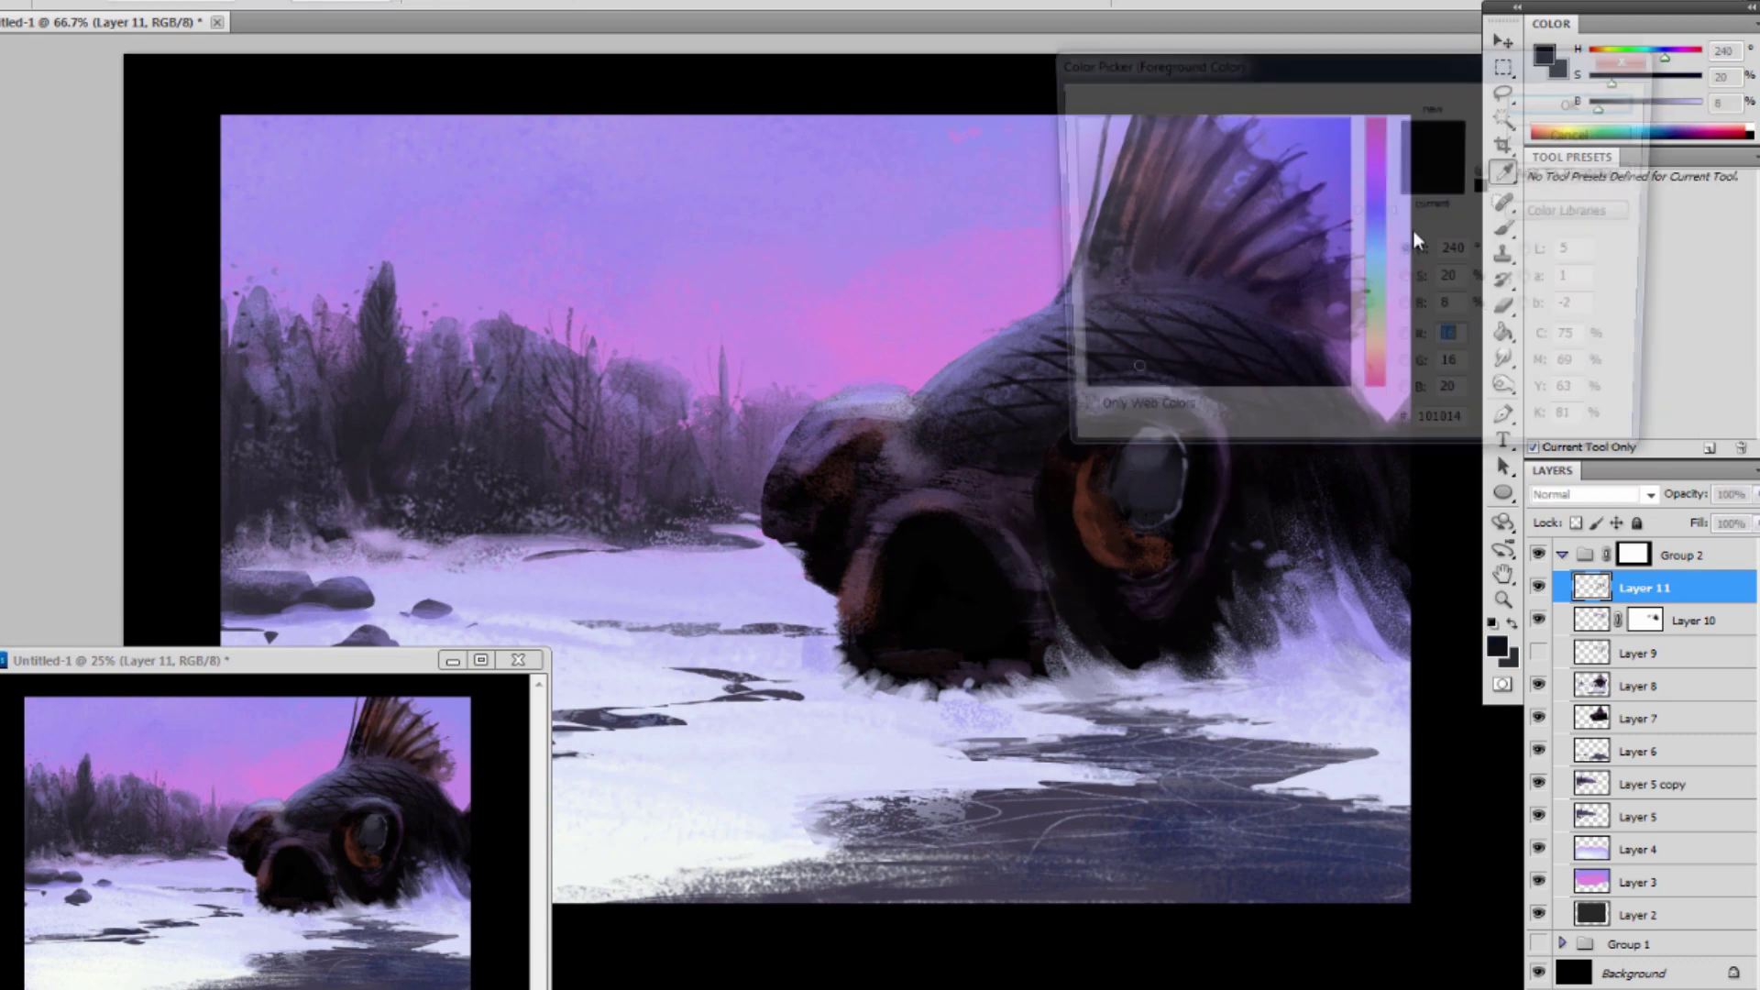
pyautogui.click(1383, 347)
pyautogui.moveTo(1244, 268); pyautogui.dragTo(1193, 190)
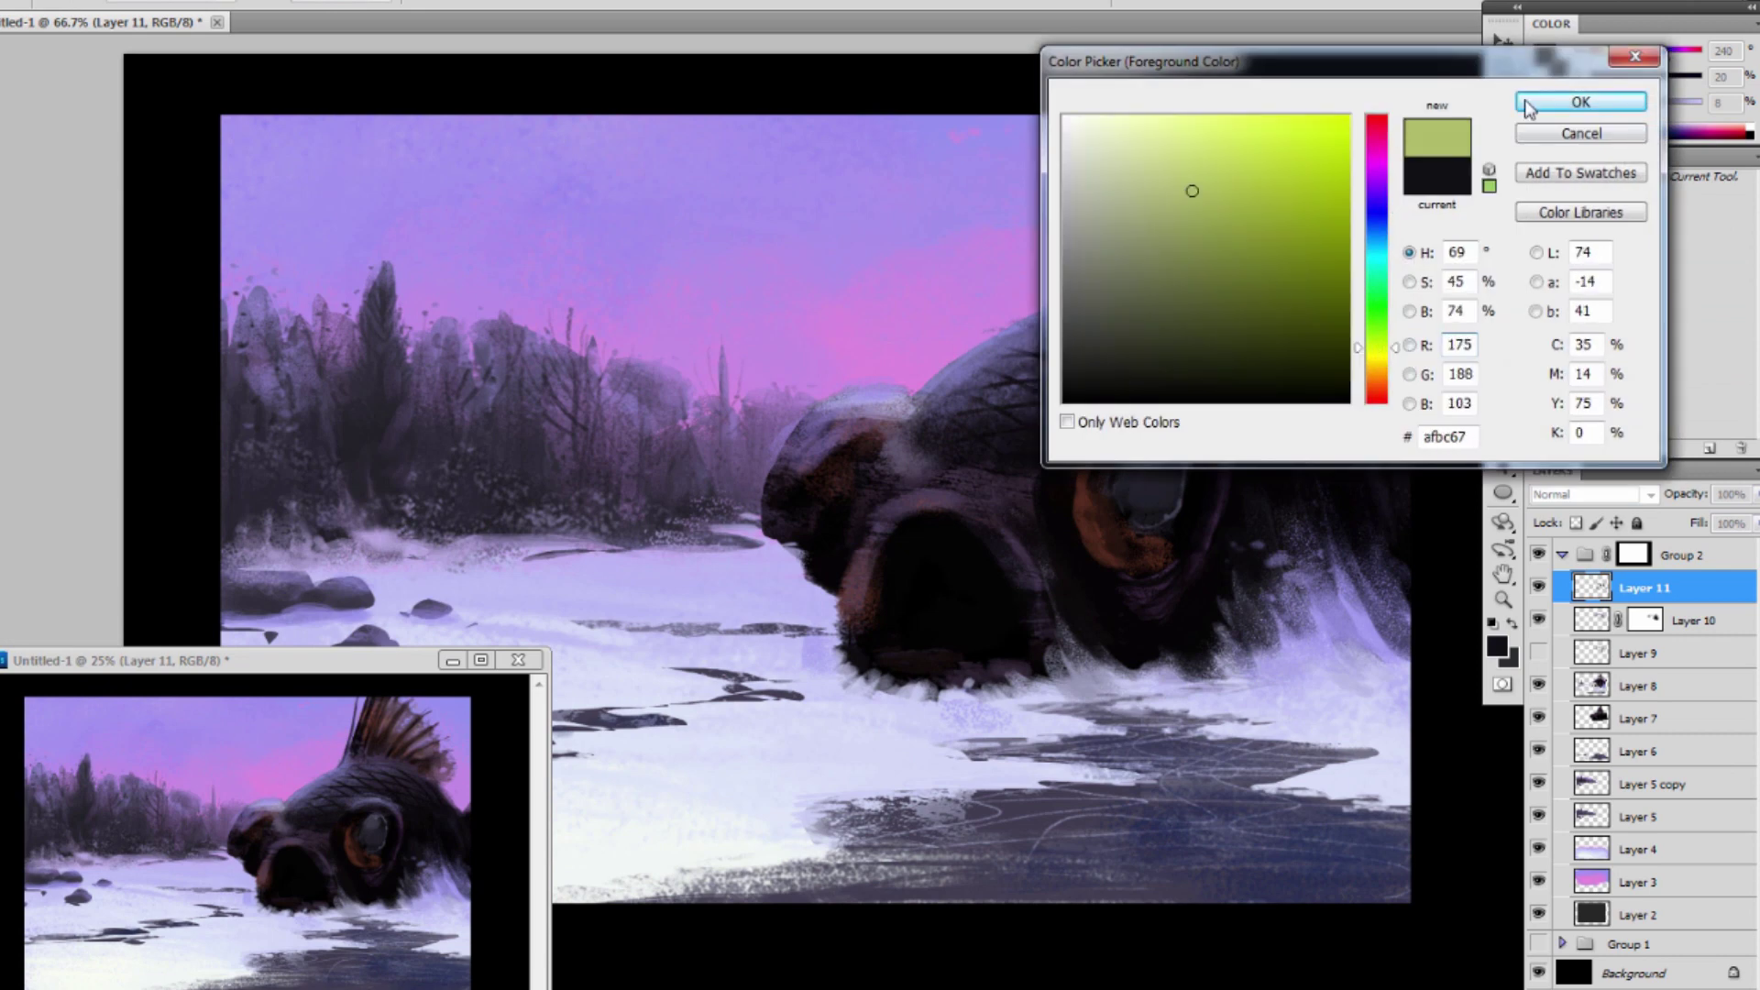
pyautogui.moveTo(1453, 73); pyautogui.dragTo(1455, 75)
pyautogui.press('Return')
pyautogui.moveTo(1139, 471); pyautogui.dragTo(1142, 527)
pyautogui.hotkey('ctrl', 'z')
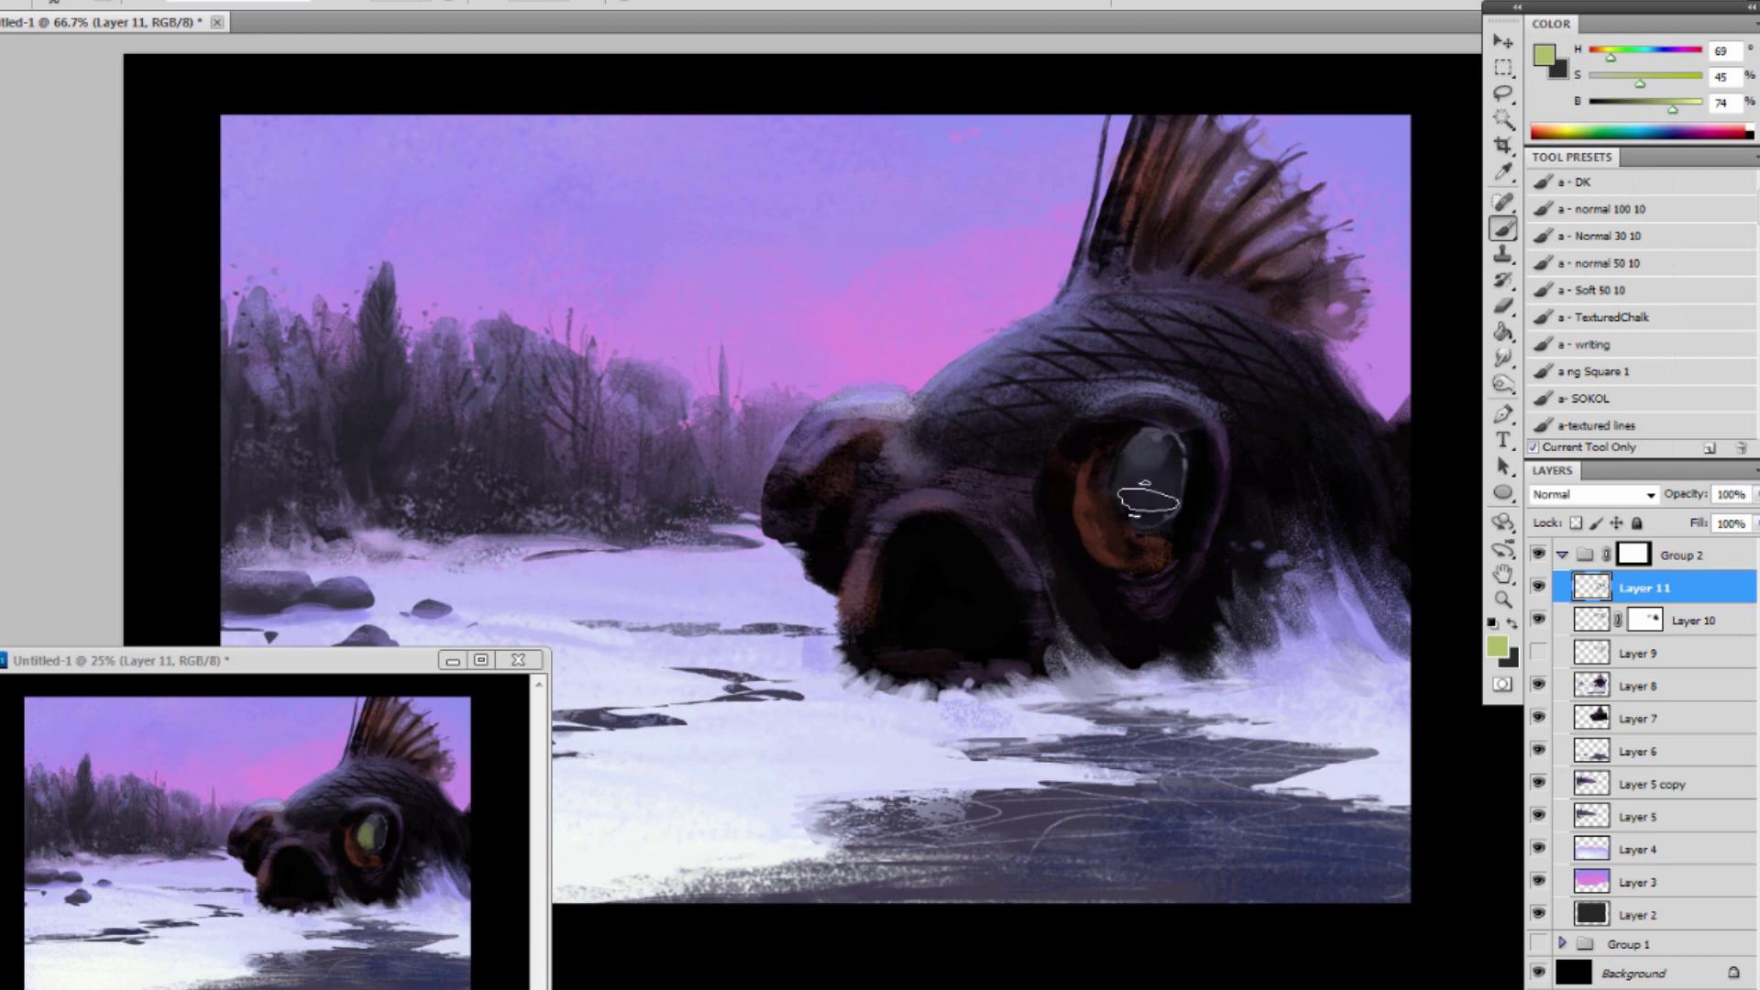
pyautogui.moveTo(1140, 467)
pyautogui.mouseDown()
pyautogui.moveTo(1148, 522)
pyautogui.moveTo(1155, 423)
pyautogui.moveTo(1159, 503)
pyautogui.mouseUp()
pyautogui.keyDown('alt'); pyautogui.click(1167, 476); pyautogui.keyUp('alt')
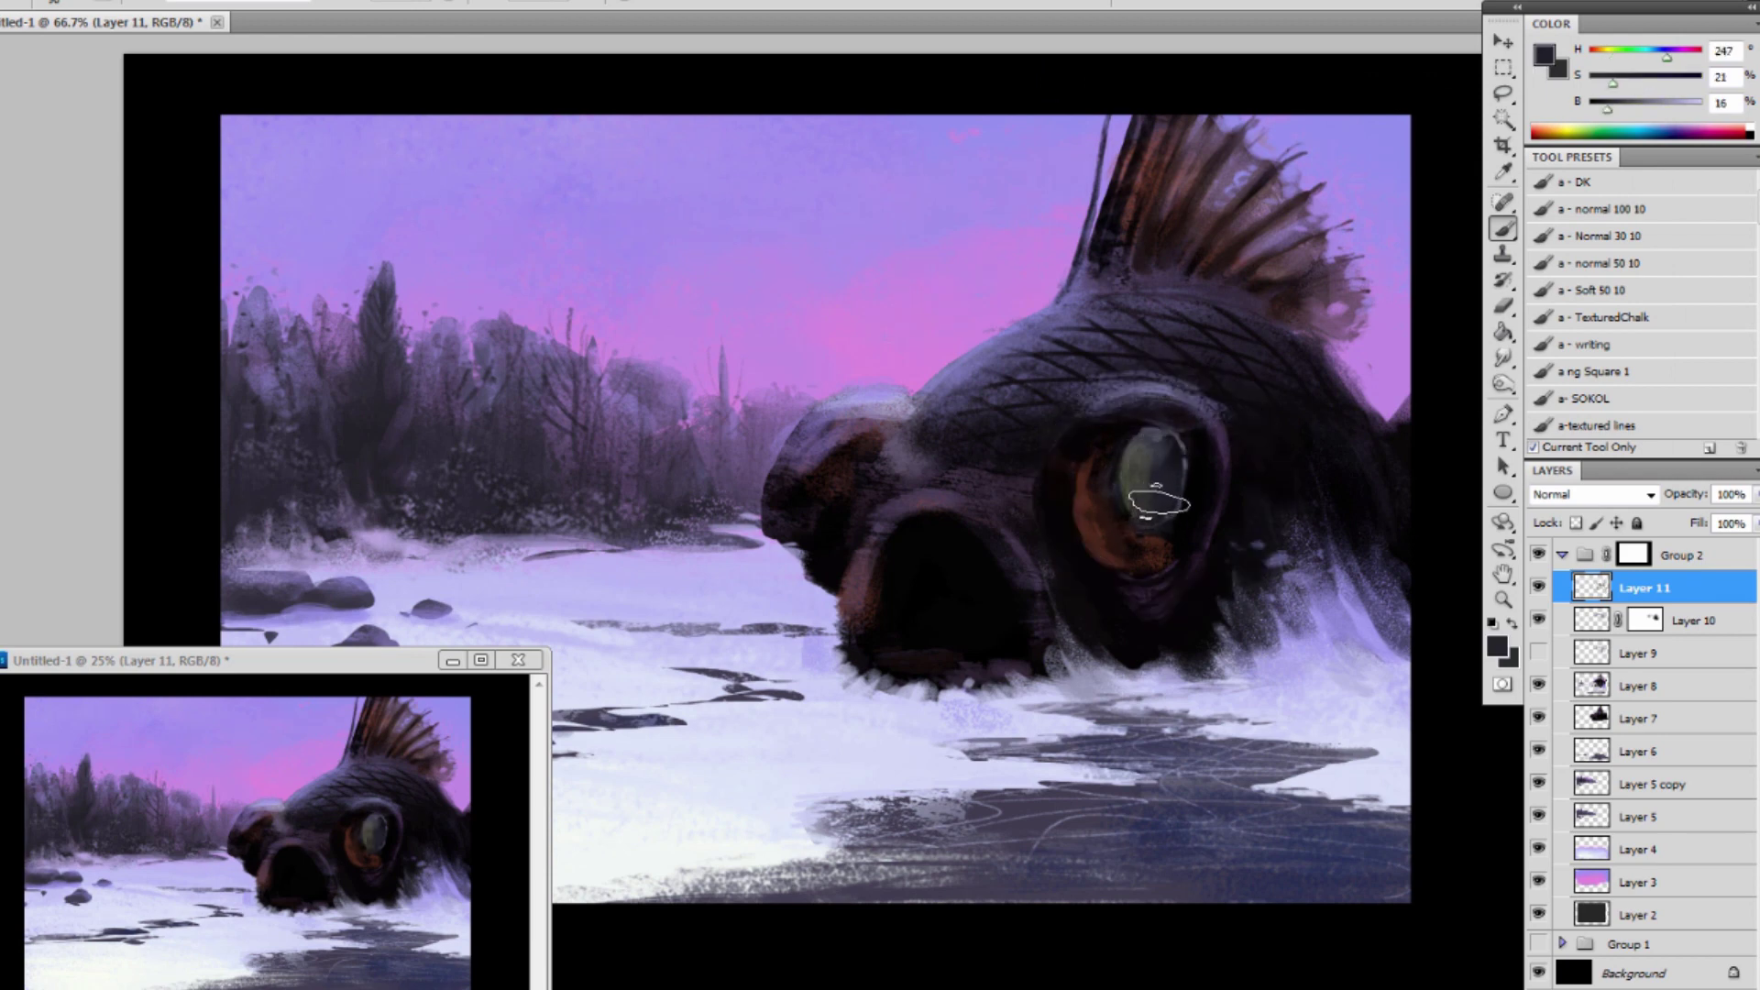
# Refine the eye's rim with sampled purple and near-black, and add a grey-blue highlight along the eyeball's rear edge.
pyautogui.keyDown('alt'); pyautogui.click(1233, 436); pyautogui.keyUp('alt')
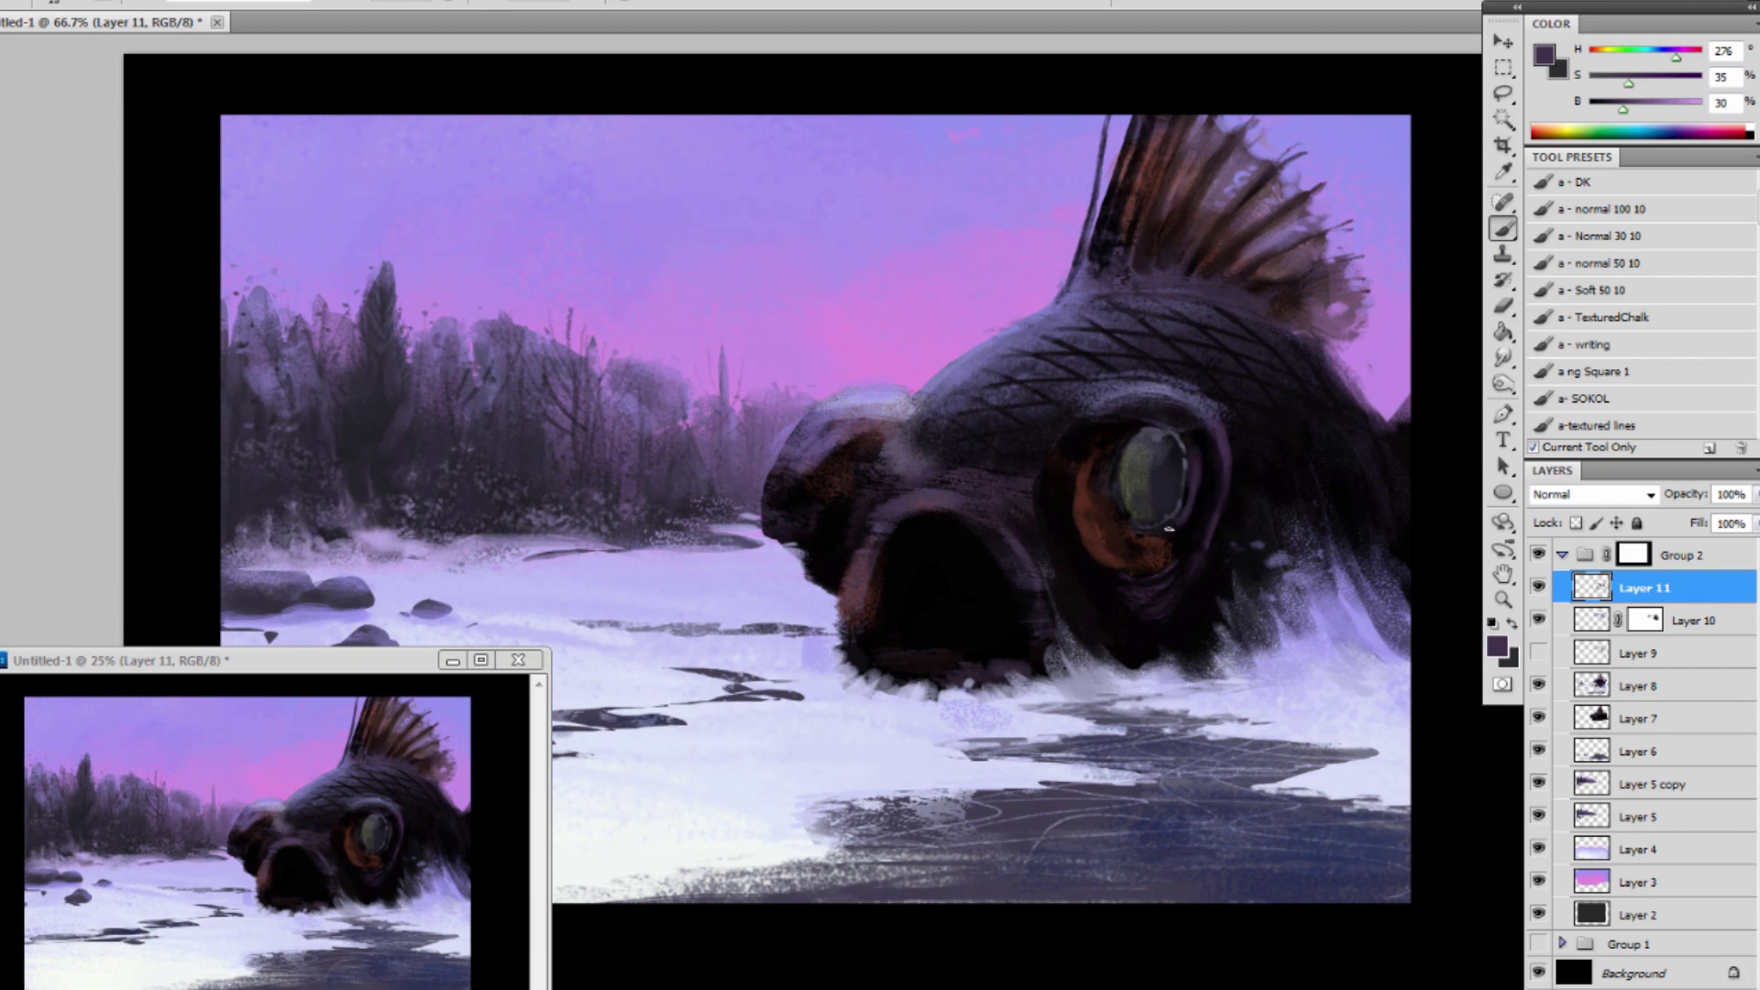
pyautogui.keyDown('alt'); pyautogui.click(1192, 458); pyautogui.keyUp('alt')
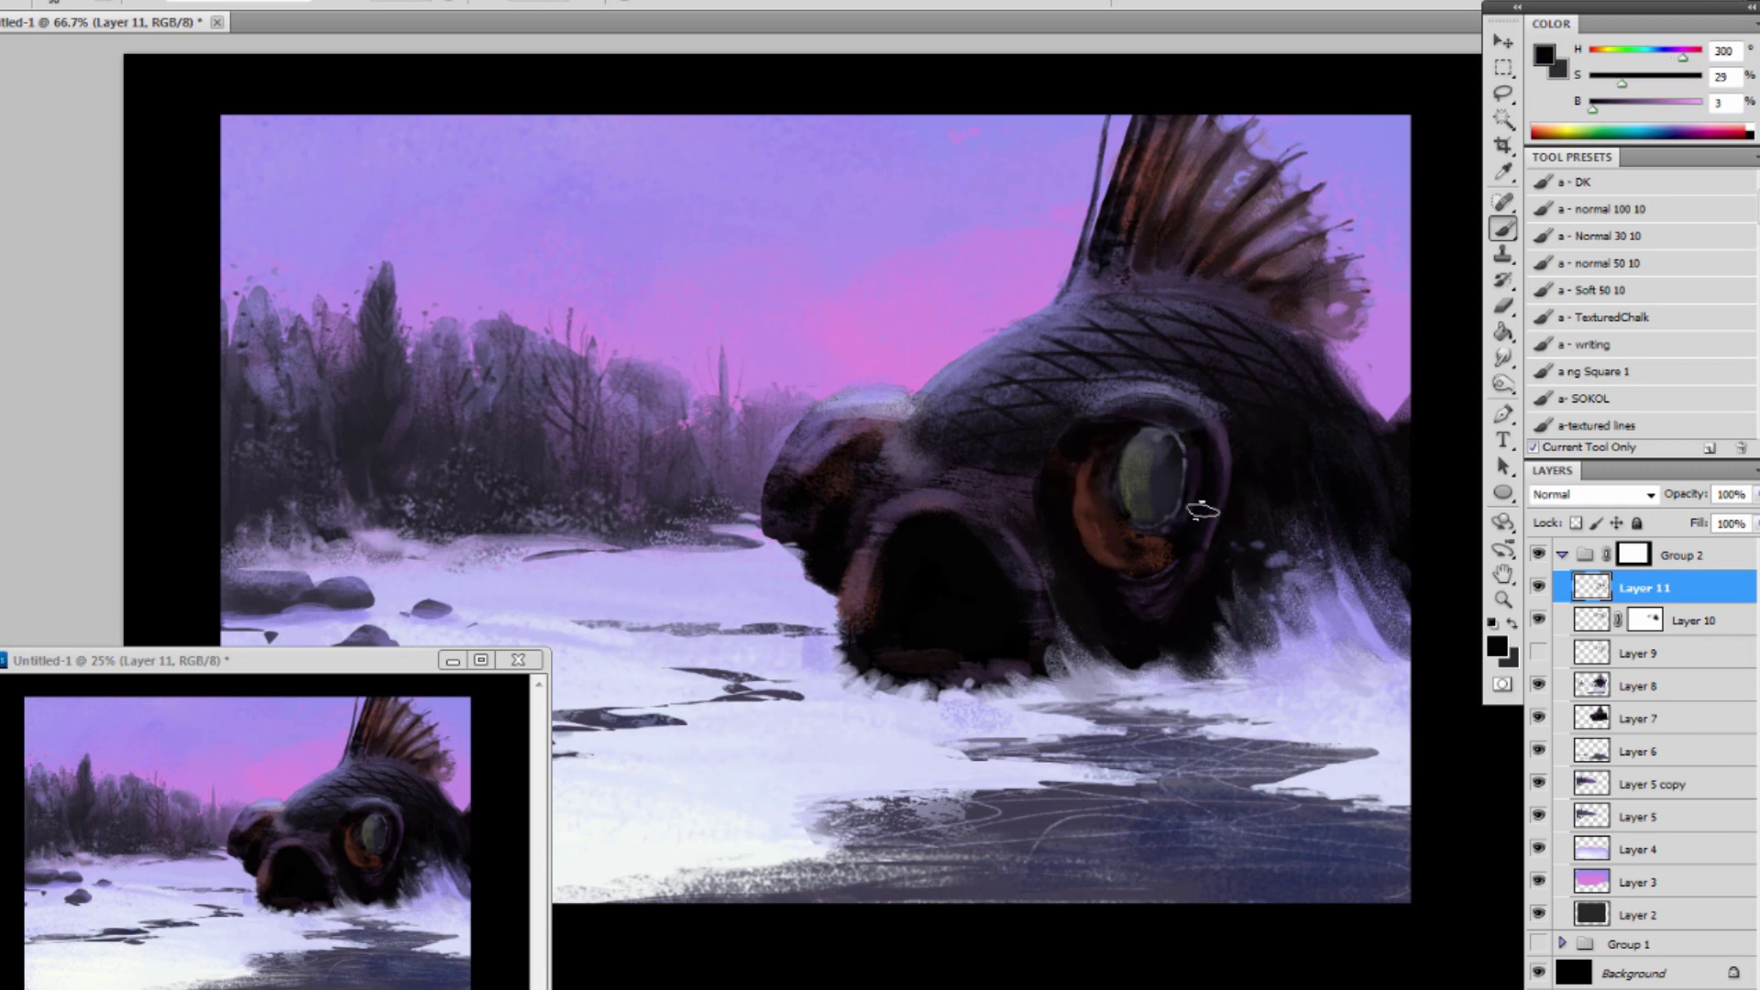
pyautogui.keyDown('alt'); pyautogui.click(1191, 536); pyautogui.keyUp('alt')
pyautogui.moveTo(1596, 107); pyautogui.dragTo(1589, 108)
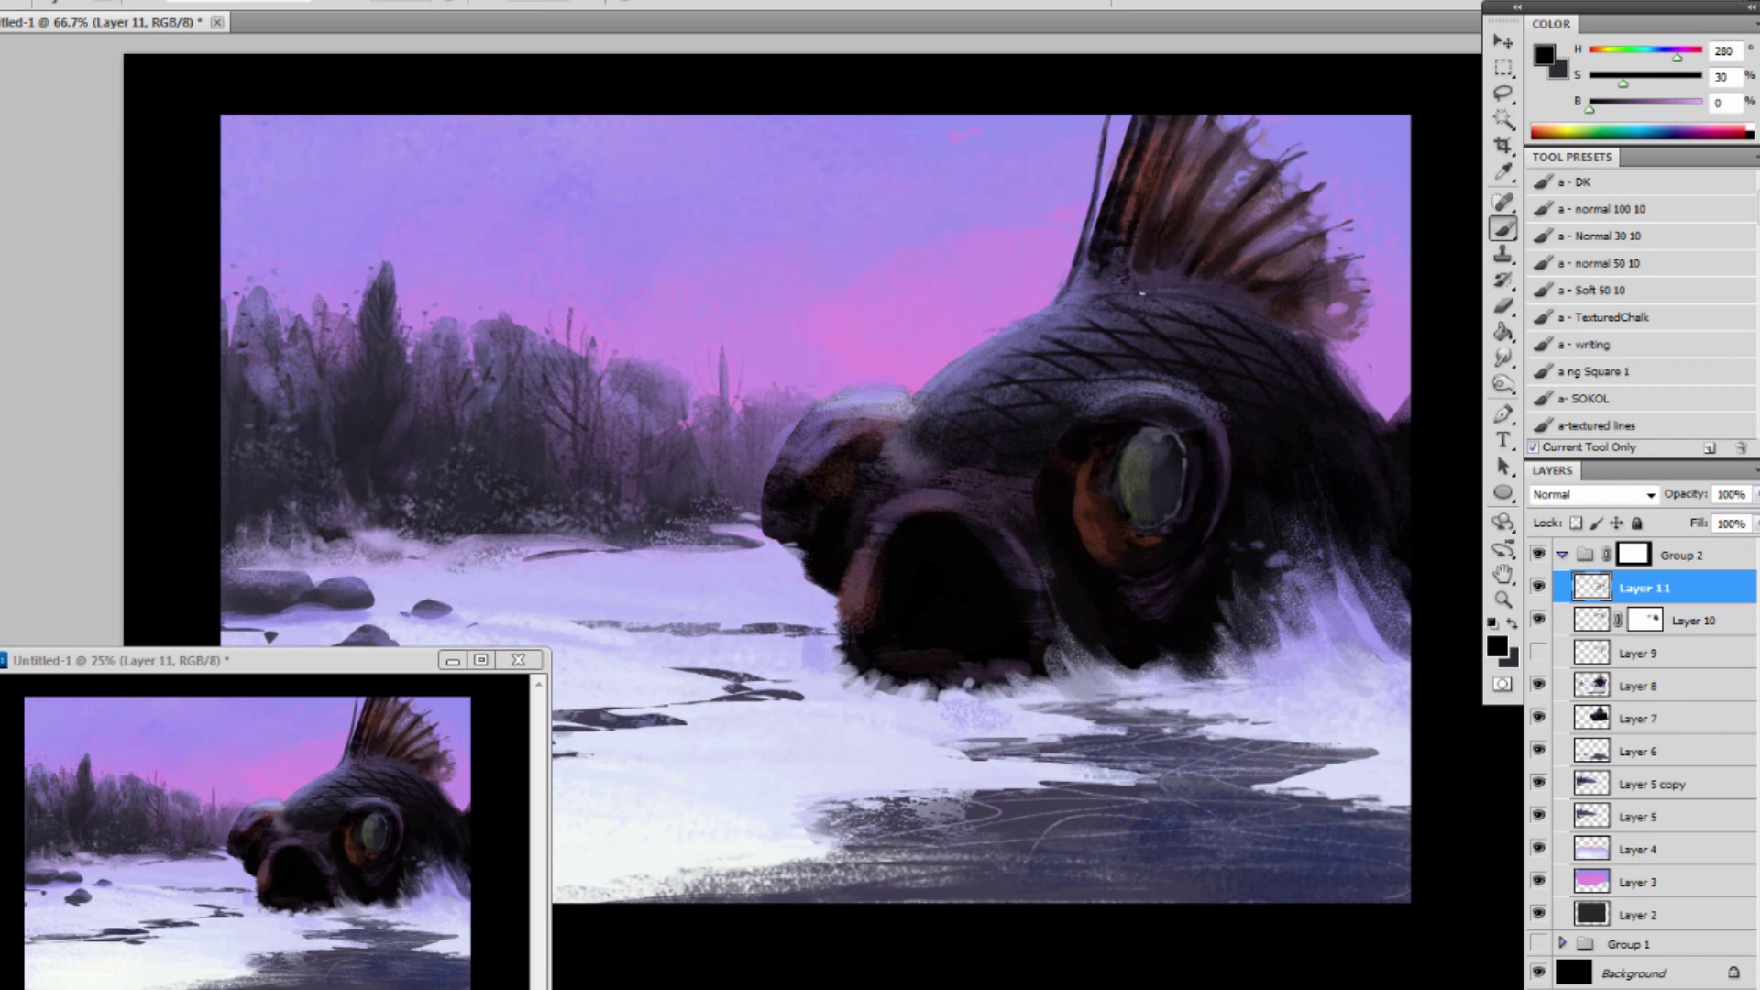
pyautogui.keyDown('alt'); pyautogui.click(1188, 446); pyautogui.keyUp('alt')
pyautogui.moveTo(1187, 433); pyautogui.dragTo(1176, 519)
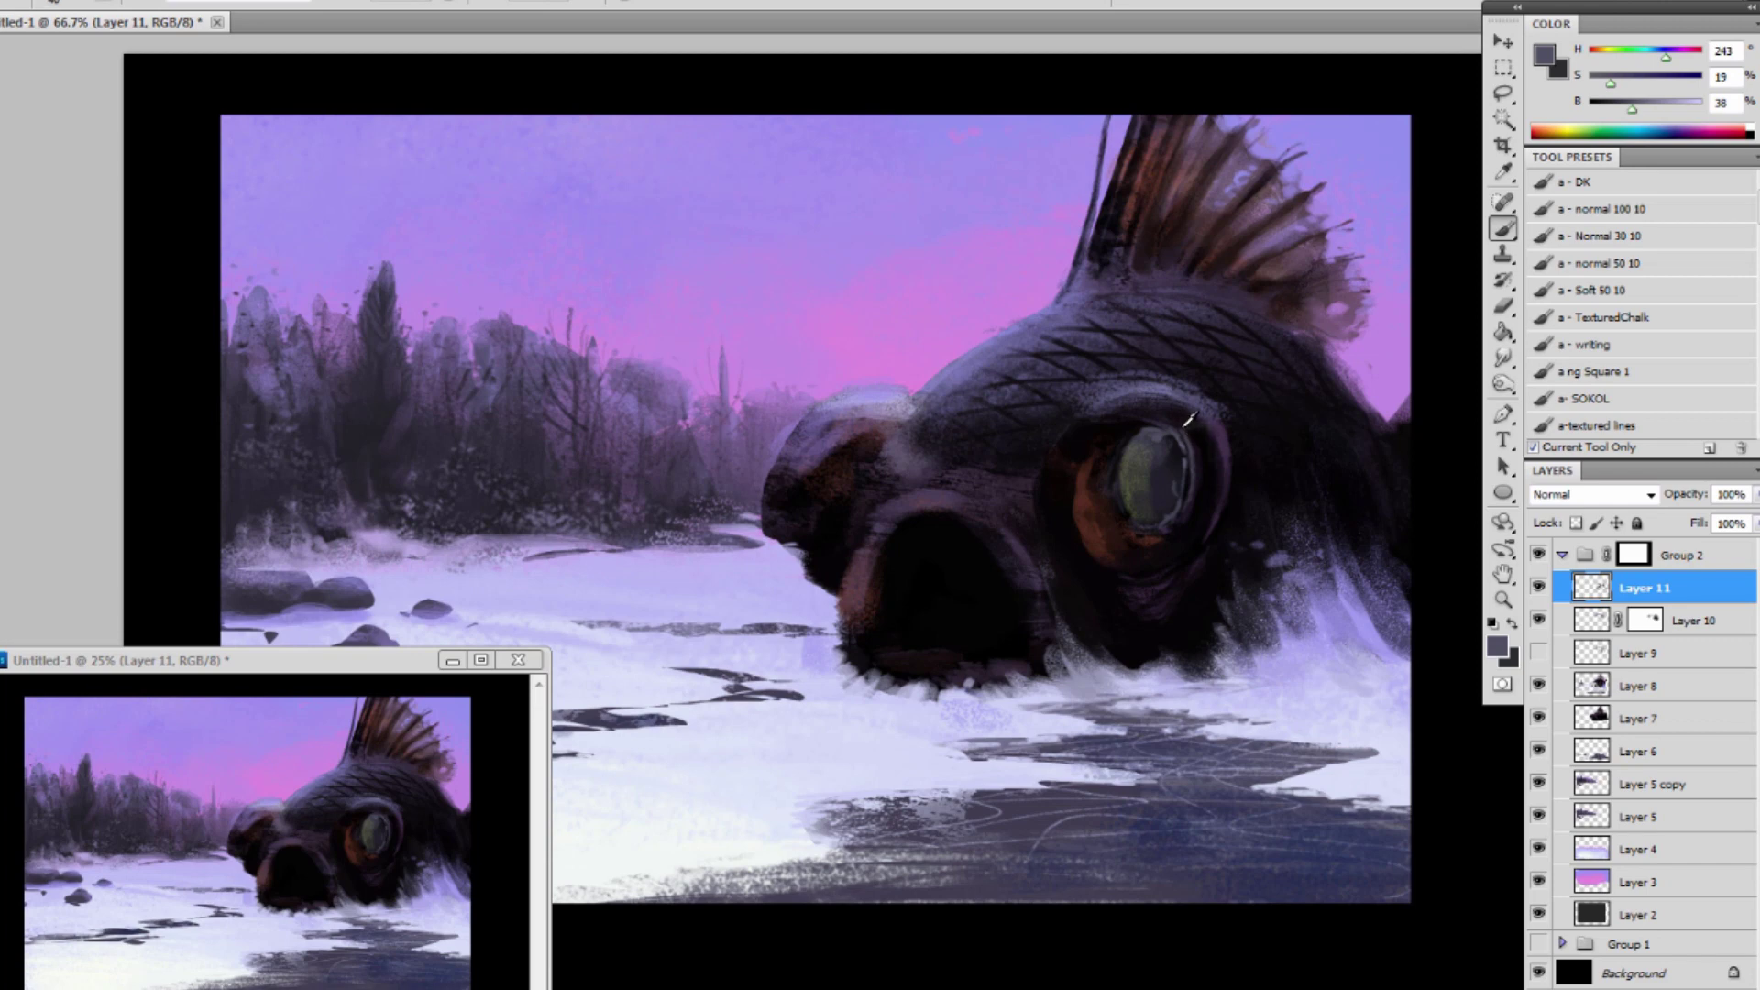
# Extend the brow ridge forward toward the snout with sampled grey-blue, and deepen the shadow beneath it with sampled near-black.
pyautogui.keyDown('alt'); pyautogui.click(1157, 422); pyautogui.keyUp('alt')
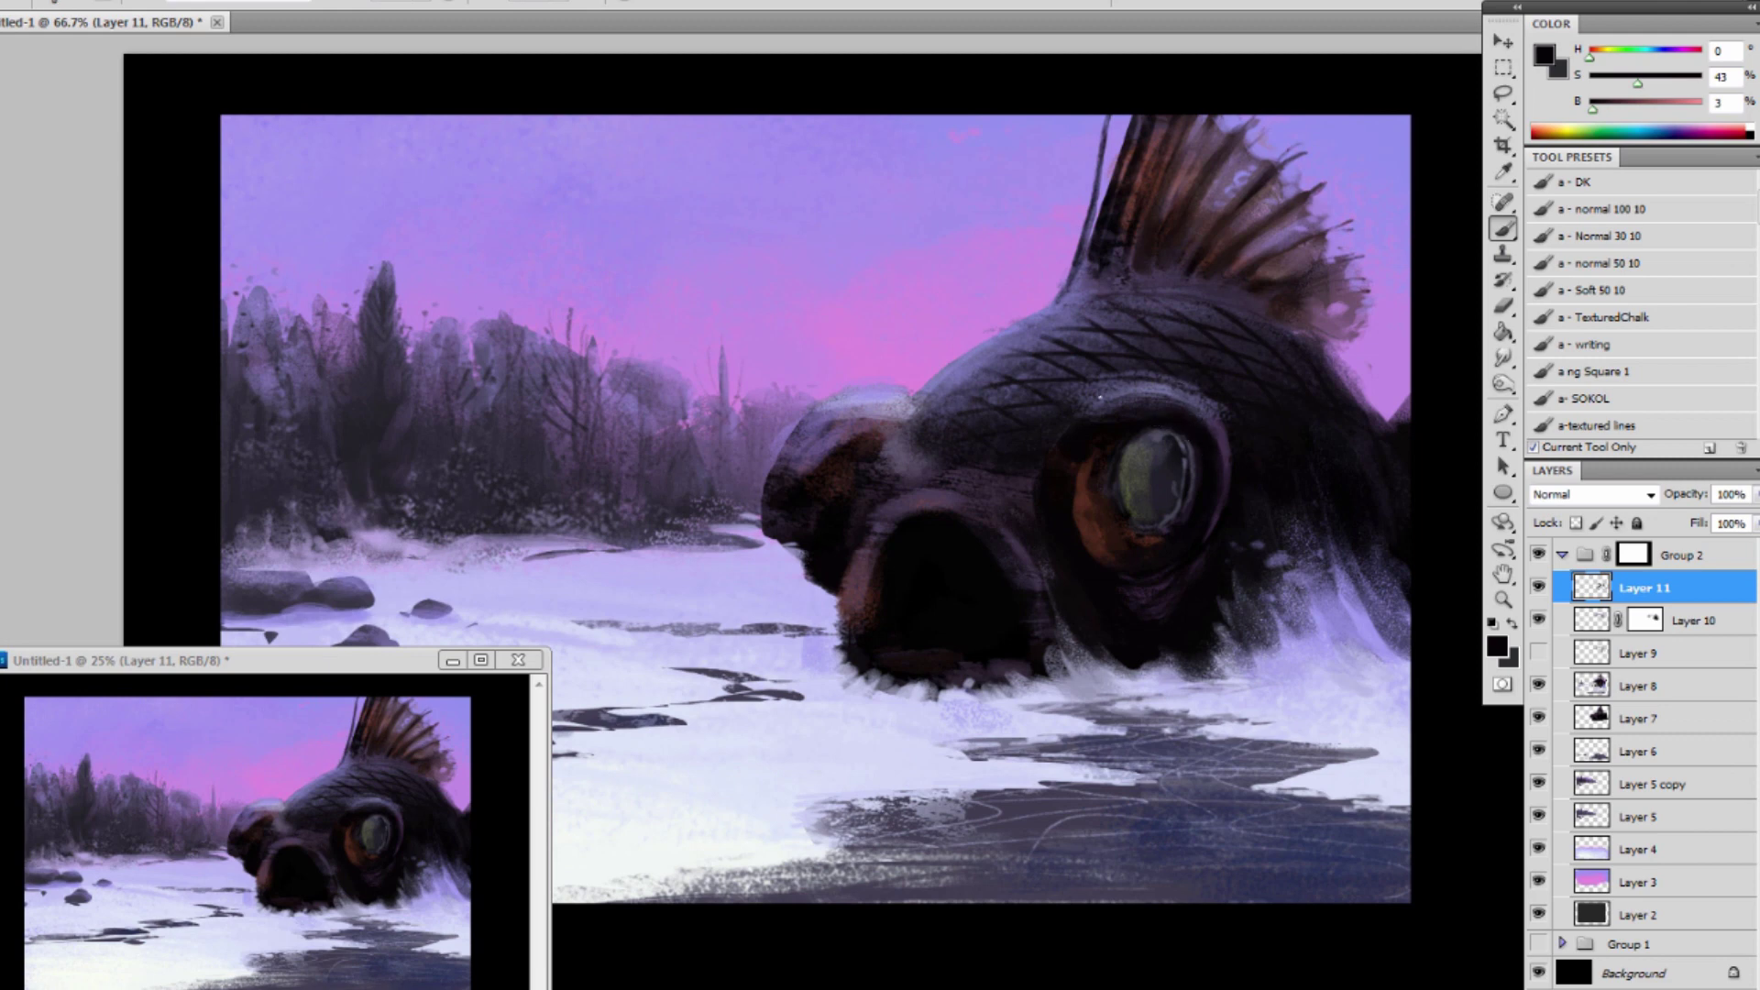
pyautogui.keyDown('alt'); pyautogui.click(1171, 376); pyautogui.keyUp('alt')
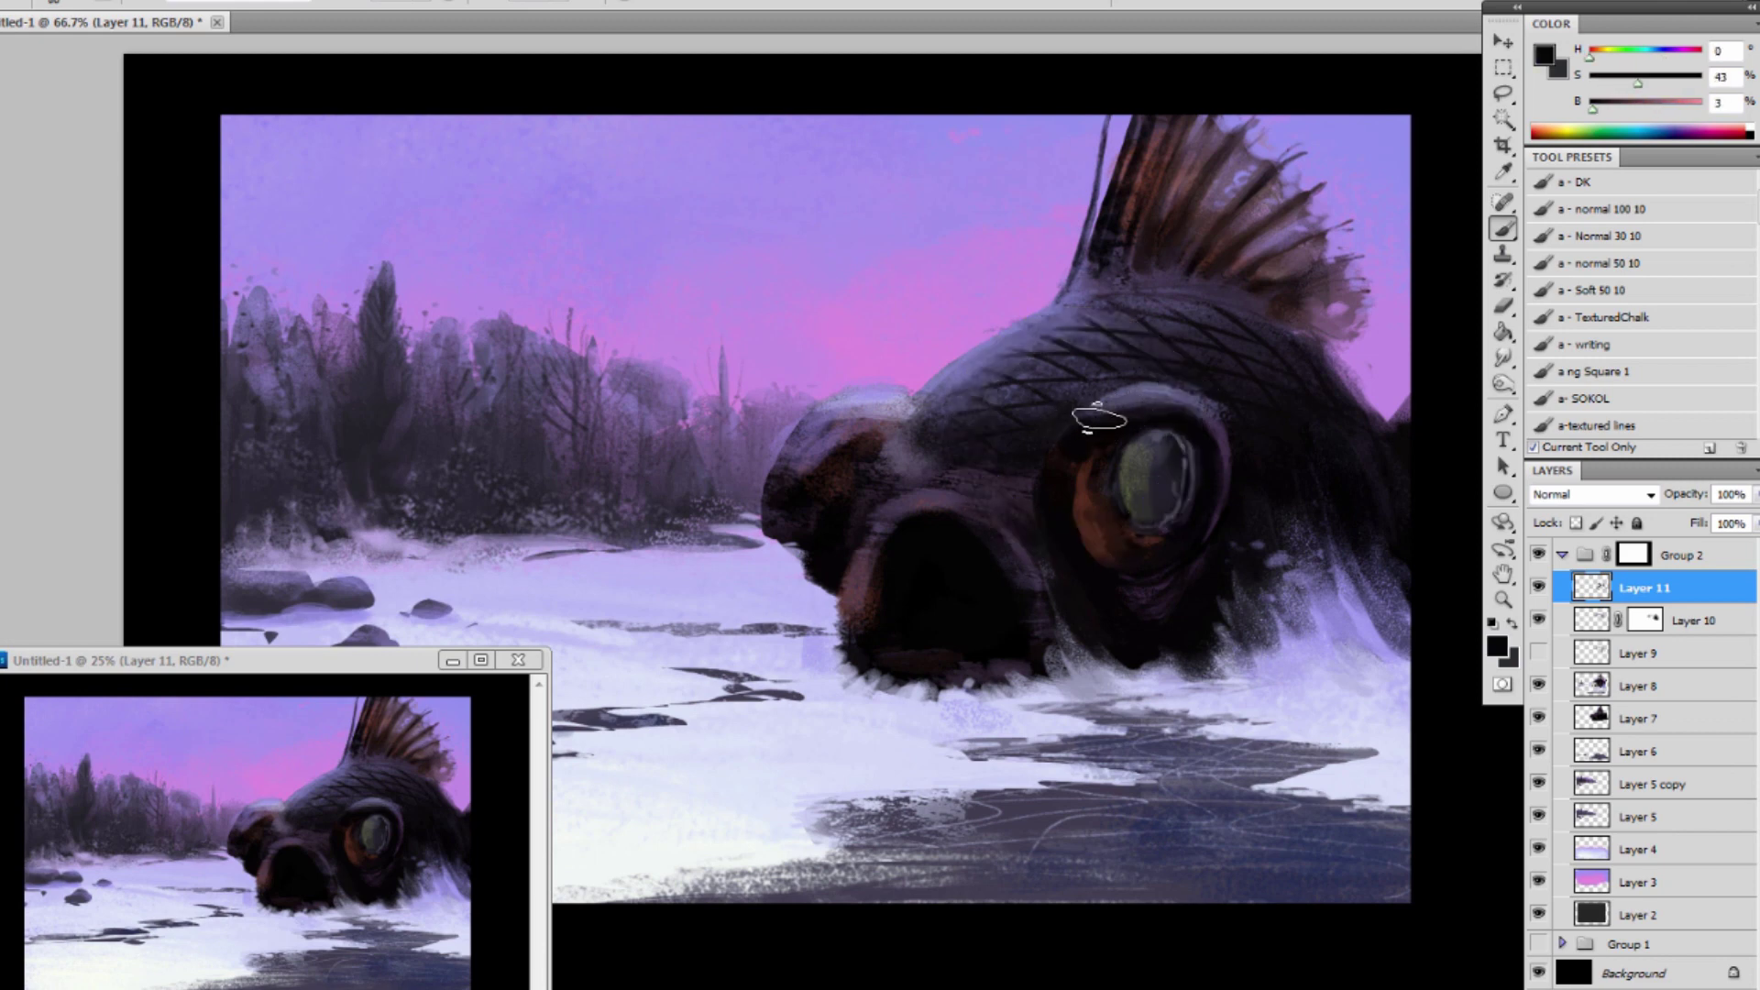
pyautogui.keyDown('alt'); pyautogui.click(1130, 394); pyautogui.keyUp('alt')
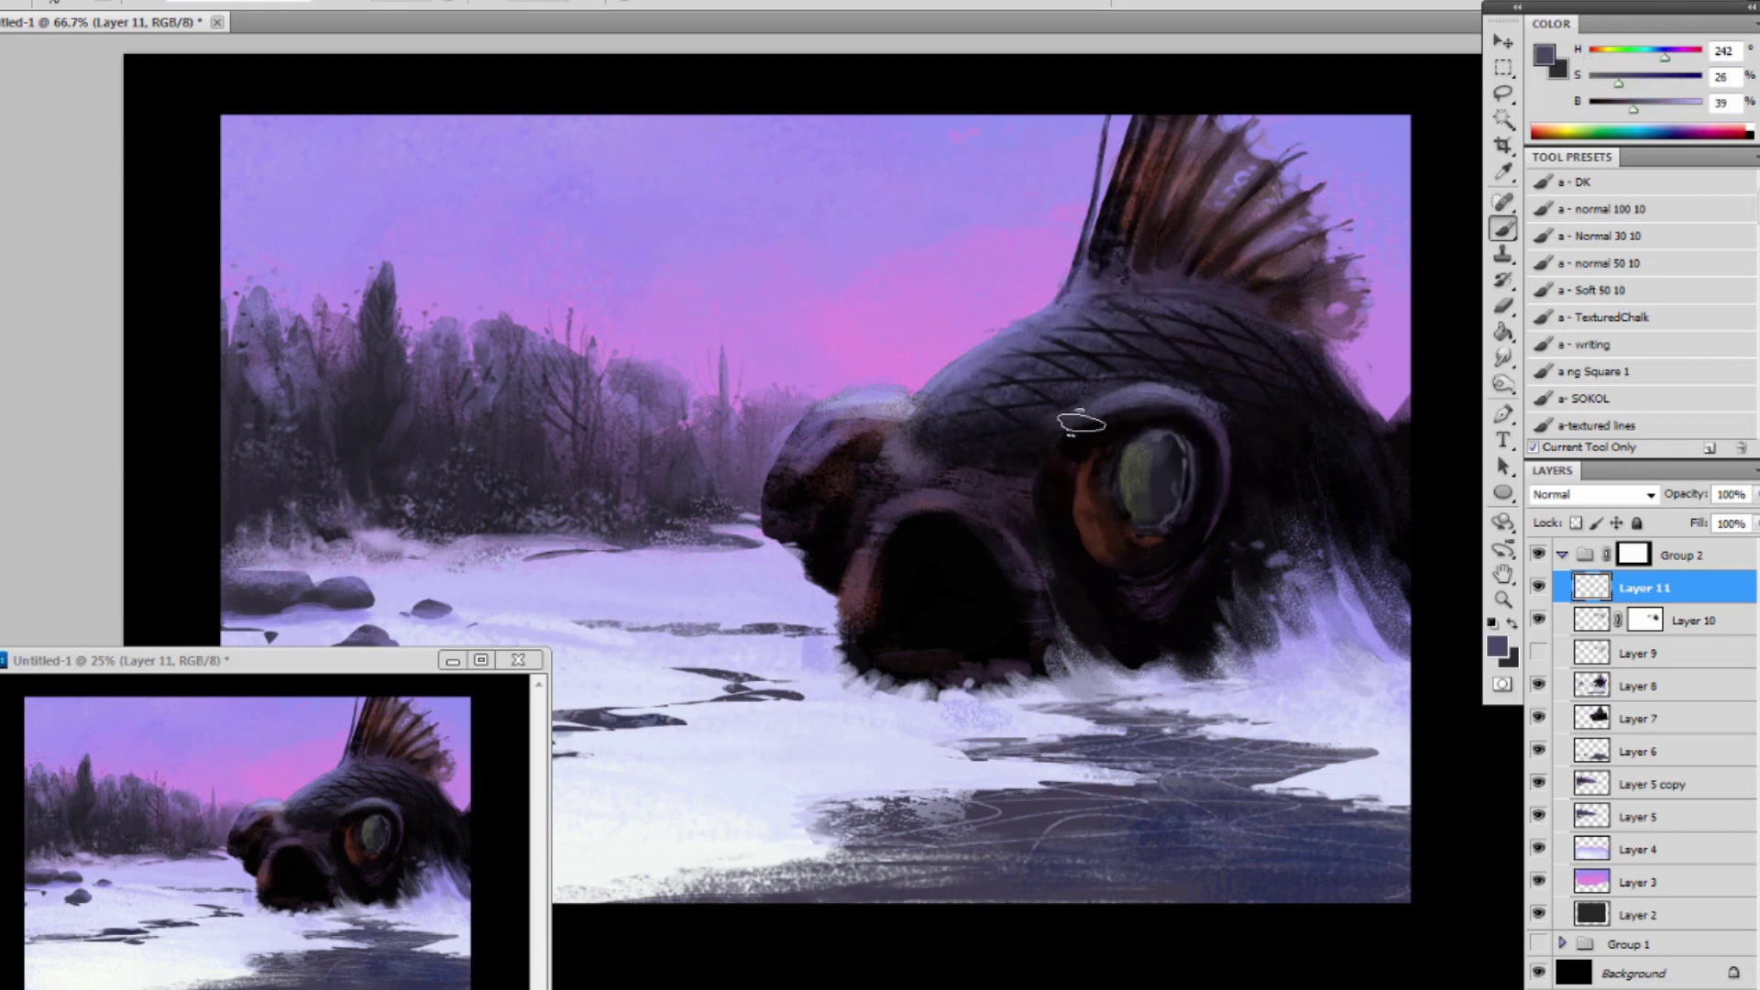
pyautogui.keyDown('alt'); pyautogui.click(1068, 424); pyautogui.keyUp('alt')
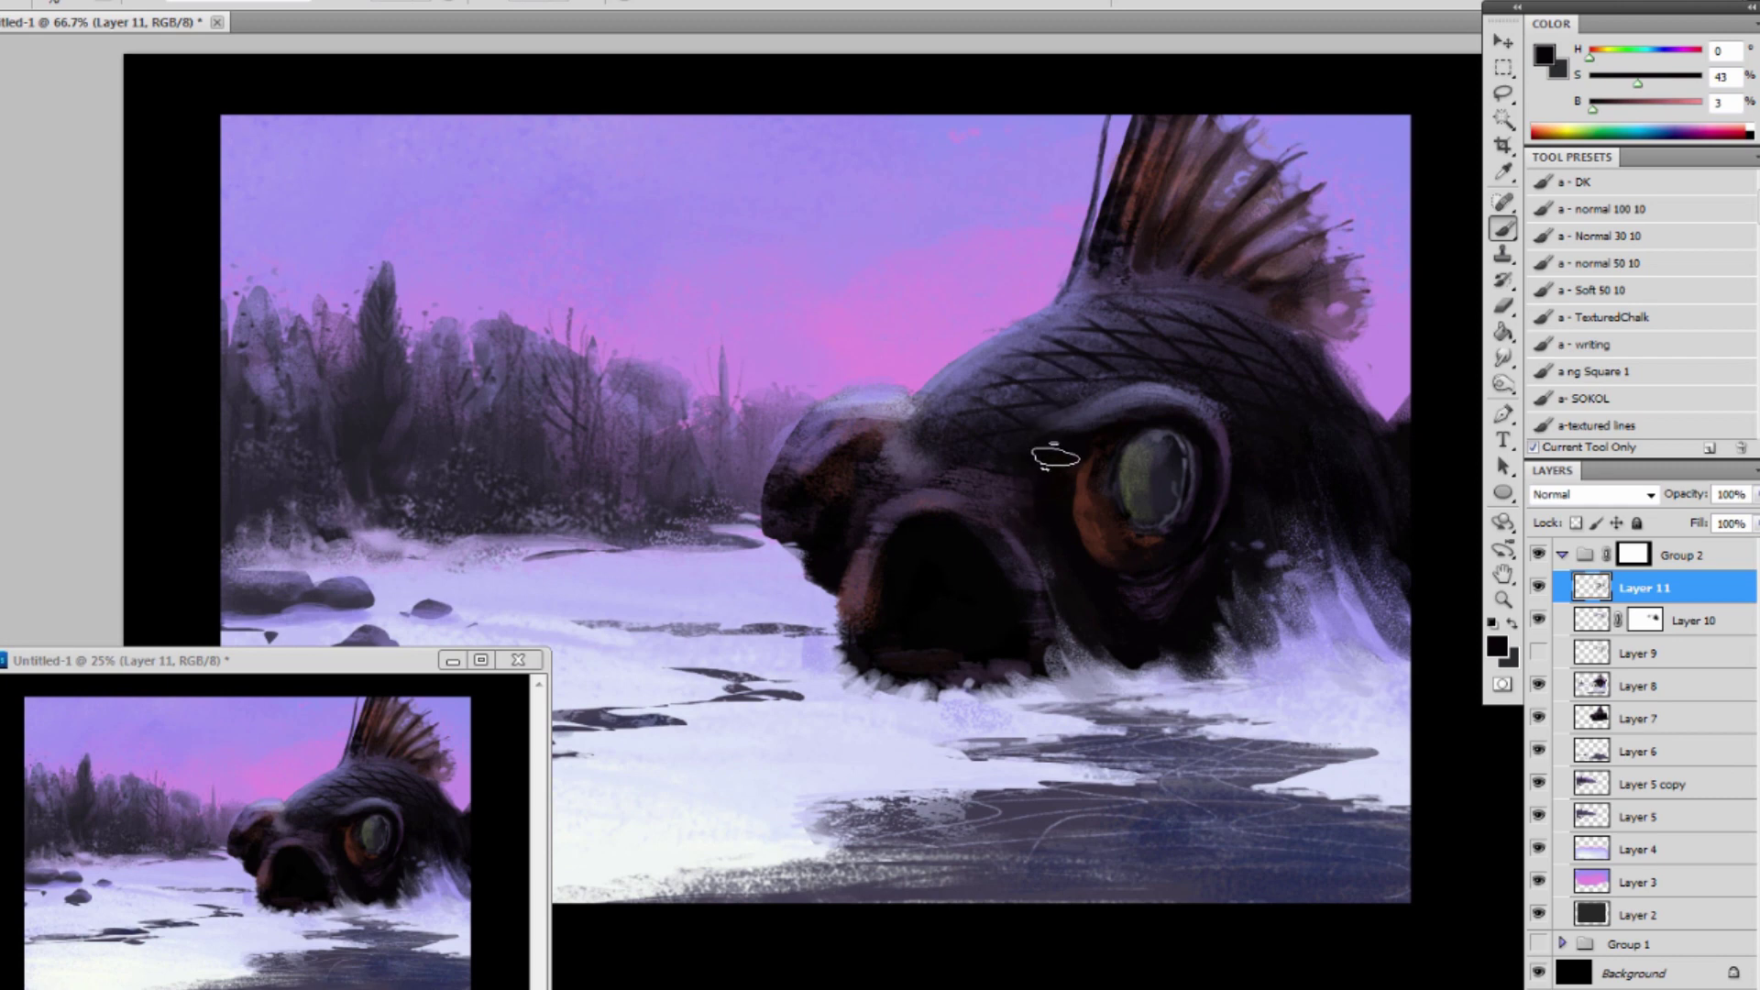
# Darken the snout above the mouth and the orange eye socket with sampled brown-black and dark violet.
pyautogui.keyDown('alt'); pyautogui.click(1054, 463); pyautogui.keyUp('alt')
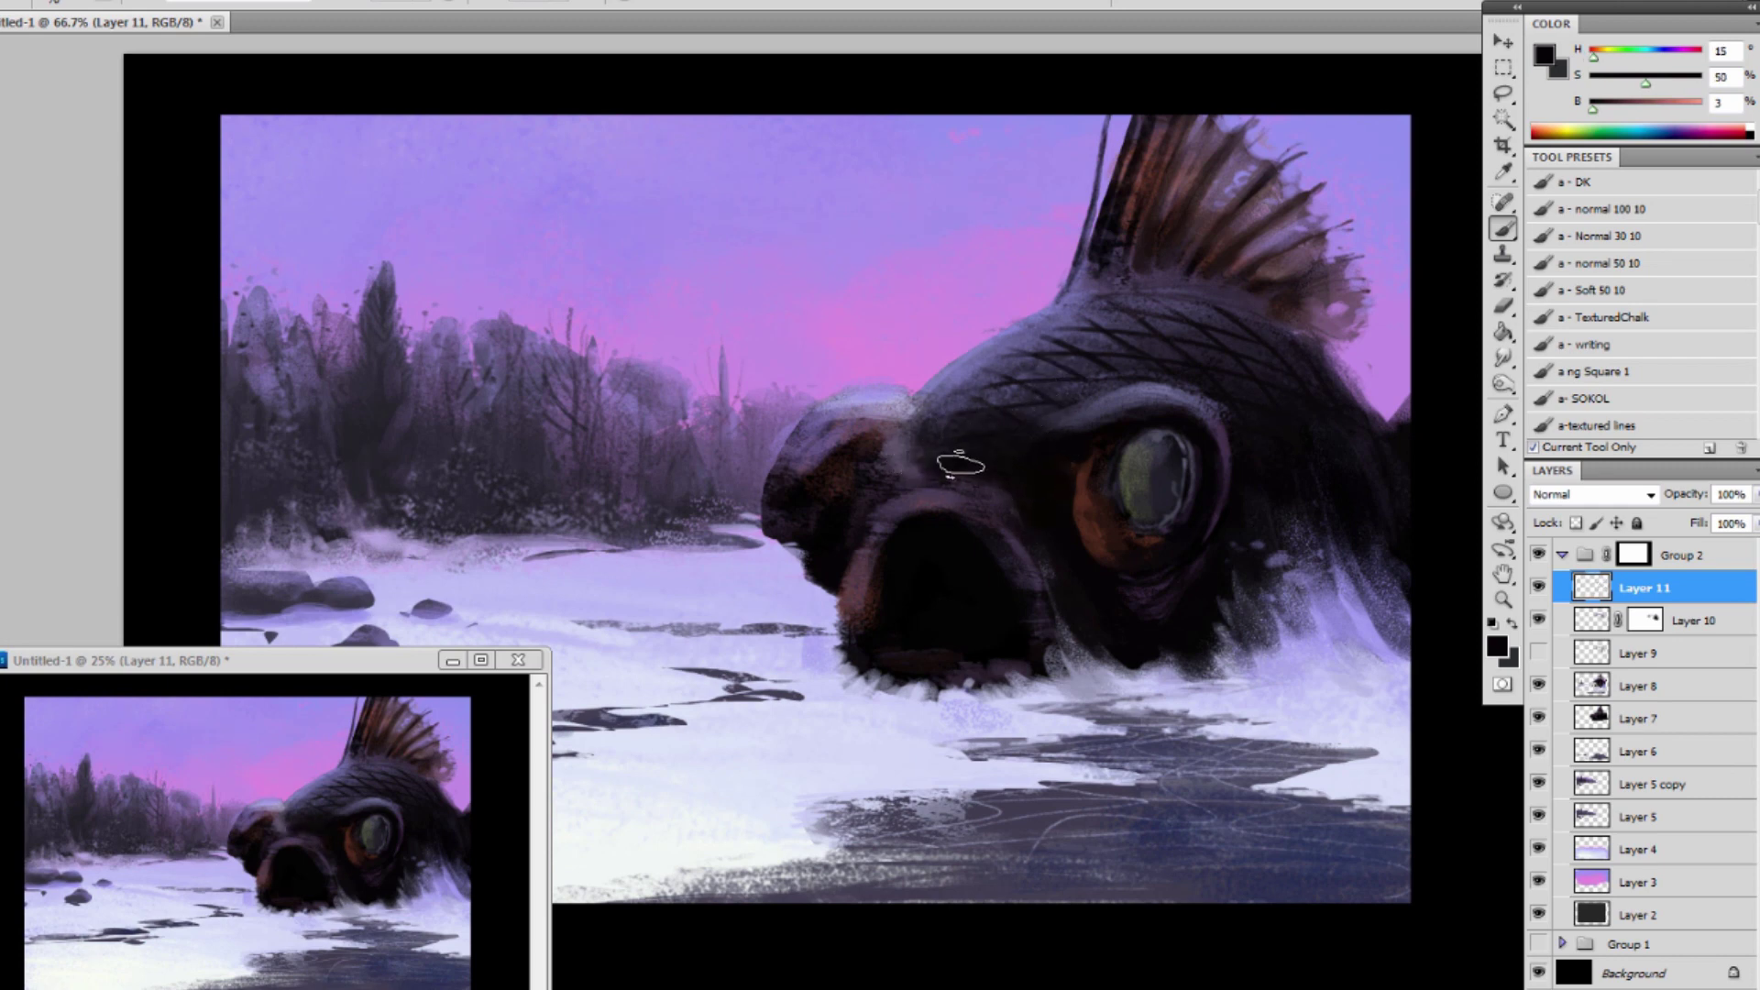
pyautogui.keyDown('alt'); pyautogui.click(1000, 410); pyautogui.keyUp('alt')
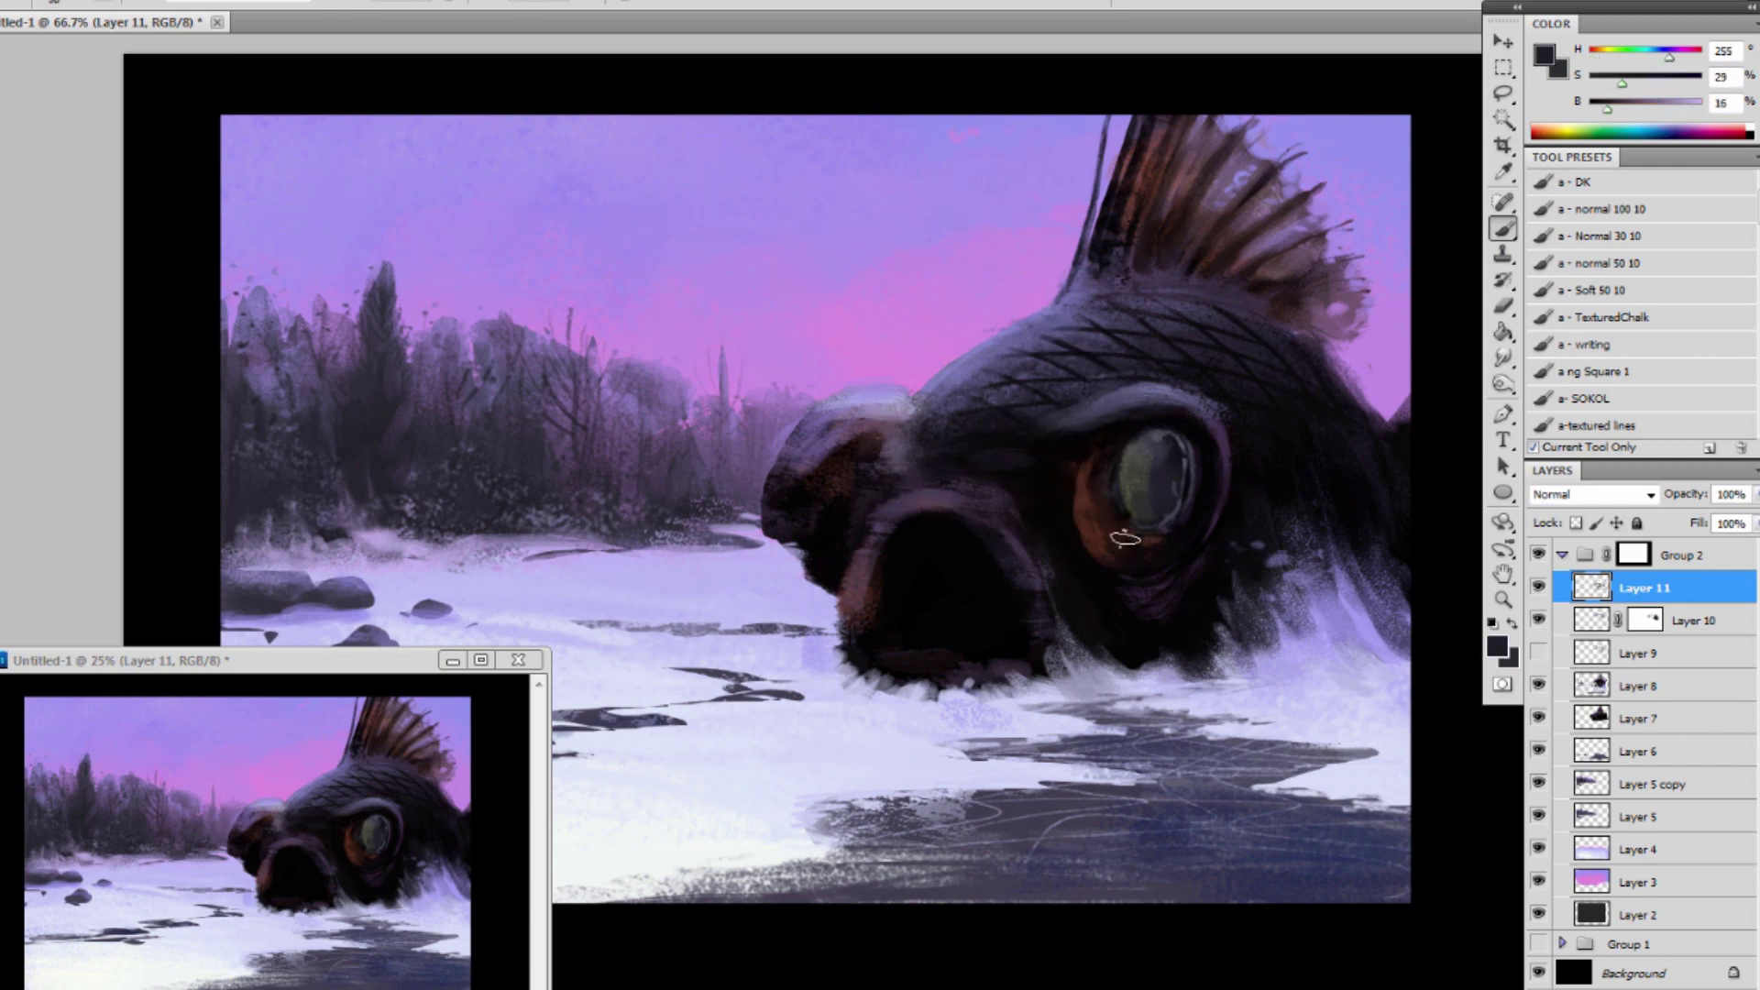
pyautogui.keyDown('alt'); pyautogui.click(1063, 484); pyautogui.keyUp('alt')
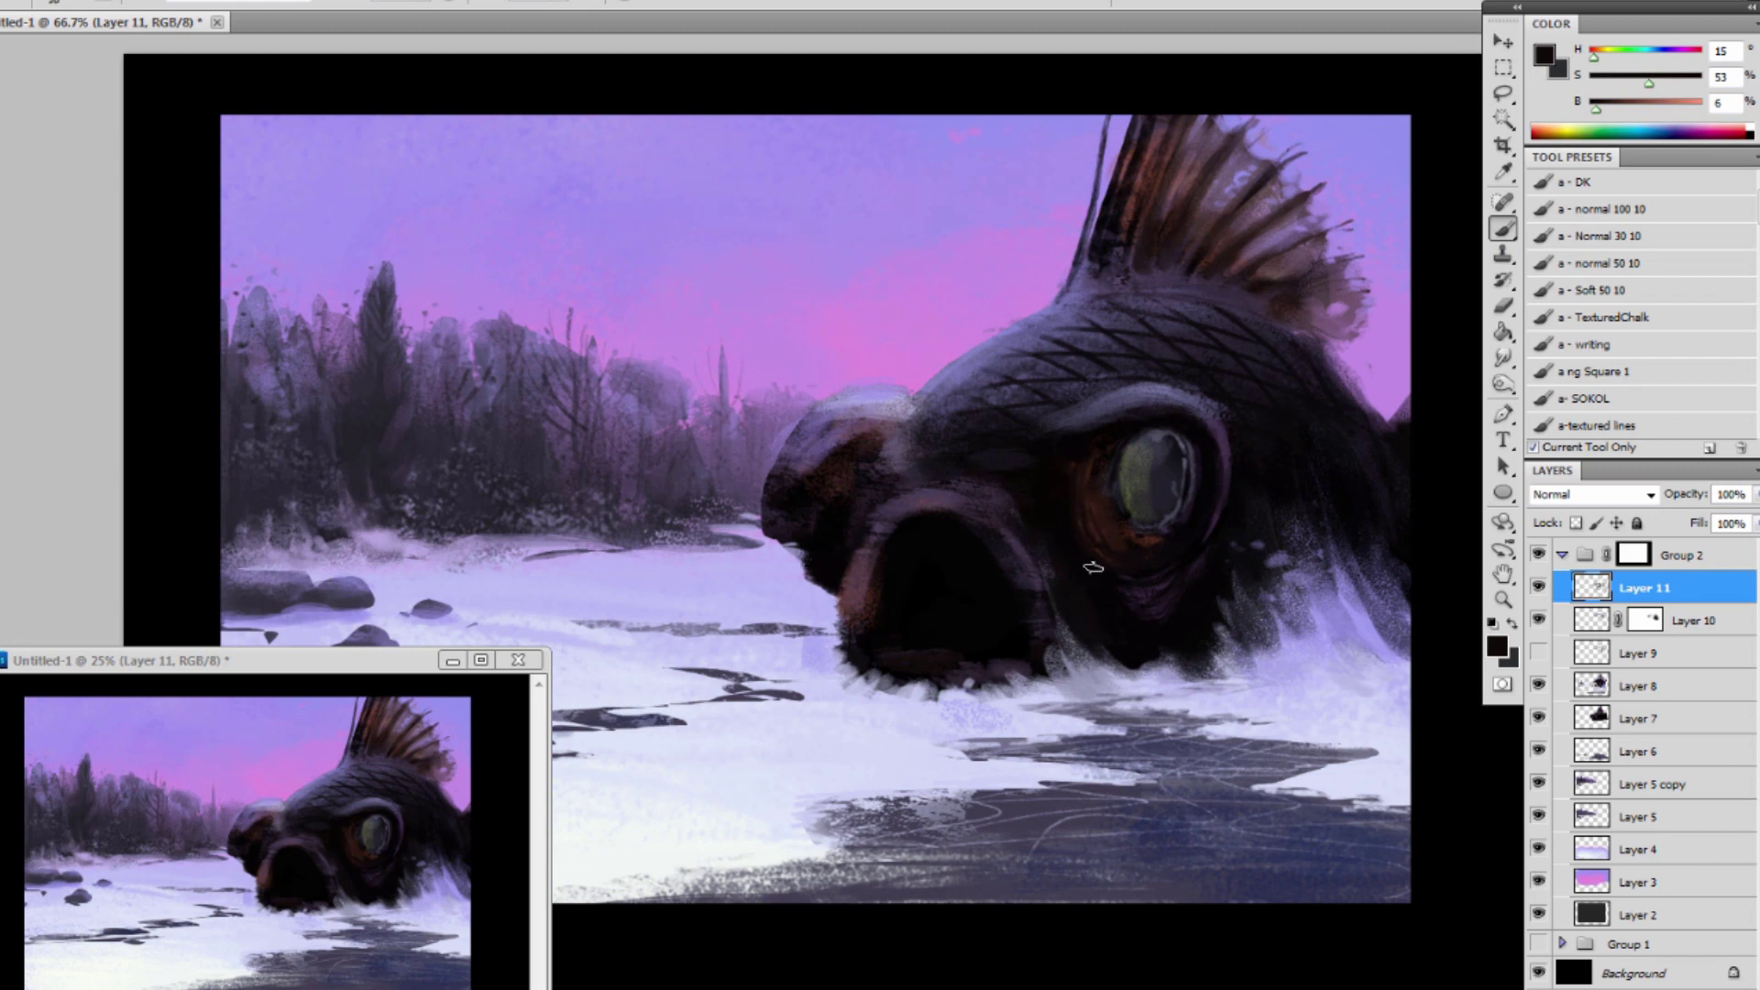
# Brush pale lavender-grey sampled from the splash along the waterline beneath the mouth.
pyautogui.keyDown('alt'); pyautogui.click(1120, 671); pyautogui.keyUp('alt')
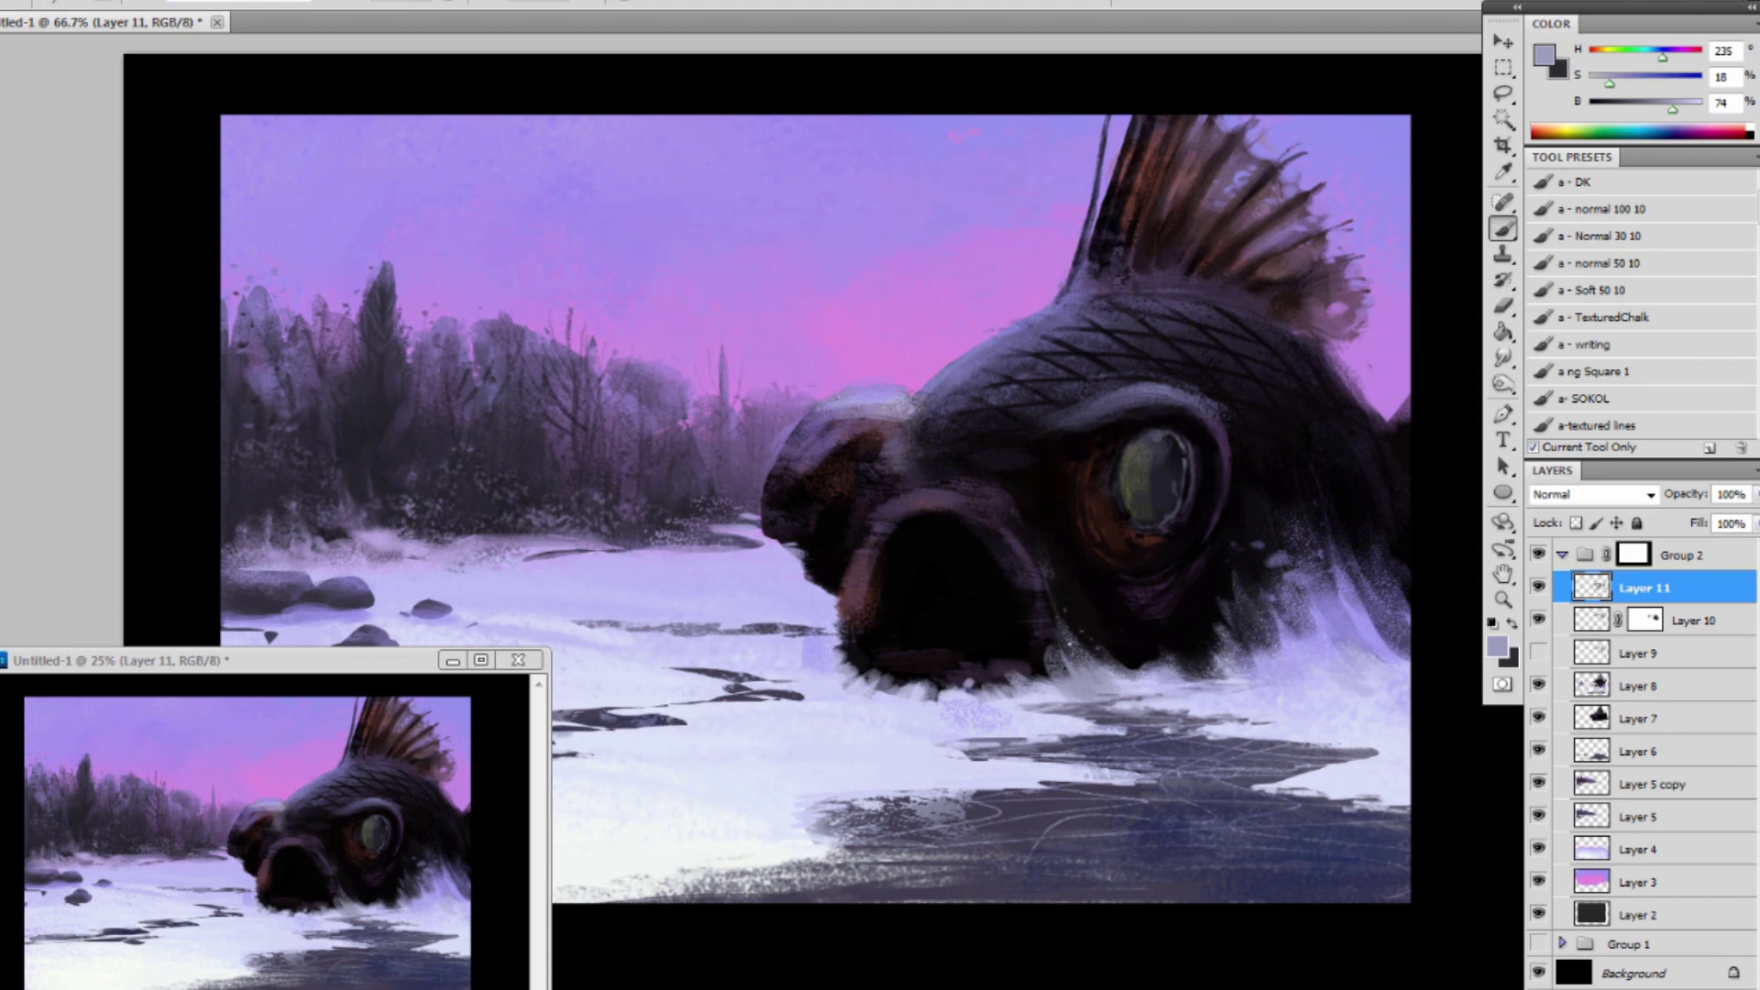
pyautogui.keyDown('alt'); pyautogui.click(1008, 671); pyautogui.keyUp('alt')
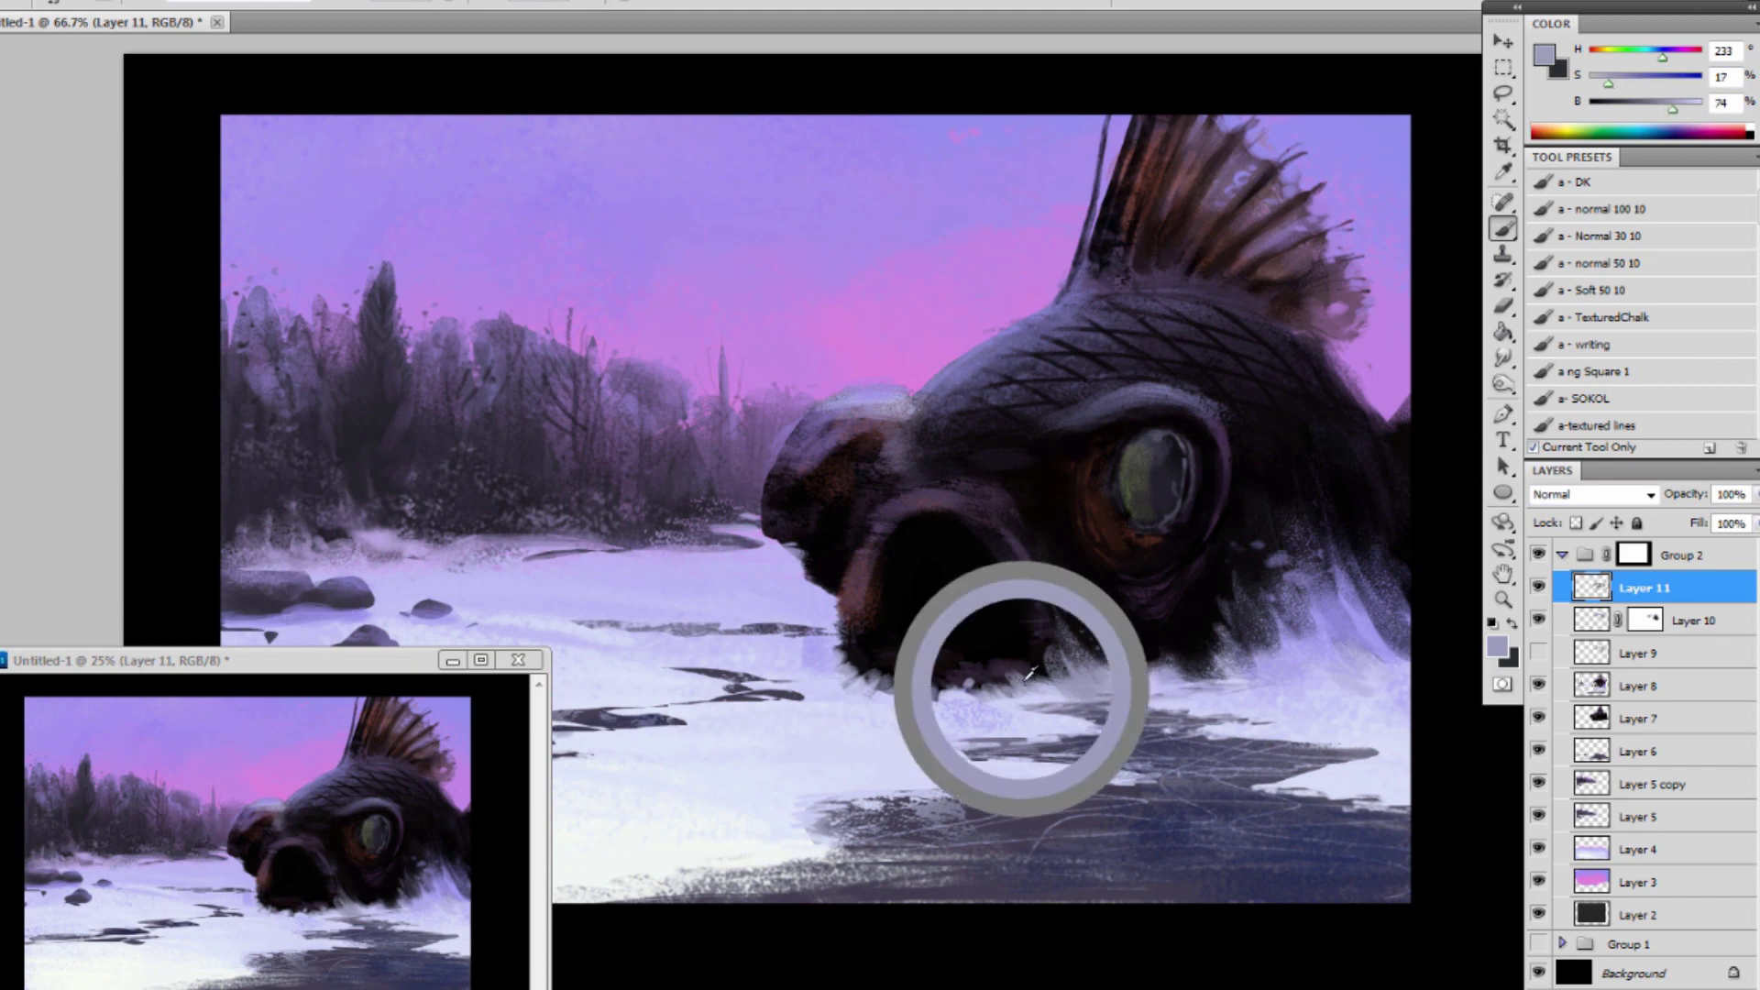
pyautogui.moveTo(1024, 670)
pyautogui.mouseDown()
pyautogui.moveTo(1064, 680)
pyautogui.moveTo(948, 680)
pyautogui.mouseUp()
# Darken the mouth's edge and the far bulge in front of the forehead with sampled near-black.
pyautogui.keyDown('alt'); pyautogui.click(894, 541); pyautogui.keyUp('alt')
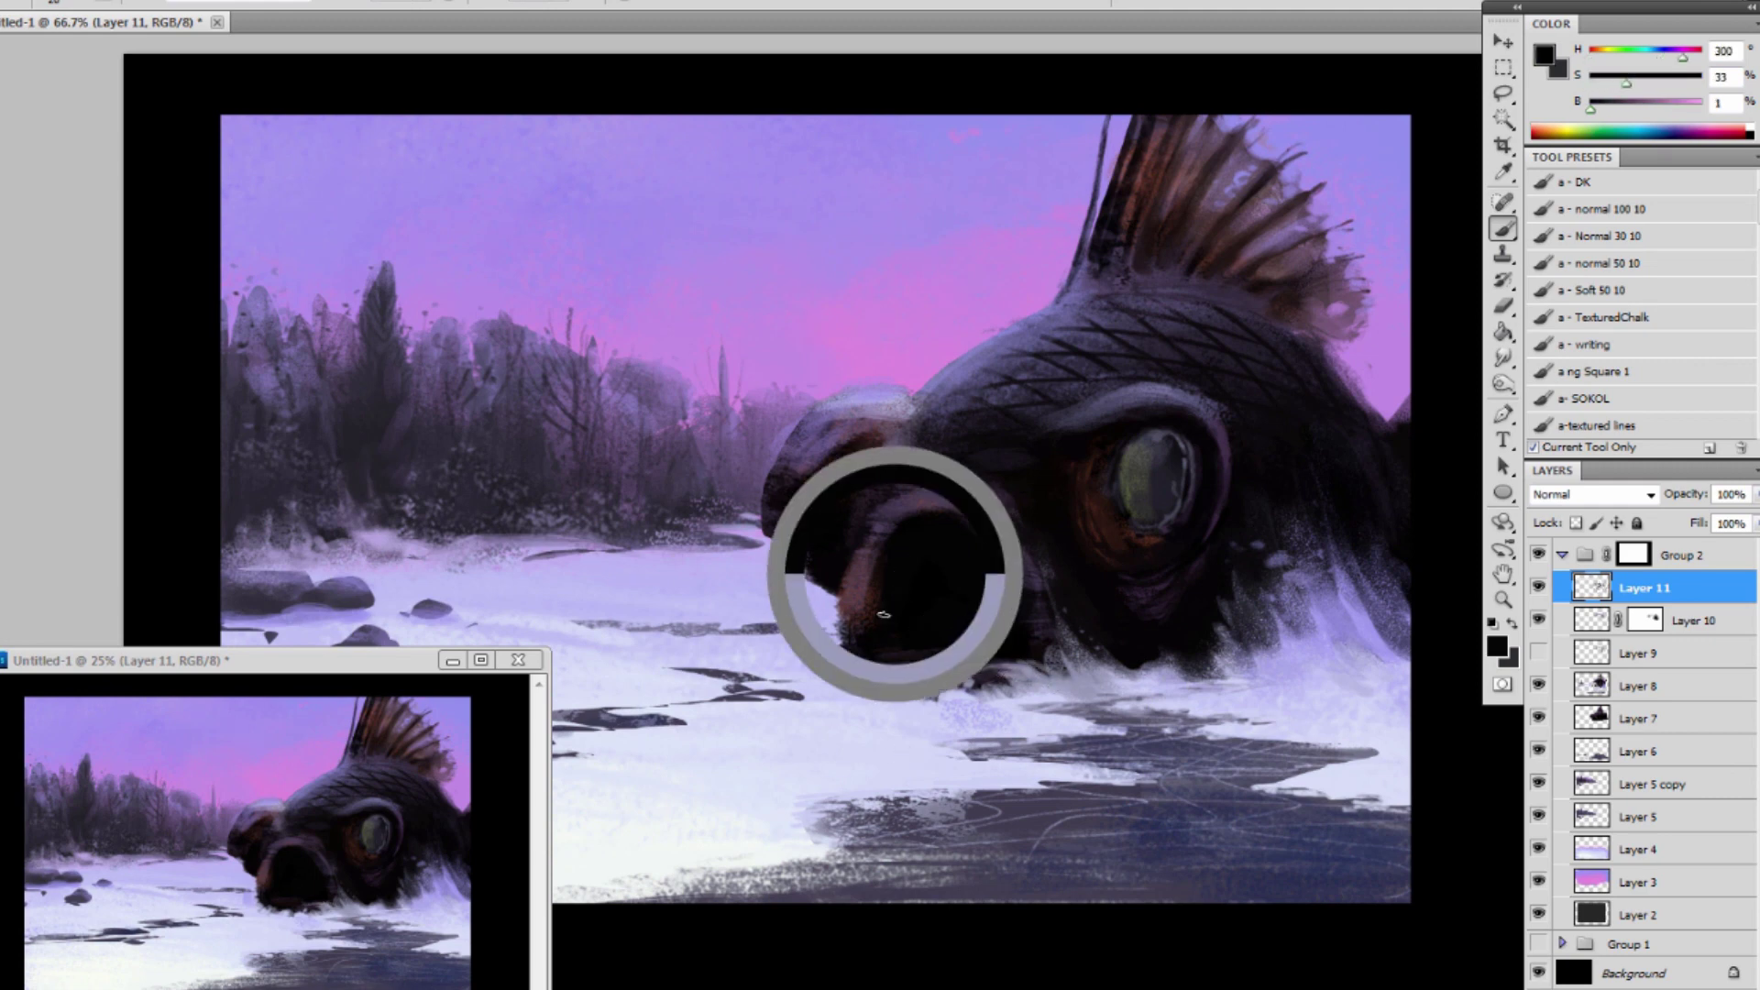
pyautogui.keyDown('alt'); pyautogui.click(836, 550); pyautogui.keyUp('alt')
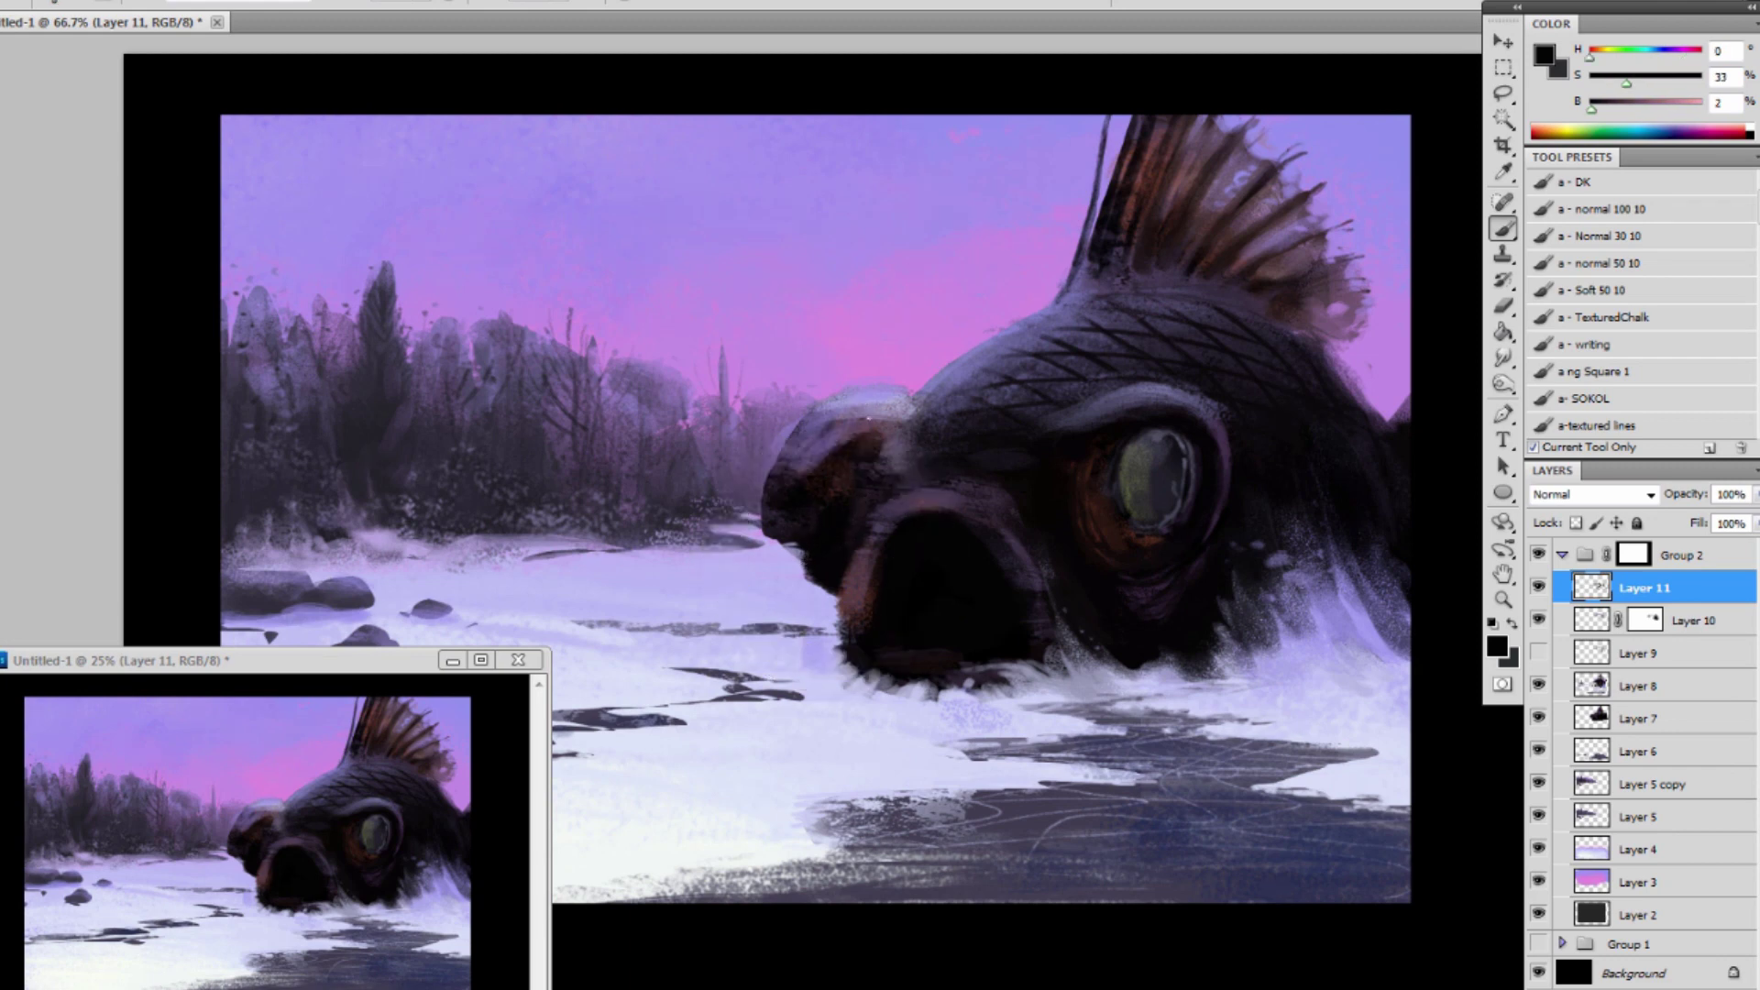
pyautogui.moveTo(883, 412)
pyautogui.mouseDown()
pyautogui.moveTo(794, 505)
pyautogui.moveTo(793, 469)
pyautogui.moveTo(835, 429)
pyautogui.mouseUp()
pyautogui.moveTo(783, 516); pyautogui.dragTo(792, 498)
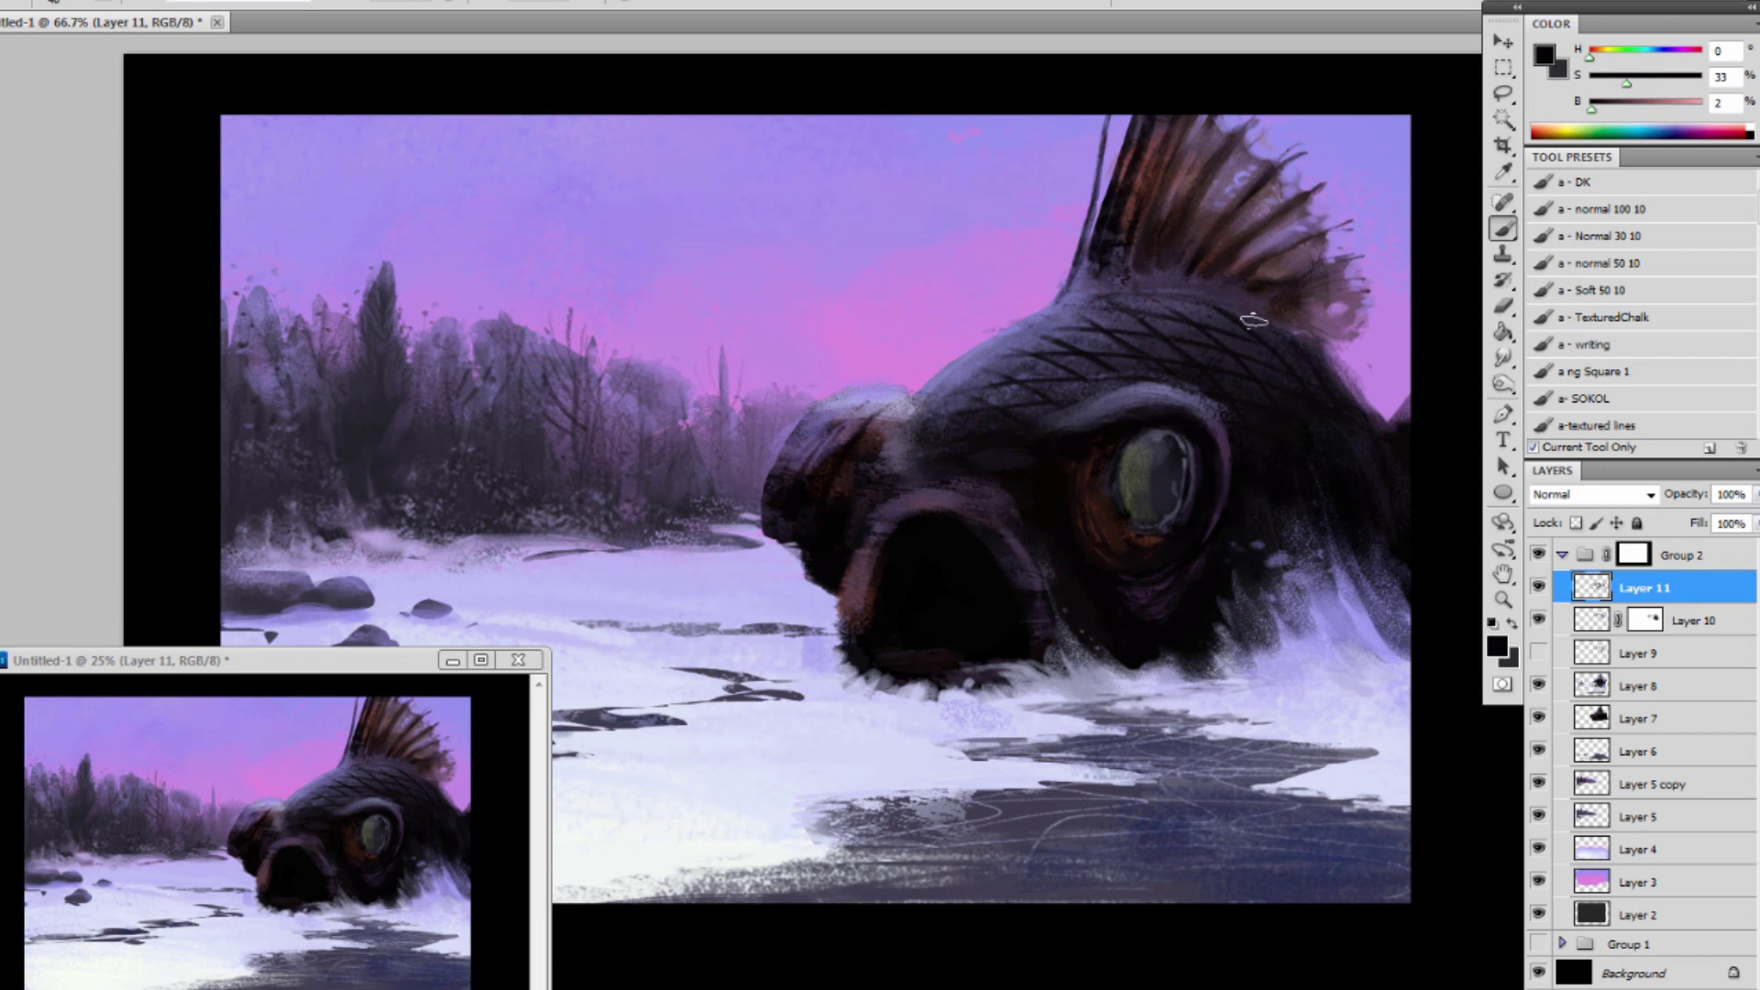
# With a smaller brush, paint near-black strokes into the brow ridge and the rim behind the eye.
pyautogui.press('[')
pyautogui.press('[')
pyautogui.press('[')
pyautogui.moveTo(1152, 389)
pyautogui.mouseDown()
pyautogui.moveTo(1202, 428)
pyautogui.moveTo(1161, 410)
pyautogui.moveTo(1064, 437)
pyautogui.moveTo(1158, 393)
pyautogui.moveTo(1087, 412)
pyautogui.mouseUp()
pyautogui.moveTo(1229, 466); pyautogui.dragTo(1229, 473)
pyautogui.keyDown('alt'); pyautogui.click(1056, 456); pyautogui.keyUp('alt')
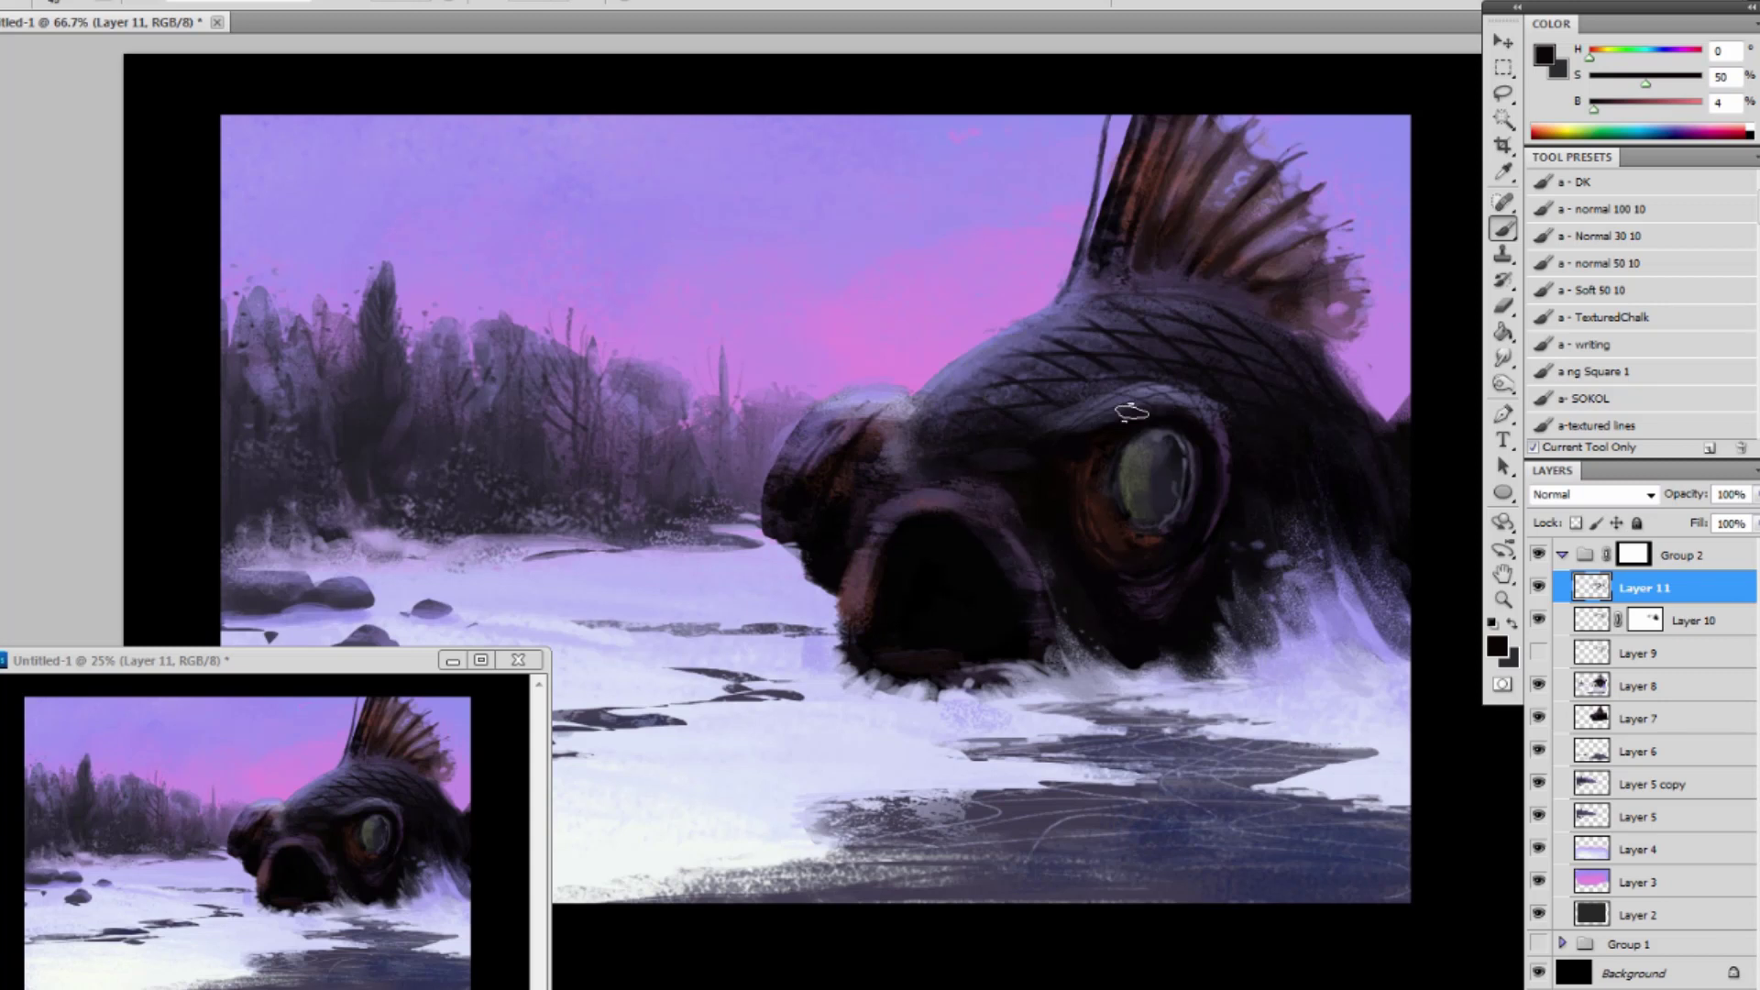
# Brush textured lavender sampled from the forehead's upper edge across the lower forehead and the snout above the mouth.
pyautogui.keyDown('alt'); pyautogui.click(1000, 323); pyautogui.keyUp('alt')
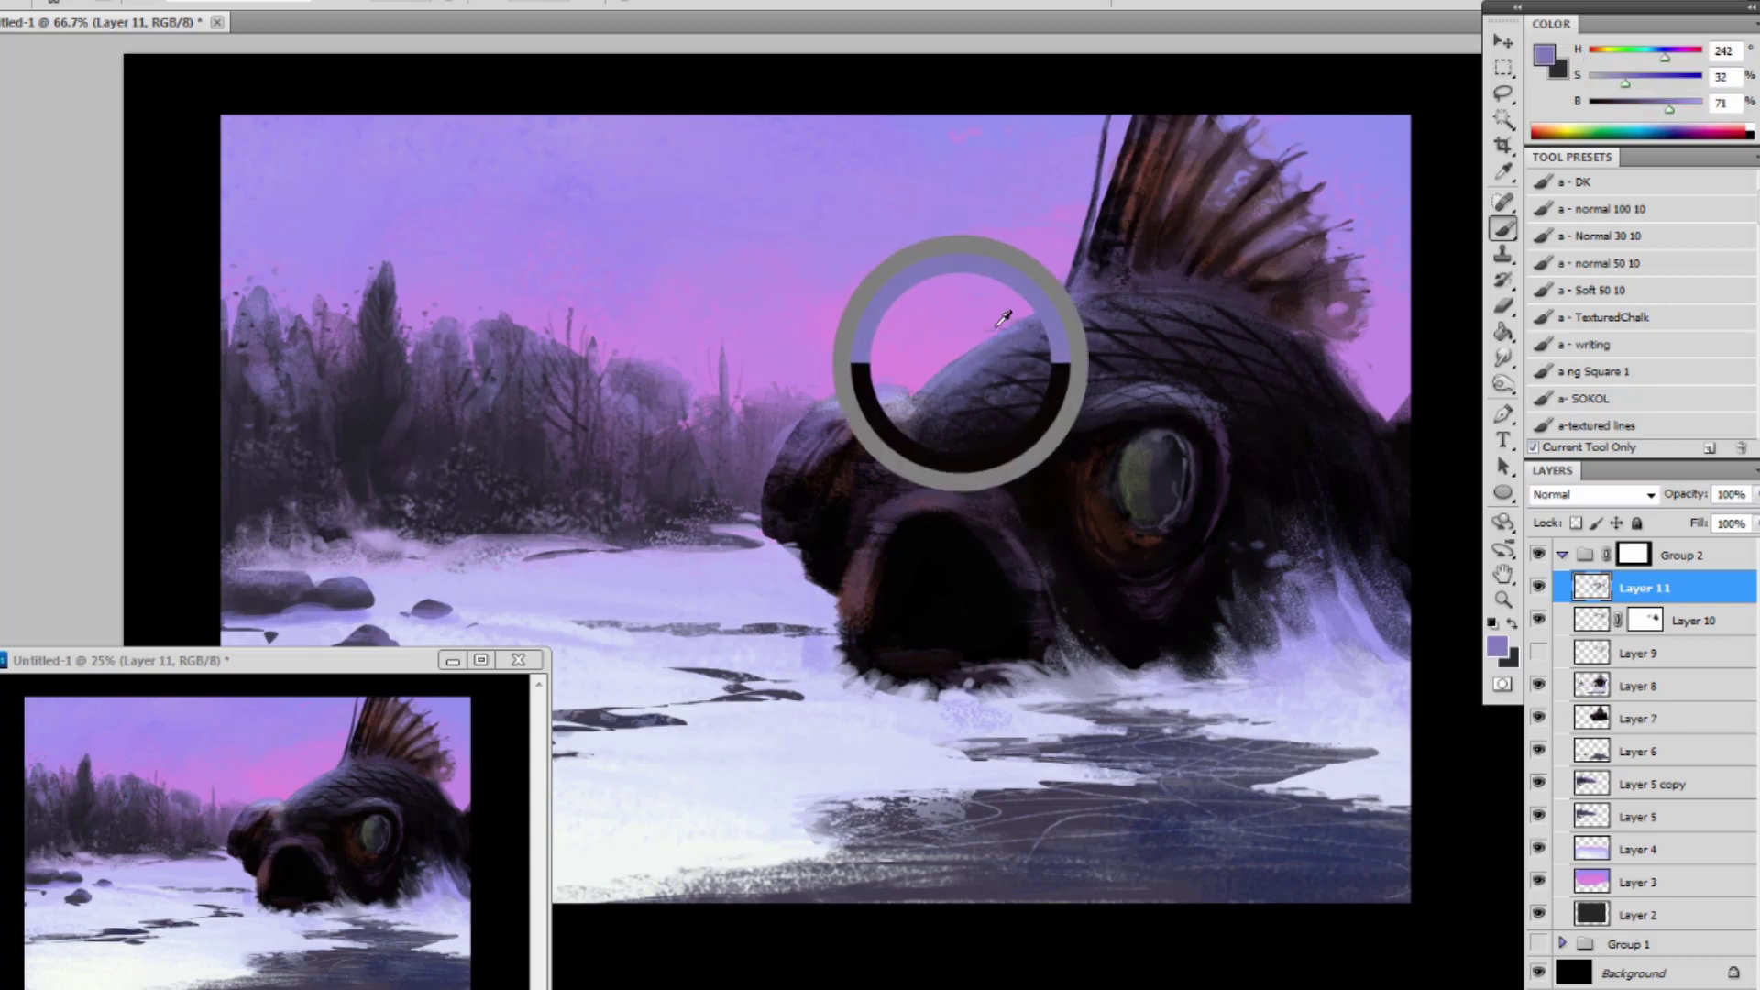
pyautogui.moveTo(933, 413)
pyautogui.mouseDown()
pyautogui.moveTo(1036, 422)
pyautogui.moveTo(987, 415)
pyautogui.moveTo(1058, 400)
pyautogui.mouseUp()
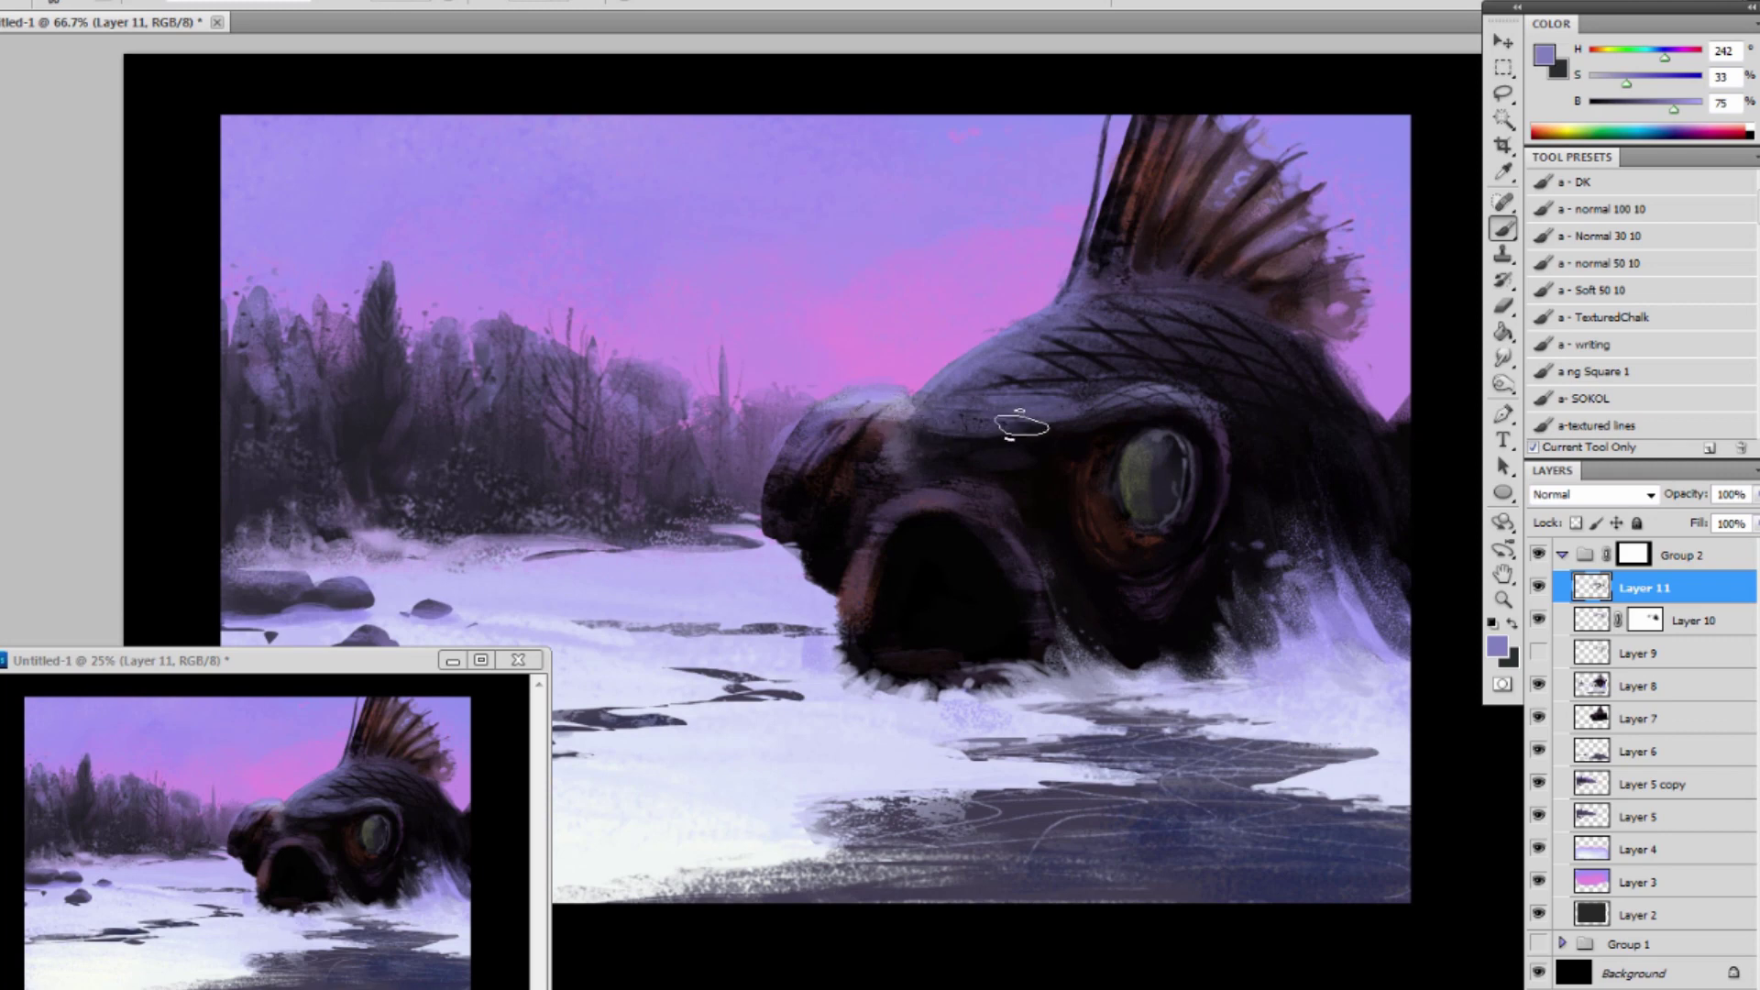
pyautogui.moveTo(905, 443)
pyautogui.mouseDown()
pyautogui.moveTo(1013, 435)
pyautogui.moveTo(1008, 449)
pyautogui.mouseUp()
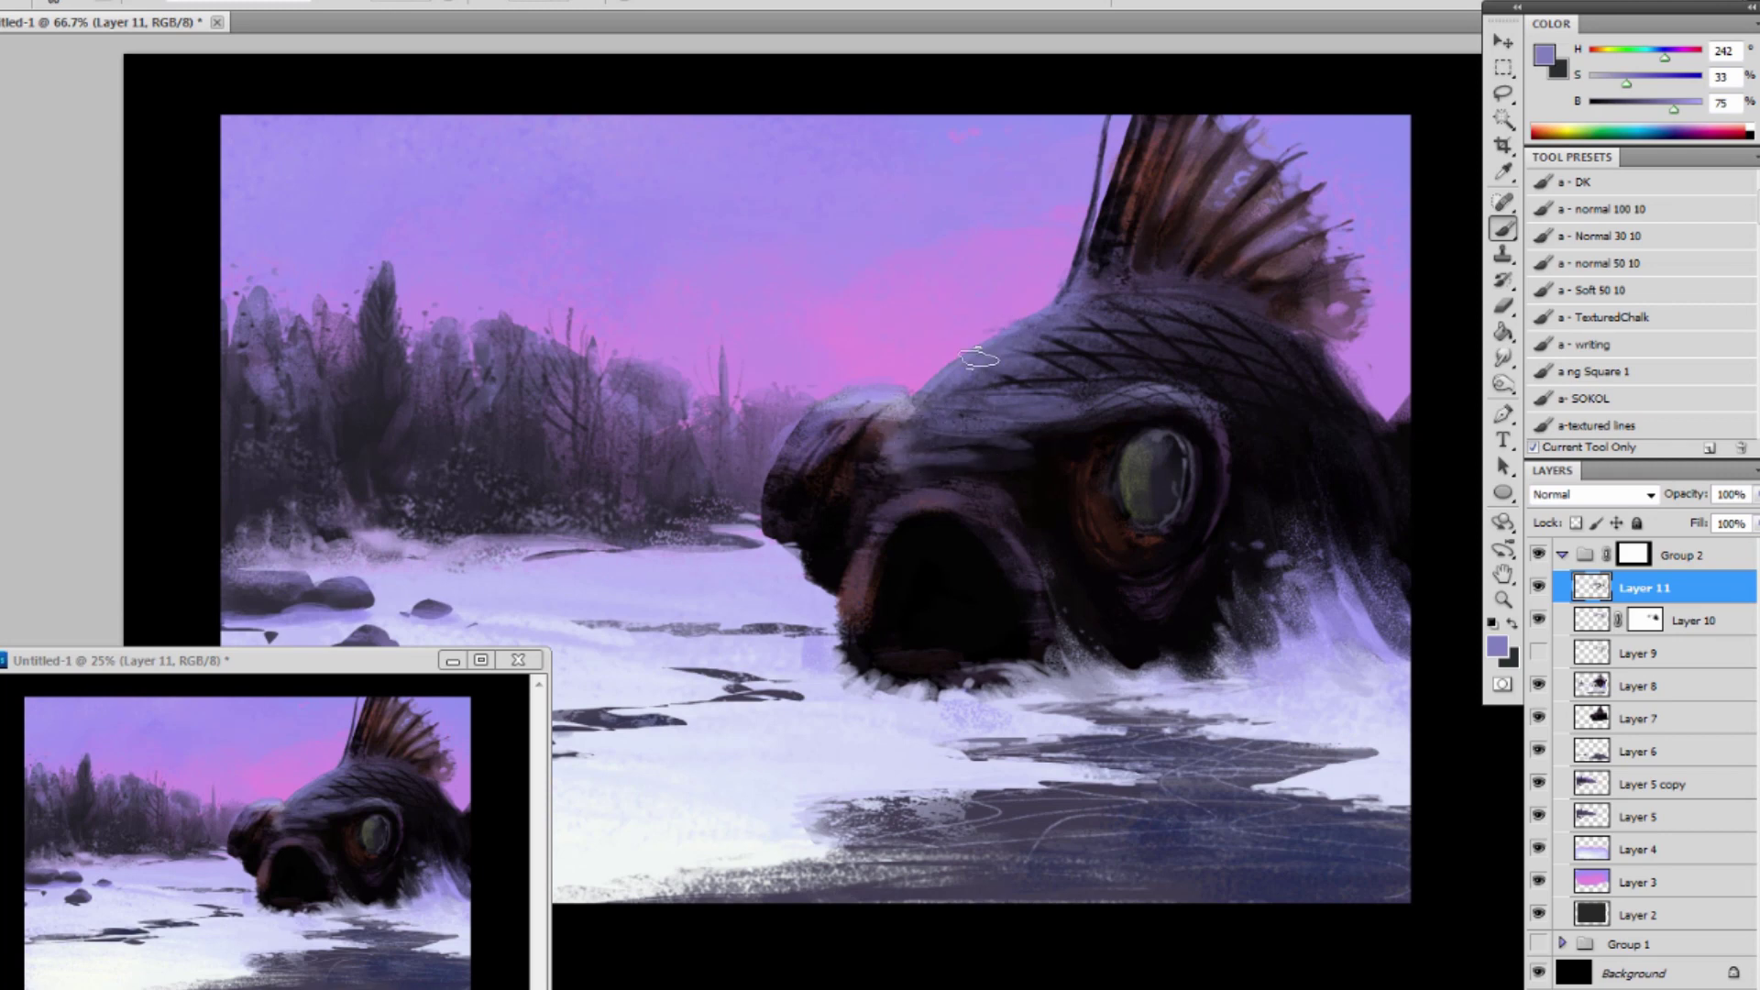
# Rework the join between the far bulge and the snout with near-black and muted purple sampled nearby.
pyautogui.keyDown('alt'); pyautogui.click(862, 439); pyautogui.keyUp('alt')
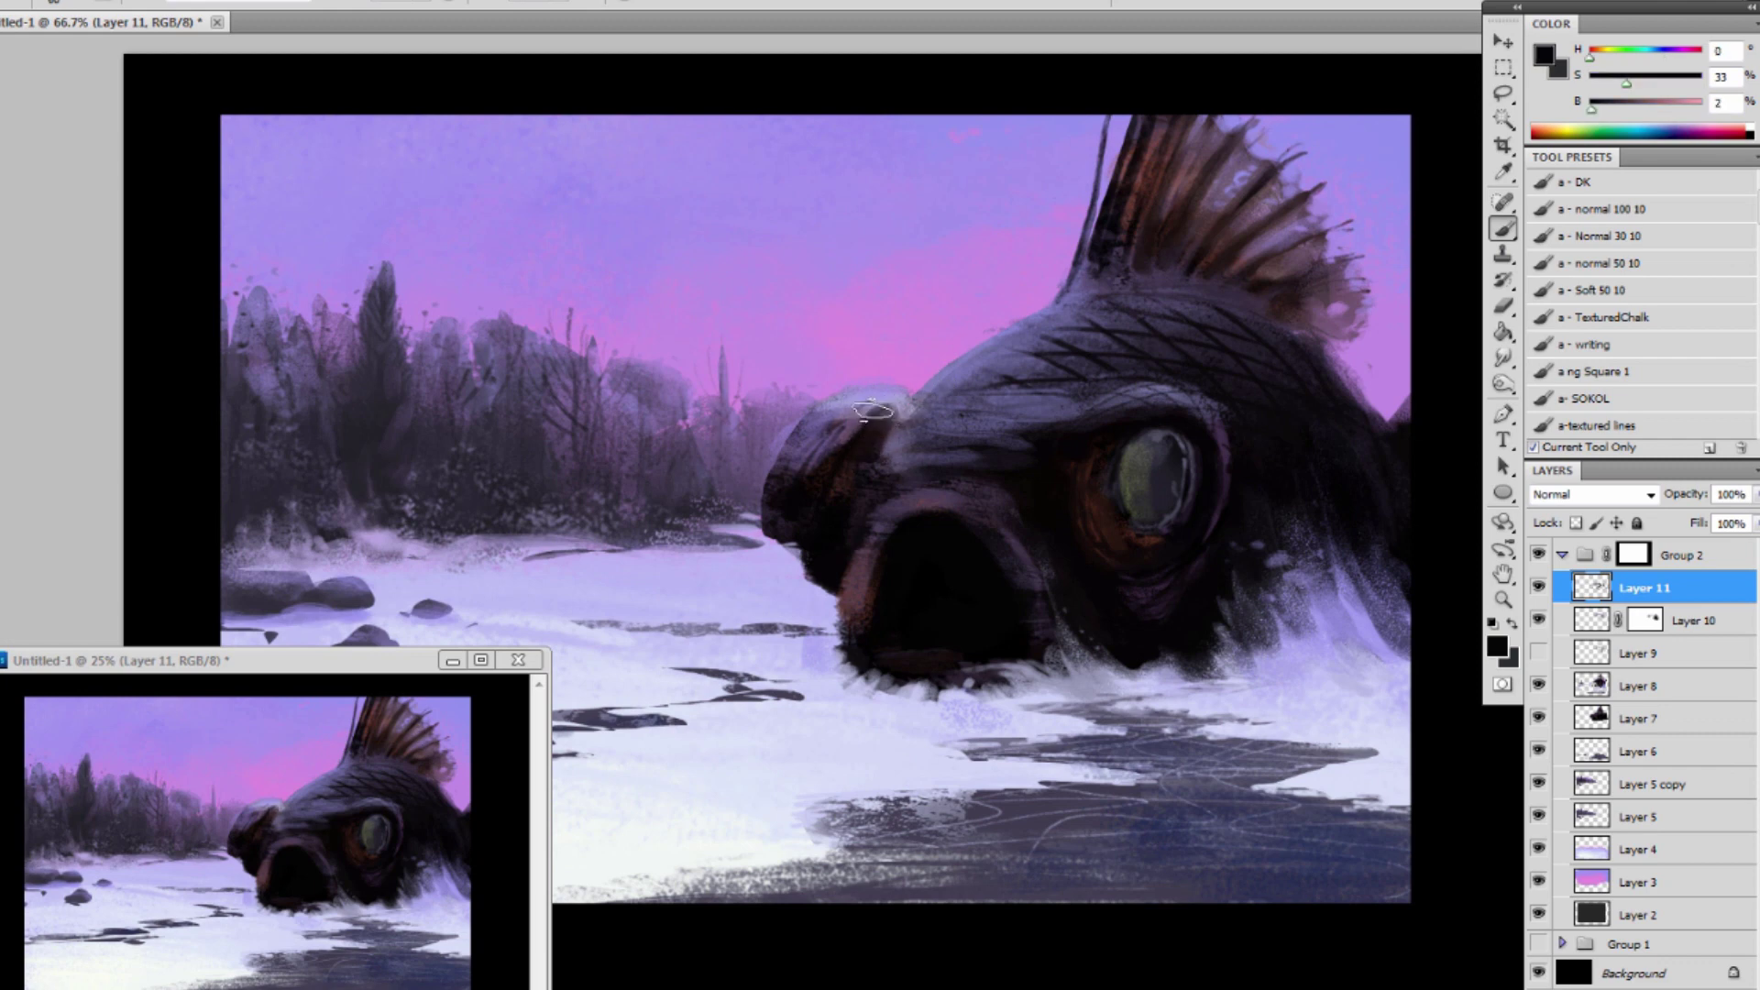
pyautogui.keyDown('alt'); pyautogui.click(894, 407); pyautogui.keyUp('alt')
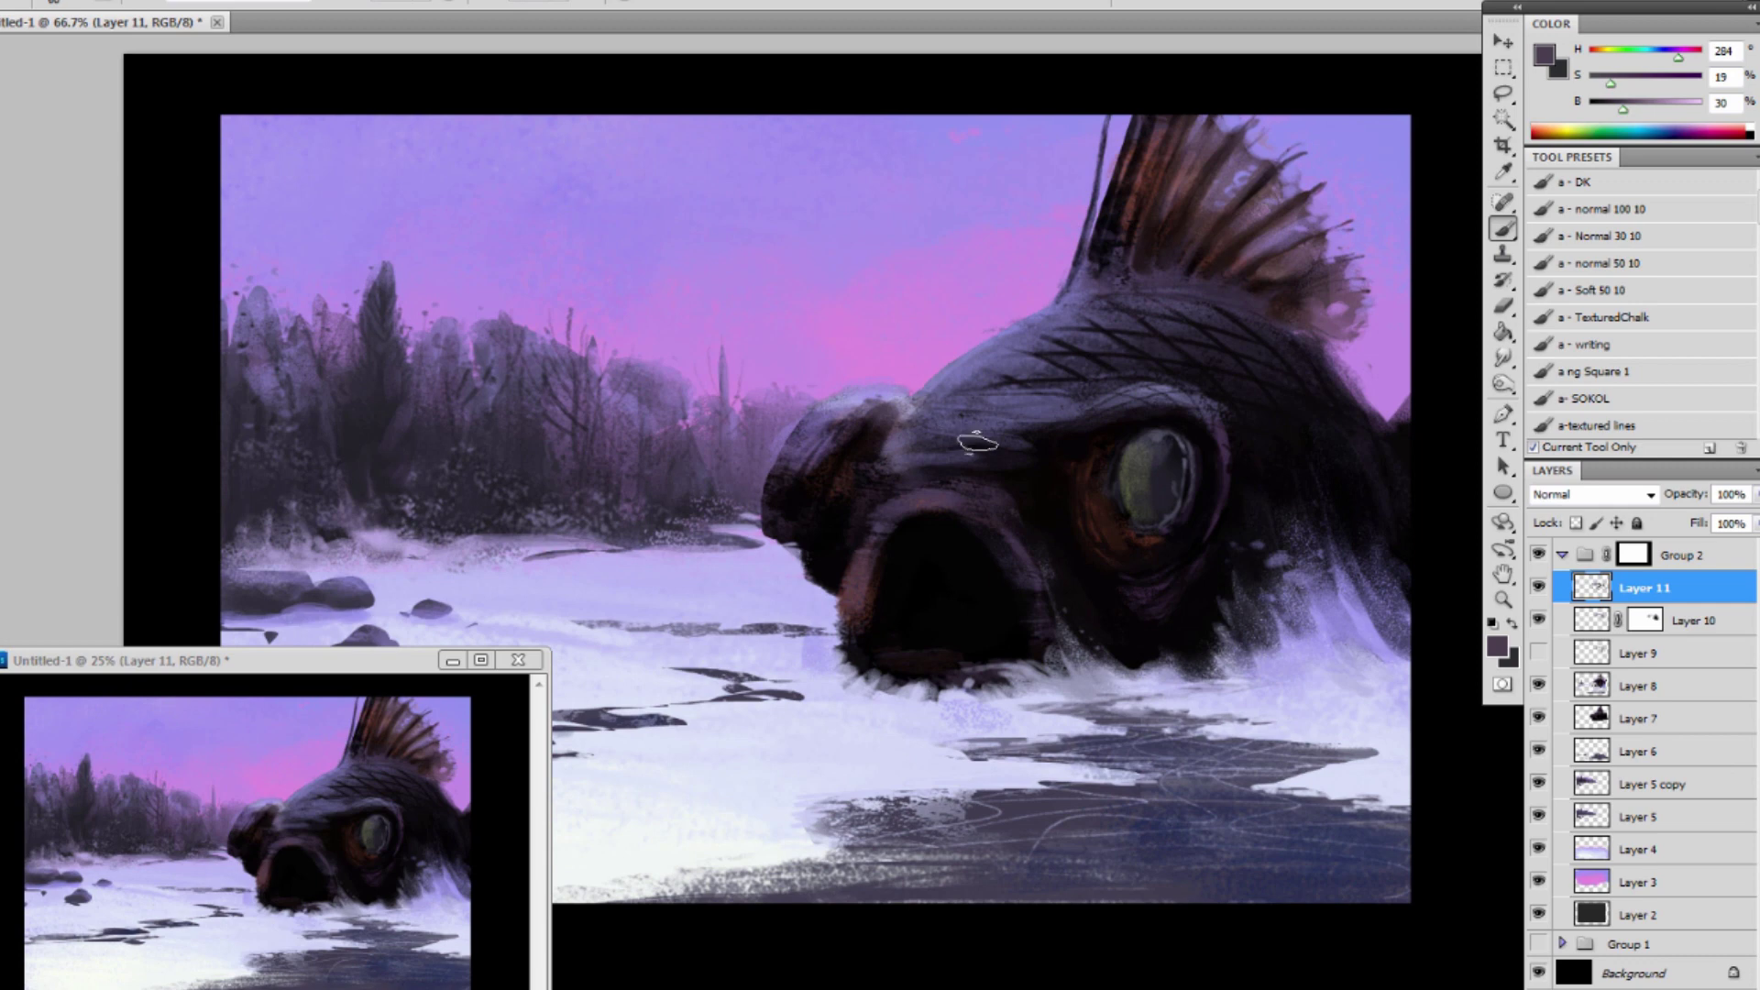
pyautogui.keyDown('alt'); pyautogui.click(1021, 483); pyautogui.keyUp('alt')
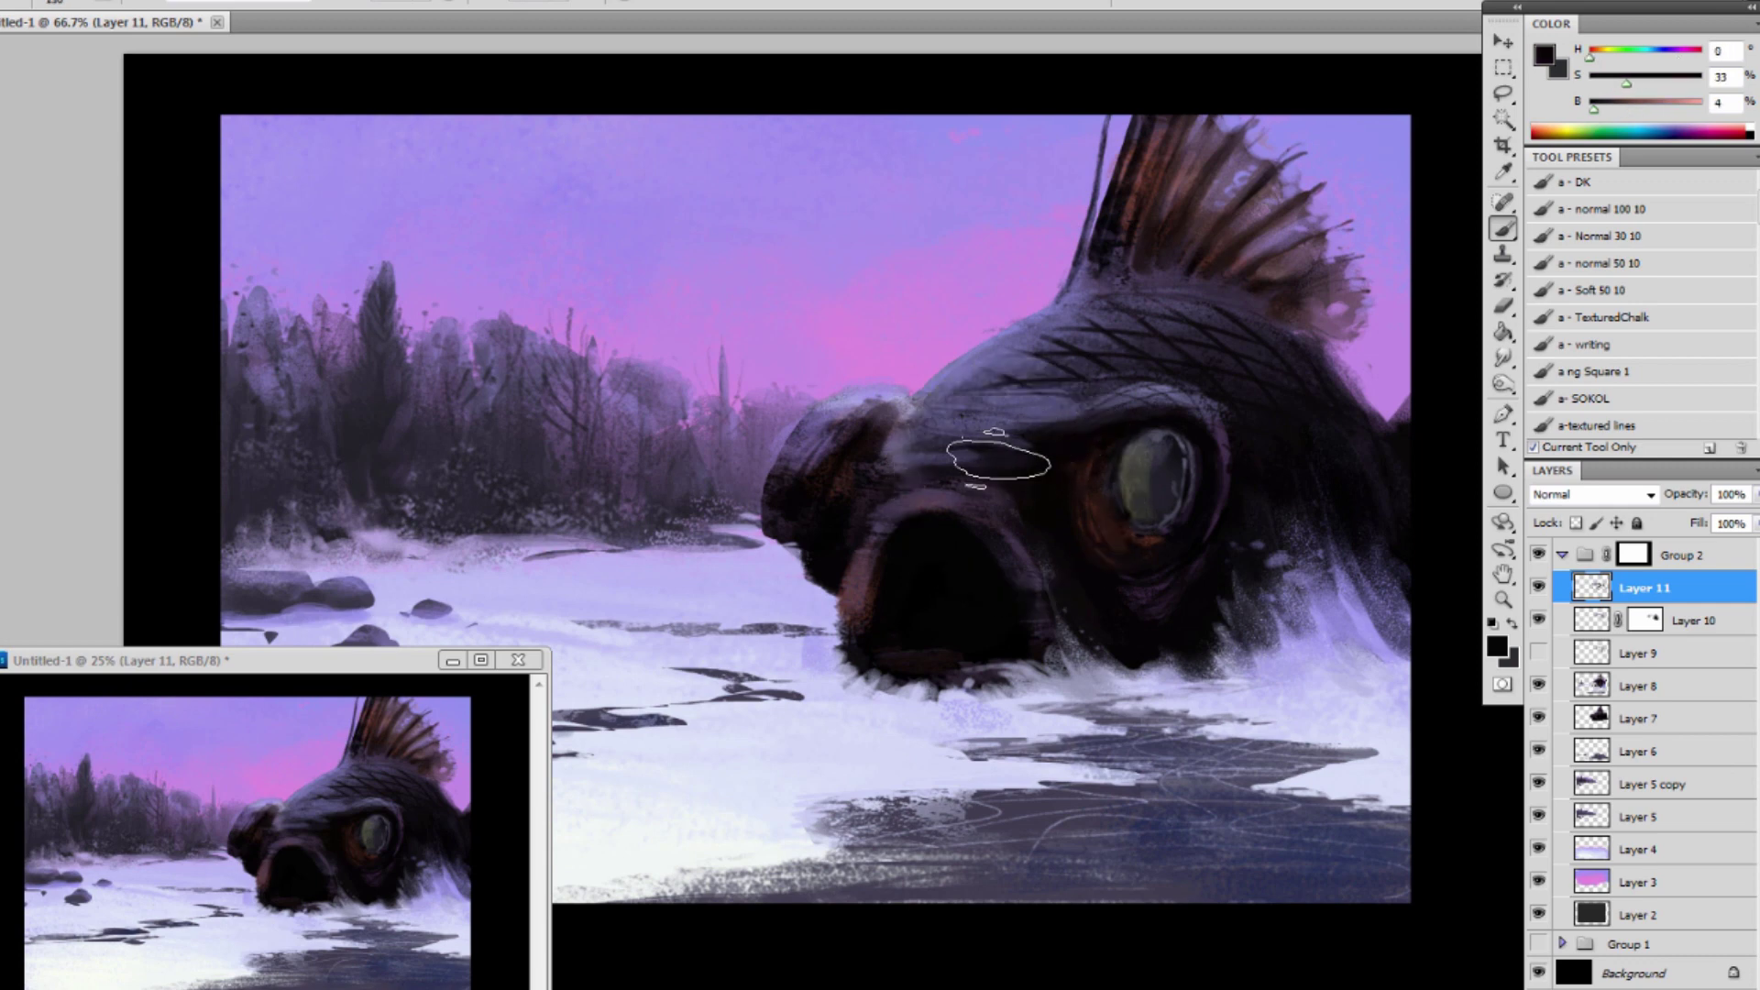
# Blend the forehead into the snout with sampled blue-violet, reducing the brush size for finer strokes.
pyautogui.keyDown('alt'); pyautogui.click(963, 398); pyautogui.keyUp('alt')
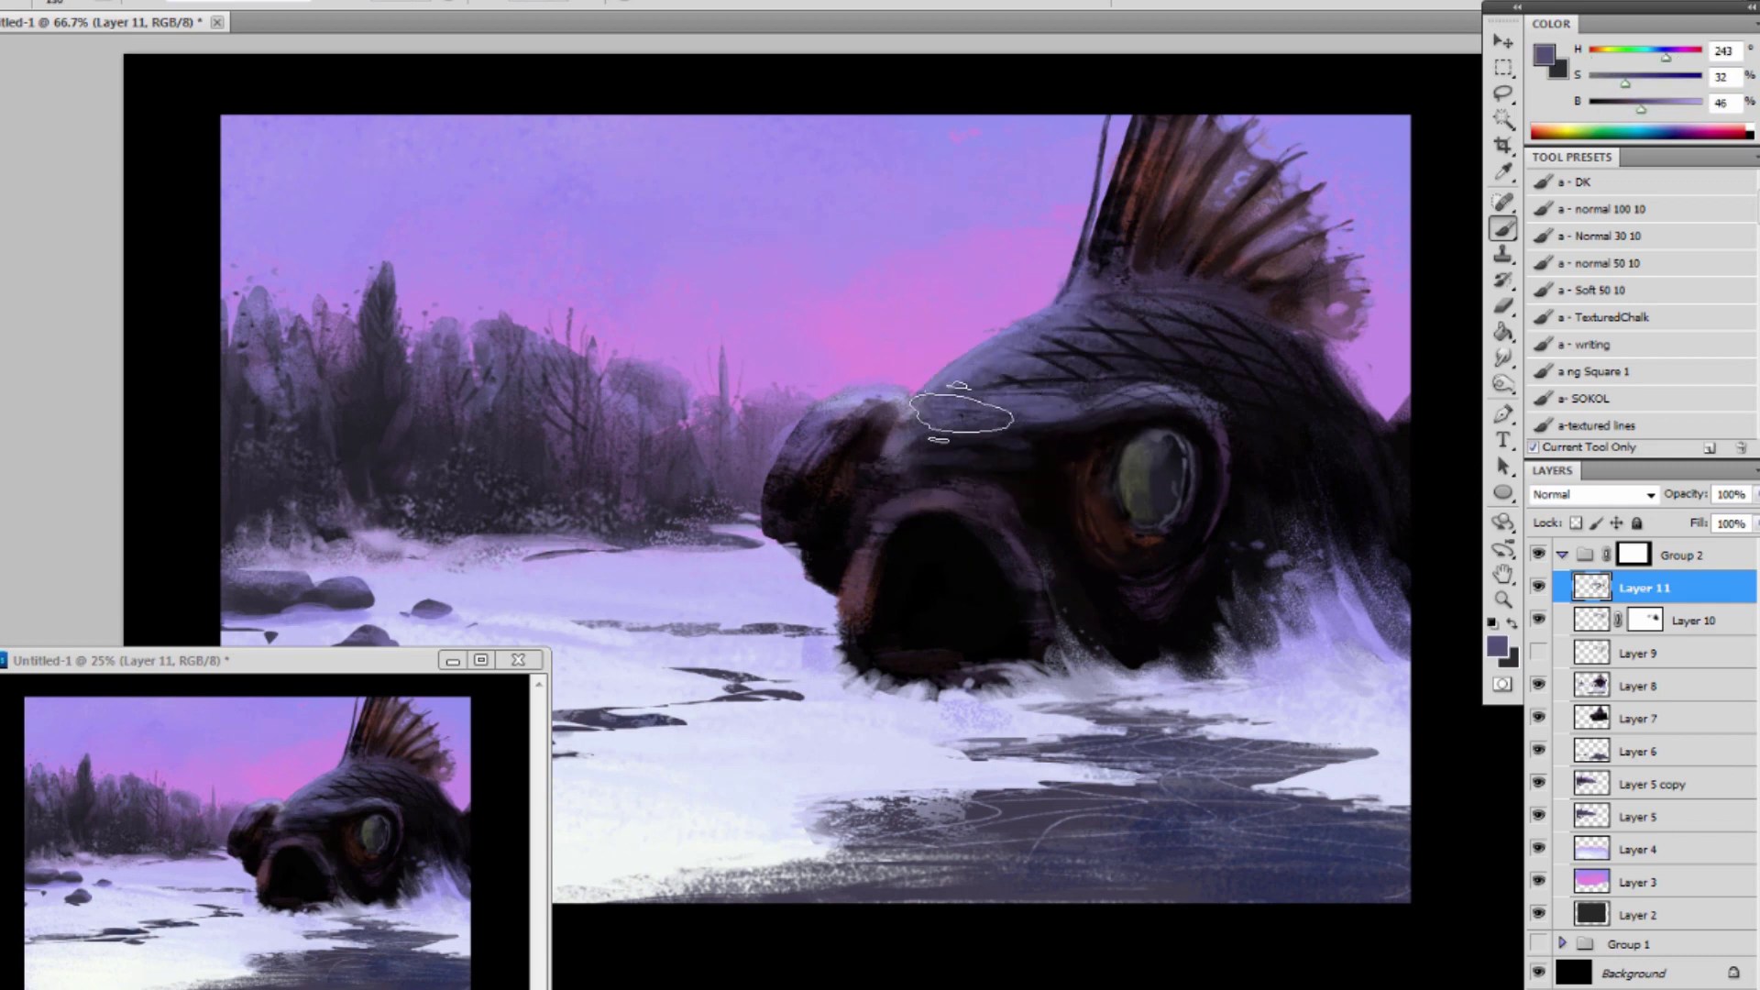
pyautogui.press('[')
pyautogui.press('[')
pyautogui.press('[')
pyautogui.press('[')
pyautogui.press('[')
pyautogui.press('[')
pyautogui.press('[')
pyautogui.press('[')
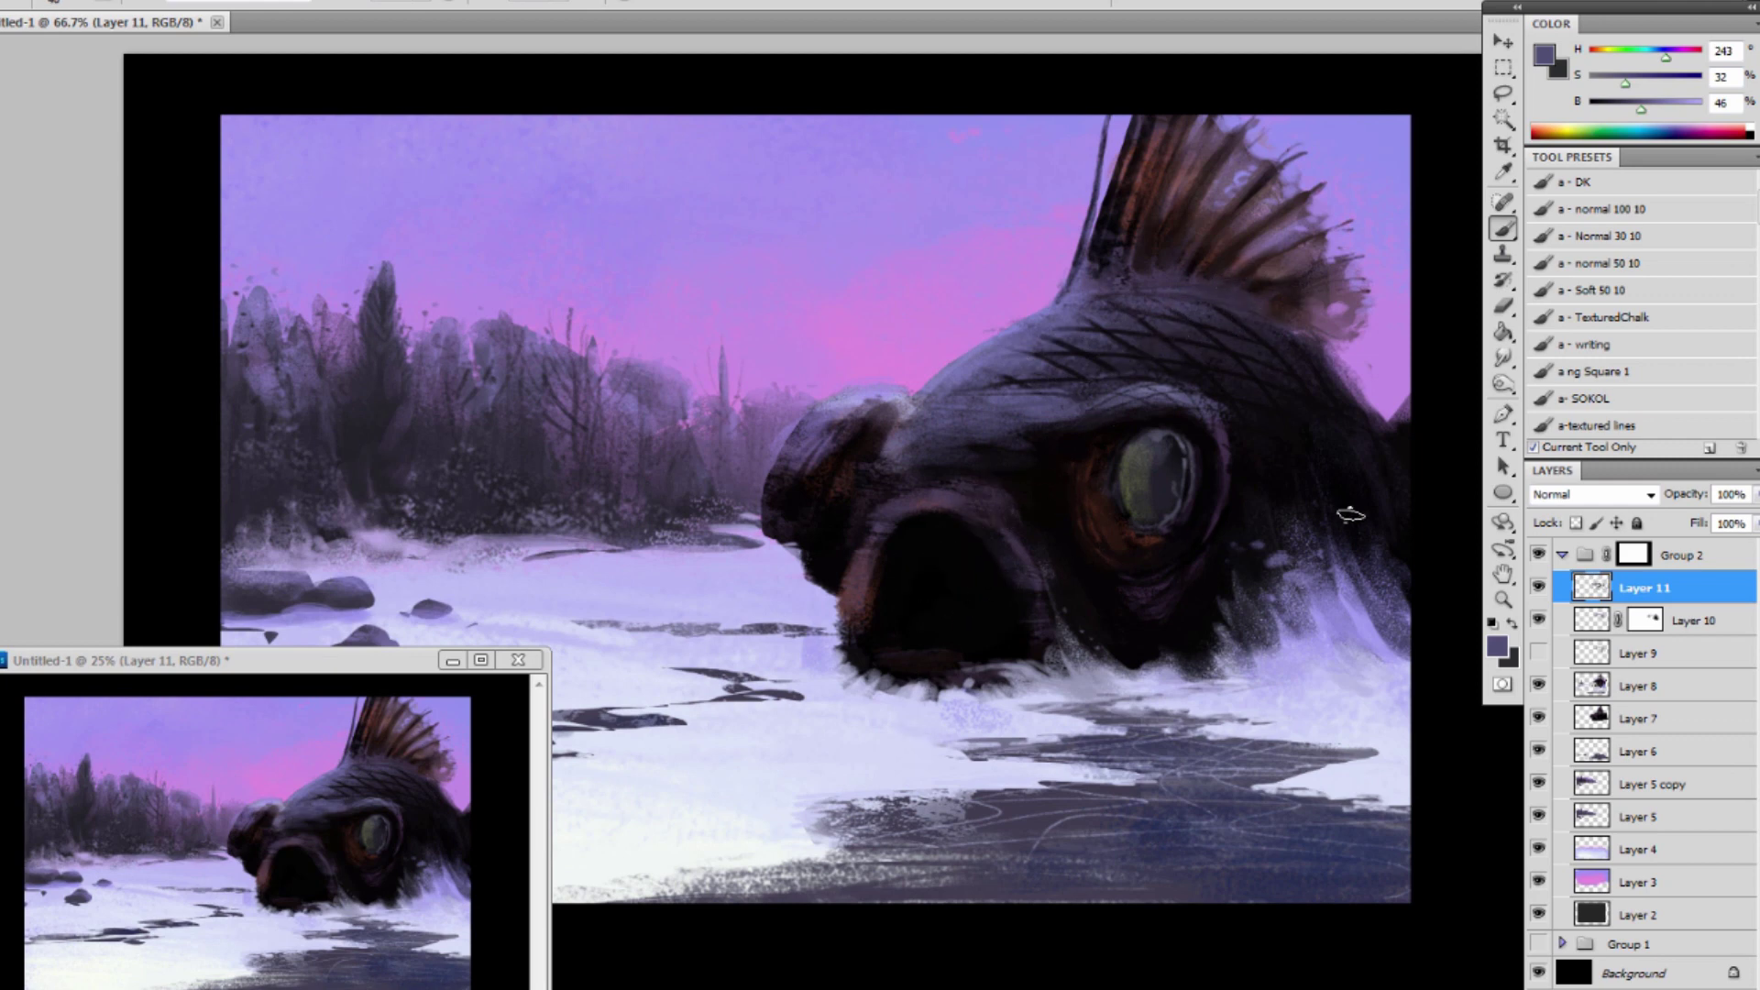
# Paint dark blue-violet sampled from the brow down the skin in front of the eye and across the snout.
pyautogui.keyDown('alt'); pyautogui.click(1141, 383); pyautogui.keyUp('alt')
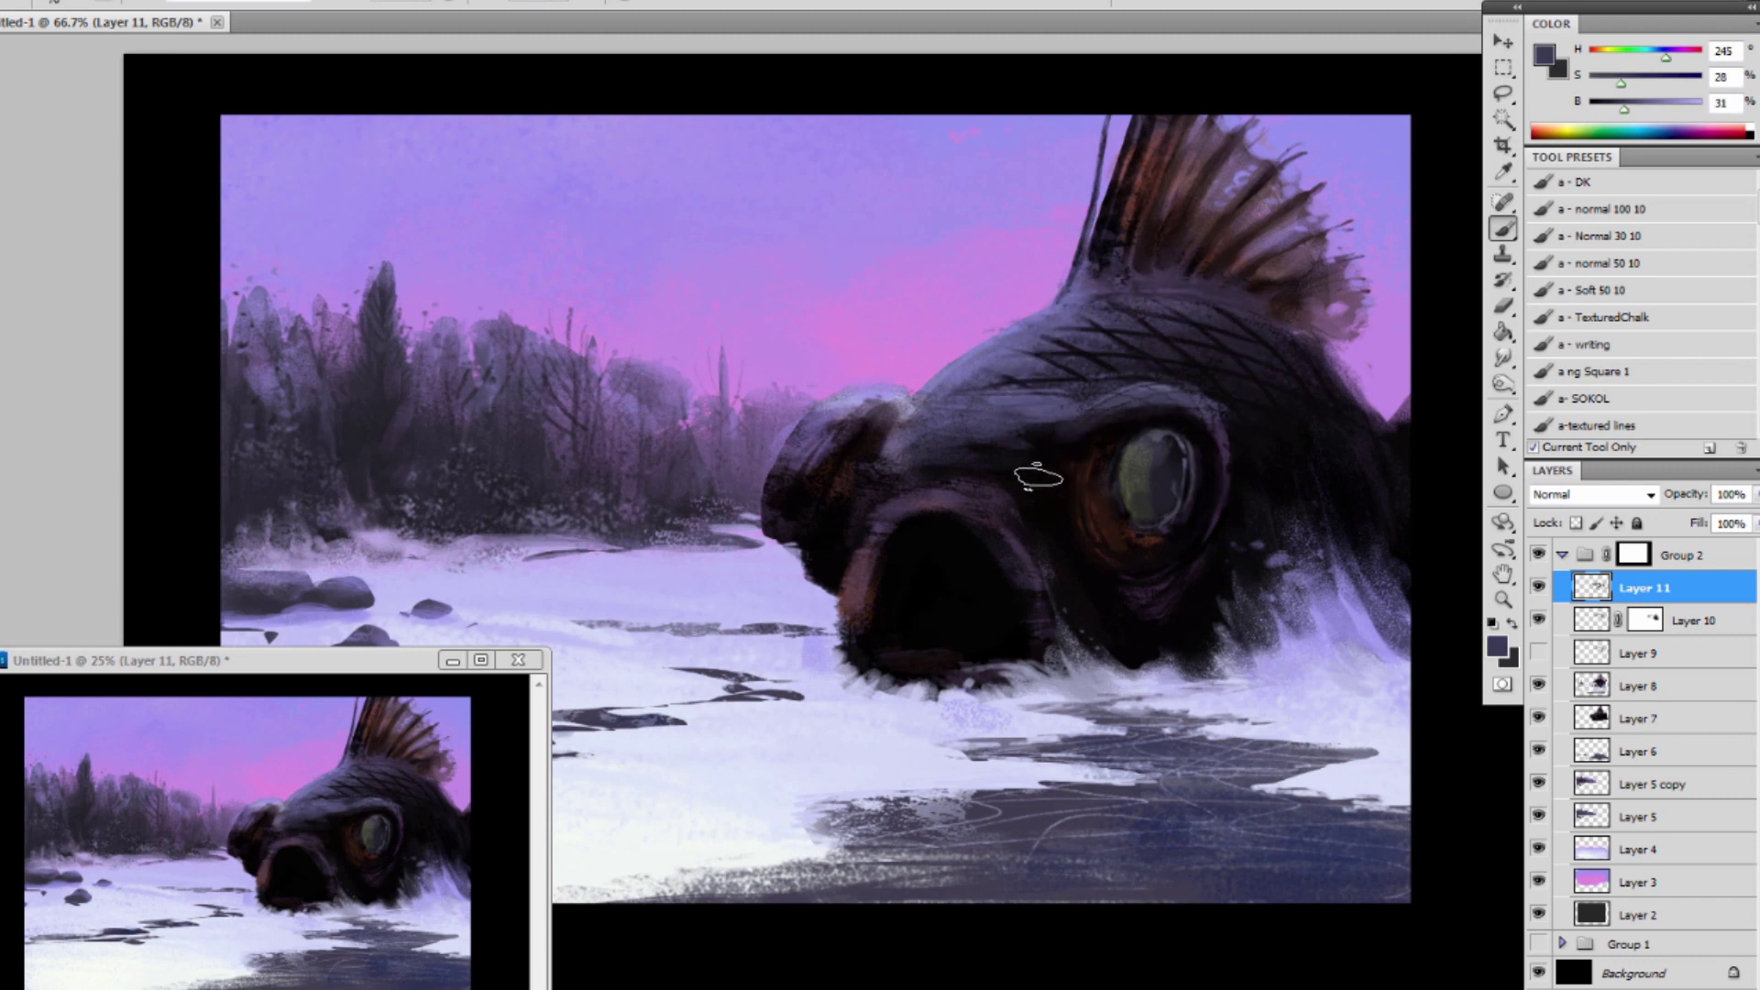
pyautogui.moveTo(1078, 438); pyautogui.dragTo(1060, 542)
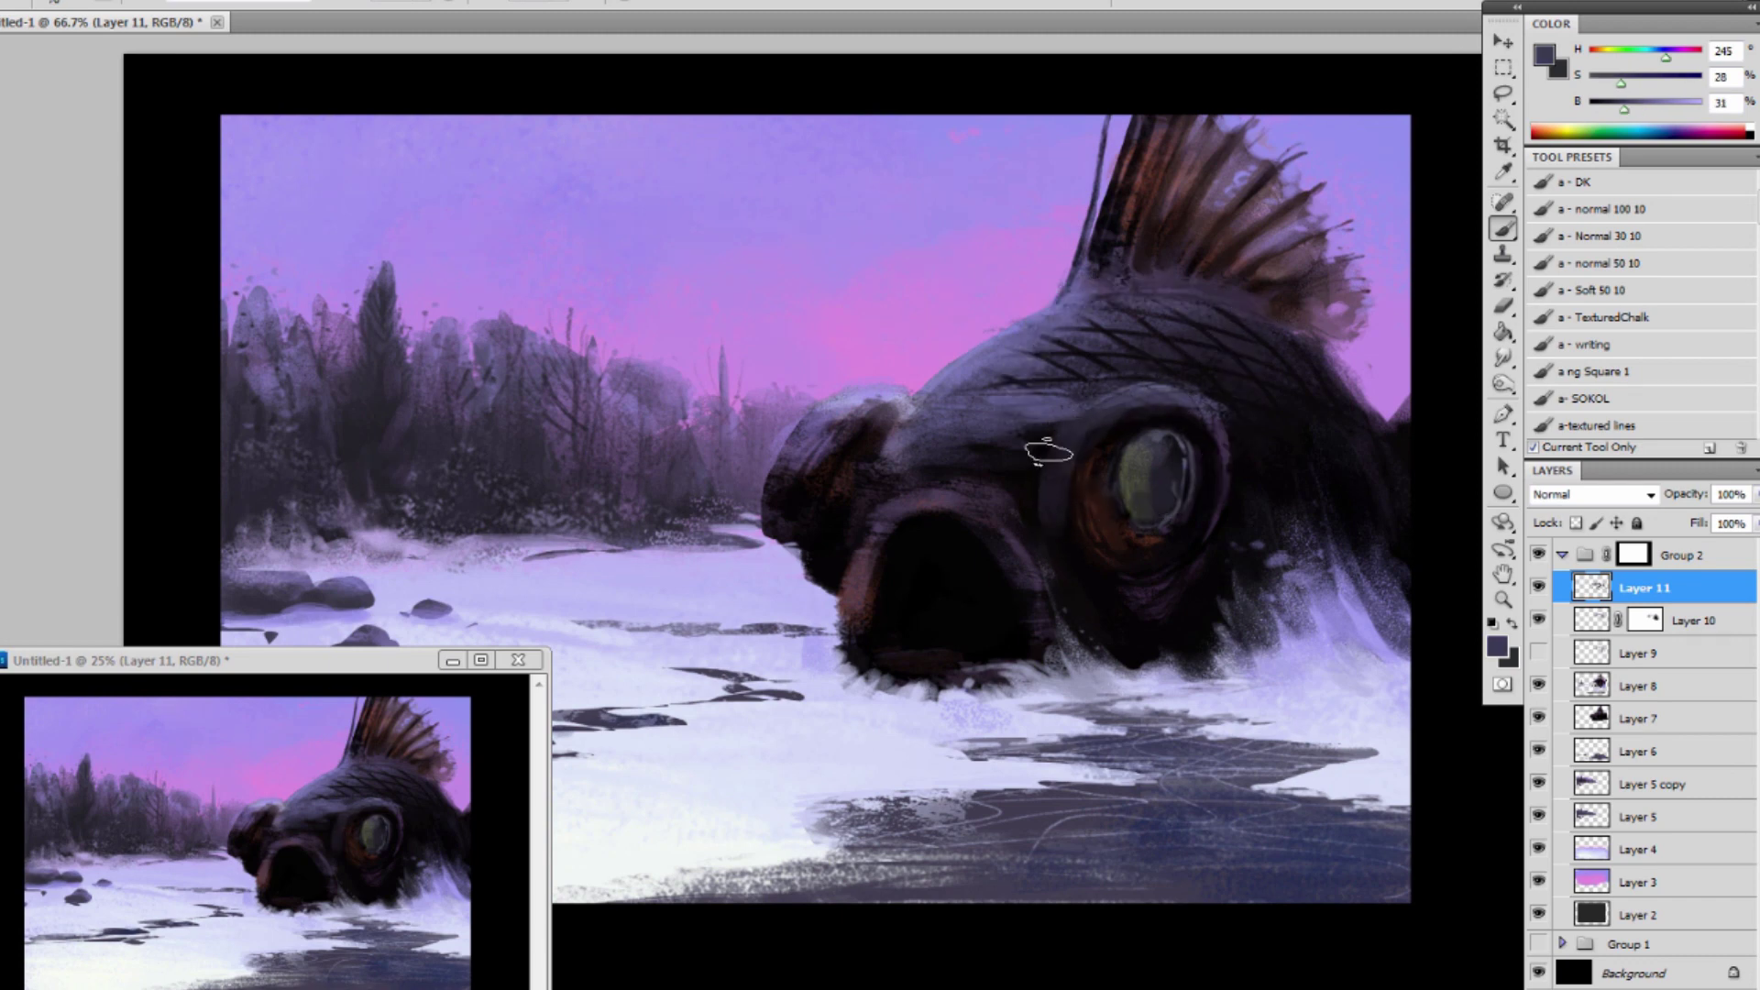
pyautogui.moveTo(1020, 442); pyautogui.dragTo(1006, 463)
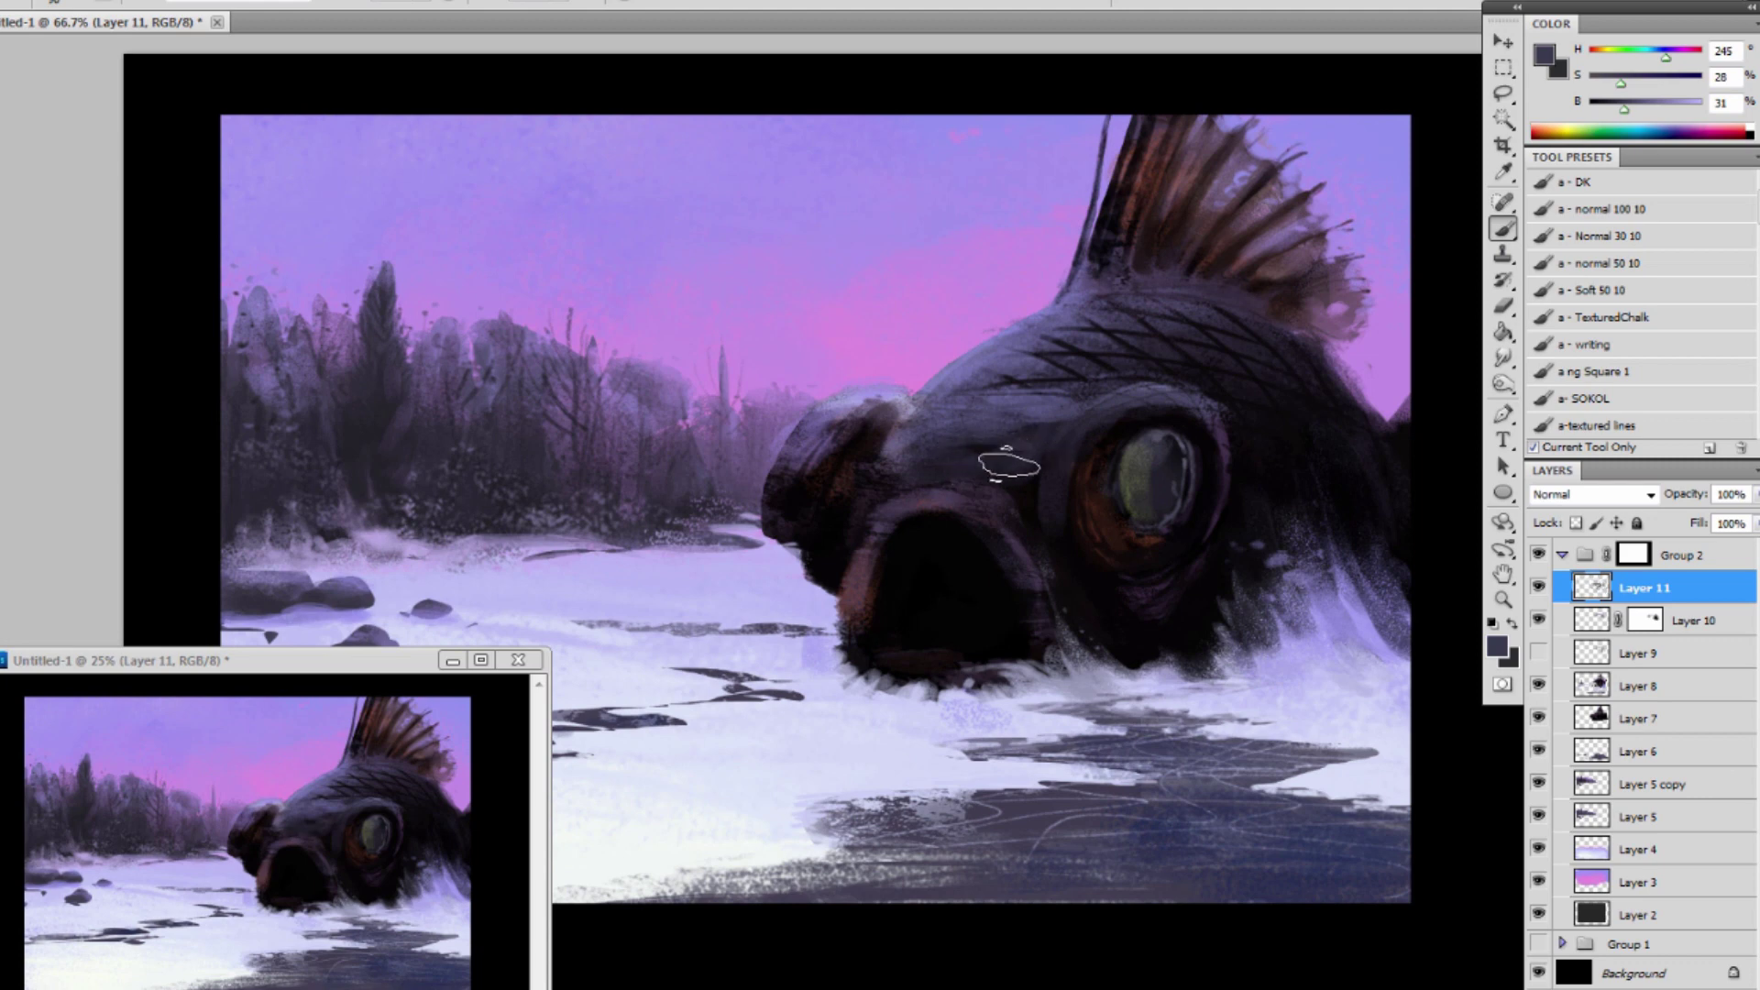
# Even out the snout with sampled dark blue-violet and add small near-black marks above the mouth.
pyautogui.press(']')
pyautogui.press(']')
pyautogui.press(']')
pyautogui.keyDown('alt'); pyautogui.click(986, 440); pyautogui.keyUp('alt')
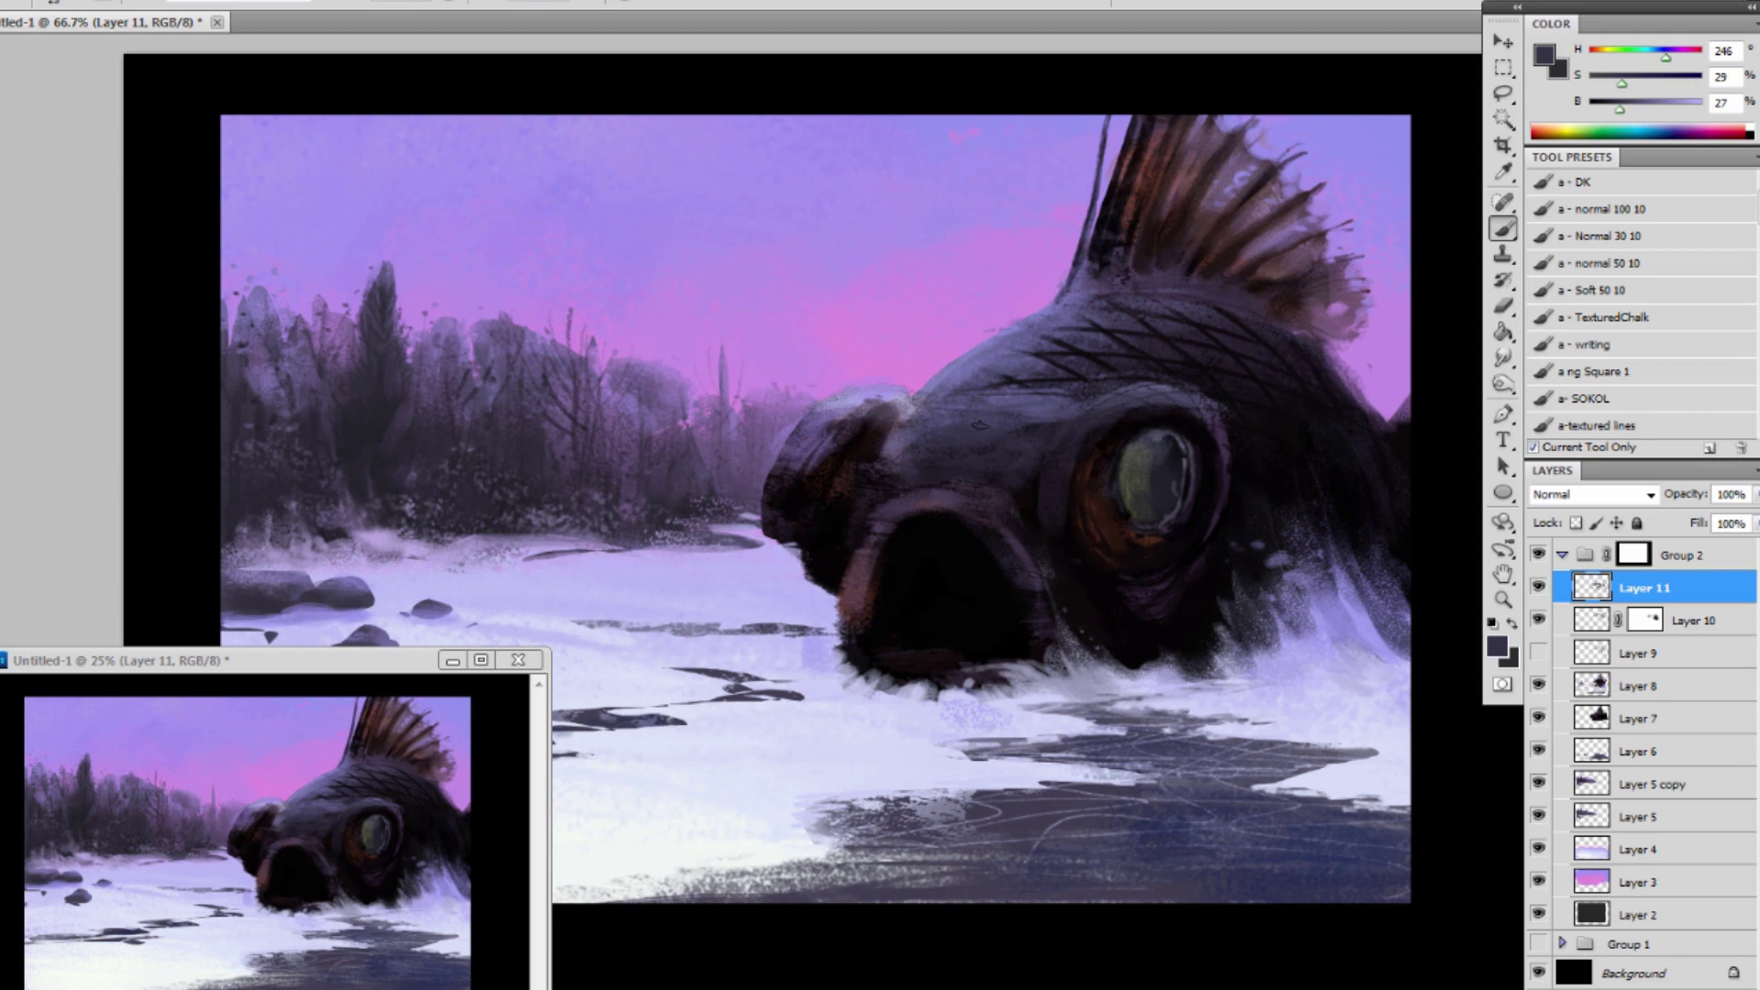
pyautogui.keyDown('alt'); pyautogui.click(972, 539); pyautogui.keyUp('alt')
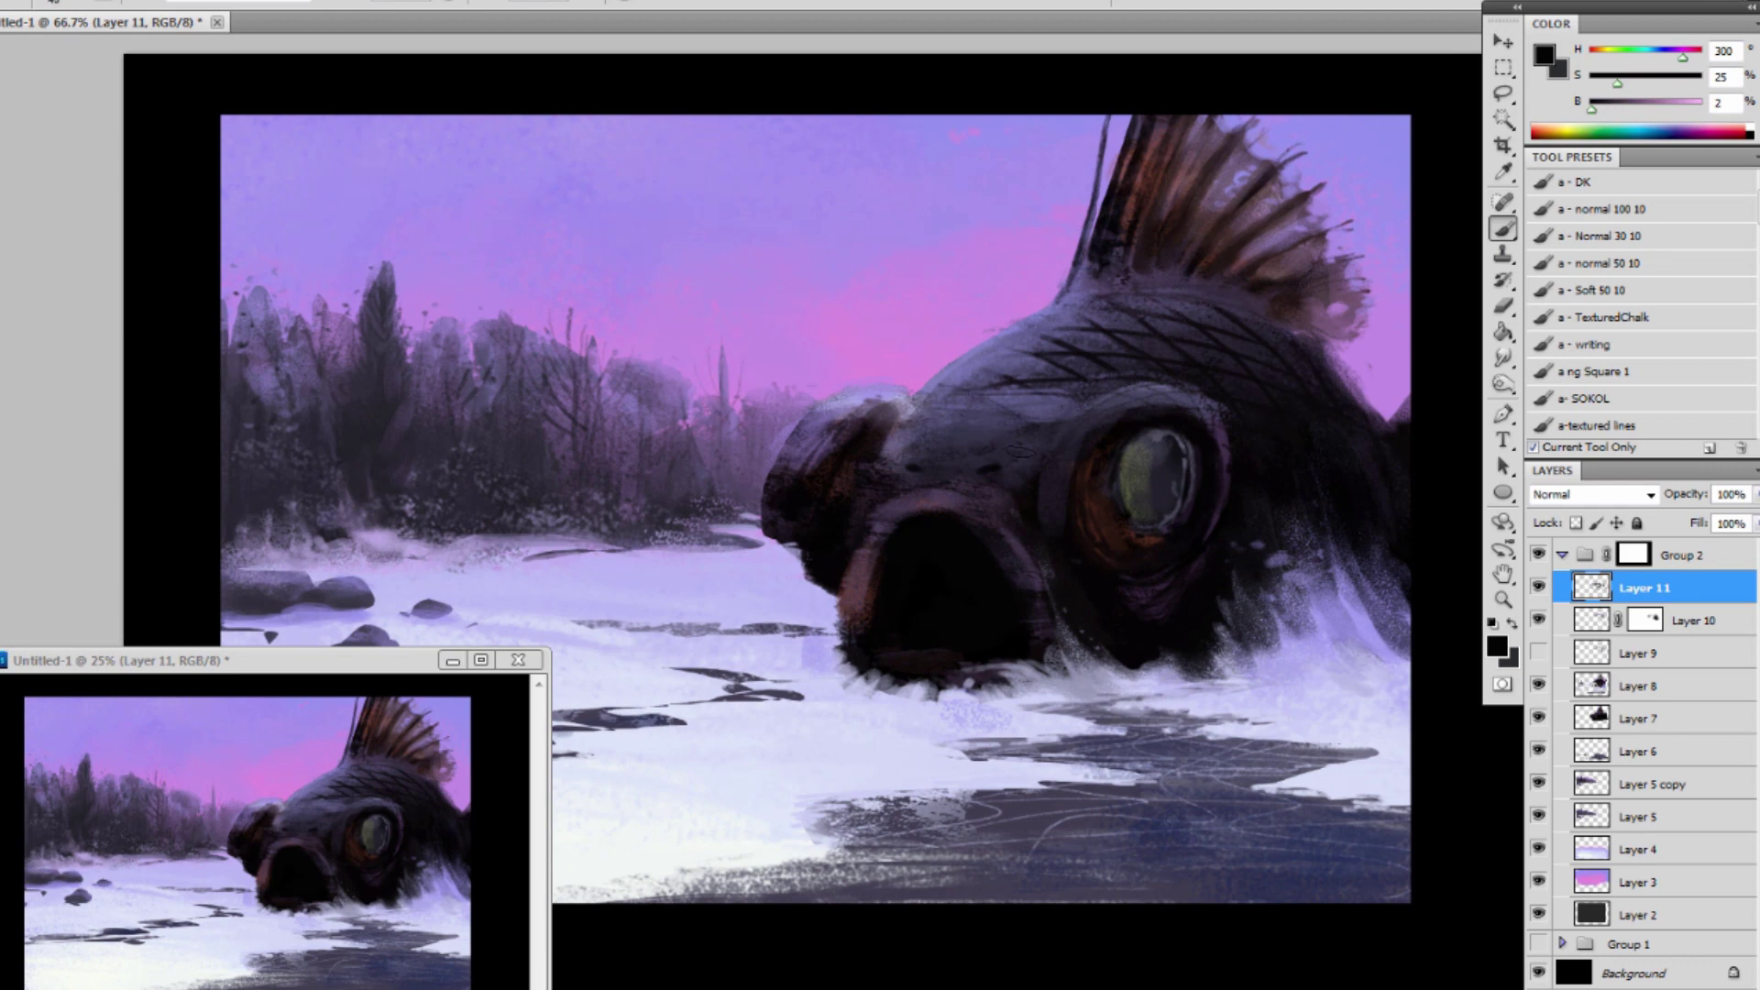
# Rework the skin between the far bulge and the mouth with near-black sampled near the brow.
pyautogui.moveTo(906, 460); pyautogui.dragTo(1013, 411)
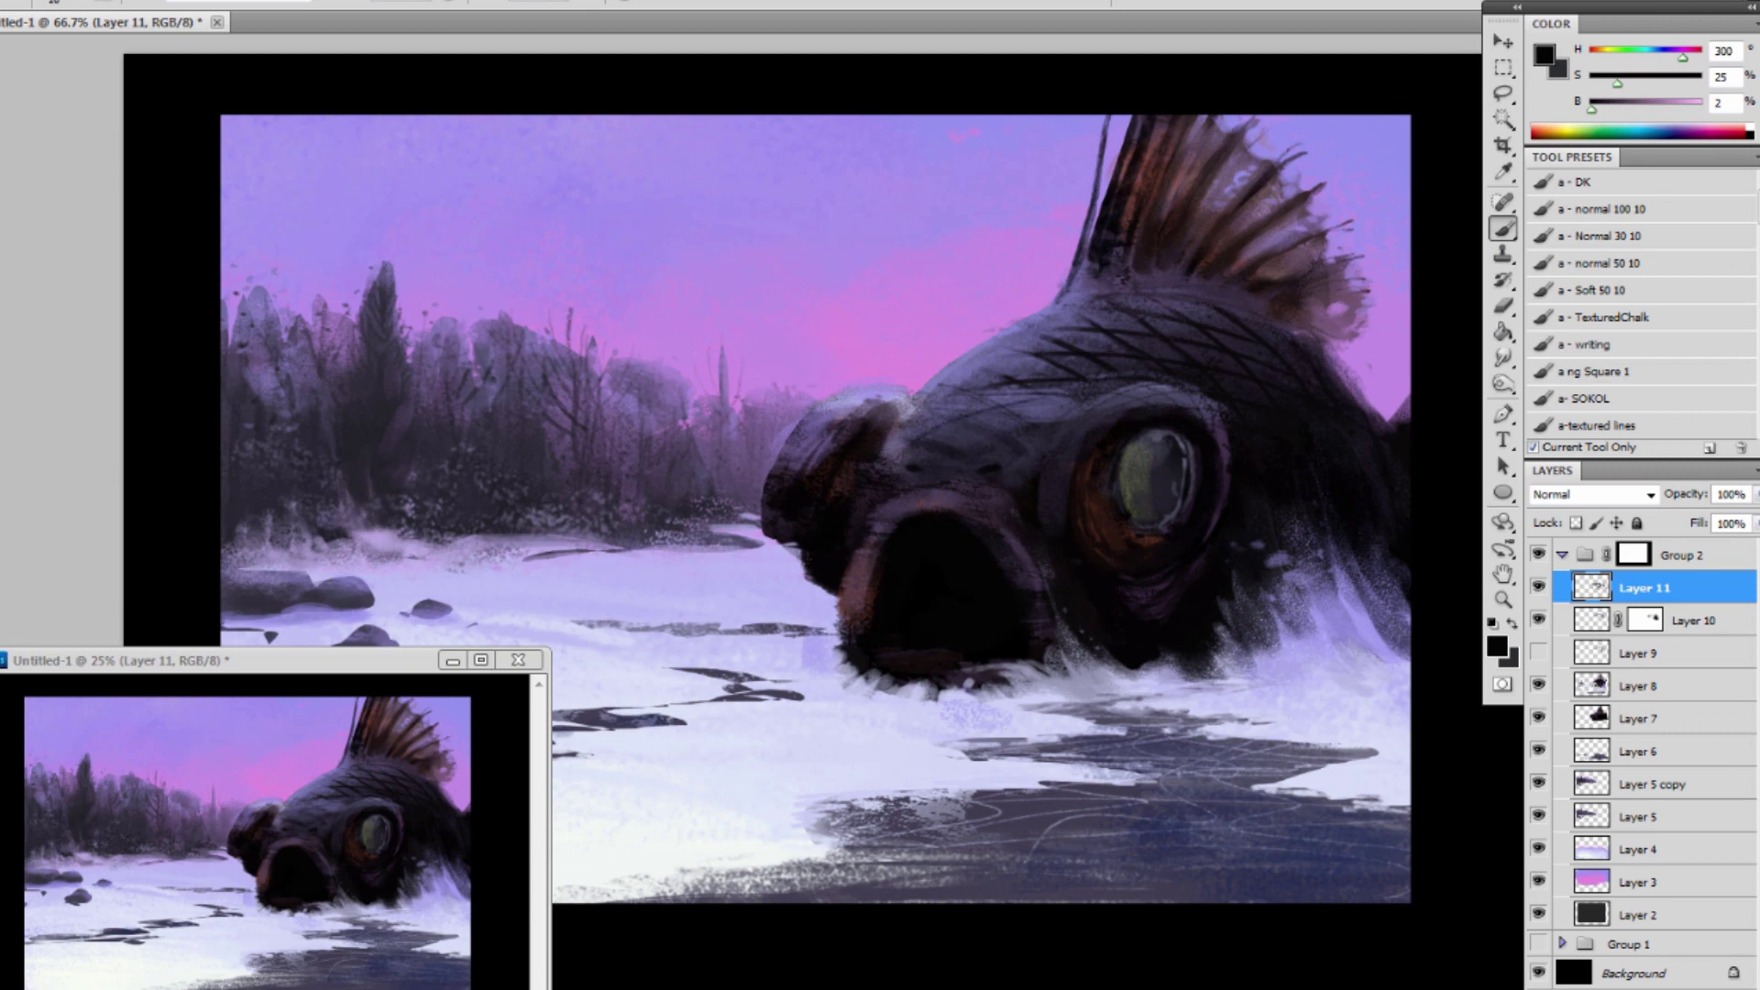
pyautogui.hotkey('ctrl', 'z')
pyautogui.keyDown('alt'); pyautogui.click(1033, 423); pyautogui.keyUp('alt')
pyautogui.moveTo(953, 480)
pyautogui.mouseDown()
pyautogui.moveTo(973, 488)
pyautogui.moveTo(953, 469)
pyautogui.moveTo(875, 512)
pyautogui.mouseUp()
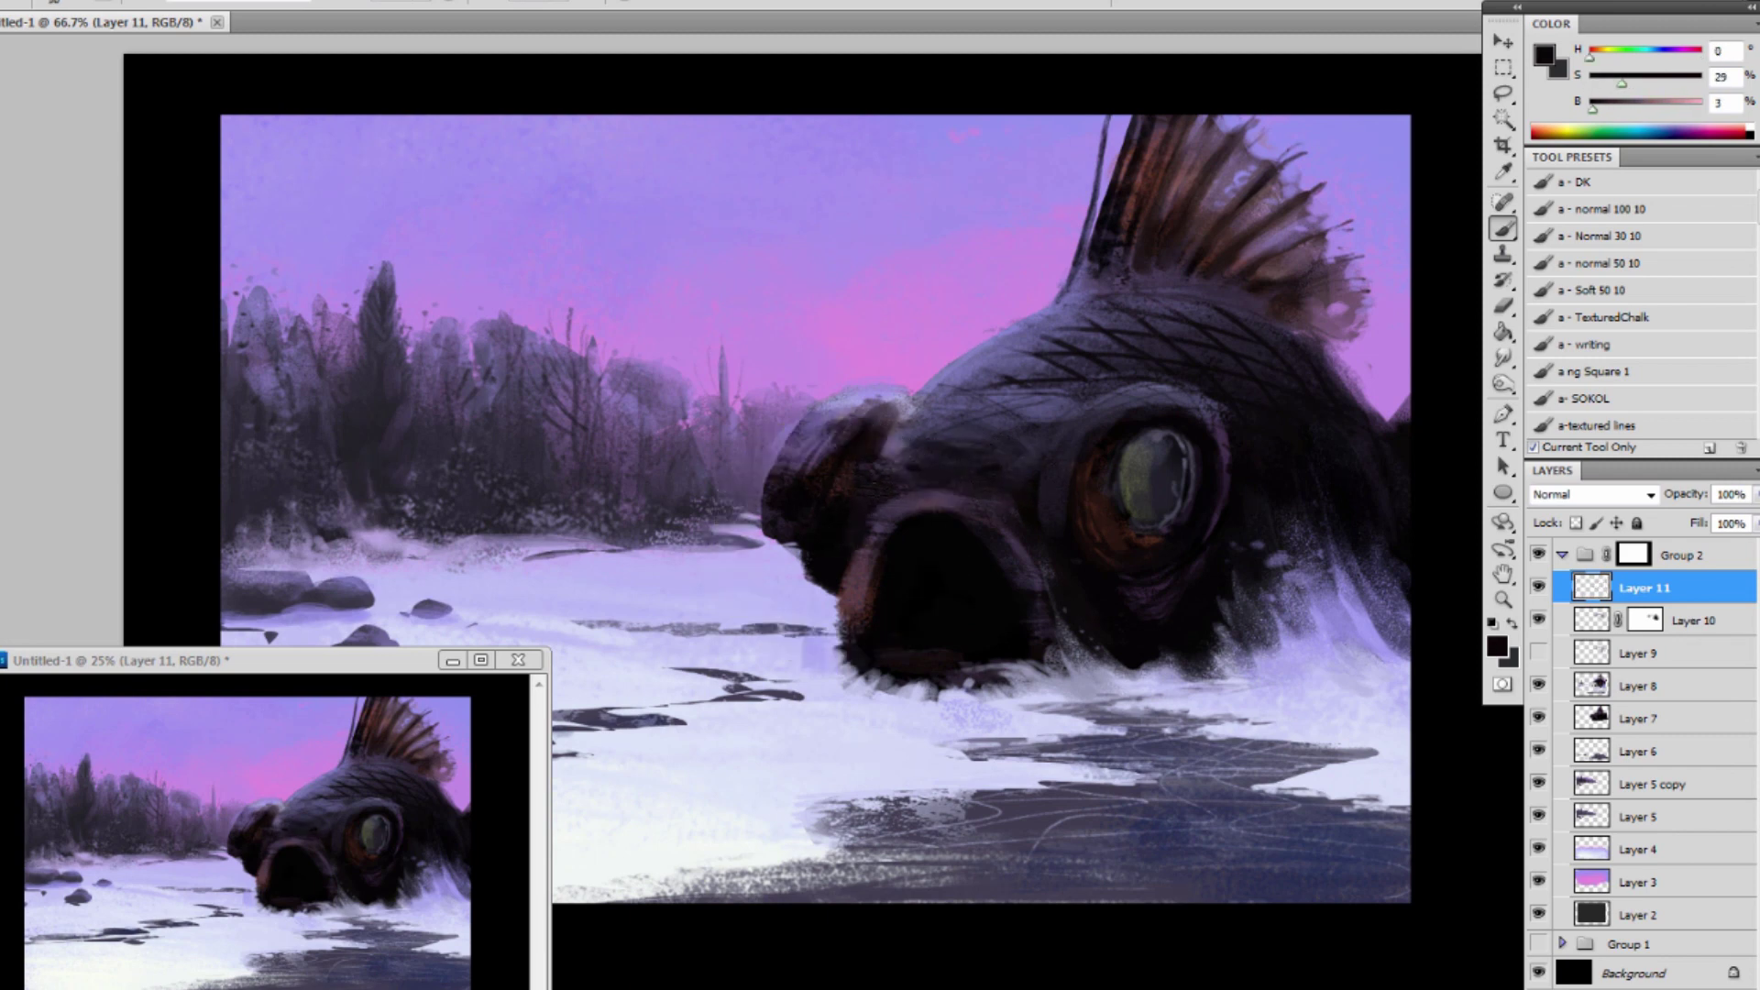
# Tidy the far bulge's edge with sampled lavender, sky violet and near-black, and touch up the near eye's rim with dark purple.
pyautogui.keyDown('alt'); pyautogui.click(797, 616); pyautogui.keyUp('alt')
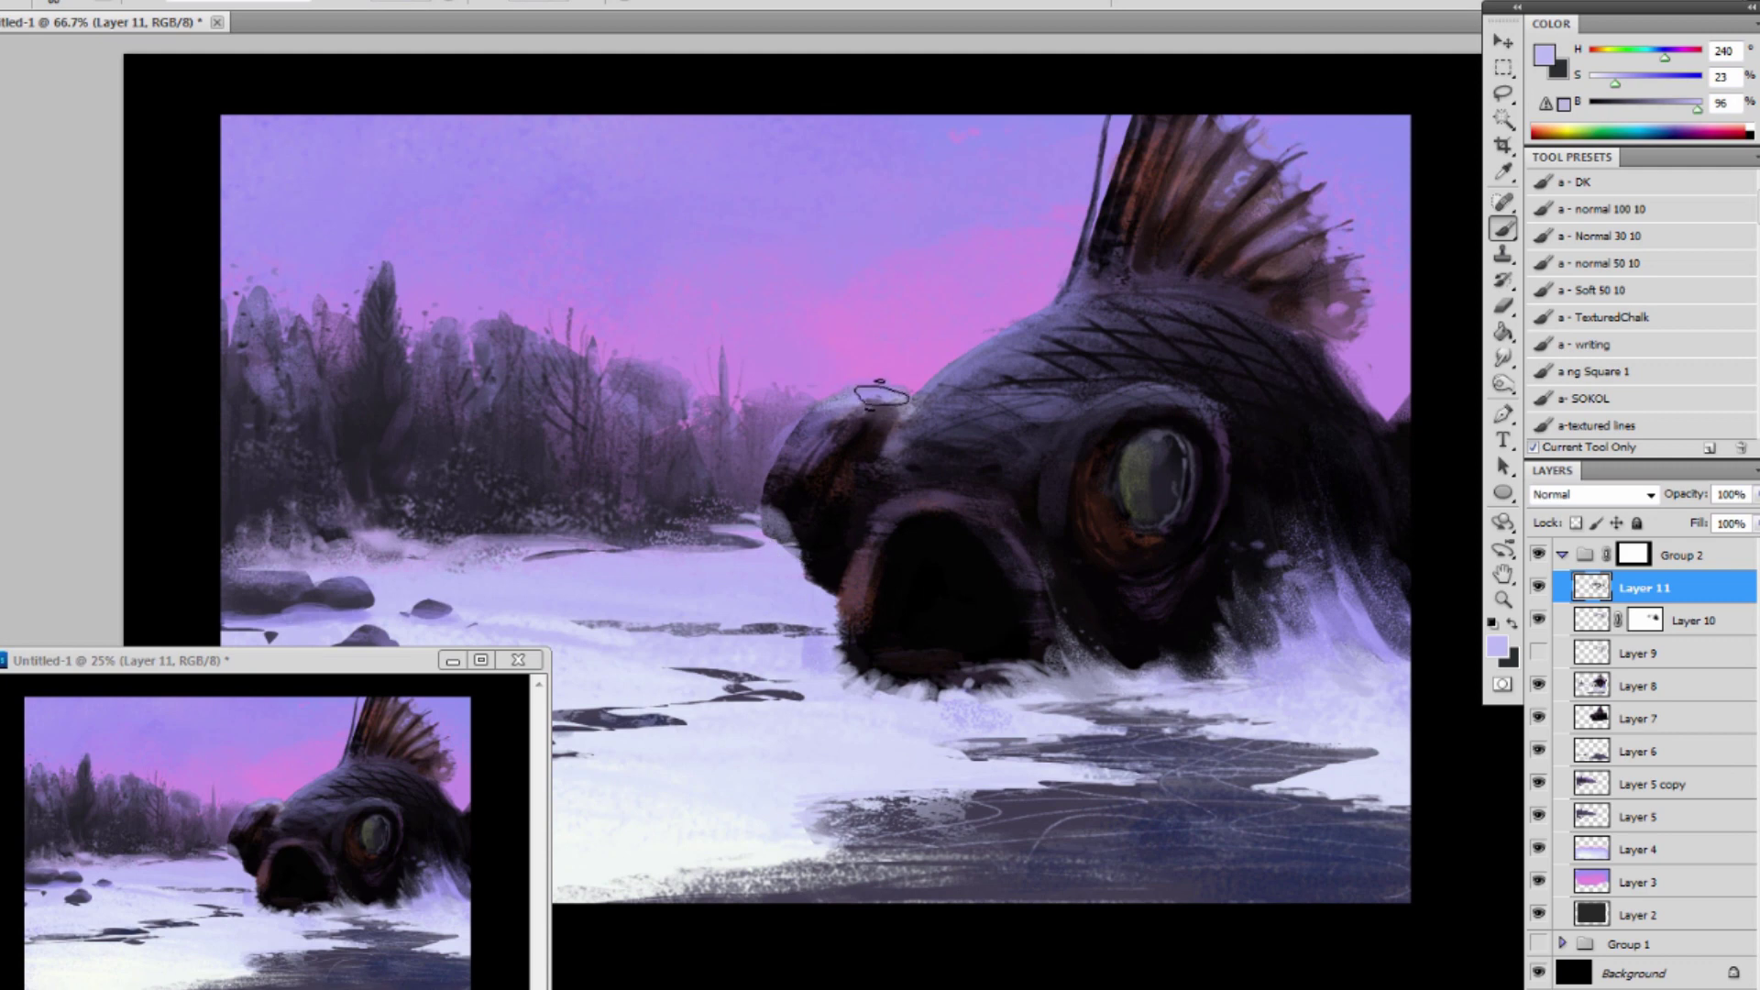
pyautogui.keyDown('alt'); pyautogui.click(955, 179); pyautogui.keyUp('alt')
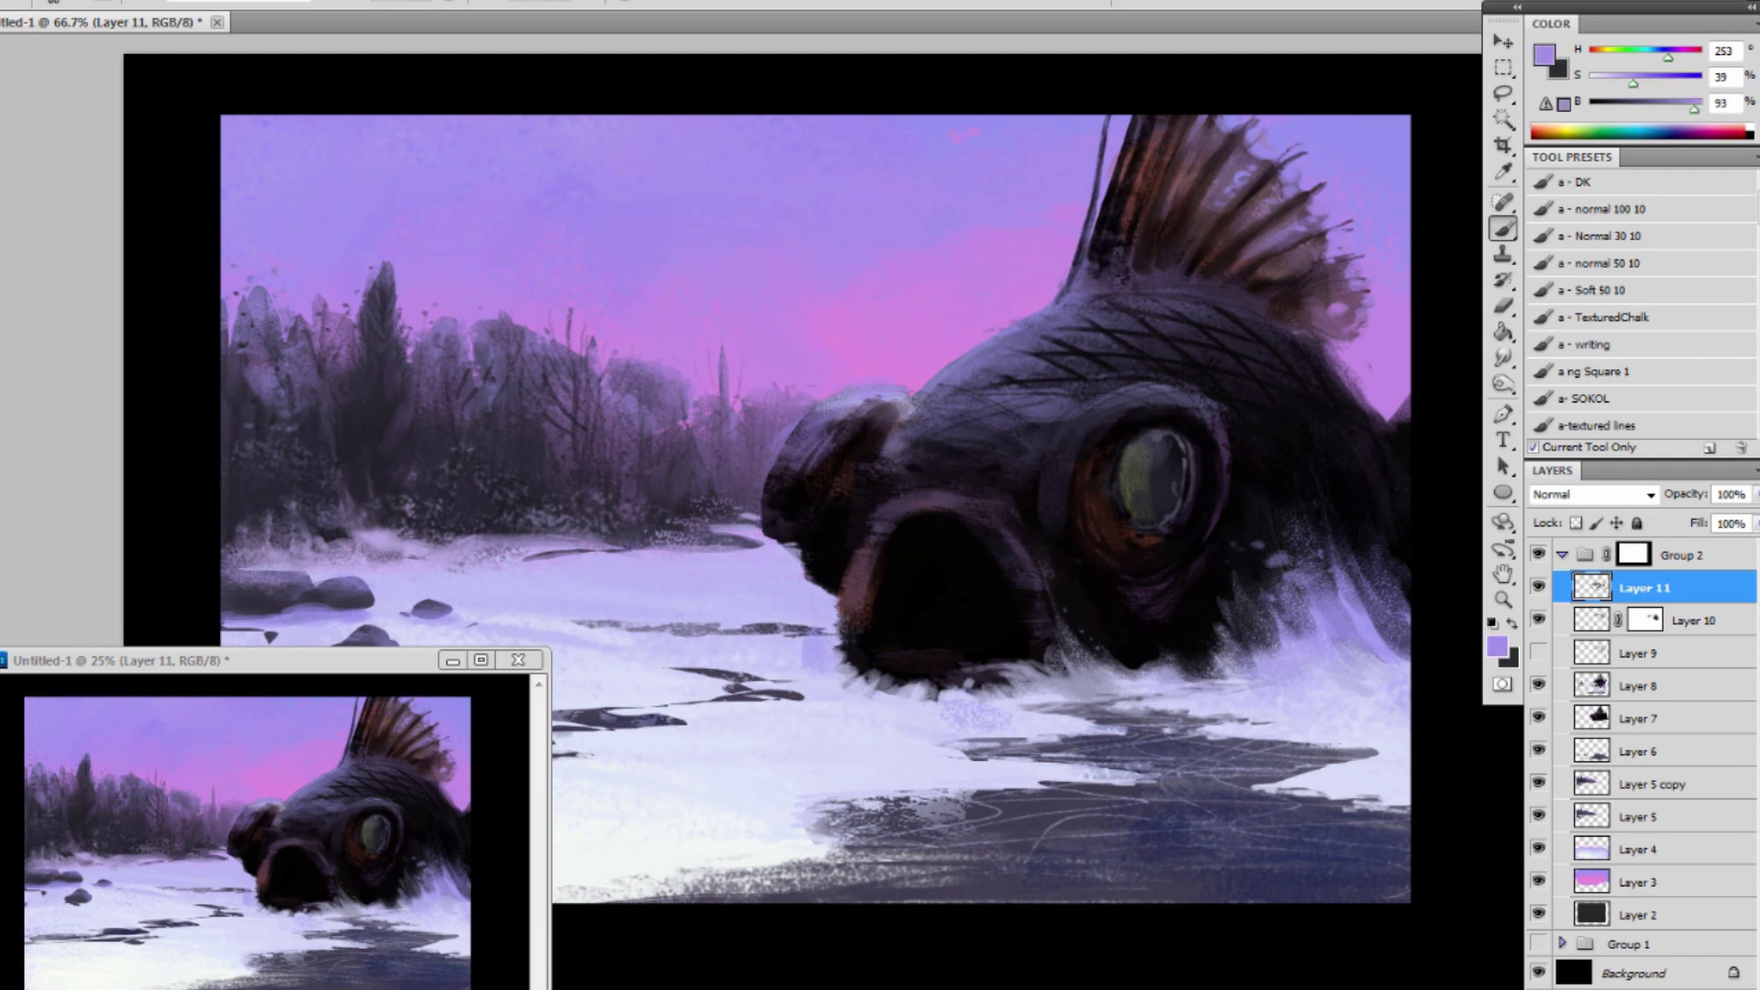
pyautogui.moveTo(819, 583)
pyautogui.mouseDown()
pyautogui.moveTo(838, 504)
pyautogui.moveTo(823, 565)
pyautogui.mouseUp()
pyautogui.keyDown('alt'); pyautogui.click(833, 510); pyautogui.keyUp('alt')
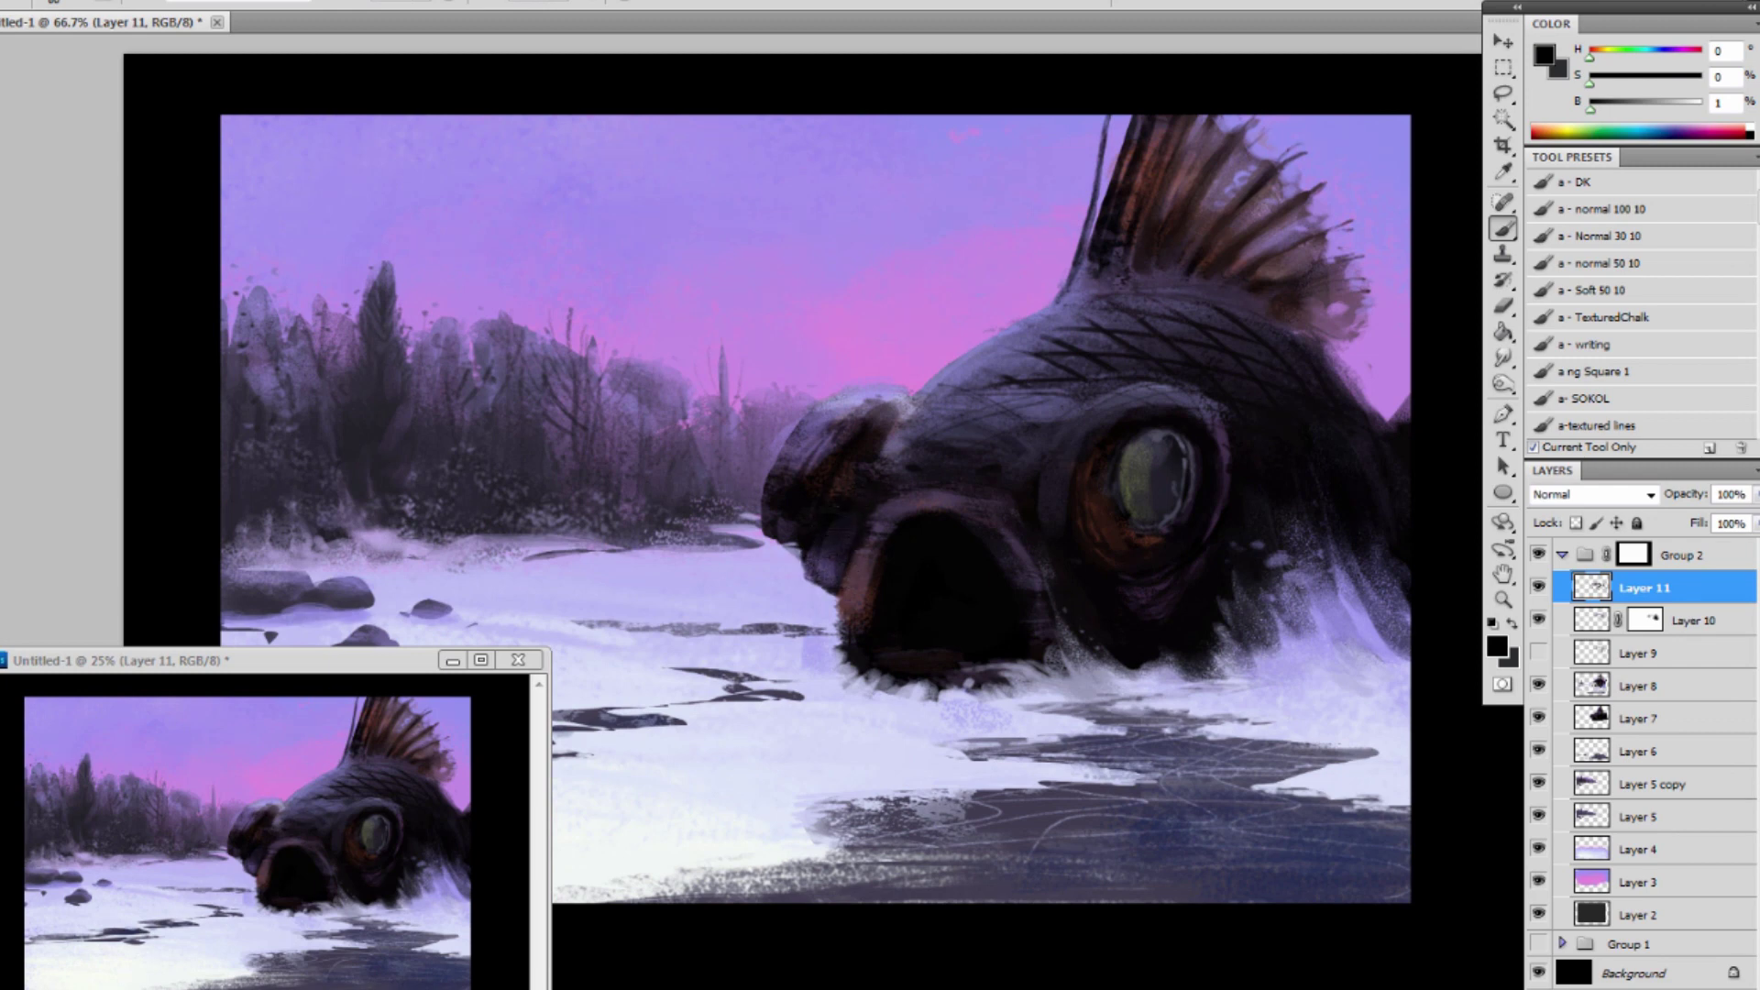
pyautogui.keyDown('alt'); pyautogui.click(836, 519); pyautogui.keyUp('alt')
pyautogui.keyDown('alt'); pyautogui.click(1238, 429); pyautogui.keyUp('alt')
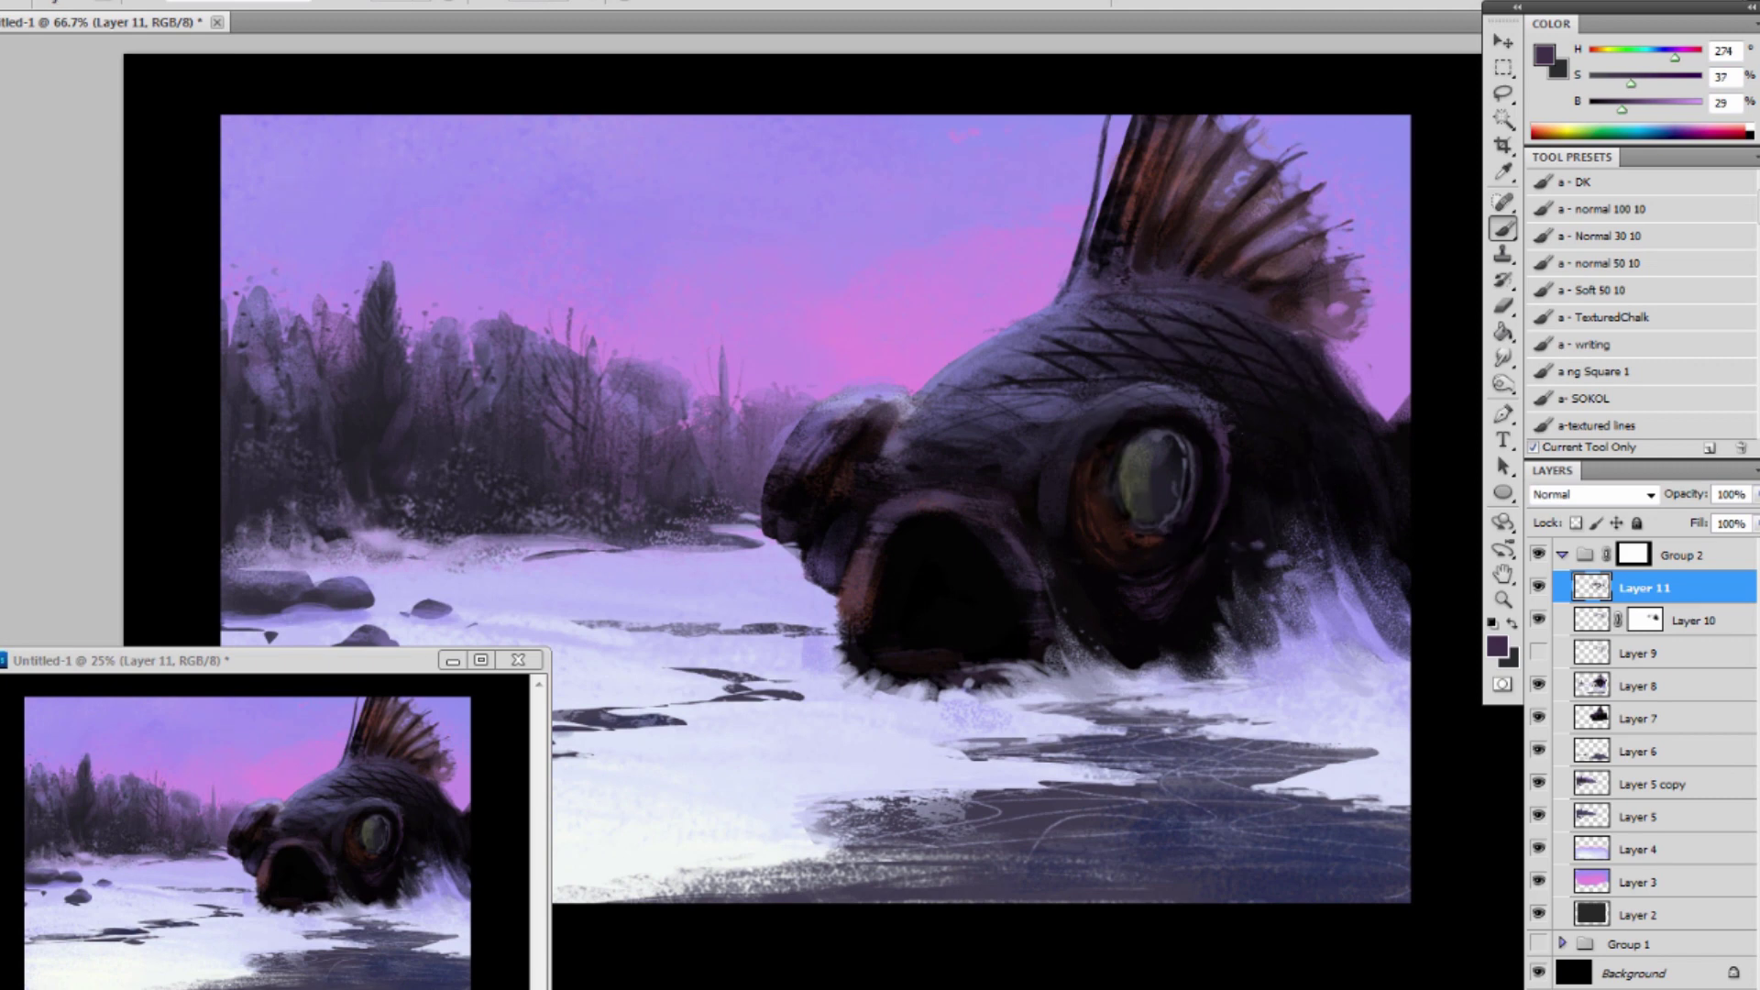
pyautogui.keyDown('alt'); pyautogui.click(1223, 440); pyautogui.keyUp('alt')
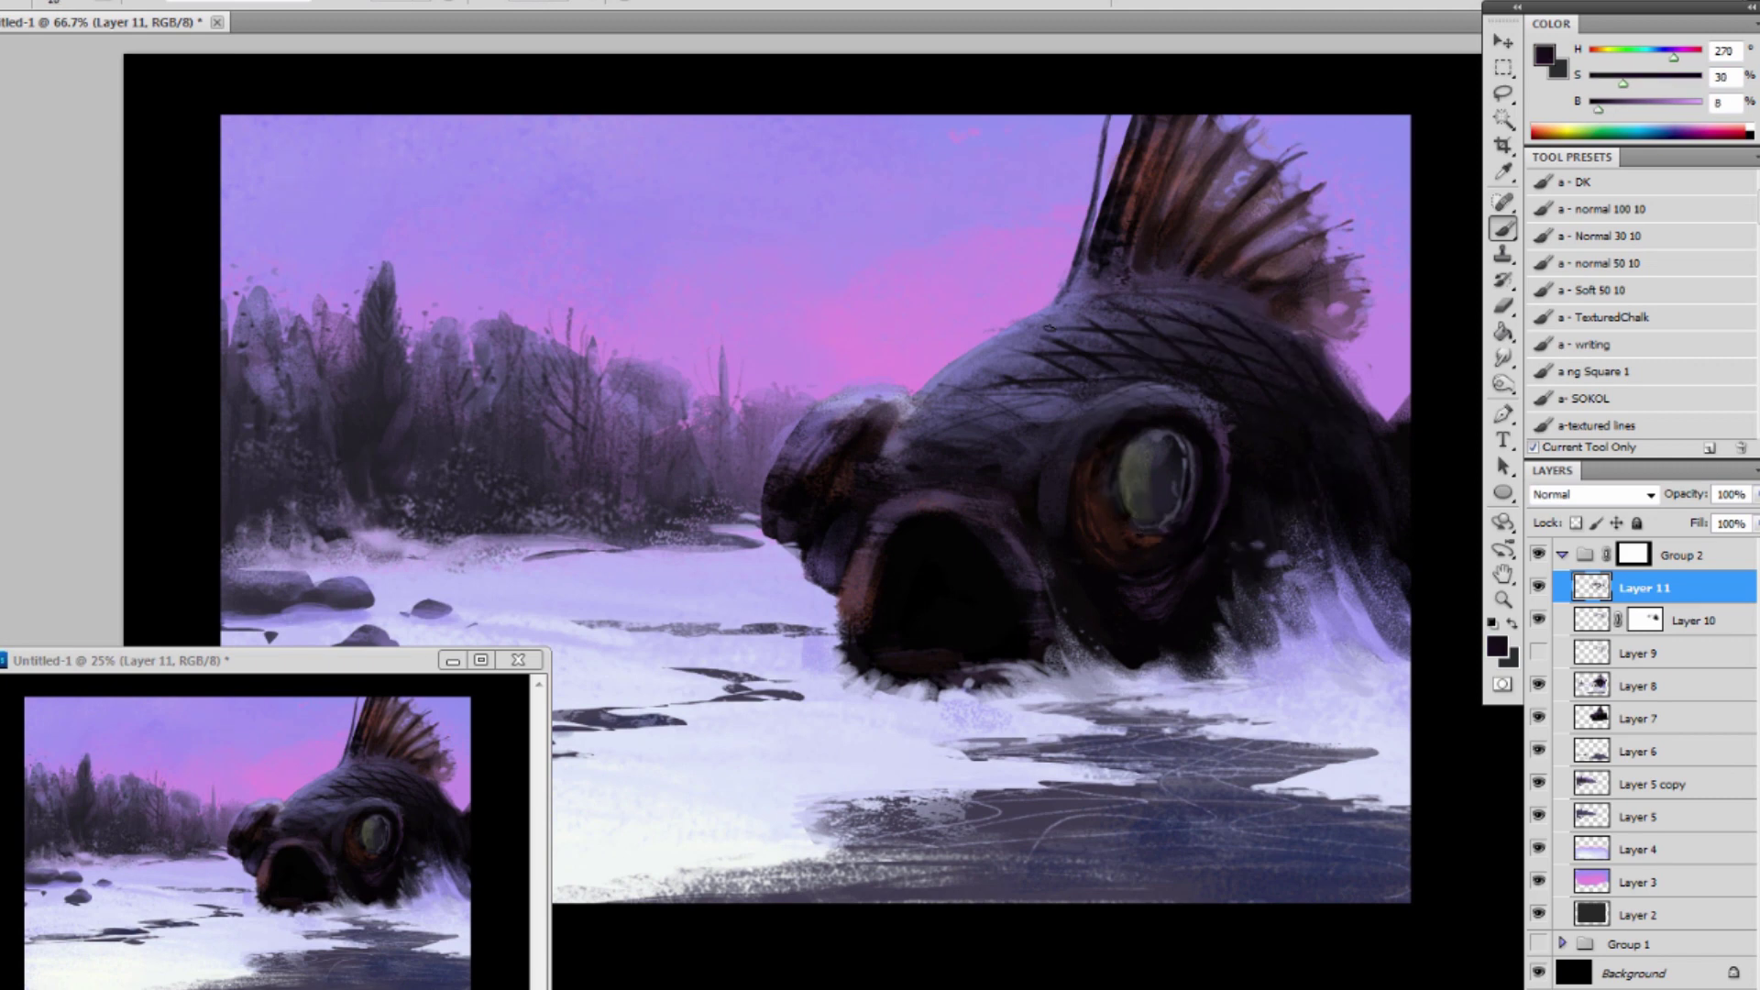
# Add a new layer and dab blue-violet spots, sampled from the upper back, across the forehead and above the near eye.
pyautogui.keyDown('alt'); pyautogui.click(990, 347); pyautogui.keyUp('alt')
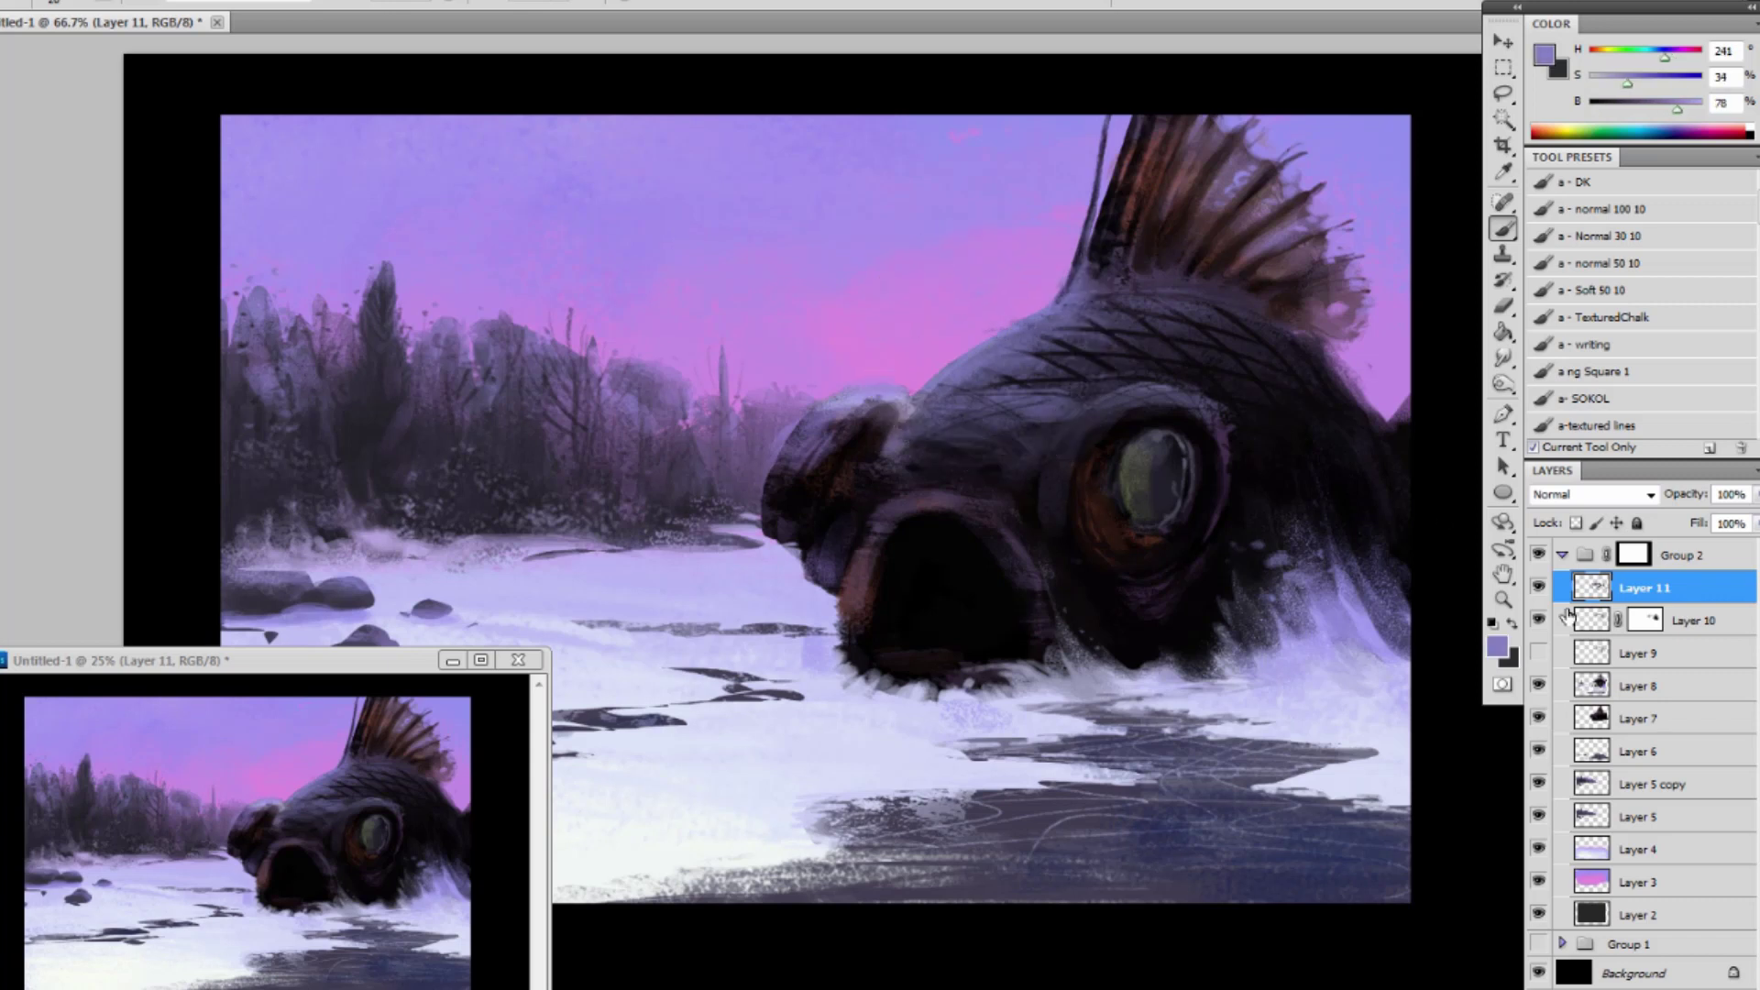
pyautogui.hotkey('ctrl', 'shift', 'alt', 'n')
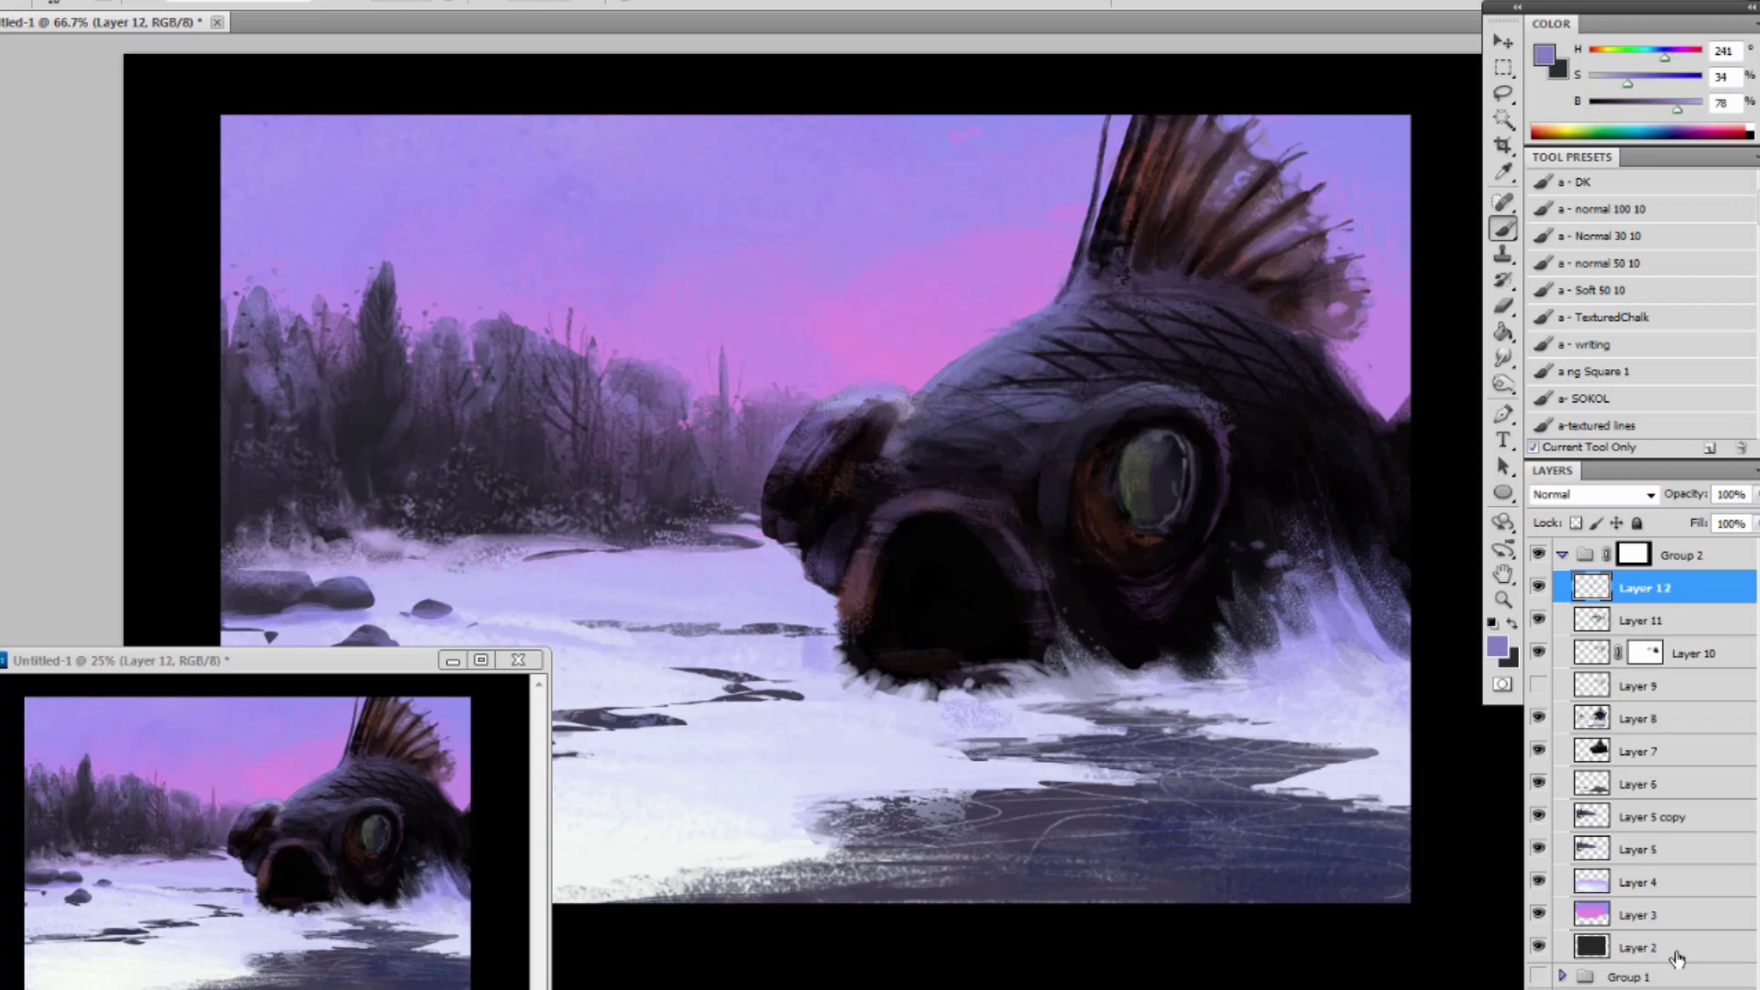
pyautogui.keyDown('alt'); pyautogui.click(956, 352); pyautogui.keyUp('alt')
pyautogui.click(991, 361)
pyautogui.click(1042, 359)
pyautogui.click(959, 406)
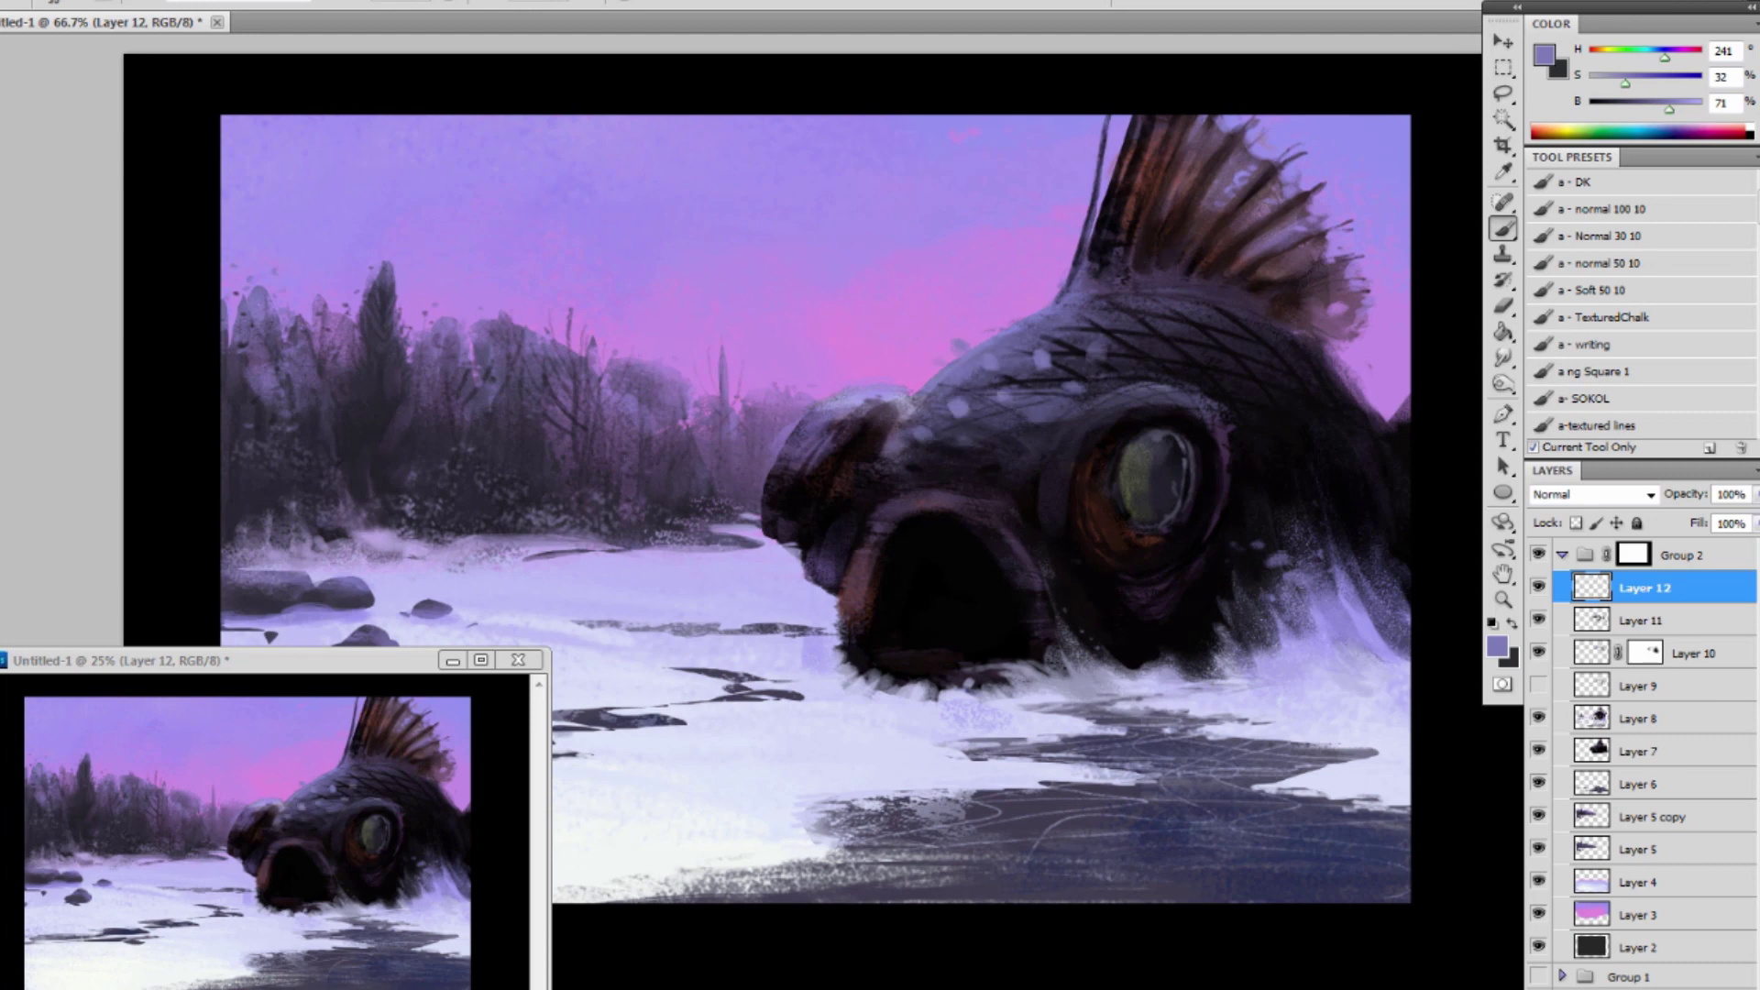
pyautogui.click(1151, 374)
# Add more small spots along the brow, back outline and far bulge in blue-violets sampled nearby.
pyautogui.keyDown('alt'); pyautogui.click(1040, 419); pyautogui.keyUp('alt')
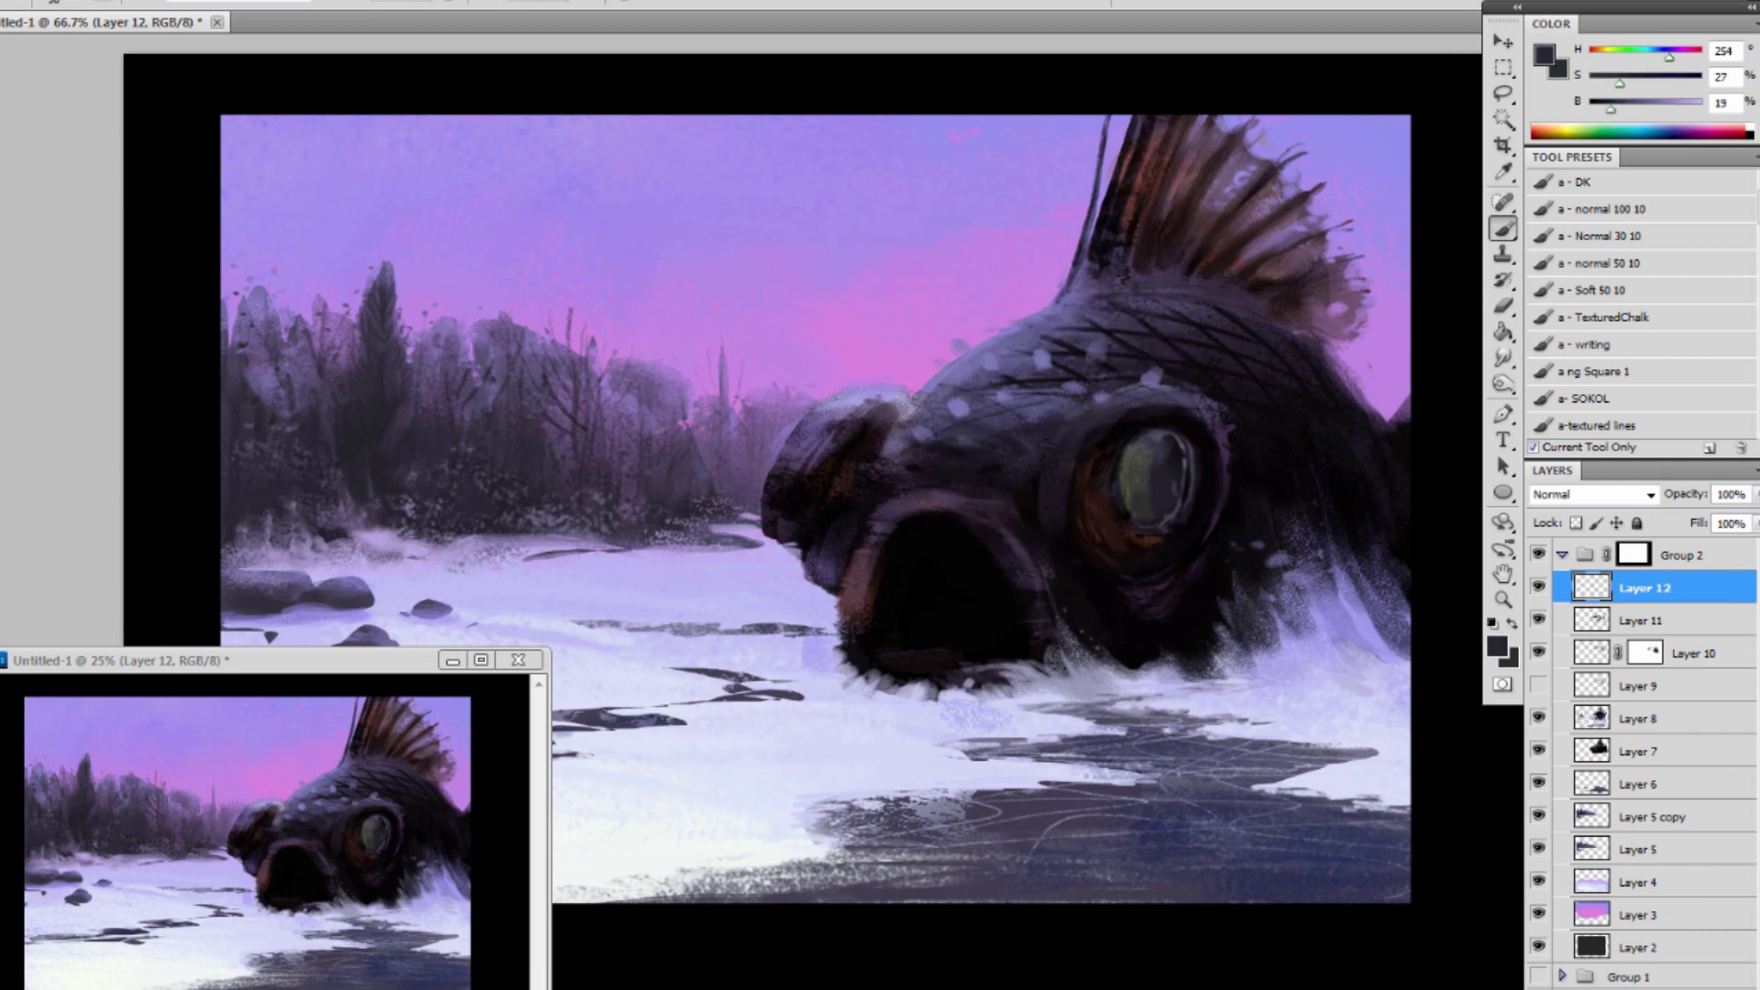
pyautogui.keyDown('alt'); pyautogui.click(1056, 411); pyautogui.keyUp('alt')
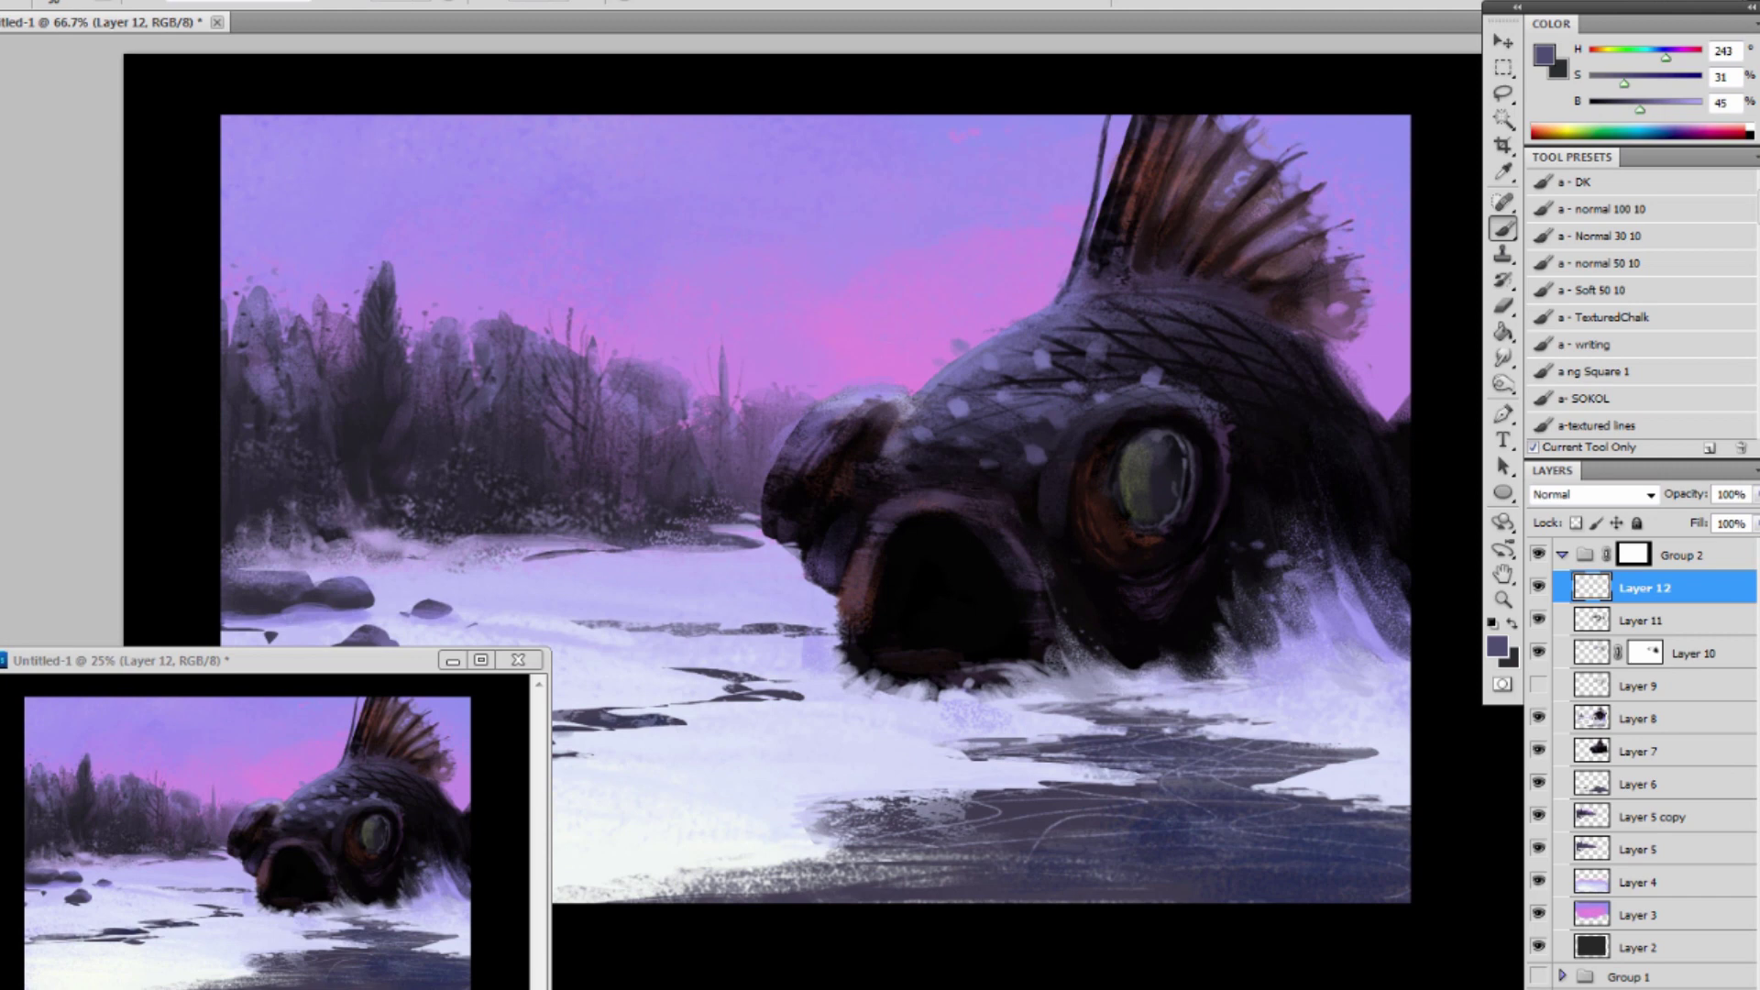
pyautogui.keyDown('alt'); pyautogui.click(1031, 307); pyautogui.keyUp('alt')
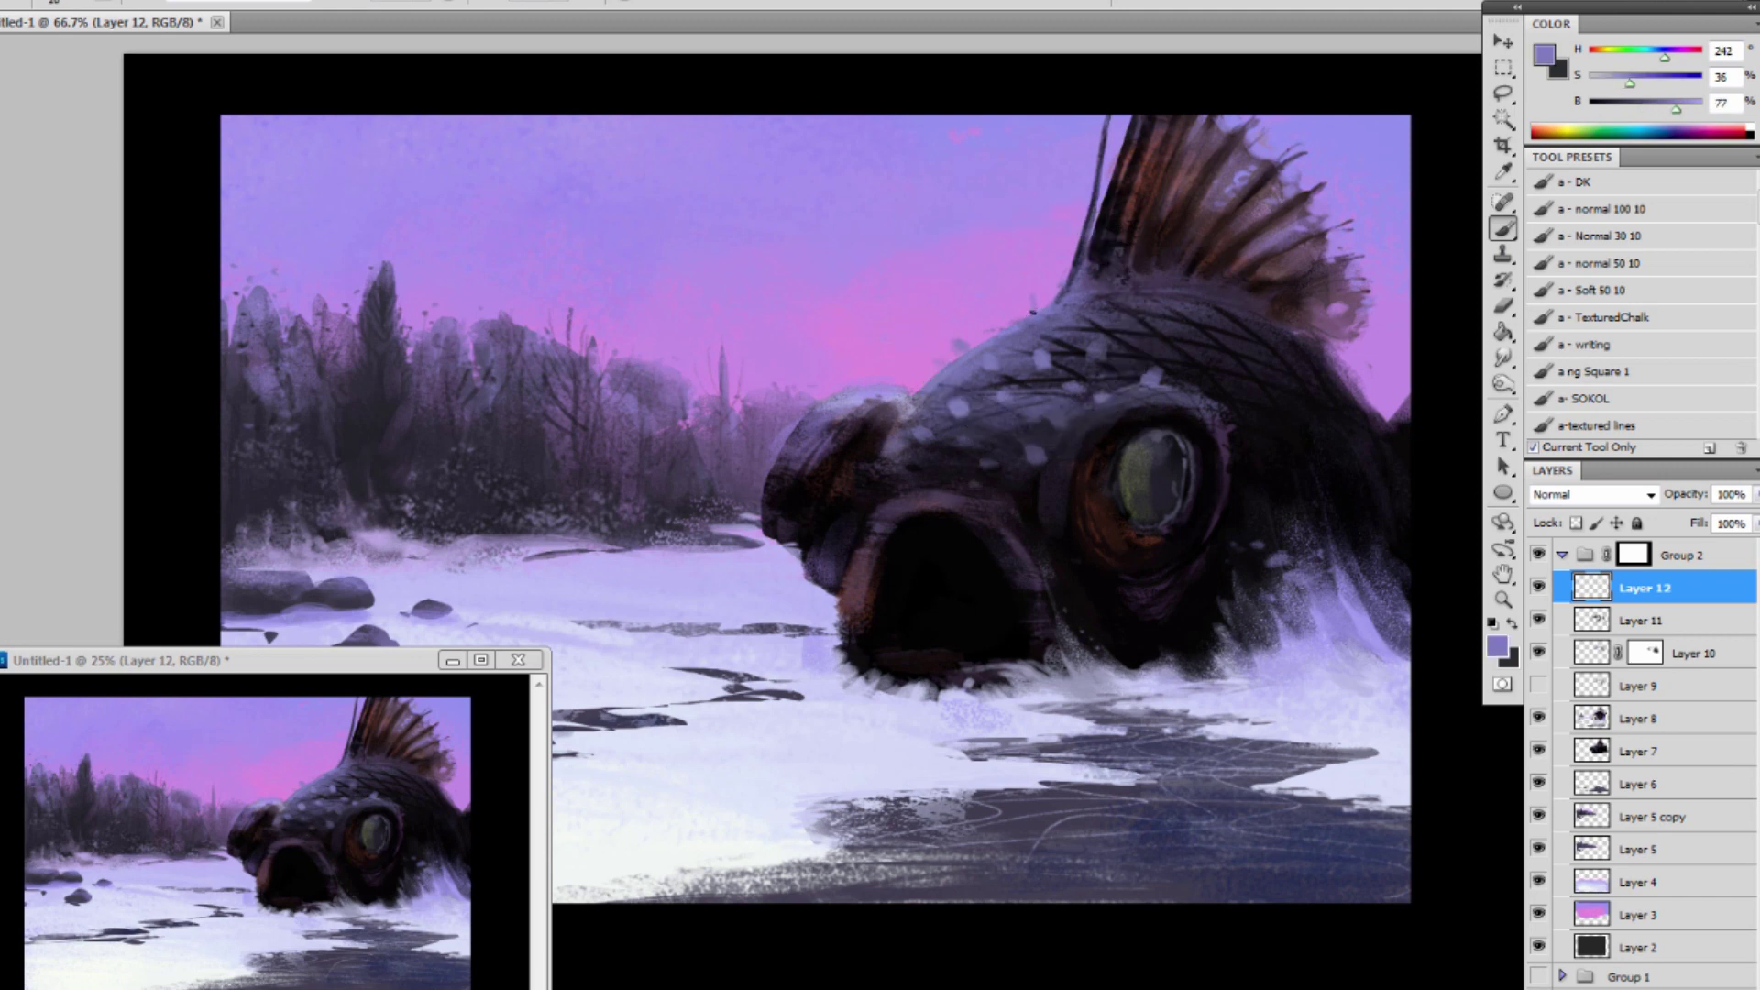
pyautogui.keyDown('alt'); pyautogui.click(877, 387); pyautogui.keyUp('alt')
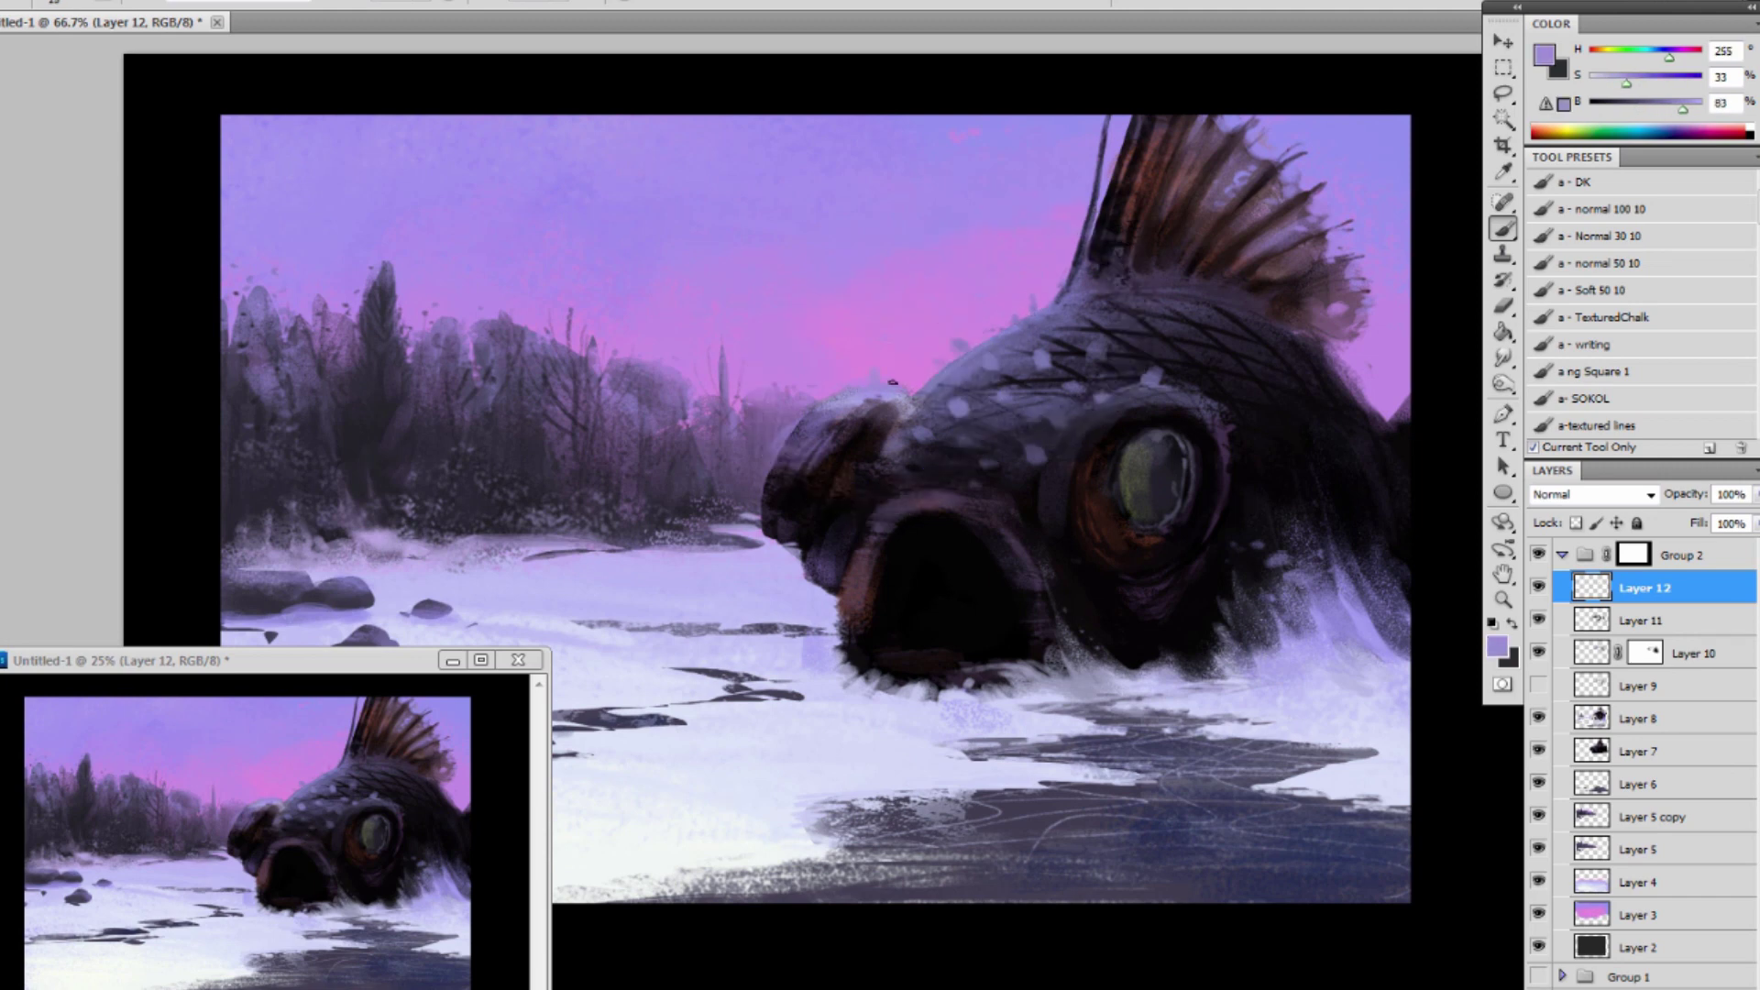
pyautogui.keyDown('alt'); pyautogui.click(912, 385); pyautogui.keyUp('alt')
pyautogui.keyDown('alt'); pyautogui.click(1192, 391); pyautogui.keyUp('alt')
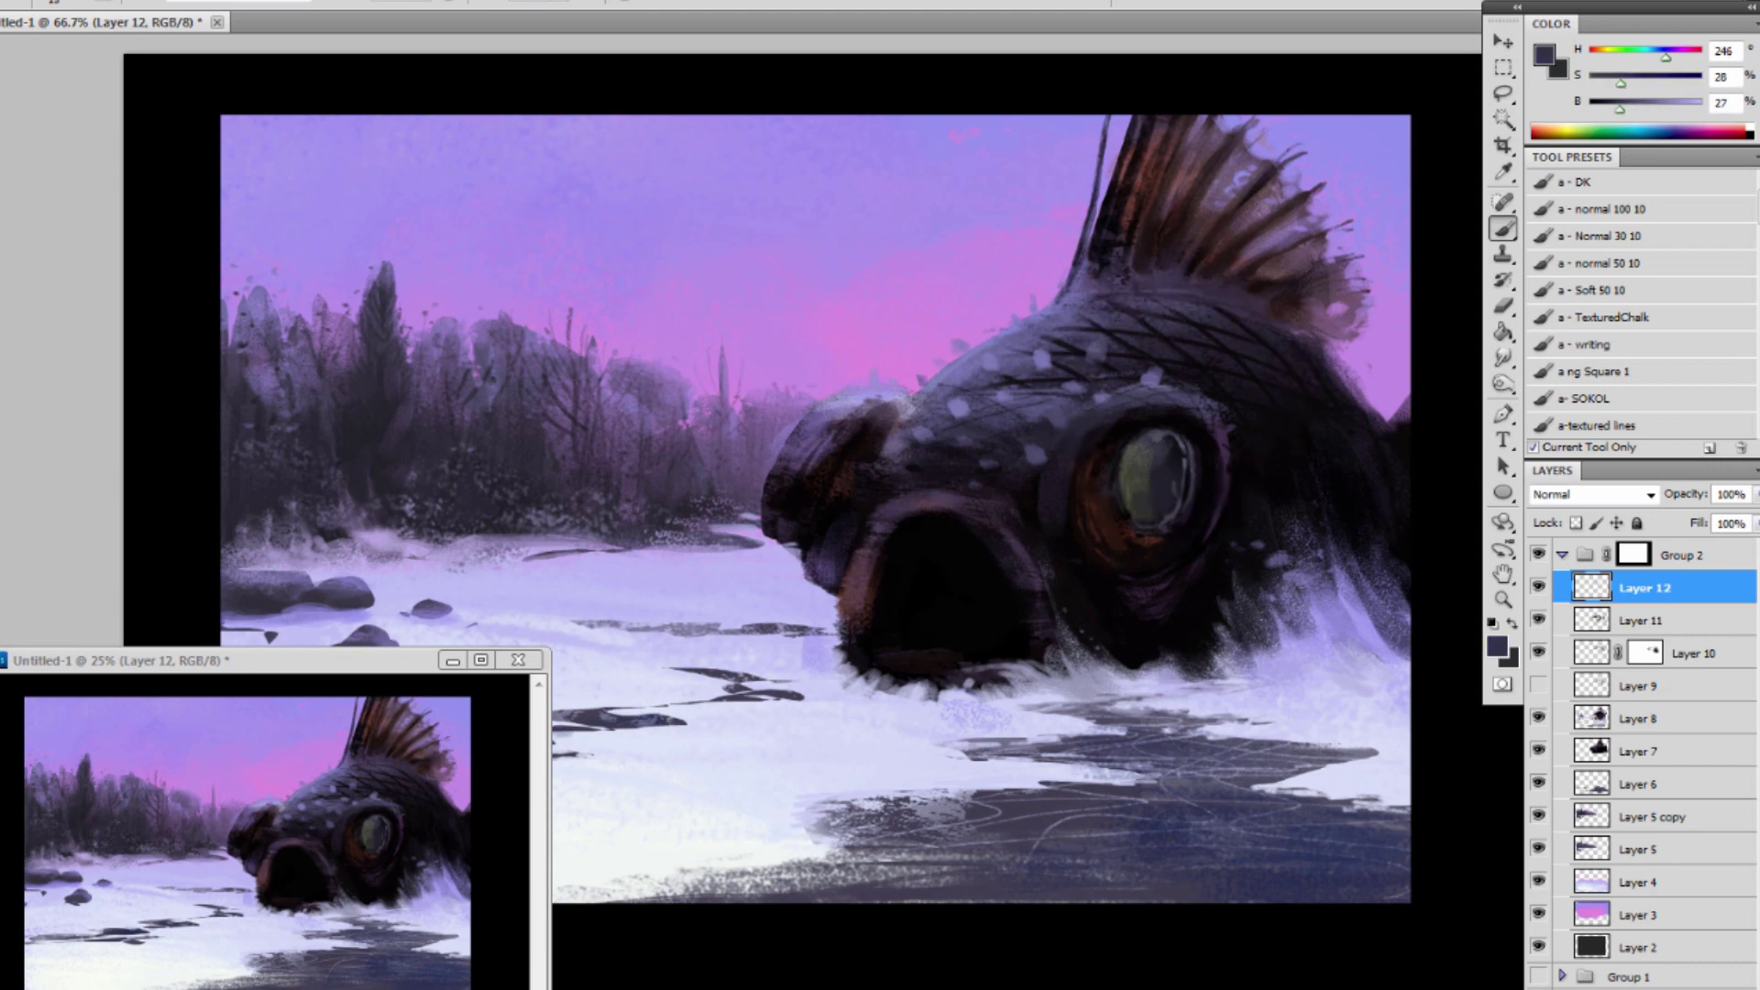
pyautogui.keyDown('alt'); pyautogui.click(1140, 383); pyautogui.keyUp('alt')
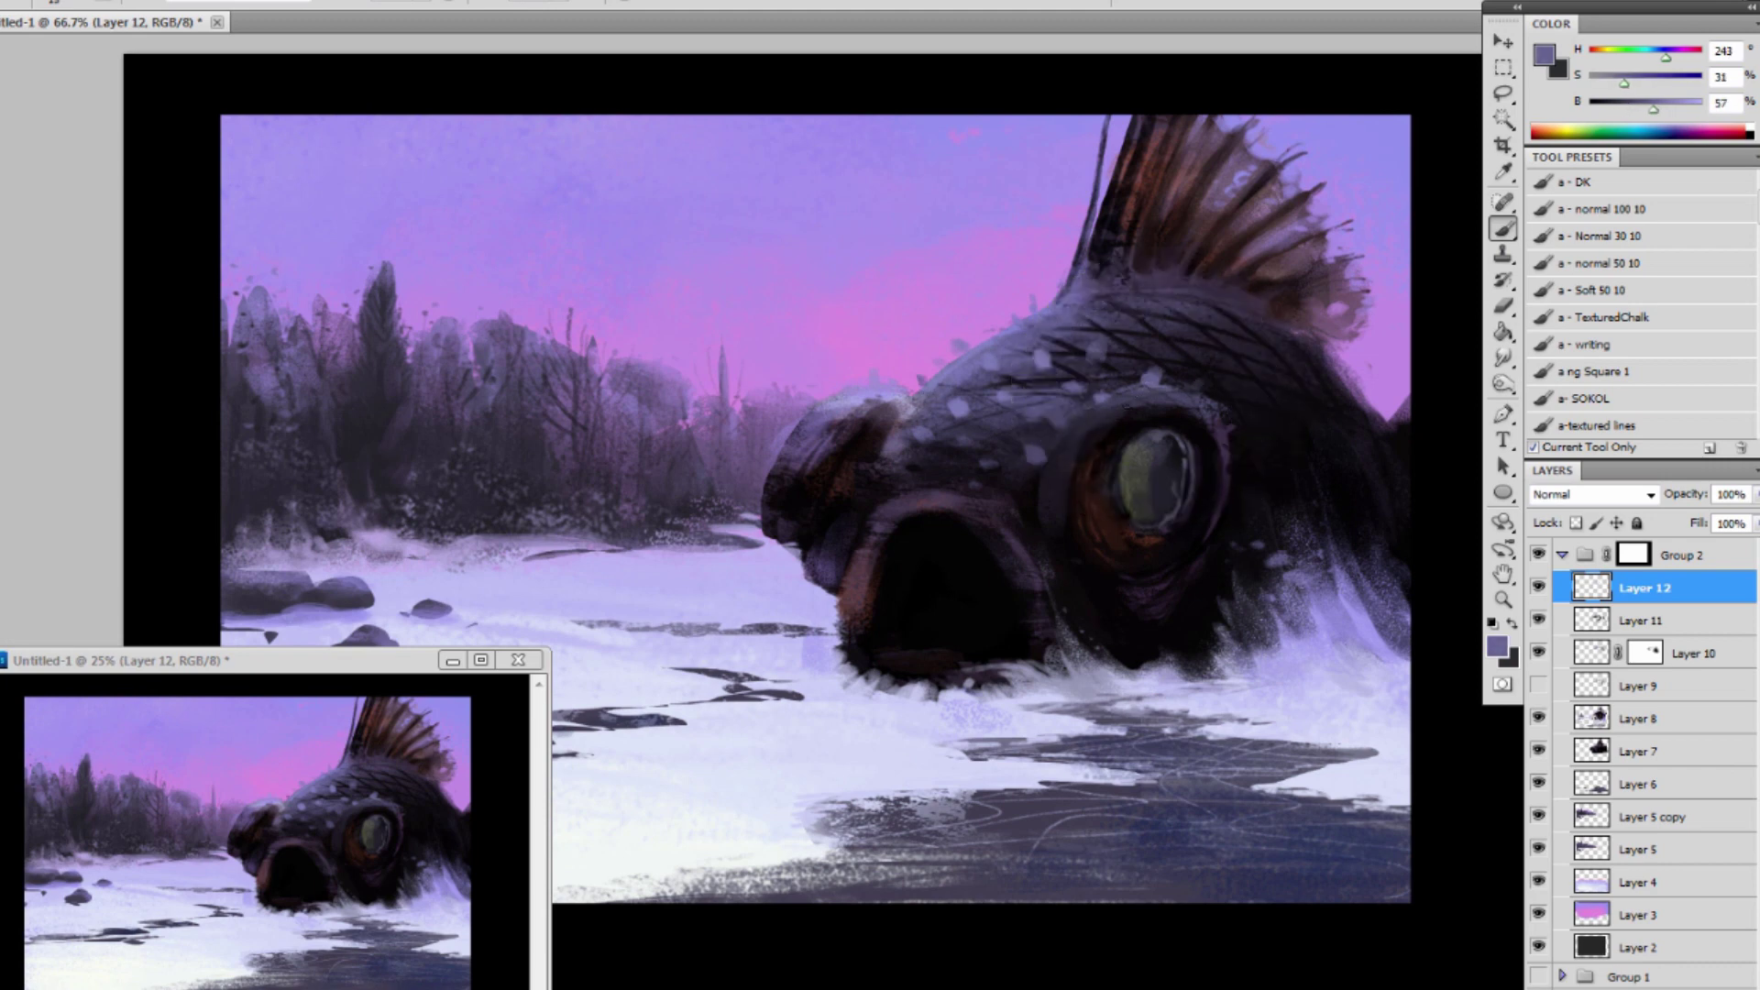
# Trim and break up the pale spots on the forehead and above the near eye with sampled near-black.
pyautogui.keyDown('alt'); pyautogui.click(1118, 414); pyautogui.keyUp('alt')
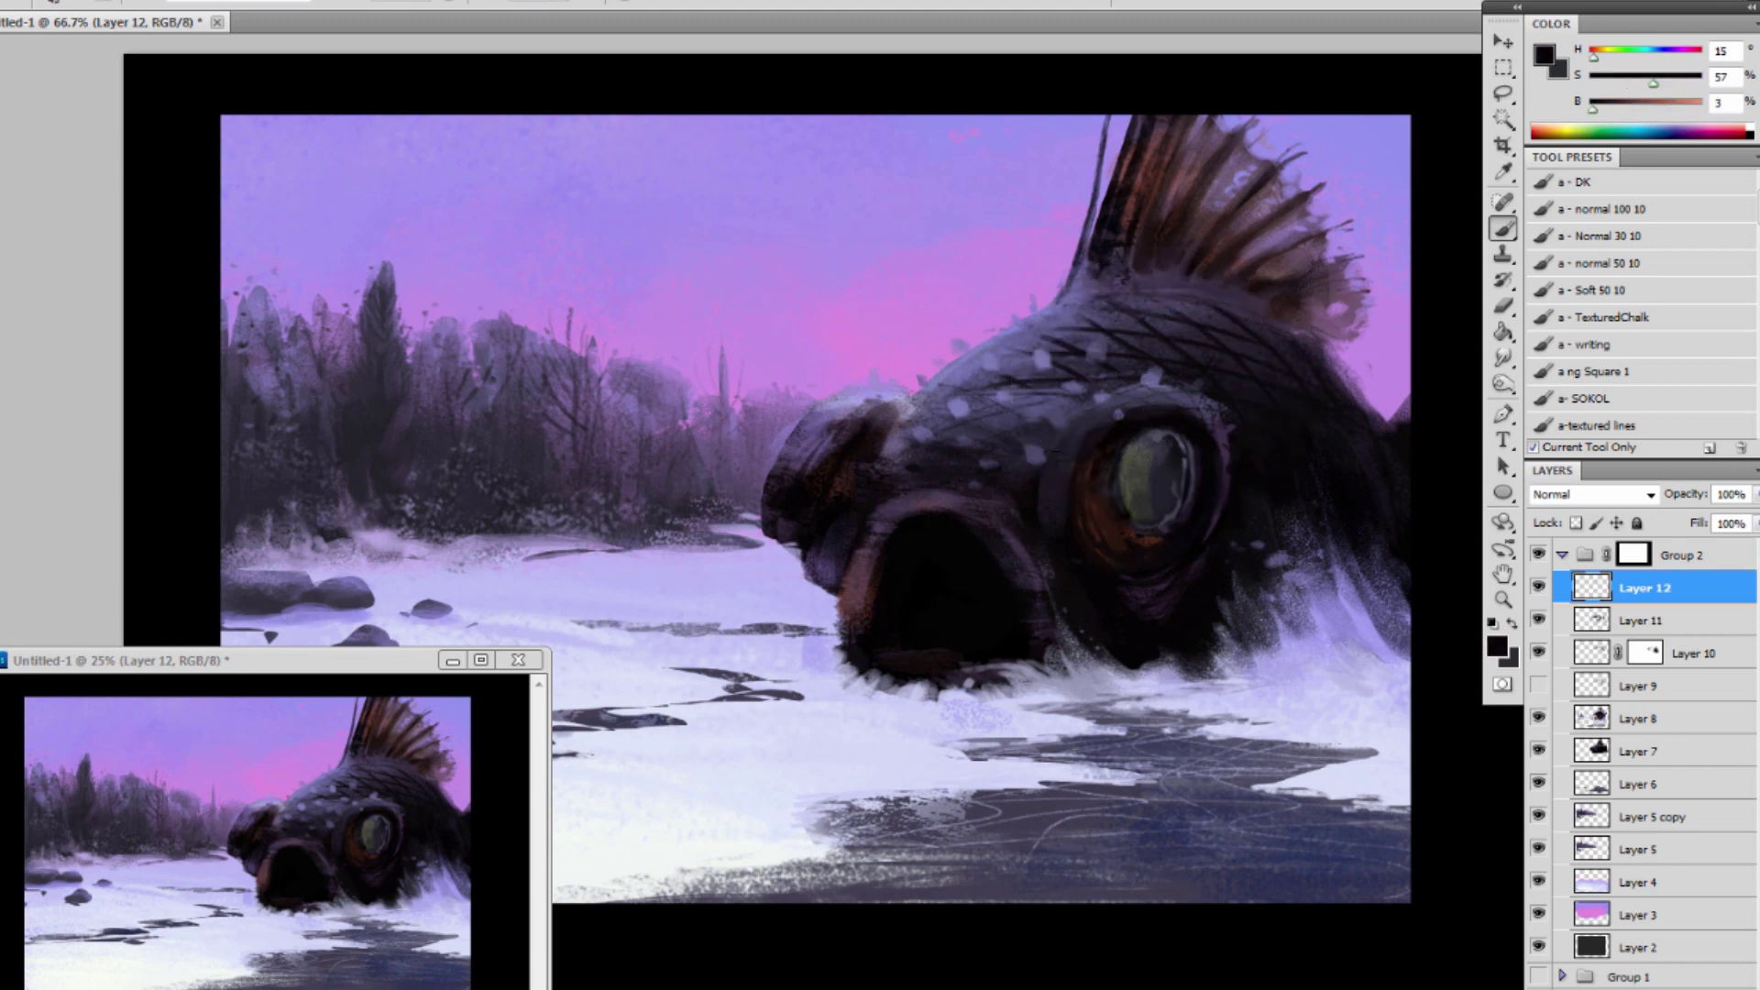
pyautogui.click(1034, 460)
pyautogui.click(1146, 396)
pyautogui.moveTo(1153, 378)
pyautogui.mouseDown()
pyautogui.moveTo(1137, 399)
pyautogui.moveTo(1091, 371)
pyautogui.mouseUp()
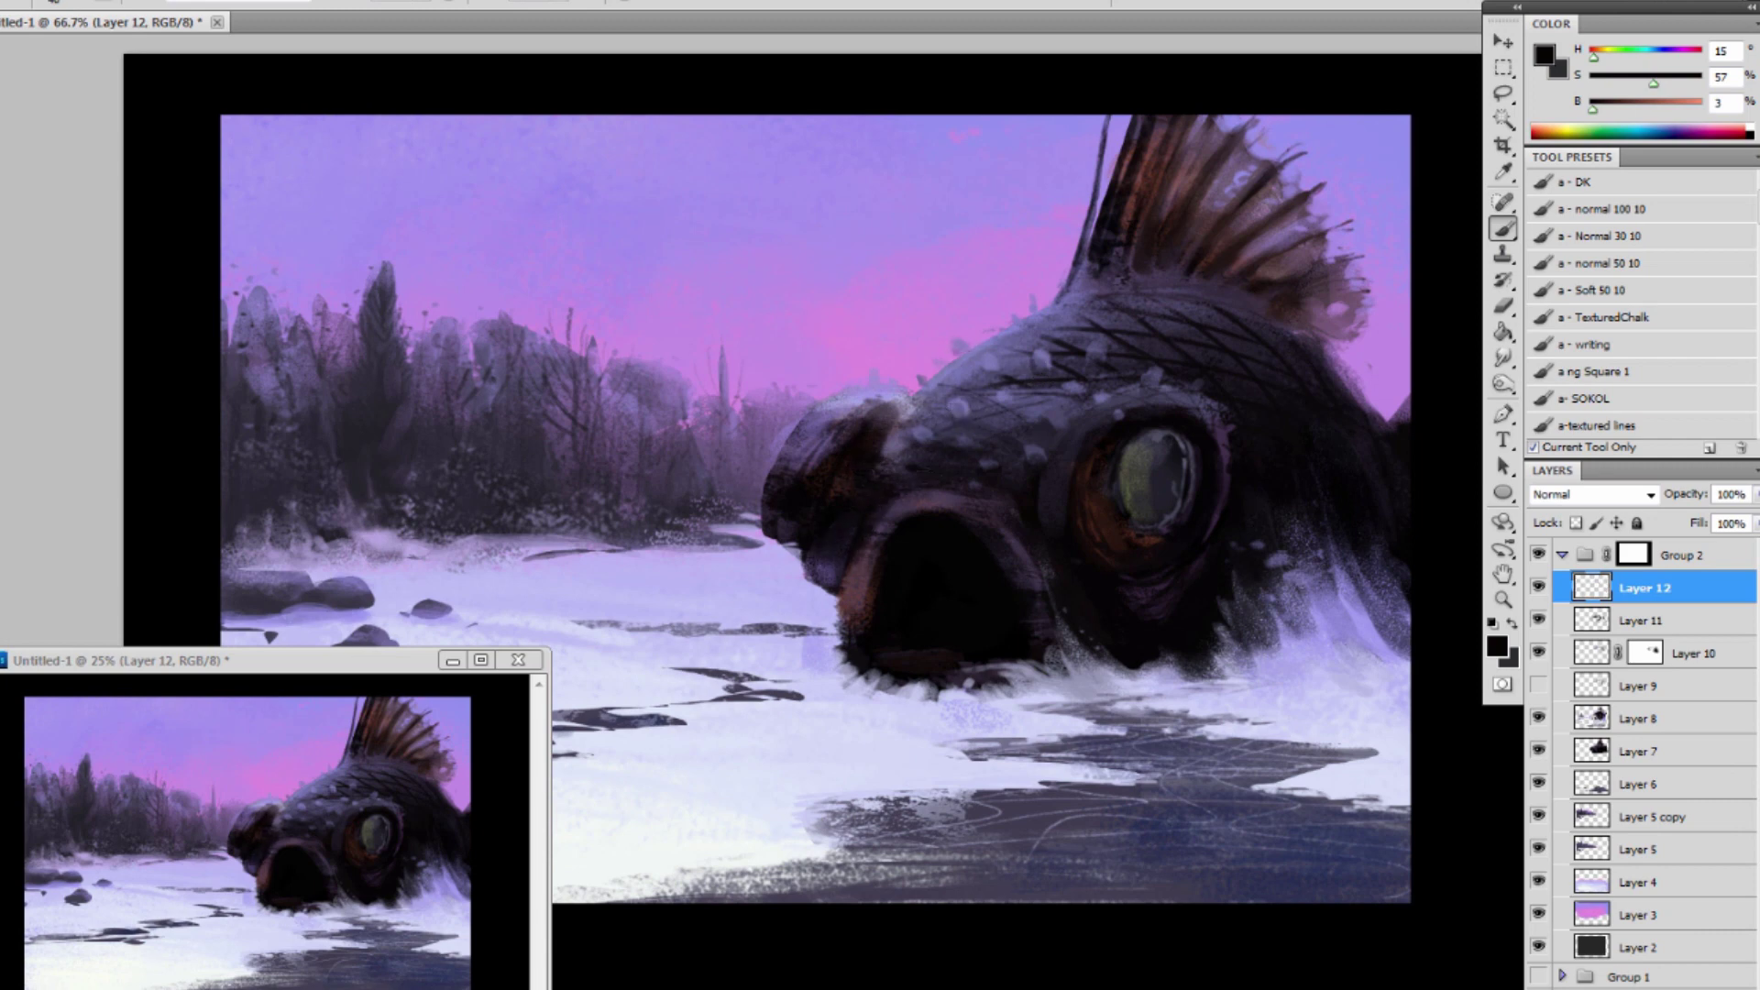
# Work blue-violet light and near-black into the upper lip, and sample muted blue-violet from the back.
pyautogui.keyDown('alt'); pyautogui.click(925, 501); pyautogui.keyUp('alt')
pyautogui.keyDown('alt'); pyautogui.click(979, 353); pyautogui.keyUp('alt')
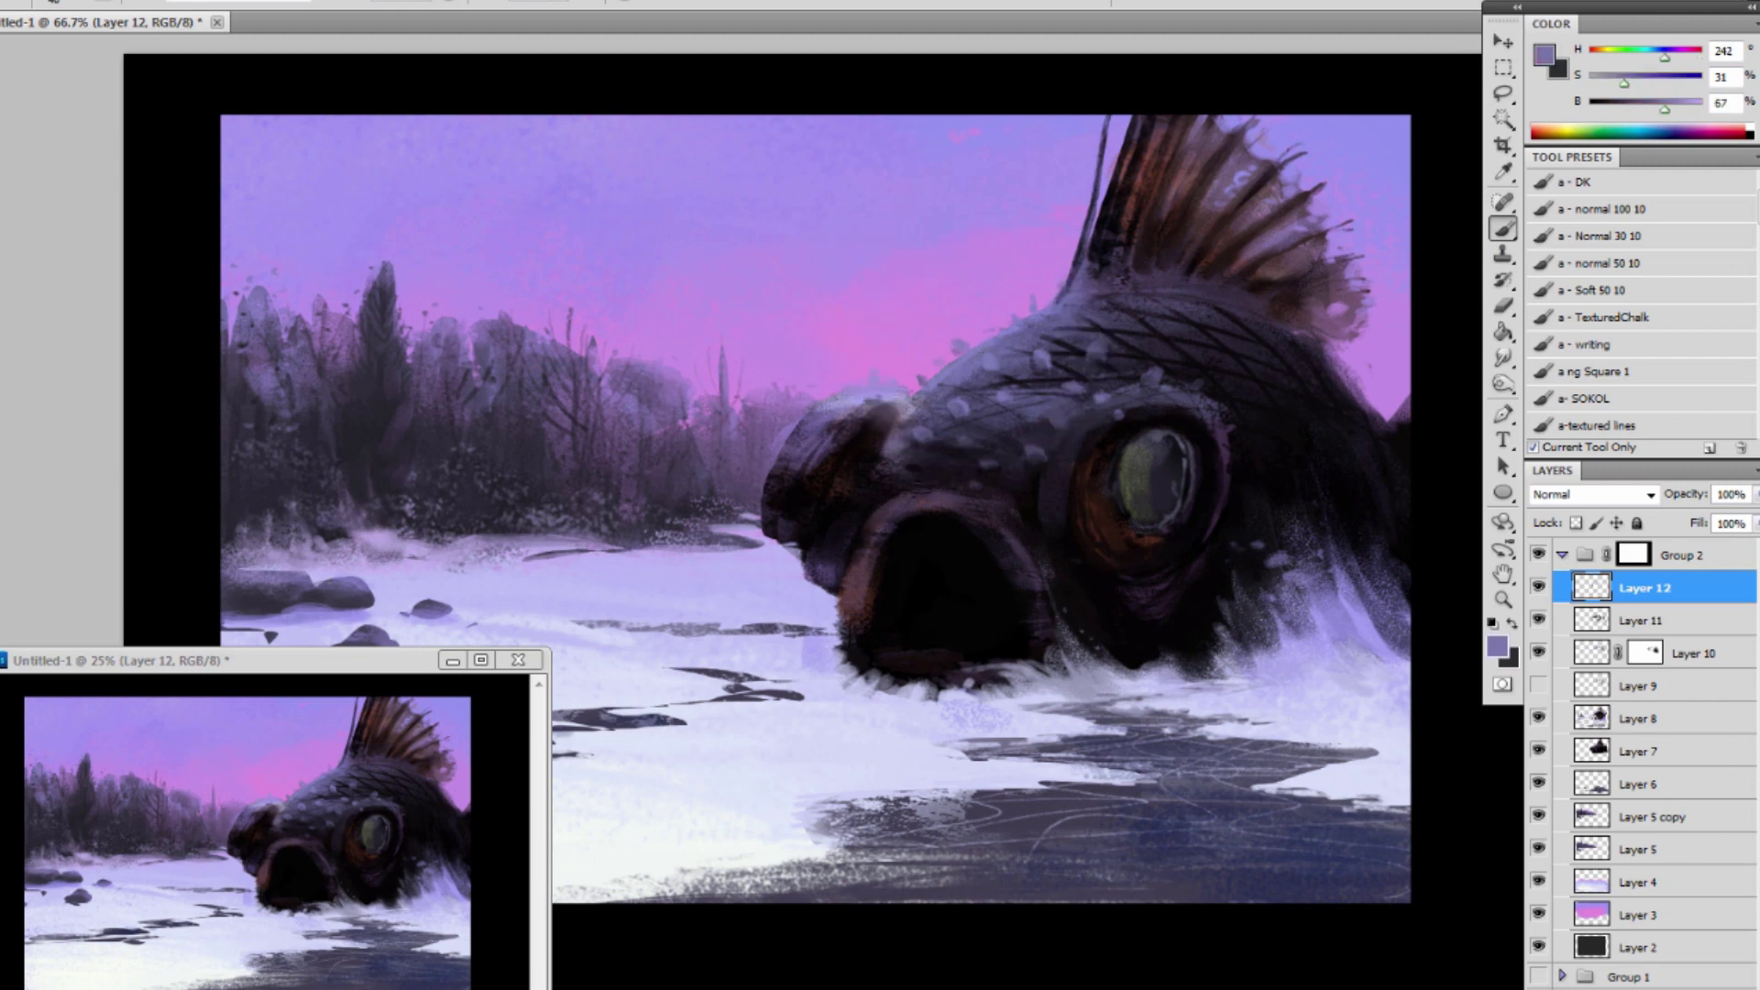
pyautogui.moveTo(942, 480); pyautogui.dragTo(915, 507)
pyautogui.press('d')
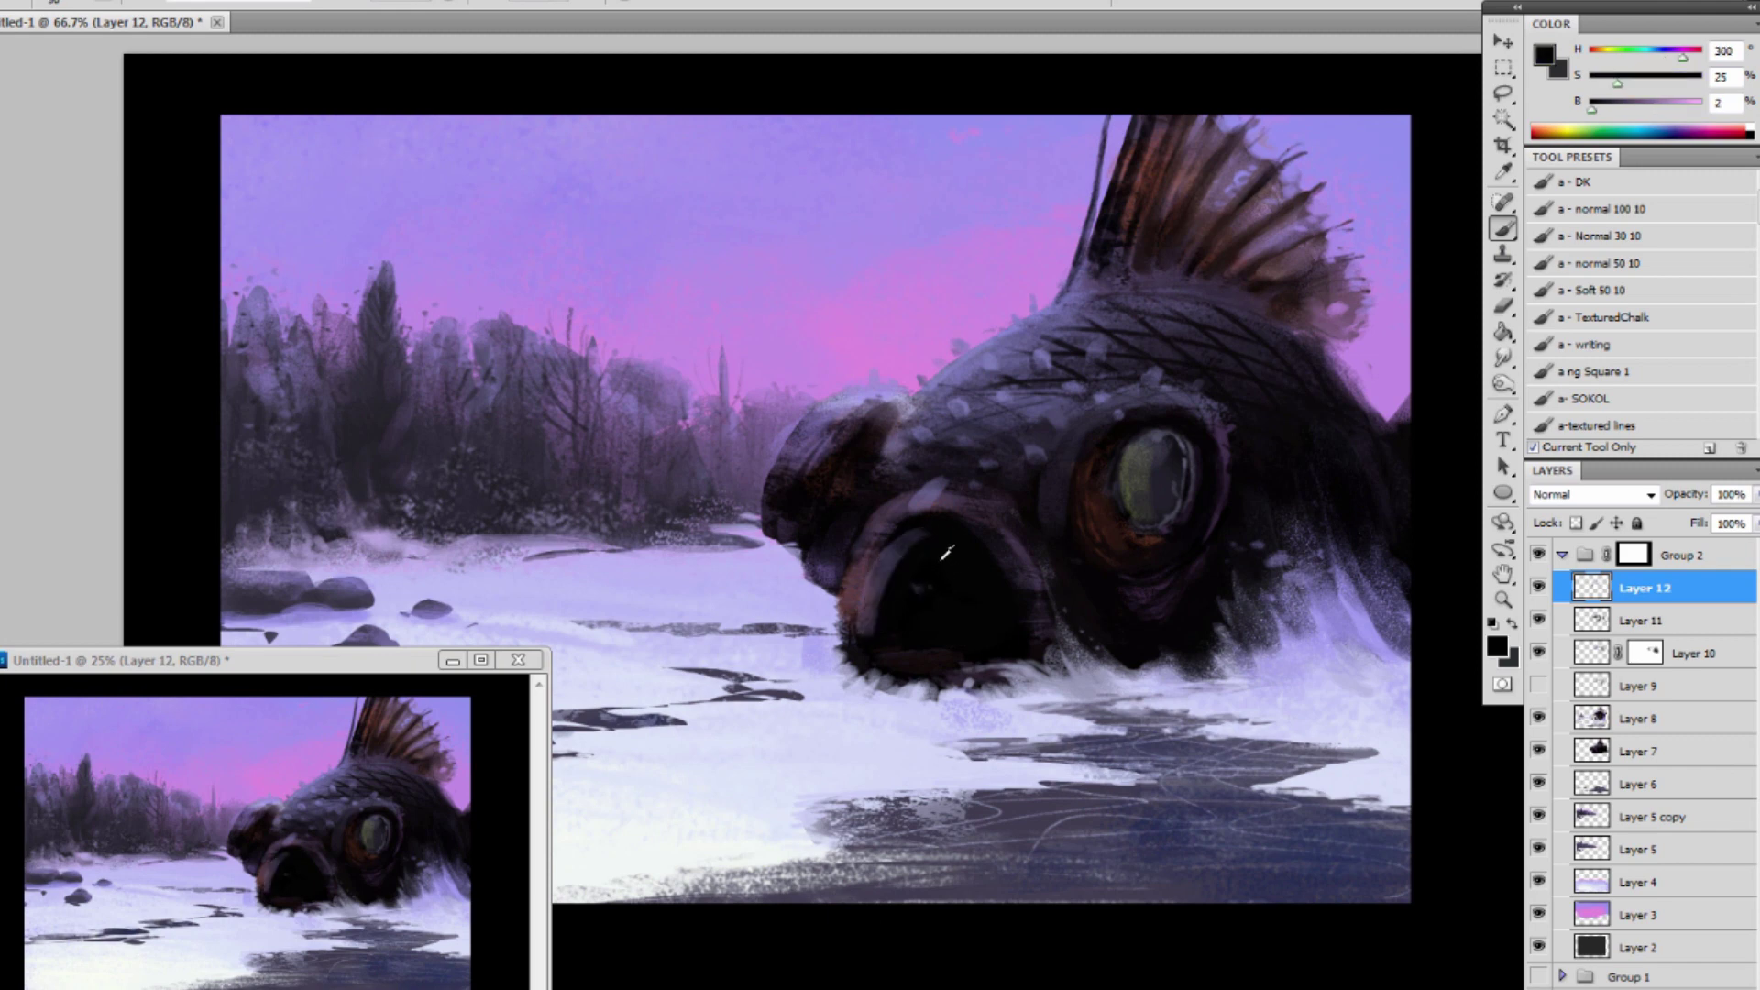
pyautogui.hotkey('ctrl', 'alt', 'z')
pyautogui.keyDown('alt'); pyautogui.click(944, 584); pyautogui.keyUp('alt')
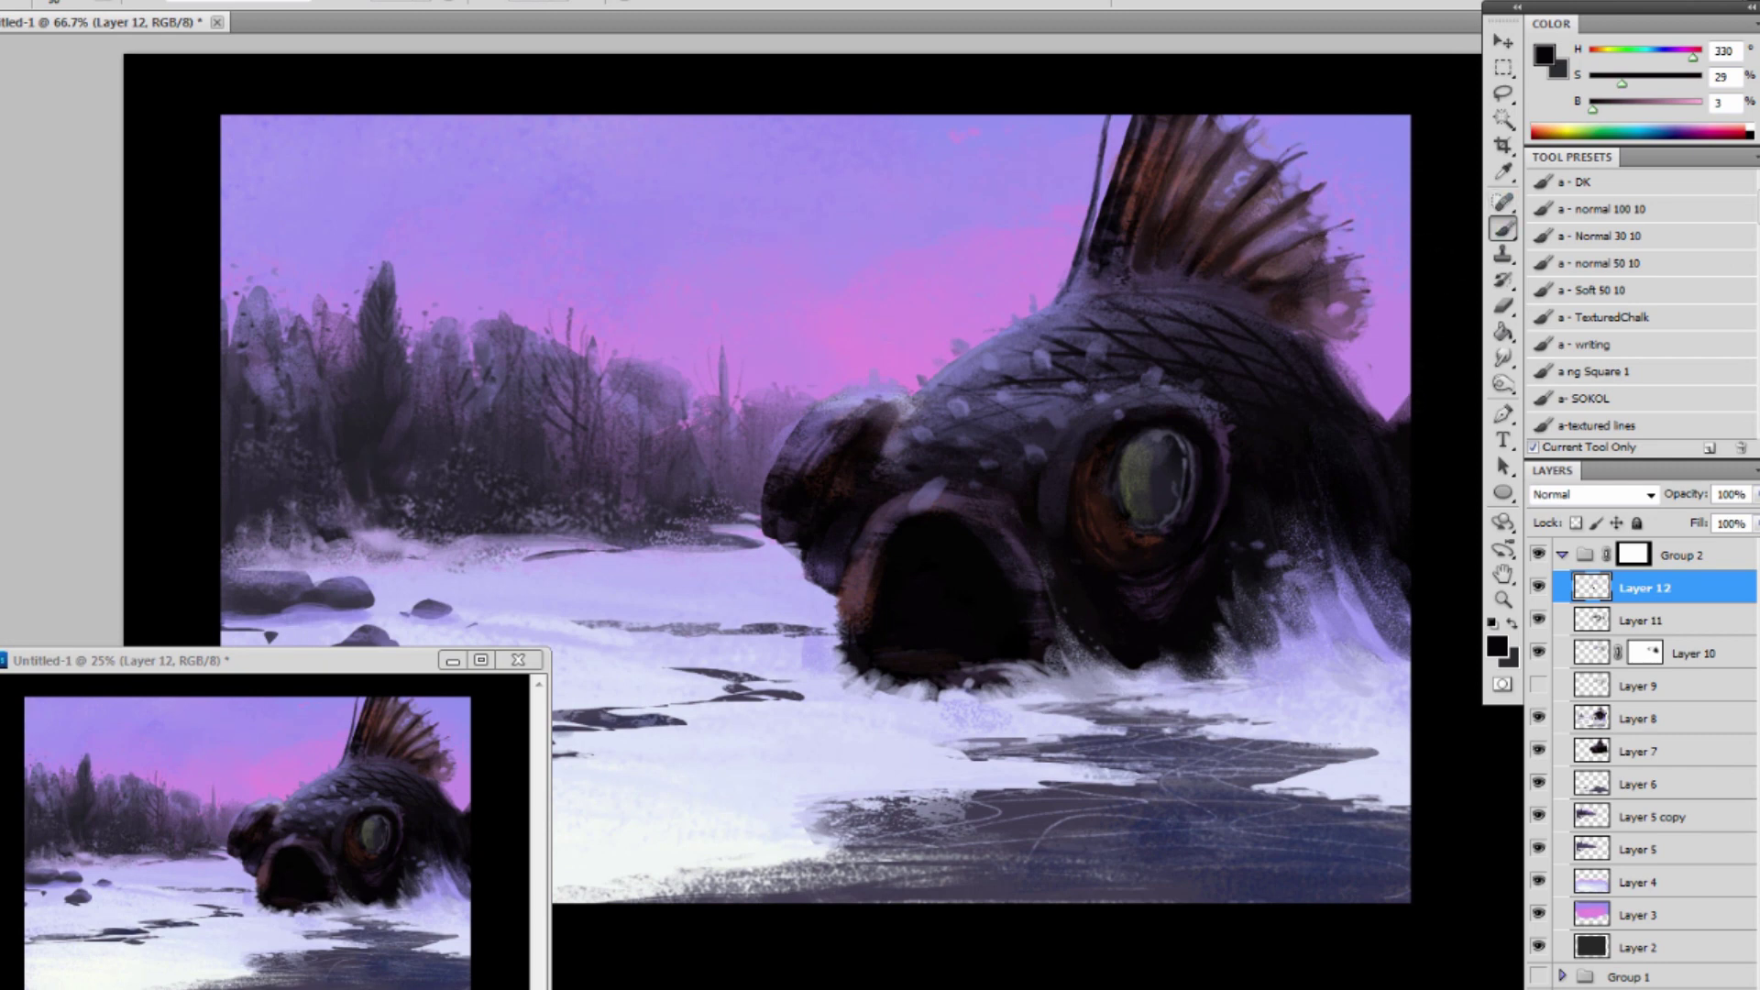
pyautogui.keyDown('alt'); pyautogui.click(1071, 301); pyautogui.keyUp('alt')
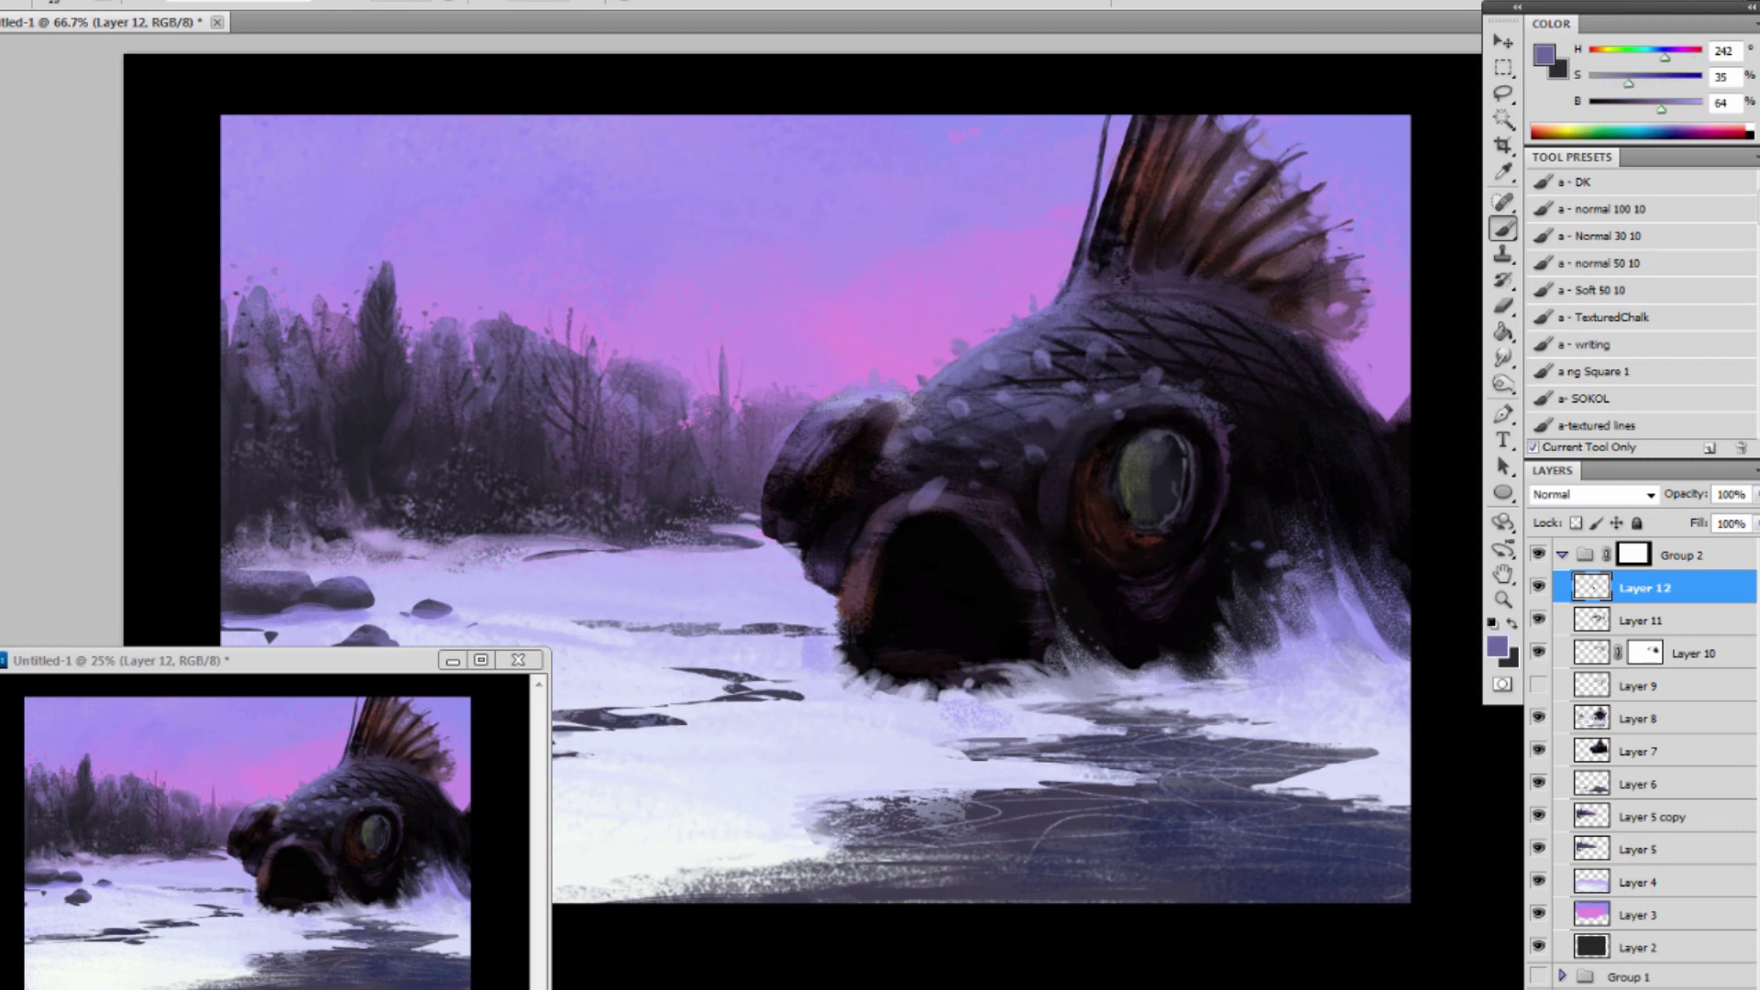
pyautogui.moveTo(1124, 335); pyautogui.dragTo(1183, 358)
pyautogui.hotkey('ctrl', 'alt', 'z')
pyautogui.hotkey('ctrl', 'alt', 'z')
# Draw curved blue-violet scale edges above the near eye on a new layer set to 73% opacity.
pyautogui.hotkey('ctrl', 'shift', 'alt', 'n')
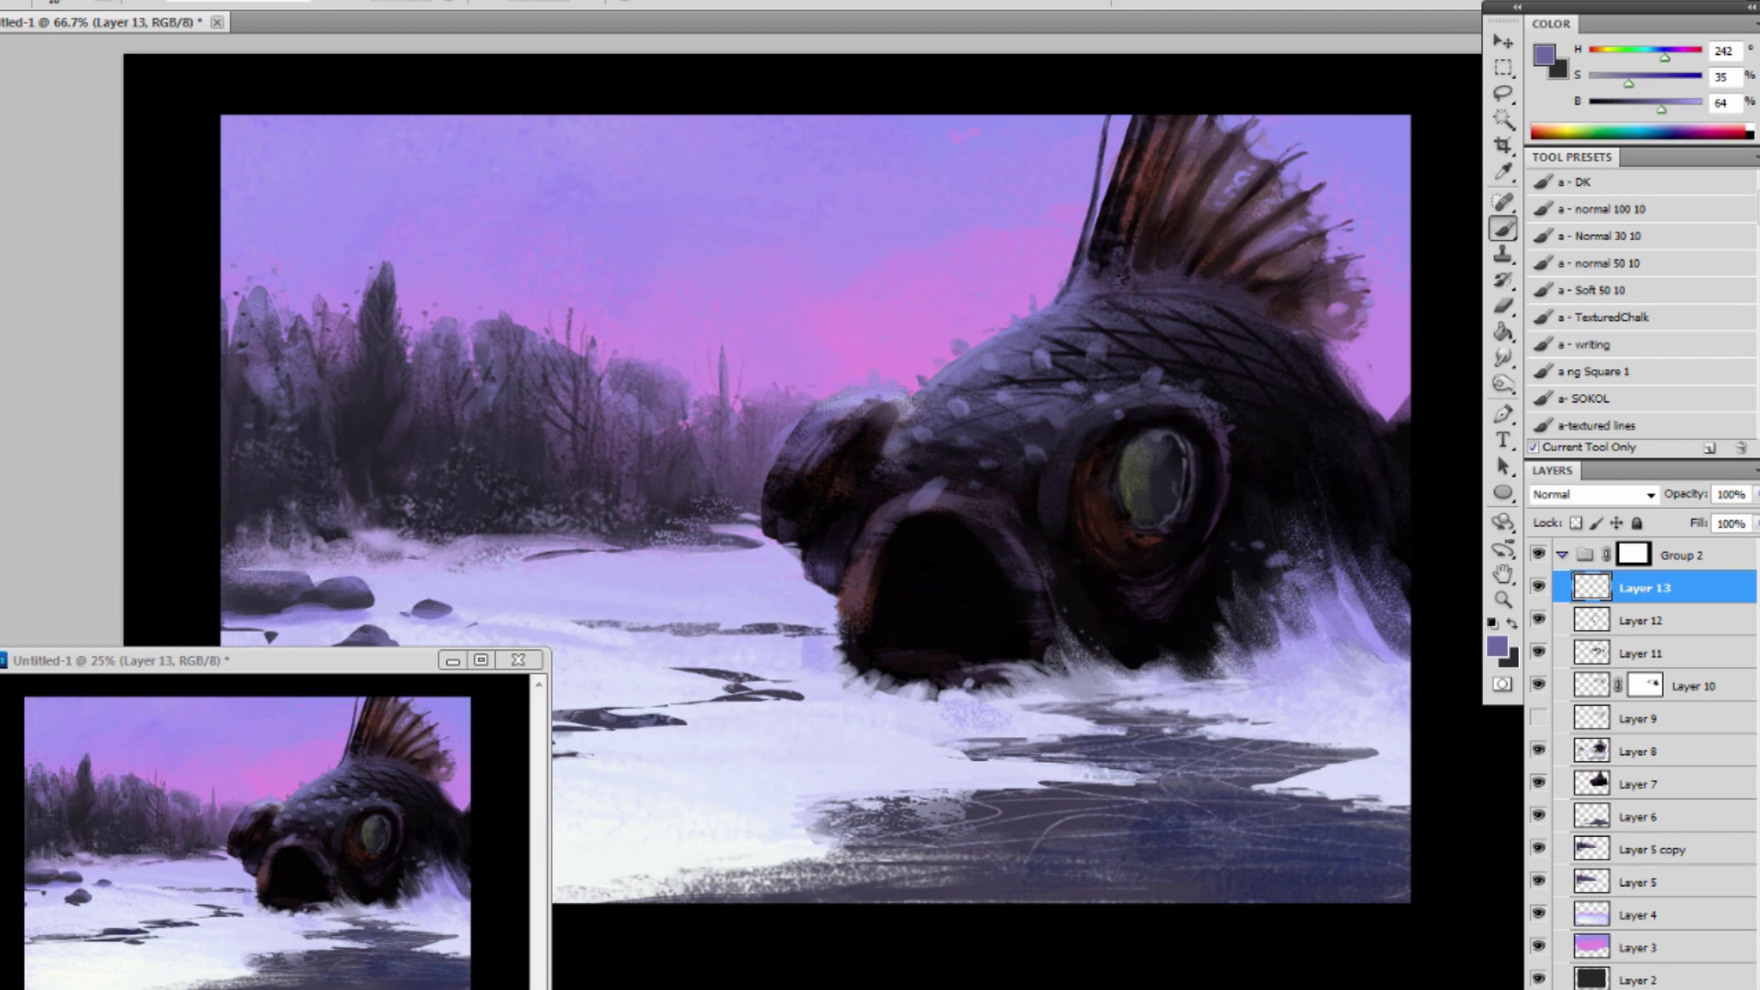
pyautogui.moveTo(1100, 362); pyautogui.dragTo(1218, 393)
pyautogui.click(1755, 494)
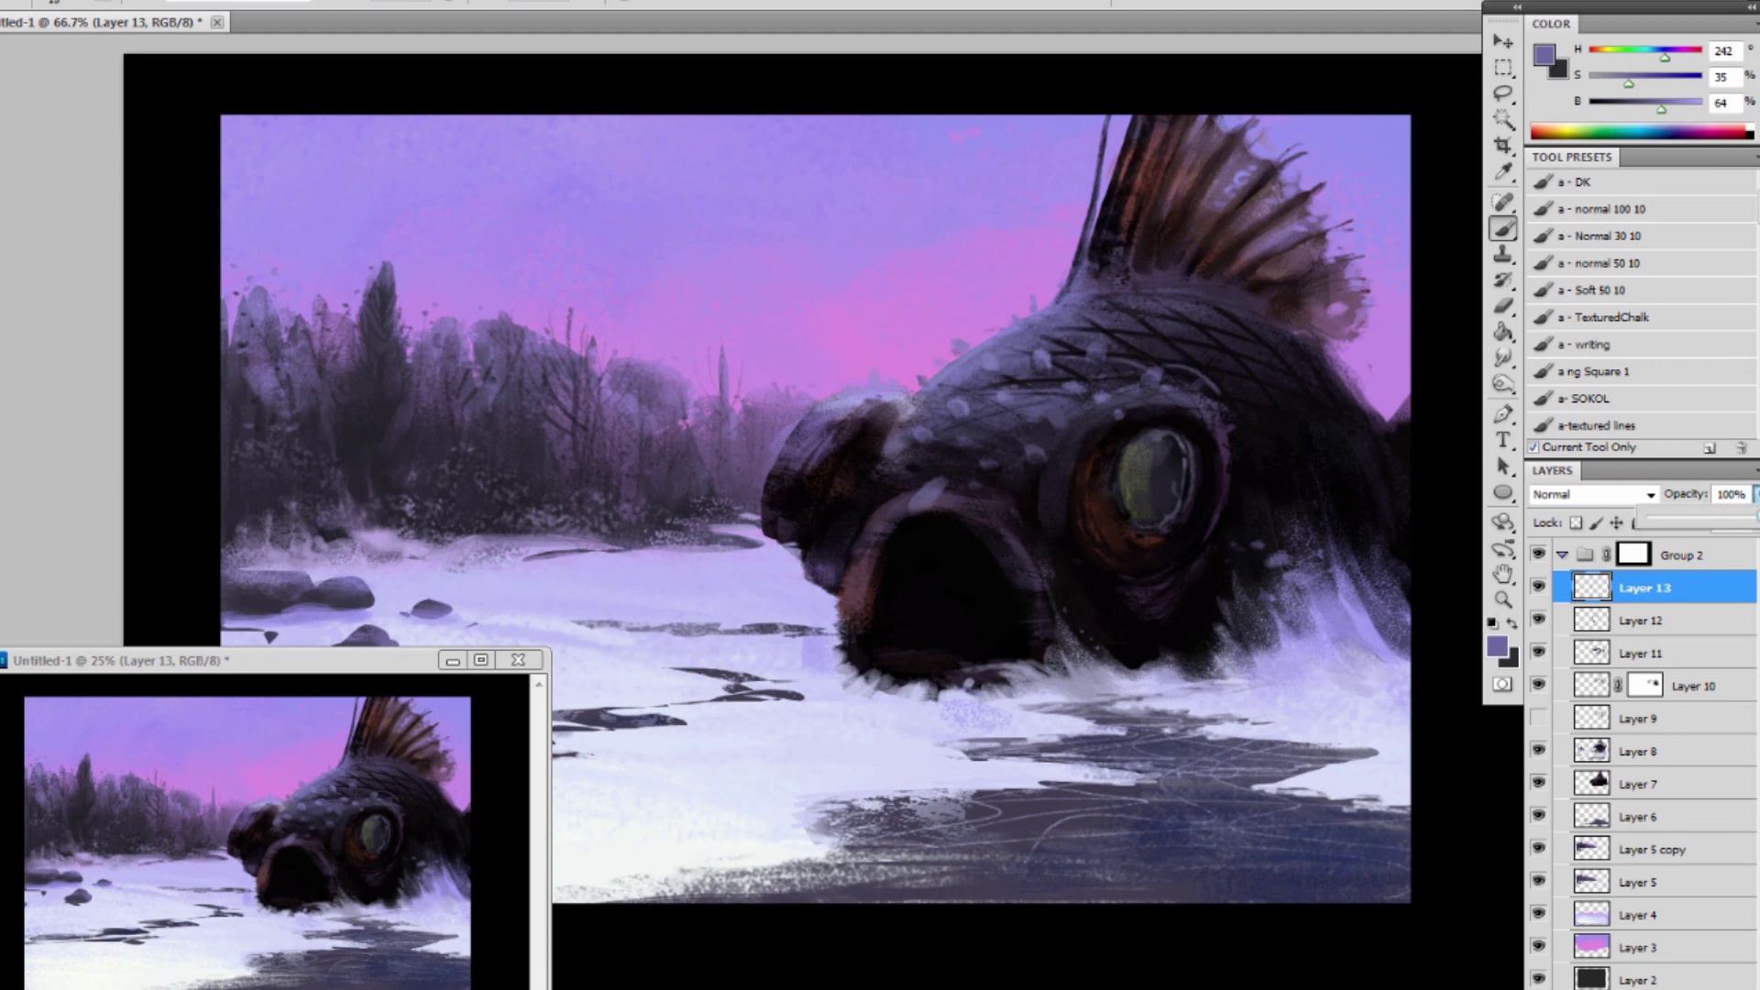
pyautogui.moveTo(1755, 516); pyautogui.dragTo(1729, 509)
pyautogui.click(1174, 352)
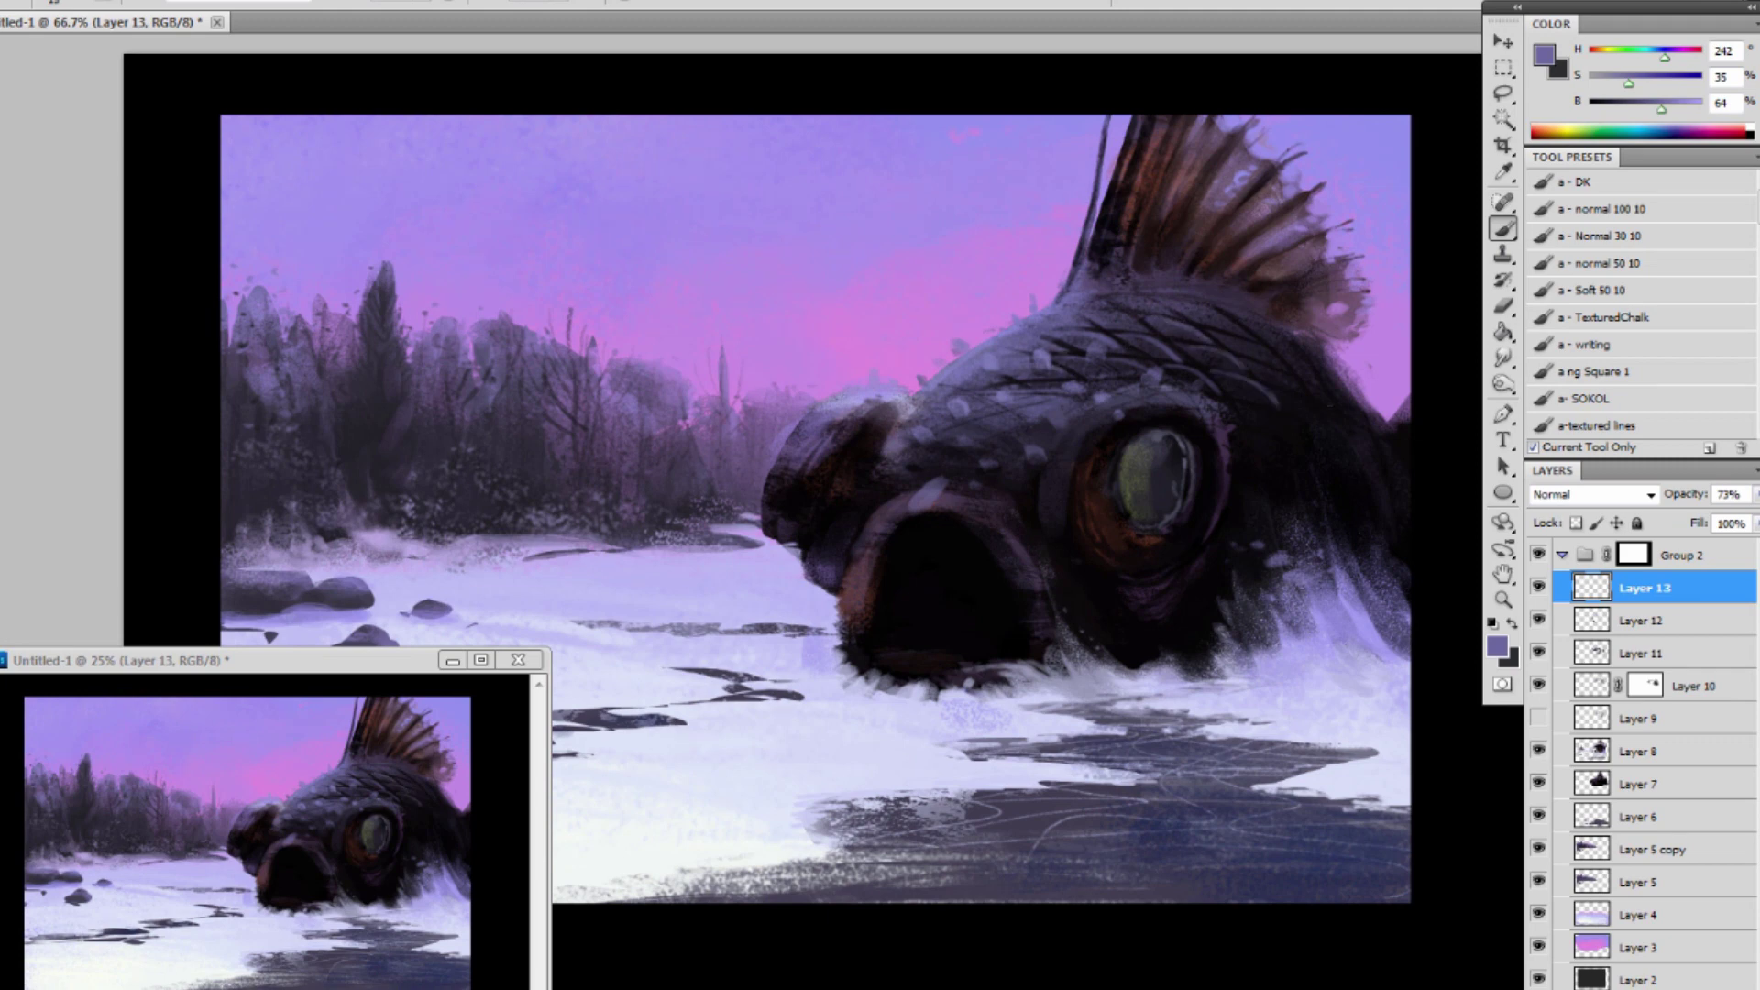
# Extend the curved blue-violet scale edges along the back below the fin and down the flank behind the near eye.
pyautogui.moveTo(1242, 404); pyautogui.dragTo(1296, 430)
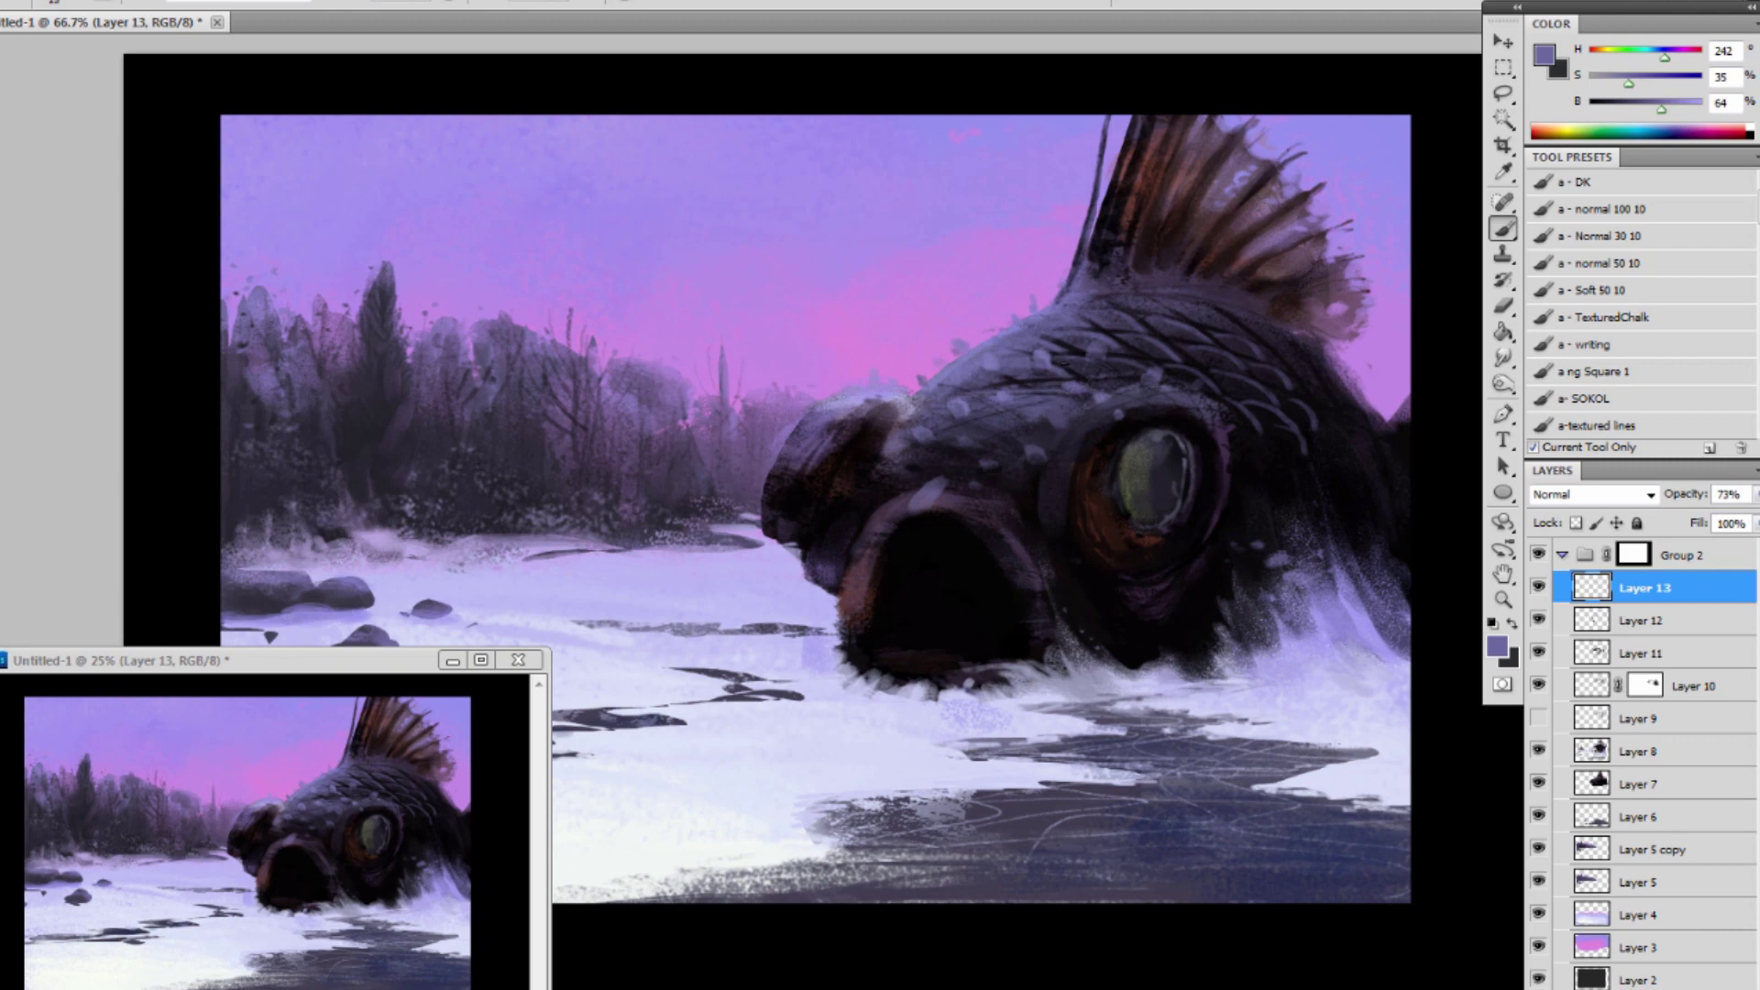
pyautogui.moveTo(1115, 296); pyautogui.dragTo(1167, 310)
pyautogui.moveTo(1267, 342); pyautogui.dragTo(1300, 370)
pyautogui.hotkey('ctrl', 'z')
pyautogui.moveTo(1282, 351)
pyautogui.mouseDown()
pyautogui.moveTo(1319, 378)
pyautogui.moveTo(1309, 349)
pyautogui.mouseUp()
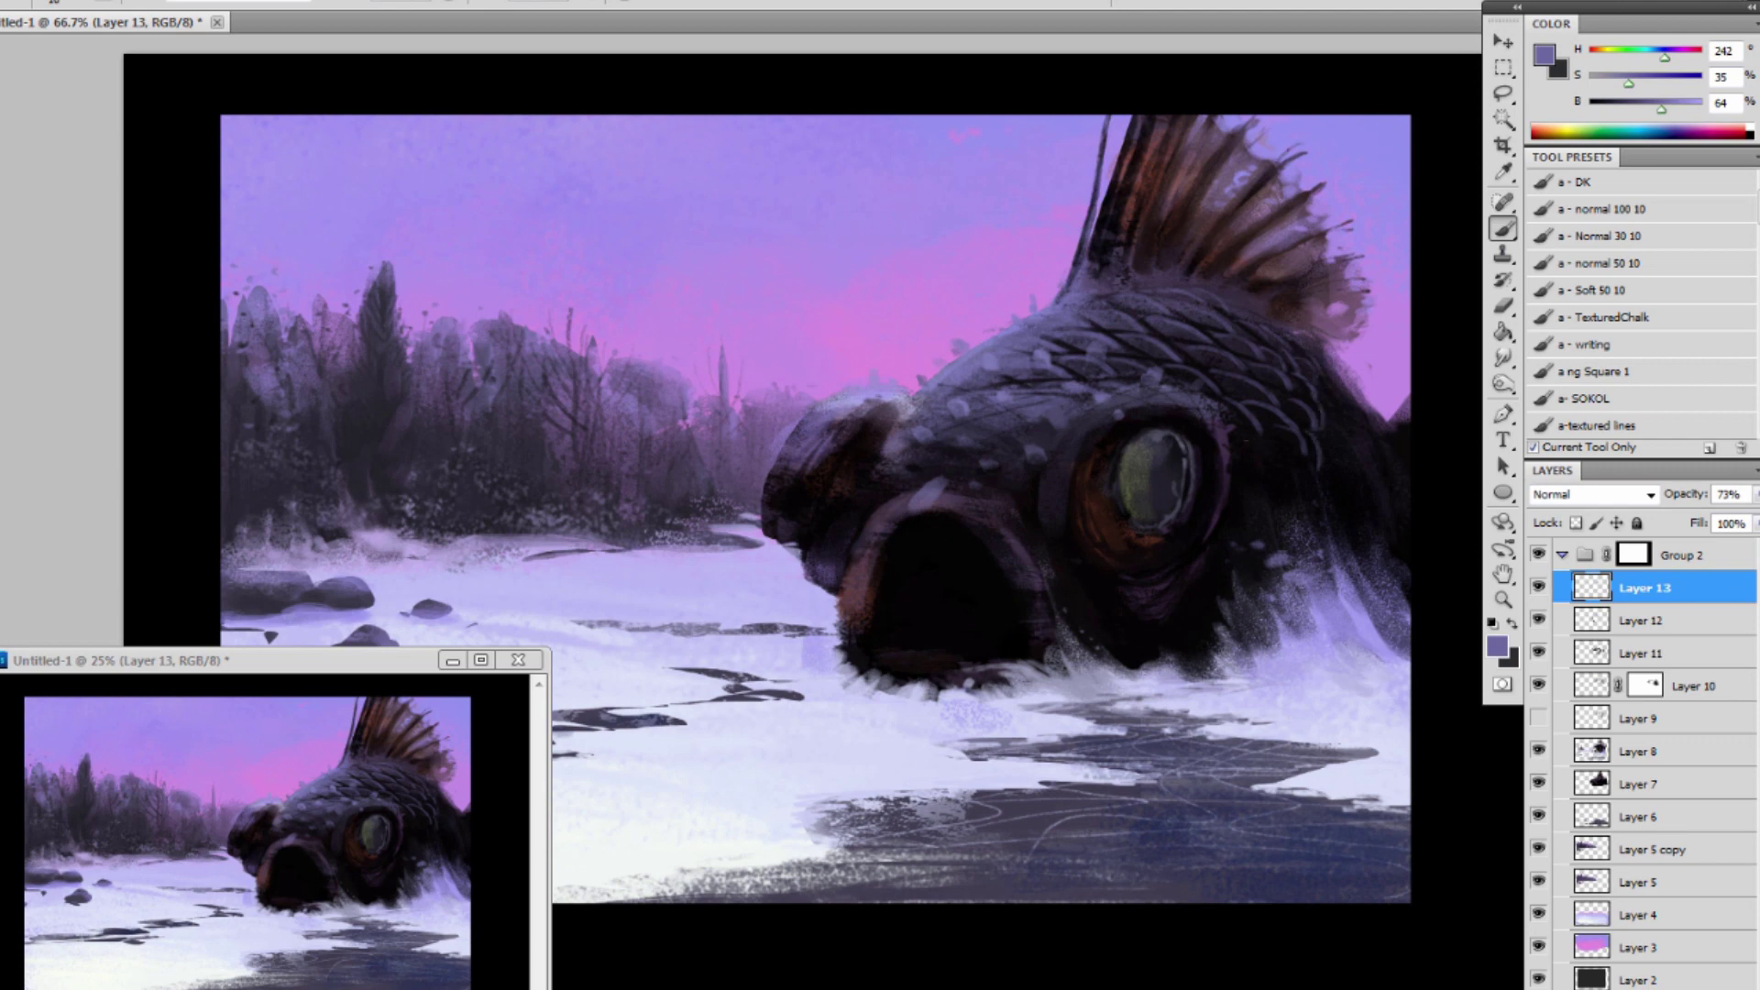
pyautogui.moveTo(1241, 419)
pyautogui.mouseDown()
pyautogui.moveTo(1256, 454)
pyautogui.moveTo(1243, 495)
pyautogui.mouseUp()
pyautogui.moveTo(1296, 430); pyautogui.dragTo(1275, 507)
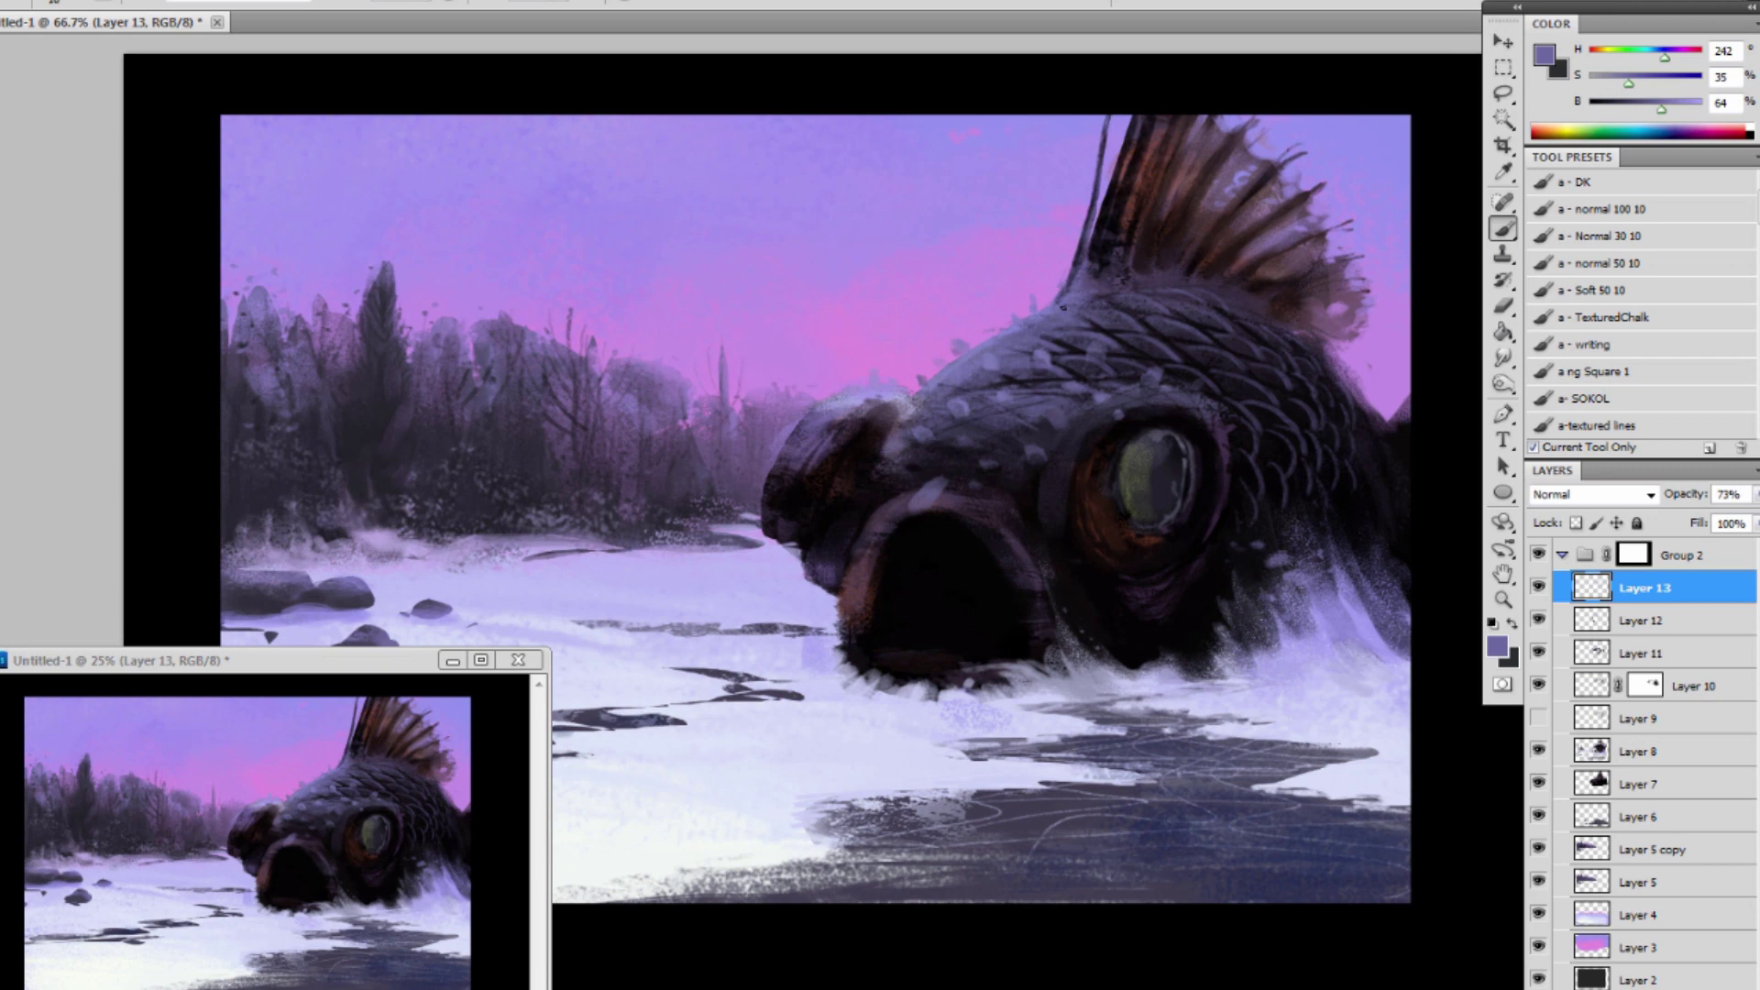
# Paint pale lavender scale highlights across the forehead, using a colour sampled from the snow.
pyautogui.keyDown('alt'); pyautogui.click(706, 569); pyautogui.keyUp('alt')
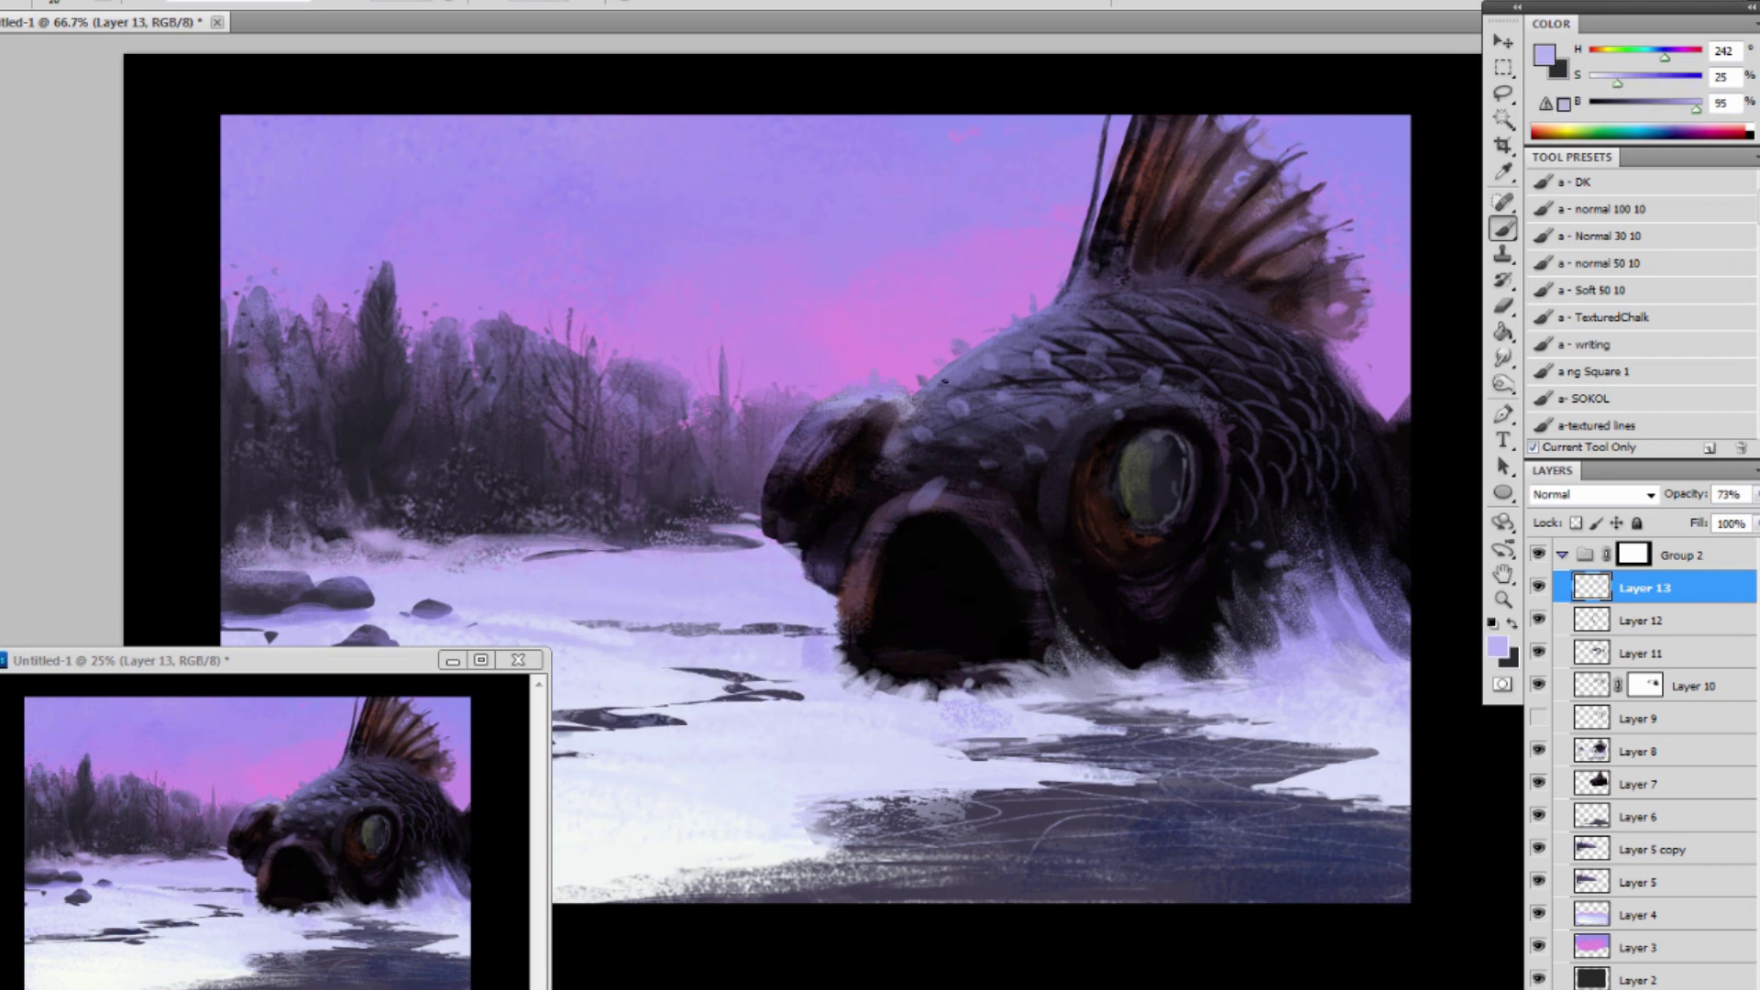
pyautogui.moveTo(994, 353); pyautogui.dragTo(1030, 347)
pyautogui.moveTo(946, 400); pyautogui.dragTo(1034, 382)
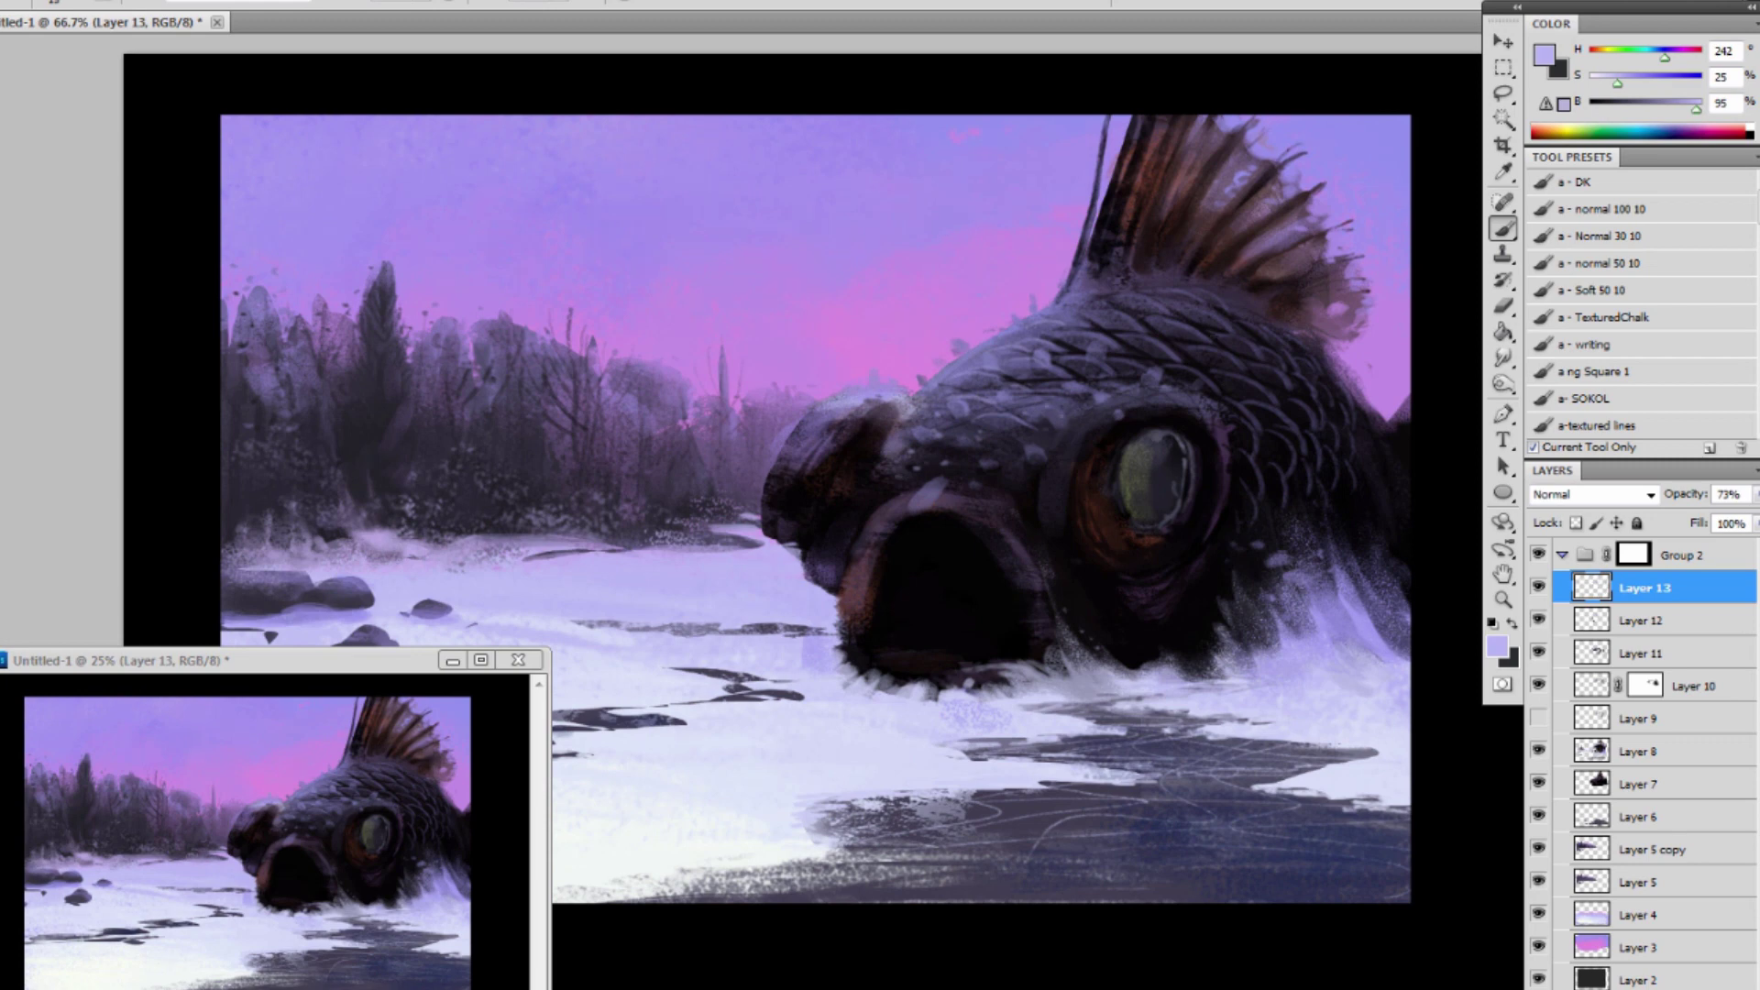
# Add a mask to the scale layer and paint it with black to soften parts of the scales.
pyautogui.click(1619, 988)
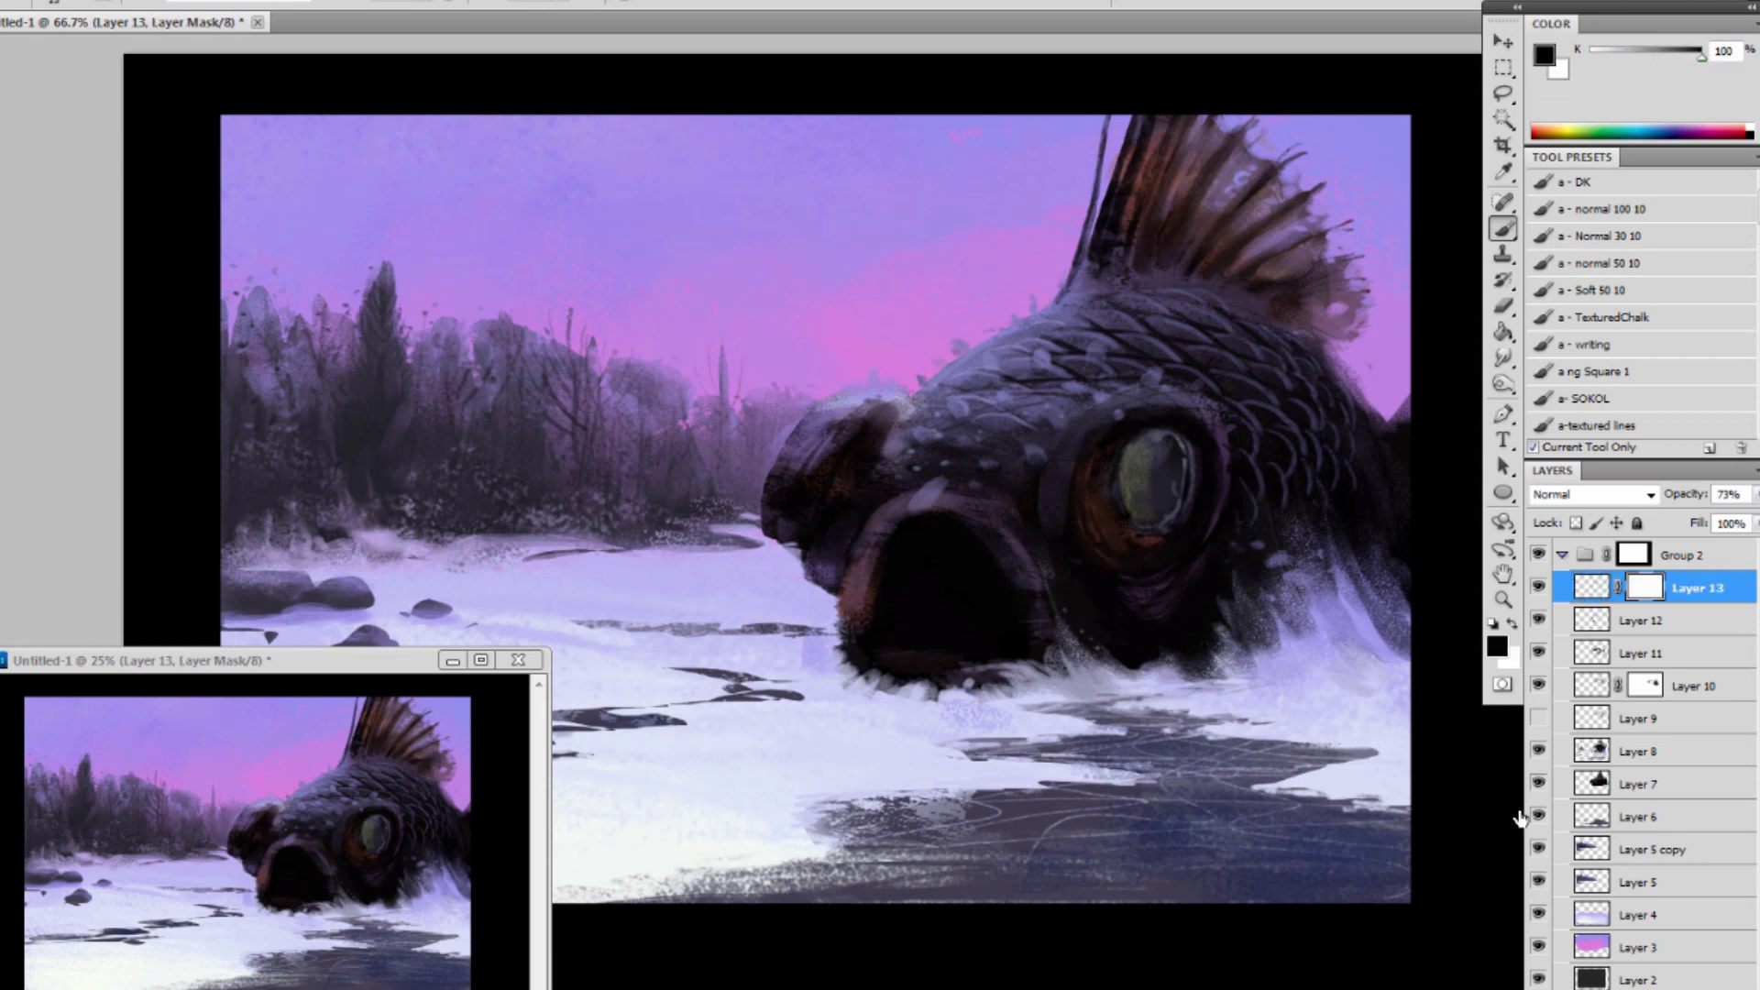
pyautogui.press('x')
pyautogui.click(1514, 625)
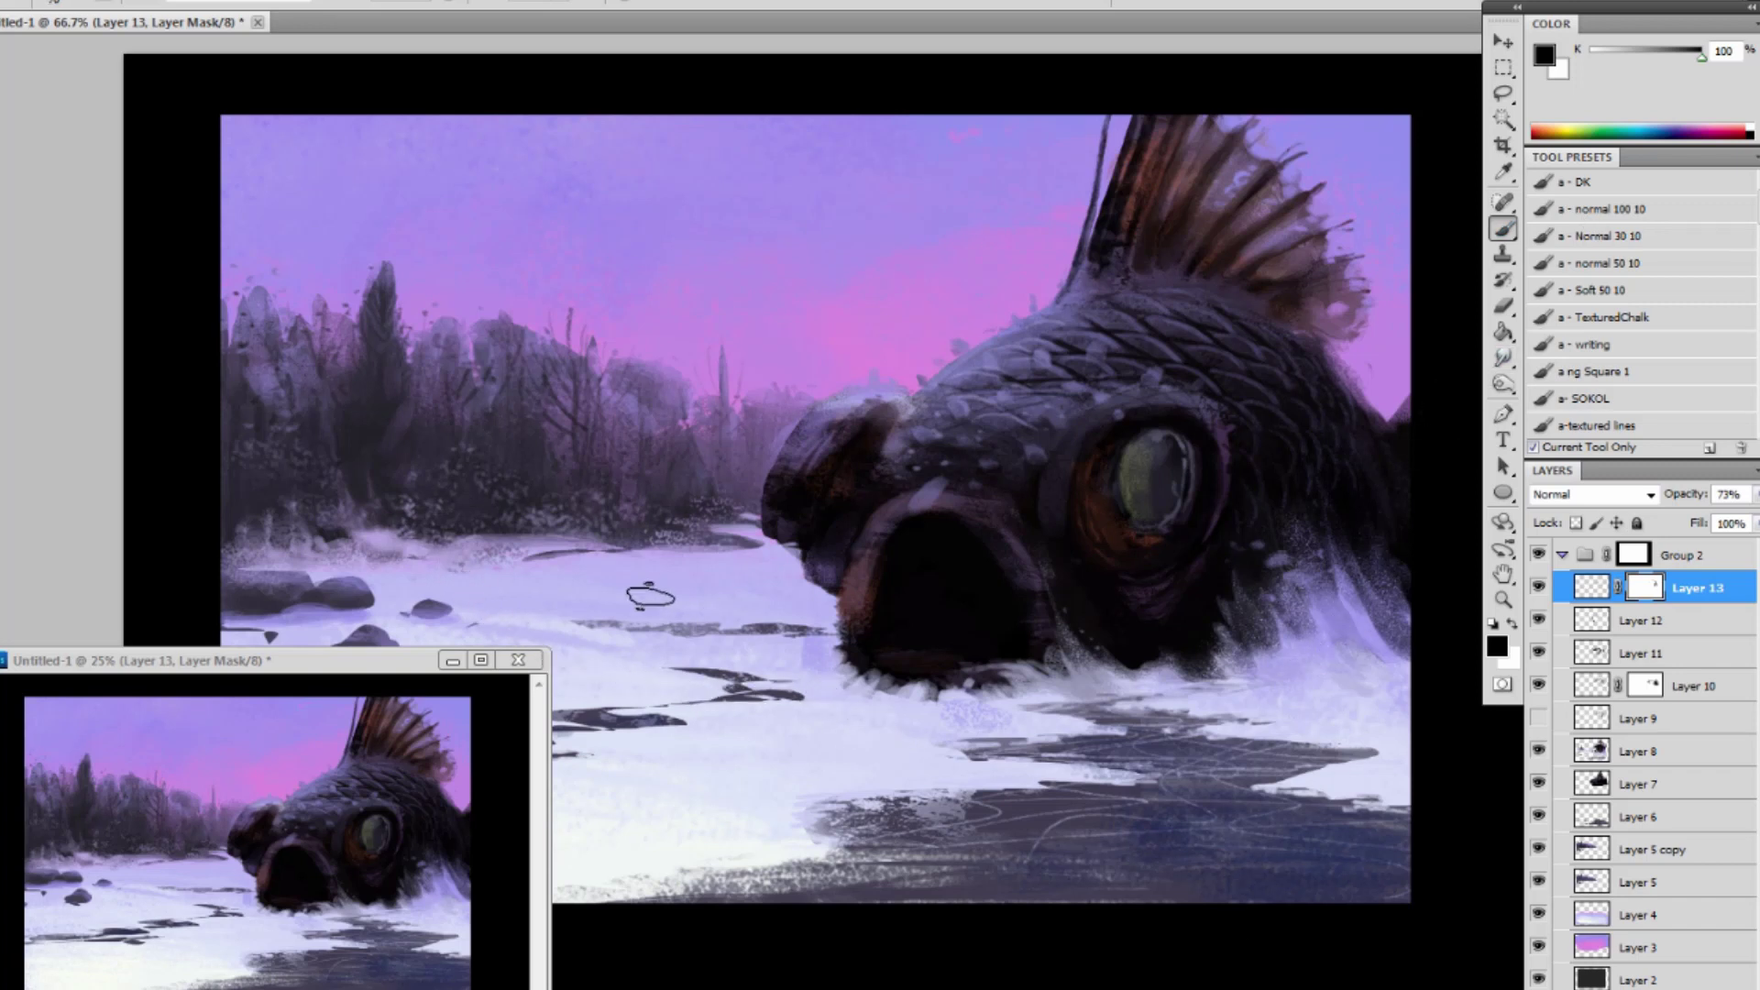
pyautogui.press('x')
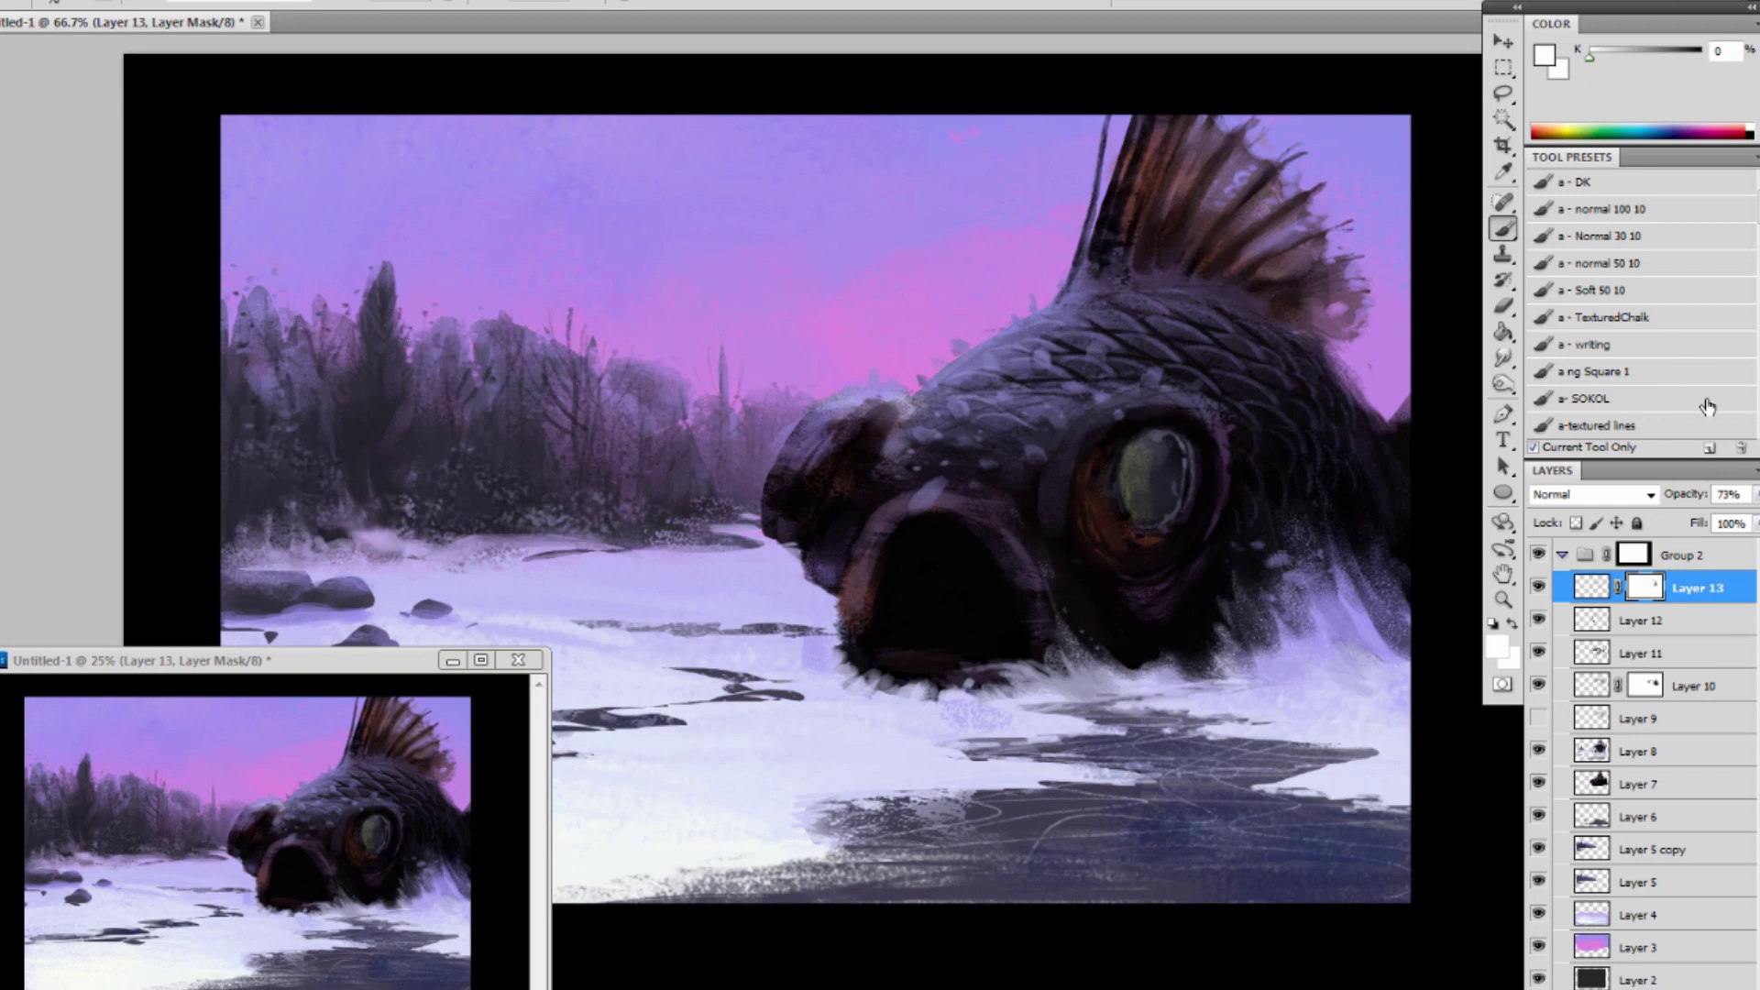
# Create a new layer and darken the lower trunk area of the tall tree with black sampled from the canvas, undoing the too-heavy stroke.
pyautogui.hotkey('ctrl', 'shift', 'alt', 'n')
pyautogui.keyDown('alt'); pyautogui.click(1414, 500); pyautogui.keyUp('alt')
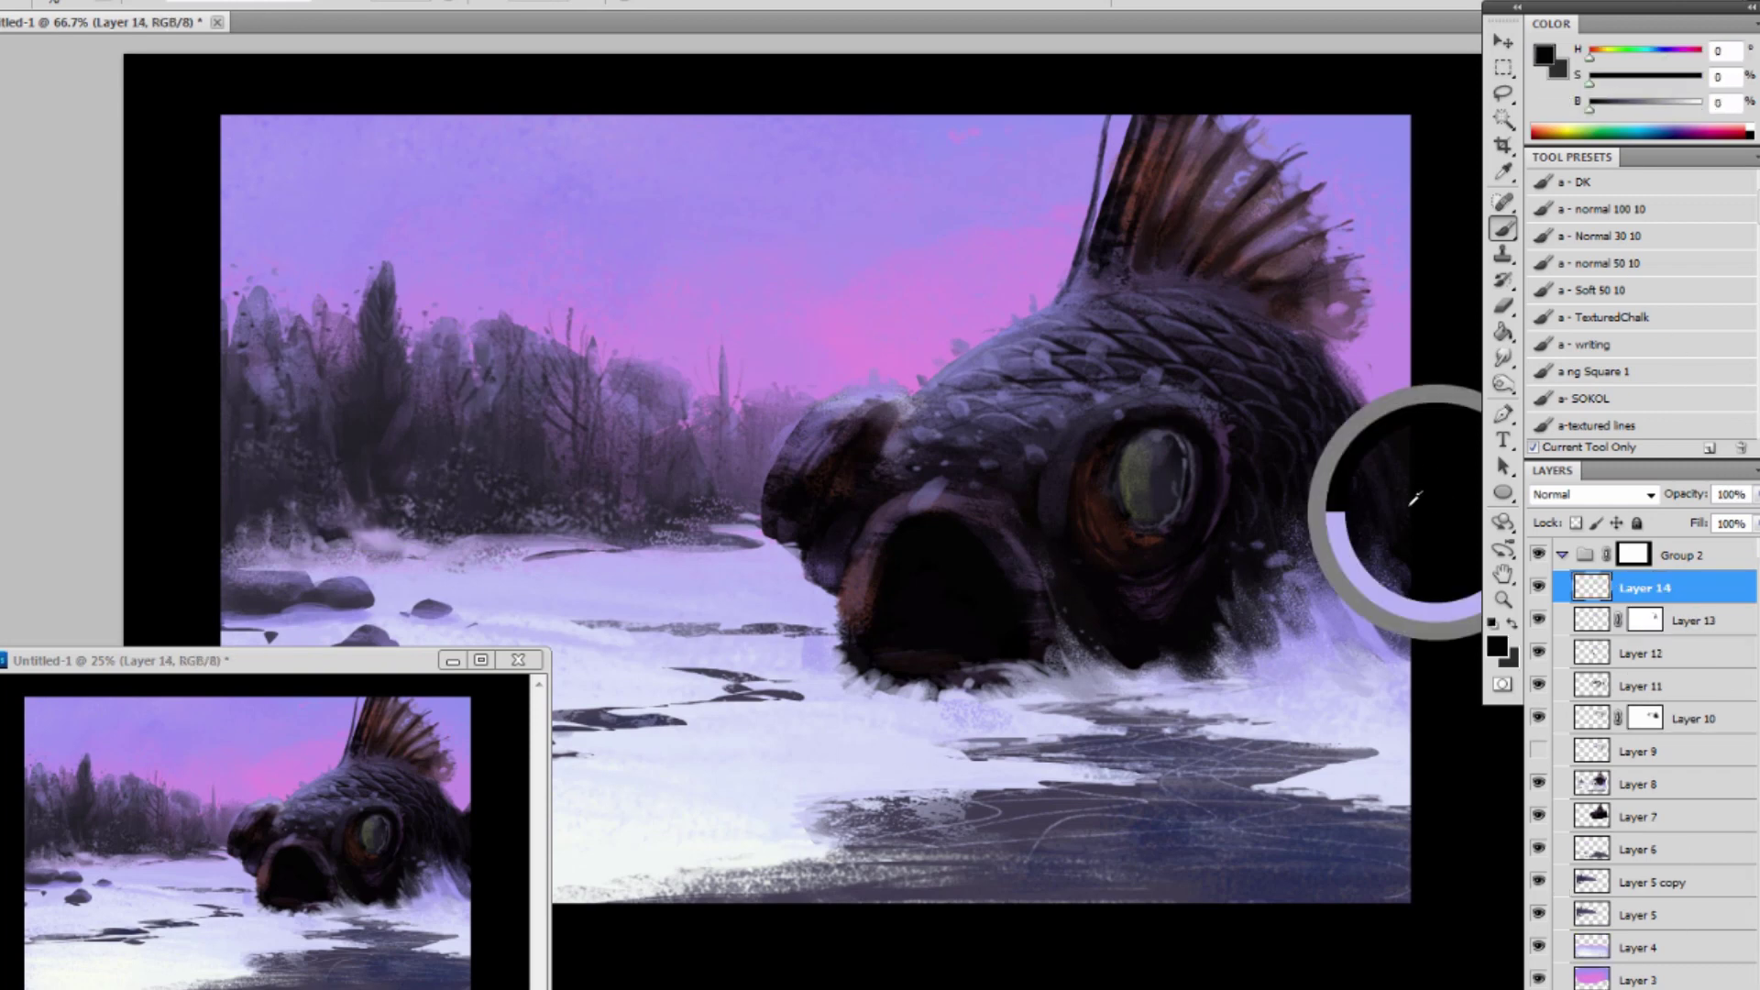
pyautogui.moveTo(382, 294); pyautogui.dragTo(380, 342)
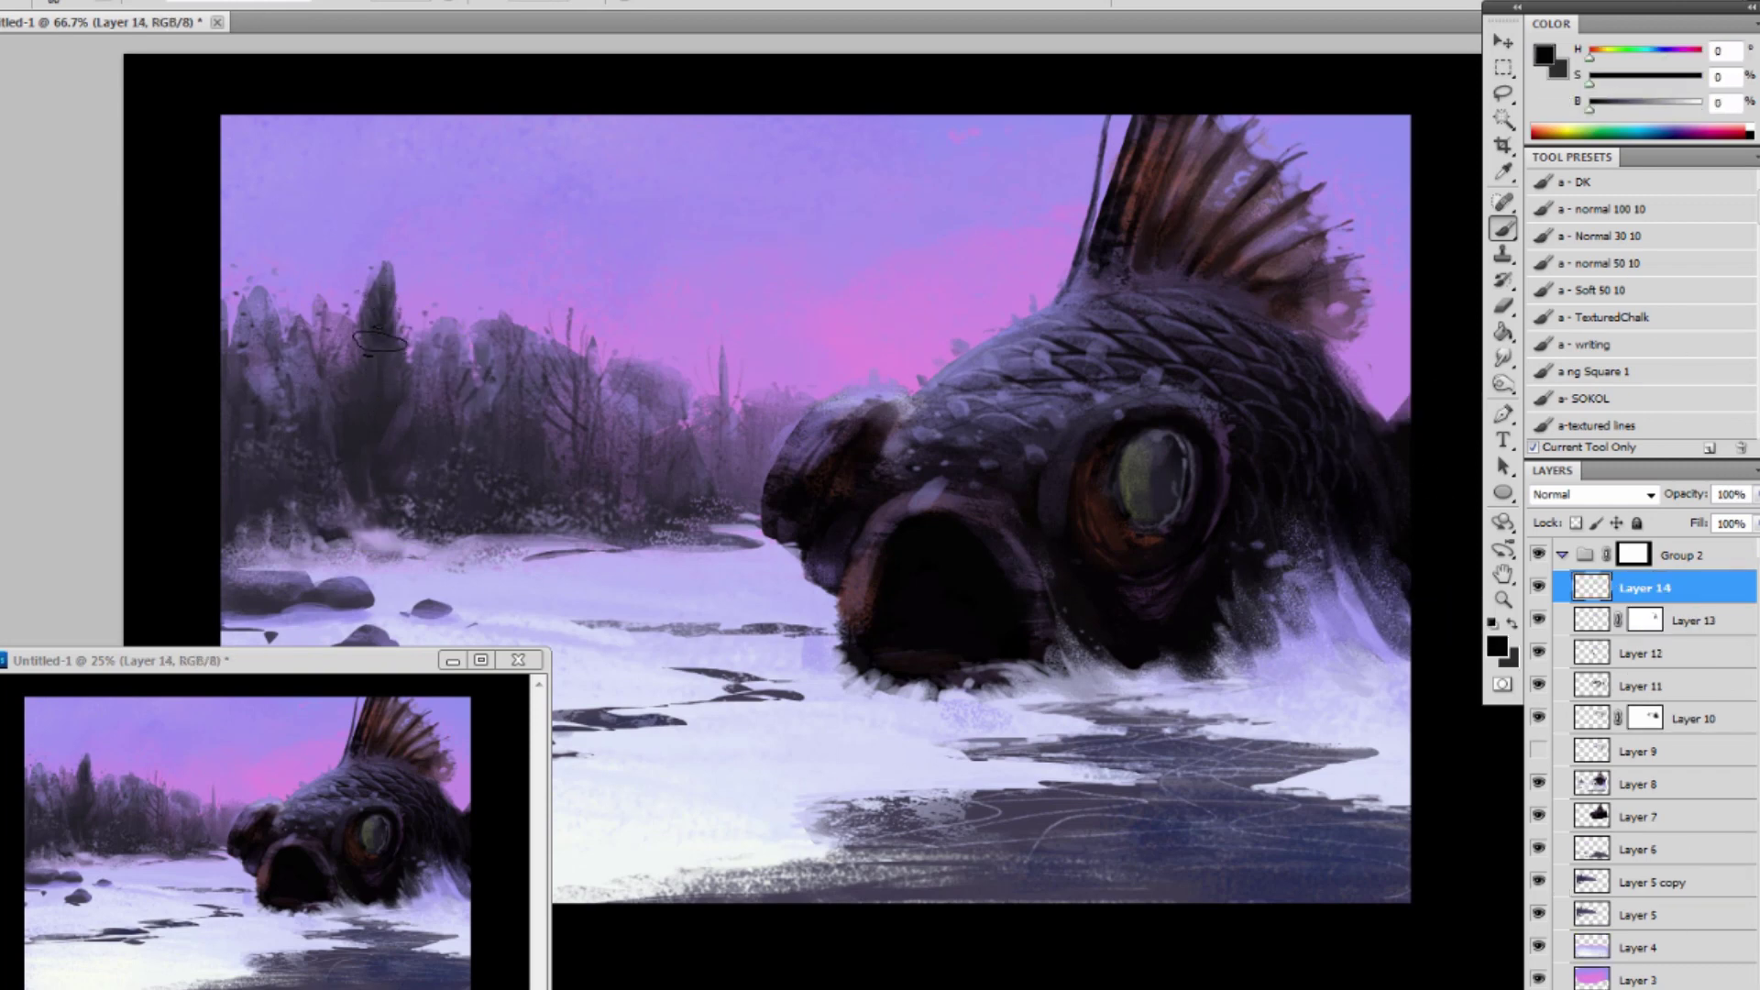
pyautogui.moveTo(394, 408)
pyautogui.mouseDown()
pyautogui.moveTo(357, 399)
pyautogui.moveTo(362, 495)
pyautogui.mouseUp()
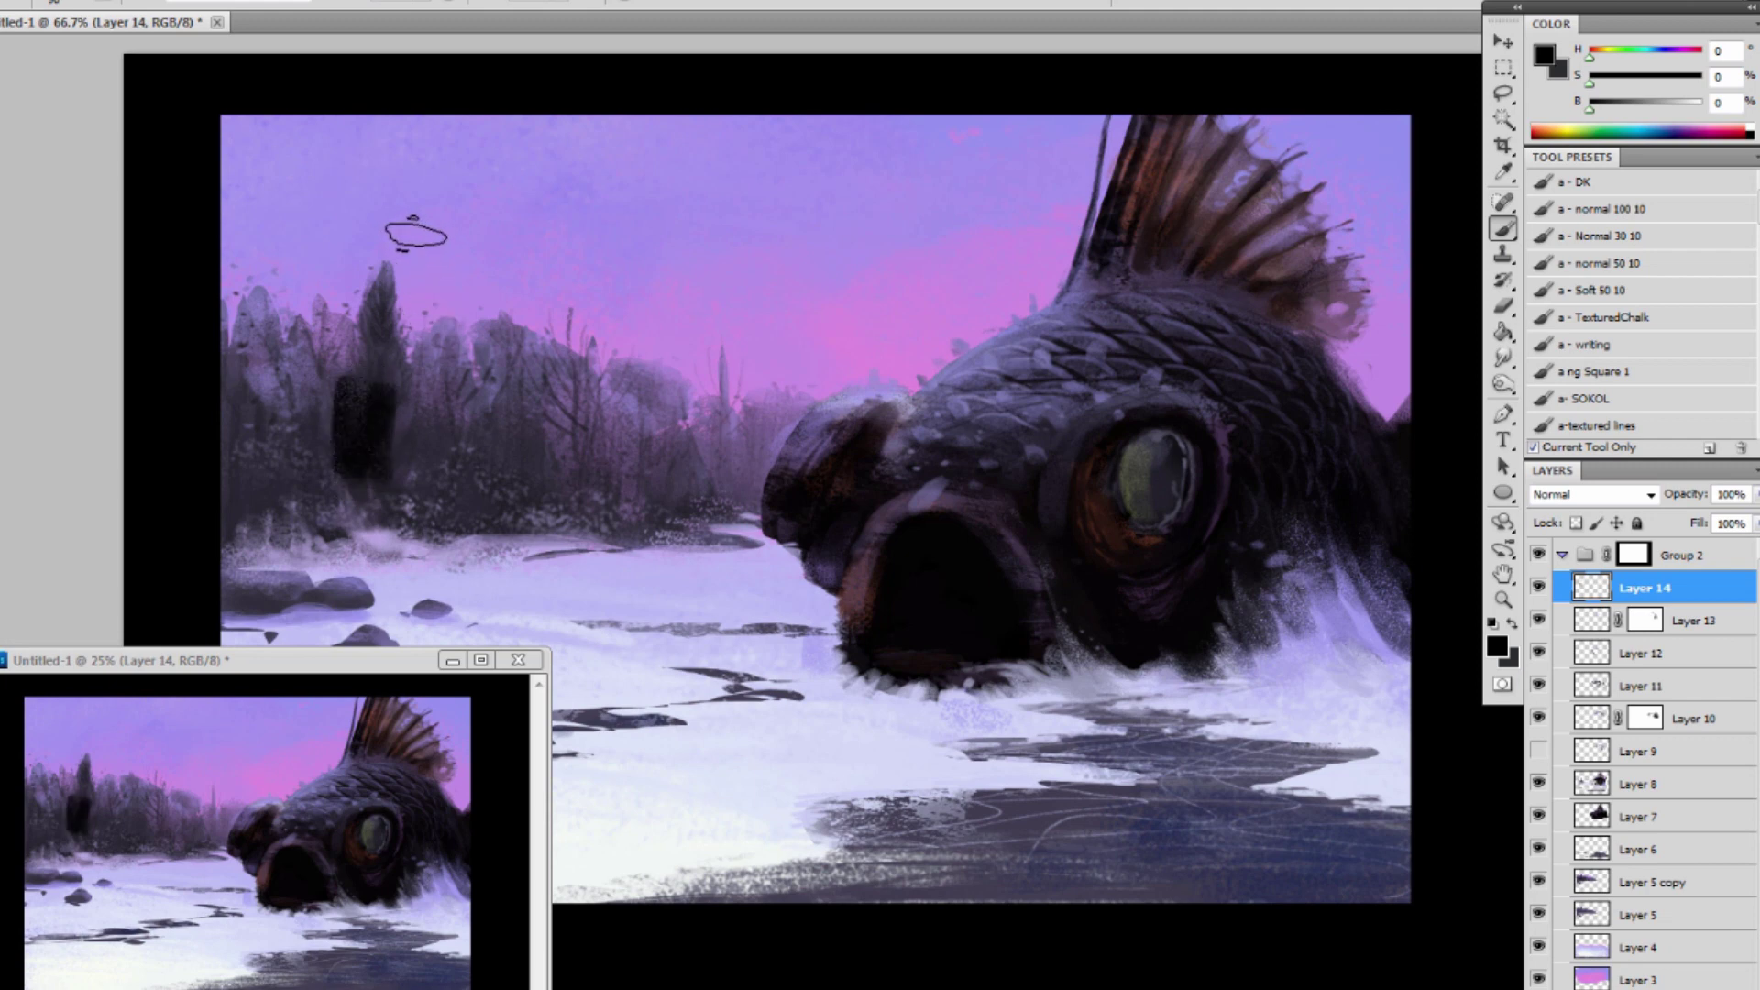
pyautogui.hotkey('ctrl', 'z')
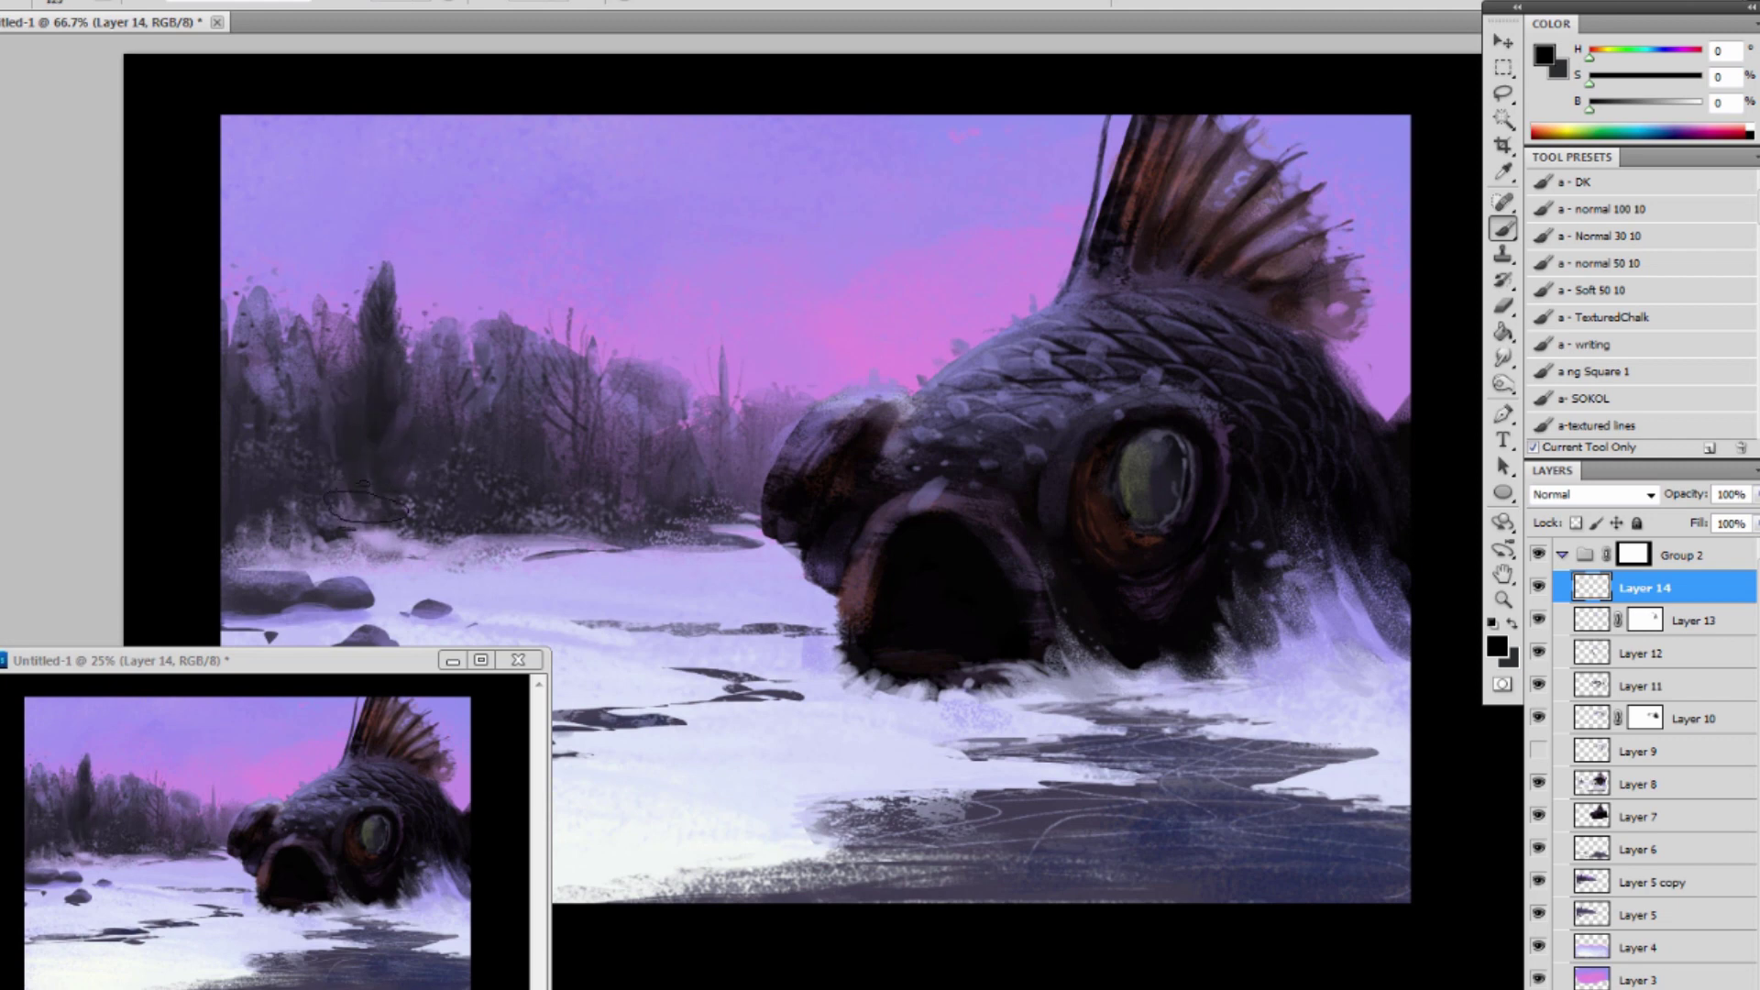
pyautogui.moveTo(365, 458)
pyautogui.mouseDown()
pyautogui.moveTo(361, 415)
pyautogui.moveTo(365, 486)
pyautogui.mouseUp()
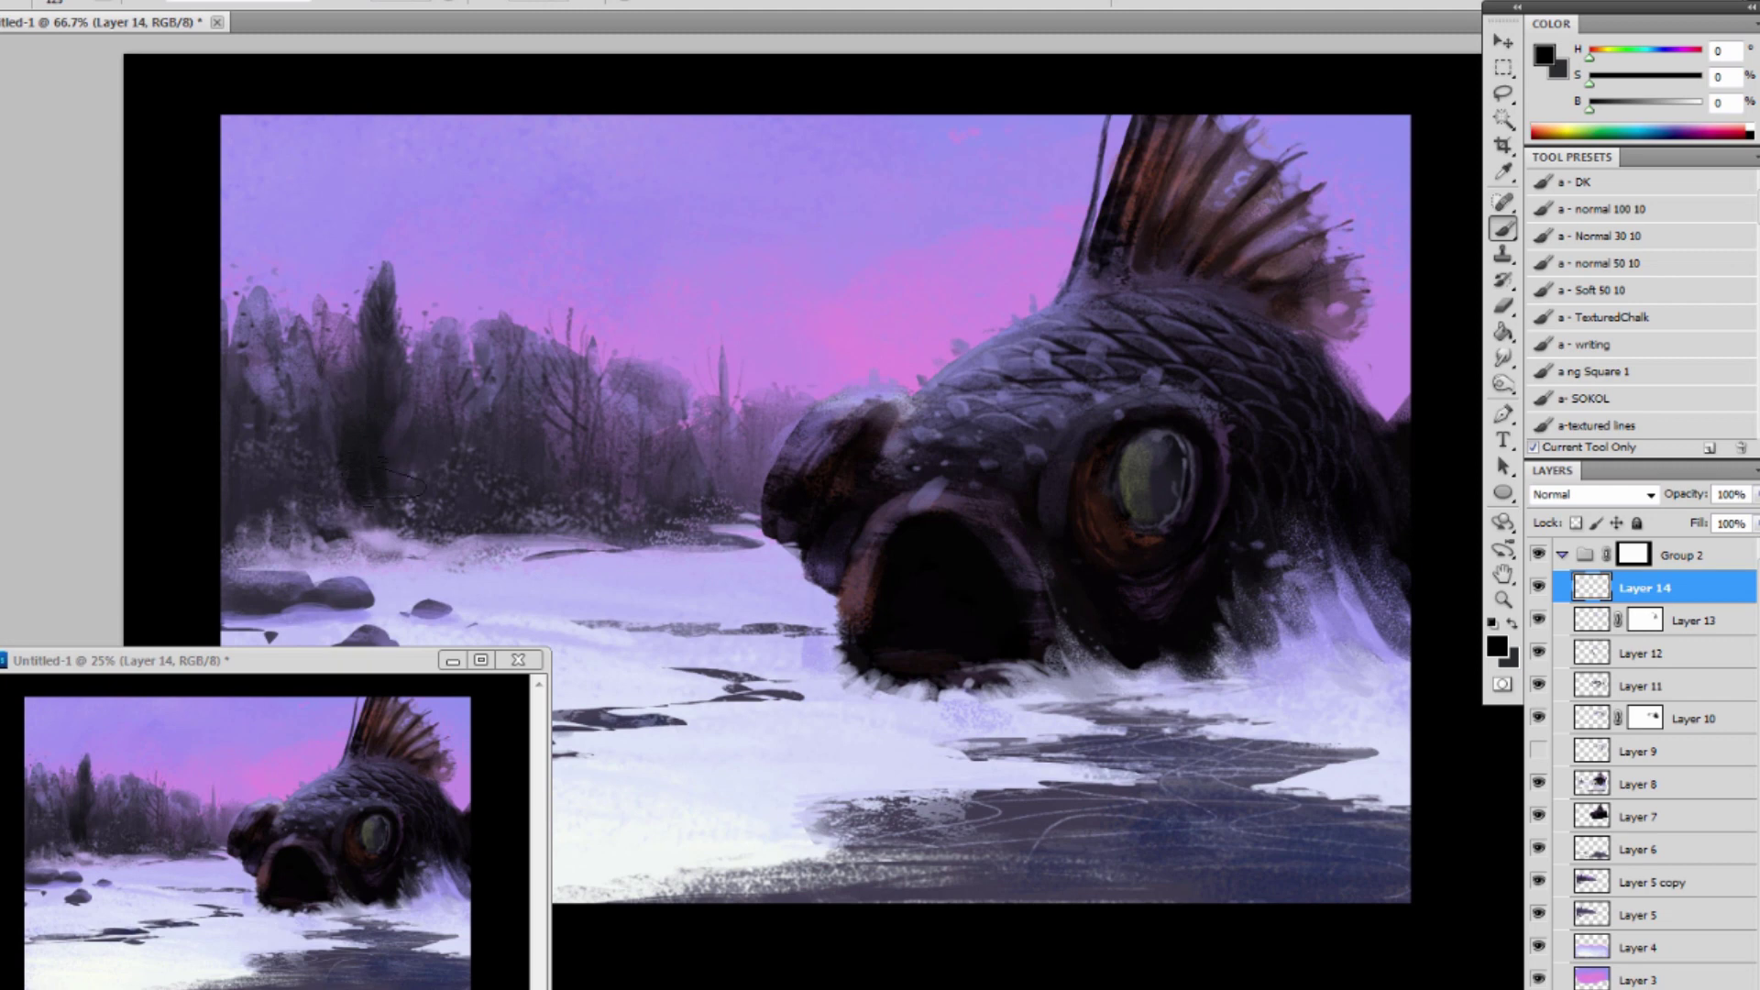
# Paint black shadows at the base of the forest with the DK brush preset and set the layer's opacity to 35%.
pyautogui.click(1616, 187)
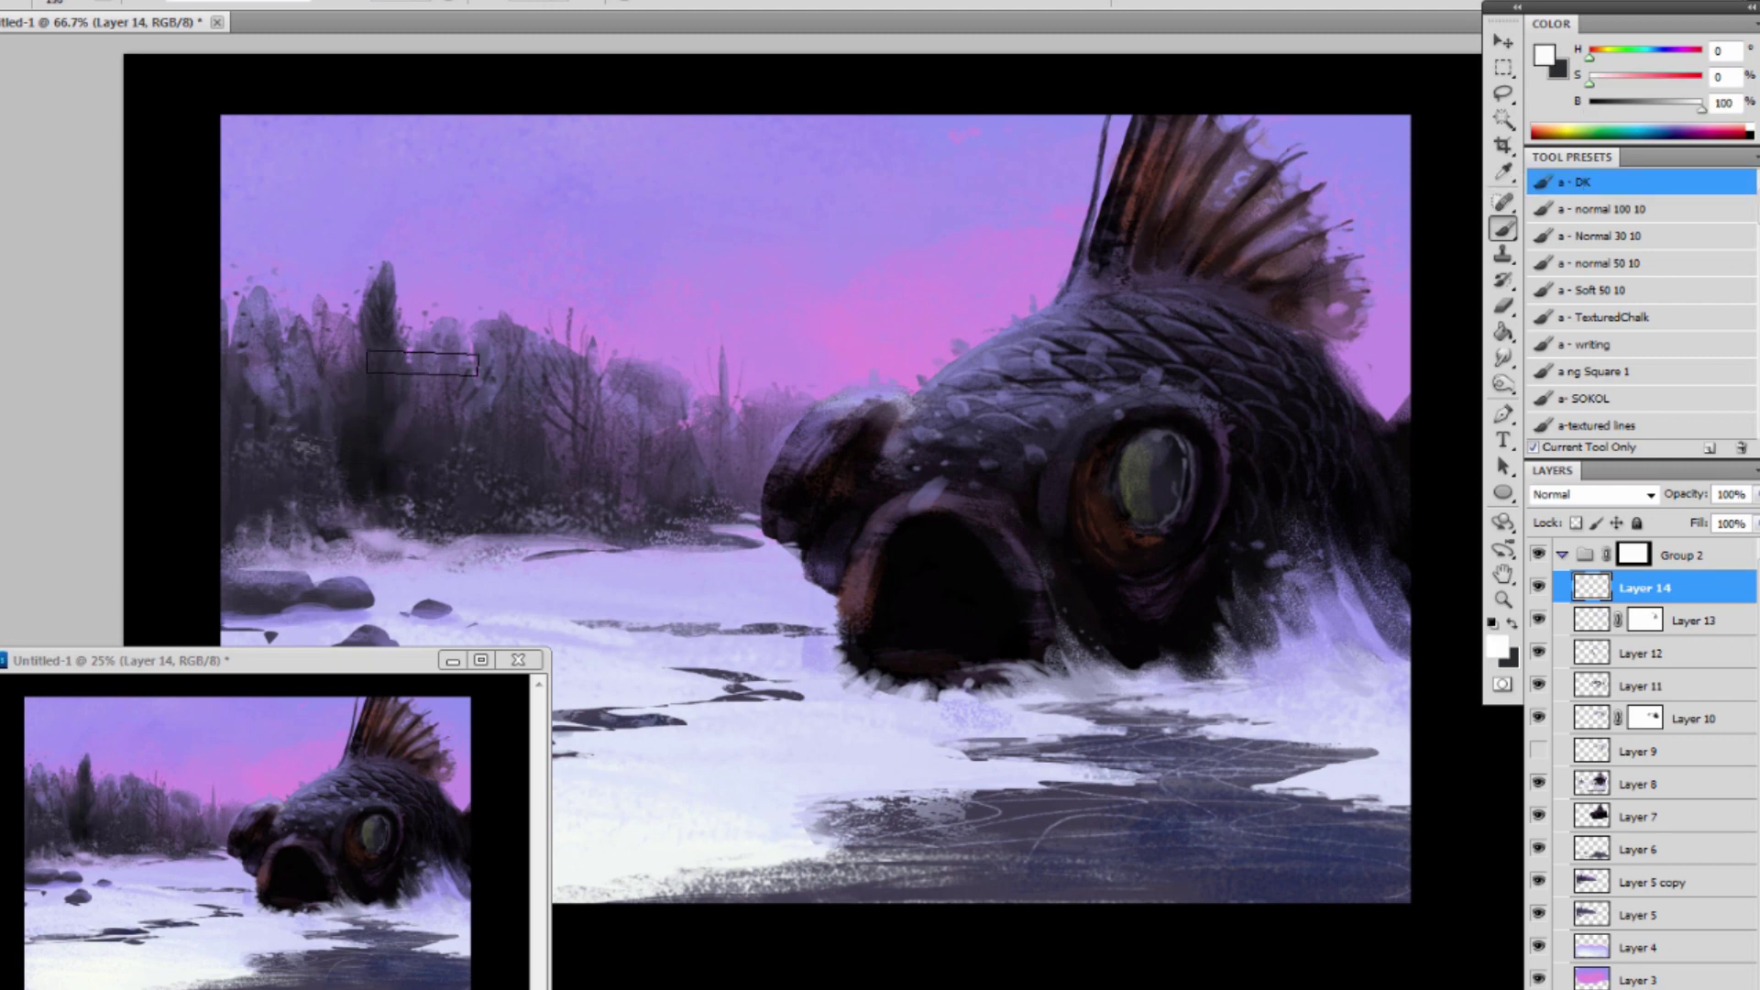
pyautogui.keyDown('alt'); pyautogui.click(484, 730); pyautogui.keyUp('alt')
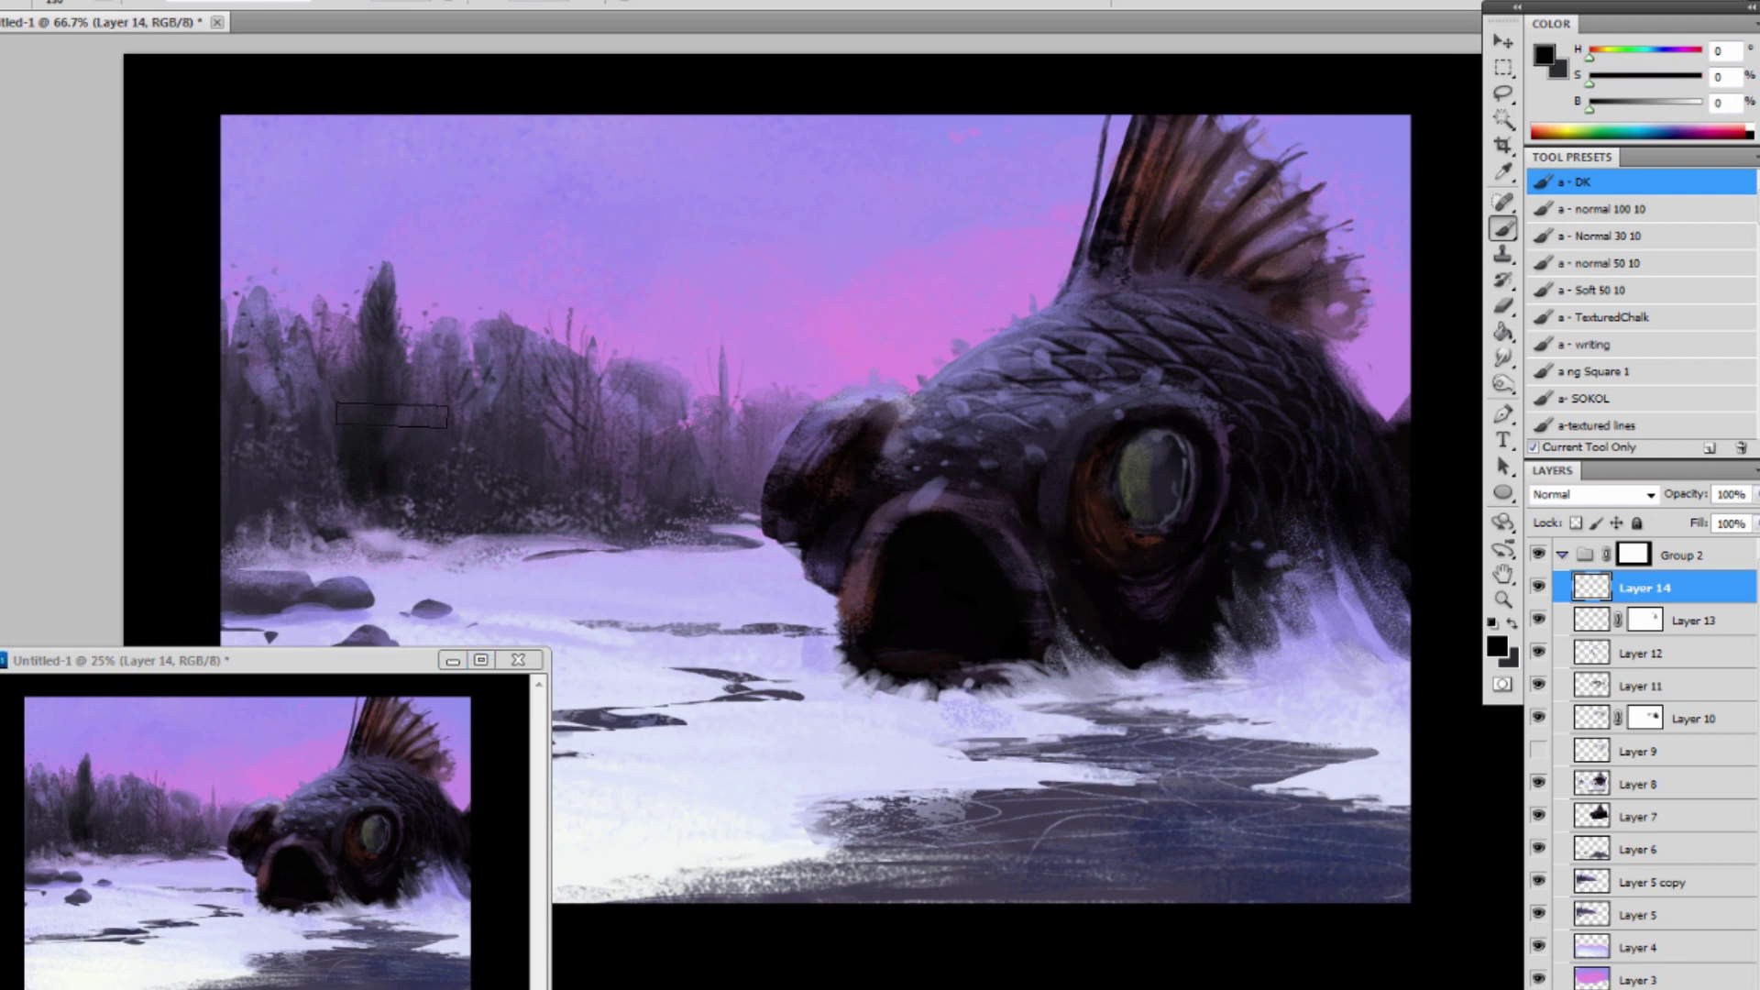
pyautogui.moveTo(388, 433); pyautogui.dragTo(351, 504)
pyautogui.moveTo(320, 386)
pyautogui.mouseDown()
pyautogui.moveTo(315, 543)
pyautogui.moveTo(286, 531)
pyautogui.moveTo(294, 397)
pyautogui.moveTo(293, 534)
pyautogui.moveTo(270, 553)
pyautogui.moveTo(263, 369)
pyautogui.moveTo(300, 380)
pyautogui.moveTo(335, 542)
pyautogui.mouseUp()
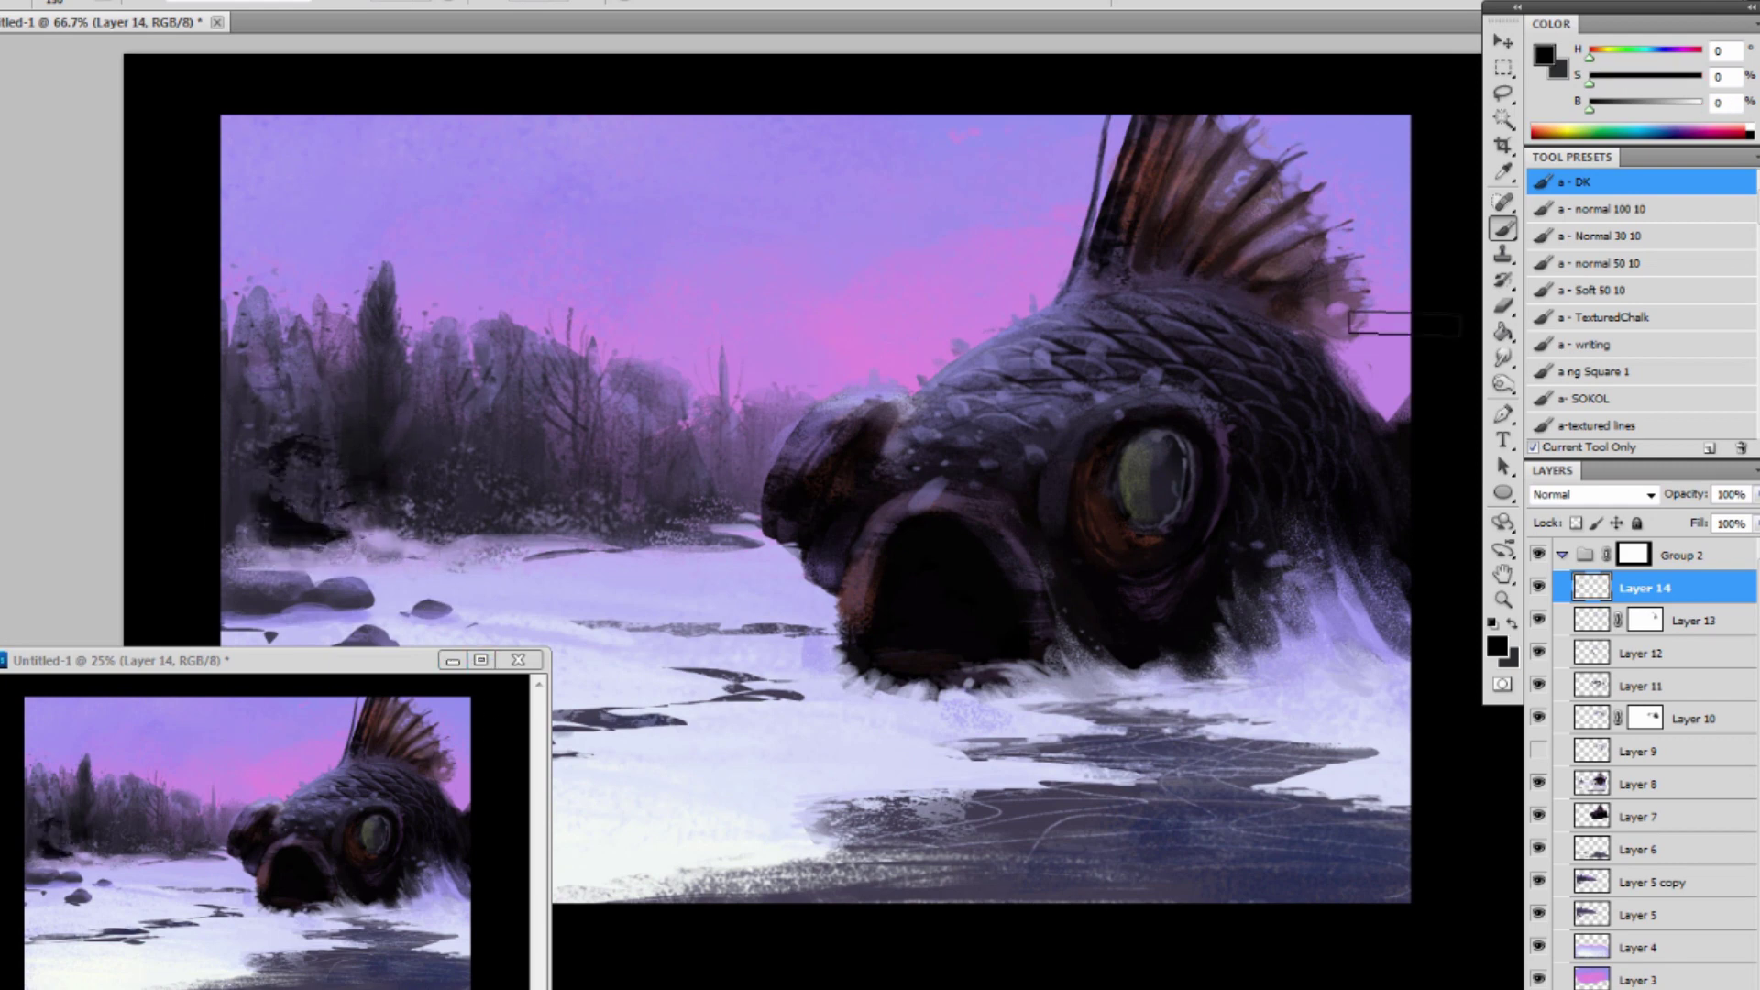
pyautogui.click(1752, 495)
pyautogui.moveTo(1752, 519); pyautogui.dragTo(1692, 520)
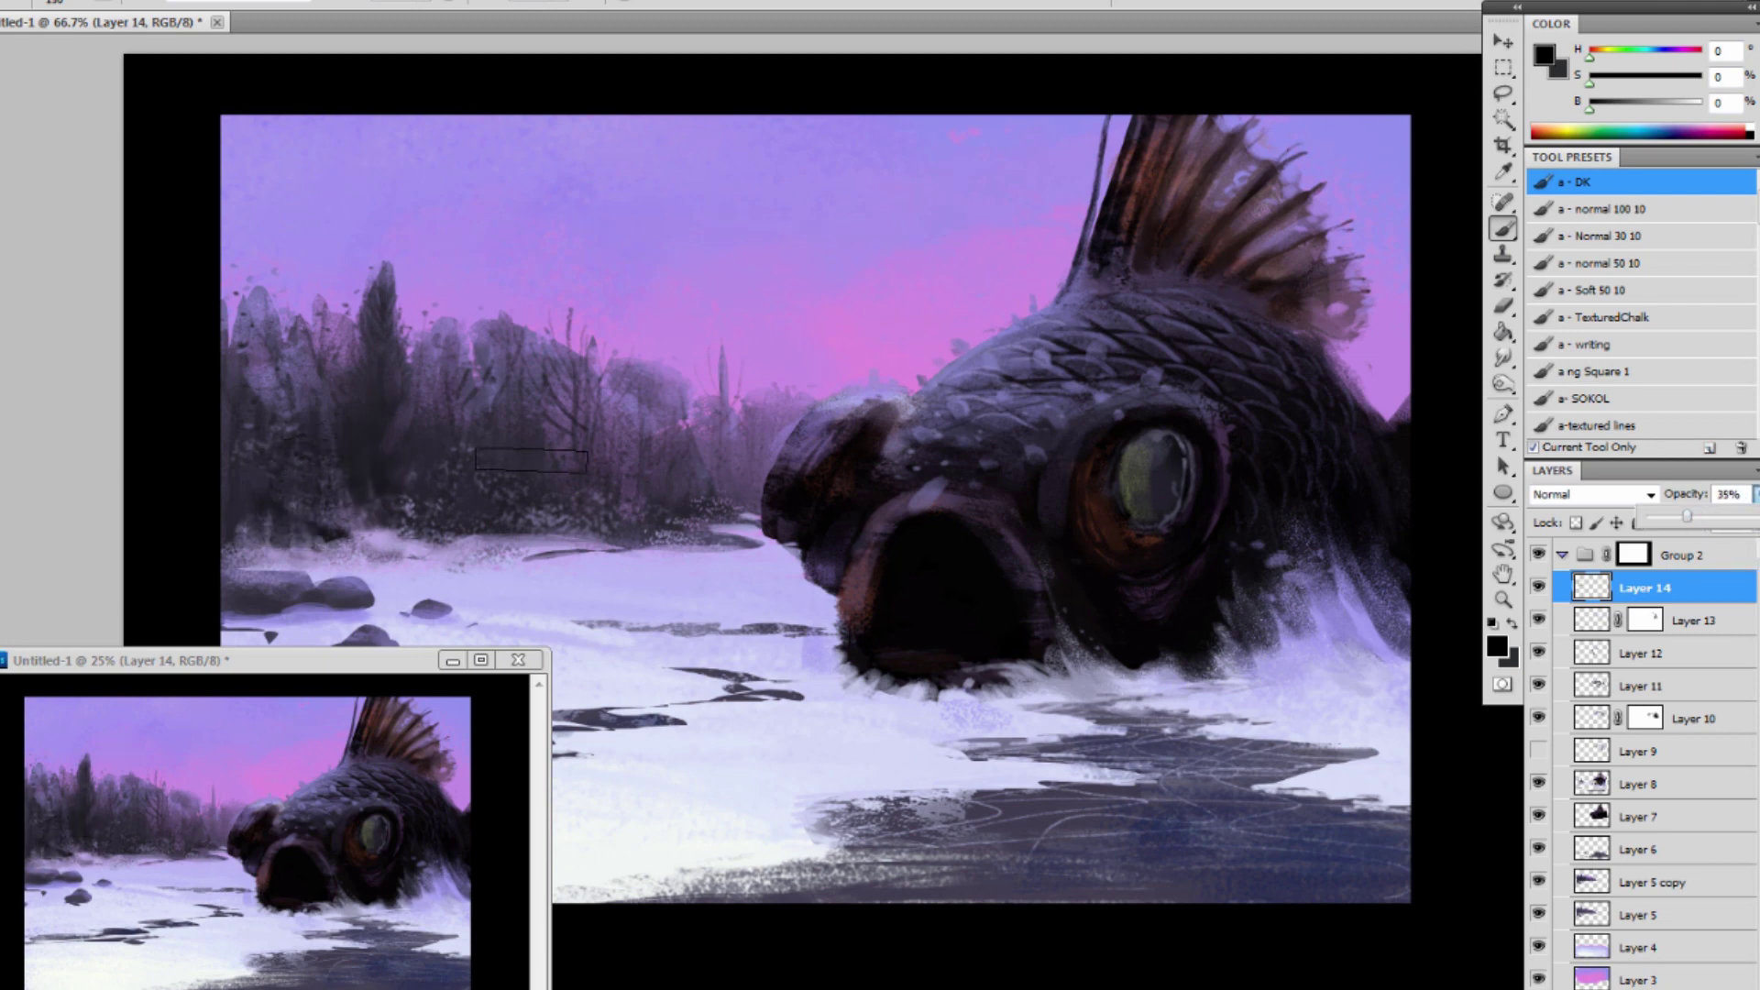
# Darken the lower half of the forest with vertical black strokes, from the middle trees to both ends of the treeline.
pyautogui.click(482, 401)
pyautogui.moveTo(509, 438)
pyautogui.mouseDown()
pyautogui.moveTo(506, 527)
pyautogui.moveTo(465, 537)
pyautogui.mouseUp()
pyautogui.moveTo(454, 417); pyautogui.dragTo(458, 486)
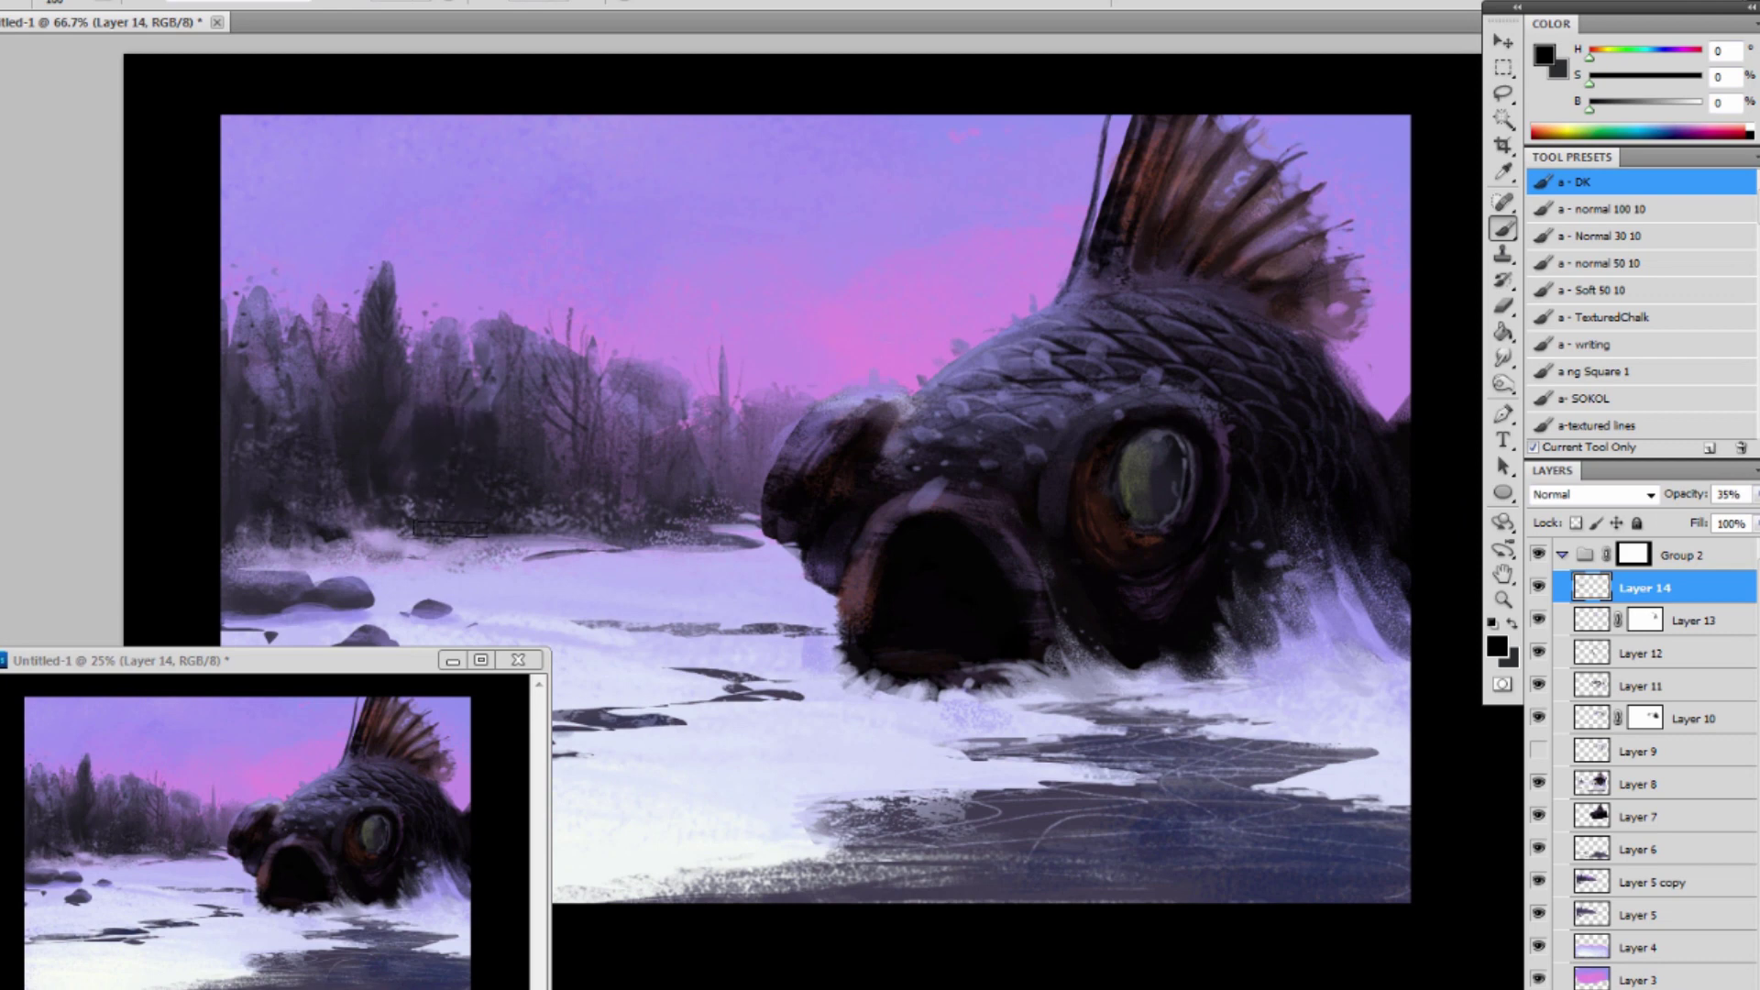
pyautogui.press(']')
pyautogui.press(']')
pyautogui.moveTo(562, 426)
pyautogui.mouseDown()
pyautogui.moveTo(577, 516)
pyautogui.moveTo(594, 517)
pyautogui.mouseUp()
pyautogui.moveTo(630, 416); pyautogui.dragTo(627, 530)
pyautogui.press('[')
pyautogui.press('[')
pyautogui.moveTo(391, 400)
pyautogui.mouseDown()
pyautogui.moveTo(380, 482)
pyautogui.moveTo(395, 391)
pyautogui.moveTo(405, 476)
pyautogui.moveTo(386, 501)
pyautogui.moveTo(352, 363)
pyautogui.moveTo(295, 508)
pyautogui.moveTo(302, 541)
pyautogui.moveTo(265, 543)
pyautogui.mouseUp()
pyautogui.press('[')
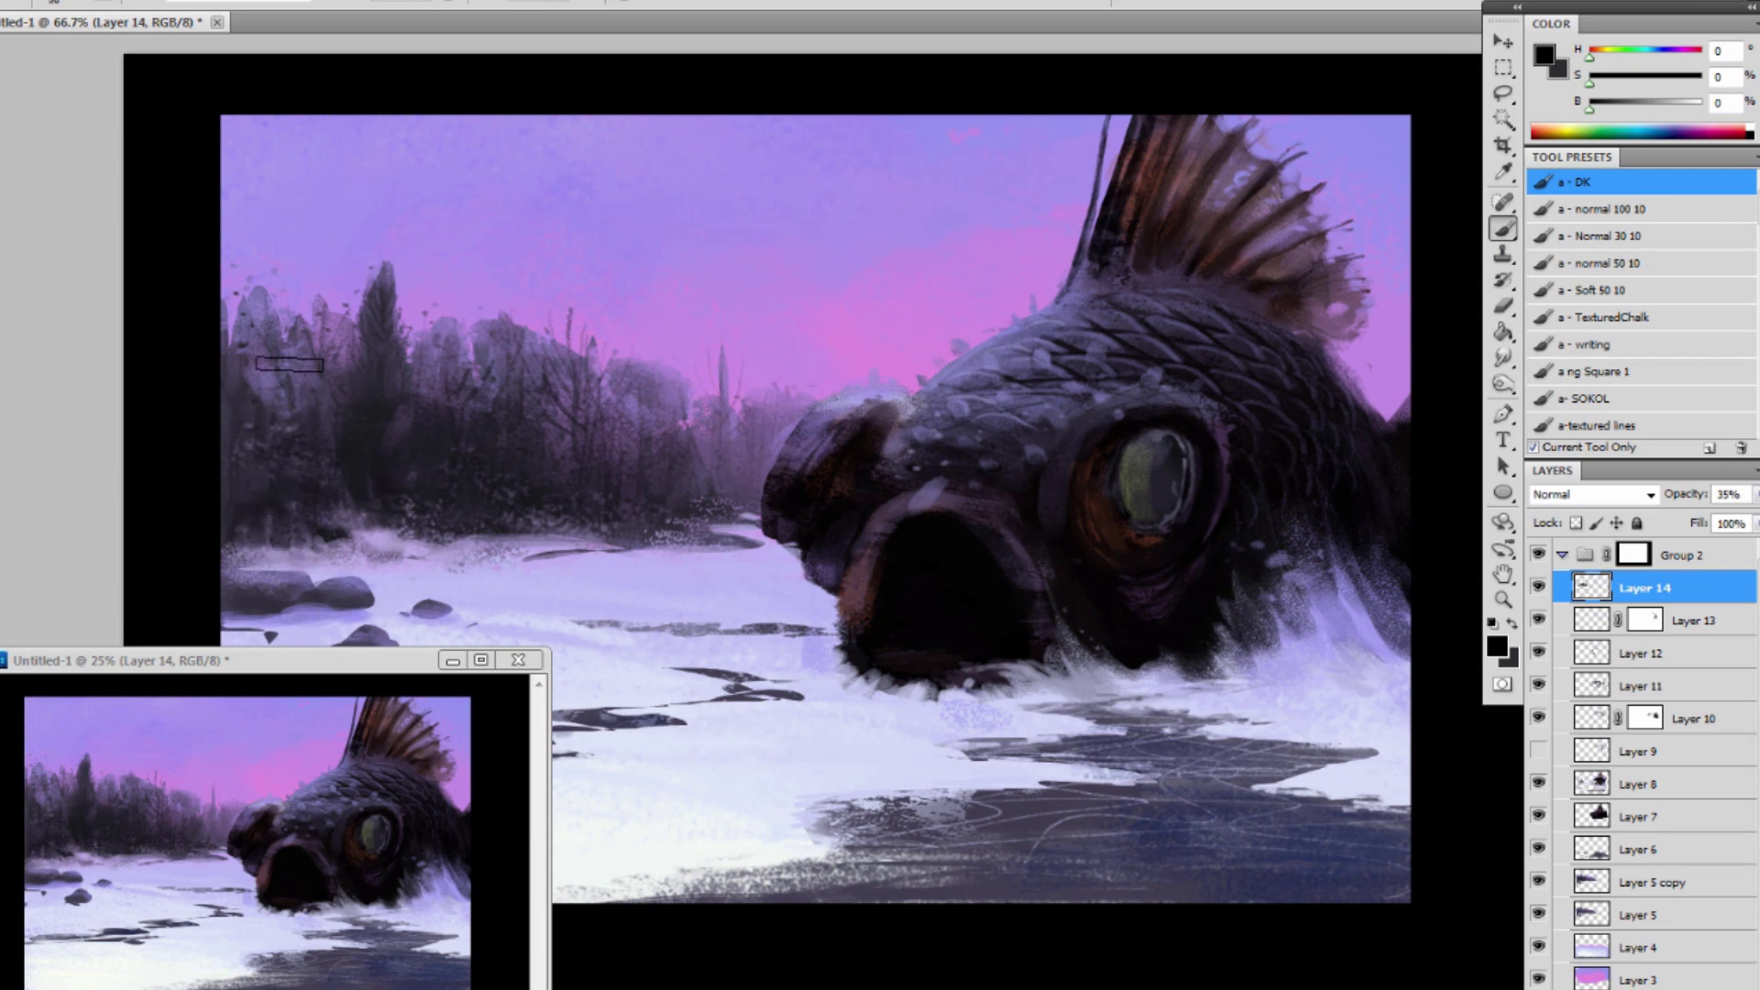
# Deepen the shadows where the forest meets the snowy bank, undoing the last two changes before adding another dark stroke.
pyautogui.press(']')
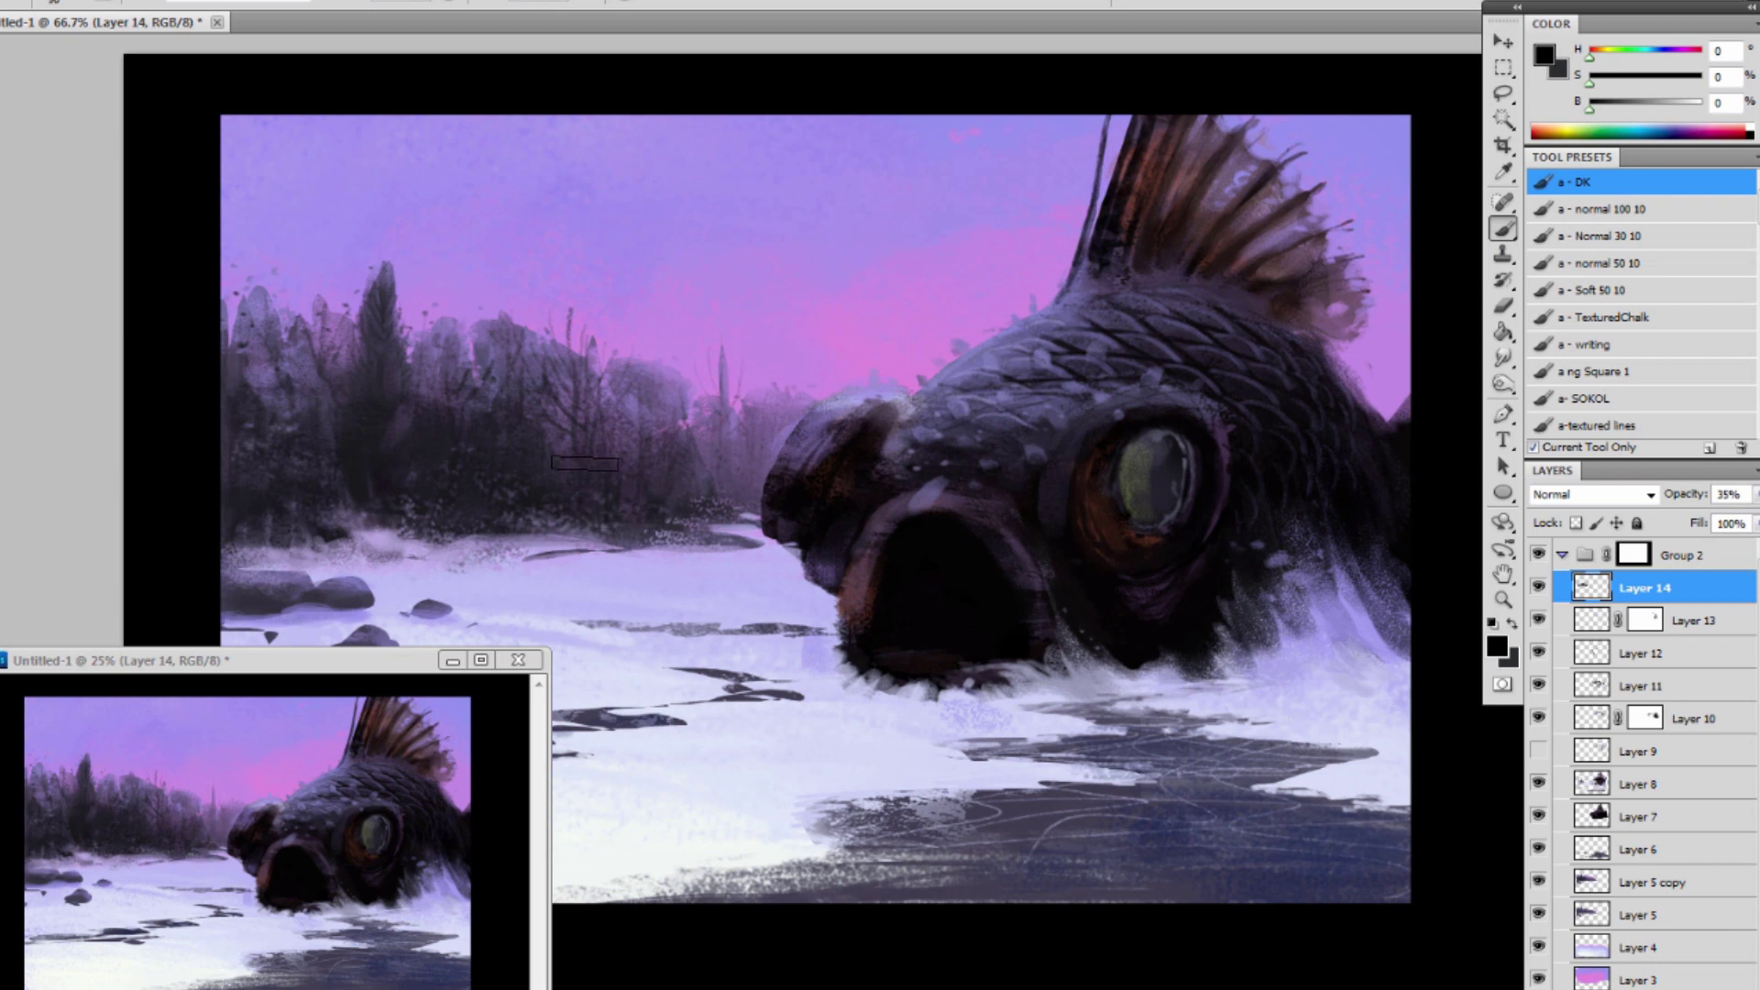
pyautogui.moveTo(584, 463); pyautogui.dragTo(625, 536)
pyautogui.press('[')
pyautogui.press('[')
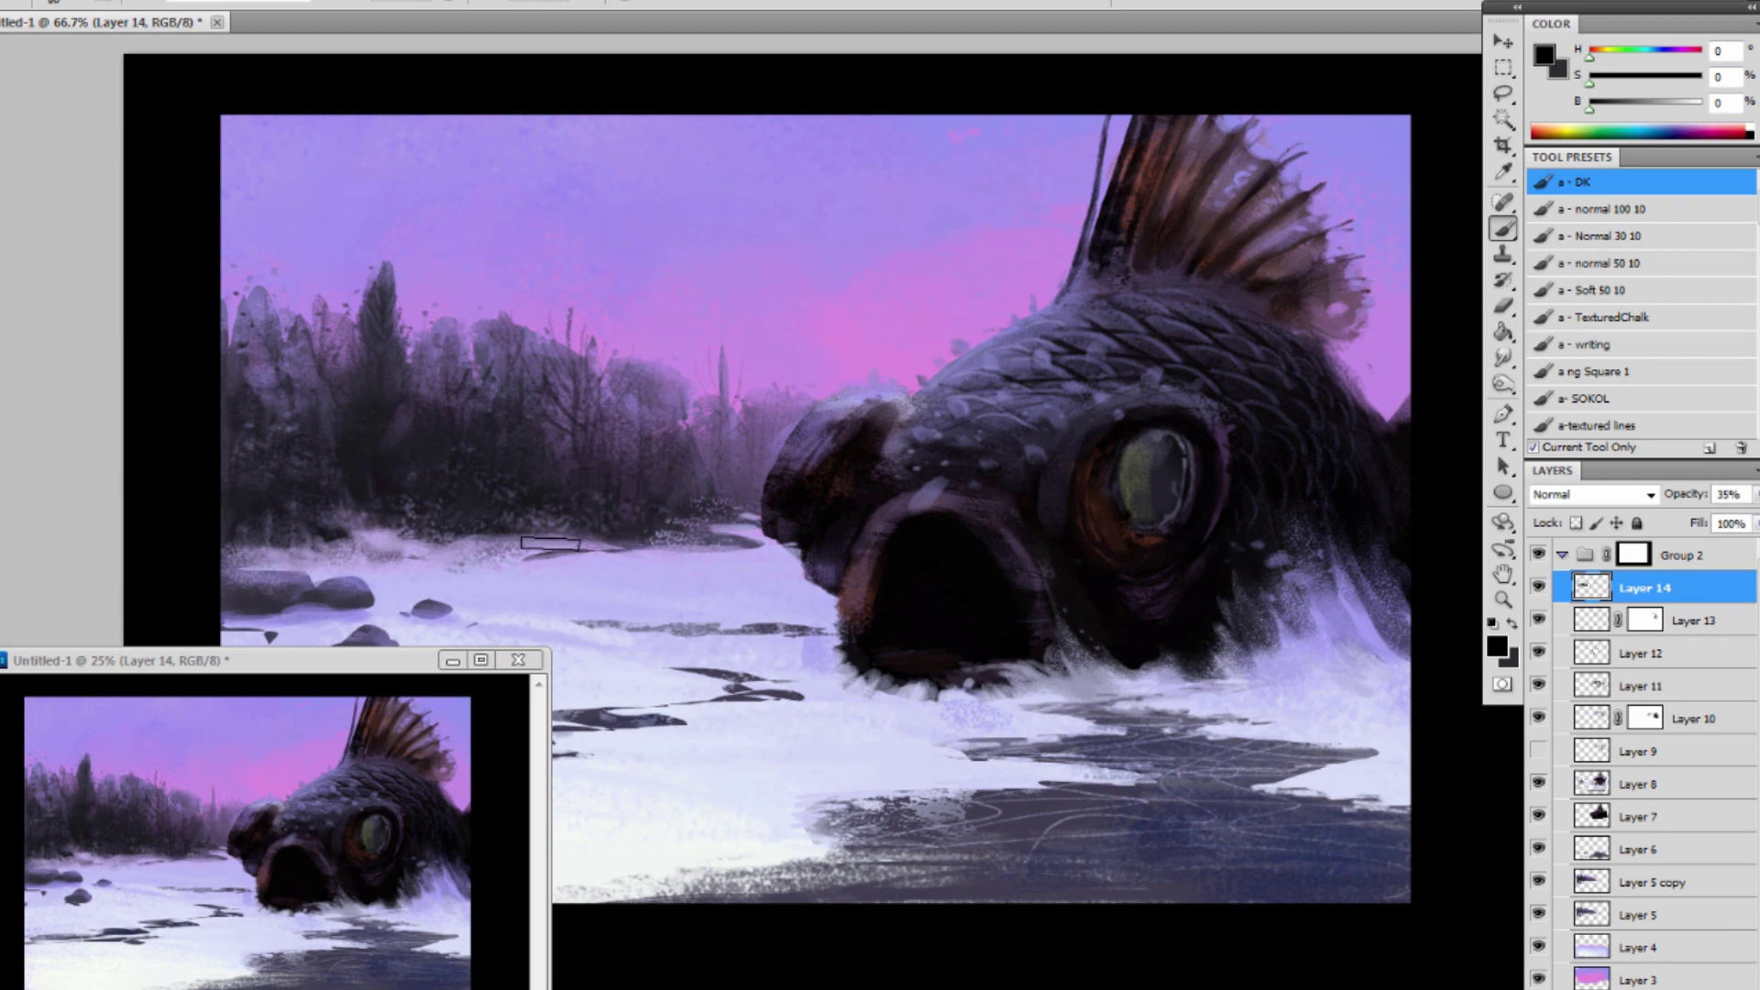
pyautogui.hotkey('ctrl', 'alt', 'z')
pyautogui.hotkey('ctrl', 'alt', 'z')
pyautogui.moveTo(486, 491); pyautogui.dragTo(440, 459)
# Shade the rocks near the far bank with black, including the small stone beside them.
pyautogui.moveTo(264, 605)
pyautogui.mouseDown()
pyautogui.moveTo(286, 529)
pyautogui.moveTo(253, 575)
pyautogui.mouseUp()
pyautogui.press(']')
pyautogui.press(']')
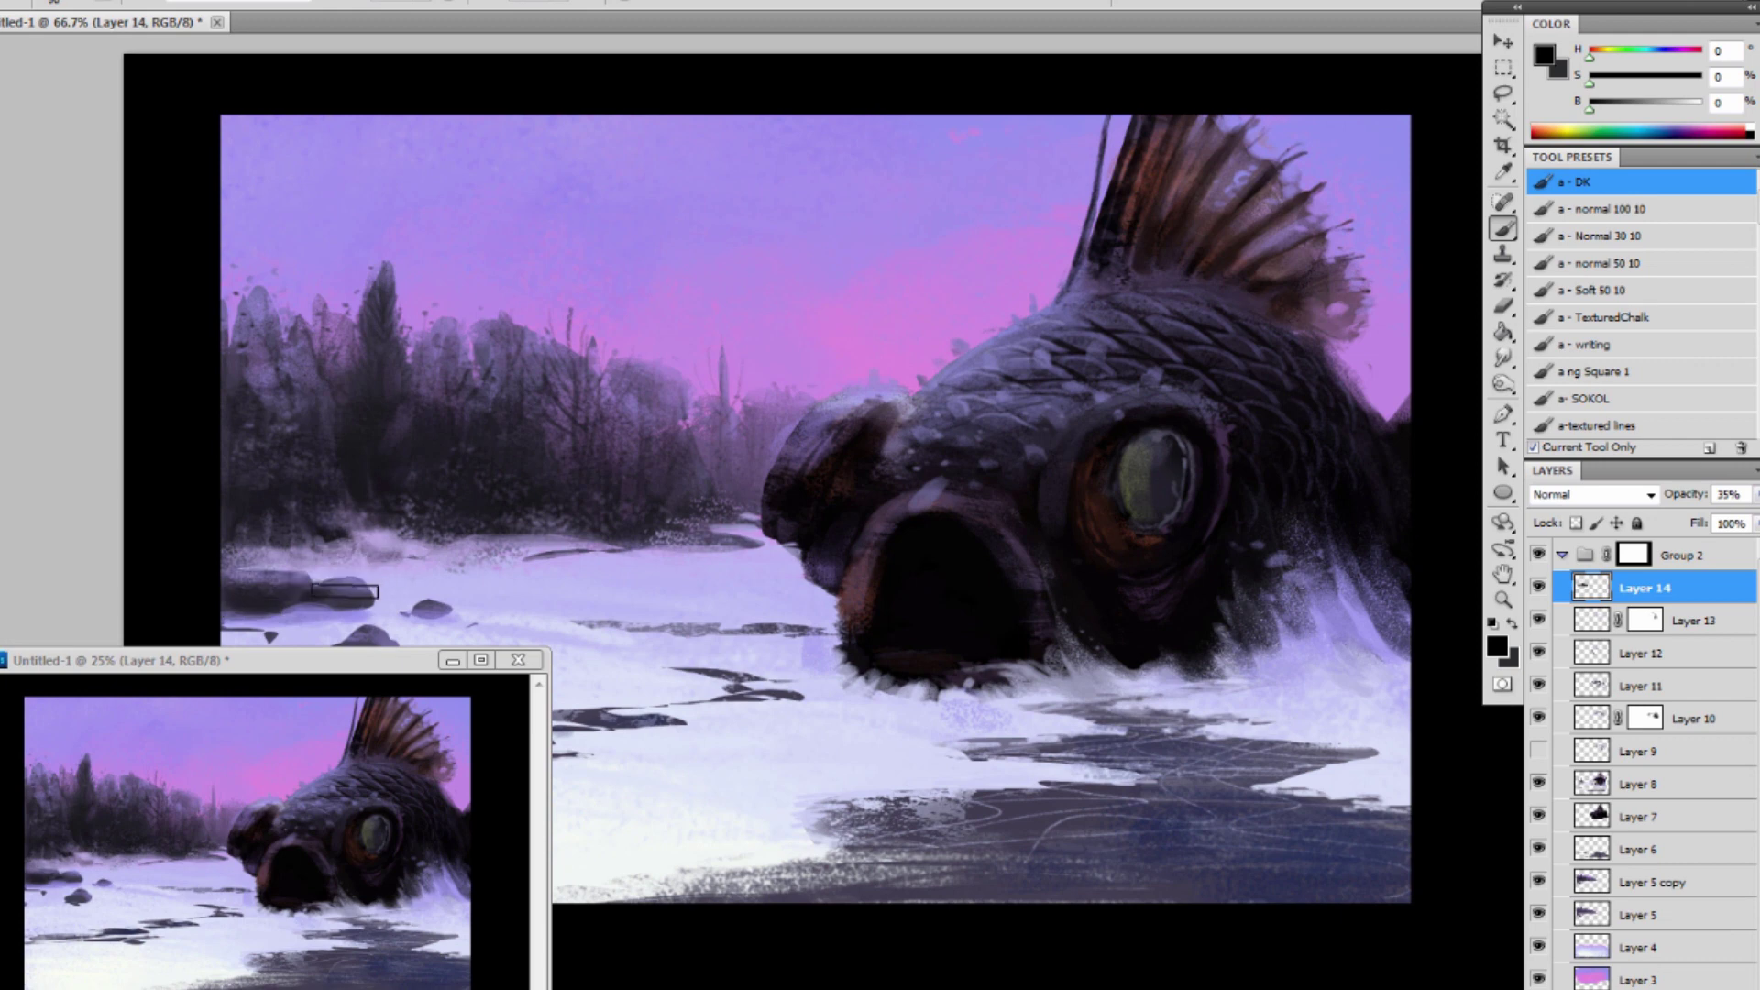
pyautogui.click(353, 594)
pyautogui.moveTo(425, 607); pyautogui.dragTo(432, 612)
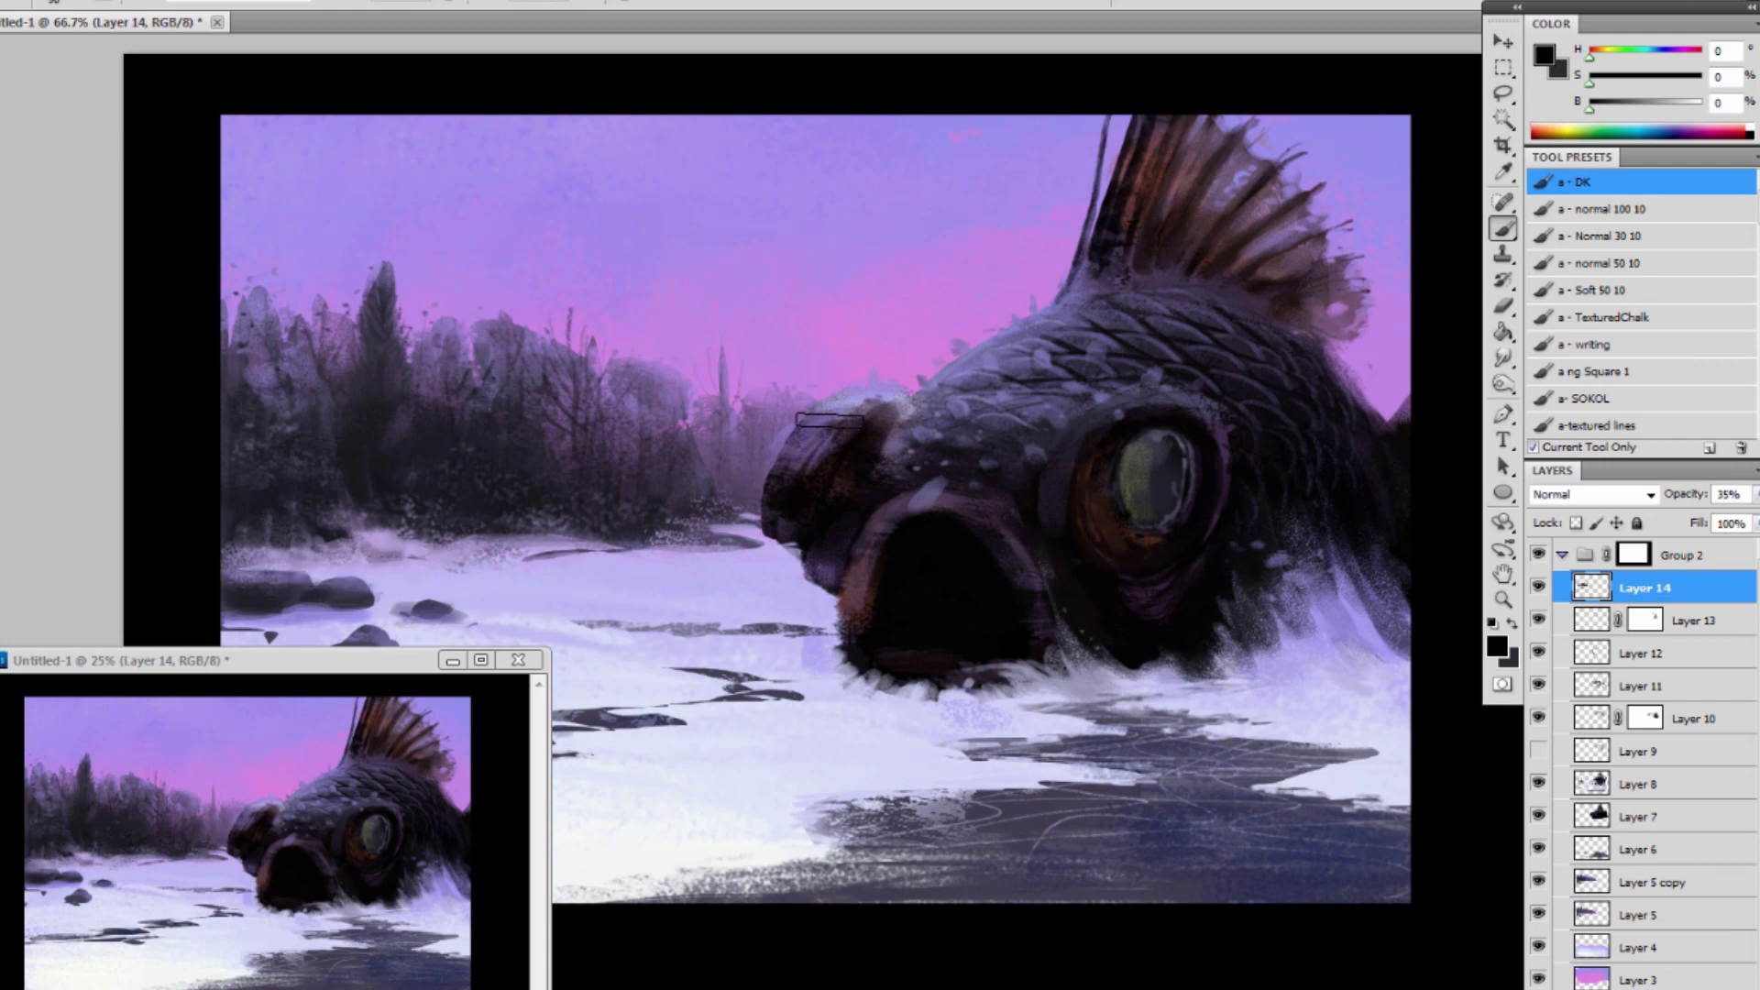
# Move the preview window off the lower rock, shade its base, and brush violet sampled from the sky onto the nearby snow.
pyautogui.moveTo(396, 680); pyautogui.dragTo(423, 95)
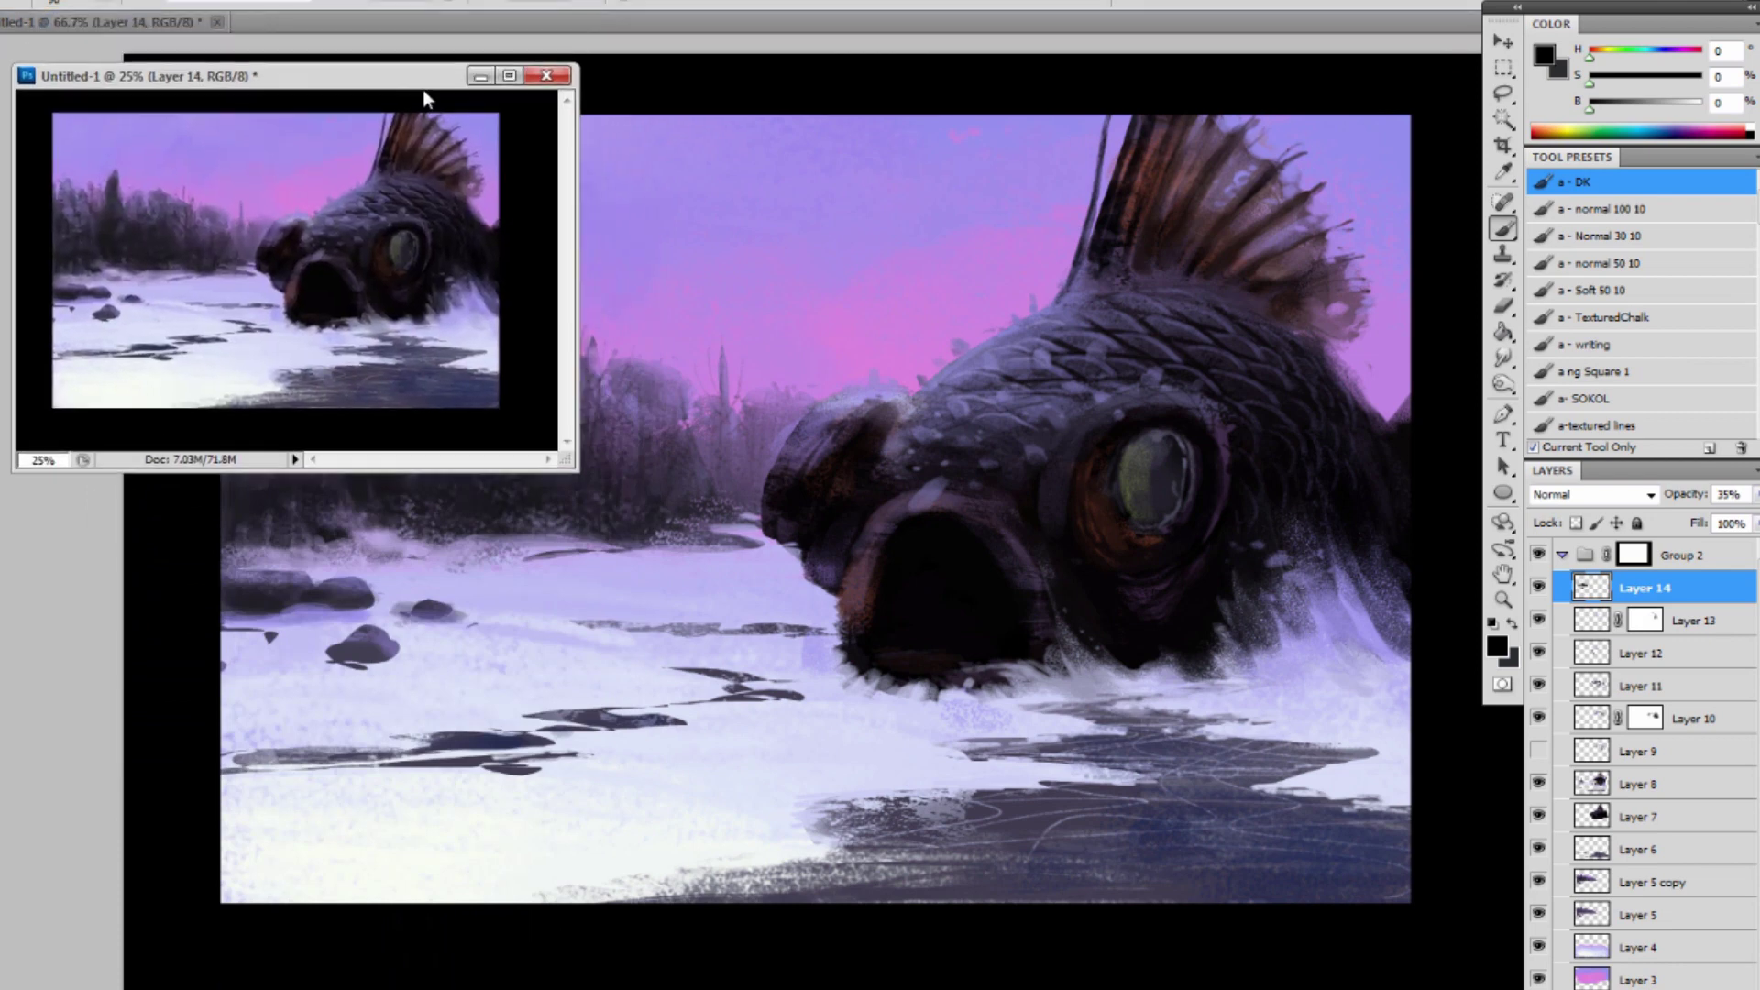
pyautogui.click(357, 660)
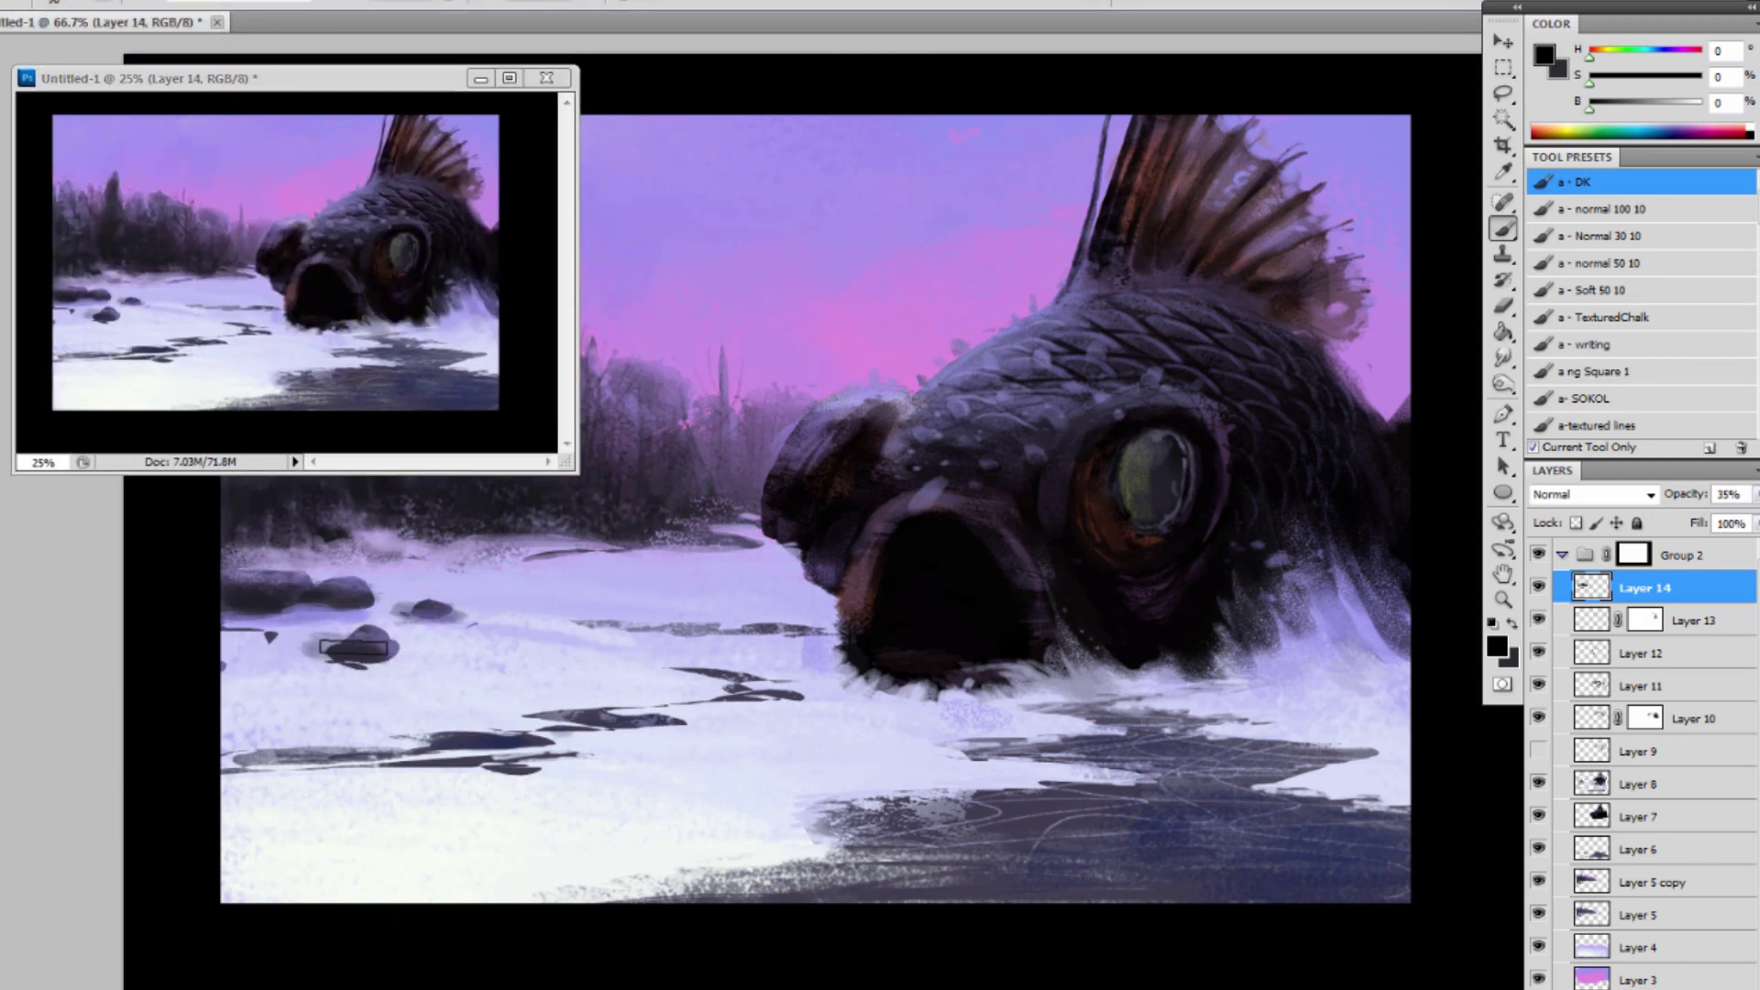
pyautogui.moveTo(348, 672); pyautogui.dragTo(363, 666)
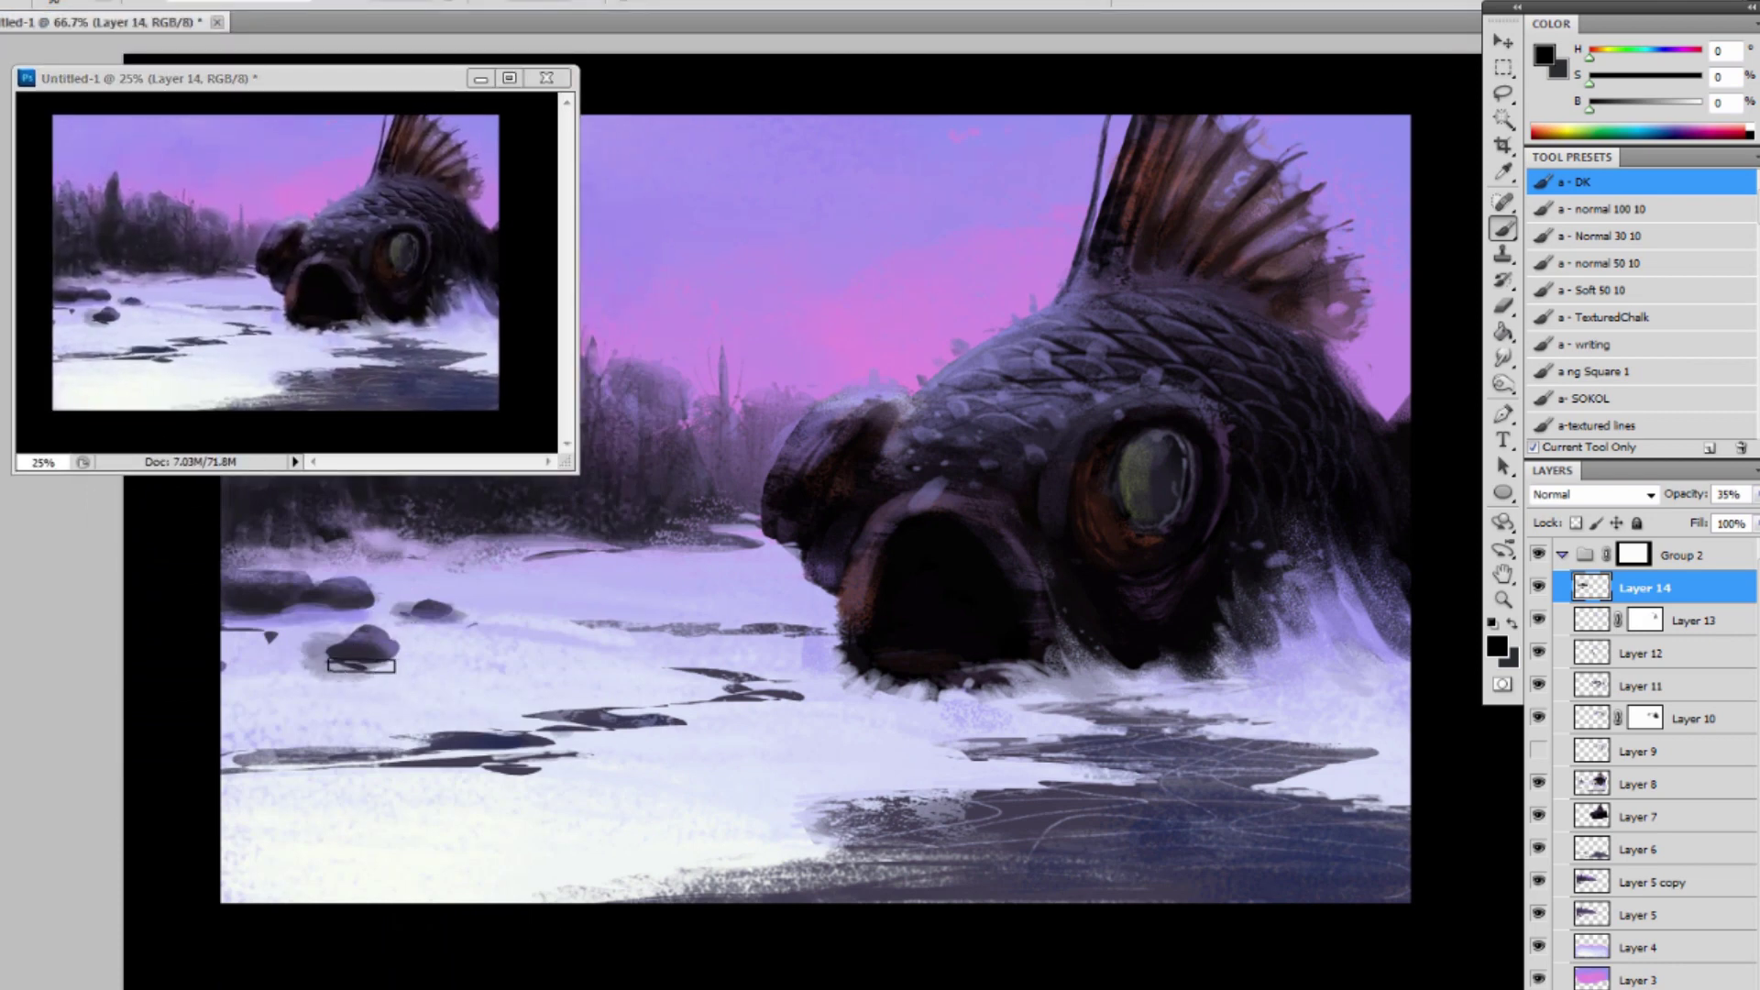
pyautogui.keyDown('alt'); pyautogui.click(1006, 111); pyautogui.keyUp('alt')
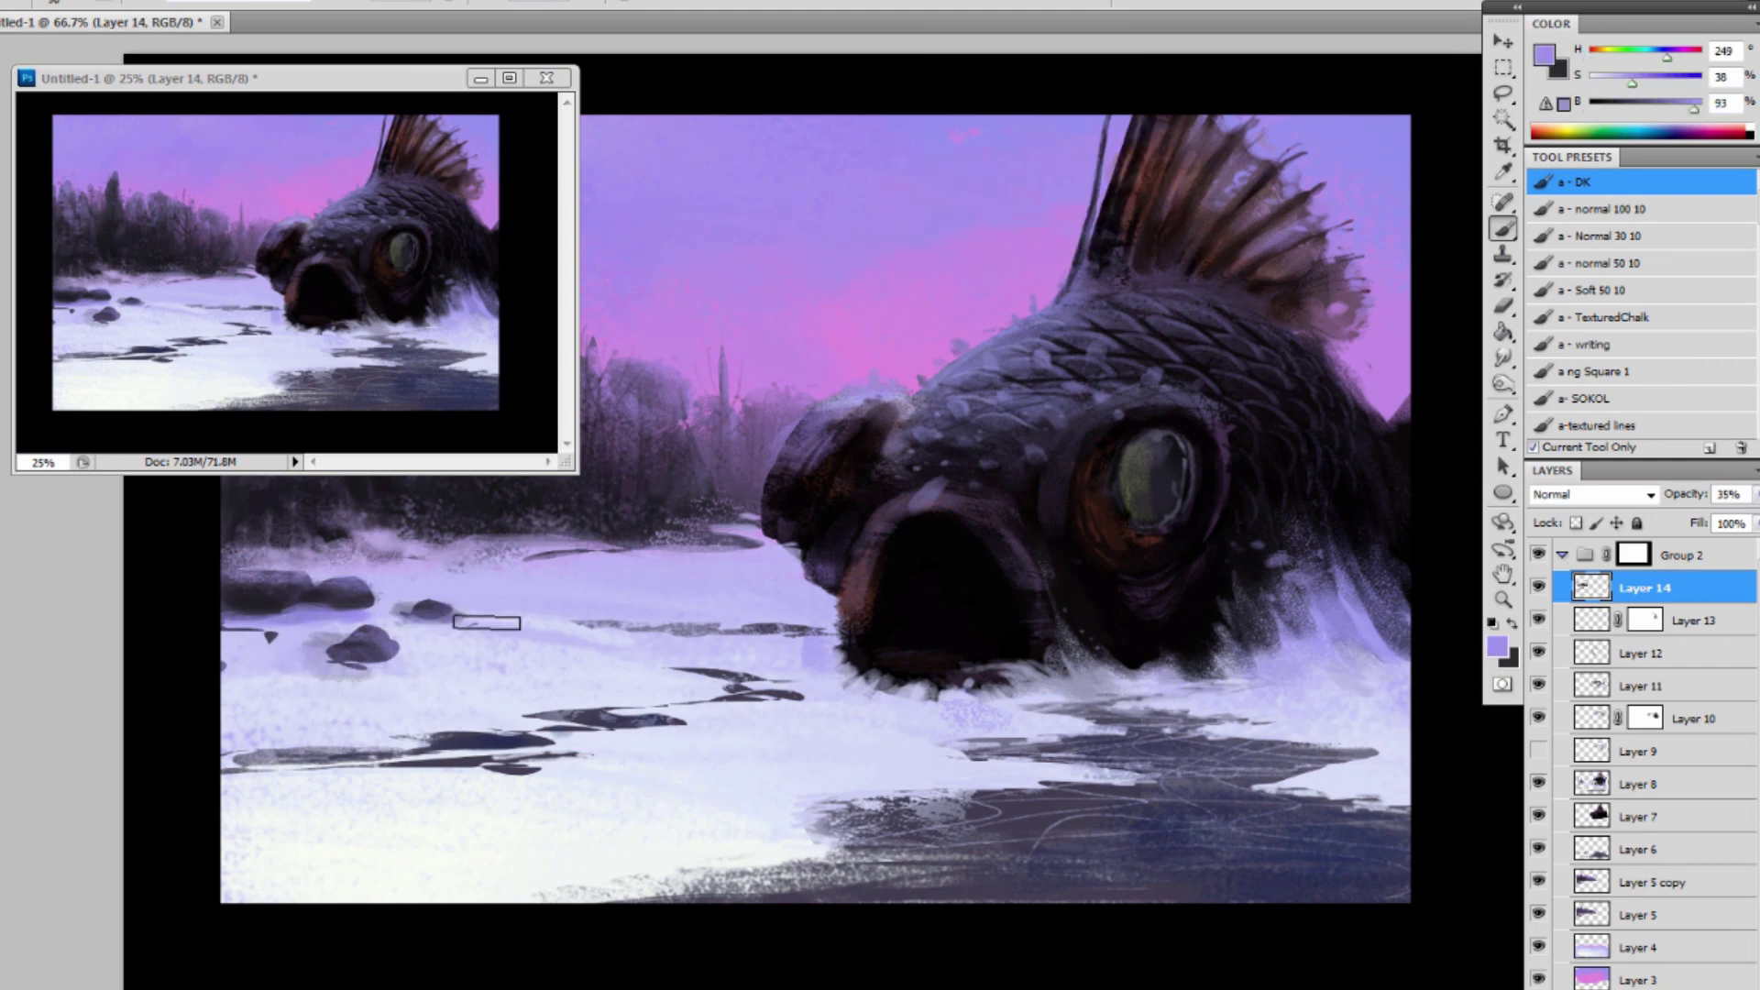
pyautogui.moveTo(487, 623); pyautogui.dragTo(511, 609)
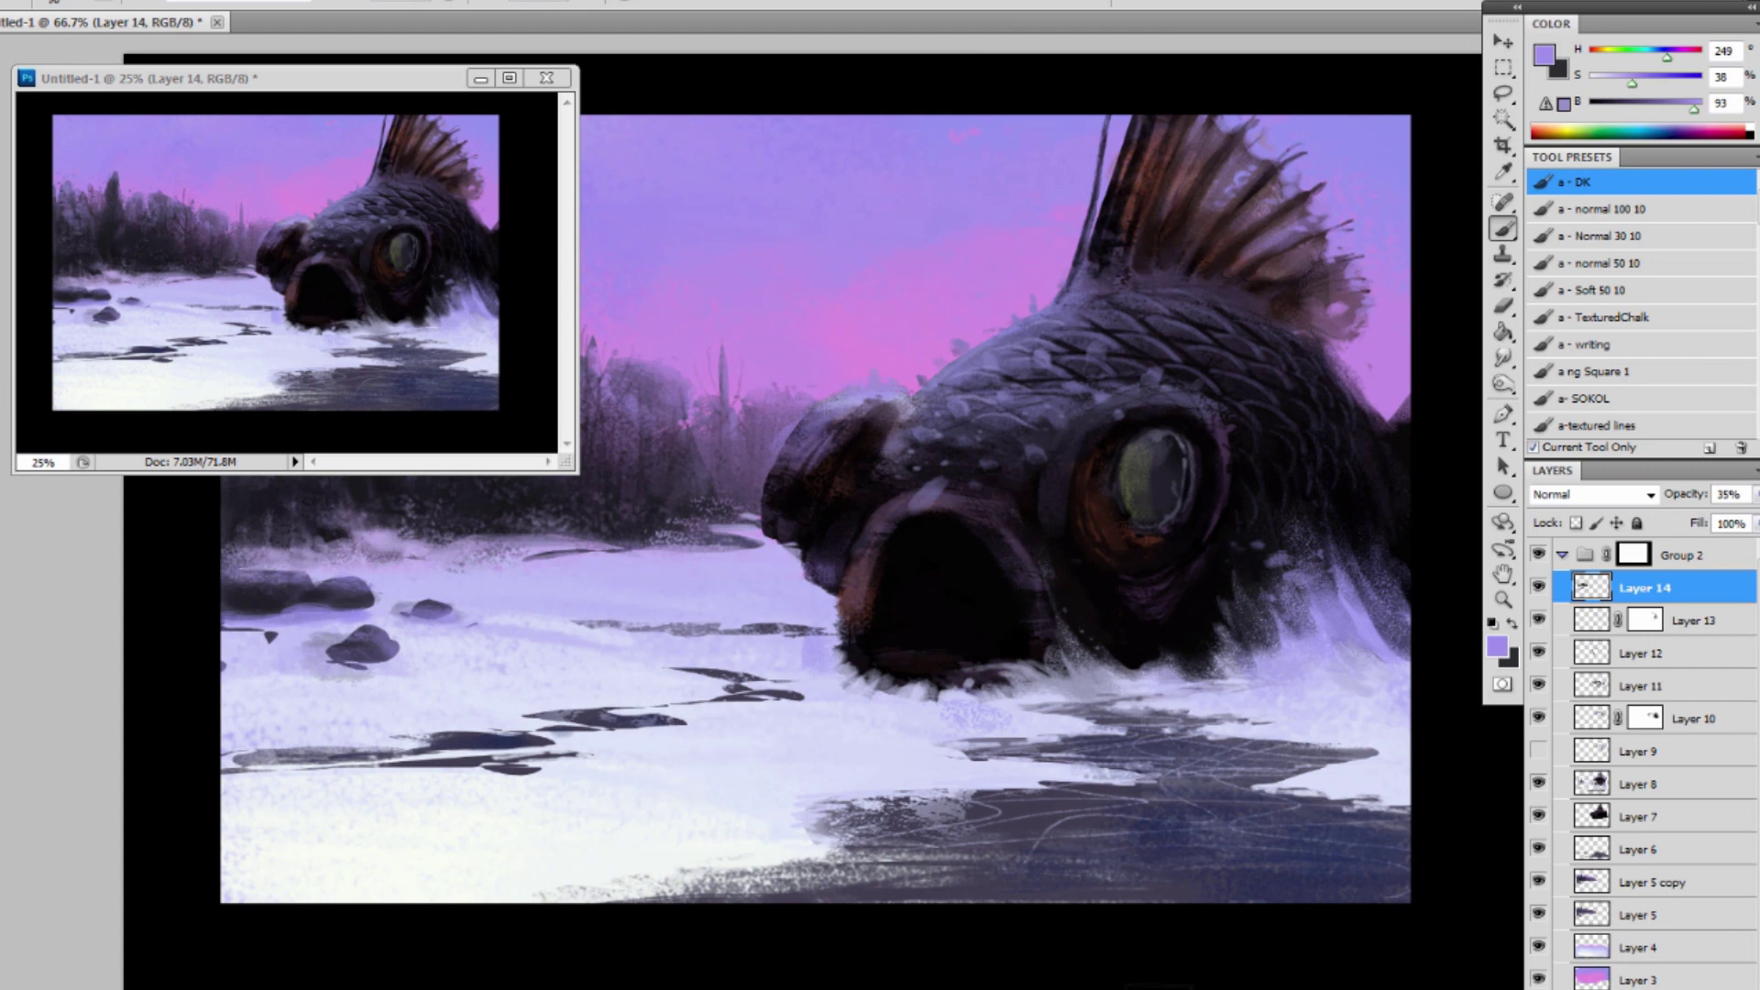
# Brush pale blue sampled from the snow across the dark foreground water with an enlarged brush.
pyautogui.keyDown('alt'); pyautogui.click(1378, 784); pyautogui.keyUp('alt')
pyautogui.press(']')
pyautogui.press(']')
pyautogui.press(']')
pyautogui.press(']')
pyautogui.press(']')
pyautogui.press(']')
pyautogui.press(']')
pyautogui.press(']')
pyautogui.press(']')
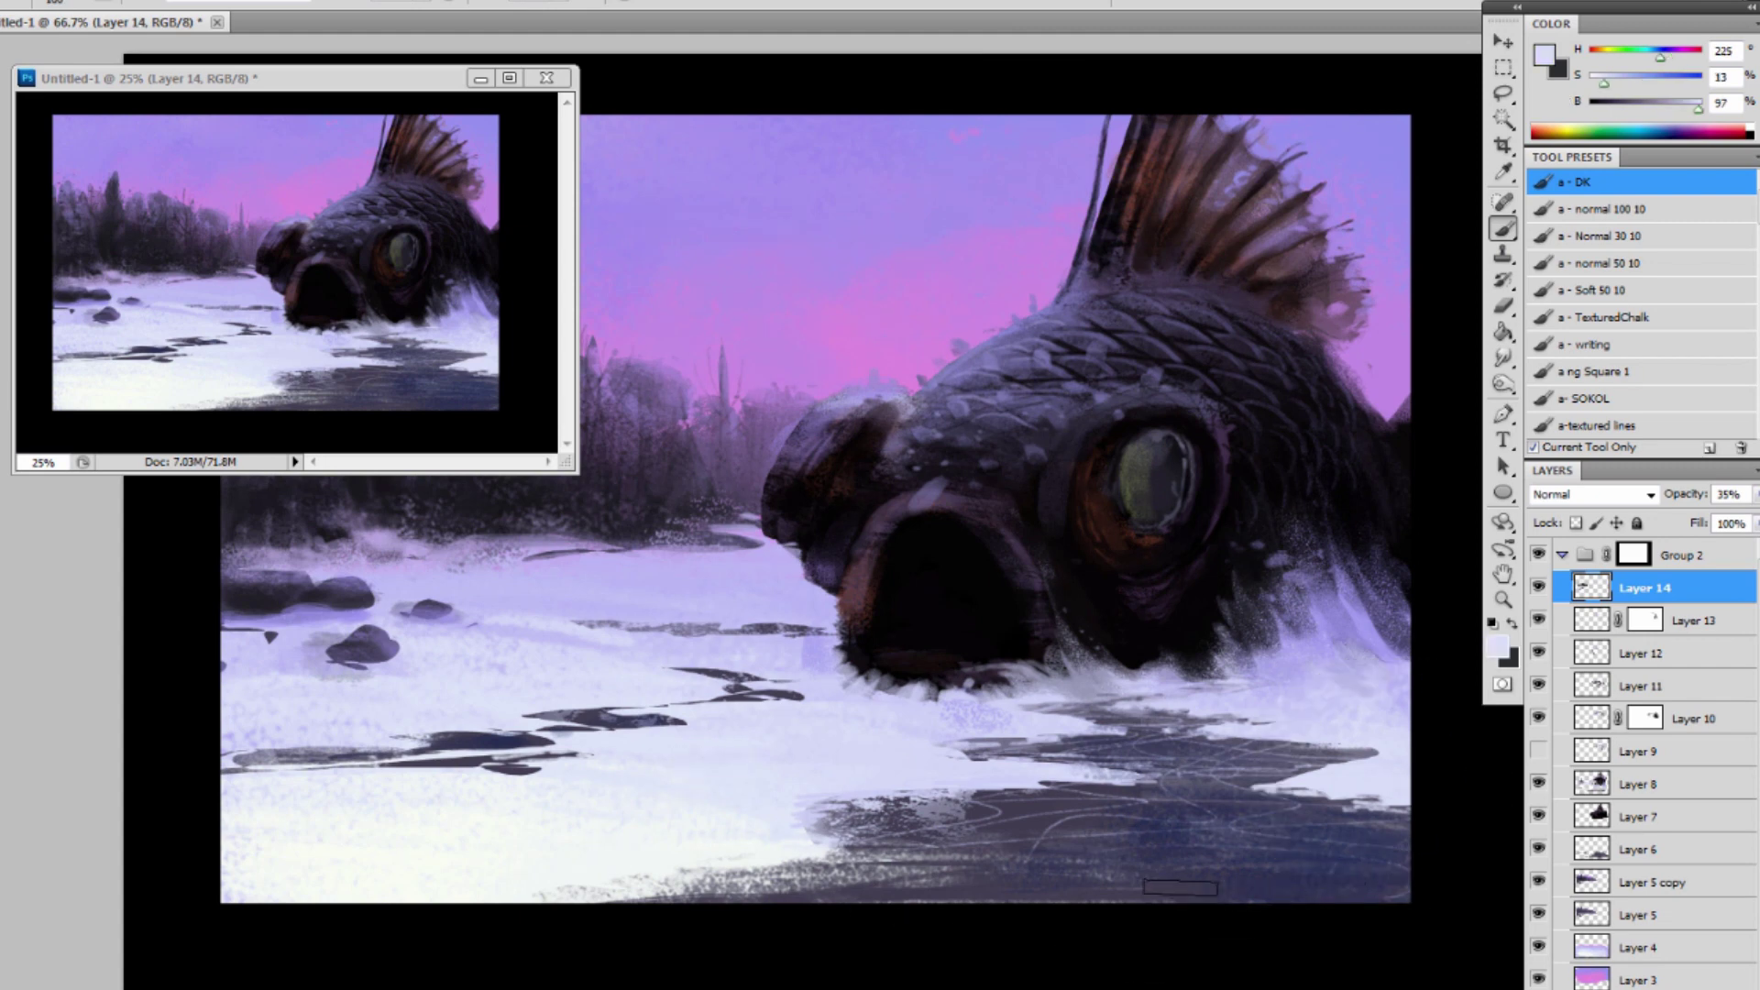
pyautogui.moveTo(792, 873)
pyautogui.mouseDown()
pyautogui.moveTo(1027, 869)
pyautogui.moveTo(1023, 849)
pyautogui.moveTo(1229, 839)
pyautogui.mouseUp()
pyautogui.press('[')
pyautogui.click(875, 817)
# Extend the pale blue strokes with a smaller brush up through the water channels in front of the fish.
pyautogui.press('[')
pyautogui.press('[')
pyautogui.press('[')
pyautogui.press('[')
pyautogui.moveTo(951, 884)
pyautogui.mouseDown()
pyautogui.moveTo(1474, 870)
pyautogui.moveTo(972, 872)
pyautogui.moveTo(996, 816)
pyautogui.moveTo(1426, 794)
pyautogui.moveTo(863, 817)
pyautogui.moveTo(1046, 802)
pyautogui.moveTo(997, 754)
pyautogui.mouseUp()
pyautogui.press('[')
pyautogui.moveTo(1127, 730); pyautogui.dragTo(1001, 710)
pyautogui.moveTo(1015, 735)
pyautogui.mouseDown()
pyautogui.moveTo(1214, 721)
pyautogui.moveTo(1317, 726)
pyautogui.moveTo(1003, 752)
pyautogui.moveTo(1402, 750)
pyautogui.mouseUp()
pyautogui.moveTo(1059, 768); pyautogui.dragTo(1390, 756)
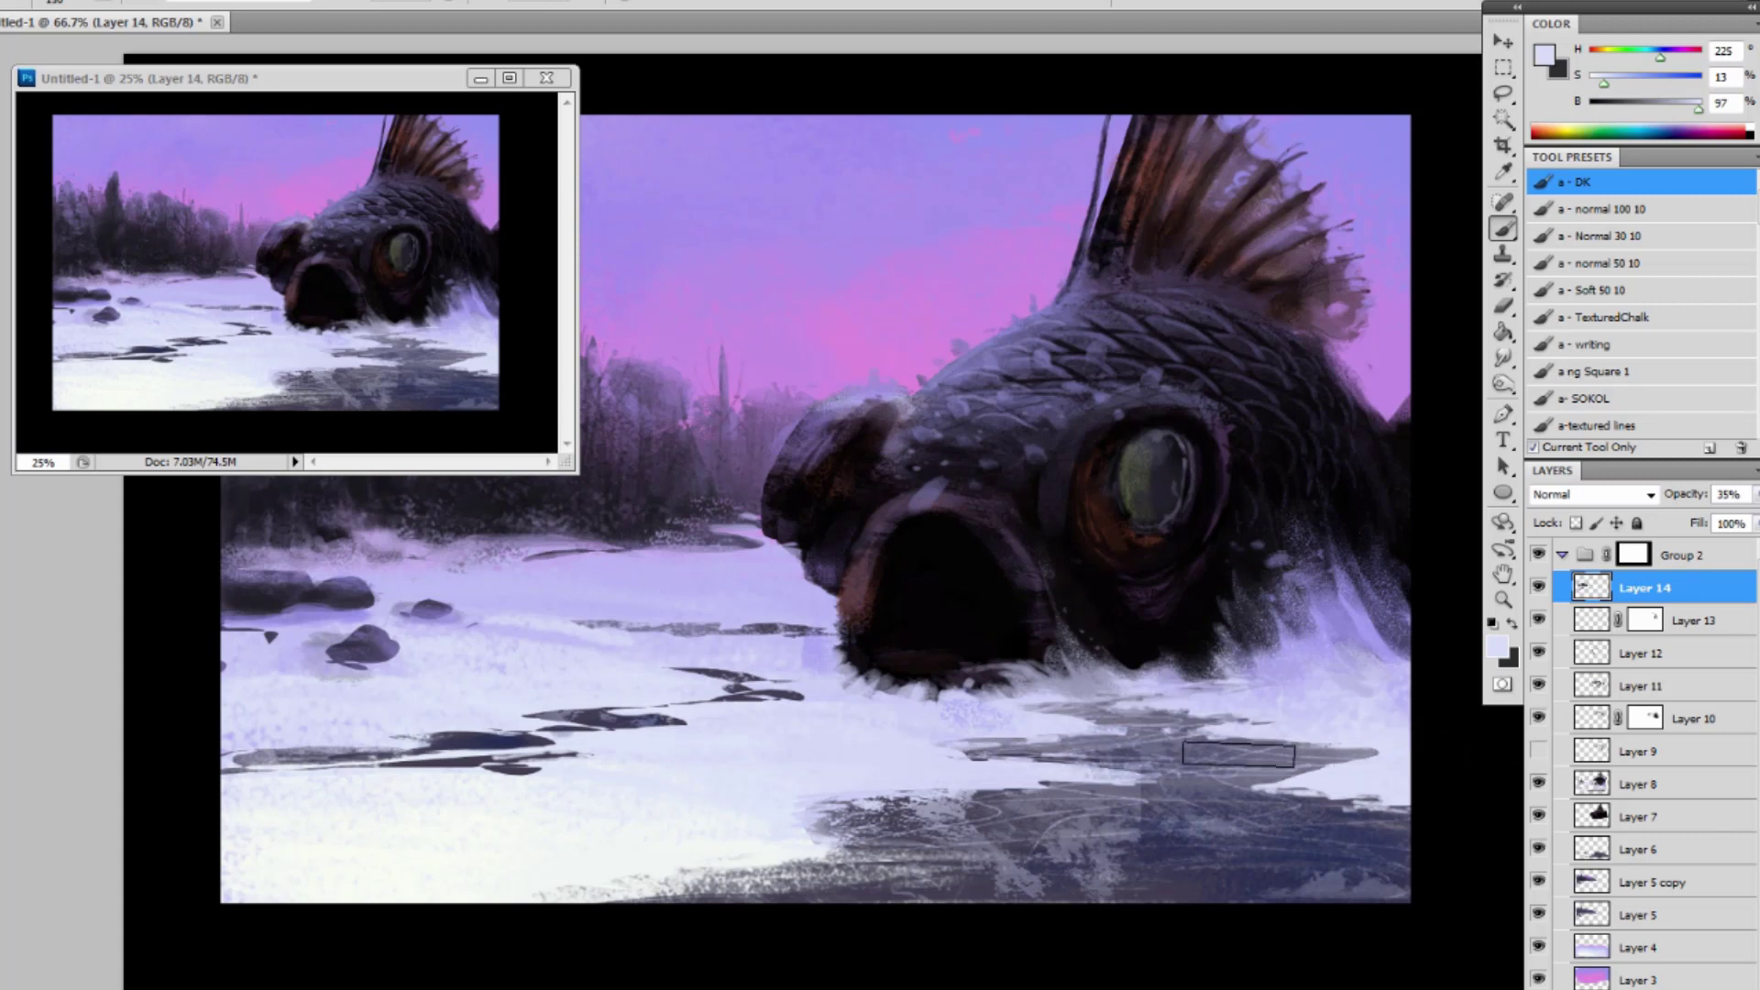
# Lighten the narrow water channel beside the fish and the lower rock with pale lavender sampled from the snow.
pyautogui.keyDown('alt'); pyautogui.click(853, 736); pyautogui.keyUp('alt')
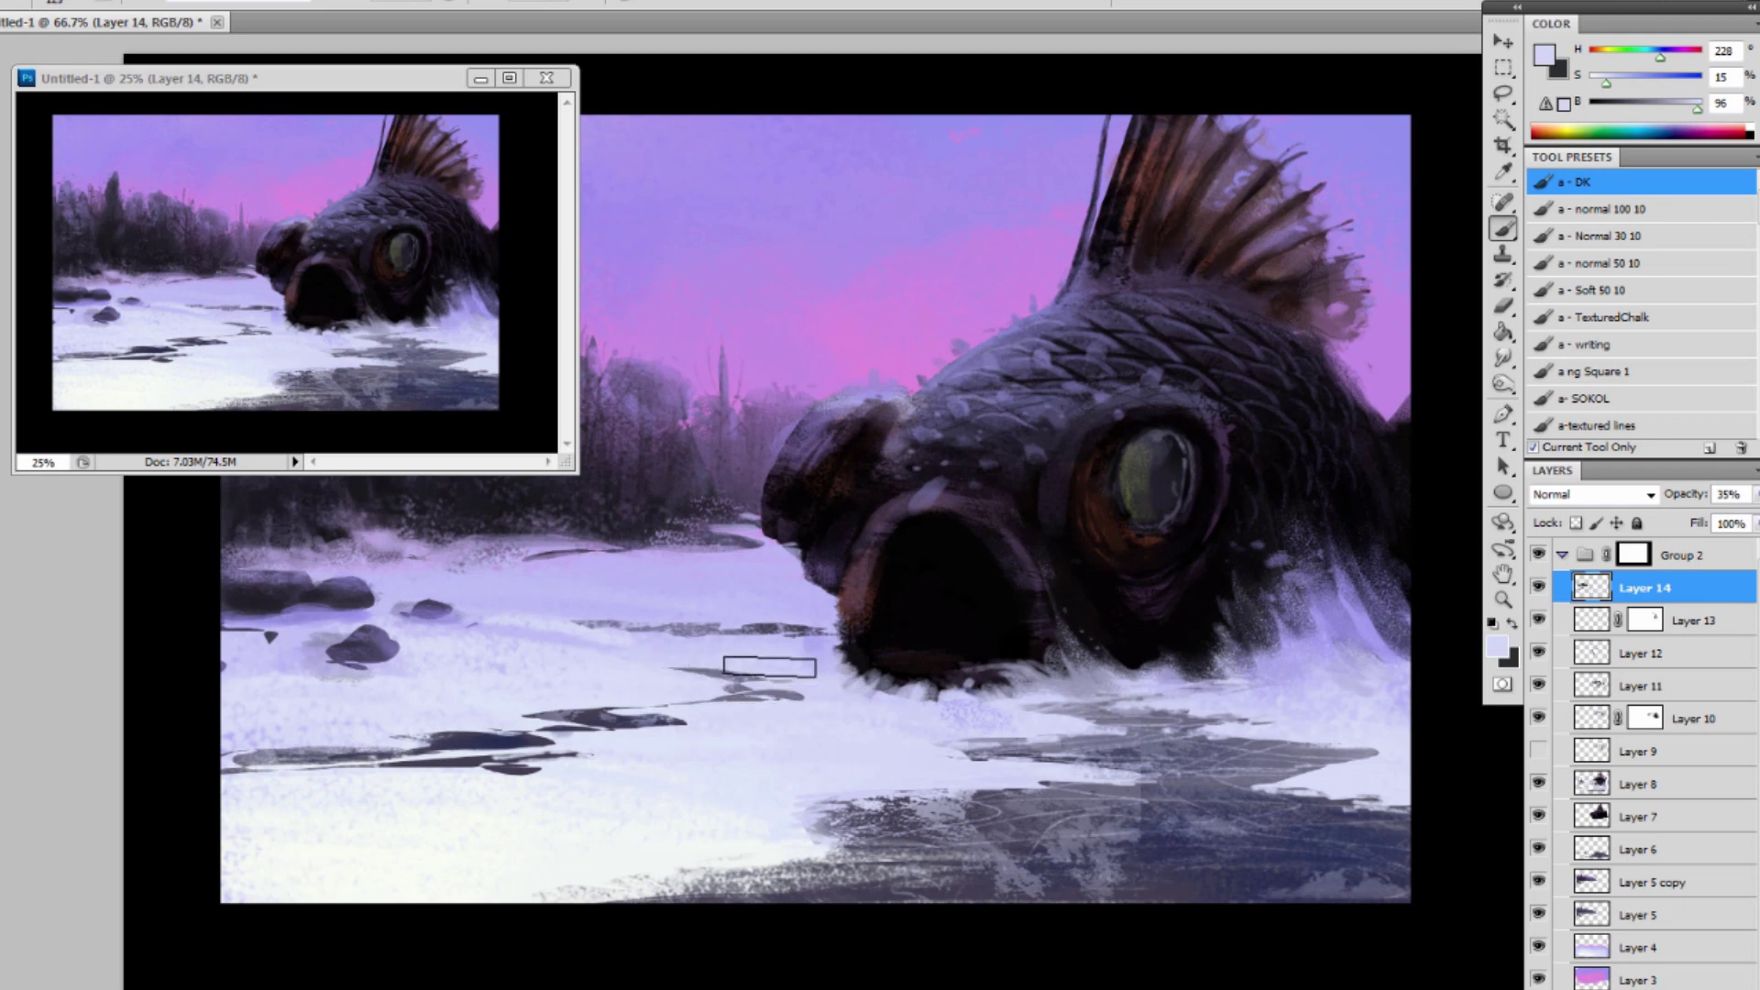
pyautogui.moveTo(397, 663); pyautogui.dragTo(316, 668)
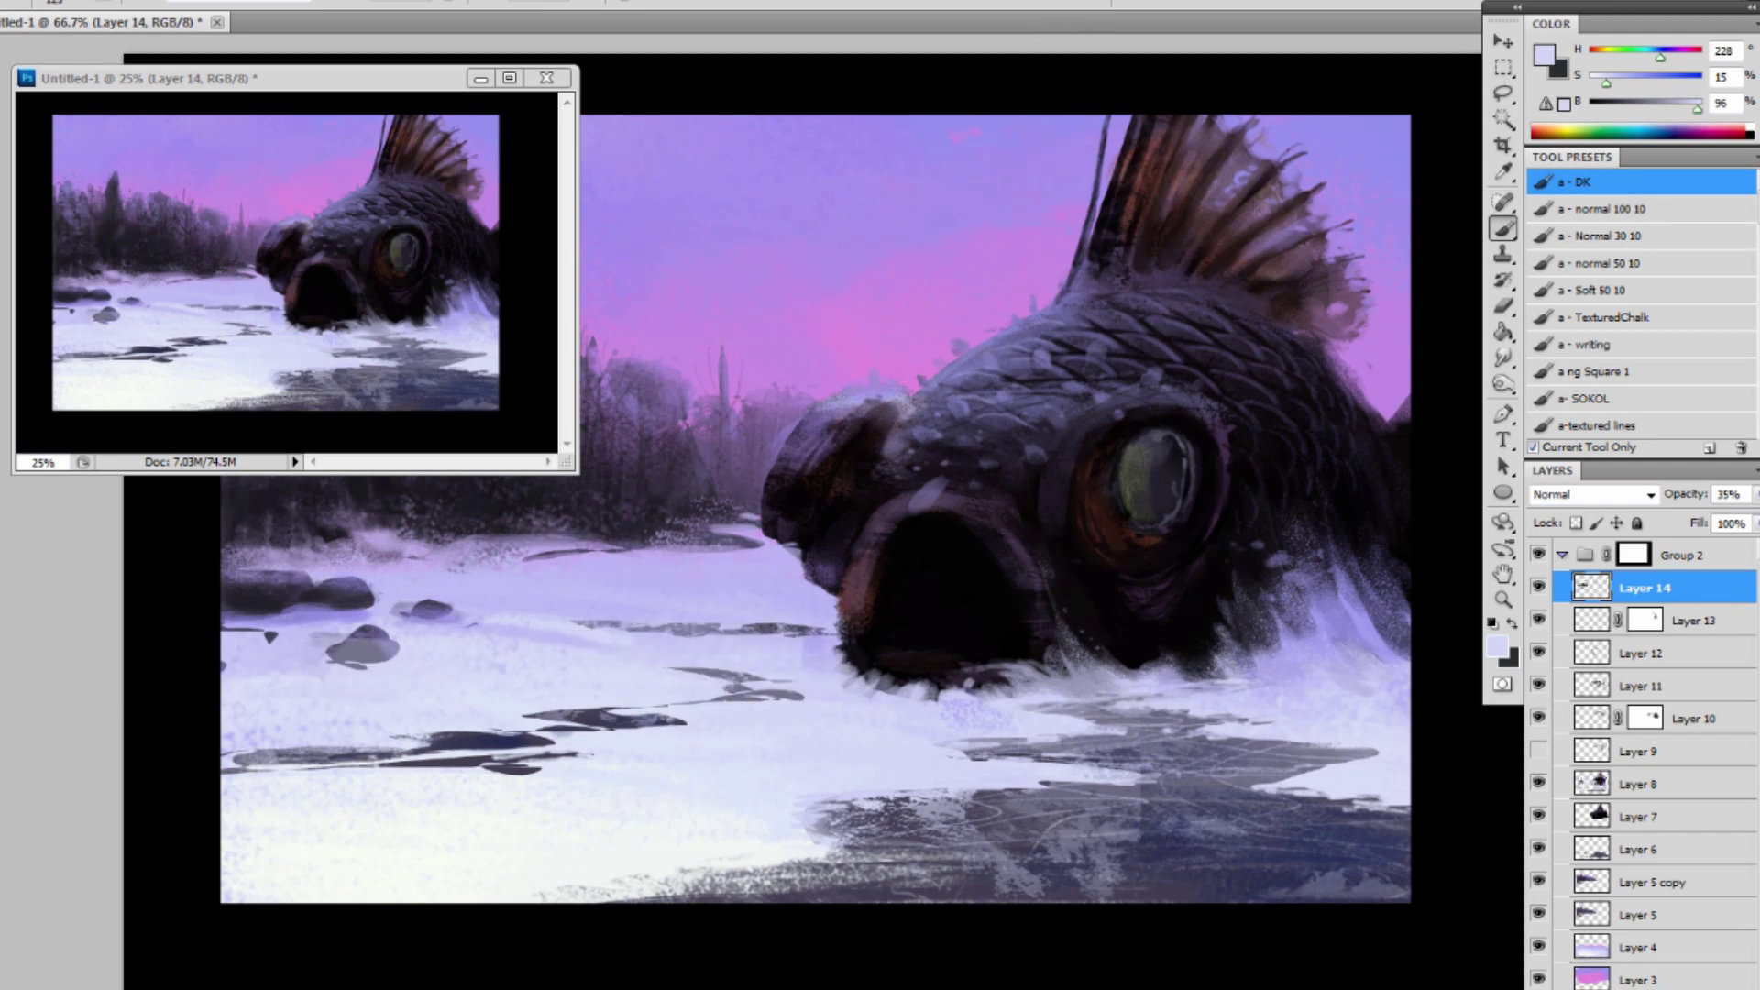
# Move the preview window off the forest and soften the middle treetops with violet sampled from the sky, toggling undo to compare.
pyautogui.moveTo(415, 85); pyautogui.dragTo(402, 539)
pyautogui.keyDown('alt'); pyautogui.click(594, 309); pyautogui.keyUp('alt')
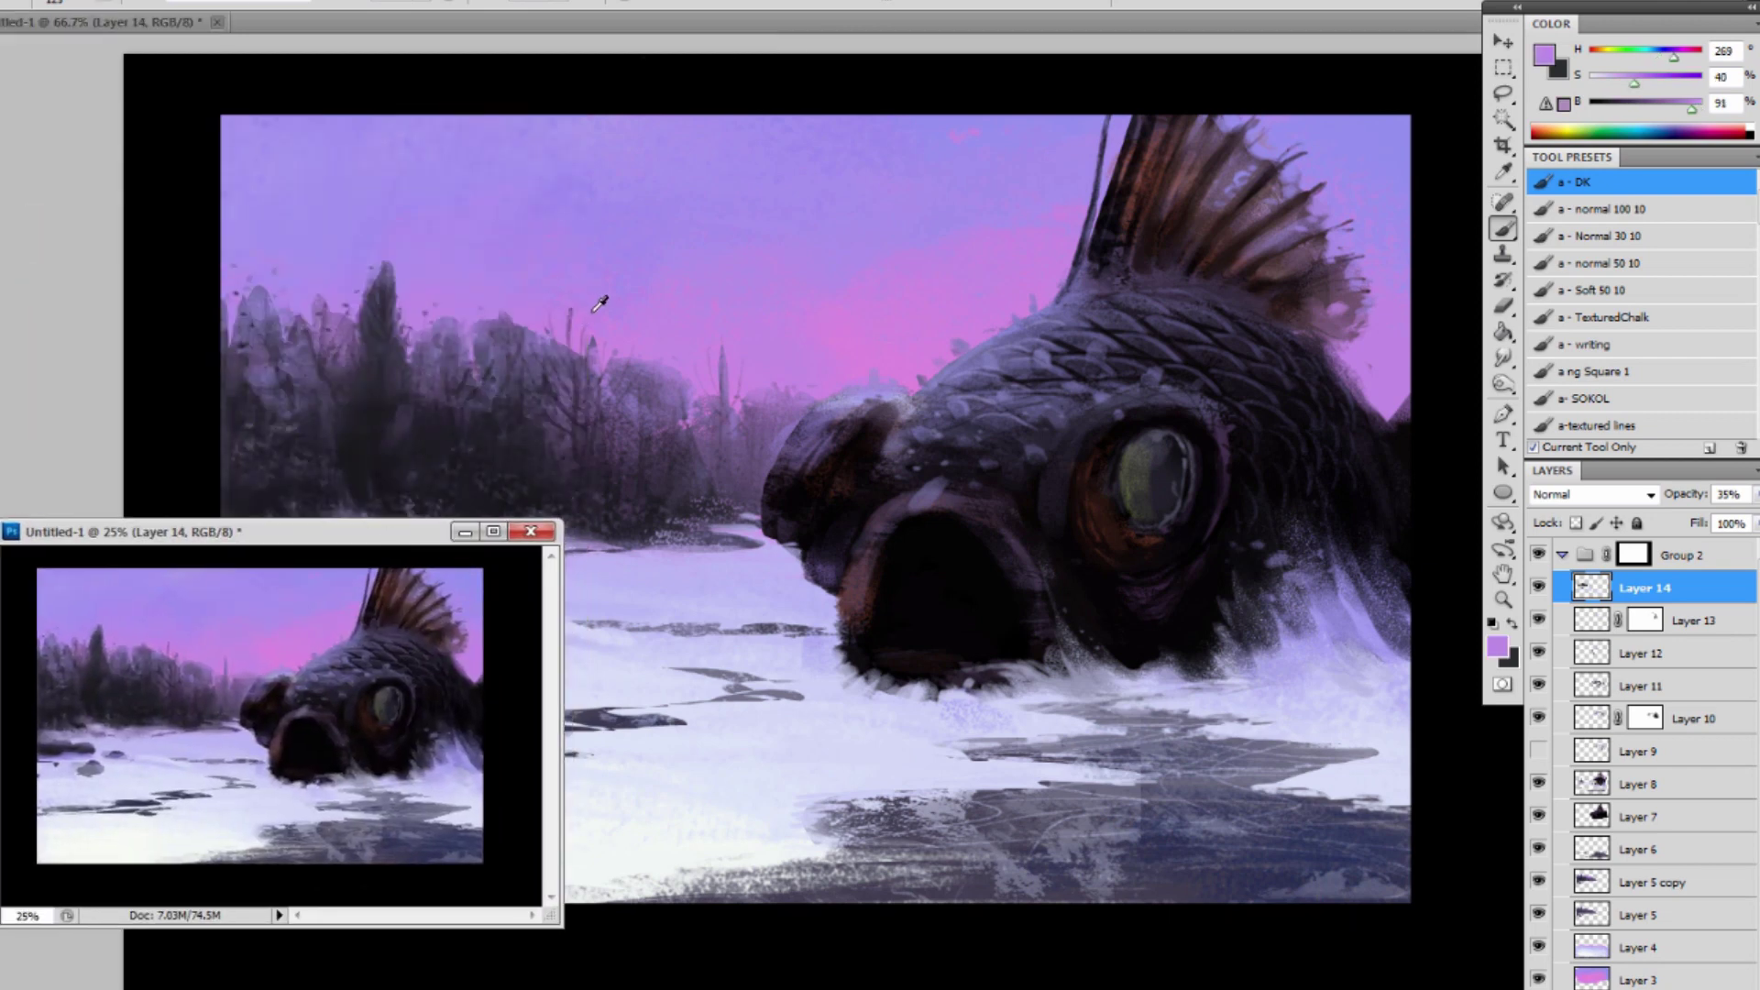
pyautogui.click(585, 352)
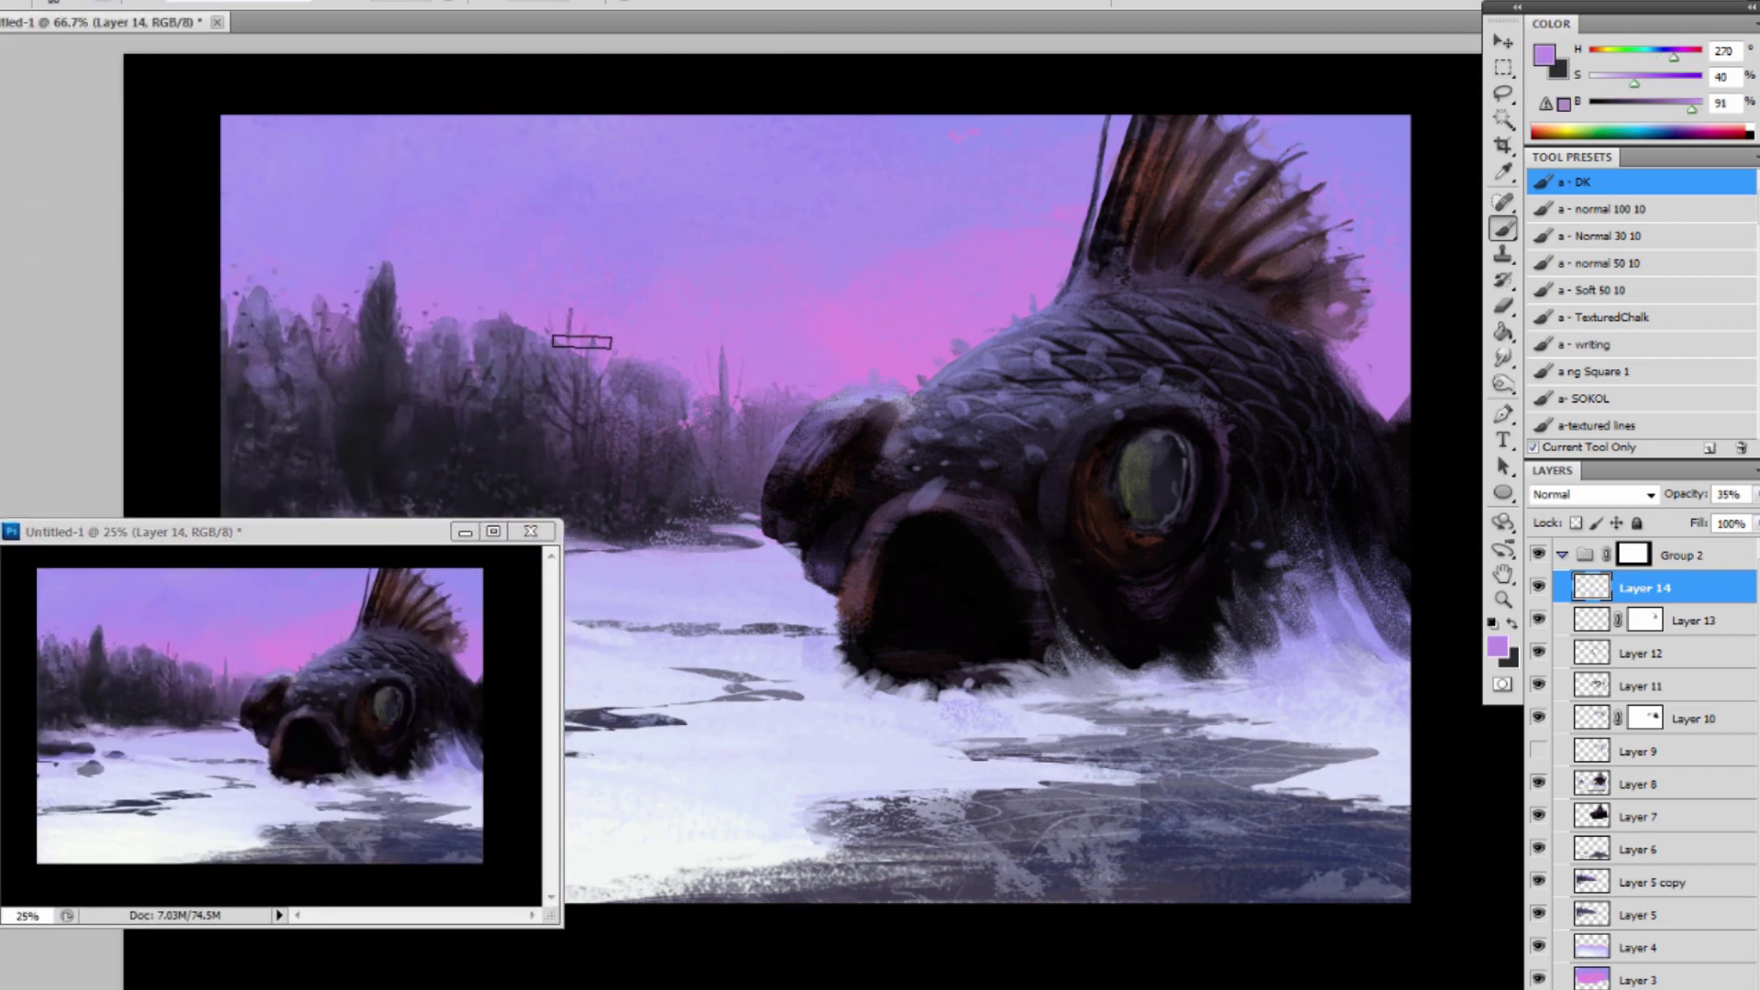
pyautogui.press('[')
pyautogui.press('[')
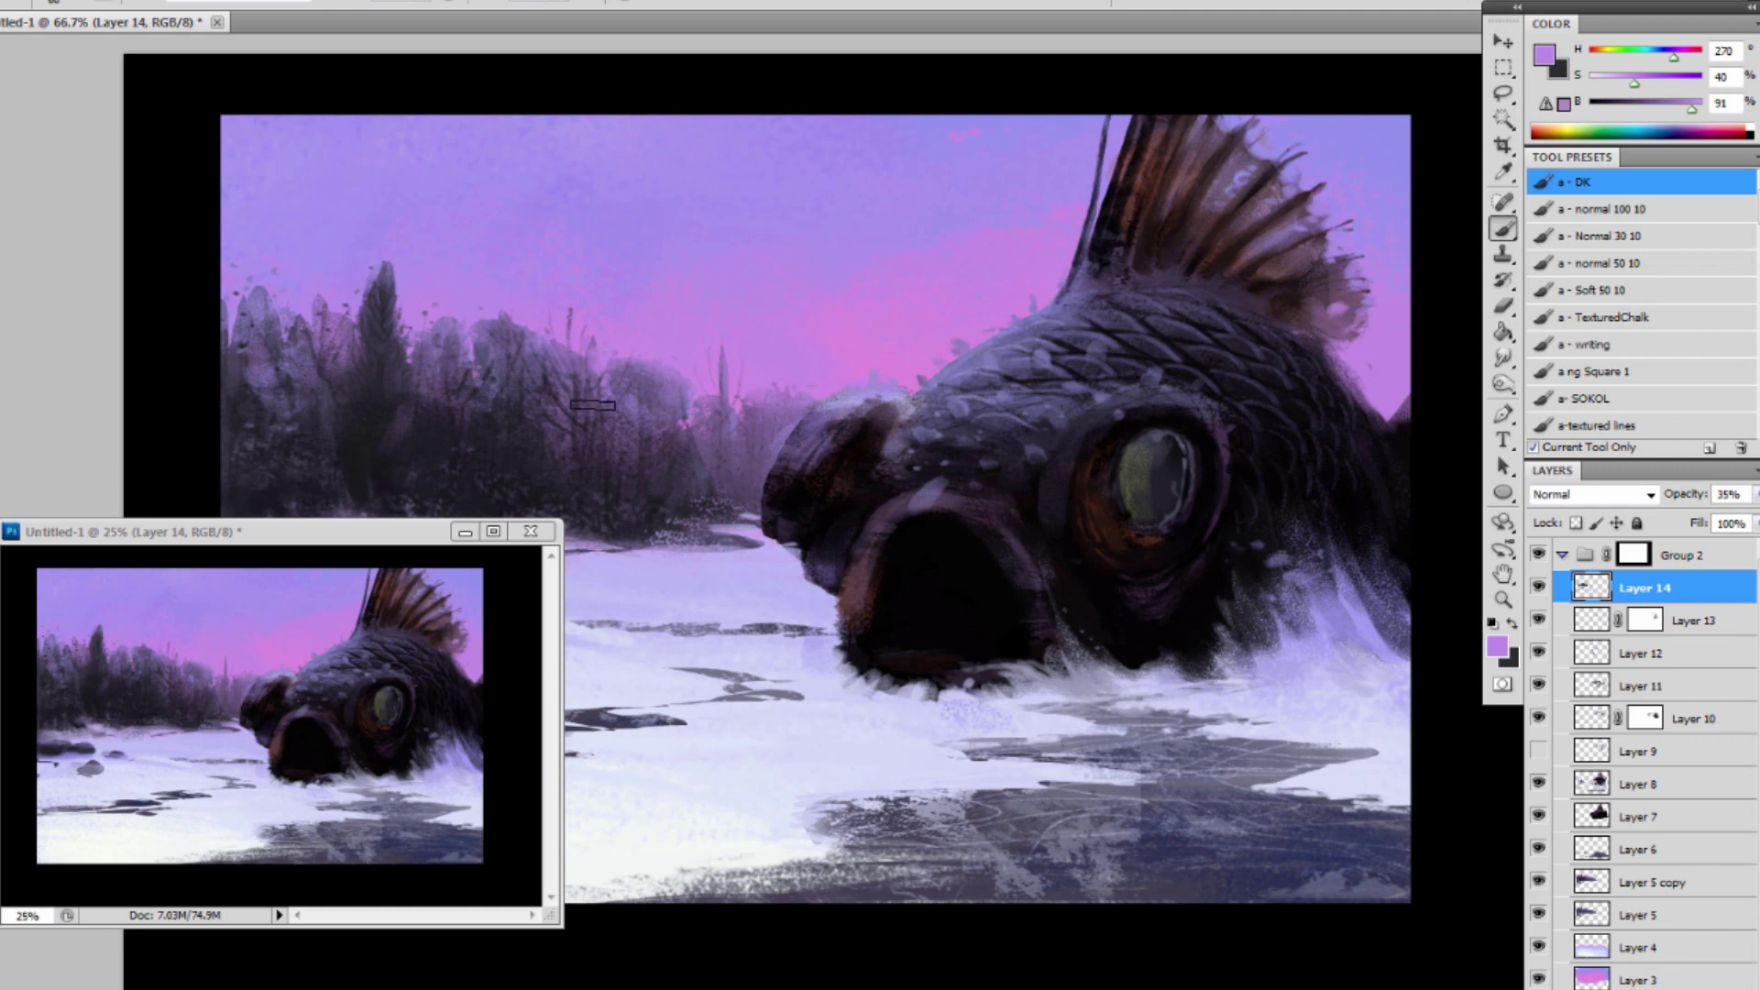
pyautogui.moveTo(602, 361); pyautogui.dragTo(600, 412)
pyautogui.hotkey('ctrl', 'z')
pyautogui.hotkey('ctrl', 'z')
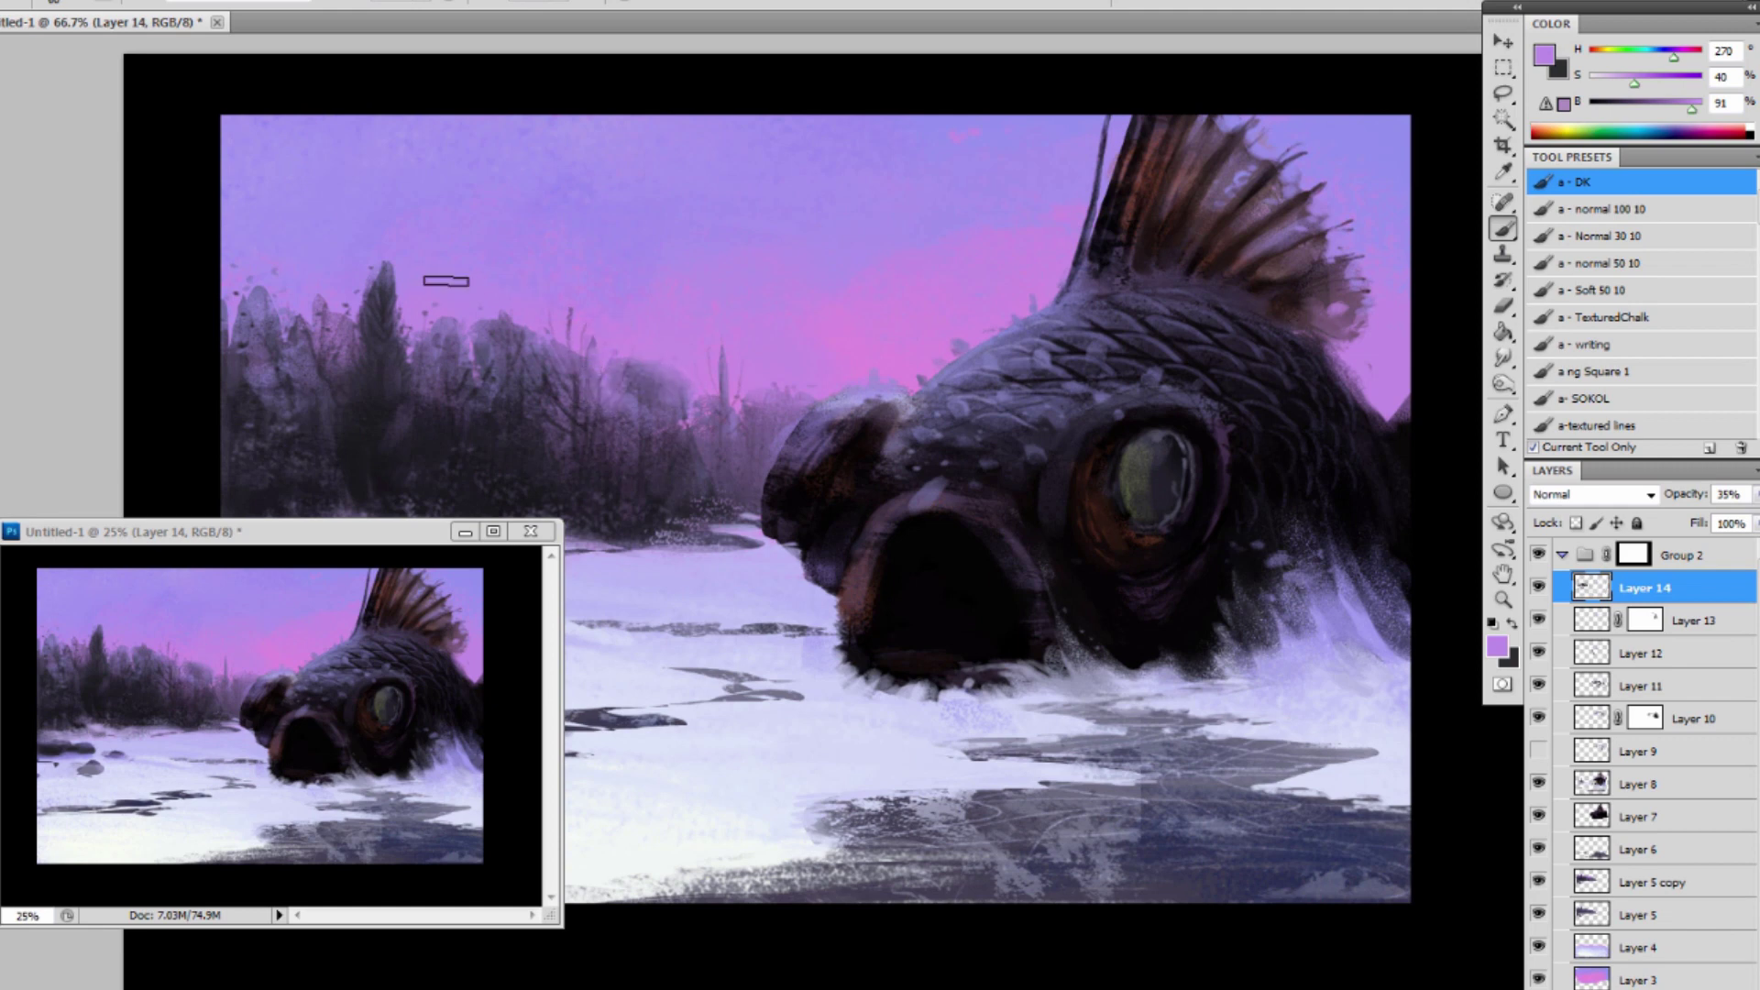
pyautogui.hotkey('ctrl', 'z')
pyautogui.hotkey('ctrl', 'z')
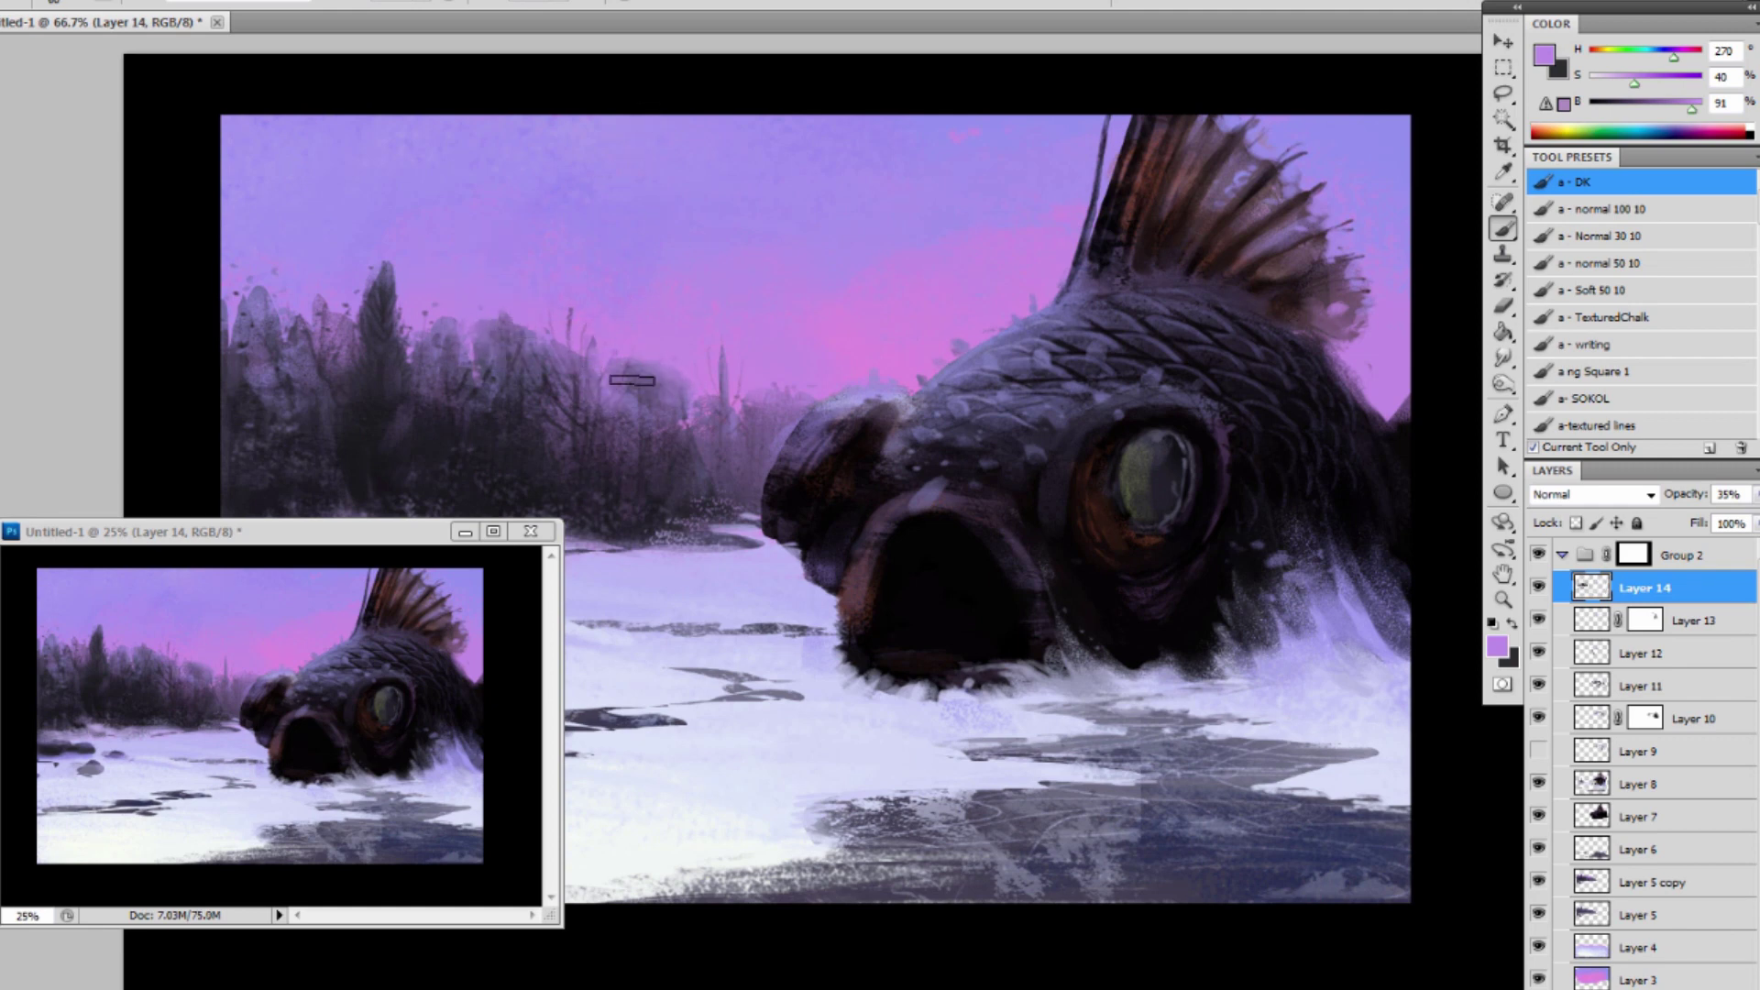
# Brush violets sampled from the sky over the treetops toward the fish's snout and along the tall tree's edge.
pyautogui.keyDown('alt'); pyautogui.click(625, 341); pyautogui.keyUp('alt')
pyautogui.moveTo(623, 372)
pyautogui.mouseDown()
pyautogui.moveTo(749, 366)
pyautogui.moveTo(759, 456)
pyautogui.mouseUp()
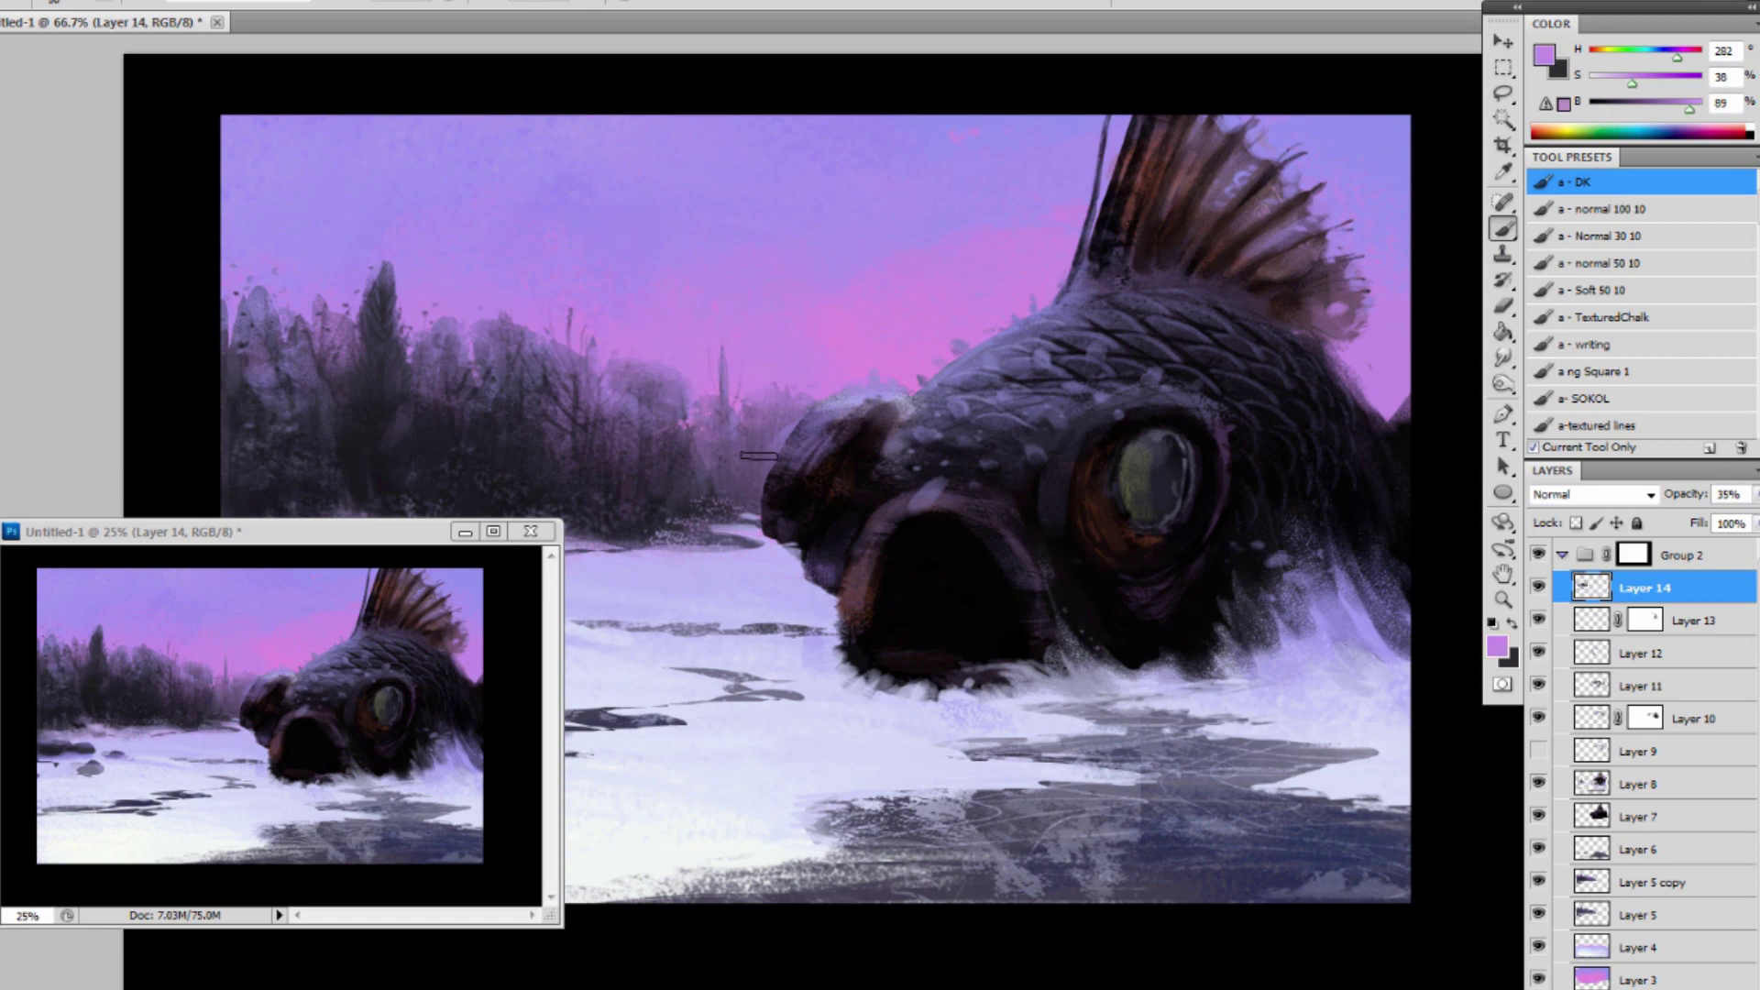
pyautogui.keyDown('alt'); pyautogui.click(404, 273); pyautogui.keyUp('alt')
pyautogui.moveTo(396, 280); pyautogui.dragTo(411, 333)
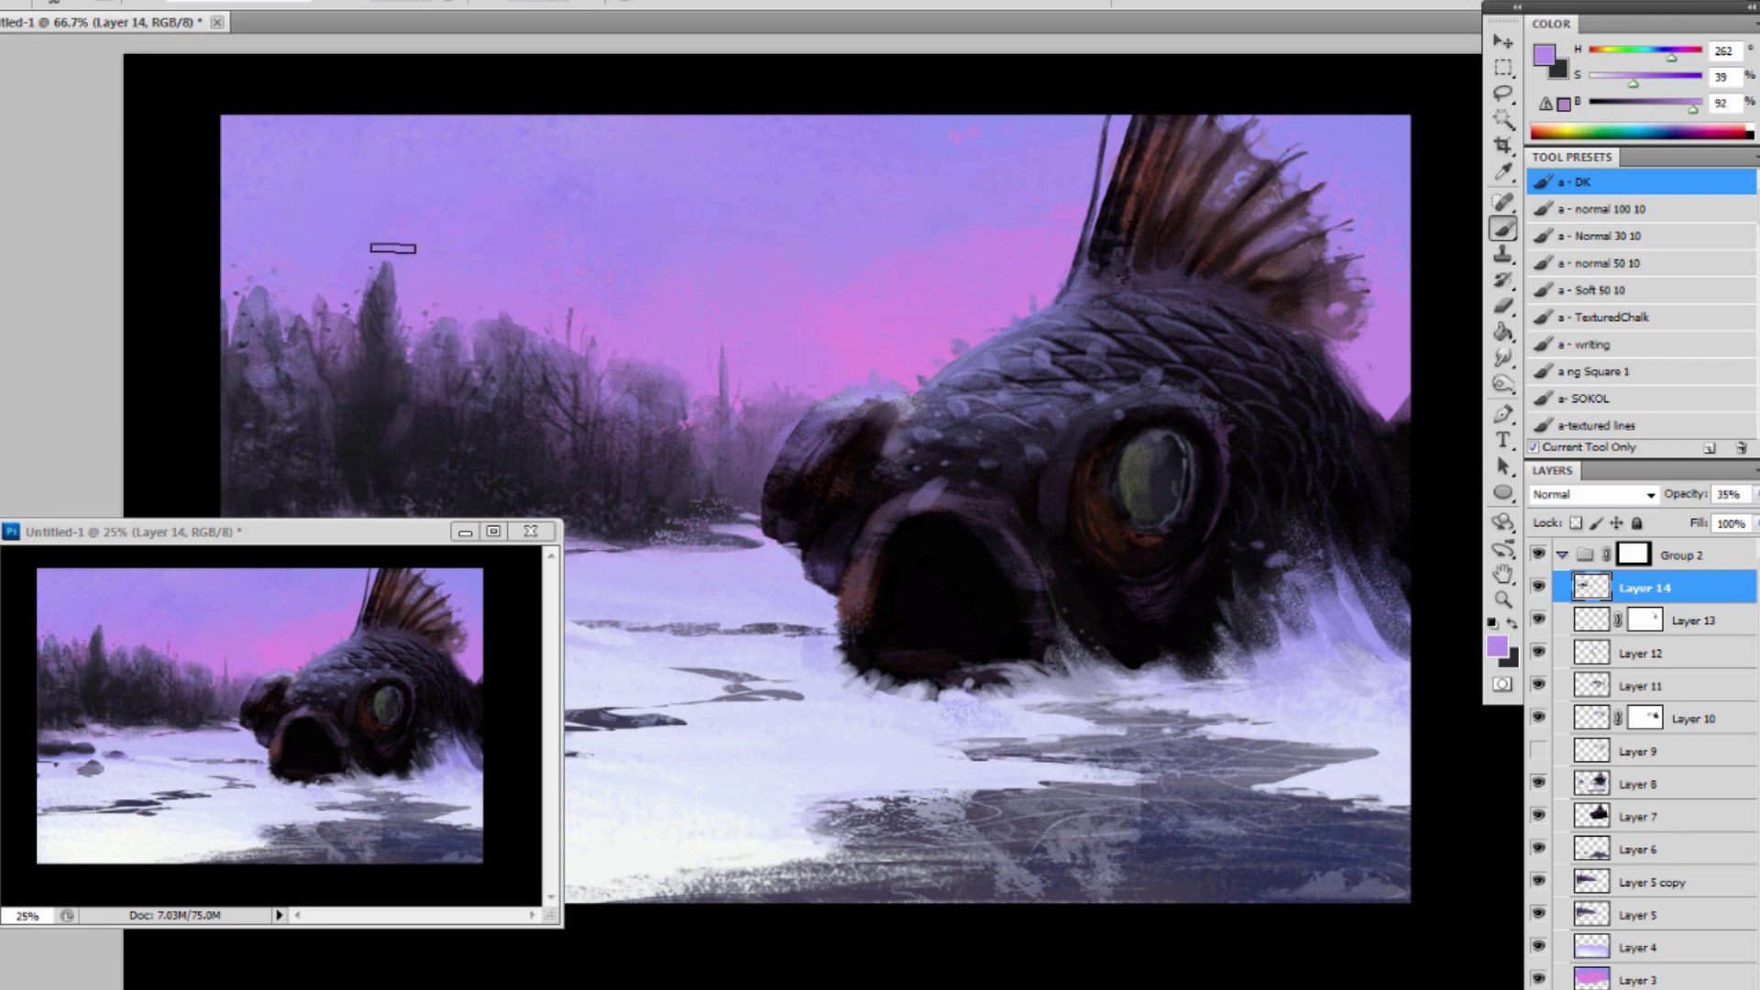
pyautogui.press(']')
pyautogui.press(']')
pyautogui.press(']')
pyautogui.press(']')
pyautogui.press(']')
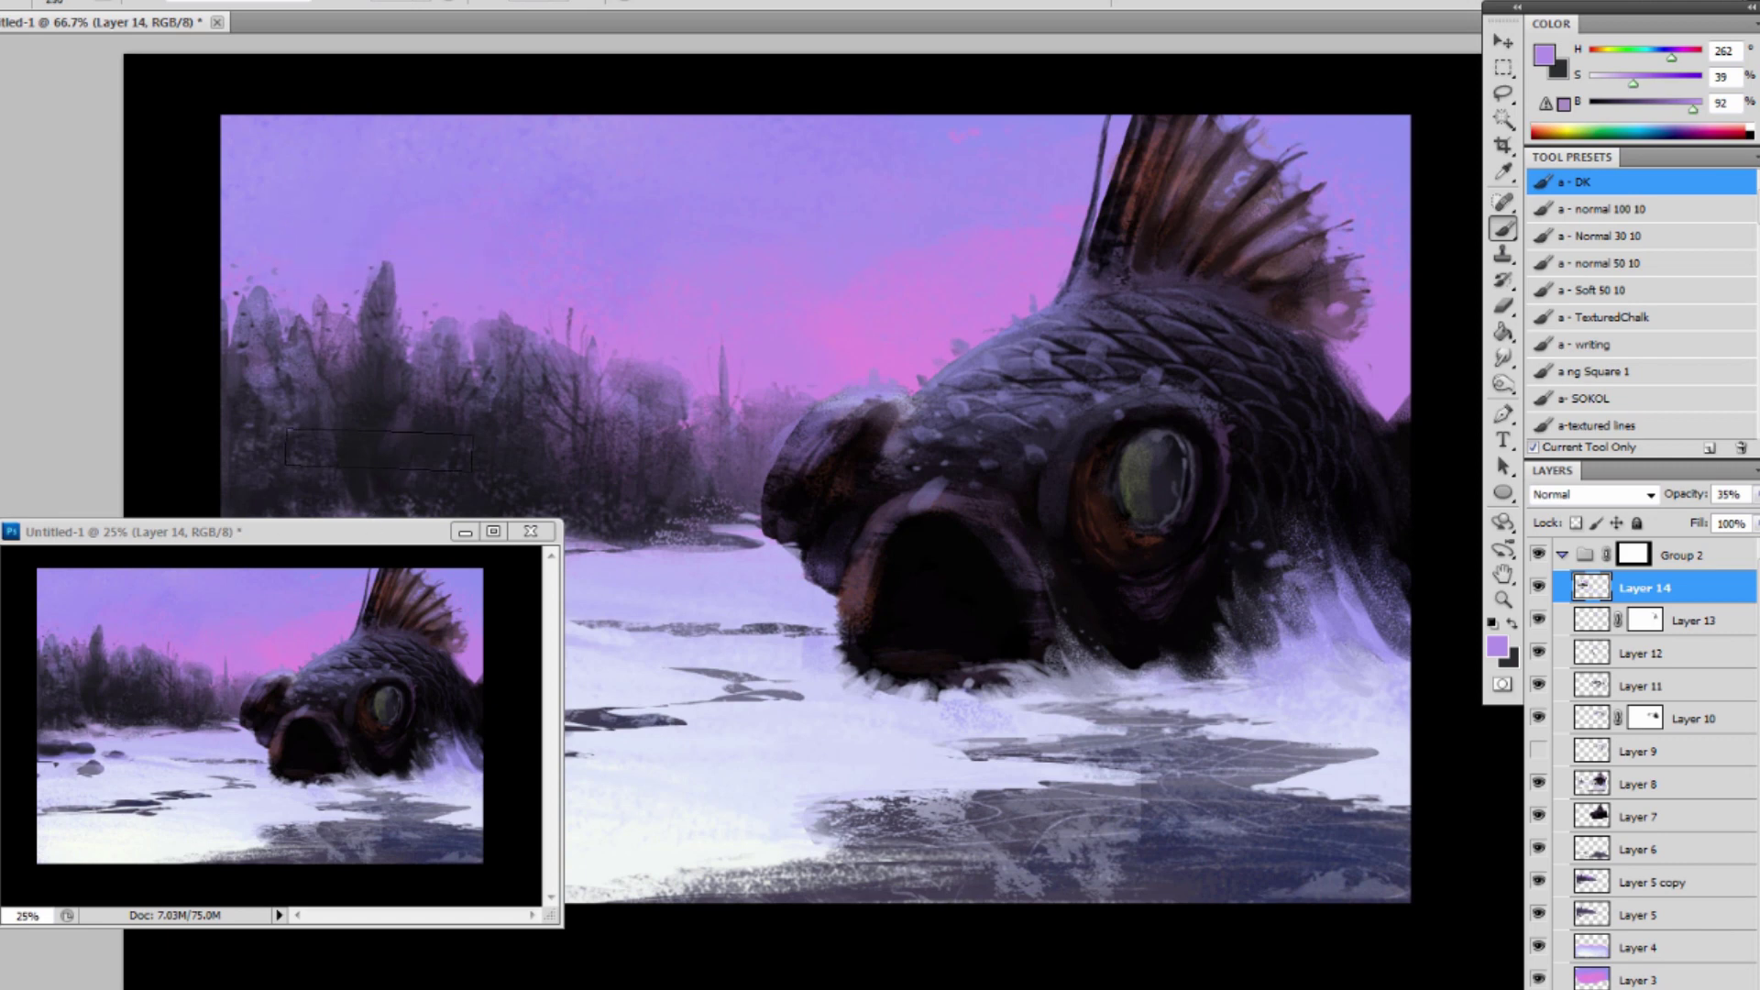
pyautogui.press('[')
pyautogui.press('[')
pyautogui.press('[')
pyautogui.press('[')
pyautogui.press('[')
# Move the preview window up off the rocks and brush thin violet-grey streaks across the distant snow with sampled colors.
pyautogui.moveTo(414, 521); pyautogui.dragTo(414, 70)
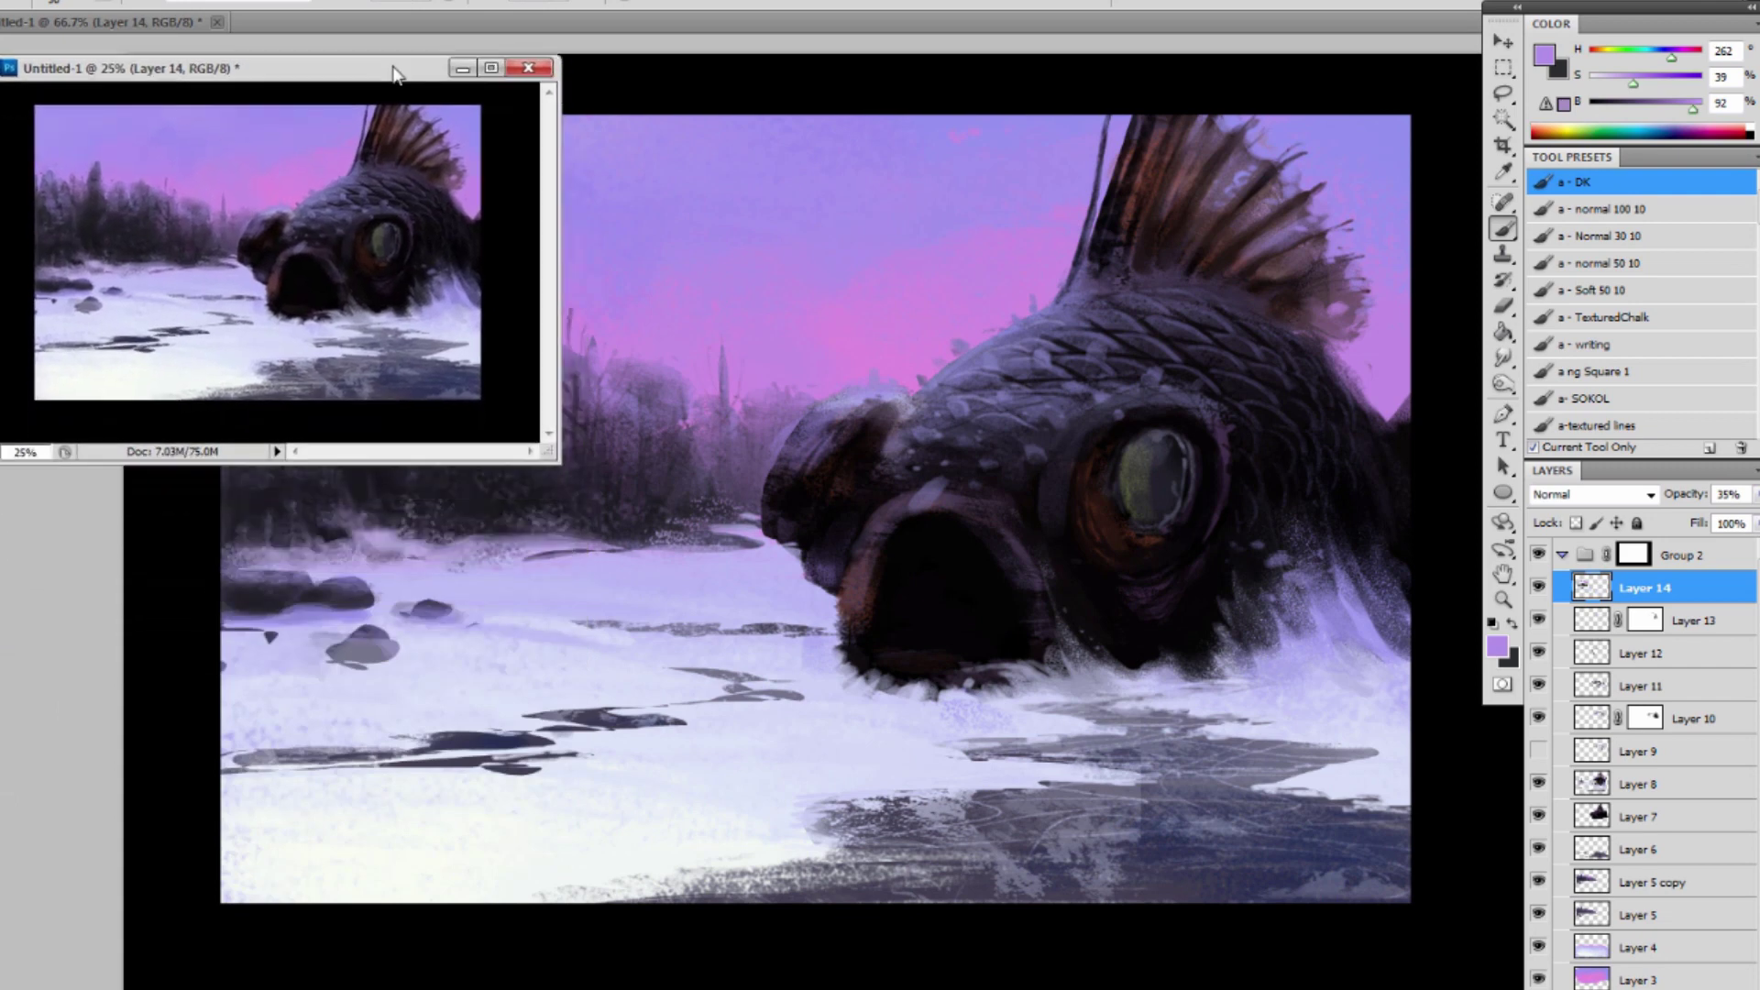
pyautogui.keyDown('alt'); pyautogui.click(582, 575); pyautogui.keyUp('alt')
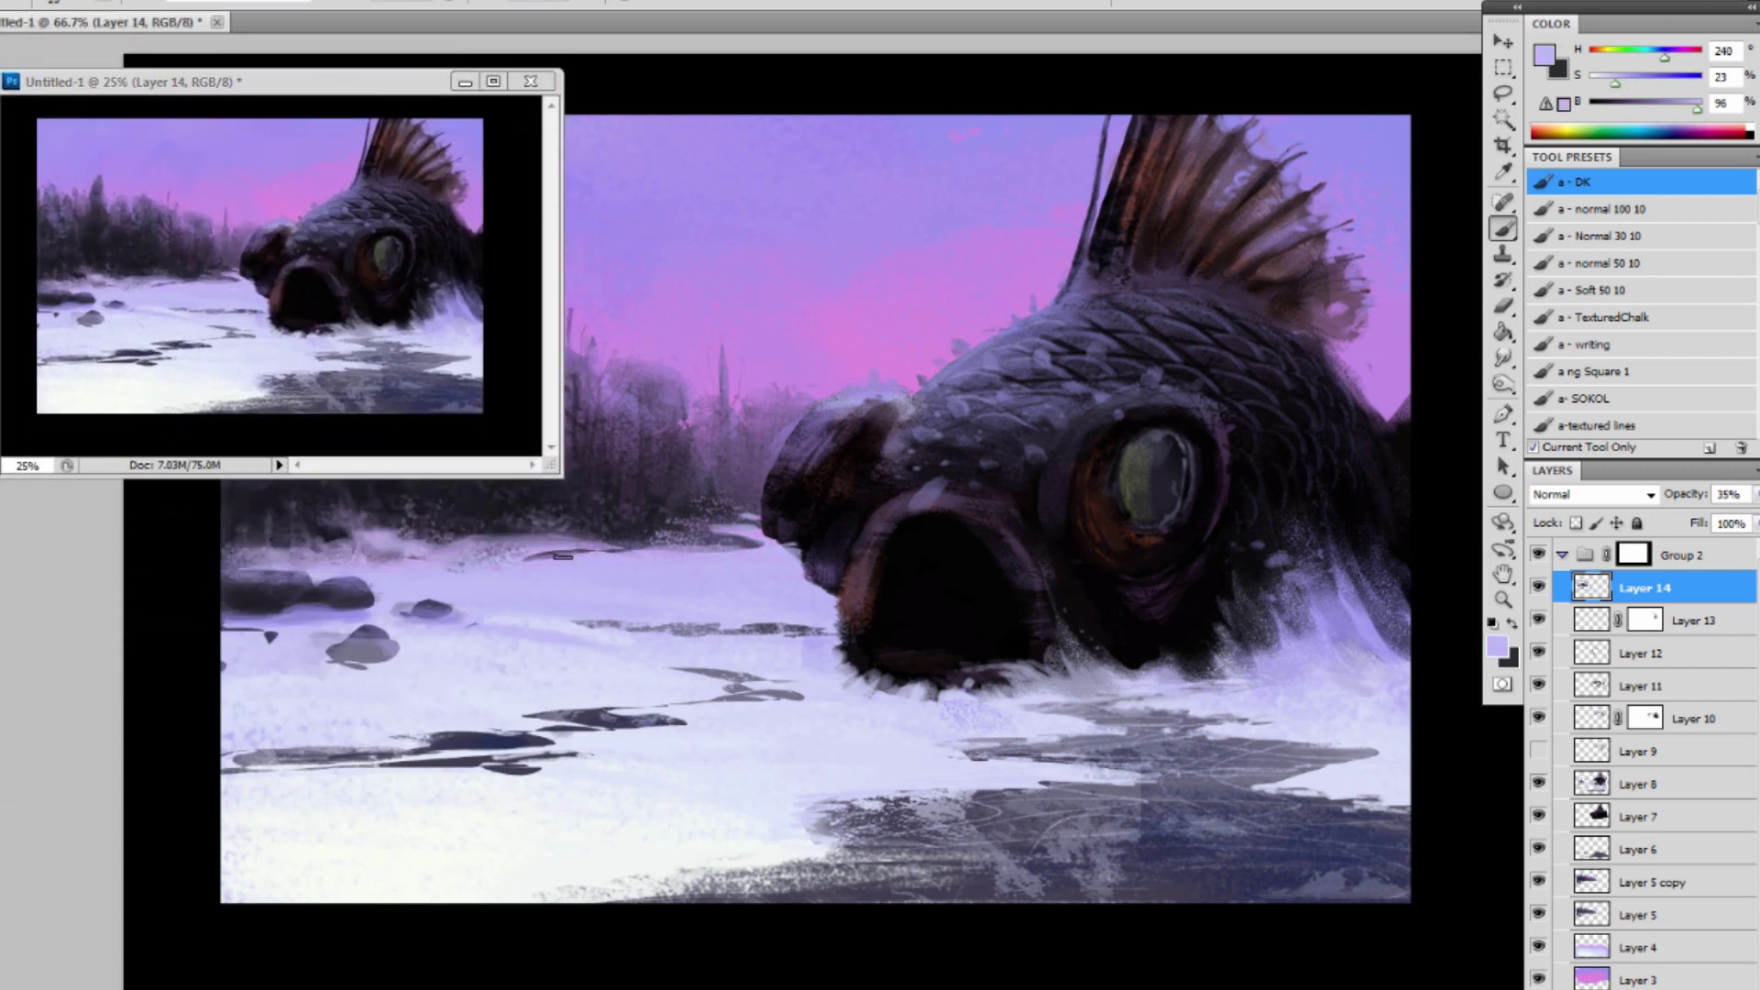
pyautogui.keyDown('alt'); pyautogui.click(550, 507); pyautogui.keyUp('alt')
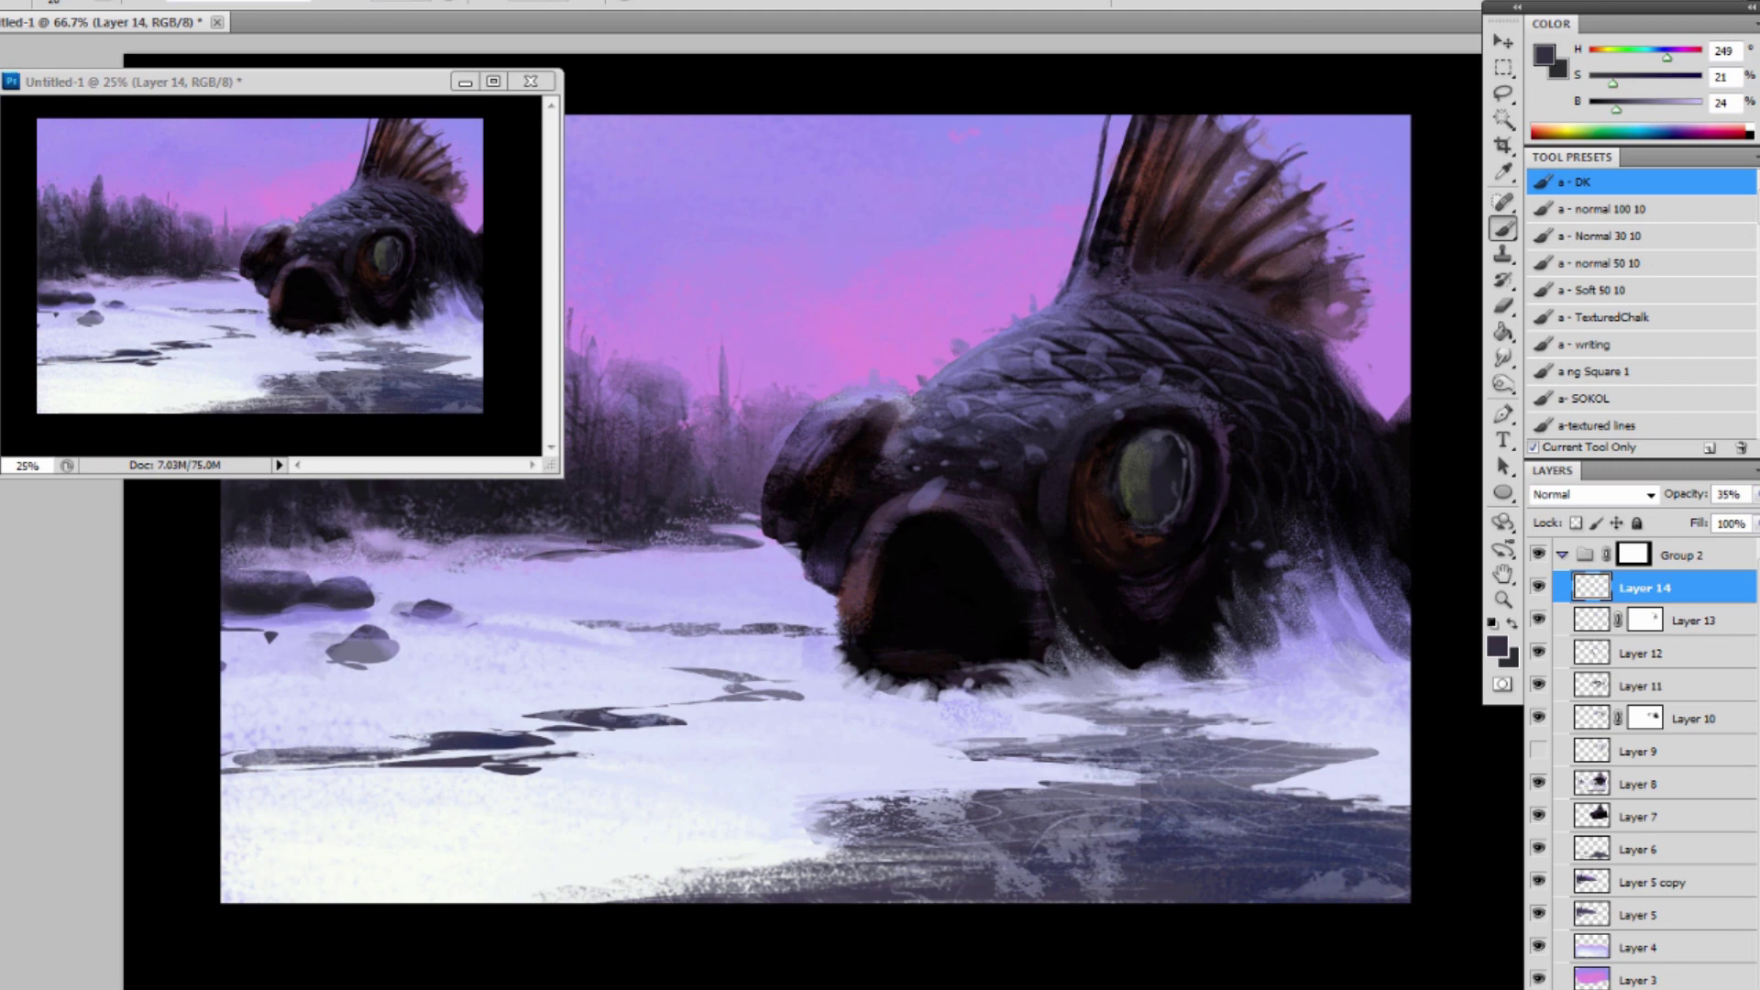
pyautogui.press(']')
pyautogui.moveTo(392, 534)
pyautogui.mouseDown()
pyautogui.moveTo(433, 541)
pyautogui.moveTo(373, 530)
pyautogui.moveTo(429, 547)
pyautogui.moveTo(359, 551)
pyautogui.moveTo(491, 555)
pyautogui.moveTo(353, 557)
pyautogui.moveTo(676, 572)
pyautogui.mouseUp()
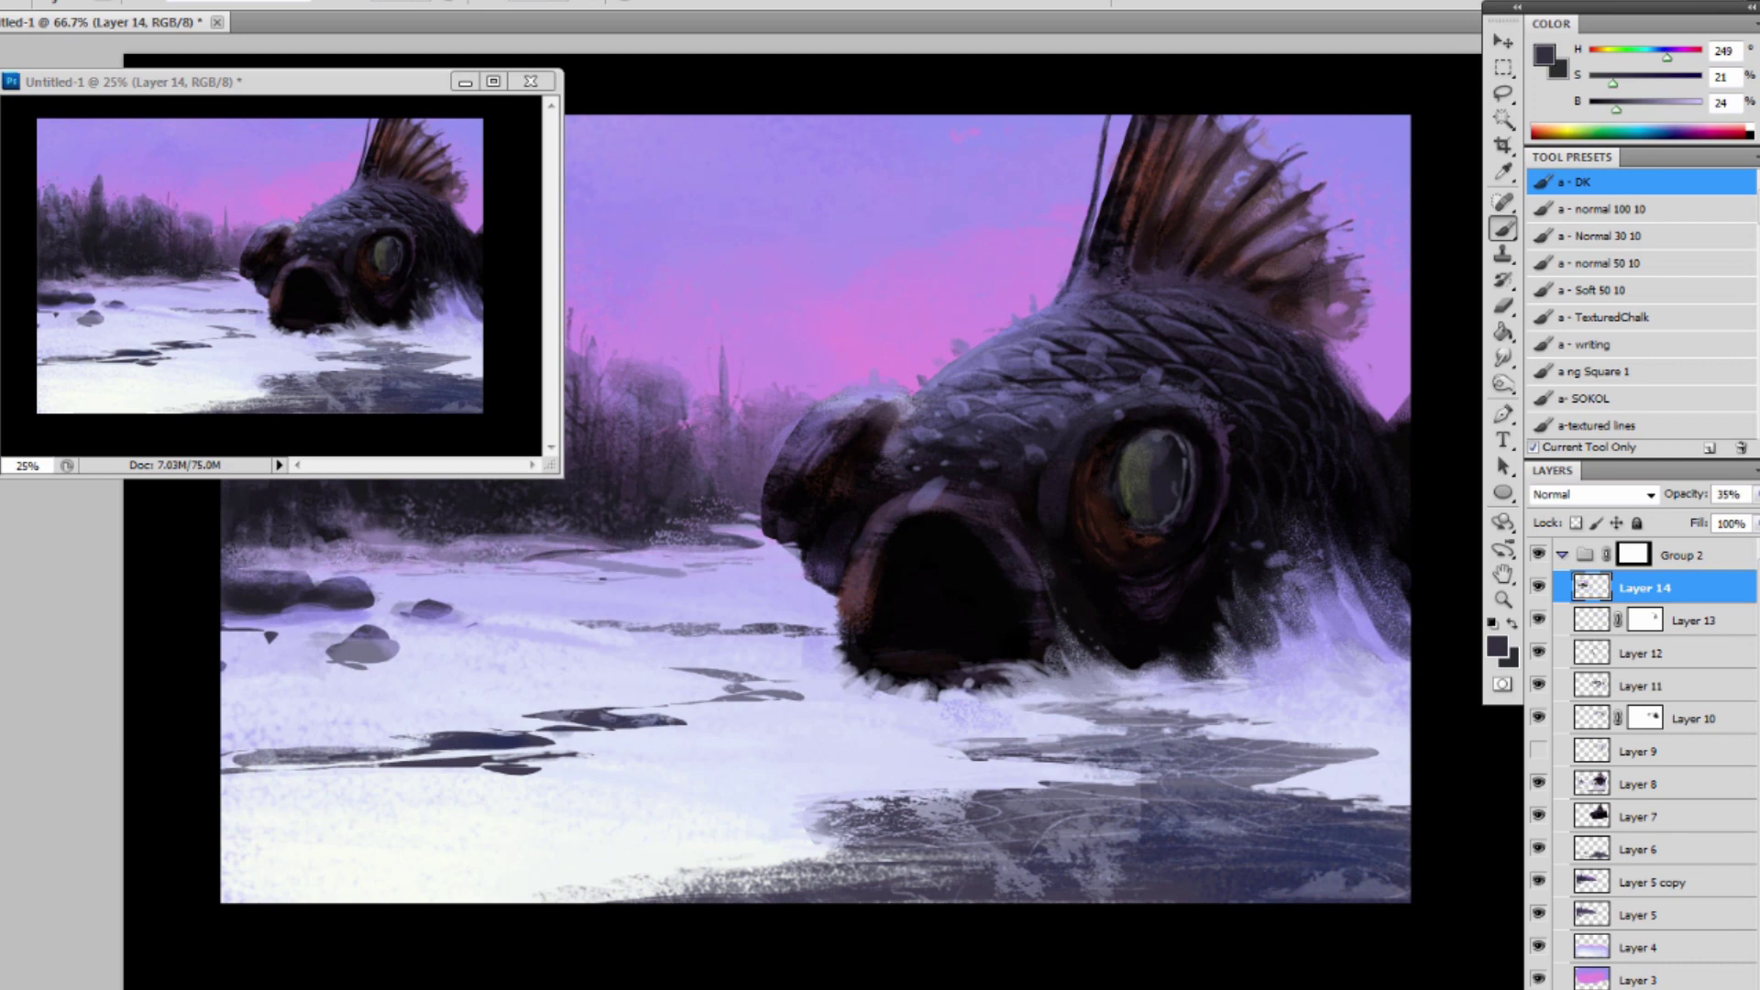
pyautogui.keyDown('alt'); pyautogui.click(646, 575); pyautogui.keyUp('alt')
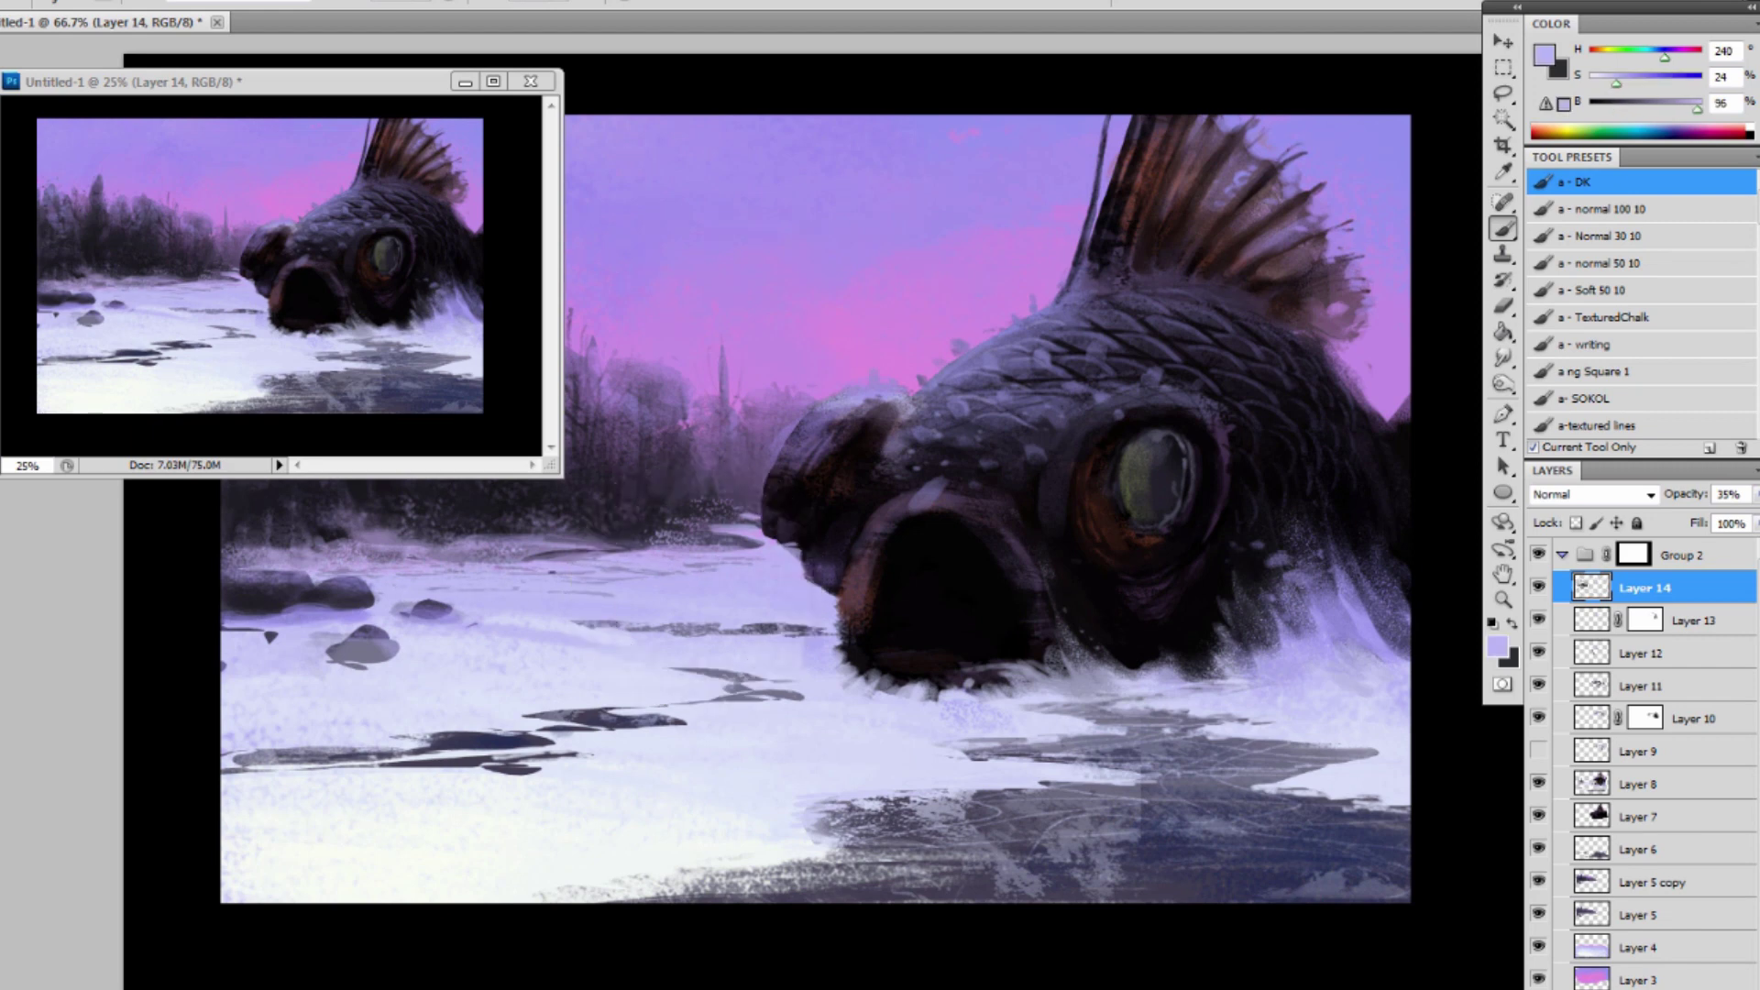
# Lower the sampled dark color's brightness to 0% and draw fine dark lines on the rocks and across the snow.
pyautogui.keyDown('alt'); pyautogui.click(316, 594); pyautogui.keyUp('alt')
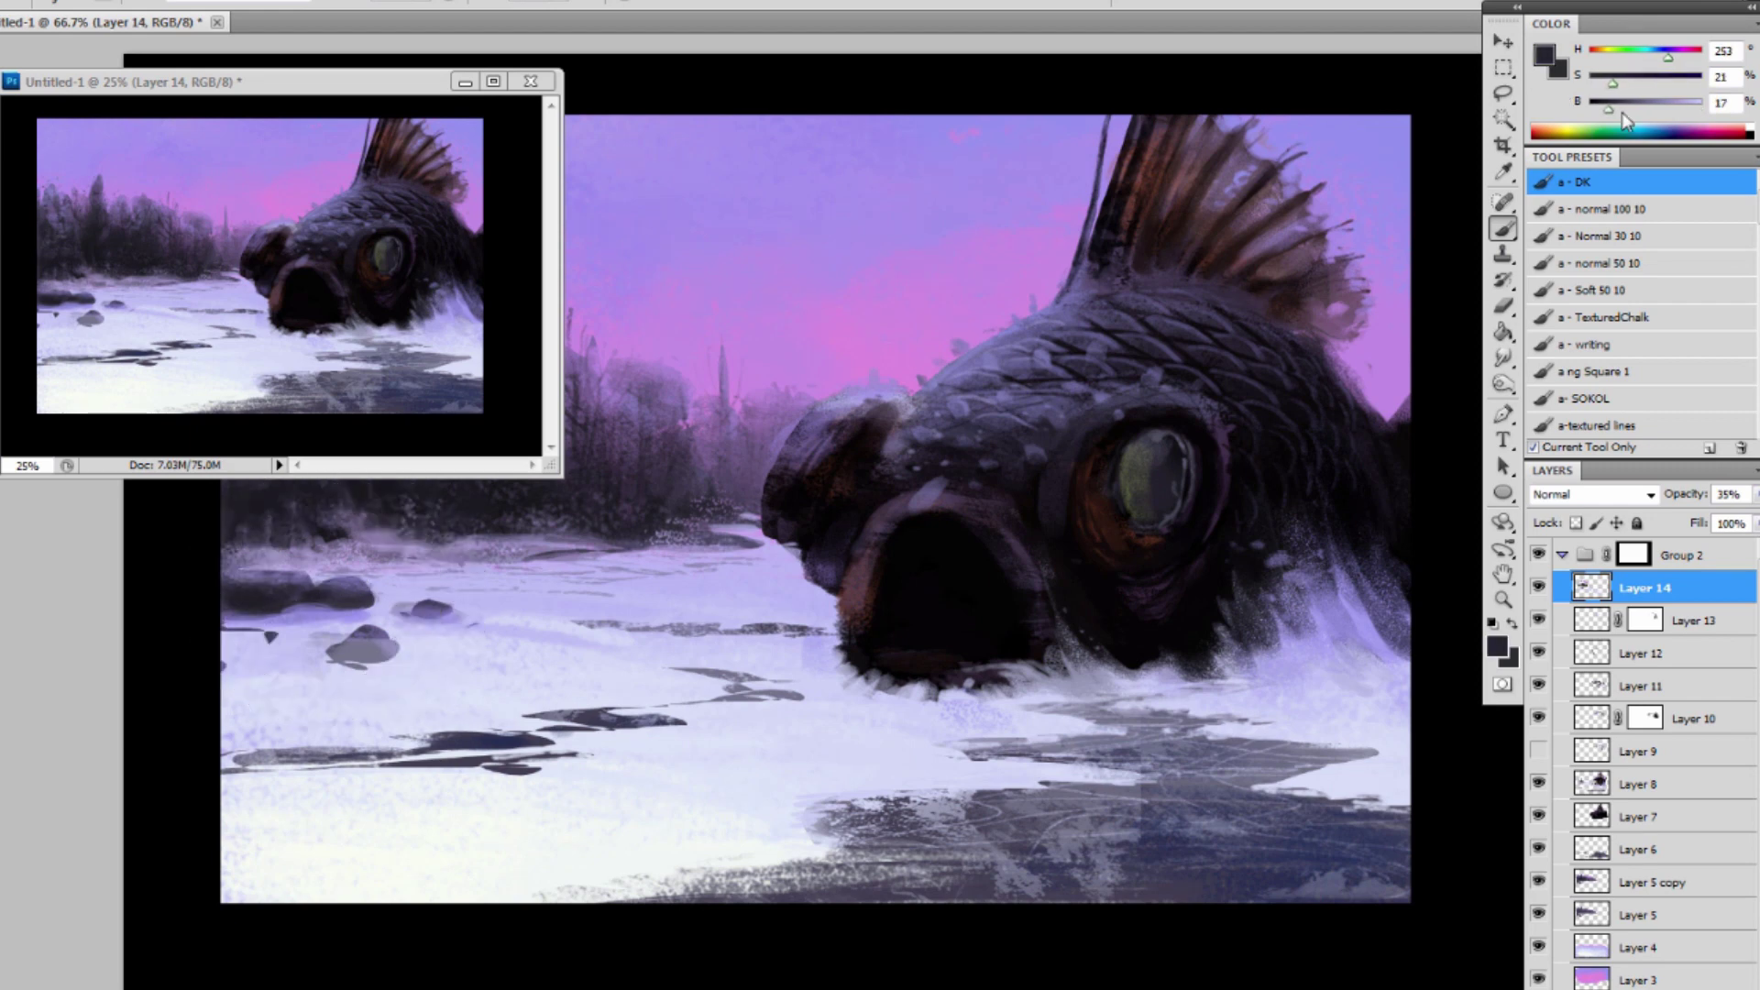
pyautogui.moveTo(1622, 113); pyautogui.dragTo(1587, 109)
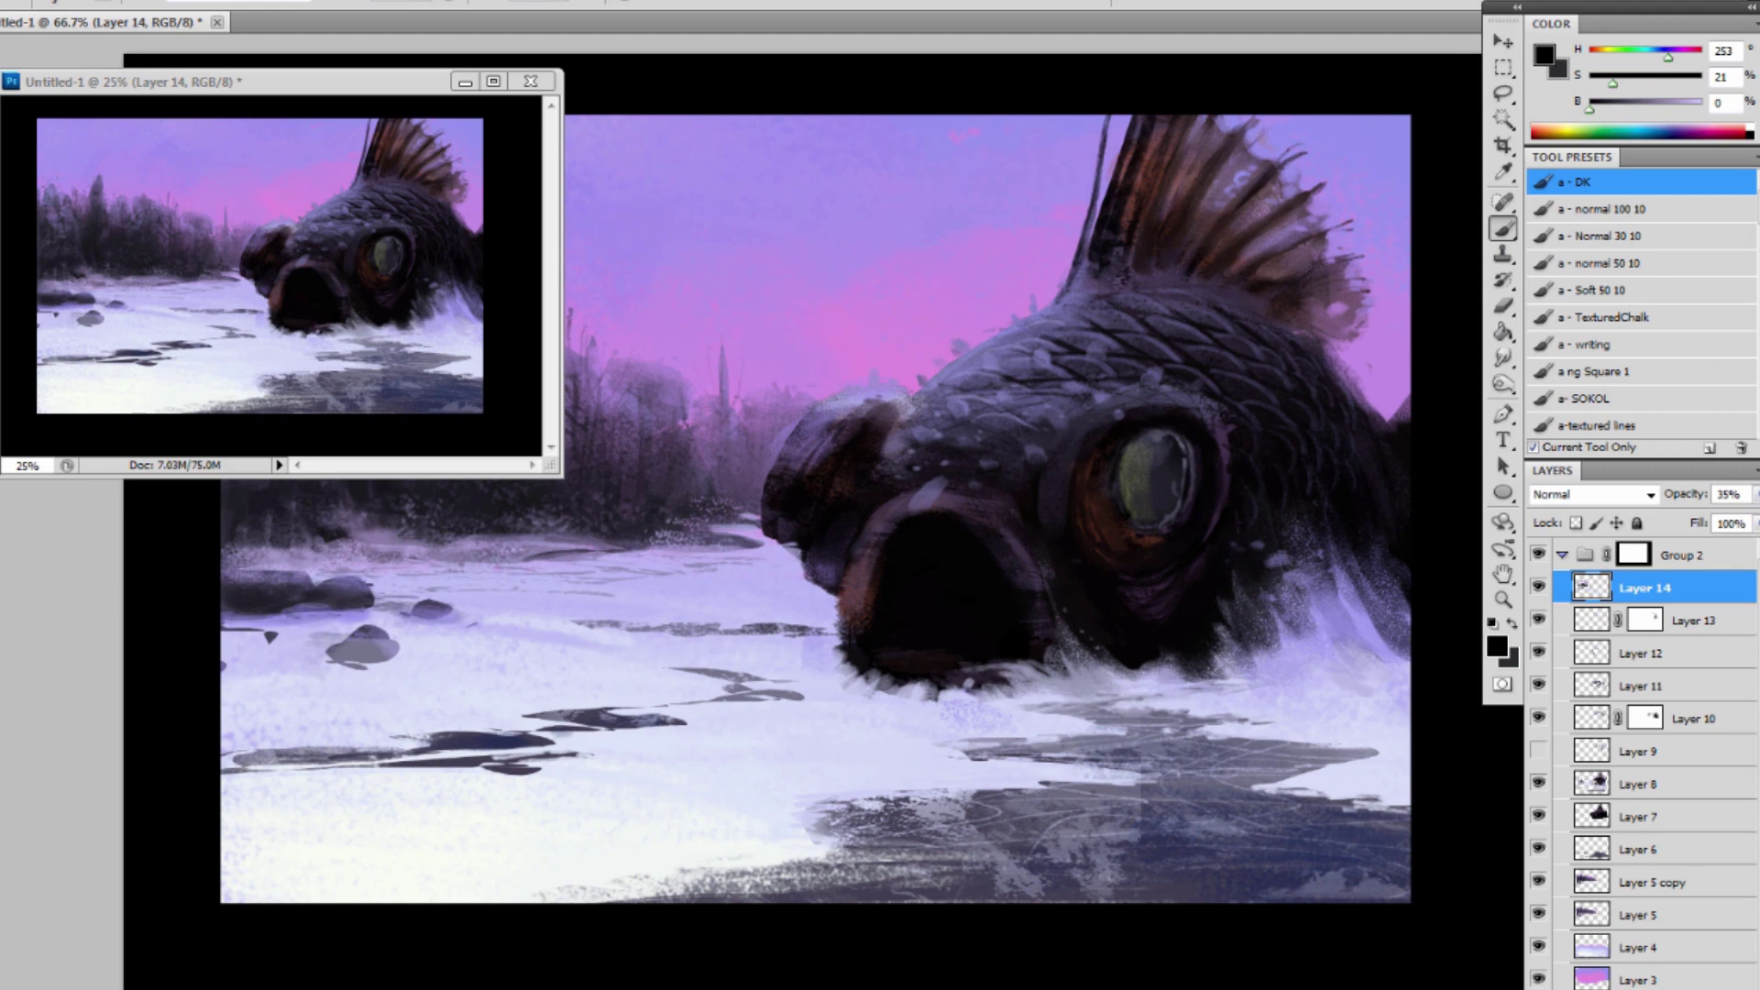
pyautogui.moveTo(418, 623); pyautogui.dragTo(539, 631)
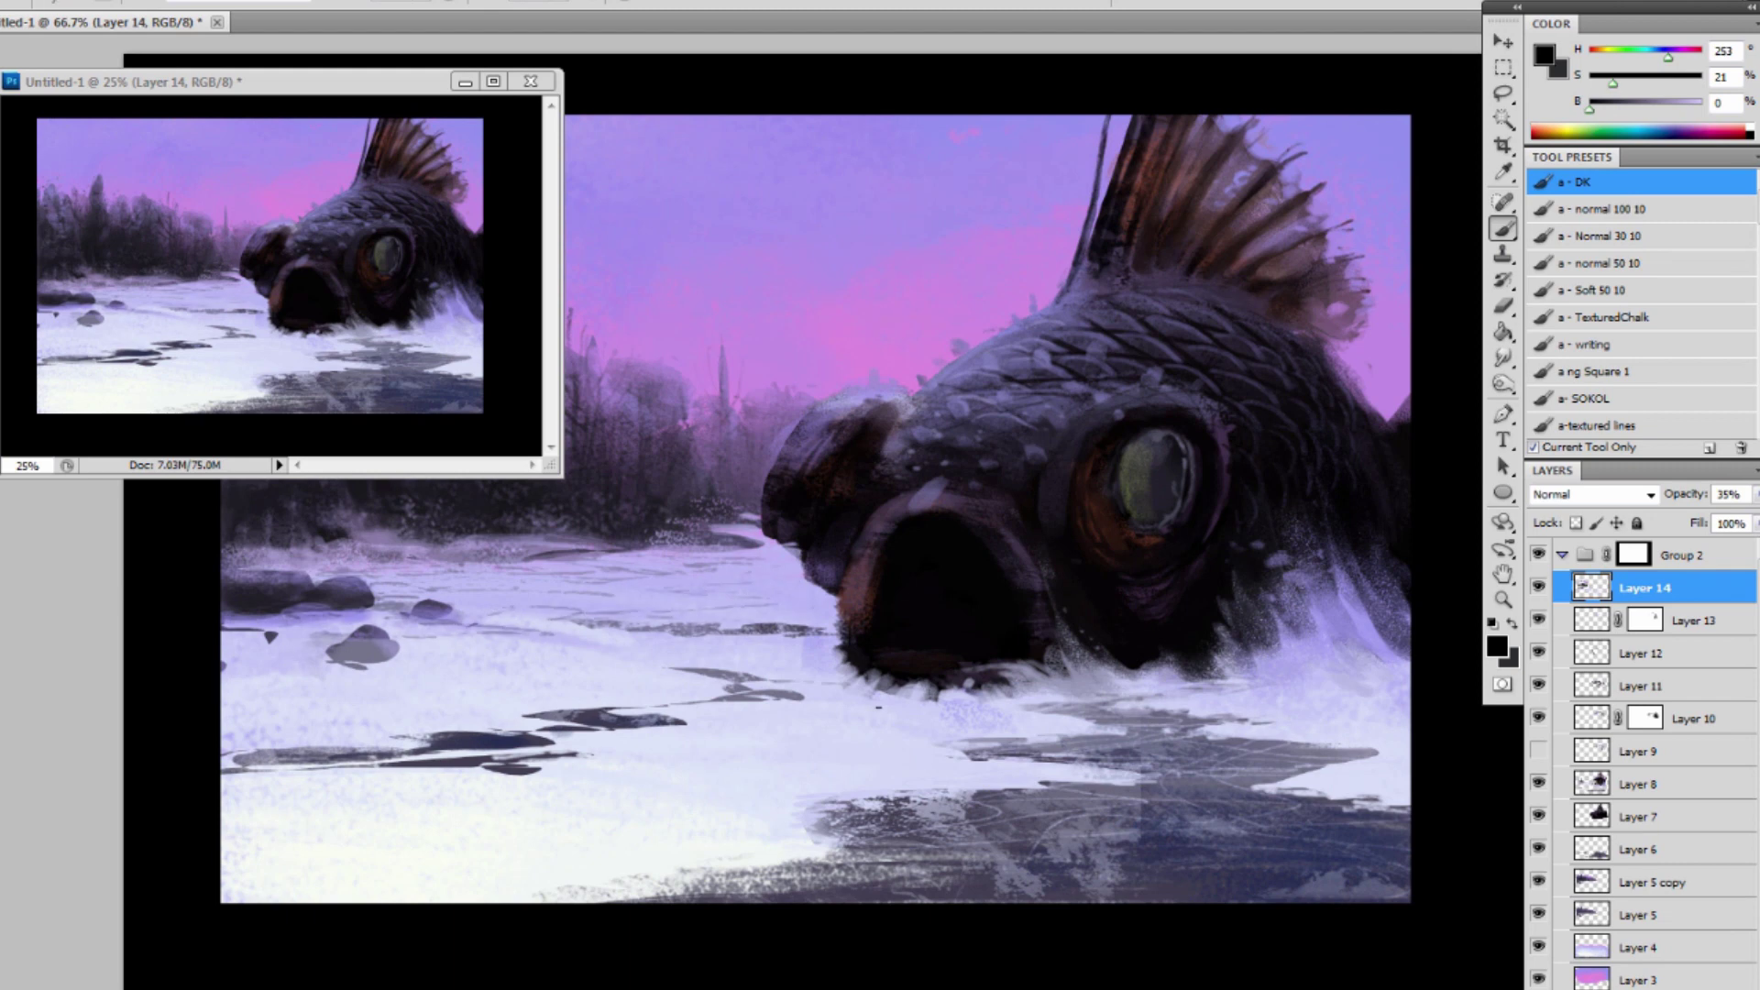
pyautogui.moveTo(855, 730); pyautogui.dragTo(1083, 720)
pyautogui.moveTo(280, 888); pyautogui.dragTo(626, 888)
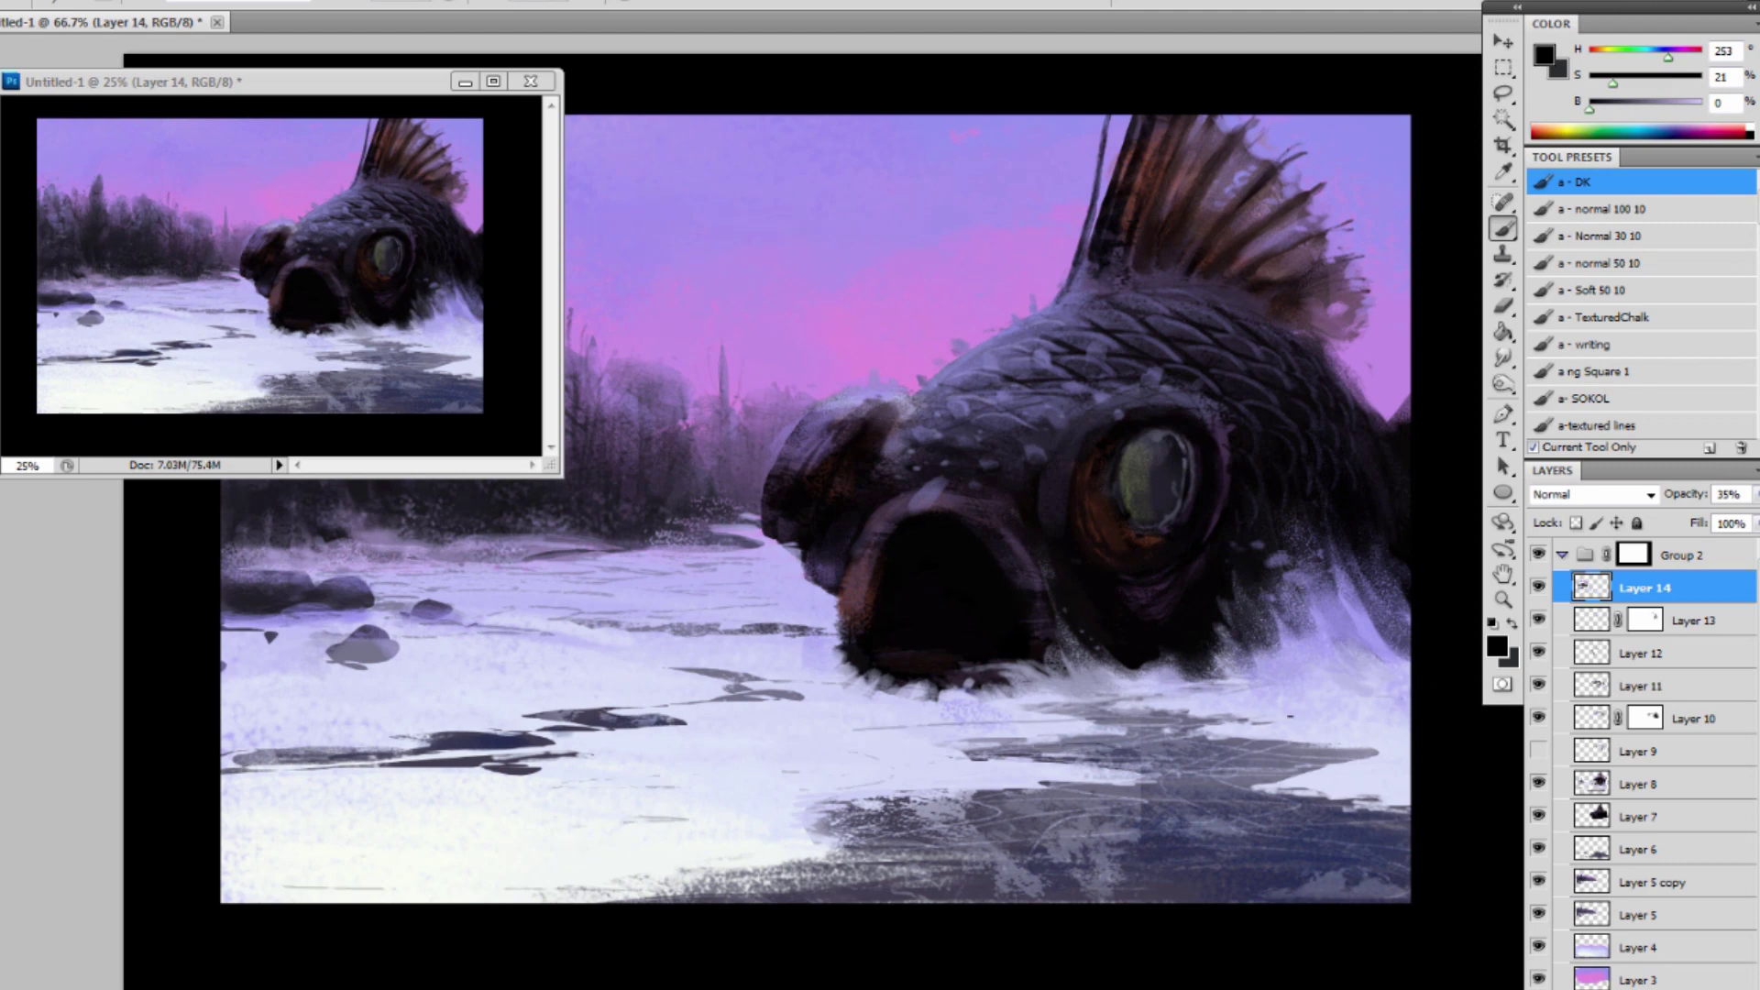
# Brush pale snow color and dark blue sampled from the canvas over the foreground water in front of the fish.
pyautogui.keyDown('alt'); pyautogui.click(1346, 773); pyautogui.keyUp('alt')
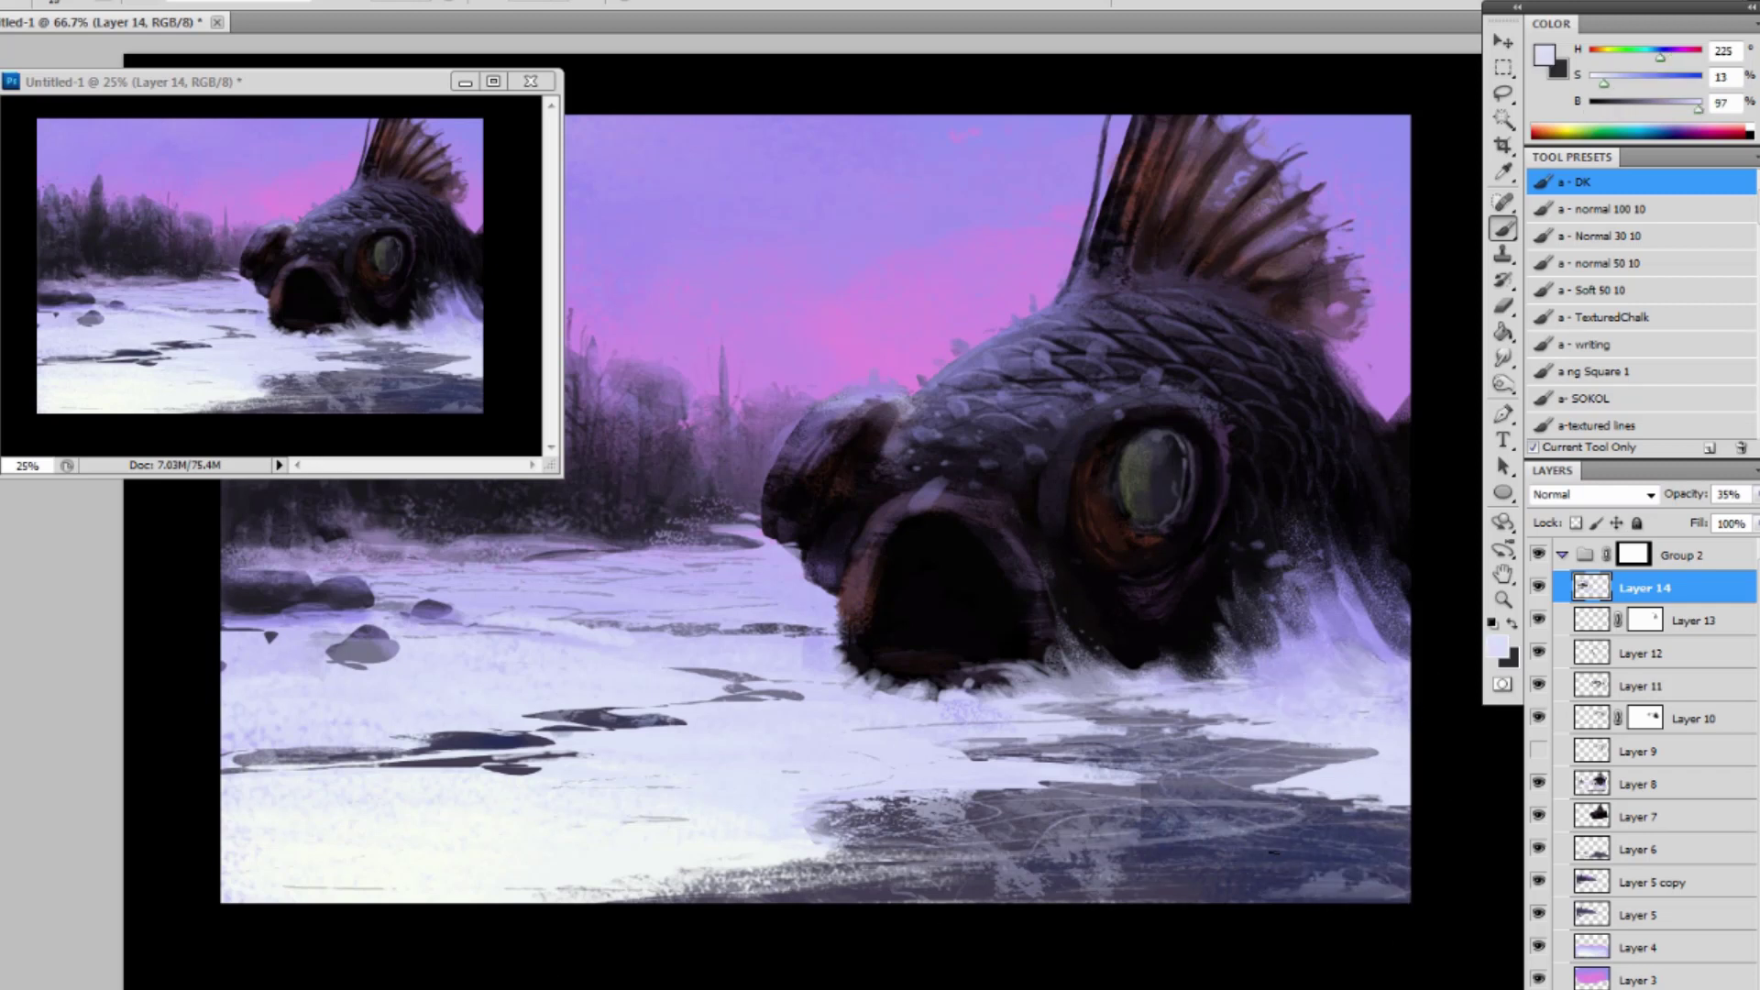
pyautogui.keyDown('alt'); pyautogui.click(1276, 880); pyautogui.keyUp('alt')
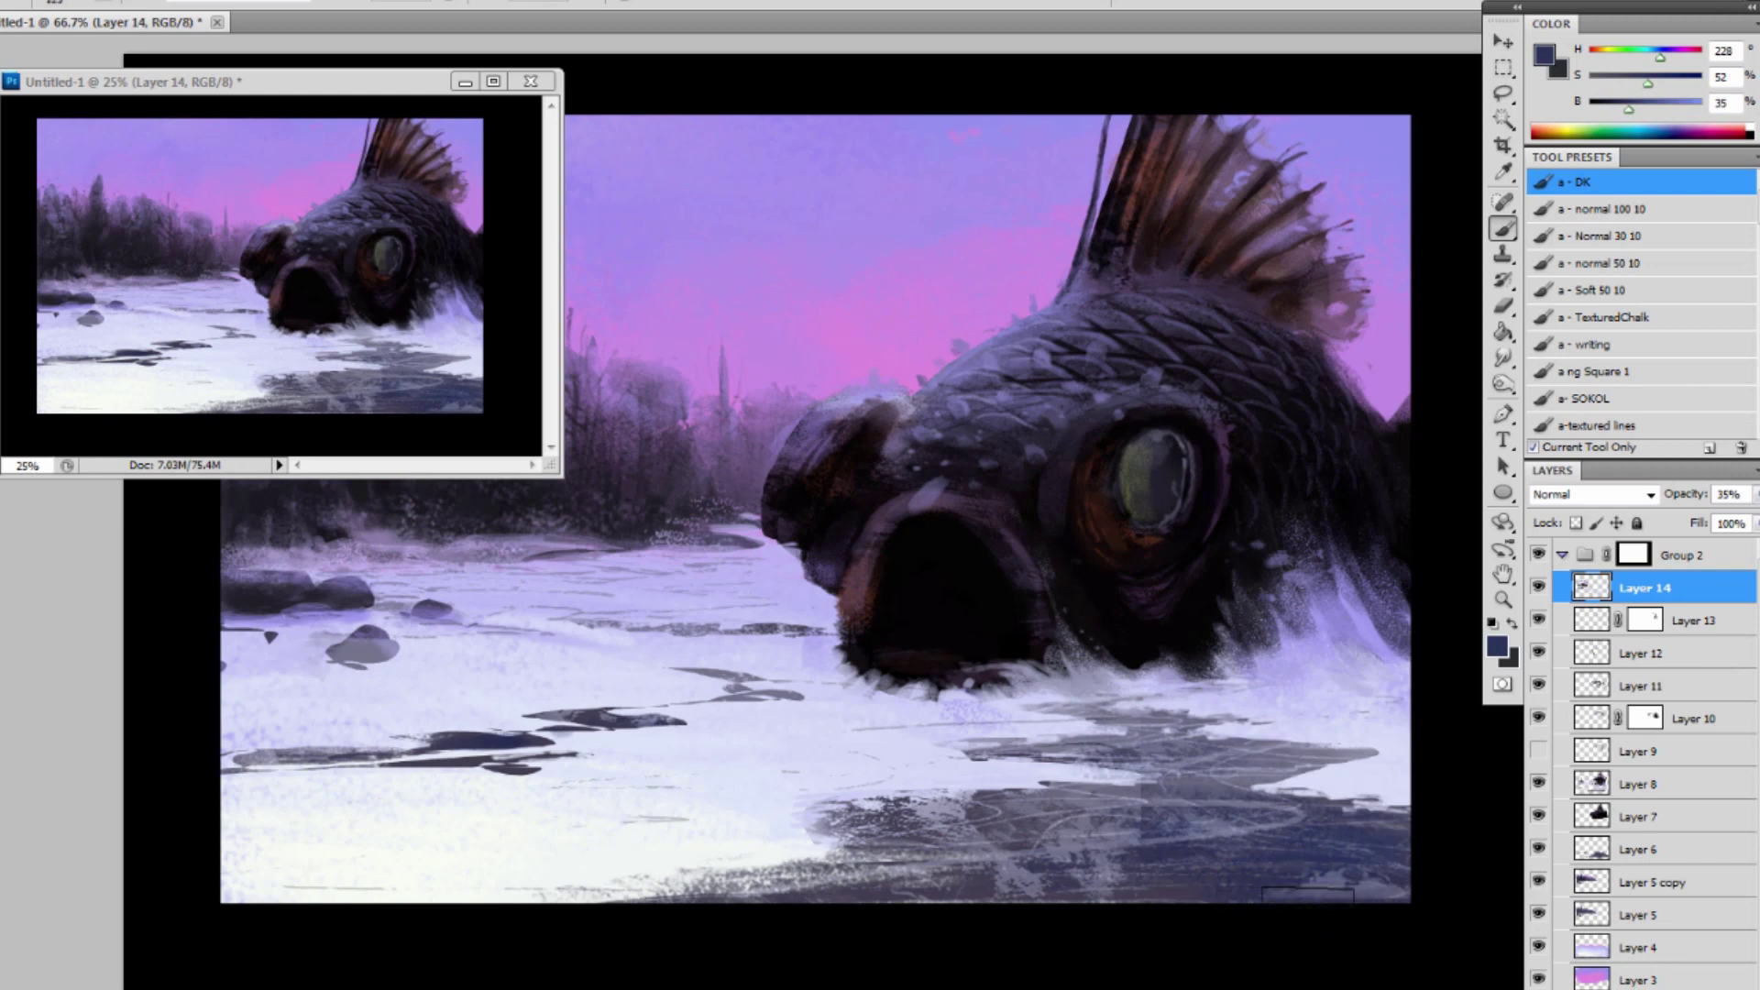
pyautogui.moveTo(1139, 875); pyautogui.dragTo(1324, 876)
pyautogui.moveTo(1067, 857)
pyautogui.mouseDown()
pyautogui.moveTo(1124, 835)
pyautogui.moveTo(1121, 816)
pyautogui.moveTo(990, 826)
pyautogui.moveTo(1239, 792)
pyautogui.moveTo(1161, 783)
pyautogui.moveTo(1269, 771)
pyautogui.moveTo(1072, 781)
pyautogui.moveTo(1321, 755)
pyautogui.moveTo(1180, 753)
pyautogui.moveTo(1298, 785)
pyautogui.mouseUp()
# Tint the snow between the rocks and the foreground with sampled muted violet, pale lavender and grey strokes.
pyautogui.keyDown('alt'); pyautogui.click(1354, 626); pyautogui.keyUp('alt')
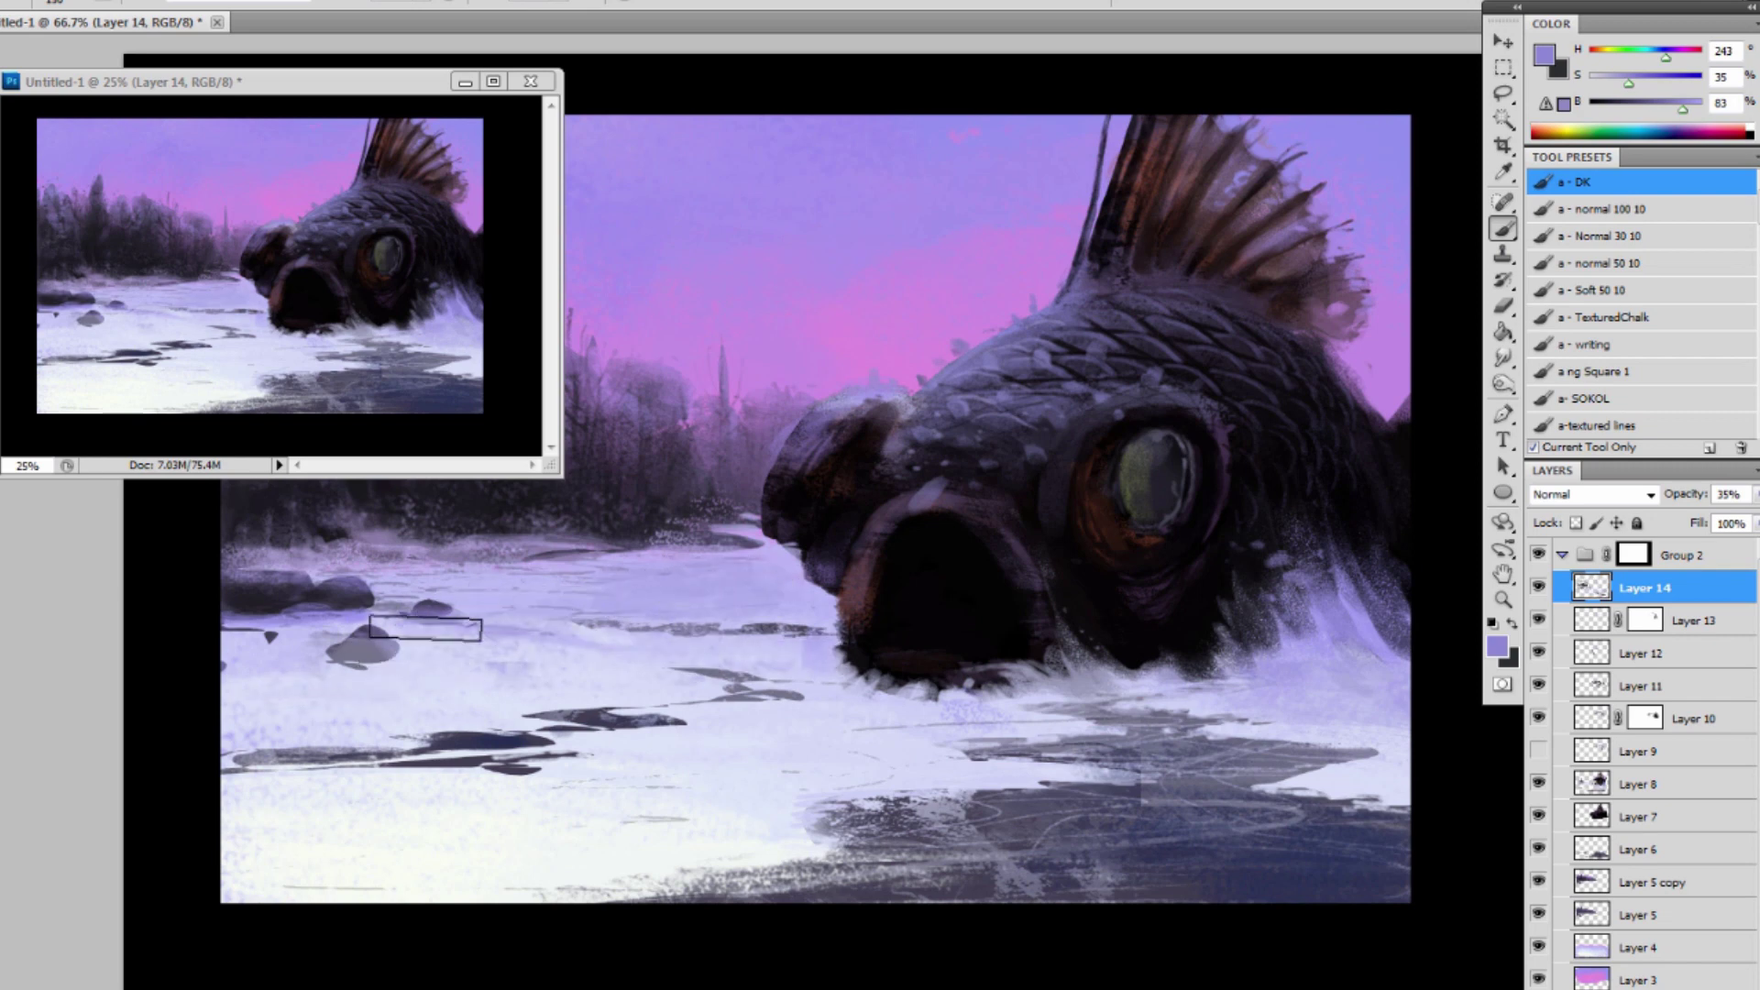
pyautogui.moveTo(480, 676); pyautogui.dragTo(409, 699)
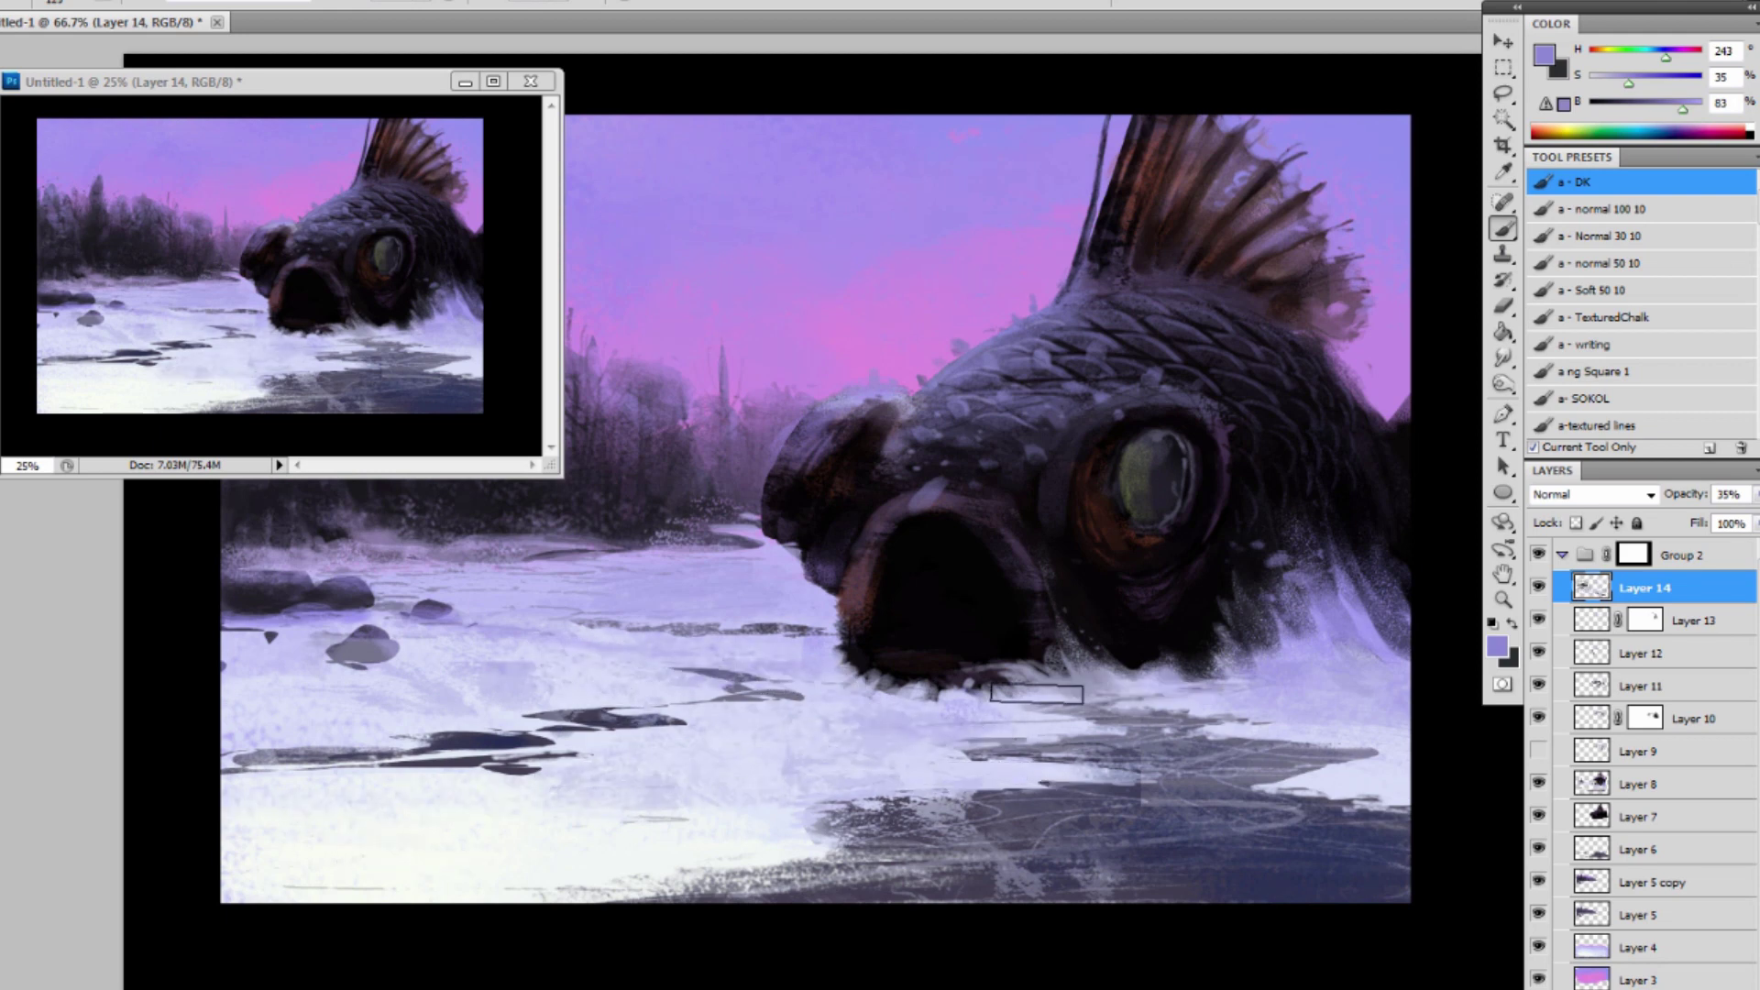
pyautogui.keyDown('alt'); pyautogui.click(619, 797); pyautogui.keyUp('alt')
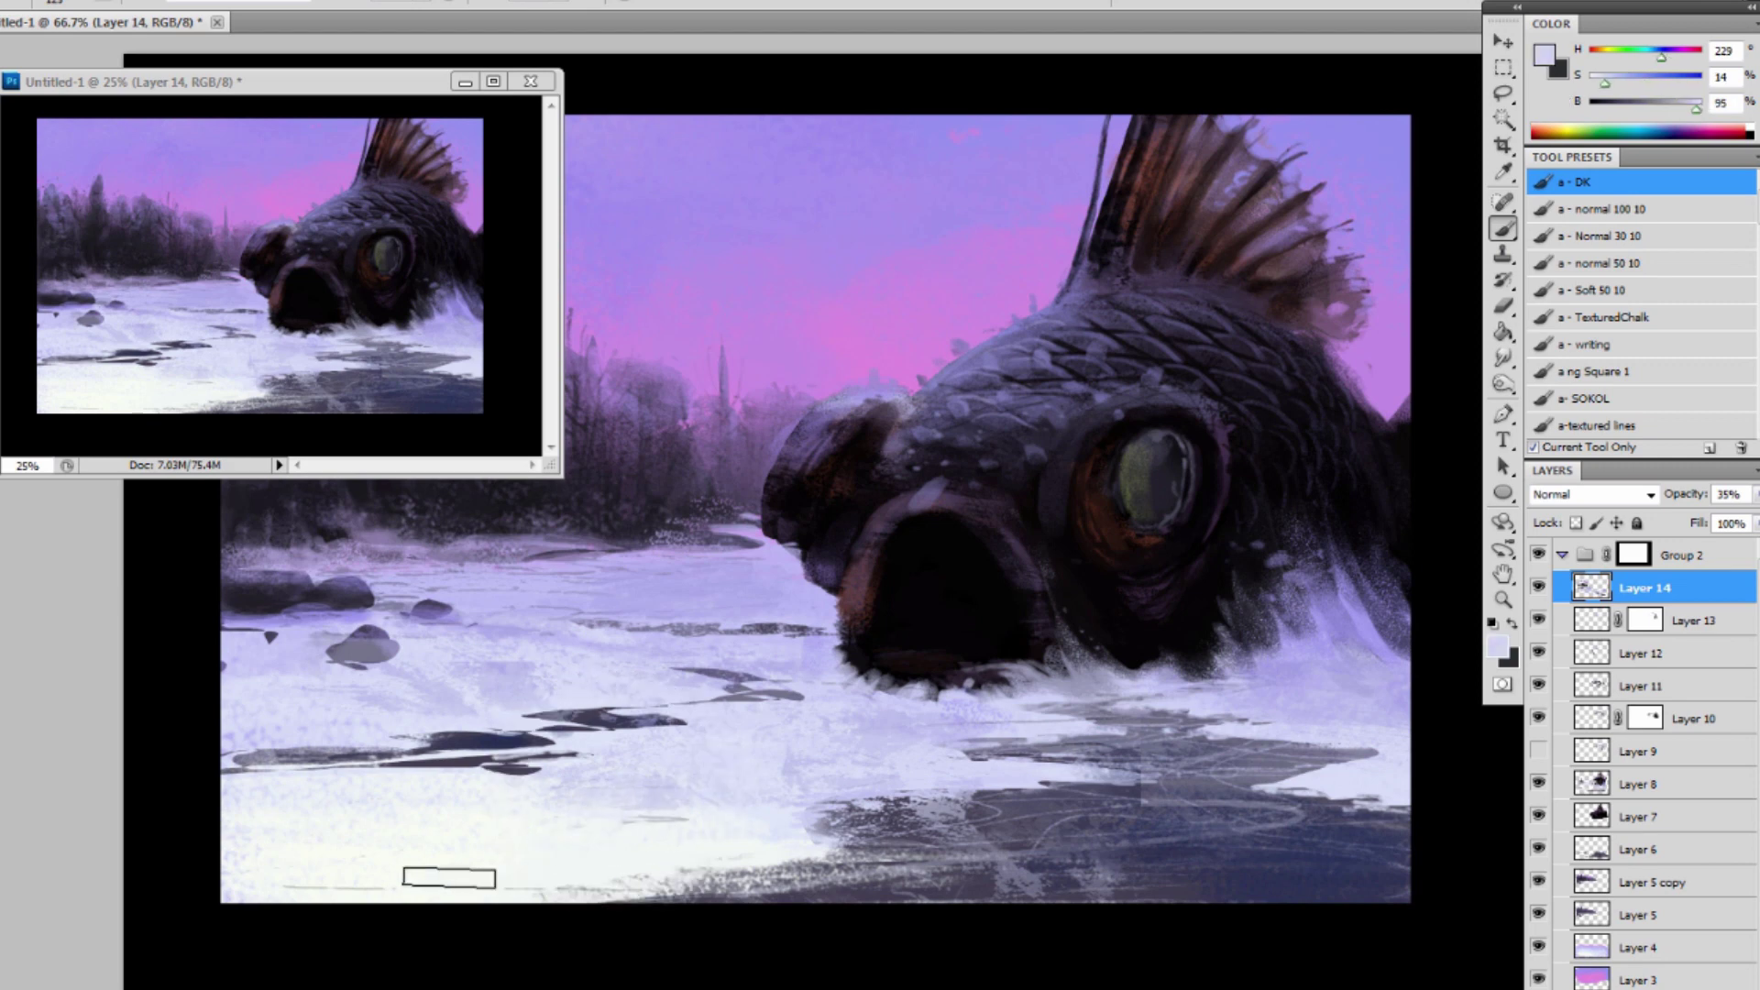
pyautogui.keyDown('alt'); pyautogui.click(749, 887); pyautogui.keyUp('alt')
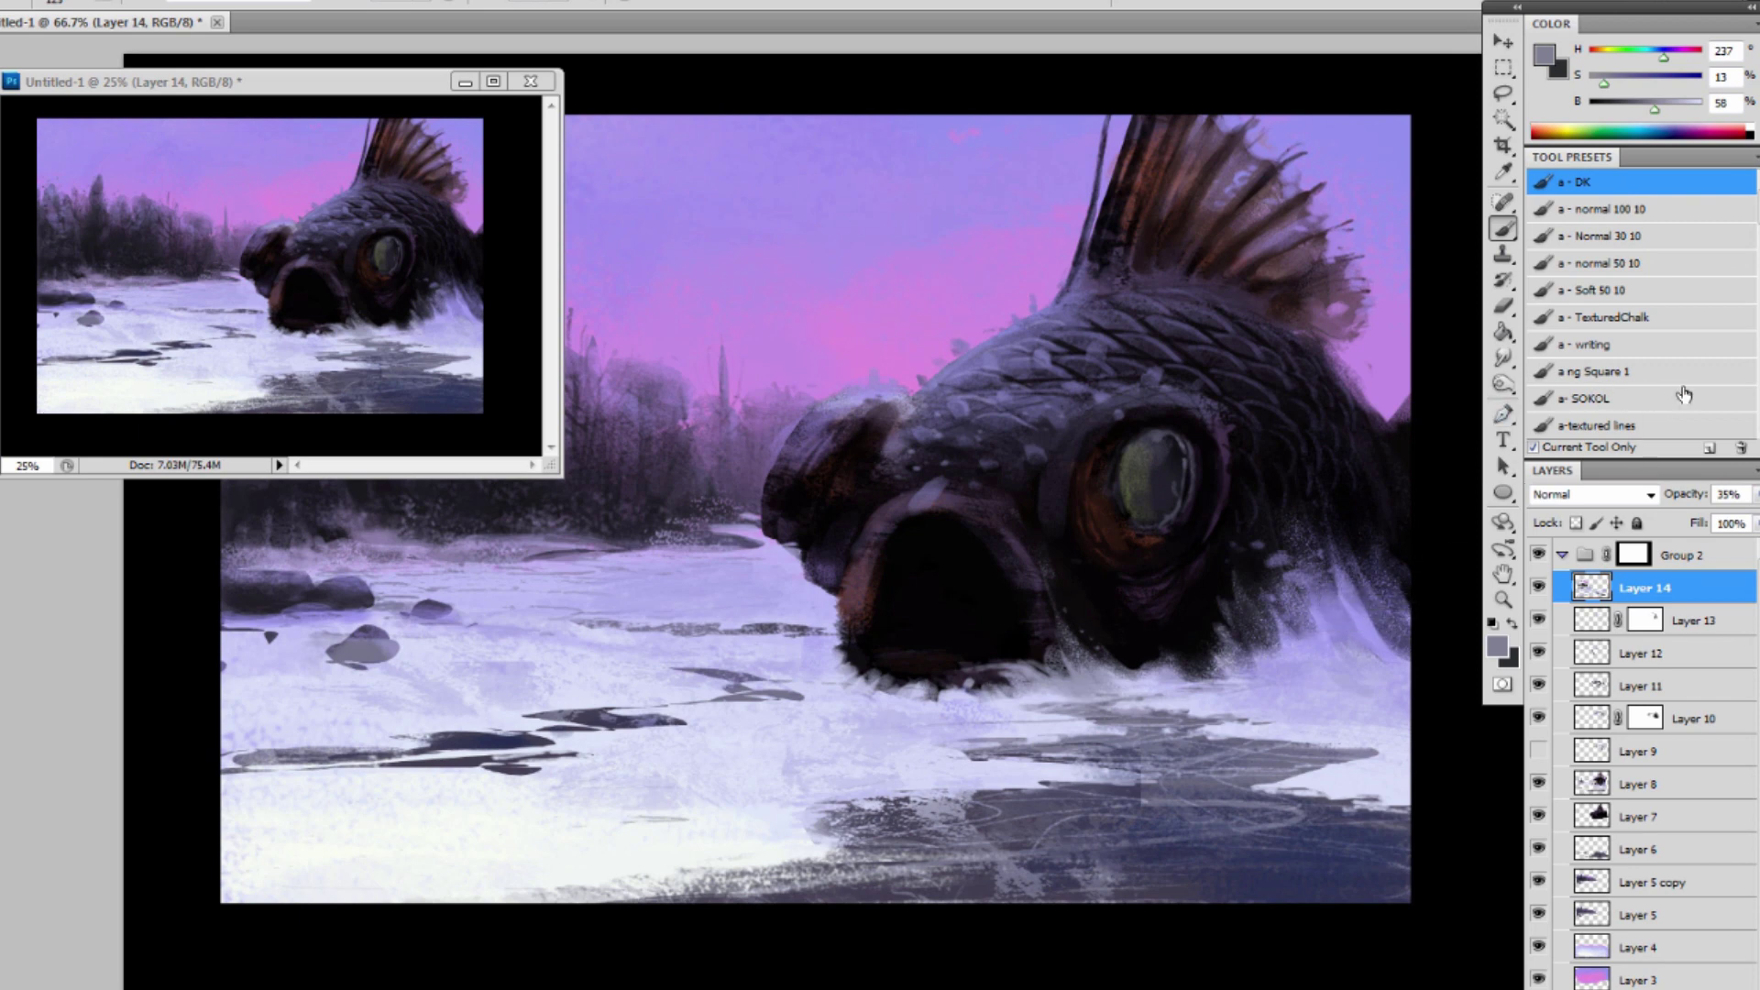
# Paint a dark red (#460f0f) mark inside the fish's open mouth with the TexturedChalk brush, toggling undo to compare.
pyautogui.click(1641, 321)
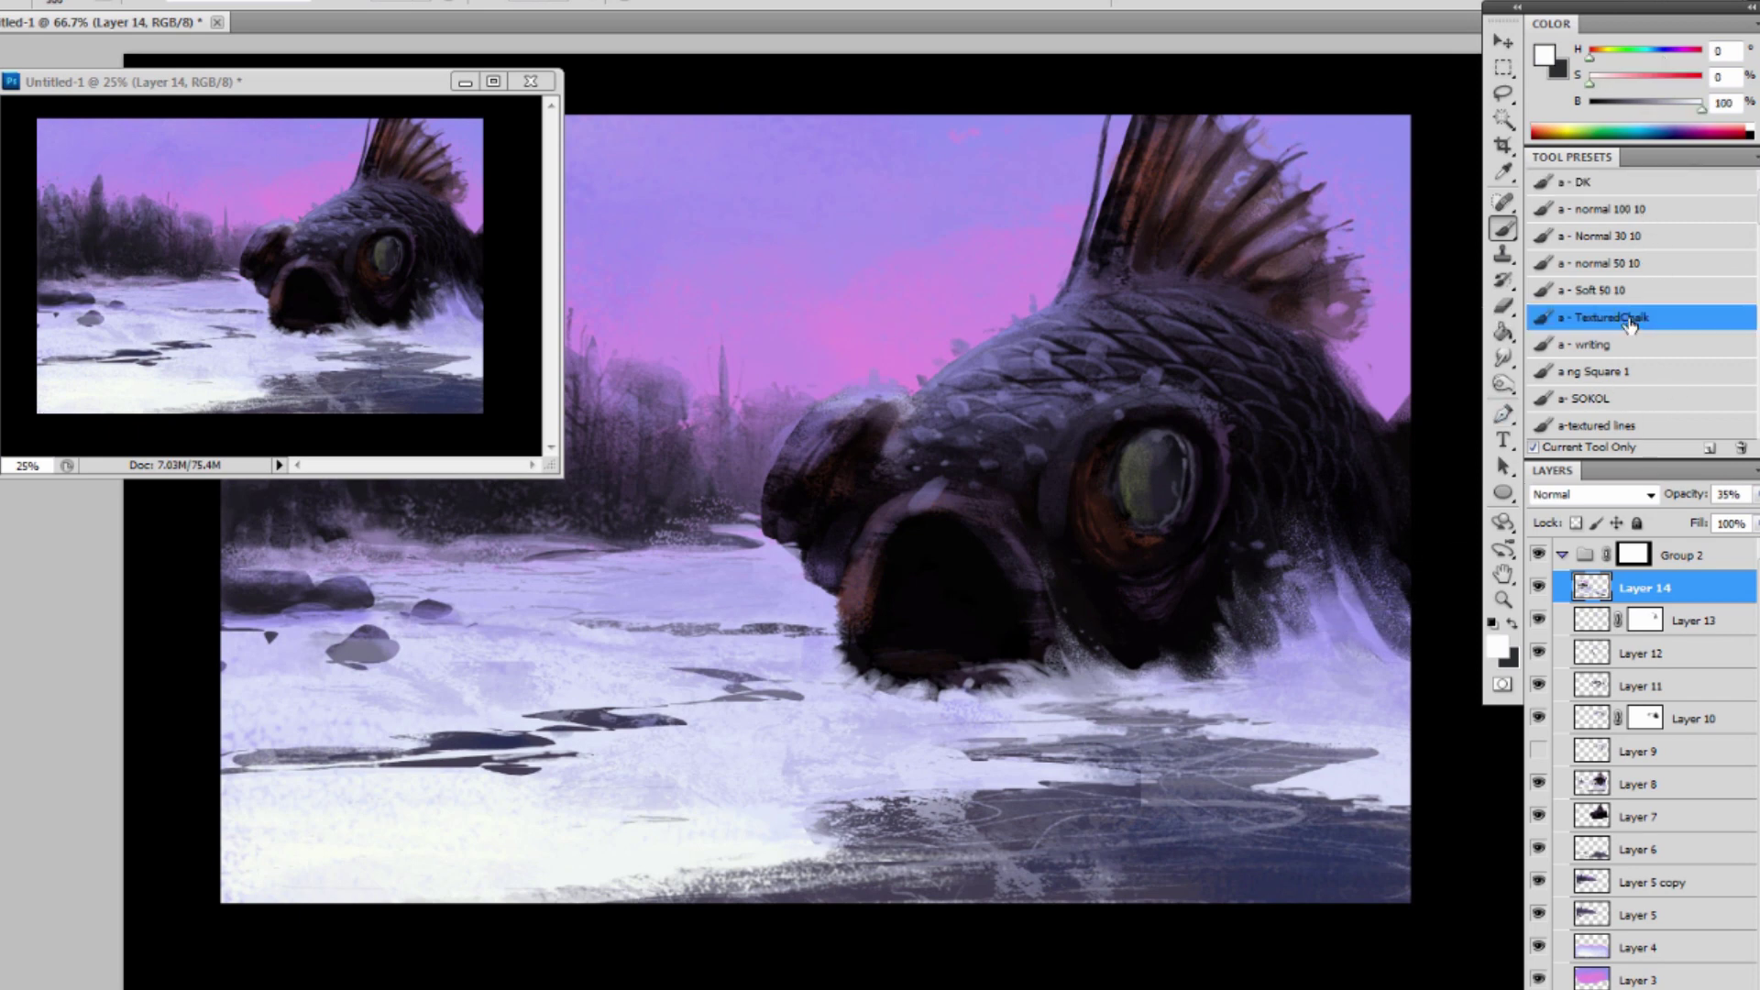
pyautogui.click(1545, 55)
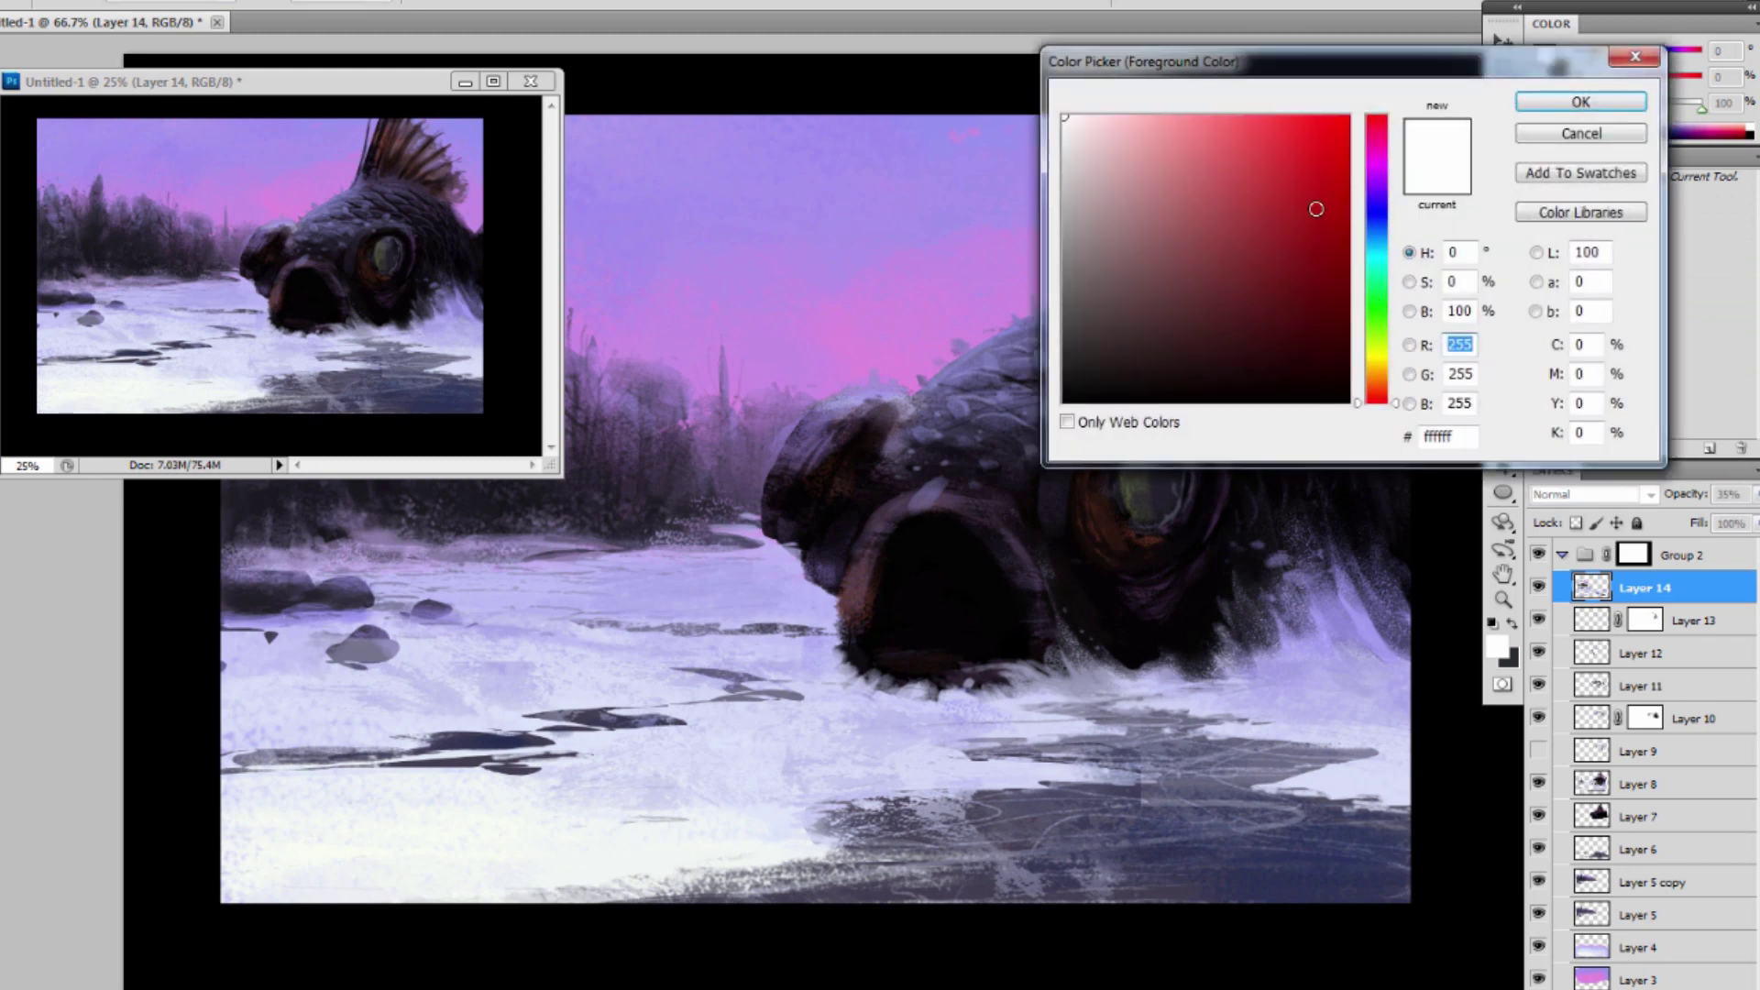
pyautogui.moveTo(1316, 209)
pyautogui.mouseDown()
pyautogui.moveTo(1297, 346)
pyautogui.moveTo(1290, 324)
pyautogui.mouseUp()
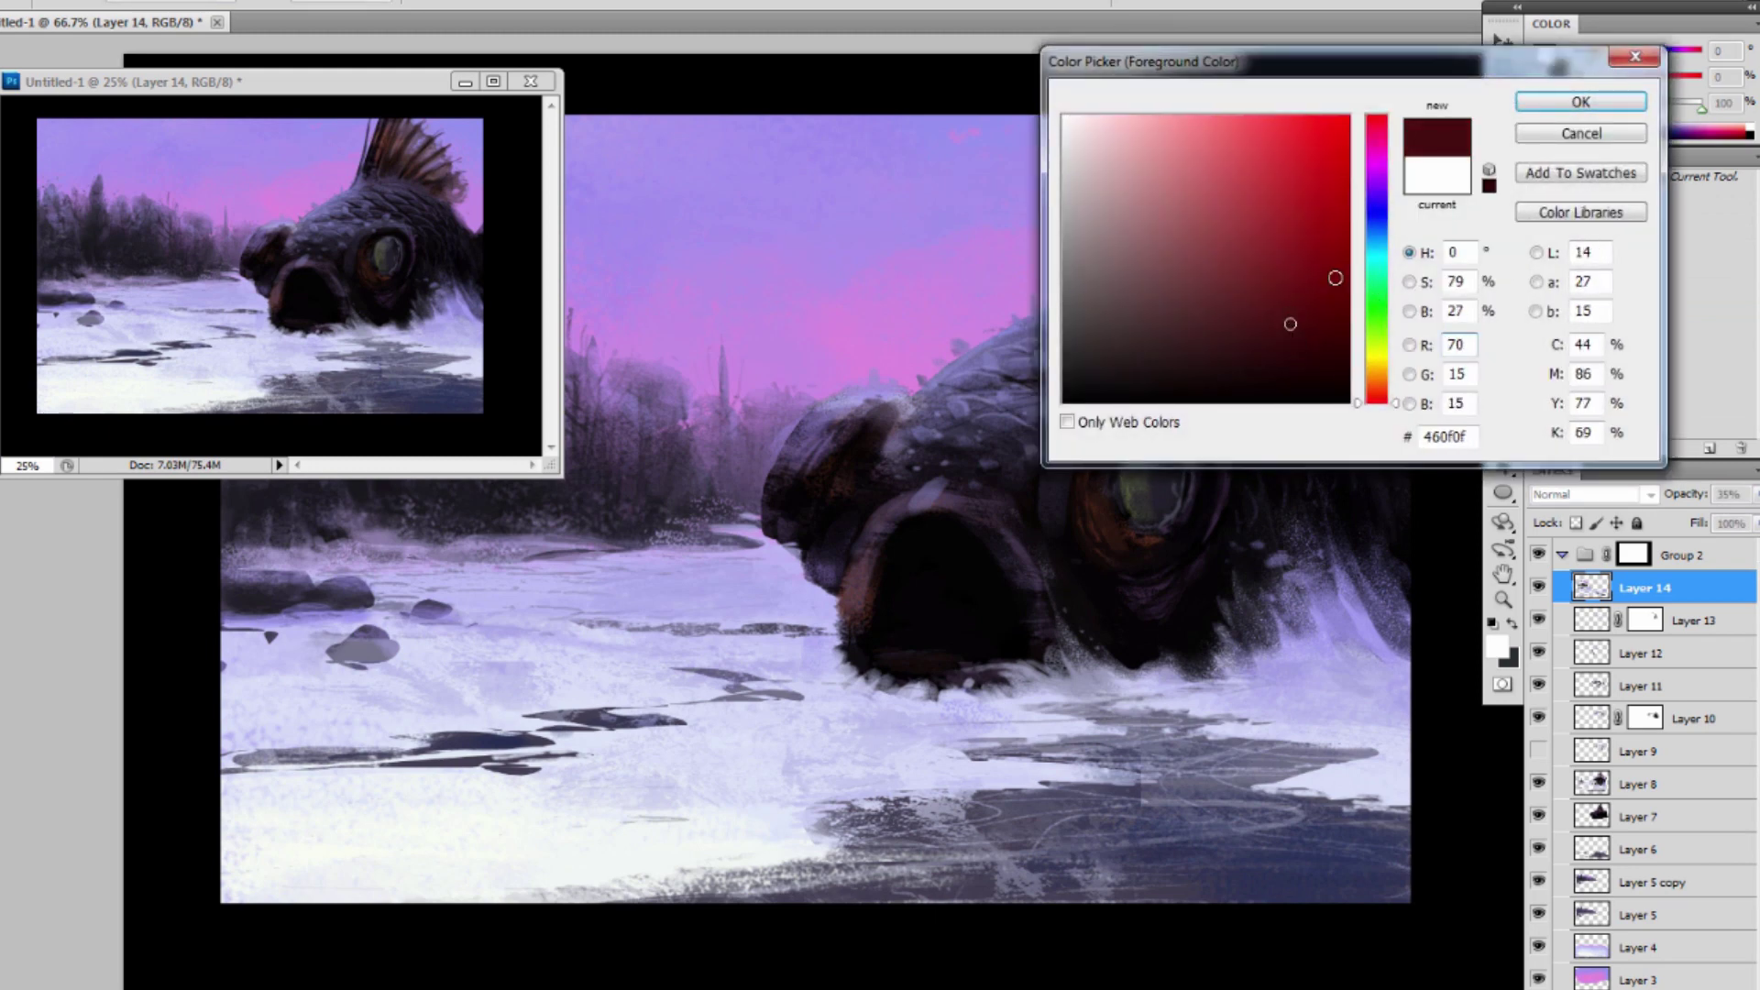
pyautogui.click(1578, 102)
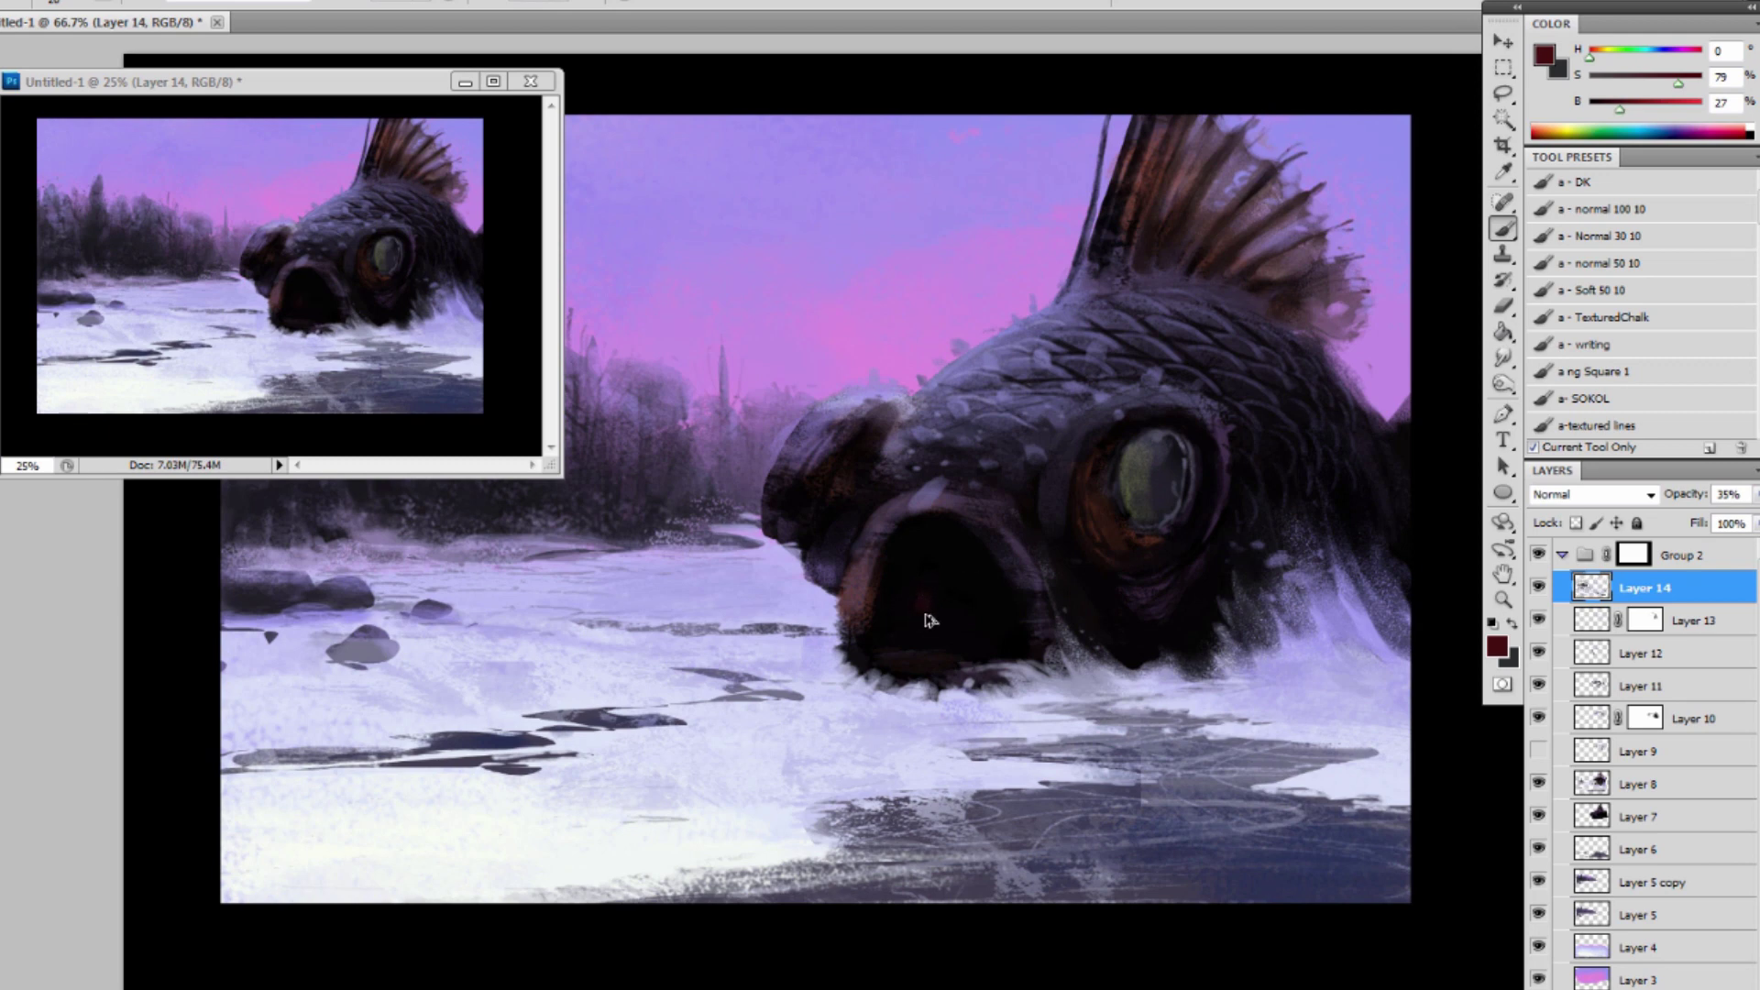
pyautogui.moveTo(927, 602); pyautogui.dragTo(922, 612)
pyautogui.hotkey('ctrl', 'z')
pyautogui.hotkey('ctrl', 'z')
# Shape the dark red form inside the mouth using near-black and dark red sampled from around it.
pyautogui.keyDown('alt'); pyautogui.click(966, 613); pyautogui.keyUp('alt')
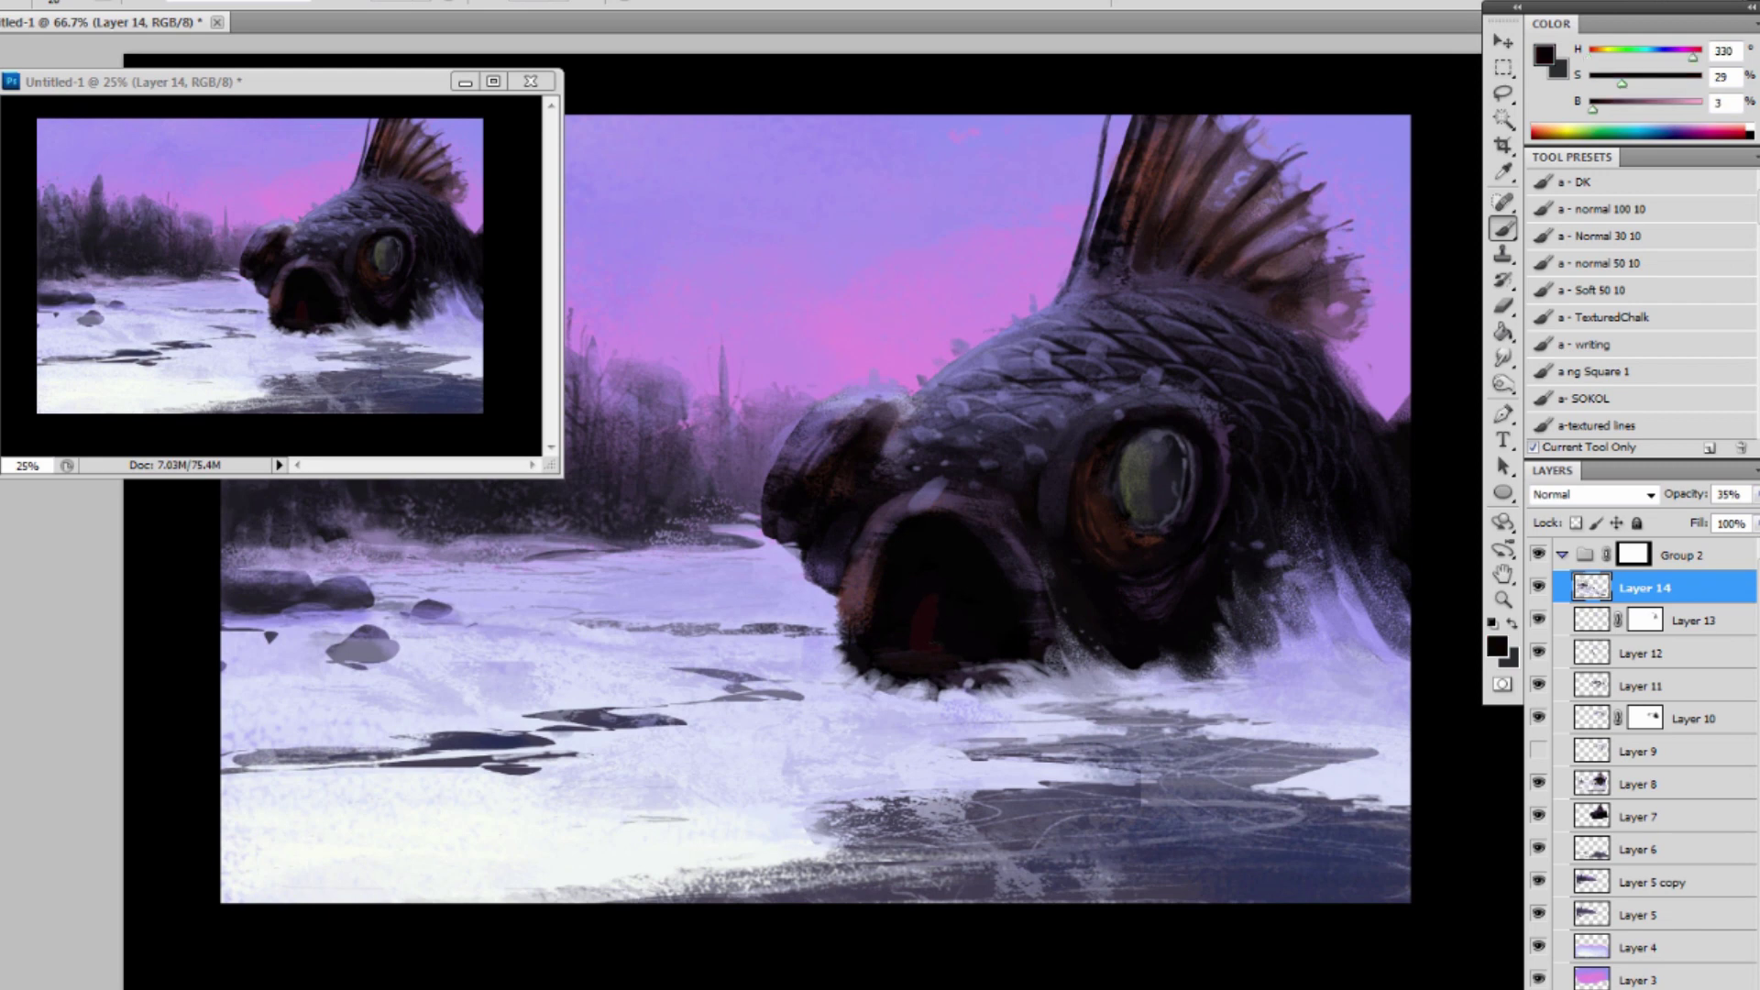
pyautogui.keyDown('alt'); pyautogui.click(927, 612); pyautogui.keyUp('alt')
pyautogui.keyDown('alt'); pyautogui.click(921, 627); pyautogui.keyUp('alt')
# Create a new layer and paint a small orange (#d66b1d) flame-like shape inside the fish's mouth.
pyautogui.hotkey('ctrl', 'shift', 'alt', 'n')
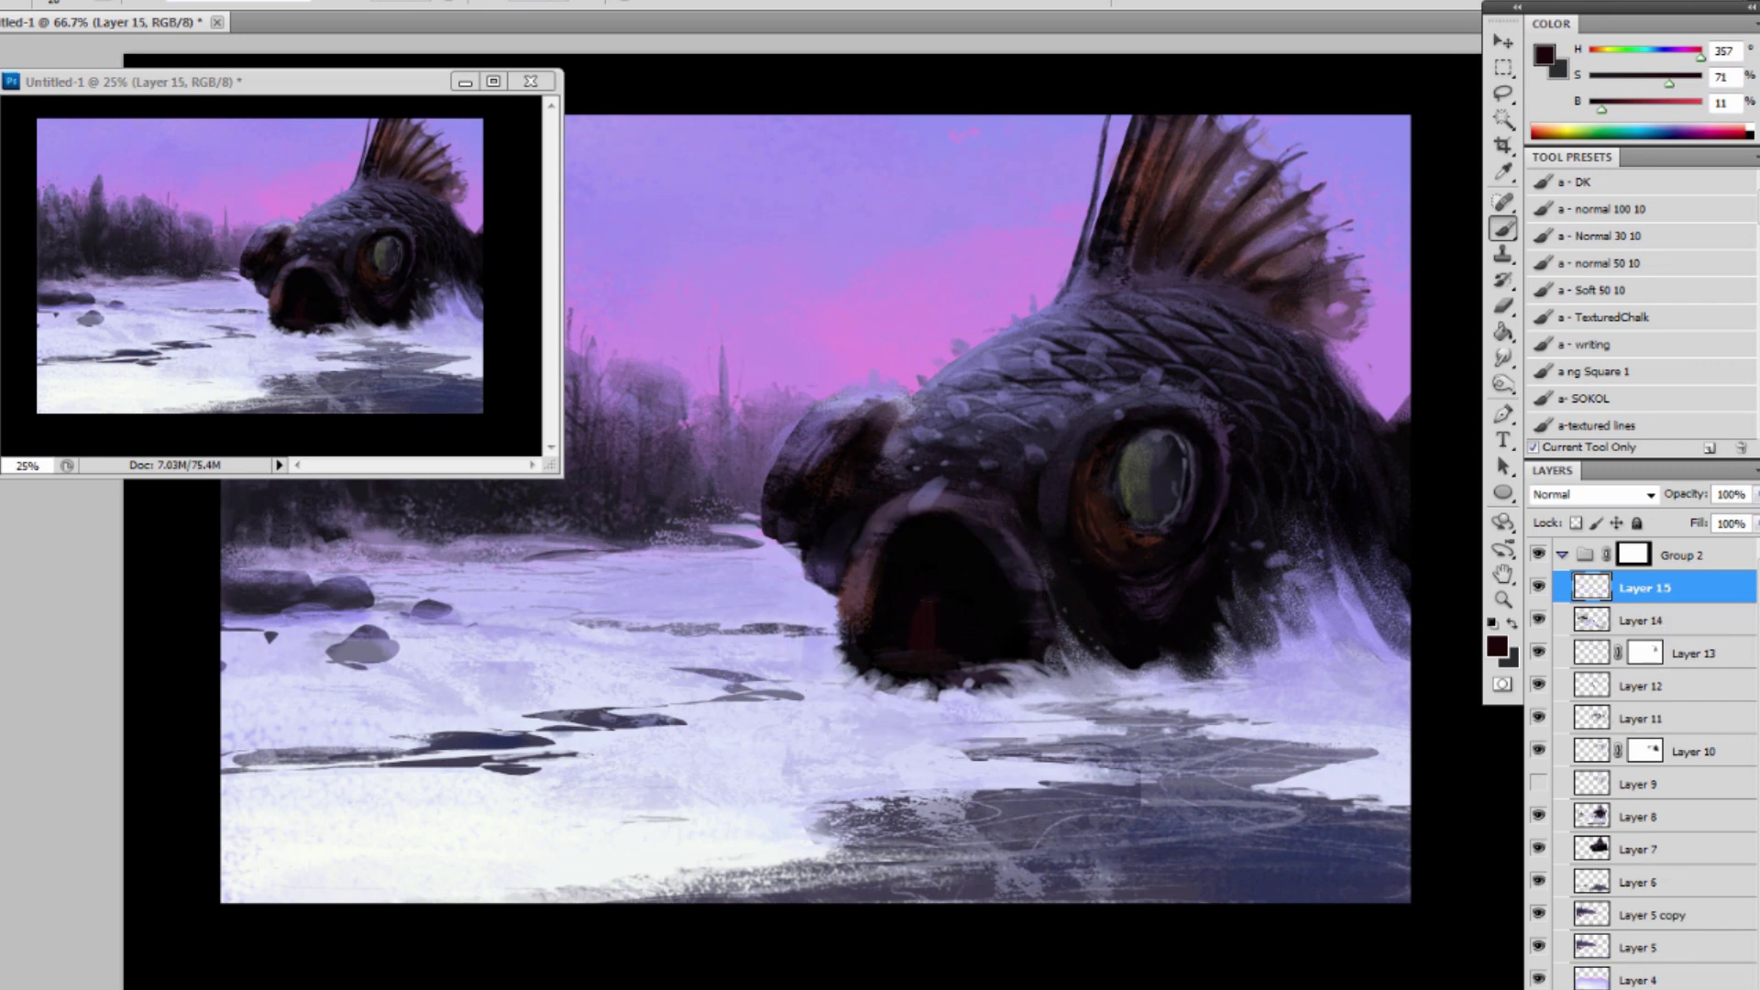
pyautogui.click(1545, 57)
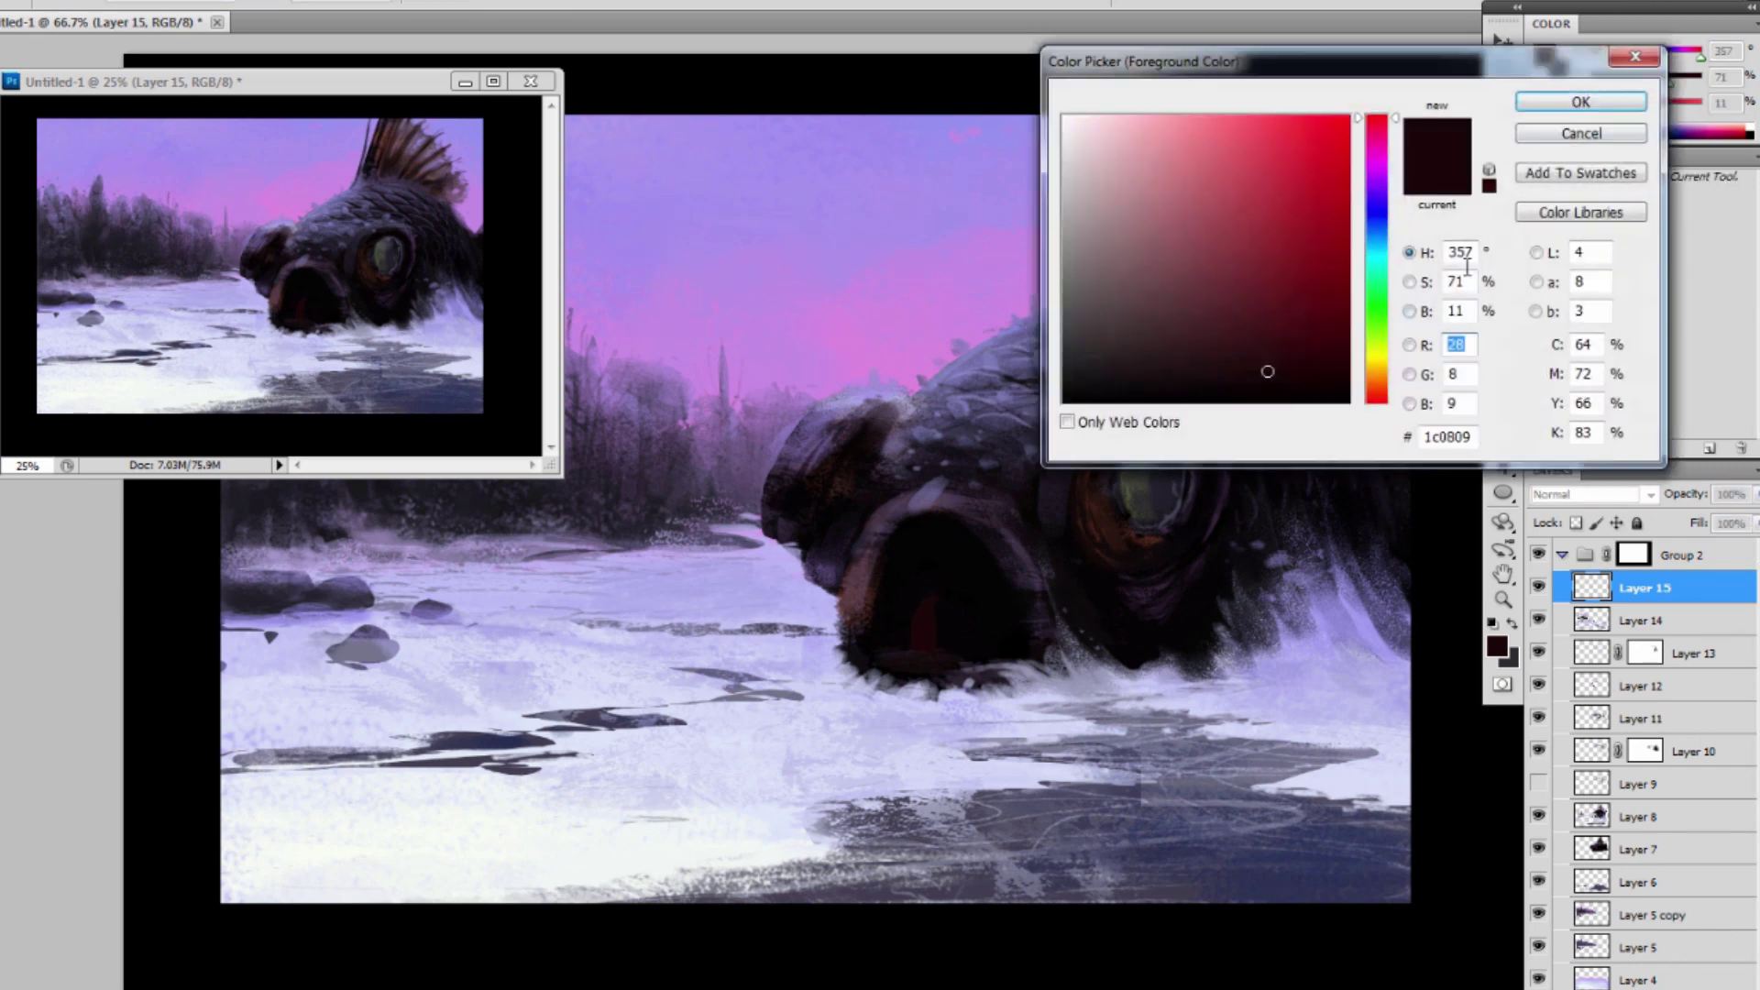
pyautogui.moveTo(1381, 358); pyautogui.dragTo(1382, 368)
pyautogui.moveTo(1302, 179); pyautogui.dragTo(1309, 199)
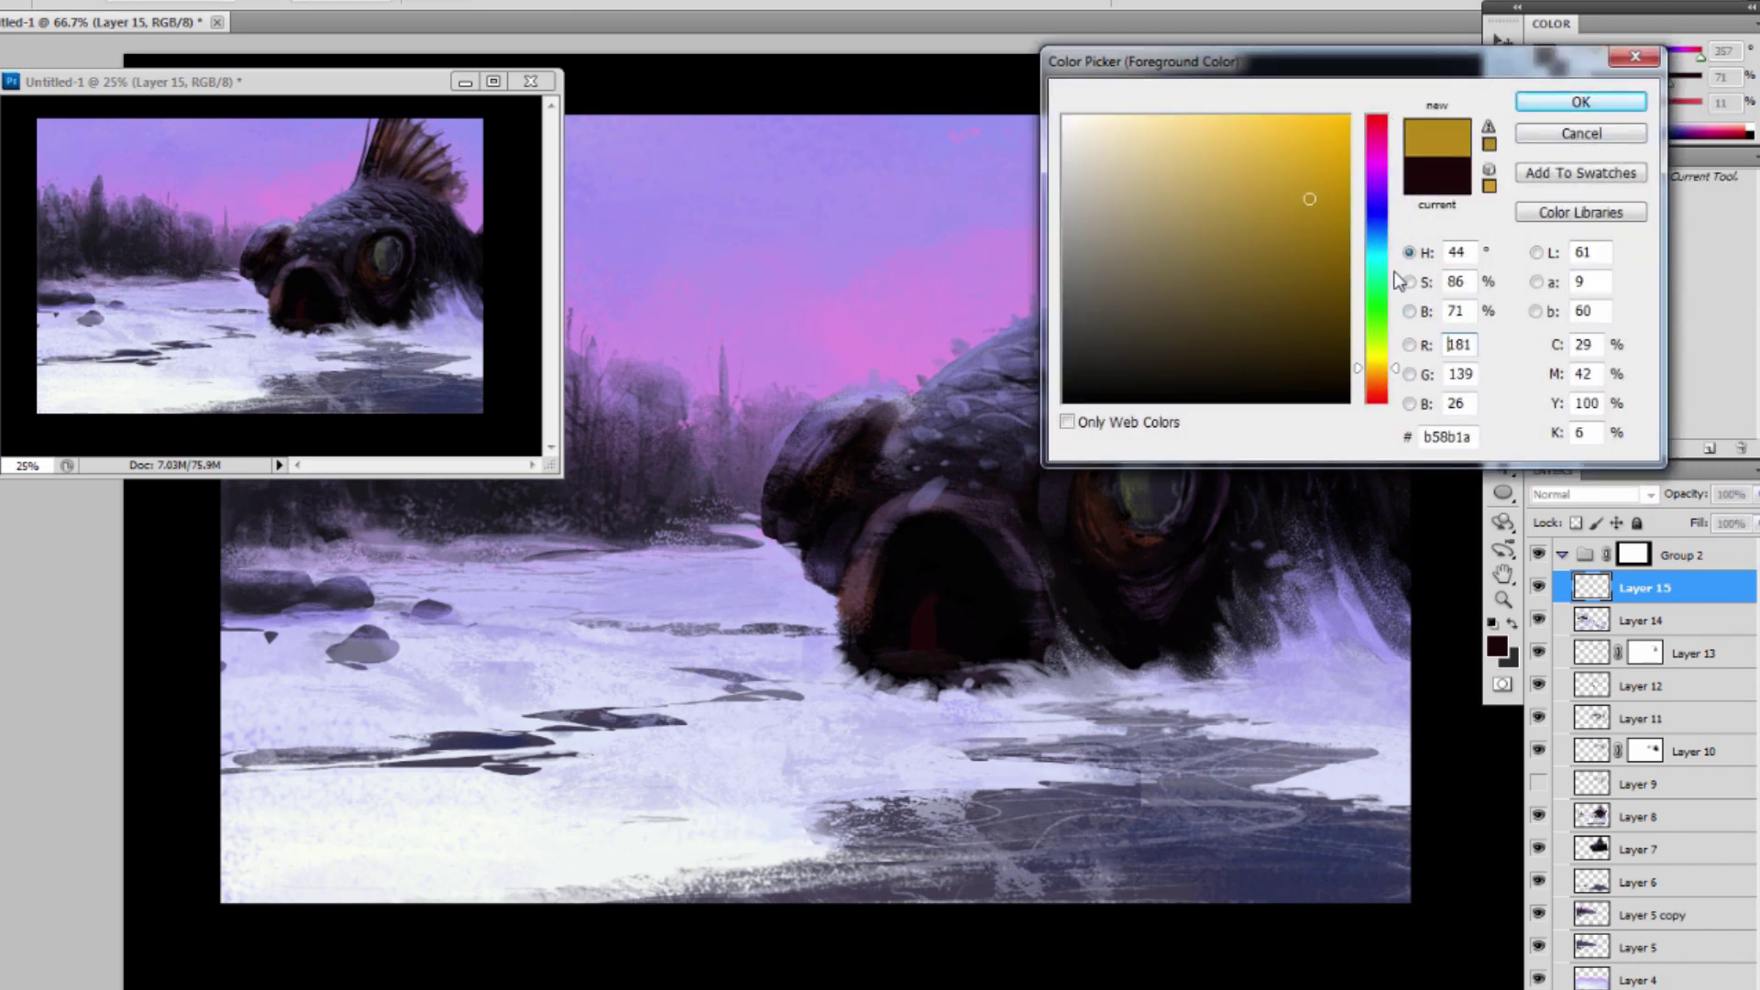
pyautogui.moveTo(1395, 377); pyautogui.dragTo(1388, 383)
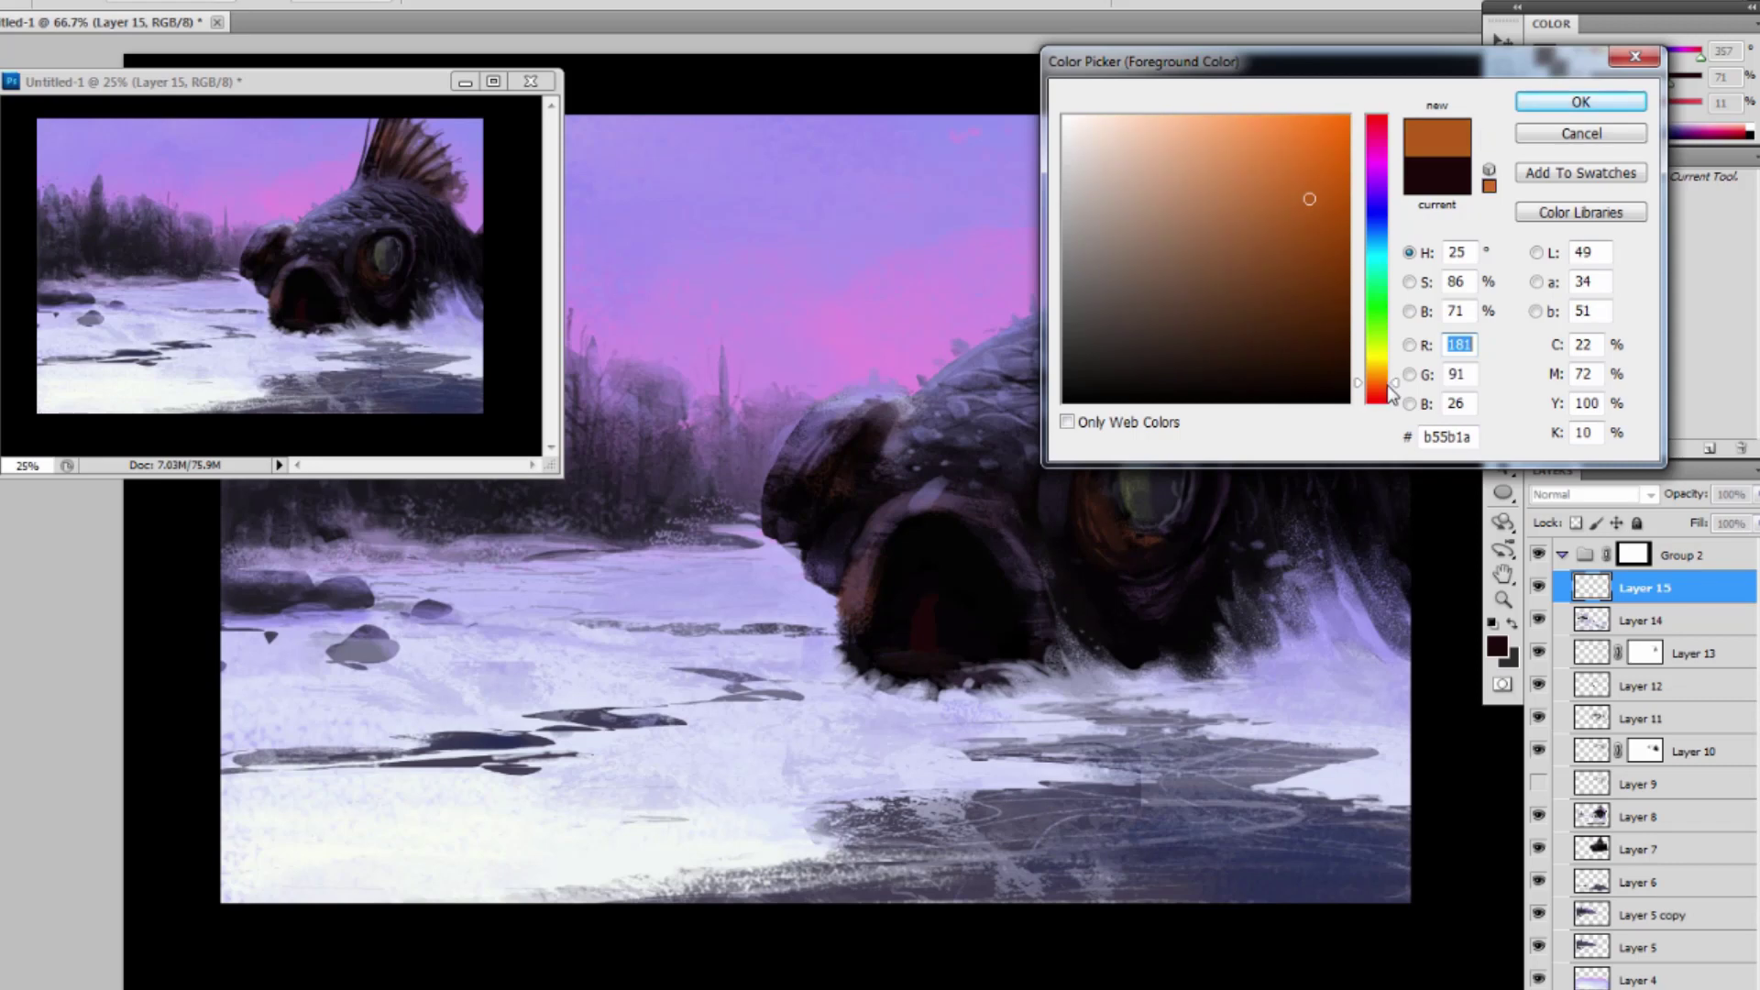
pyautogui.moveTo(1308, 200); pyautogui.dragTo(1314, 298)
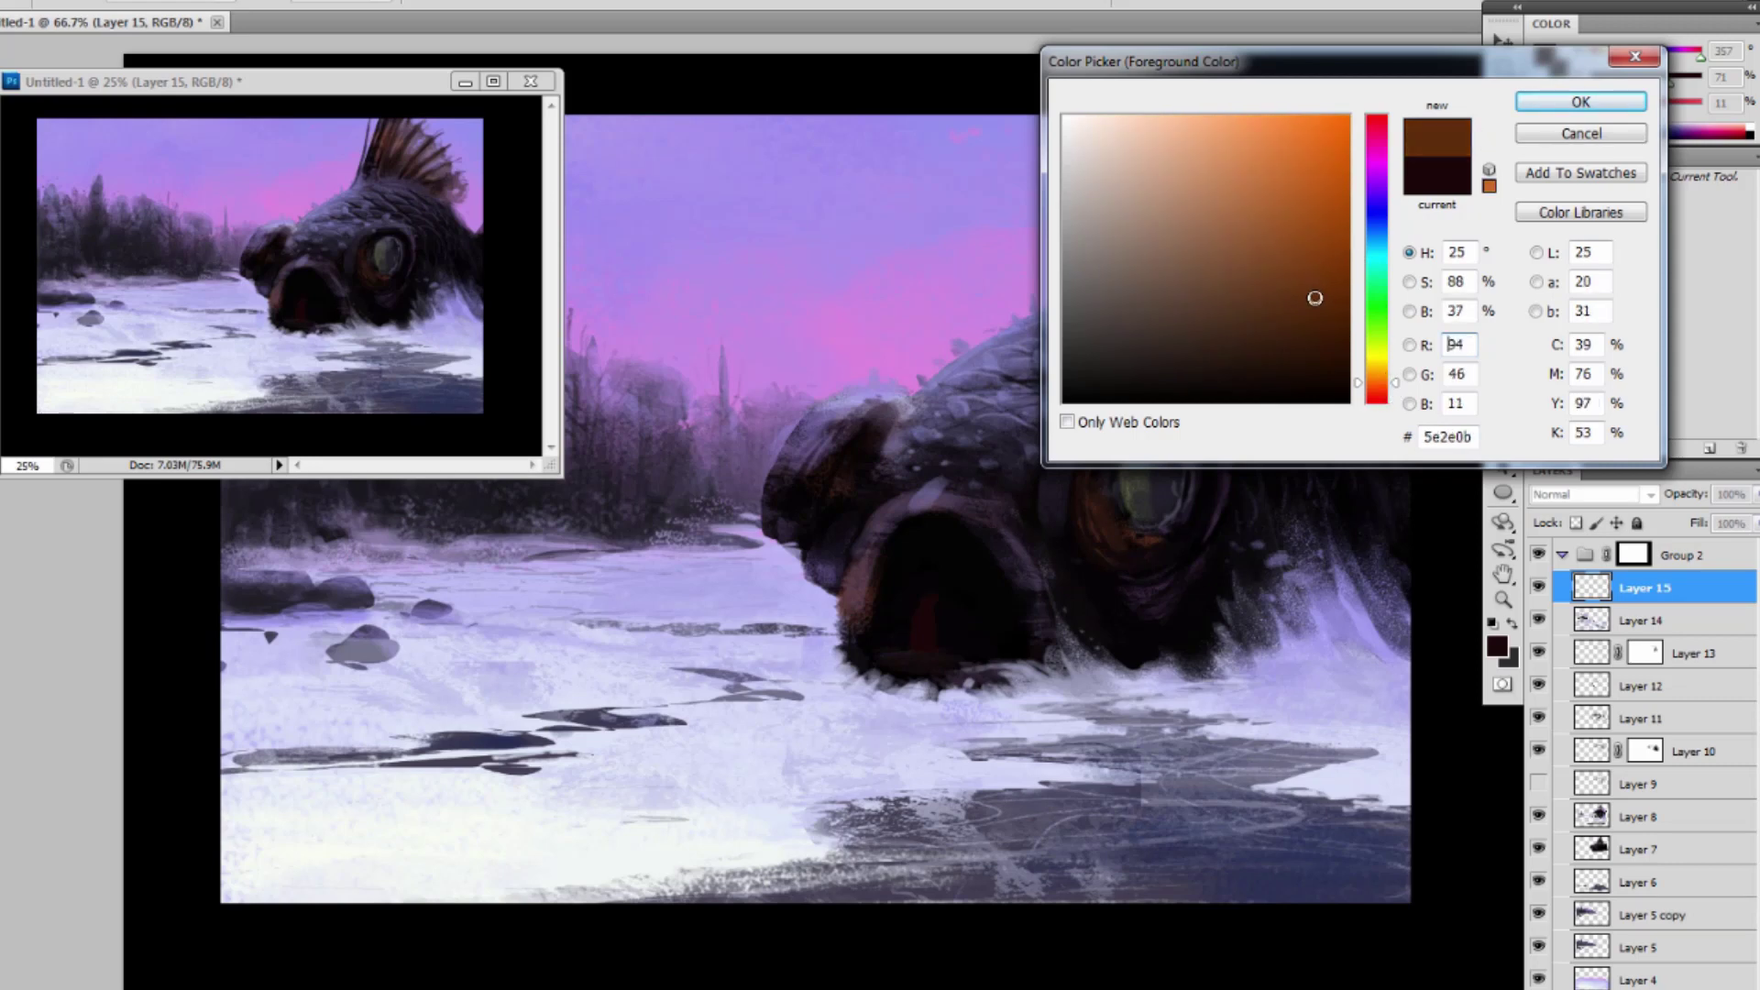
pyautogui.moveTo(1320, 197); pyautogui.dragTo(1312, 161)
pyautogui.click(1523, 107)
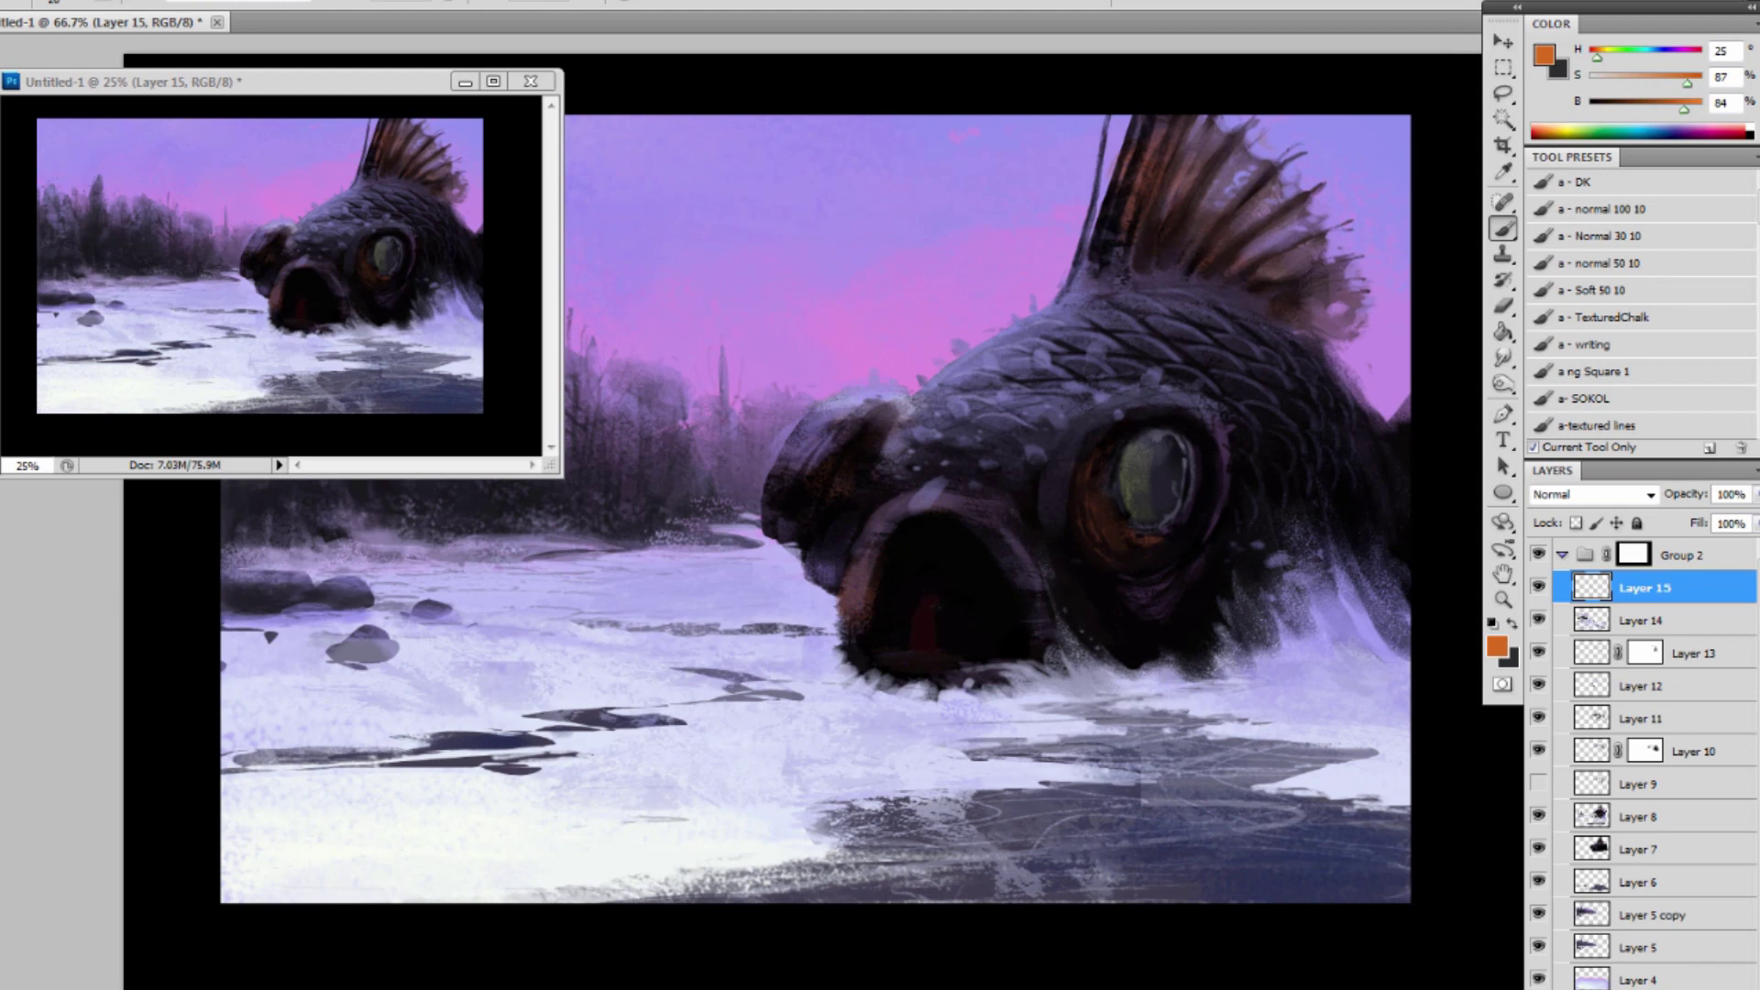
pyautogui.moveTo(915, 621)
pyautogui.mouseDown()
pyautogui.moveTo(936, 595)
pyautogui.moveTo(920, 629)
pyautogui.mouseUp()
# Paint golden yellow (#e2a522) over the orange shape in the mouth and refine its edges with sampled colors.
pyautogui.click(1543, 55)
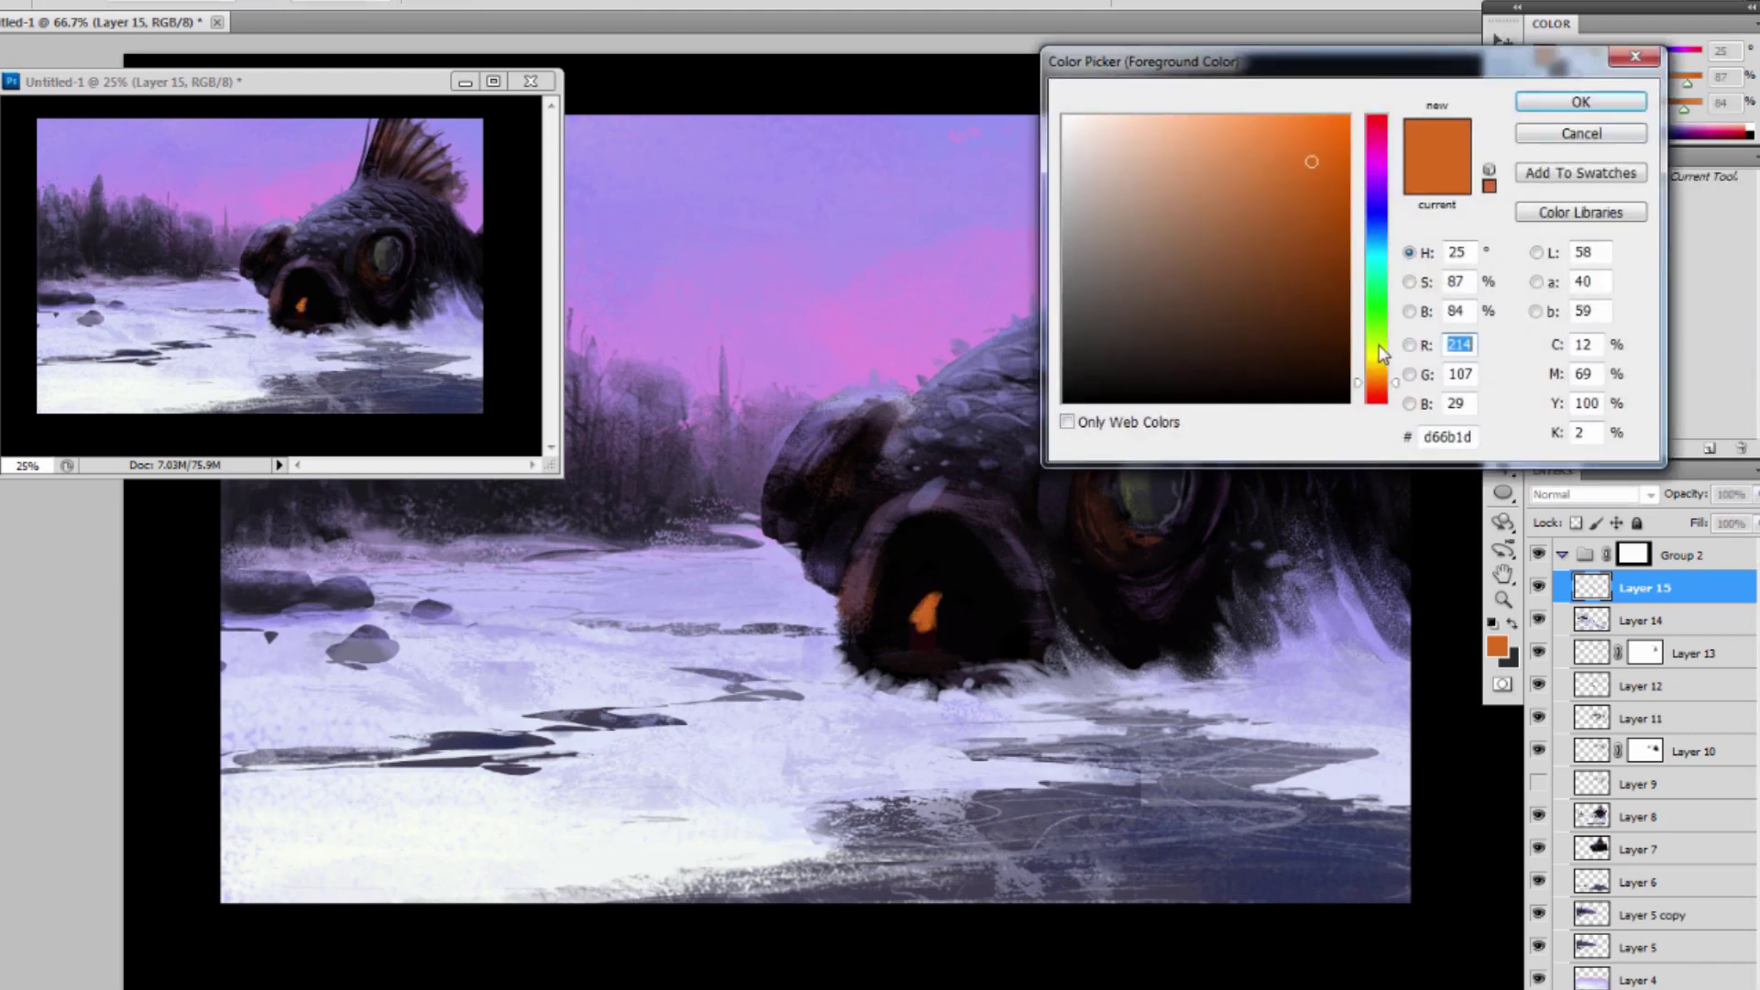
pyautogui.moveTo(1394, 384); pyautogui.dragTo(1394, 370)
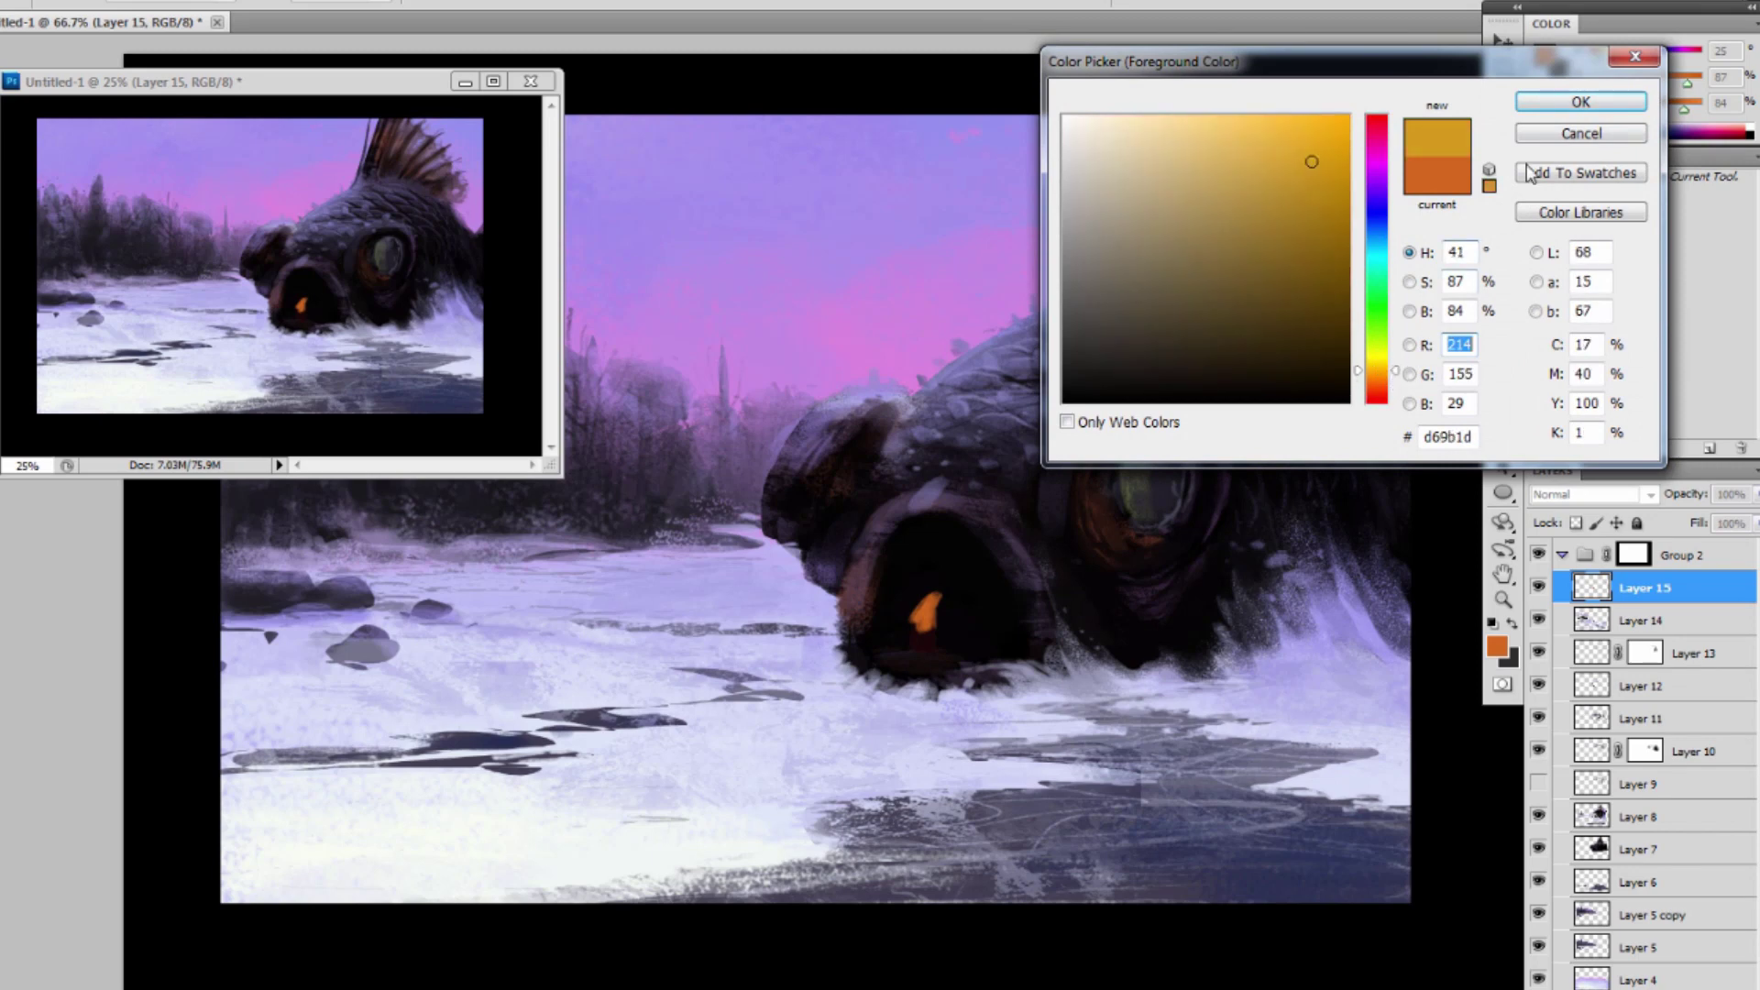
pyautogui.moveTo(1312, 156); pyautogui.dragTo(1307, 145)
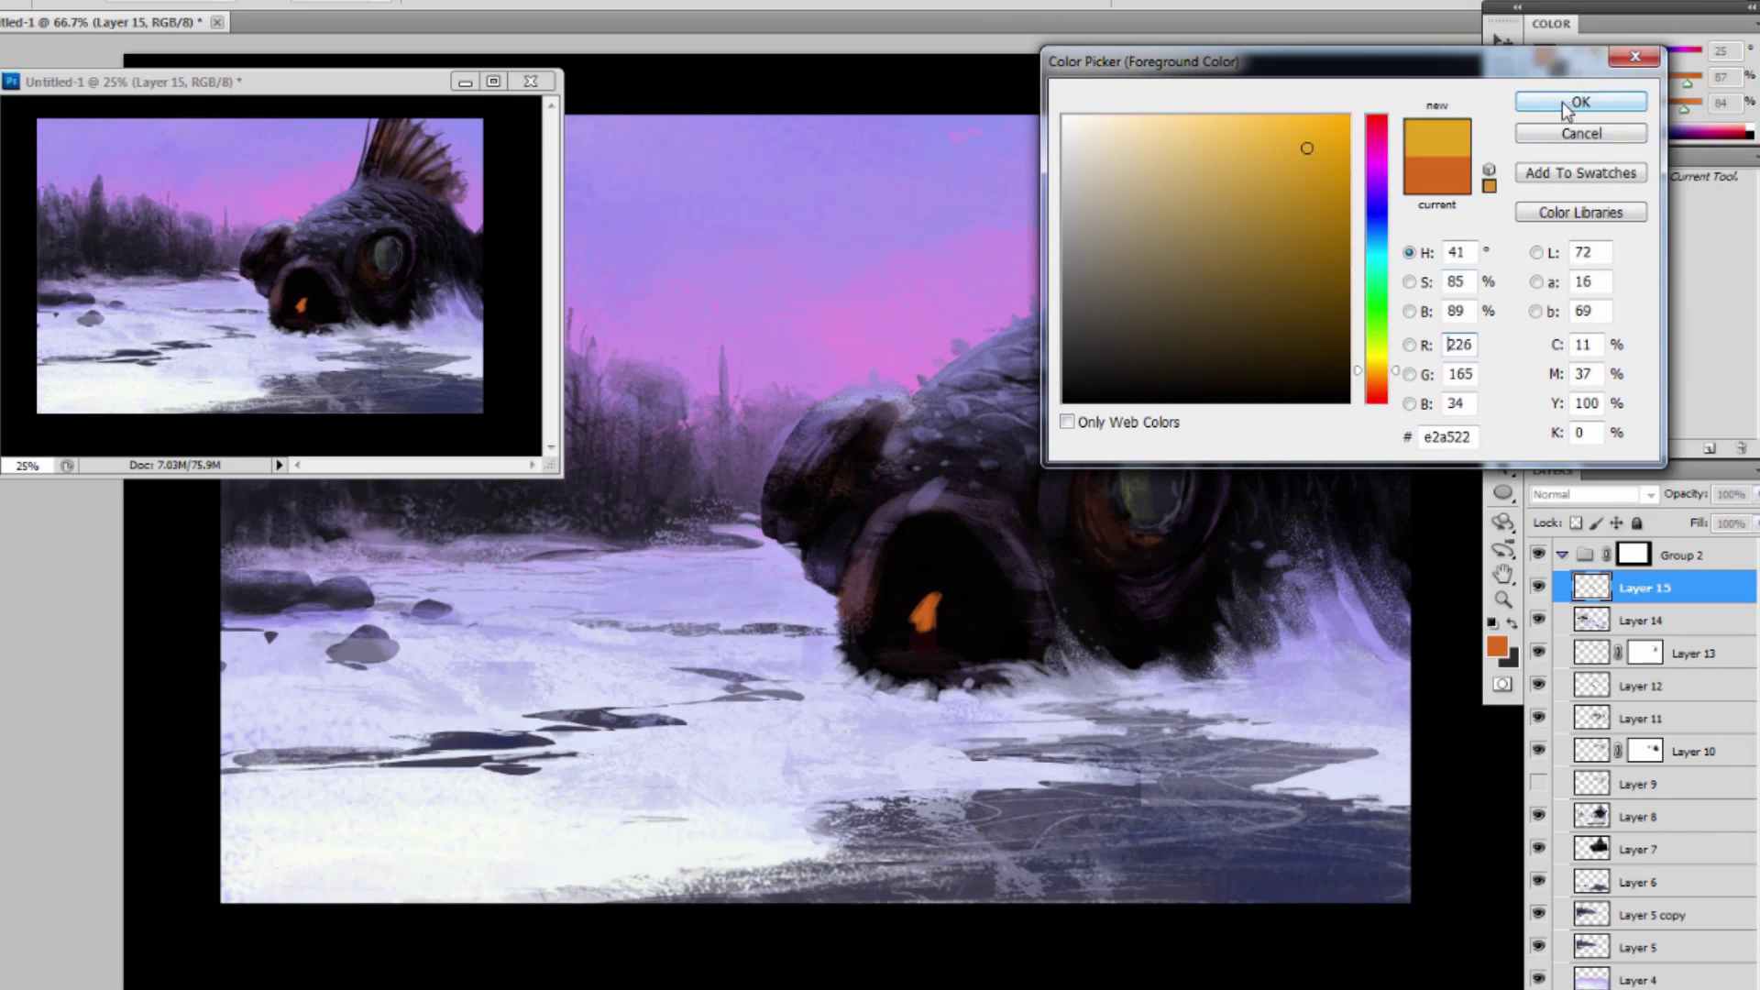
pyautogui.click(1571, 102)
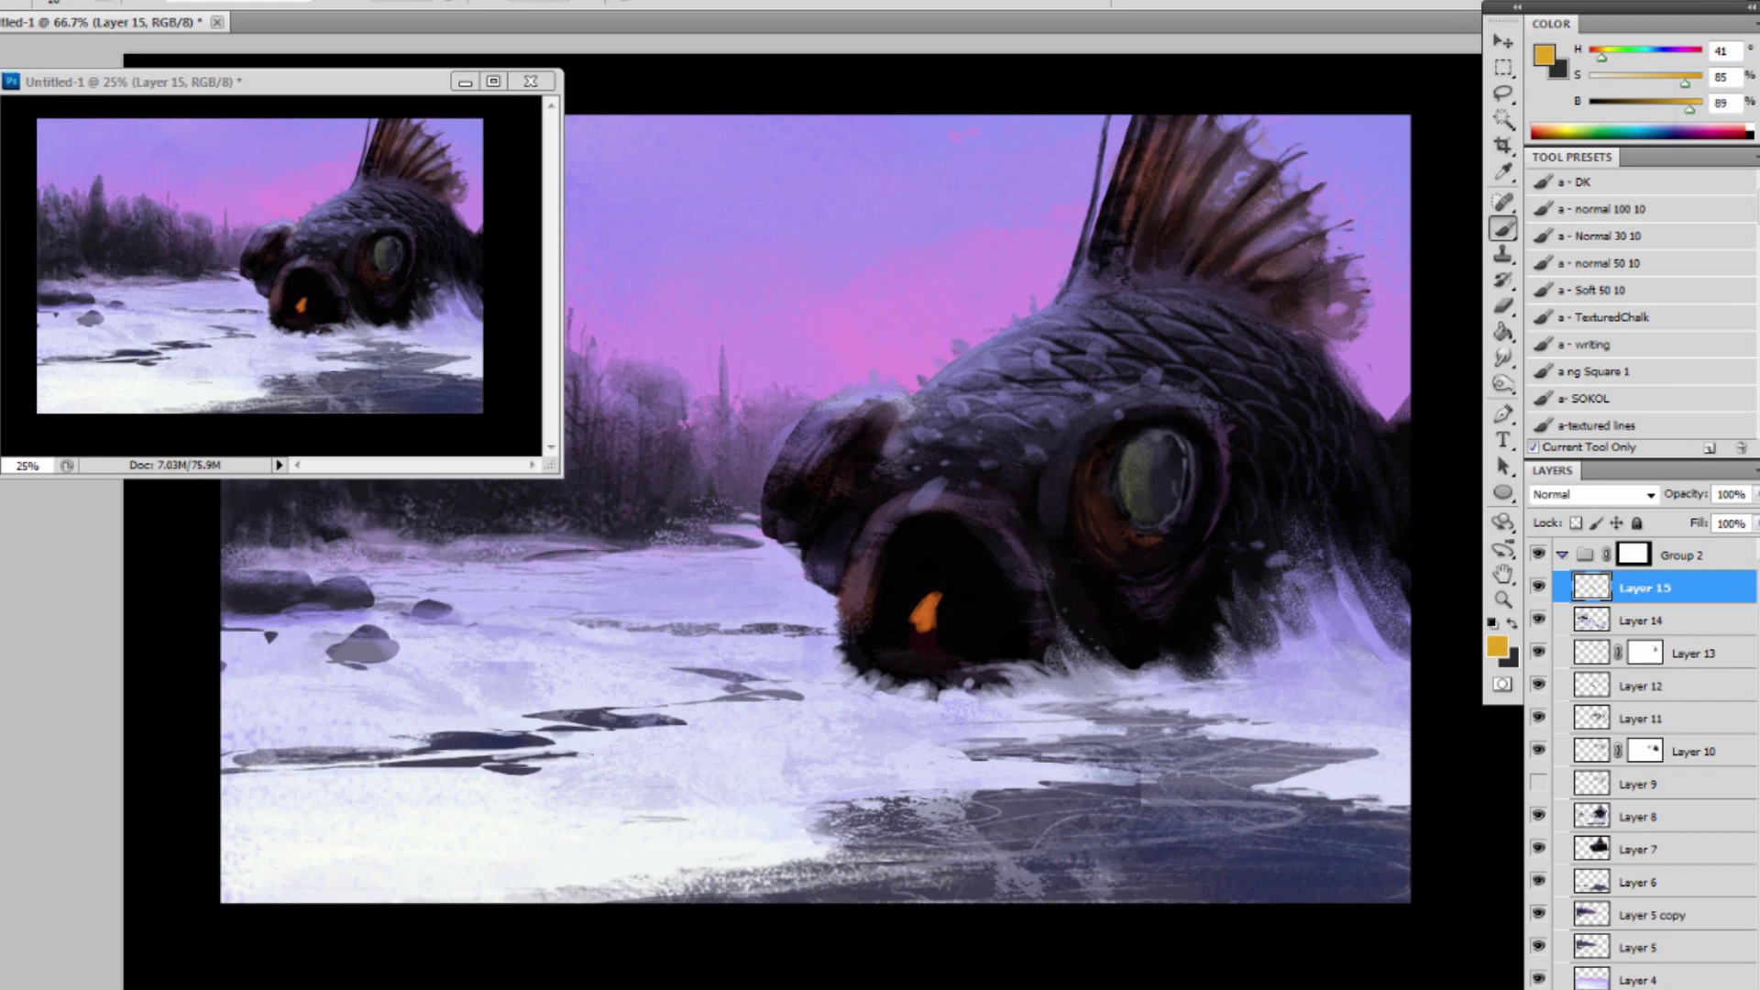
pyautogui.moveTo(932, 599)
pyautogui.mouseDown()
pyautogui.moveTo(915, 631)
pyautogui.moveTo(928, 604)
pyautogui.mouseUp()
pyautogui.keyDown('alt'); pyautogui.click(956, 596); pyautogui.keyUp('alt')
pyautogui.keyDown('alt'); pyautogui.click(934, 601); pyautogui.keyUp('alt')
# Add a deep red (#7a080d) accent at the base of the yellow shape in the mouth.
pyautogui.keyDown('alt'); pyautogui.click(928, 640); pyautogui.keyUp('alt')
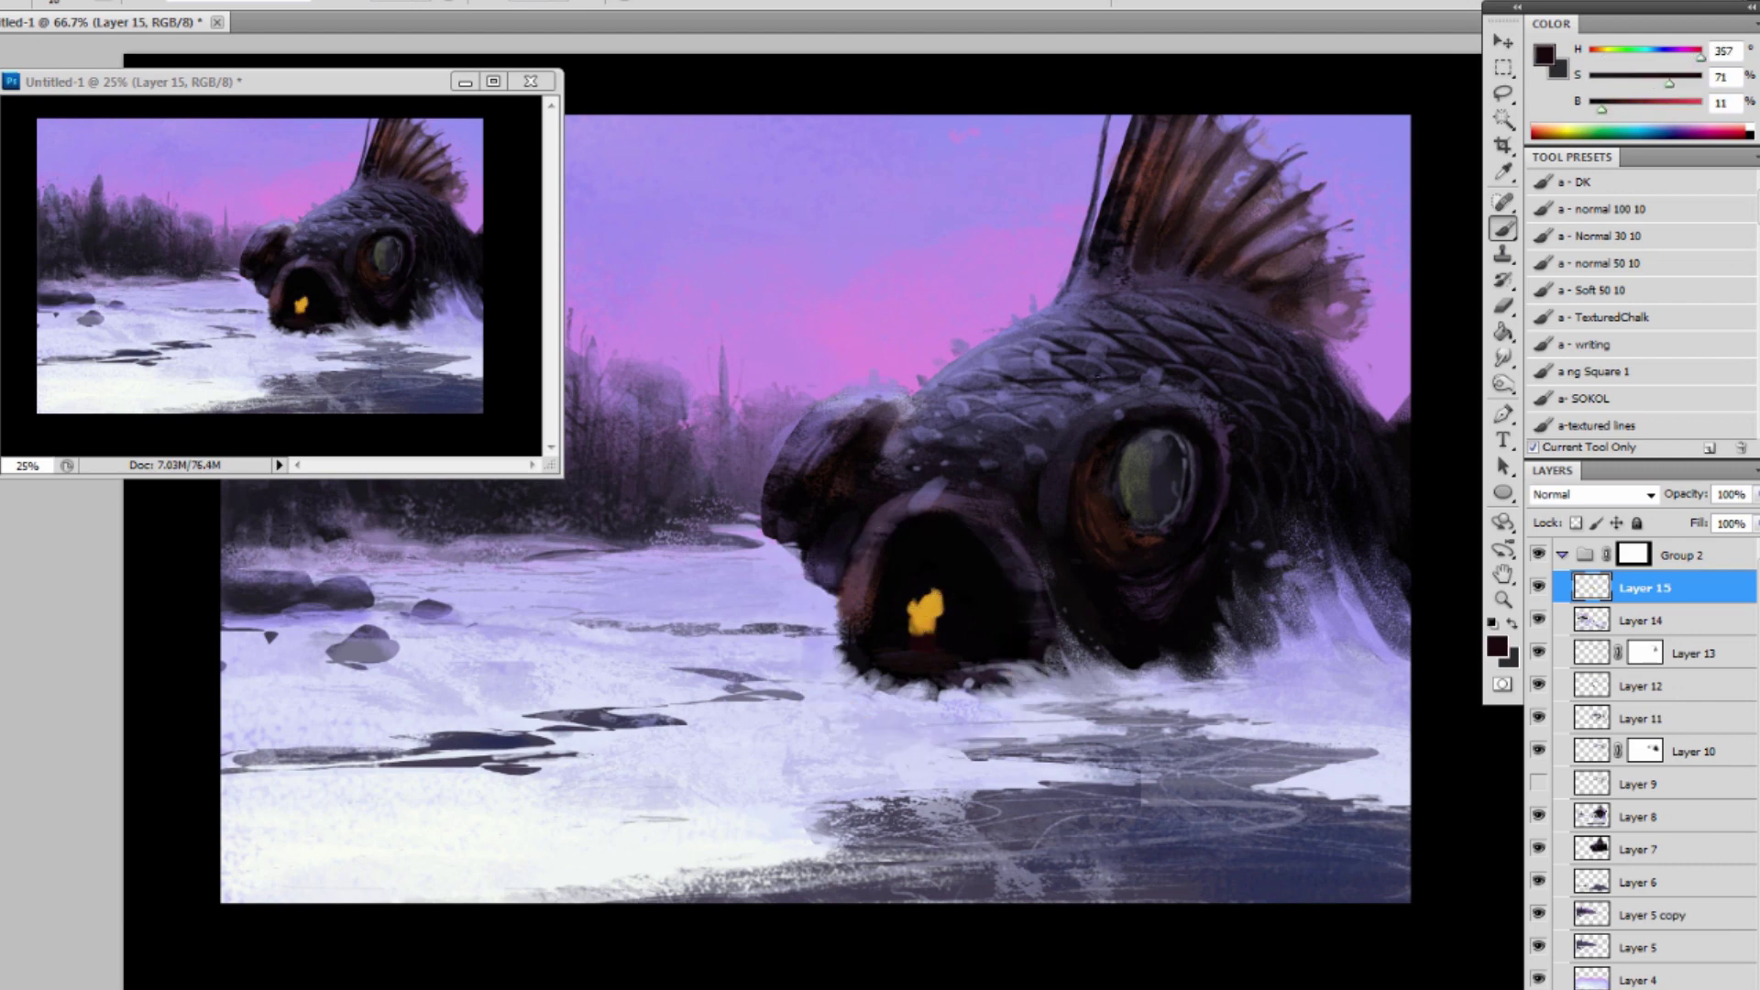
pyautogui.click(1545, 57)
pyautogui.click(1332, 259)
pyautogui.moveTo(1332, 259); pyautogui.dragTo(1333, 264)
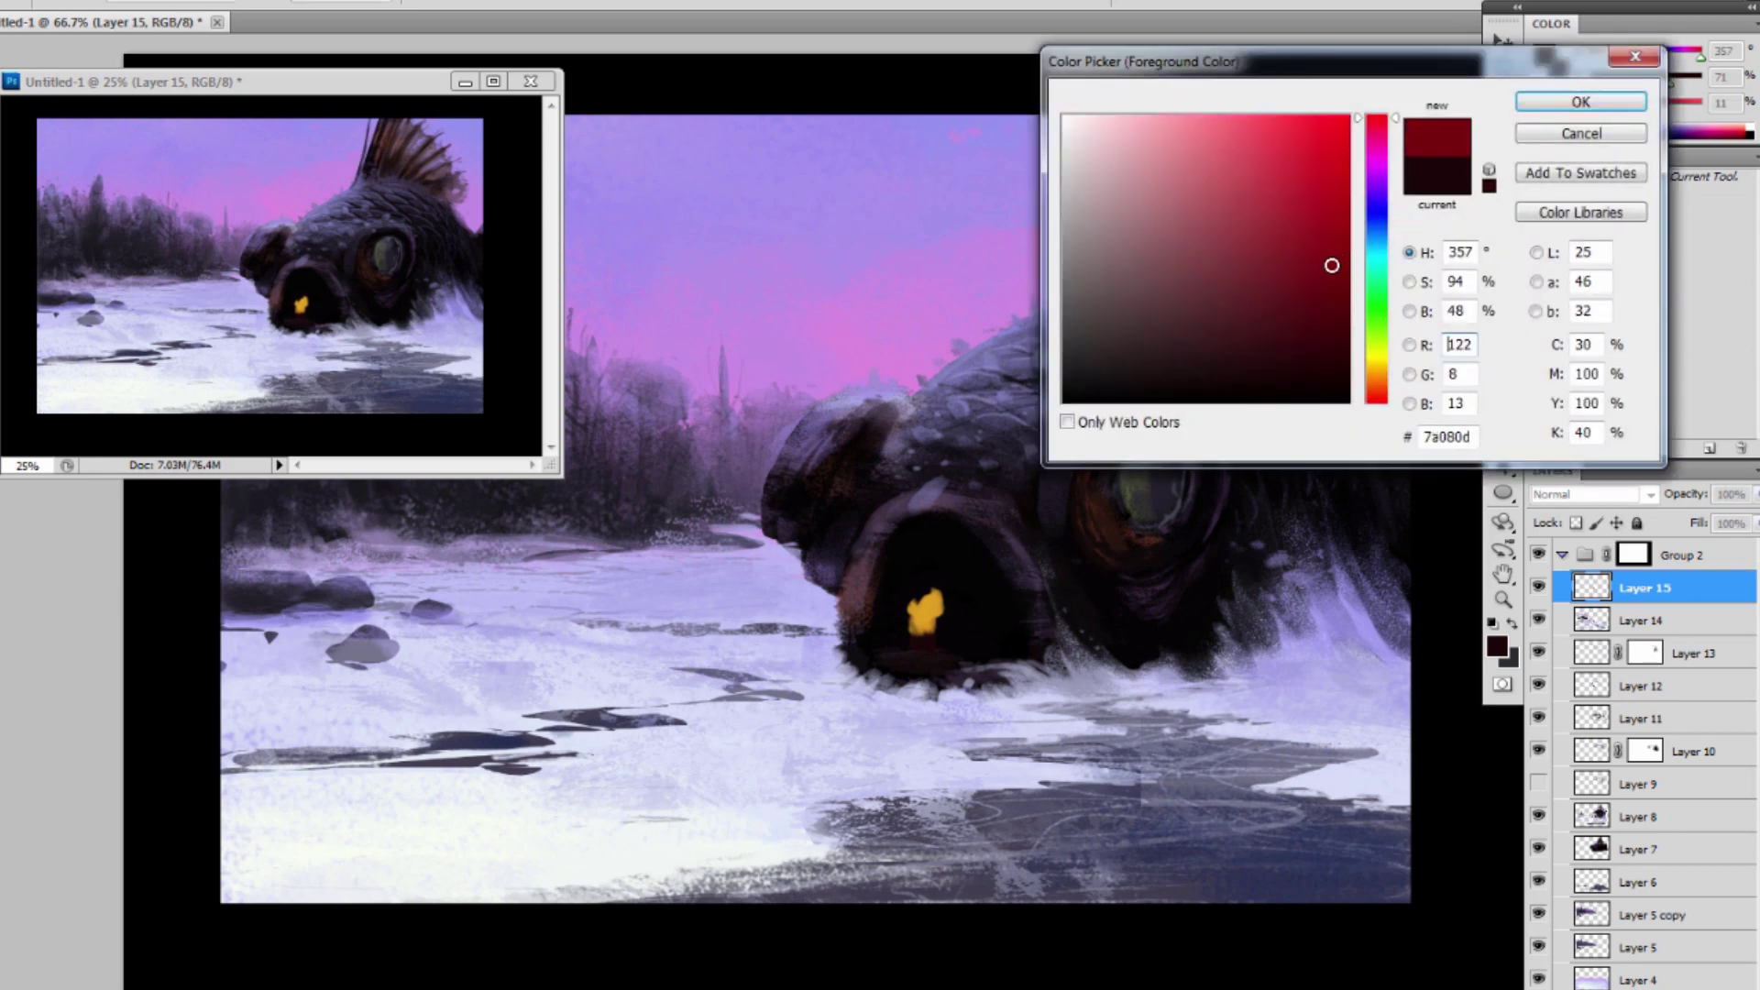
pyautogui.click(1569, 103)
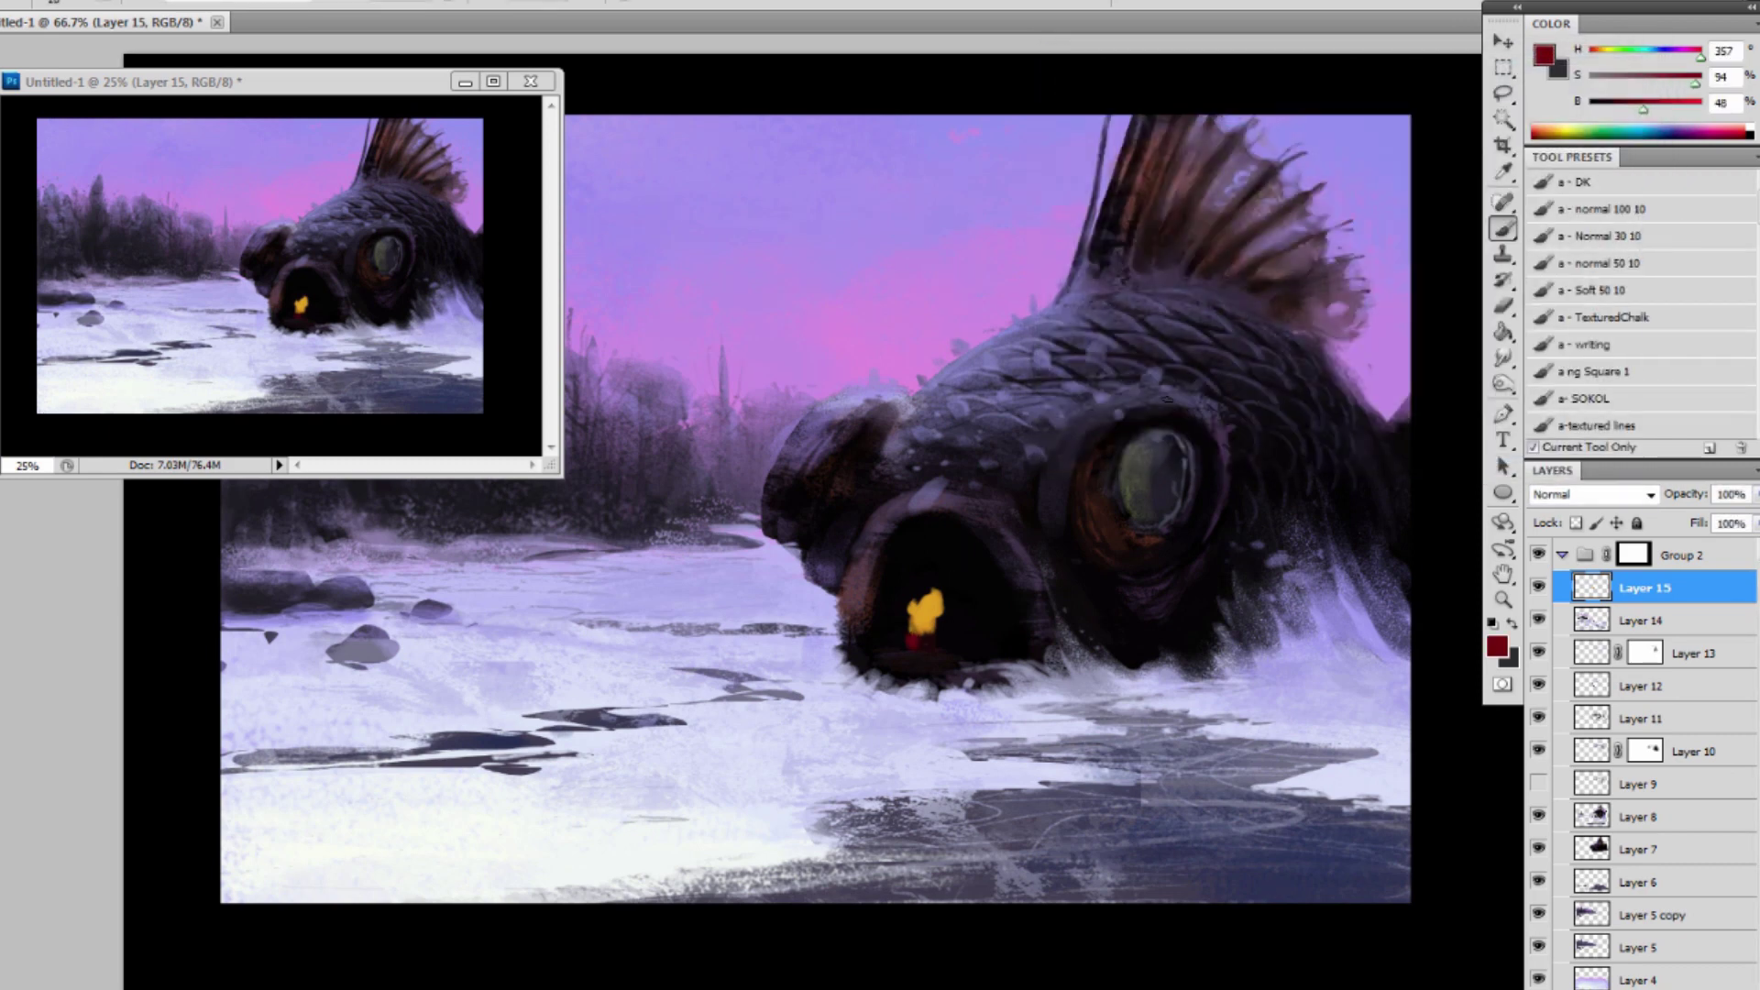
# Paint the lower half of the figure in the mouth dark reddish brown (H 13, S 94, B 43) and touch up its sampled yellow torso.
pyautogui.click(1545, 56)
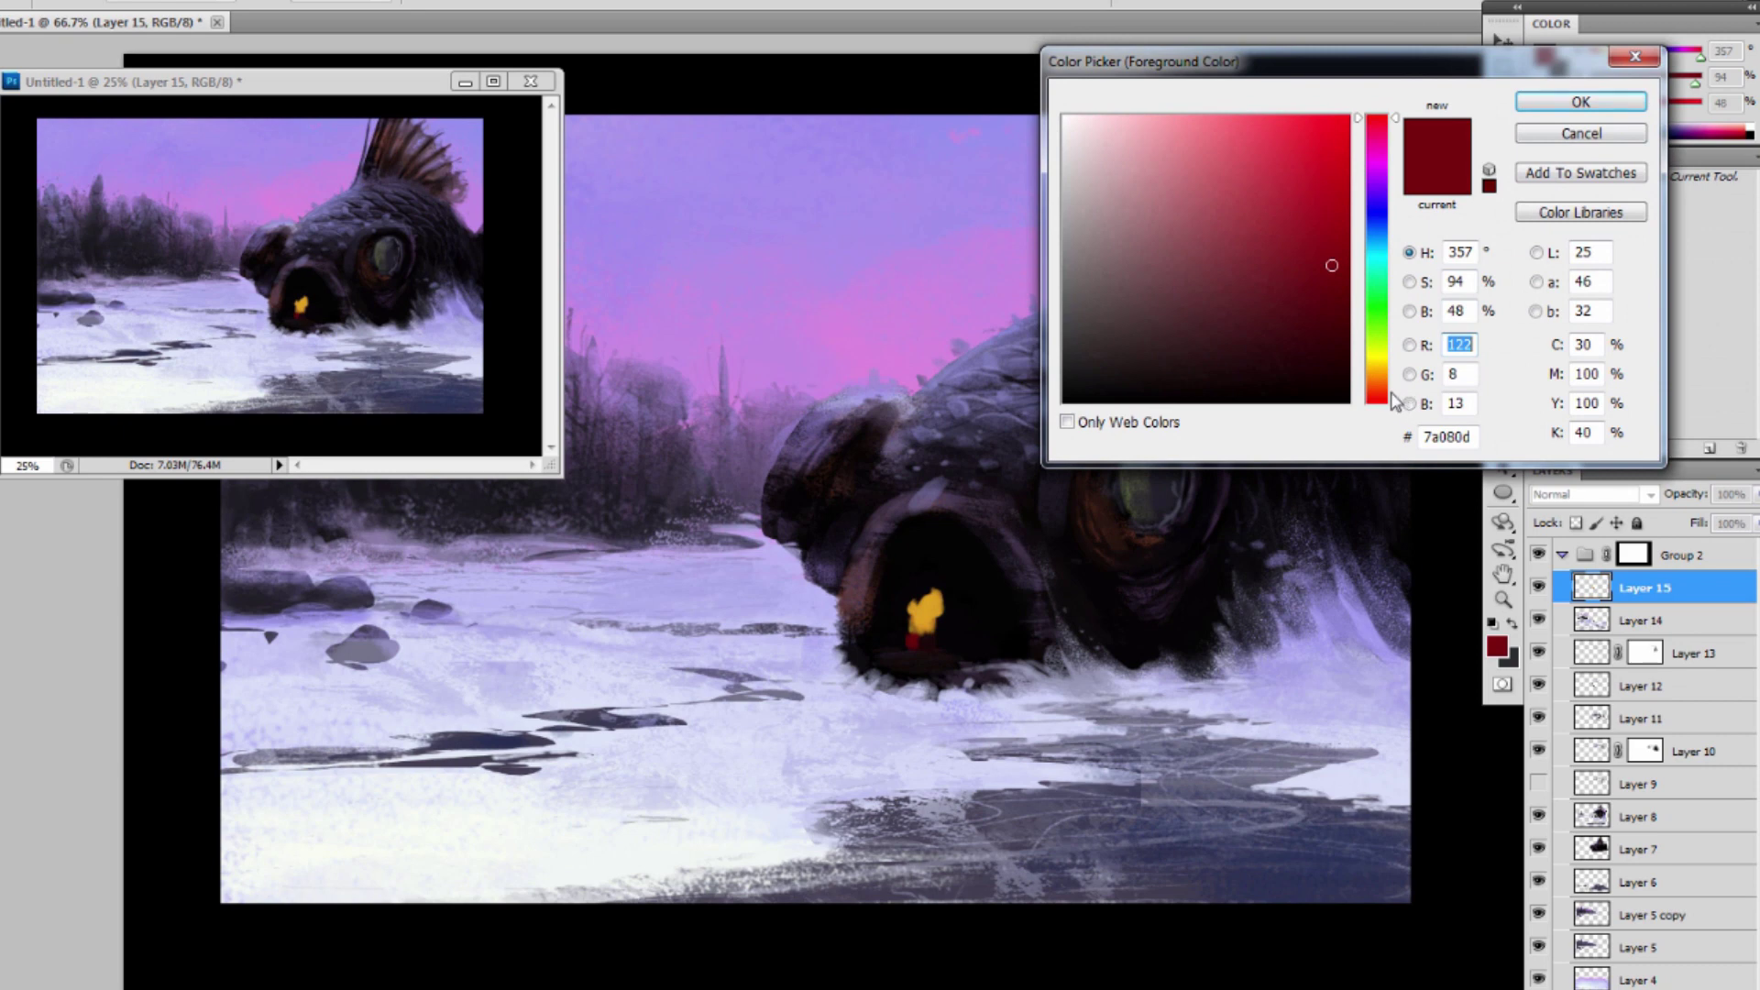
pyautogui.moveTo(1391, 394); pyautogui.dragTo(1389, 395)
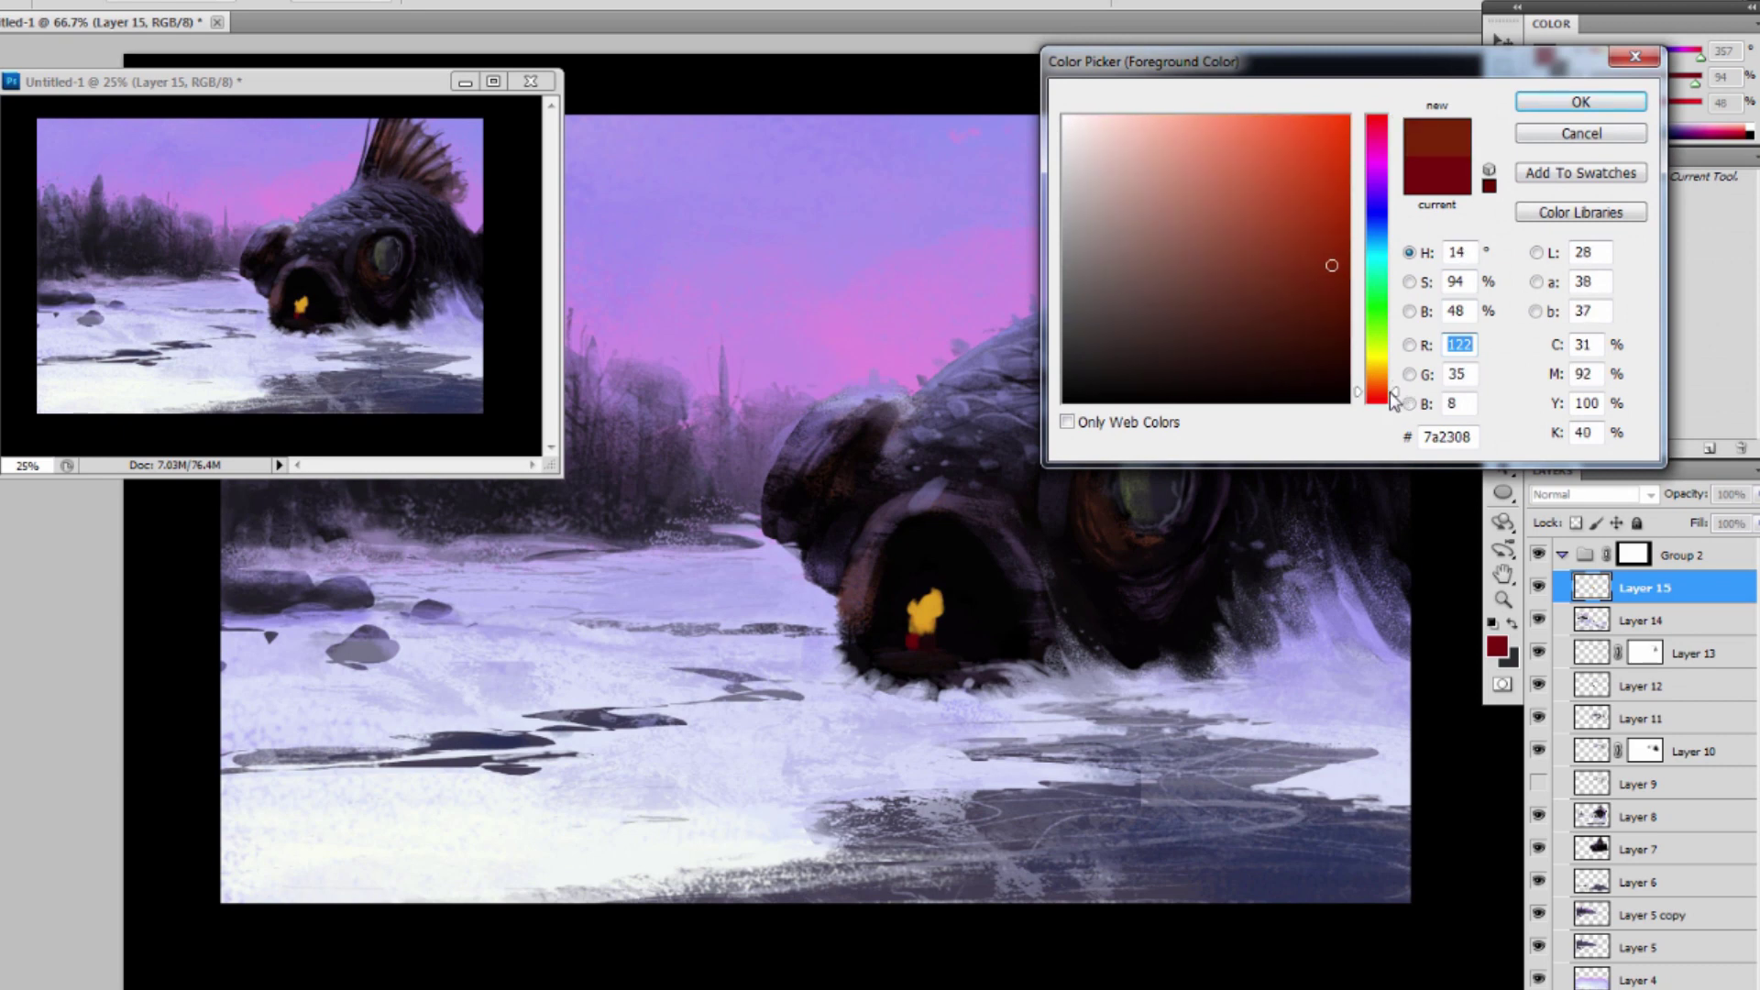
pyautogui.moveTo(1329, 262); pyautogui.dragTo(1332, 280)
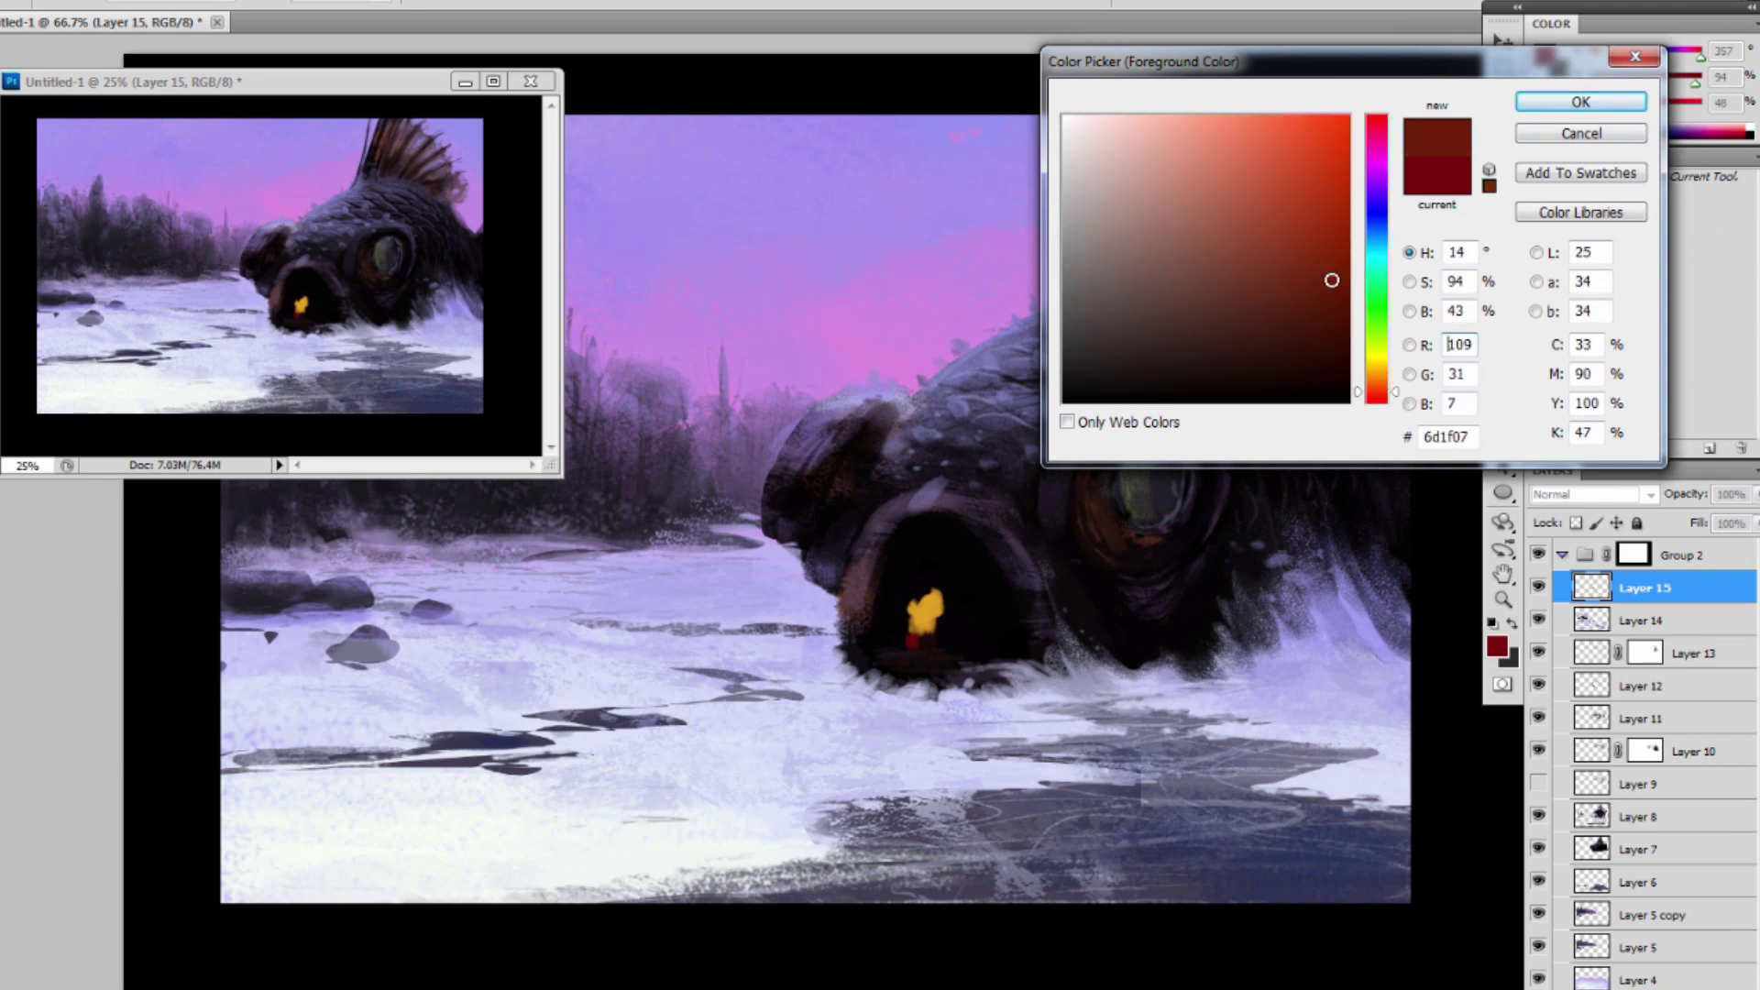
pyautogui.click(1396, 392)
pyautogui.click(1547, 107)
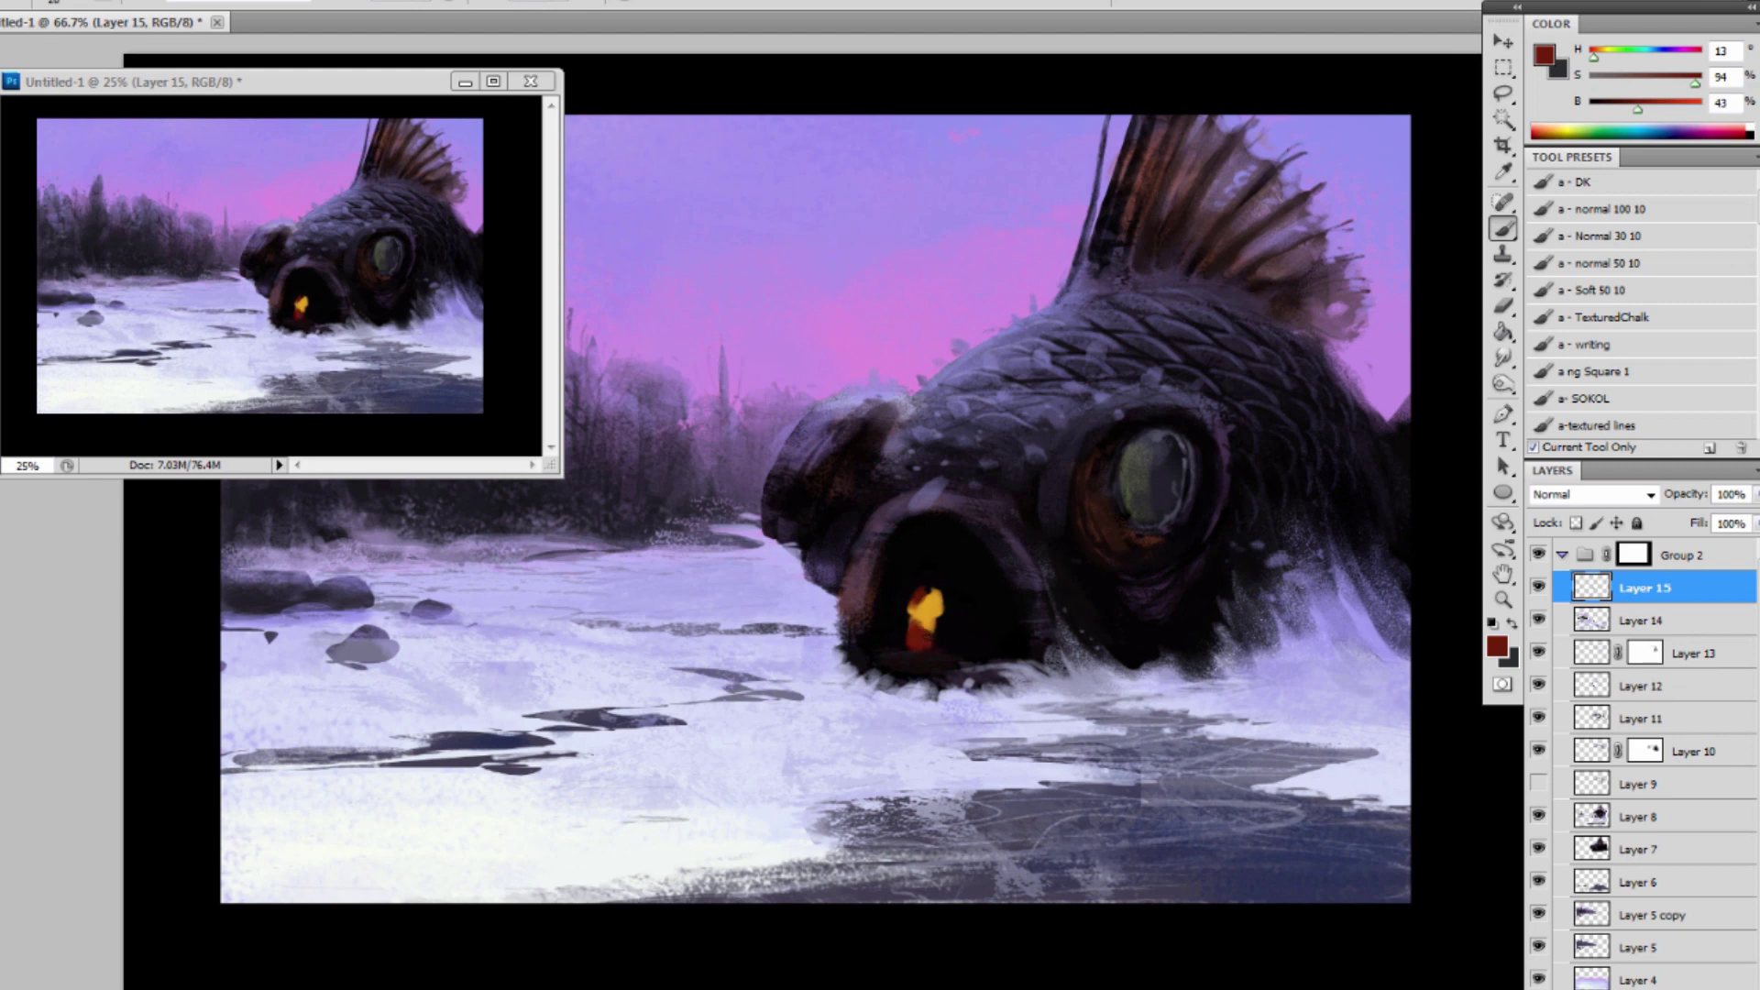
pyautogui.keyDown('alt'); pyautogui.click(936, 601); pyautogui.keyUp('alt')
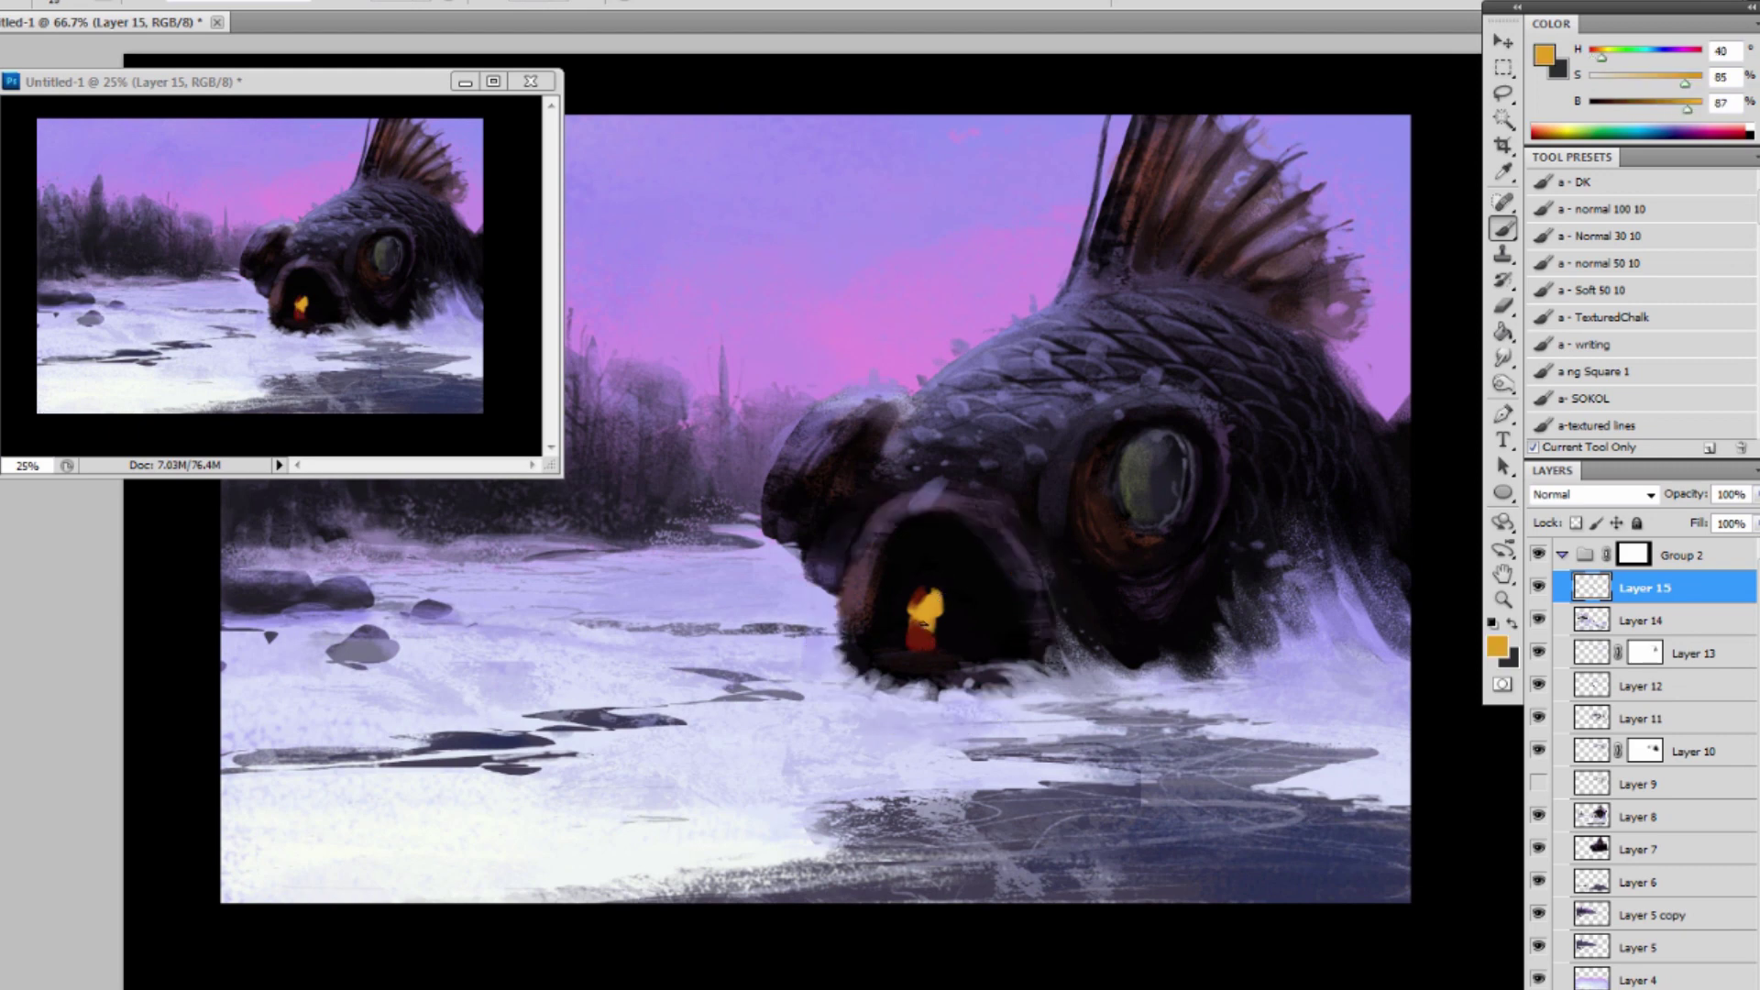
pyautogui.moveTo(913, 620); pyautogui.dragTo(932, 622)
# Paint a small head on top of the yellow torso in a light skin tone (#deab7e).
pyautogui.click(1544, 55)
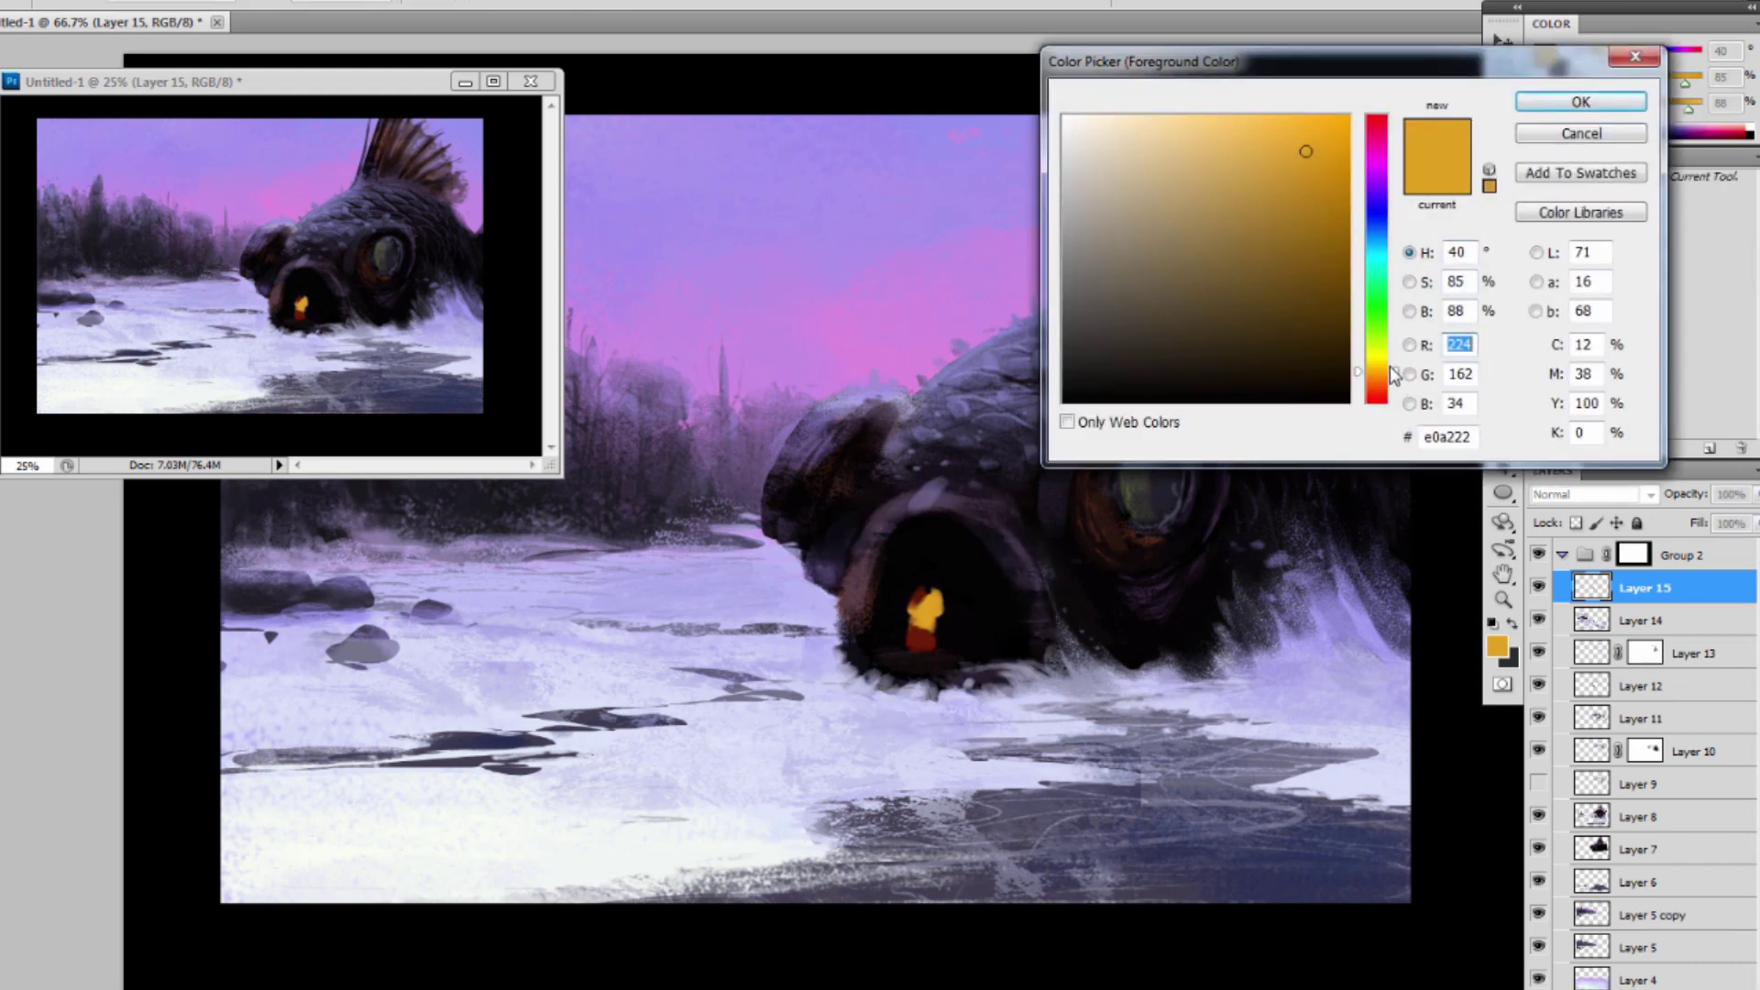
pyautogui.moveTo(1391, 372); pyautogui.dragTo(1393, 375)
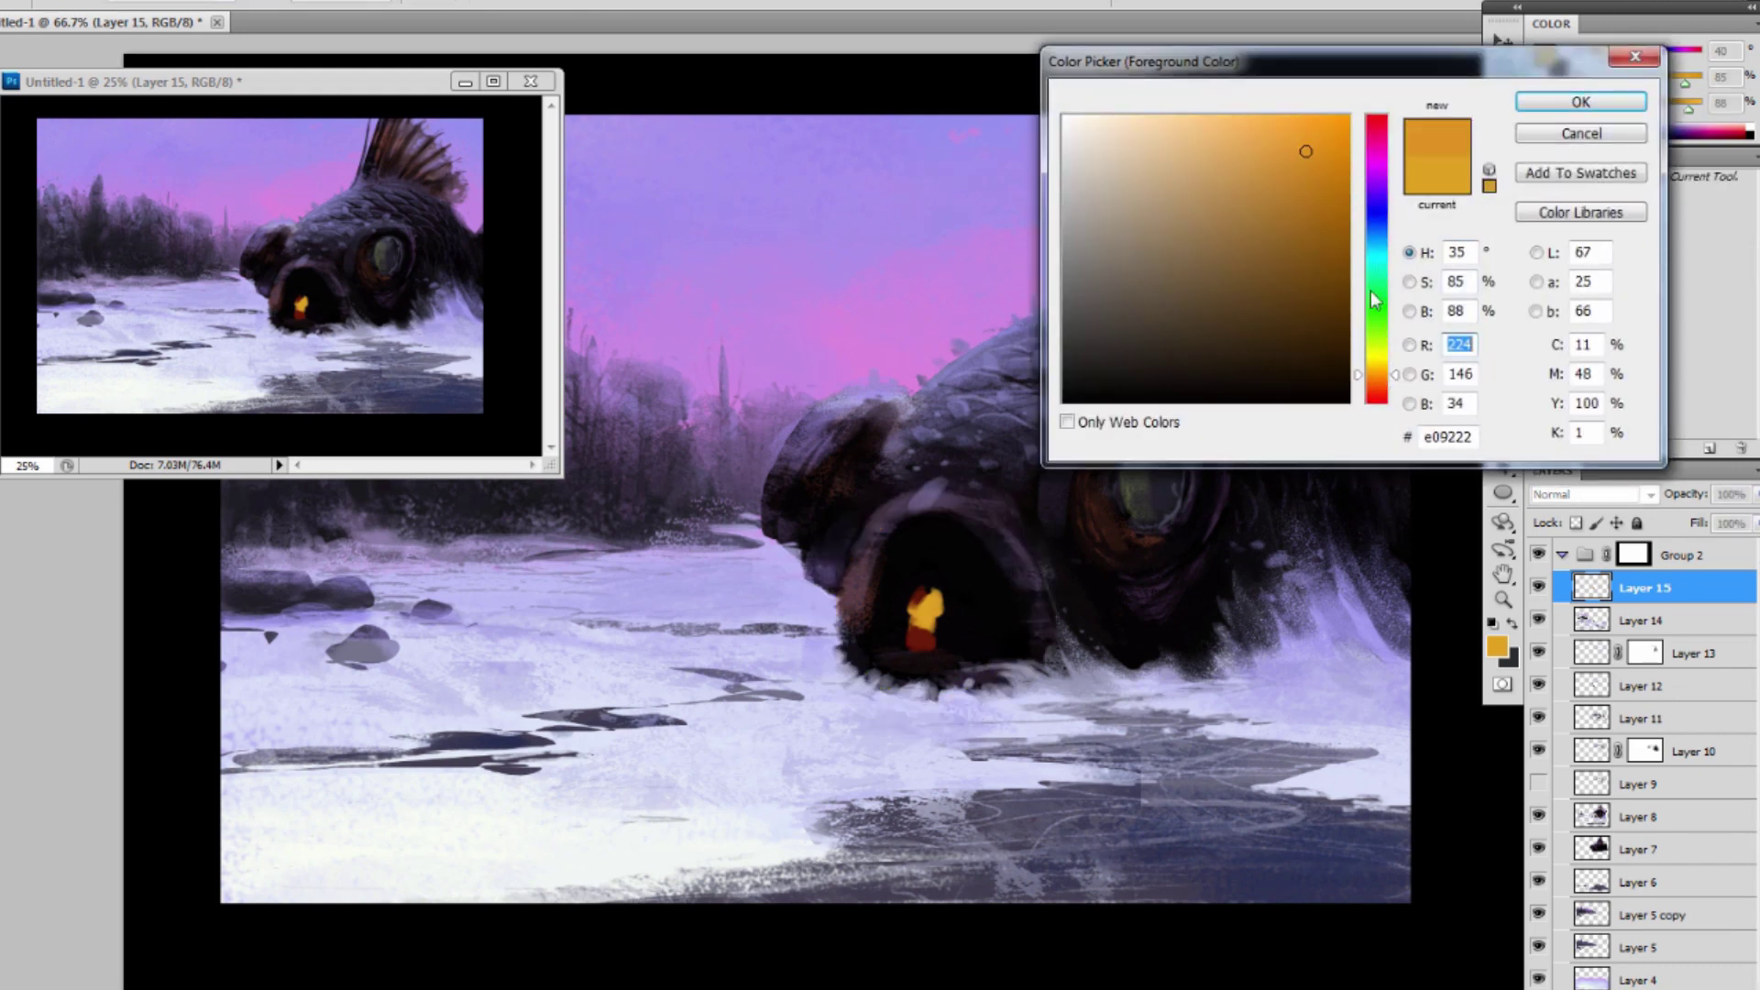
pyautogui.moveTo(1210, 152); pyautogui.dragTo(1186, 151)
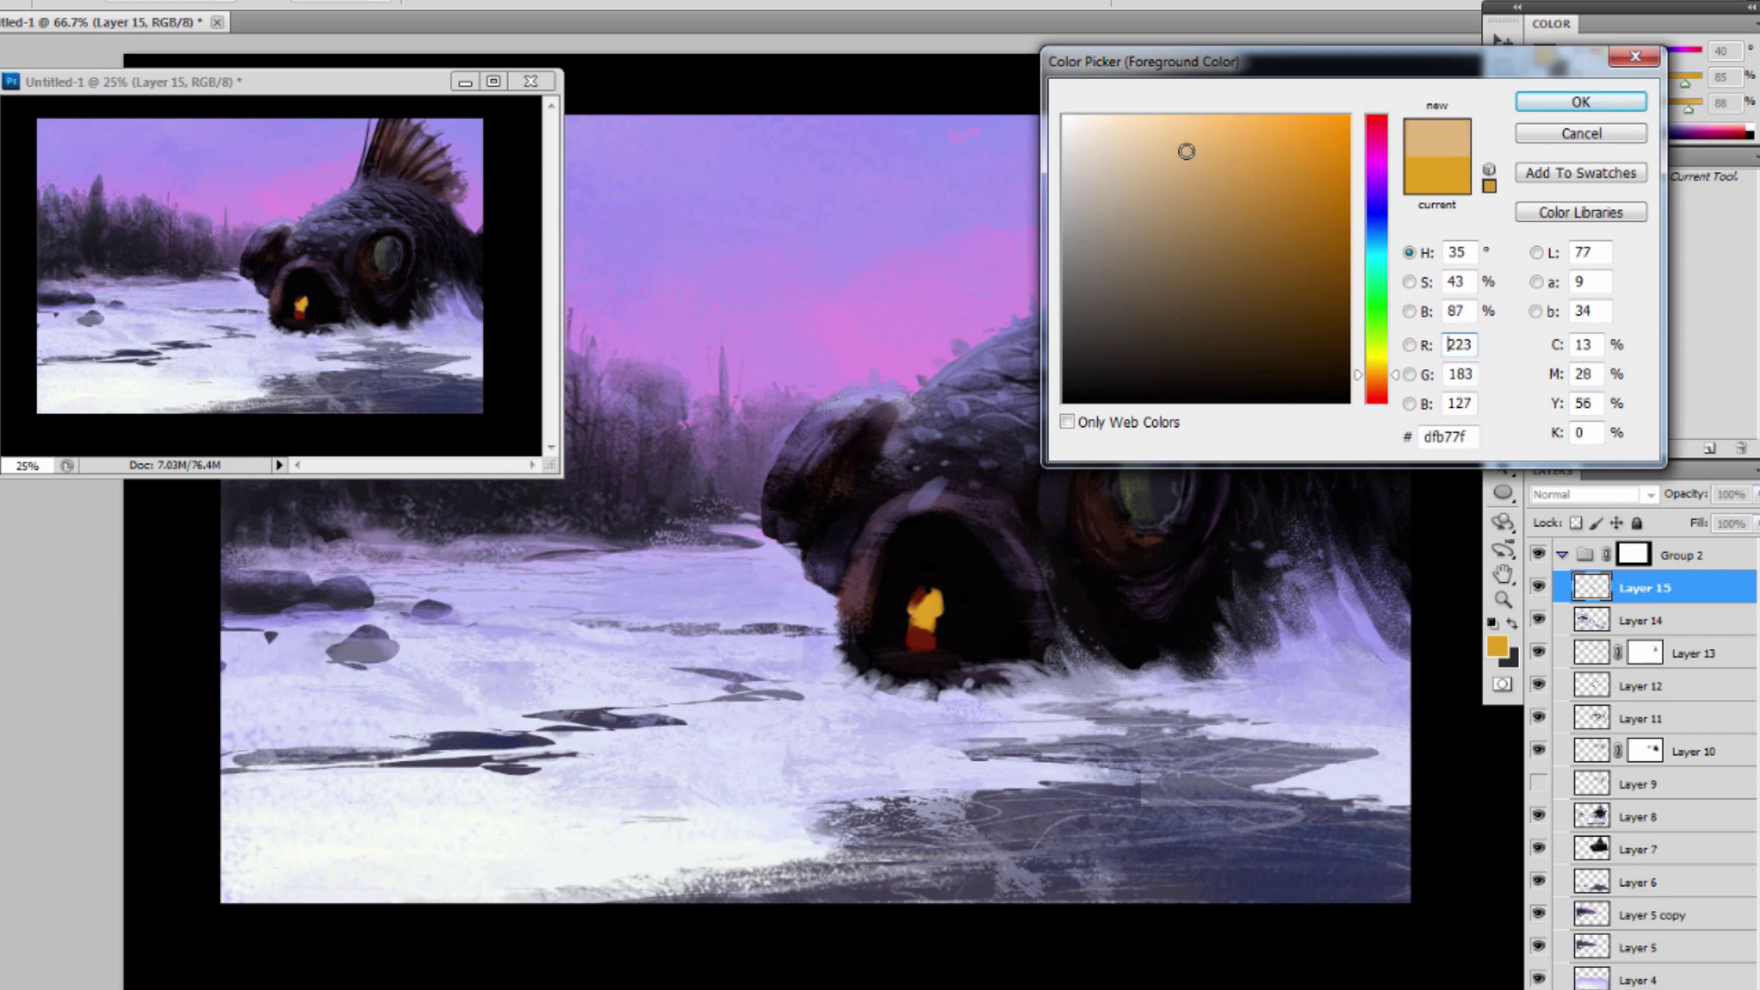
pyautogui.moveTo(1394, 375); pyautogui.dragTo(1400, 383)
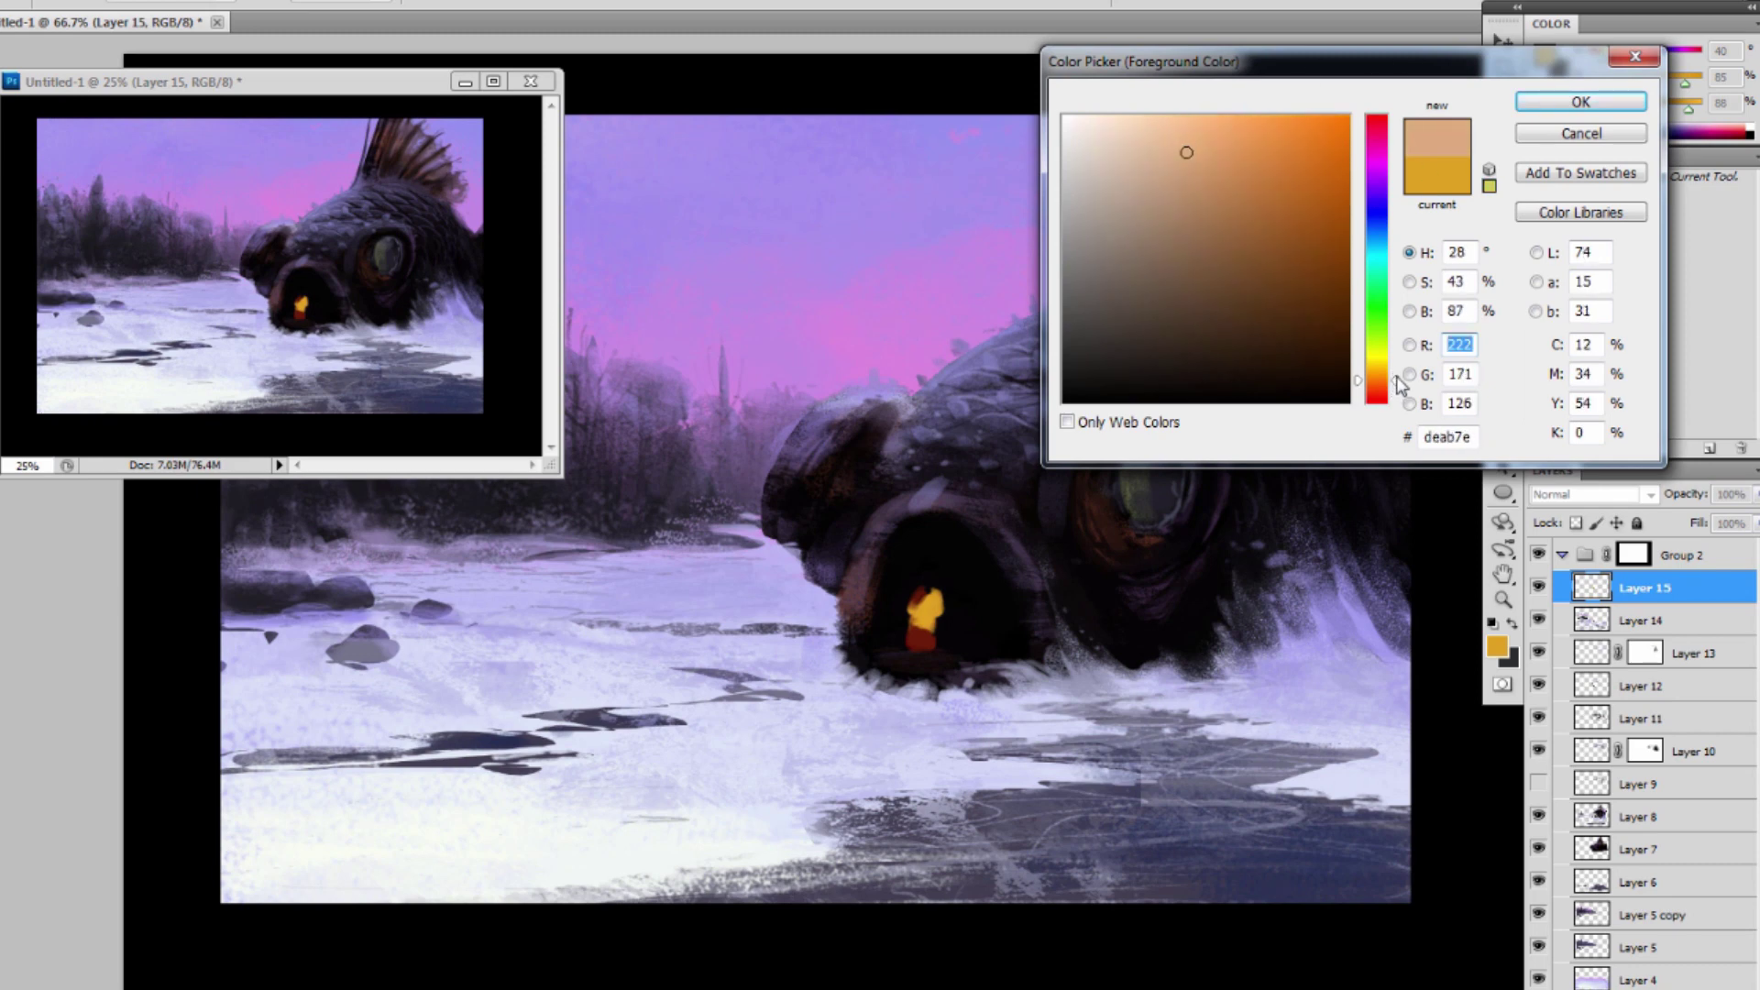
pyautogui.click(1577, 104)
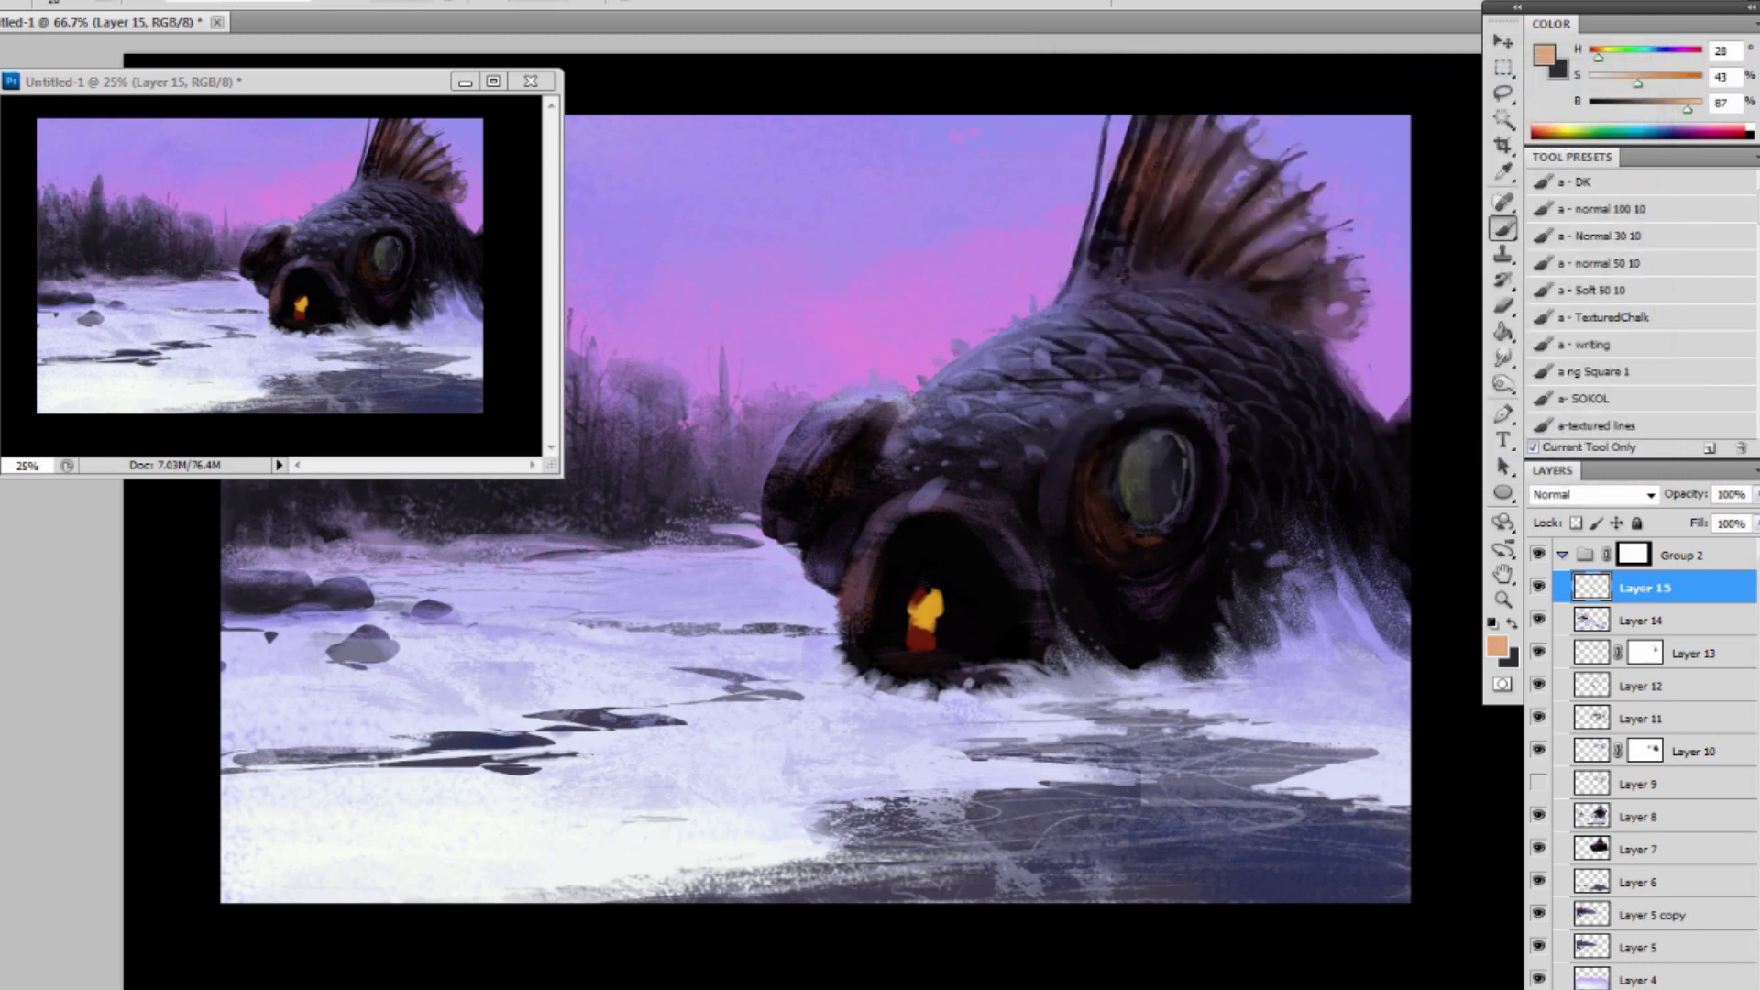
pyautogui.moveTo(920, 578); pyautogui.dragTo(927, 587)
# Darken the figure's head and trim its silhouette using near-black sampled from the mouth interior.
pyautogui.keyDown('alt'); pyautogui.click(940, 572); pyautogui.keyUp('alt')
pyautogui.keyDown('alt'); pyautogui.click(922, 586); pyautogui.keyUp('alt')
pyautogui.keyDown('alt'); pyautogui.click(936, 566); pyautogui.keyUp('alt')
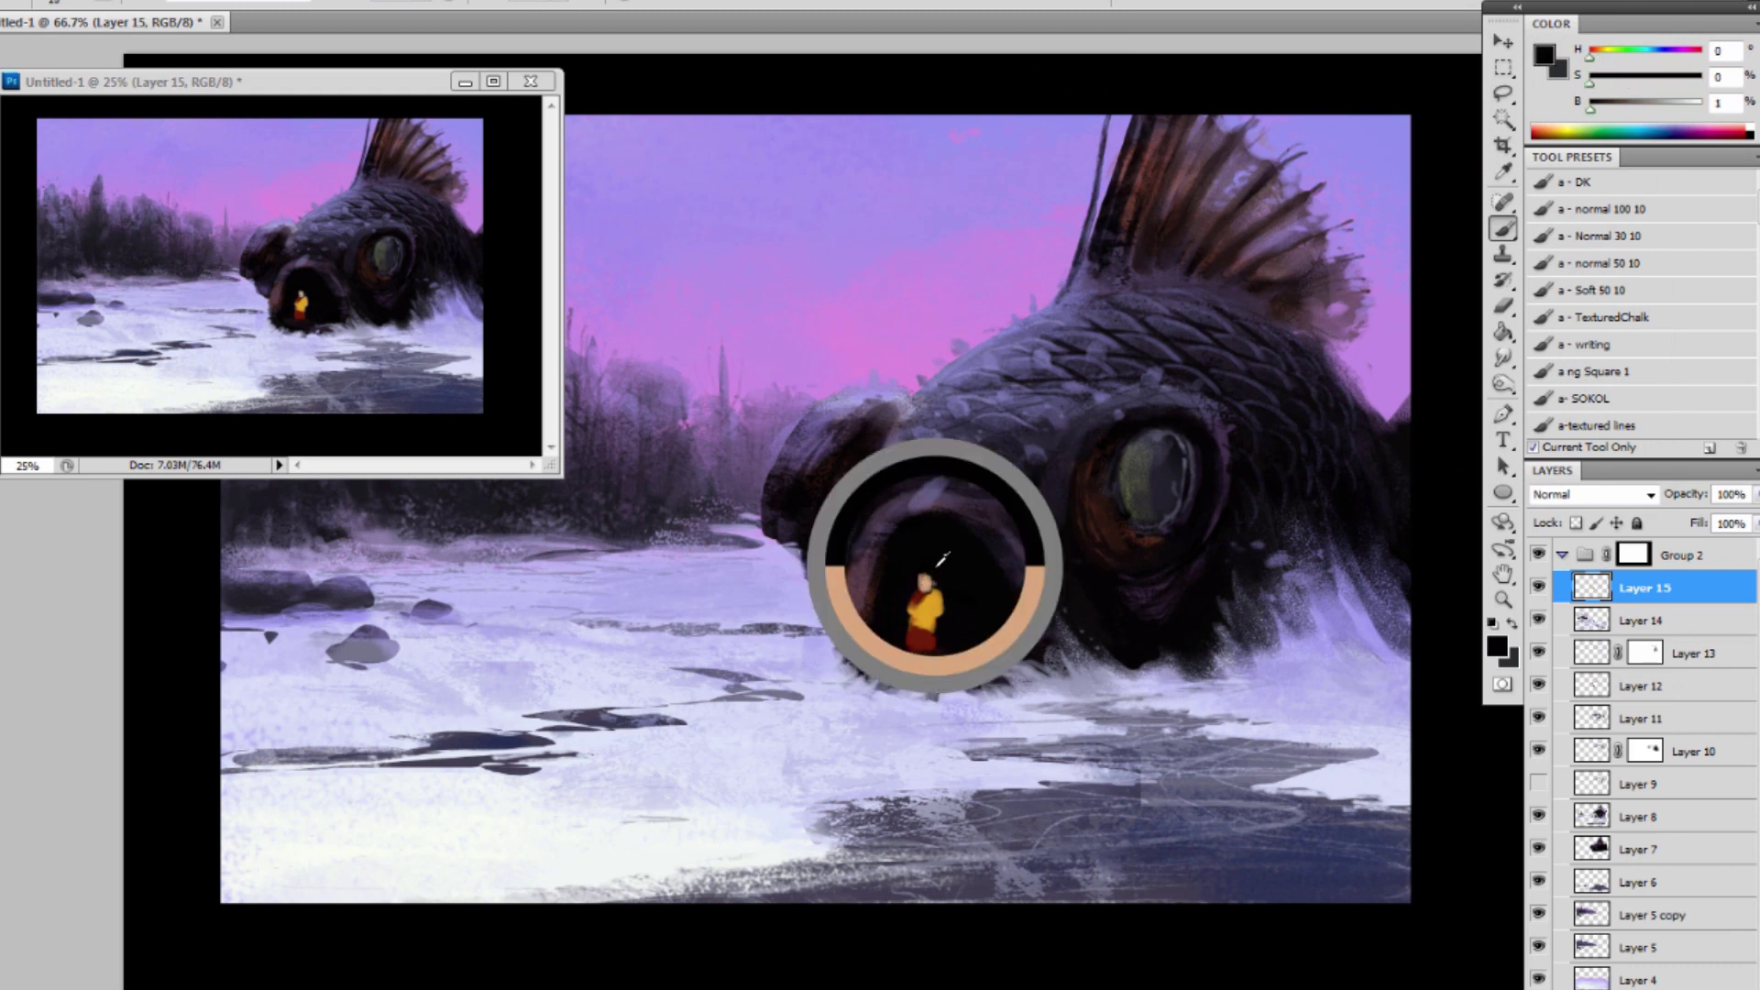
pyautogui.keyDown('alt'); pyautogui.click(984, 563); pyautogui.keyUp('alt')
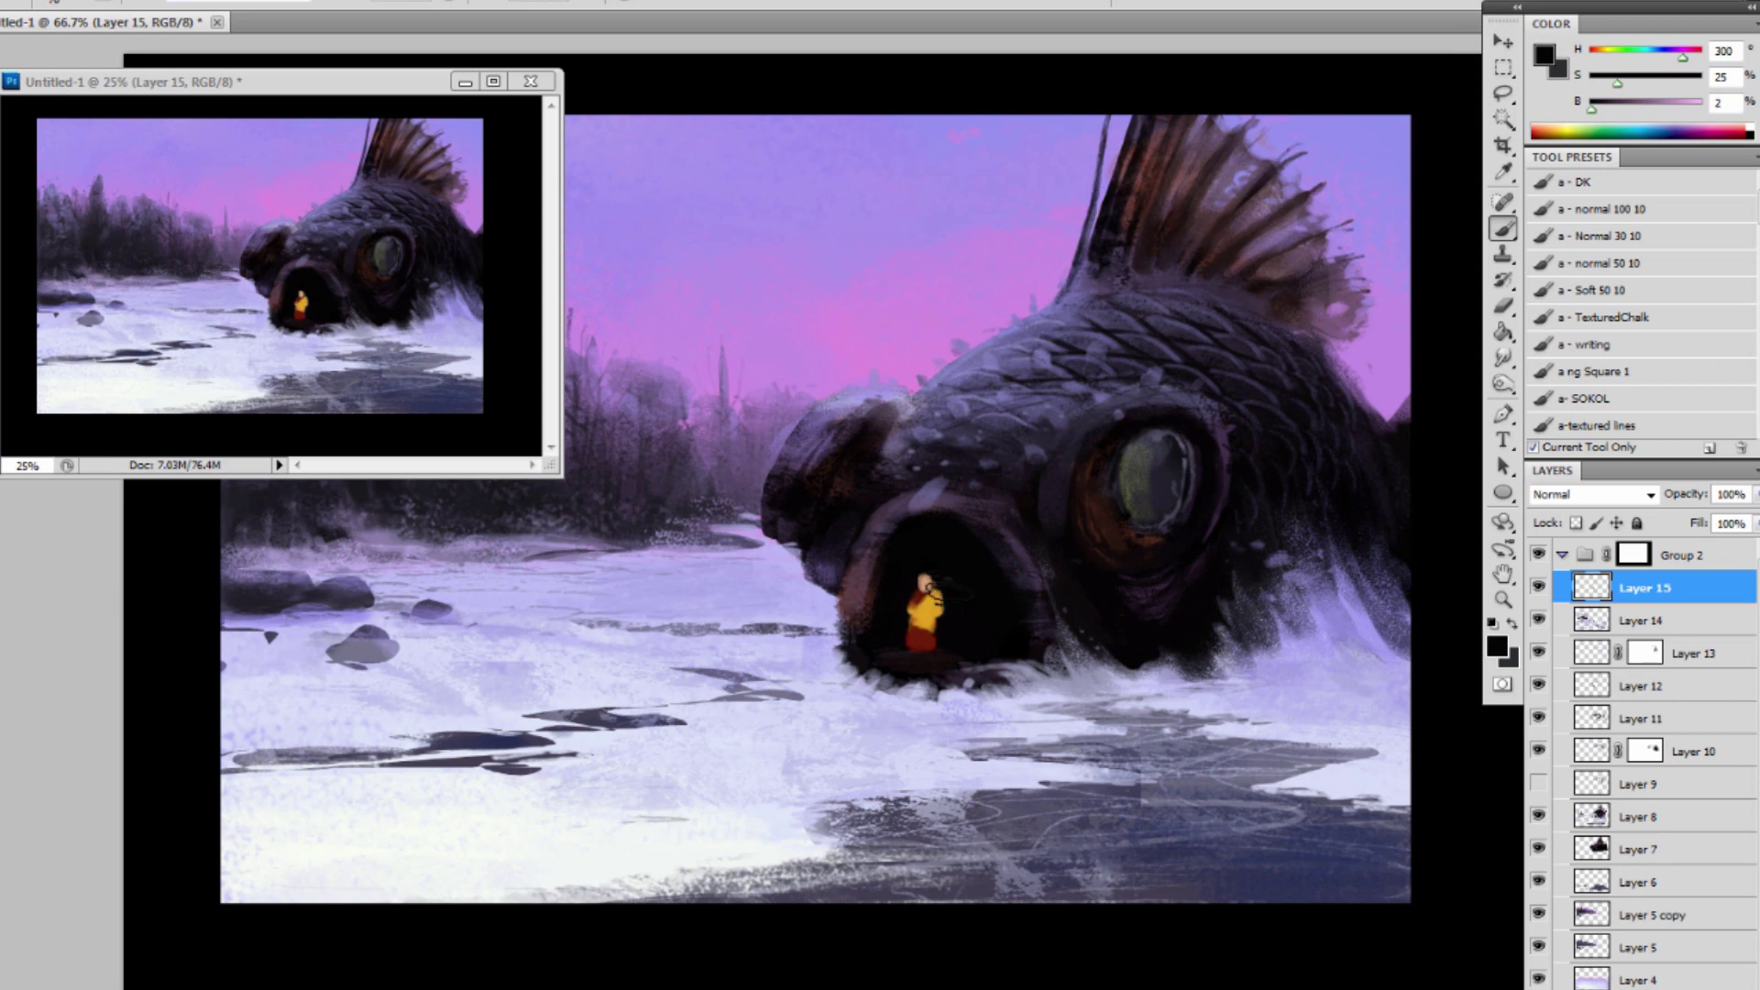
pyautogui.moveTo(937, 607)
pyautogui.mouseDown()
pyautogui.moveTo(919, 575)
pyautogui.moveTo(933, 649)
pyautogui.mouseUp()
pyautogui.keyDown('alt'); pyautogui.click(961, 622); pyautogui.keyUp('alt')
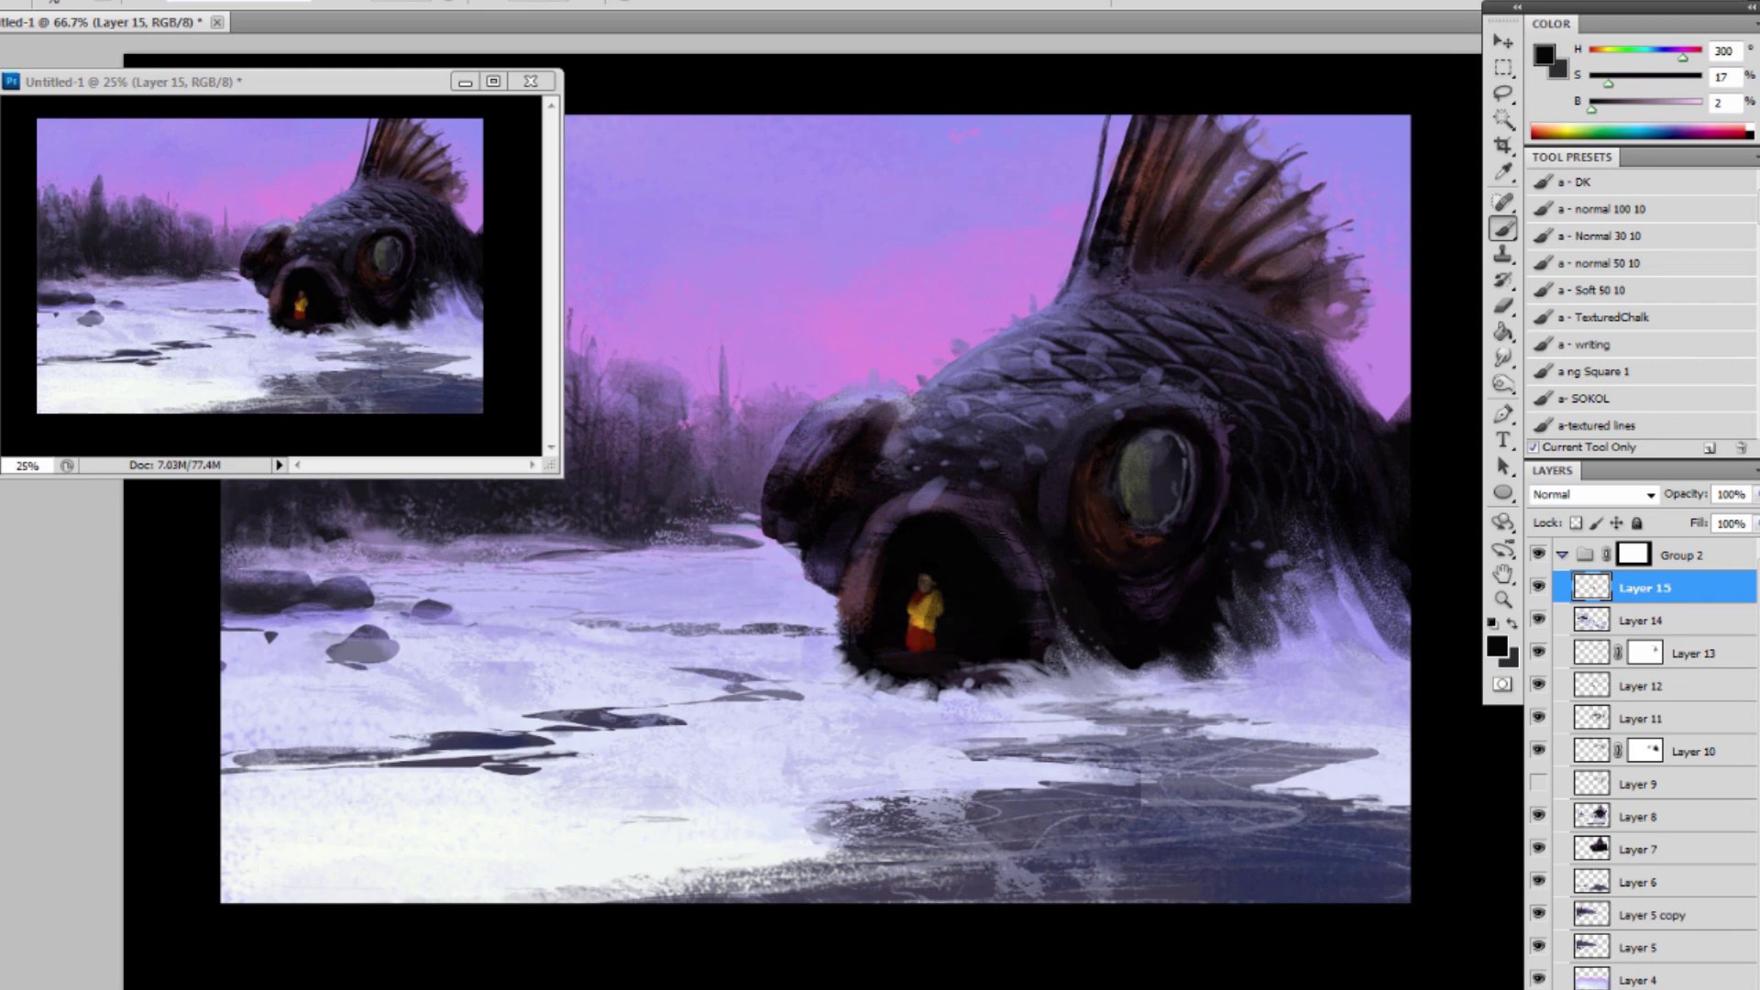
# Refine the figure's red lower body and outline with colors sampled from the figure and the dark mouth around it.
pyautogui.keyDown('alt'); pyautogui.click(933, 622); pyautogui.keyUp('alt')
pyautogui.keyDown('alt'); pyautogui.click(926, 625); pyautogui.keyUp('alt')
pyautogui.moveTo(929, 640); pyautogui.dragTo(924, 622)
pyautogui.keyDown('alt'); pyautogui.click(922, 632); pyautogui.keyUp('alt')
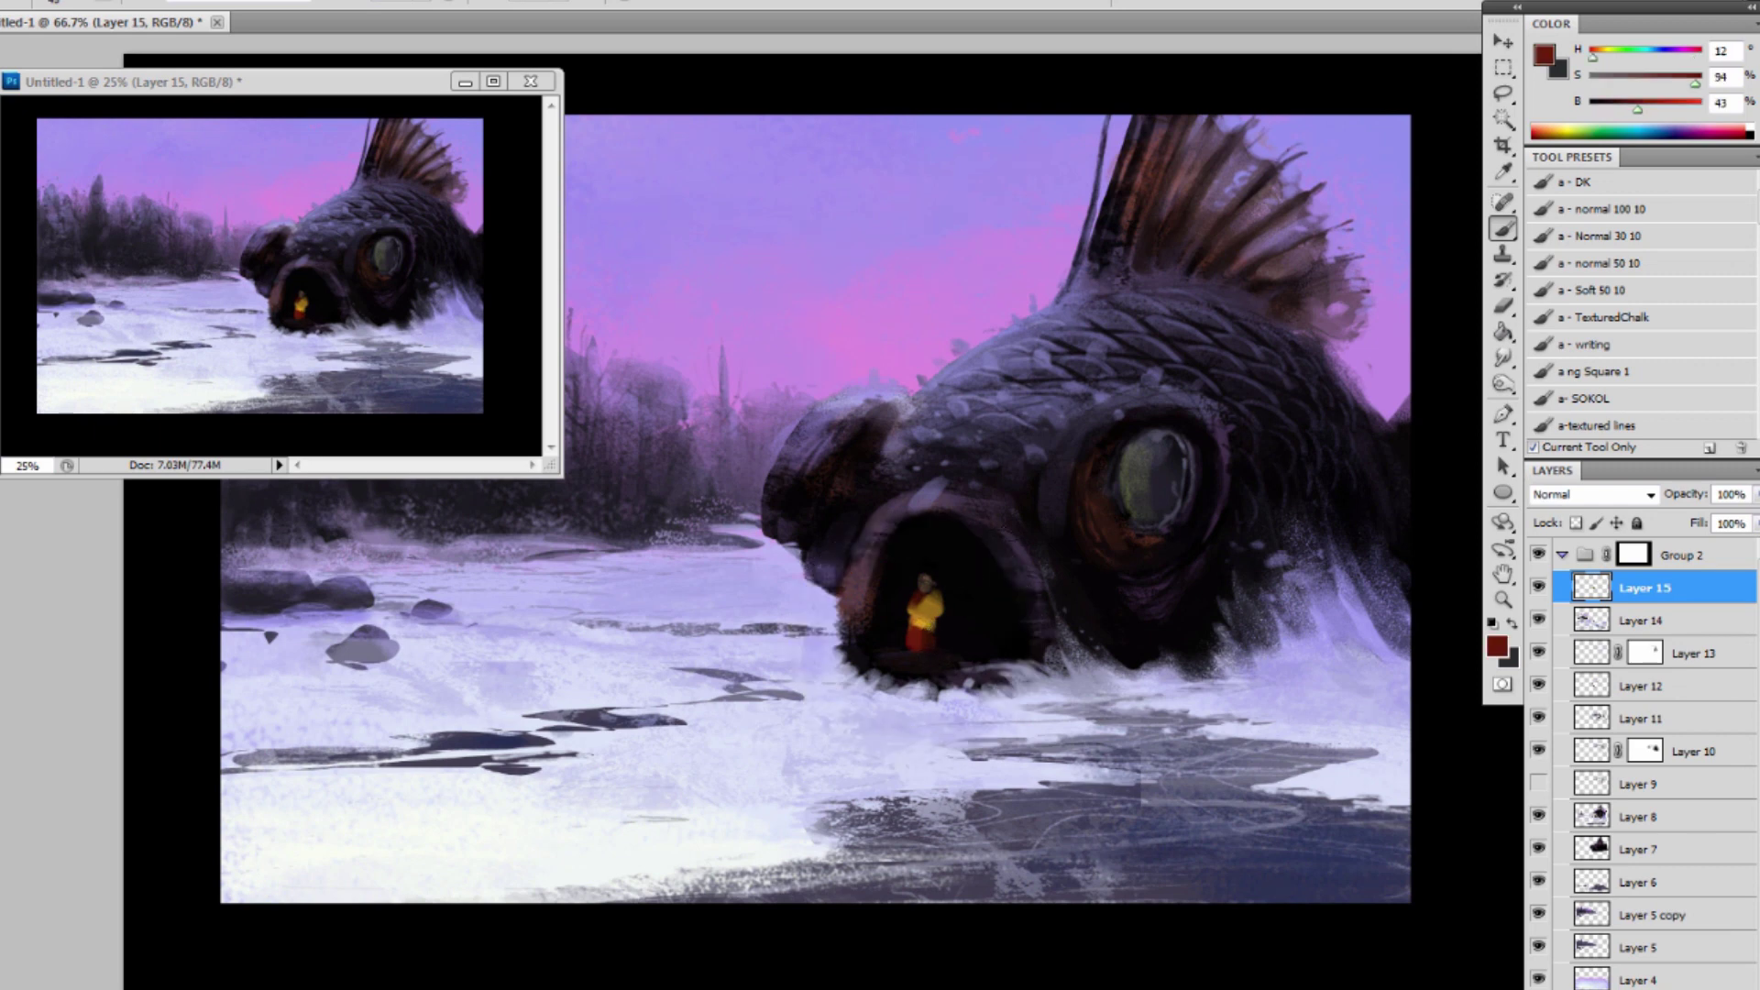
pyautogui.keyDown('alt'); pyautogui.click(888, 638); pyautogui.keyUp('alt')
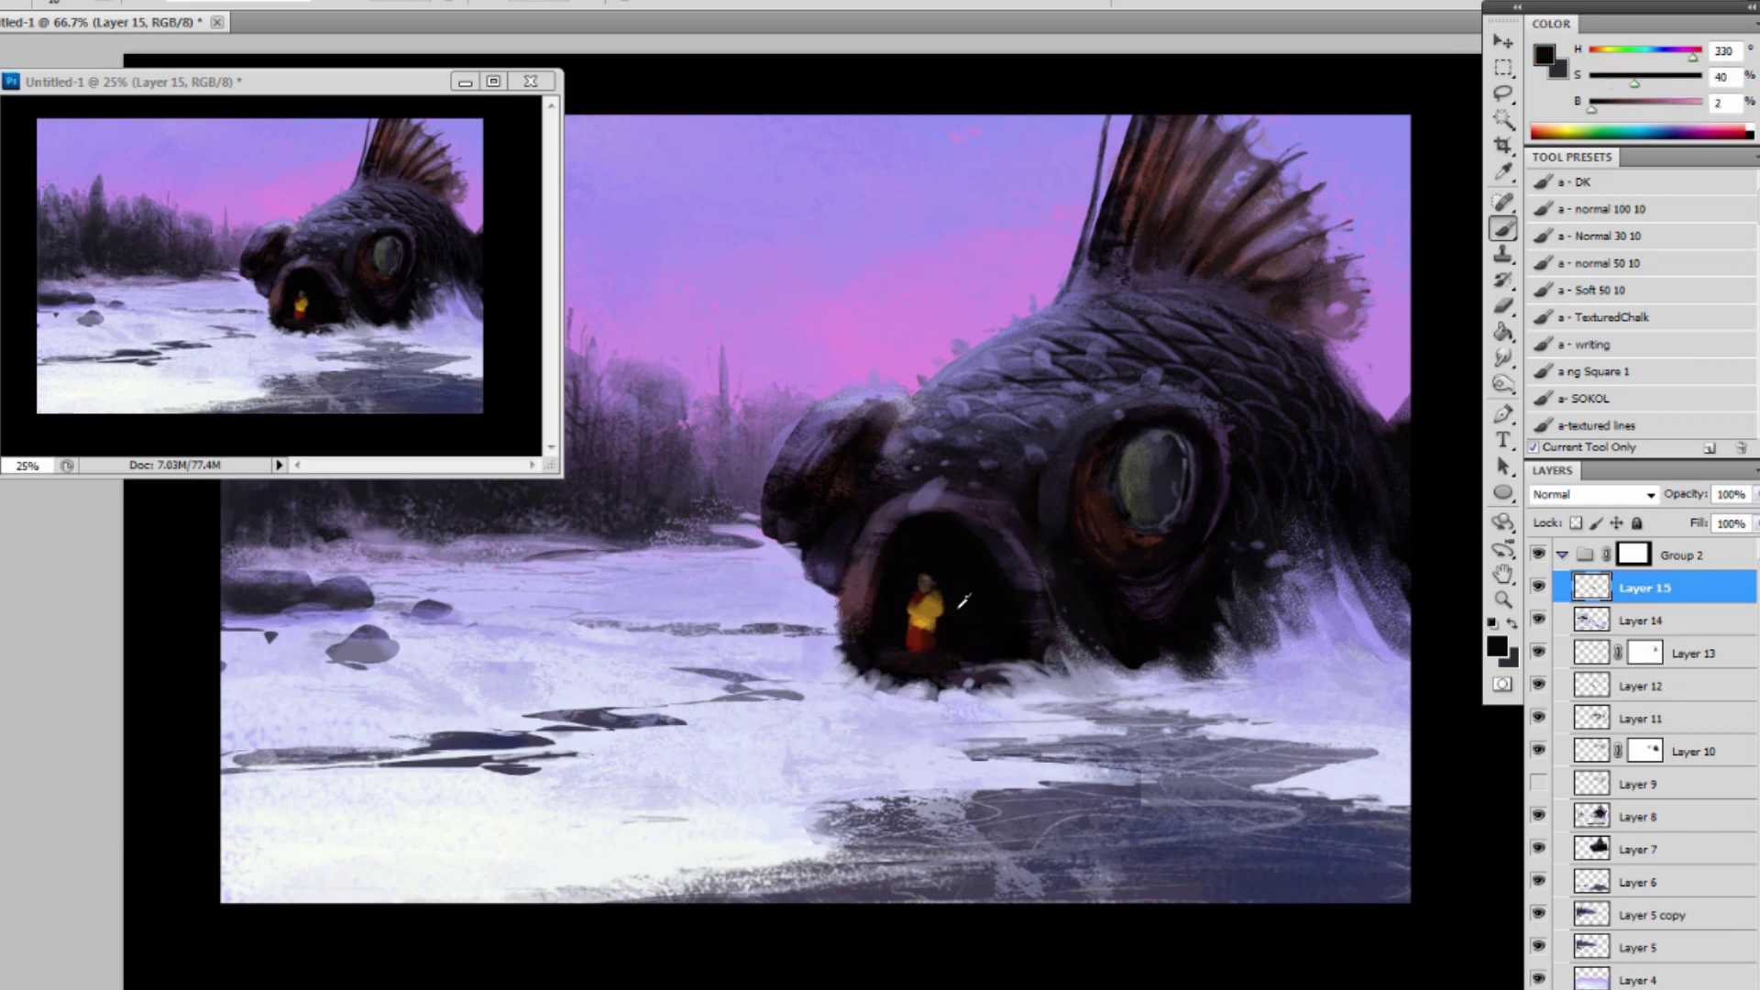
pyautogui.keyDown('alt'); pyautogui.click(964, 600); pyautogui.keyUp('alt')
pyautogui.keyDown('alt'); pyautogui.click(916, 639); pyautogui.keyUp('alt')
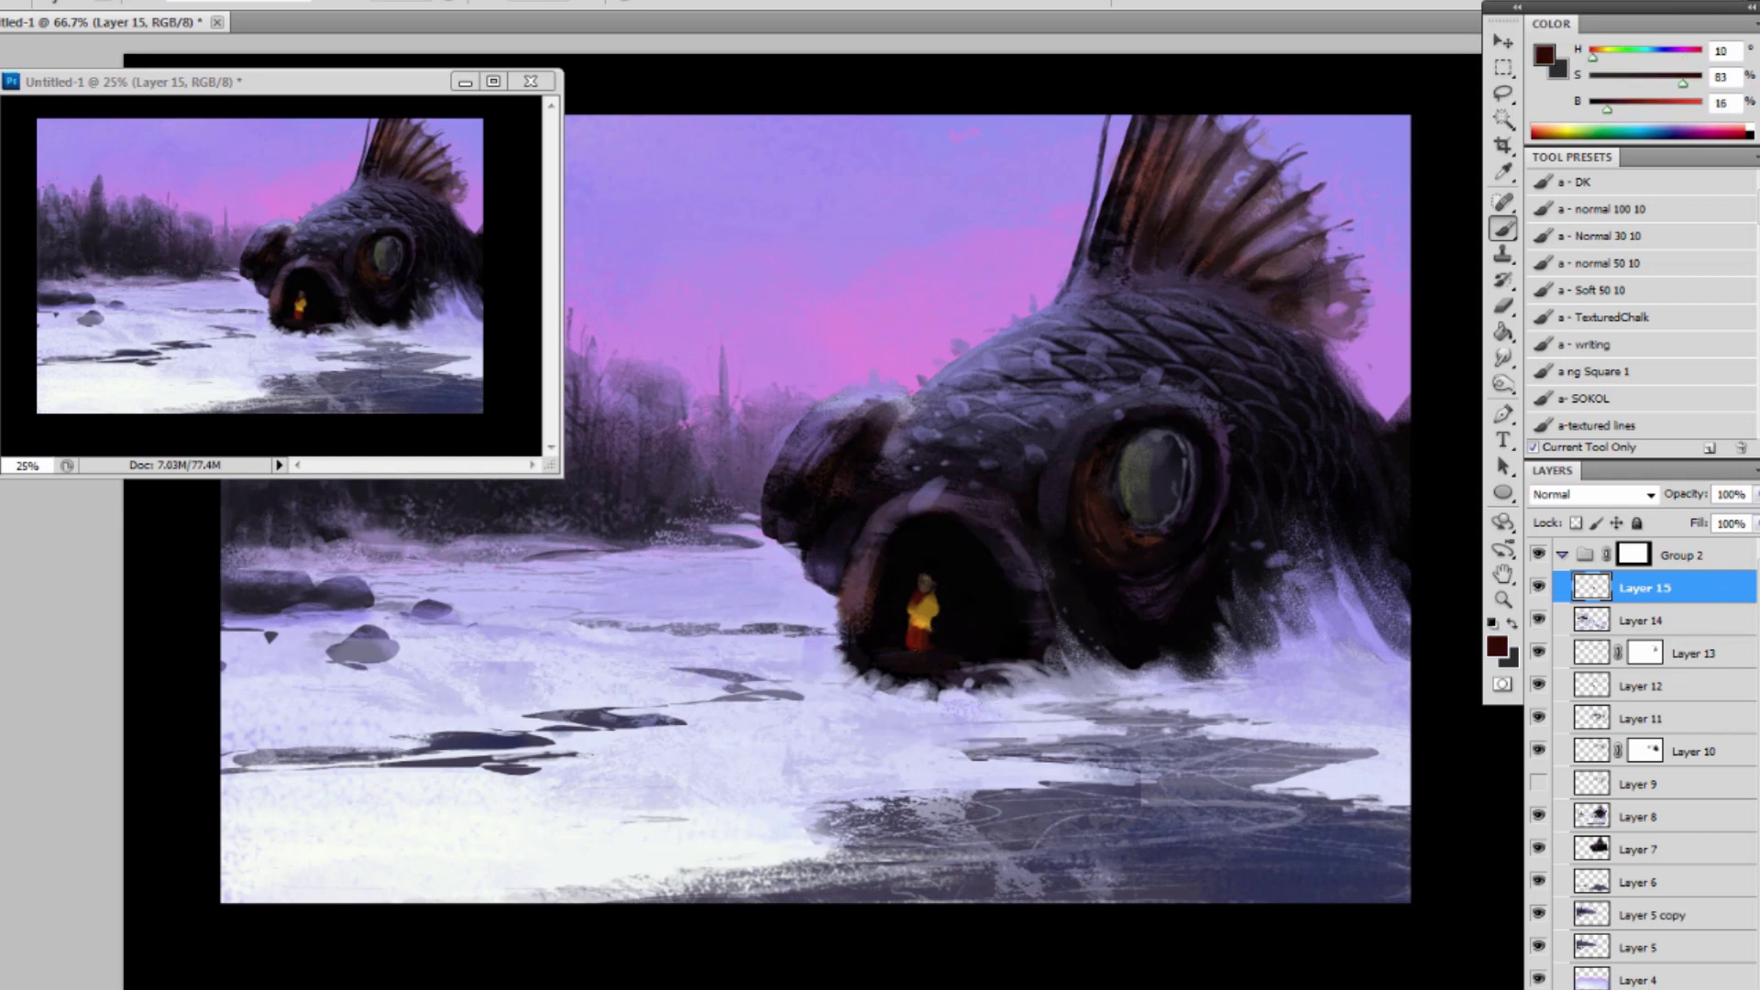
pyautogui.keyDown('alt'); pyautogui.click(949, 624); pyautogui.keyUp('alt')
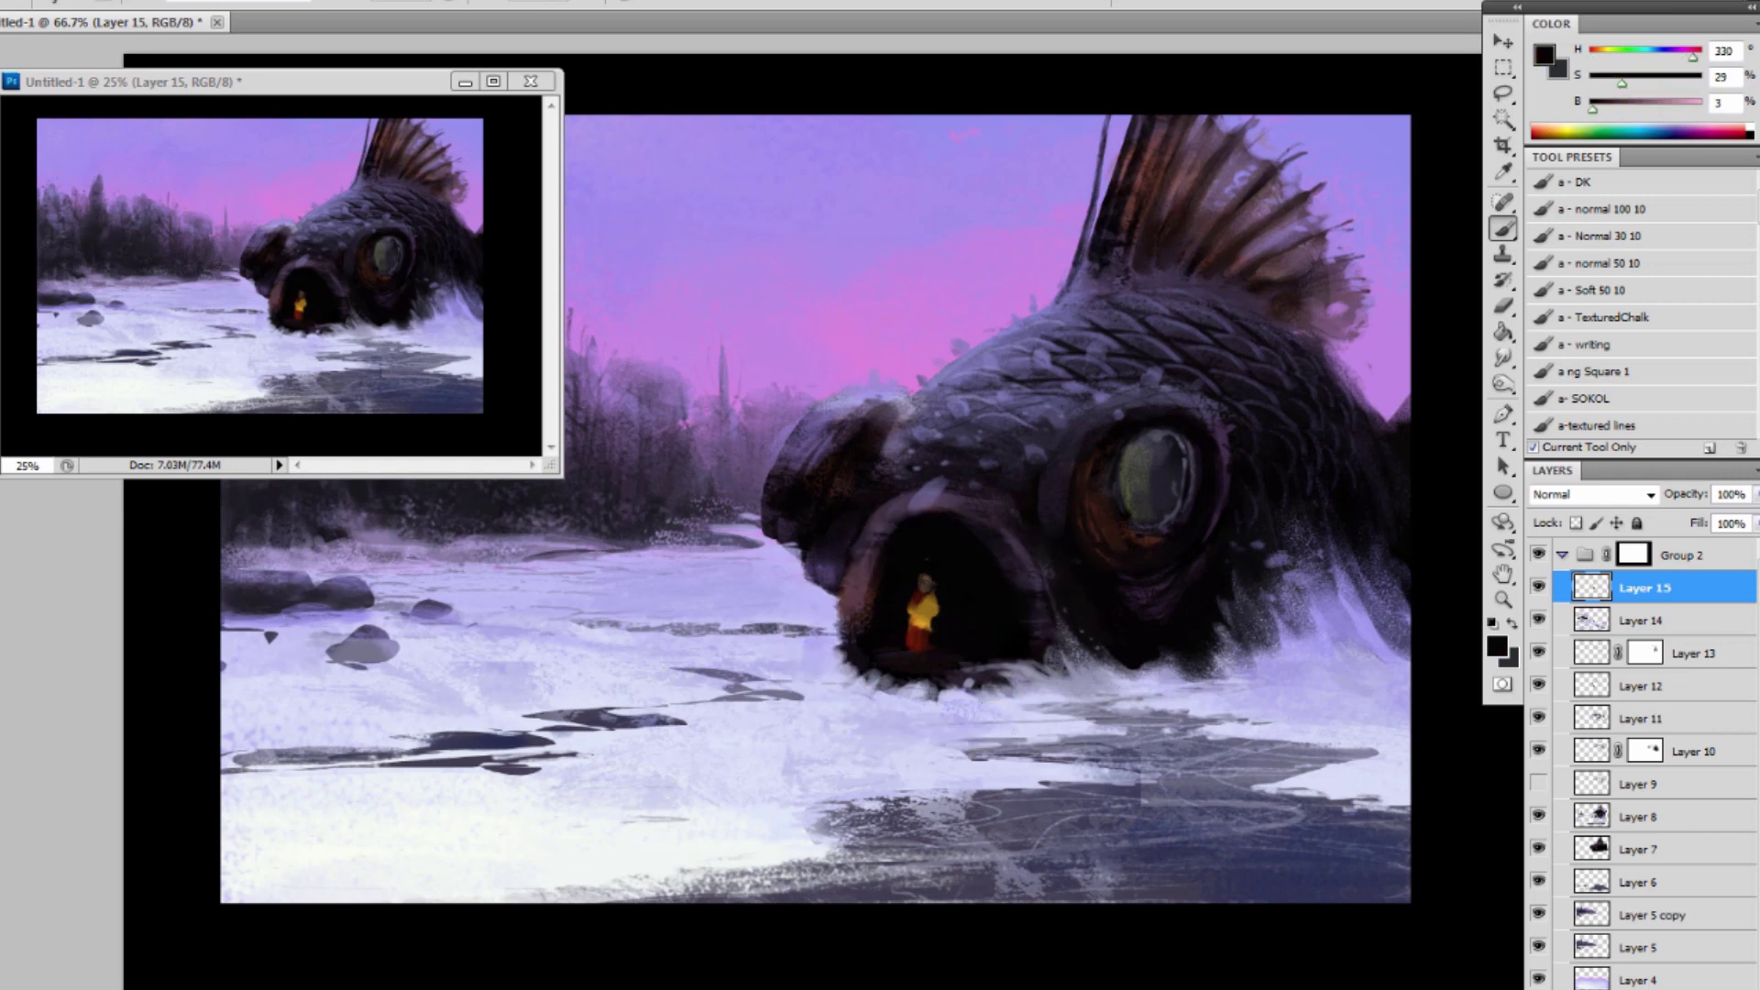
# Add dark detail to the figure's torso on Layer 15 and sample the brown of its head.
pyautogui.hotkey('alt', ']')
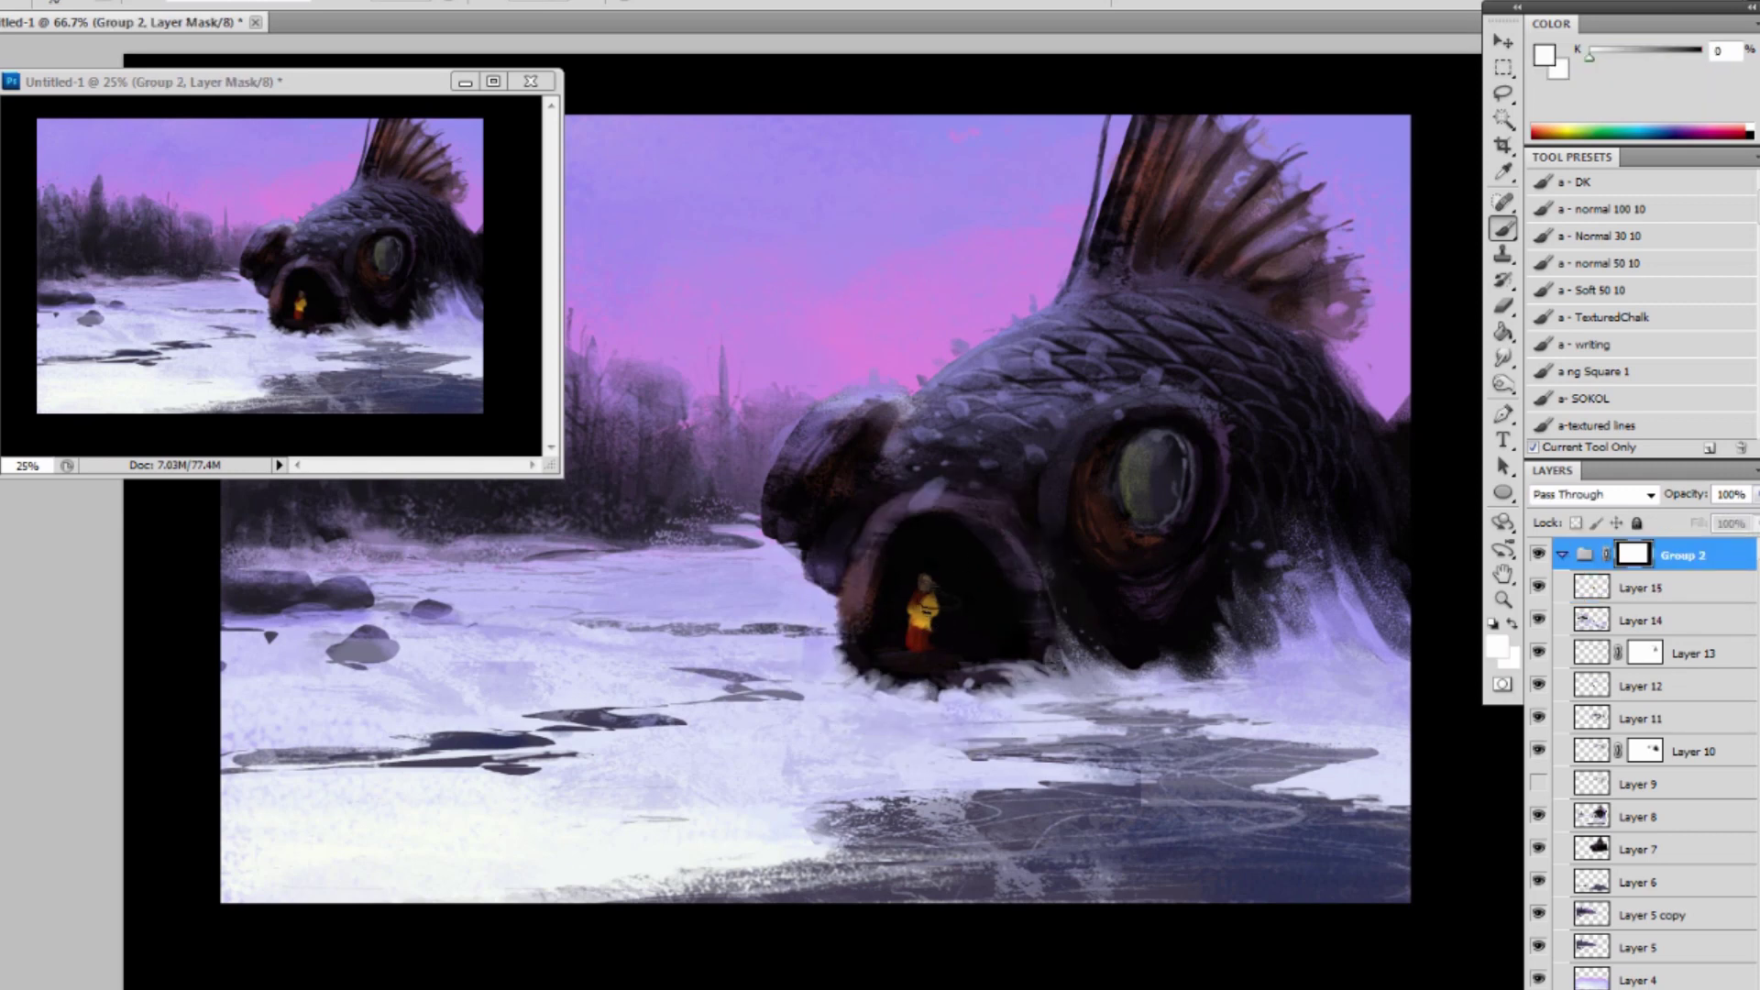
pyautogui.click(1606, 585)
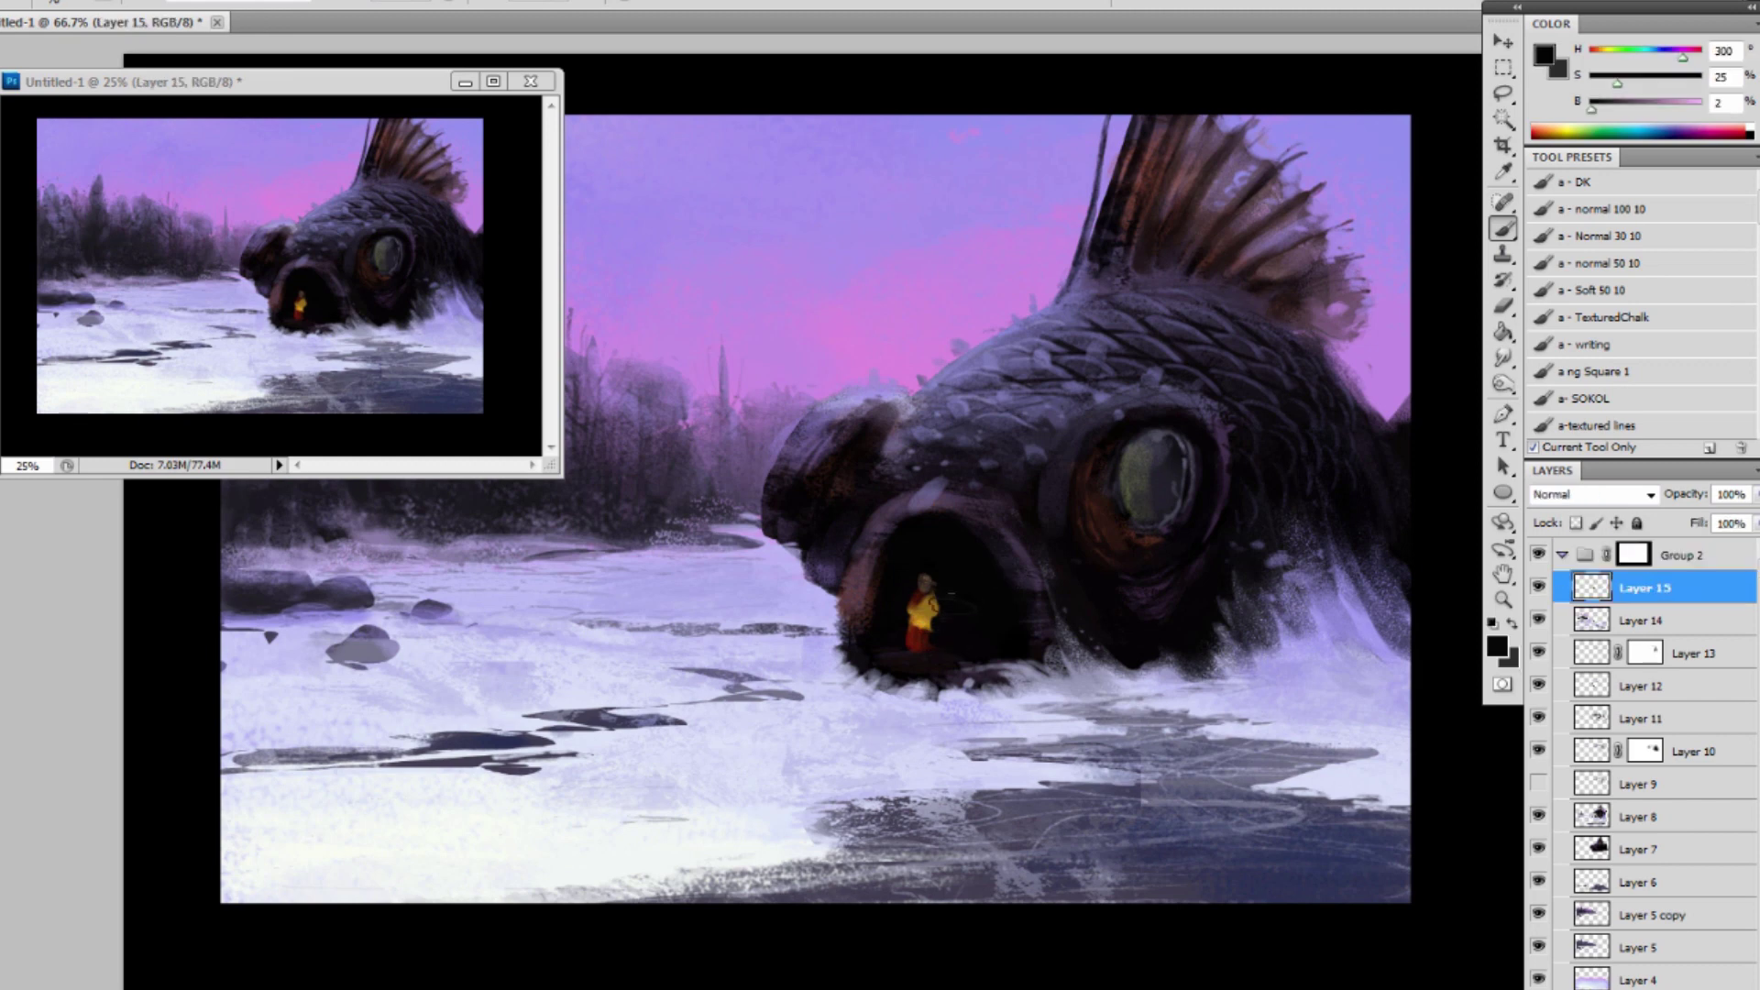
pyautogui.moveTo(916, 610); pyautogui.dragTo(935, 629)
pyautogui.keyDown('alt'); pyautogui.click(924, 576); pyautogui.keyUp('alt')
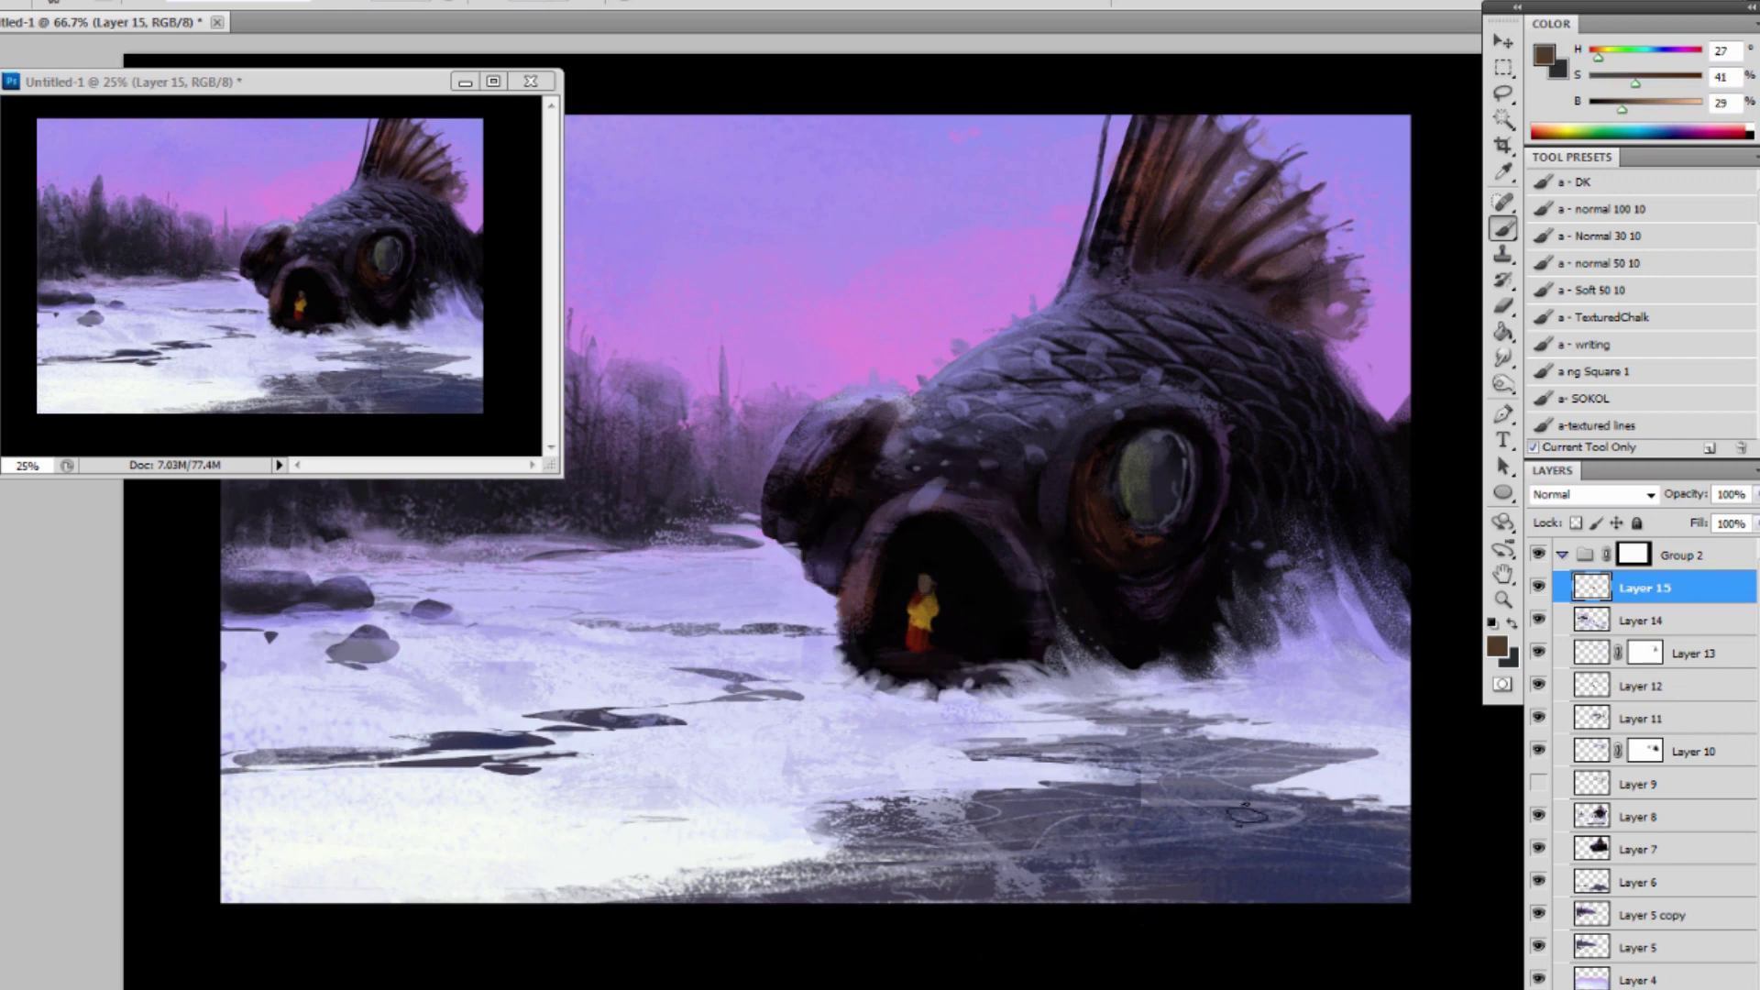
# Create a new layer above the figure's layer and set its blend mode to Overlay.
pyautogui.keyDown('alt'); pyautogui.click(1151, 777); pyautogui.keyUp('alt')
pyautogui.hotkey('ctrl', 'shift', 'alt', 'n')
pyautogui.click(1650, 494)
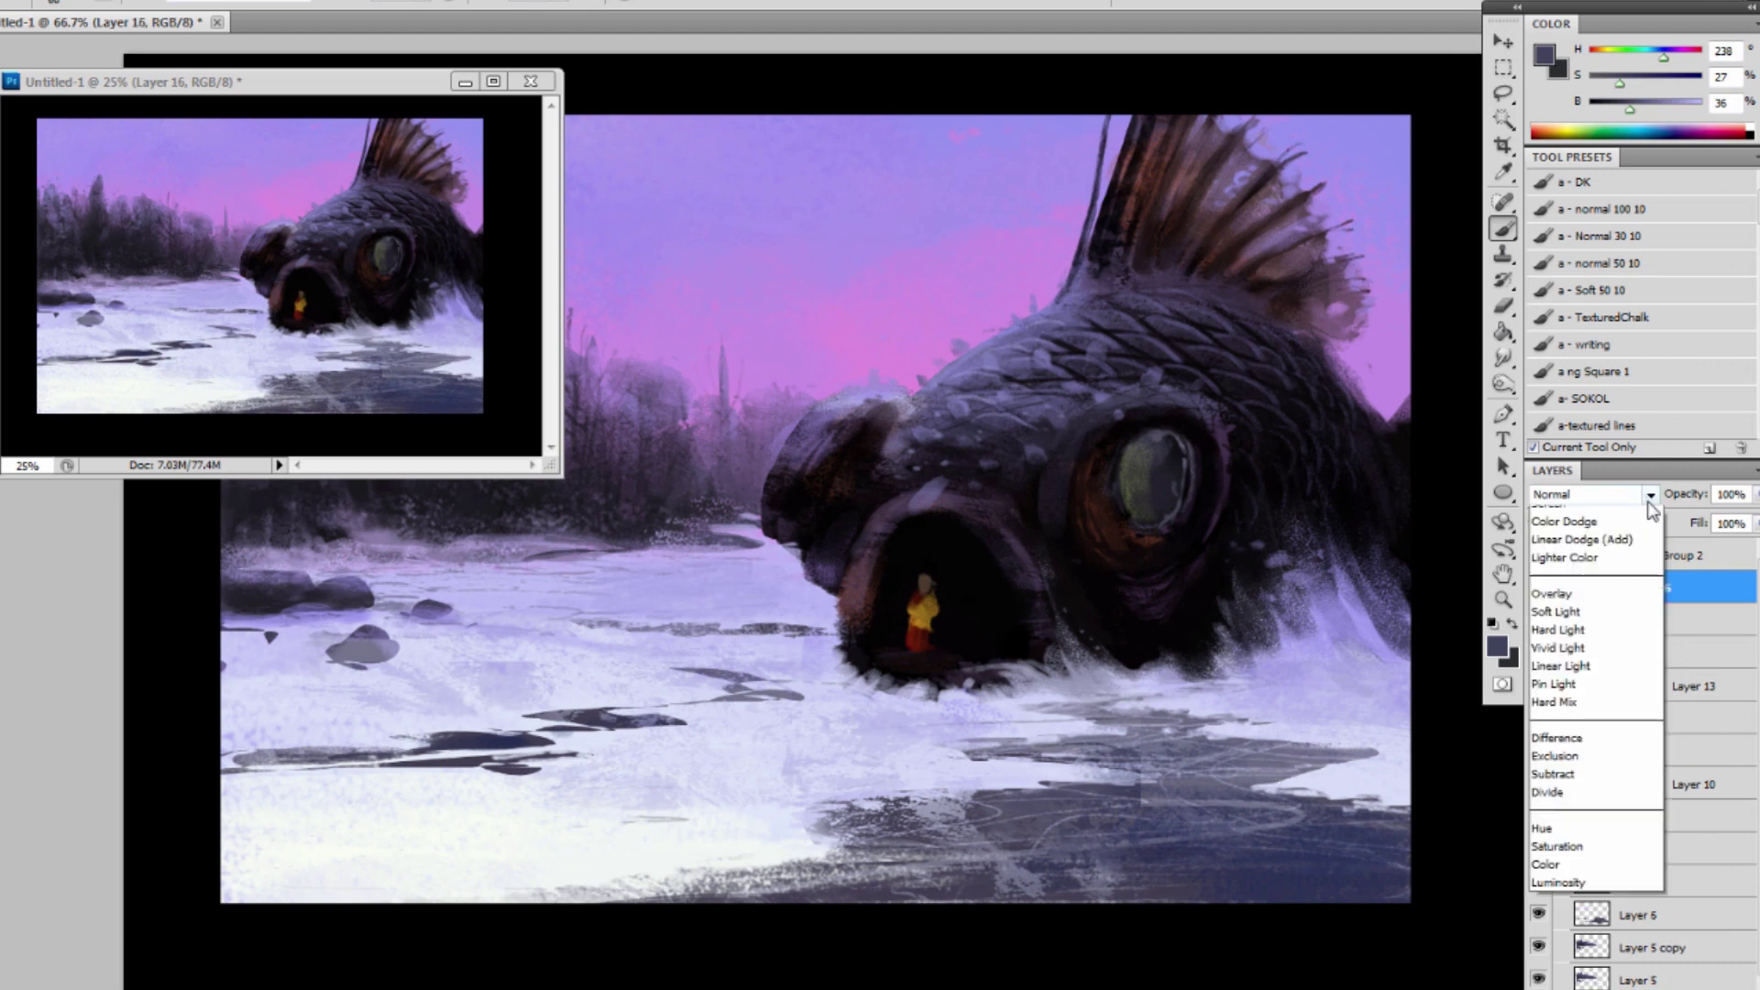
pyautogui.click(1603, 787)
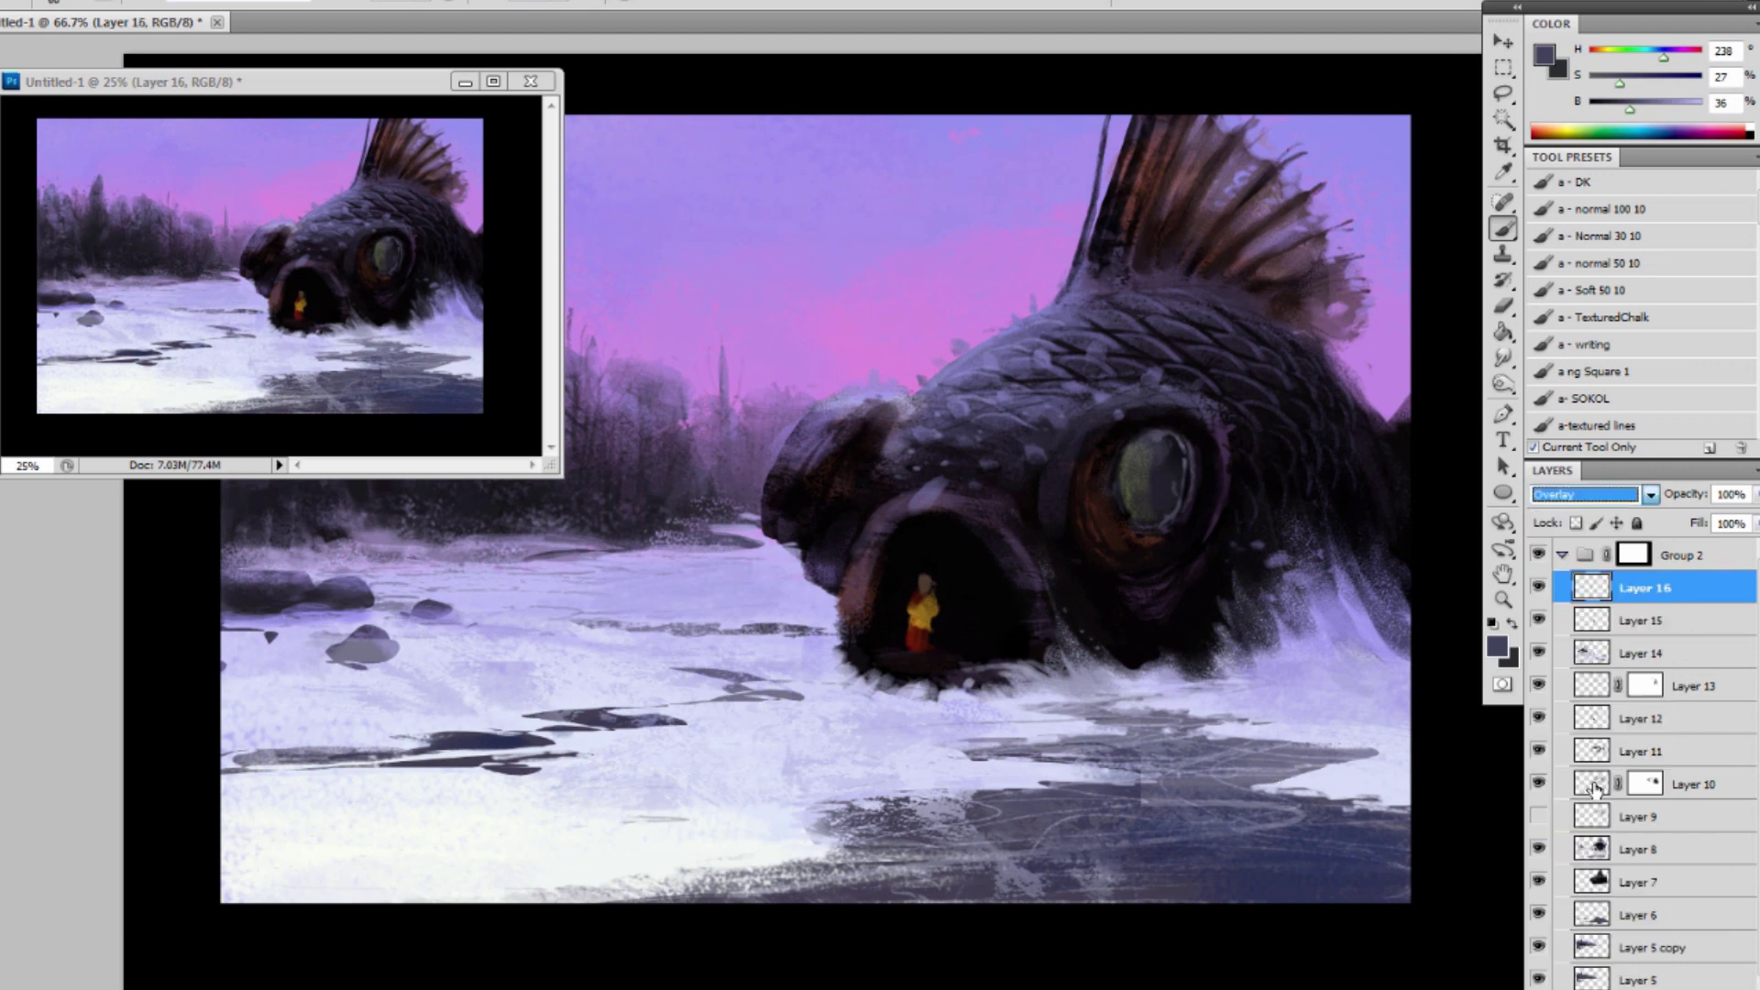
# Paint golden yellow (H 44, S 64, B 85) along the snow and water edges in the foreground and lower the layer's opacity to 67%.
pyautogui.keyDown('alt'); pyautogui.click(979, 752); pyautogui.keyUp('alt')
pyautogui.click(1548, 55)
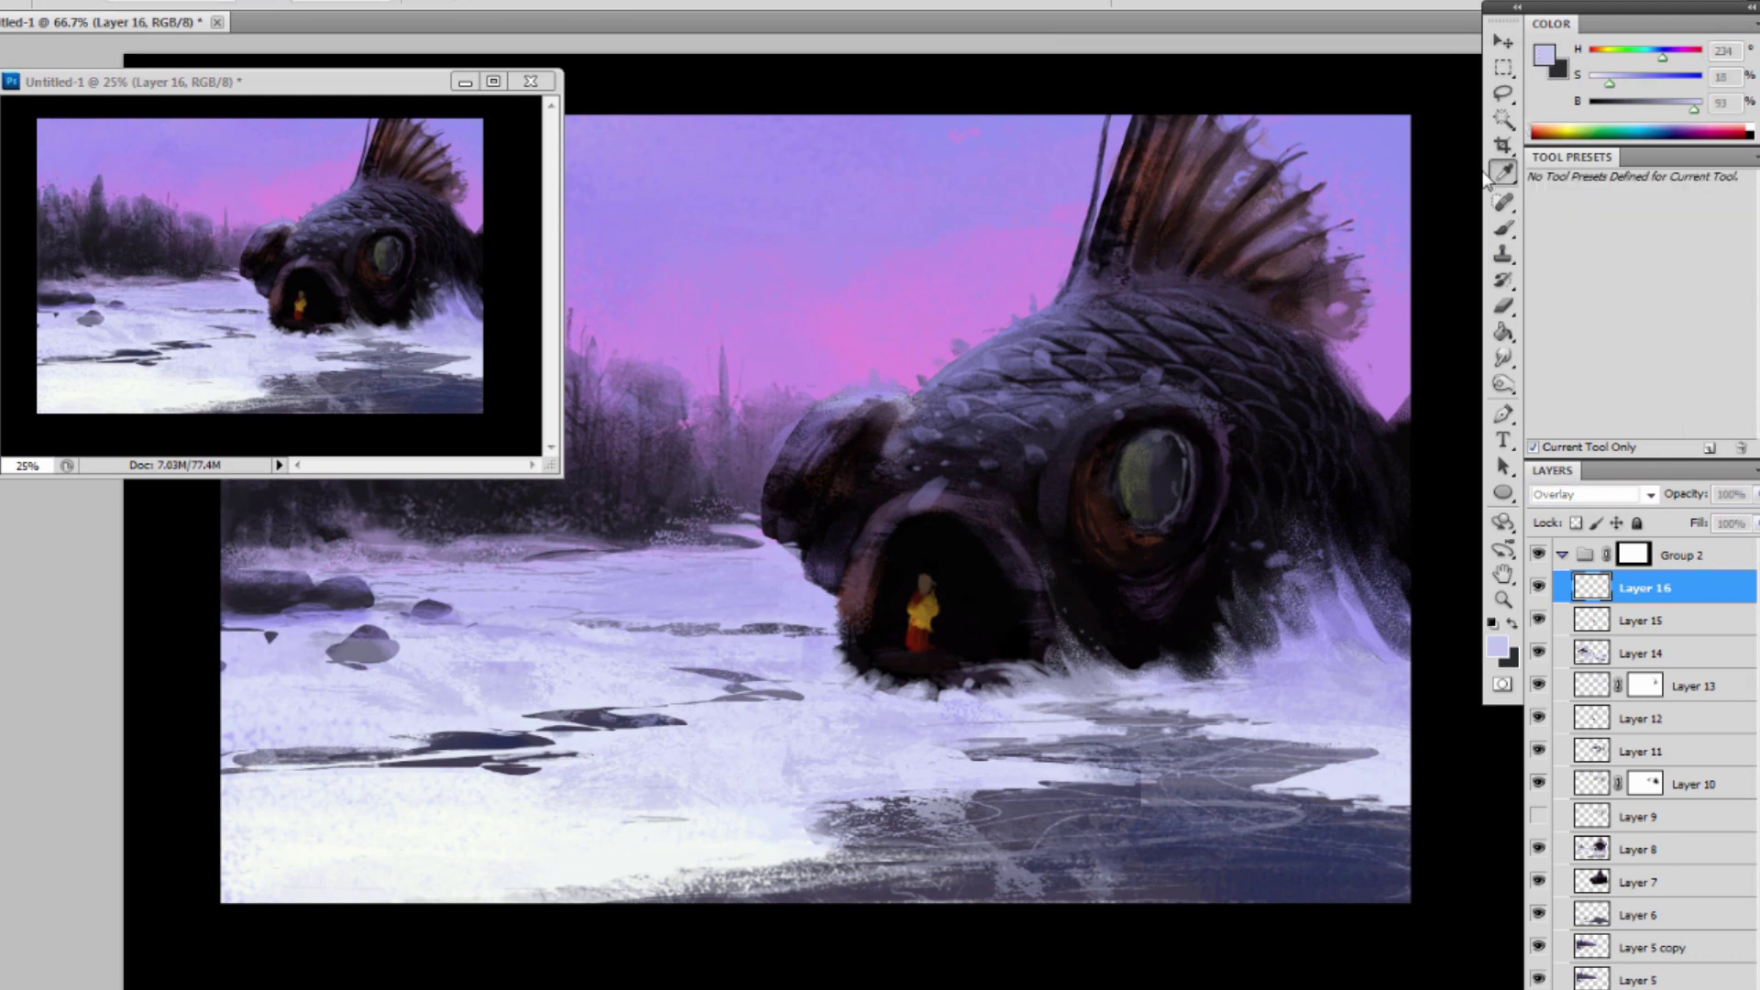
pyautogui.moveTo(1378, 393); pyautogui.dragTo(1378, 368)
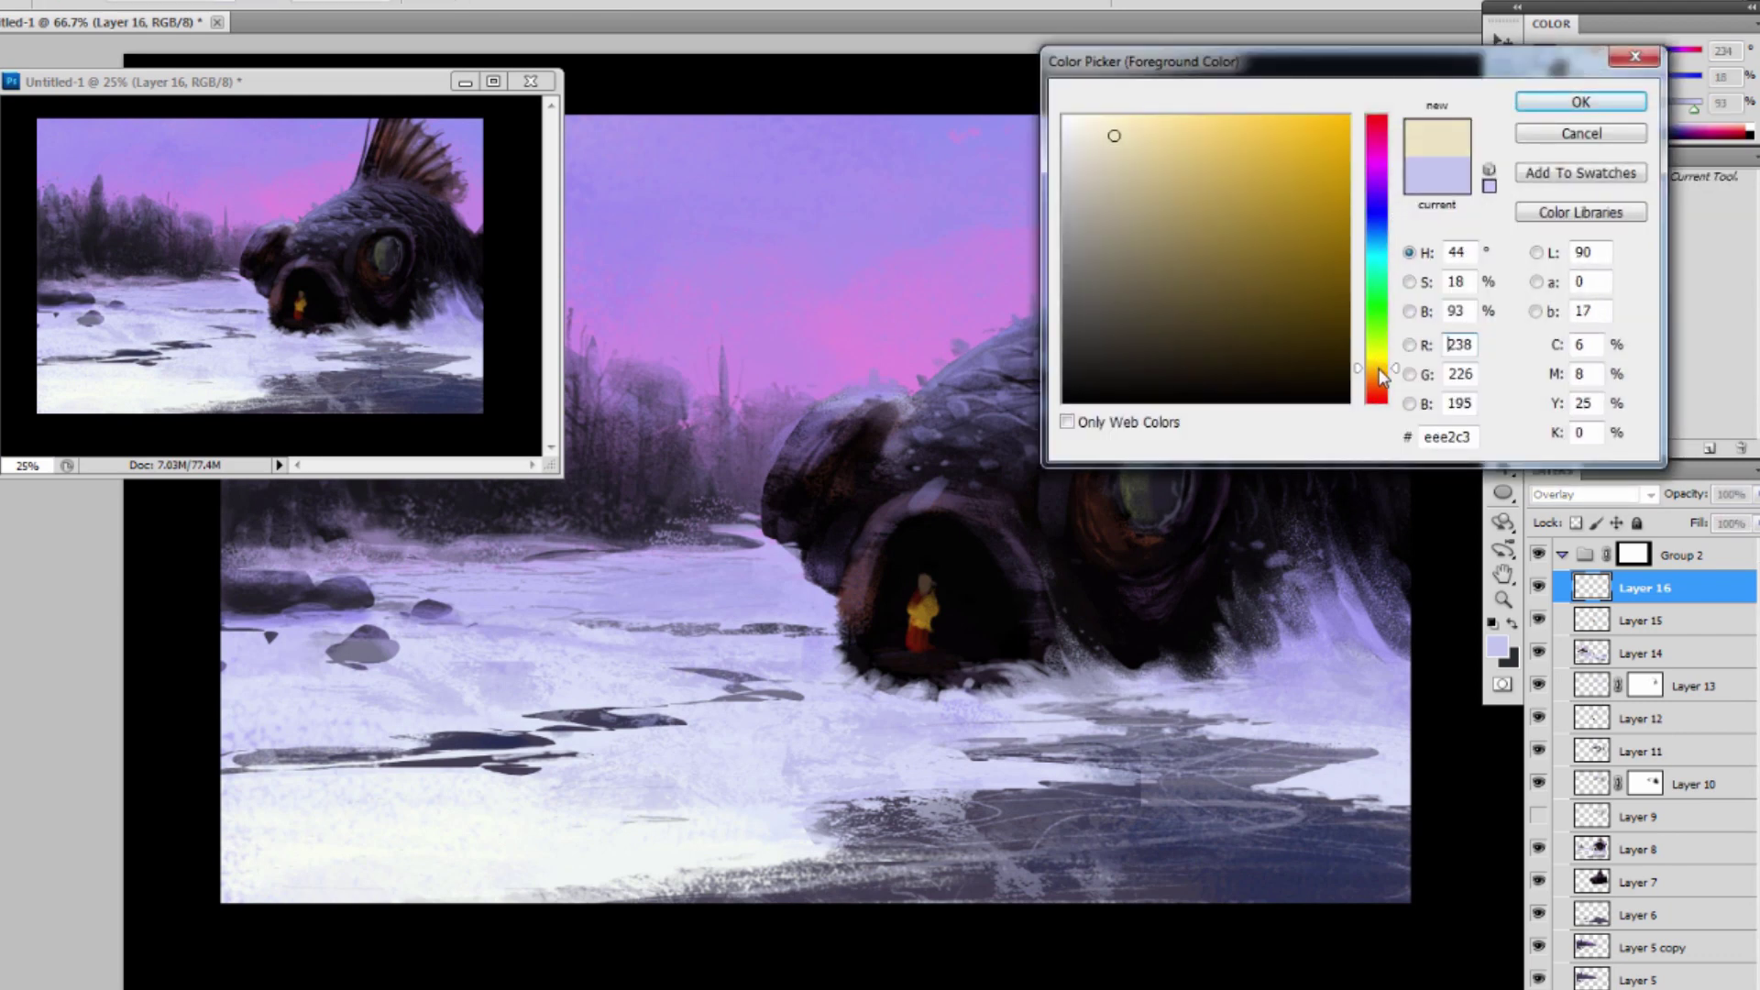
pyautogui.click(1244, 158)
pyautogui.click(1579, 102)
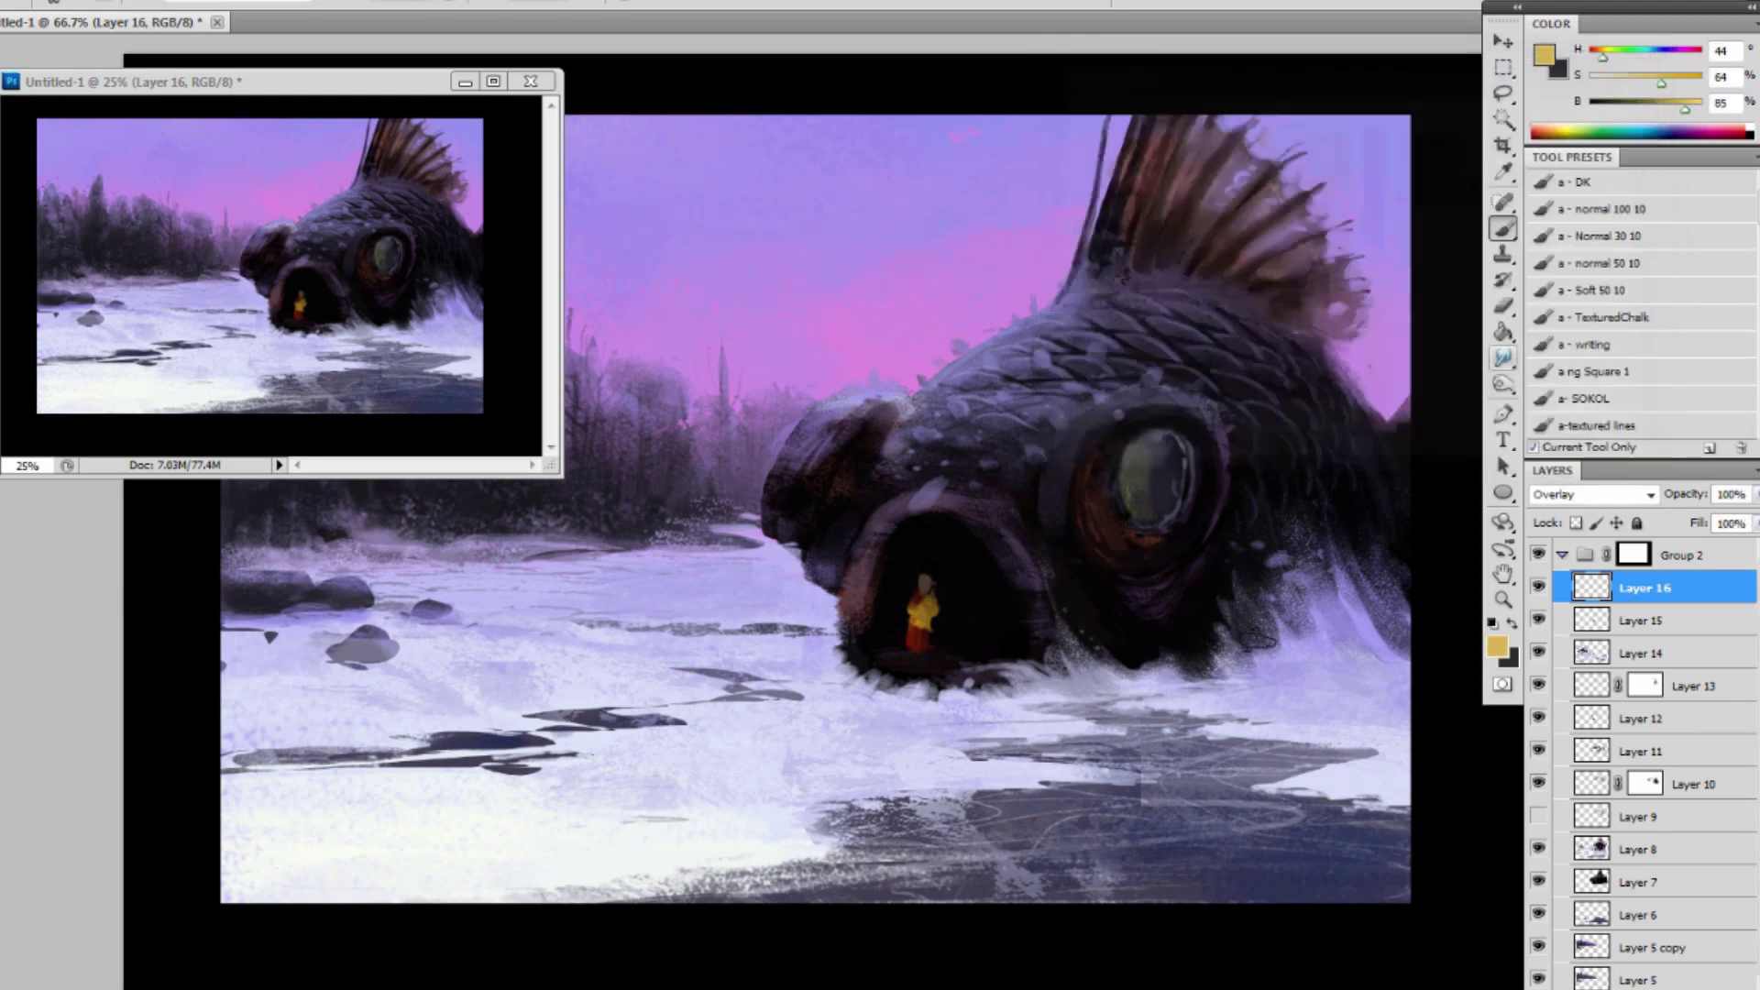
pyautogui.moveTo(582, 893)
pyautogui.mouseDown()
pyautogui.moveTo(775, 871)
pyautogui.moveTo(600, 871)
pyautogui.moveTo(854, 843)
pyautogui.moveTo(814, 842)
pyautogui.moveTo(889, 778)
pyautogui.moveTo(834, 790)
pyautogui.moveTo(855, 783)
pyautogui.moveTo(1098, 777)
pyautogui.moveTo(959, 746)
pyautogui.moveTo(1135, 728)
pyautogui.moveTo(990, 756)
pyautogui.moveTo(1476, 593)
pyautogui.moveTo(1369, 615)
pyautogui.moveTo(1235, 689)
pyautogui.moveTo(1032, 709)
pyautogui.moveTo(1064, 699)
pyautogui.moveTo(1153, 699)
pyautogui.moveTo(973, 730)
pyautogui.moveTo(1027, 744)
pyautogui.moveTo(966, 750)
pyautogui.mouseUp()
pyautogui.press('[')
pyautogui.press('[')
pyautogui.press('[')
pyautogui.press('[')
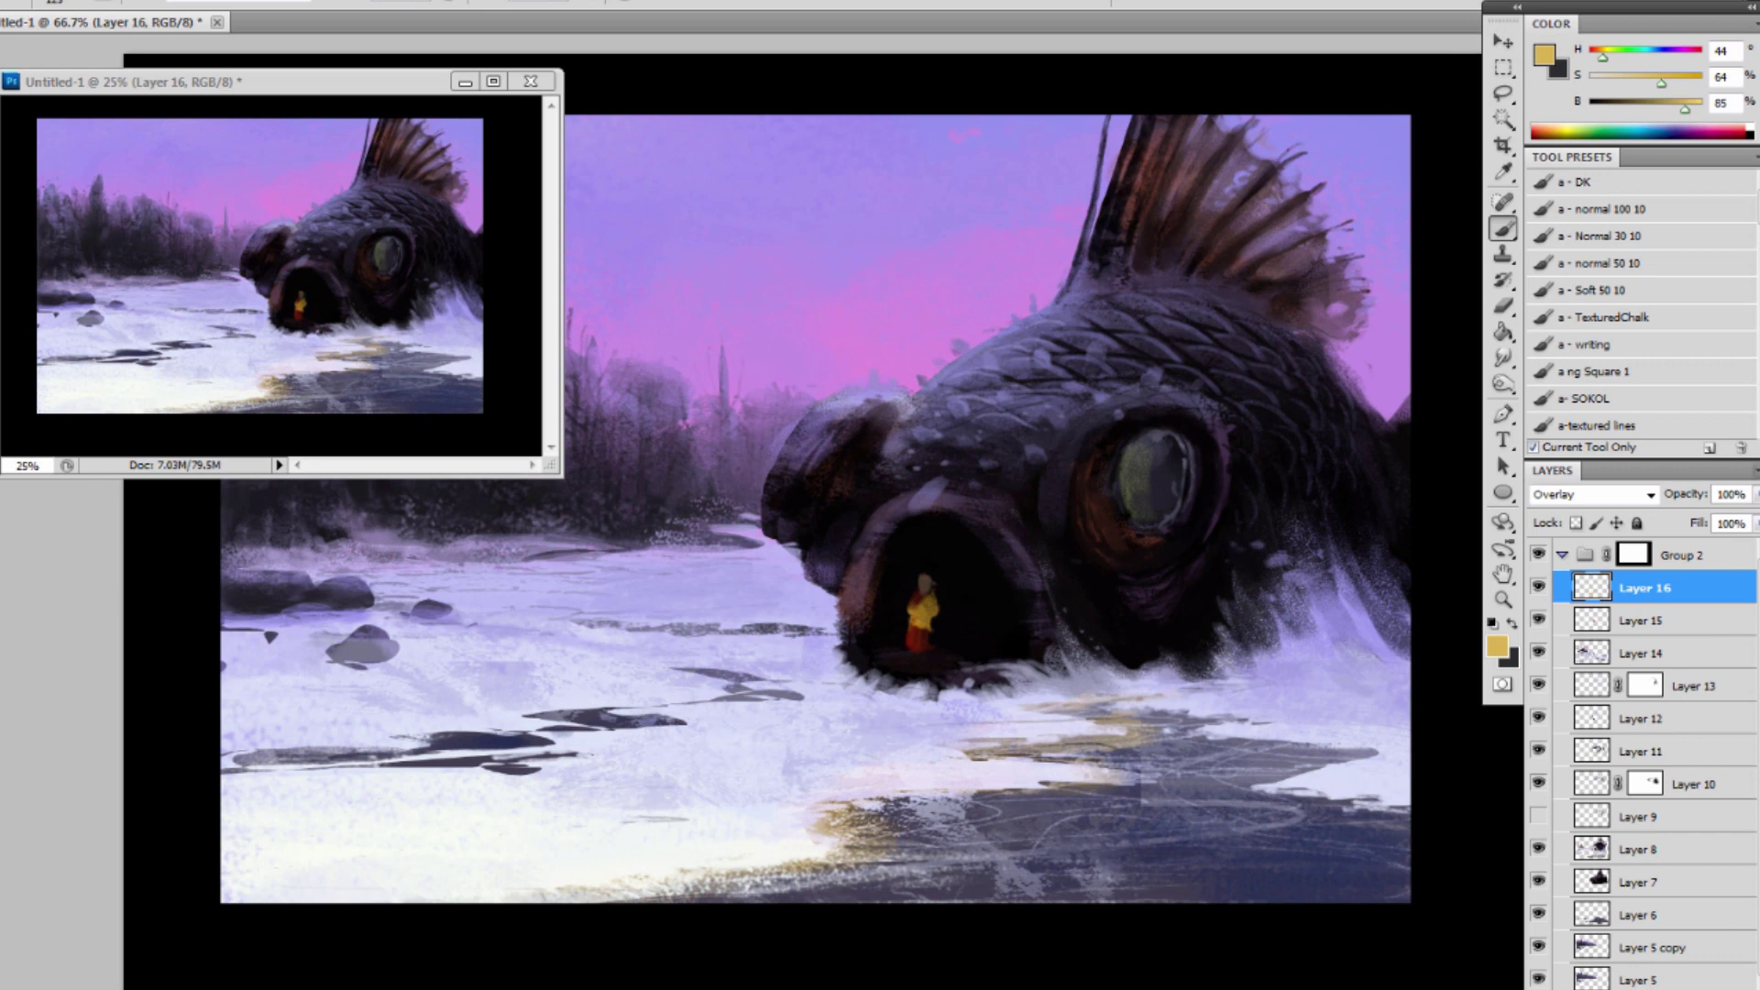
pyautogui.click(1755, 495)
pyautogui.moveTo(1755, 521); pyautogui.dragTo(1722, 517)
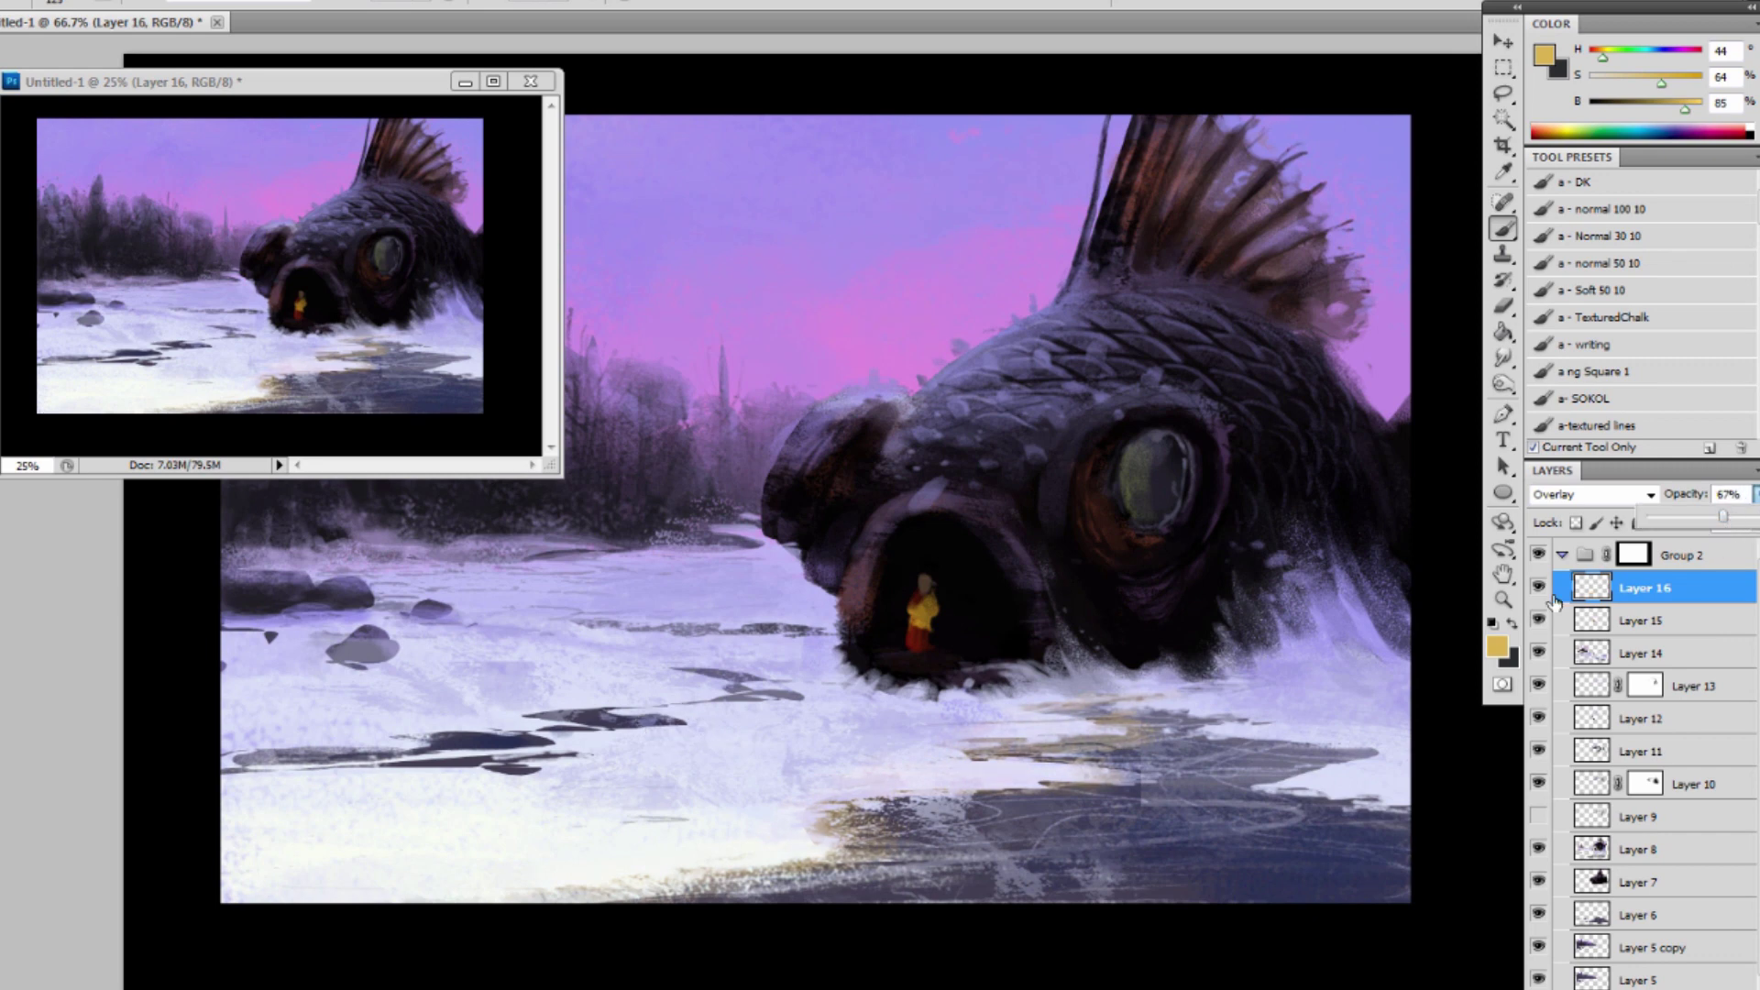
# Tint the dark water patches and ice cracks across the frozen river with gold strokes on the Overlay layer.
pyautogui.moveTo(1205, 695)
pyautogui.mouseDown()
pyautogui.moveTo(1155, 710)
pyautogui.moveTo(1196, 722)
pyautogui.mouseUp()
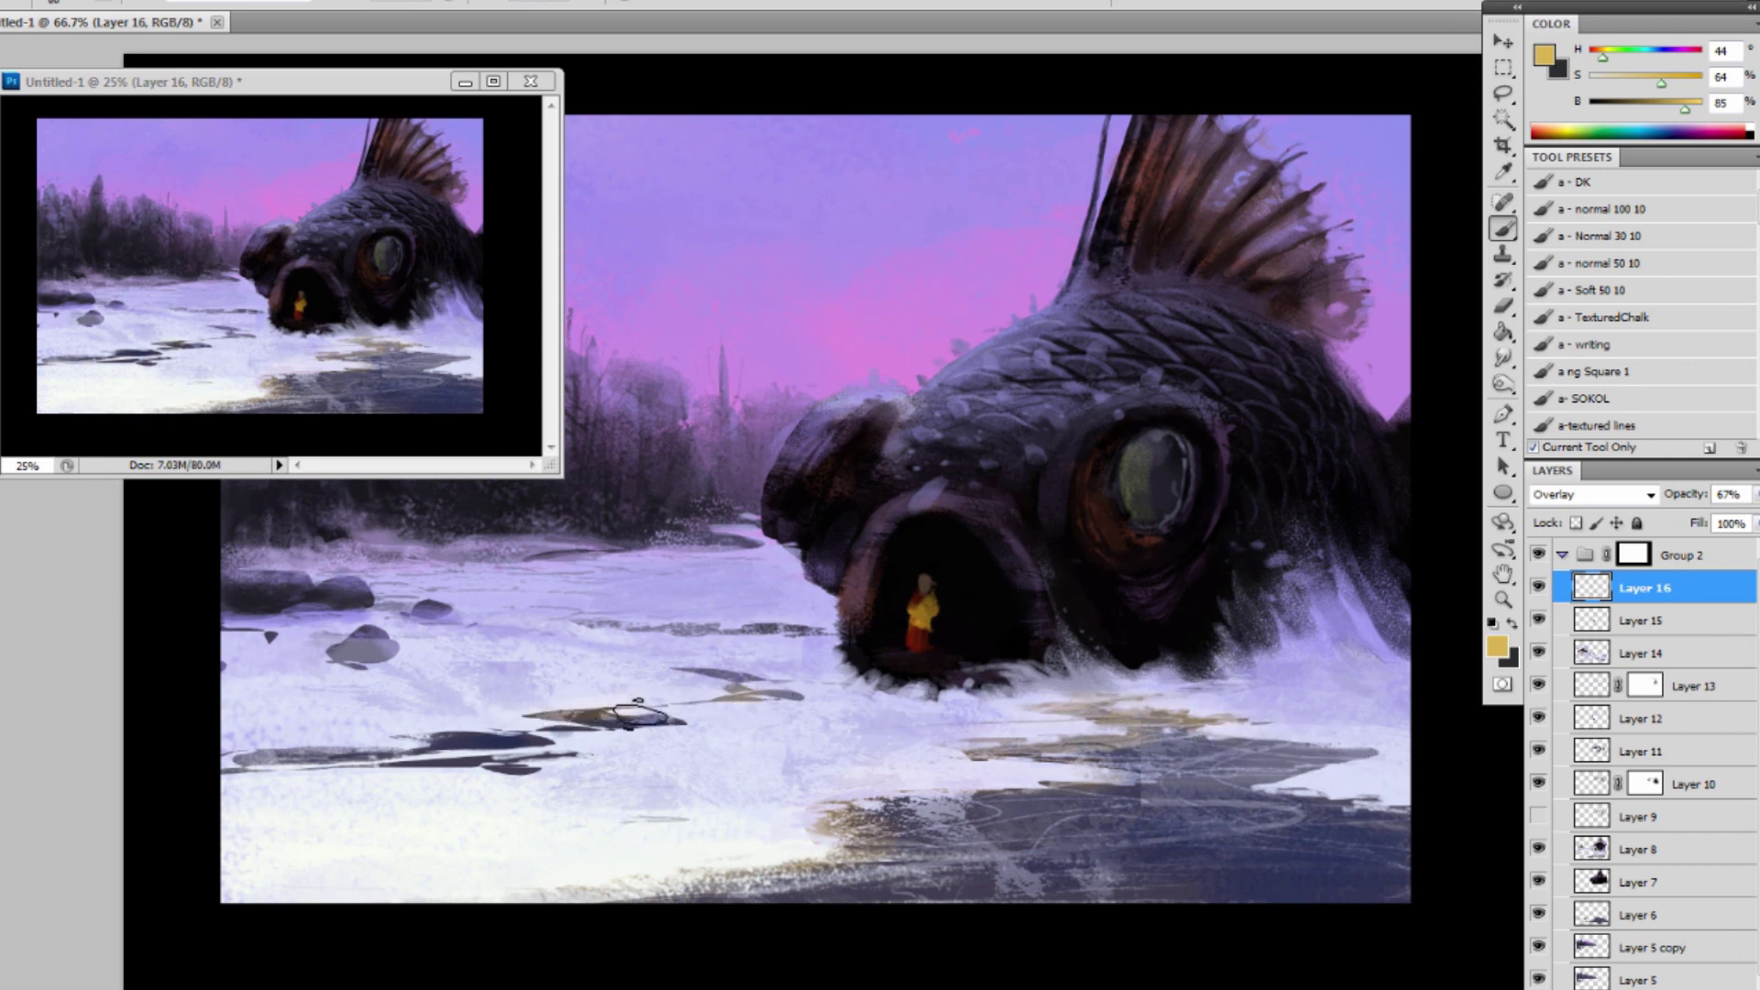
pyautogui.moveTo(493, 732); pyautogui.dragTo(245, 743)
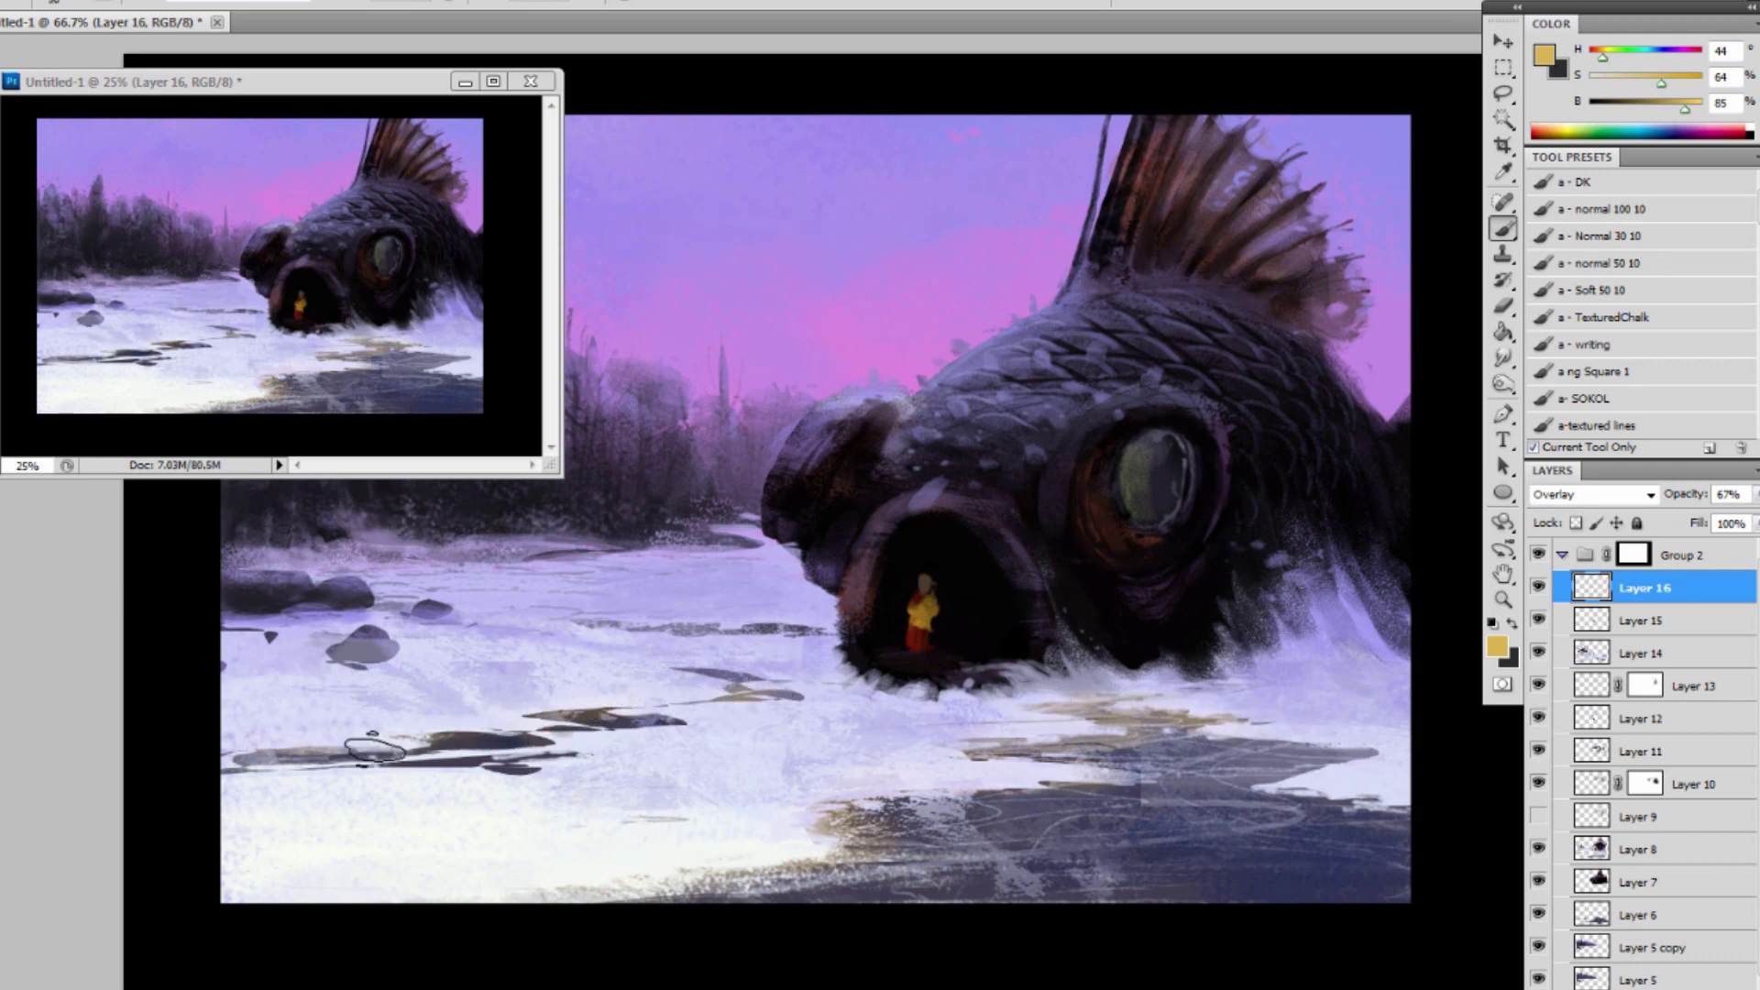
pyautogui.moveTo(376, 749); pyautogui.dragTo(248, 757)
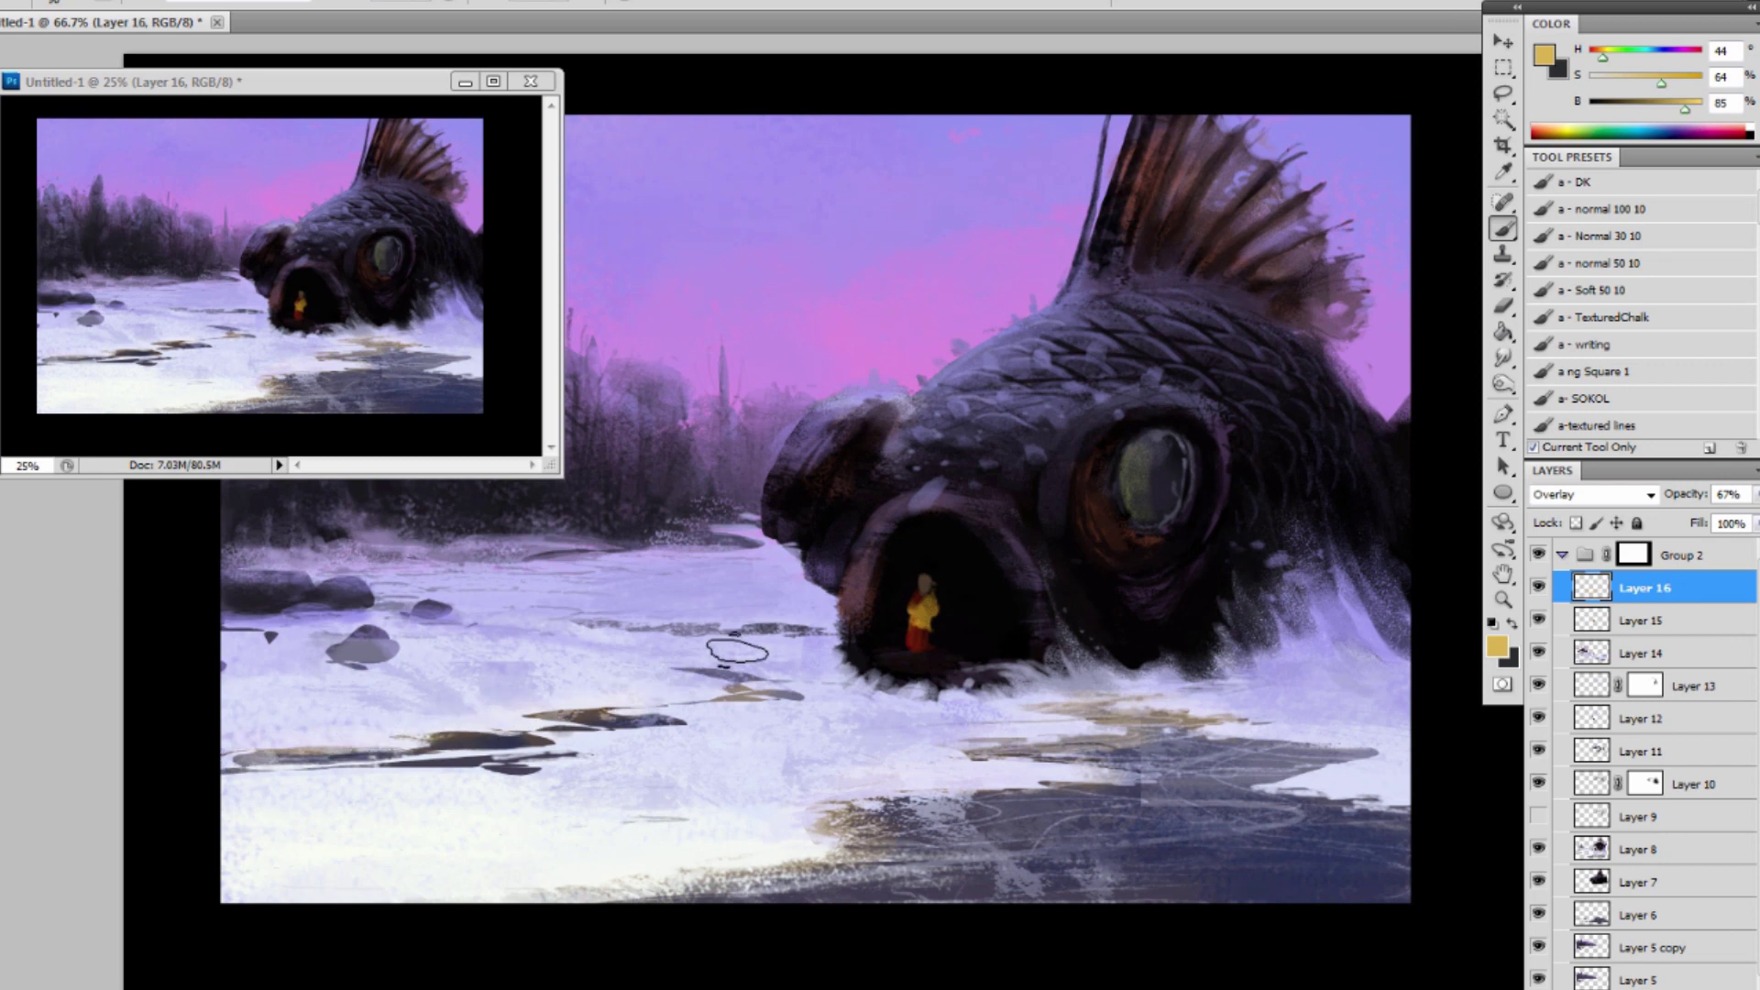
pyautogui.moveTo(653, 628); pyautogui.dragTo(805, 629)
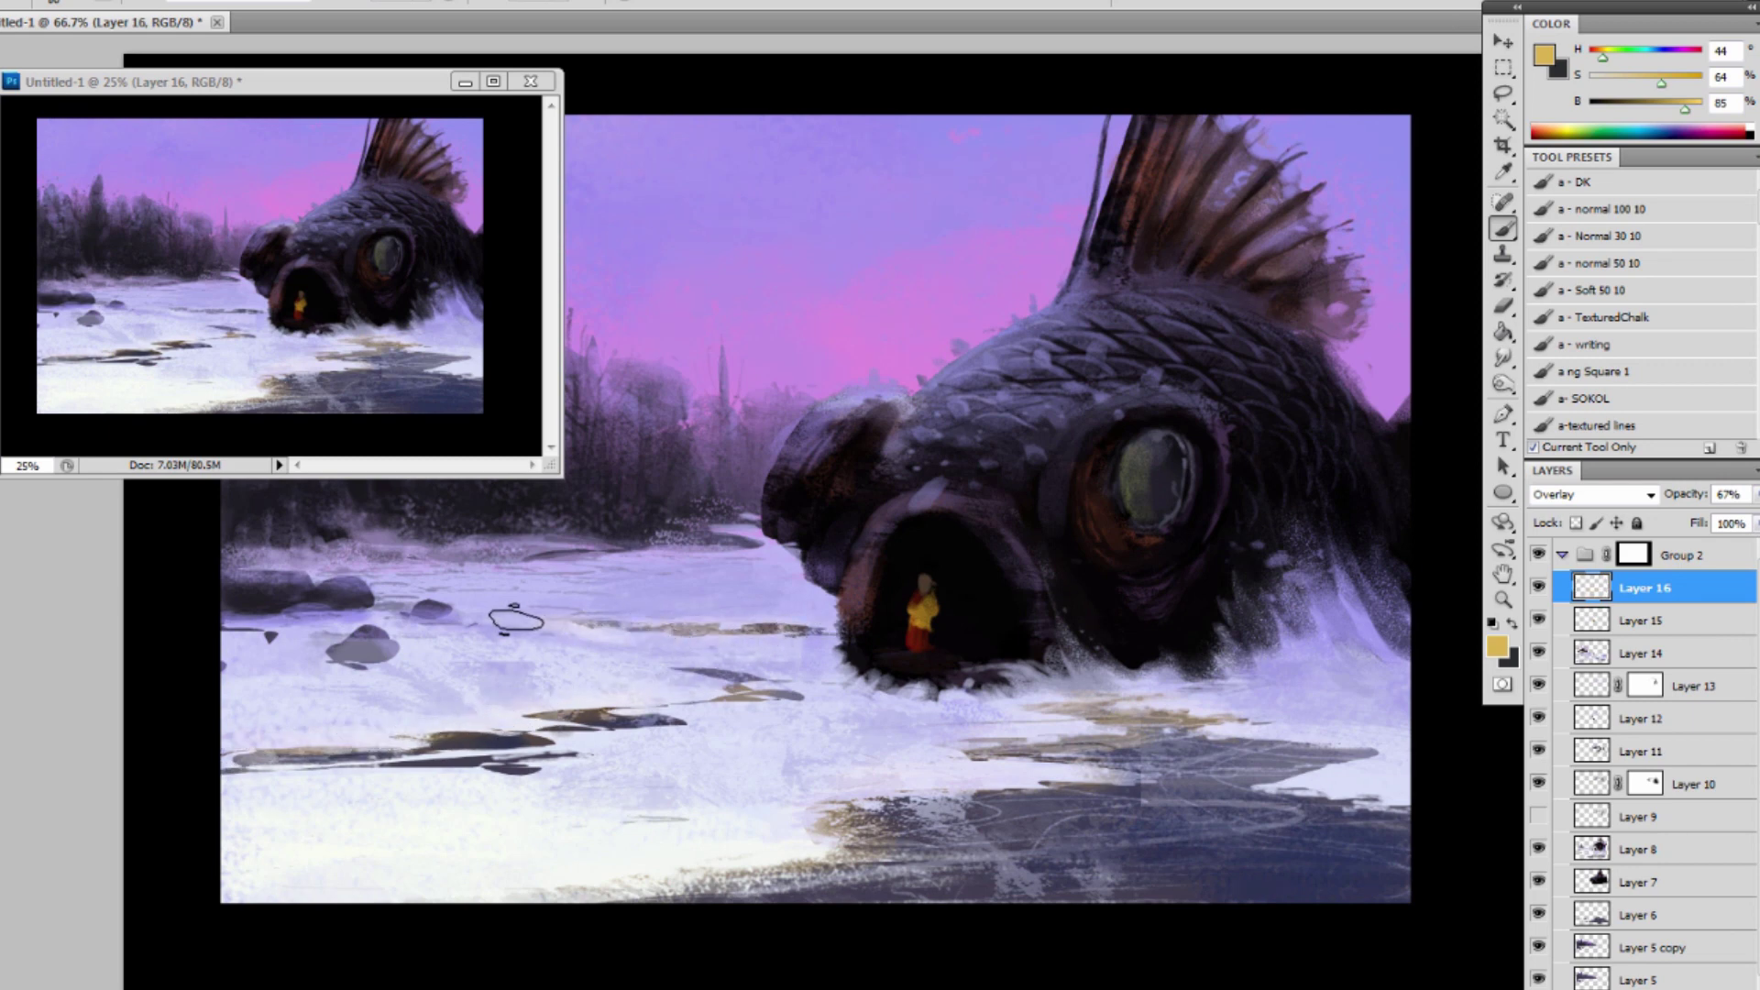
pyautogui.moveTo(424, 589); pyautogui.dragTo(438, 611)
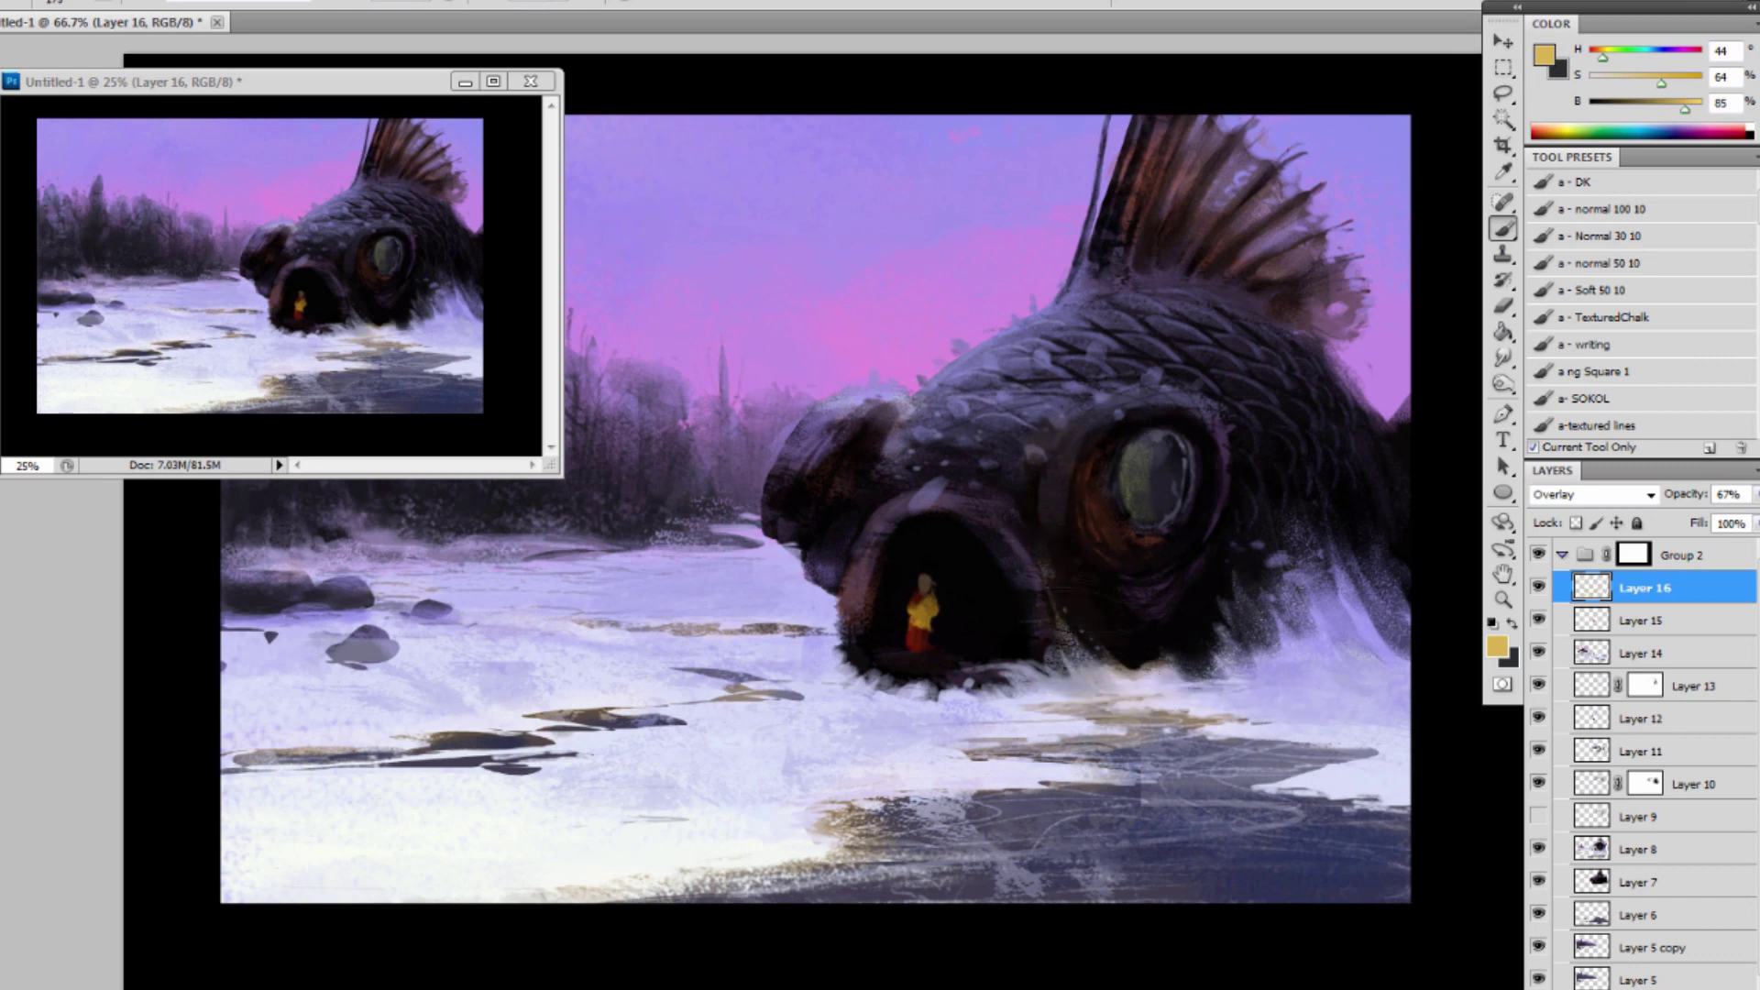
pyautogui.moveTo(1253, 747)
pyautogui.mouseDown()
pyautogui.moveTo(1357, 753)
pyautogui.moveTo(1293, 741)
pyautogui.mouseUp()
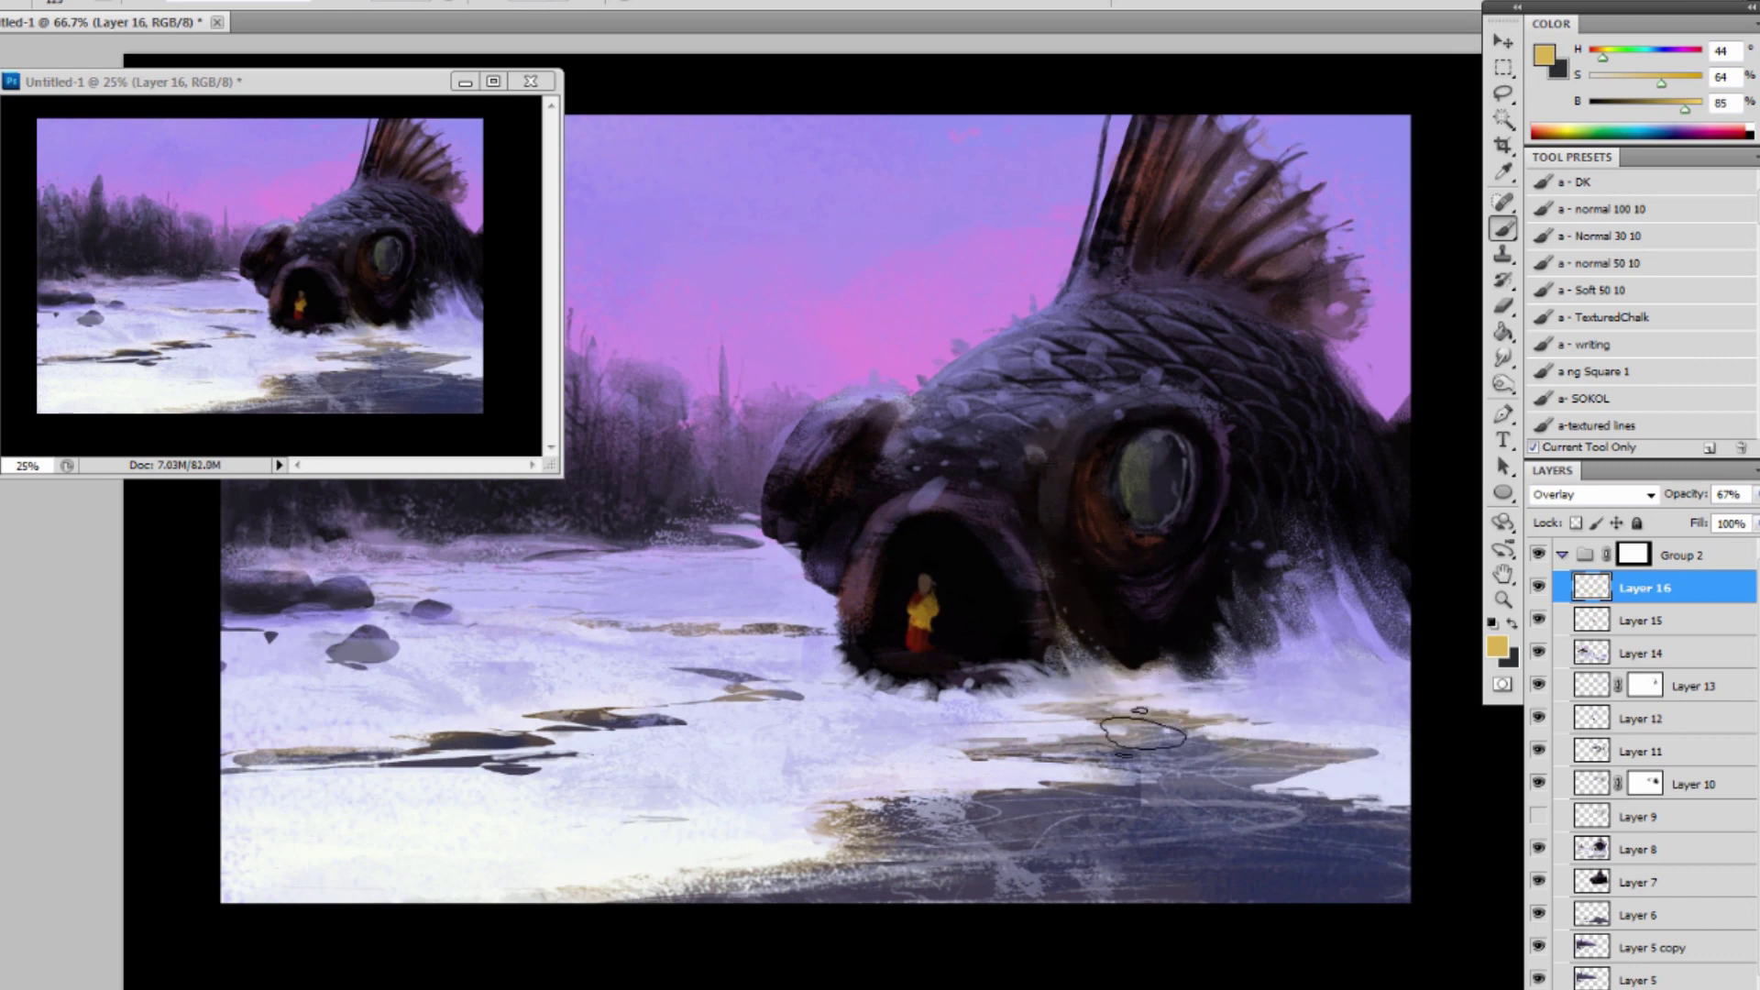
pyautogui.moveTo(1258, 798)
pyautogui.mouseDown()
pyautogui.moveTo(1406, 804)
pyautogui.moveTo(1384, 810)
pyautogui.mouseUp()
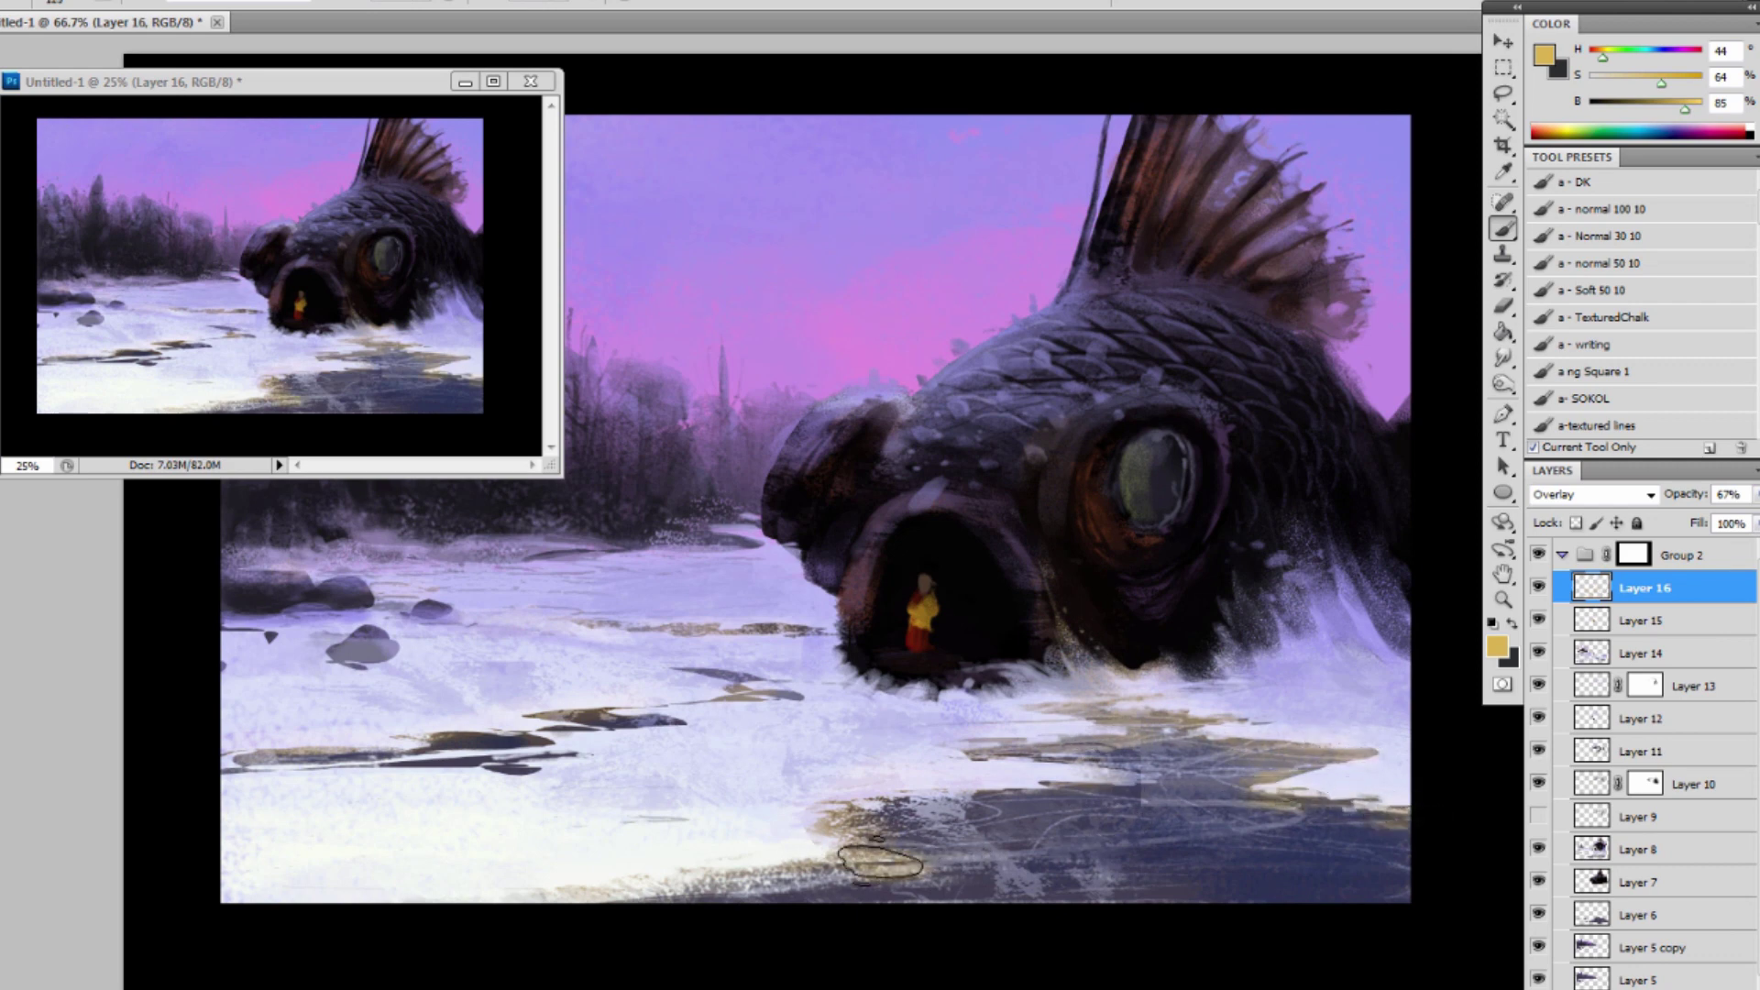
# Brush a gold tint along the foreground ice edge at the bottom of the painting with a much larger brush.
pyautogui.press(']')
pyautogui.press(']')
pyautogui.press(']')
pyautogui.press(']')
pyautogui.press(']')
pyautogui.press(']')
pyautogui.press(']')
pyautogui.moveTo(866, 869); pyautogui.dragTo(803, 881)
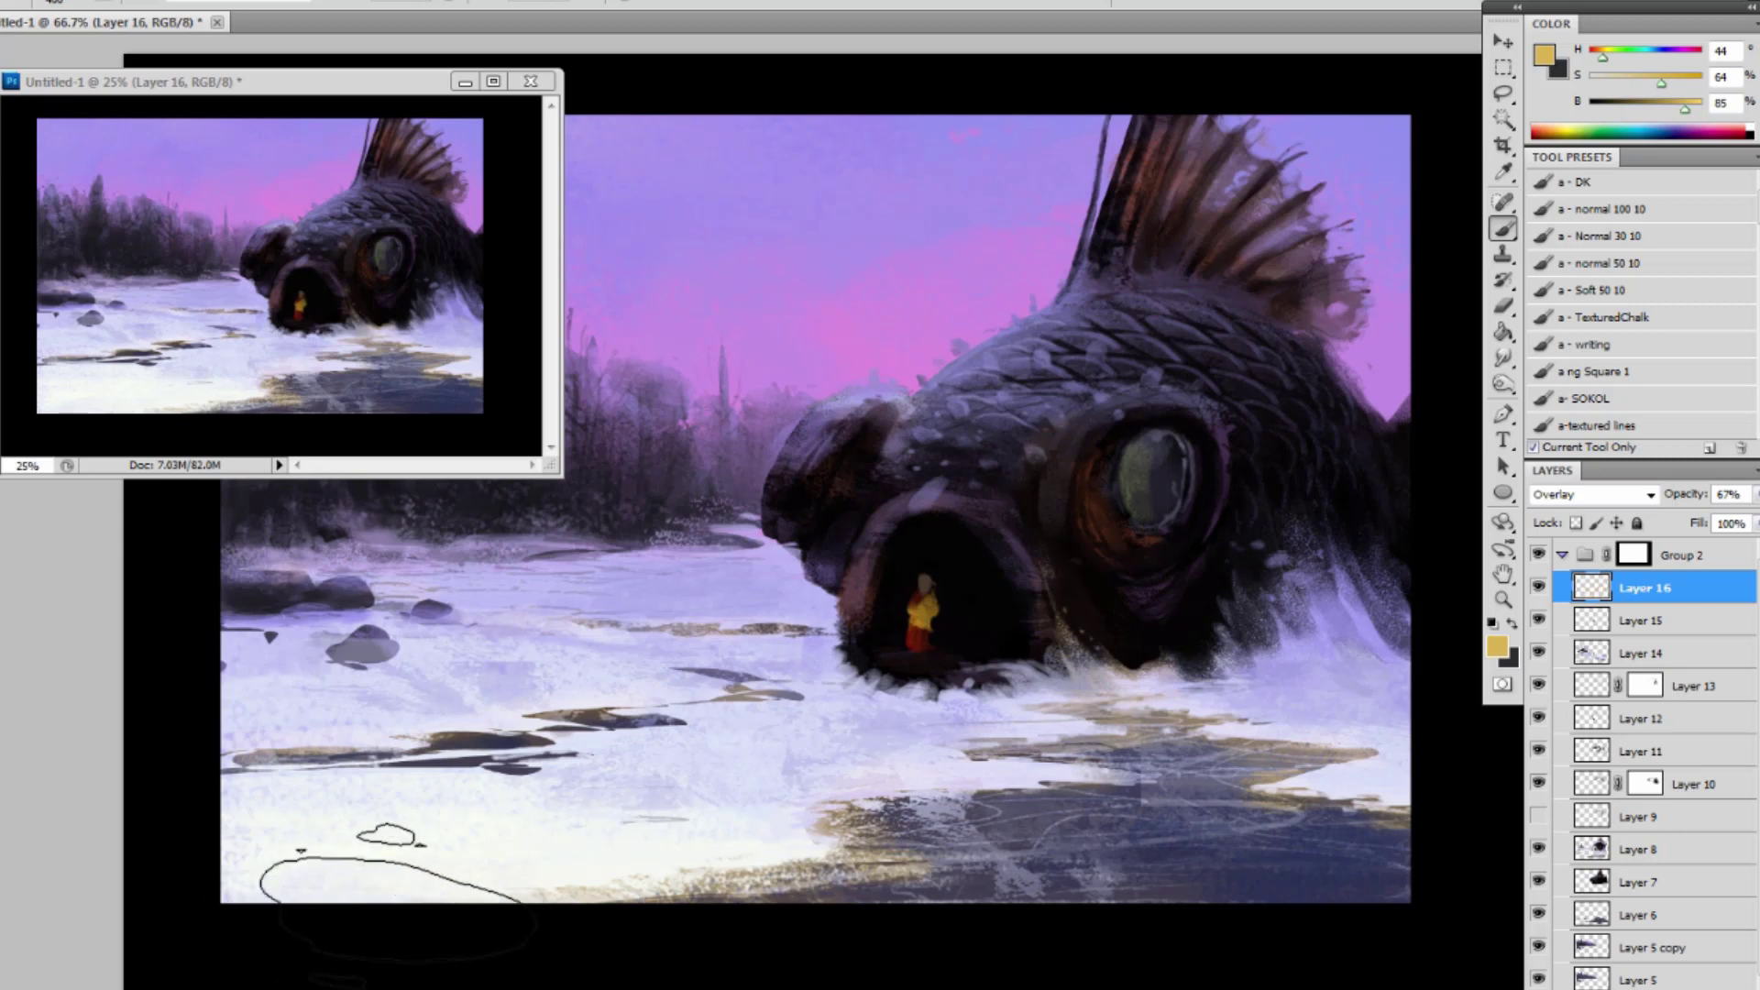
pyautogui.press('[')
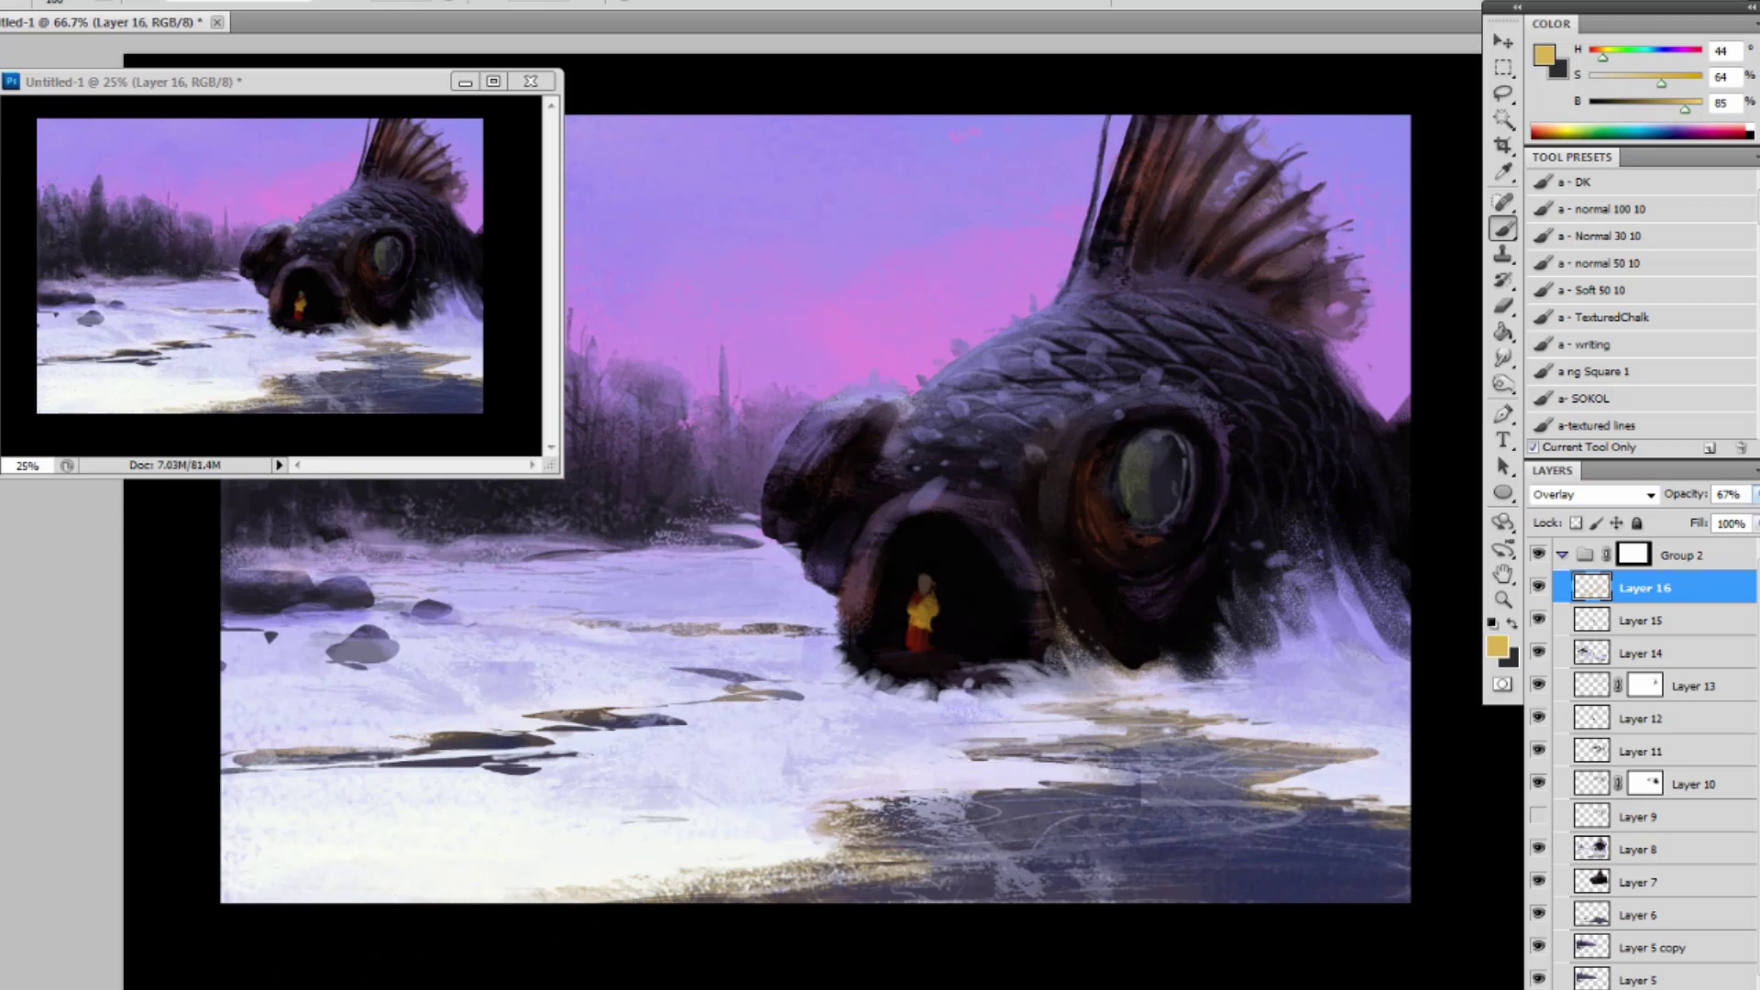
# Lower the opacity of Layer 16 to 55%.
pyautogui.click(1754, 494)
pyautogui.moveTo(1726, 523); pyautogui.dragTo(1712, 527)
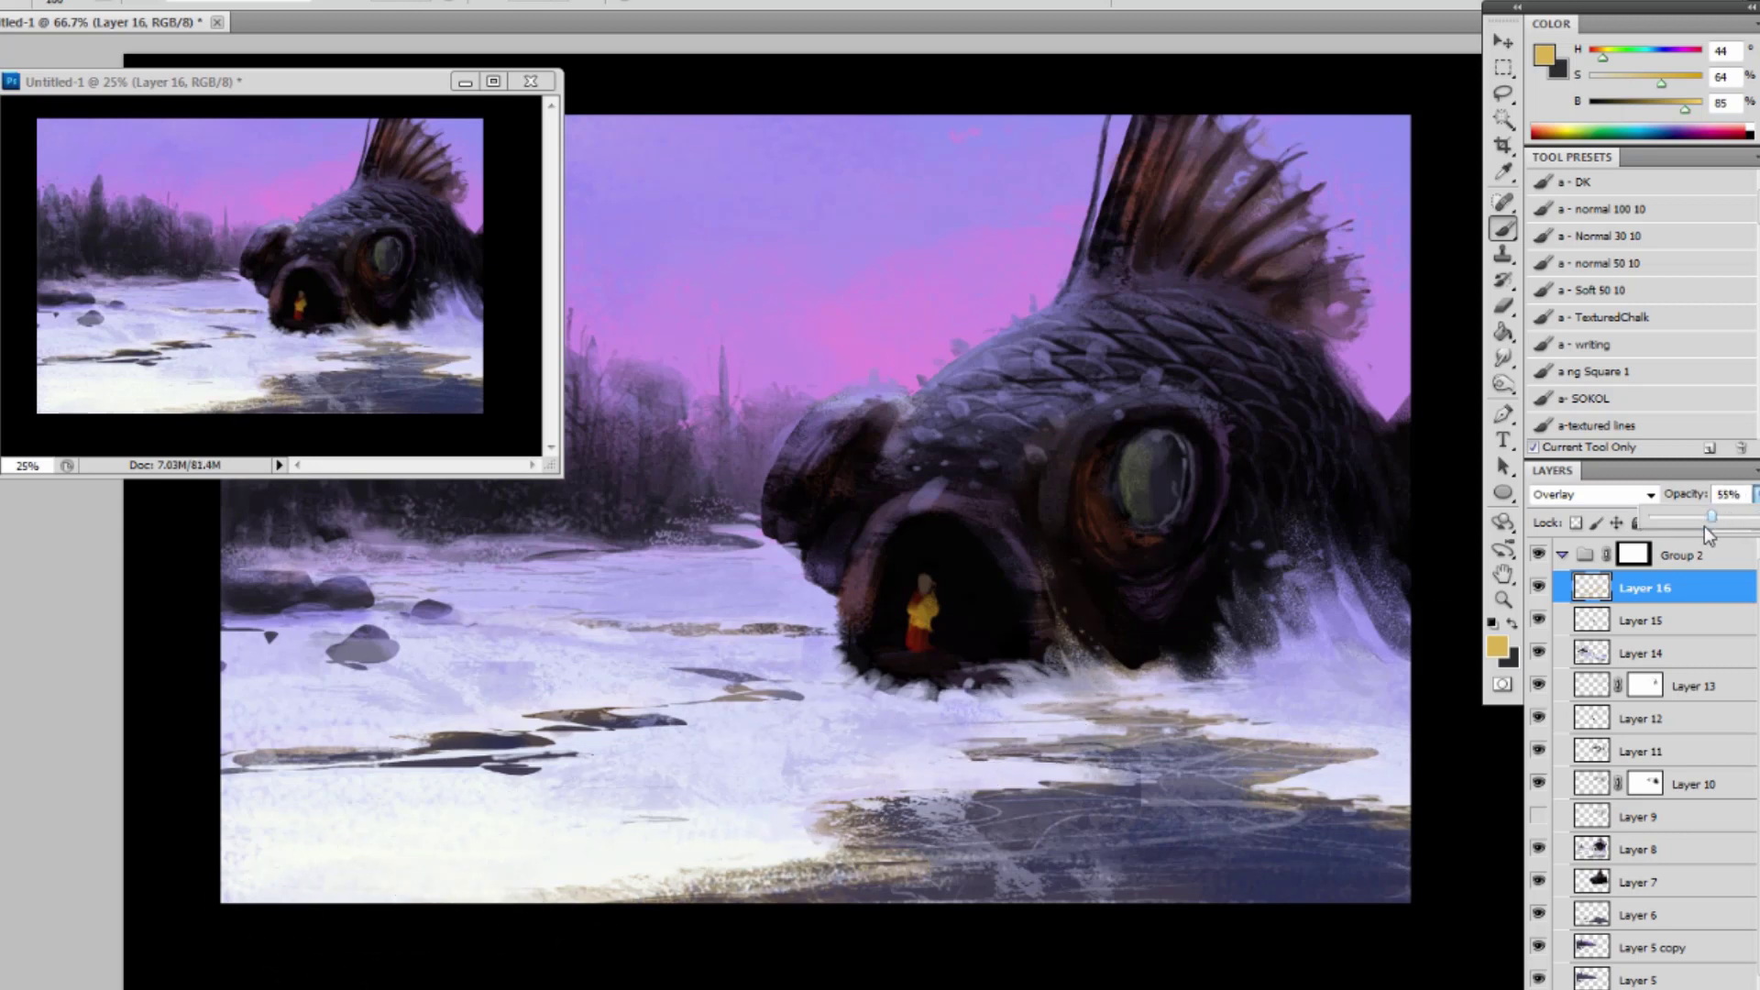
pyautogui.moveTo(1087, 0)
pyautogui.mouseDown()
pyautogui.moveTo(1120, 0)
pyautogui.moveTo(1092, 12)
pyautogui.mouseUp()
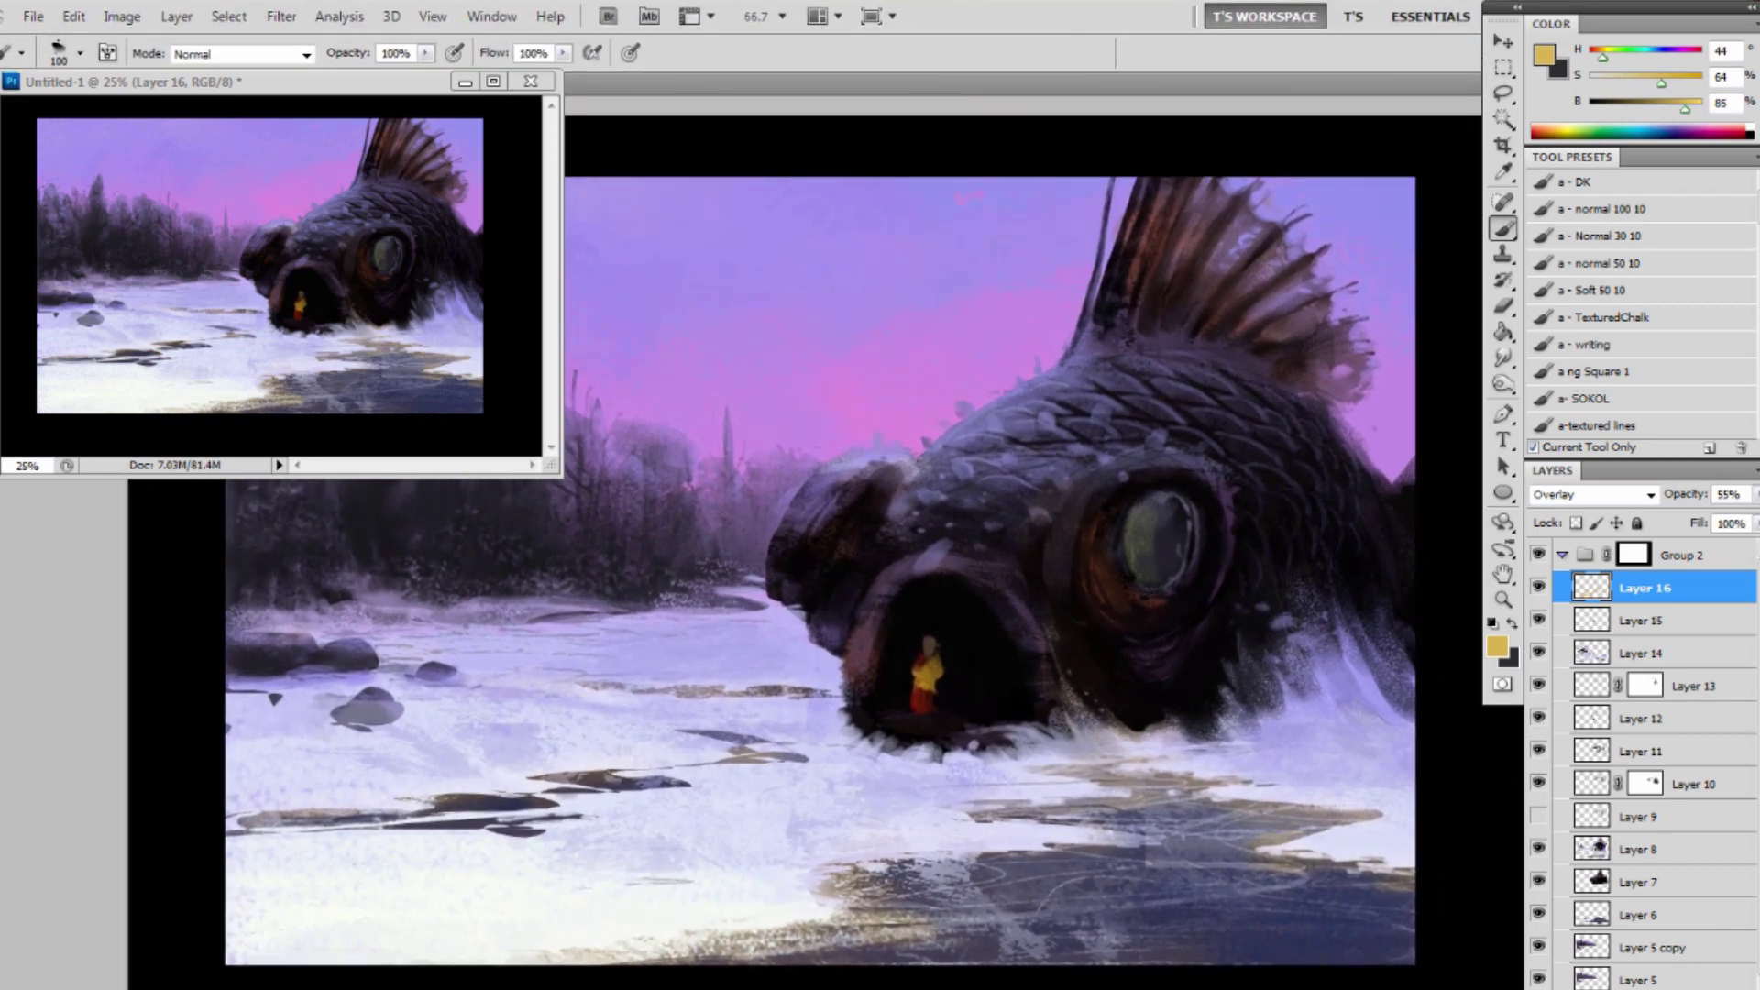
# Create a new layer and repaint the figure's red skirt and yellow robe in sampled colours with a size 9 brush.
pyautogui.hotkey('ctrl', 'shift', 'alt', 'n')
pyautogui.press('[')
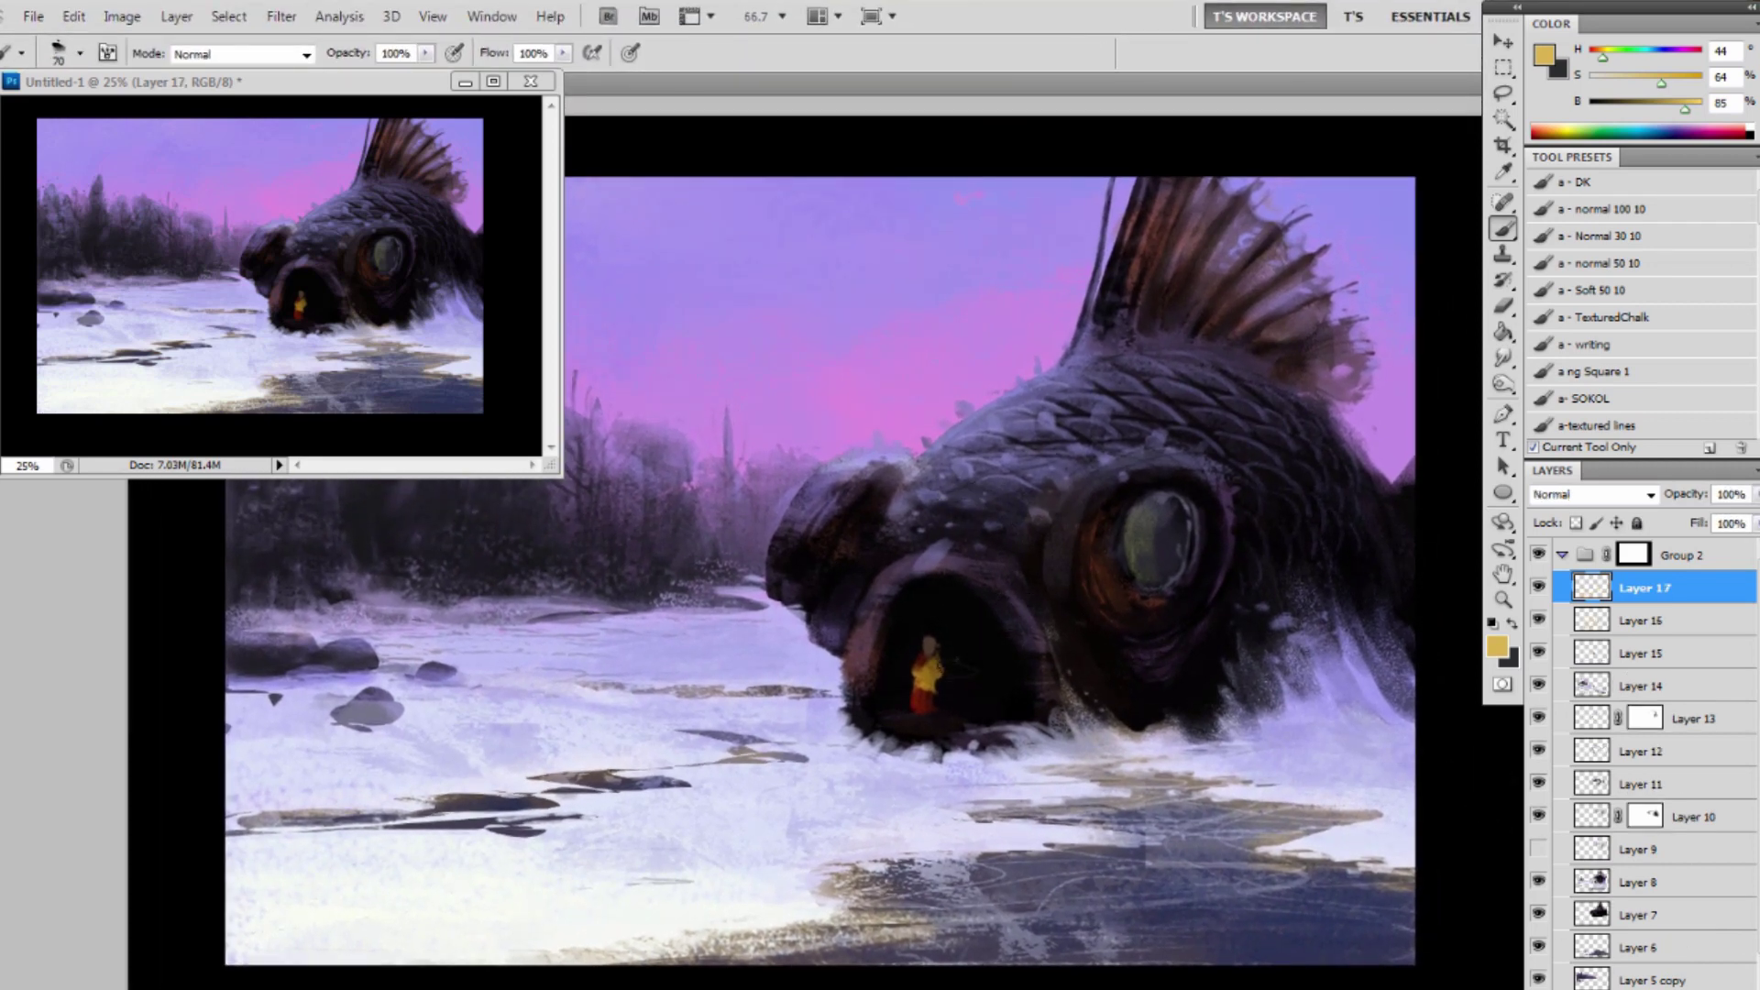
pyautogui.keyDown('alt'); pyautogui.click(926, 701); pyautogui.keyUp('alt')
pyautogui.press('[')
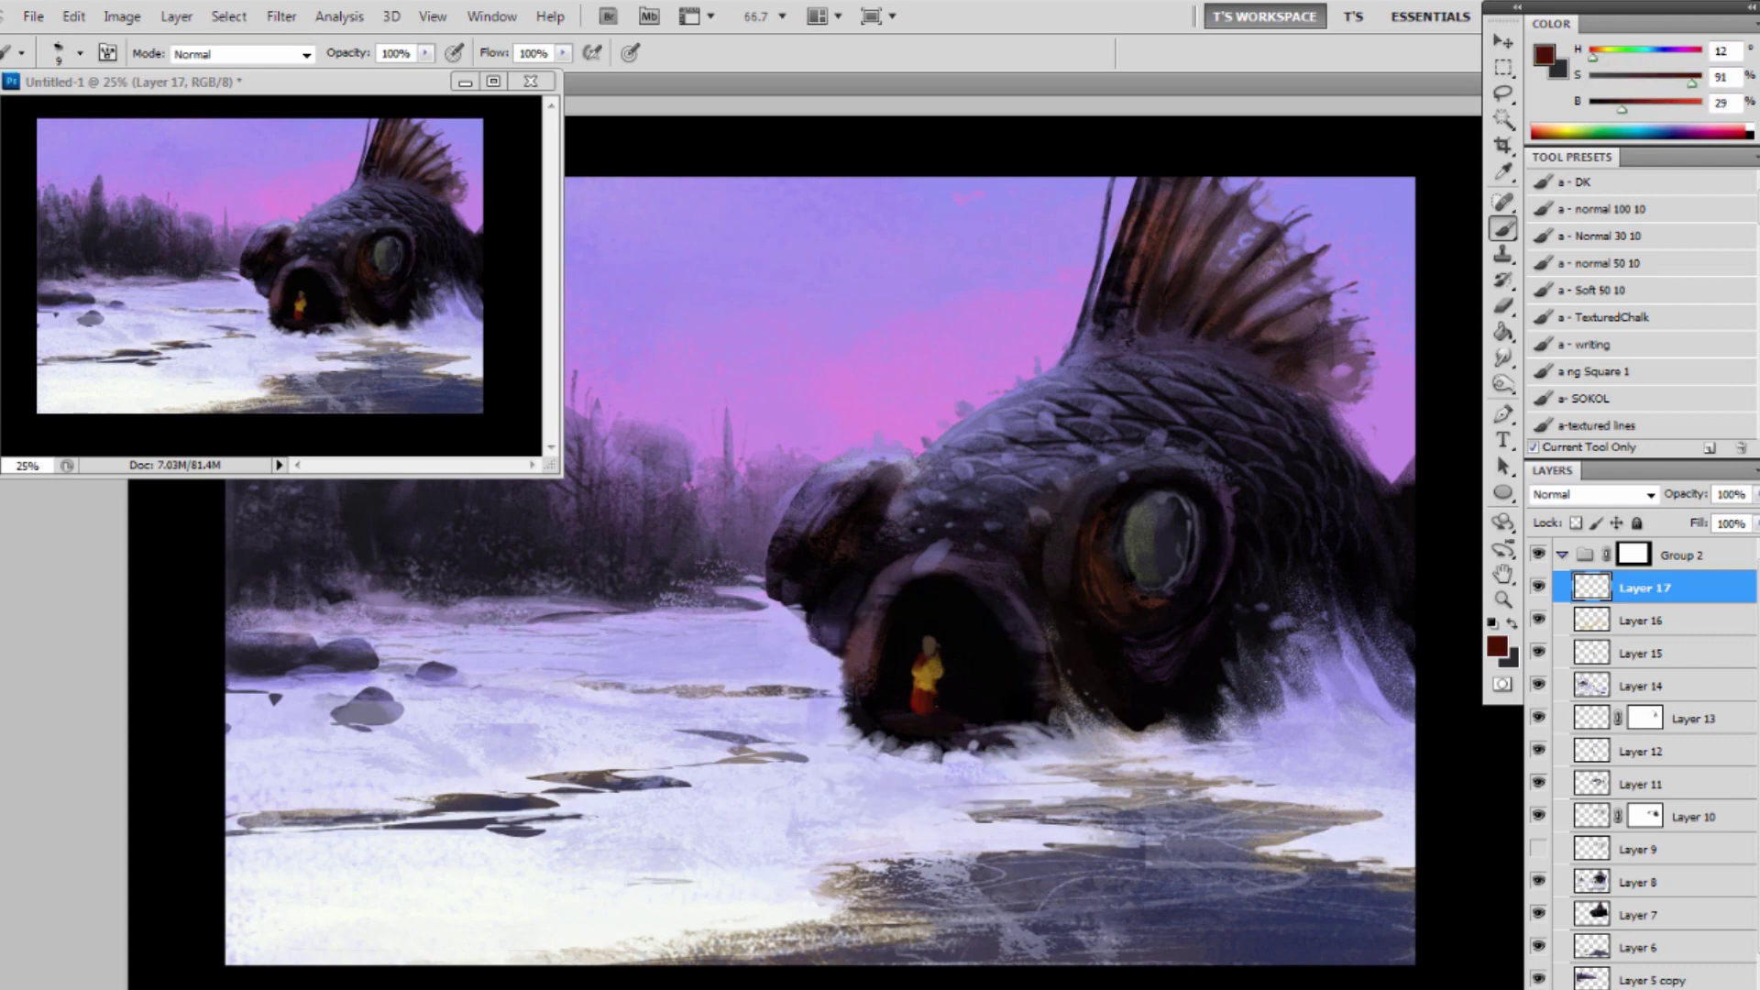
pyautogui.keyDown('alt'); pyautogui.click(930, 677); pyautogui.keyUp('alt')
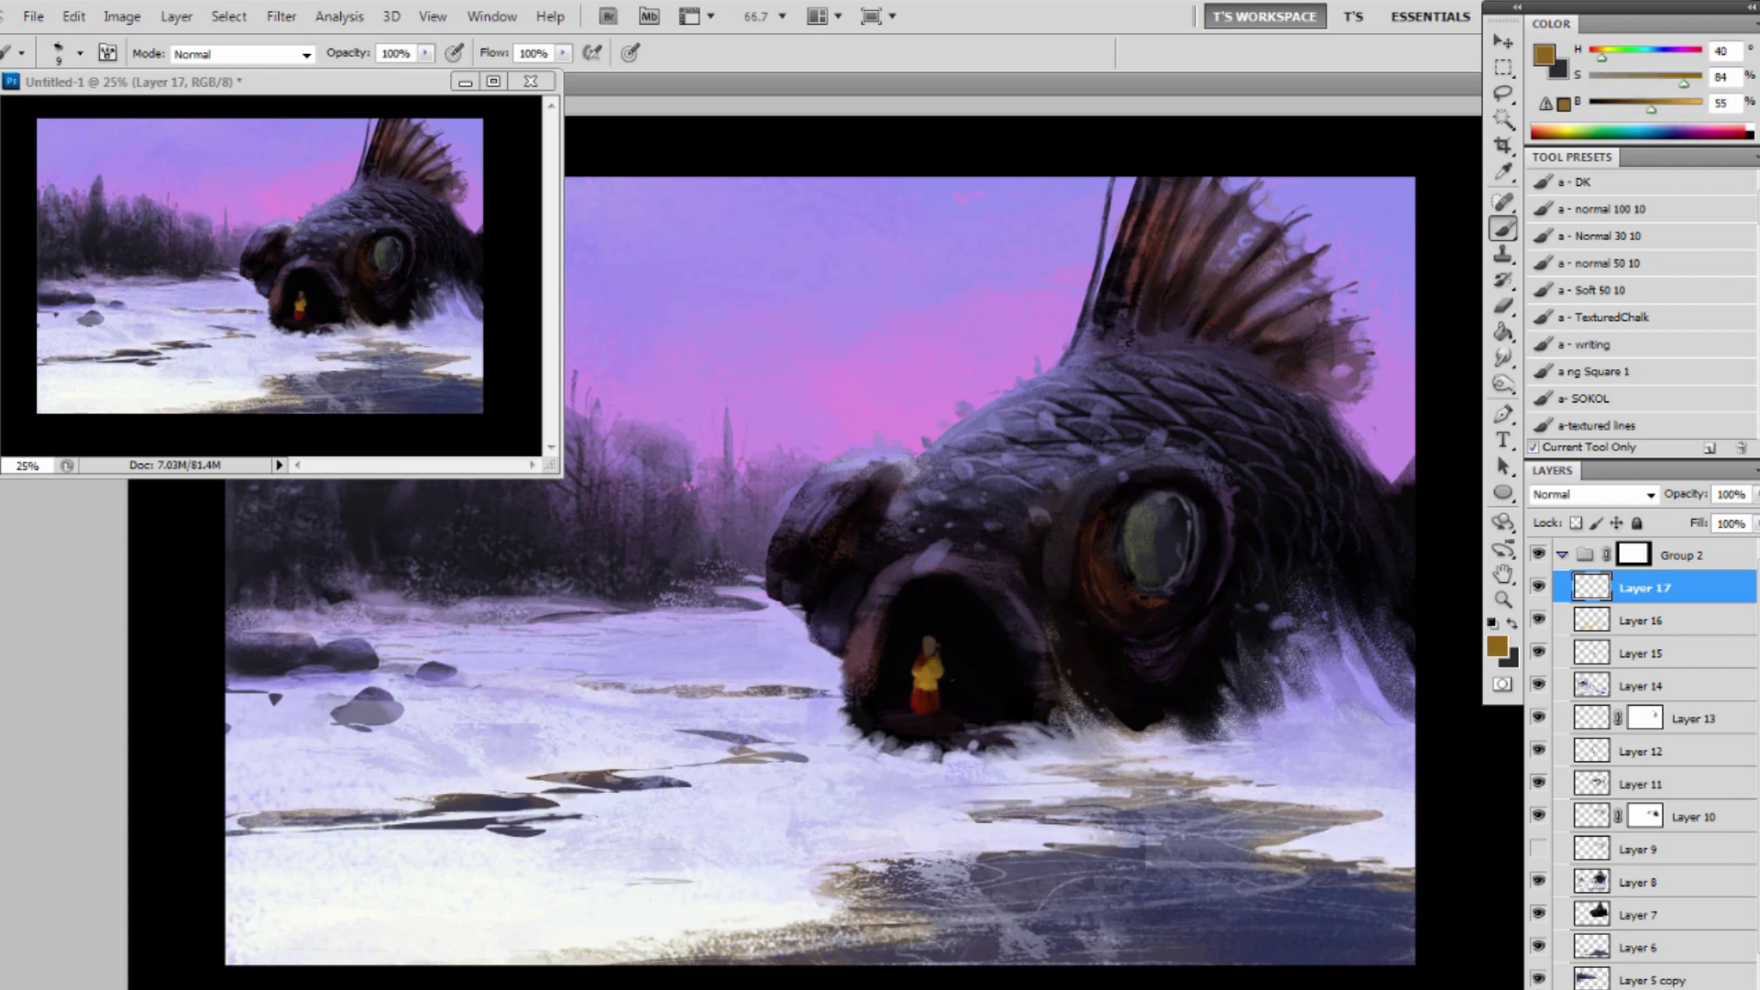
pyautogui.keyDown('alt'); pyautogui.click(951, 687); pyautogui.keyUp('alt')
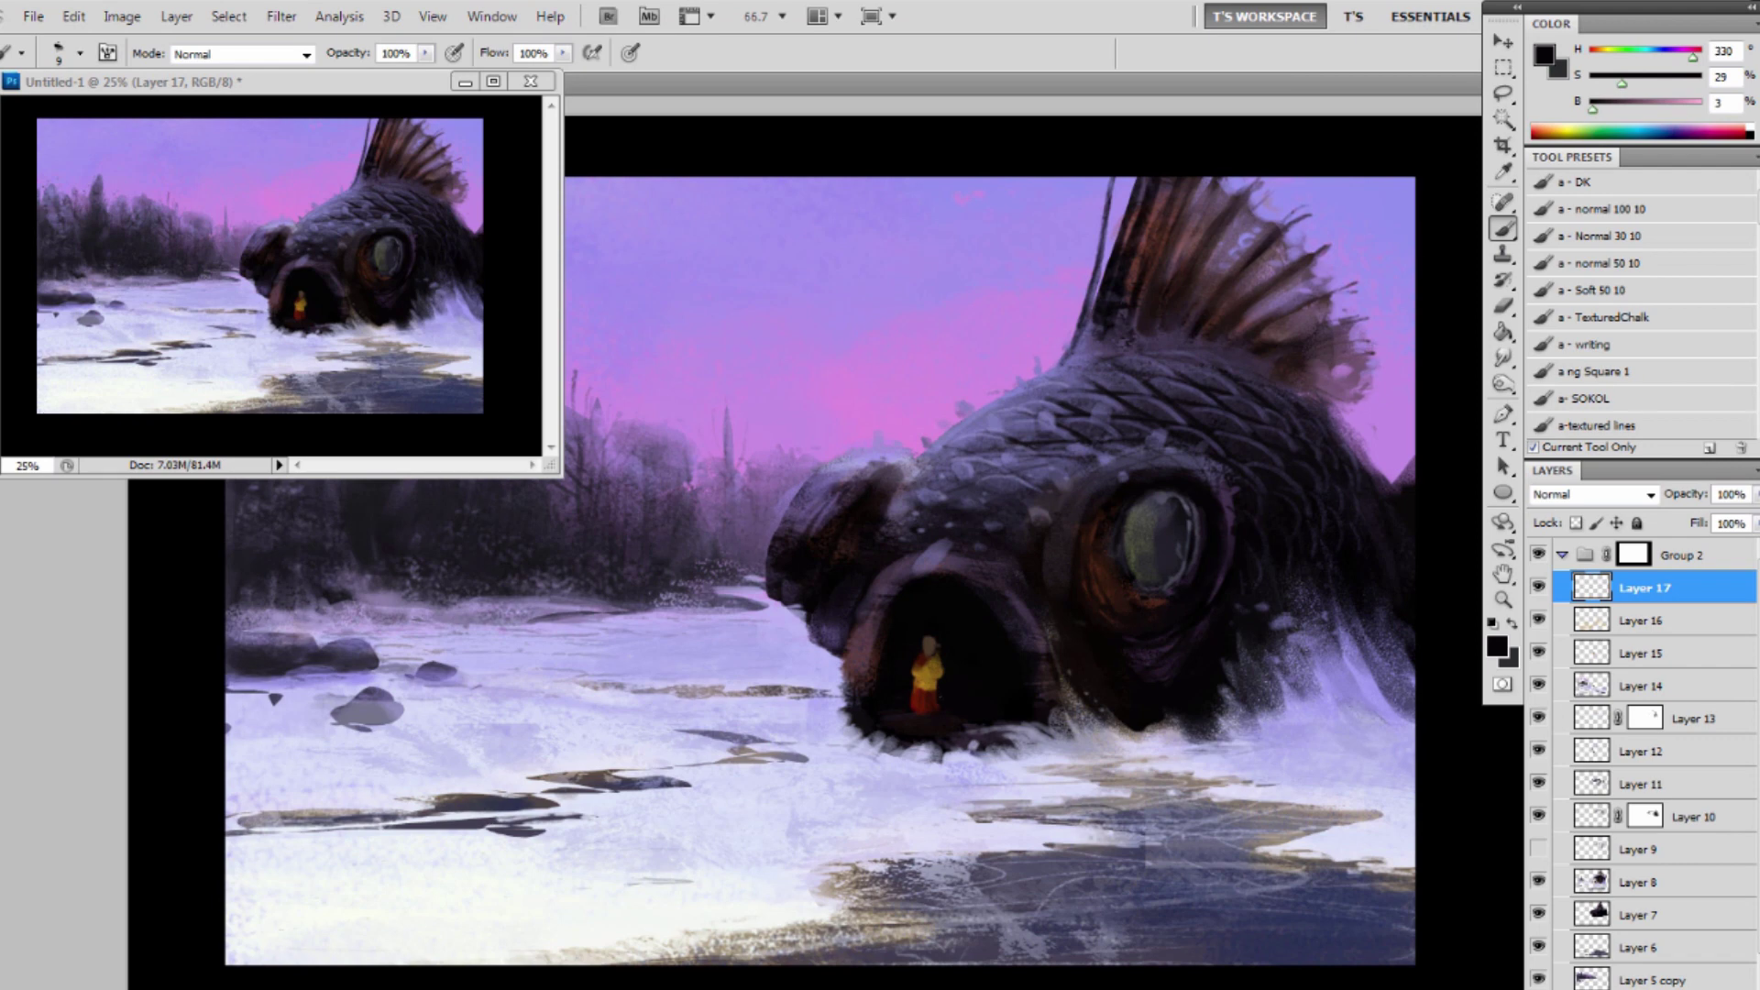
# Refine the figure's outline and robe folds with small strokes alternating sampled golds, dark reds and near-black.
pyautogui.keyDown('alt'); pyautogui.click(935, 668); pyautogui.keyUp('alt')
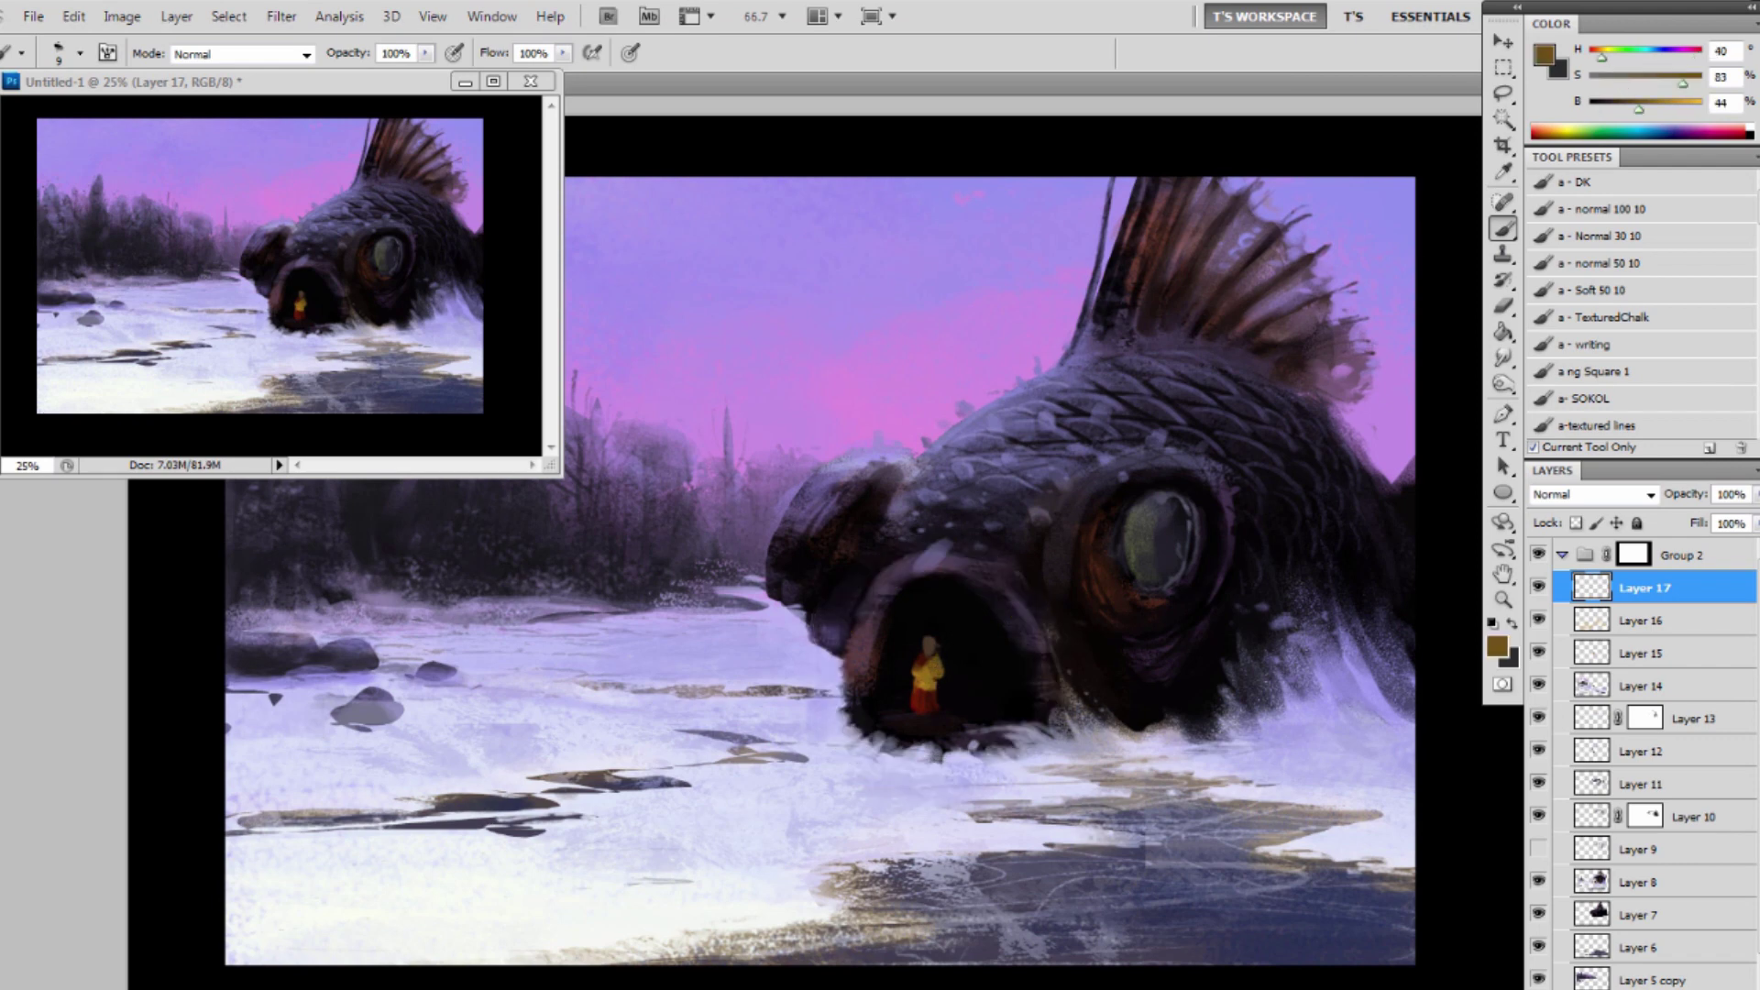
pyautogui.keyDown('alt'); pyautogui.click(924, 676); pyautogui.keyUp('alt')
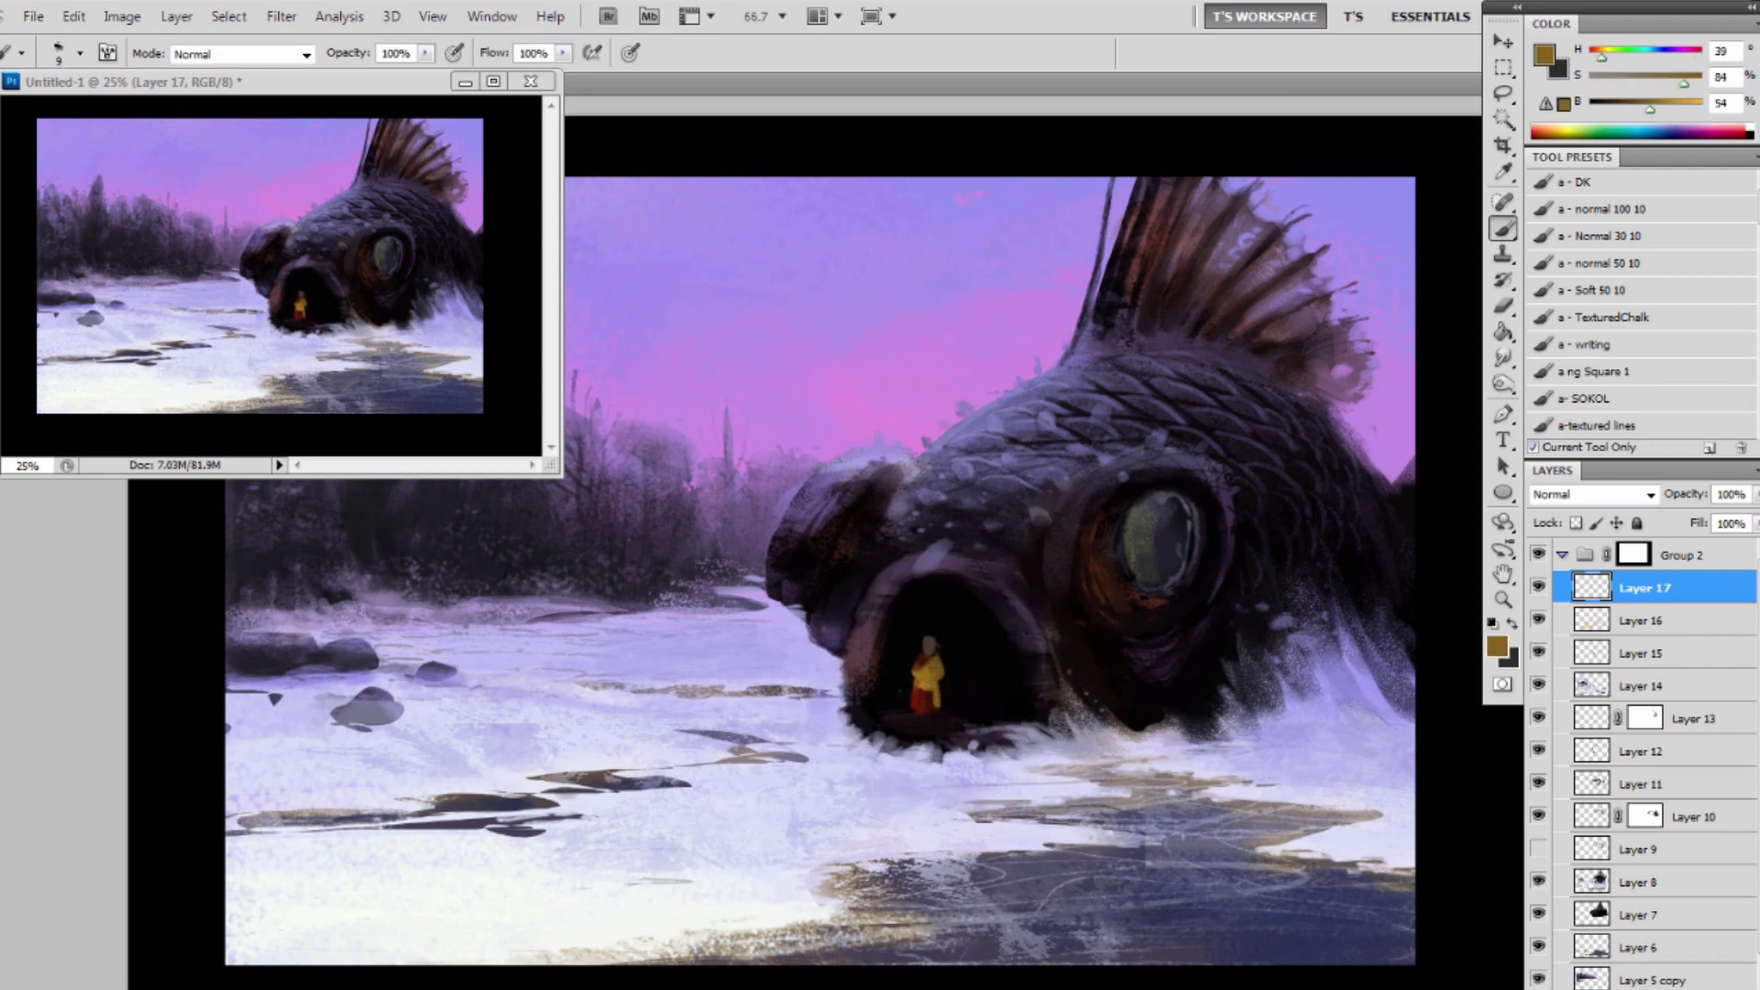
pyautogui.keyDown('alt'); pyautogui.click(901, 689); pyautogui.keyUp('alt')
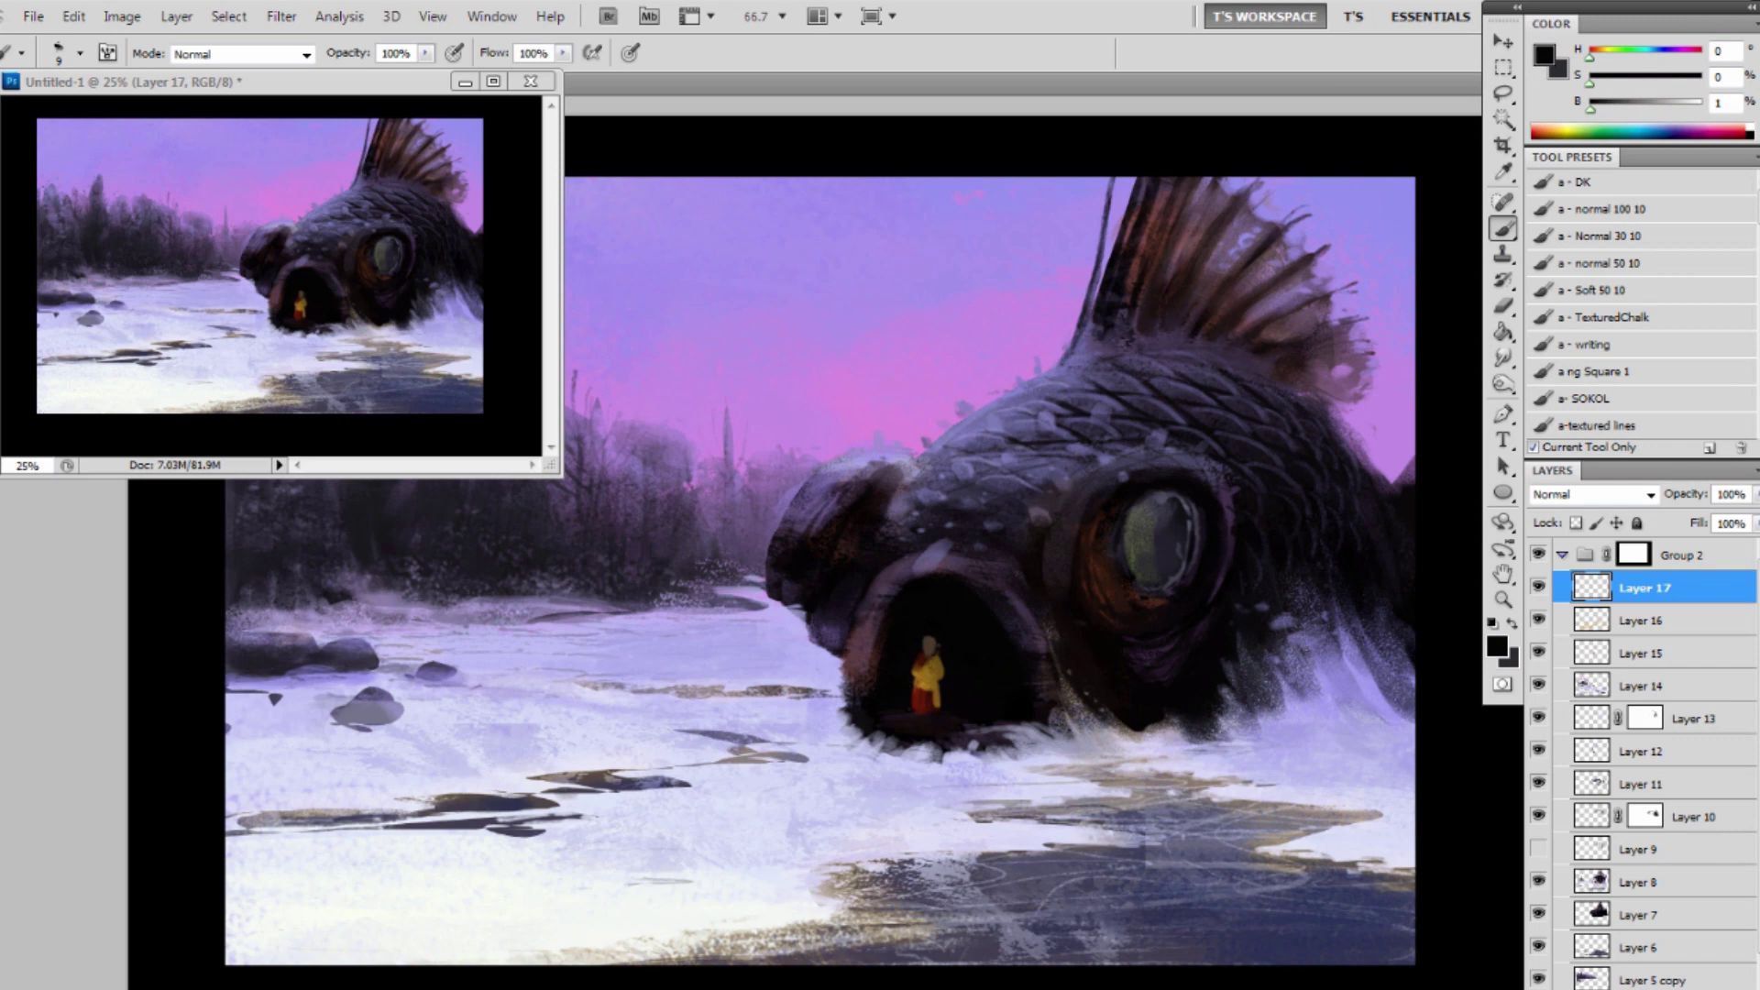
pyautogui.keyDown('alt'); pyautogui.click(926, 702); pyautogui.keyUp('alt')
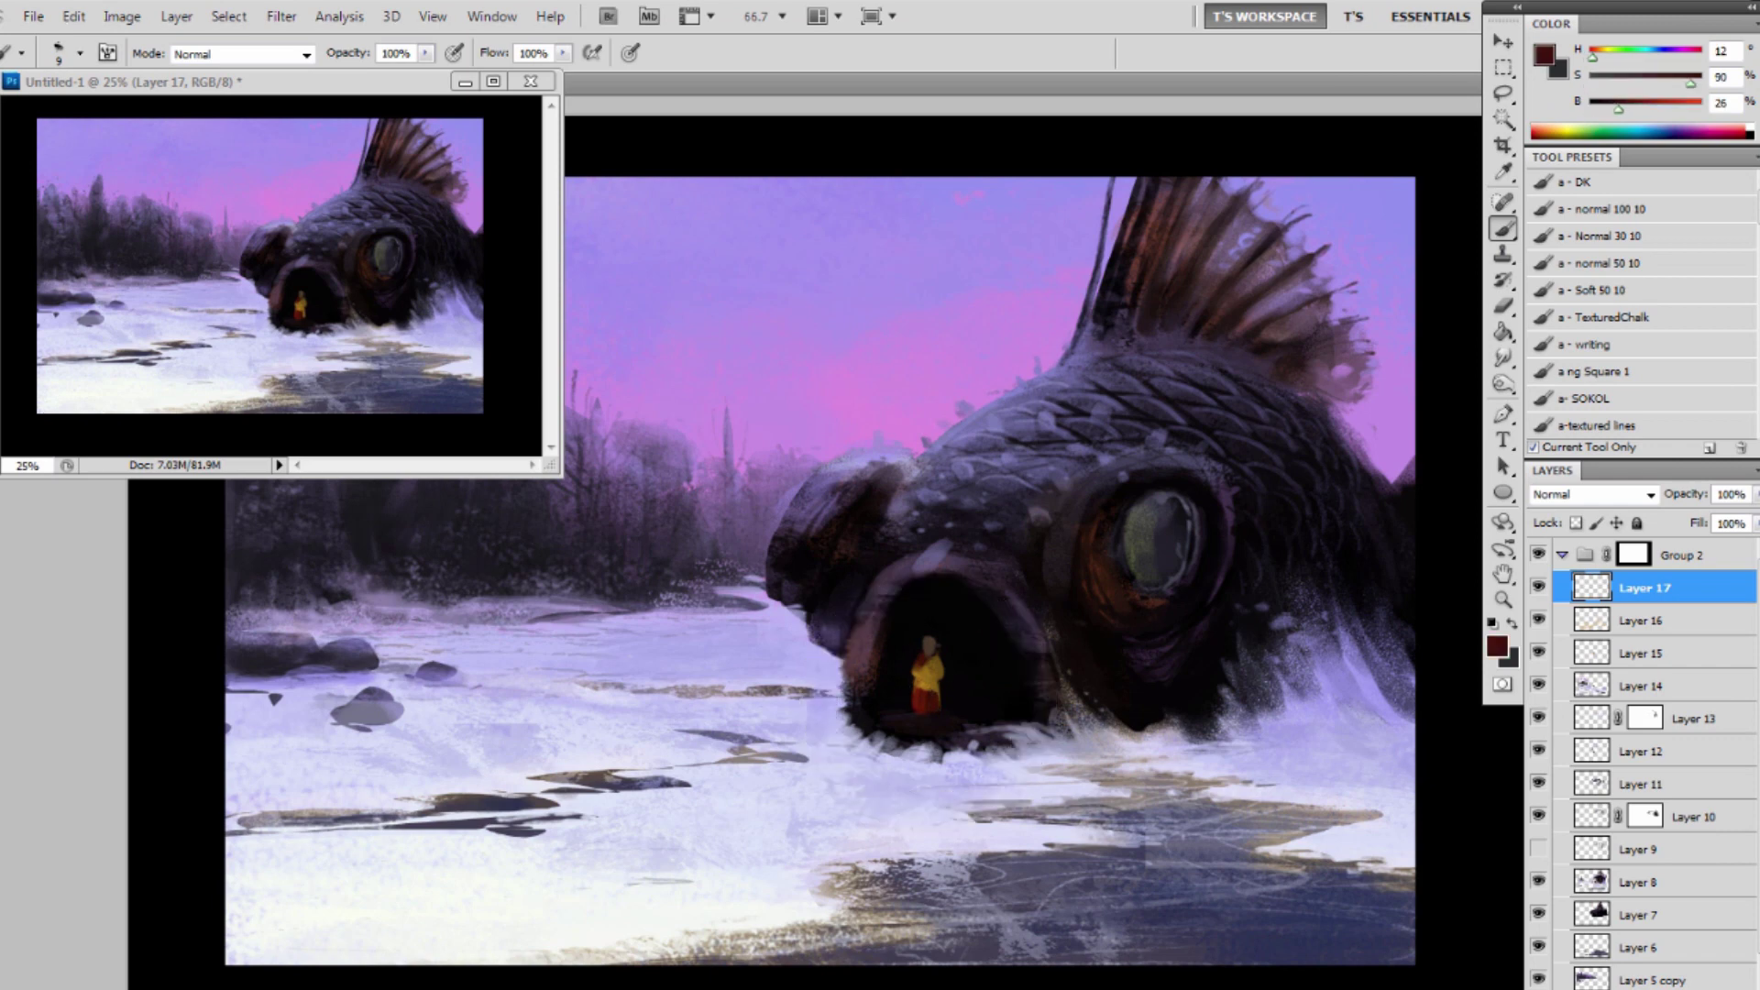
pyautogui.keyDown('alt'); pyautogui.click(926, 678); pyautogui.keyUp('alt')
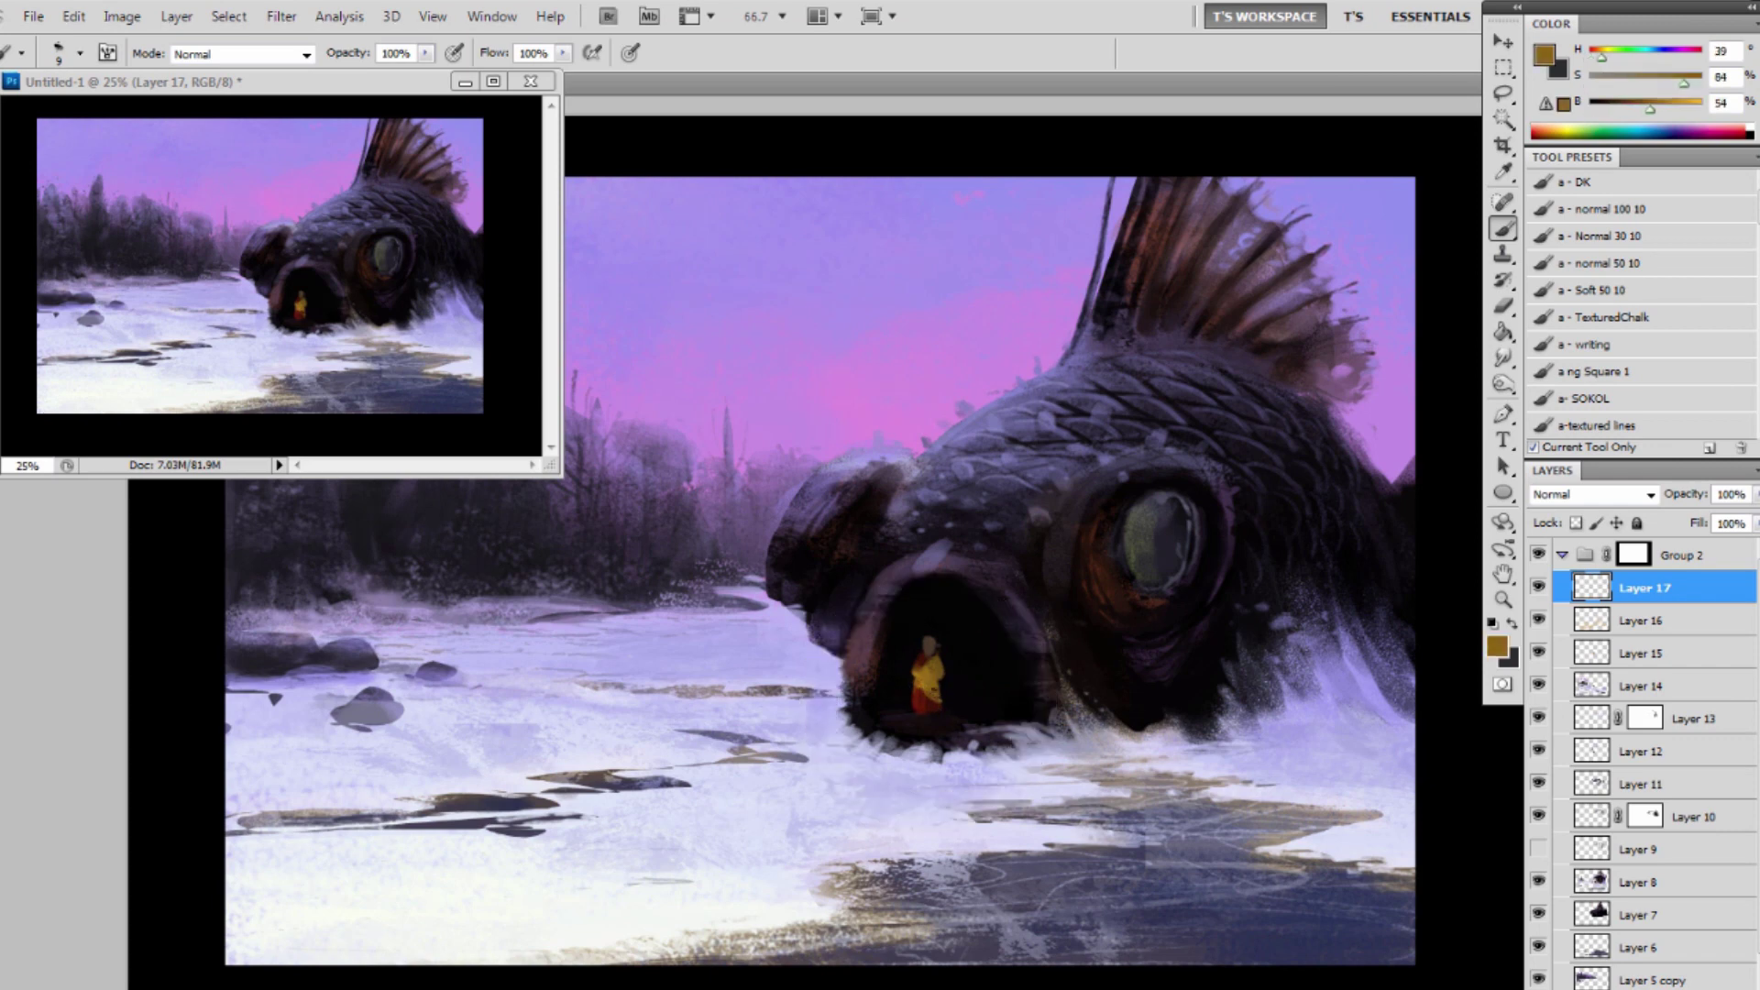
pyautogui.keyDown('alt'); pyautogui.click(937, 683); pyautogui.keyUp('alt')
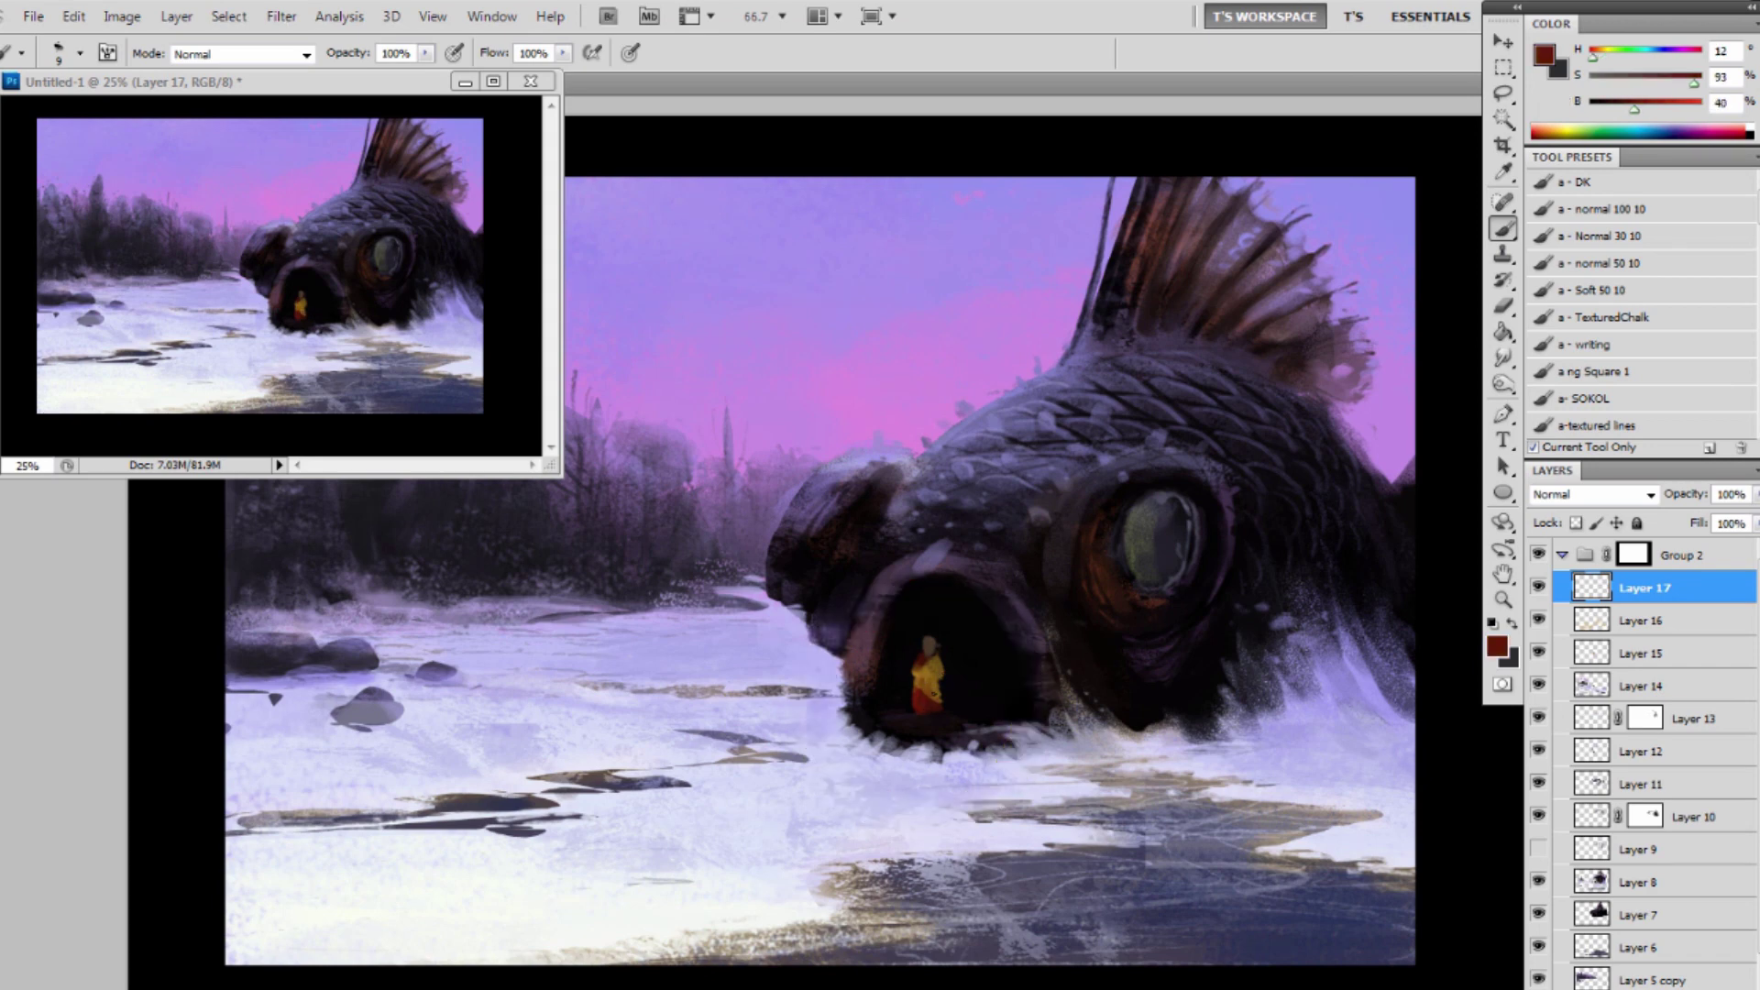
pyautogui.keyDown('alt'); pyautogui.click(964, 673); pyautogui.keyUp('alt')
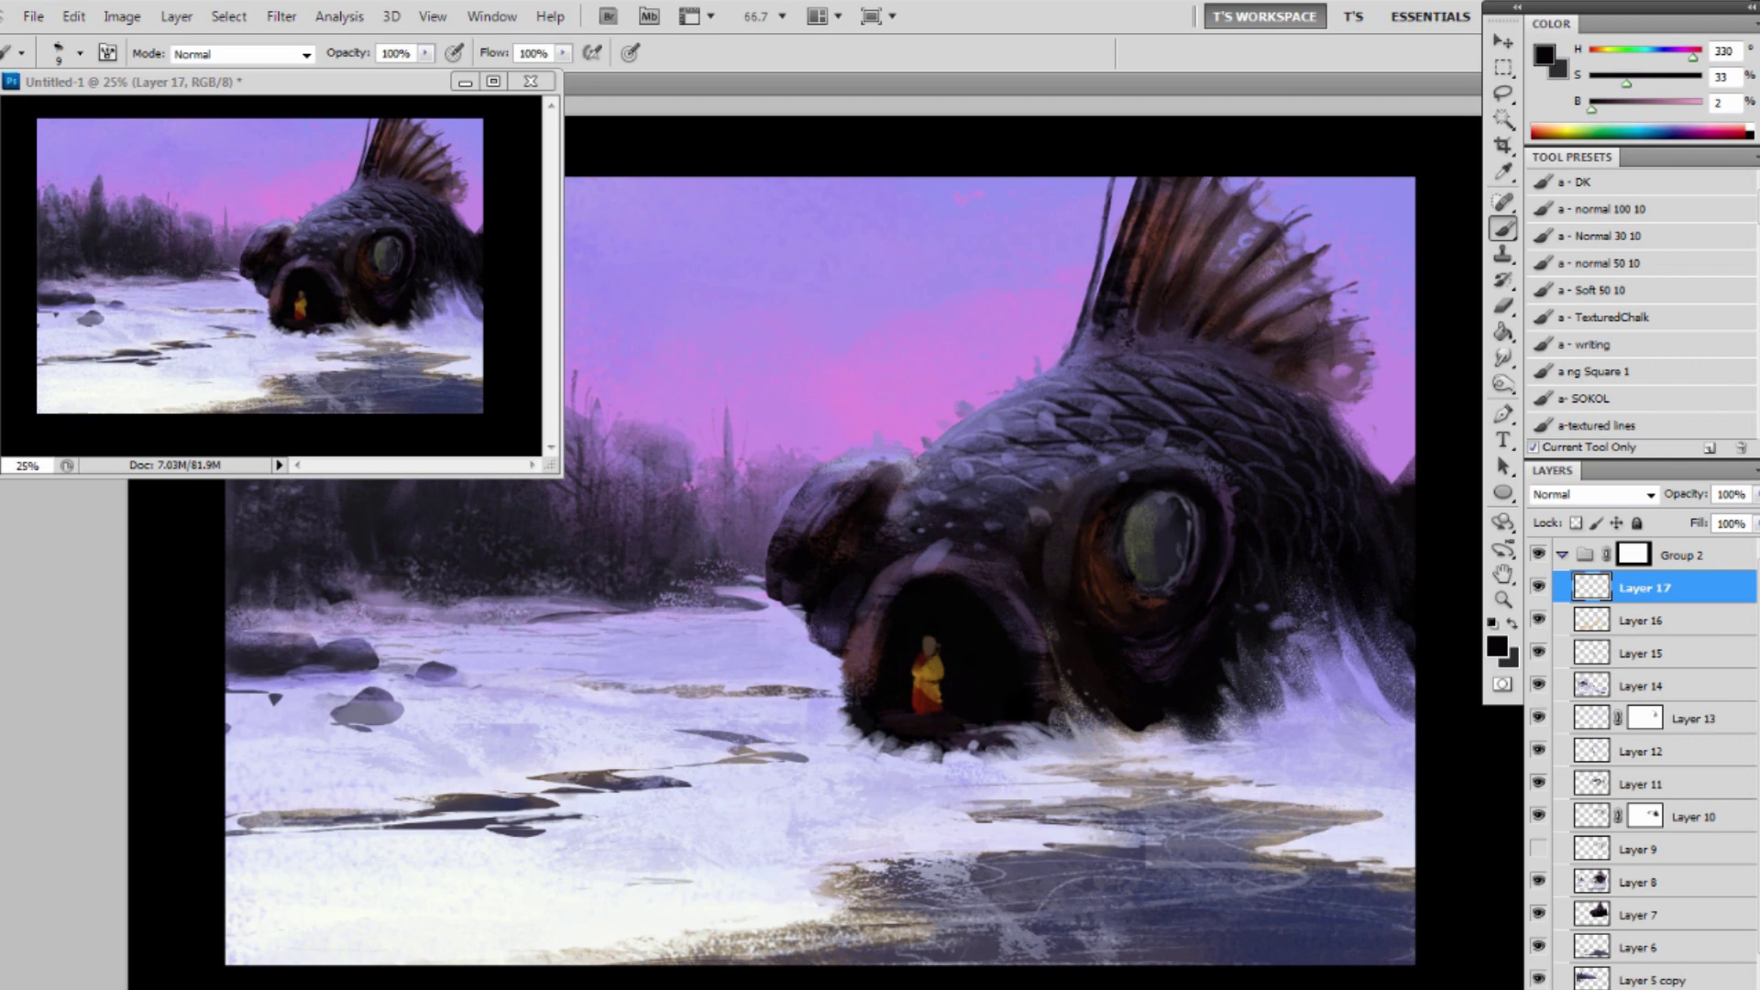
# Darken the figure's head and upper robe with sampled near-black and brown tones.
pyautogui.keyDown('alt'); pyautogui.click(951, 671); pyautogui.keyUp('alt')
pyautogui.moveTo(922, 633); pyautogui.dragTo(973, 666)
pyautogui.keyDown('alt'); pyautogui.click(944, 653); pyautogui.keyUp('alt')
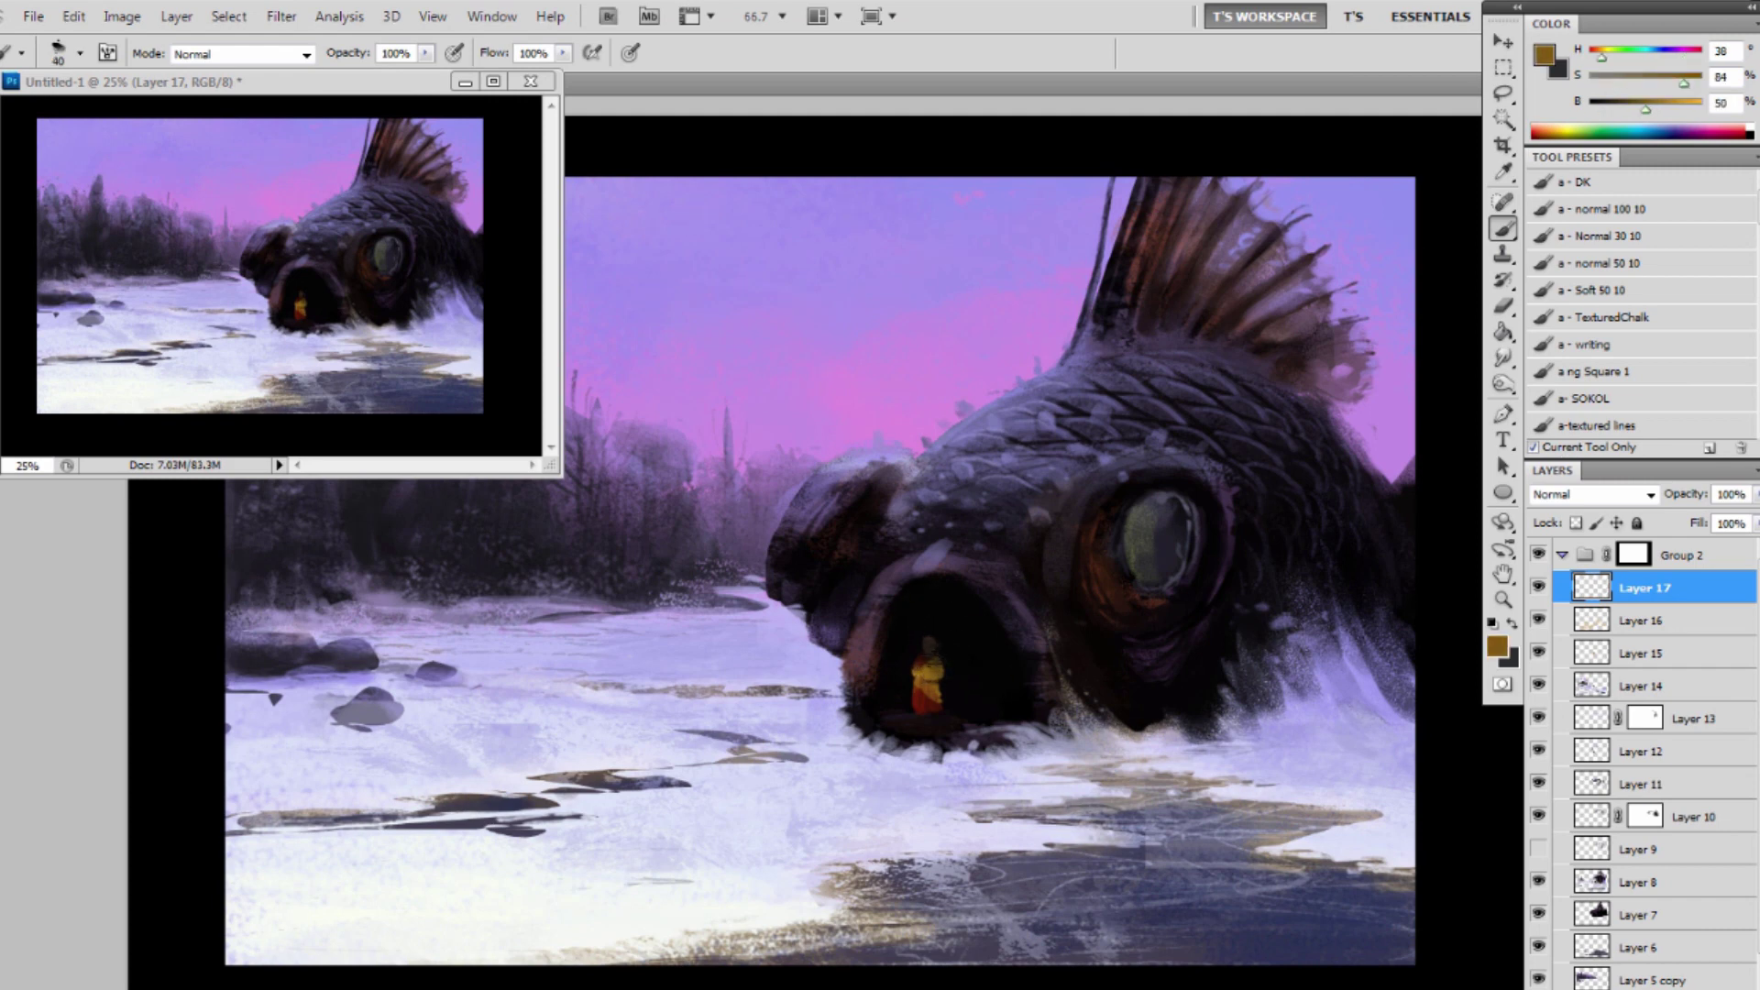
pyautogui.keyDown('alt'); pyautogui.click(937, 630); pyautogui.keyUp('alt')
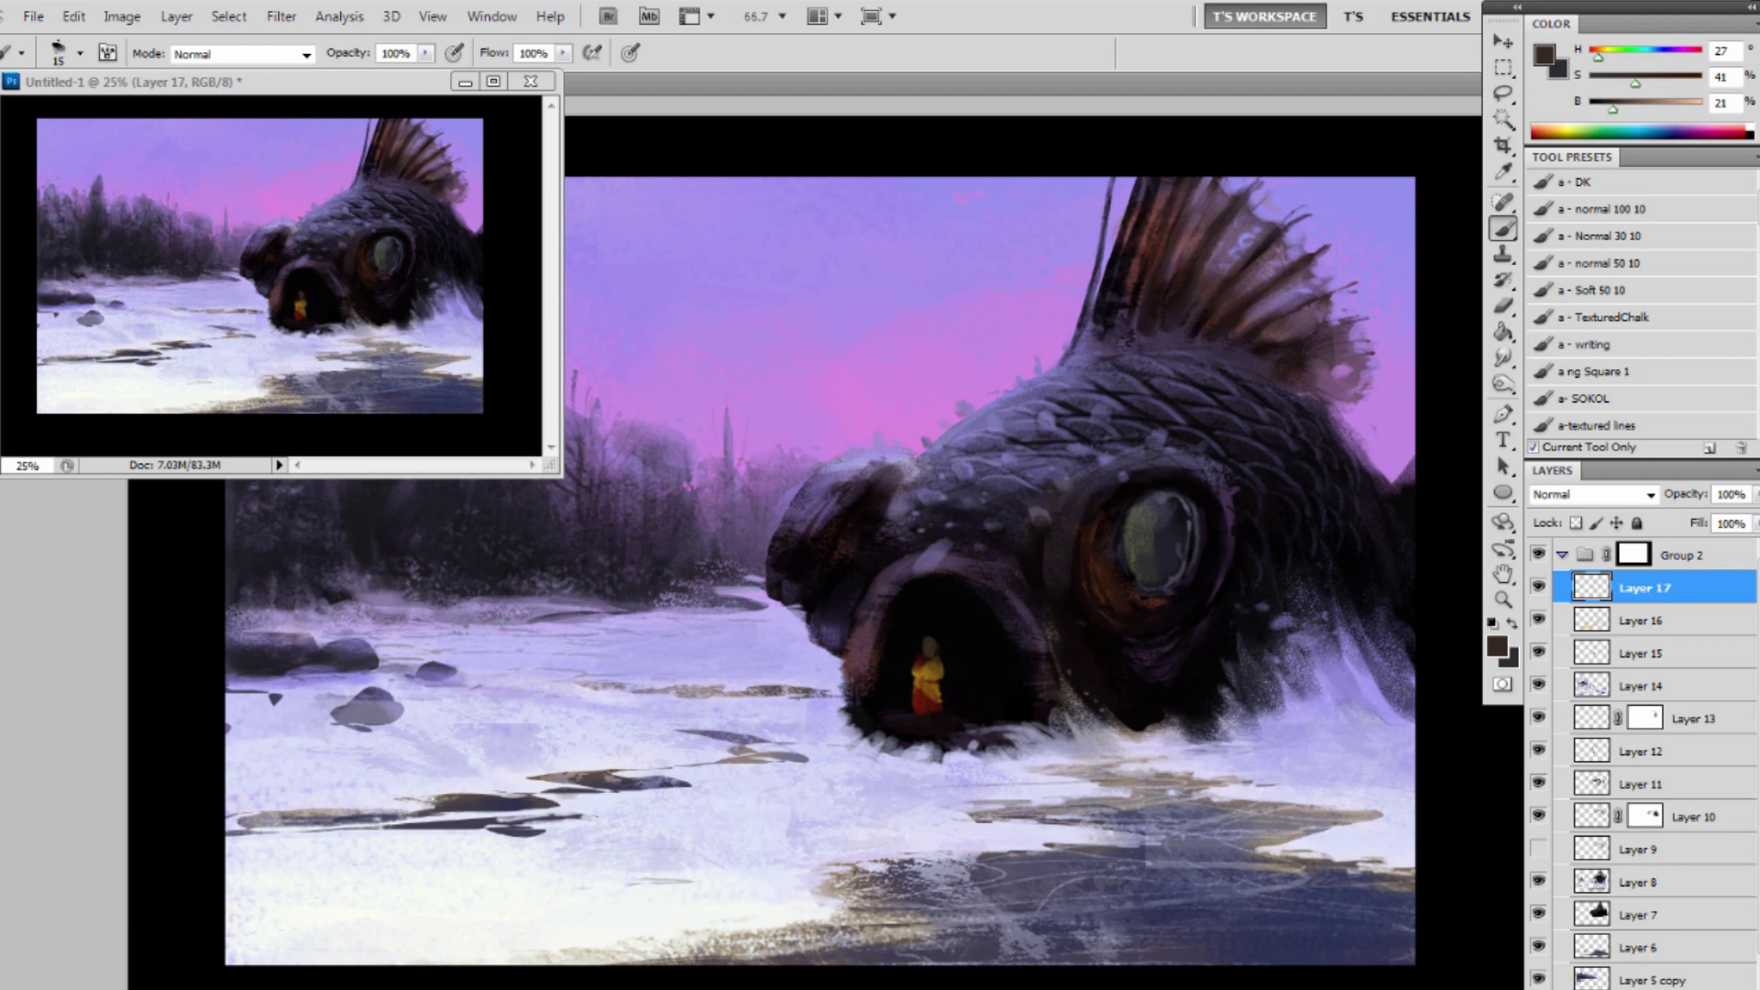
# Shade the base of the boulders on the far bank with a dark violet sampled from the treeline, using a size 30 brush.
pyautogui.keyDown('alt'); pyautogui.click(271, 640); pyautogui.keyUp('alt')
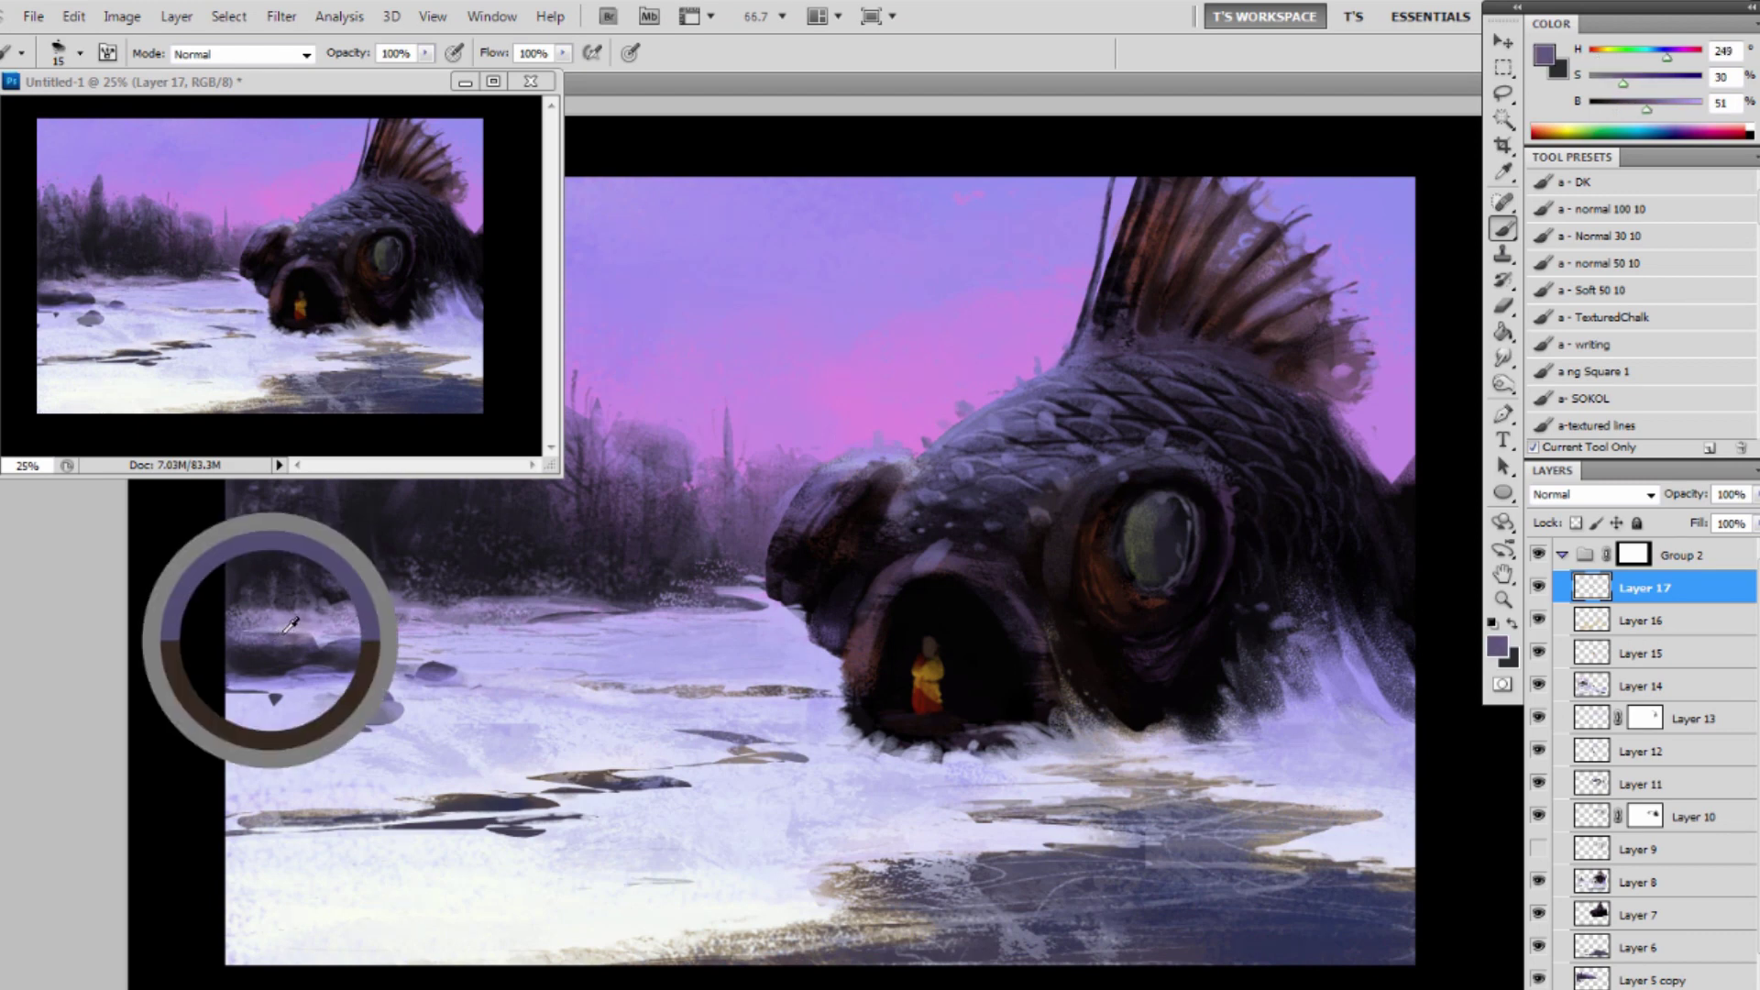
pyautogui.press(']')
pyautogui.press(']')
pyautogui.press(']')
pyautogui.press(']')
pyautogui.press(']')
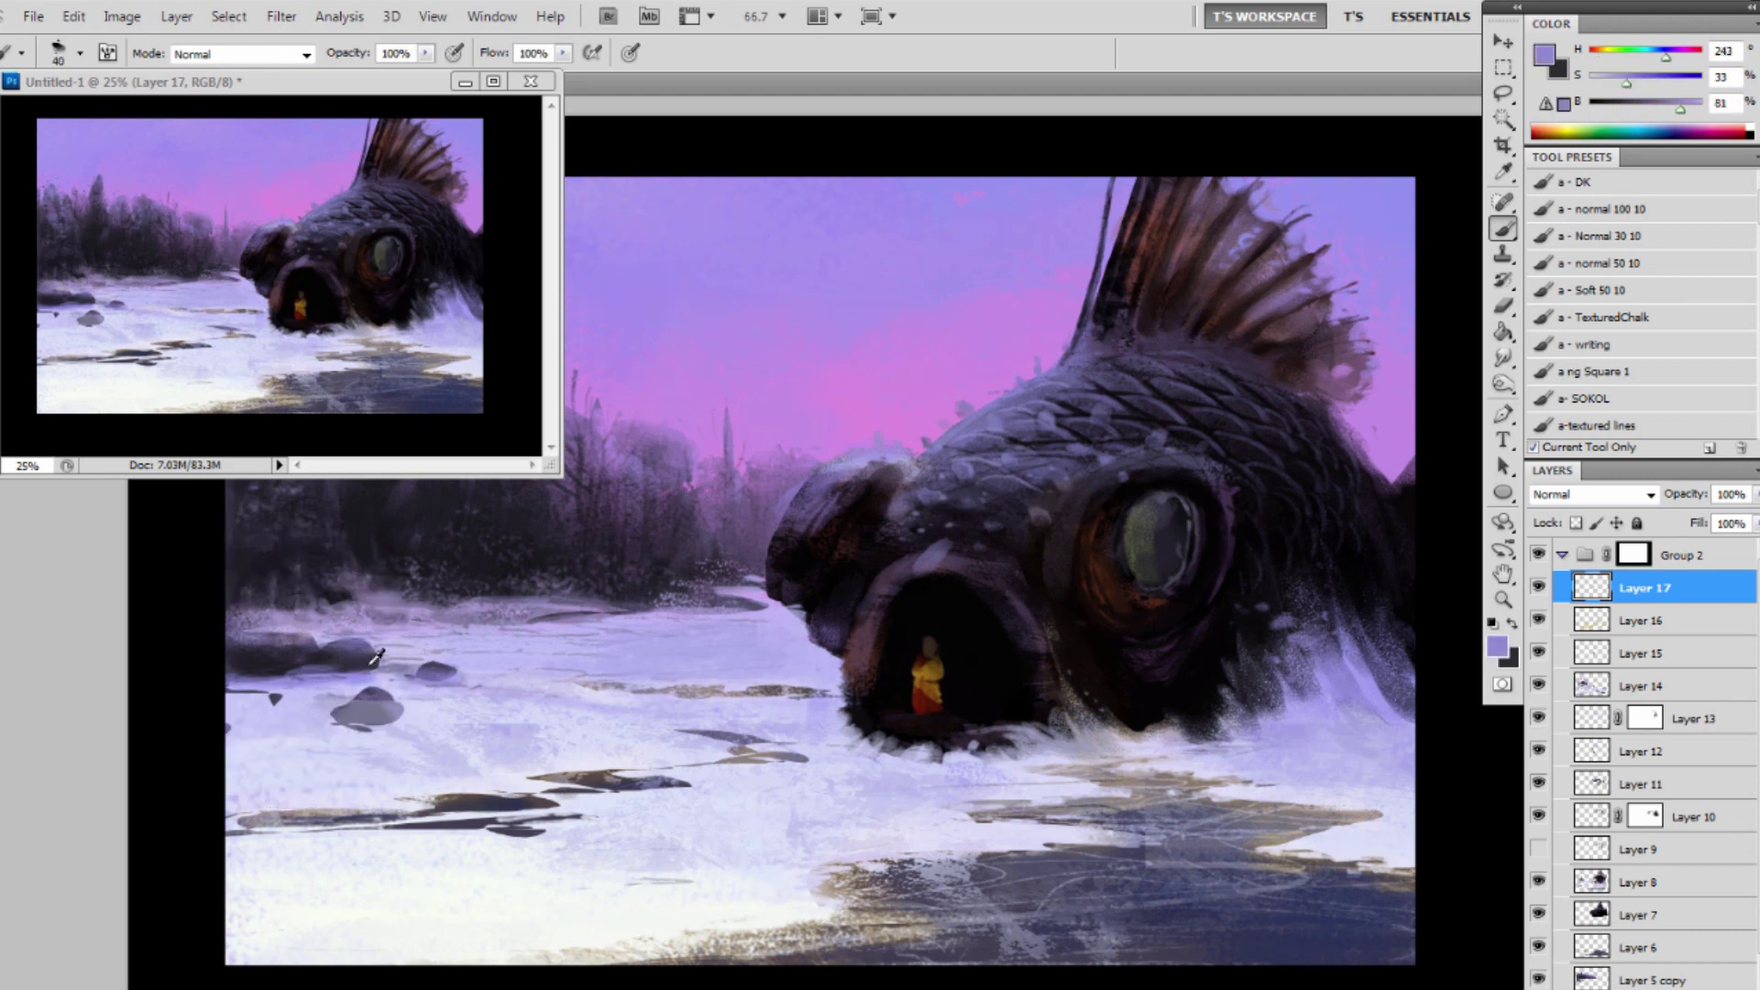
pyautogui.keyDown('alt'); pyautogui.click(374, 660); pyautogui.keyUp('alt')
pyautogui.keyDown('alt'); pyautogui.click(374, 555); pyautogui.keyUp('alt')
pyautogui.press('[')
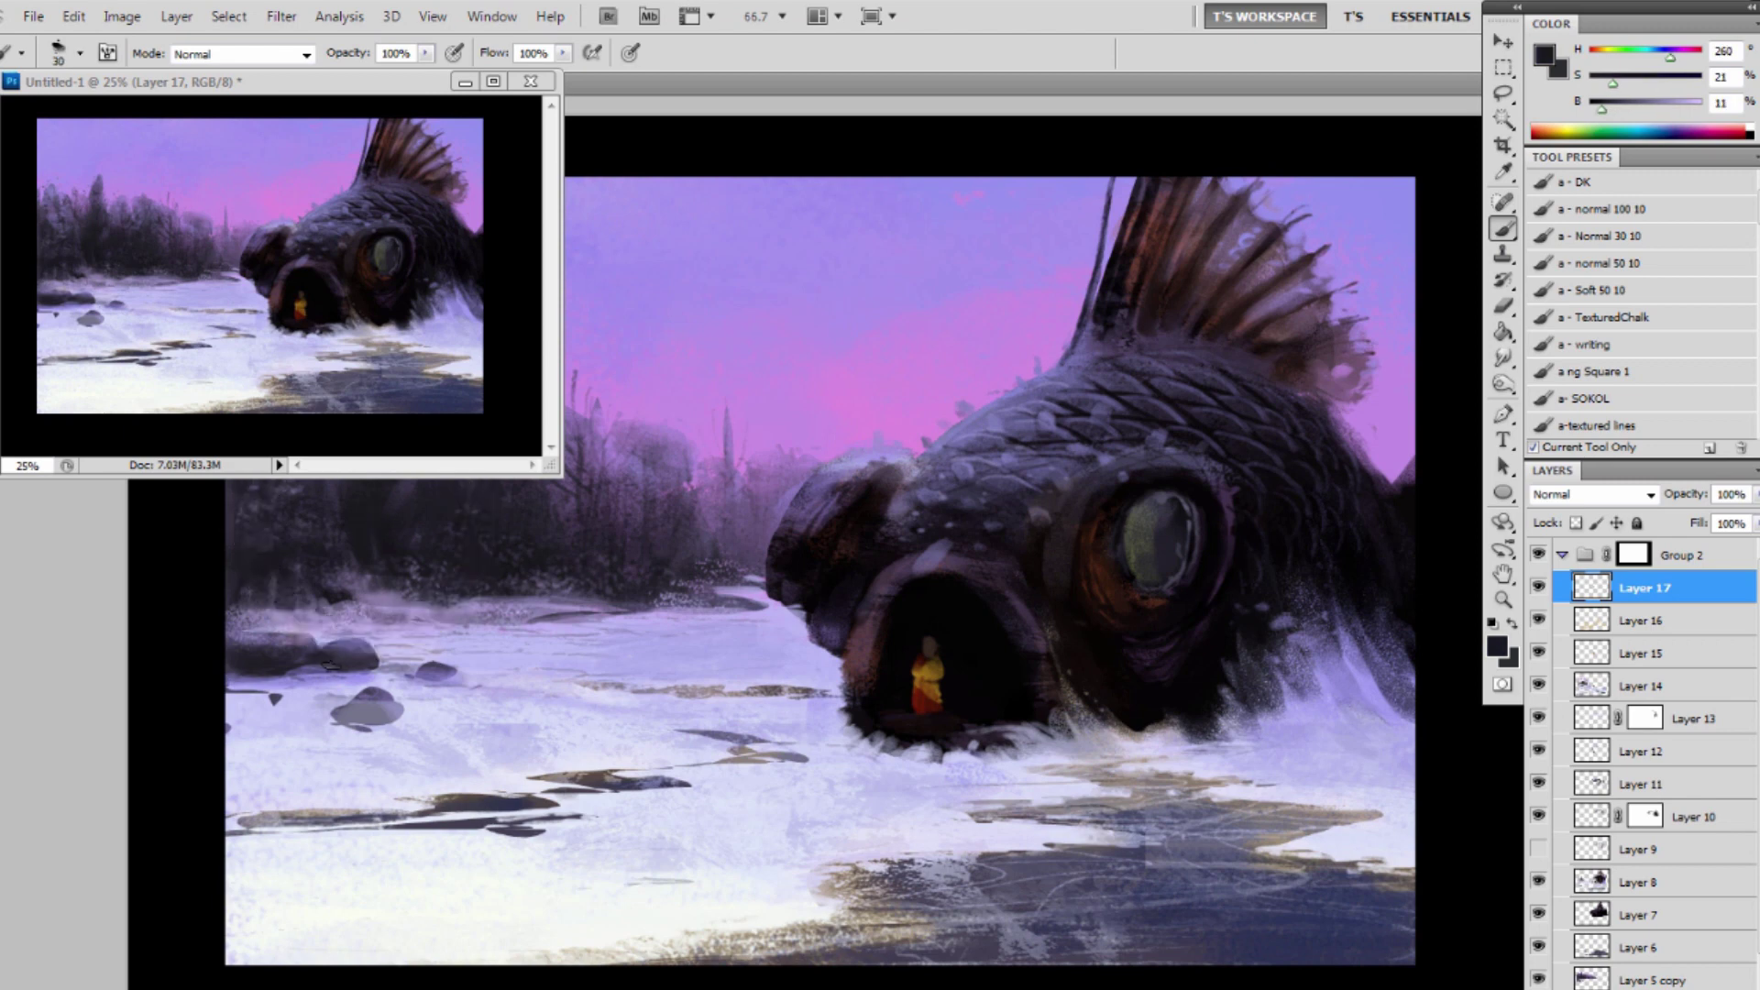
pyautogui.moveTo(350, 671); pyautogui.dragTo(379, 672)
# Repaint the lone rock below the boulders in sampled dark grey-violet with a size 50 brush.
pyautogui.press(']')
pyautogui.press(']')
pyautogui.press(']')
pyautogui.press(']')
pyautogui.press(']')
pyautogui.press(']')
pyautogui.press(']')
pyautogui.moveTo(365, 717)
pyautogui.mouseDown()
pyautogui.moveTo(344, 717)
pyautogui.moveTo(390, 704)
pyautogui.moveTo(357, 711)
pyautogui.mouseUp()
pyautogui.keyDown('alt'); pyautogui.click(386, 696); pyautogui.keyUp('alt')
pyautogui.keyDown('alt'); pyautogui.click(353, 715); pyautogui.keyUp('alt')
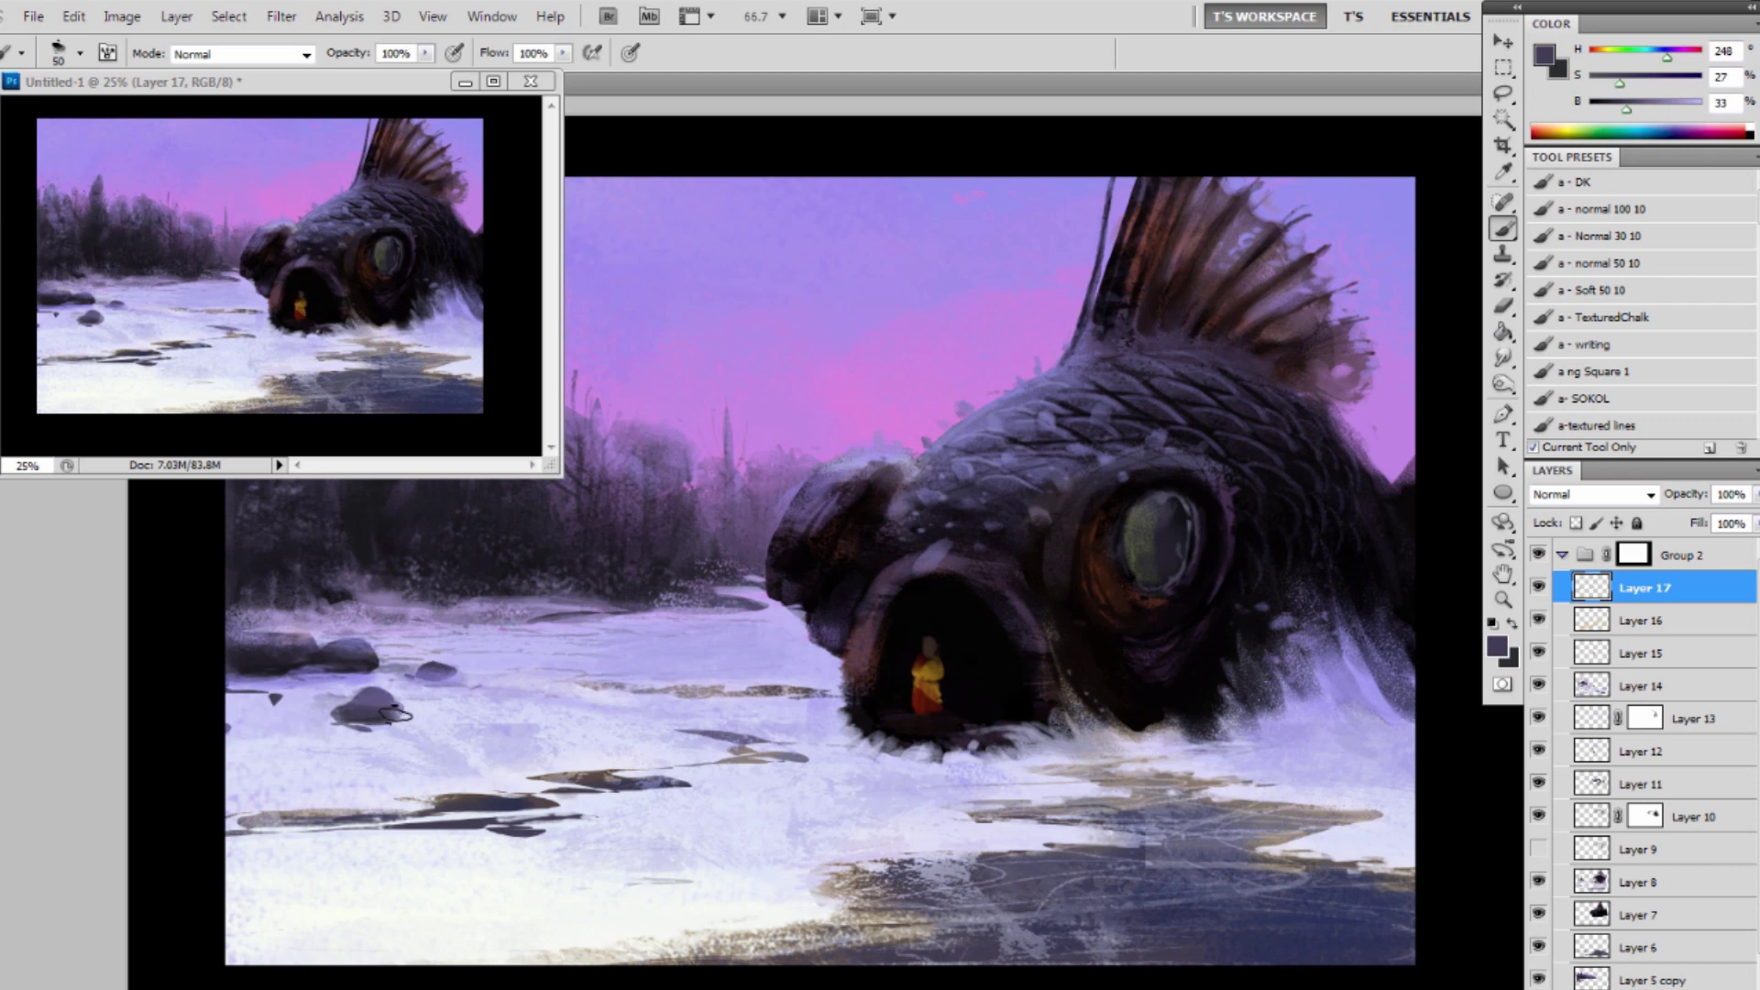
# Clean up the edges of the rocks on the snow with sampled colours, reducing the brush to size 15.
pyautogui.press('[')
pyautogui.press('[')
pyautogui.press('[')
pyautogui.press('[')
pyautogui.press('[')
pyautogui.press('[')
pyautogui.press('[')
pyautogui.keyDown('alt'); pyautogui.click(383, 651); pyautogui.keyUp('alt')
pyautogui.press('[')
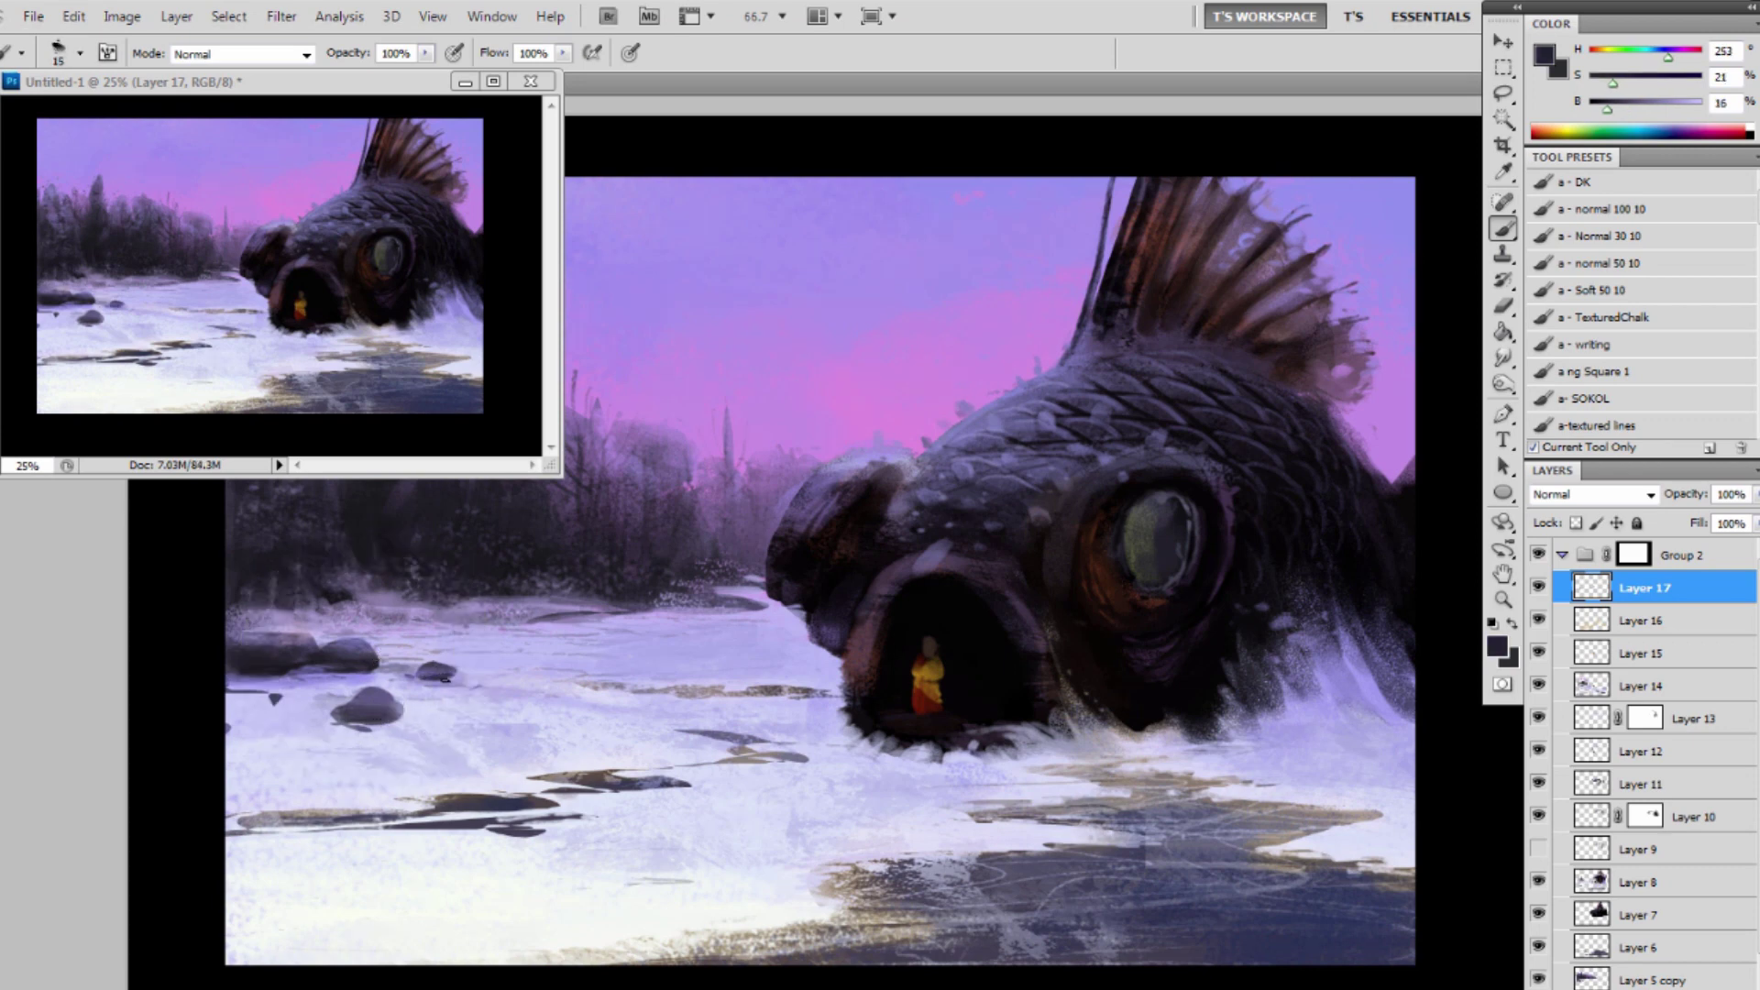
# Try a dark stroke over the small rock beside the boulders with a size 45 brush and undo it.
pyautogui.press(']')
pyautogui.press(']')
pyautogui.press(']')
pyautogui.press(']')
pyautogui.press(']')
pyautogui.moveTo(434, 677)
pyautogui.mouseDown()
pyautogui.moveTo(391, 681)
pyautogui.moveTo(469, 635)
pyautogui.moveTo(425, 680)
pyautogui.mouseUp()
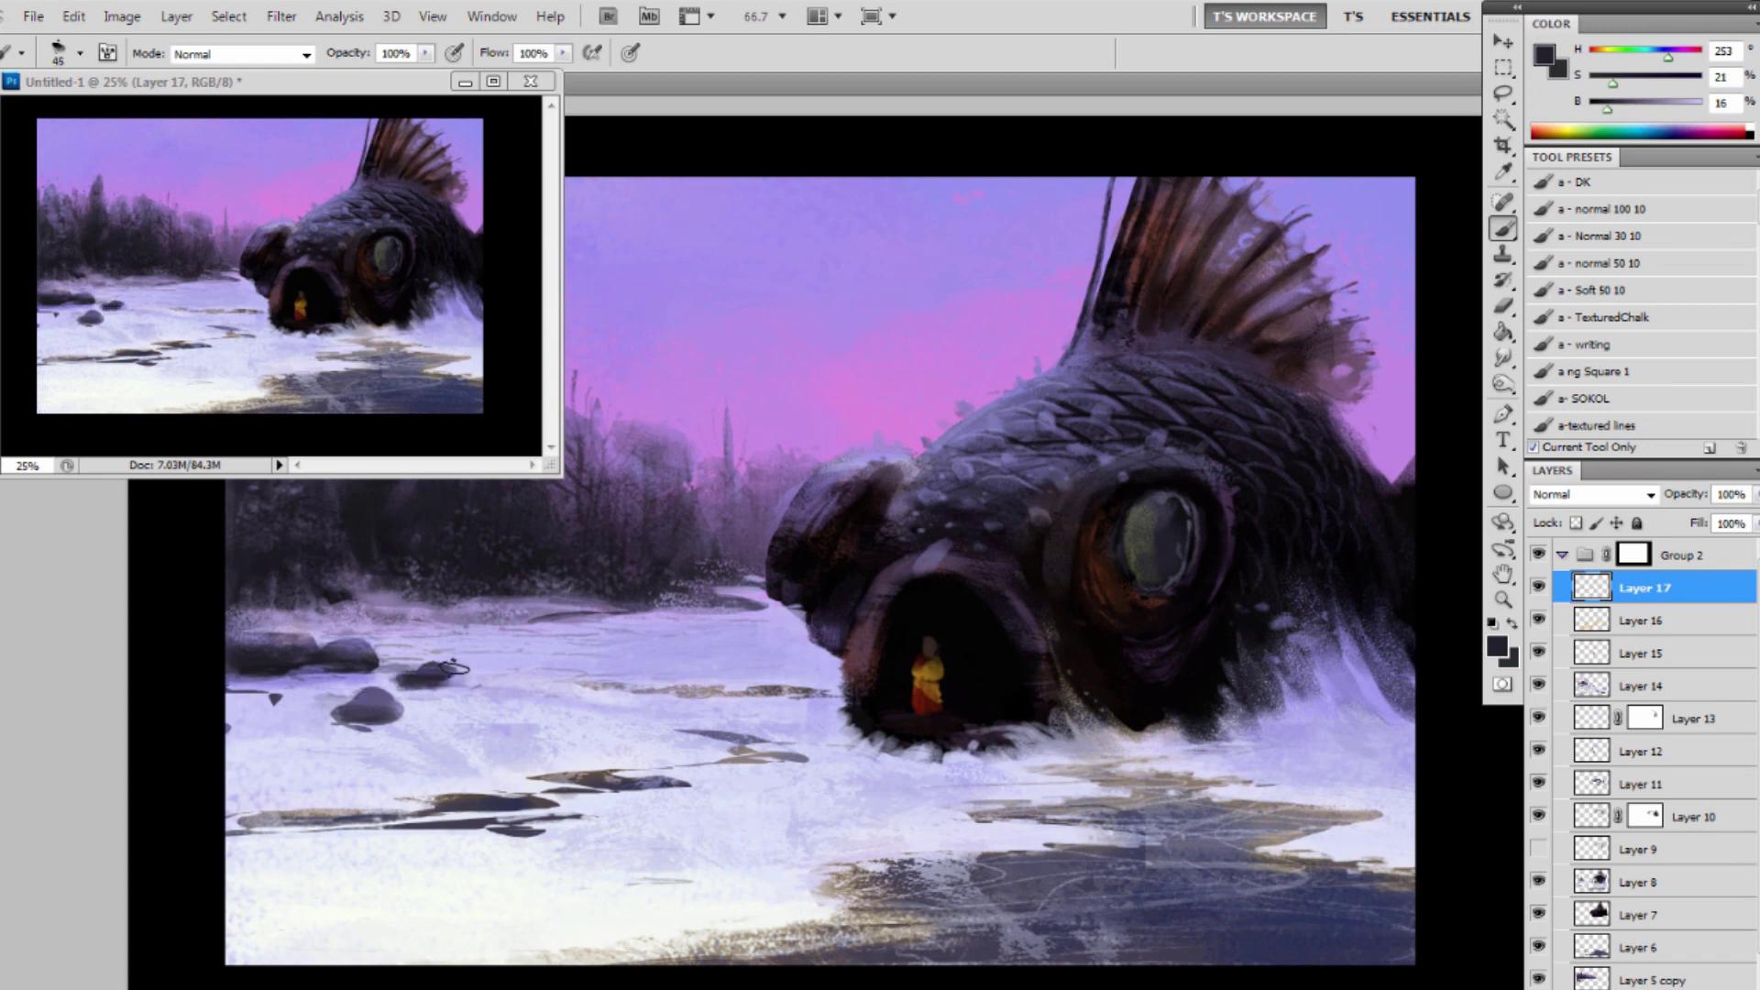
pyautogui.hotkey('ctrl', 'z')
# Sample the blue-violet sky and set the foreground colour to a deeper shade, 5b5baf.
pyautogui.keyDown('alt'); pyautogui.click(1386, 231); pyautogui.keyUp('alt')
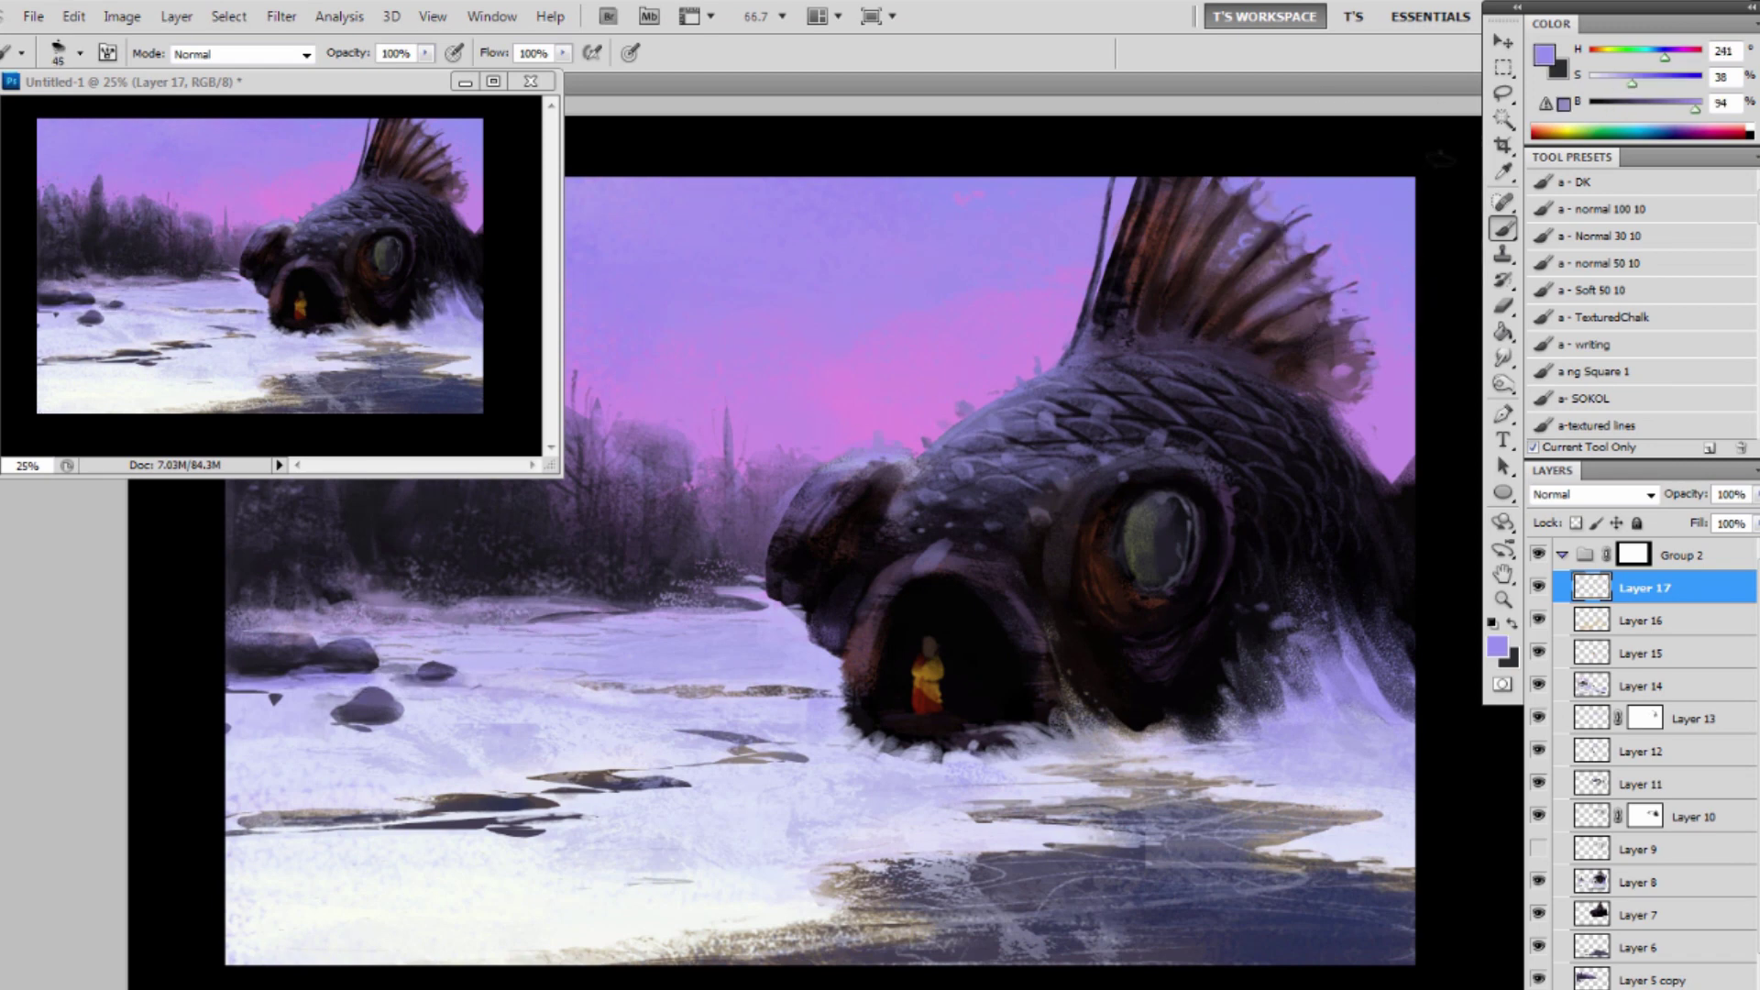
pyautogui.click(1545, 61)
pyautogui.click(1201, 206)
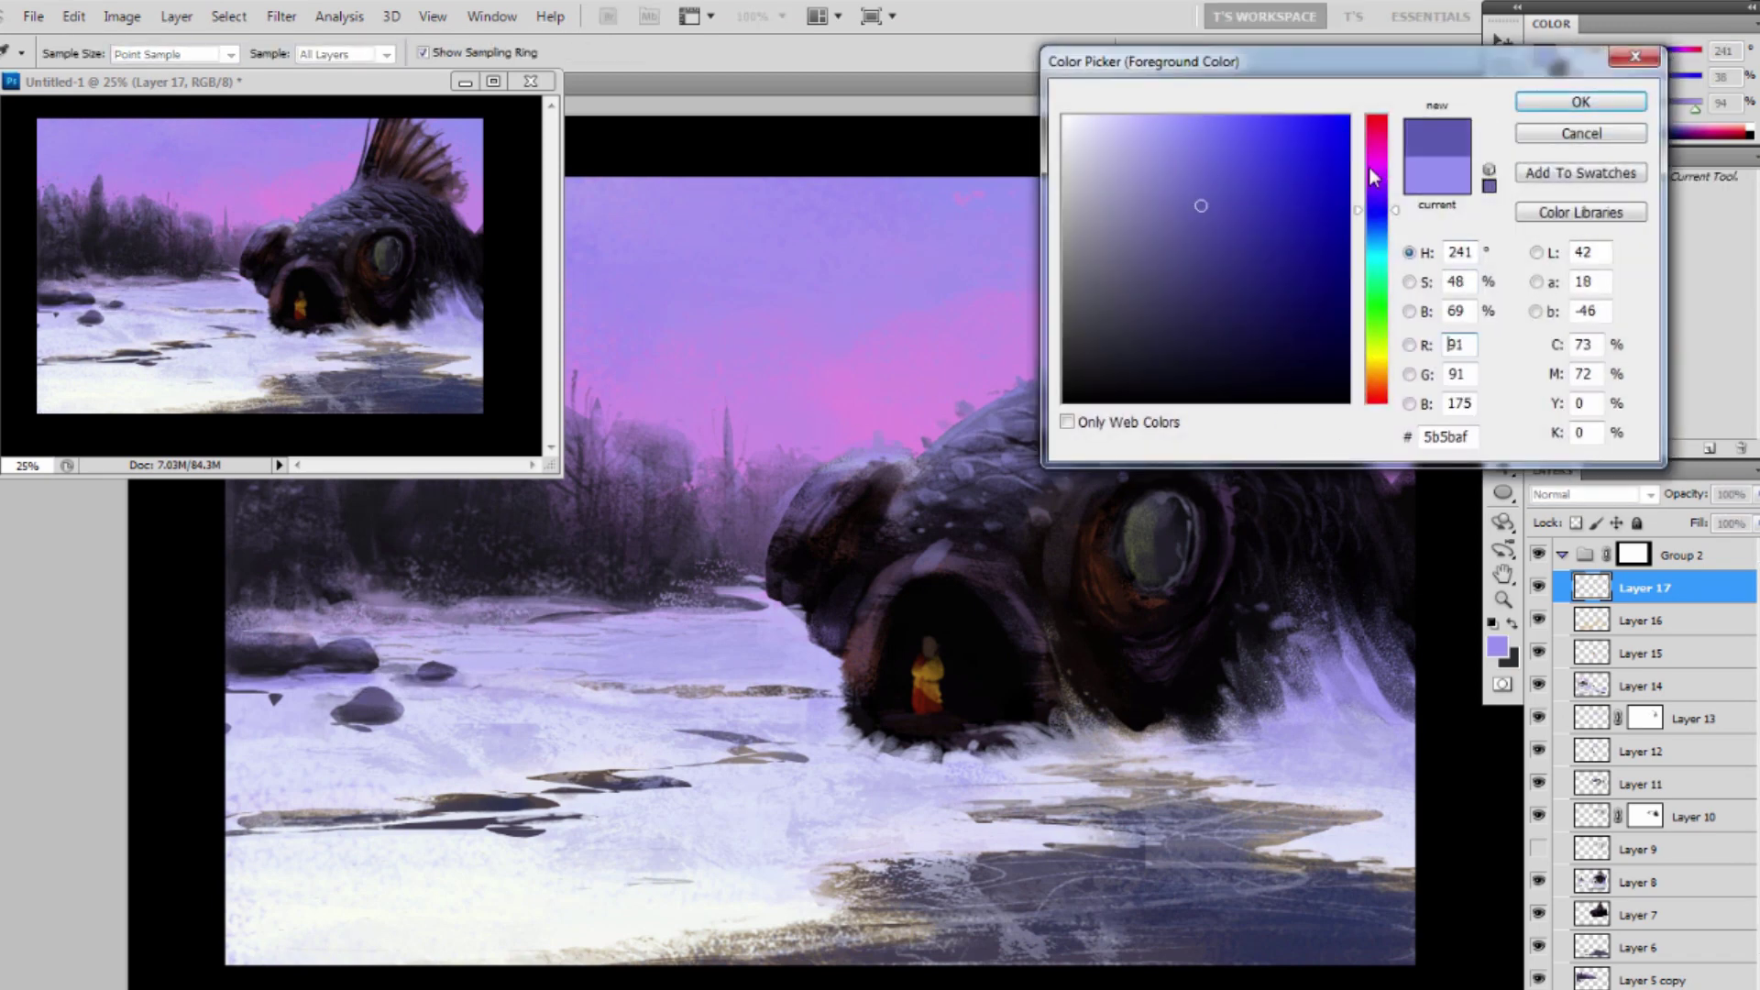
pyautogui.press('Return')
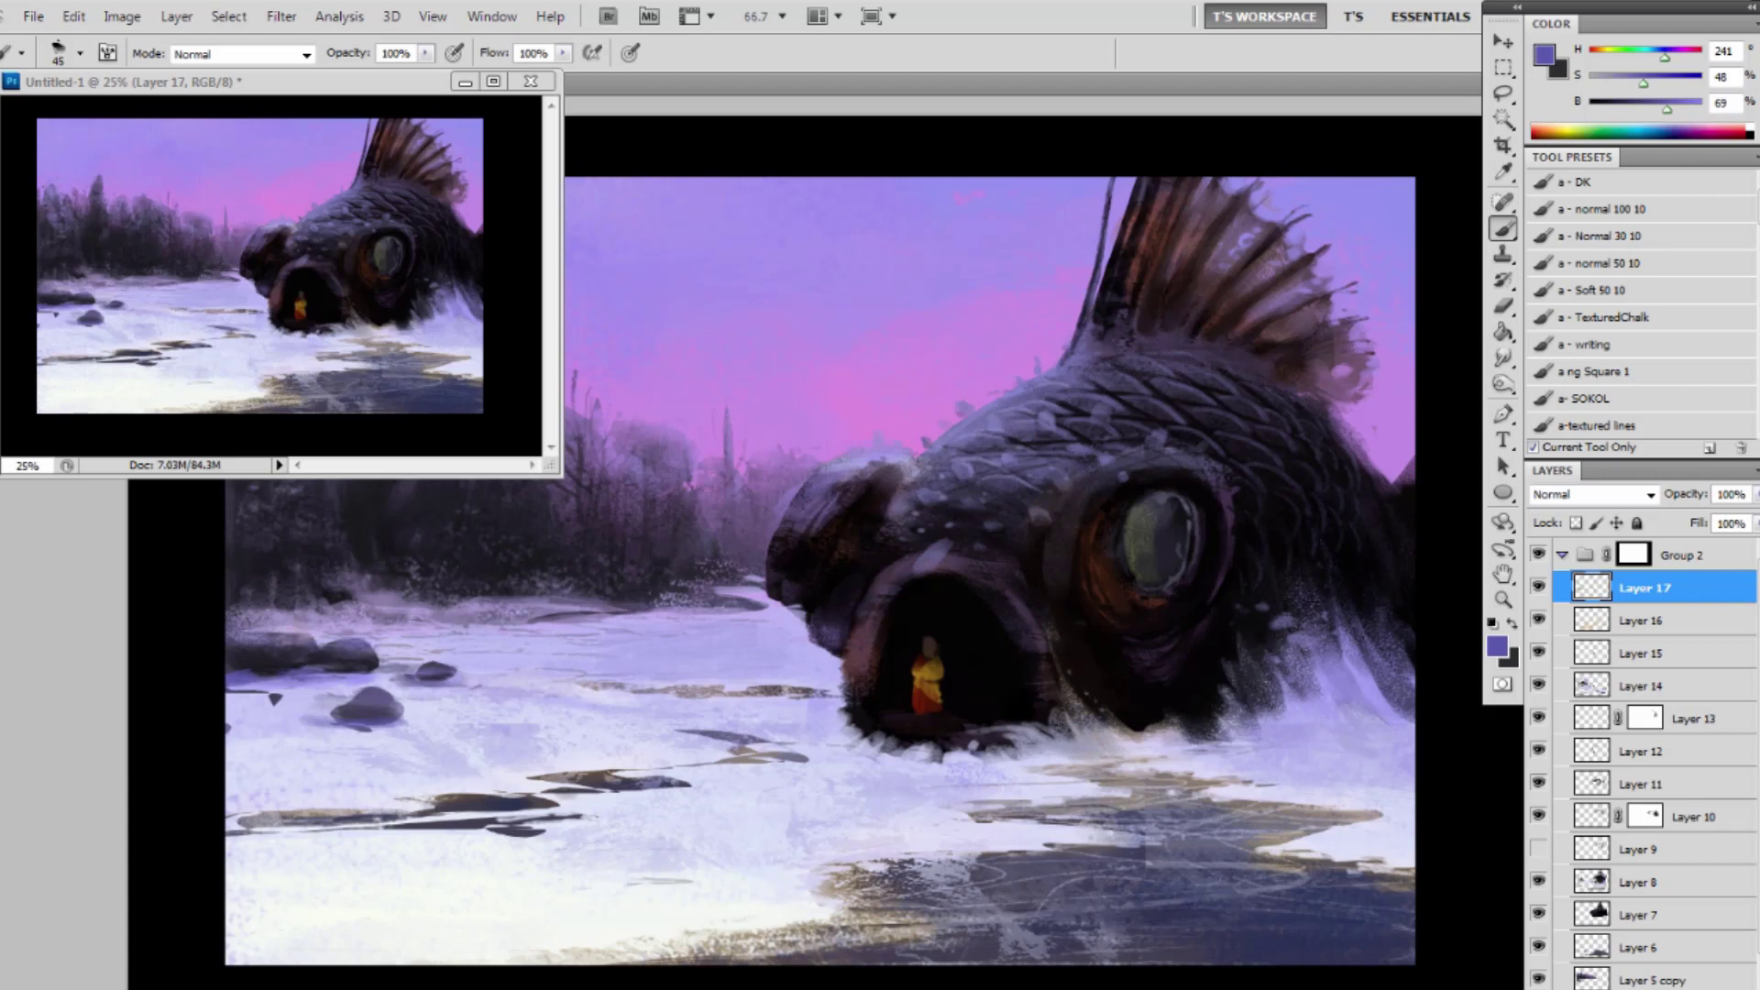
# Brush blue-violet shadows onto the snow around the fish's jaw with a size 200 brush, reducing it to size 175.
pyautogui.press(']')
pyautogui.press(']')
pyautogui.press(']')
pyautogui.press(']')
pyautogui.press(']')
pyautogui.press(']')
pyautogui.press(']')
pyautogui.press(']')
pyautogui.press(']')
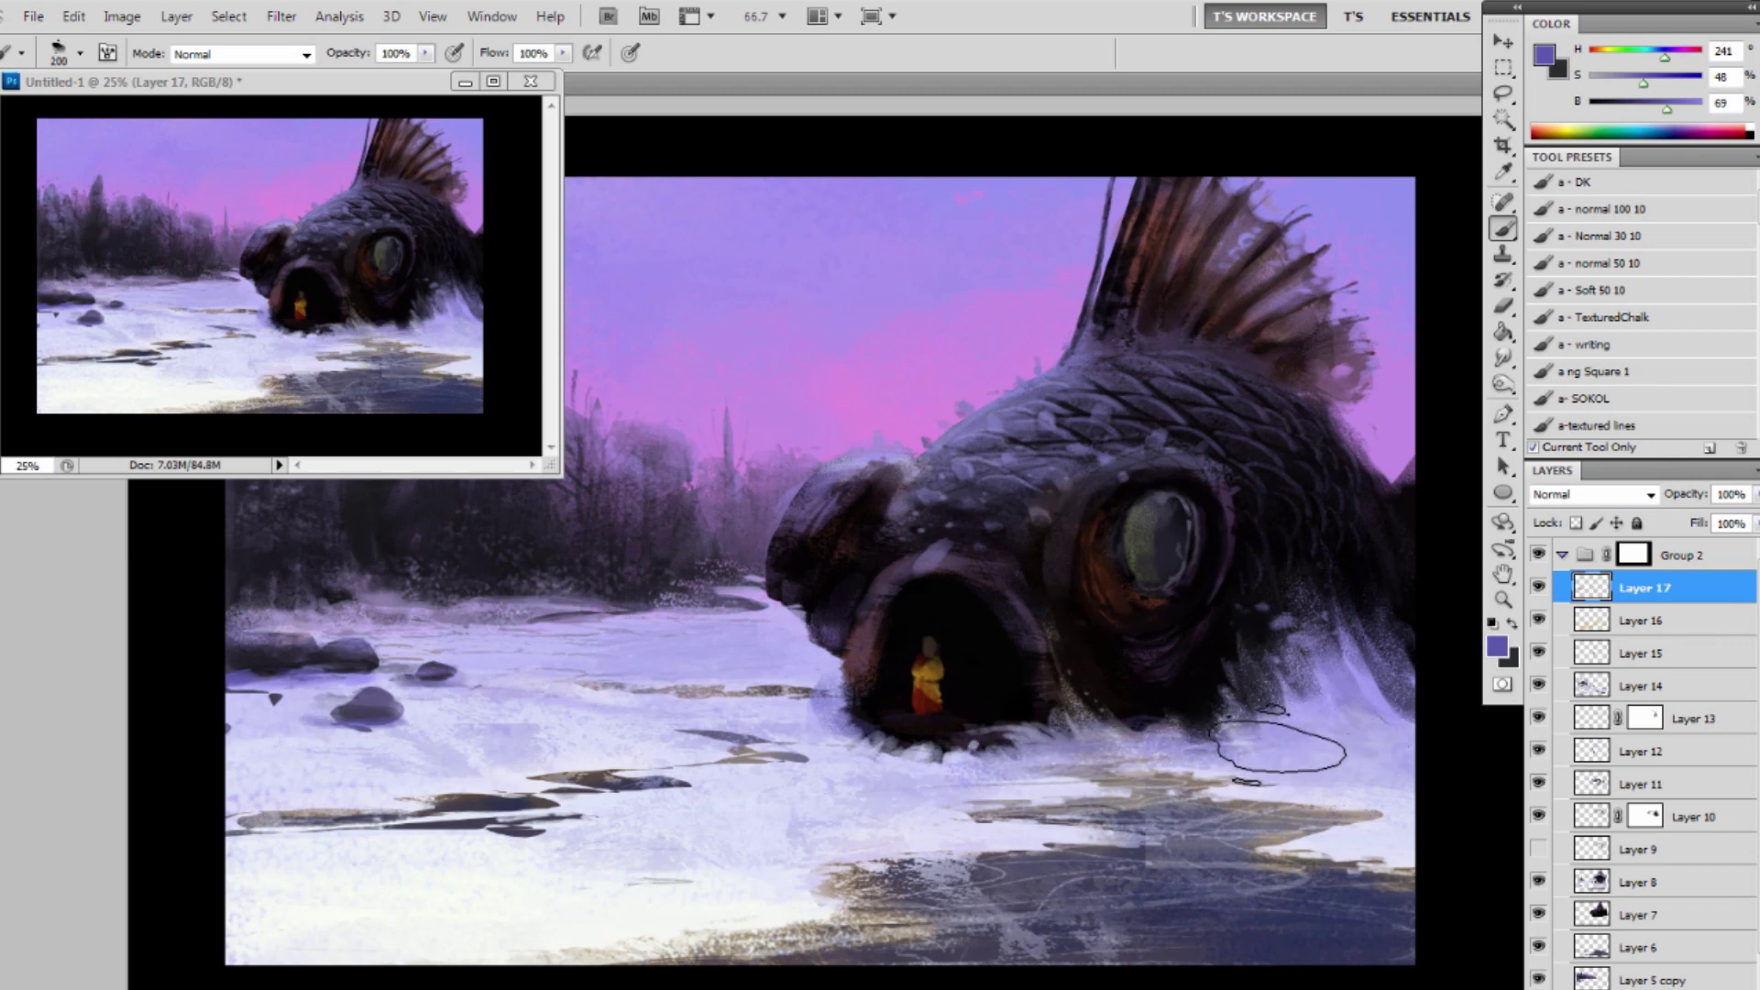
pyautogui.press(']')
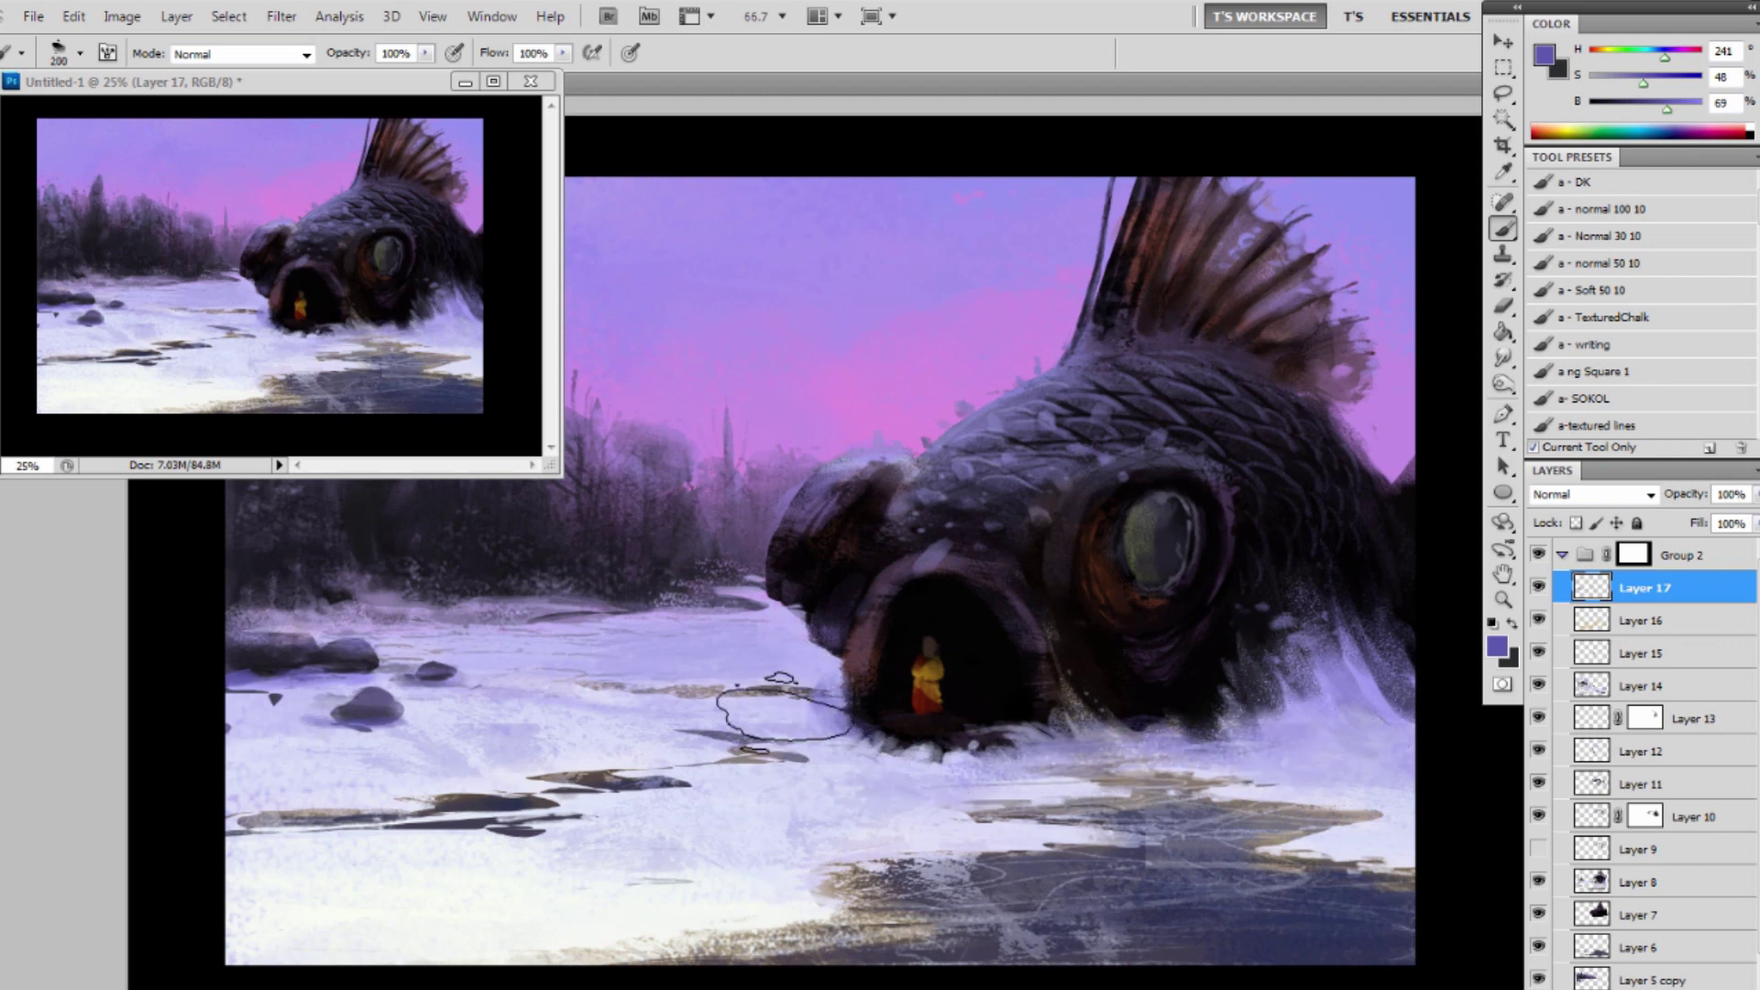
pyautogui.press('[')
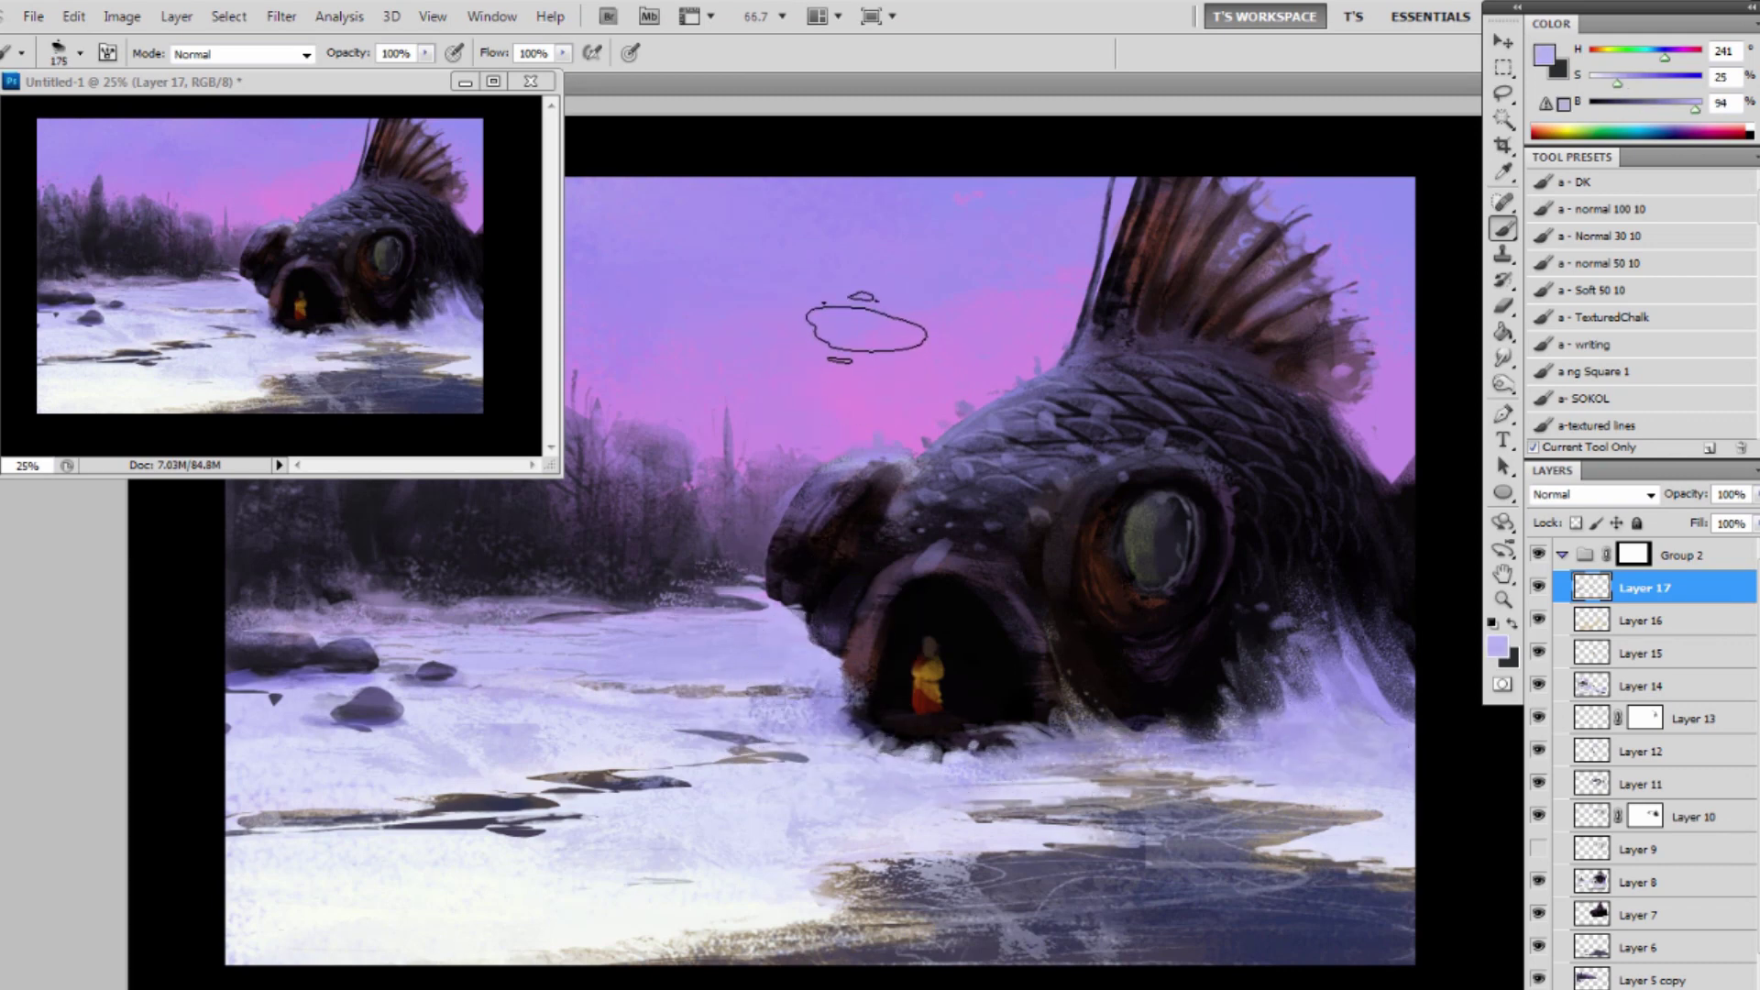
# Paint sampled sky pink over the foot of the trees beside the fish's head with a size 175 brush.
pyautogui.keyDown('alt'); pyautogui.click(859, 358); pyautogui.keyUp('alt')
pyautogui.press('[')
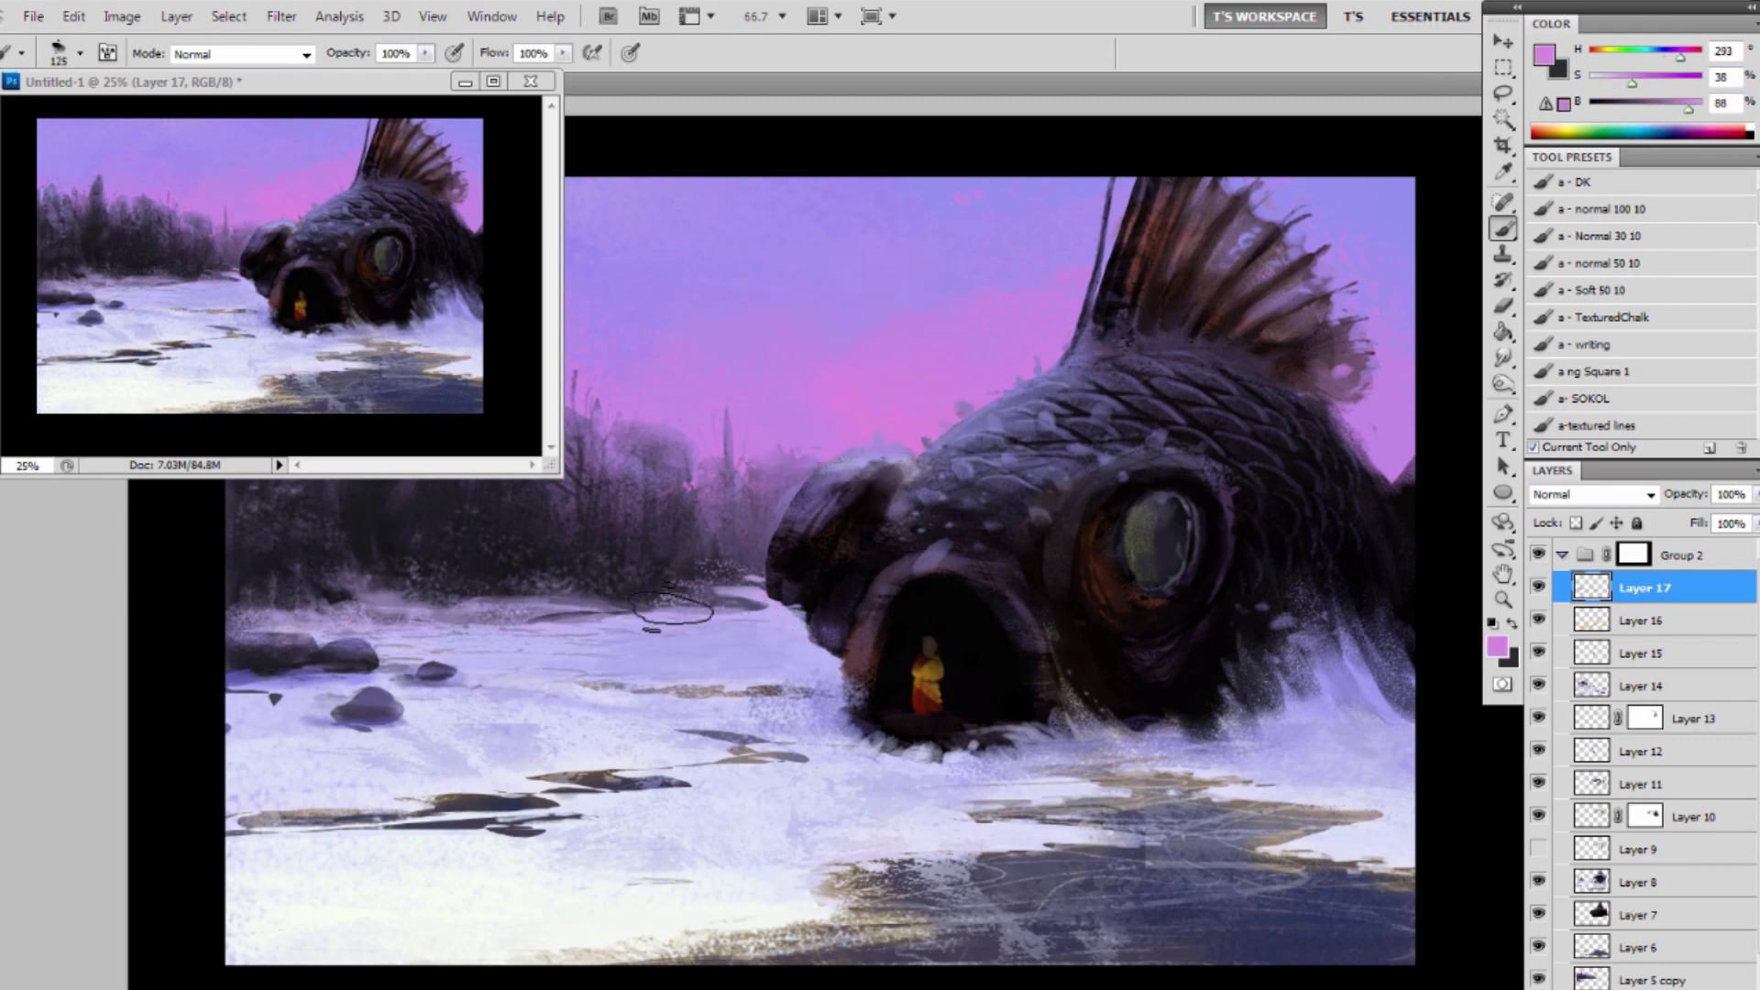
pyautogui.press(']')
pyautogui.moveTo(688, 592); pyautogui.dragTo(740, 561)
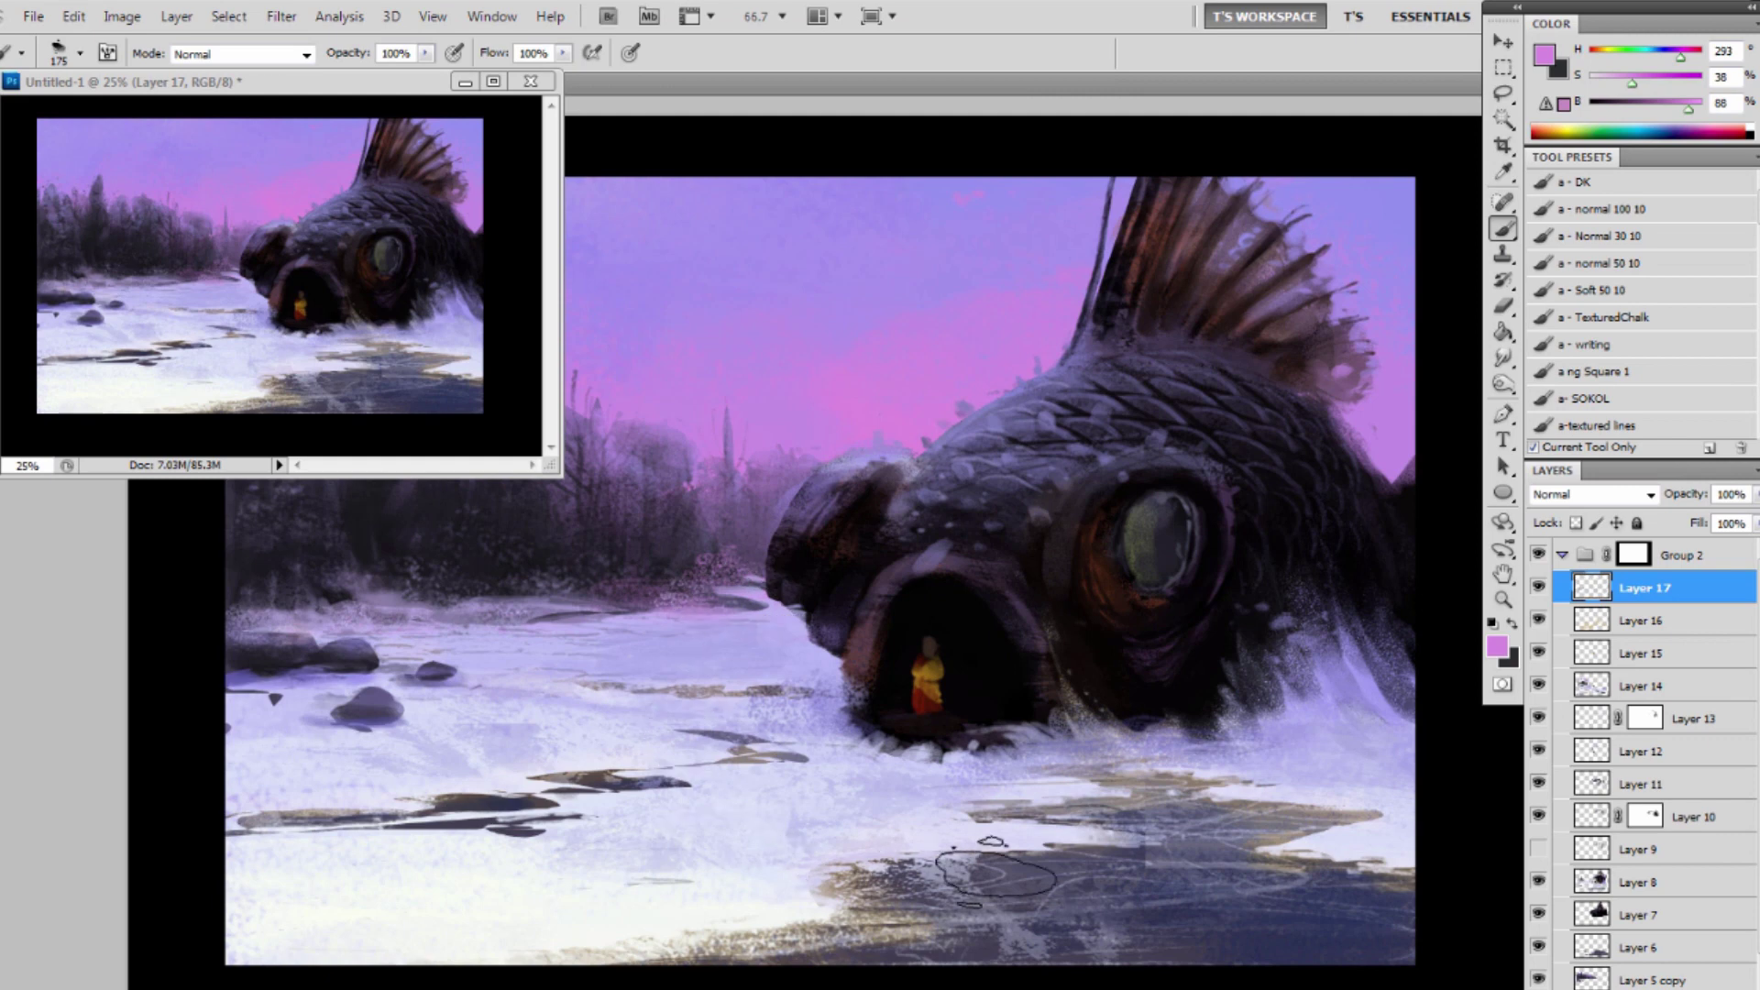
# Tint the distant treeline with the sampled pink on the Overlay layer, Layer 16.
pyautogui.click(1650, 621)
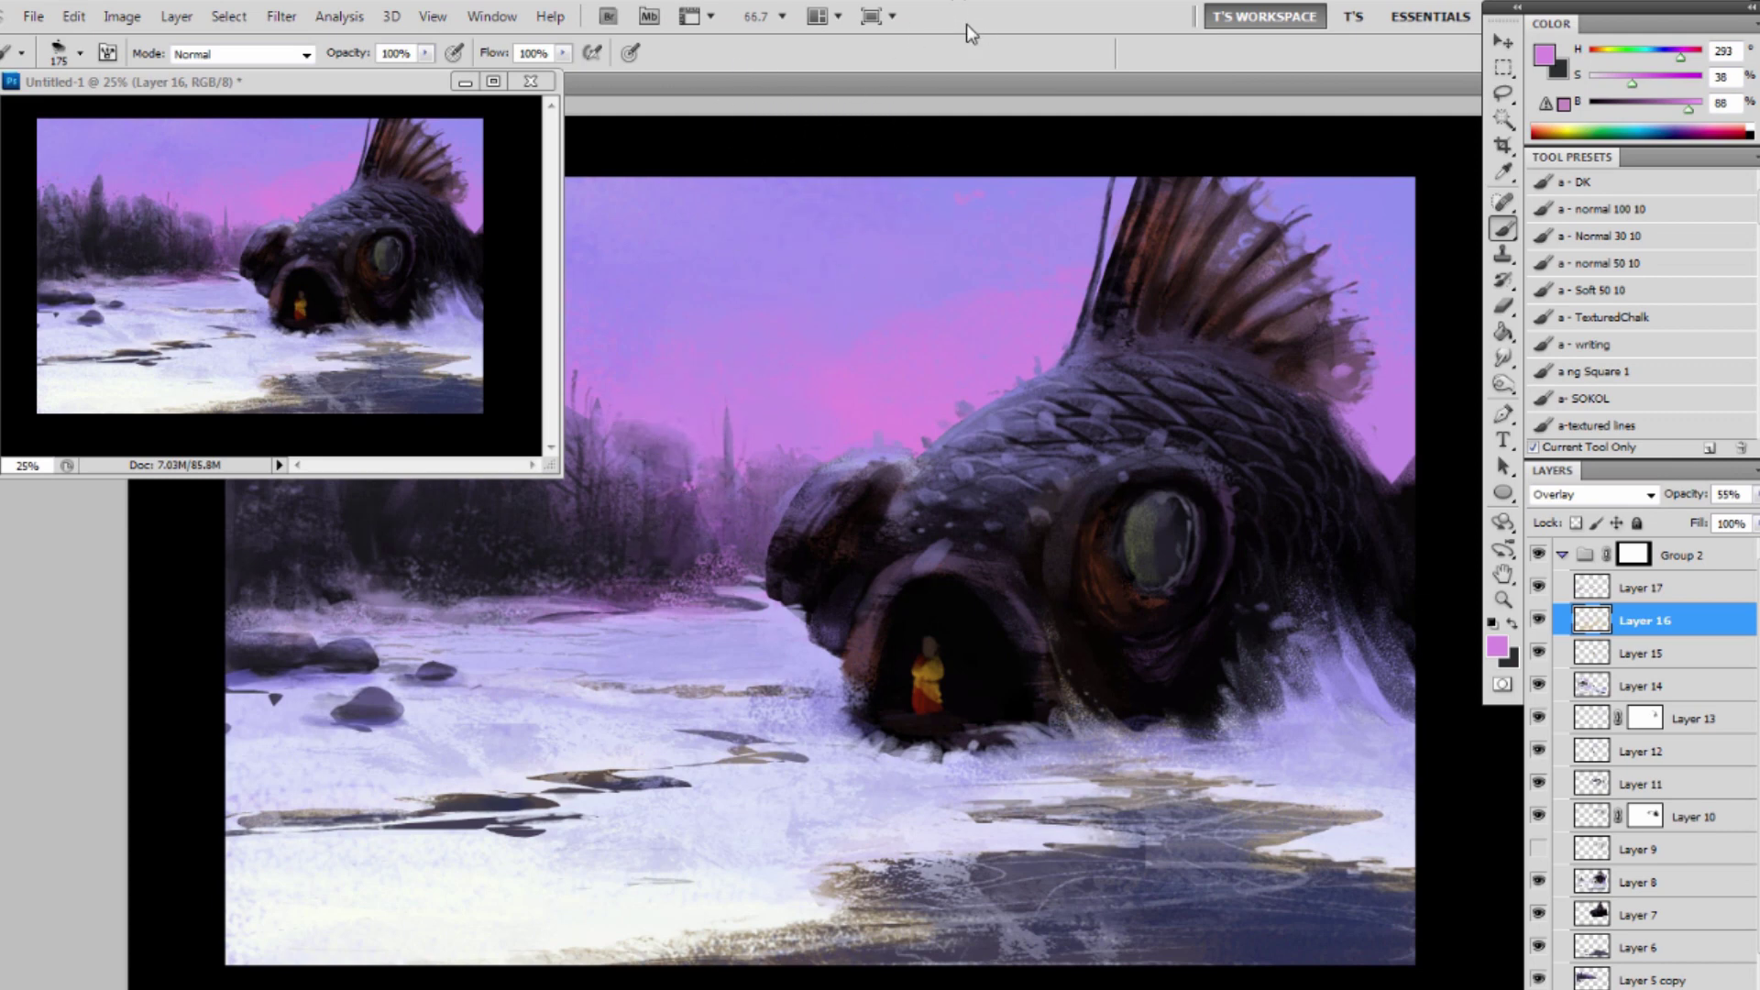
pyautogui.moveTo(966, 24)
pyautogui.mouseDown()
pyautogui.moveTo(1080, 84)
pyautogui.moveTo(926, 0)
pyautogui.moveTo(987, 0)
pyautogui.mouseUp()
pyautogui.click(366, 91)
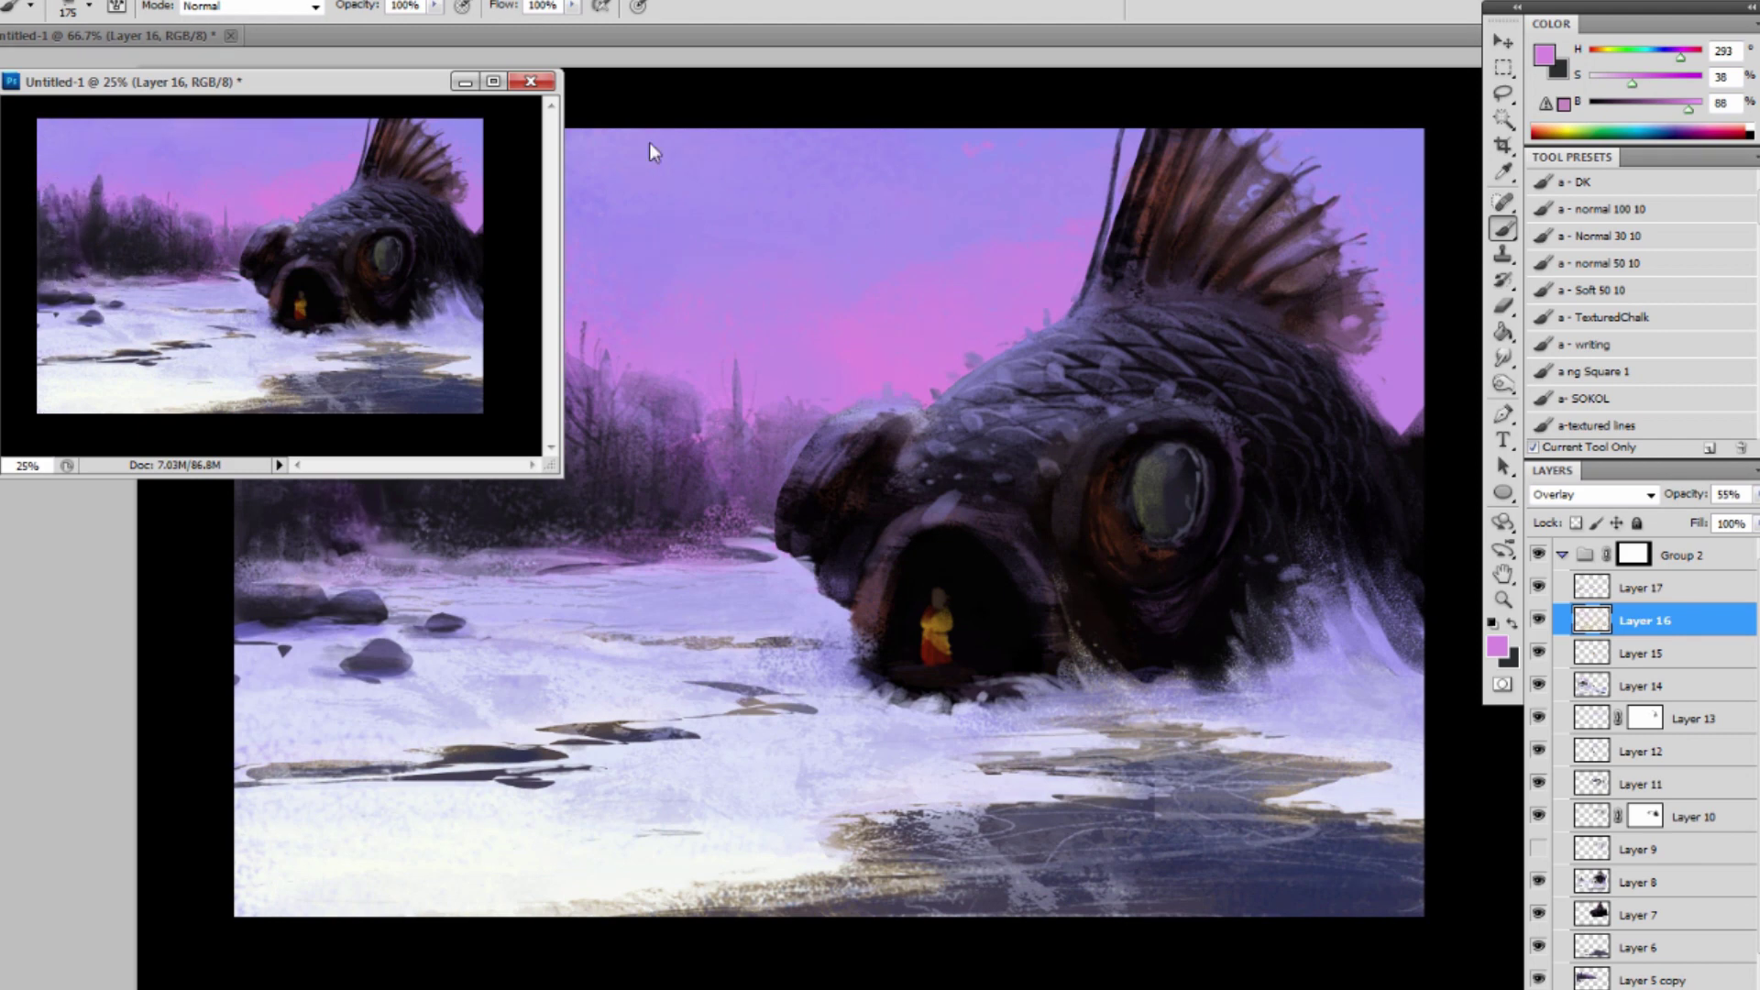
pyautogui.click(740, 469)
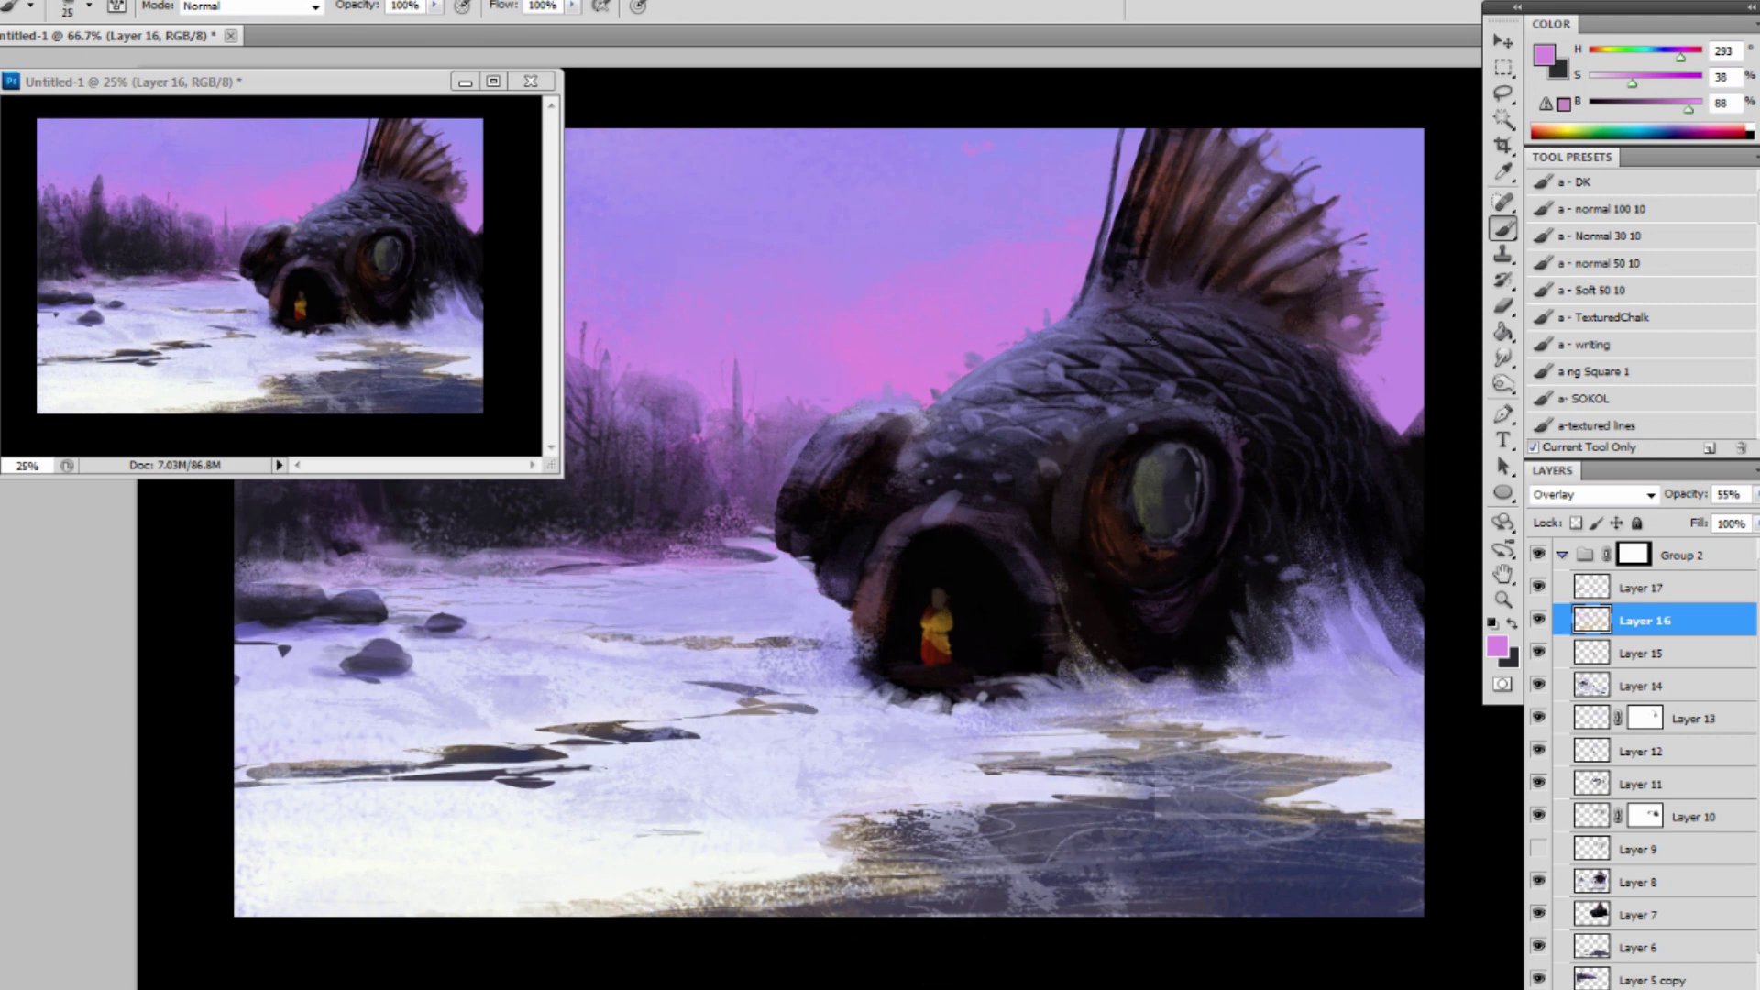
# Touch up the rim of the fish's eye with sampled near-black tones, reducing the brush to size 7.
pyautogui.keyDown('alt'); pyautogui.click(1157, 438); pyautogui.keyUp('alt')
pyautogui.press('[')
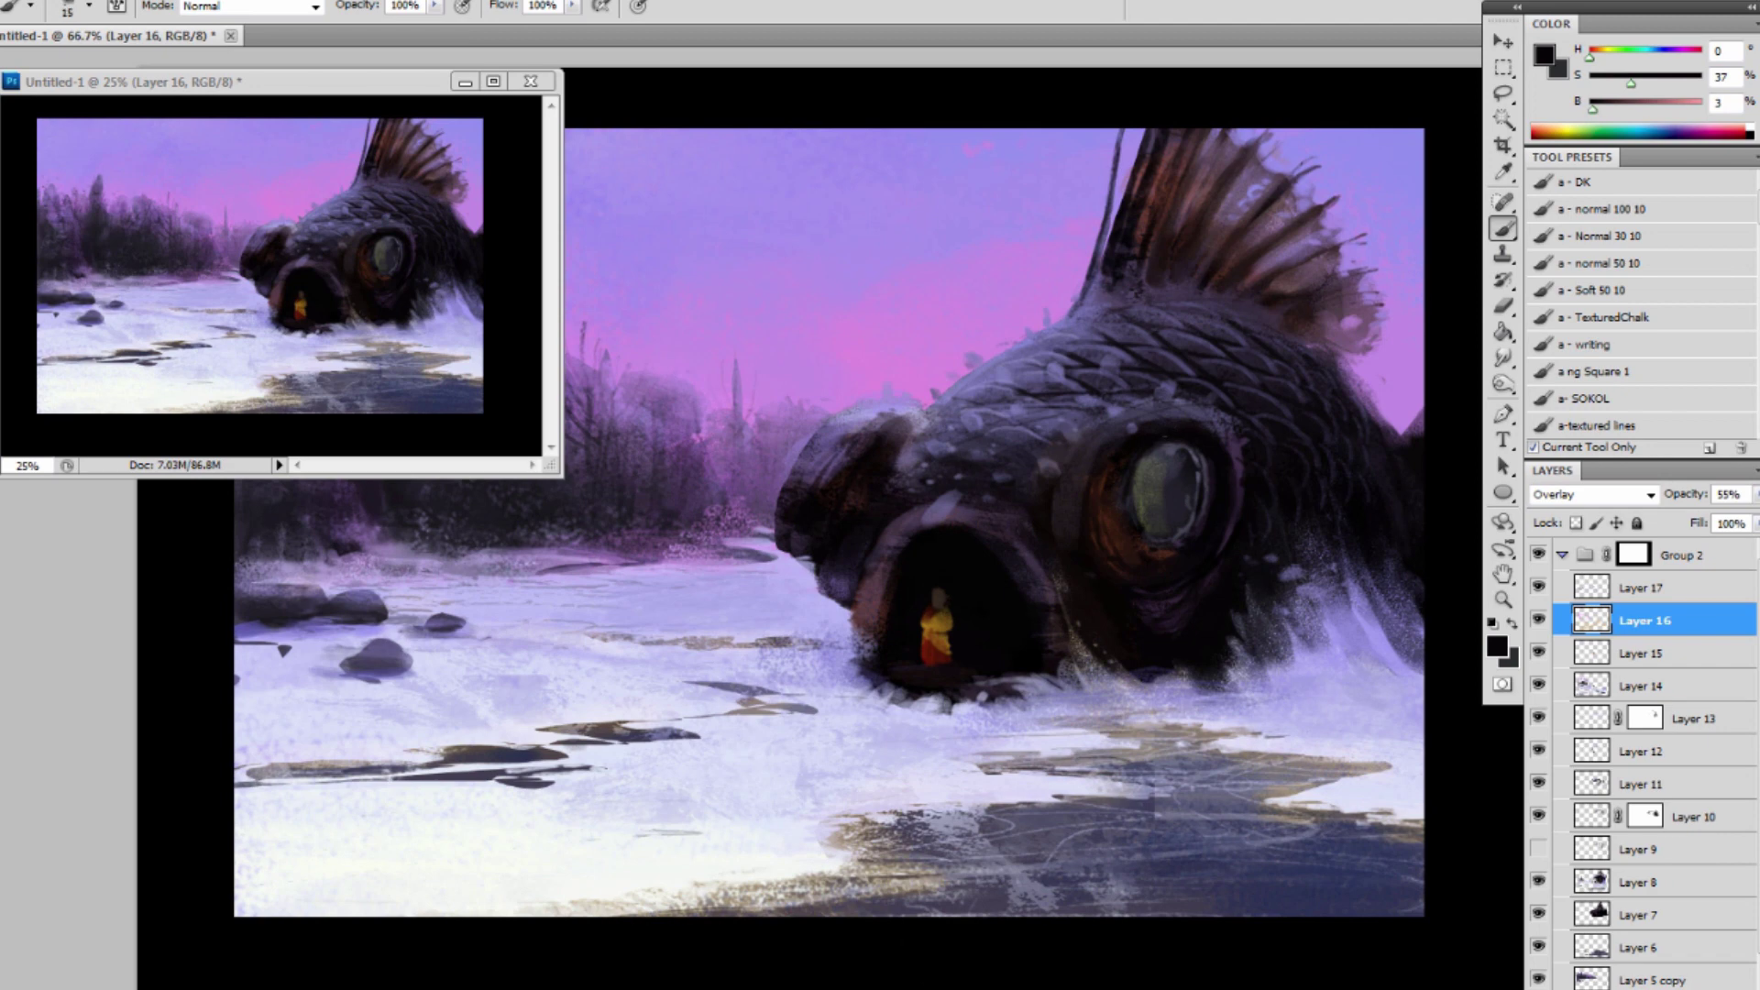
pyautogui.press('[')
pyautogui.press('[')
pyautogui.press('[')
pyautogui.press('[')
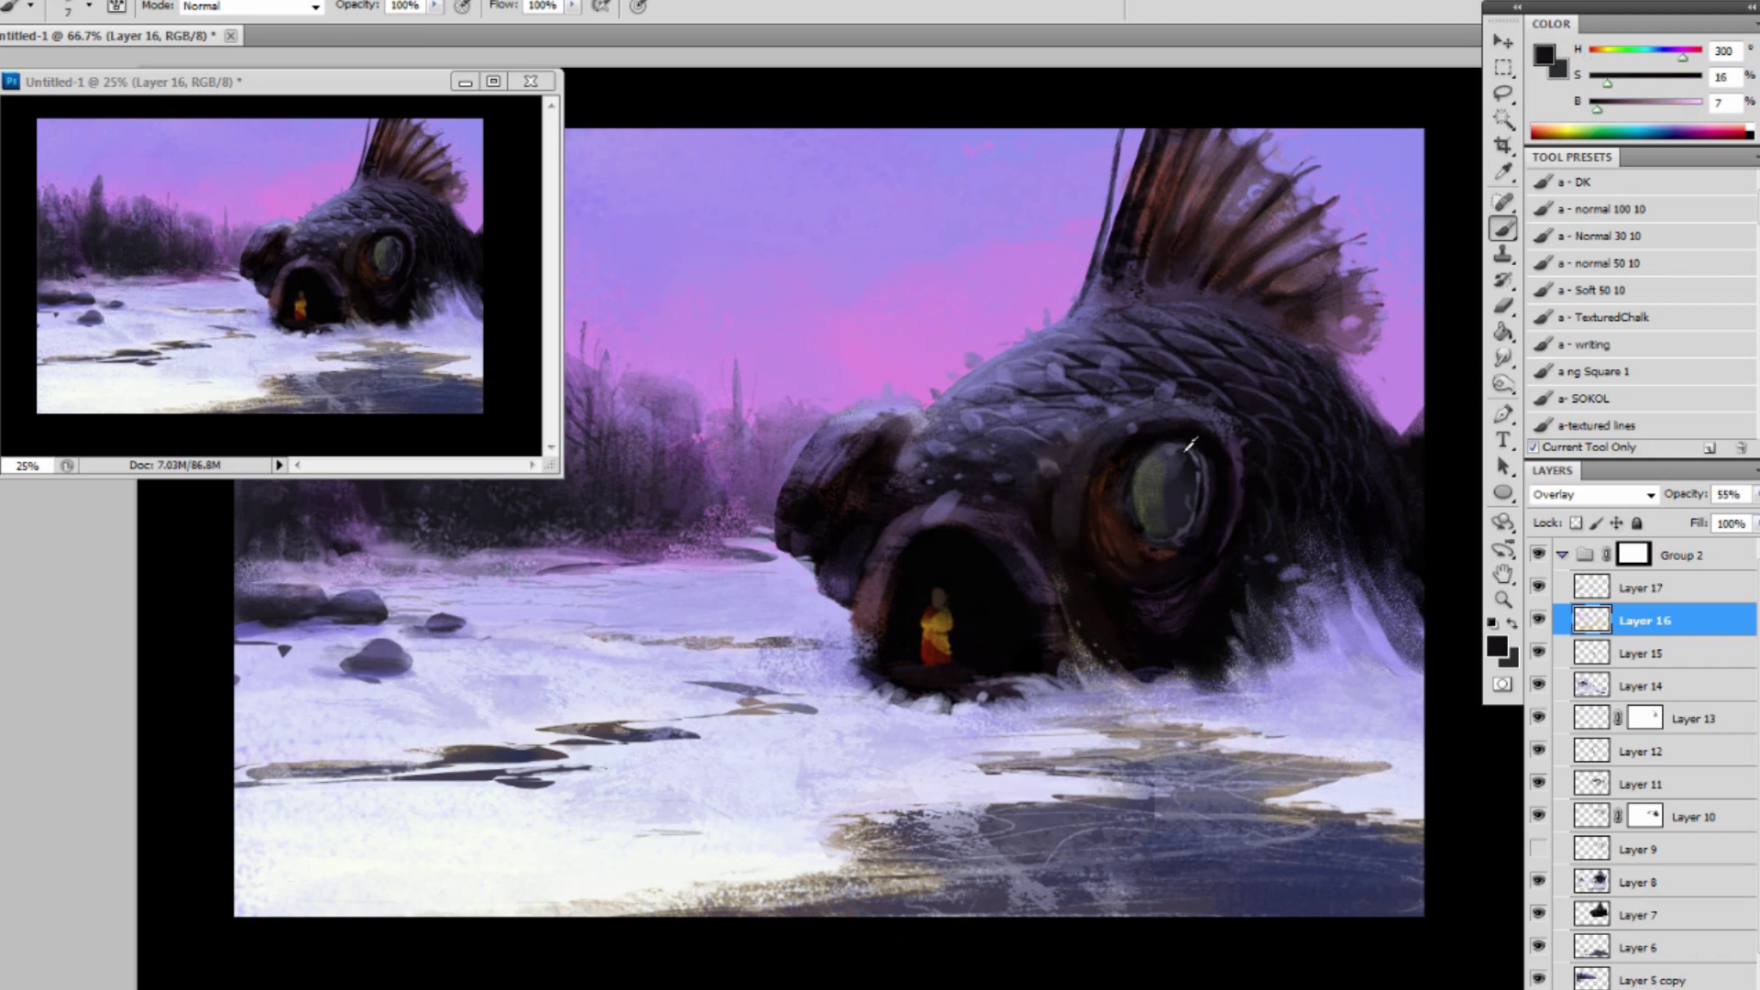
# Sample pale snow and violet tones and paint soft shadows on the snow below the fish on Layer 17.
pyautogui.keyDown('alt'); pyautogui.click(1385, 759); pyautogui.keyUp('alt')
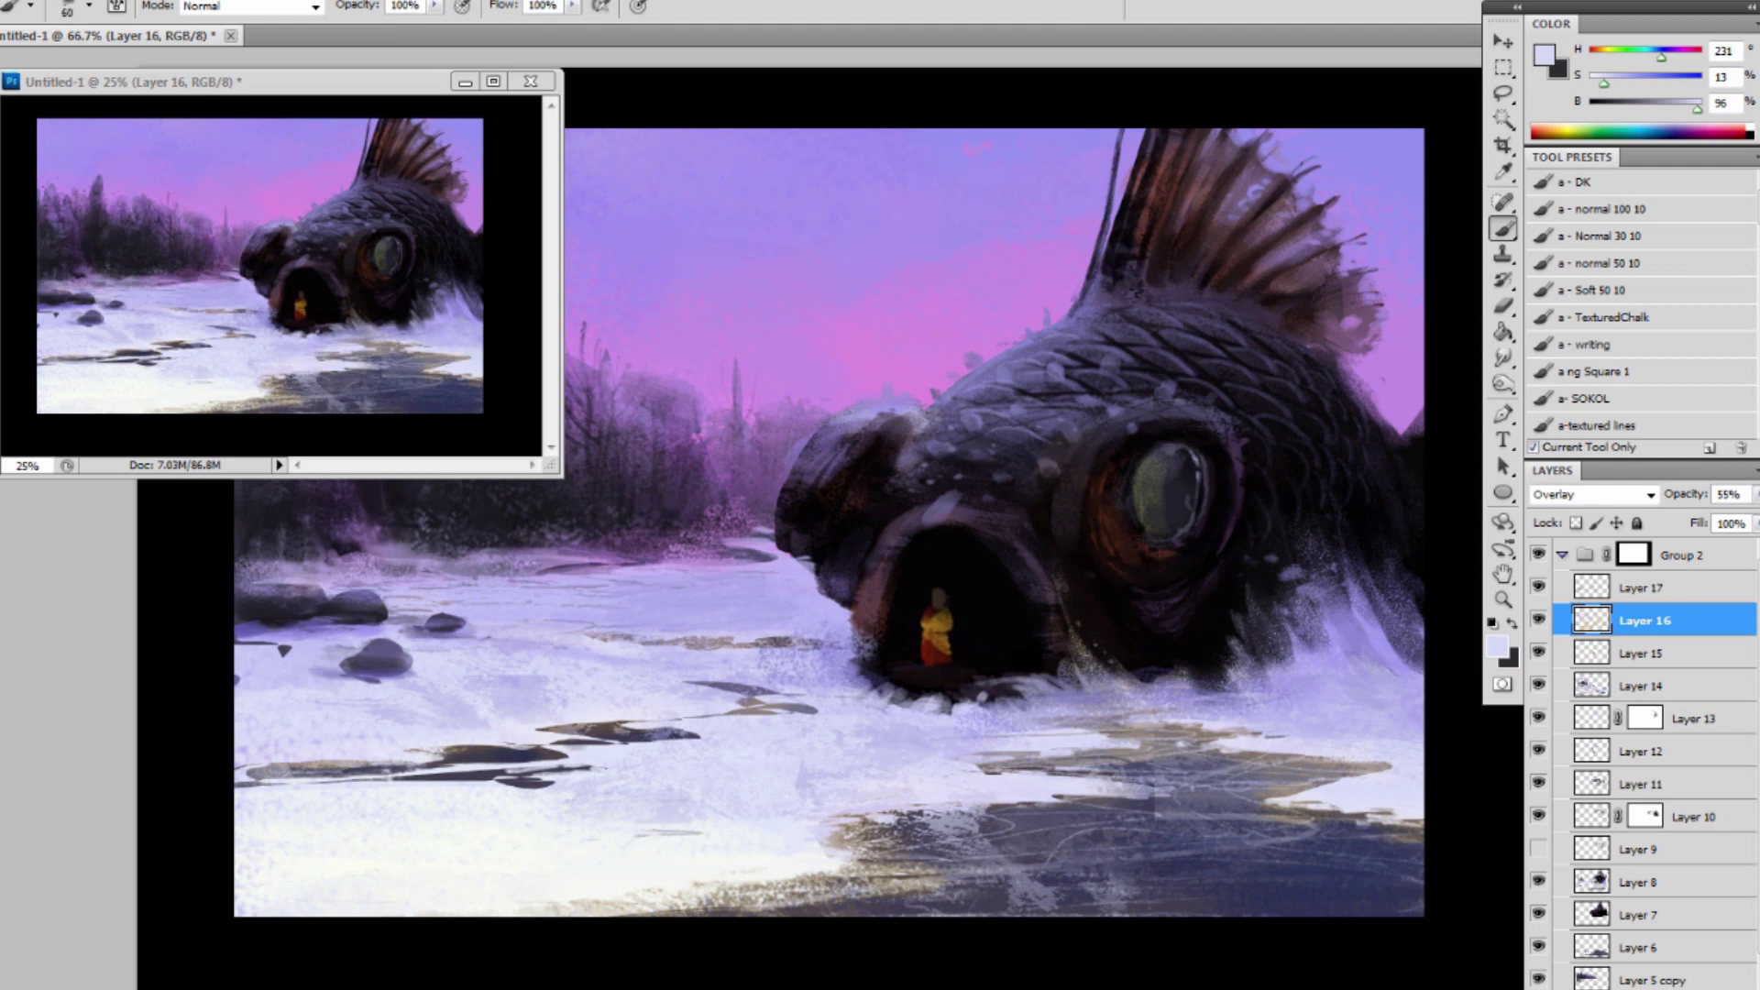
pyautogui.keyDown('alt'); pyautogui.click(1006, 711); pyautogui.keyUp('alt')
pyautogui.keyDown('alt'); pyautogui.click(1095, 699); pyautogui.keyUp('alt')
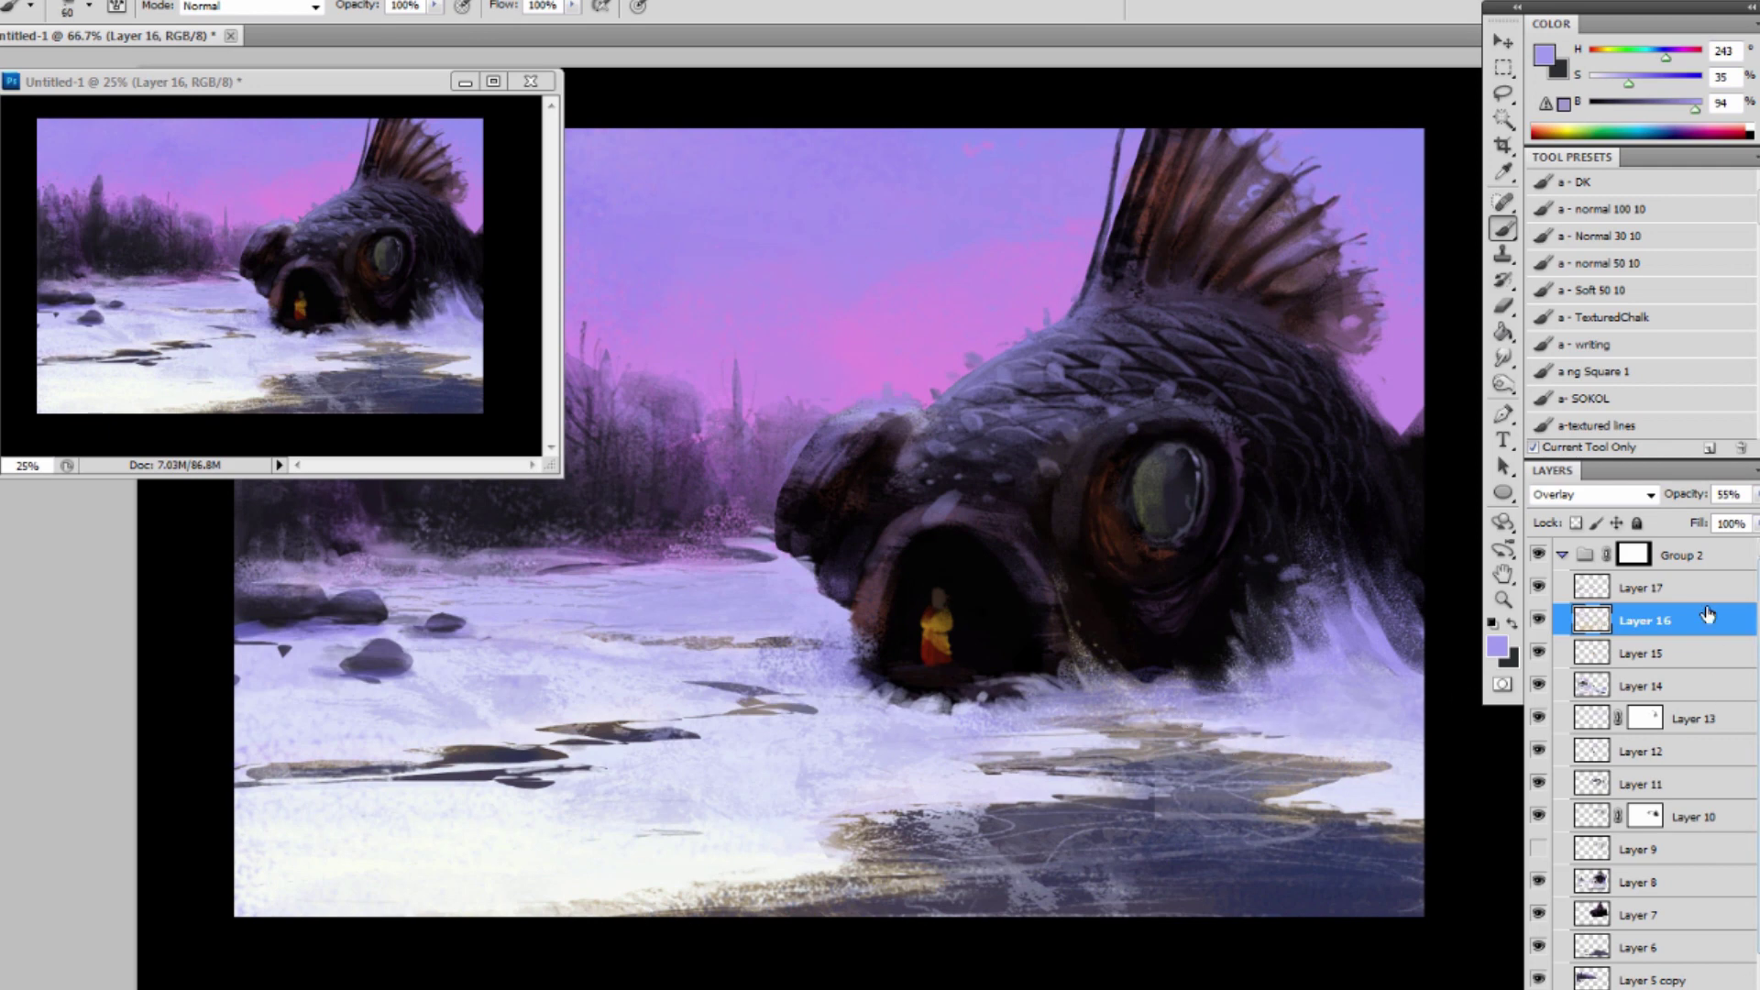
pyautogui.click(1648, 590)
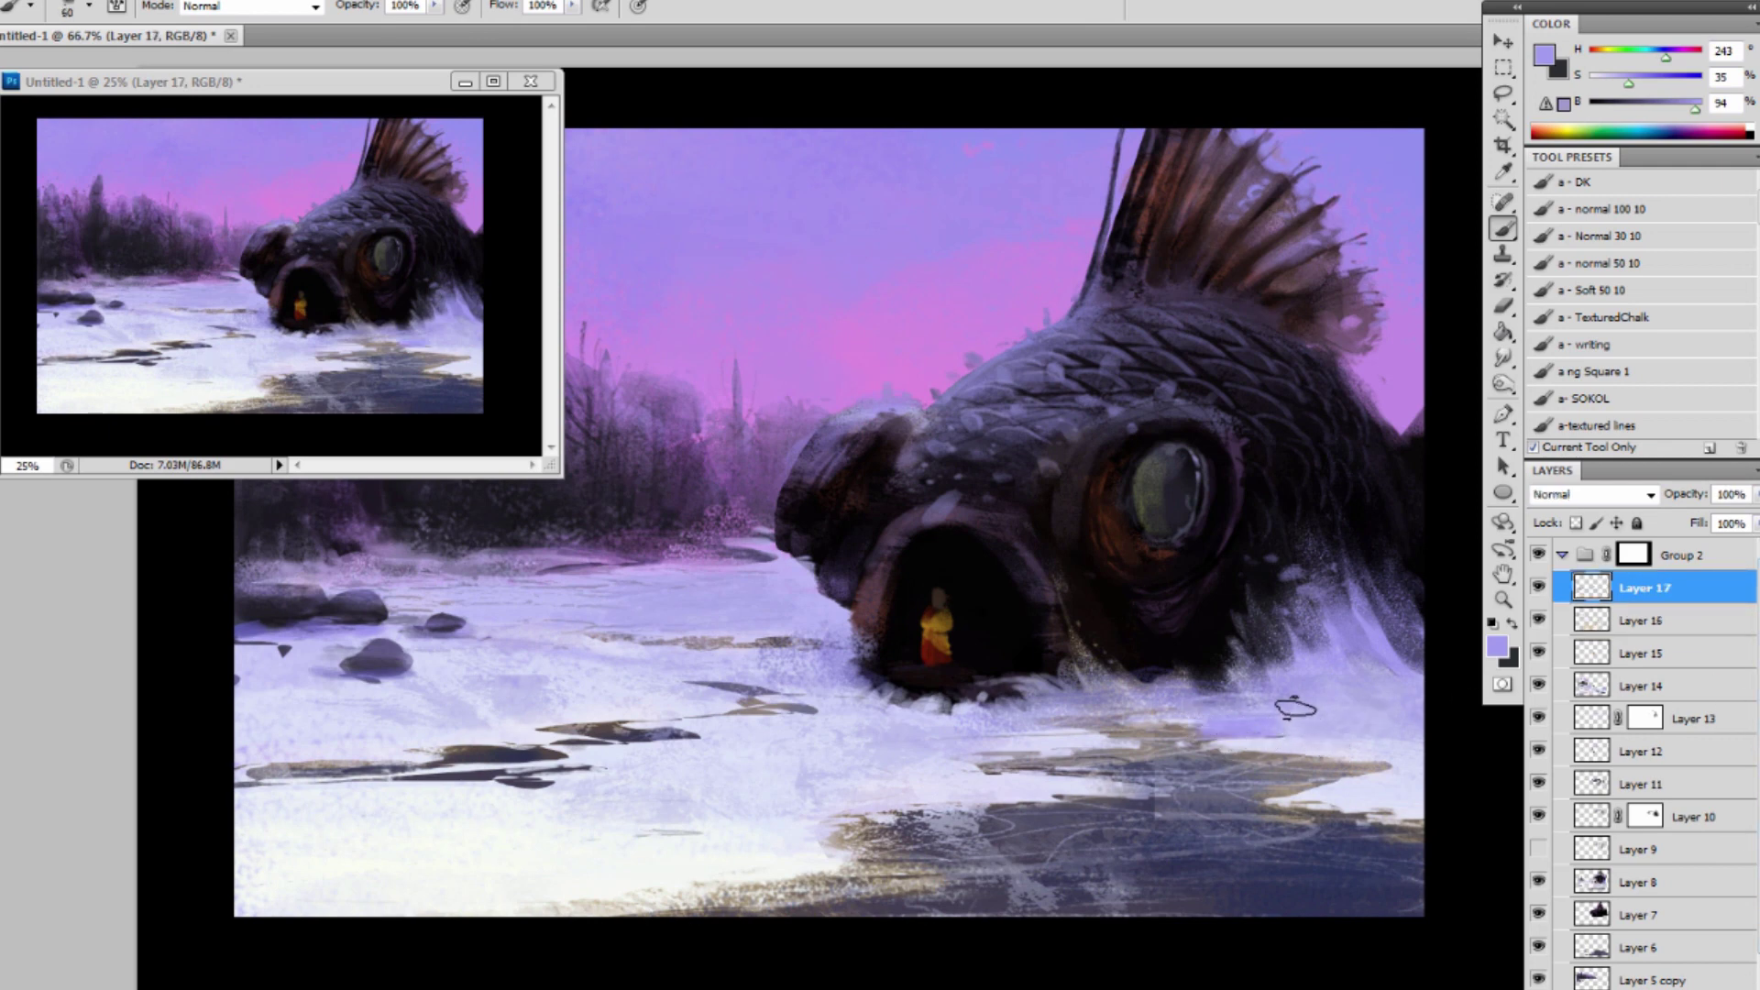
pyautogui.keyDown('alt'); pyautogui.click(1328, 671); pyautogui.keyUp('alt')
pyautogui.hotkey('alt', '[')
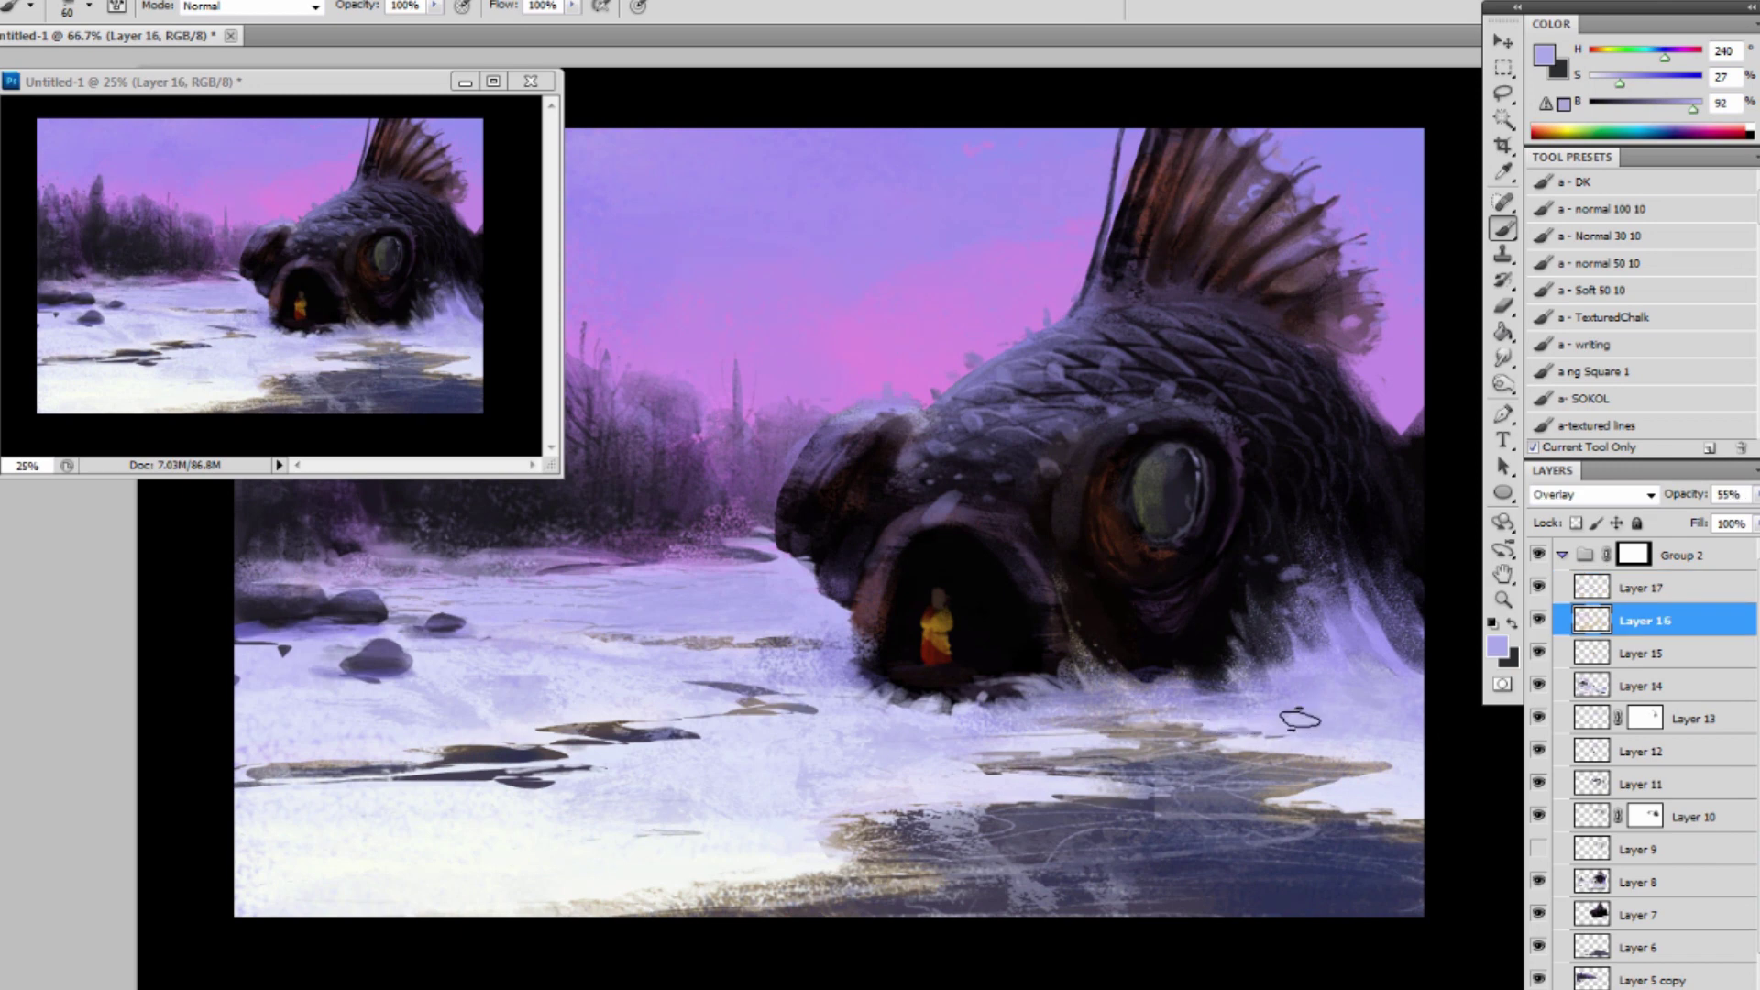
pyautogui.hotkey('alt', ']')
pyautogui.keyDown('alt'); pyautogui.click(1329, 660); pyautogui.keyUp('alt')
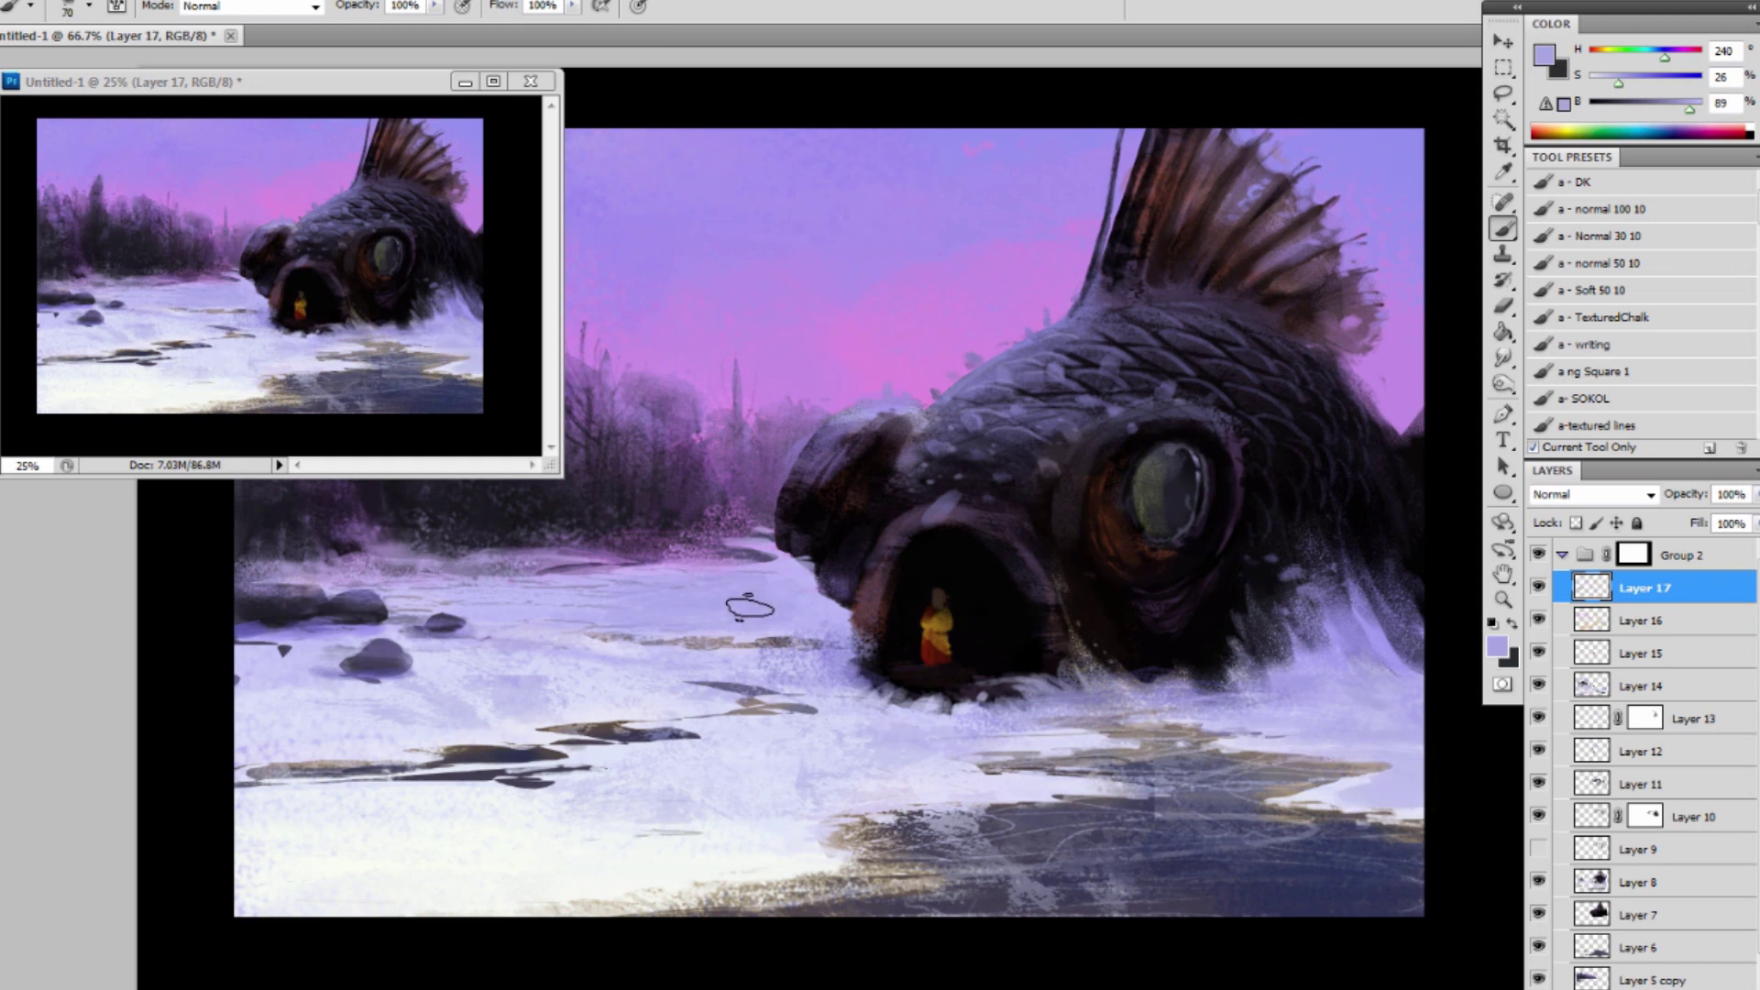
# Blend the snow in front of the fish's snout with a size 90 brush and refine the ice crack there at size 20.
pyautogui.press(']')
pyautogui.press(']')
pyautogui.press(']')
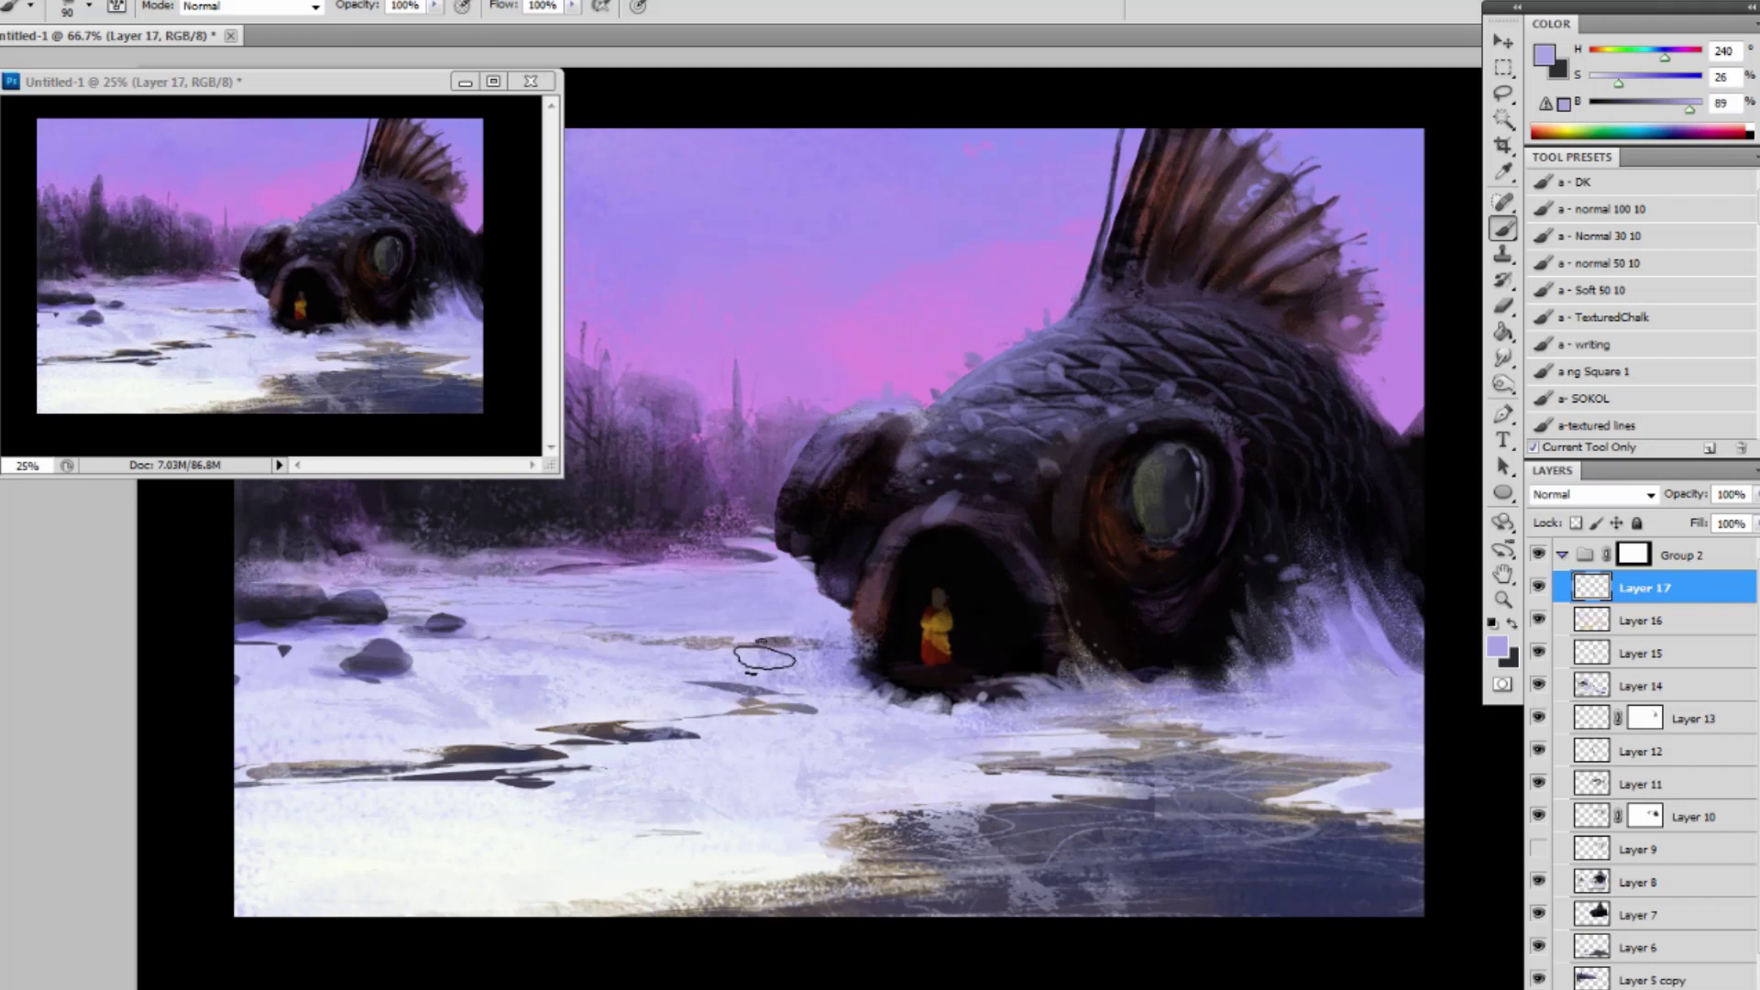
pyautogui.press('[')
pyautogui.press('[')
pyautogui.press('[')
pyautogui.press('[')
pyautogui.press('[')
pyautogui.press('[')
pyautogui.press('[')
pyautogui.keyDown('alt'); pyautogui.click(762, 639); pyautogui.keyUp('alt')
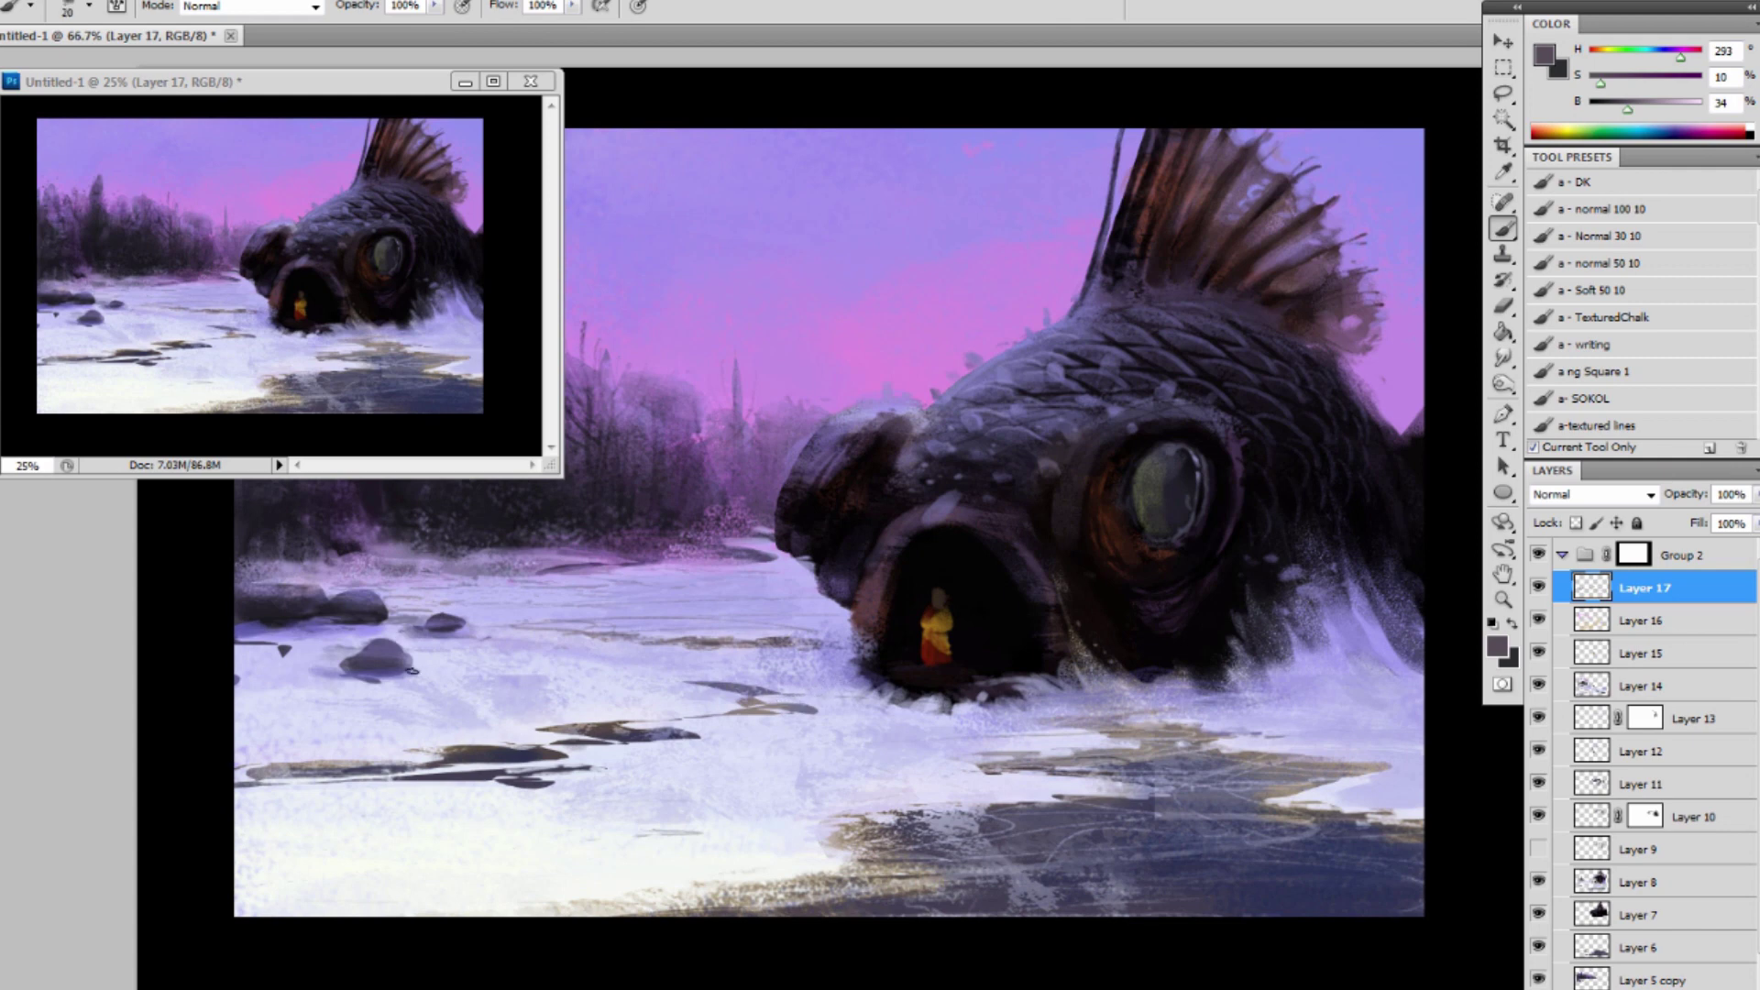
# Add sampled sky-violet highlights to the small rocks on the snow and clean up their edges with sampled snow colours.
pyautogui.keyDown('alt'); pyautogui.click(828, 169); pyautogui.keyUp('alt')
pyautogui.press(']')
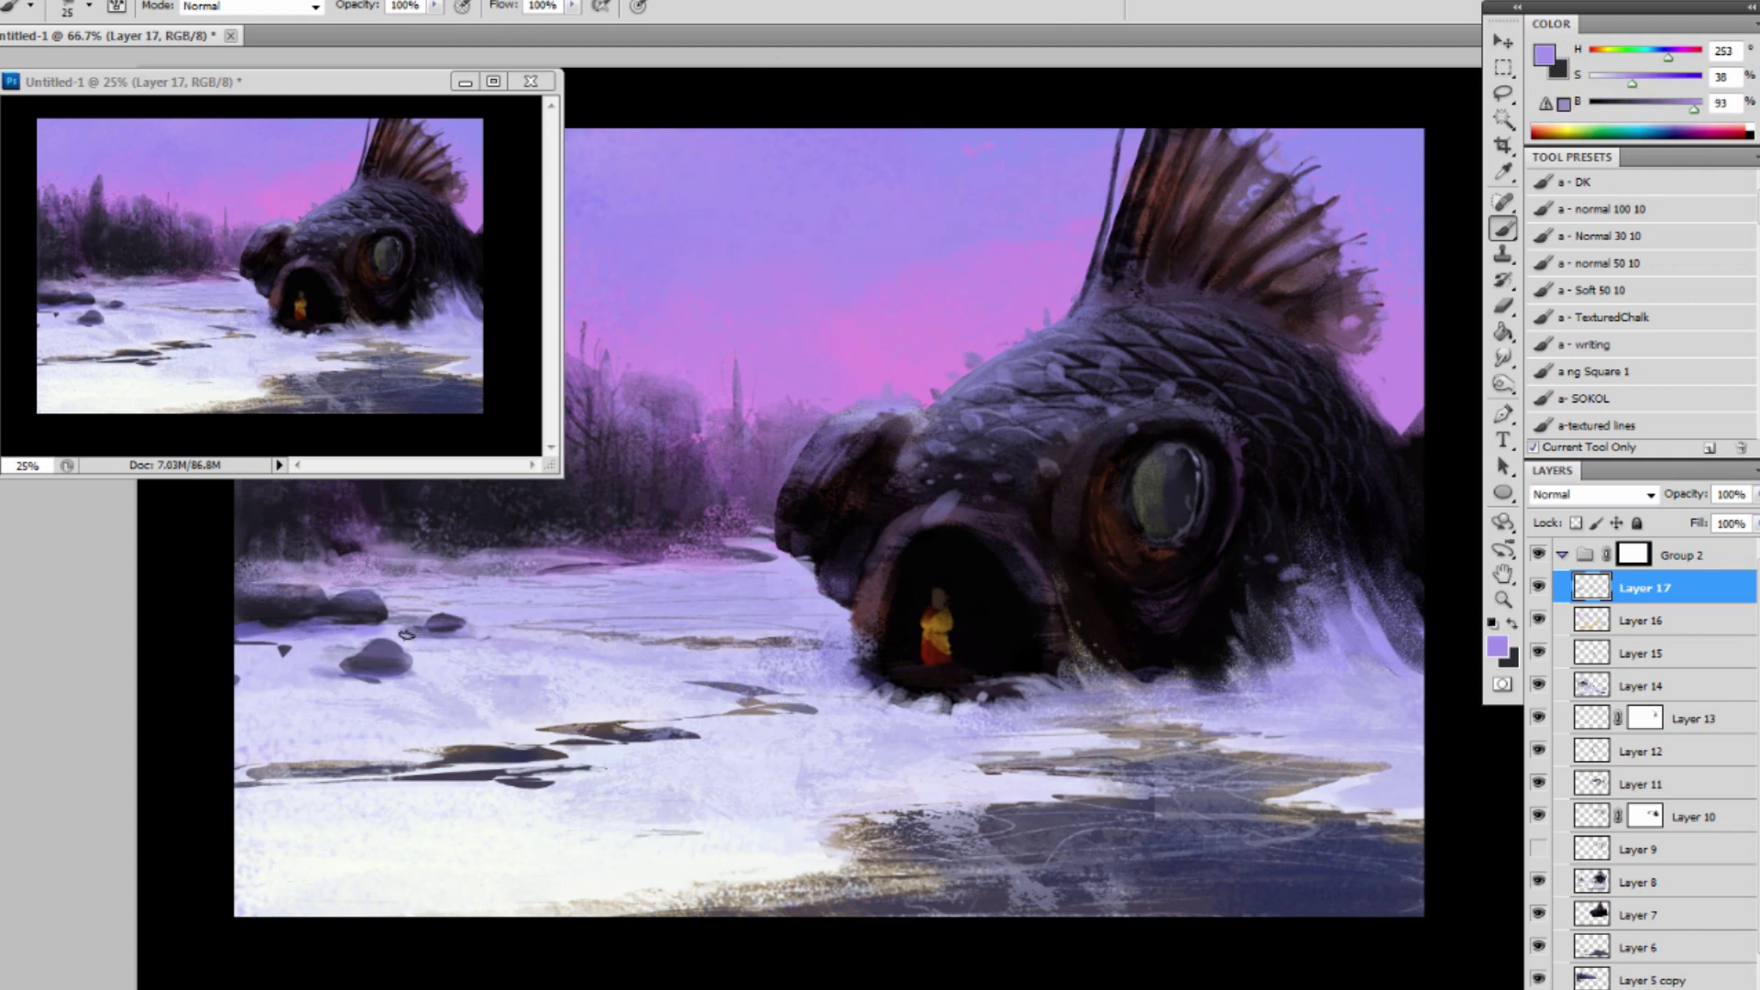
pyautogui.moveTo(371, 644)
pyautogui.mouseDown()
pyautogui.moveTo(404, 653)
pyautogui.moveTo(458, 620)
pyautogui.mouseUp()
pyautogui.keyDown('alt'); pyautogui.click(374, 662); pyautogui.keyUp('alt')
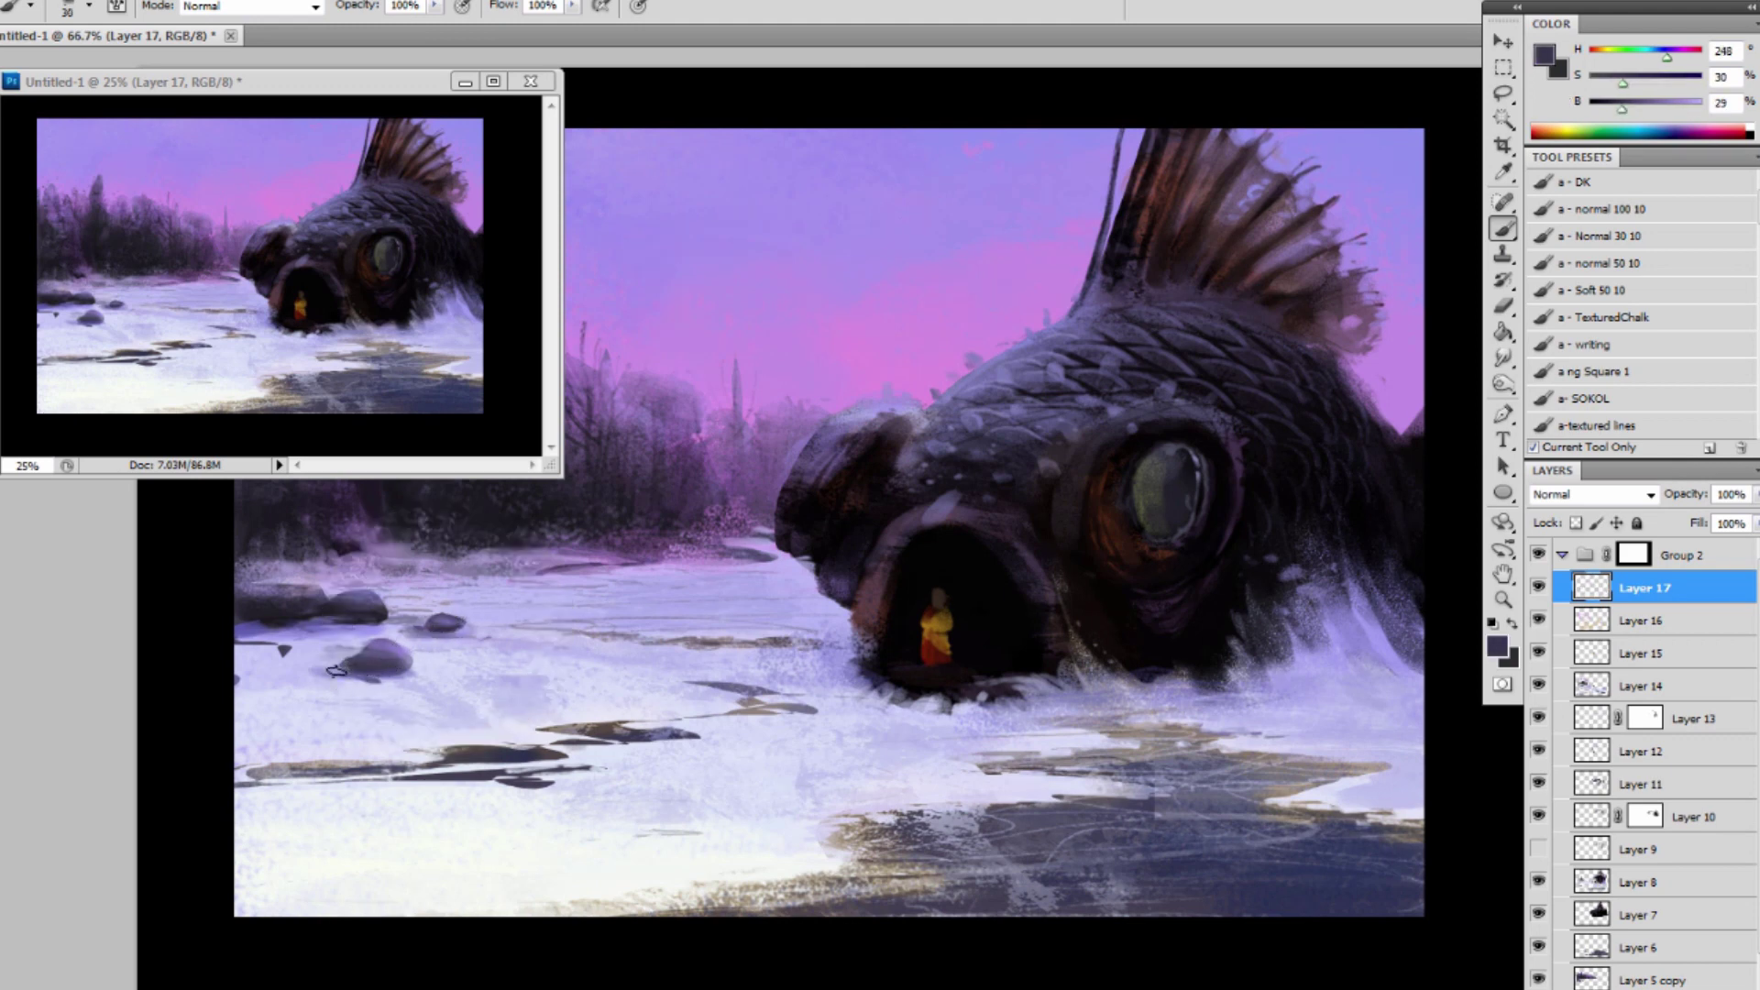
pyautogui.keyDown('alt'); pyautogui.click(322, 670); pyautogui.keyUp('alt')
pyautogui.keyDown('alt'); pyautogui.click(270, 651); pyautogui.keyUp('alt')
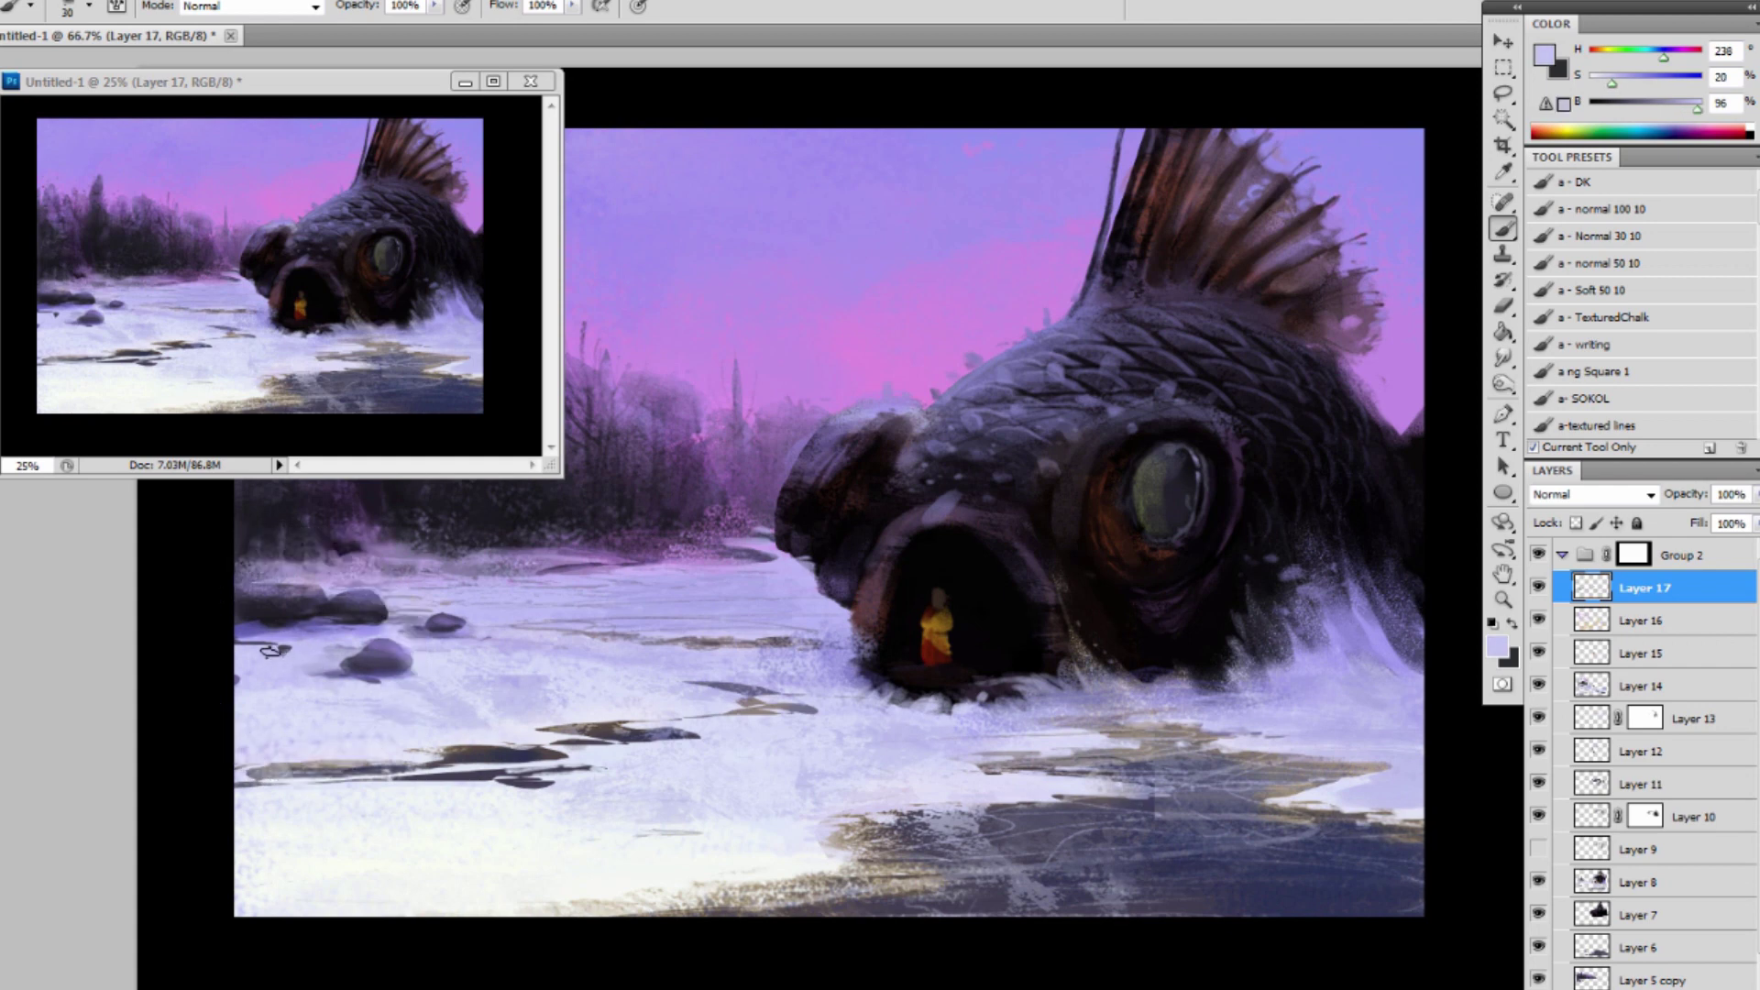
# Refine the edge of the fish's snout and the rim of its mouth with sampled violet and dark tones.
pyautogui.keyDown('alt'); pyautogui.click(800, 580); pyautogui.keyUp('alt')
pyautogui.moveTo(775, 545); pyautogui.dragTo(814, 577)
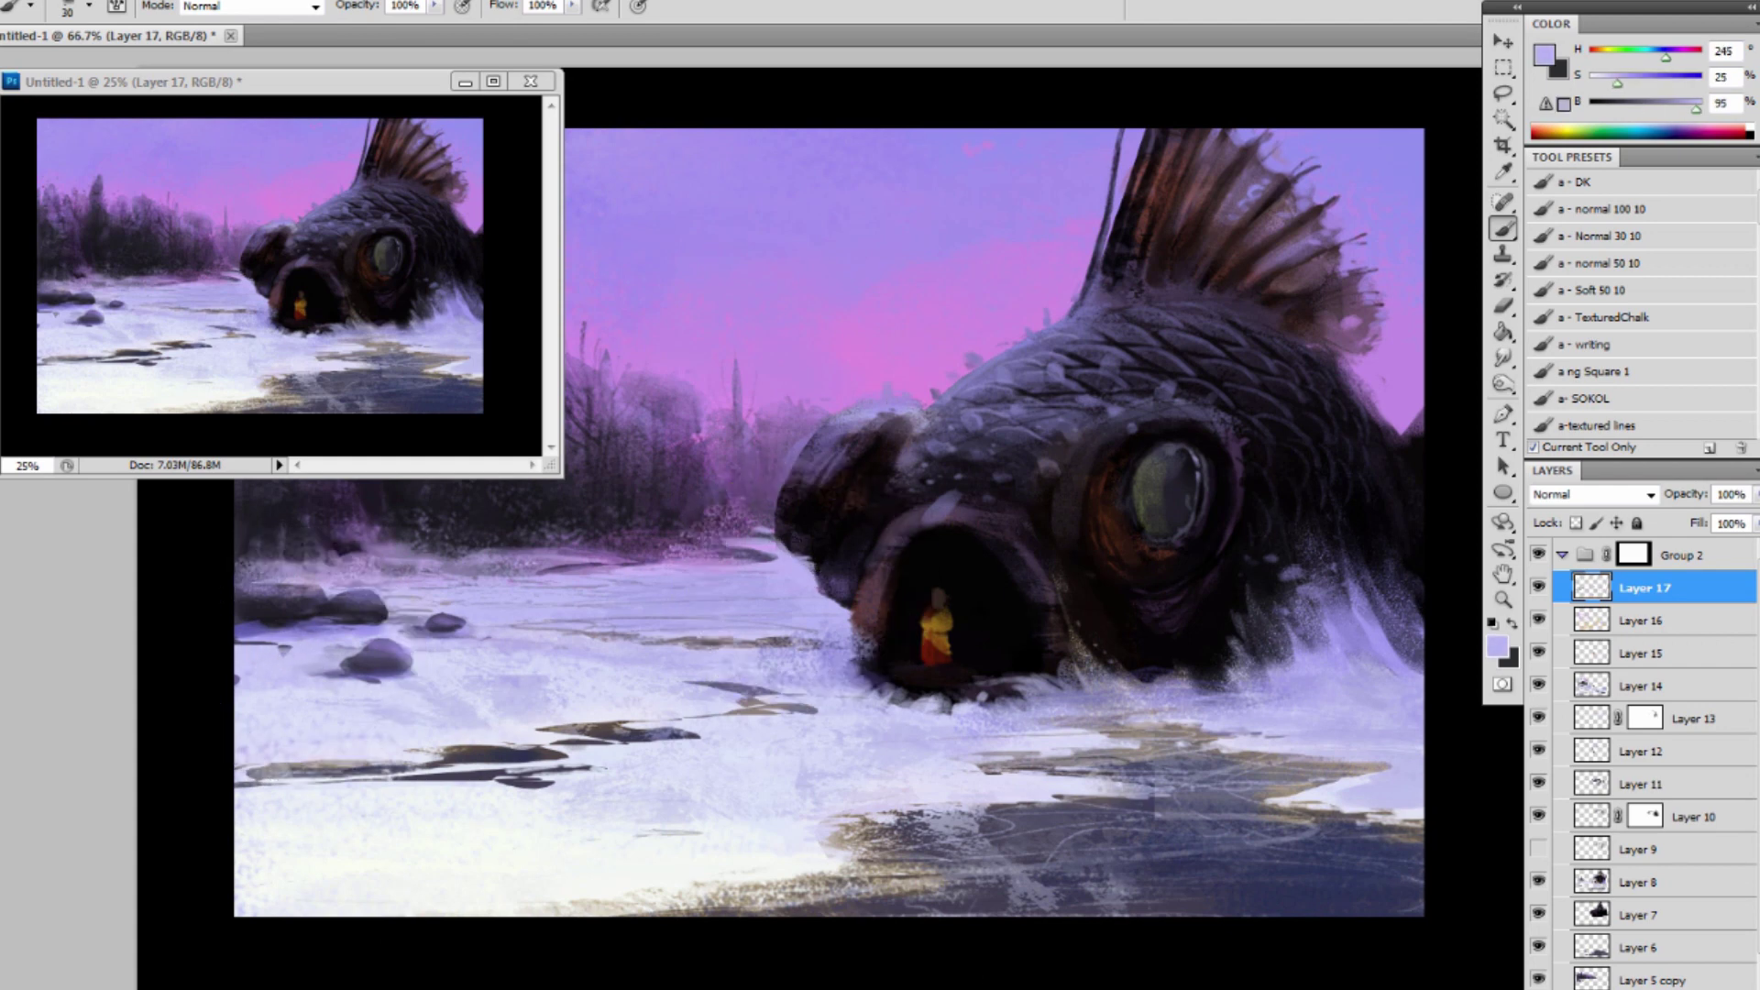
pyautogui.keyDown('alt'); pyautogui.click(830, 598); pyautogui.keyUp('alt')
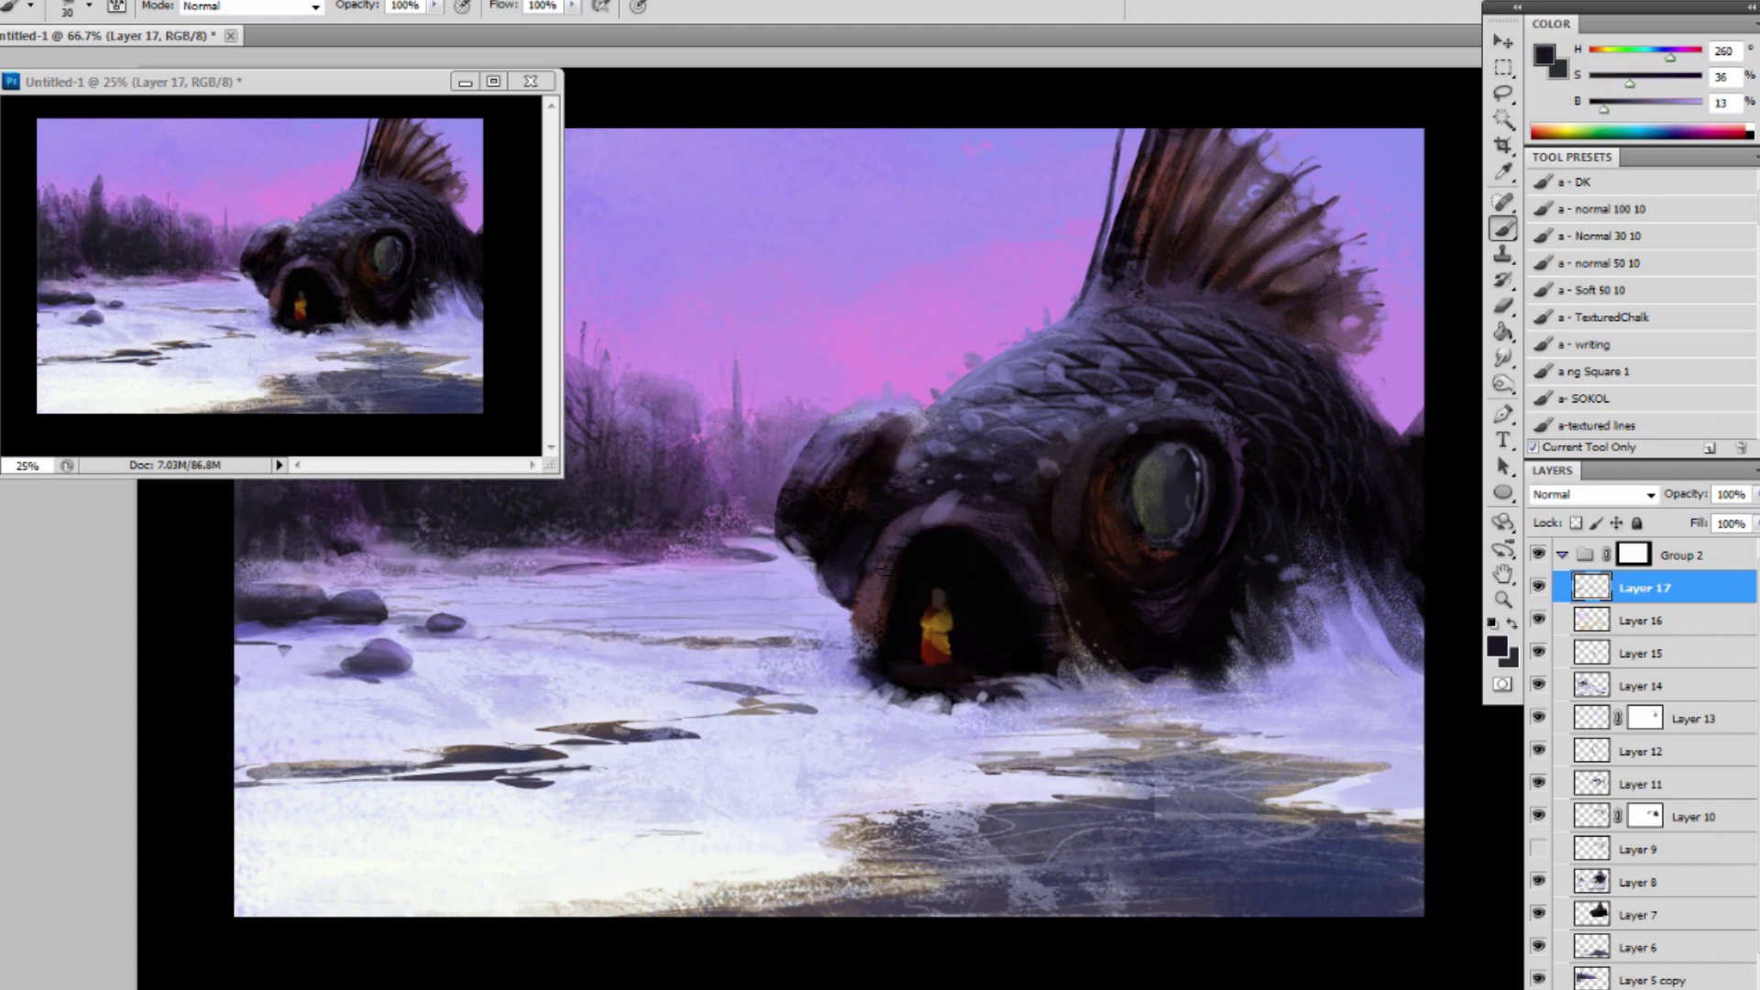
pyautogui.keyDown('alt'); pyautogui.click(878, 660); pyautogui.keyUp('alt')
pyautogui.moveTo(867, 614)
pyautogui.mouseDown()
pyautogui.moveTo(851, 671)
pyautogui.moveTo(873, 667)
pyautogui.mouseUp()
pyautogui.keyDown('alt'); pyautogui.click(875, 605); pyautogui.keyUp('alt')
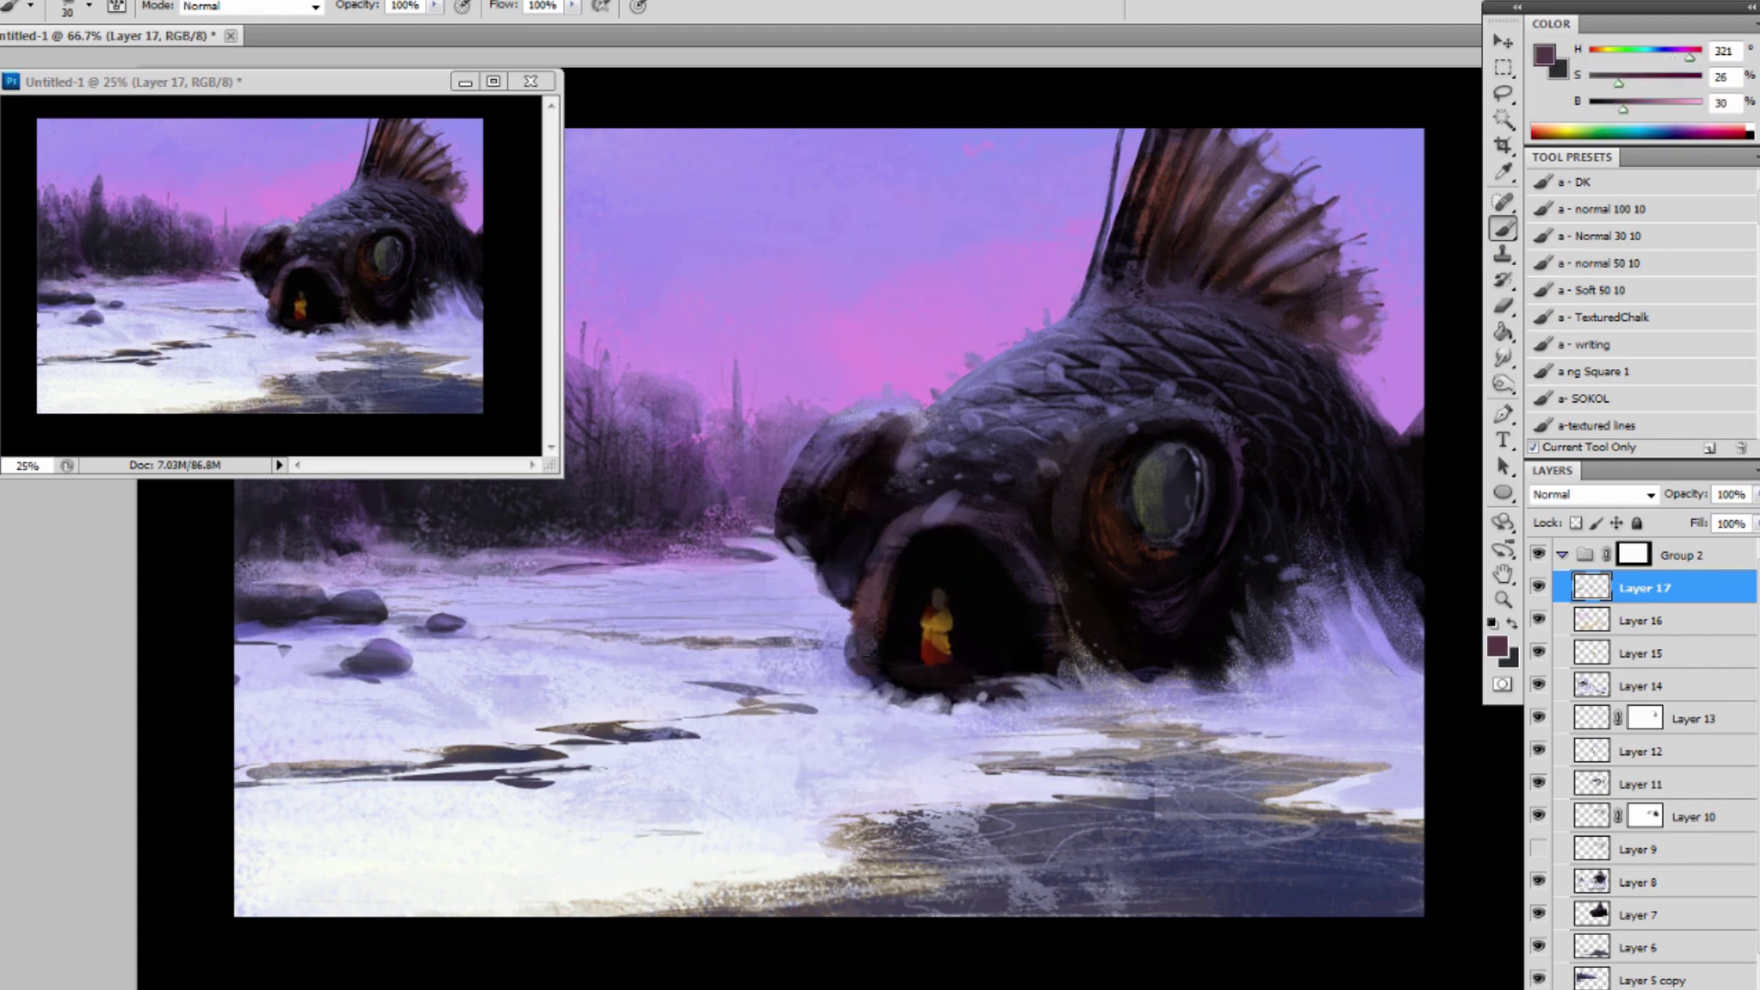
pyautogui.keyDown('alt'); pyautogui.click(901, 595); pyautogui.keyUp('alt')
pyautogui.moveTo(884, 596); pyautogui.dragTo(878, 630)
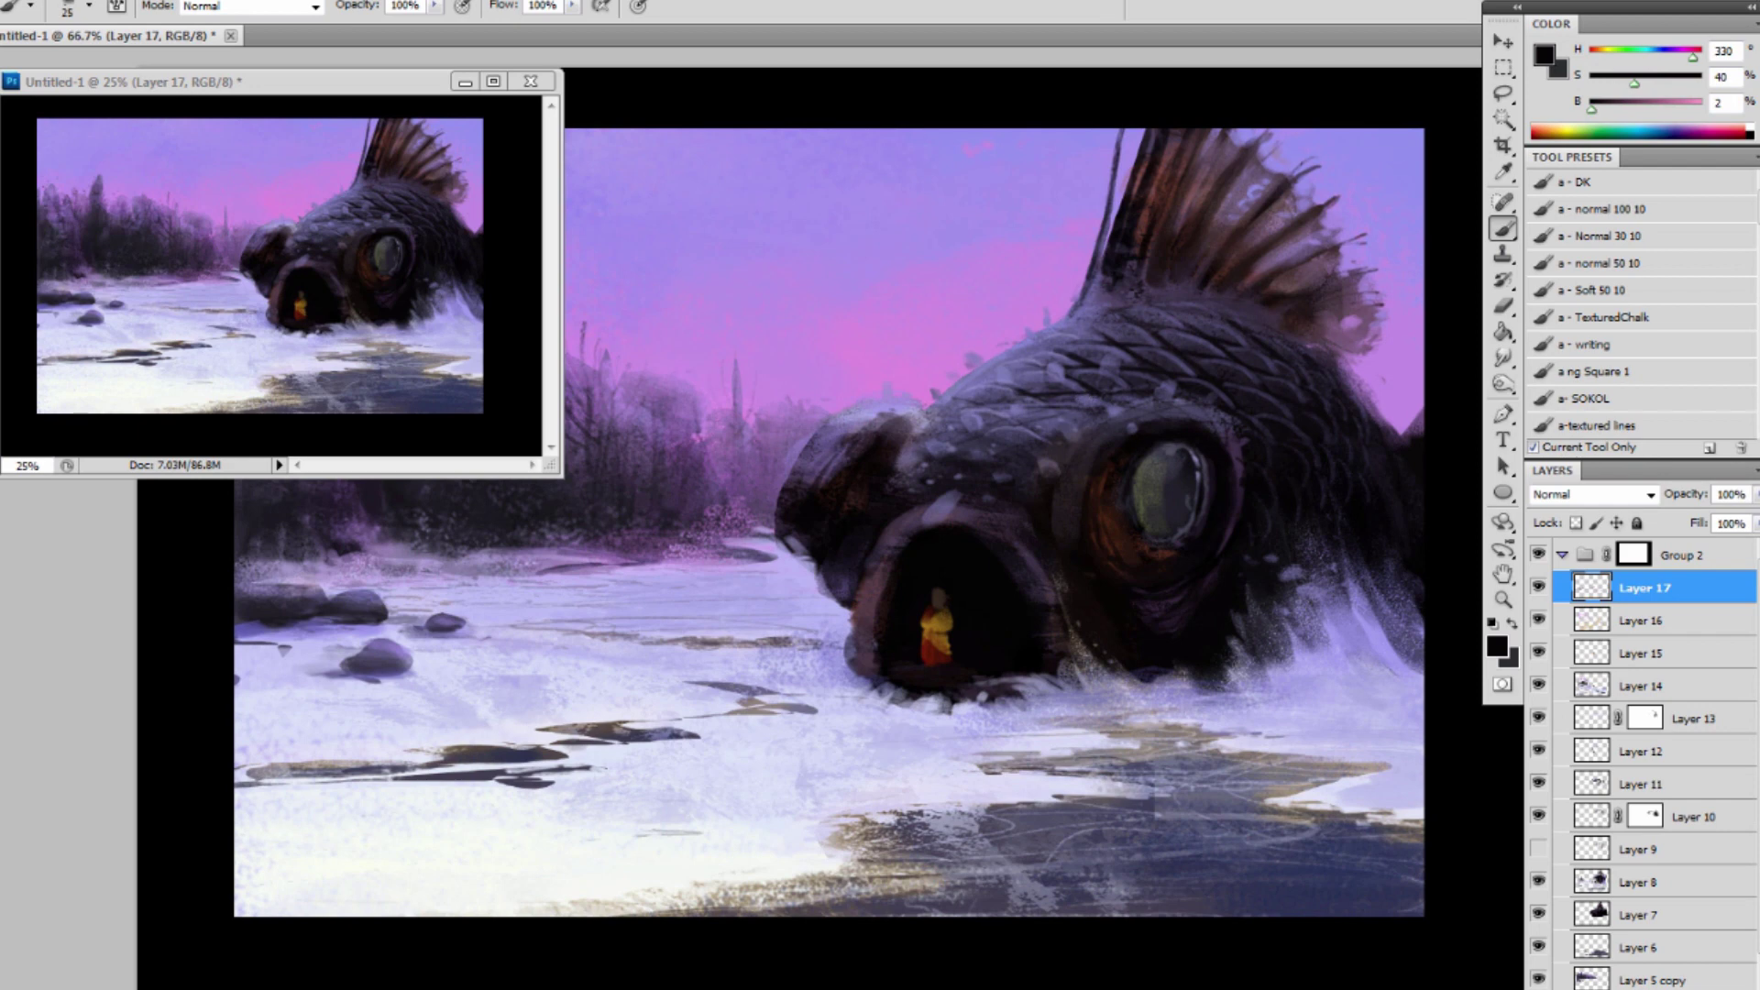
# Sample the pale snow colour and repaint the snow along the foreground water's edge with a size 30 brush.
pyautogui.keyDown('alt'); pyautogui.click(800, 847); pyautogui.keyUp('alt')
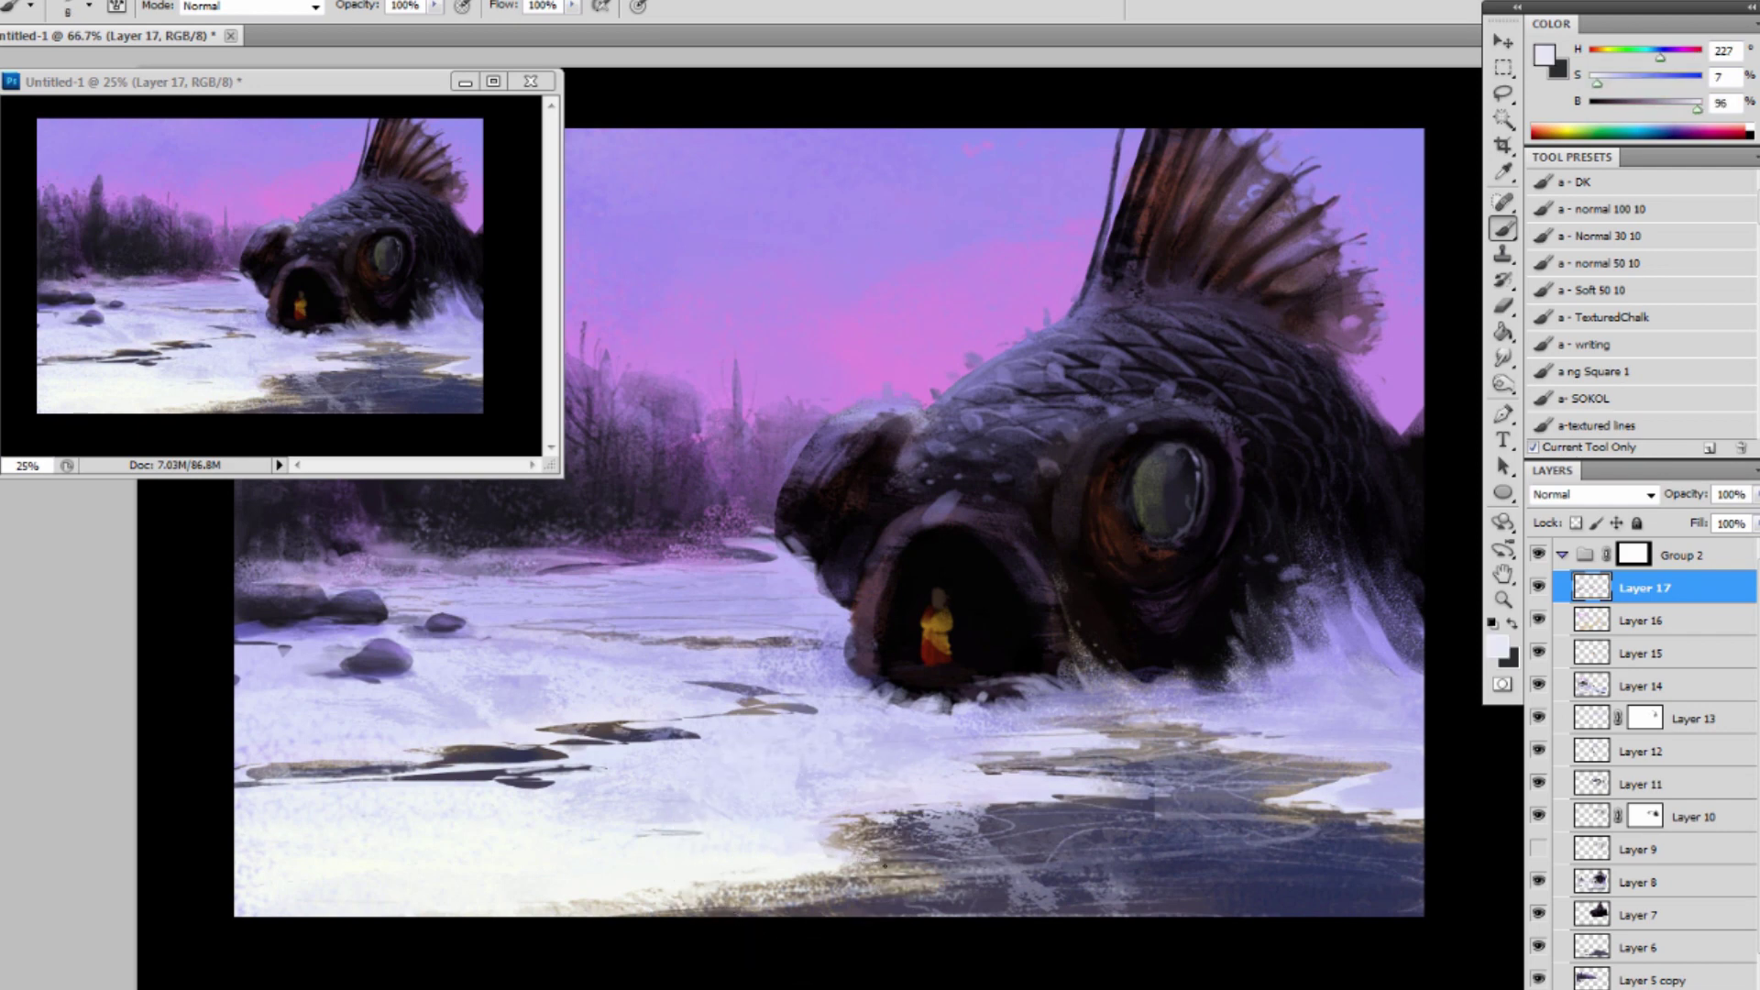
pyautogui.press(']')
pyautogui.press(']')
pyautogui.press(']')
pyautogui.moveTo(844, 863)
pyautogui.mouseDown()
pyautogui.moveTo(988, 874)
pyautogui.moveTo(720, 886)
pyautogui.moveTo(713, 904)
pyautogui.moveTo(408, 903)
pyautogui.mouseUp()
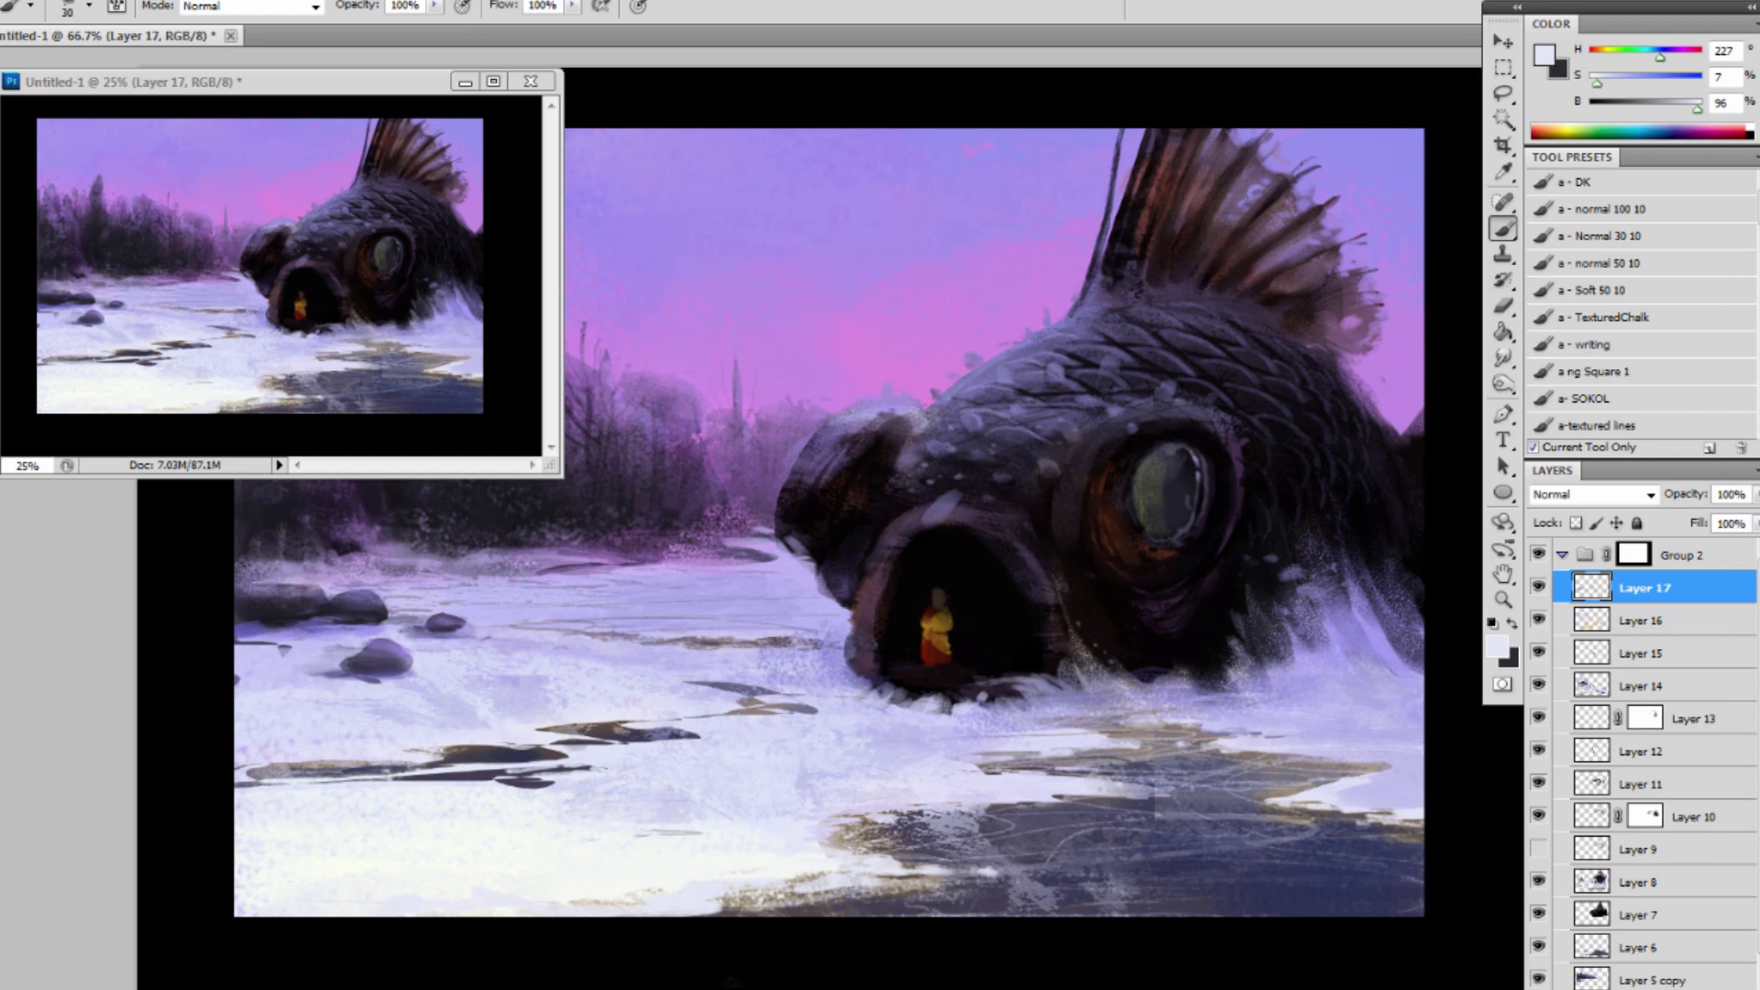
# Sample grey tones from the ice and paint them over the scratched river surface with a size 125 brush.
pyautogui.press(']')
pyautogui.press(']')
pyautogui.press(']')
pyautogui.press(']')
pyautogui.press(']')
pyautogui.press(']')
pyautogui.keyDown('alt'); pyautogui.click(1019, 791); pyautogui.keyUp('alt')
pyautogui.keyDown('alt'); pyautogui.click(1146, 736); pyautogui.keyUp('alt')
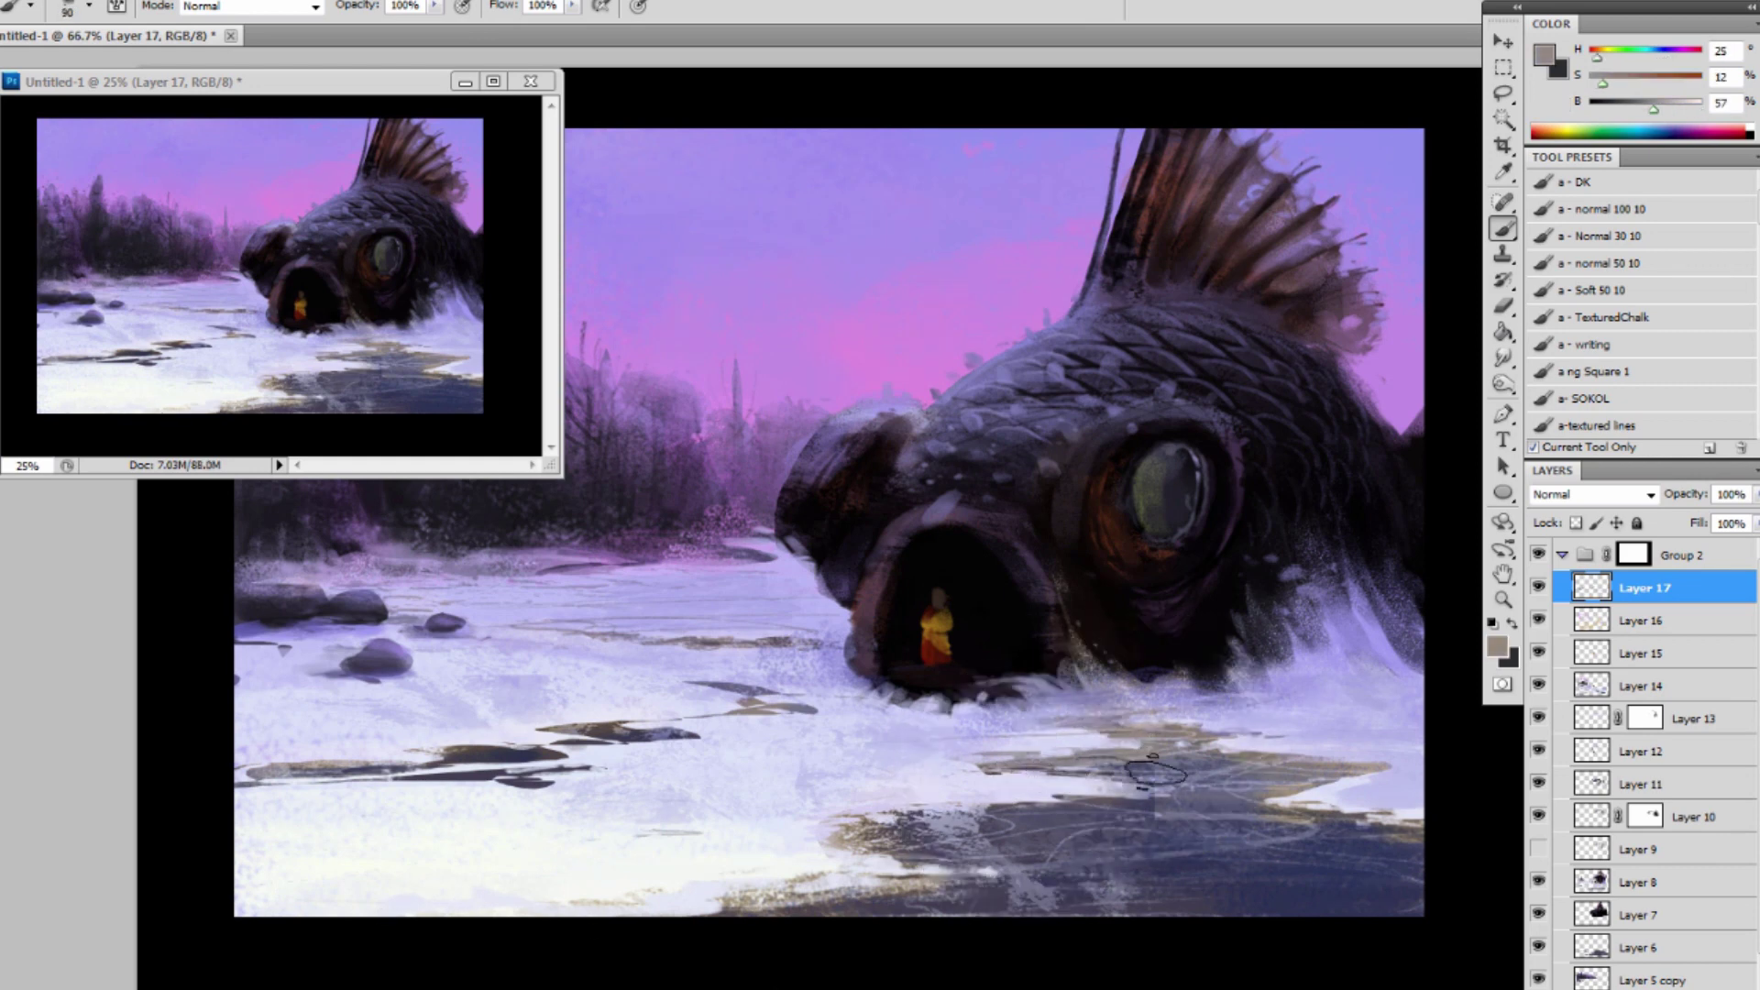
pyautogui.keyDown('alt'); pyautogui.click(1126, 768); pyautogui.keyUp('alt')
pyautogui.press(']')
pyautogui.press(']')
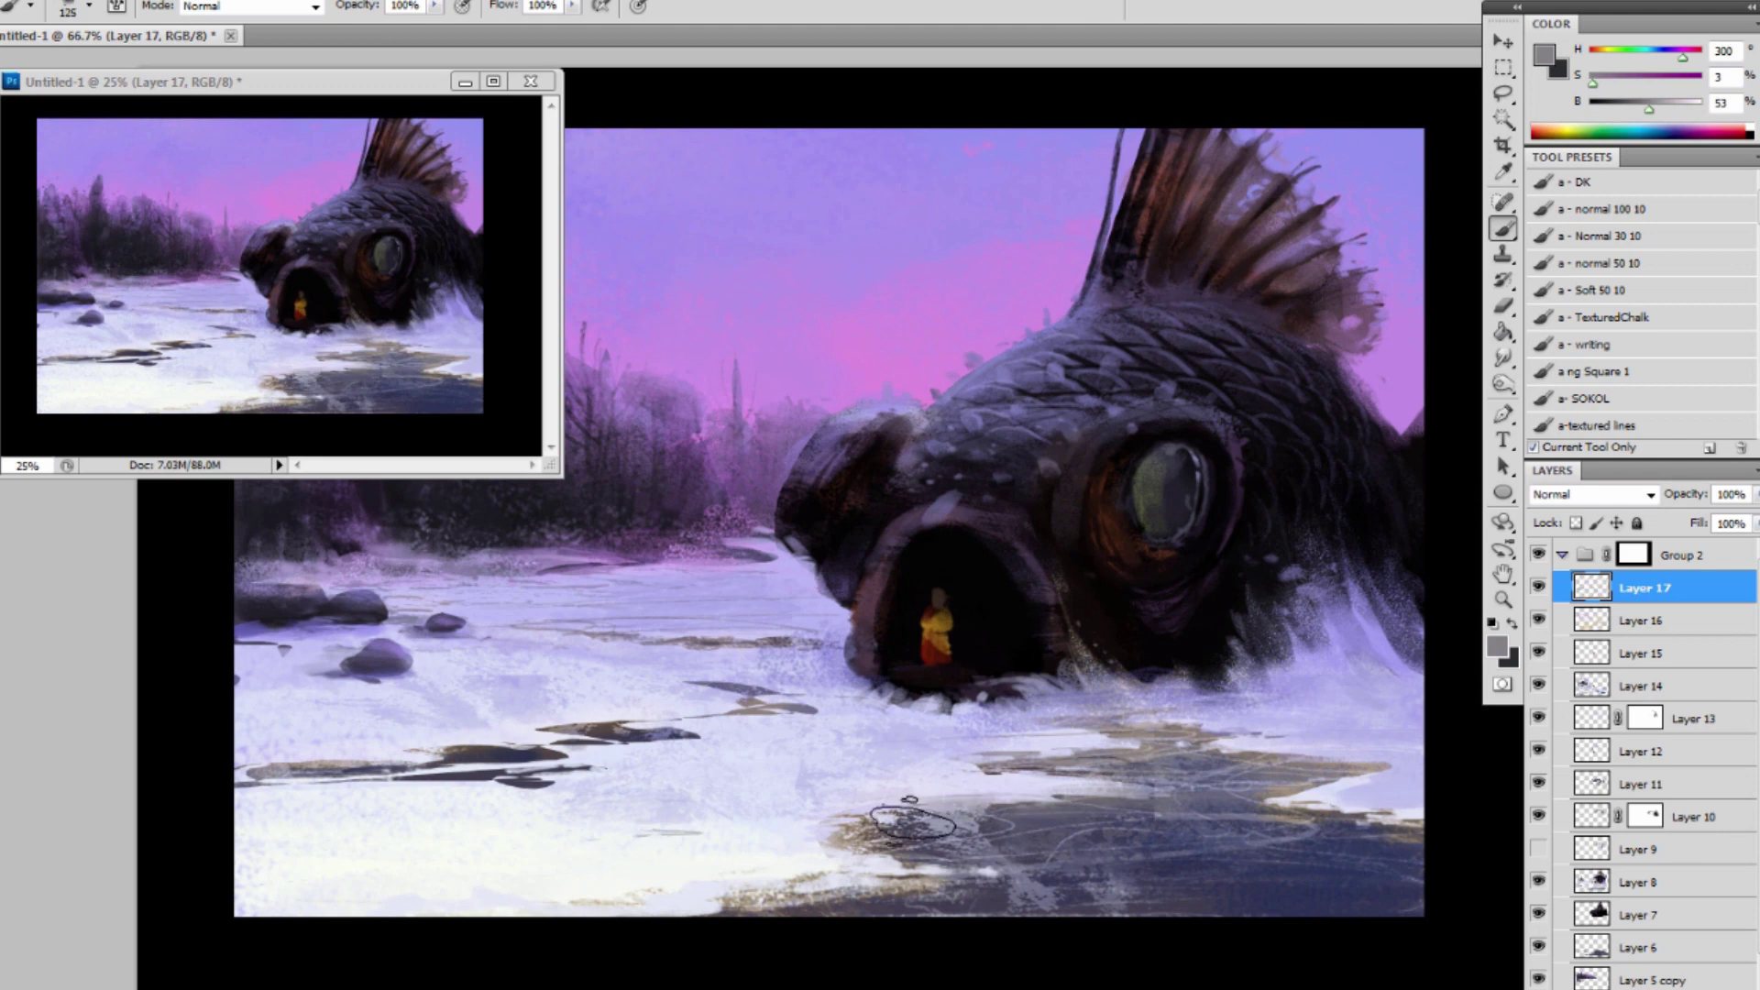
pyautogui.moveTo(913, 822)
pyautogui.mouseDown()
pyautogui.moveTo(934, 834)
pyautogui.moveTo(903, 853)
pyautogui.moveTo(1138, 824)
pyautogui.moveTo(991, 849)
pyautogui.moveTo(1132, 862)
pyautogui.moveTo(1133, 892)
pyautogui.moveTo(1194, 894)
pyautogui.moveTo(1059, 856)
pyautogui.moveTo(1157, 848)
pyautogui.mouseUp()
# Darken the foreground water with sampled navy blue using a size 150 brush.
pyautogui.press(']')
pyautogui.keyDown('alt'); pyautogui.click(1326, 844); pyautogui.keyUp('alt')
pyautogui.moveTo(1317, 898)
pyautogui.mouseDown()
pyautogui.moveTo(1068, 853)
pyautogui.moveTo(1114, 832)
pyautogui.moveTo(1032, 823)
pyautogui.moveTo(1269, 879)
pyautogui.moveTo(1137, 896)
pyautogui.mouseUp()
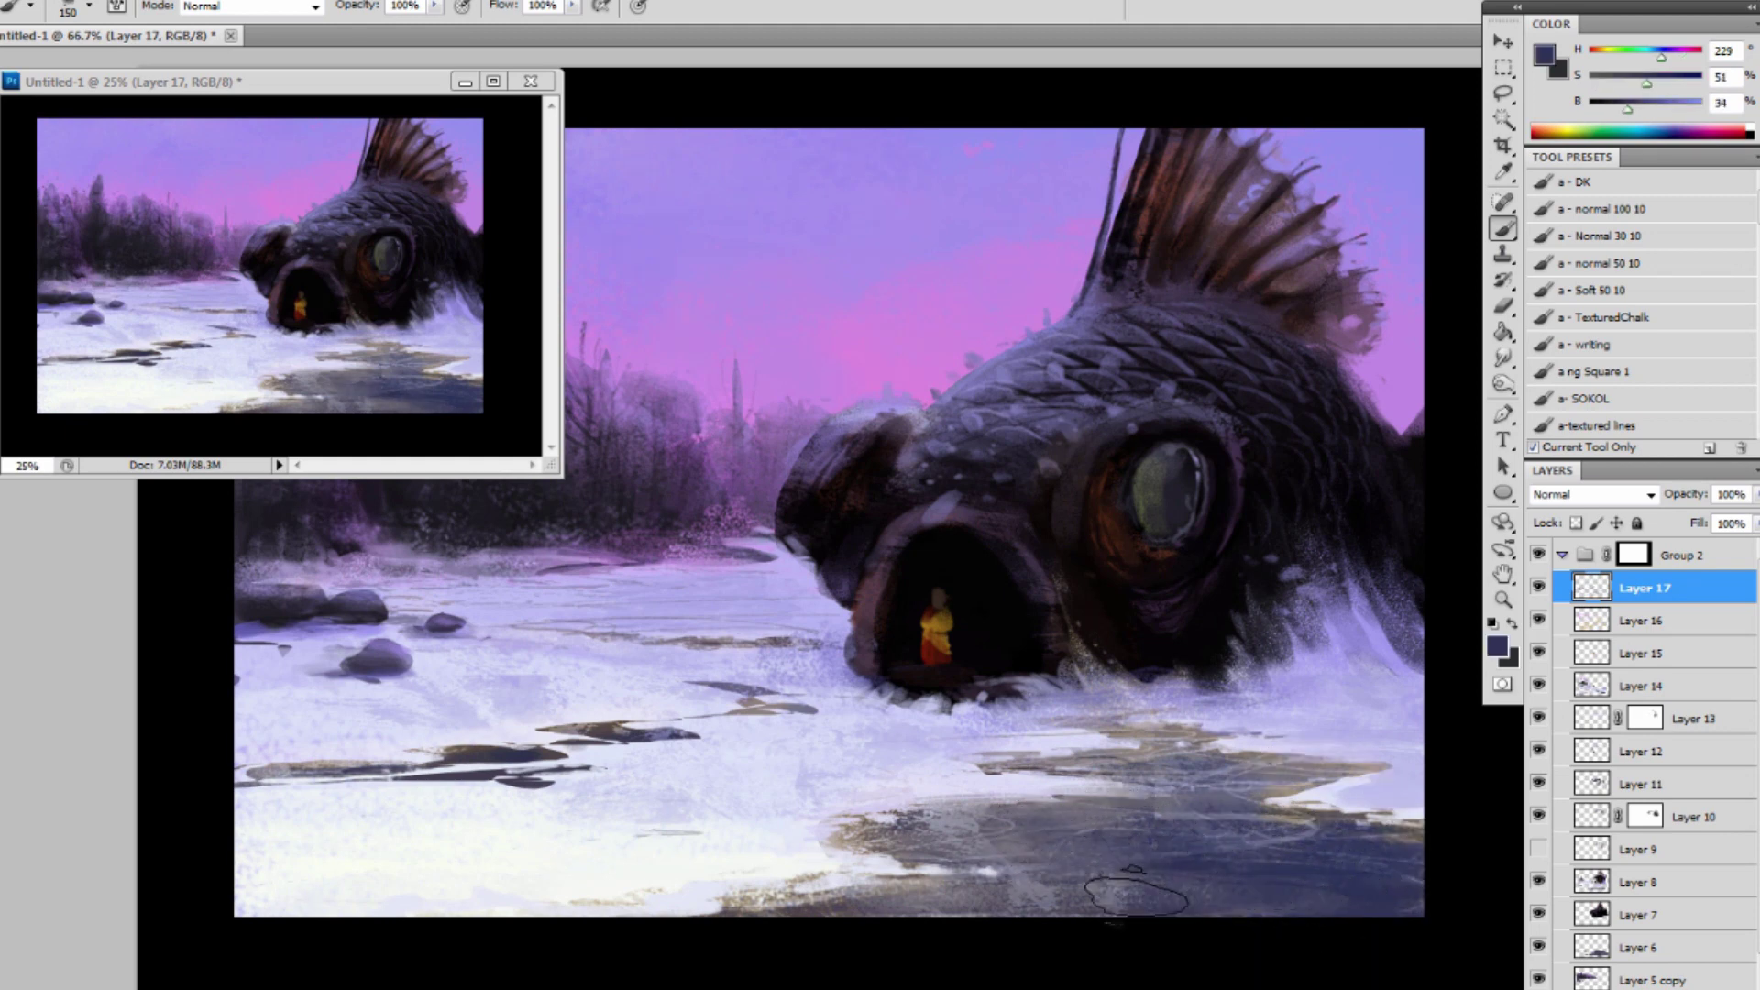
# Extend the navy water along the lower snow edge with a size 90 brush, and reduce the brush to size 20.
pyautogui.press('[')
pyautogui.press('[')
pyautogui.press('[')
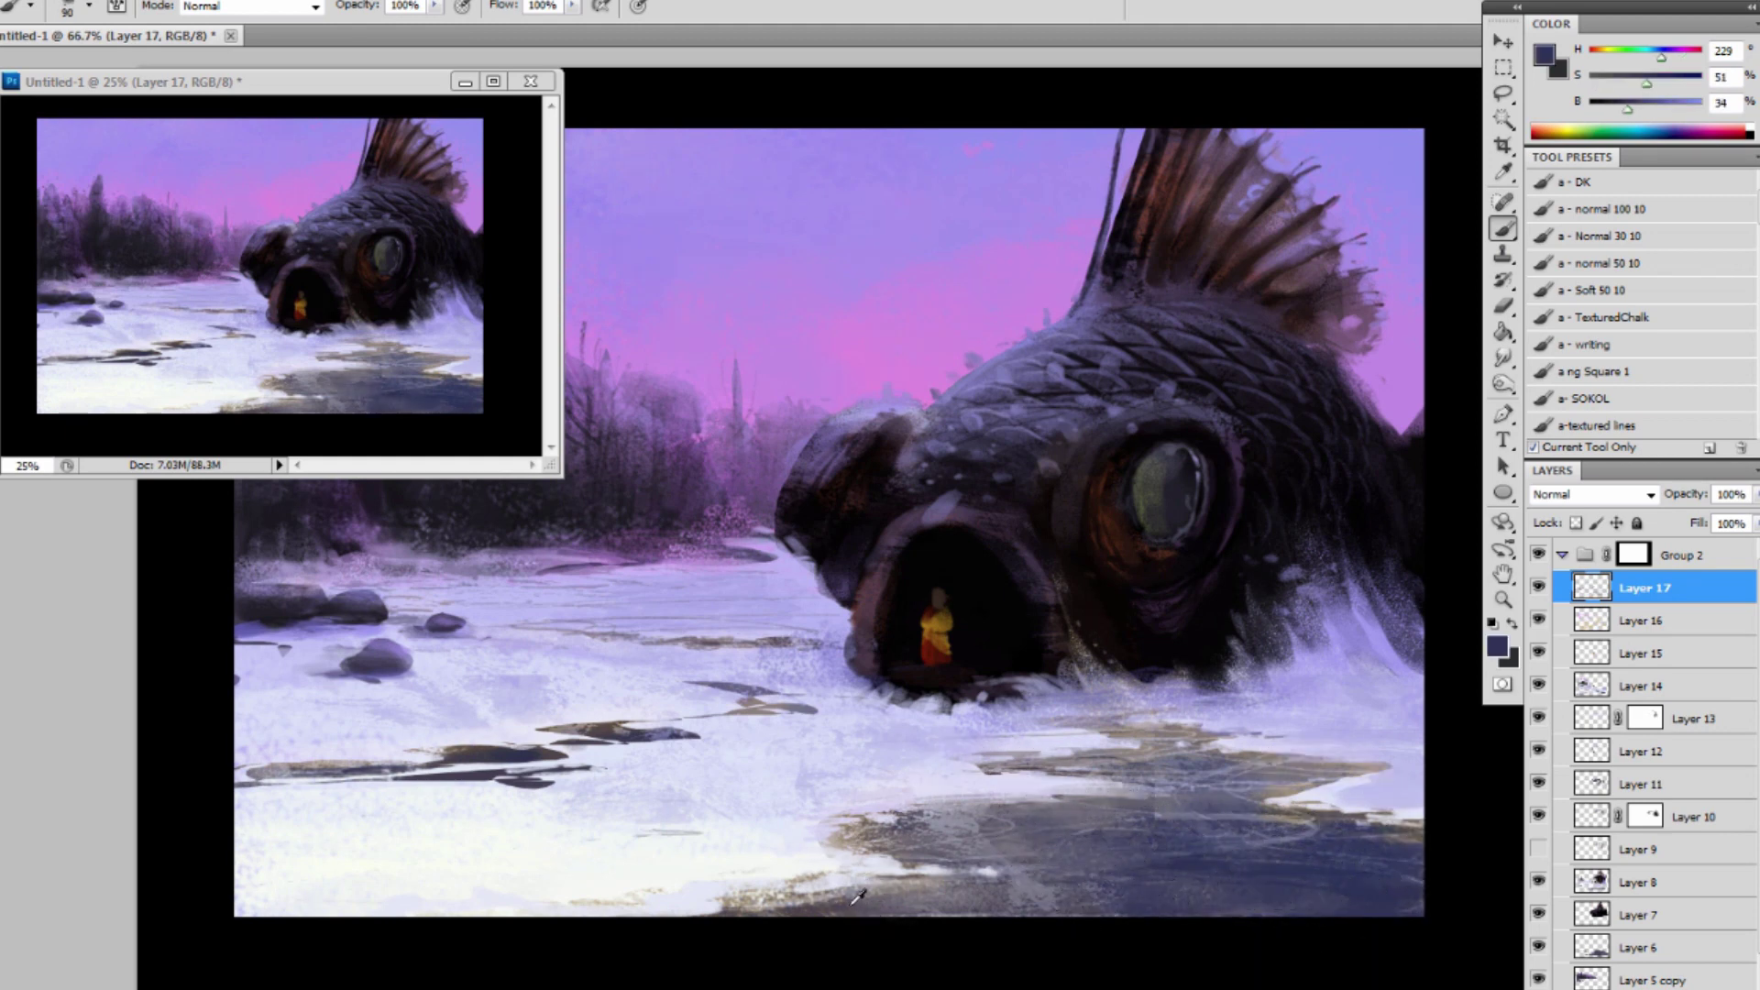
pyautogui.moveTo(859, 895); pyautogui.dragTo(678, 907)
pyautogui.press('[')
pyautogui.press('[')
pyautogui.press('[')
pyautogui.press('[')
pyautogui.press('[')
pyautogui.press('[')
pyautogui.press('[')
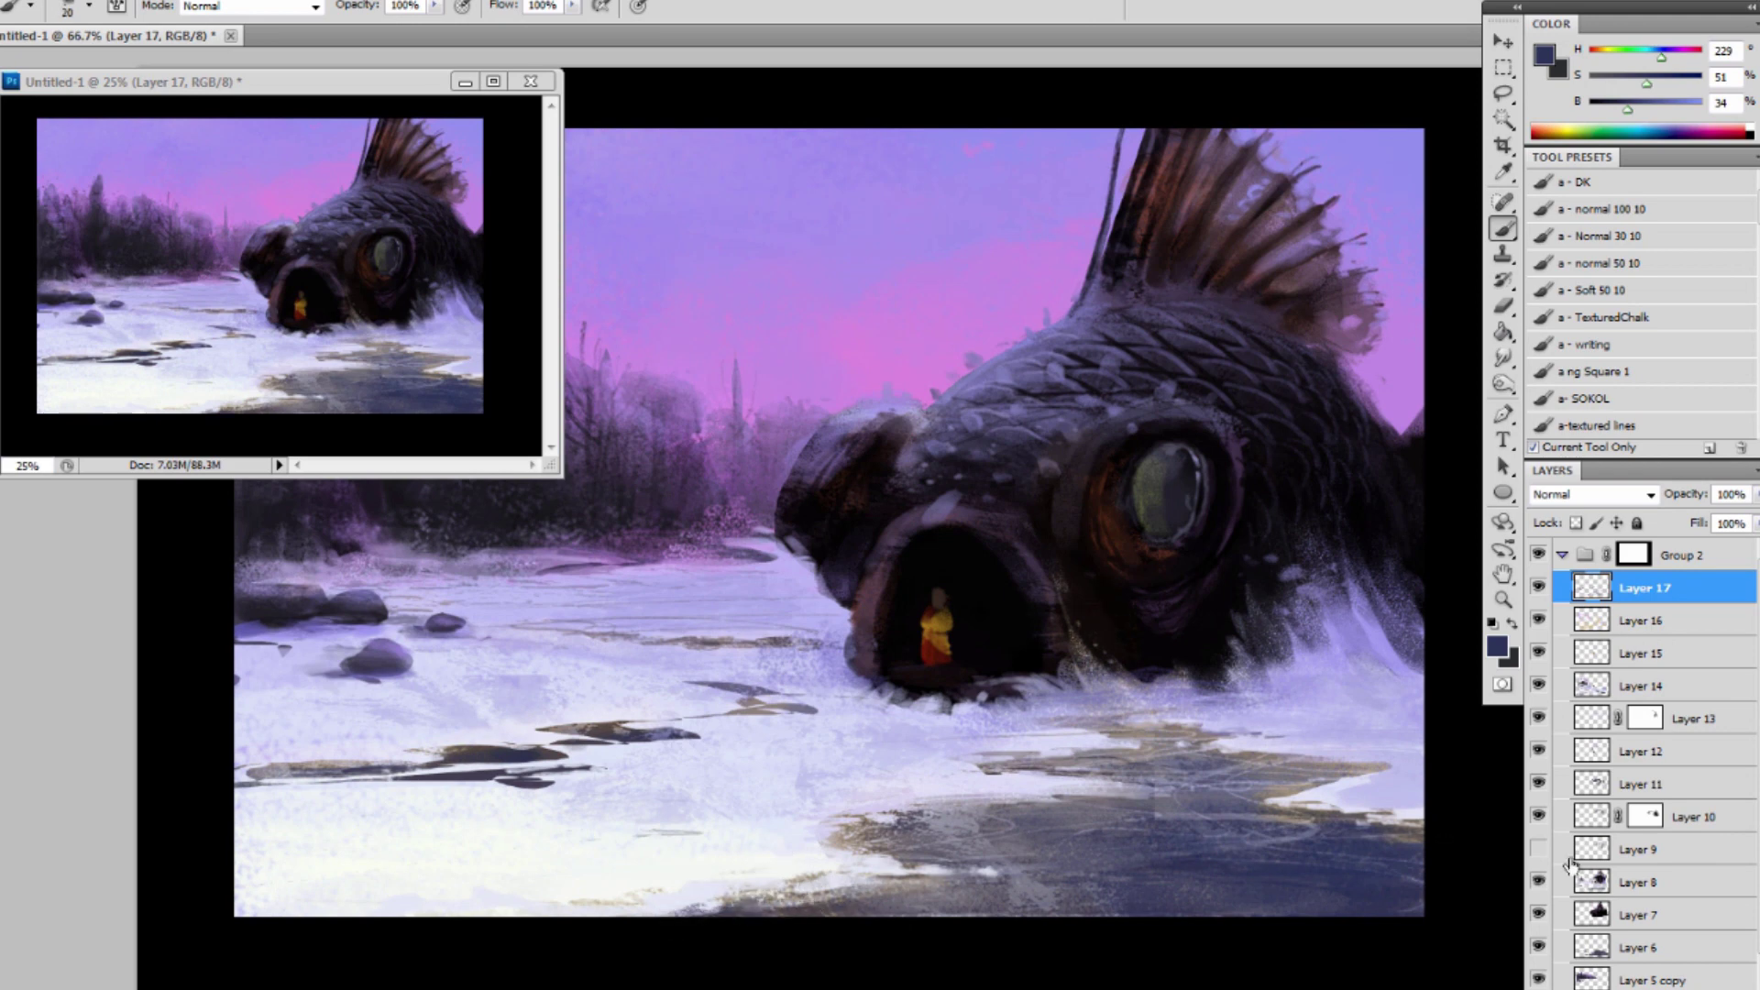
# On a new layer, lasso thin spear shapes of varying length sticking out of the fish's head, brow and back.
pyautogui.hotkey('ctrl', 'shift', 'alt', 'n')
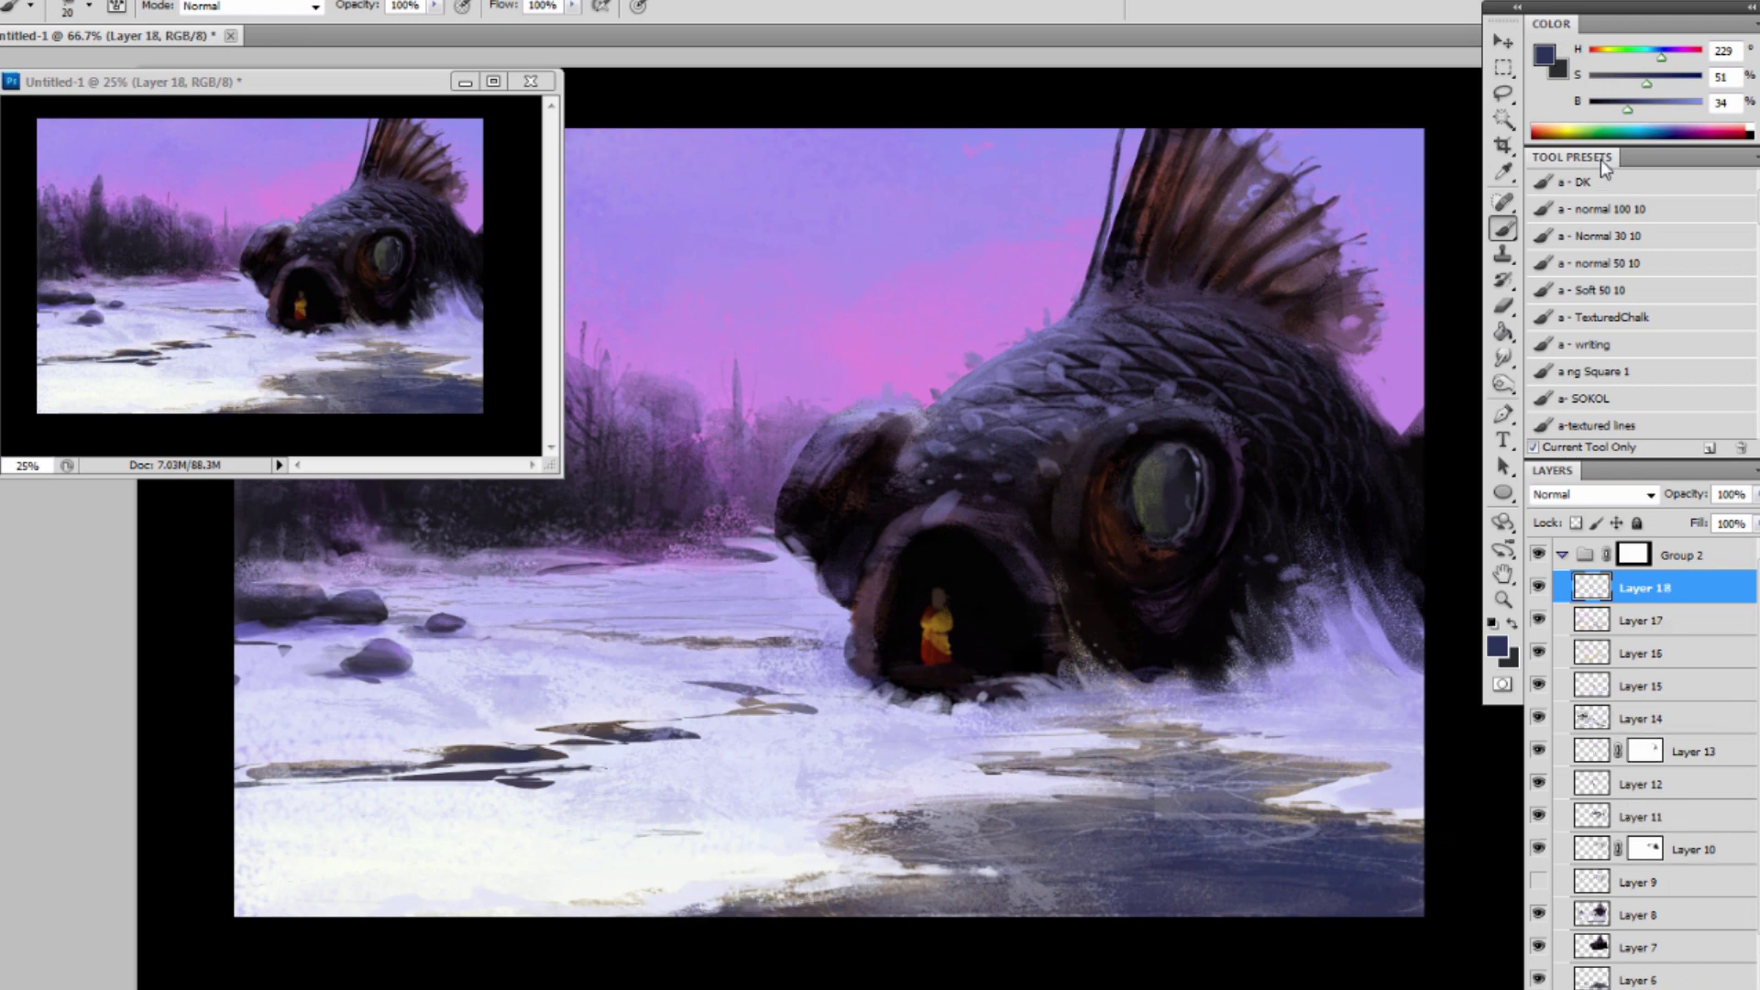
pyautogui.click(1503, 92)
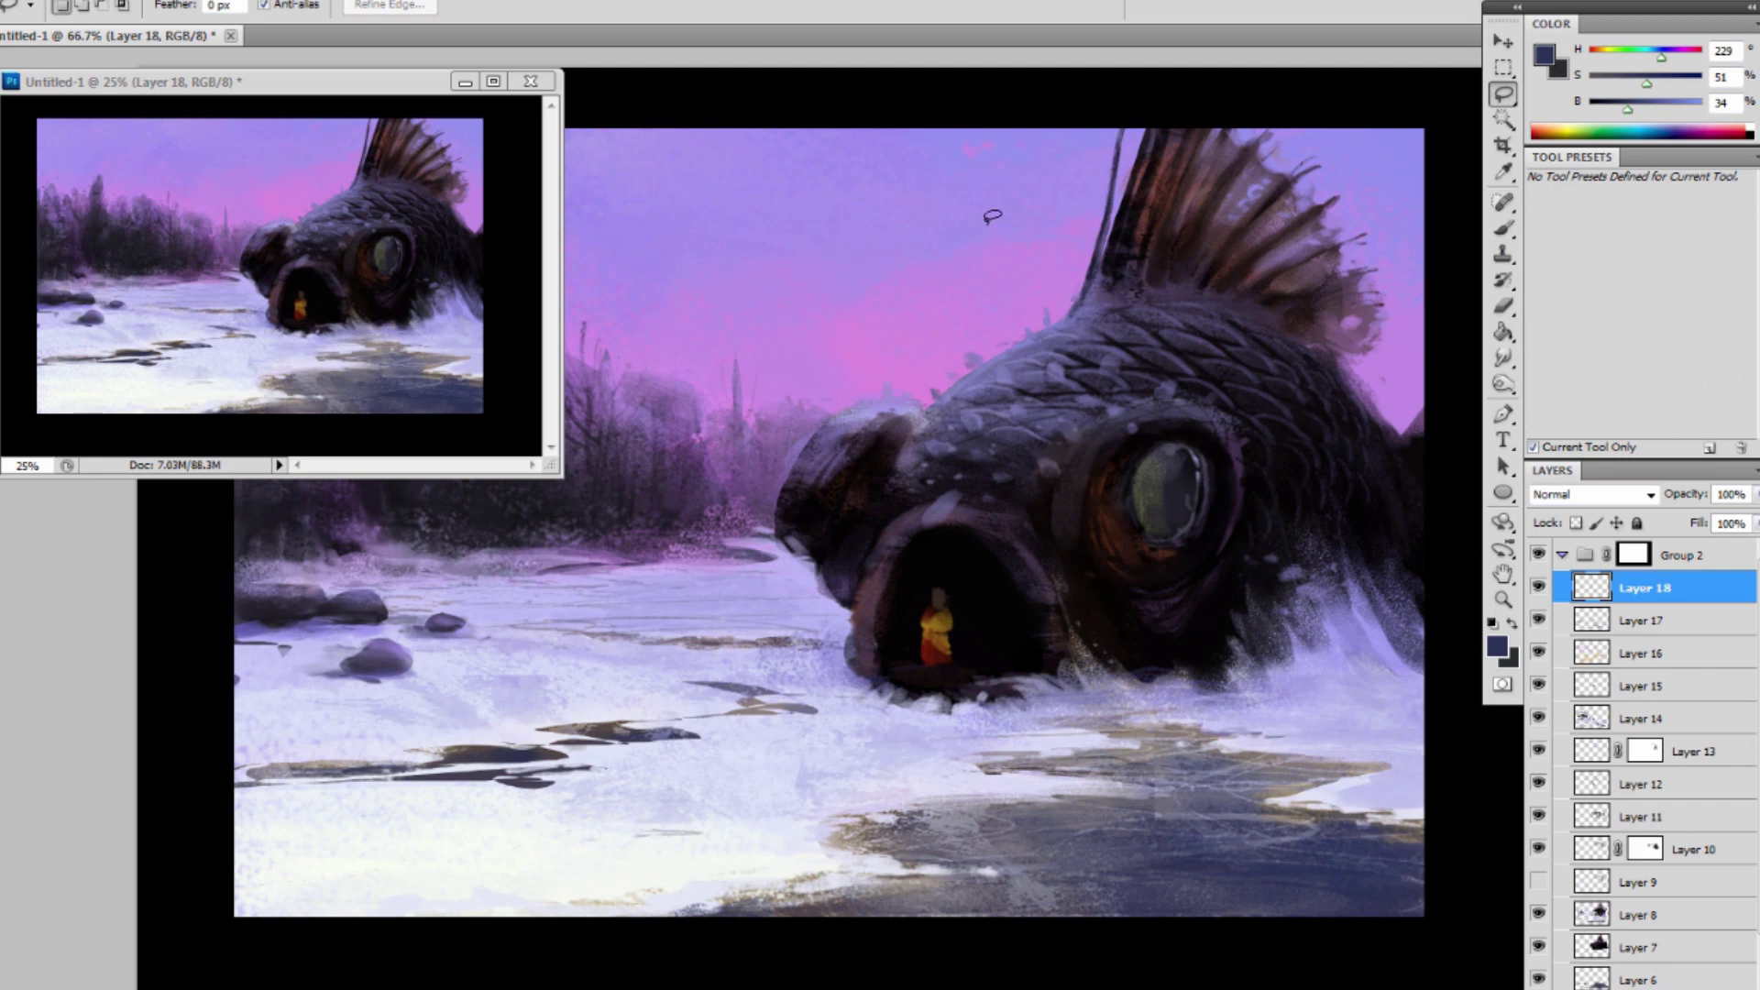
pyautogui.moveTo(1001, 352); pyautogui.dragTo(963, 221)
pyautogui.moveTo(1008, 351); pyautogui.dragTo(1036, 212)
pyautogui.moveTo(1047, 353); pyautogui.dragTo(1046, 368)
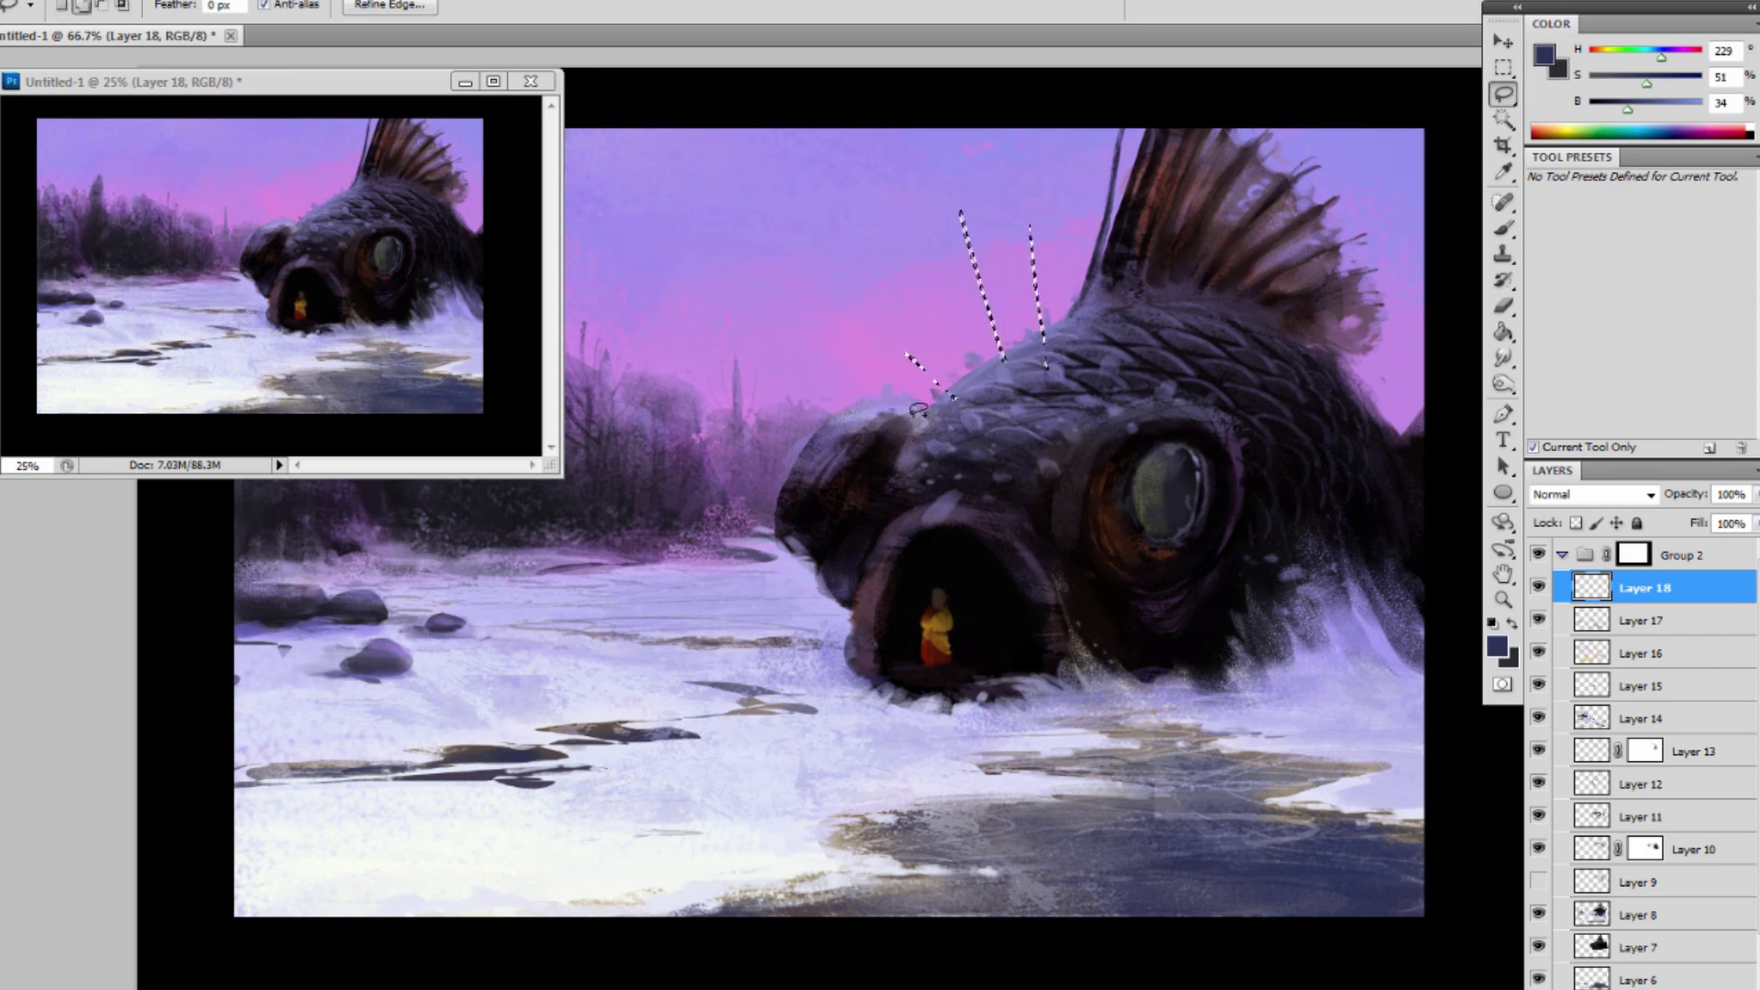
pyautogui.moveTo(917, 411)
pyautogui.mouseDown()
pyautogui.moveTo(876, 373)
pyautogui.moveTo(910, 412)
pyautogui.mouseUp()
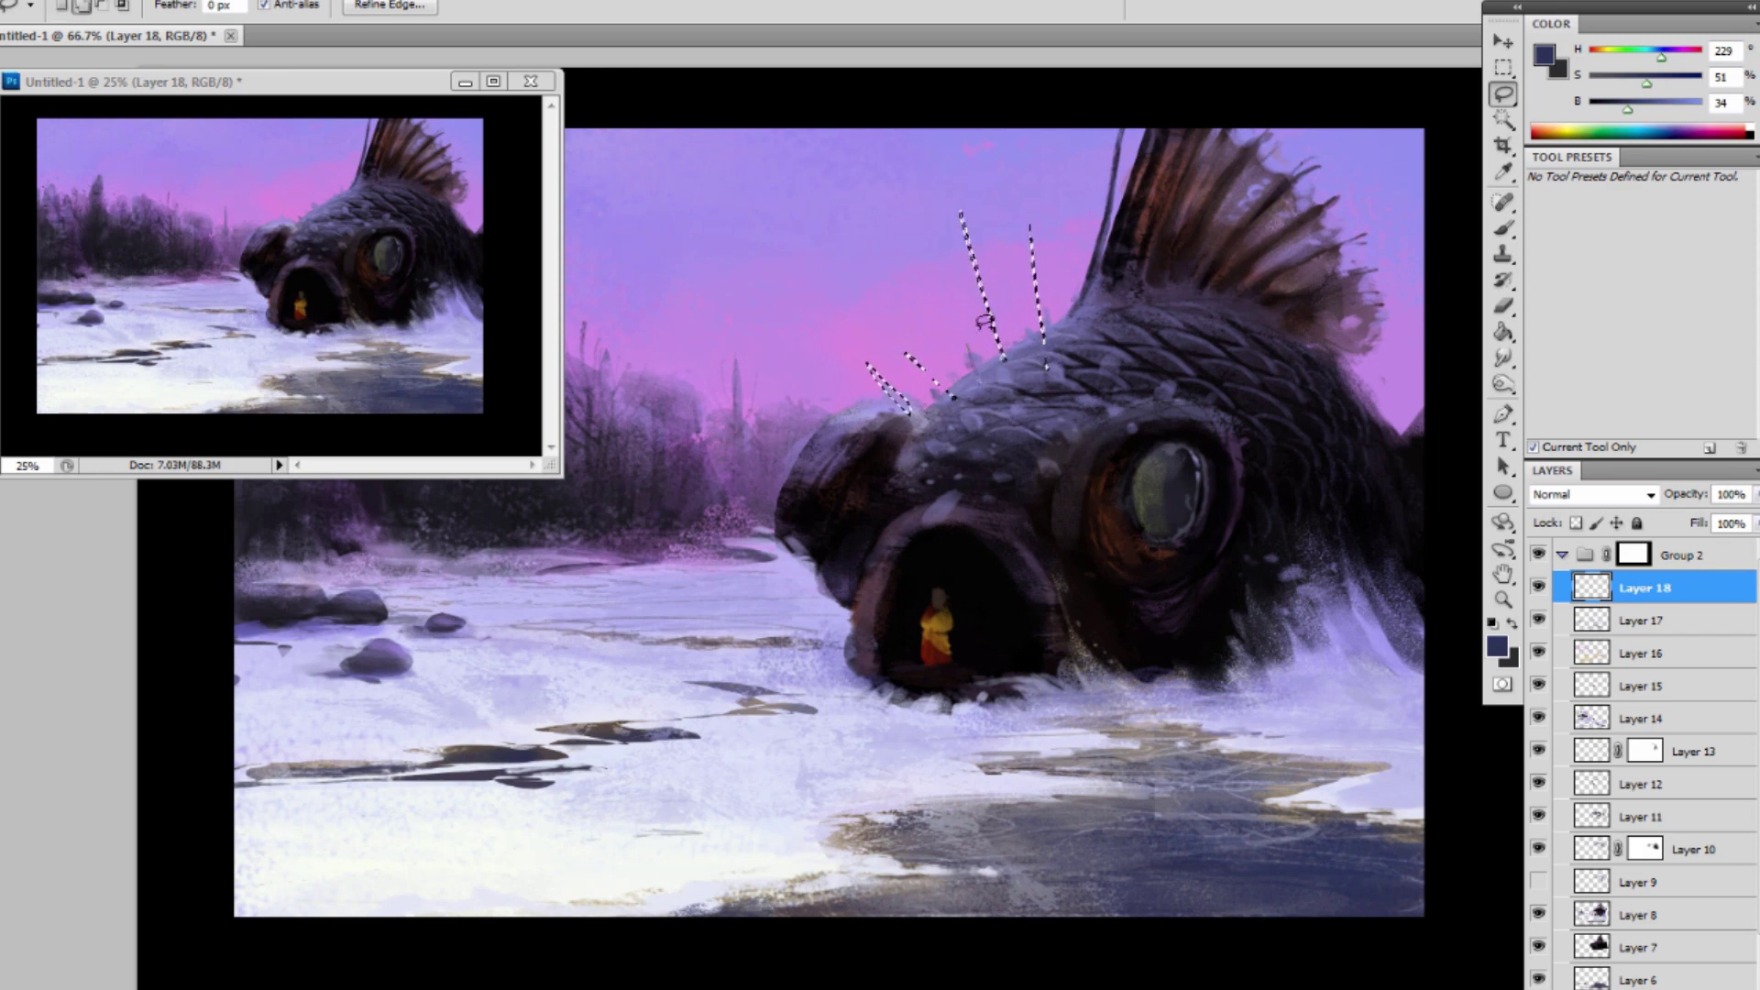
pyautogui.moveTo(968, 347); pyautogui.dragTo(977, 383)
pyautogui.moveTo(1074, 310); pyautogui.dragTo(1066, 318)
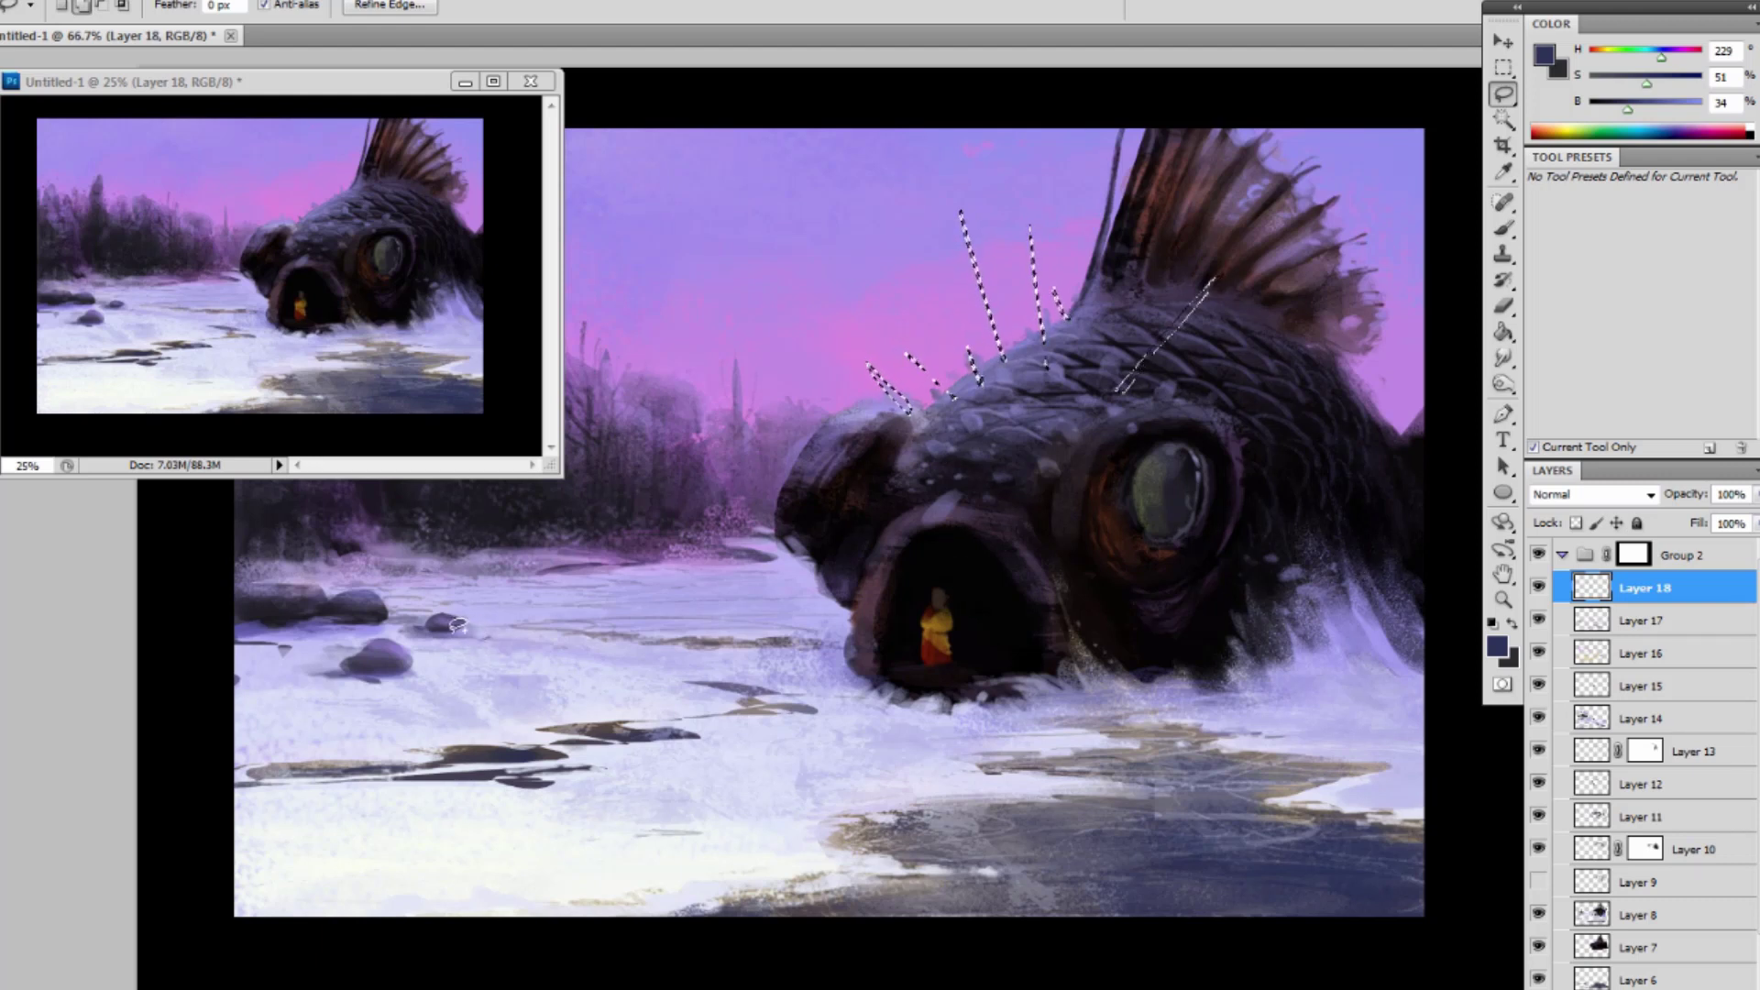
# Add thin spear shapes to the lasso selection around the river rocks, above the fish's large eye and on its far eye bulge.
pyautogui.moveTo(484, 623); pyautogui.dragTo(484, 625)
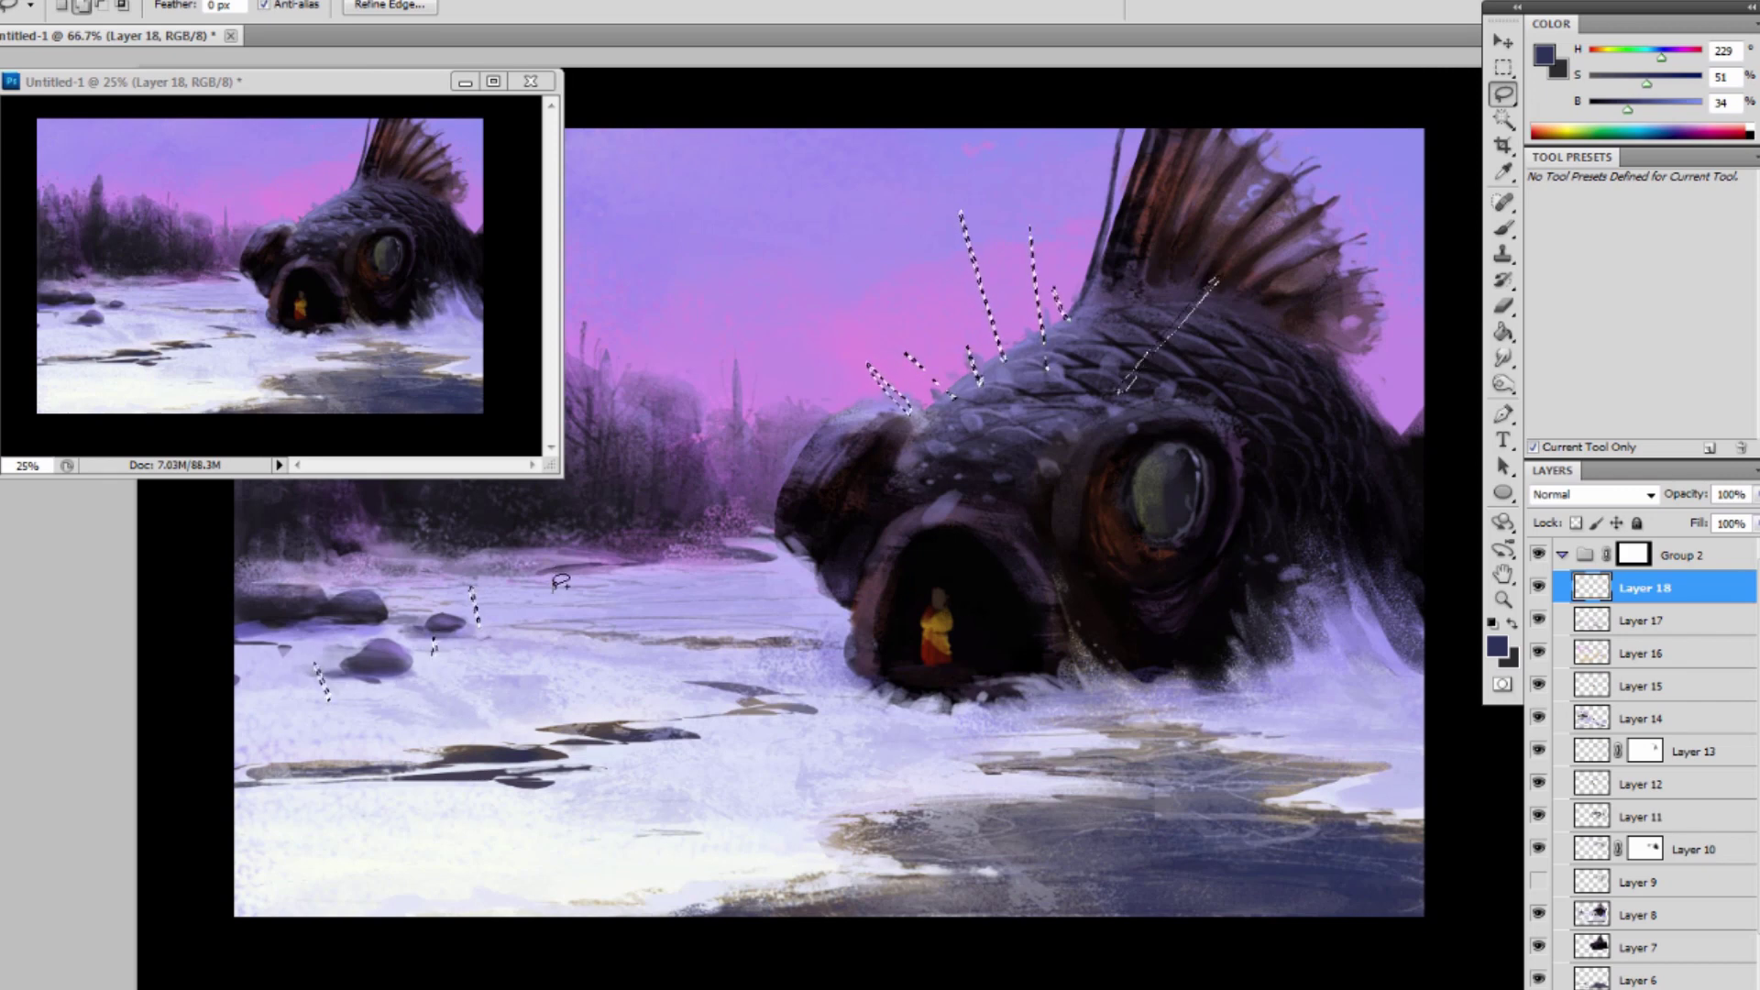
pyautogui.moveTo(554, 591); pyautogui.dragTo(554, 580)
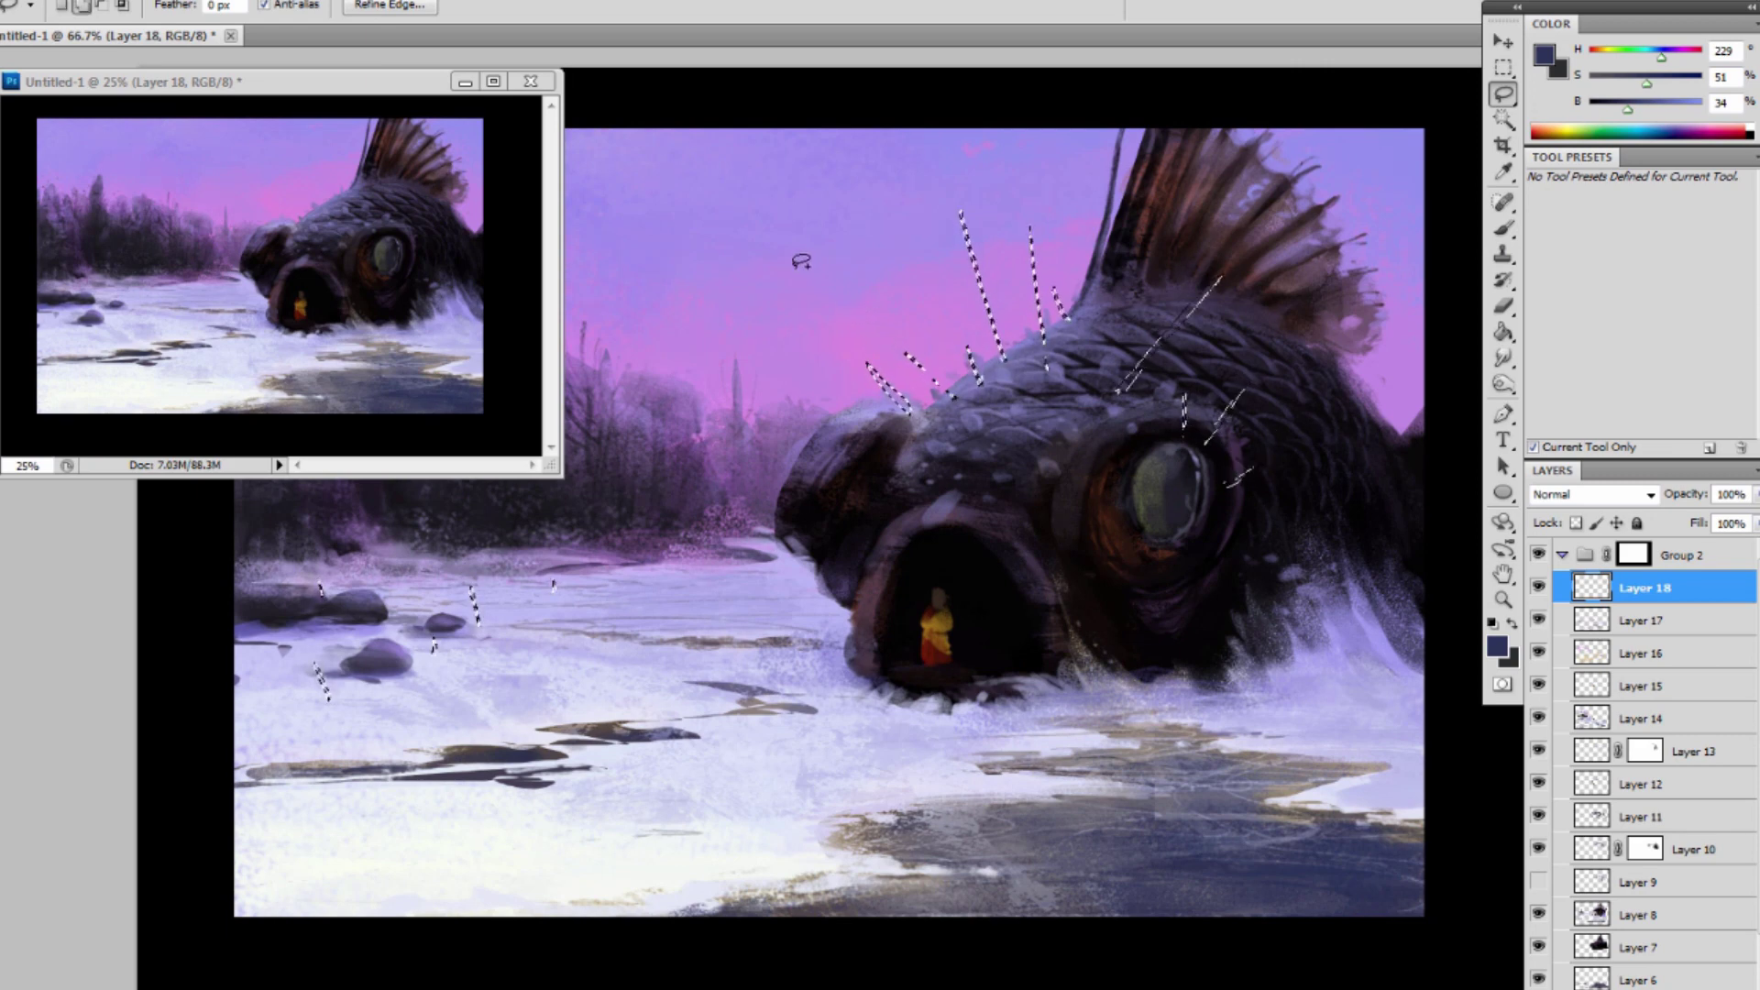
pyautogui.moveTo(851, 403); pyautogui.dragTo(843, 415)
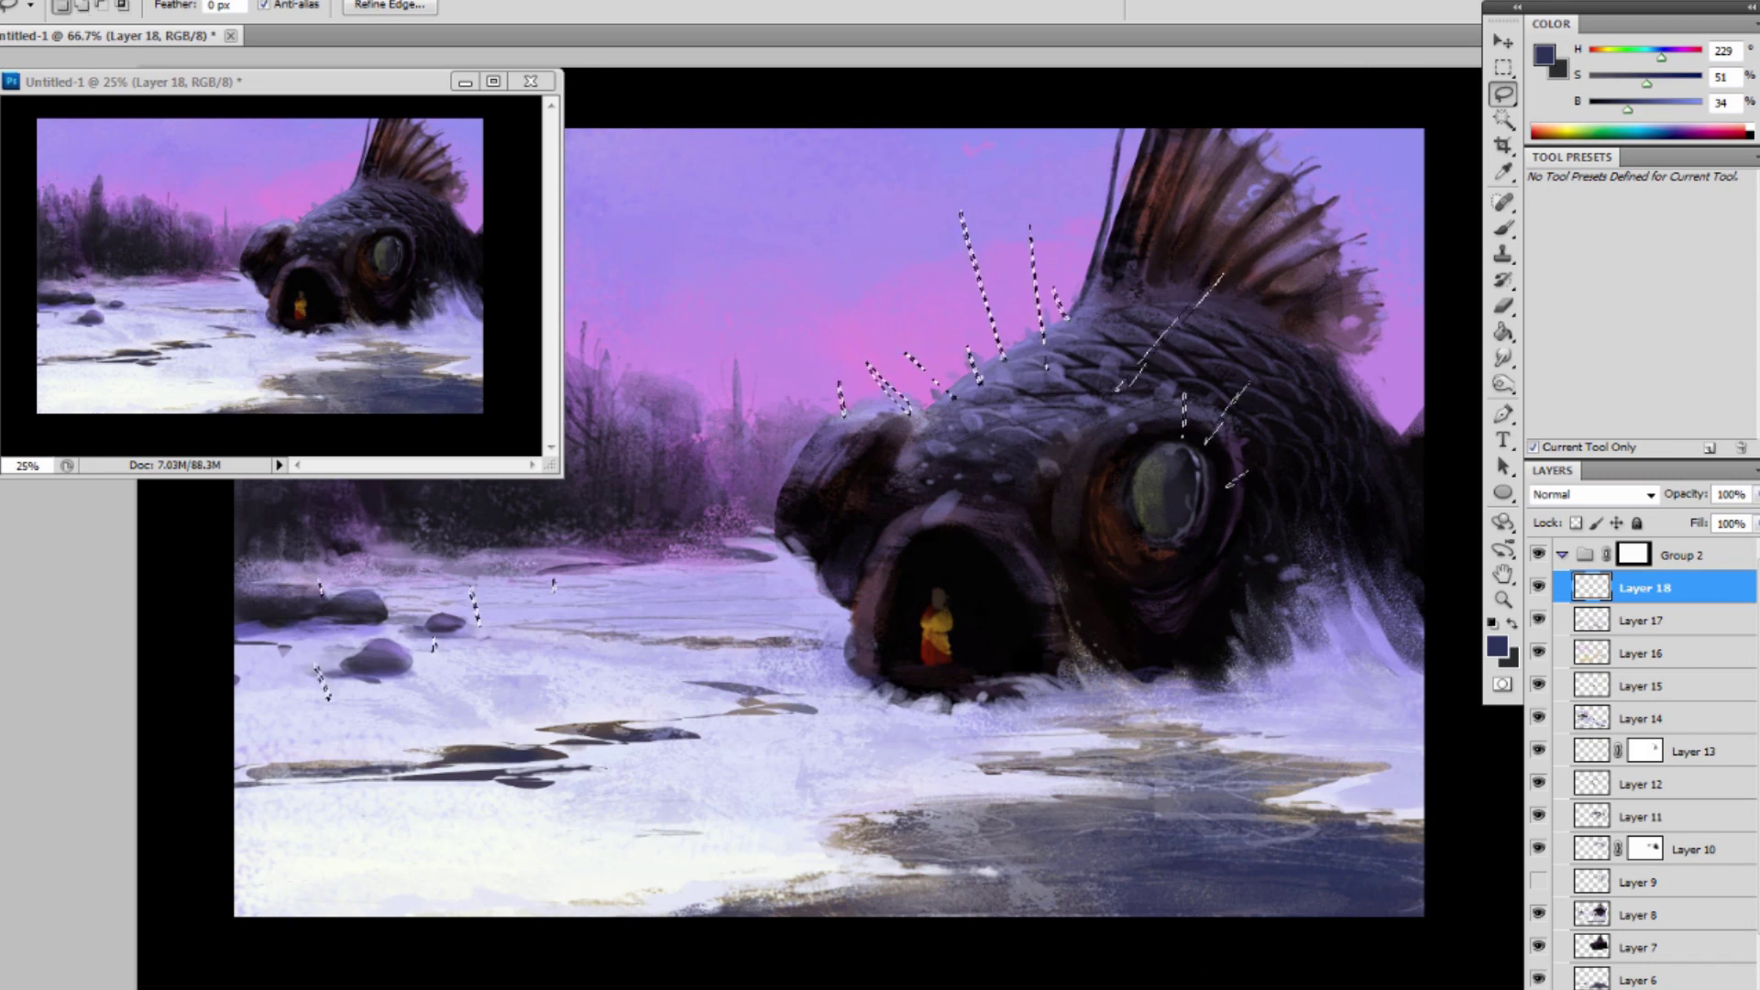
# On another new layer, paint the selected spears with sampled near-black using a size 175 brush, deselect, and lower the layer opacity to 52%.
pyautogui.hotkey('ctrl', 'shift', 'alt', 'n')
pyautogui.press('b')
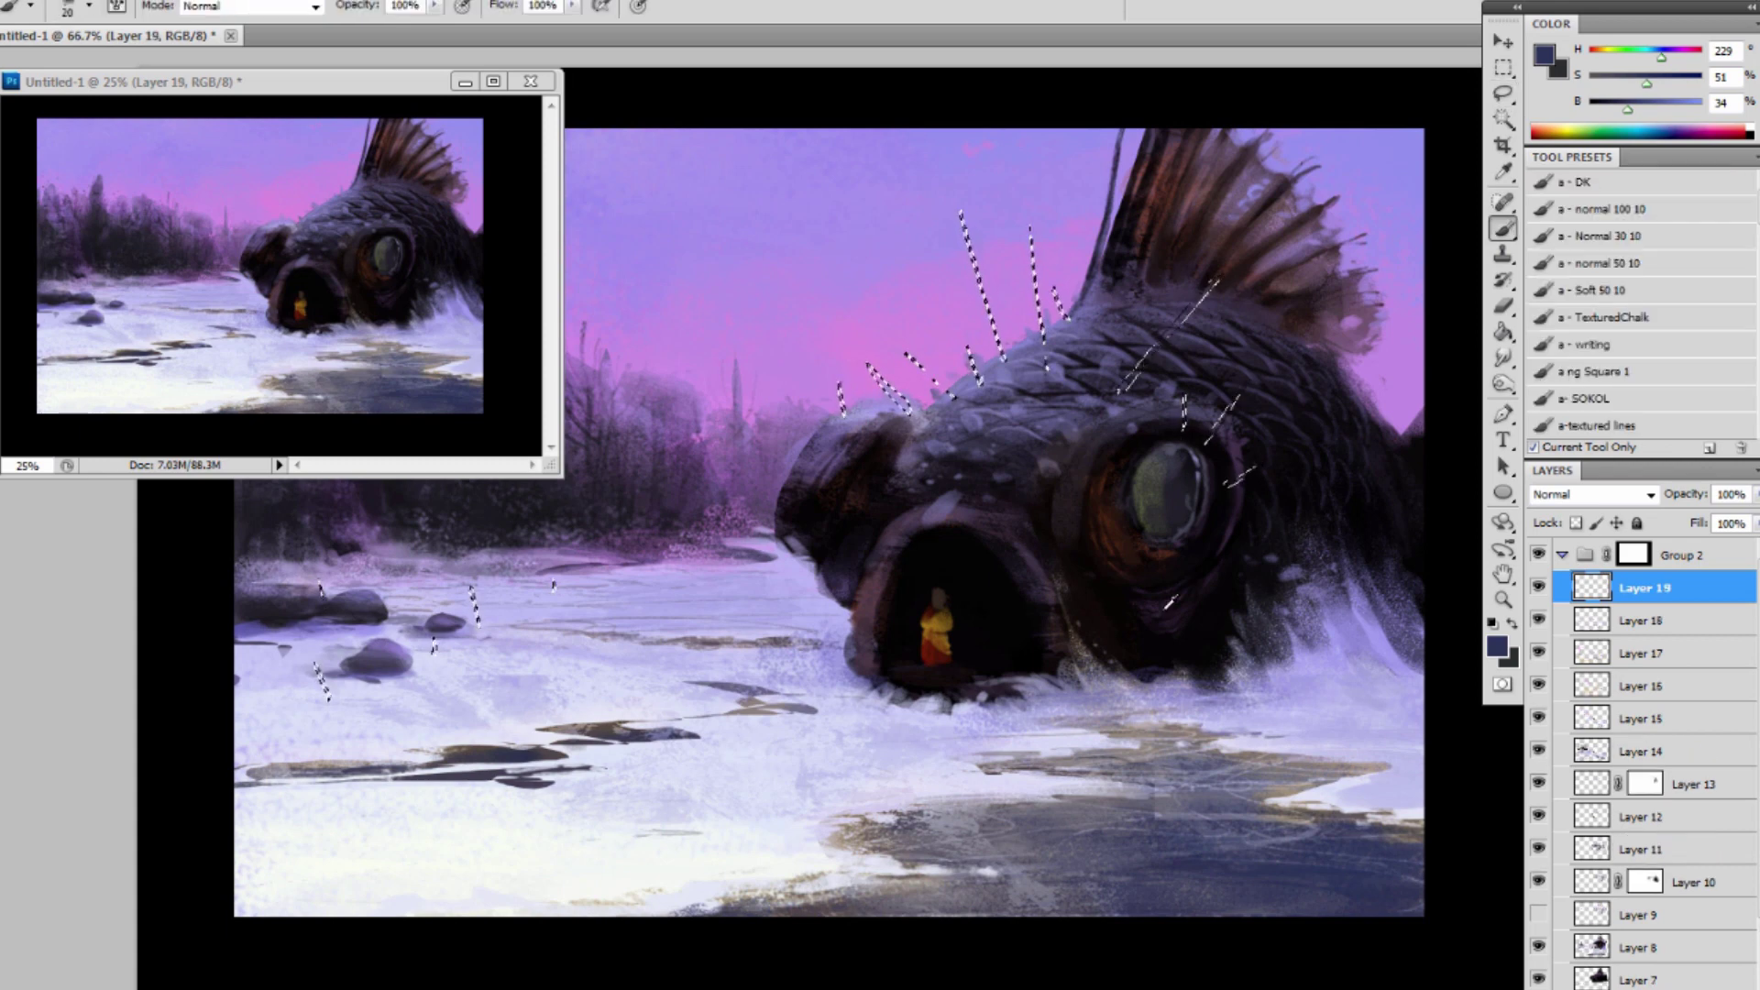
pyautogui.keyDown('alt'); pyautogui.click(1216, 423); pyautogui.keyUp('alt')
pyautogui.moveTo(1170, 361)
pyautogui.mouseDown()
pyautogui.moveTo(1154, 404)
pyautogui.moveTo(1205, 389)
pyautogui.mouseUp()
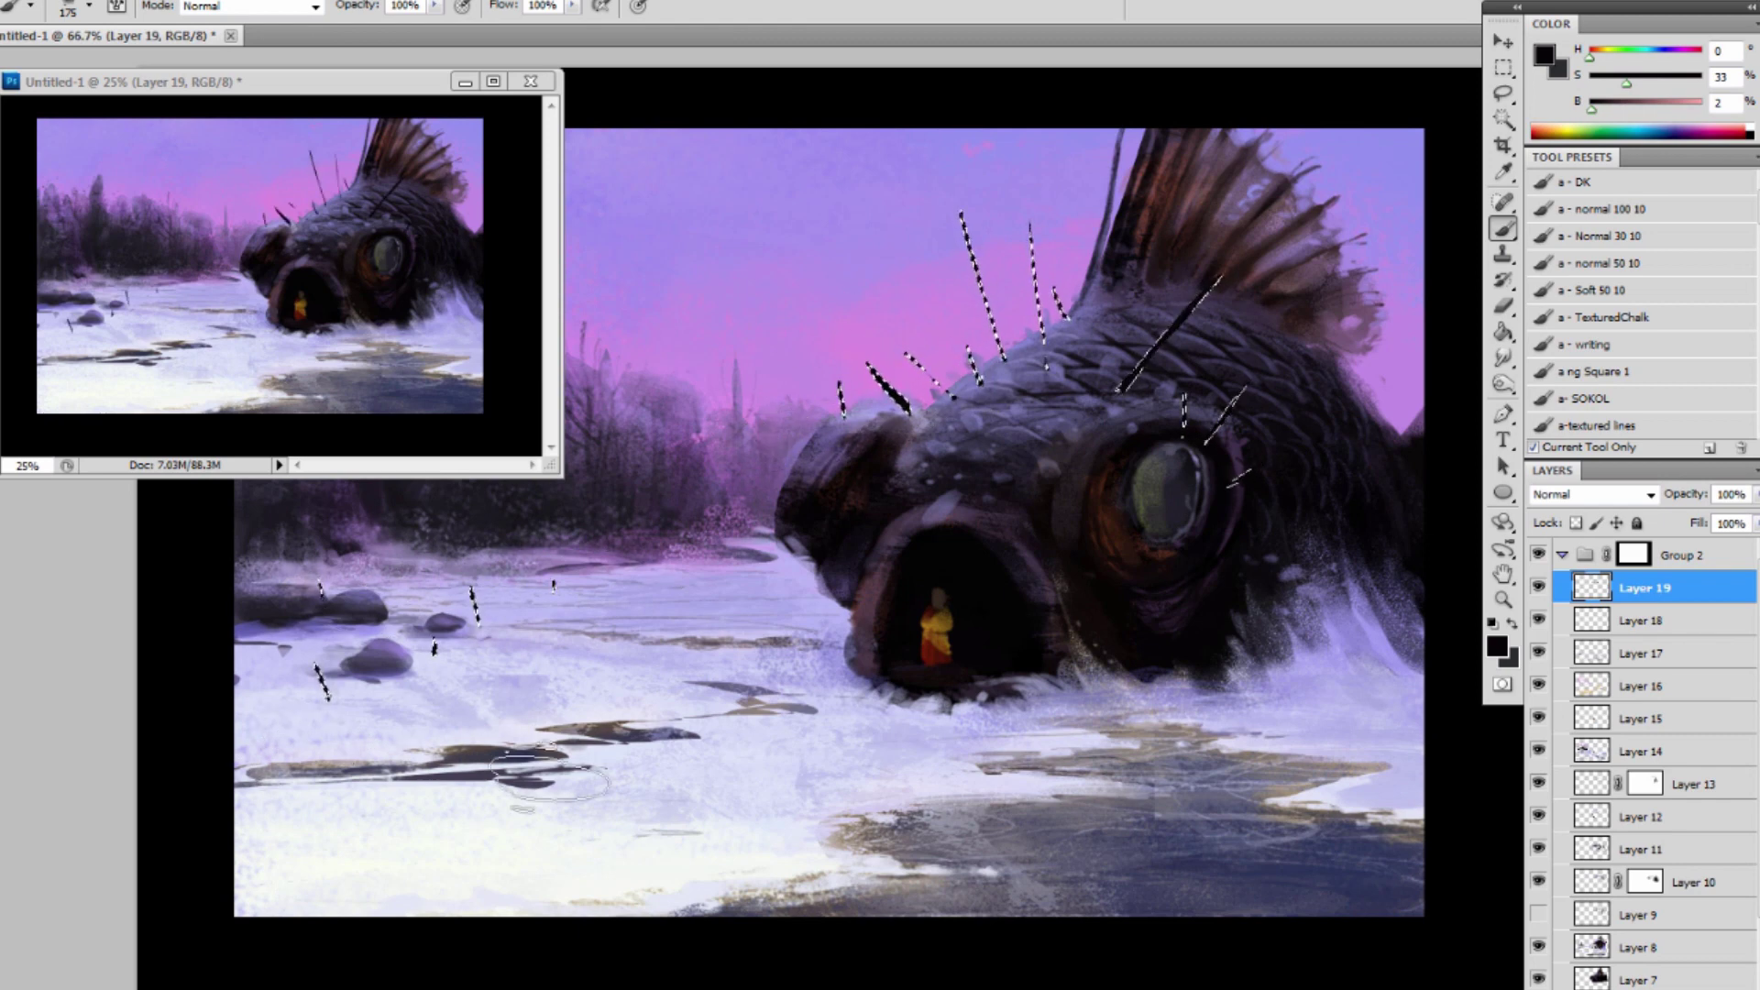
pyautogui.hotkey('ctrl', 'd')
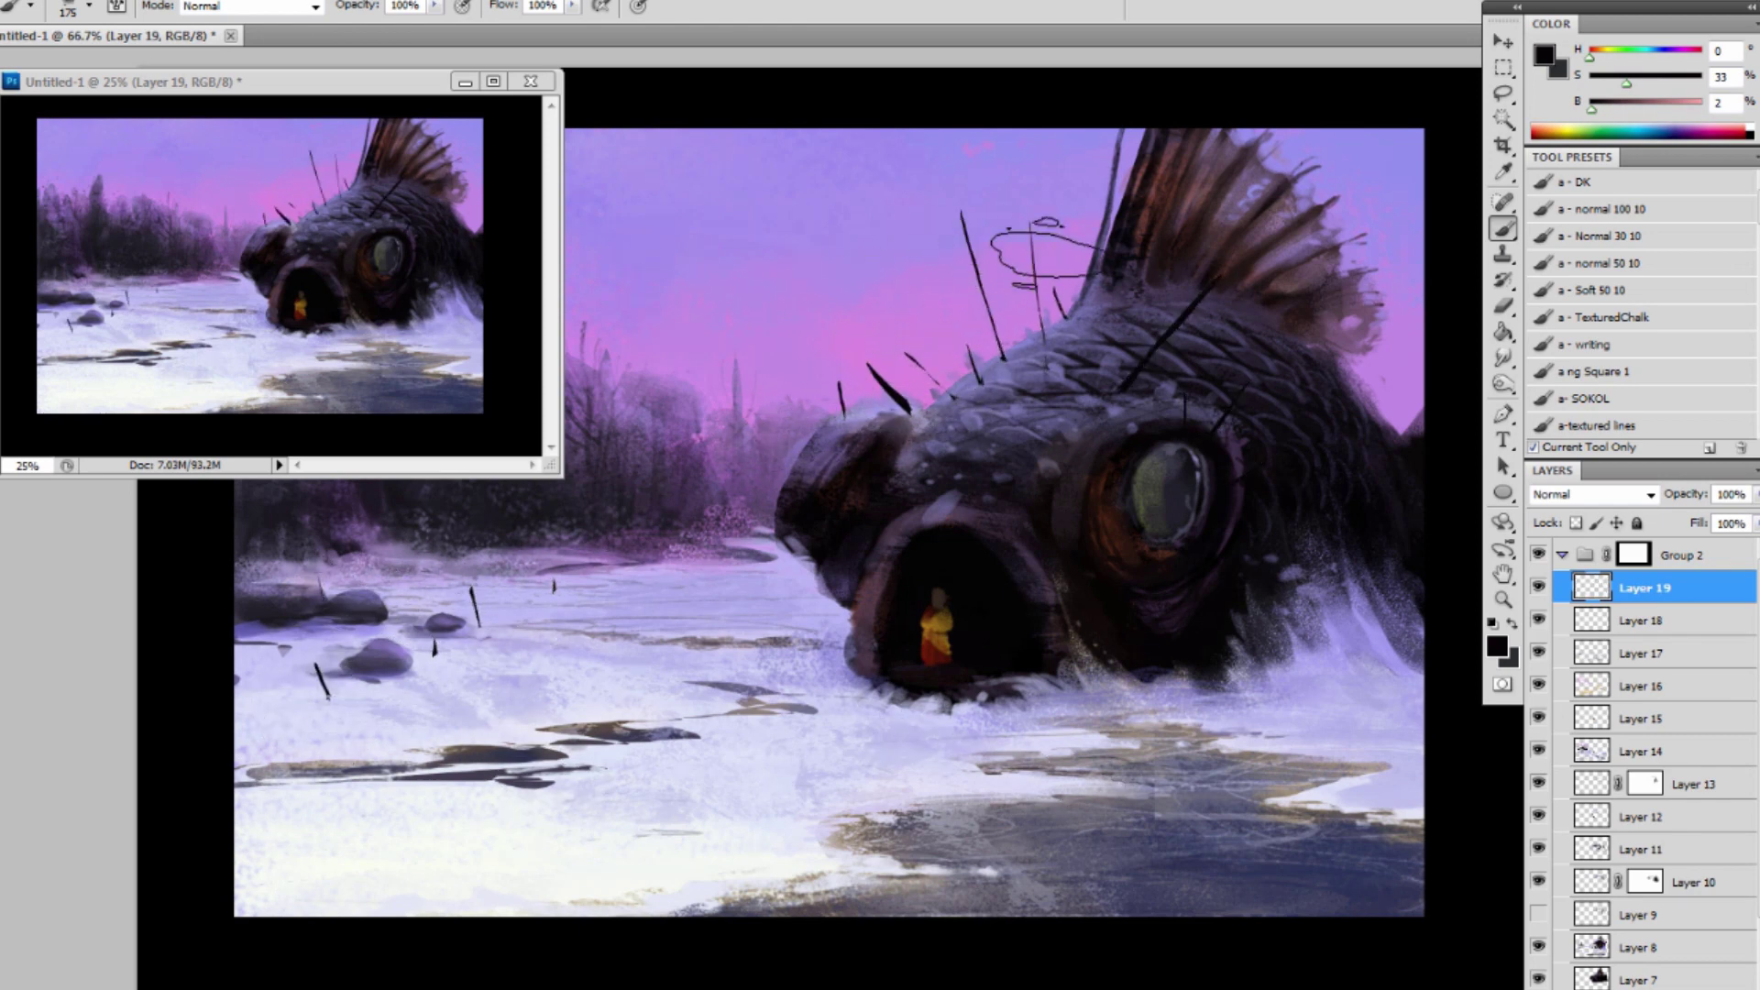
pyautogui.moveTo(1753, 494); pyautogui.dragTo(1745, 523)
pyautogui.moveTo(1729, 519); pyautogui.dragTo(1706, 519)
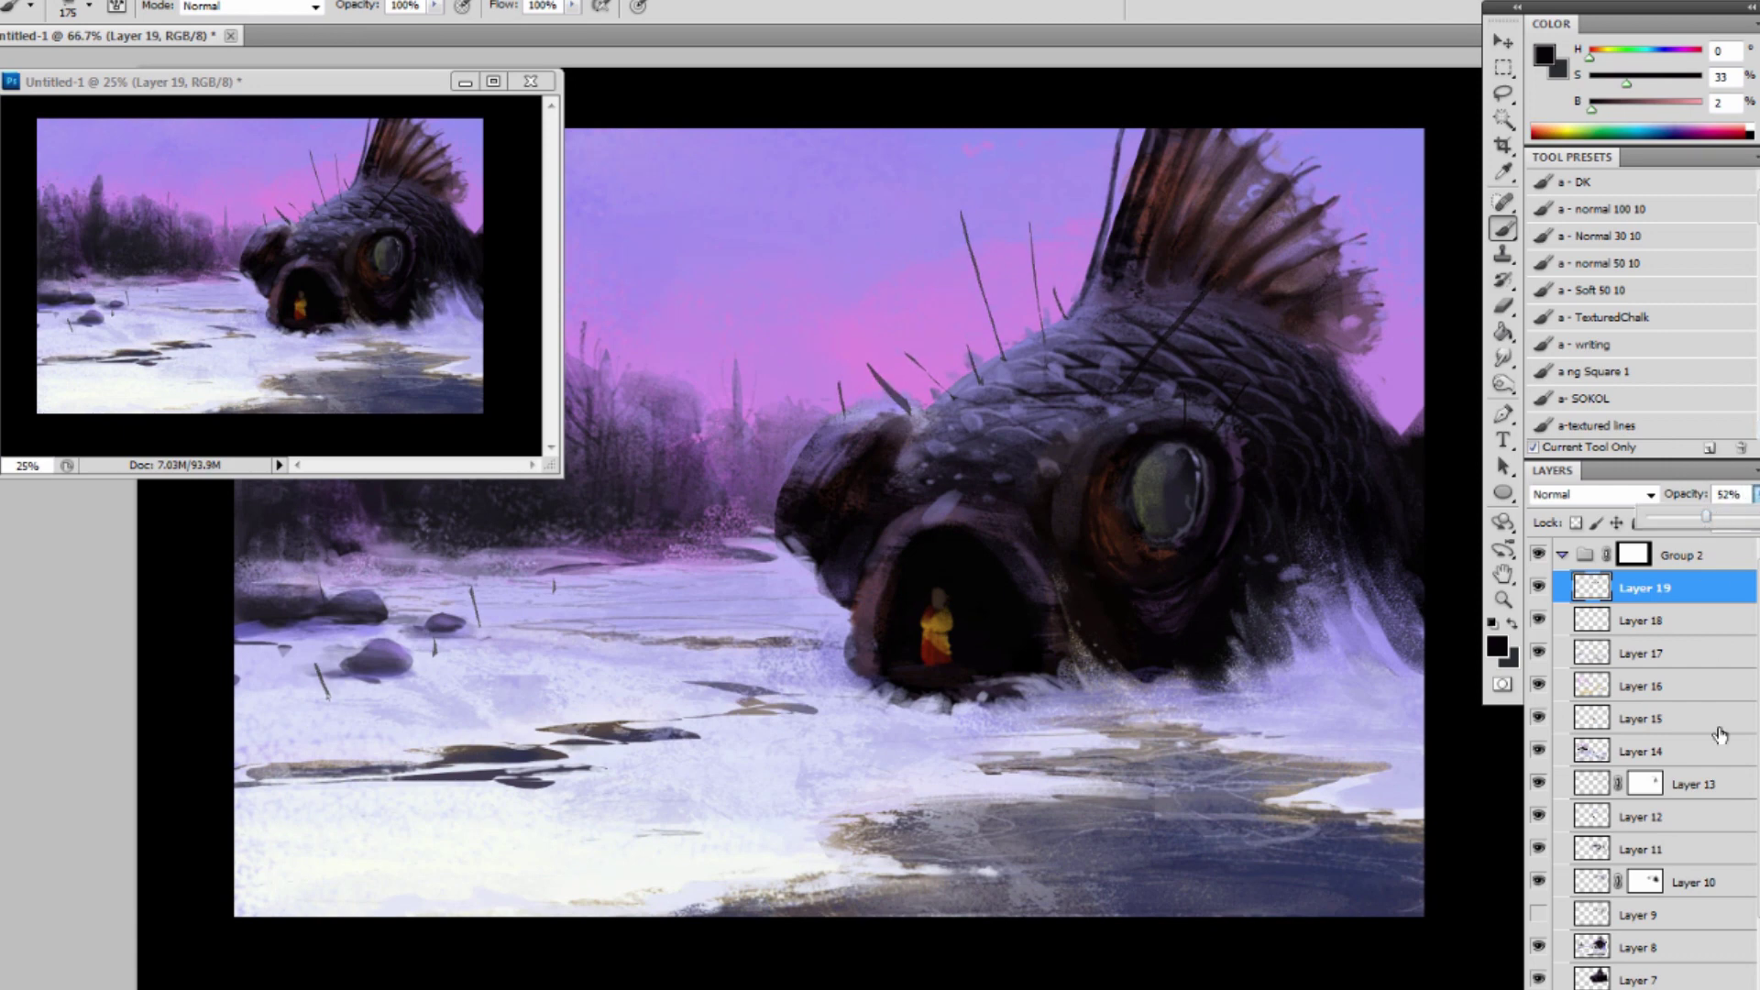
# On a new layer, lasso two thin curved ropes from the fish's back past the canvas's right edge, and one hanging from the tall head spear.
pyautogui.hotkey('ctrl', 'shift', 'alt', 'n')
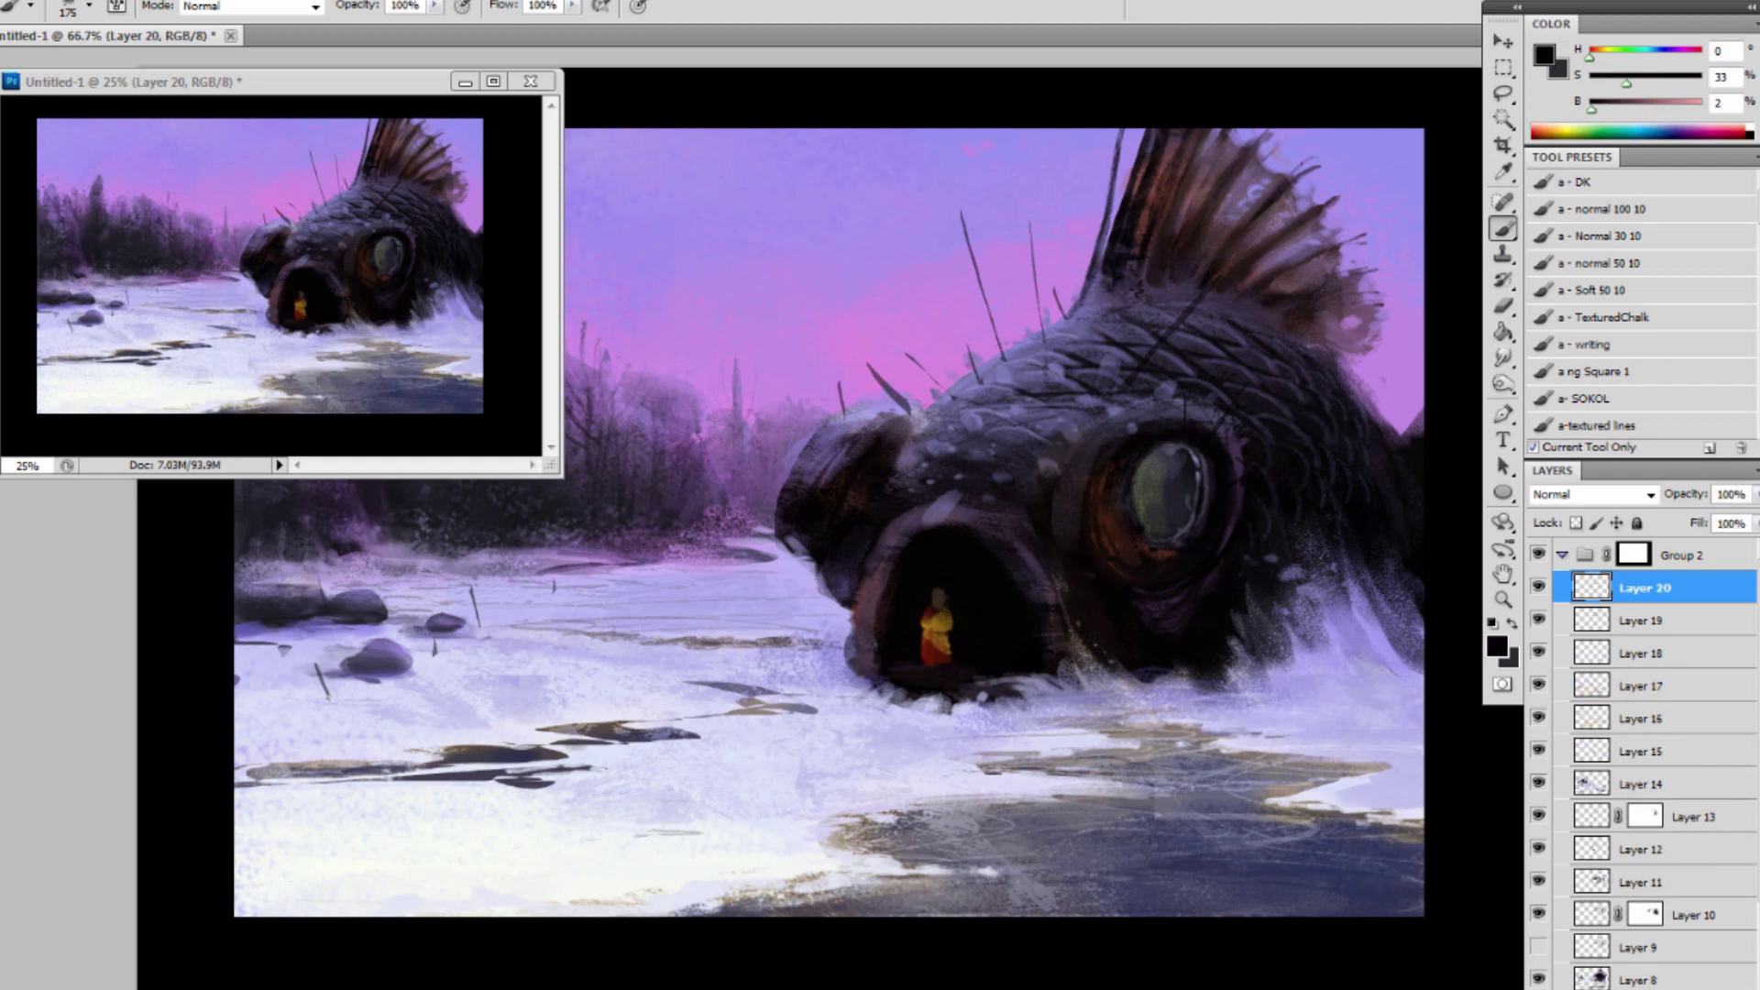
pyautogui.press('l')
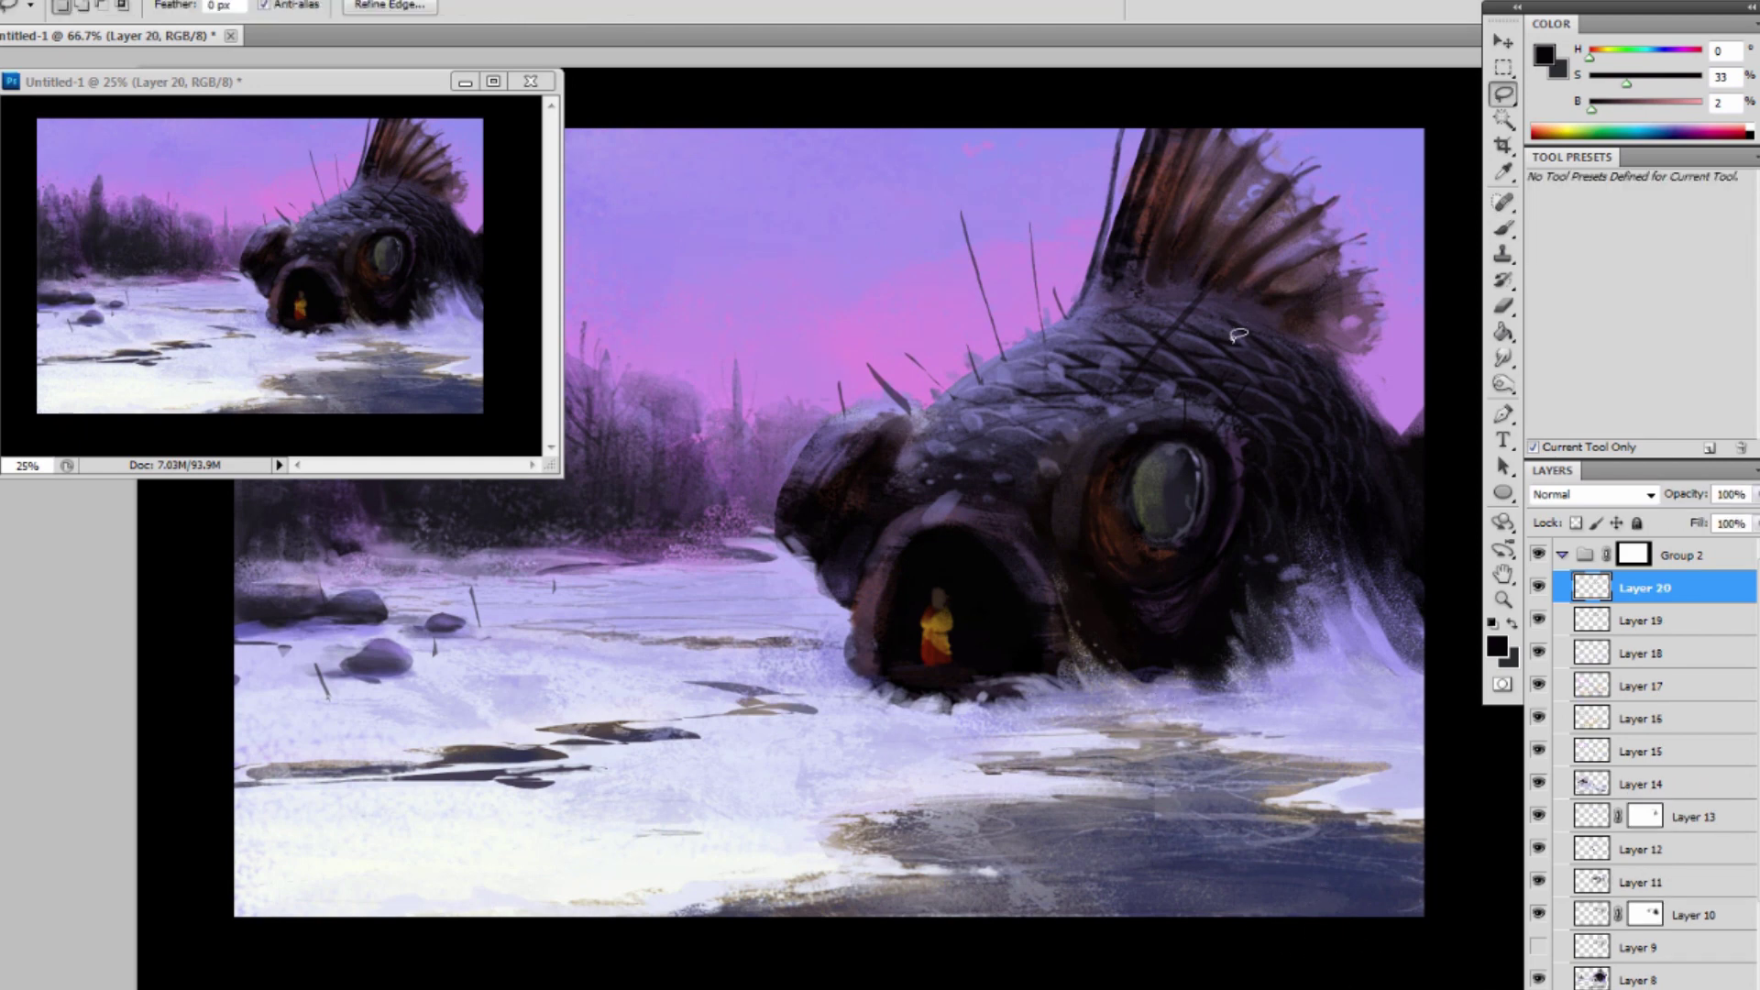
pyautogui.moveTo(1202, 313)
pyautogui.mouseDown()
pyautogui.moveTo(1273, 509)
pyautogui.moveTo(1442, 711)
pyautogui.moveTo(1439, 675)
pyautogui.mouseUp()
pyautogui.click(1374, 542)
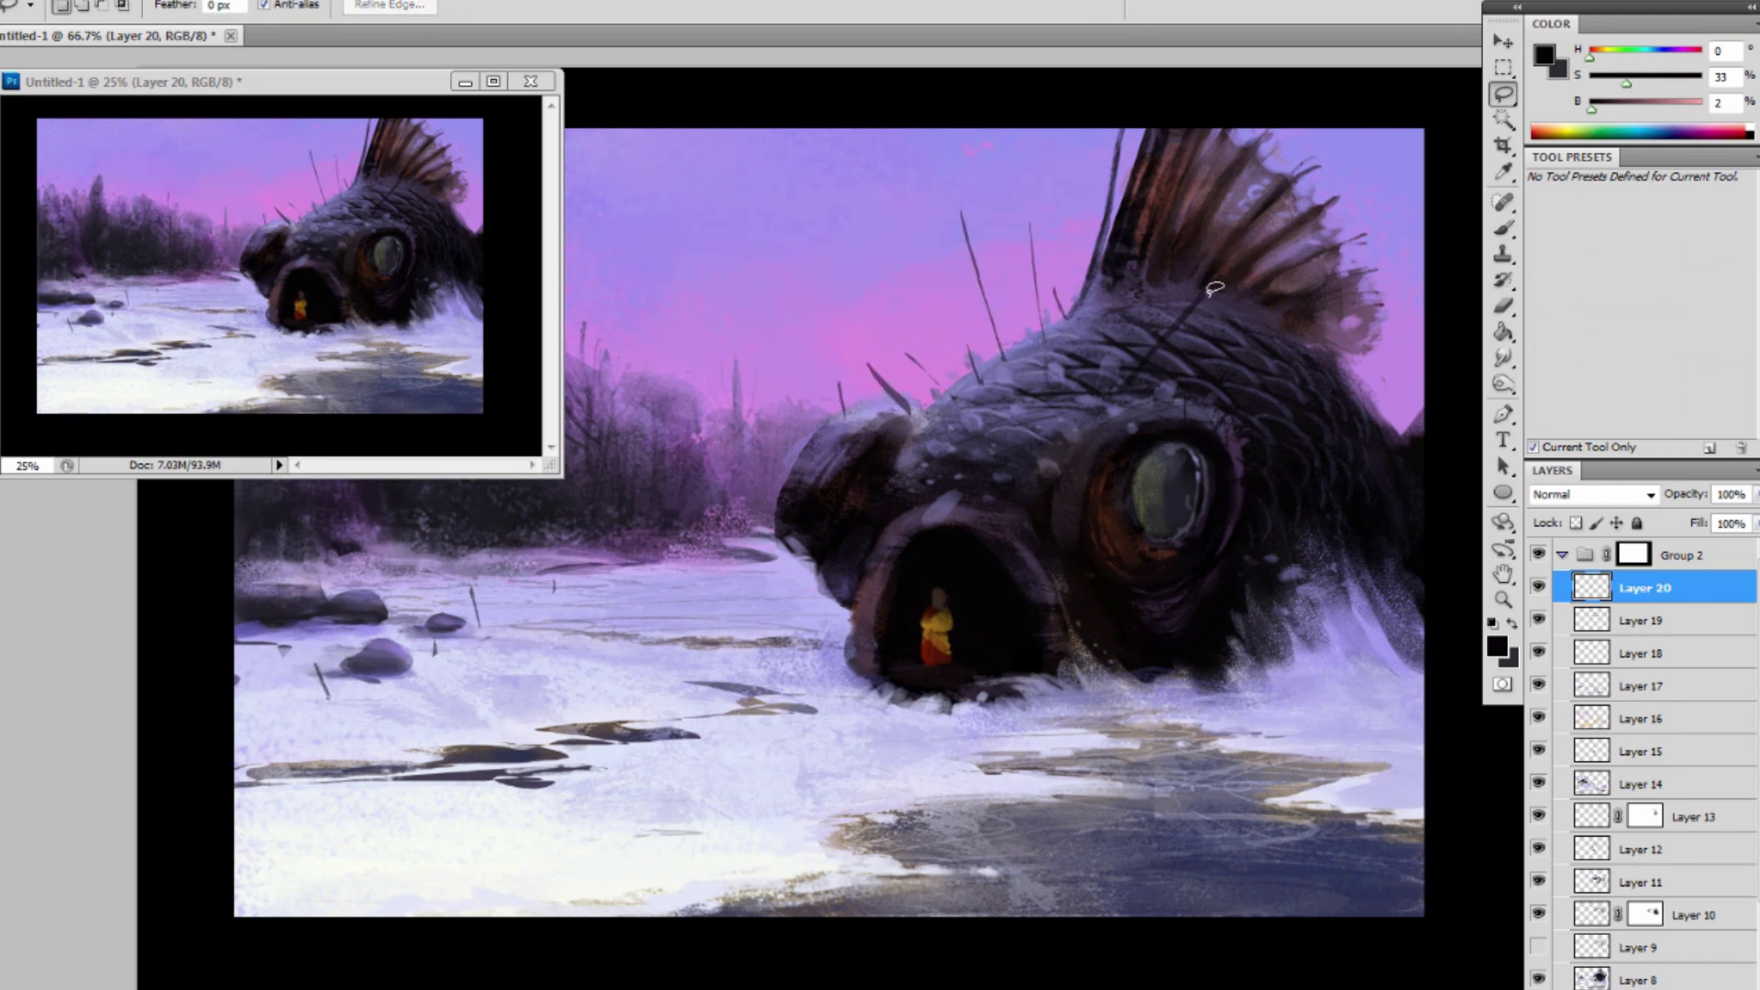
pyautogui.moveTo(1210, 286)
pyautogui.mouseDown()
pyautogui.moveTo(1325, 616)
pyautogui.moveTo(1452, 740)
pyautogui.moveTo(1363, 675)
pyautogui.moveTo(1200, 290)
pyautogui.moveTo(1231, 433)
pyautogui.moveTo(1299, 581)
pyautogui.moveTo(1451, 754)
pyautogui.mouseUp()
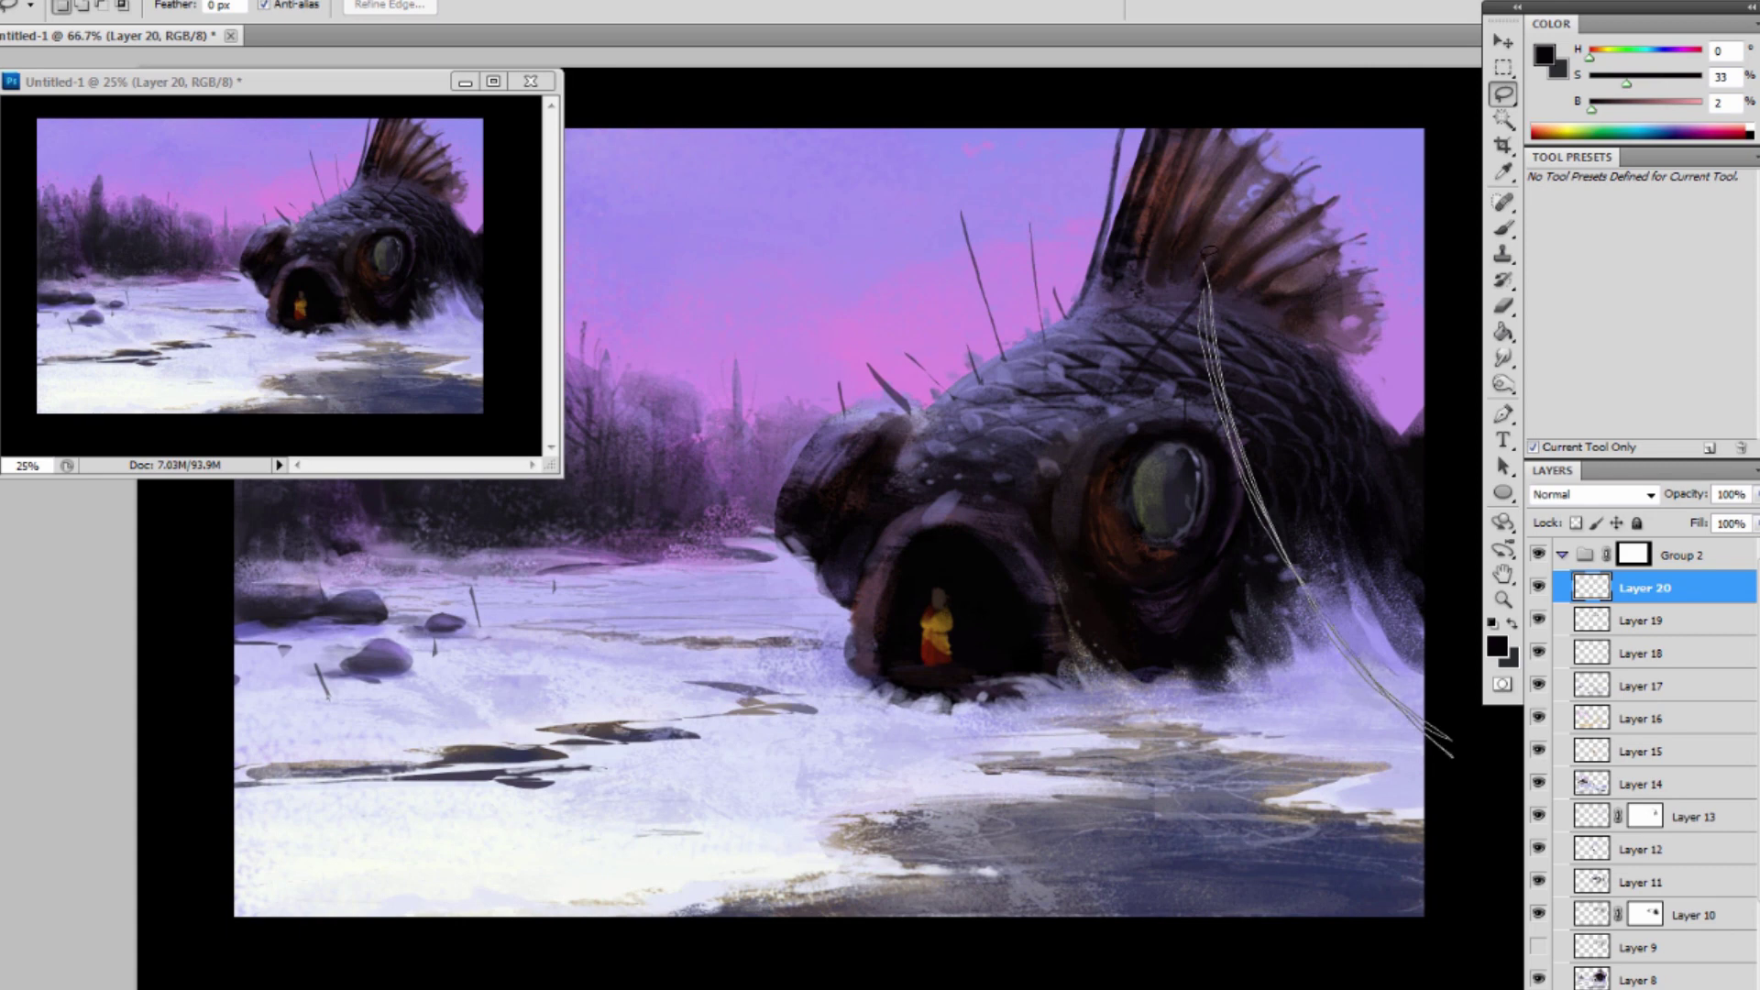
pyautogui.moveTo(1204, 259); pyautogui.dragTo(1205, 261)
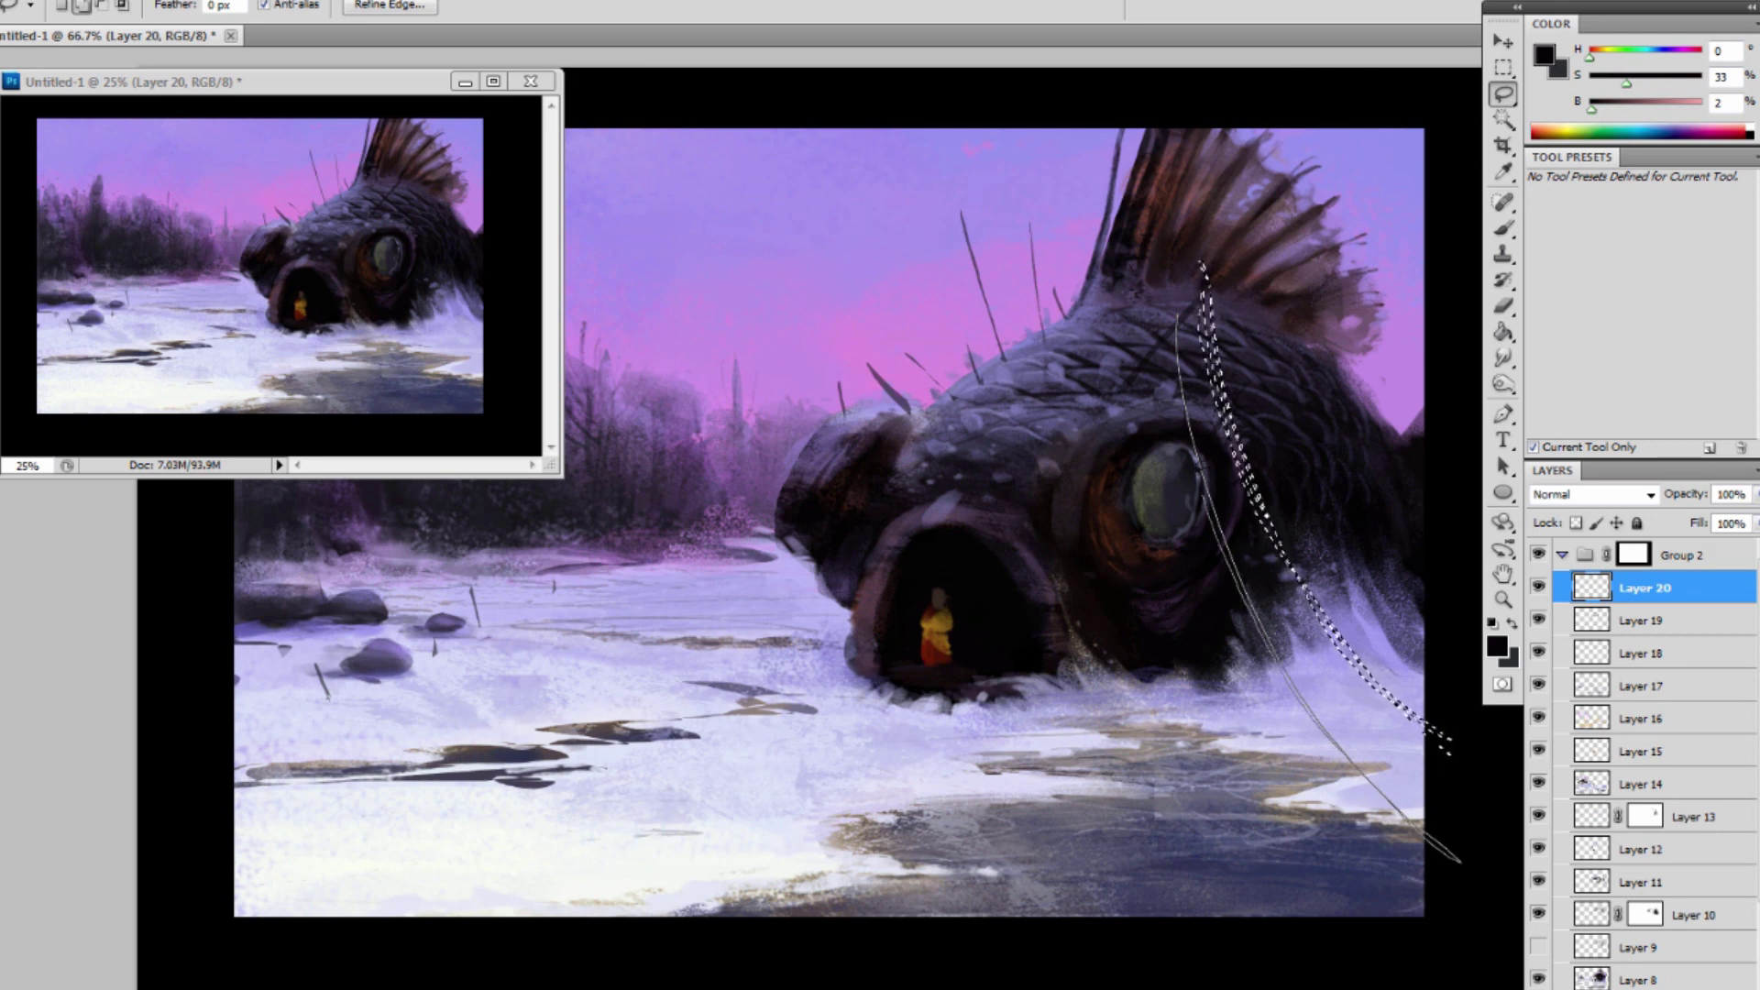
pyautogui.moveTo(1459, 860); pyautogui.dragTo(1457, 857)
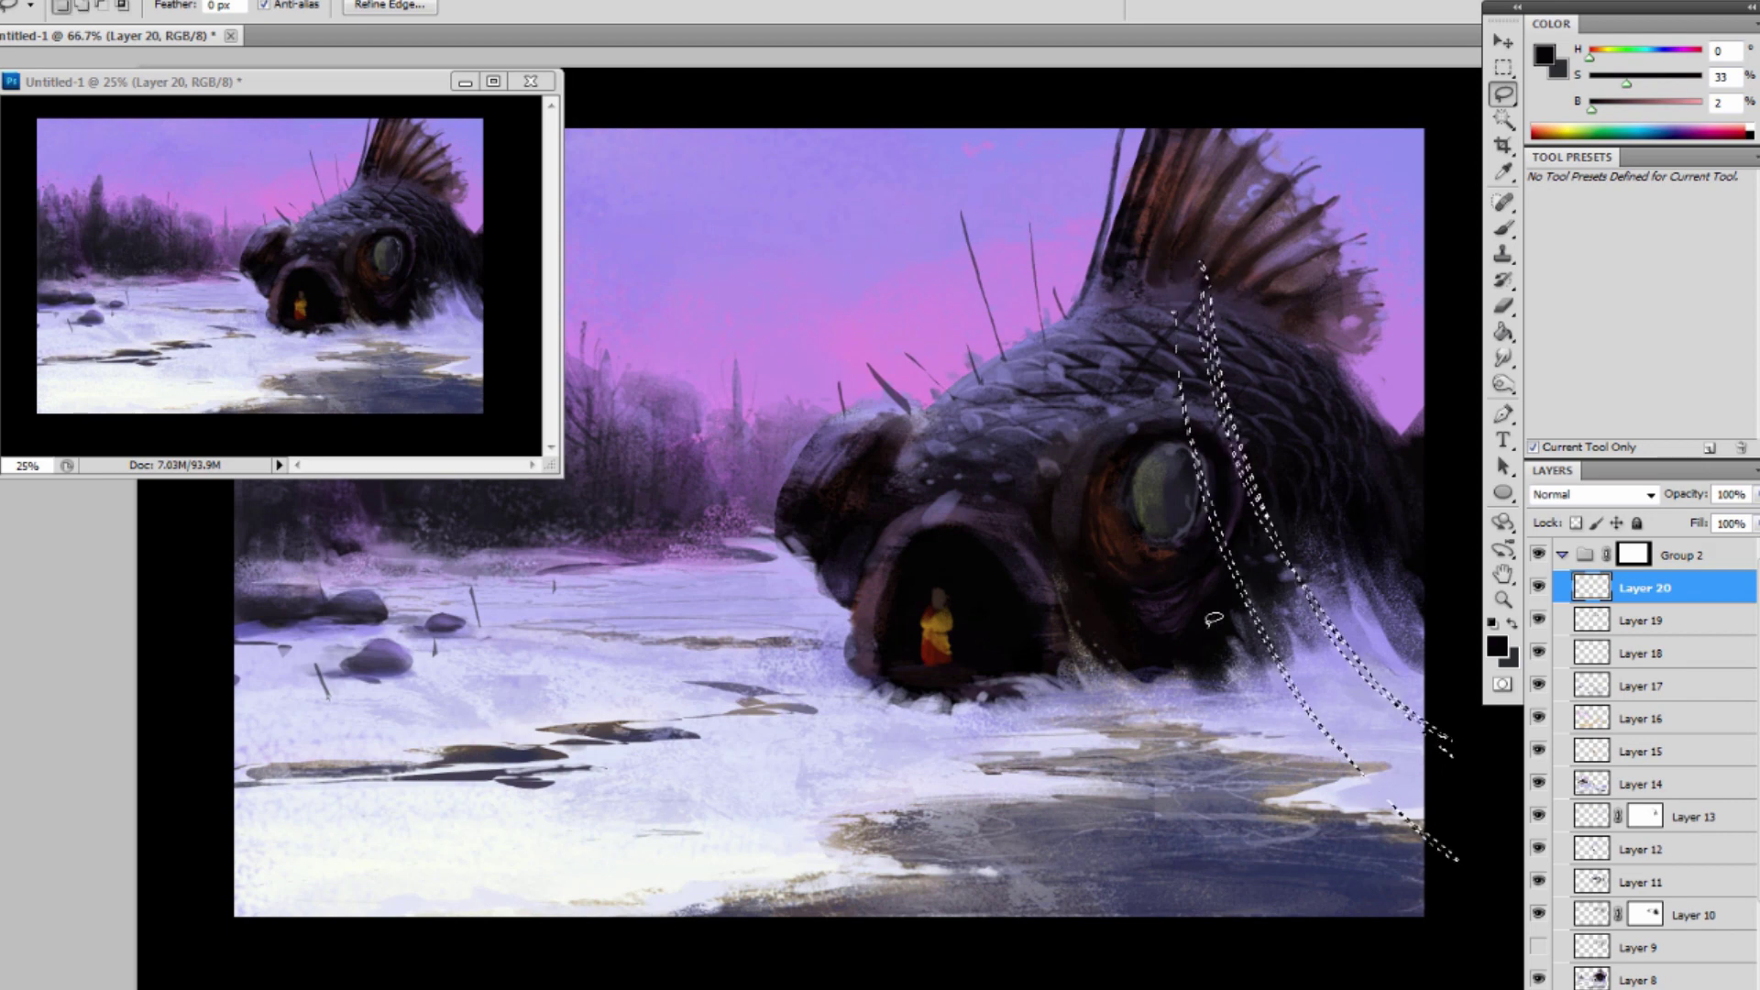
pyautogui.press('shift')
pyautogui.moveTo(961, 214)
pyautogui.mouseDown()
pyautogui.moveTo(893, 416)
pyautogui.moveTo(950, 330)
pyautogui.mouseUp()
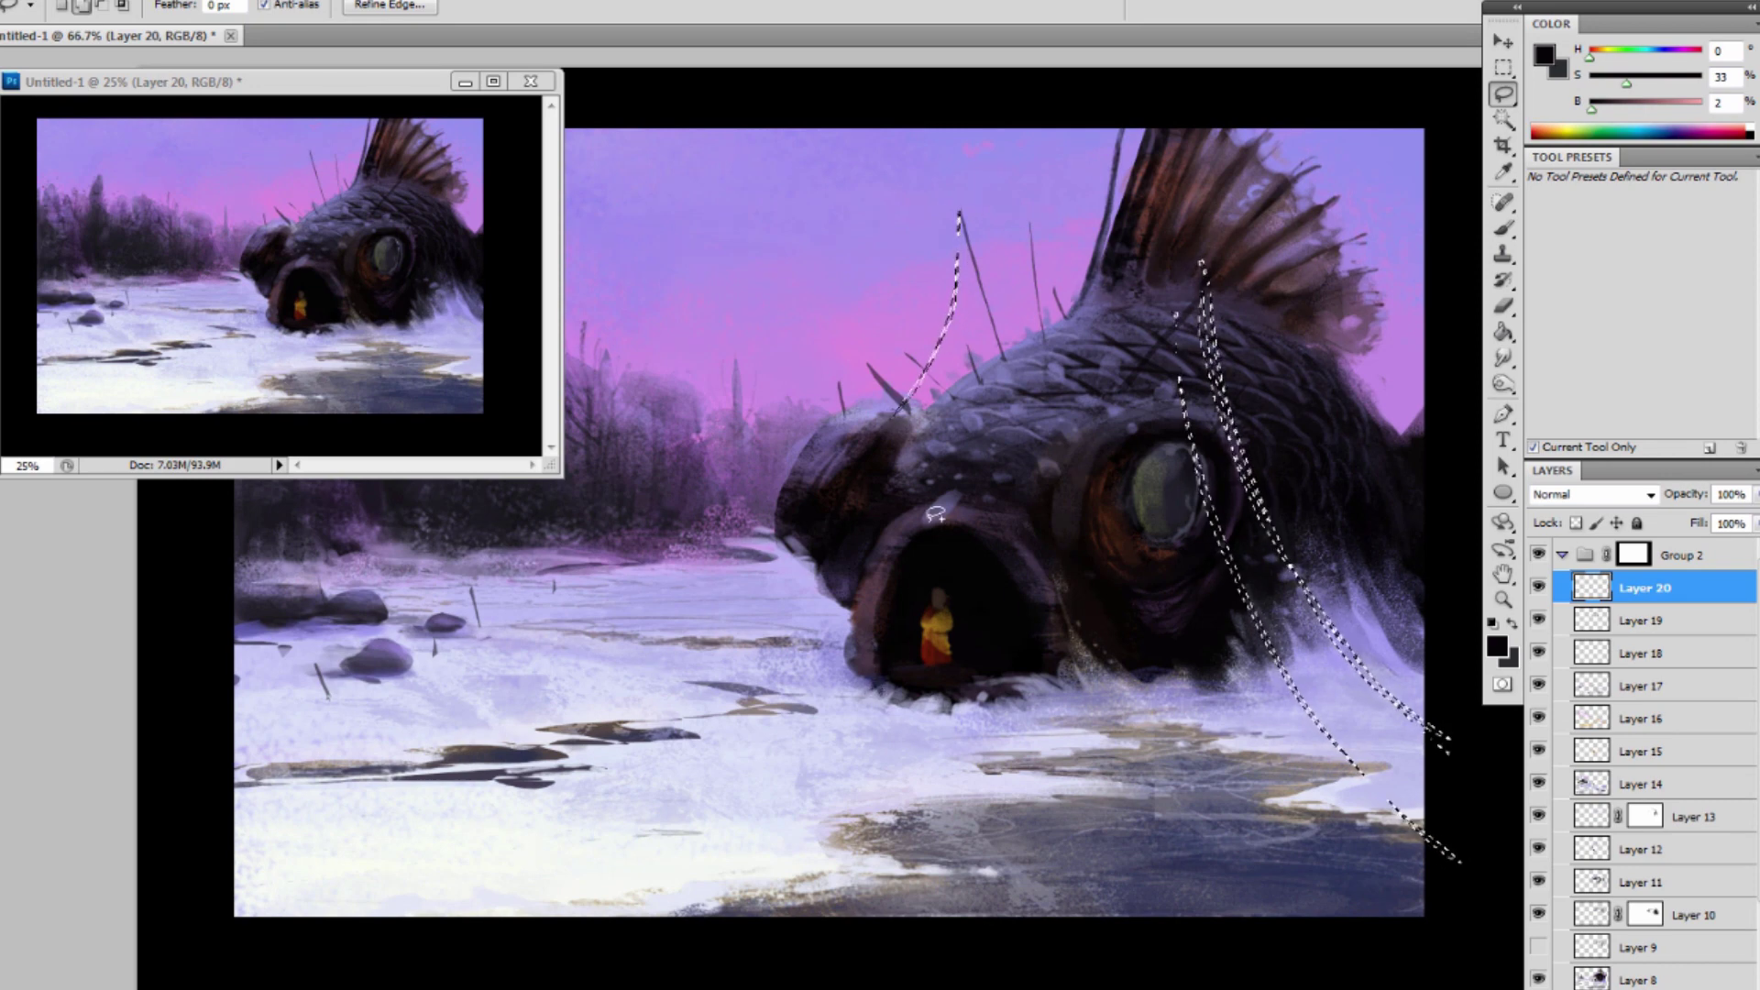
# Add a sagging rope from the far-eye spear to the stake beside the rocks to the selection, and trim it to a thin strip.
pyautogui.moveTo(836, 381)
pyautogui.mouseDown()
pyautogui.moveTo(478, 587)
pyautogui.moveTo(576, 570)
pyautogui.moveTo(720, 506)
pyautogui.moveTo(836, 383)
pyautogui.moveTo(728, 494)
pyautogui.moveTo(504, 584)
pyautogui.moveTo(543, 572)
pyautogui.mouseUp()
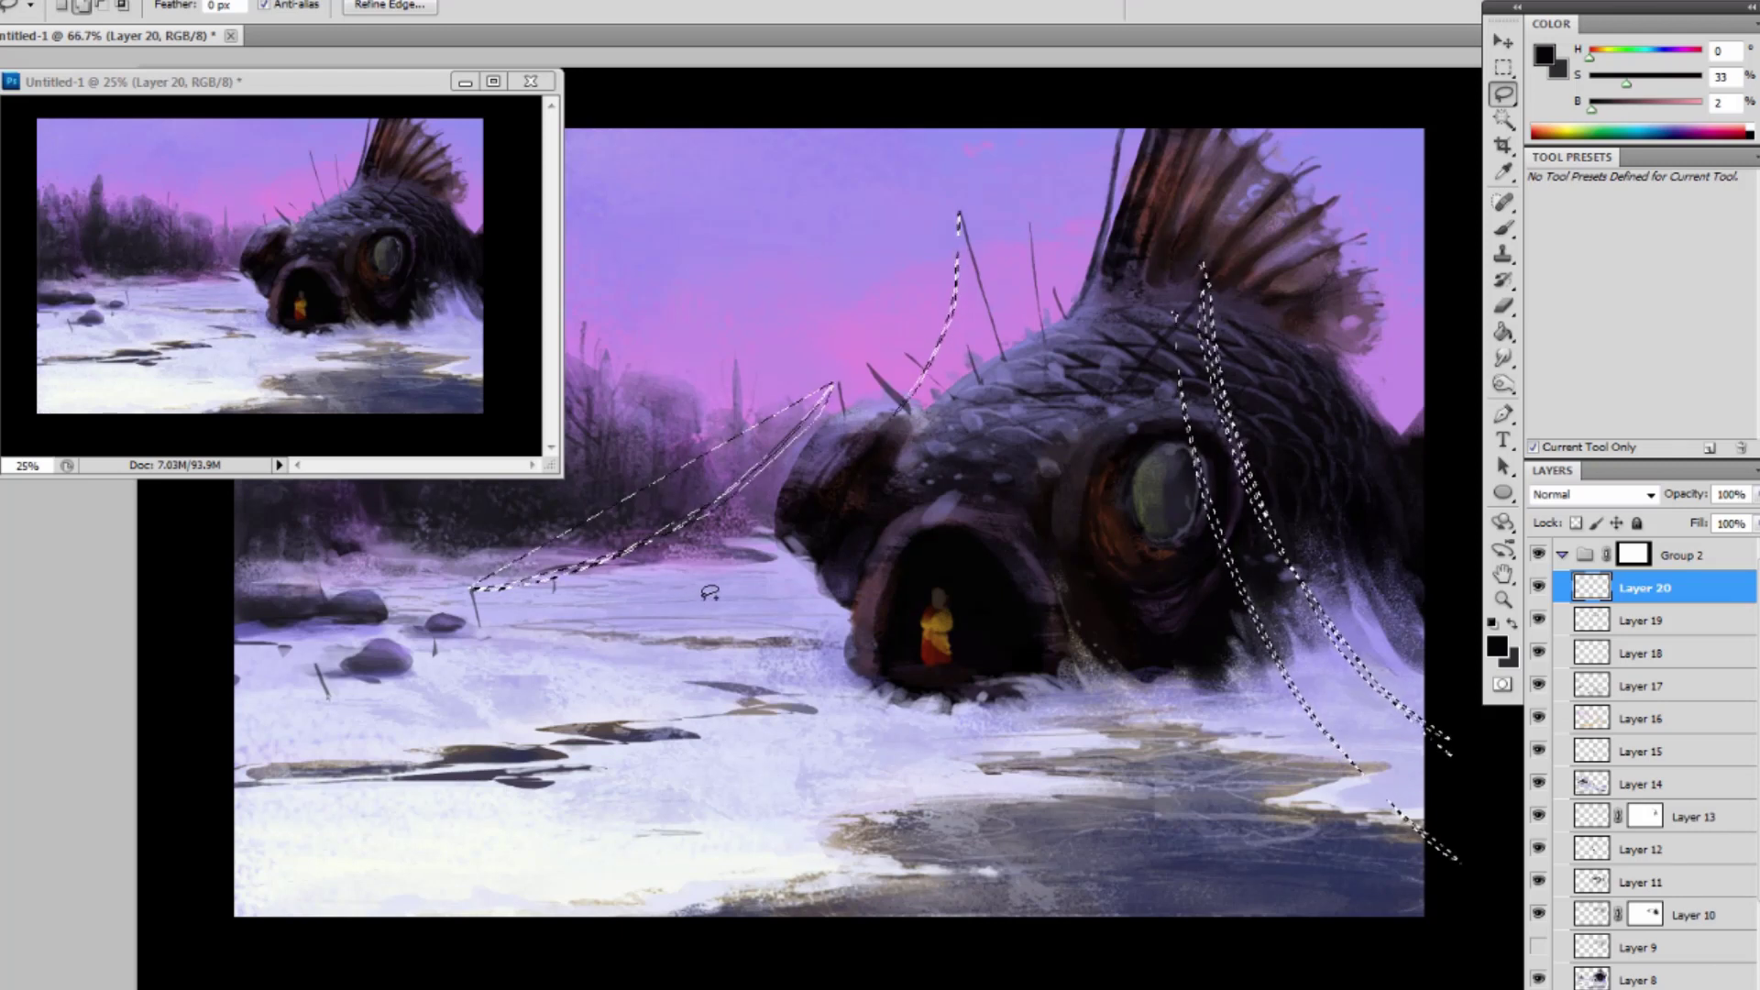
pyautogui.hotkey('ctrl', 'z')
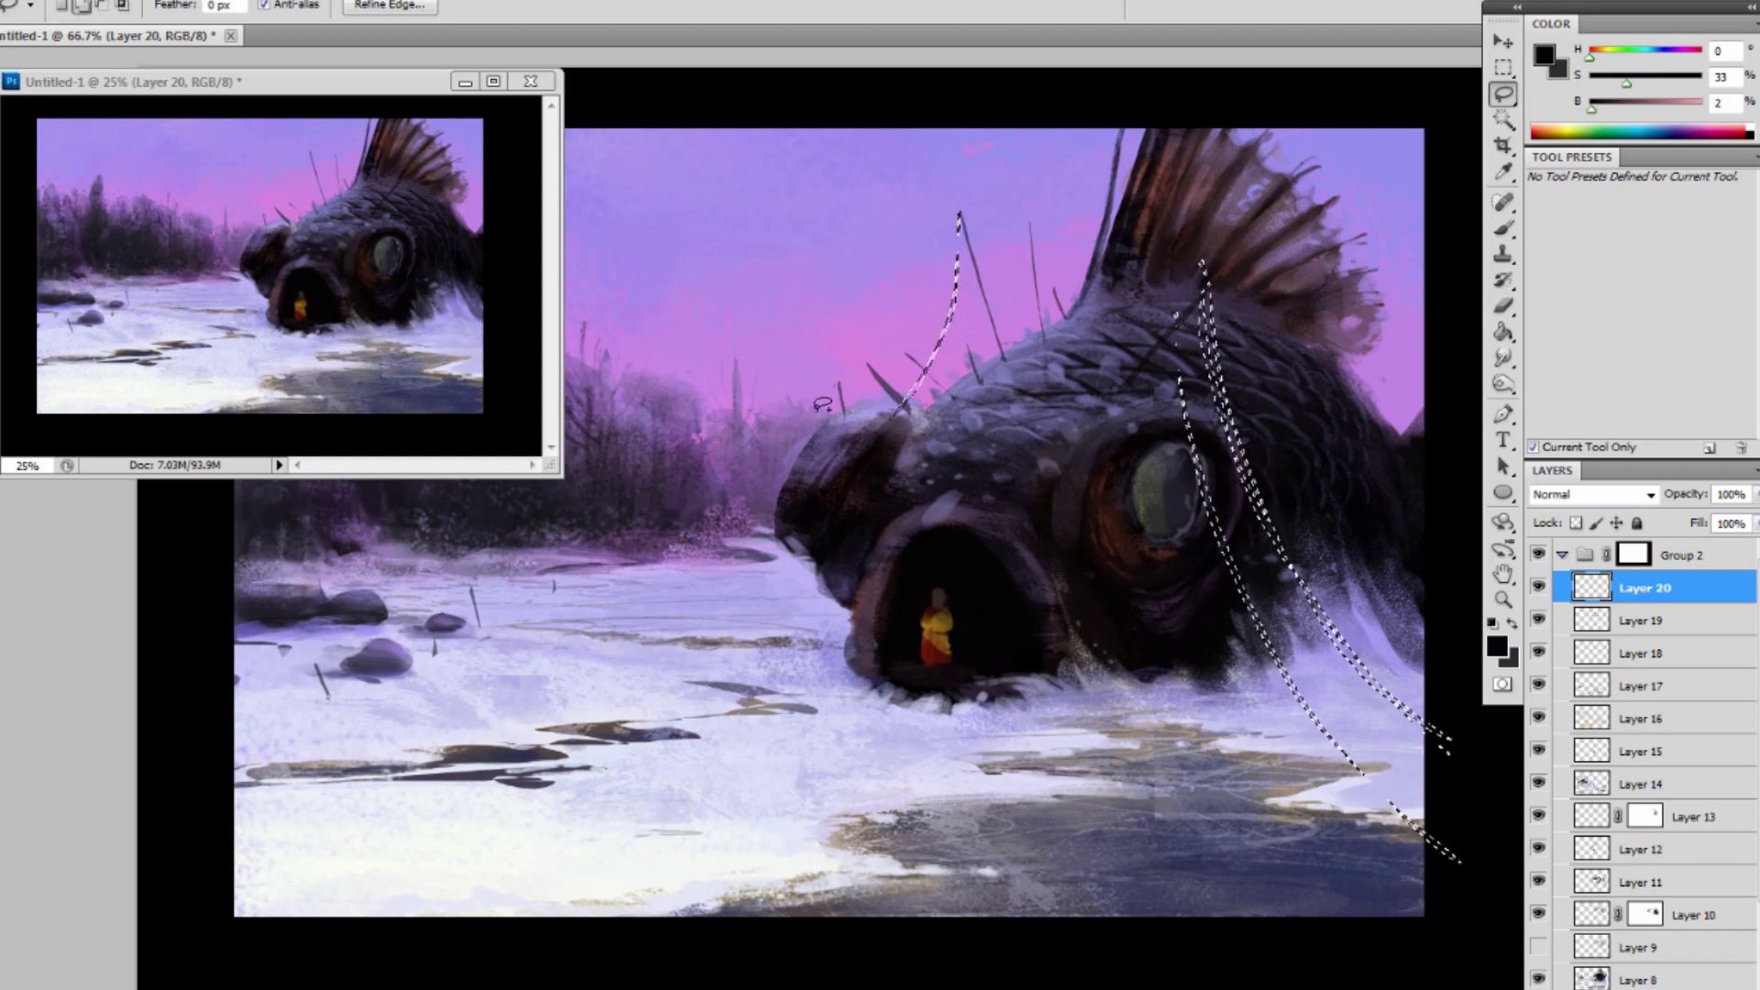
pyautogui.moveTo(557, 594); pyautogui.dragTo(620, 567)
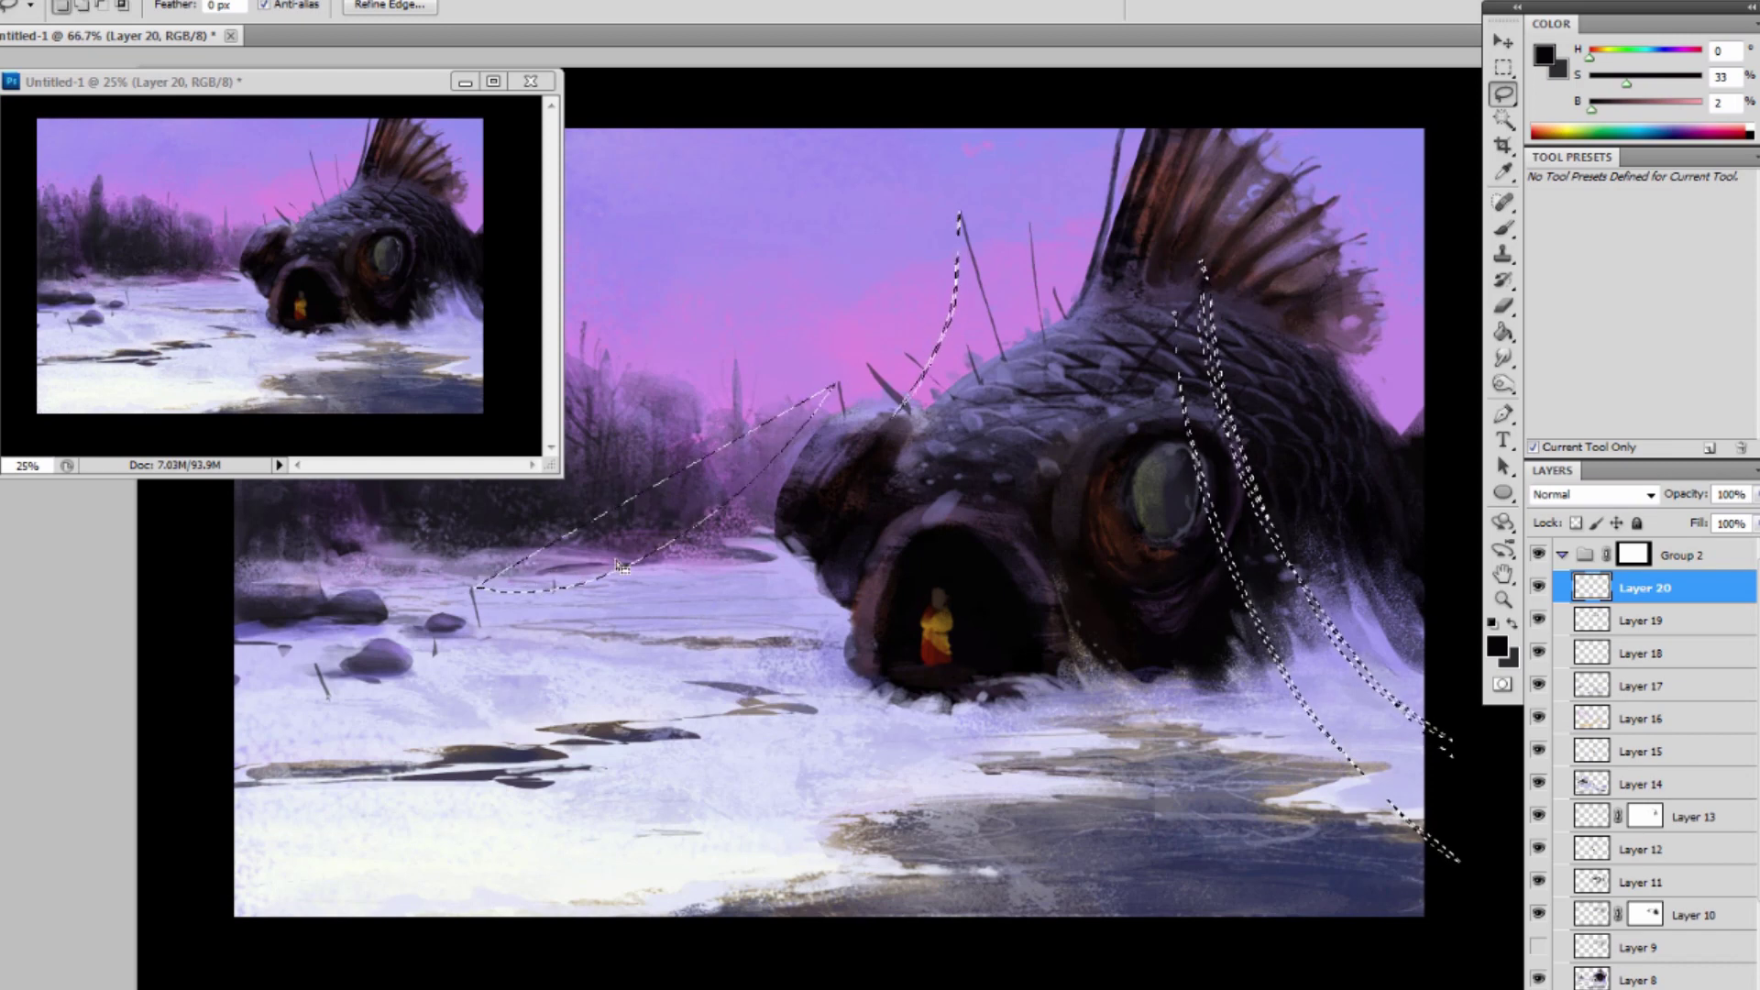
pyautogui.press('alt')
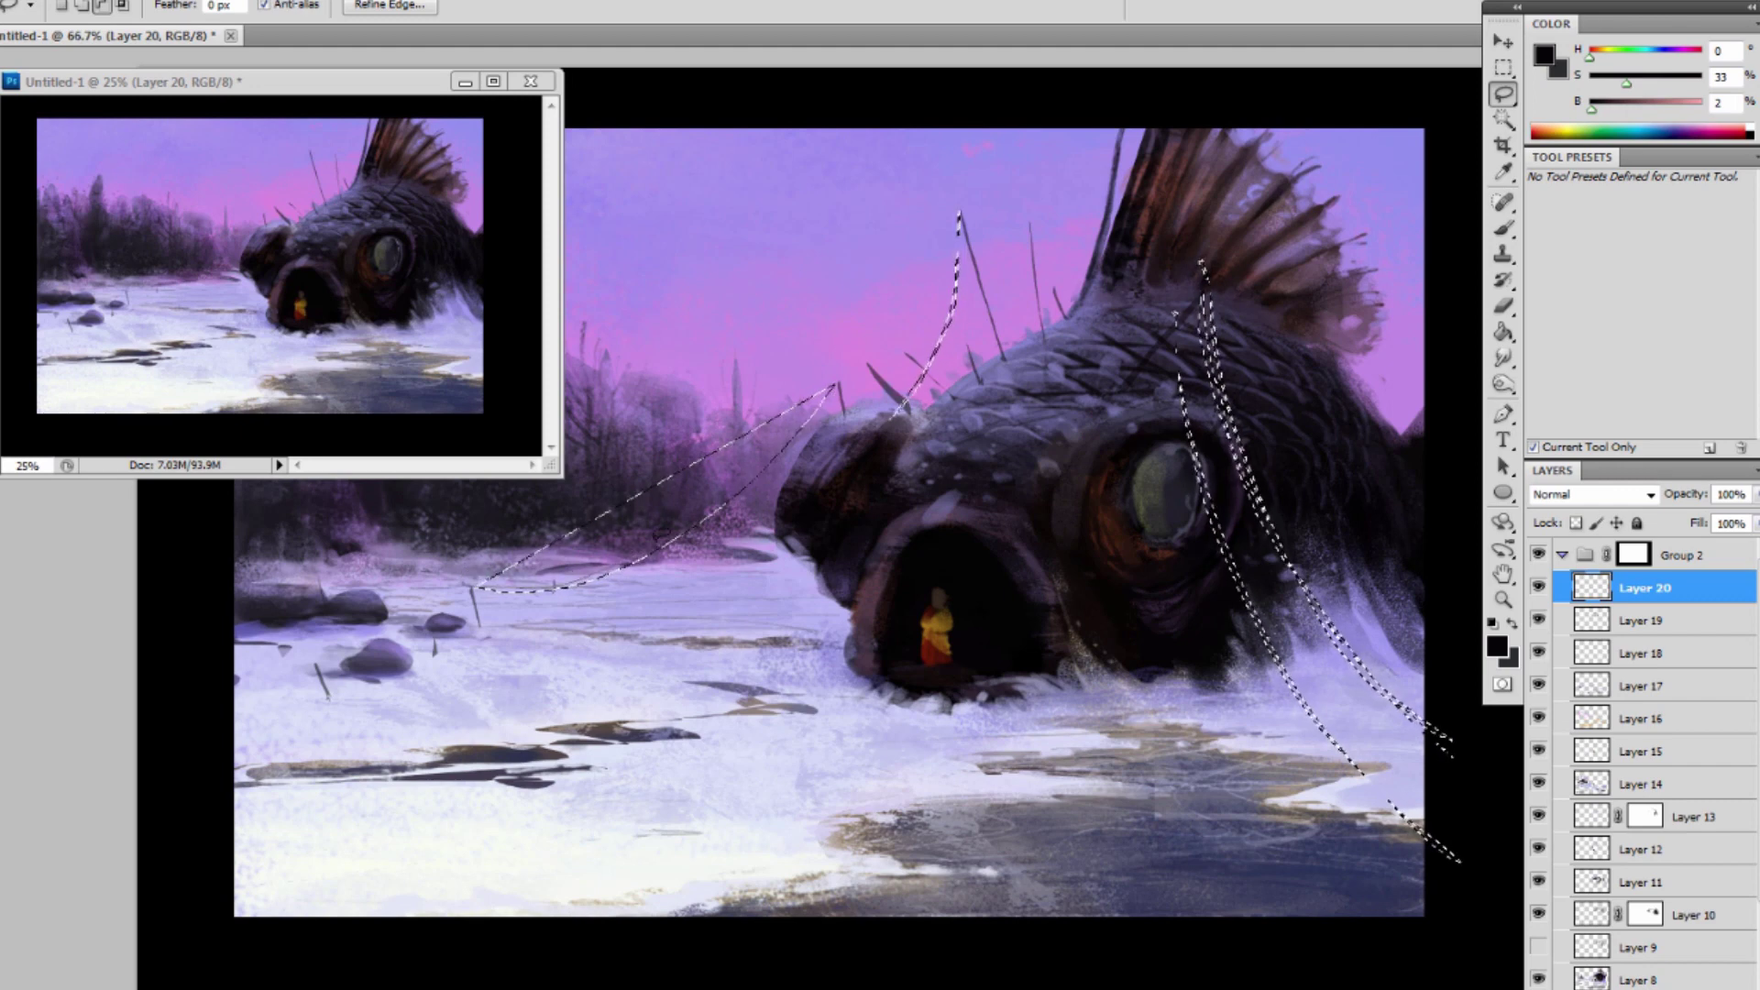
pyautogui.moveTo(633, 466); pyautogui.dragTo(485, 573)
pyautogui.press('alt')
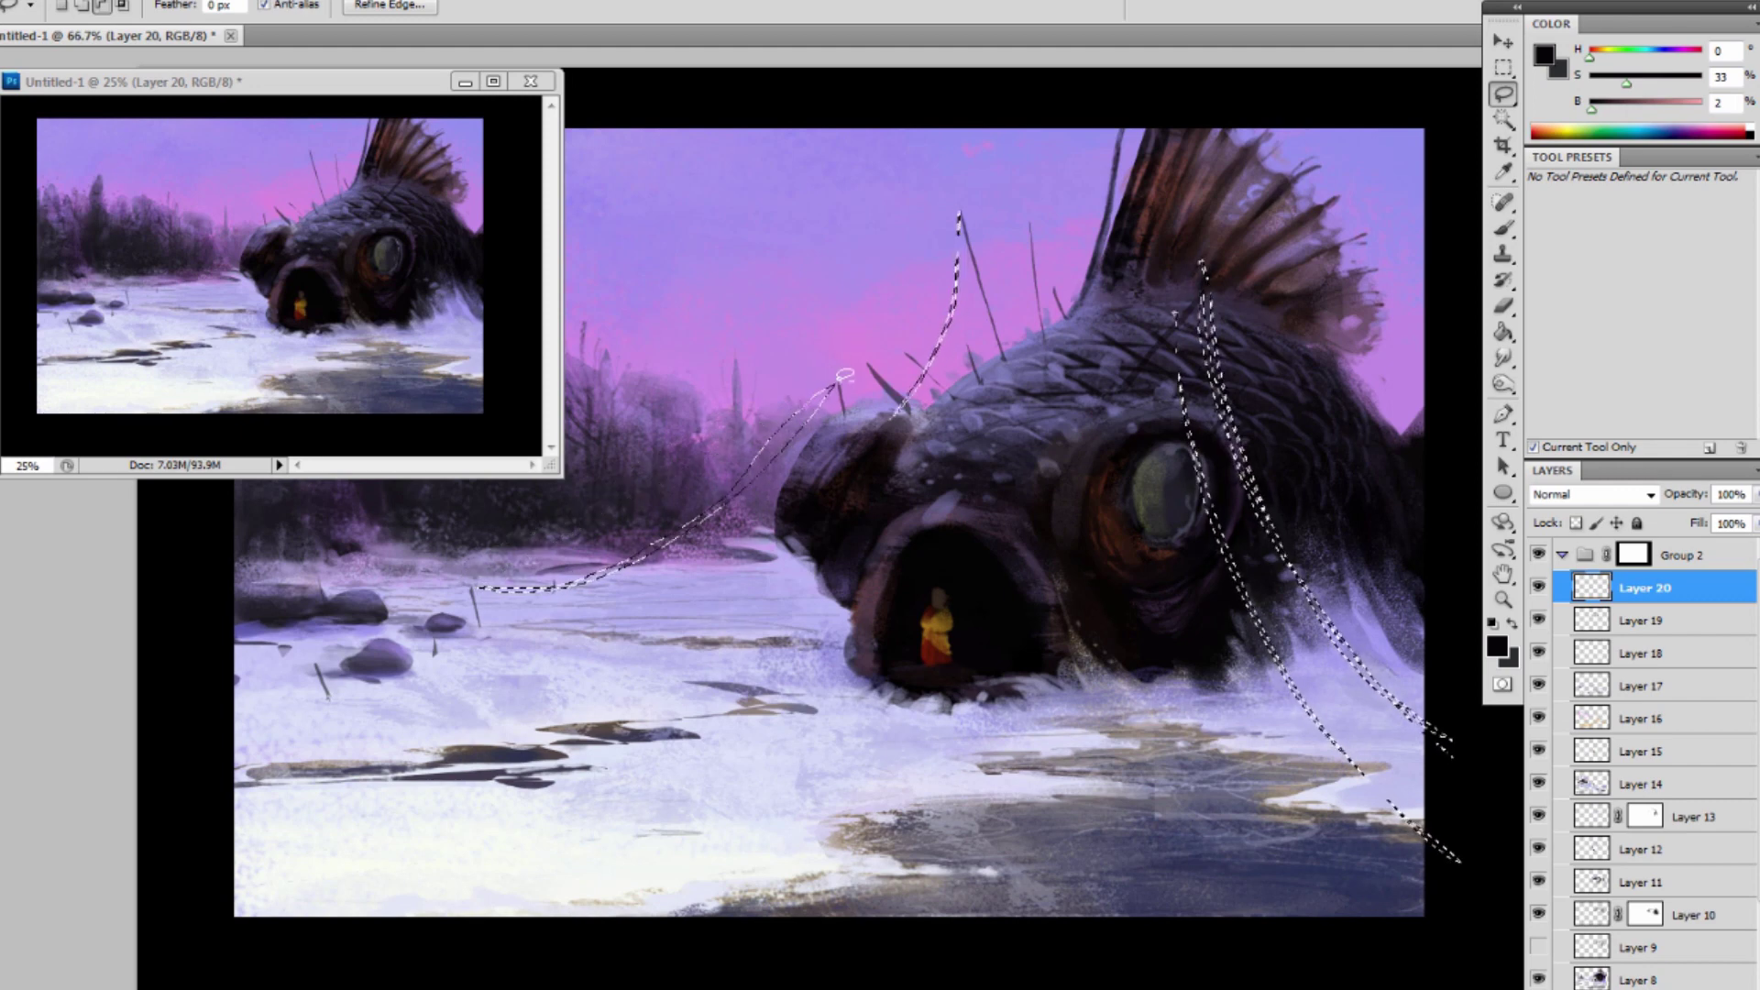
pyautogui.moveTo(693, 511); pyautogui.dragTo(824, 388)
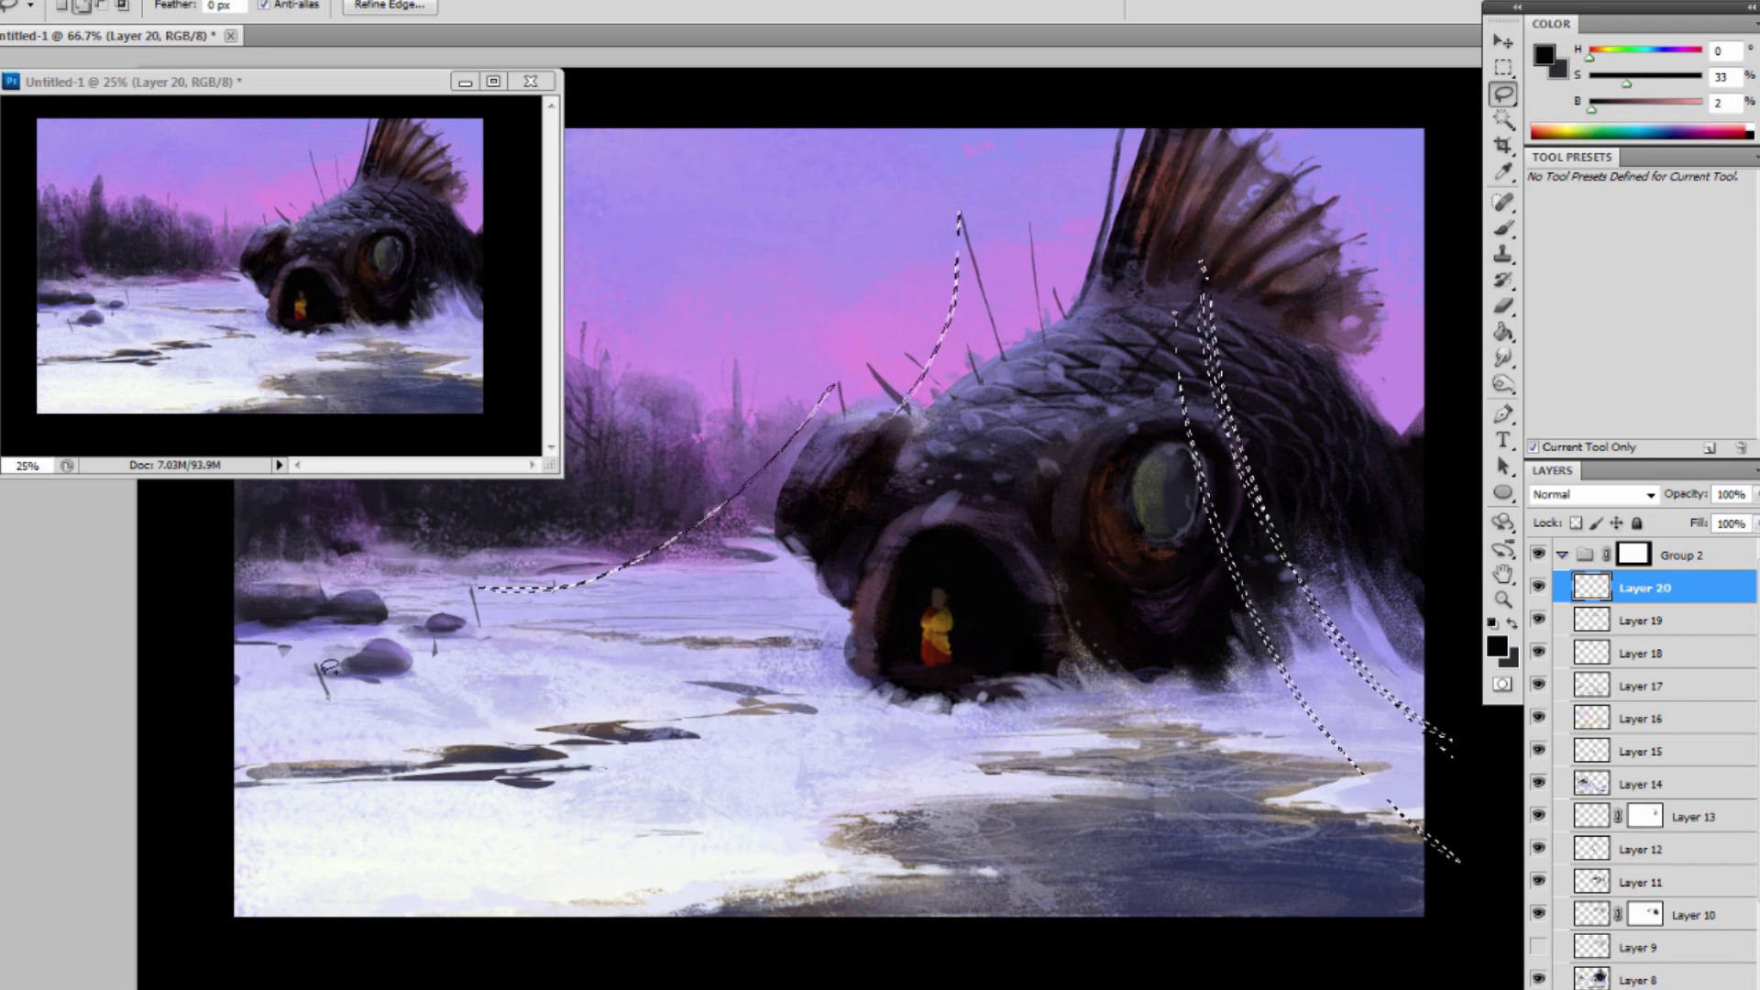
# Add a second sagging rope to the selection, running from the nearest snow stake past the rock up to the head spears.
pyautogui.moveTo(342, 671); pyautogui.dragTo(490, 634)
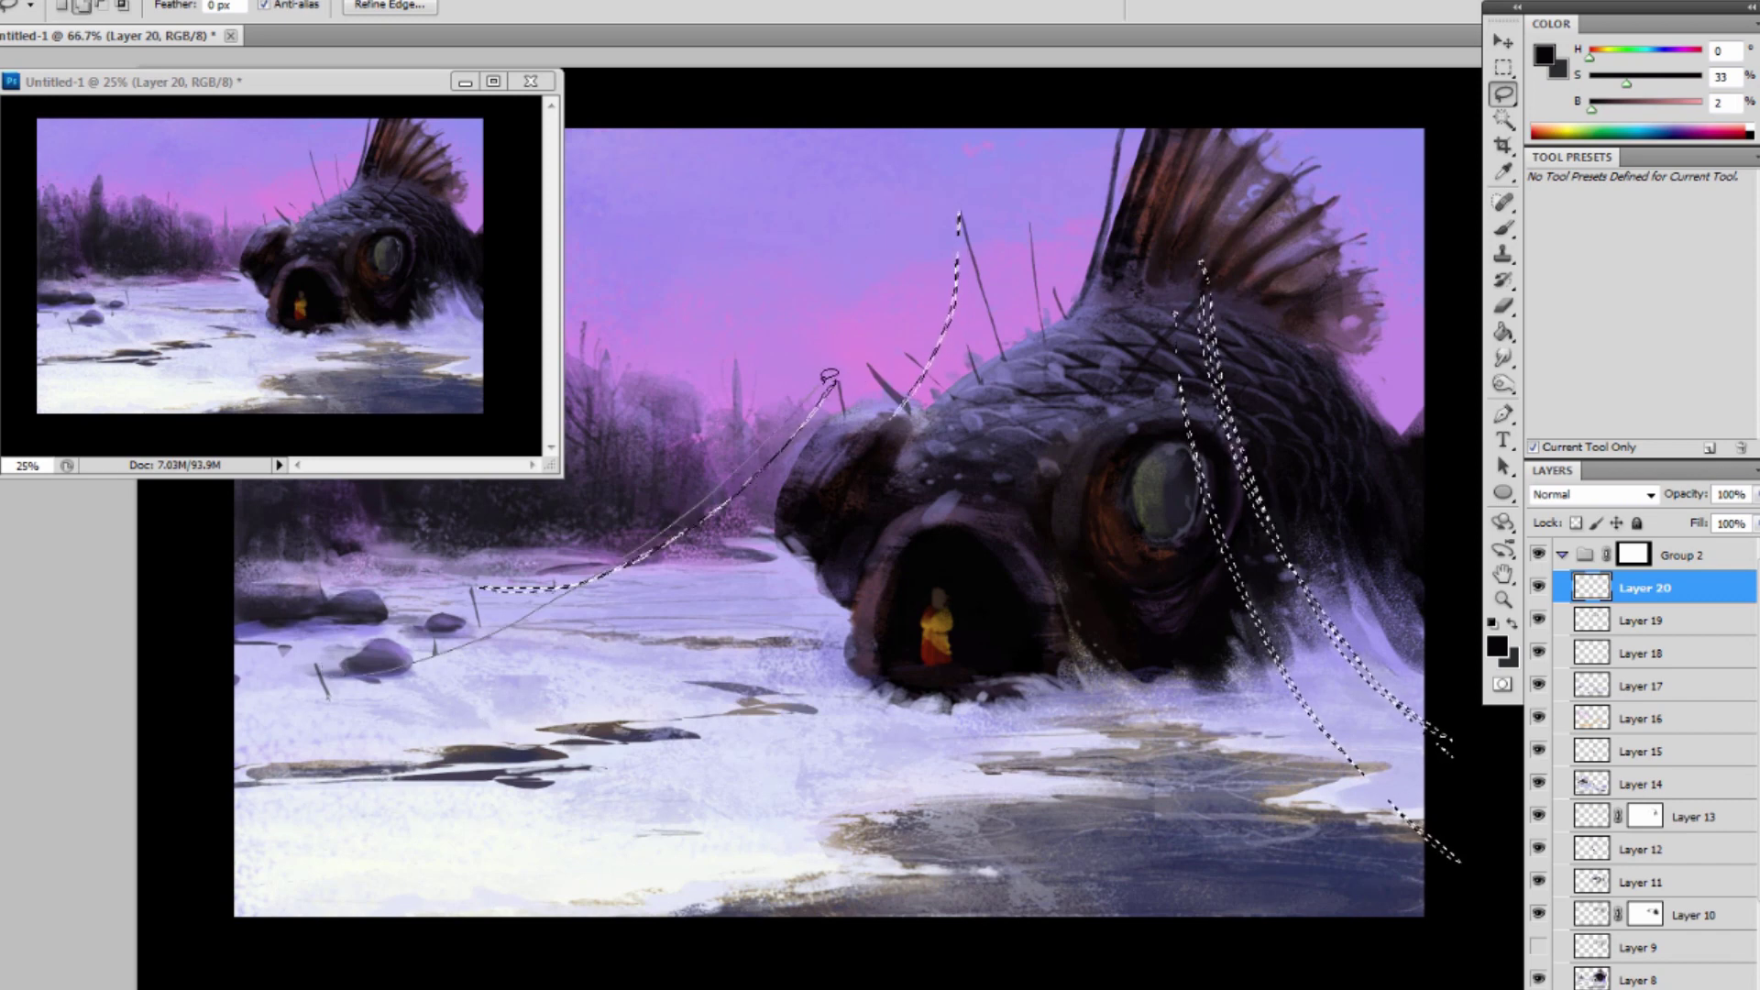
pyautogui.moveTo(830, 376); pyautogui.dragTo(833, 376)
pyautogui.hotkey('ctrl', 'z')
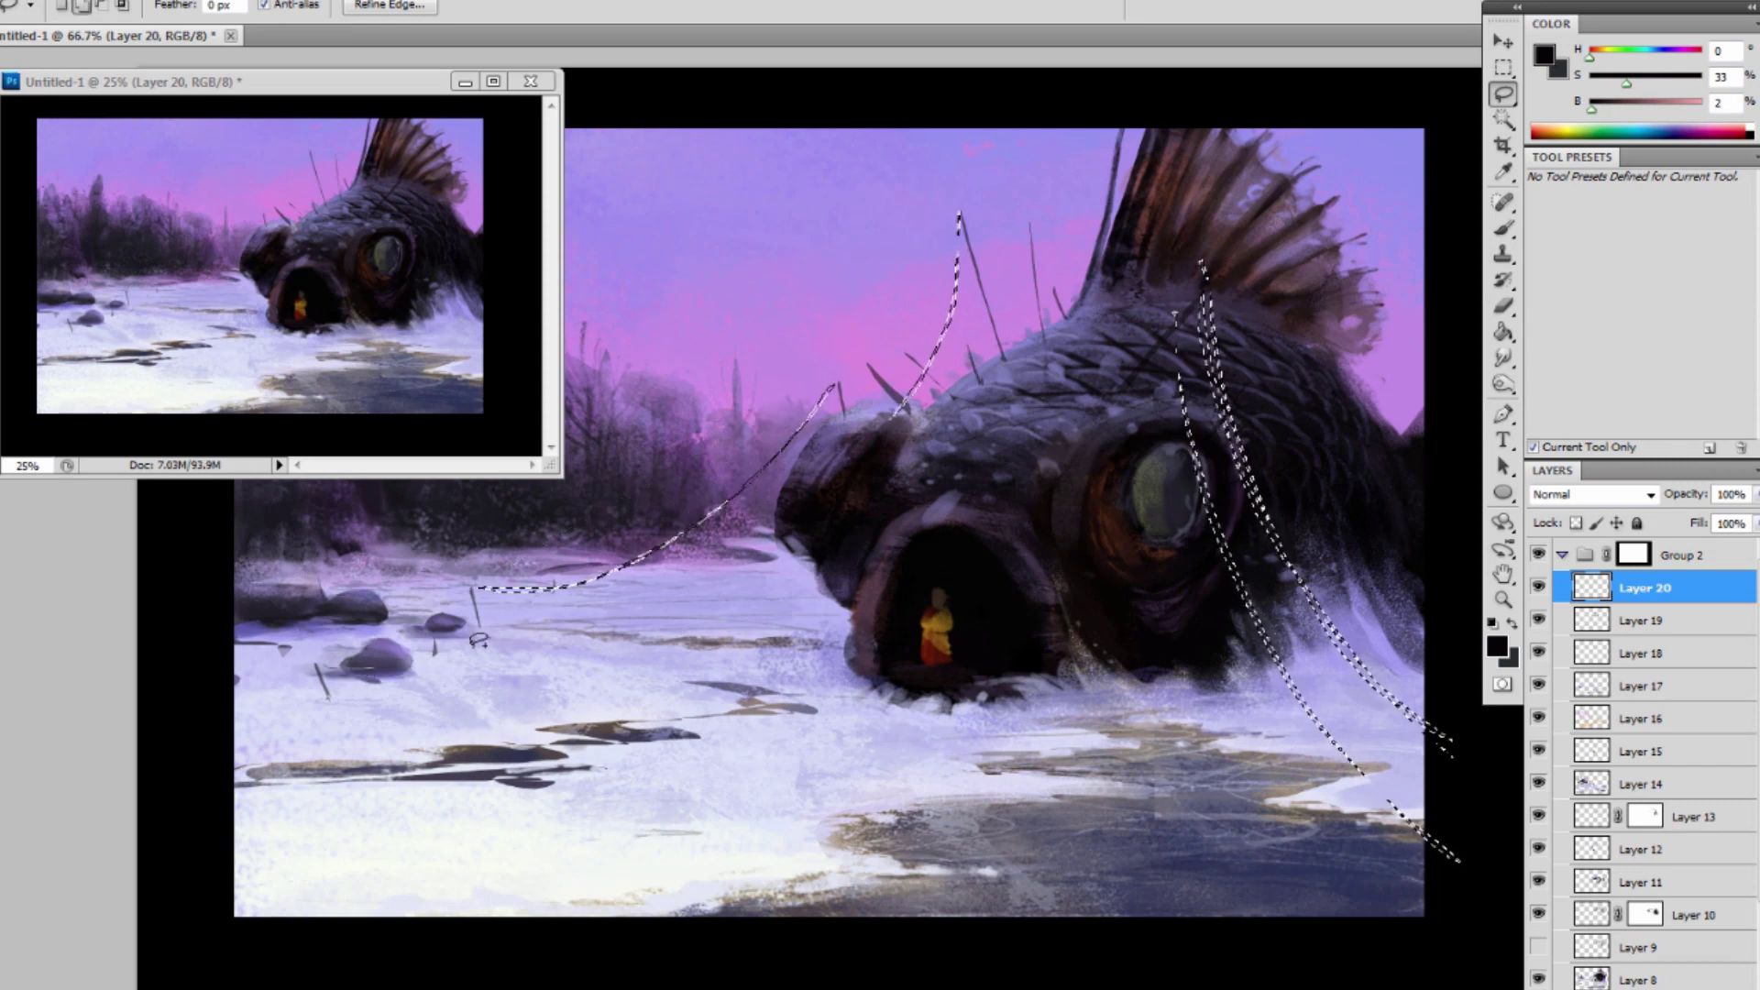
pyautogui.moveTo(316, 671)
pyautogui.mouseDown()
pyautogui.moveTo(550, 613)
pyautogui.moveTo(876, 371)
pyautogui.moveTo(407, 662)
pyautogui.moveTo(314, 671)
pyautogui.mouseUp()
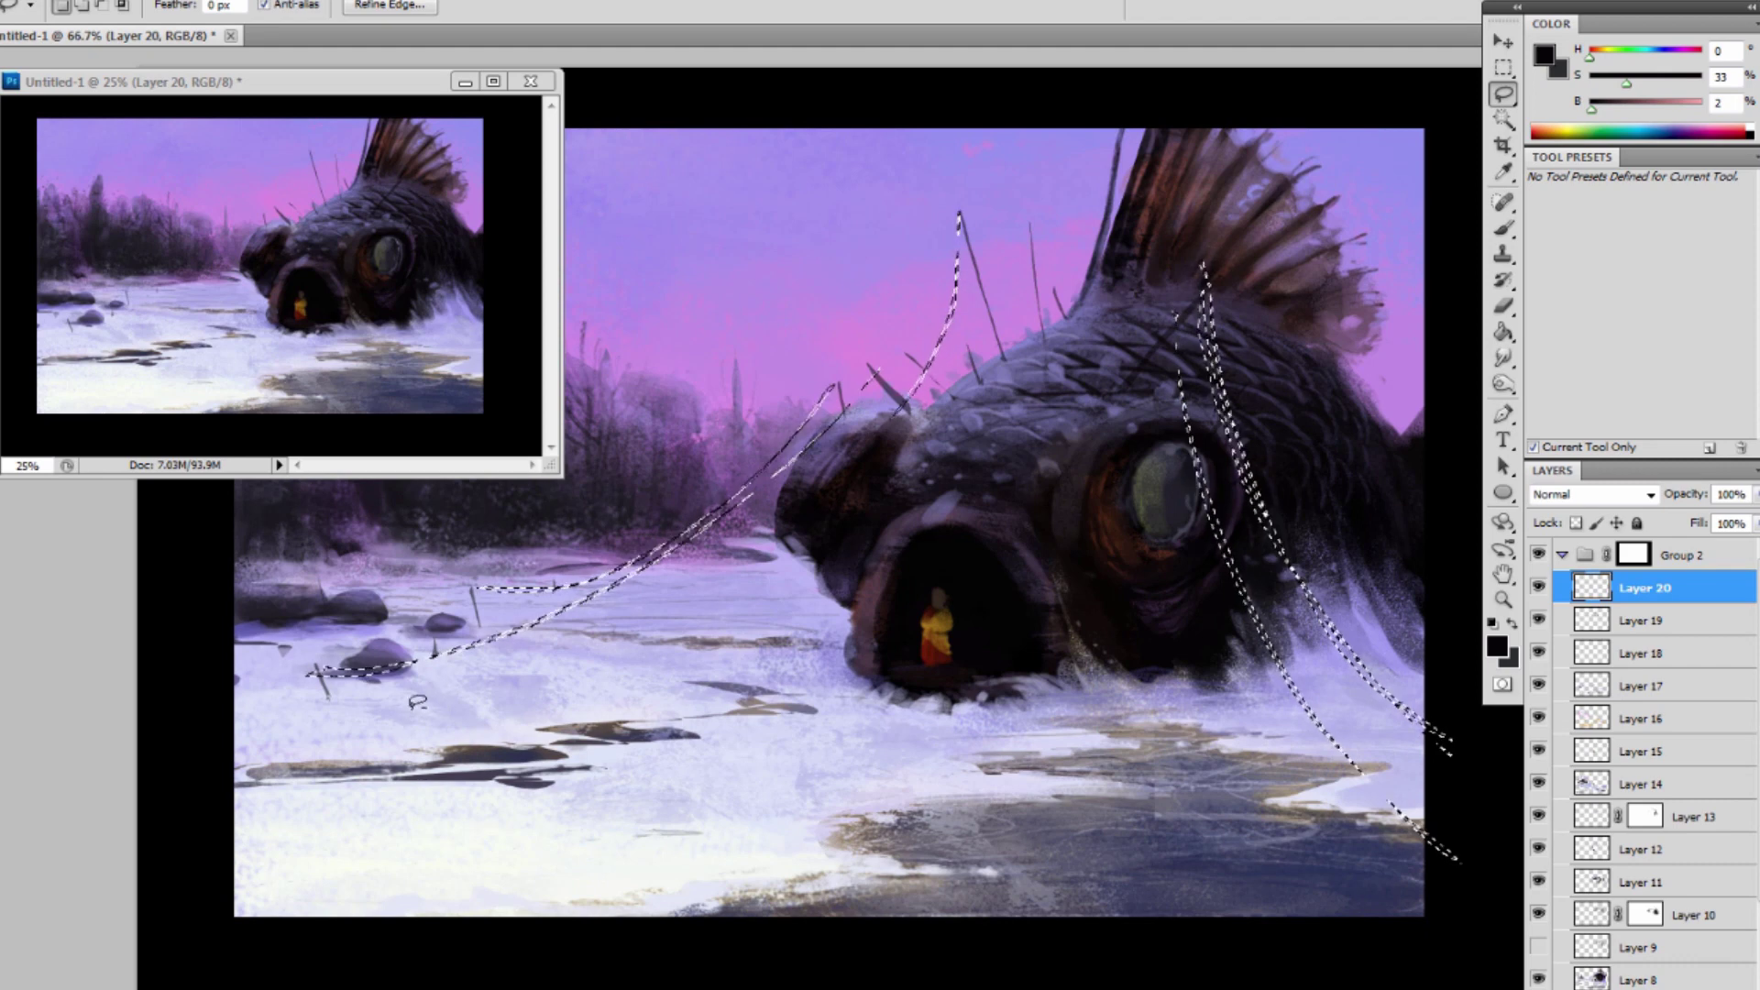
pyautogui.moveTo(413, 677); pyautogui.dragTo(312, 680)
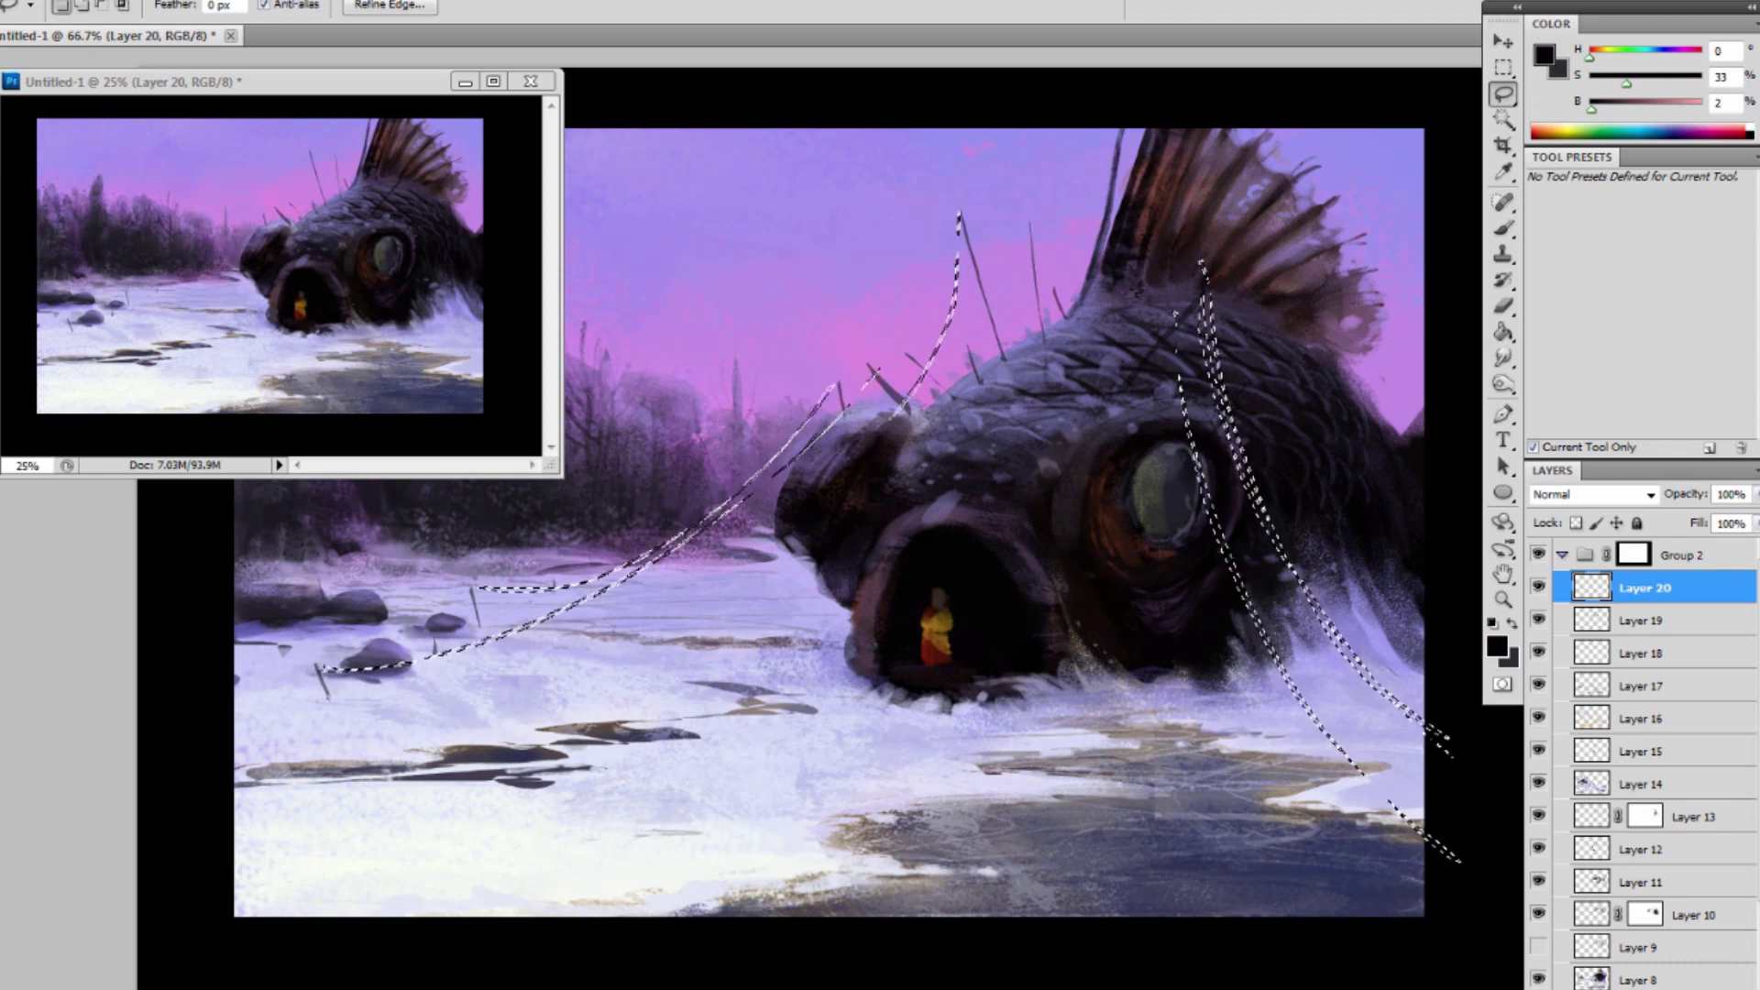
# Set the foreground colour to dark brown #3f332c, paint the selected ropes with a size 250 brush, and deselect.
pyautogui.press('b')
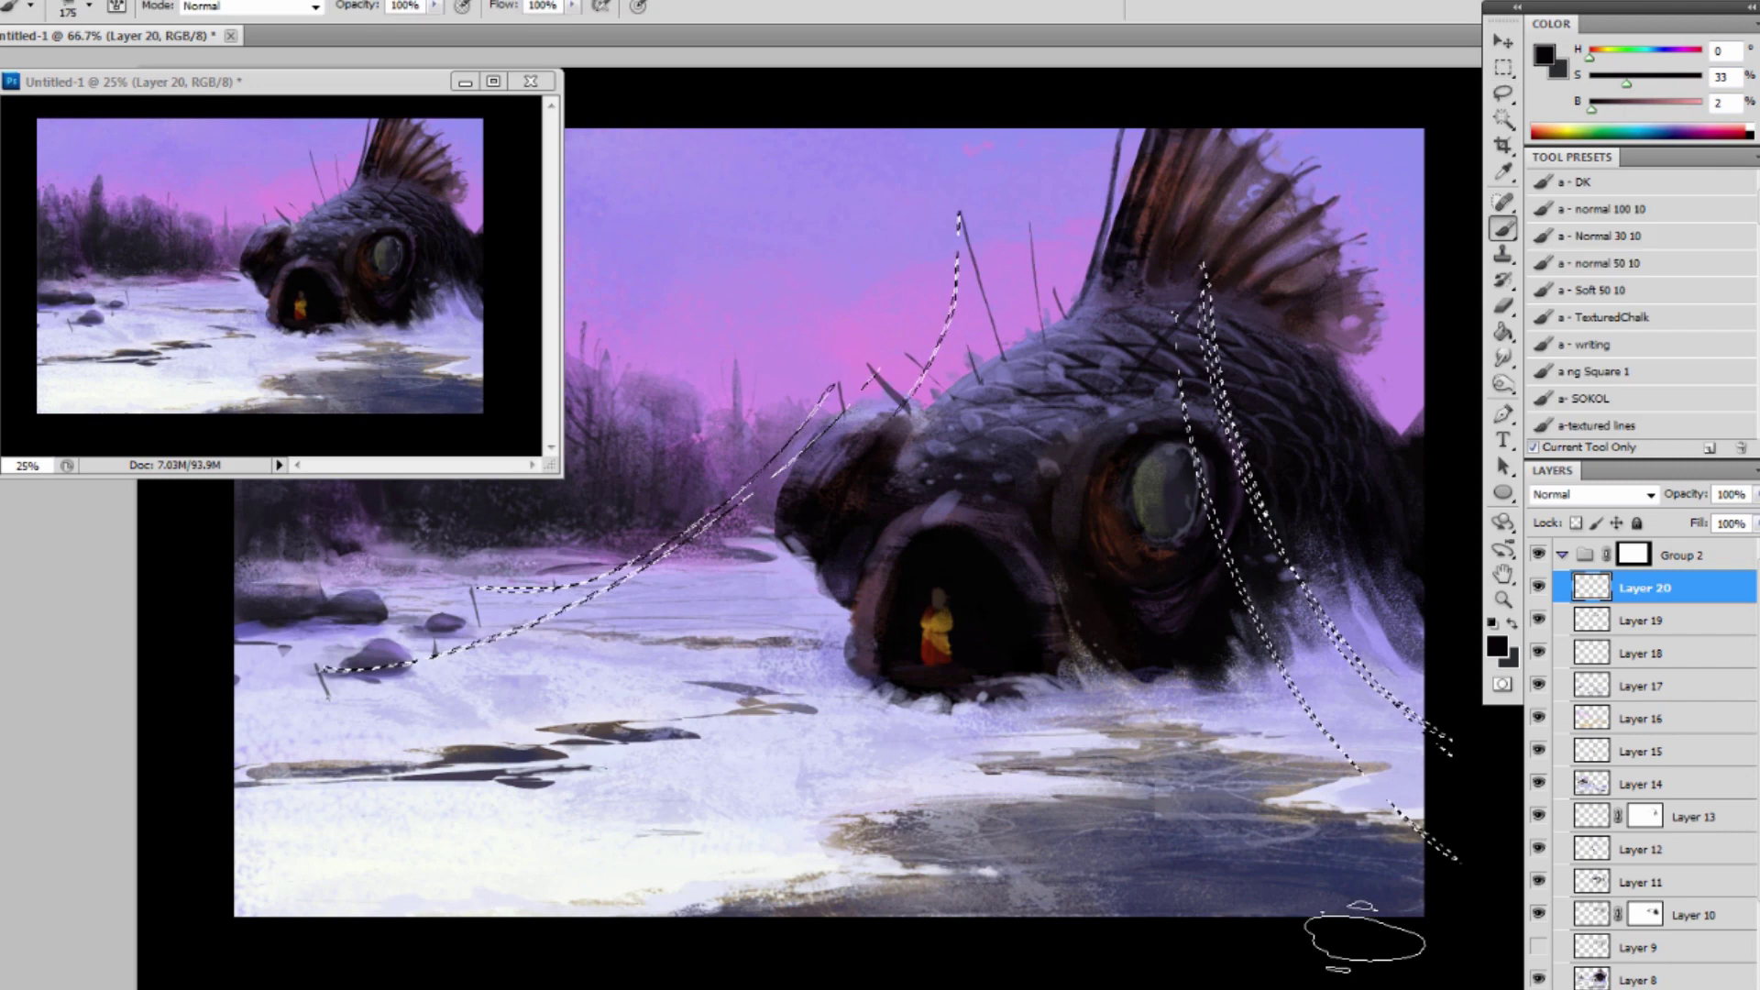
pyautogui.click(1544, 54)
pyautogui.moveTo(1277, 294); pyautogui.dragTo(1147, 332)
pyautogui.moveTo(1377, 401); pyautogui.dragTo(1377, 386)
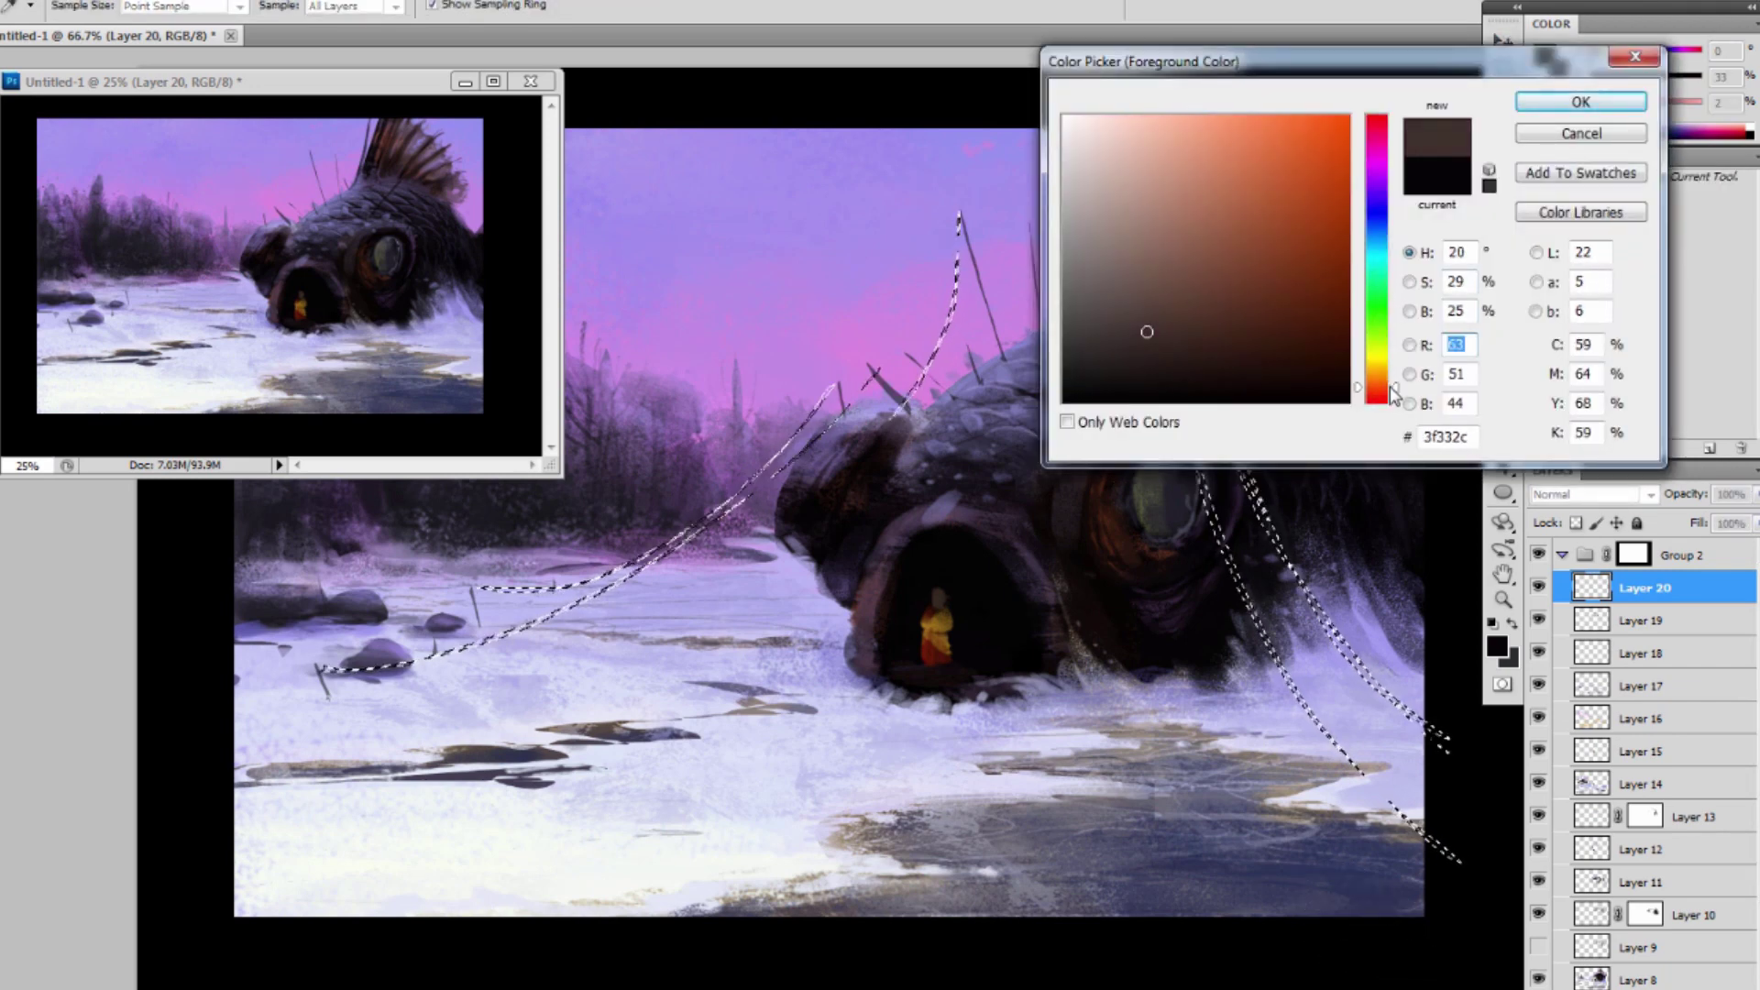
pyautogui.click(1548, 107)
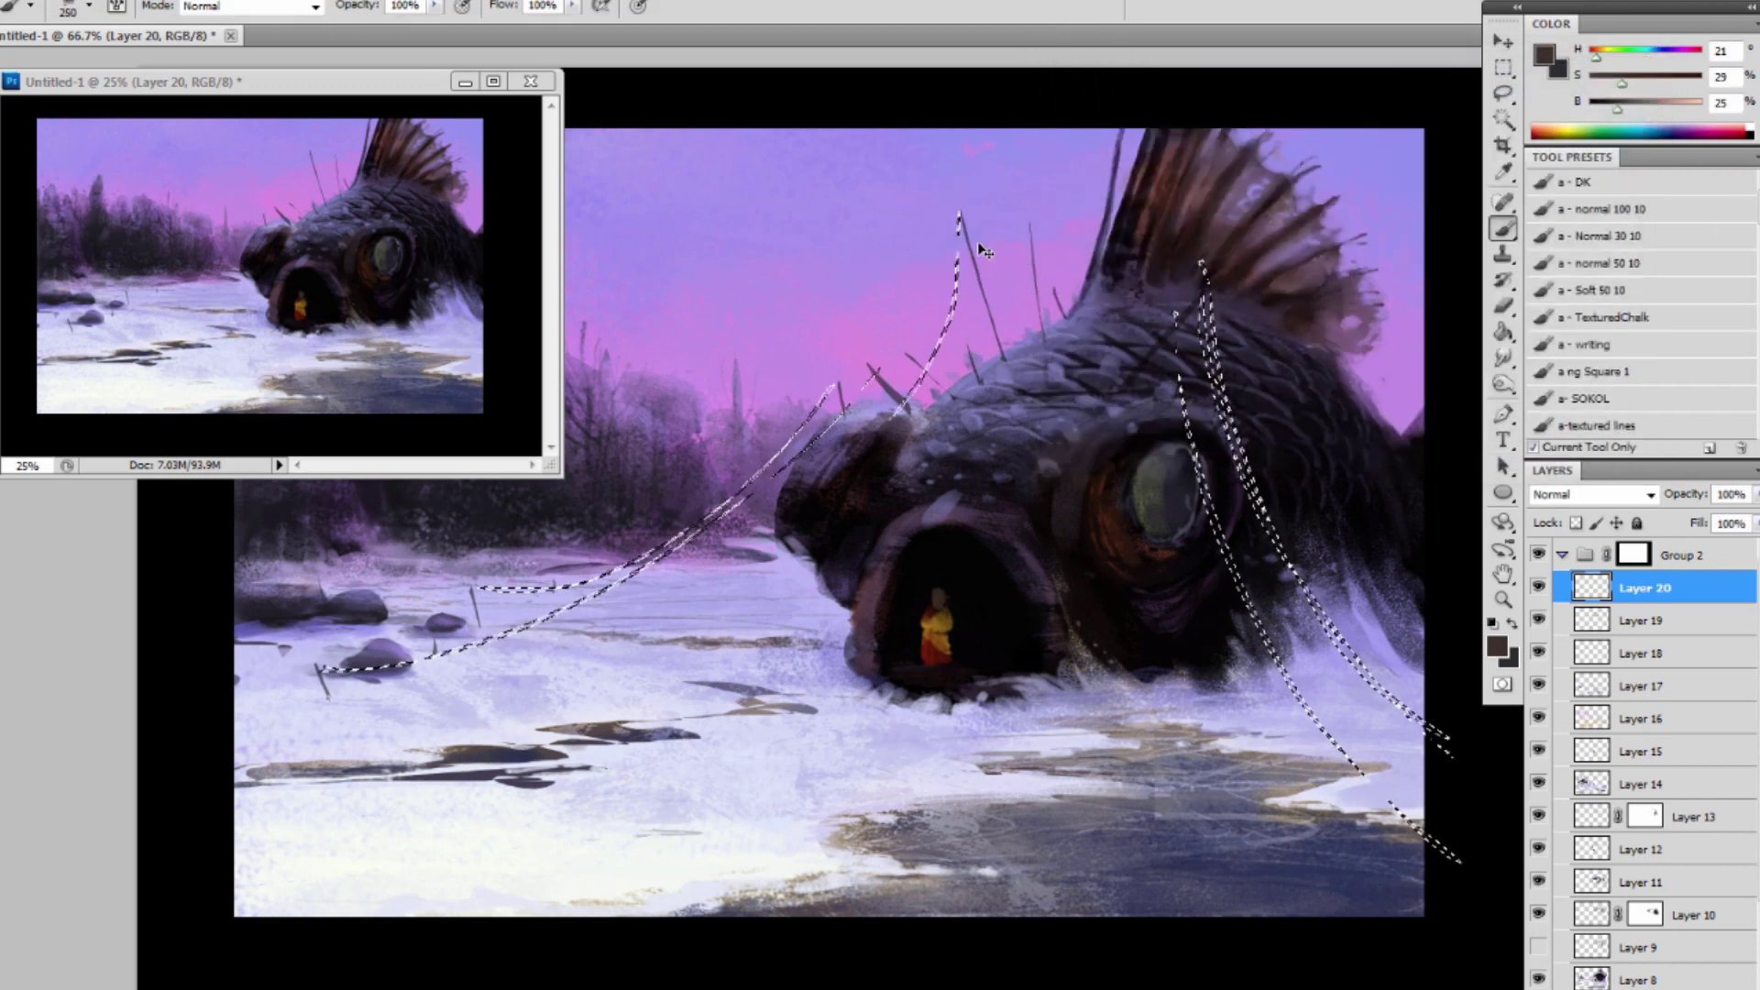
pyautogui.hotkey('ctrl', 'd')
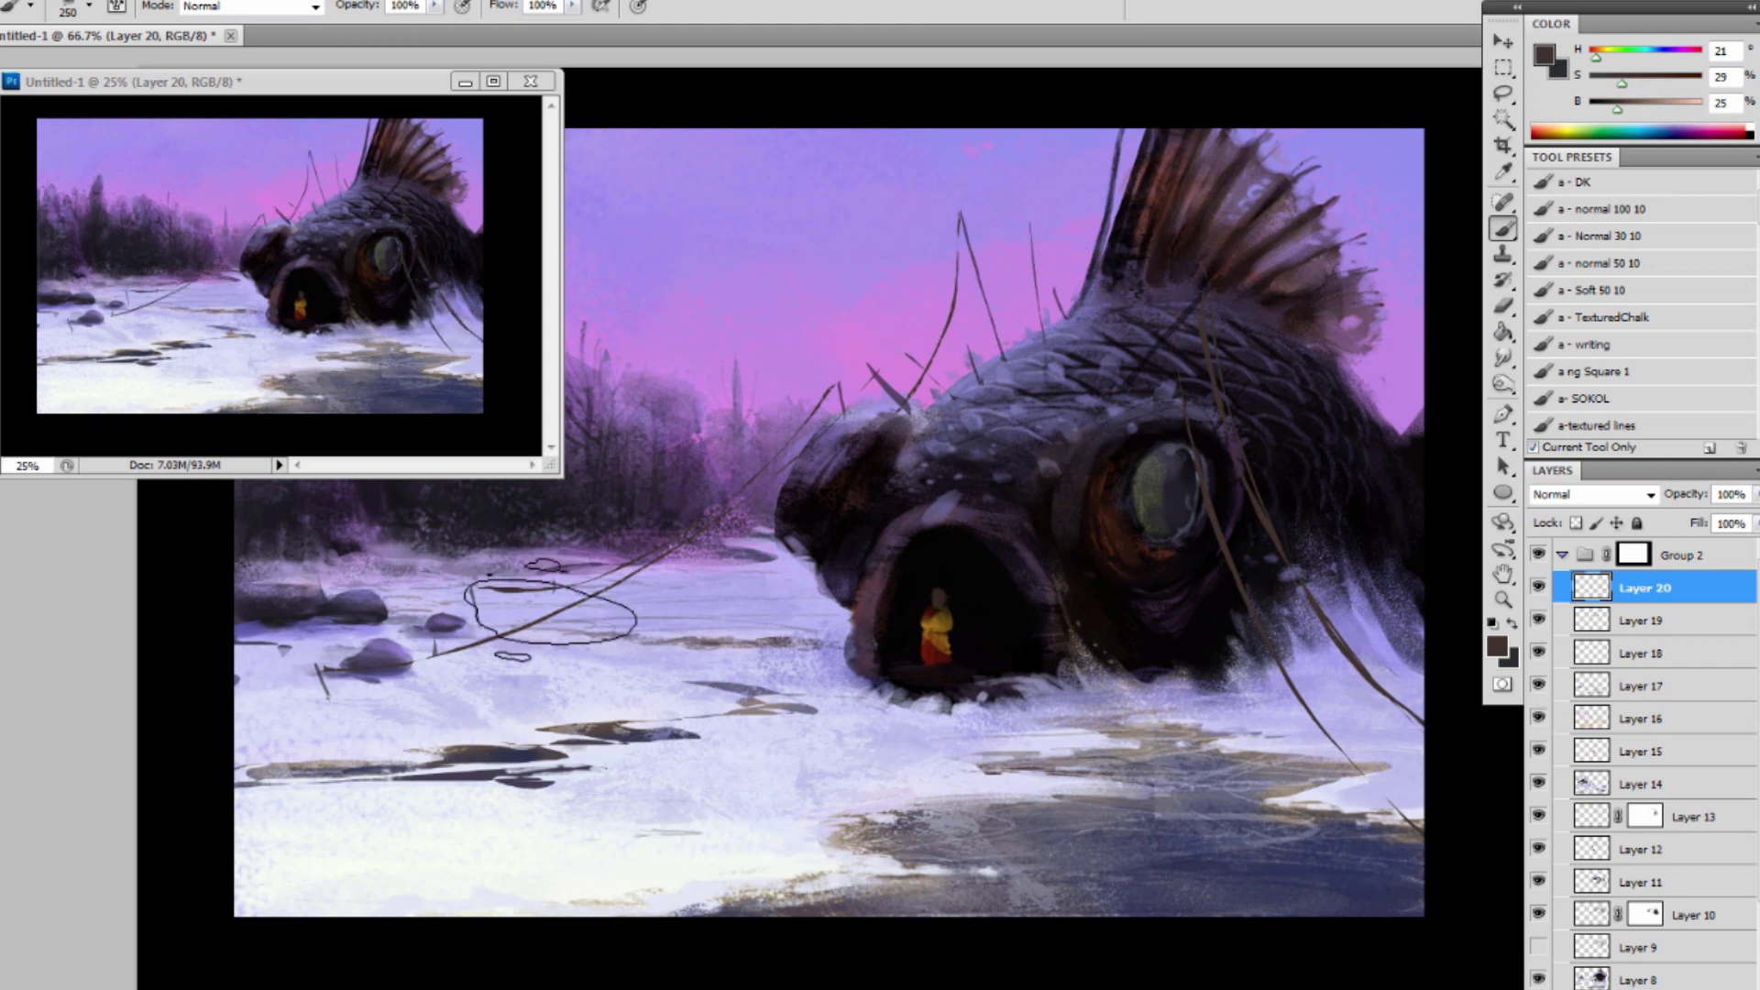
# Add a new layer, return to the rope layer (Layer 20), and set its Hue/Saturation lightness to -28.
pyautogui.hotkey('ctrl', 'shift', 'alt', 'n')
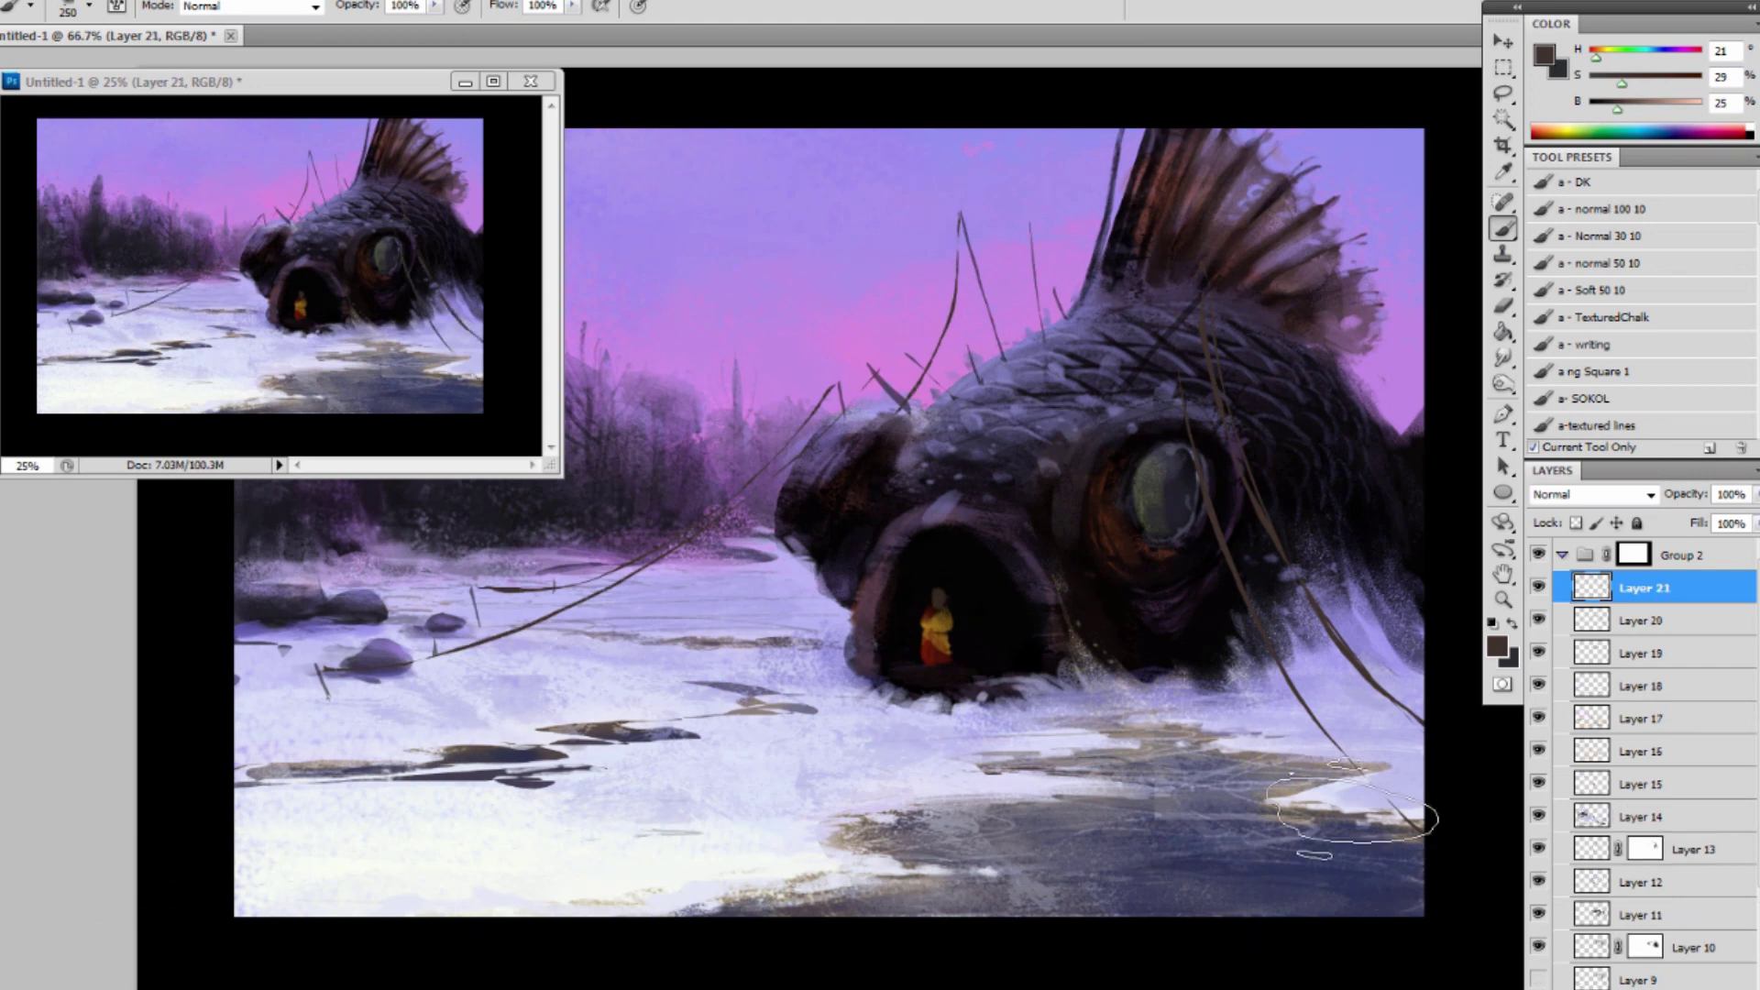
pyautogui.click(1504, 93)
pyautogui.hotkey('ctrl', 'd')
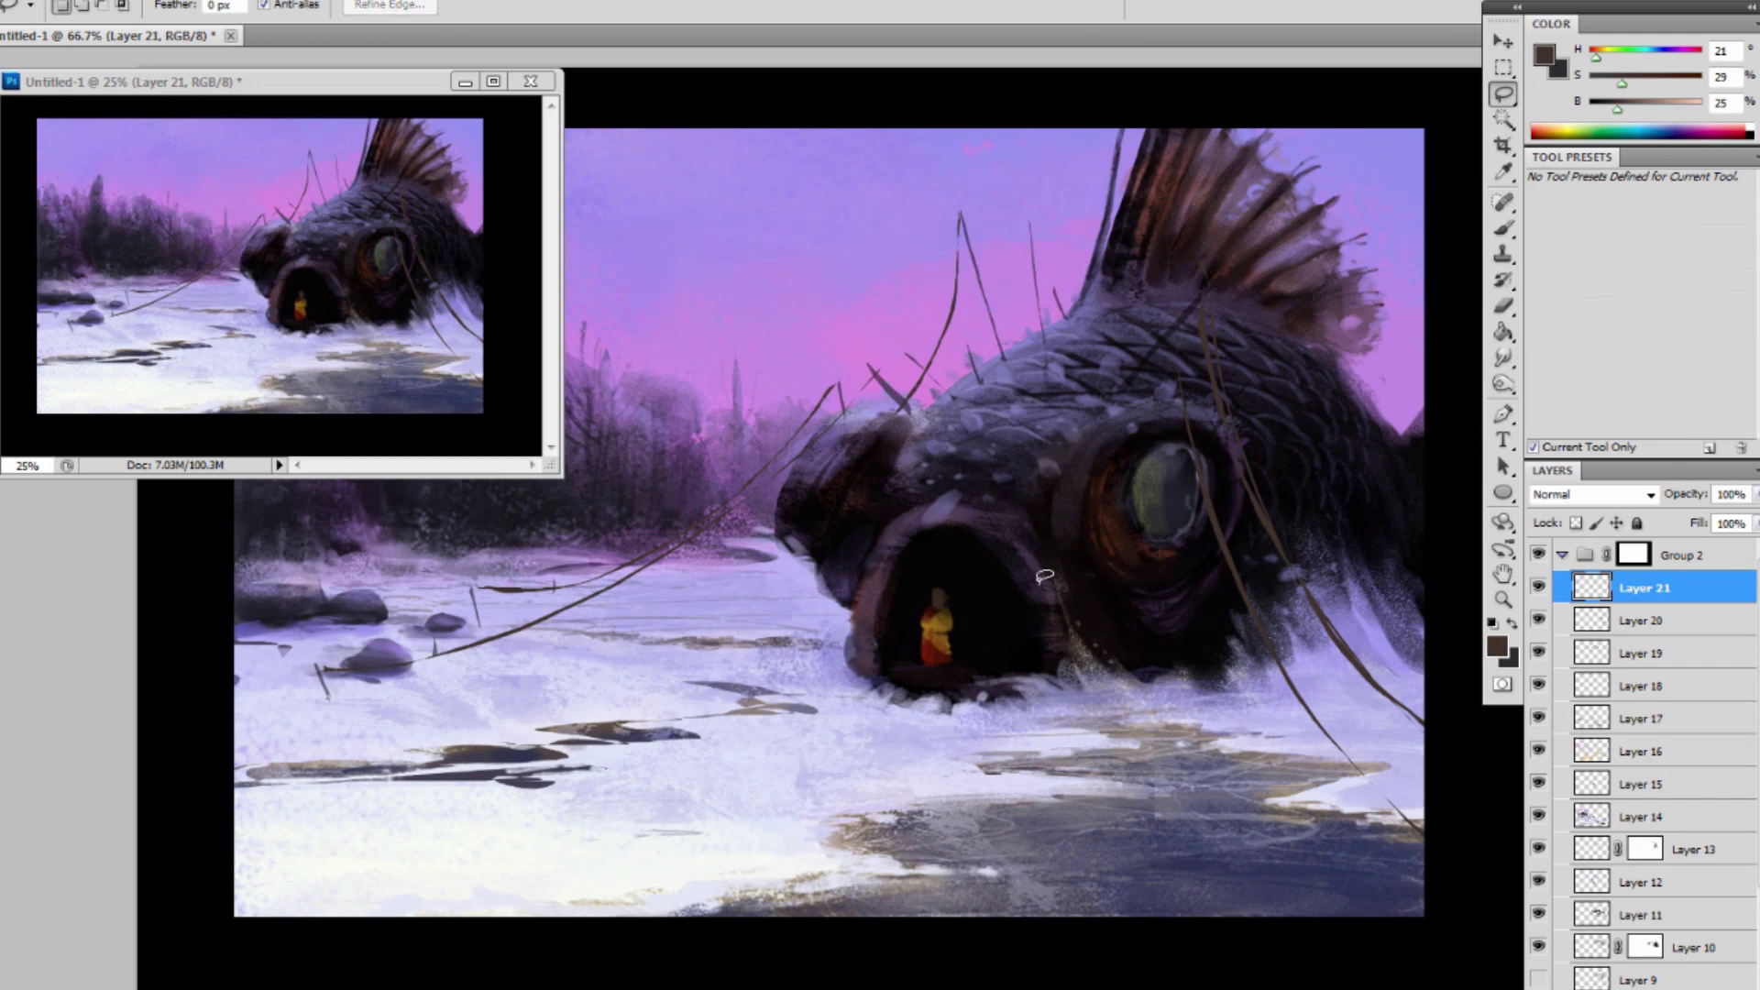
pyautogui.click(1631, 621)
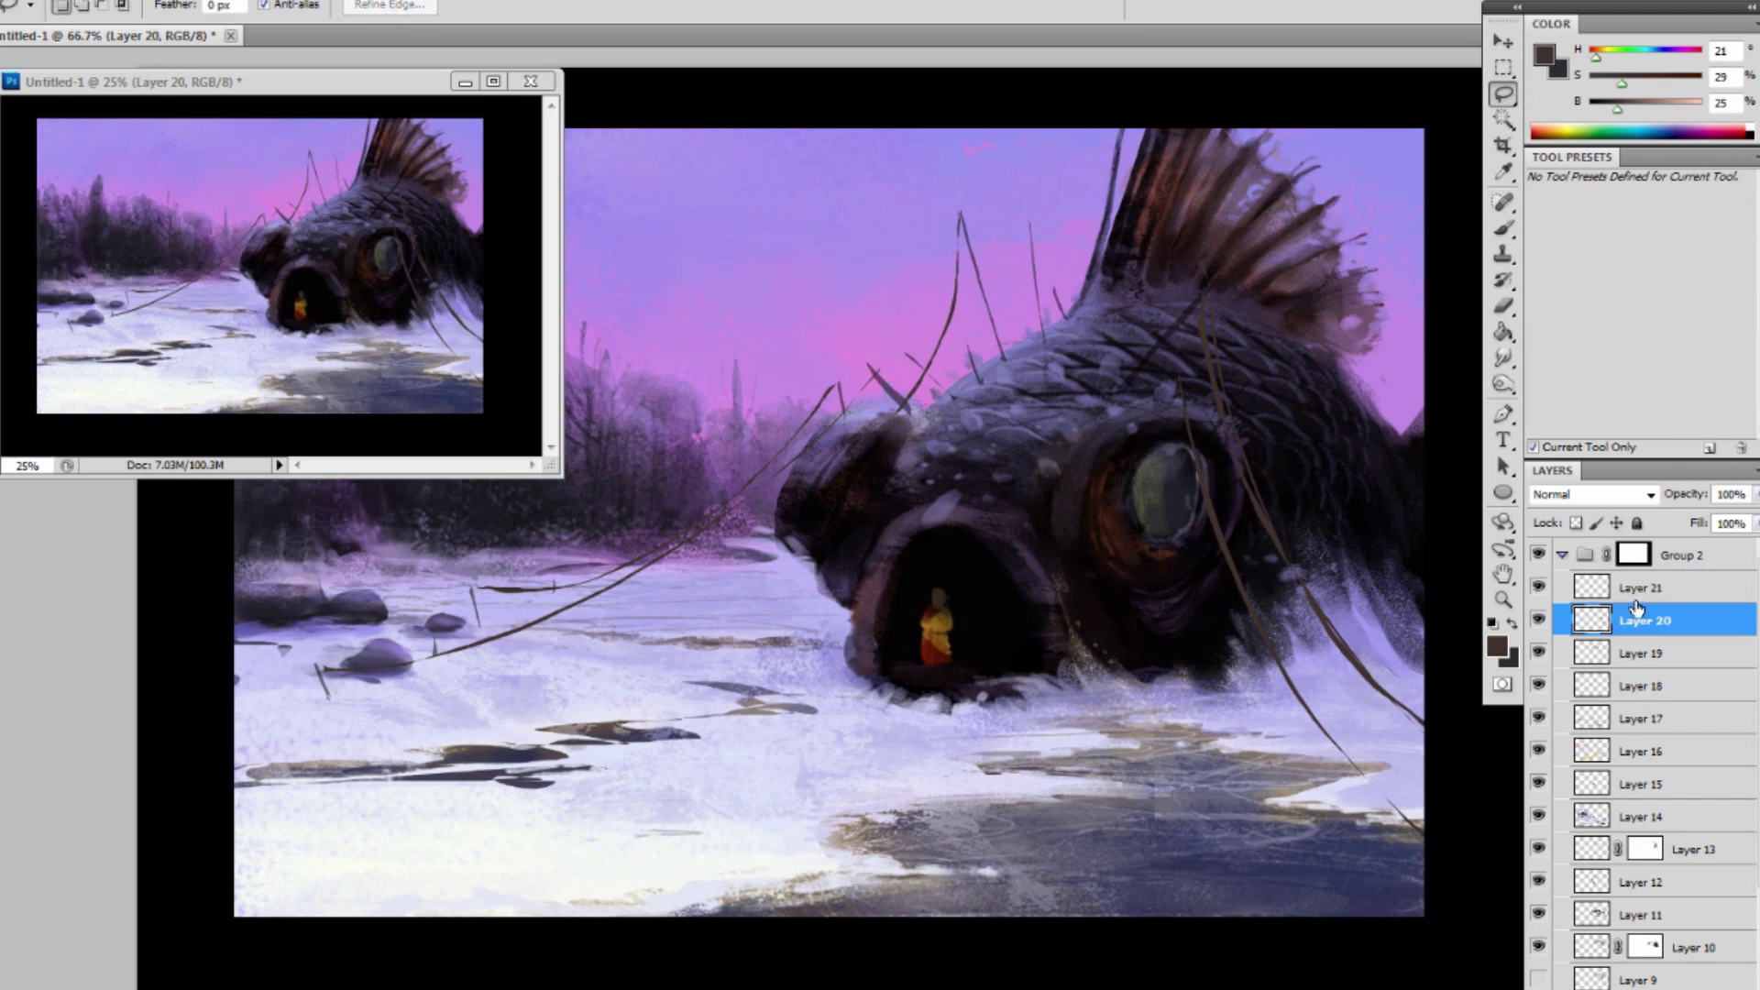
pyautogui.hotkey('ctrl', 'u')
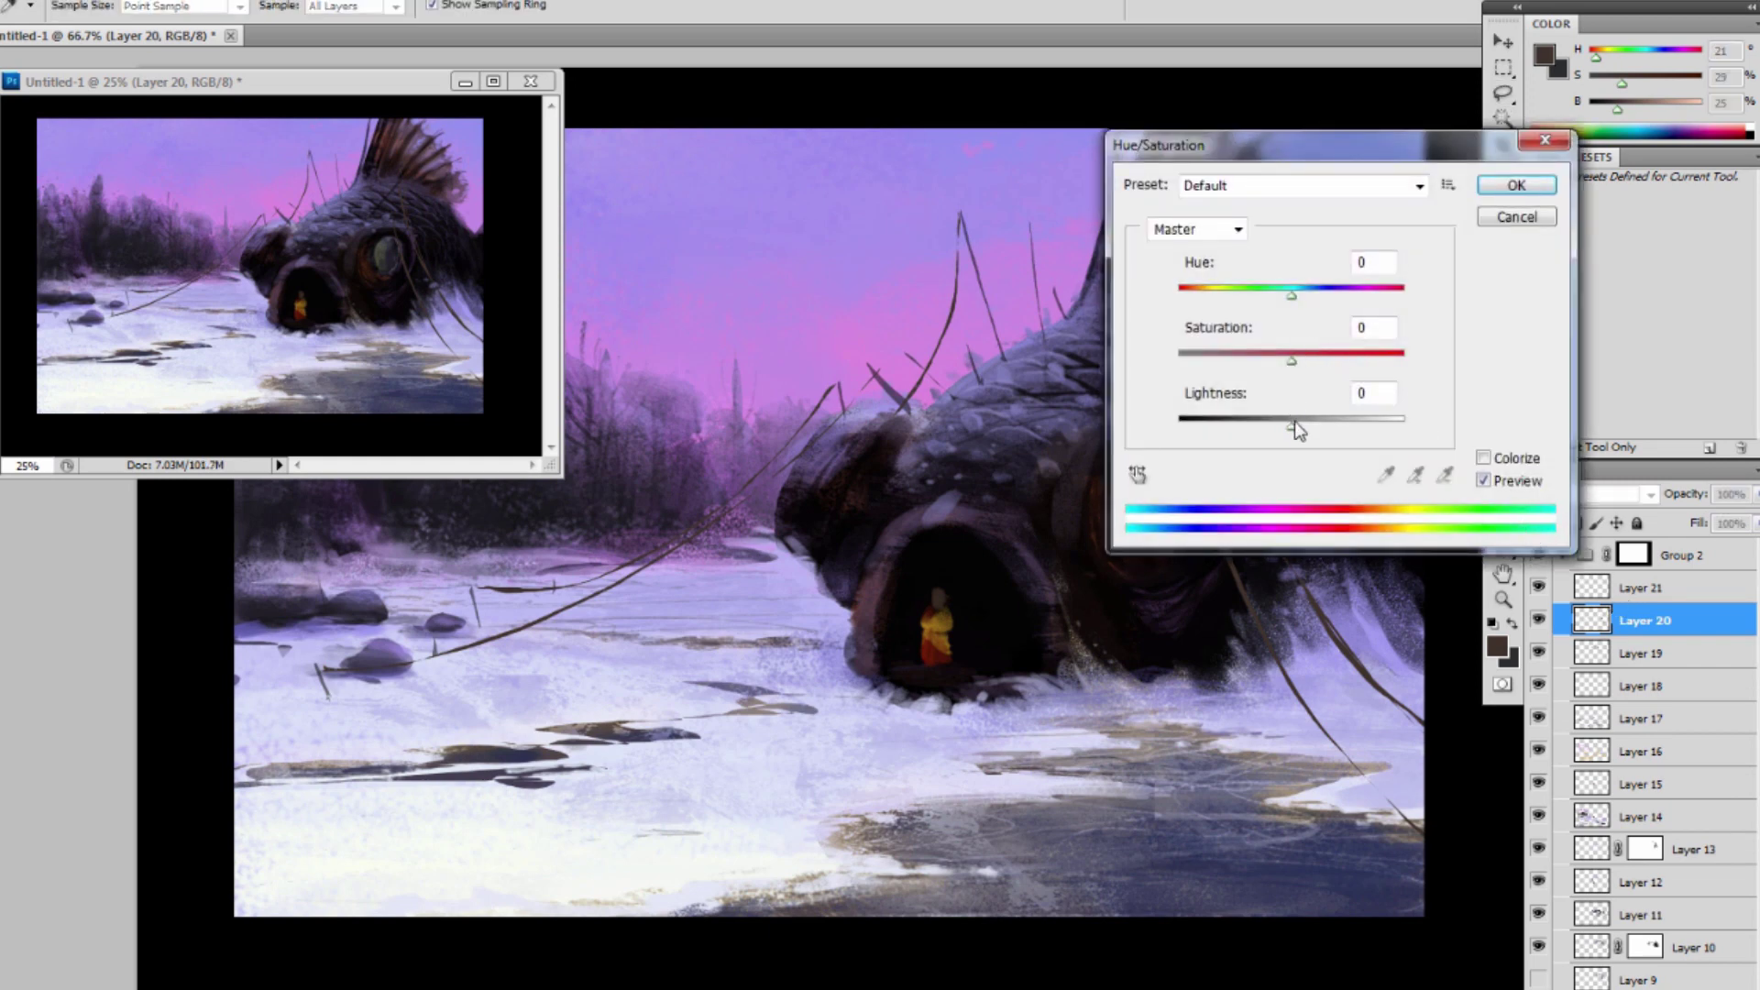
pyautogui.moveTo(1294, 421); pyautogui.dragTo(1260, 430)
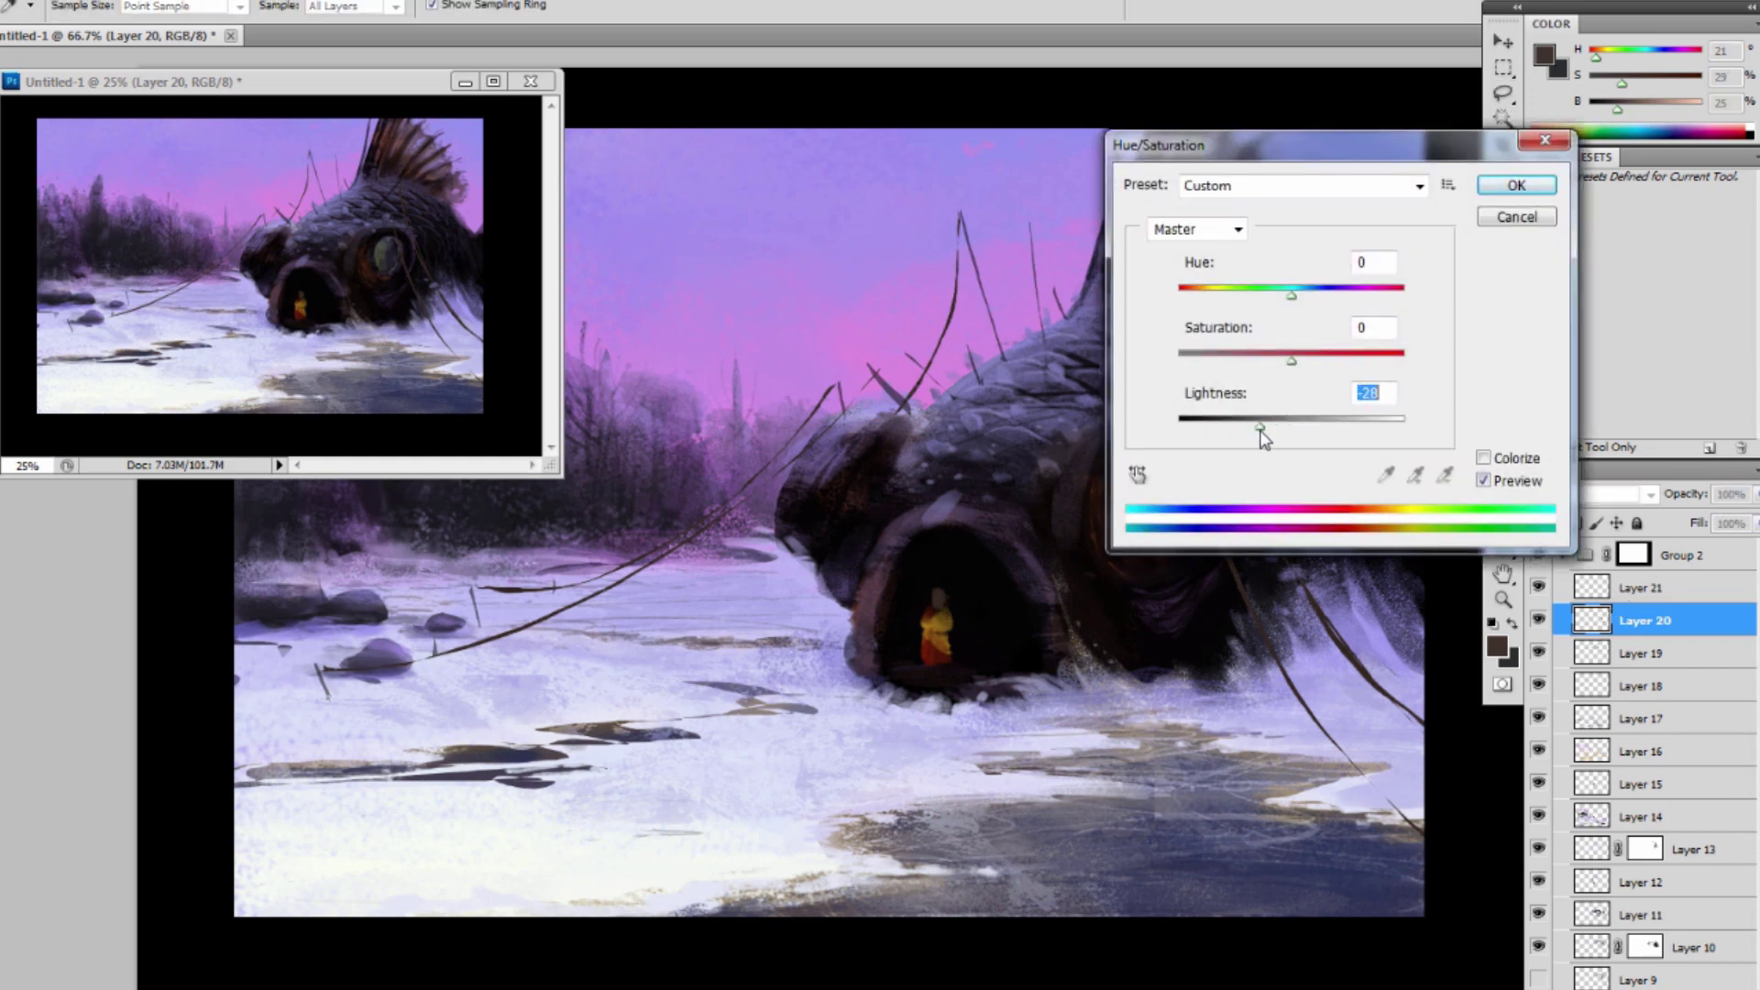
pyautogui.click(1516, 184)
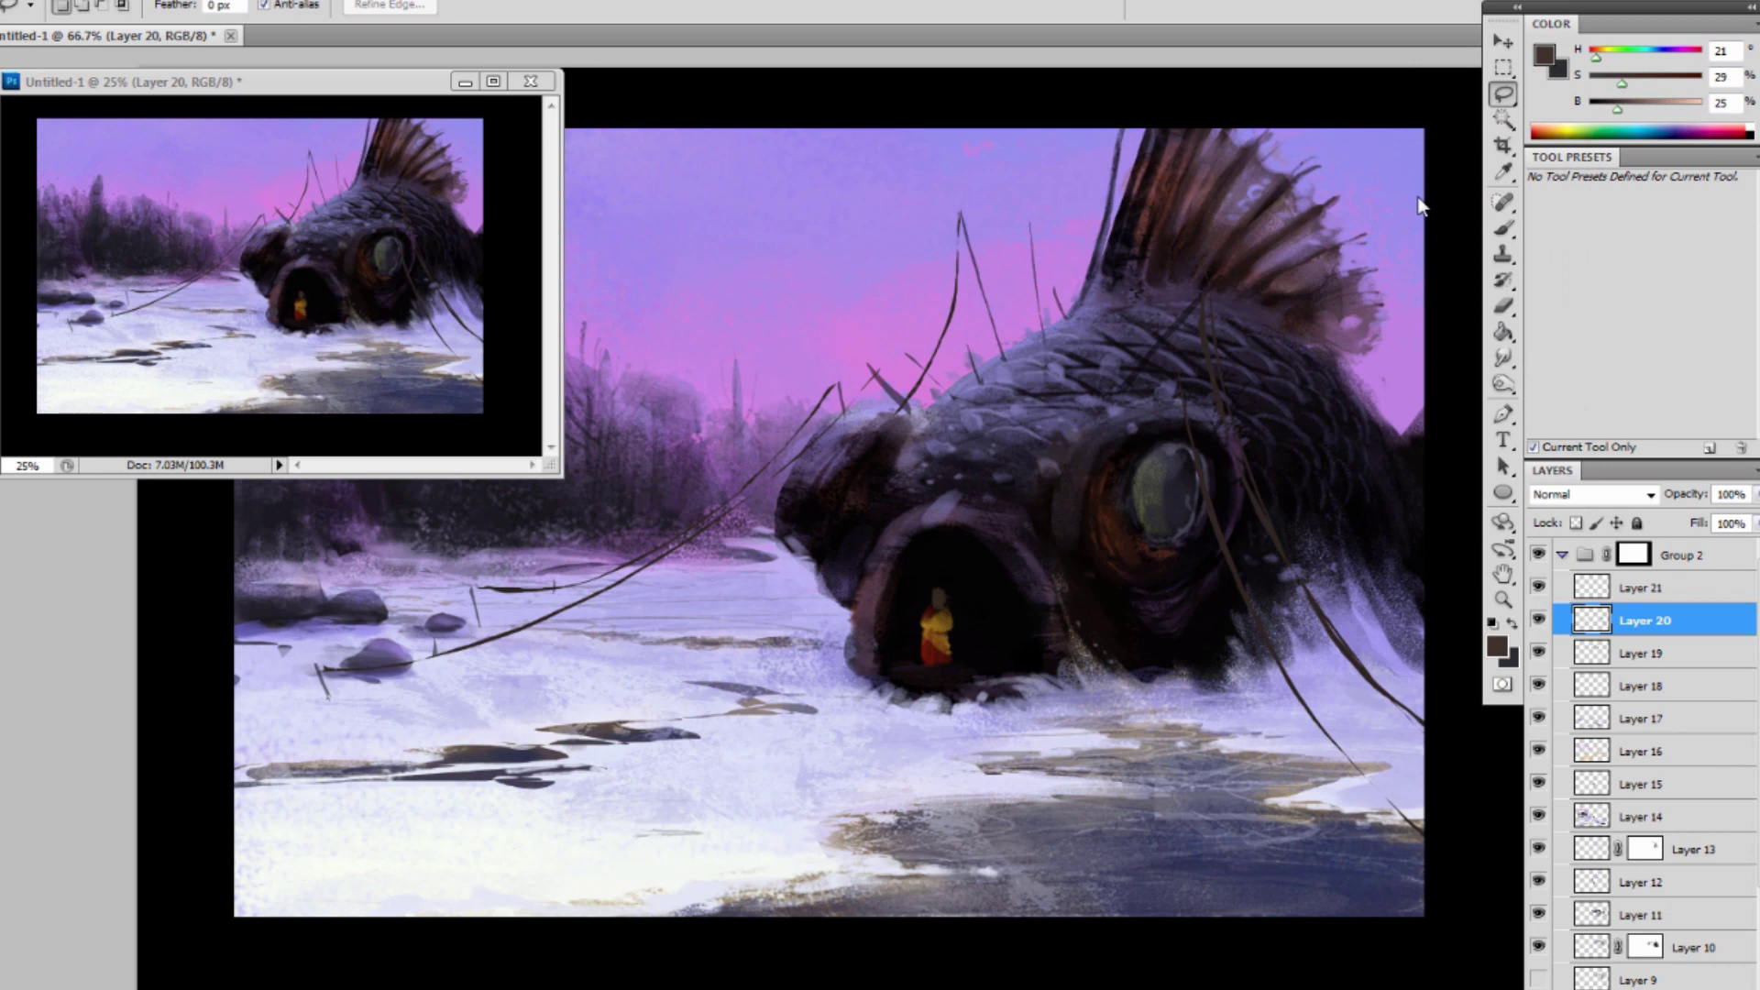
# Lasso small pennant flags along the rope hanging from the tall head spear and on the spears beside it.
pyautogui.press('b')
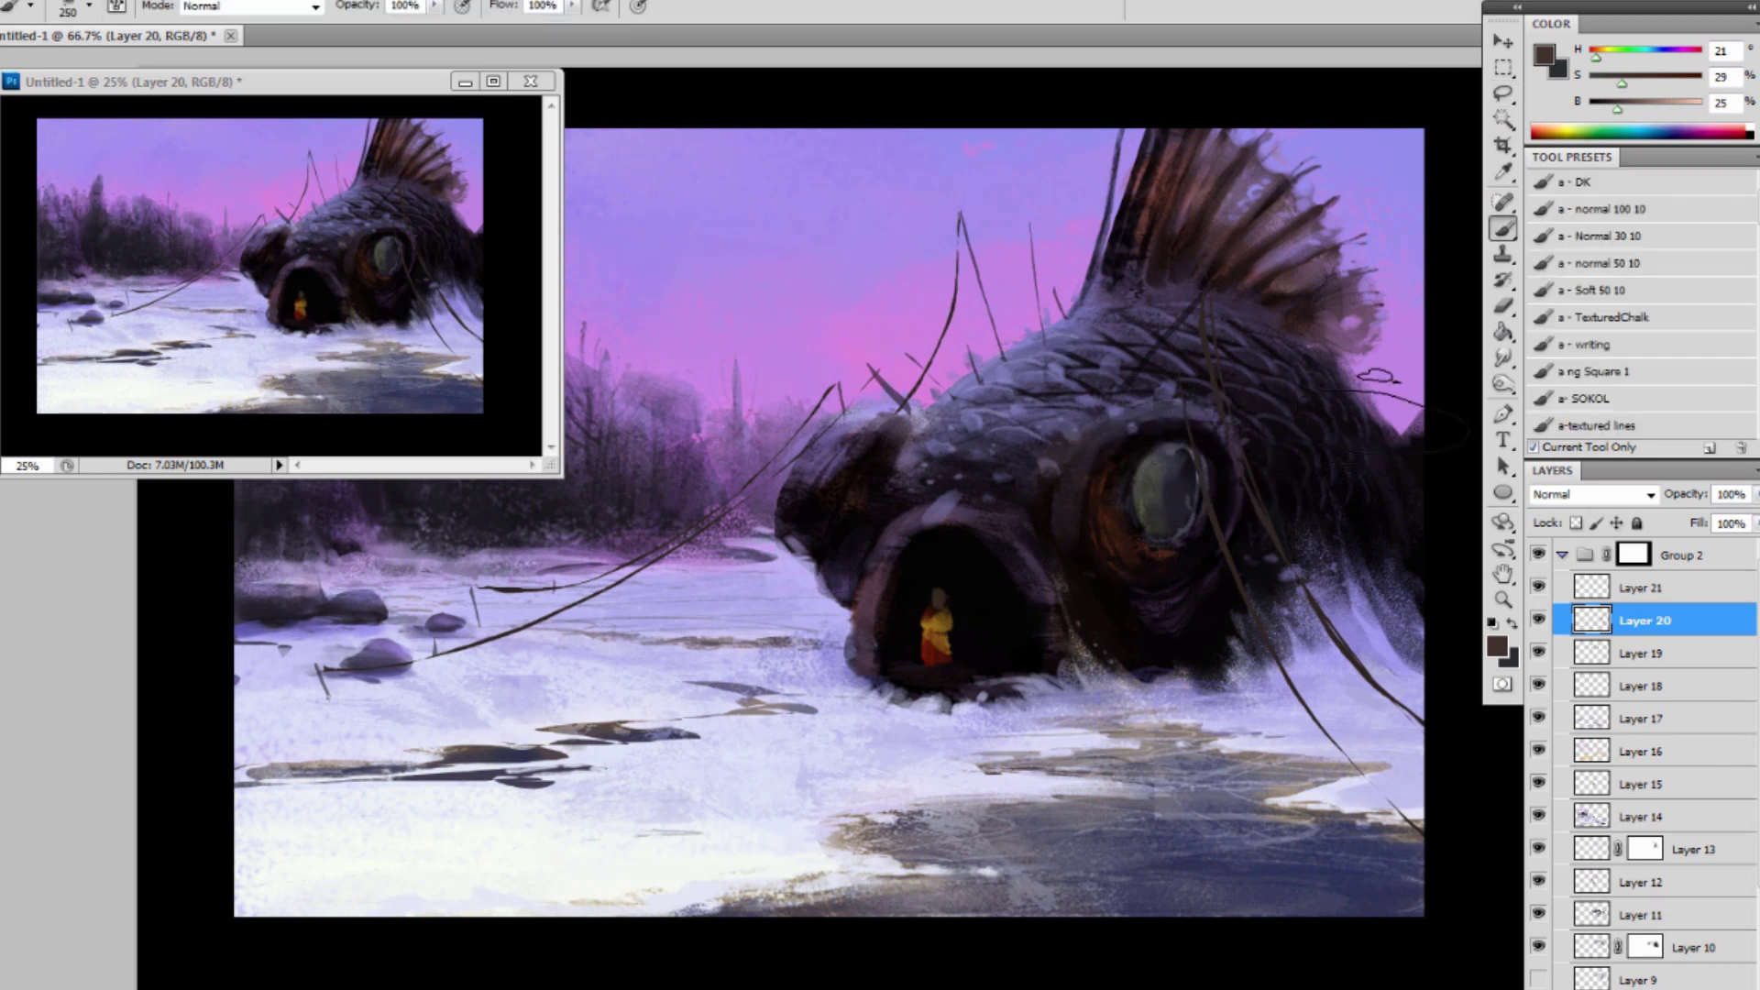
pyautogui.press('l')
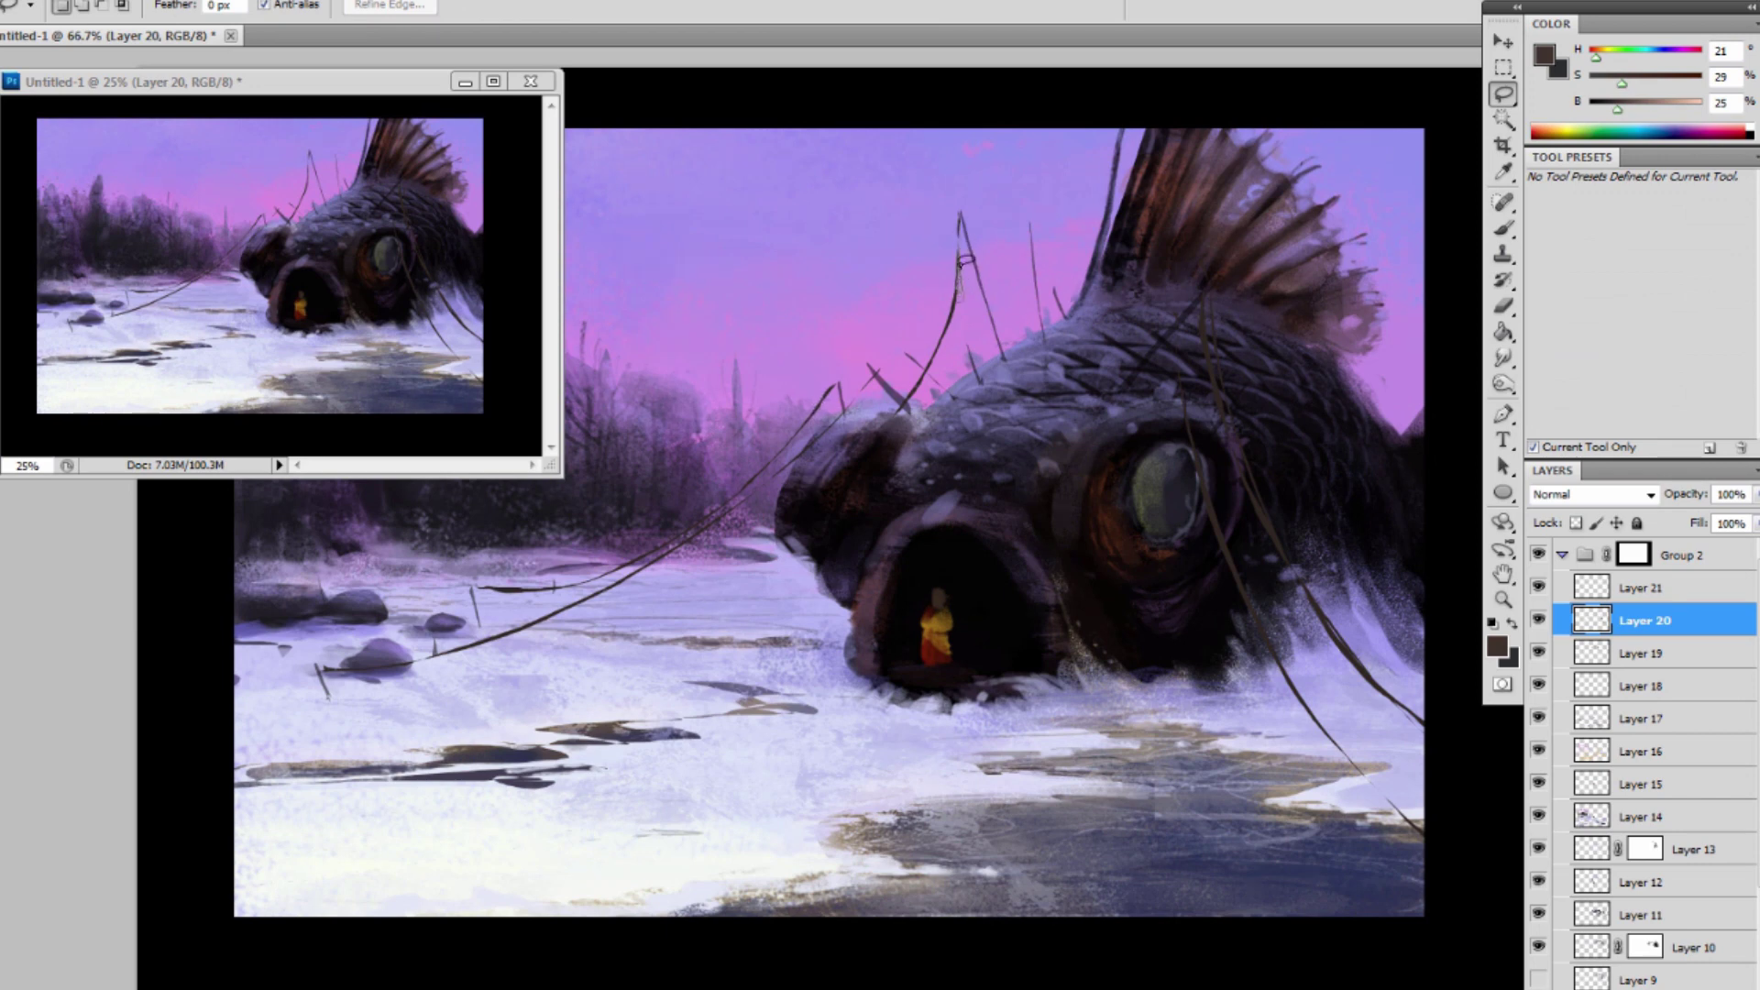
pyautogui.moveTo(960, 245); pyautogui.dragTo(952, 341)
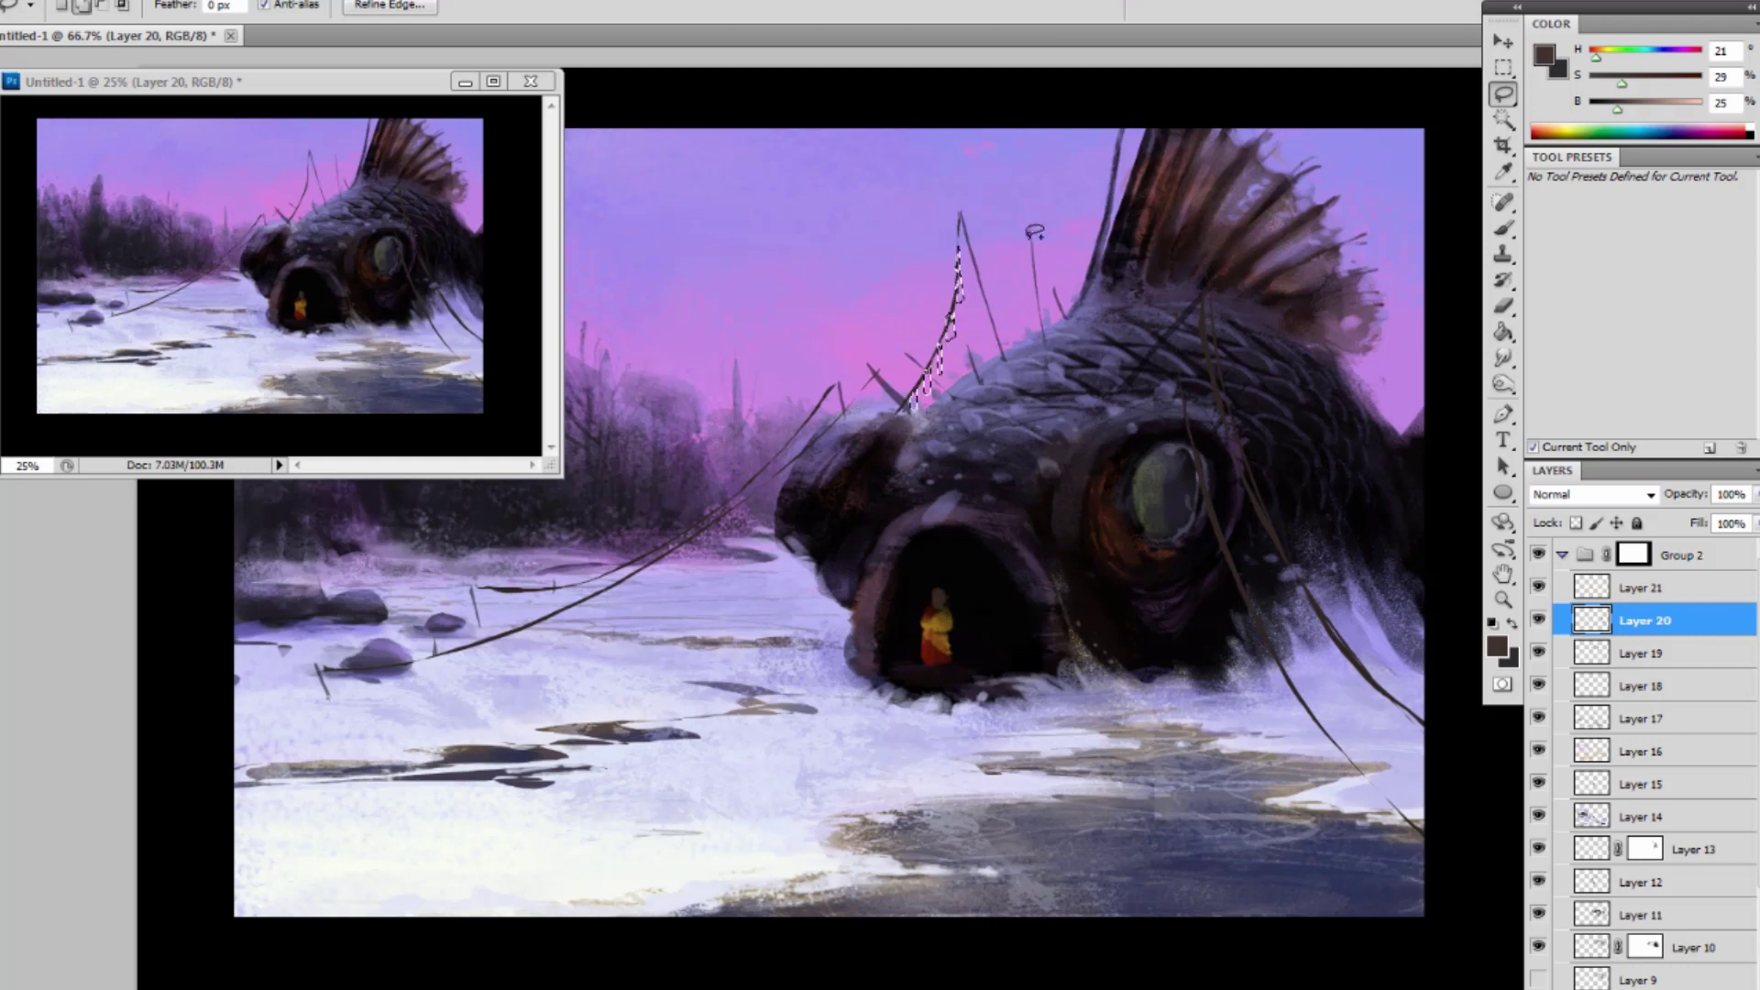
pyautogui.moveTo(1032, 224)
pyautogui.mouseDown()
pyautogui.moveTo(1048, 297)
pyautogui.moveTo(1037, 237)
pyautogui.mouseUp()
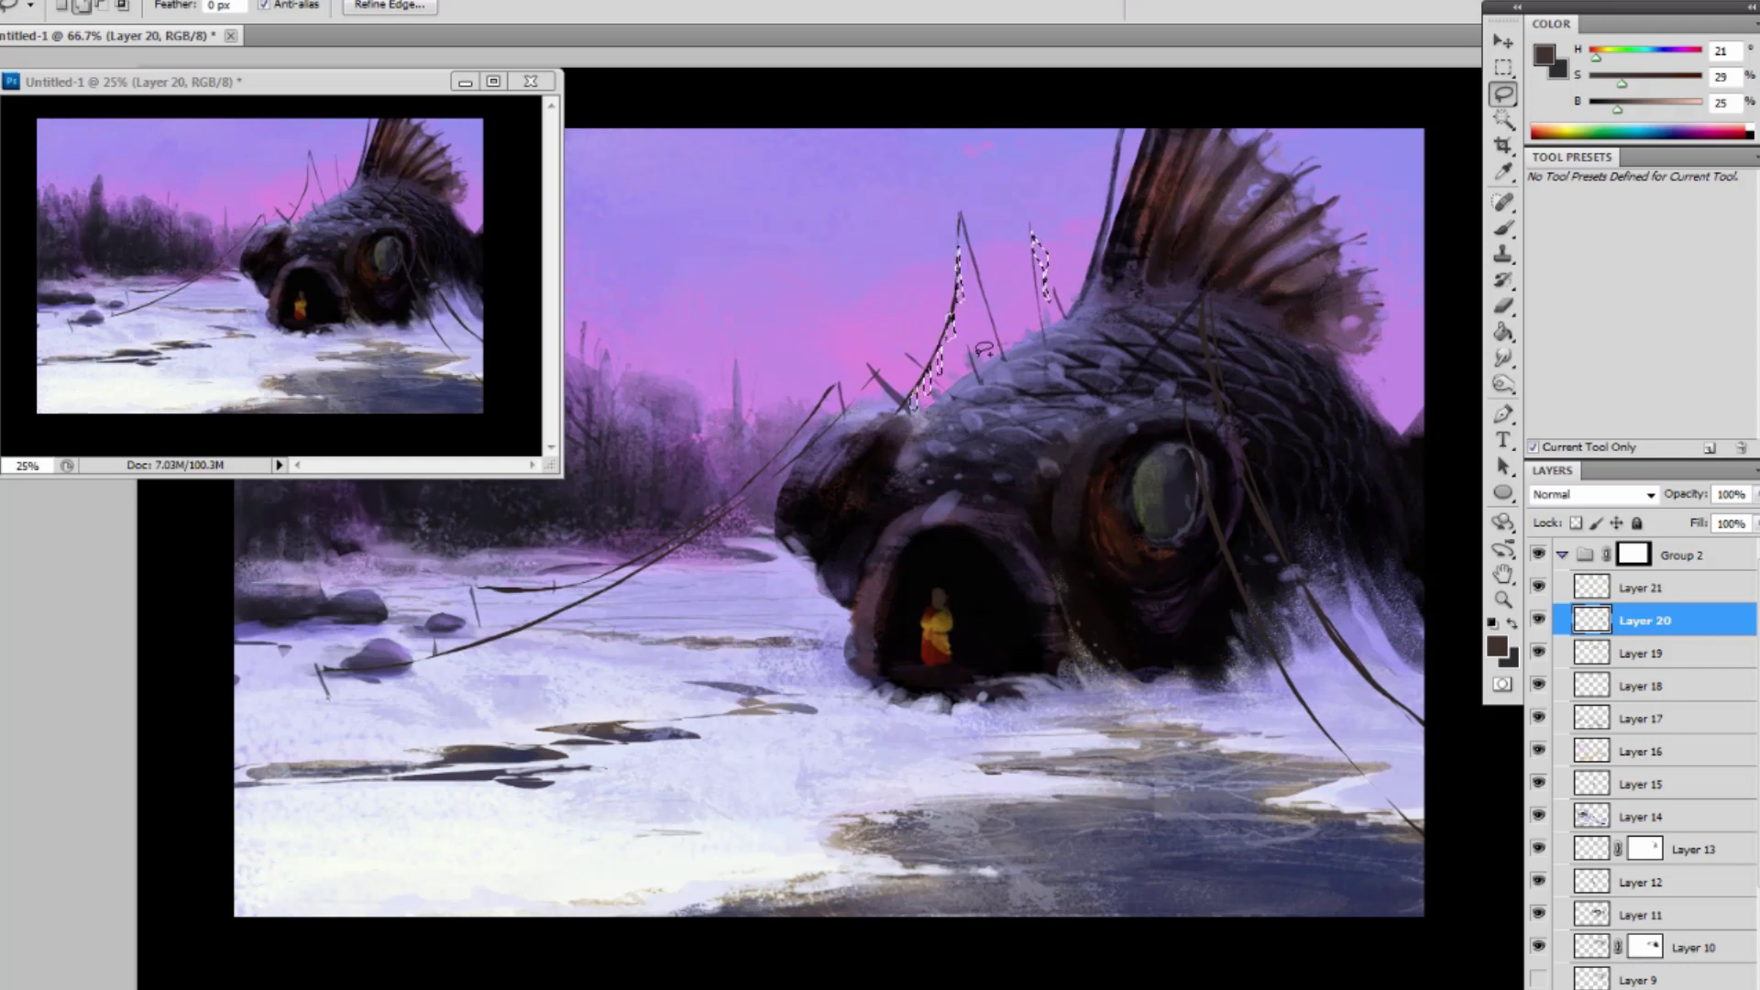
pyautogui.moveTo(969, 349); pyautogui.dragTo(965, 369)
# Add small hanging flags to the selection along both ropes running from the fish's back to the canvas's right edge.
pyautogui.moveTo(1202, 523); pyautogui.dragTo(1212, 539)
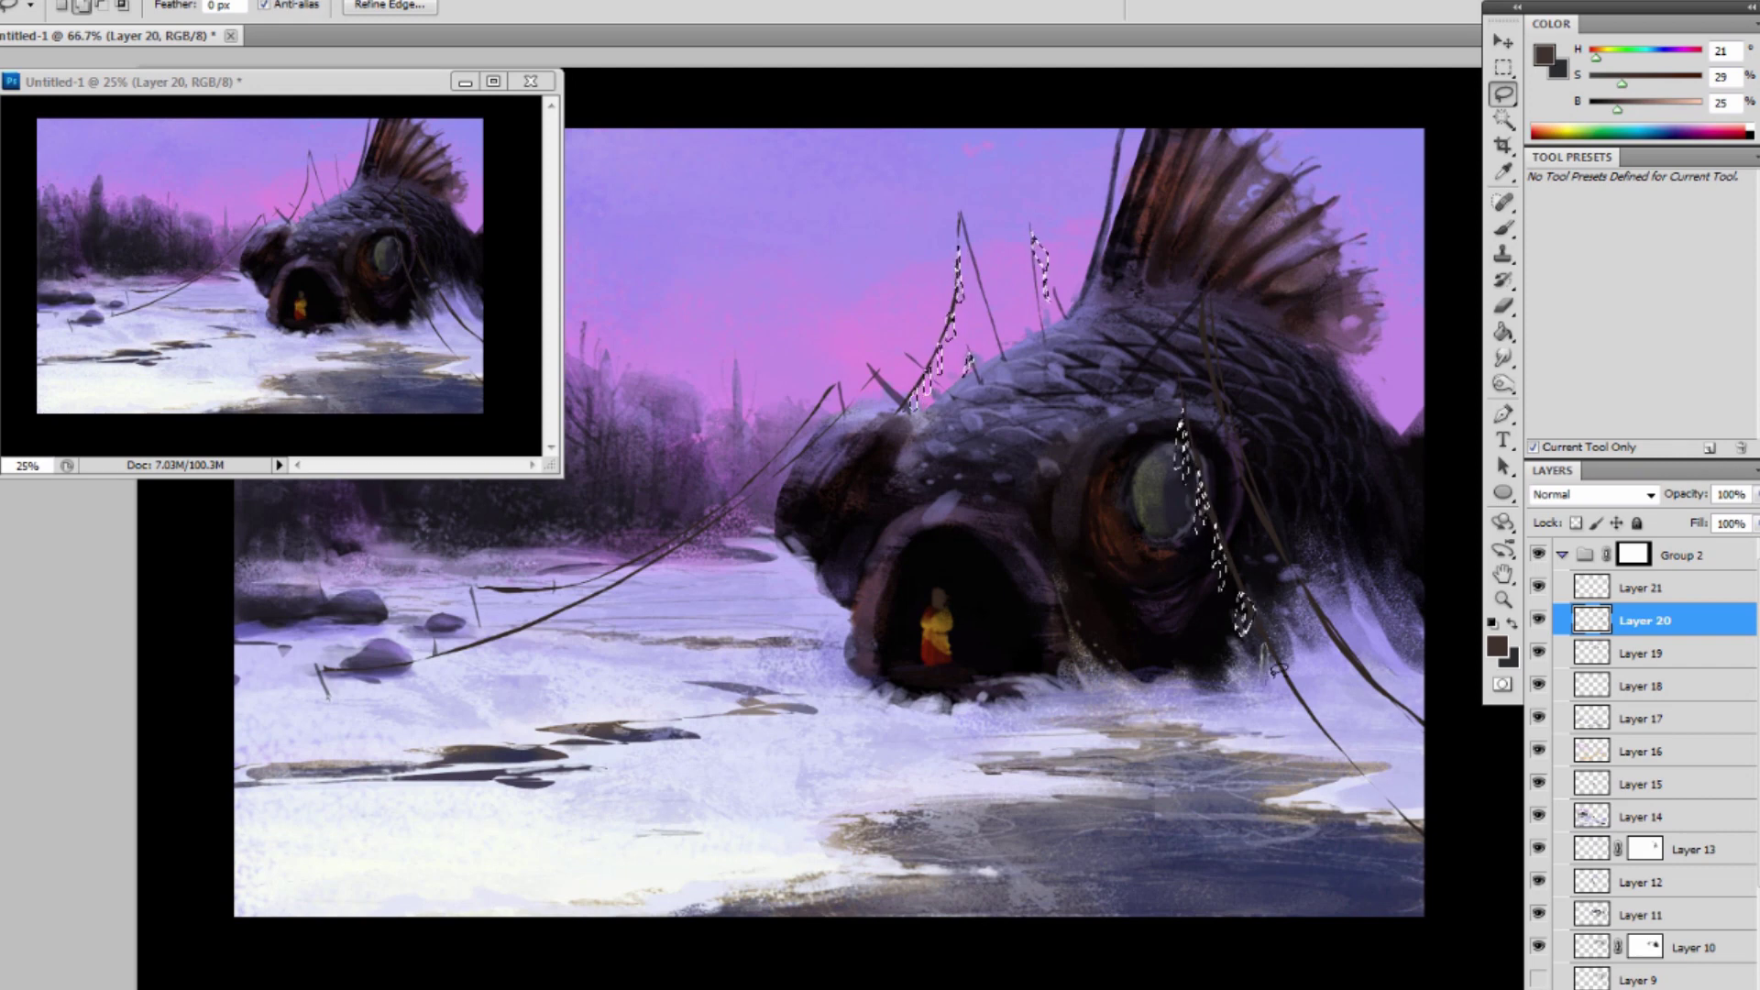
pyautogui.moveTo(1274, 671); pyautogui.dragTo(1291, 680)
pyautogui.moveTo(1318, 747); pyautogui.dragTo(1331, 757)
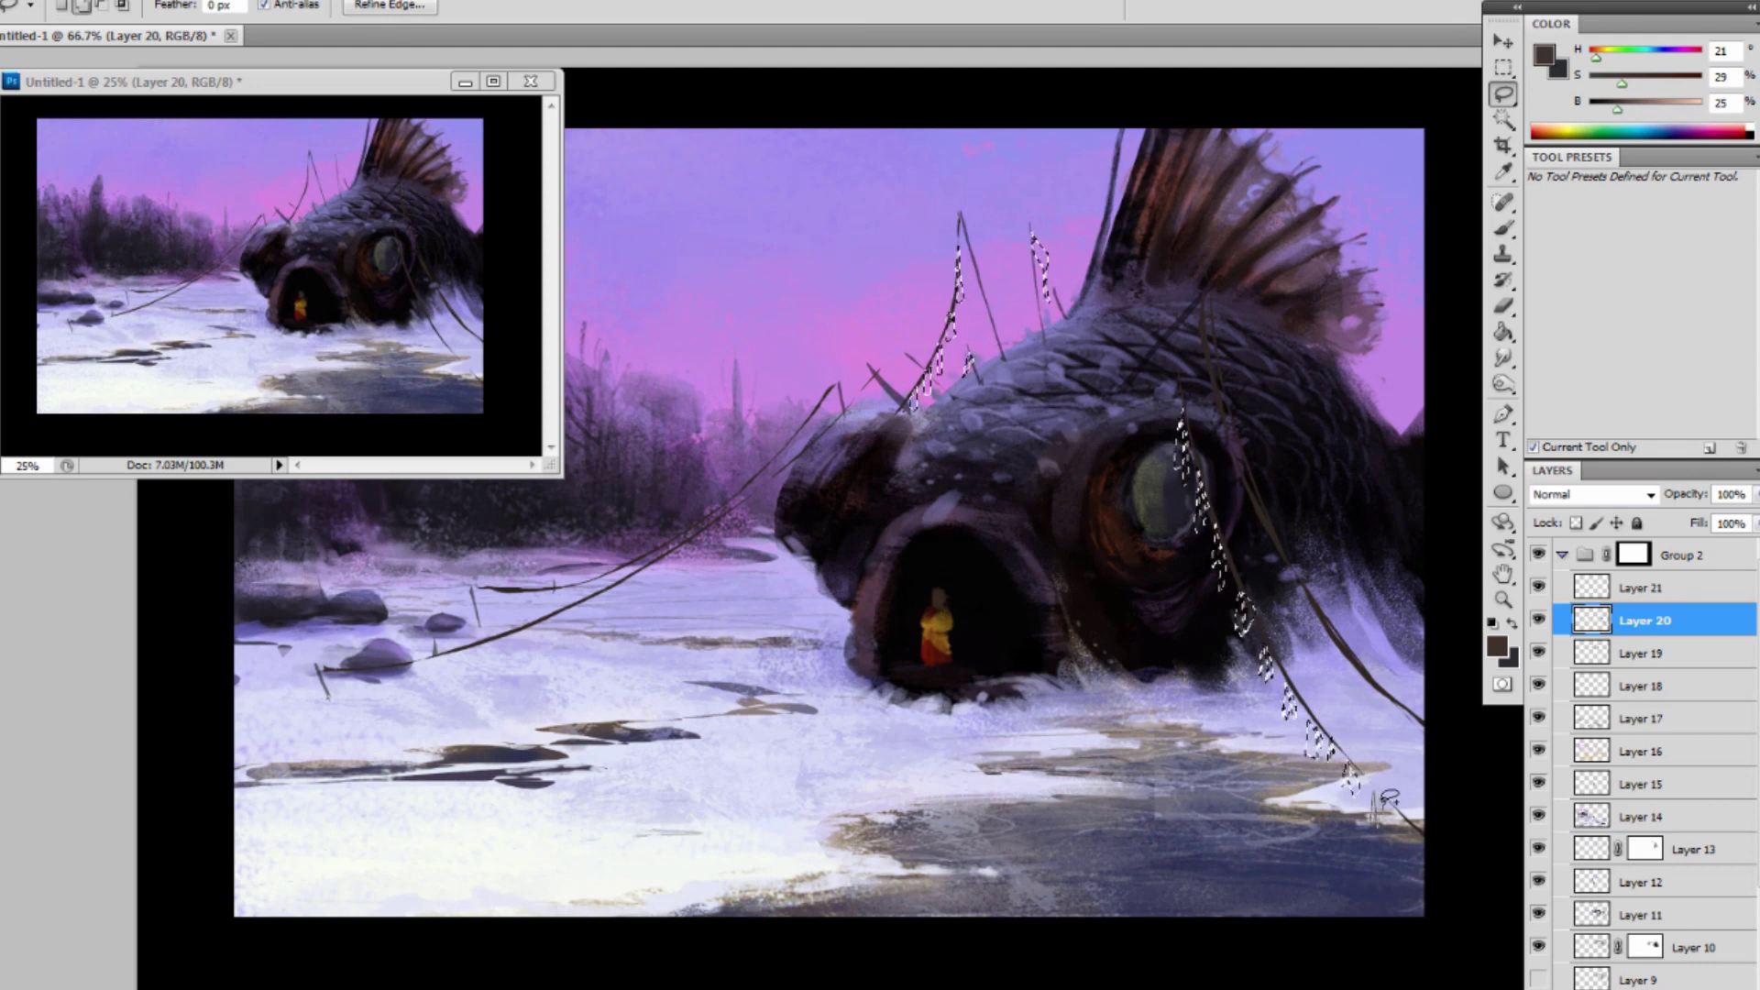
pyautogui.moveTo(1404, 815); pyautogui.dragTo(1412, 843)
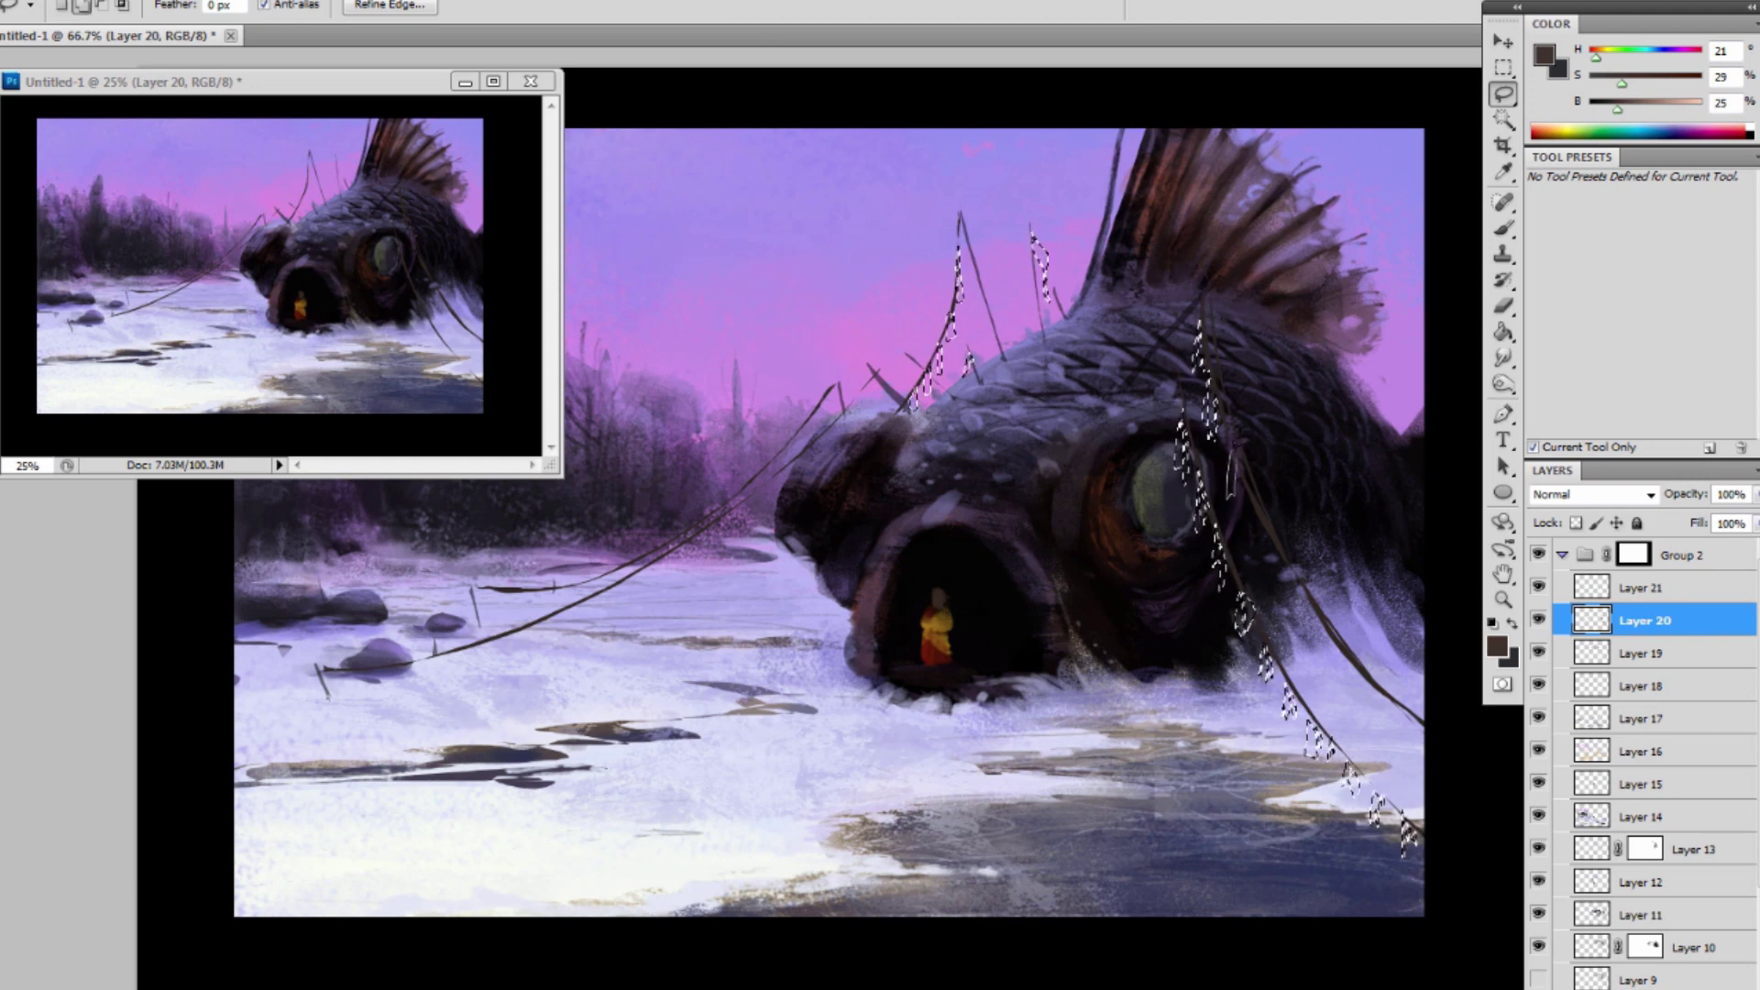
pyautogui.moveTo(1250, 534)
pyautogui.mouseDown()
pyautogui.moveTo(1246, 500)
pyautogui.moveTo(1266, 553)
pyautogui.mouseUp()
pyautogui.moveTo(1341, 655)
pyautogui.mouseDown()
pyautogui.moveTo(1376, 723)
pyautogui.moveTo(1374, 692)
pyautogui.moveTo(1374, 715)
pyautogui.moveTo(1415, 735)
pyautogui.mouseUp()
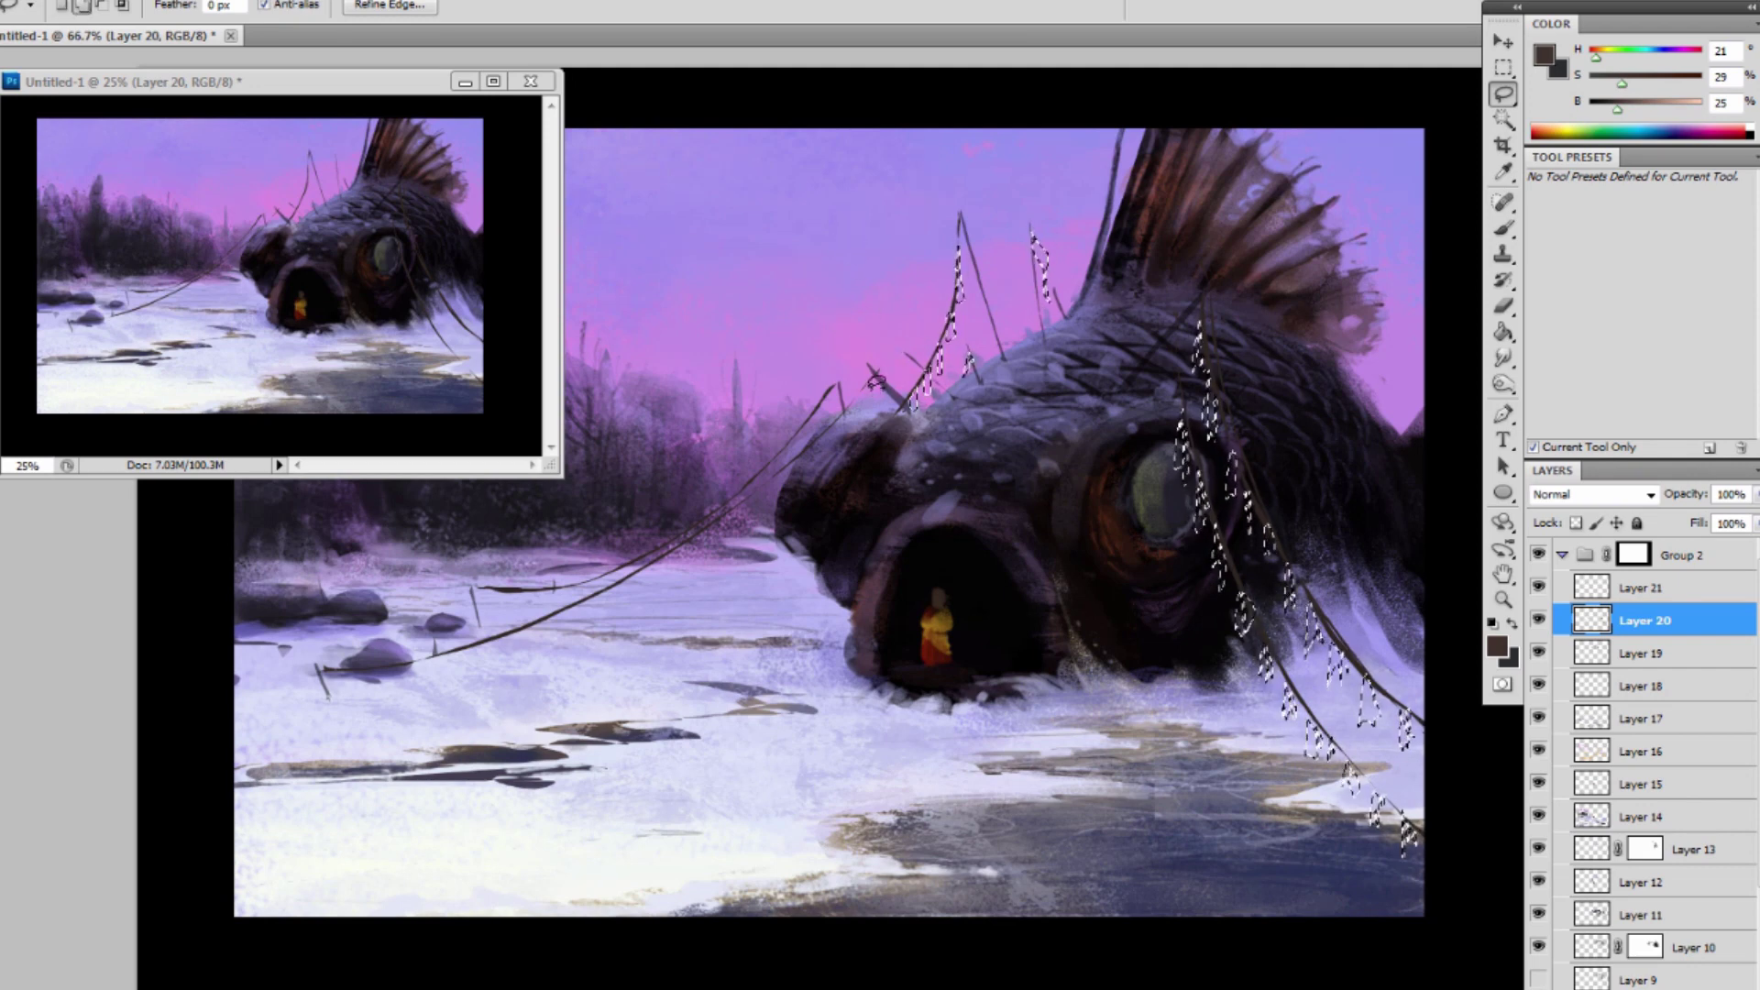
# Add small flags to the selection along the two sagging ropes stretching from the head spears over the snow.
pyautogui.moveTo(839, 418); pyautogui.dragTo(807, 461)
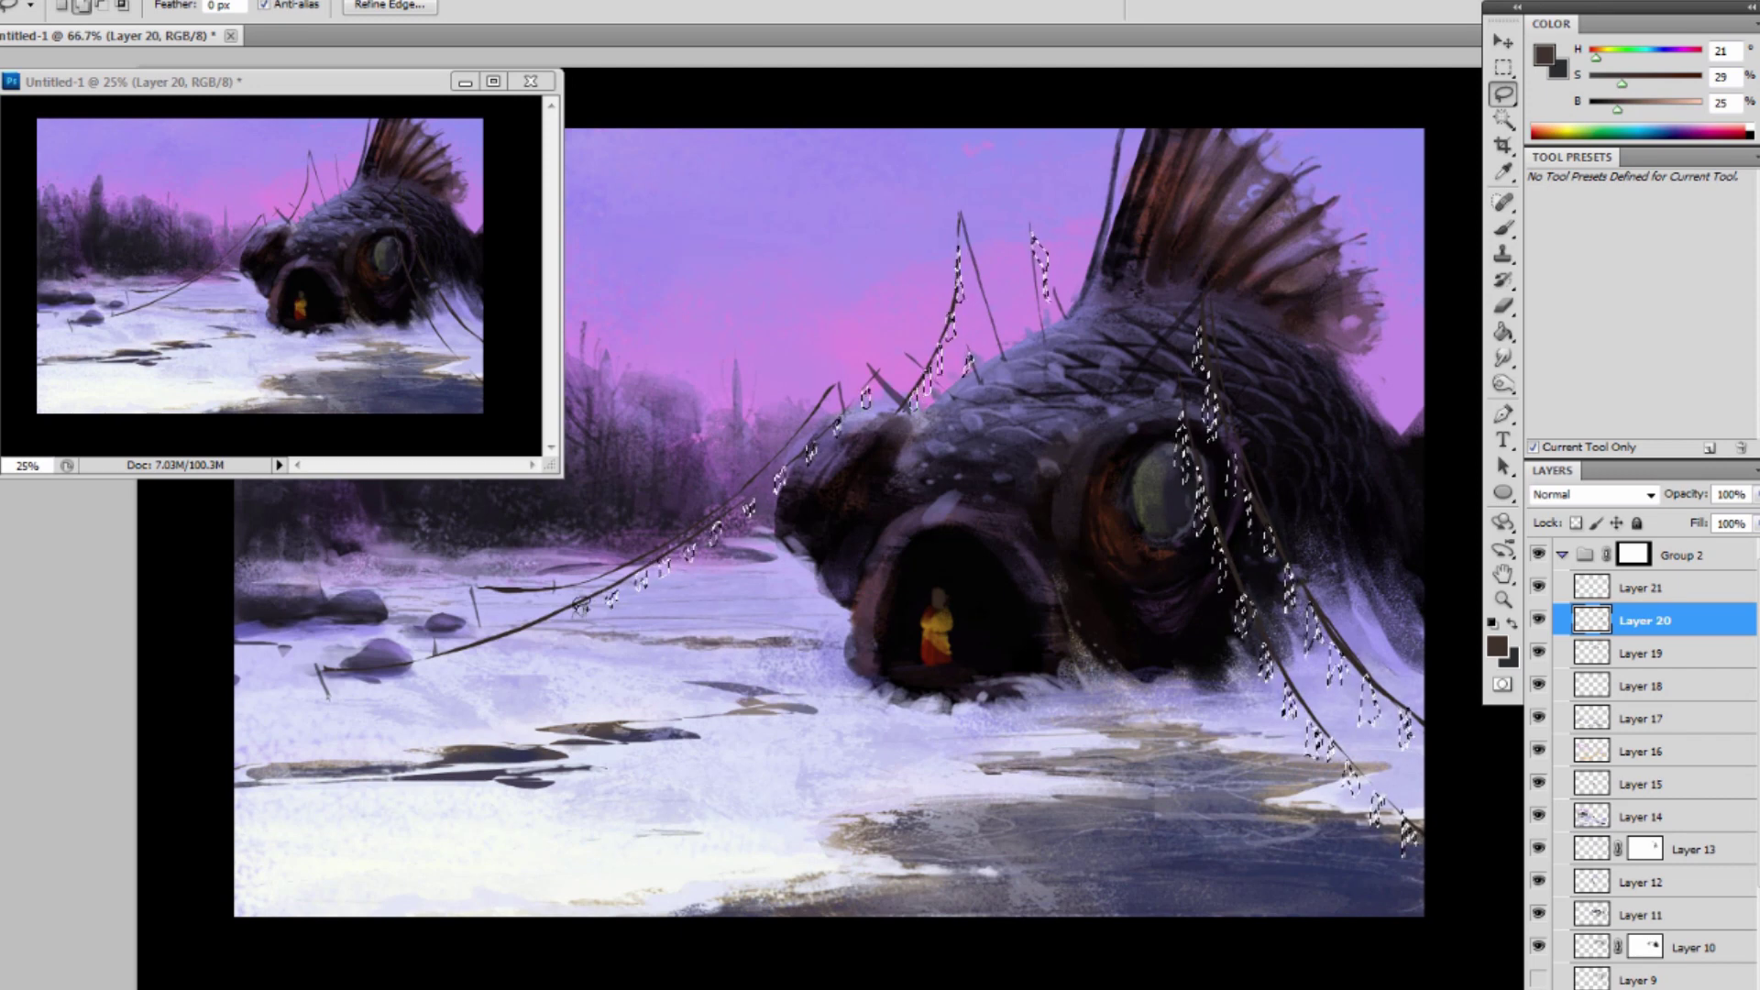
pyautogui.moveTo(541, 631)
pyautogui.mouseDown()
pyautogui.moveTo(486, 640)
pyautogui.moveTo(445, 662)
pyautogui.mouseUp()
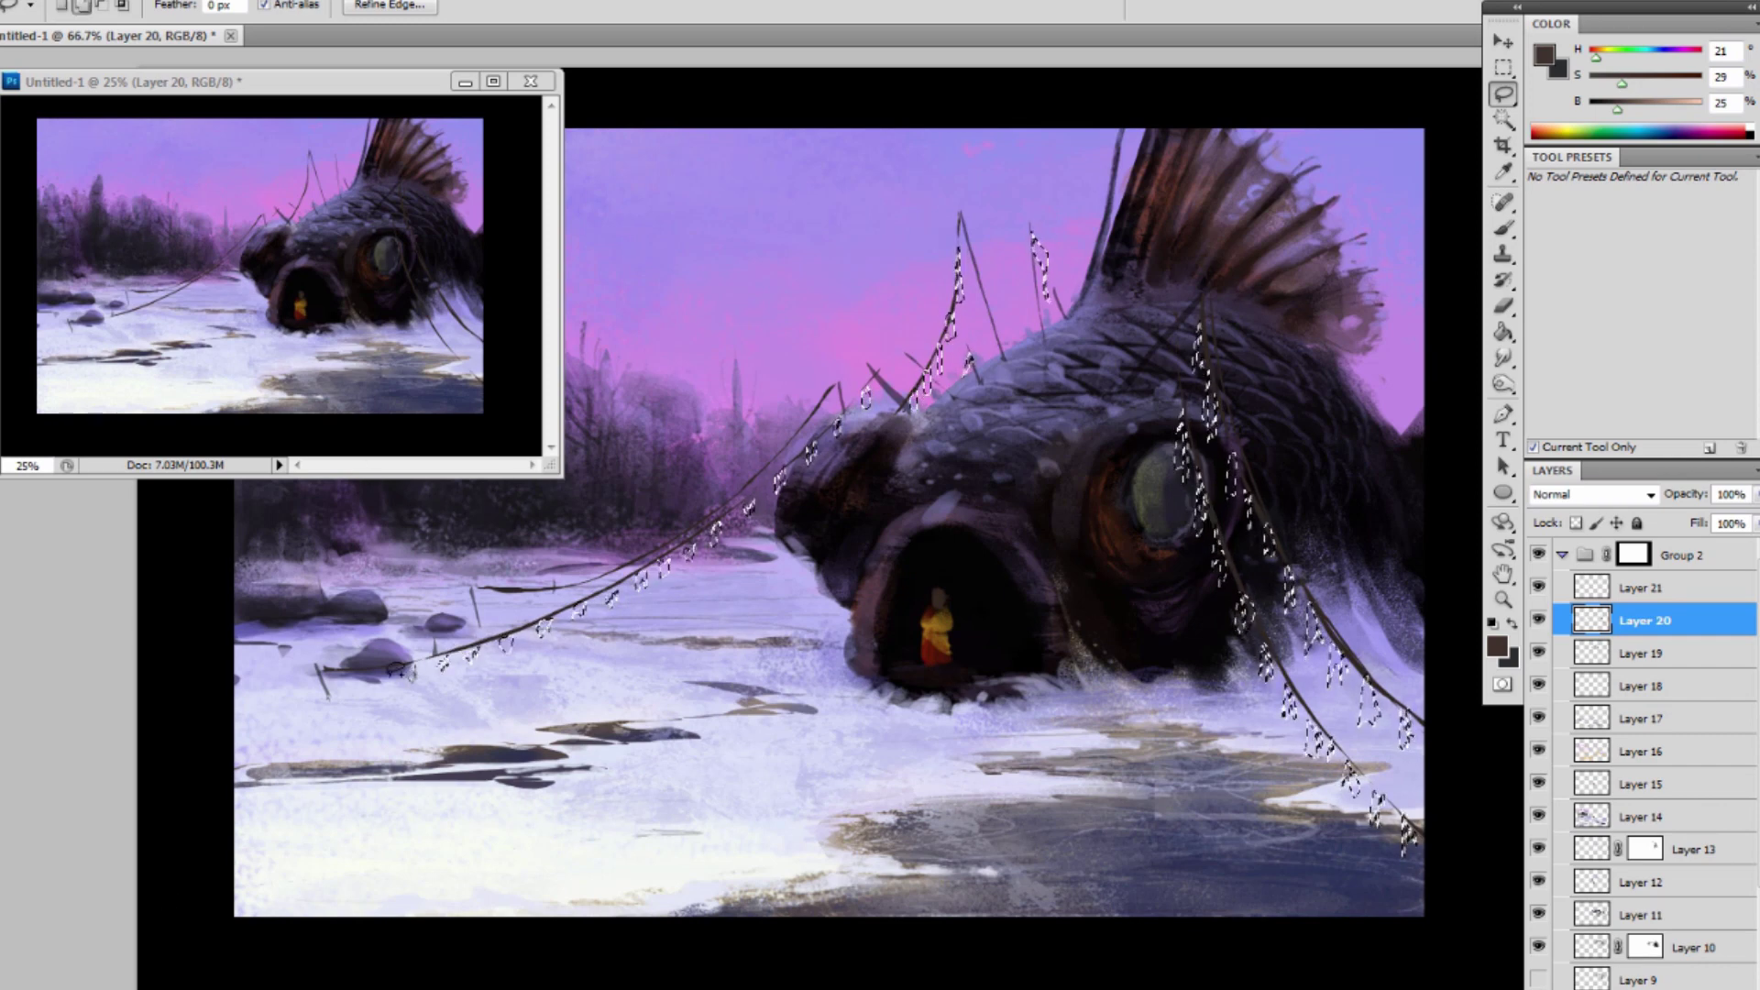
pyautogui.moveTo(393, 675); pyautogui.dragTo(381, 679)
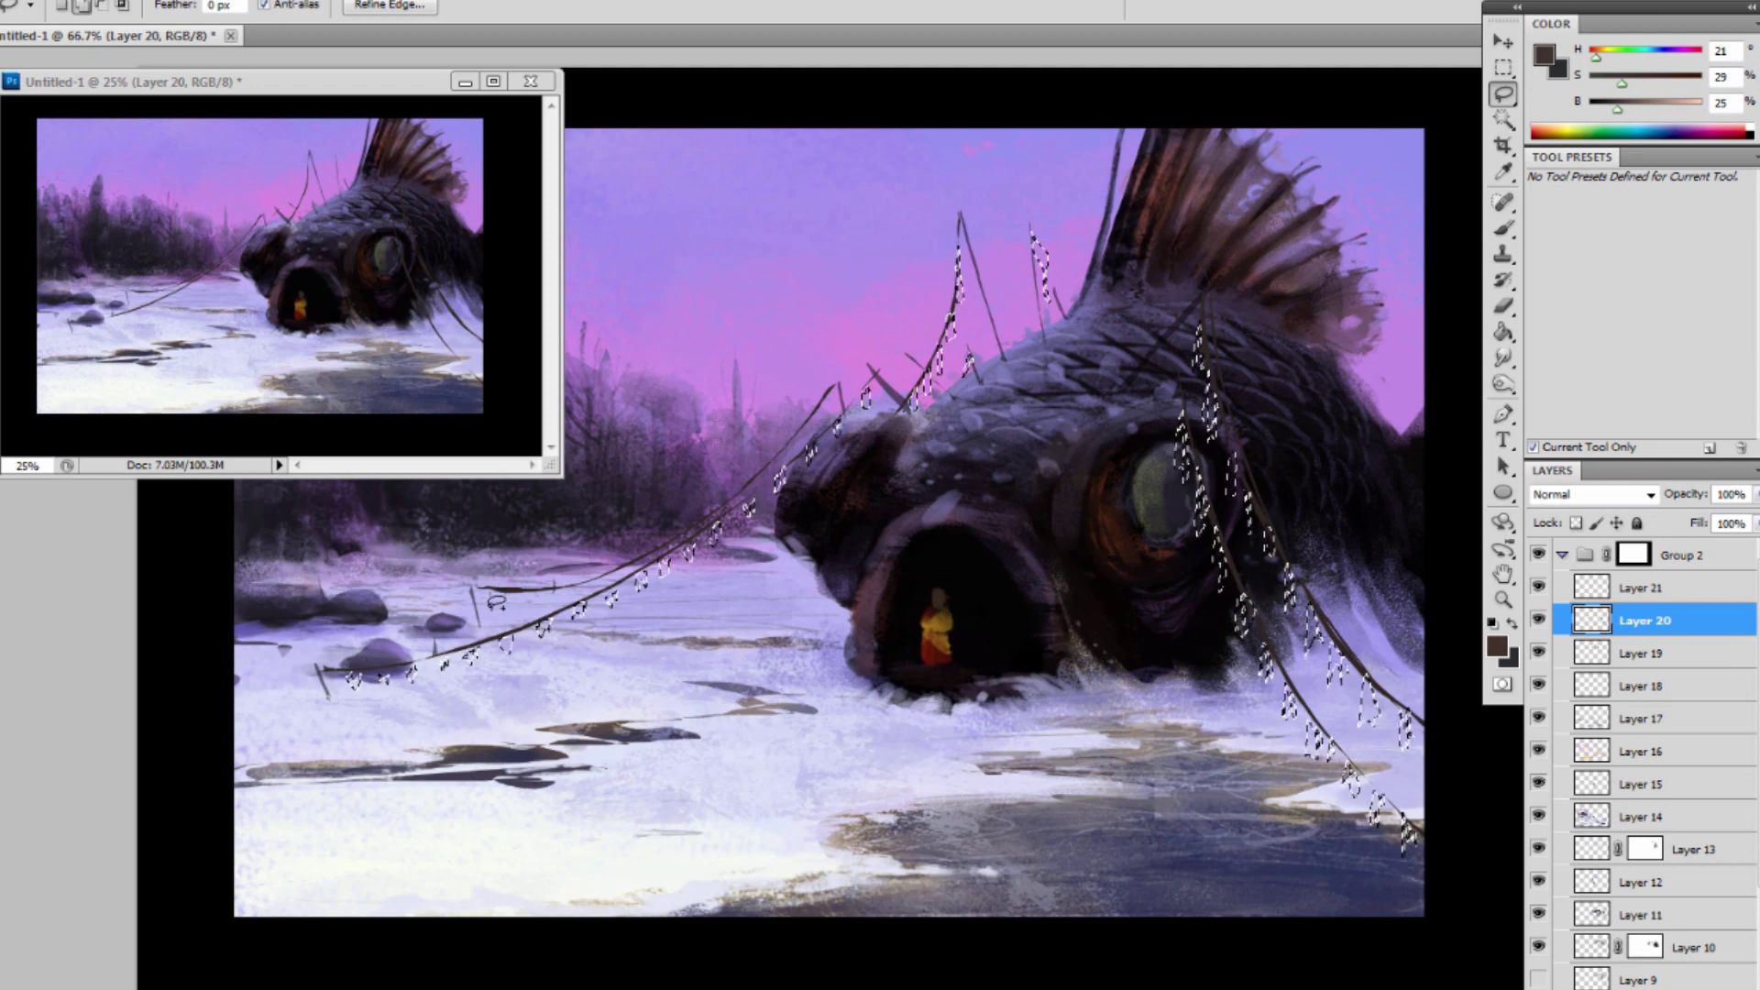
pyautogui.moveTo(526, 594); pyautogui.dragTo(519, 604)
pyautogui.moveTo(672, 545); pyautogui.dragTo(686, 537)
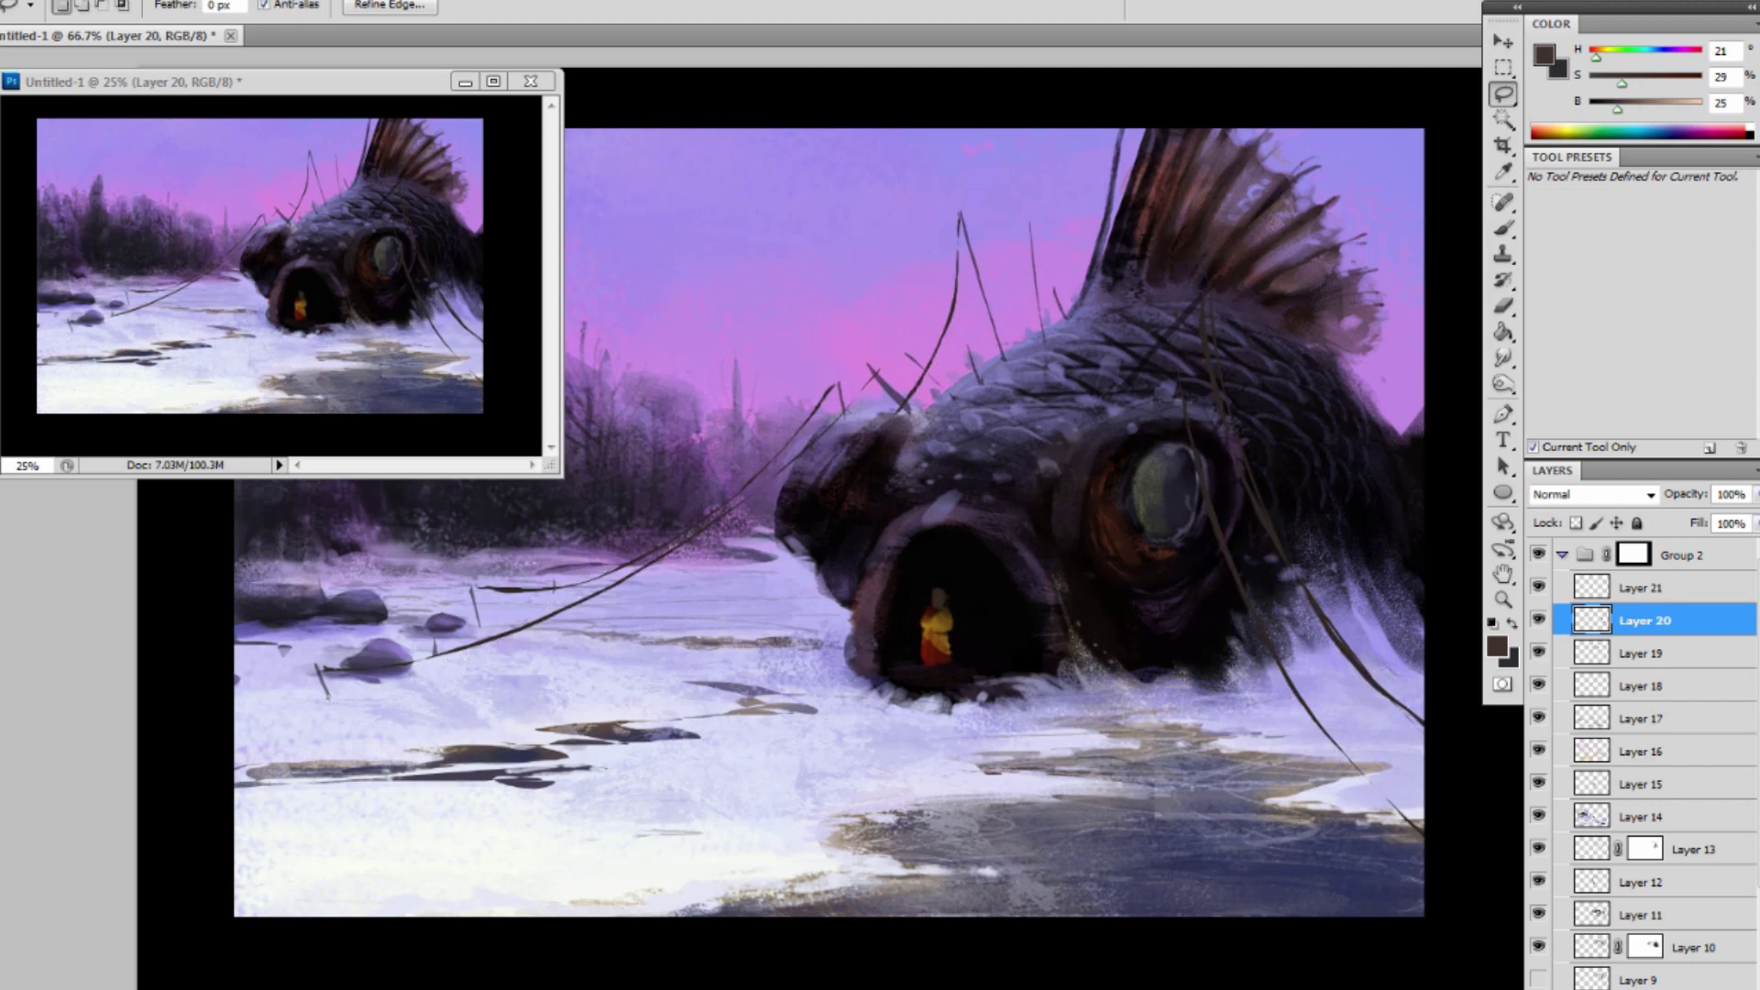
# Set the foreground colour to dark green #1f3e15 and paint all the selected flags with a size 250 brush.
pyautogui.press('b')
pyautogui.click(1544, 55)
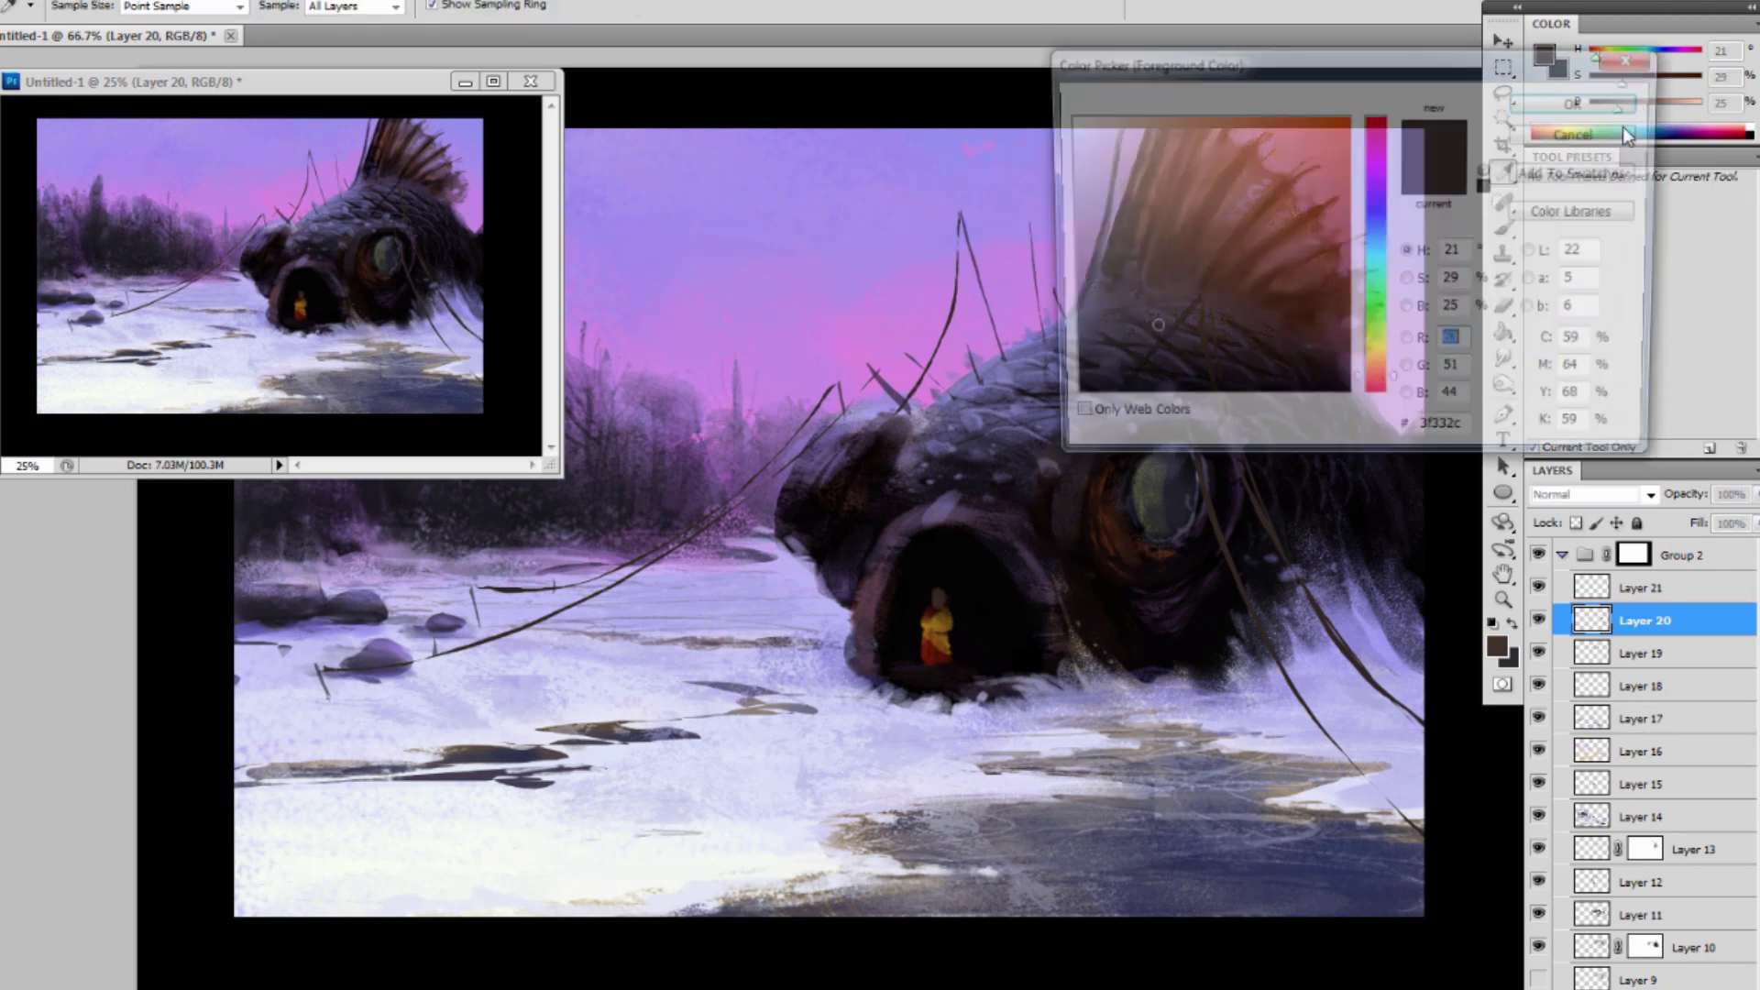
pyautogui.moveTo(1378, 297); pyautogui.dragTo(1378, 318)
pyautogui.moveTo(1274, 335)
pyautogui.mouseDown()
pyautogui.moveTo(1247, 340)
pyautogui.moveTo(1451, 917)
pyautogui.mouseUp()
pyautogui.click(1580, 104)
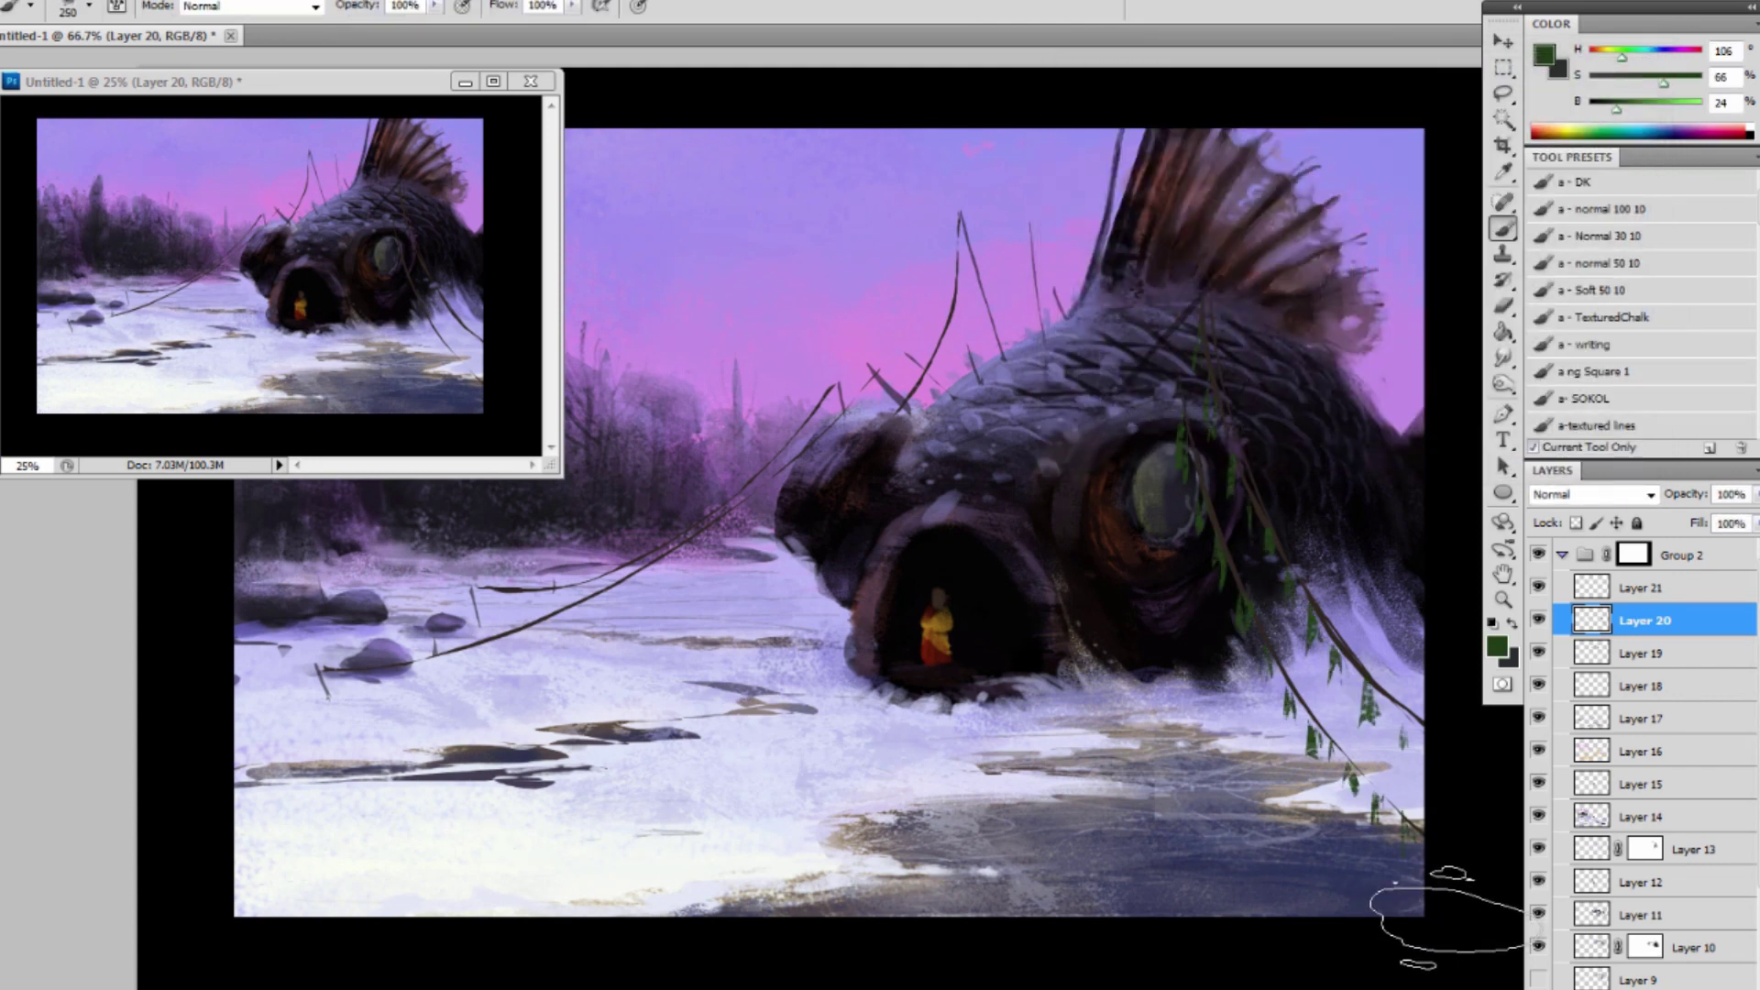
pyautogui.moveTo(1407, 738); pyautogui.dragTo(1283, 550)
pyautogui.moveTo(1035, 239)
pyautogui.mouseDown()
pyautogui.moveTo(800, 439)
pyautogui.moveTo(348, 688)
pyautogui.mouseUp()
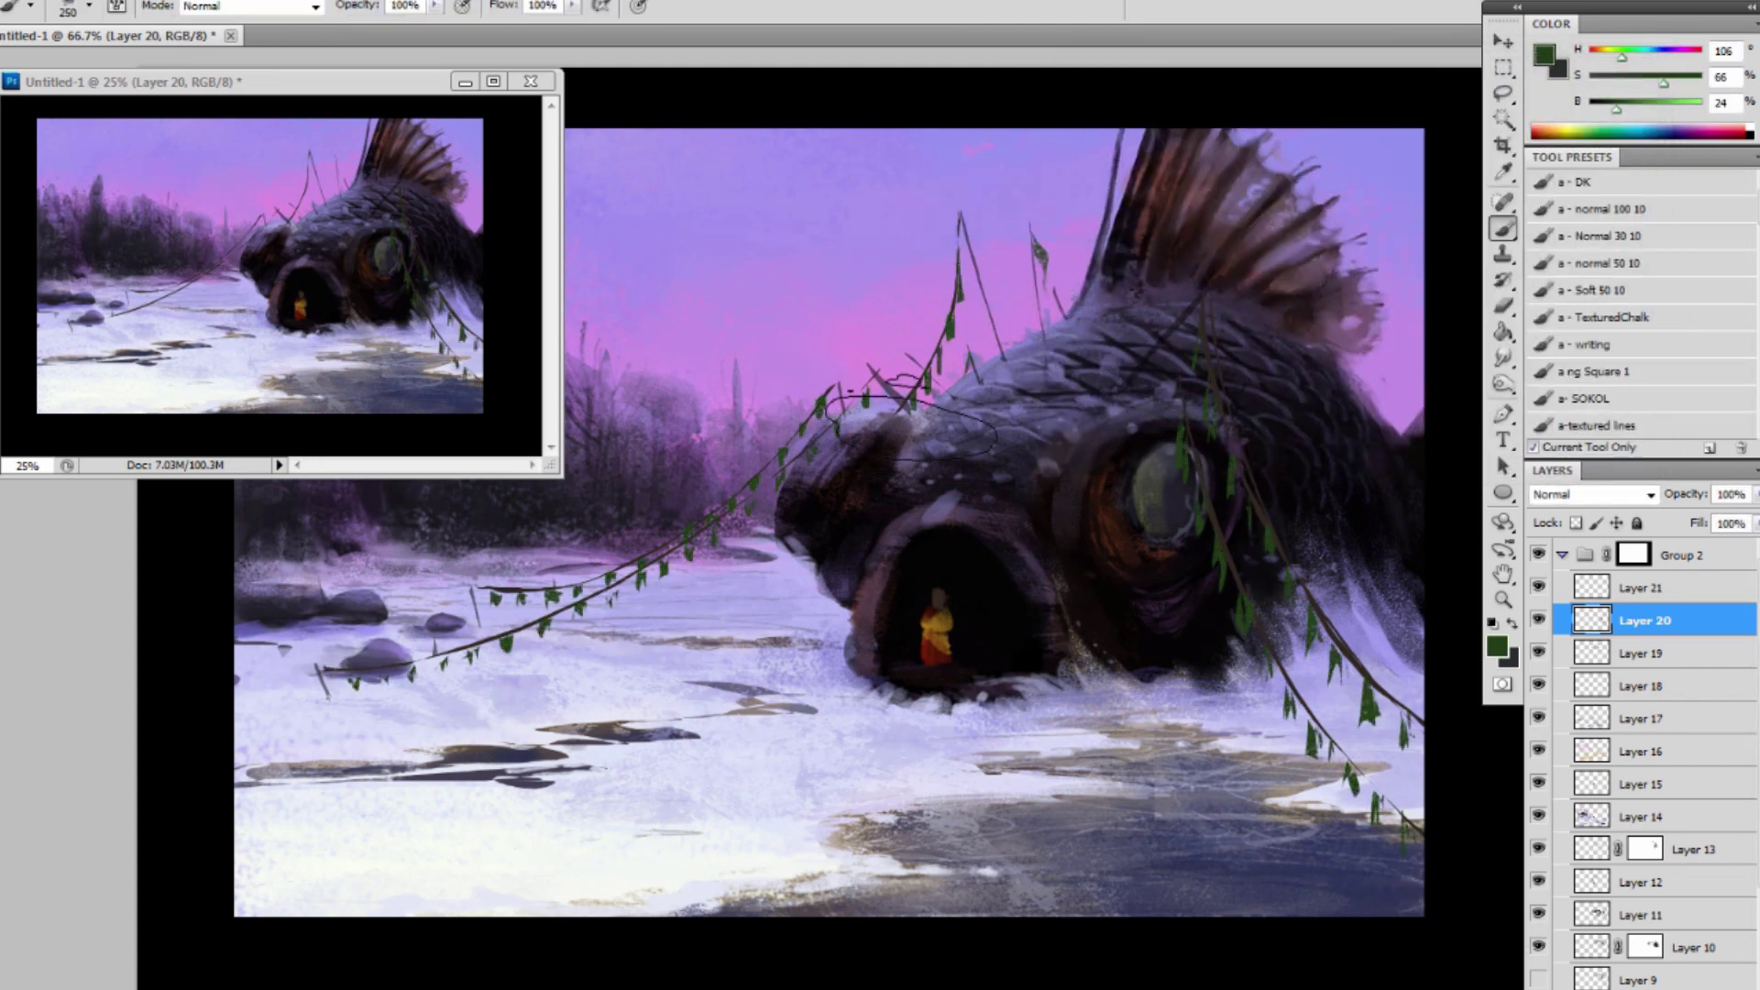
pyautogui.moveTo(1036, 228); pyautogui.dragTo(1045, 265)
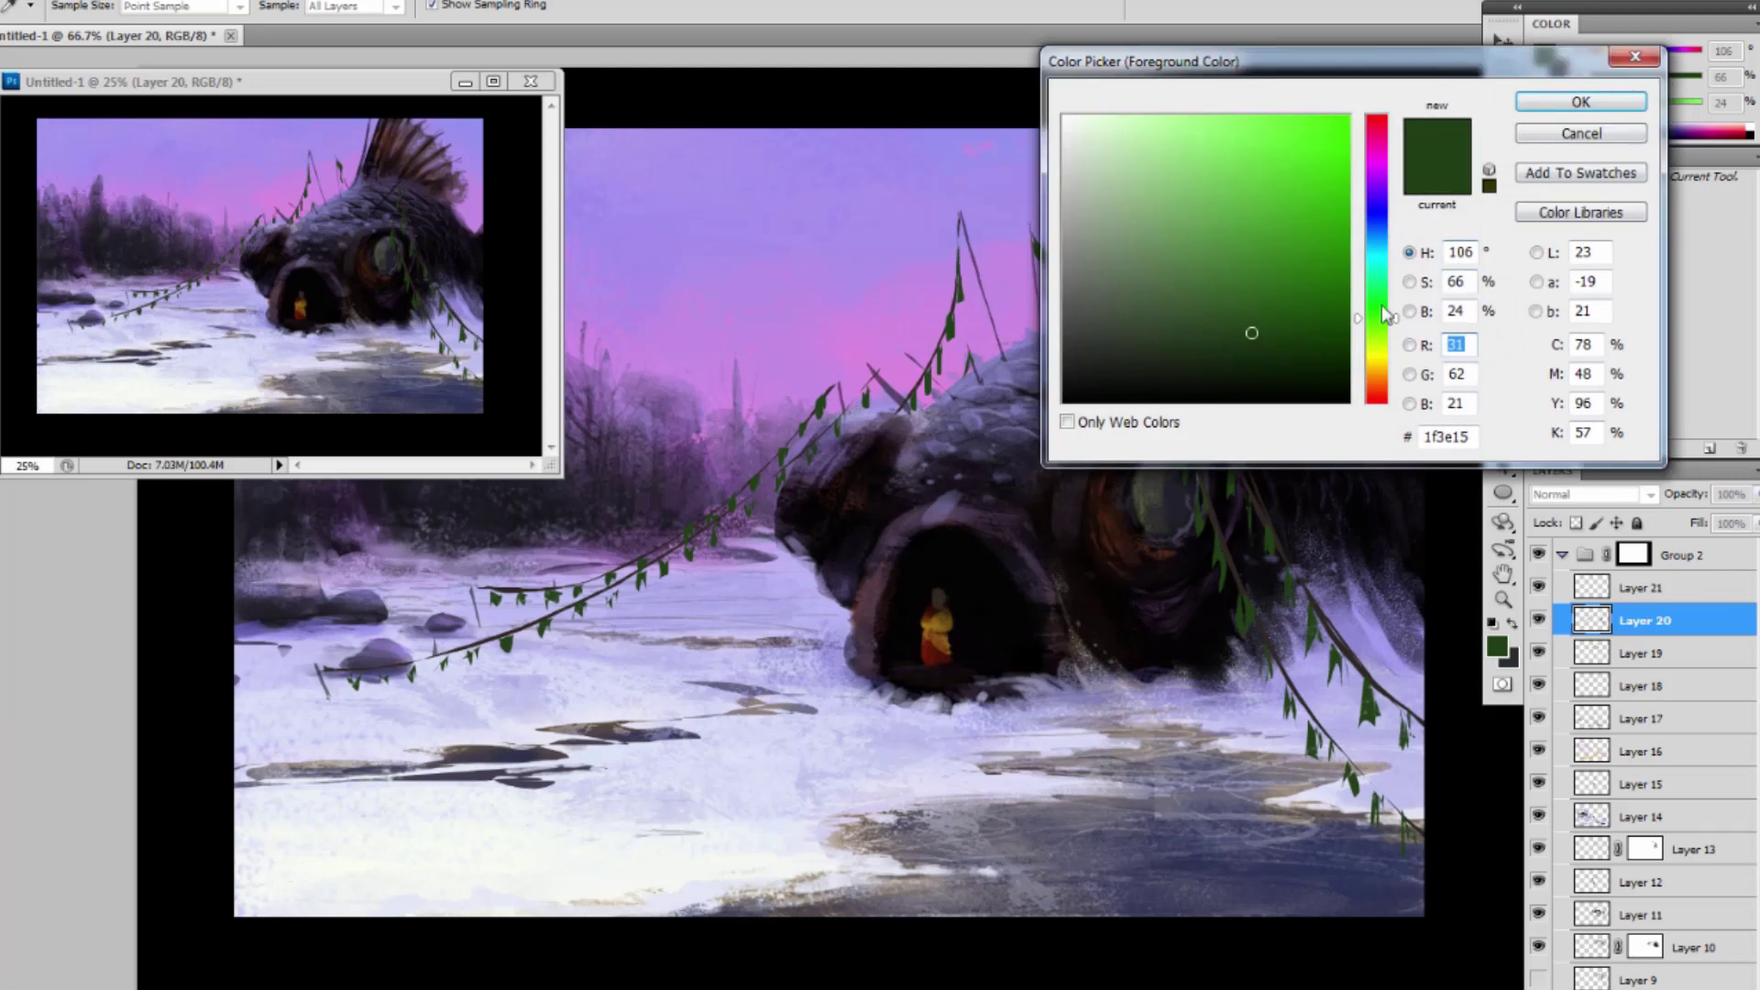
# Set the foreground colour to reddish brown #60270e, shrink the brush to flag size, and recolour scattered flags on all the ropes.
pyautogui.moveTo(1389, 317); pyautogui.dragTo(1392, 396)
pyautogui.click(1306, 304)
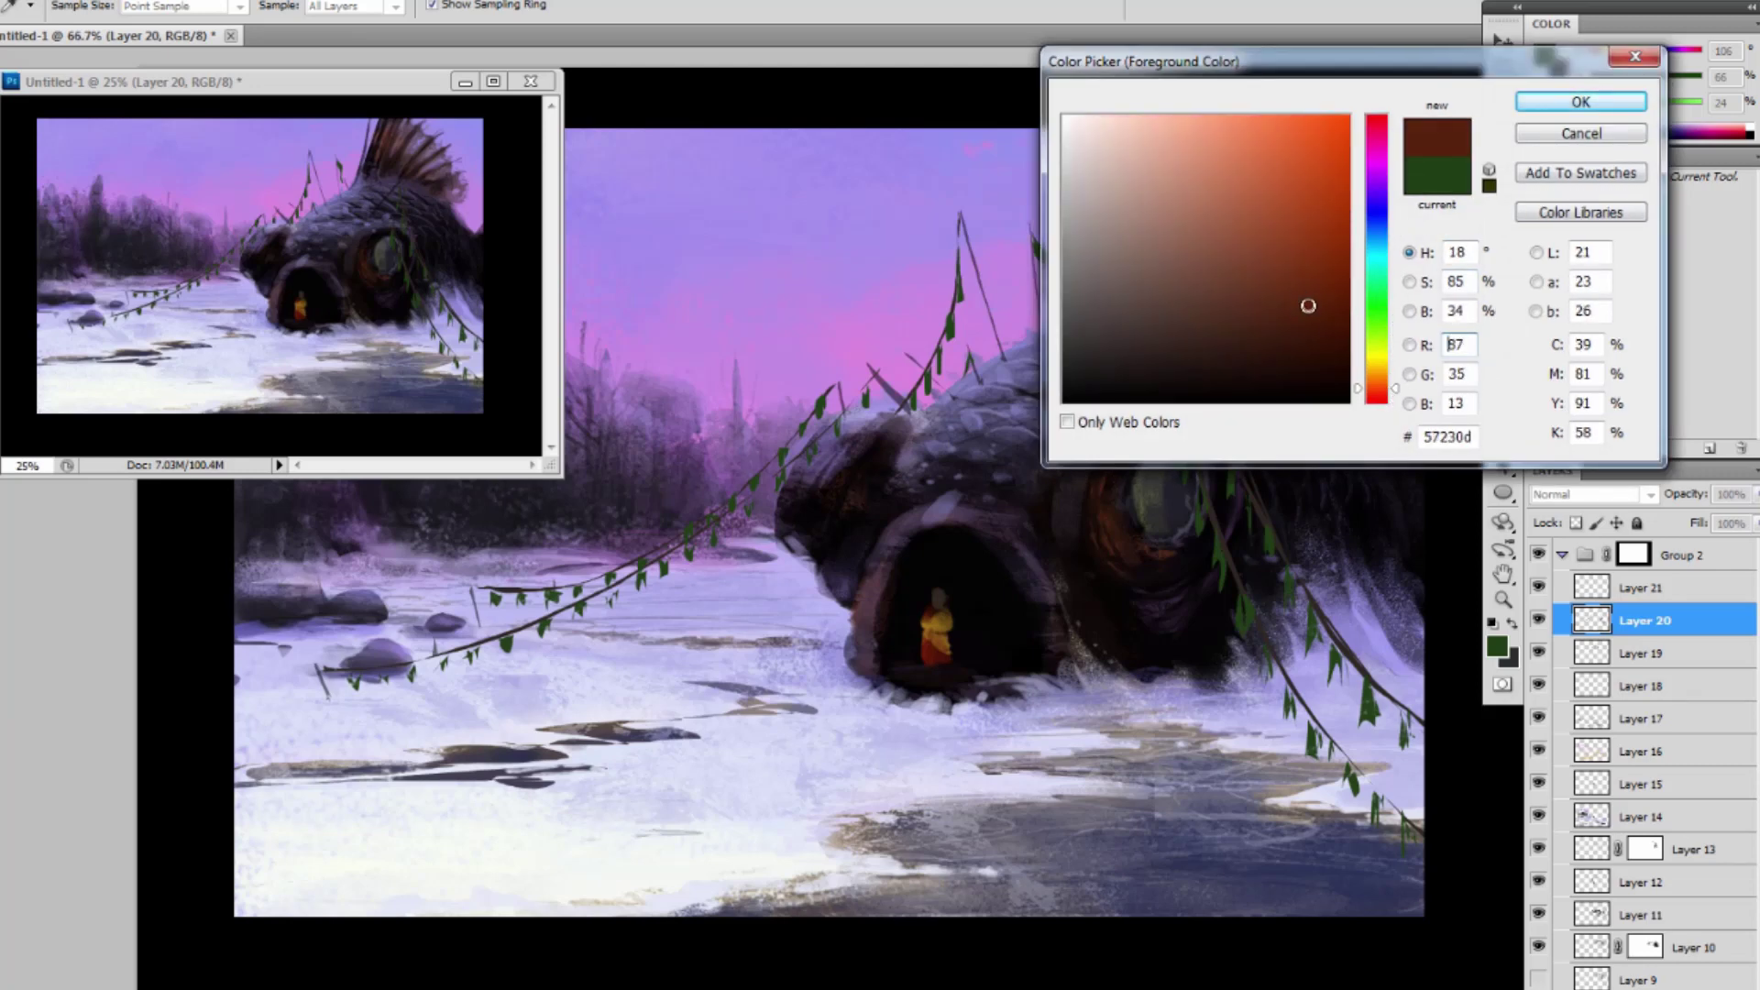
pyautogui.click(1580, 102)
pyautogui.press('[')
pyautogui.press('[')
pyautogui.press('[')
pyautogui.press('[')
pyautogui.press('[')
pyautogui.press('[')
pyautogui.press('[')
pyautogui.press('[')
pyautogui.press('[')
pyautogui.press('[')
pyautogui.press('[')
pyautogui.press('[')
pyautogui.press('[')
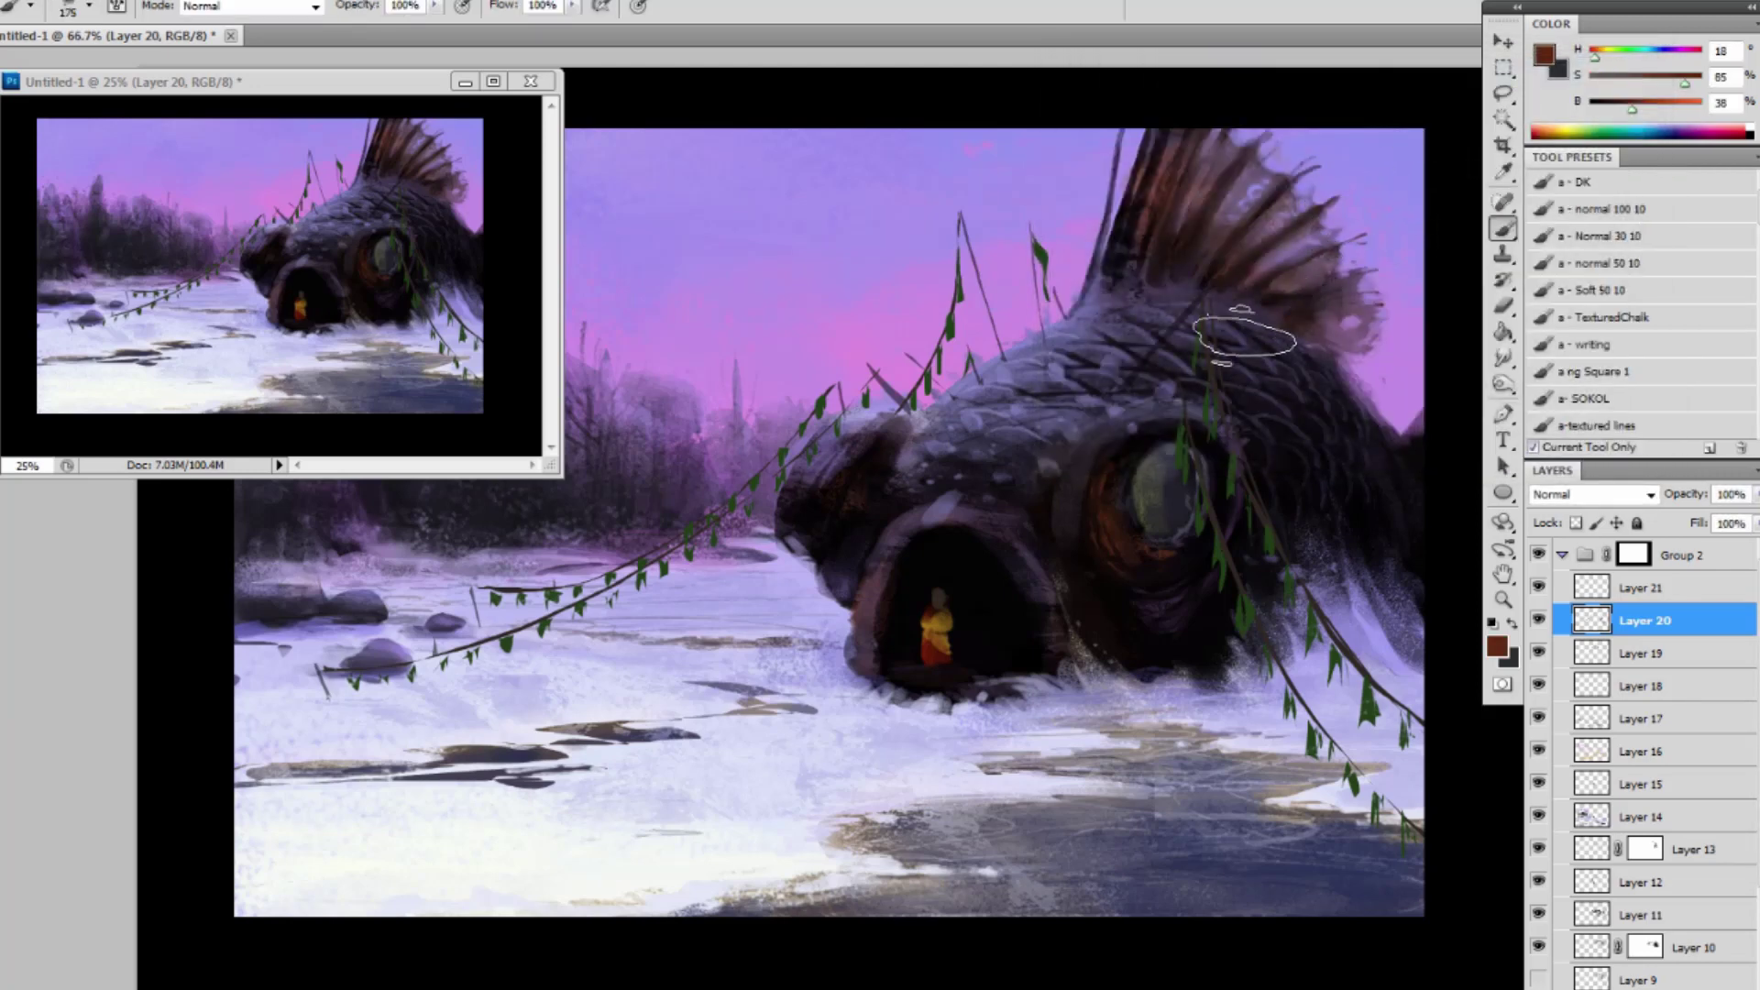
pyautogui.press(']')
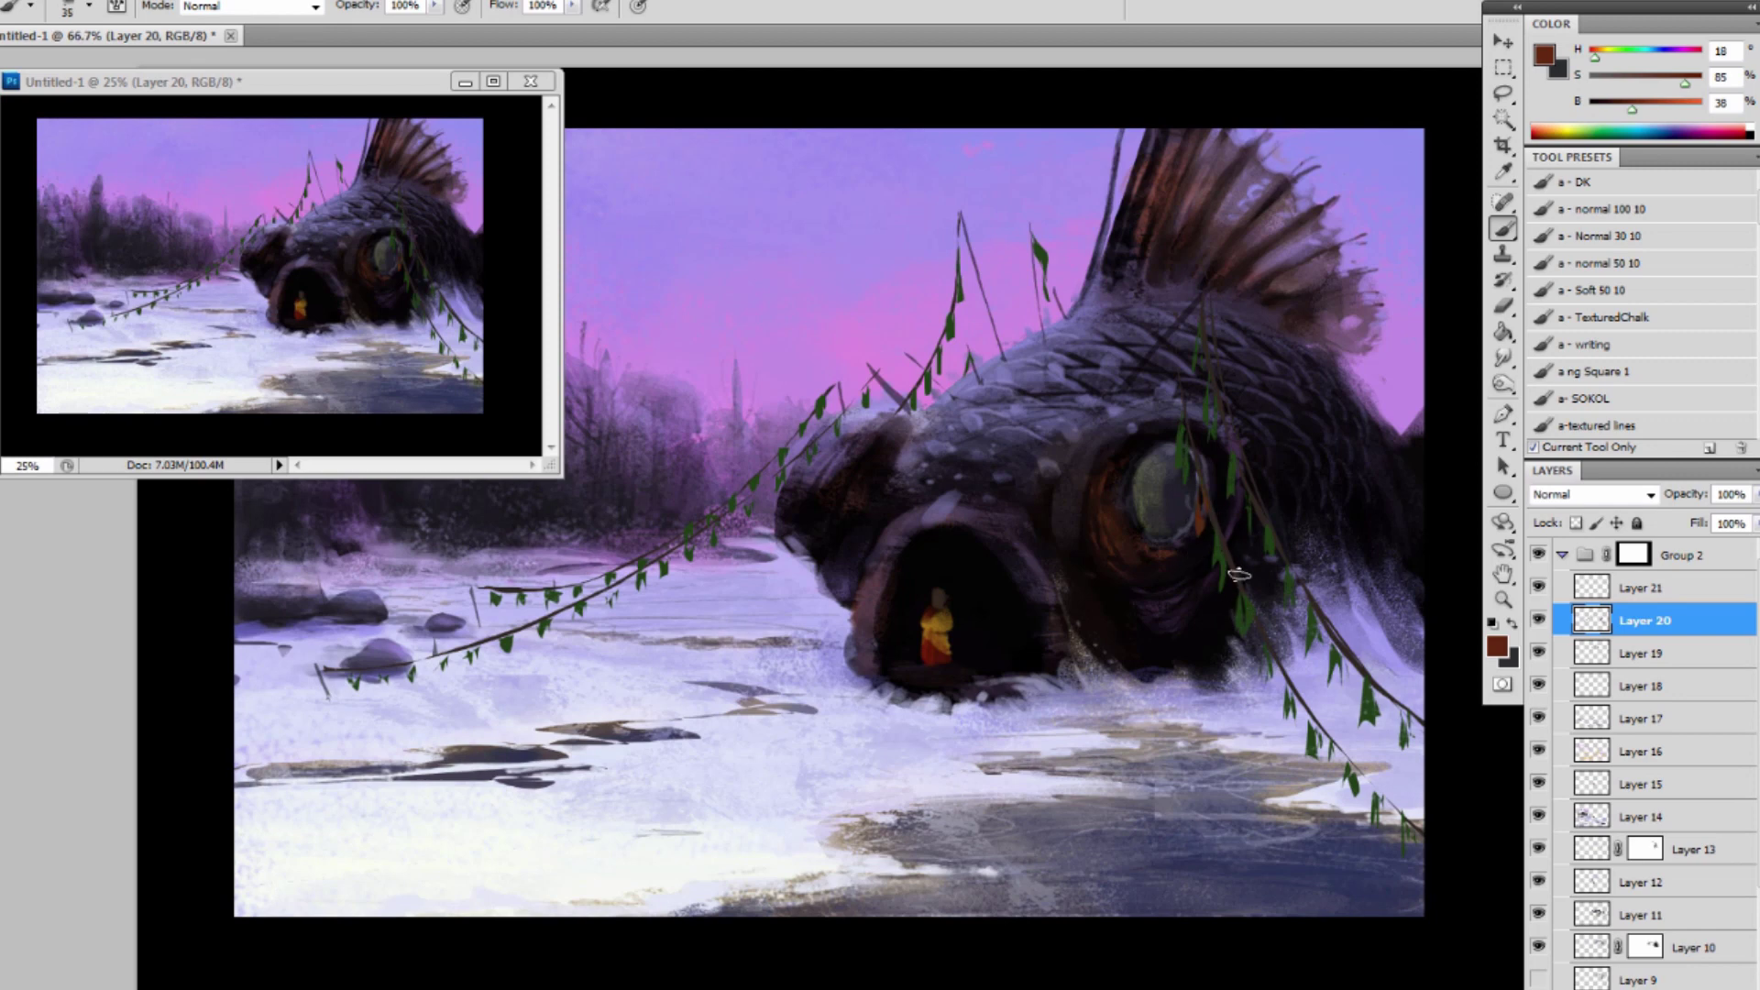
pyautogui.moveTo(1240, 596)
pyautogui.mouseDown()
pyautogui.moveTo(1242, 642)
pyautogui.moveTo(1377, 800)
pyautogui.moveTo(1333, 610)
pyautogui.moveTo(1334, 675)
pyautogui.mouseUp()
pyautogui.moveTo(946, 306); pyautogui.dragTo(951, 361)
pyautogui.moveTo(1052, 254); pyautogui.dragTo(1048, 283)
pyautogui.moveTo(690, 529); pyautogui.dragTo(687, 556)
# Set the foreground colour to blue #141f8a and recolour a few flags on the sagging rope beside the far eye.
pyautogui.click(1546, 57)
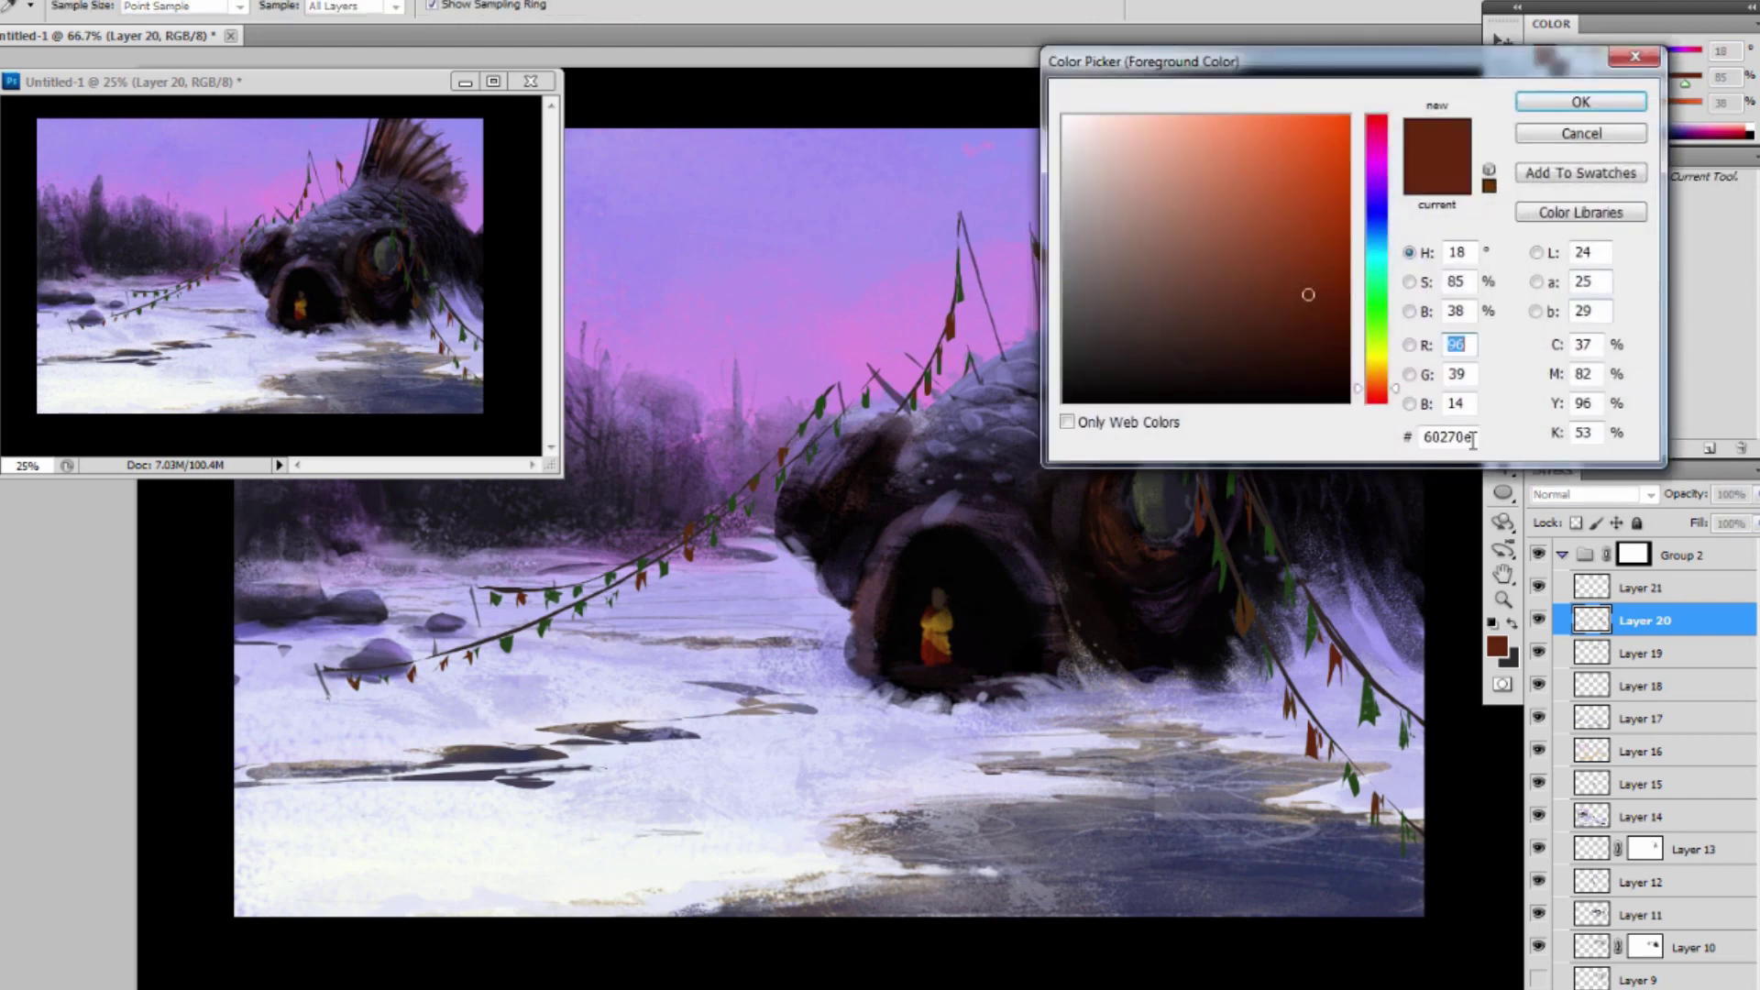
pyautogui.click(1376, 215)
pyautogui.click(1308, 246)
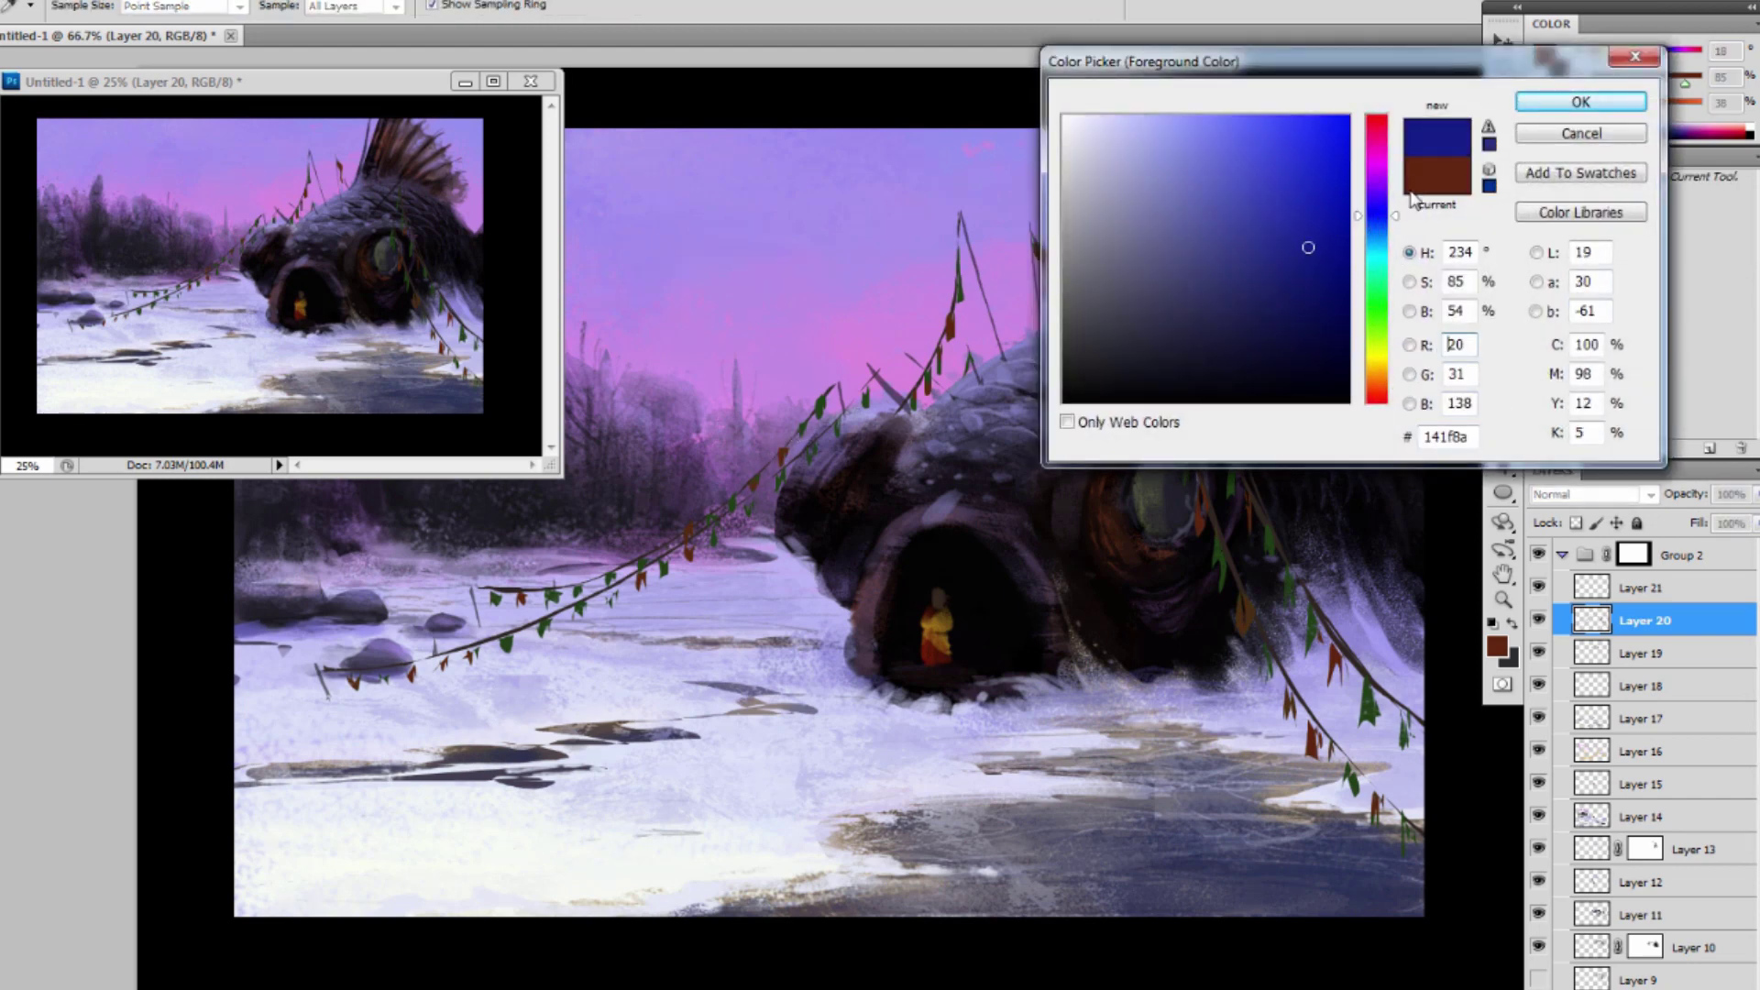
pyautogui.click(1575, 103)
pyautogui.moveTo(760, 473); pyautogui.dragTo(750, 486)
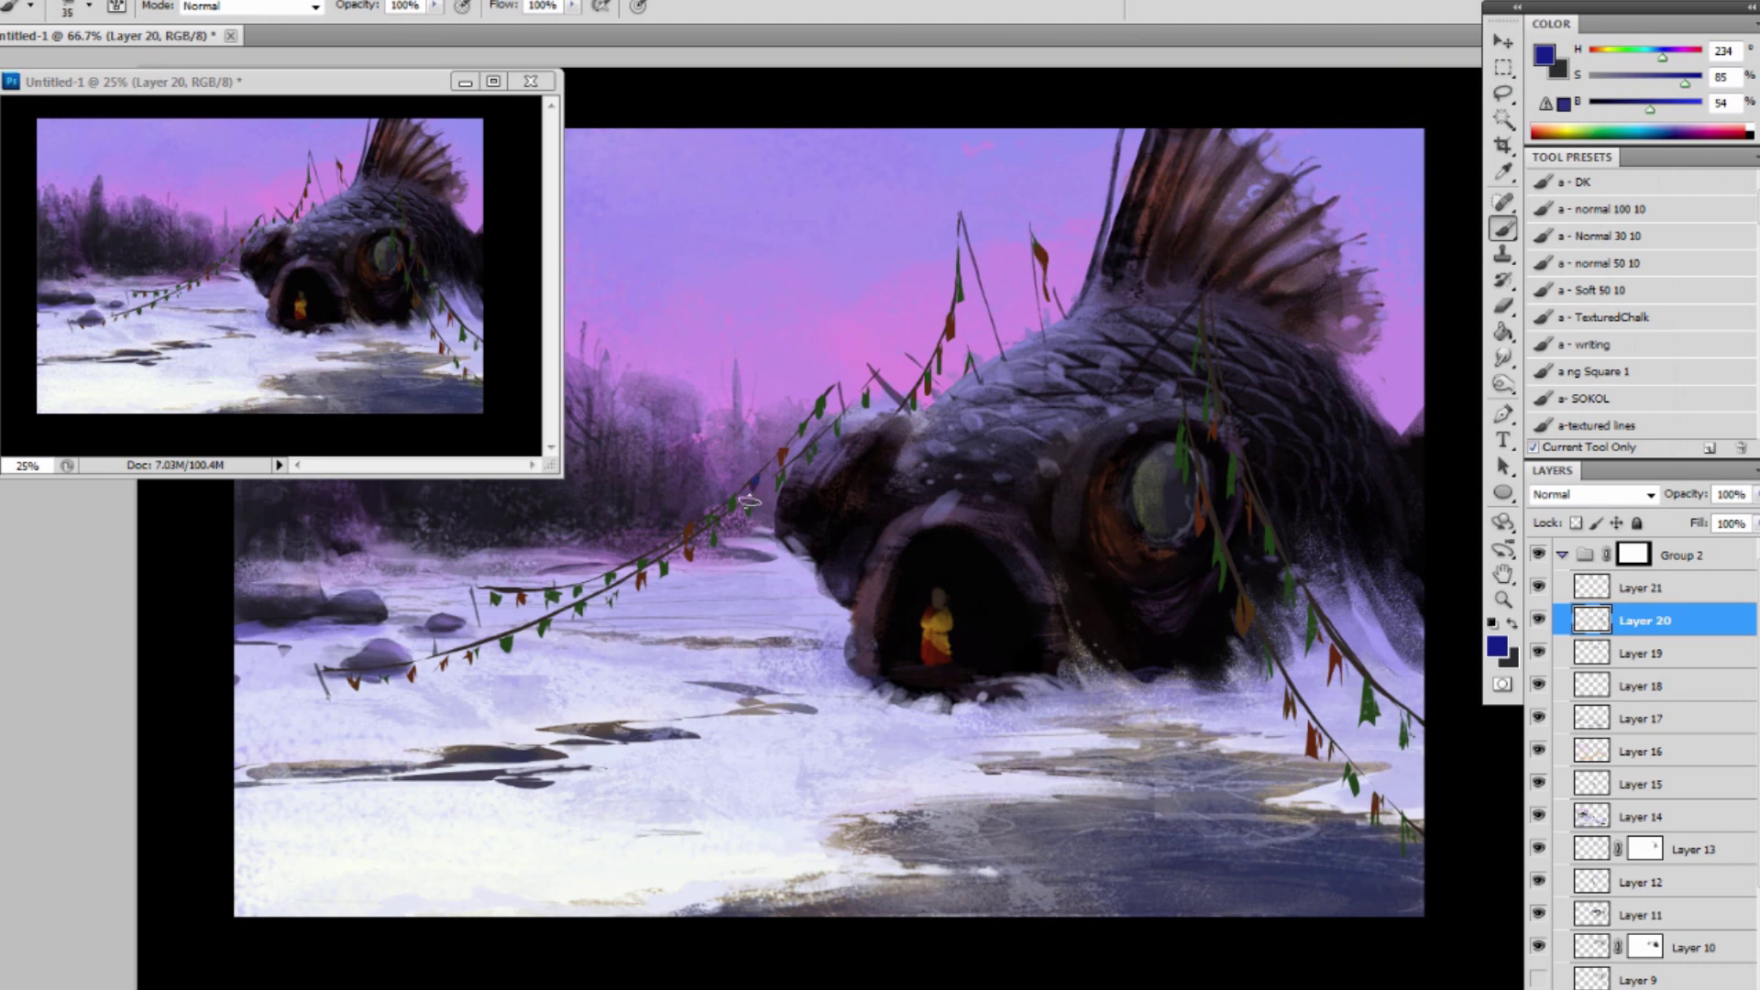
# Darken the foreground colour to navy #0f165d and recolour scattered flags on the snow, head and eye ropes.
pyautogui.click(1546, 57)
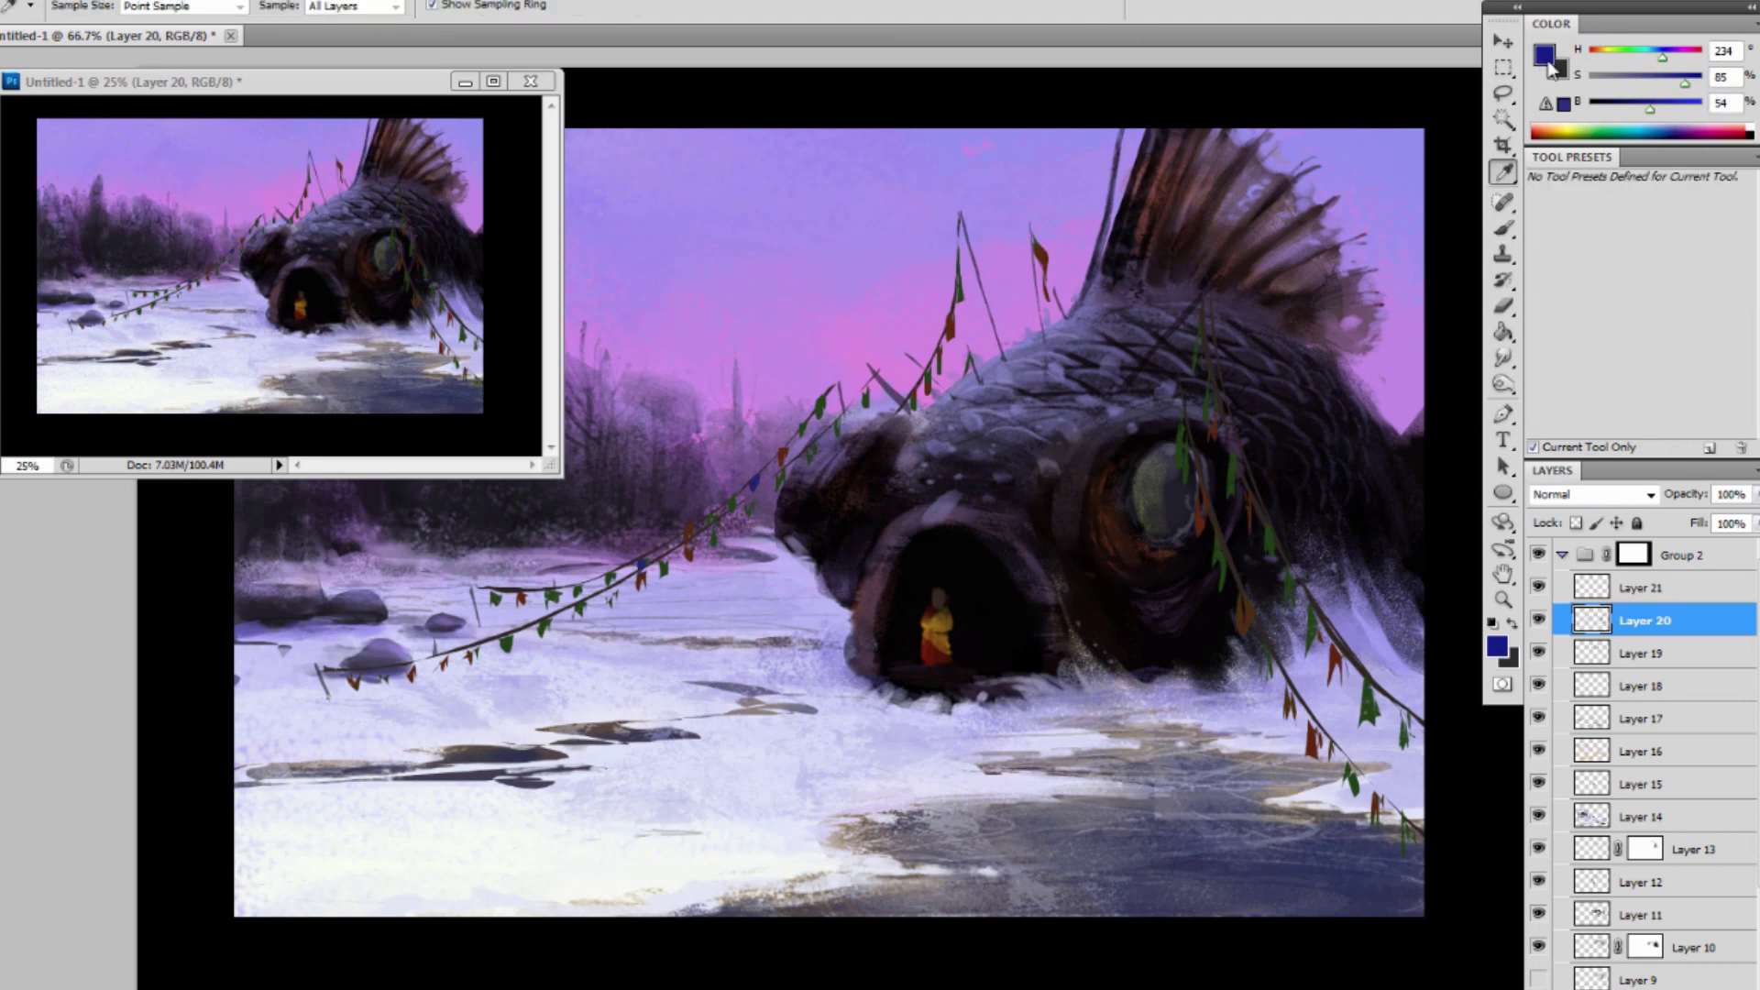
pyautogui.click(1305, 297)
pyautogui.click(1575, 104)
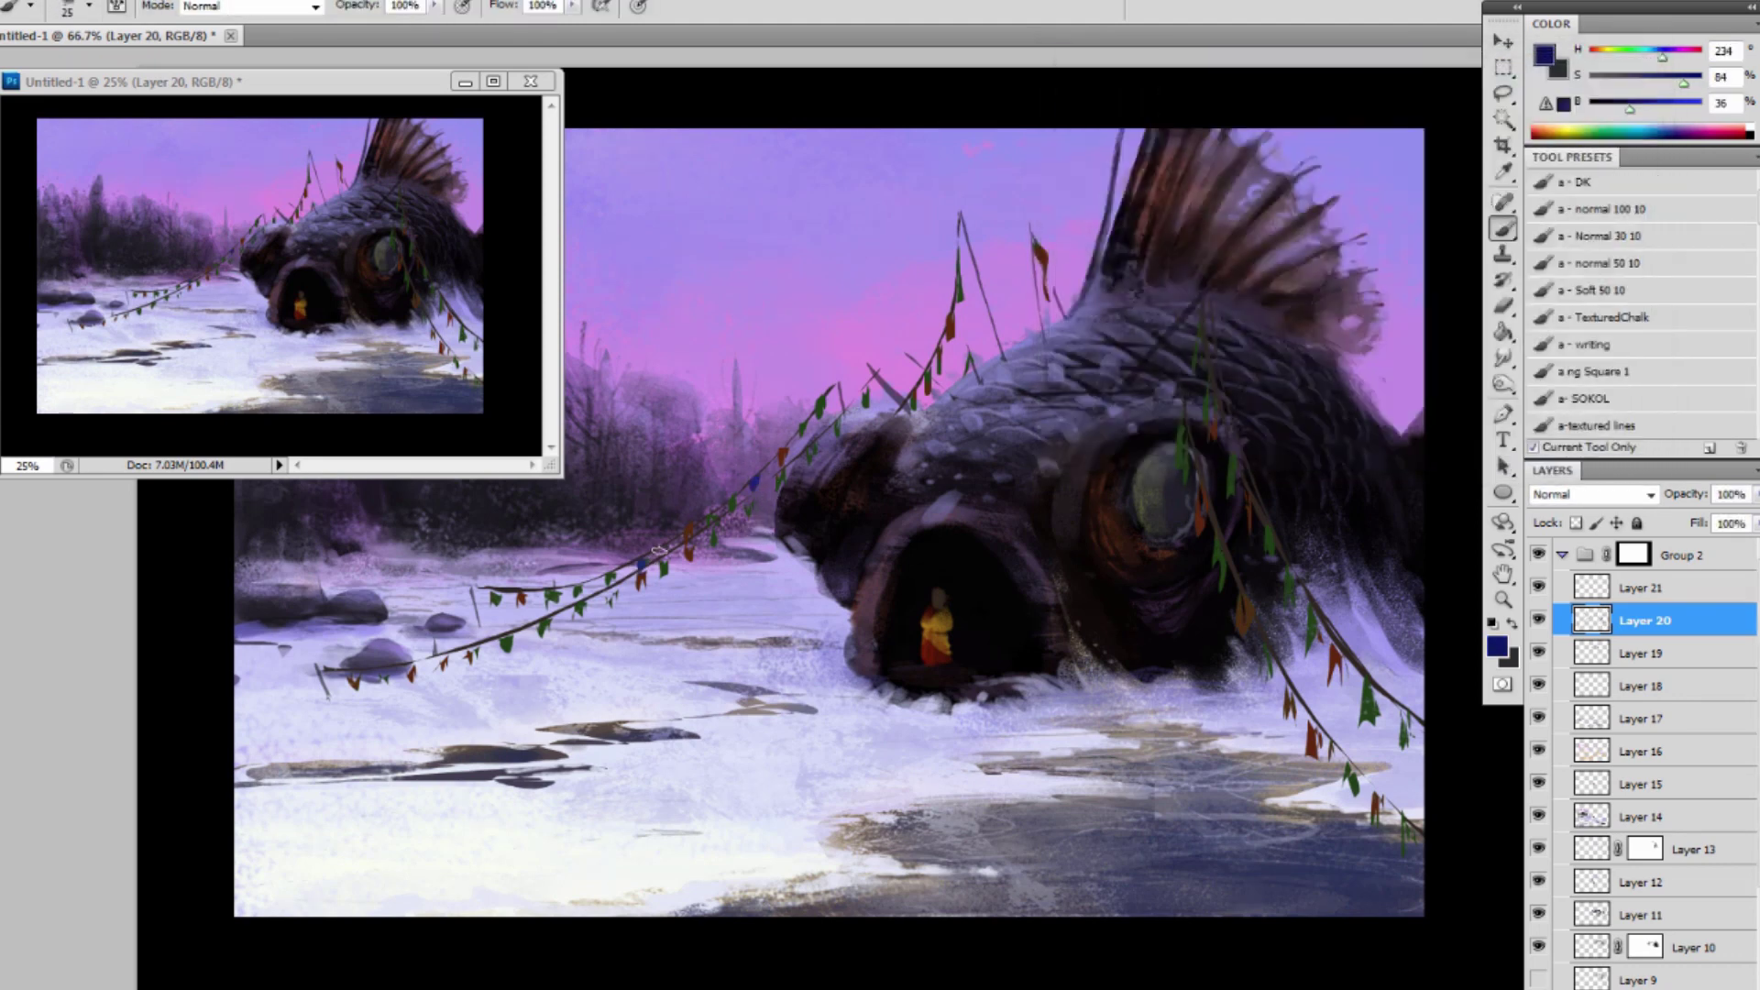
pyautogui.moveTo(543, 621); pyautogui.dragTo(545, 636)
pyautogui.moveTo(781, 475); pyautogui.dragTo(781, 486)
pyautogui.moveTo(865, 391); pyautogui.dragTo(866, 404)
pyautogui.moveTo(1231, 456); pyautogui.dragTo(1235, 498)
pyautogui.press(']')
pyautogui.moveTo(1368, 684); pyautogui.dragTo(1371, 724)
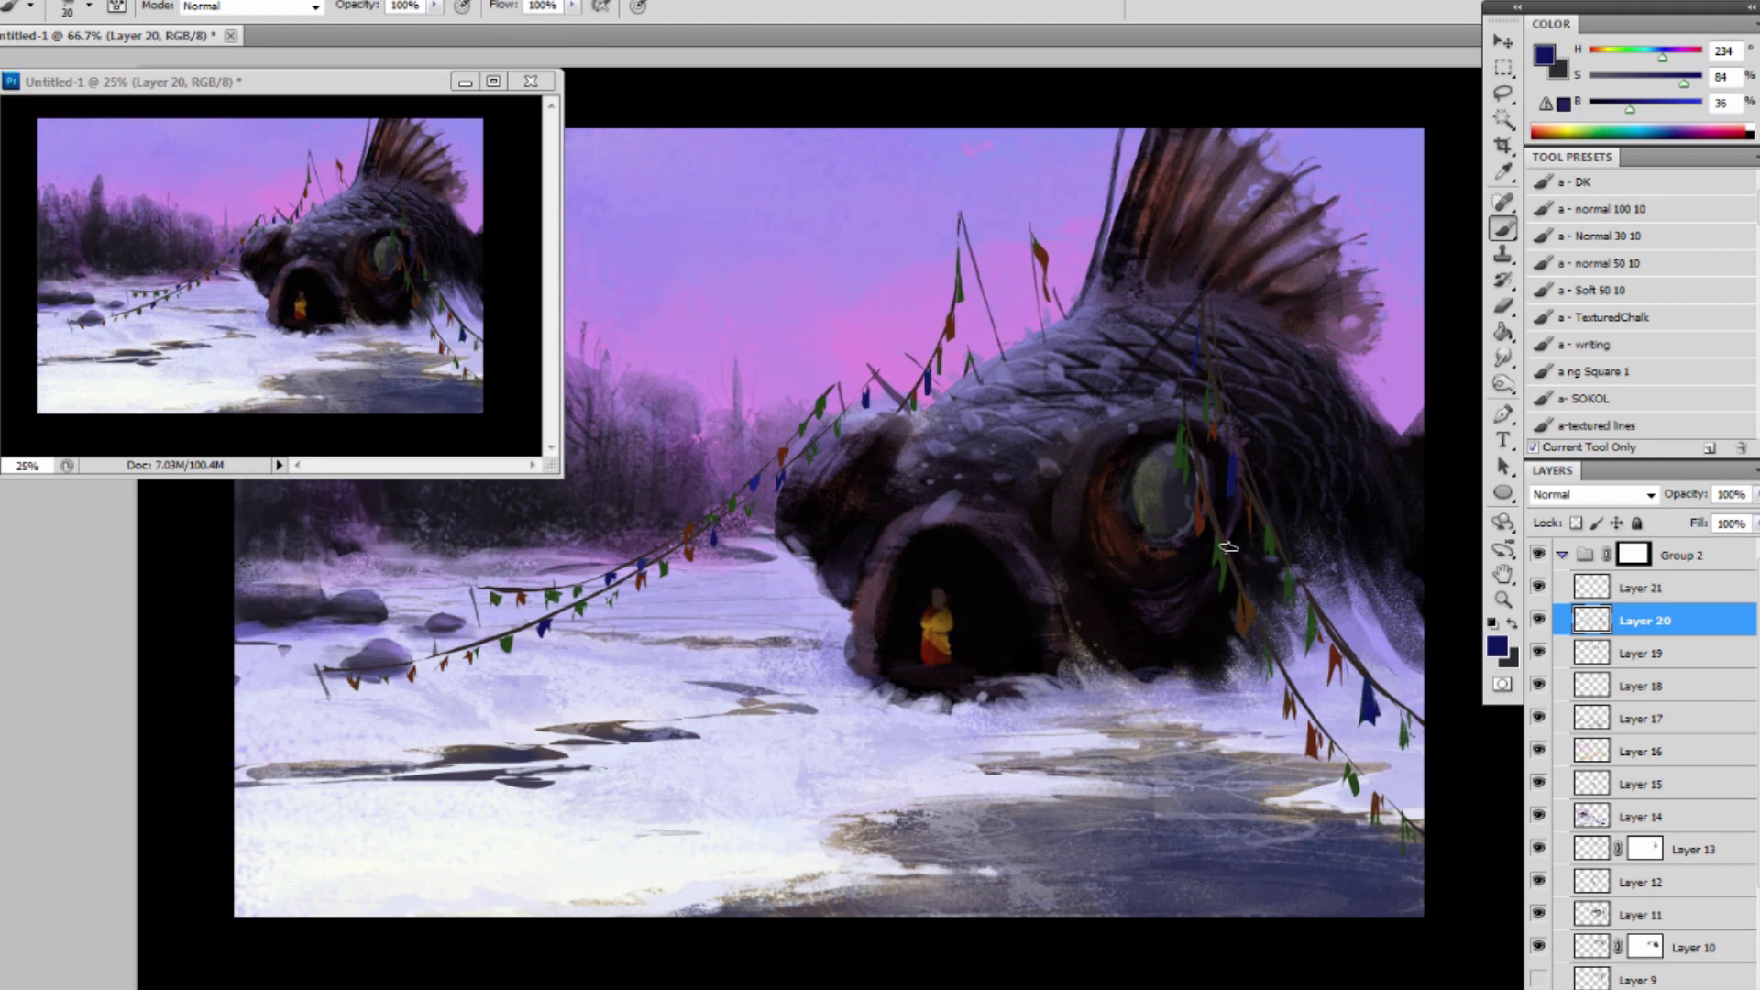
pyautogui.moveTo(1225, 553); pyautogui.dragTo(1226, 587)
pyautogui.moveTo(421, 653); pyautogui.dragTo(415, 679)
# Set the foreground colour to dark yellow (H 54, S 86, B 41), recolour scattered flags, and add a new layer above the rope layer.
pyautogui.click(1544, 57)
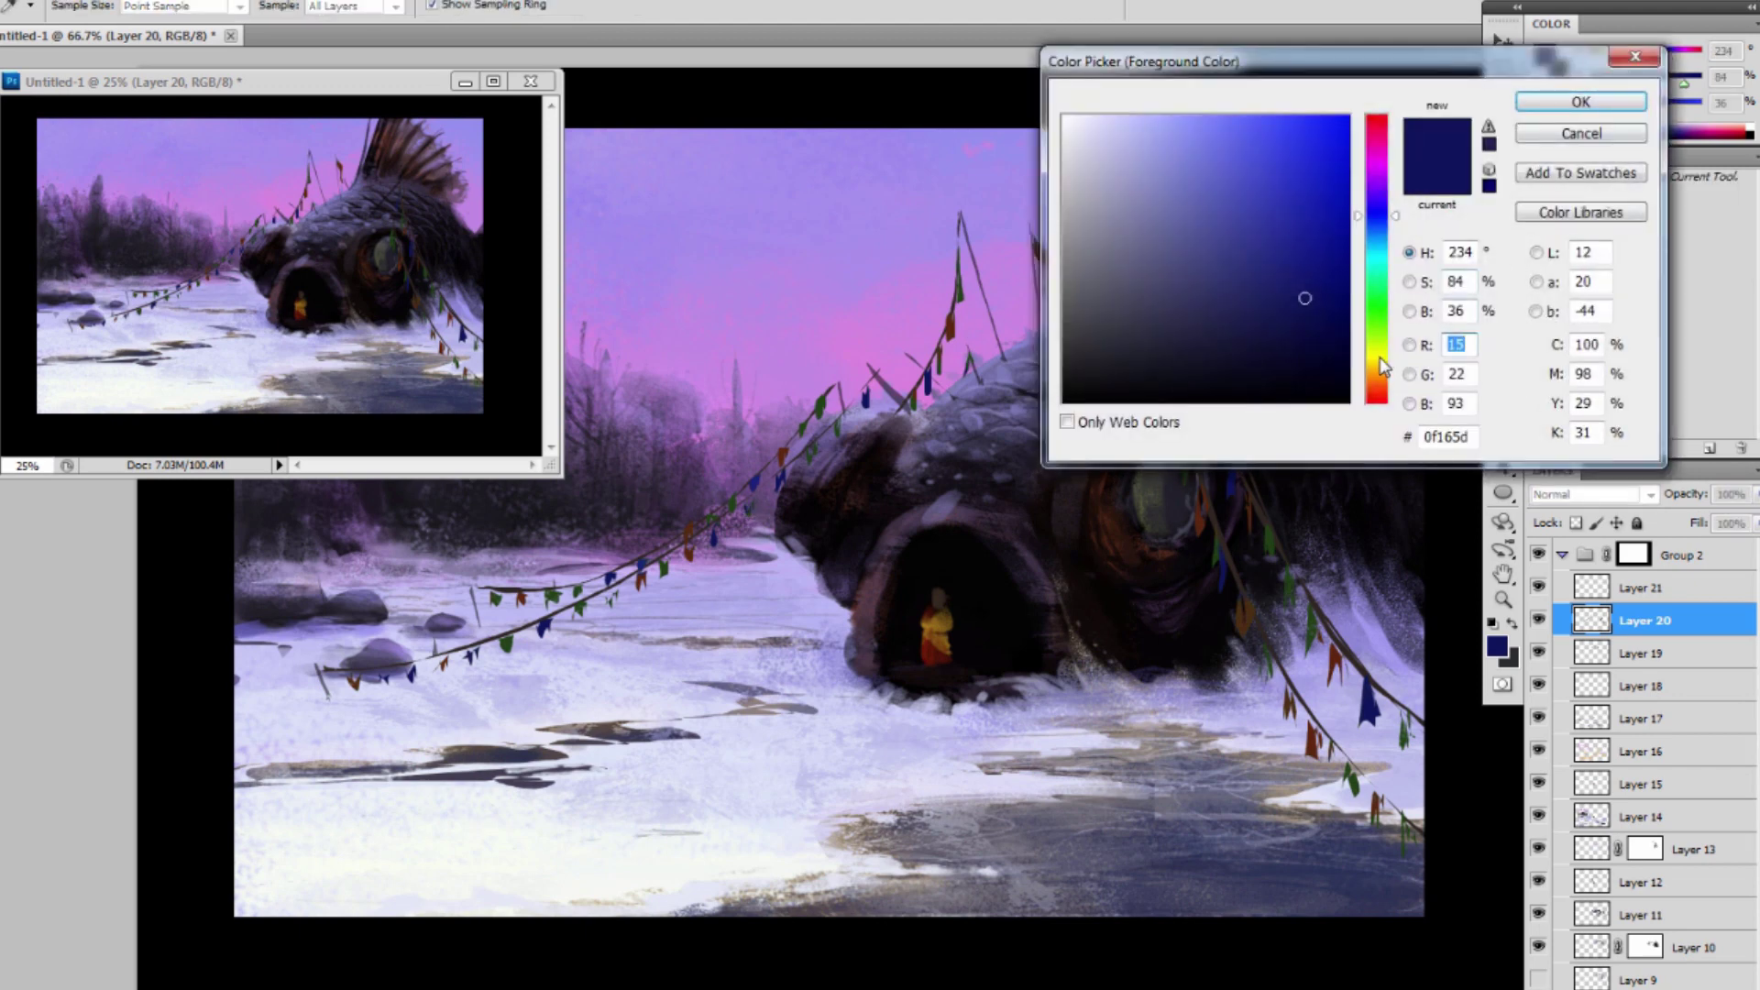
pyautogui.click(1384, 365)
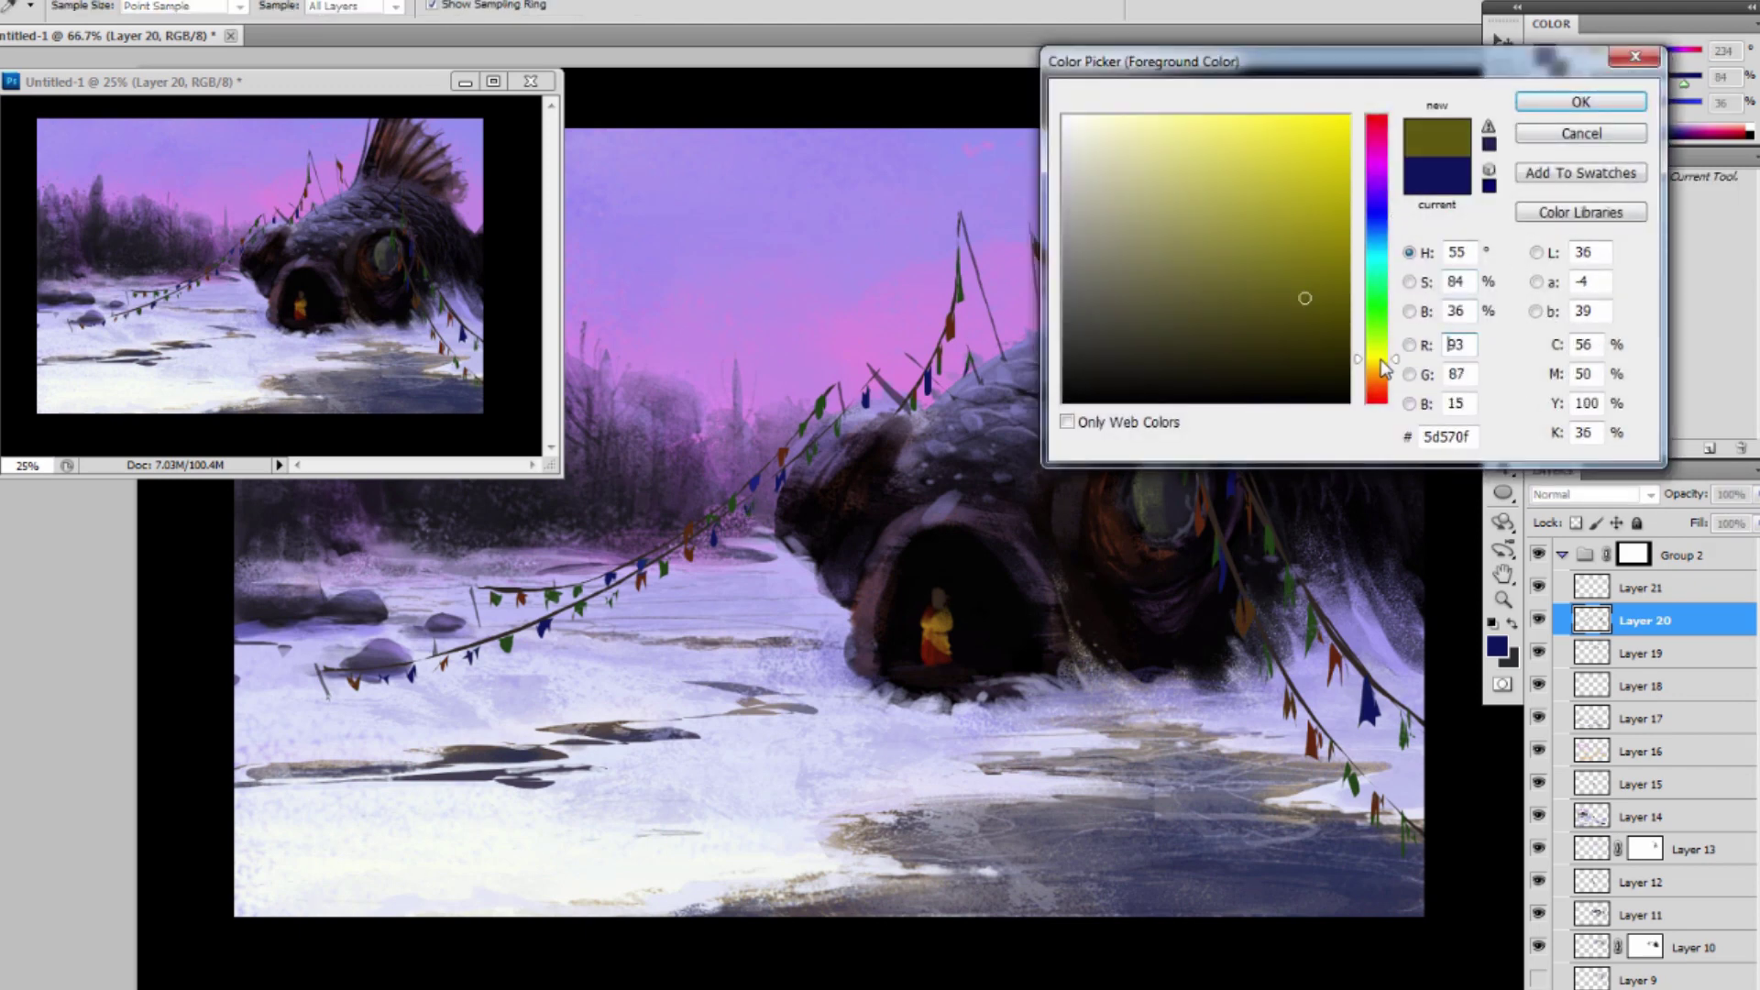
pyautogui.click(1309, 285)
pyautogui.click(1572, 102)
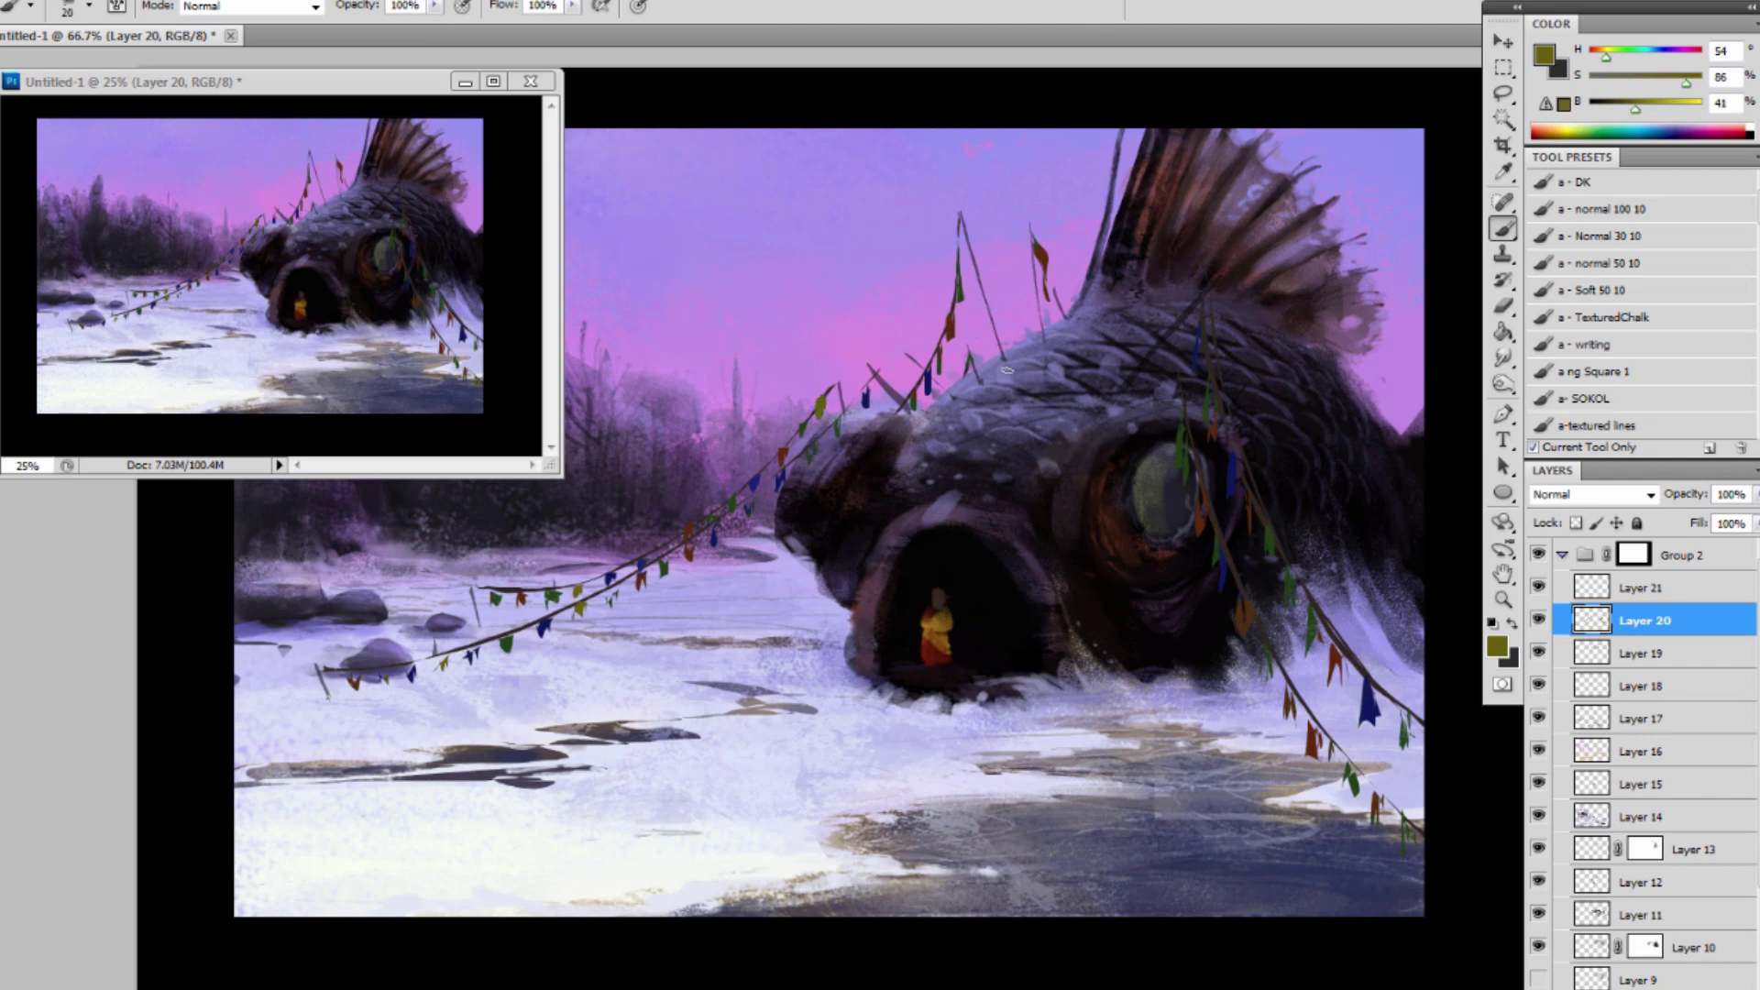
pyautogui.click(1269, 536)
pyautogui.hotkey('ctrl', 'shift', 'alt', 'n')
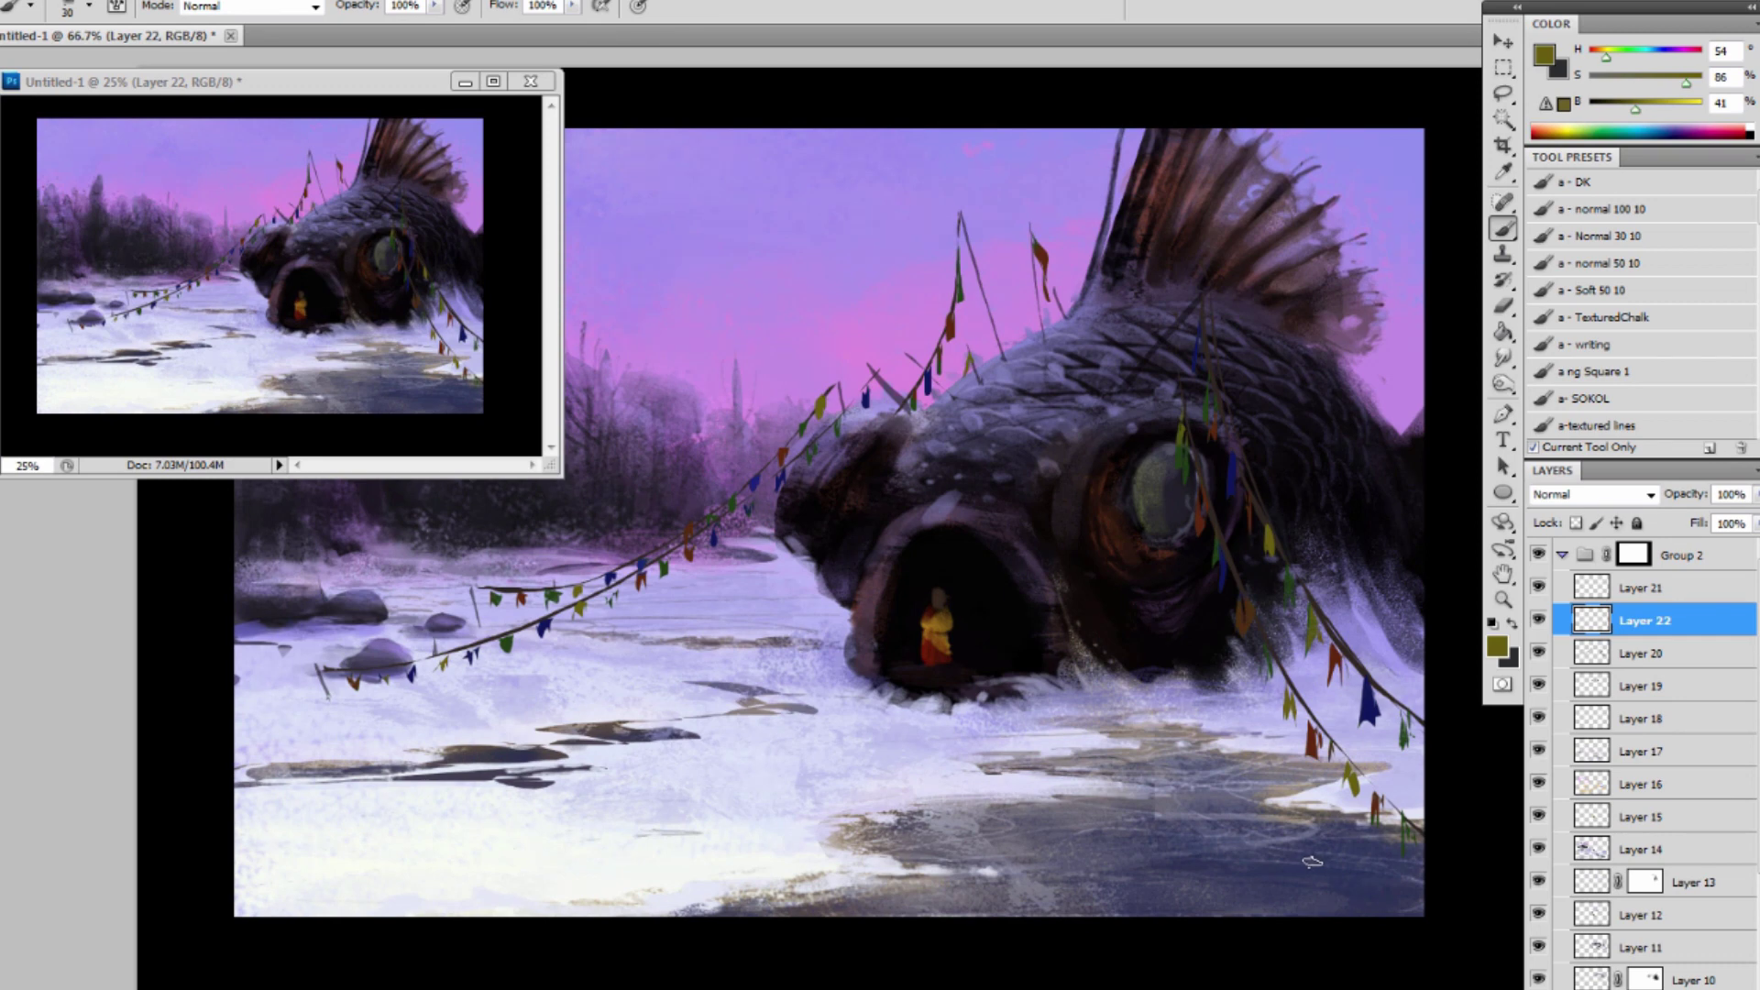
# Add a new layer and set the foreground colour to orange #c77c05, starting from the robe colour of the figure in the mouth.
pyautogui.hotkey('ctrl', 'shift', 'alt', 'n')
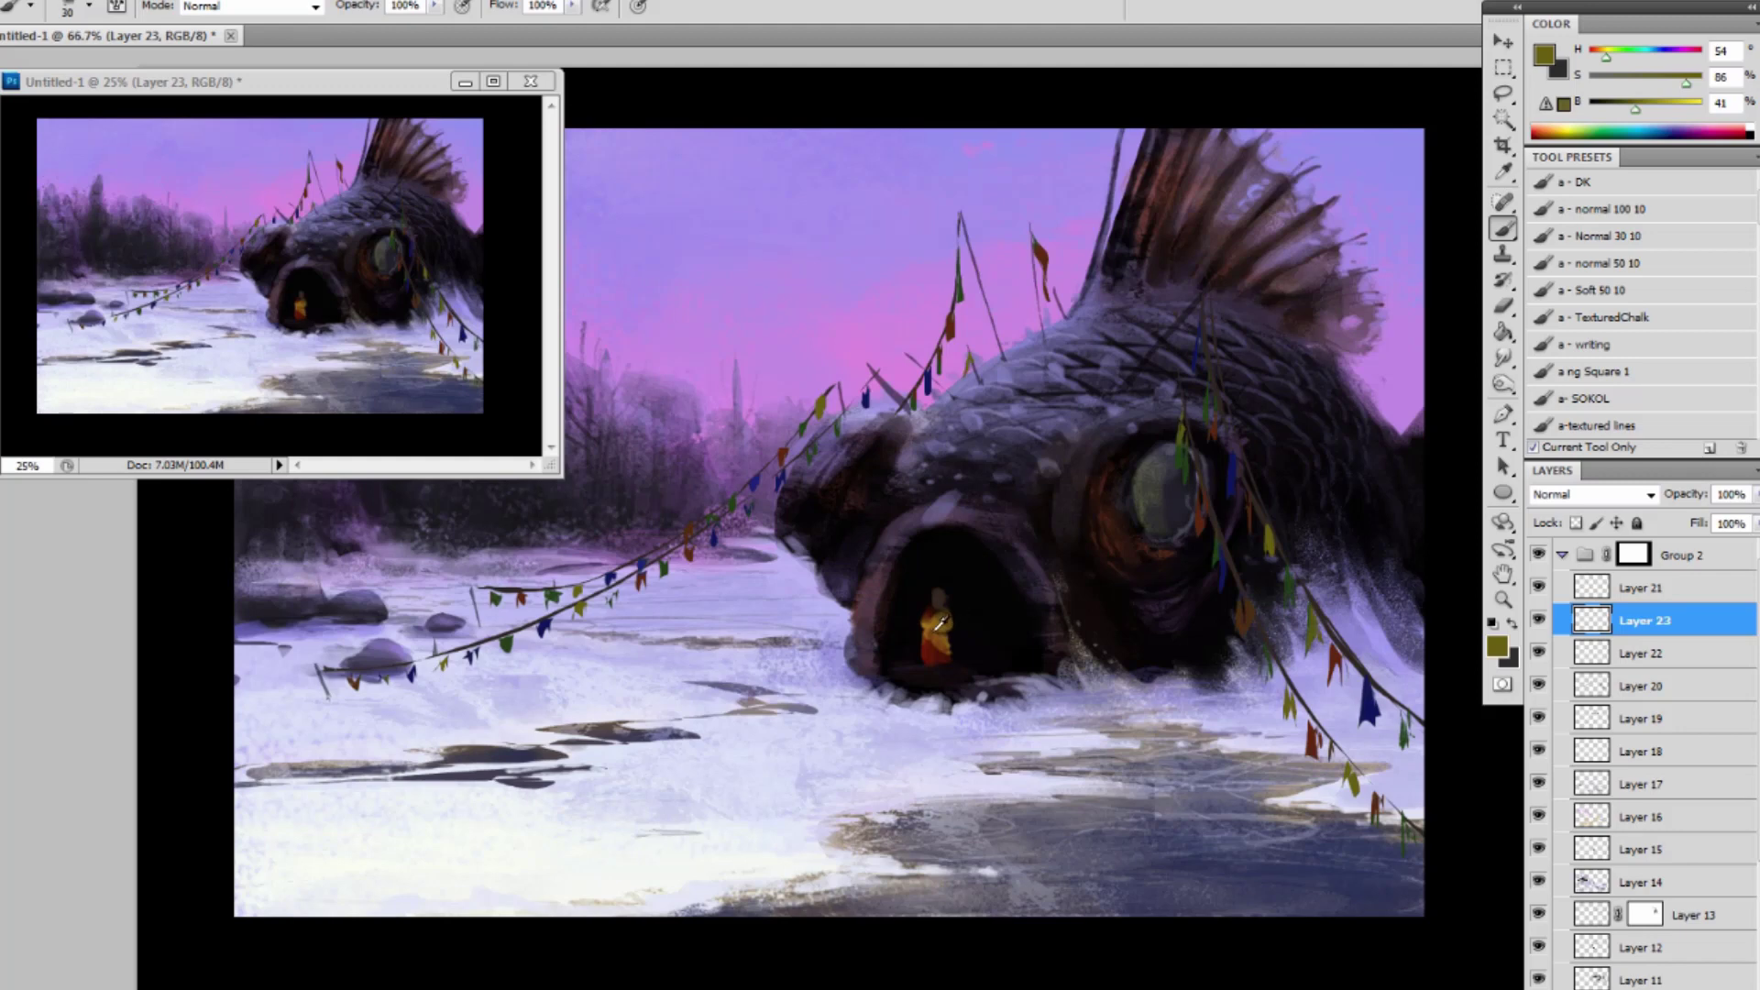
pyautogui.keyDown('alt'); pyautogui.click(931, 629); pyautogui.keyUp('alt')
pyautogui.click(1546, 55)
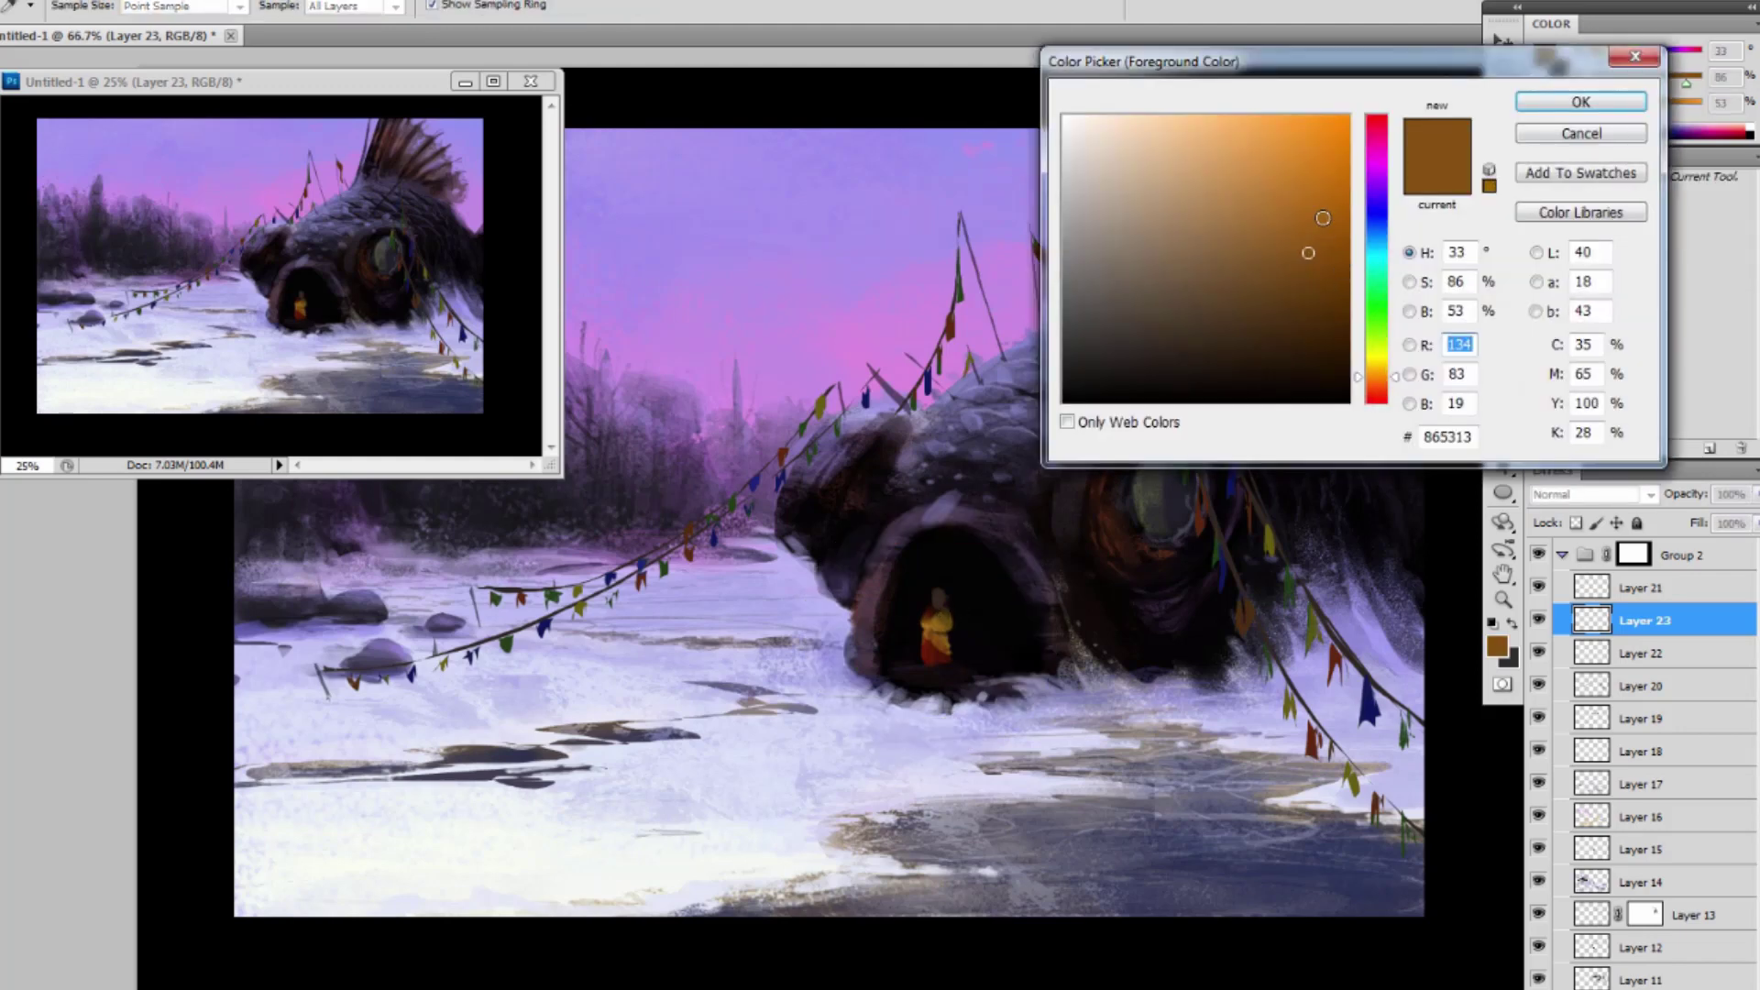
pyautogui.click(1342, 179)
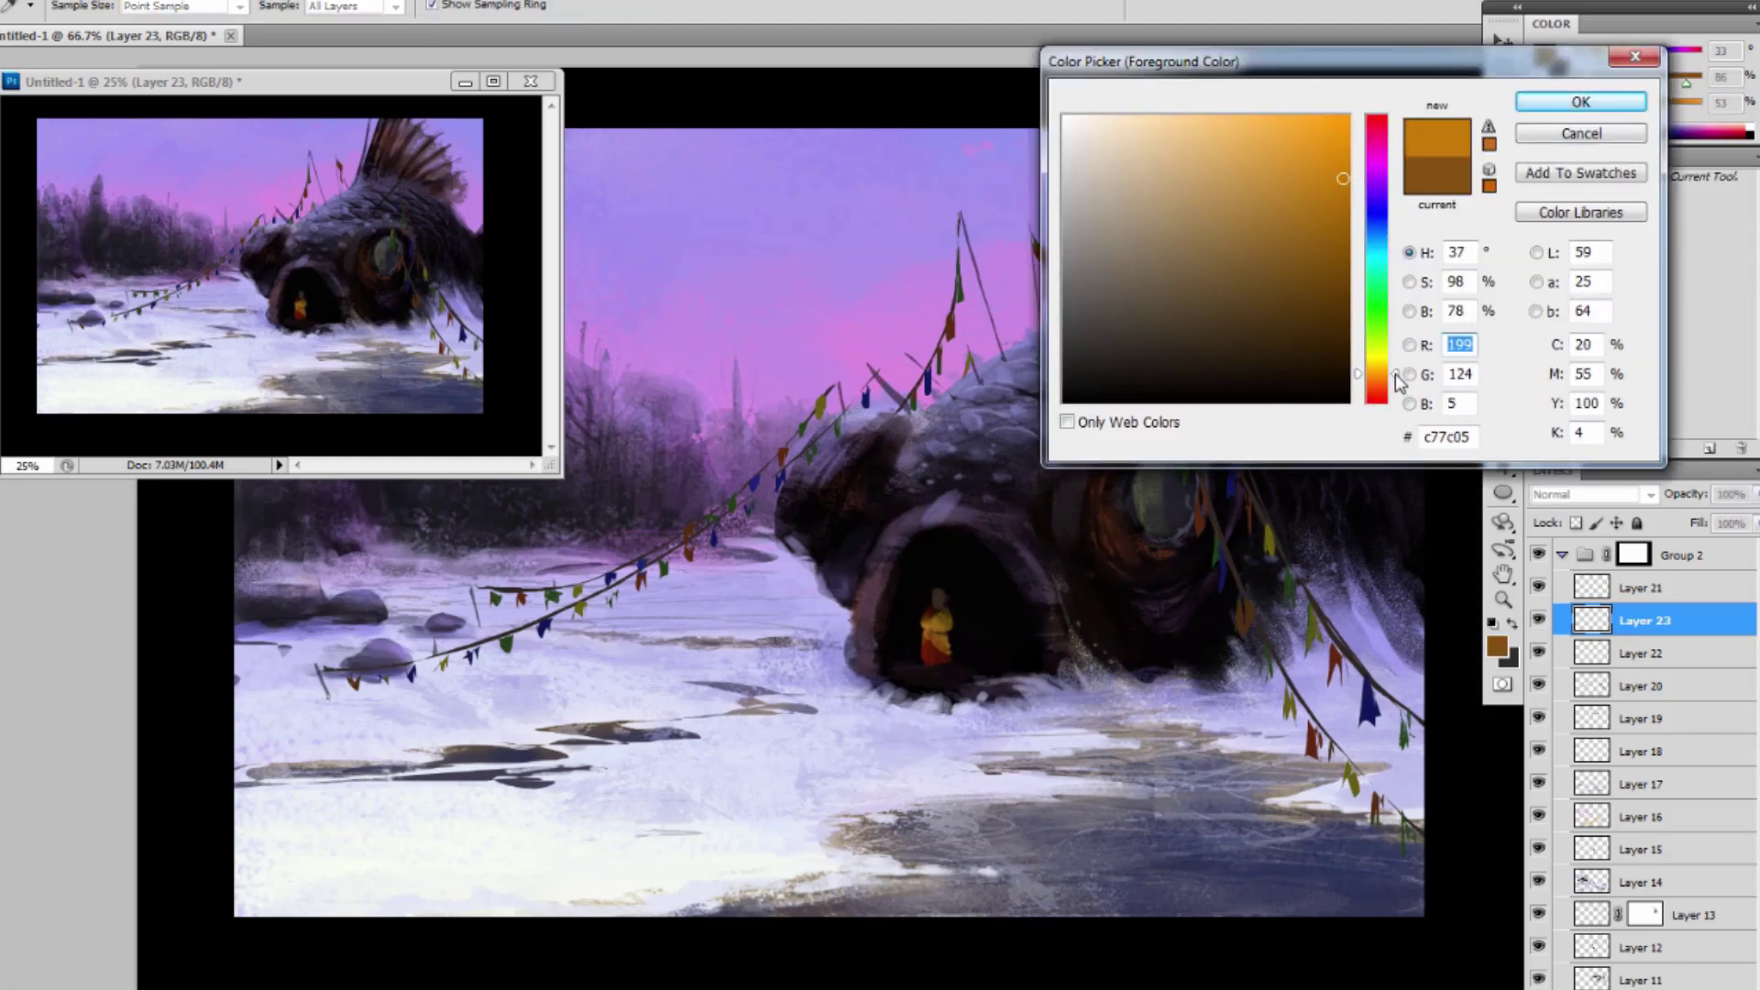
pyautogui.click(1580, 101)
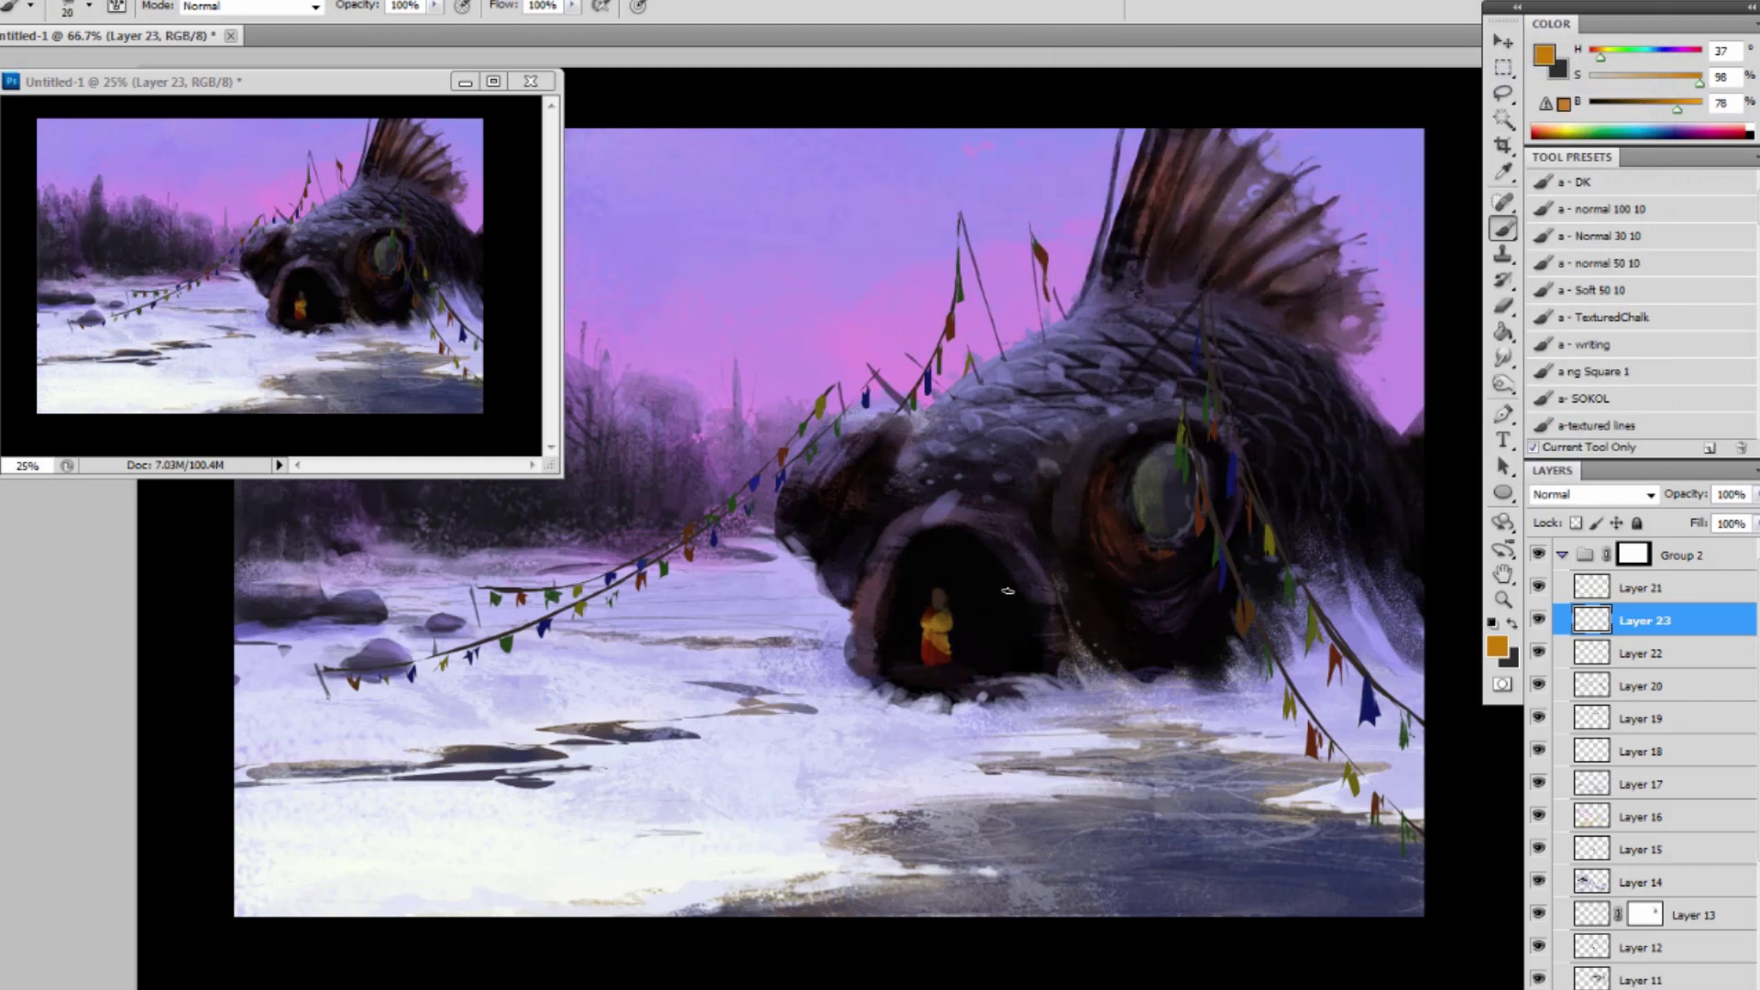
# Add a new layer above Layer 21 and brighten the figure's upper robe with the orange, using a slightly larger brush.
pyautogui.click(1691, 590)
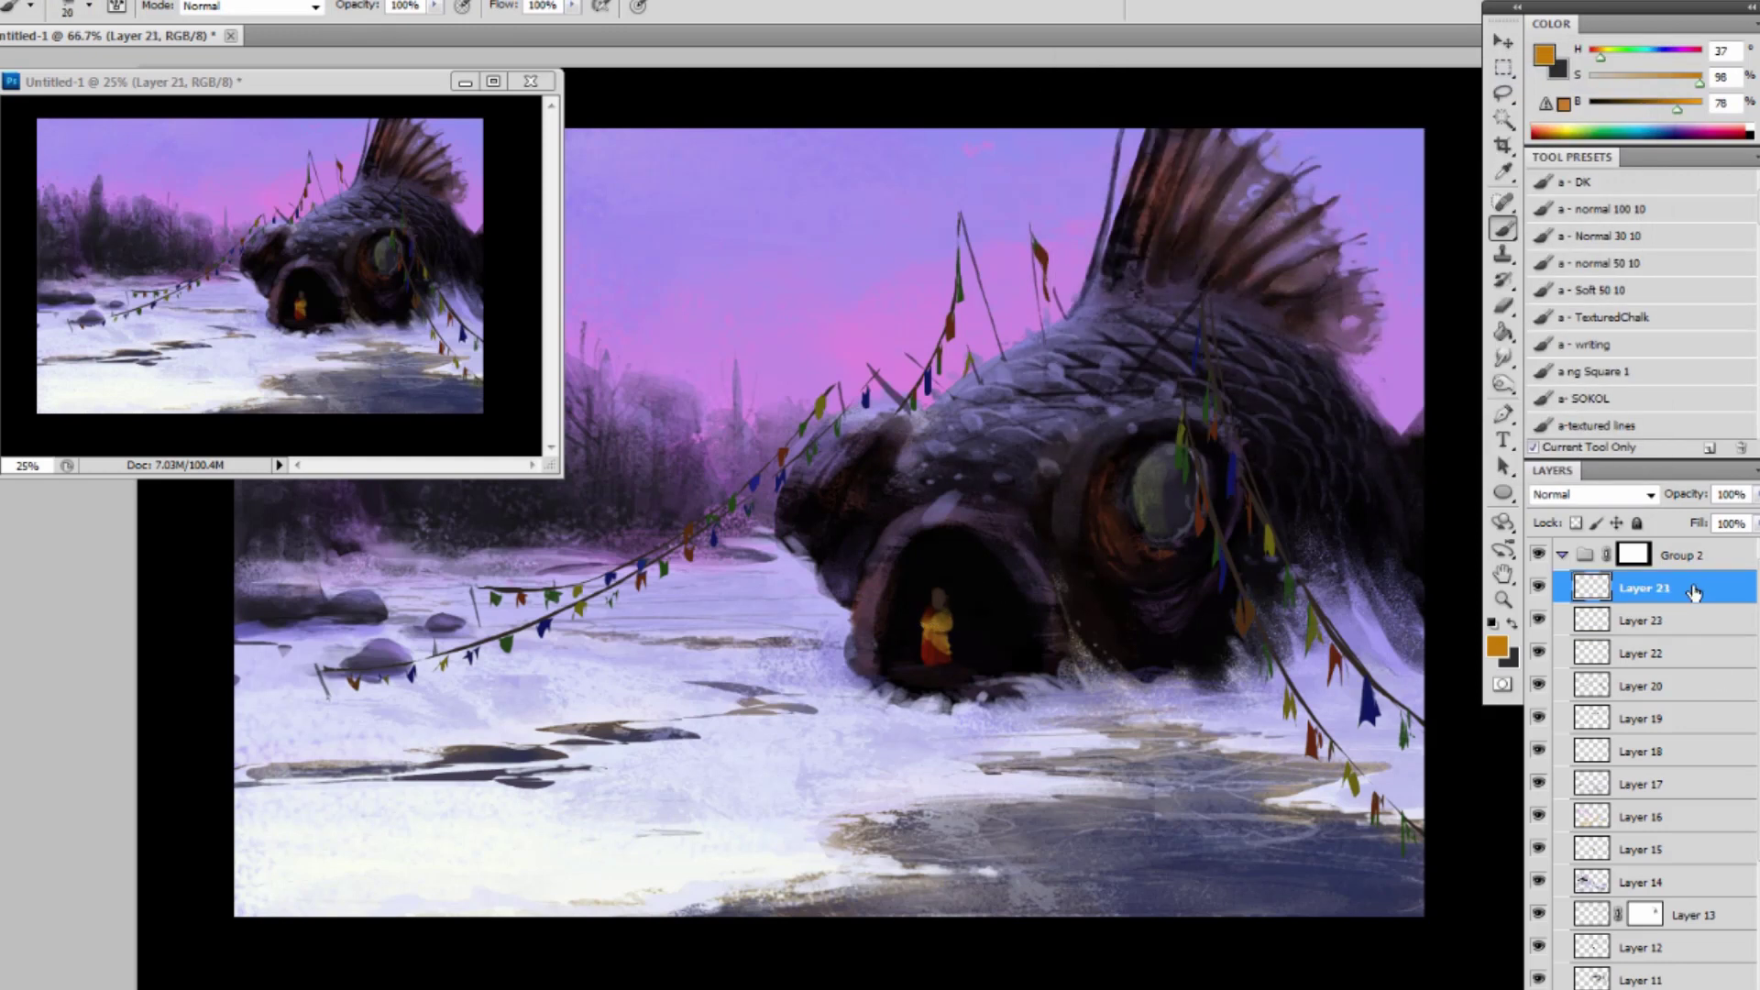
pyautogui.hotkey('ctrl', 'shift', 'alt', 'n')
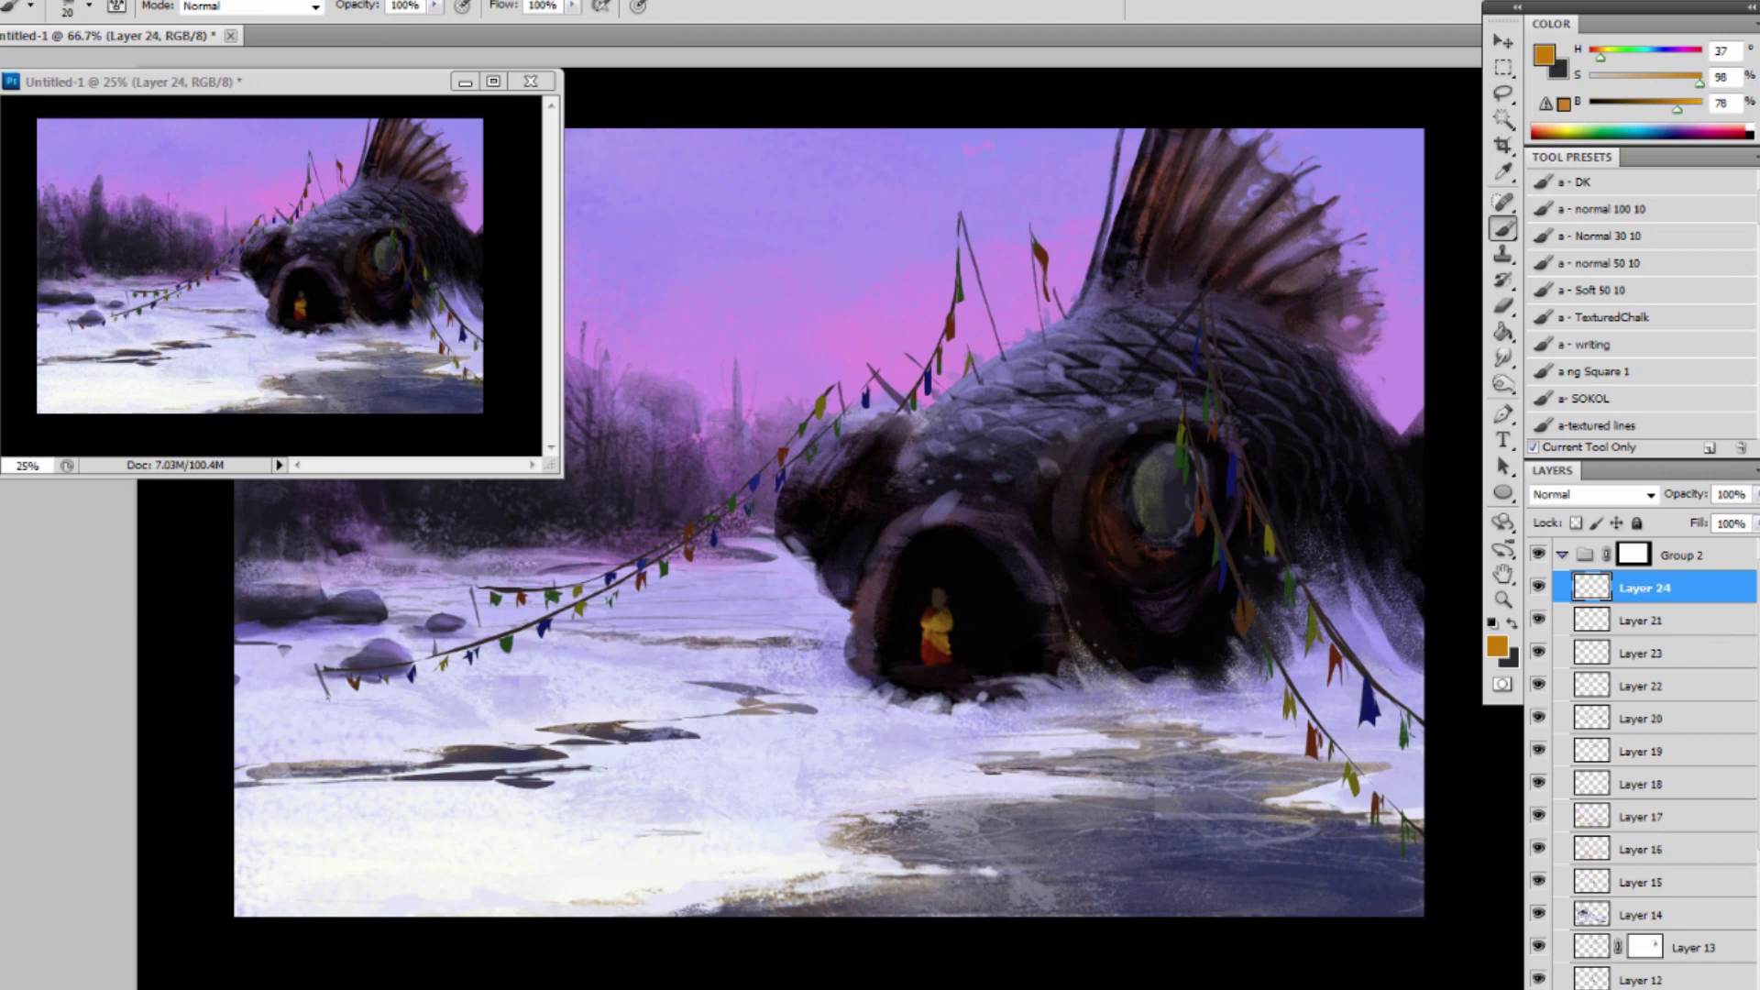
pyautogui.press(']')
pyautogui.click(927, 626)
# Set the foreground colour to bright red (H 12, S 100, B 74), repaint the figure's lower robe, and sample near-black beside it.
pyautogui.press(']')
pyautogui.keyDown('alt'); pyautogui.click(930, 653); pyautogui.keyUp('alt')
pyautogui.click(1545, 55)
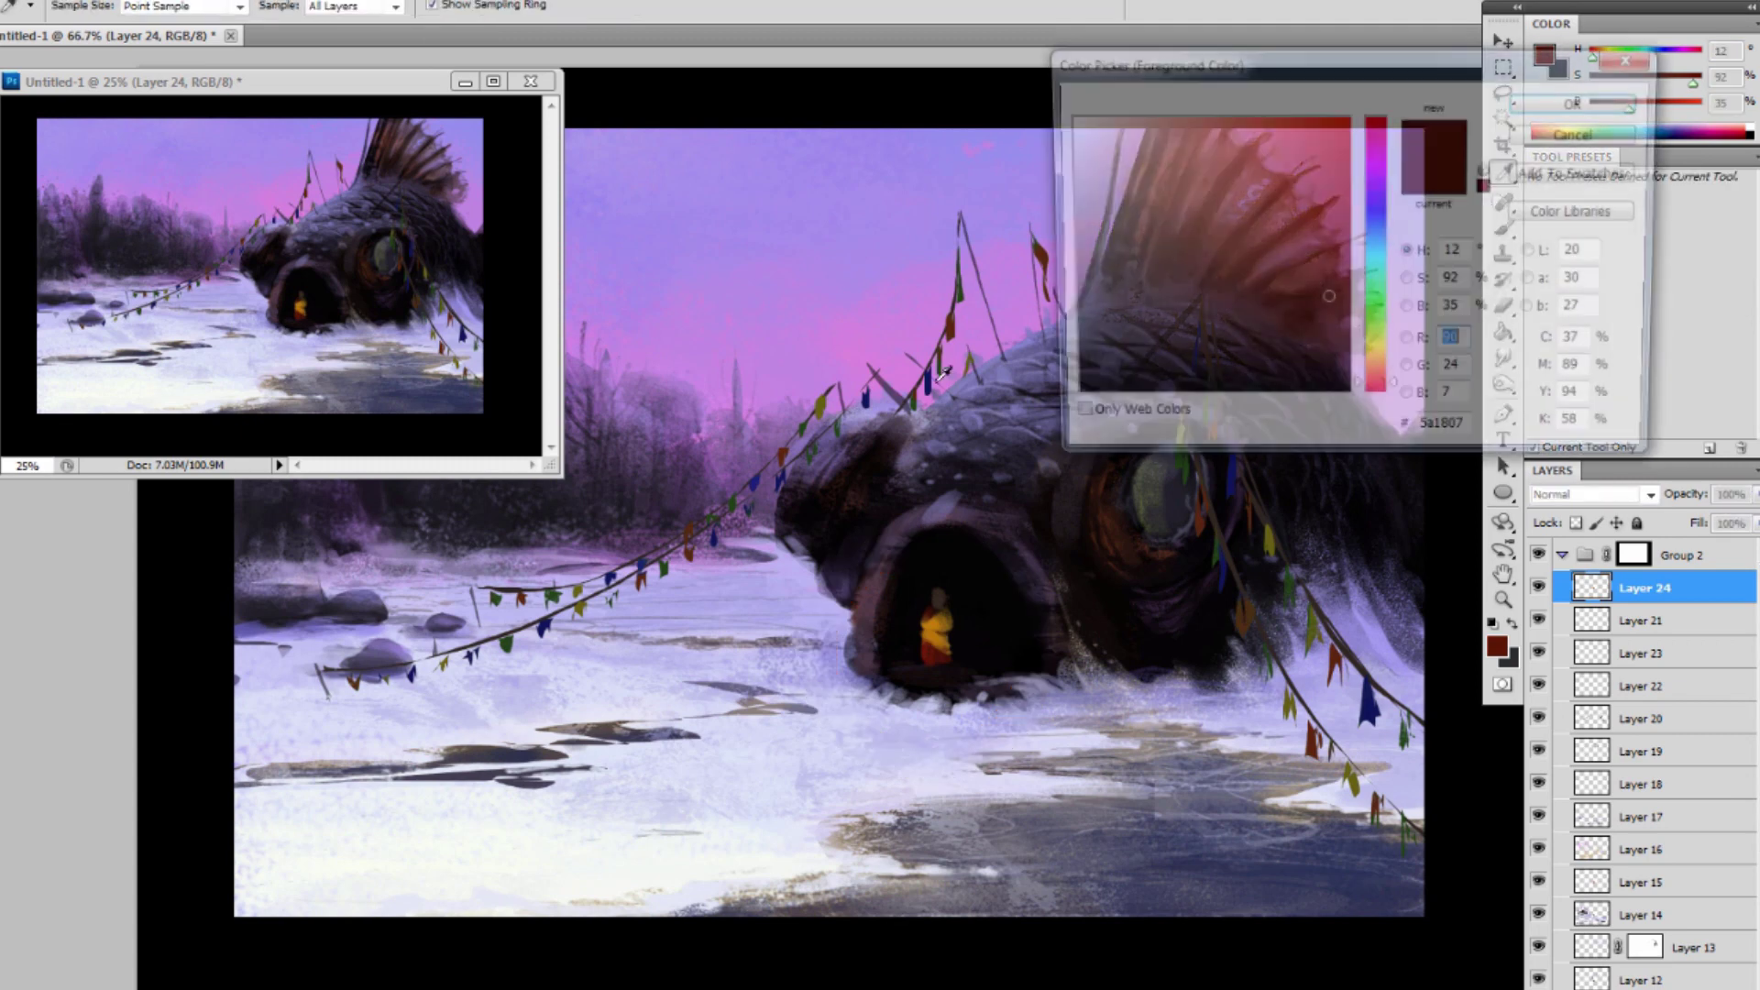
pyautogui.moveTo(1253, 229)
pyautogui.mouseDown()
pyautogui.moveTo(1323, 263)
pyautogui.moveTo(1324, 191)
pyautogui.moveTo(1348, 190)
pyautogui.mouseUp()
pyautogui.click(1606, 99)
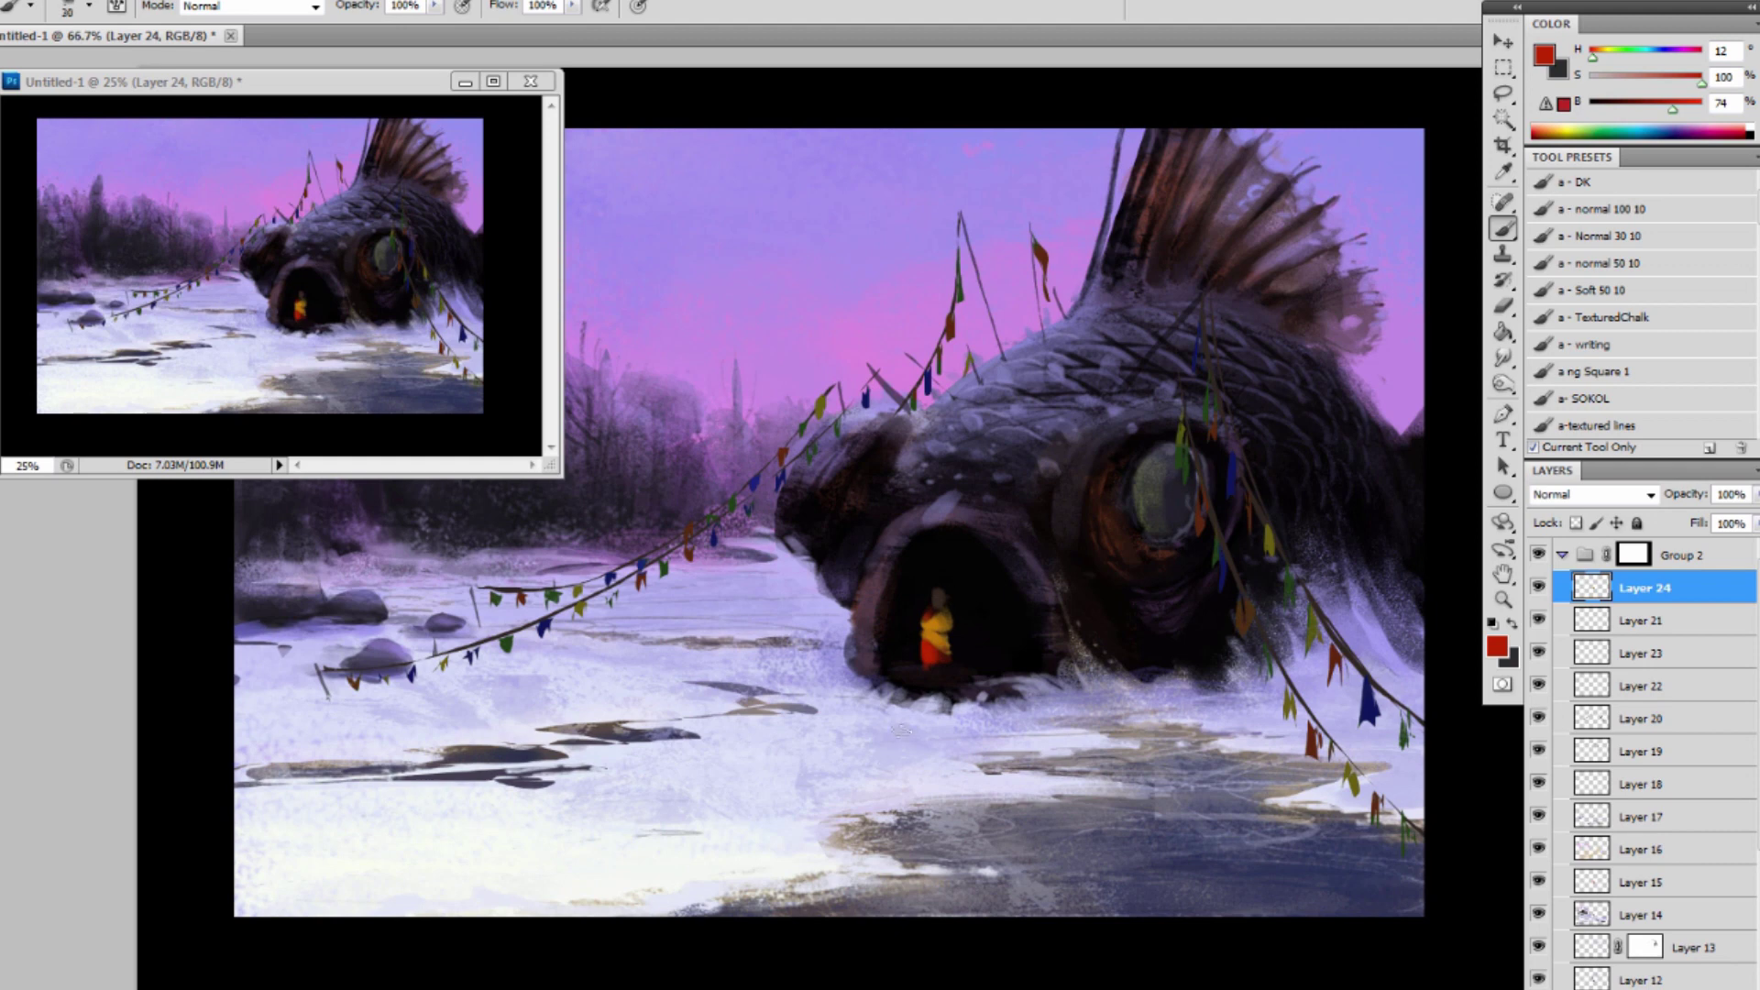
pyautogui.press(']')
pyautogui.press(']')
pyautogui.press(']')
pyautogui.press(']')
pyautogui.keyDown('alt'); pyautogui.click(937, 652); pyautogui.keyUp('alt')
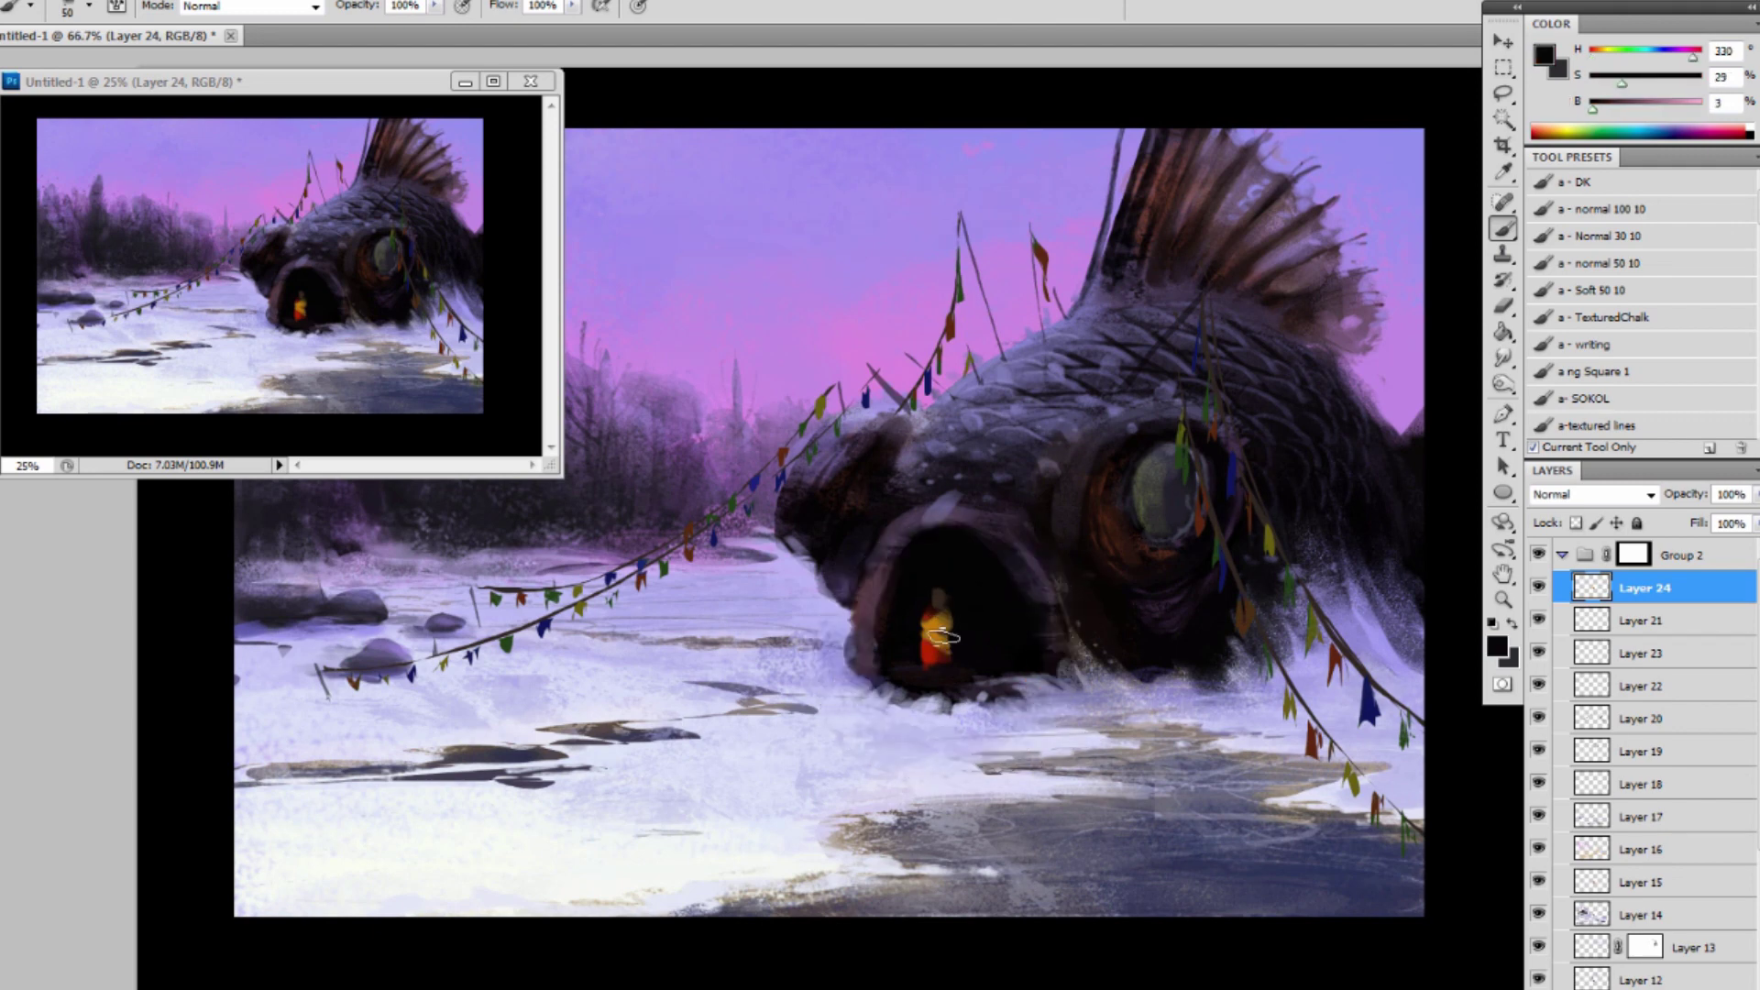
# Shrink the brush and paint a thin dark brown pole running from the mouth entrance down into the snow.
pyautogui.keyDown('alt'); pyautogui.click(809, 702); pyautogui.keyUp('alt')
pyautogui.press('[')
pyautogui.press('[')
pyautogui.press('[')
pyautogui.press('[')
pyautogui.press('[')
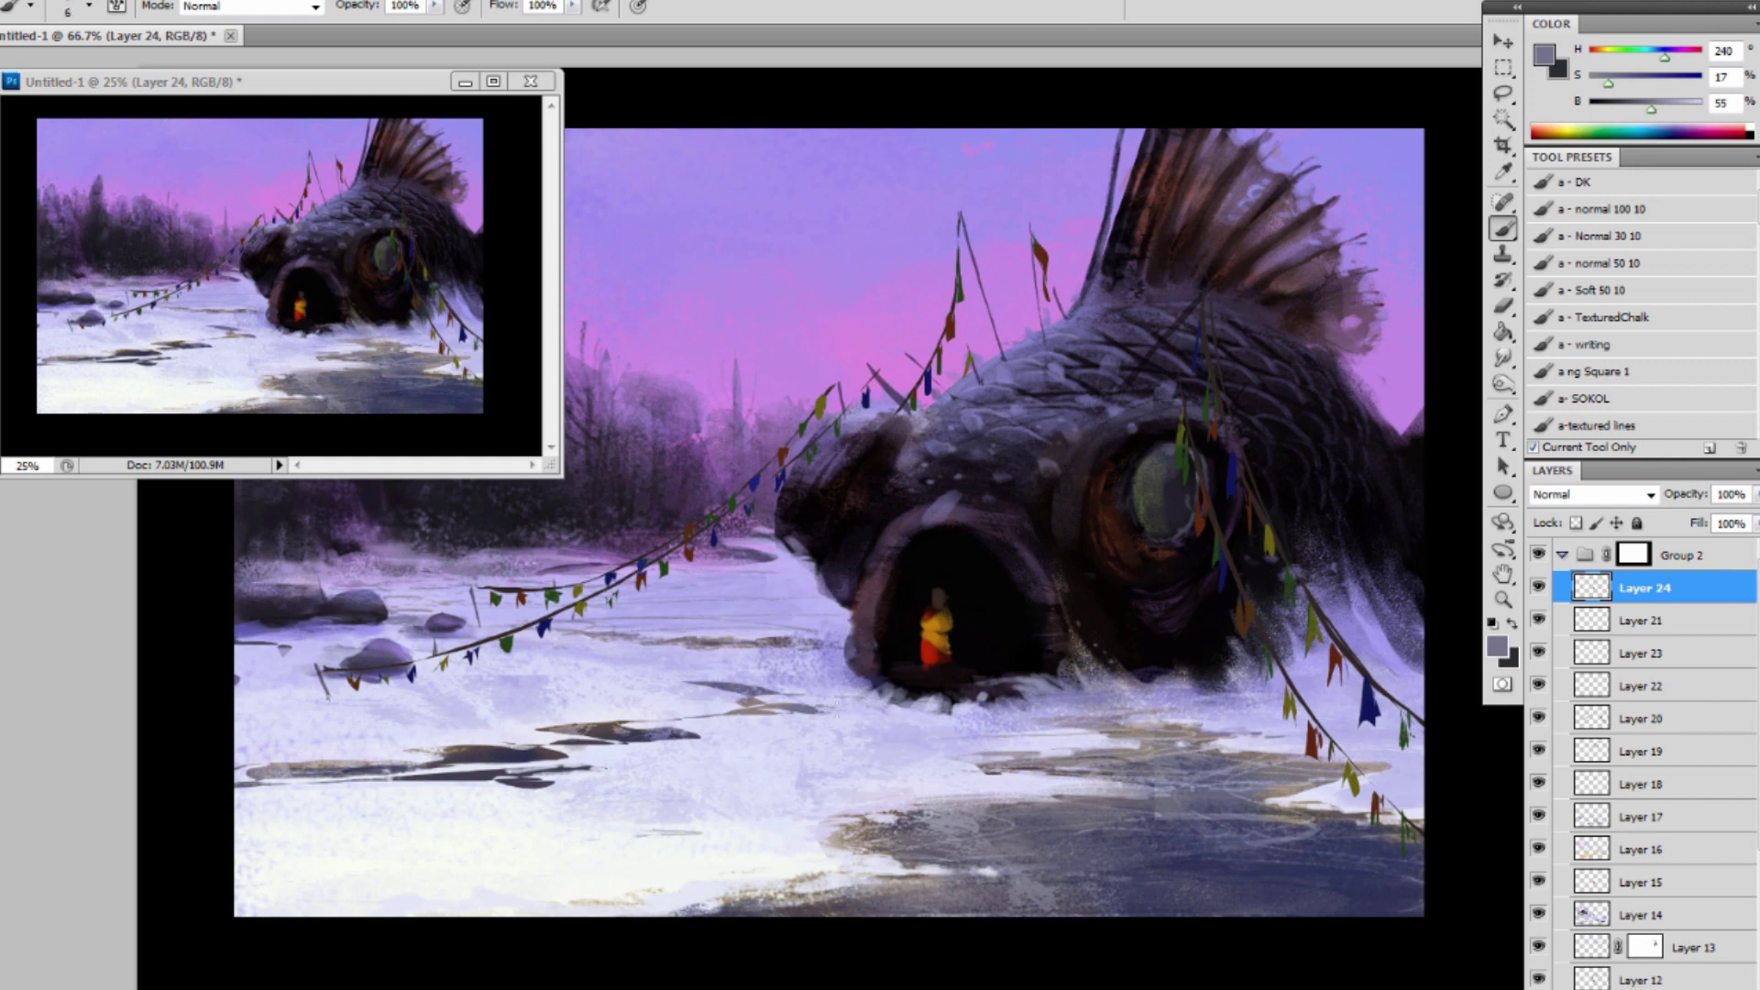
pyautogui.keyDown('alt'); pyautogui.click(1346, 632); pyautogui.keyUp('alt')
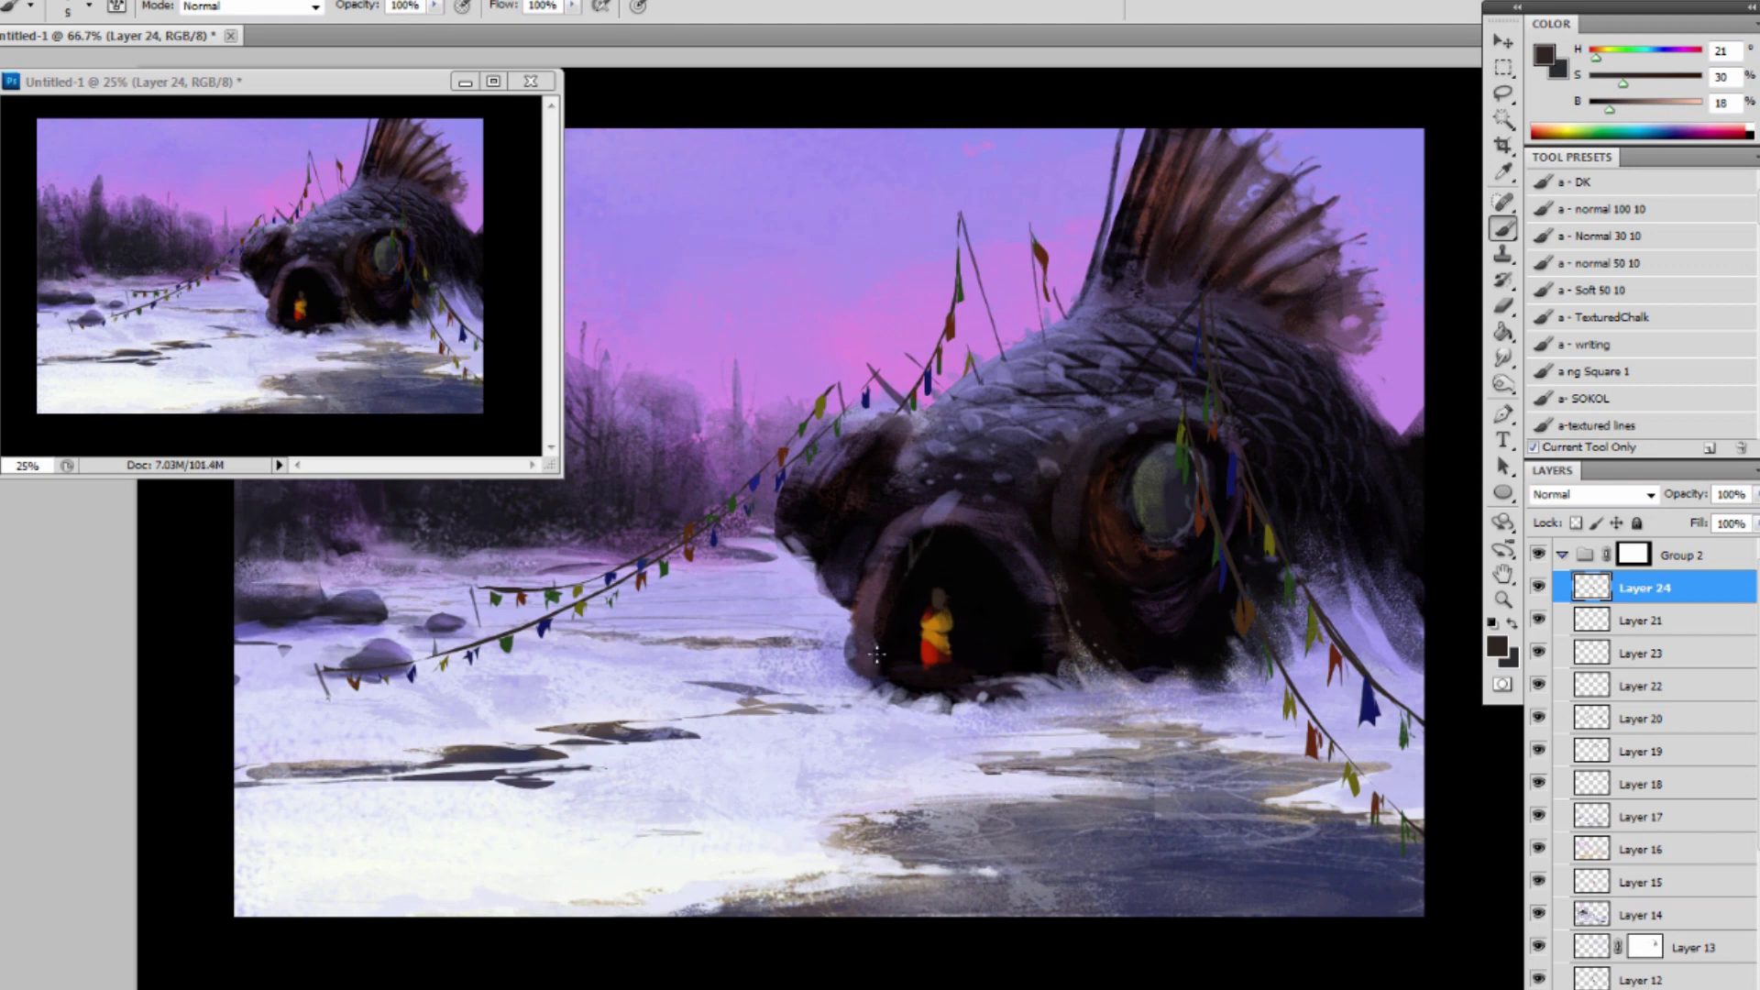
pyautogui.press(']')
pyautogui.moveTo(855, 698); pyautogui.dragTo(841, 726)
# Paint a small snow mound around the base of the pole, using sampled pale lavender and near-white snow tones.
pyautogui.keyDown('alt'); pyautogui.click(828, 745); pyautogui.keyUp('alt')
pyautogui.press(']')
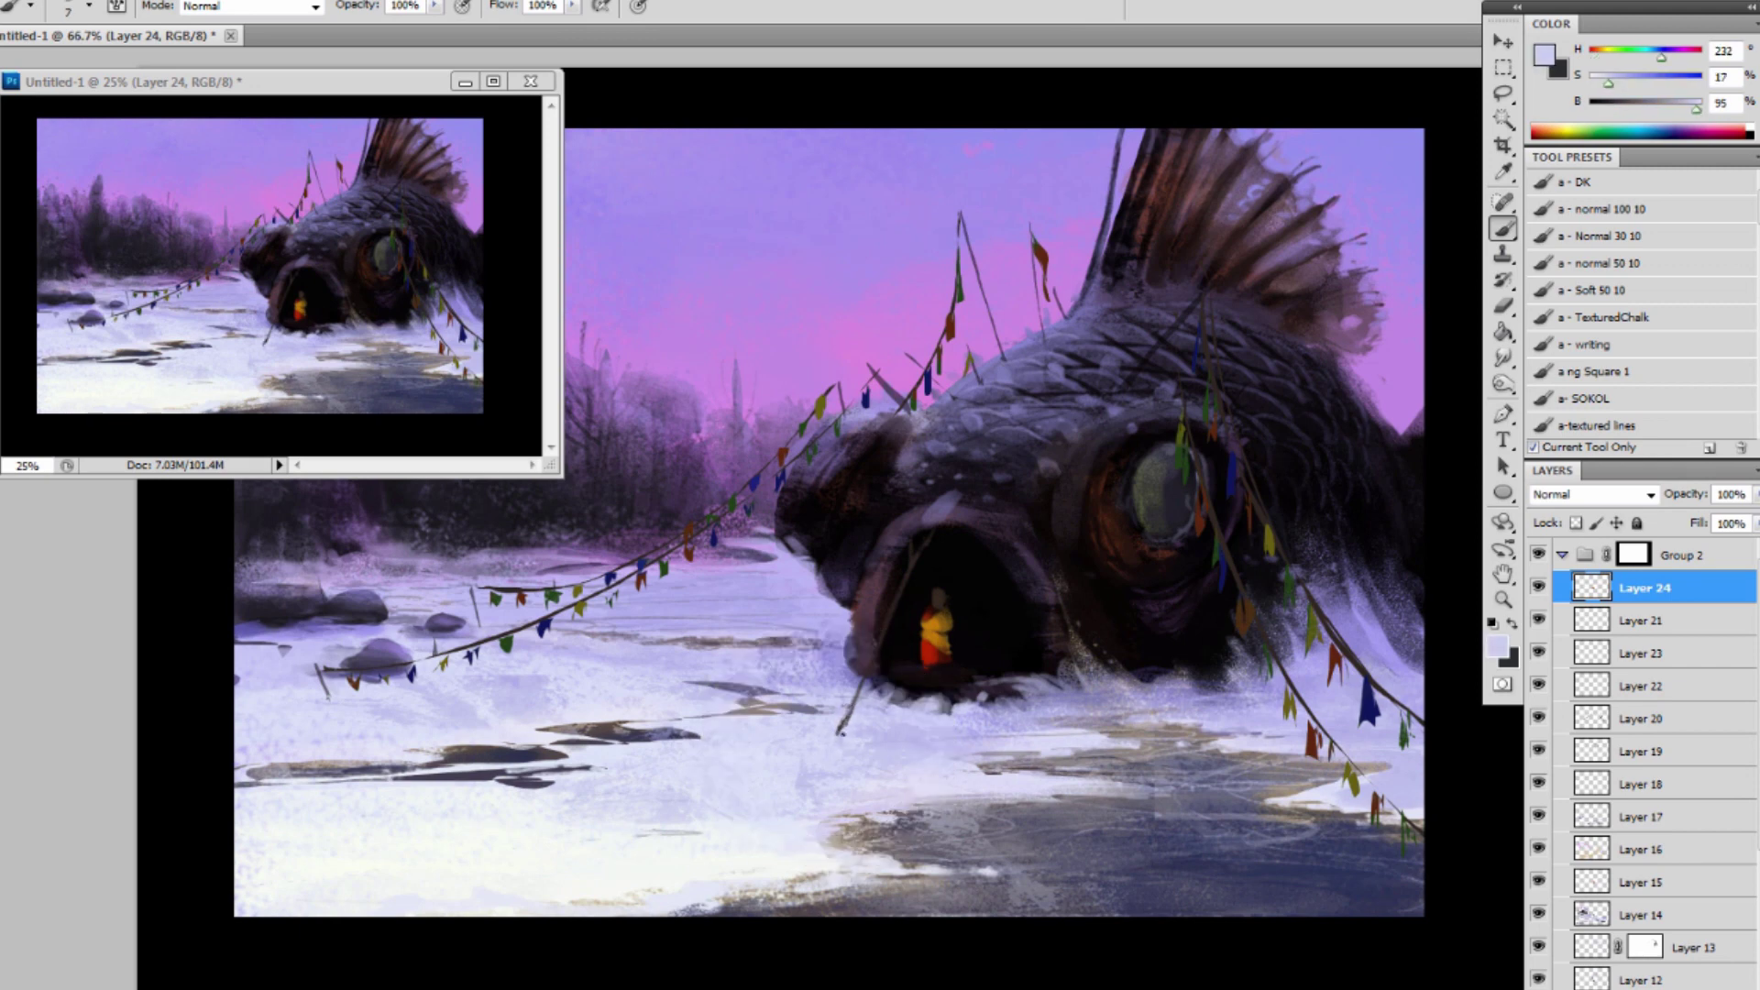
pyautogui.click(844, 730)
pyautogui.press(']')
pyautogui.press(']')
pyautogui.press(']')
pyautogui.press(']')
pyautogui.keyDown('alt'); pyautogui.click(775, 859); pyautogui.keyUp('alt')
pyautogui.moveTo(810, 739)
pyautogui.mouseDown()
pyautogui.moveTo(844, 739)
pyautogui.moveTo(807, 736)
pyautogui.mouseUp()
pyautogui.click(833, 734)
pyautogui.press('[')
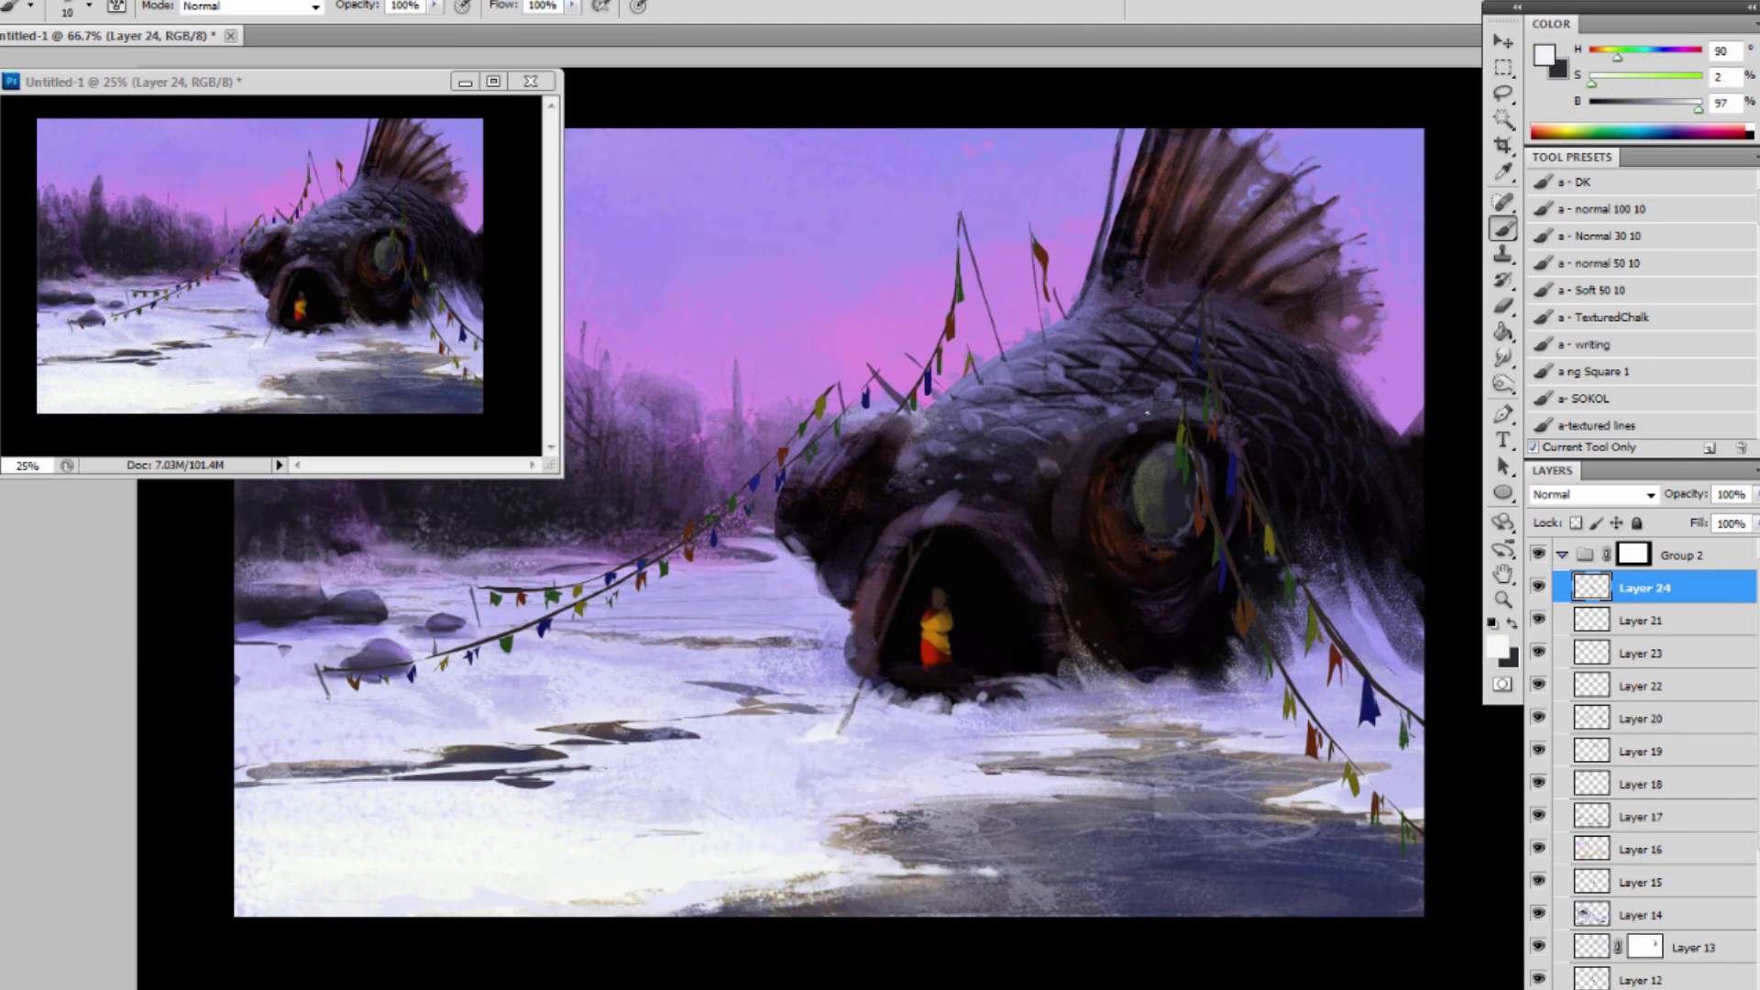
# Darken the socket around the near eye with sampled near-black tones, and pick up a blue-grey from its upper rim.
pyautogui.keyDown('alt'); pyautogui.click(906, 563); pyautogui.keyUp('alt')
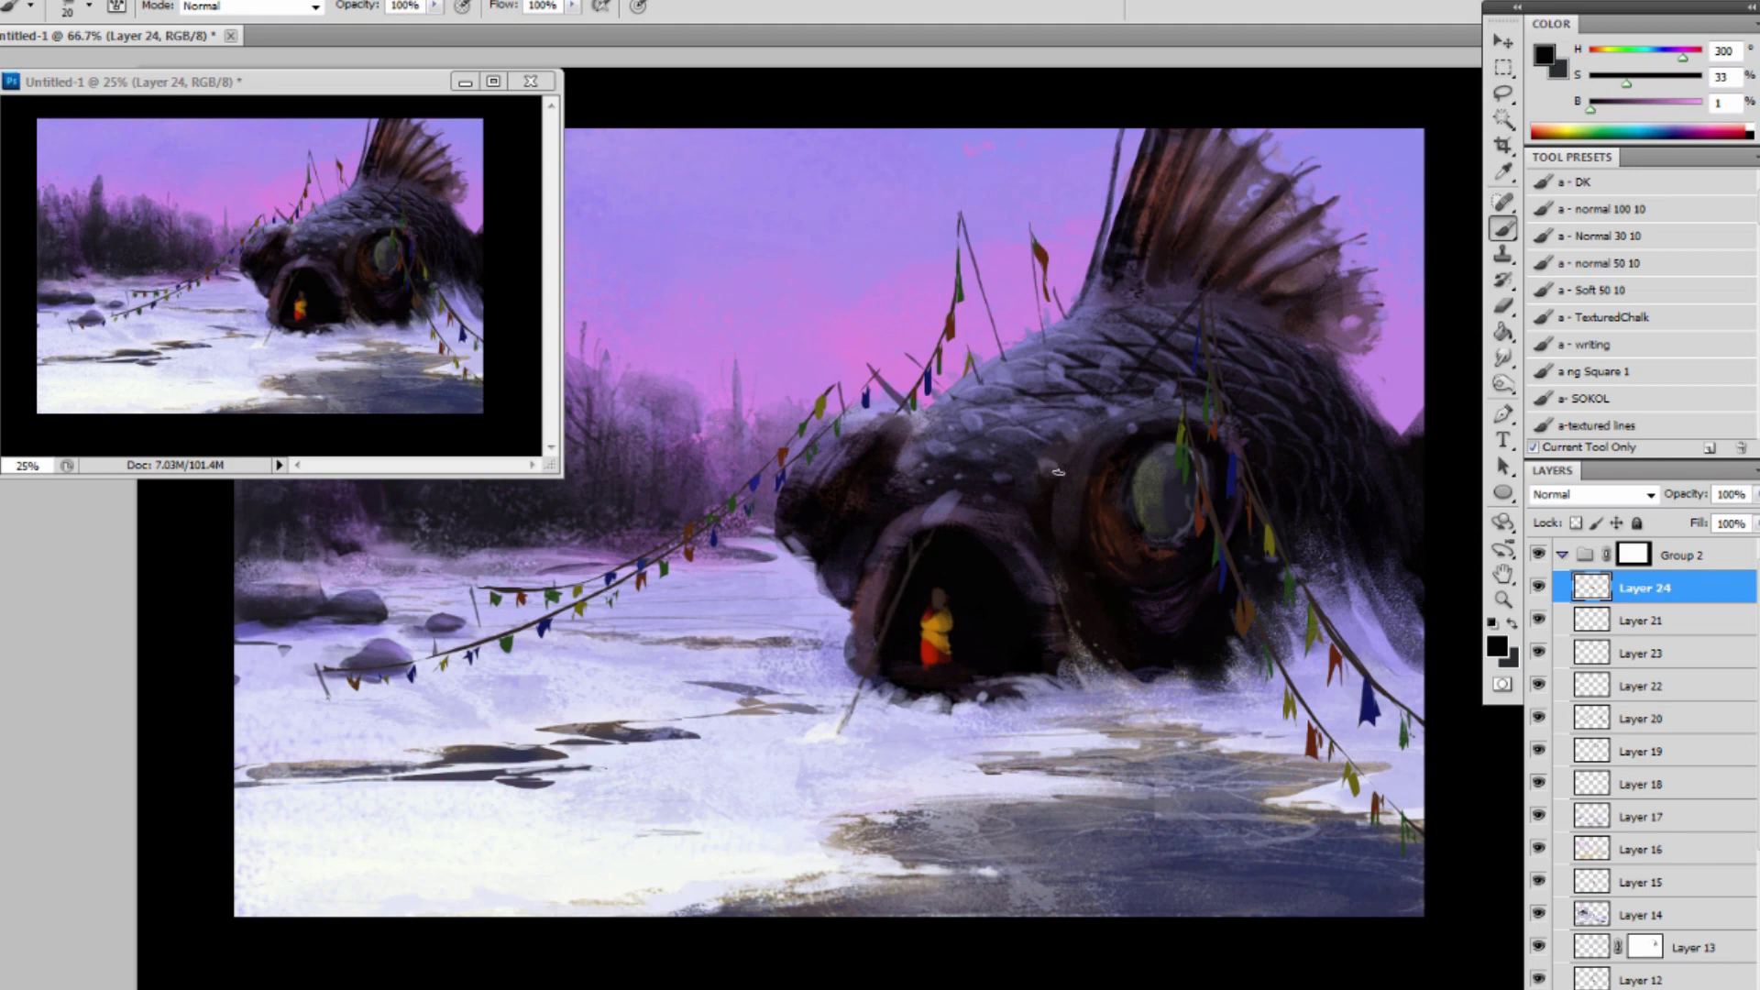
pyautogui.keyDown('alt'); pyautogui.click(1053, 523); pyautogui.keyUp('alt')
pyautogui.press('[')
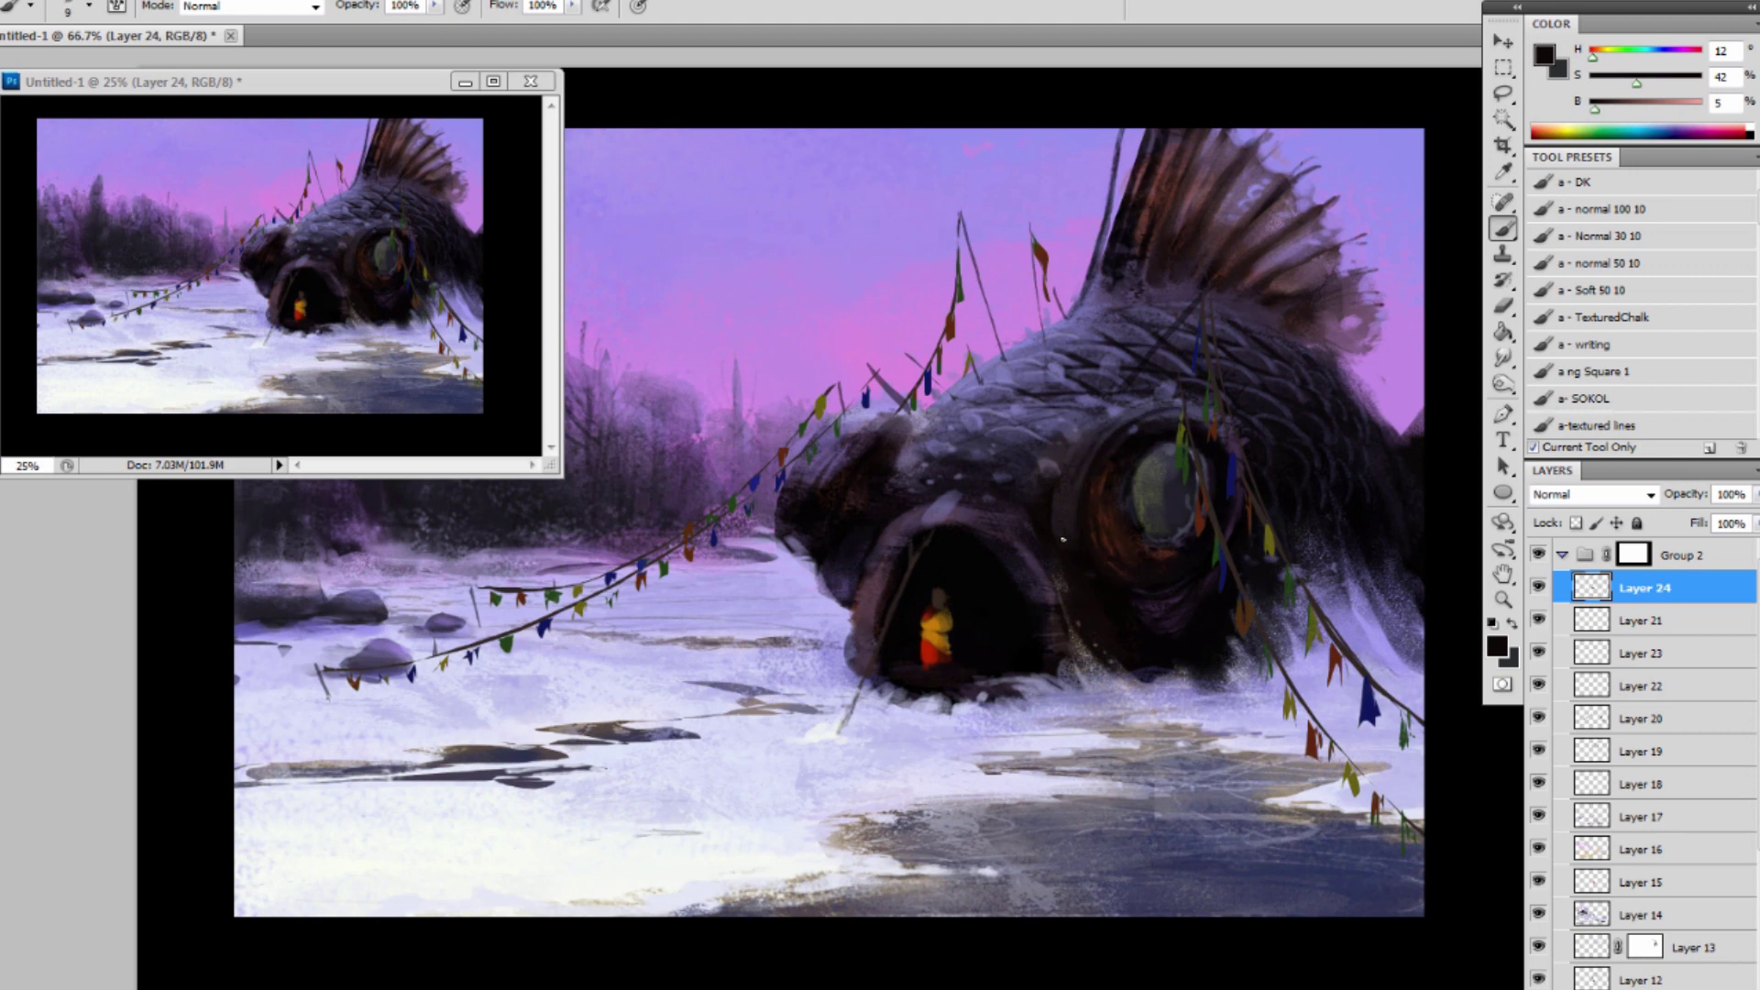
pyautogui.keyDown('alt'); pyautogui.click(1051, 505); pyautogui.keyUp('alt')
pyautogui.keyDown('alt'); pyautogui.click(1097, 446); pyautogui.keyUp('alt')
pyautogui.keyDown('alt'); pyautogui.click(1119, 439); pyautogui.keyUp('alt')
pyautogui.press(']')
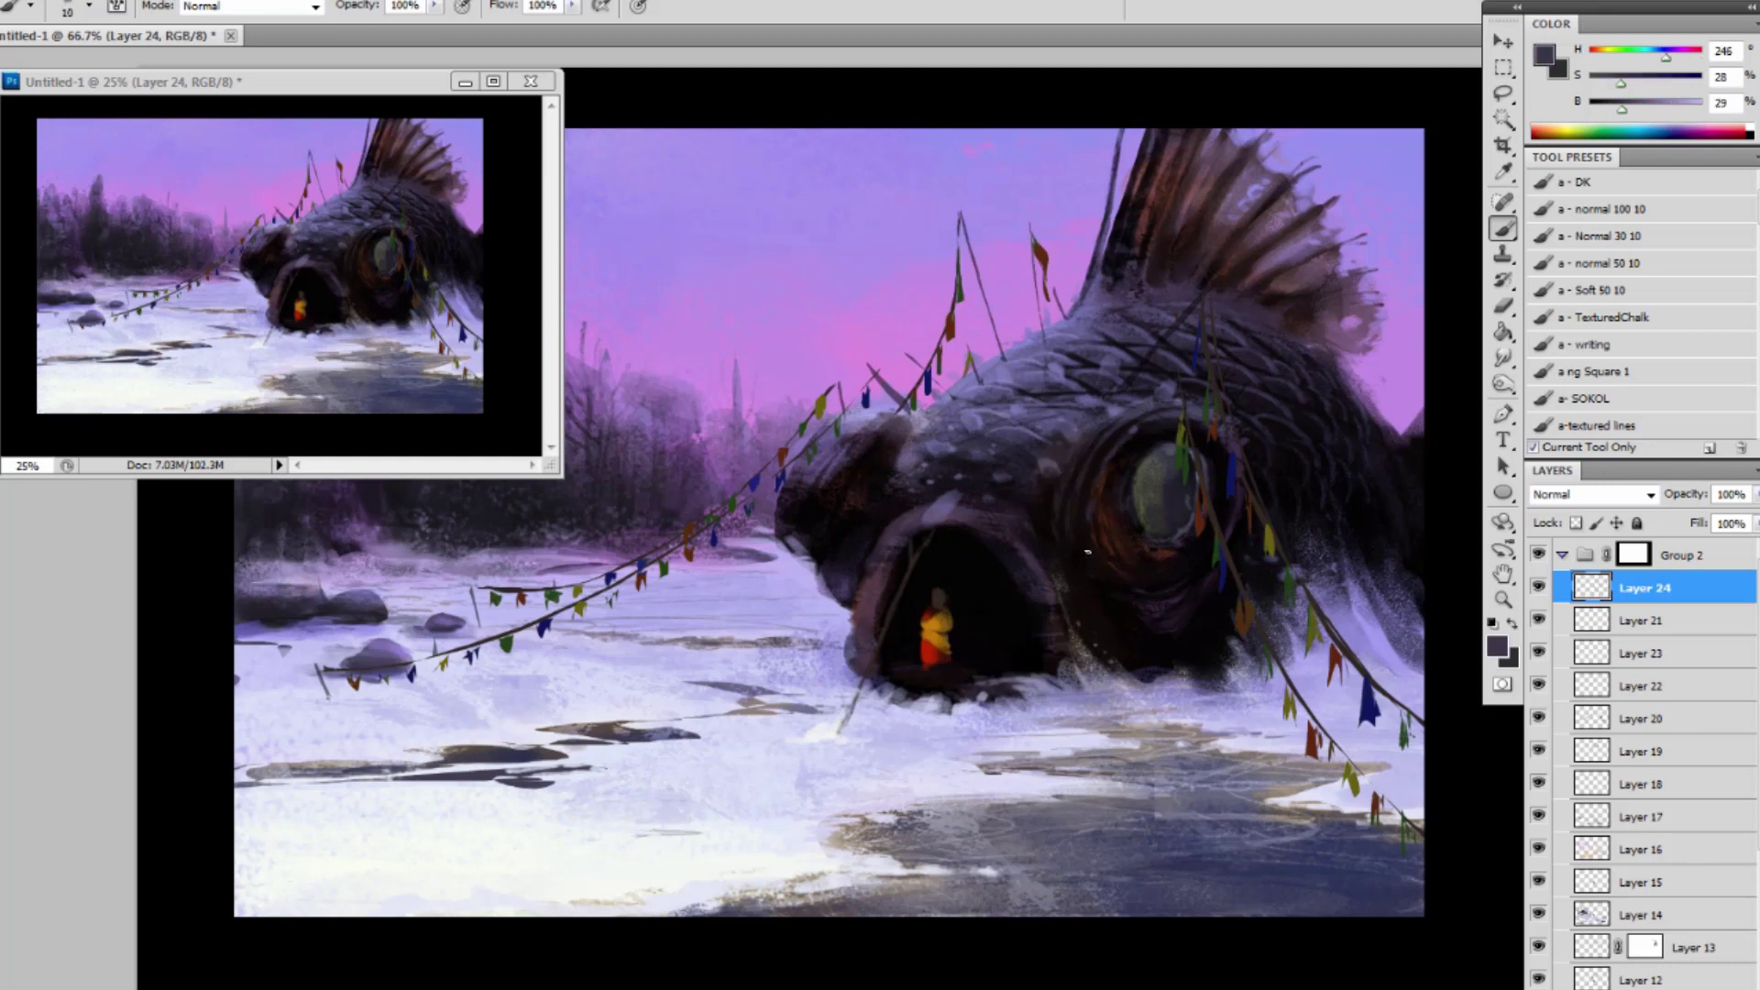
# Paint the skin folds between the mouth and the near eye with sampled dark tones.
pyautogui.keyDown('alt'); pyautogui.click(1118, 606); pyautogui.keyUp('alt')
pyautogui.moveTo(1094, 557); pyautogui.dragTo(1101, 573)
pyautogui.keyDown('alt'); pyautogui.click(1123, 591); pyautogui.keyUp('alt')
pyautogui.press('[')
pyautogui.keyDown('alt'); pyautogui.click(1097, 460); pyautogui.keyUp('alt')
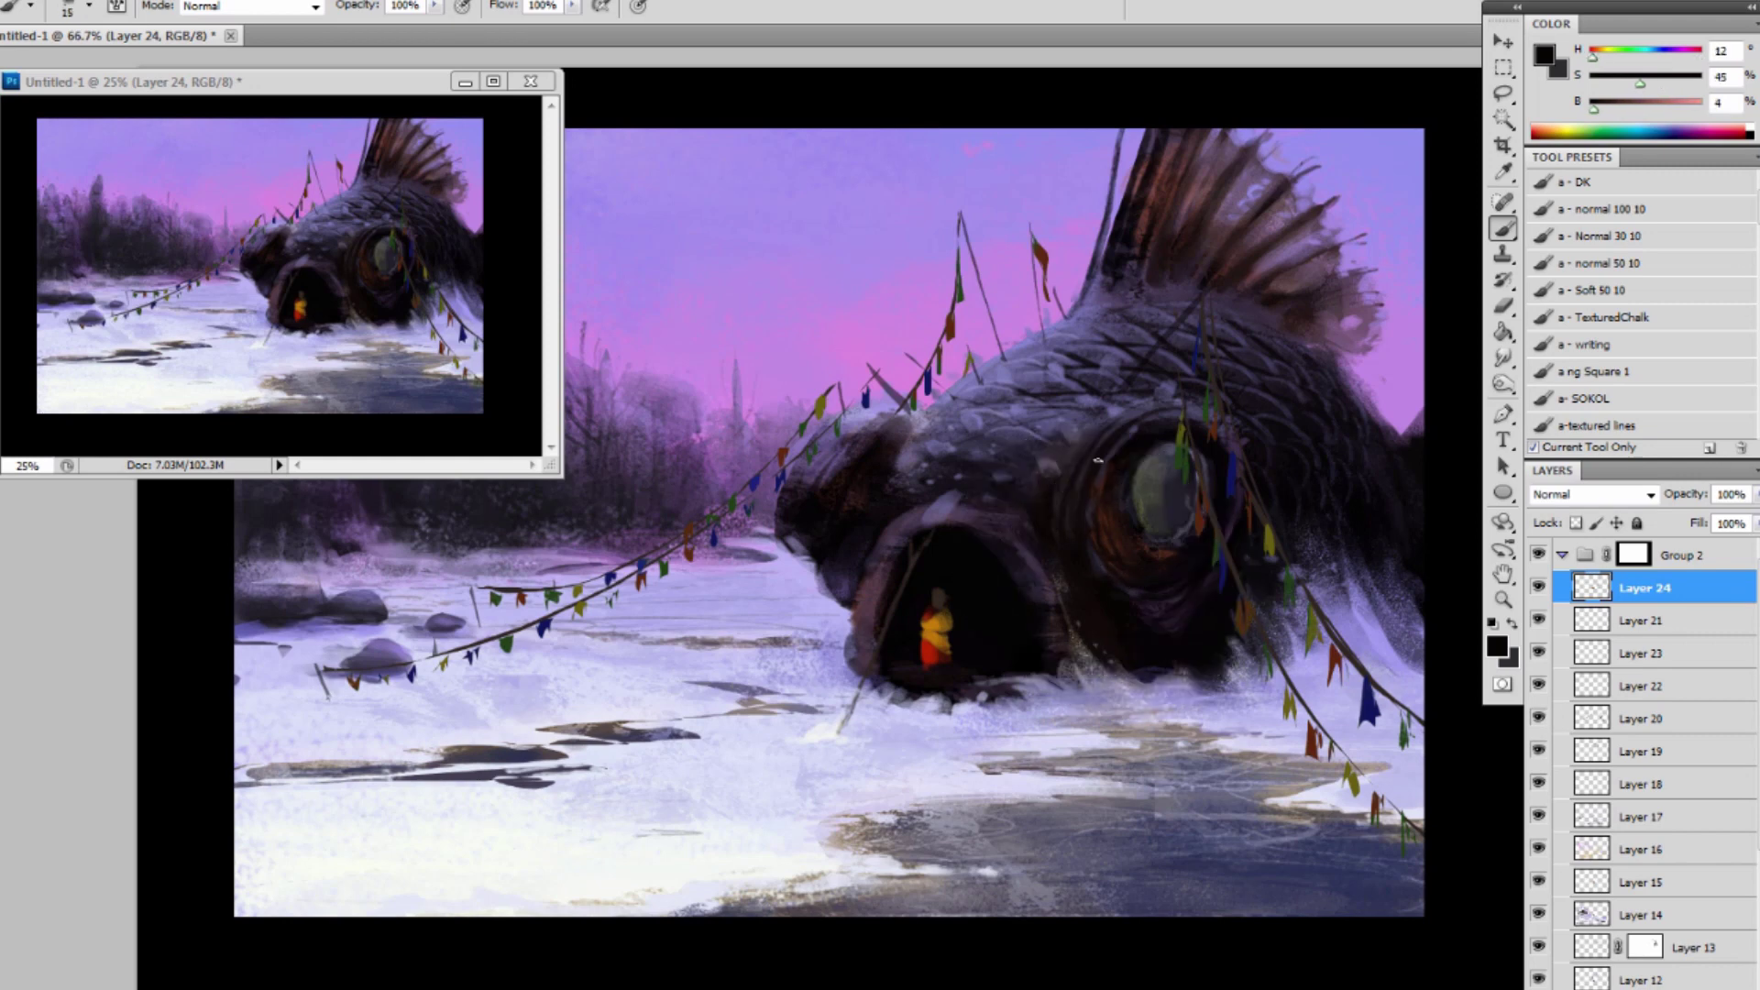
pyautogui.keyDown('alt'); pyautogui.click(1080, 557); pyautogui.keyUp('alt')
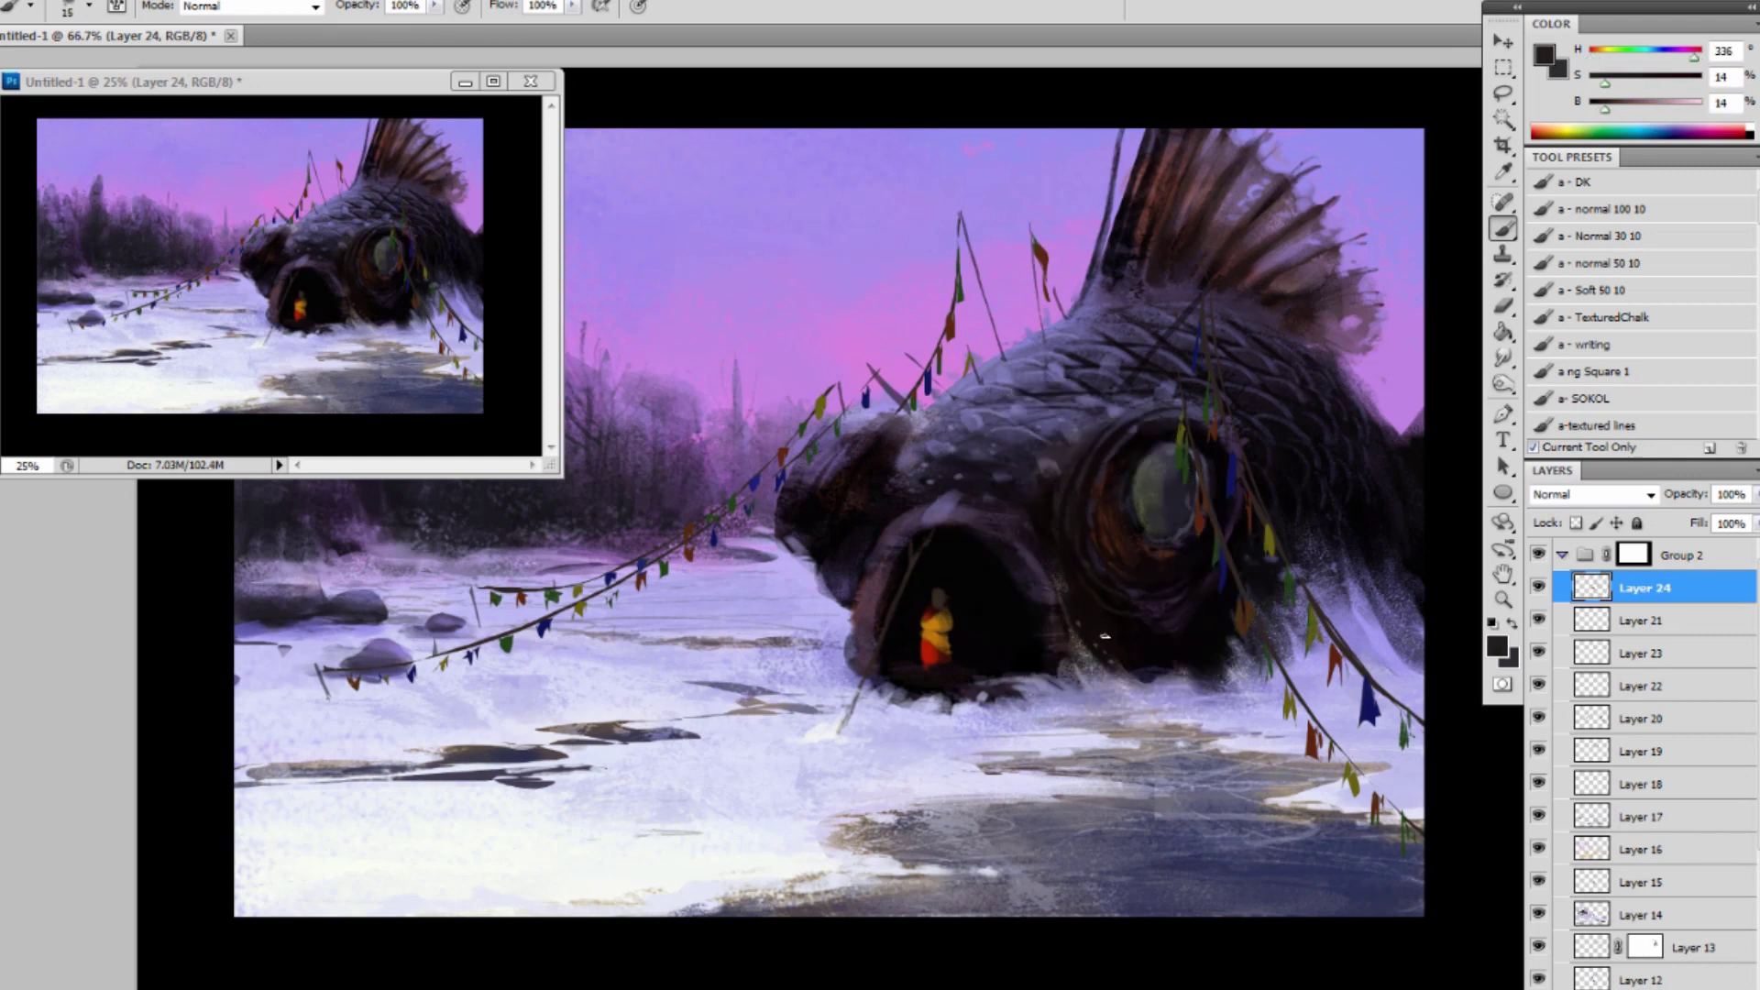
# Enlarge the brush to 70 and shade the area below the near eye with sampled near-black.
pyautogui.press(']')
pyautogui.press(']')
pyautogui.press(']')
pyautogui.press(']')
pyautogui.press(']')
pyautogui.press(']')
pyautogui.keyDown('alt'); pyautogui.click(1126, 636); pyautogui.keyUp('alt')
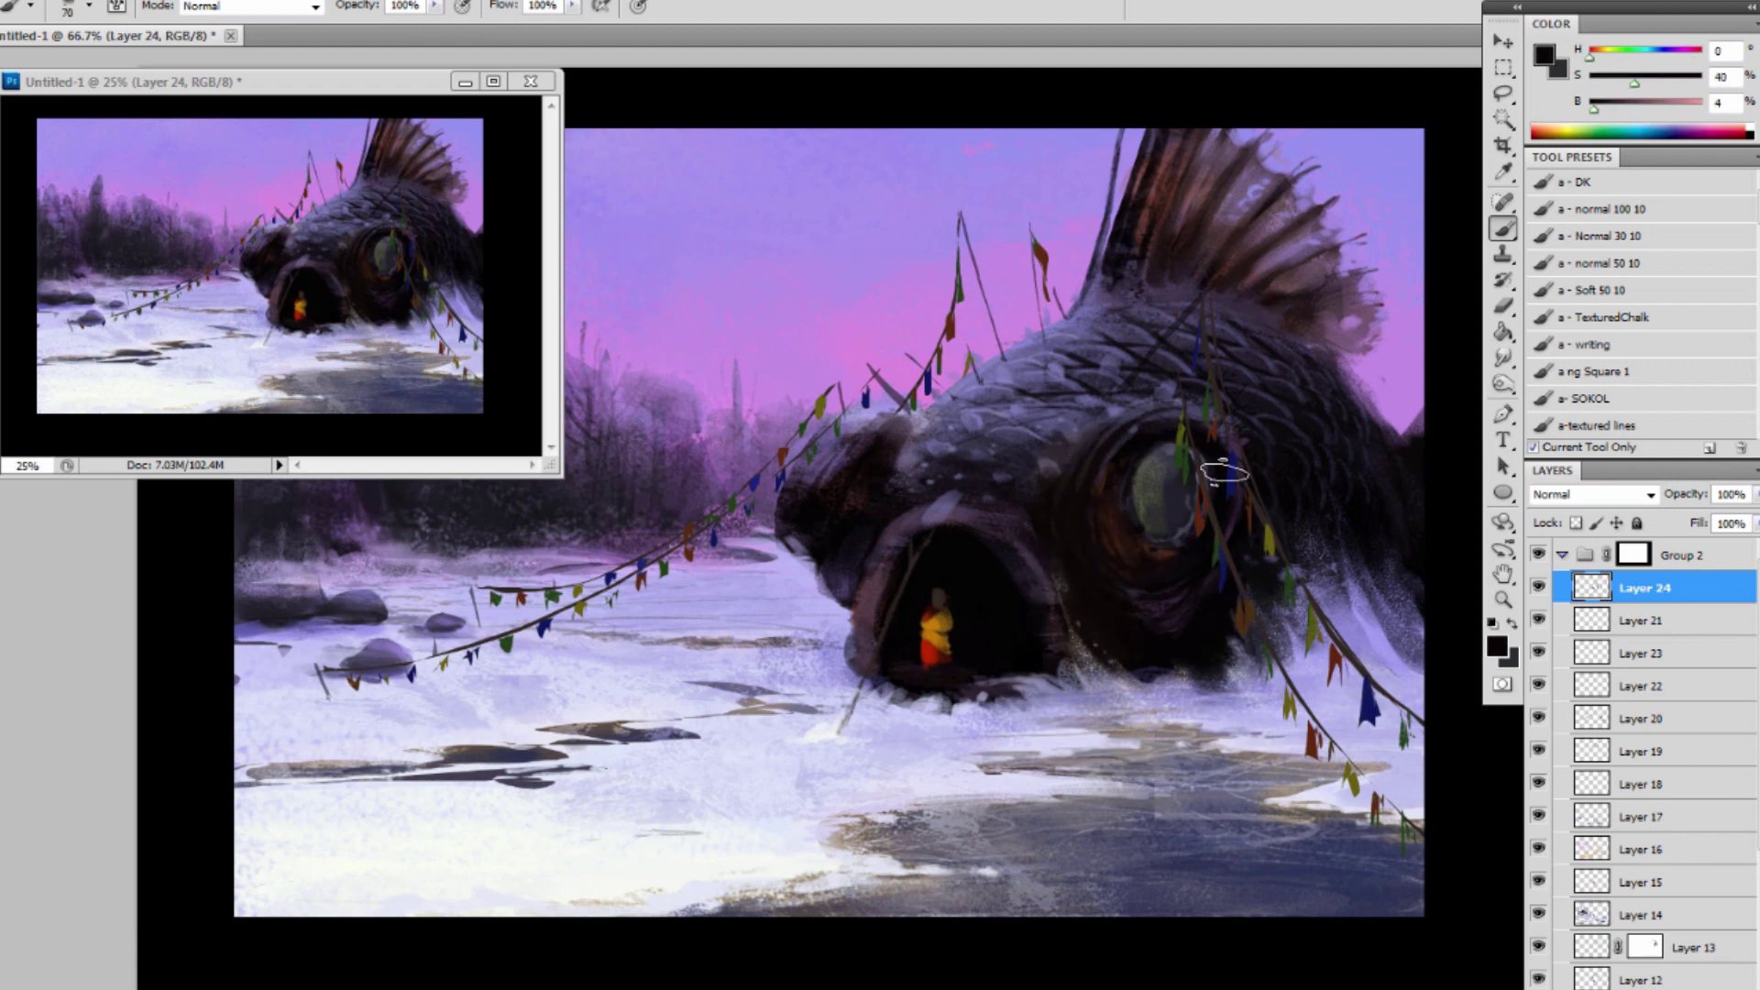
# Sample near-black beside the hanging rope and shade across the near eye's pale iris.
pyautogui.press('[')
pyautogui.press('[')
pyautogui.press('[')
pyautogui.keyDown('alt'); pyautogui.click(1217, 447); pyautogui.keyUp('alt')
pyautogui.press(']')
pyautogui.press(']')
pyautogui.press(']')
pyautogui.moveTo(1191, 481)
pyautogui.mouseDown()
pyautogui.moveTo(1160, 528)
pyautogui.moveTo(1163, 468)
pyautogui.mouseUp()
# Shrink the brush and rework the near eye's edge and iris with sampled reddish brown and dark green.
pyautogui.press('[')
pyautogui.press('[')
pyautogui.press('[')
pyautogui.press('[')
pyautogui.press('[')
pyautogui.press('[')
pyautogui.press('[')
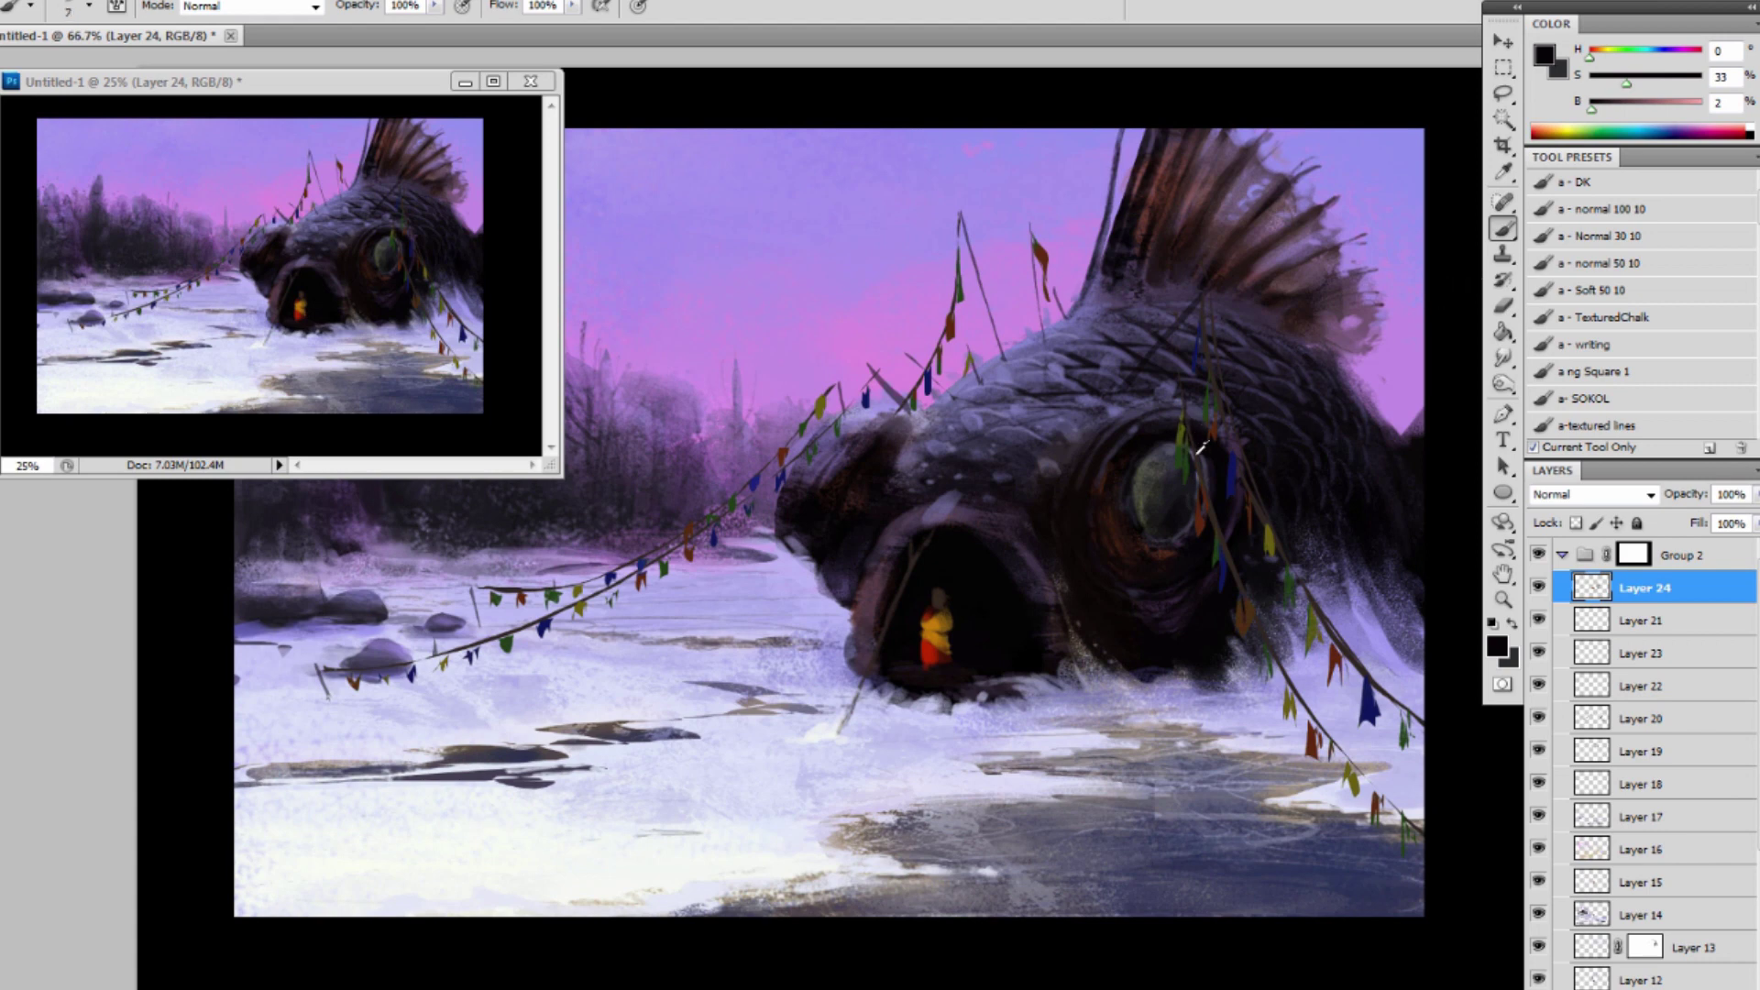
pyautogui.keyDown('alt'); pyautogui.click(1180, 531); pyautogui.keyUp('alt')
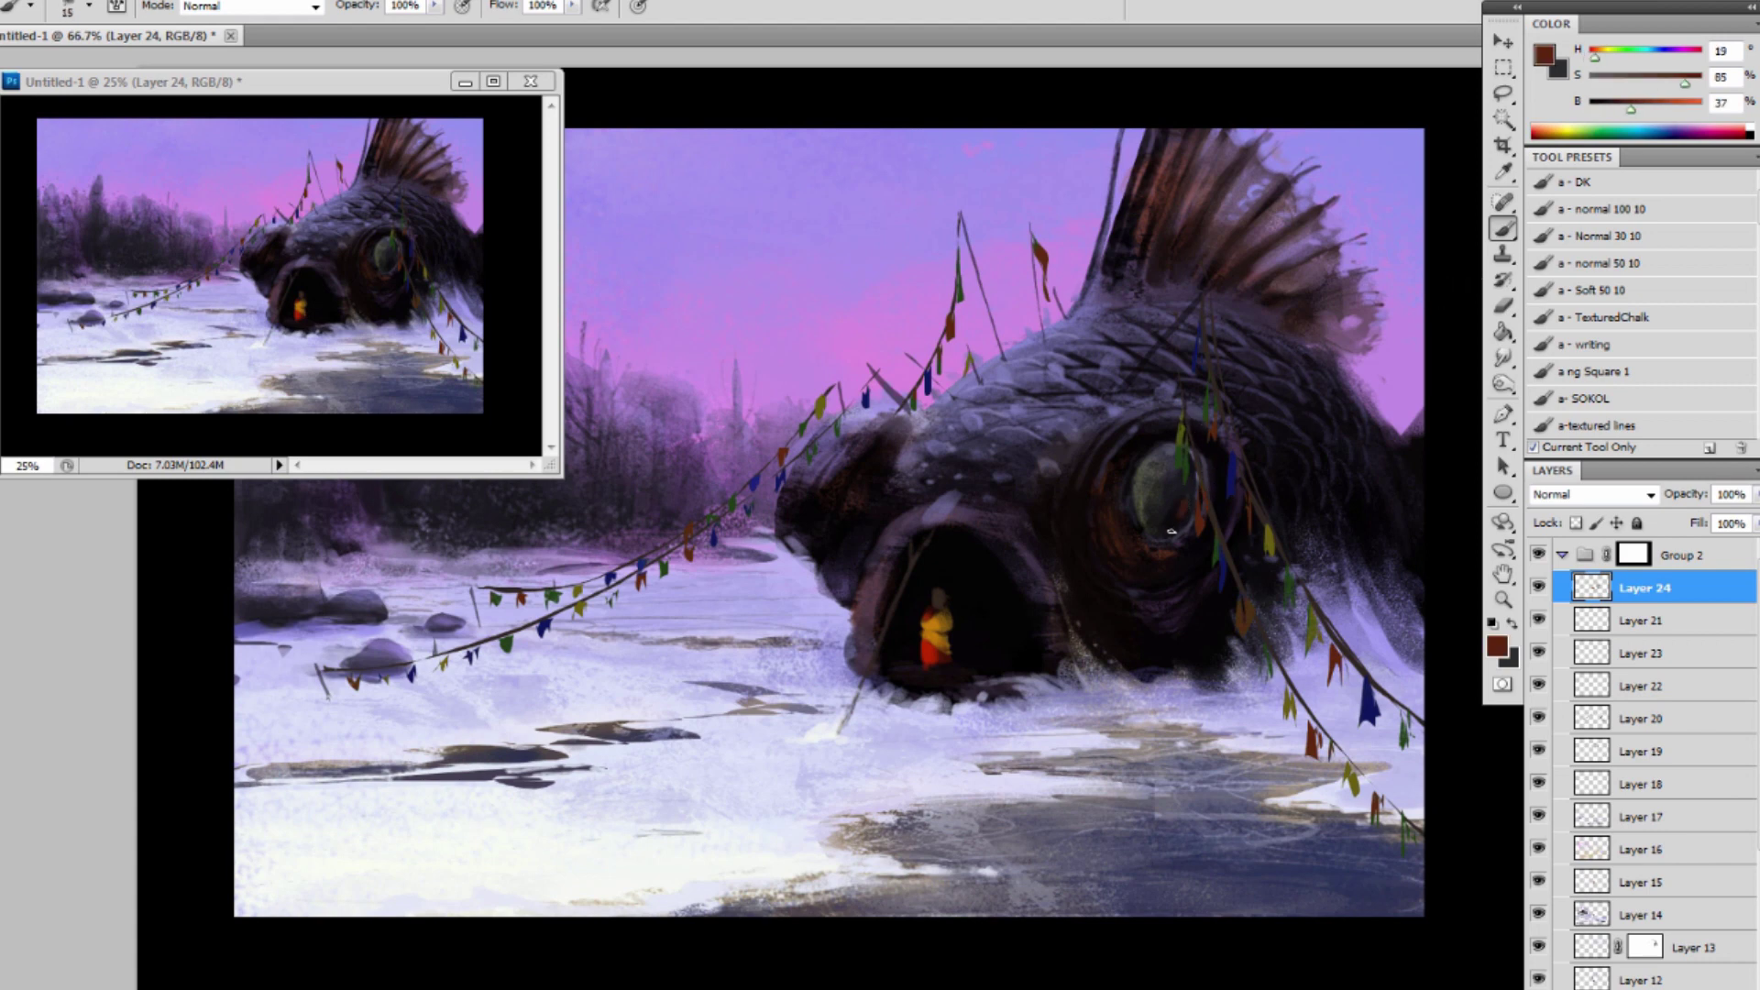
pyautogui.keyDown('alt'); pyautogui.click(1187, 456); pyautogui.keyUp('alt')
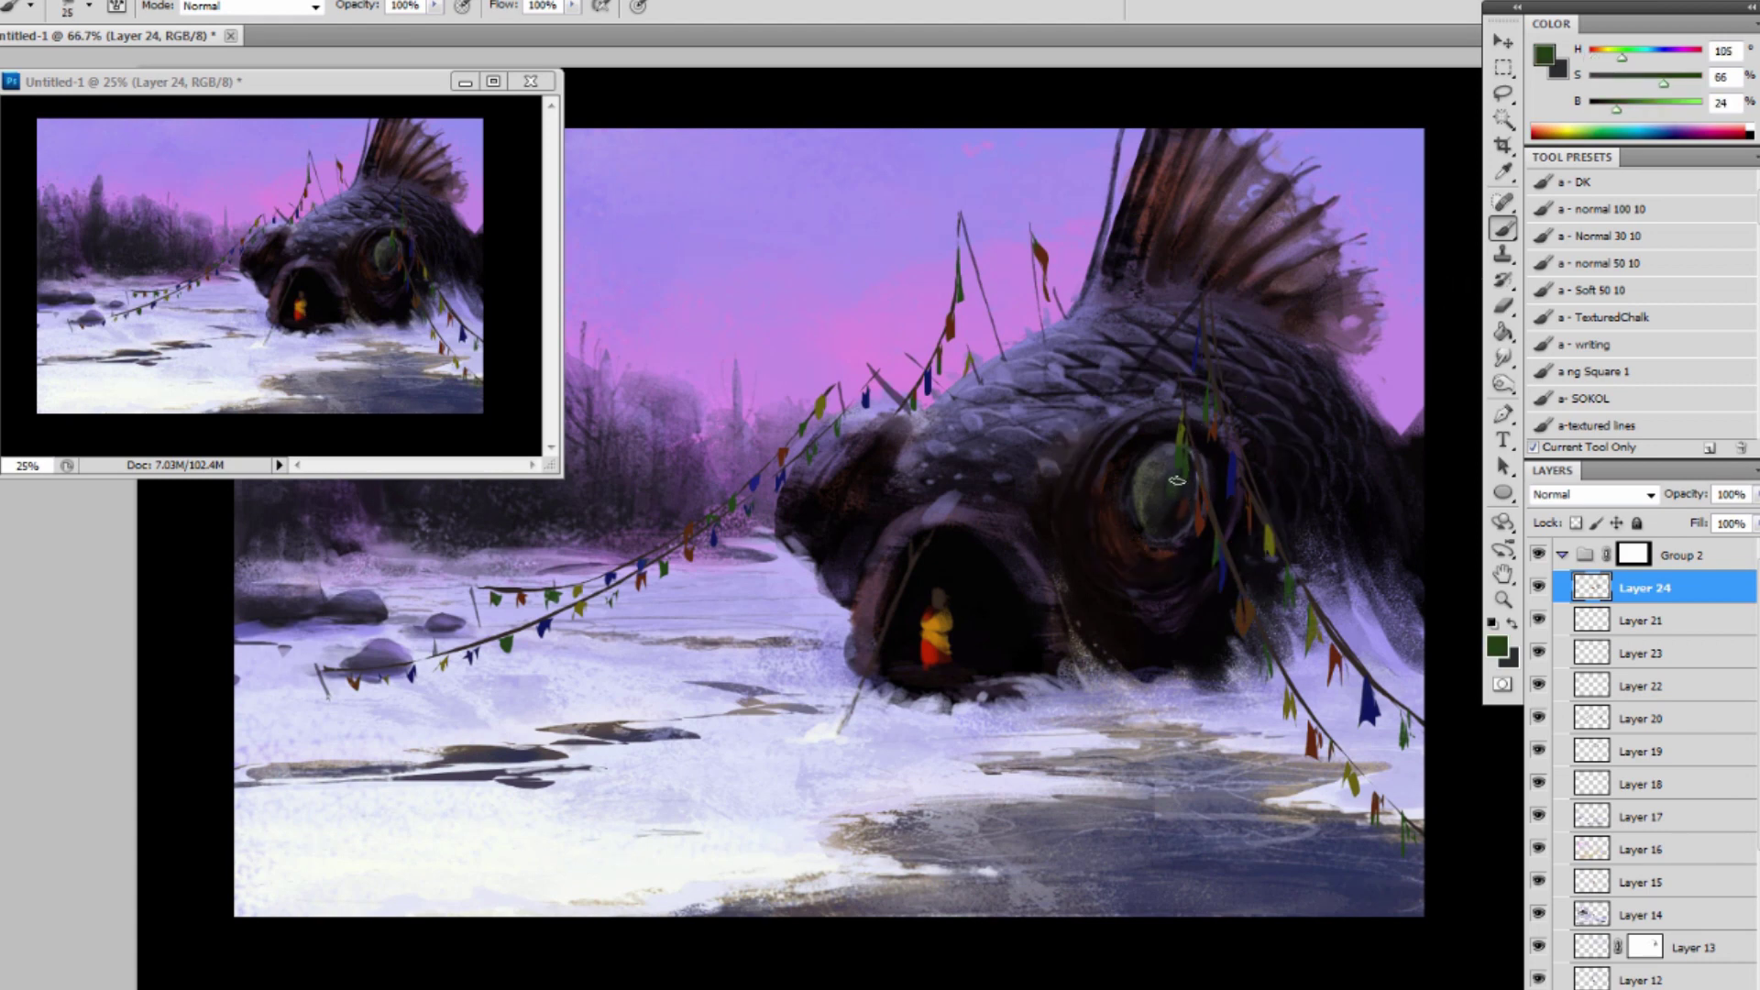
pyautogui.press('[')
pyautogui.keyDown('alt'); pyautogui.click(1169, 458); pyautogui.keyUp('alt')
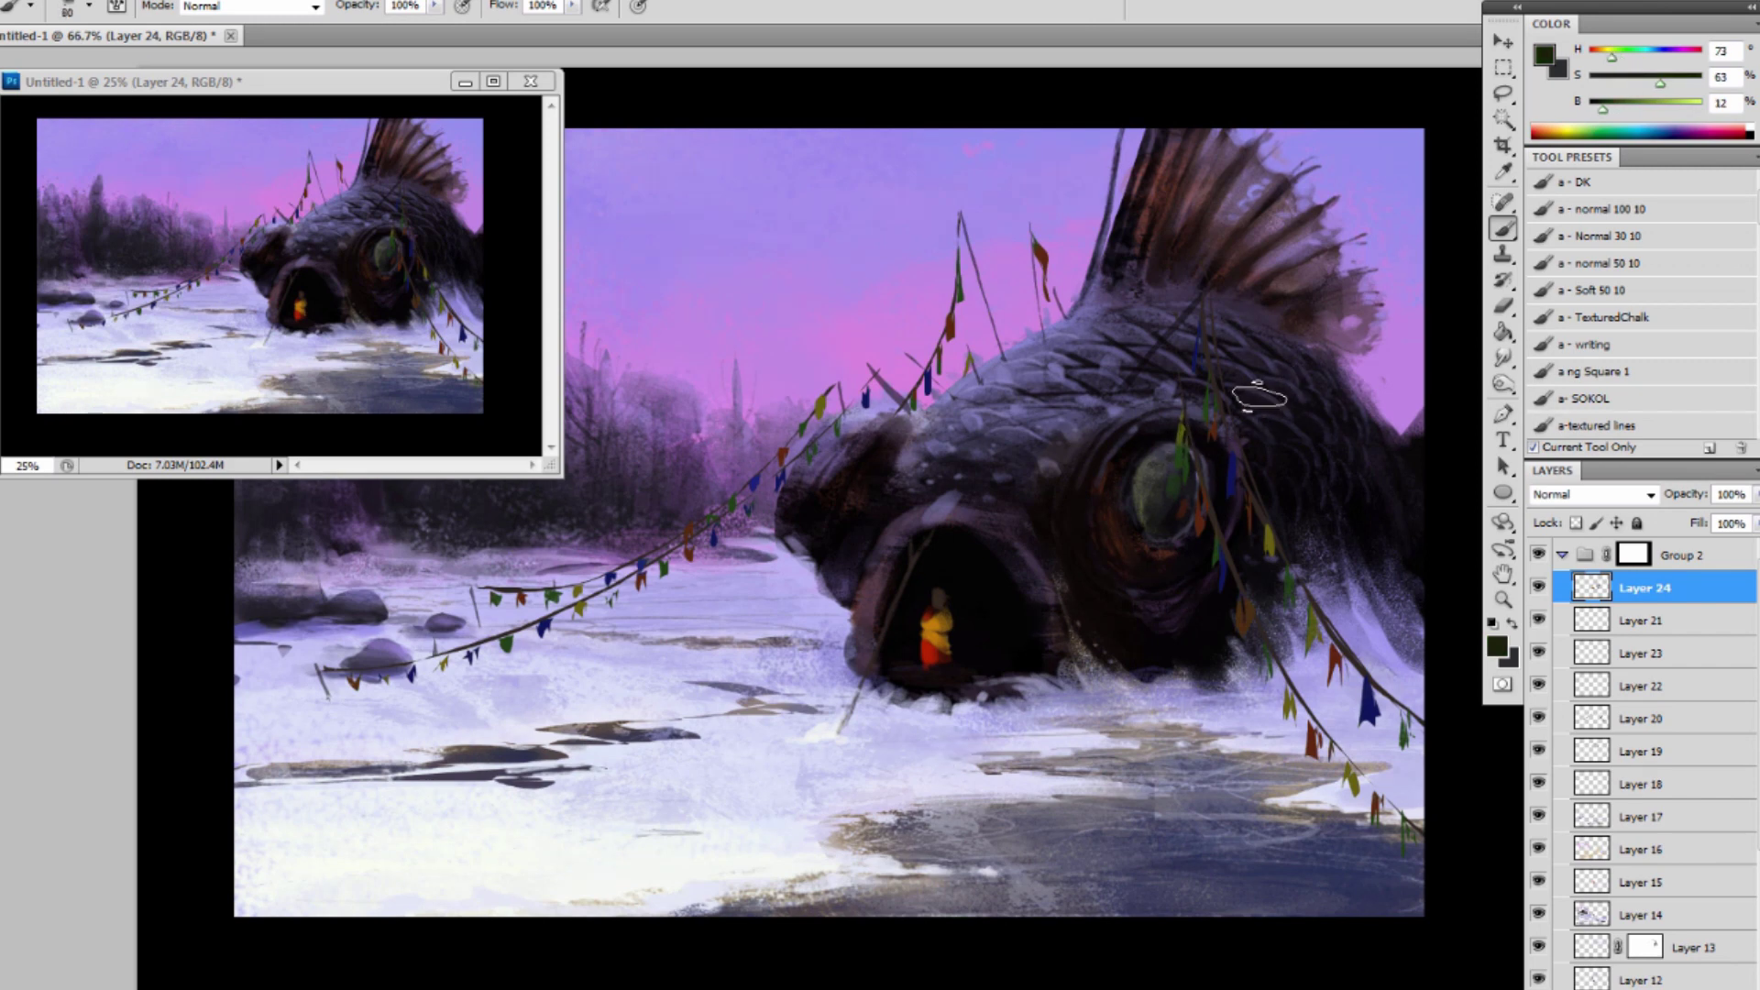
# Enlarge the brush to 150 and paint over the pale near eye with sampled dark purple and near-black.
pyautogui.press(']')
pyautogui.press(']')
pyautogui.press(']')
pyautogui.press(']')
pyautogui.press(']')
pyautogui.press(']')
pyautogui.press(']')
pyautogui.press(']')
pyautogui.press(']')
pyautogui.press(']')
pyautogui.keyDown('alt'); pyautogui.click(1154, 423); pyautogui.keyUp('alt')
pyautogui.moveTo(1168, 443); pyautogui.dragTo(1157, 561)
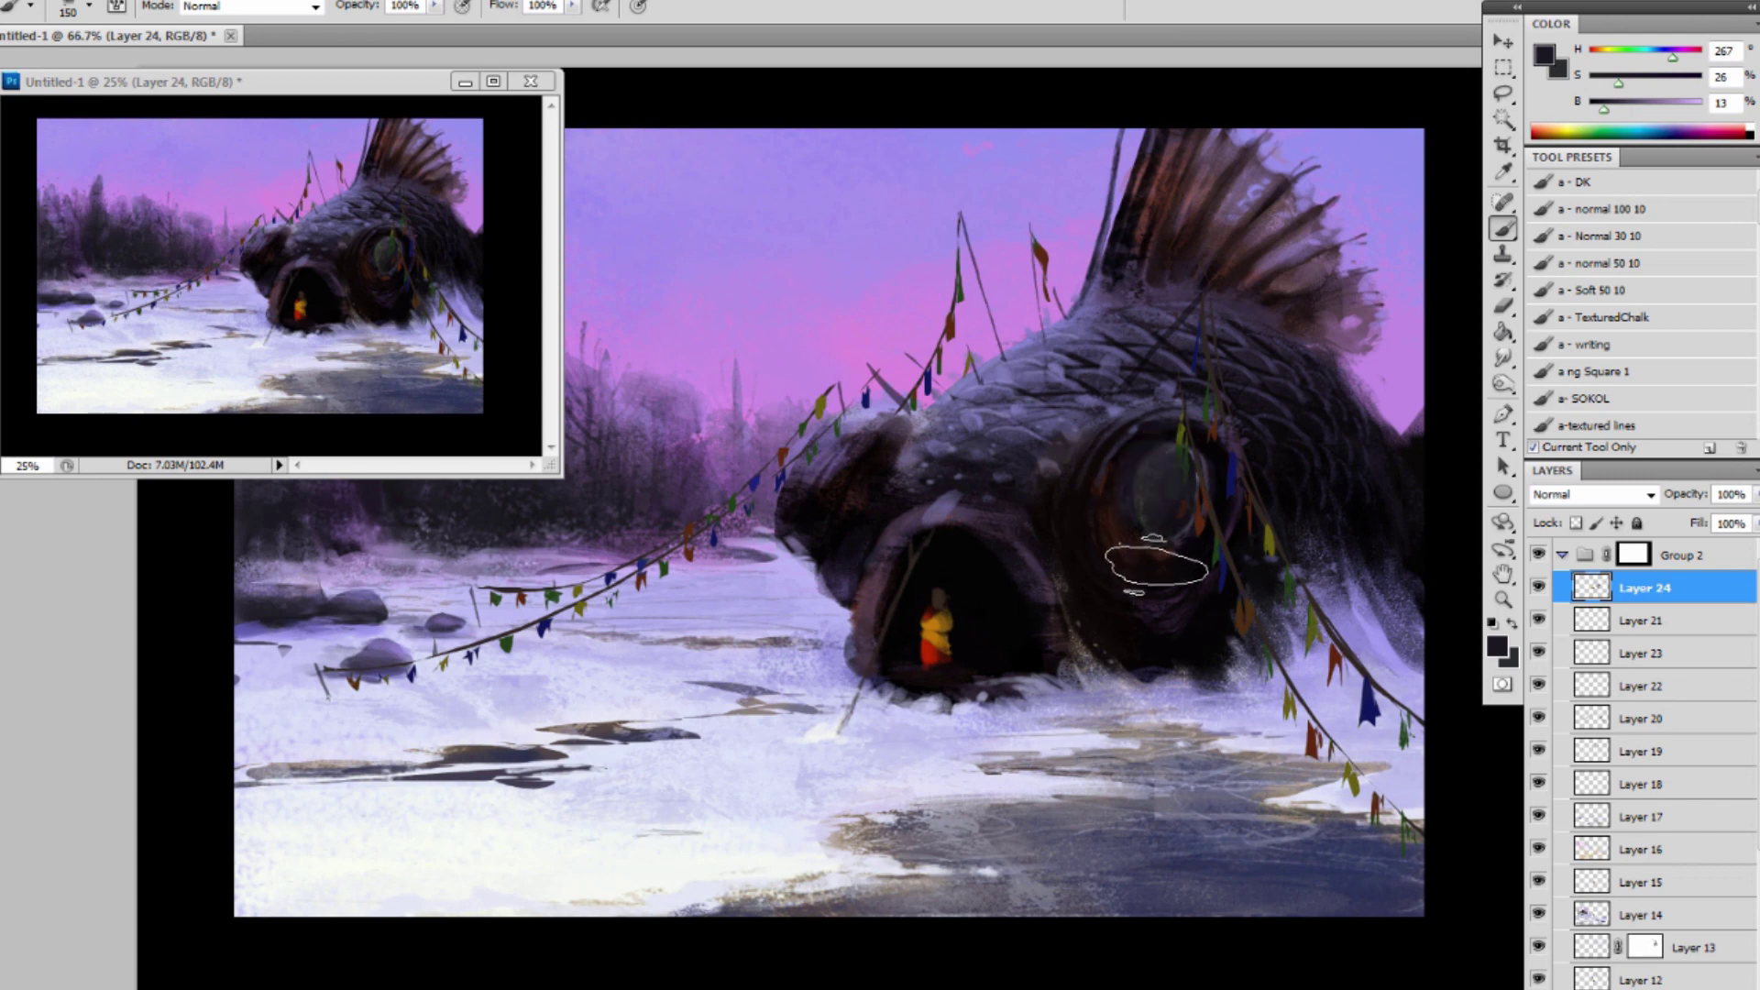
pyautogui.keyDown('alt'); pyautogui.click(1207, 464); pyautogui.keyUp('alt')
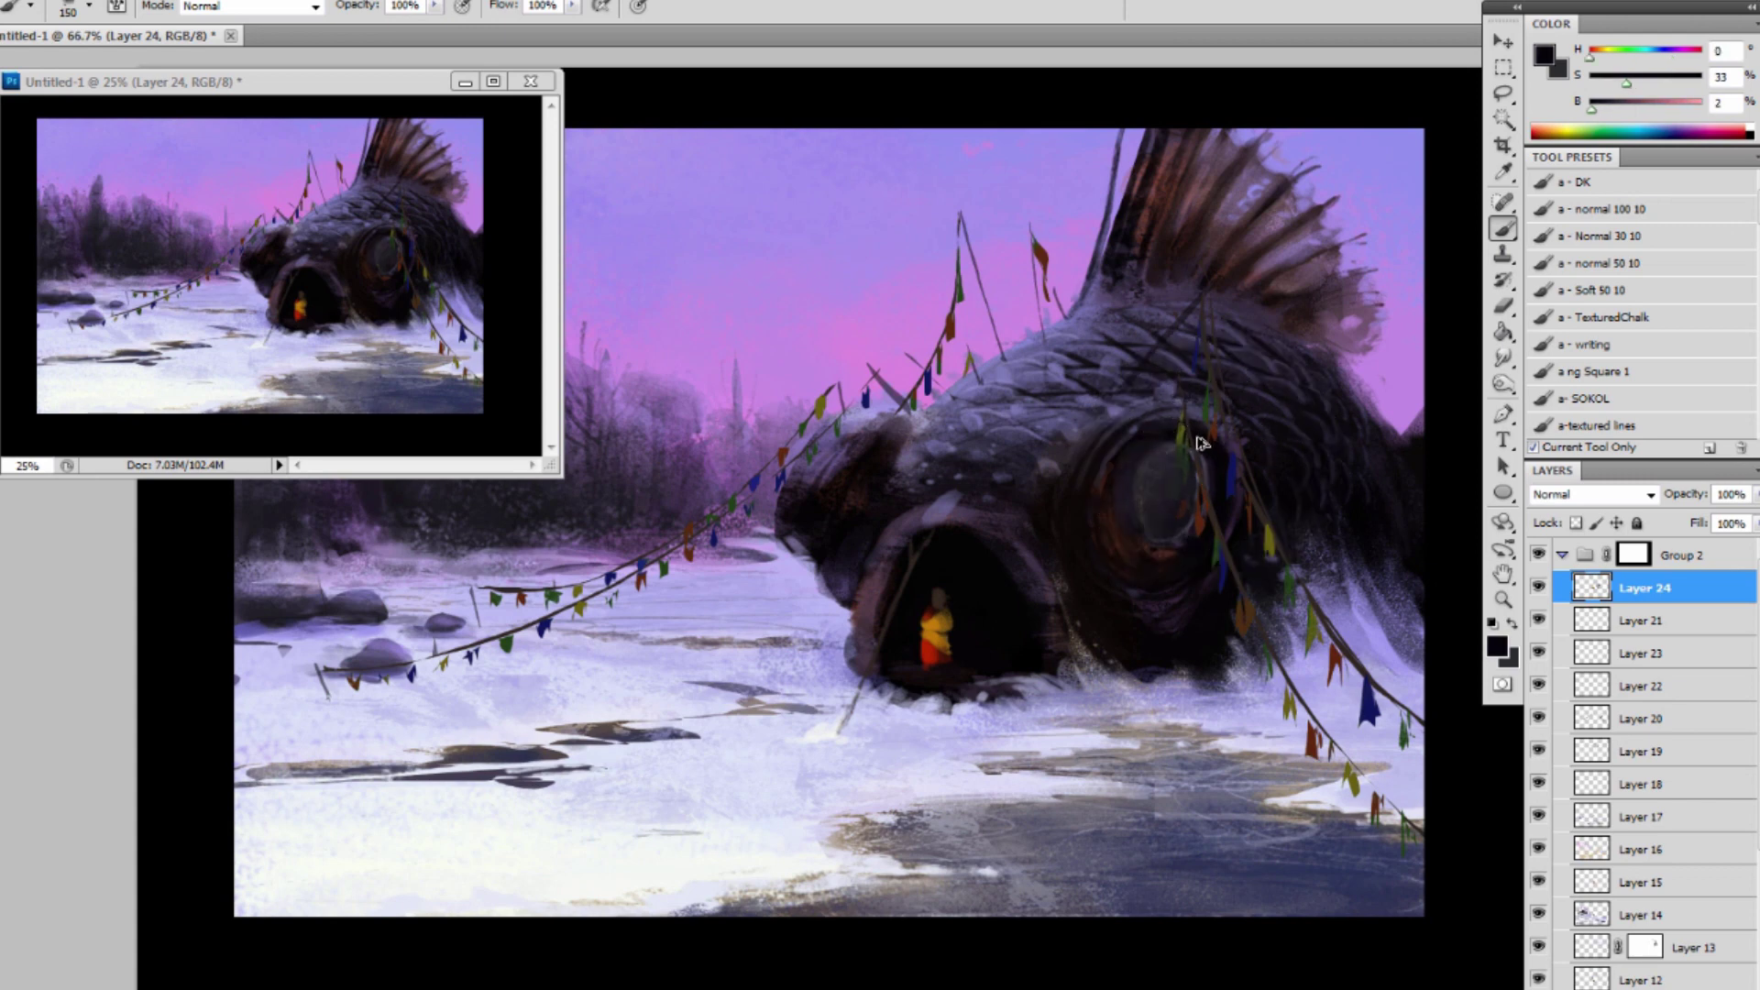
pyautogui.moveTo(1162, 449)
pyautogui.mouseDown()
pyautogui.moveTo(1140, 550)
pyautogui.moveTo(1159, 479)
pyautogui.moveTo(1155, 518)
pyautogui.mouseUp()
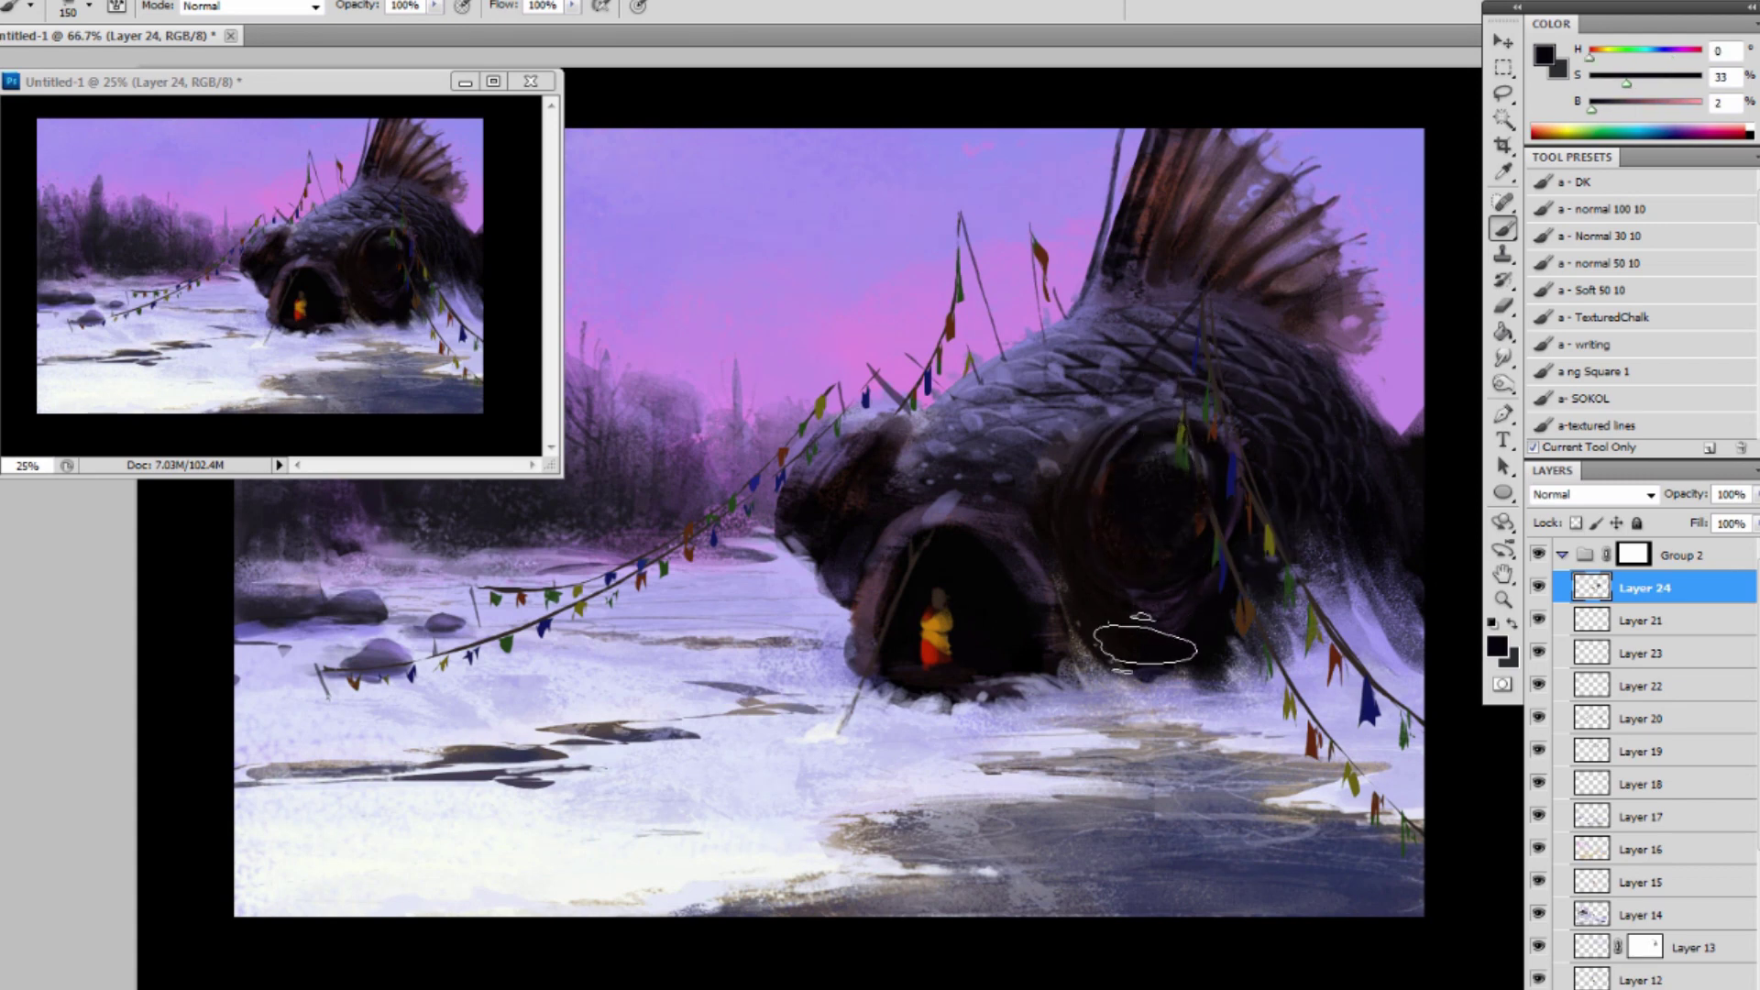
# Reduce the brush to 60, clean up the sky edge along the fish's back in violet-pink (H 283, S 38, B 89), and sample near-black.
pyautogui.press('[')
pyautogui.press('[')
pyautogui.press('[')
pyautogui.press('[')
pyautogui.press('[')
pyautogui.press('[')
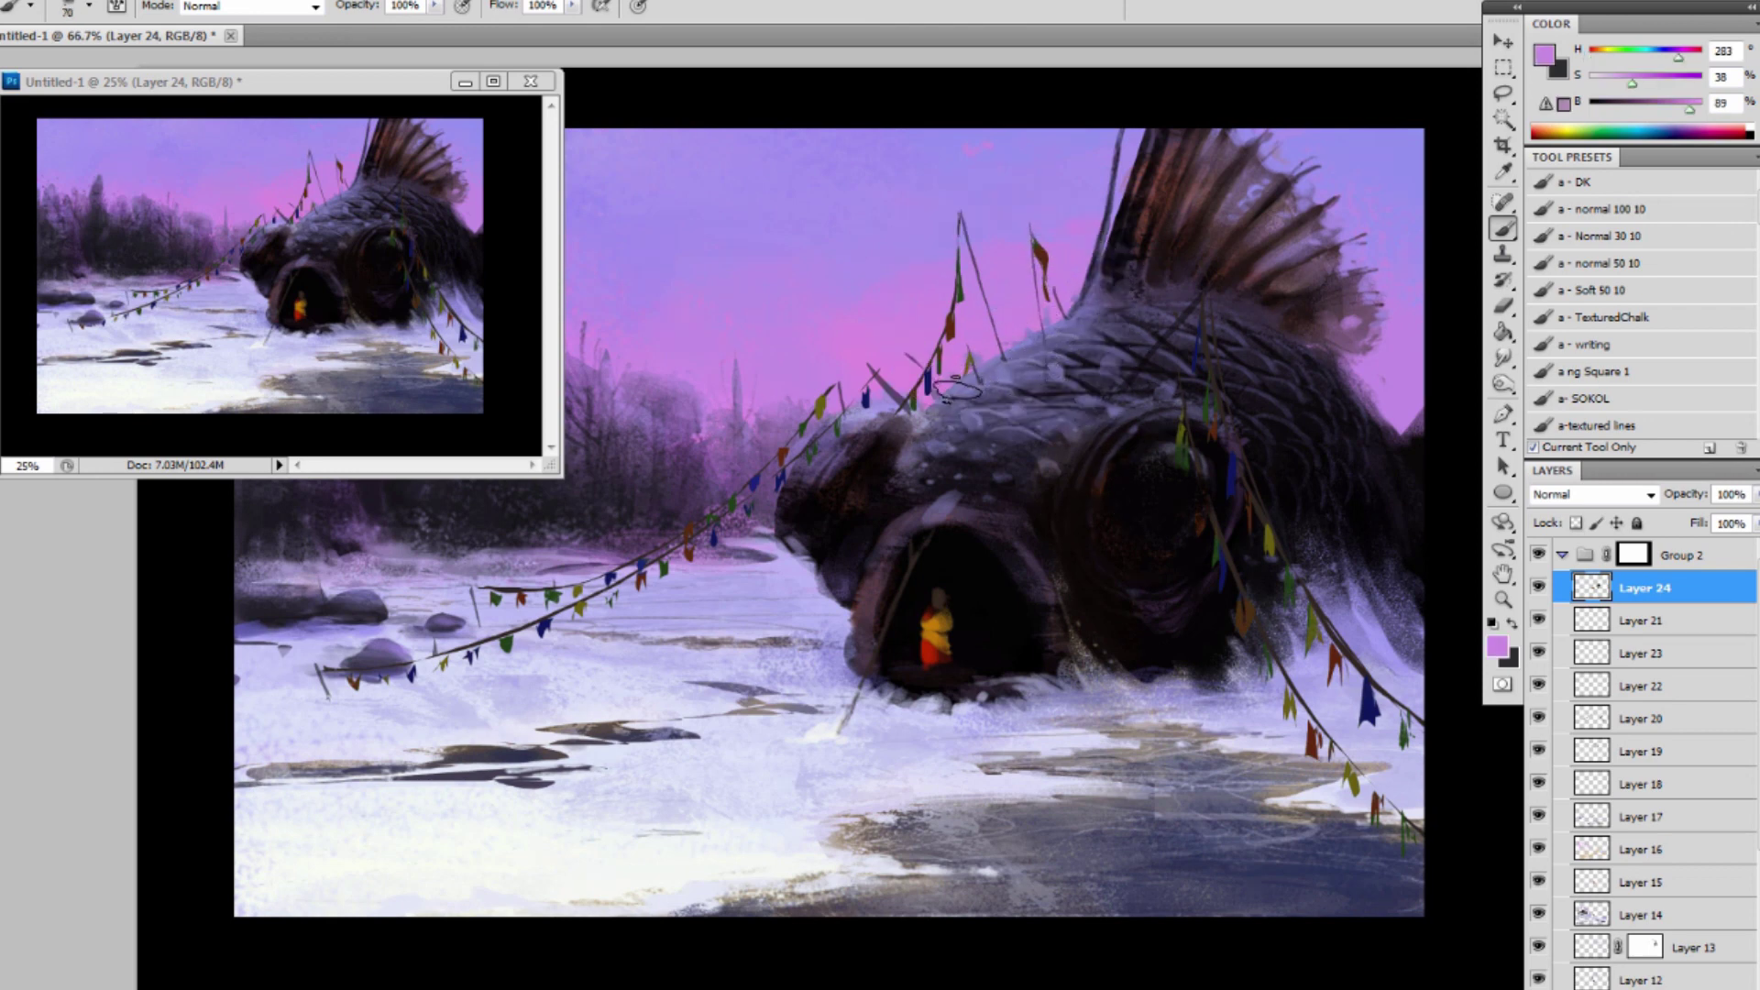
pyautogui.moveTo(968, 389); pyautogui.dragTo(1078, 314)
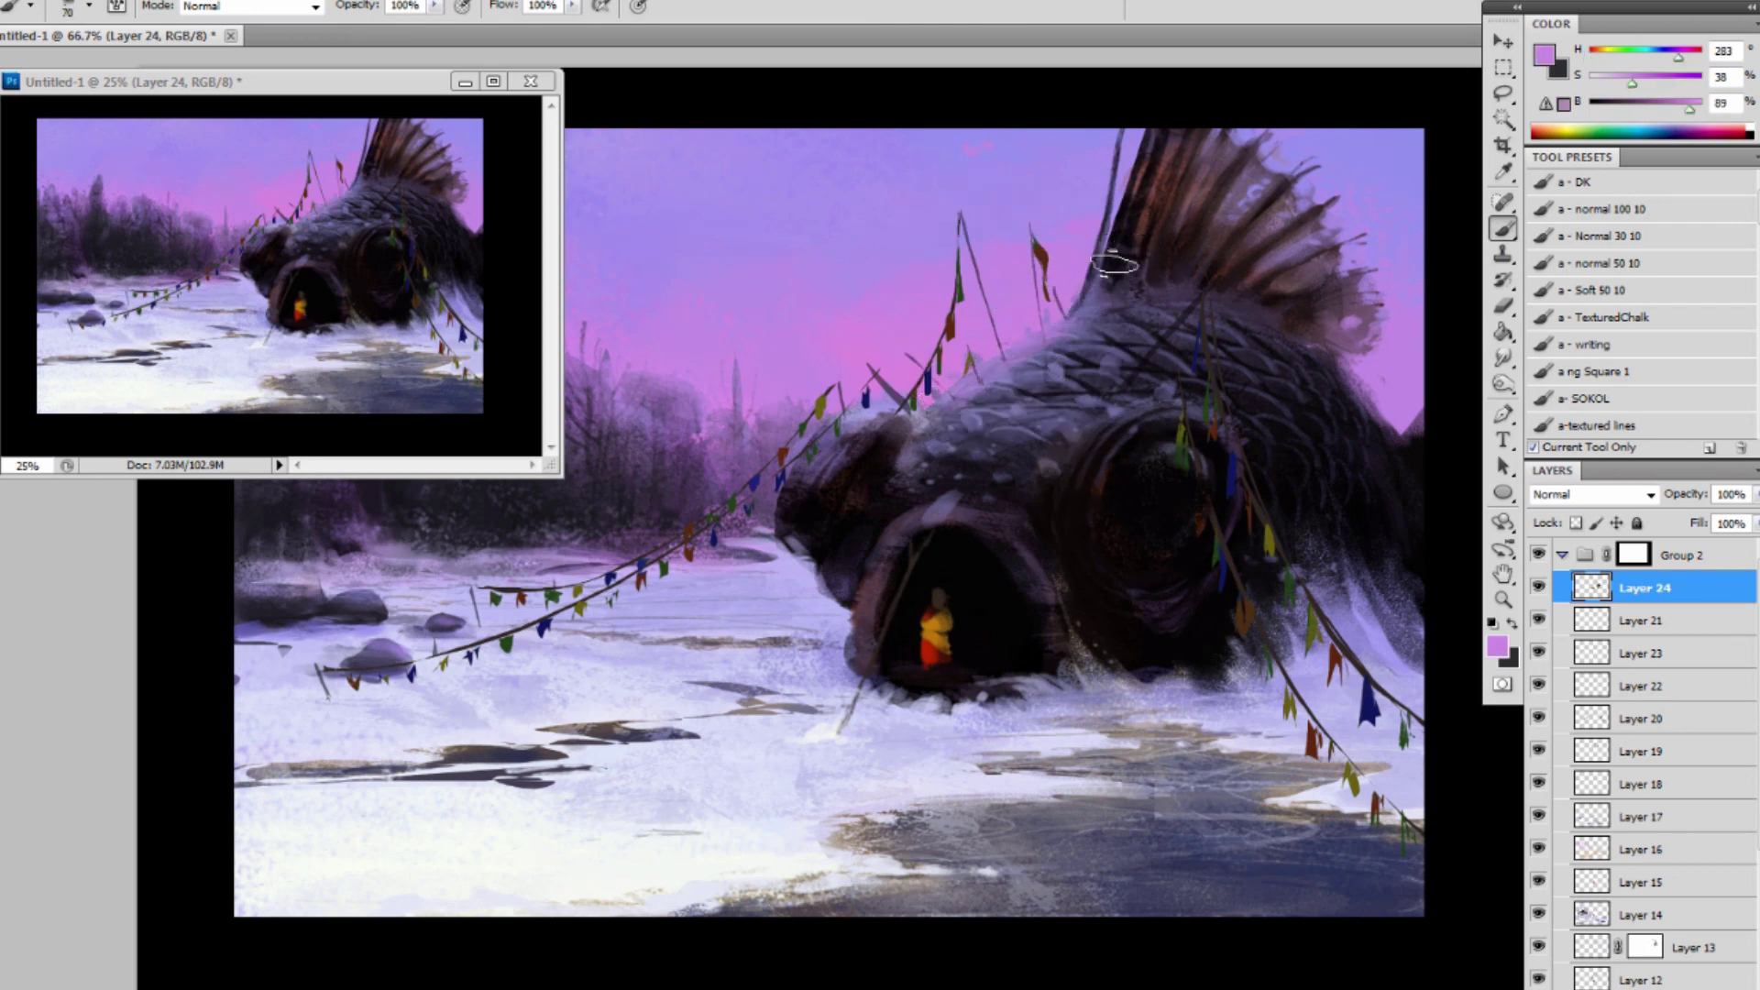
pyautogui.press('[')
pyautogui.hotkey('ctrl', 'z')
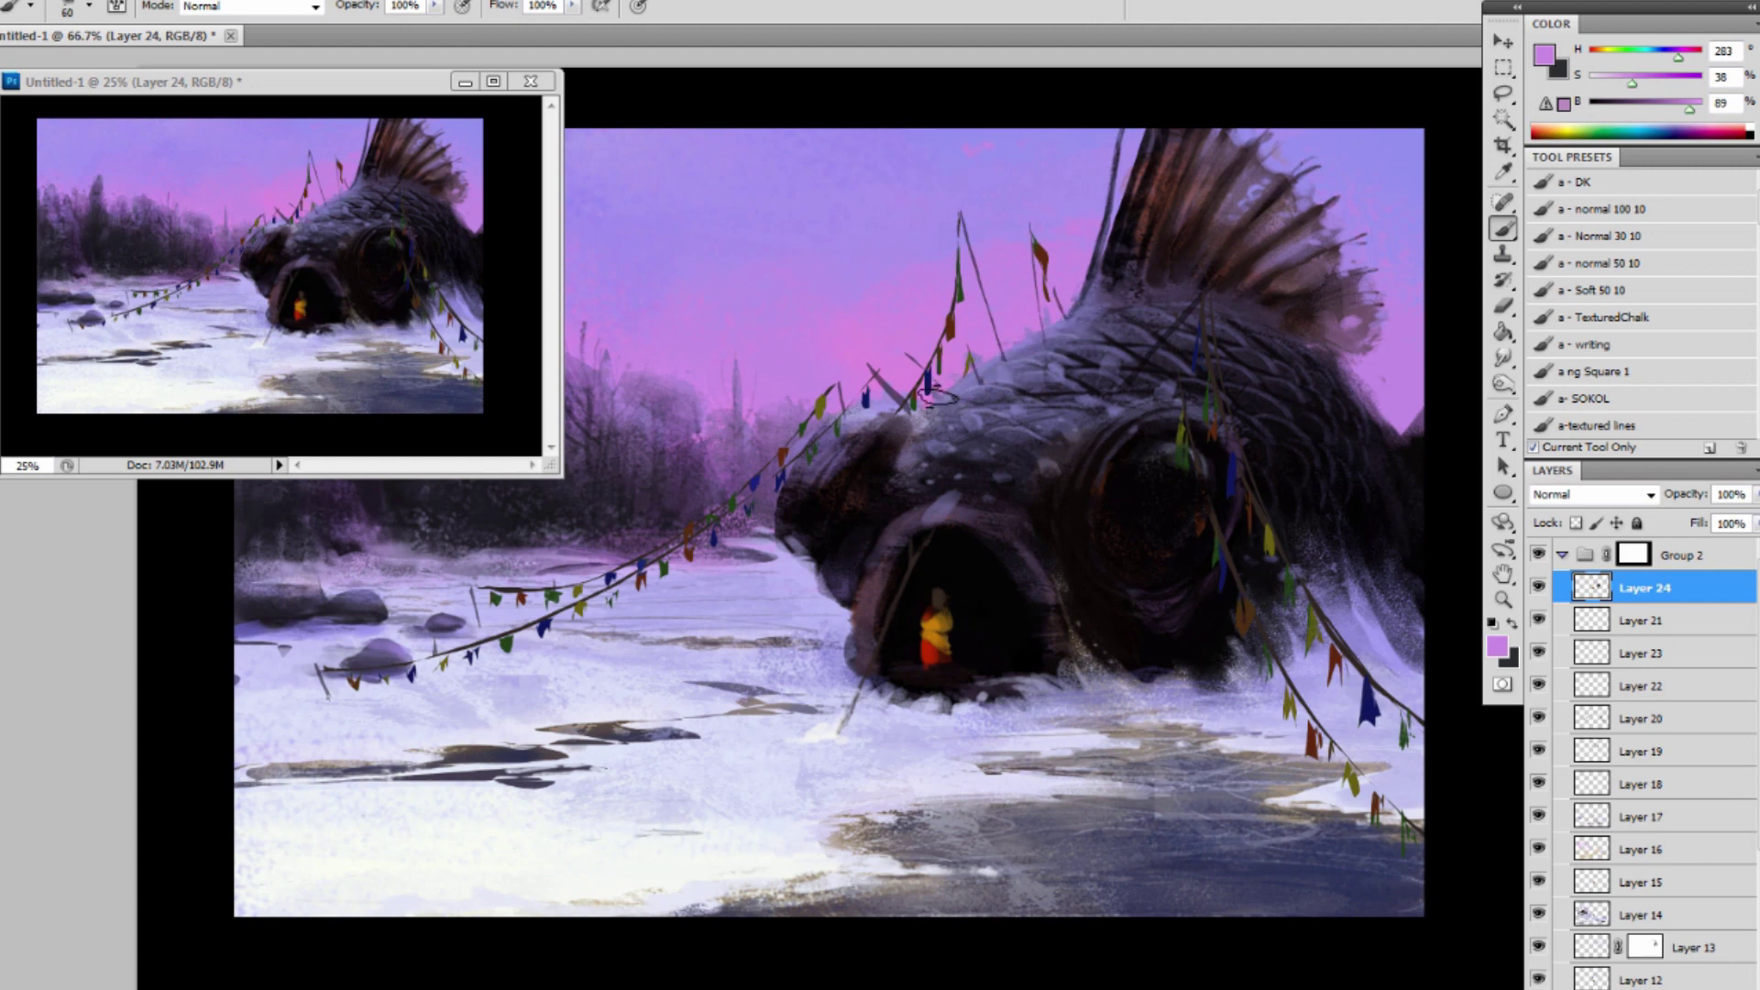
pyautogui.moveTo(937, 396); pyautogui.dragTo(1046, 324)
pyautogui.keyDown('alt'); pyautogui.click(811, 509); pyautogui.keyUp('alt')
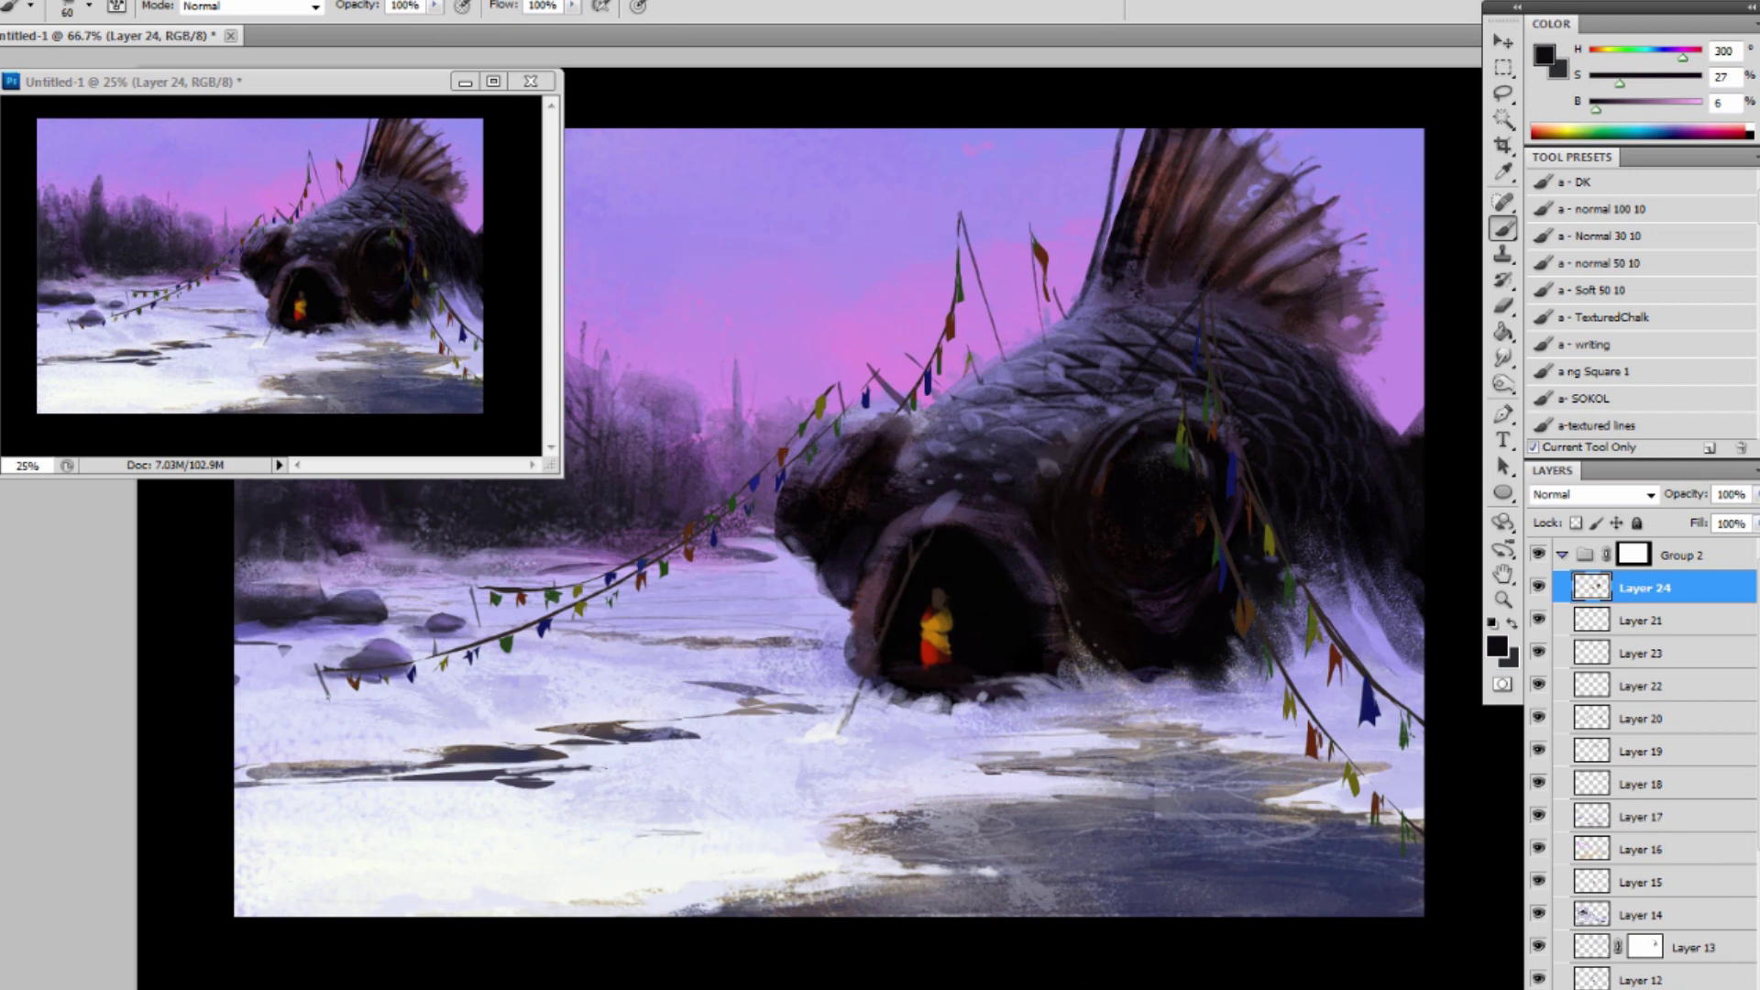
# Add a new layer on top of the group and set its blend mode to Overlay.
pyautogui.hotkey('ctrl', 'shift', 'alt', 'n')
pyautogui.click(1631, 495)
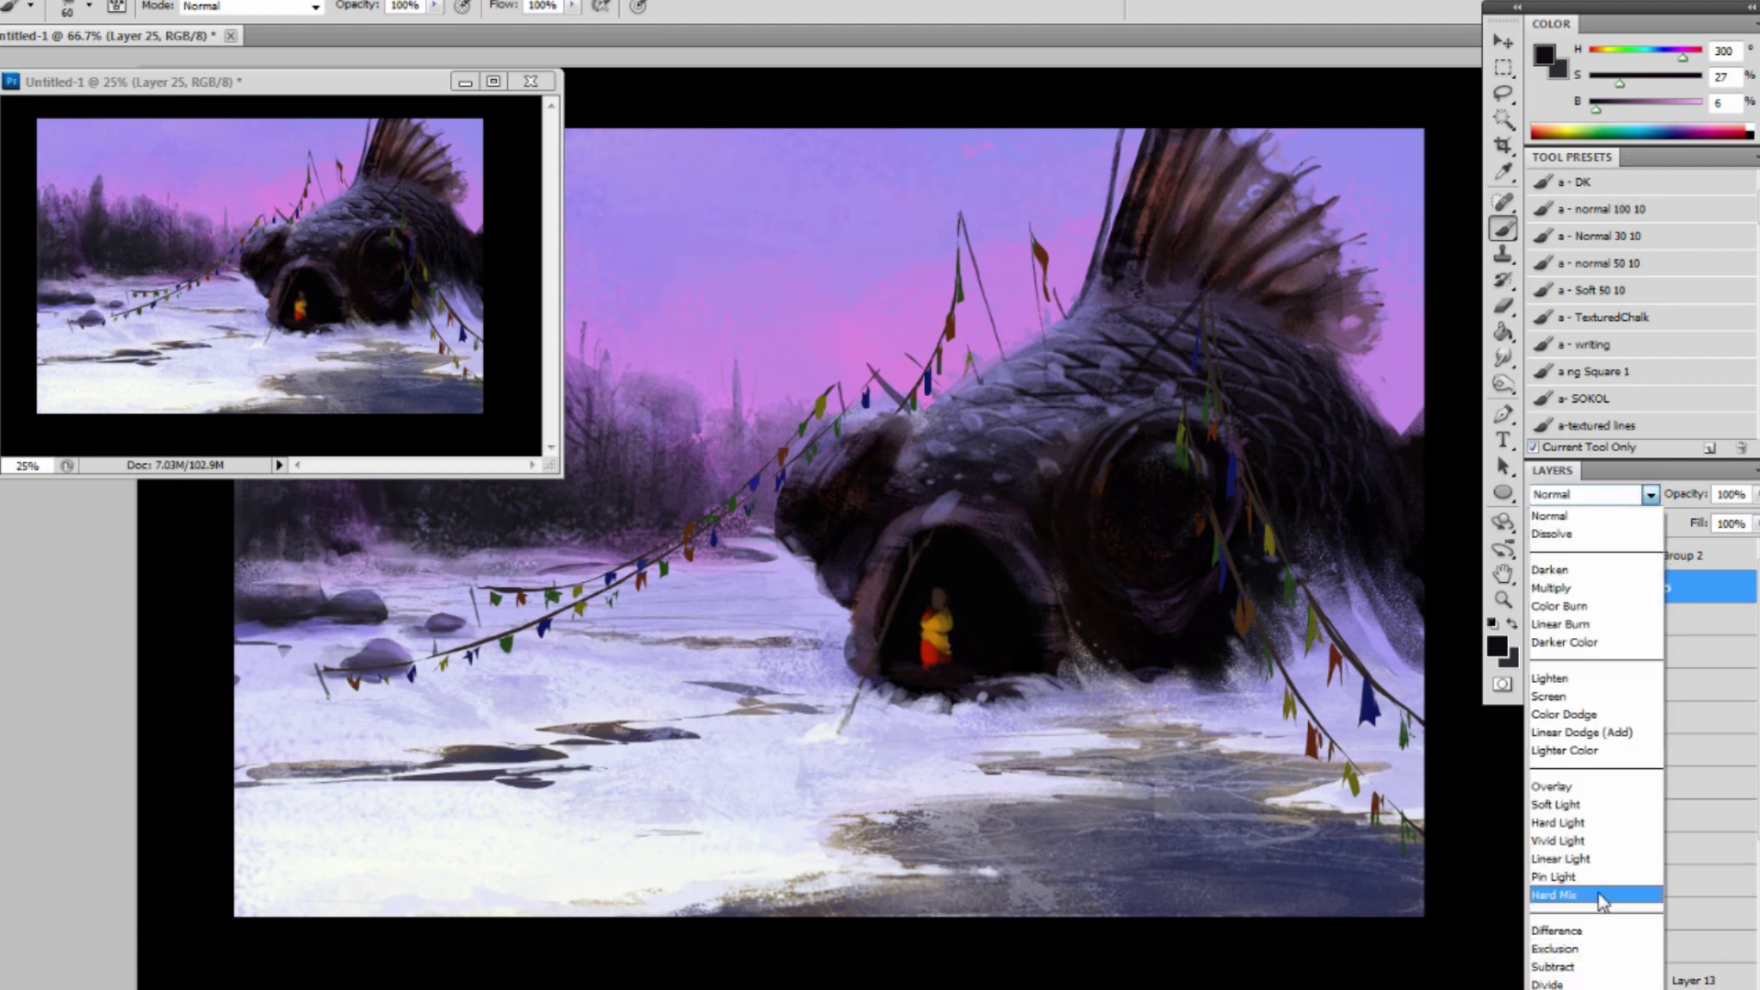
pyautogui.click(1606, 787)
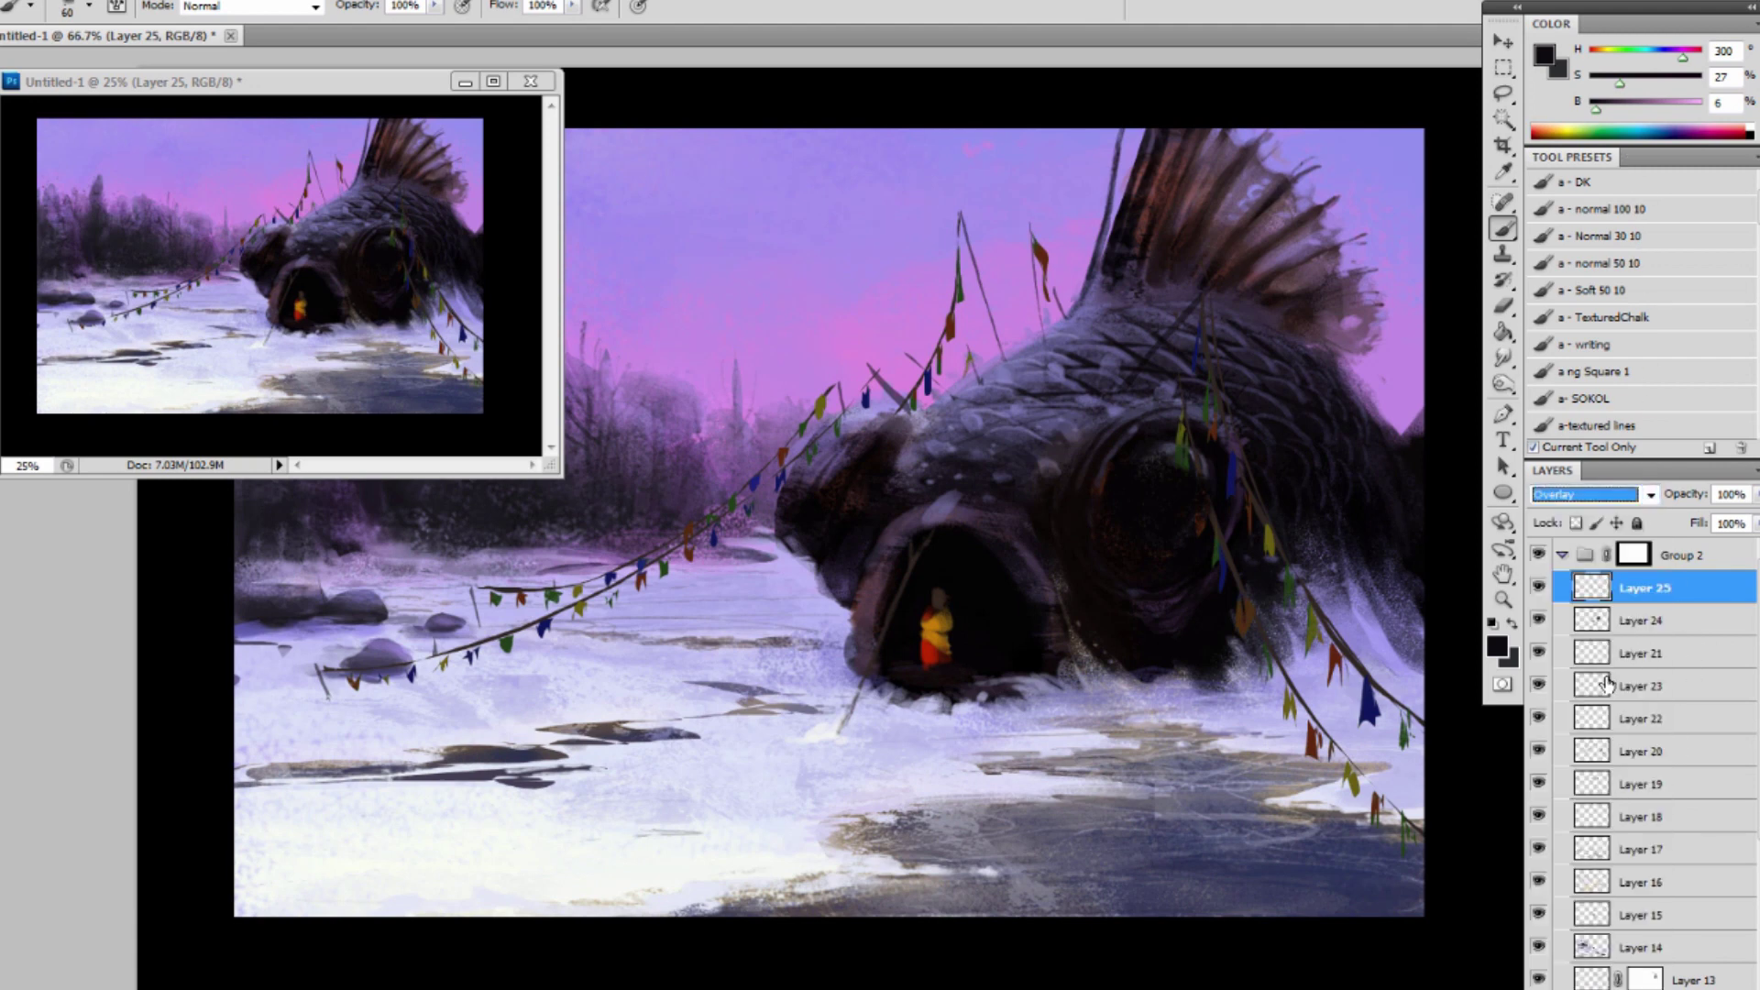
# Set the foreground colour to light orange (H 38, S 62, B 99) and paint a glow over the figure in the mouth.
pyautogui.click(1546, 60)
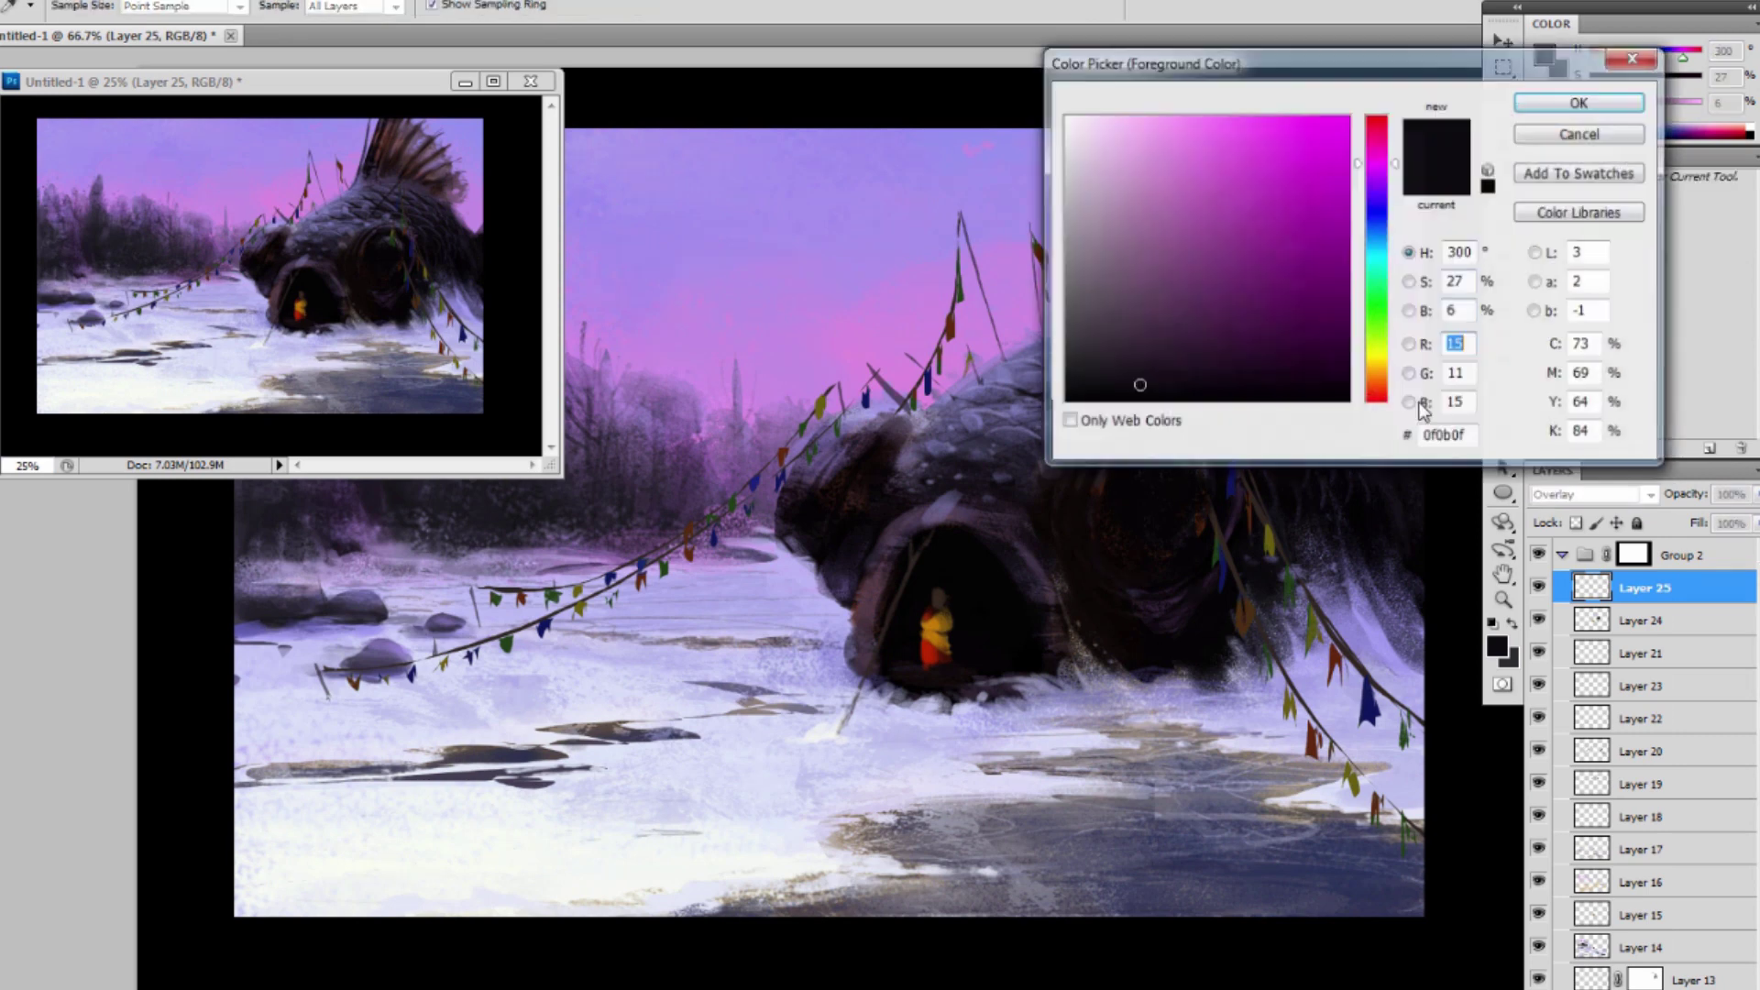
pyautogui.click(1380, 375)
pyautogui.moveTo(1248, 124); pyautogui.dragTo(1242, 119)
pyautogui.click(1559, 106)
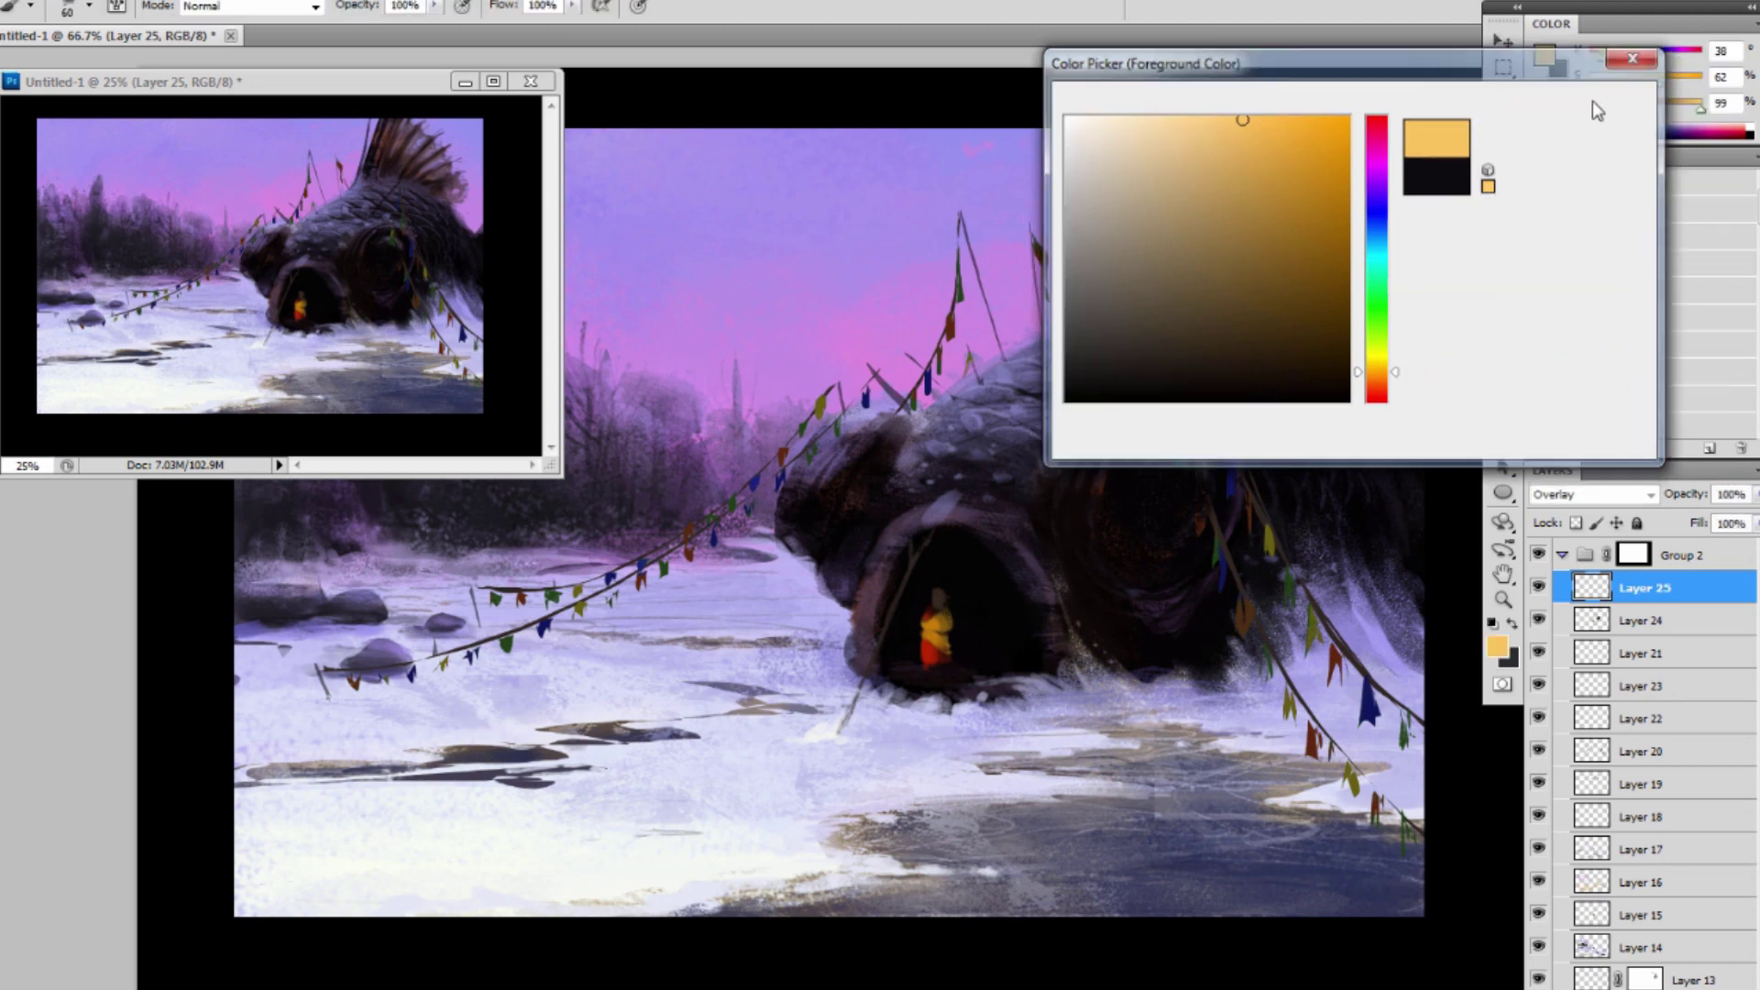
pyautogui.moveTo(927, 651); pyautogui.dragTo(935, 624)
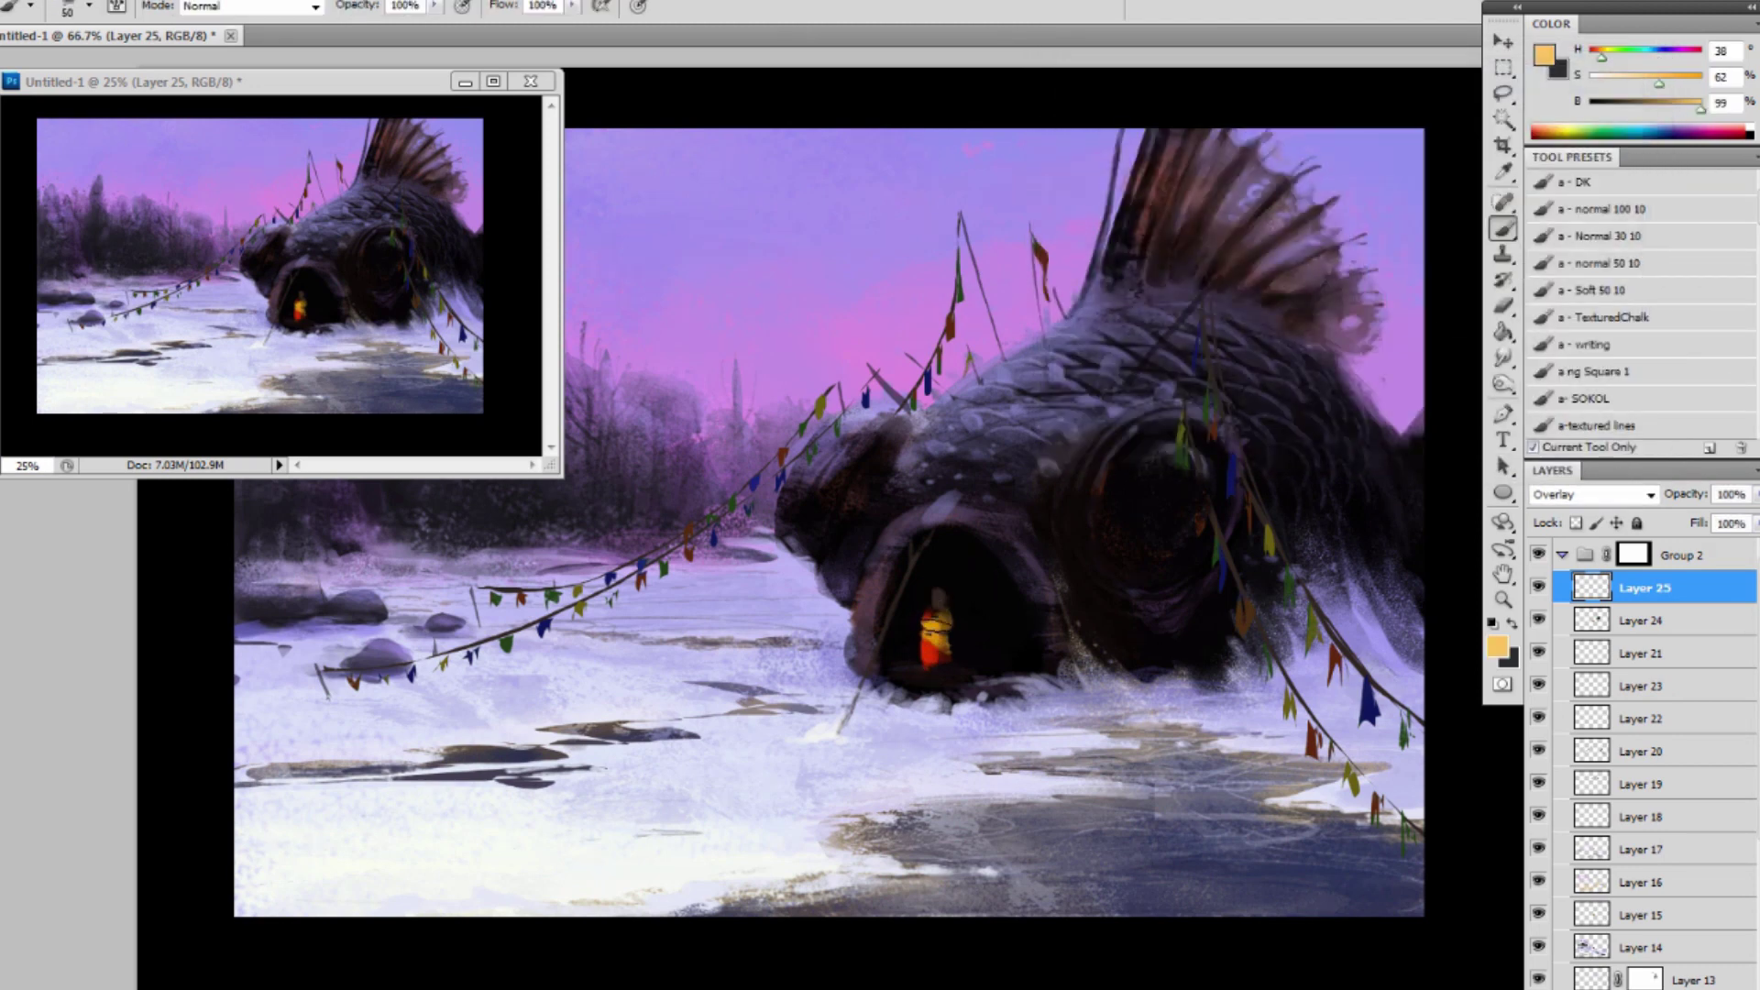
# Paint a light orange glow across the snow and ice patches in front of the fish's mouth with the brush at 100.
pyautogui.click(927, 662)
pyautogui.hotkey('ctrl', 'z')
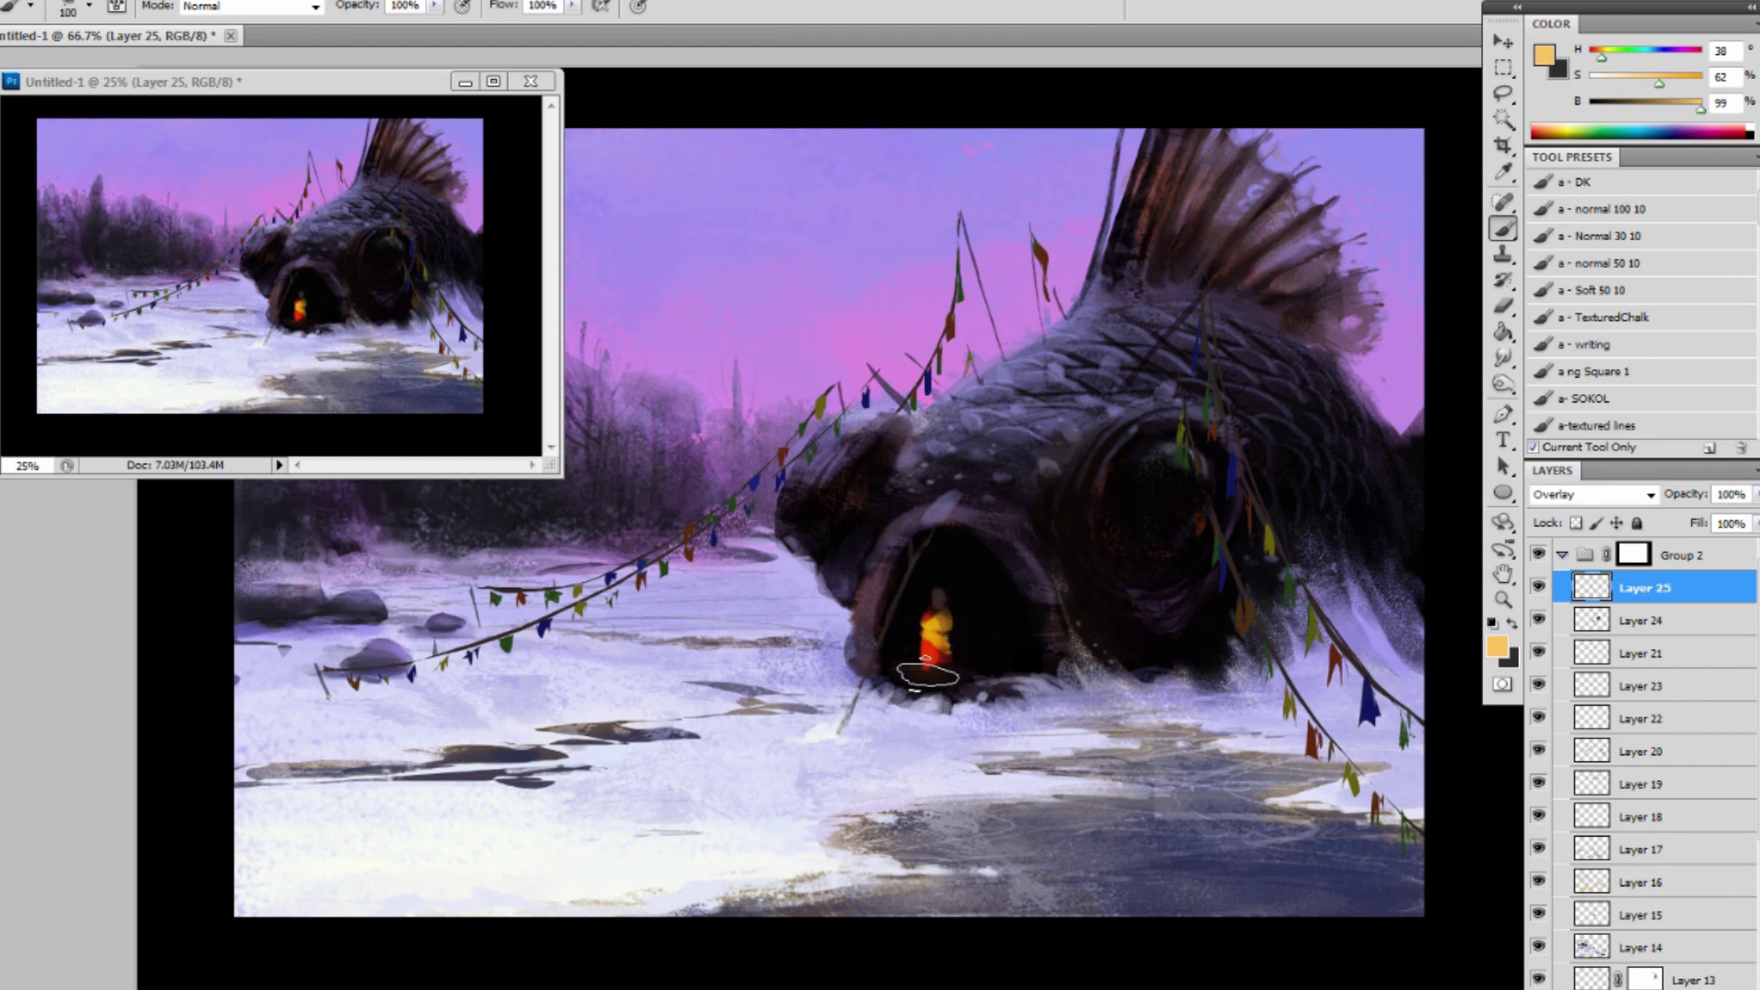
pyautogui.press(']')
pyautogui.press(']')
pyautogui.press(']')
pyautogui.press(']')
pyautogui.moveTo(931, 704)
pyautogui.mouseDown()
pyautogui.moveTo(796, 728)
pyautogui.moveTo(596, 718)
pyautogui.mouseUp()
pyautogui.moveTo(770, 713); pyautogui.dragTo(546, 728)
pyautogui.press('[')
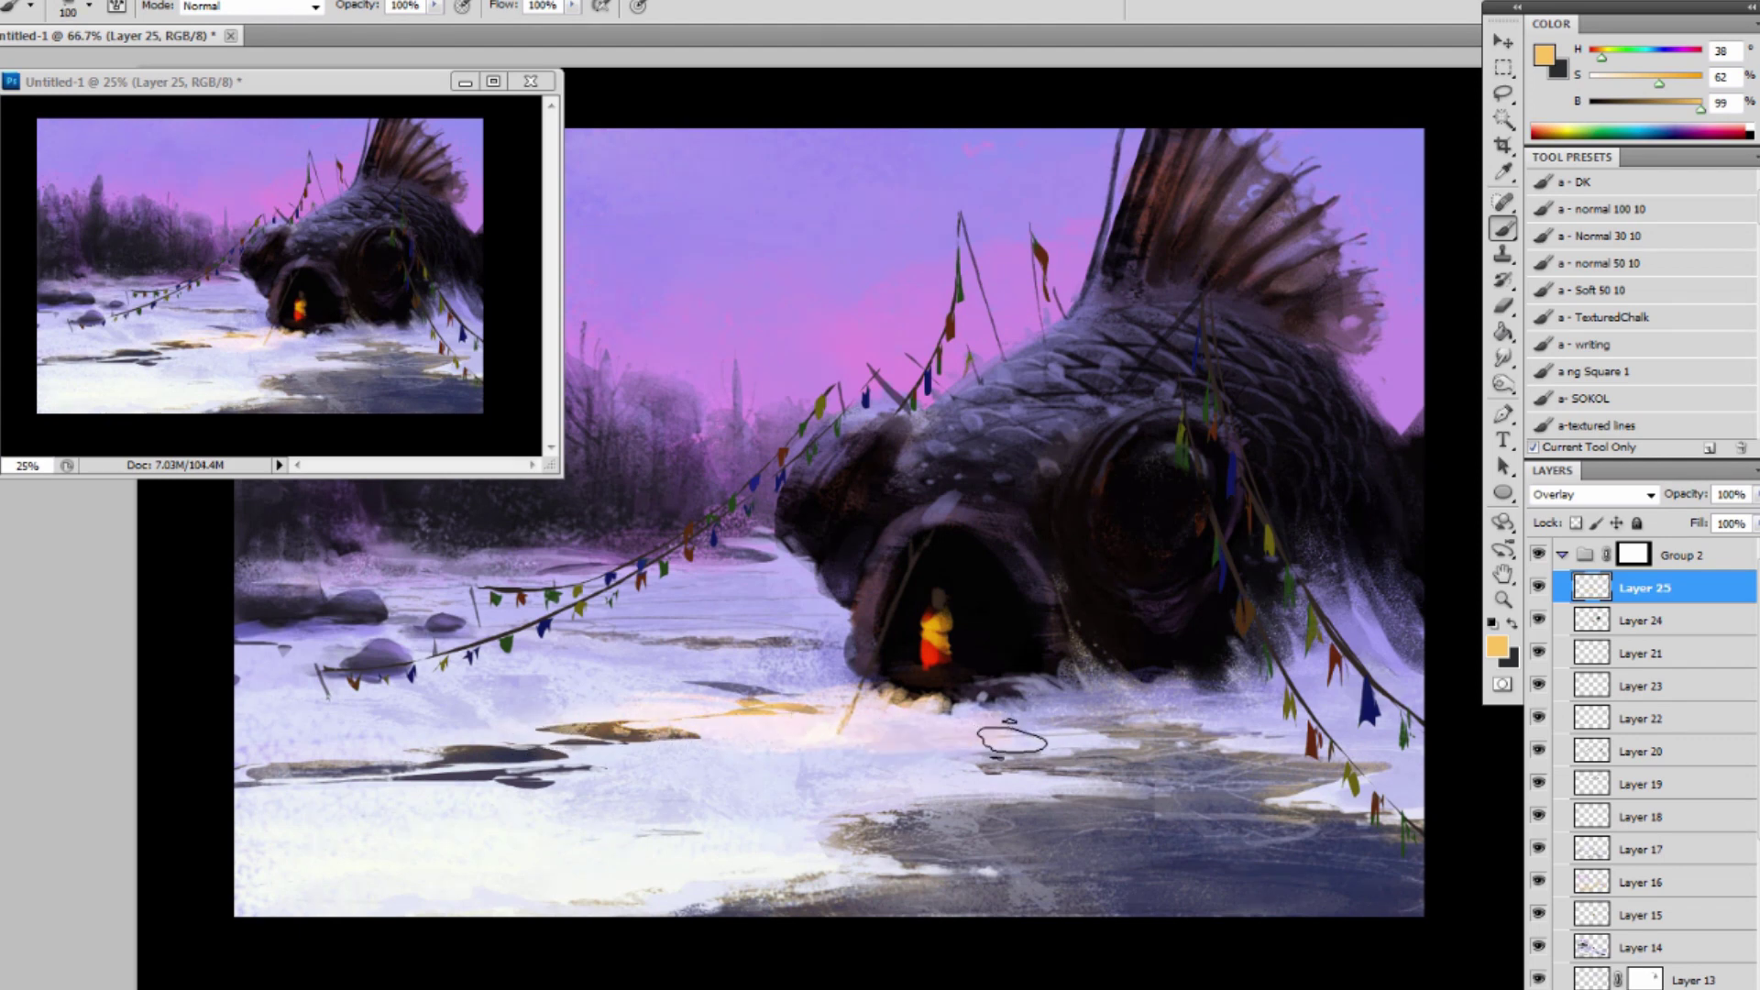
# Strengthen the orange glow on the ice patches with the brush at 150, and reduce the brush for finer touches around the mouth.
pyautogui.press(']')
pyautogui.press(']')
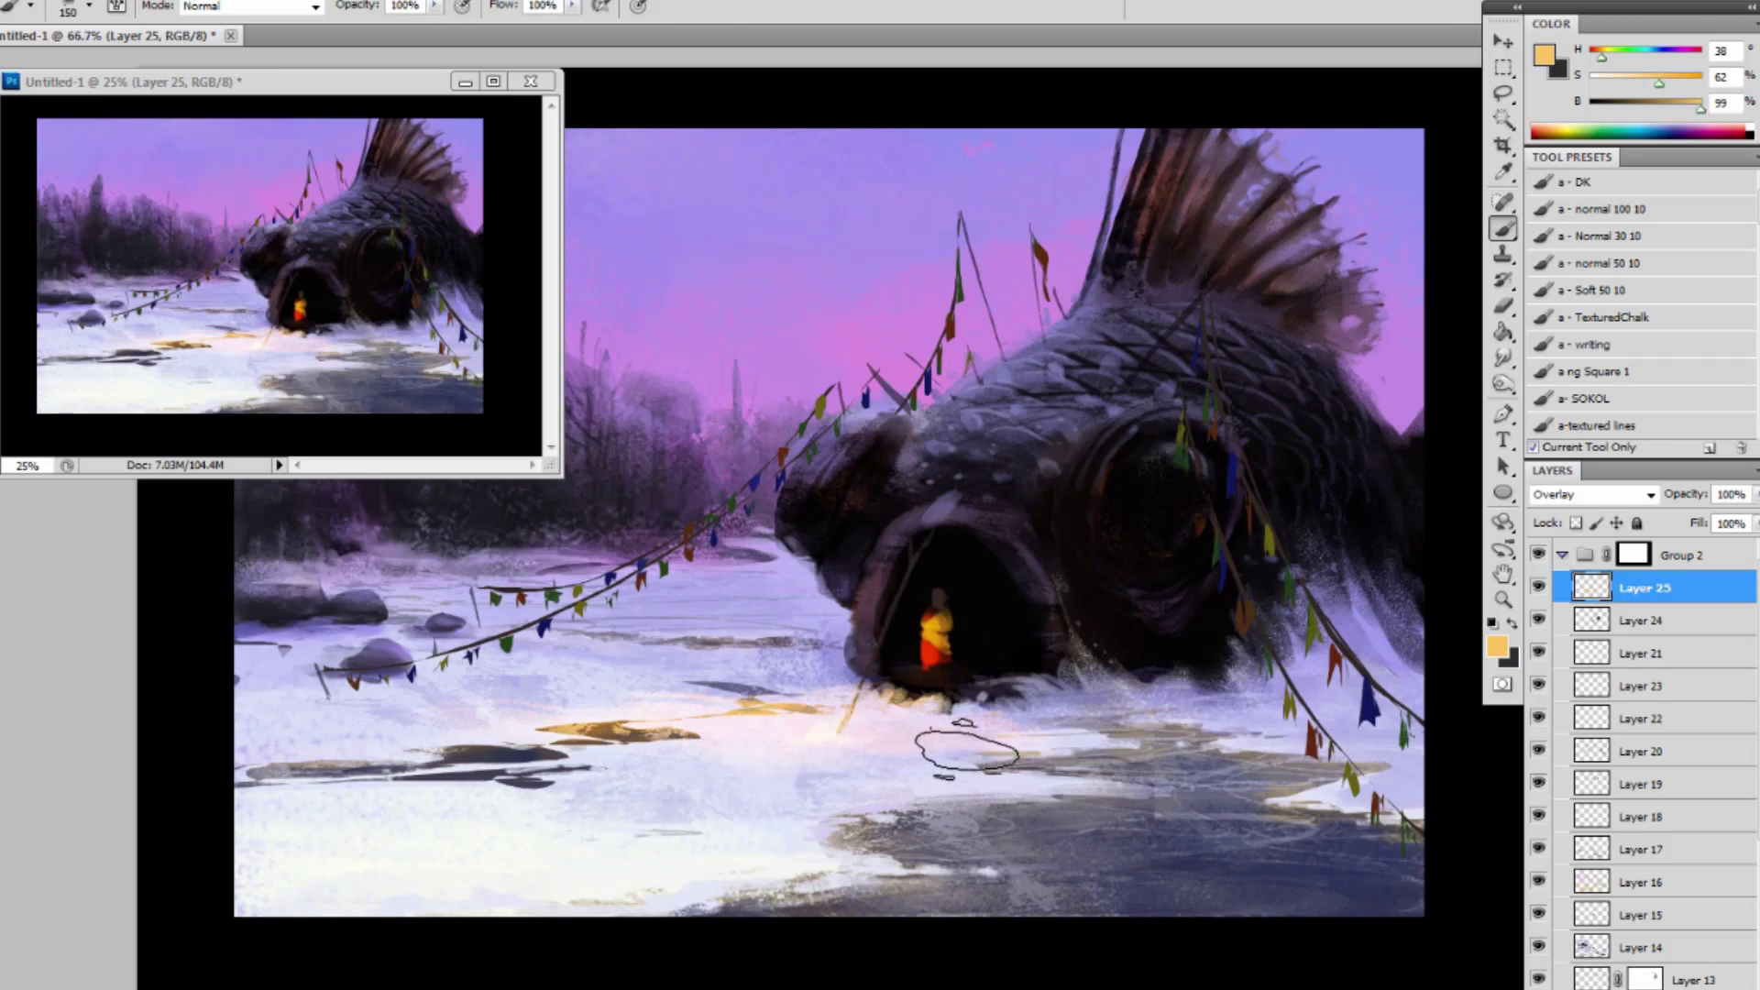
pyautogui.press('[')
pyautogui.press('[')
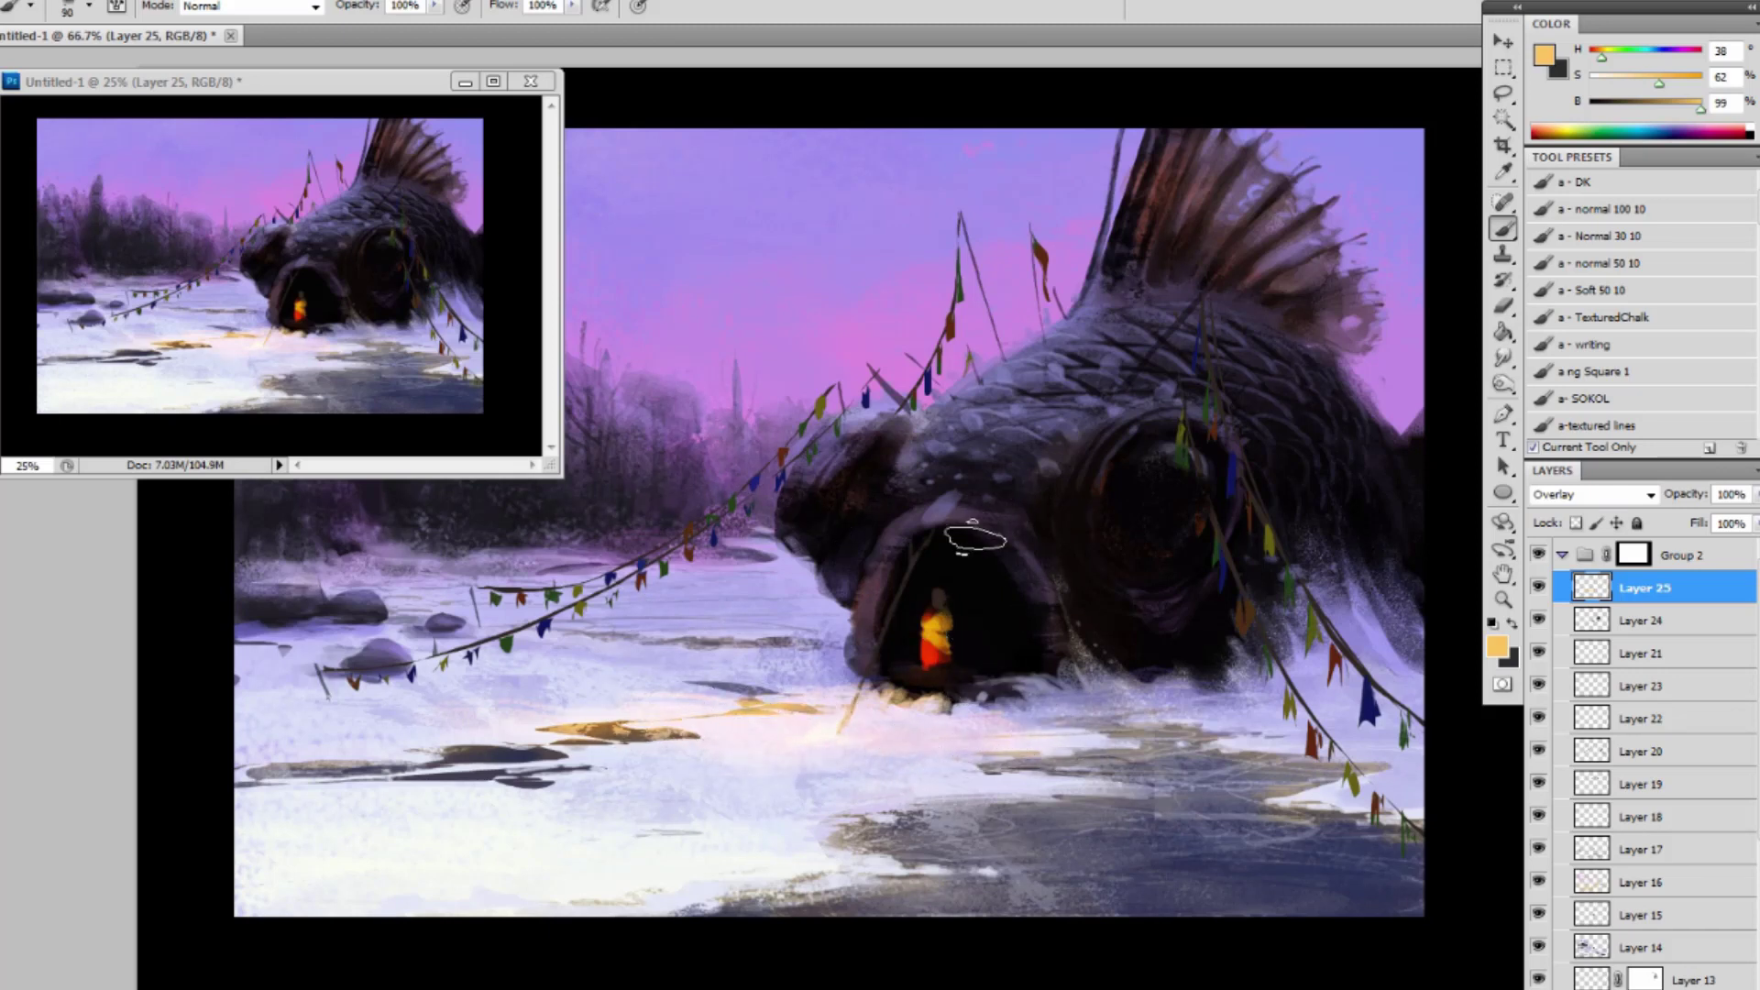
pyautogui.press('[')
pyautogui.press('[')
pyautogui.press('[')
pyautogui.press('[')
pyautogui.press('[')
pyautogui.press('[')
# Soften the snow glow with a size 60 eraser at 10% flow, and erase it from the leaning pole with a small eraser.
pyautogui.press('e')
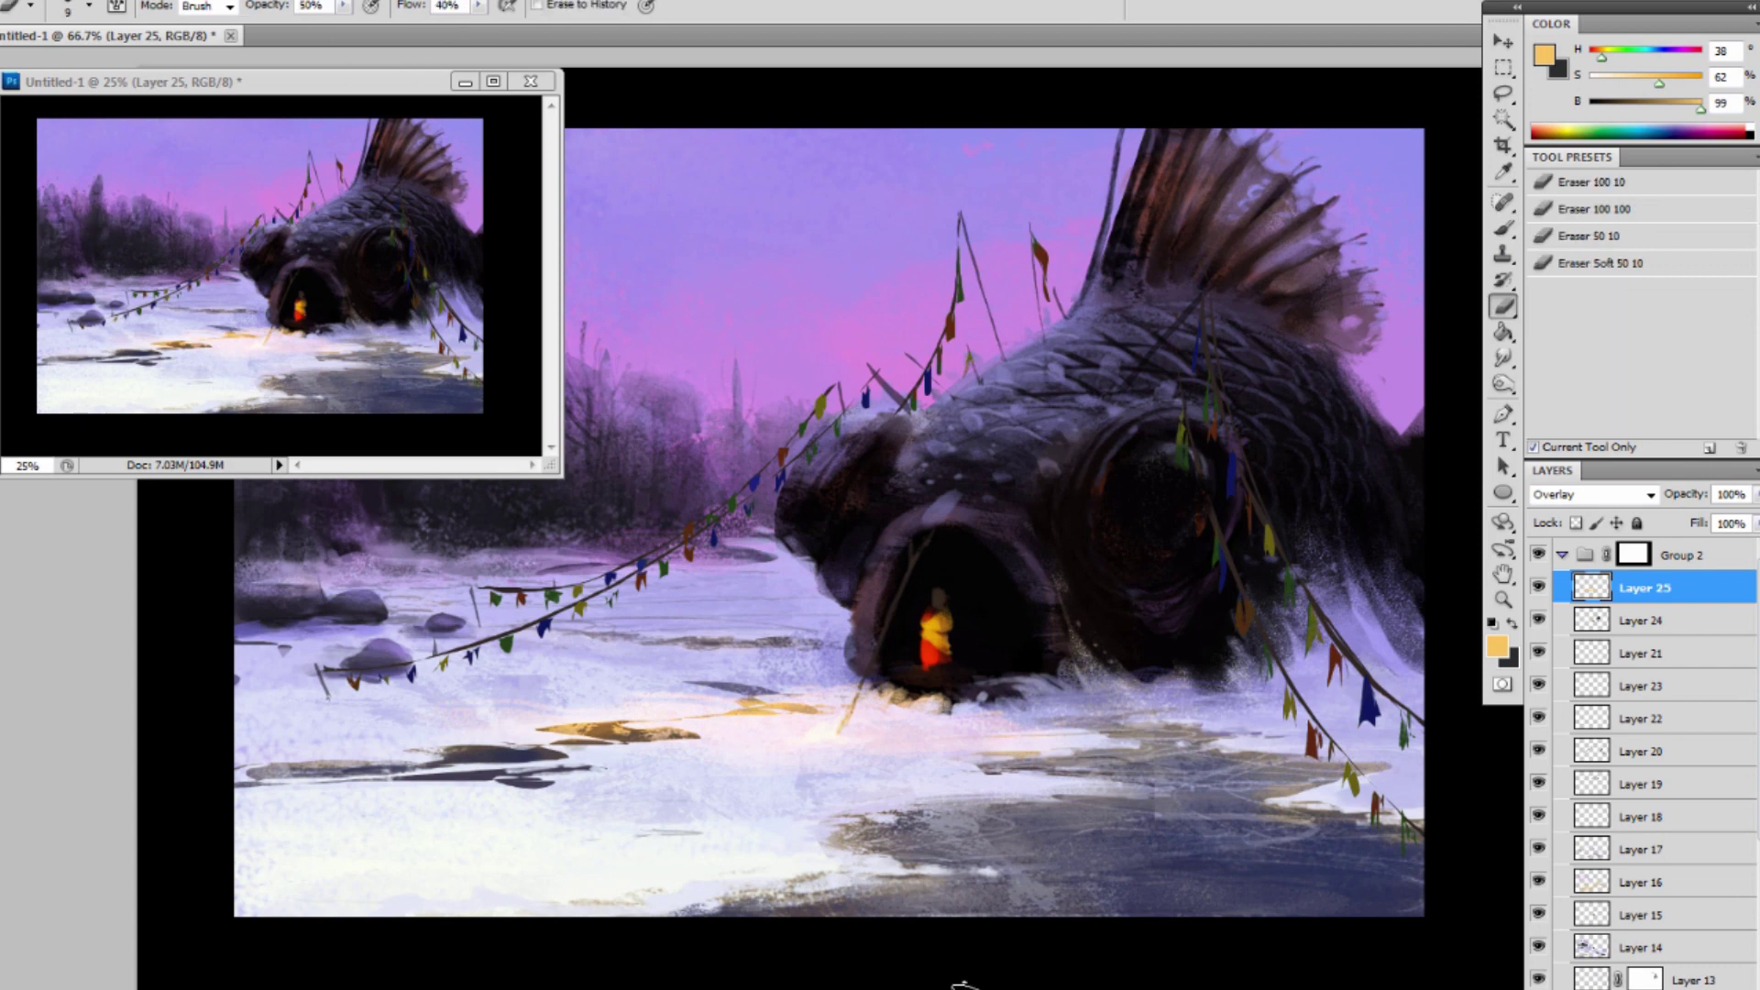
pyautogui.press(']')
pyautogui.press(']')
pyautogui.press(']')
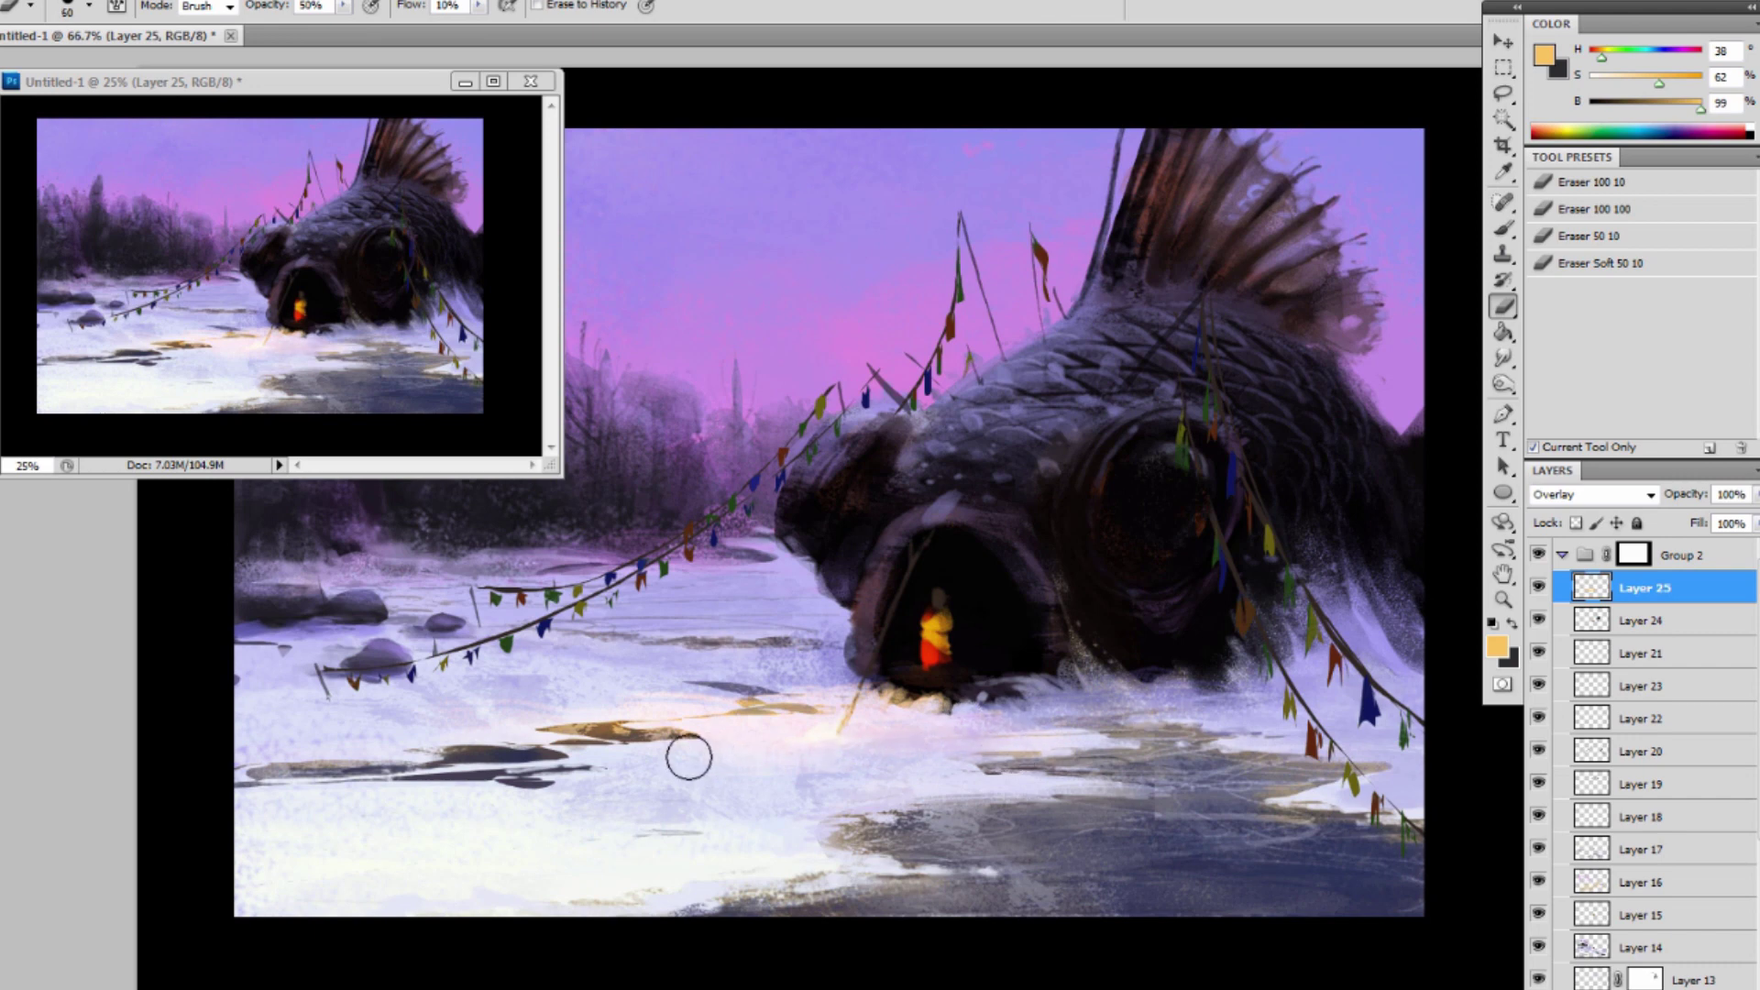
pyautogui.press('[')
pyautogui.press('[')
pyautogui.press('[')
# Add a new layer above the glow layer, choose the Soft 50 10 brush preset, and sample orange from the figure's robe.
pyautogui.hotkey('ctrl', 'shift', 'alt', 'n')
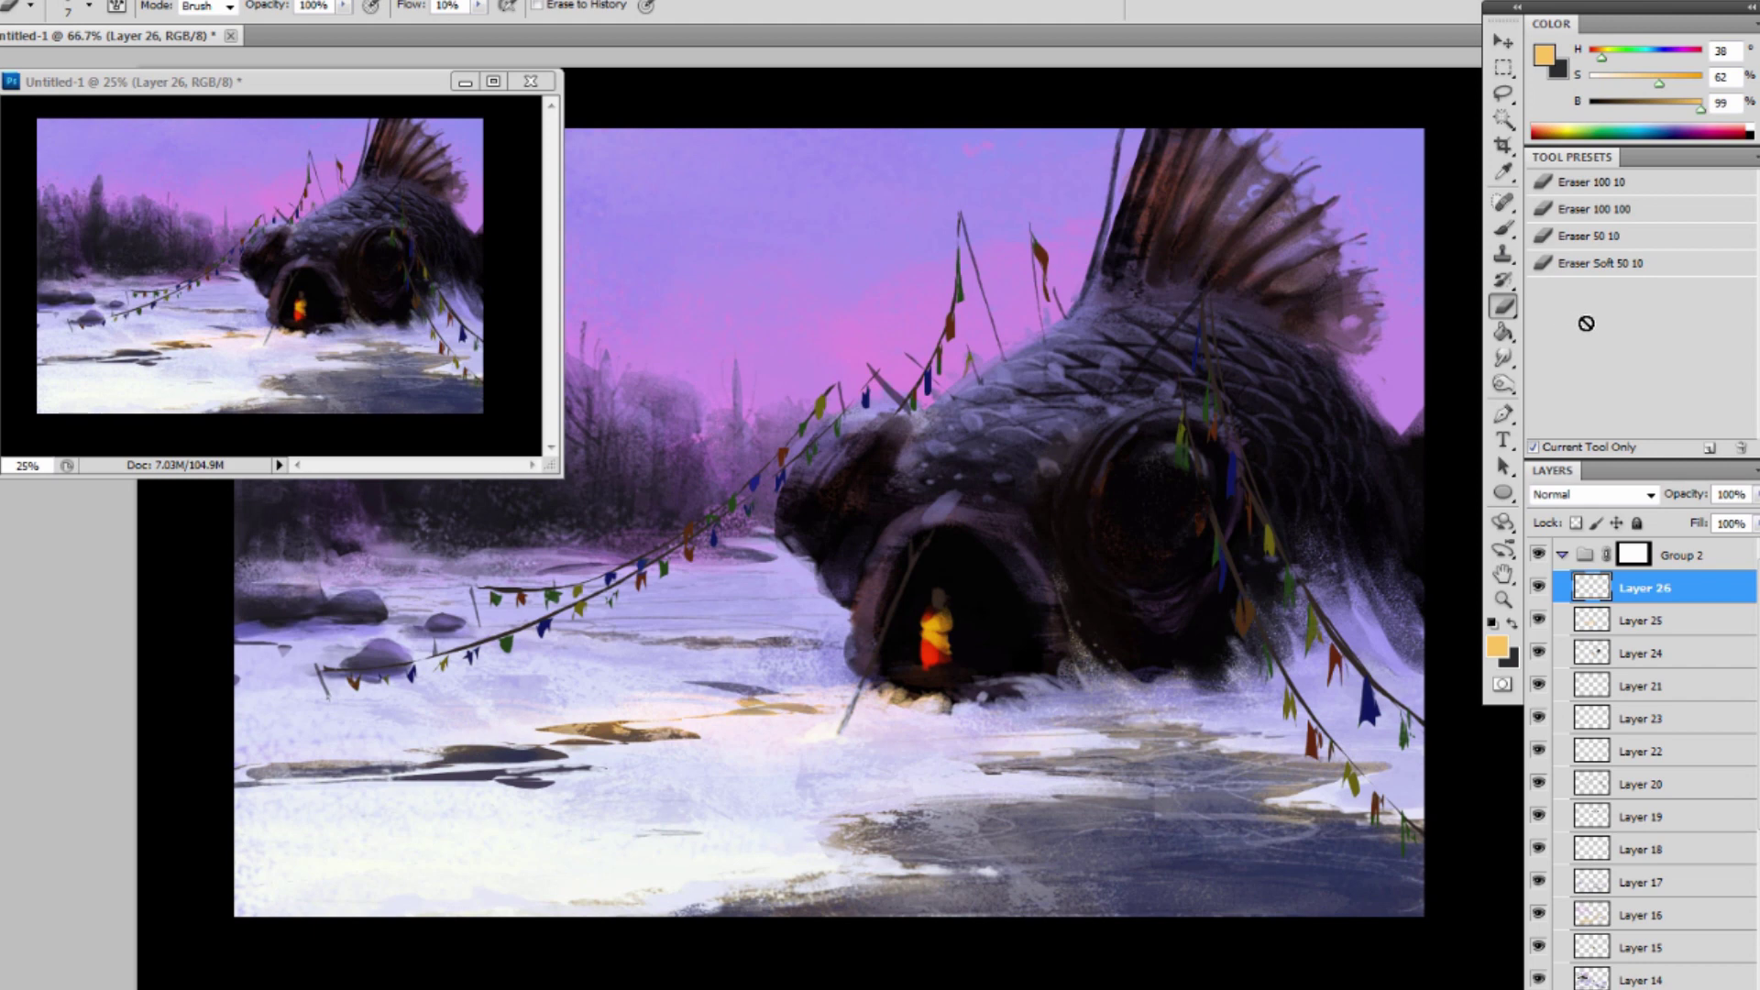
pyautogui.press('b')
pyautogui.click(1650, 291)
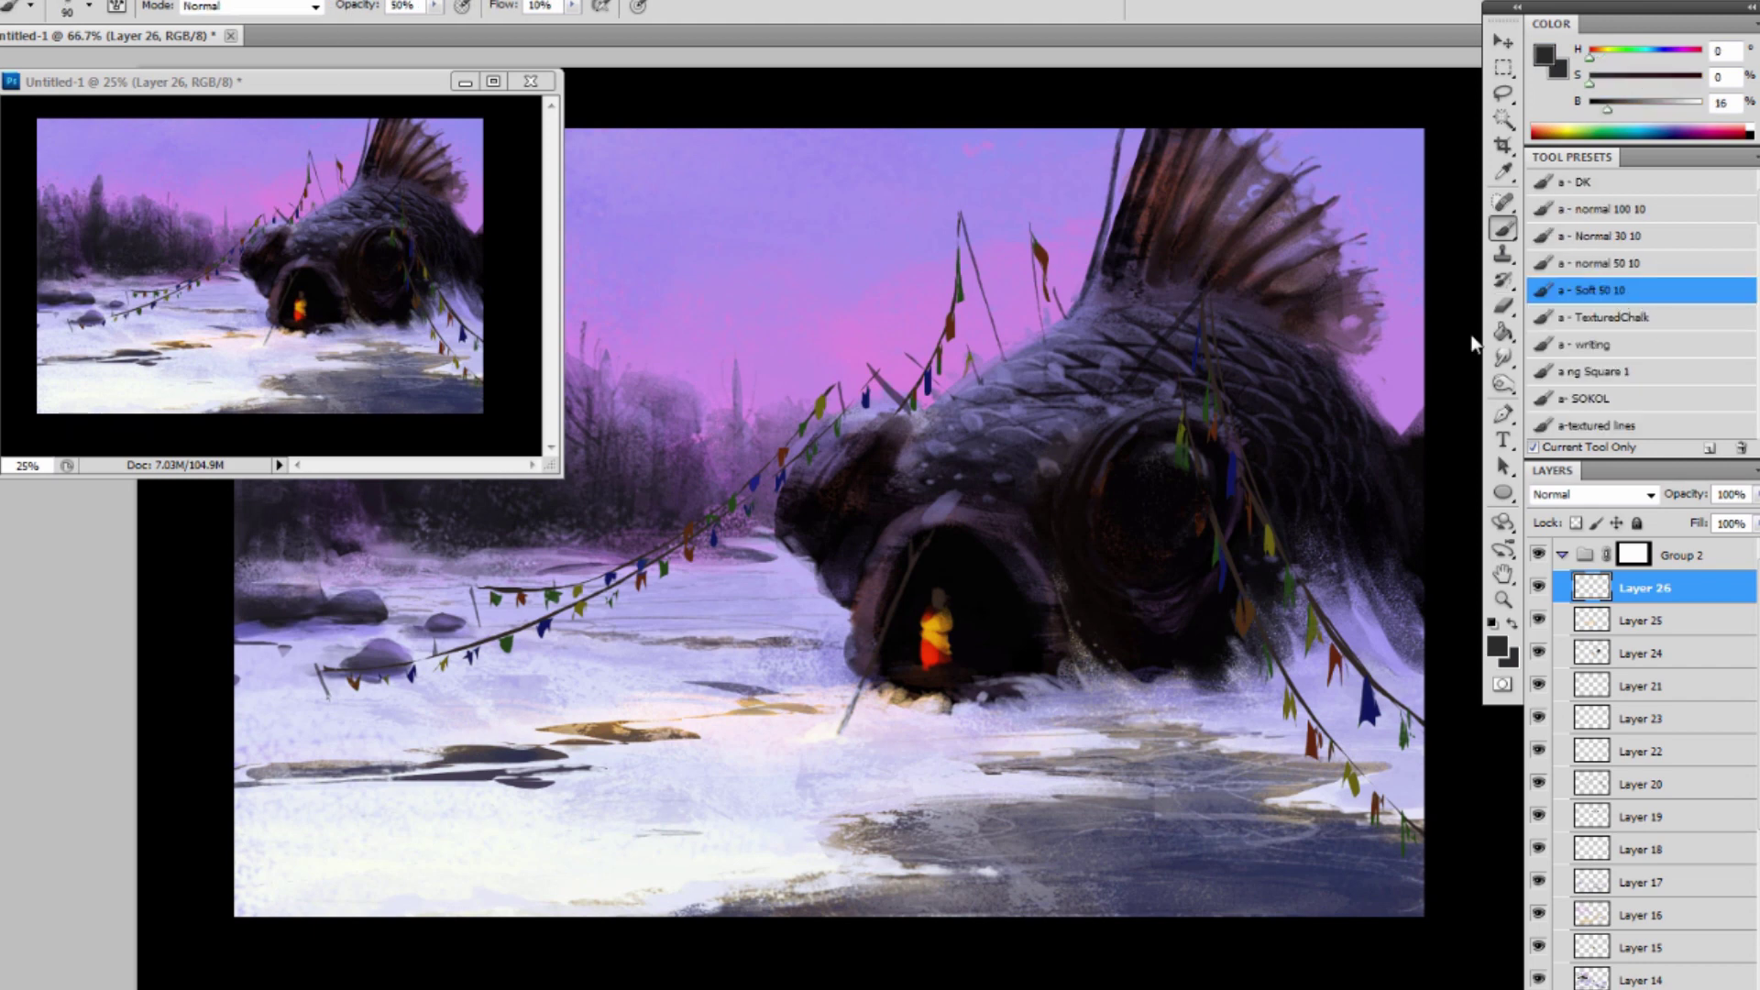
pyautogui.keyDown('alt'); pyautogui.click(930, 633); pyautogui.keyUp('alt')
pyautogui.moveTo(931, 595)
pyautogui.mouseDown()
pyautogui.moveTo(918, 656)
pyautogui.moveTo(979, 658)
pyautogui.mouseUp()
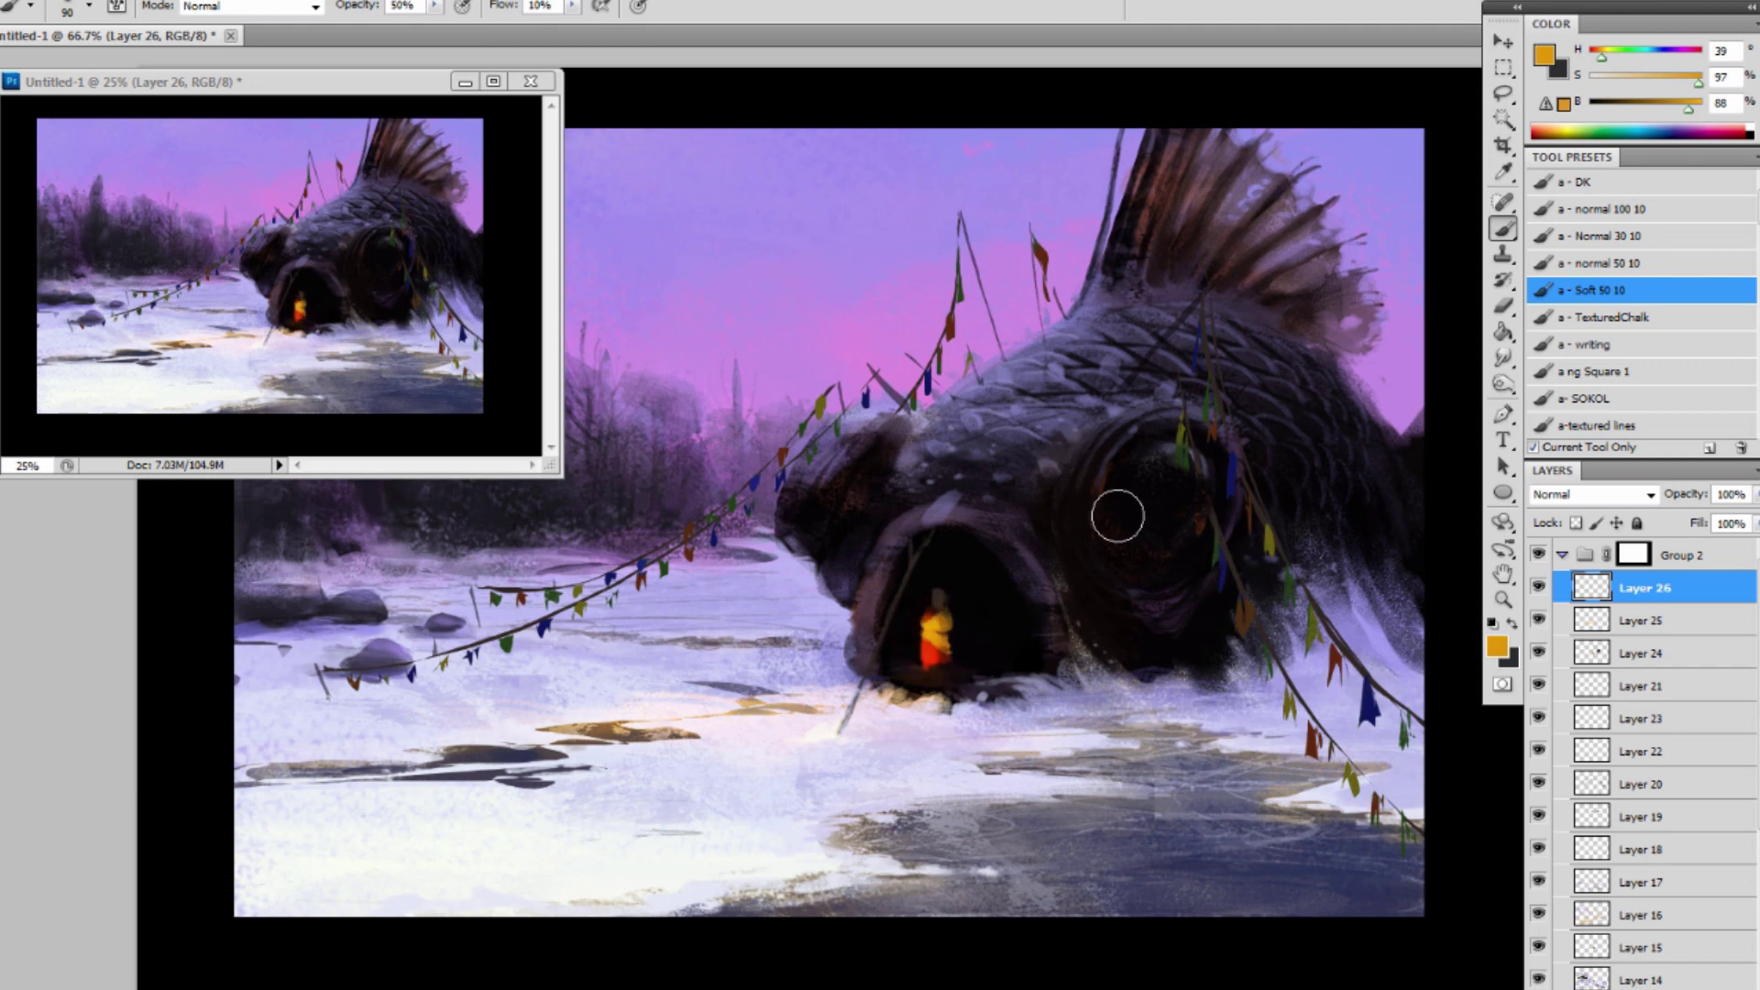
# Lighten the sampled orange to pale yellow (H 42, S 41, B 100), try a soft glow around the figure, and undo it.
pyautogui.keyDown('alt'); pyautogui.click(926, 635); pyautogui.keyUp('alt')
pyautogui.press('i')
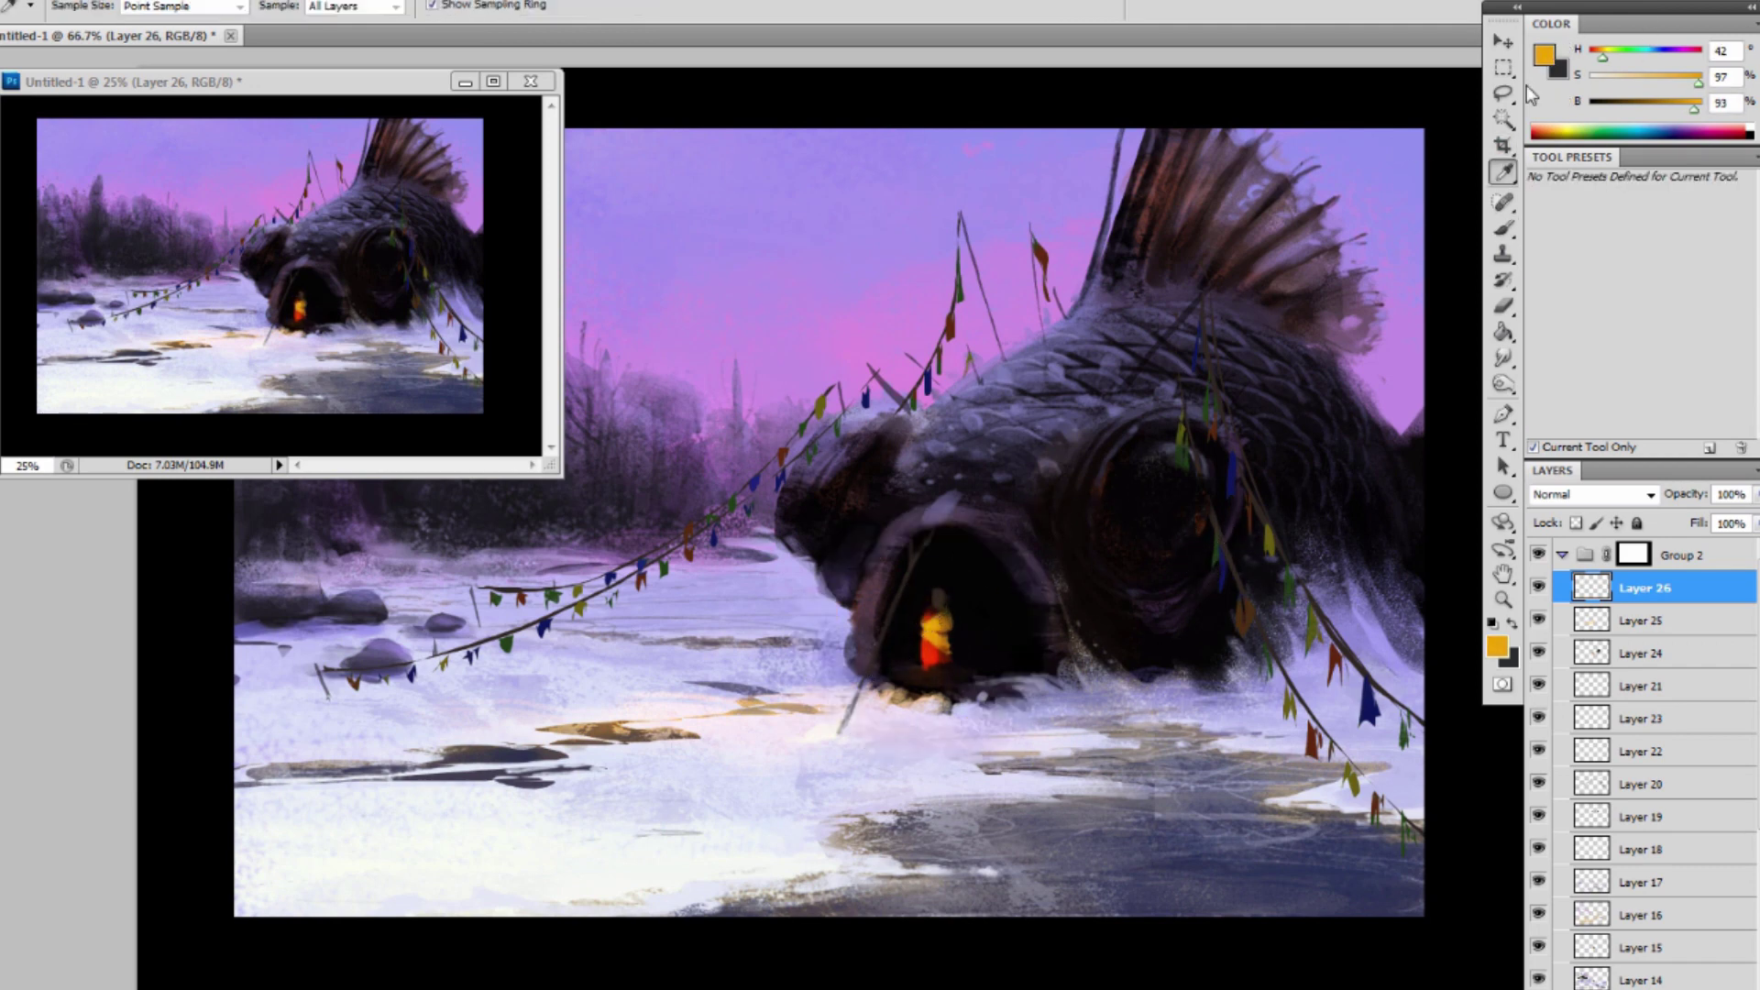
pyautogui.click(1543, 56)
pyautogui.moveTo(1316, 146); pyautogui.dragTo(1177, 114)
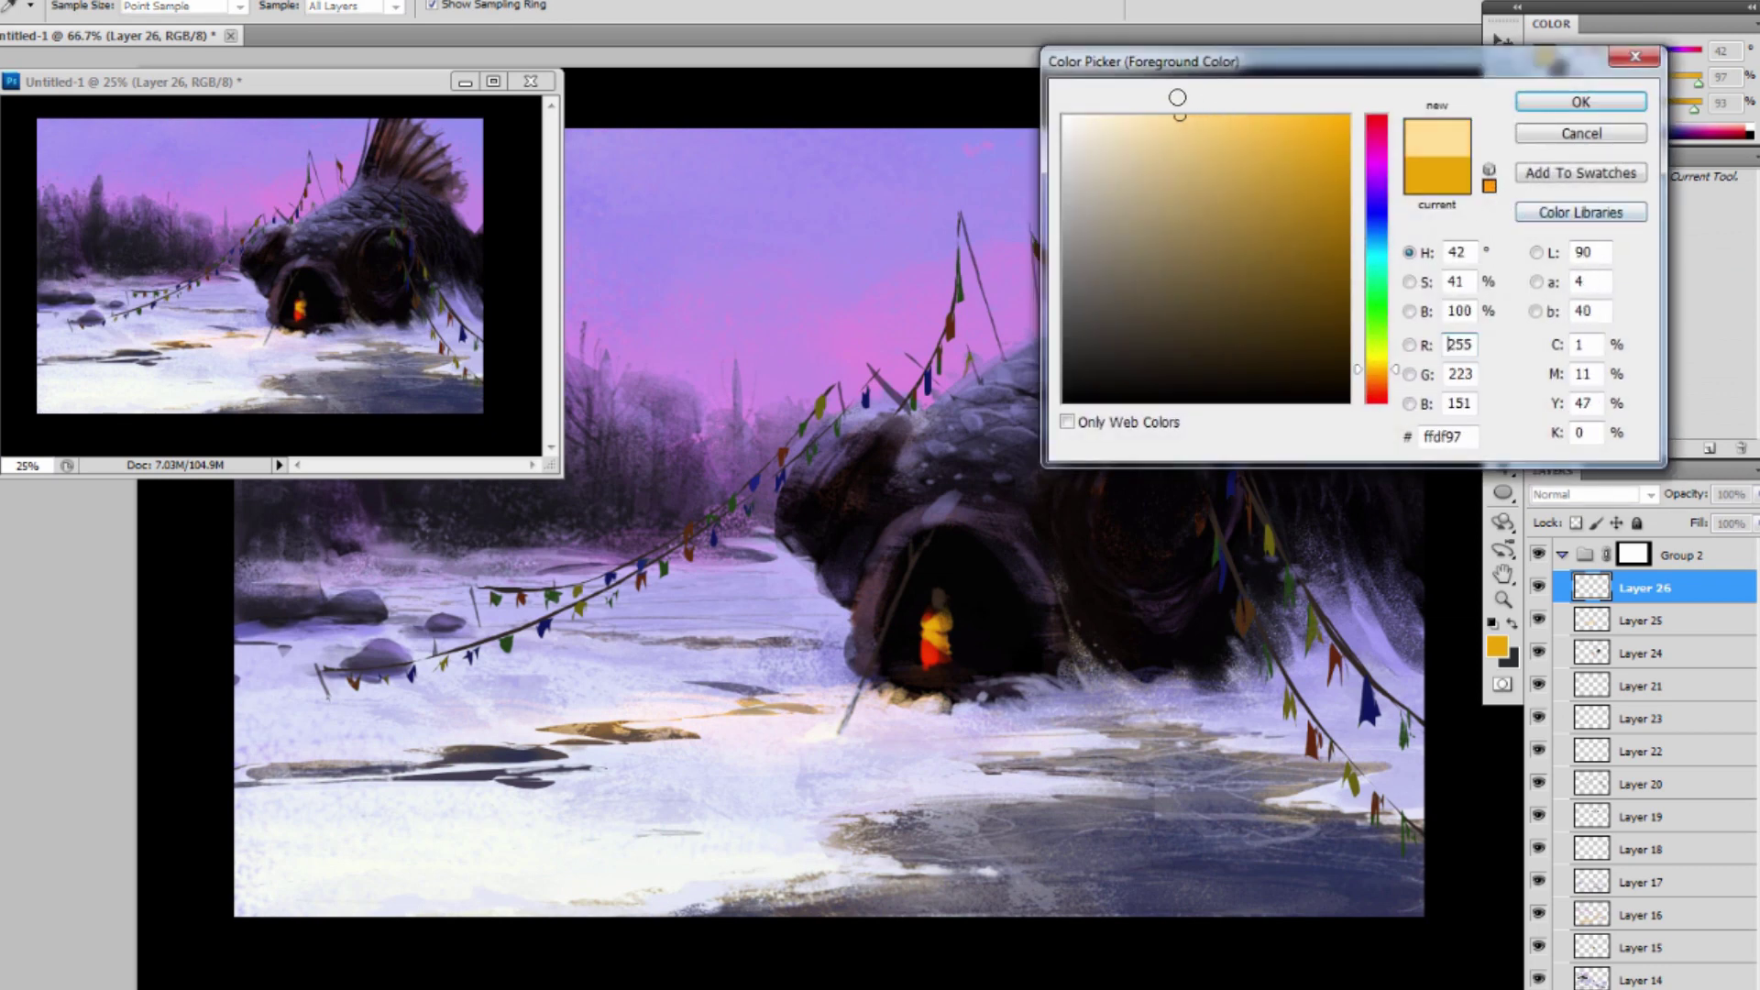
pyautogui.click(1580, 101)
pyautogui.moveTo(924, 609)
pyautogui.mouseDown()
pyautogui.moveTo(917, 659)
pyautogui.moveTo(935, 583)
pyautogui.mouseUp()
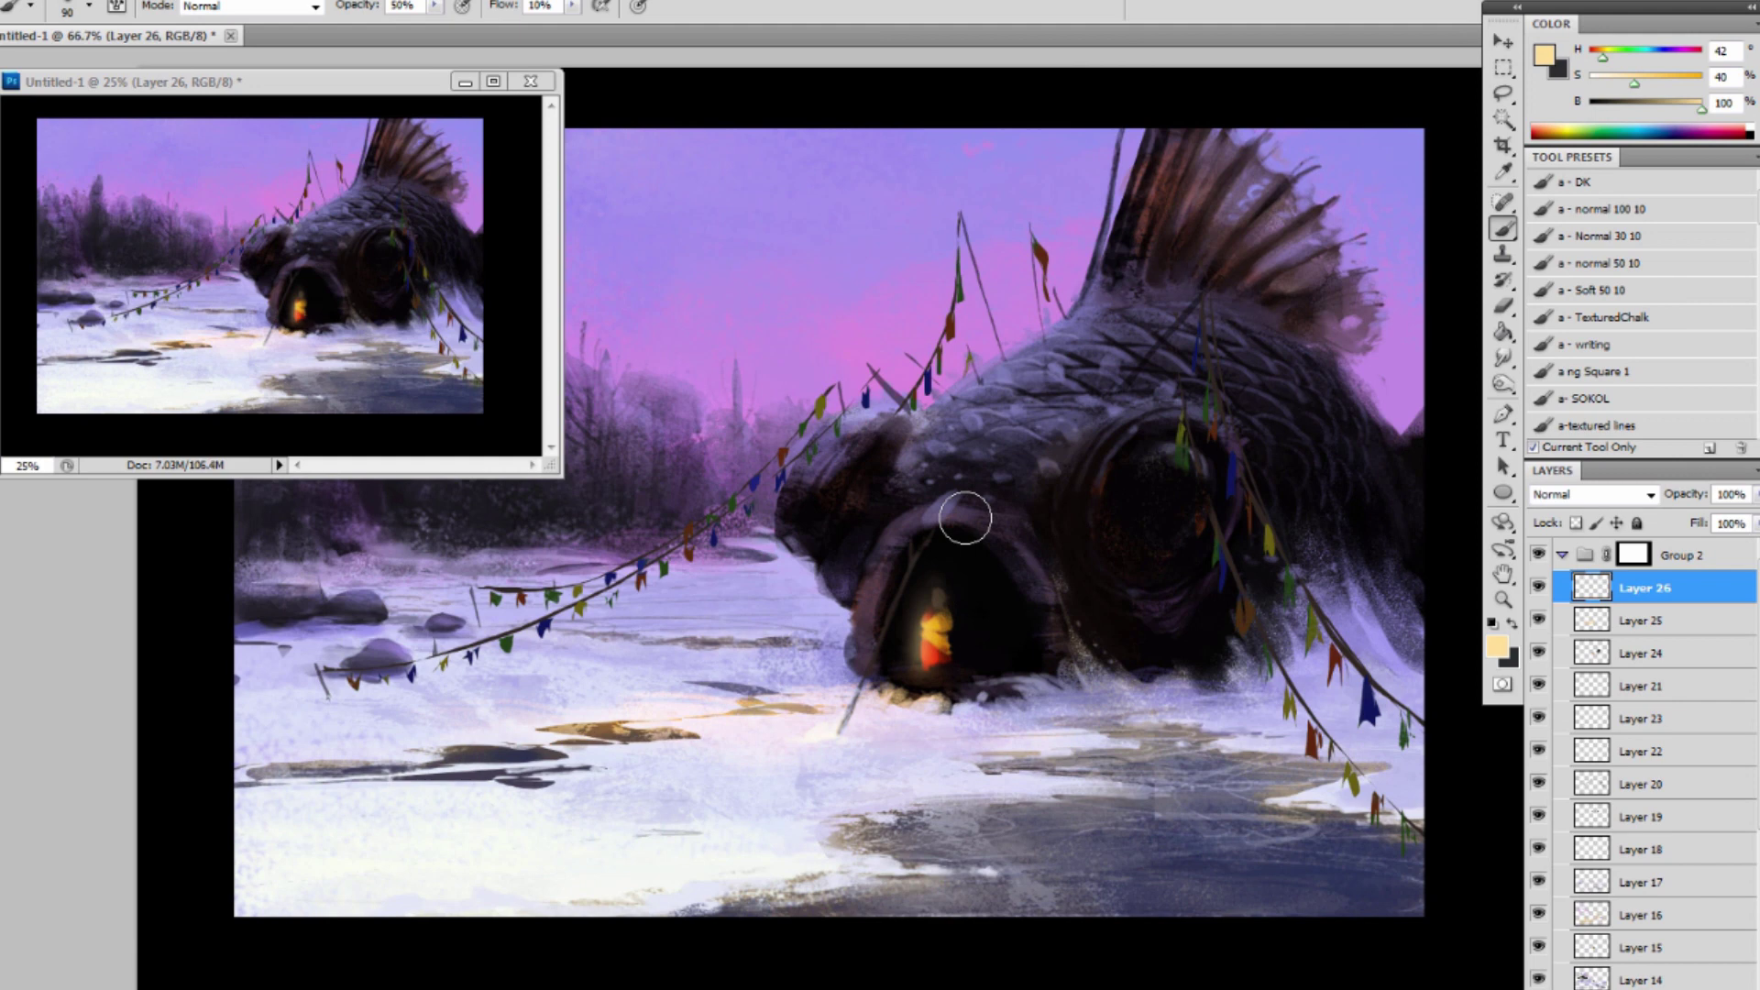
pyautogui.hotkey('ctrl', 'z')
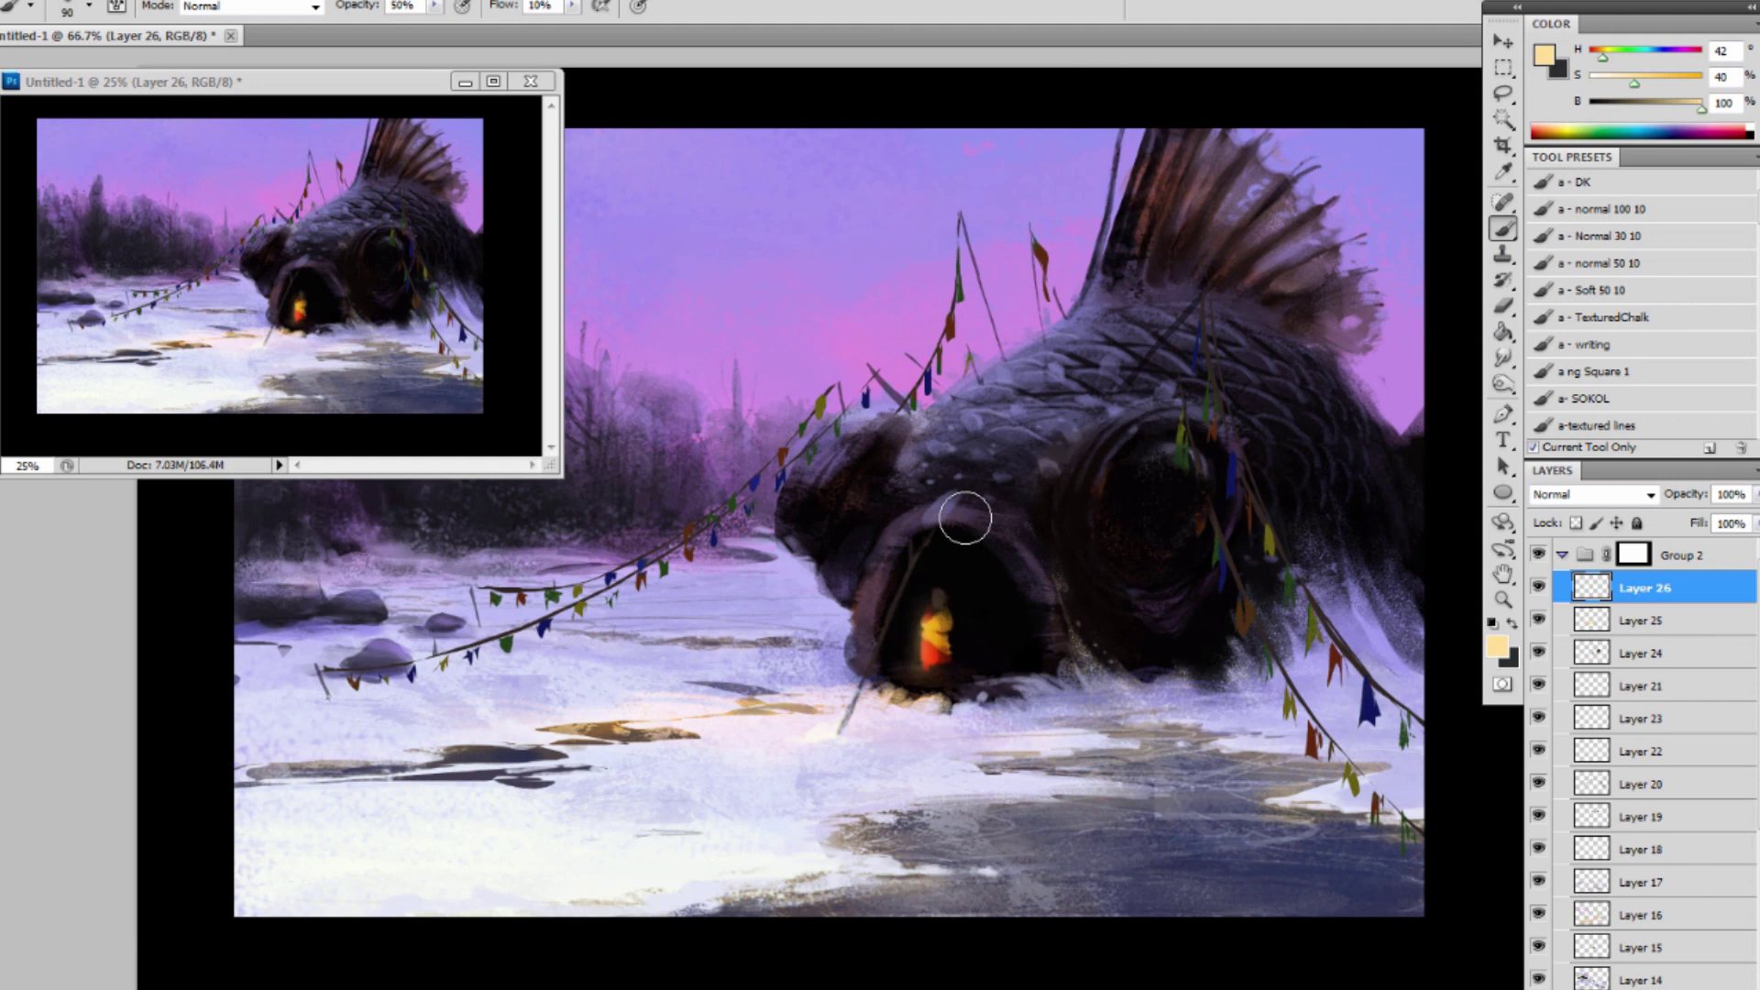
pyautogui.hotkey('ctrl', 'z')
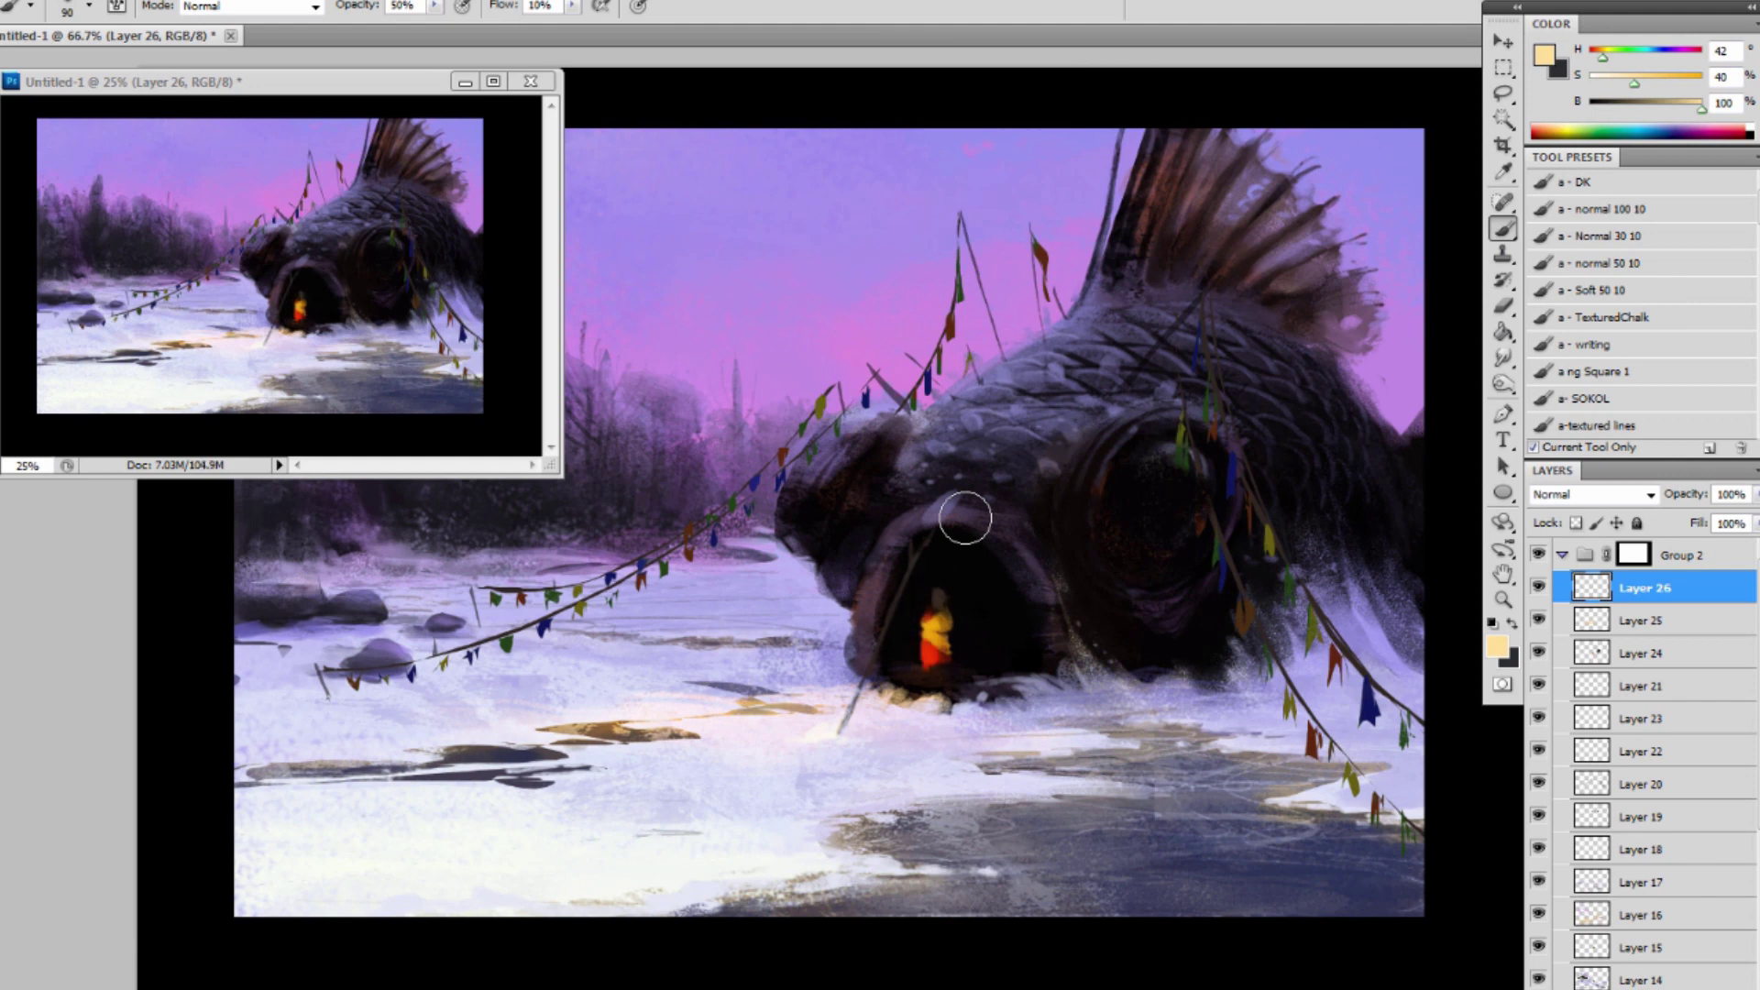
# Try Overlay and Screen blending on the new layer with an orange glow (H 38, S 95, B 90) over the figure.
pyautogui.click(1652, 496)
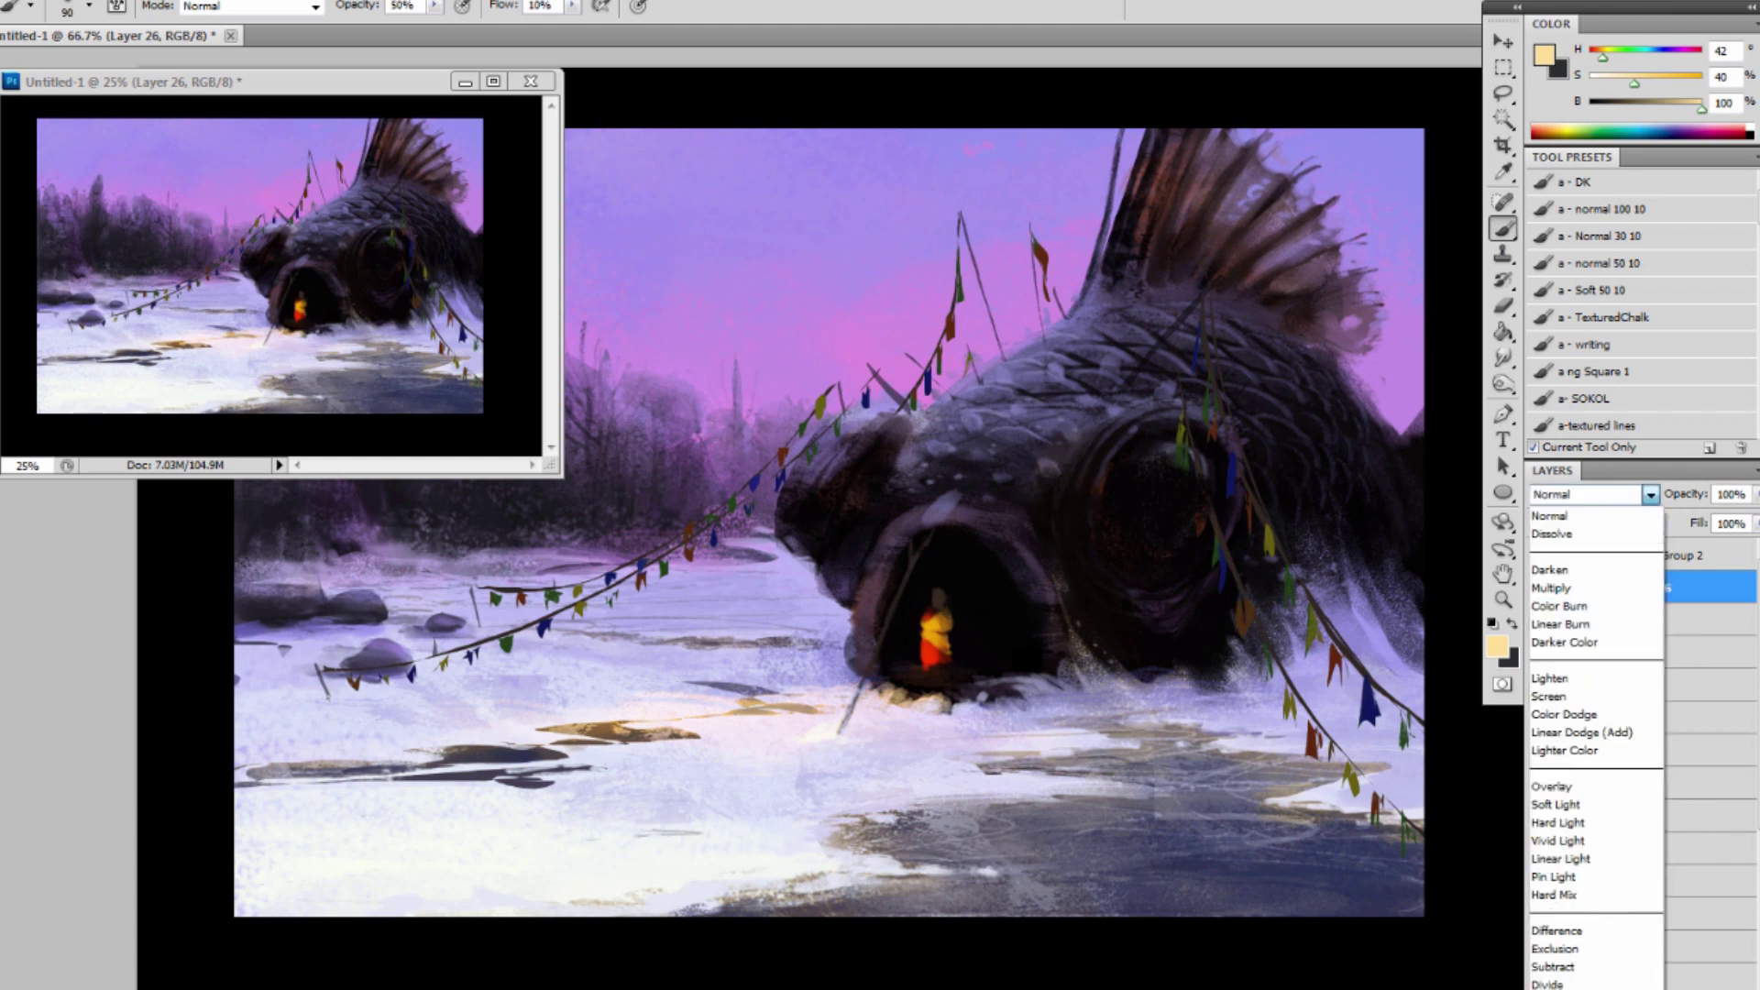
pyautogui.click(1599, 786)
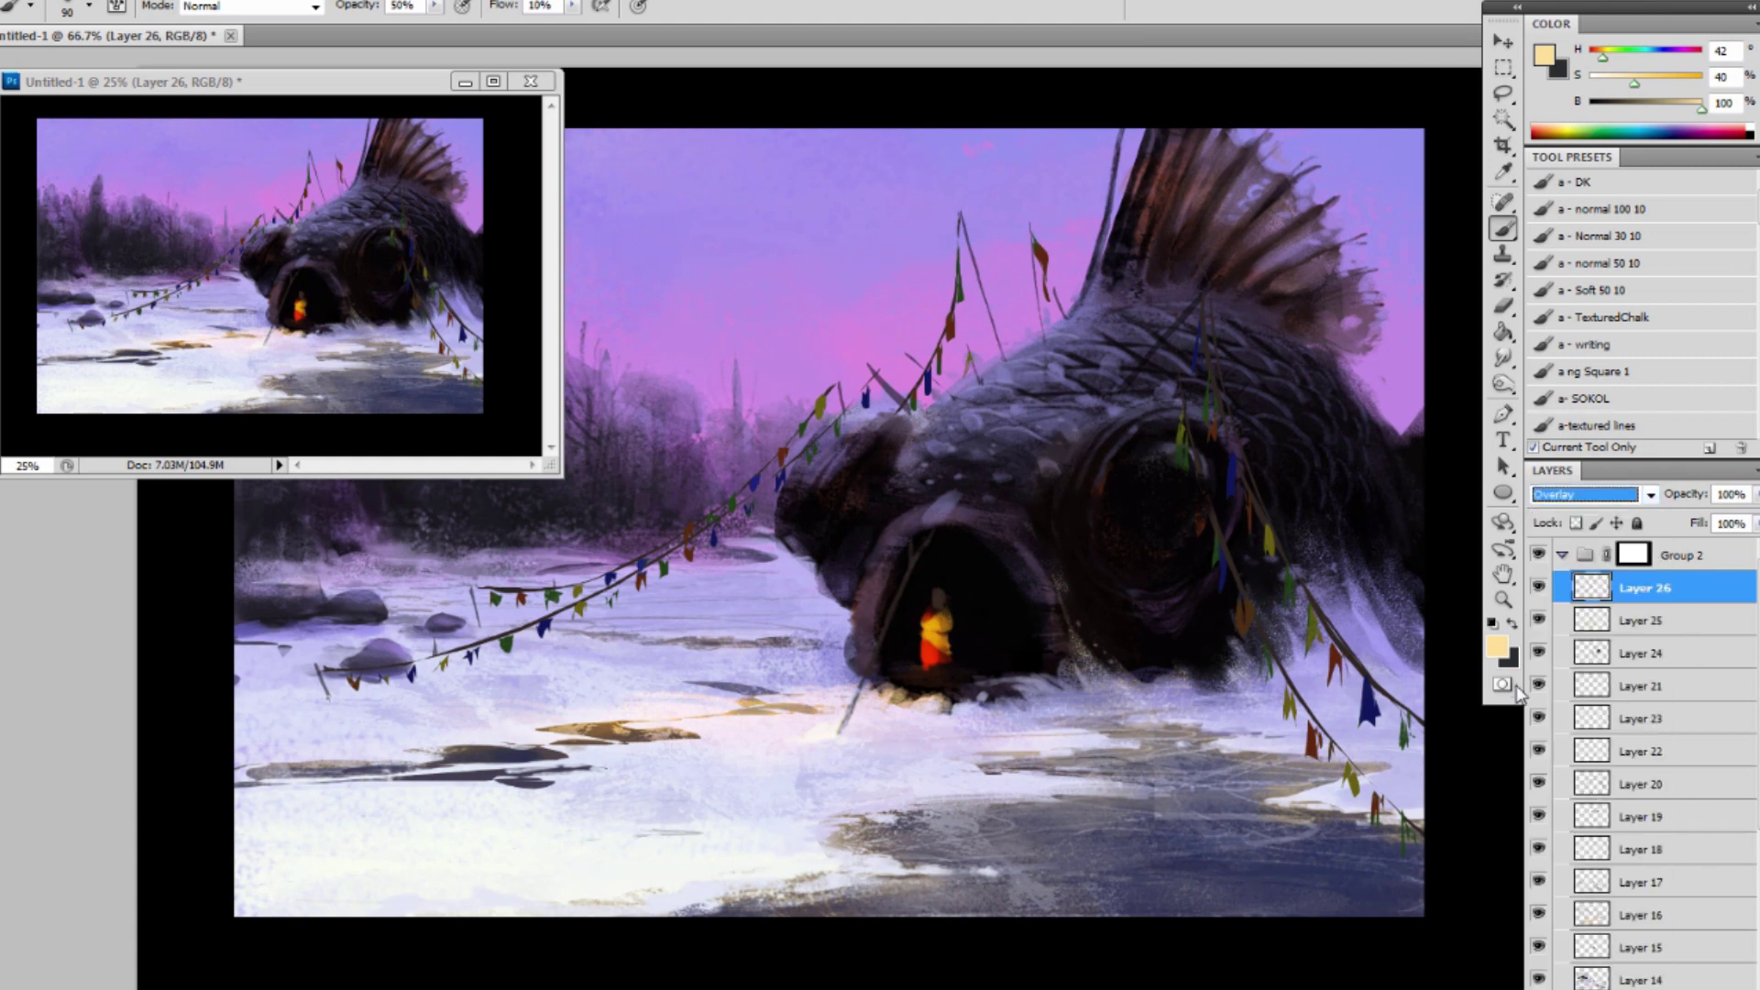
pyautogui.keyDown('alt'); pyautogui.click(925, 622); pyautogui.keyUp('alt')
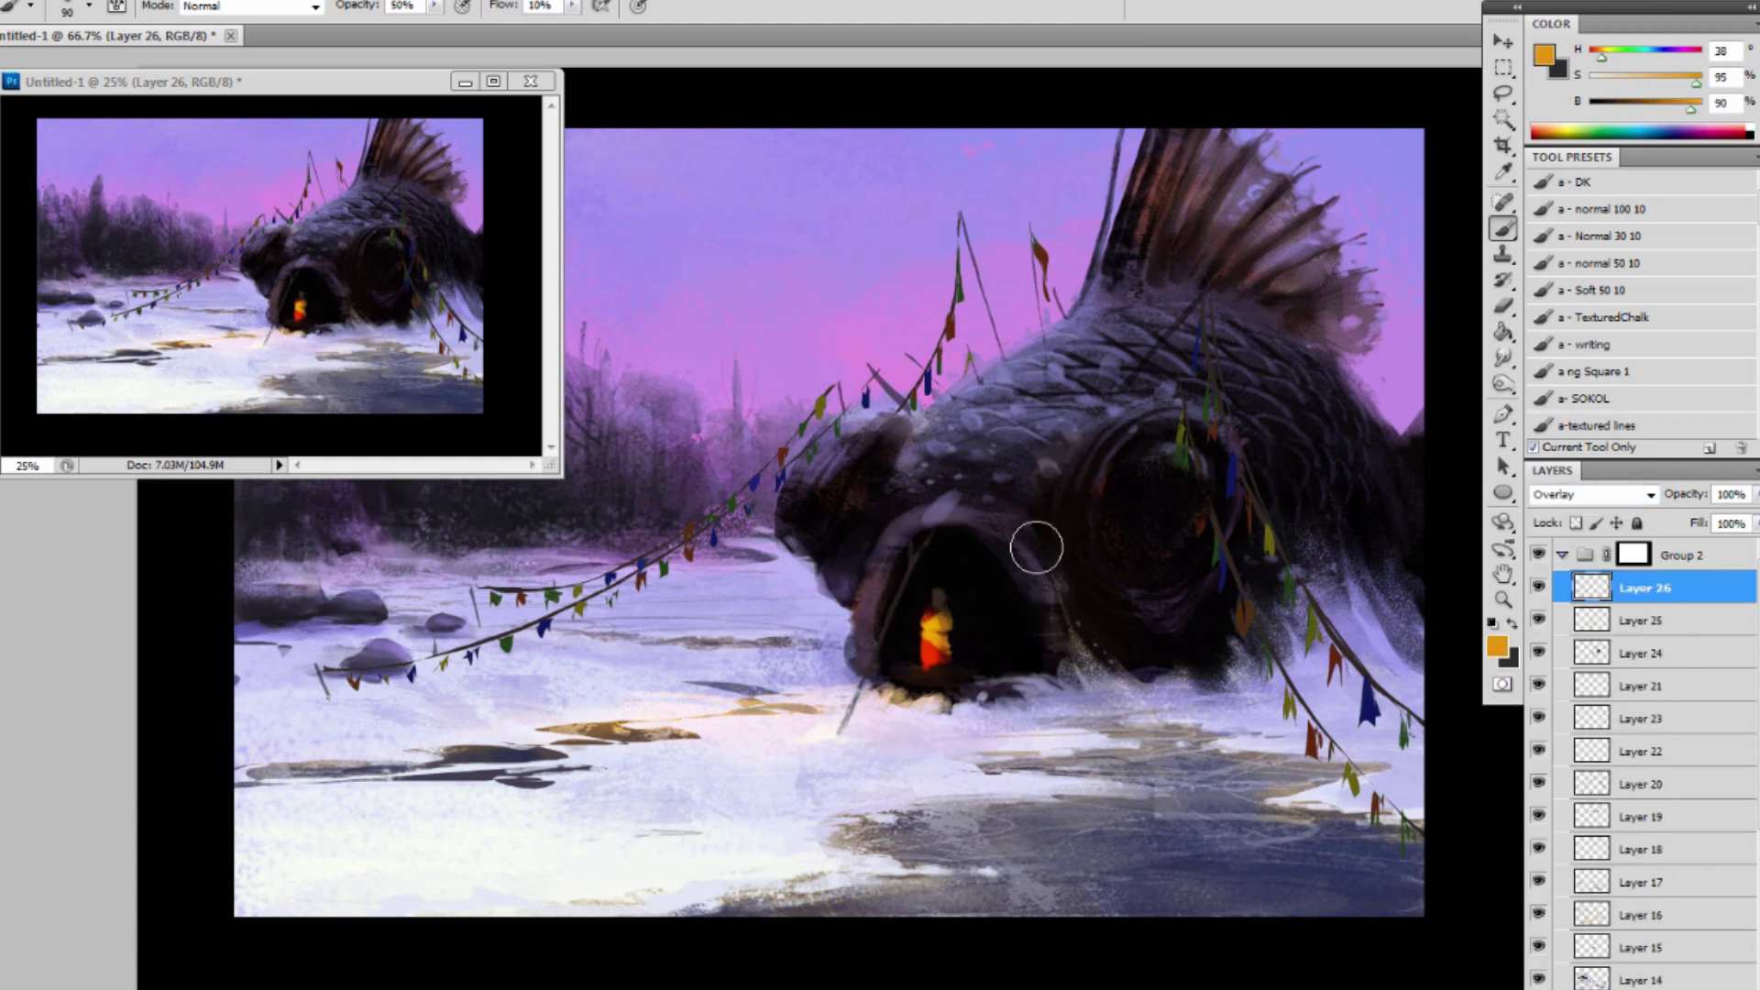
pyautogui.click(1641, 495)
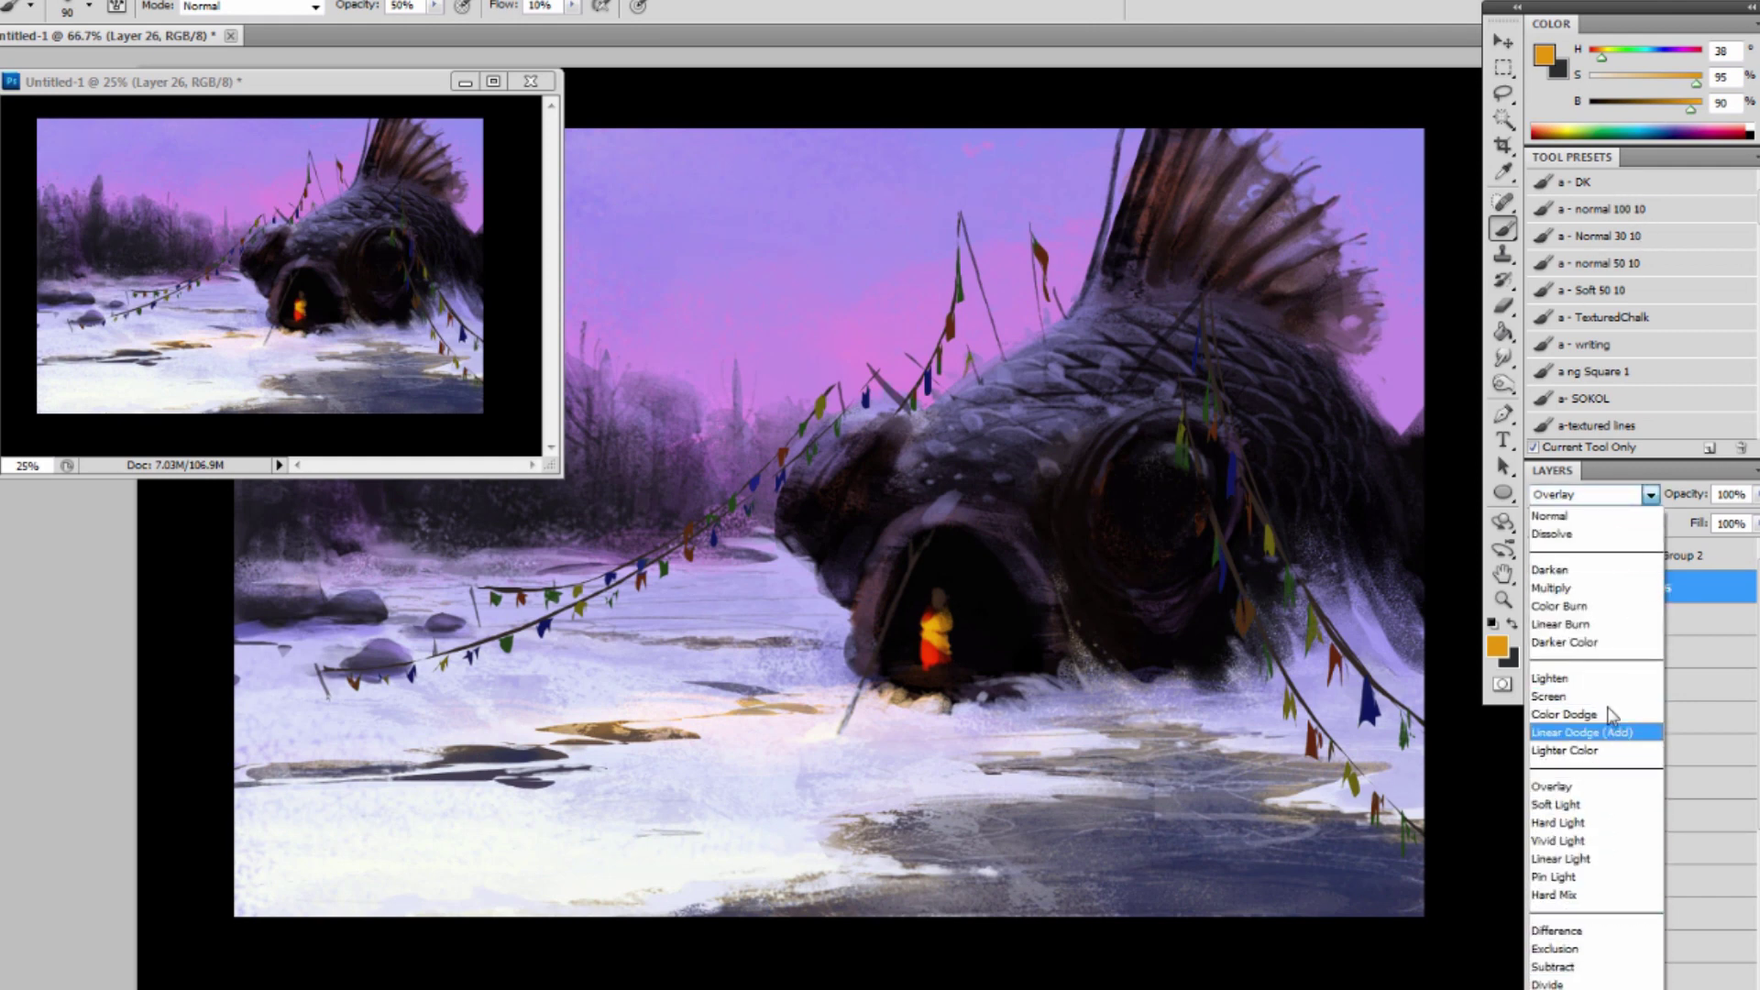
pyautogui.click(1599, 697)
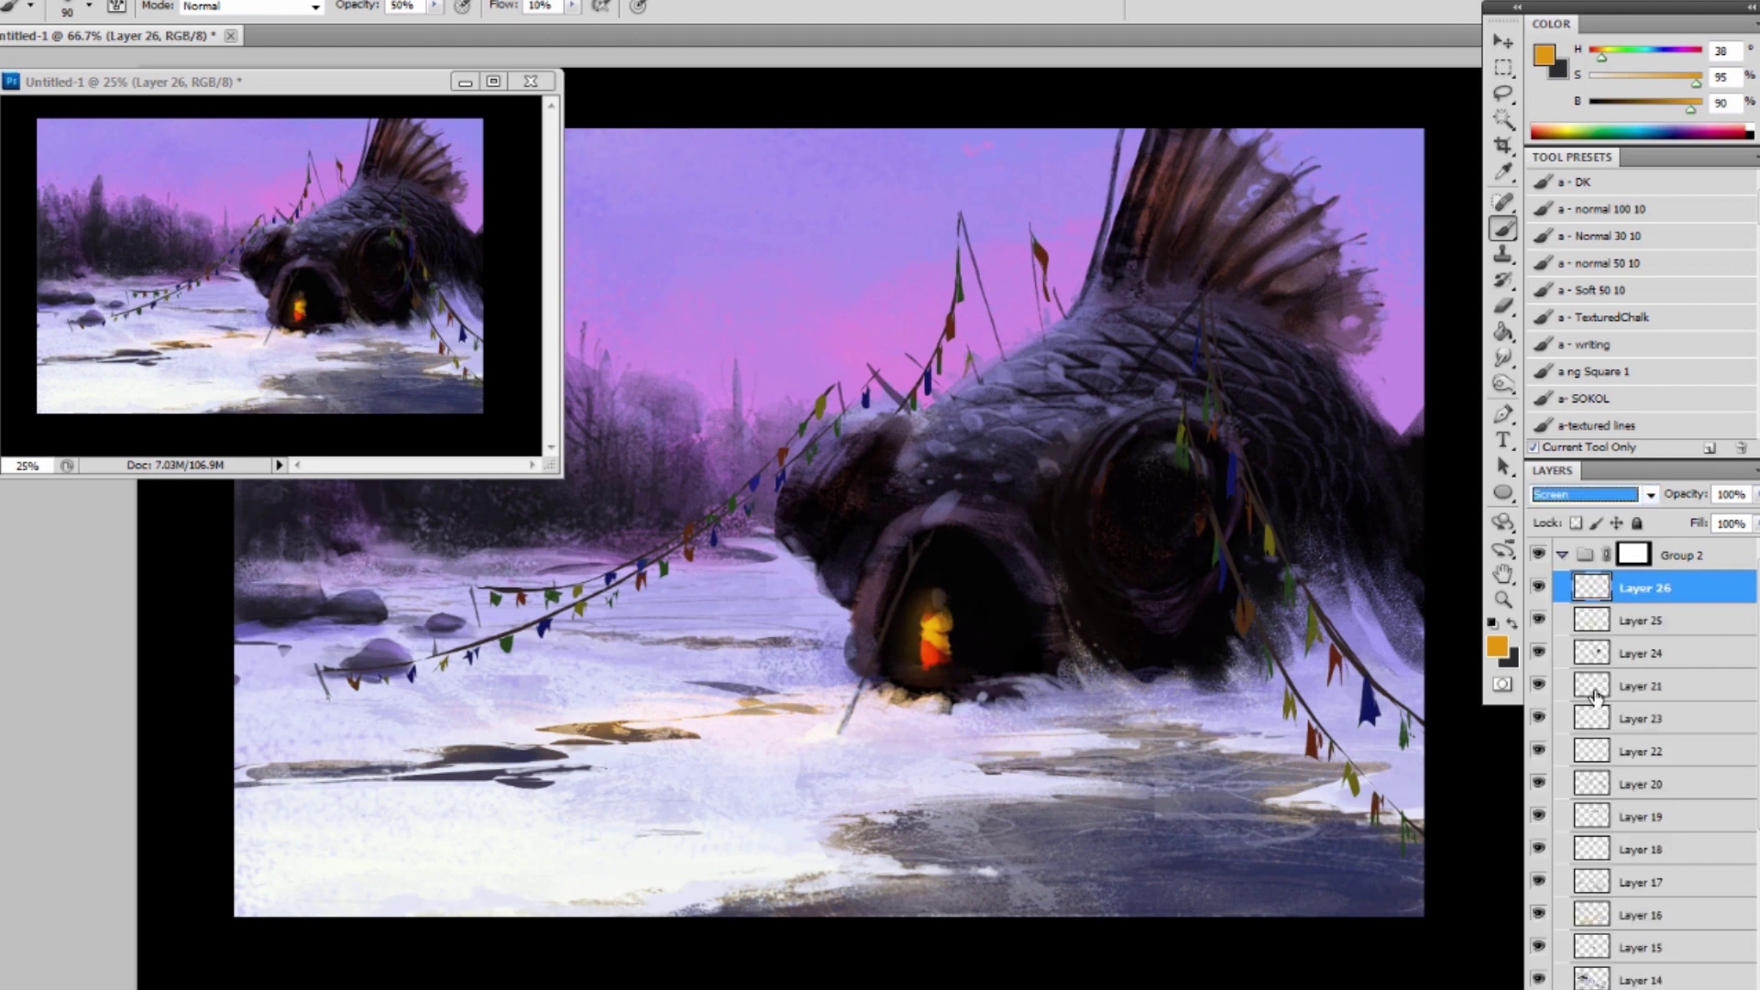
pyautogui.moveTo(929, 608); pyautogui.dragTo(923, 672)
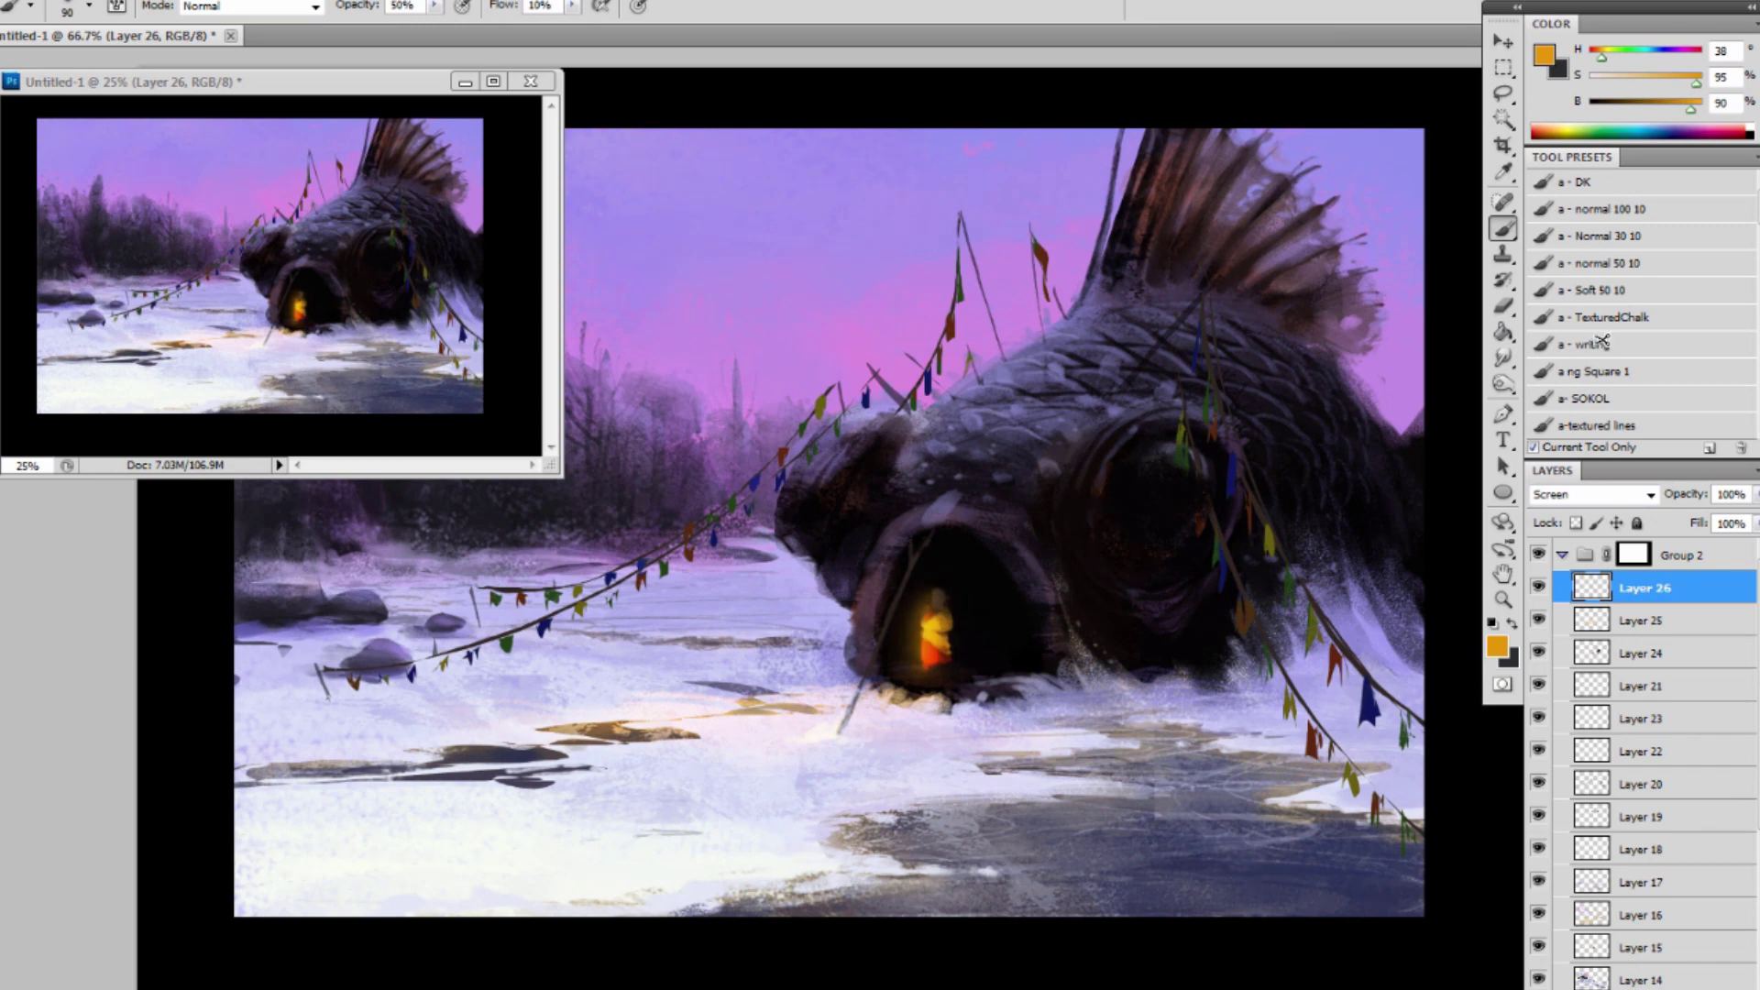
pyautogui.hotkey('ctrl', 'alt', 'z')
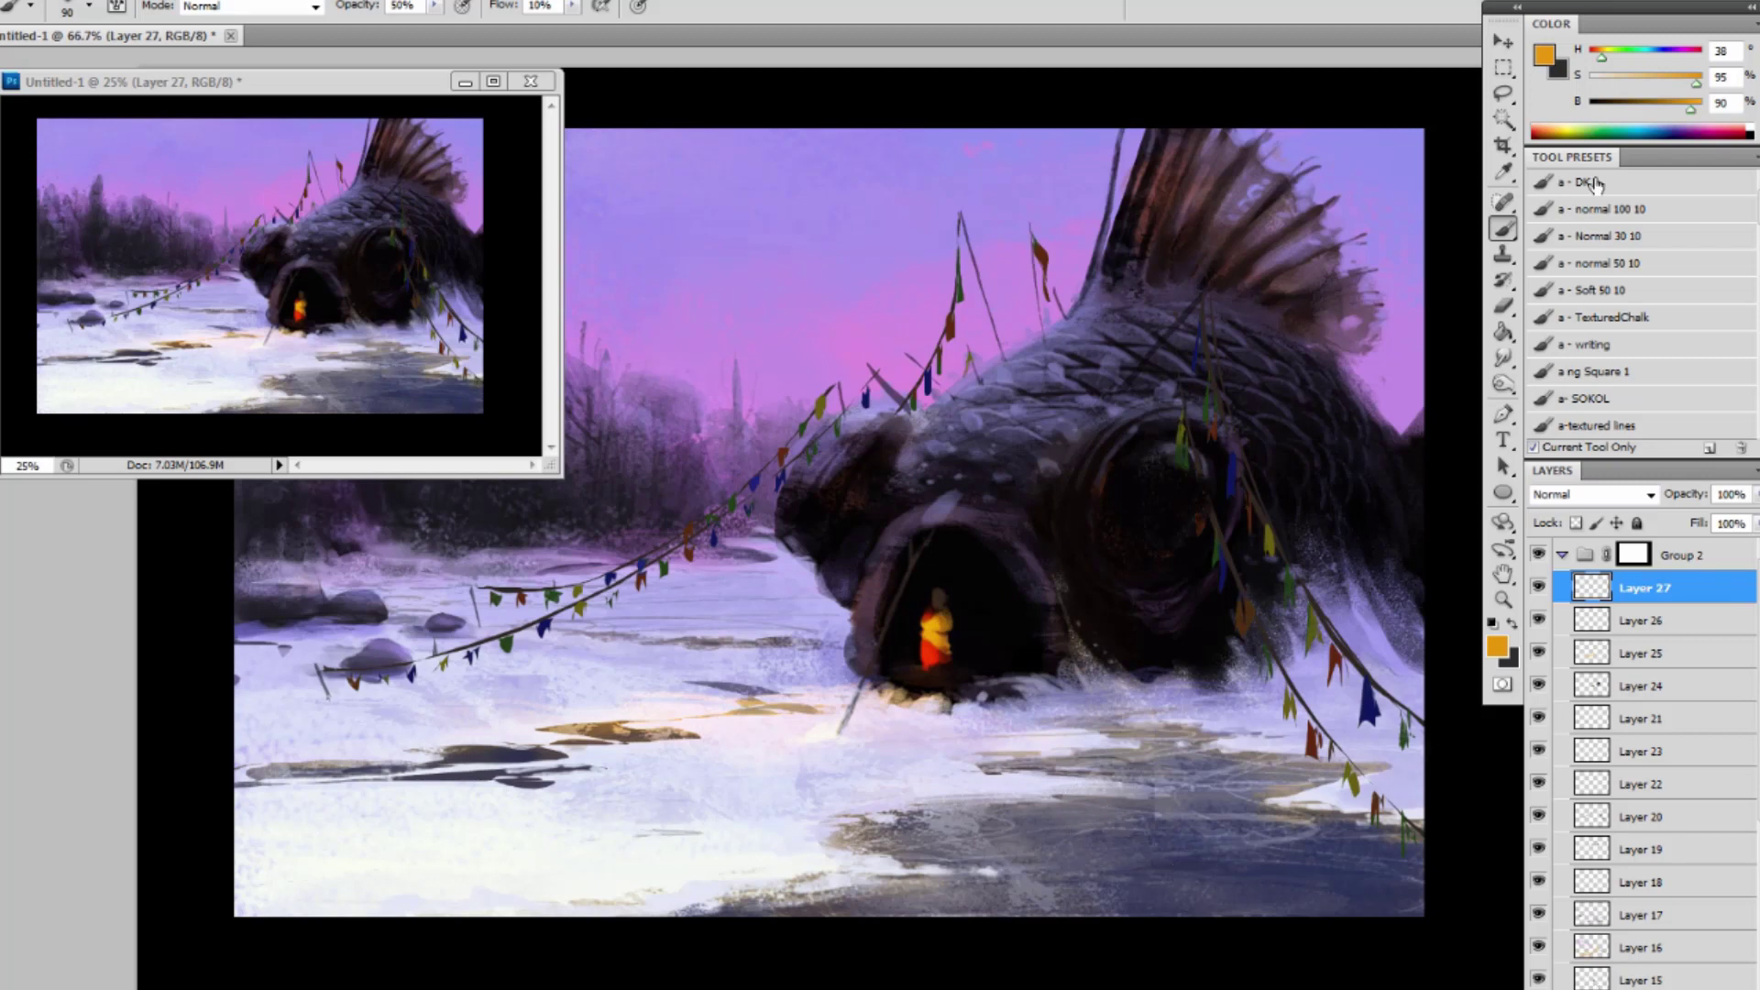
# Choose the TexturedChalk brush preset, reduce it to 60, and sample pale lavender (H 234, S 13, B 94) from the snow beside the water.
pyautogui.click(1641, 318)
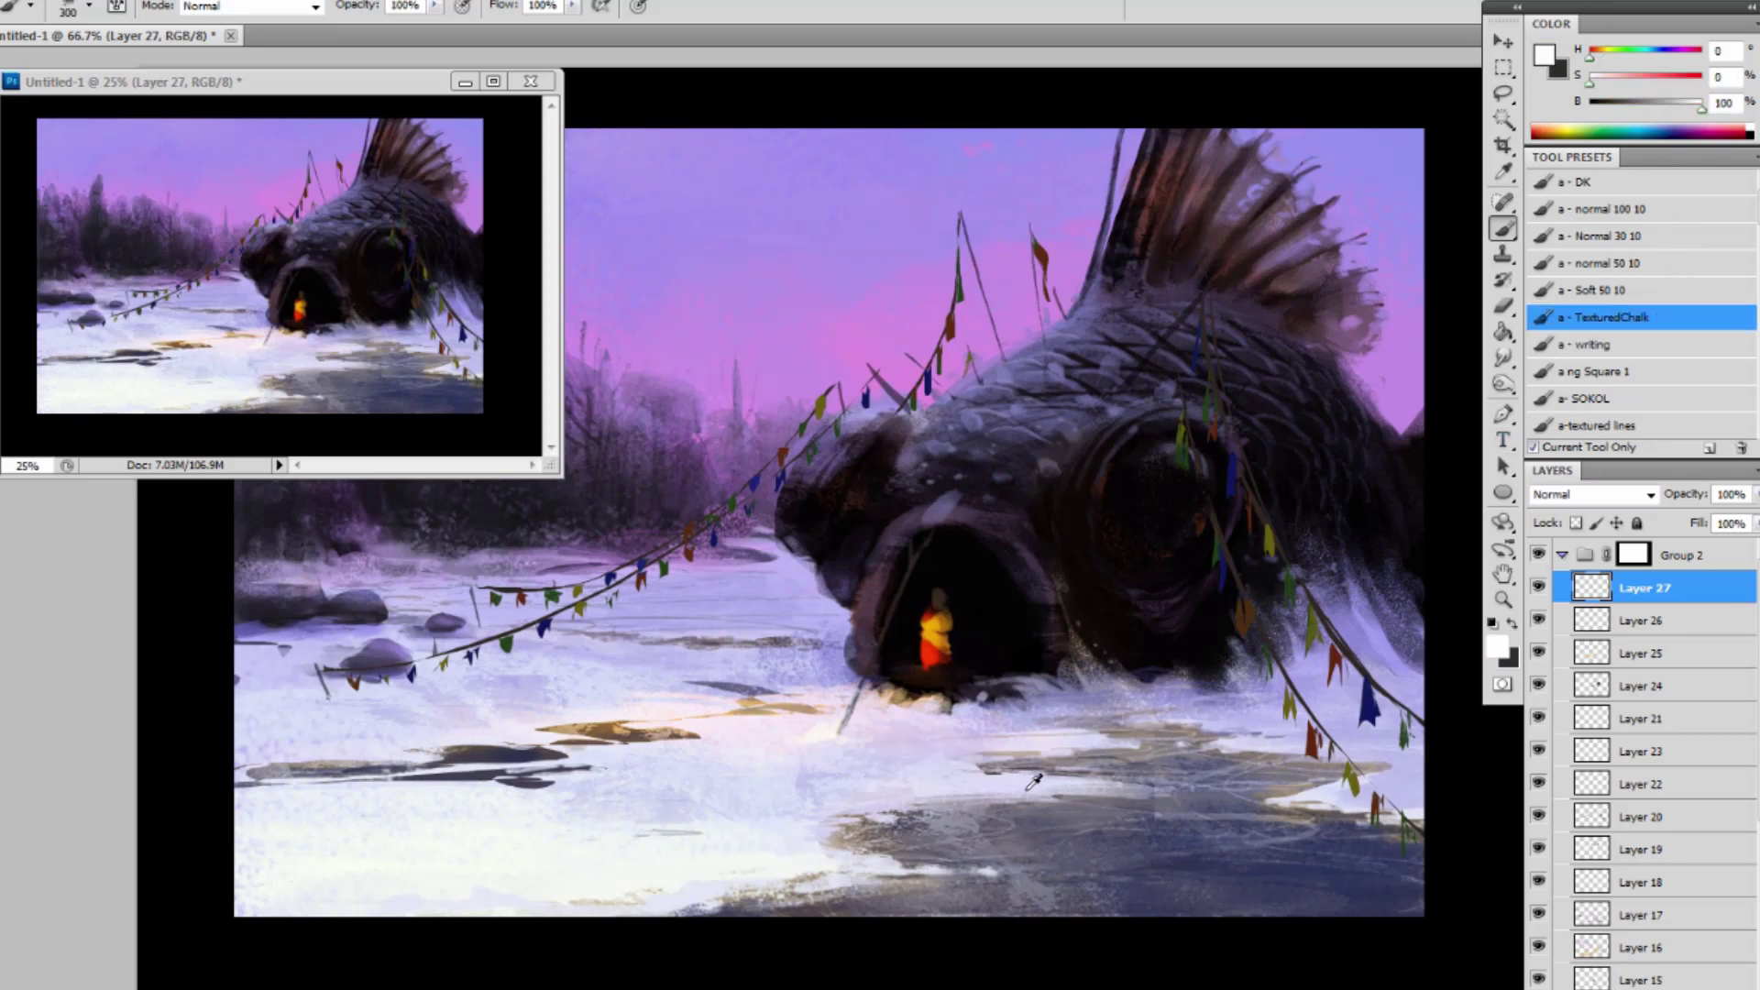
pyautogui.press('[')
pyautogui.press('[')
pyautogui.press('[')
pyautogui.press('[')
pyautogui.press('[')
pyautogui.press('[')
pyautogui.press('[')
pyautogui.press('[')
pyautogui.moveTo(1037, 797); pyautogui.dragTo(1081, 796)
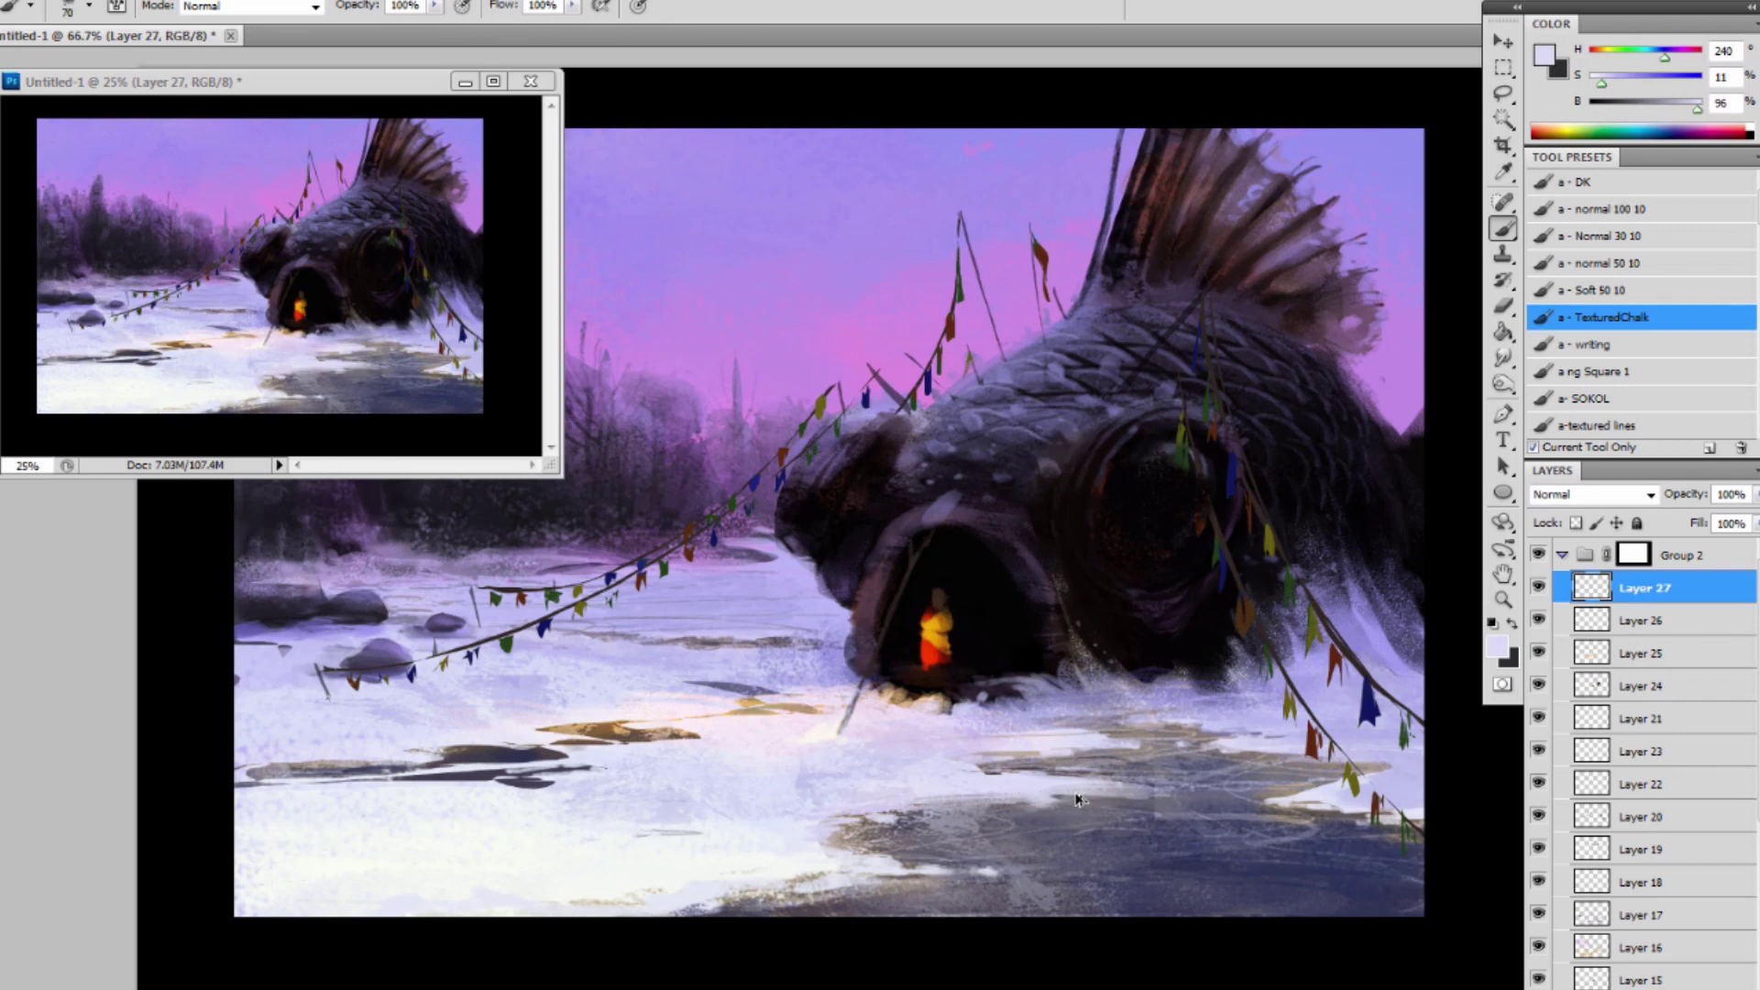
pyautogui.hotkey('ctrl', 'z')
pyautogui.keyDown('alt'); pyautogui.click(1093, 741); pyautogui.keyUp('alt')
pyautogui.press('[')
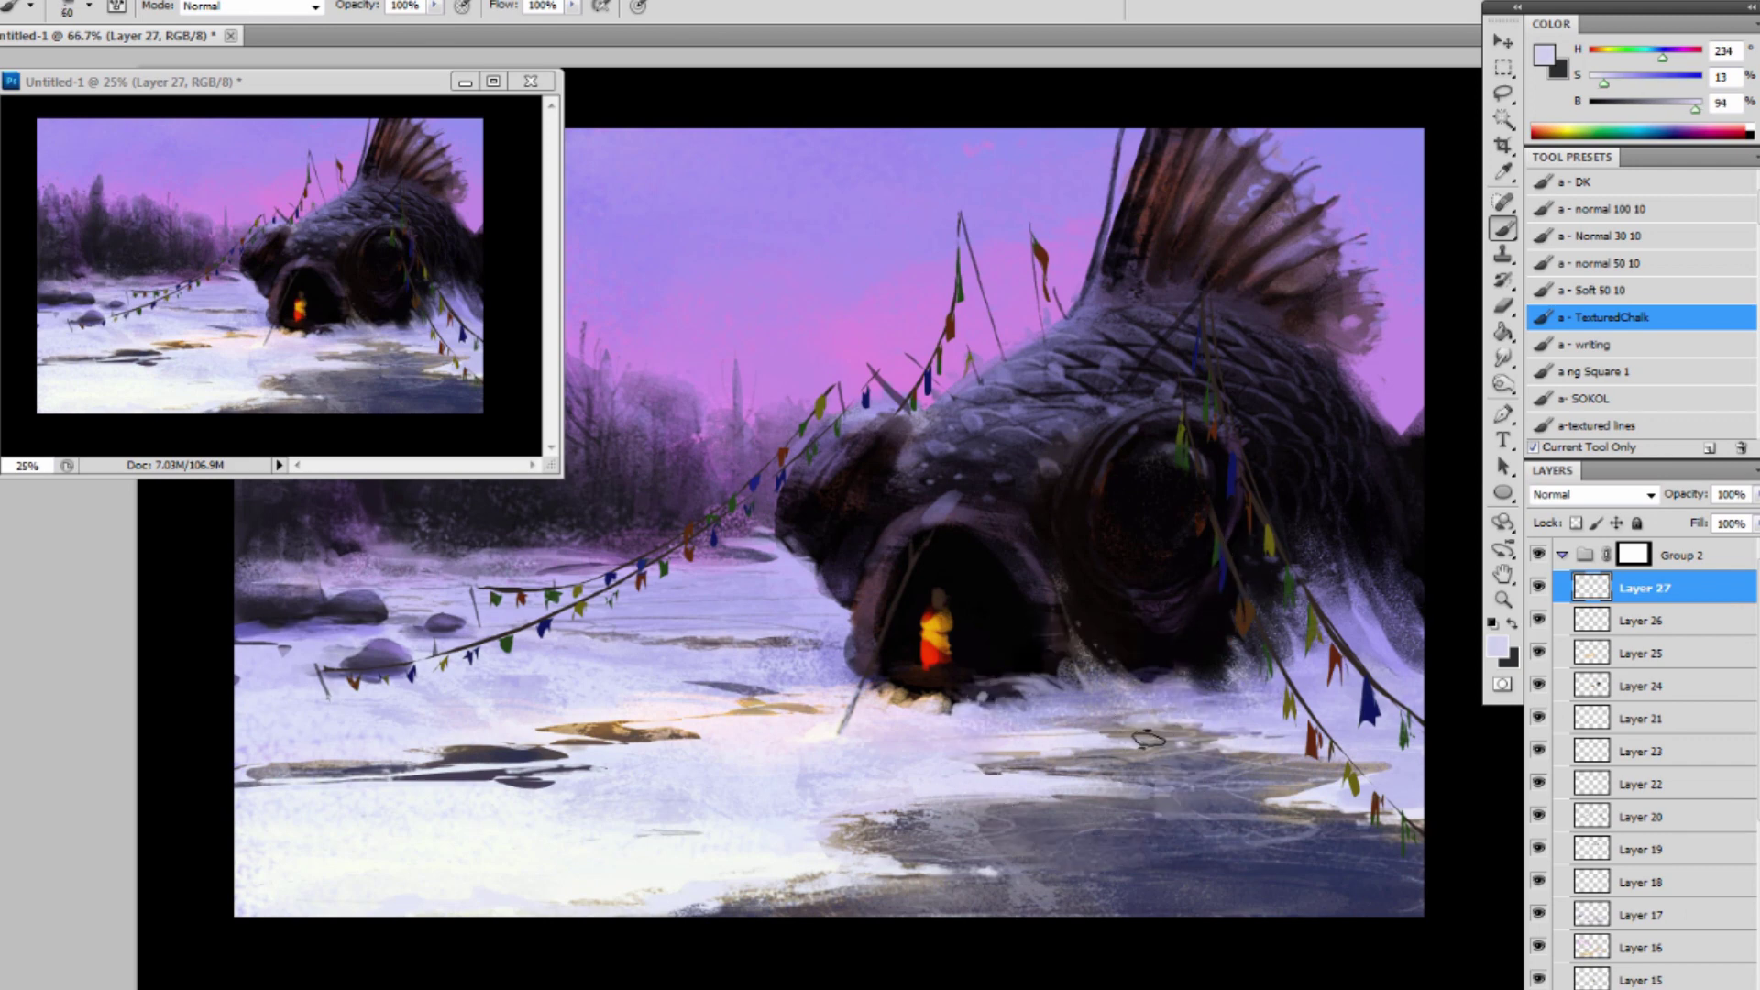
# Sample dark grey-violet (H 249, S 23, B 32) from the ice cracks and add fine dark crack details with a brush about size 9.
pyautogui.click(295, 364)
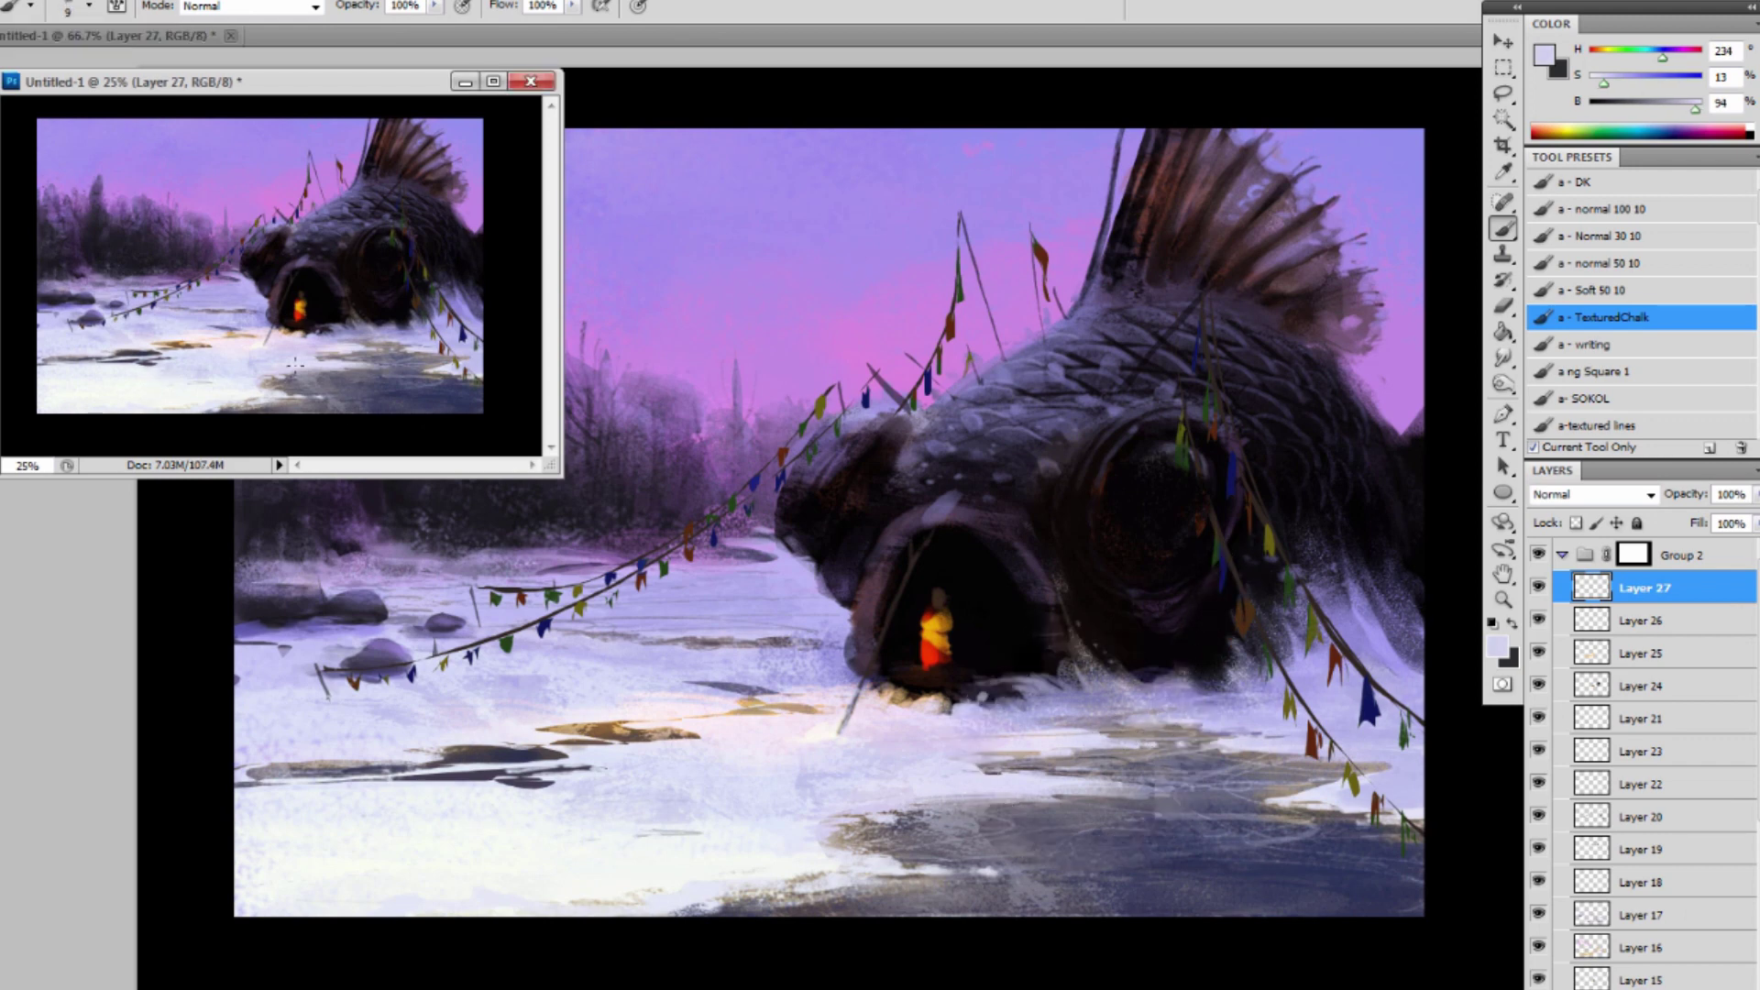
pyautogui.keyDown('alt'); pyautogui.click(535, 770); pyautogui.keyUp('alt')
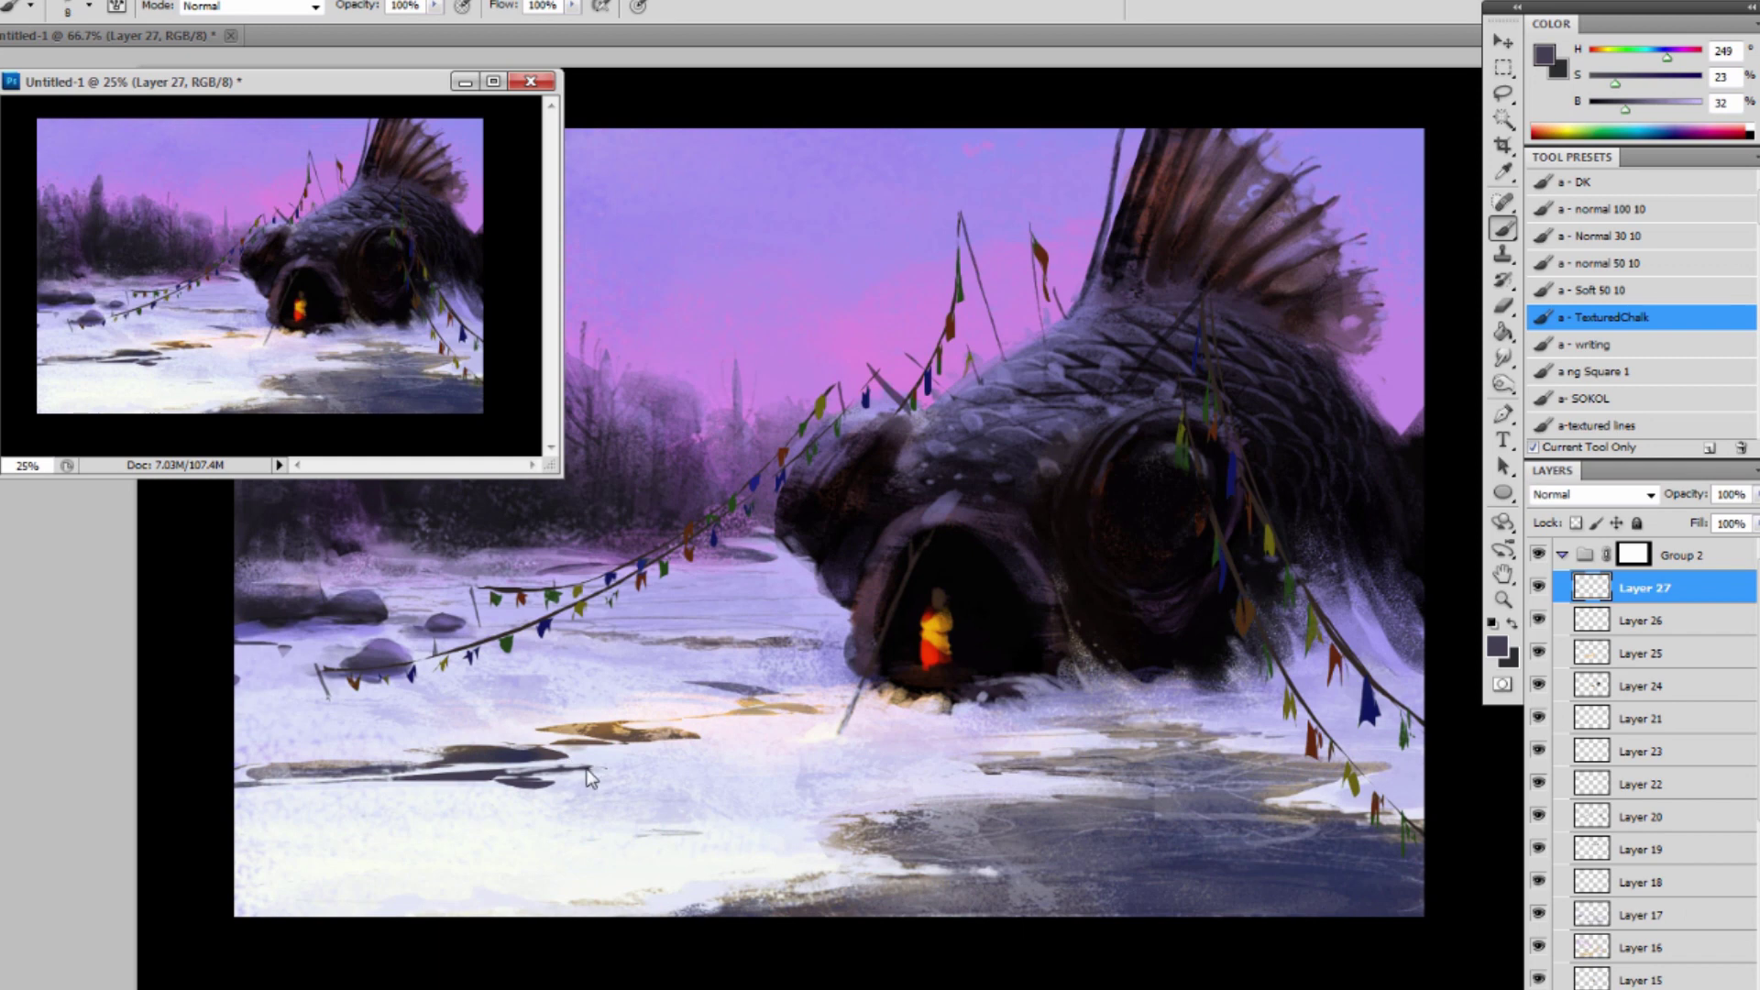
pyautogui.click(591, 777)
pyautogui.press('[')
pyautogui.press('[')
pyautogui.press('[')
pyautogui.press('[')
pyautogui.press('[')
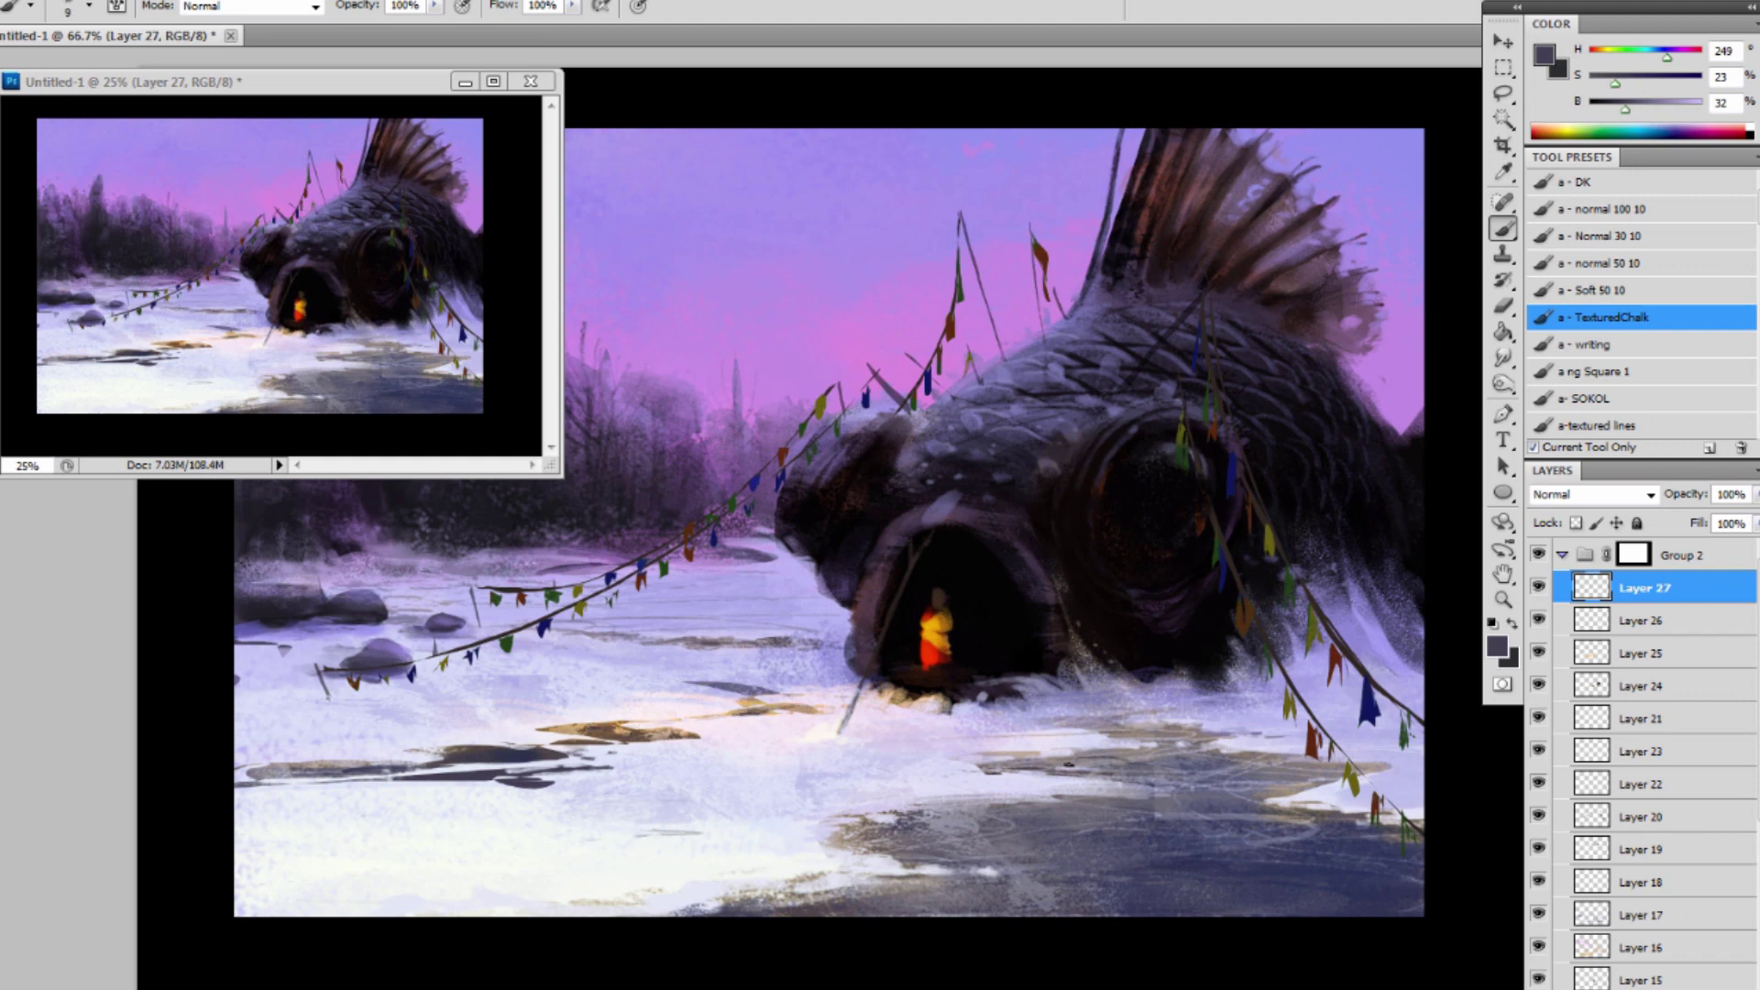
# Enlarge the brush to 125 and sample pale blue (H 218, S 10, B 97) for painting on Layer 27.
pyautogui.keyDown('alt'); pyautogui.click(1352, 873); pyautogui.keyUp('alt')
pyautogui.hotkey('alt', ']')
pyautogui.press(']')
pyautogui.press(']')
pyautogui.press(']')
pyautogui.press(']')
pyautogui.press(']')
pyautogui.press(']')
pyautogui.press(']')
pyautogui.press(']')
pyautogui.press(']')
pyautogui.press(']')
pyautogui.press(']')
pyautogui.press(']')
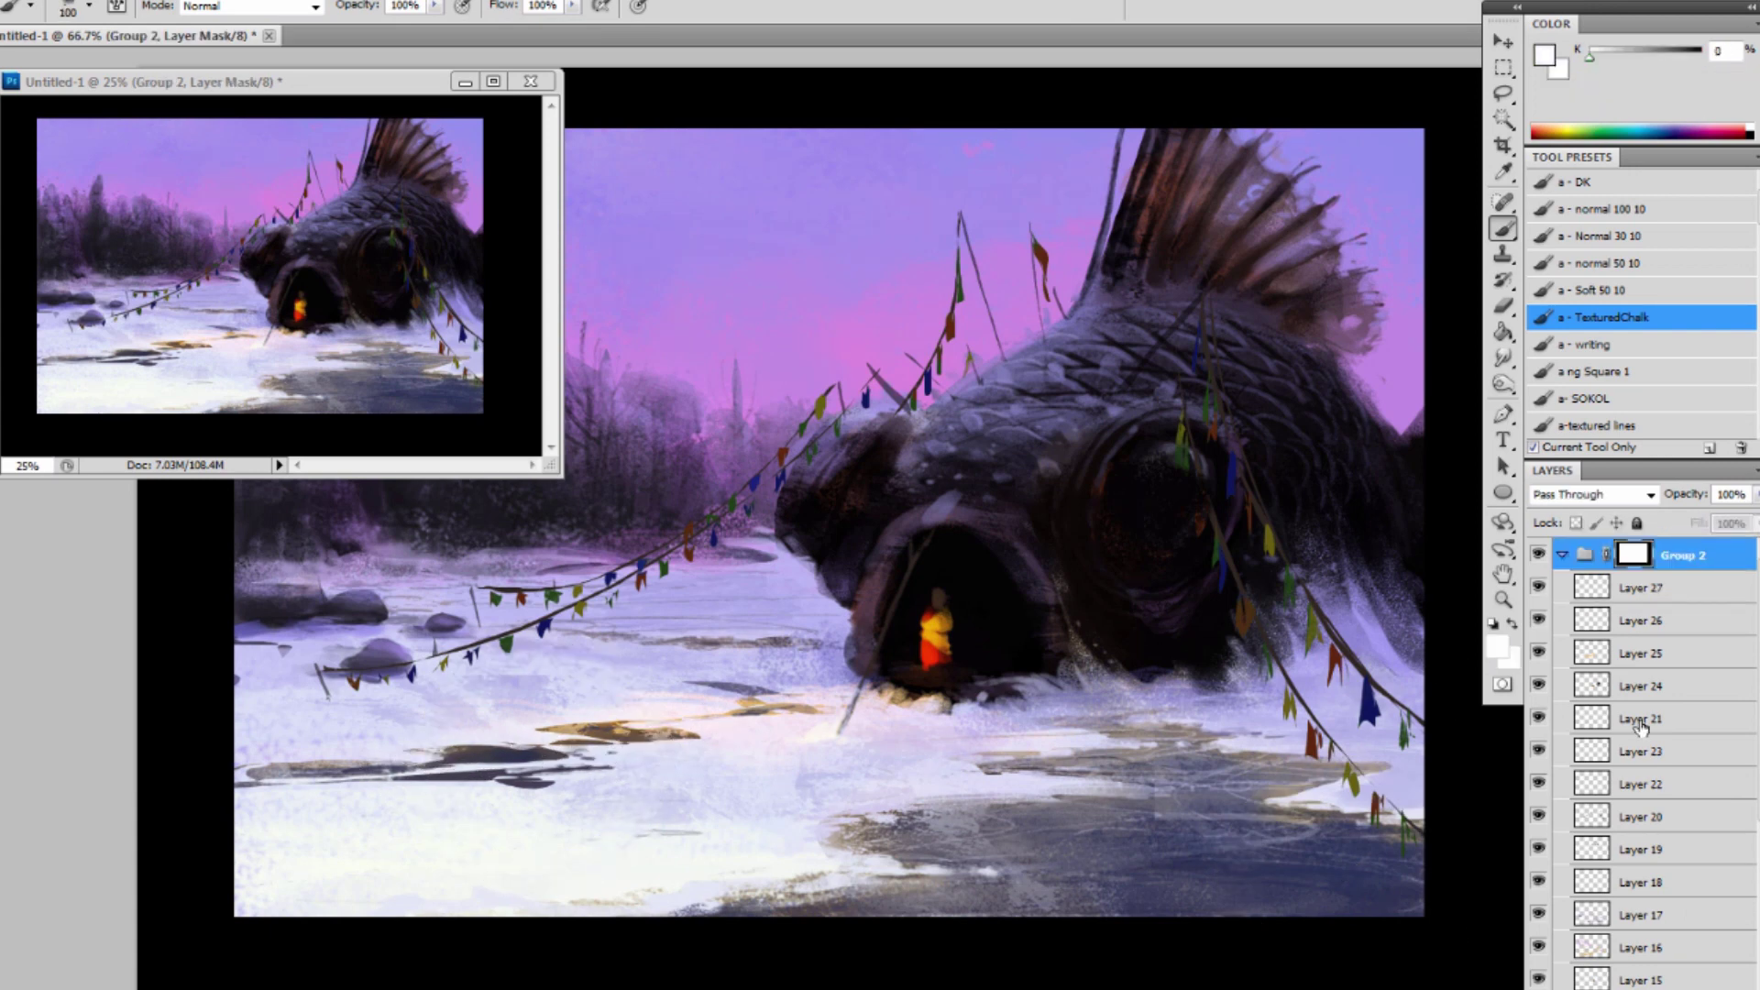
pyautogui.click(1626, 589)
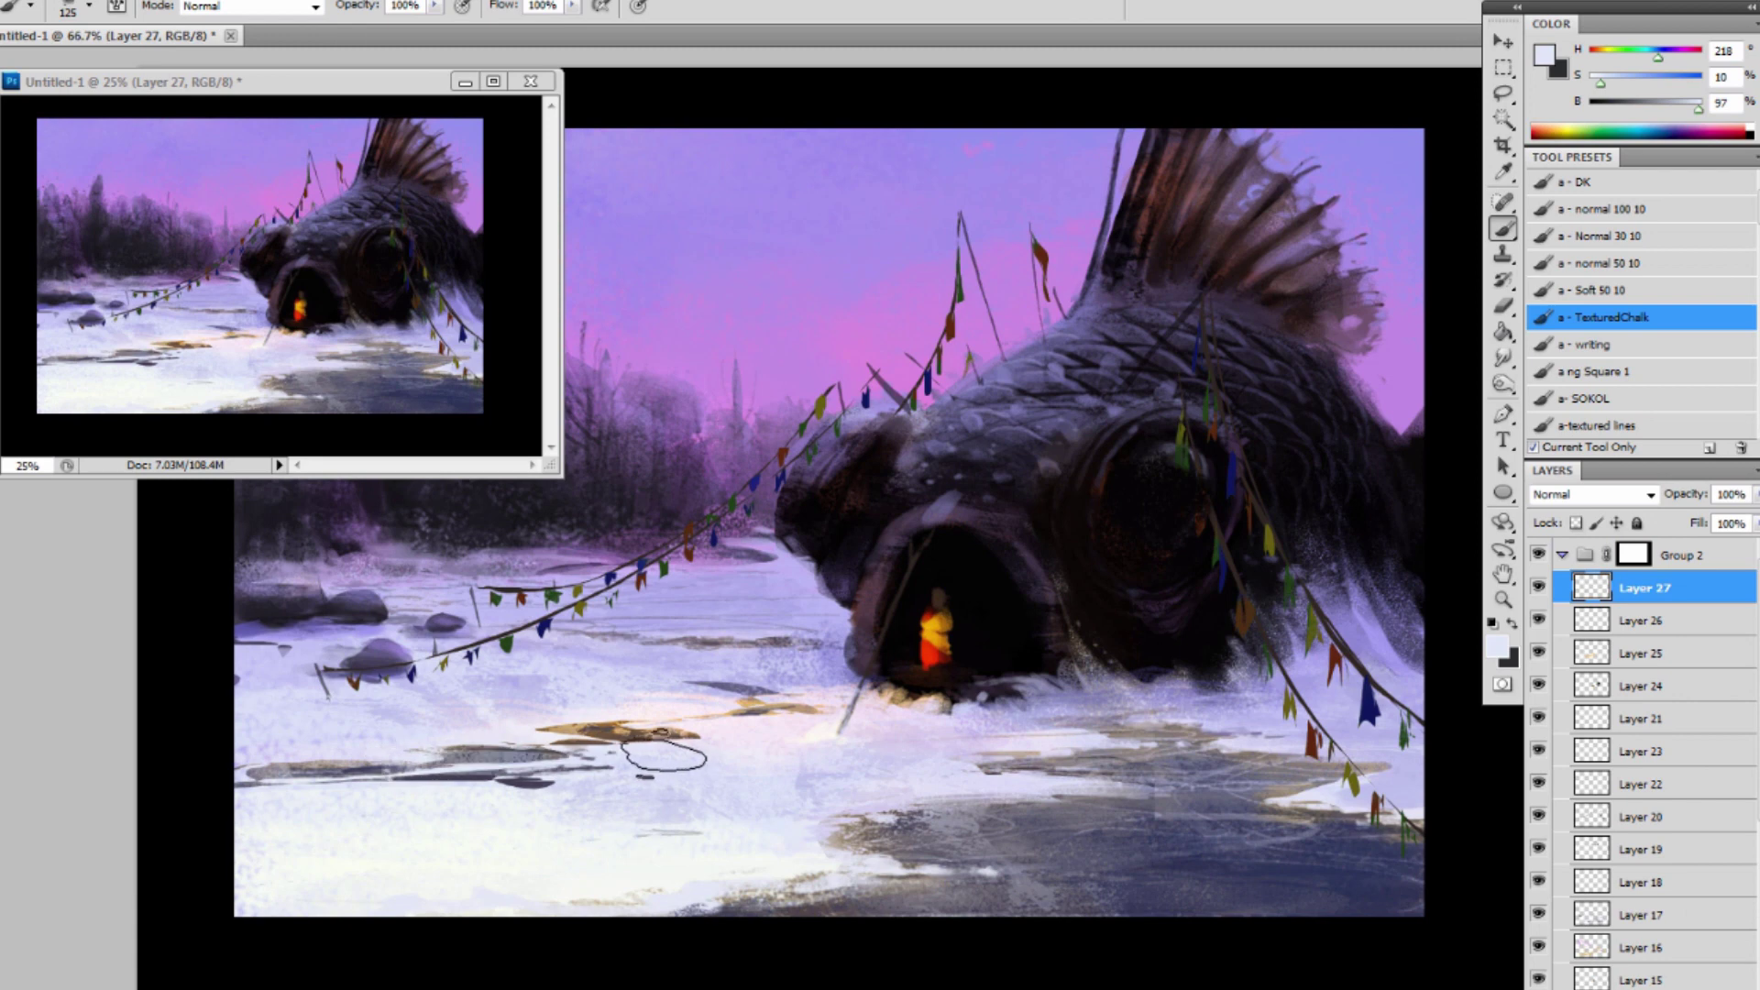
pyautogui.hotkey('alt', ']')
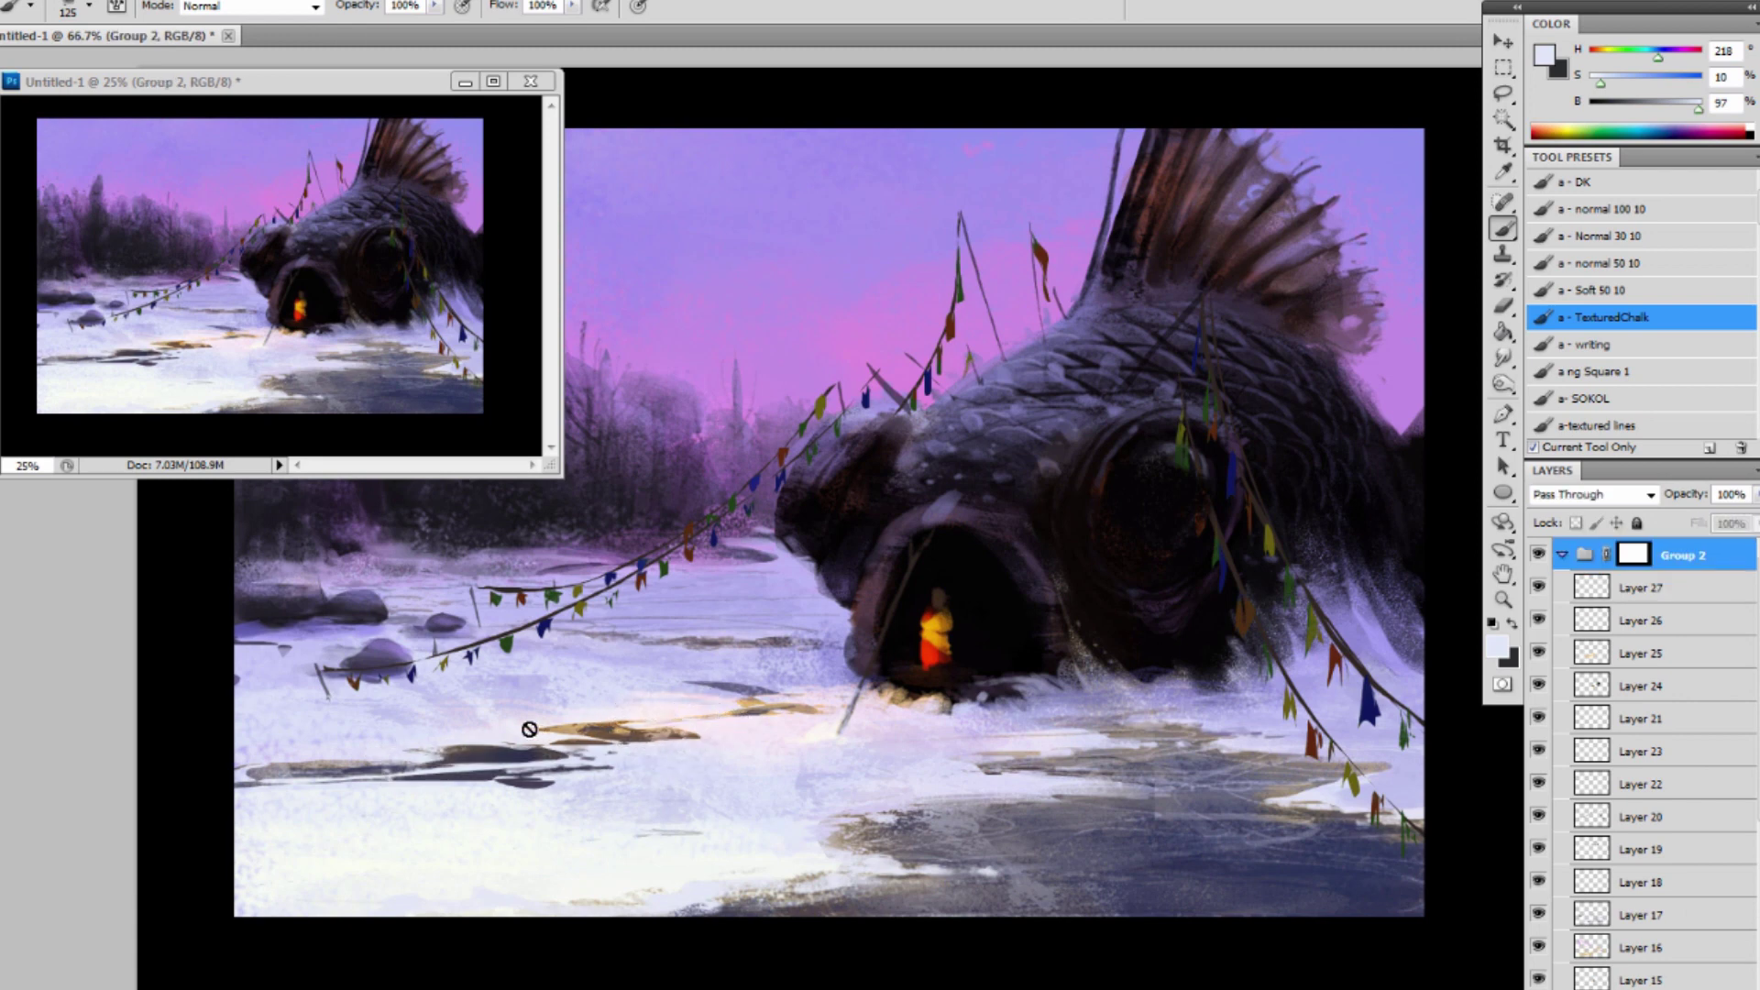
pyautogui.click(629, 744)
pyautogui.click(893, 407)
pyautogui.click(1547, 595)
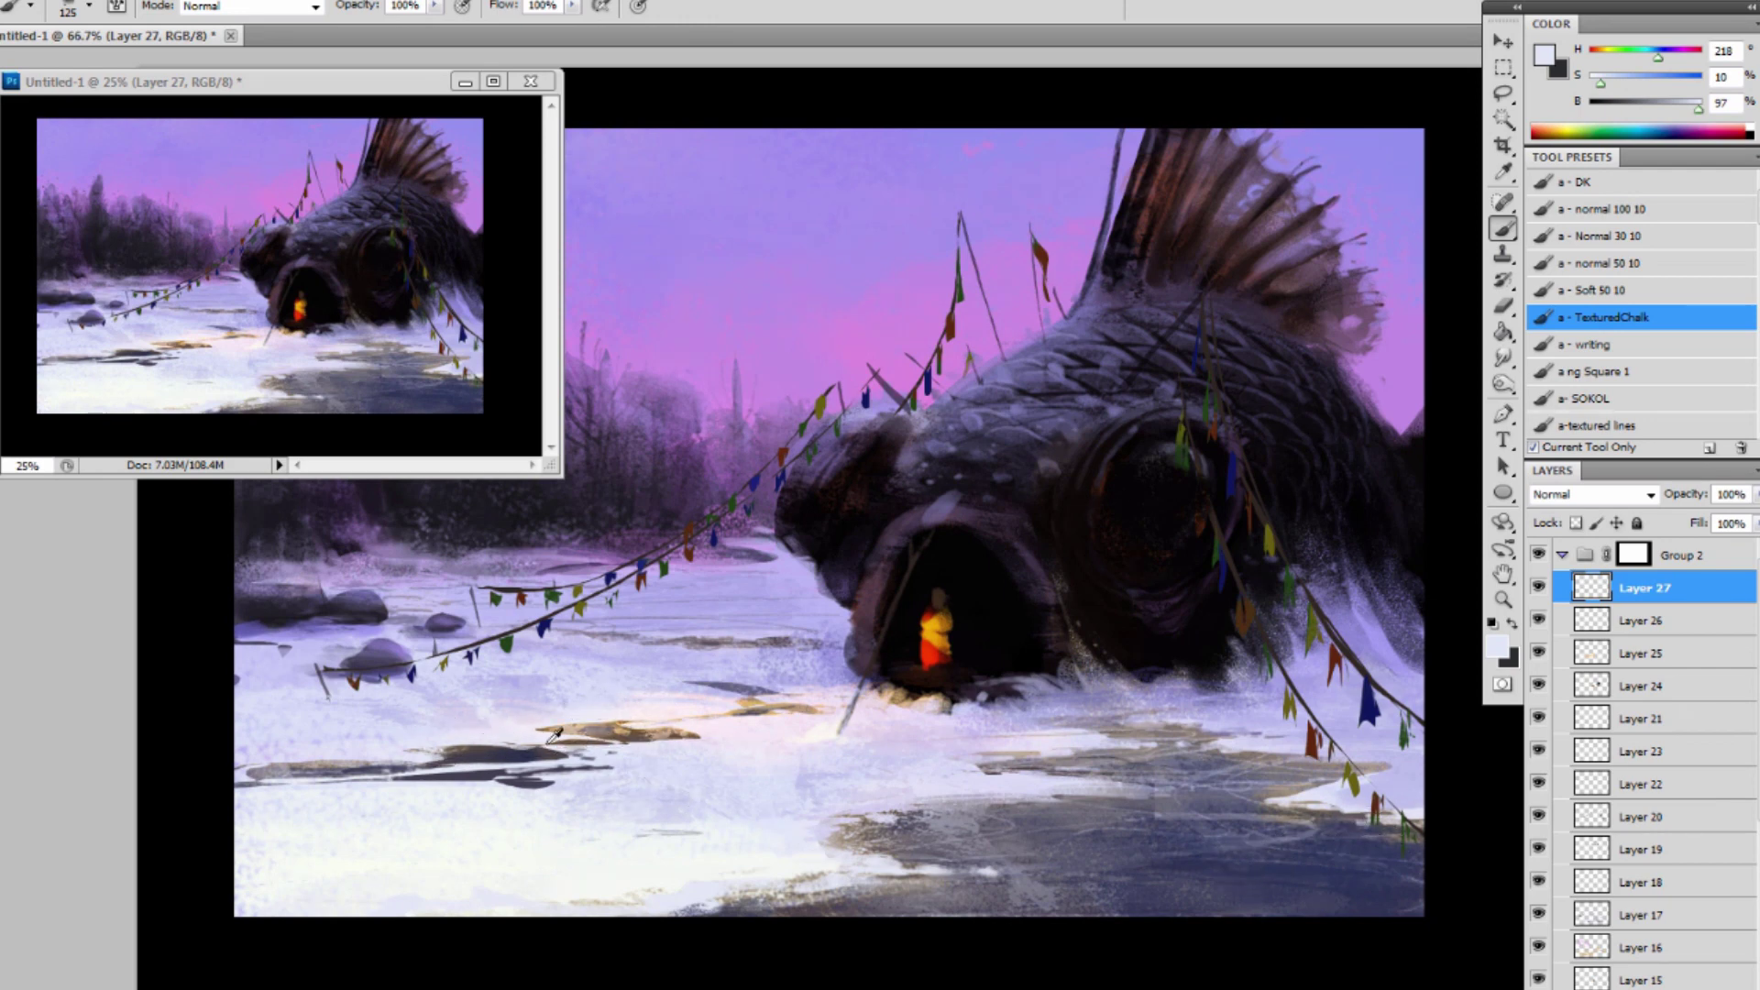
# Sample dark blue (H 227, S 37, B 29) from the ice crack and enlarge the brush to 250 to paint the foreground water.
pyautogui.keyDown('alt'); pyautogui.click(510, 745); pyautogui.keyUp('alt')
pyautogui.press('[')
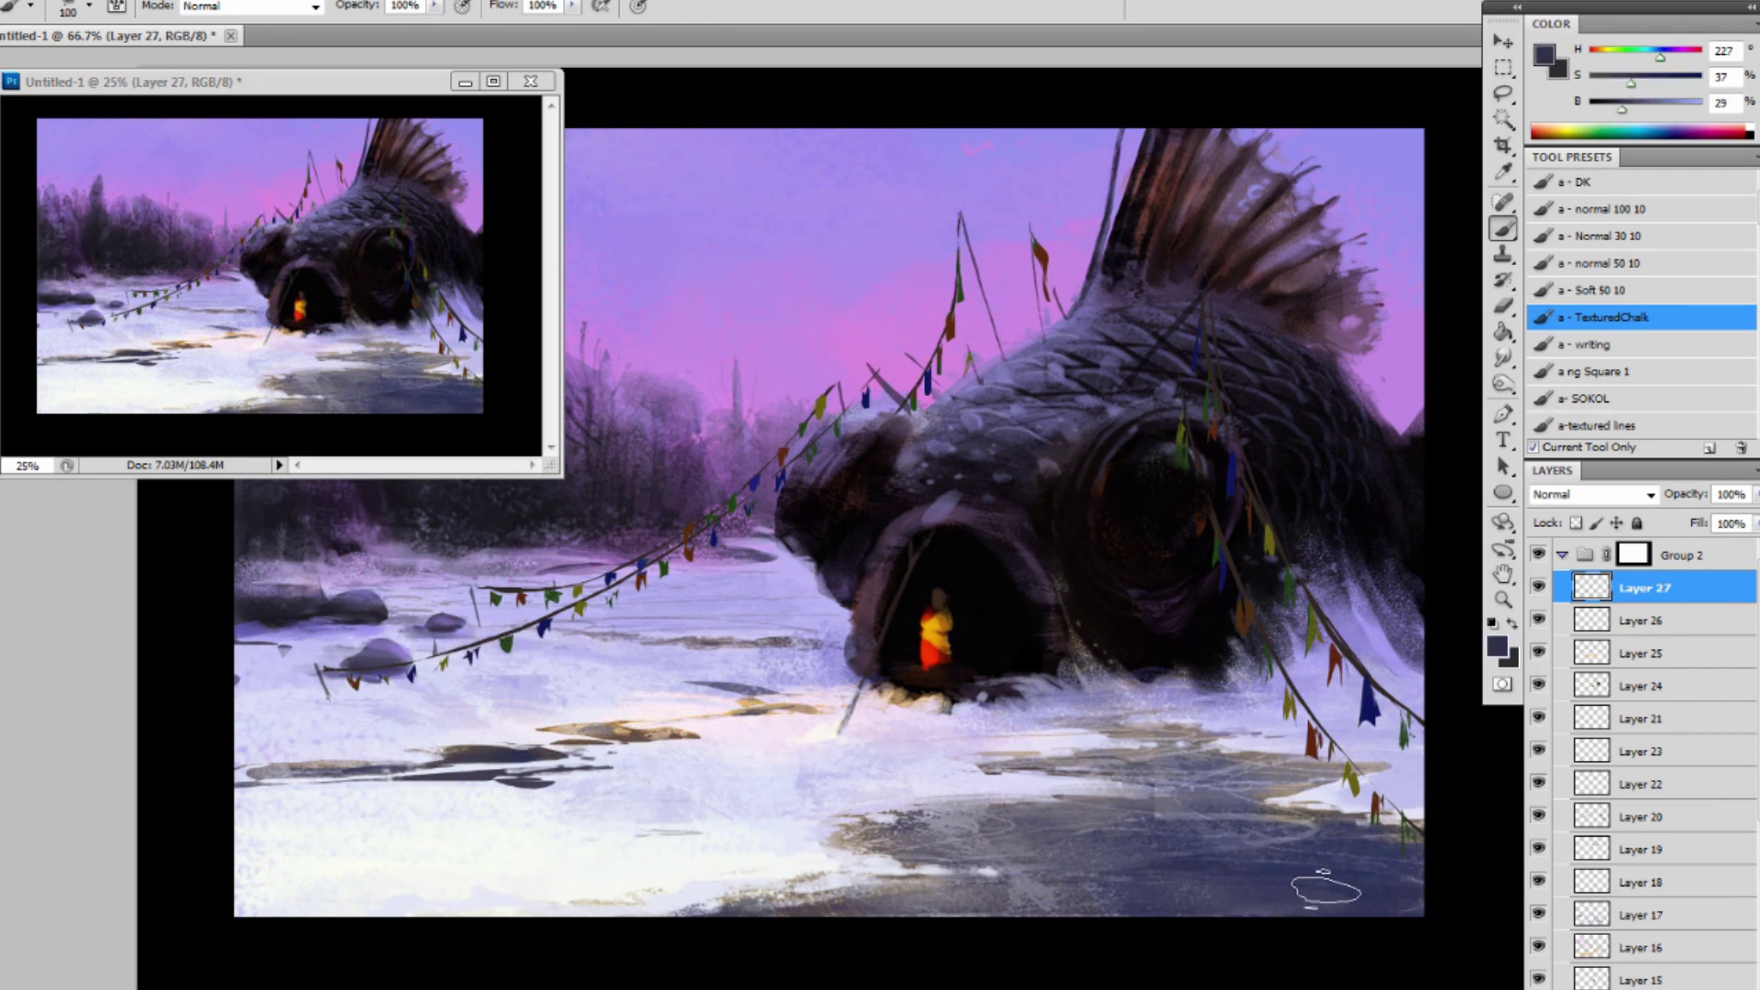
pyautogui.press('[')
pyautogui.press('[')
pyautogui.press('[')
pyautogui.press('[')
pyautogui.press(']')
pyautogui.press(']')
pyautogui.press(']')
pyautogui.press(']')
pyautogui.press(']')
pyautogui.press(']')
pyautogui.press(']')
pyautogui.press(']')
pyautogui.press(']')
pyautogui.press(']')
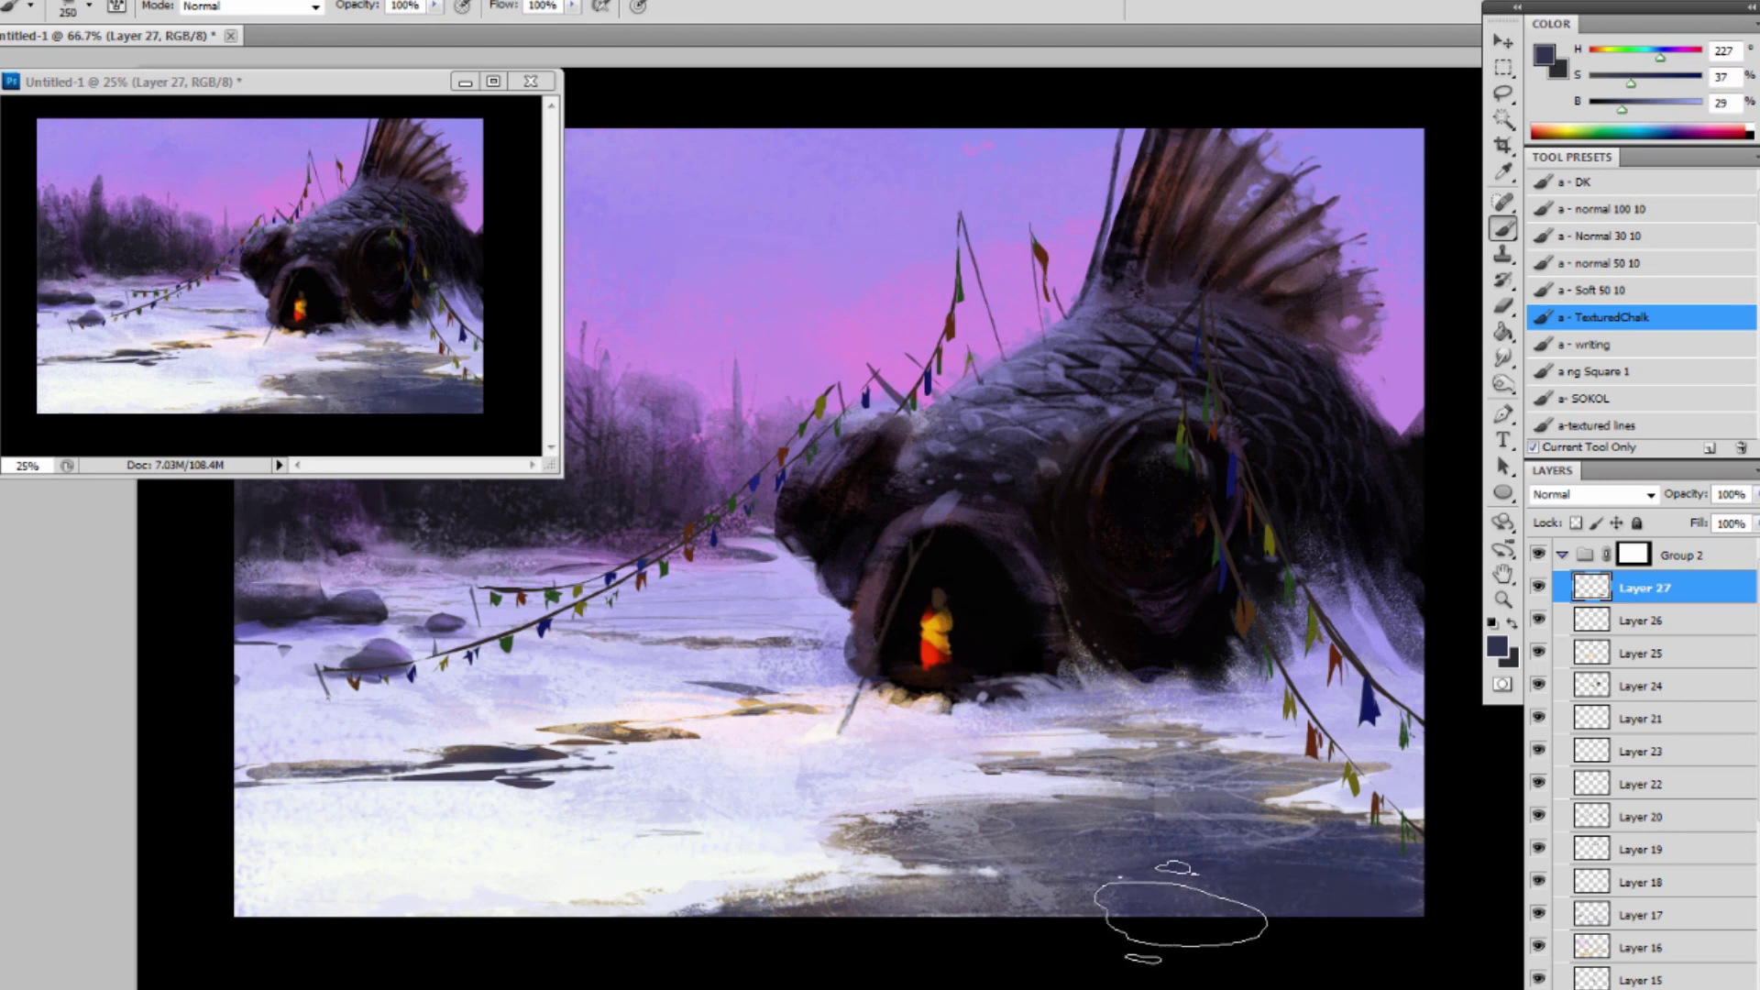
# Set the foreground colour to a near-black navy (H 227, S 69, B 11).
pyautogui.click(1545, 57)
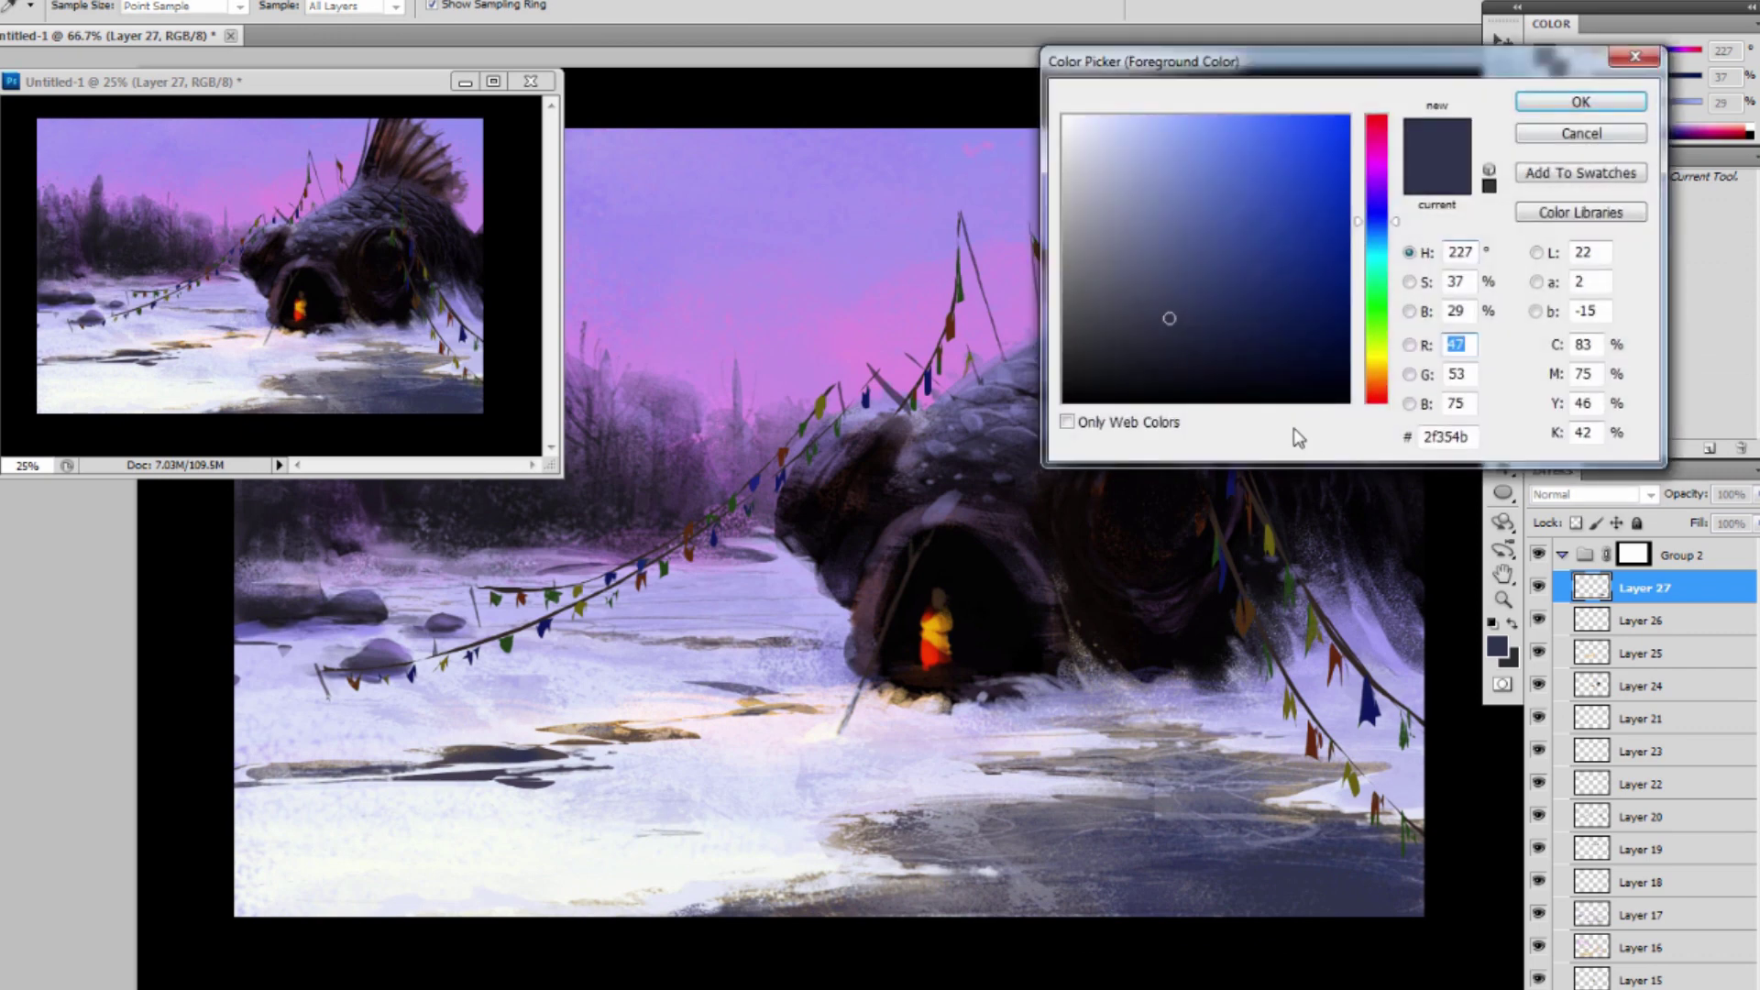
pyautogui.moveTo(1219, 339); pyautogui.dragTo(1259, 370)
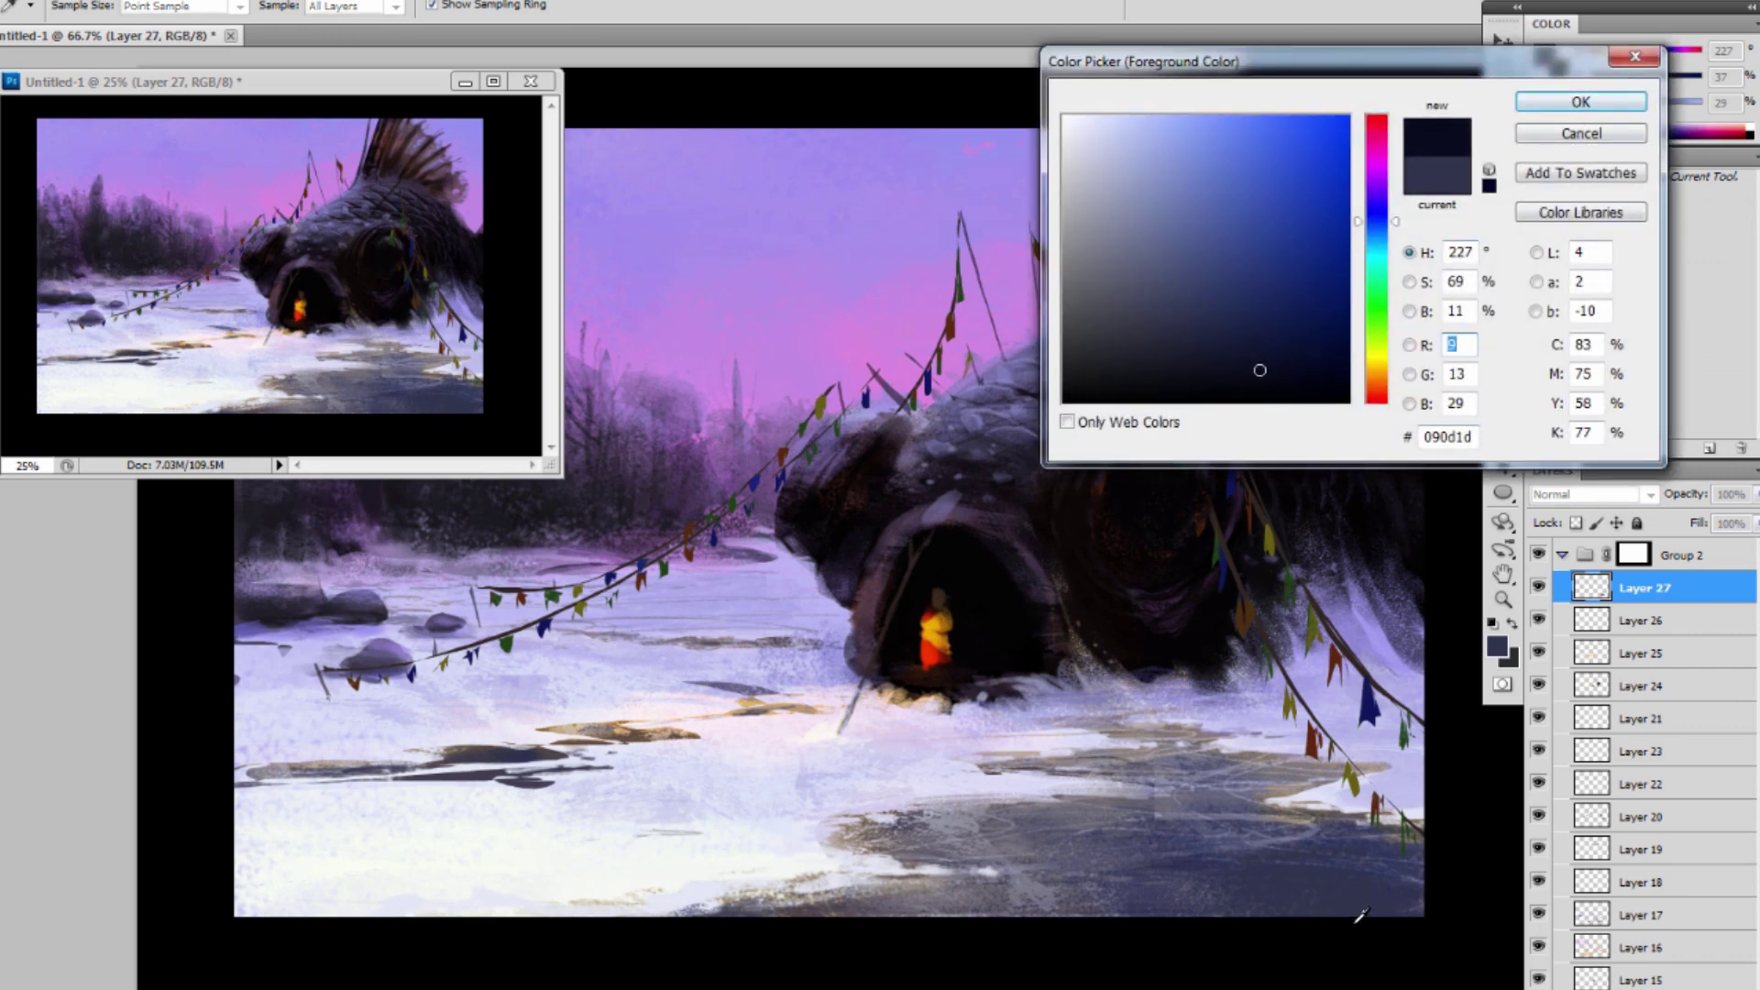
pyautogui.click(1582, 103)
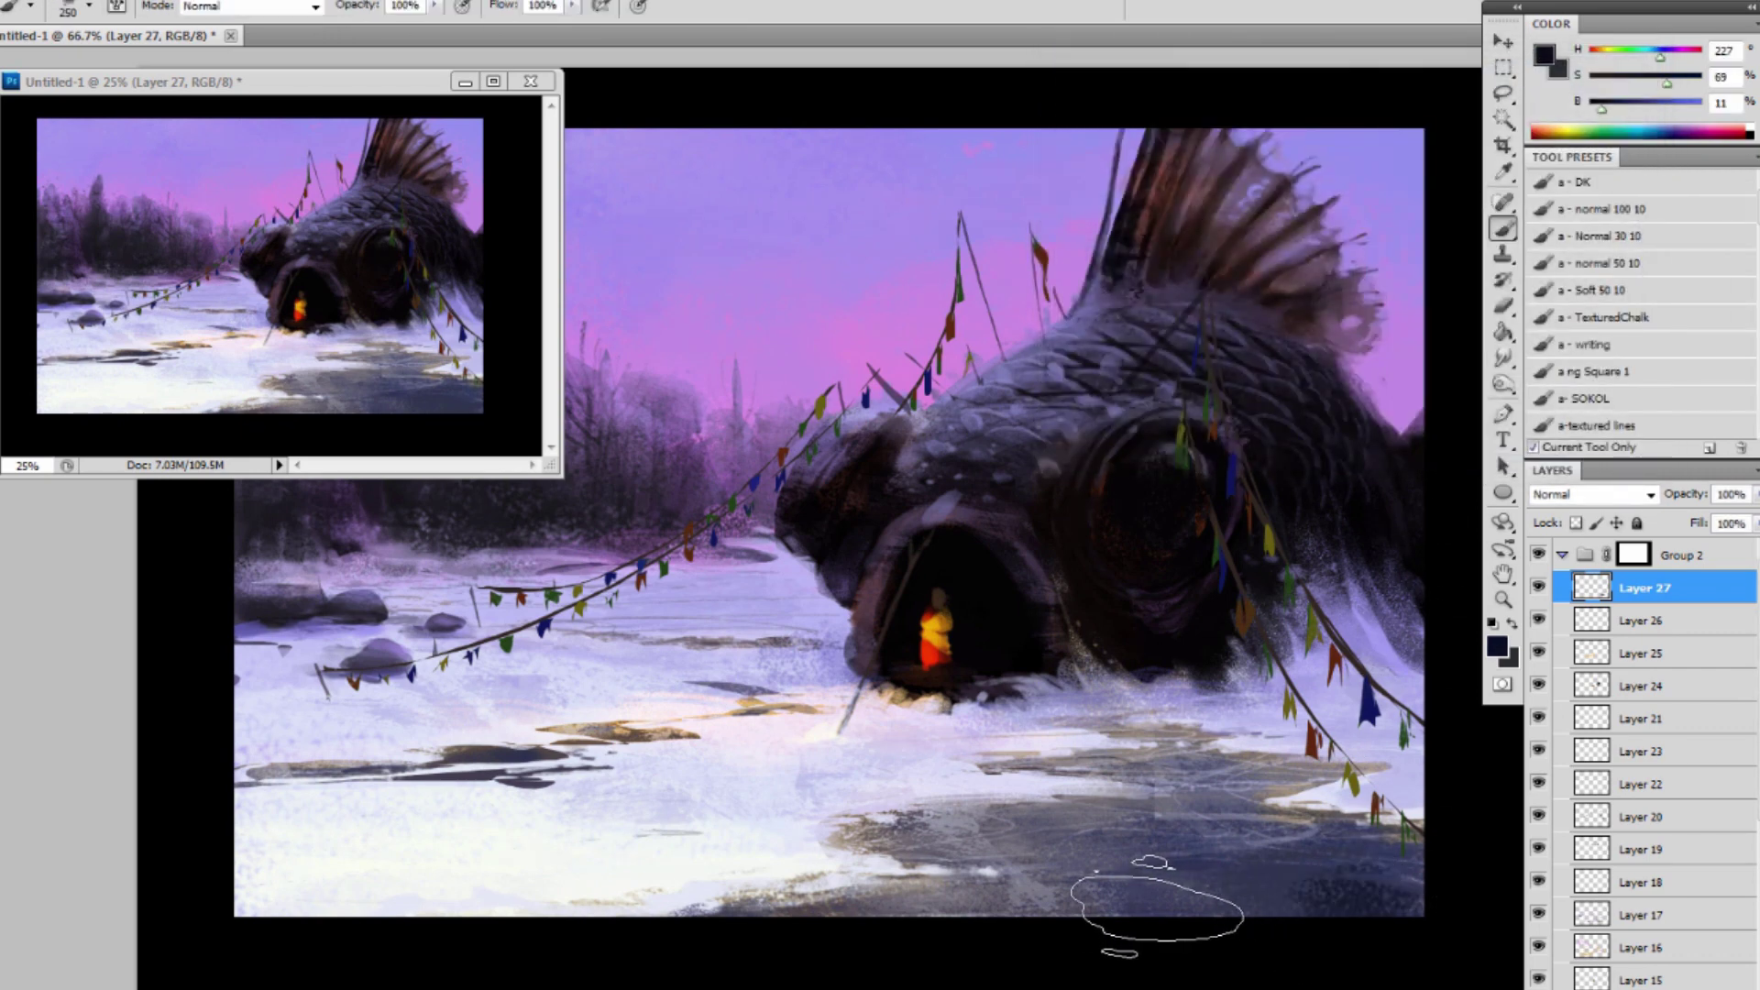
# Darken the foreground water with navy strokes, reducing the brush gradually to 60 for finer areas.
pyautogui.press('[')
pyautogui.press('[')
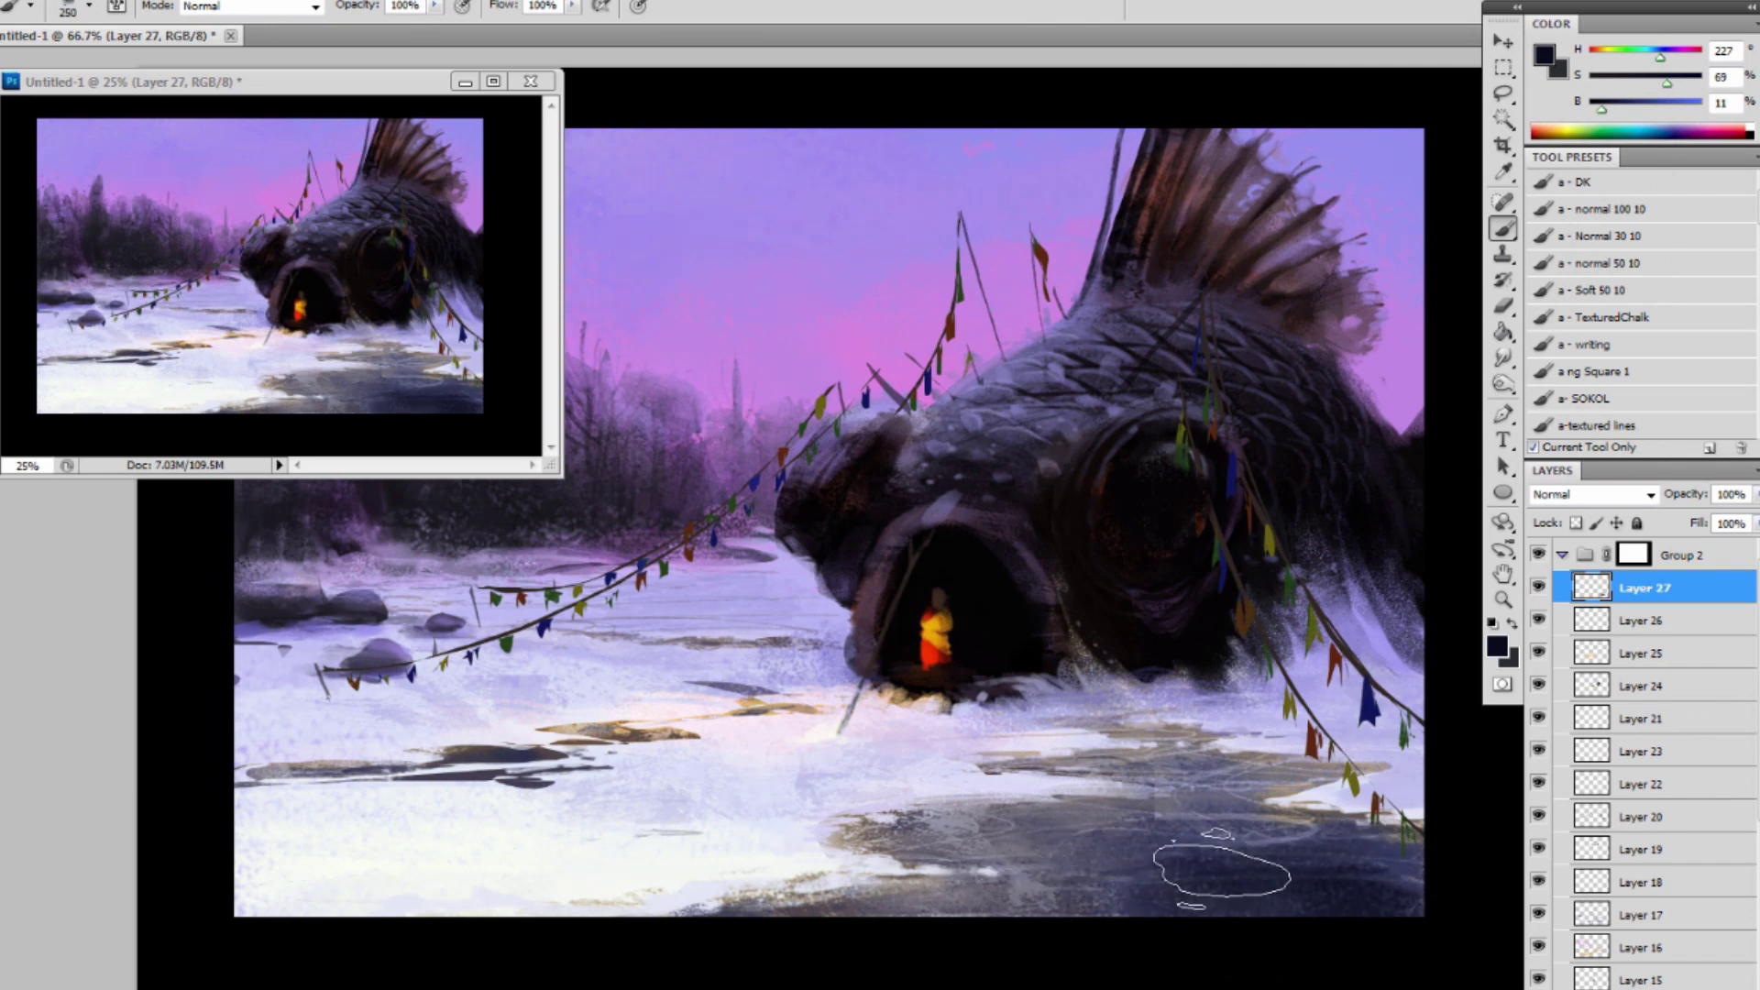
pyautogui.press('[')
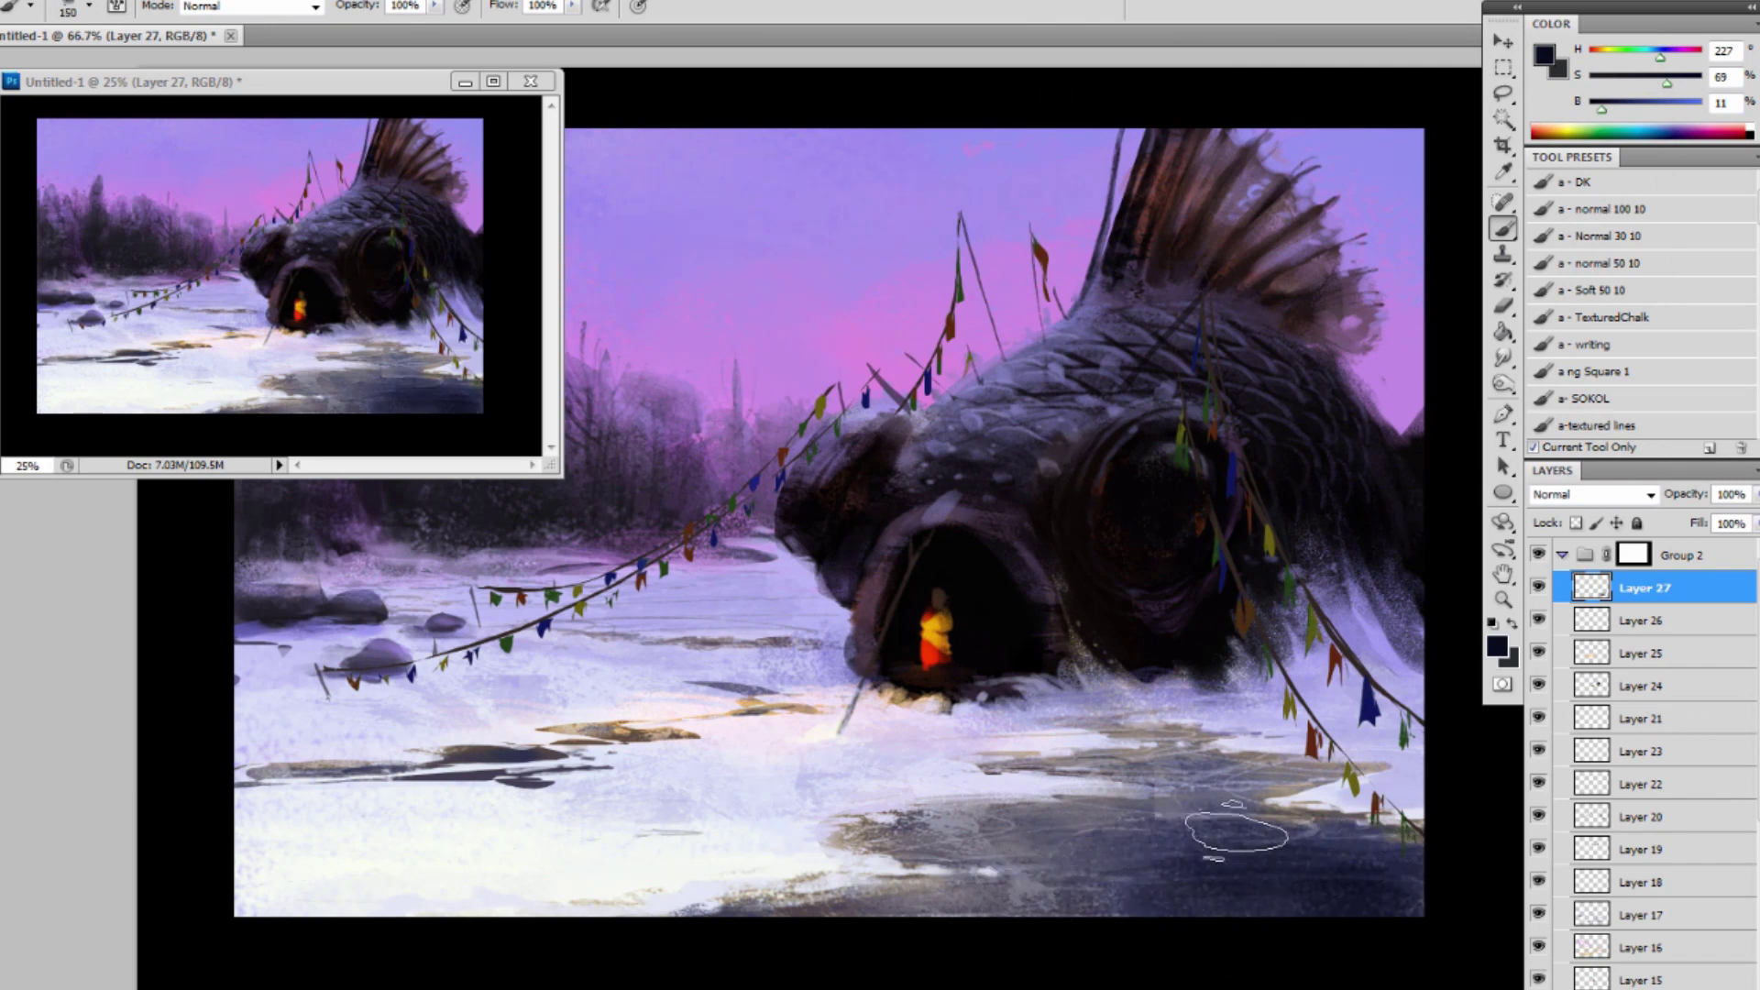
pyautogui.press('[')
pyautogui.press('[')
pyautogui.press('[')
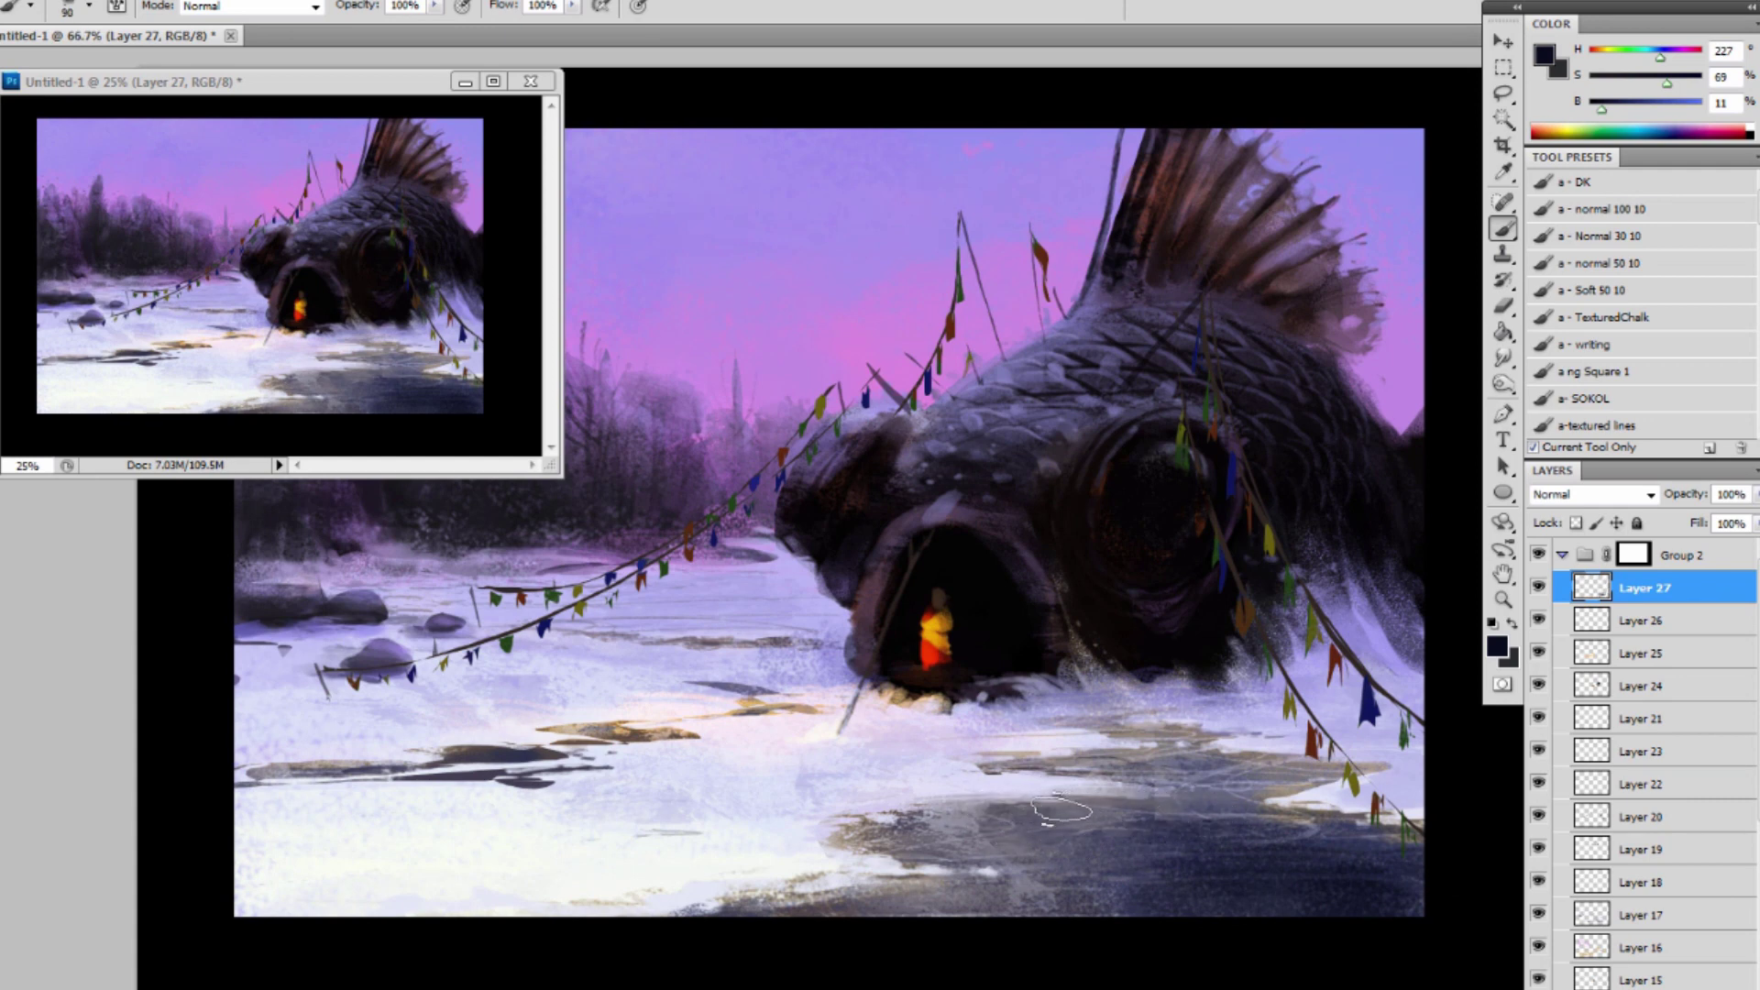
pyautogui.press('[')
pyautogui.press('[')
pyautogui.press('[')
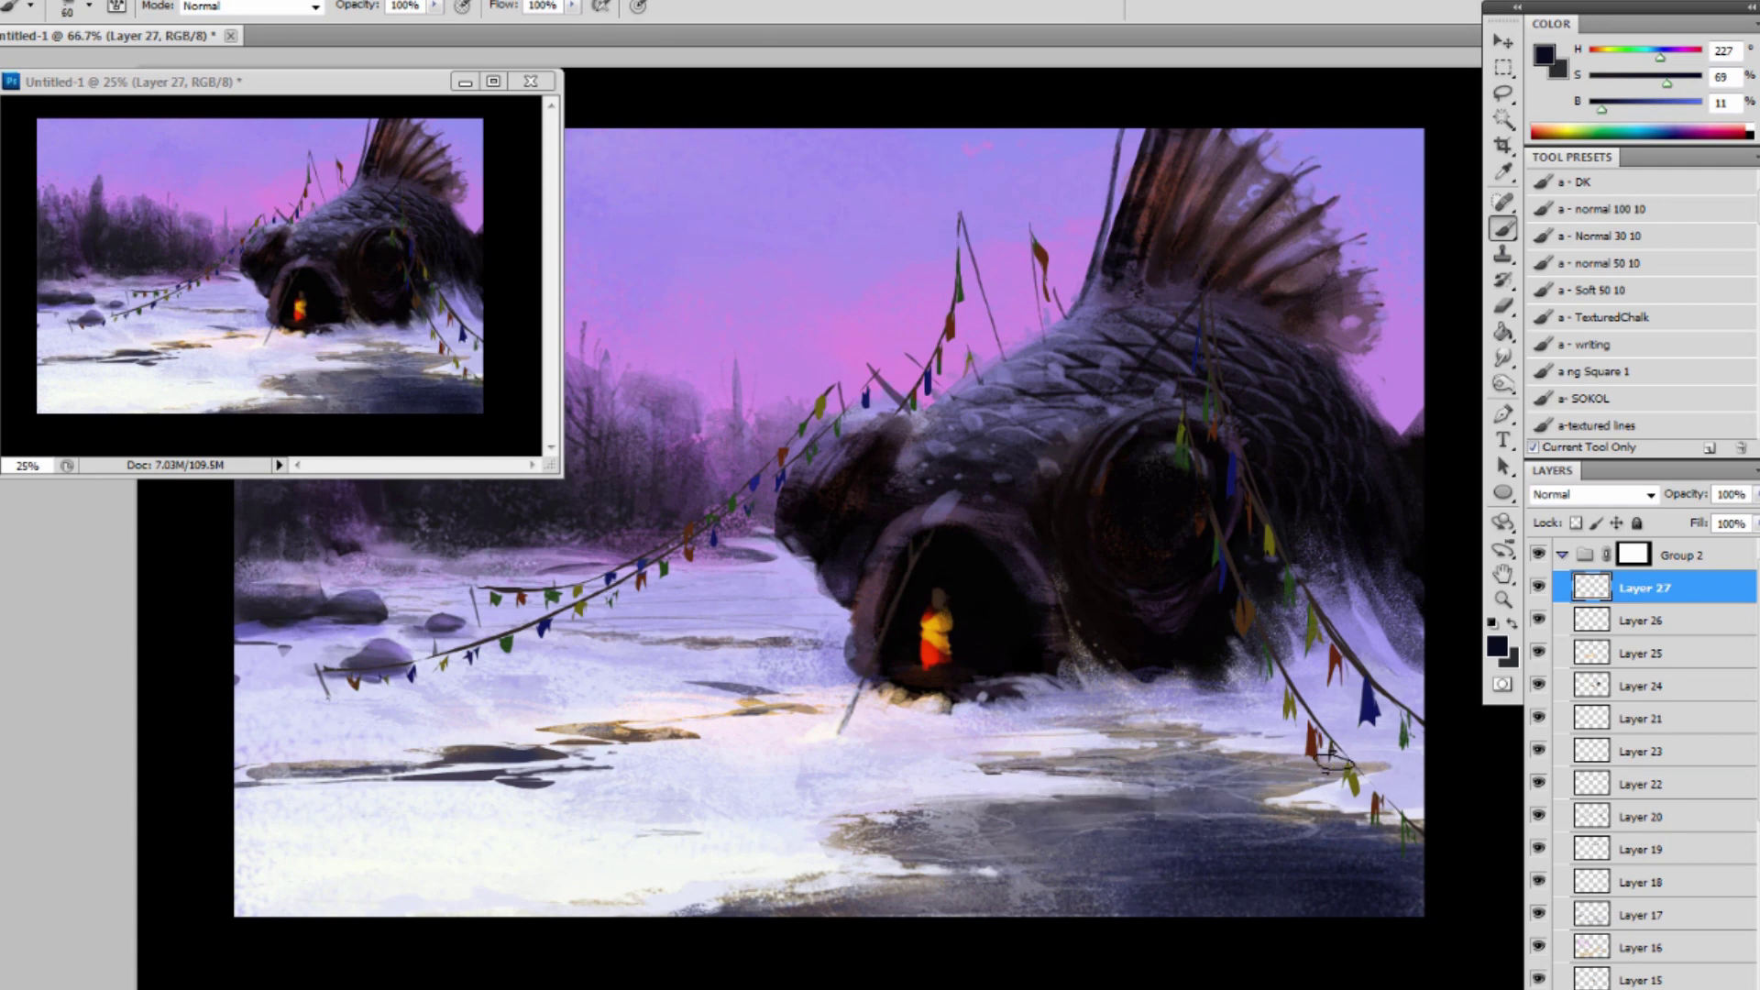
# Blend more dark navy across the middle of the water, working with brush sizes from 200 down to 60.
pyautogui.press(']')
pyautogui.press(']')
pyautogui.press(']')
pyautogui.press(']')
pyautogui.press(']')
pyautogui.press(']')
pyautogui.press(']')
pyautogui.press(']')
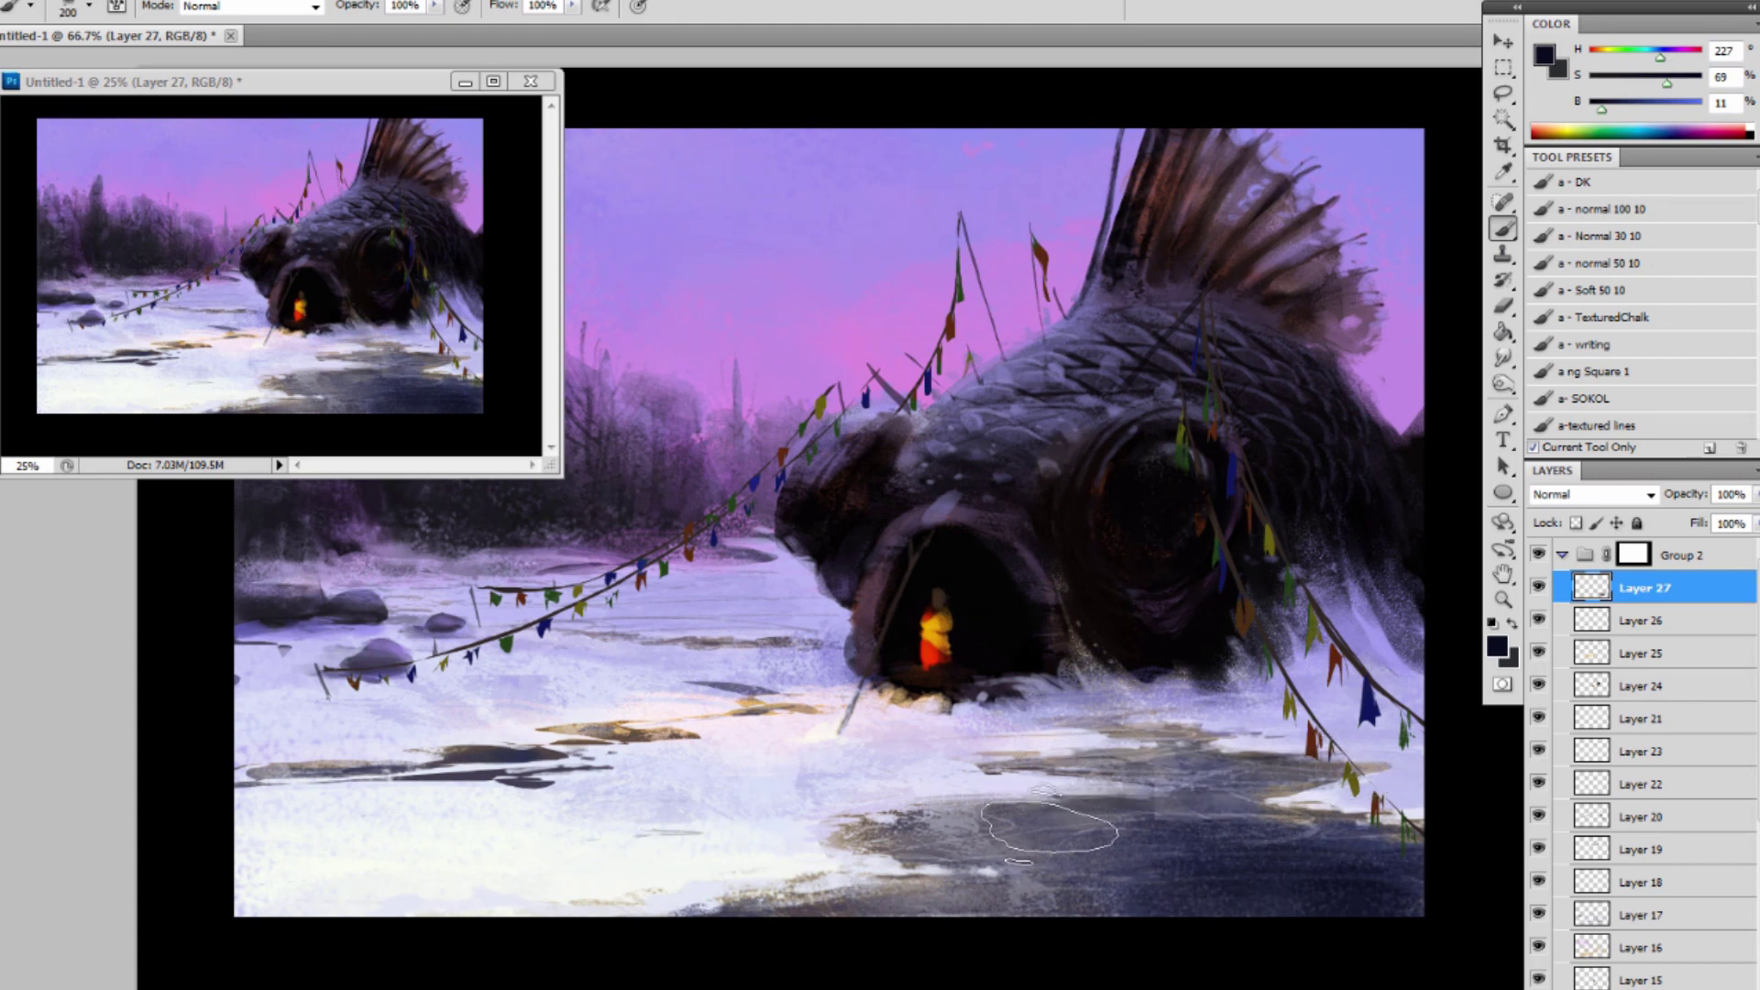
pyautogui.press('[')
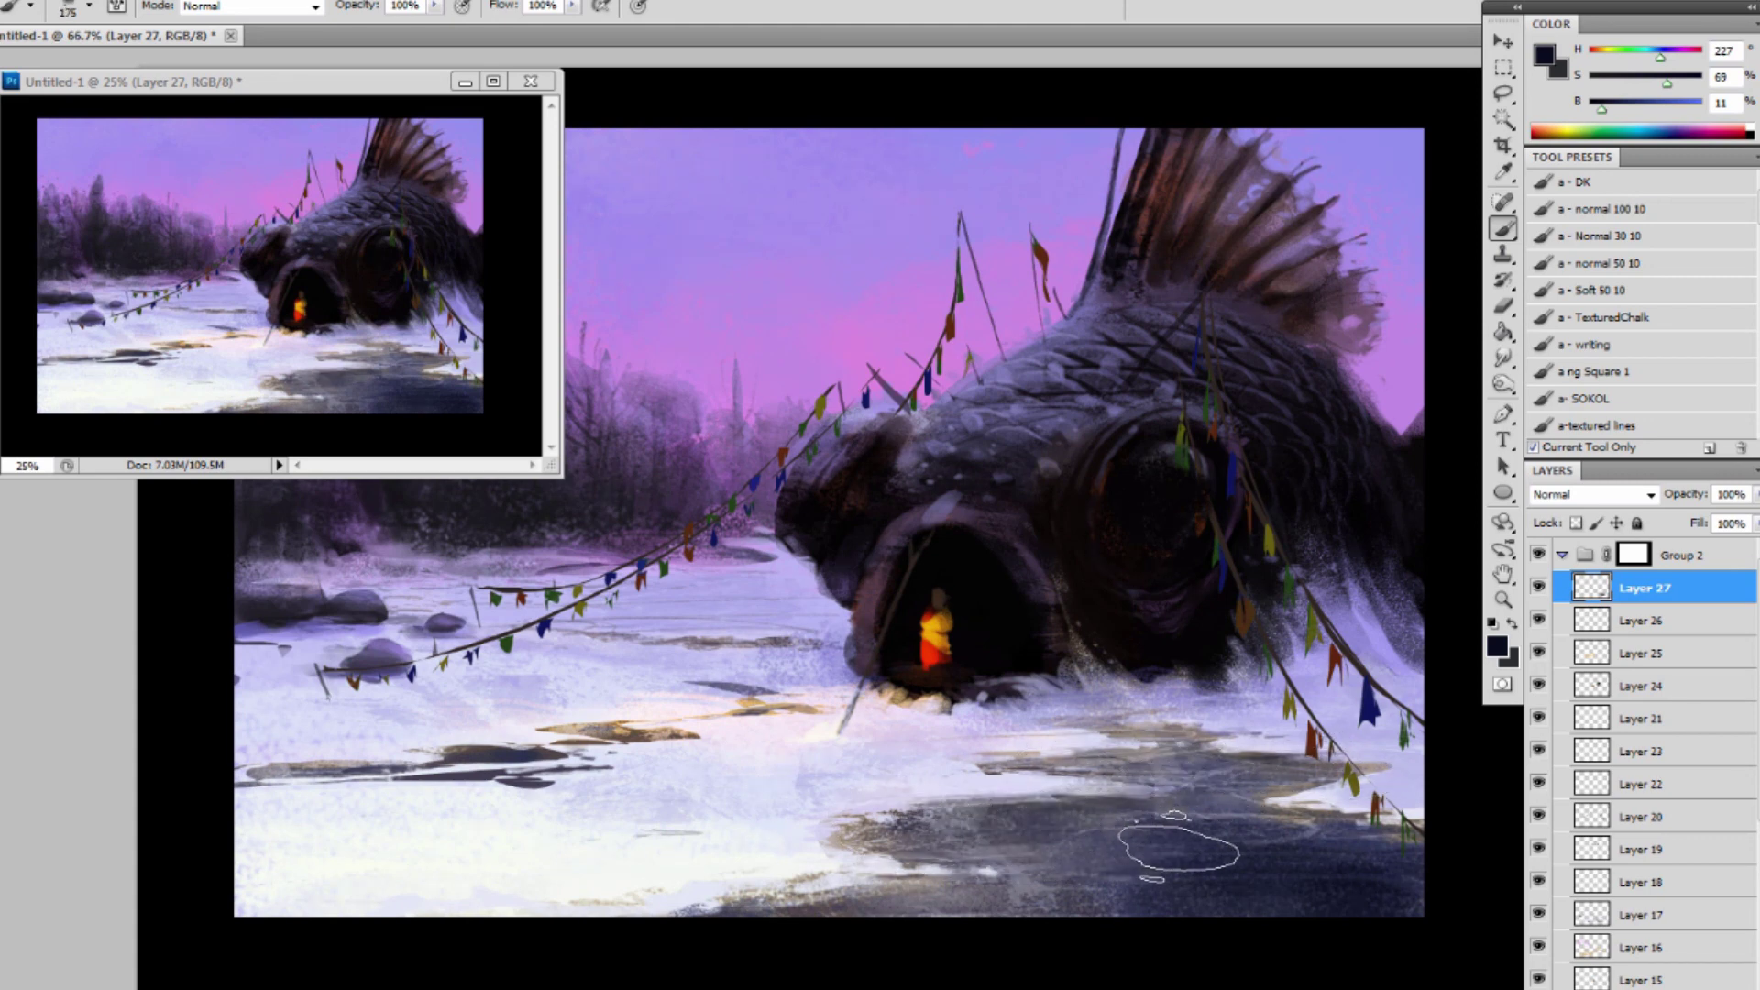
pyautogui.press('[')
pyautogui.press('[')
pyautogui.press('[')
pyautogui.press('[')
pyautogui.press('[')
pyautogui.press('[')
pyautogui.press('[')
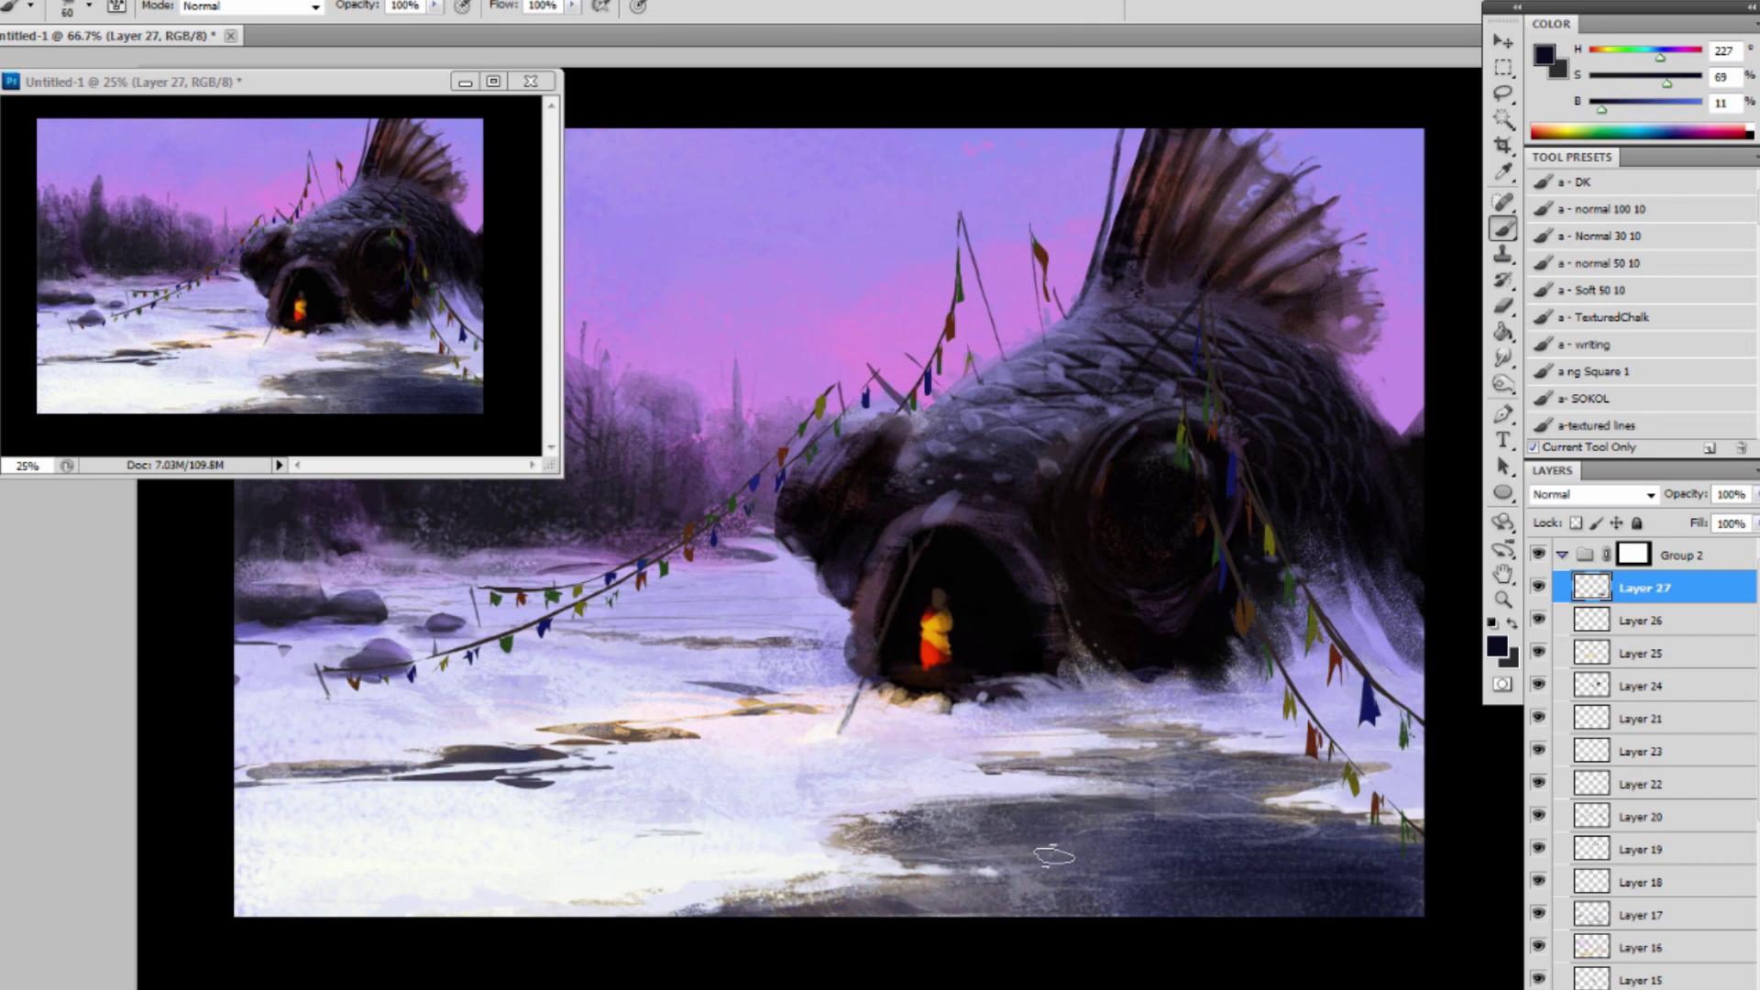
# Enlarge the brush to 300 and deepen the water along the painting's lower edge and right corner.
pyautogui.press(']')
pyautogui.press(']')
pyautogui.press(']')
pyautogui.press(']')
pyautogui.press(']')
pyautogui.press(']')
pyautogui.press(']')
pyautogui.press(']')
pyautogui.press(']')
pyautogui.press(']')
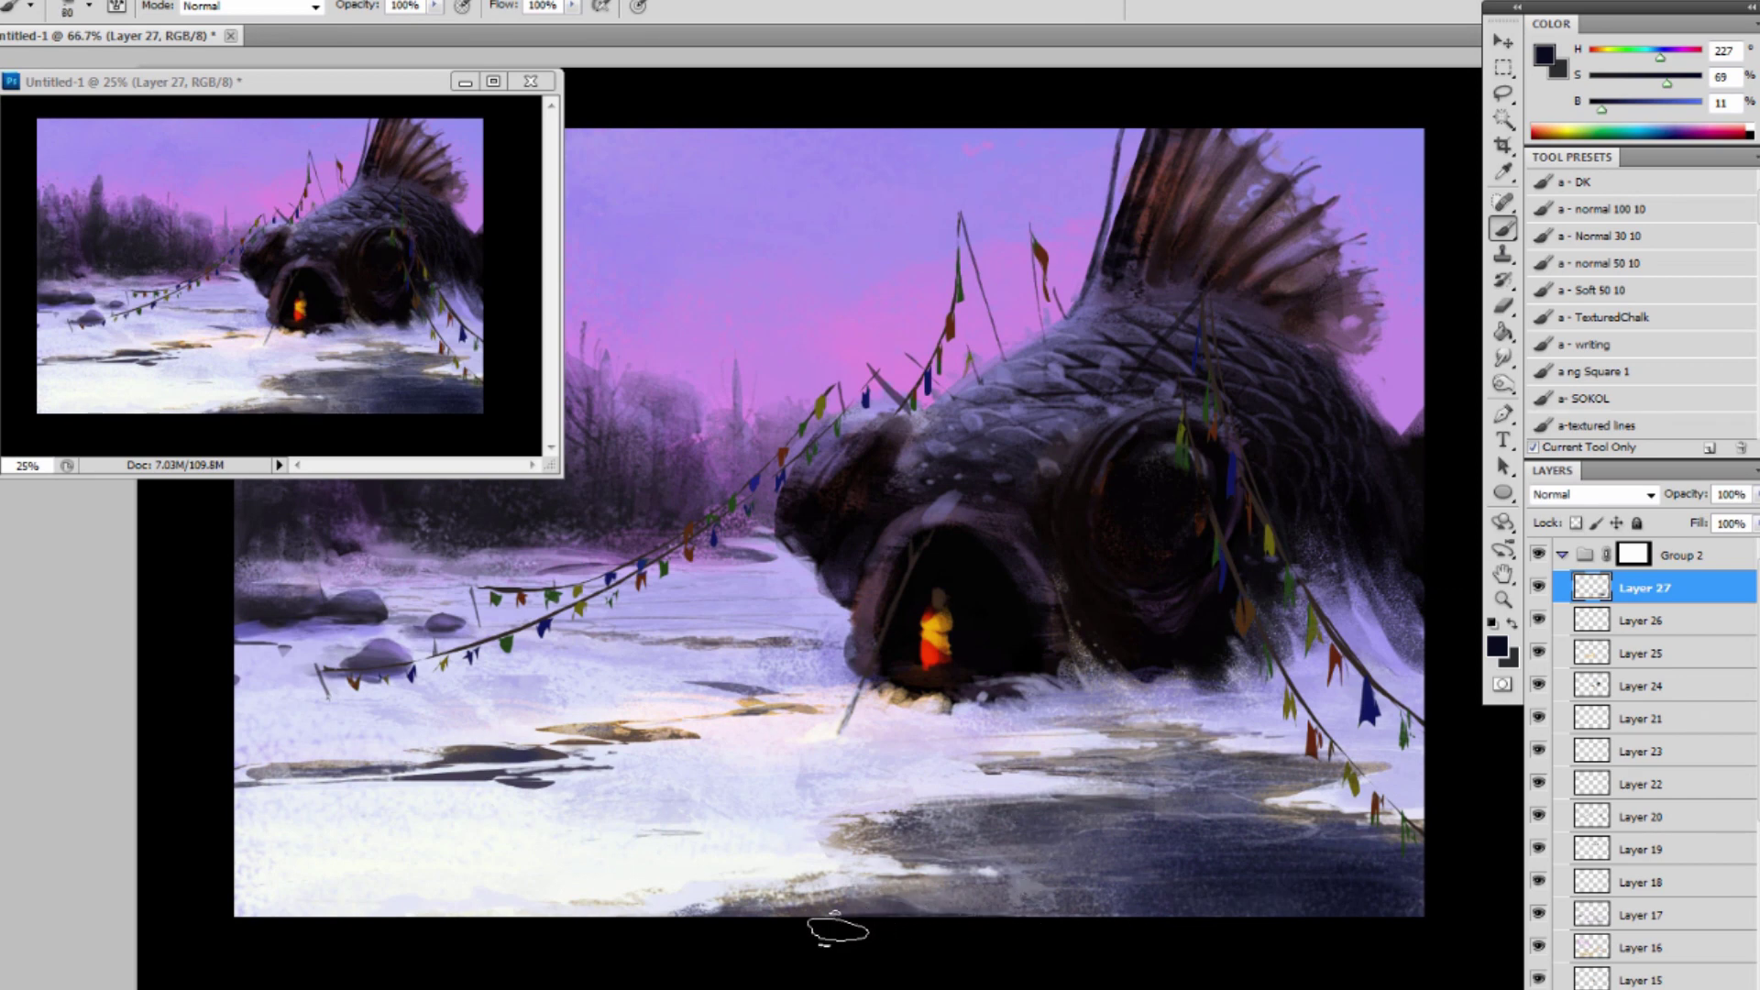
pyautogui.moveTo(965, 924)
pyautogui.mouseDown()
pyautogui.moveTo(1112, 896)
pyautogui.moveTo(1060, 894)
pyautogui.moveTo(1425, 899)
pyautogui.mouseUp()
pyautogui.press(']')
pyautogui.press(']')
pyautogui.press(']')
pyautogui.press(']')
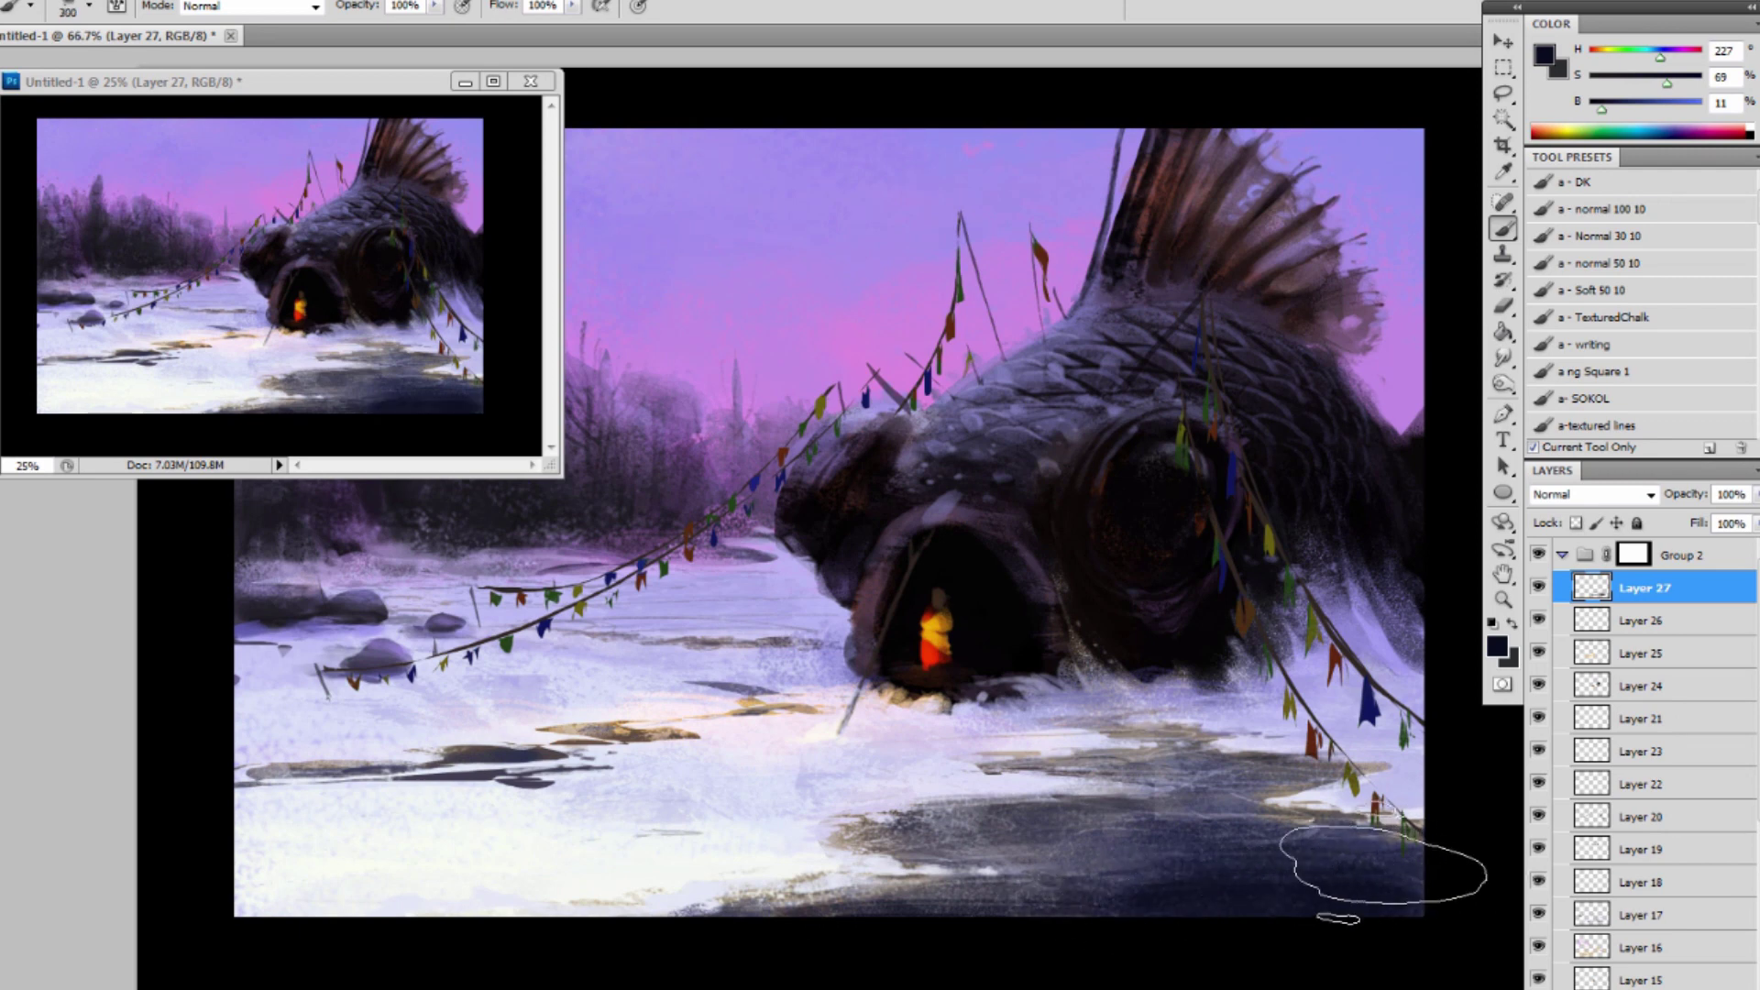
pyautogui.moveTo(1179, 833); pyautogui.dragTo(1113, 816)
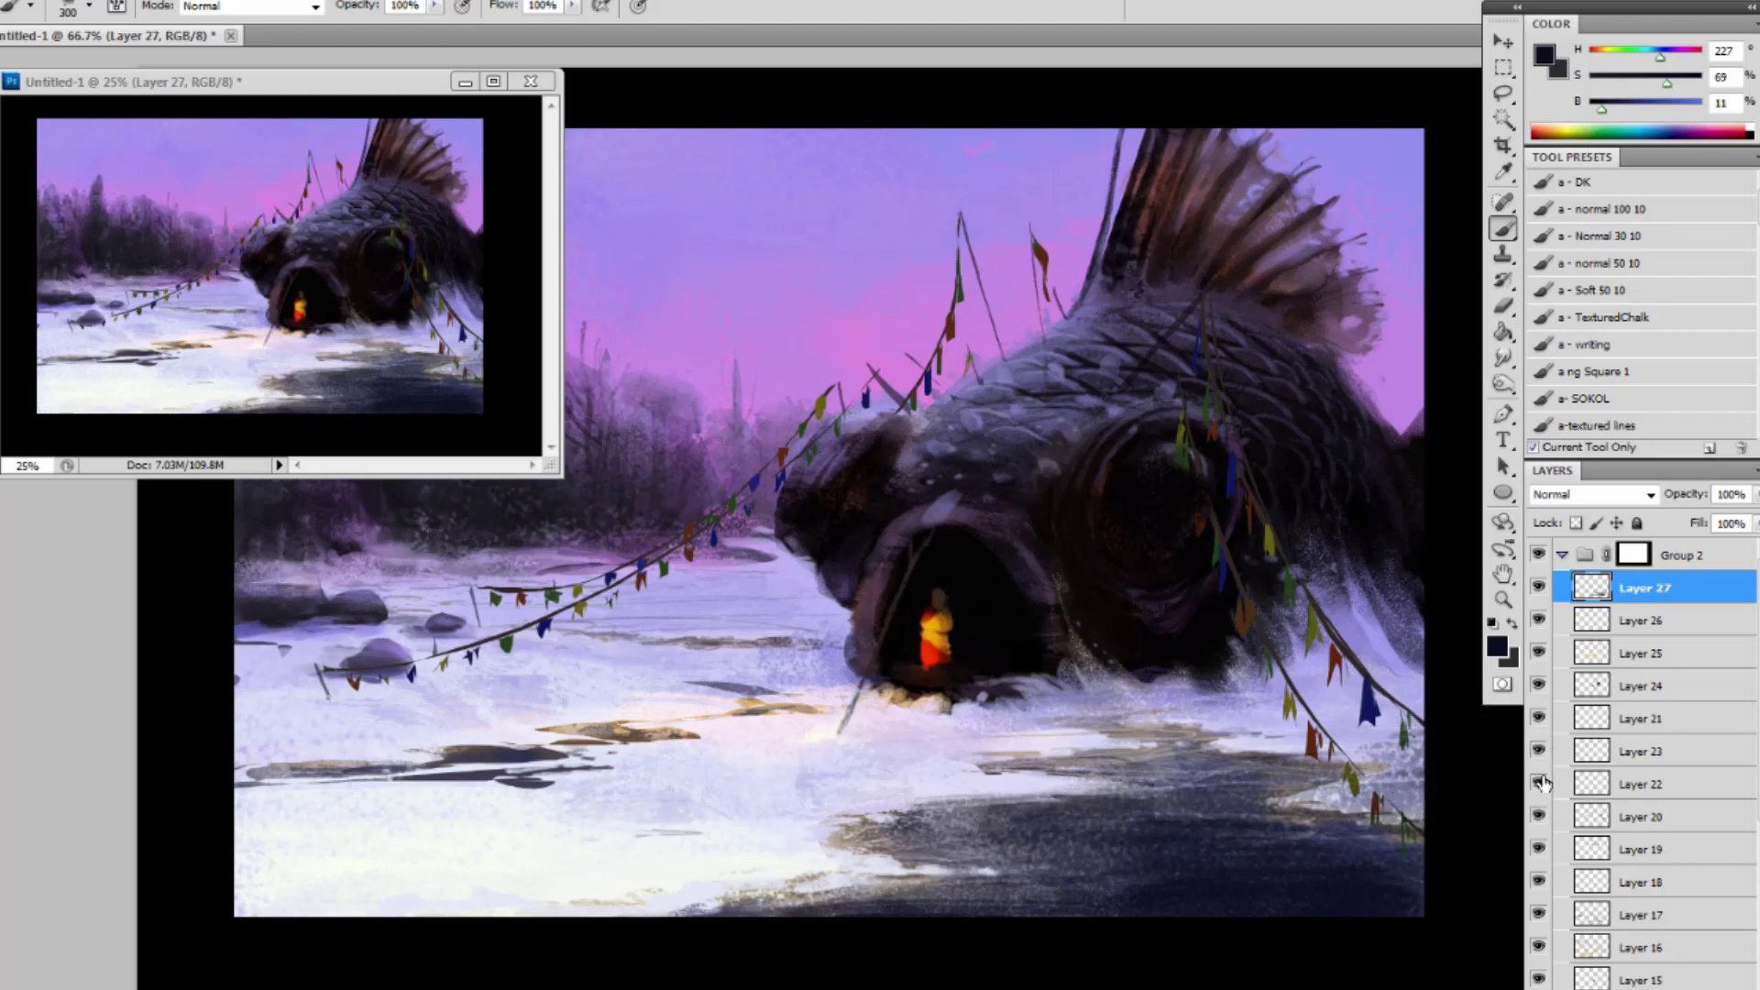
# Sample lavender (H 238, S 23, B 91) from the snow bank beside the water and set the brush to 60.
pyautogui.press('[')
pyautogui.press('[')
pyautogui.press('[')
pyautogui.press('[')
pyautogui.press('[')
pyautogui.press('[')
pyautogui.press('[')
pyautogui.press('[')
pyautogui.press('[')
pyautogui.press('[')
pyautogui.keyDown('alt'); pyautogui.click(1375, 731); pyautogui.keyUp('alt')
pyautogui.press(']')
pyautogui.press(']')
pyautogui.press(']')
pyautogui.press(']')
pyautogui.press(']')
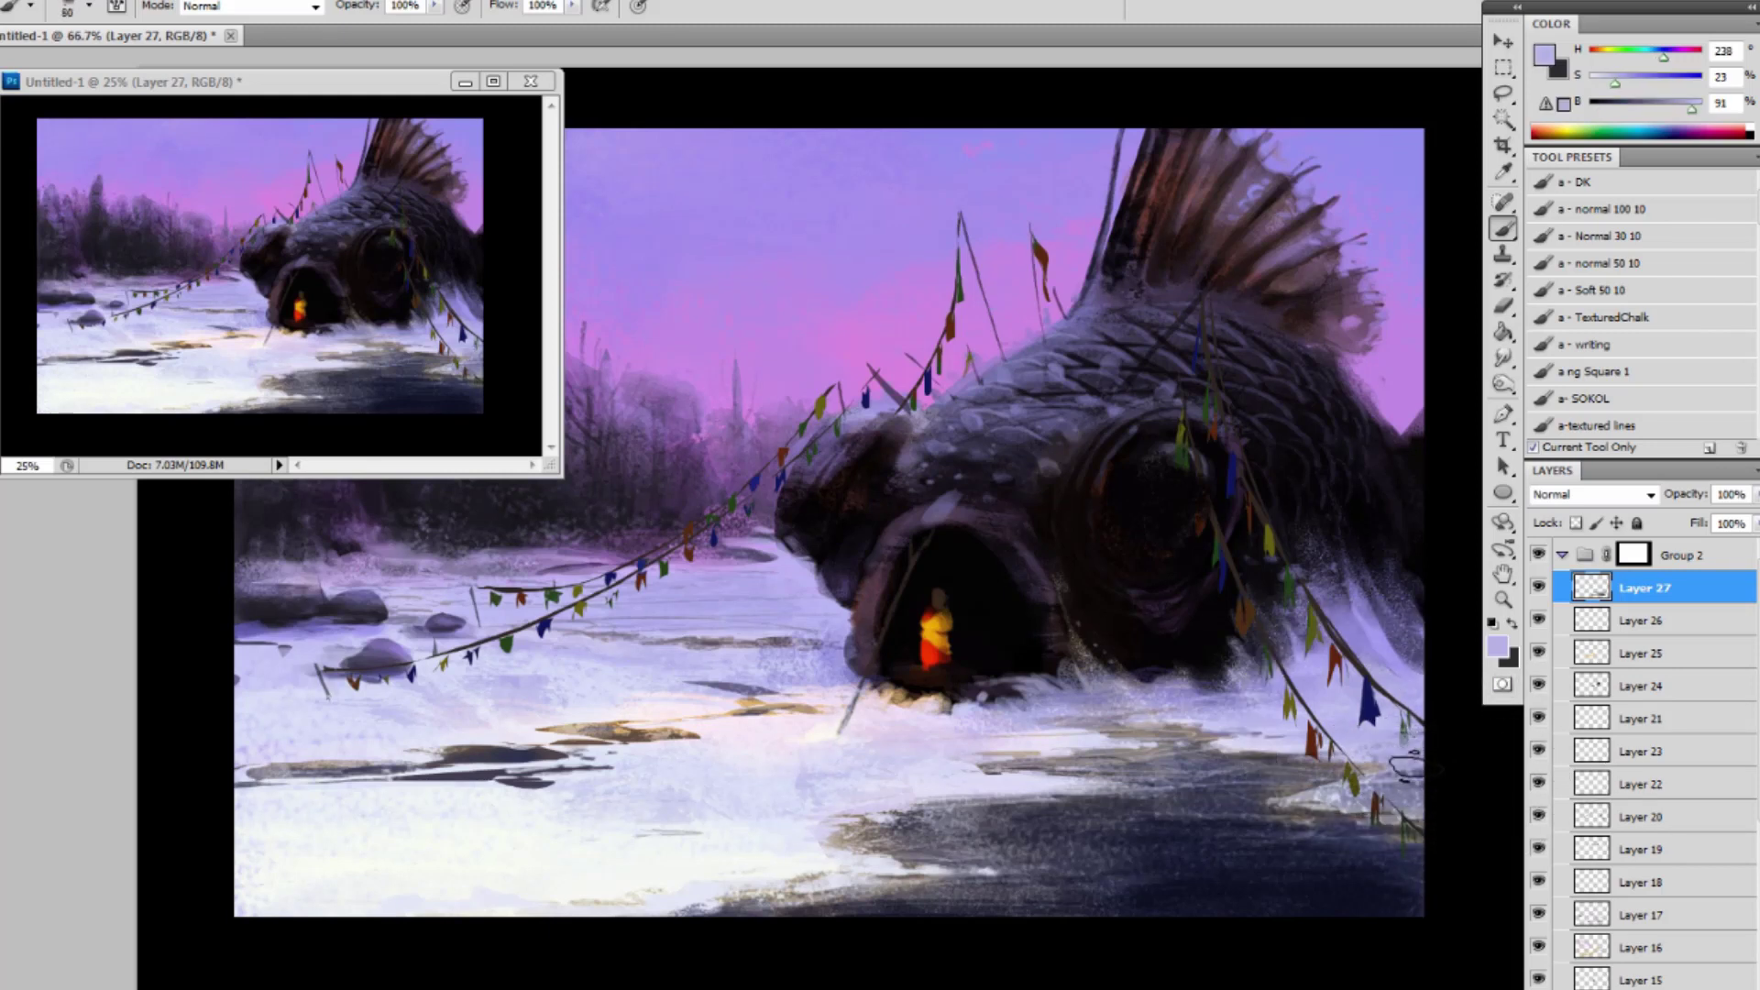
# Touch up the snowy bank beside the water in lavender and reduce the brush to 20.
pyautogui.press('[')
pyautogui.press('[')
pyautogui.press('[')
pyautogui.press('[')
pyautogui.press('[')
pyautogui.press('[')
pyautogui.press('[')
pyautogui.press('[')
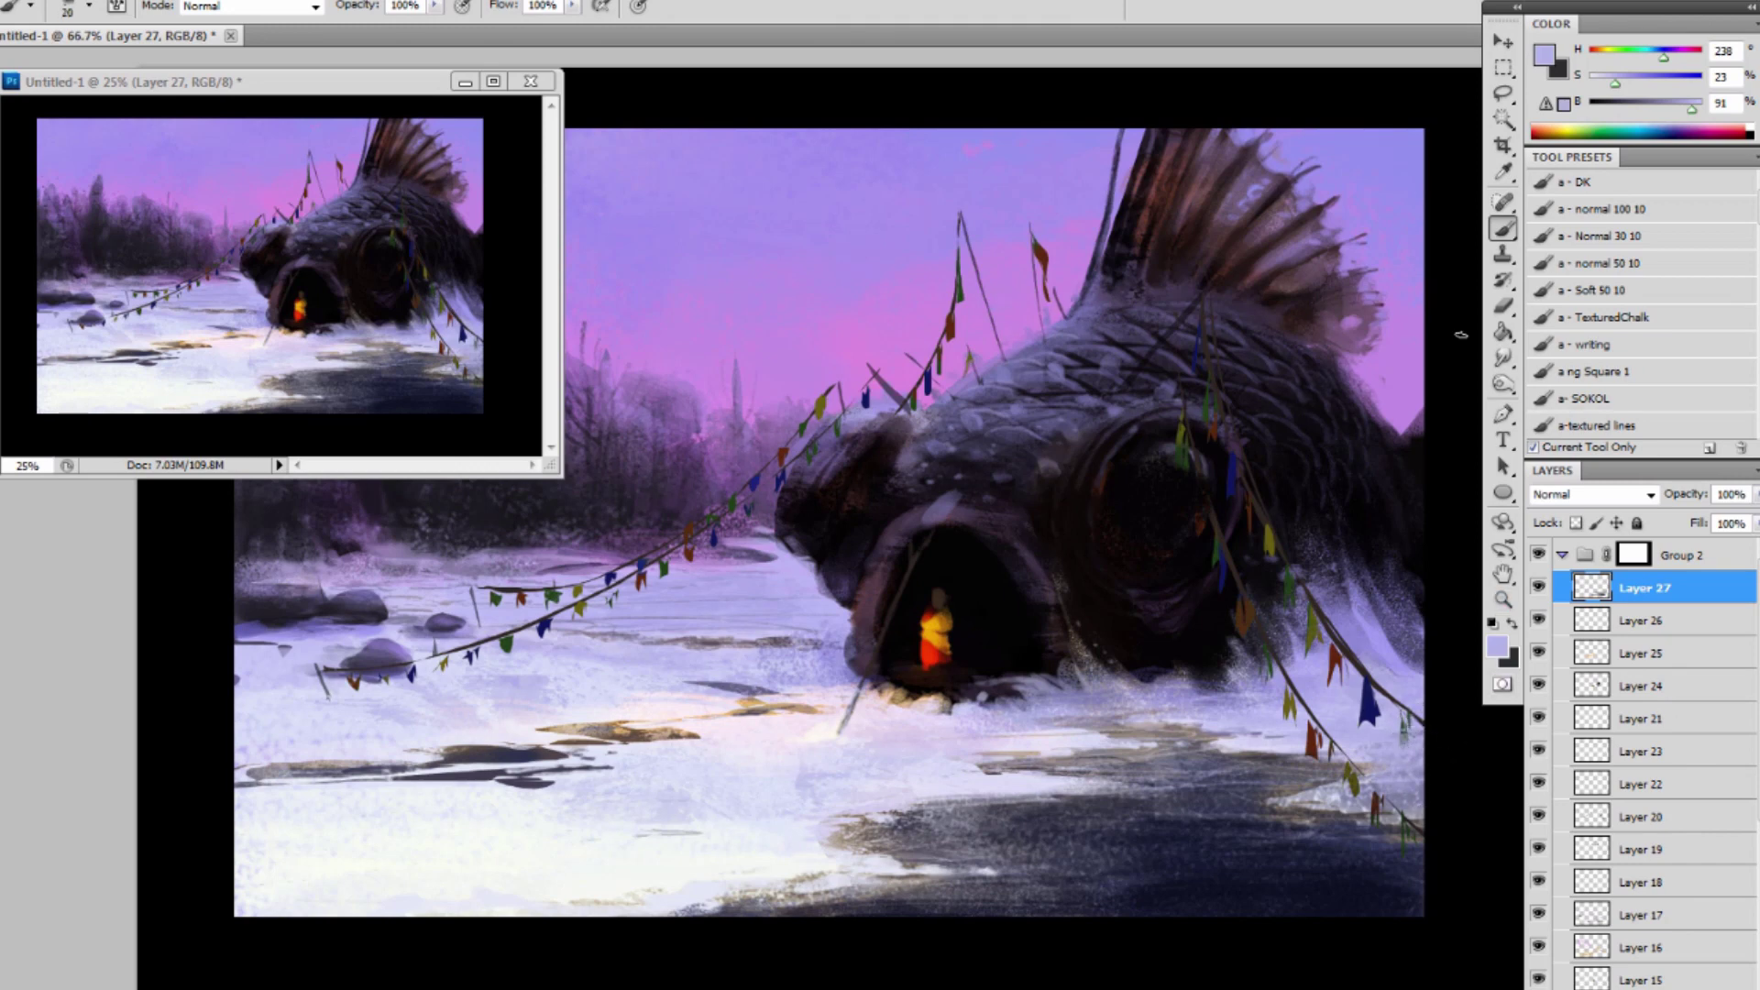
# Identify the flag garland's layer by toggling layer visibility and lower Layer 20's opacity to 84%.
pyautogui.moveTo(1537, 723); pyautogui.dragTo(1539, 784)
pyautogui.click(1540, 816)
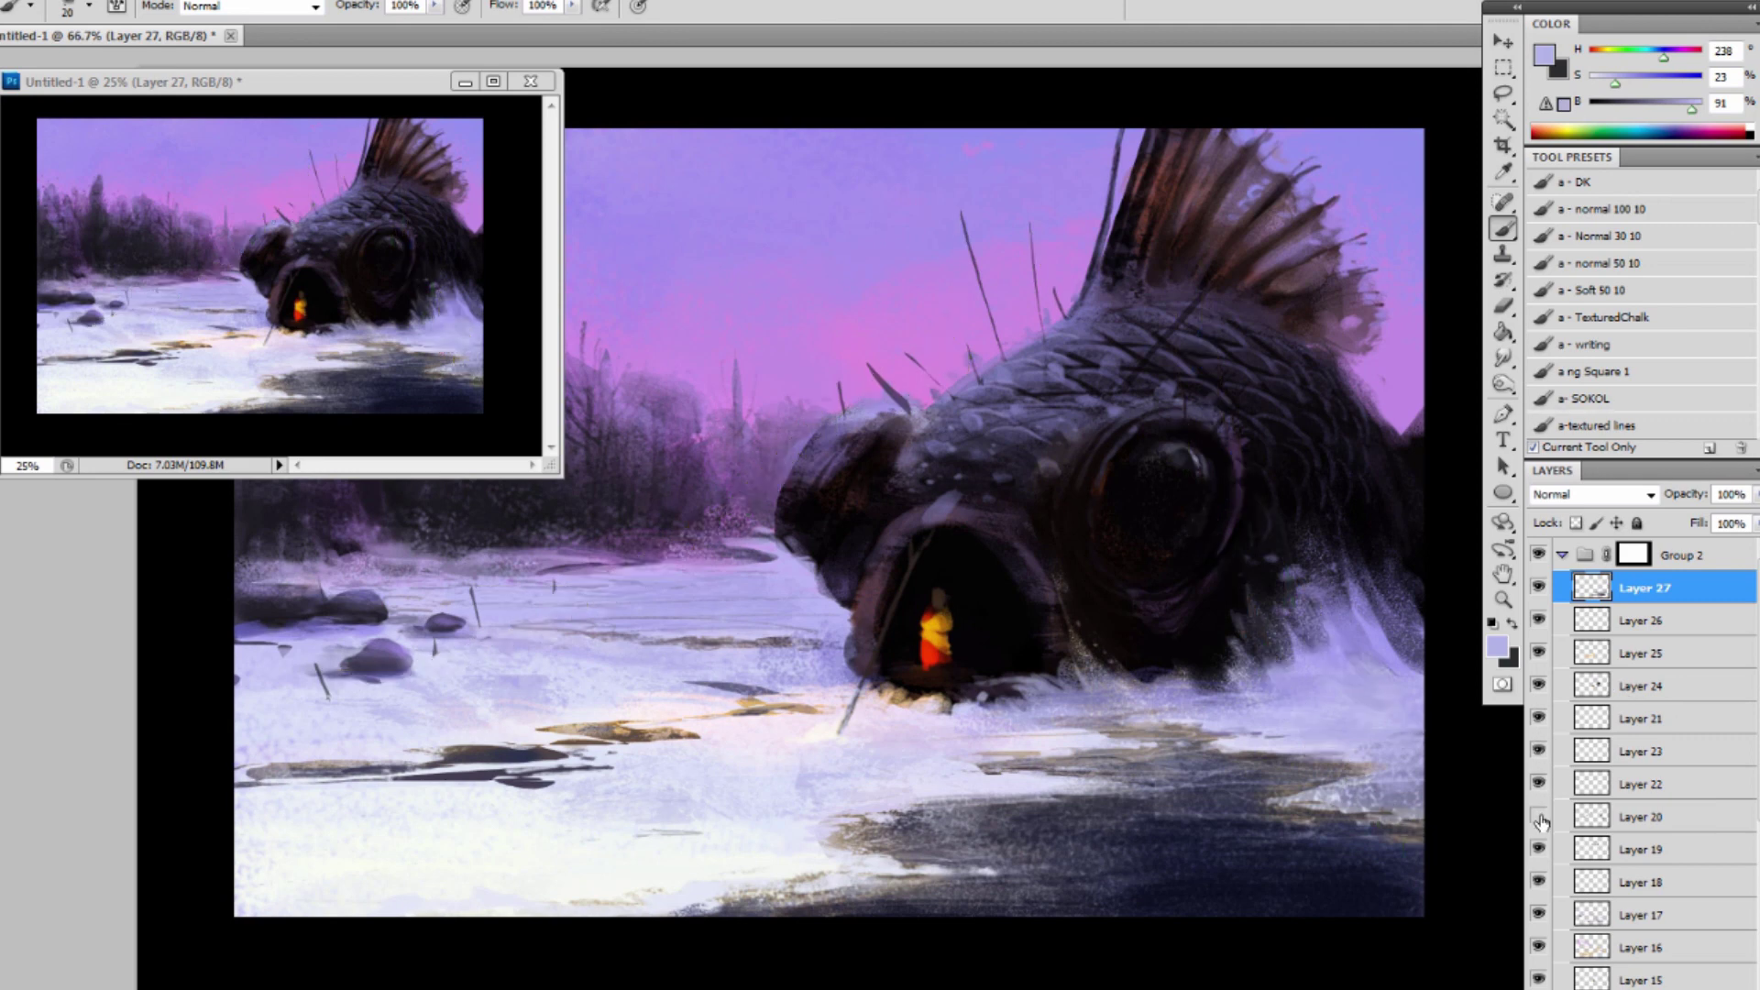
pyautogui.click(1540, 818)
pyautogui.click(1590, 816)
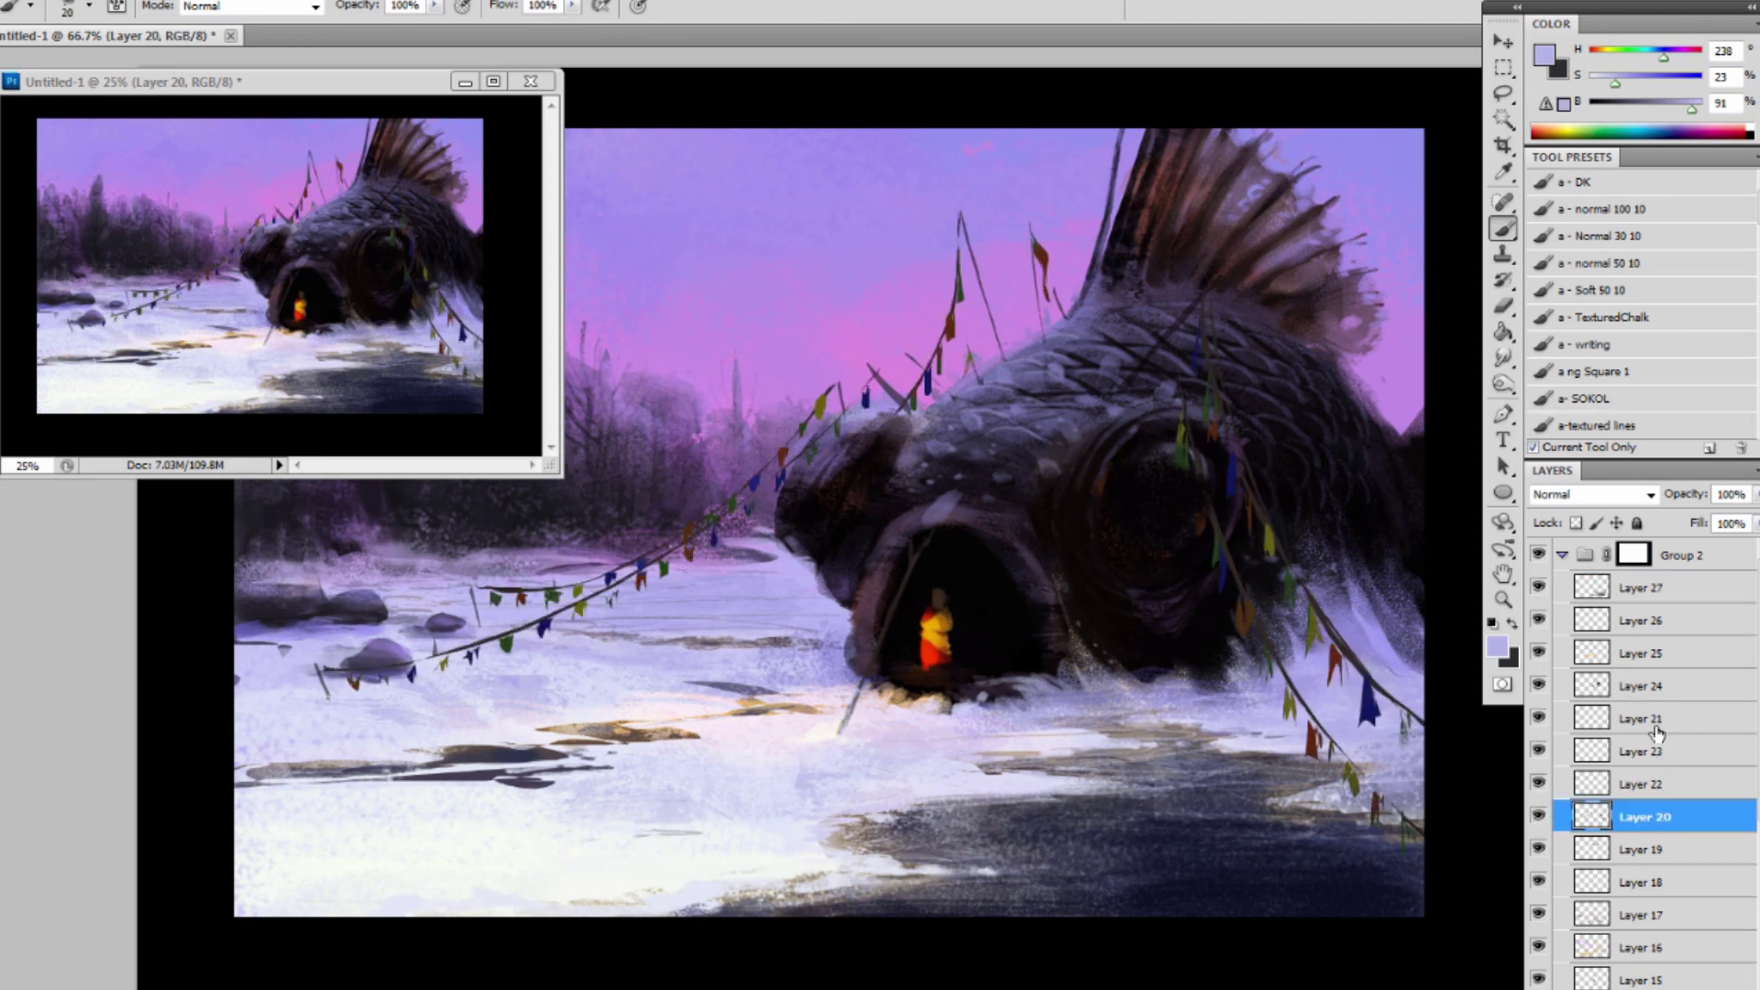
pyautogui.click(1754, 494)
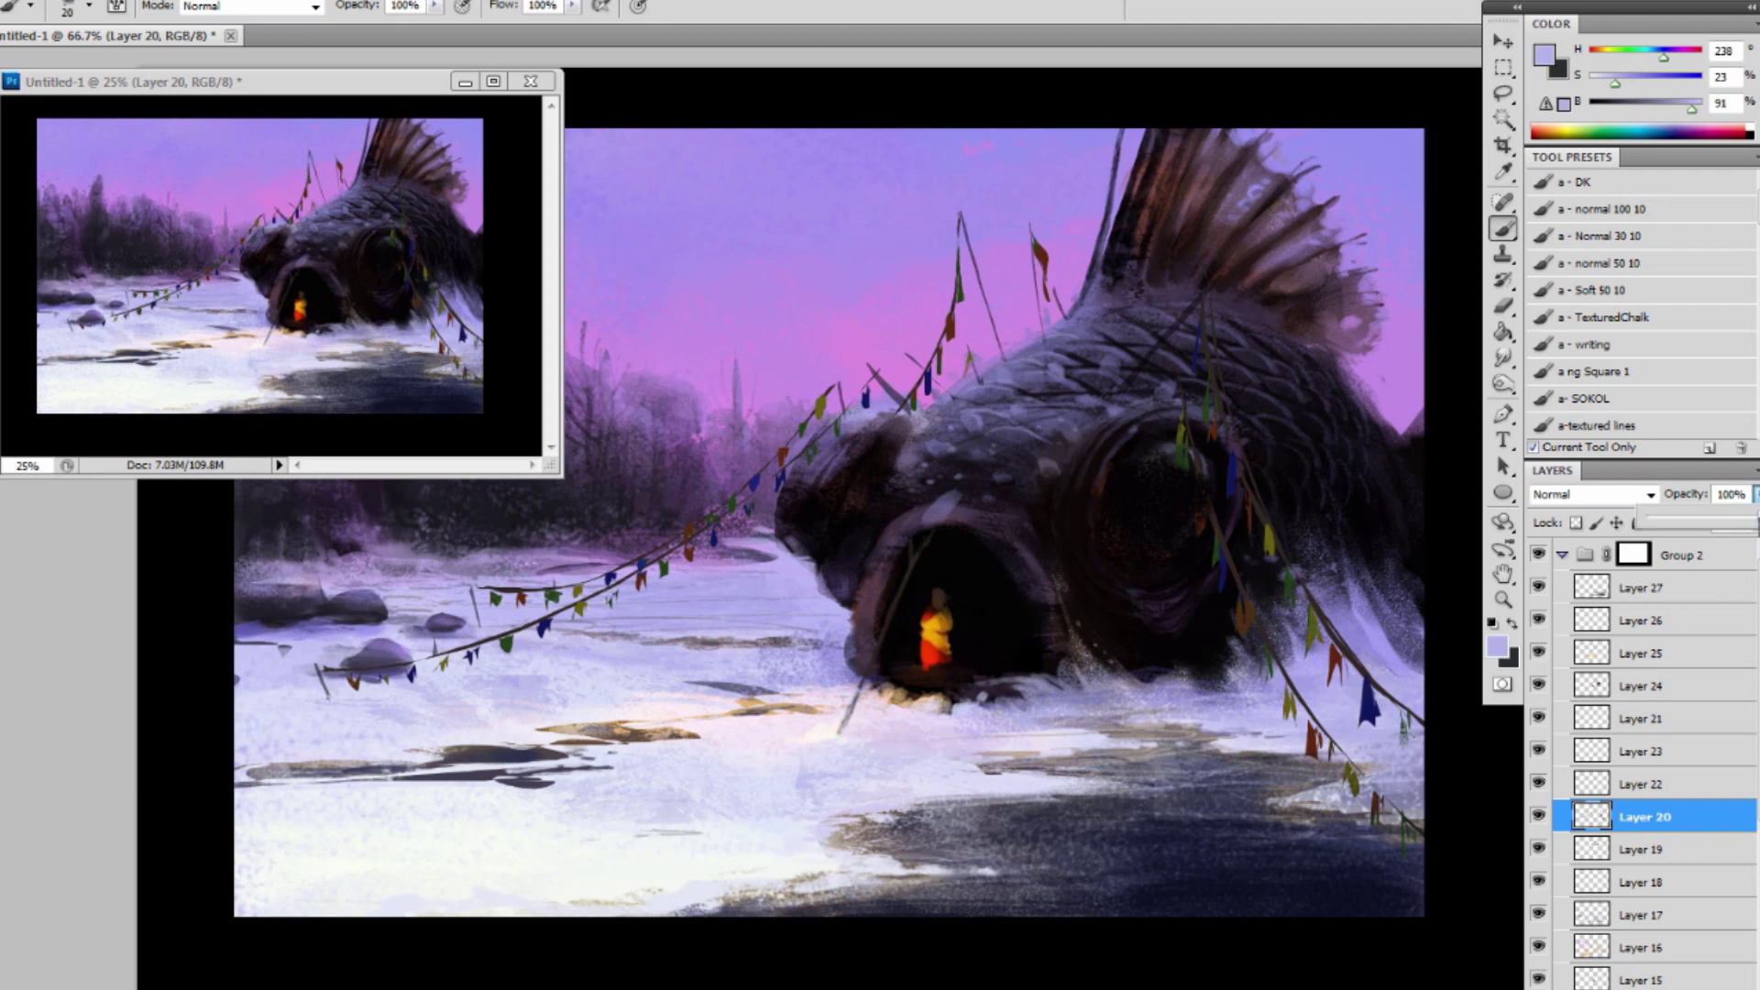
pyautogui.moveTo(1746, 520); pyautogui.dragTo(1744, 521)
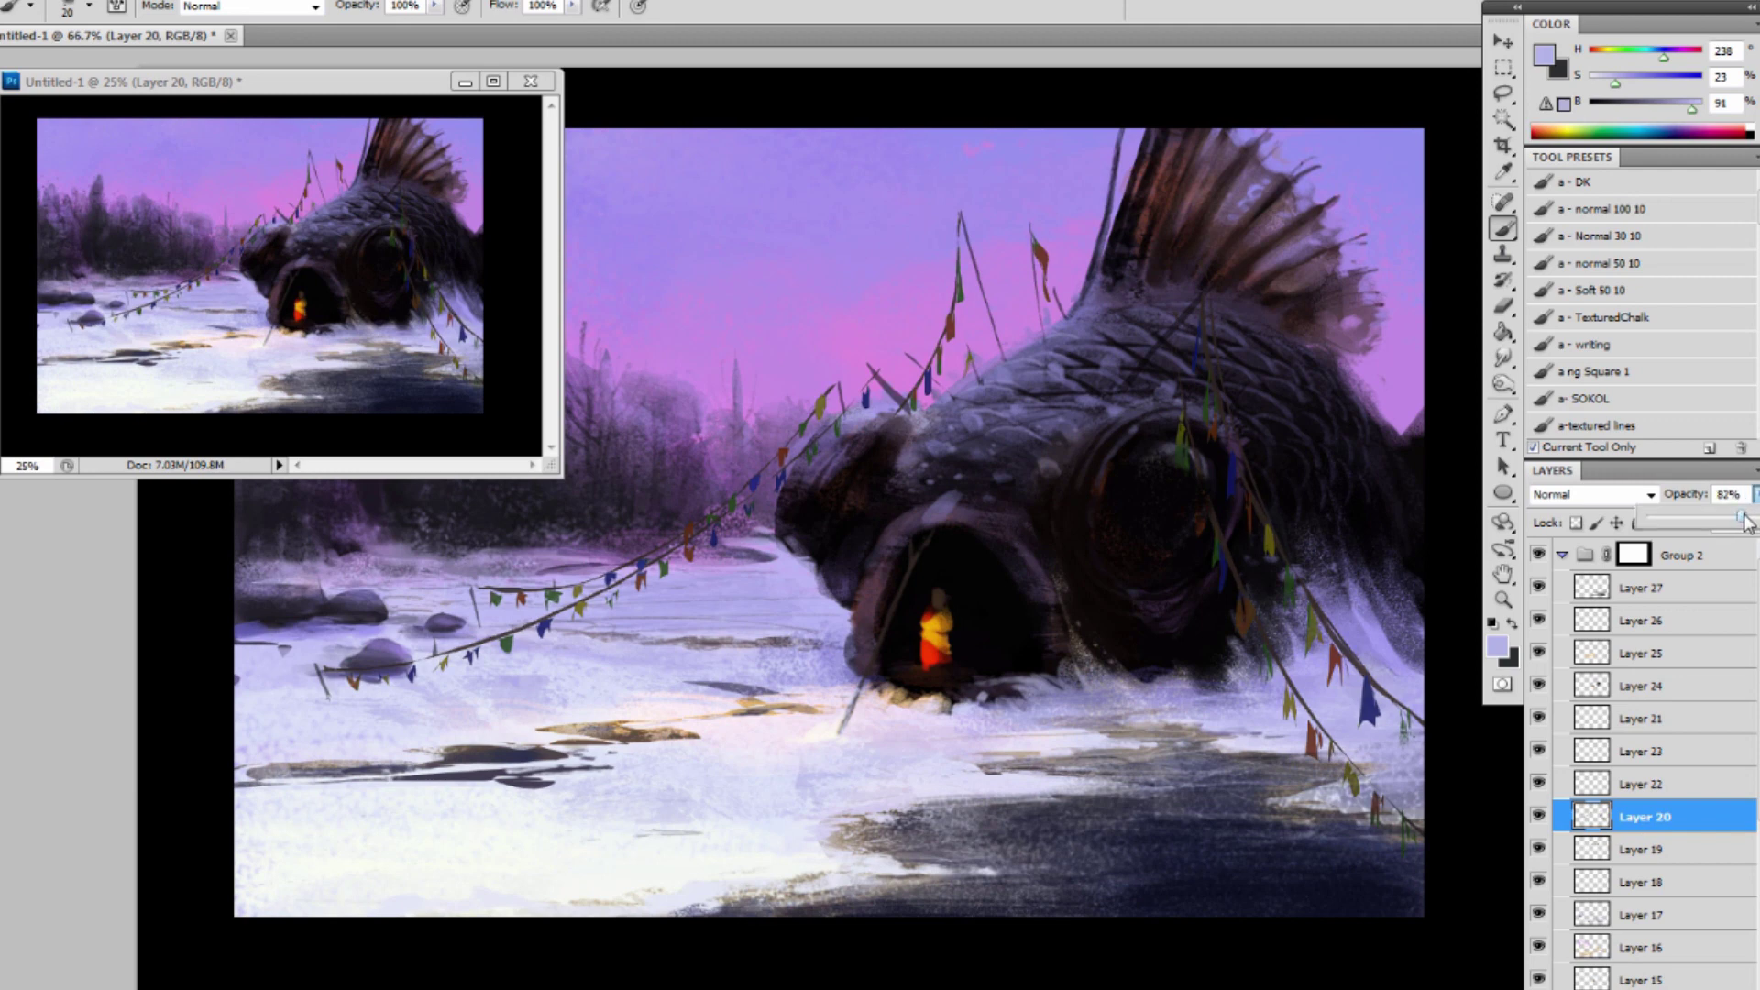
pyautogui.click(1641, 816)
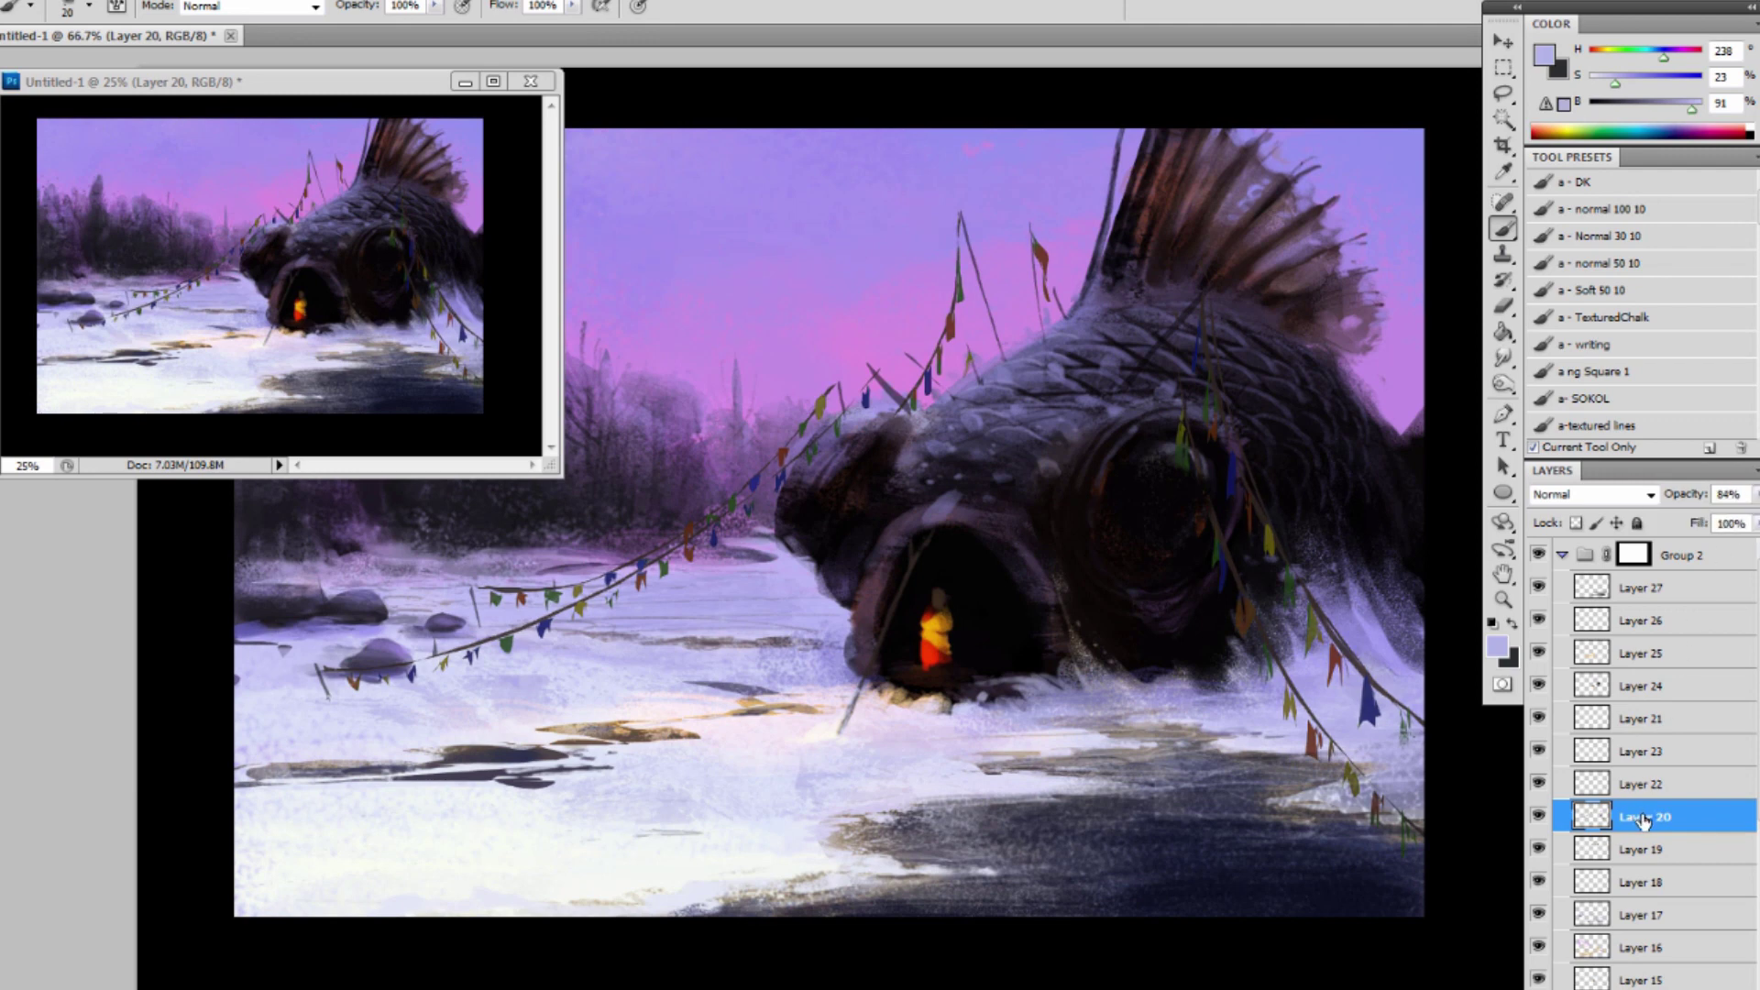
# Add a layer mask to Layer 20 and make black the foreground colour.
pyautogui.click(1555, 989)
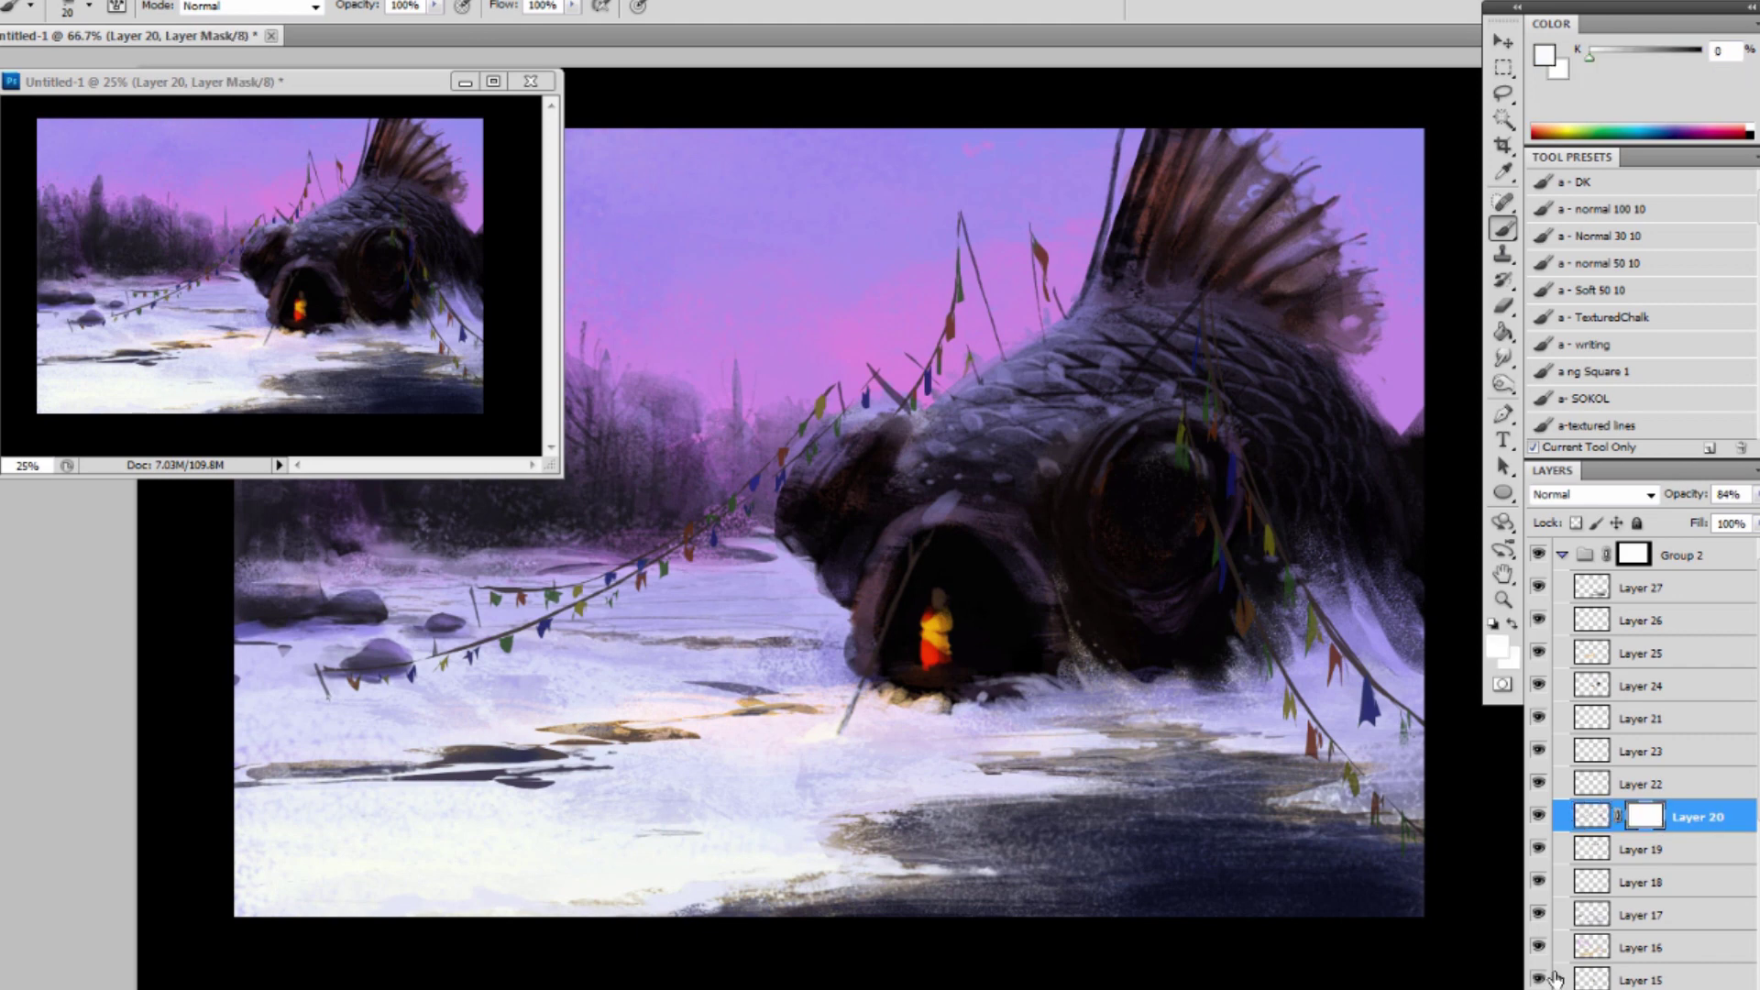
pyautogui.click(1493, 624)
pyautogui.click(1512, 624)
# Fade the far end of the flag garland near the rocks by painting black on Layer 20's mask with a brush of 175 to 250.
pyautogui.press(']')
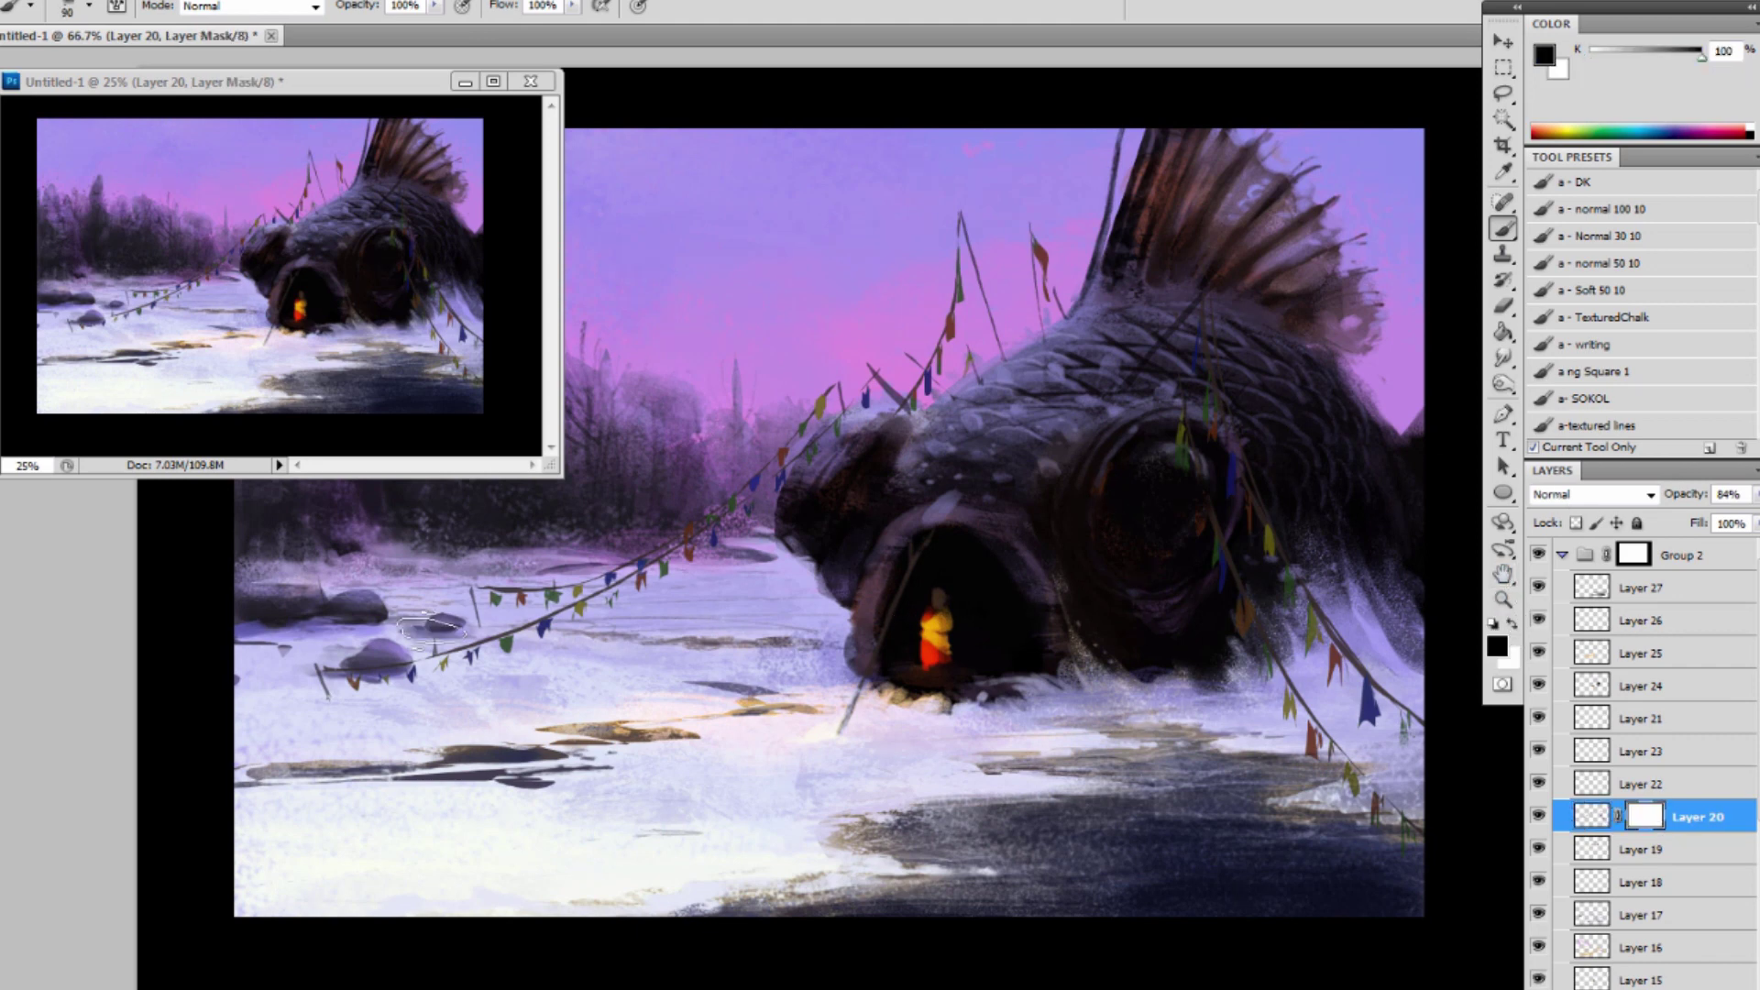
pyautogui.press(']')
pyautogui.press(']')
pyautogui.press(']')
pyautogui.press(']')
pyautogui.press(']')
pyautogui.press(']')
pyautogui.moveTo(440, 683); pyautogui.dragTo(352, 678)
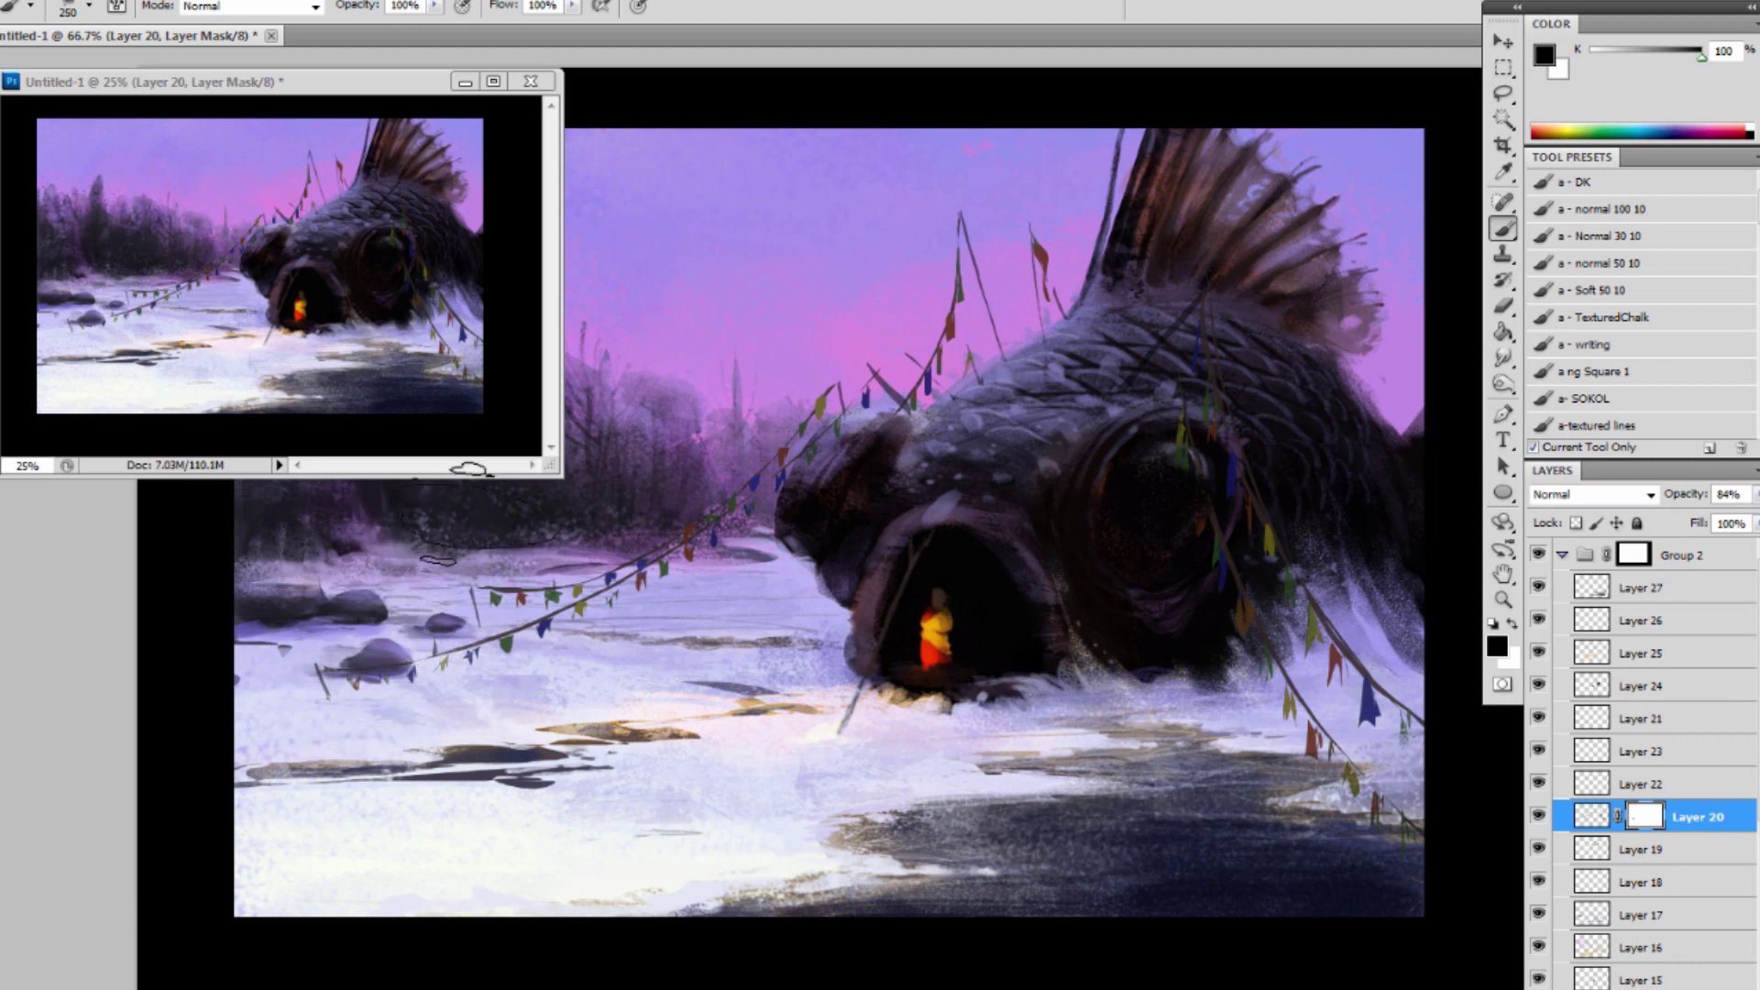
pyautogui.press('[')
pyautogui.press('[')
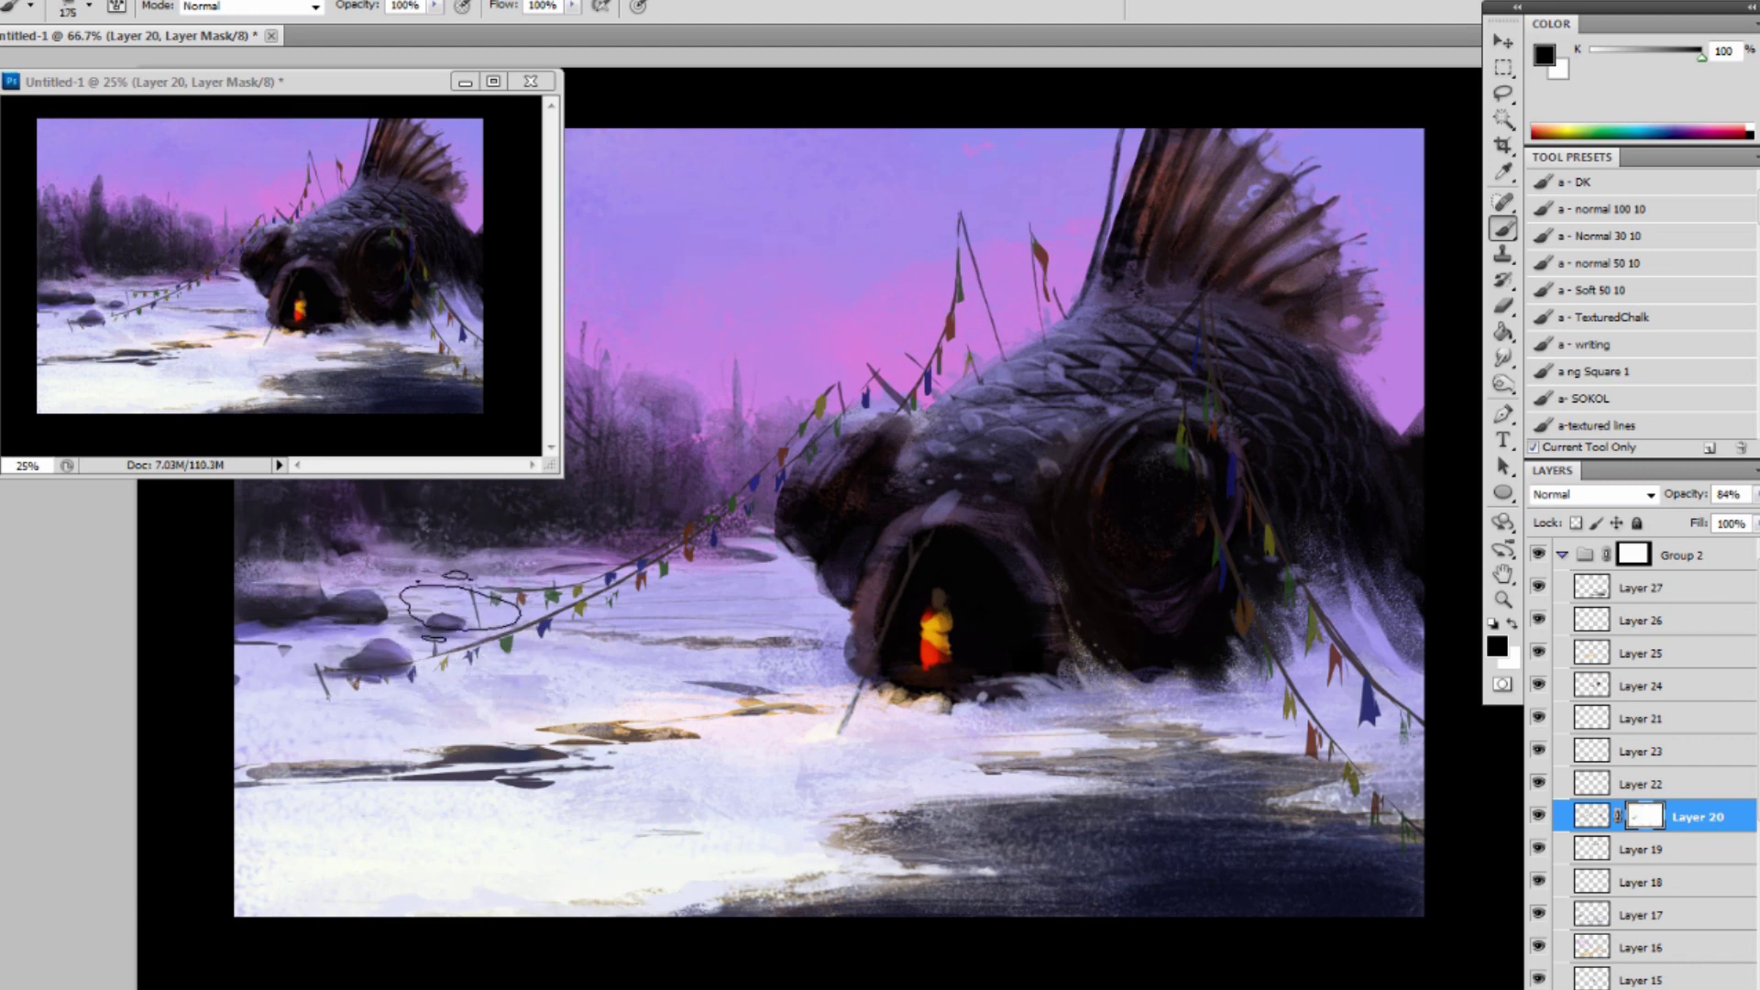
pyautogui.press(']')
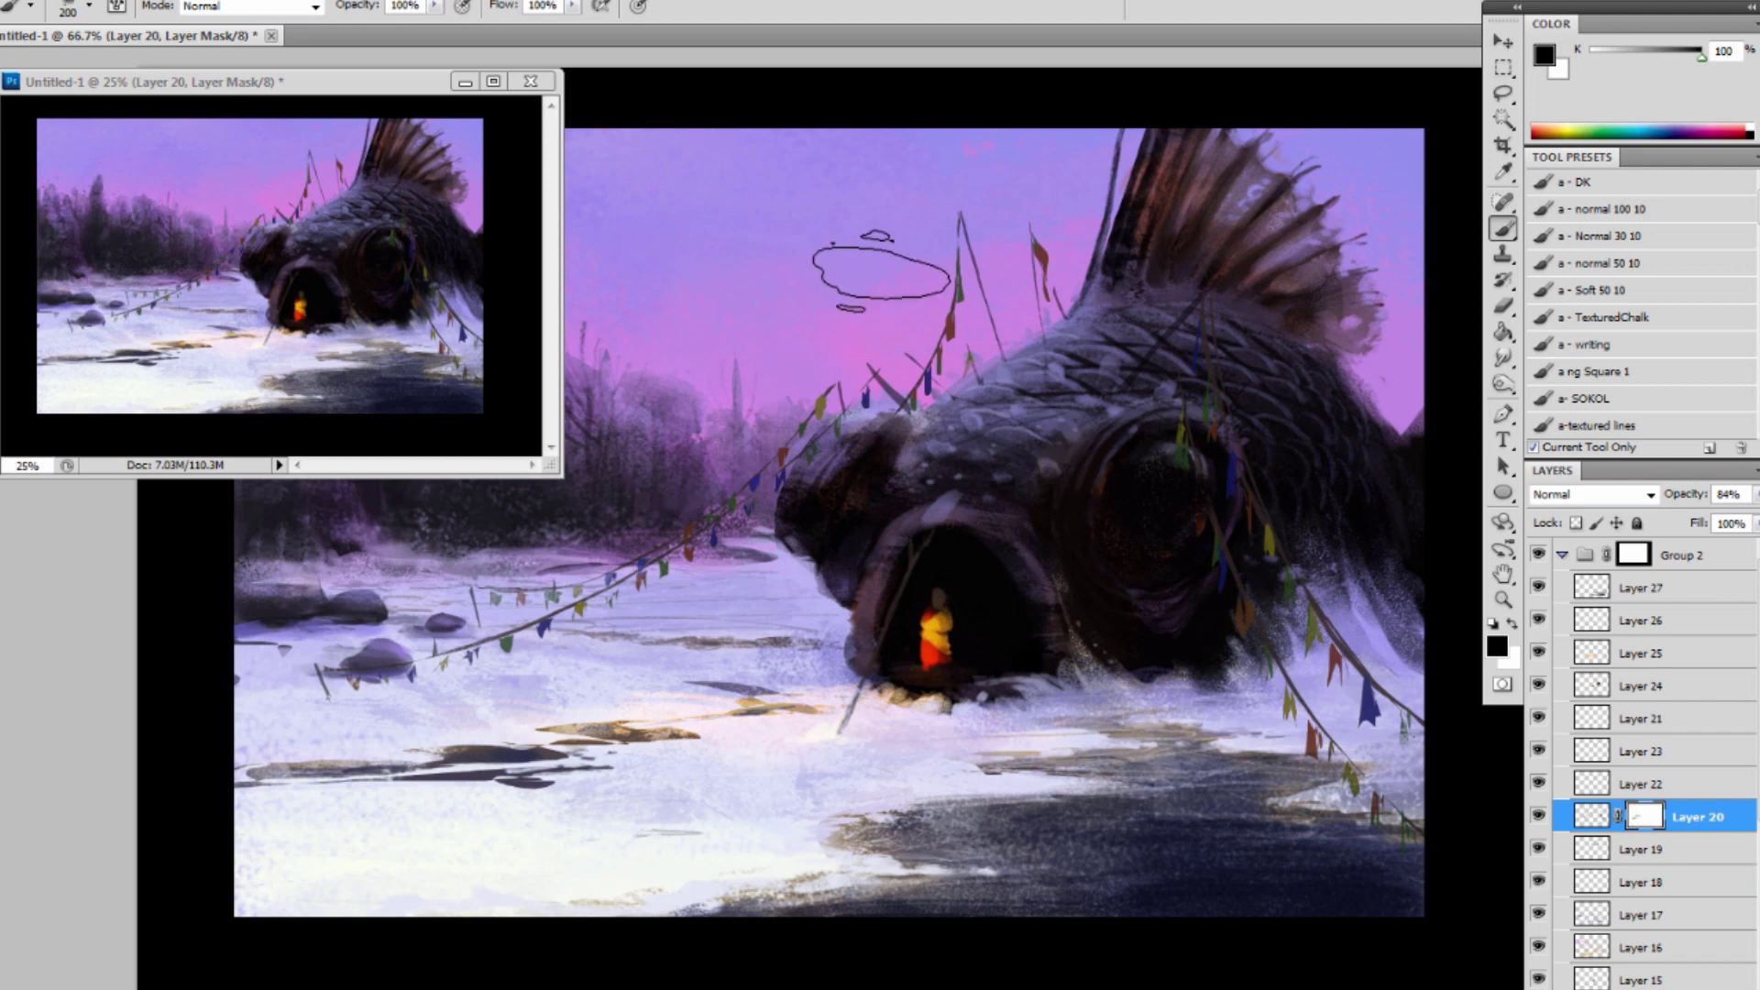
# Reduce the brush to 30 and create a new layer above Layer 27.
pyautogui.press('[')
pyautogui.press('[')
pyautogui.press('[')
pyautogui.press('[')
pyautogui.press('[')
pyautogui.press('[')
pyautogui.press('[')
pyautogui.press('[')
pyautogui.press('[')
pyautogui.press('[')
pyautogui.press('[')
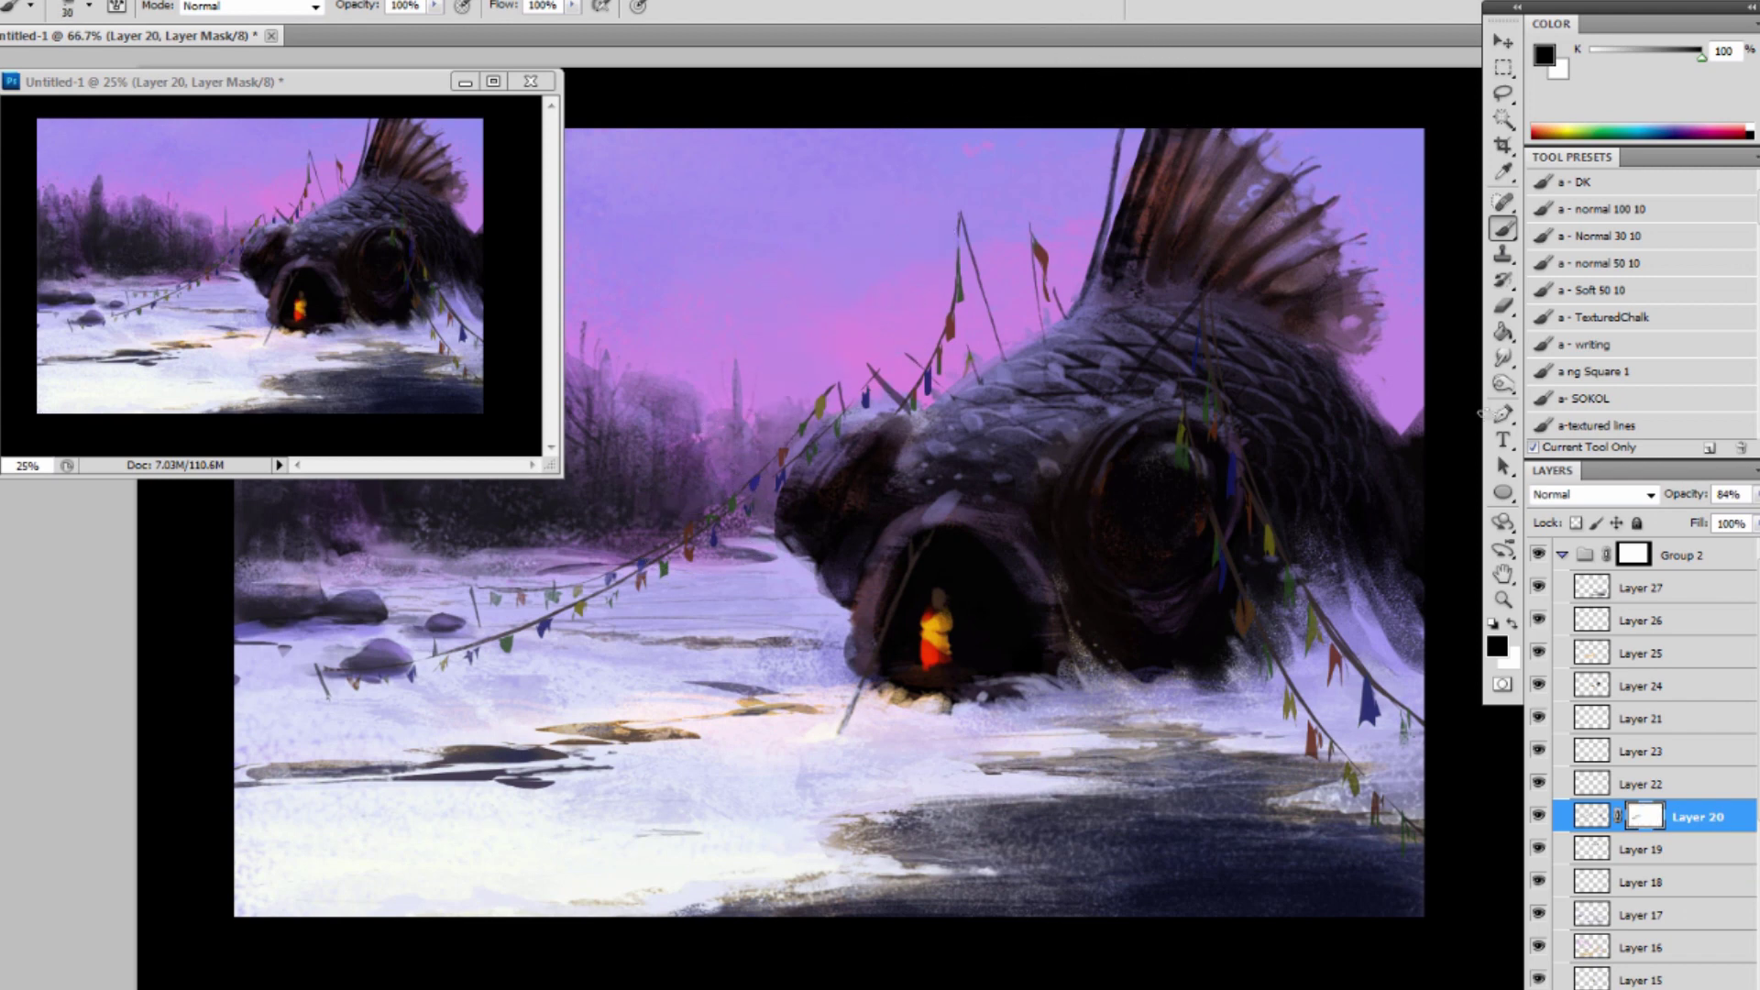
pyautogui.click(1686, 598)
pyautogui.click(1711, 988)
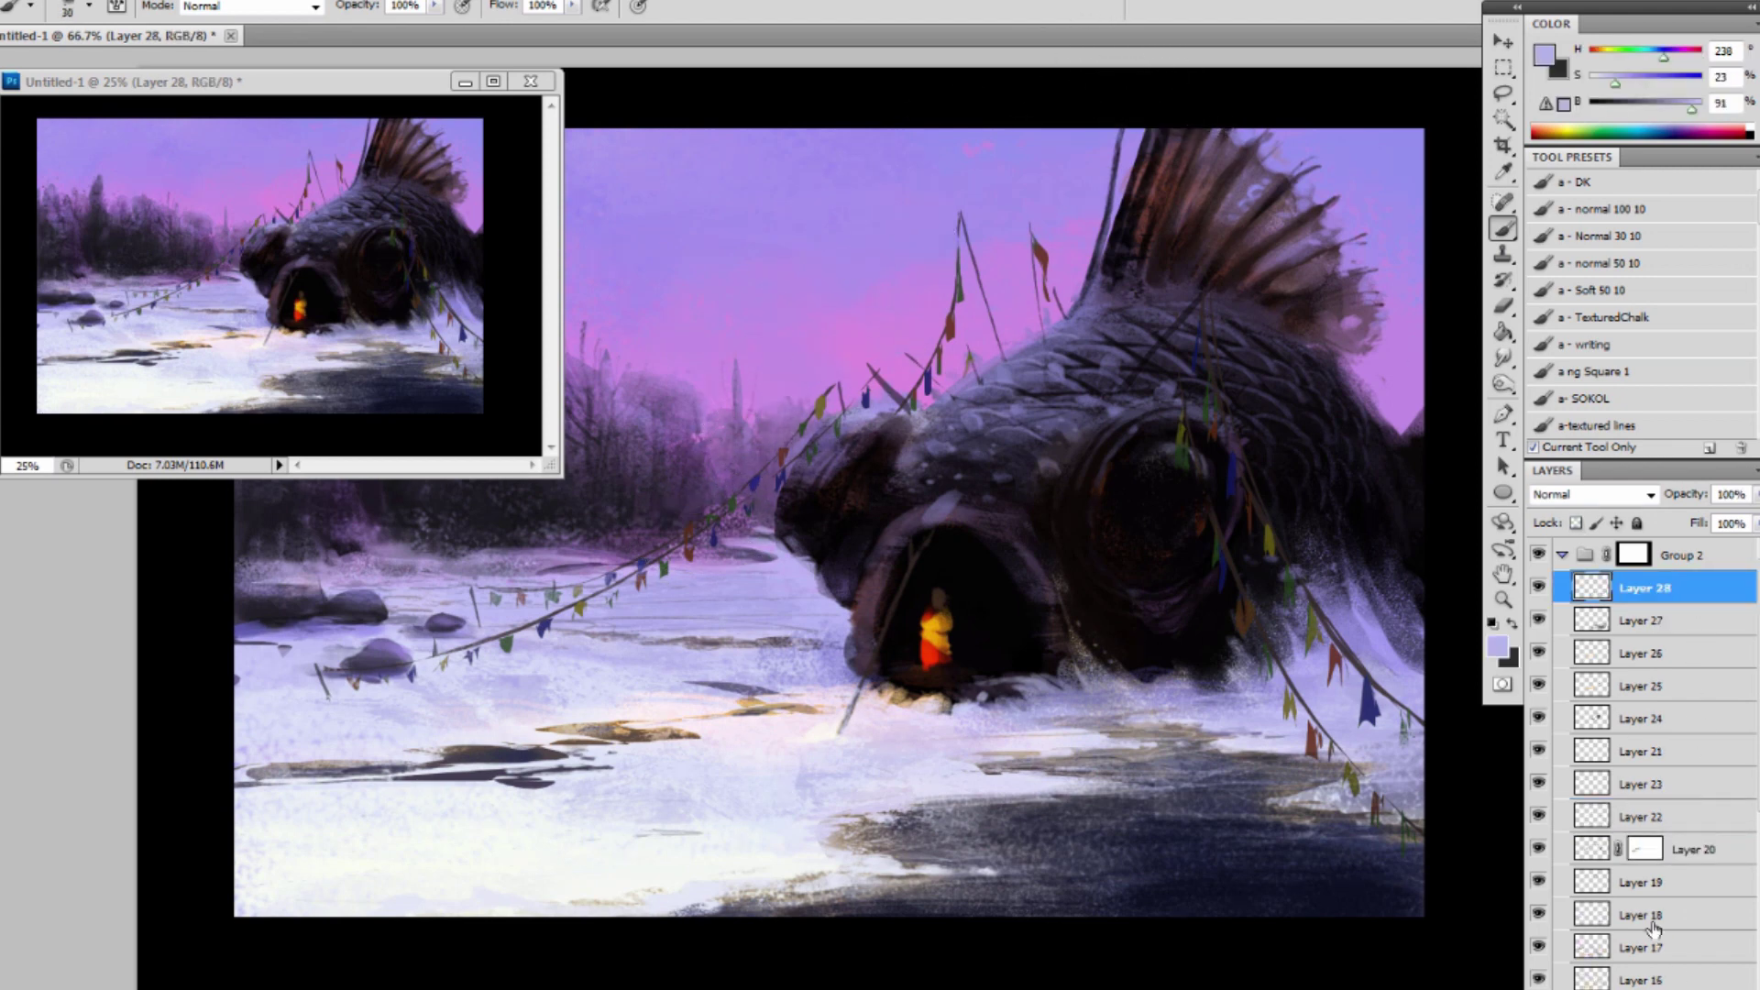
# Paint a violet sky reflection on the fish's eye using sampled sky violet (H 247, S 38, B 93) and darker violets from the eye.
pyautogui.keyDown('alt'); pyautogui.click(1396, 201); pyautogui.keyUp('alt')
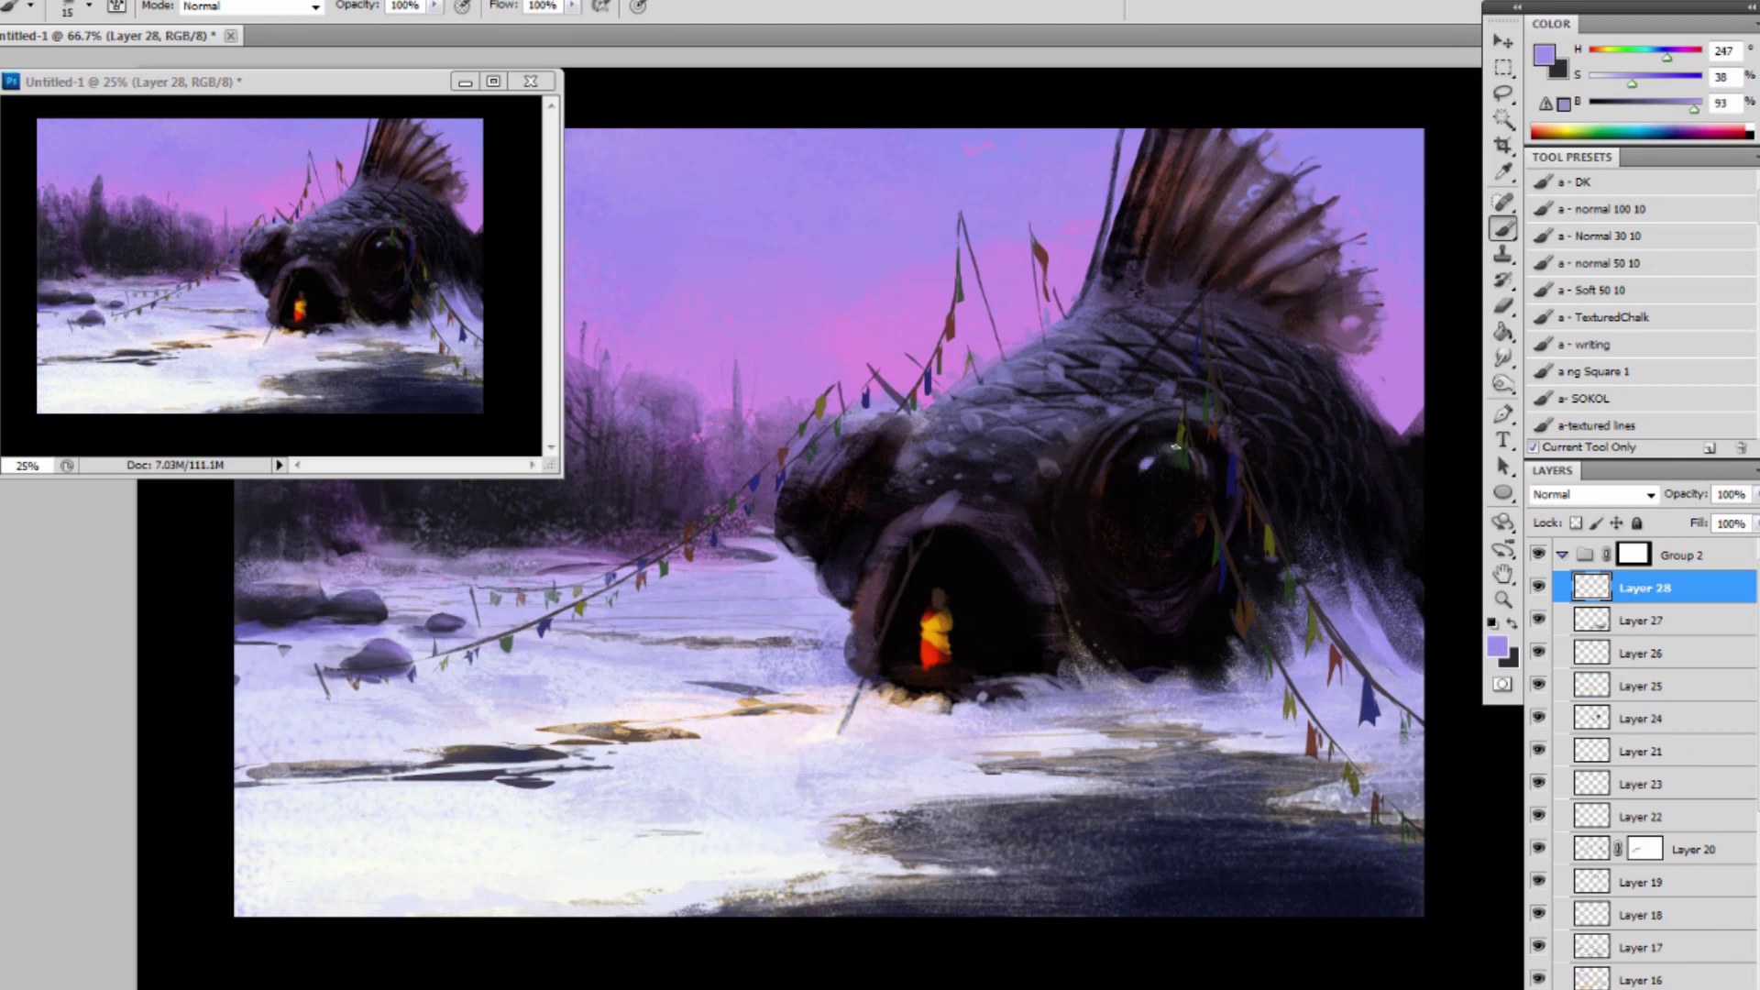
pyautogui.keyDown('alt'); pyautogui.click(1146, 464); pyautogui.keyUp('alt')
pyautogui.moveTo(1157, 457)
pyautogui.mouseDown()
pyautogui.moveTo(1130, 498)
pyautogui.moveTo(1174, 457)
pyautogui.moveTo(1159, 501)
pyautogui.mouseUp()
pyautogui.keyDown('alt'); pyautogui.click(1146, 464); pyautogui.keyUp('alt')
pyautogui.press(']')
pyautogui.keyDown('alt'); pyautogui.click(1157, 472); pyautogui.keyUp('alt')
pyautogui.press(']')
pyautogui.press(']')
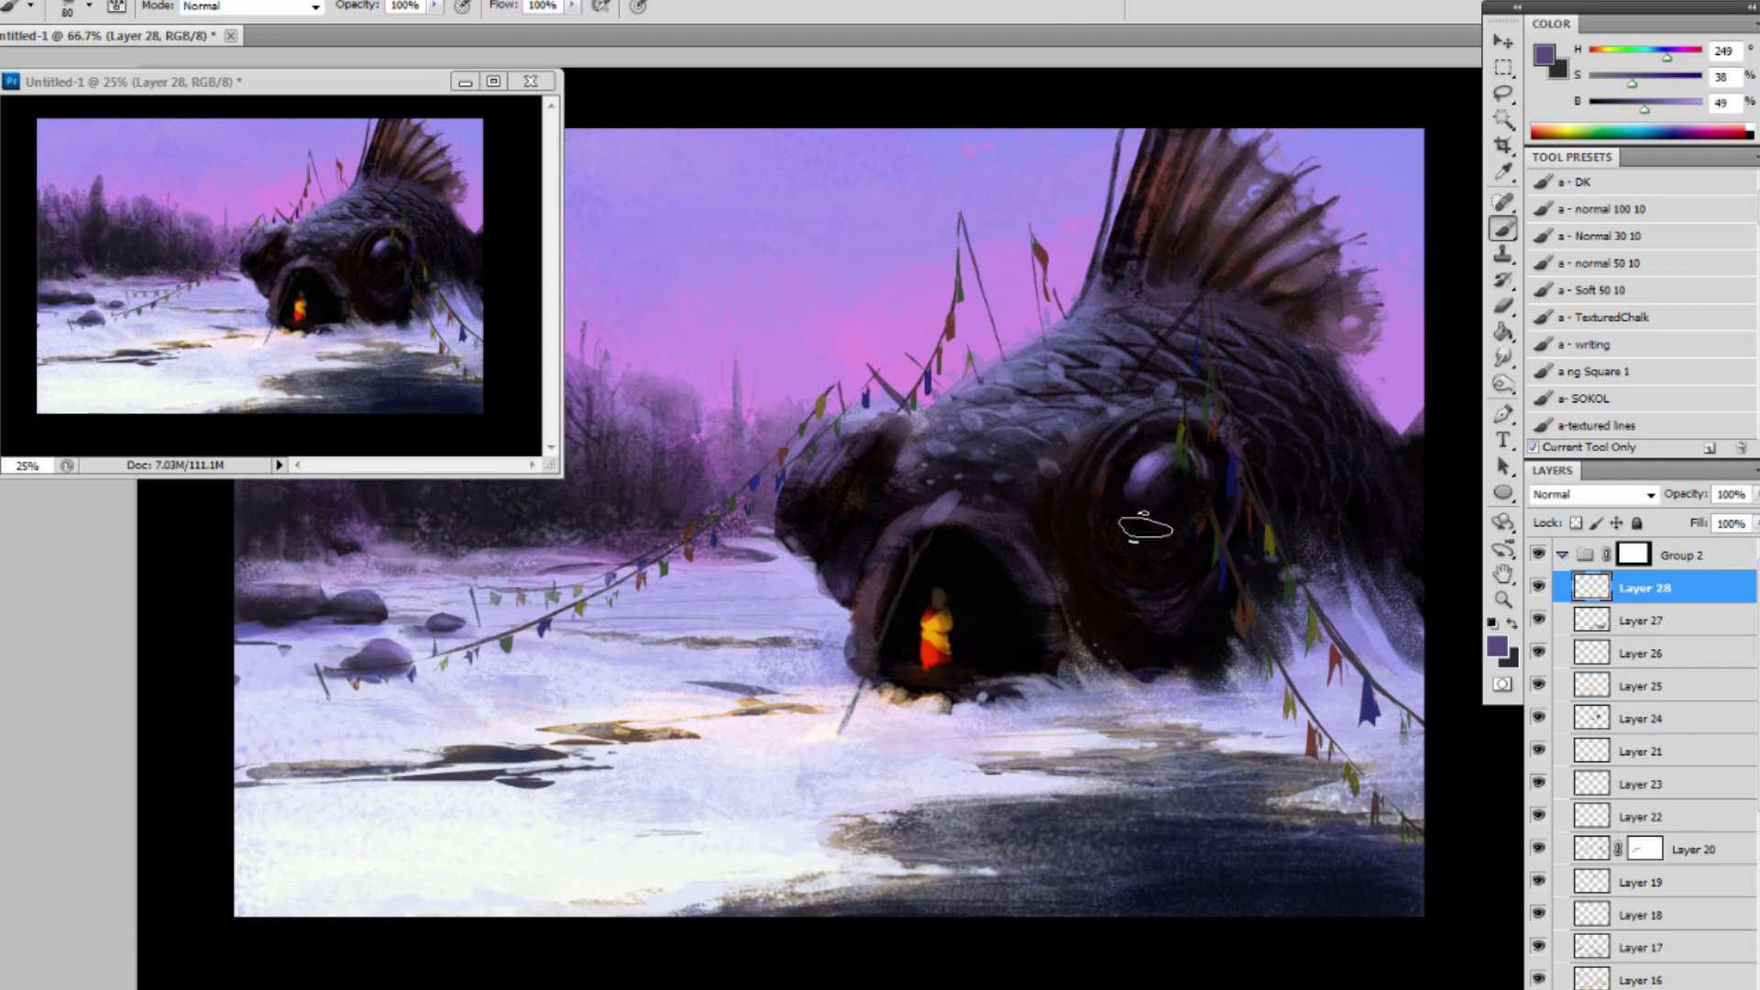
pyautogui.keyDown('alt'); pyautogui.click(1150, 476); pyautogui.keyUp('alt')
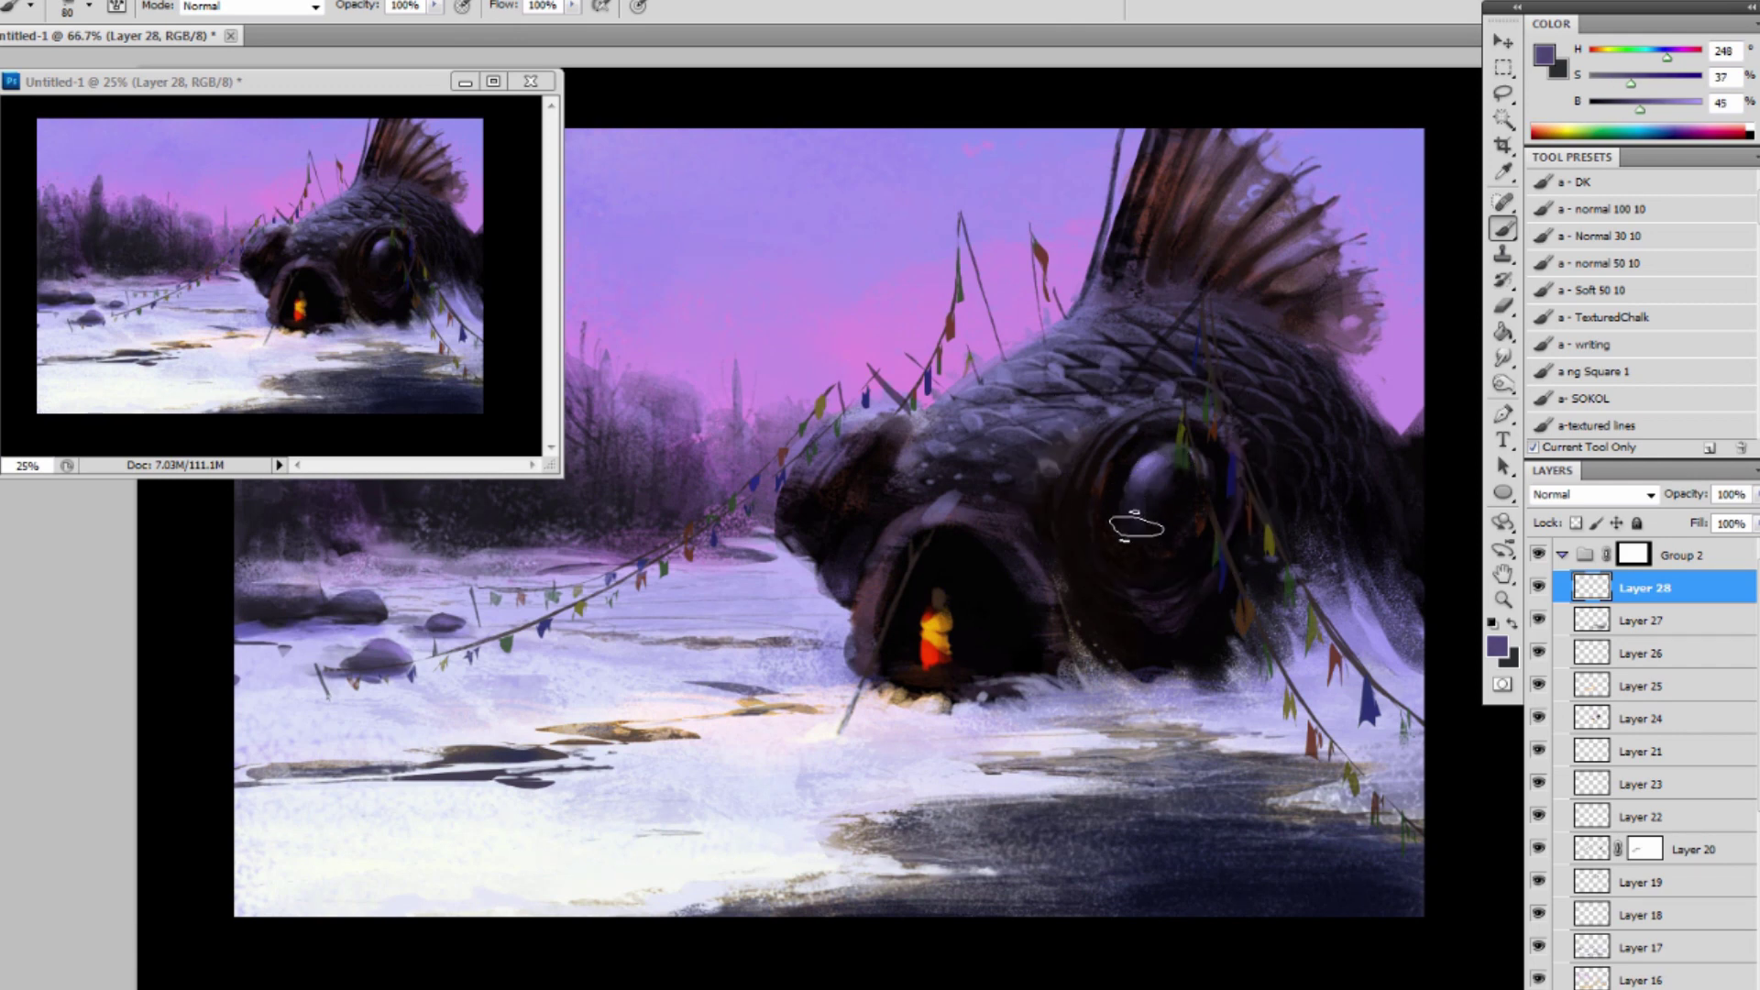
# Paint grey-violet (H 244, S 31, B 42) highlights on the ridge above the fish's eye, reducing the brush from 50 to 25.
pyautogui.press('[')
pyautogui.press('[')
pyautogui.press('[')
pyautogui.press('[')
pyautogui.press('[')
pyautogui.press('[')
pyautogui.press(']')
pyautogui.press(']')
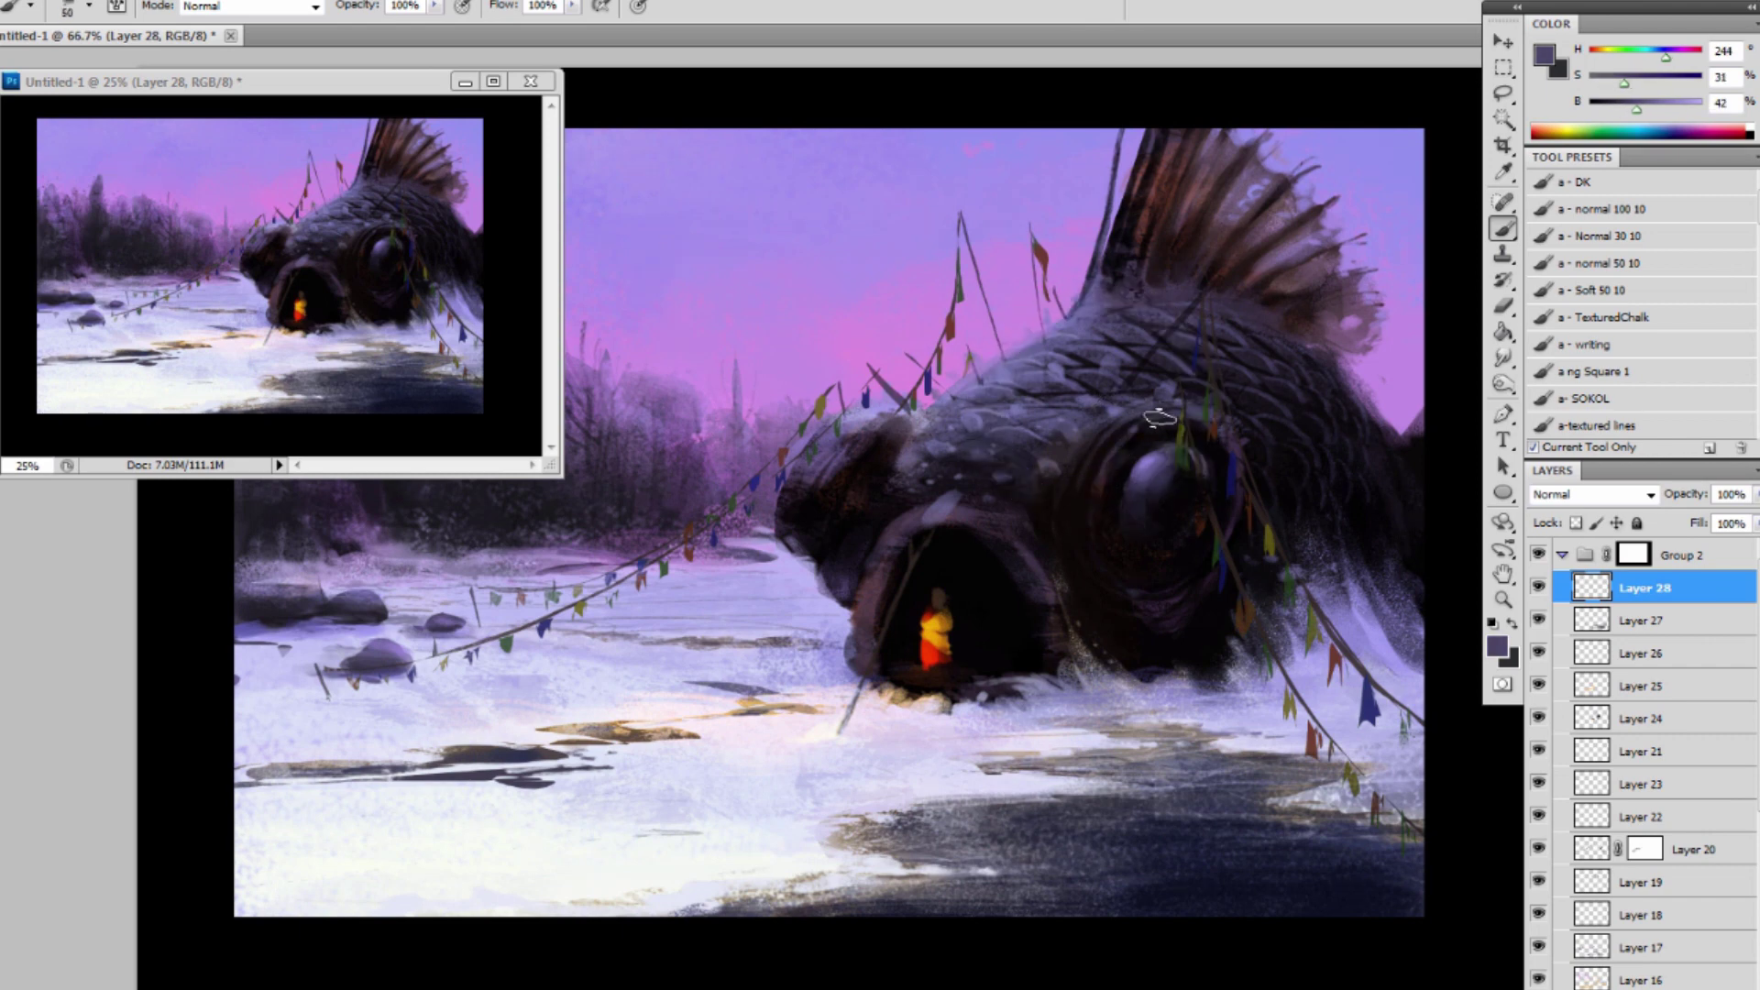
pyautogui.moveTo(1142, 424)
pyautogui.mouseDown()
pyautogui.moveTo(1174, 413)
pyautogui.moveTo(1137, 420)
pyautogui.mouseUp()
pyautogui.press('[')
pyautogui.press('[')
pyautogui.press('[')
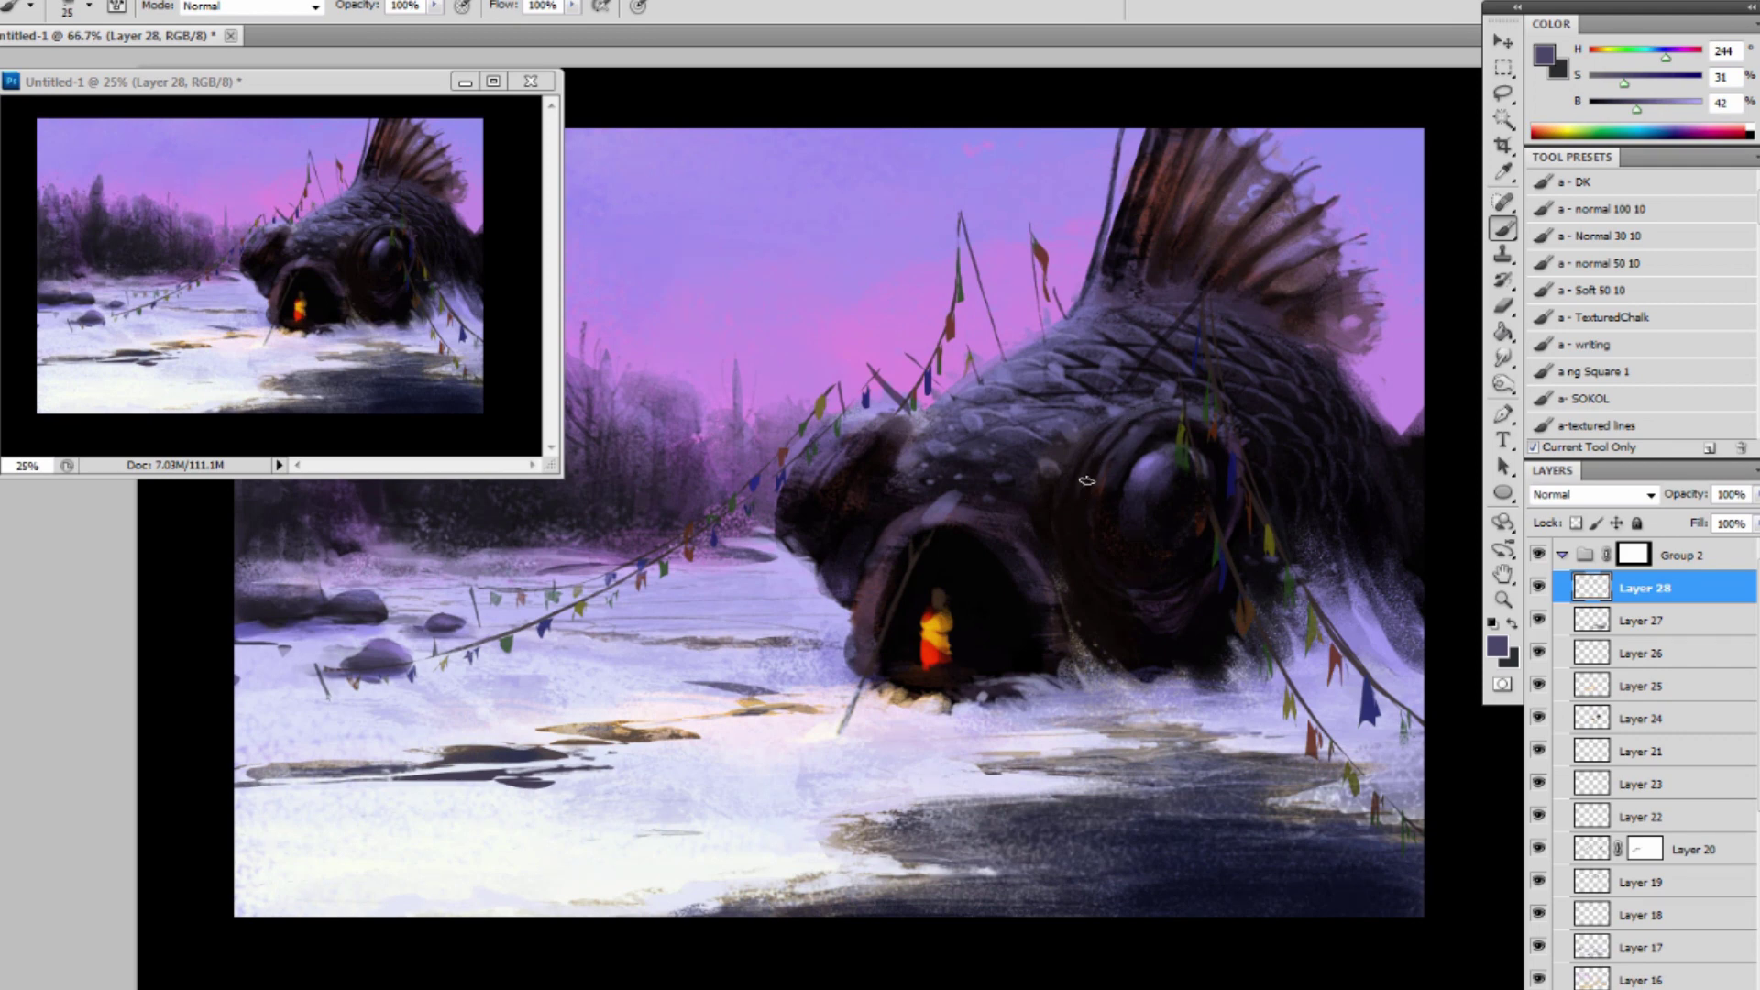
# Refine the folds around the fish's eye with sampled dark tones (H 257, S 24, B 11; H 245, S 30, B 34; H 0, S 45, B 4).
pyautogui.press('[')
pyautogui.keyDown('alt'); pyautogui.click(1151, 427); pyautogui.keyUp('alt')
pyautogui.press('[')
pyautogui.keyDown('alt'); pyautogui.click(1147, 449); pyautogui.keyUp('alt')
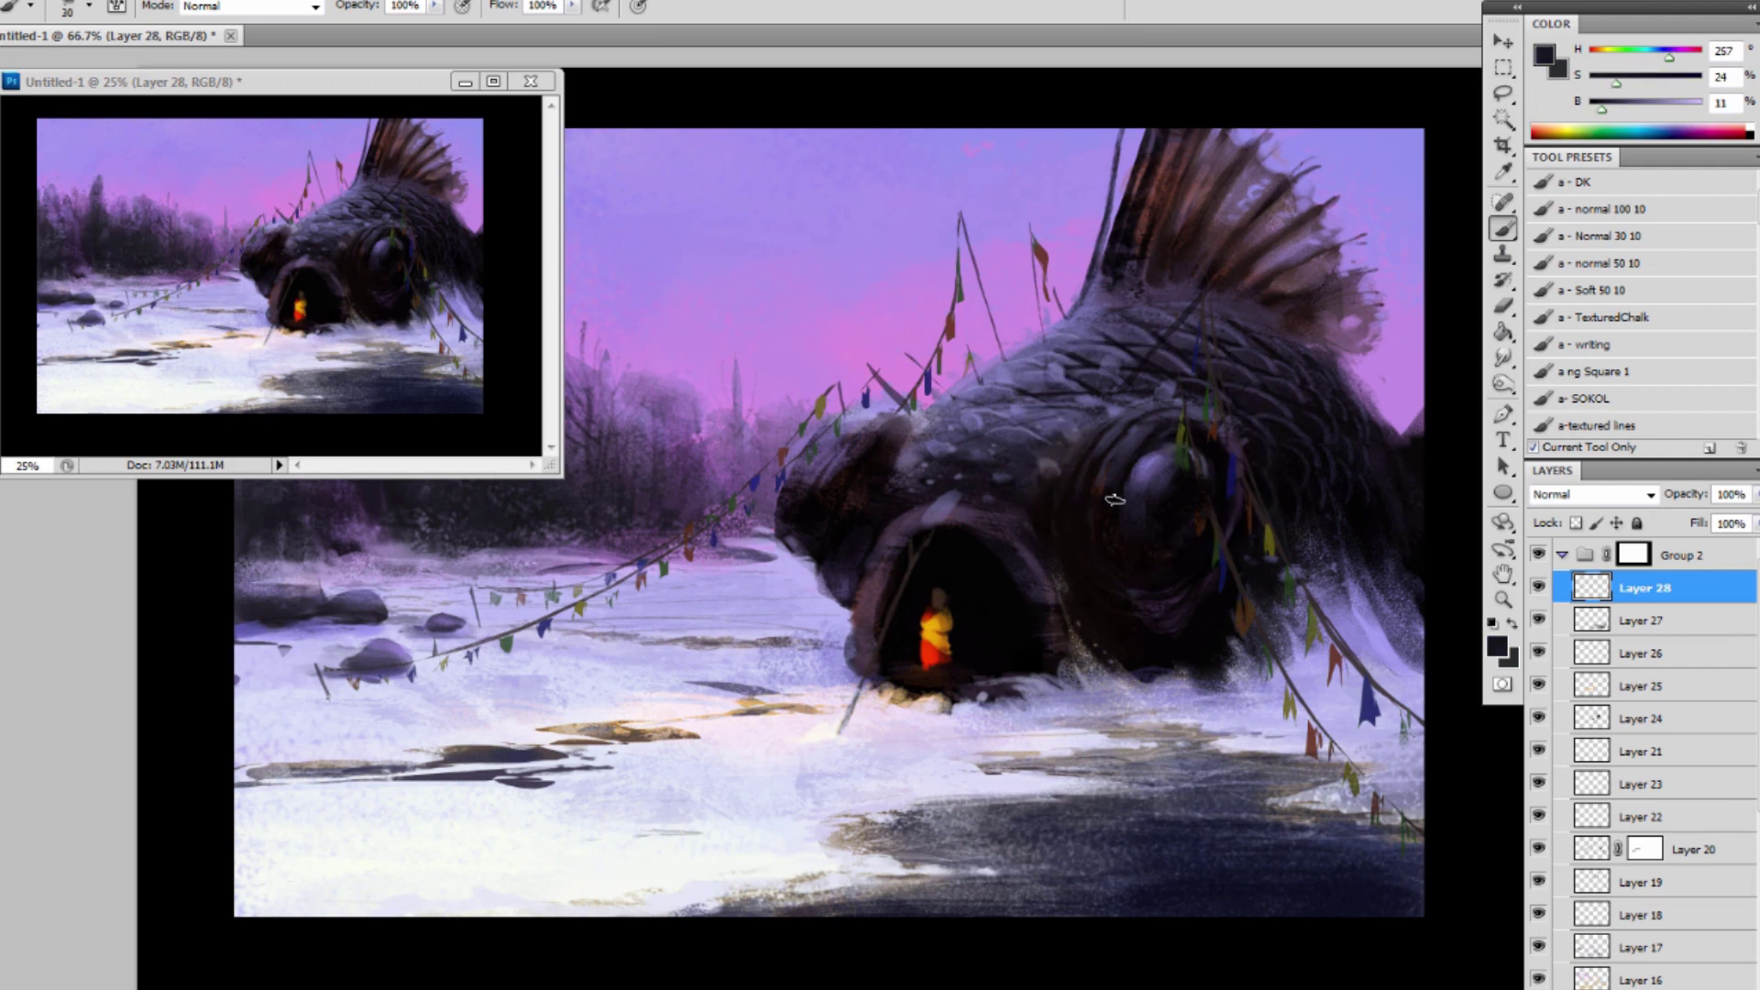
pyautogui.keyDown('alt'); pyautogui.click(1118, 427); pyautogui.keyUp('alt')
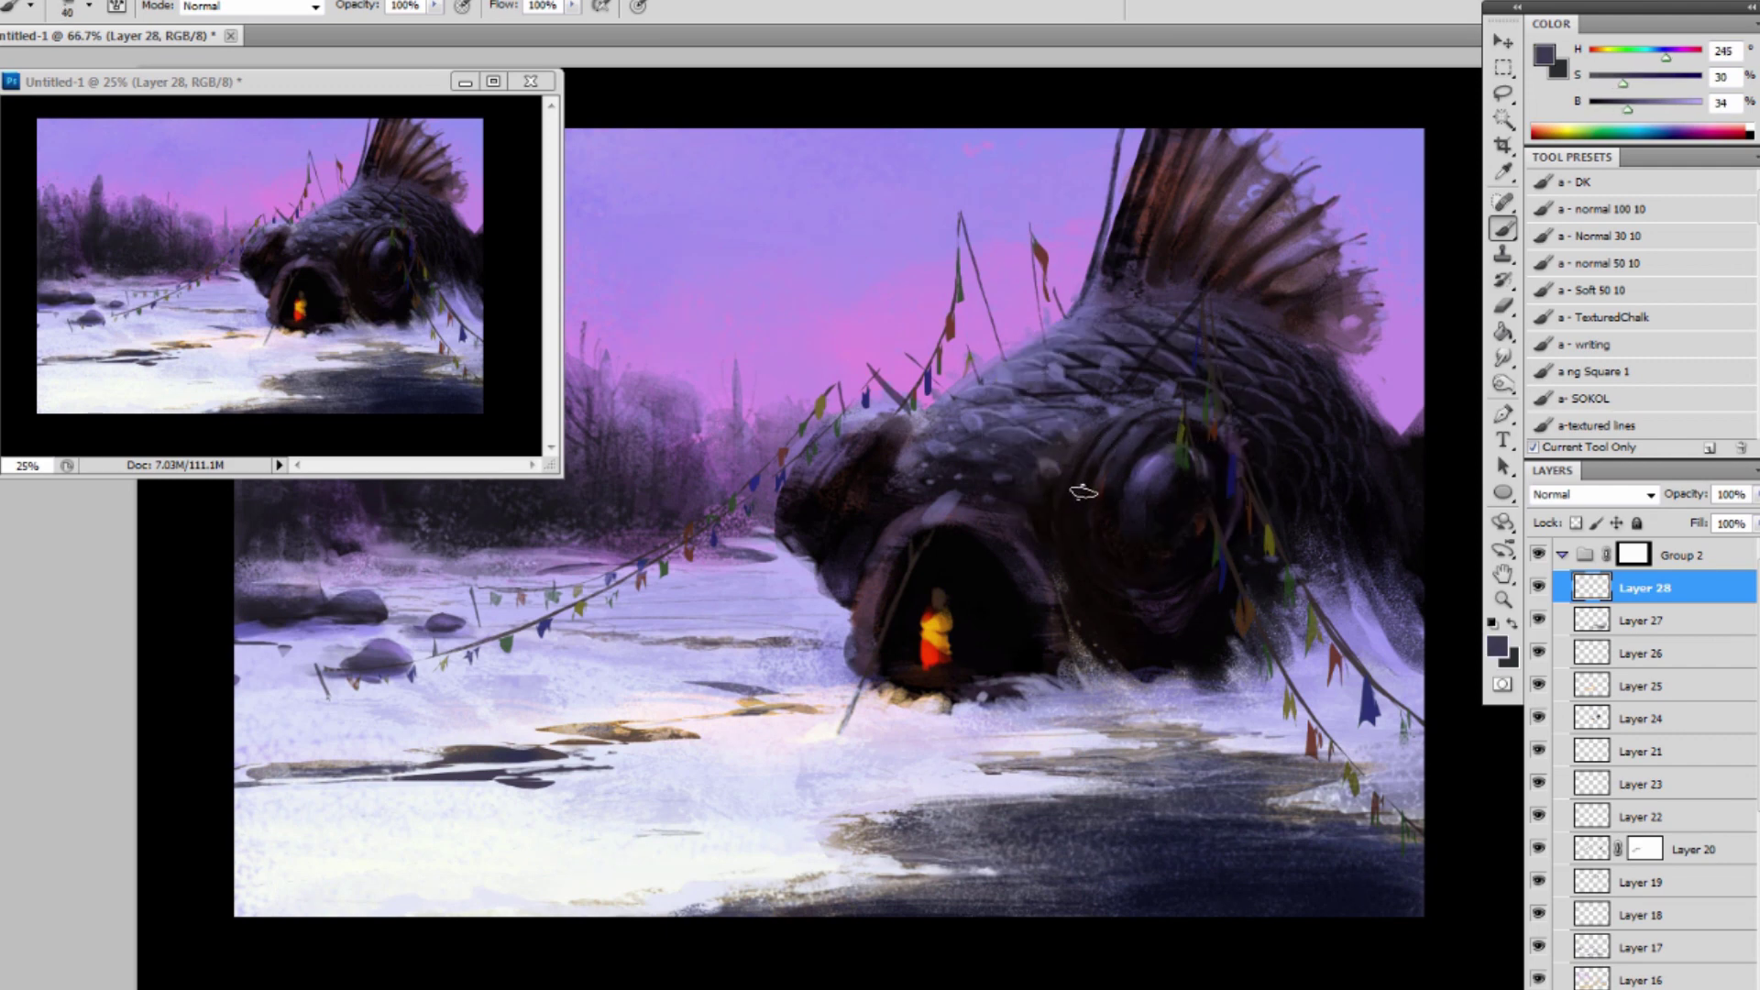
pyautogui.press(']')
pyautogui.keyDown('alt'); pyautogui.click(1059, 540); pyautogui.keyUp('alt')
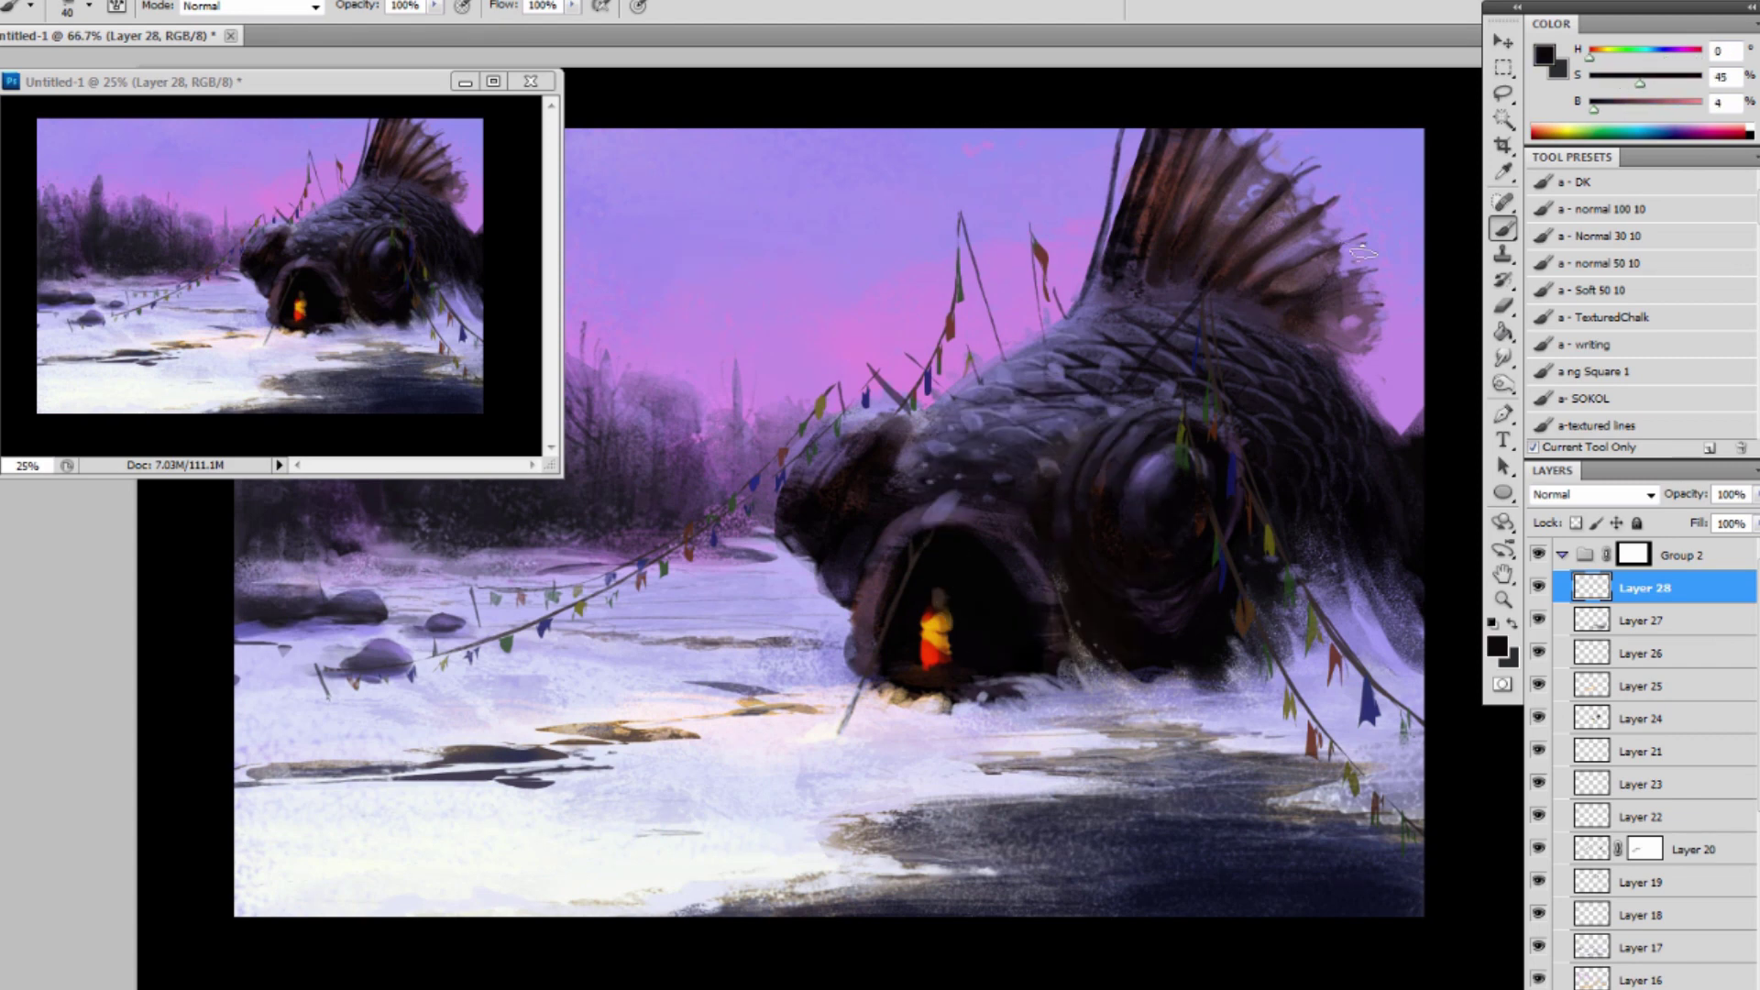
# Darken the nostril and the hollow beside the fish's snout with sampled black (H 0, S 0, B 0).
pyautogui.keyDown('alt'); pyautogui.click(1462, 157); pyautogui.keyUp('alt')
pyautogui.moveTo(923, 484); pyautogui.dragTo(934, 482)
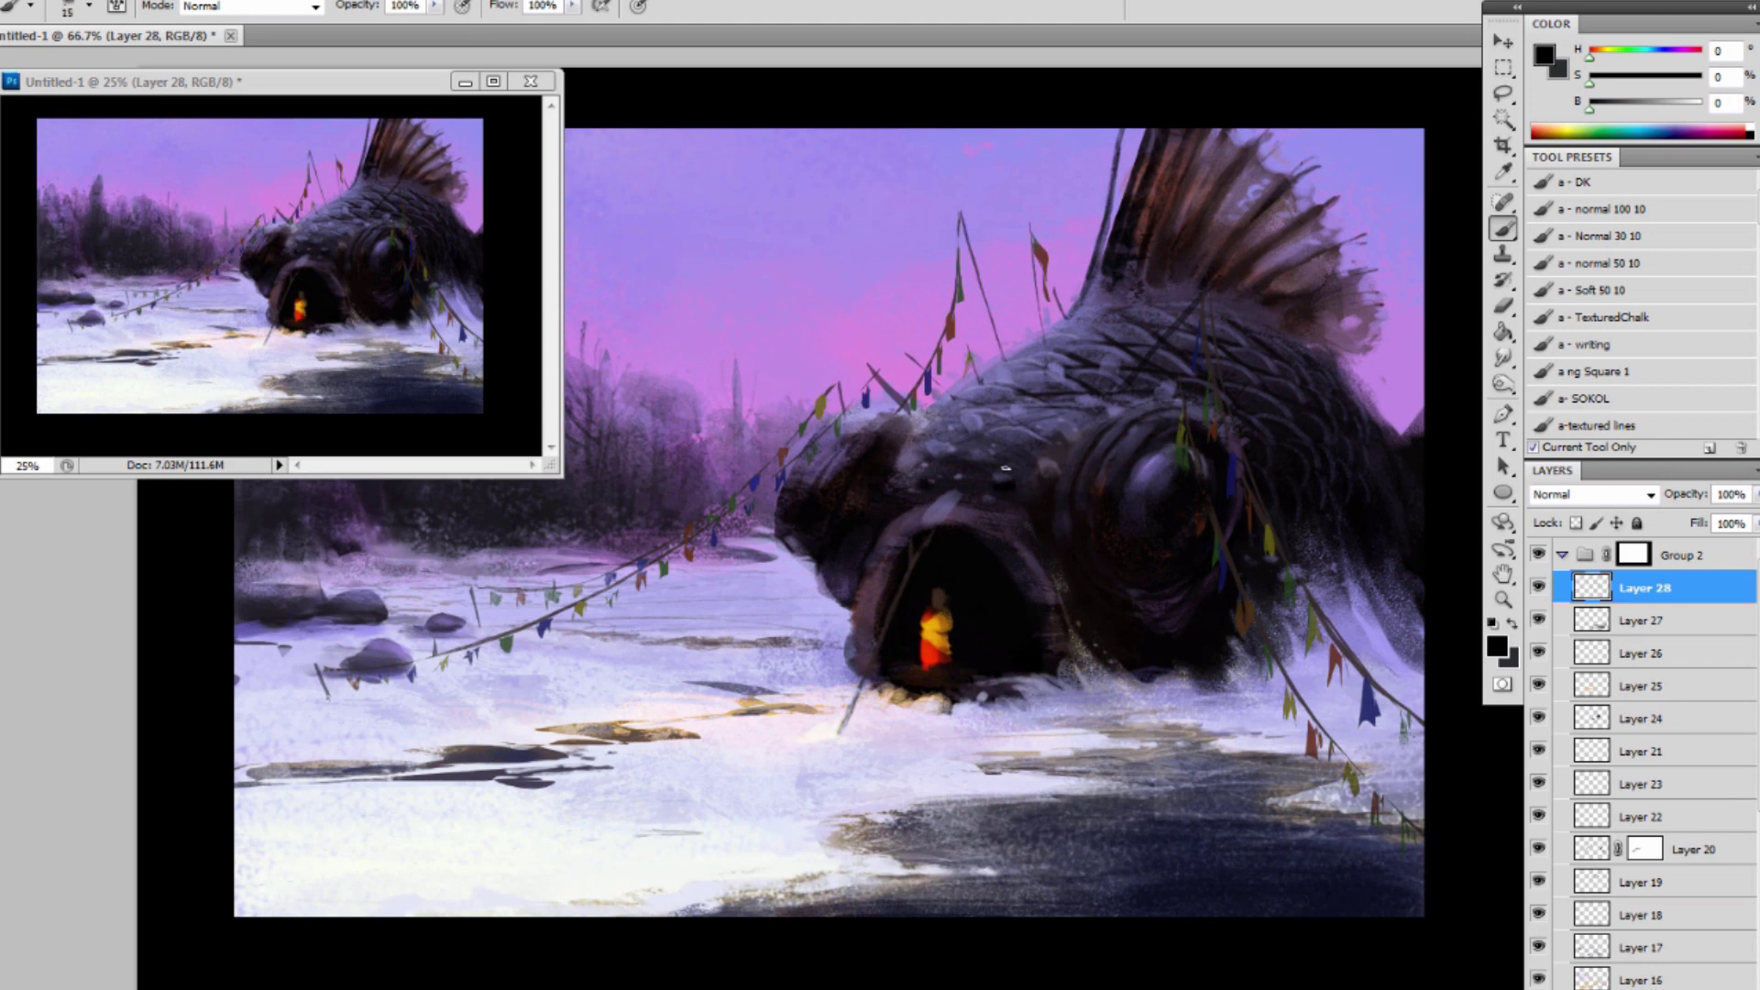
pyautogui.moveTo(905, 426); pyautogui.dragTo(874, 476)
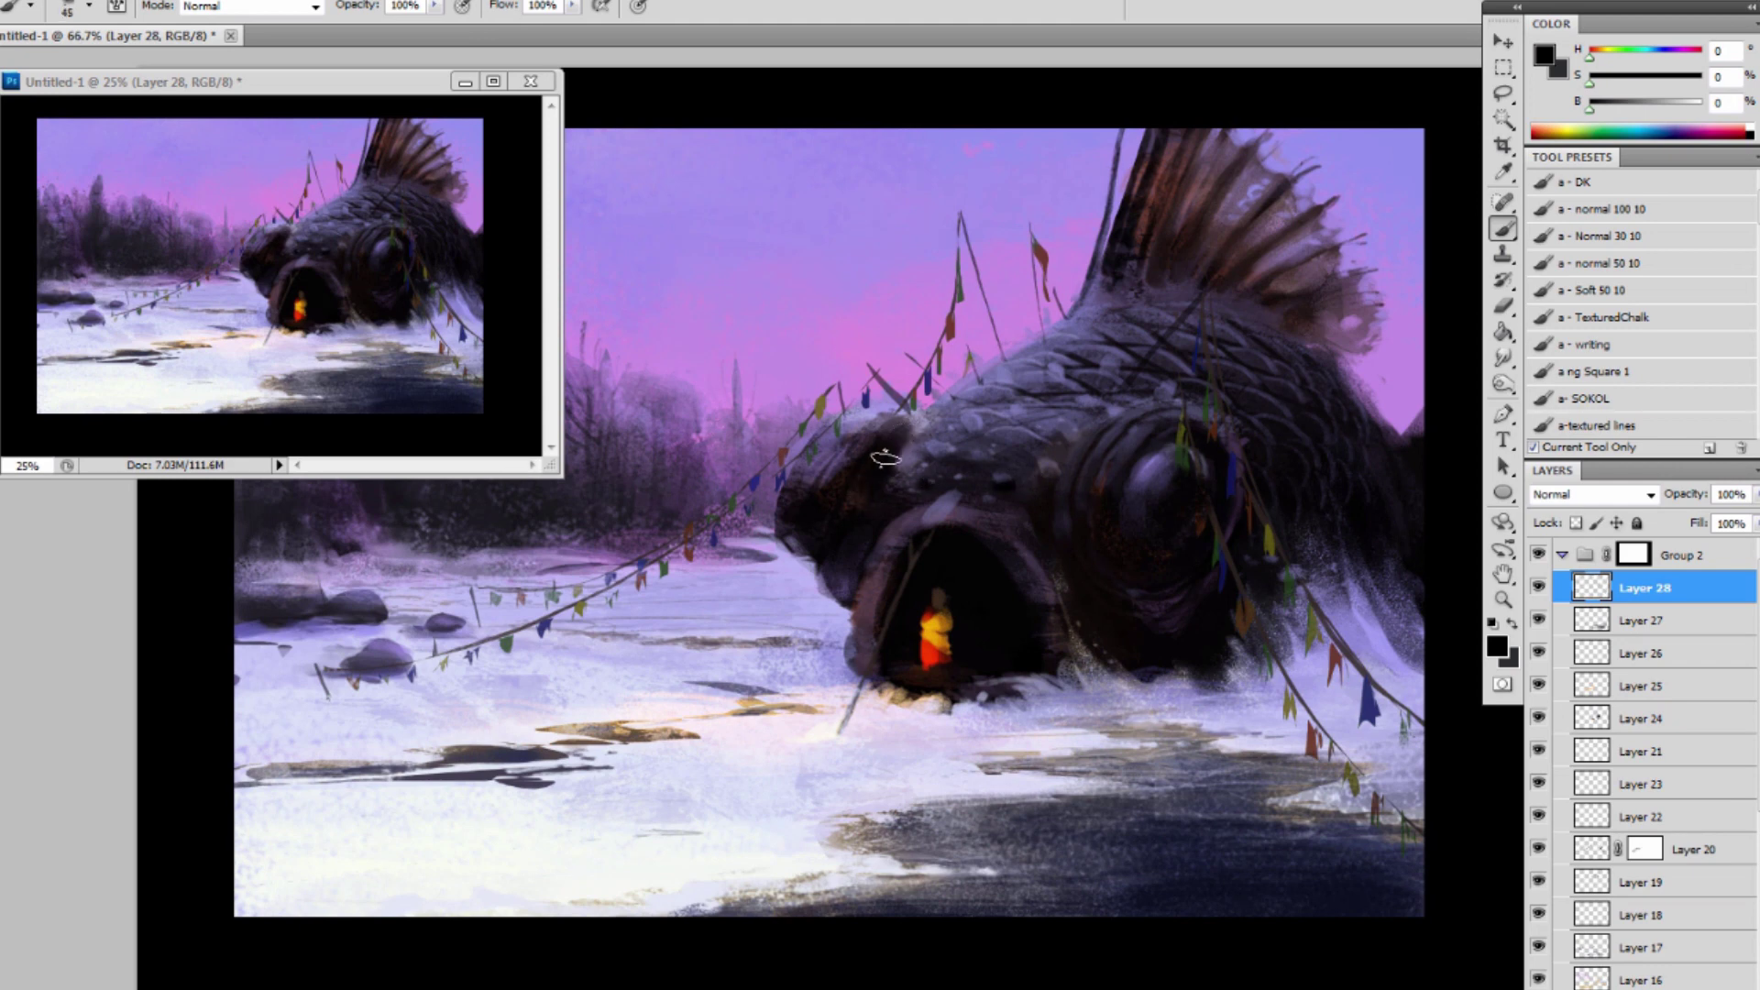
# Reduce the brush to 25 and paint dark violet (H 255, S 38, B 37) on the fish's far-side eye bulge.
pyautogui.keyDown('alt'); pyautogui.click(843, 530); pyautogui.keyUp('alt')
pyautogui.press('[')
pyautogui.press('[')
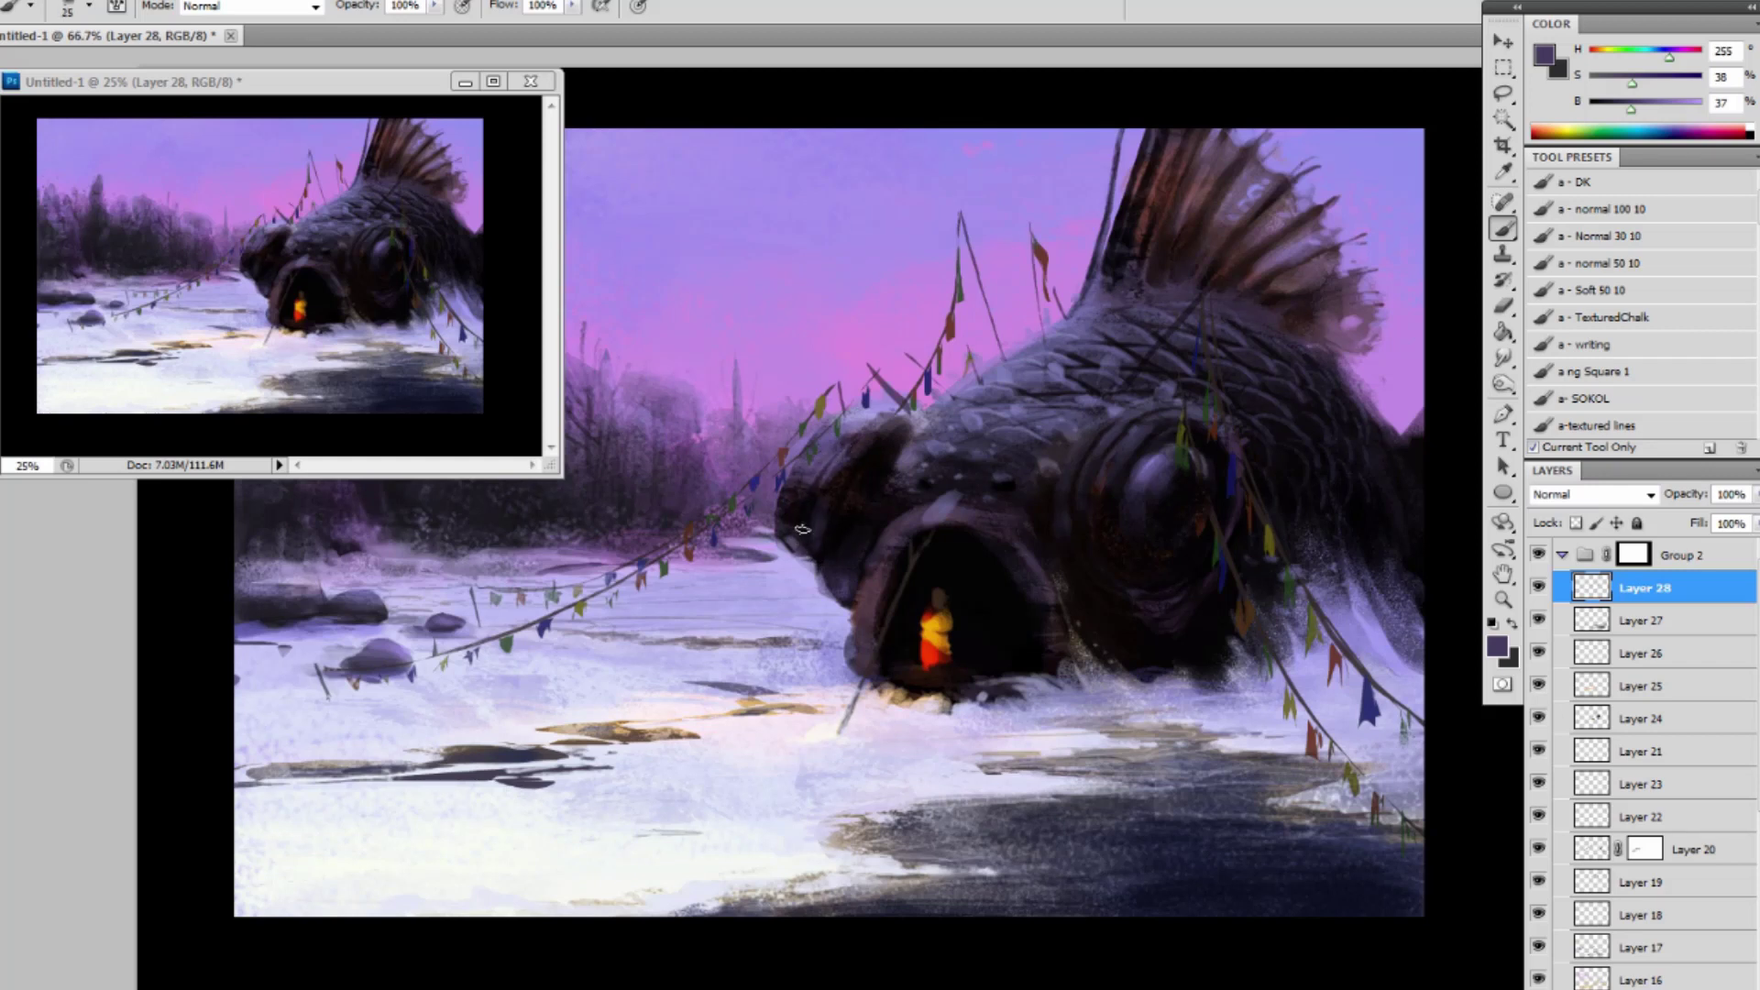
pyautogui.moveTo(802, 529); pyautogui.dragTo(804, 495)
# Paint faint reflected light on the lower part of the fish's near eye with sampled grey-violets (H 243, S 20, B 41; H 251, S 20, B 21).
pyautogui.keyDown('alt'); pyautogui.click(1259, 715); pyautogui.keyUp('alt')
pyautogui.press(']')
pyautogui.moveTo(1141, 543)
pyautogui.mouseDown()
pyautogui.moveTo(1187, 544)
pyautogui.moveTo(1206, 497)
pyautogui.moveTo(1166, 546)
pyautogui.mouseUp()
pyautogui.keyDown('alt'); pyautogui.click(1196, 495); pyautogui.keyUp('alt')
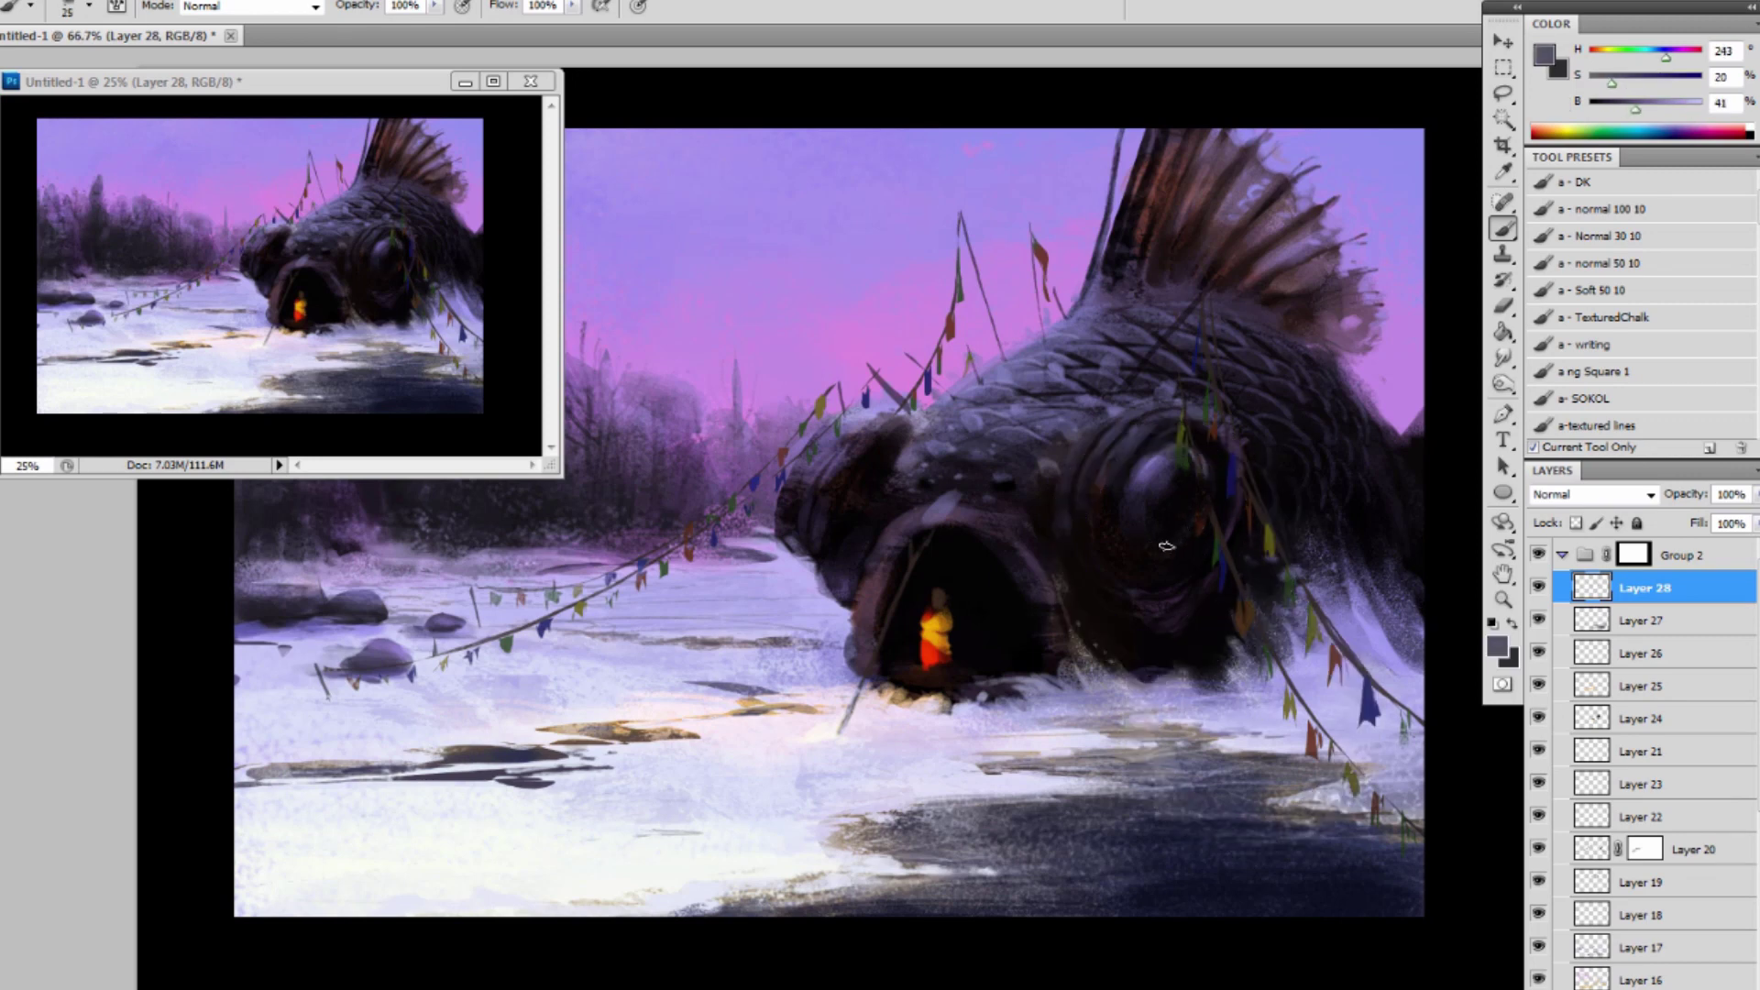
pyautogui.keyDown('alt'); pyautogui.click(1169, 544); pyautogui.keyUp('alt')
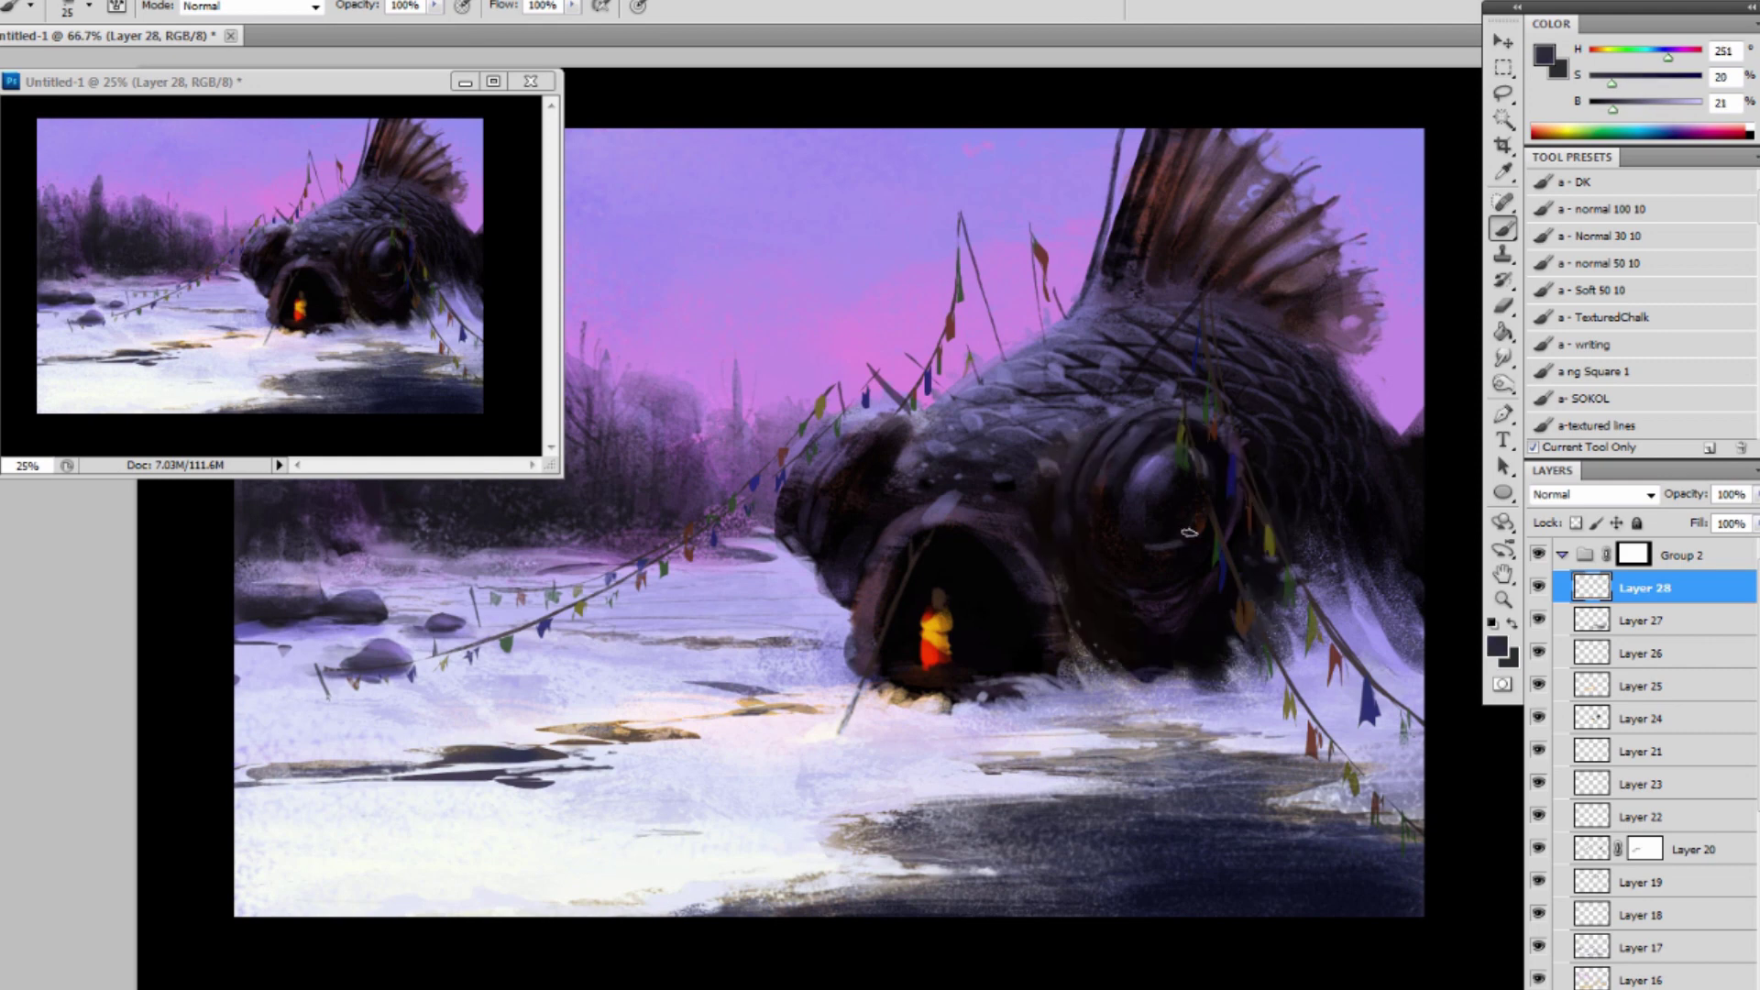
pyautogui.keyDown('alt'); pyautogui.click(1184, 525); pyautogui.keyUp('alt')
# Paint a pale violet highlight (H 248, S 25, B 90) on the upper part of the fish's near eye.
pyautogui.keyDown('alt'); pyautogui.click(1153, 461); pyautogui.keyUp('alt')
pyautogui.click(1543, 55)
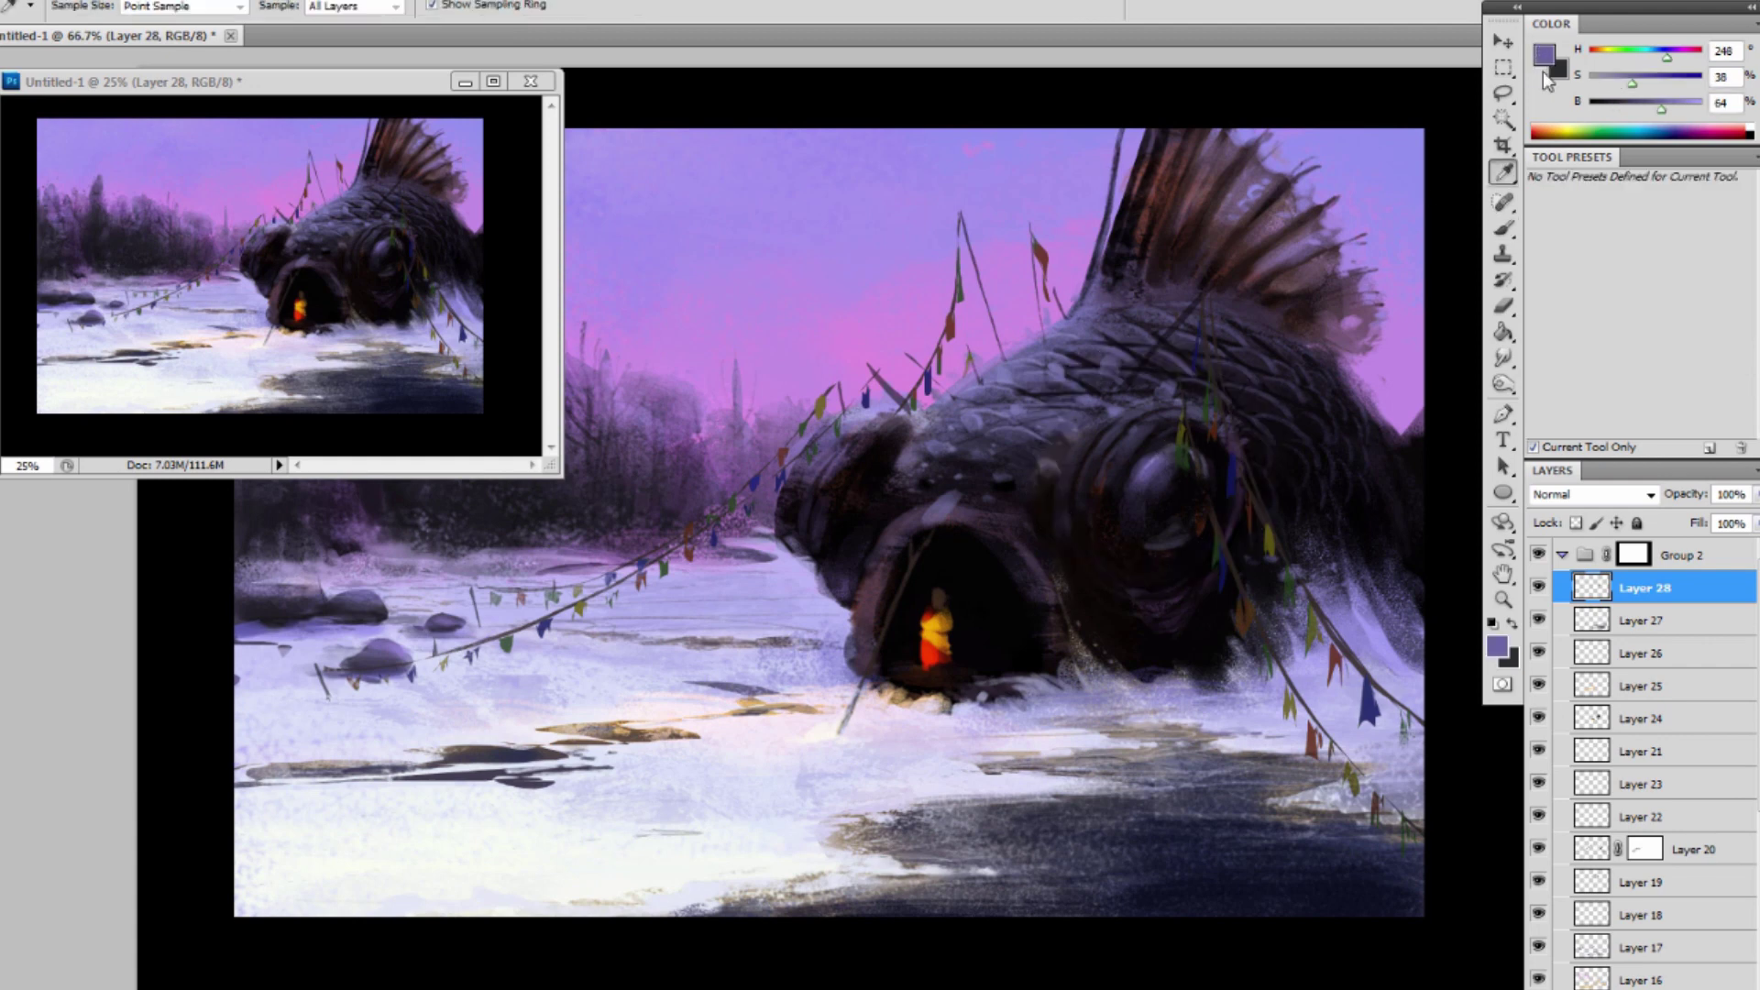
pyautogui.click(1136, 143)
pyautogui.click(1549, 103)
pyautogui.press('b')
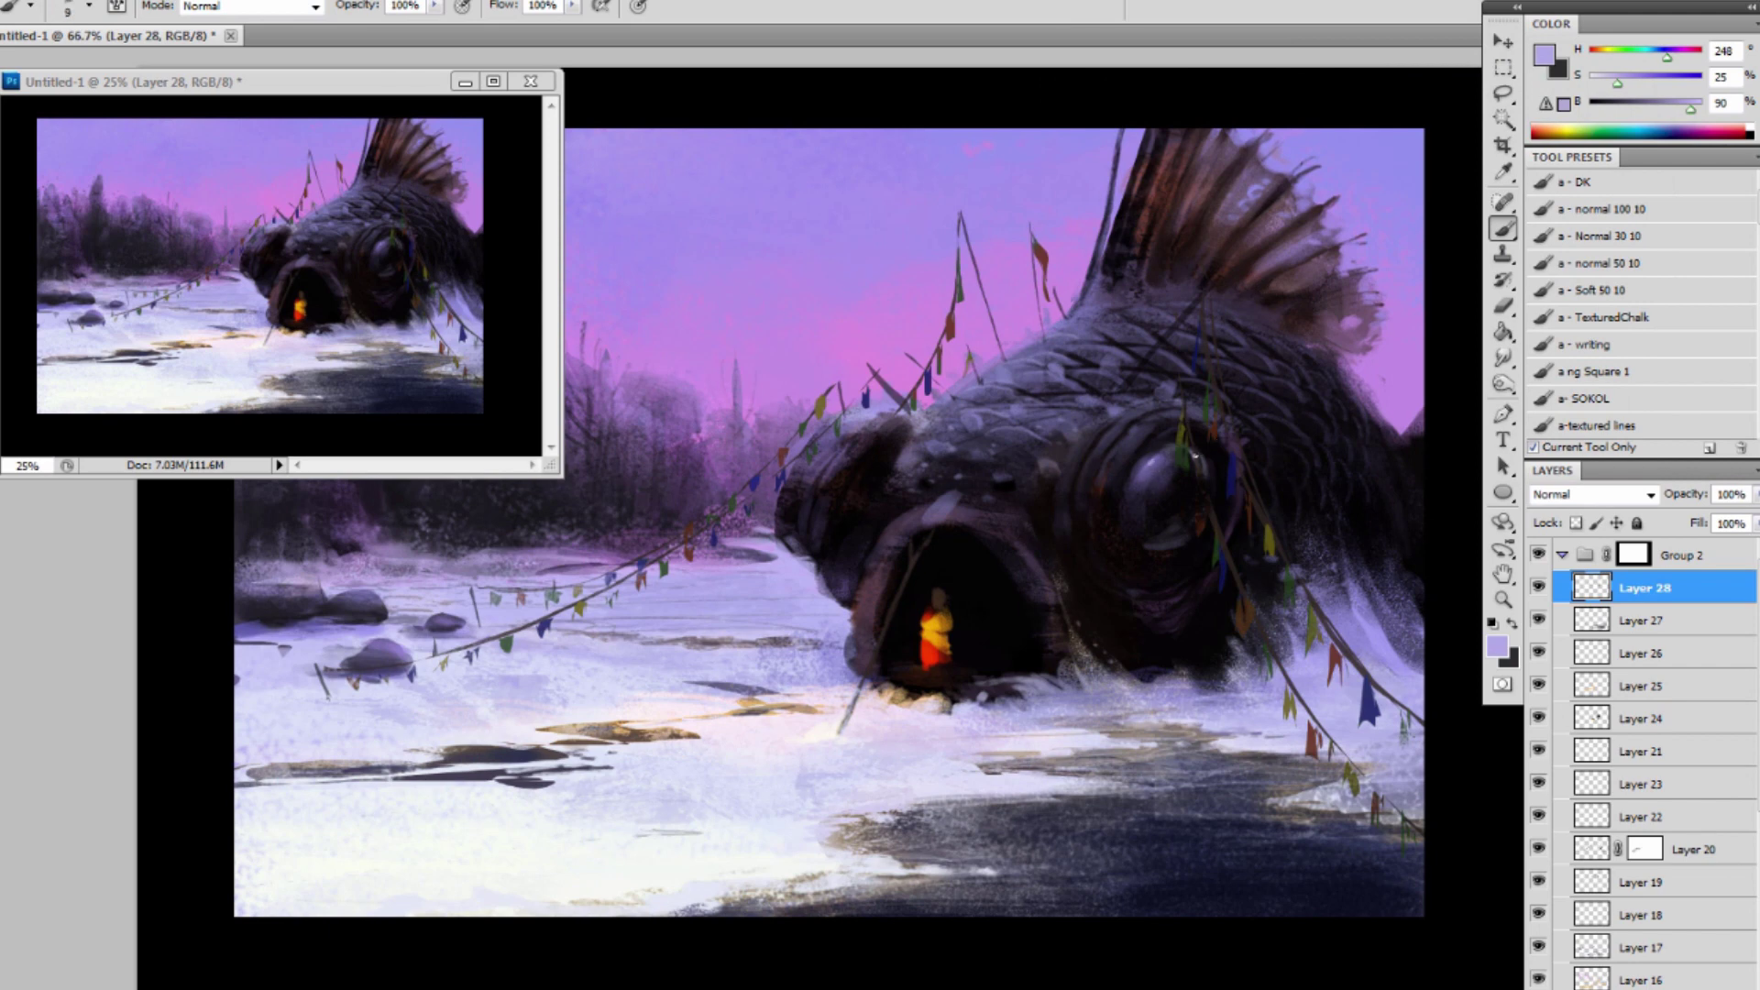
pyautogui.keyDown('alt'); pyautogui.click(1156, 453); pyautogui.keyUp('alt')
pyautogui.press(']')
pyautogui.moveTo(1157, 458); pyautogui.dragTo(1147, 472)
# On a new layer, glaze sky violet (H 251, S 40, B 93) along the mouth's left rim using the normal 50 10 preset at size 30.
pyautogui.keyDown('alt'); pyautogui.click(897, 374); pyautogui.keyUp('alt')
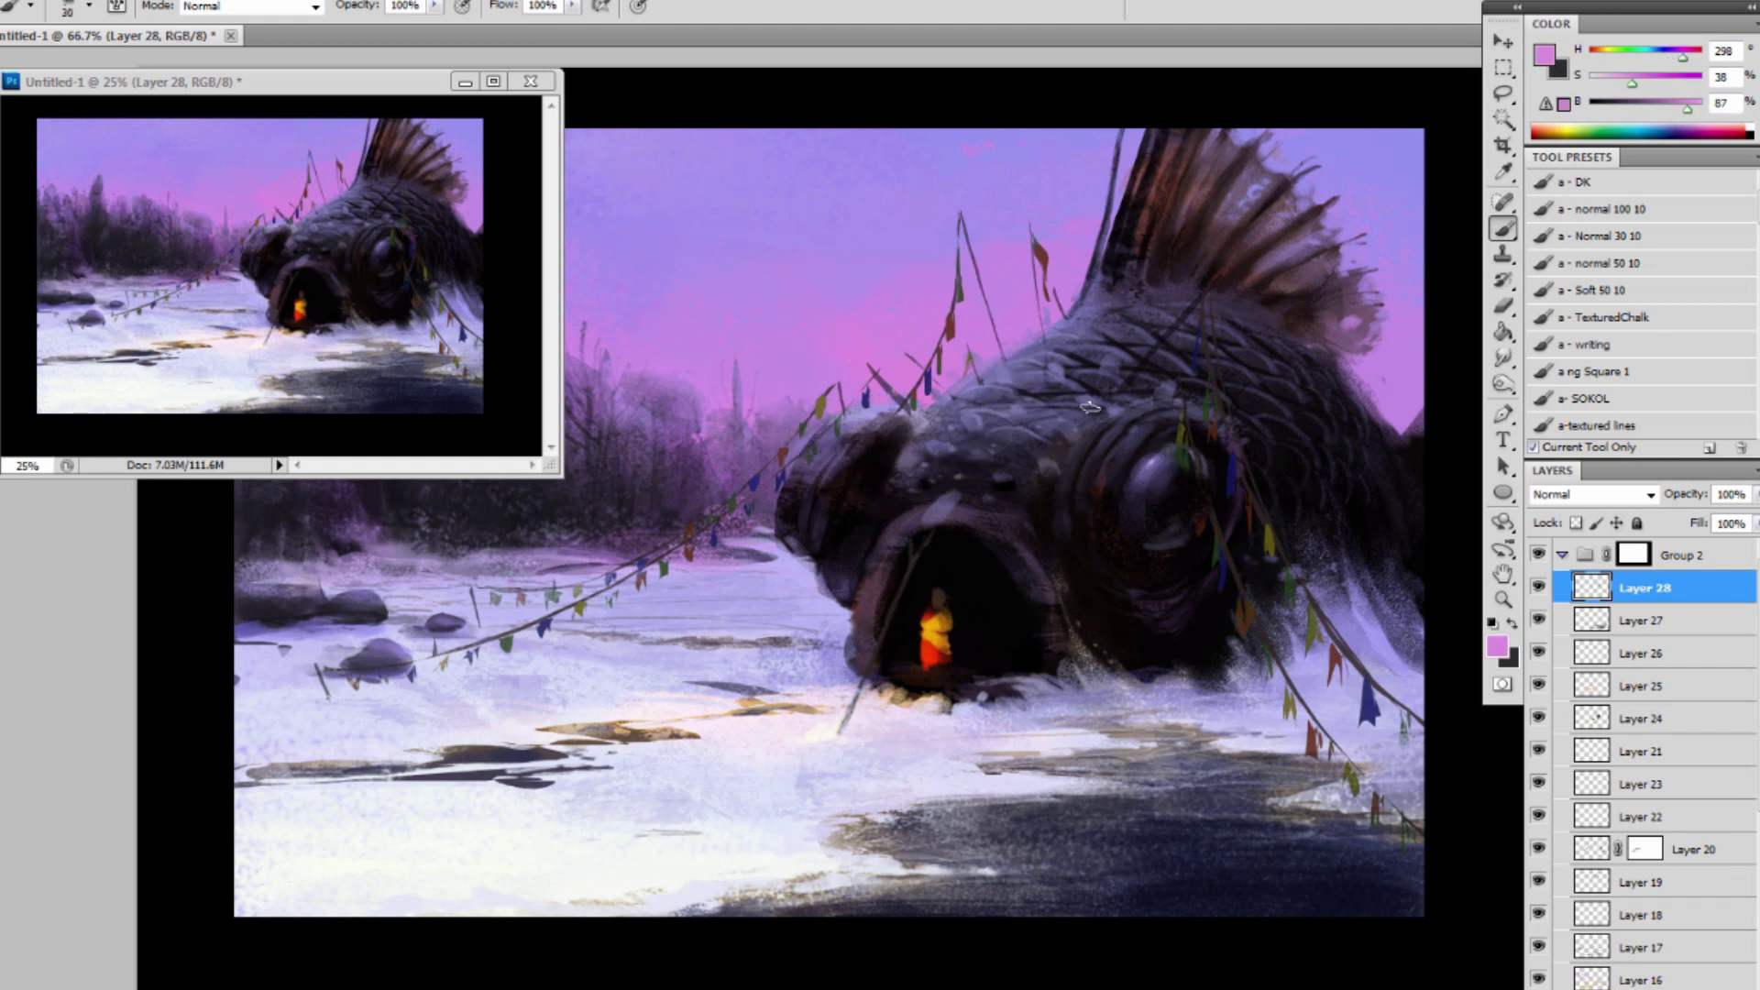
pyautogui.keyDown('alt'); pyautogui.click(990, 316); pyautogui.keyUp('alt')
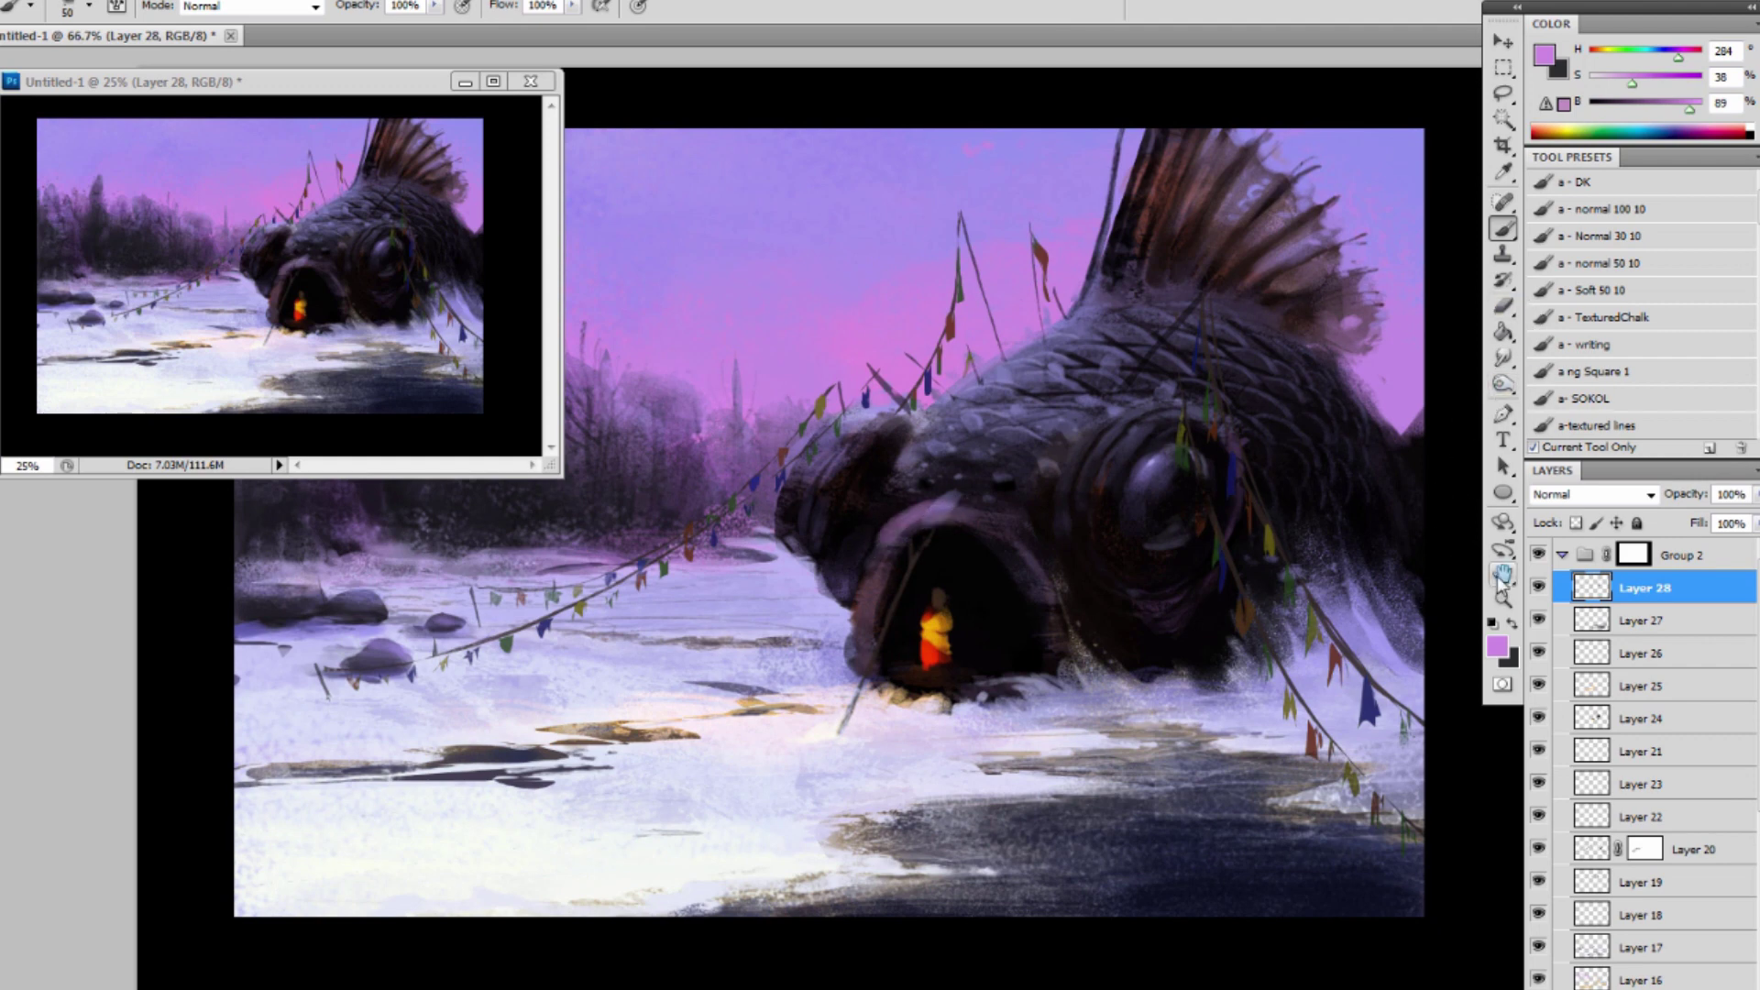
pyautogui.hotkey('ctrl', 'shift', 'alt', 'n')
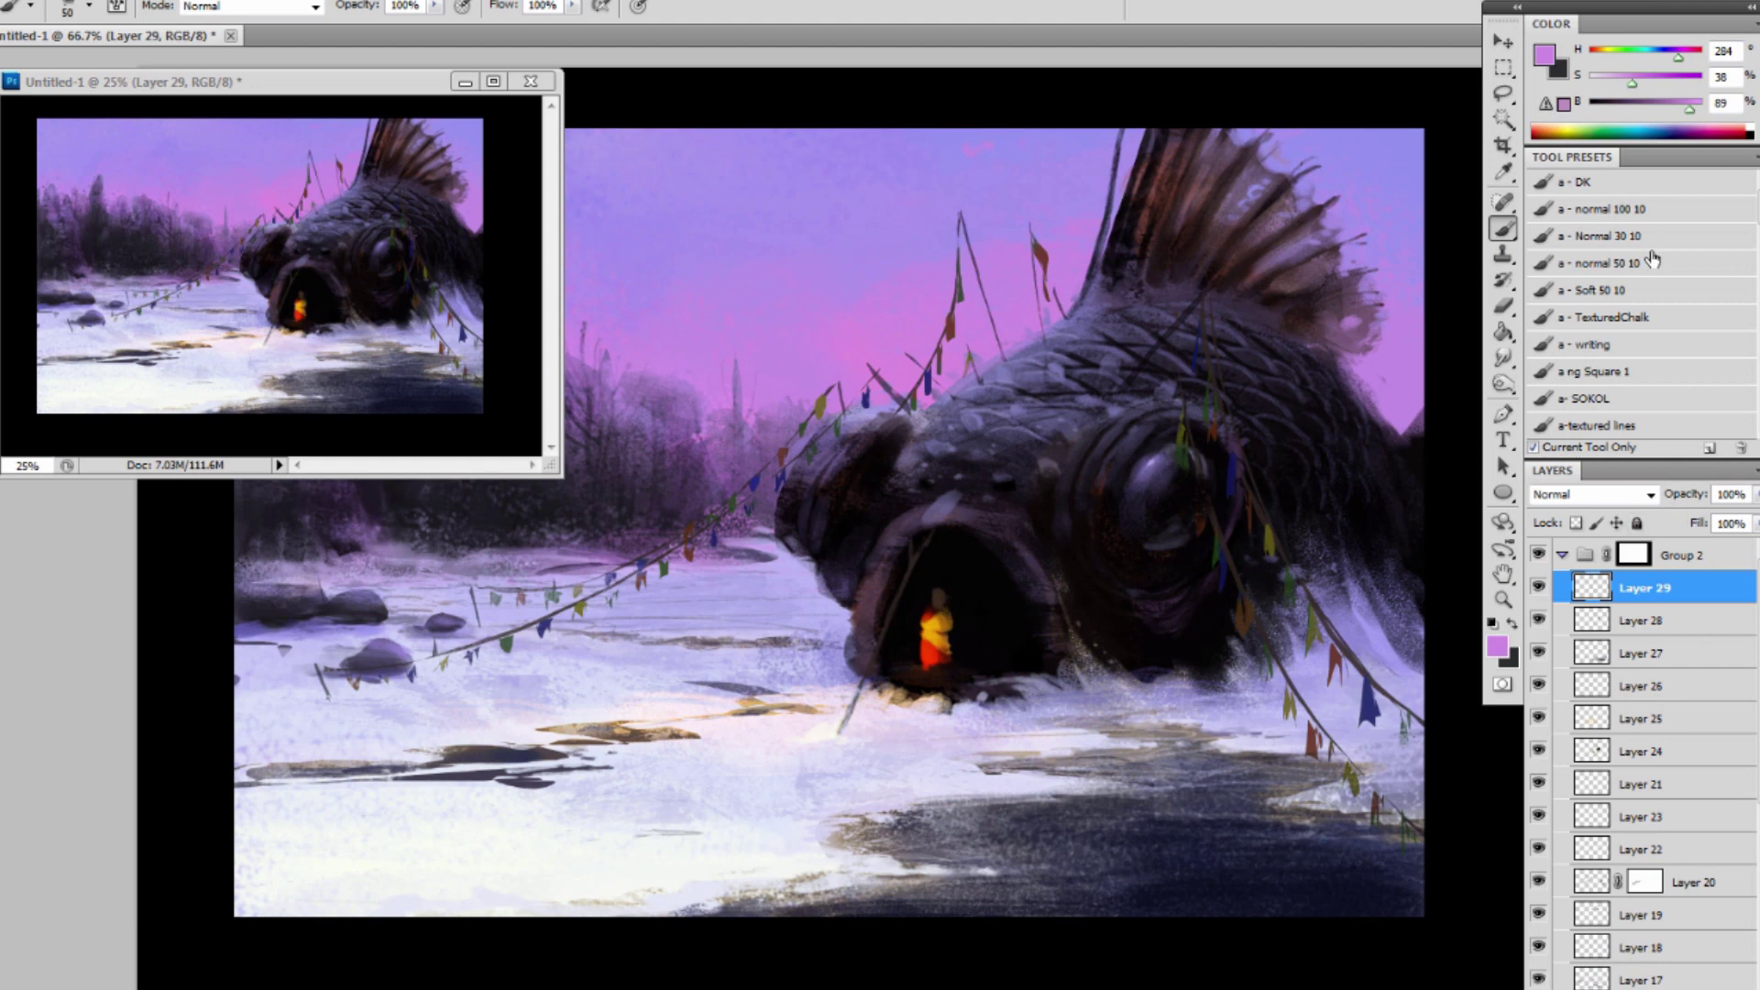
pyautogui.click(1607, 263)
pyautogui.keyDown('alt'); pyautogui.click(900, 174); pyautogui.keyUp('alt')
pyautogui.press('[')
pyautogui.press('[')
pyautogui.press('[')
pyautogui.press('[')
pyautogui.press('[')
pyautogui.press('[')
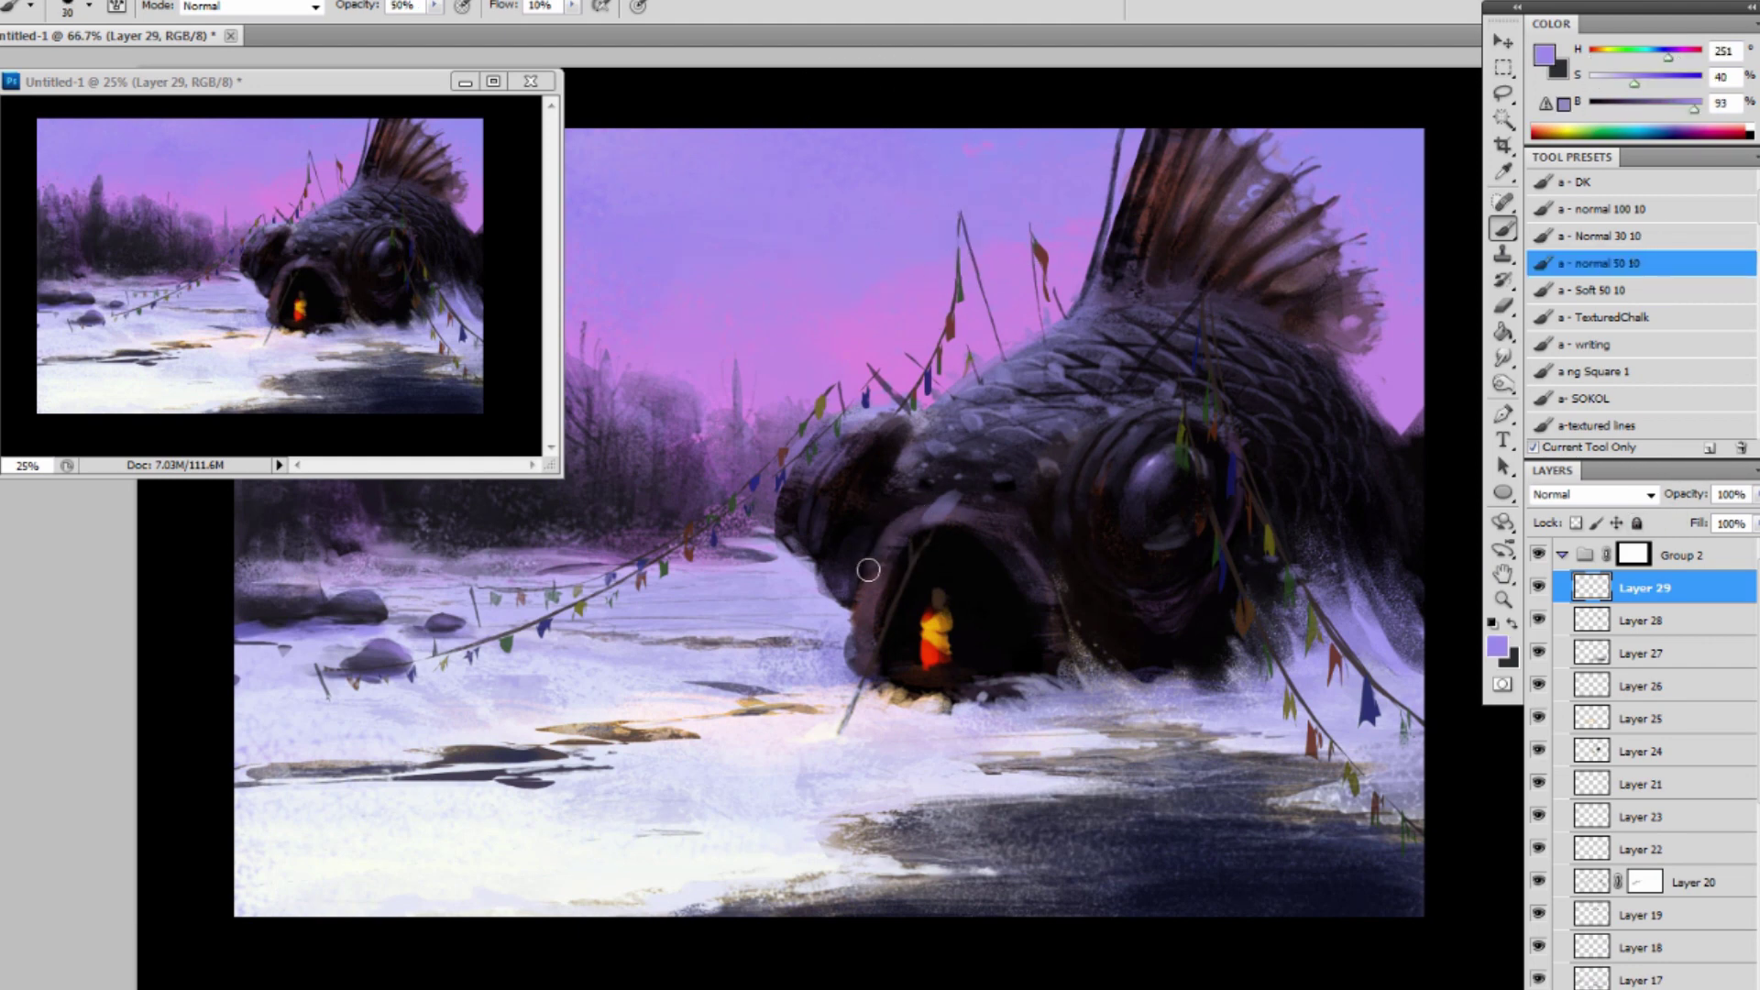
pyautogui.moveTo(894, 536); pyautogui.dragTo(866, 605)
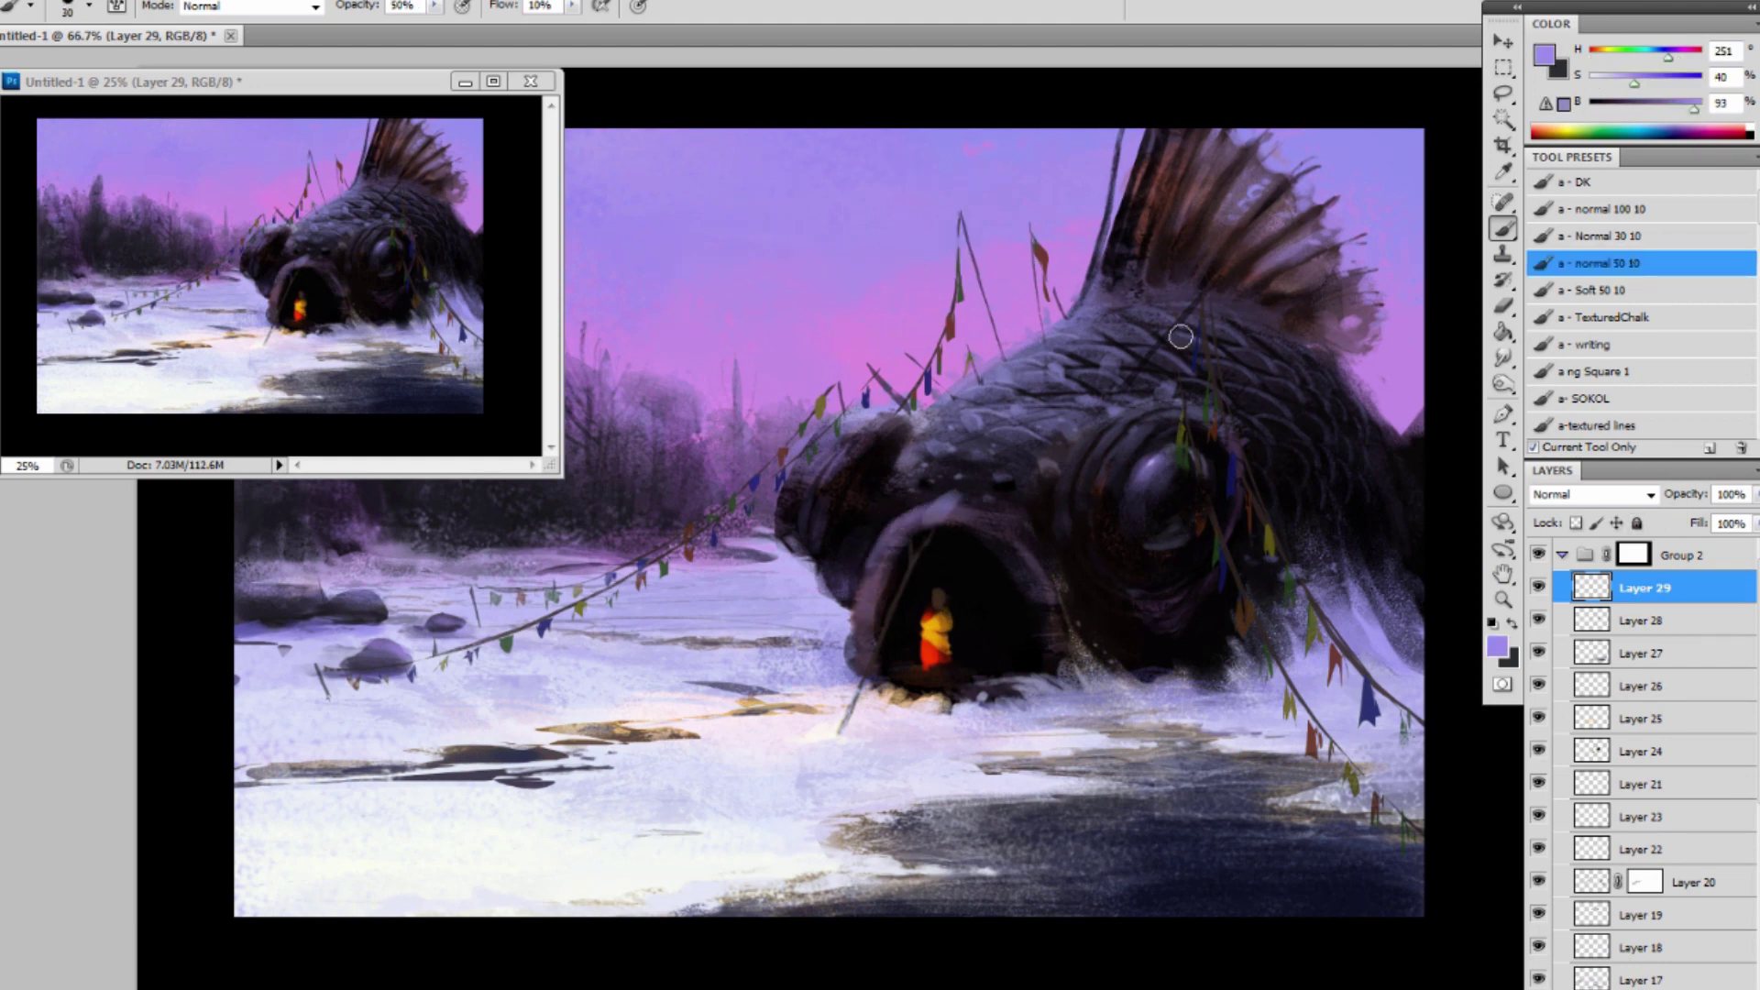
# Enlarge the brush to 100 and glaze the sky violet over the snout above the mouth.
pyautogui.press(']')
pyautogui.press(']')
pyautogui.press(']')
pyautogui.press(']')
pyautogui.press(']')
pyautogui.press(']')
pyautogui.press(']')
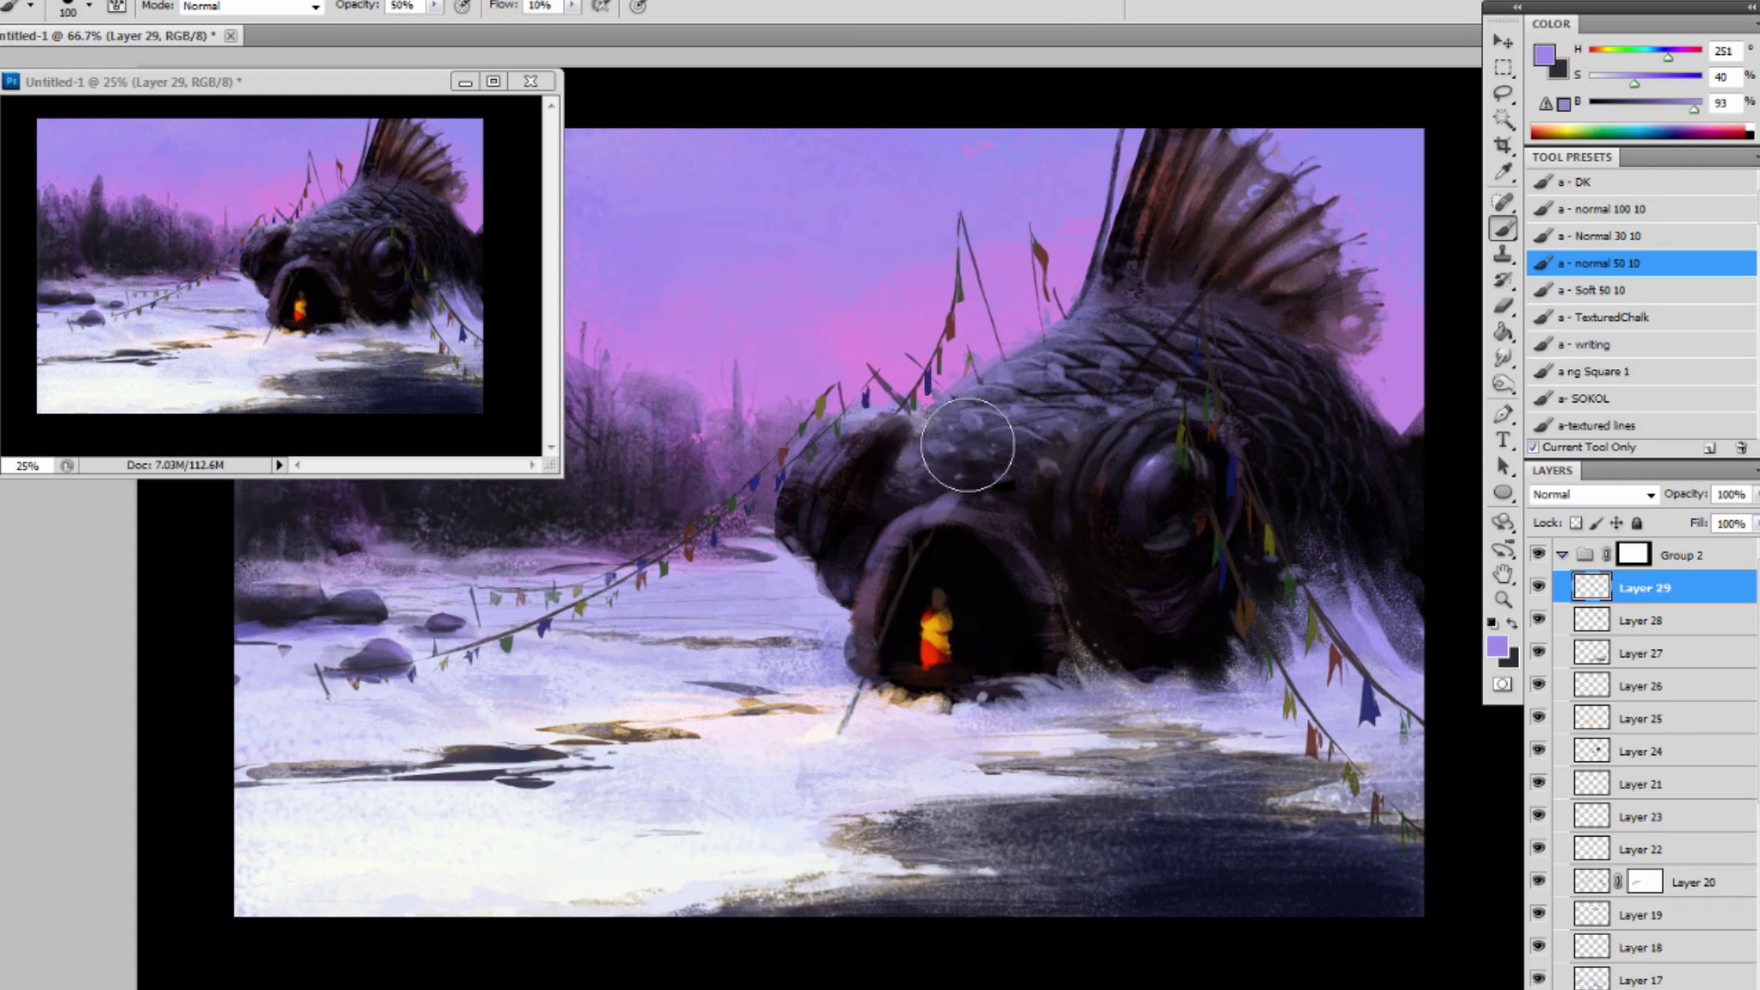
pyautogui.moveTo(1015, 387)
pyautogui.mouseDown()
pyautogui.moveTo(1099, 339)
pyautogui.moveTo(1028, 441)
pyautogui.moveTo(949, 474)
pyautogui.mouseUp()
# Reduce the brush to 50 and shade around the fish's mouth with sampled dark violet (H 288, S 15, B 13).
pyautogui.keyDown('alt'); pyautogui.click(1030, 479); pyautogui.keyUp('alt')
pyautogui.press('[')
pyautogui.press('[')
pyautogui.press('[')
pyautogui.press('[')
pyautogui.press('[')
pyautogui.press('[')
pyautogui.press('[')
pyautogui.press('[')
pyautogui.press('[')
pyautogui.press('[')
pyautogui.press('[')
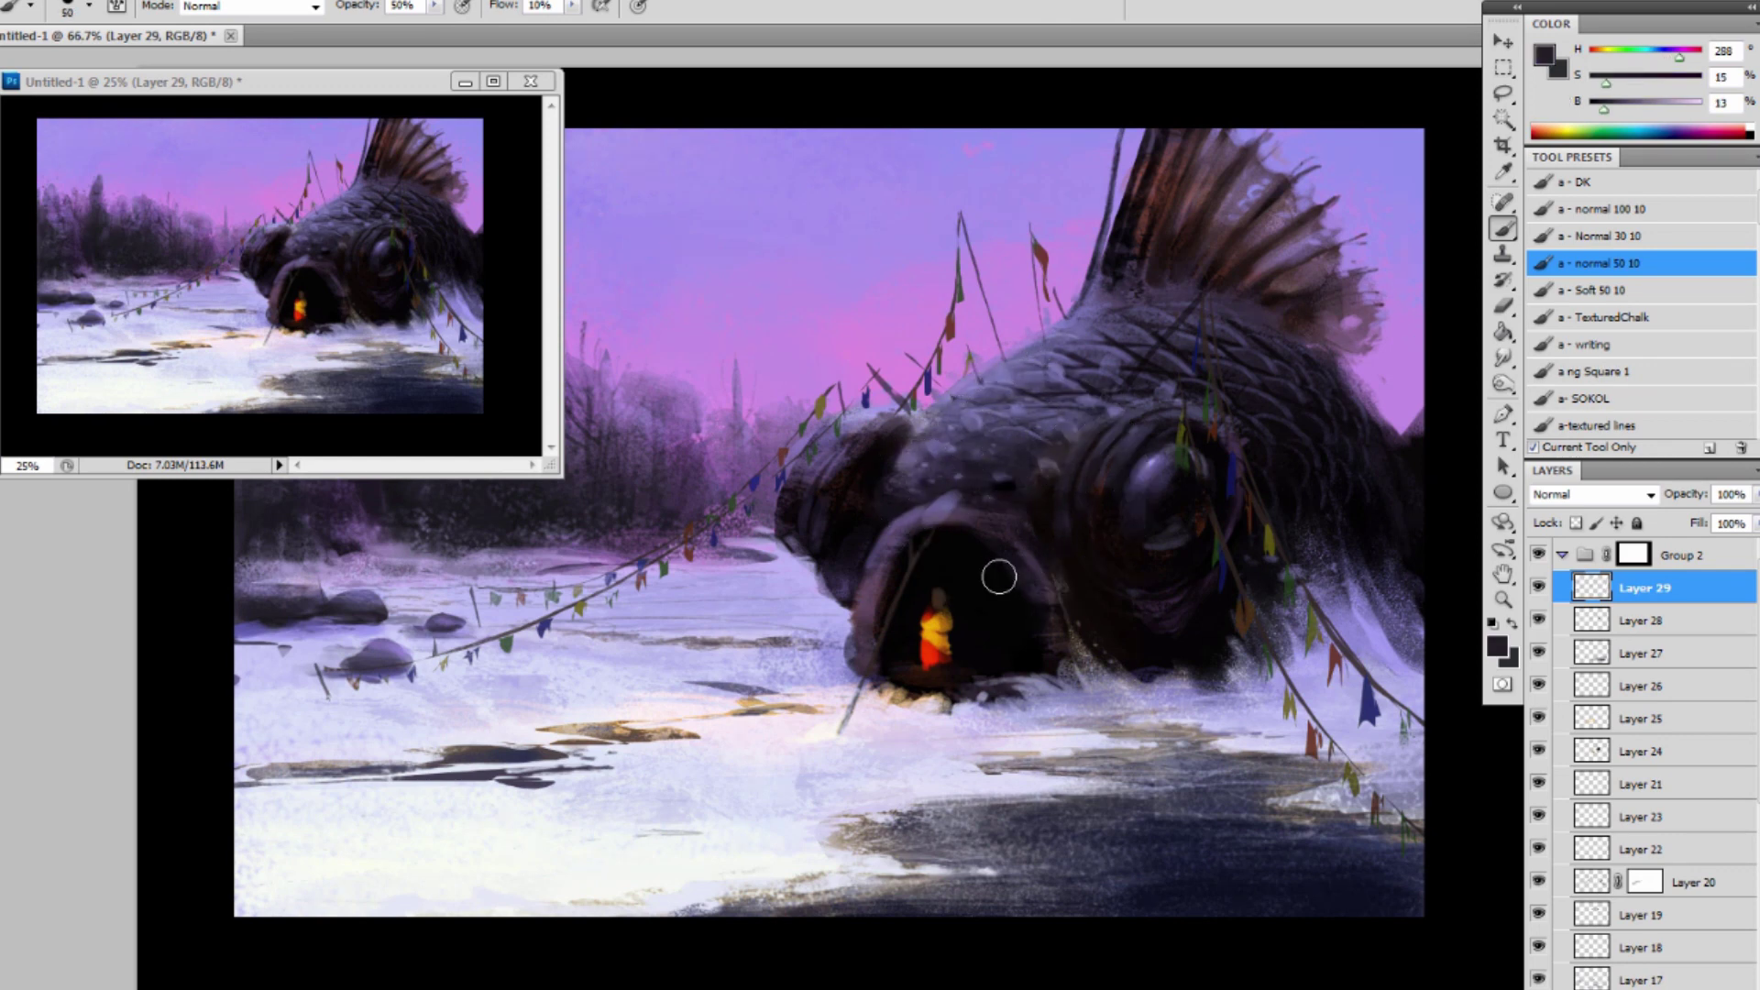
# Deepen the shadows on the far-side eye bulge with near-black (H 300, S 25, B 2), reducing the brush to 25.
pyautogui.keyDown('alt'); pyautogui.click(902, 469); pyautogui.keyUp('alt')
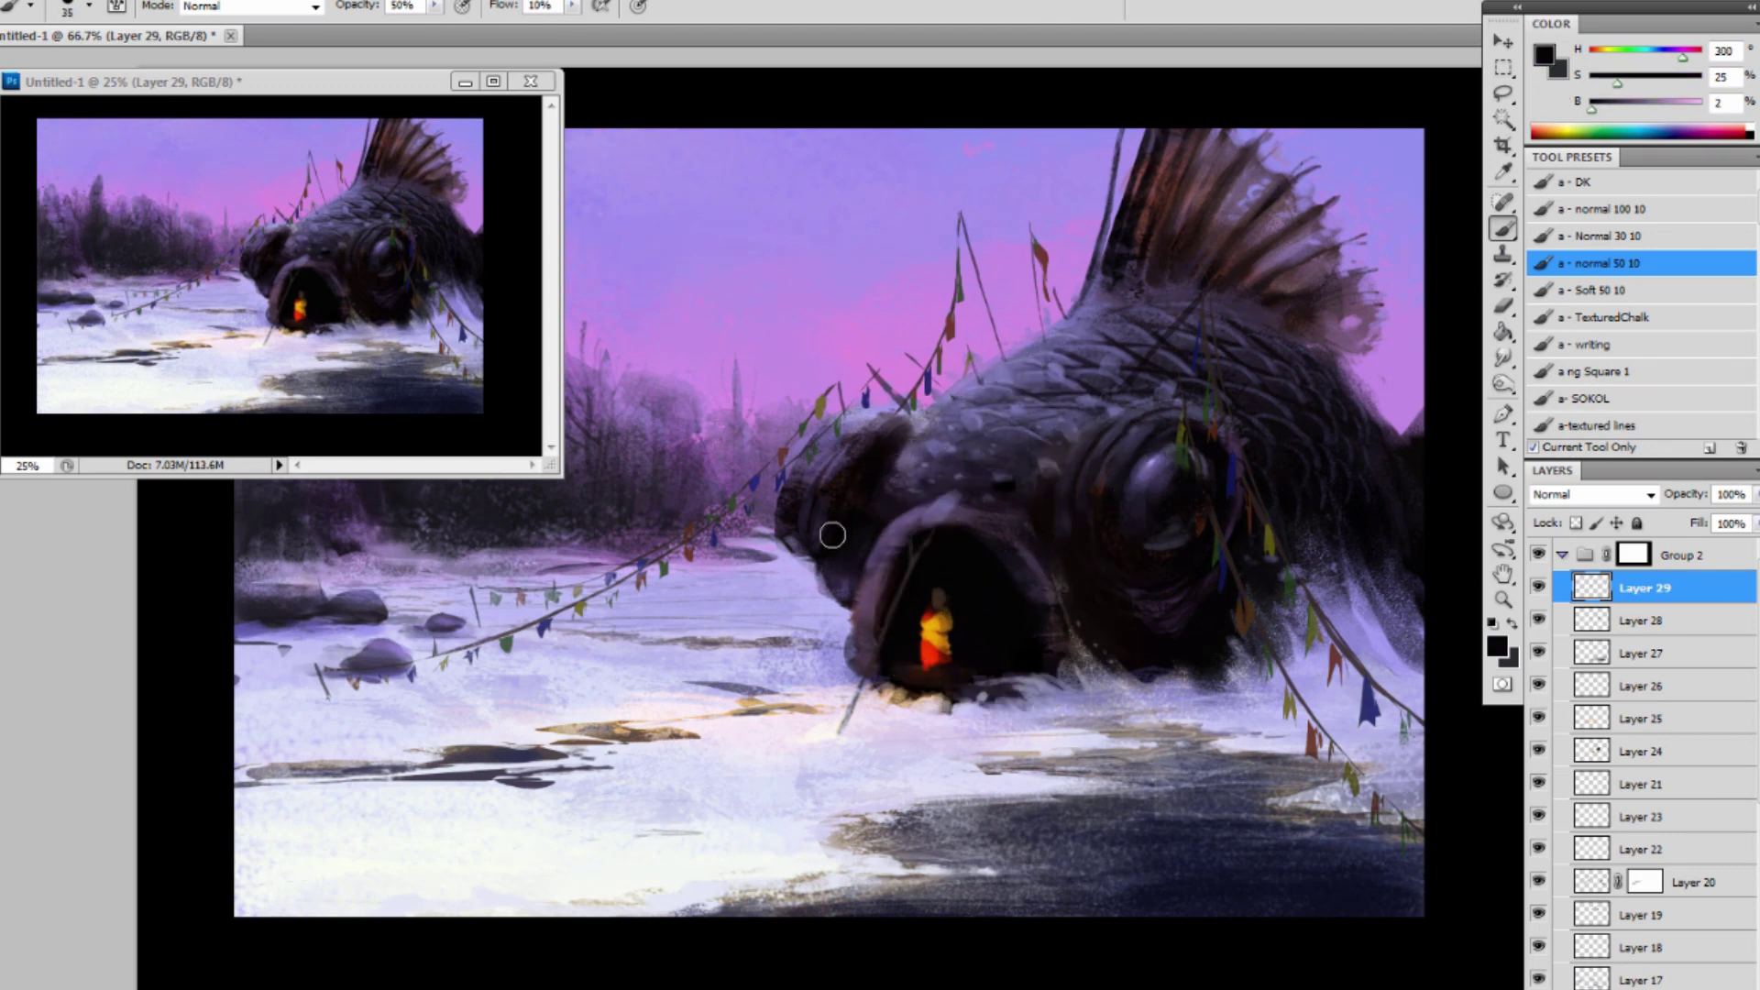
pyautogui.press(']')
pyautogui.press(']')
pyautogui.press('[')
pyautogui.press('[')
pyautogui.moveTo(809, 470); pyautogui.dragTo(823, 452)
# Lighten the top of the far-side eye bulge with sampled grey-violet (H 264, S 17, B 57) at brush size 40.
pyautogui.keyDown('alt'); pyautogui.click(906, 424); pyautogui.keyUp('alt')
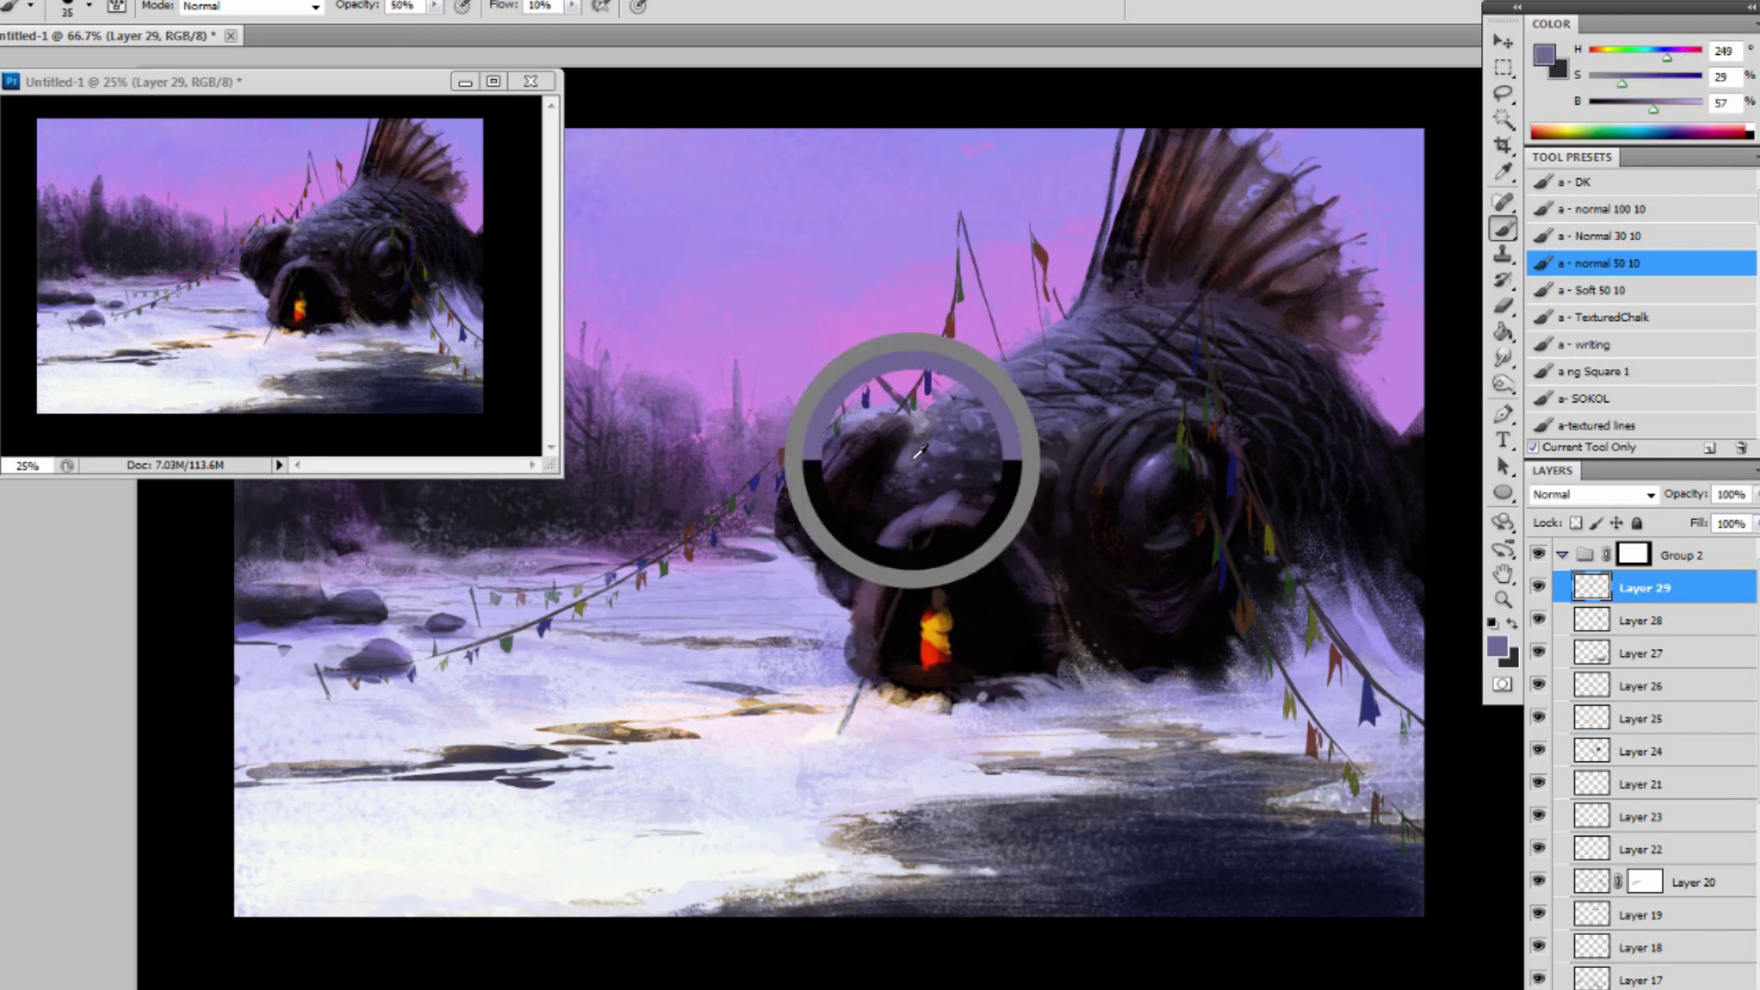
pyautogui.press(']')
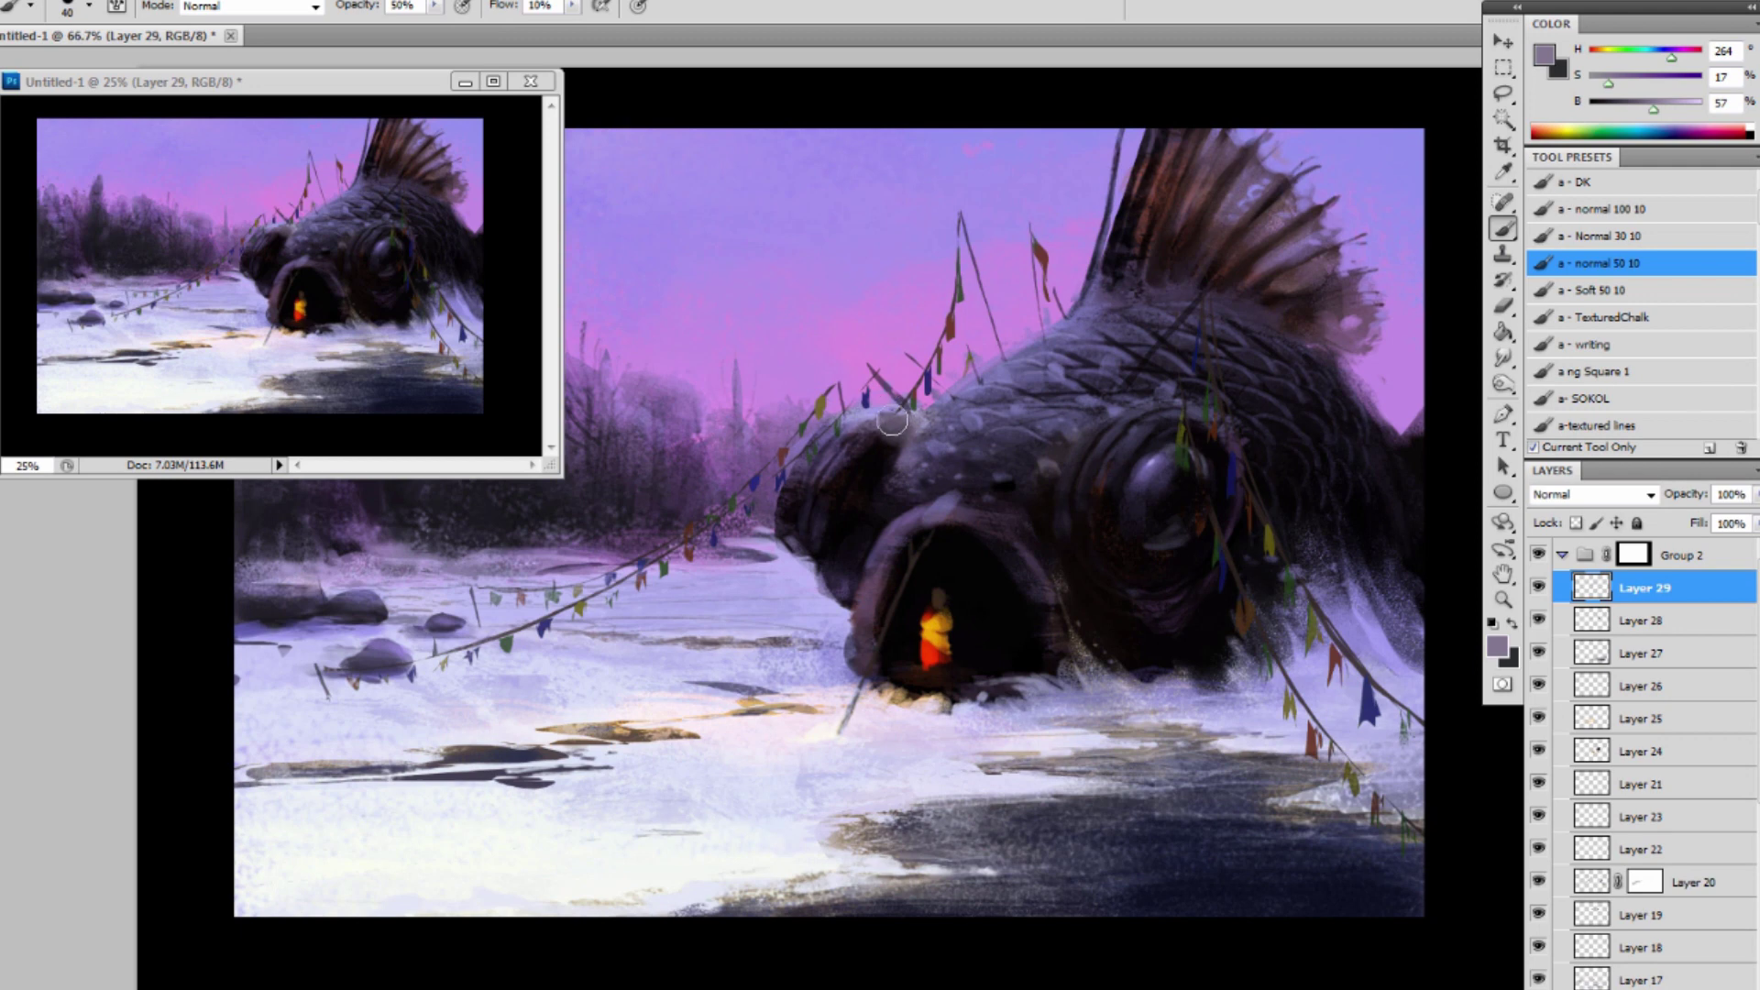
pyautogui.moveTo(893, 428); pyautogui.dragTo(887, 449)
pyautogui.keyDown('alt'); pyautogui.click(935, 445); pyautogui.keyUp('alt')
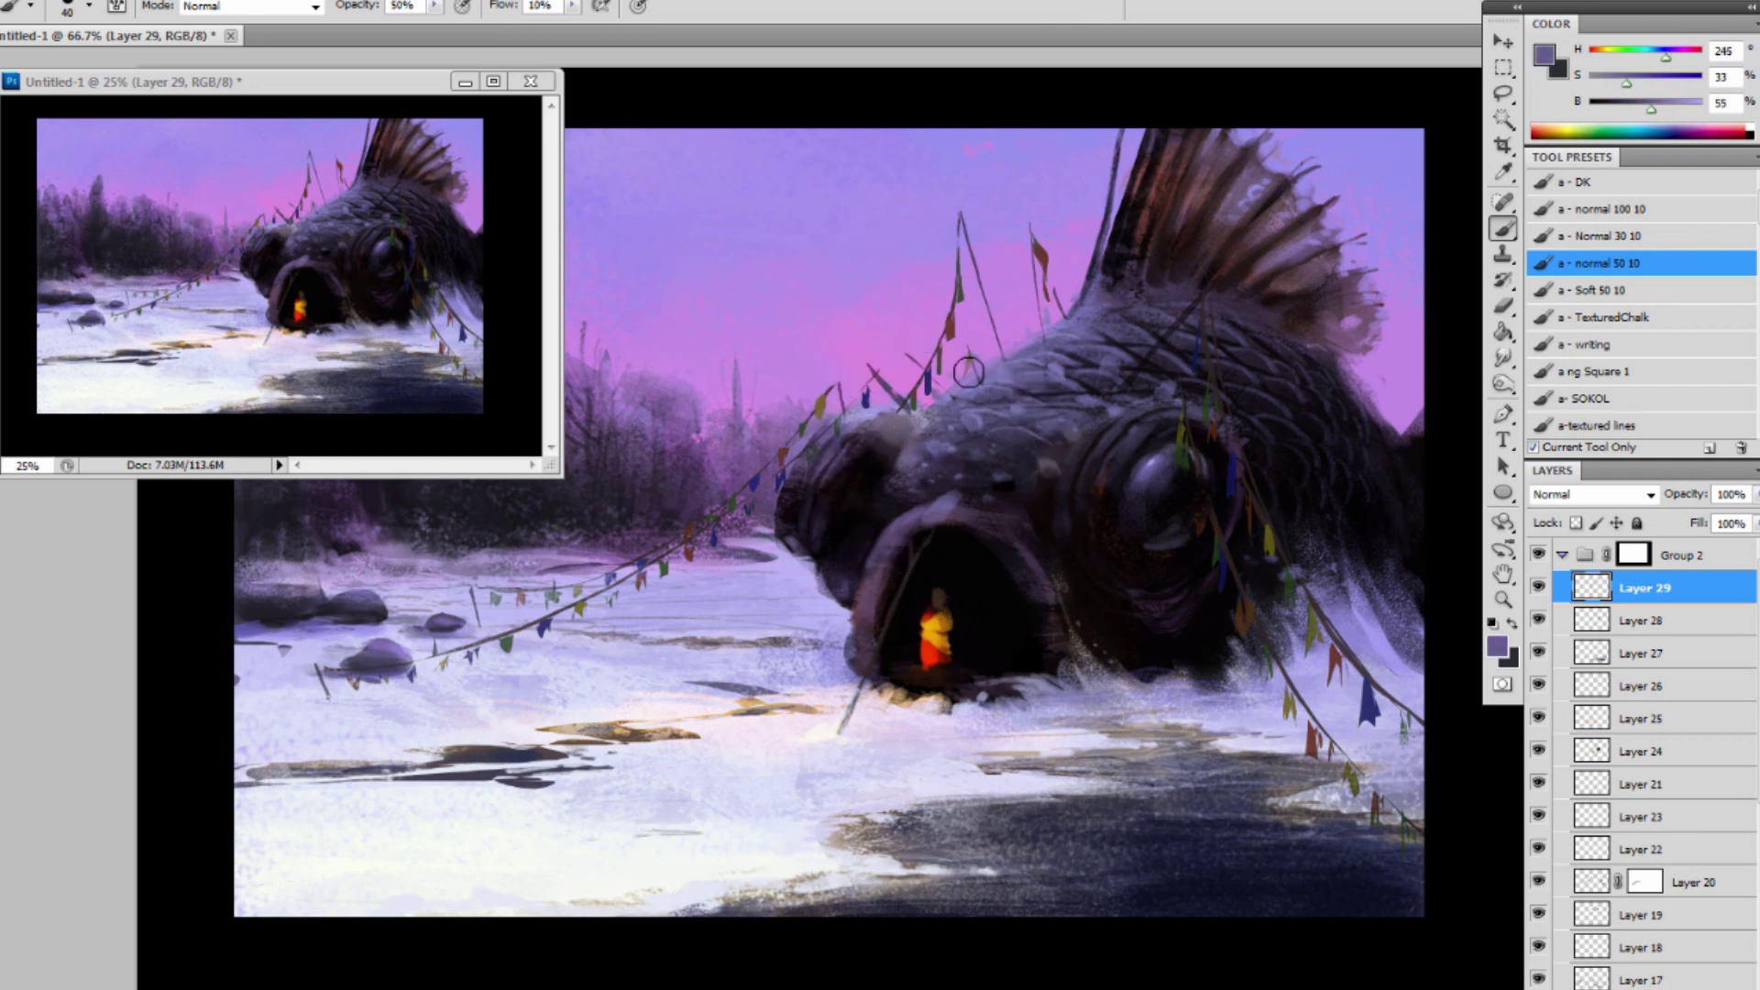
# Create another layer and blend the top of the far-side eye bulge into the snout with tones sampled around it.
pyautogui.hotkey('ctrl', 'shift', 'alt', 'n')
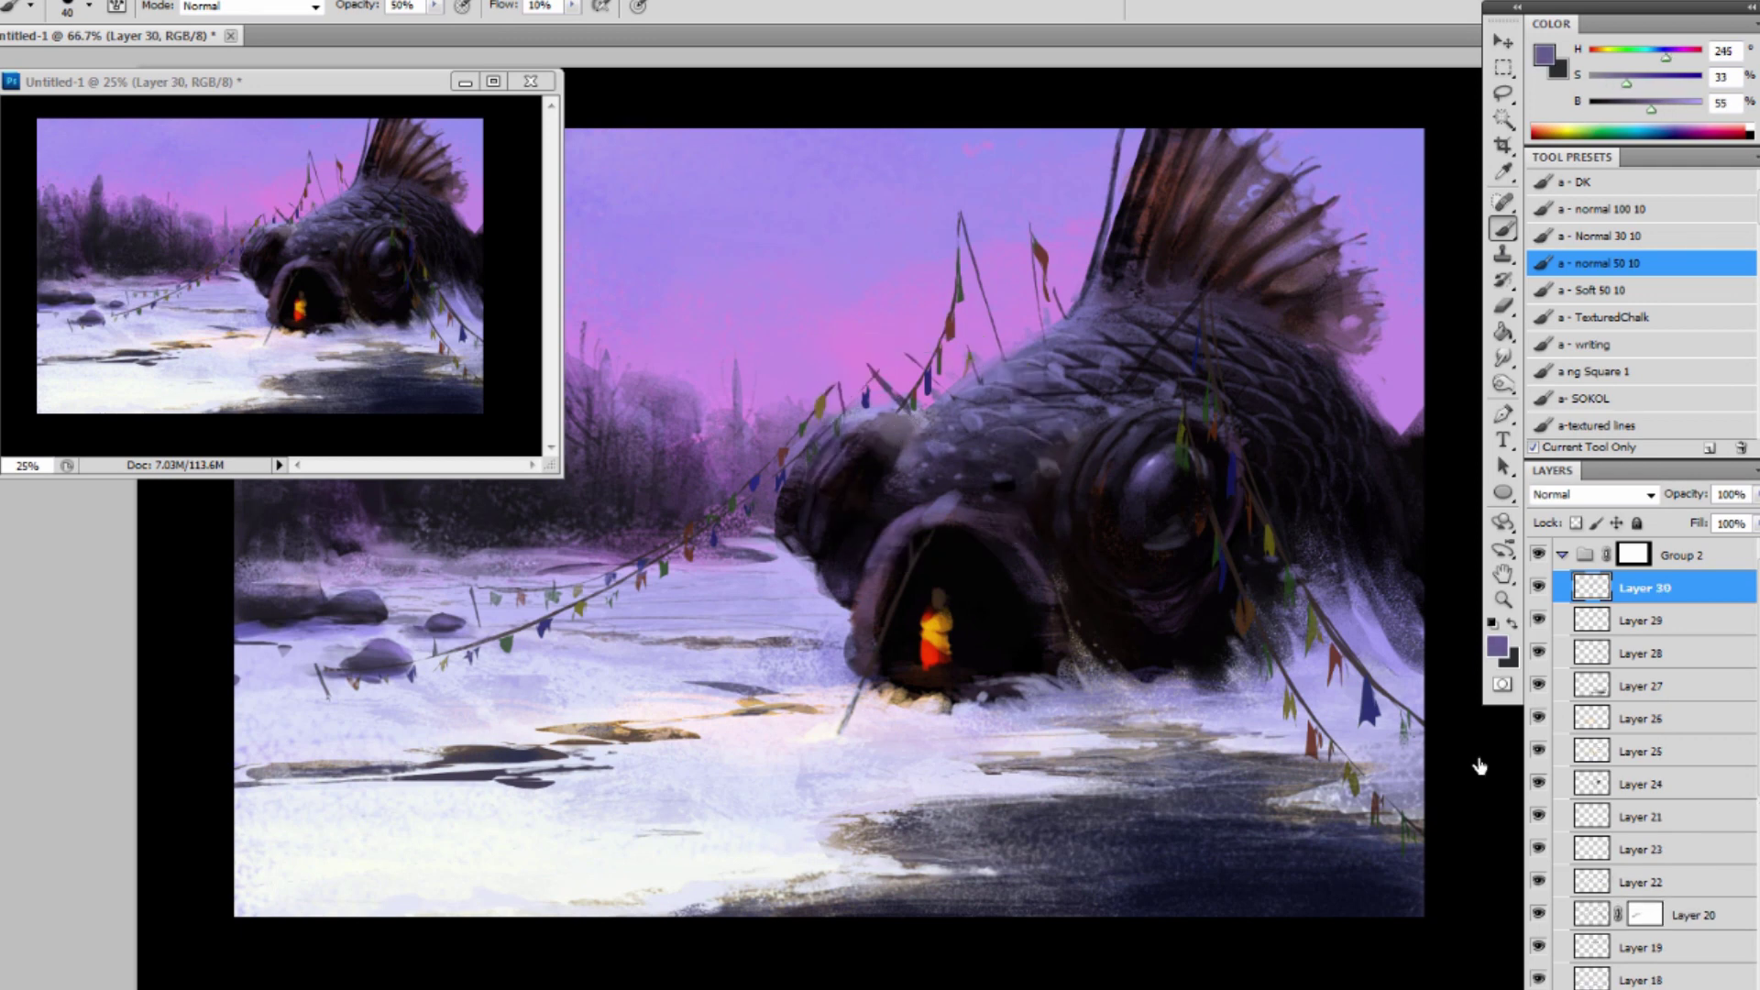
pyautogui.keyDown('alt'); pyautogui.click(868, 410); pyautogui.keyUp('alt')
pyautogui.moveTo(896, 396)
pyautogui.mouseDown()
pyautogui.moveTo(901, 441)
pyautogui.moveTo(995, 377)
pyautogui.moveTo(888, 442)
pyautogui.moveTo(1090, 319)
pyautogui.moveTo(986, 367)
pyautogui.moveTo(886, 460)
pyautogui.mouseUp()
pyautogui.keyDown('alt'); pyautogui.click(922, 419); pyautogui.keyUp('alt')
pyautogui.keyDown('alt'); pyautogui.click(865, 499); pyautogui.keyUp('alt')
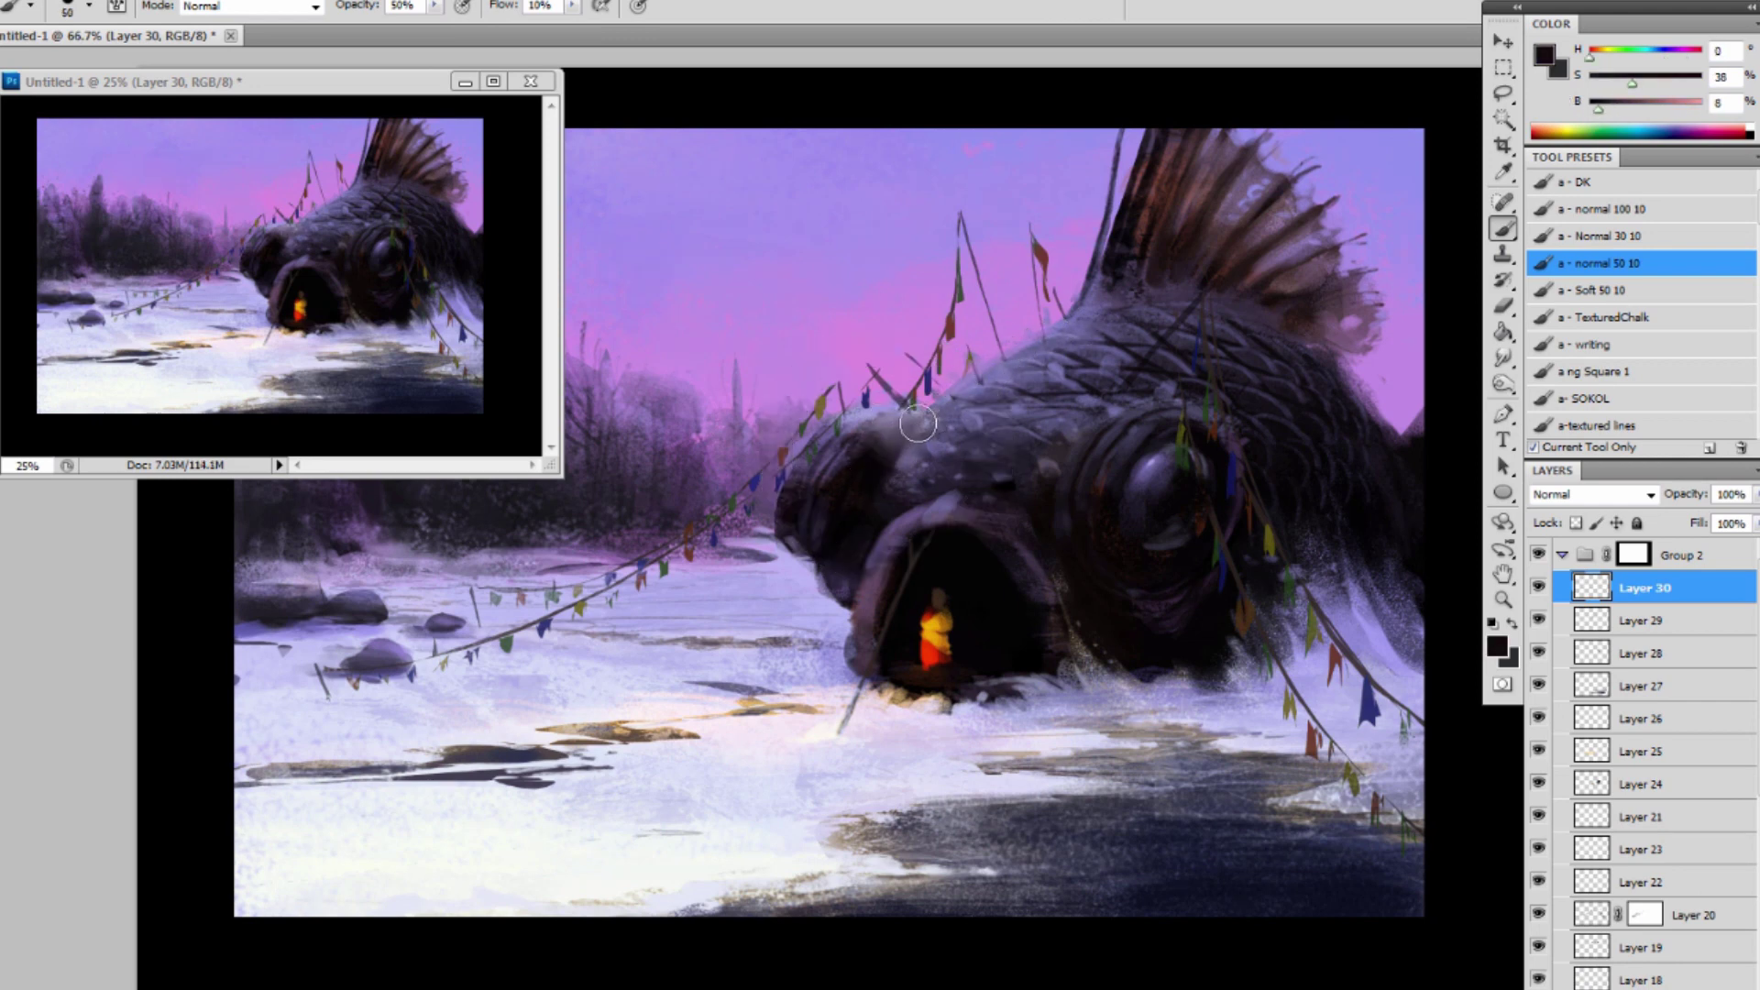
# Paint an amber glow (H 39, S 98, B 92) over the robed figure in the fish's mouth.
pyautogui.press('[')
pyautogui.press('[')
pyautogui.press('[')
pyautogui.press('[')
pyautogui.press('[')
pyautogui.press('[')
pyautogui.press('[')
pyautogui.press('[')
pyautogui.press('[')
pyautogui.press(']')
pyautogui.press(']')
pyautogui.press(']')
pyautogui.keyDown('alt'); pyautogui.click(927, 630); pyautogui.keyUp('alt')
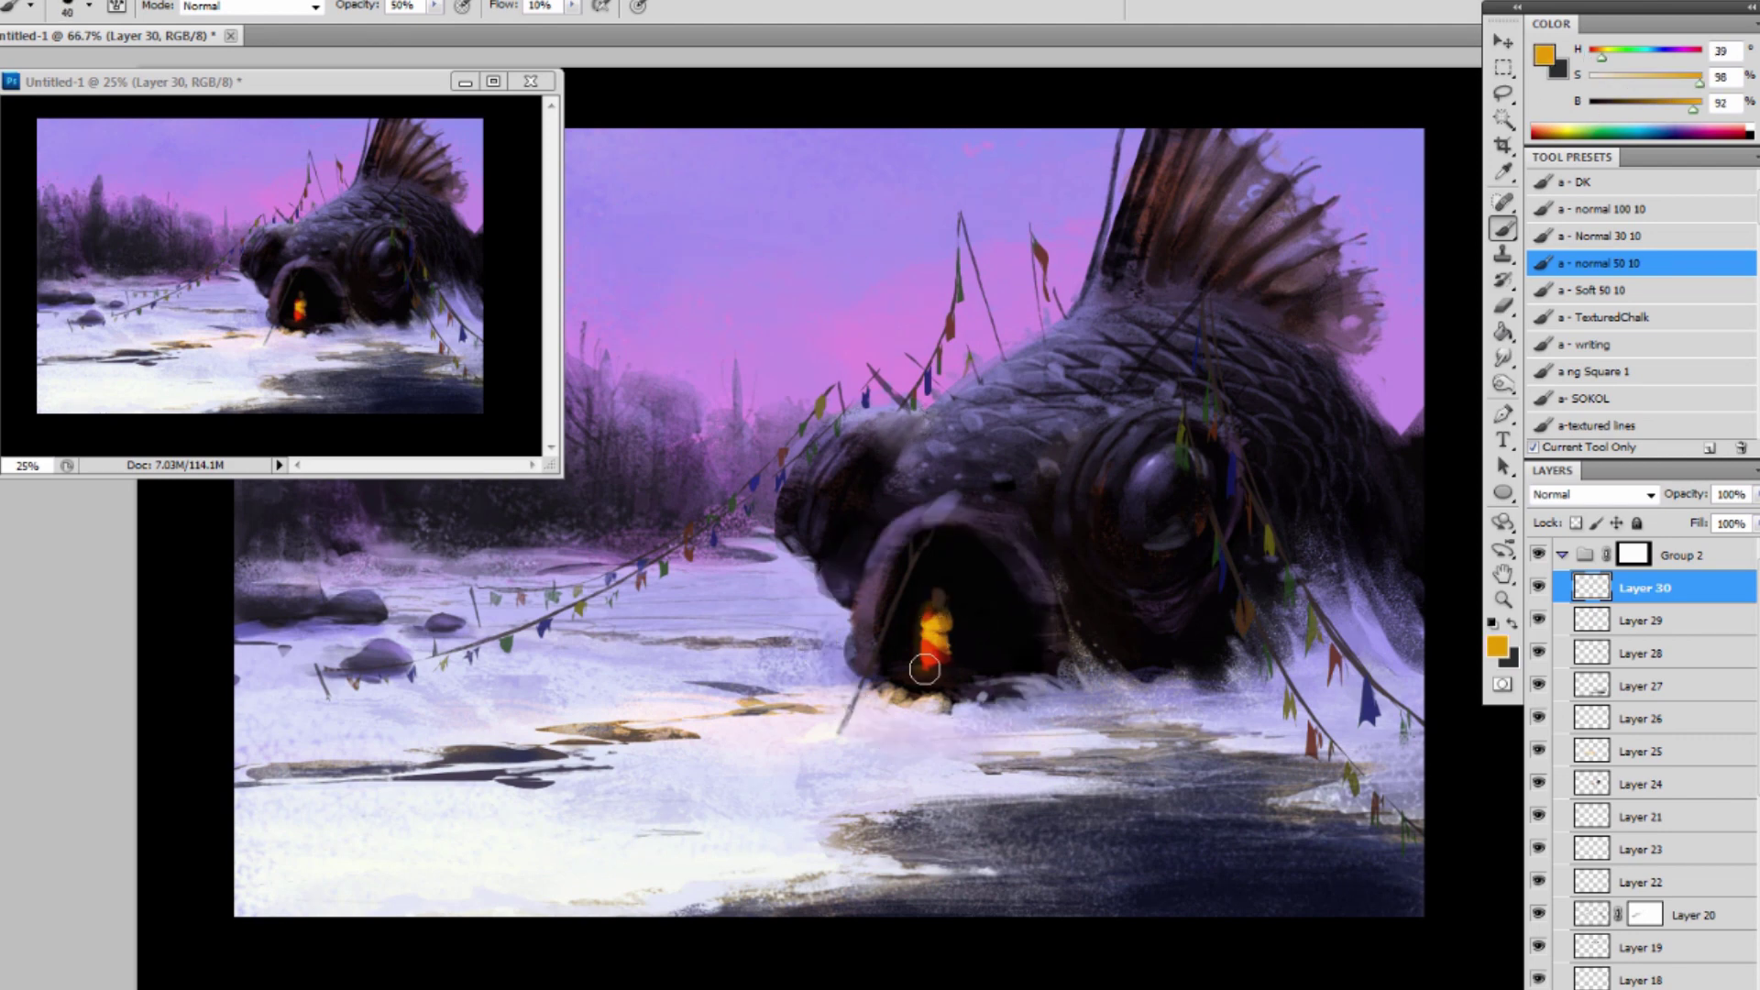
pyautogui.moveTo(933, 603); pyautogui.dragTo(931, 598)
# Paint thin amber (H 41, S 98, B 93) light along the left inner edge of the mouth with a small brush.
pyautogui.press('[')
pyautogui.keyDown('alt'); pyautogui.click(936, 626); pyautogui.keyUp('alt')
pyautogui.moveTo(886, 634)
pyautogui.mouseDown()
pyautogui.moveTo(932, 539)
pyautogui.moveTo(891, 591)
pyautogui.moveTo(903, 555)
pyautogui.moveTo(880, 642)
pyautogui.moveTo(903, 547)
pyautogui.moveTo(877, 663)
pyautogui.moveTo(891, 582)
pyautogui.moveTo(883, 673)
pyautogui.mouseUp()
pyautogui.press(']')
pyautogui.press(']')
pyautogui.press(']')
pyautogui.press(']')
pyautogui.press(']')
pyautogui.press('[')
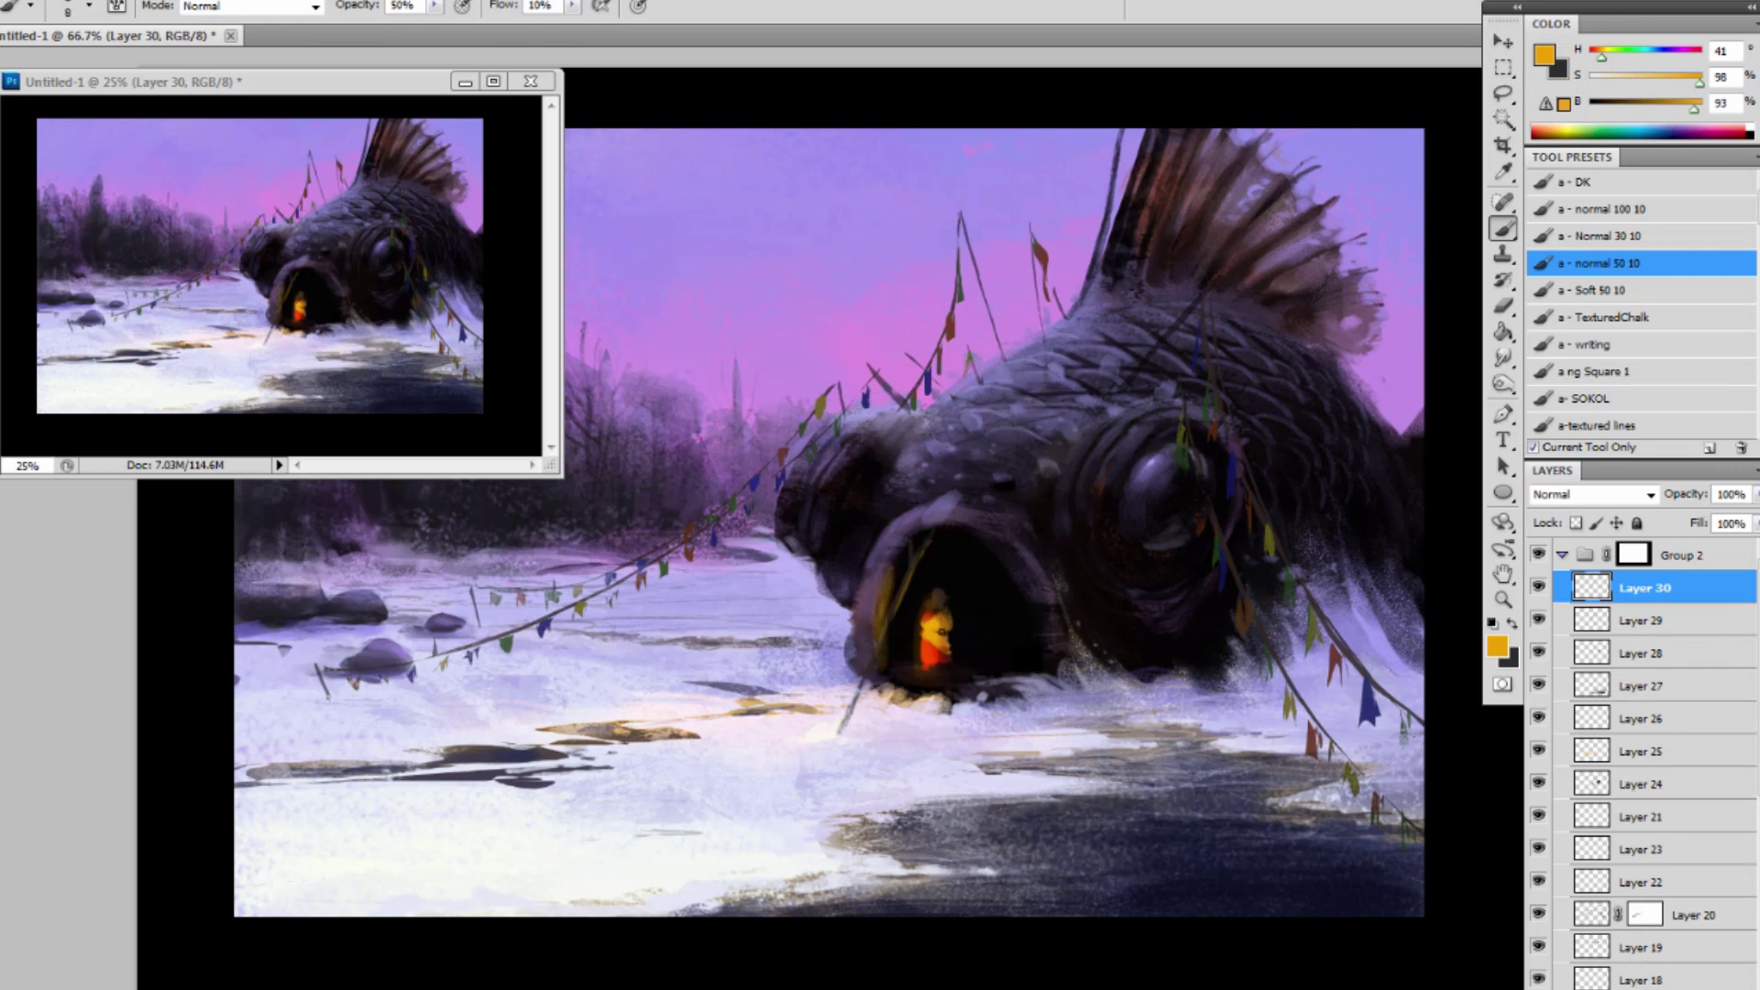
# Set the brush to 30 and tone down the glow at the mouth's left edge with sampled dark tones (H 17, S 54, B 5; H 300, S 25, B 2).
pyautogui.keyDown('alt'); pyautogui.click(939, 628); pyautogui.keyUp('alt')
pyautogui.press(']')
pyautogui.press(']')
pyautogui.press(']')
pyautogui.press(']')
pyautogui.press(']')
pyautogui.press(']')
pyautogui.press(']')
pyautogui.press(']')
pyautogui.keyDown('alt'); pyautogui.click(907, 650); pyautogui.keyUp('alt')
pyautogui.press('[')
pyautogui.press('[')
pyautogui.press('[')
pyautogui.press('[')
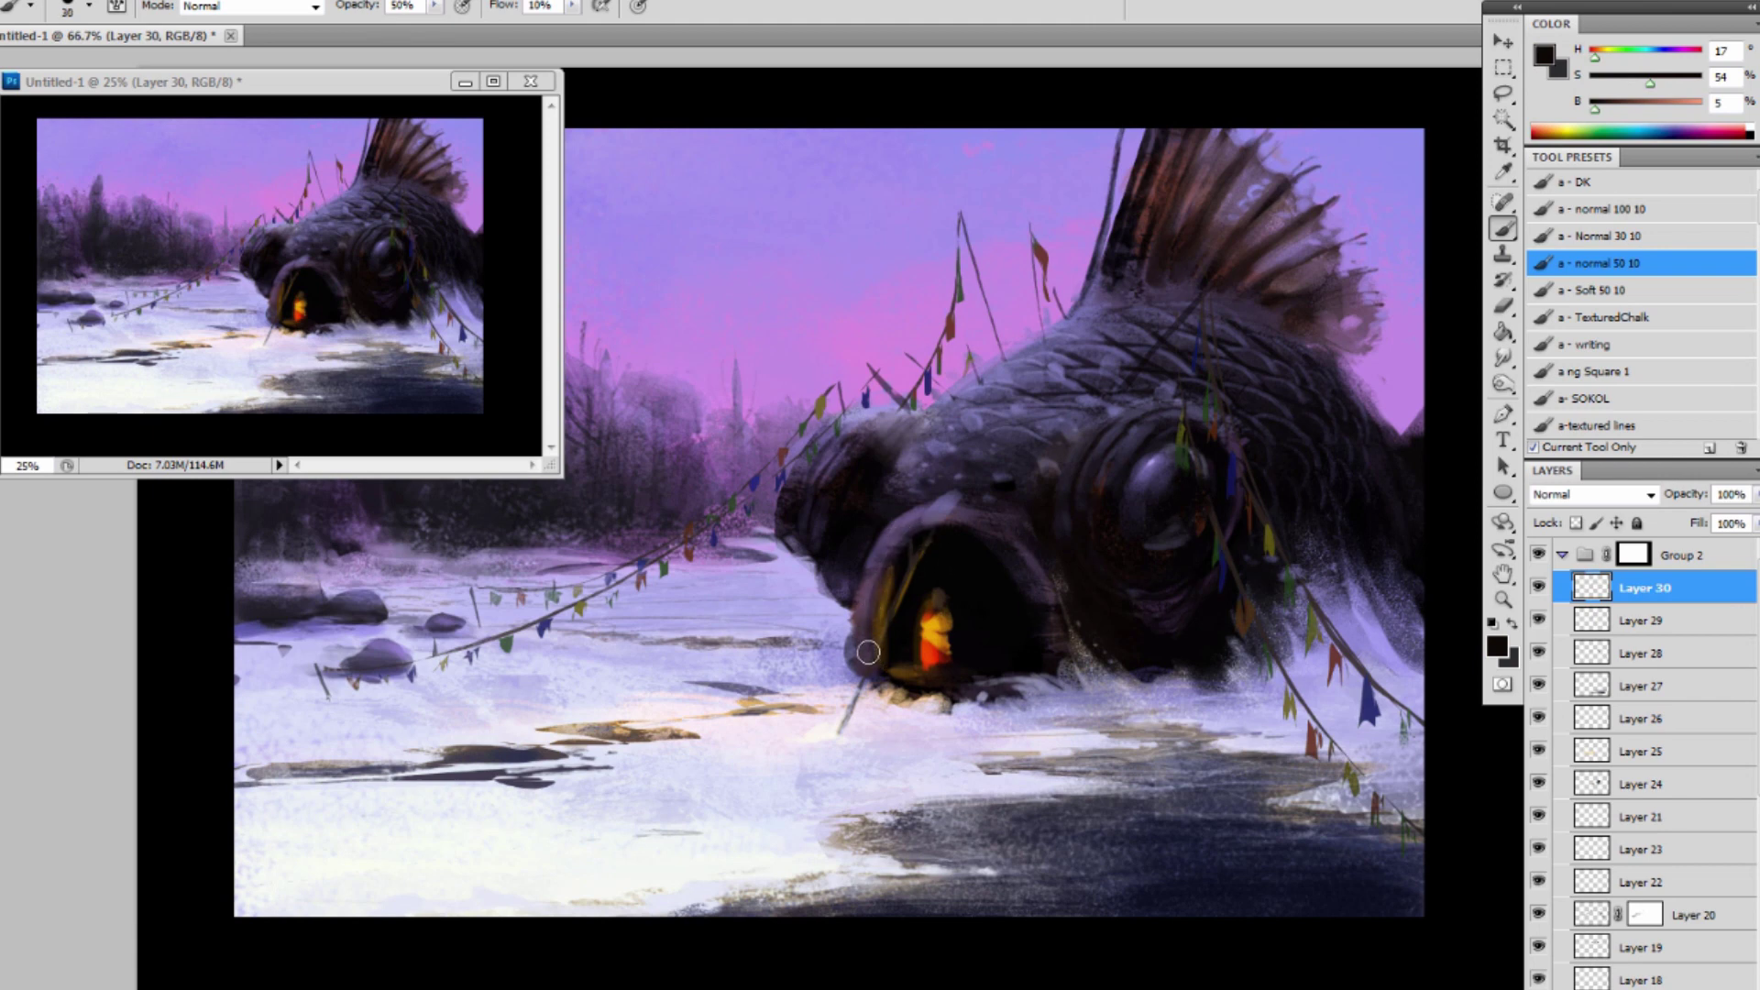
pyautogui.keyDown('alt'); pyautogui.click(963, 537); pyautogui.keyUp('alt')
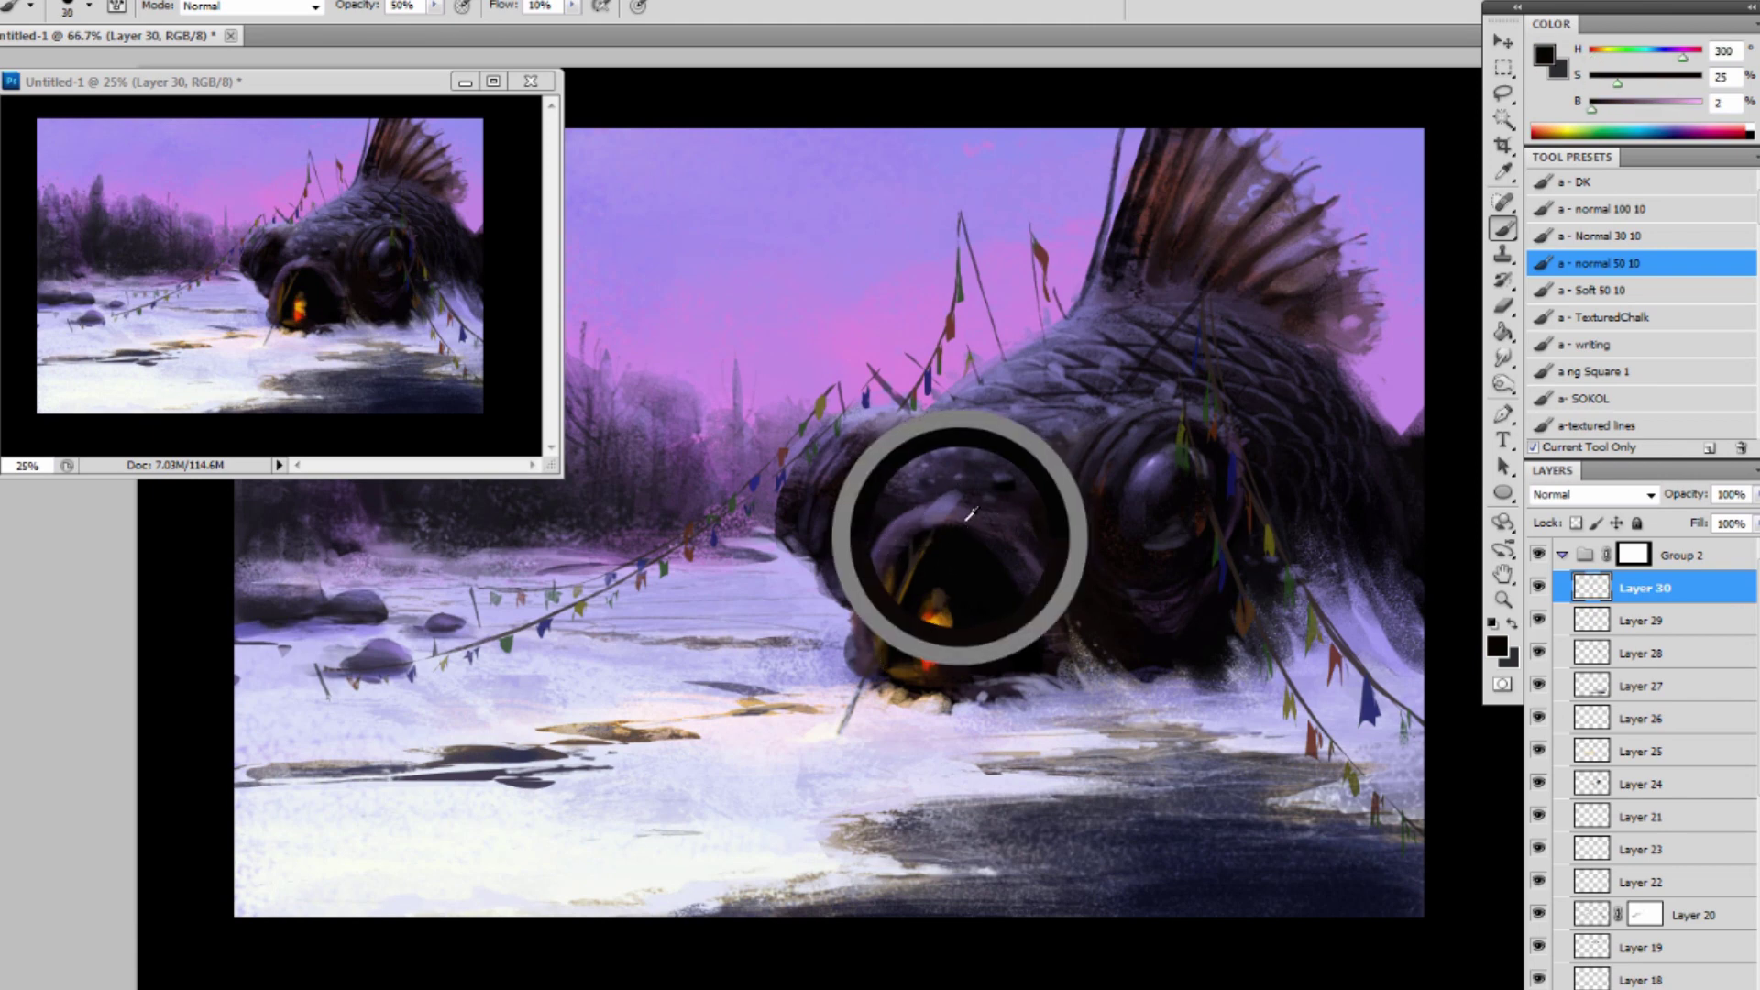
# Paint an amber (H 40, S 98, B 91) rim light over the arch and right inner edge of the mouth, redoing the first stroke.
pyautogui.keyDown('alt'); pyautogui.click(941, 614); pyautogui.keyUp('alt')
pyautogui.moveTo(912, 548); pyautogui.dragTo(1020, 575)
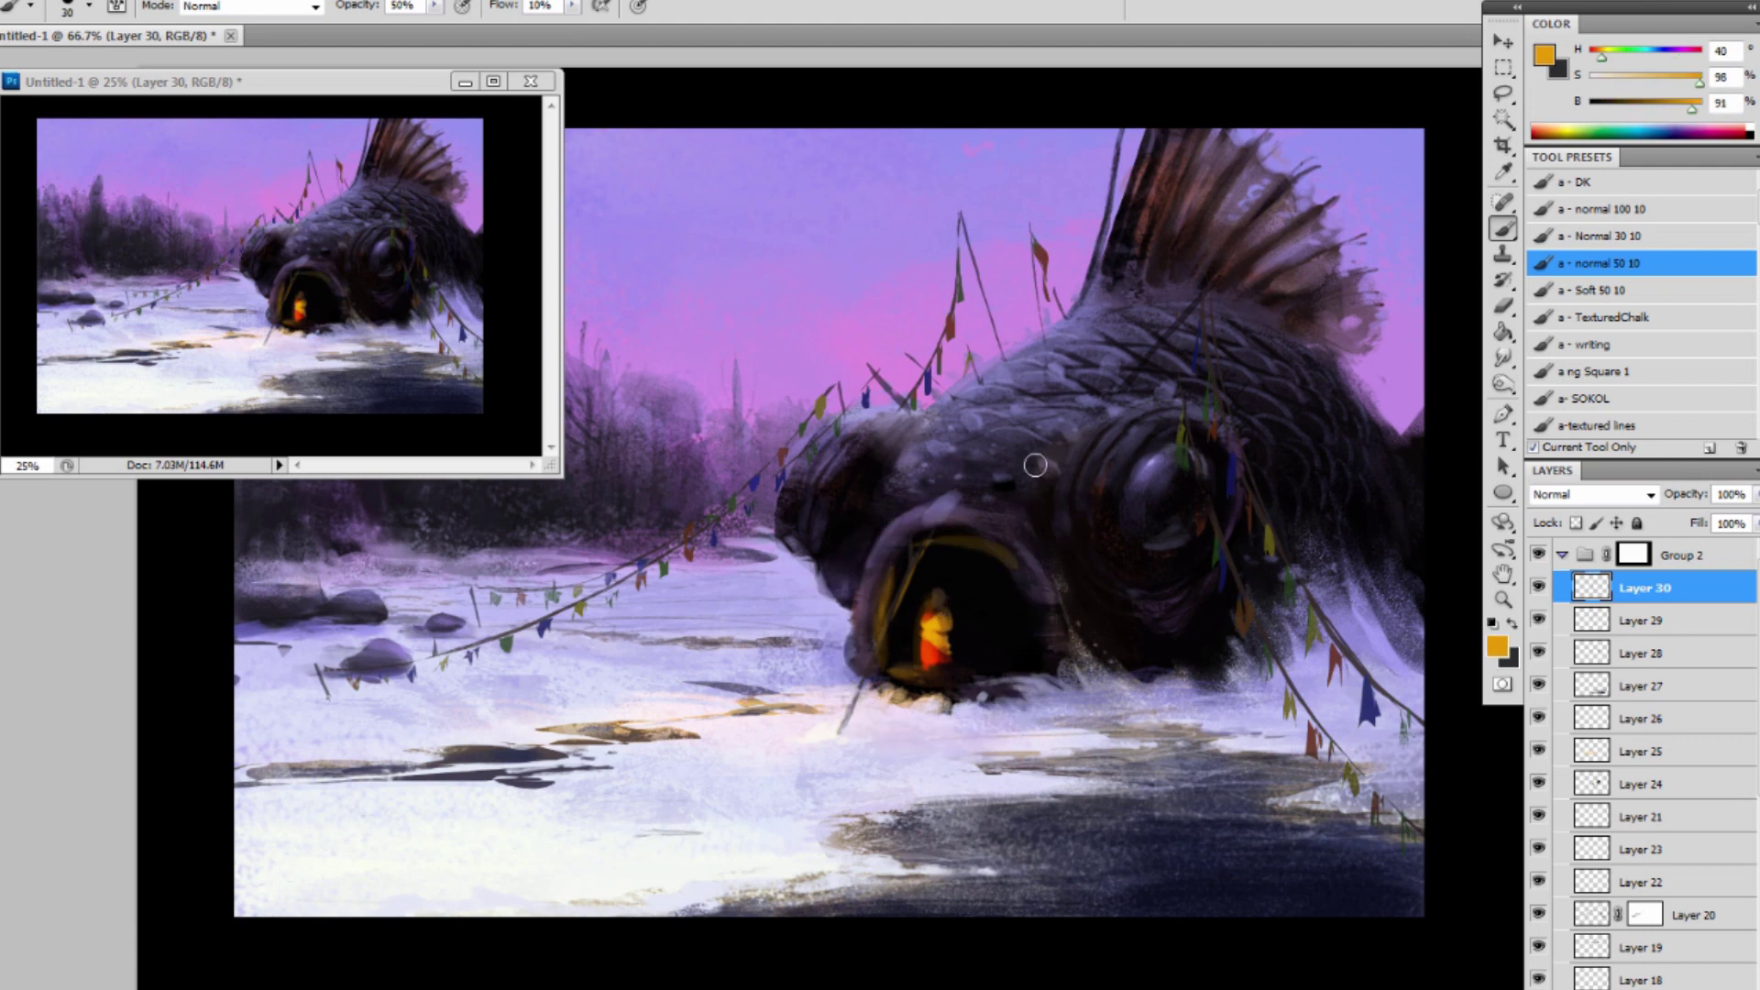
pyautogui.hotkey('ctrl', 'z')
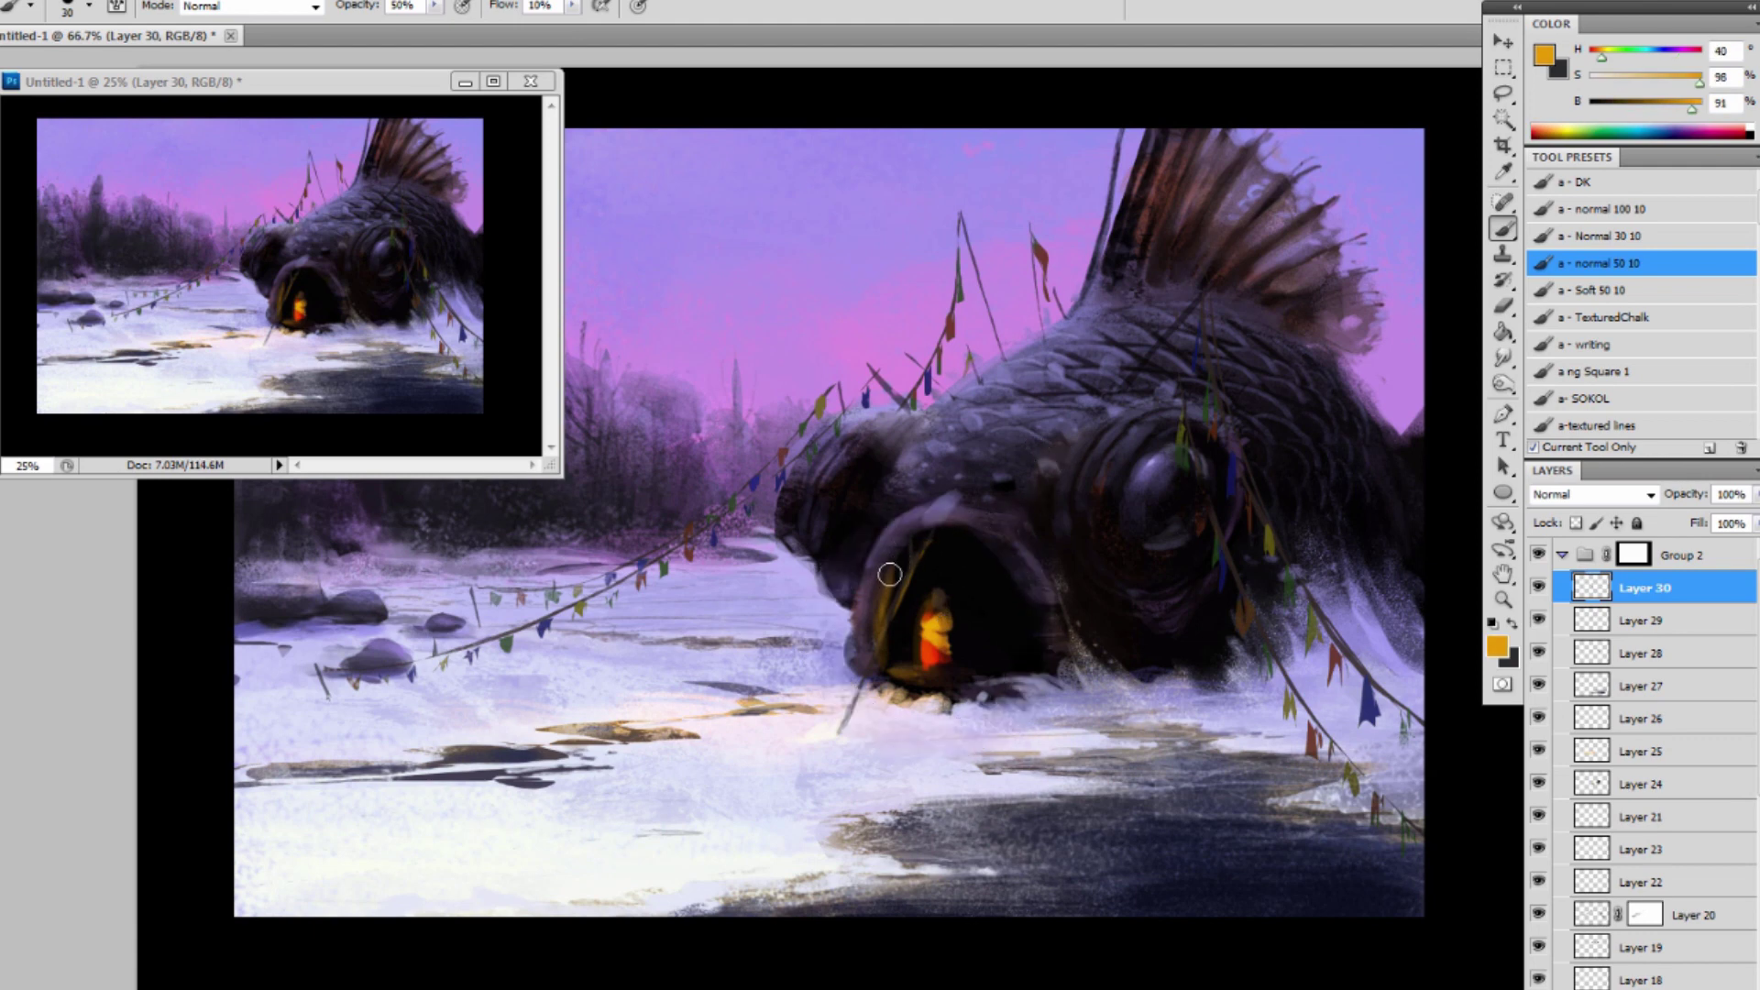
pyautogui.moveTo(924, 536); pyautogui.dragTo(1013, 566)
# Trim the amber light at the mouth's right inner edge with sampled near-blacks (H 300, S 100, B 1; H 300, S 25, B 2).
pyautogui.keyDown('alt'); pyautogui.click(993, 600); pyautogui.keyUp('alt')
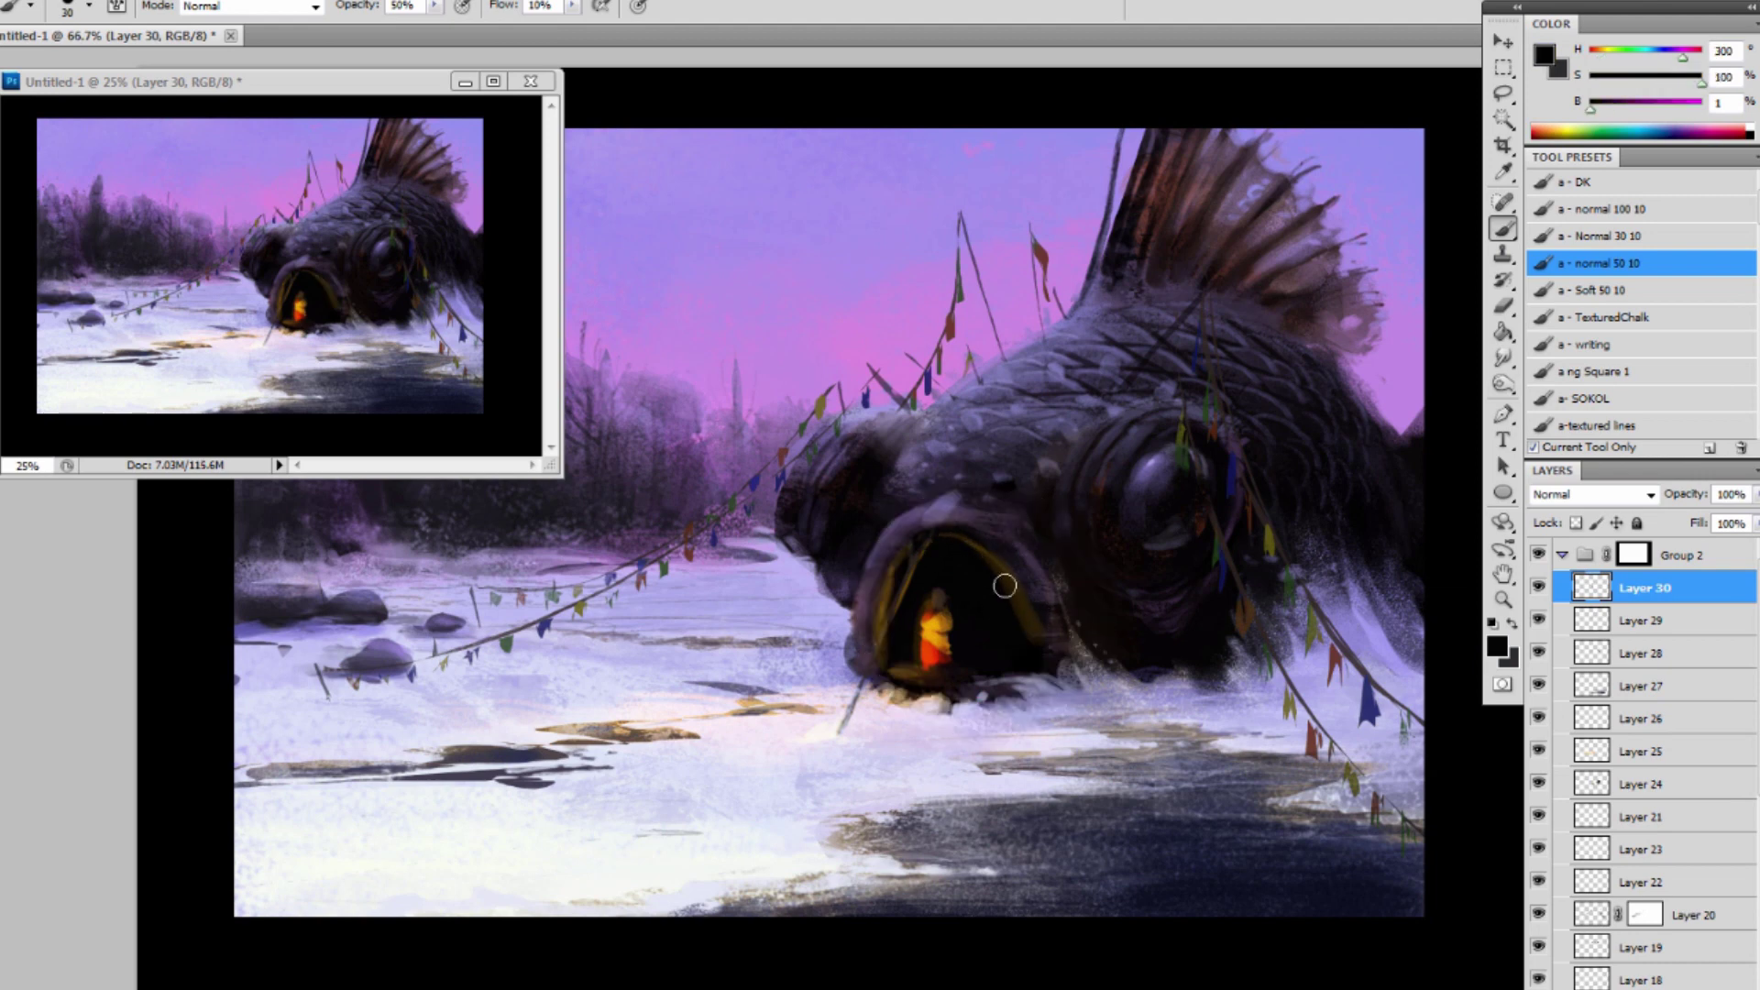
pyautogui.keyDown('alt'); pyautogui.click(985, 606); pyautogui.keyUp('alt')
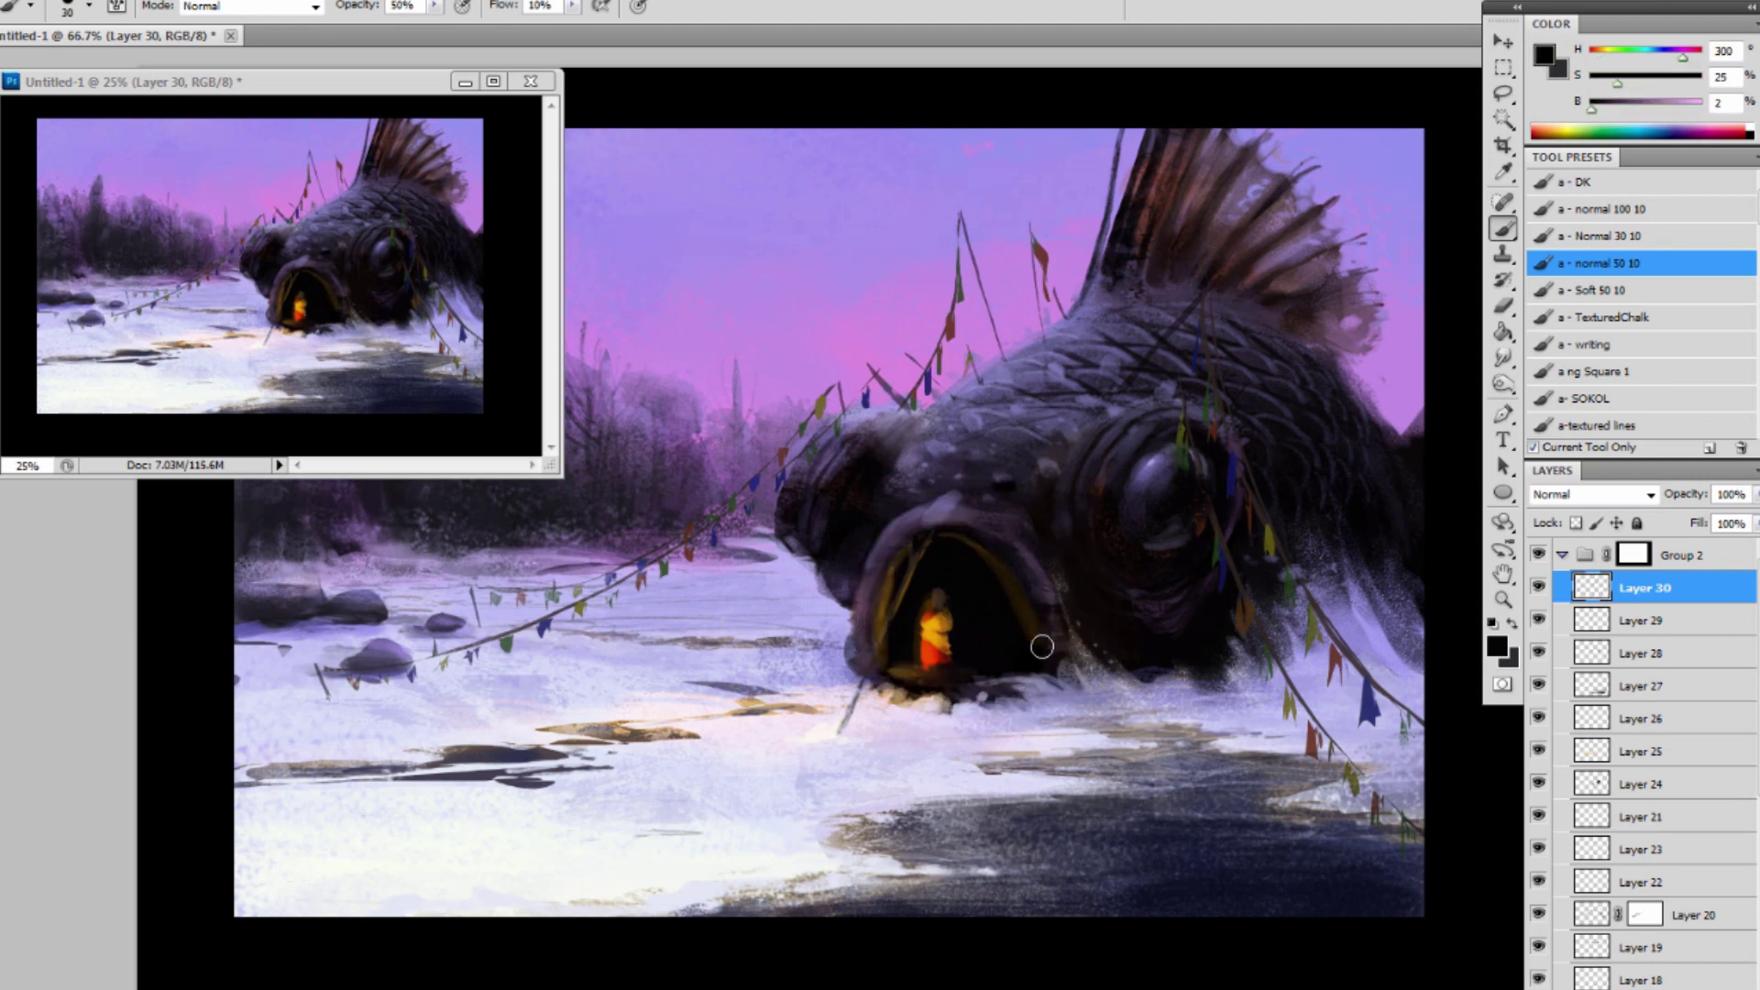
pyautogui.moveTo(1034, 597); pyautogui.dragTo(1045, 638)
# Draw fine black wrinkle lines around the fish's near eye with the TexturedChalk preset, reducing the brush to 4.
pyautogui.keyDown('alt'); pyautogui.click(974, 724); pyautogui.keyUp('alt')
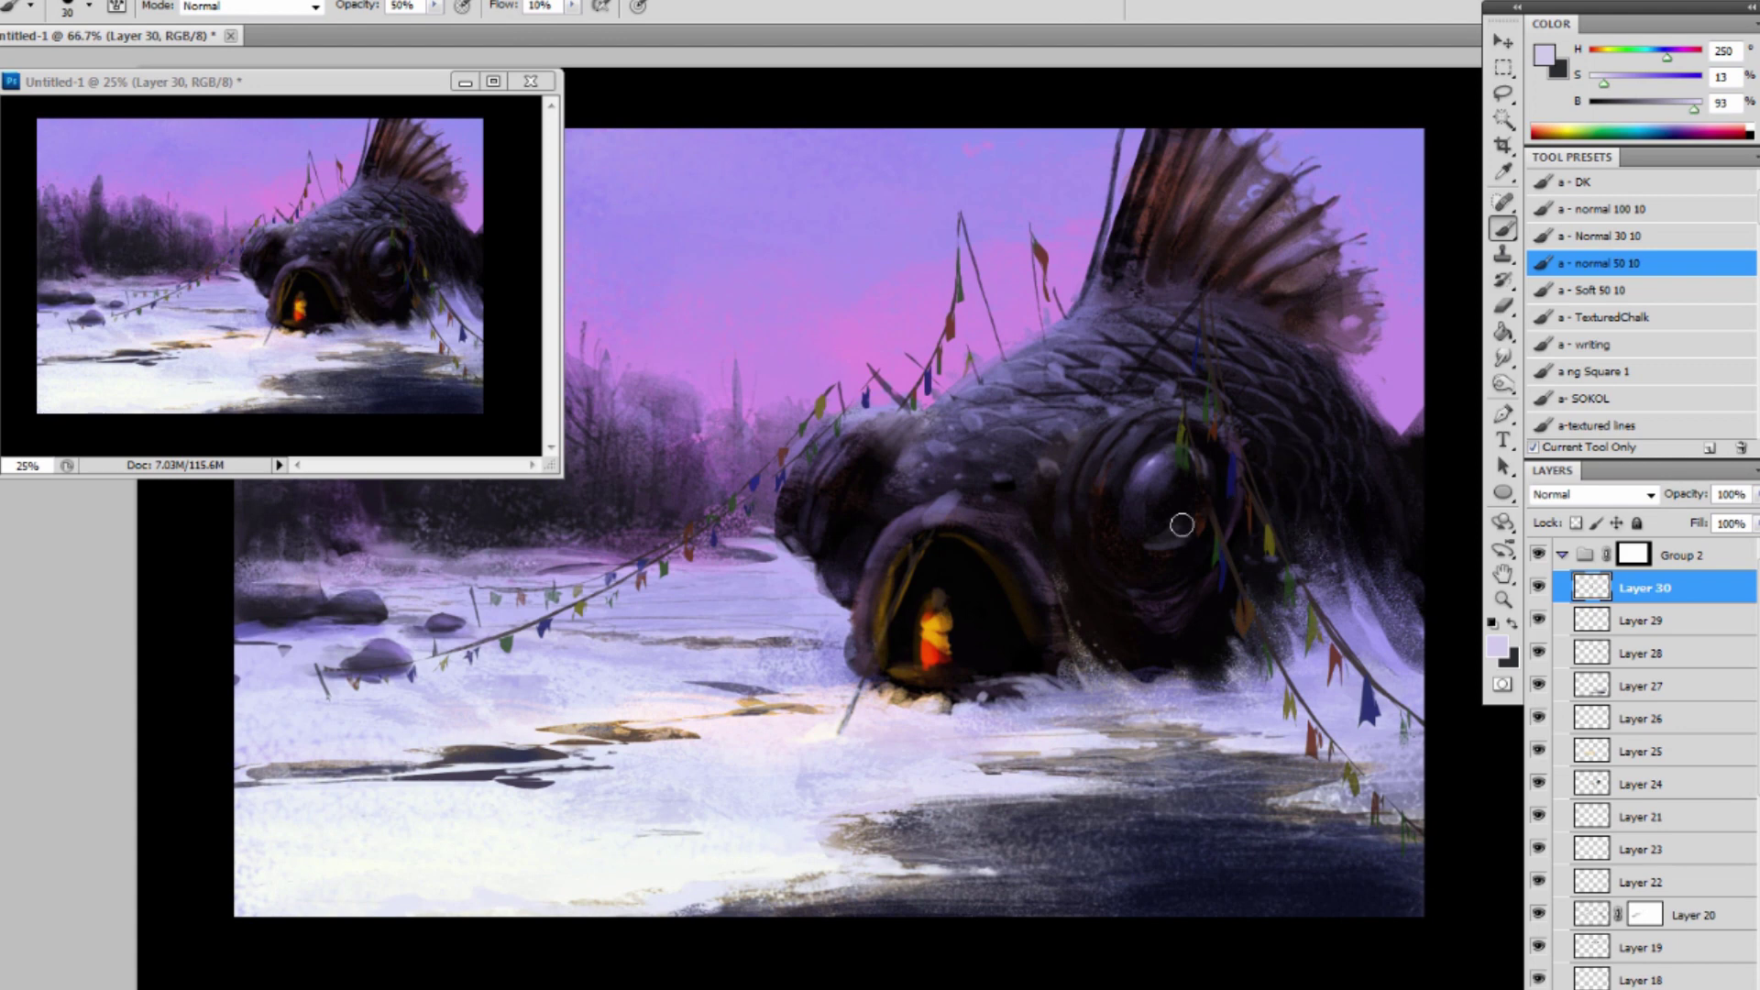
pyautogui.keyDown('alt'); pyautogui.click(1219, 460); pyautogui.keyUp('alt')
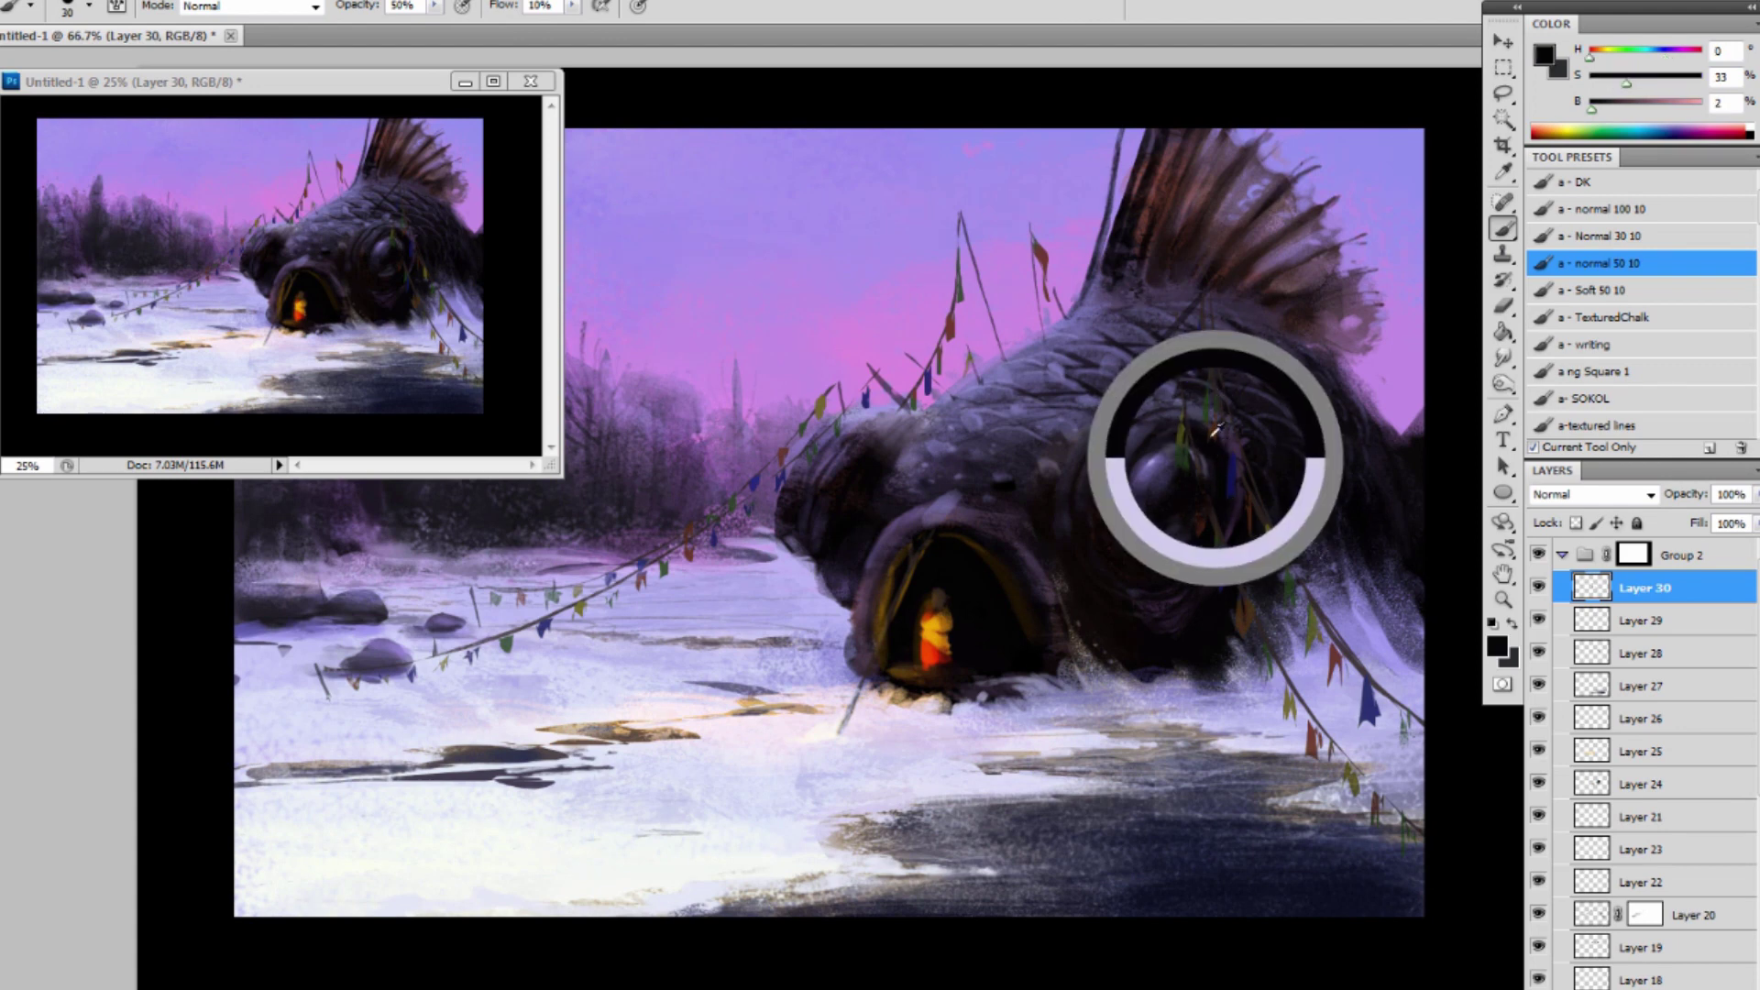
pyautogui.click(1676, 317)
pyautogui.press('[')
pyautogui.press('[')
pyautogui.press('[')
pyautogui.press('[')
pyautogui.press('[')
pyautogui.press('[')
pyautogui.press('[')
pyautogui.press('[')
pyautogui.press('[')
pyautogui.press('[')
pyautogui.press('[')
pyautogui.press('[')
pyautogui.press('[')
pyautogui.press('[')
pyautogui.press('[')
pyautogui.press('[')
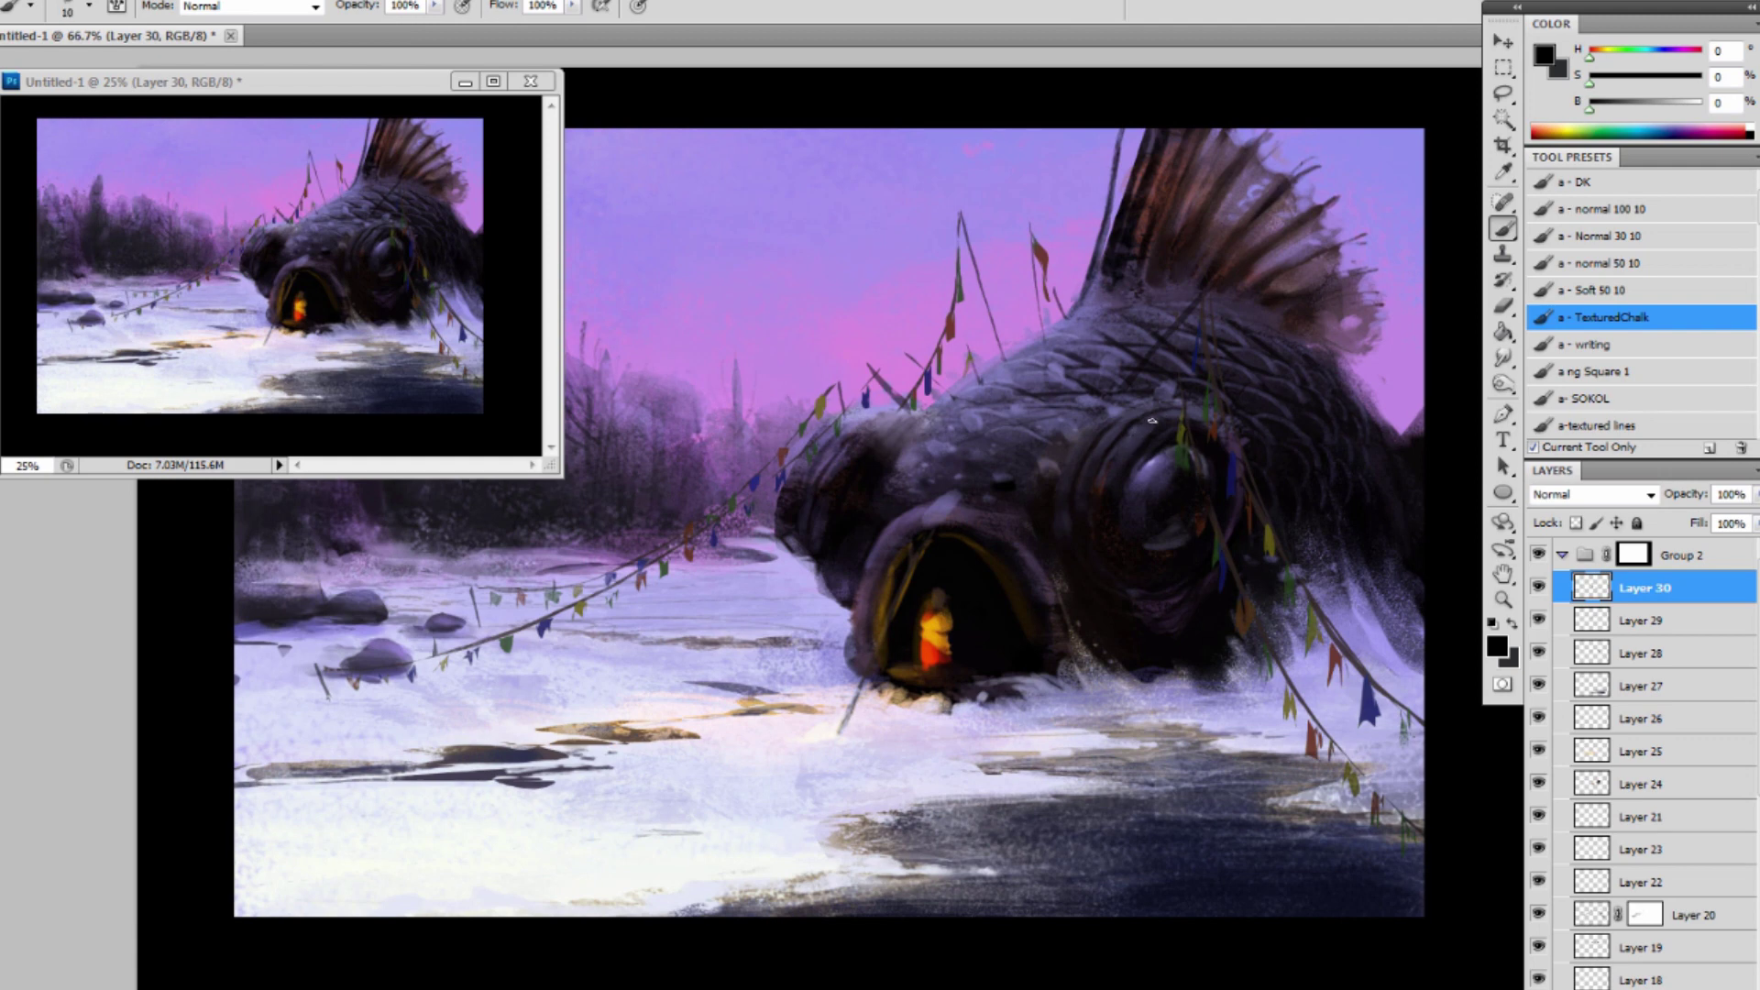
pyautogui.press('[')
pyautogui.press('[')
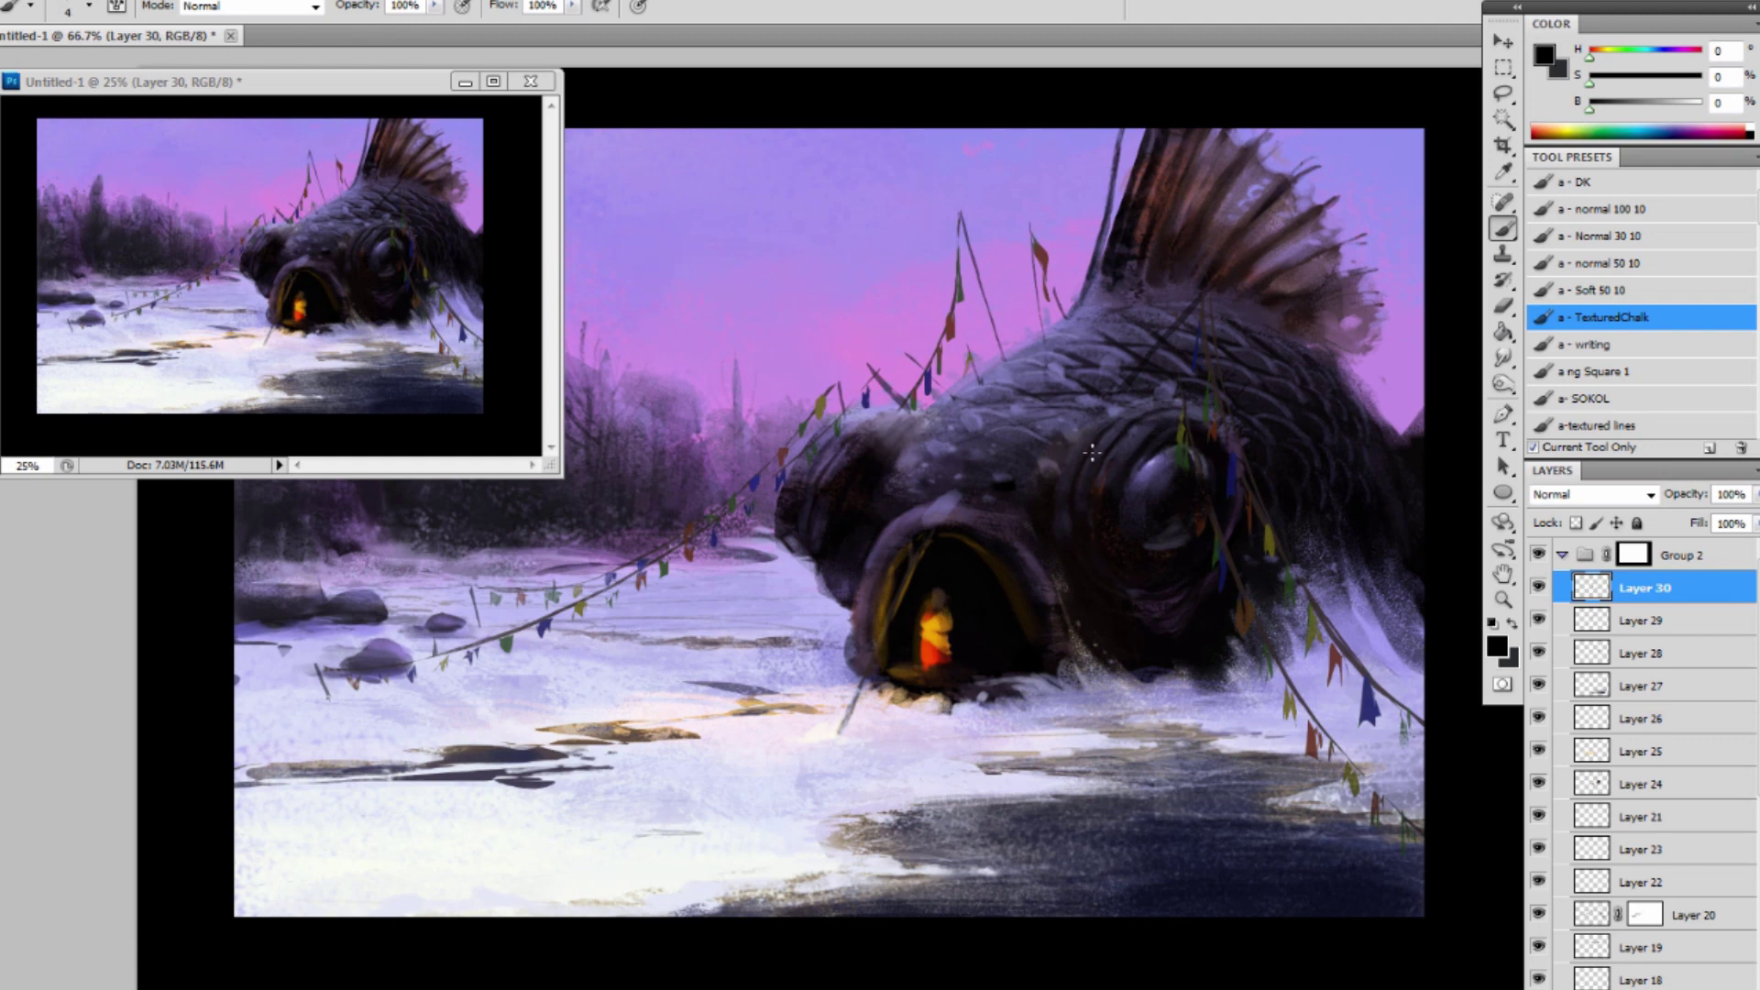
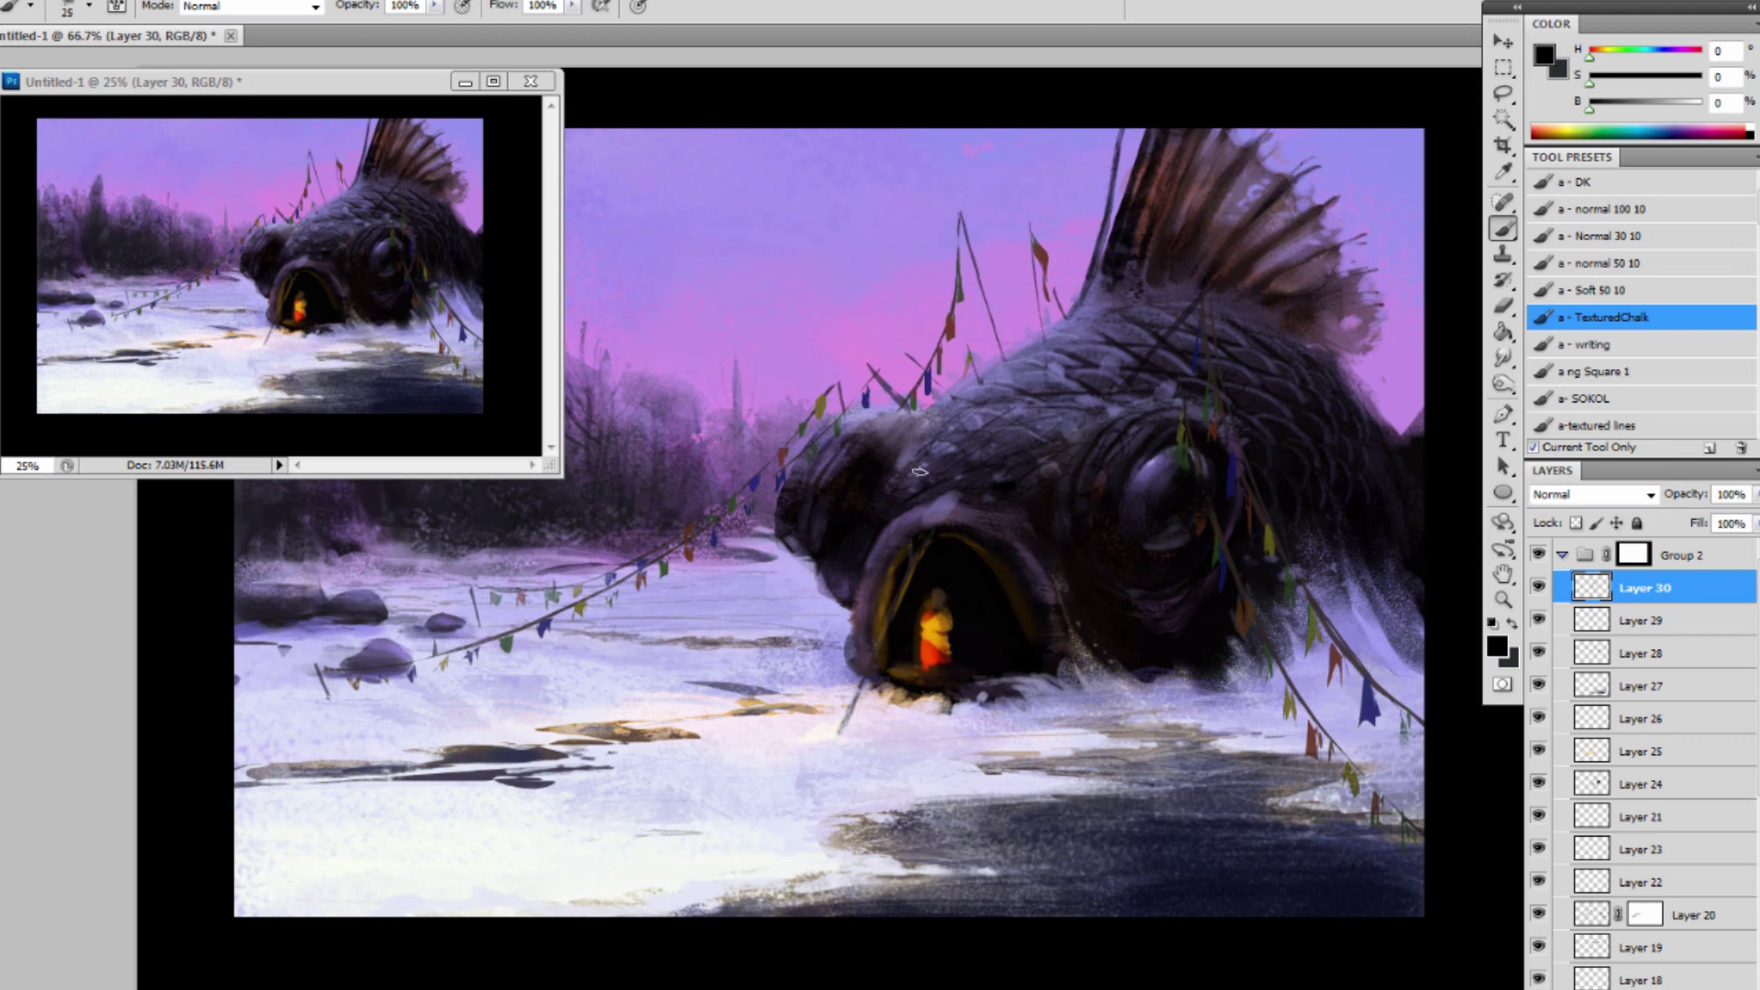
# Enlarge the brush to 150 and deepen the shadow on the fish's snout above the mouth with black.
pyautogui.press(']')
pyautogui.press(']')
pyautogui.press(']')
pyautogui.press(']')
pyautogui.press(']')
pyautogui.press(']')
pyautogui.press(']')
pyautogui.press(']')
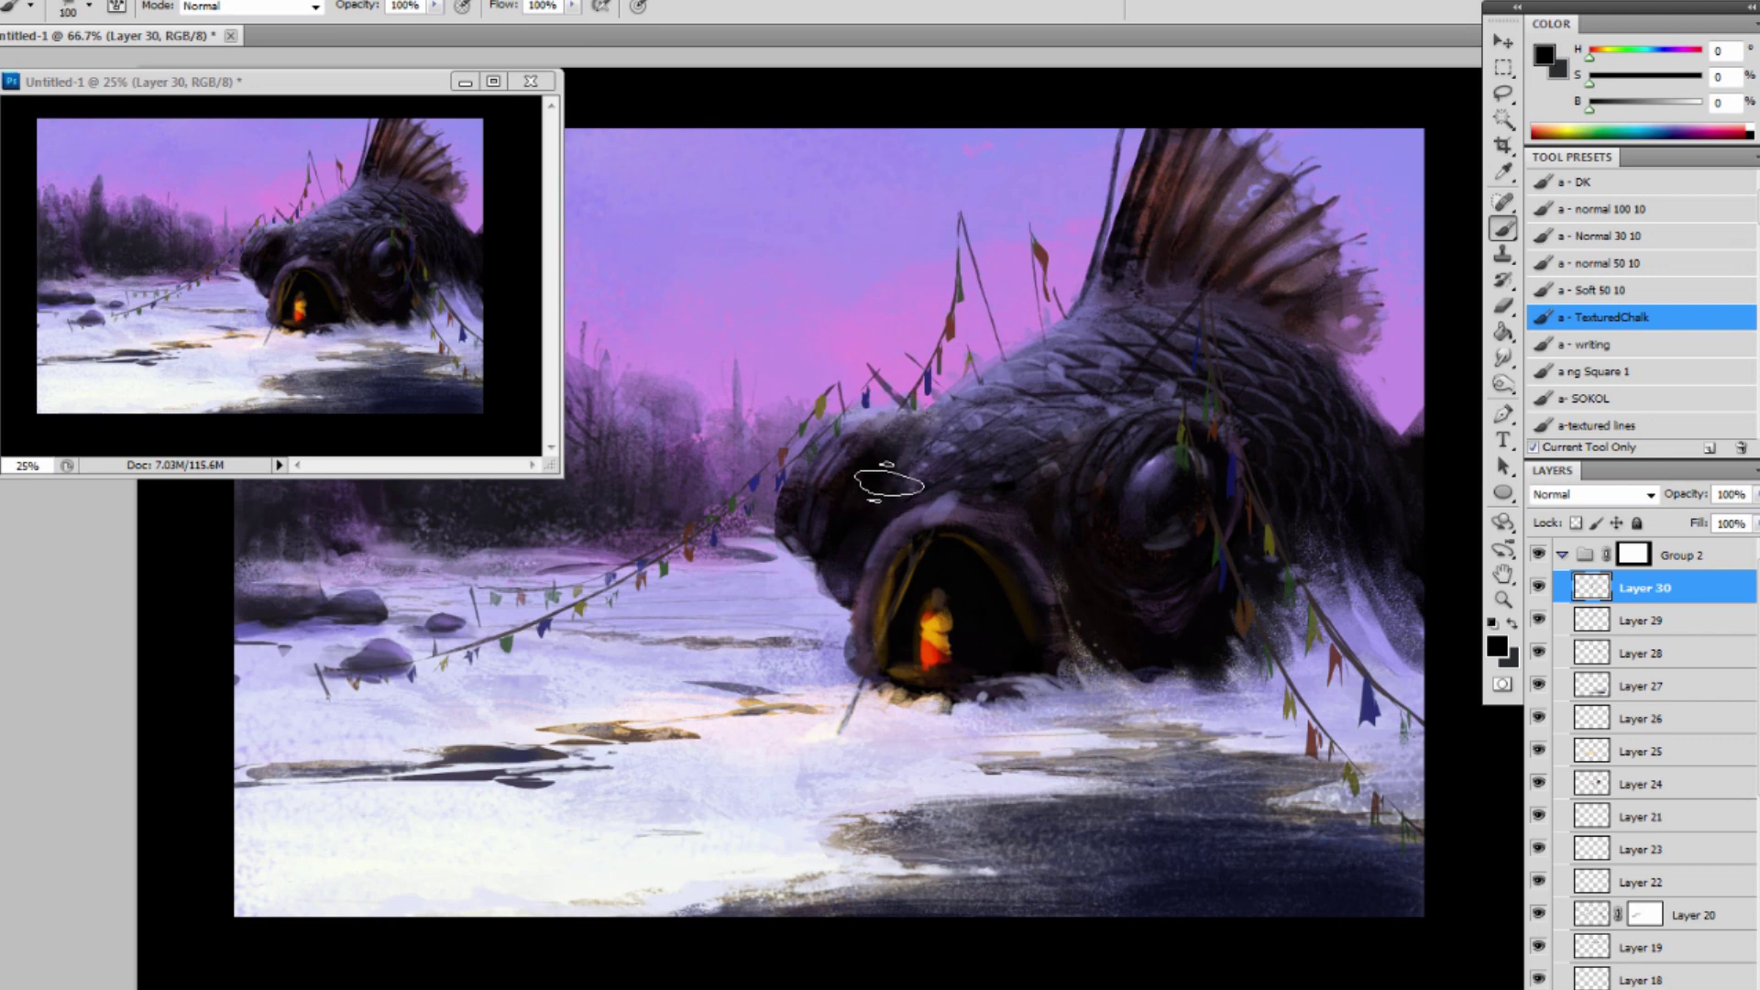
pyautogui.press(']')
pyautogui.press(']')
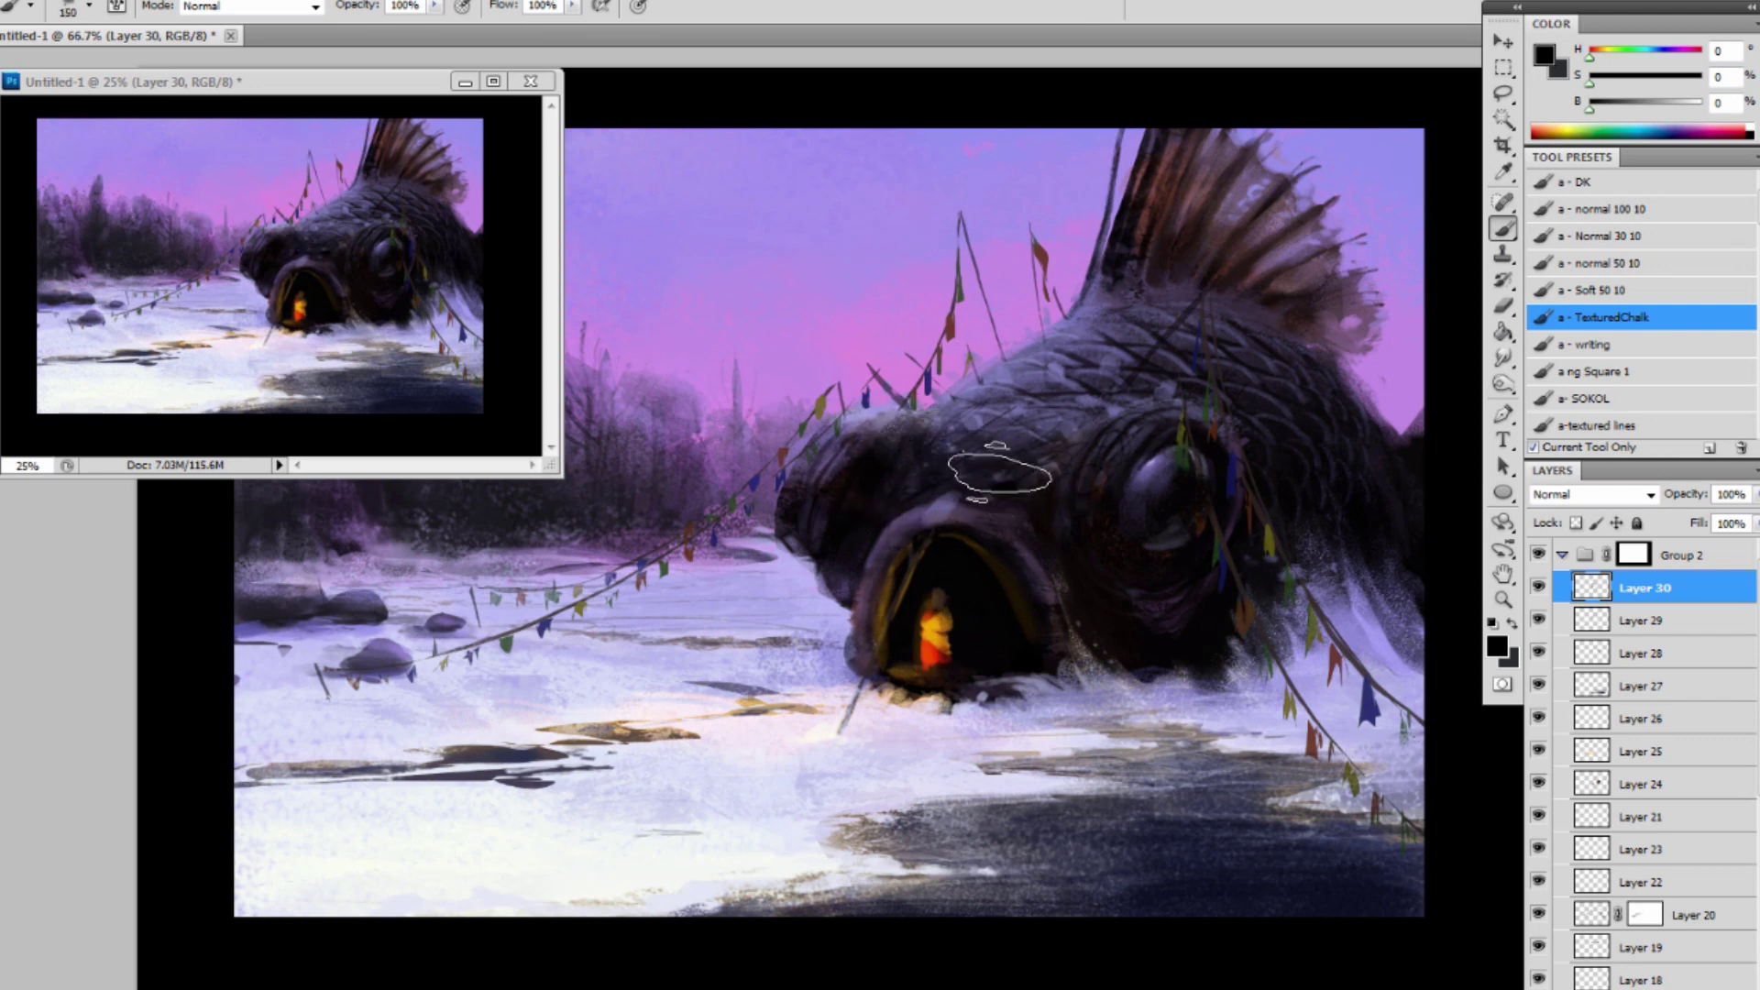
pyautogui.click(875, 431)
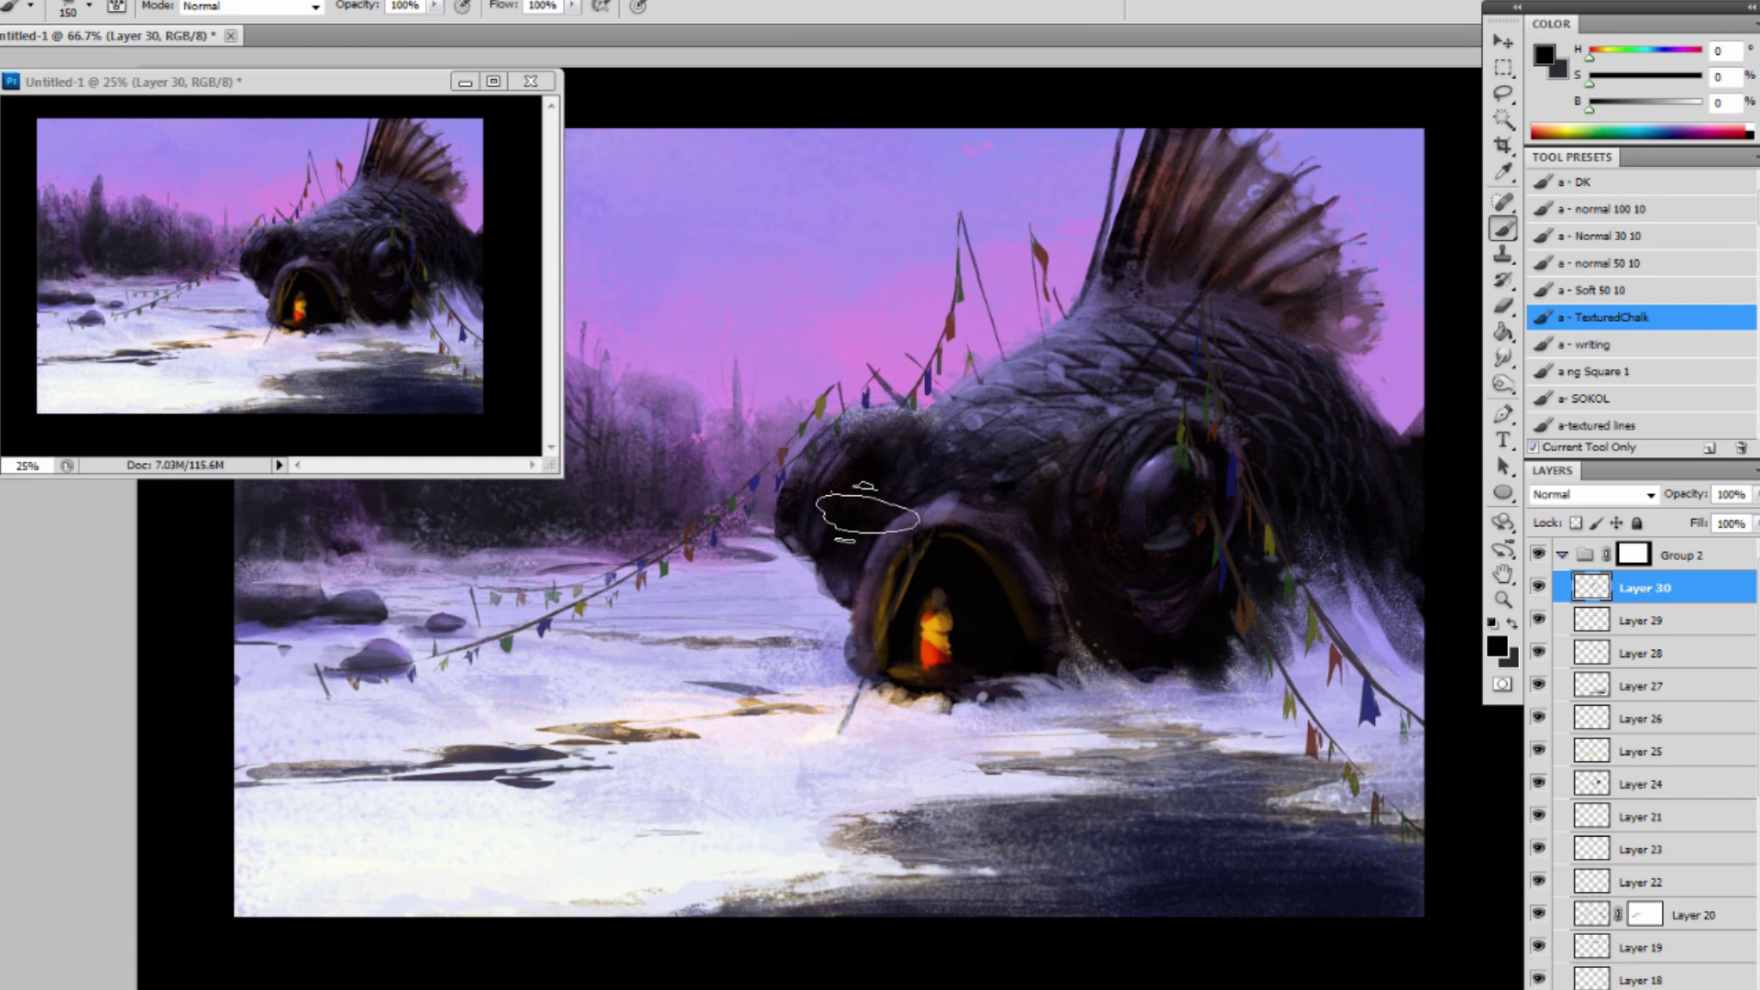
# Reduce the brush and paint dark violet-grey (H 260, S 20, B 18) texture strokes down the side of the snout.
pyautogui.press('[')
pyautogui.press('[')
pyautogui.press('[')
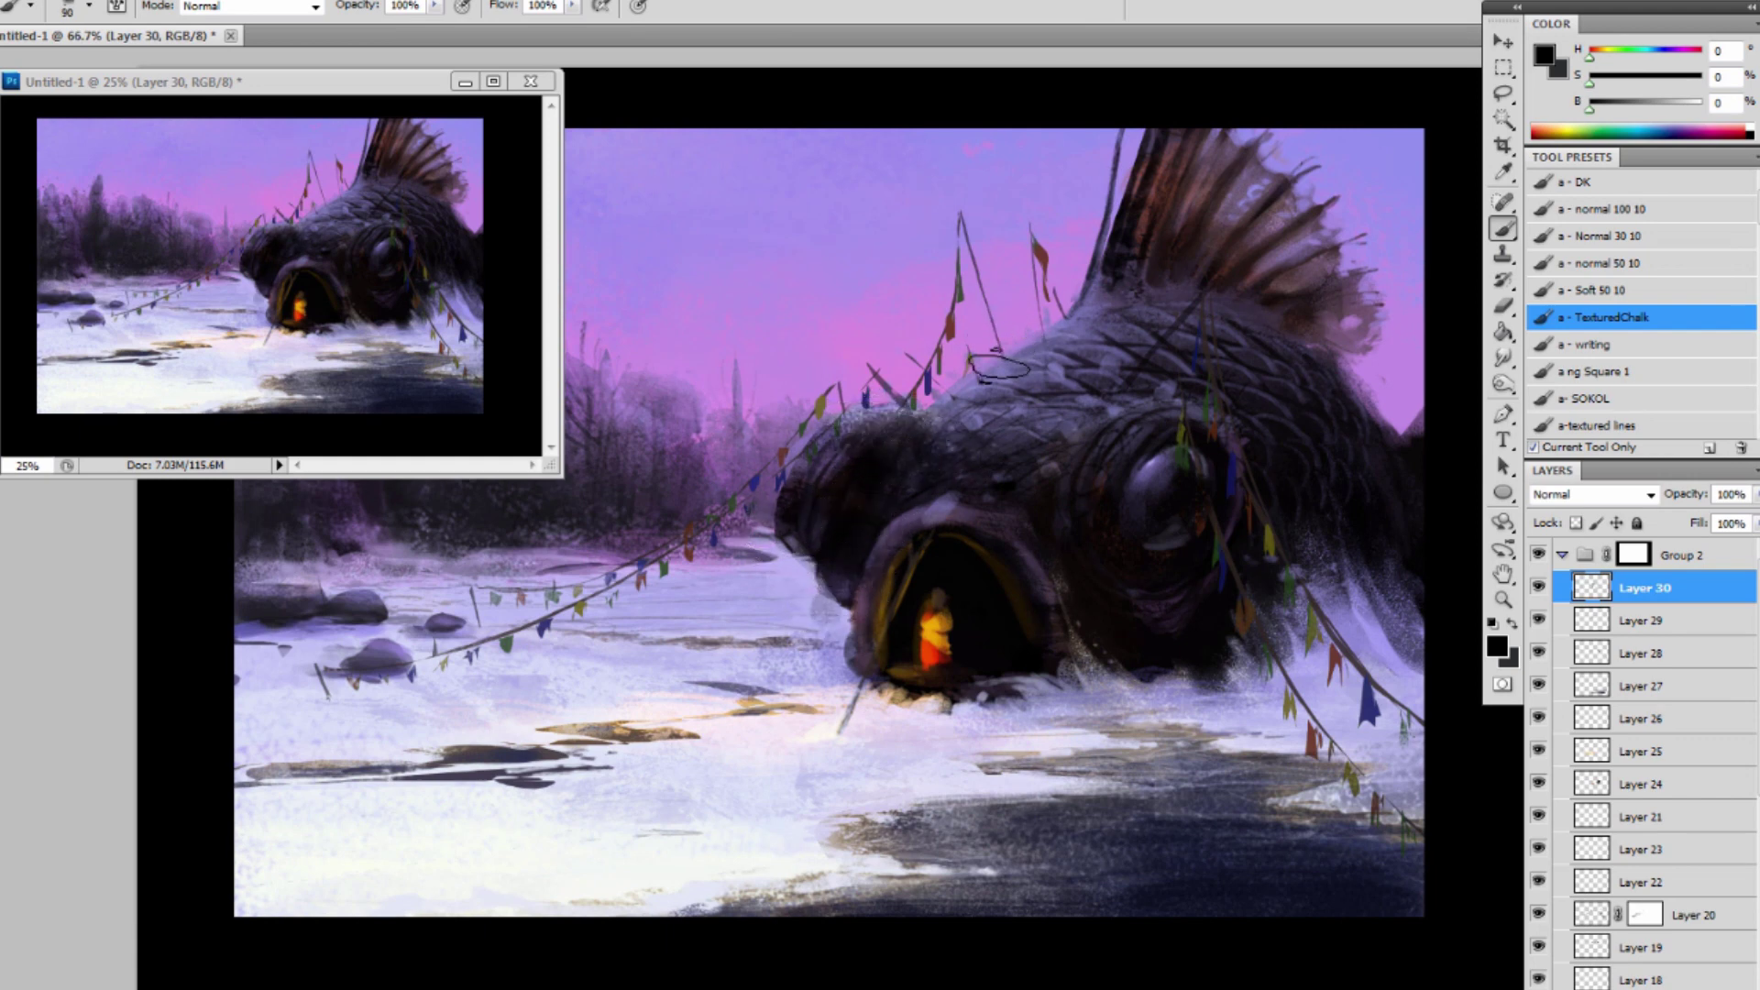
pyautogui.press('[')
pyautogui.press('[')
pyautogui.press('[')
pyautogui.press('[')
pyautogui.press('[')
pyautogui.press('[')
pyautogui.press('[')
pyautogui.keyDown('alt'); pyautogui.click(878, 460); pyautogui.keyUp('alt')
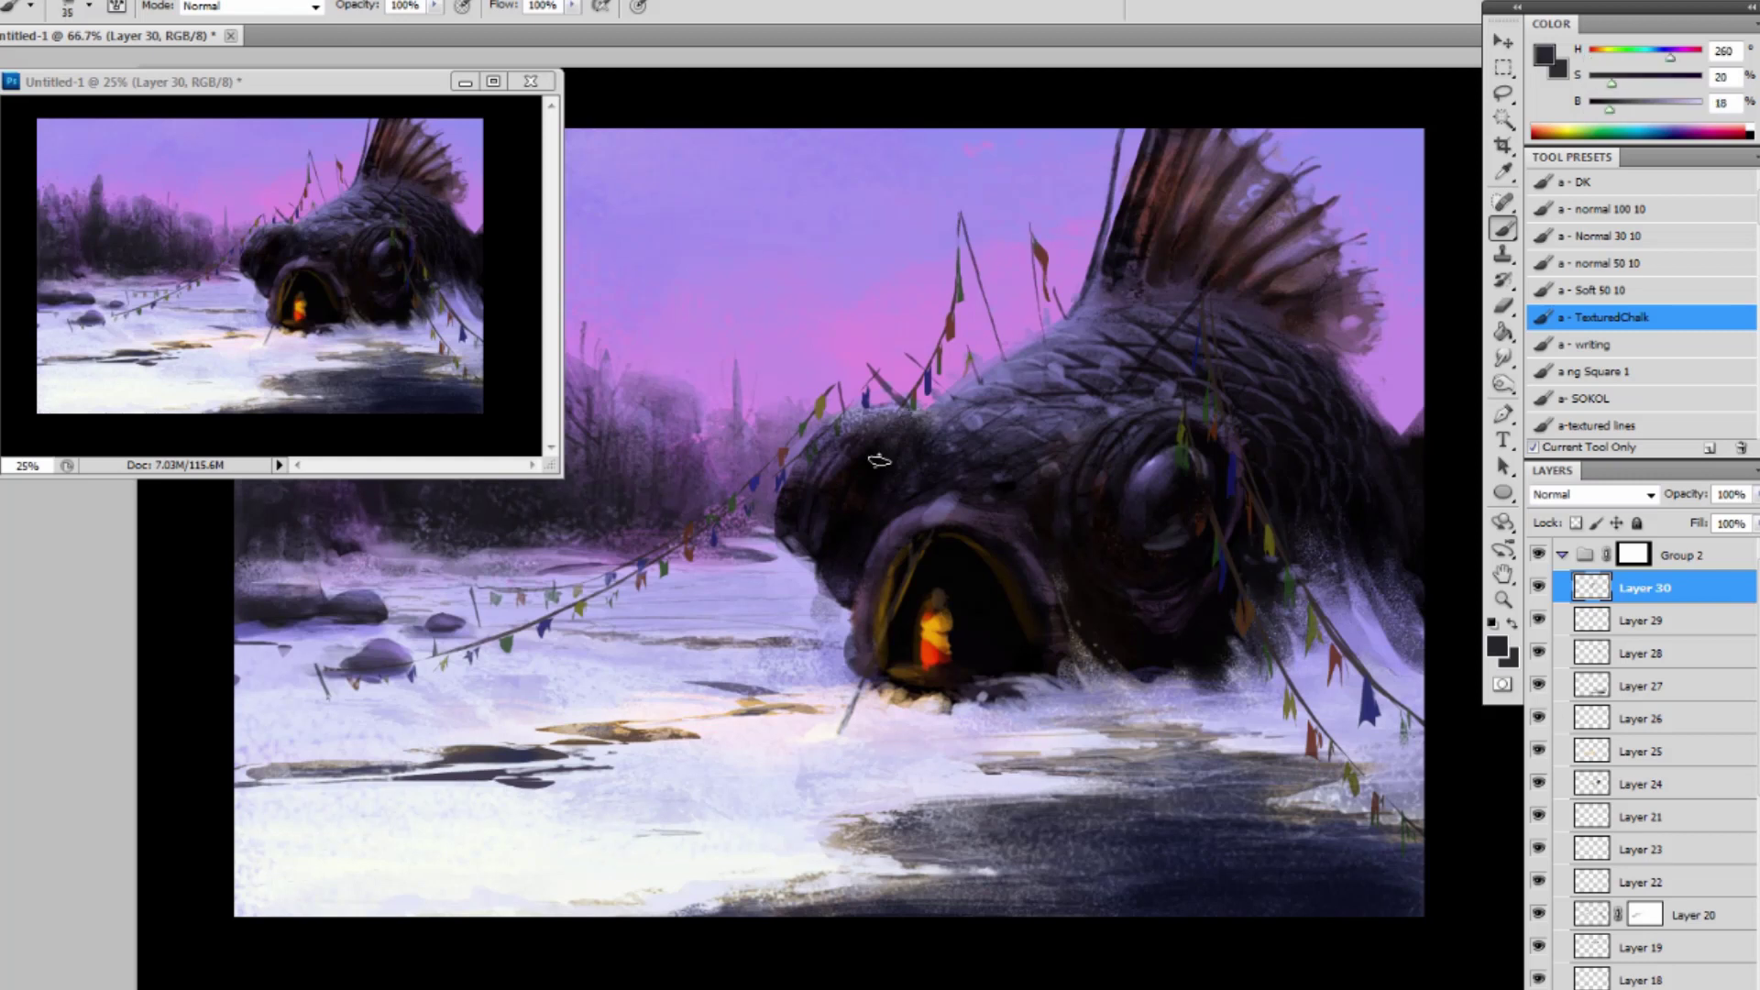
pyautogui.moveTo(873, 444); pyautogui.dragTo(829, 548)
pyautogui.press('[')
pyautogui.press('[')
pyautogui.moveTo(871, 463); pyautogui.dragTo(839, 577)
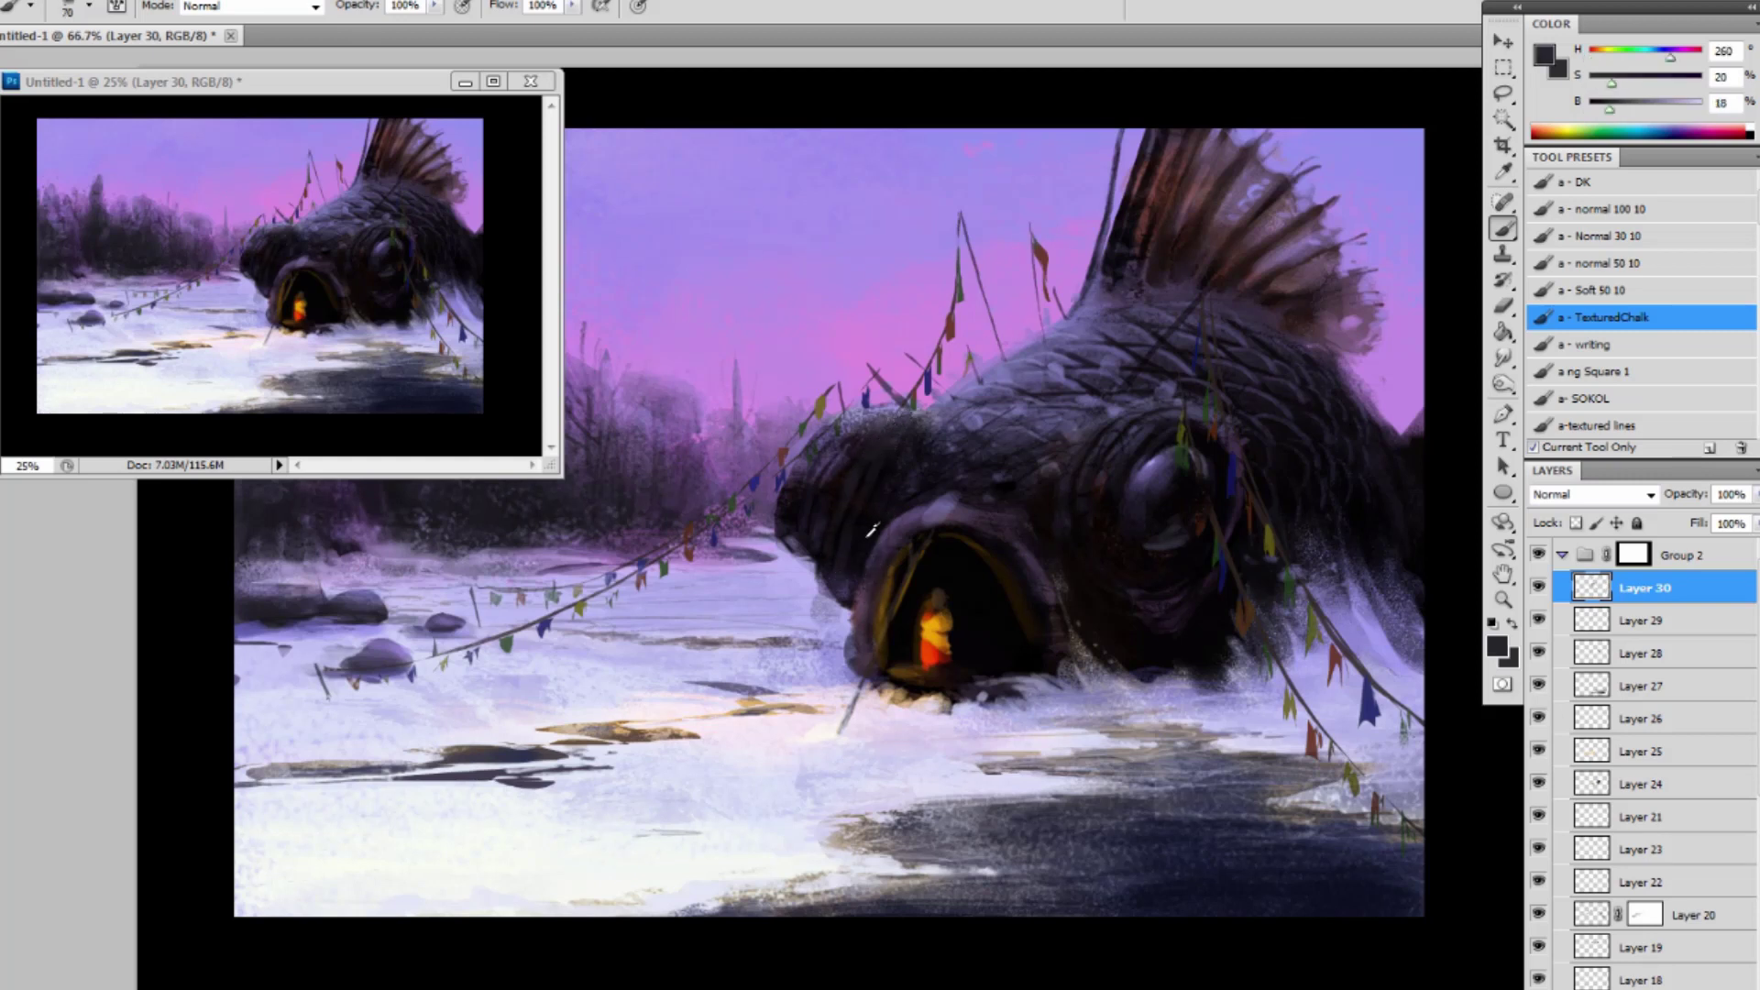
# Shade the snout beside the mouth with sampled near-black (H 285, S 31, B 5) at brush size 80.
pyautogui.keyDown('alt'); pyautogui.click(862, 539); pyautogui.keyUp('alt')
pyautogui.press(']')
pyautogui.press(']')
pyautogui.press(']')
pyautogui.press(']')
pyautogui.press(']')
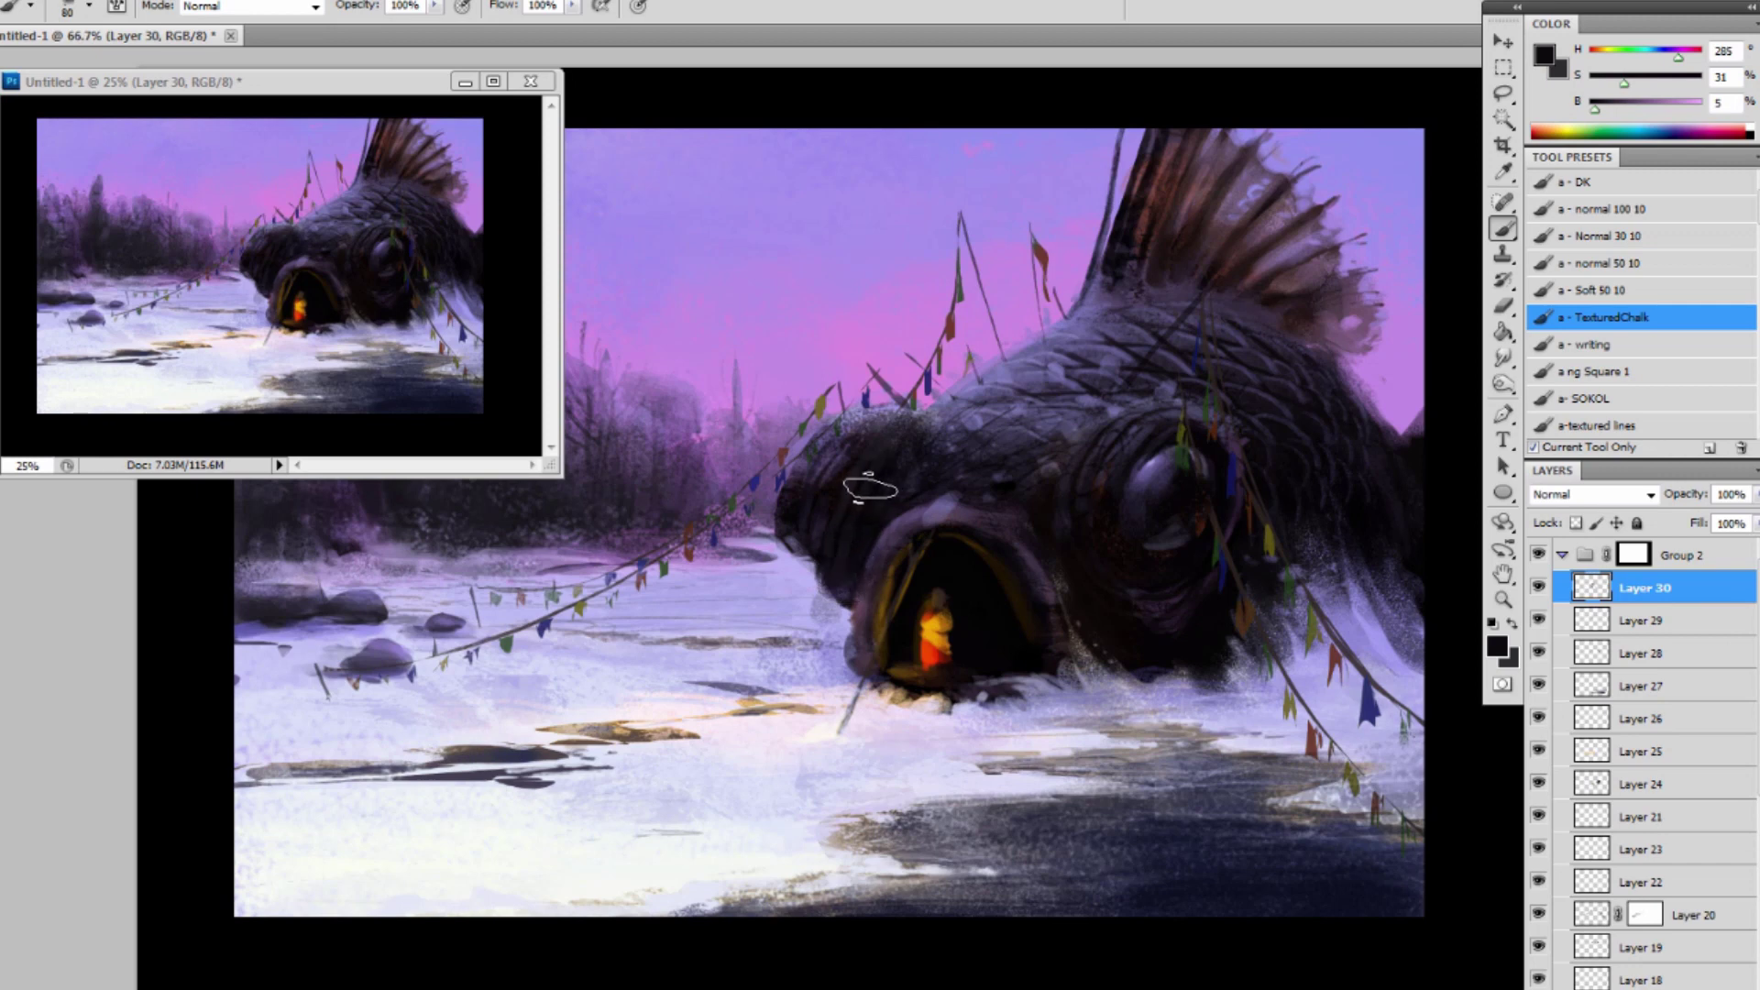
# Paint muted violet (H 262, S 27, B 48) highlights on the mouth's upper lip at brush size 25.
pyautogui.press('[')
pyautogui.press('[')
pyautogui.press('[')
pyautogui.press('[')
pyautogui.press('[')
pyautogui.press('[')
pyautogui.press('[')
pyautogui.press('[')
pyautogui.keyDown('alt'); pyautogui.click(940, 511); pyautogui.keyUp('alt')
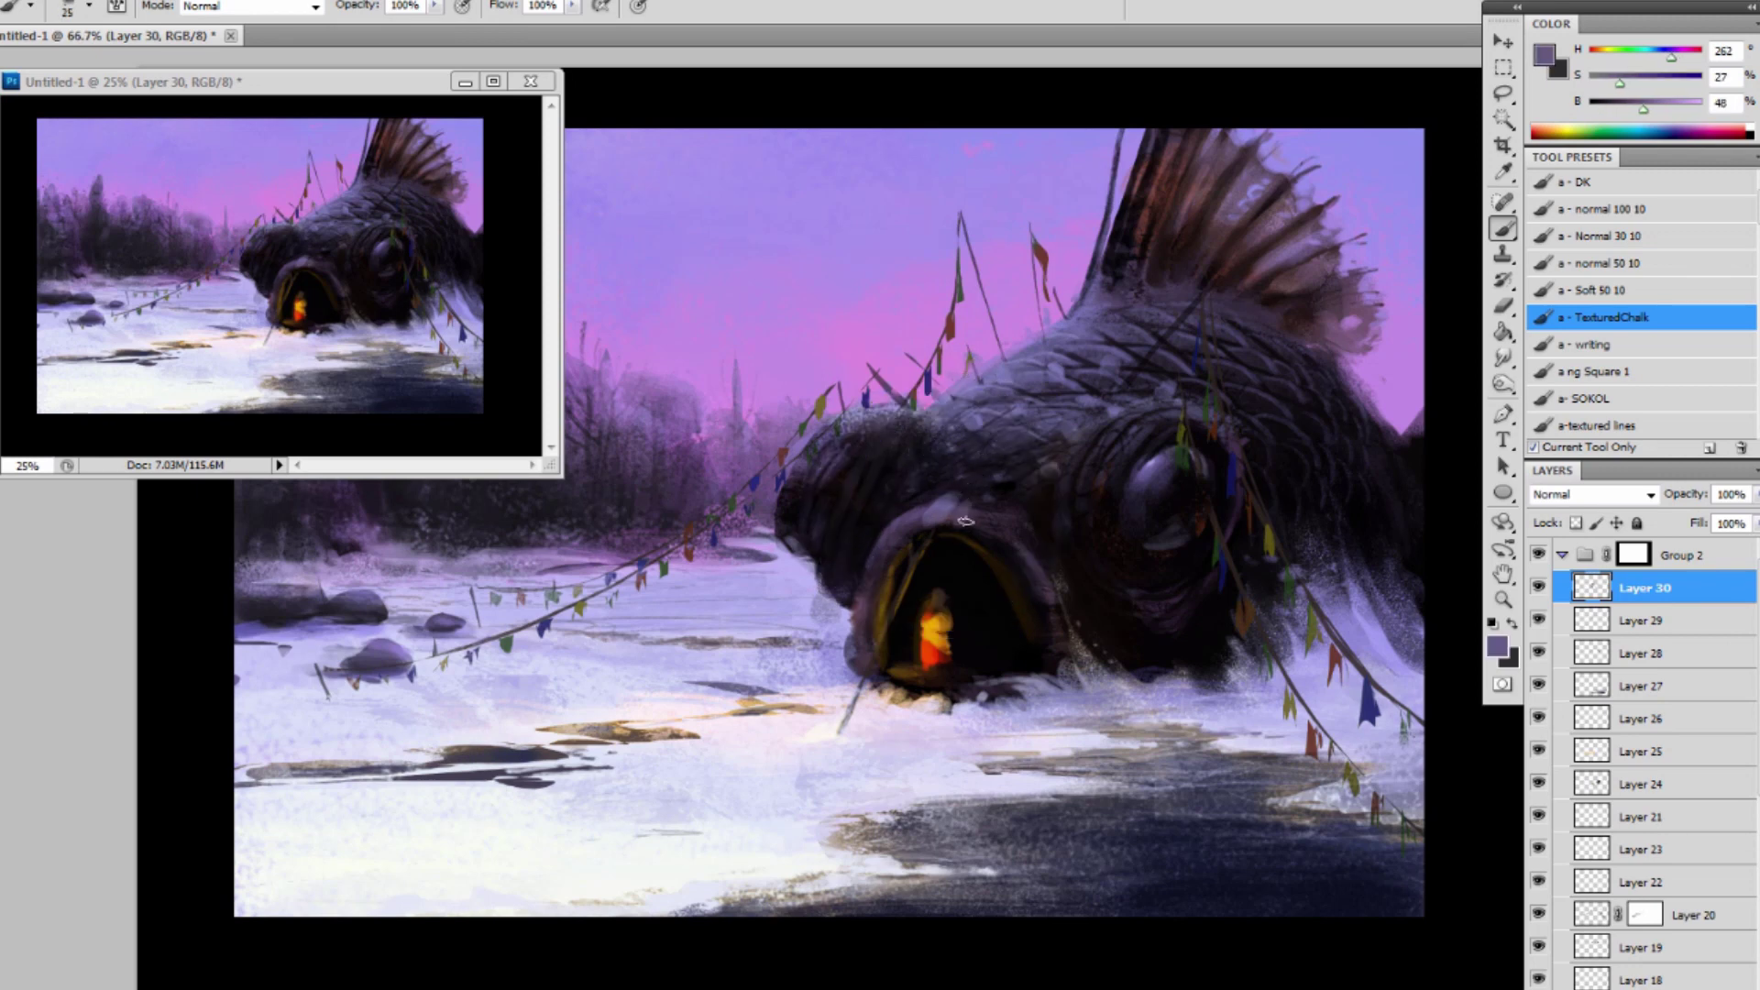
pyautogui.moveTo(986, 513); pyautogui.dragTo(1003, 537)
# Carve ridges into the upper lip with sampled dark tones (H 300, S 25, B 6; H 262, S 32, B 27).
pyautogui.keyDown('alt'); pyautogui.click(970, 491); pyautogui.keyUp('alt')
pyautogui.press('[')
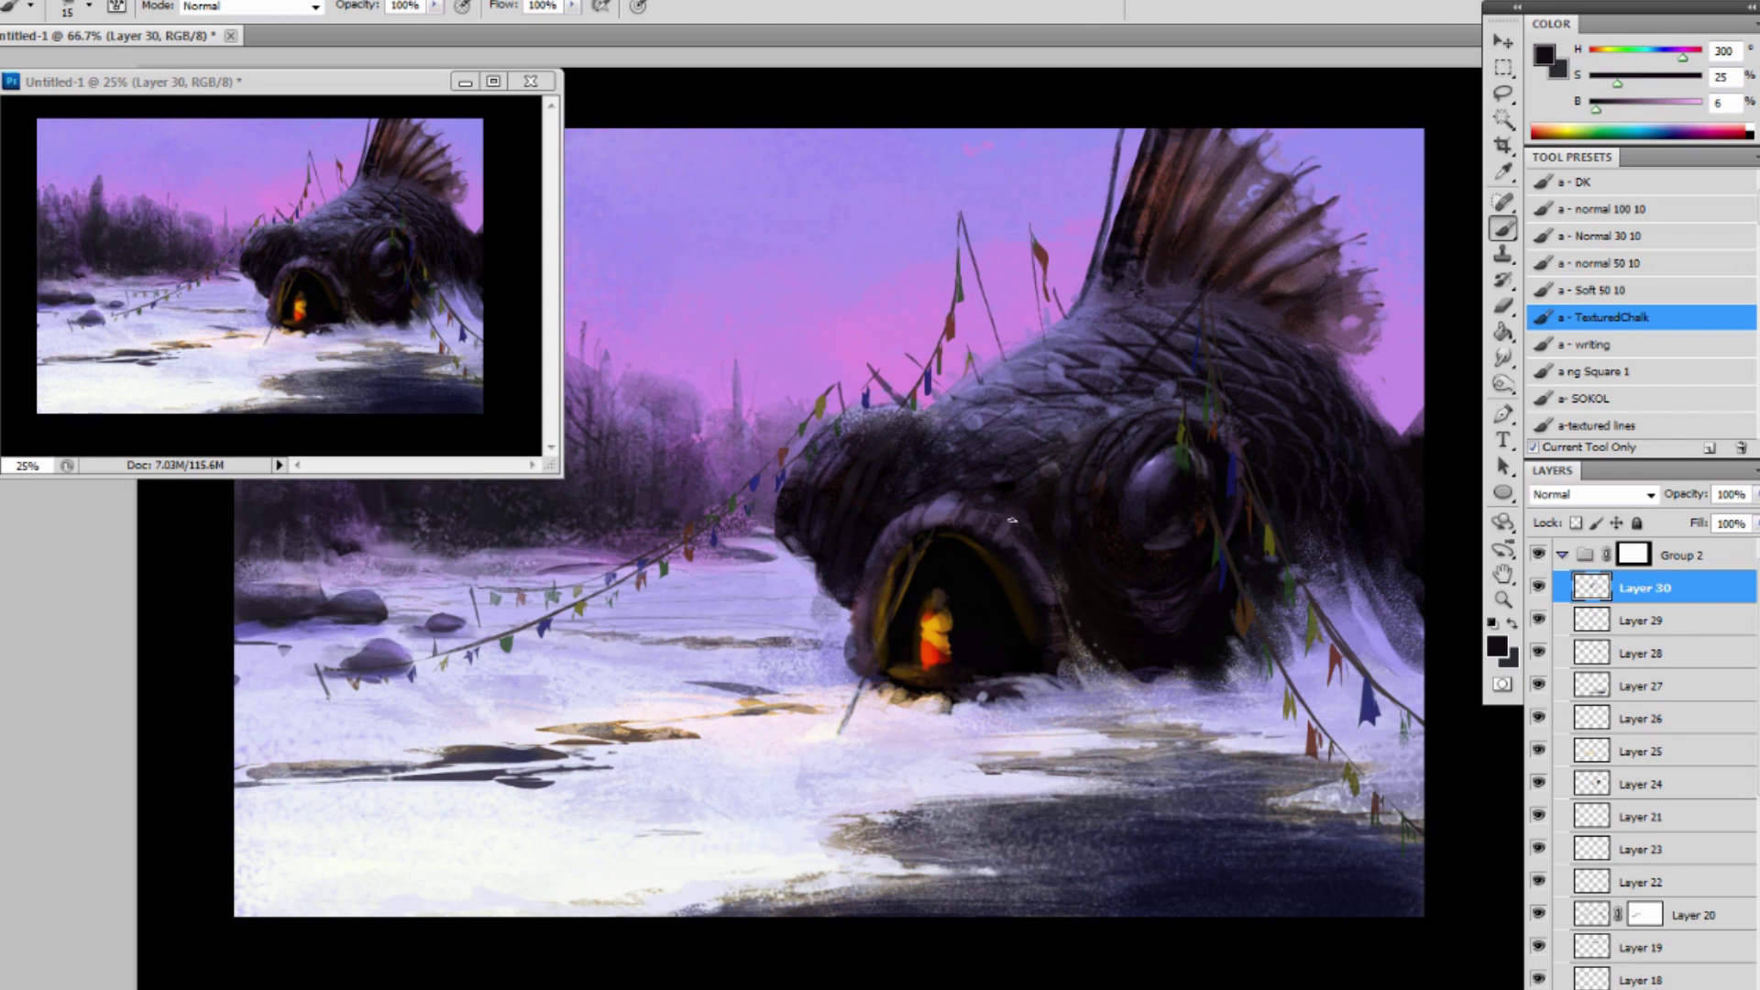
pyautogui.keyDown('alt'); pyautogui.click(995, 477); pyautogui.keyUp('alt')
pyautogui.press(']')
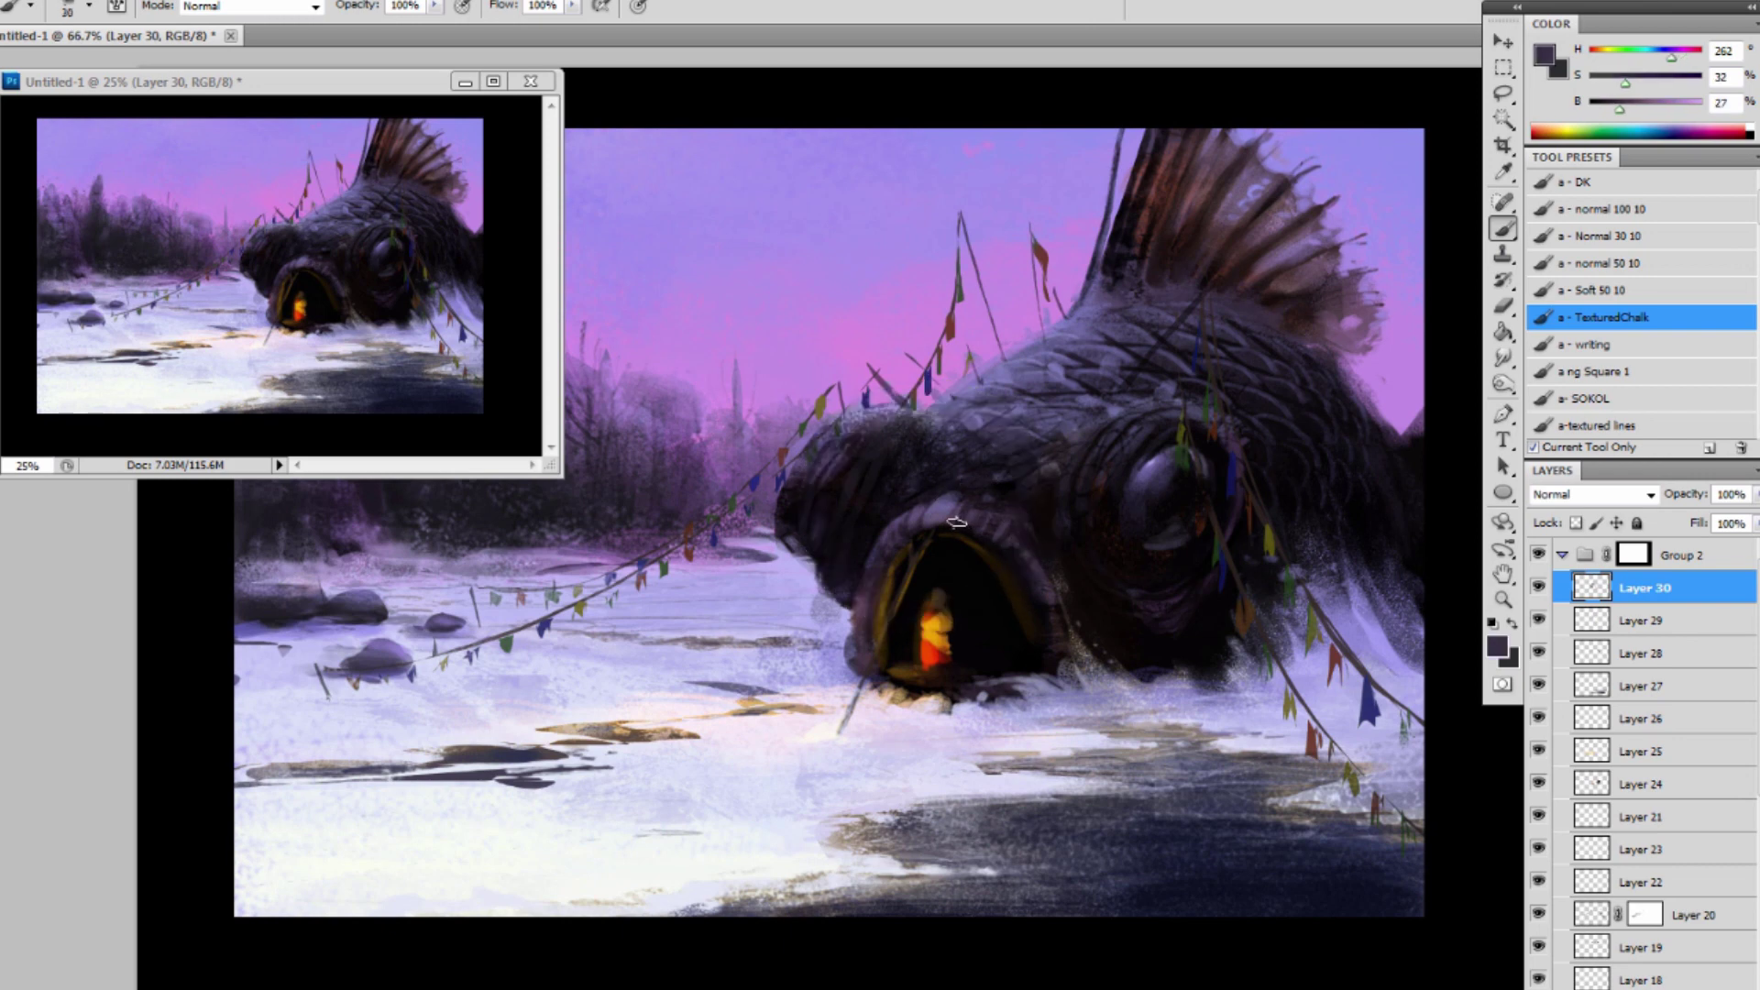
pyautogui.moveTo(971, 520); pyautogui.dragTo(974, 521)
# Highlight the upper lip's ridges (H 247, S 32, B 58) and model its right side with sampled darks (H 330, S 29, B 5; H 277, S 28, B 11).
pyautogui.keyDown('alt'); pyautogui.click(940, 510); pyautogui.keyUp('alt')
pyautogui.press('[')
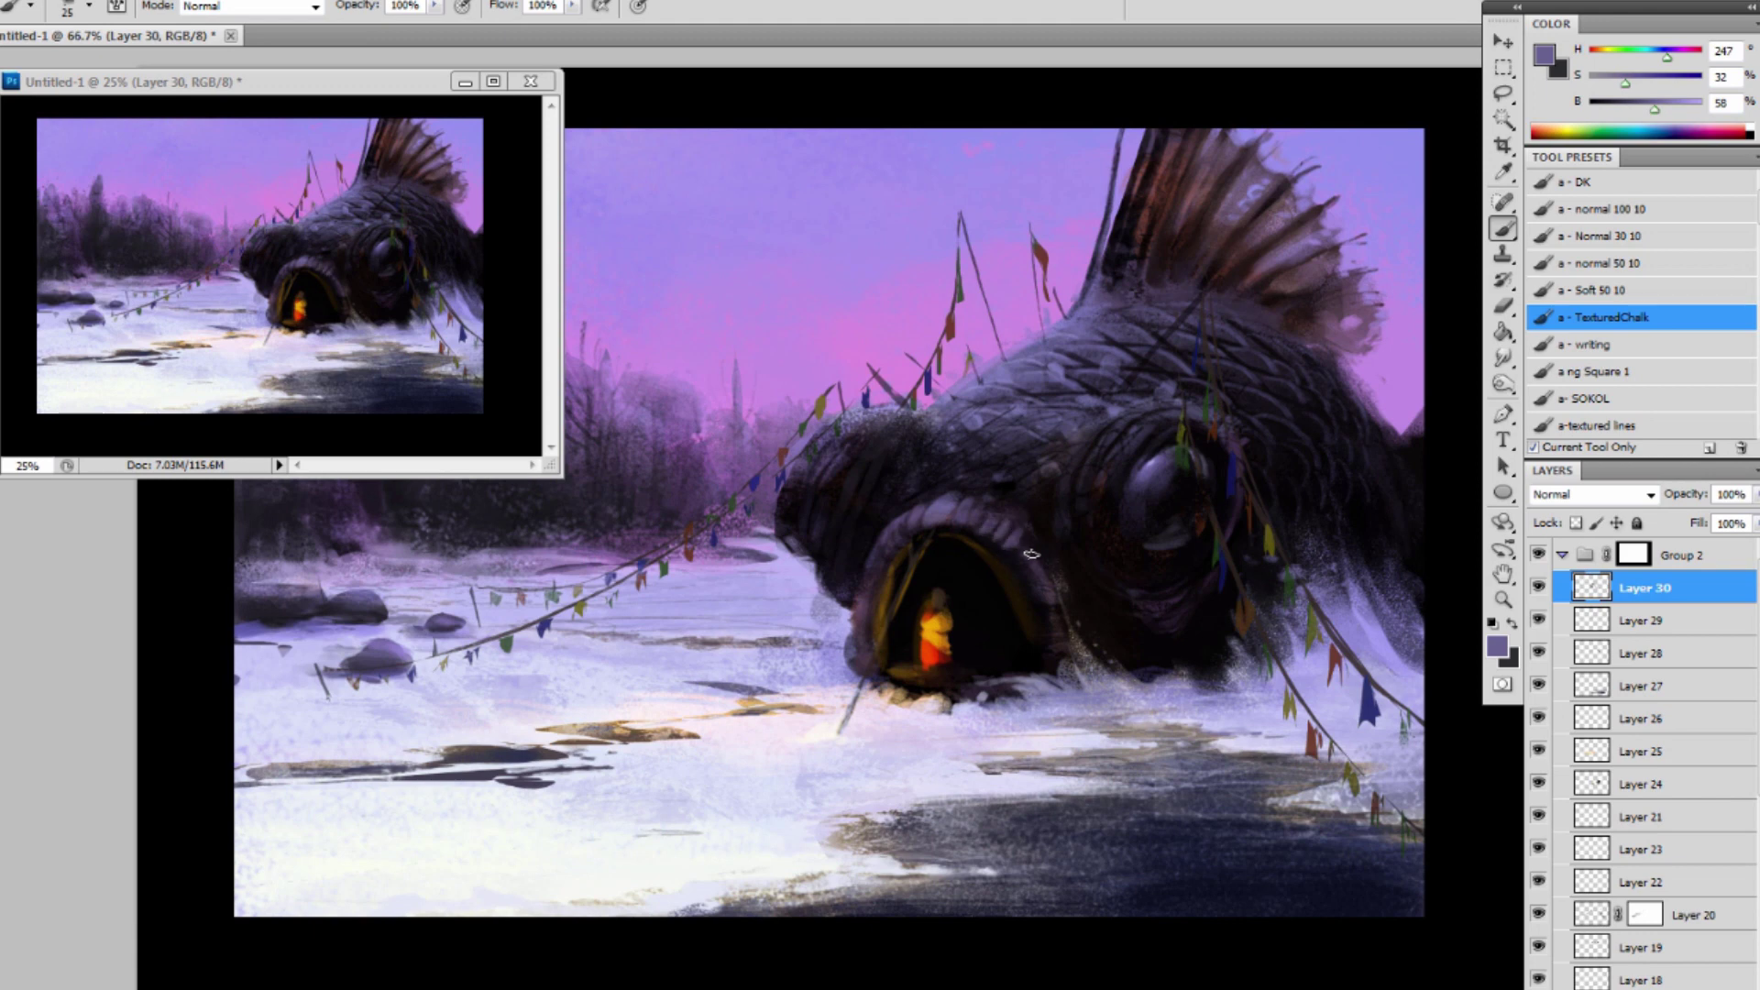
pyautogui.press(']')
pyautogui.press(']')
pyautogui.keyDown('alt'); pyautogui.click(1034, 533); pyautogui.keyUp('alt')
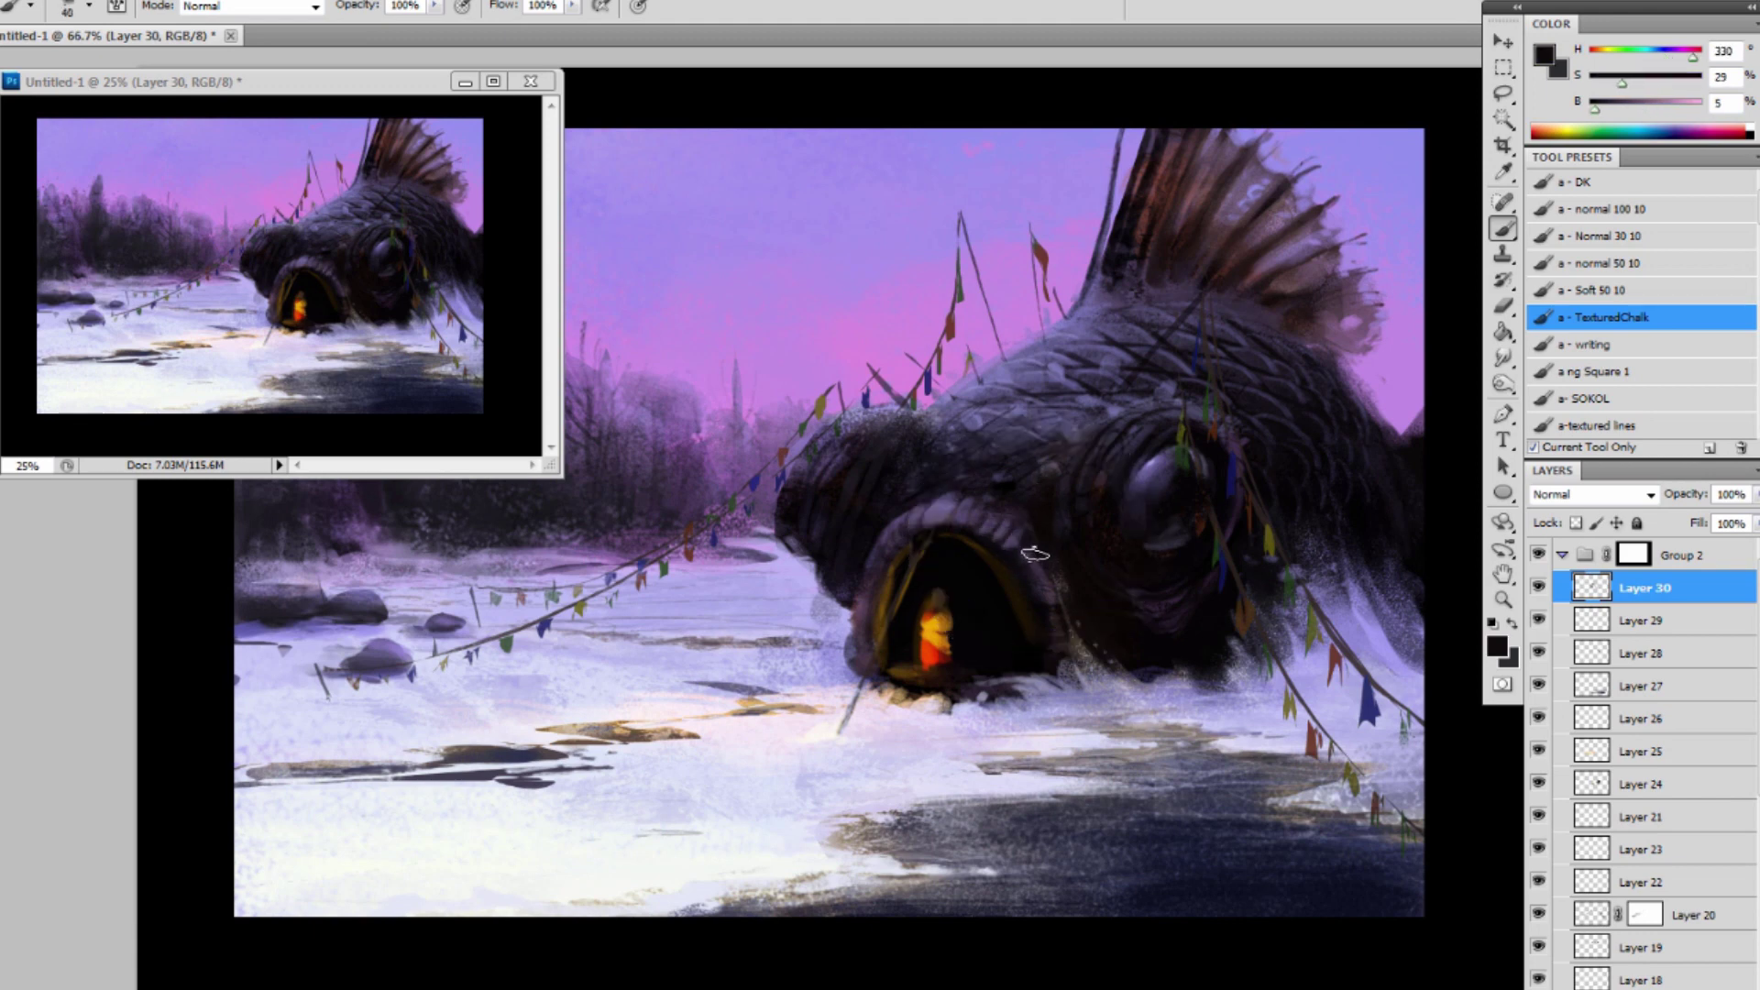
pyautogui.press(']')
pyautogui.keyDown('alt'); pyautogui.click(1029, 544); pyautogui.keyUp('alt')
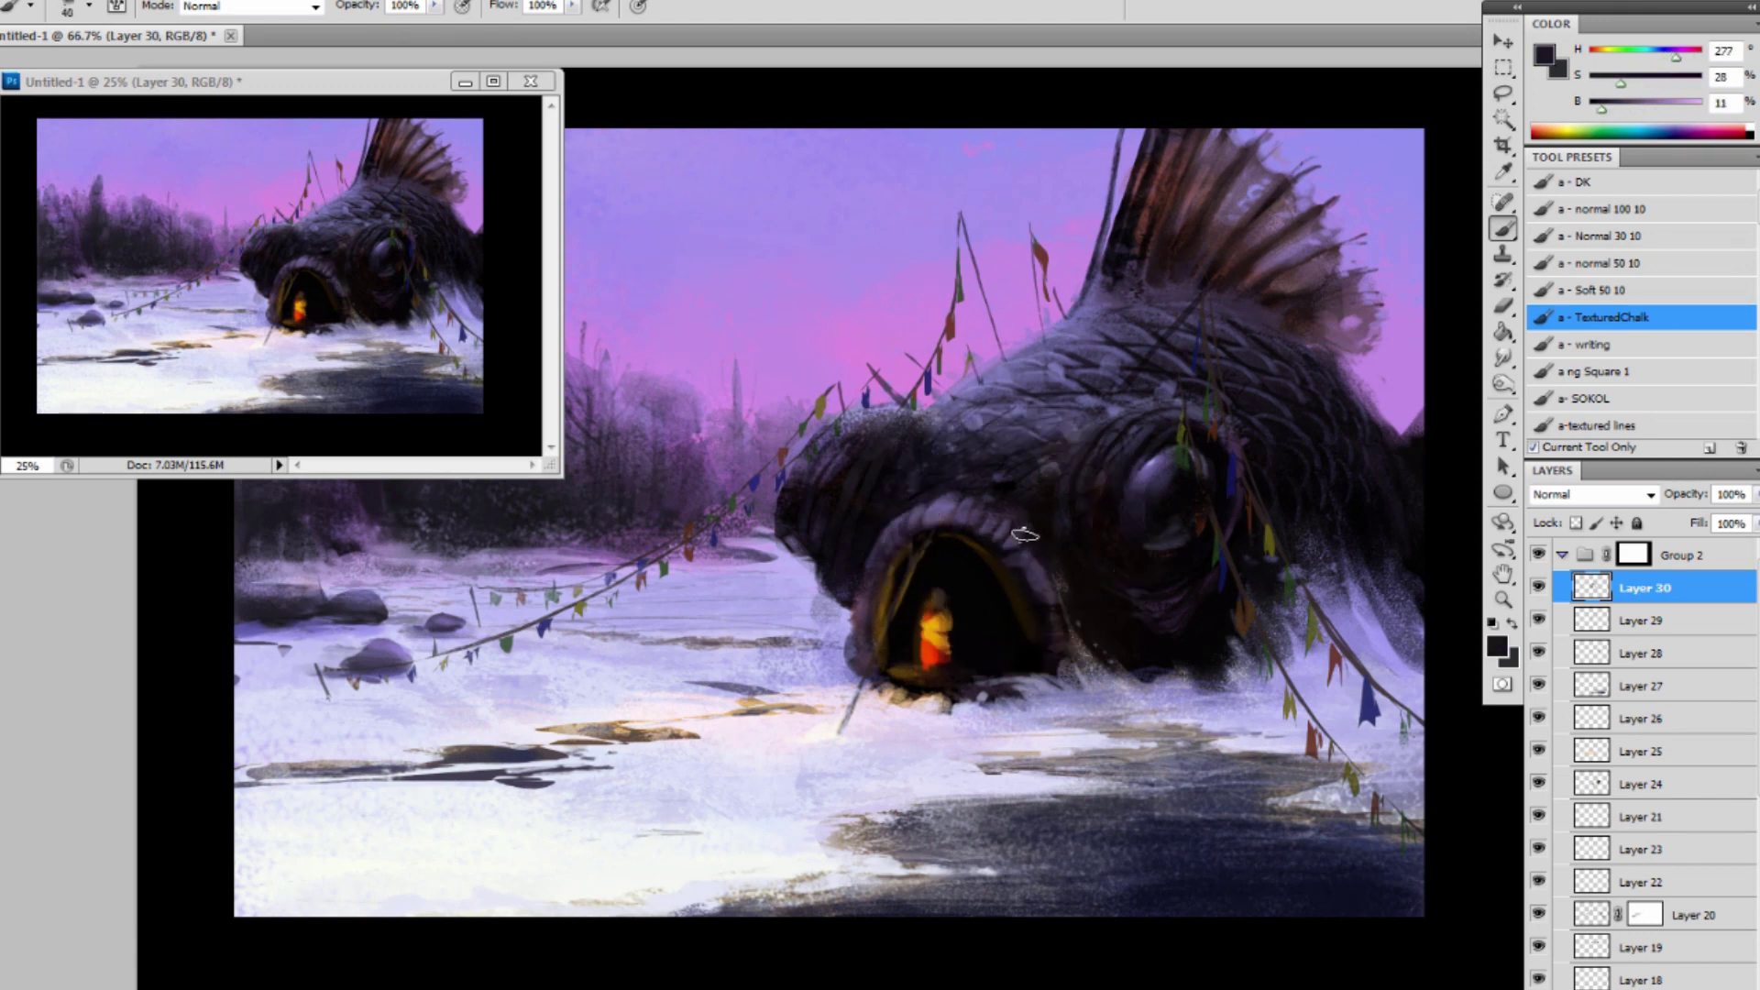
pyautogui.keyDown('alt'); pyautogui.click(1019, 557); pyautogui.keyUp('alt')
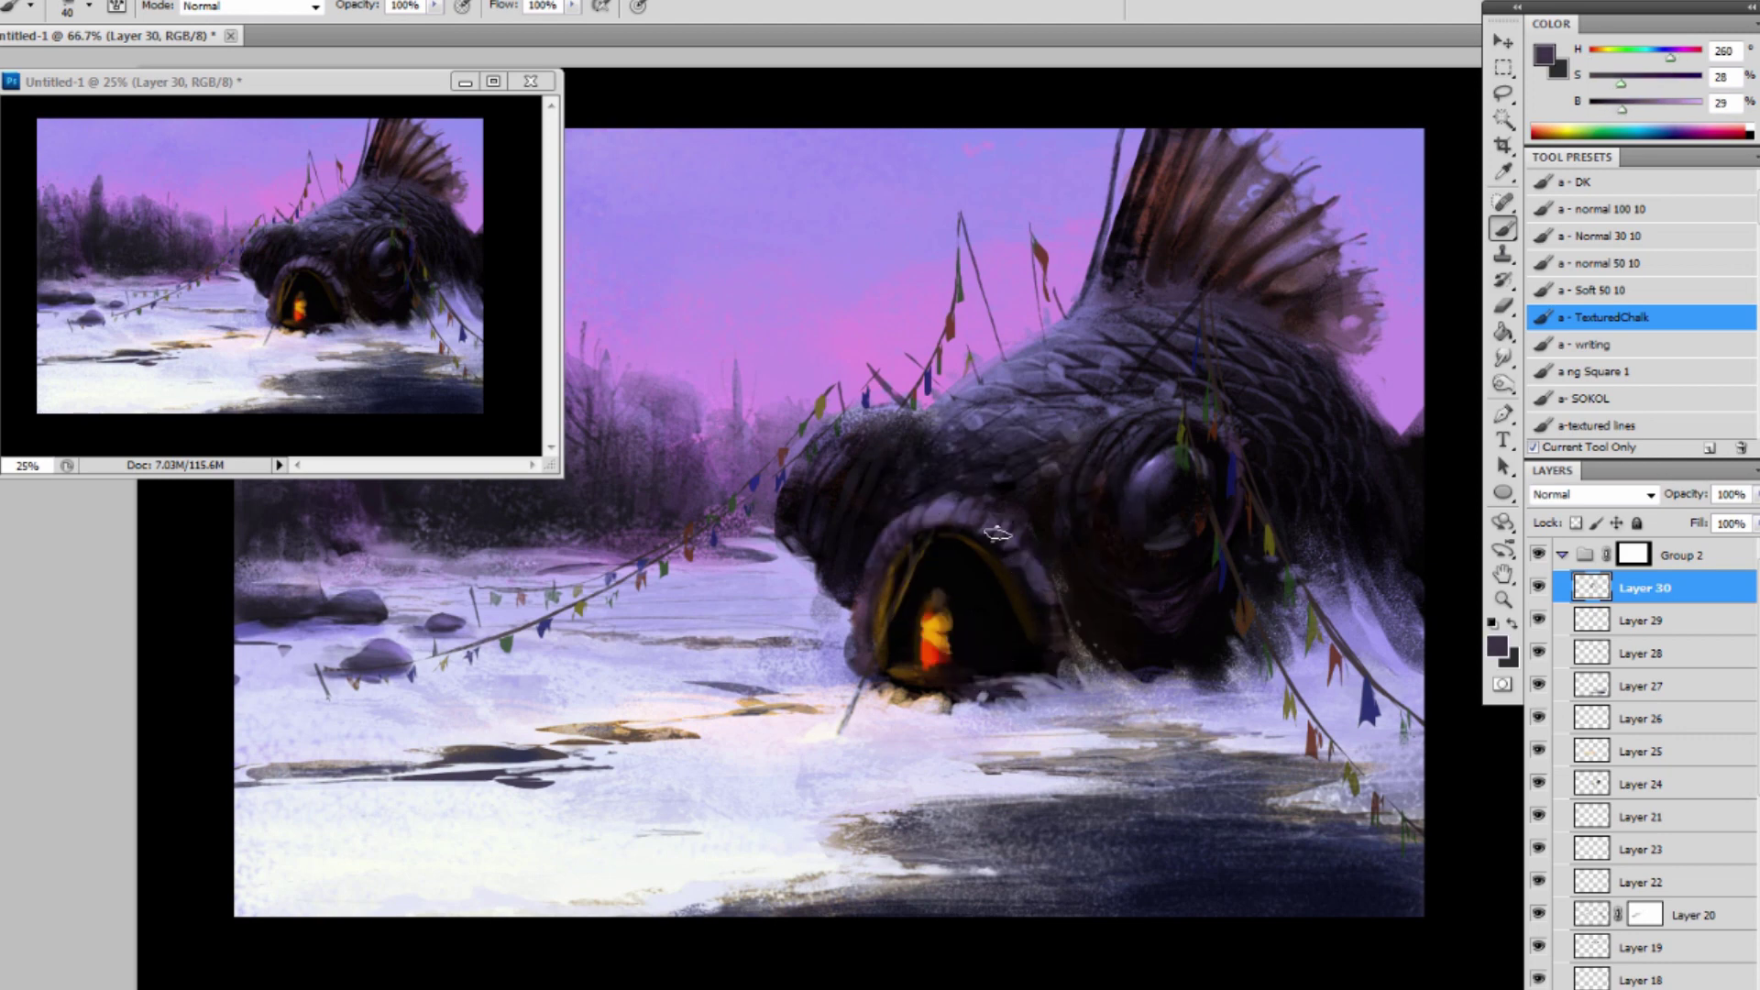
# Deepen the shadow along the lip's right side with a sampled dark tone (H 0, S 19, B 10), reducing the brush to 25.
pyautogui.press(']')
pyautogui.press(']')
pyautogui.press(']')
pyautogui.press(']')
pyautogui.keyDown('alt'); pyautogui.click(1037, 560); pyautogui.keyUp('alt')
pyautogui.press('[')
pyautogui.press('[')
pyautogui.press('[')
pyautogui.press('[')
pyautogui.press('[')
pyautogui.press('[')
pyautogui.press('[')
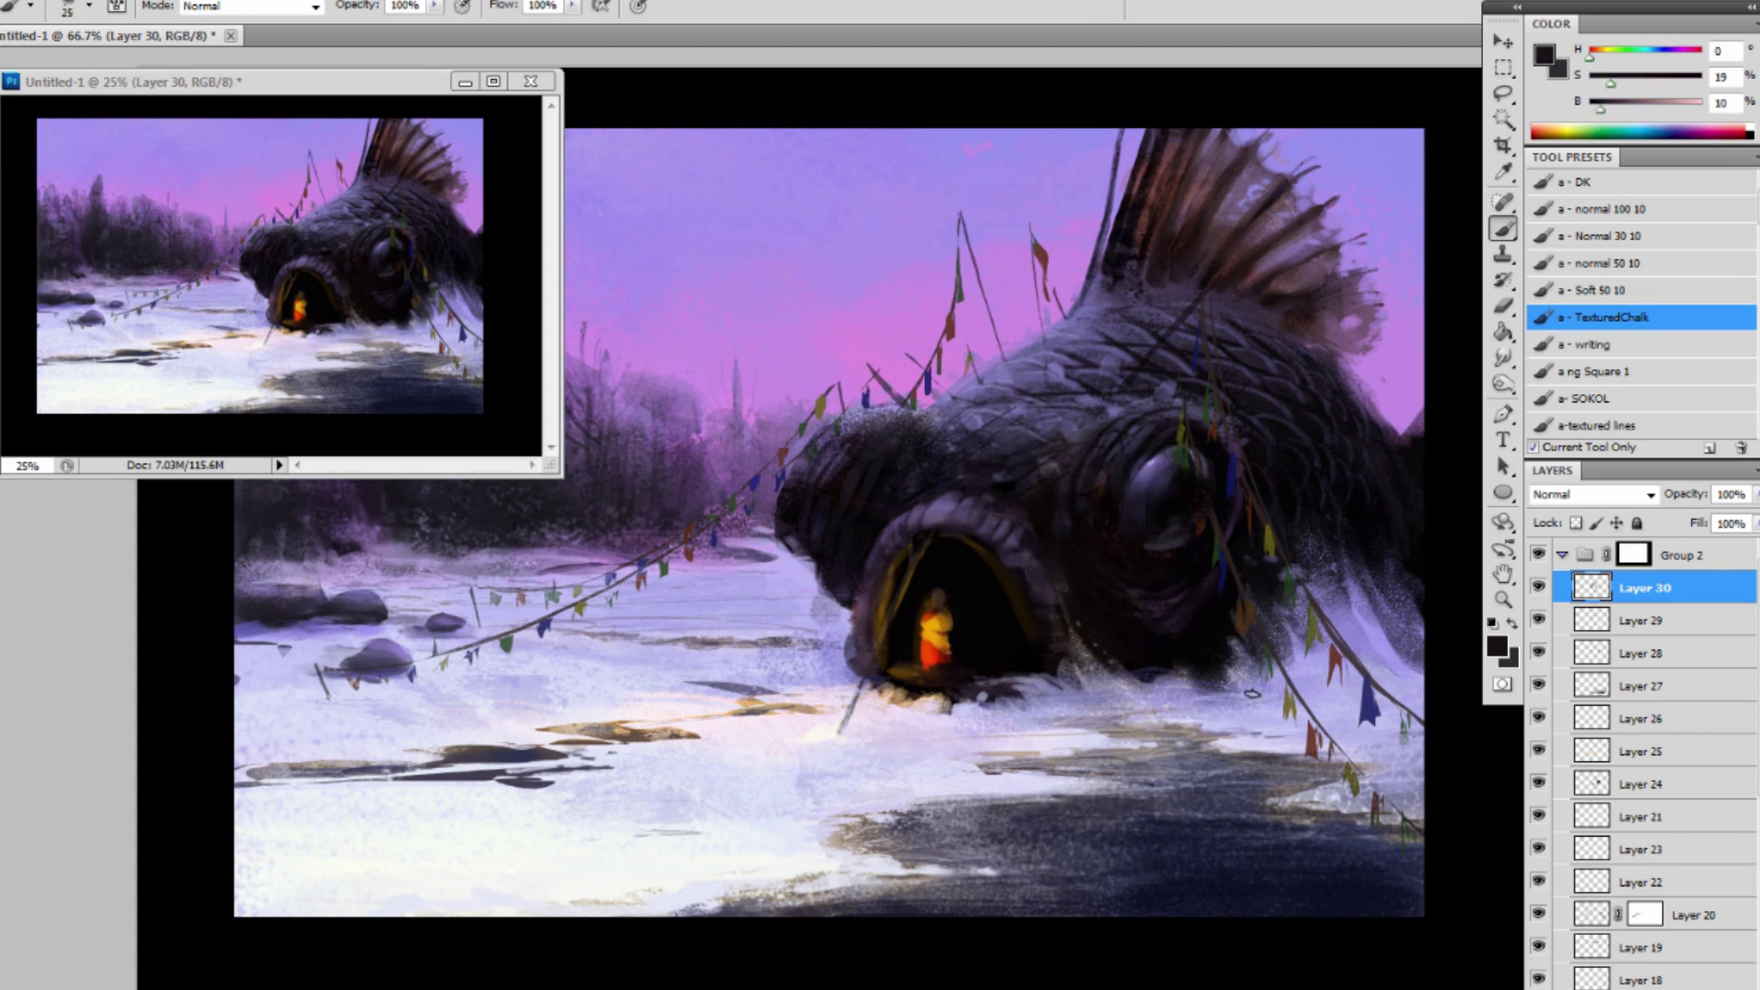
# Brush sampled lavender snow (H 243, S 31, B 74) along the underside of the fish's jaw, enlarging the brush to 90.
pyautogui.keyDown('alt'); pyautogui.click(1357, 610); pyautogui.keyUp('alt')
pyautogui.keyDown('alt'); pyautogui.click(1180, 678); pyautogui.keyUp('alt')
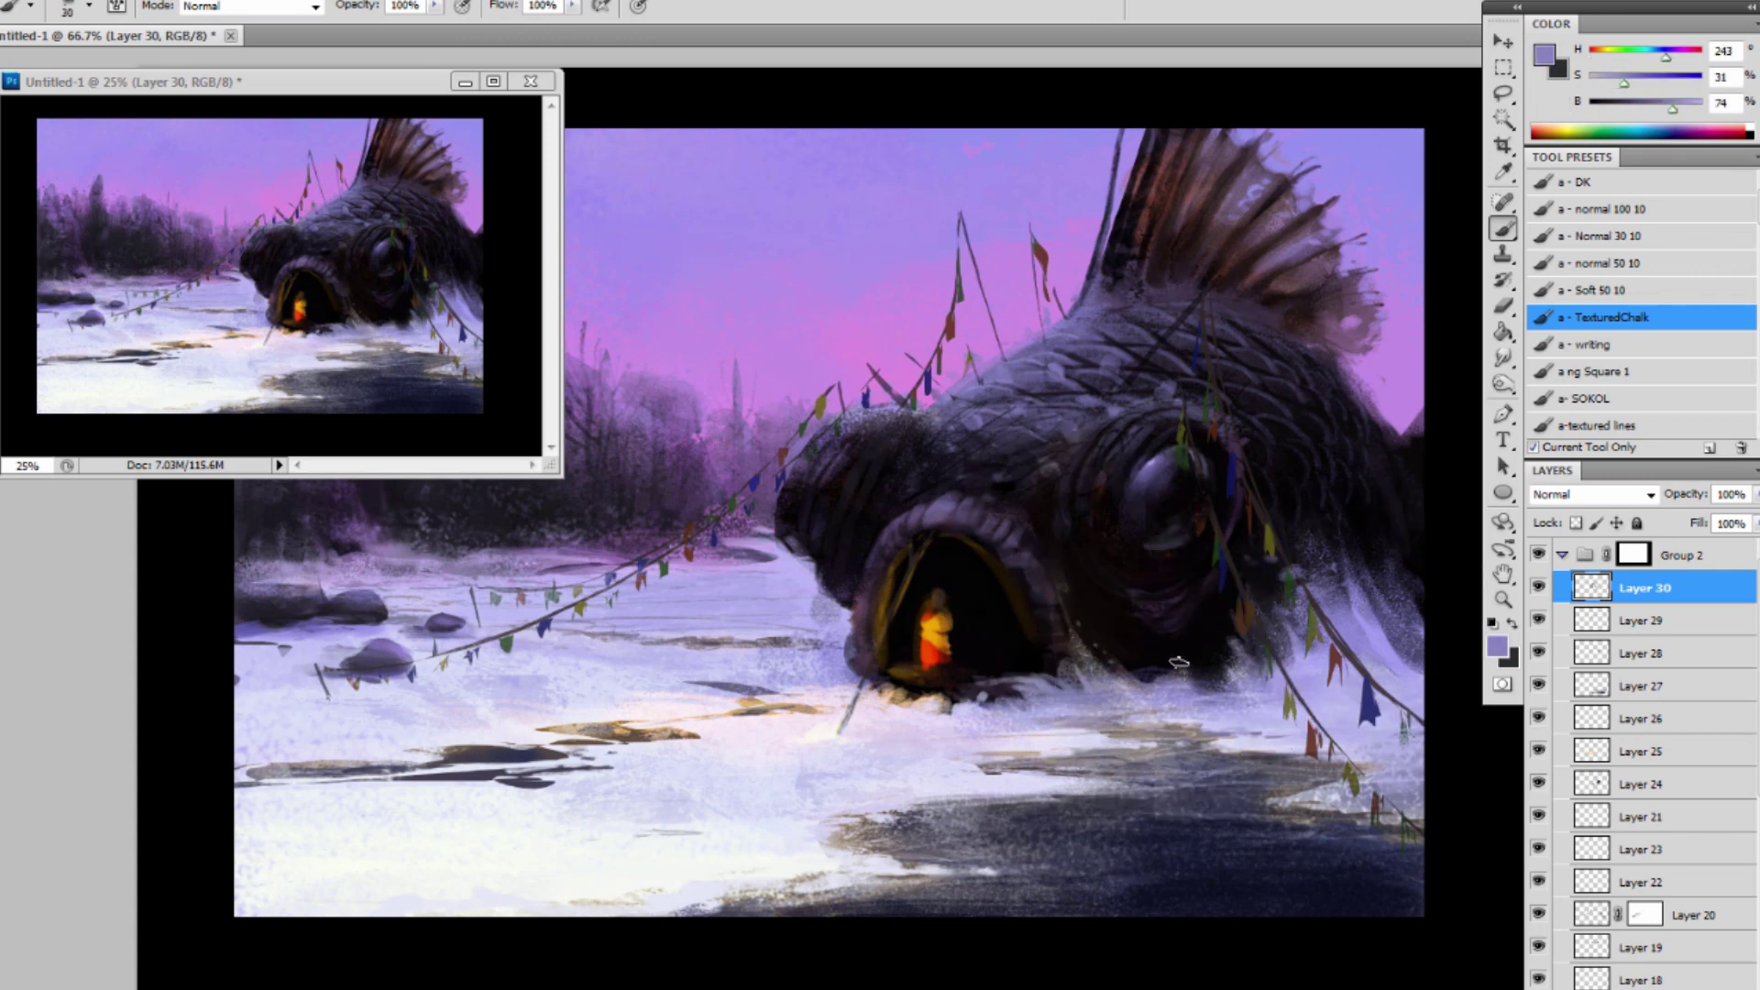
pyautogui.press(']')
pyautogui.press(']')
pyautogui.press(']')
pyautogui.press(']')
pyautogui.press(']')
pyautogui.press(']')
pyautogui.press(']')
pyautogui.press(']')
pyautogui.press(']')
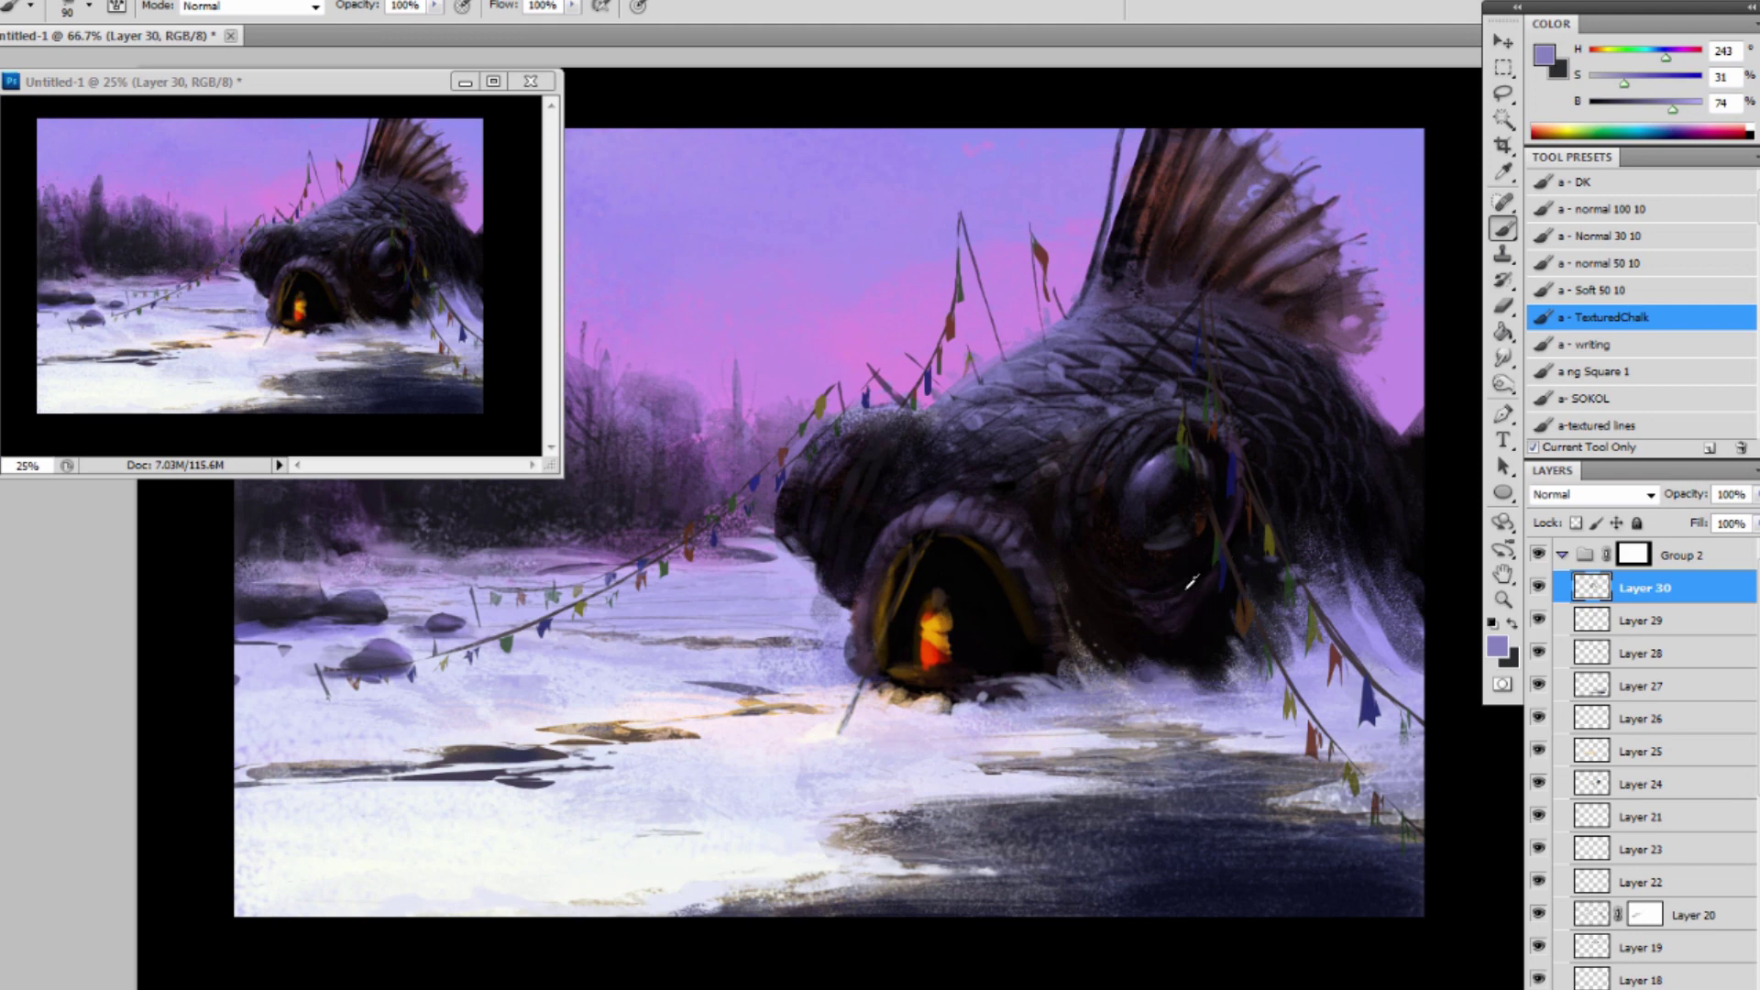
# Refine the snout's lower edge with sampled darks (H 283, S 37, B 15; H 300, S 14, B 3) and pale lavender (H 241, S 25, B 94).
pyautogui.keyDown('alt'); pyautogui.click(1170, 601); pyautogui.keyUp('alt')
pyautogui.press('[')
pyautogui.press('[')
pyautogui.press('[')
pyautogui.press('[')
pyautogui.press('[')
pyautogui.press('[')
pyautogui.press('[')
pyautogui.press('[')
pyautogui.press('[')
pyautogui.press('[')
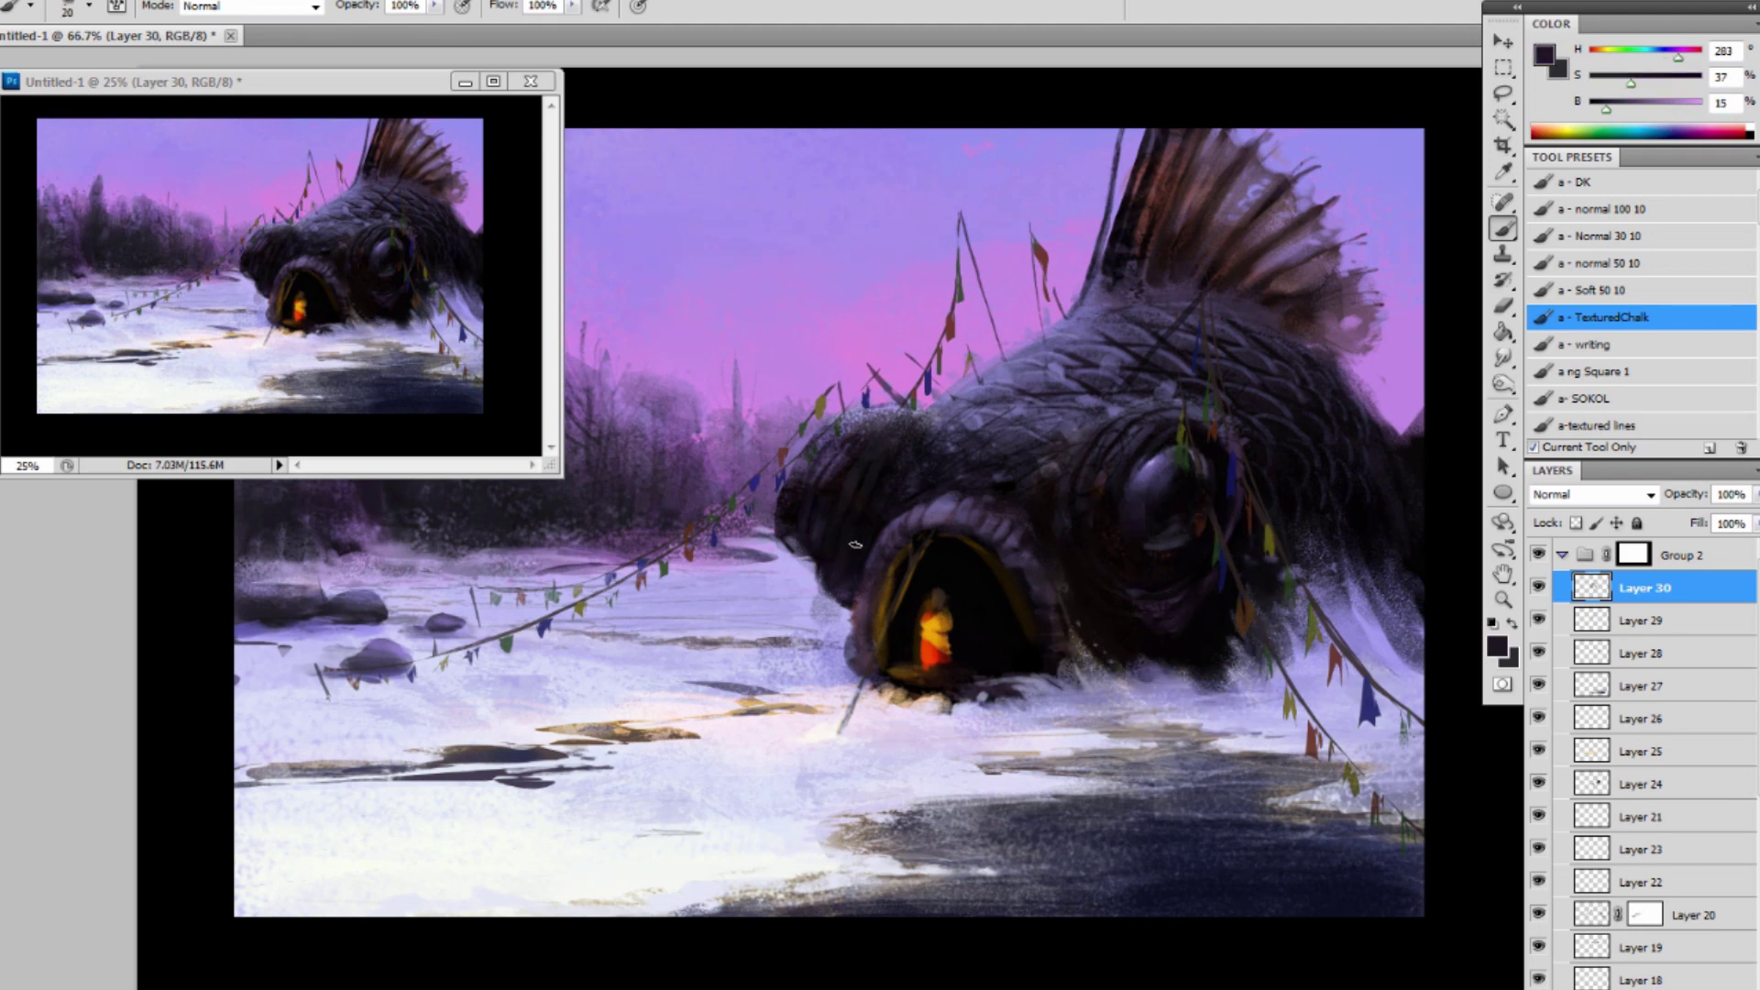
pyautogui.keyDown('alt'); pyautogui.click(862, 518); pyautogui.keyUp('alt')
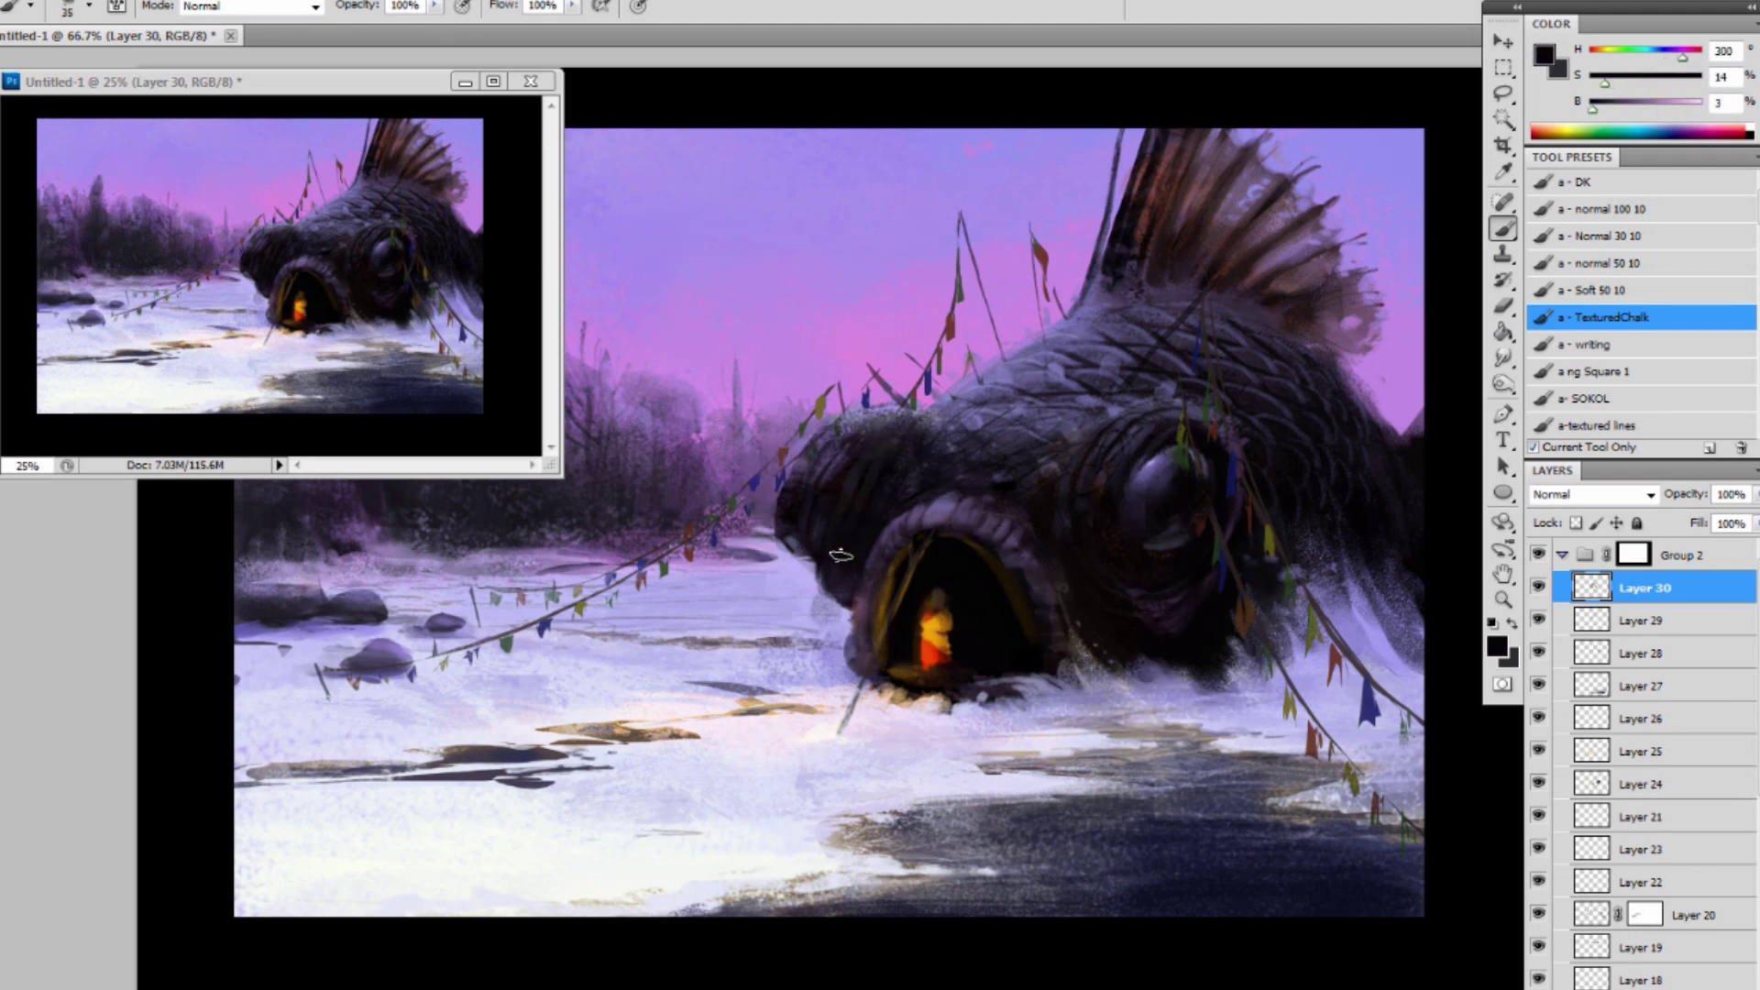
pyautogui.moveTo(850, 511)
pyautogui.mouseDown()
pyautogui.moveTo(822, 539)
pyautogui.moveTo(809, 511)
pyautogui.mouseUp()
pyautogui.press('[')
pyautogui.press('[')
pyautogui.keyDown('alt'); pyautogui.click(808, 591); pyautogui.keyUp('alt')
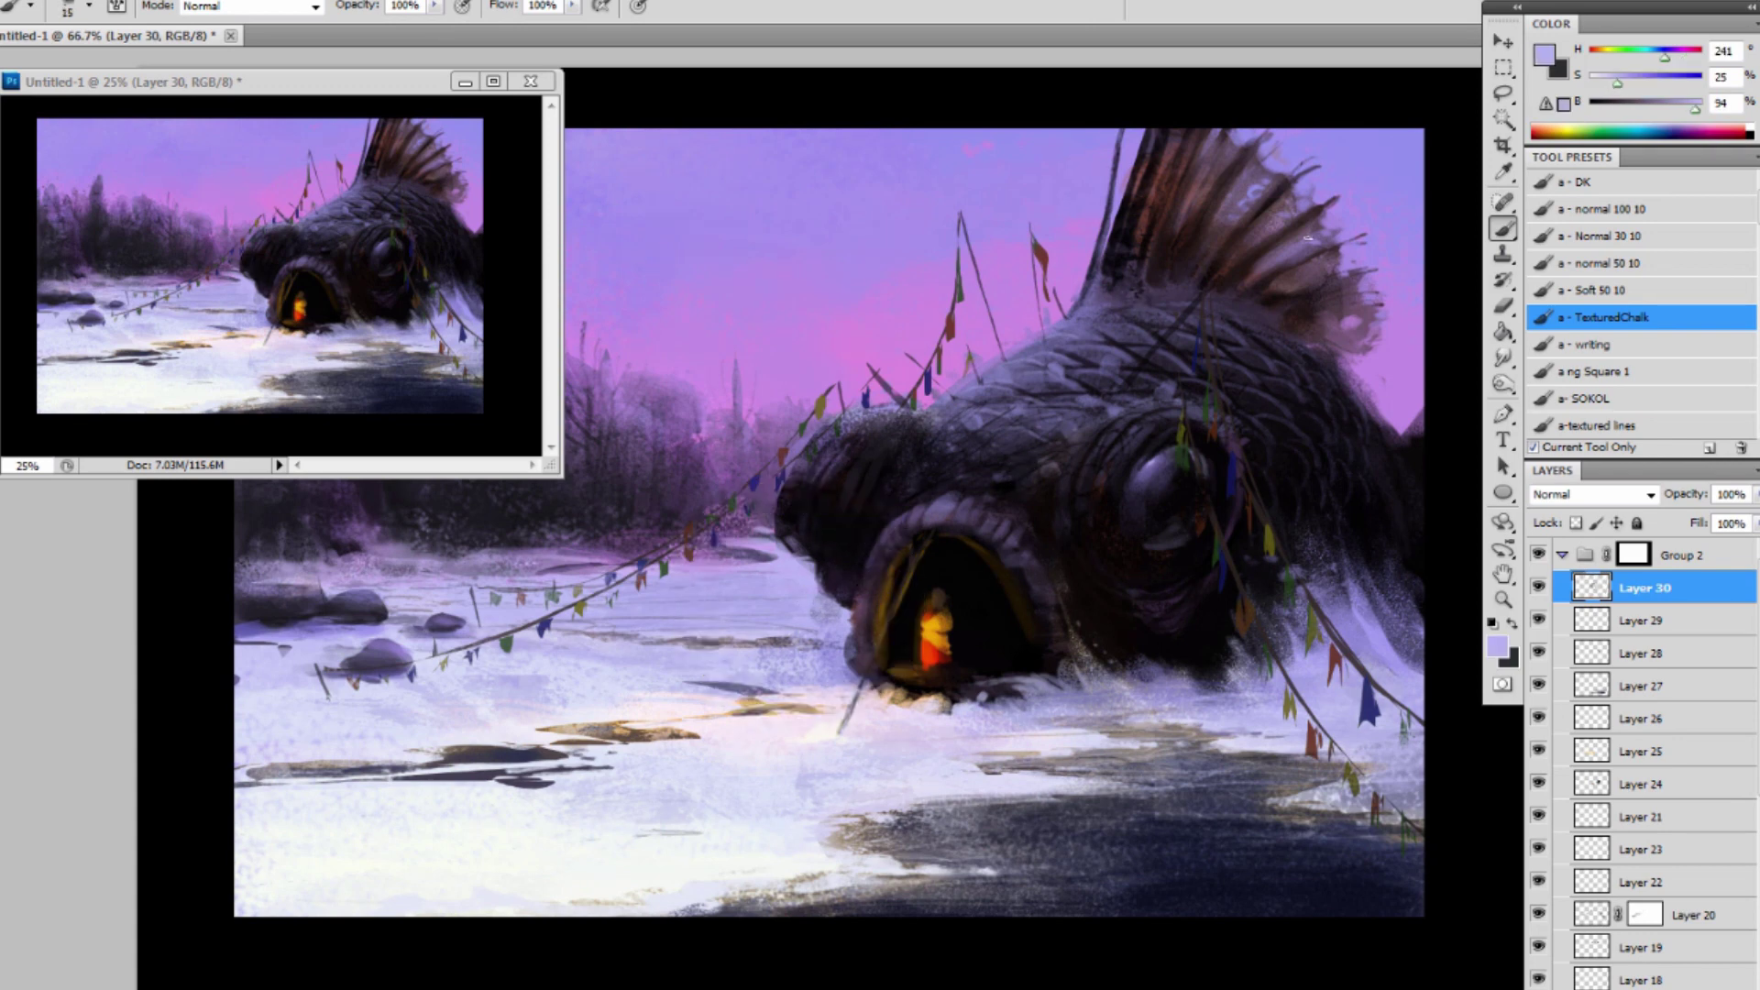
# Touch up the dark ice with sampled grey-blue (H 240, S 14, B 31) and reselect Layer 30.
pyautogui.keyDown('alt'); pyautogui.click(1099, 797); pyautogui.keyUp('alt')
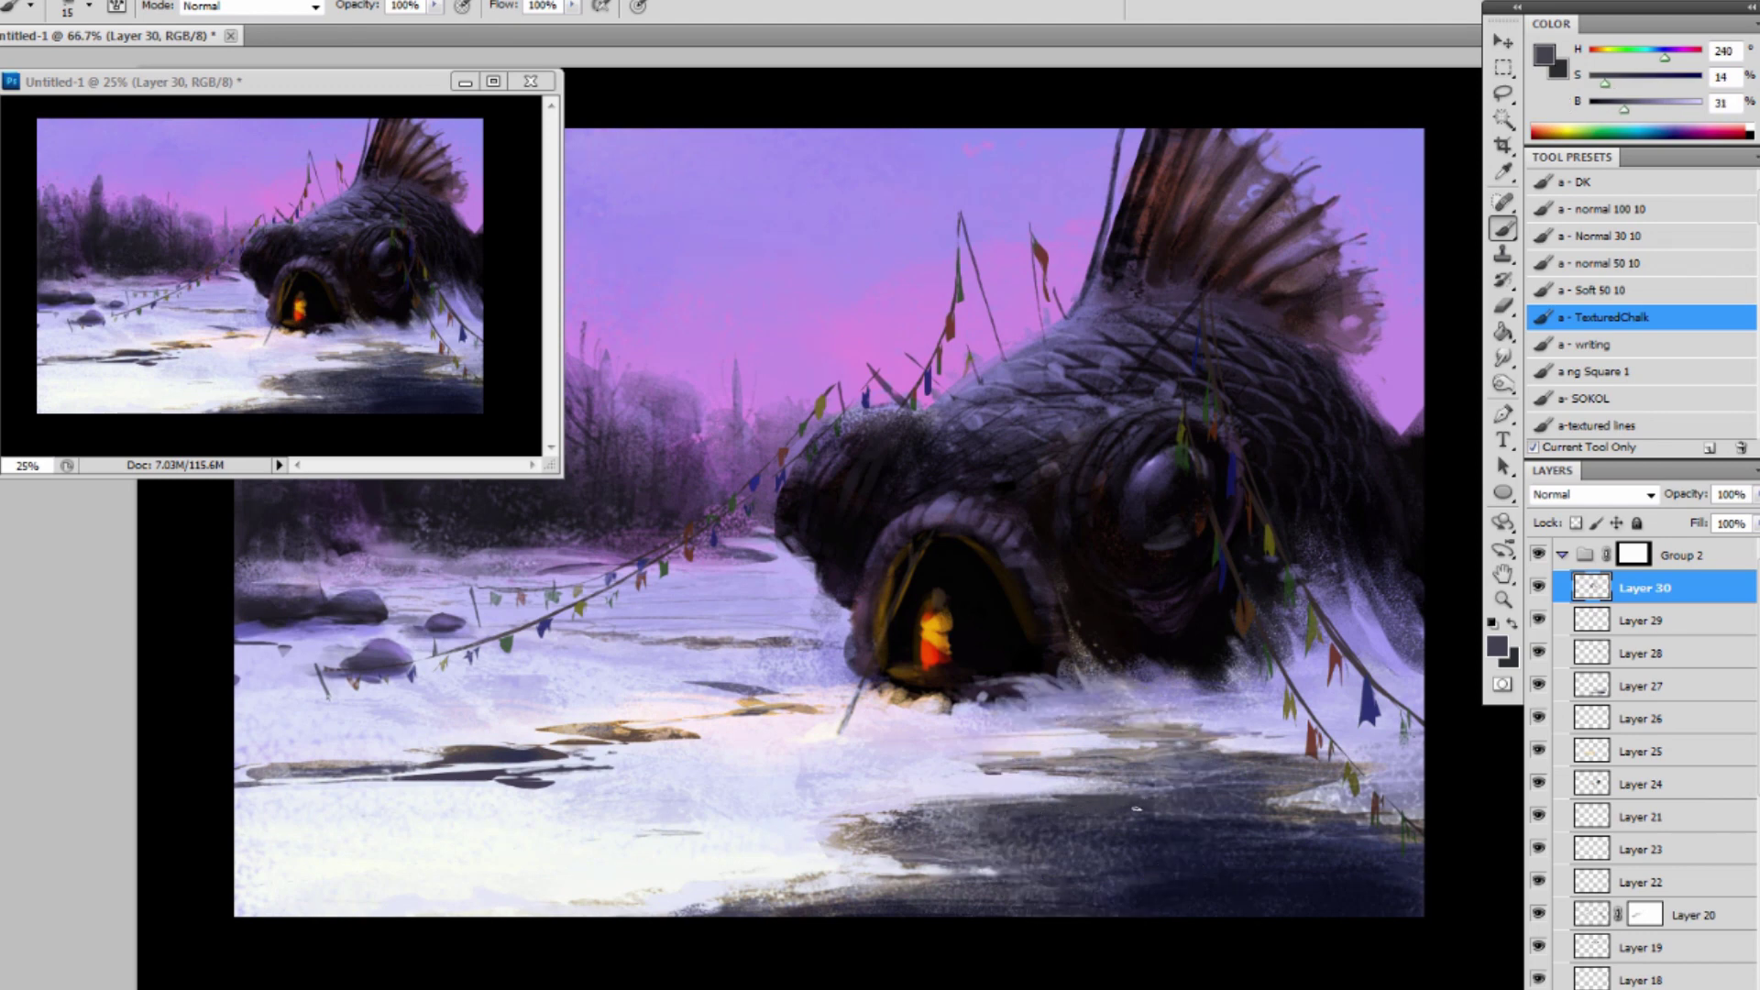
pyautogui.hotkey('alt', ']')
pyautogui.press('[')
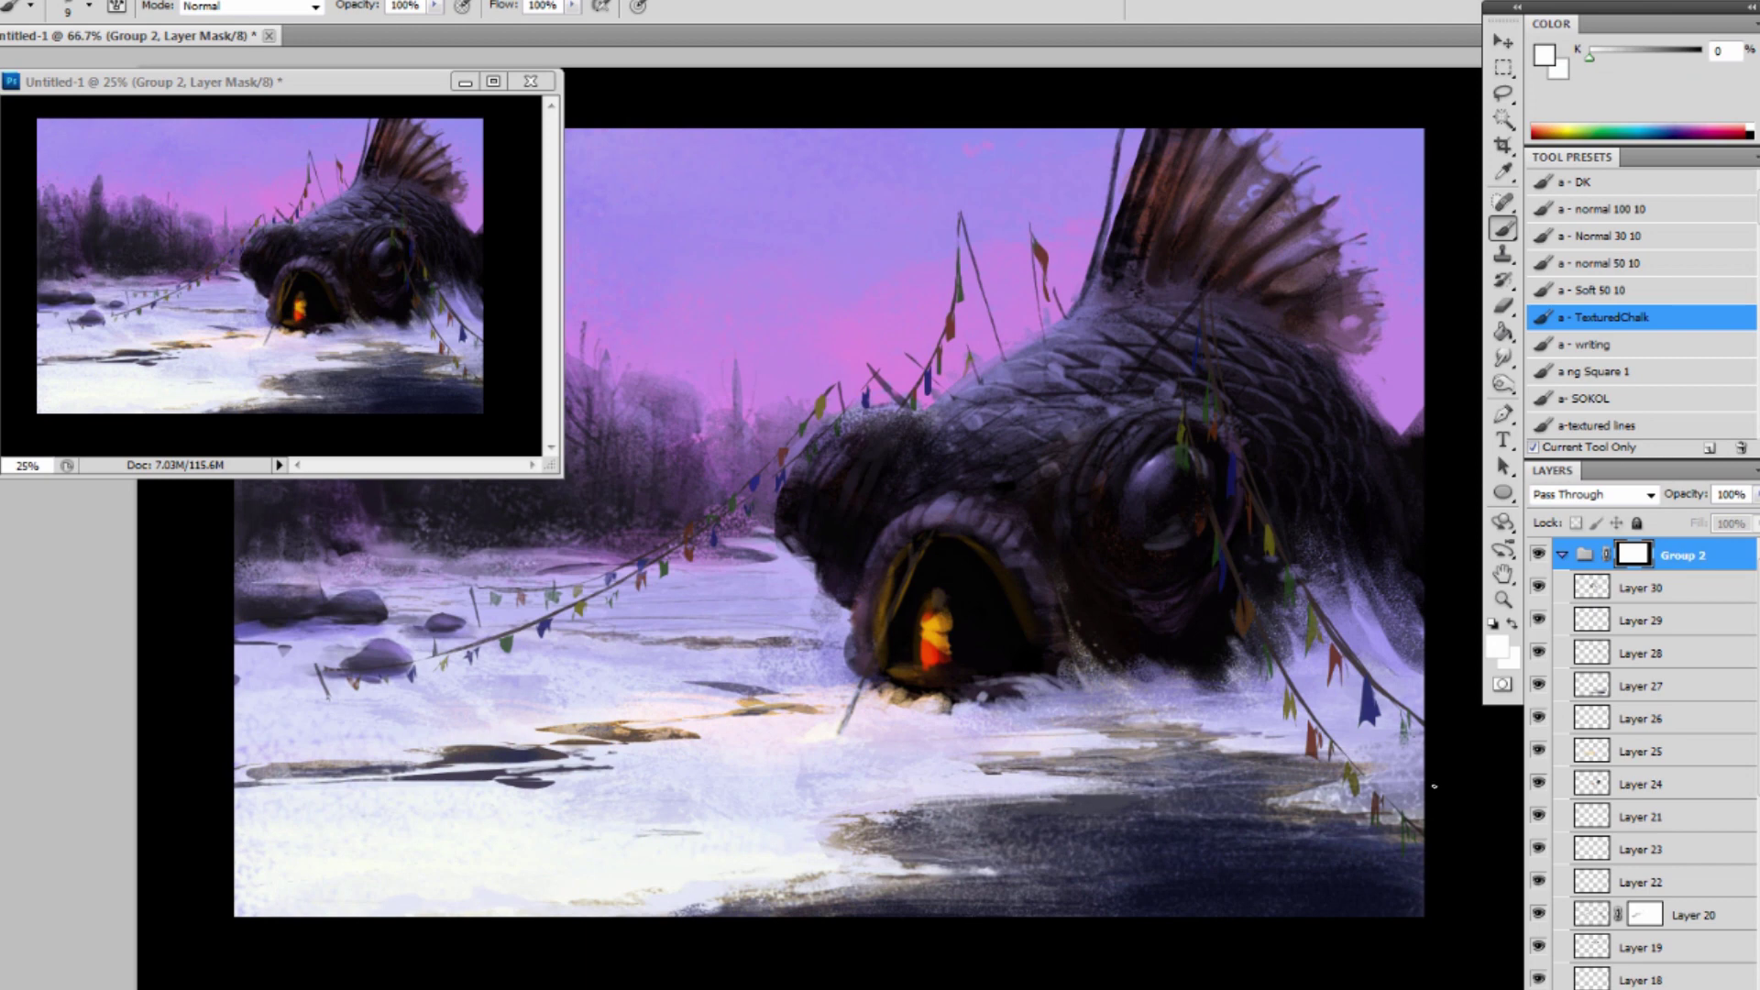
pyautogui.keyDown('alt'); pyautogui.click(1300, 922); pyautogui.keyUp('alt')
pyautogui.press(']')
pyautogui.moveTo(1074, 752); pyautogui.dragTo(1103, 750)
pyautogui.press('x')
pyautogui.click(1641, 587)
# Refine the edge between snow and dark ice with sampled tones (H 228, S 61, B 13; H 238, S 11, B 93; H 230, S 23, B 53).
pyautogui.keyDown('alt'); pyautogui.click(1293, 887); pyautogui.keyUp('alt')
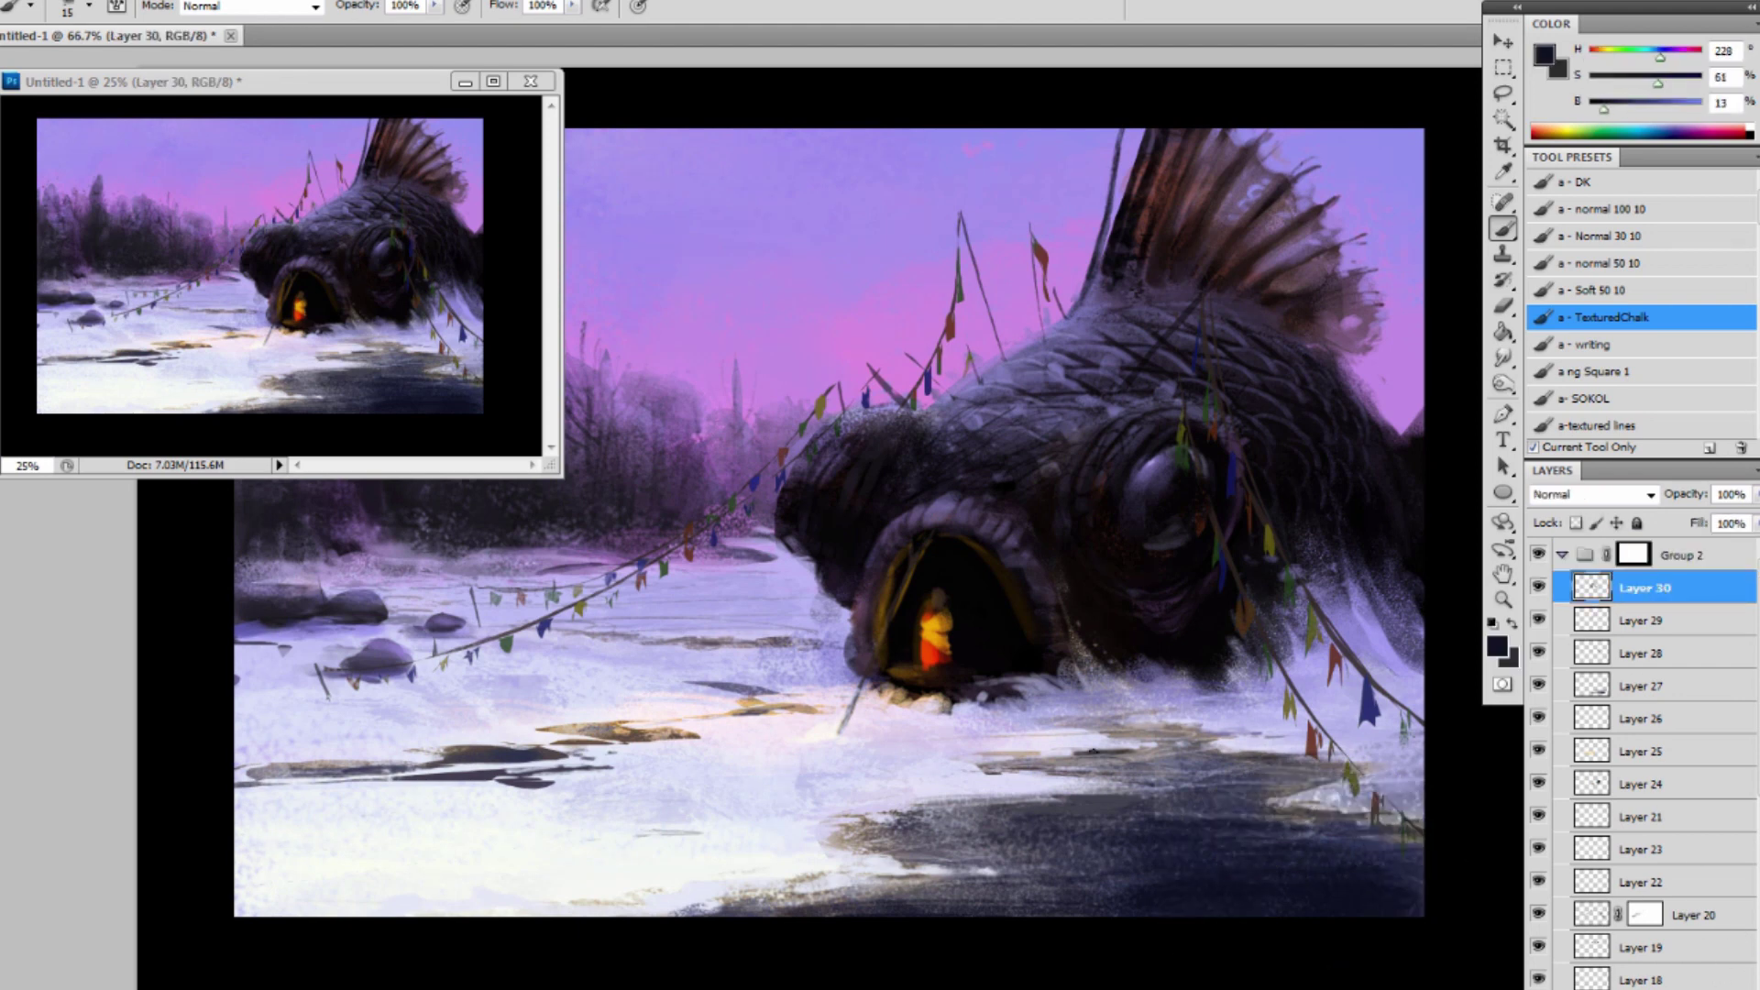
pyautogui.keyDown('alt'); pyautogui.click(1118, 727); pyautogui.keyUp('alt')
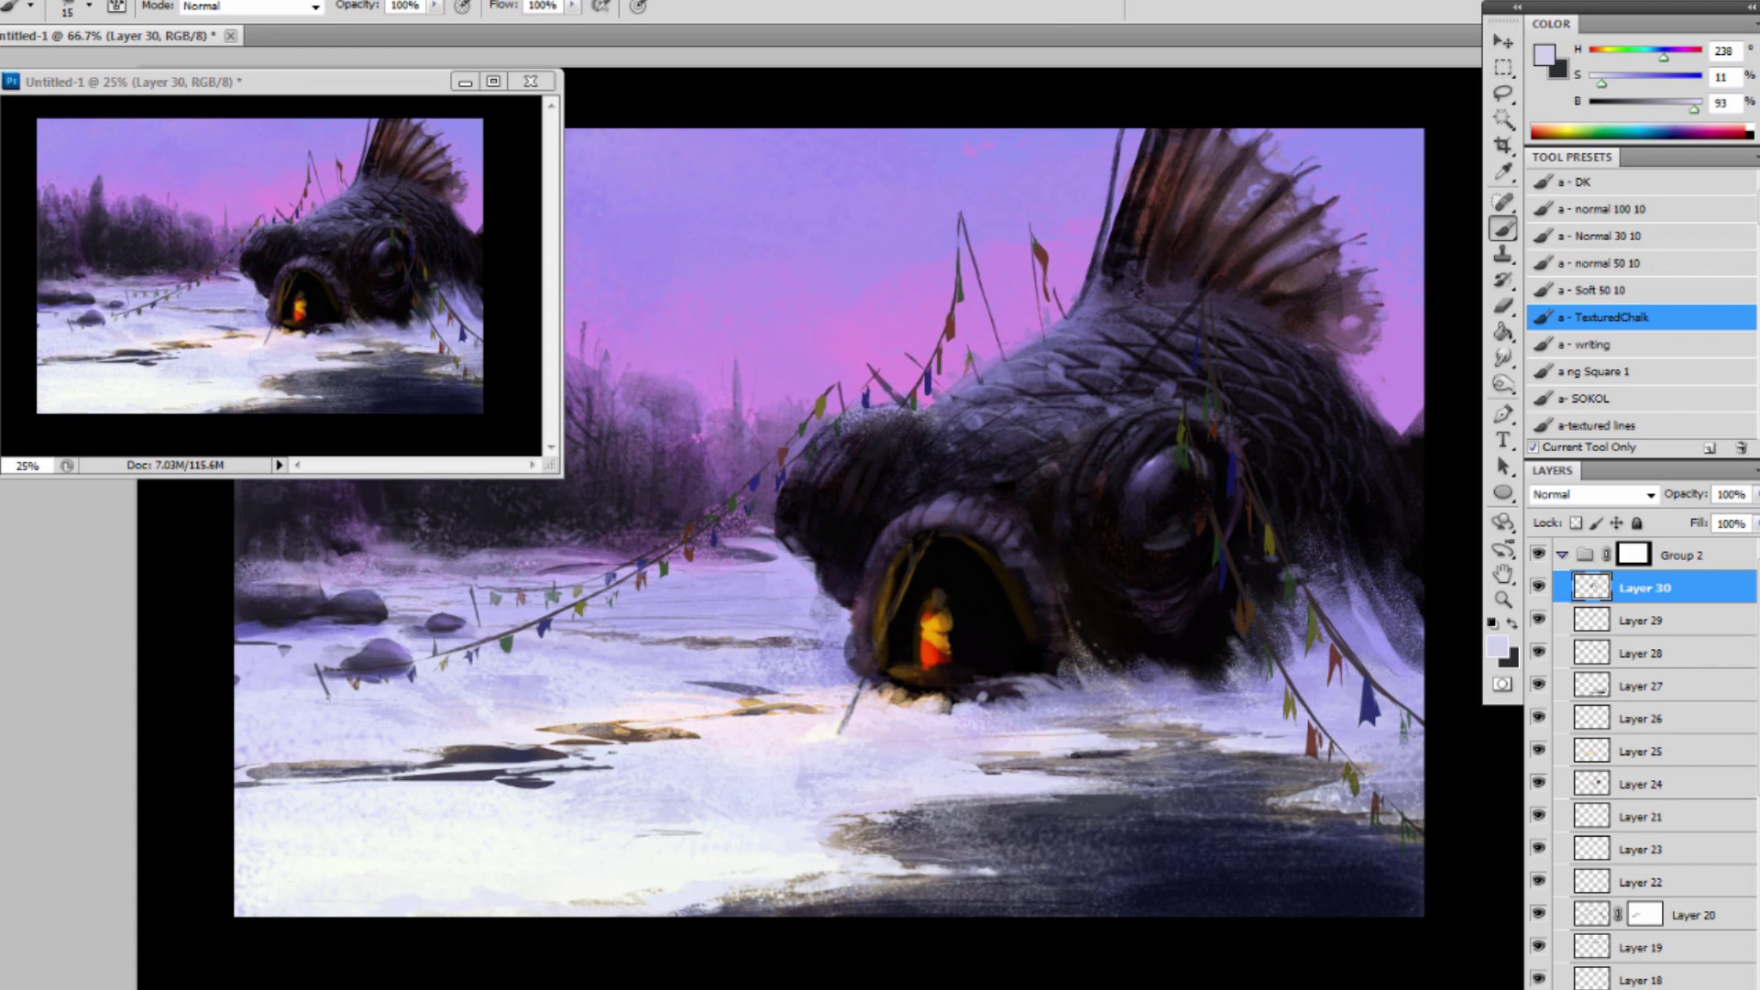
pyautogui.moveTo(1213, 746); pyautogui.dragTo(1175, 747)
pyautogui.press('[')
pyautogui.keyDown('alt'); pyautogui.click(1213, 747); pyautogui.keyUp('alt')
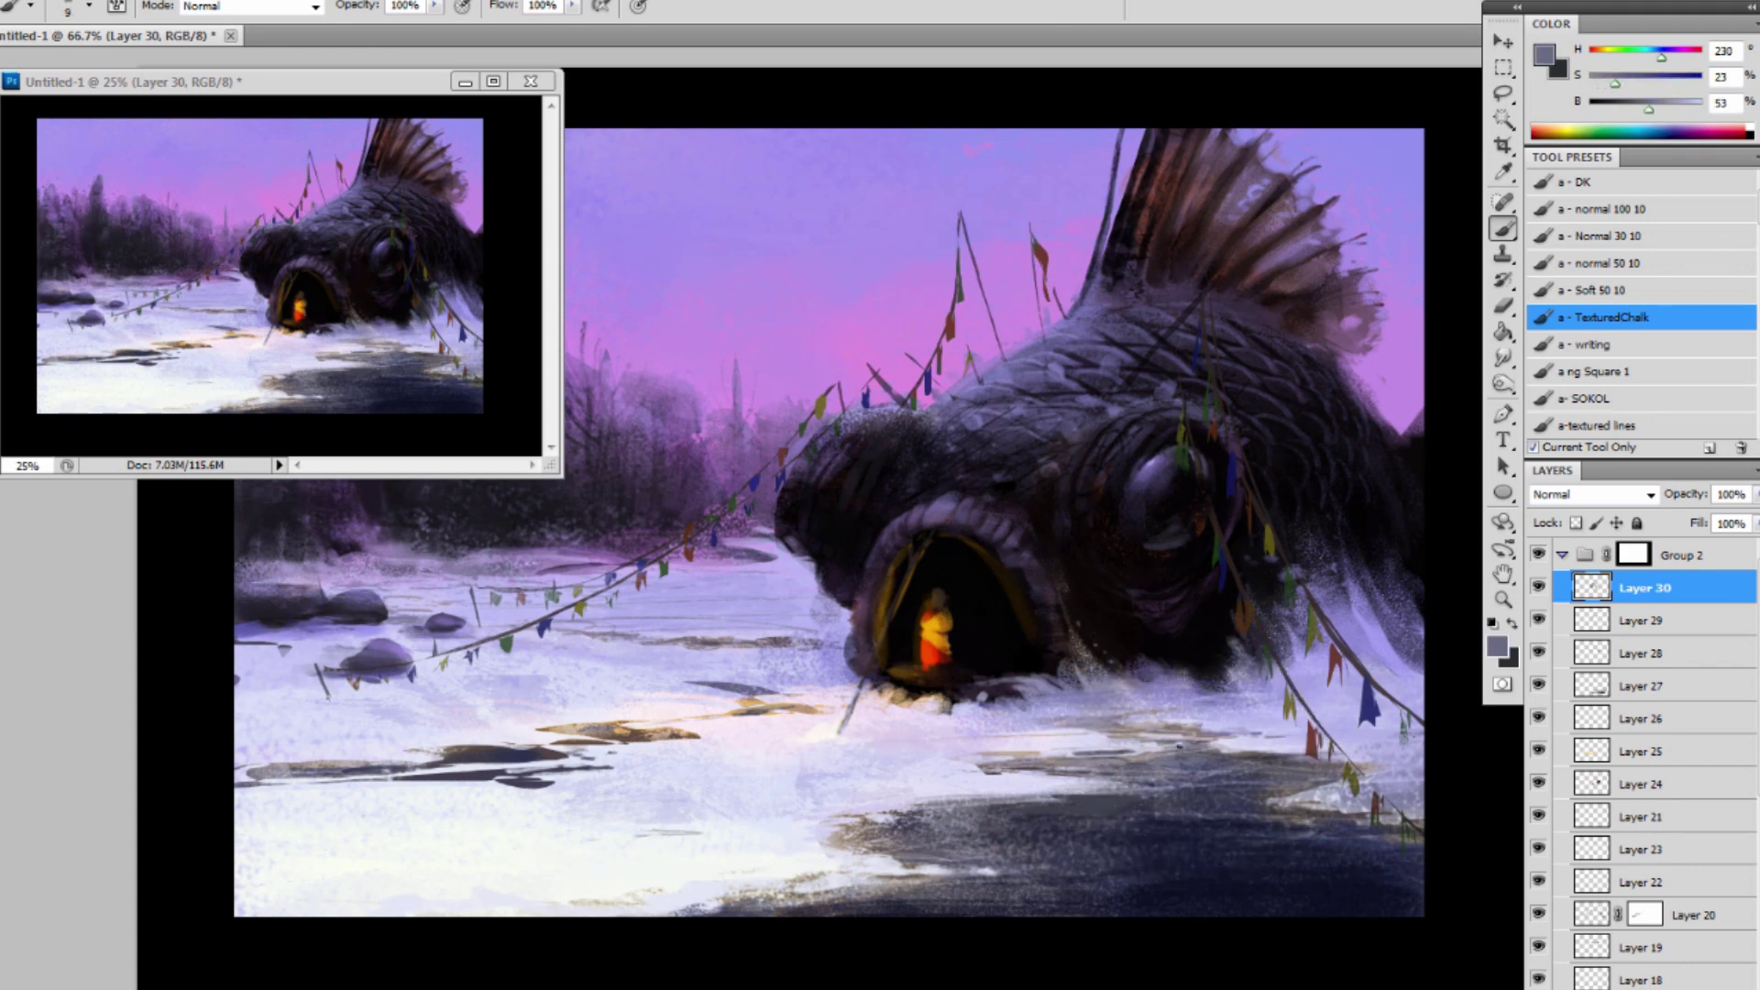
pyautogui.keyDown('alt'); pyautogui.click(1078, 734); pyautogui.keyUp('alt')
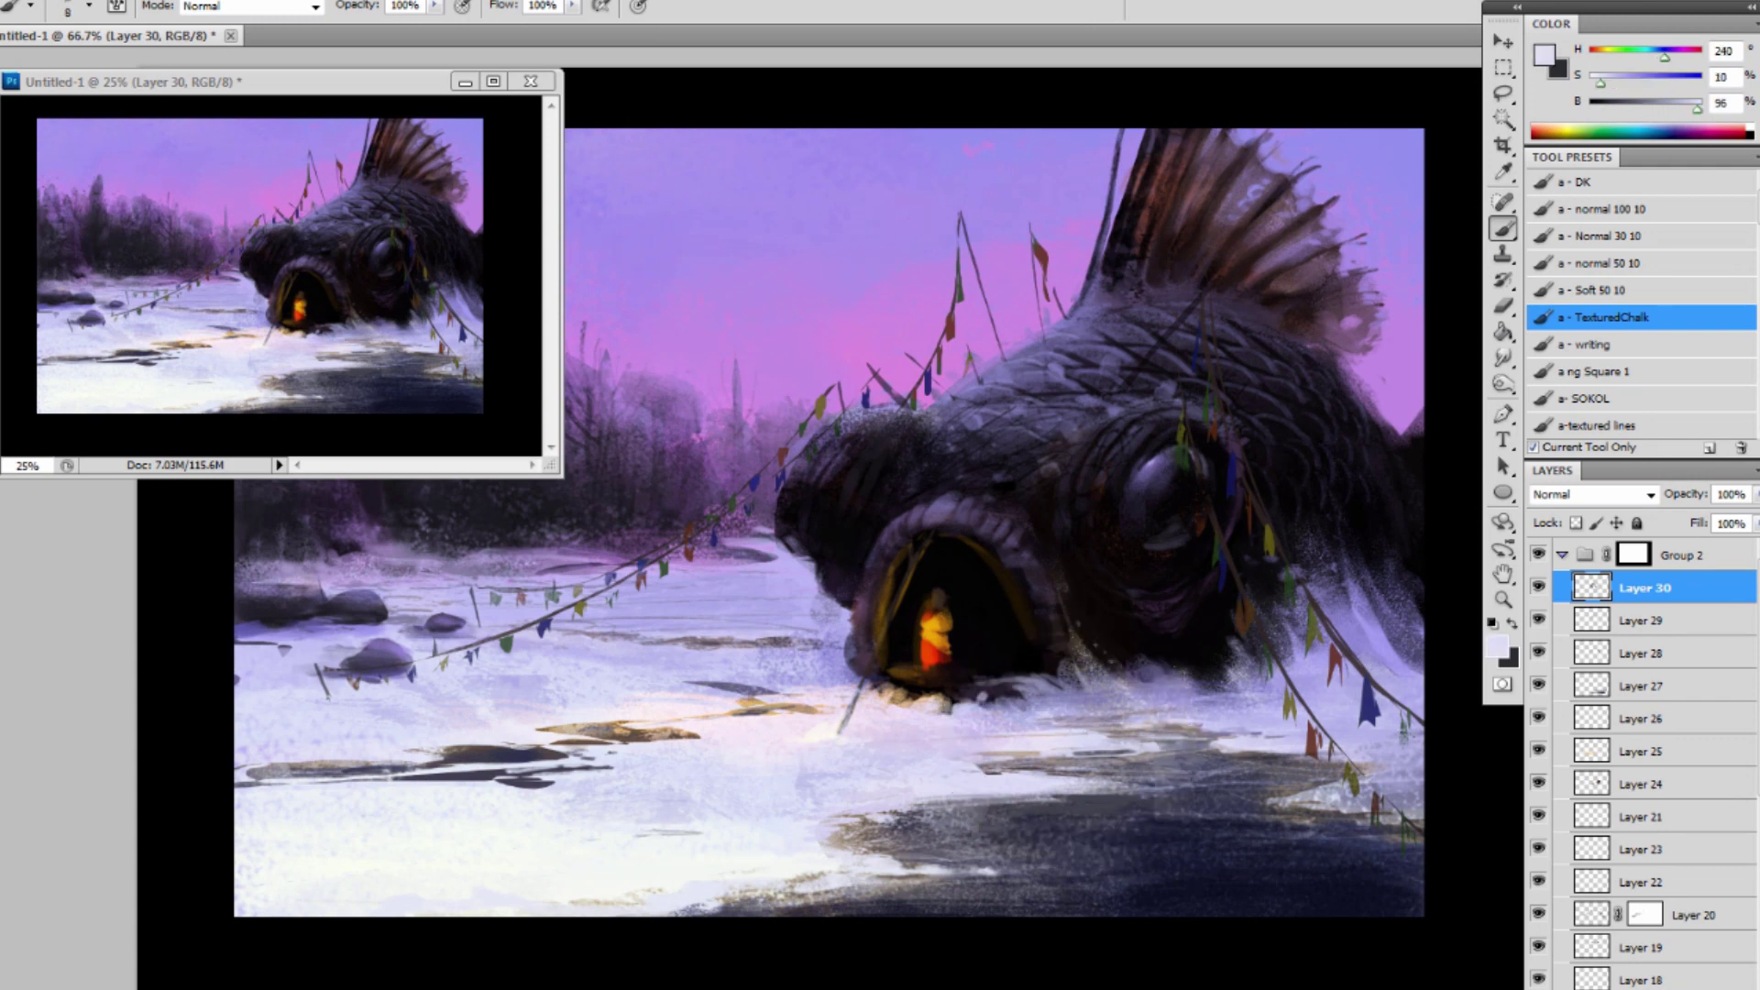
# Touch up the mouth's left rim (H 332, S 32, B 29) and the snow at its entrance (H 32, S 37, B 84; H 286, S 9, B 93).
pyautogui.keyDown('alt'); pyautogui.click(858, 606); pyautogui.keyUp('alt')
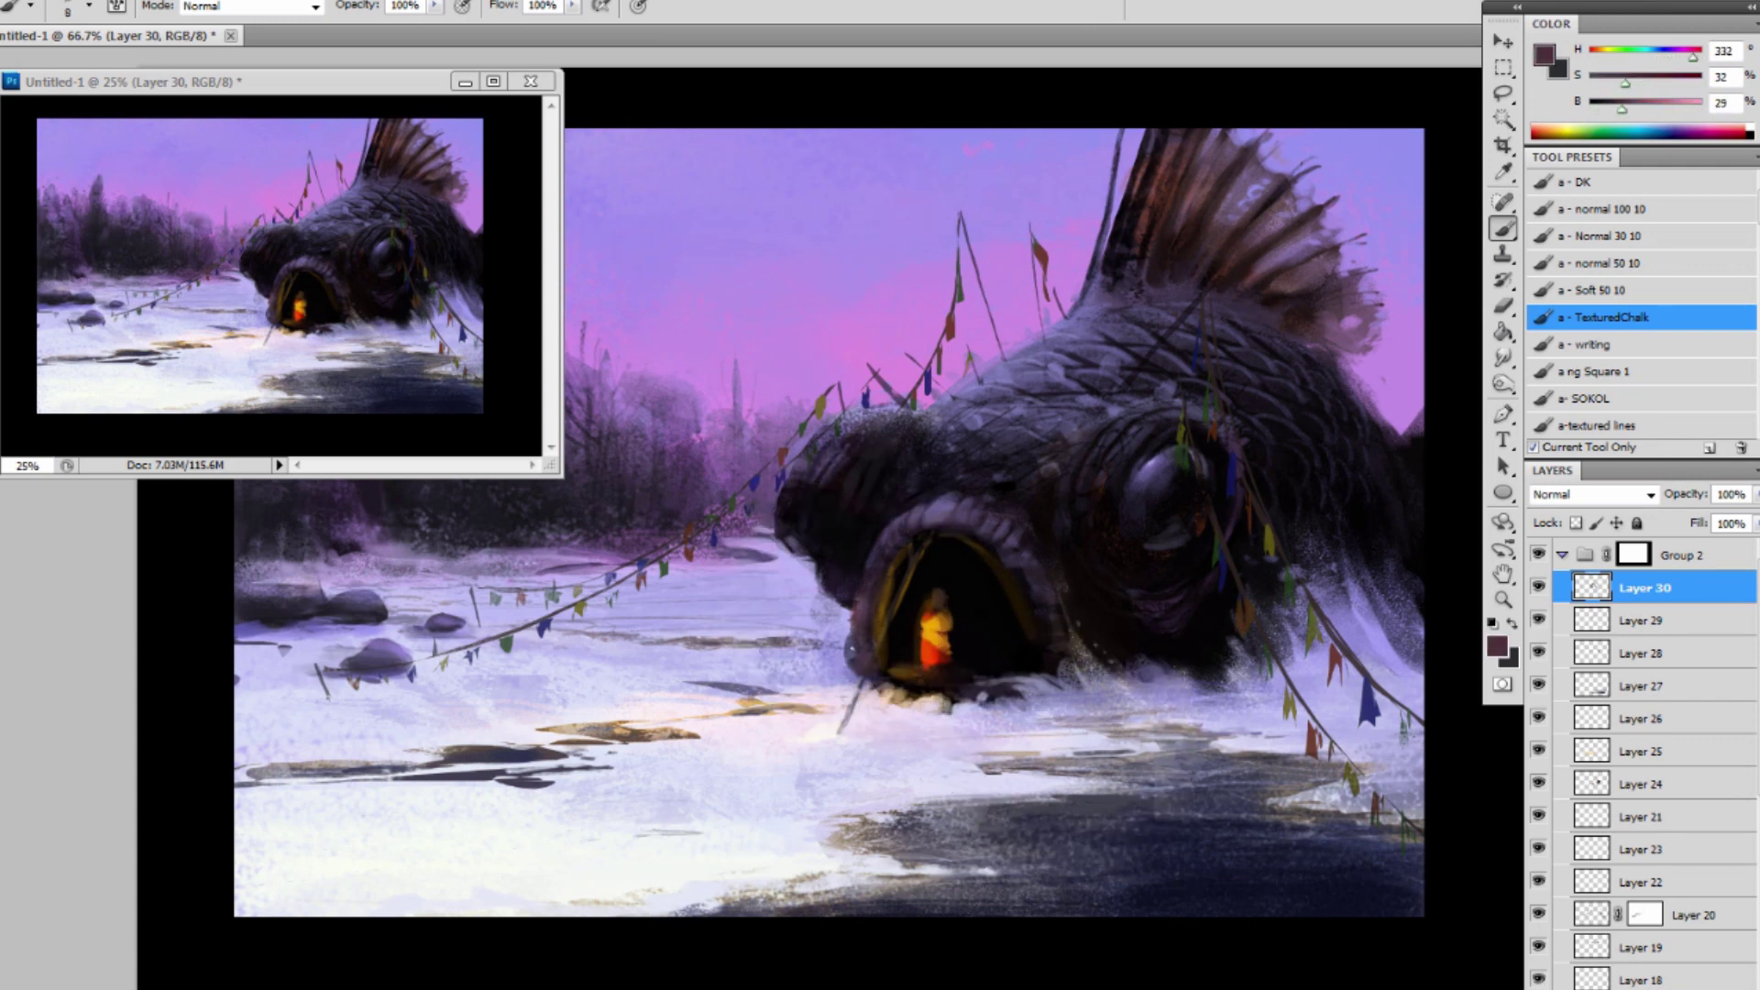
pyautogui.keyDown('alt'); pyautogui.click(979, 503); pyautogui.keyUp('alt')
pyautogui.keyDown('alt'); pyautogui.click(926, 689); pyautogui.keyUp('alt')
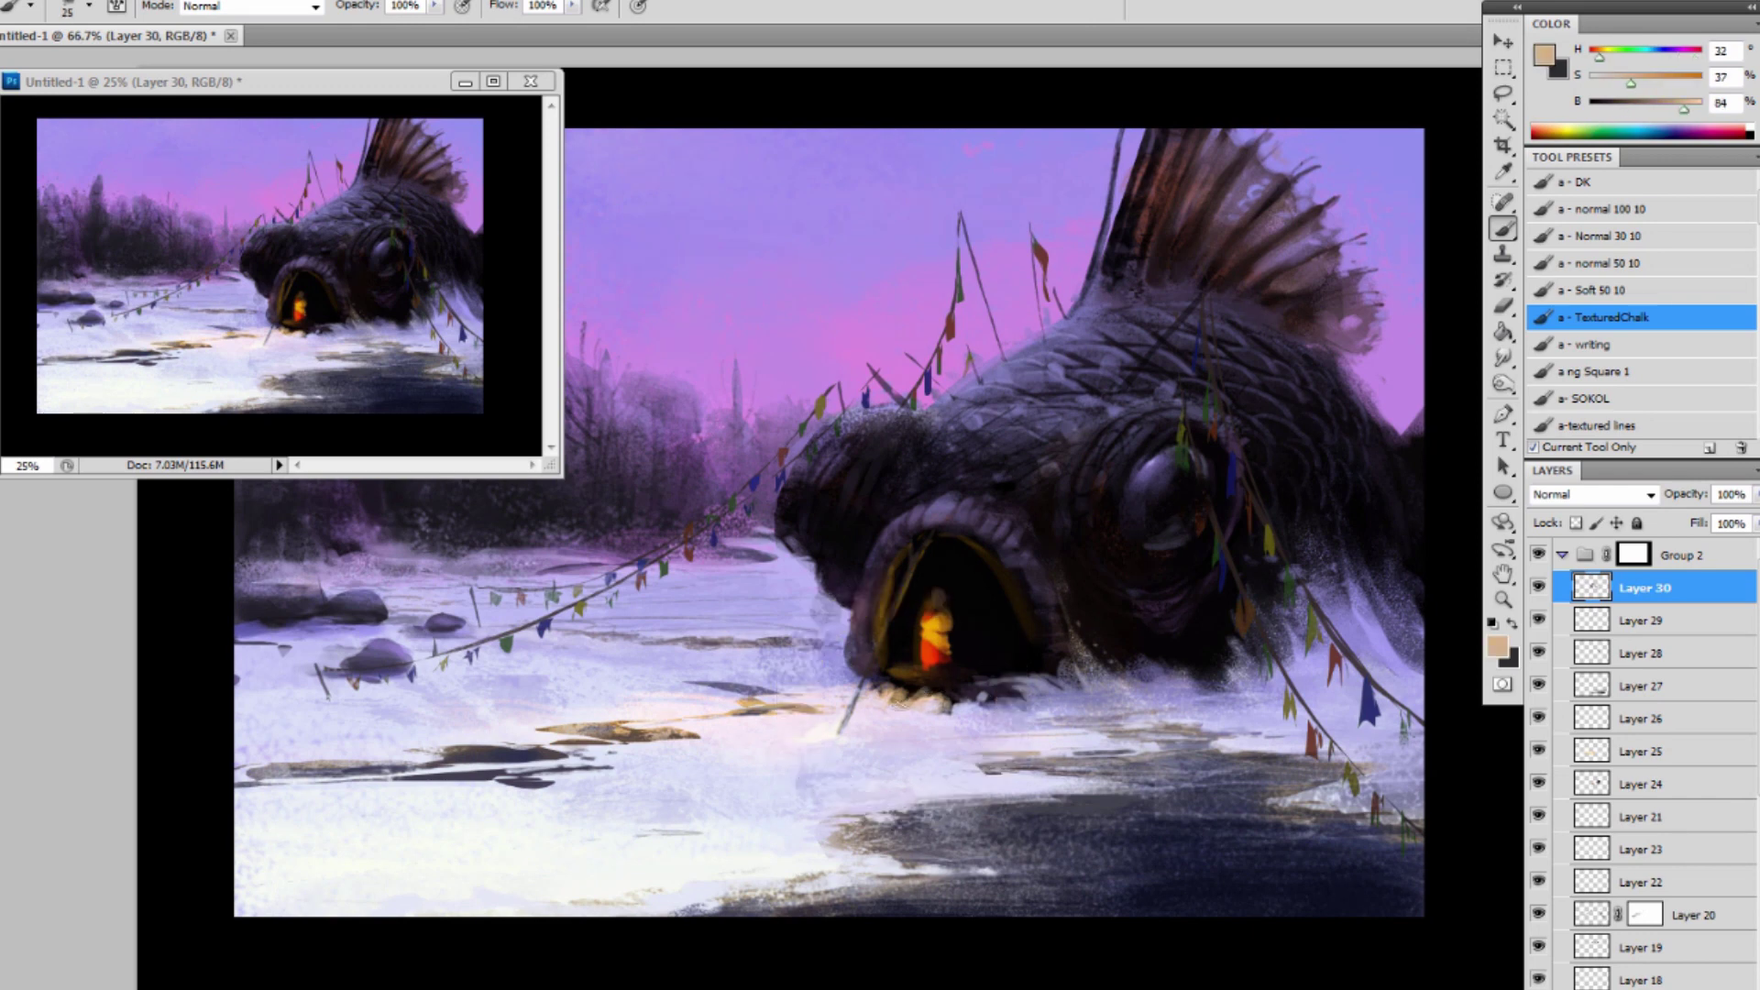
pyautogui.keyDown('alt'); pyautogui.click(928, 727); pyautogui.keyUp('alt')
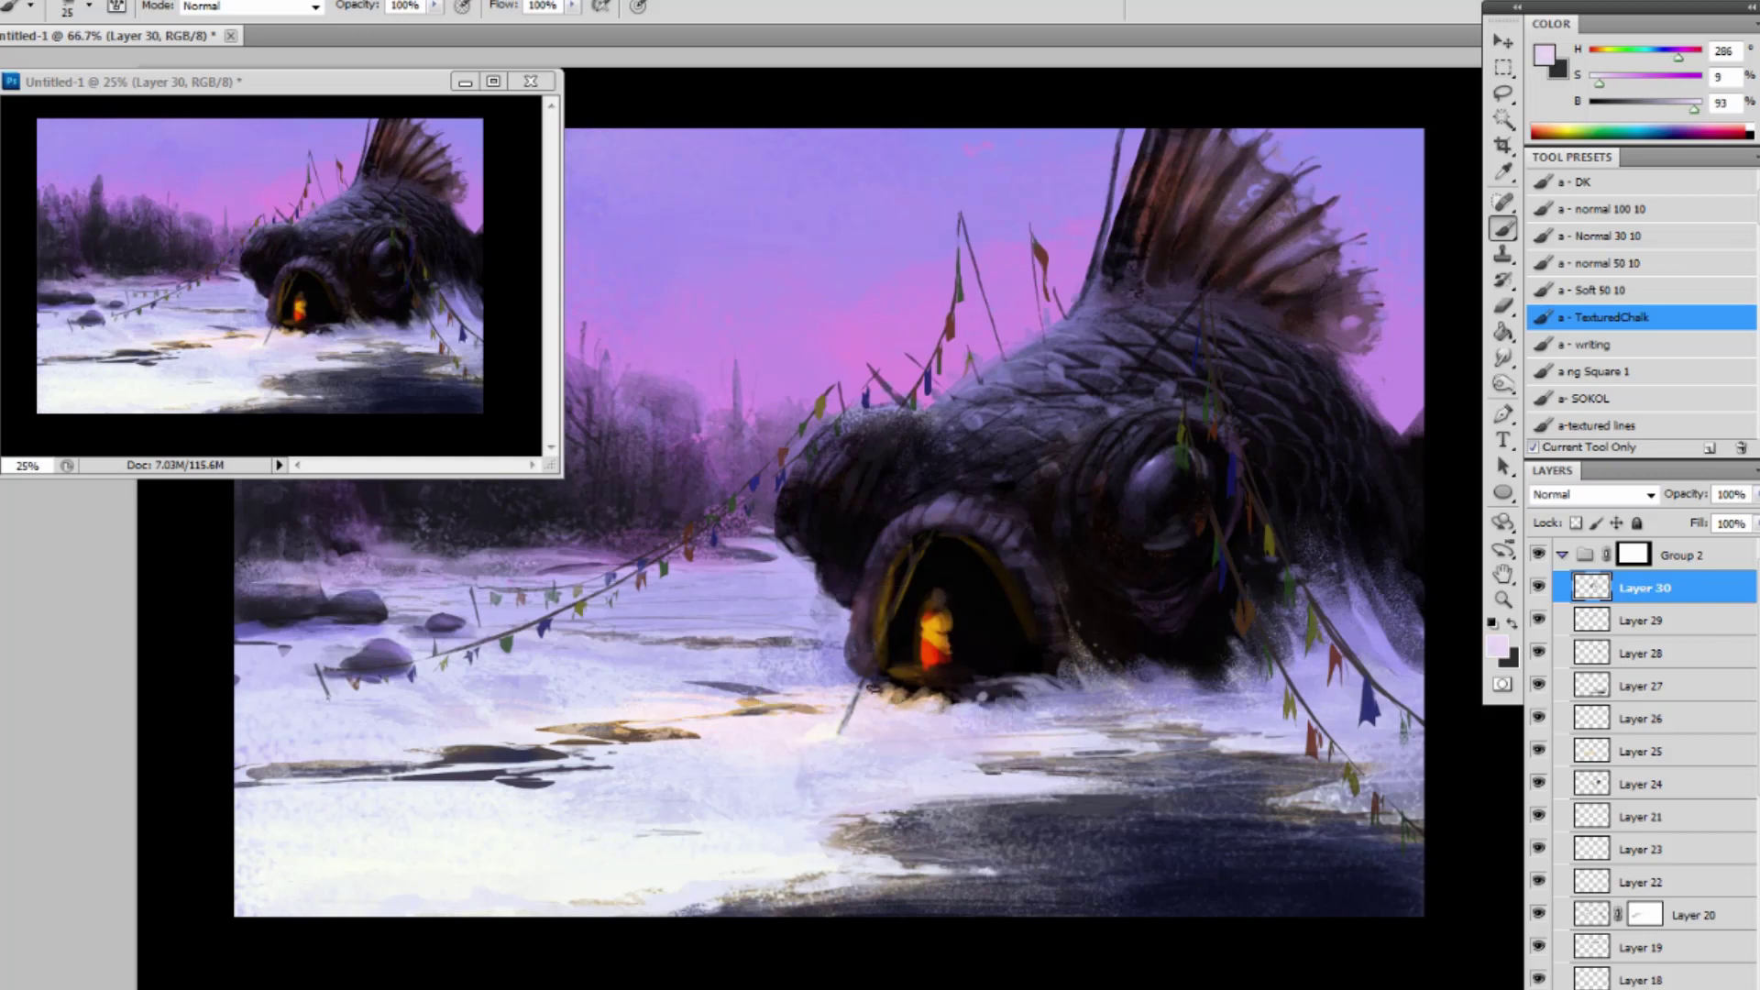
pyautogui.keyDown('alt'); pyautogui.click(841, 721); pyautogui.keyUp('alt')
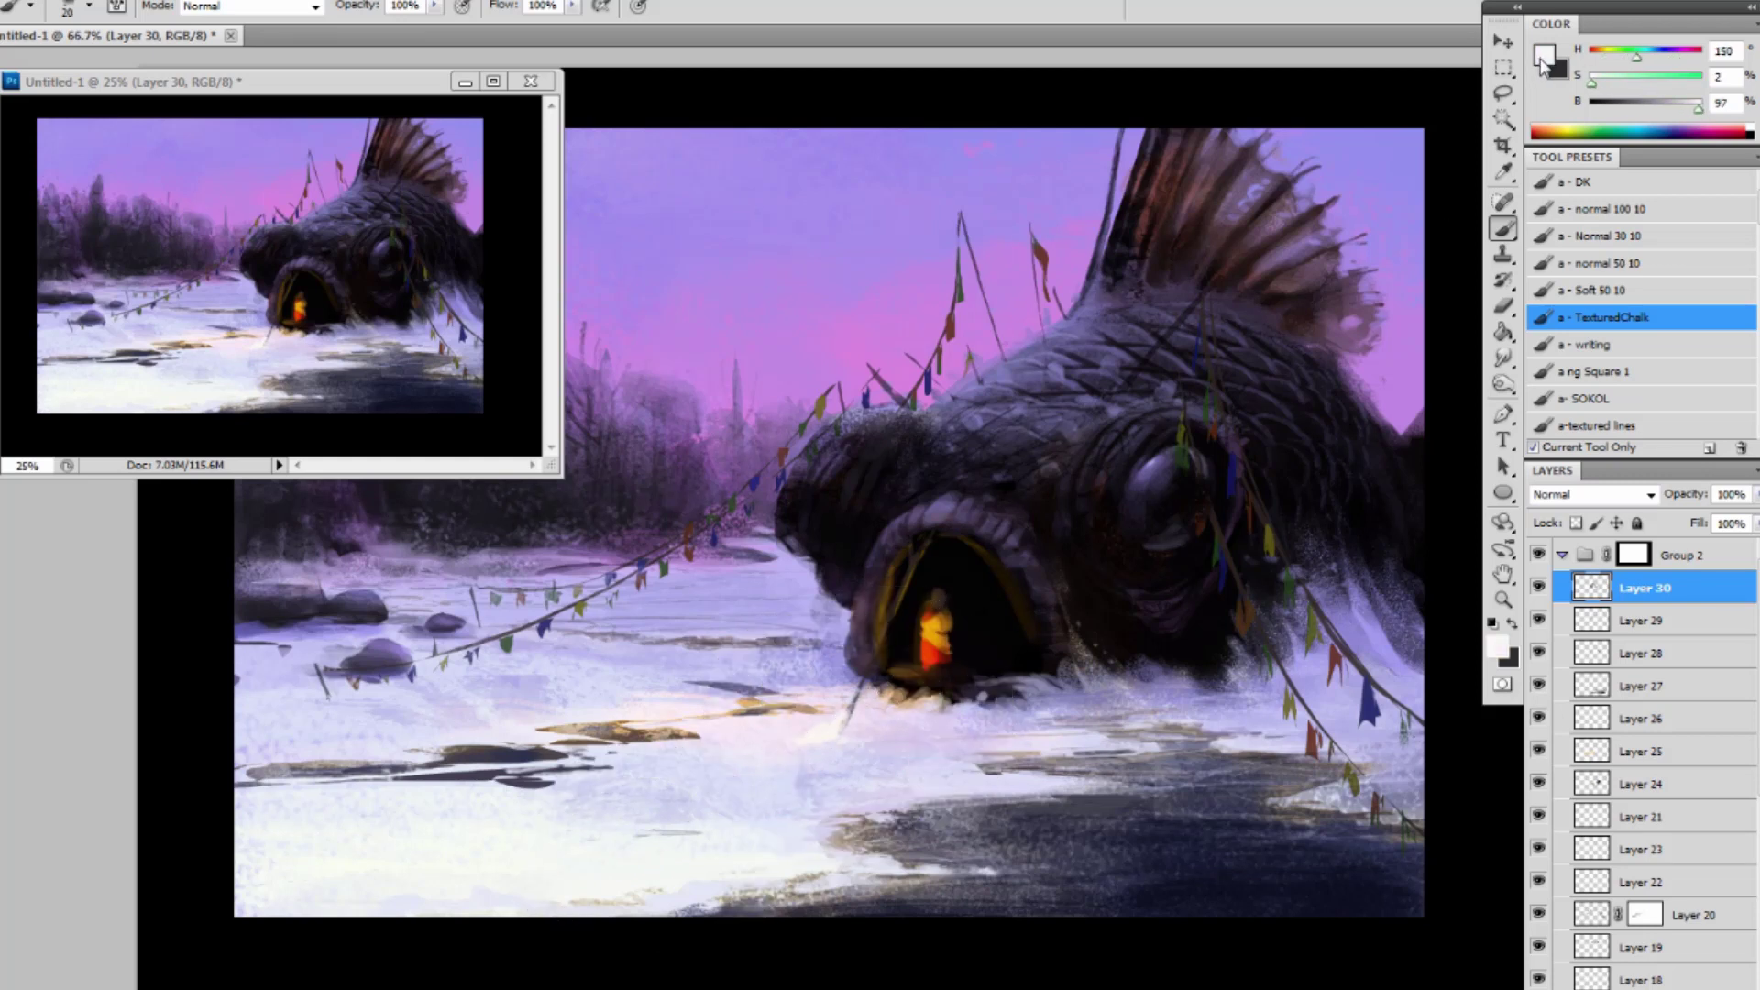
# Set the foreground colour to pale cream (H 65, S 7, B 99) and brighten the foreground snow with a larger brush.
pyautogui.click(1546, 56)
pyautogui.moveTo(1097, 116); pyautogui.dragTo(1081, 119)
pyautogui.click(1388, 351)
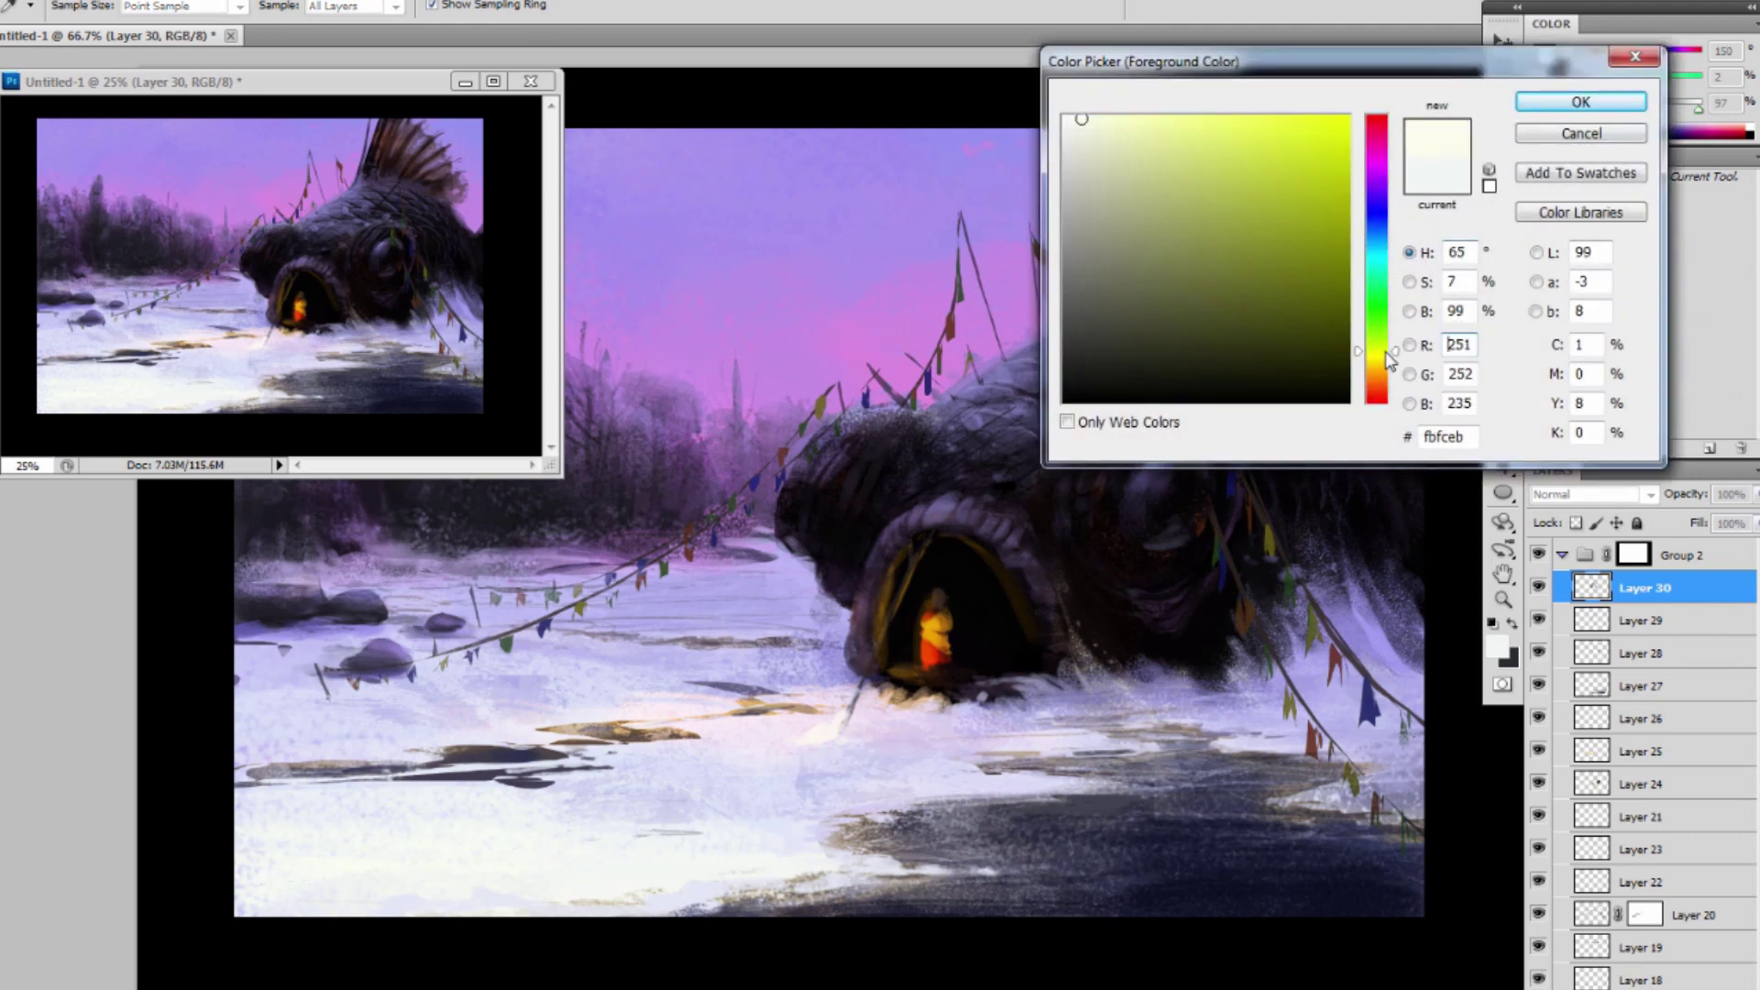
pyautogui.click(1581, 101)
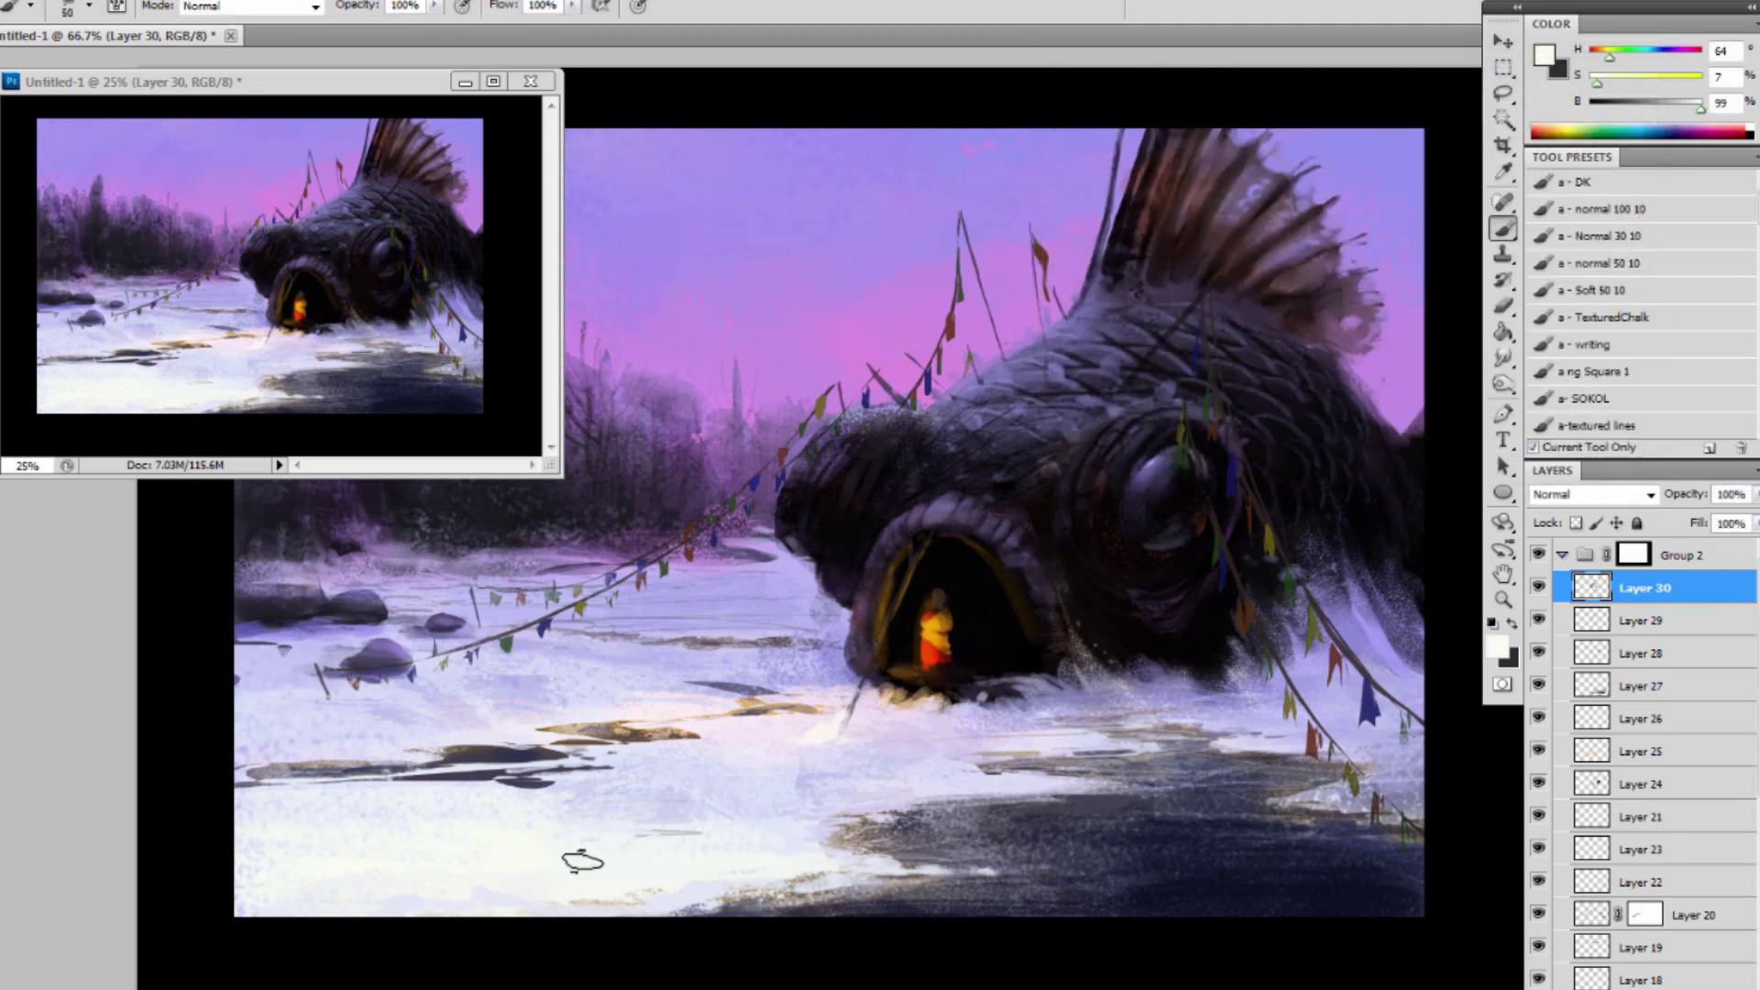
pyautogui.press(']')
pyautogui.press(']')
pyautogui.press(']')
pyautogui.moveTo(572, 771)
pyautogui.mouseDown()
pyautogui.moveTo(636, 768)
pyautogui.moveTo(700, 806)
pyautogui.mouseUp()
# Draw thin lavender (H 237, S 29, B 85) contour lines across the foreground snow at brush size 7.
pyautogui.press('[')
pyautogui.press('[')
pyautogui.press('[')
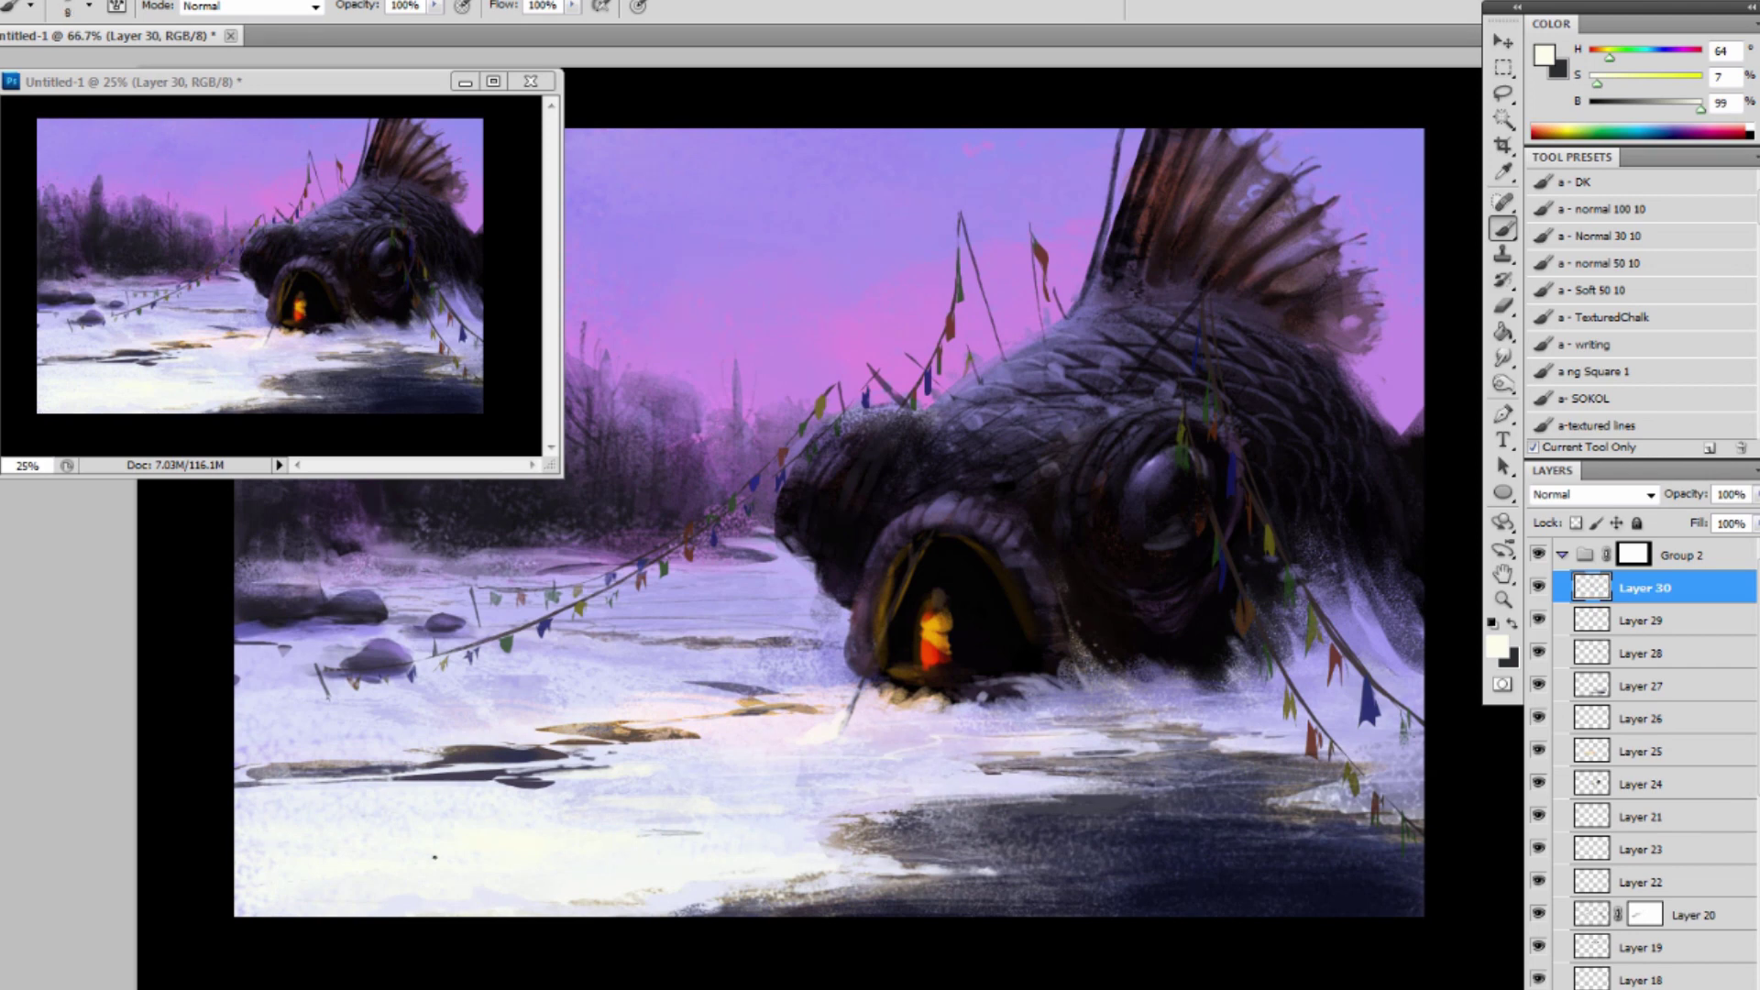
pyautogui.press('[')
pyautogui.keyDown('alt'); pyautogui.click(873, 759); pyautogui.keyUp('alt')
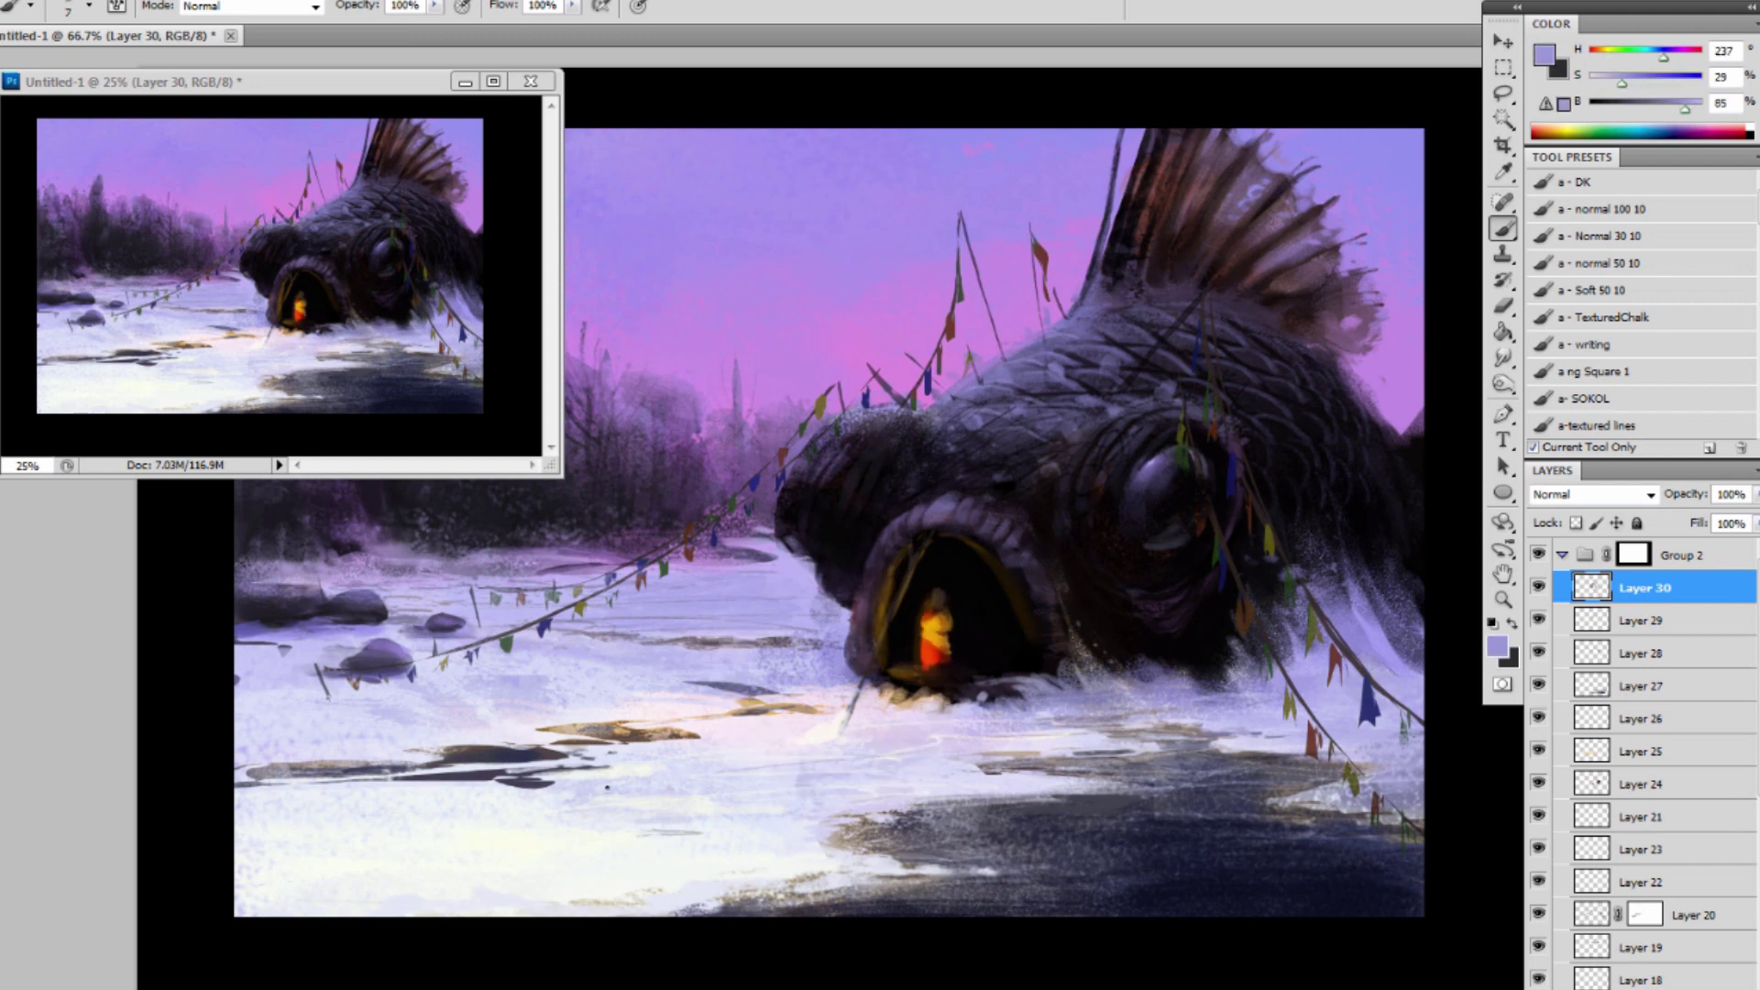
pyautogui.moveTo(609, 786); pyautogui.dragTo(715, 772)
pyautogui.moveTo(627, 817)
pyautogui.mouseDown()
pyautogui.moveTo(195, 848)
pyautogui.moveTo(493, 842)
pyautogui.moveTo(360, 851)
pyautogui.moveTo(681, 874)
pyautogui.moveTo(581, 898)
pyautogui.moveTo(465, 863)
pyautogui.moveTo(553, 868)
pyautogui.moveTo(502, 851)
pyautogui.mouseUp()
pyautogui.moveTo(792, 780); pyautogui.dragTo(910, 780)
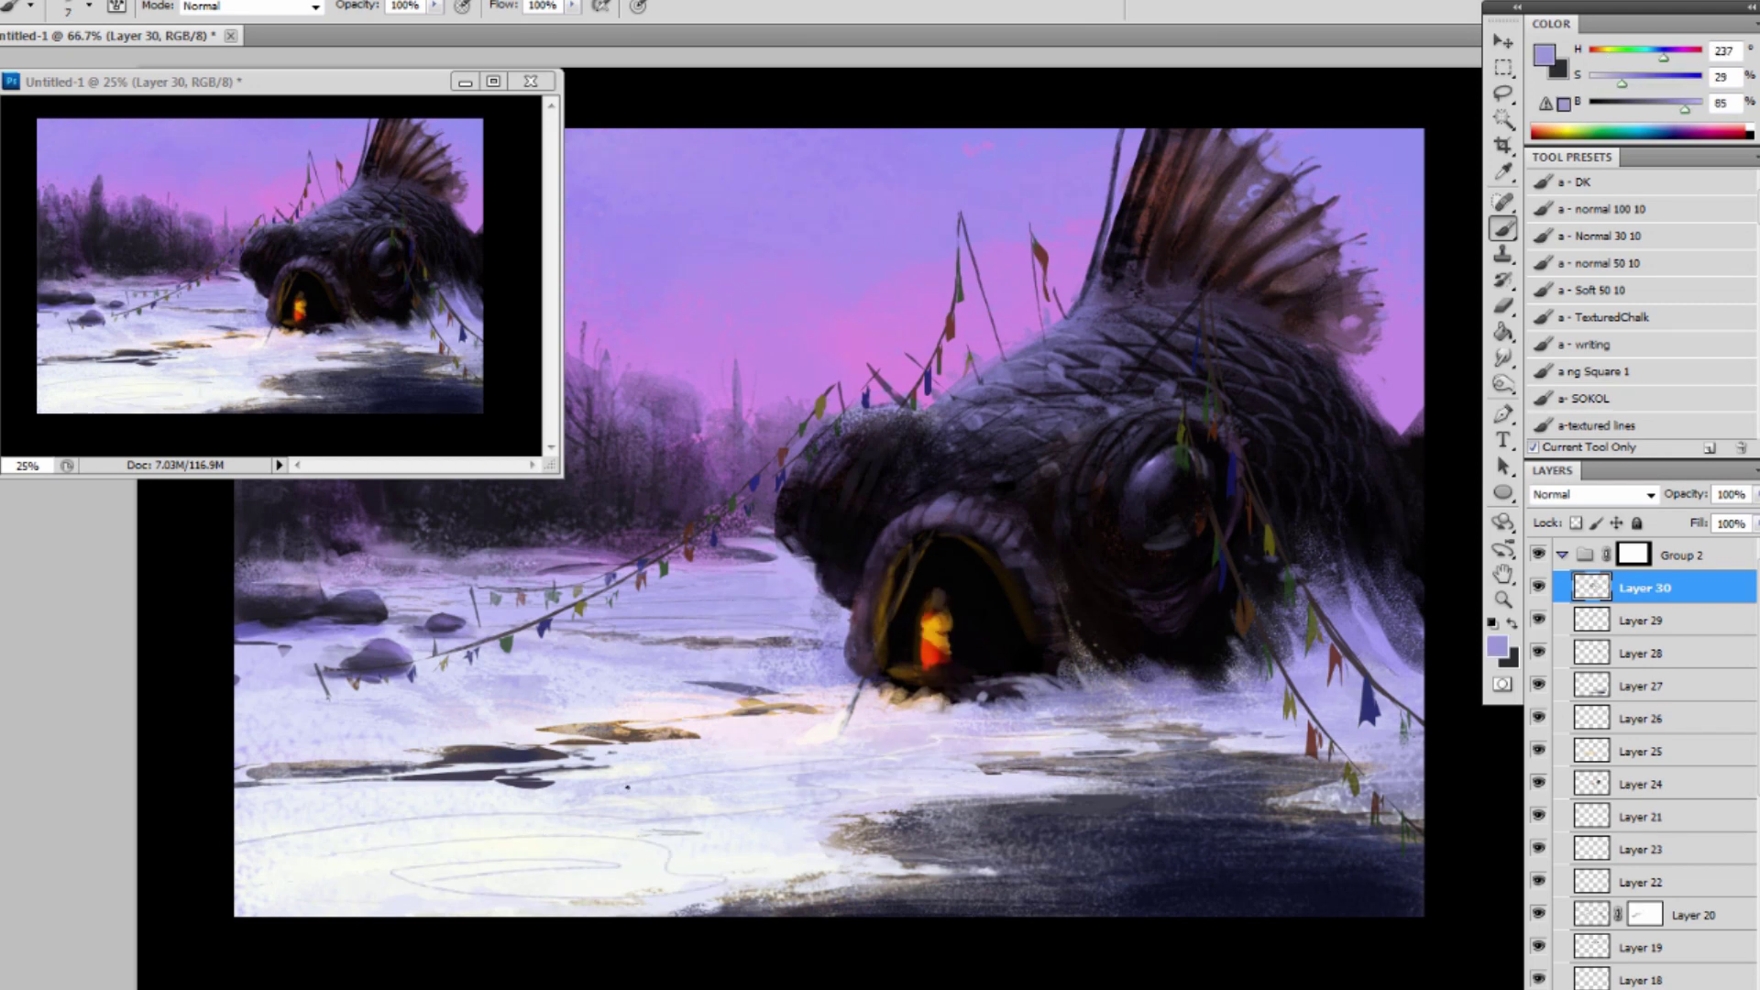
# Extend the lavender contour lines across the foreground snow and sample a muted violet from the snowy rocks (H 241, S 42, B 52).
pyautogui.moveTo(627, 786); pyautogui.dragTo(221, 805)
pyautogui.keyDown('alt'); pyautogui.click(373, 651); pyautogui.keyUp('alt')
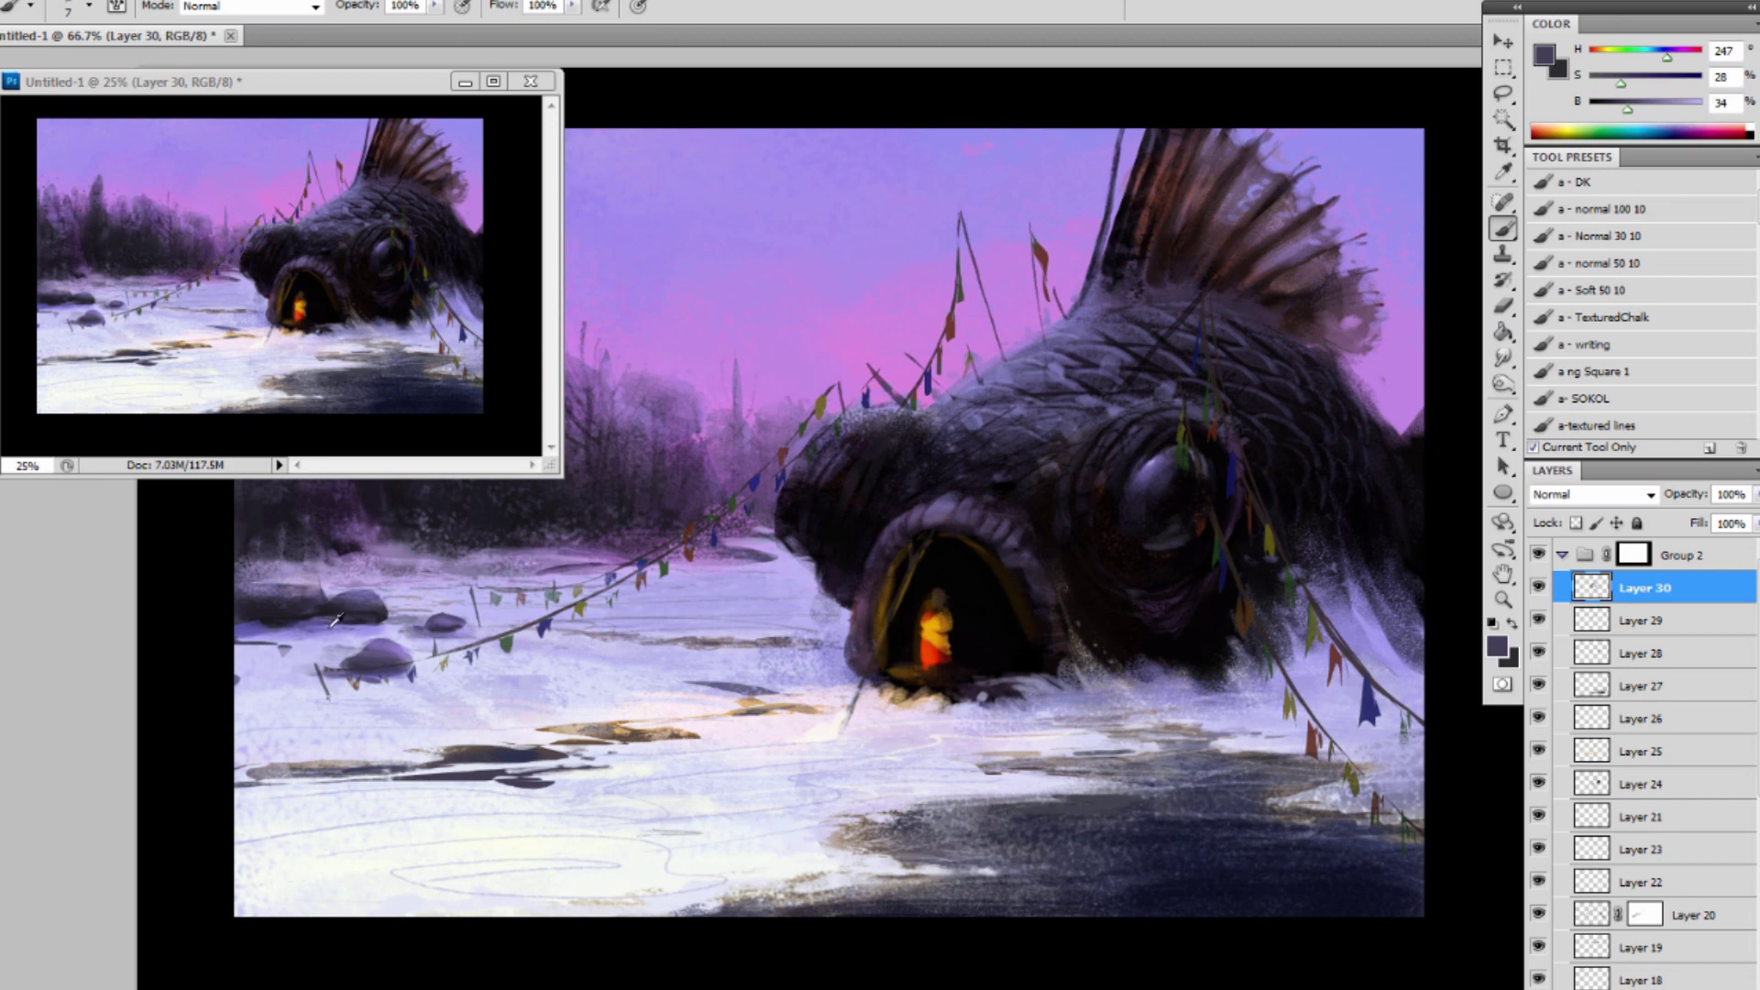
pyautogui.keyDown('alt'); pyautogui.click(354, 633); pyautogui.keyUp('alt')
pyautogui.keyDown('alt'); pyautogui.click(389, 676); pyautogui.keyUp('alt')
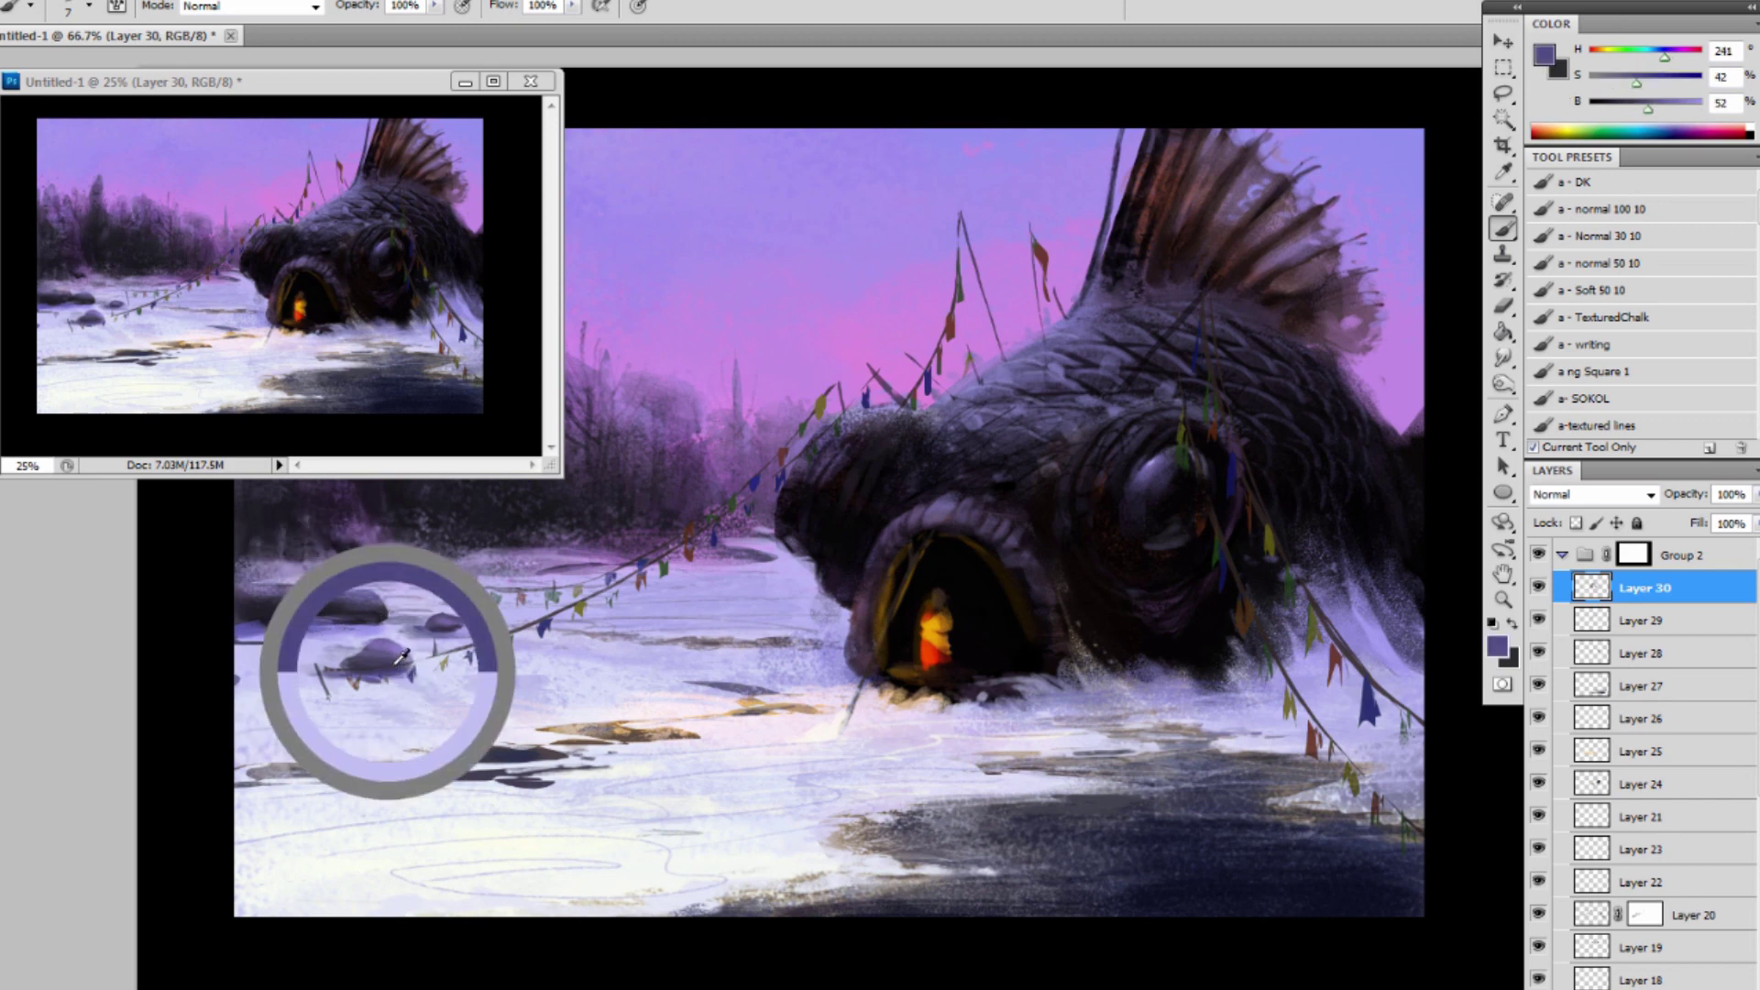
pyautogui.press(']')
pyautogui.press(']')
pyautogui.press(']')
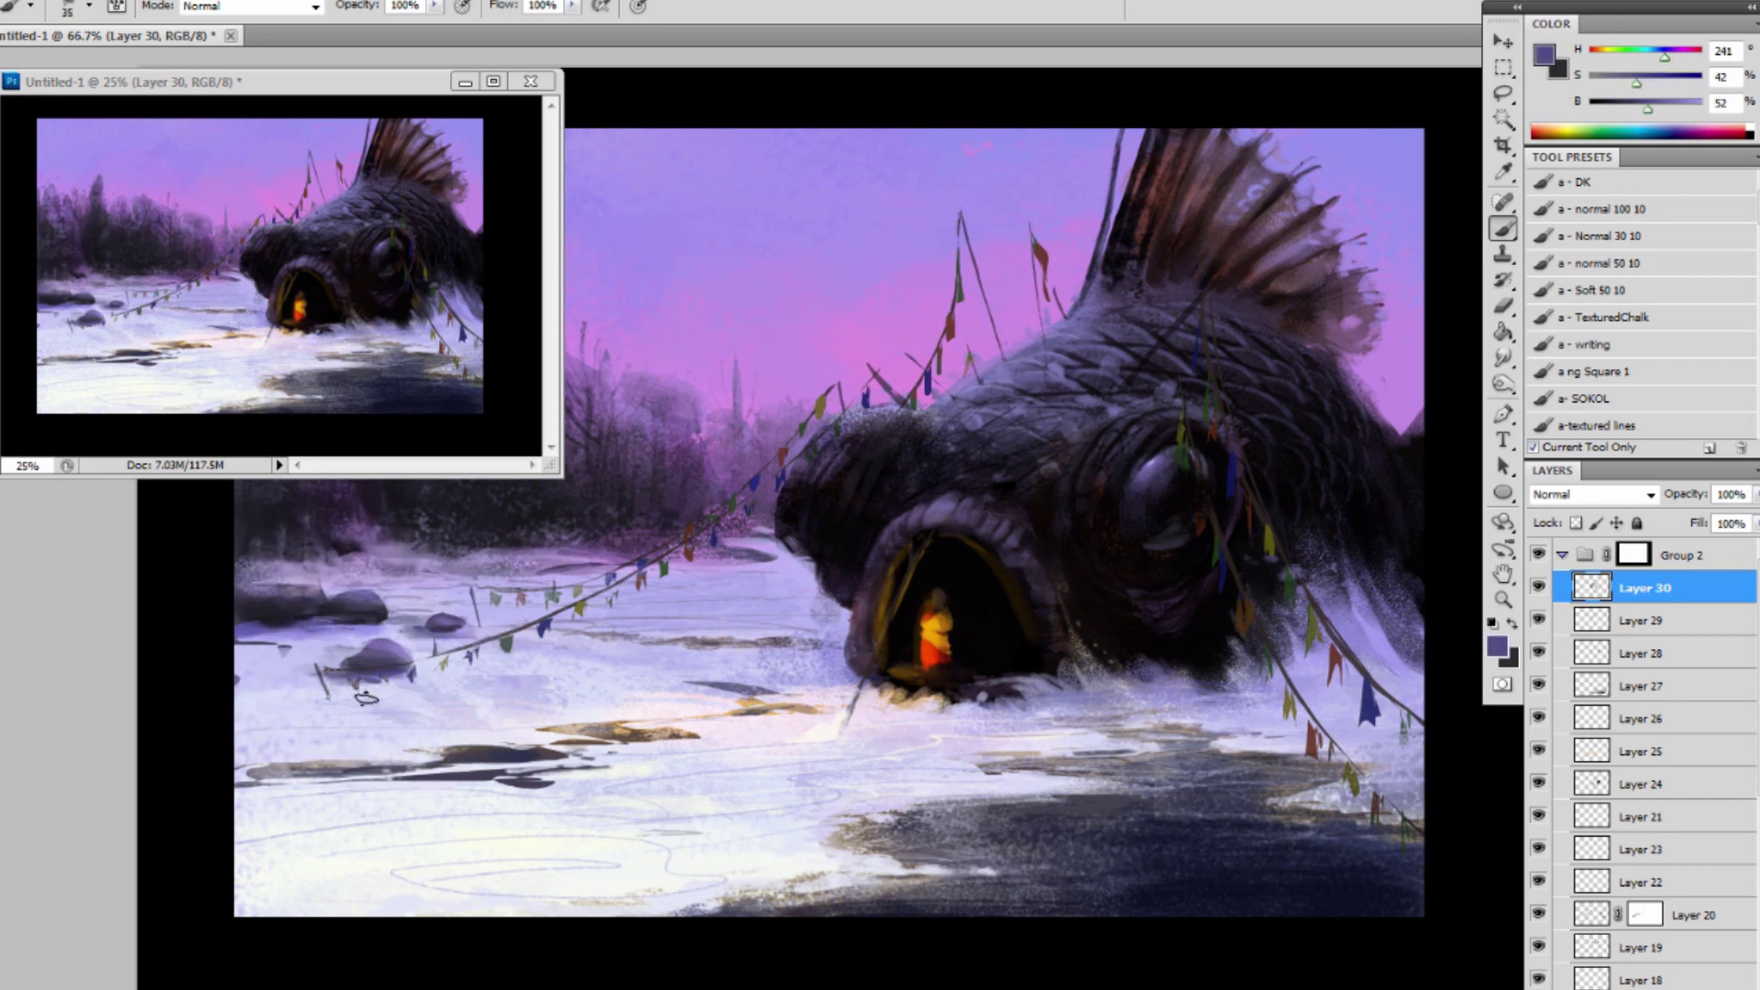
pyautogui.press('[')
pyautogui.press('[')
pyautogui.press('[')
# Create a new layer and load the "normal 50 10" brush at size 25 with dark purple sampled from the rock (H 291, S 13, B 21).
pyautogui.hotkey('ctrl', 'shift', 'alt', 'n')
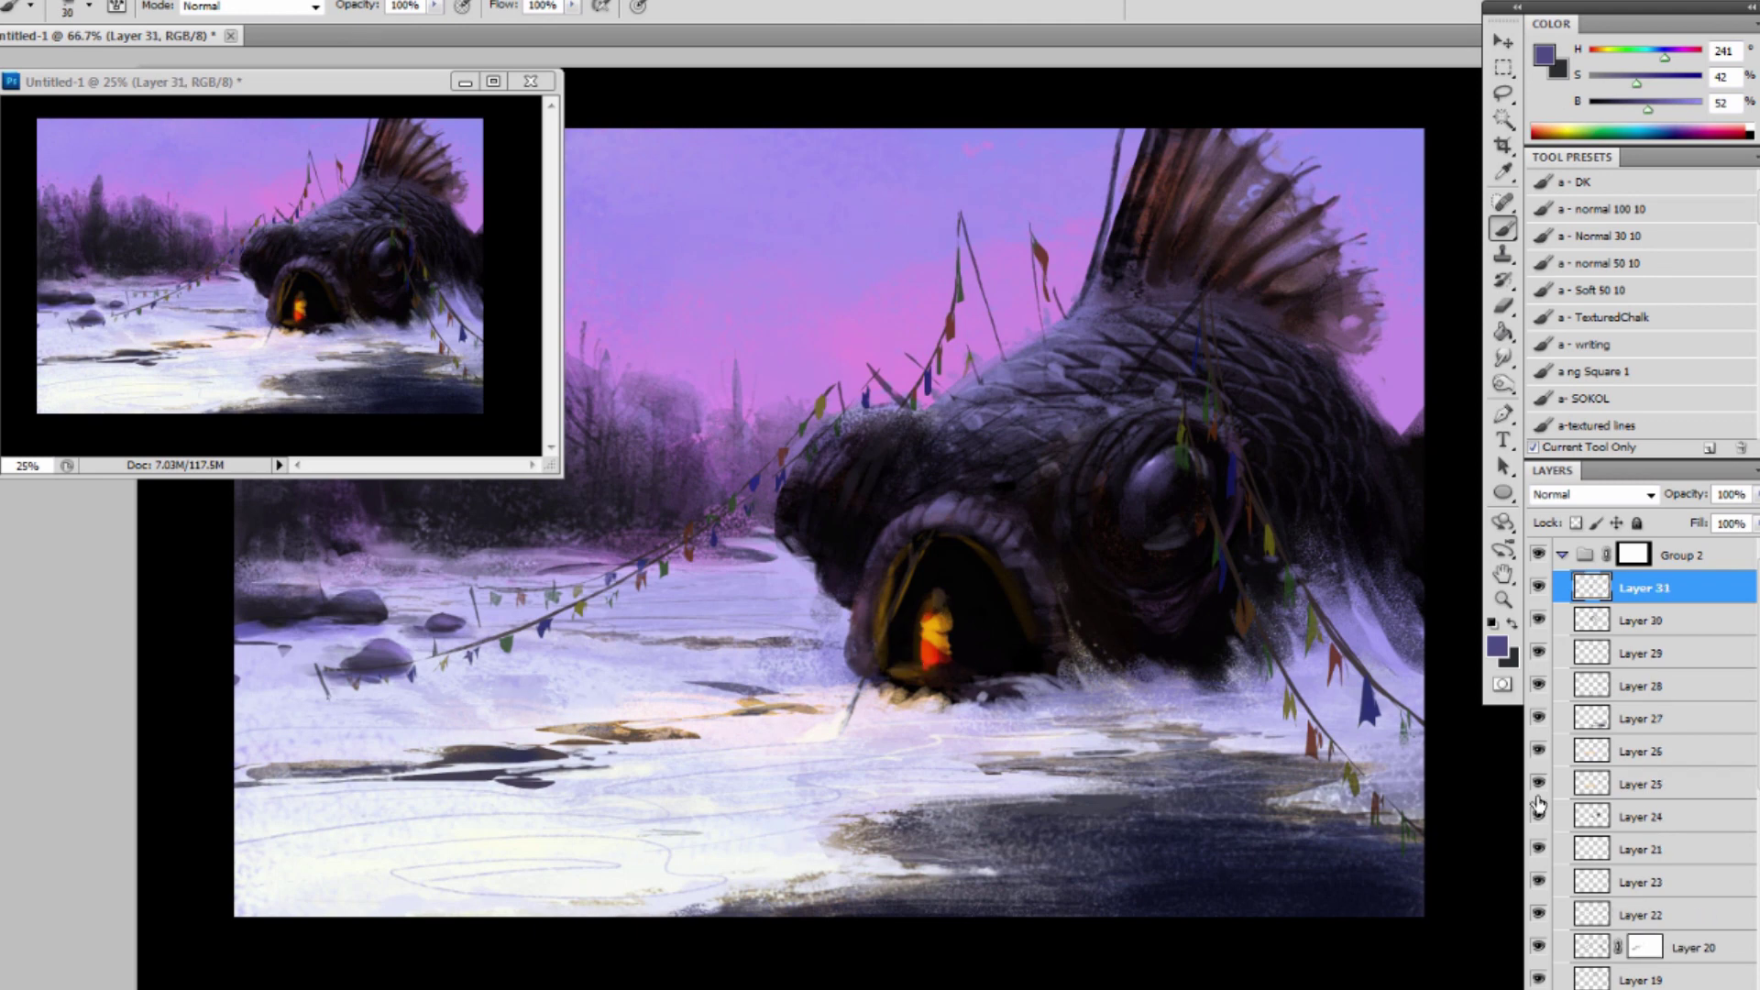
pyautogui.click(1650, 264)
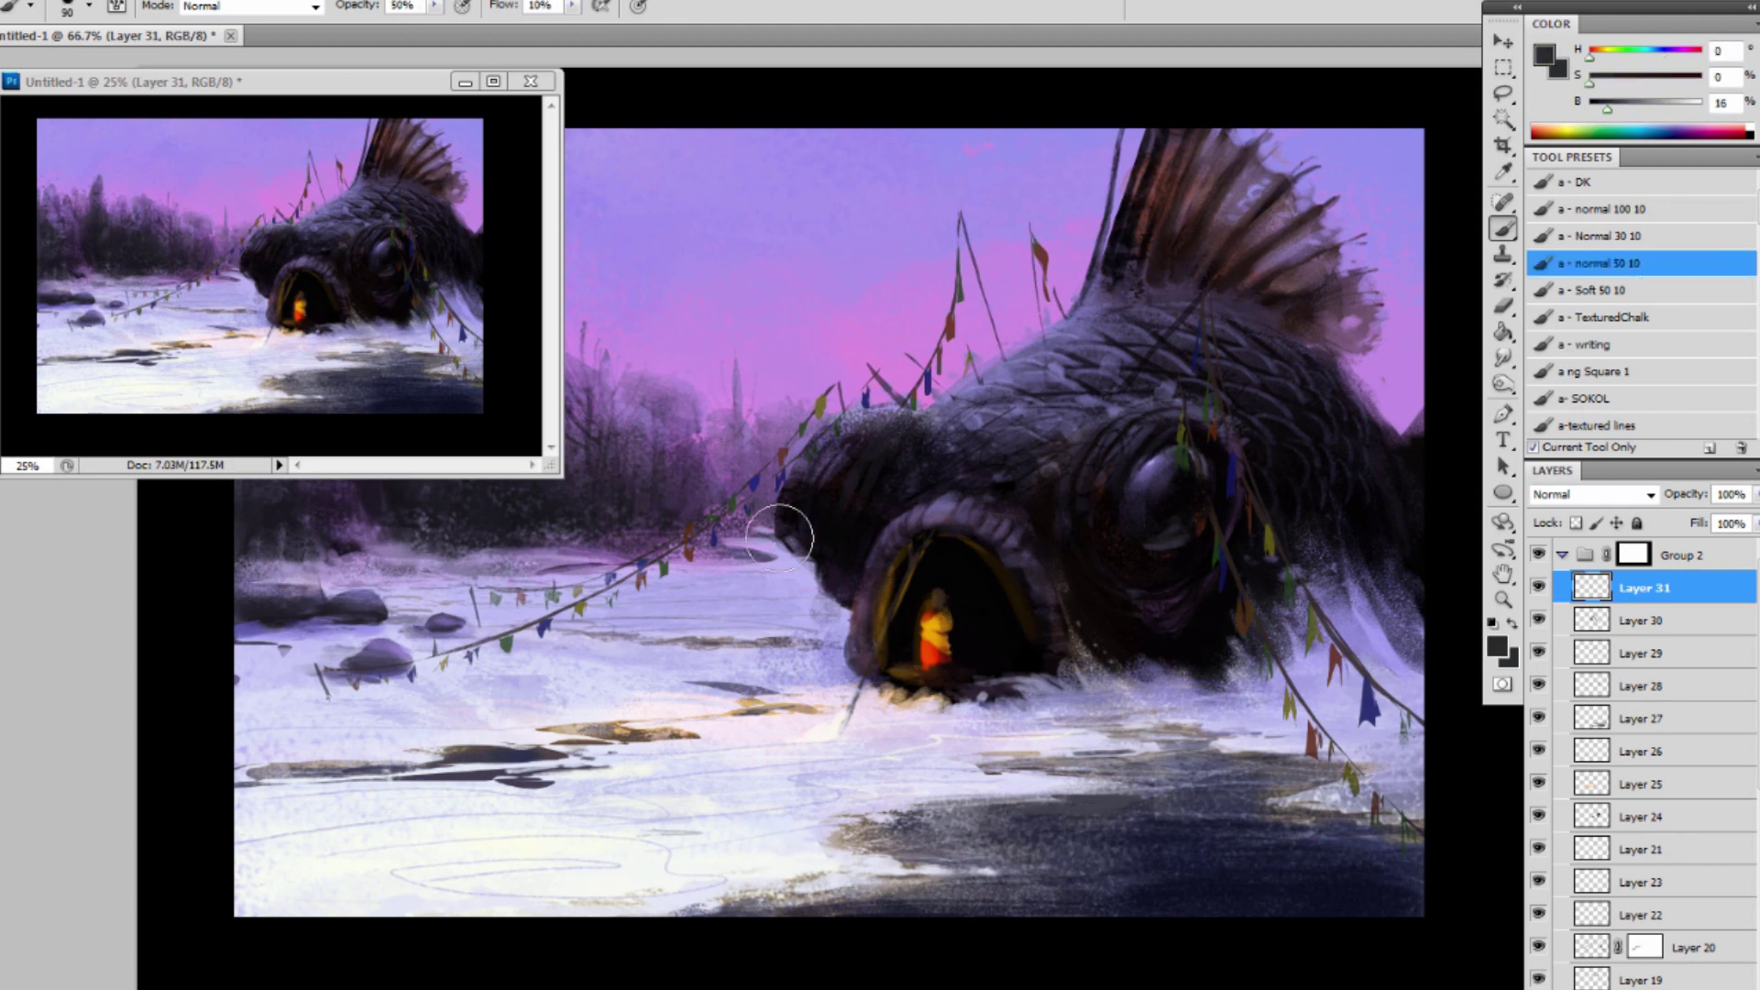
pyautogui.keyDown('alt'); pyautogui.click(376, 667); pyautogui.keyUp('alt')
pyautogui.press('[')
pyautogui.press('[')
pyautogui.press('[')
pyautogui.press('[')
pyautogui.press('[')
pyautogui.press('[')
pyautogui.press('[')
pyautogui.press('[')
pyautogui.press('[')
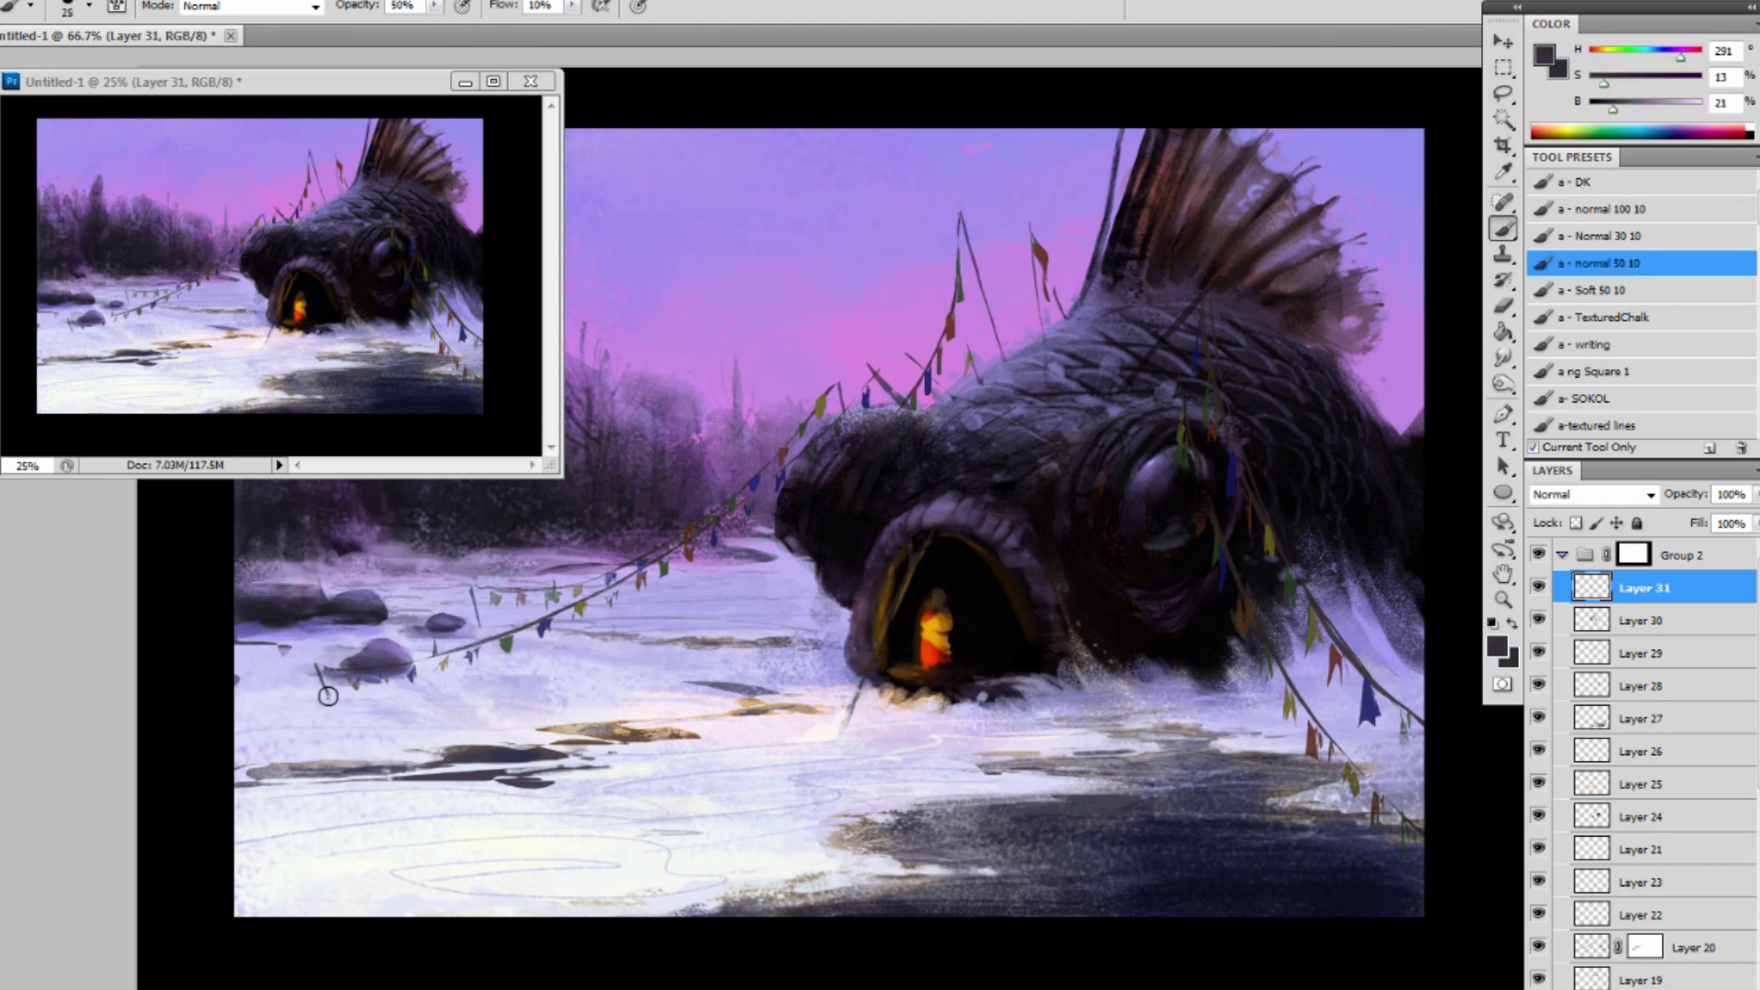
# Paint faint dark shadow streaks across the snow between the rocks and the fish's mouth.
pyautogui.moveTo(328, 696); pyautogui.dragTo(862, 679)
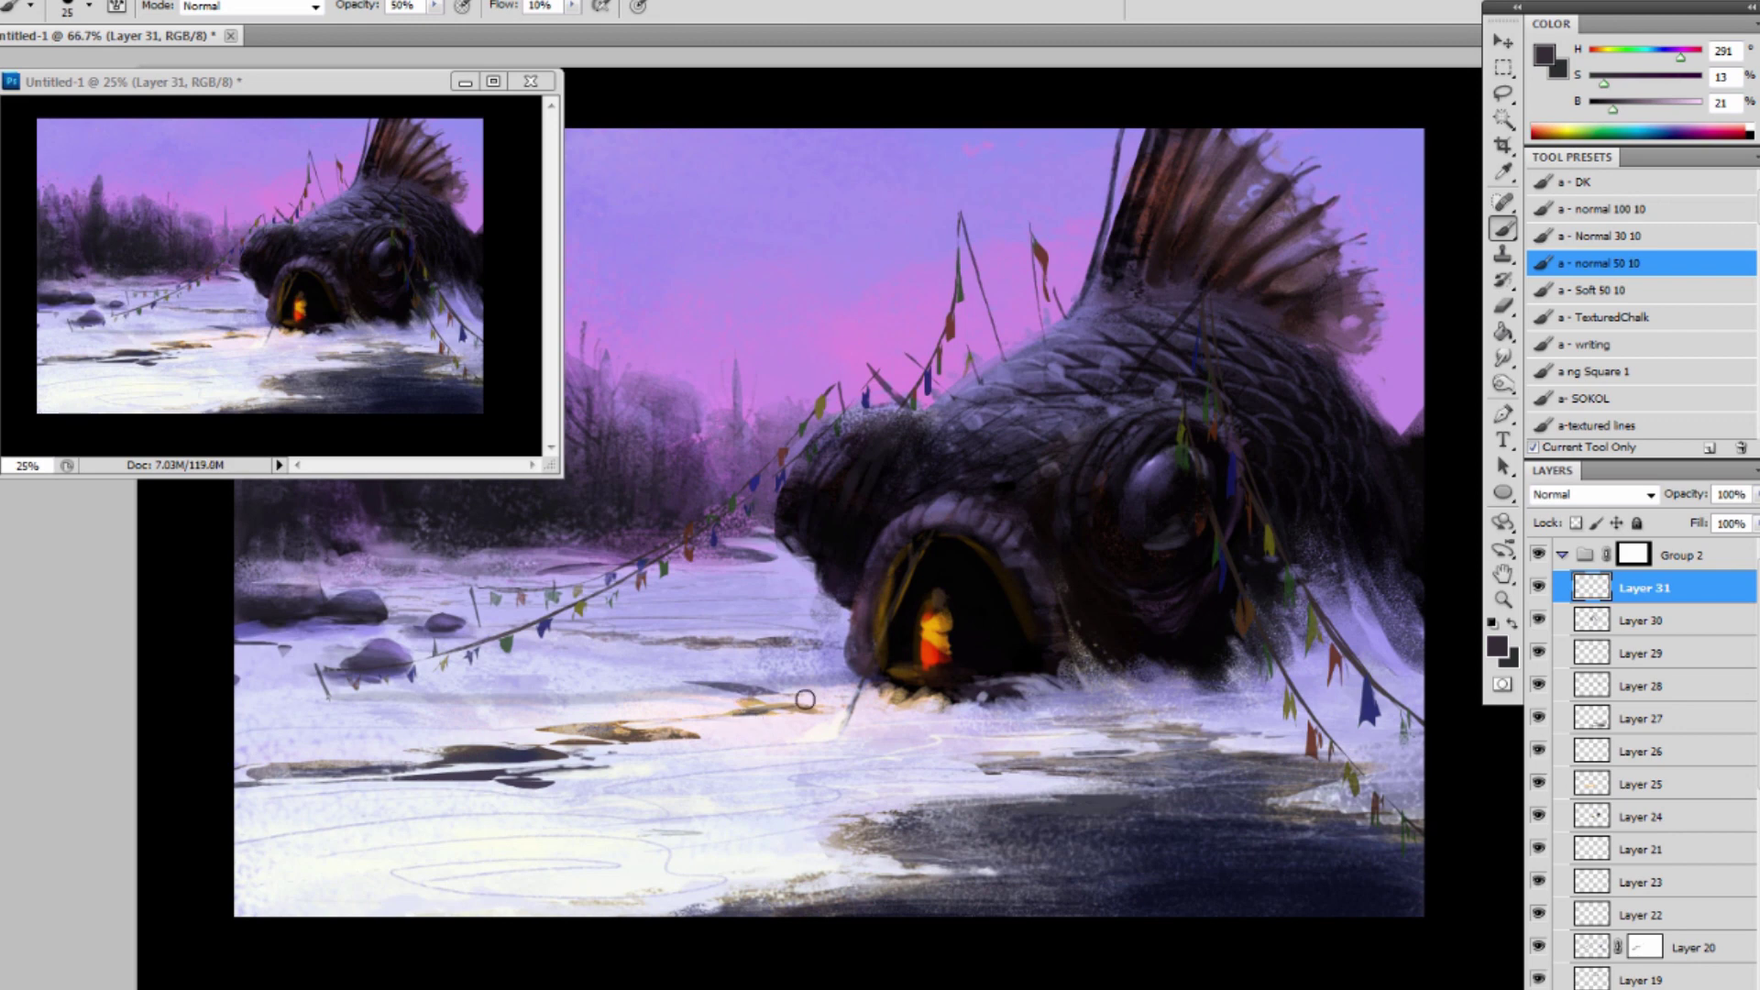
pyautogui.hotkey('ctrl', 'z')
pyautogui.moveTo(334, 697)
pyautogui.mouseDown()
pyautogui.moveTo(768, 697)
pyautogui.moveTo(862, 692)
pyautogui.mouseUp()
pyautogui.moveTo(540, 634); pyautogui.dragTo(923, 640)
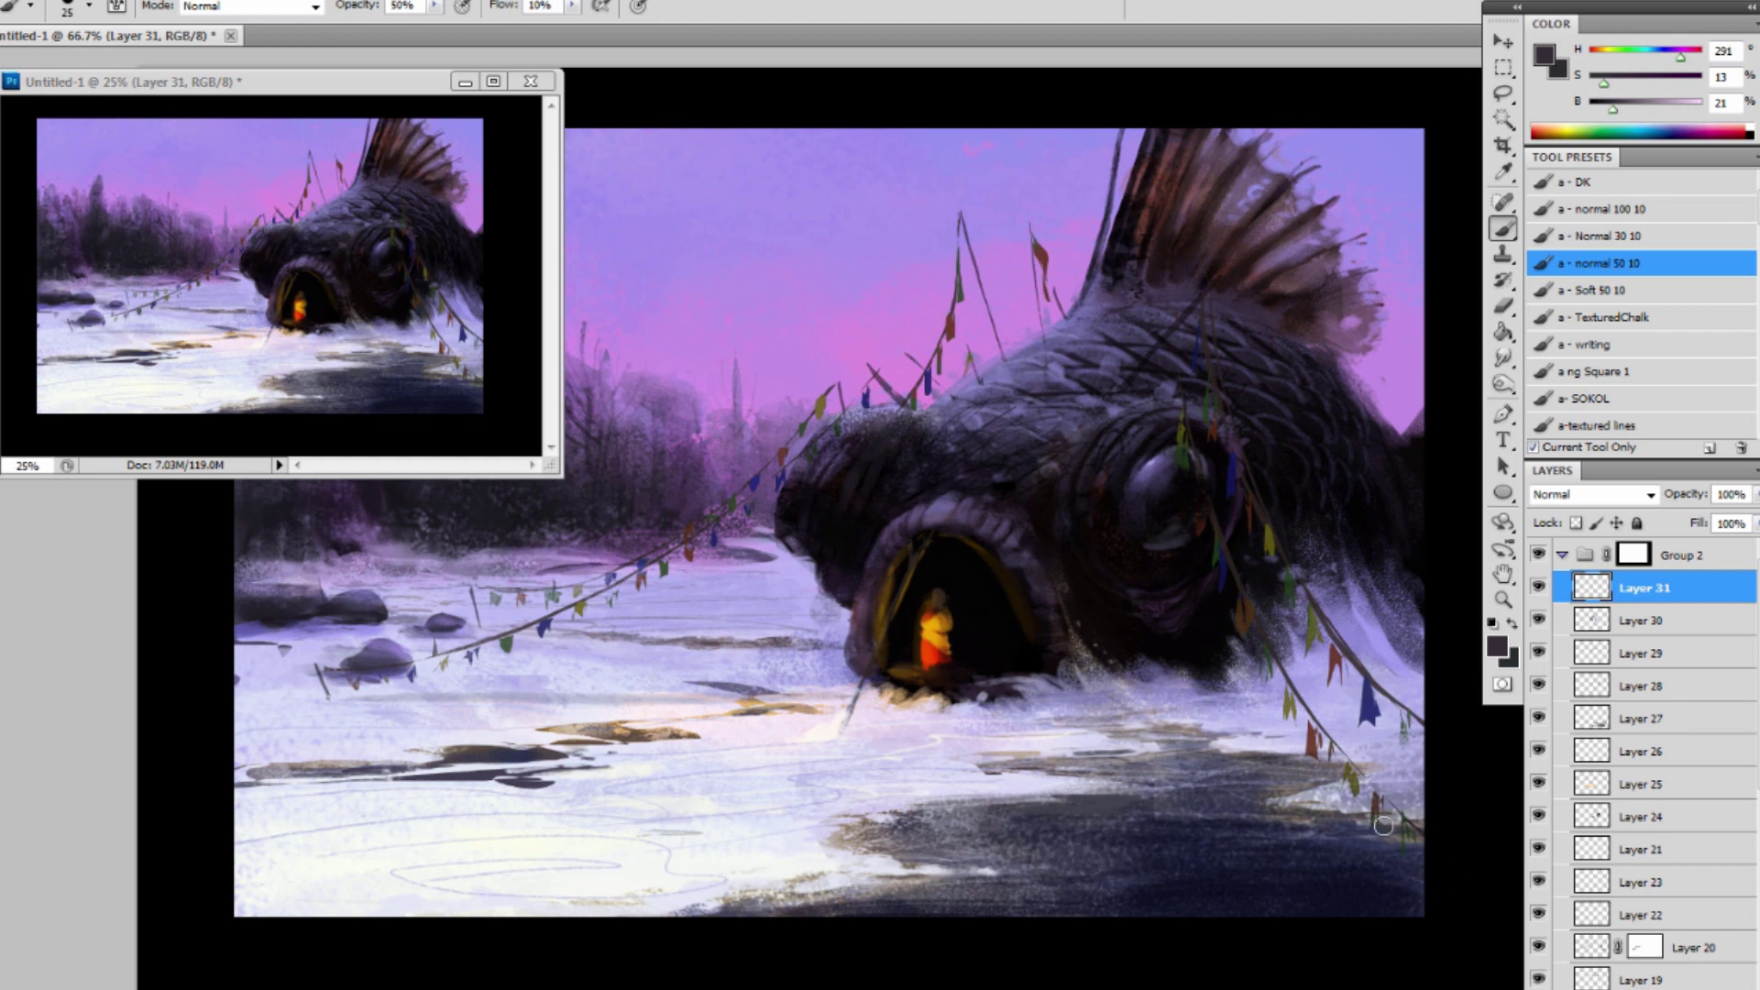
# Paint dark navy (H 229, S 68, B 12) at the pole's foot by the mouth and sample the nearby snow (H 37, S 3, B 98).
pyautogui.keyDown('alt'); pyautogui.click(1388, 784); pyautogui.keyUp('alt')
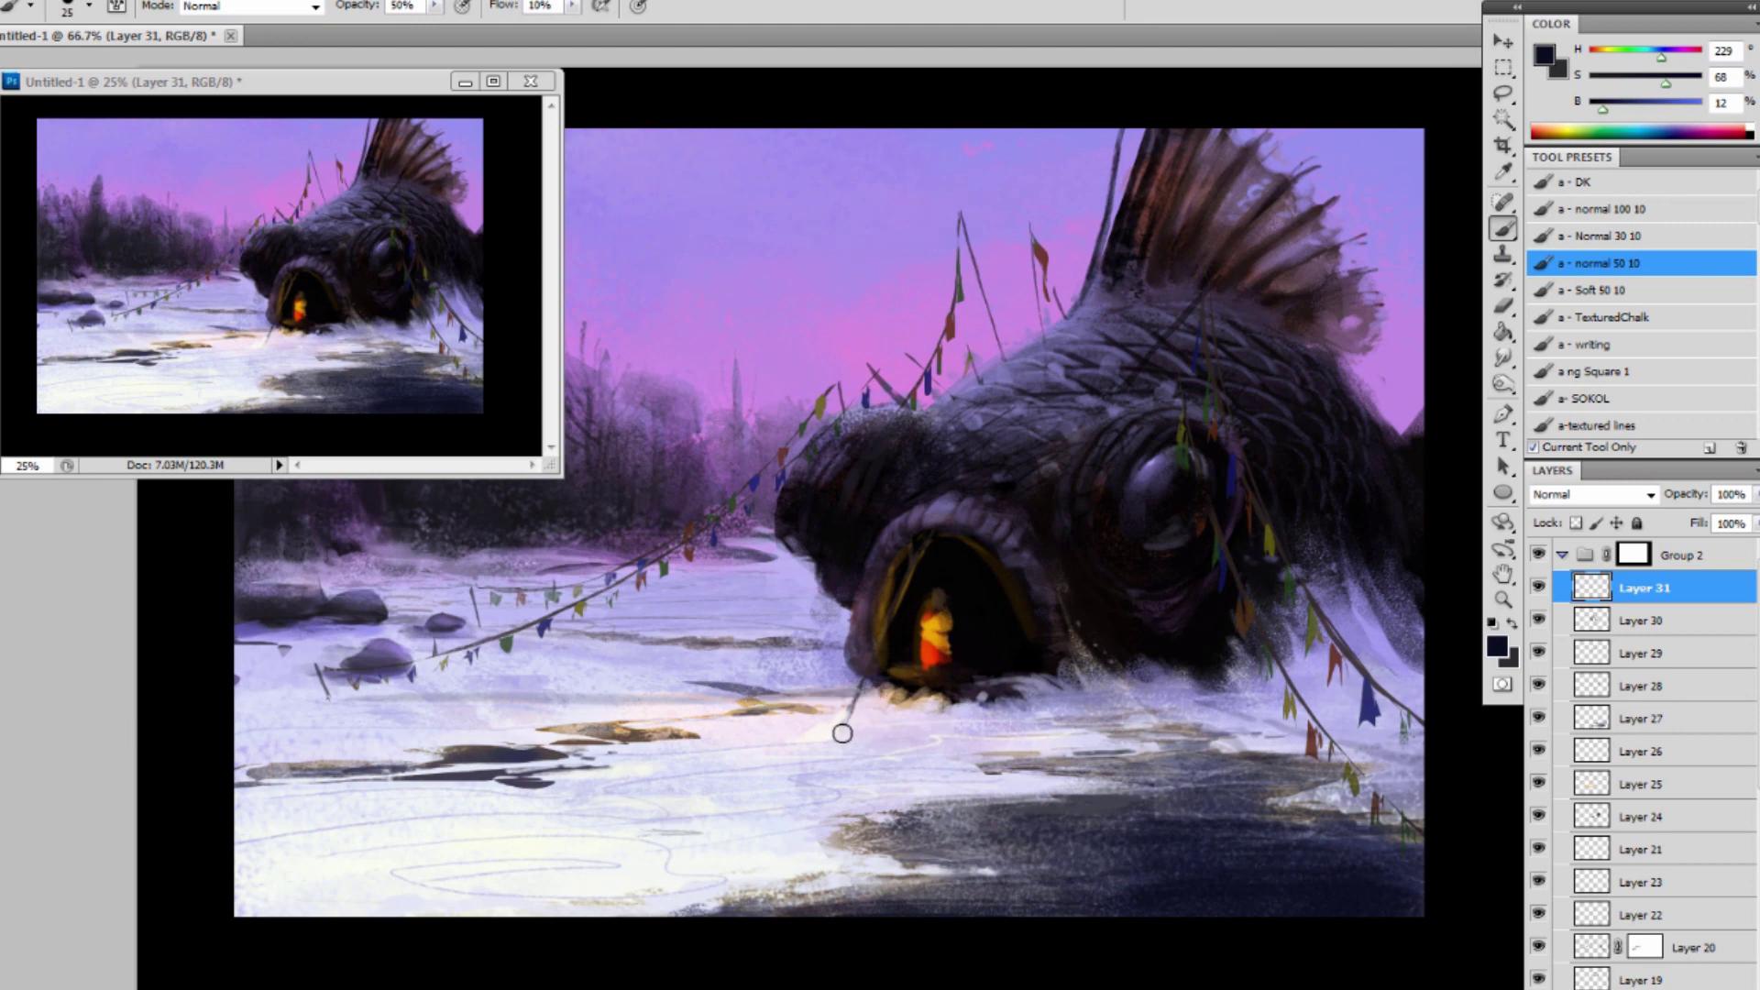
pyautogui.moveTo(842, 734); pyautogui.dragTo(919, 701)
pyautogui.hotkey('ctrl', 'z')
pyautogui.moveTo(851, 731); pyautogui.dragTo(937, 700)
pyautogui.keyDown('alt'); pyautogui.click(860, 731); pyautogui.keyUp('alt')
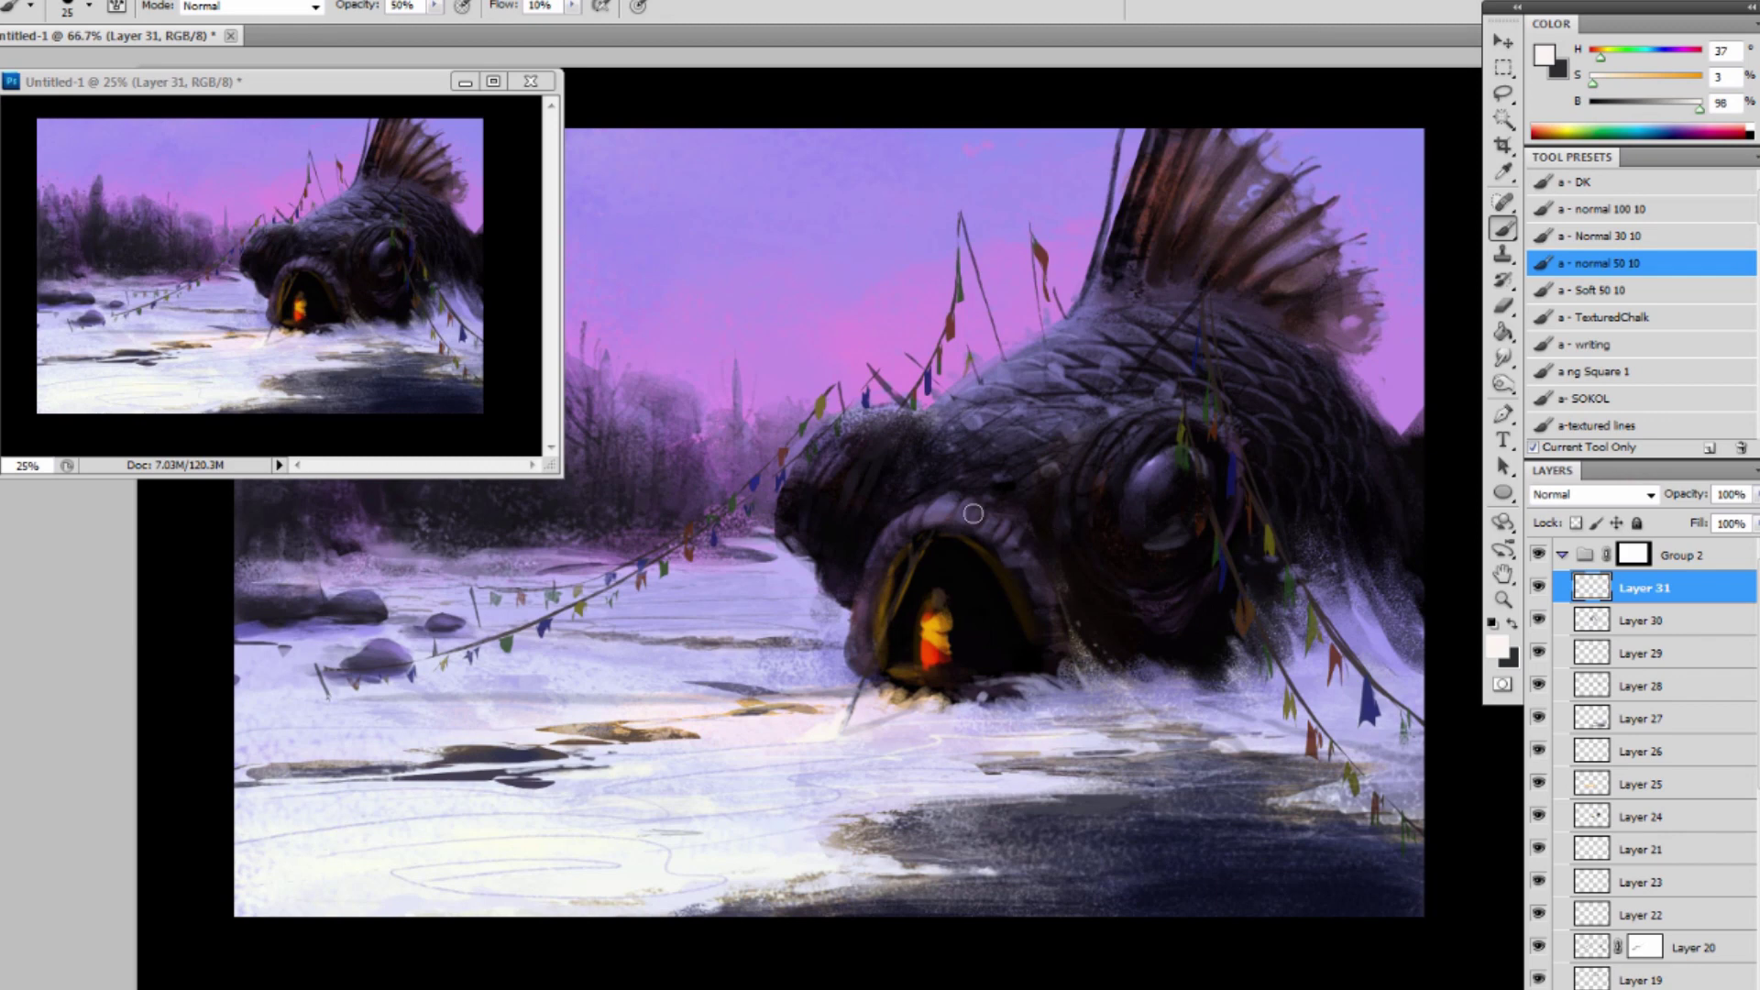
# Set the foreground colour to a warm tan (H 28, S 53, B 80) and reduce the brush to size 9.
pyautogui.keyDown('alt'); pyautogui.click(936, 600); pyautogui.keyUp('alt')
pyautogui.click(1547, 56)
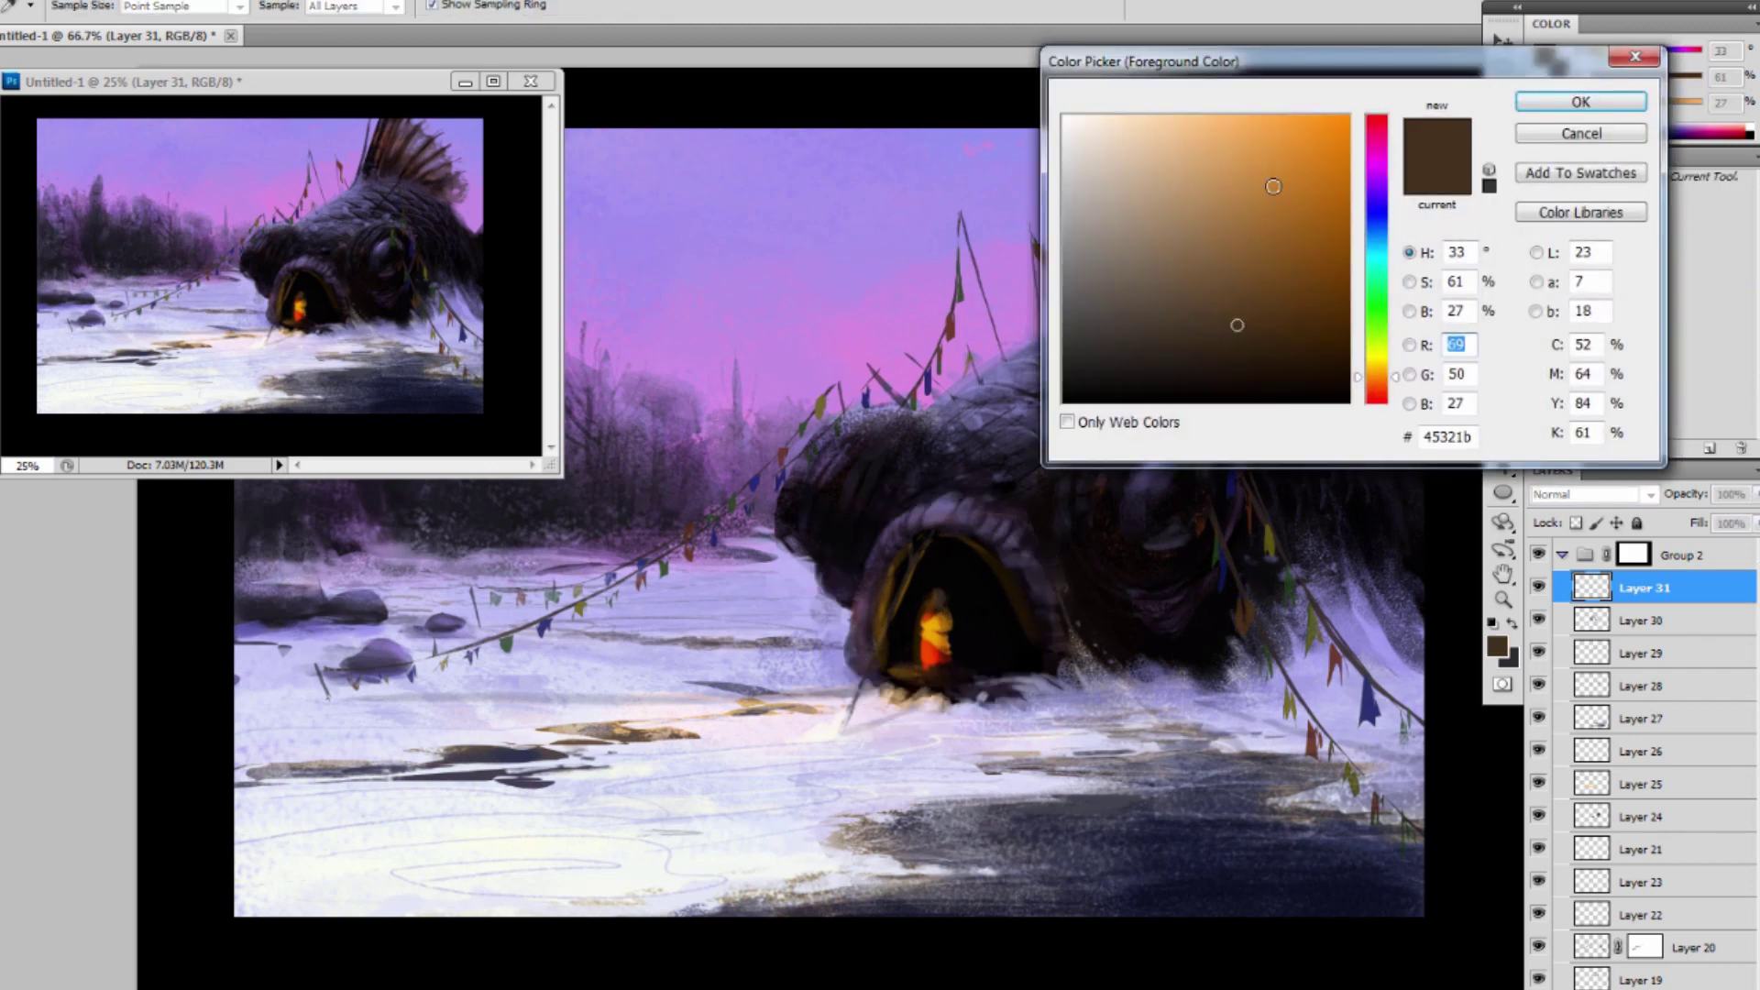
pyautogui.click(1216, 172)
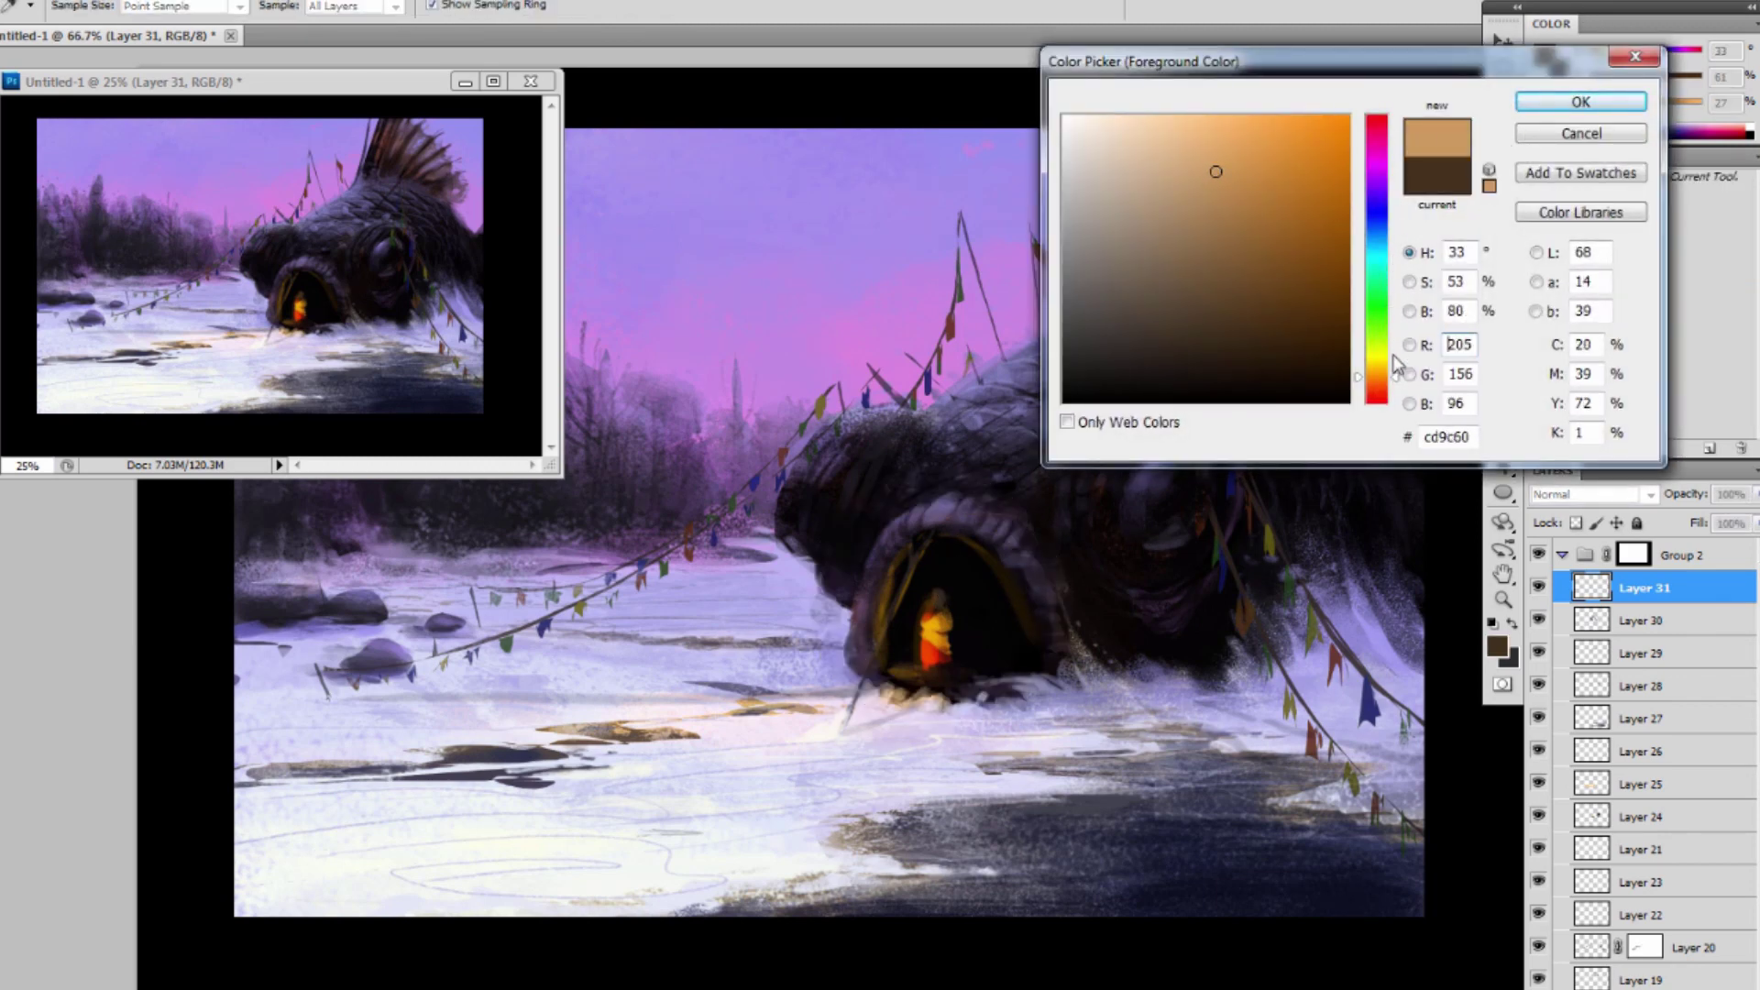
pyautogui.moveTo(1393, 375); pyautogui.dragTo(1393, 380)
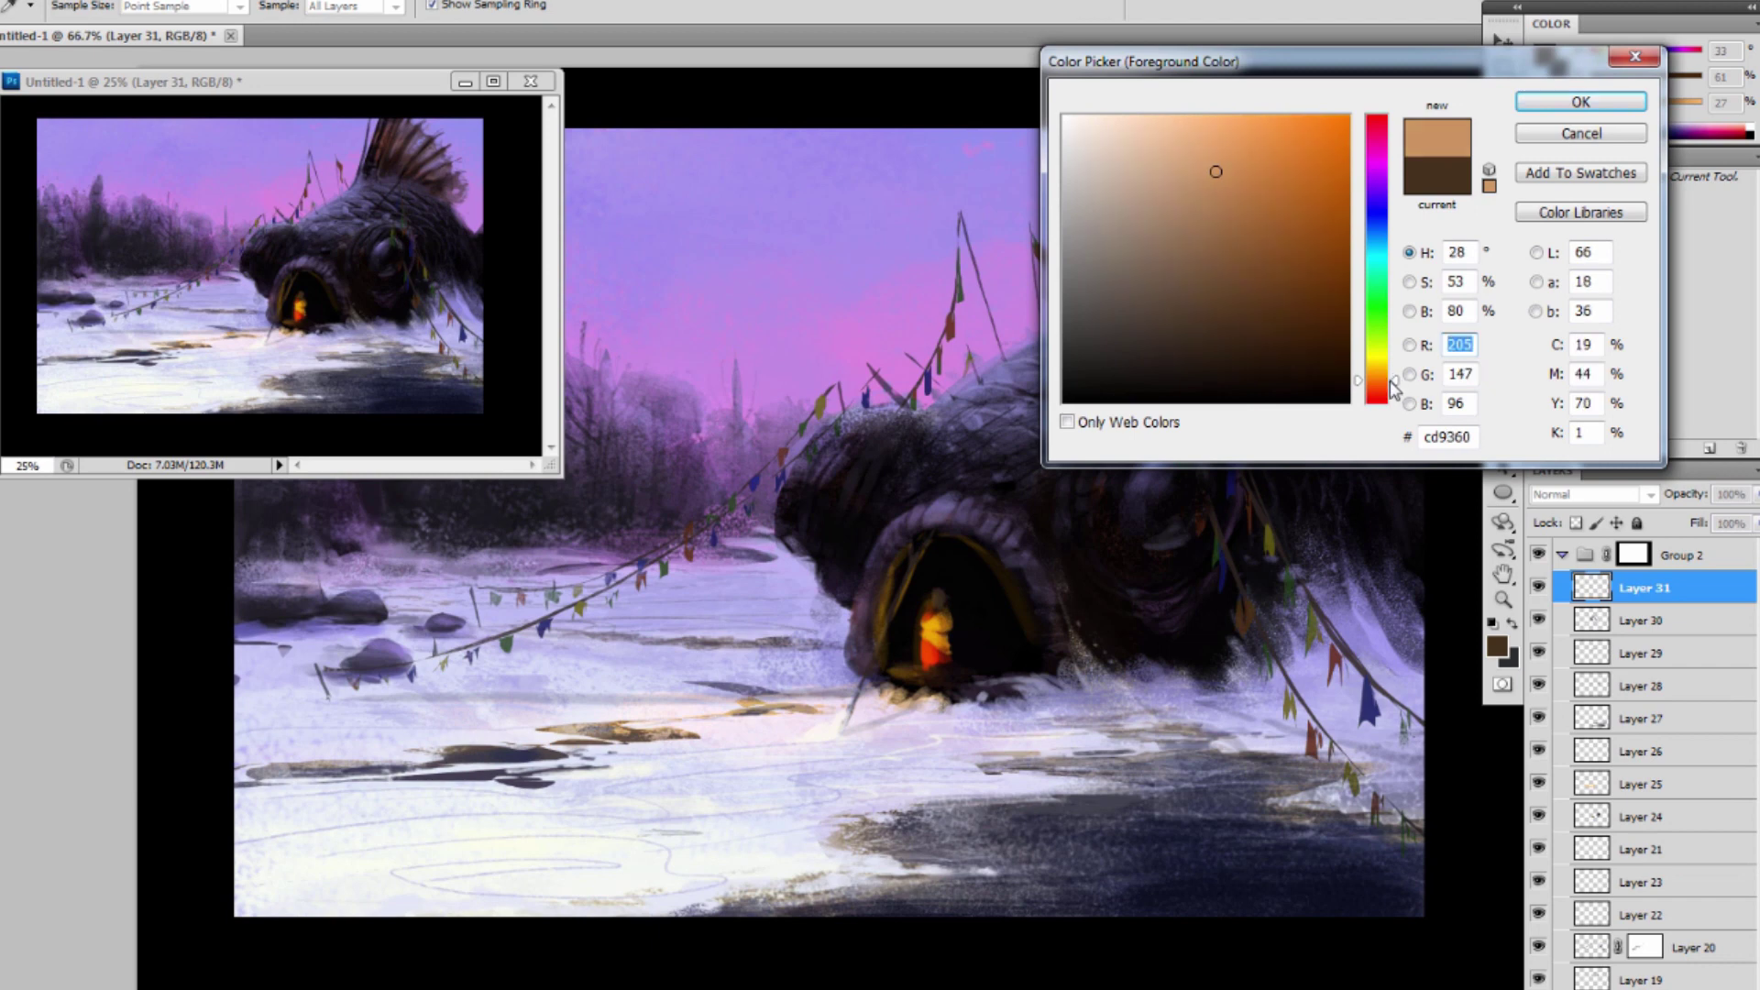
pyautogui.click(1578, 102)
pyautogui.press('[')
pyautogui.press('[')
pyautogui.press('[')
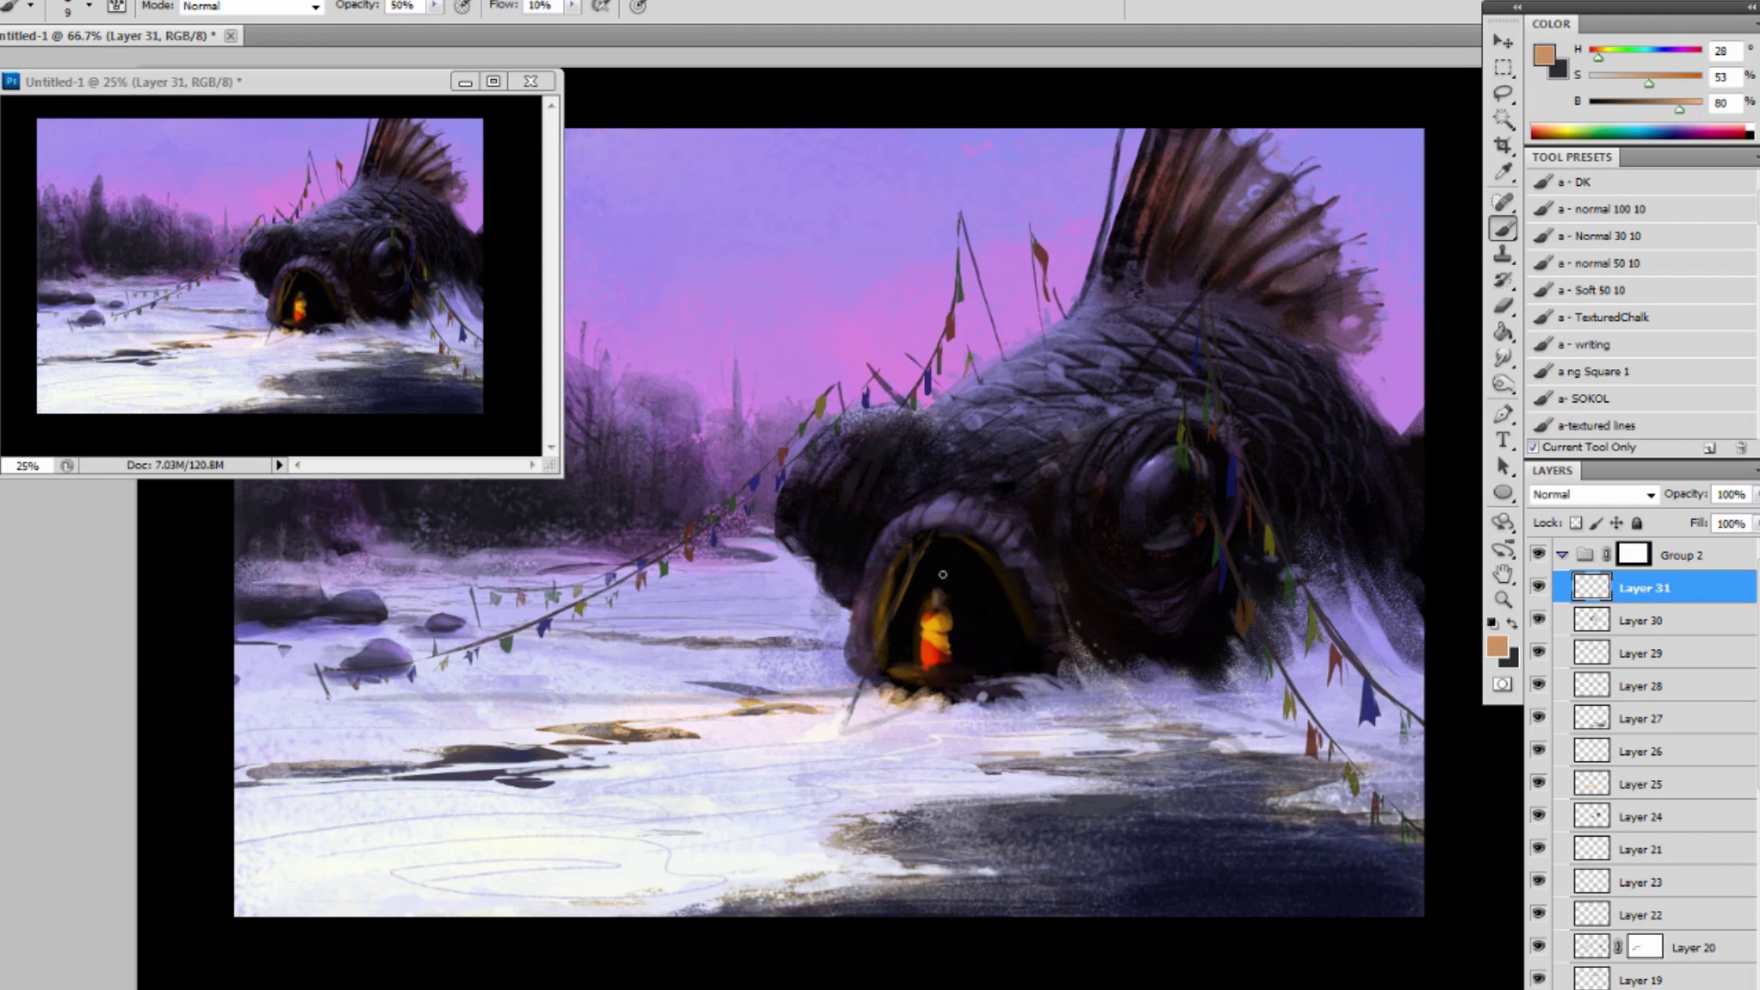
# Darken the mouth's interior around the figure with sampled near-black (H 300, S 25, B 2) at 100% brush opacity.
pyautogui.keyDown('alt'); pyautogui.click(943, 575); pyautogui.keyUp('alt')
pyautogui.press(']')
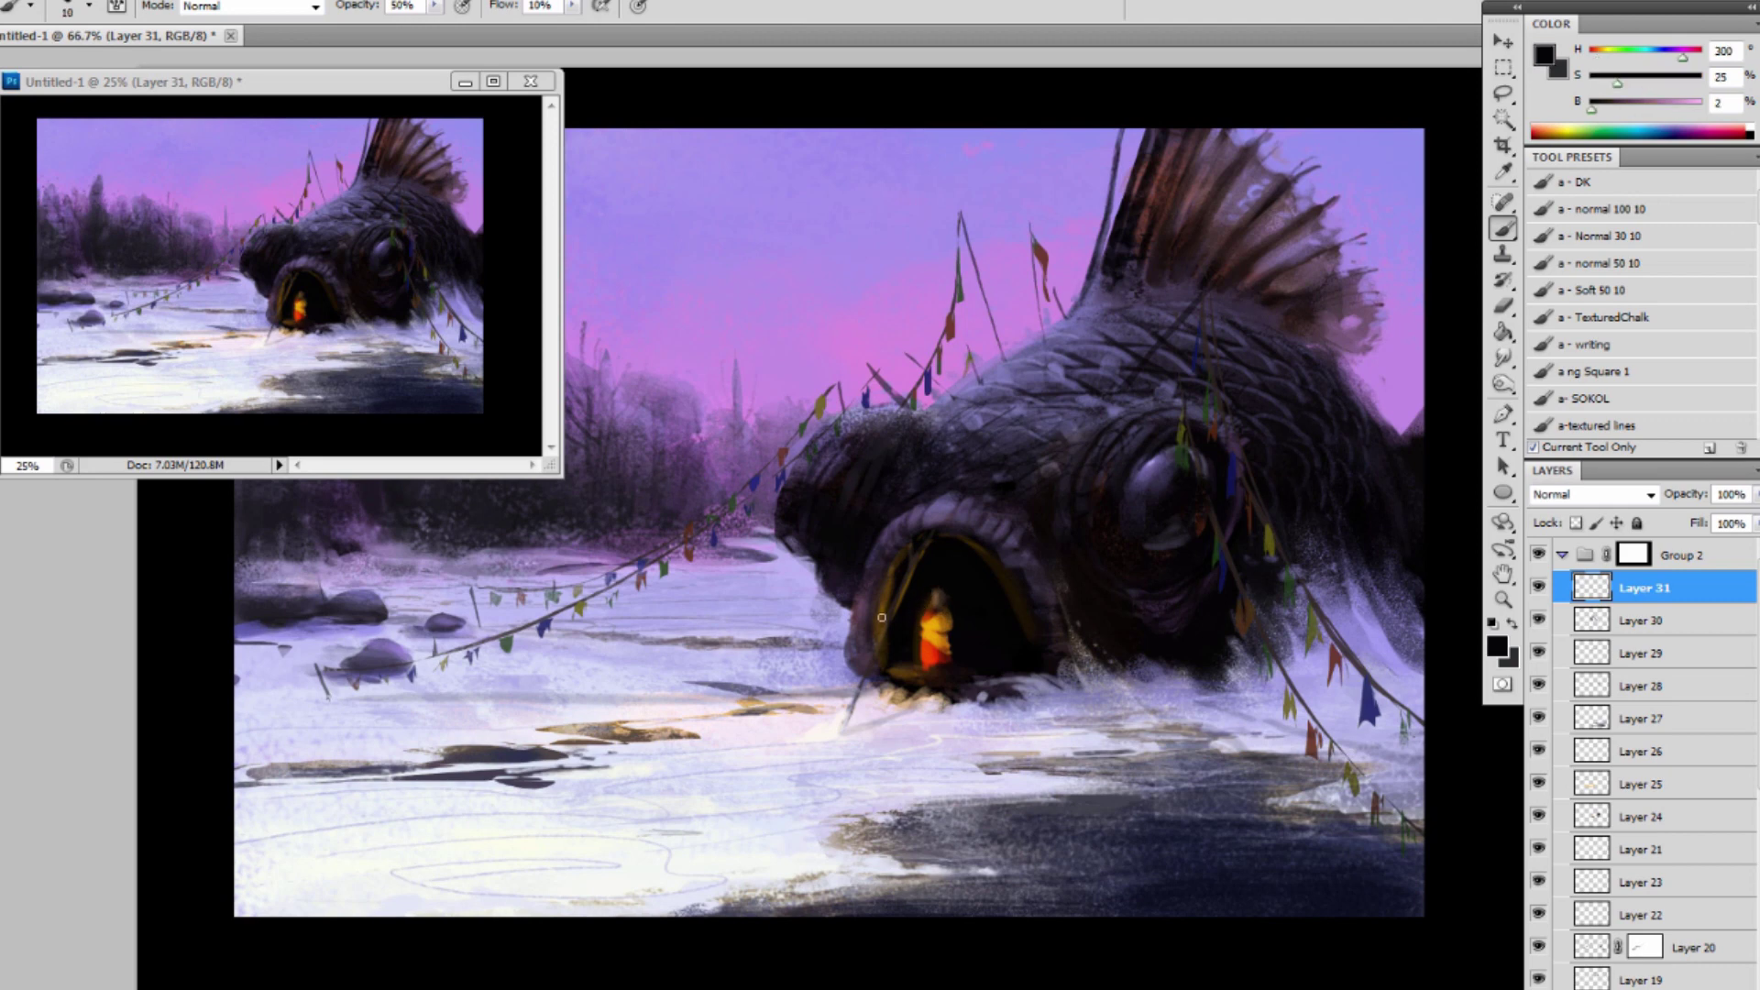
pyautogui.press('0')
pyautogui.moveTo(955, 656)
pyautogui.mouseDown()
pyautogui.moveTo(952, 640)
pyautogui.moveTo(953, 658)
pyautogui.mouseUp()
pyautogui.keyDown('alt'); pyautogui.click(981, 629); pyautogui.keyUp('alt')
pyautogui.press('[')
pyautogui.press(']')
pyautogui.press(']')
# Refine the figure's robe and outline with sampled ambers (H 37, S 93, B 66; H 37, S 86, B 44) and near-black (H 30, S 67, B 5).
pyautogui.keyDown('alt'); pyautogui.click(944, 627); pyautogui.keyUp('alt')
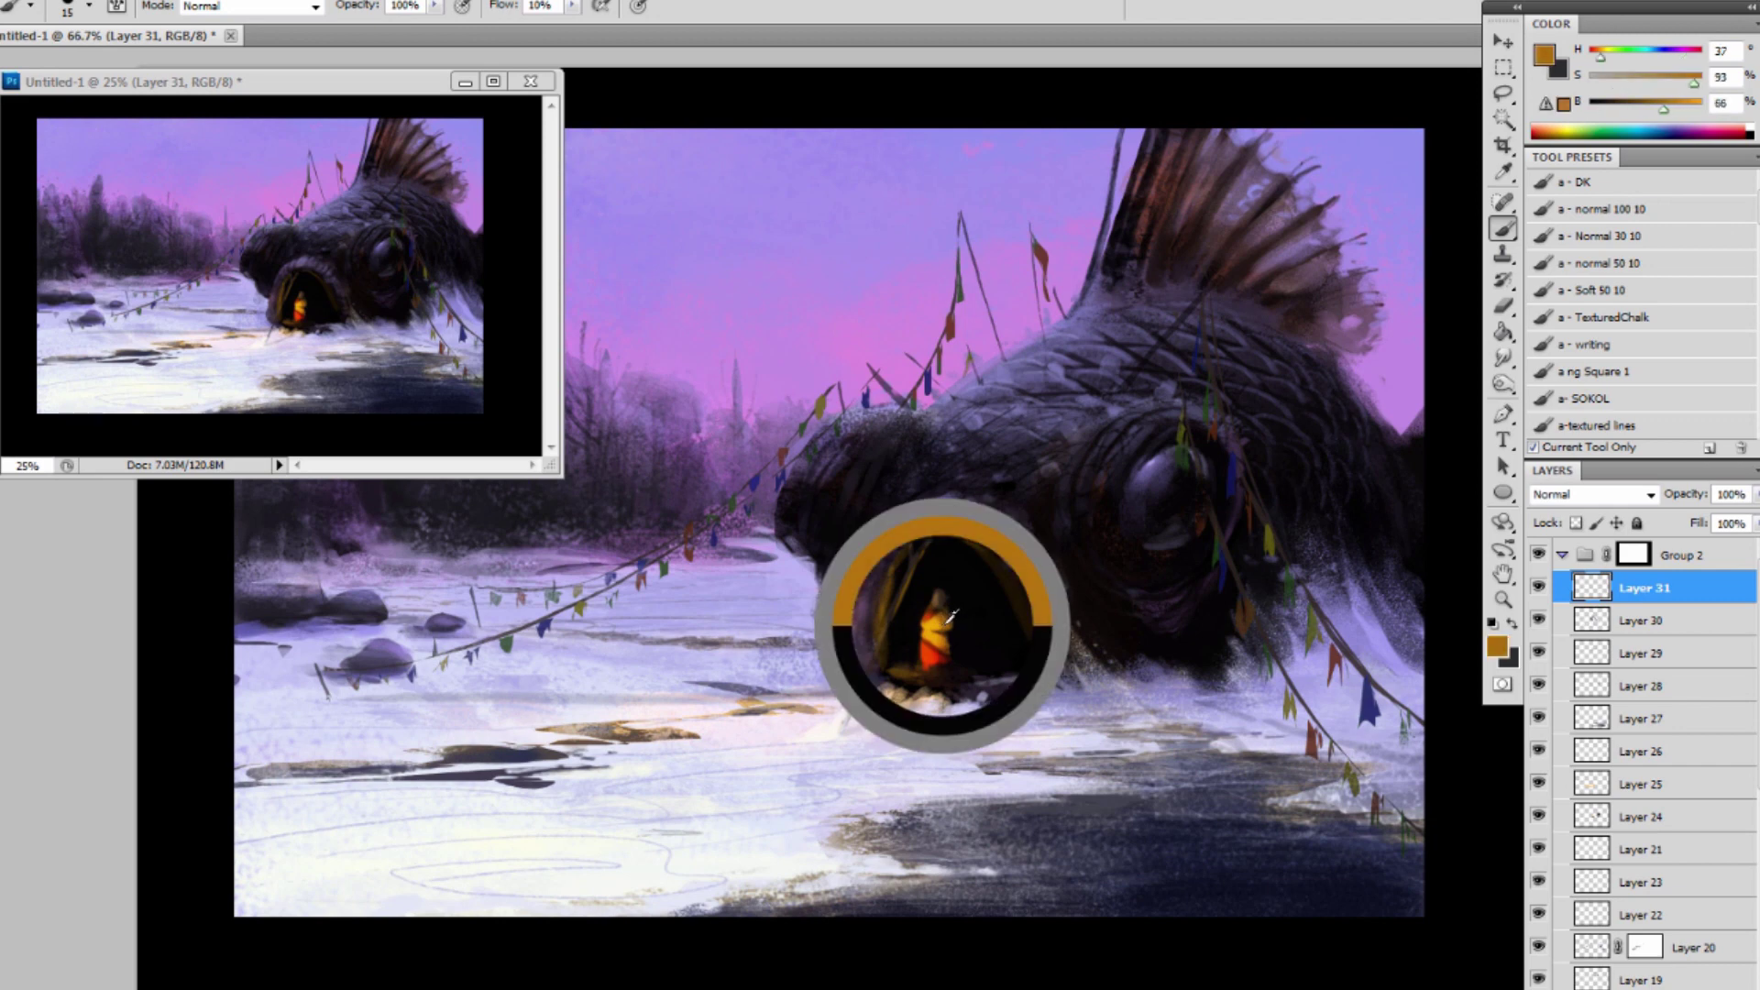
pyautogui.keyDown('alt'); pyautogui.click(962, 605); pyautogui.keyUp('alt')
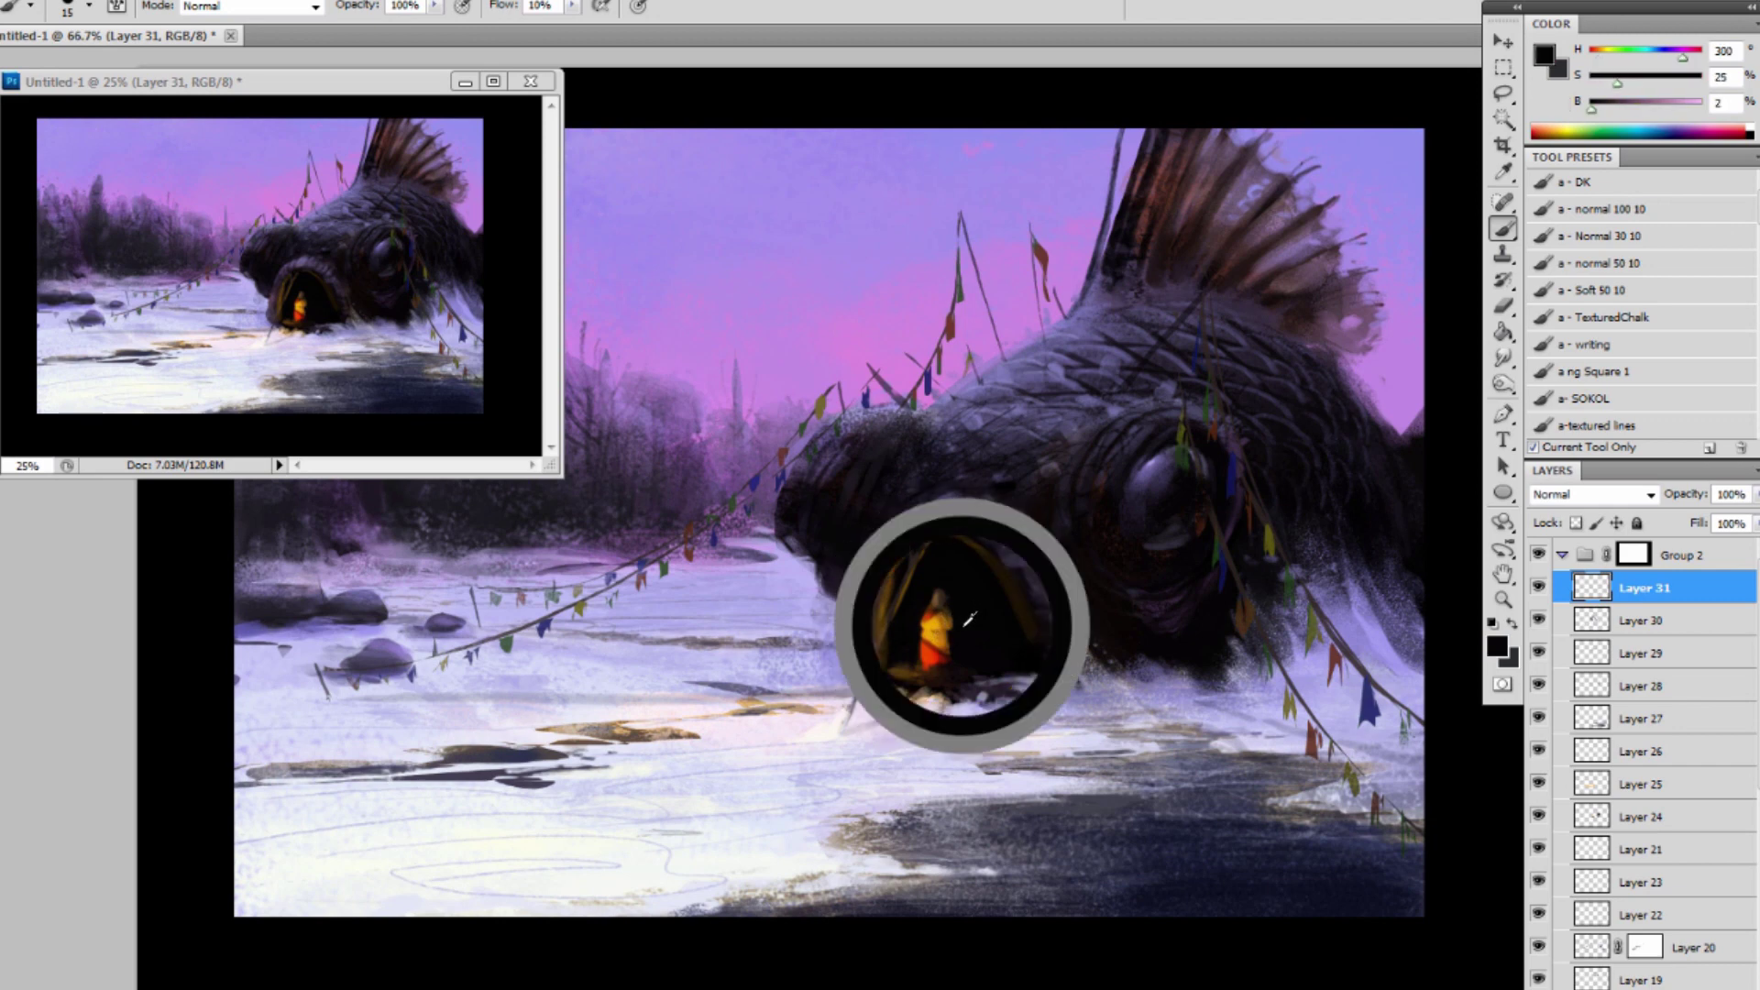
pyautogui.press('[')
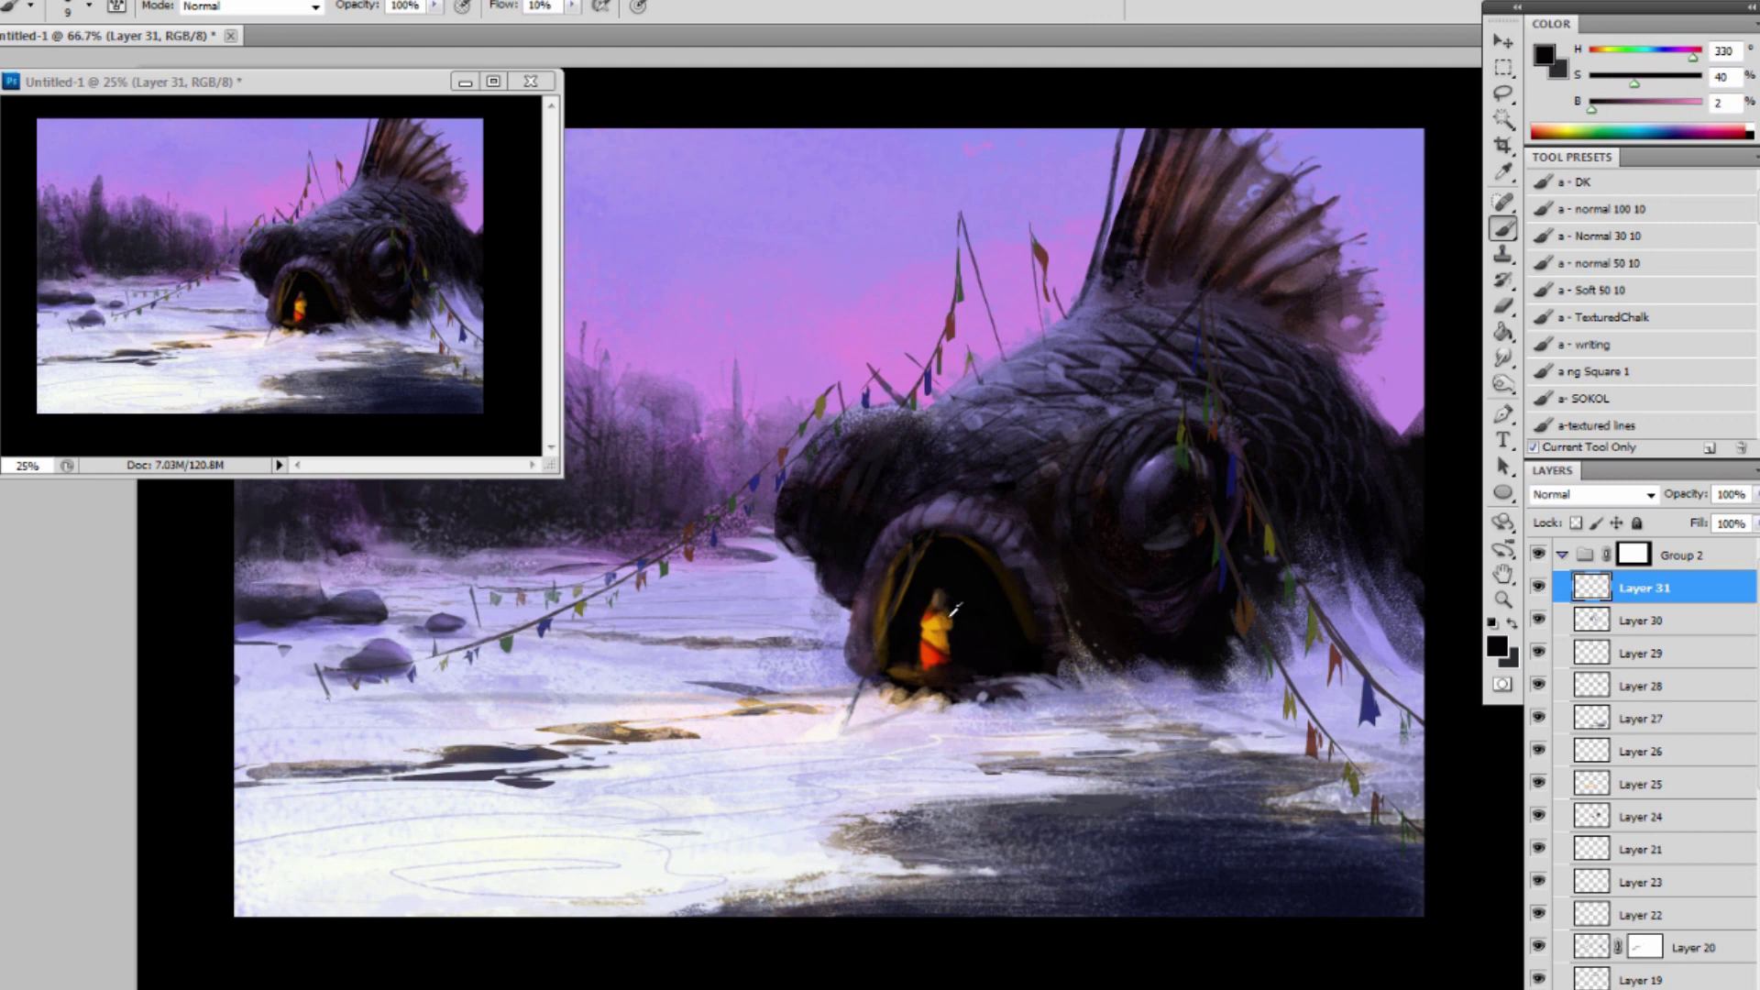
pyautogui.keyDown('alt'); pyautogui.click(948, 619); pyautogui.keyUp('alt')
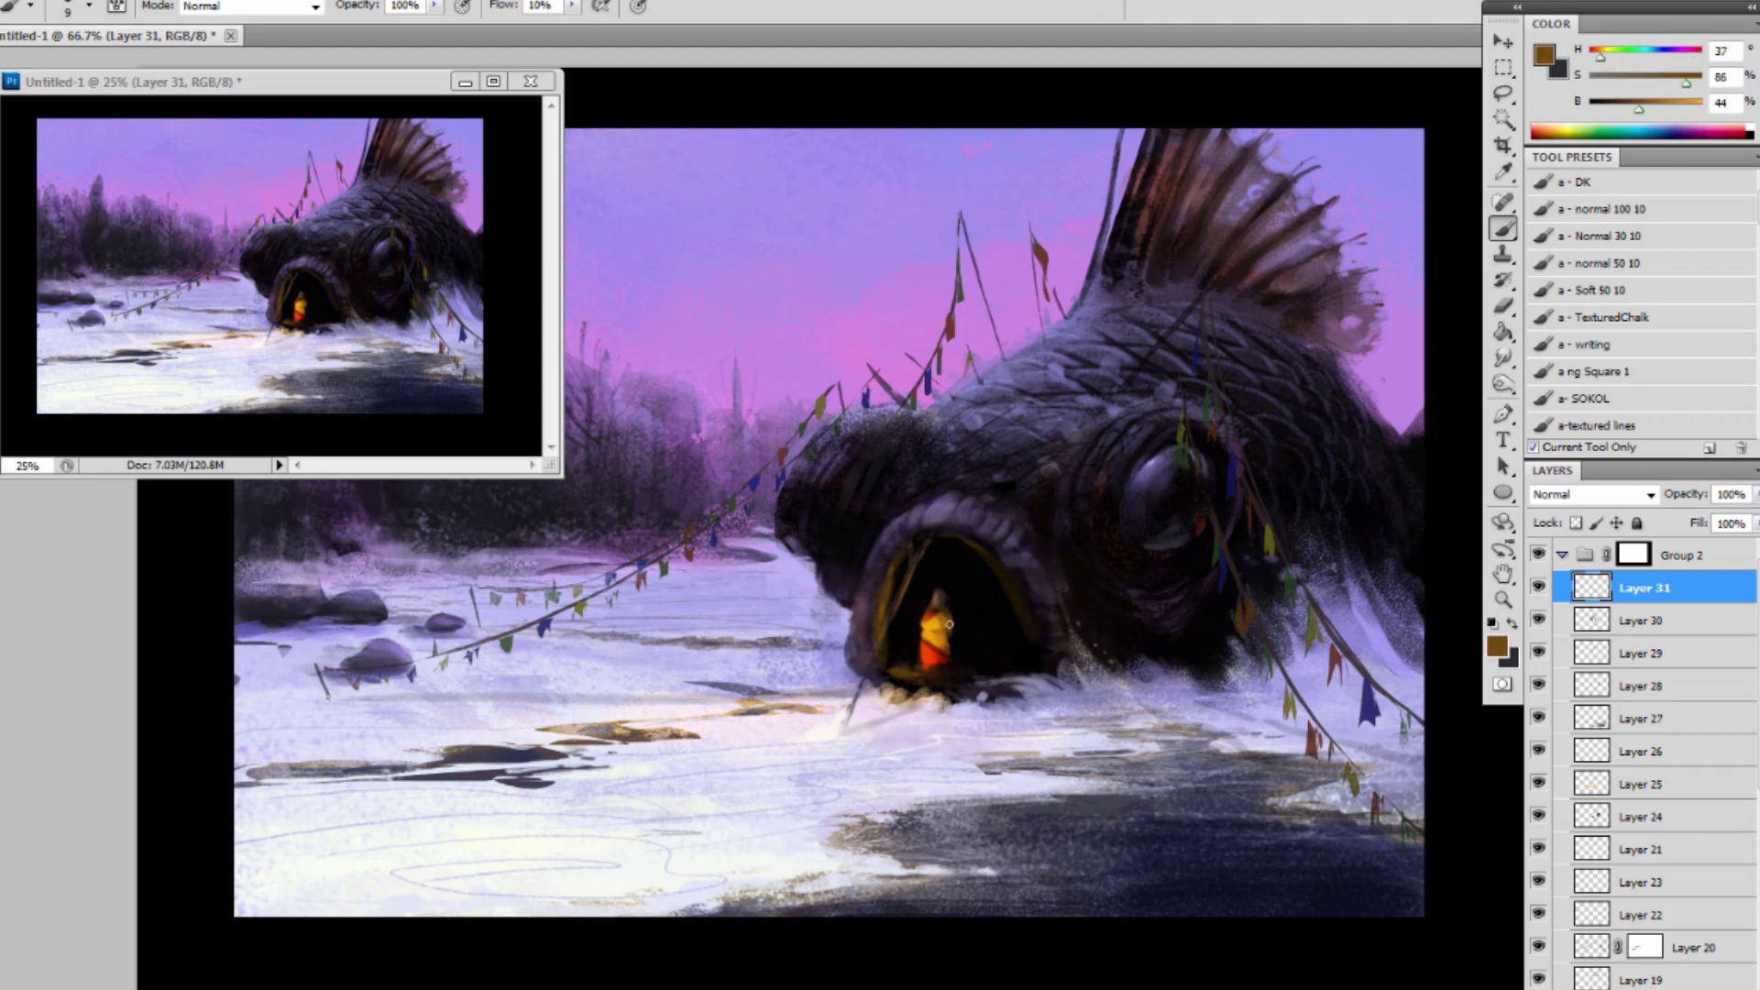
pyautogui.keyDown('alt'); pyautogui.click(921, 623); pyautogui.keyUp('alt')
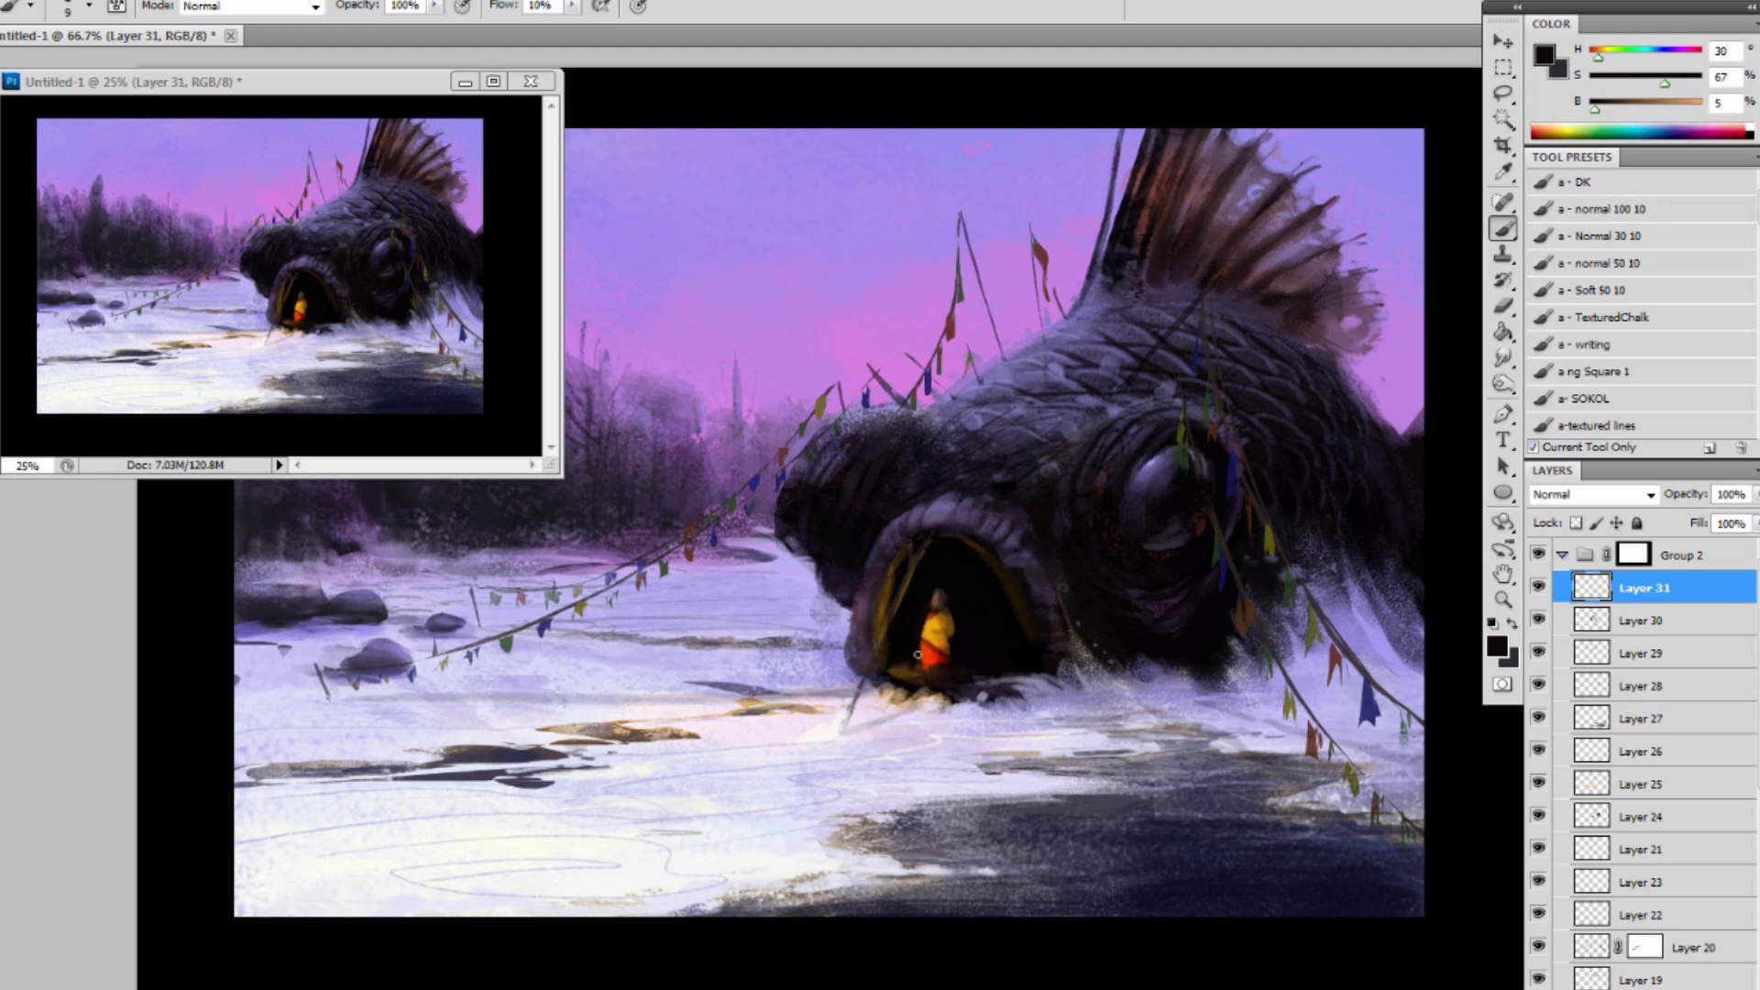
pyautogui.press(']')
pyautogui.press(']')
pyautogui.press(']')
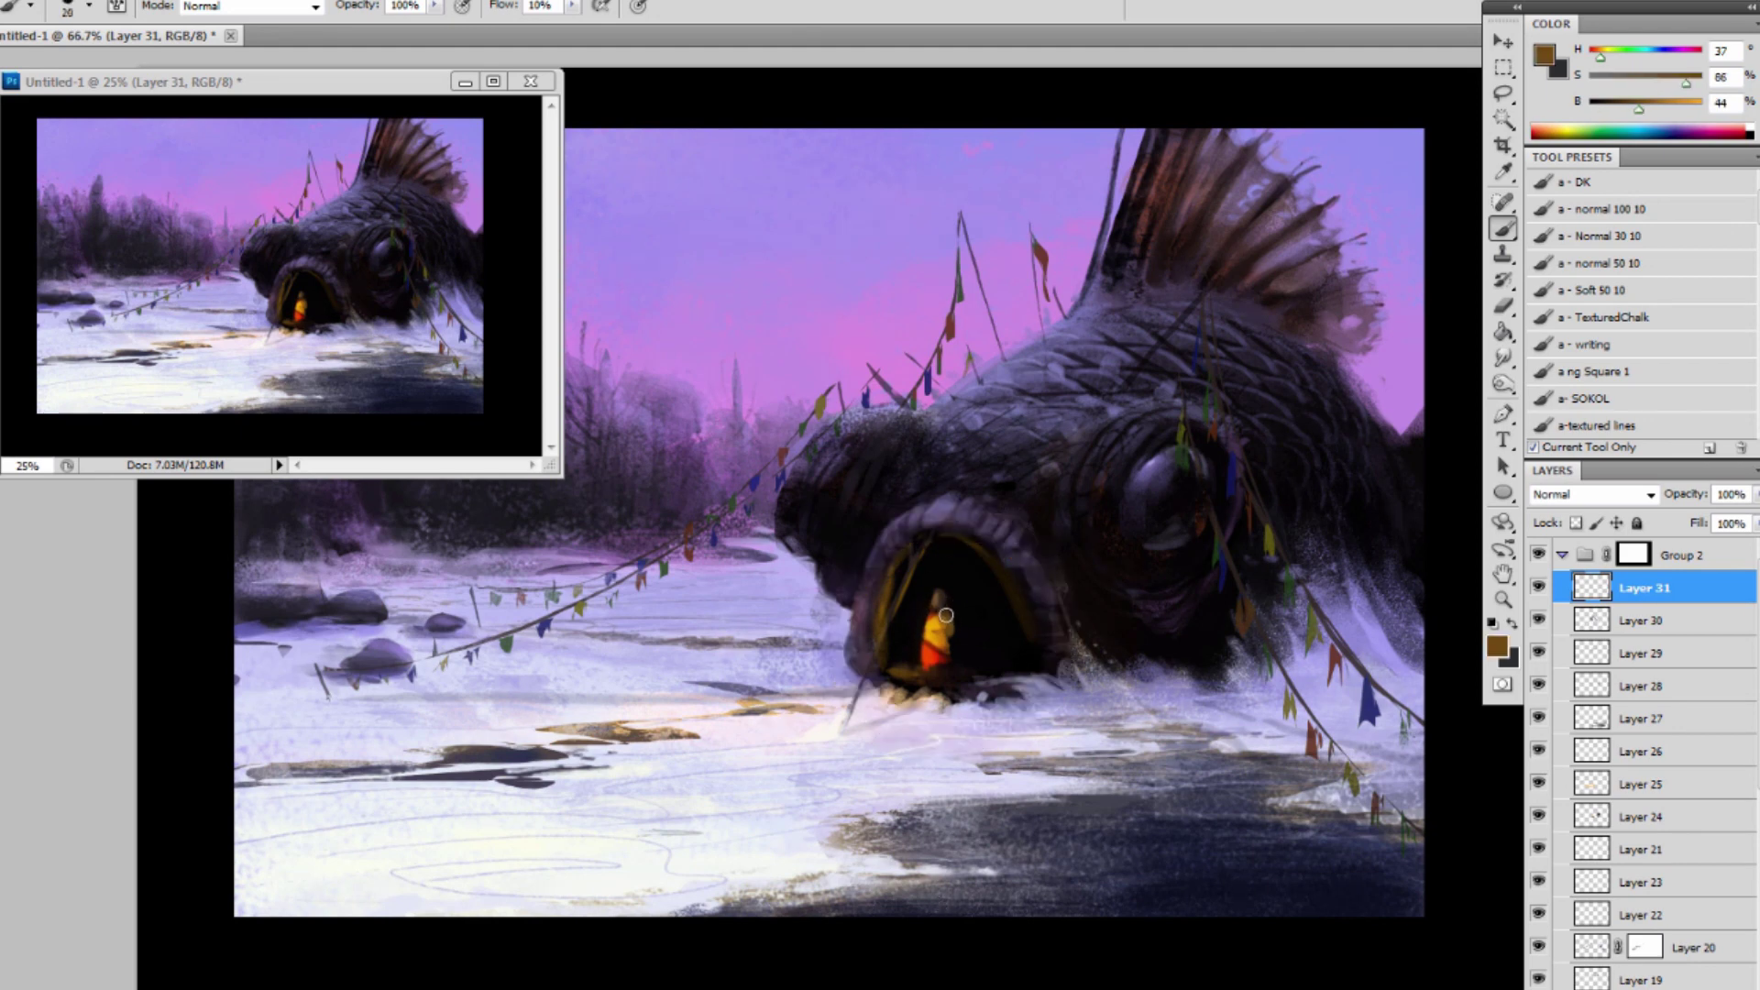
# Try retouching the figure's head with sampled tones and undo the strokes.
pyautogui.keyDown('alt'); pyautogui.click(935, 596); pyautogui.keyUp('alt')
pyautogui.keyDown('alt'); pyautogui.click(950, 612); pyautogui.keyUp('alt')
pyautogui.moveTo(954, 587); pyautogui.dragTo(938, 589)
pyautogui.hotkey('ctrl', 'z')
pyautogui.hotkey('ctrl', 'alt', 'z')
# Extend the pole at the mouth's left side in near-black (H 300, S 25, B 2) and accent it with amber (H 41, S 98, B 91).
pyautogui.keyDown('alt'); pyautogui.click(944, 554); pyautogui.keyUp('alt')
pyautogui.press('[')
pyautogui.moveTo(847, 719); pyautogui.dragTo(844, 728)
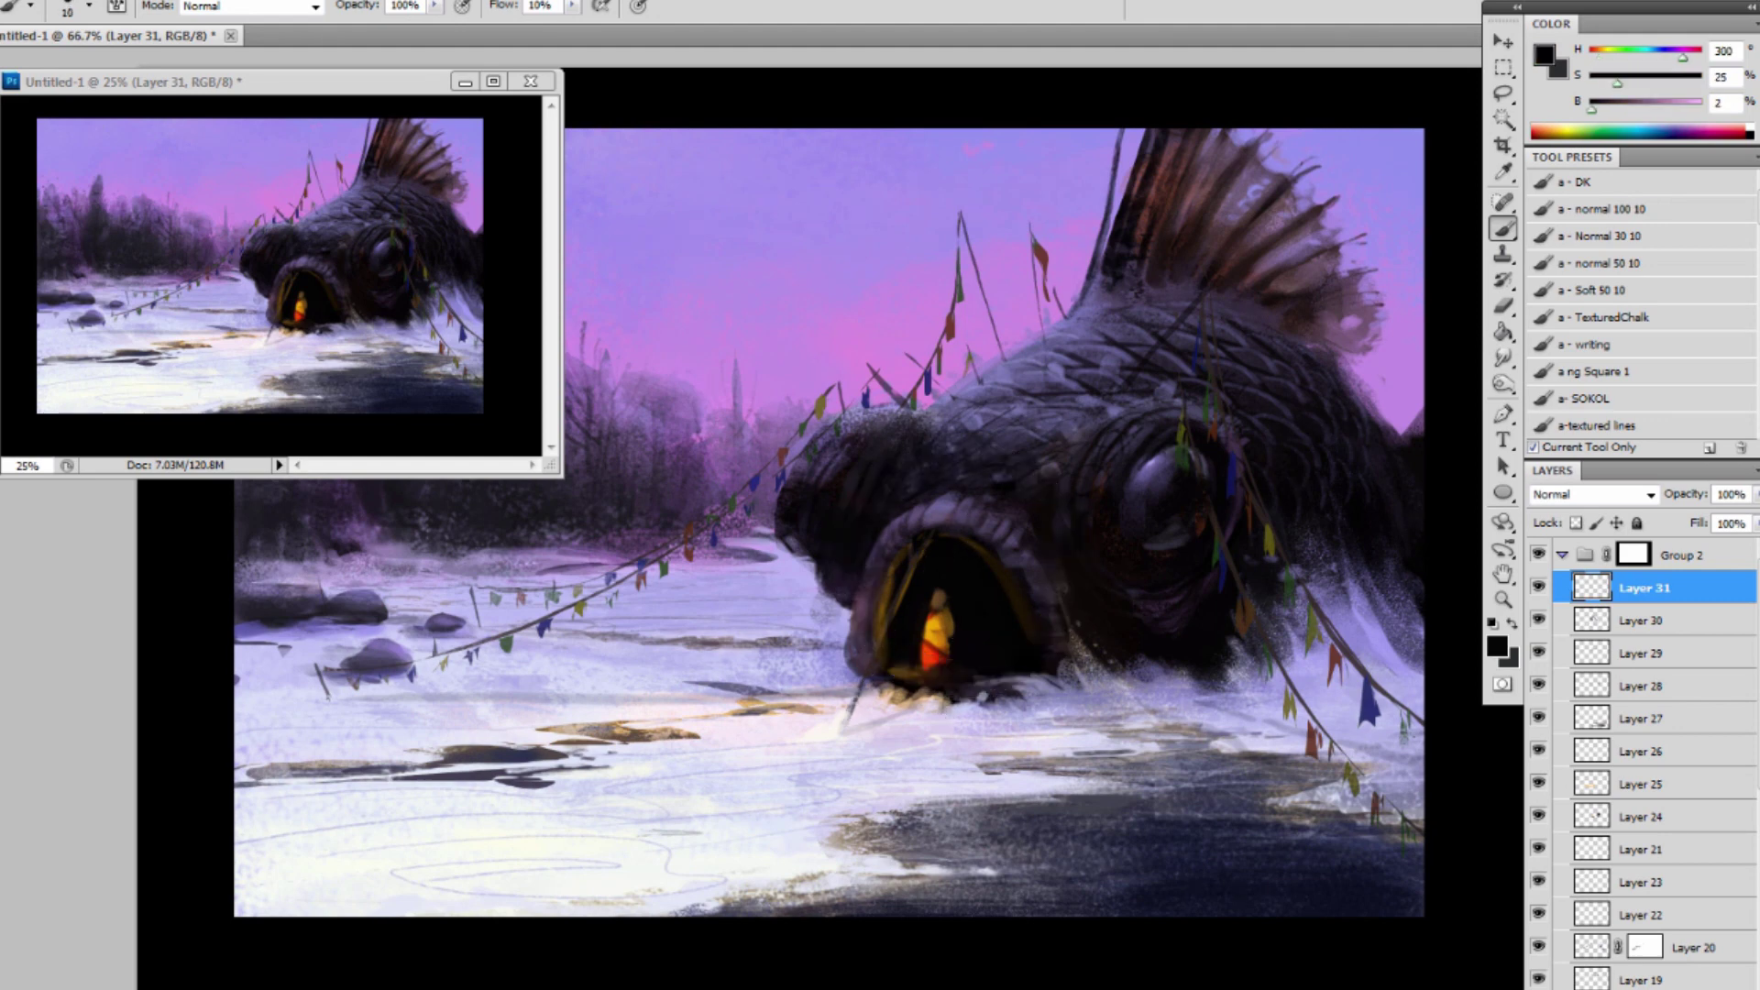
pyautogui.press('[')
pyautogui.moveTo(888, 629)
pyautogui.mouseDown()
pyautogui.moveTo(867, 674)
pyautogui.moveTo(887, 627)
pyautogui.mouseUp()
pyautogui.keyDown('alt'); pyautogui.click(938, 611); pyautogui.keyUp('alt')
pyautogui.press('[')
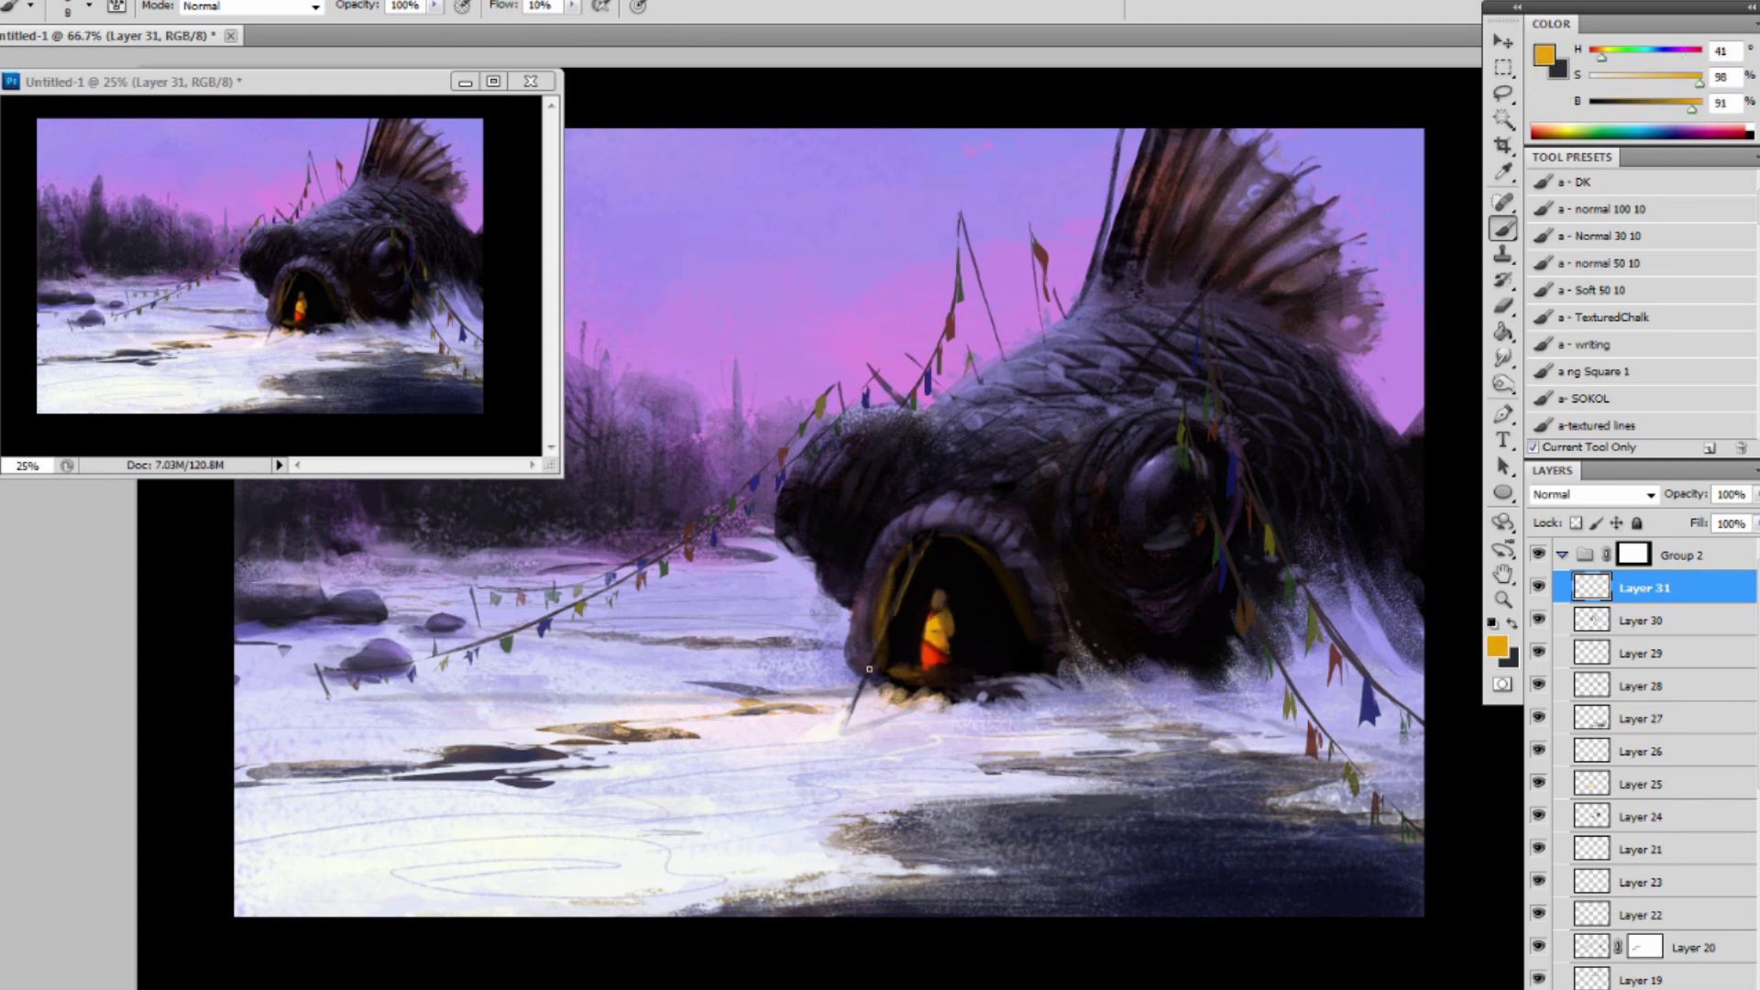
pyautogui.moveTo(898, 612); pyautogui.dragTo(858, 690)
pyautogui.keyDown('alt'); pyautogui.click(918, 608); pyautogui.keyUp('alt')
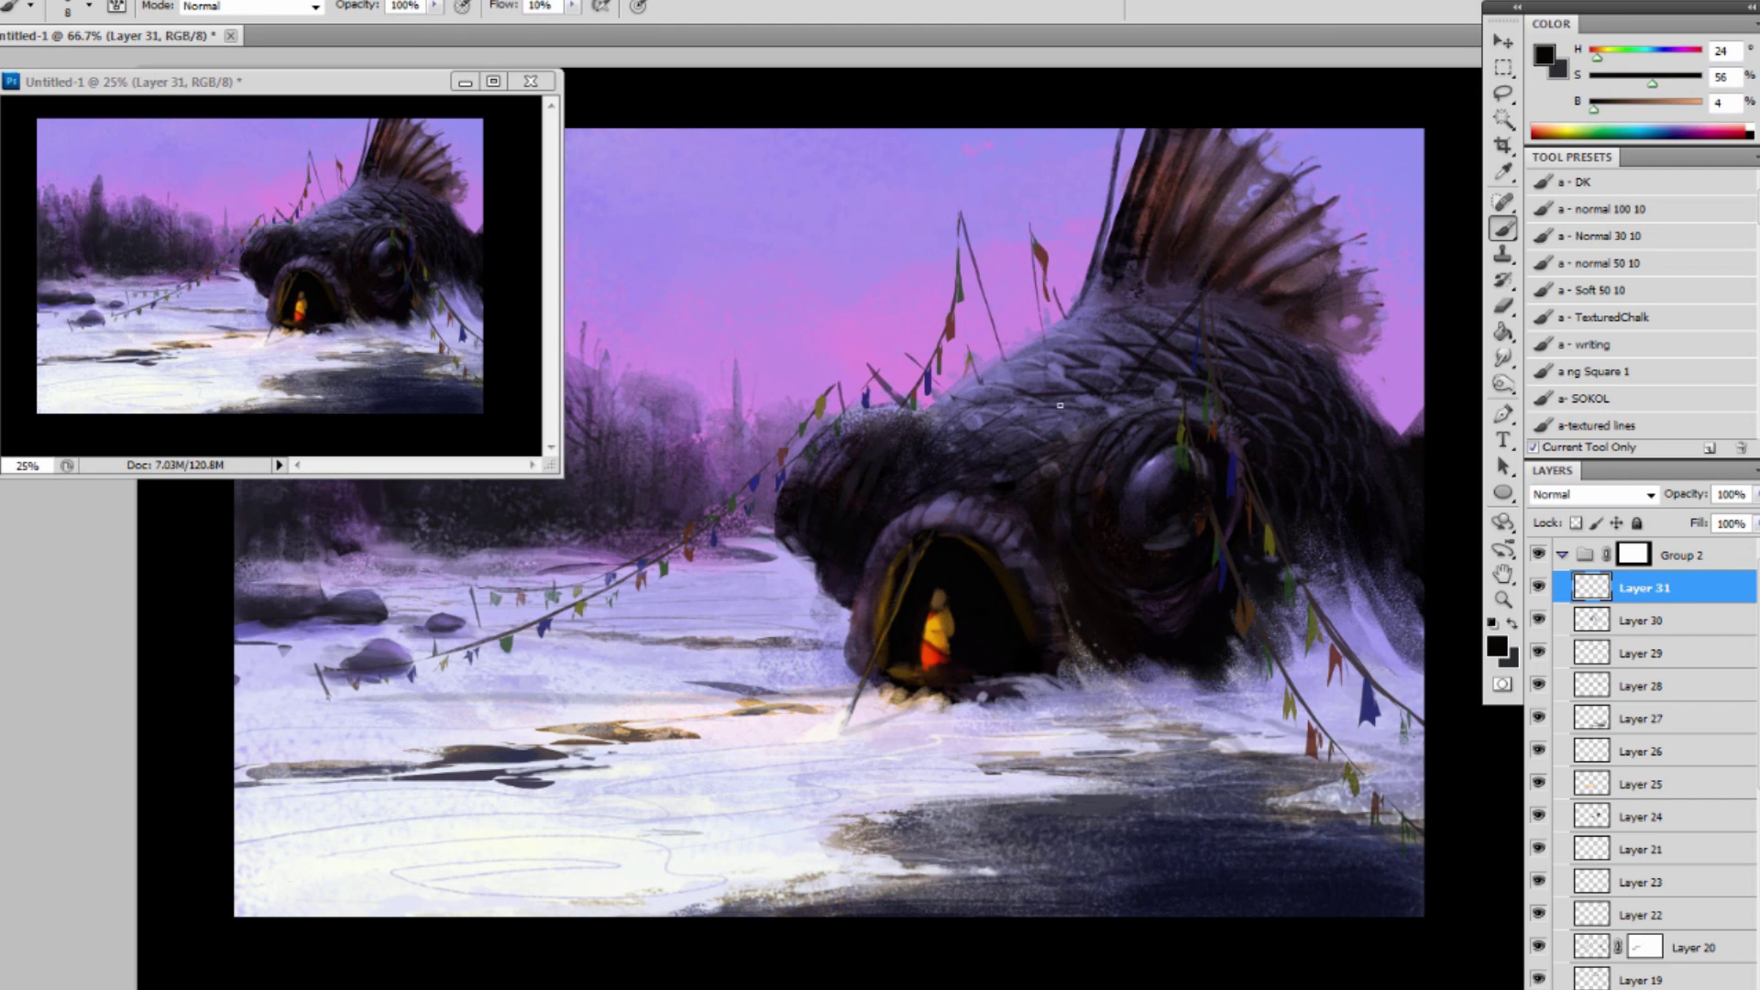
# Sample muted violet from the ridge above the mouth (H 251, S 32, B 52), enlarge the brush to 50 and reselect Layer 31.
pyautogui.keyDown('alt'); pyautogui.click(945, 500); pyautogui.keyUp('alt')
pyautogui.hotkey('alt', ']')
pyautogui.press(']')
pyautogui.press(']')
pyautogui.press(']')
pyautogui.press(']')
pyautogui.press(']')
pyautogui.press(']')
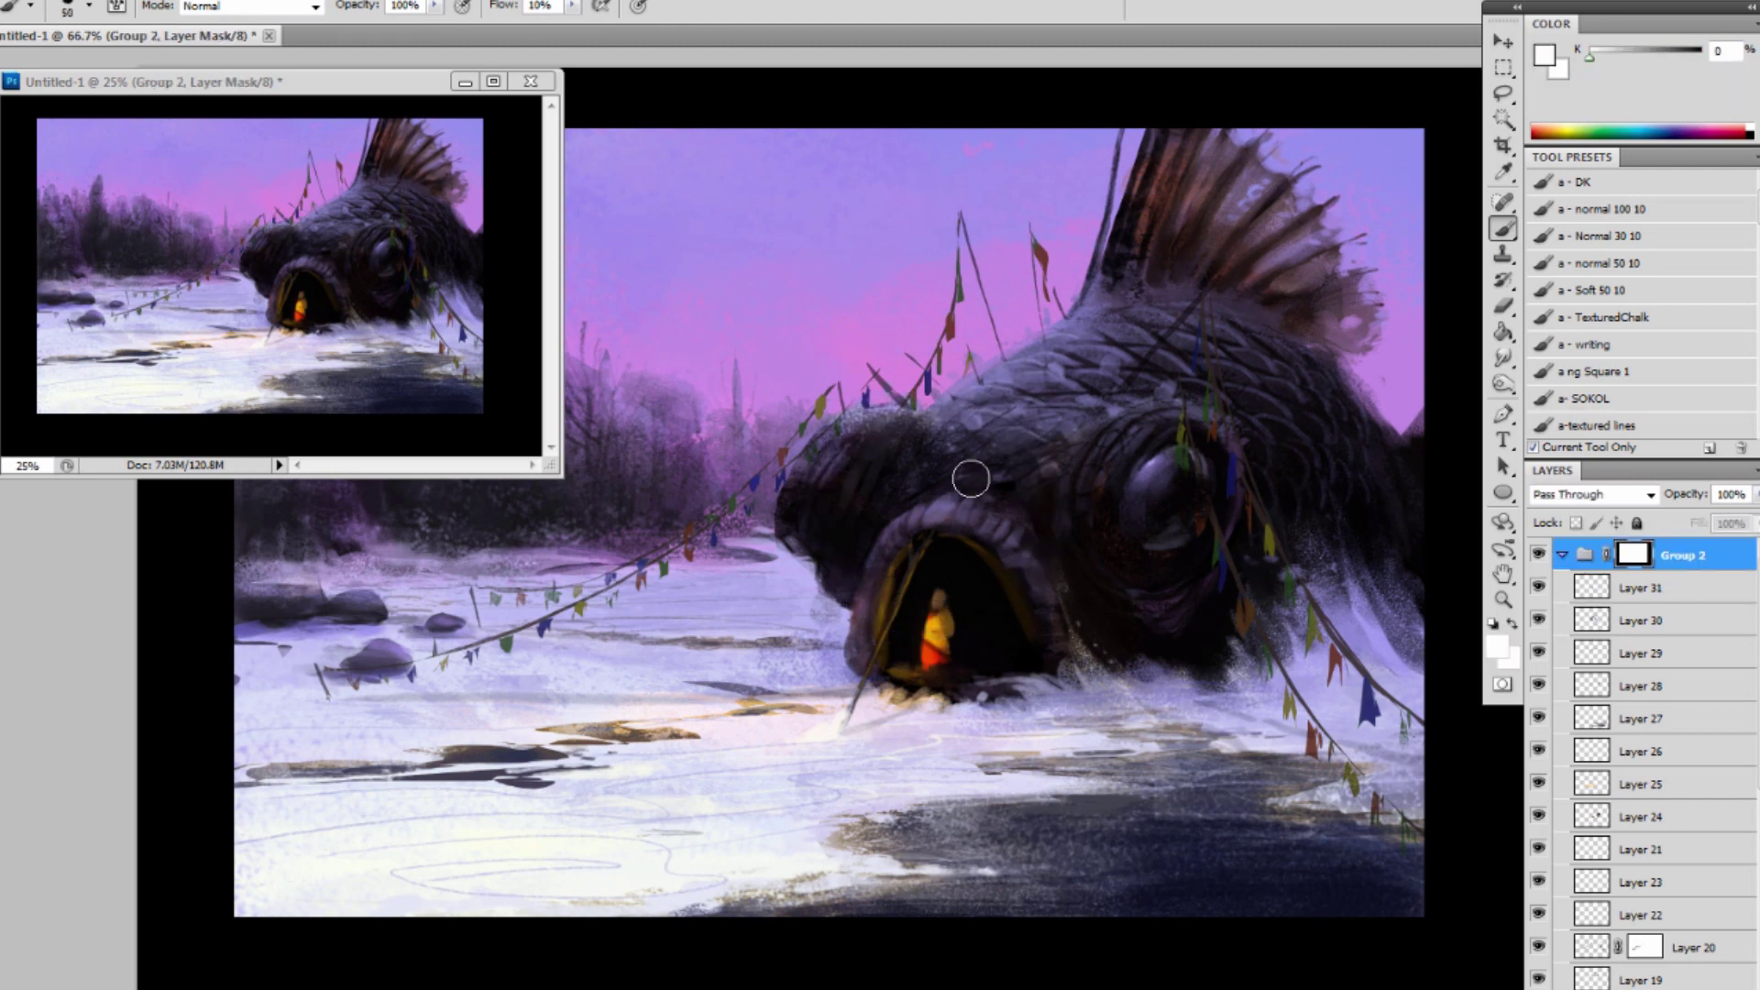
pyautogui.click(1646, 591)
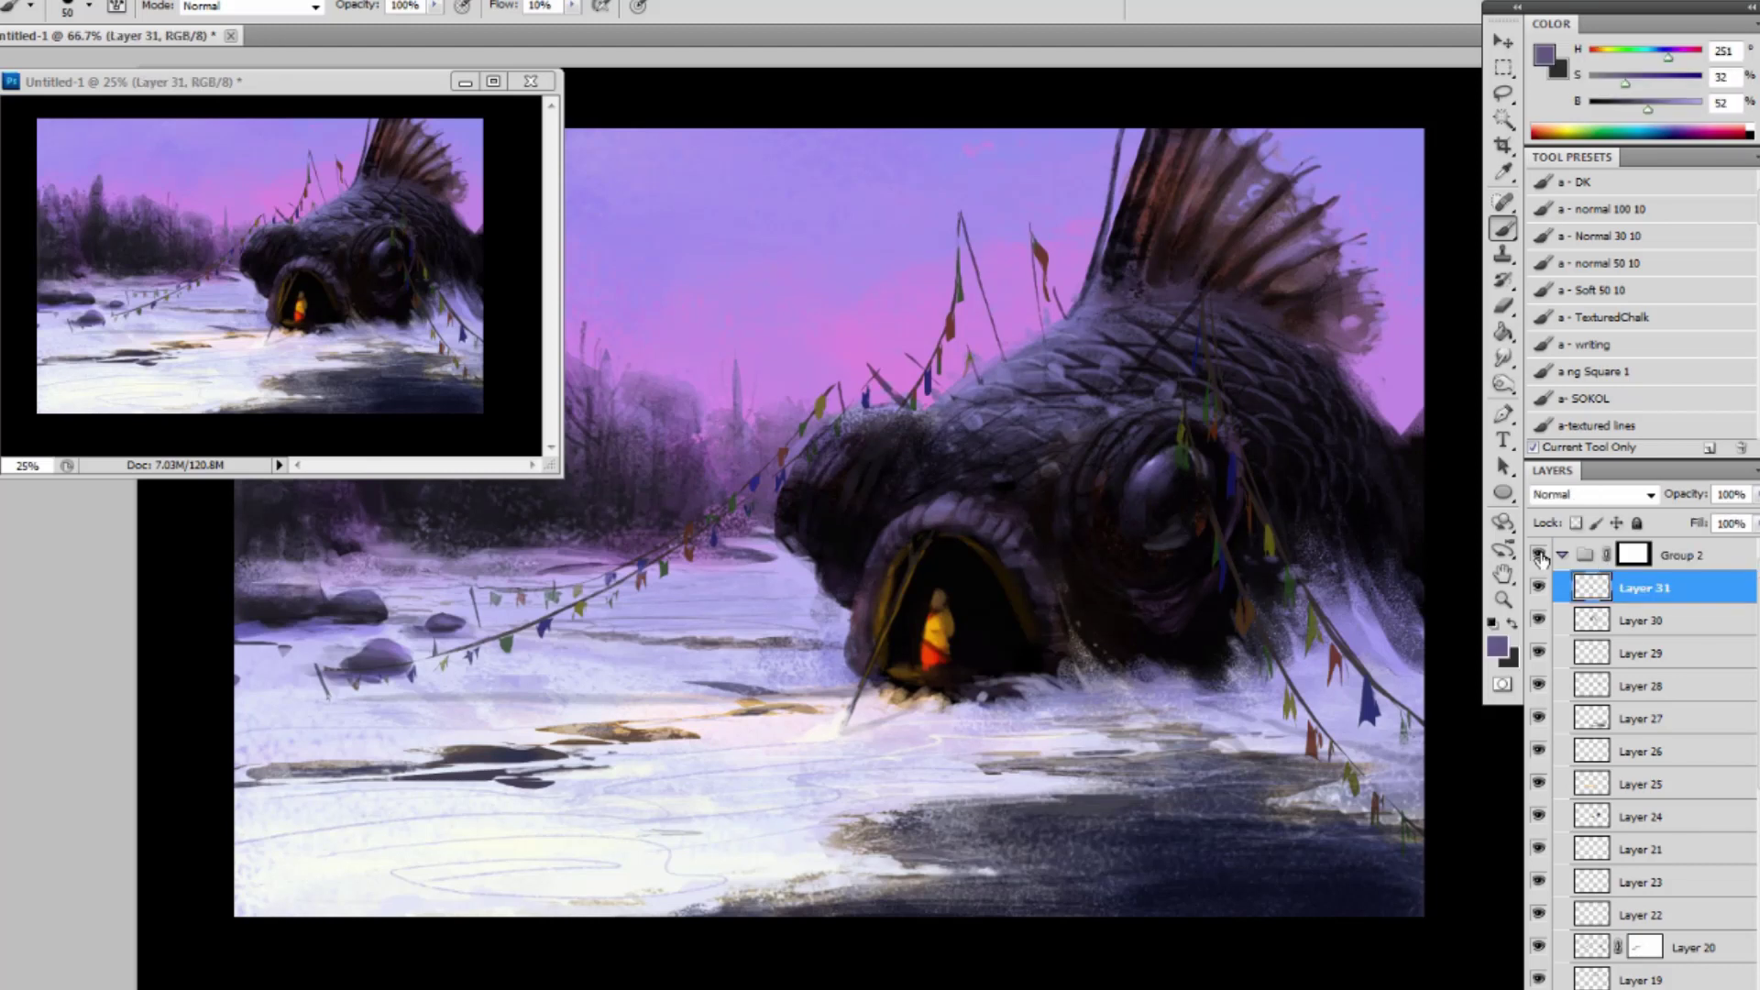
# Blend violet tones from the mouth's ridge up onto the snout, and sample the snout's dark tone (H 245, S 30, B 15) at brush size 25.
pyautogui.keyDown('alt'); pyautogui.click(939, 507); pyautogui.keyUp('alt')
pyautogui.press('[')
pyautogui.moveTo(949, 495)
pyautogui.mouseDown()
pyautogui.moveTo(966, 468)
pyautogui.moveTo(983, 488)
pyautogui.moveTo(994, 459)
pyautogui.mouseUp()
pyautogui.press('[')
pyautogui.press('[')
pyautogui.press('[')
pyautogui.press('[')
pyautogui.press(']')
pyautogui.press(']')
pyautogui.press(']')
pyautogui.press(']')
pyautogui.keyDown('alt'); pyautogui.click(976, 435); pyautogui.keyUp('alt')
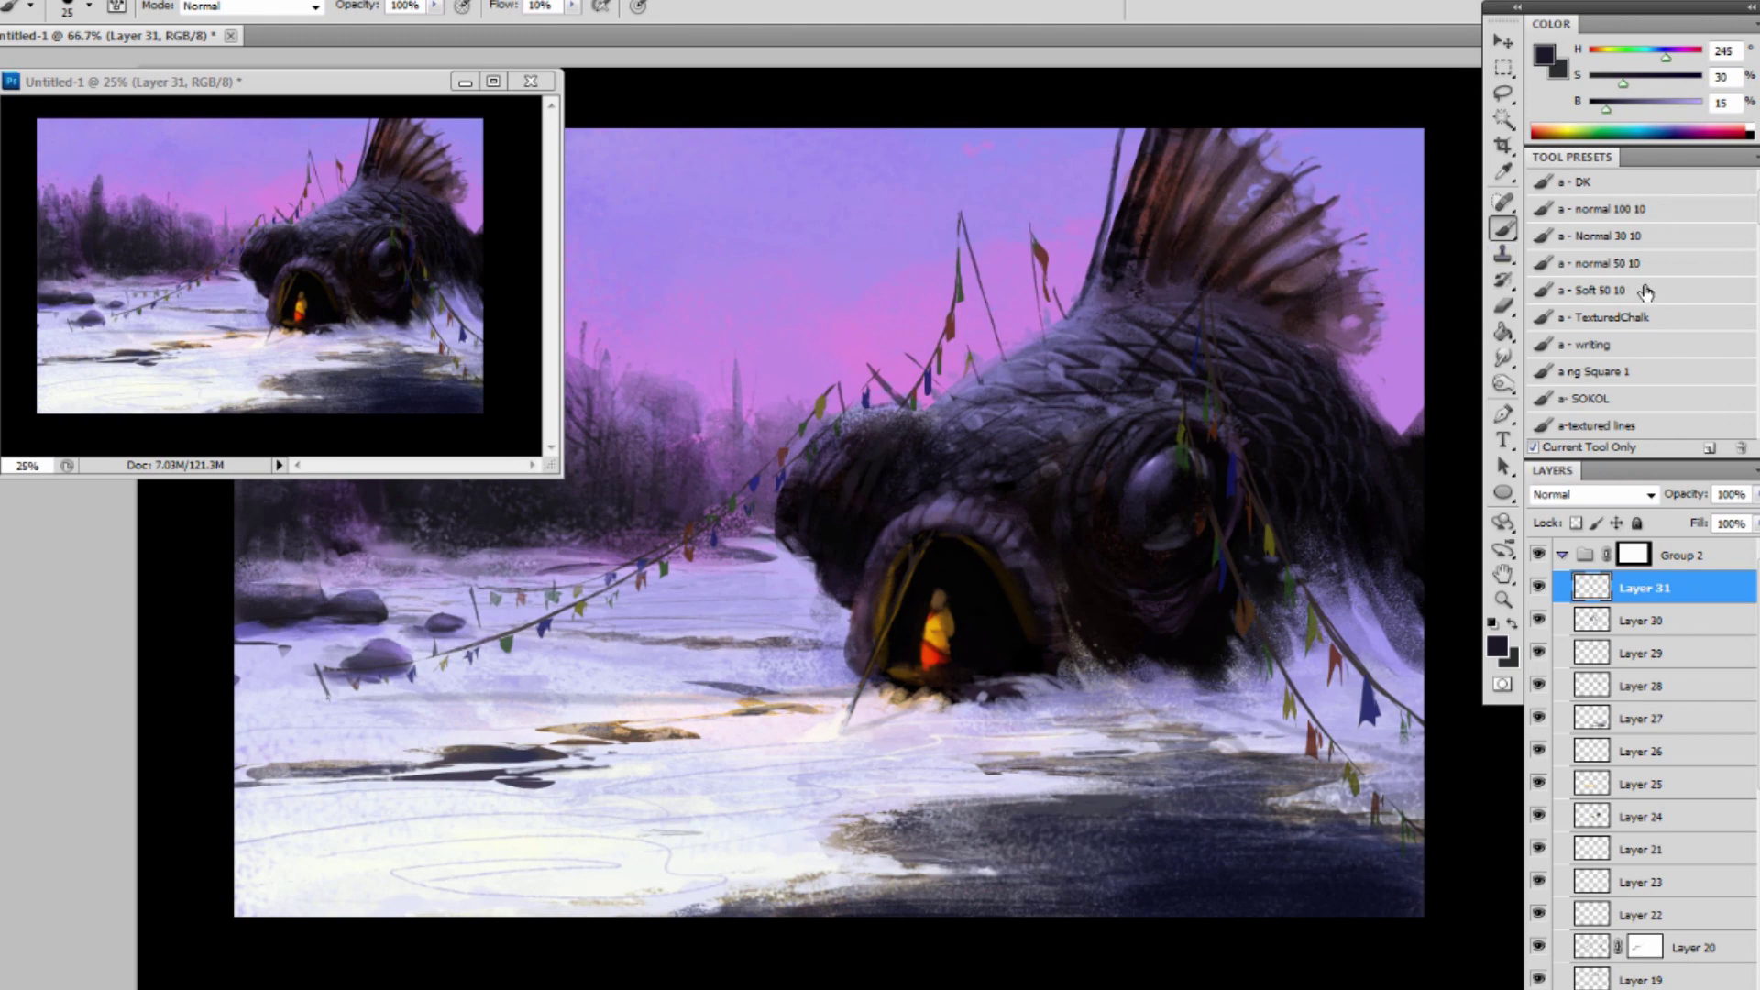
# Dab textured snow highlights on the fish's snout and back using the TexturedChalk brush at size 15 and sampled violet (H 243, S 32, B 55).
pyautogui.click(1637, 319)
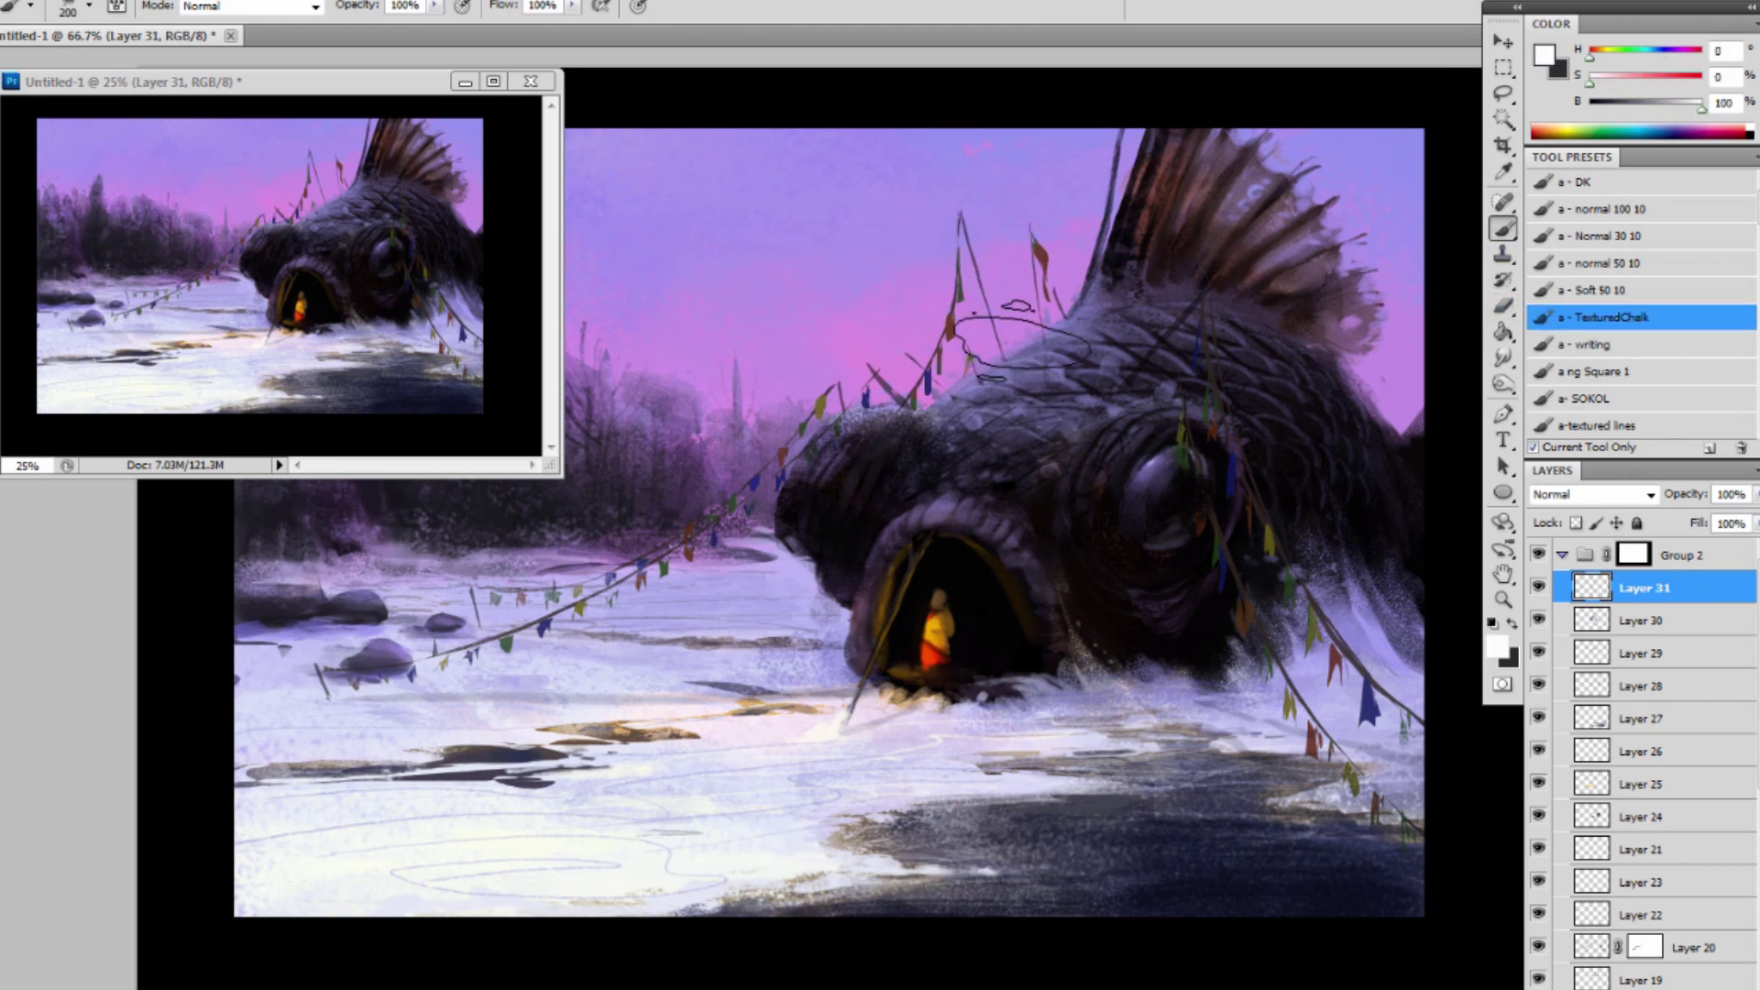
pyautogui.keyDown('alt'); pyautogui.click(956, 456); pyautogui.keyUp('alt')
pyautogui.press('[')
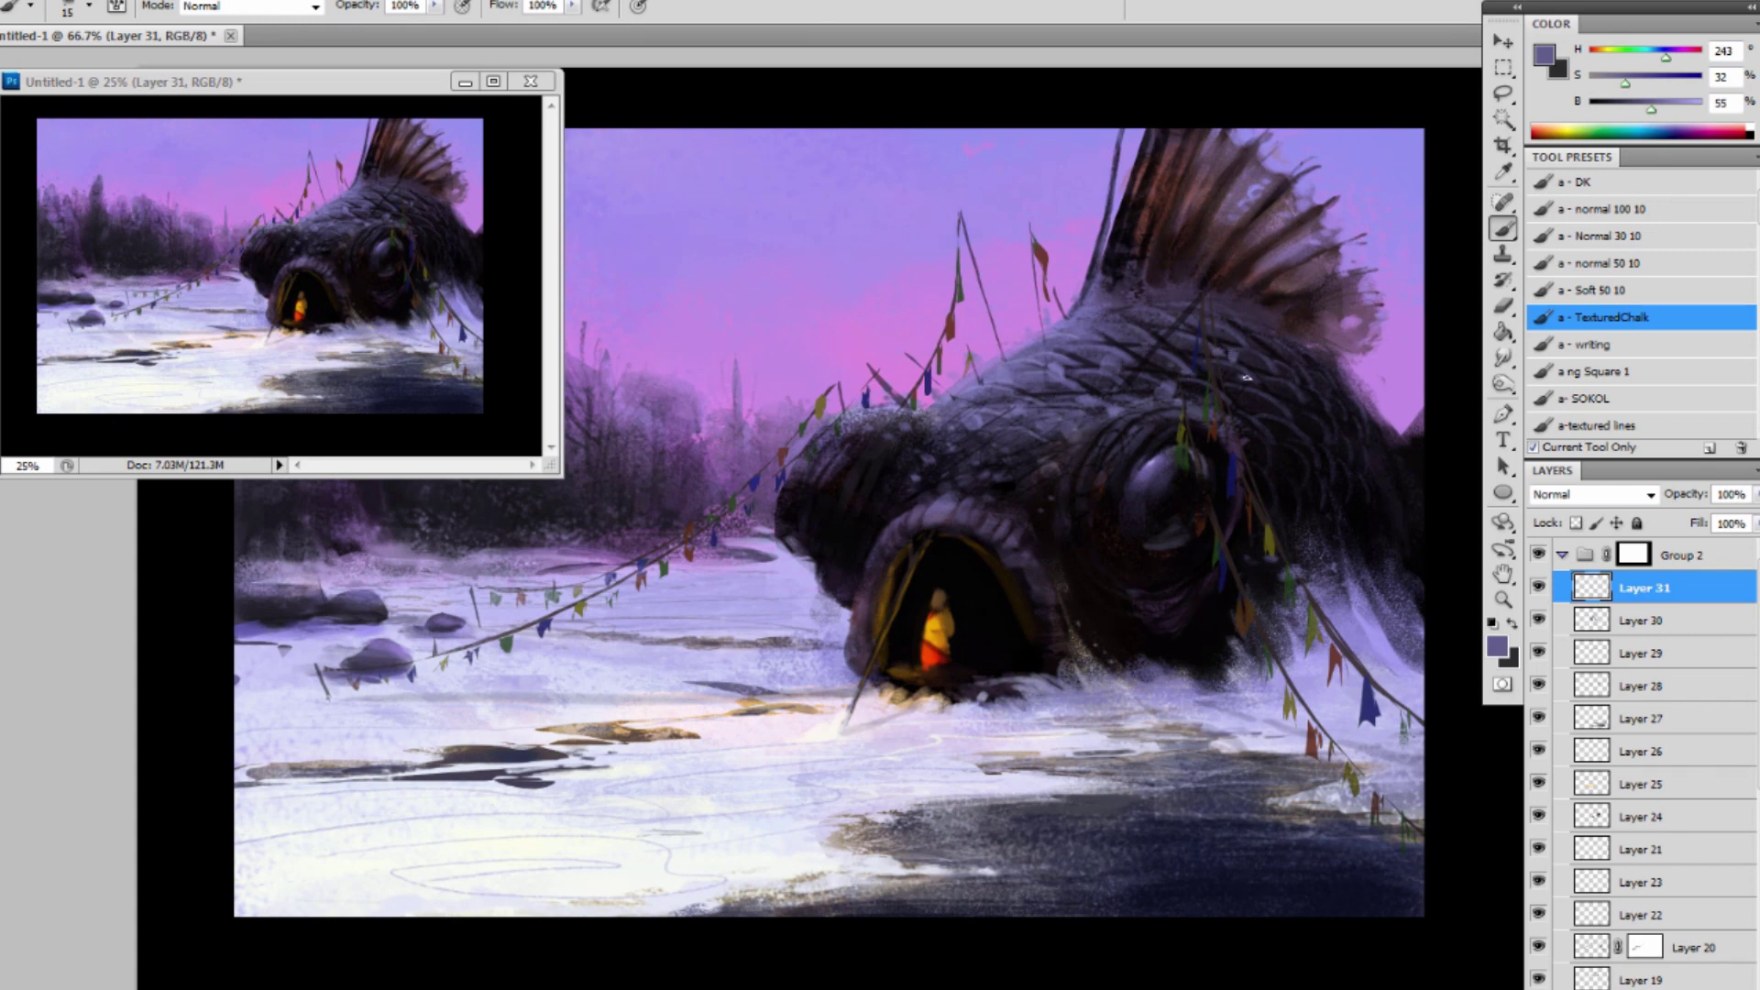
pyautogui.click(1279, 421)
# Touch up the snout's lower left edge with sampled tones, including near-black (H 340, S 30, B 4).
pyautogui.keyDown('alt'); pyautogui.click(1045, 341); pyautogui.keyUp('alt')
pyautogui.keyDown('alt'); pyautogui.click(1039, 339); pyautogui.keyUp('alt')
pyautogui.keyDown('alt'); pyautogui.click(792, 512); pyautogui.keyUp('alt')
pyautogui.click(771, 521)
pyautogui.moveTo(804, 537); pyautogui.dragTo(816, 563)
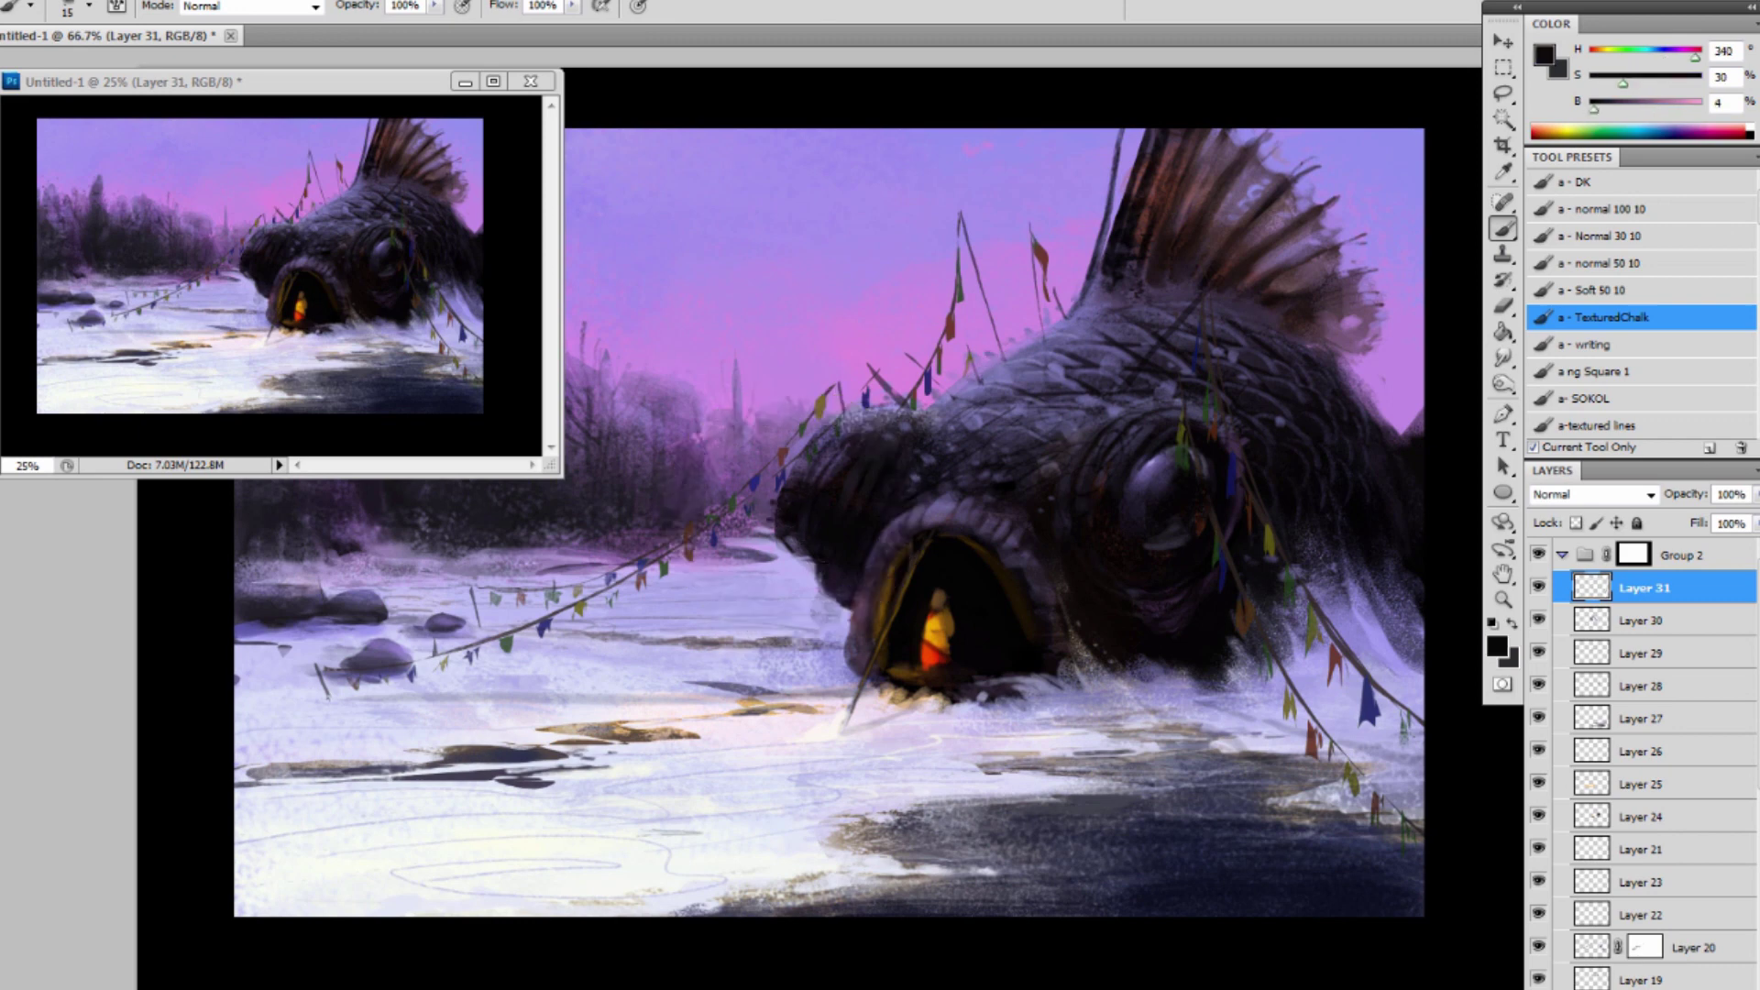
# Refine the scales above the eye with sampled tones, and reduce the brush to size 10 with near-black (H 330, S 33, B 2).
pyautogui.keyDown('alt'); pyautogui.click(1153, 400); pyautogui.keyUp('alt')
pyautogui.moveTo(1152, 395)
pyautogui.mouseDown()
pyautogui.moveTo(1181, 428)
pyautogui.moveTo(1196, 405)
pyautogui.mouseUp()
pyautogui.keyDown('alt'); pyautogui.click(1233, 429); pyautogui.keyUp('alt')
pyautogui.press('[')
pyautogui.press('[')
pyautogui.press(']')
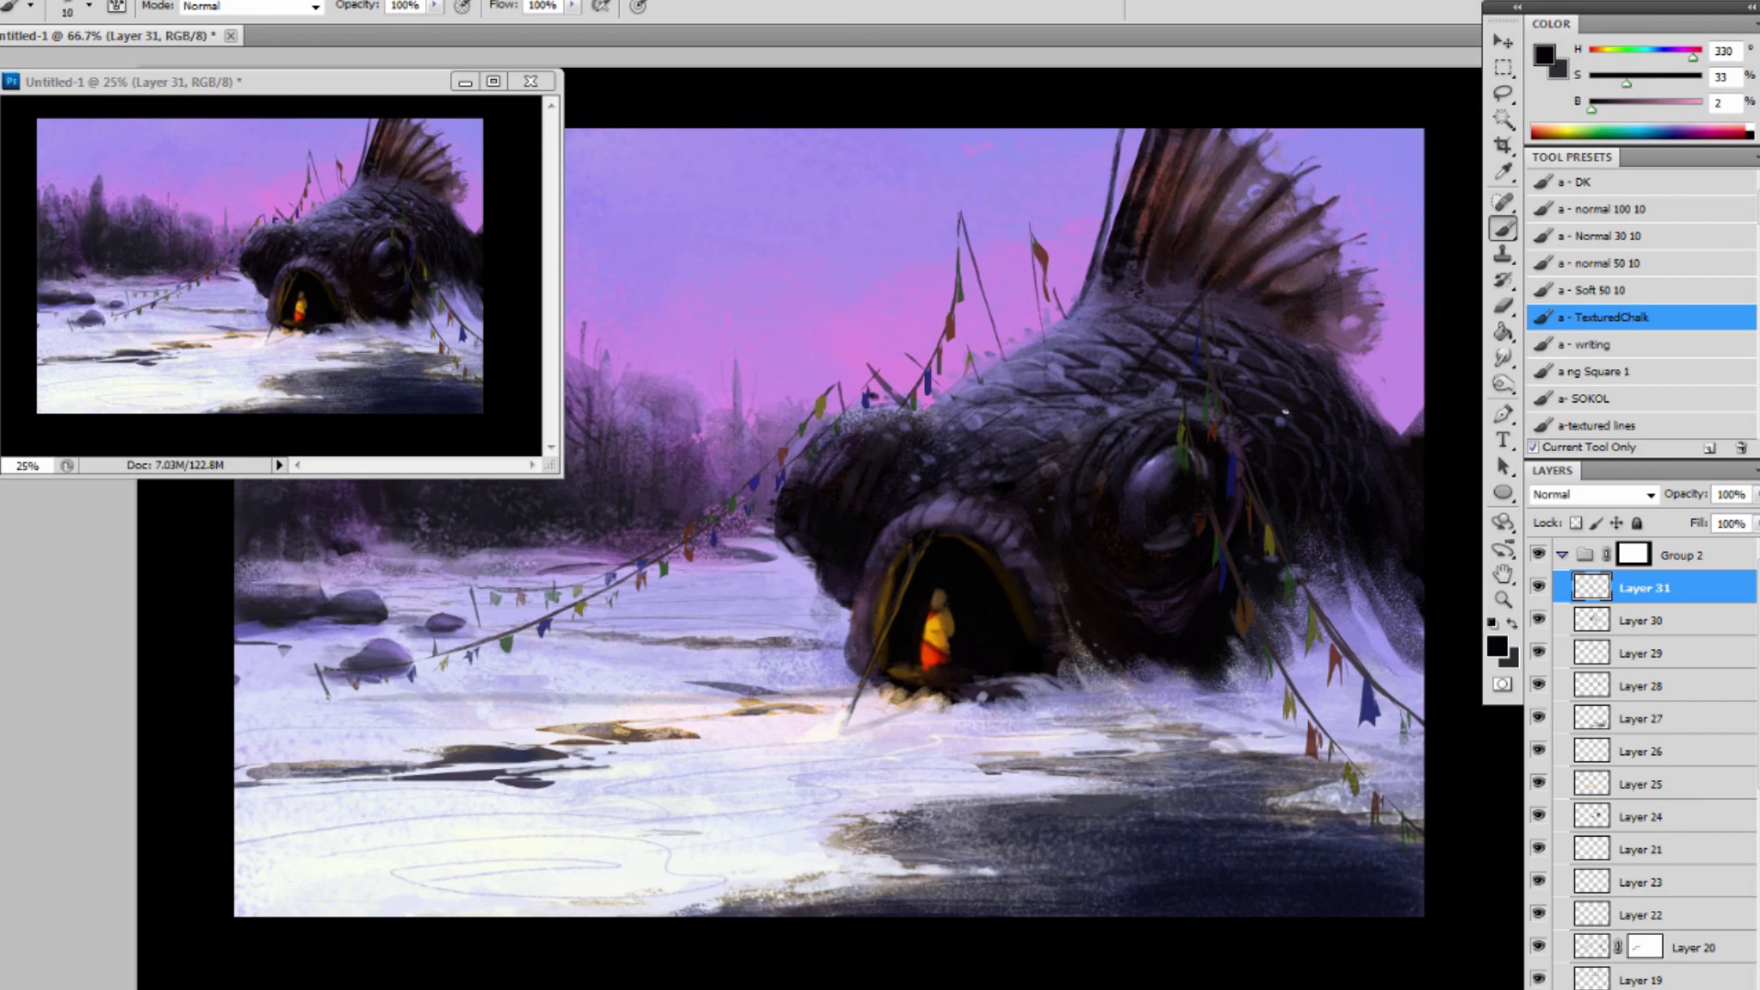